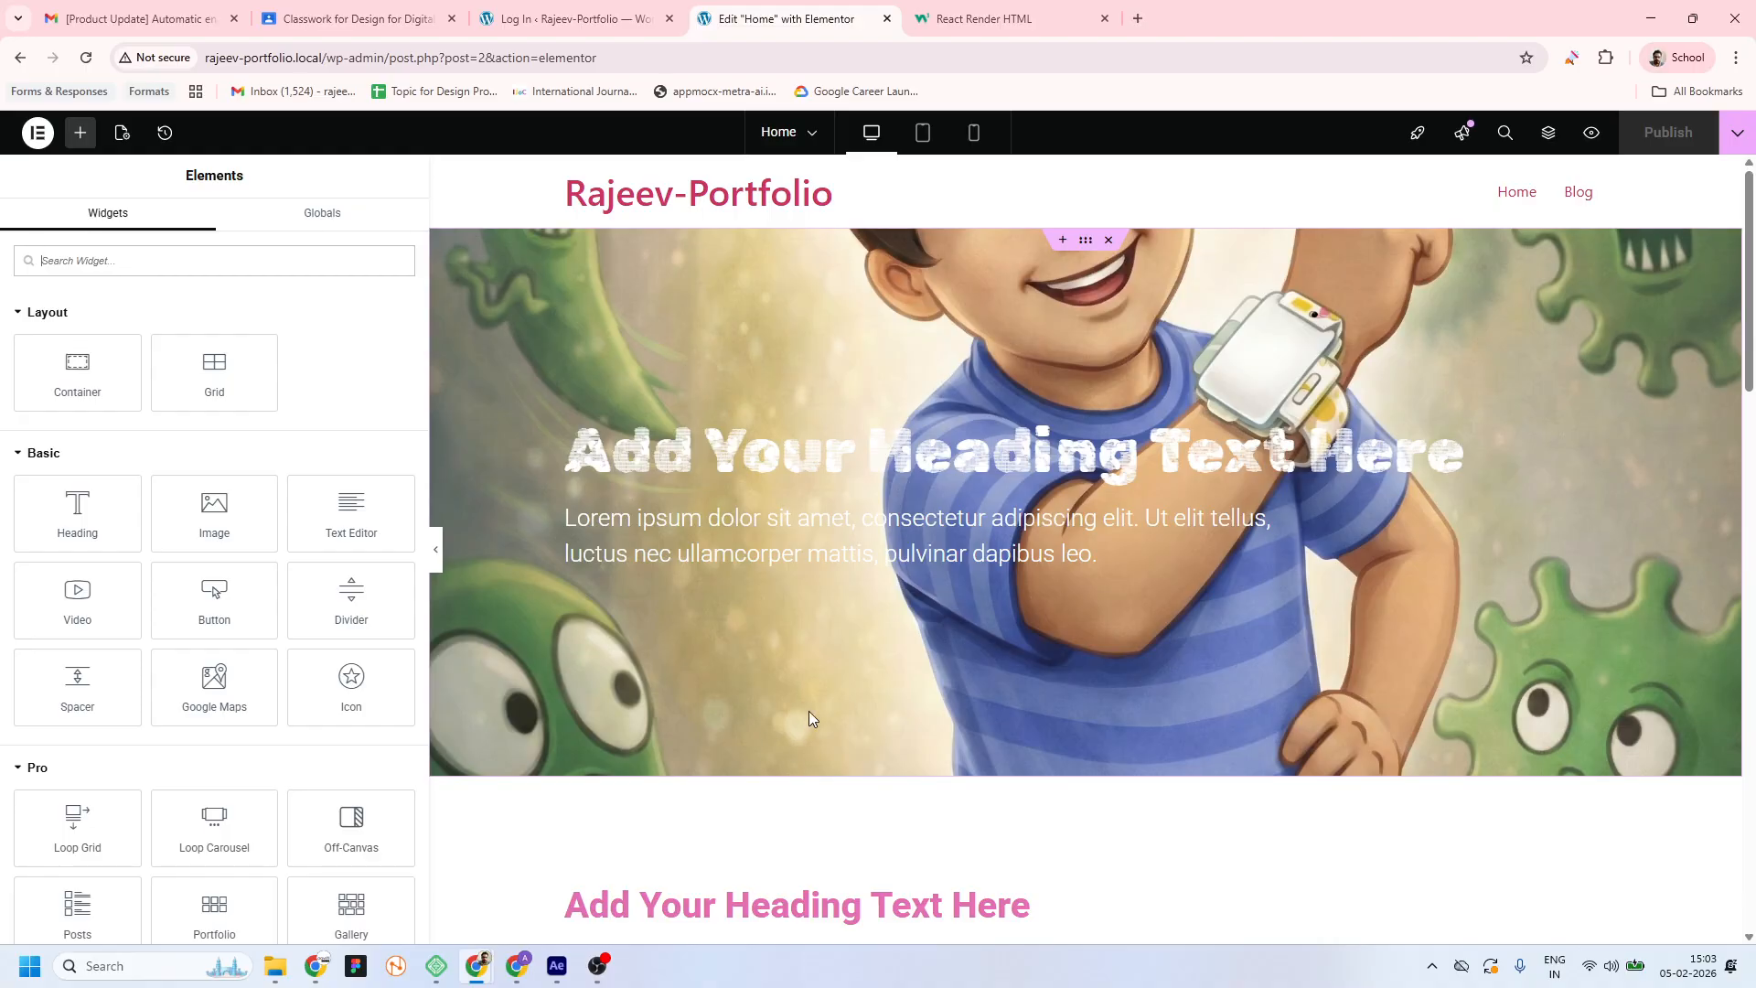
Review the Home page's sections in the Elementor editor, from the hero banner through Skills to the post cards
scroll(809, 718, "down", 15)
scroll(870, 666, "up", 8)
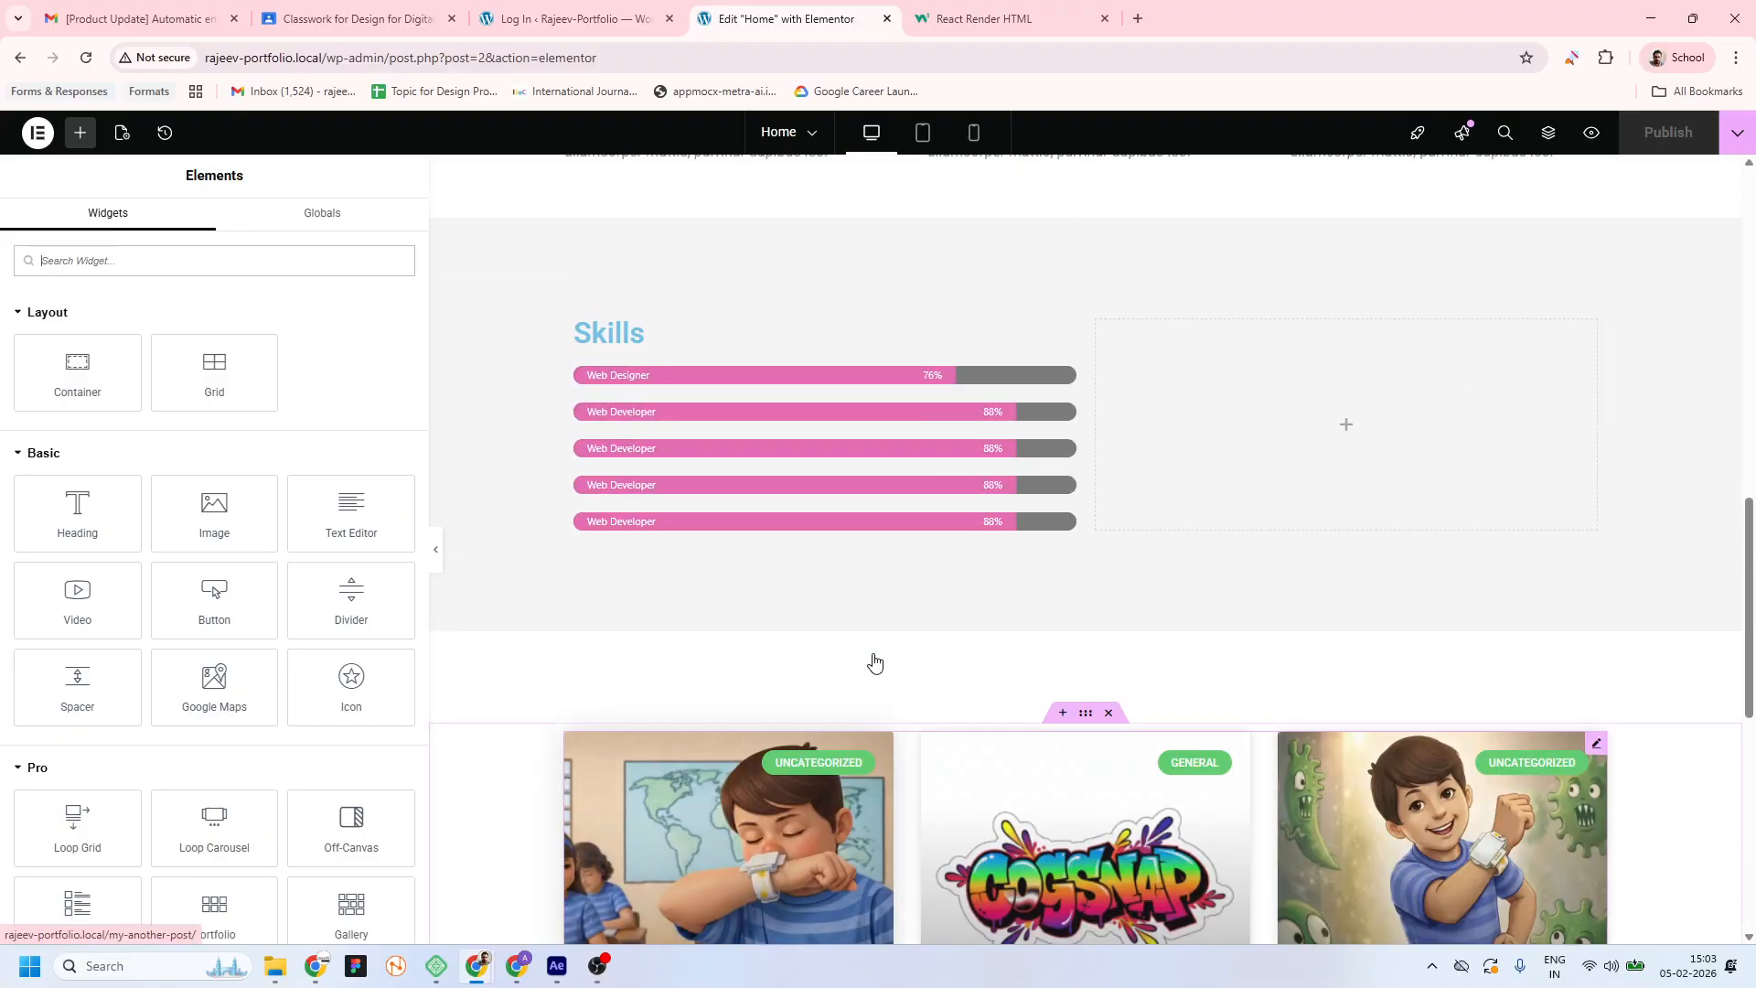
scroll(871, 657, "up", 10)
scroll(871, 662, "down", 9)
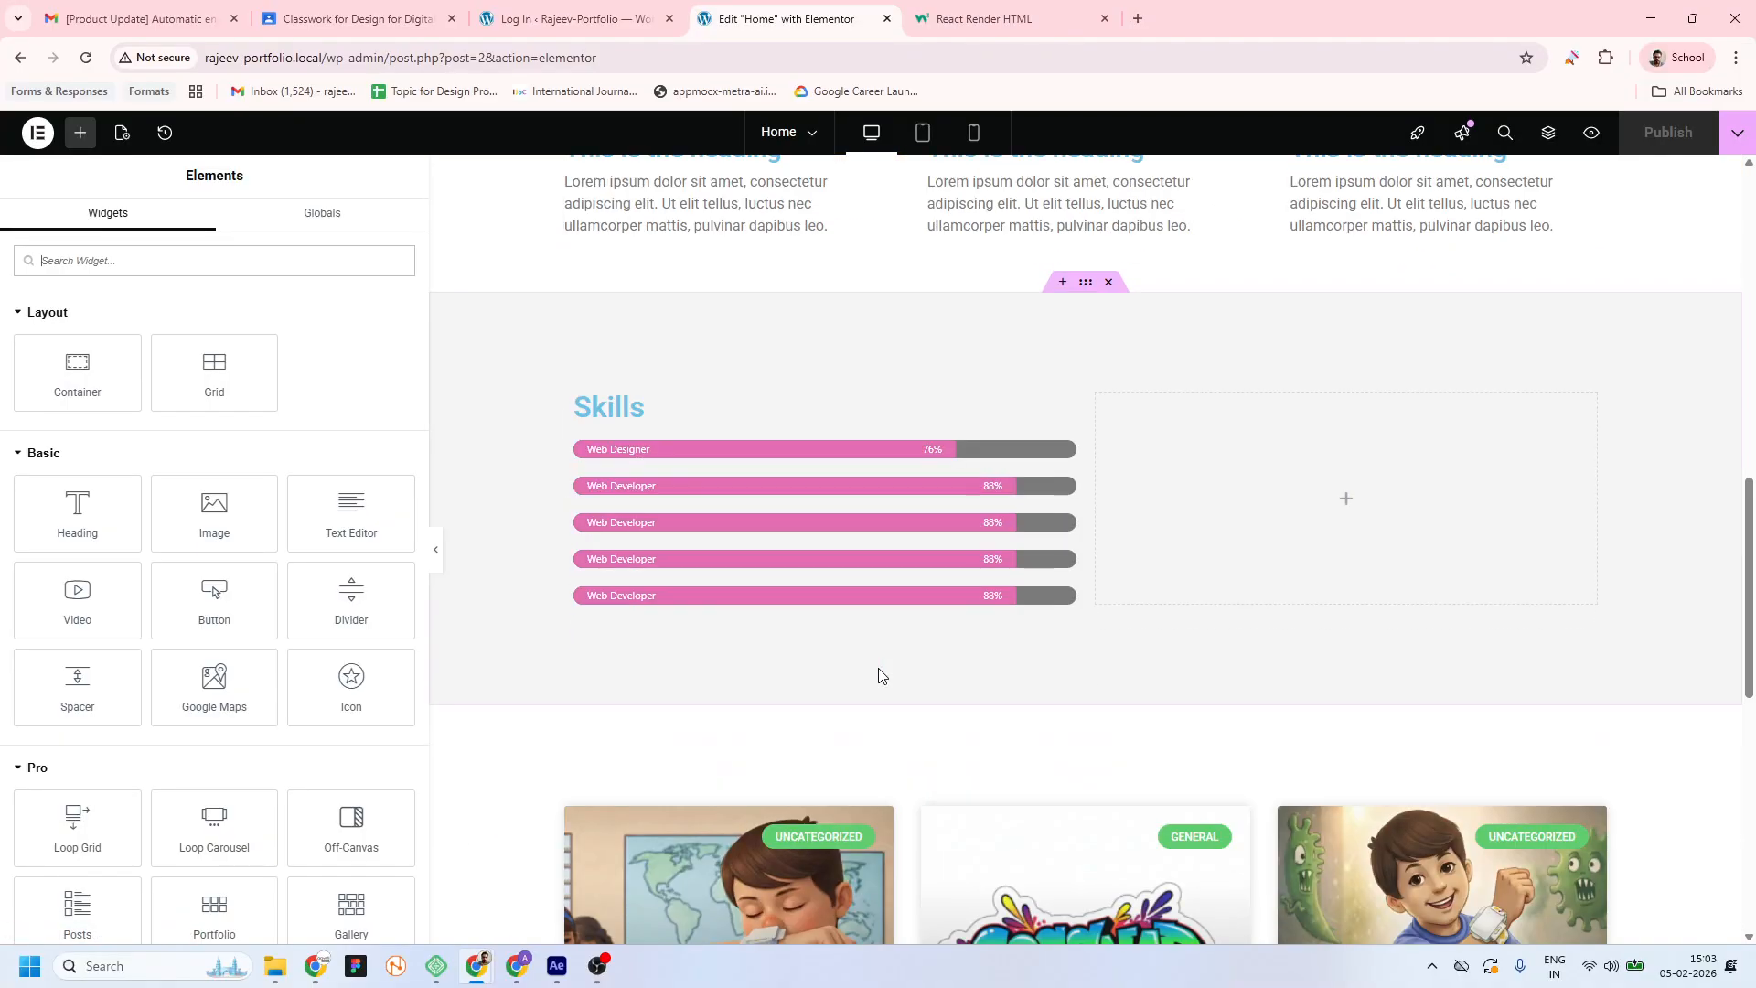
scroll(881, 676, "down", 8)
scroll(867, 652, "up", 4)
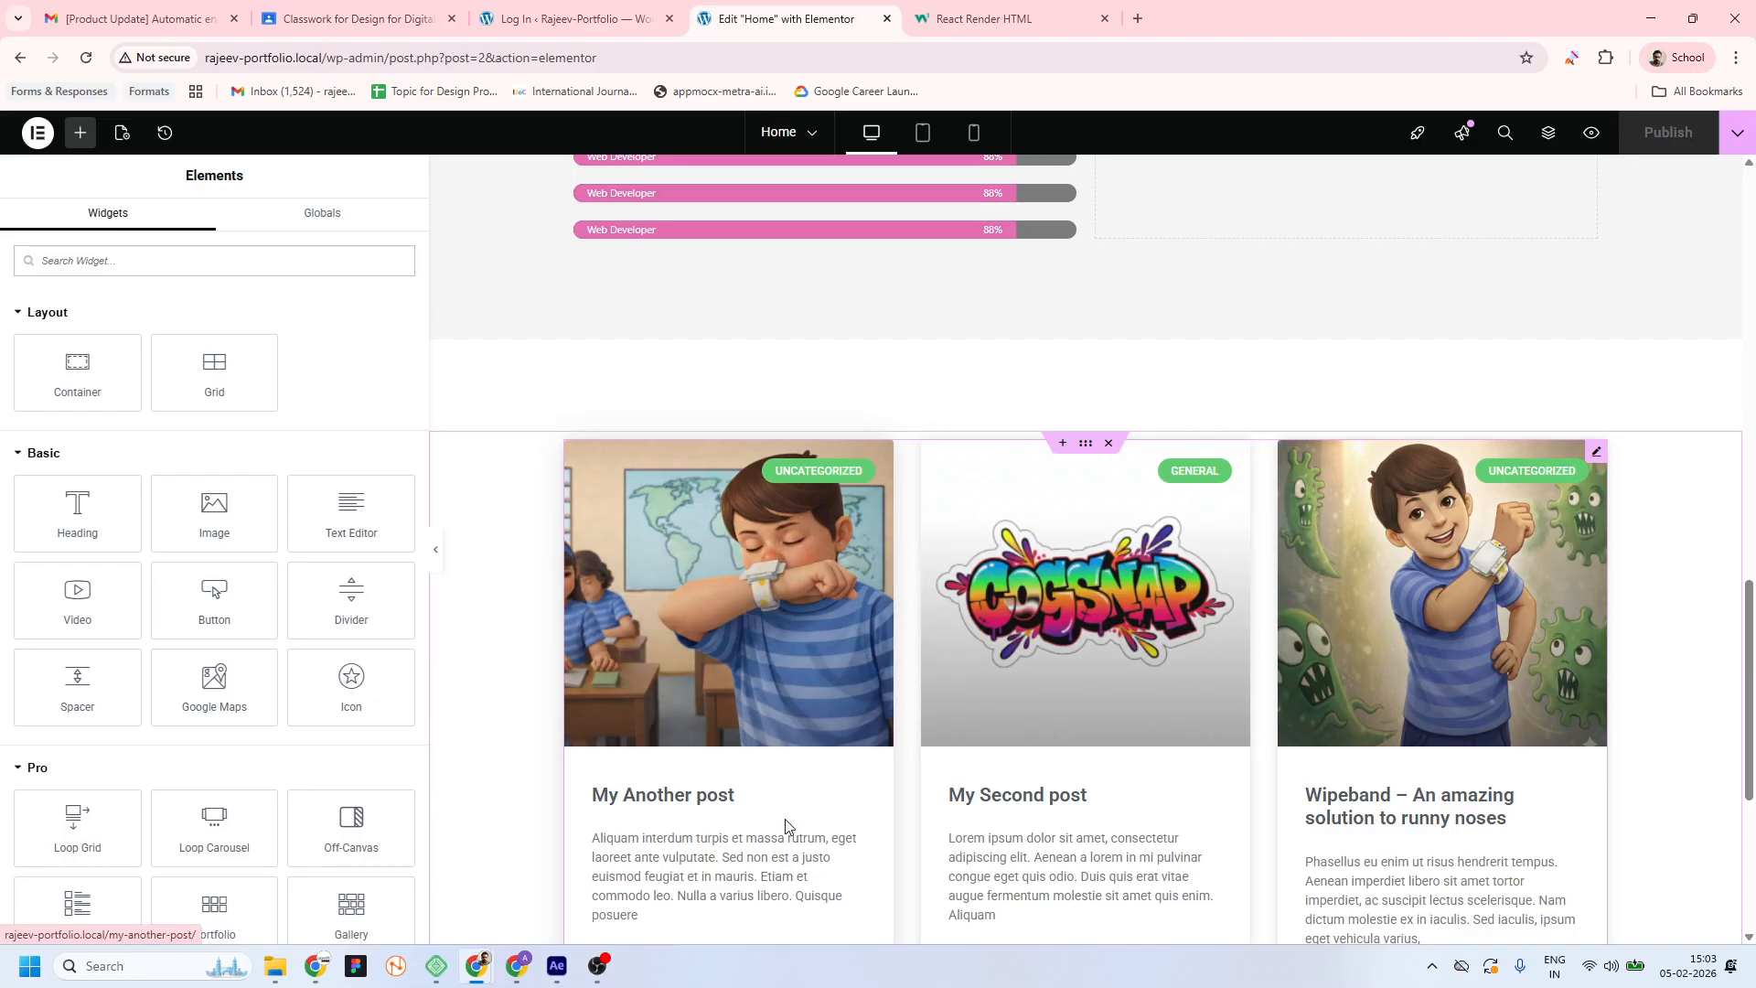
scroll(829, 613, "up", 10)
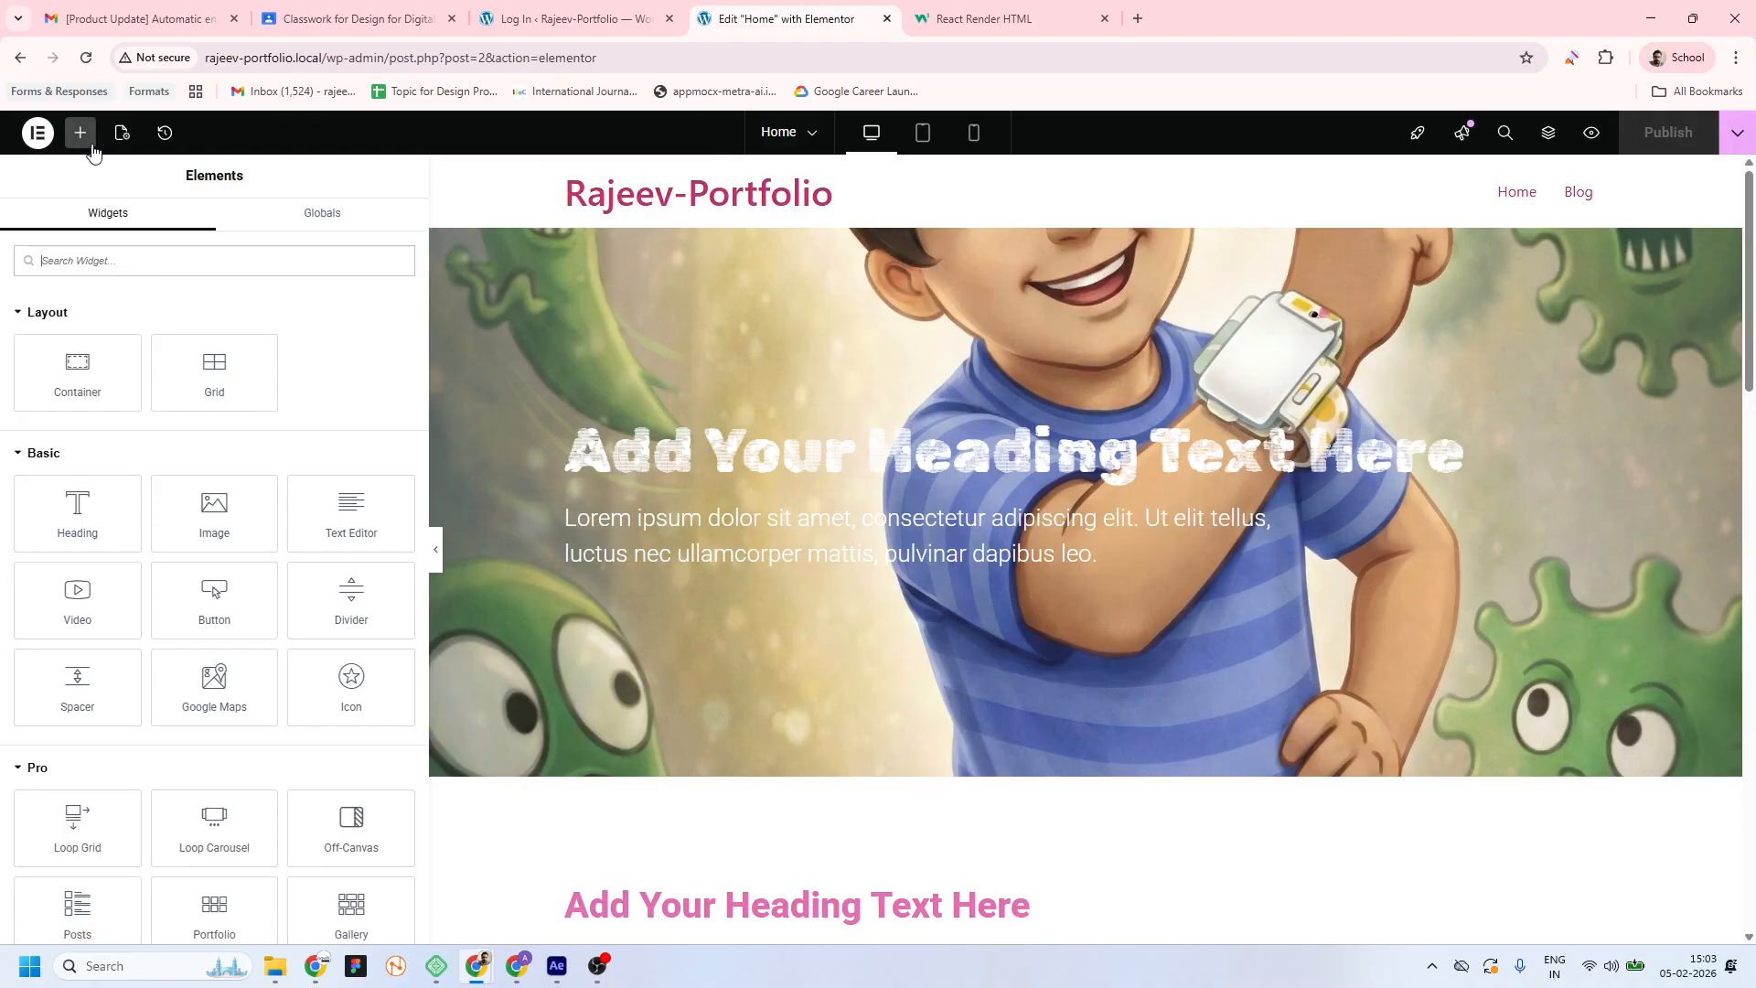
Open the portfolio site's local address in an incognito window and view the published homepage down to the post cards
left_click_drag(323, 58, 20, 60)
key("ctrl+c")
key("ctrl+shift+n")
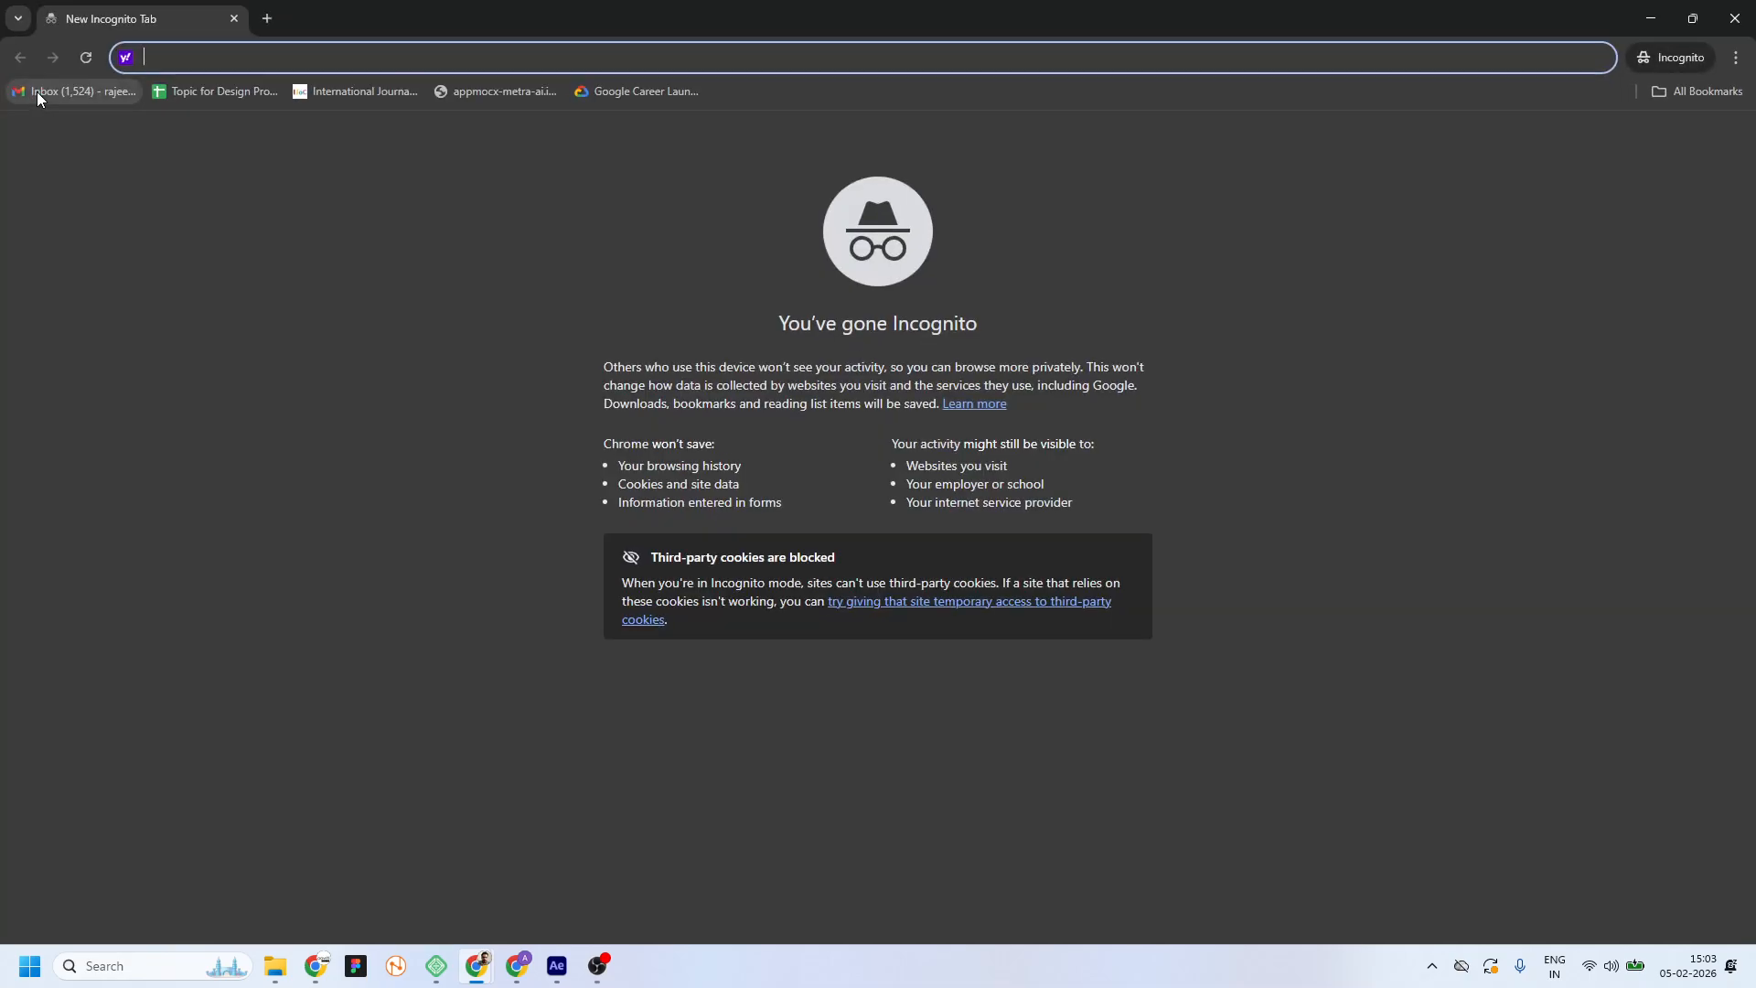
key("ctrl+v")
key("Return")
scroll(523, 437, "down", 10)
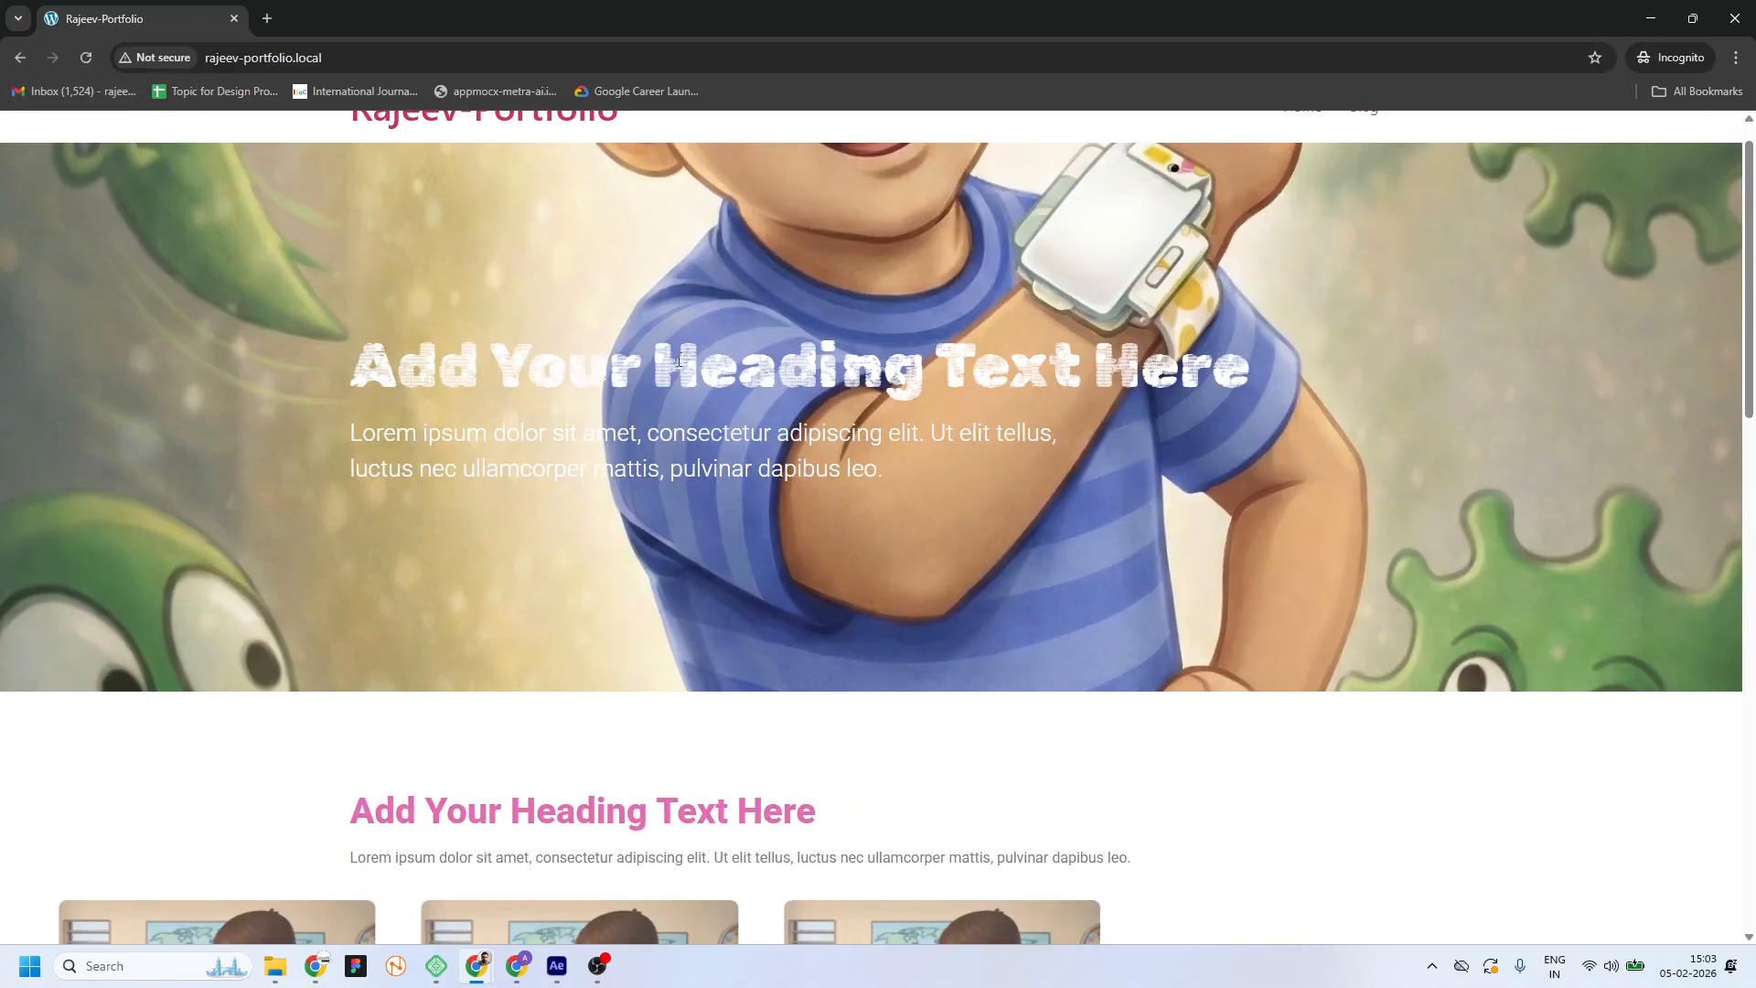
scroll(745, 439, "down", 5)
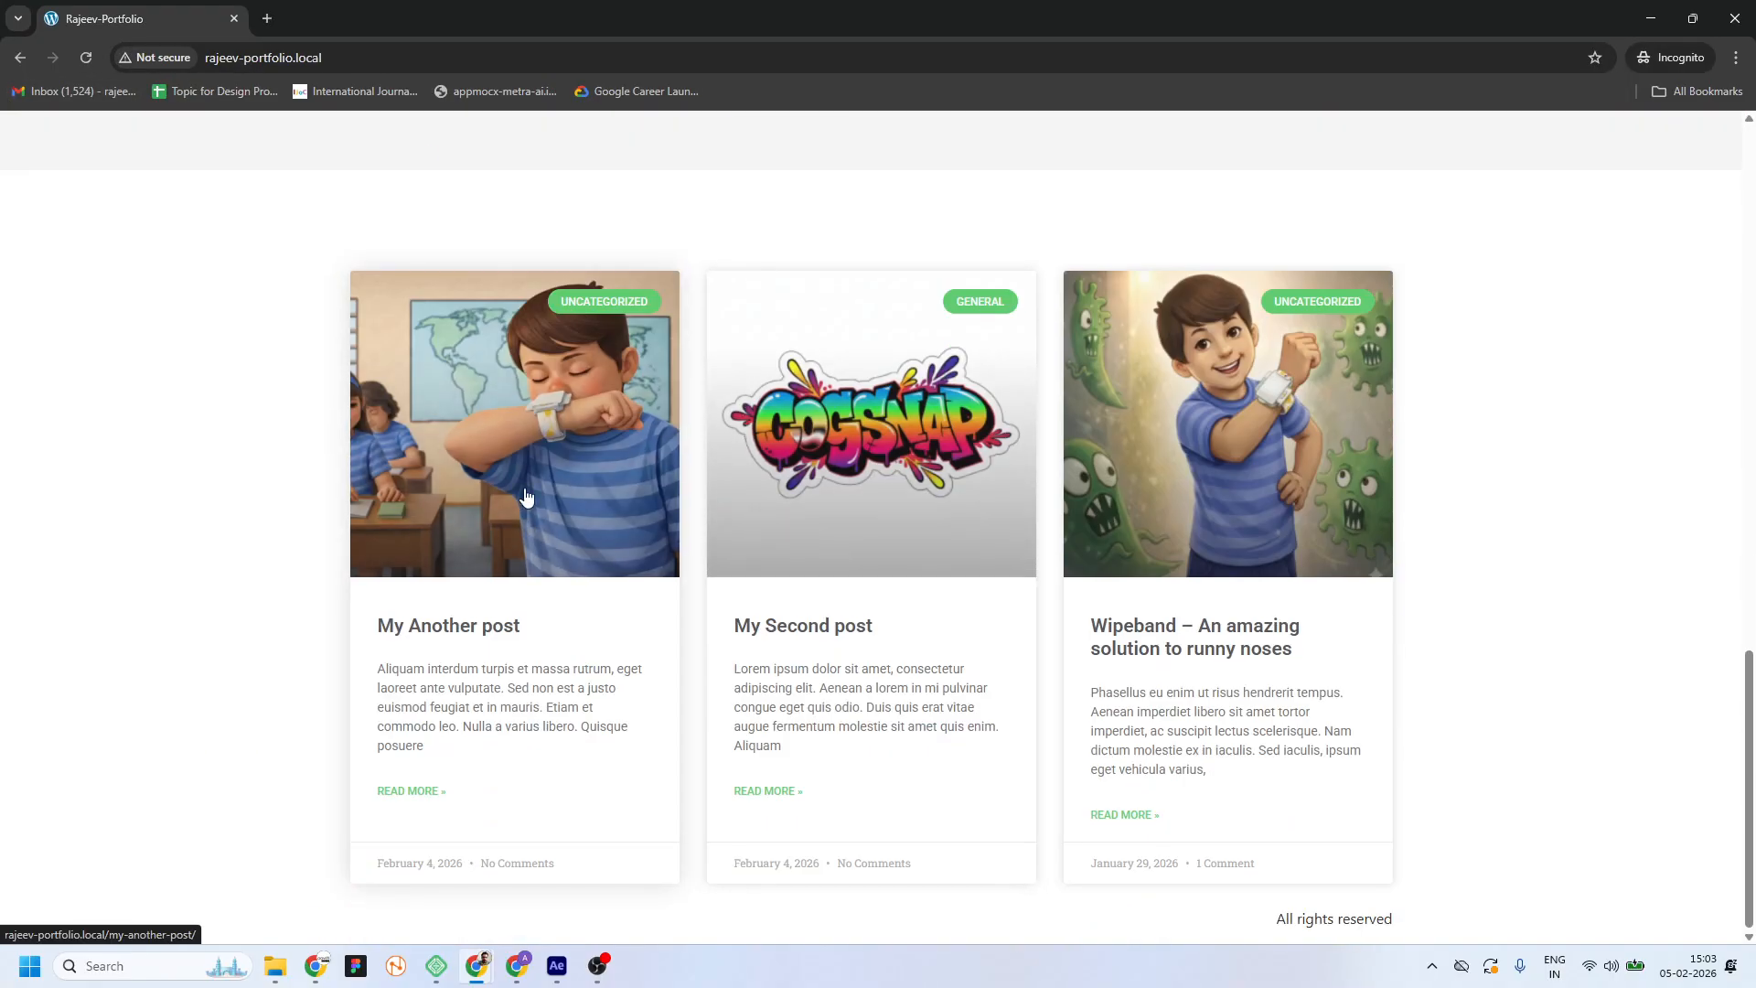
View the "My Another post" and "My Second post" pages from their homepage cards, returning to the homepage after each
left_click(548, 442)
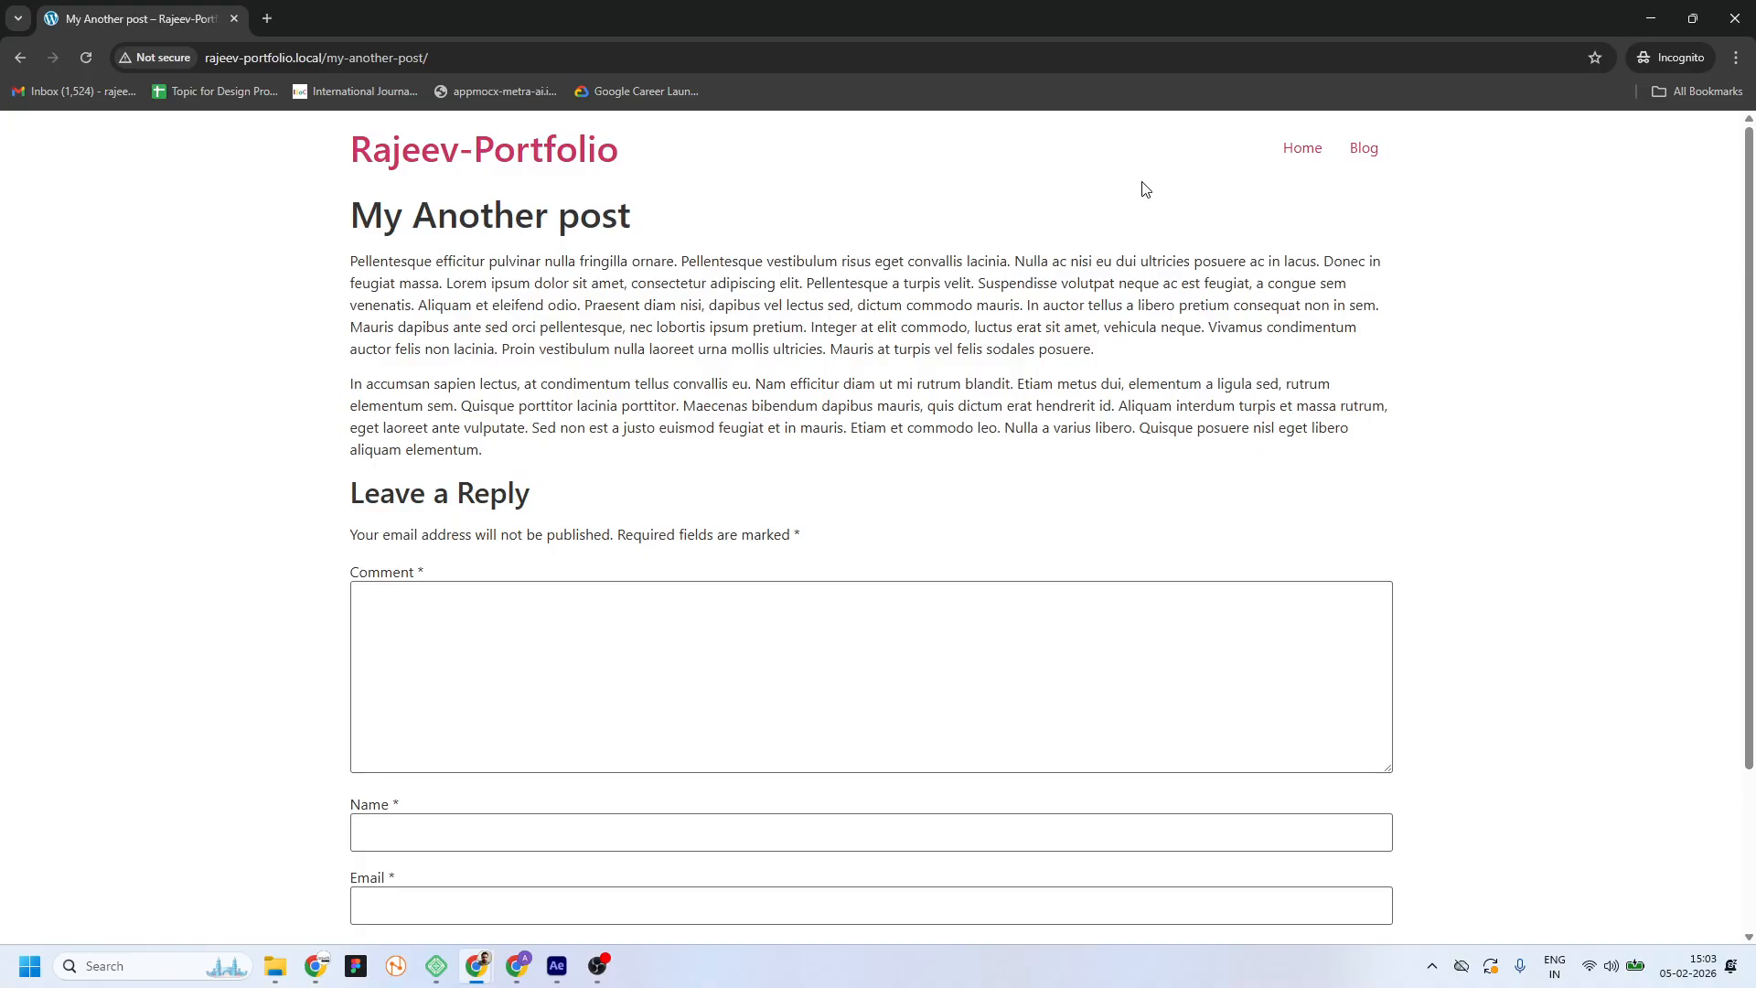
left_click(20, 57)
left_click(869, 494)
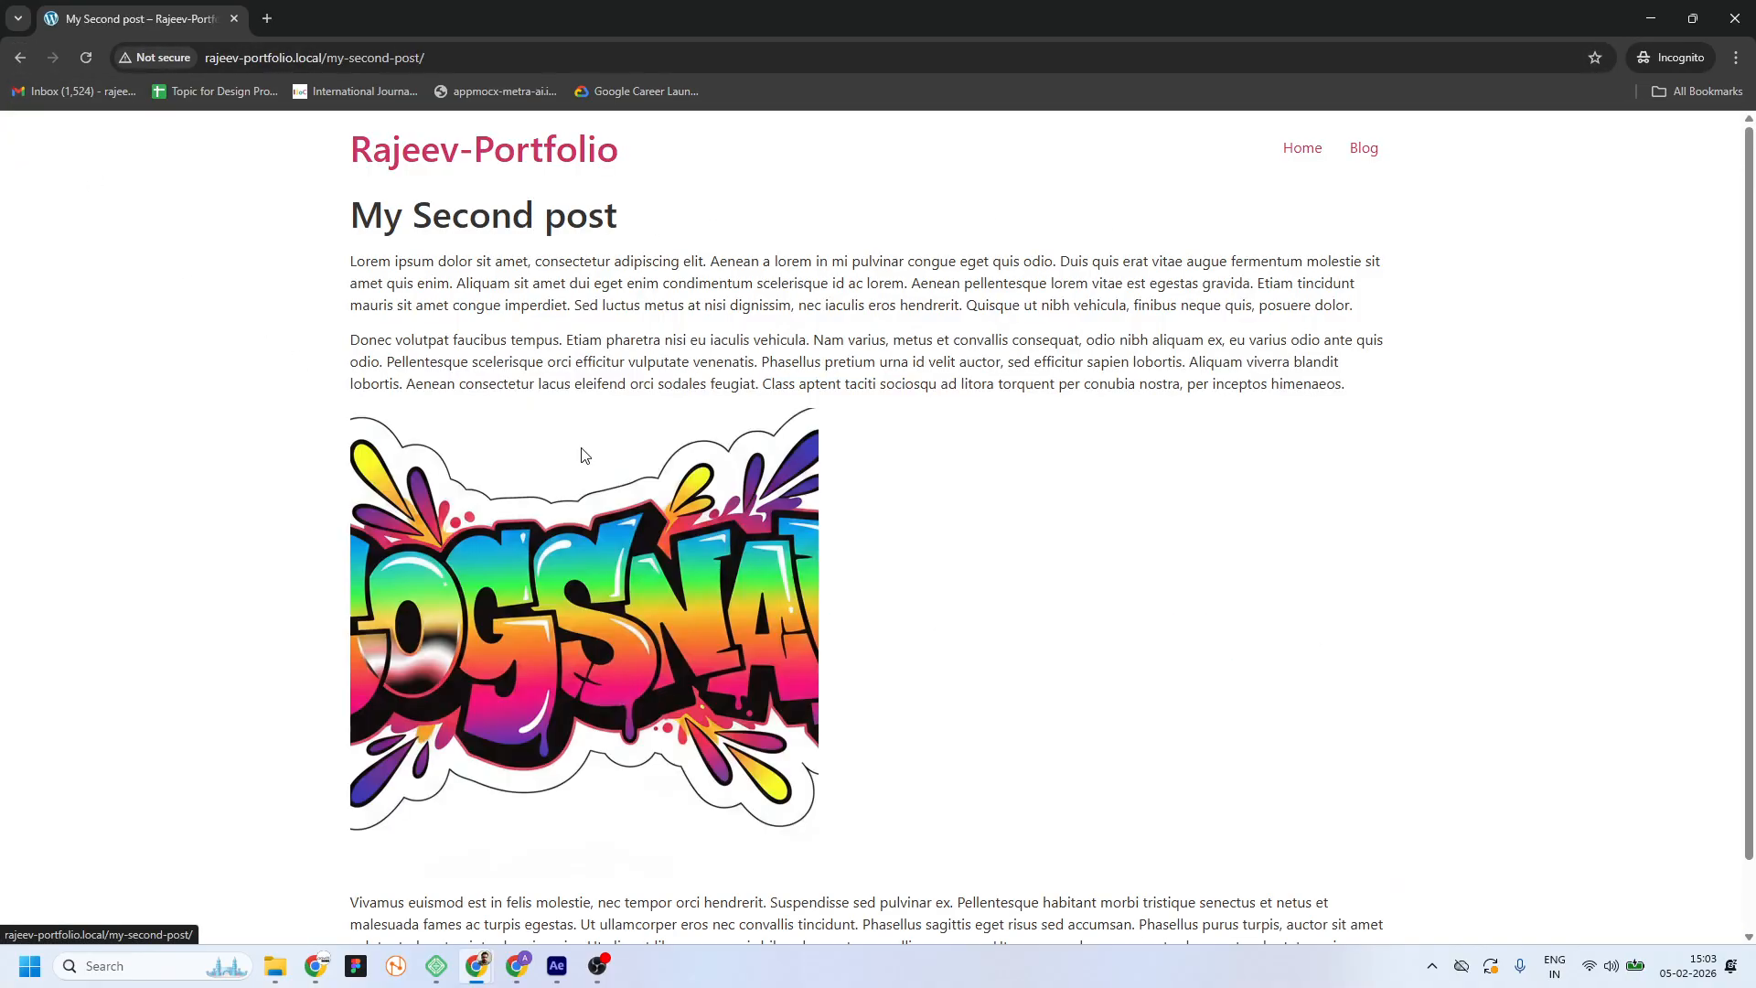
left_click(20, 57)
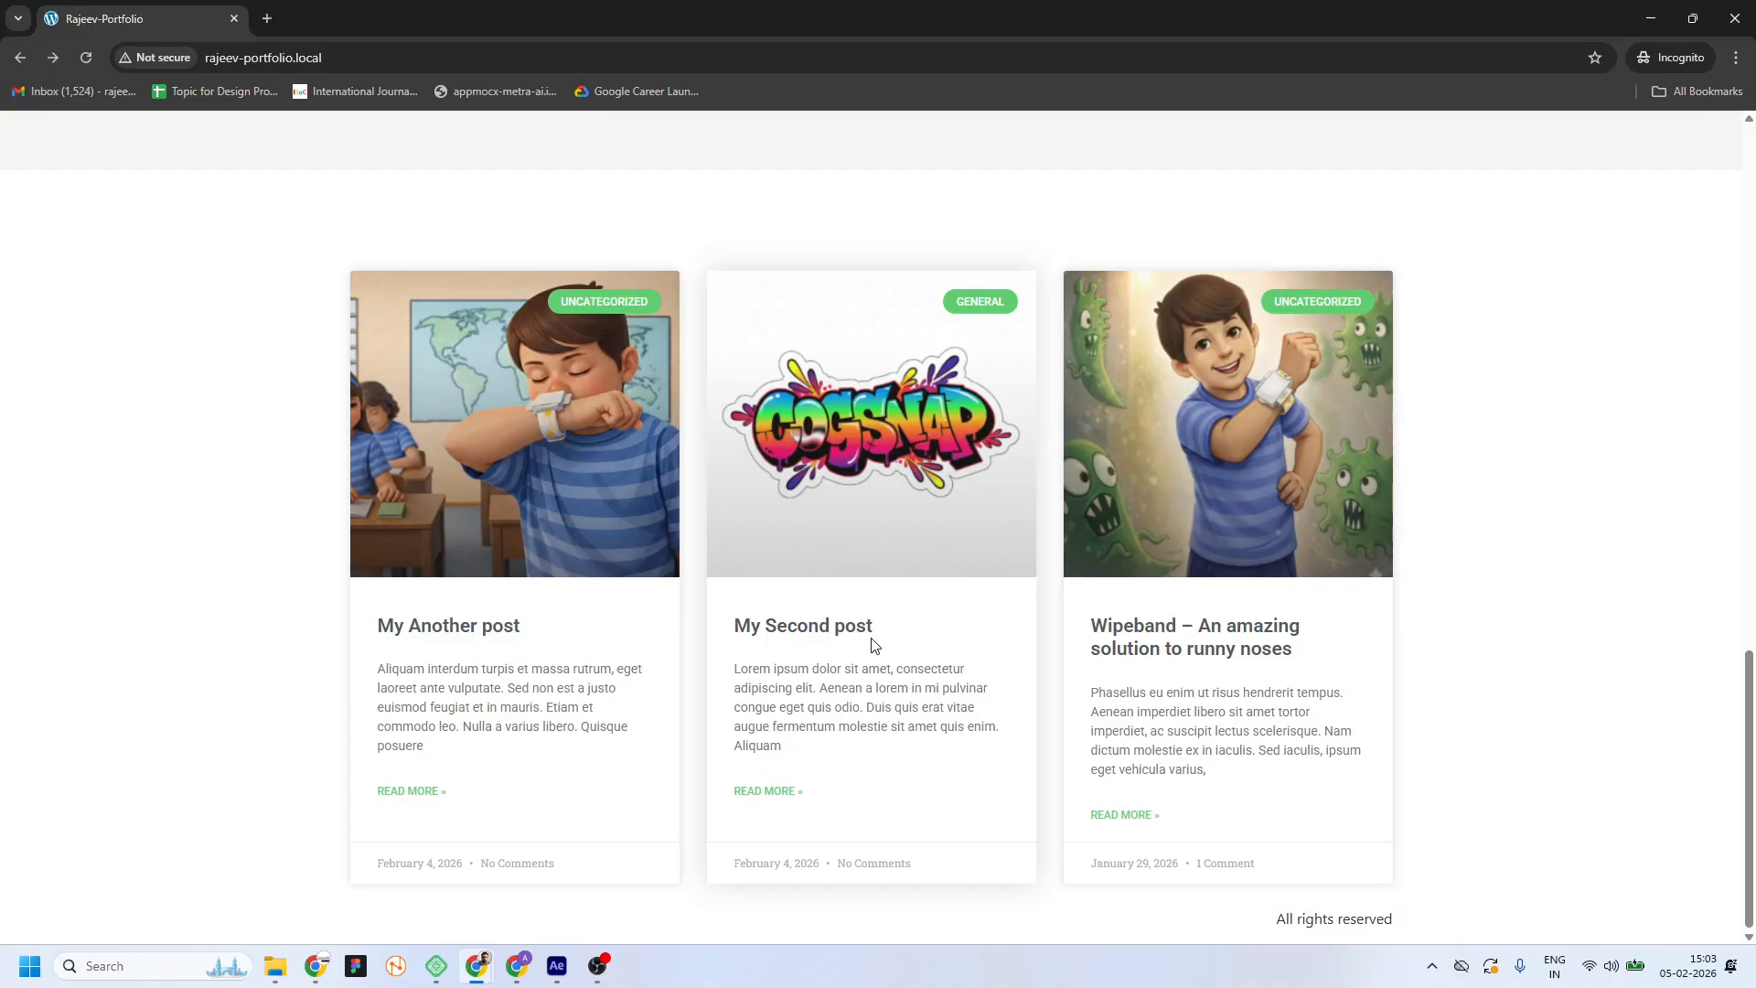
scroll(955, 512, "up", 15)
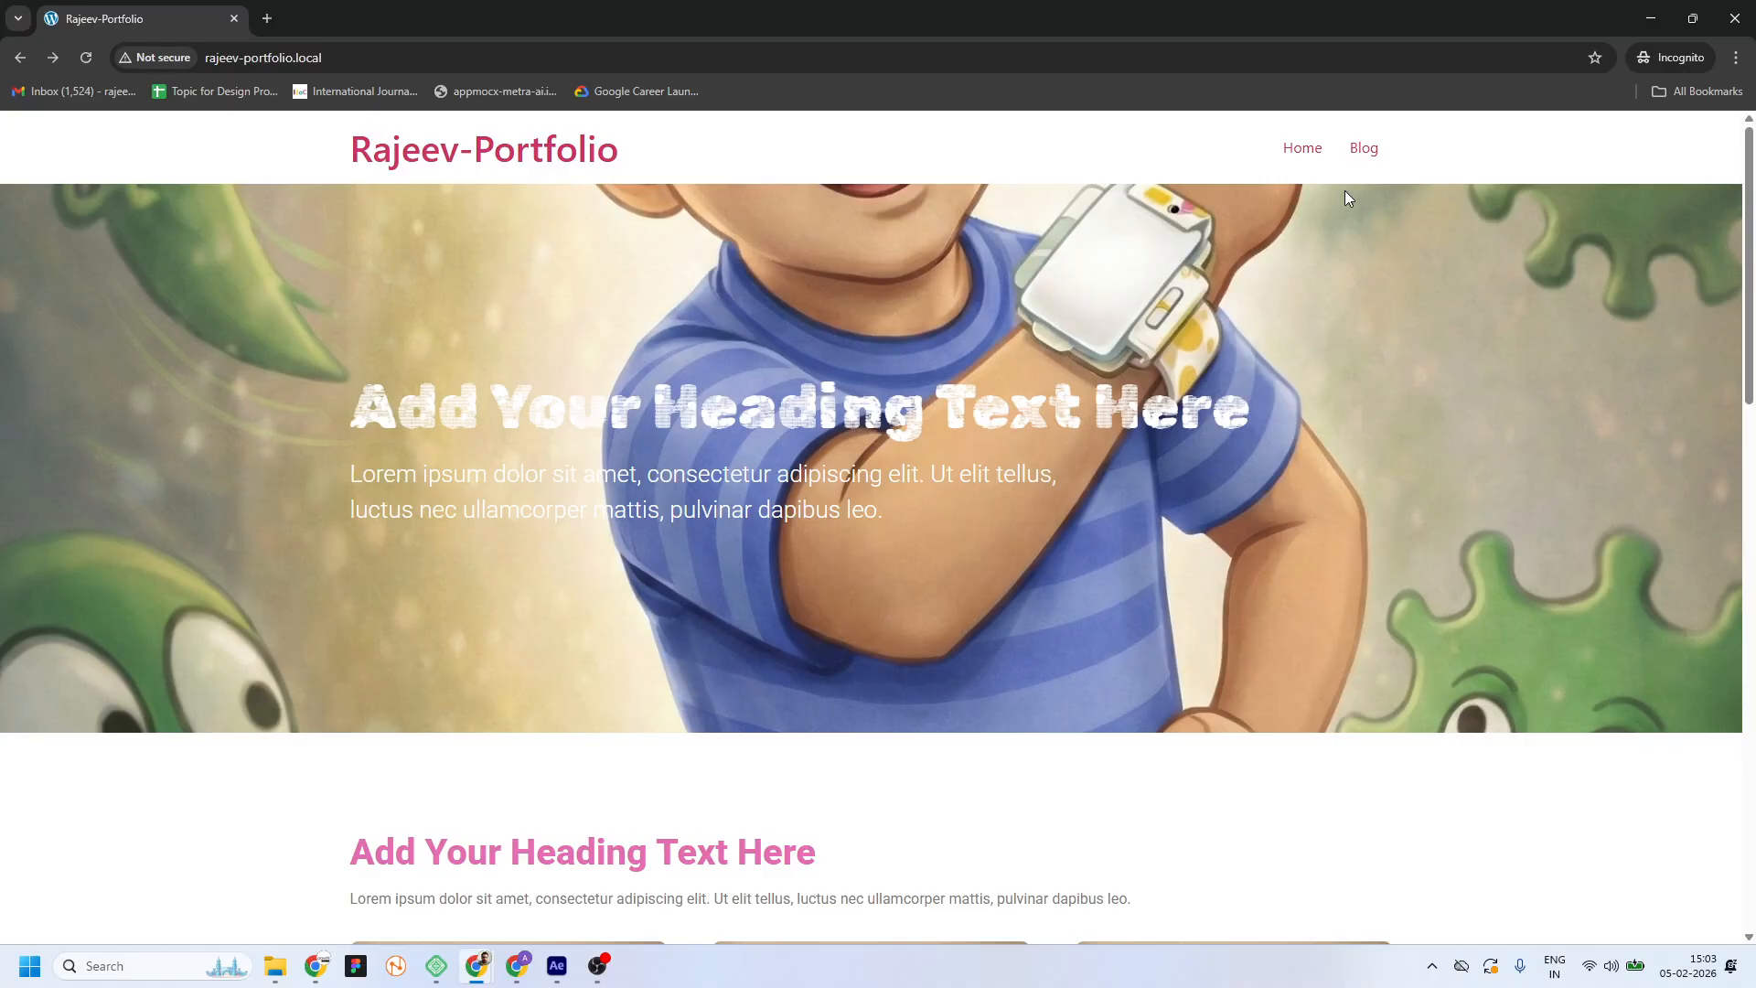
Switch back to the Elementor window, exit to the WordPress Pages list, and dismiss the accessibility statement notice
key("alt+Tab")
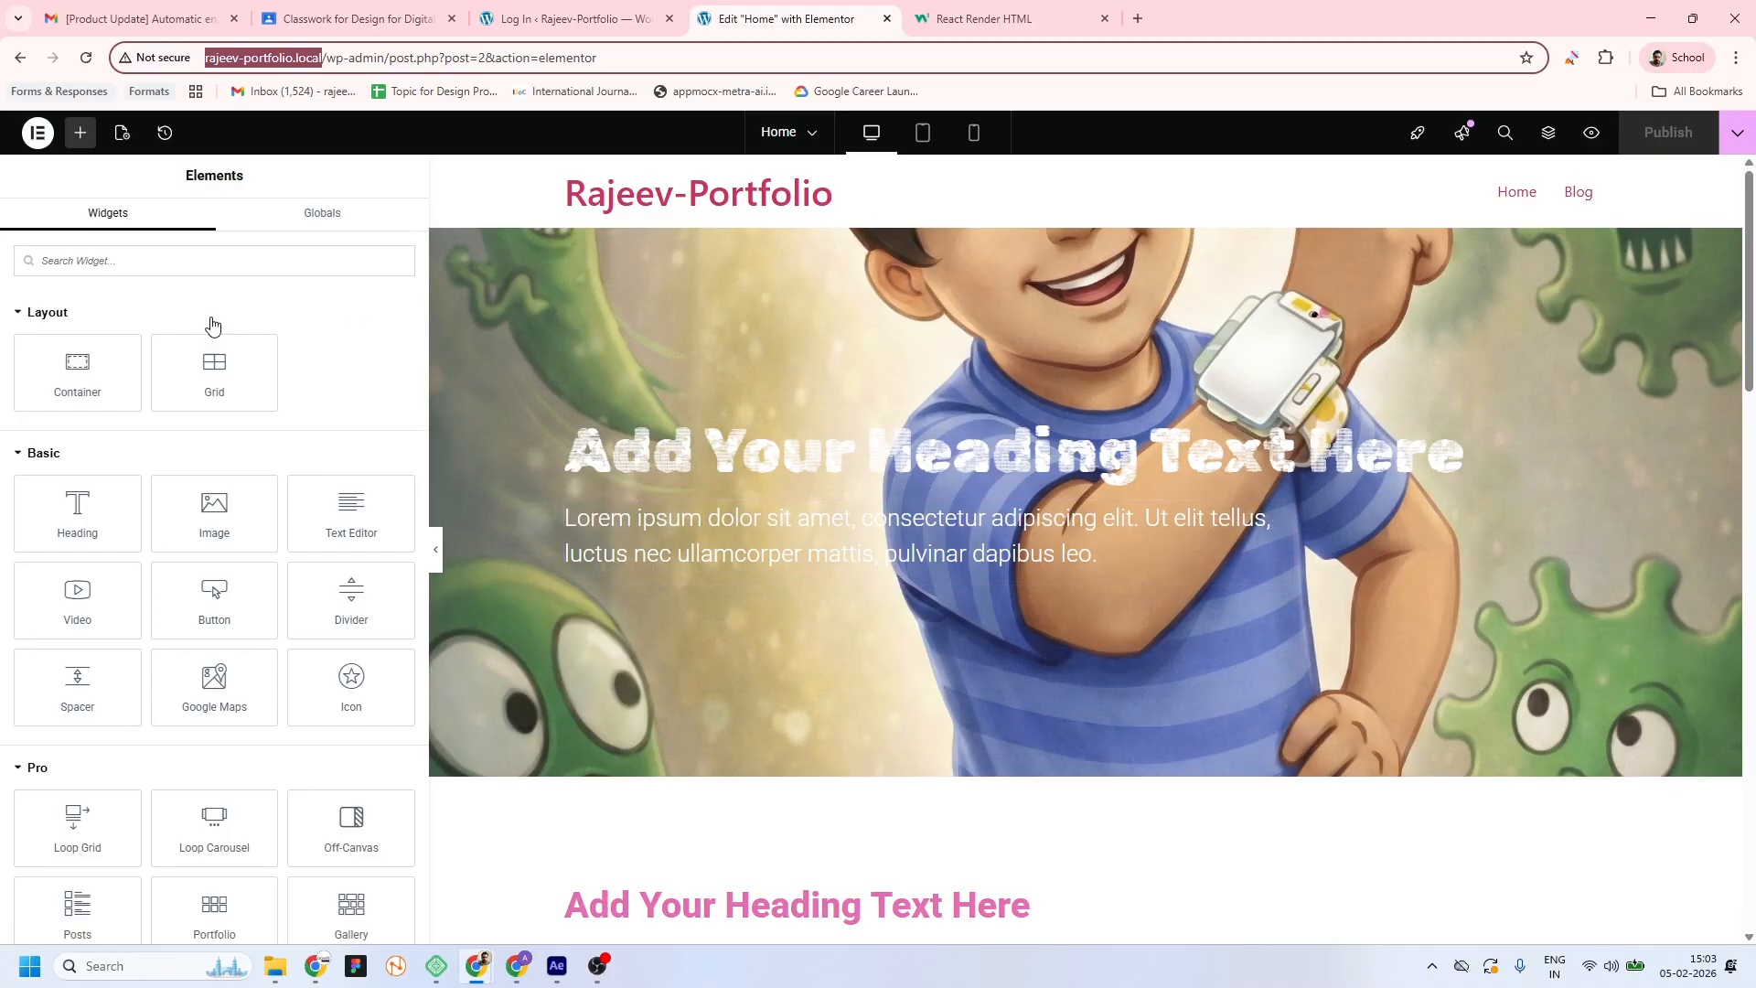
left_click(35, 130)
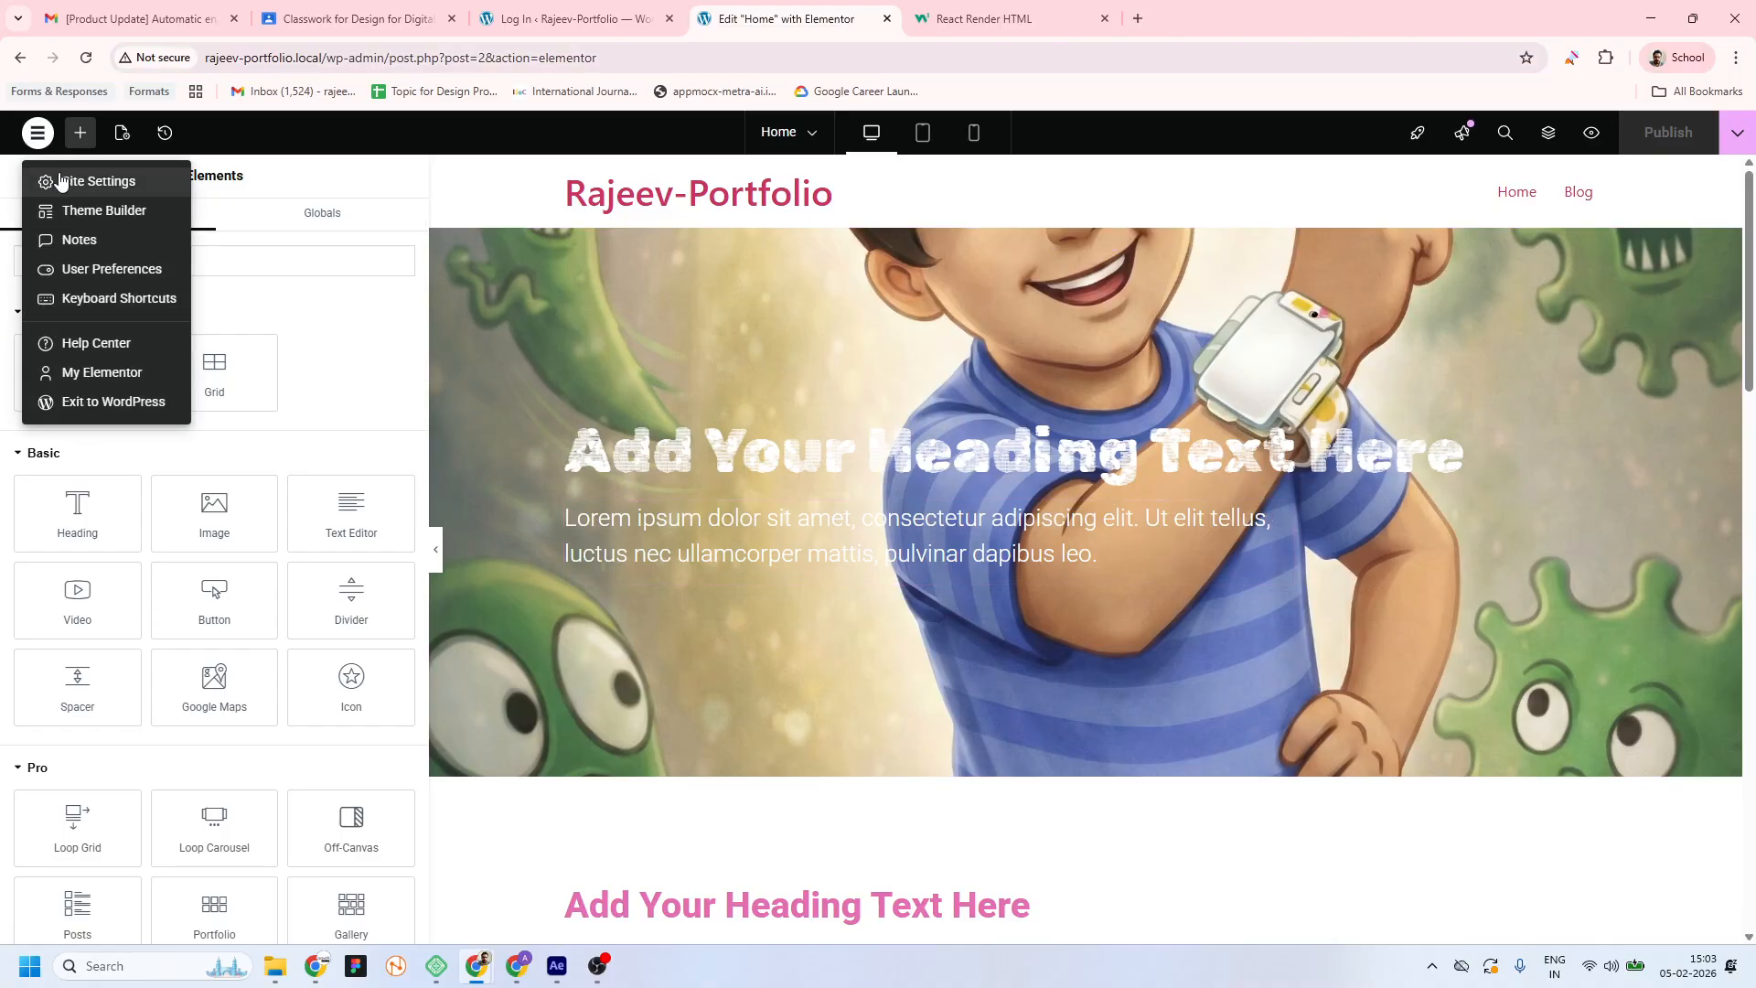
left_click(112, 403)
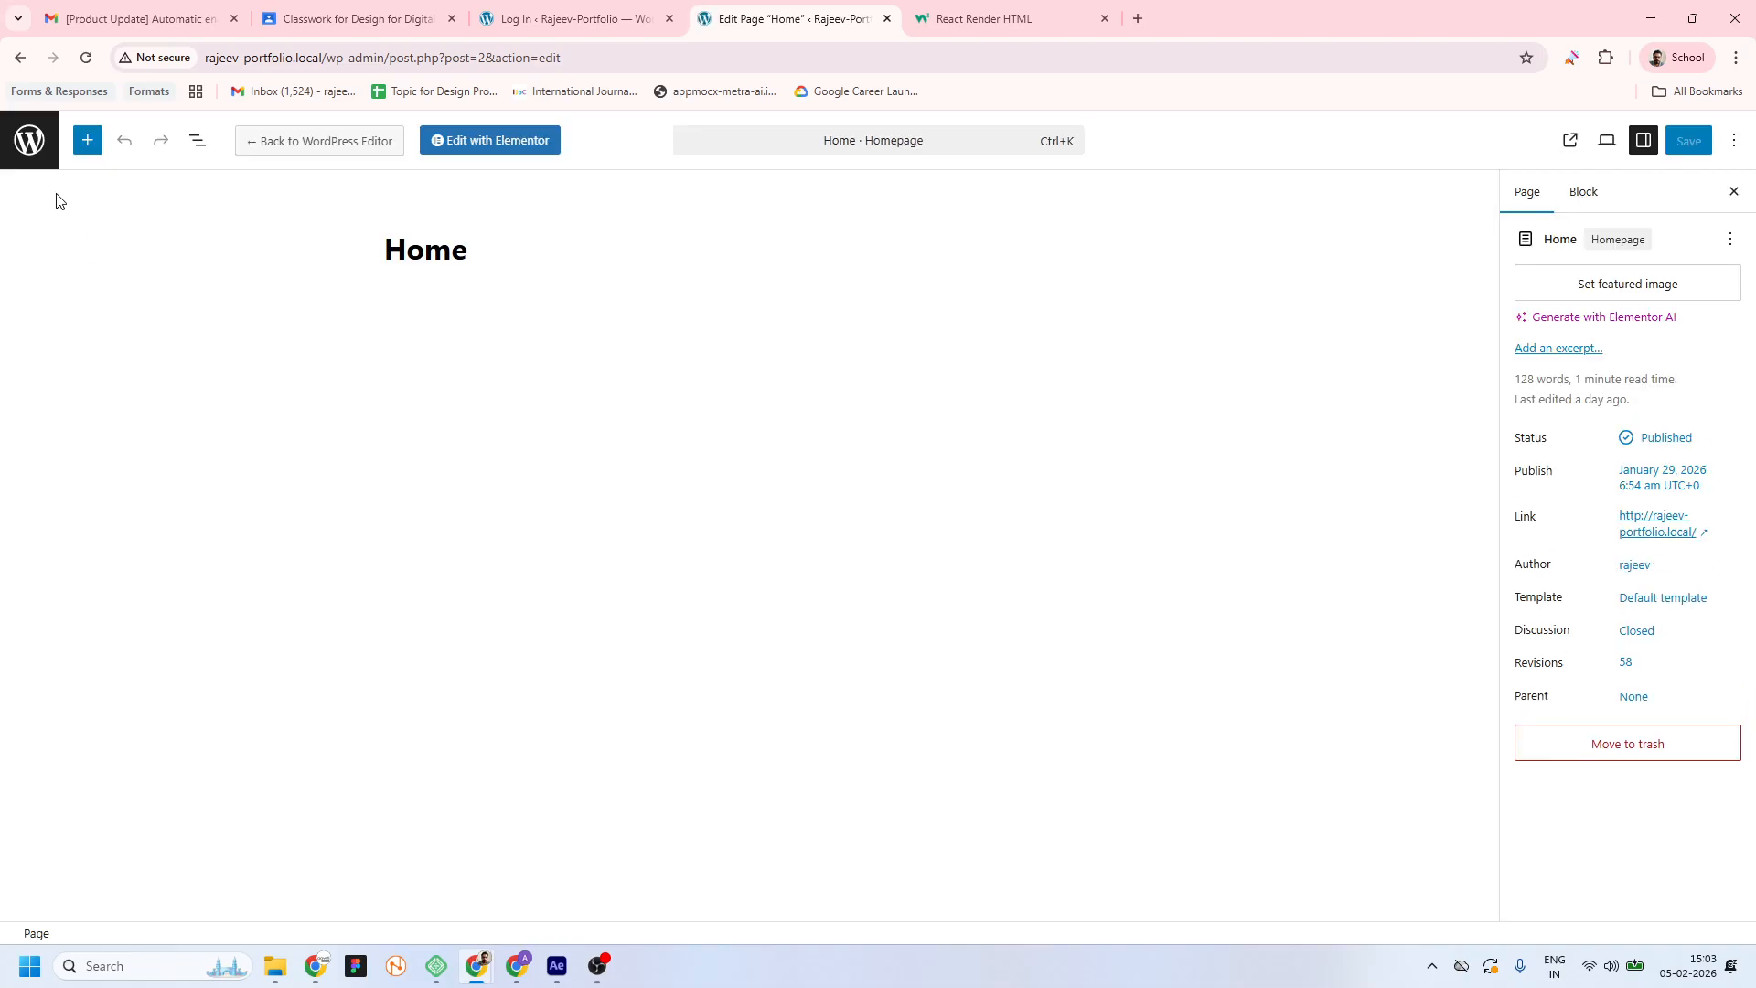
left_click(37, 150)
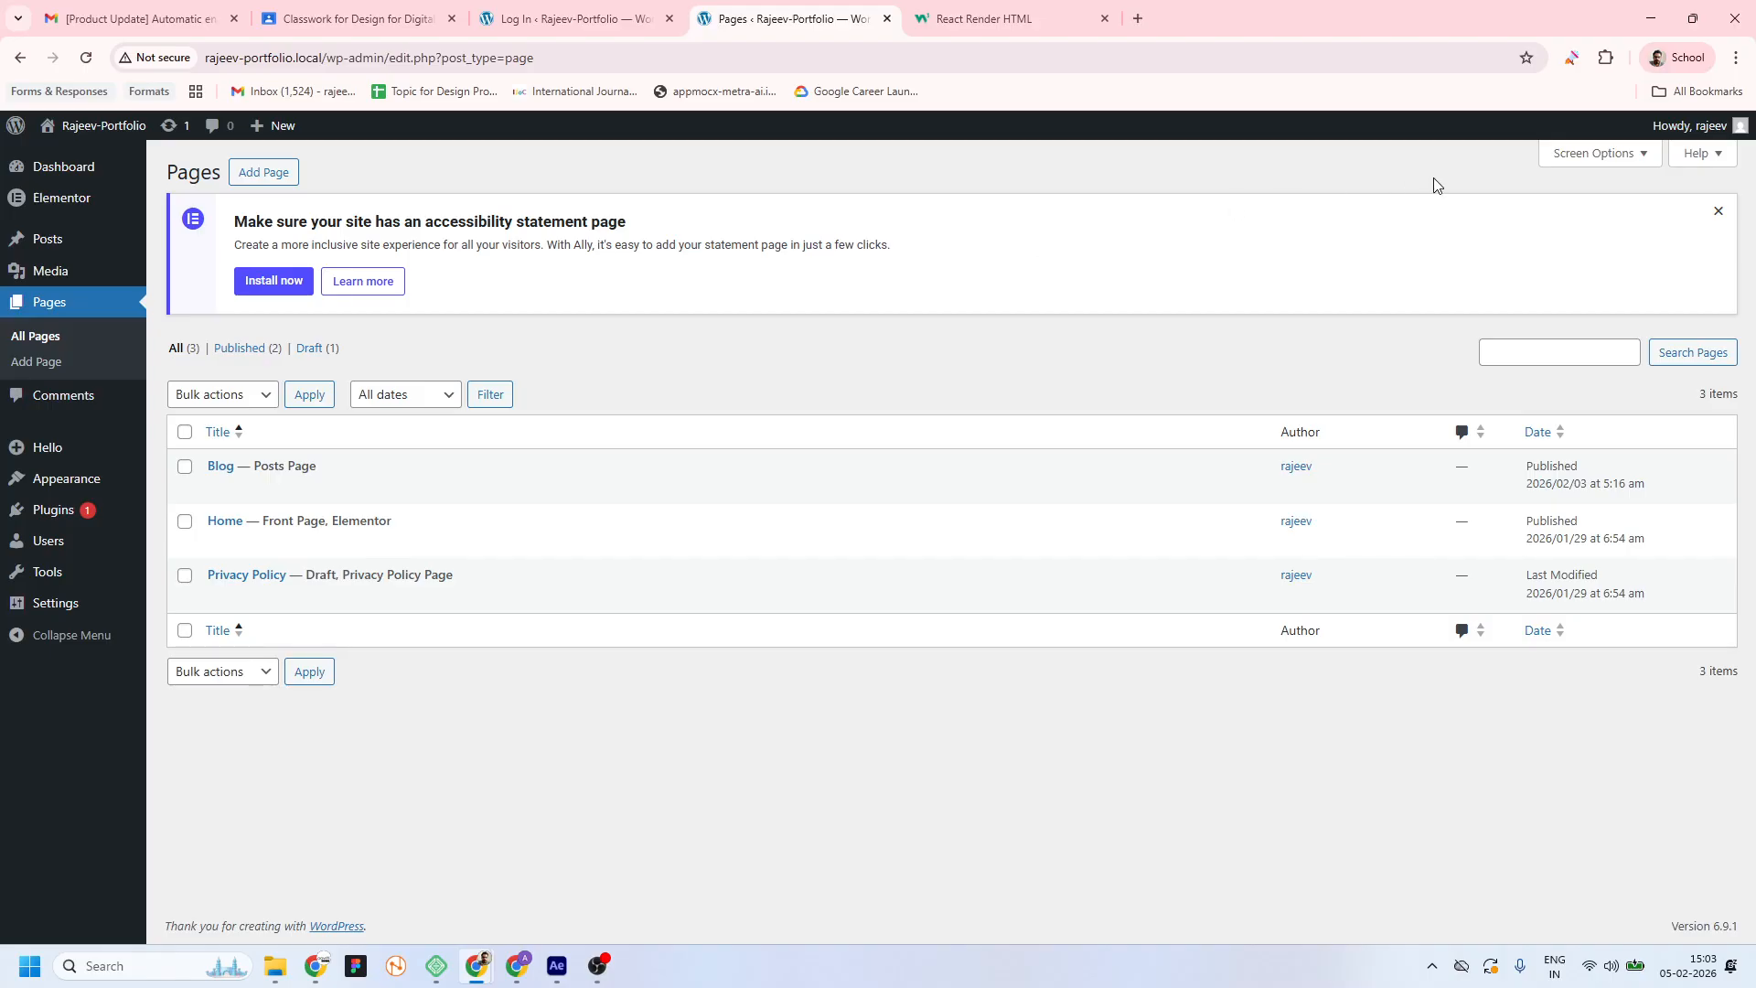
left_click(1719, 211)
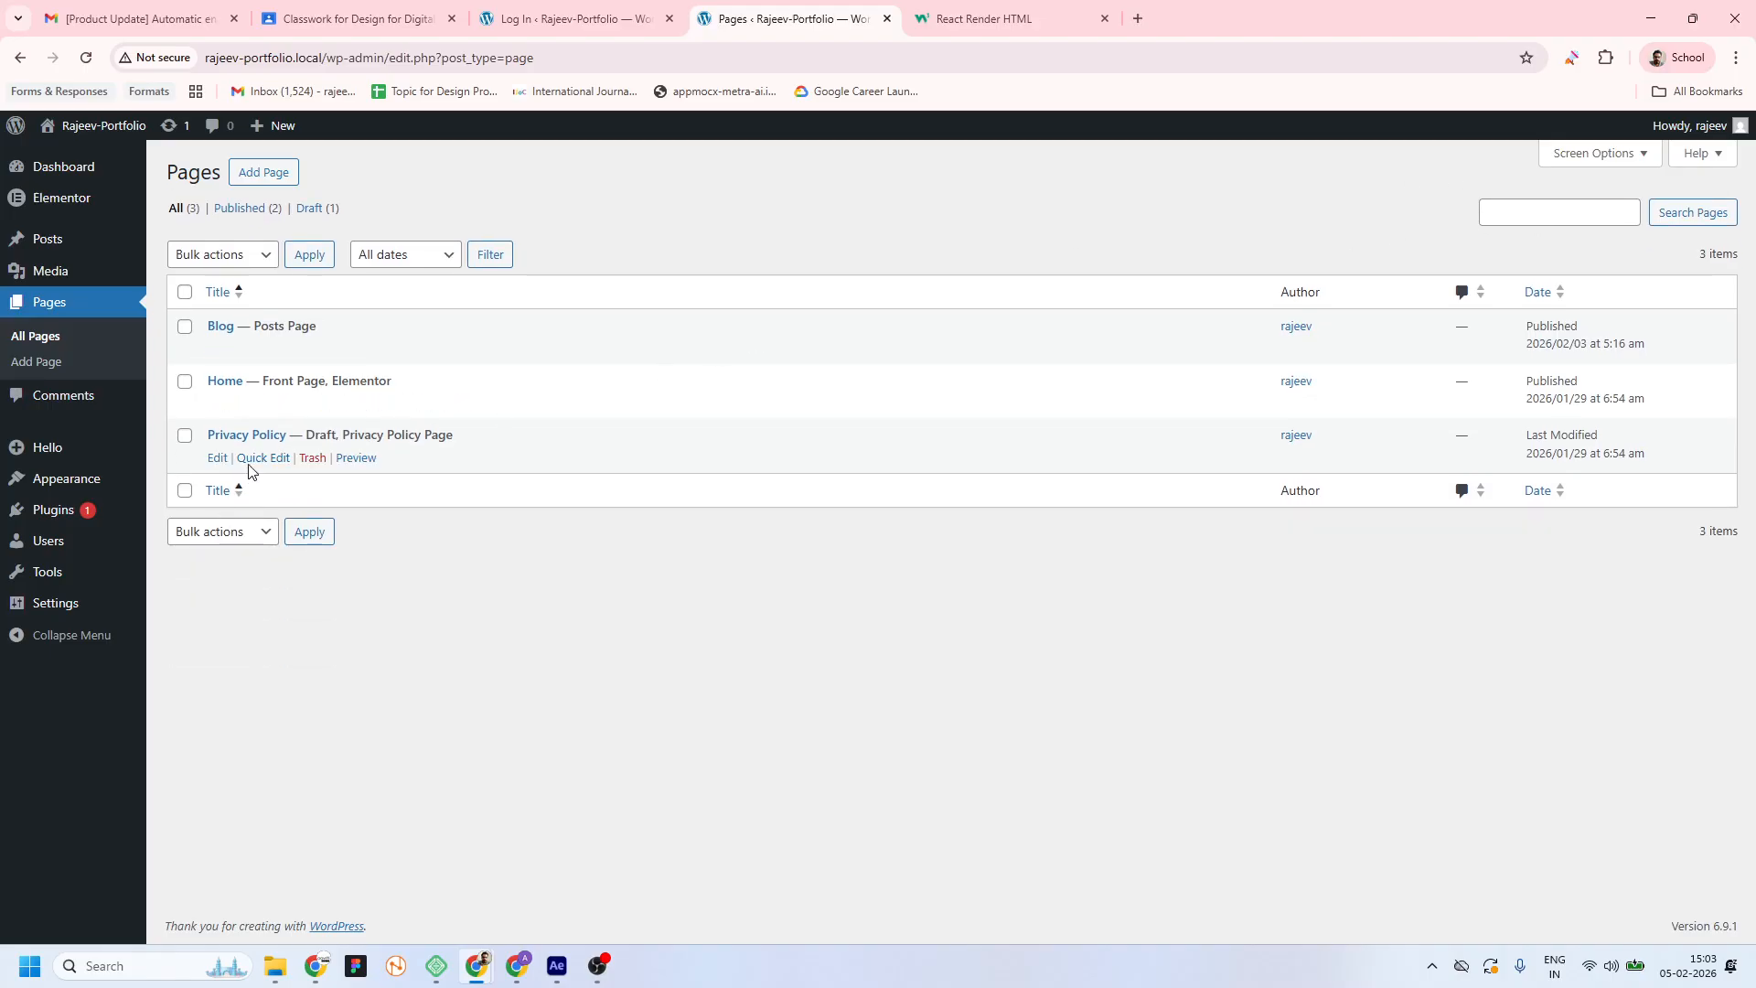
Open Elementor's Theme Builder to show the site parts available for customization
mouse_move(61, 205)
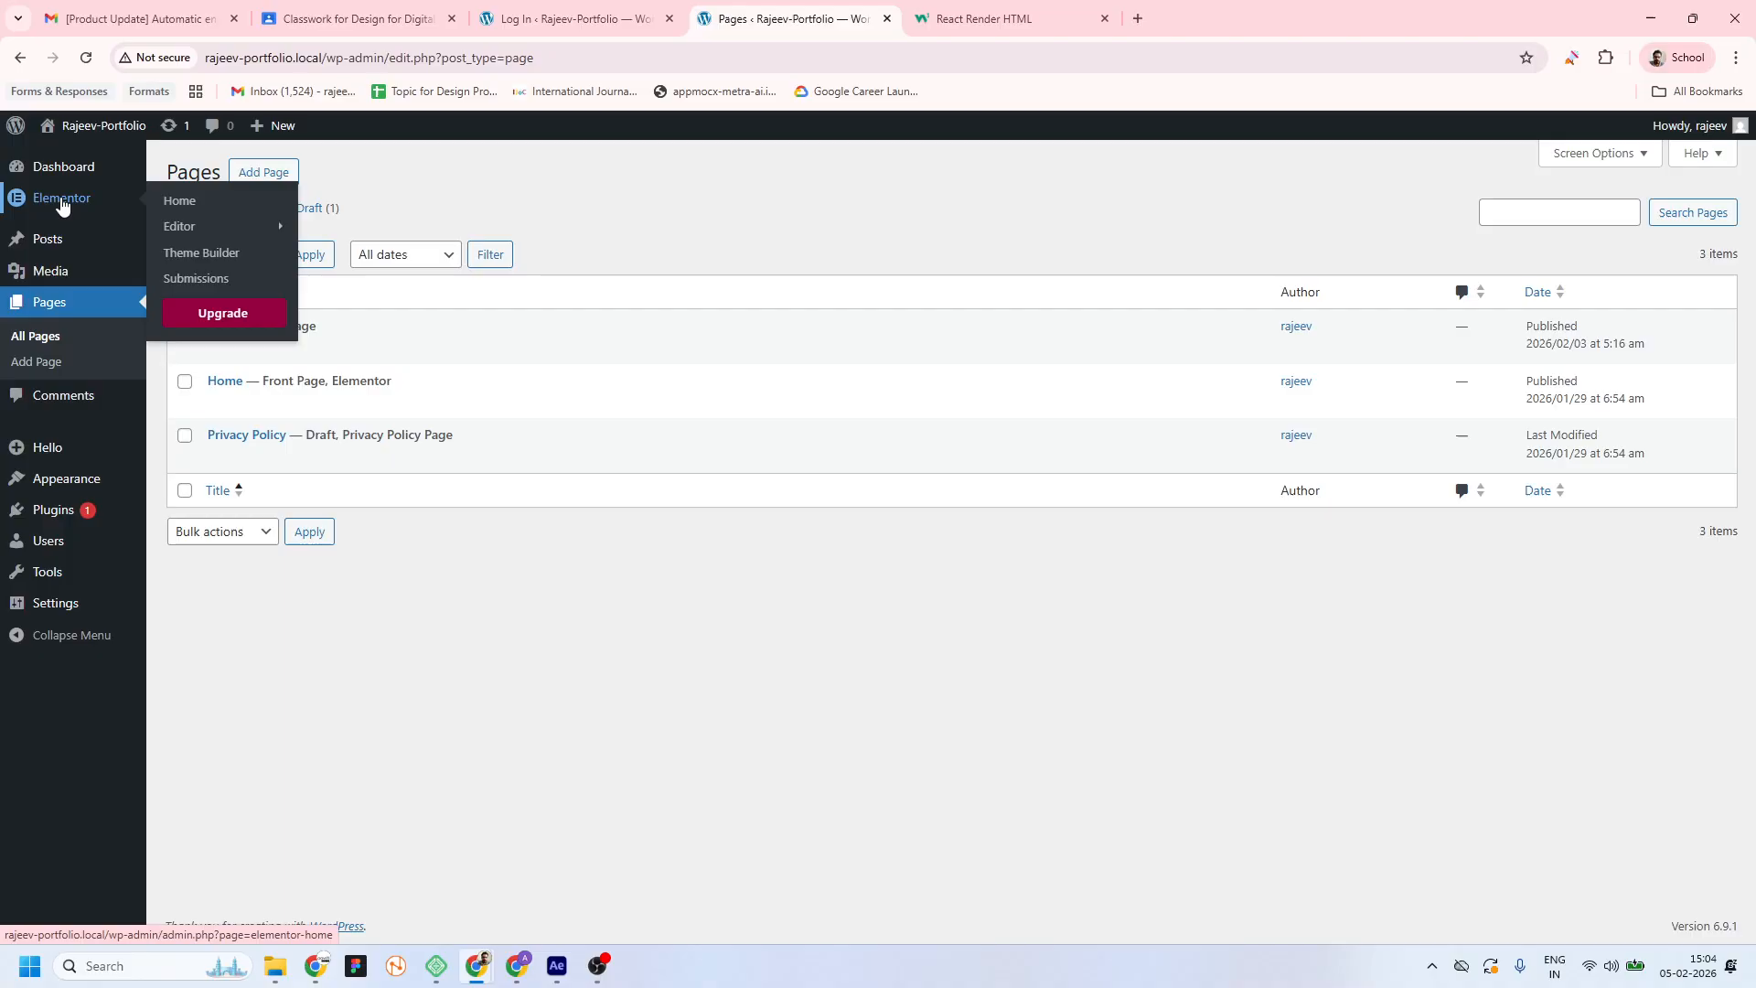
left_click(229, 264)
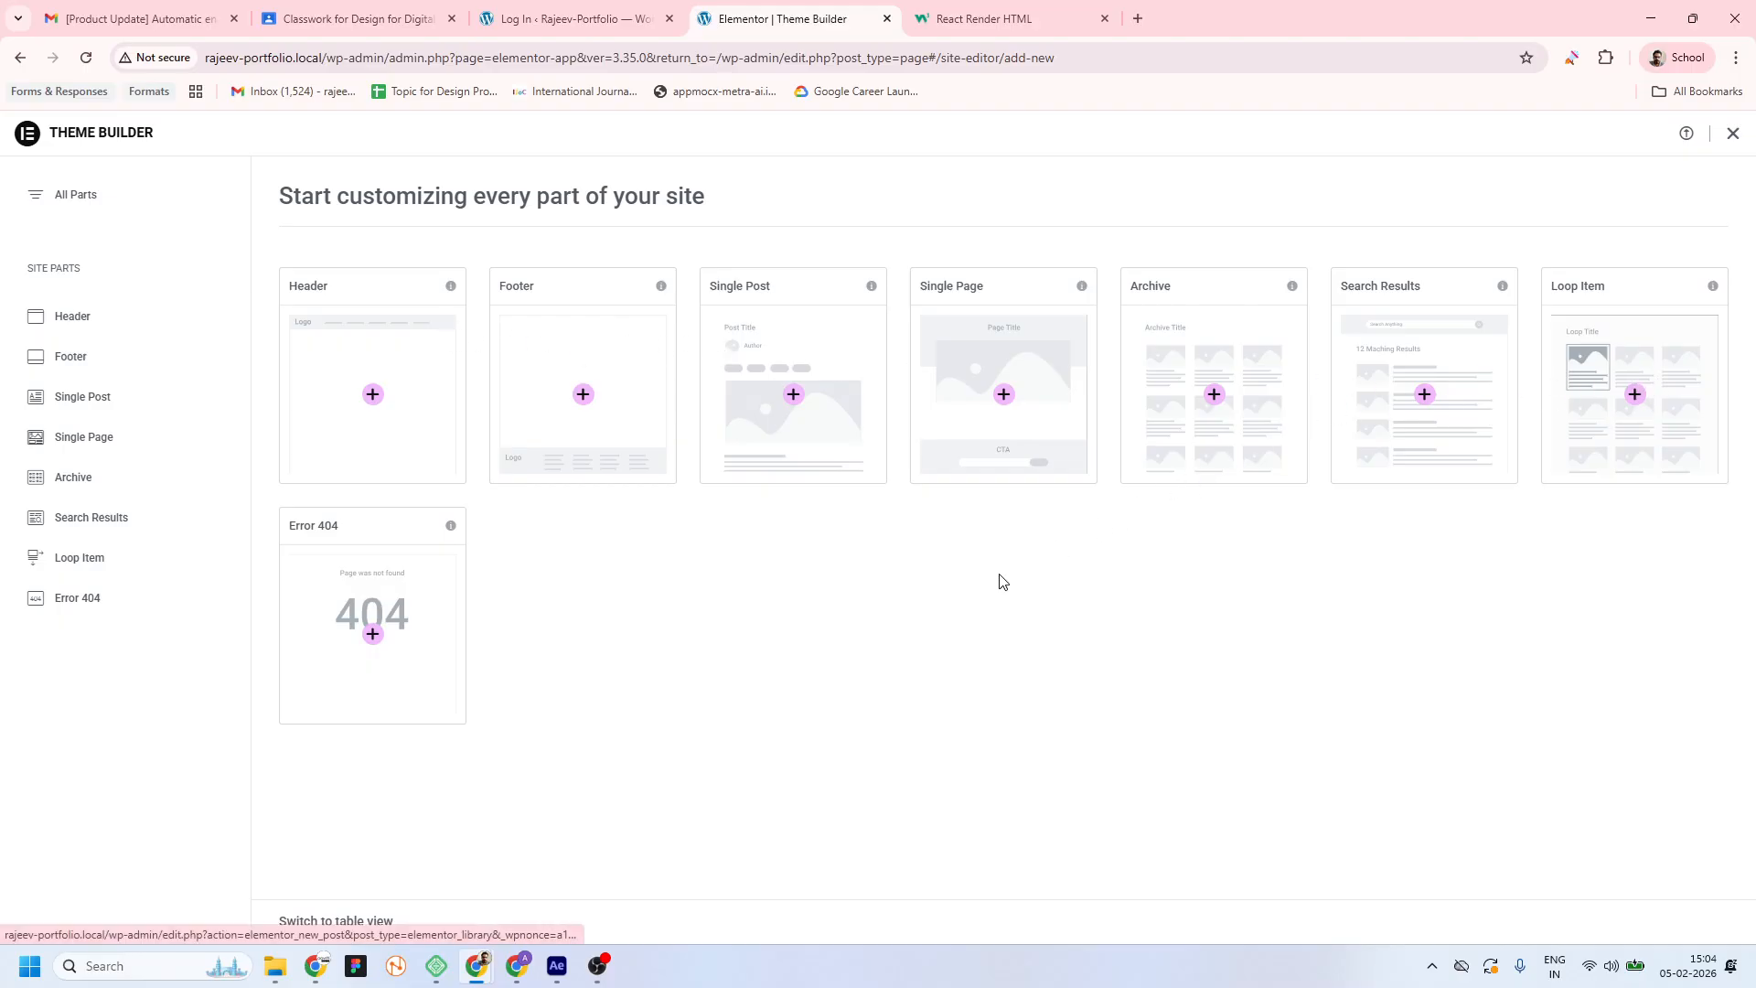
left_click_drag(271, 194, 729, 205)
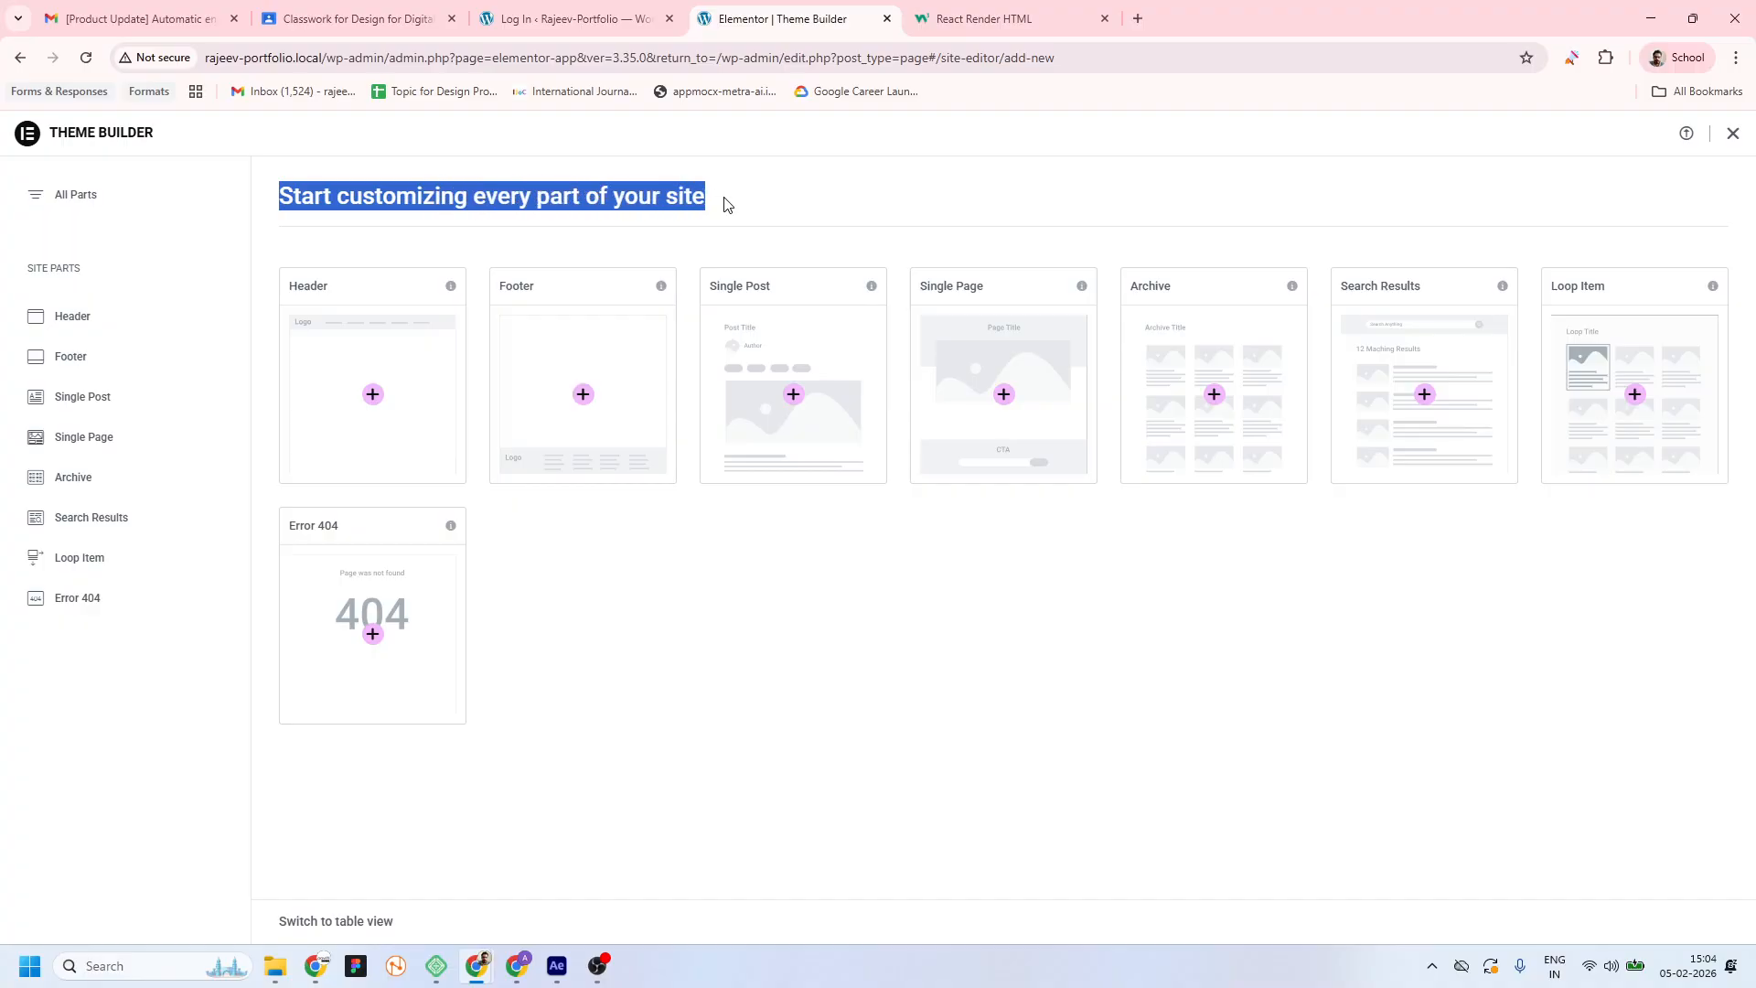
left_click(752, 199)
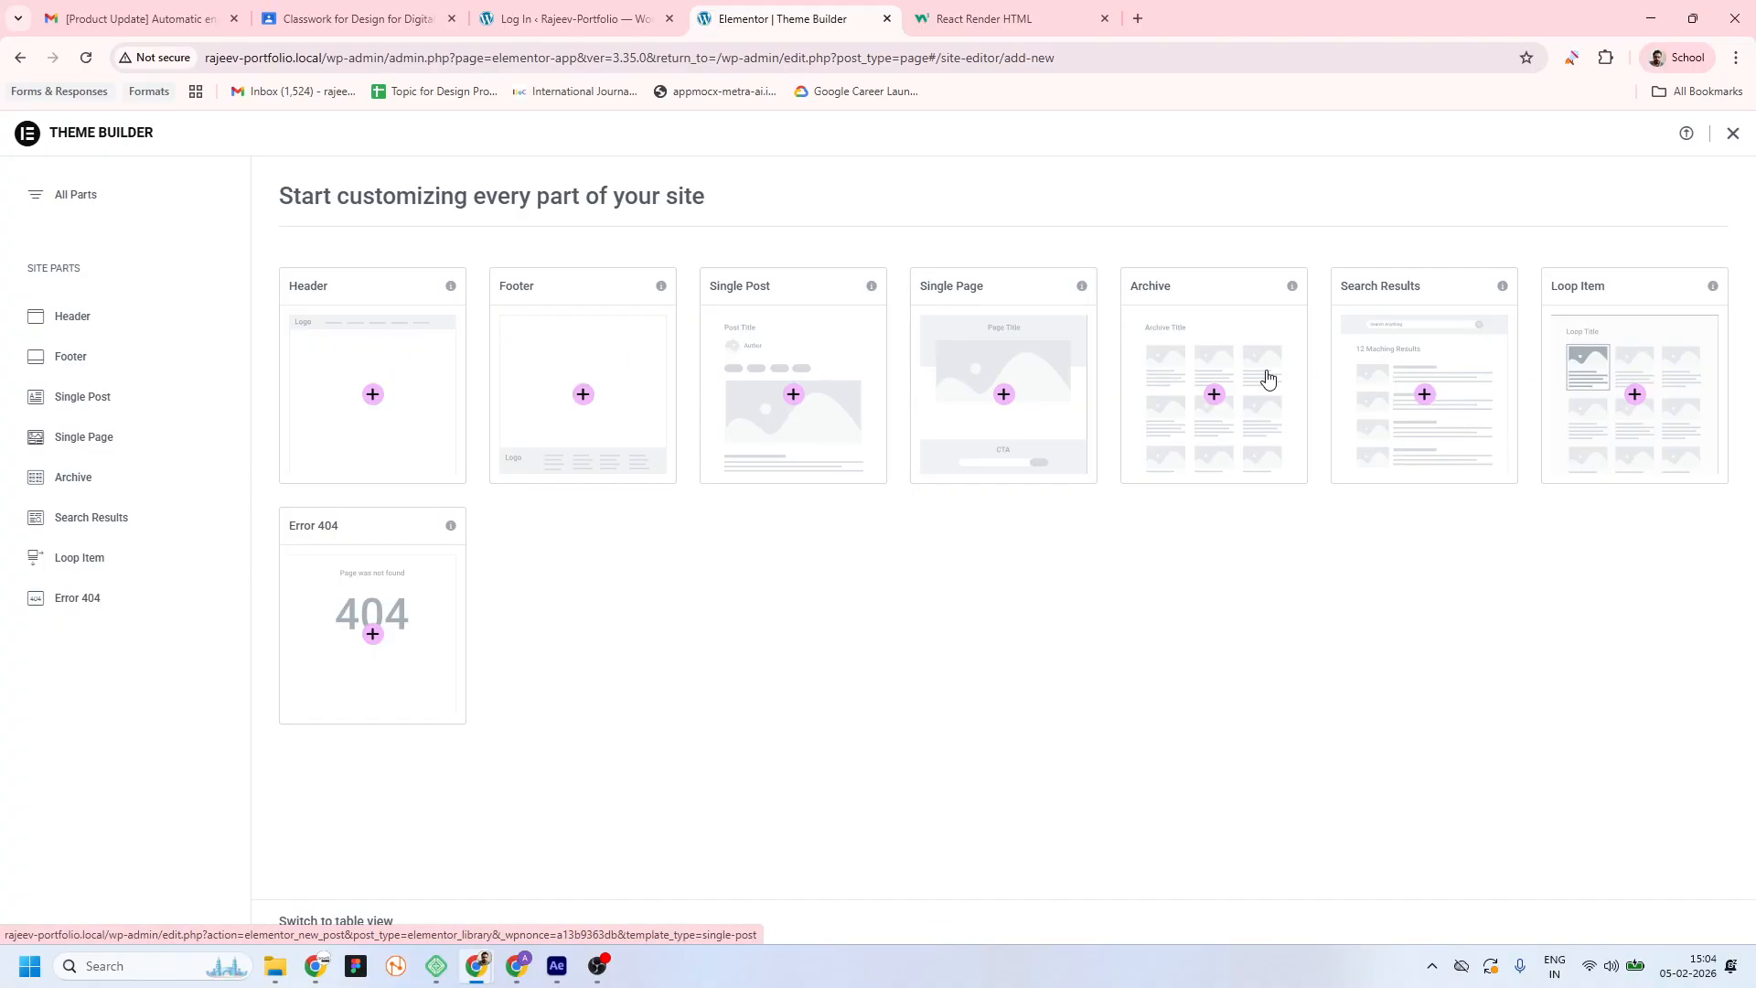
Open uid.kujournal.in in a new browser tab and examine the homepage's header, content sections and footer
left_click(1137, 19)
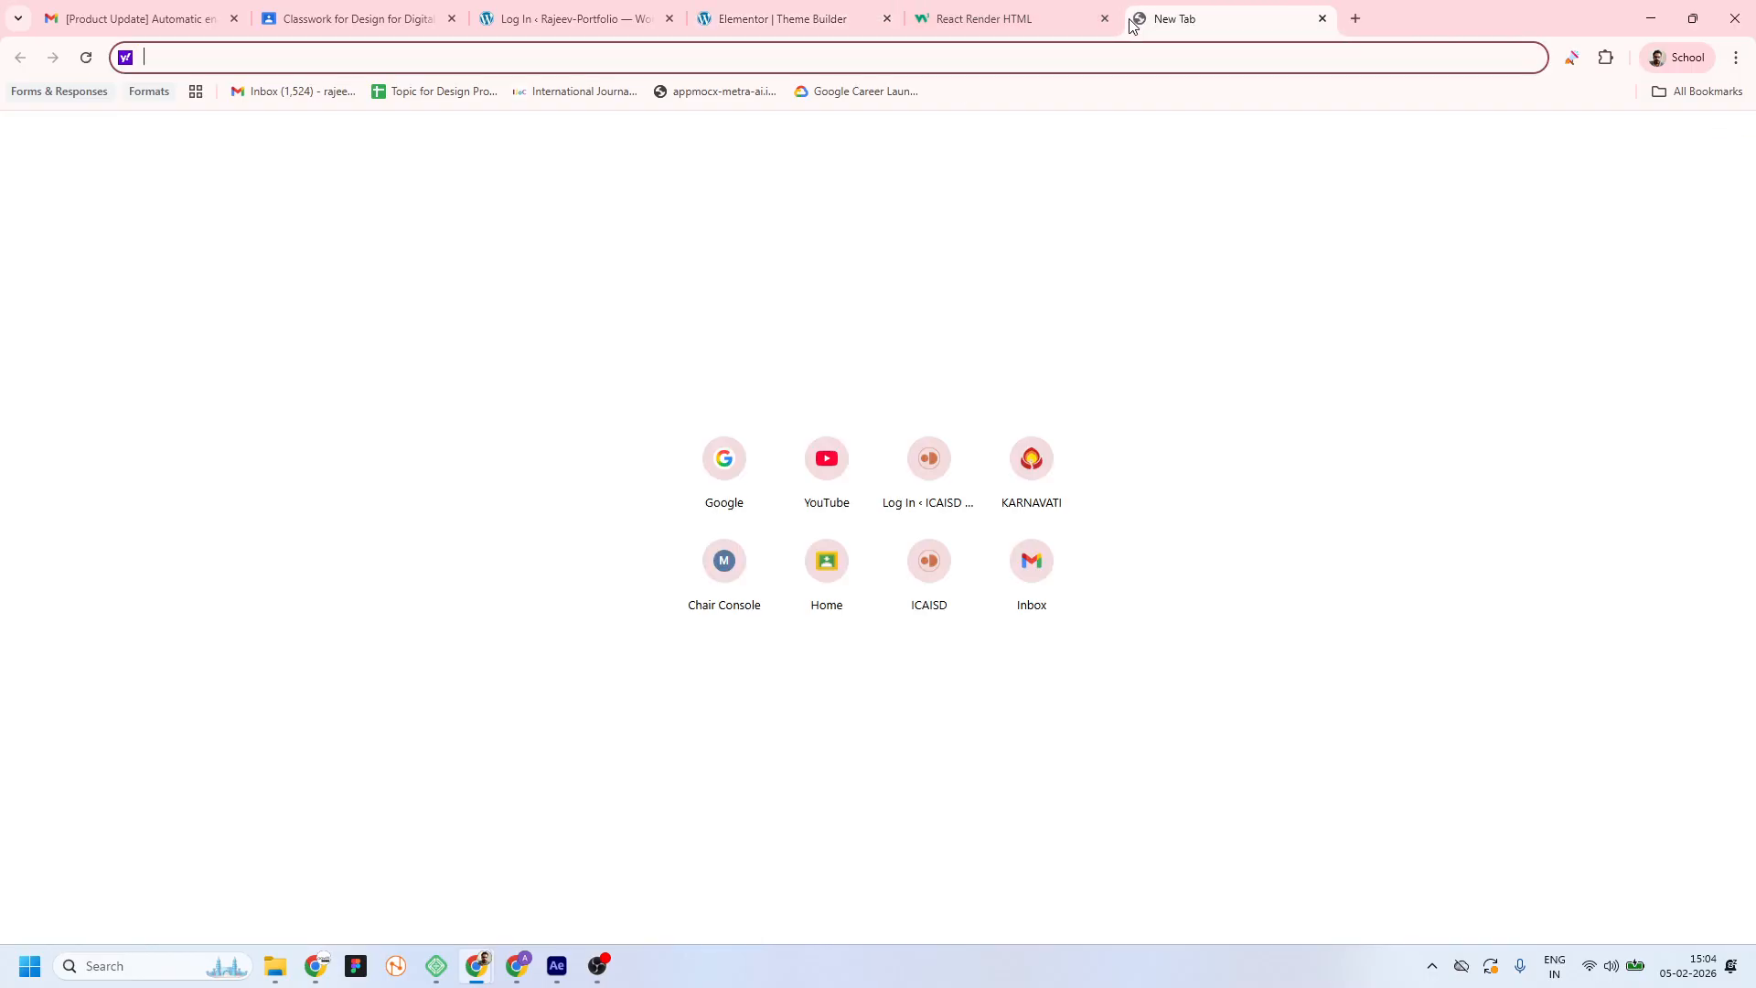
type("uid.kujournal.in")
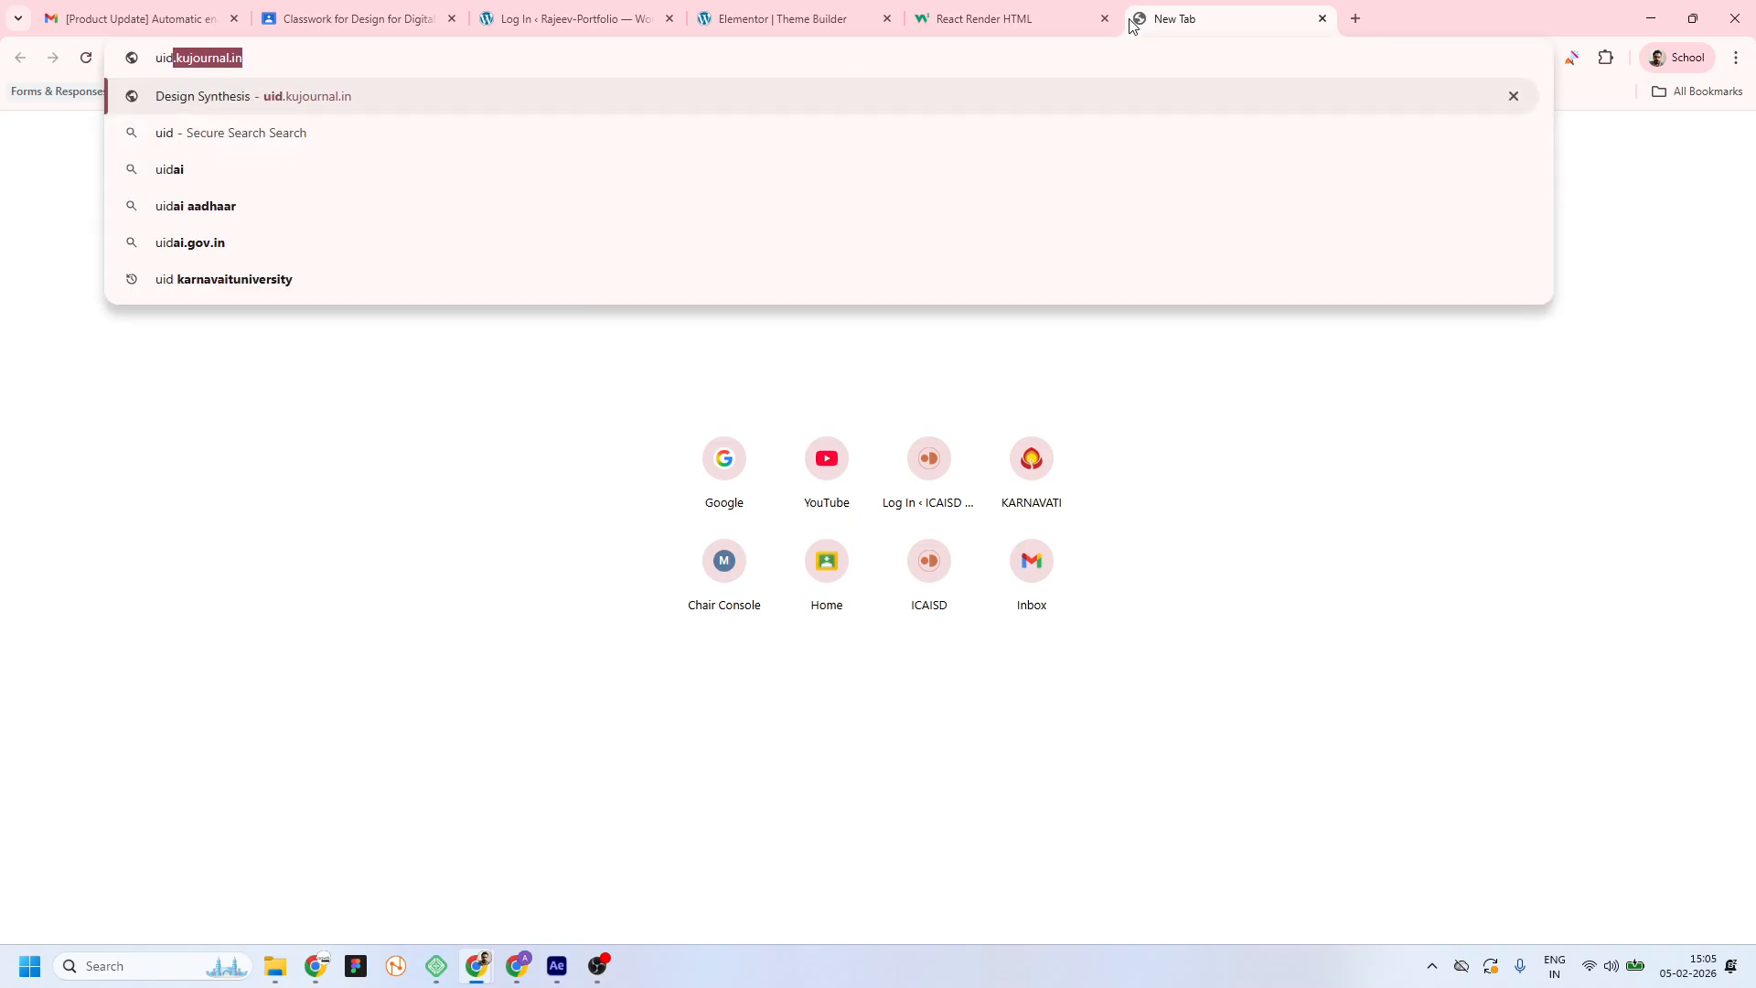
key("Return")
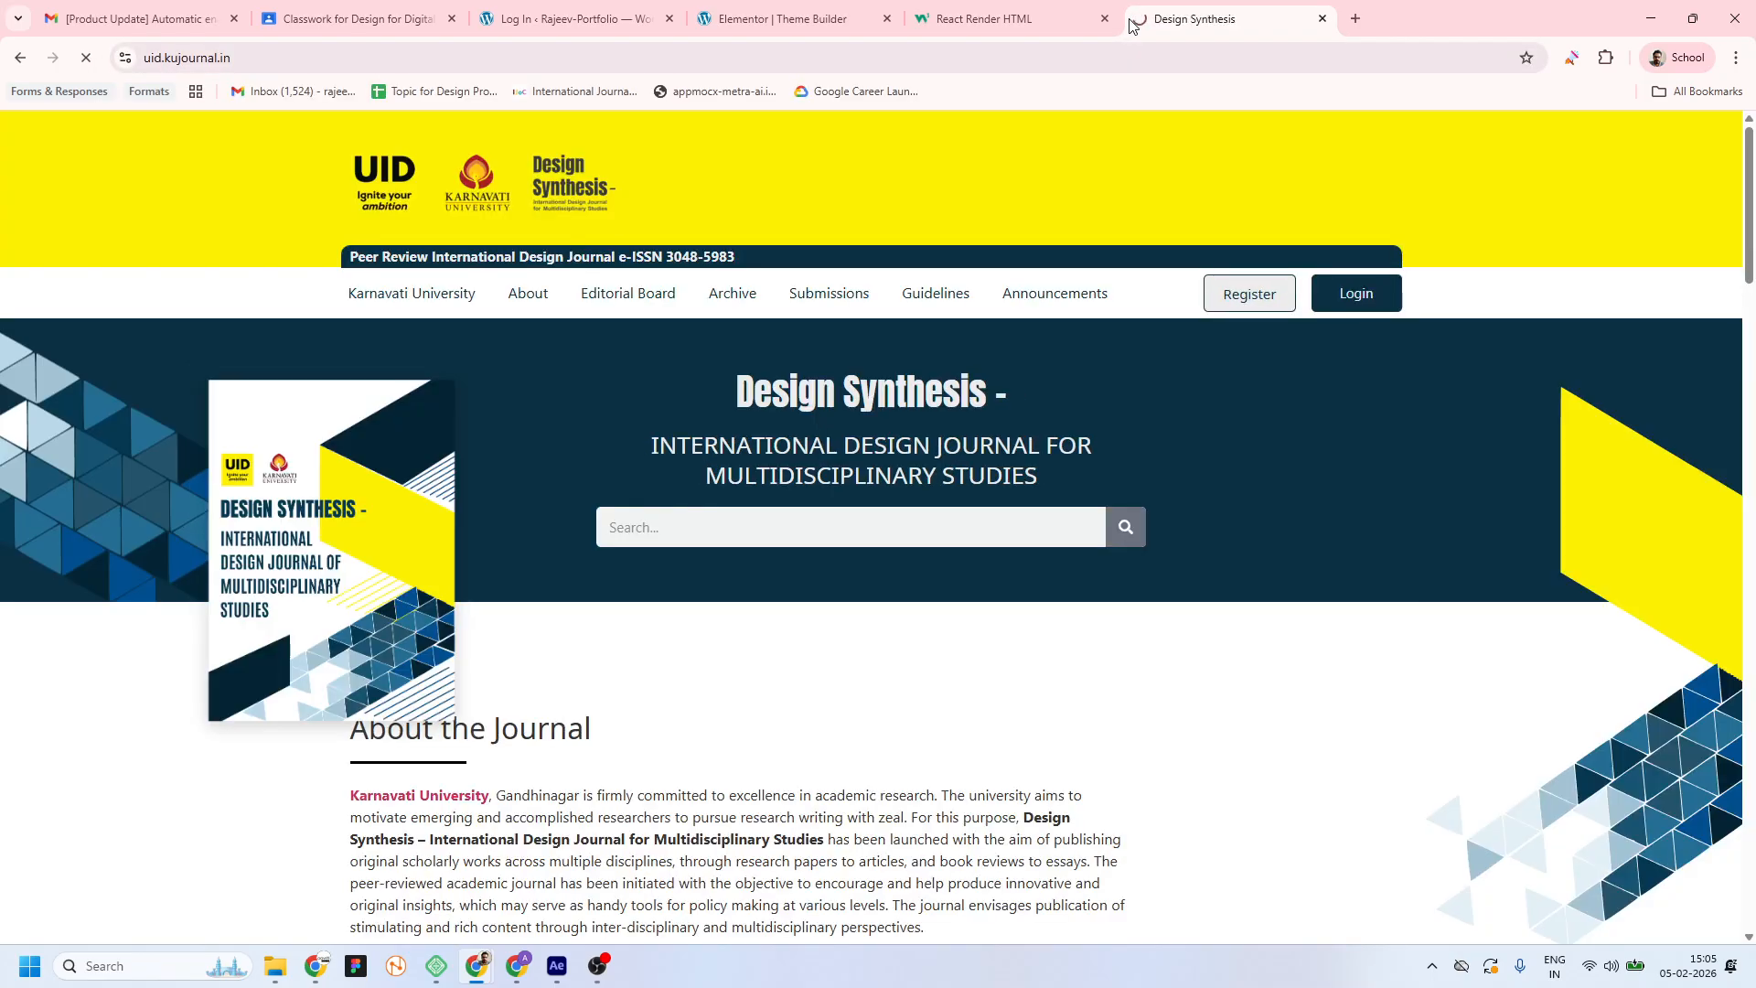
scroll(1309, 423, "down", 15)
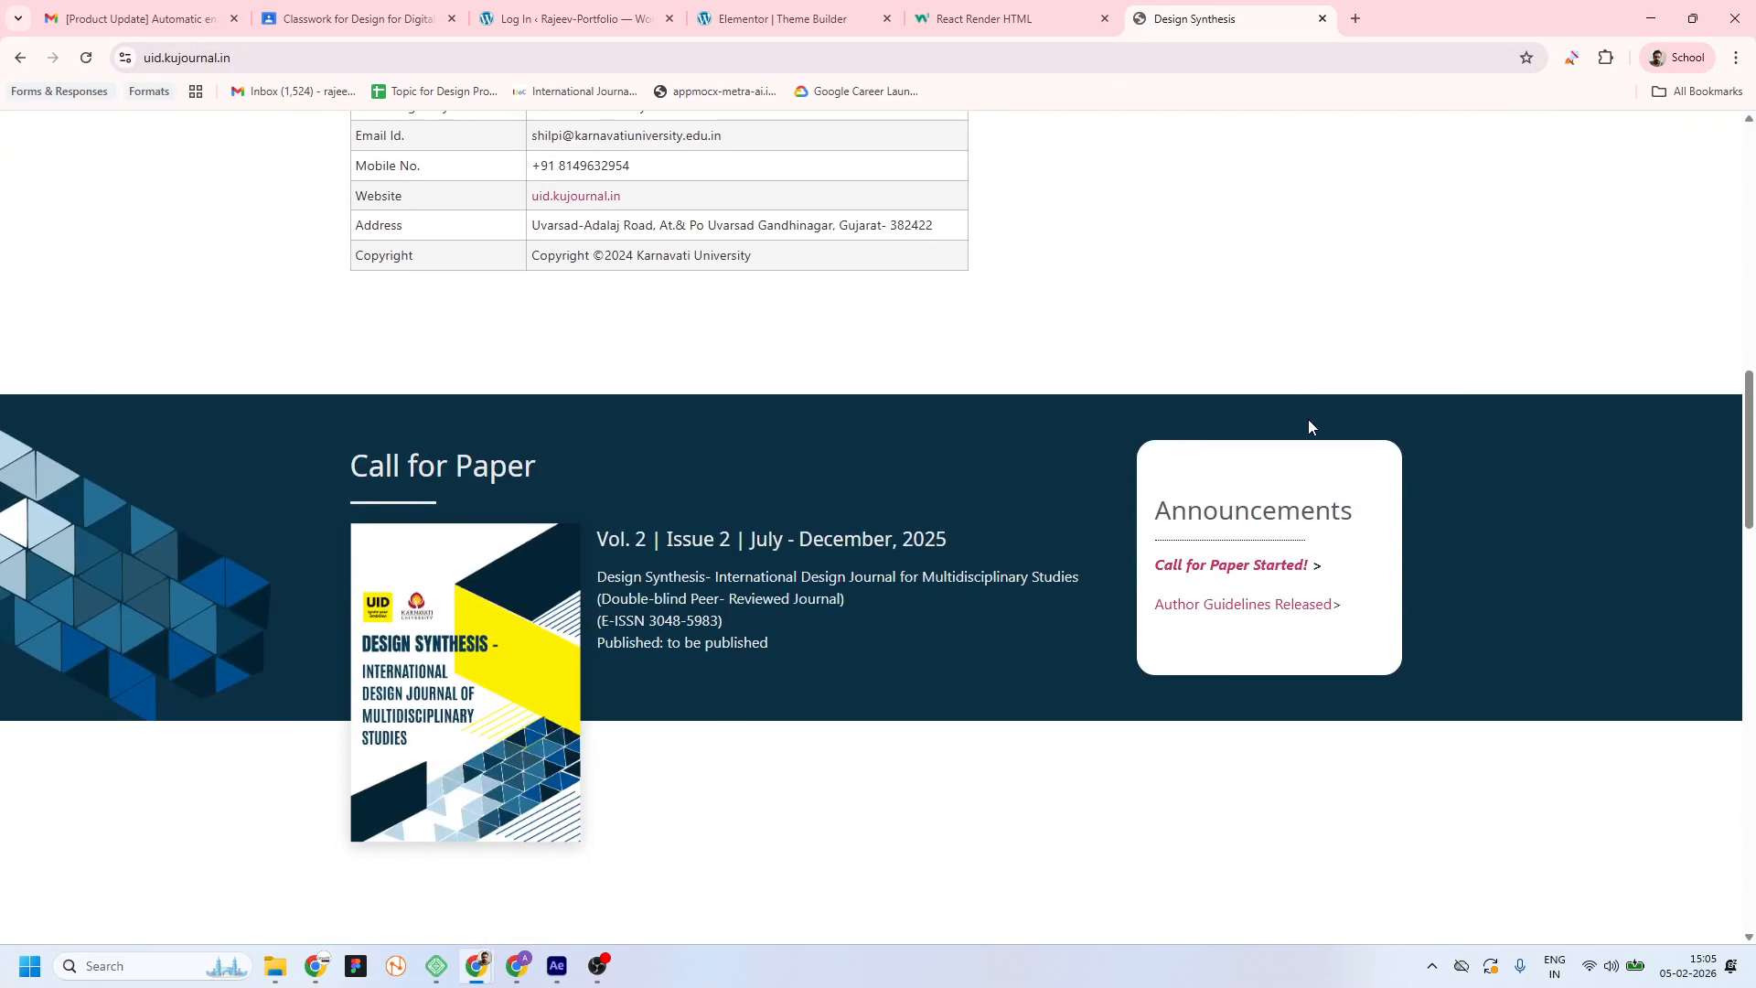
scroll(1309, 423, "down", 10)
scroll(1317, 433, "down", 2)
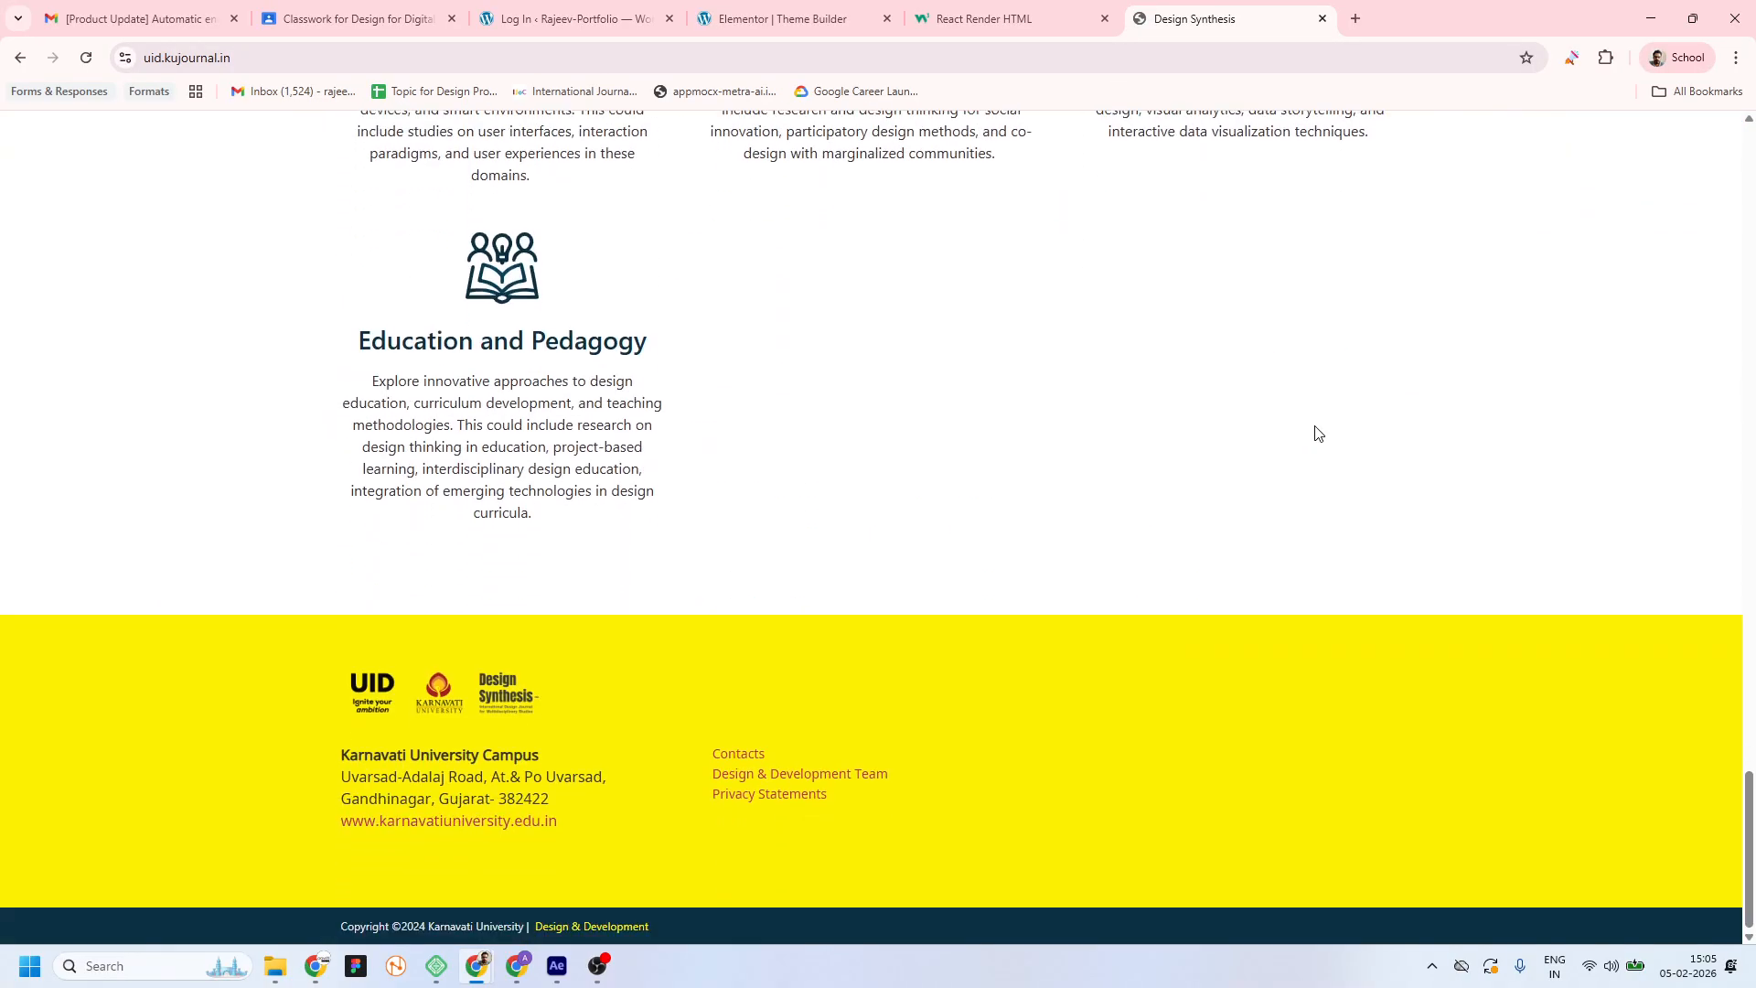
scroll(1318, 433, "up", 20)
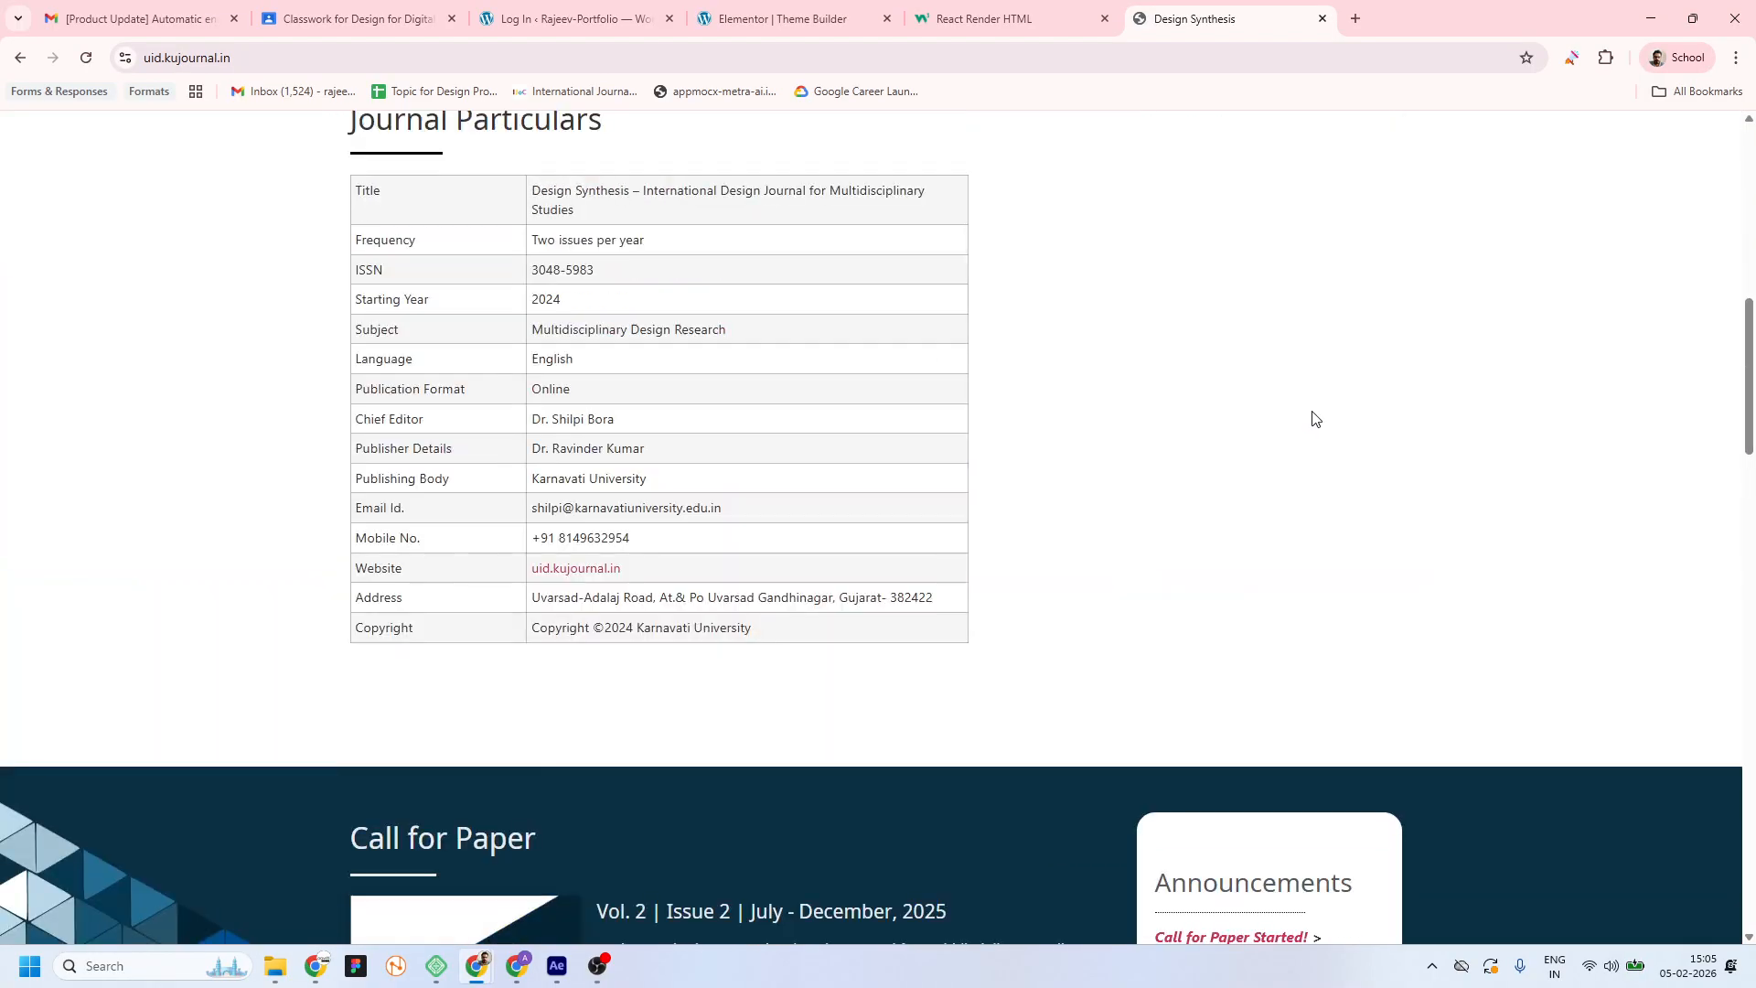
scroll(1311, 410, "down", 5)
scroll(1314, 416, "up", 4)
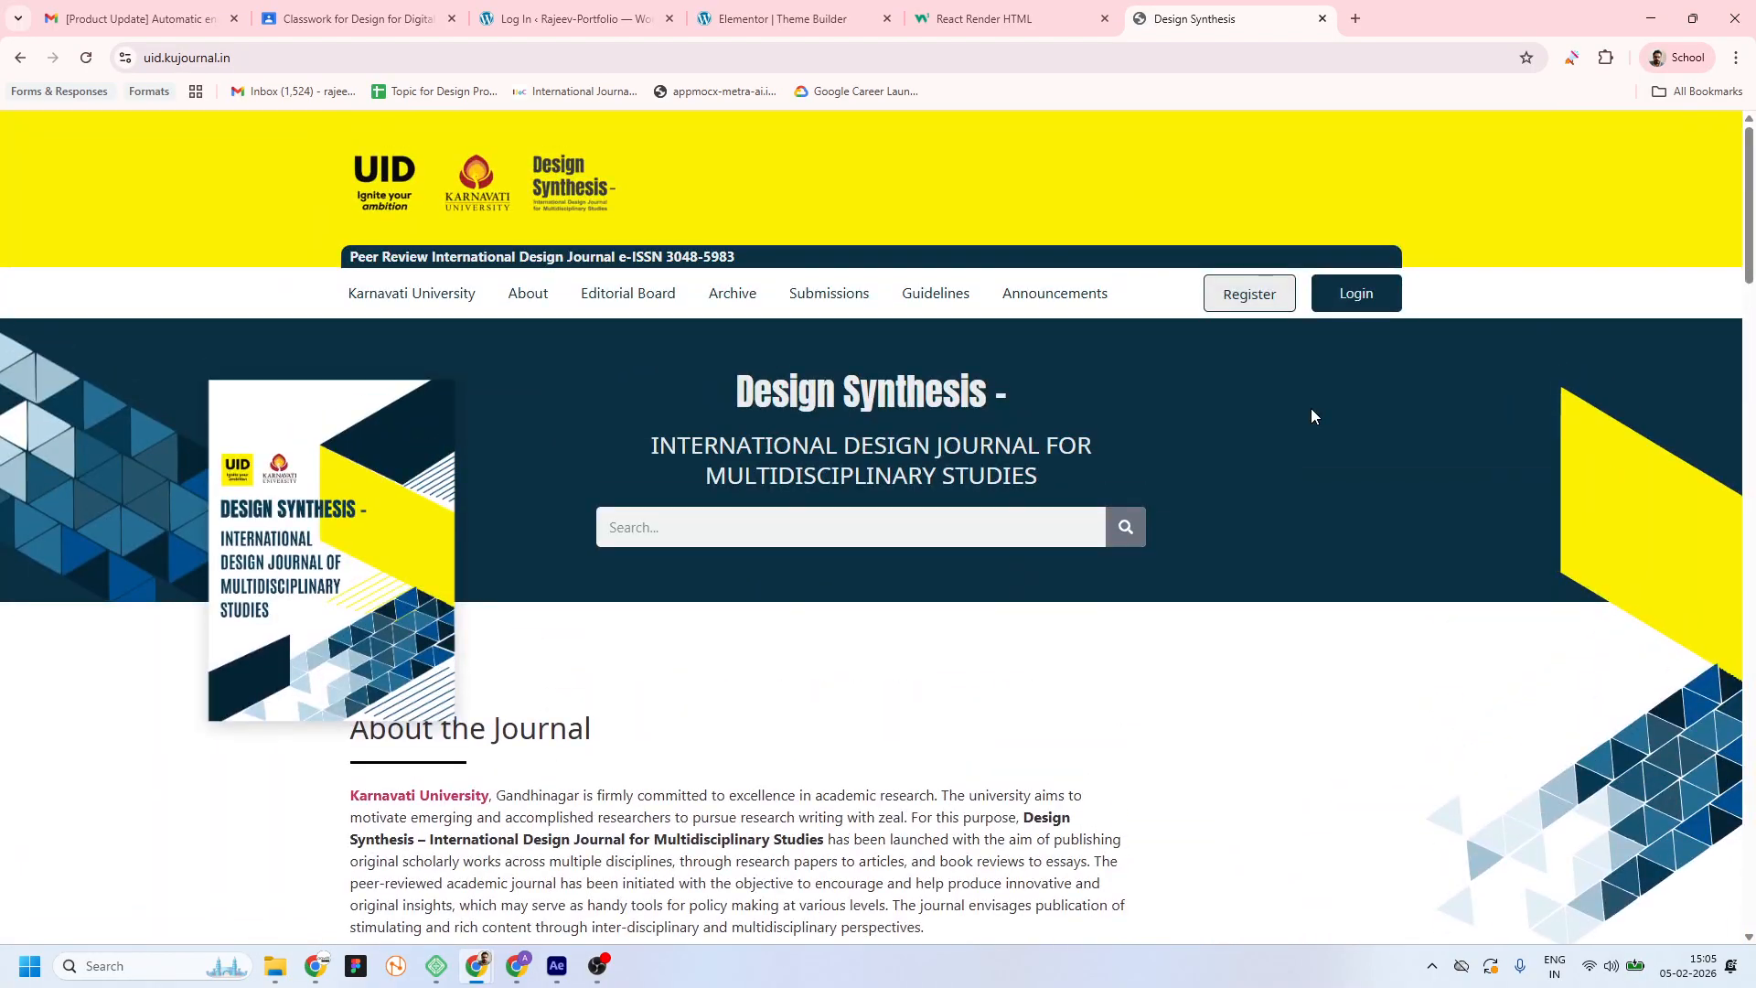
scroll(832, 509, "down", 10)
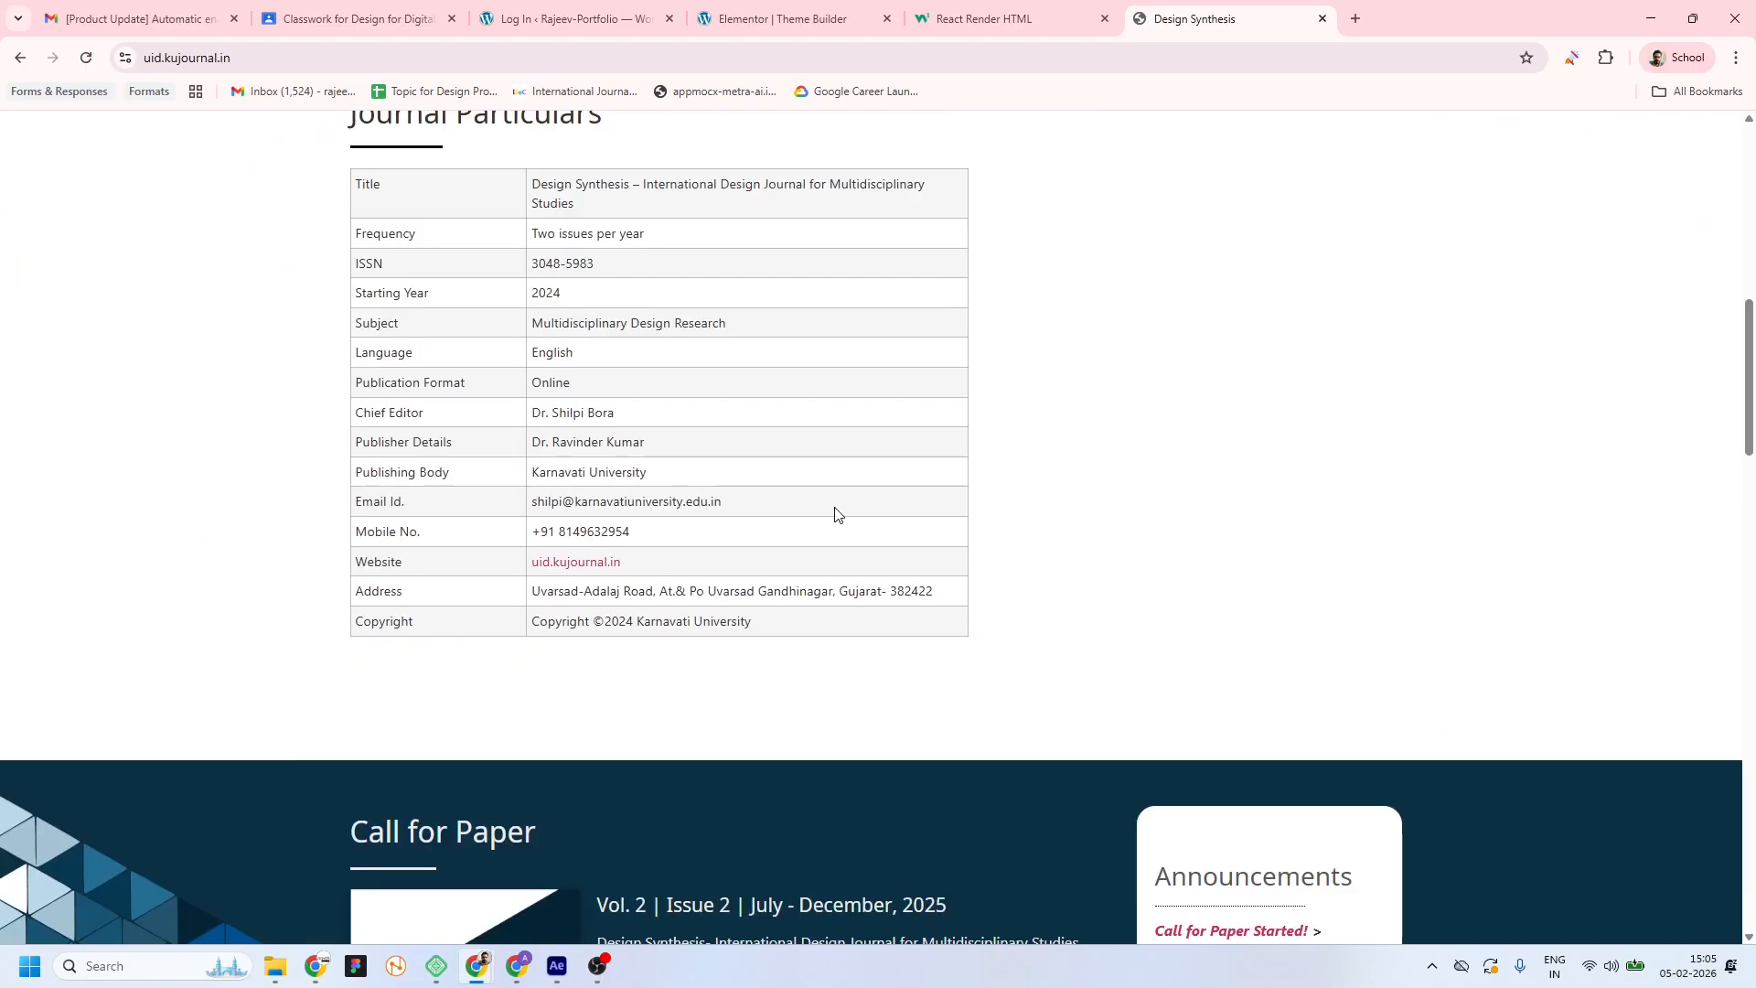
scroll(835, 509, "up", 6)
scroll(835, 509, "up", 4)
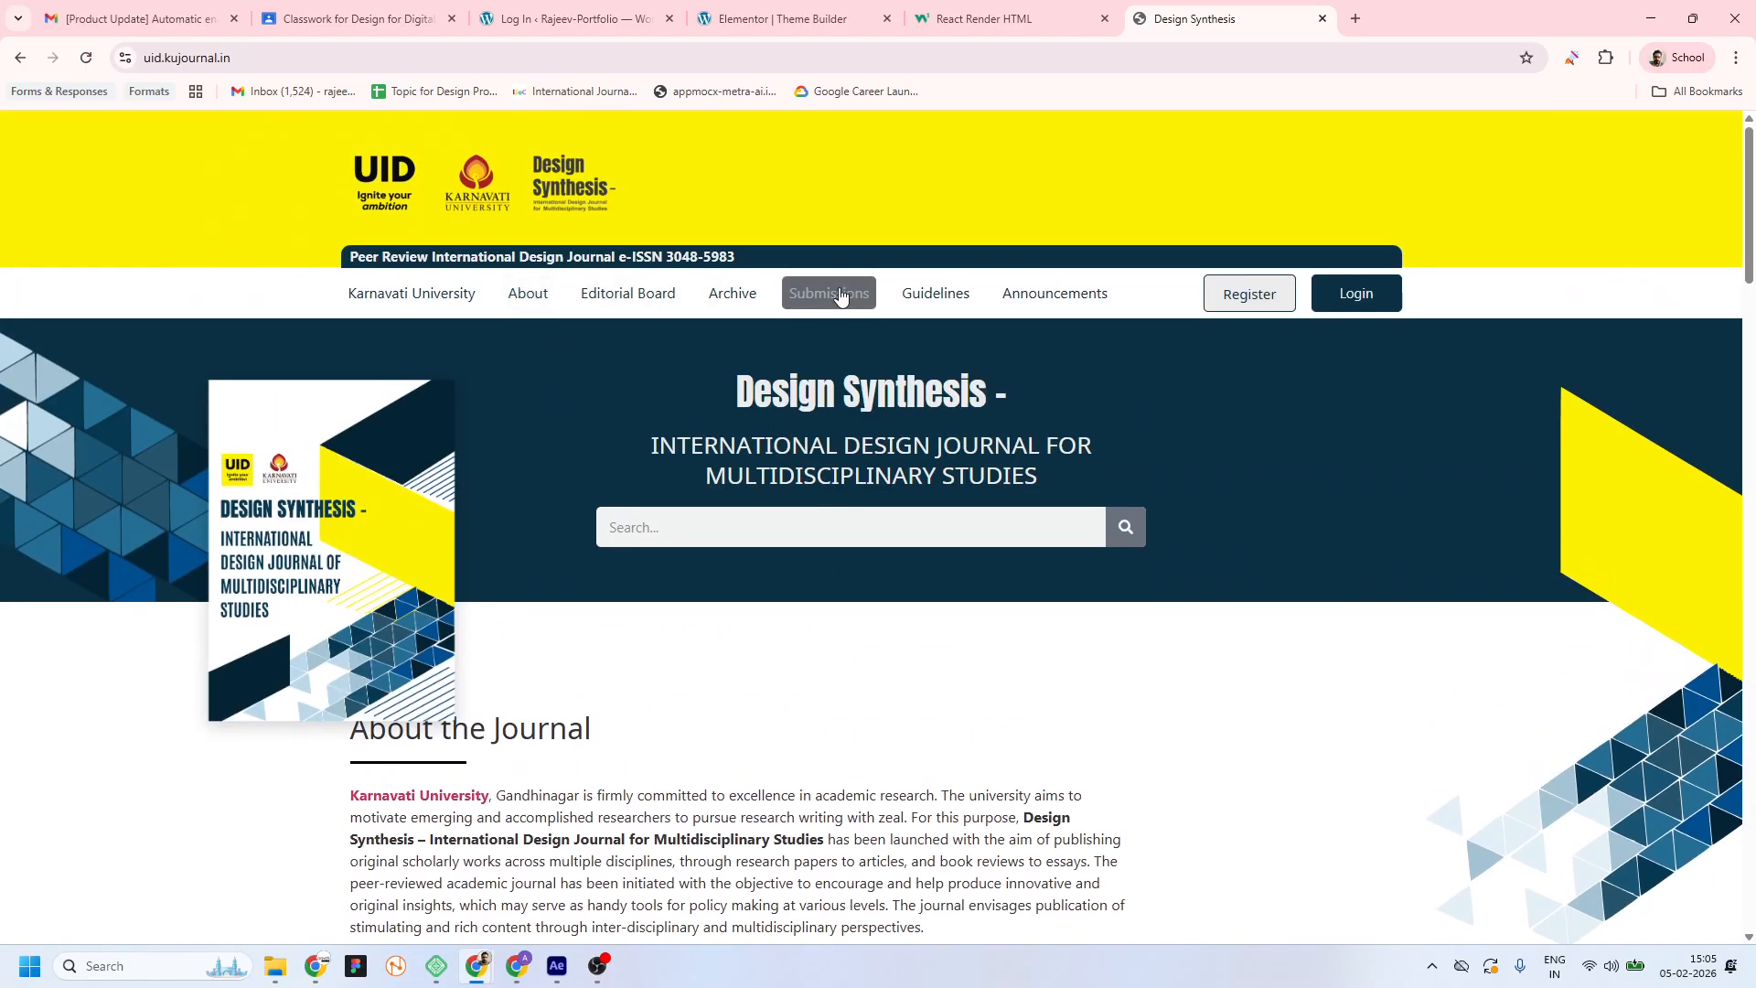
Browse the journal's Archive page and view the article "Advancing Design Education Accessibility: A Co-Working Application Platform for Students"
left_click(732, 298)
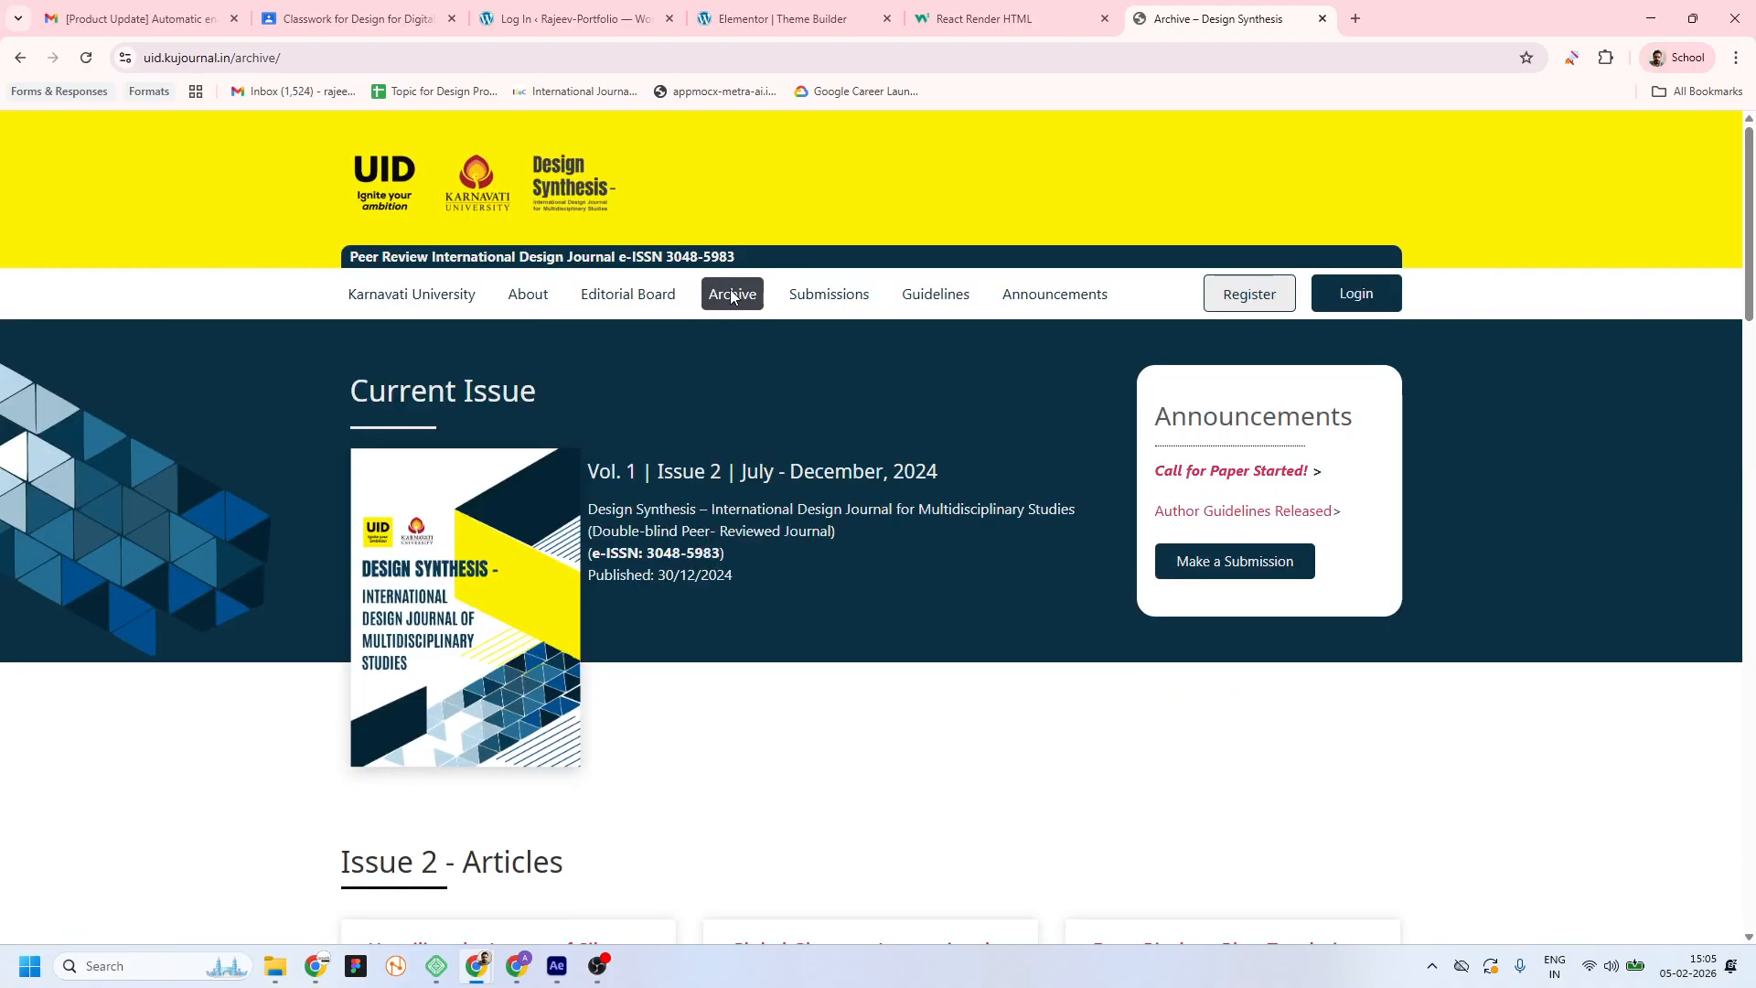
scroll(350, 162, "down", 8)
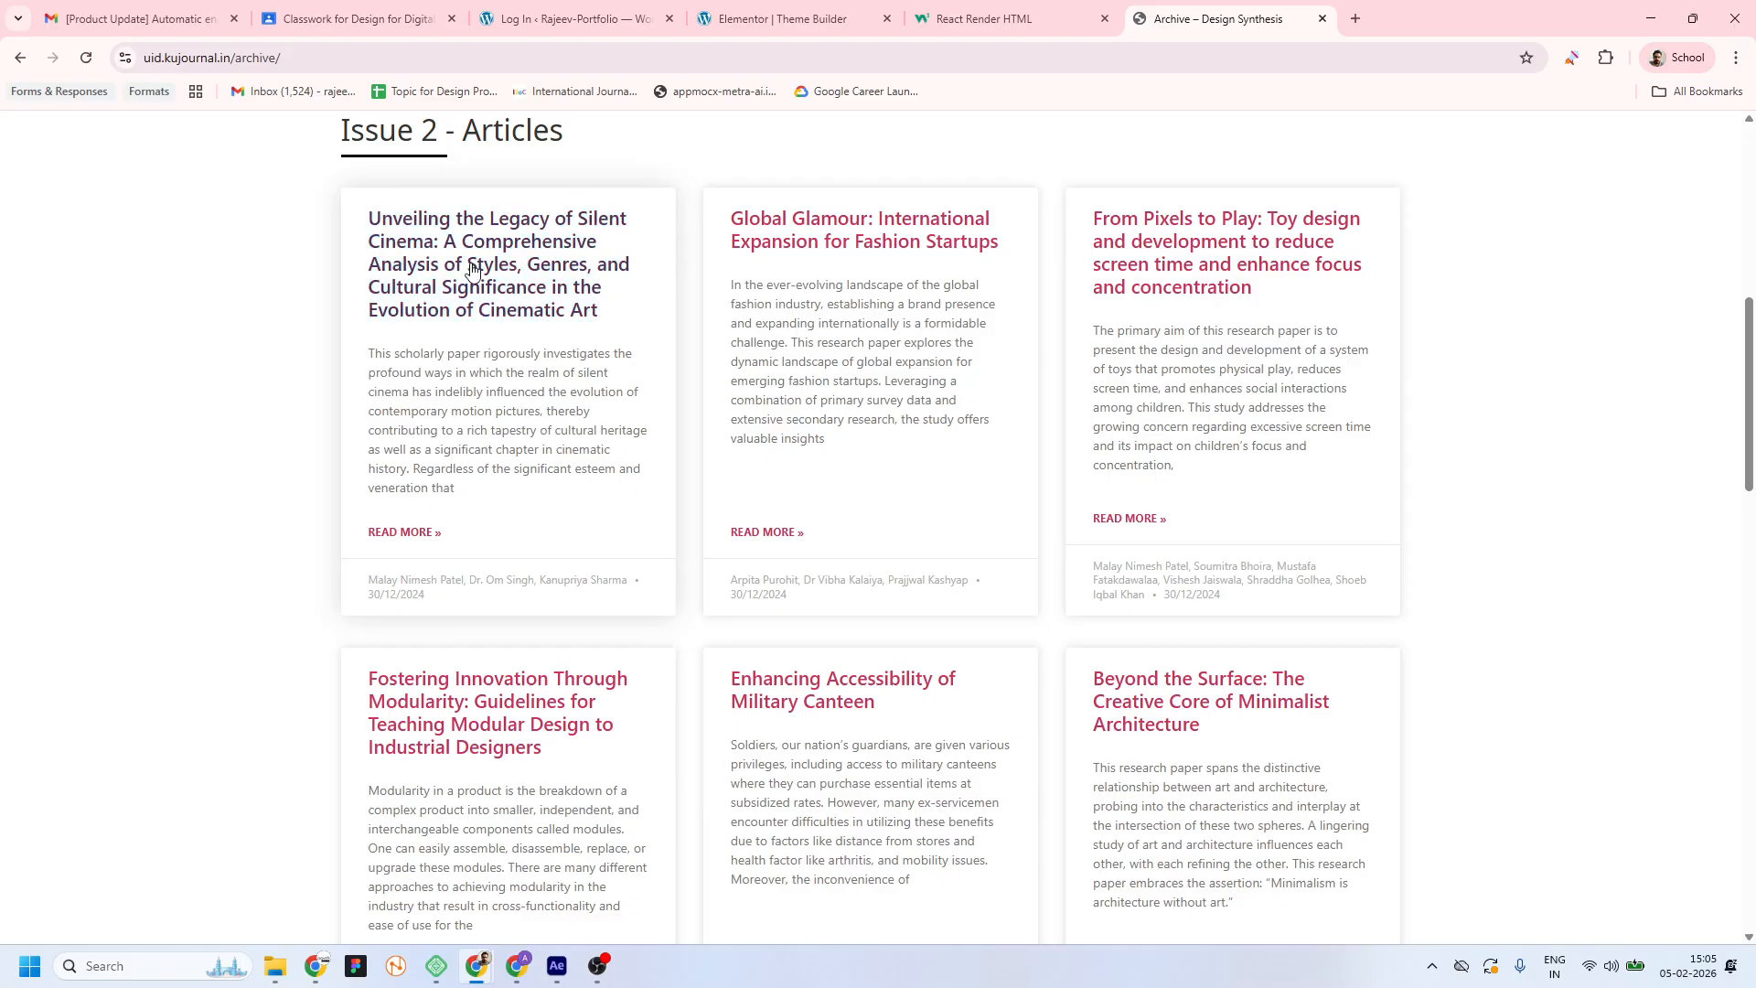
scroll(637, 690, "down", 1)
scroll(637, 690, "down", 18)
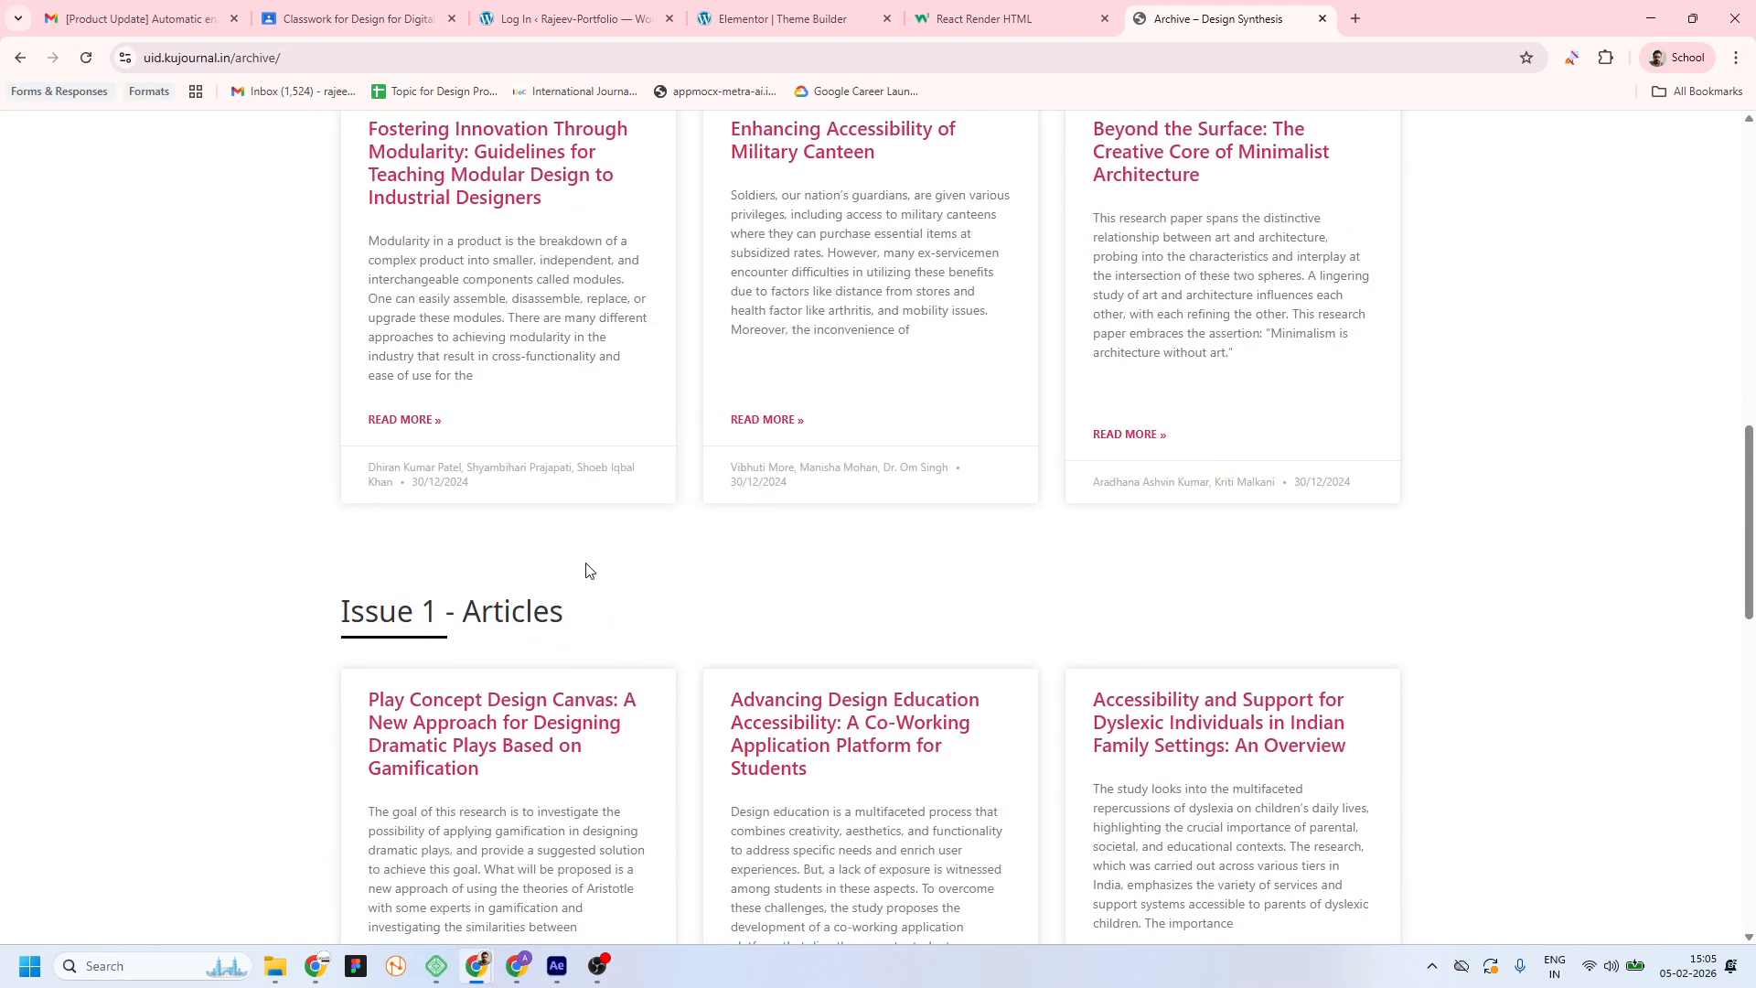
scroll(715, 596, "up", 10)
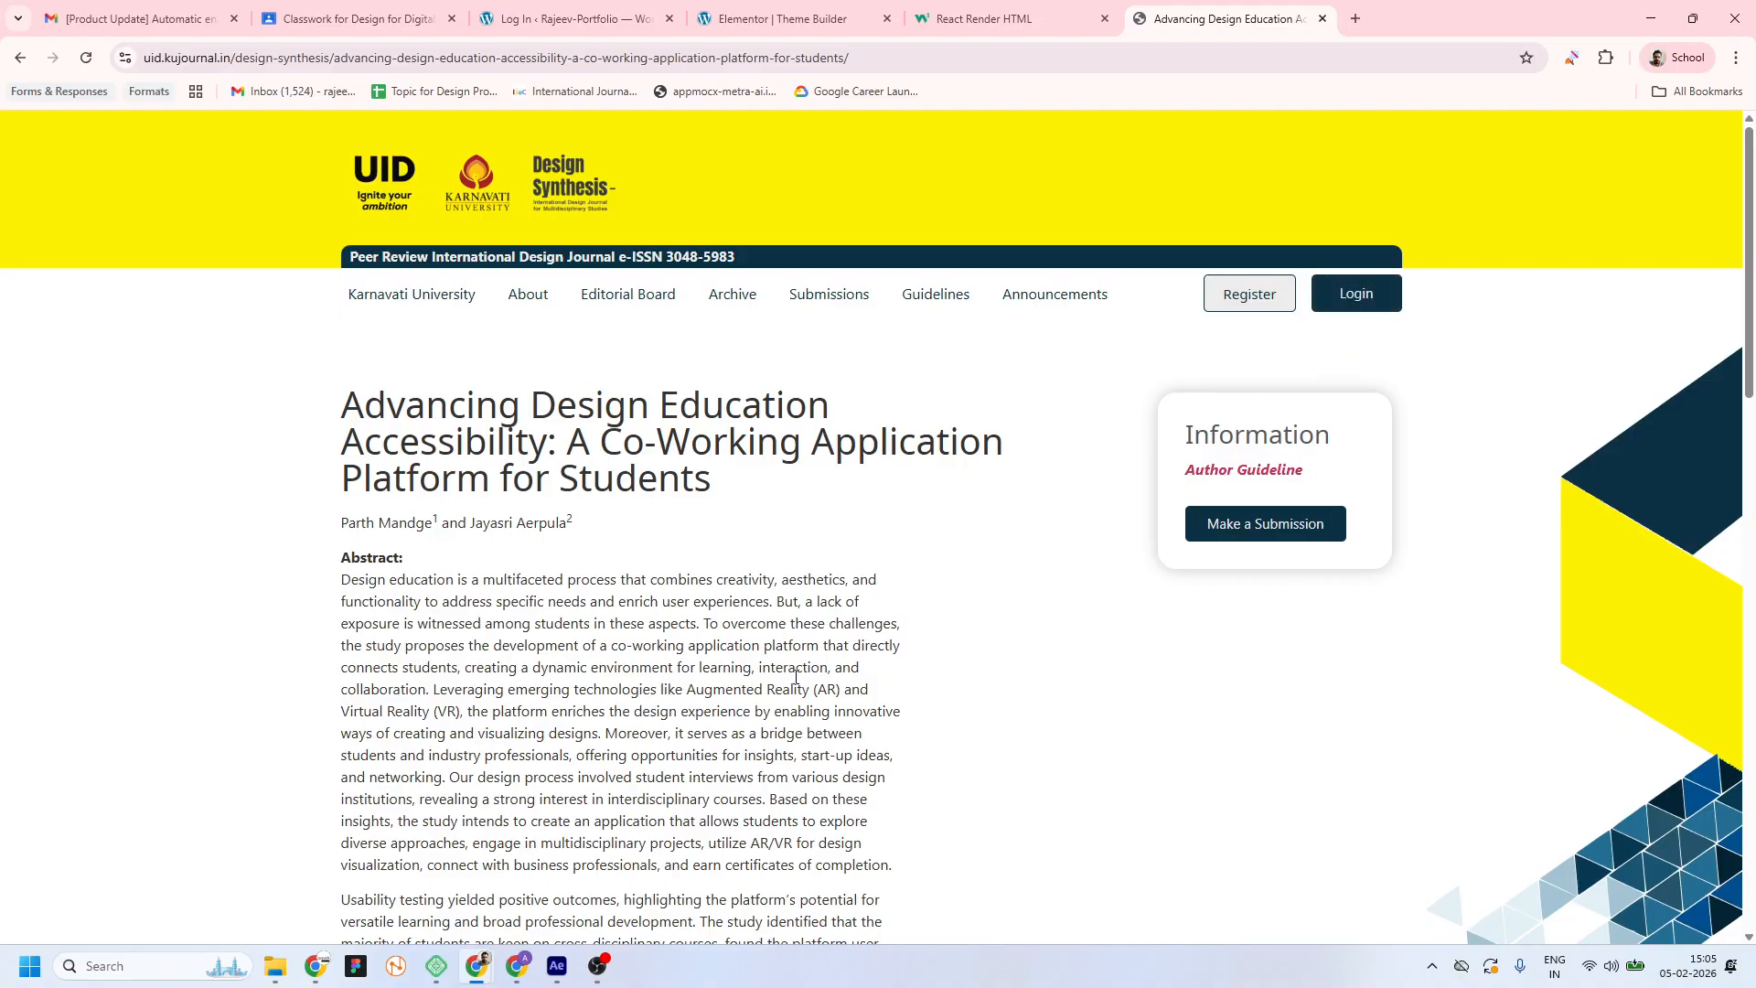
scroll(784, 635, "down", 10)
Switch to the incognito window with the portfolio site and open "My Another post" to examine its page layout
key("alt+Tab")
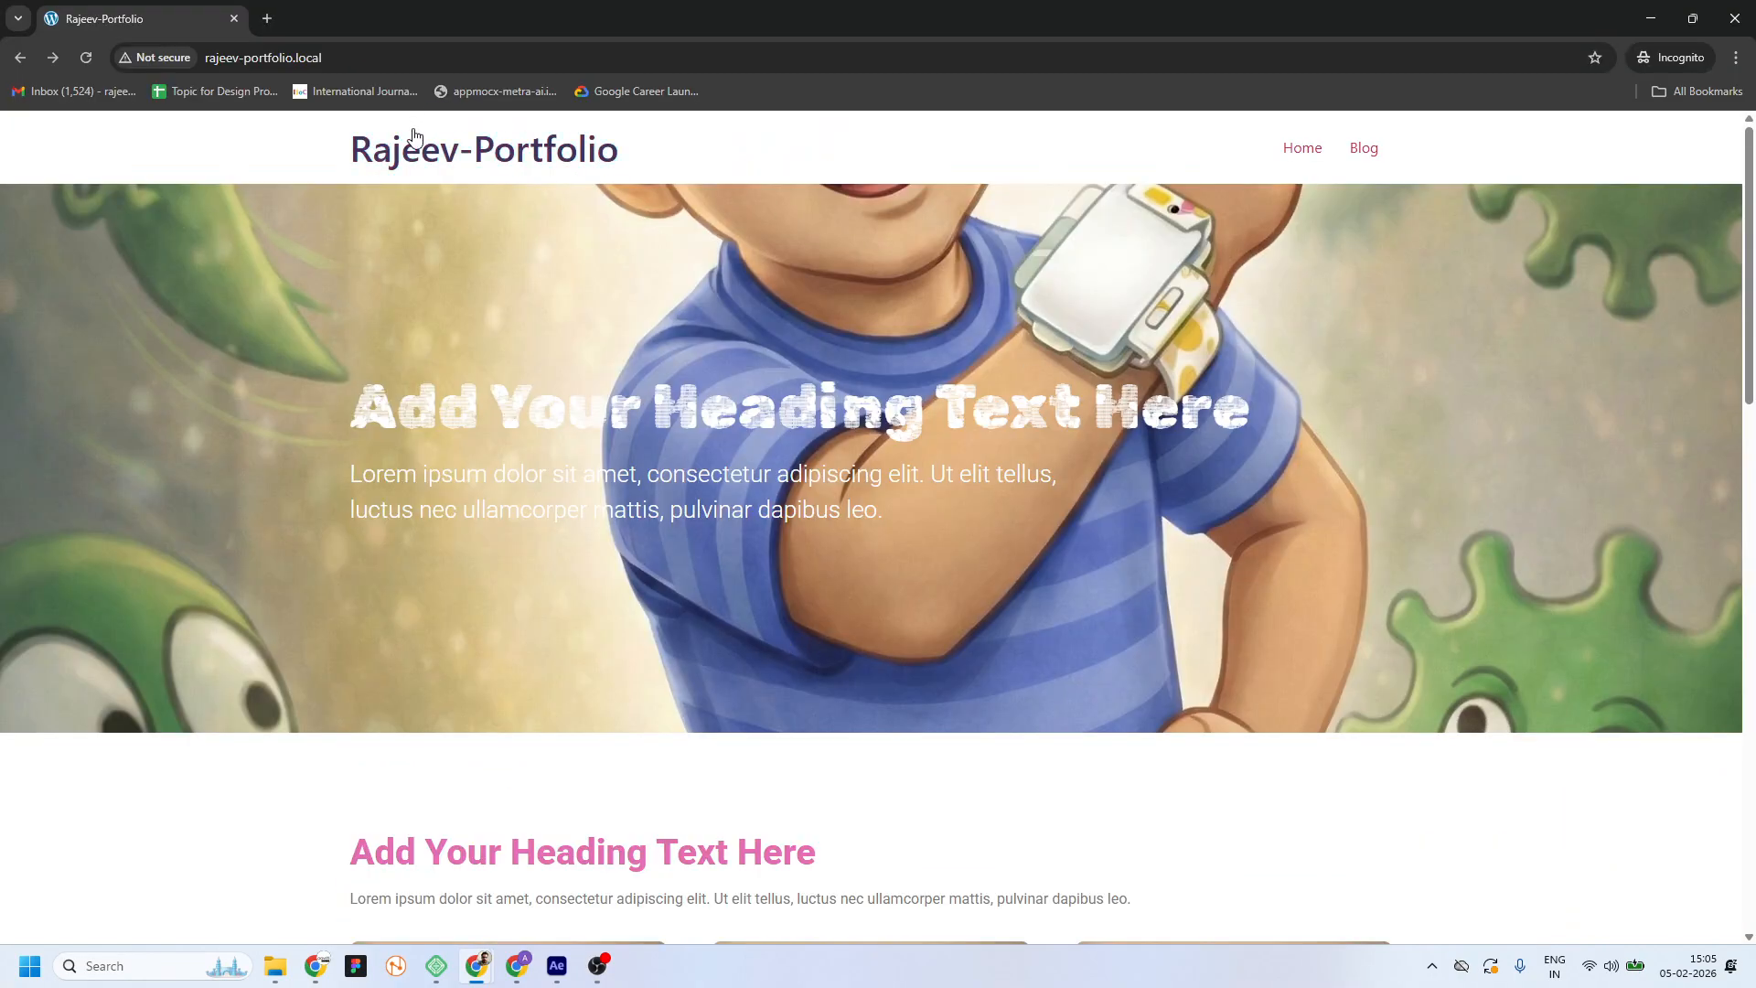
scroll(699, 695, "down", 12)
left_click(638, 604)
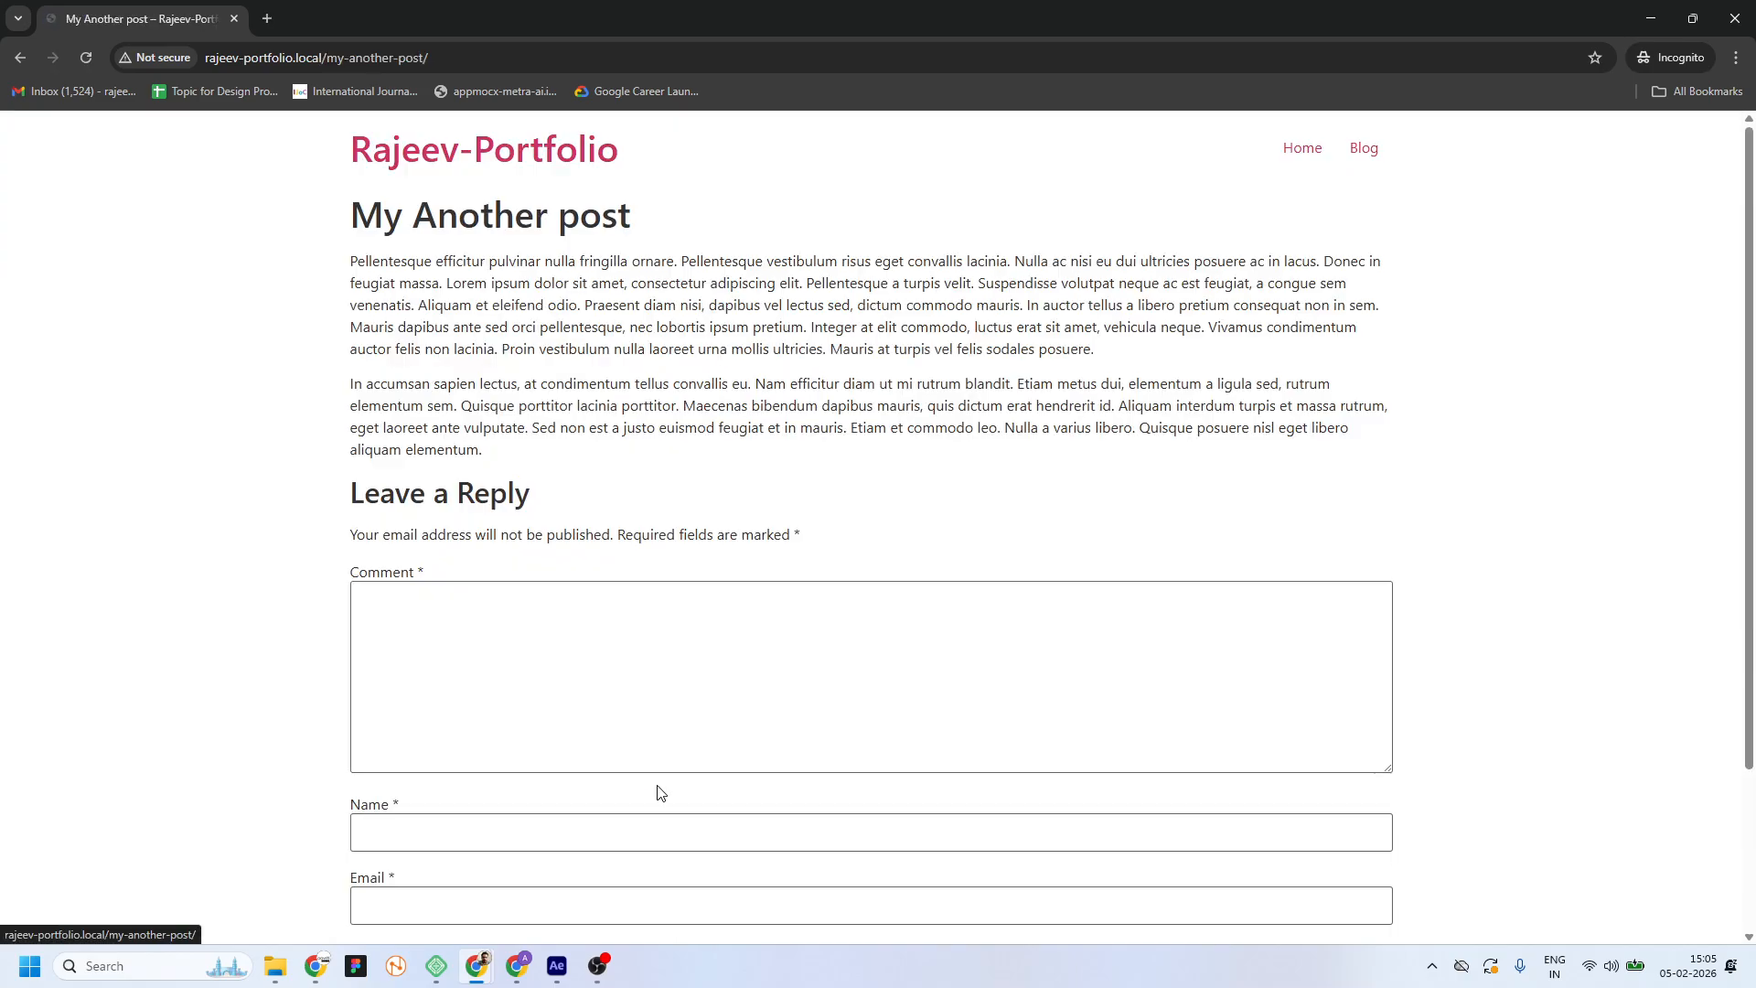
Switch back to the journal article window and examine the page layout from its header down to the comment form and footer
key("alt+Tab")
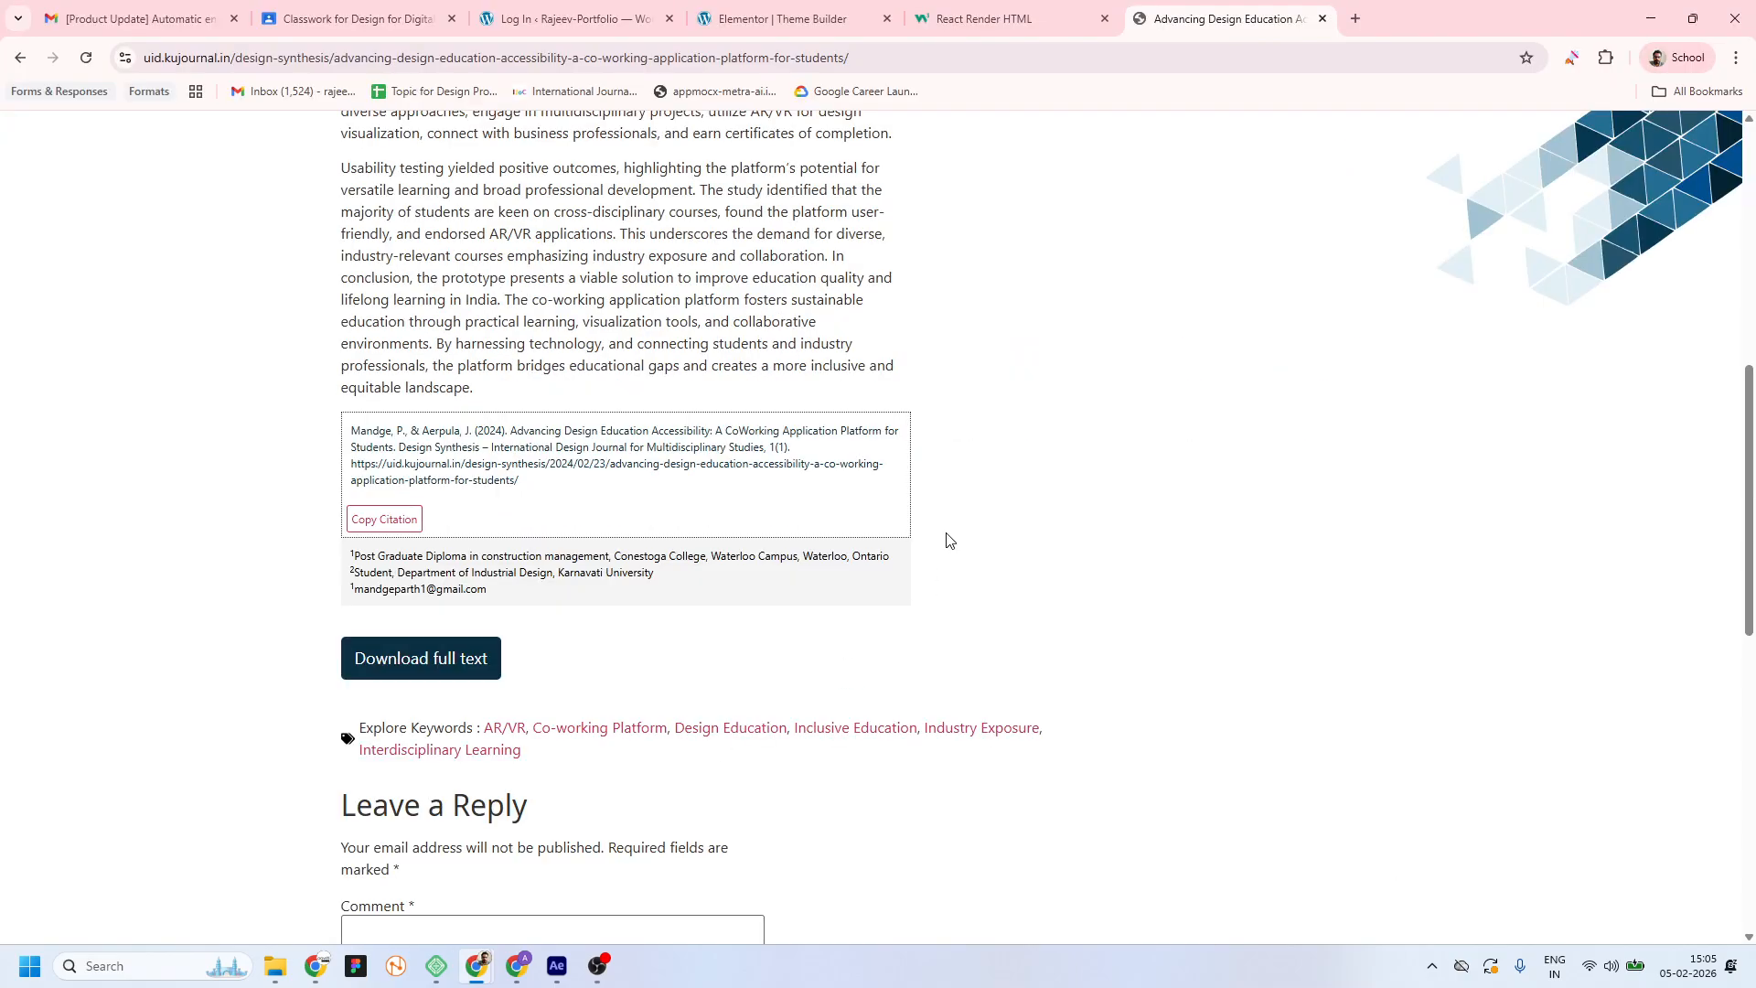
scroll(582, 451, "up", 4)
scroll(912, 270, "up", 4)
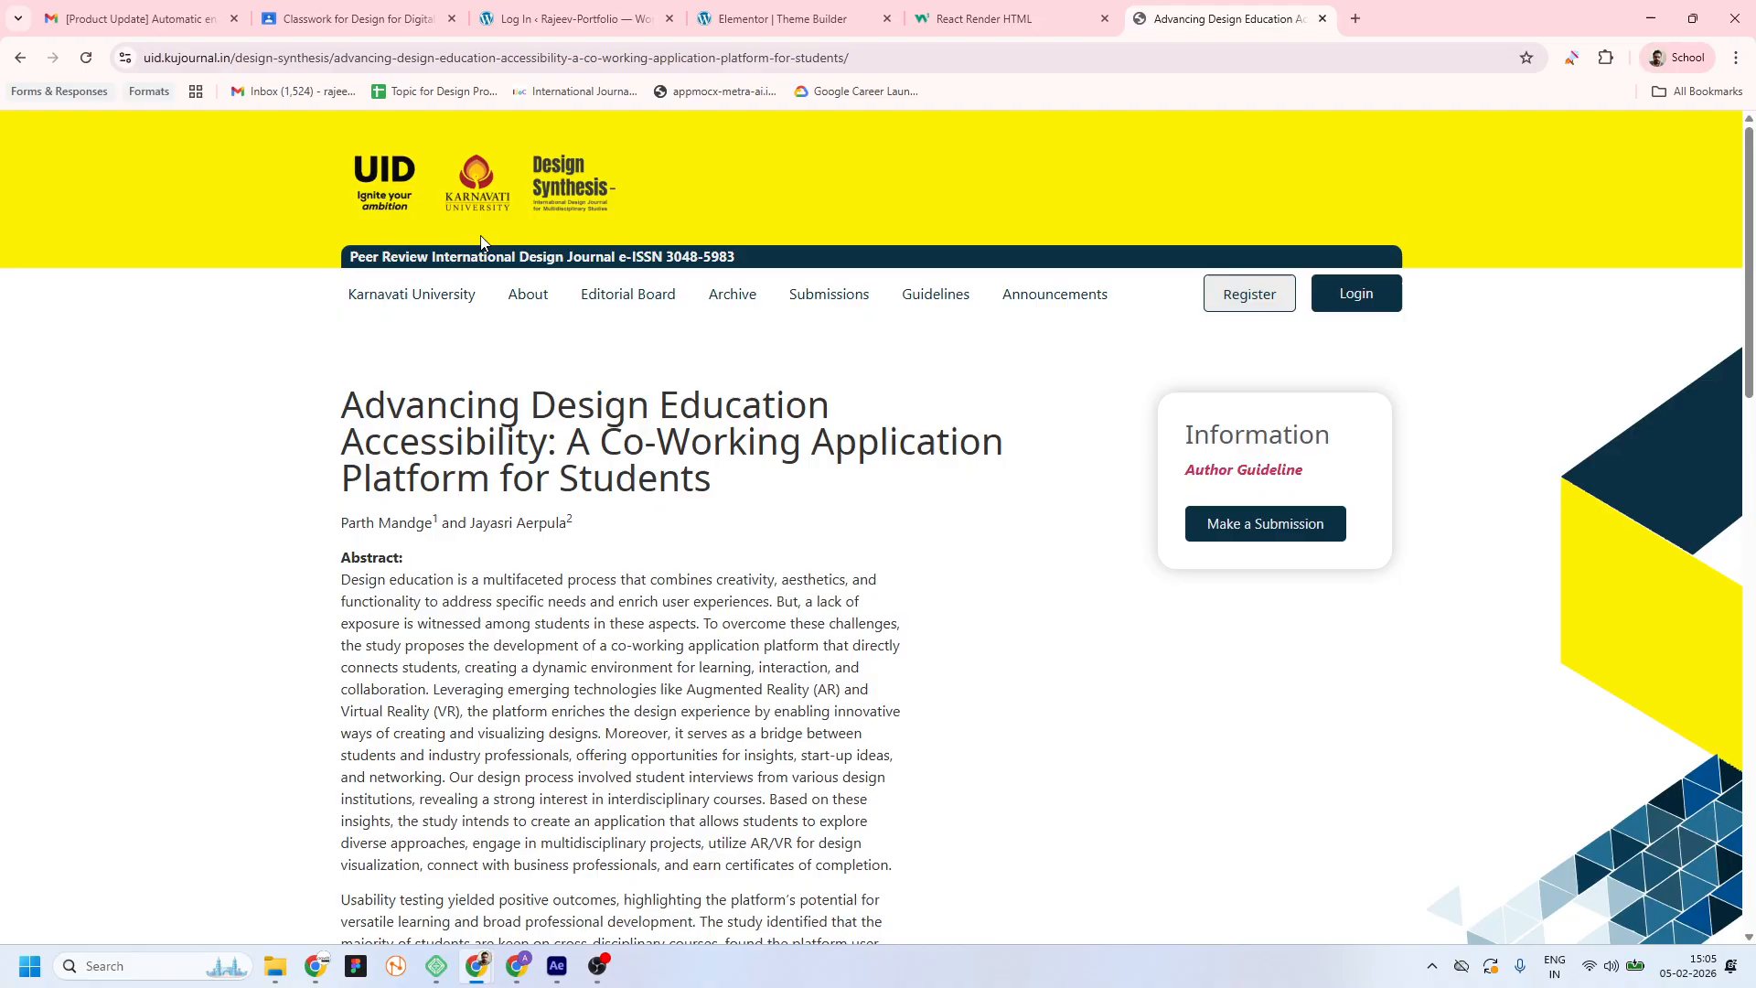
scroll(693, 489, "down", 15)
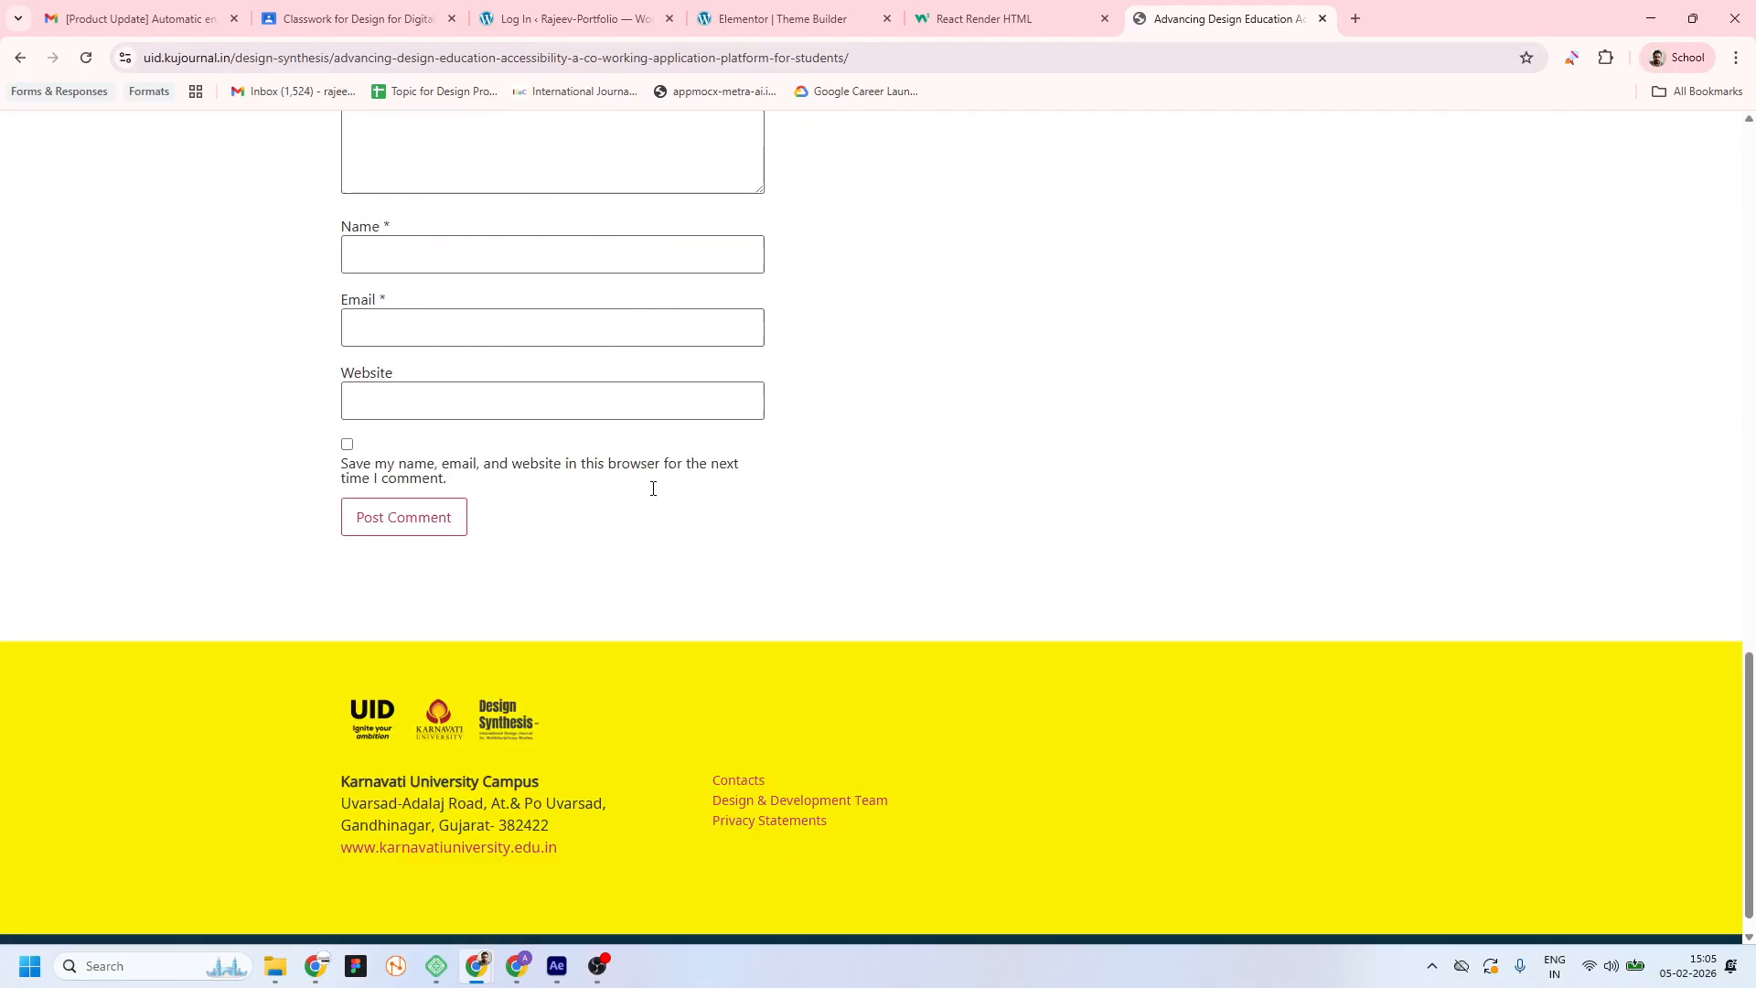
scroll(640, 378, "up", 8)
scroll(640, 378, "up", 8)
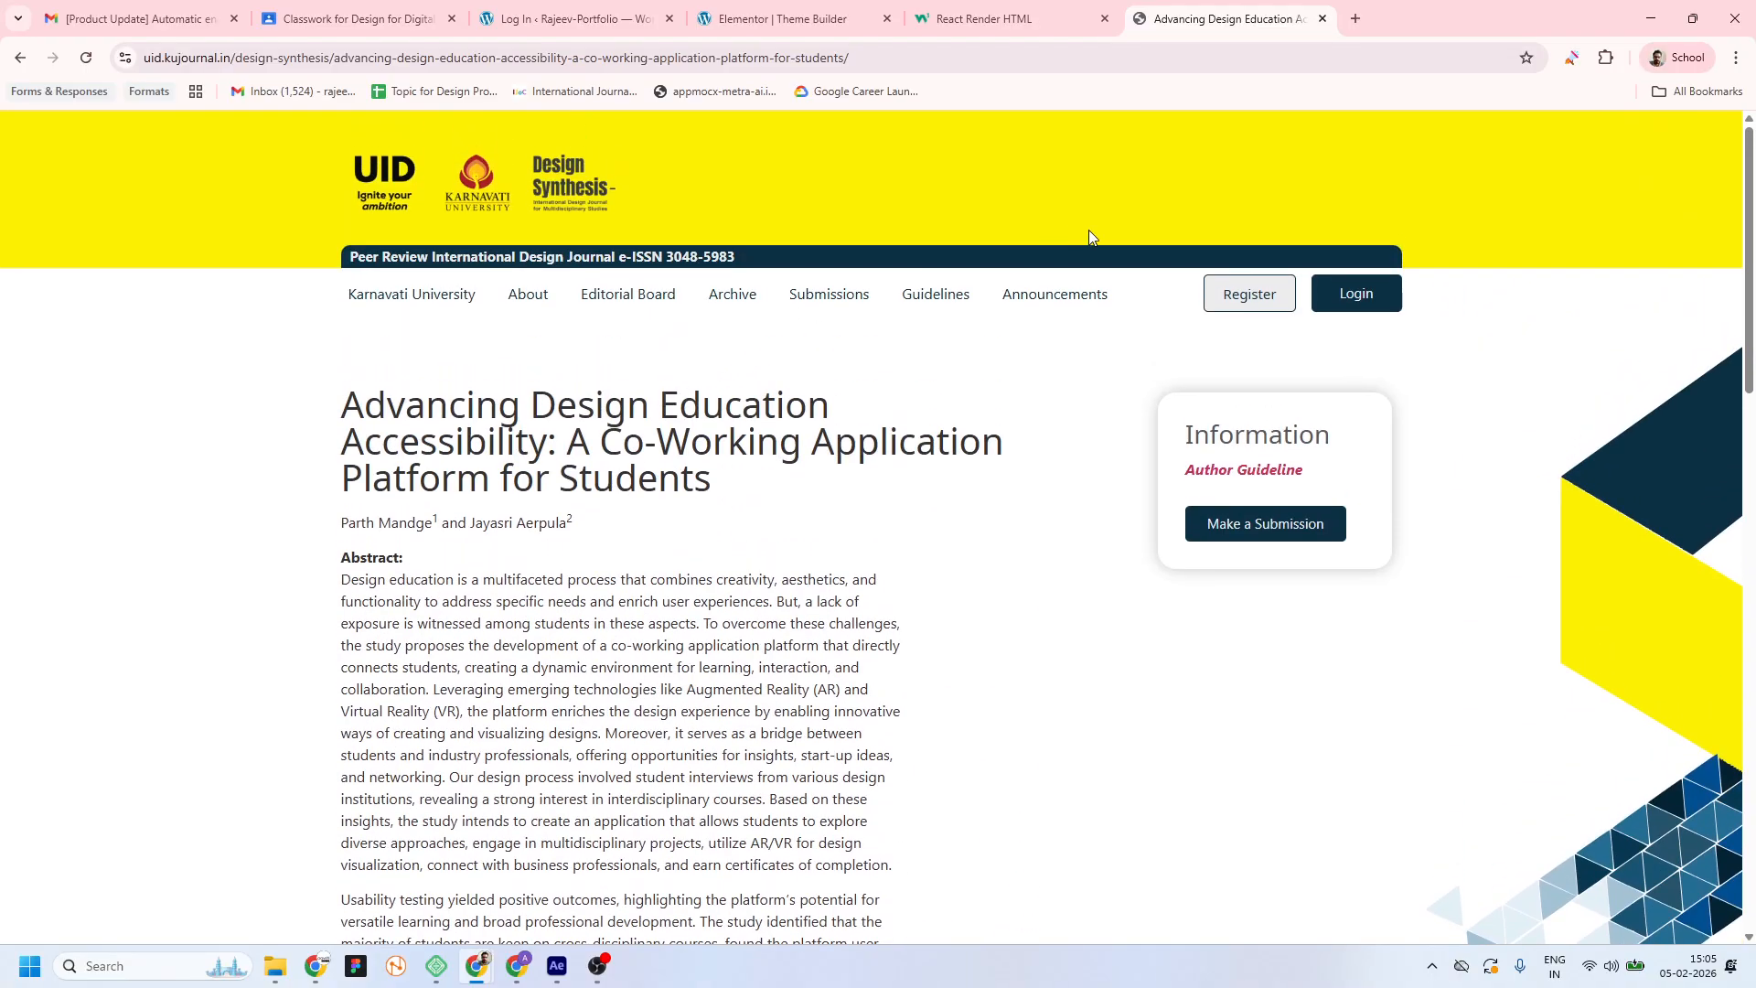
Return to the journal's homepage through the header logo and look over its content sections
left_click(519, 195)
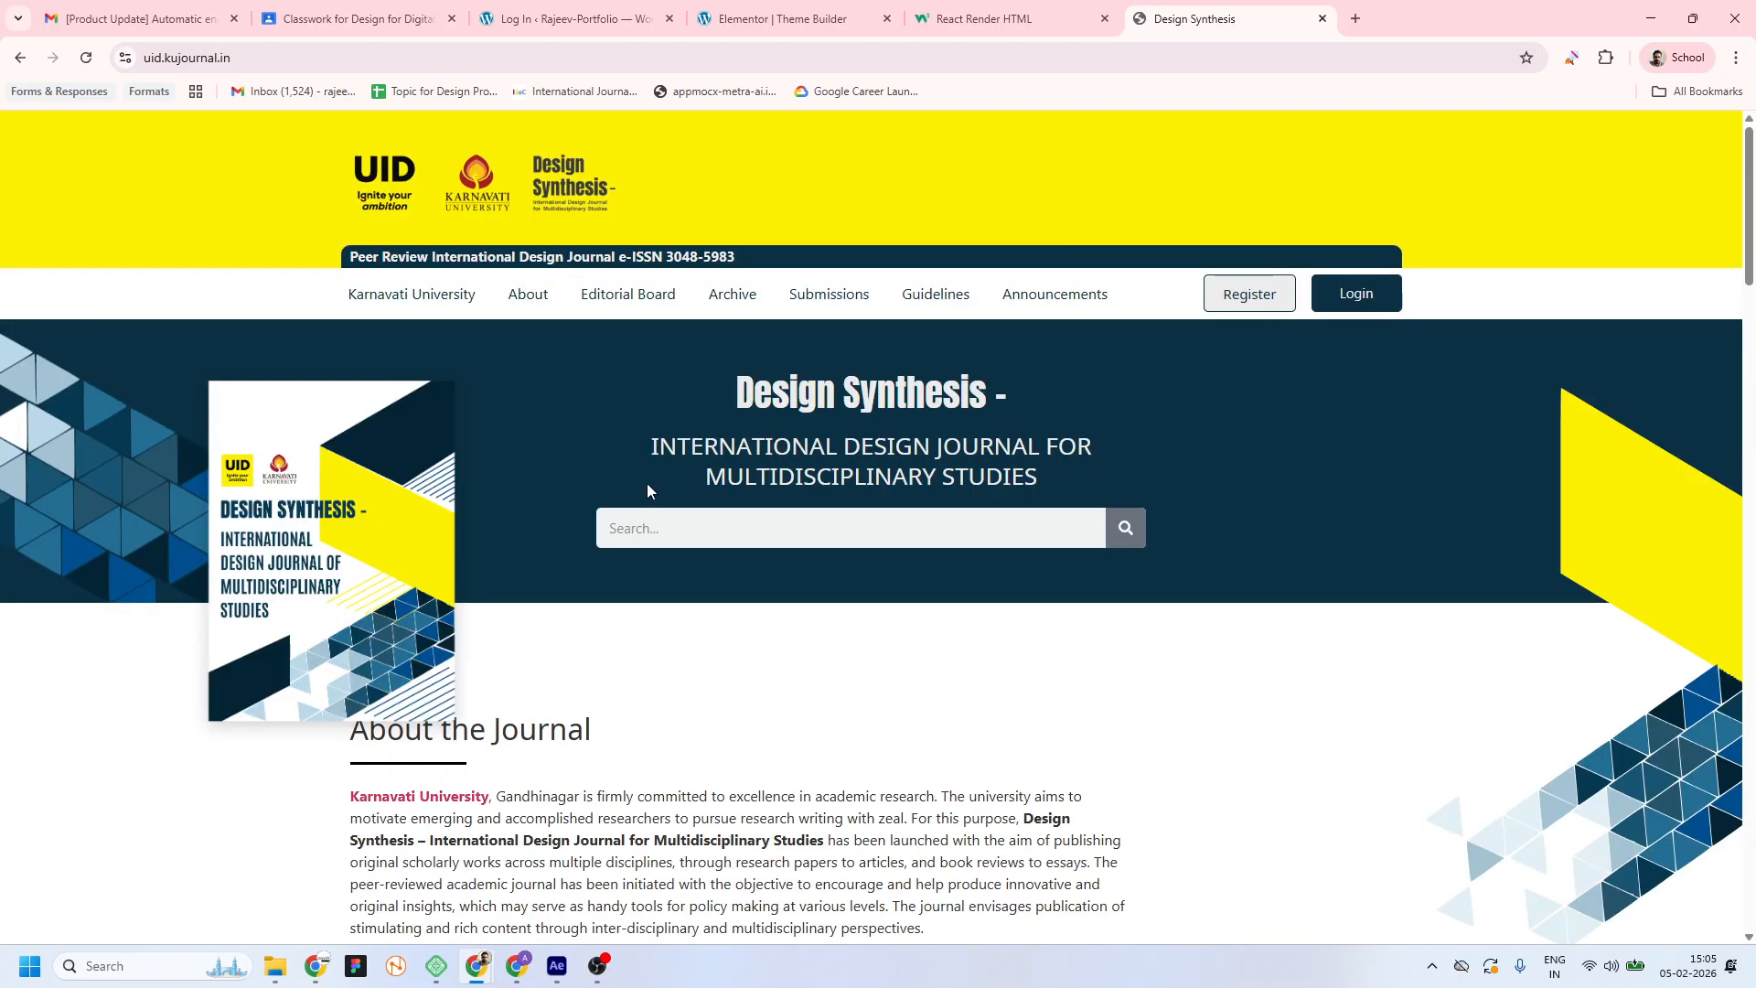
scroll(646, 483, "down", 5)
scroll(678, 513, "up", 5)
Search the journal site for "paper" and examine the layout of the search results page down to the footer
left_click(769, 528)
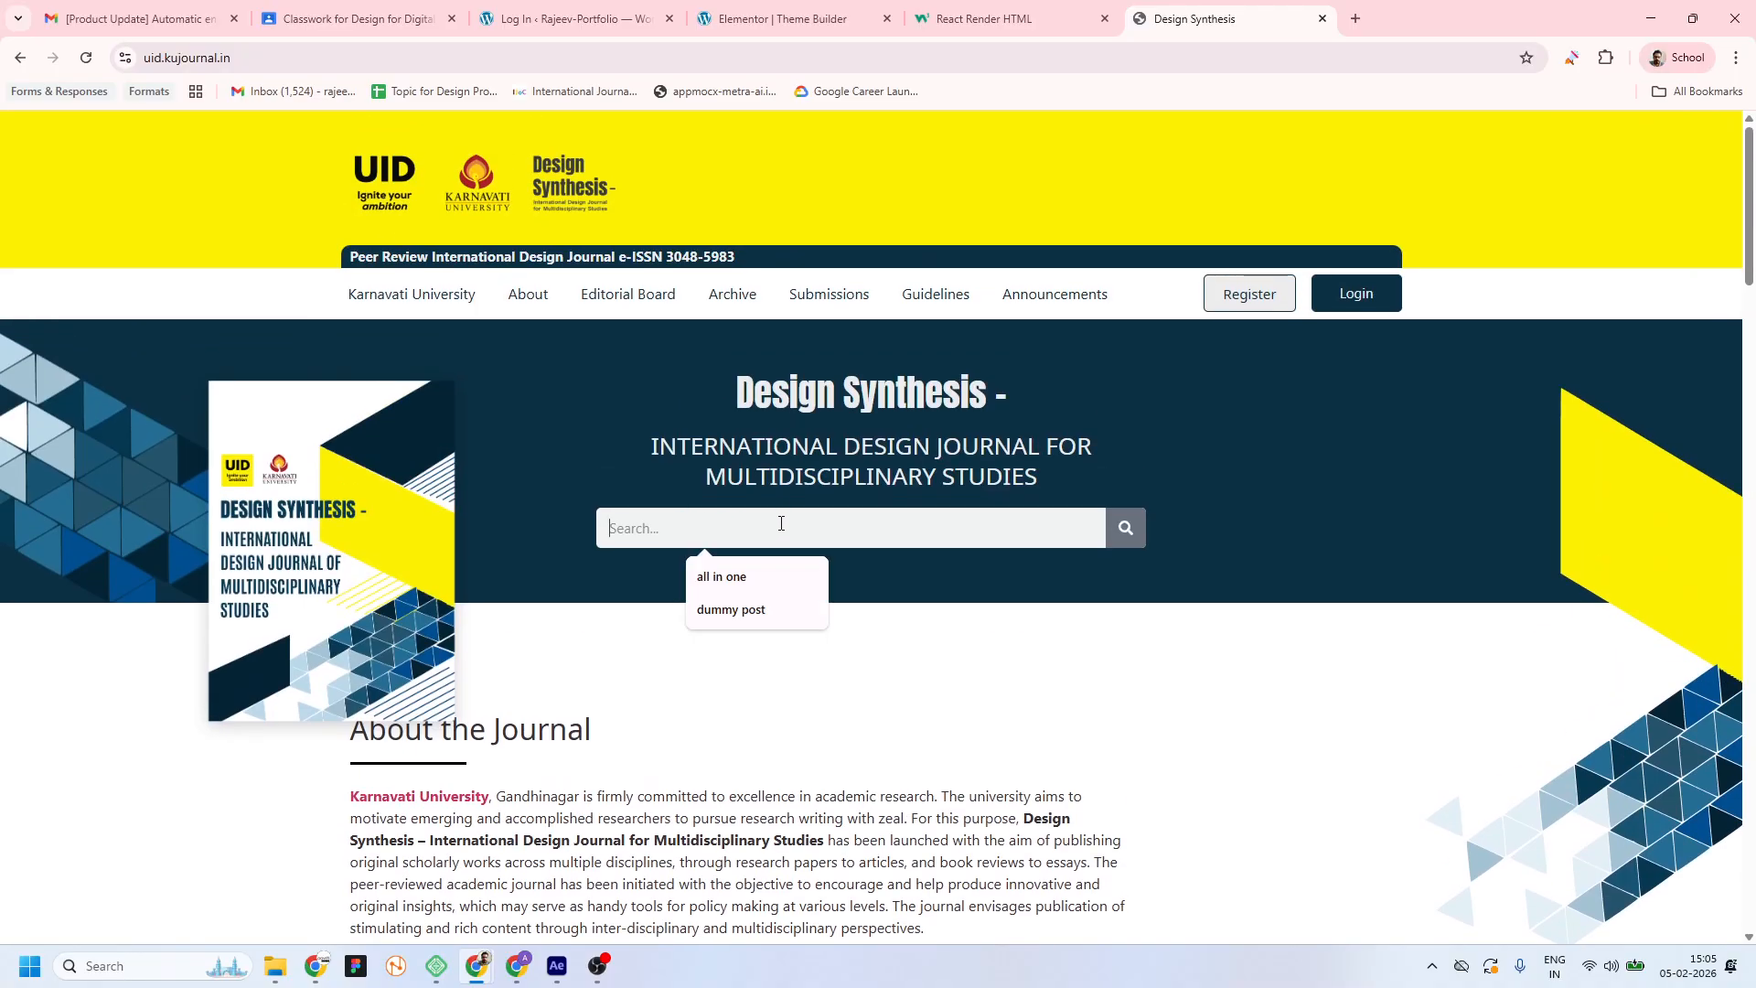
type("paper")
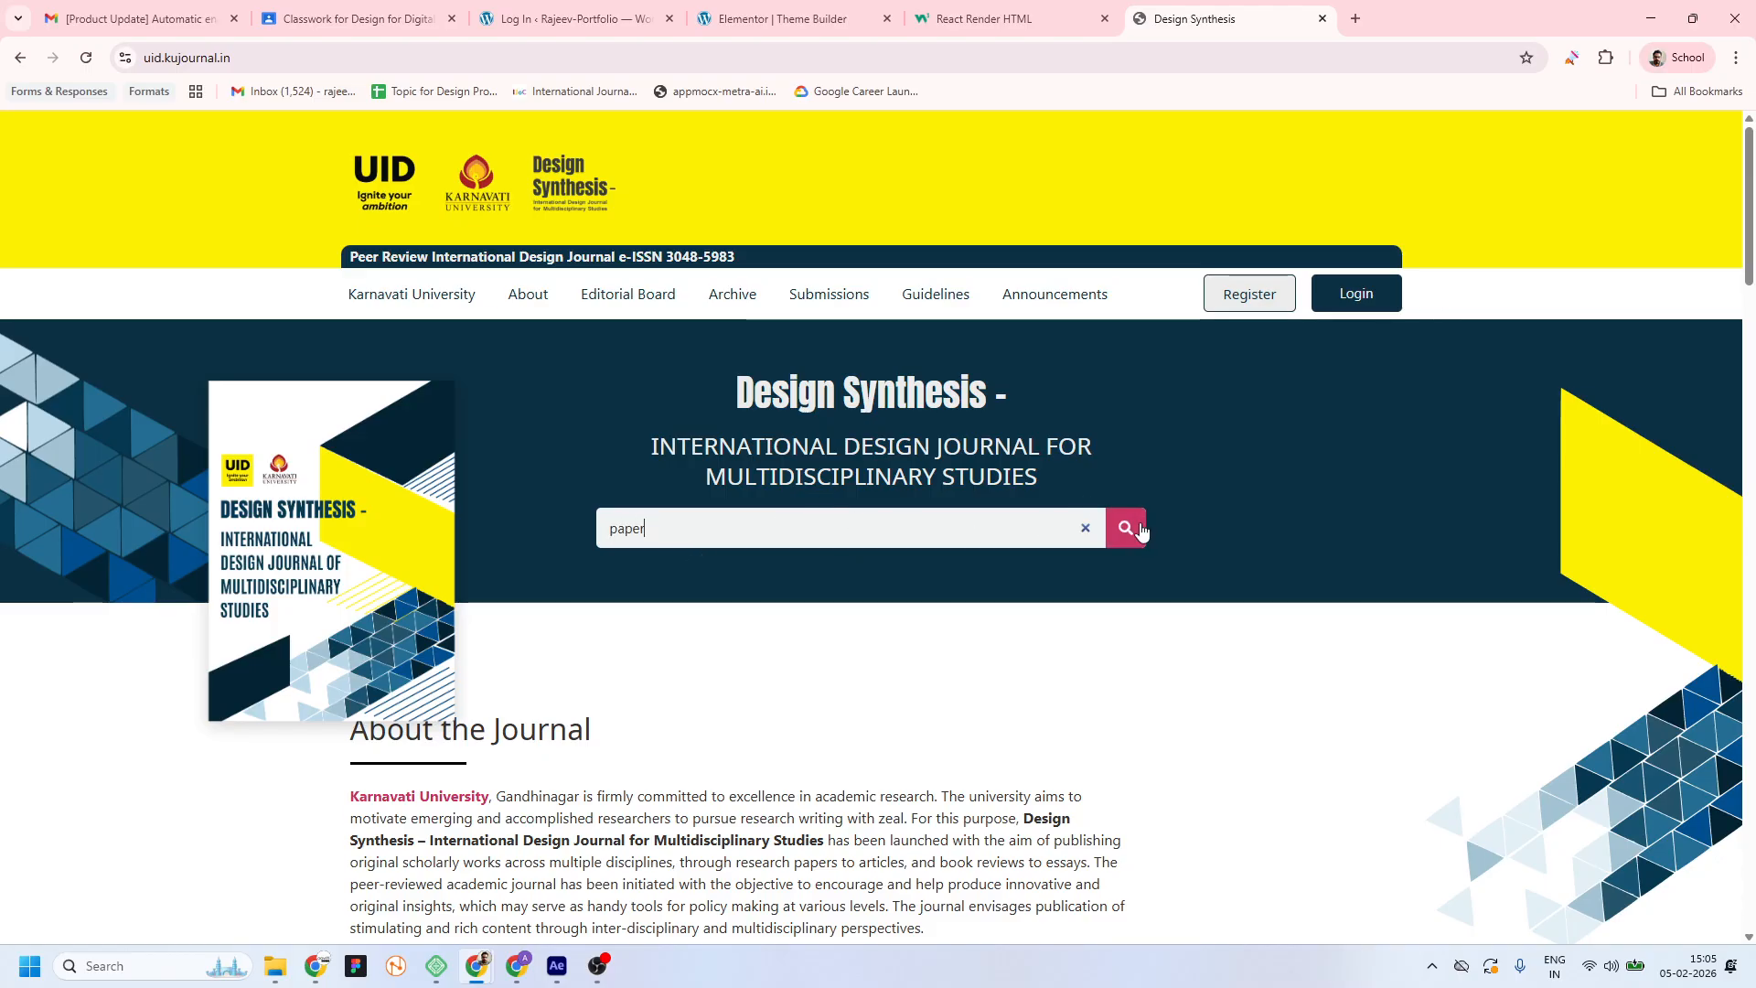
left_click(1141, 529)
scroll(586, 608, "down", 4)
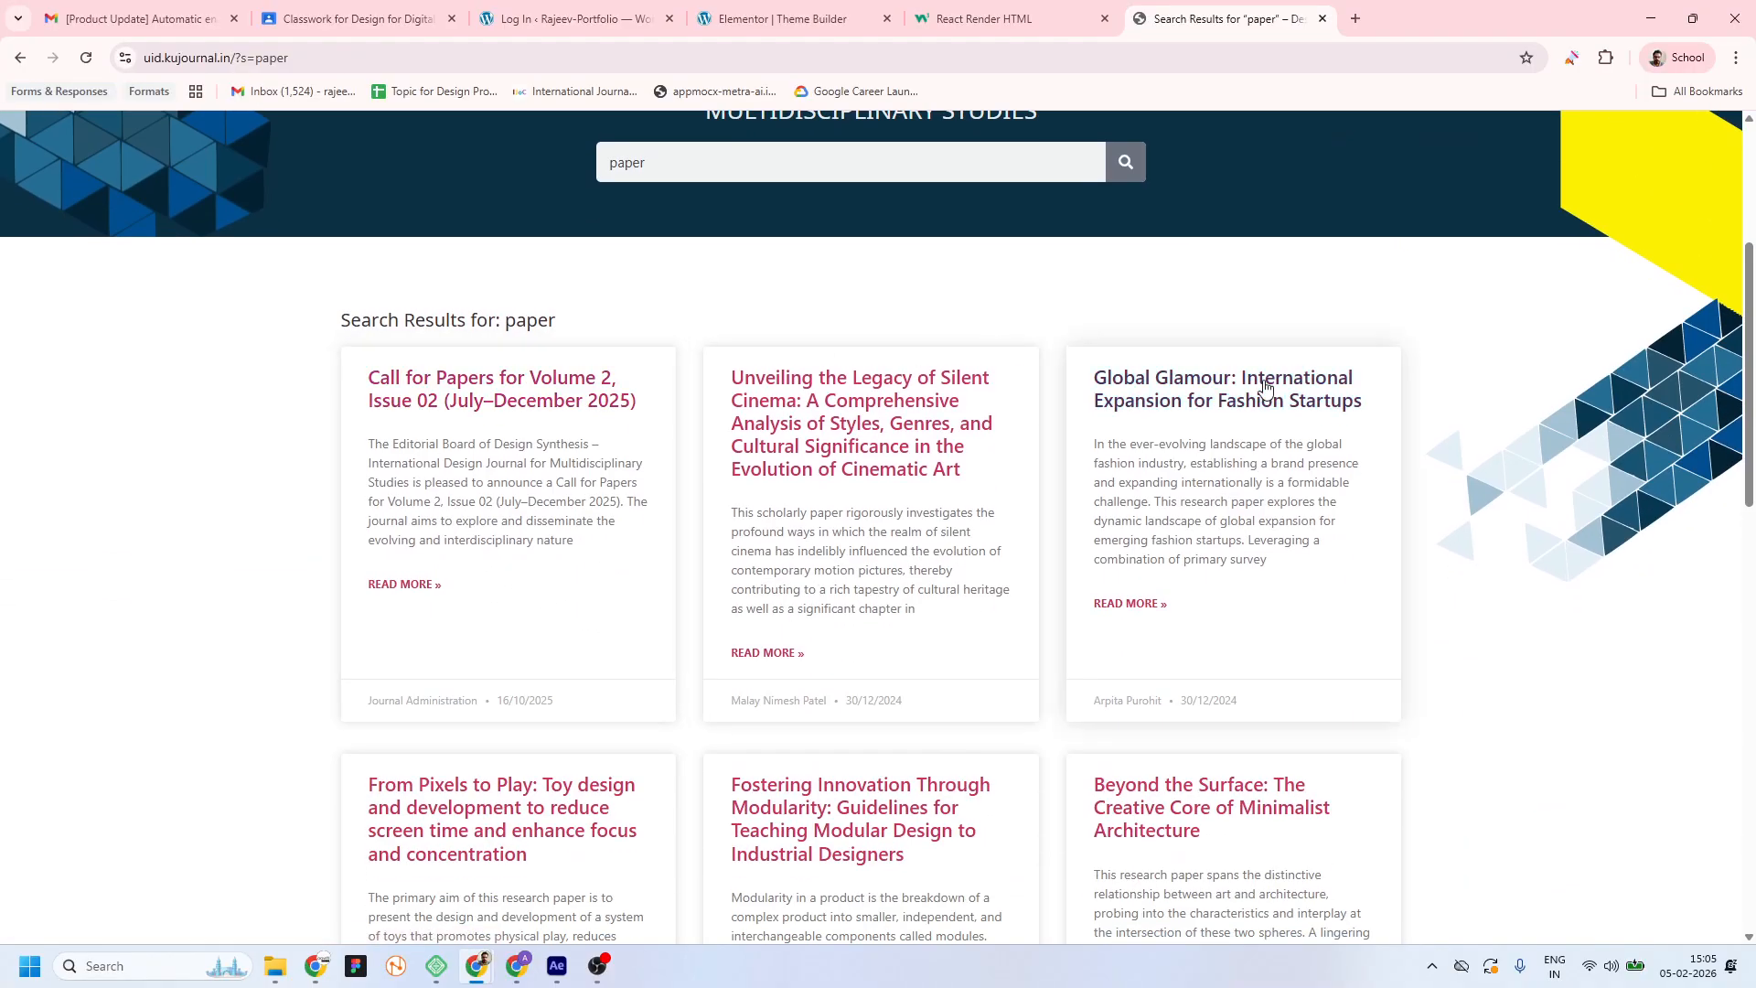
scroll(1266, 729, "down", 12)
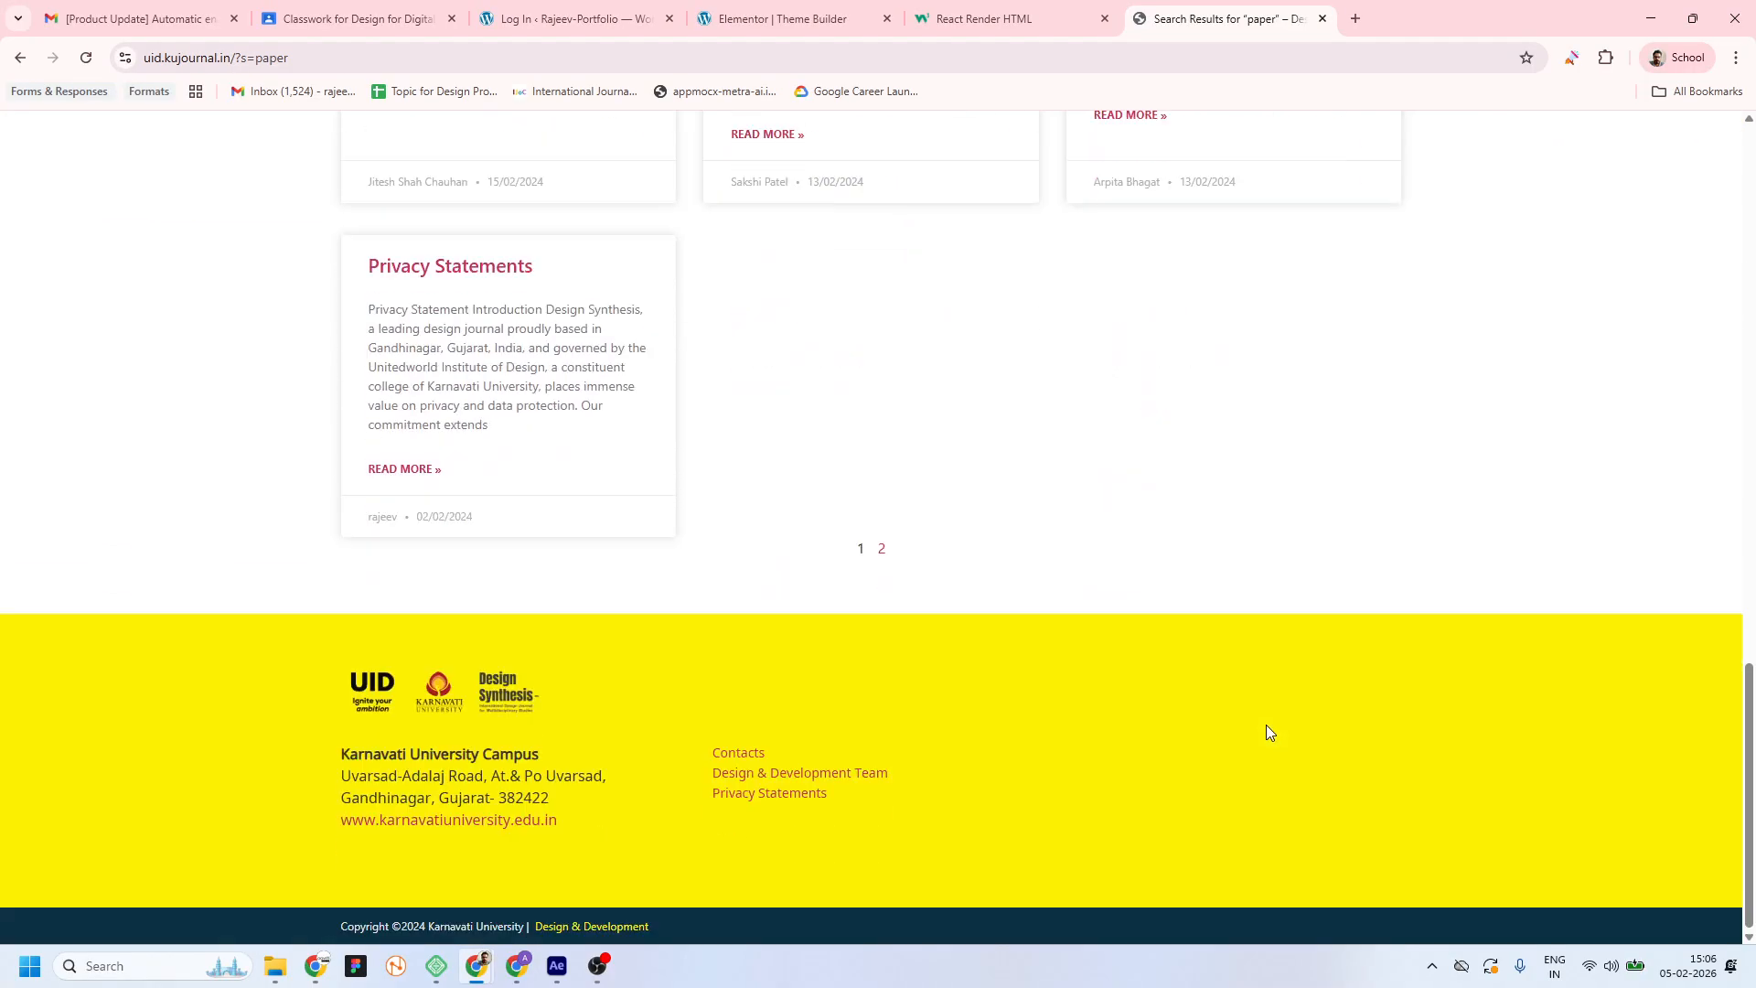
scroll(1265, 732, "up", 15)
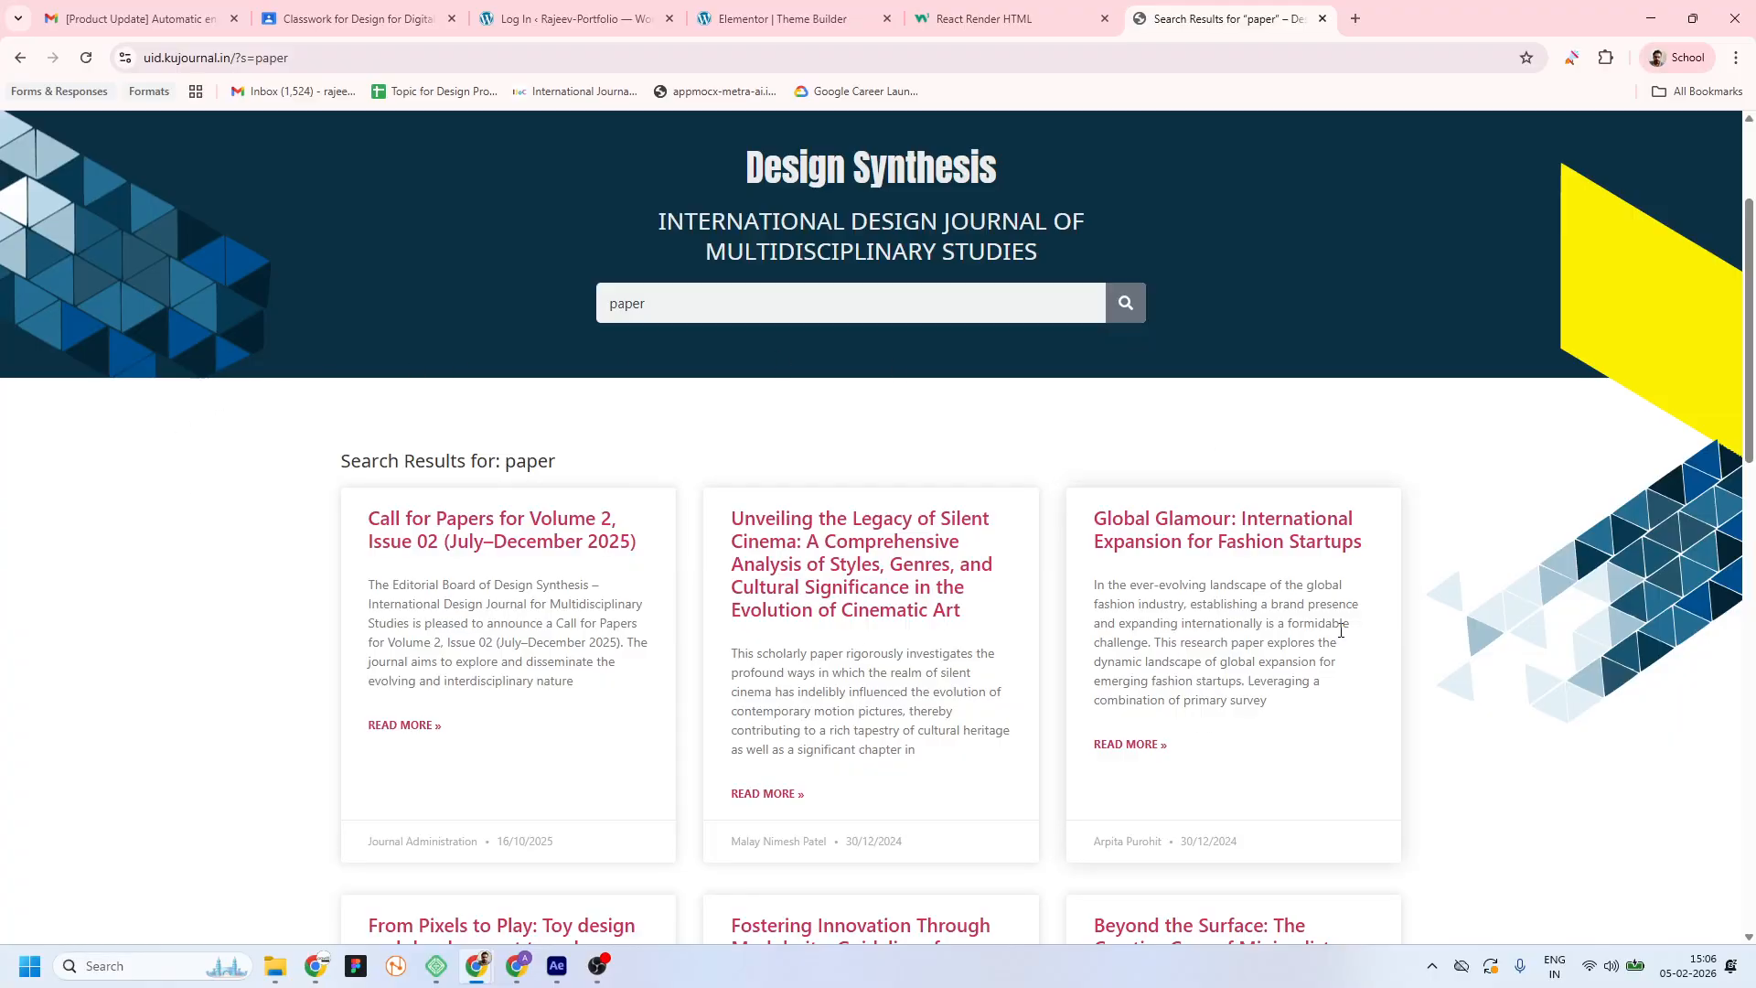
scroll(1133, 408, "up", 3)
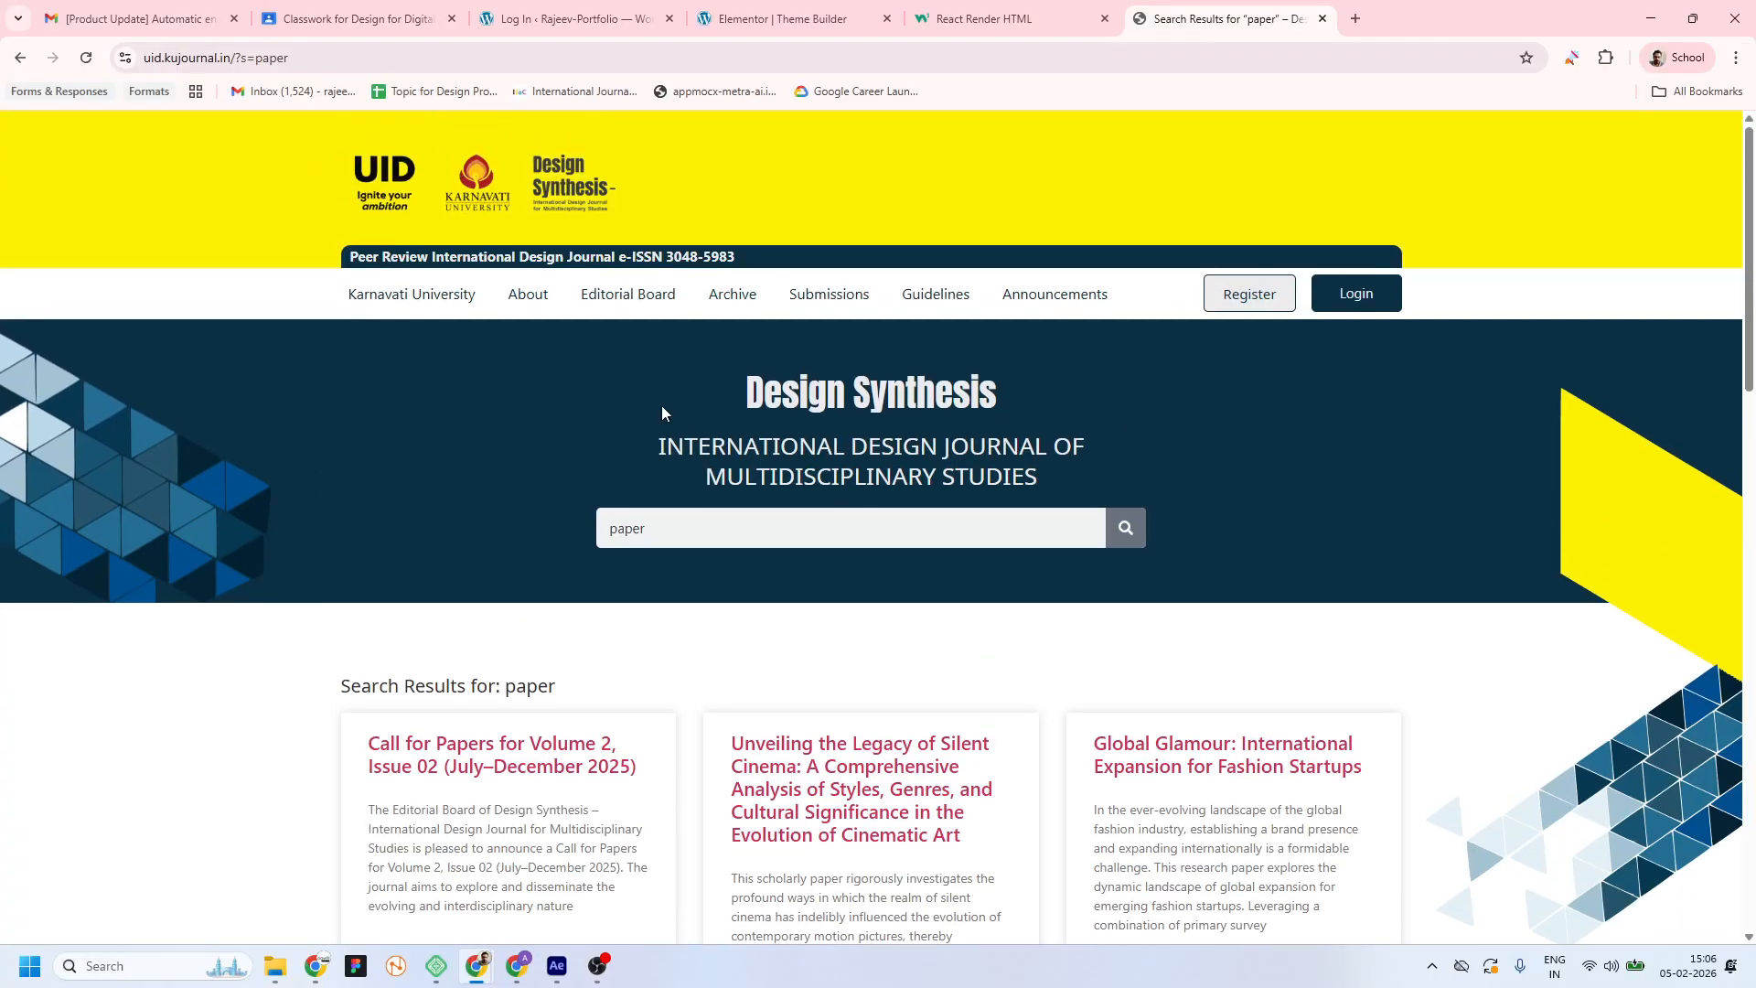
Glance at the portfolio post for comparison, then close the journal's browser tab and return to the Theme Builder
key("alt+Tab")
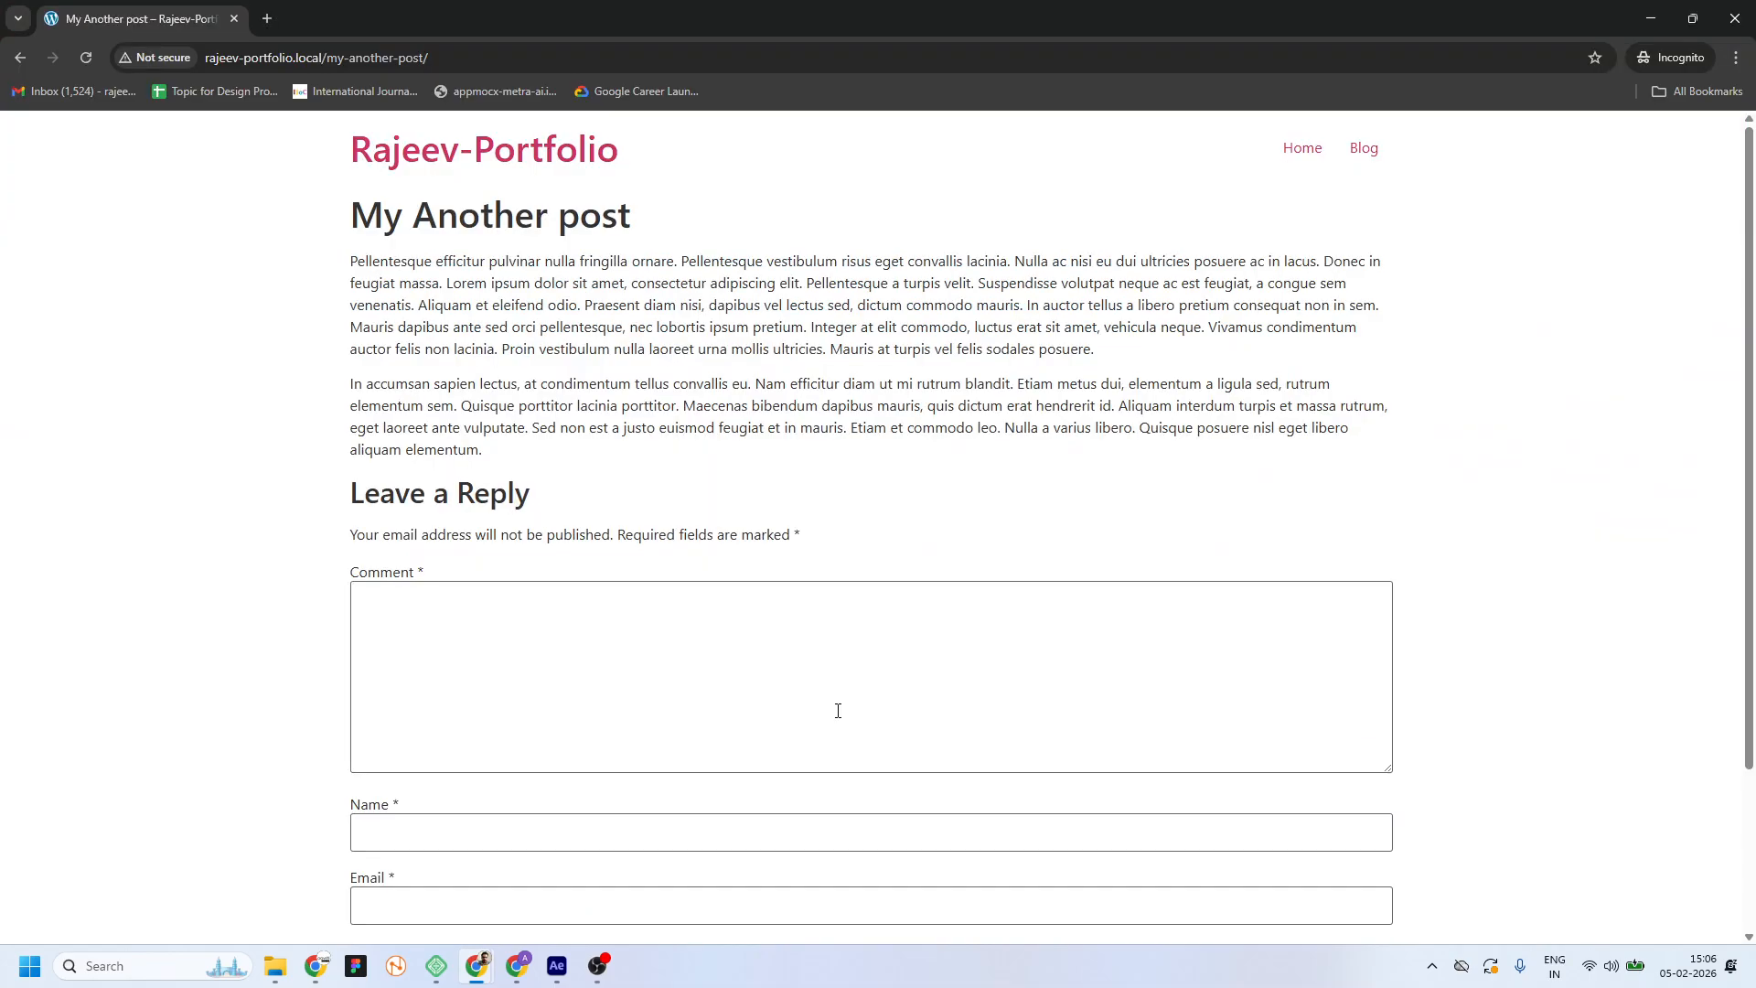
key("alt+Tab")
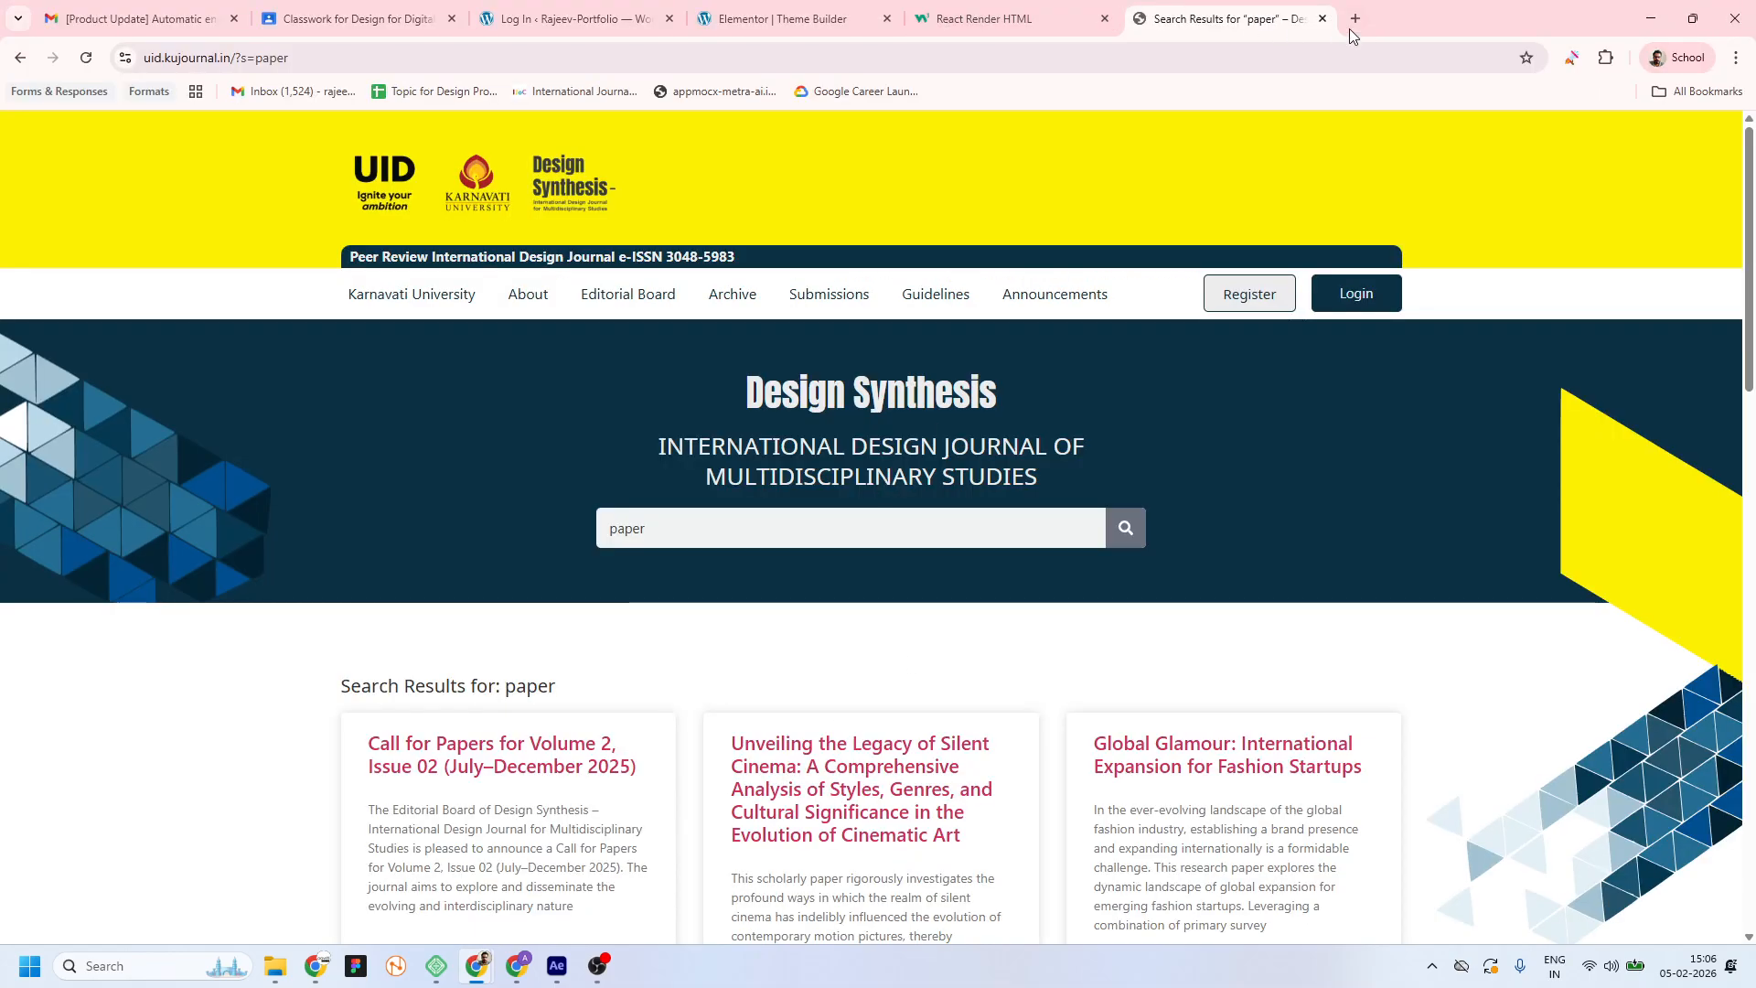
left_click(1324, 18)
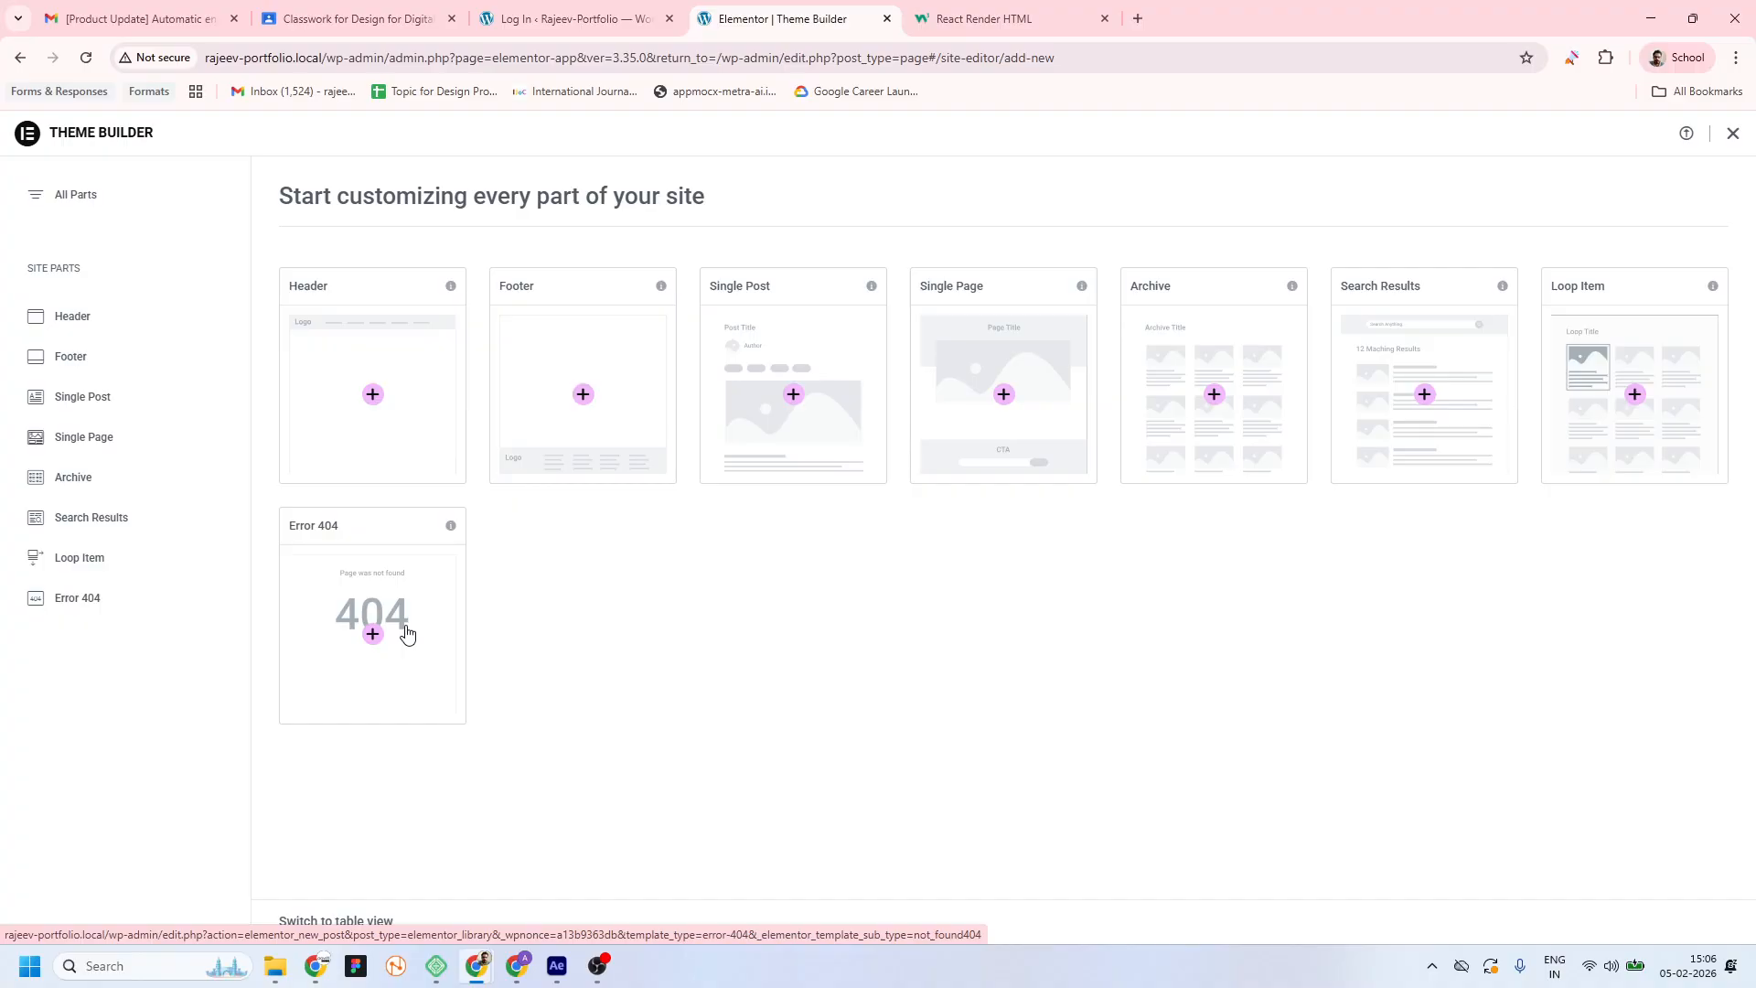
Highlight the admin path and the rajeev-portfolio.local domain in the Theme Builder's web address, then clear the selection
left_click_drag(330, 57, 1137, 59)
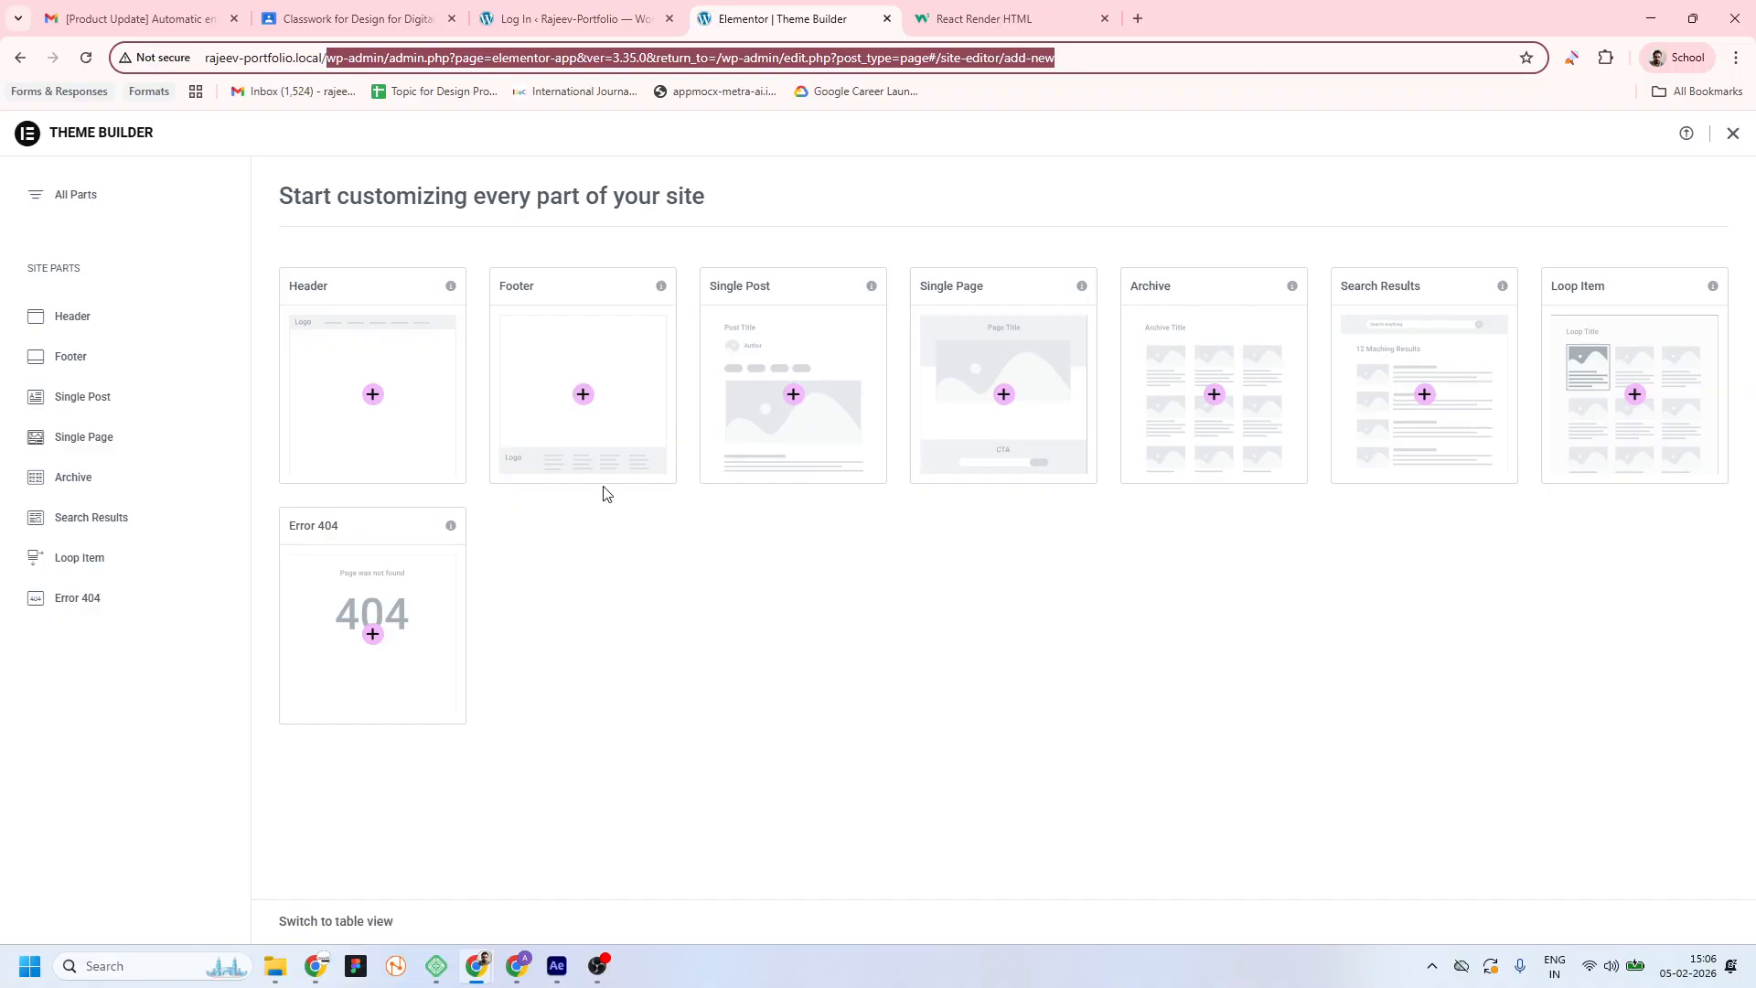
left_click_drag(322, 57, 179, 58)
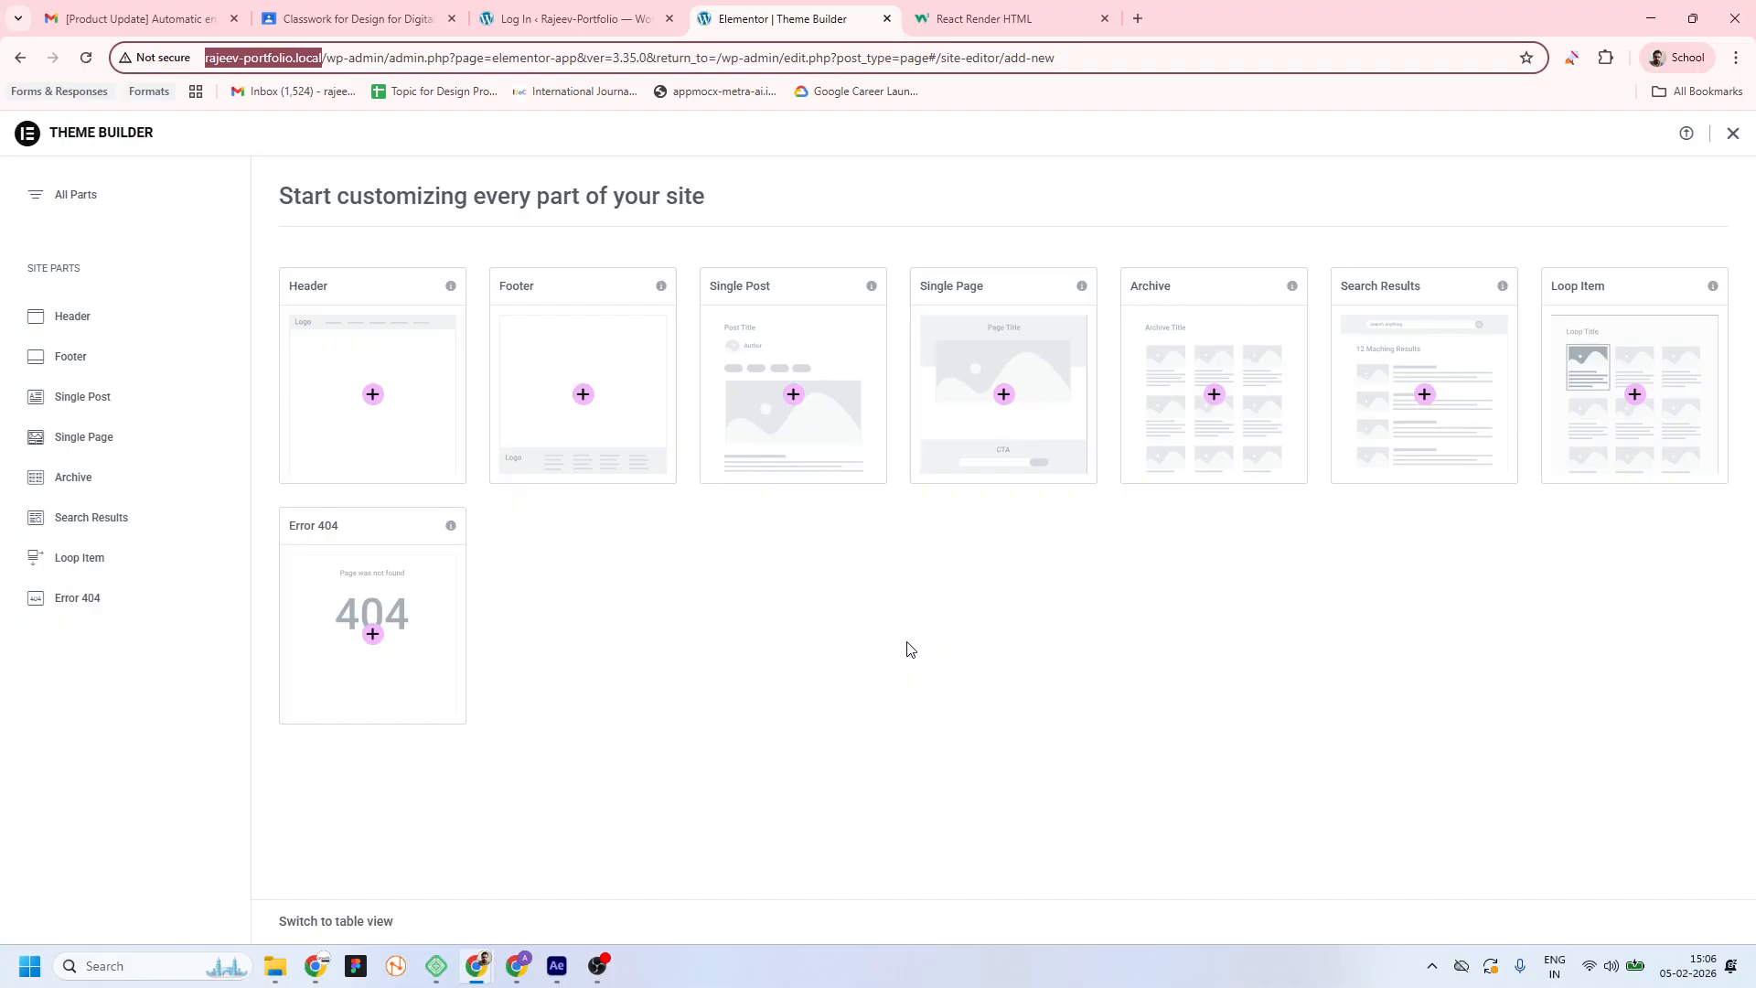
left_click(986, 590)
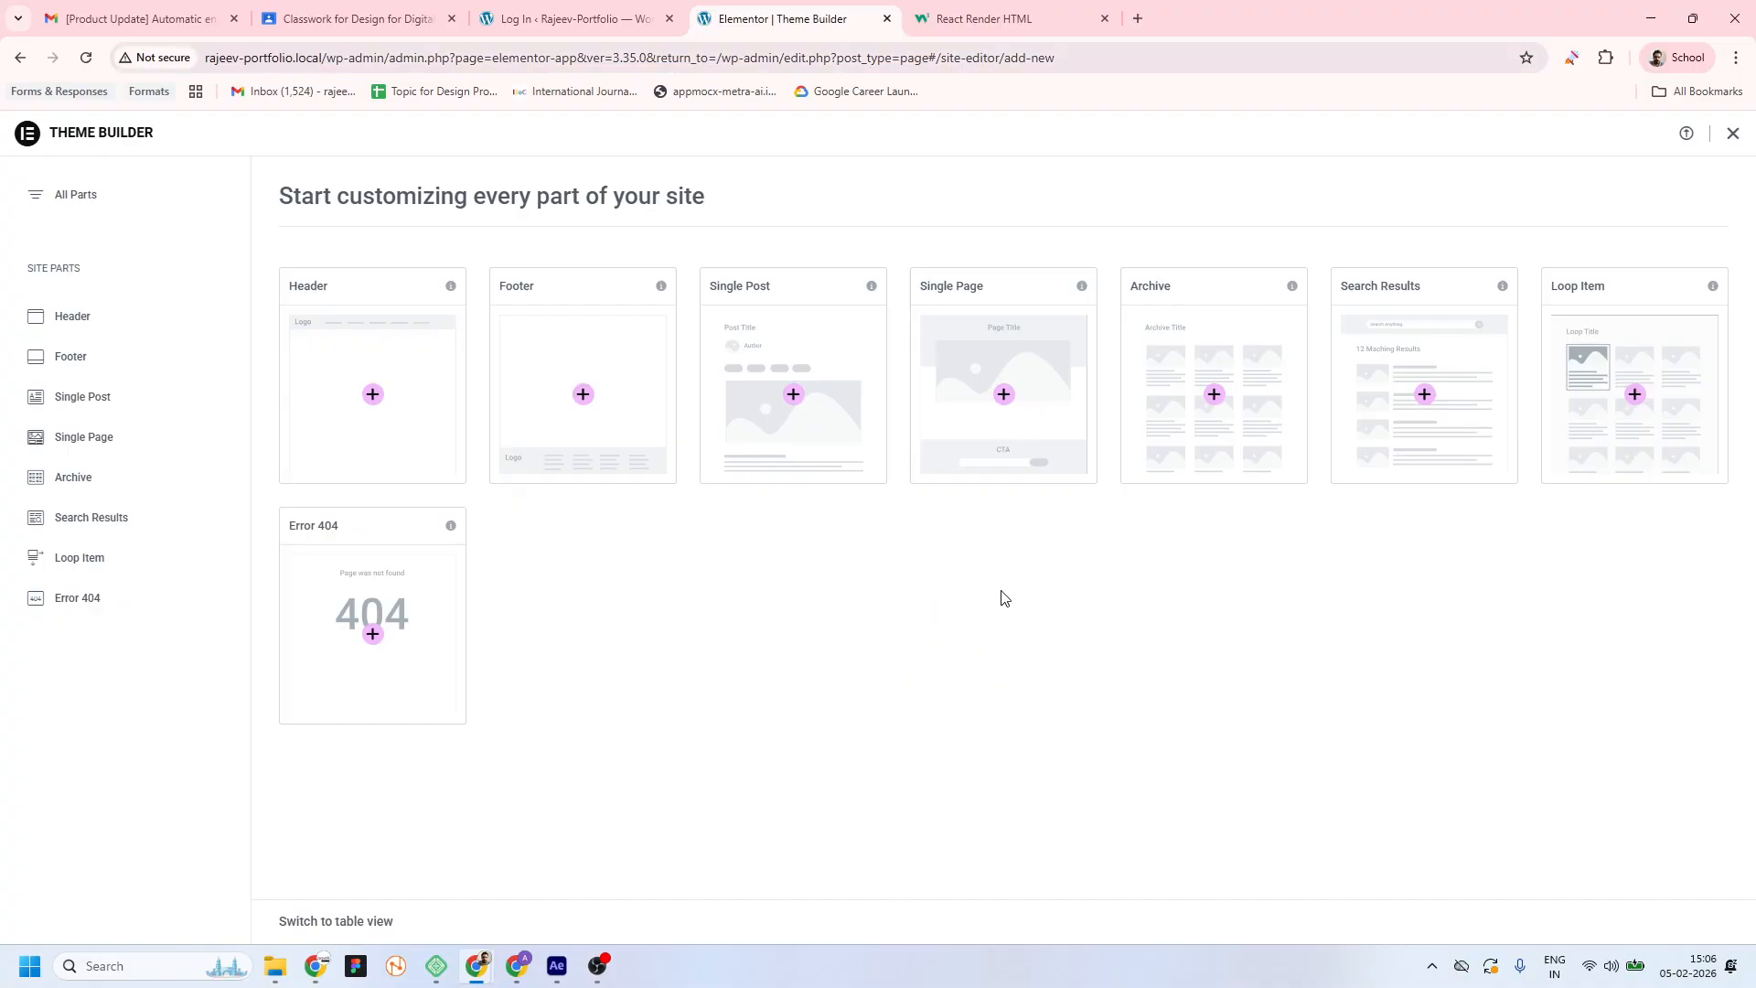
Create a new Header site part and dismiss the template library to start from a blank header
left_click(370, 394)
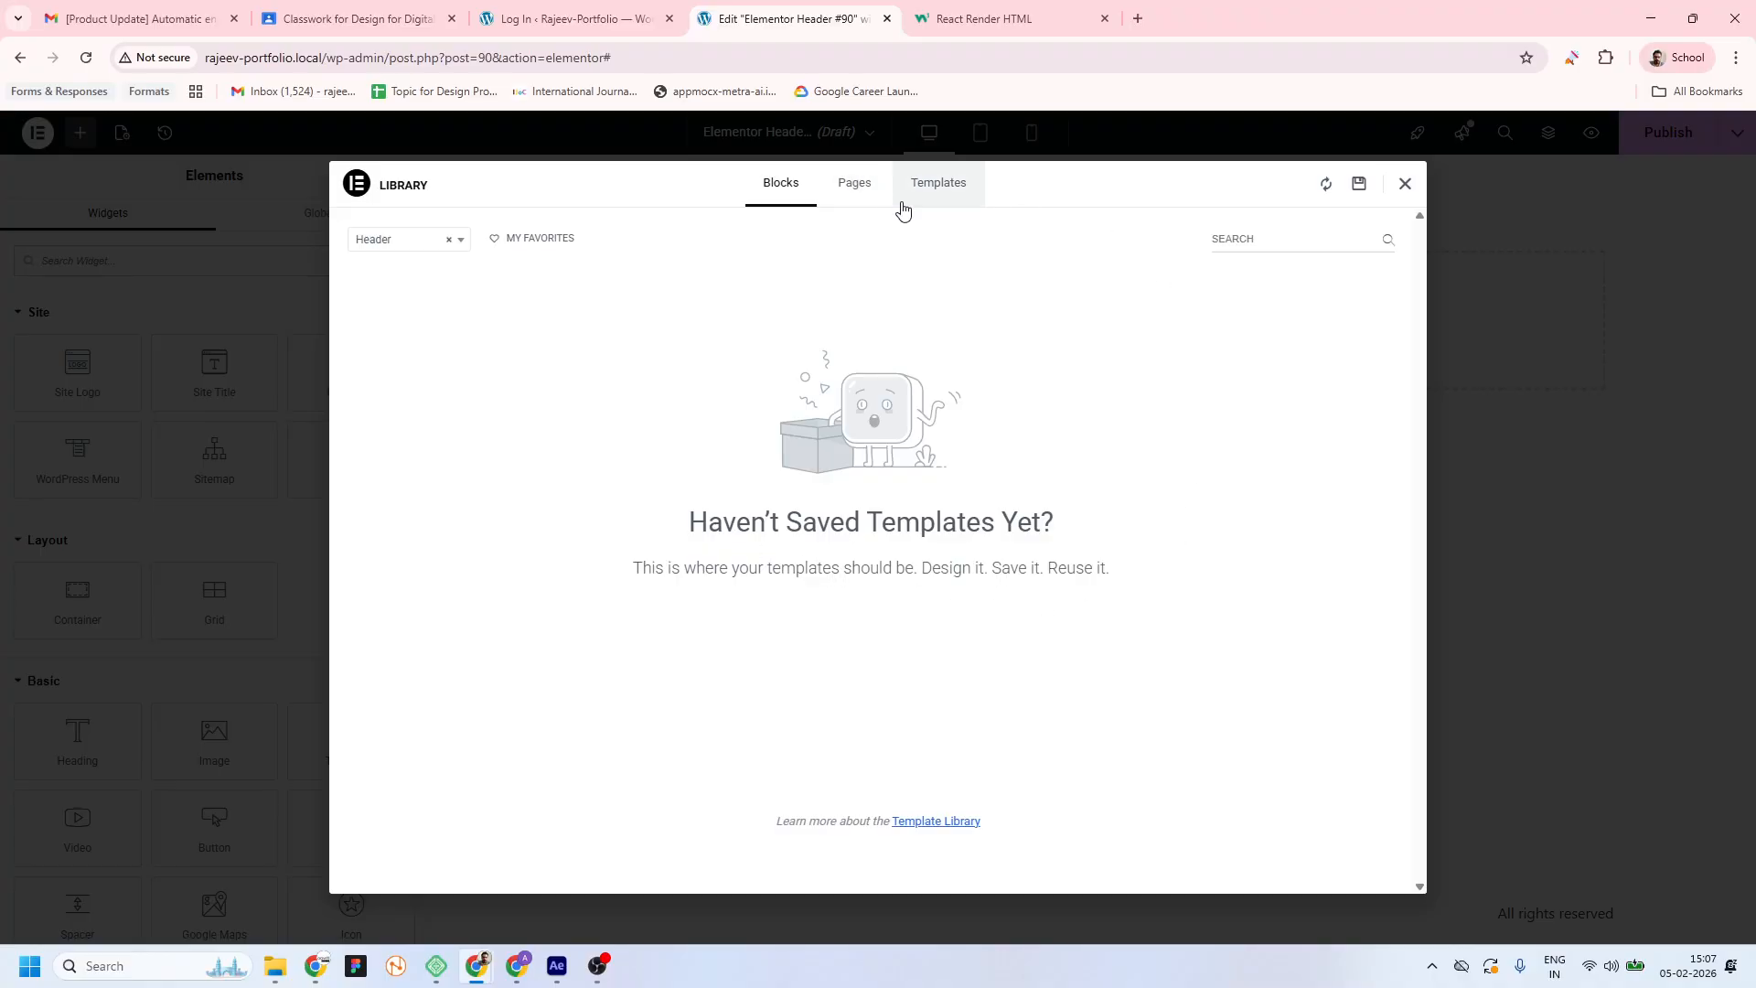
left_click(1405, 185)
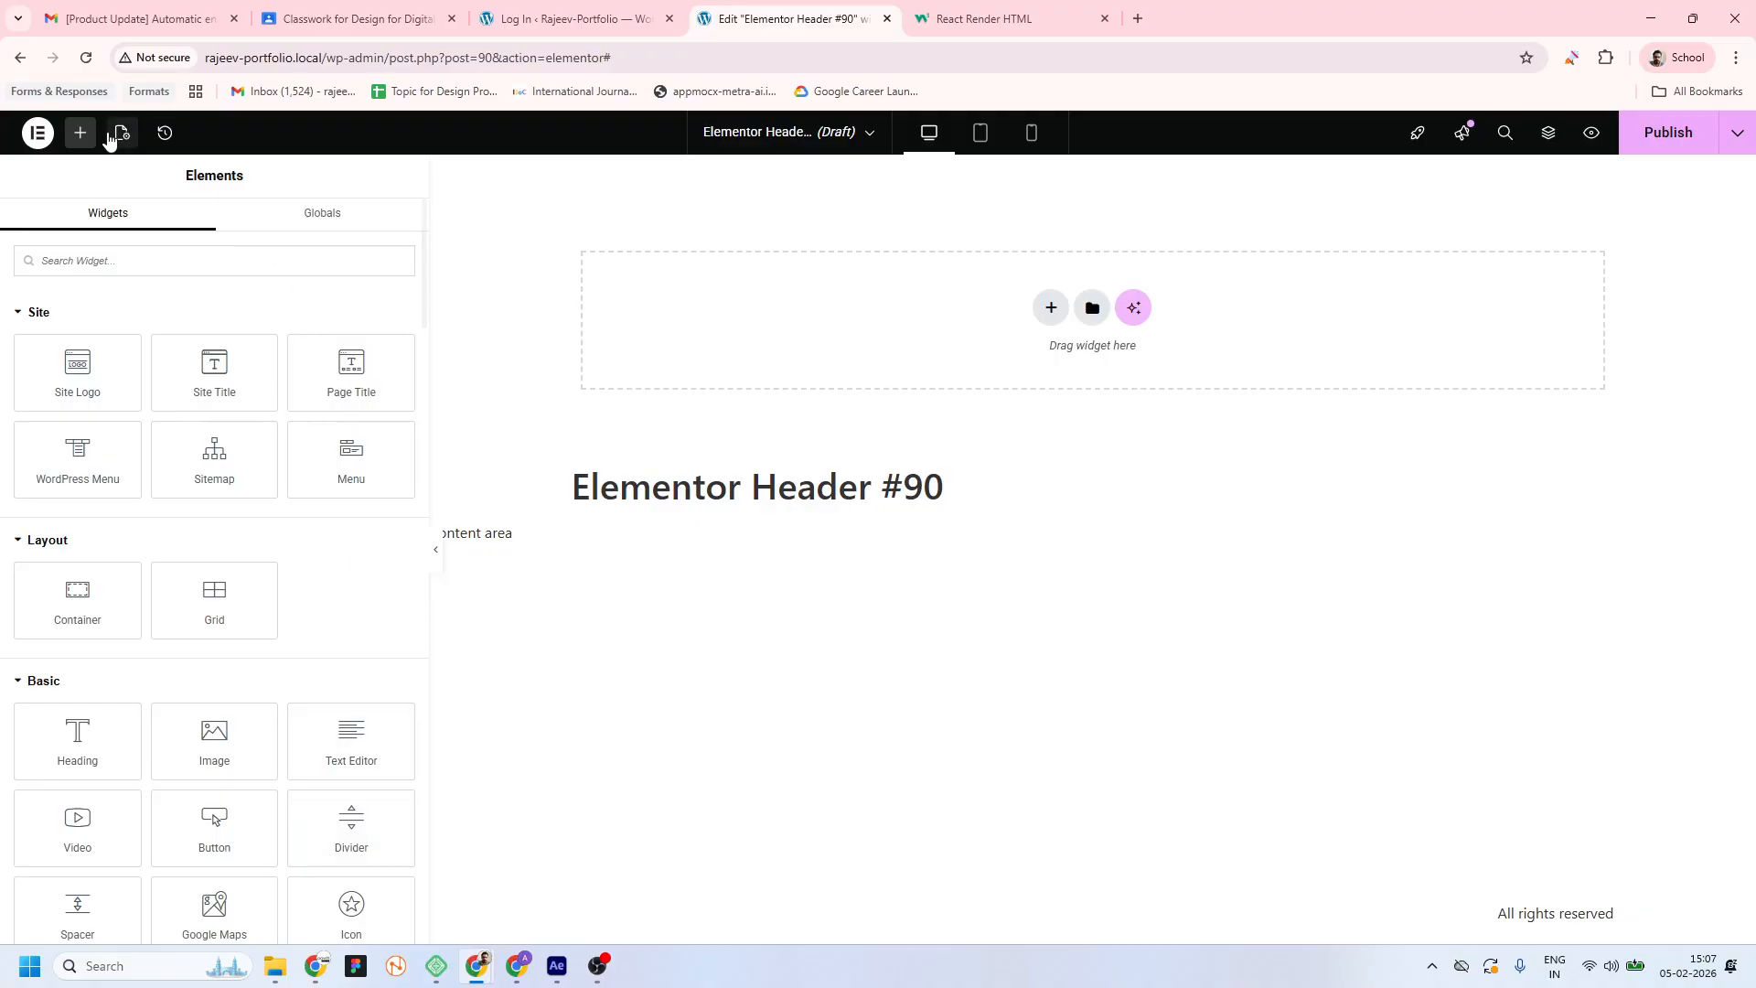
Examine the new header's title on the canvas, its General and Preview settings, and the available widgets
left_click_drag(582, 487, 956, 479)
left_click(1003, 479)
left_click(121, 136)
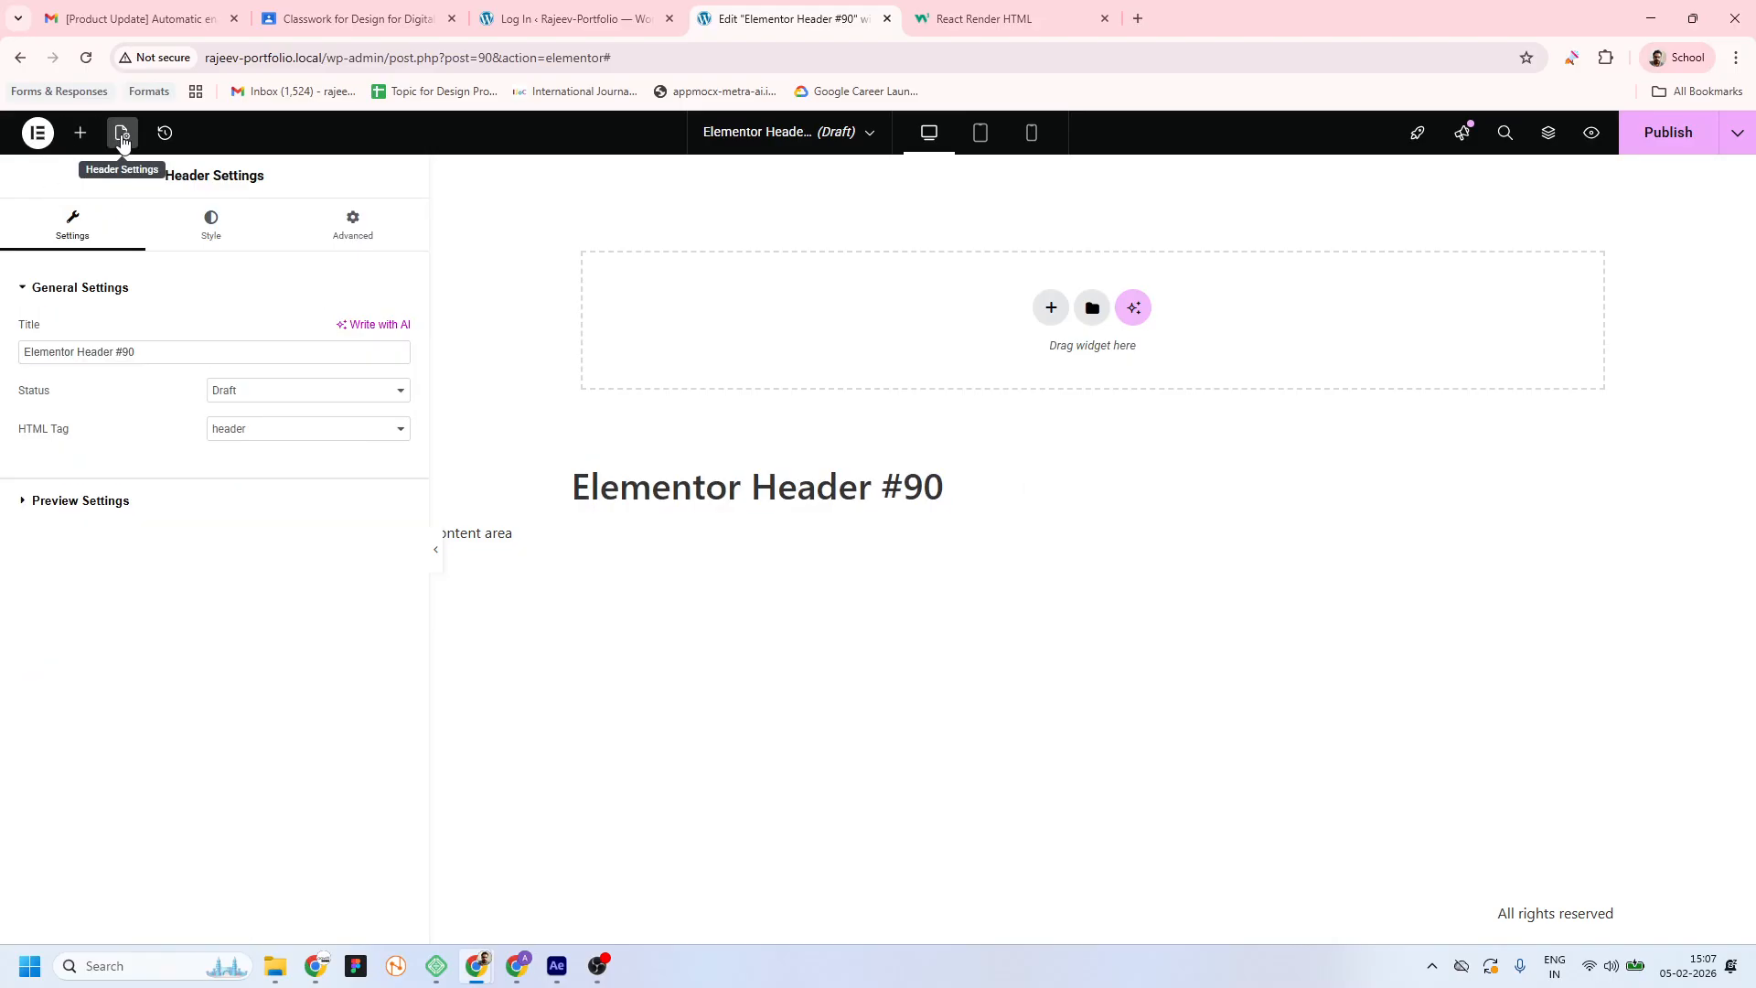
left_click(27, 501)
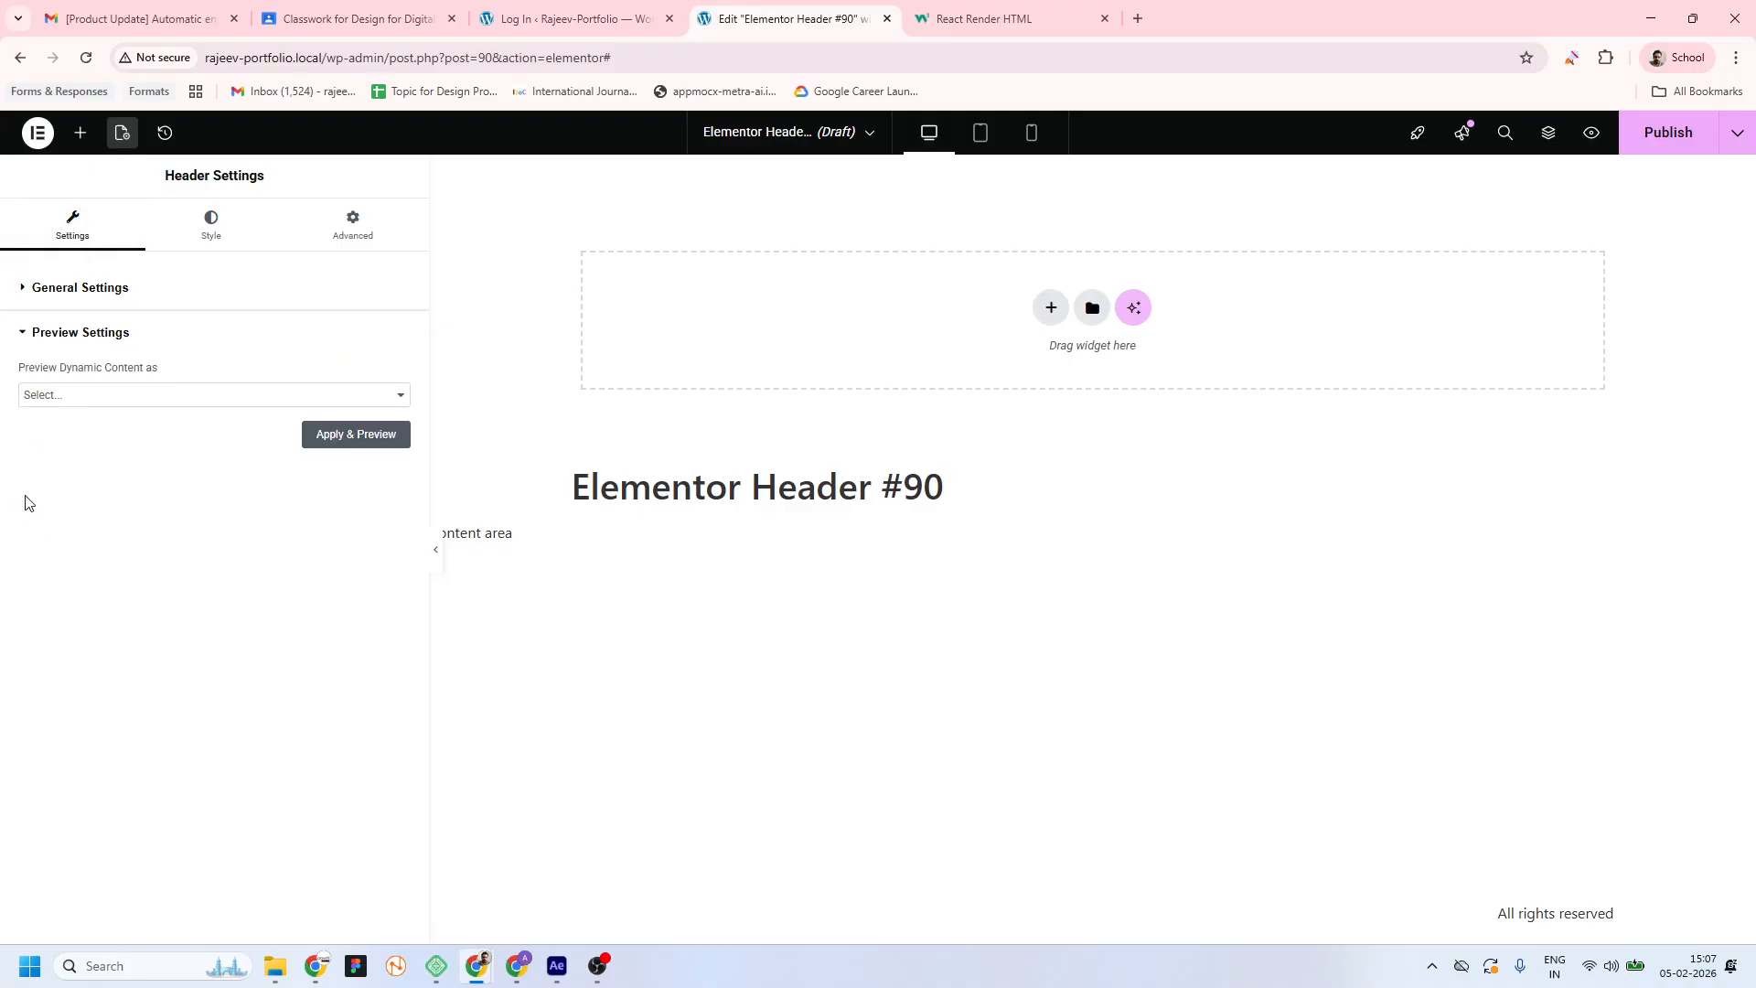
left_click(22, 293)
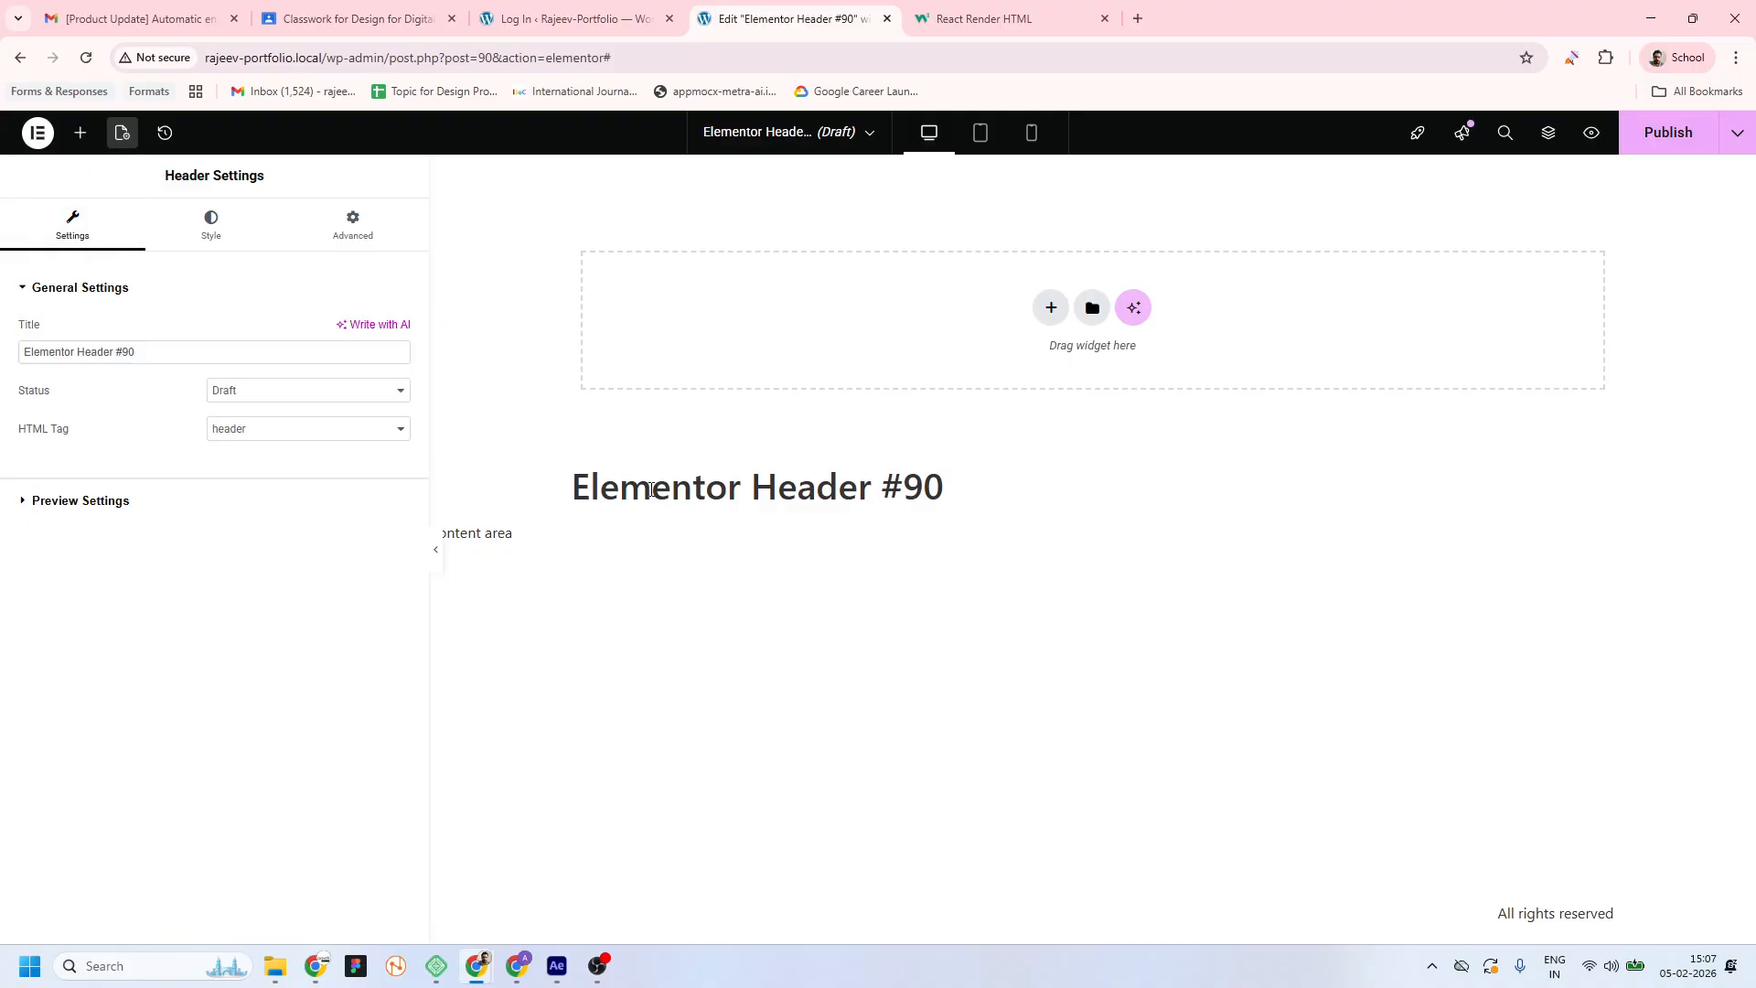
left_click_drag(567, 499, 1119, 496)
left_click(81, 134)
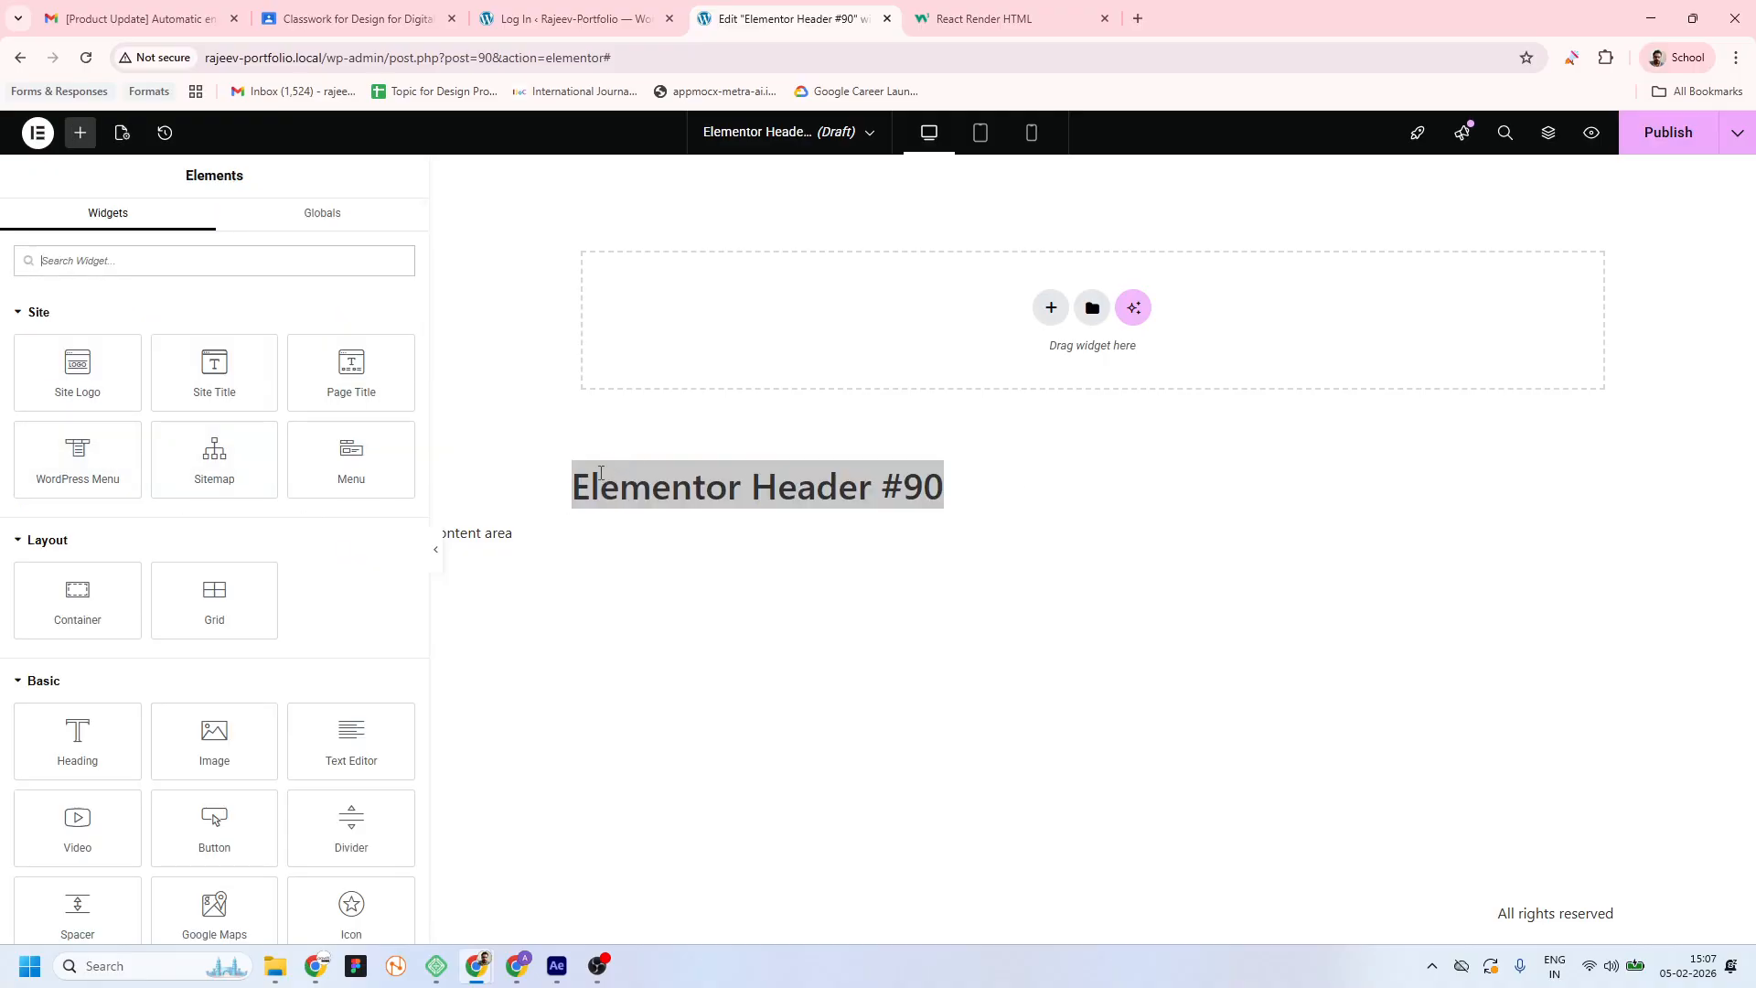
left_click_drag(591, 485, 1193, 476)
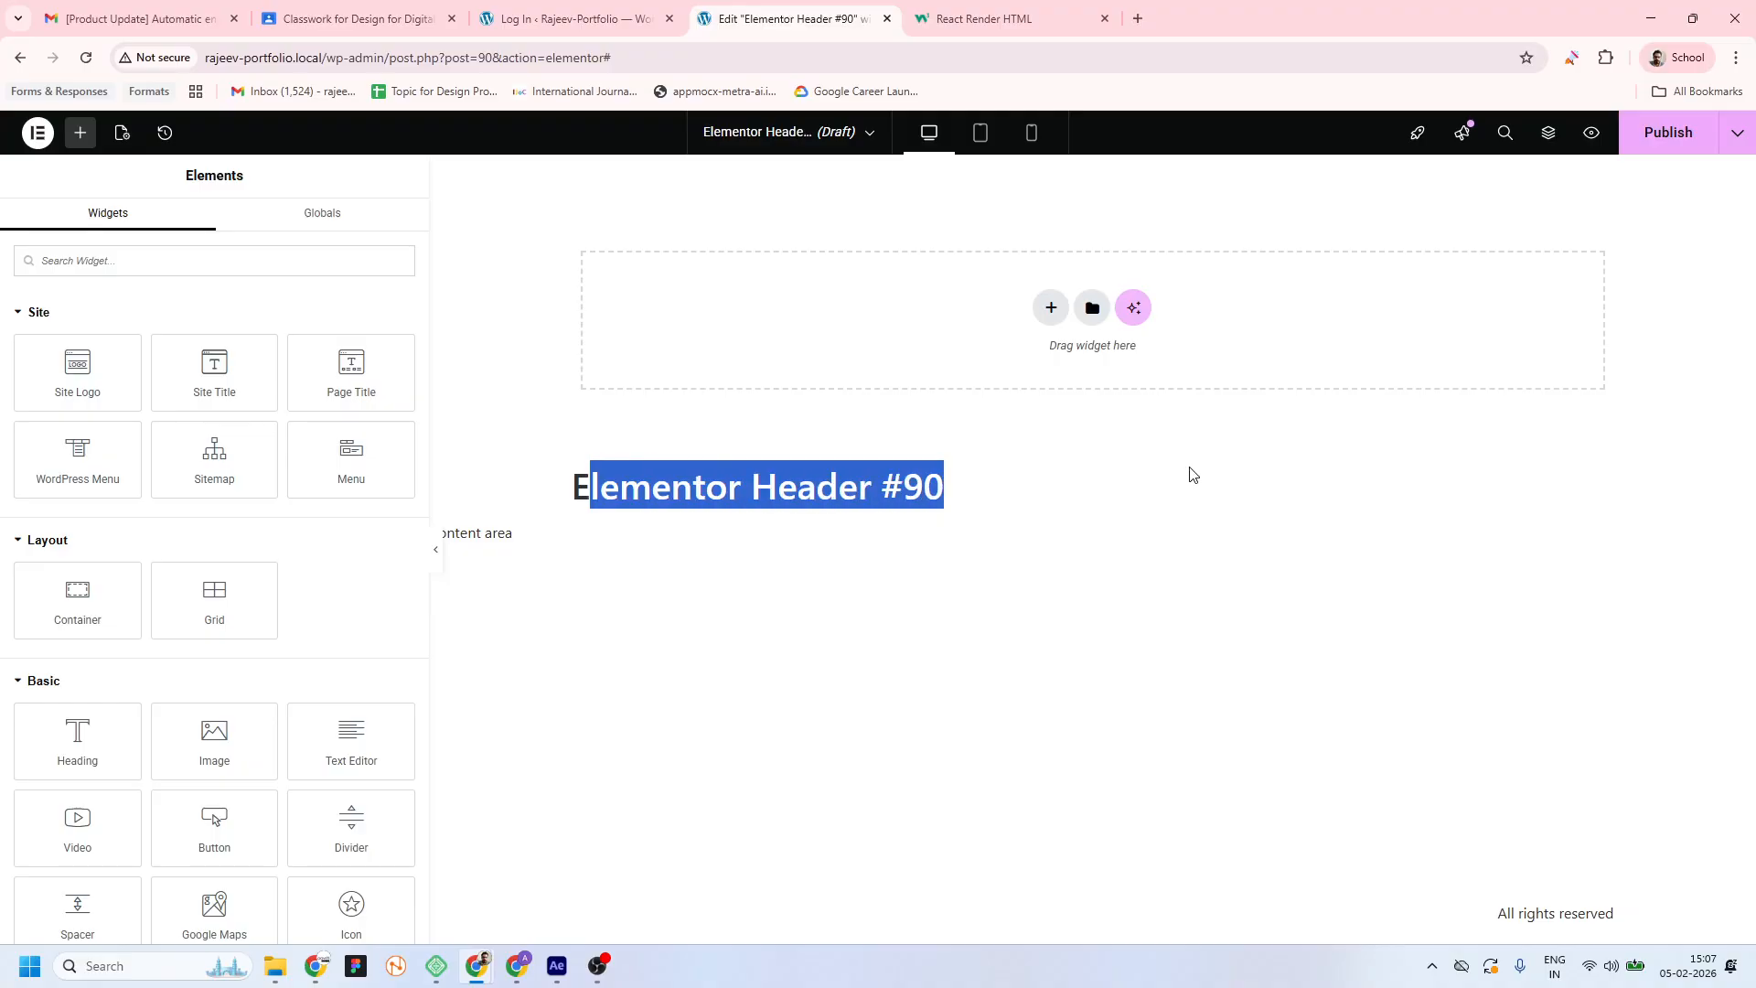
left_click(852, 432)
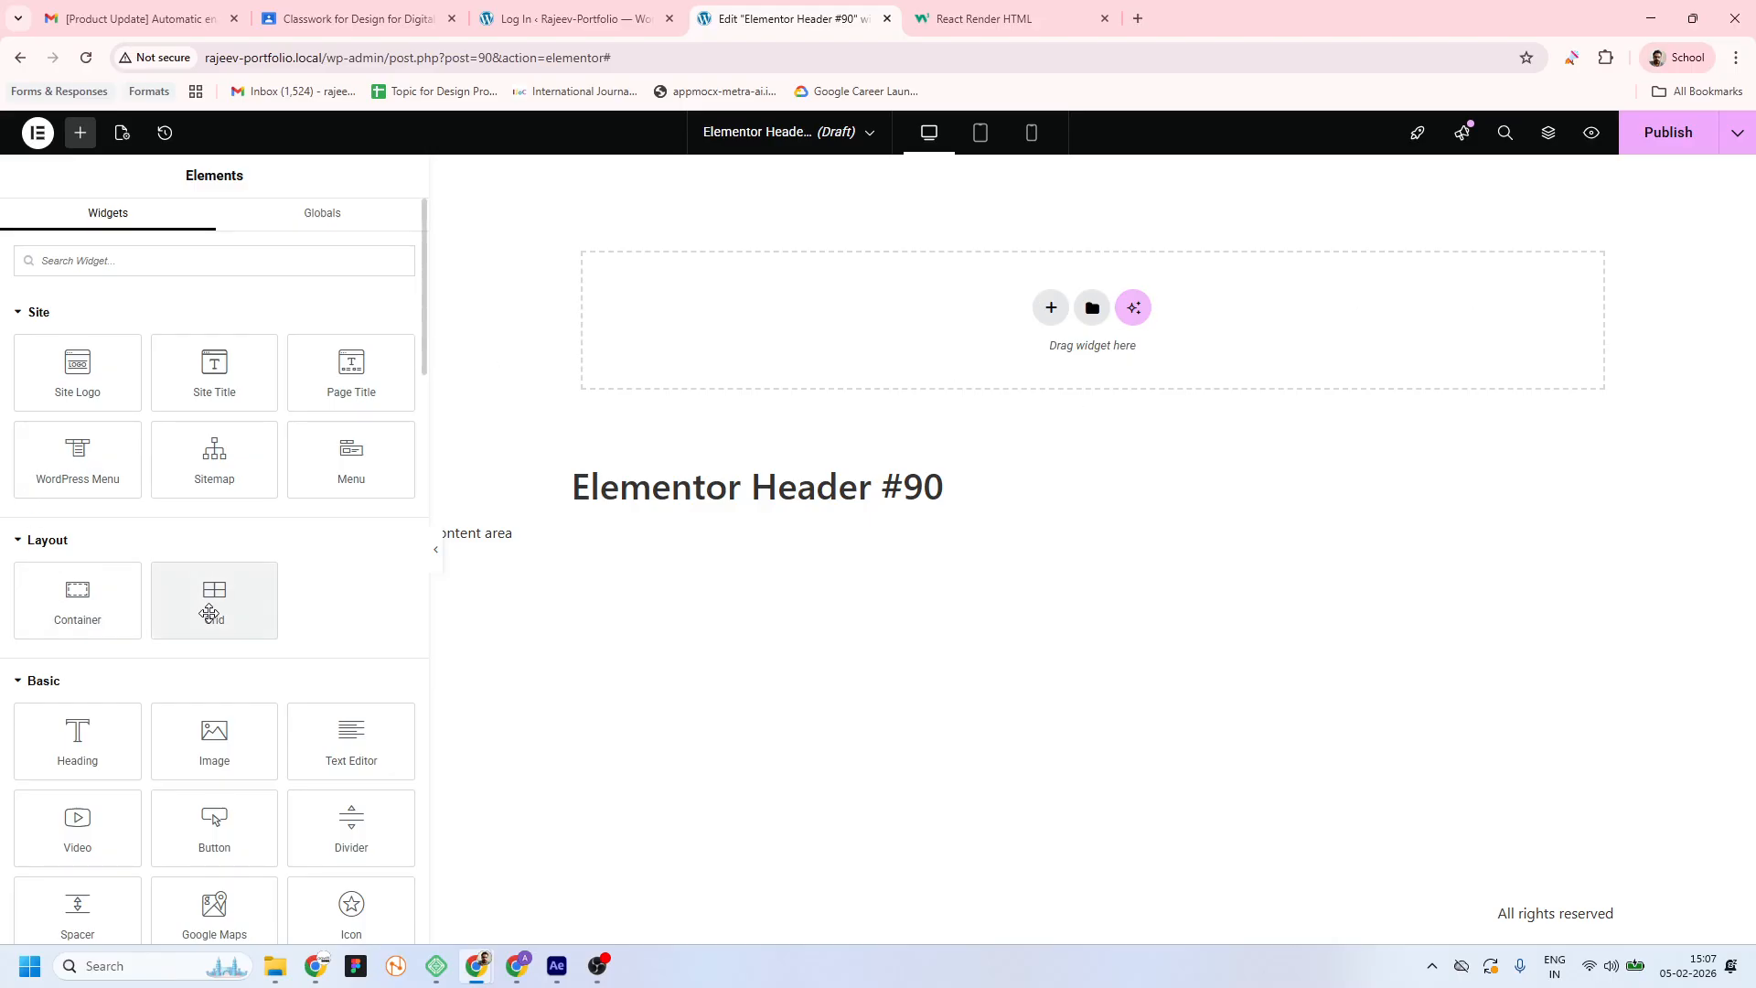
Add a Container layout element to the empty header area
scroll(214, 596, "down", 2)
scroll(309, 430, "up", 2)
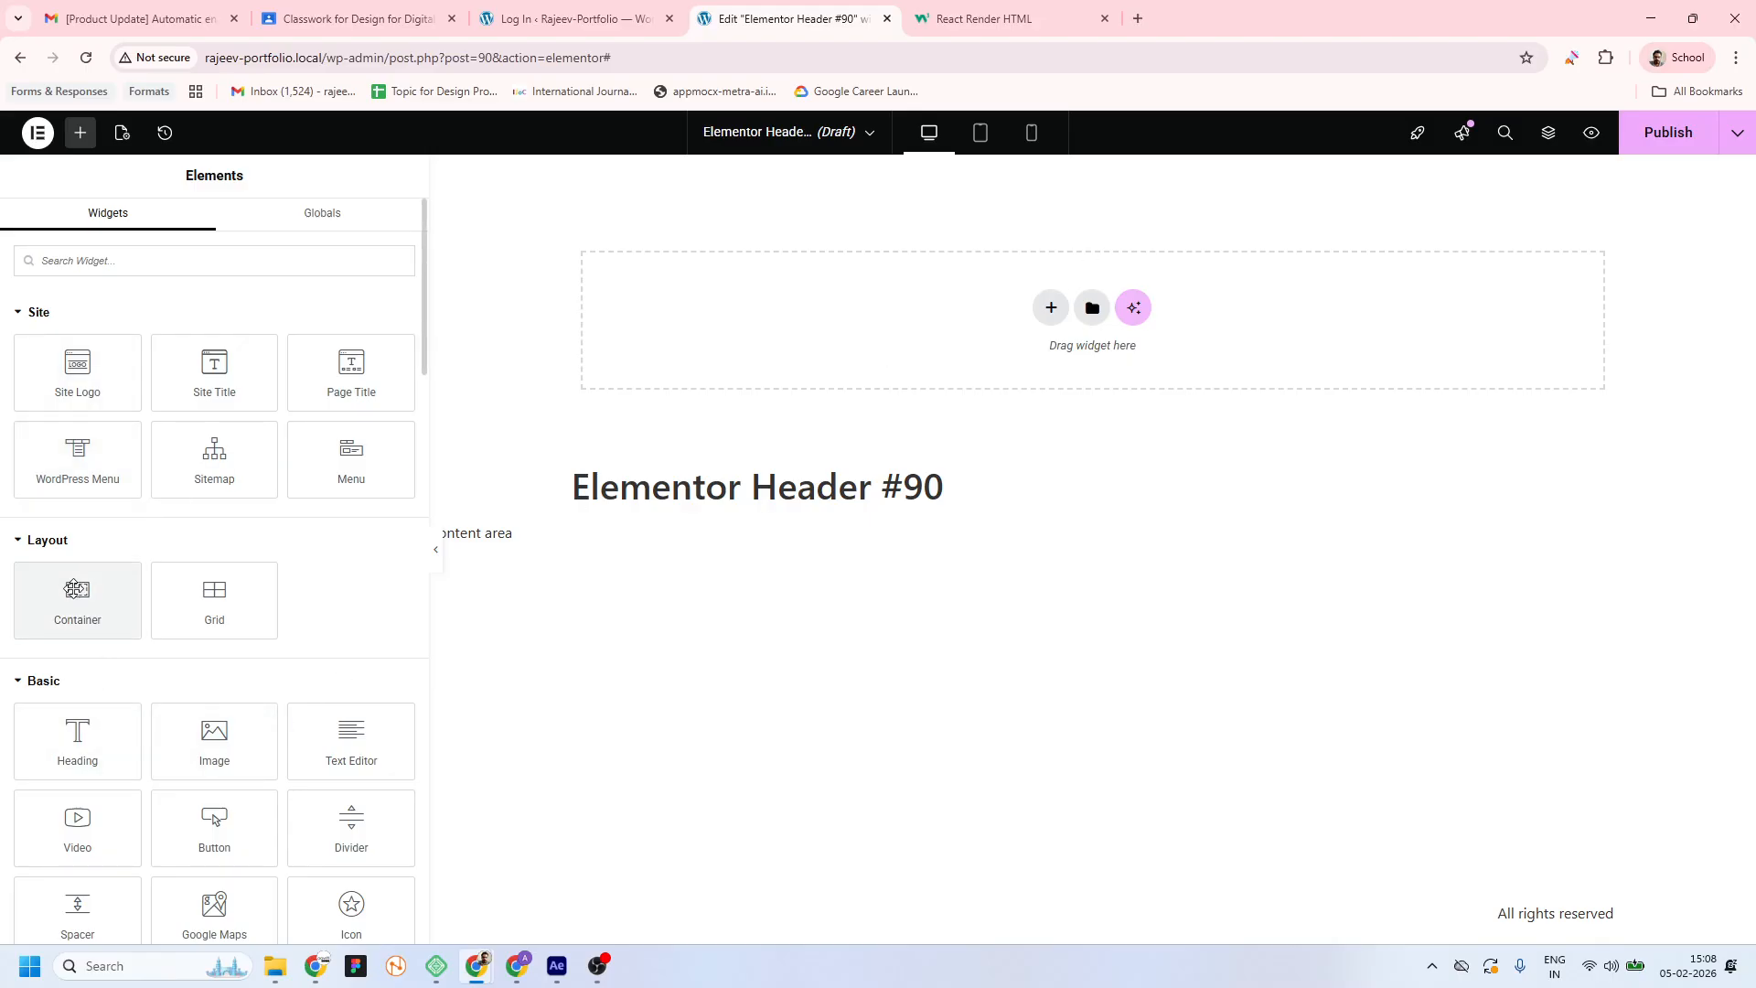
left_click_drag(79, 592, 1061, 311)
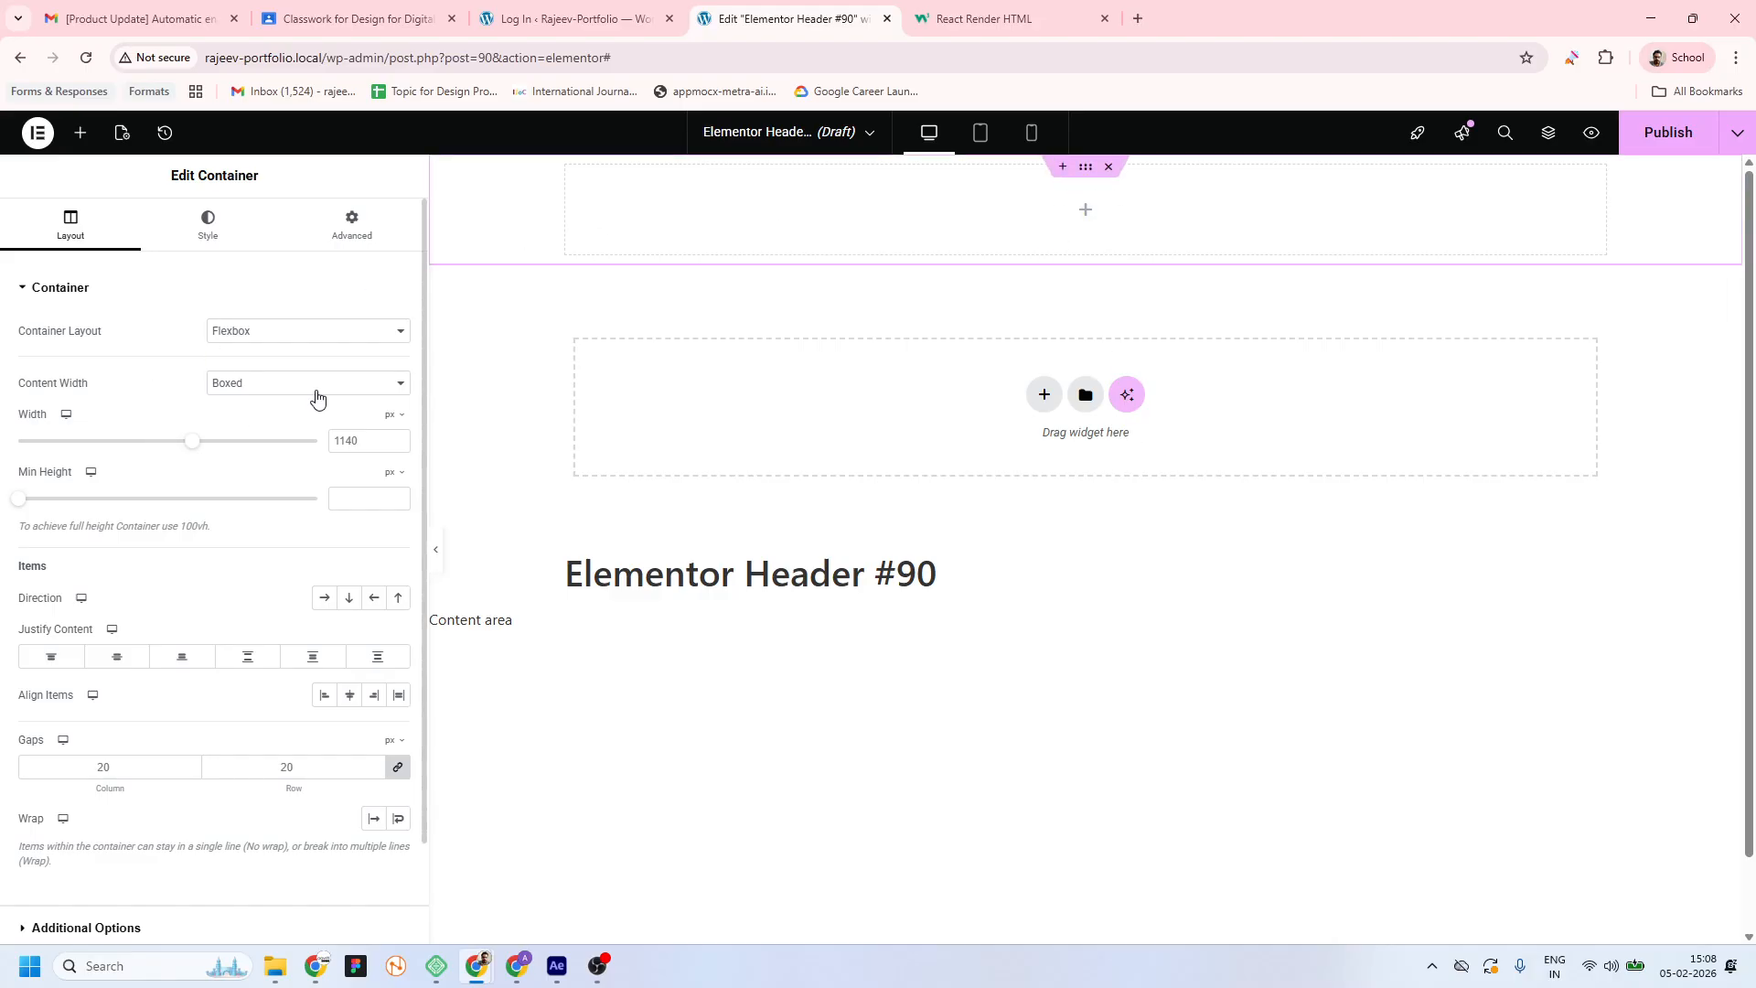
Give the header container a classic background filled with the pink global color
left_click(227, 234)
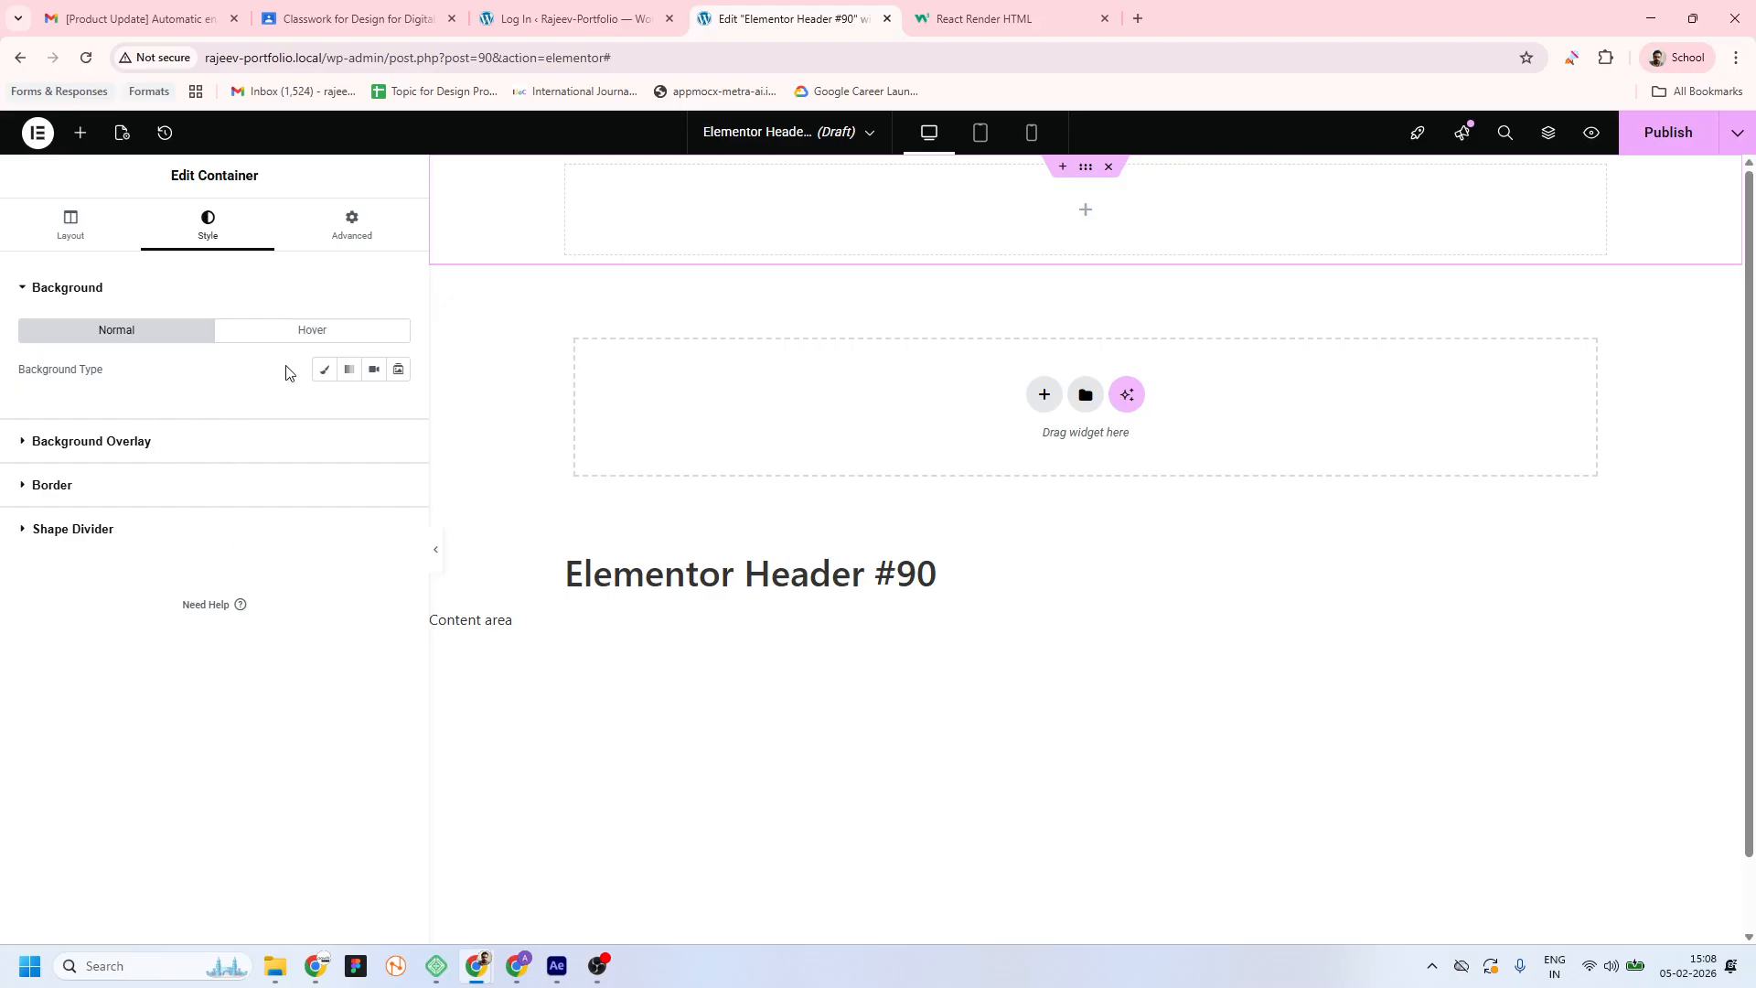
left_click(320, 375)
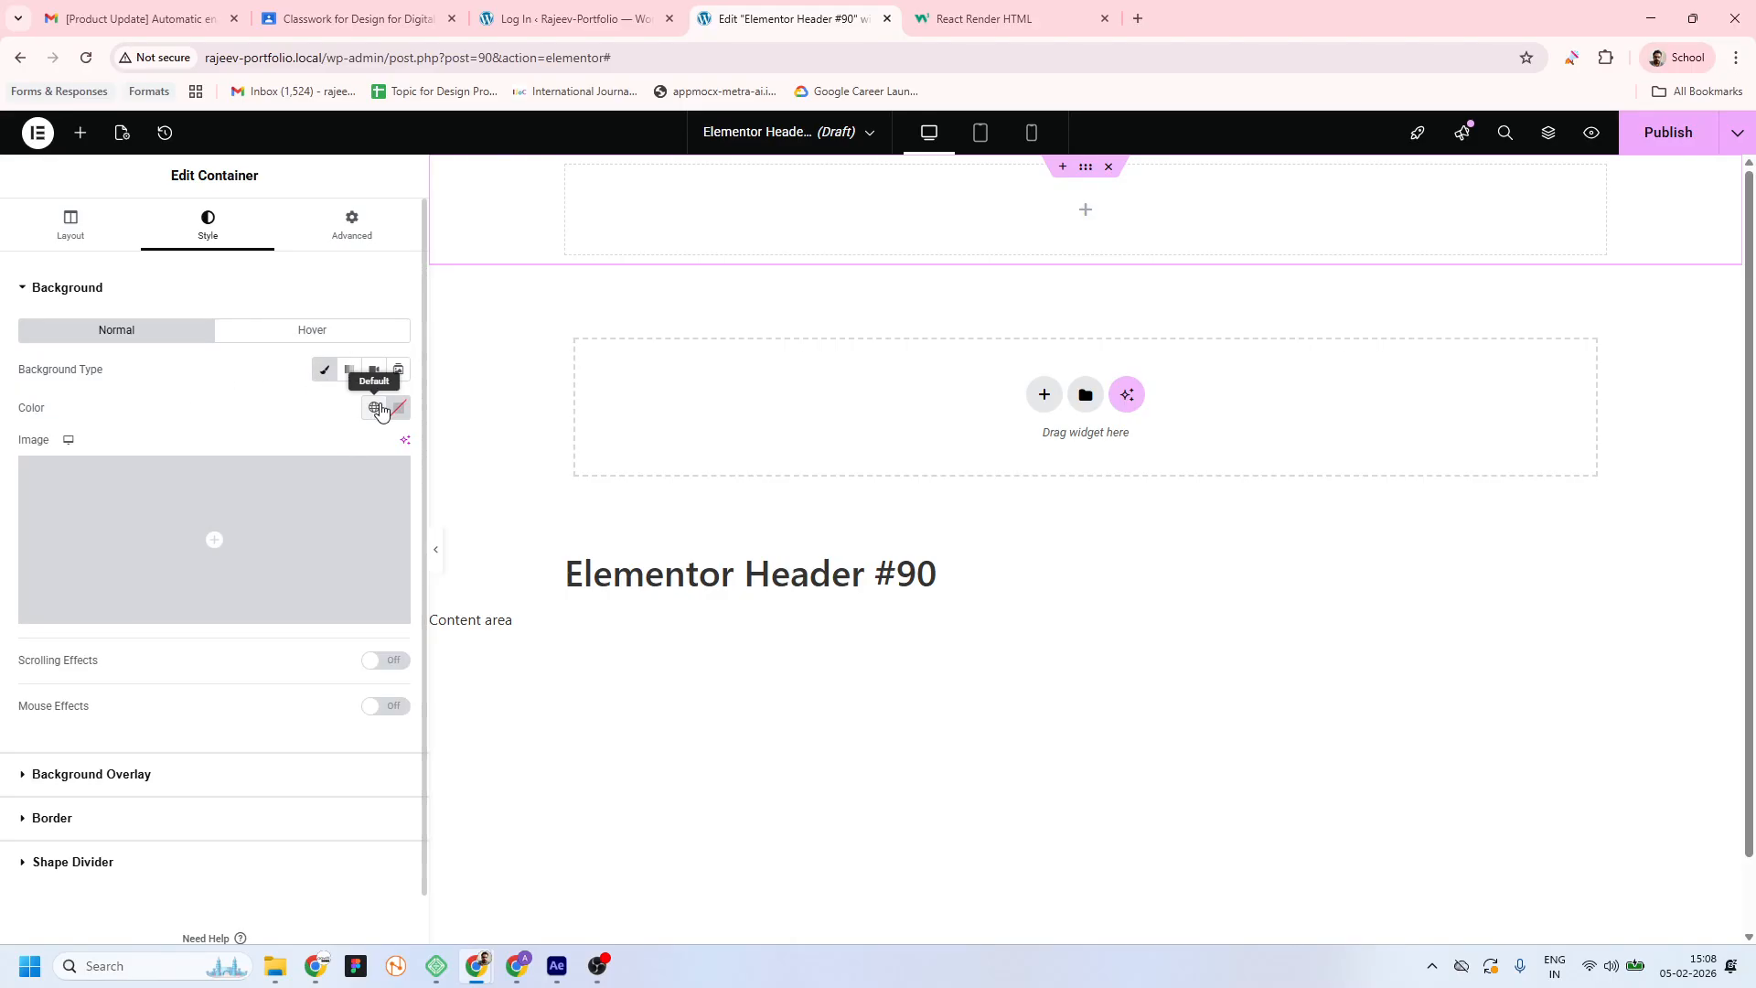
left_click(374, 407)
left_click(229, 638)
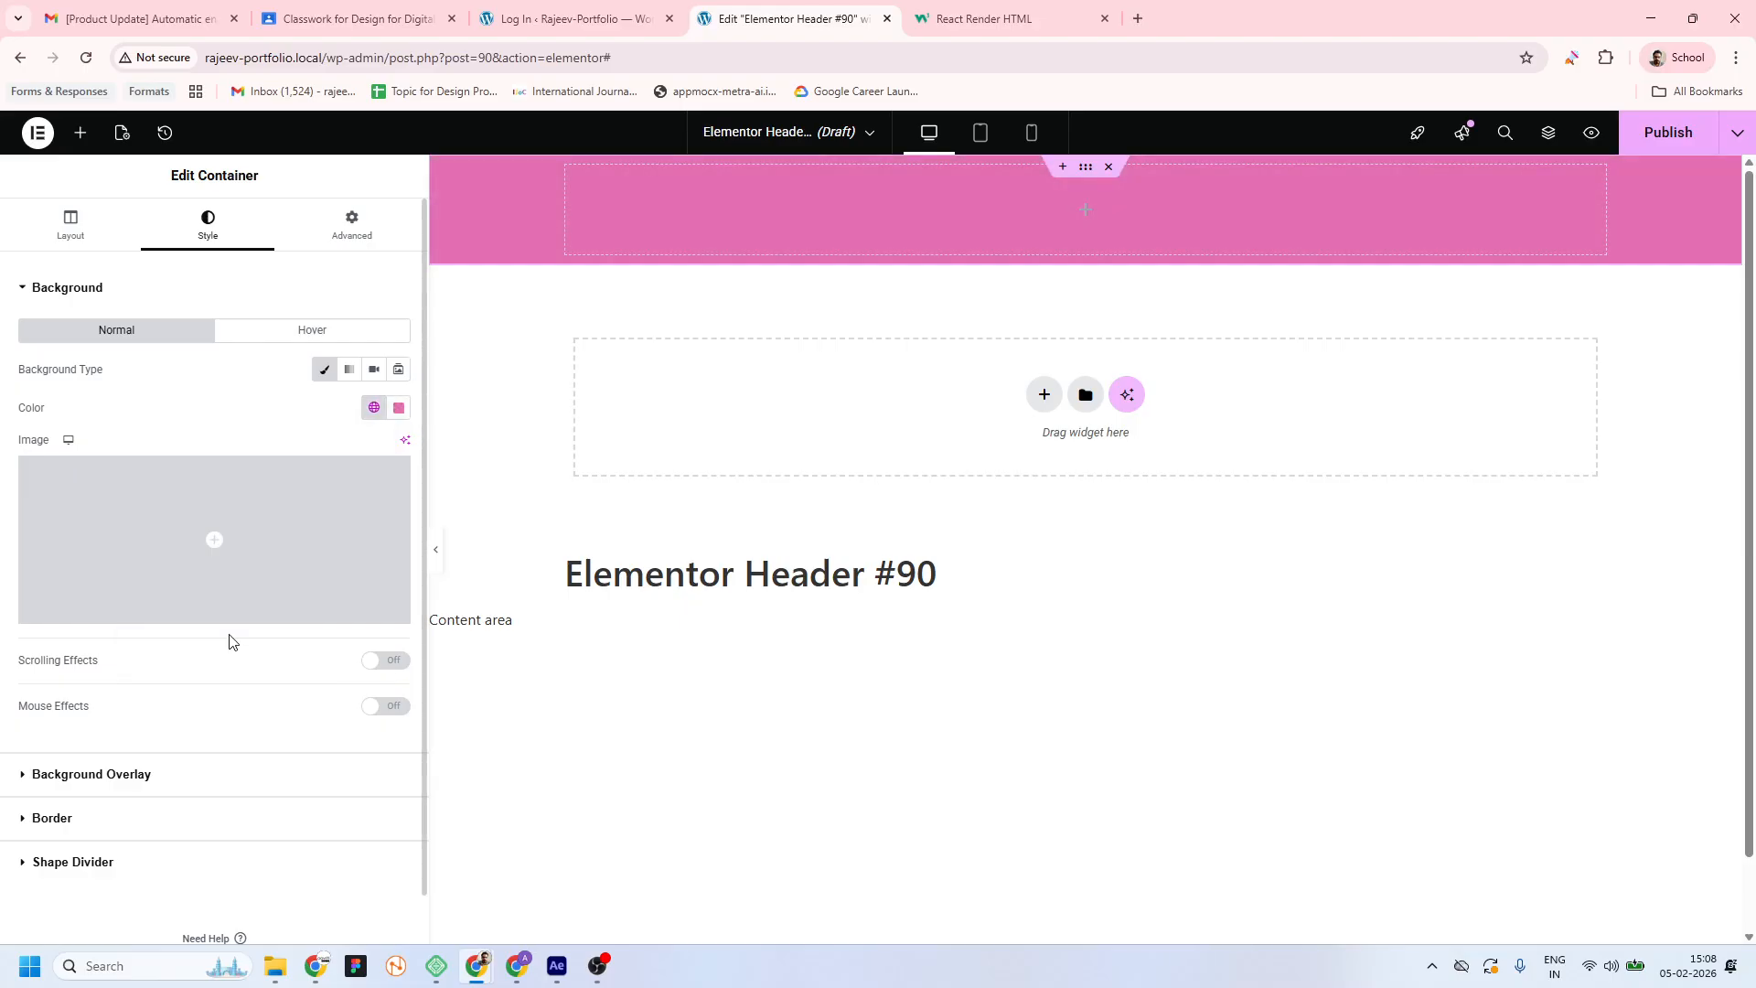
Replace the container's background color with a custom light orange, #FFBF5A
left_click(399, 407)
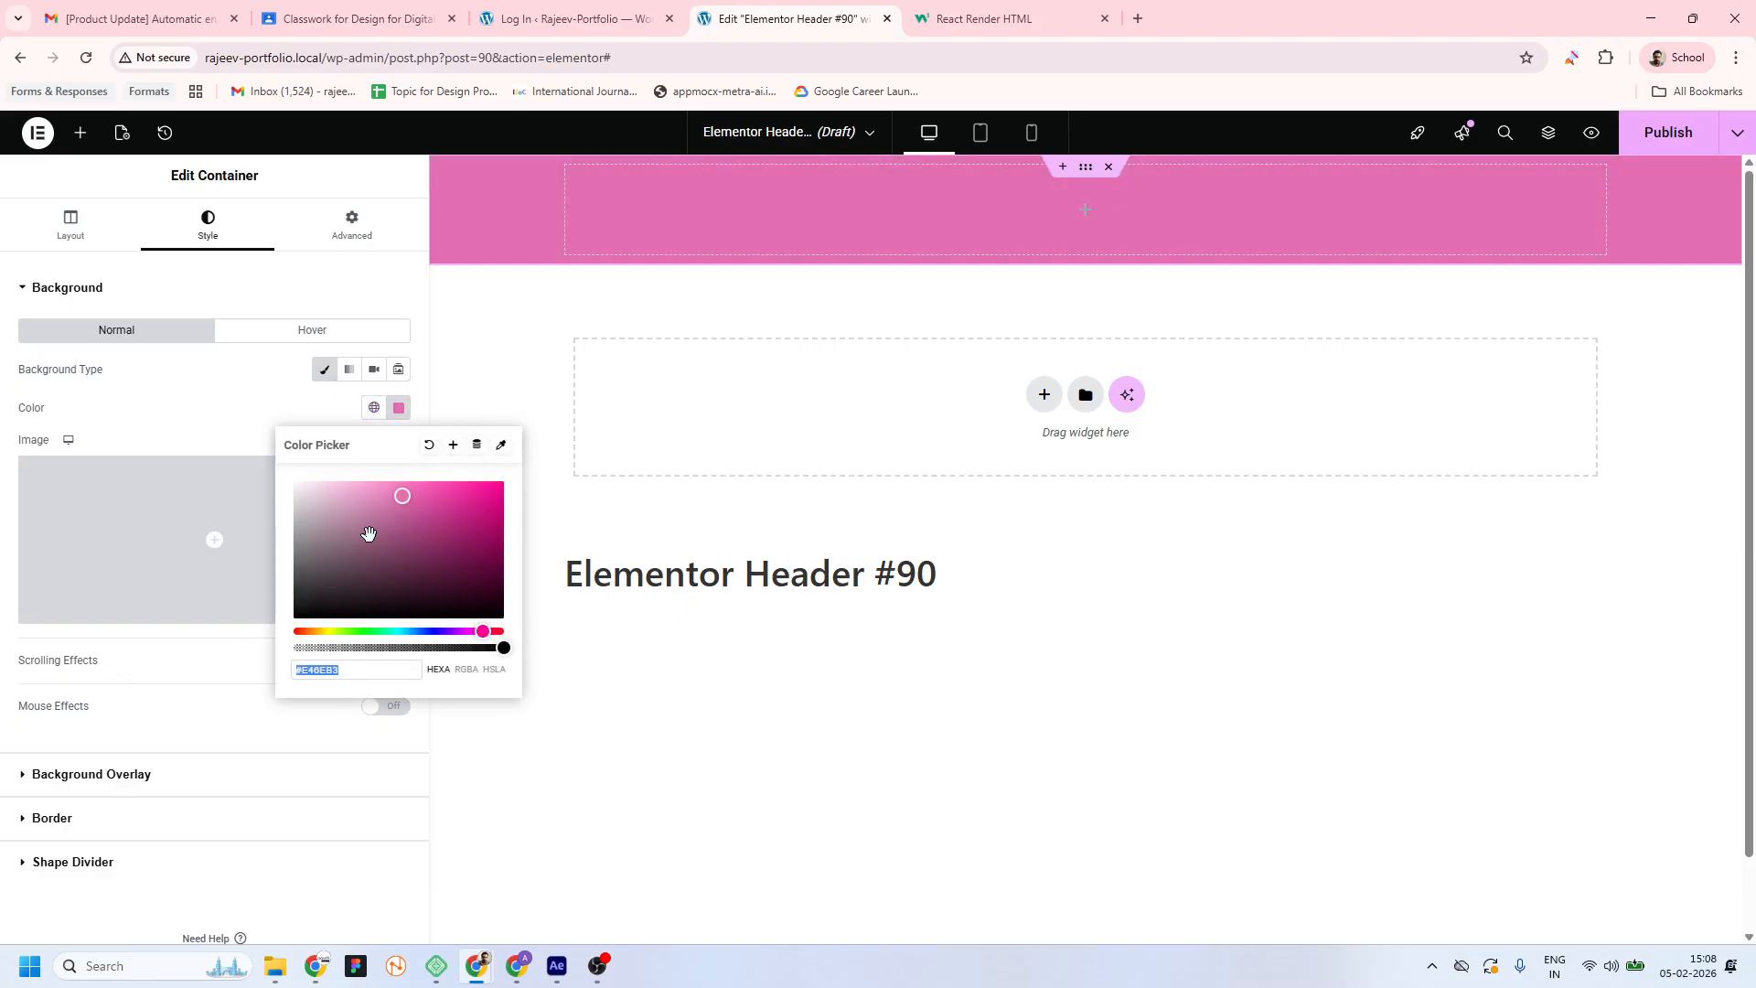
left_click(364, 576)
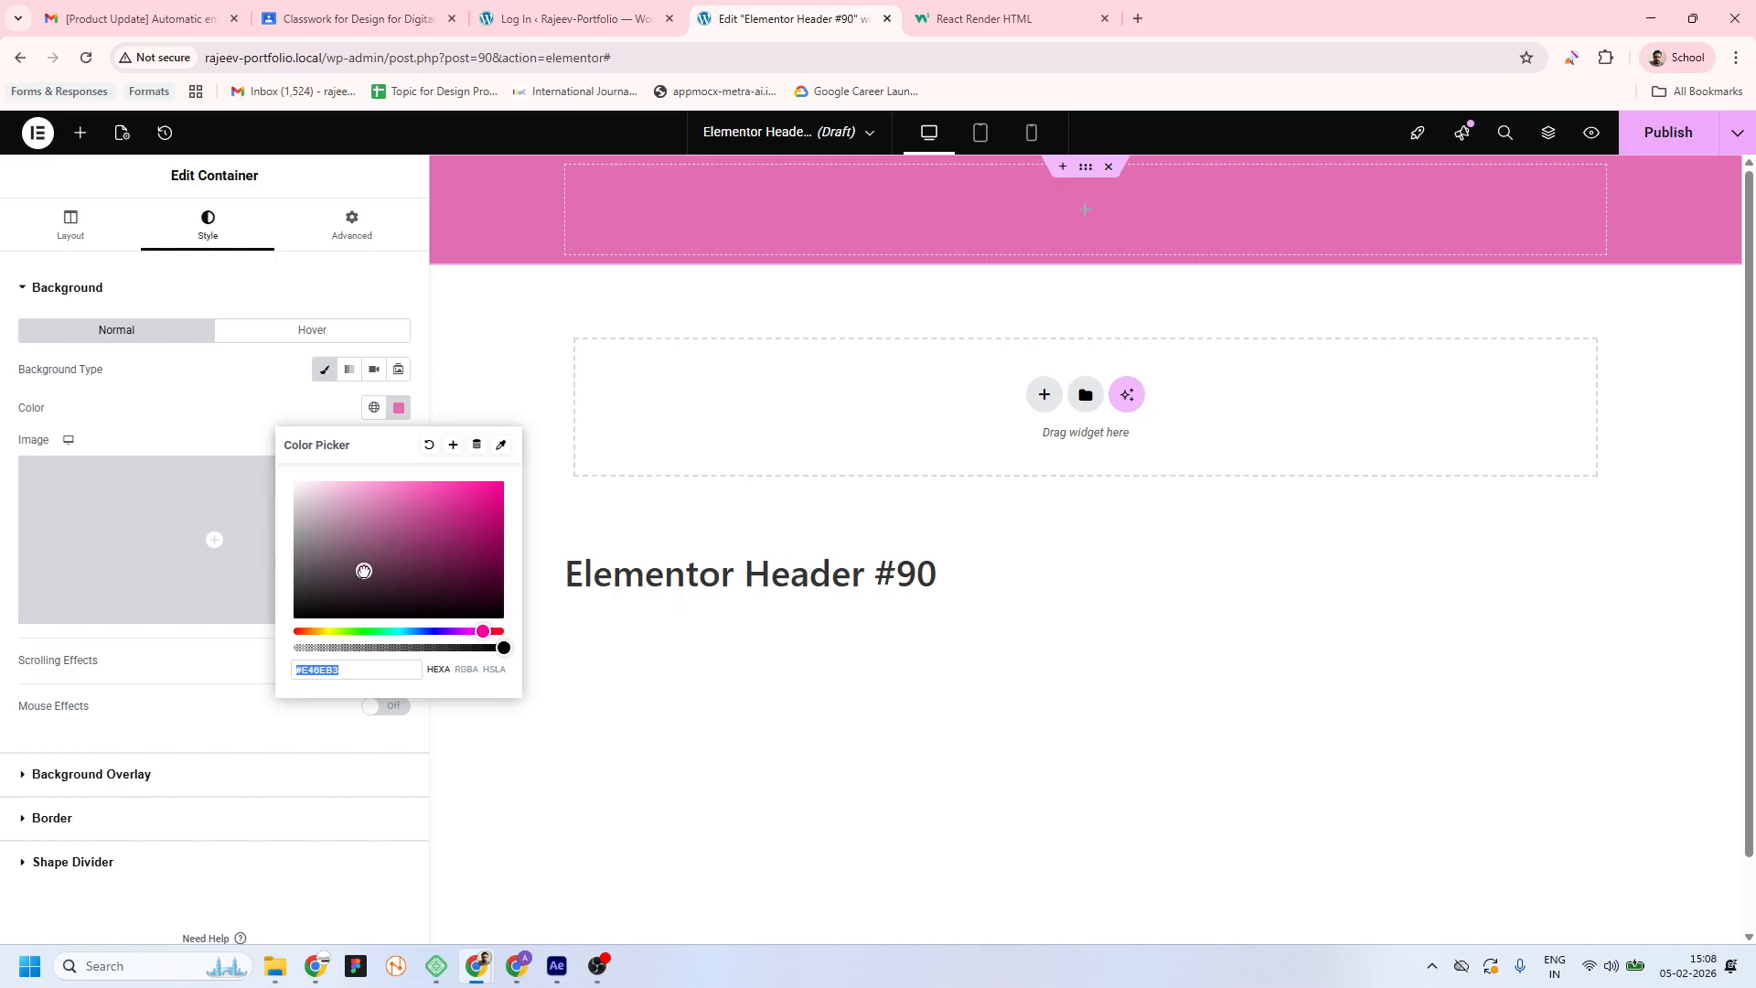
left_click(323, 631)
left_click_drag(322, 631, 329, 630)
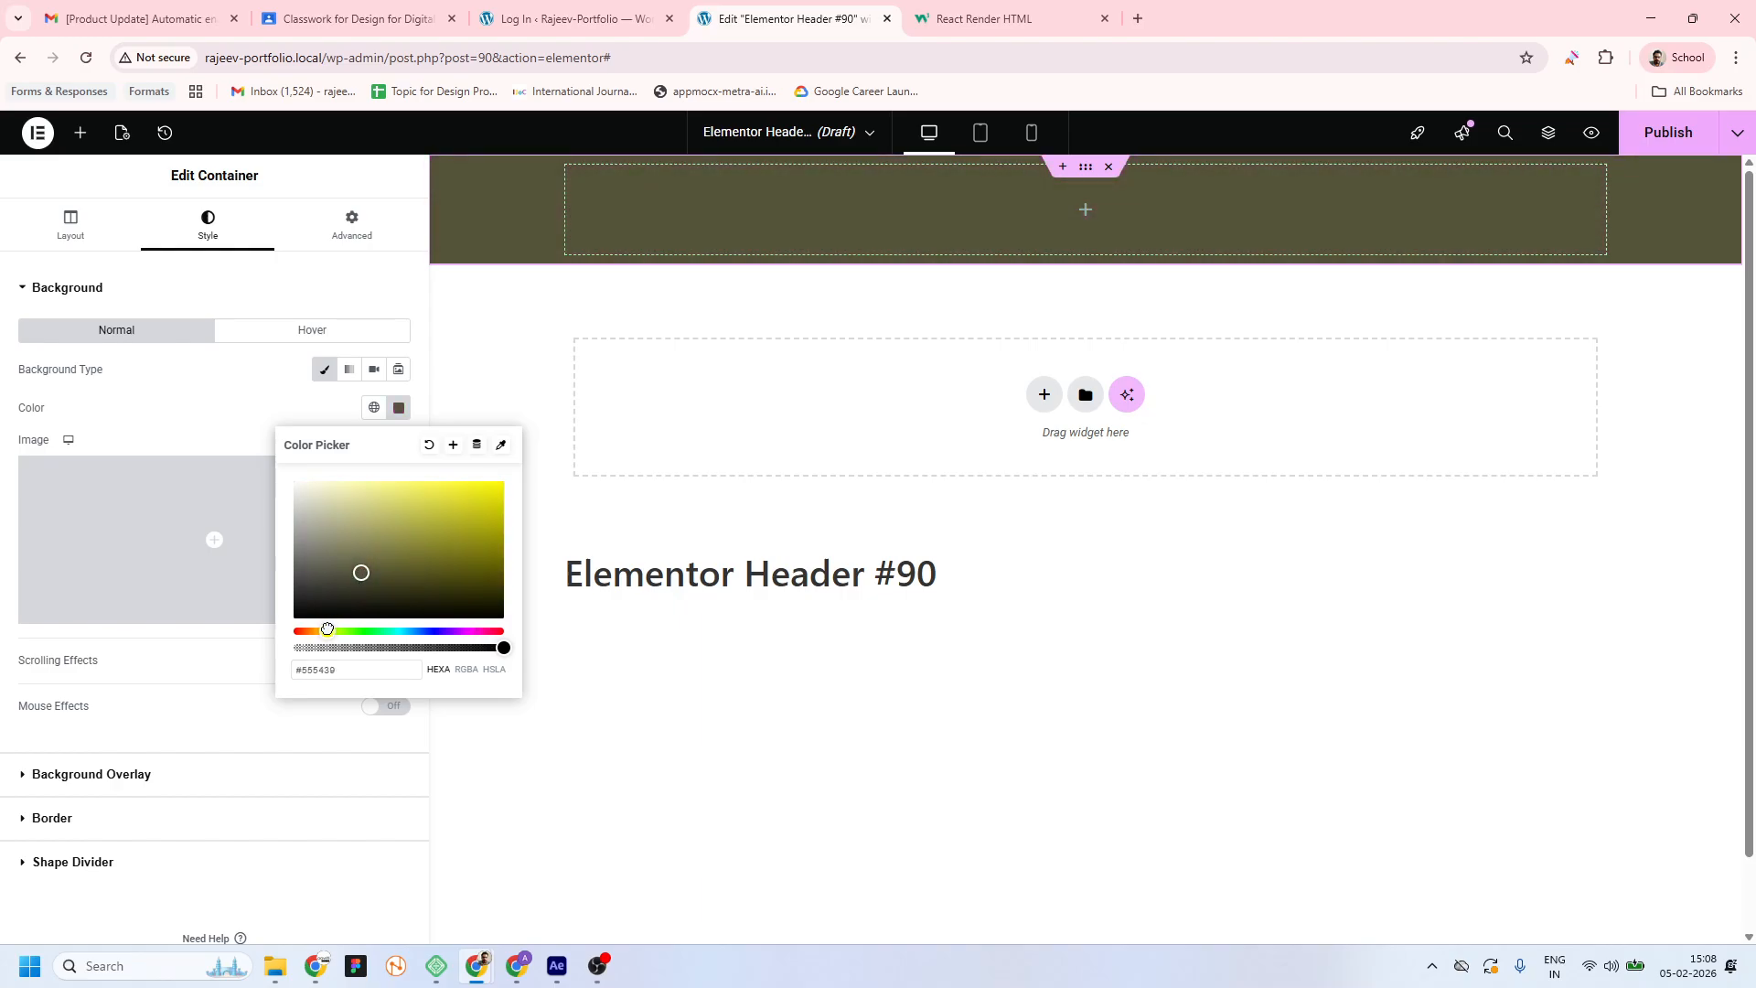
mouse_move(434, 552)
left_mouse_down()
mouse_move(541, 396)
mouse_move(424, 571)
left_mouse_up()
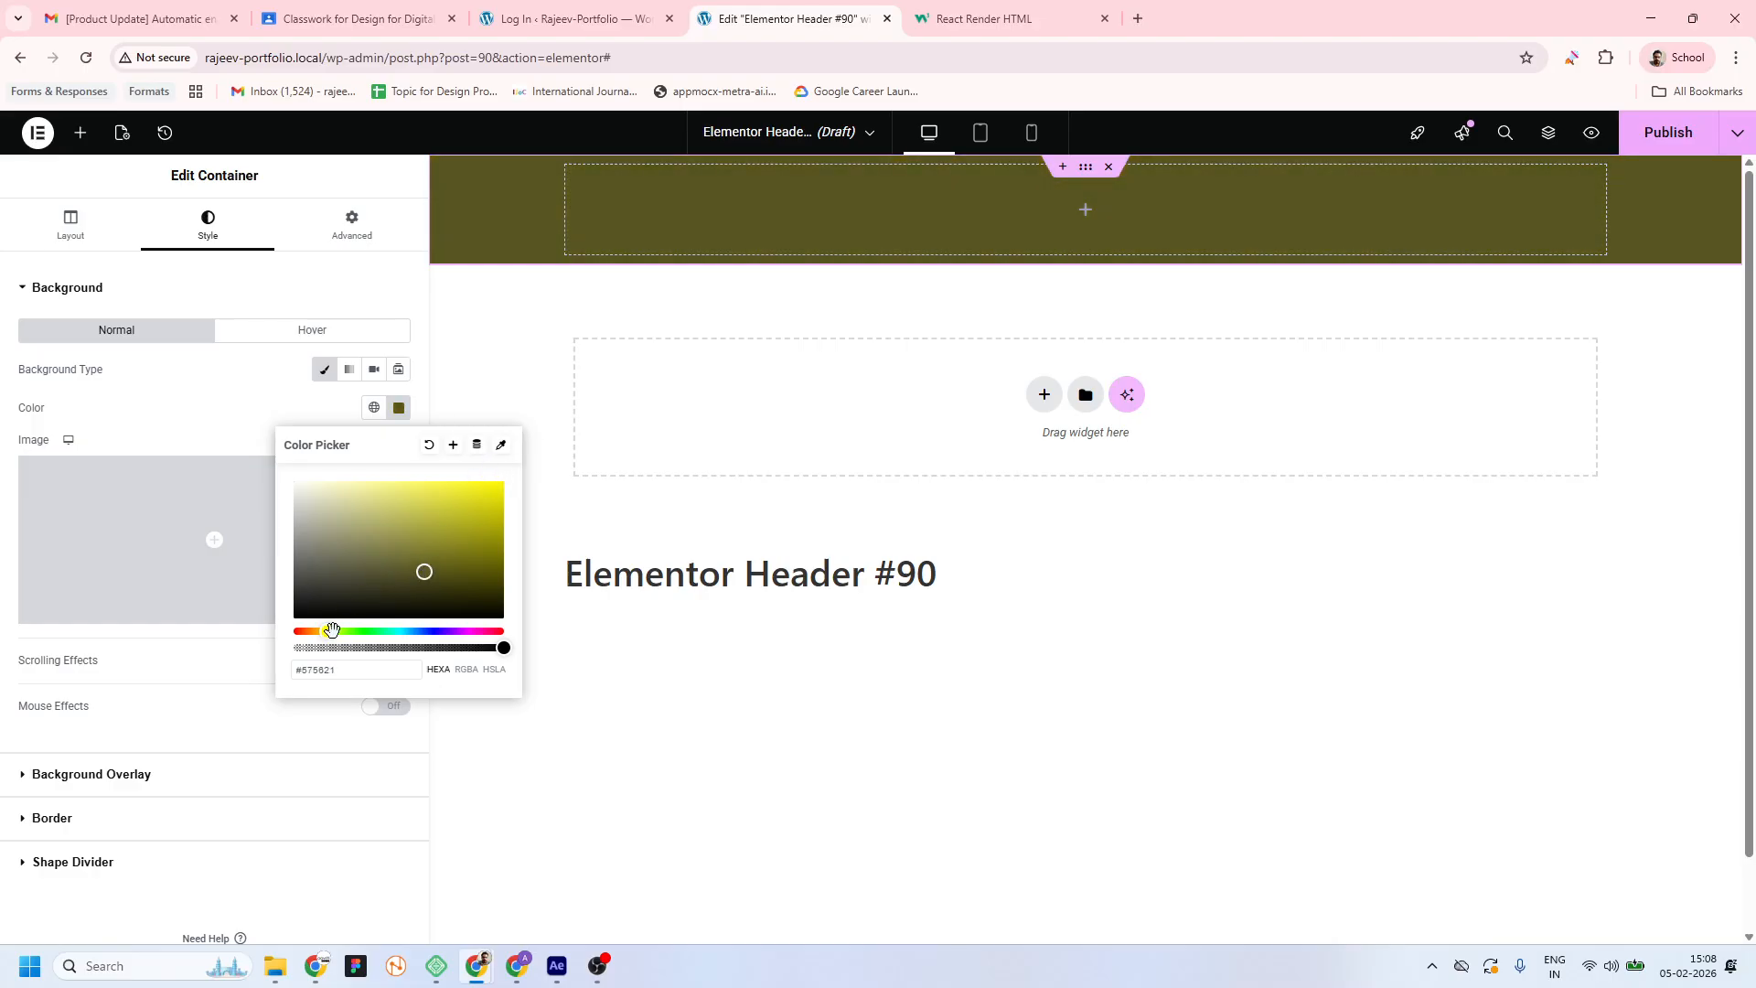
left_click_drag(327, 631, 315, 631)
left_click_drag(403, 549, 431, 469)
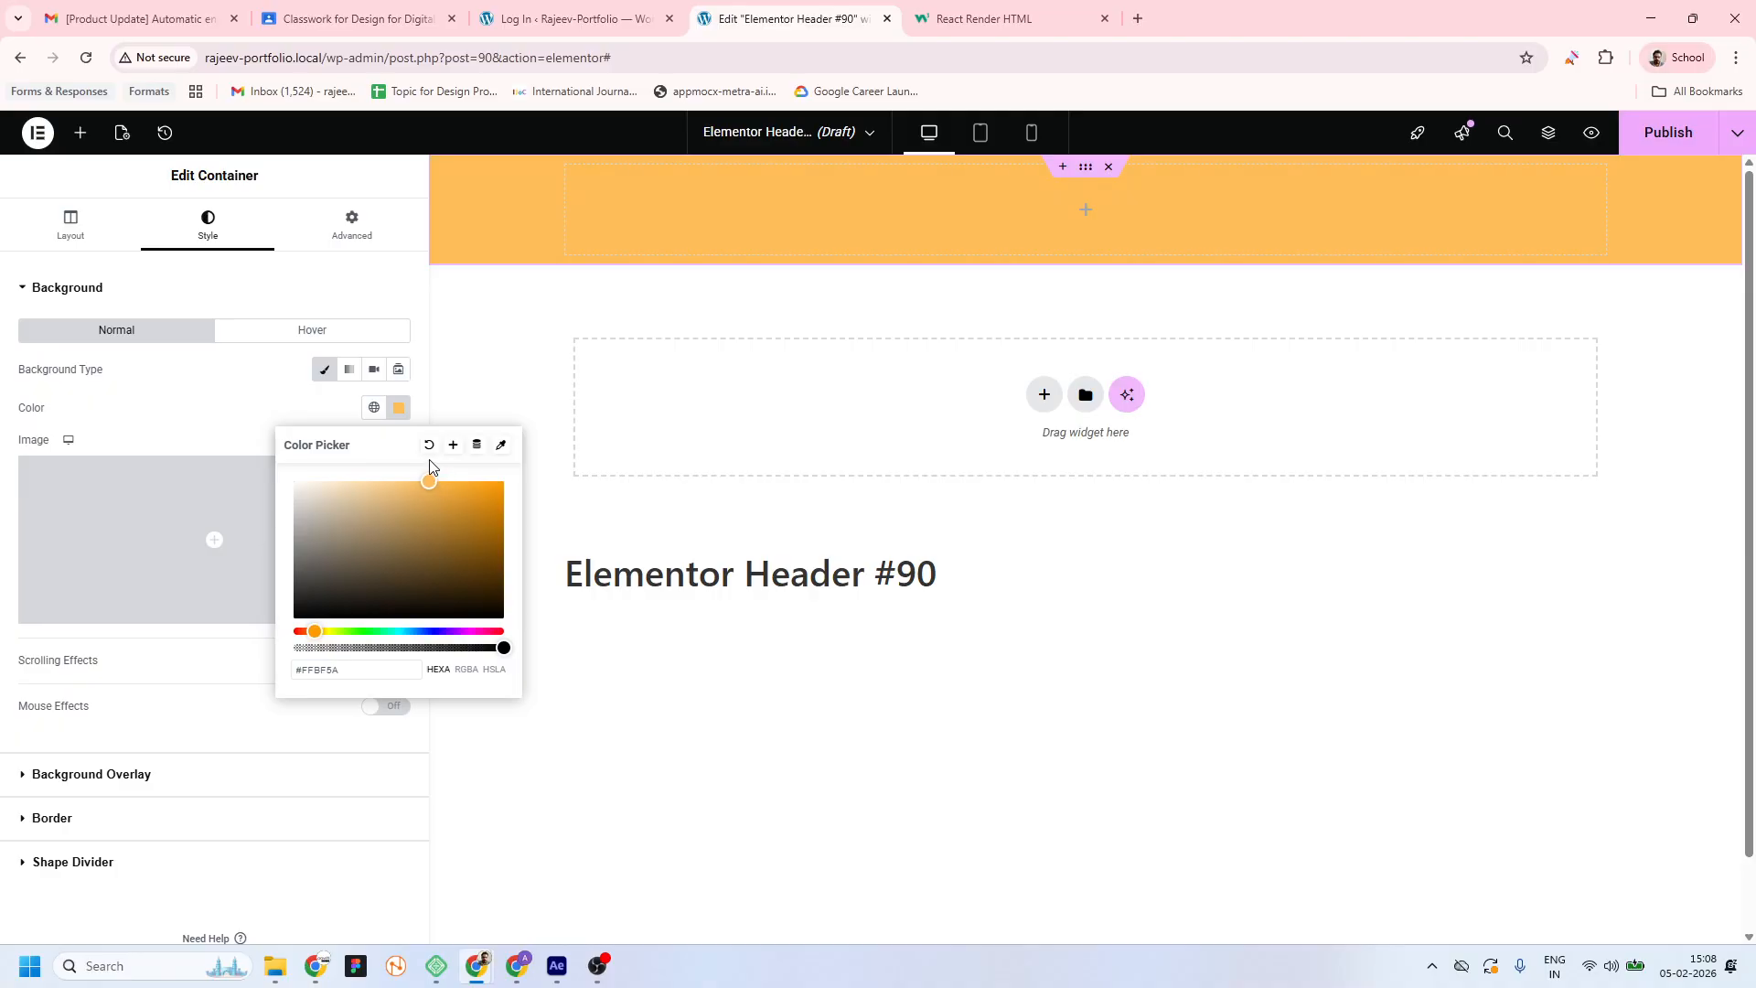
Change the header container's custom background color to red, #FF4740
left_click(542, 18)
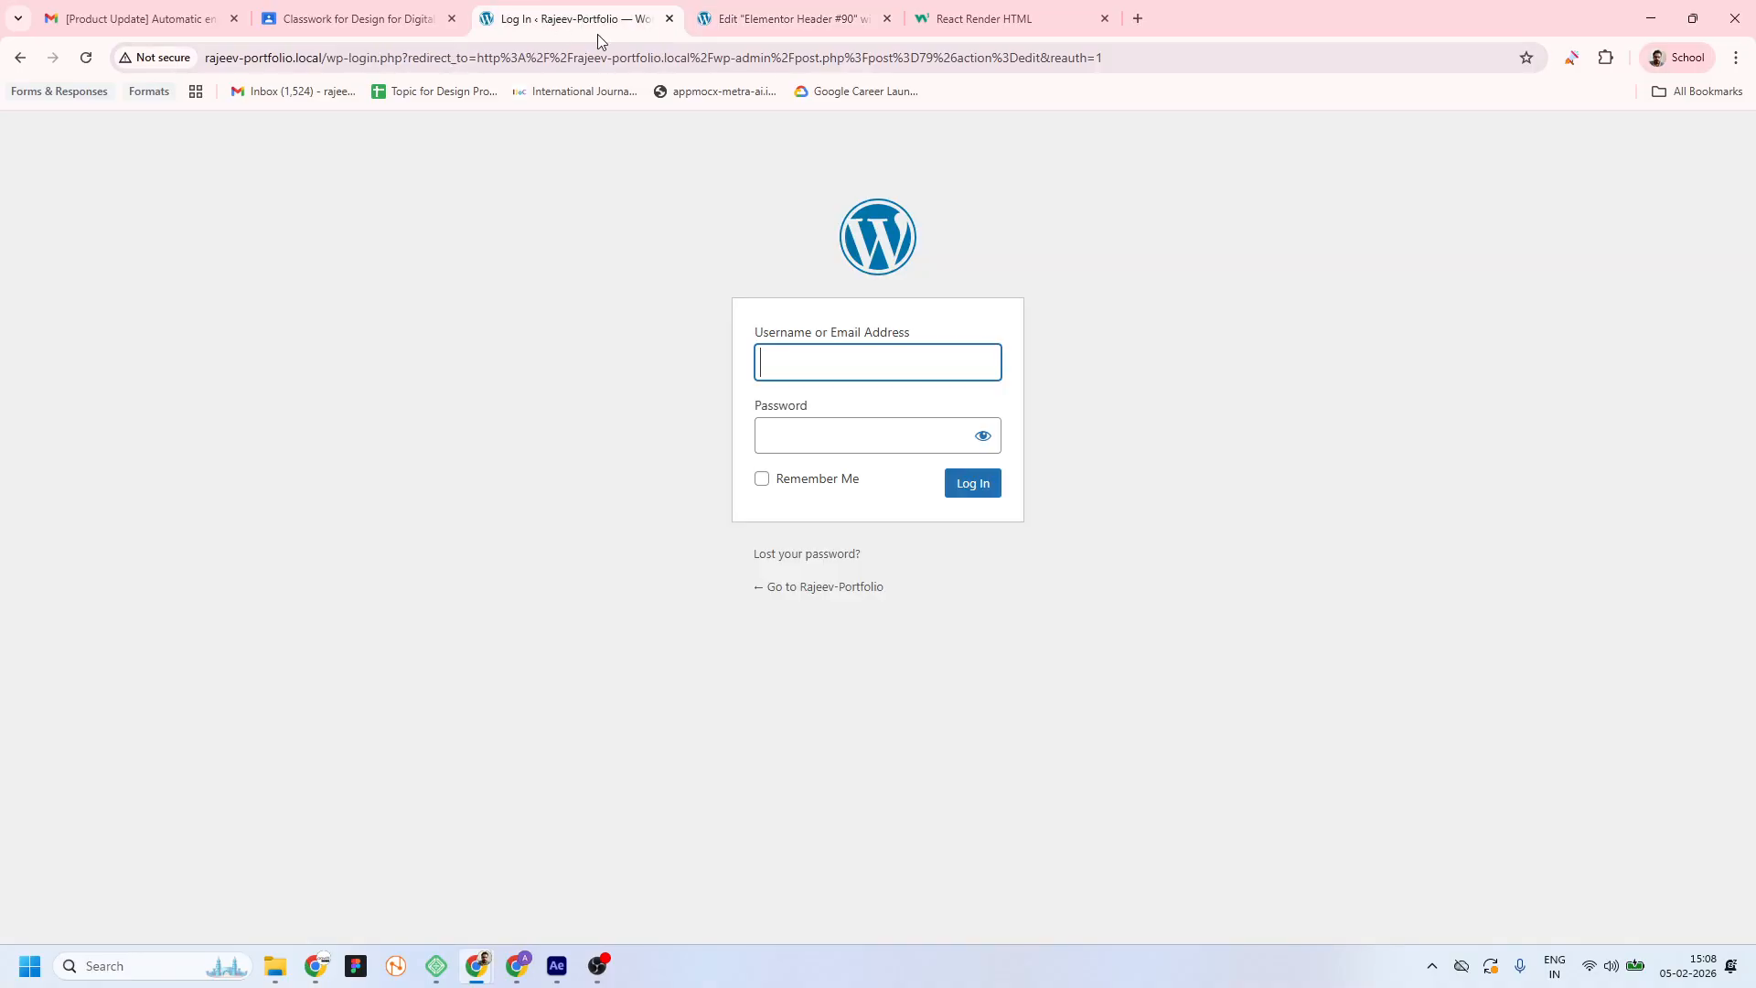
left_click(782, 20)
left_click(404, 524)
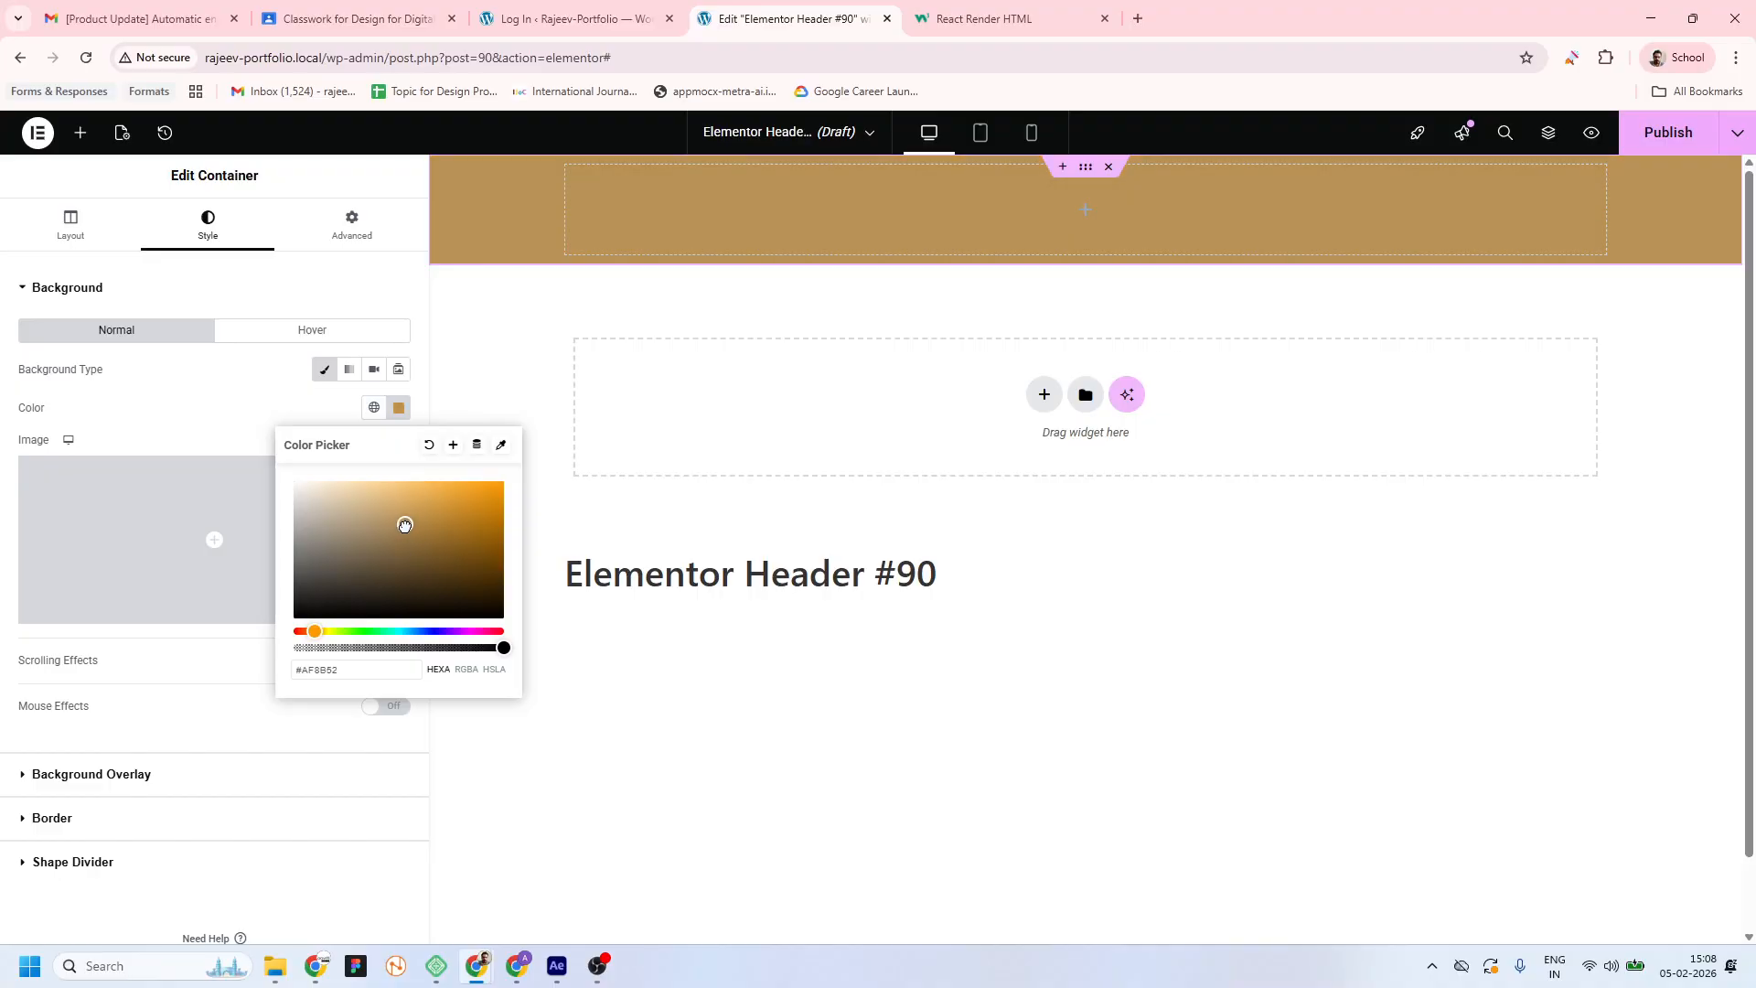
left_click_drag(404, 524, 451, 439)
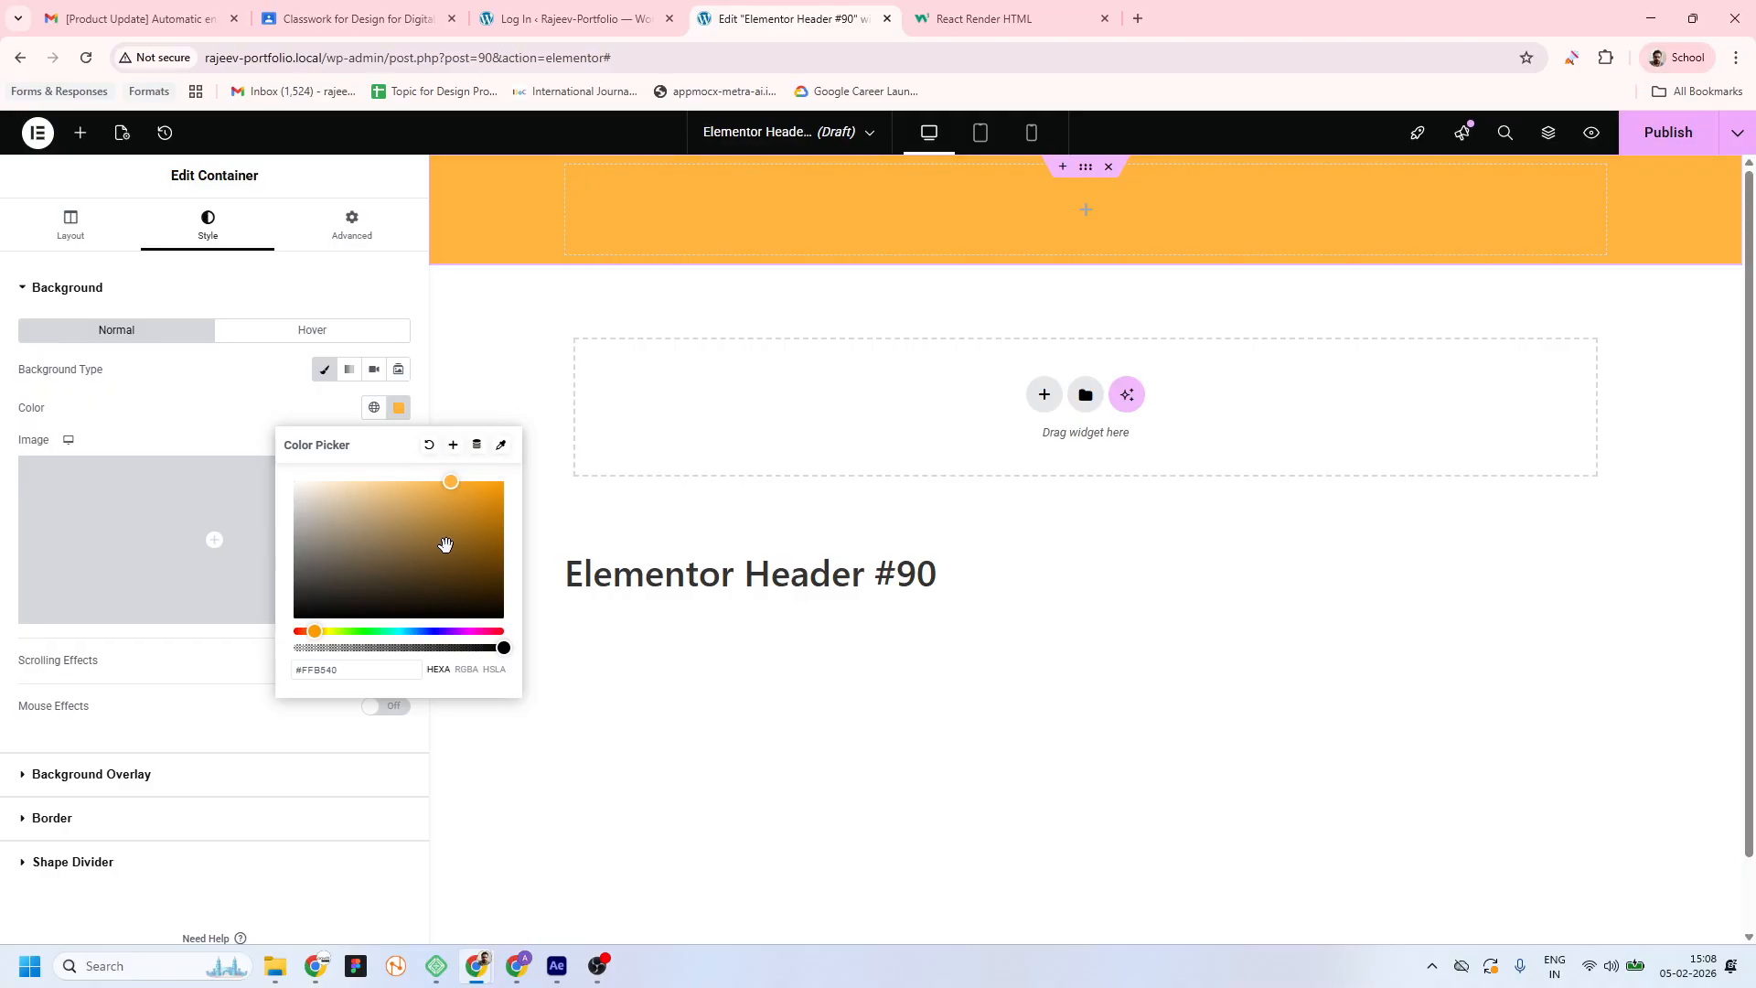
left_click_drag(315, 631, 490, 609)
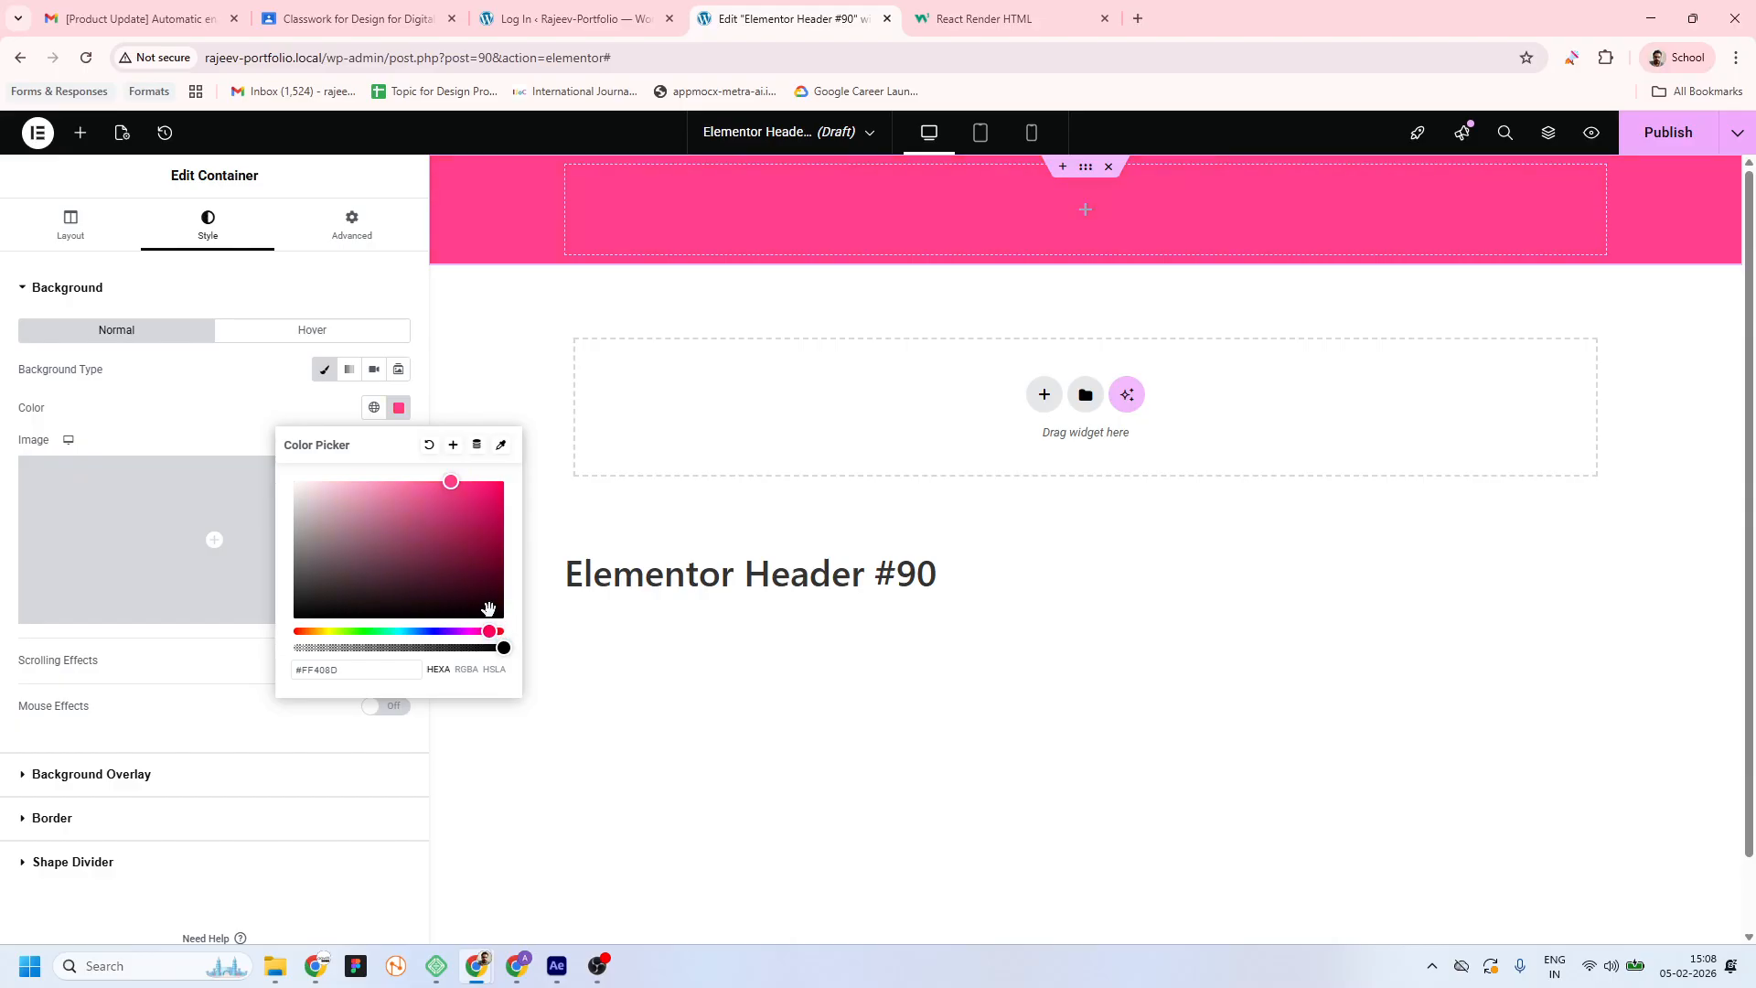
left_click_drag(489, 609, 292, 607)
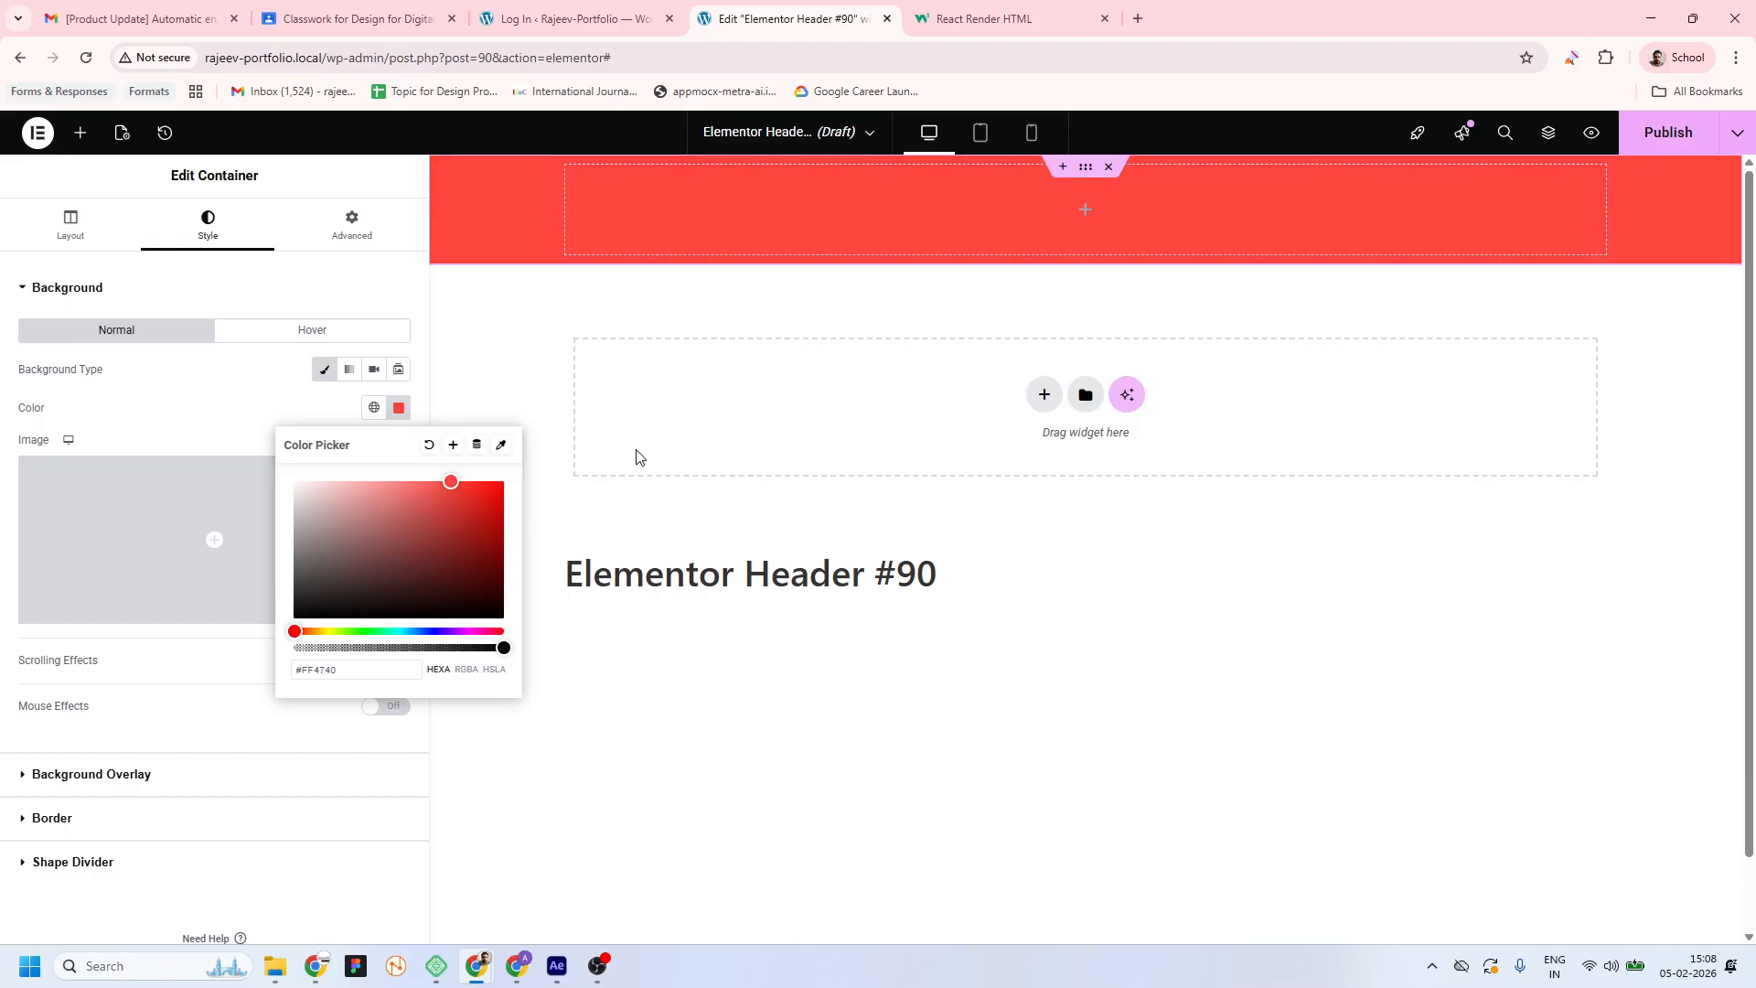
left_click(396, 393)
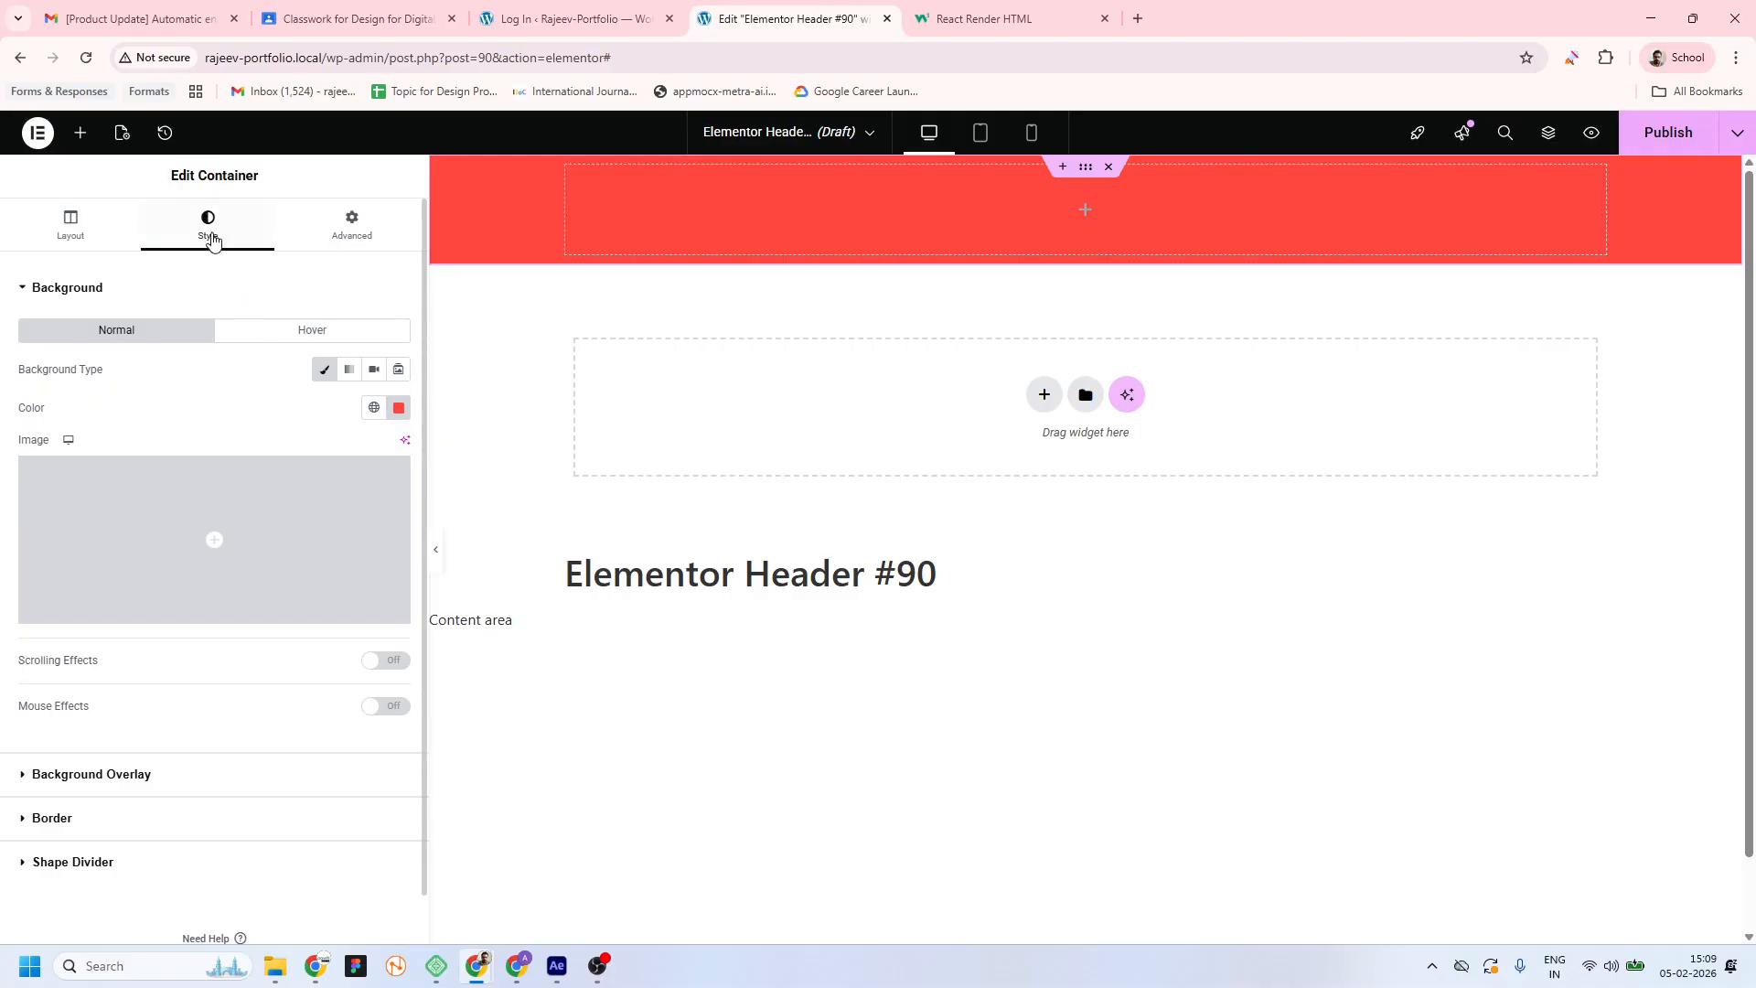
Add a Heading widget to the header container and set its title to "This is header!"
left_click(81, 133)
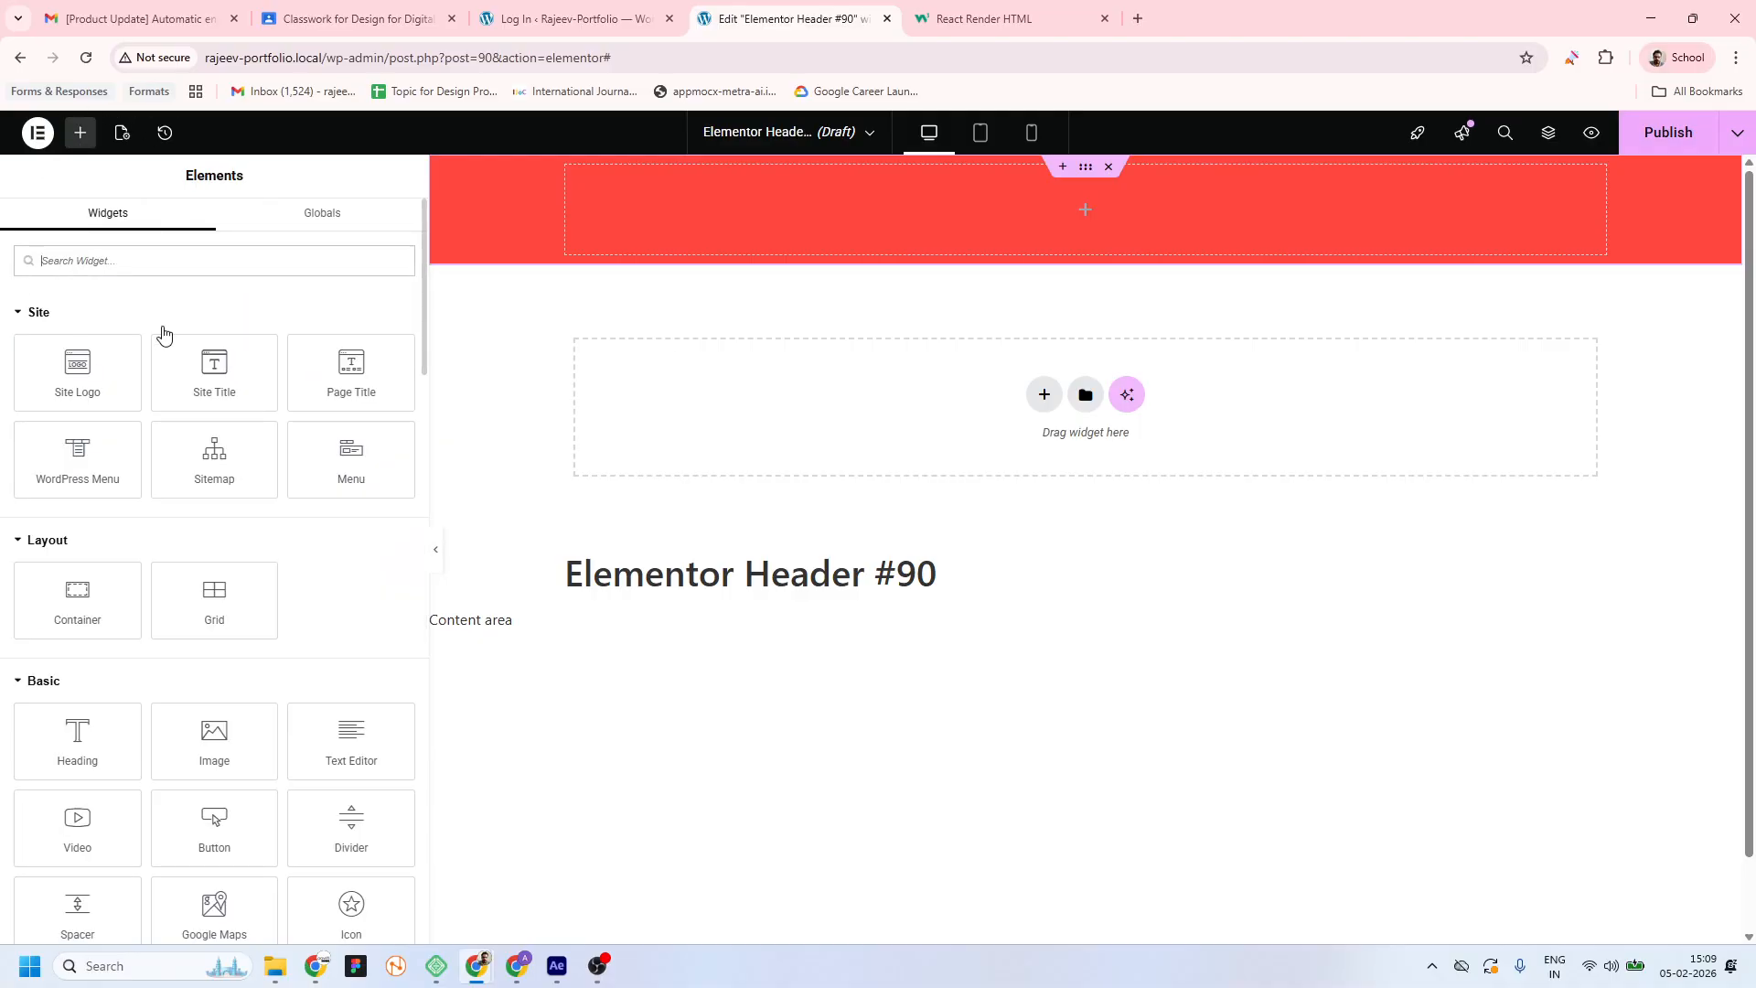
left_click_drag(91, 743, 969, 236)
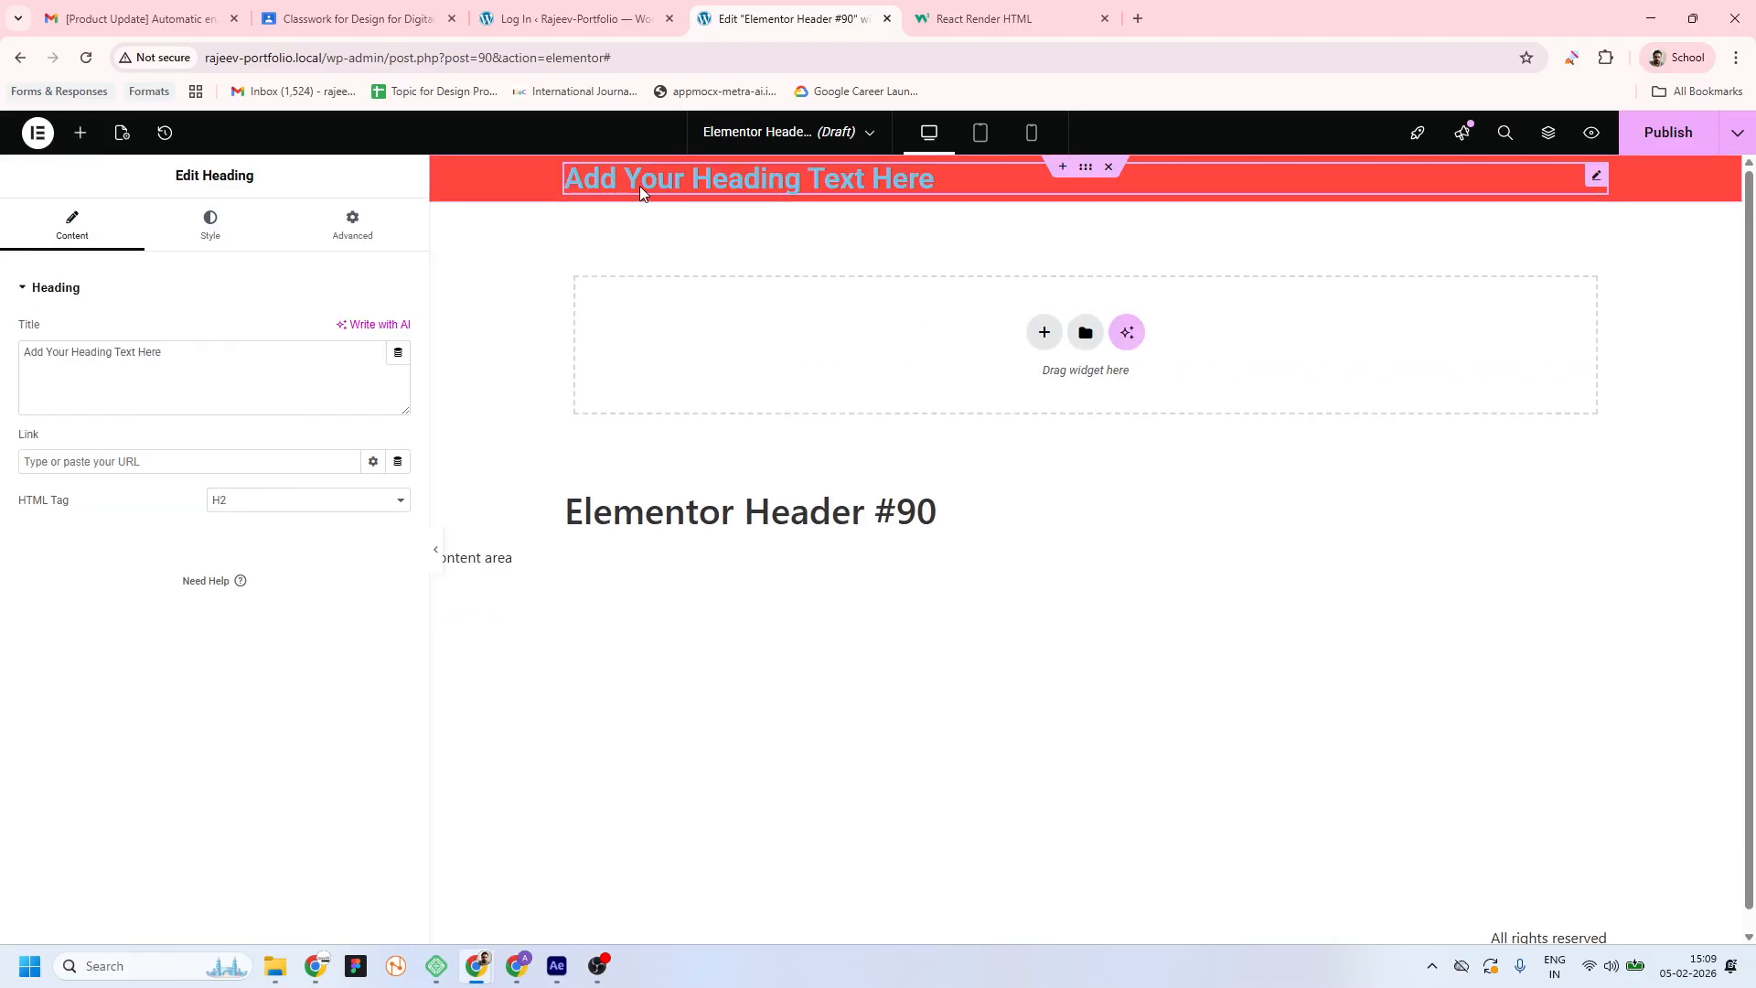
left_click_drag(210, 355, 0, 368)
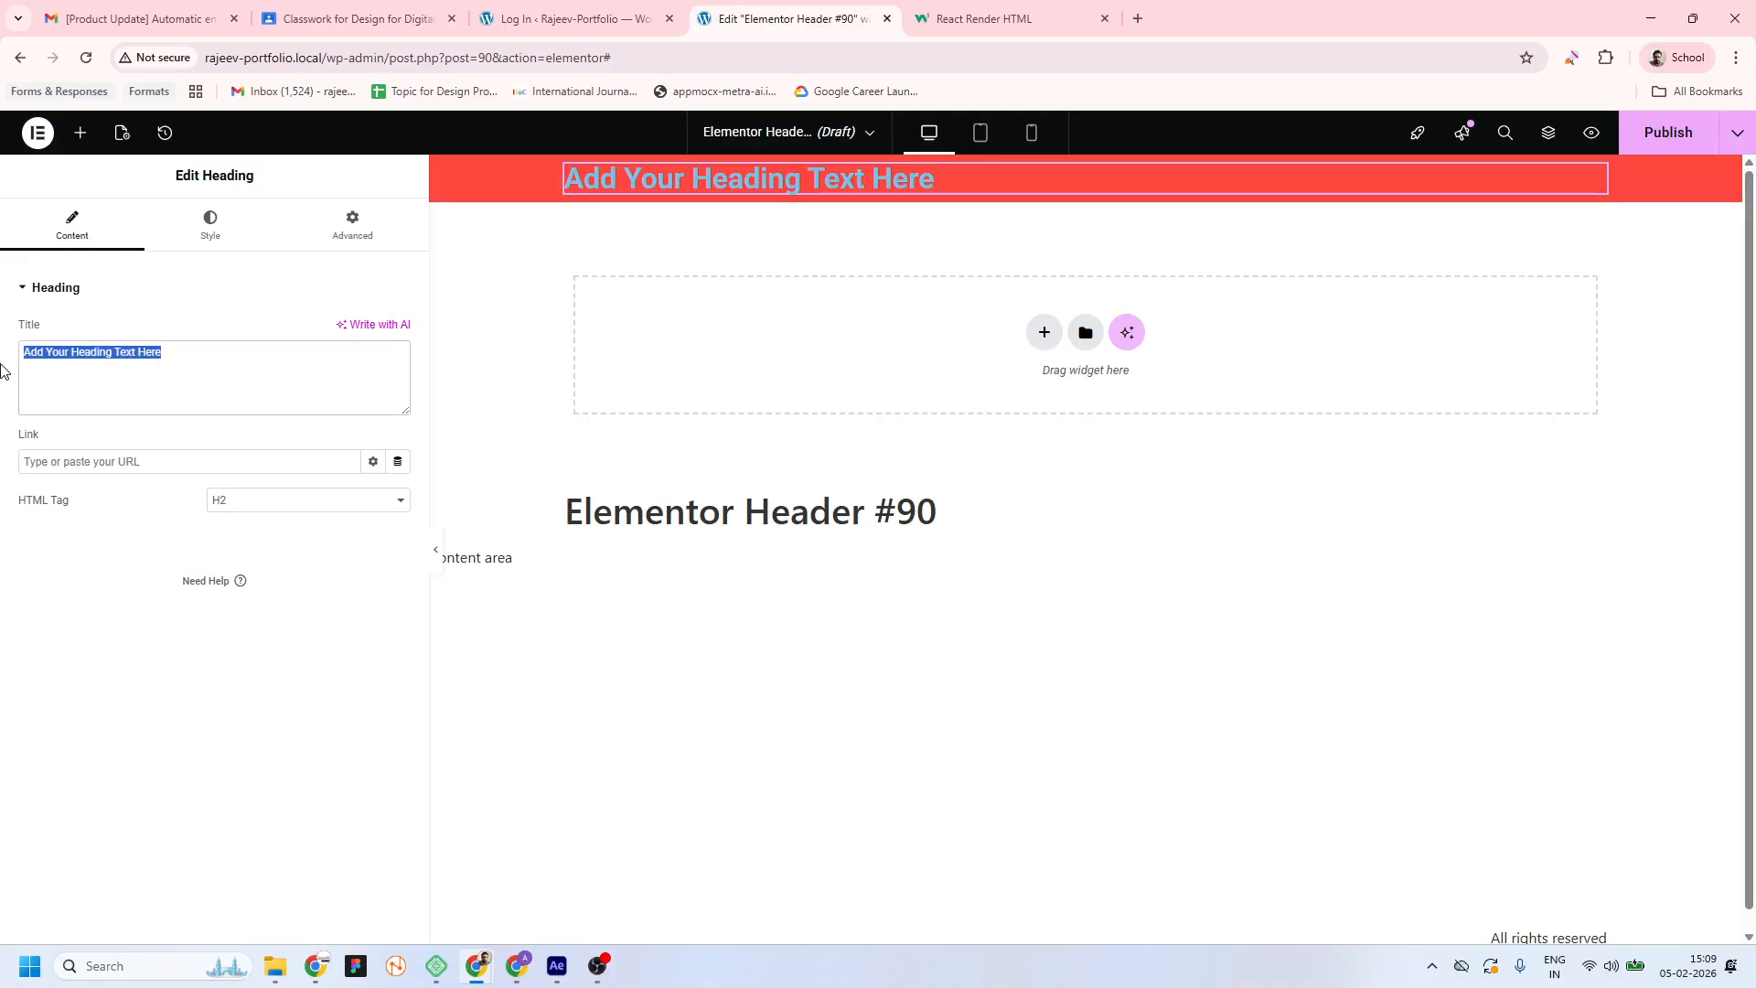
type("This os")
key("BackSpace")
key("BackSpace")
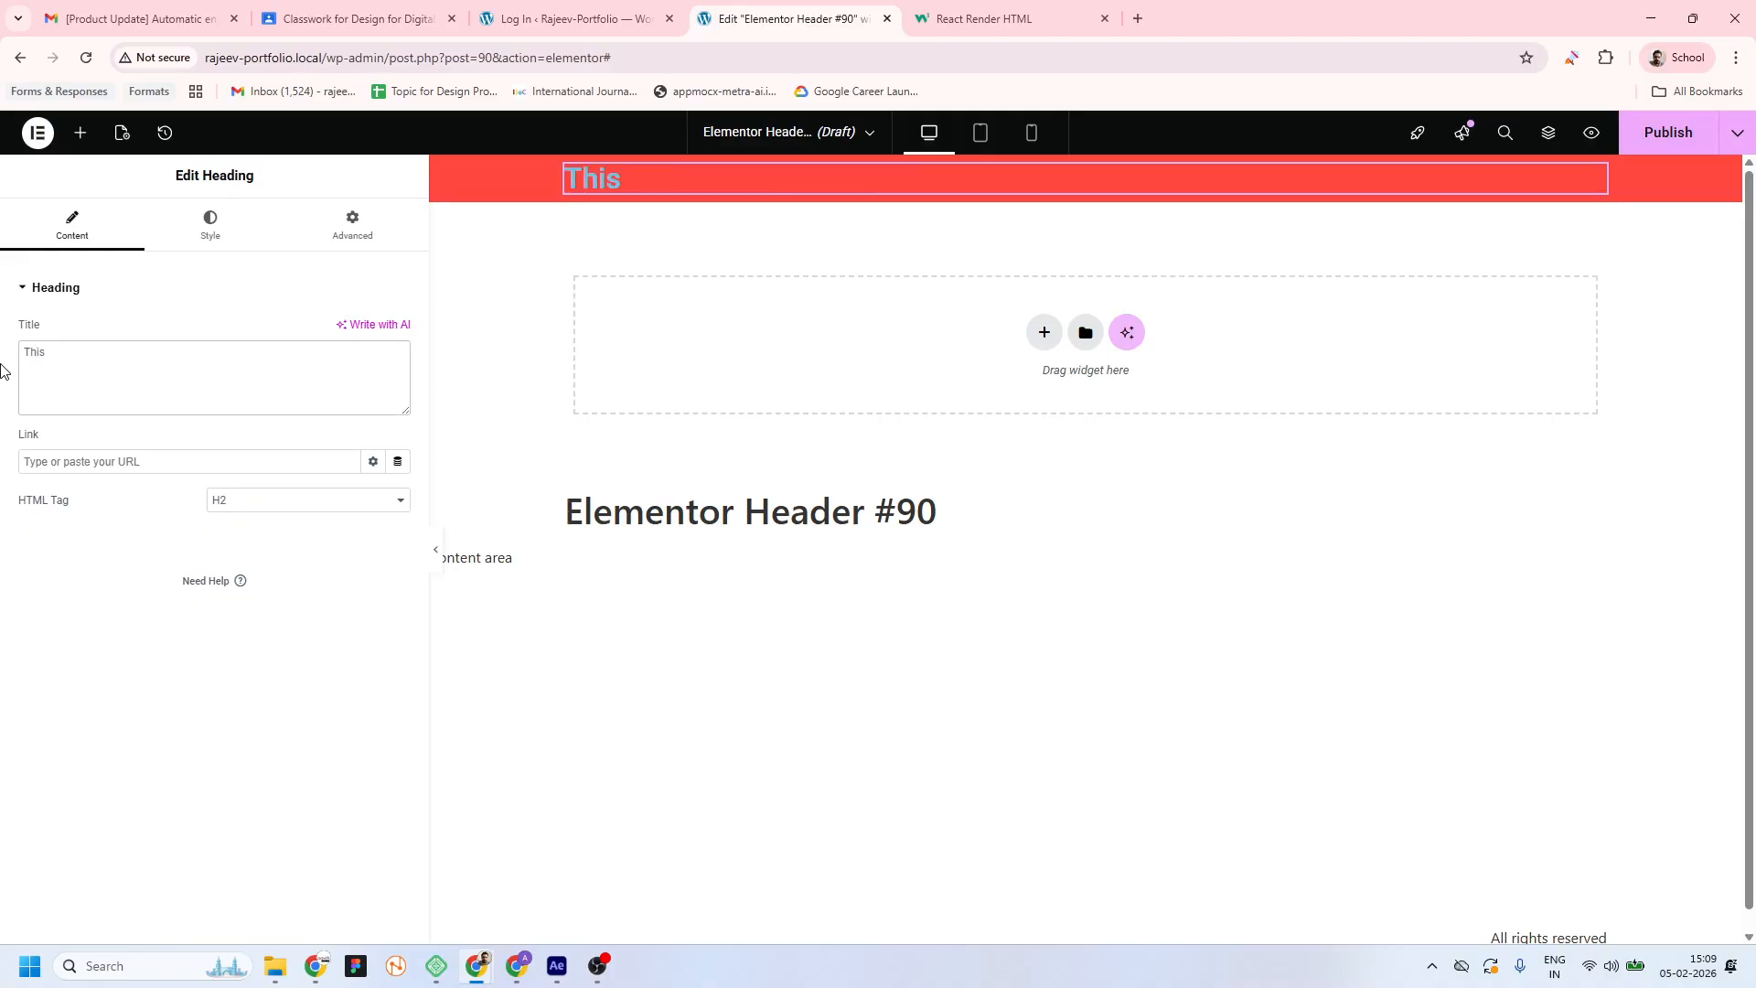
type("i sheader")
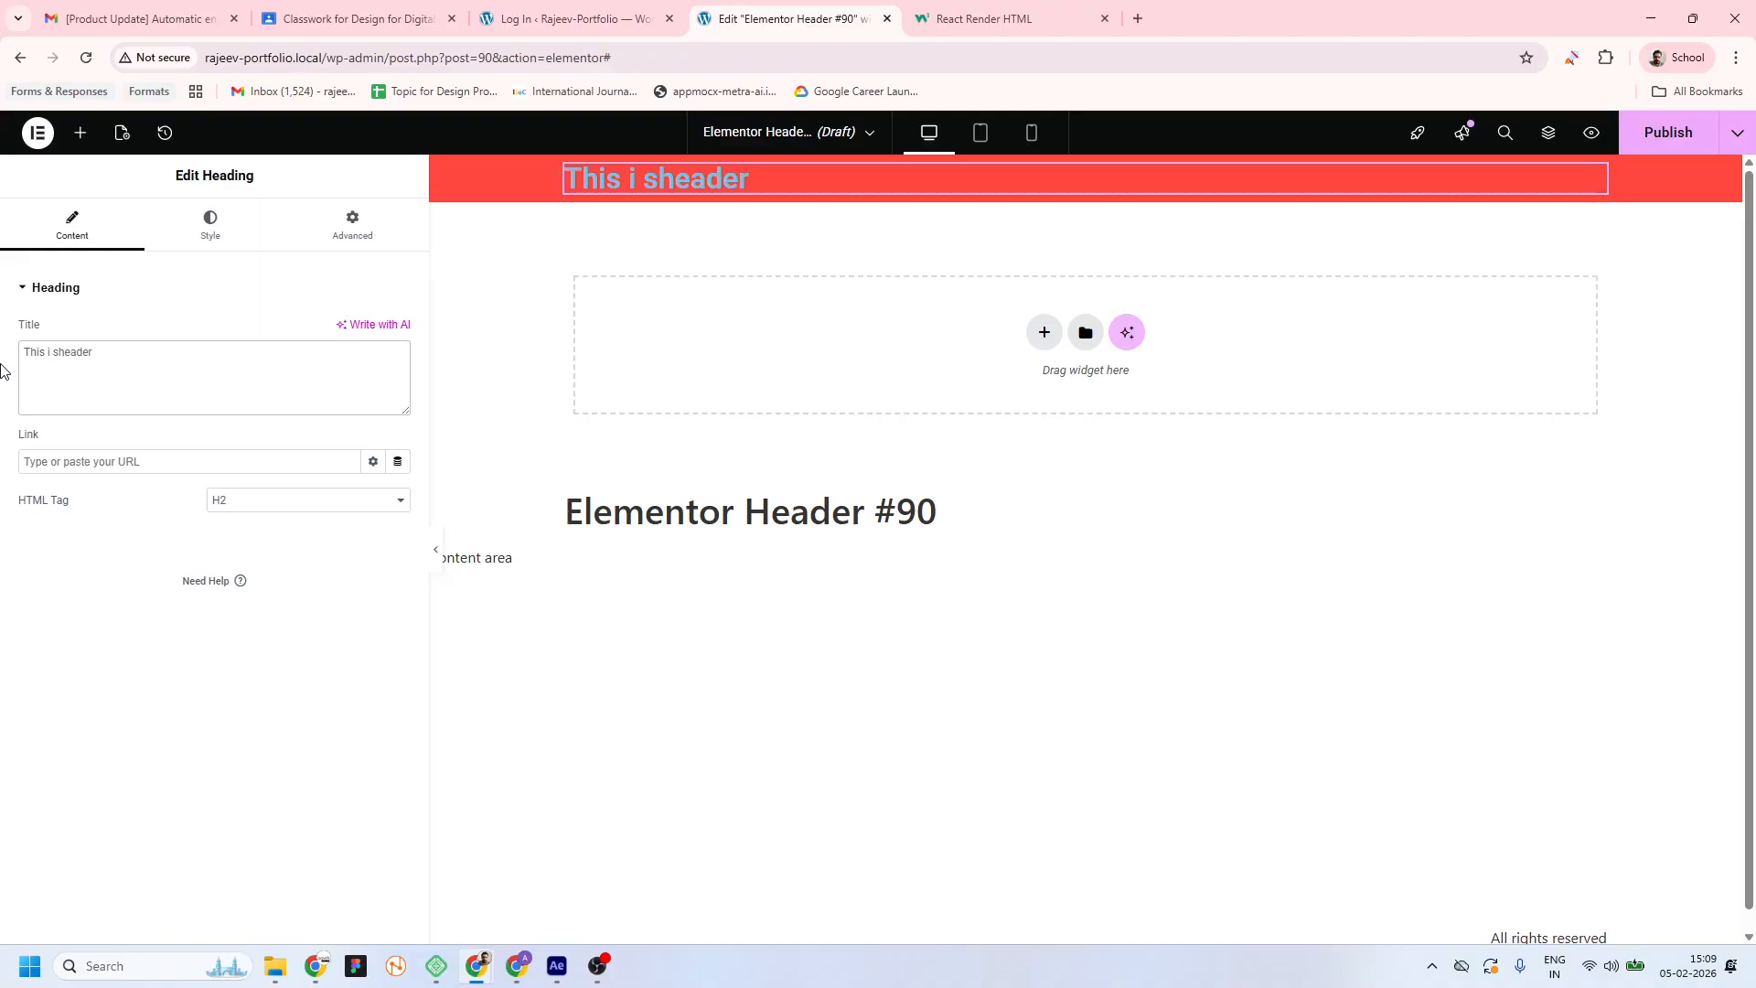
key("BackSpace")
key("BackSpace")
key("BackSpace")
key("BackSpace")
key("BackSpace")
key("BackSpace")
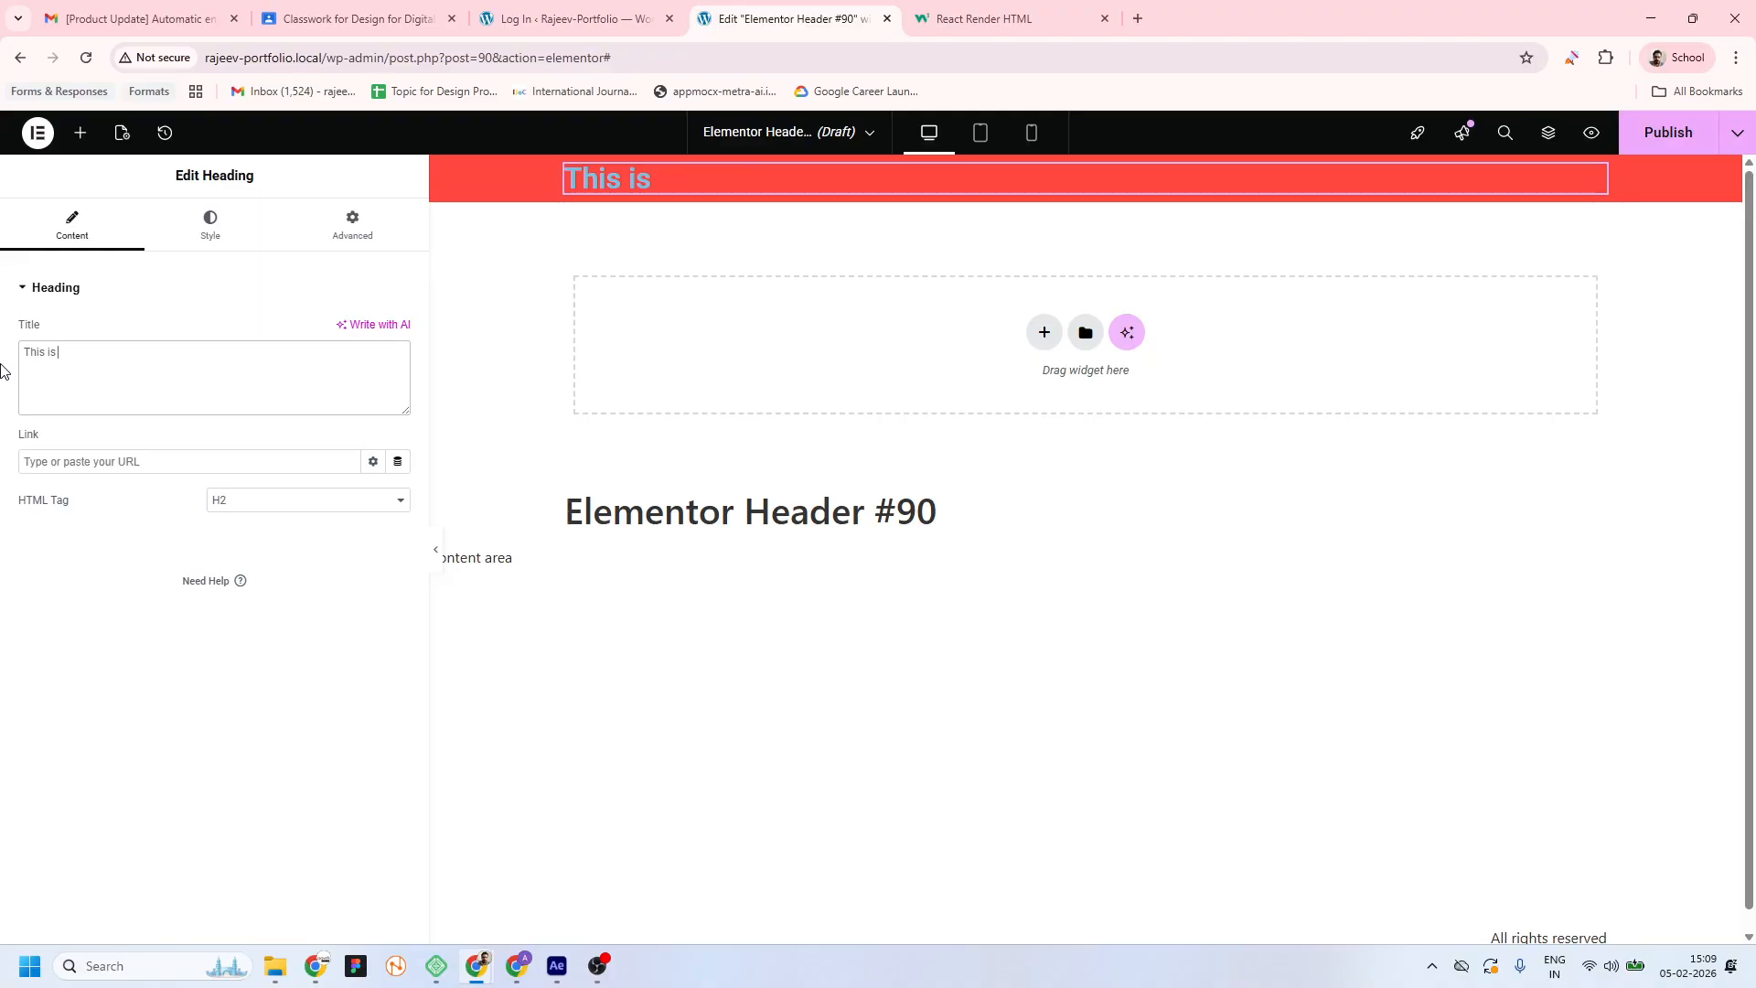
type("g")
key("BackSpace")
type("dea")
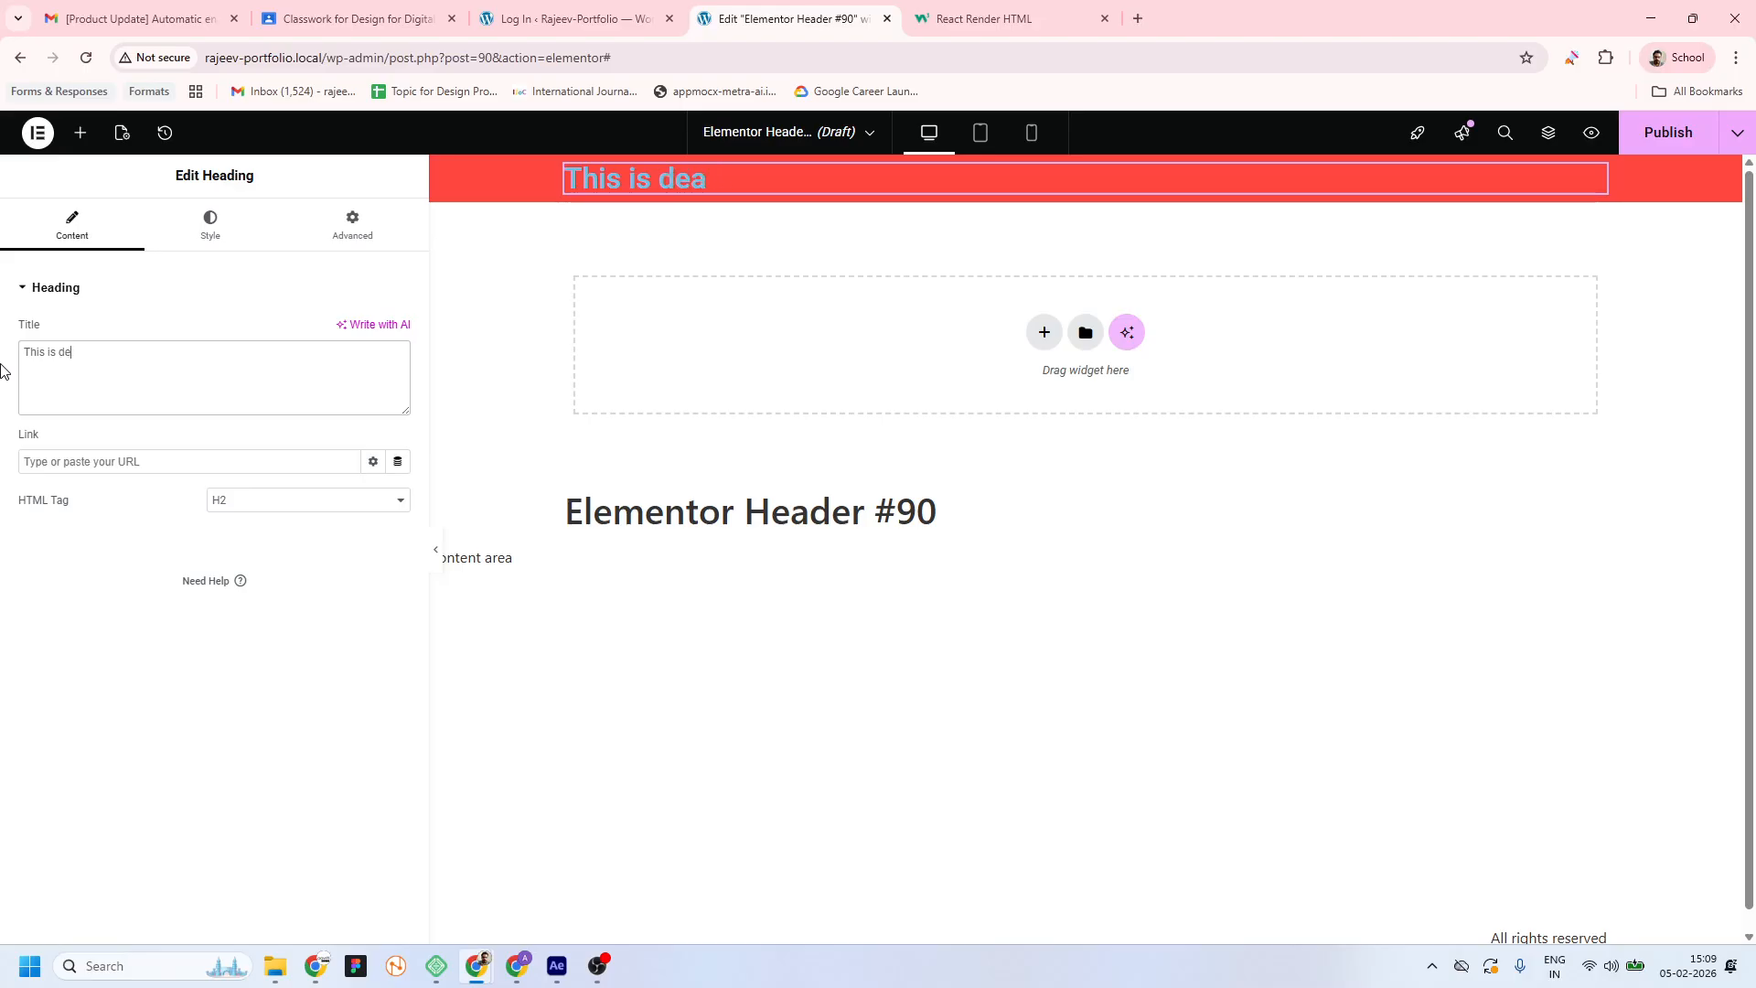
key("BackSpace")
key("BackSpace")
type("header")
Style the heading with the "Header text H1" global font and the dark gray global text color
left_click(241, 243)
left_click(374, 382)
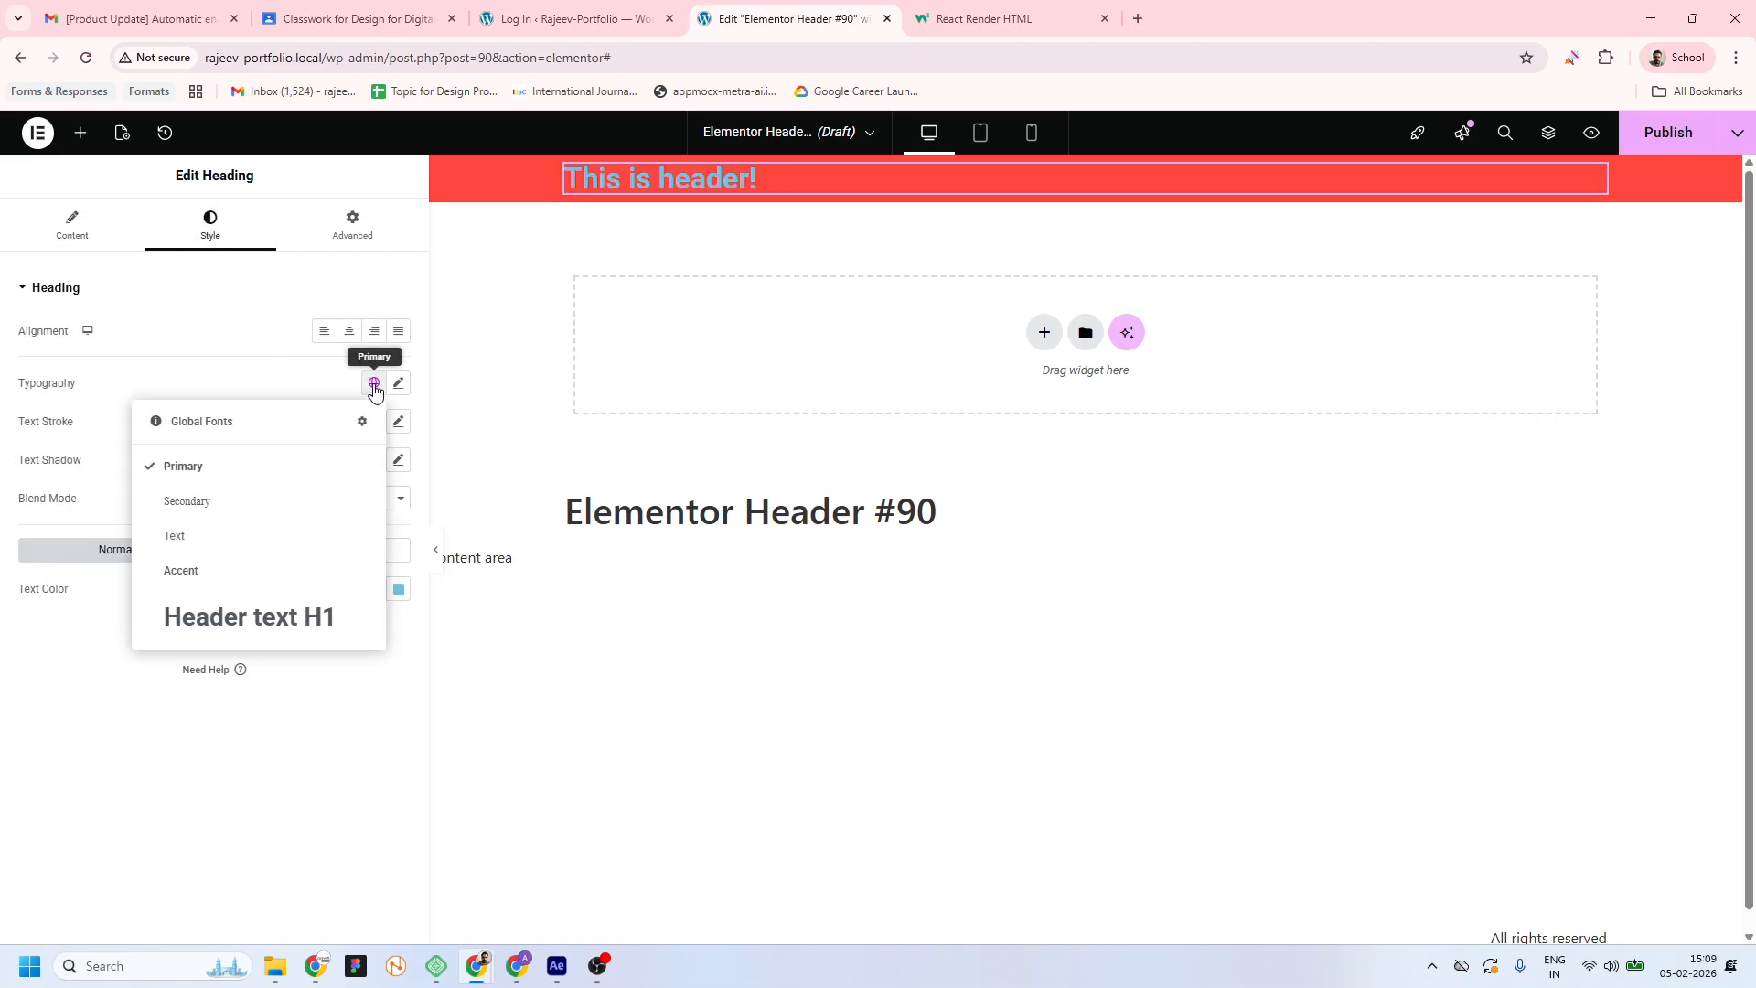
left_click(244, 631)
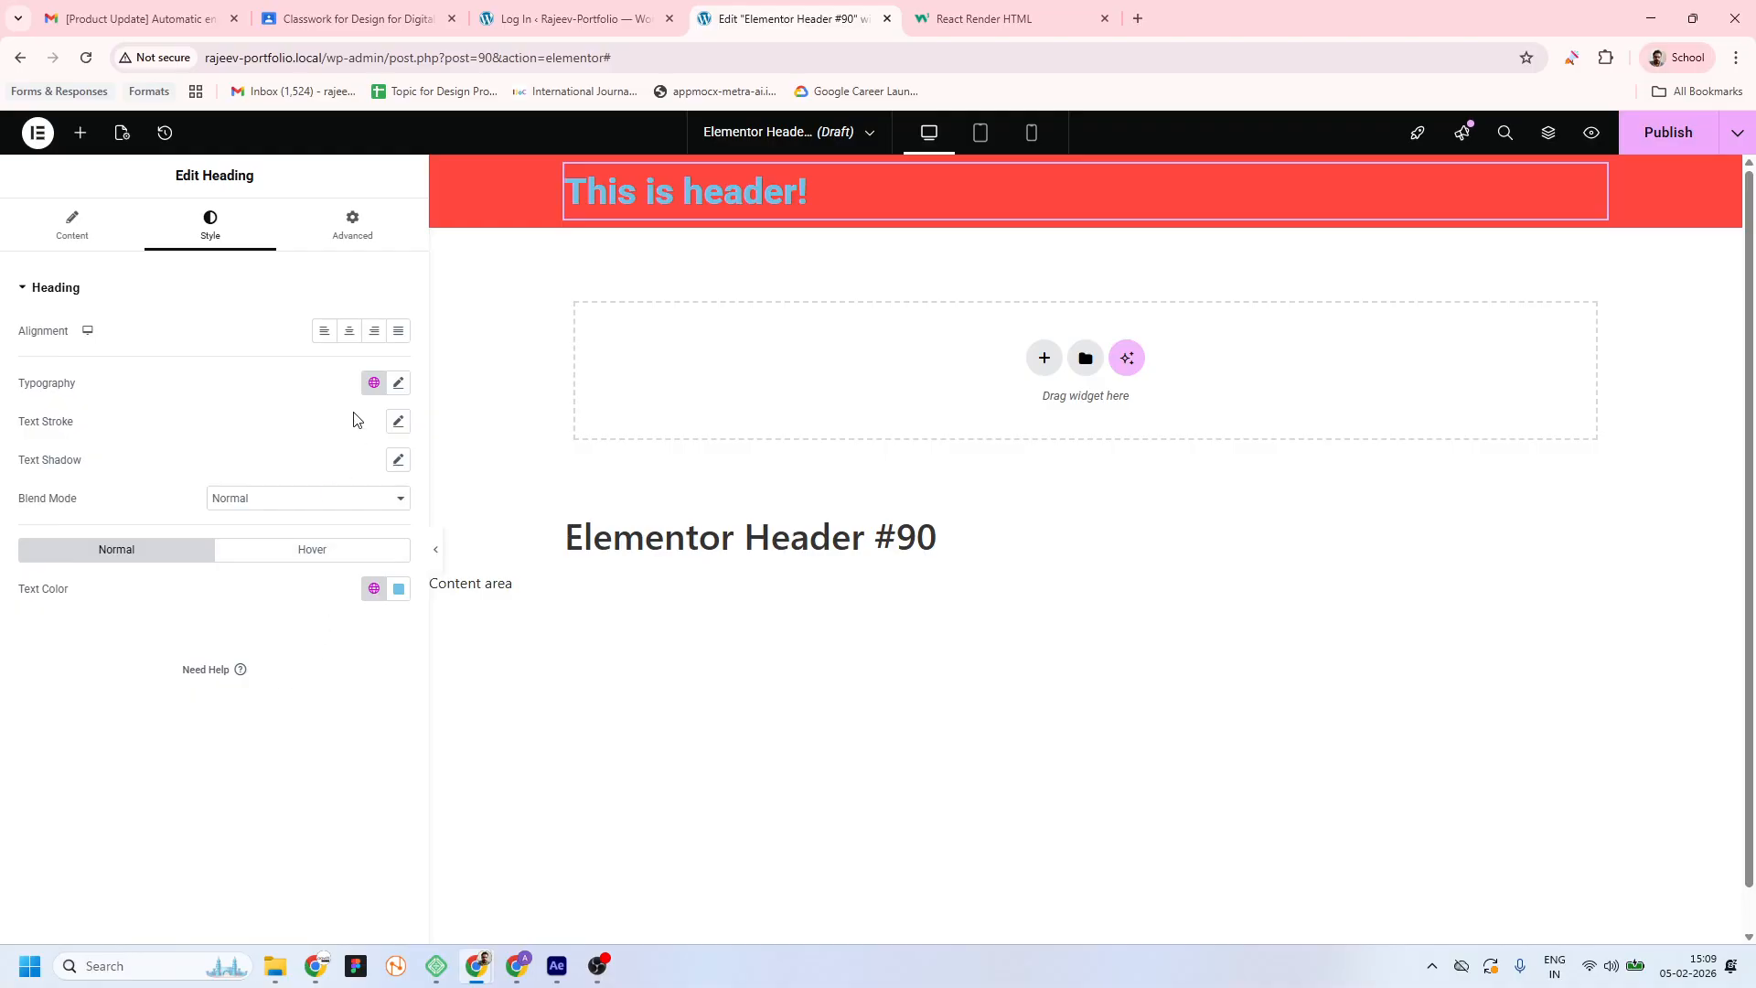
left_click(374, 588)
left_click(204, 713)
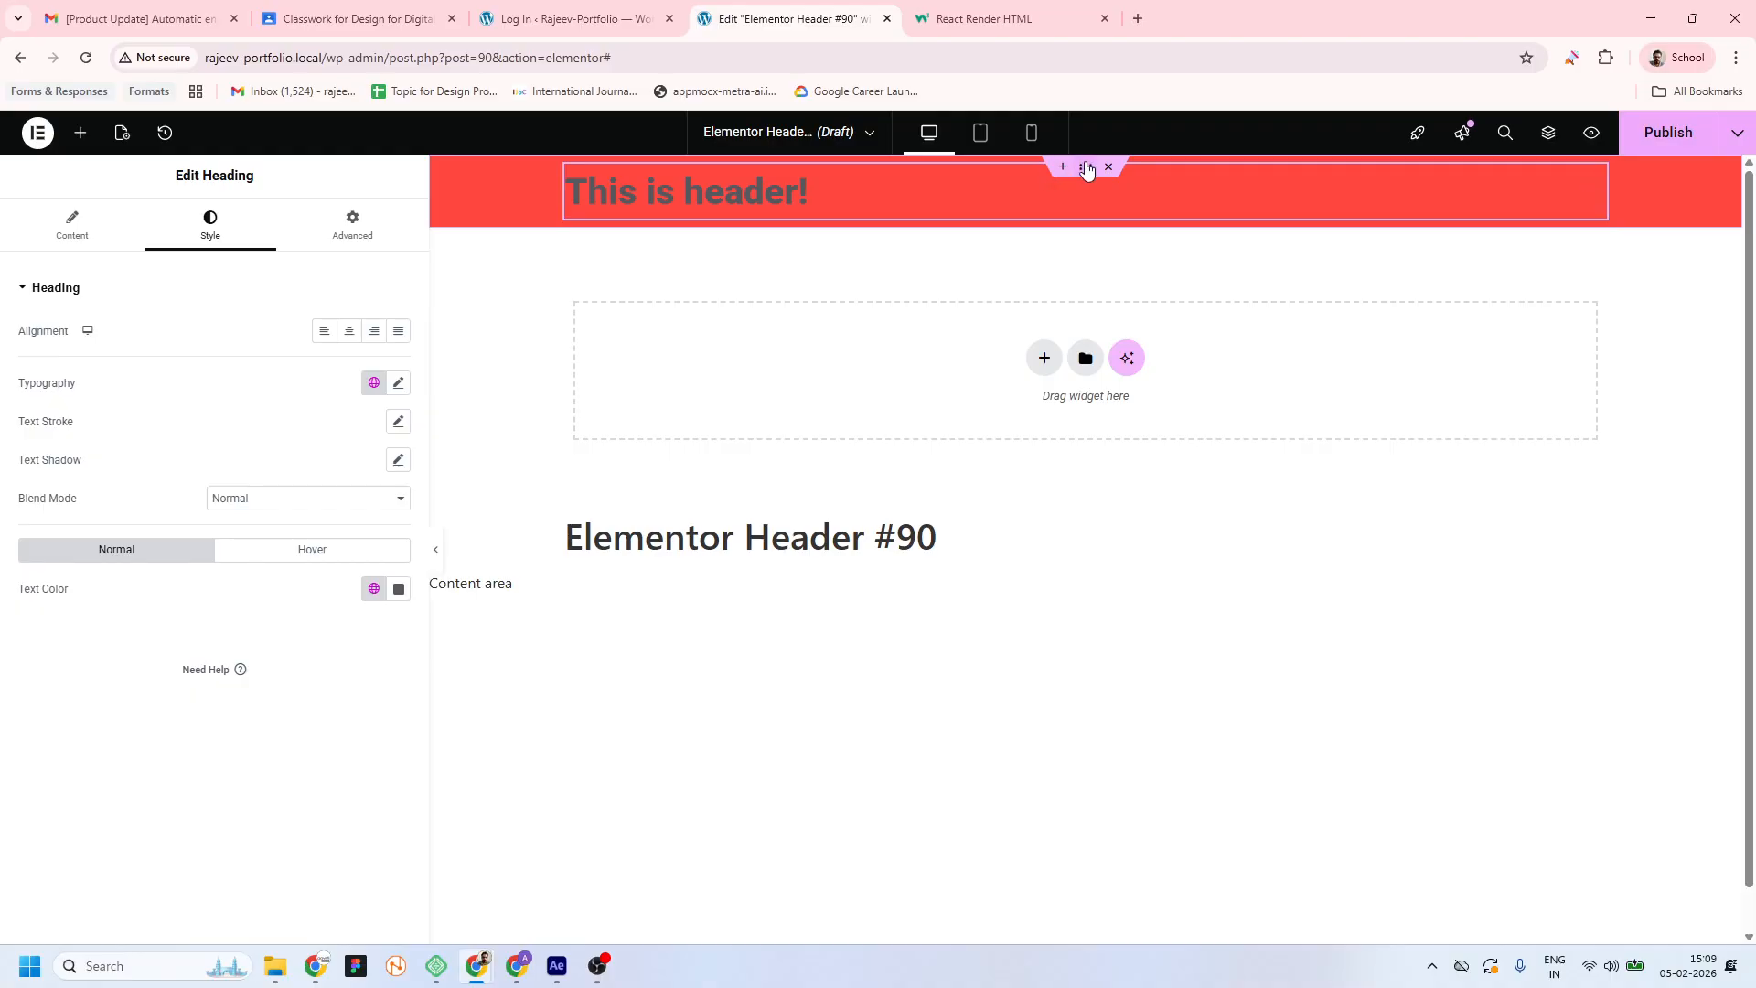
Unlink the header container's padding values and set the top and bottom padding to 20 px
left_click(1087, 170)
left_click(352, 224)
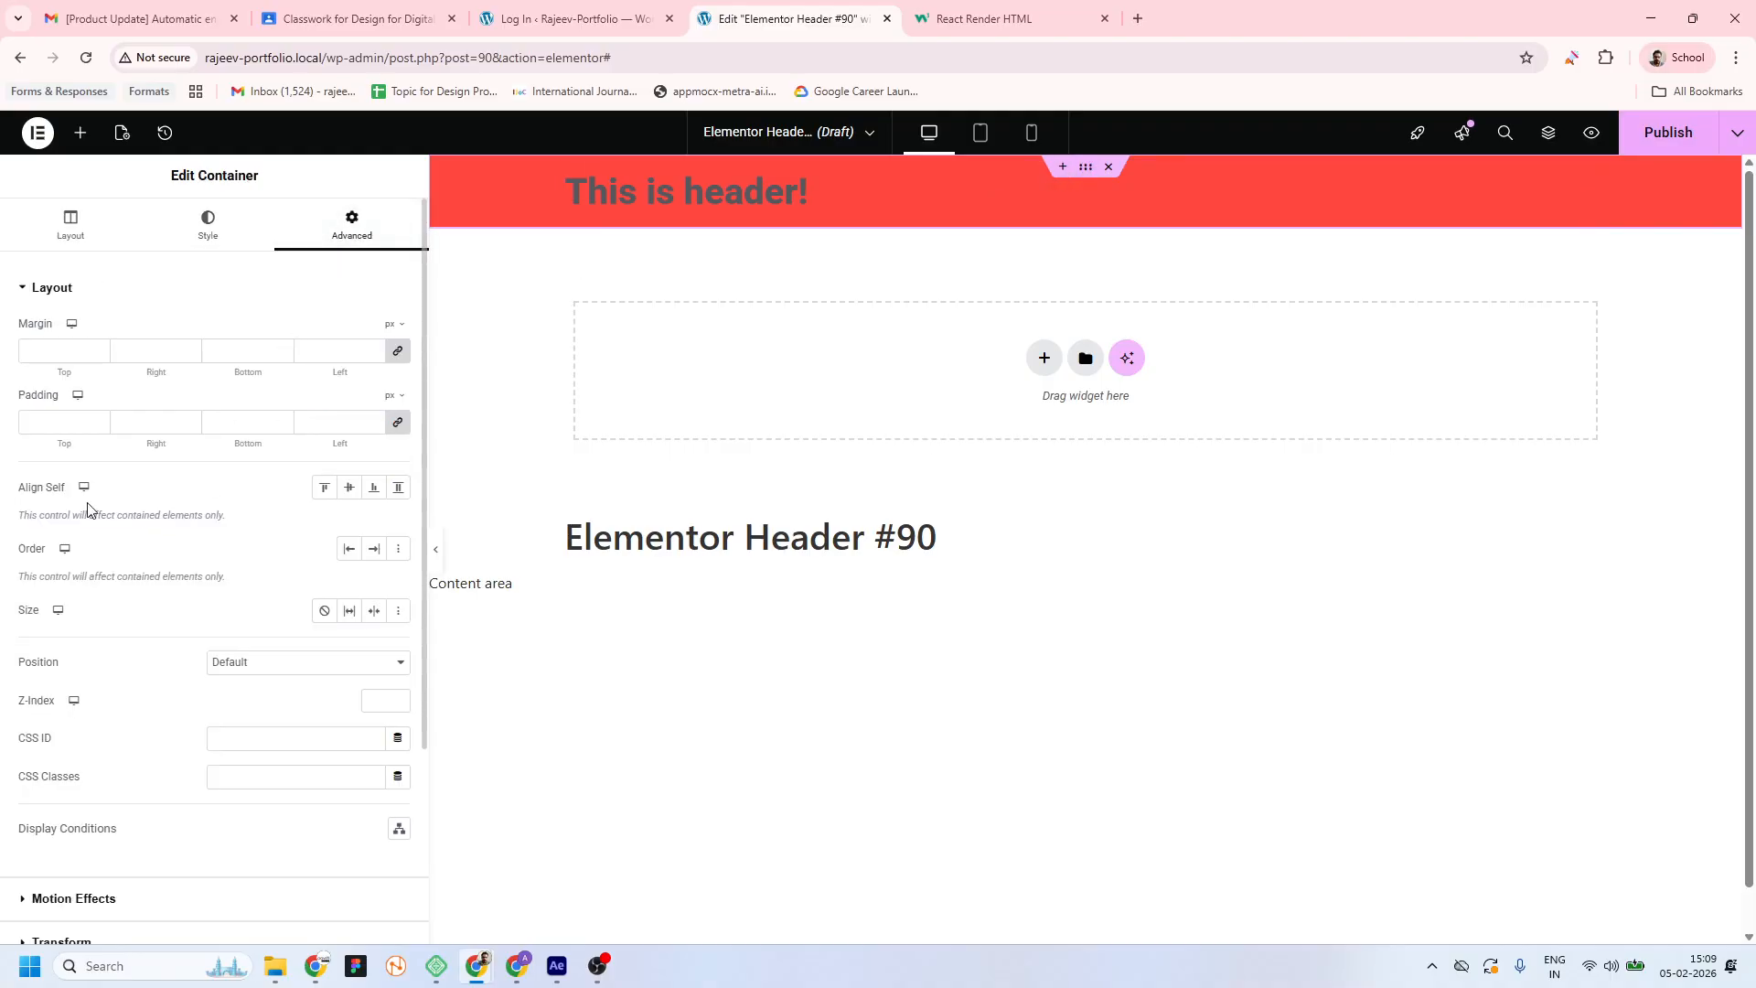
left_click(395, 425)
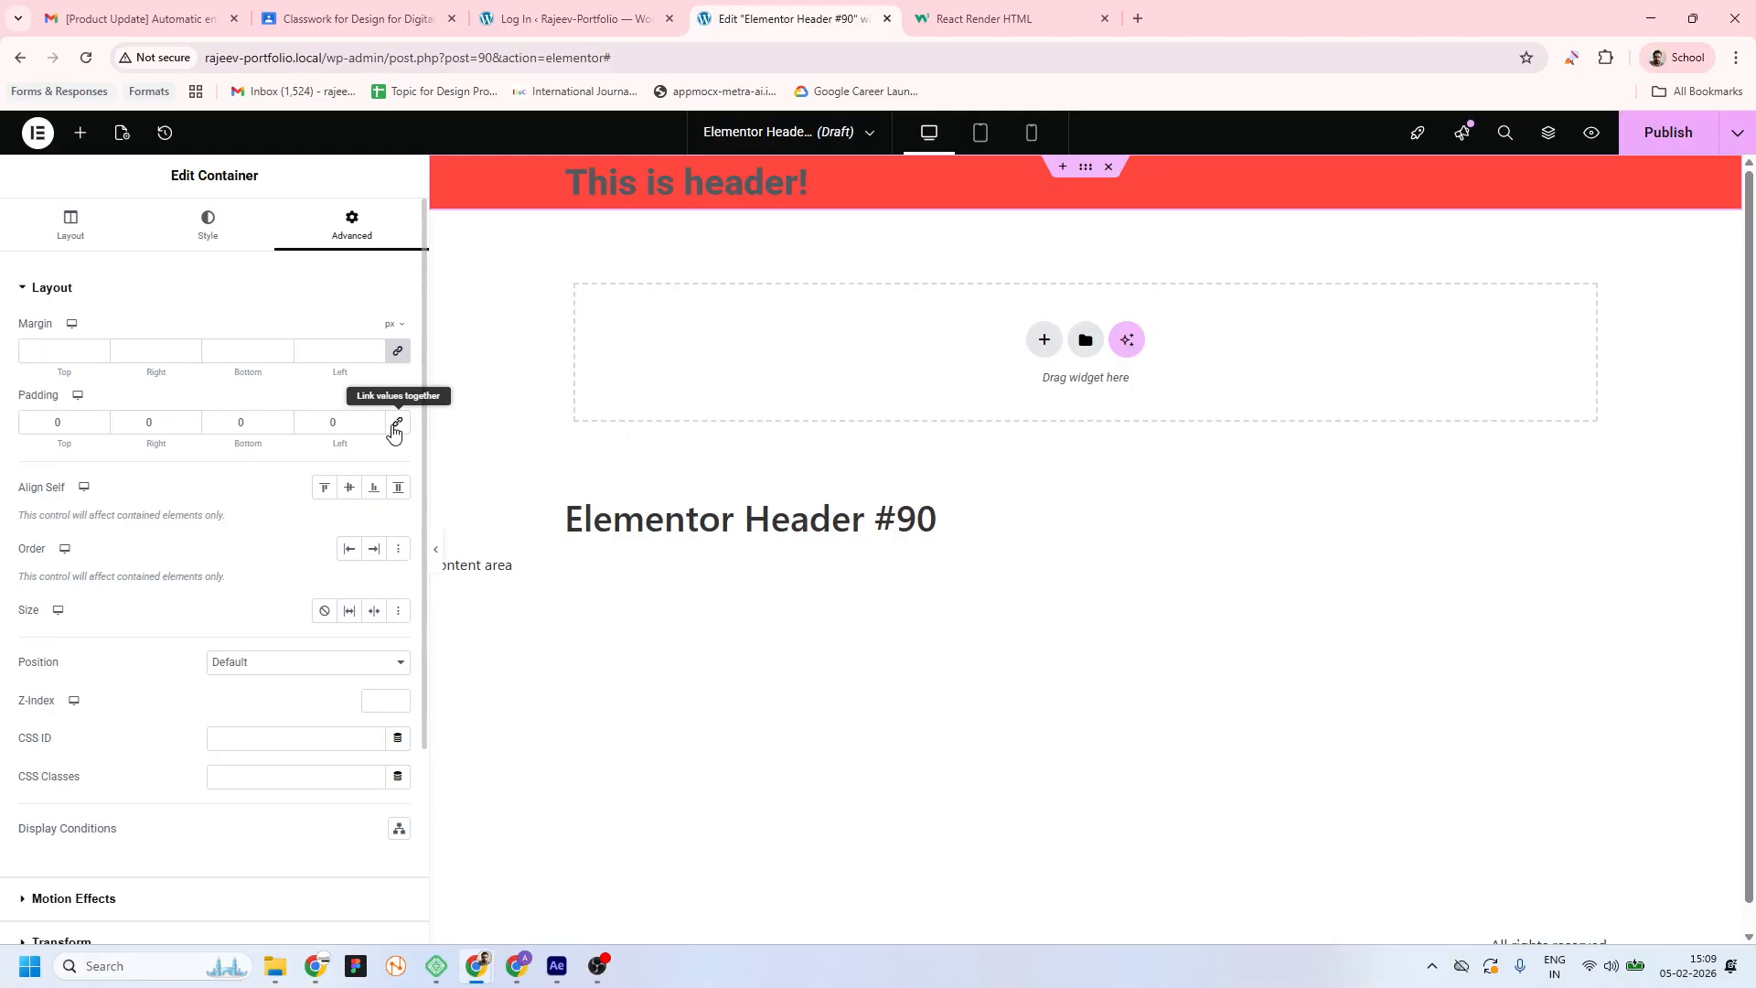
left_click_drag(77, 422, 22, 421)
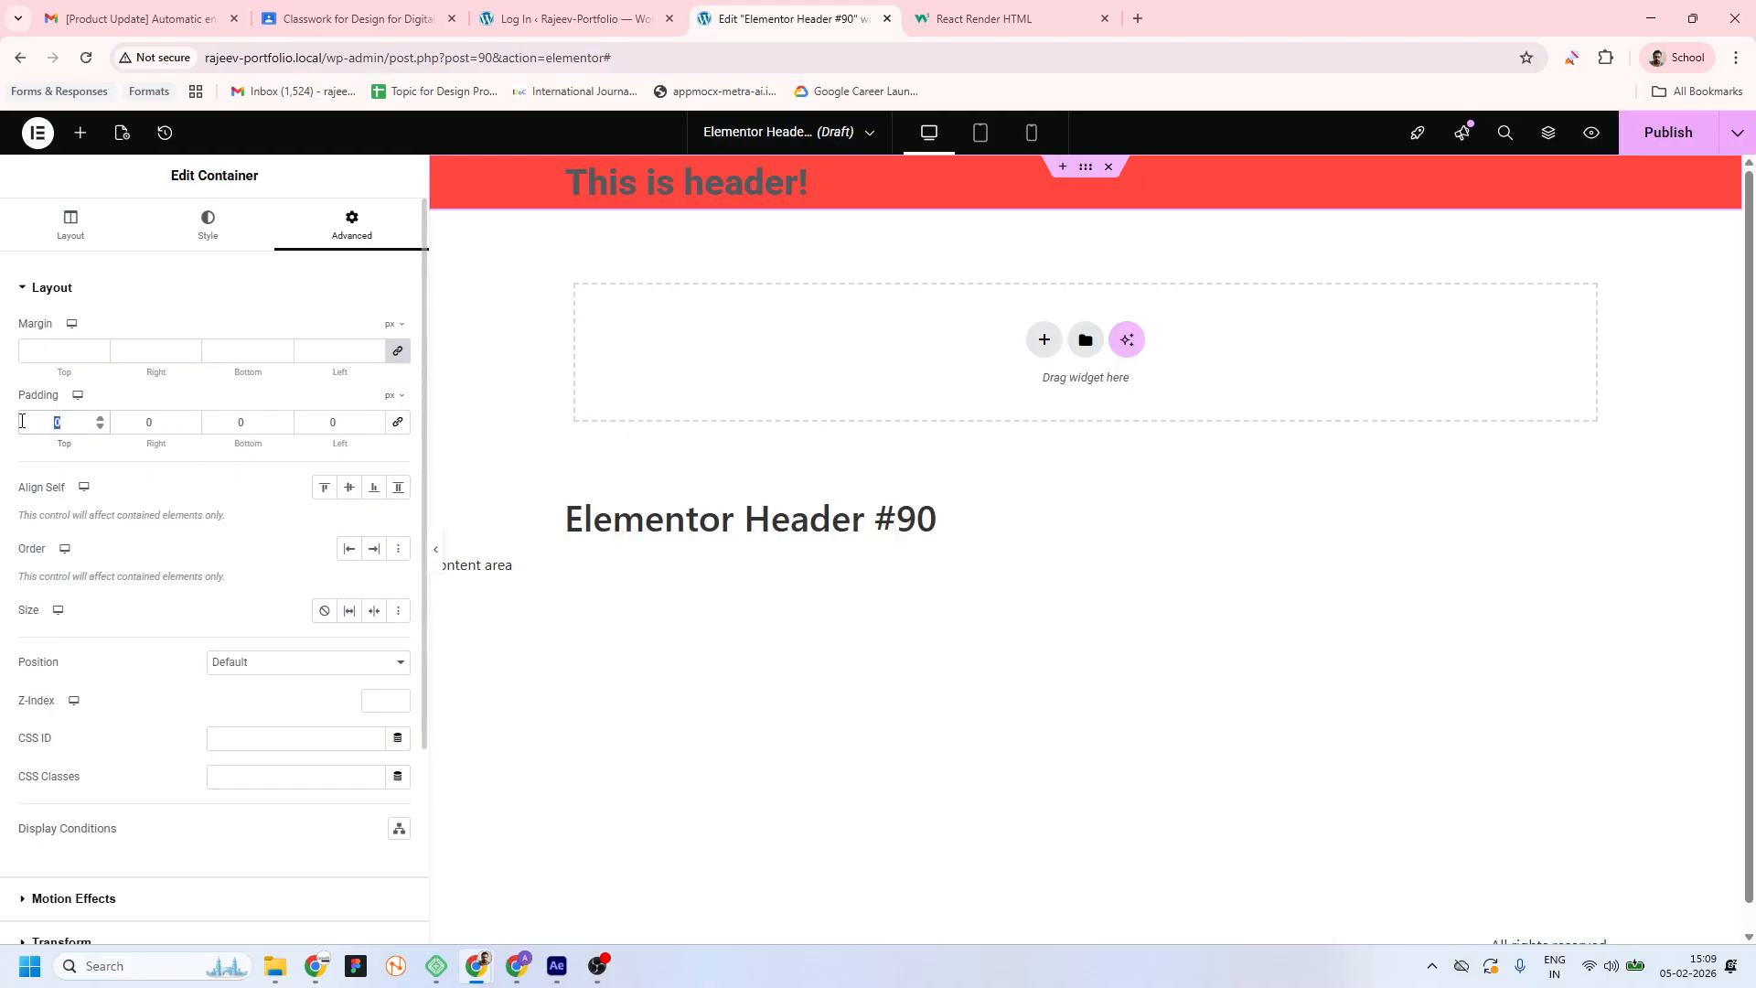
type("20")
key("Tab")
key("Tab")
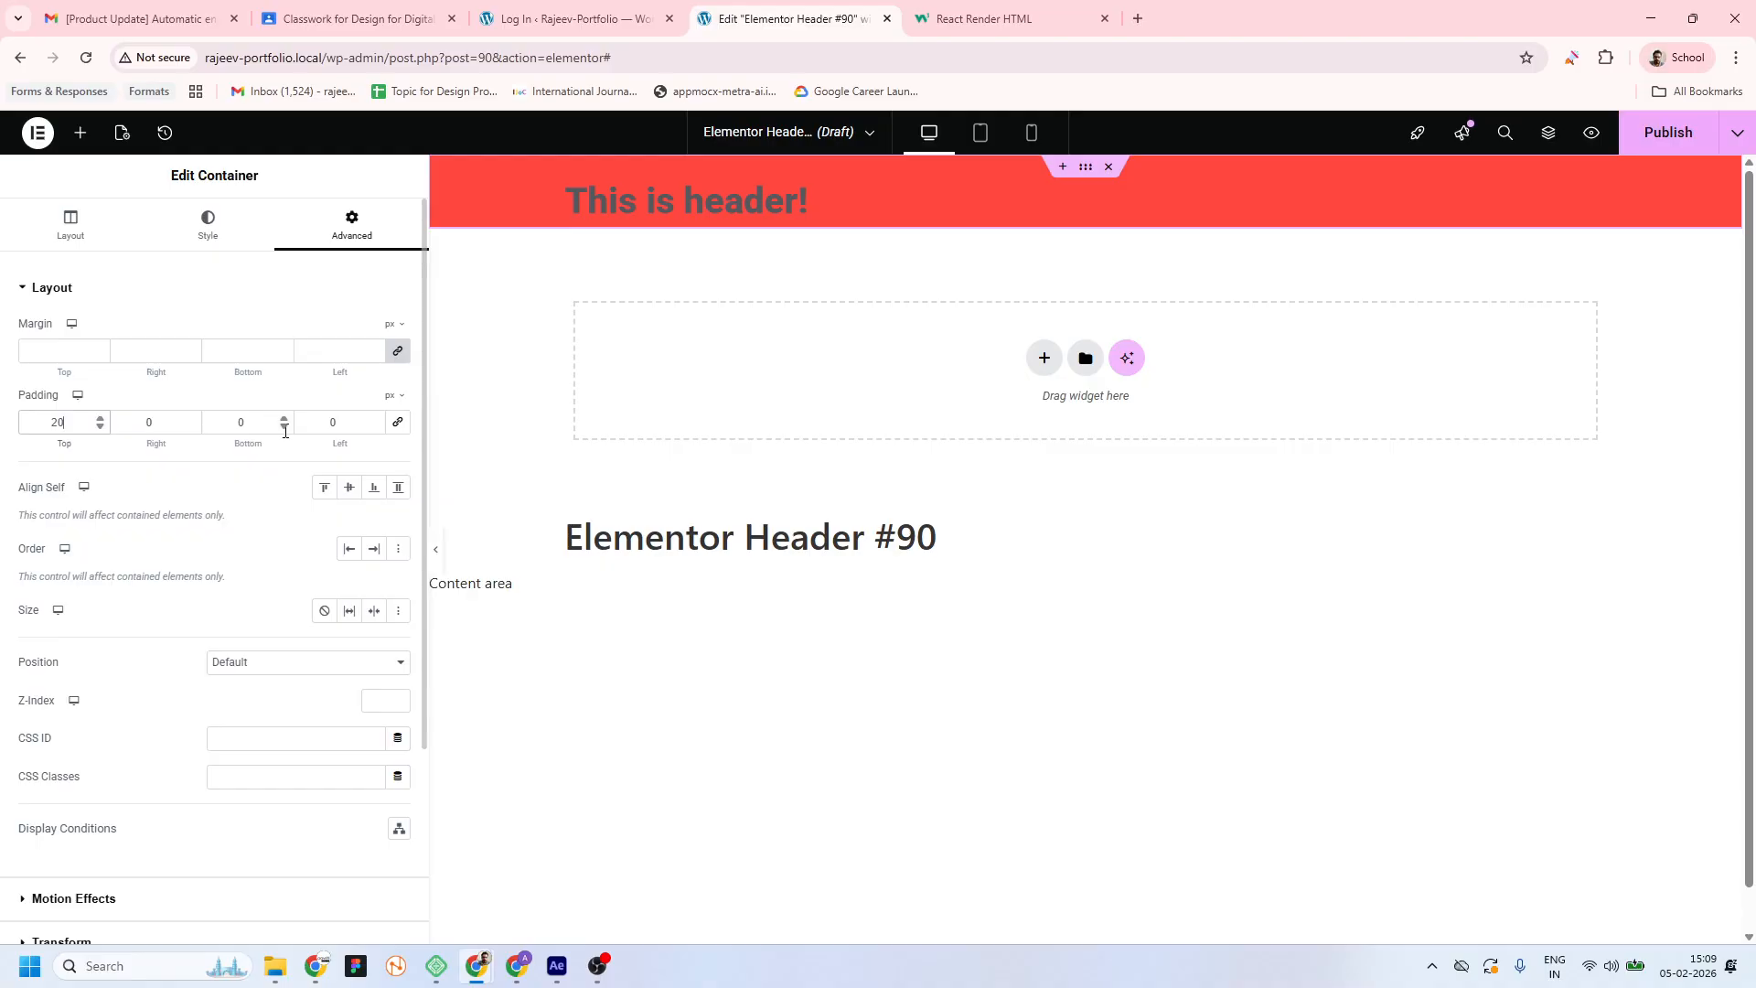
type("20")
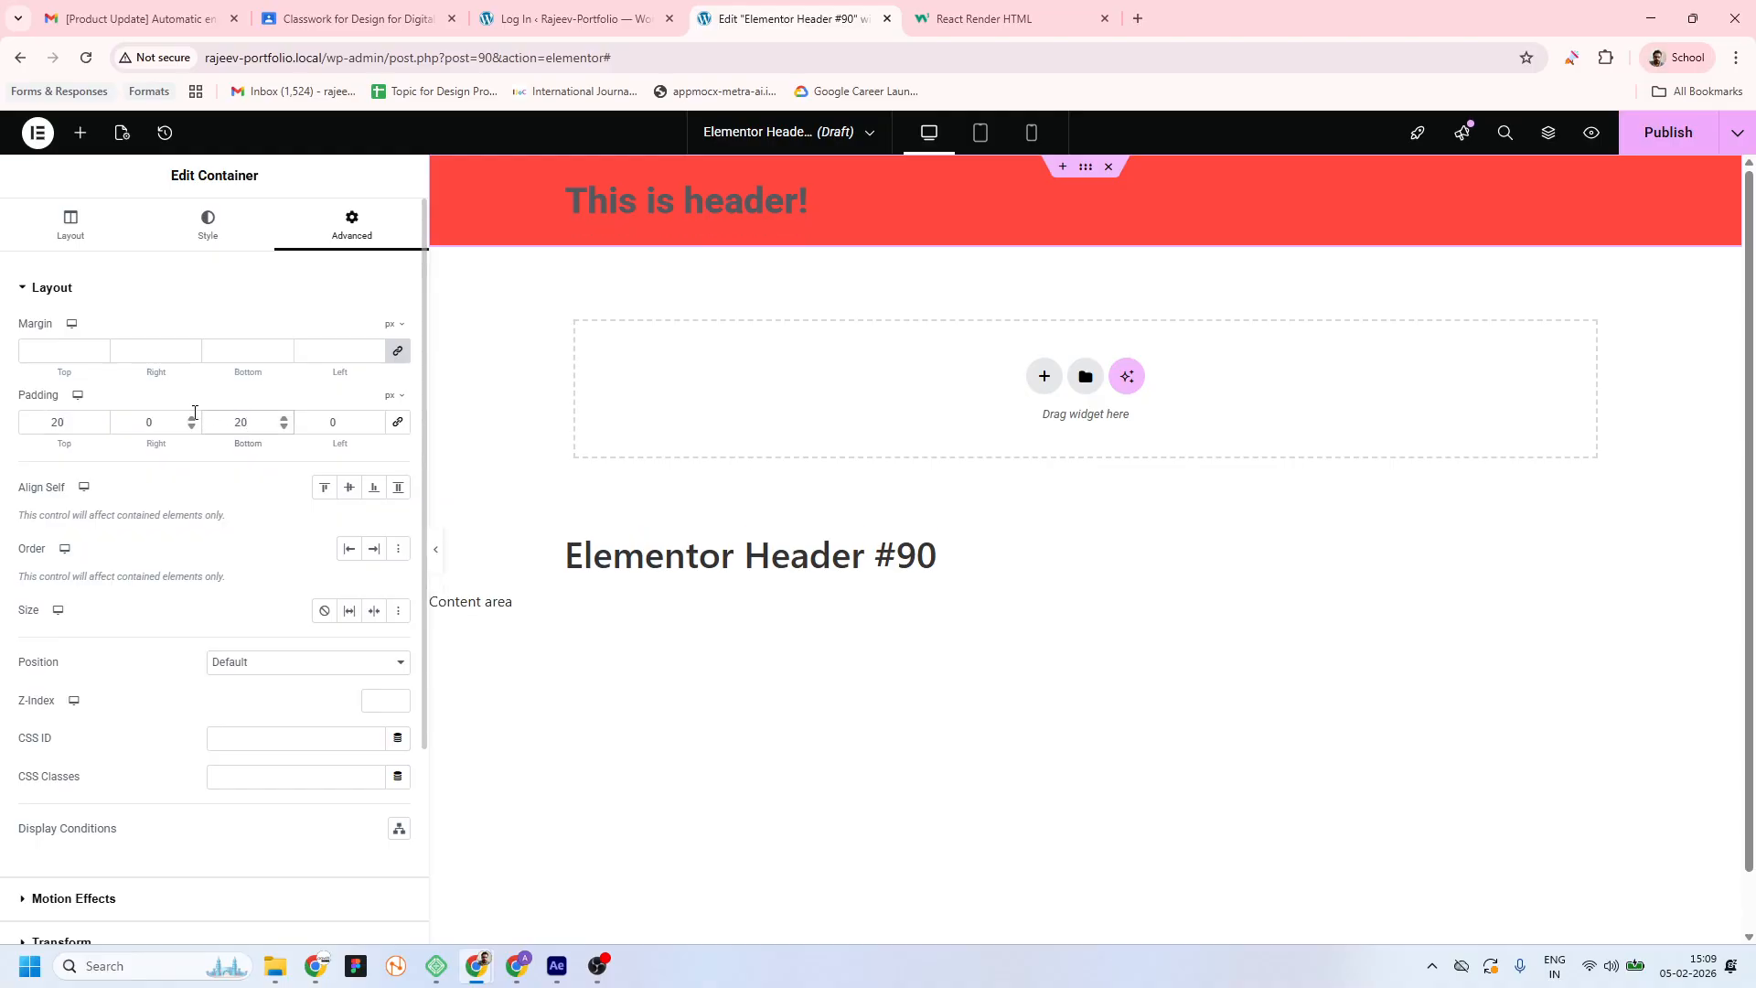
Publish the header template with a display condition that includes the entire site
left_click(1667, 133)
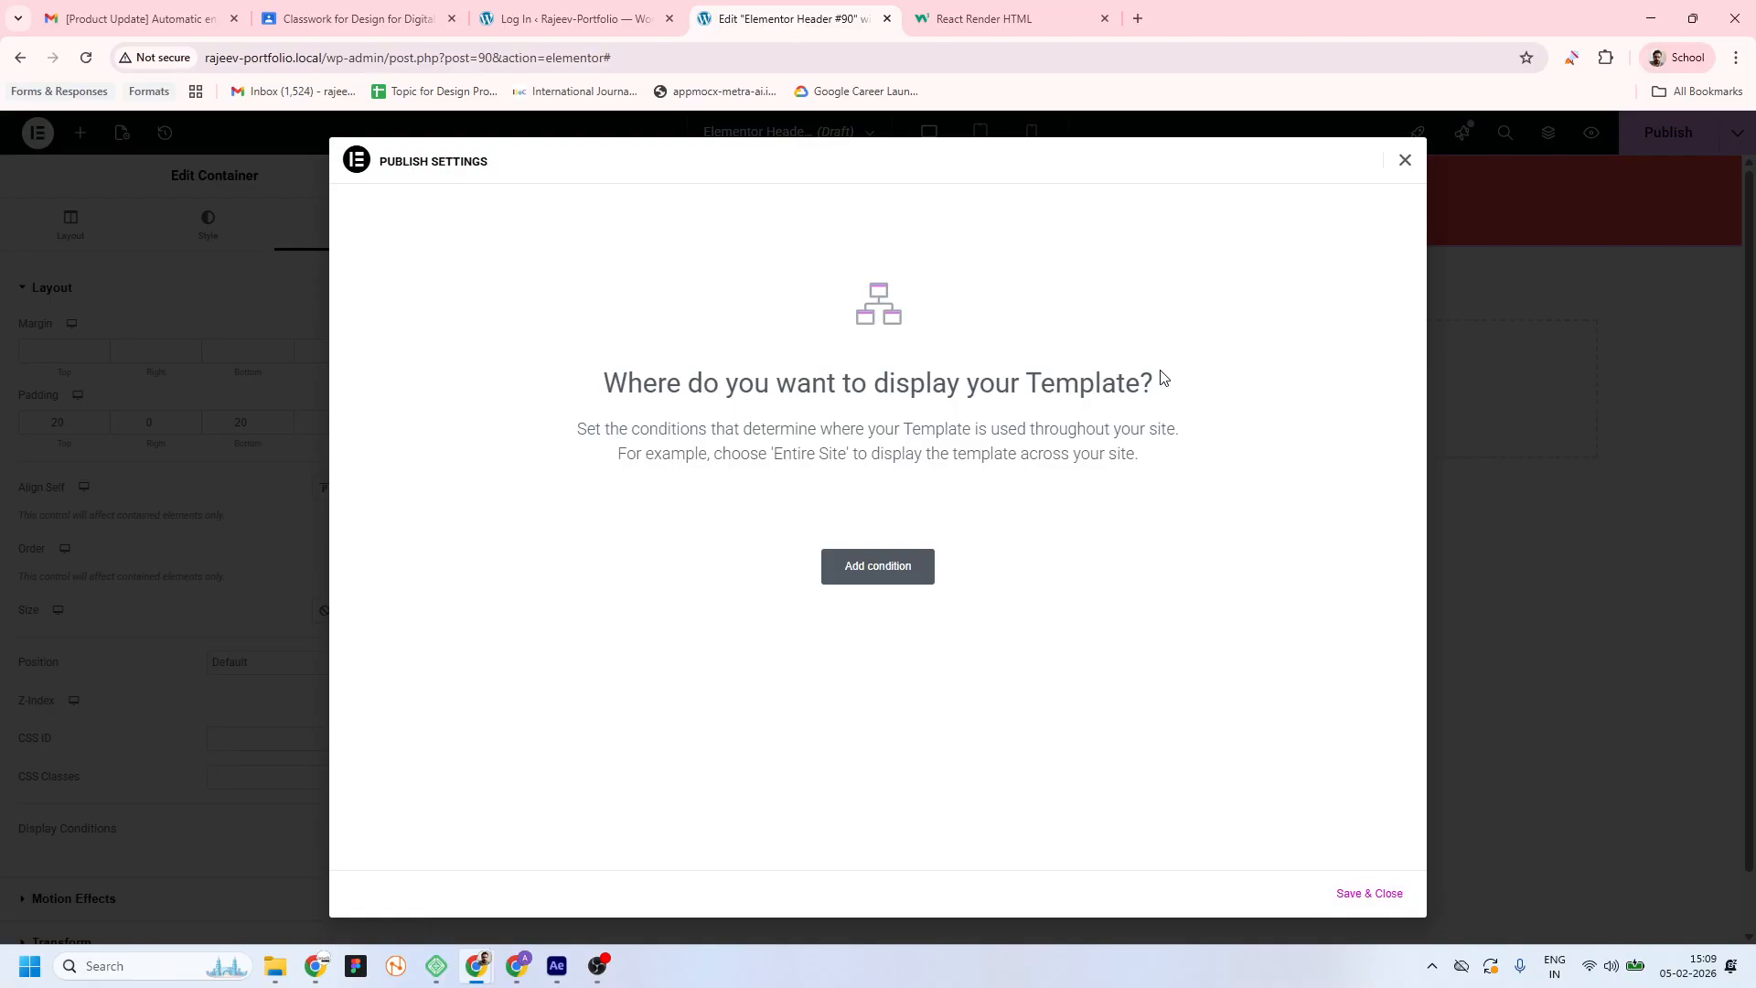
left_click(873, 576)
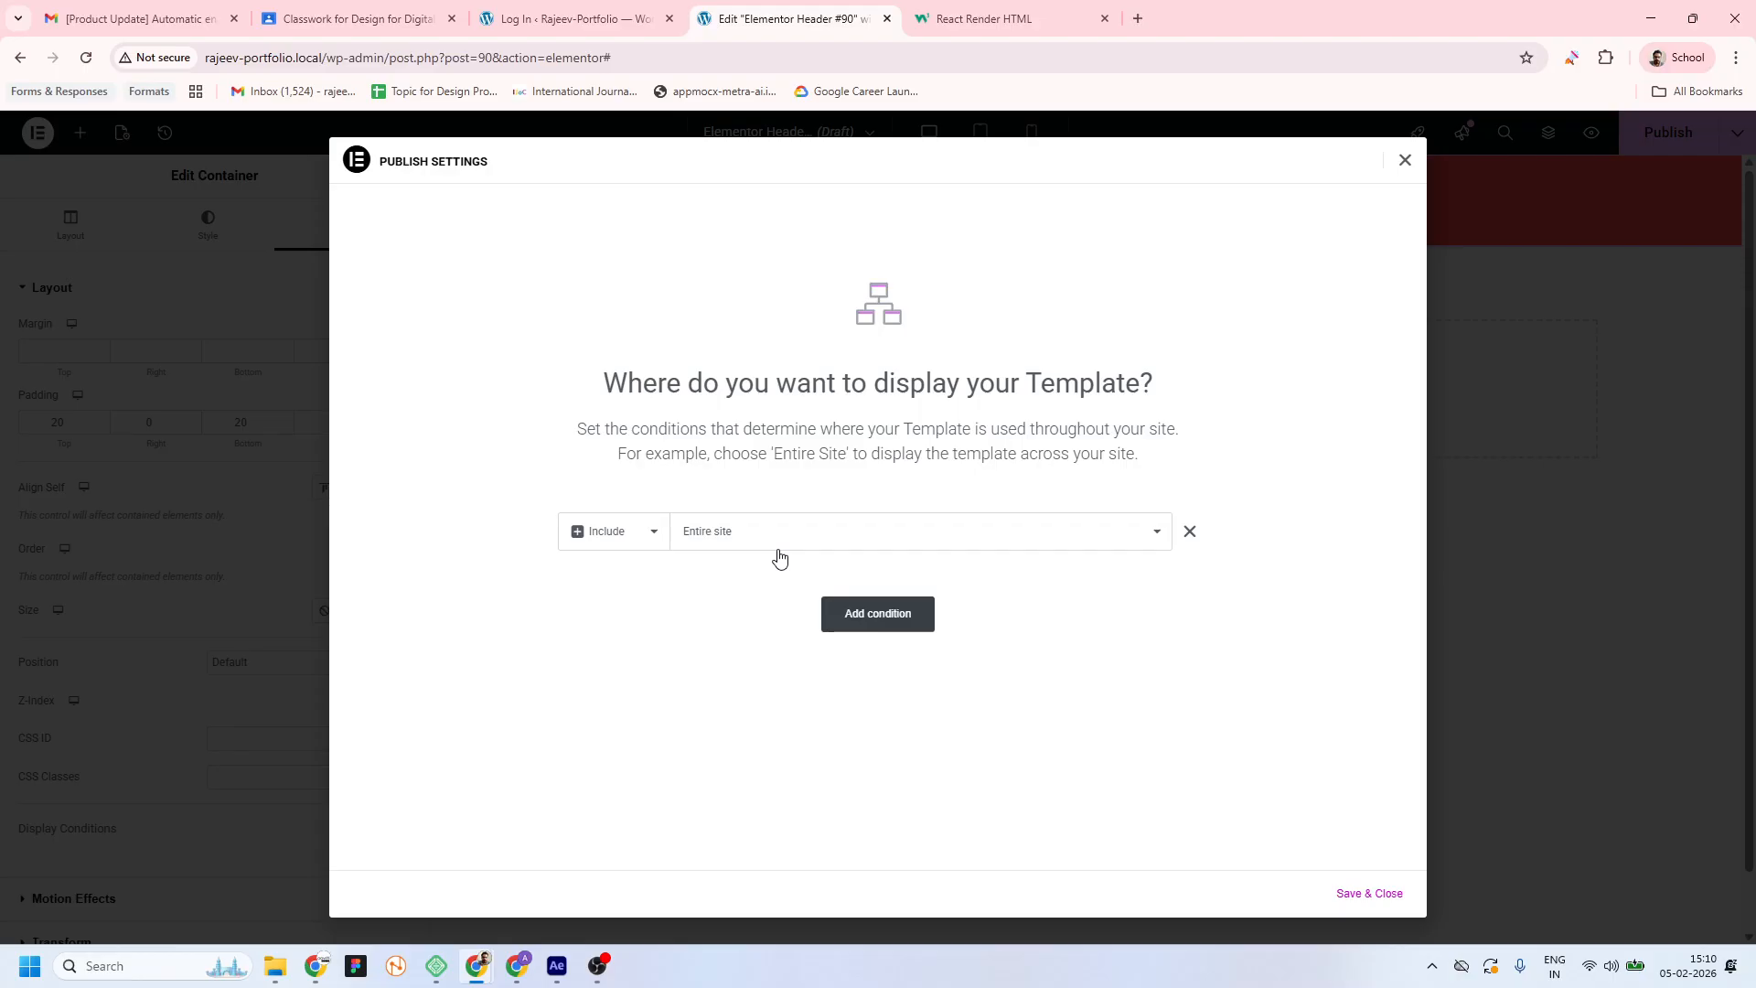
left_click(1160, 535)
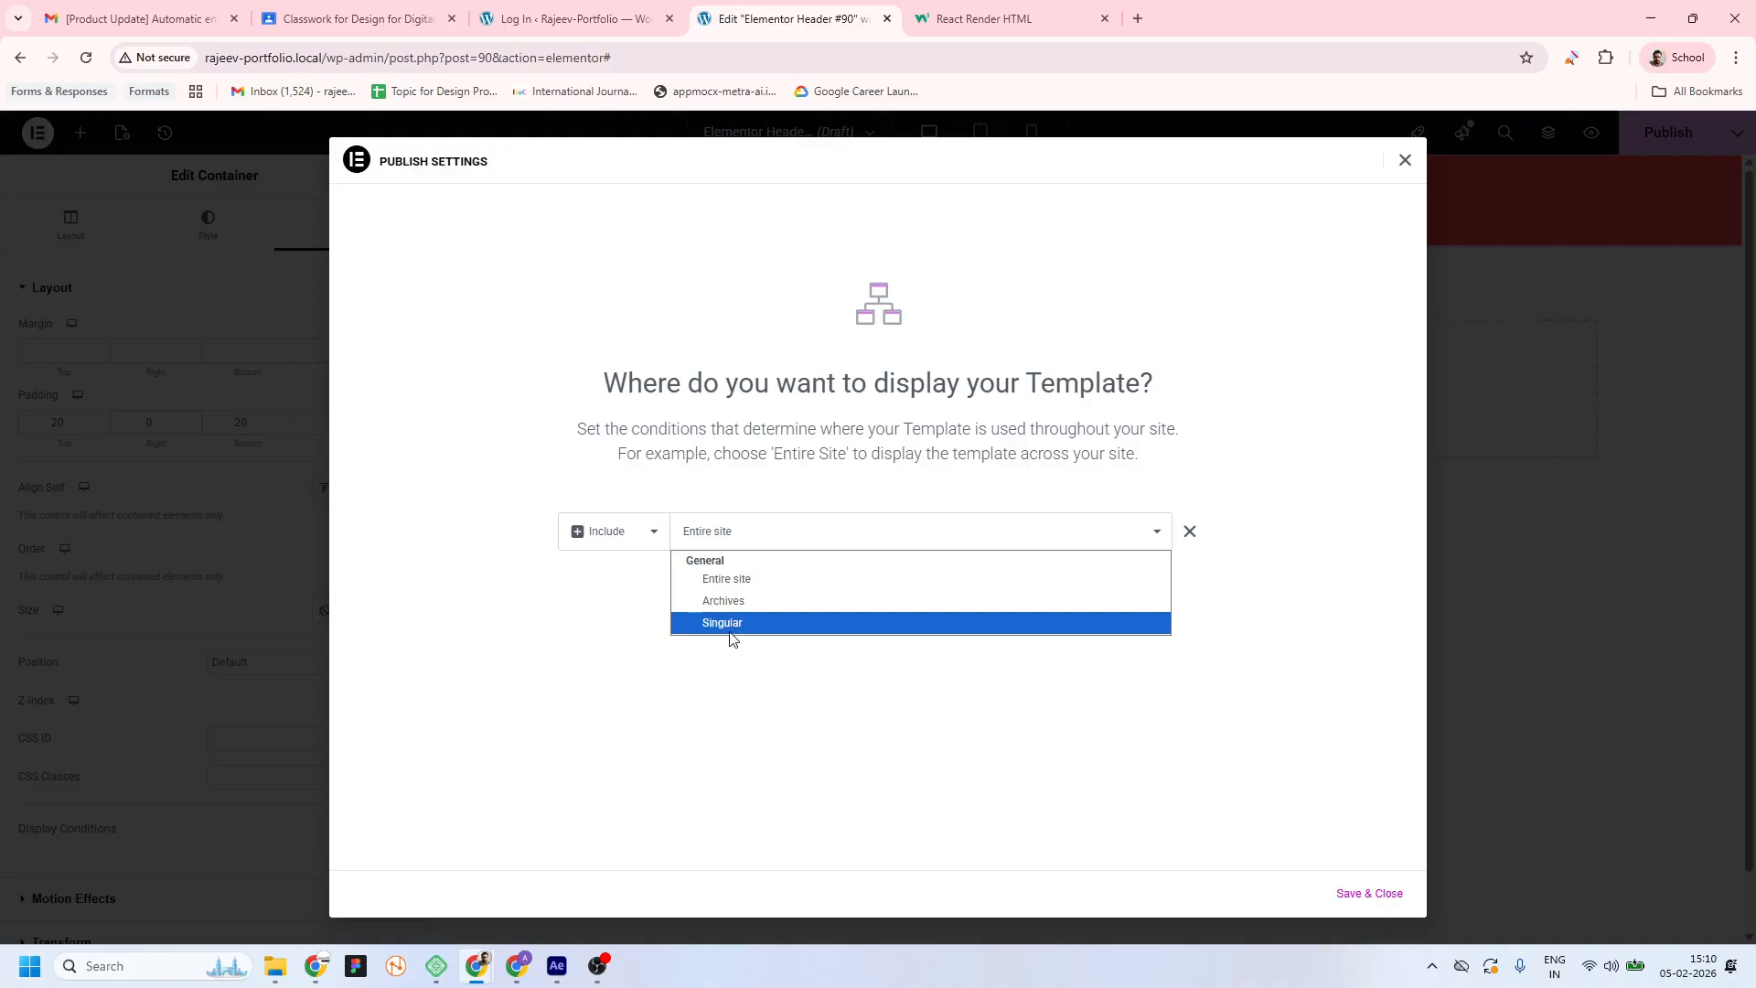
left_click(746, 671)
left_click(657, 539)
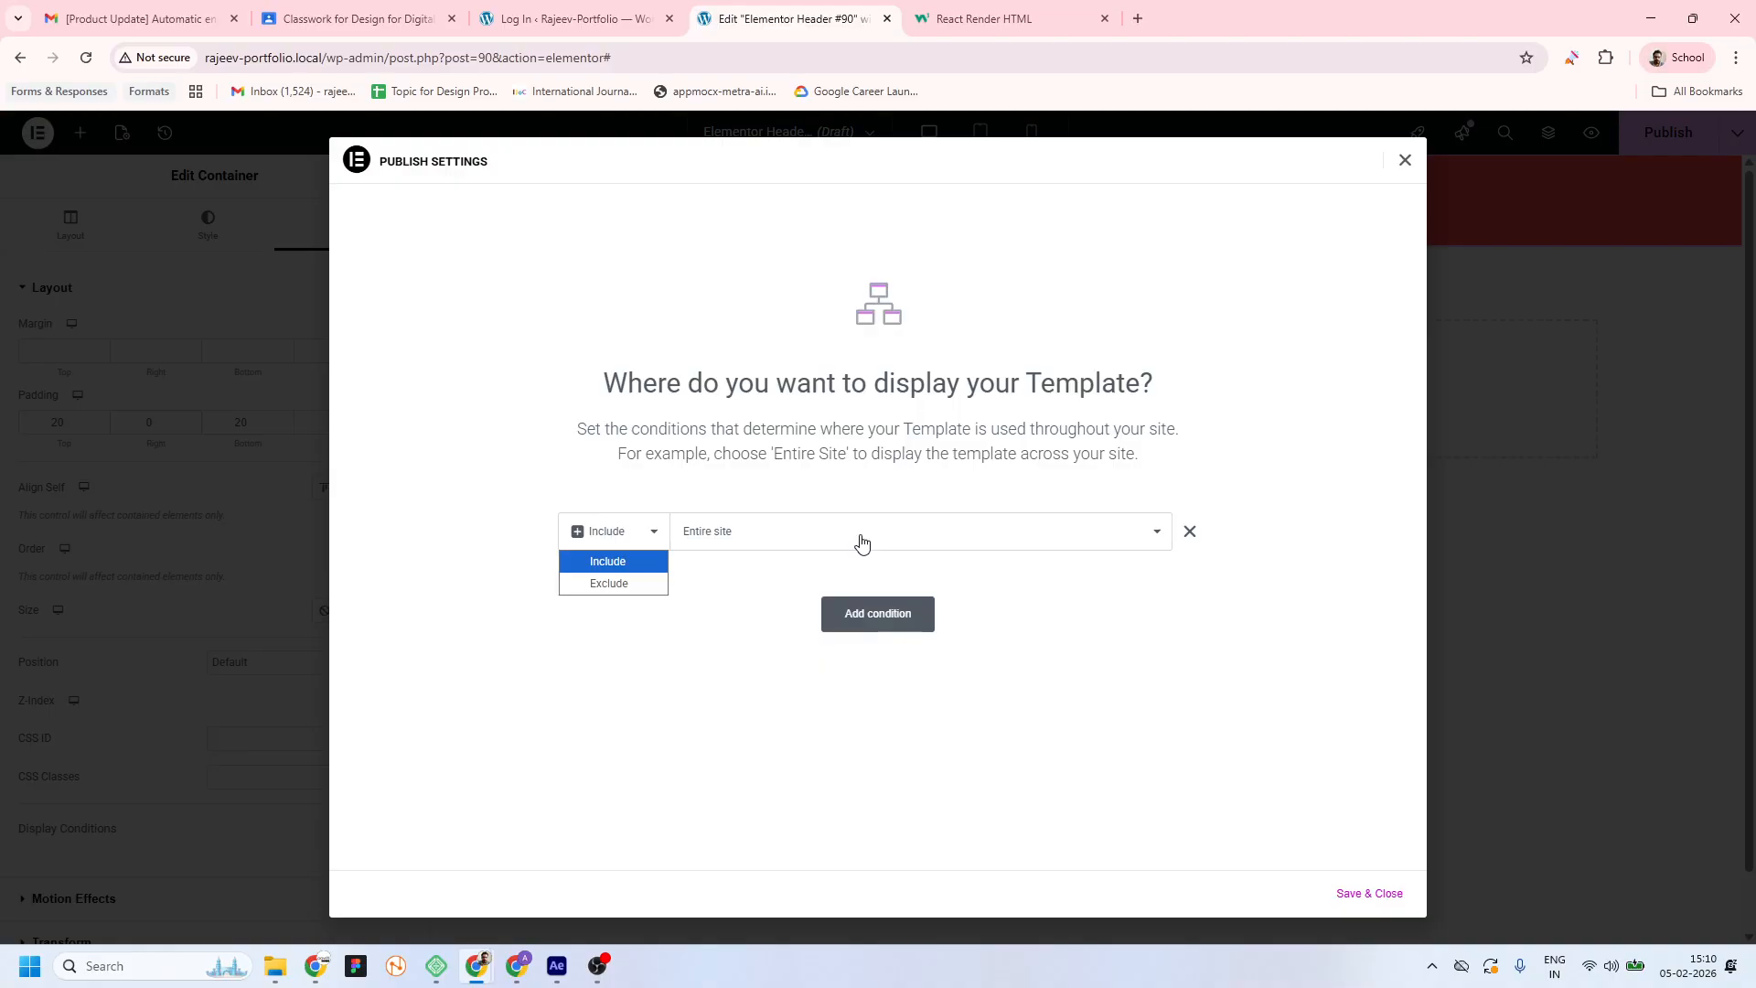
left_click(812, 585)
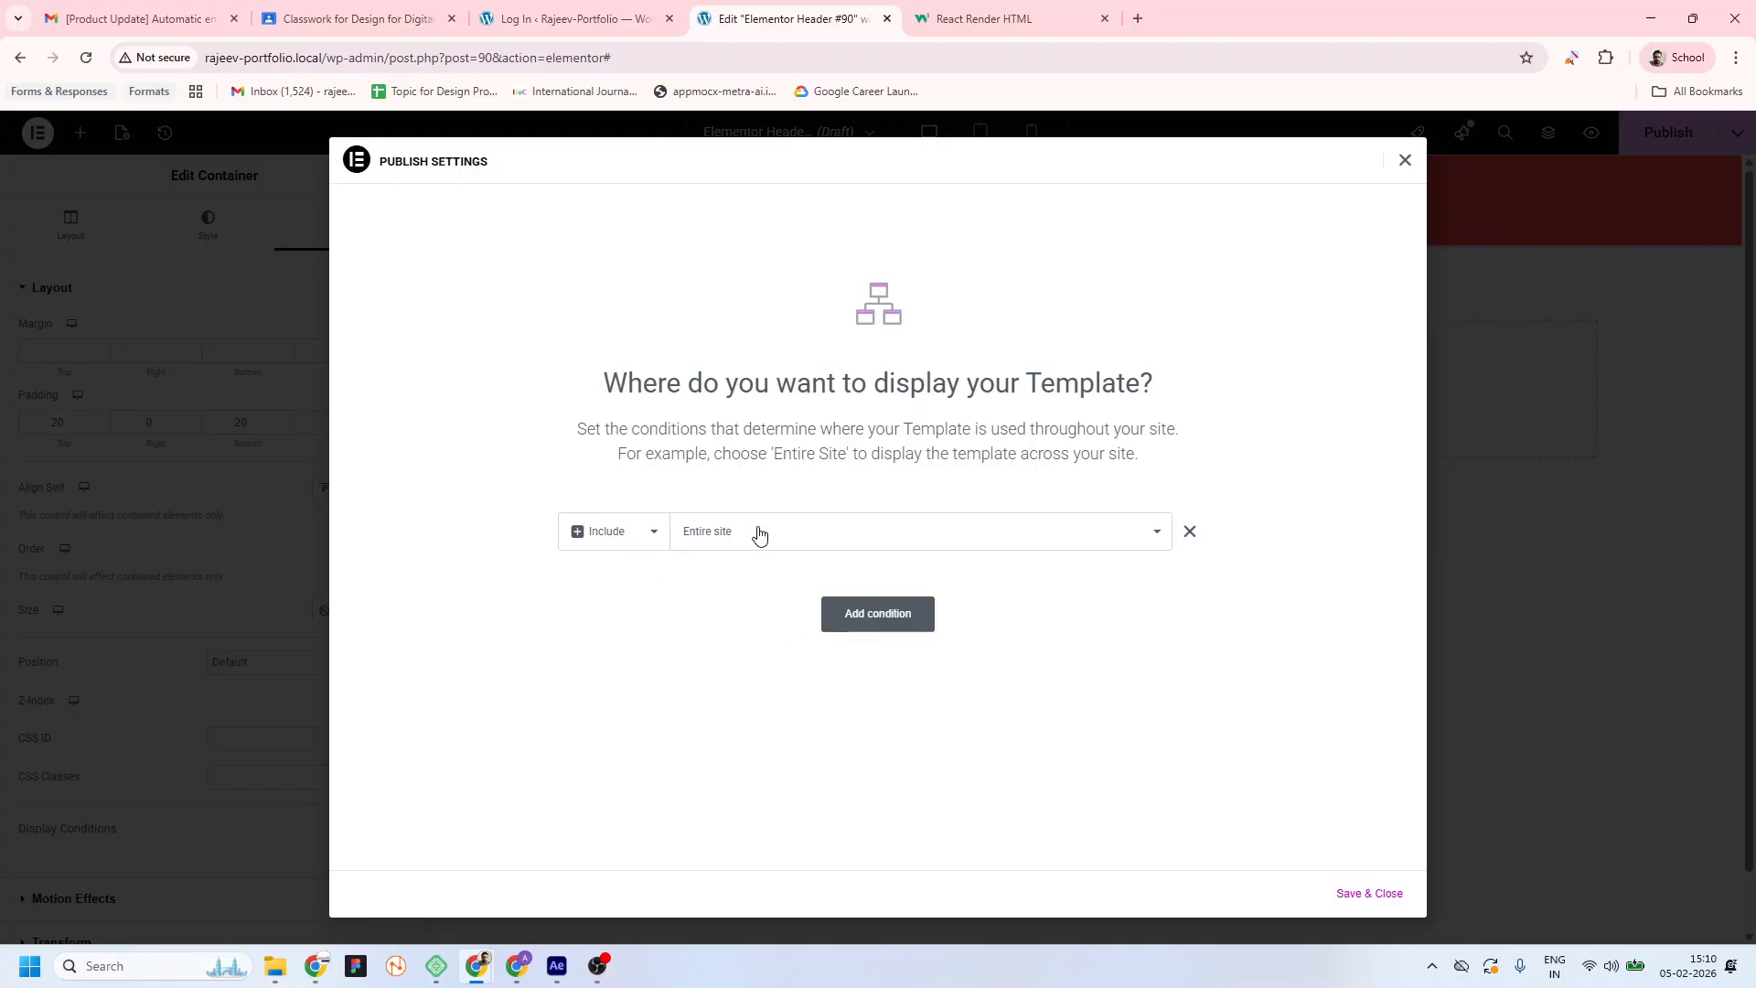
left_click(1358, 893)
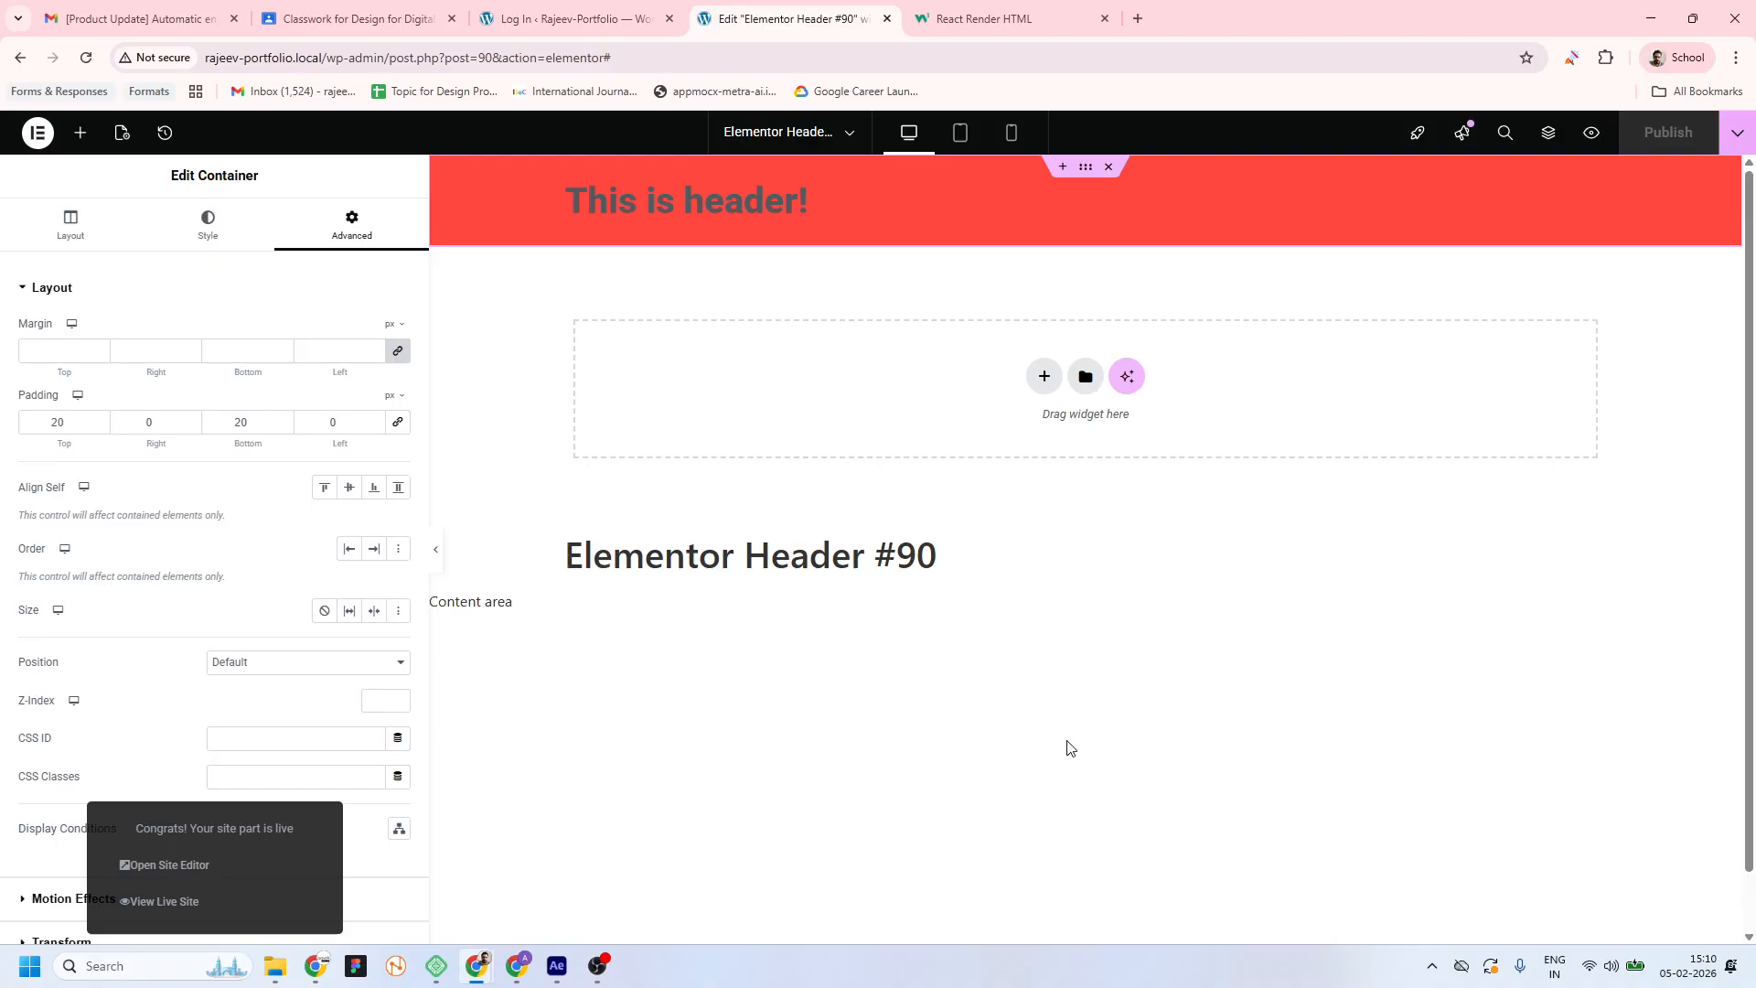
Switch to the incognito browser window and reload the "My Another post" page to check the published header
key("alt+Tab")
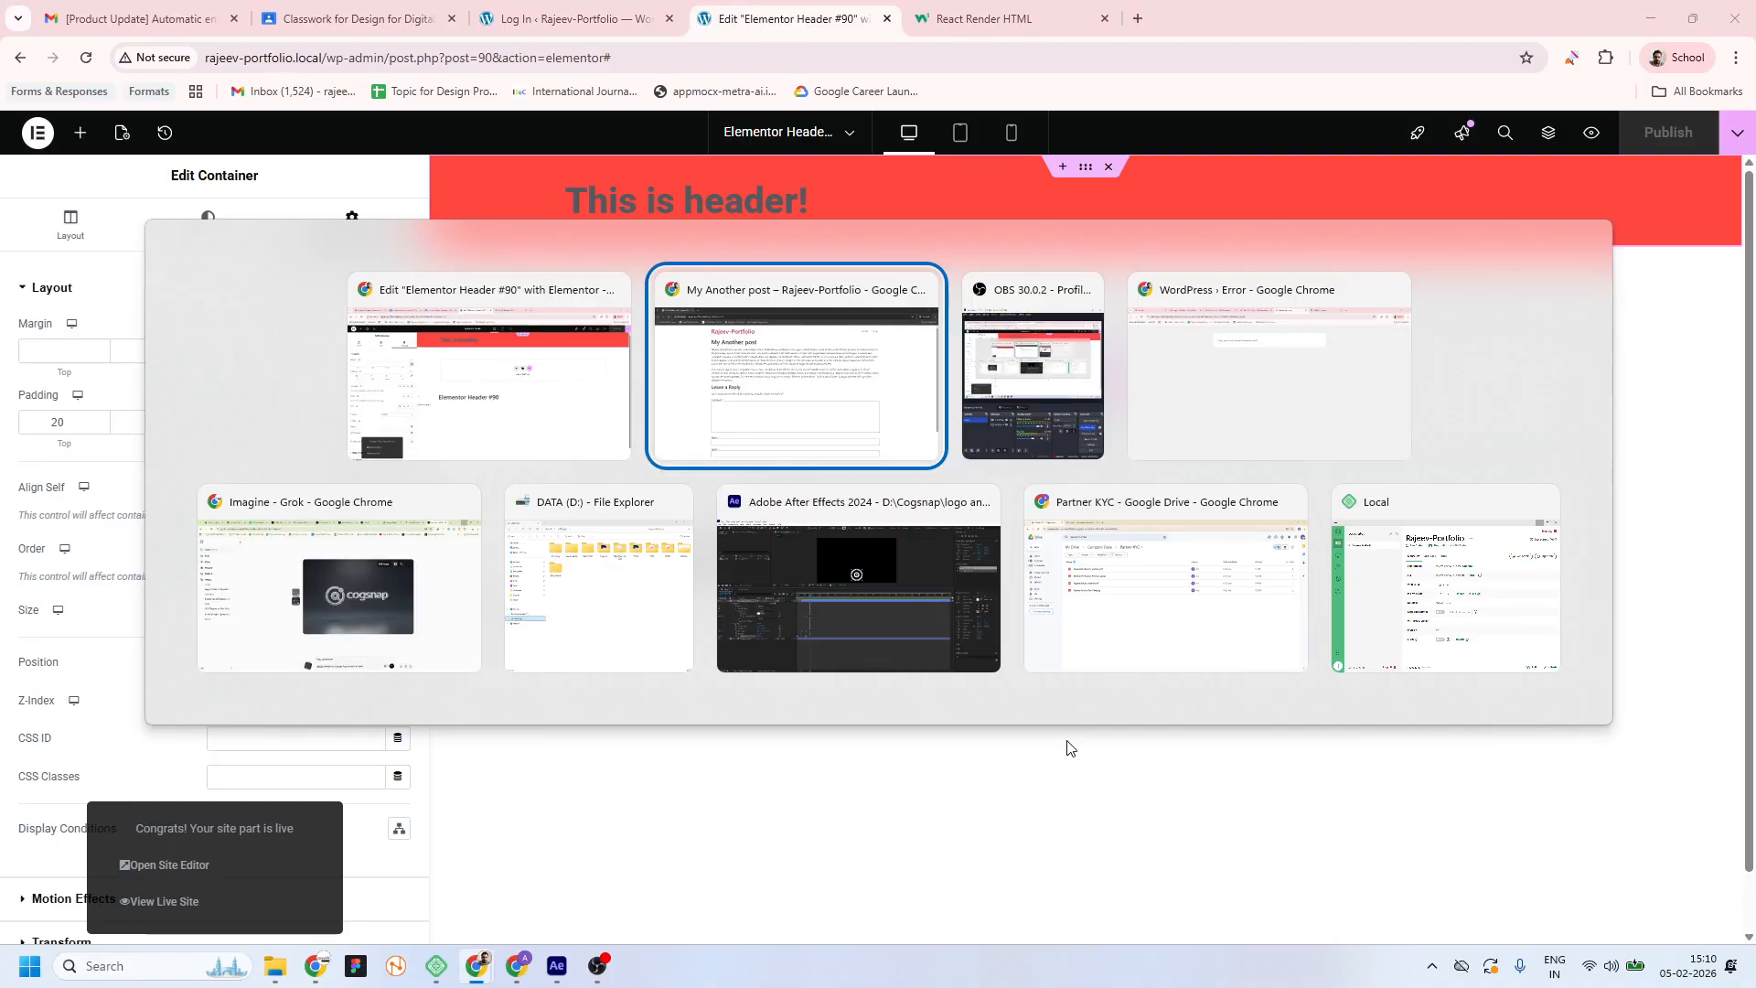
key("Tab")
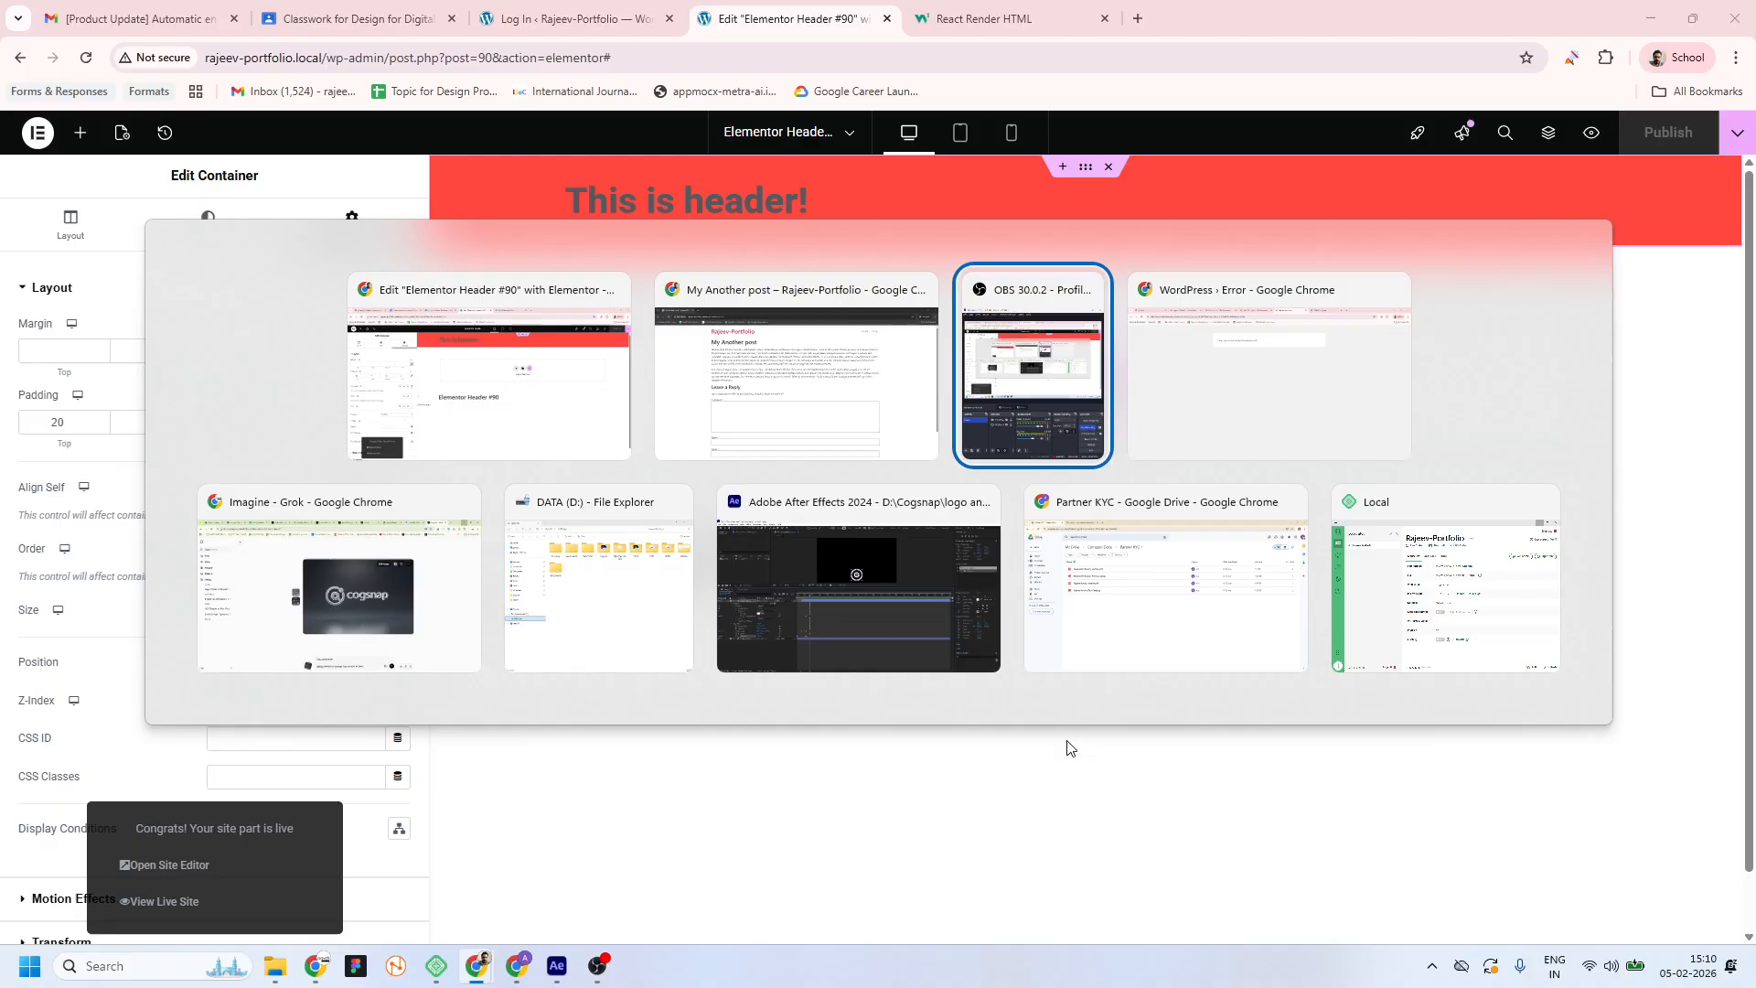
key("shift+Tab")
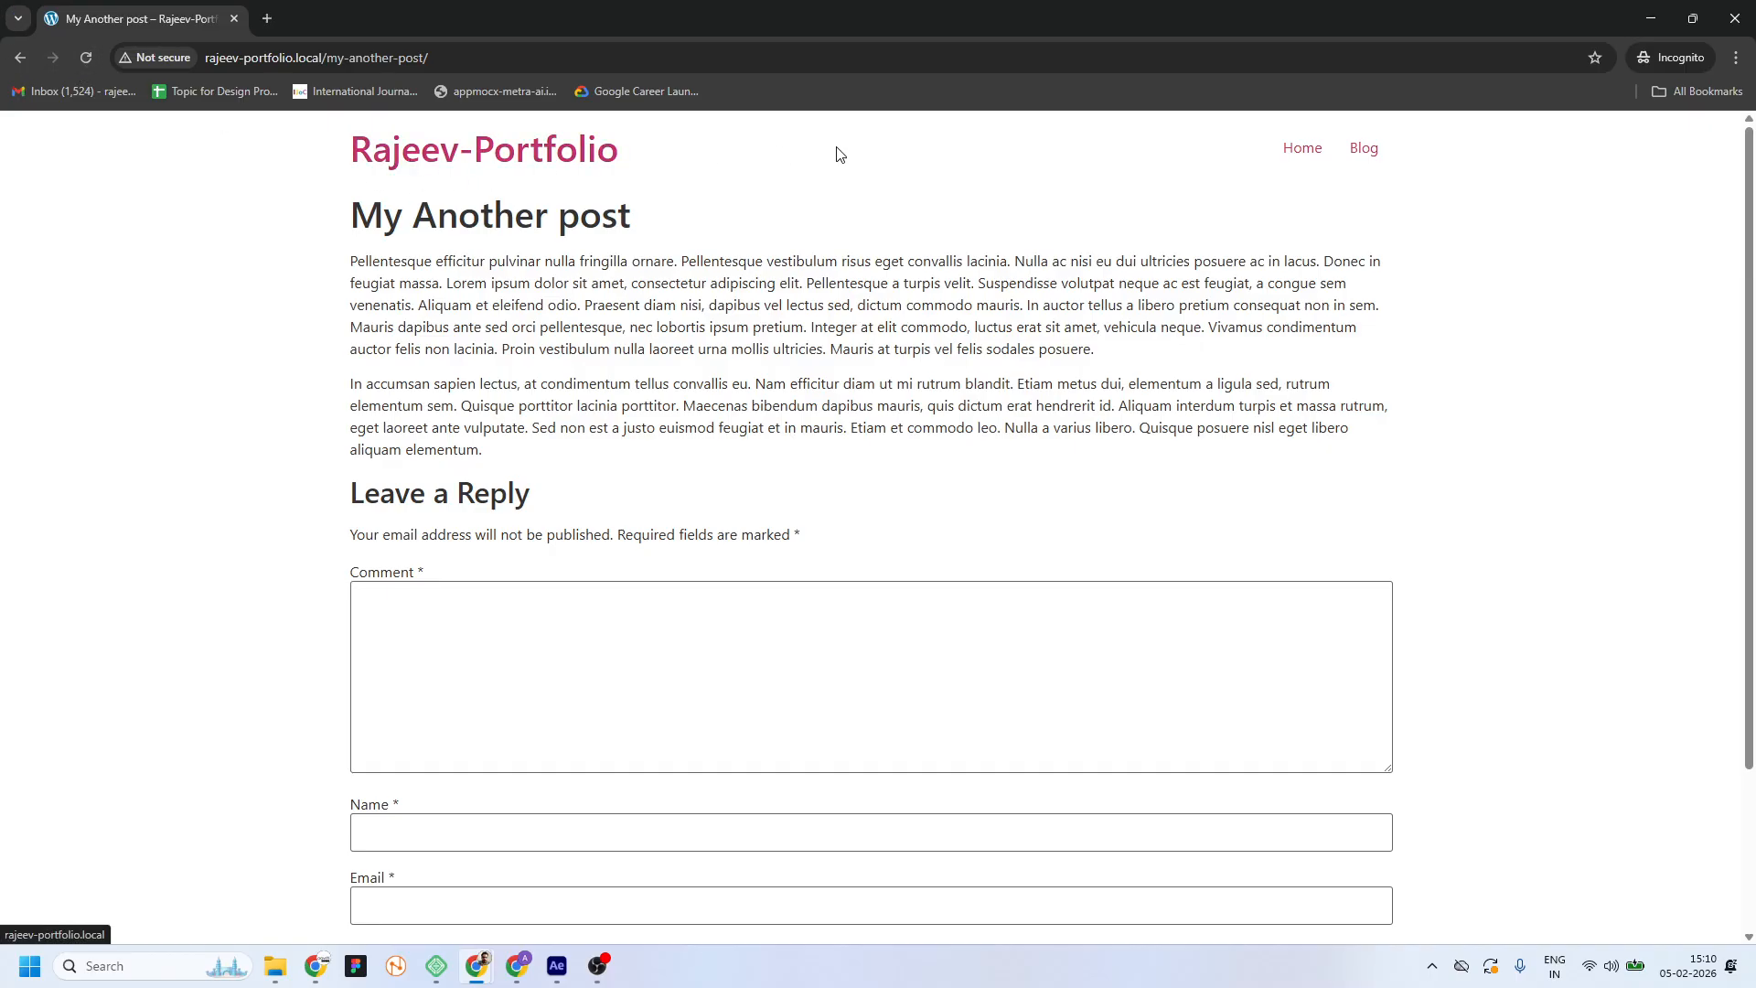
left_click(86, 58)
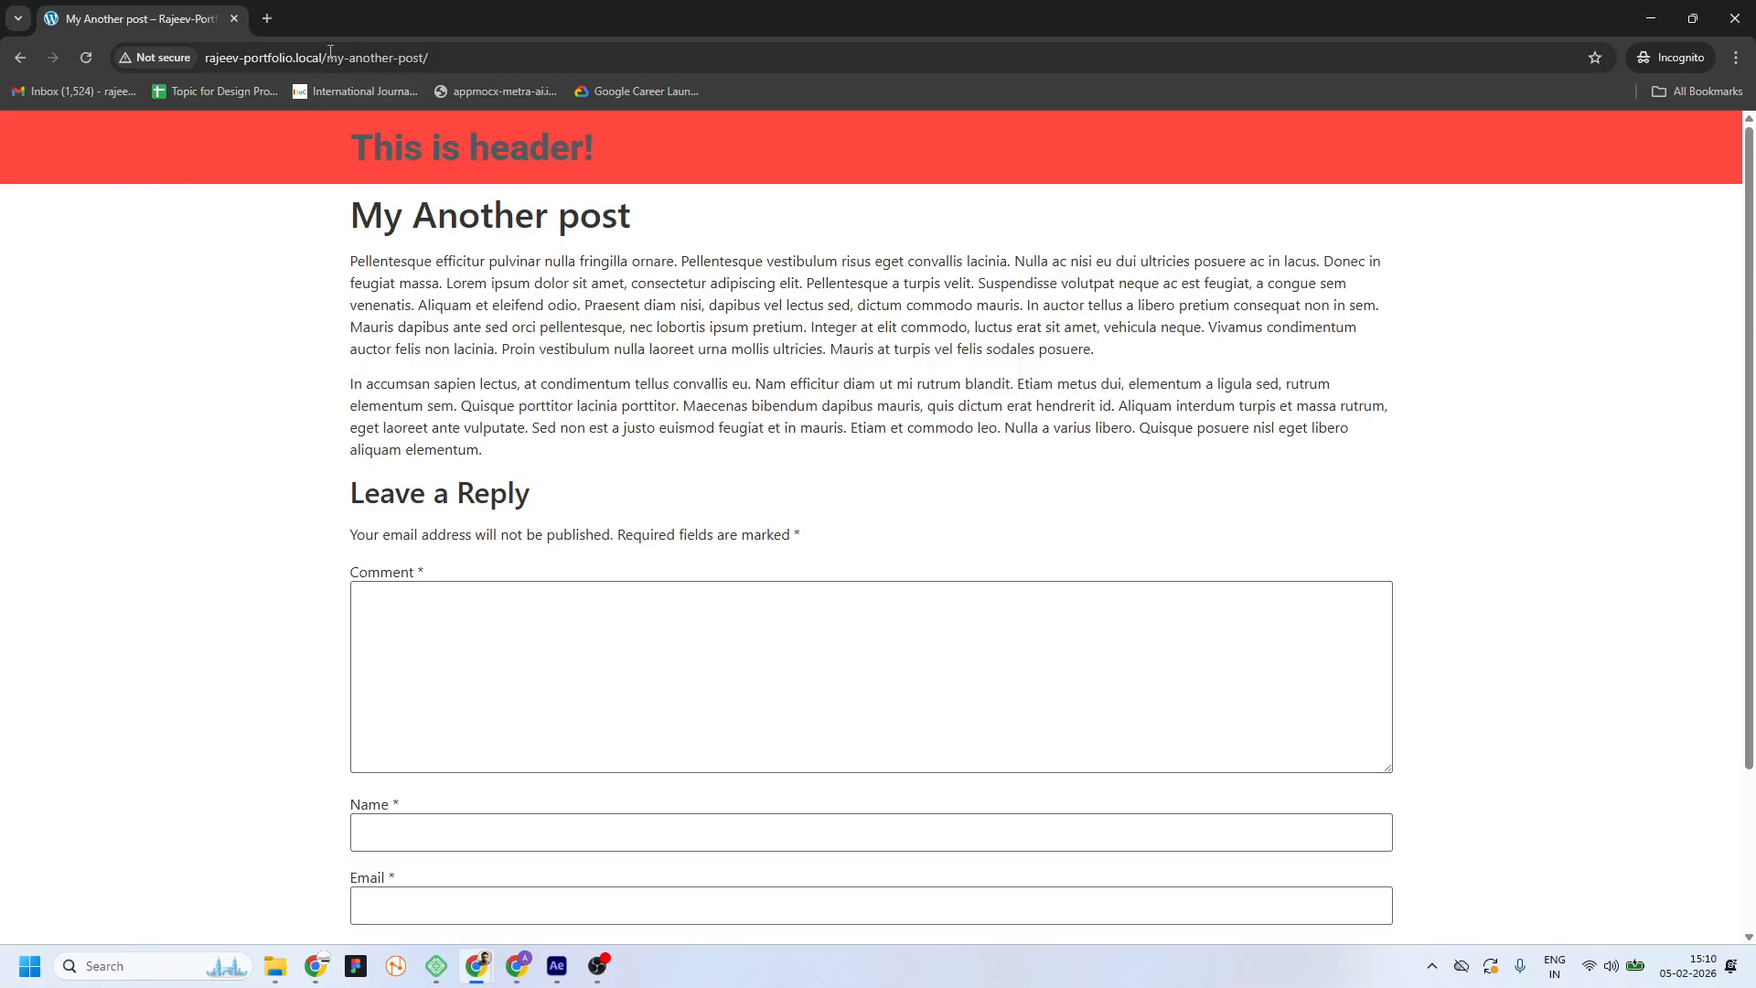
scroll(647, 403, "down", 2)
scroll(616, 280, "up", 2)
scroll(874, 549, "down", 2)
scroll(744, 552, "up", 2)
Return to the Elementor editor and set the header container's top and bottom padding to 50 px
key("alt+Tab")
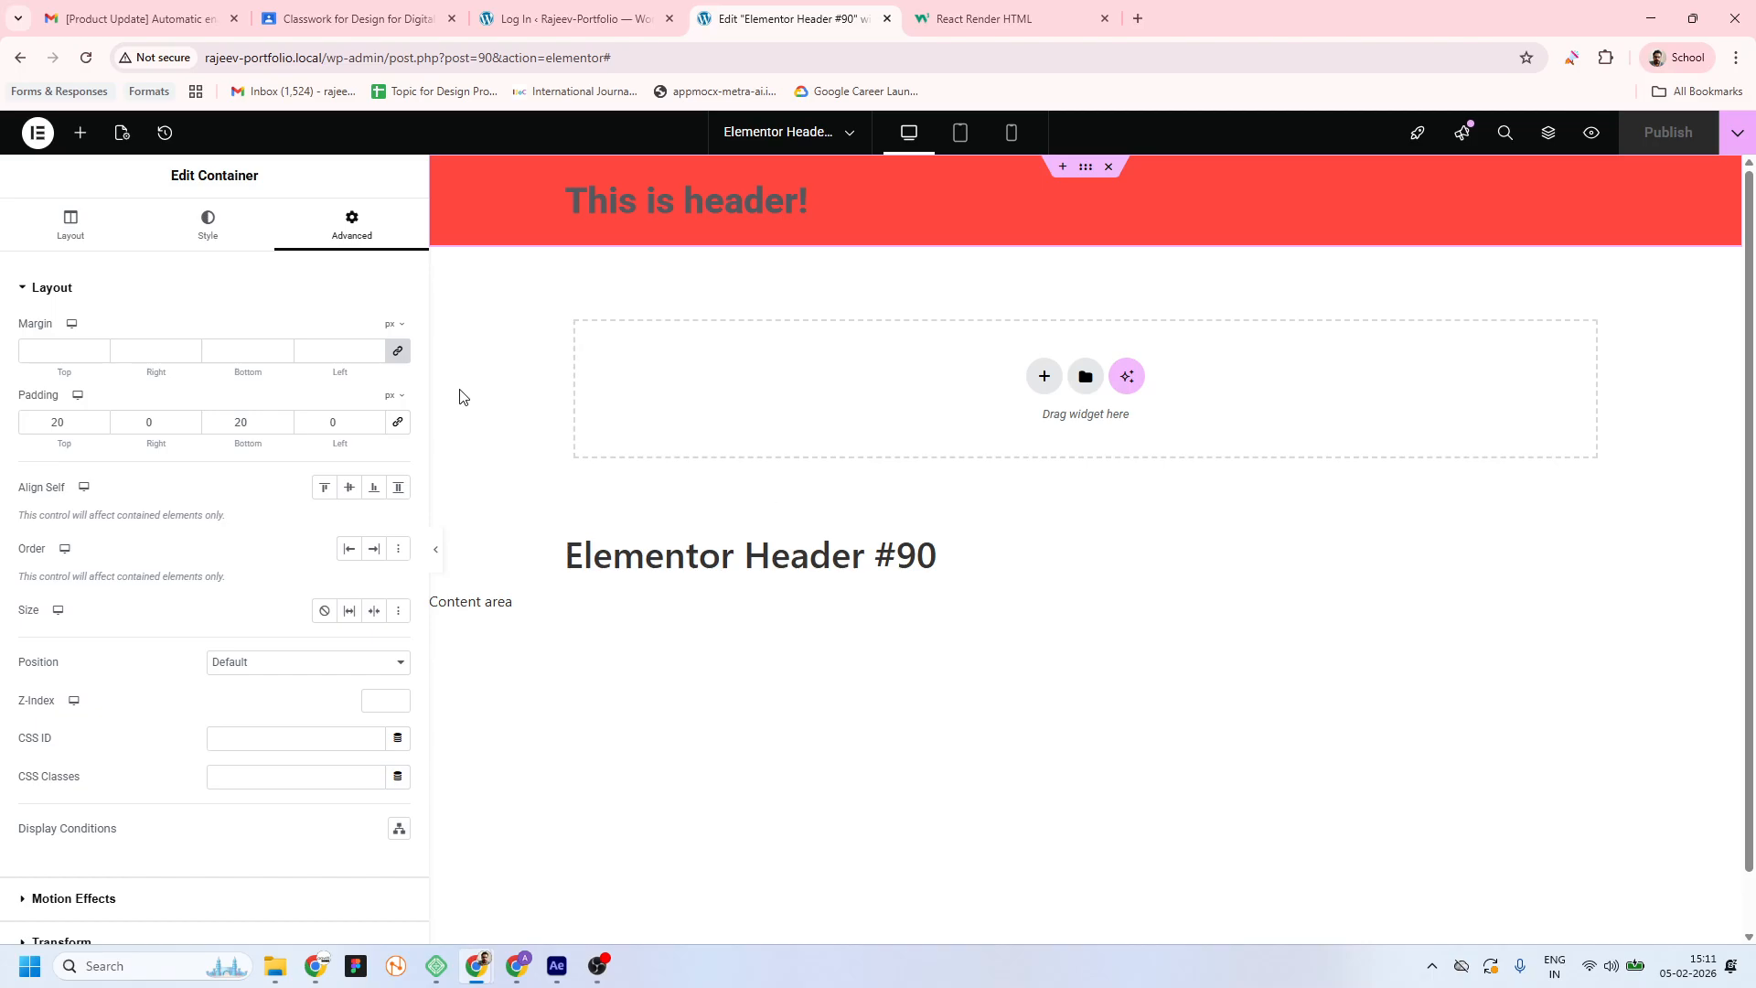
double_click(35, 420)
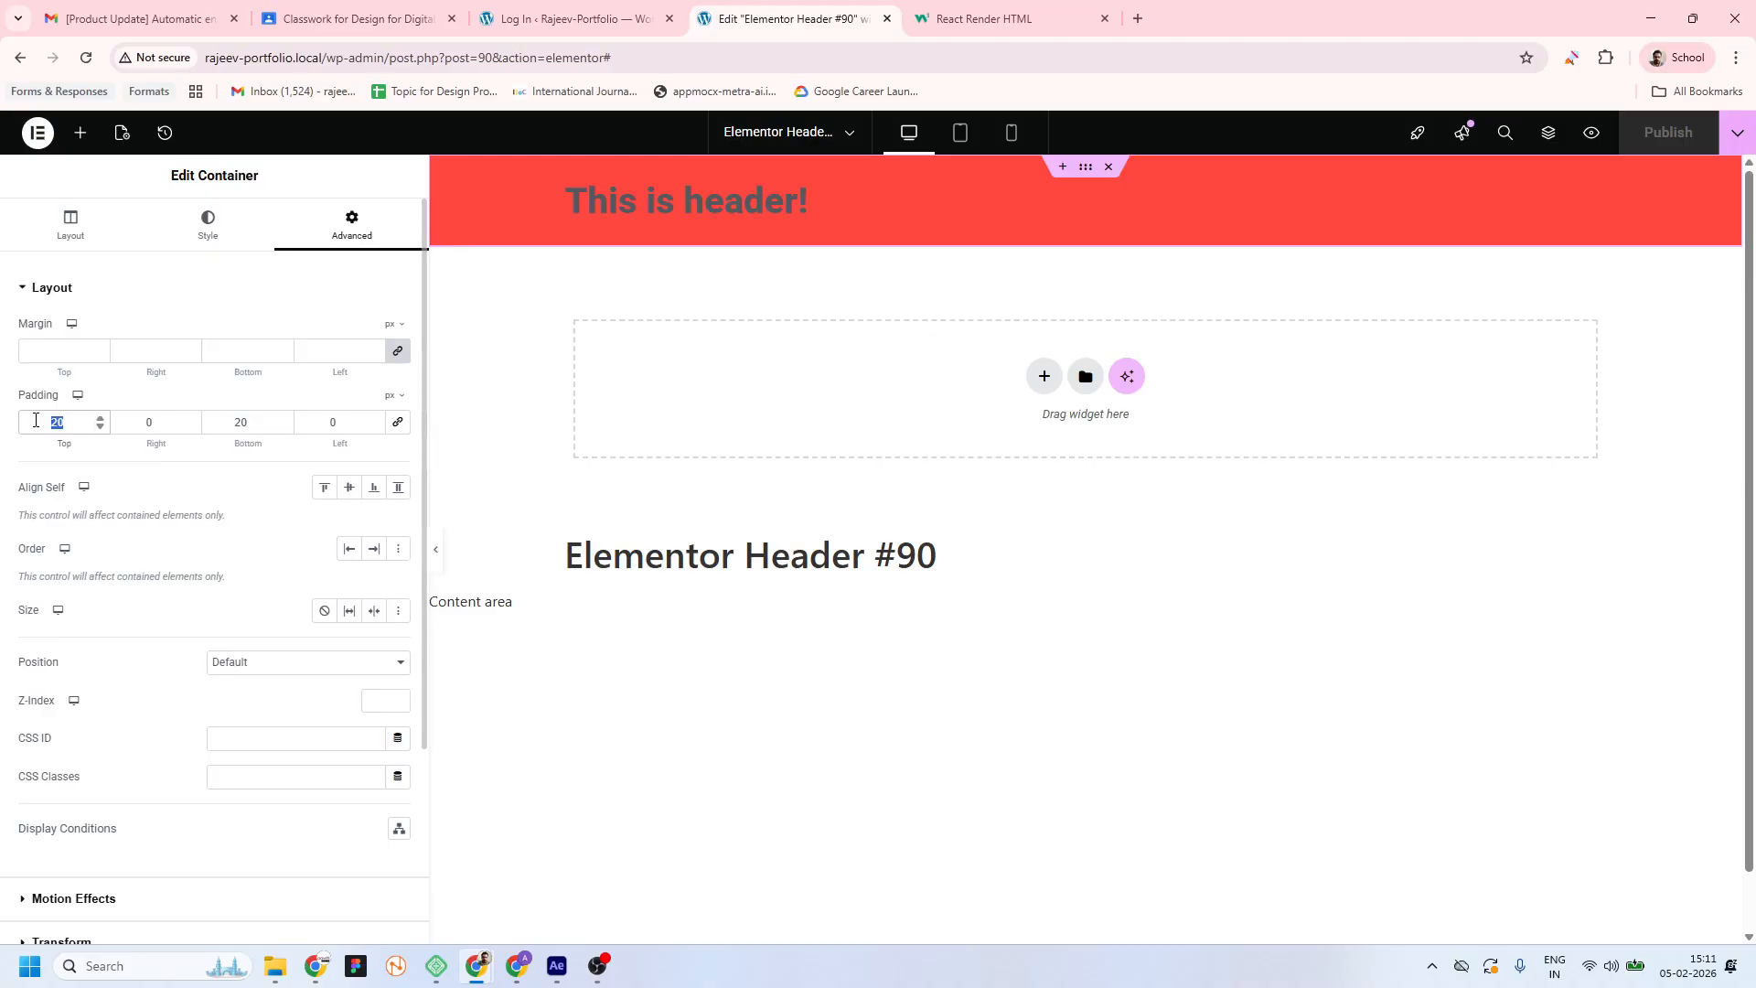
type("50")
double_click(227, 426)
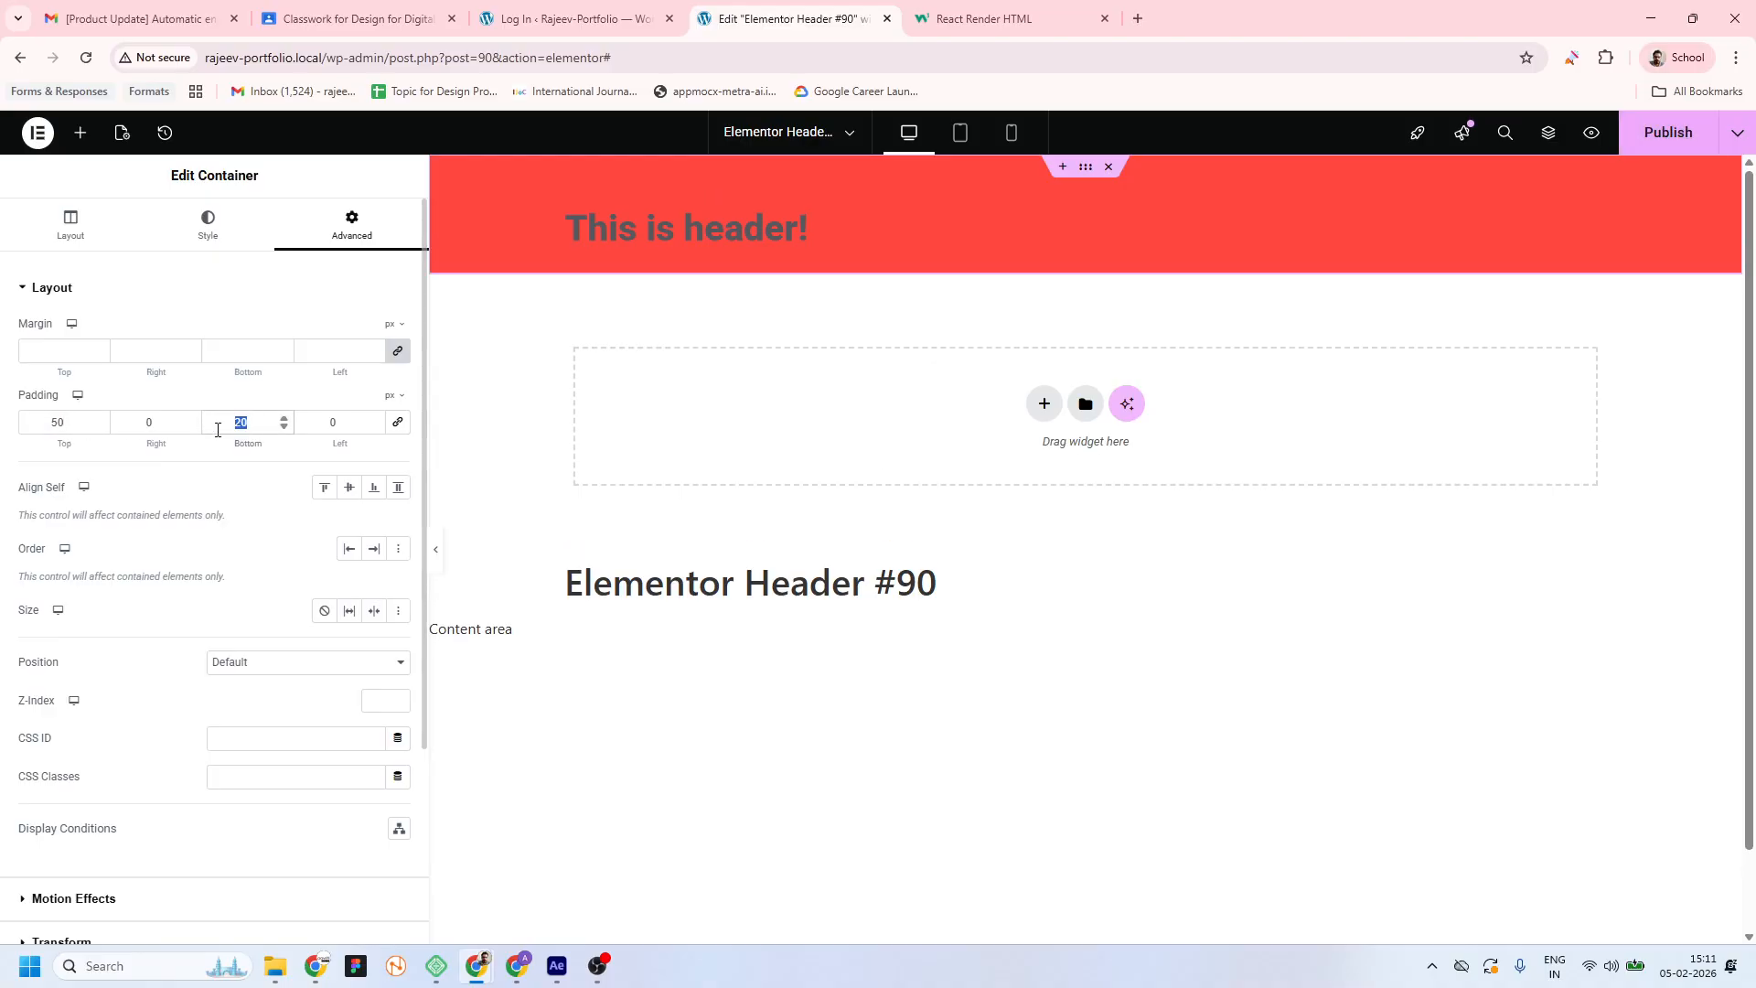
type("50")
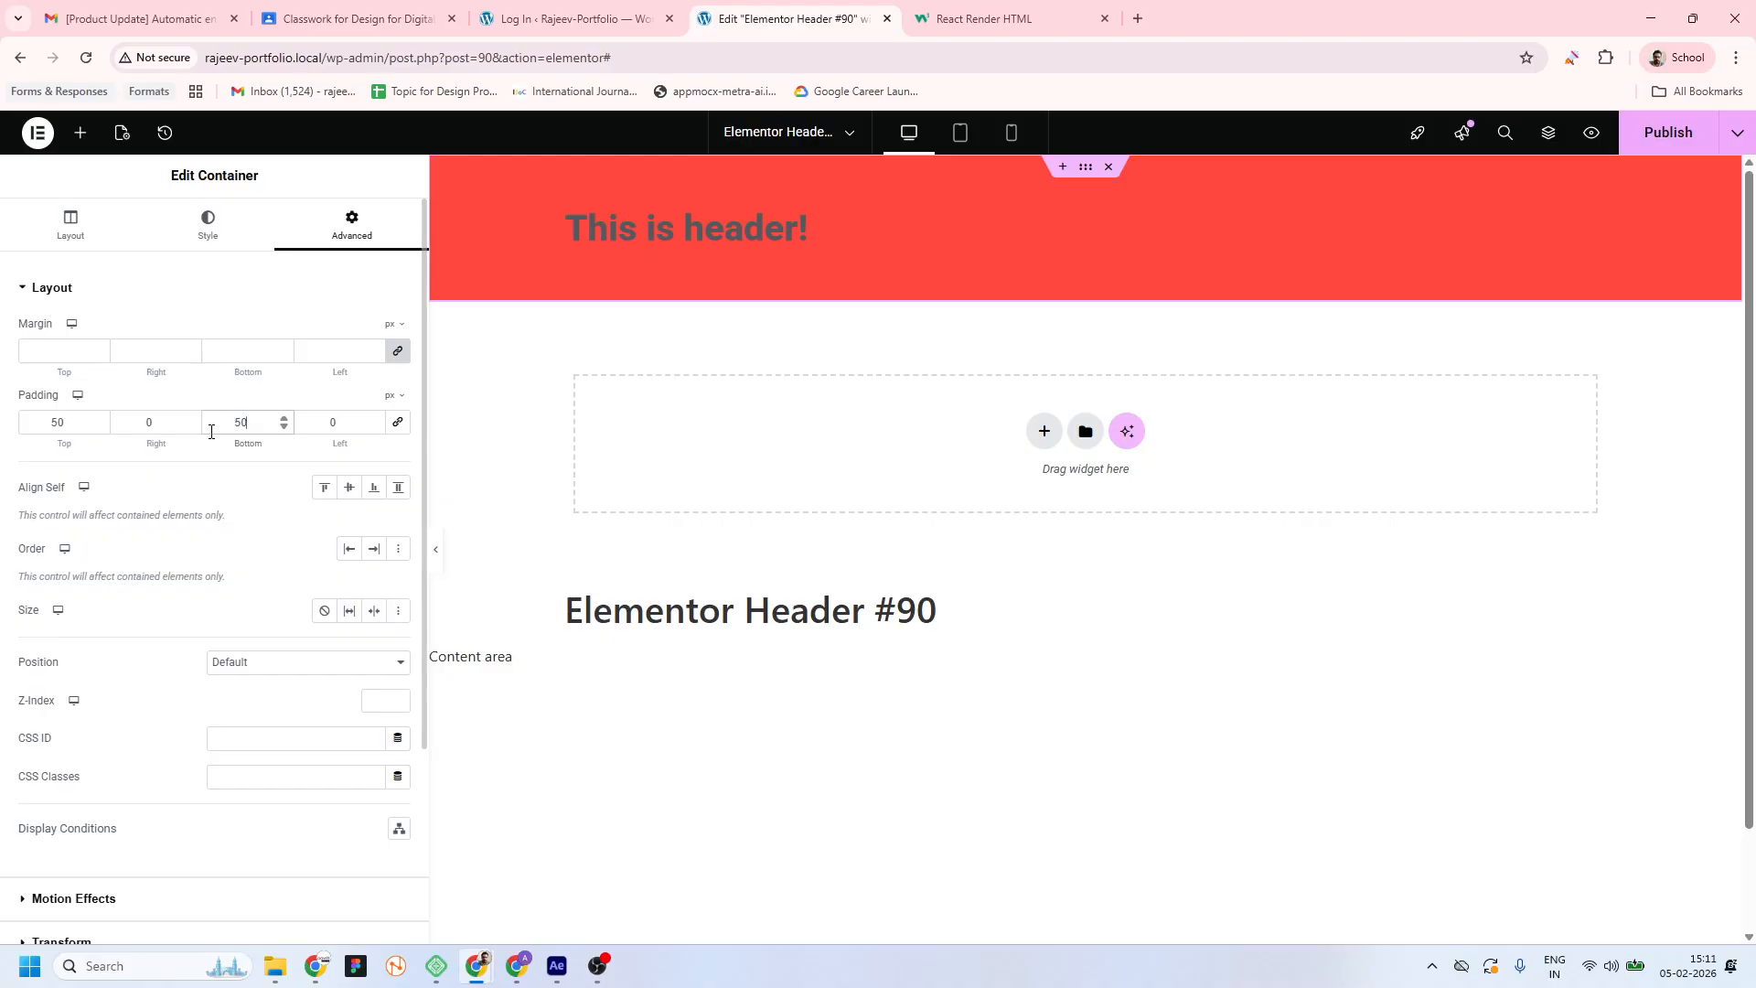
Delete the "This is header!" heading from the header container
left_click(783, 229)
mouse_move(874, 241)
left_mouse_down()
mouse_move(608, 238)
mouse_move(842, 239)
left_mouse_up()
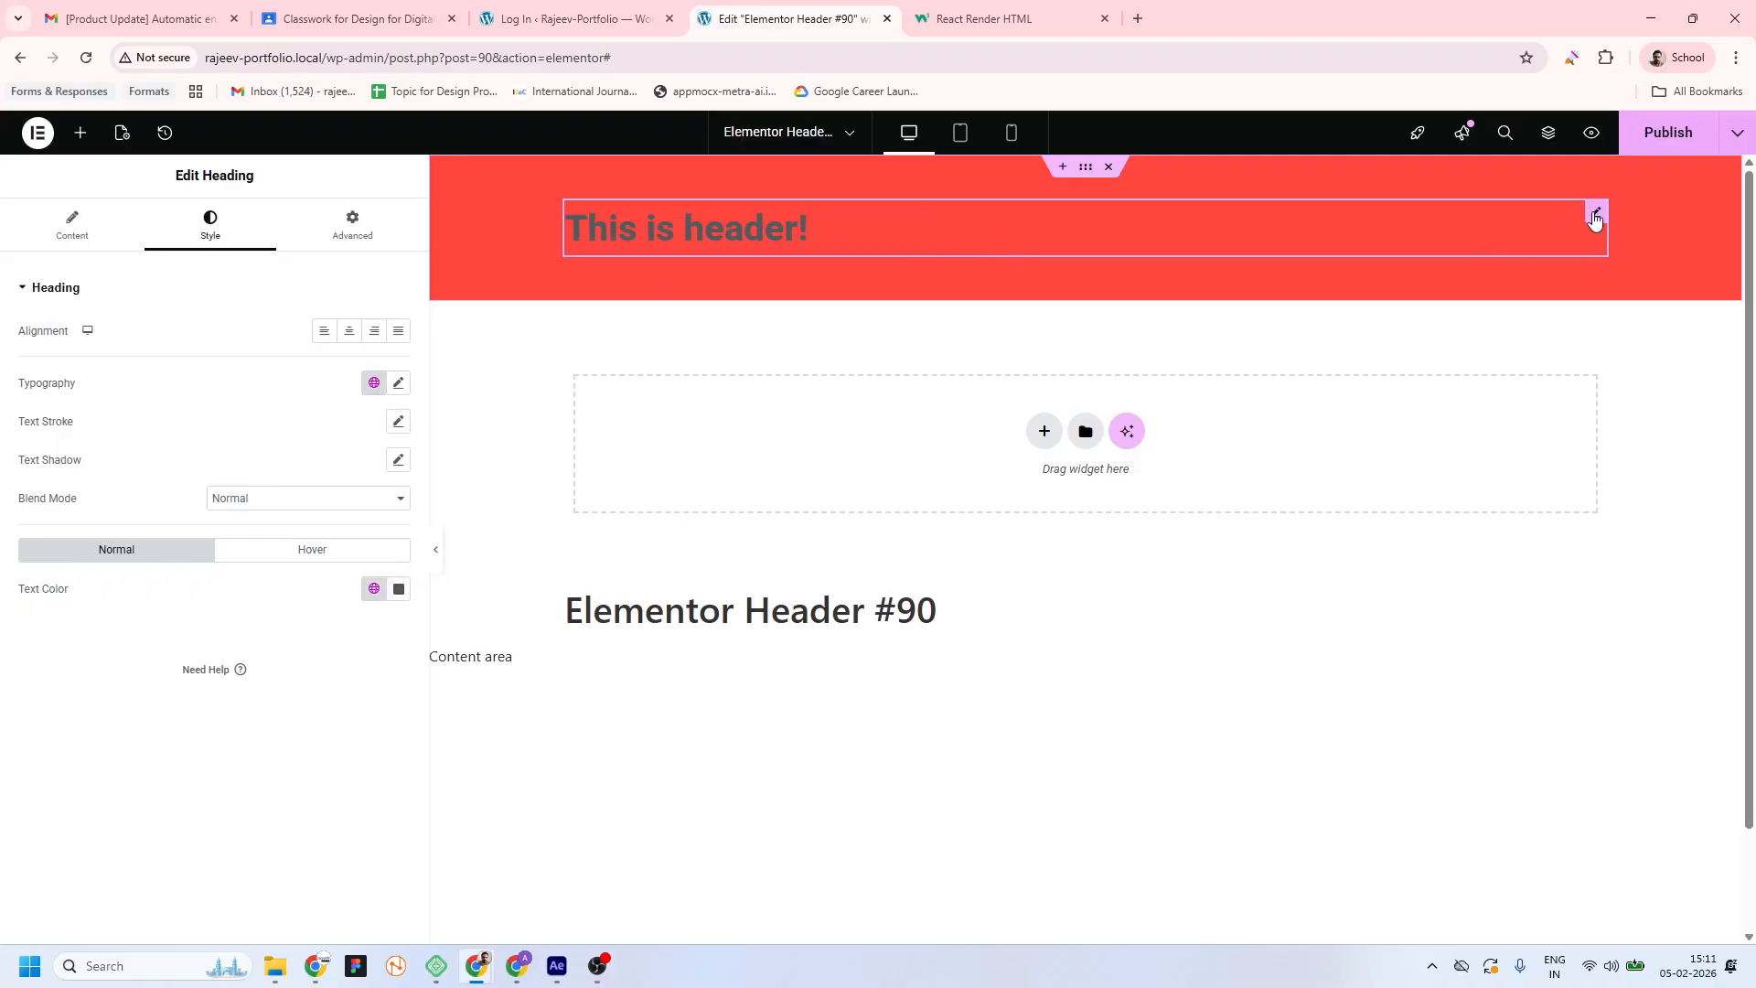
key("Delete")
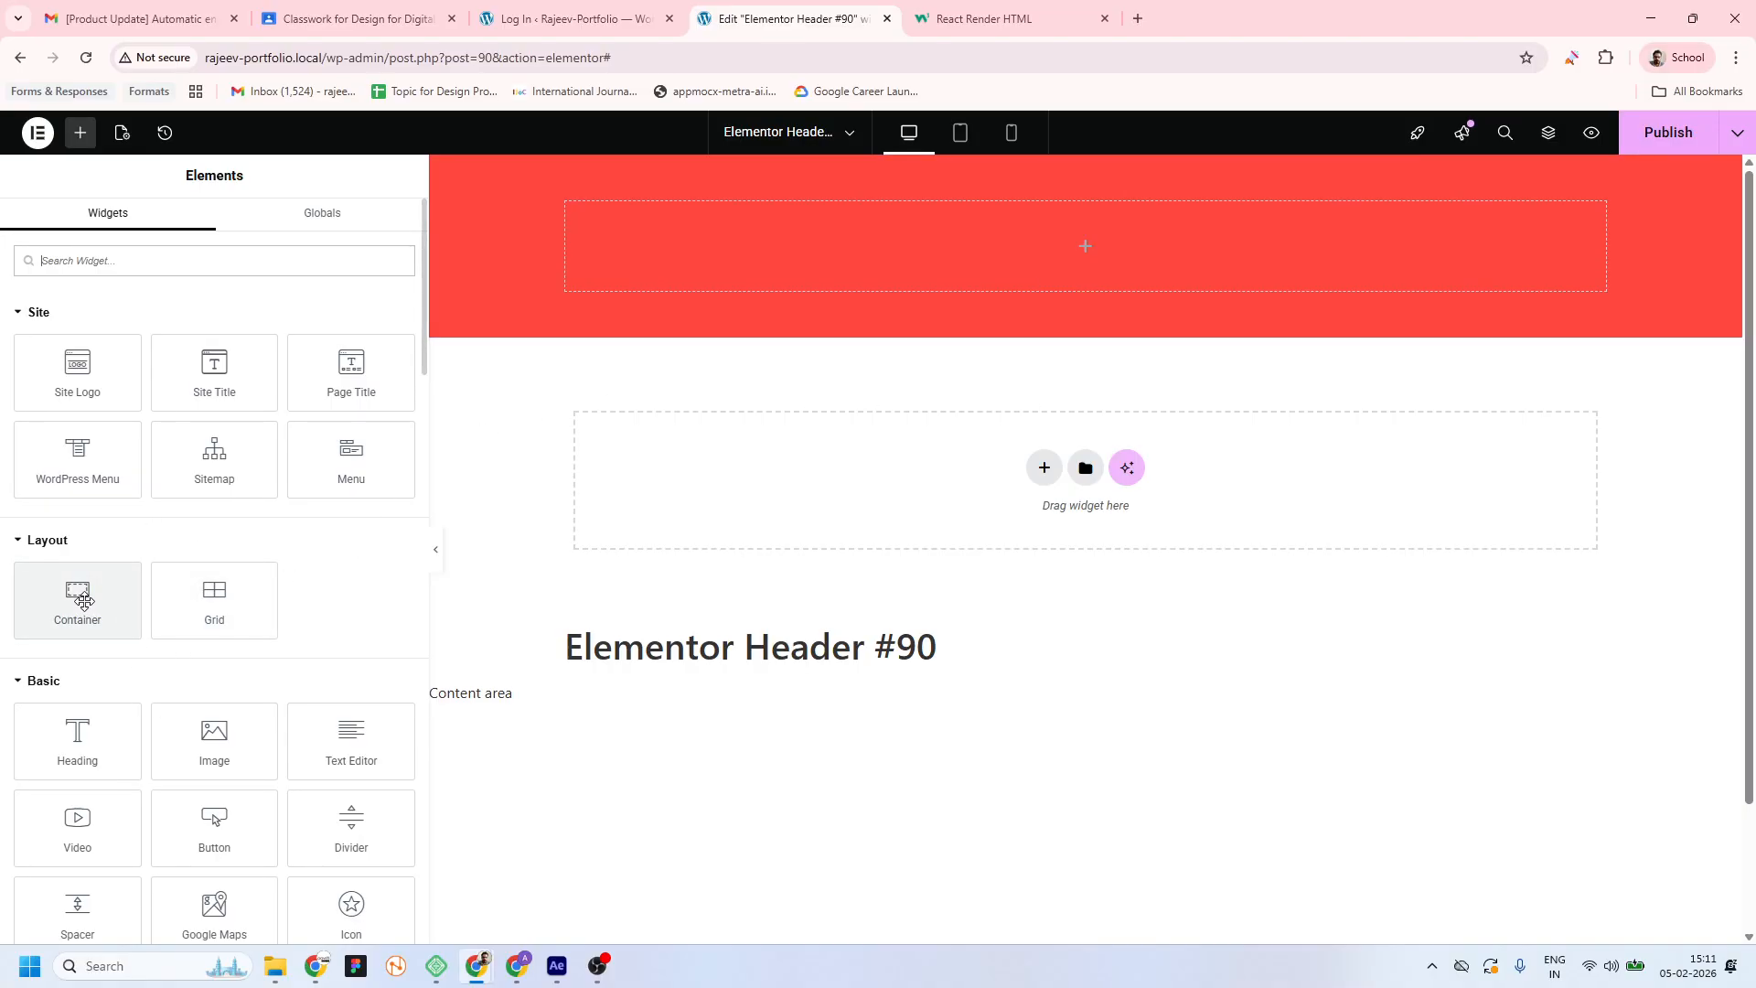
Nest a new container inside the empty header container and set its width to 30%
left_click_drag(83, 600, 941, 256)
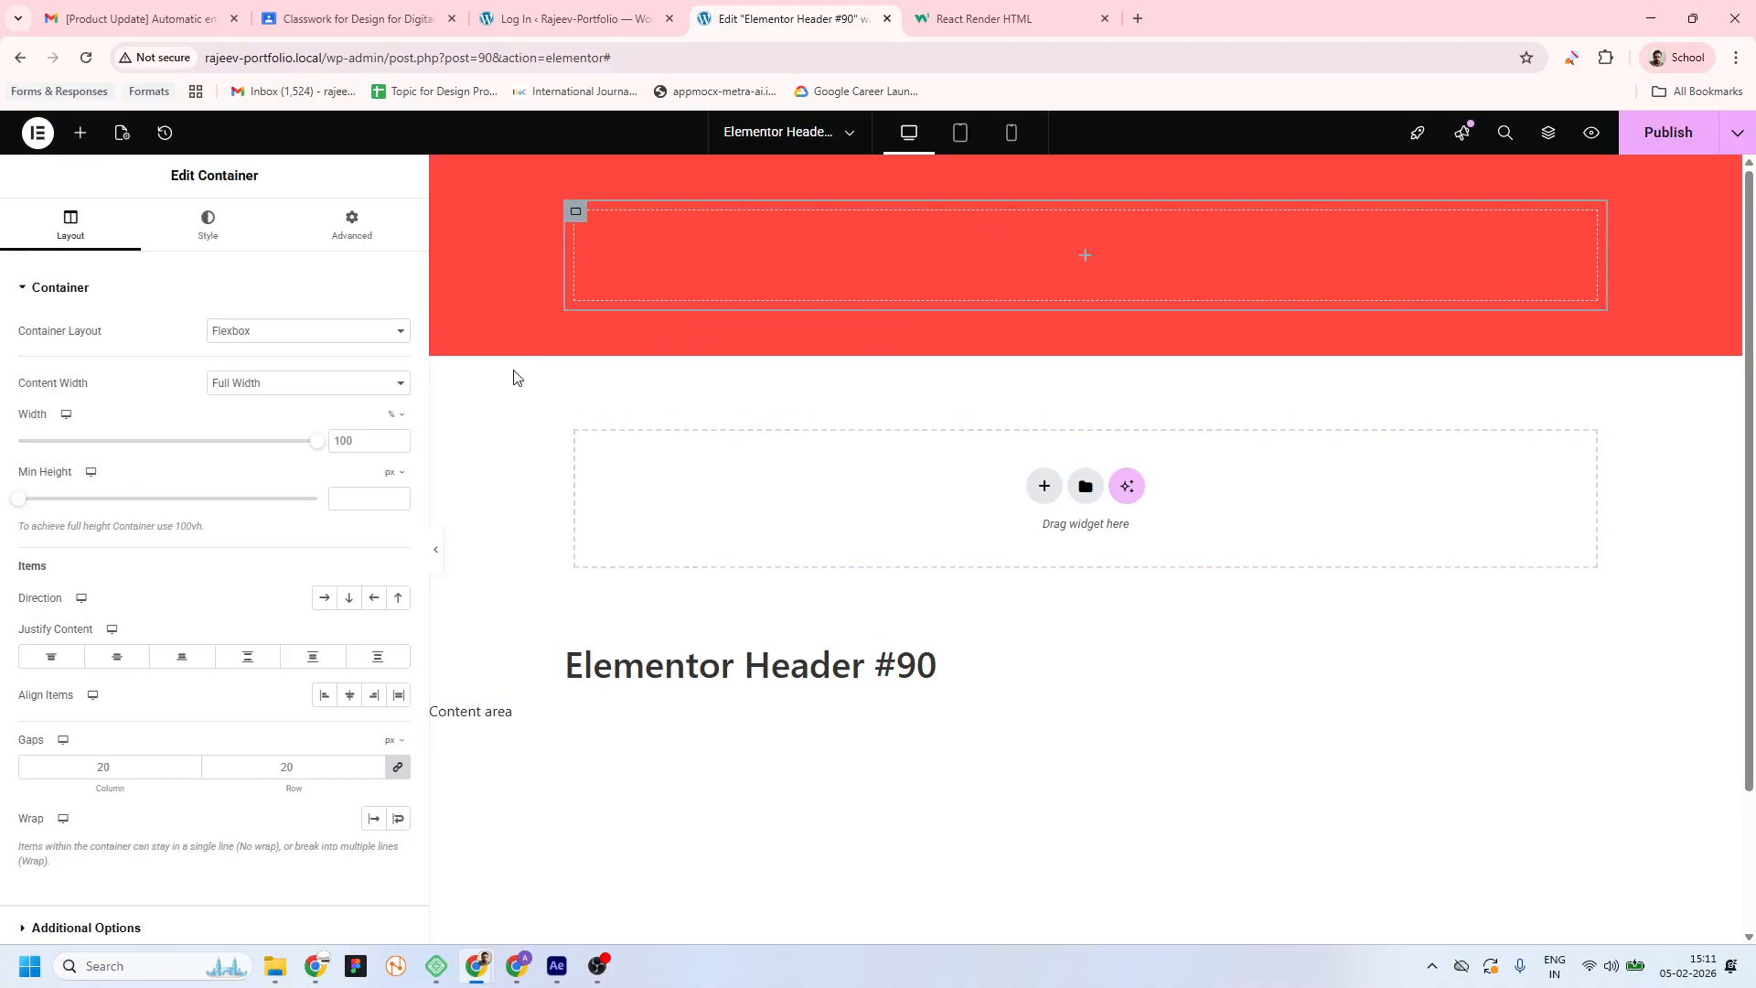
left_click(322, 444)
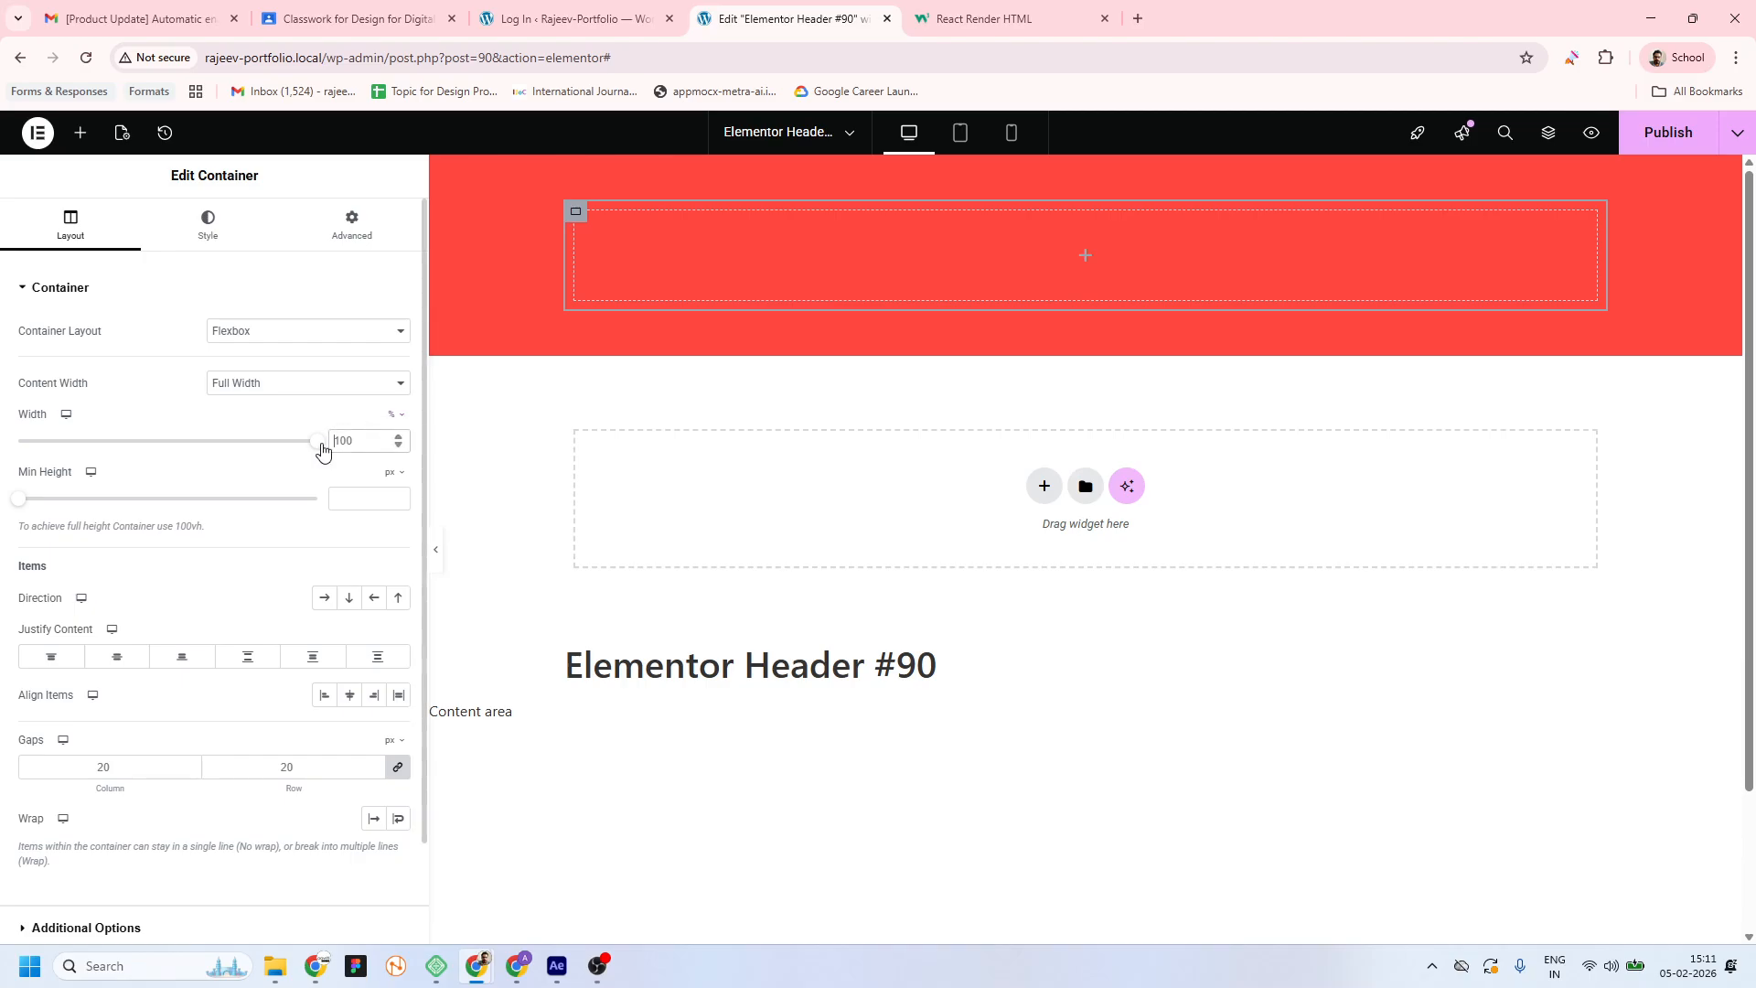
type("30")
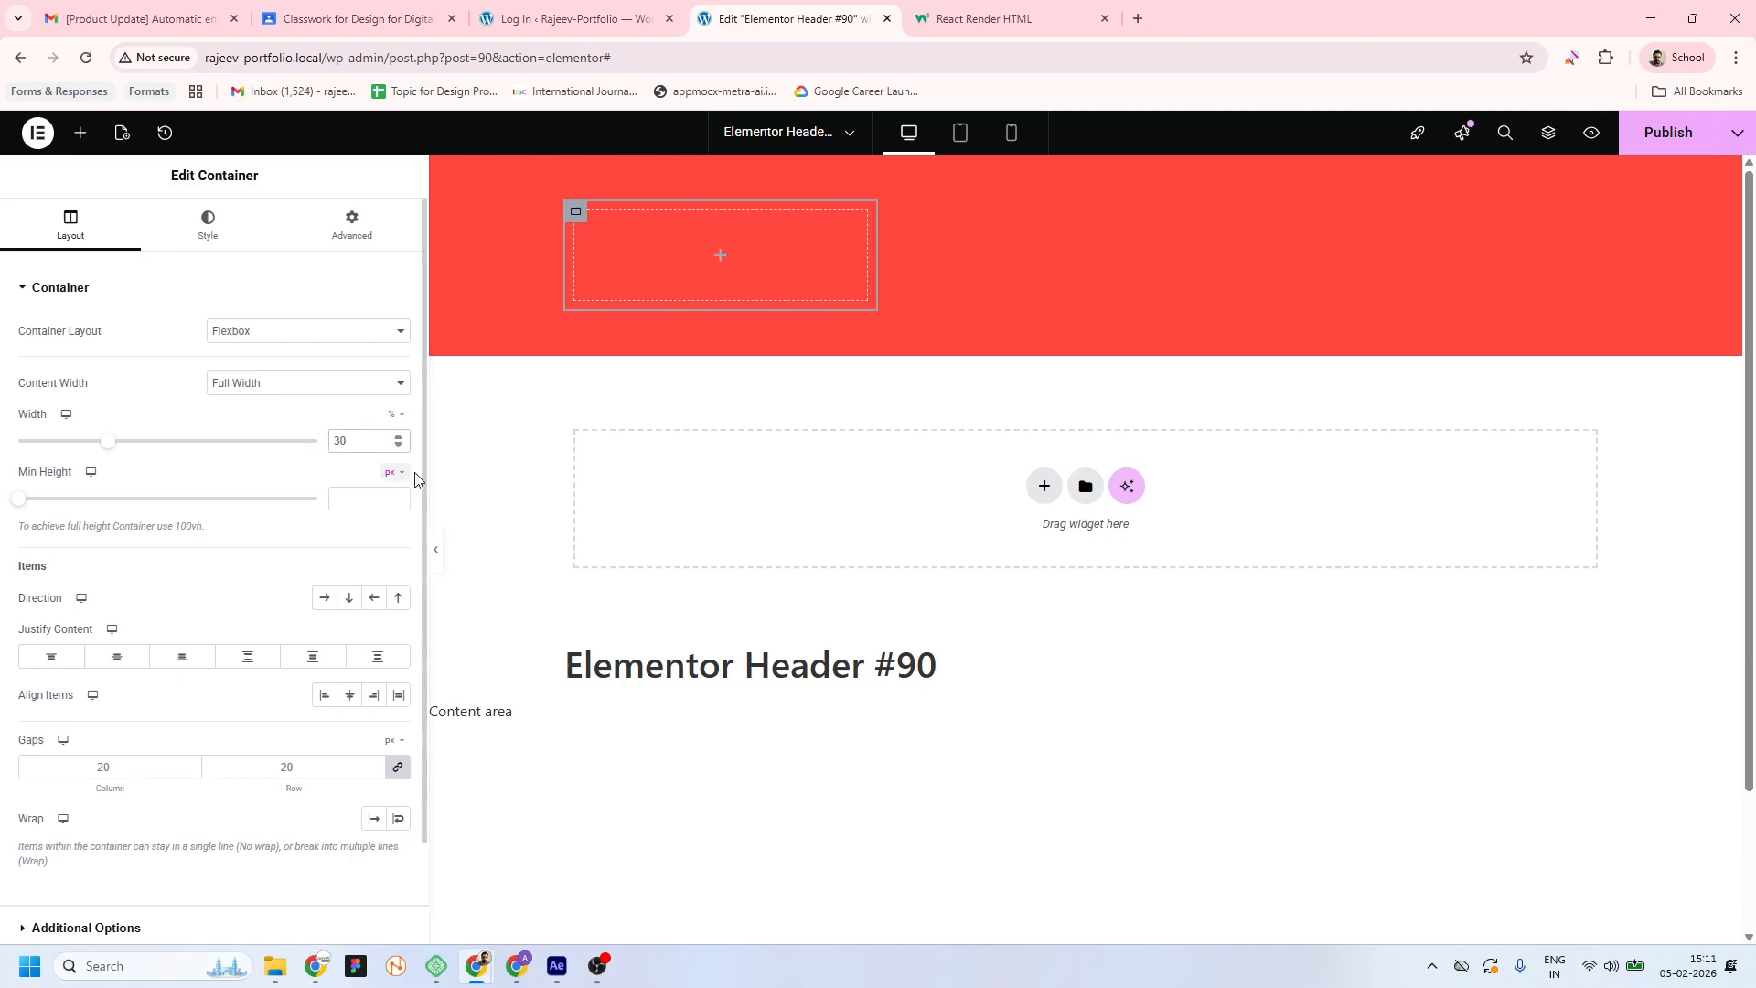
Duplicate the 30% wide inner container twice to make three stacked inner containers
right_click(575, 214)
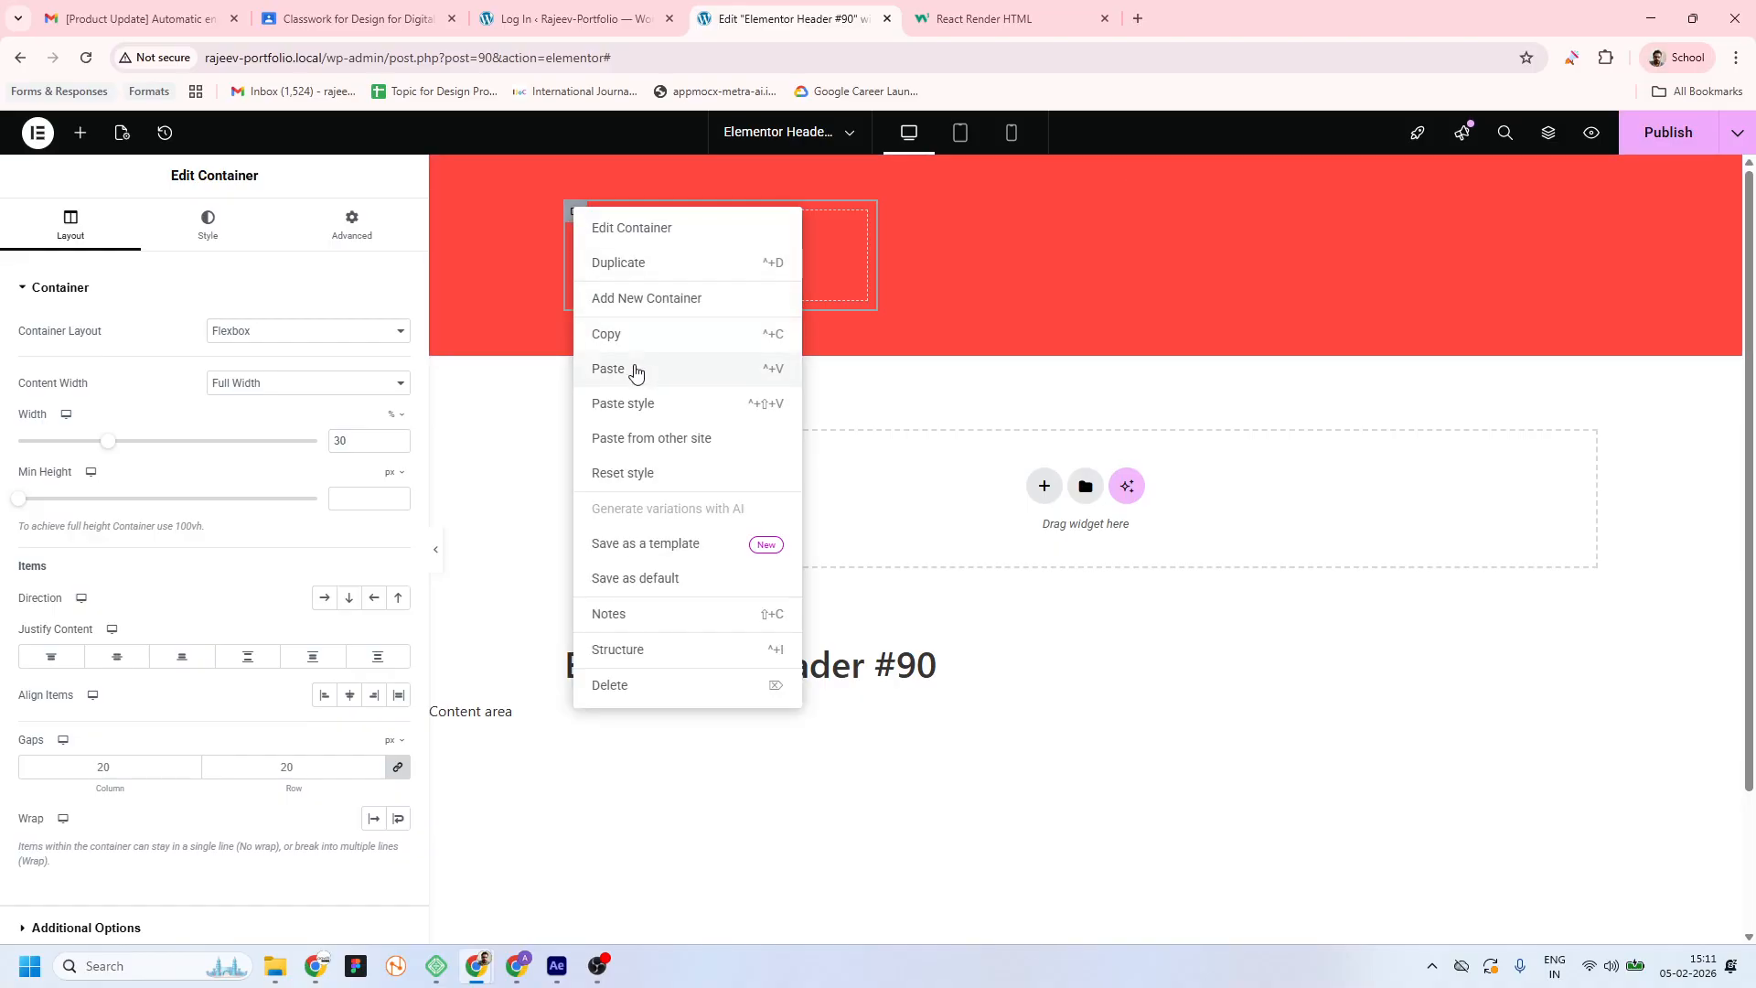
left_click(665, 266)
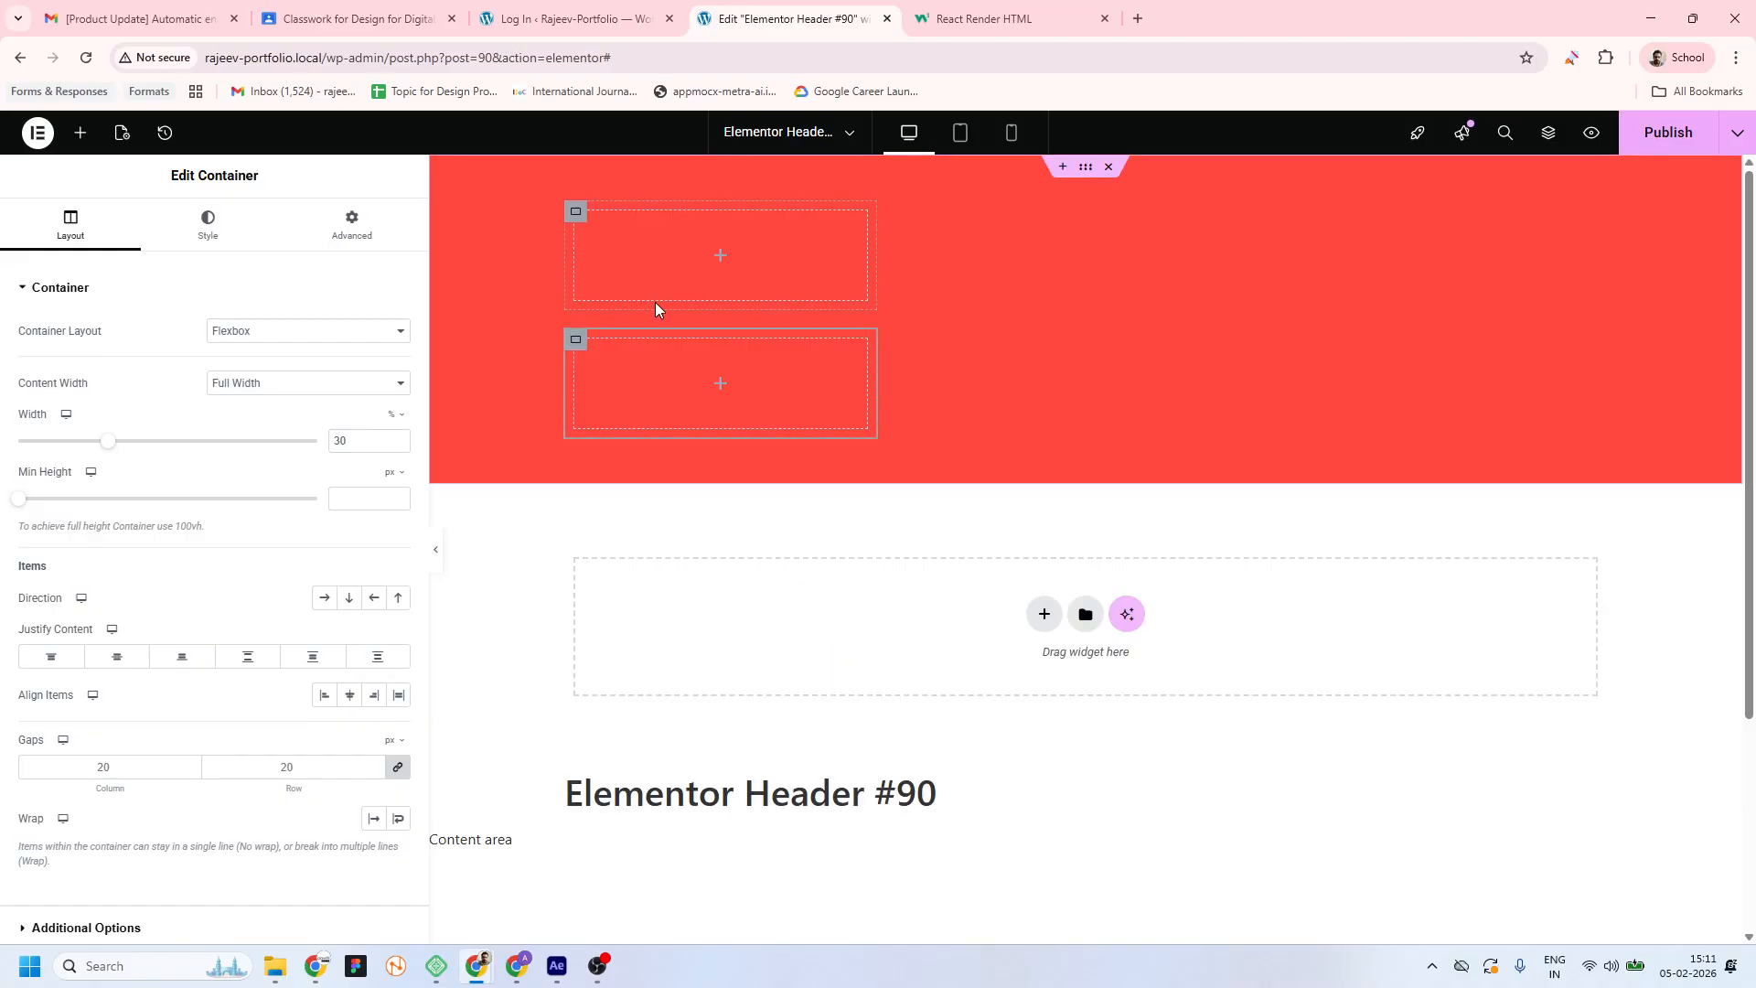
right_click(578, 344)
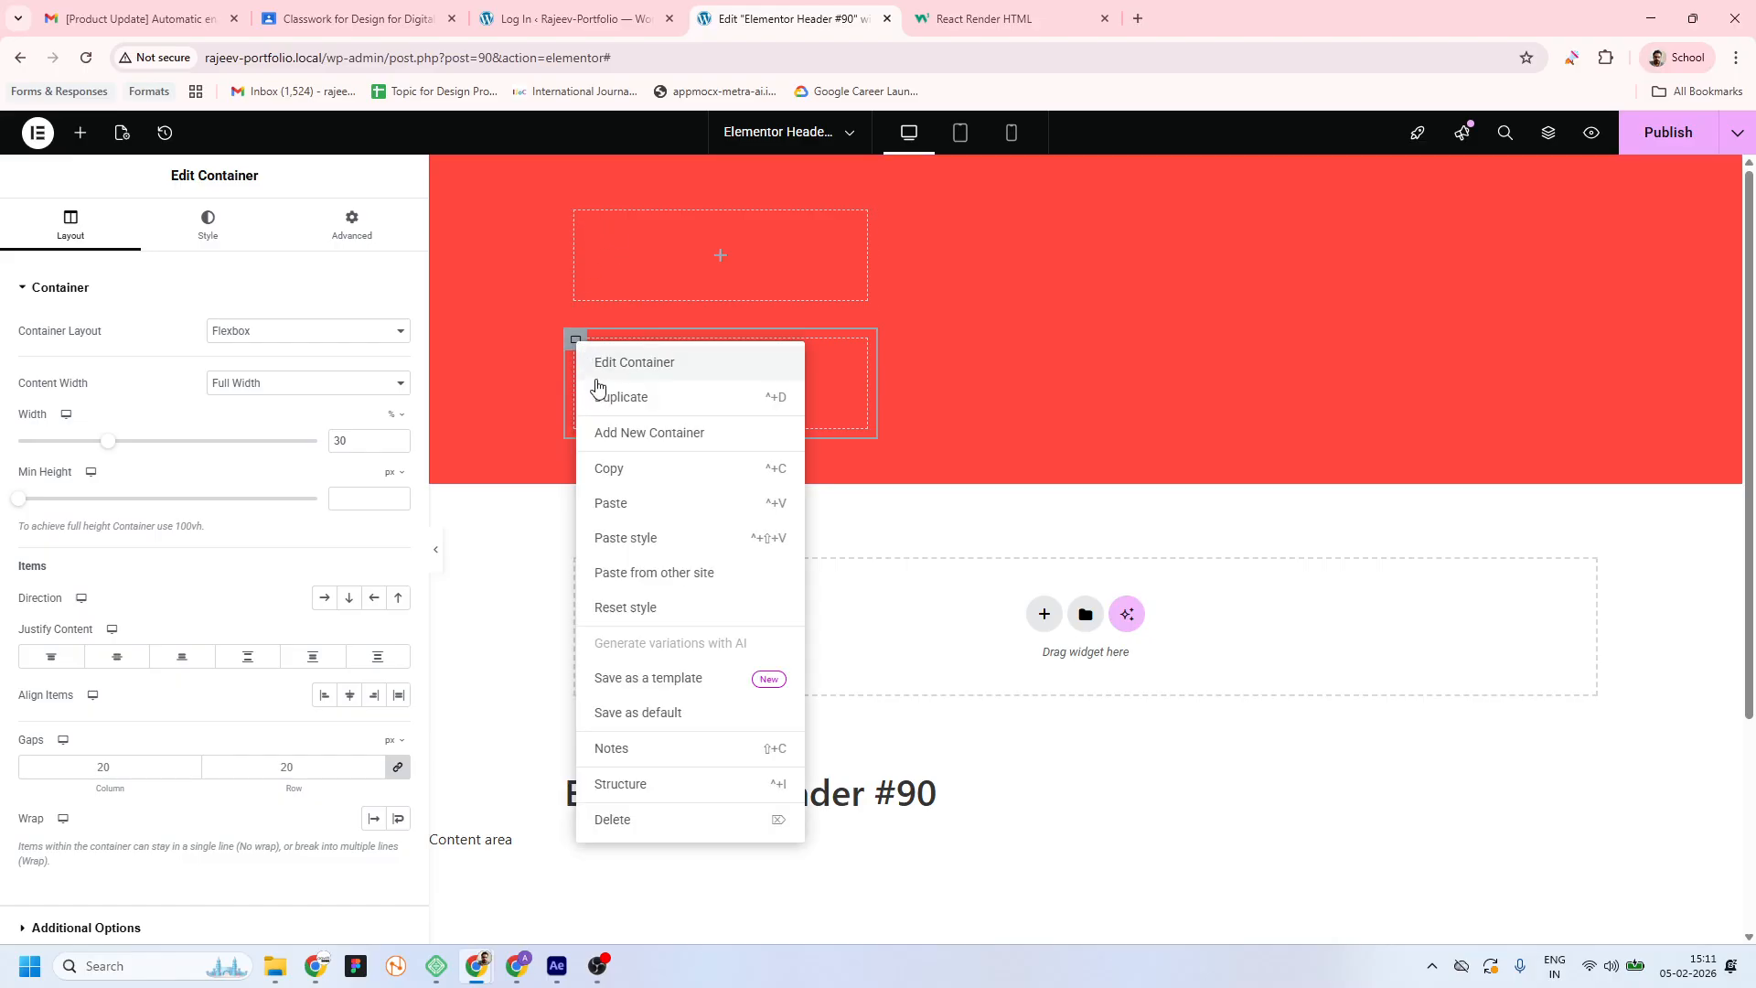
left_click(654, 425)
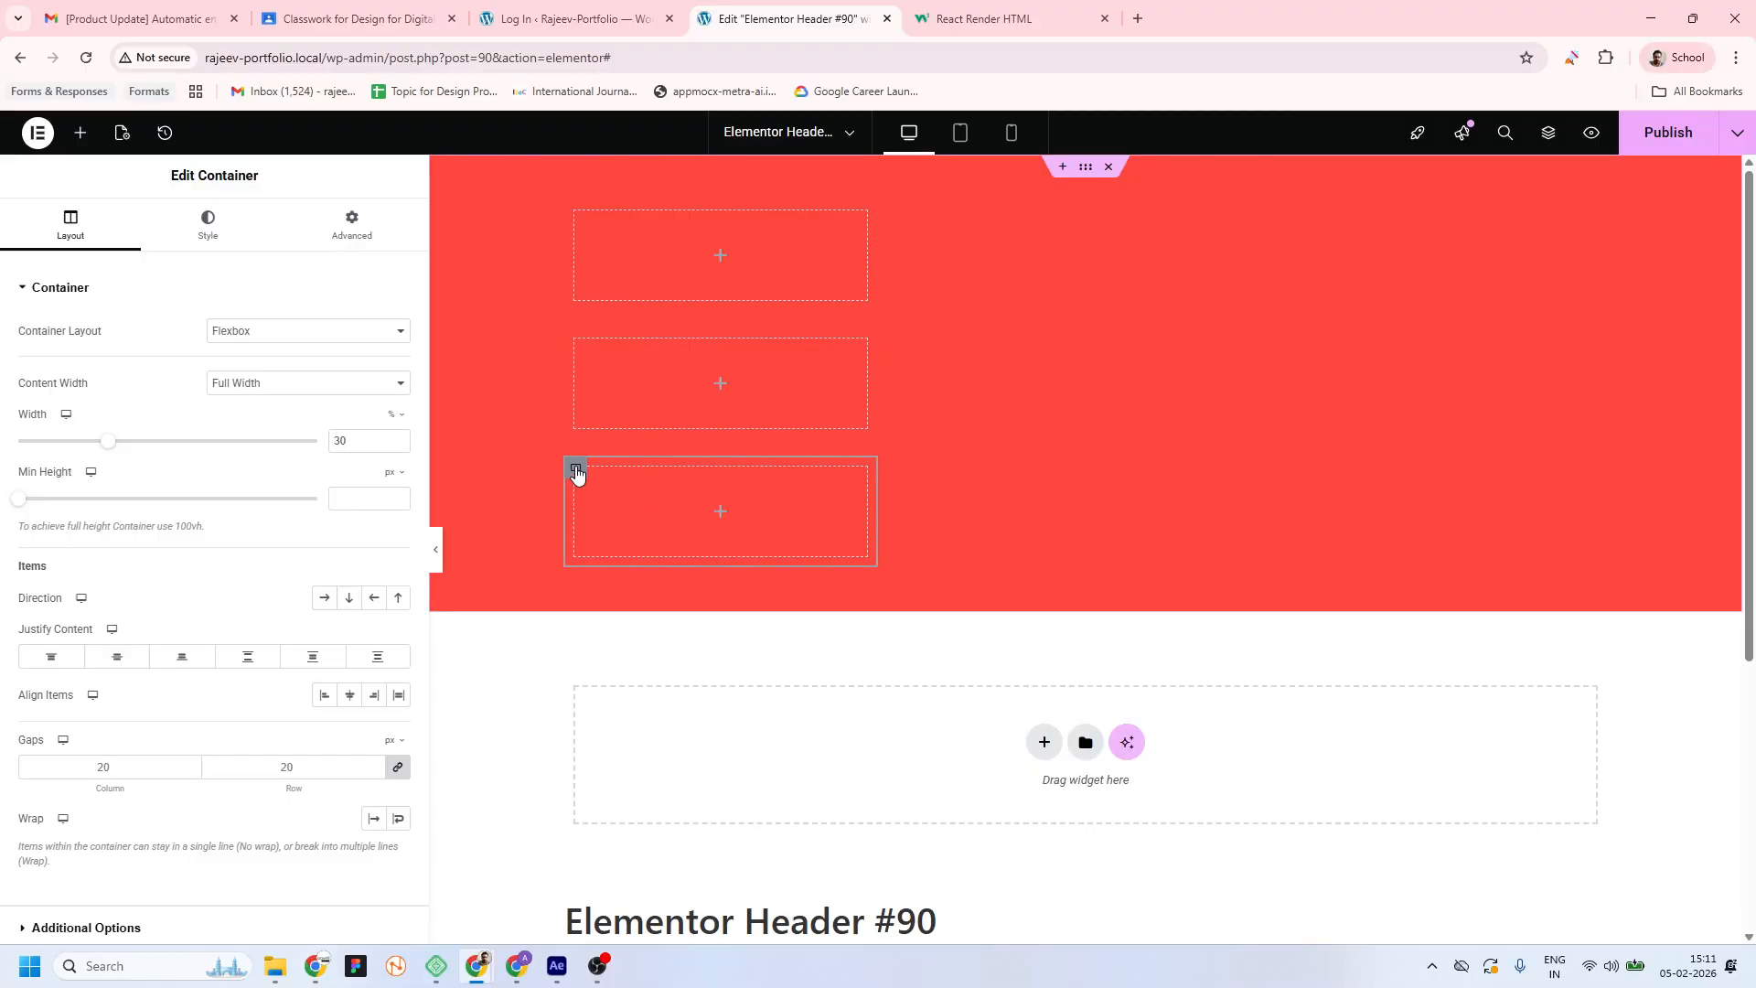
Set the third inner container's width to 40%
left_click_drag(341, 441, 331, 444)
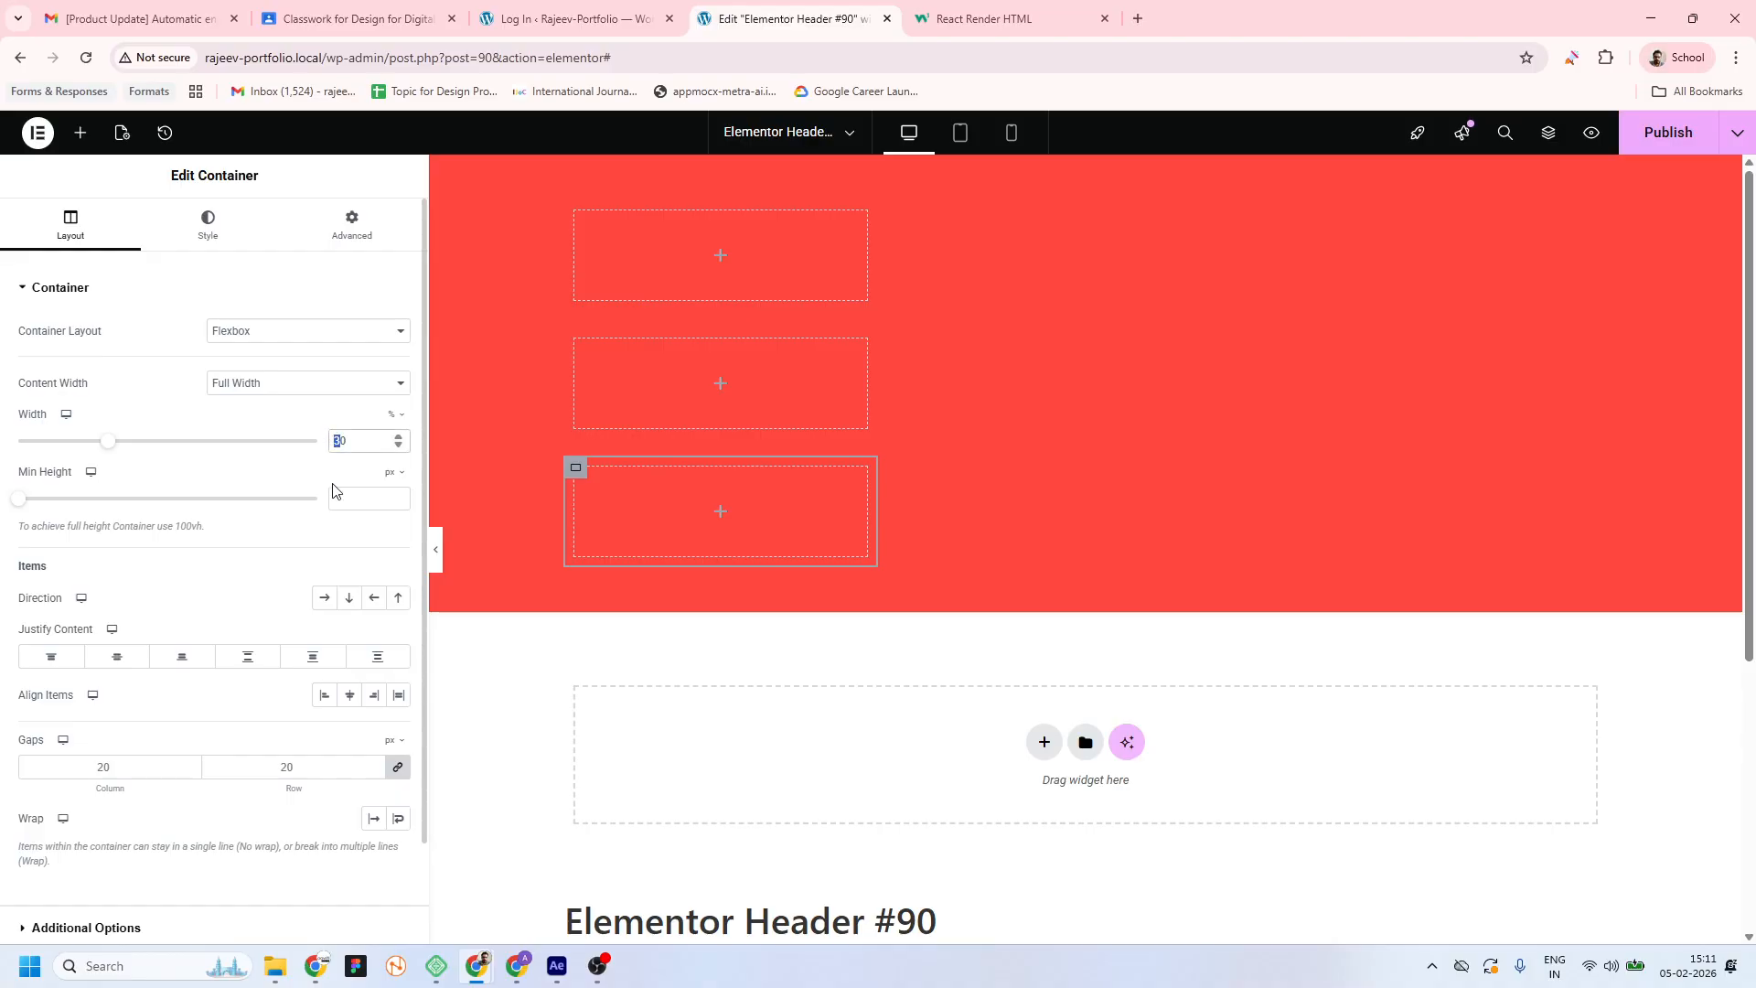
type("400")
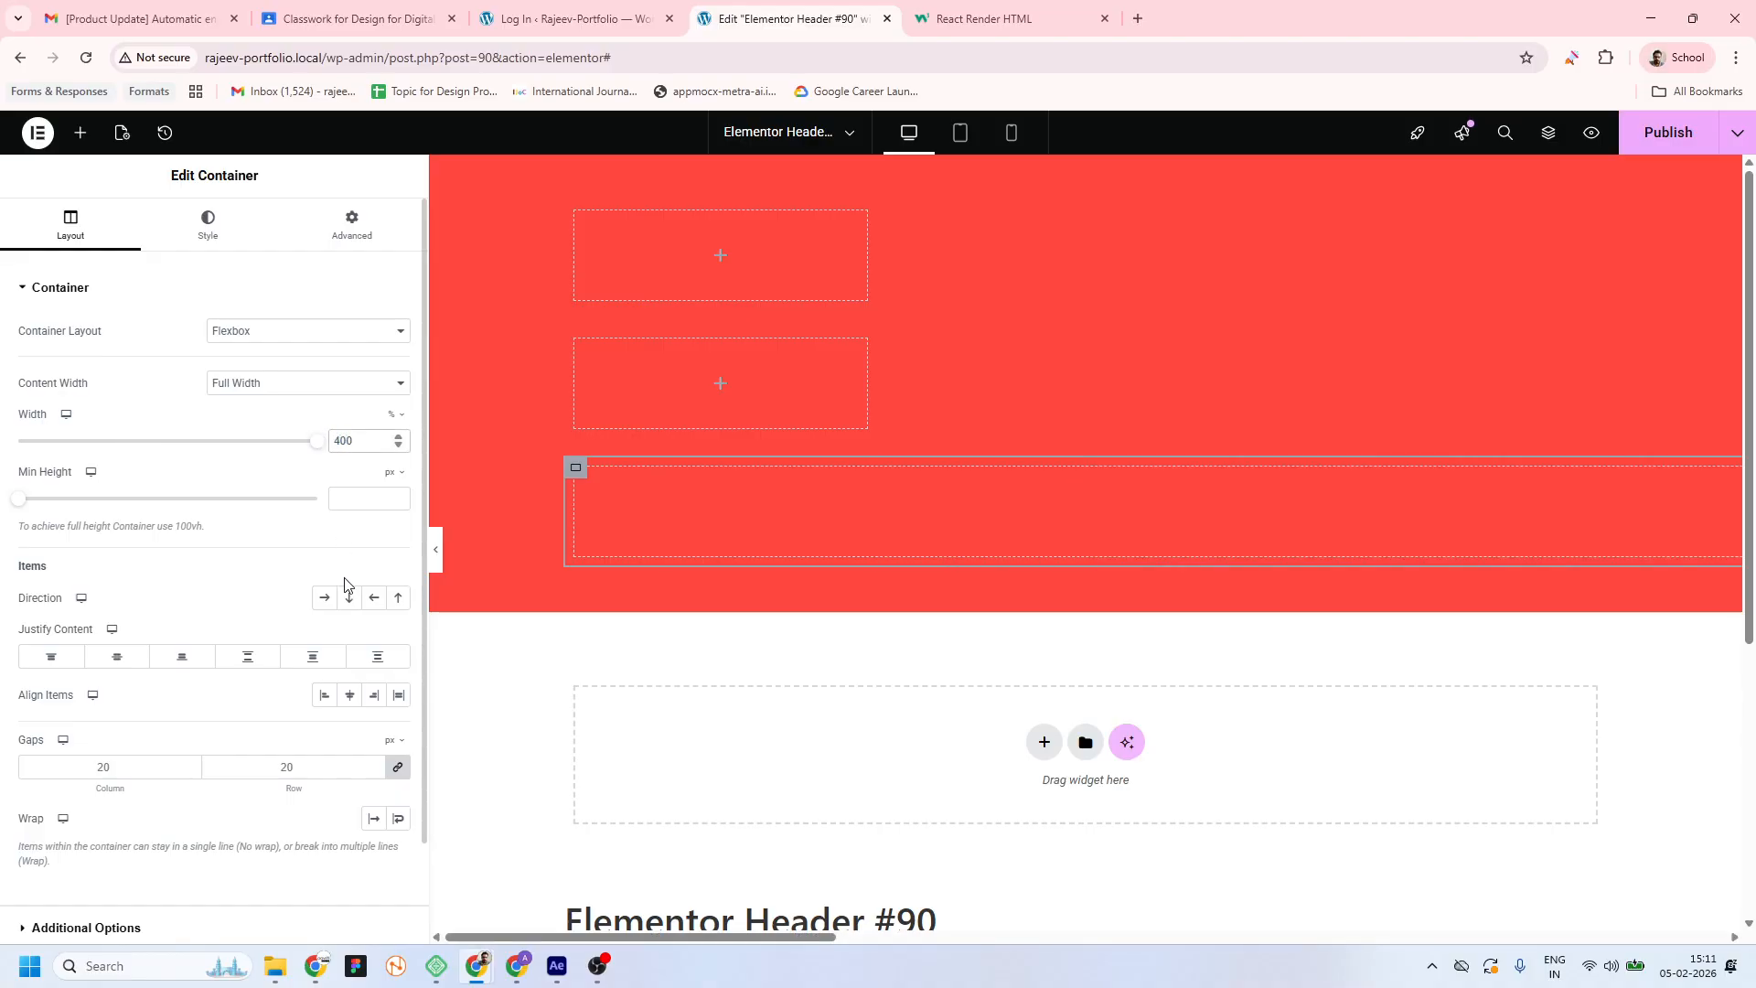
key("BackSpace")
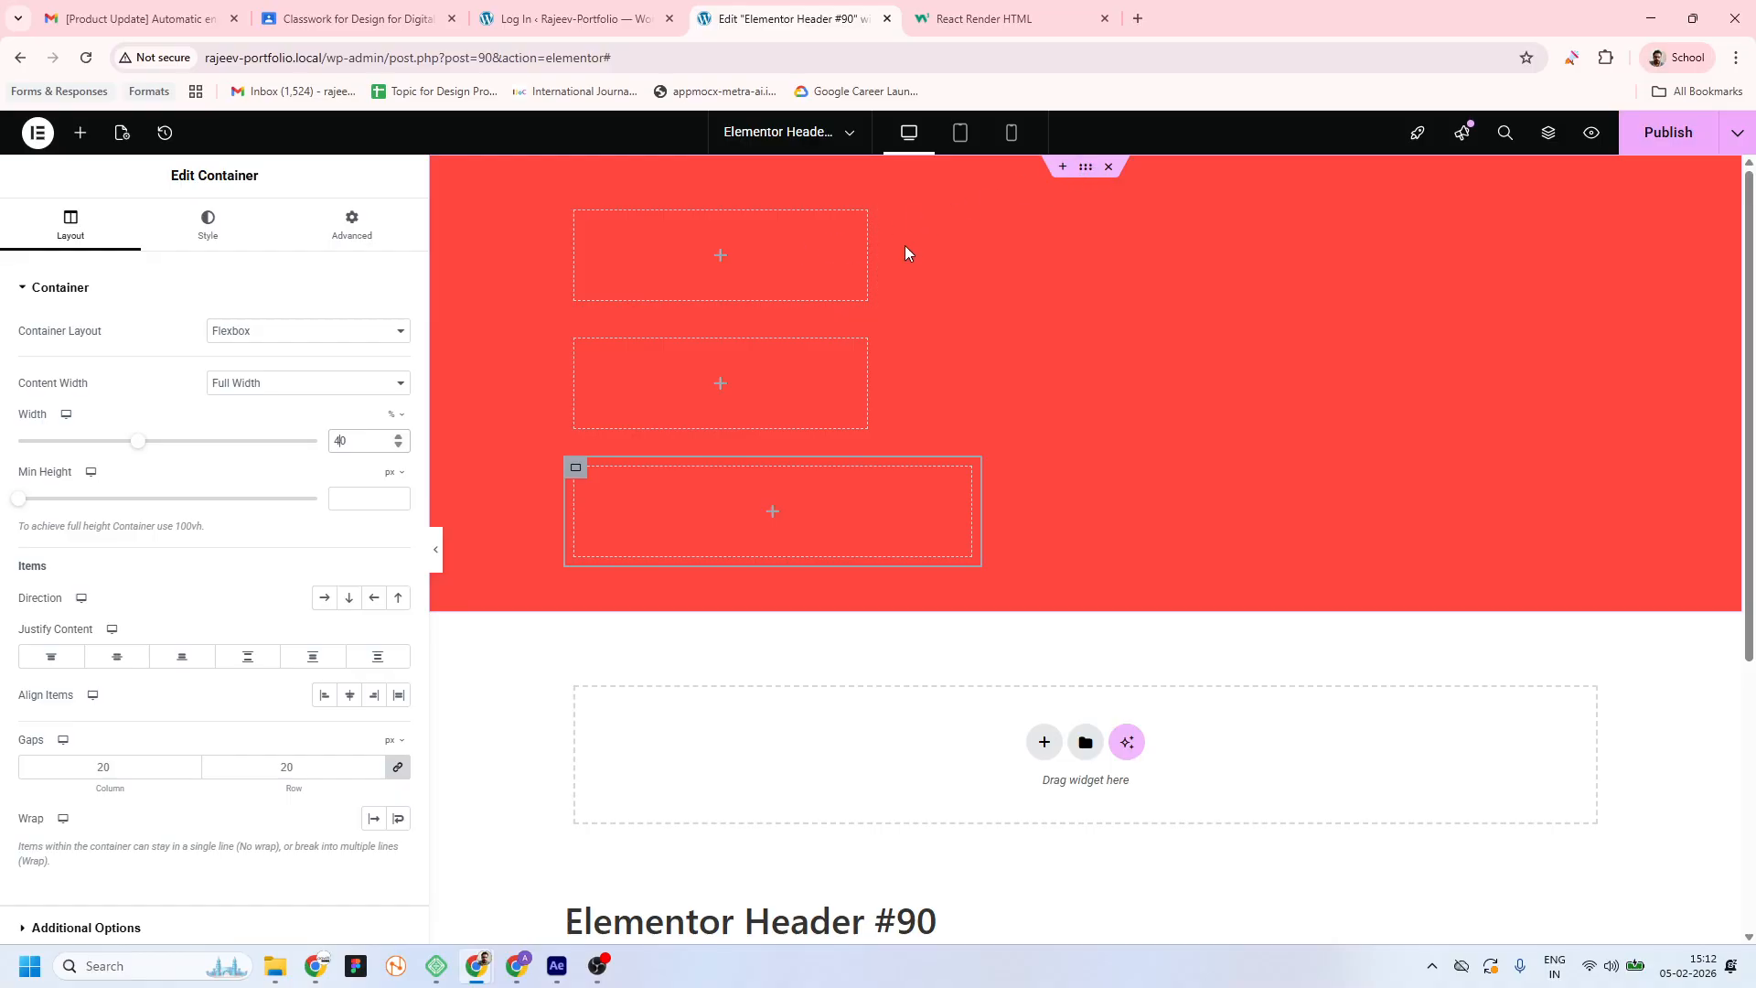
Set the parent header container's item direction to a horizontal row so the three inner containers sit side by side
left_click(1086, 176)
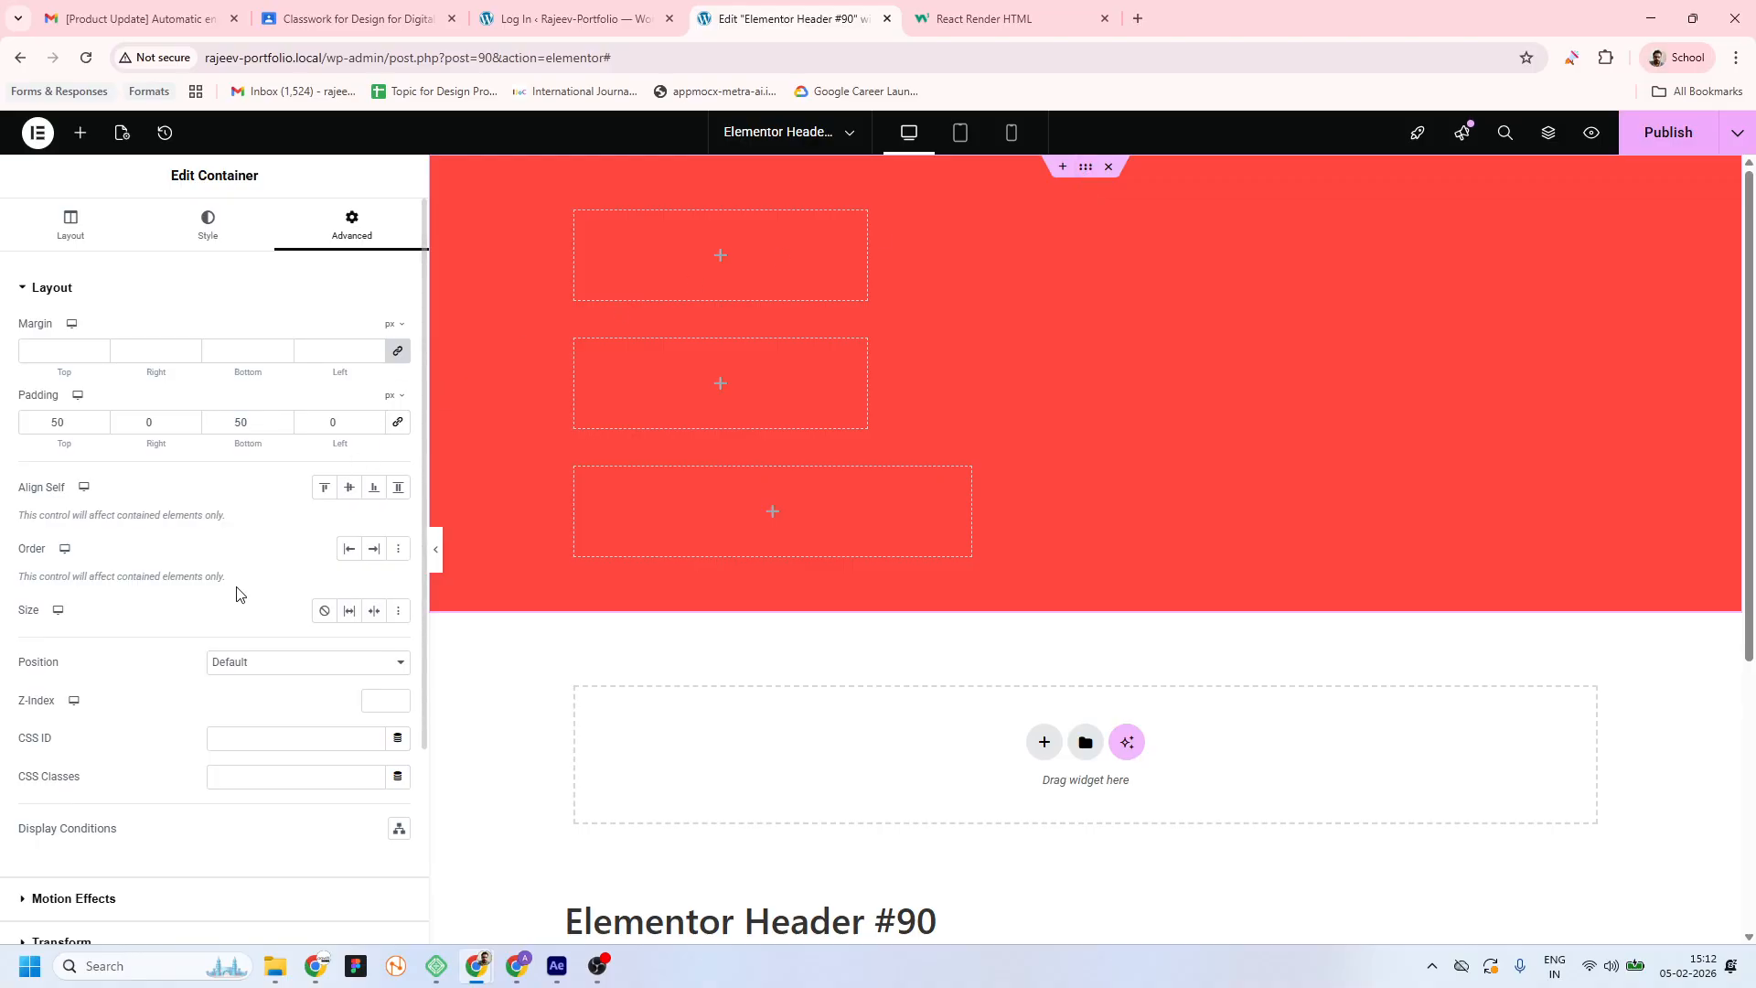
scroll(235, 595, "down", 3)
scroll(132, 310, "up", 2)
scroll(98, 274, "up", 2)
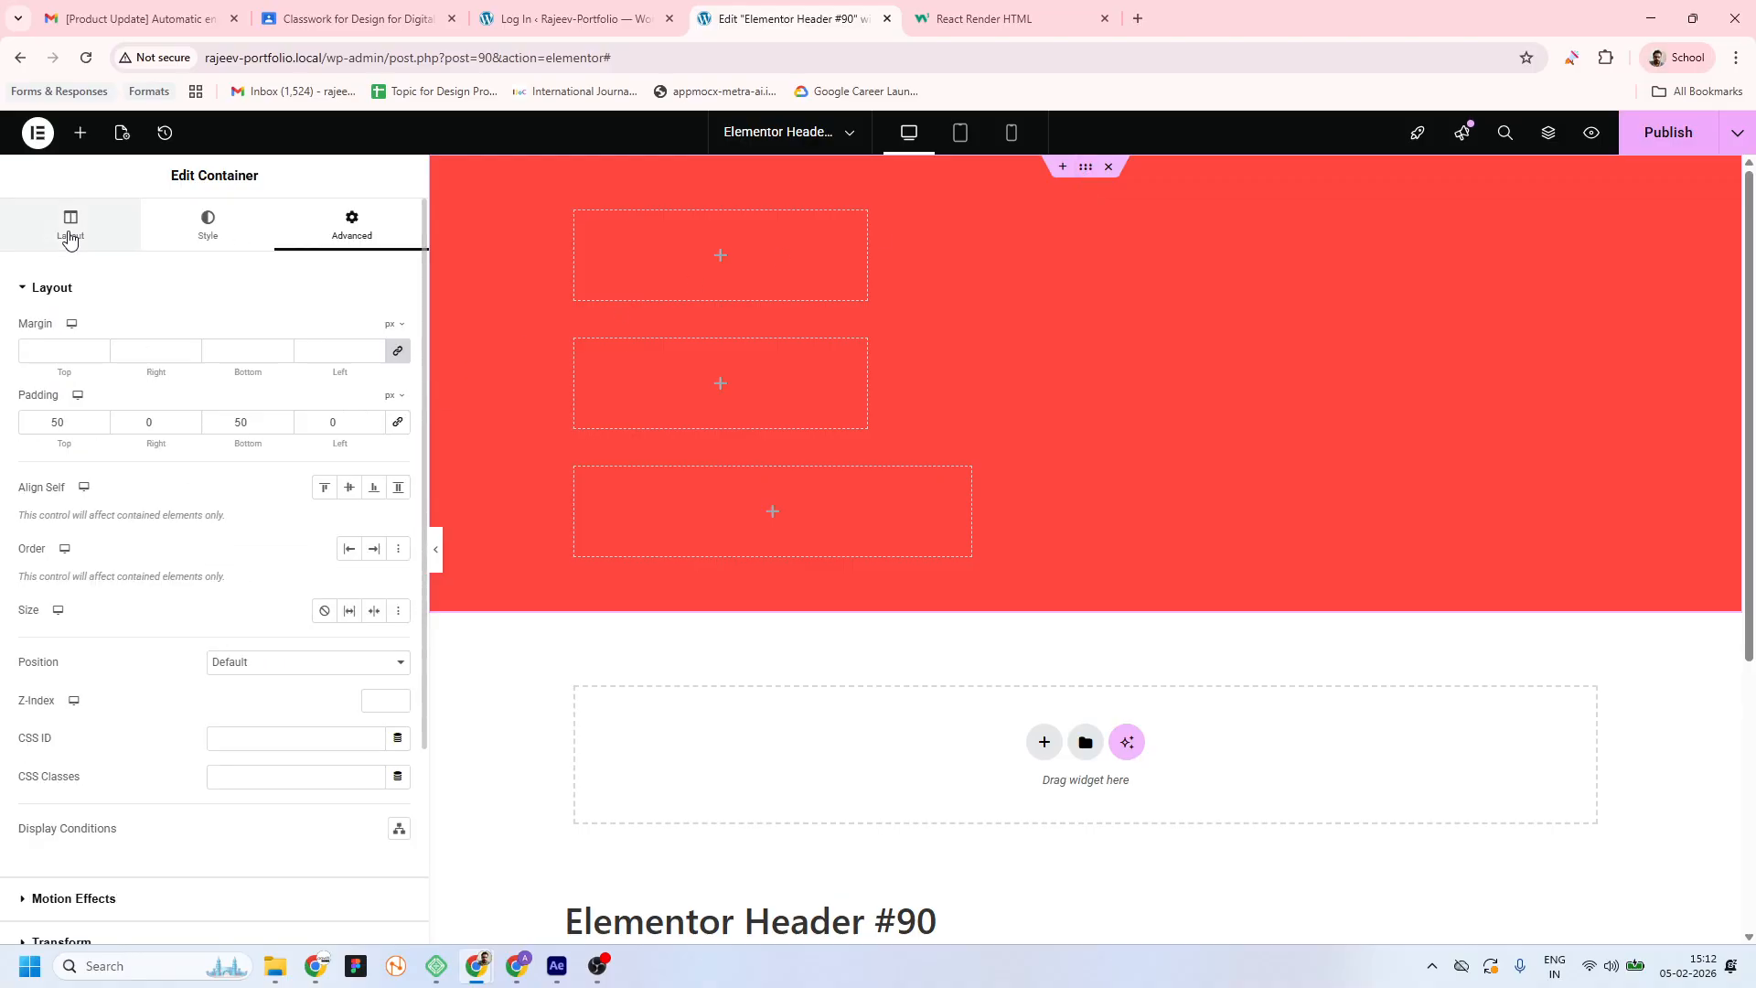
left_click(70, 224)
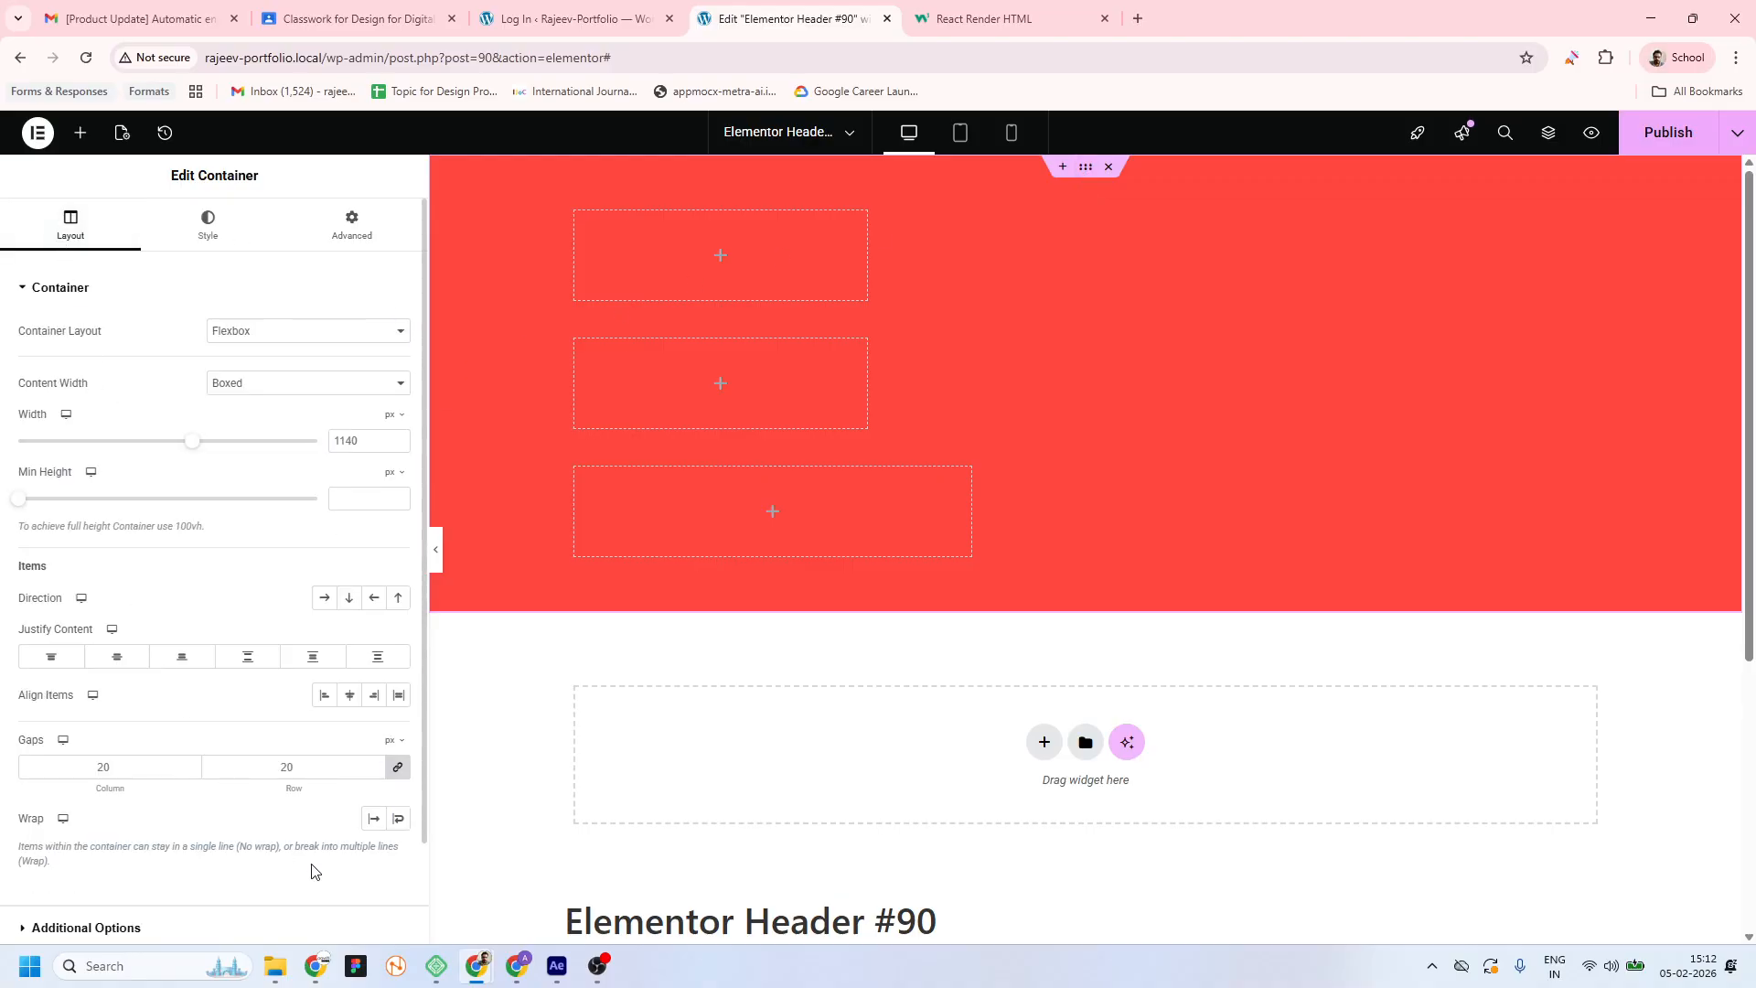
left_click(326, 602)
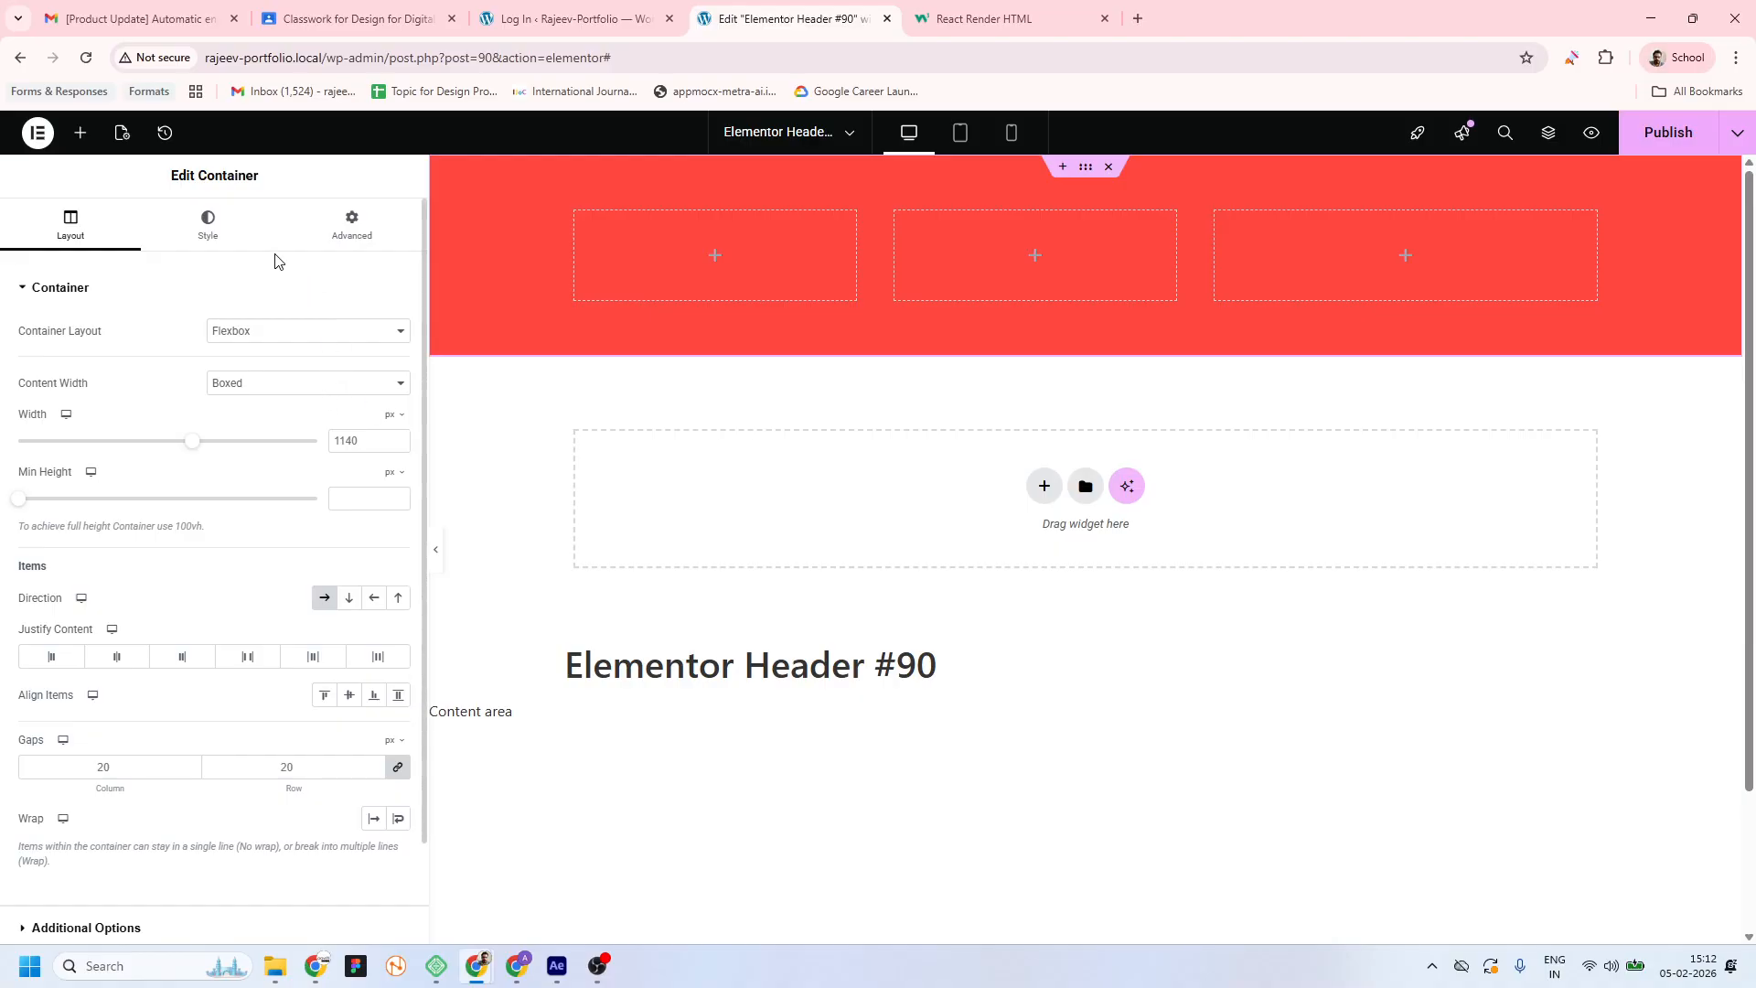
Add a Site Logo widget to the first inner container and set that container's width to 20%
left_click(82, 135)
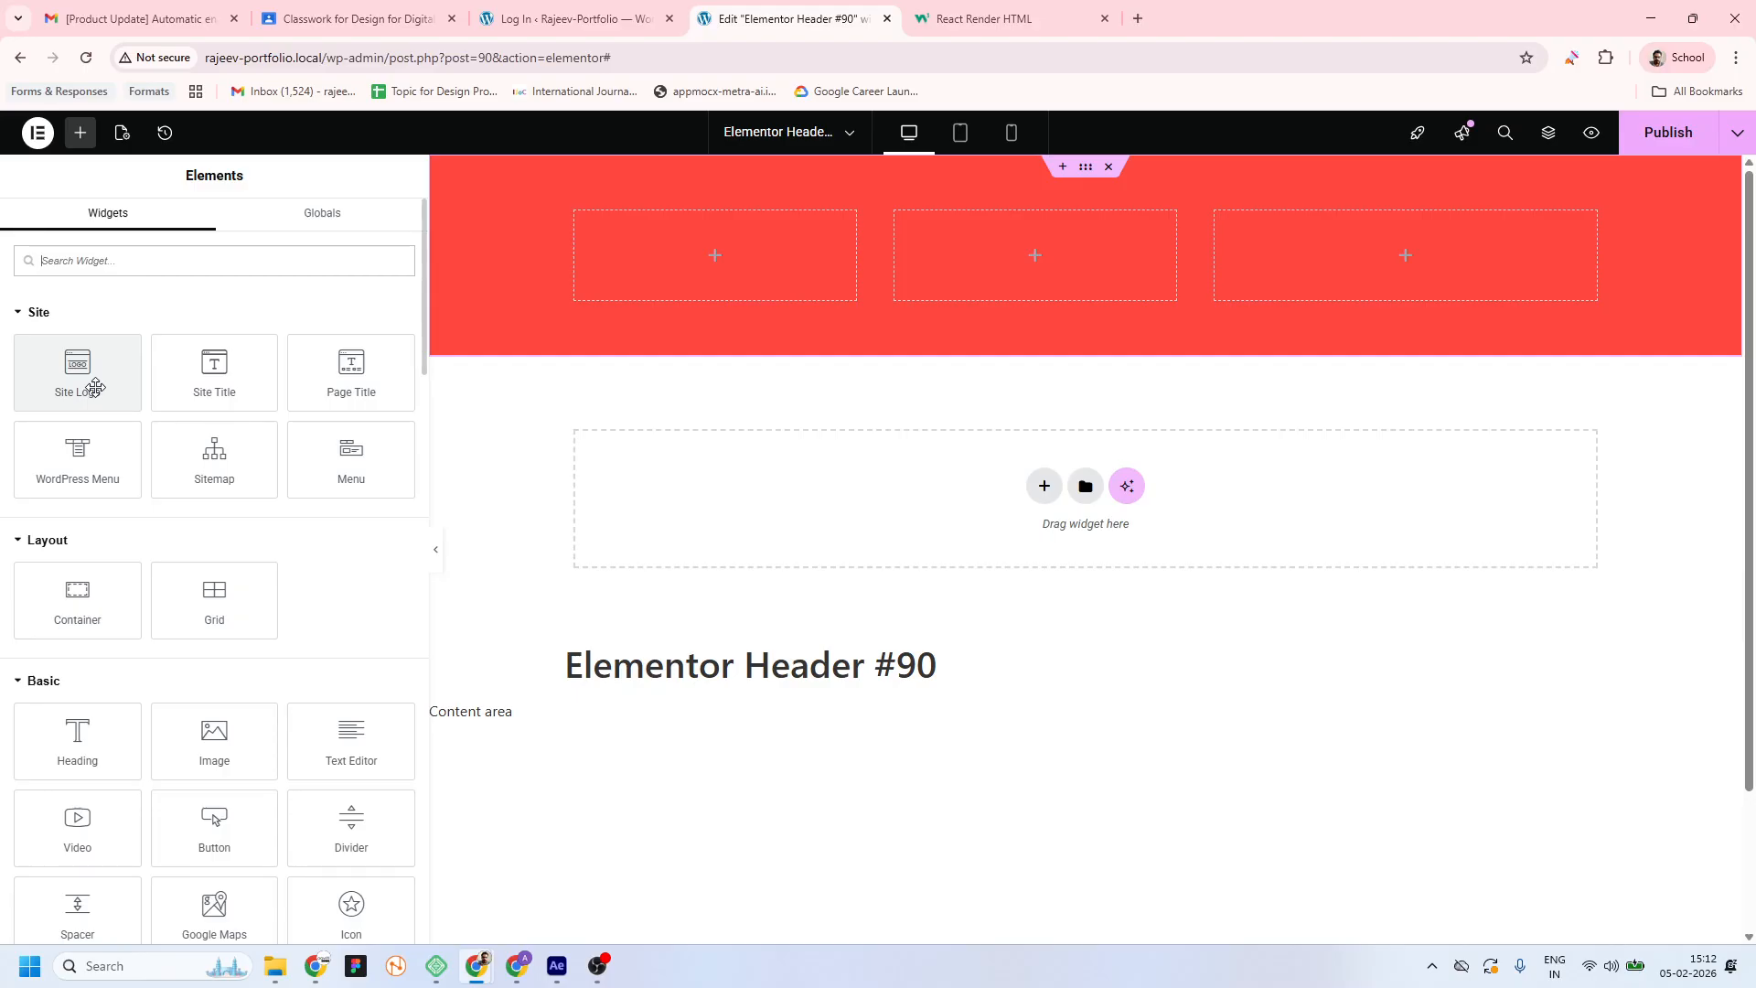
left_click_drag(95, 387, 723, 270)
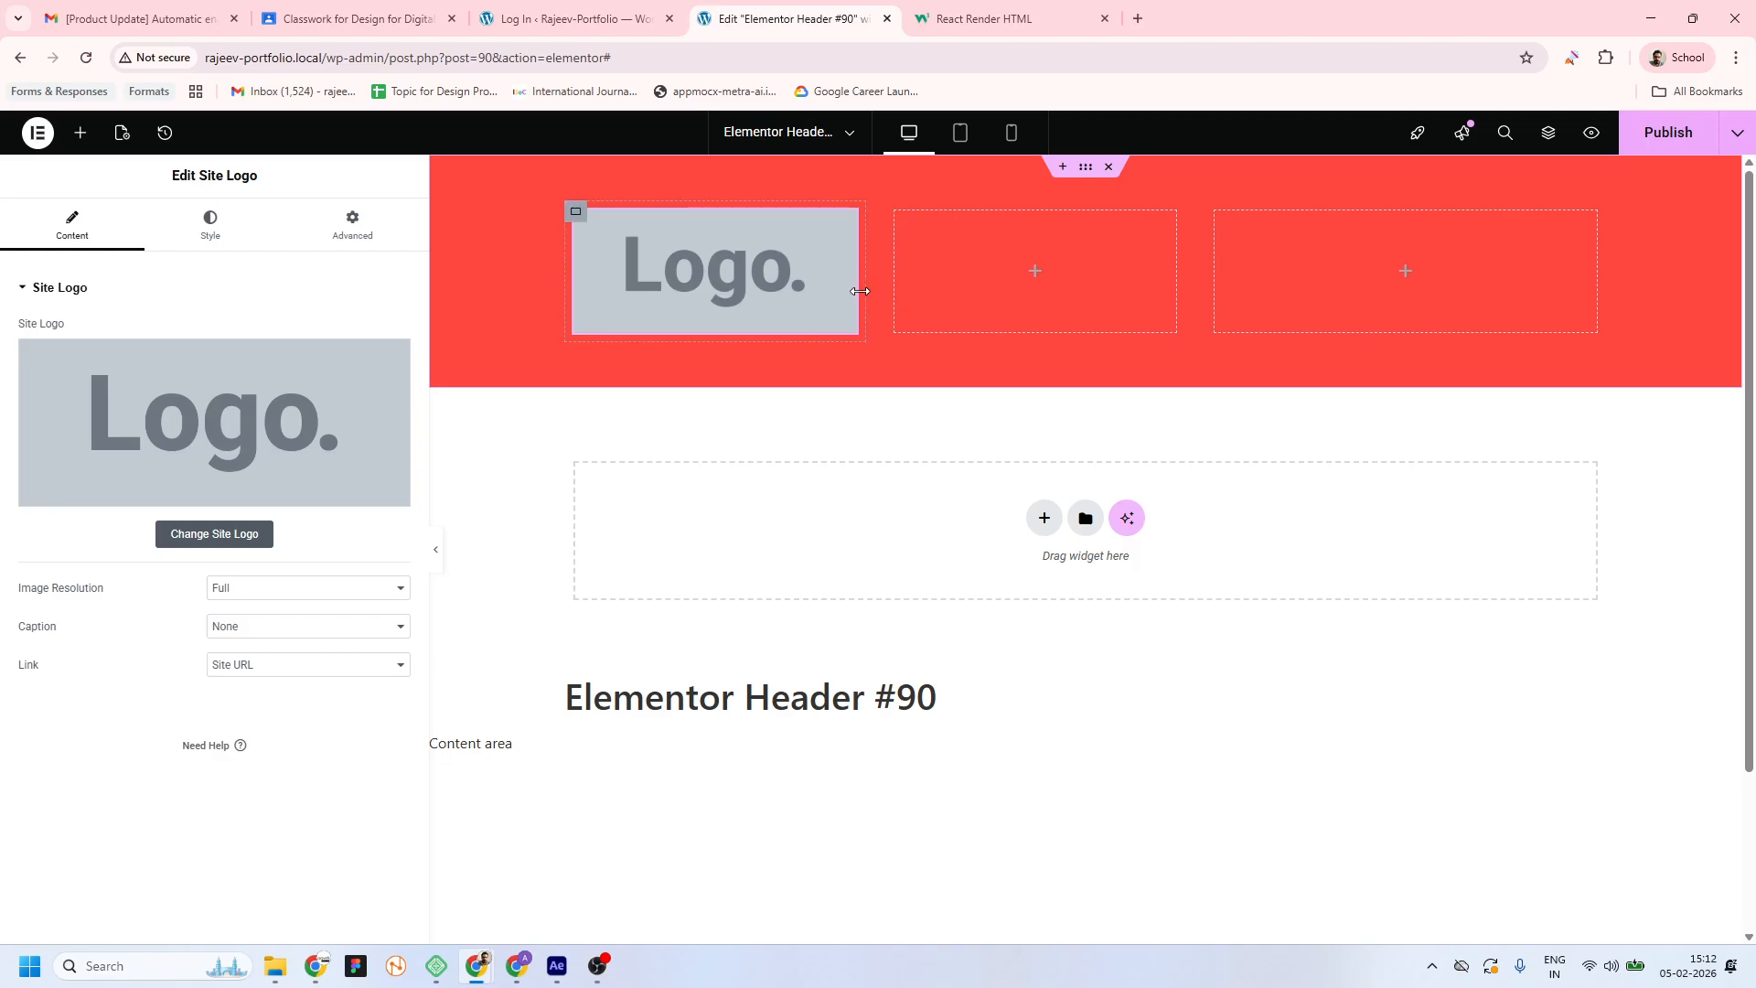
left_click_drag(859, 291, 732, 313)
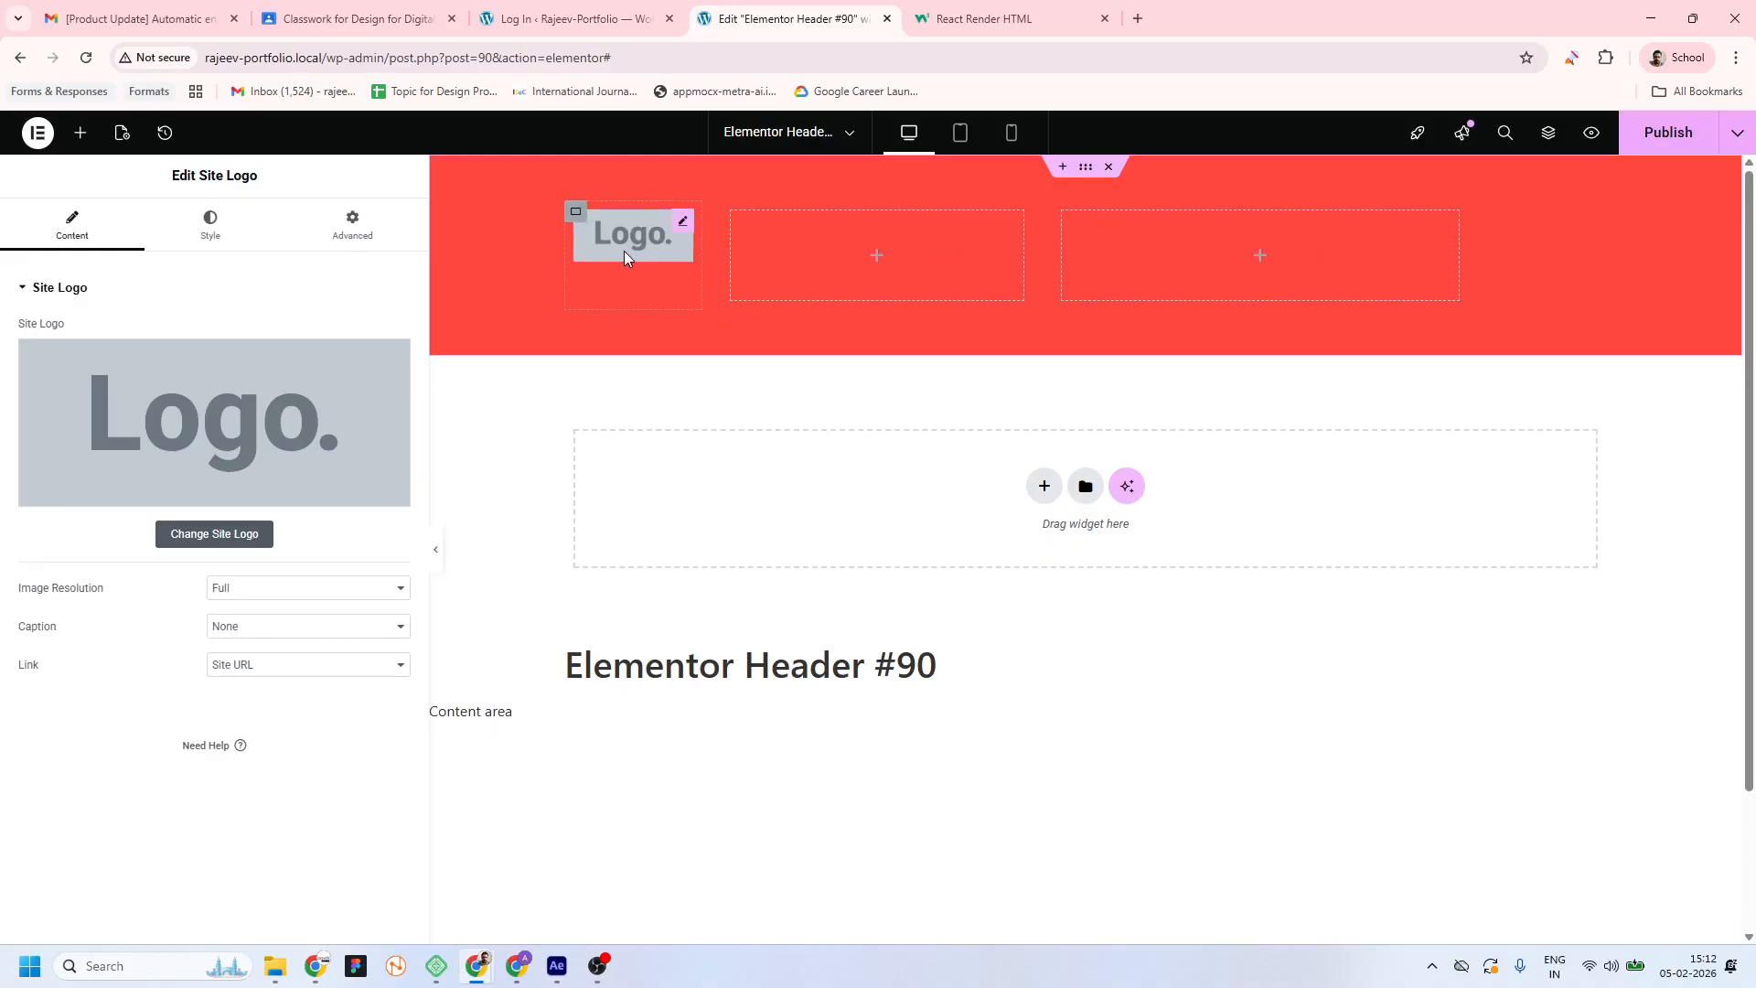
left_click(581, 217)
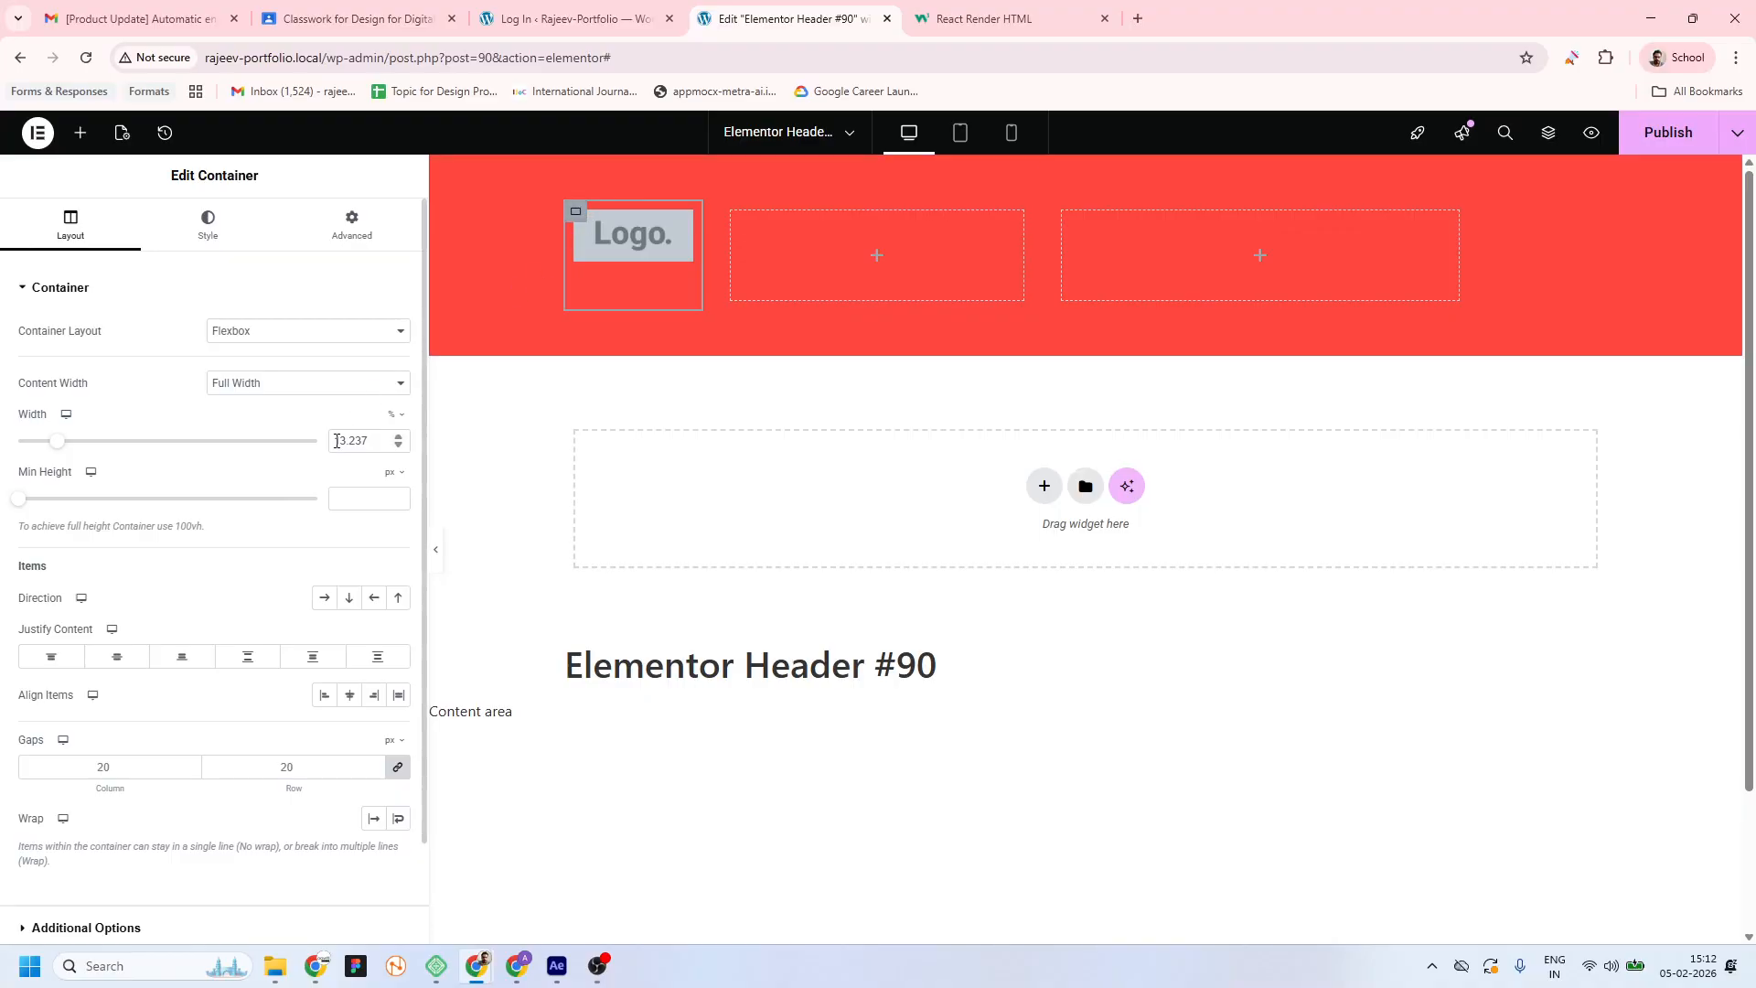
left_click_drag(371, 441, 279, 443)
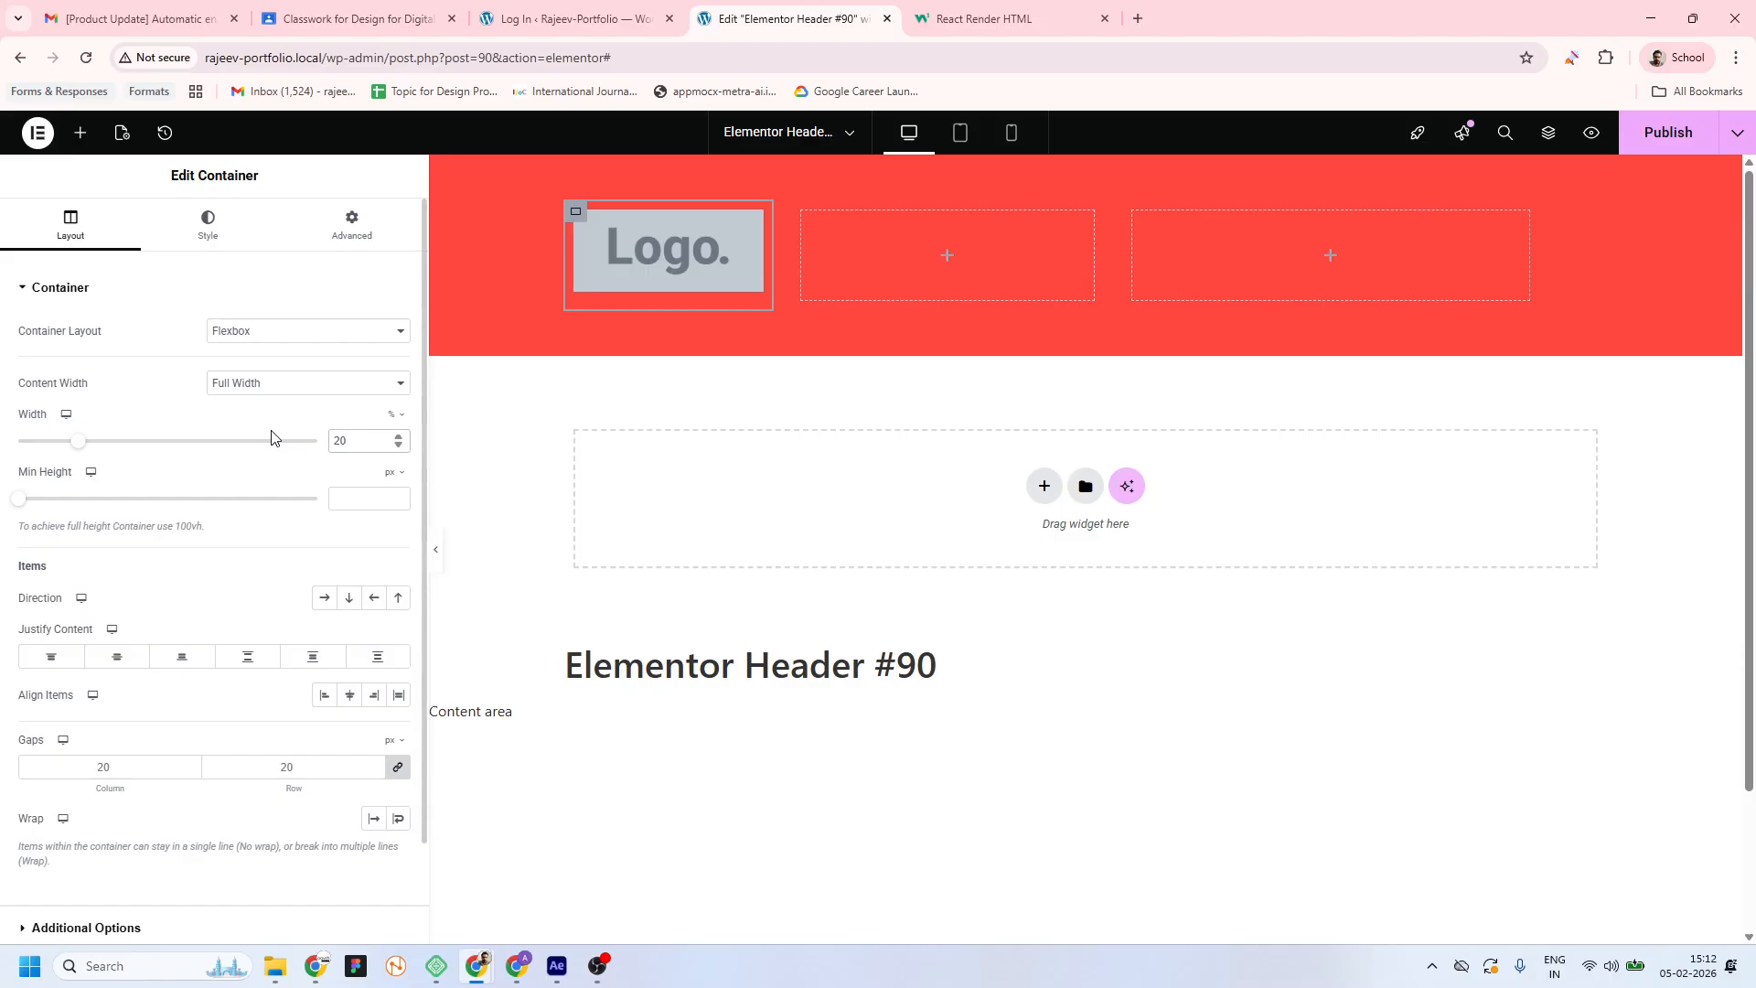
Set the third inner container's width to 50% and preview the header without the editing panel
left_click(948, 265)
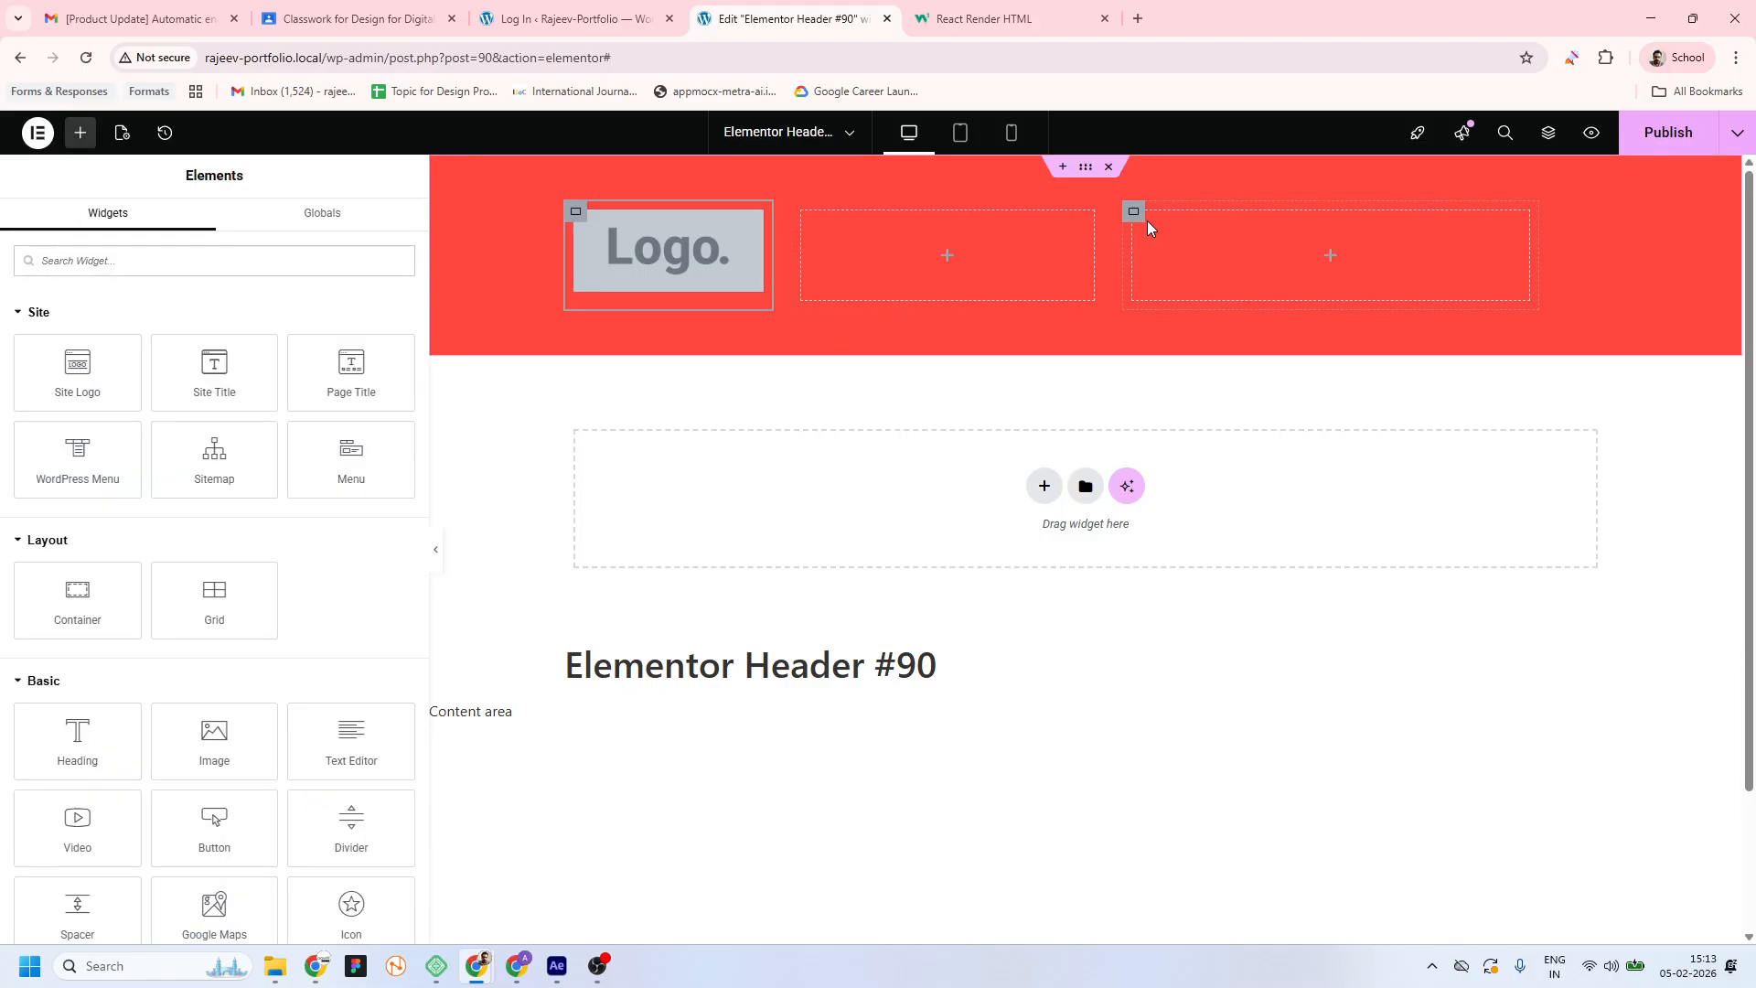
left_click(1136, 216)
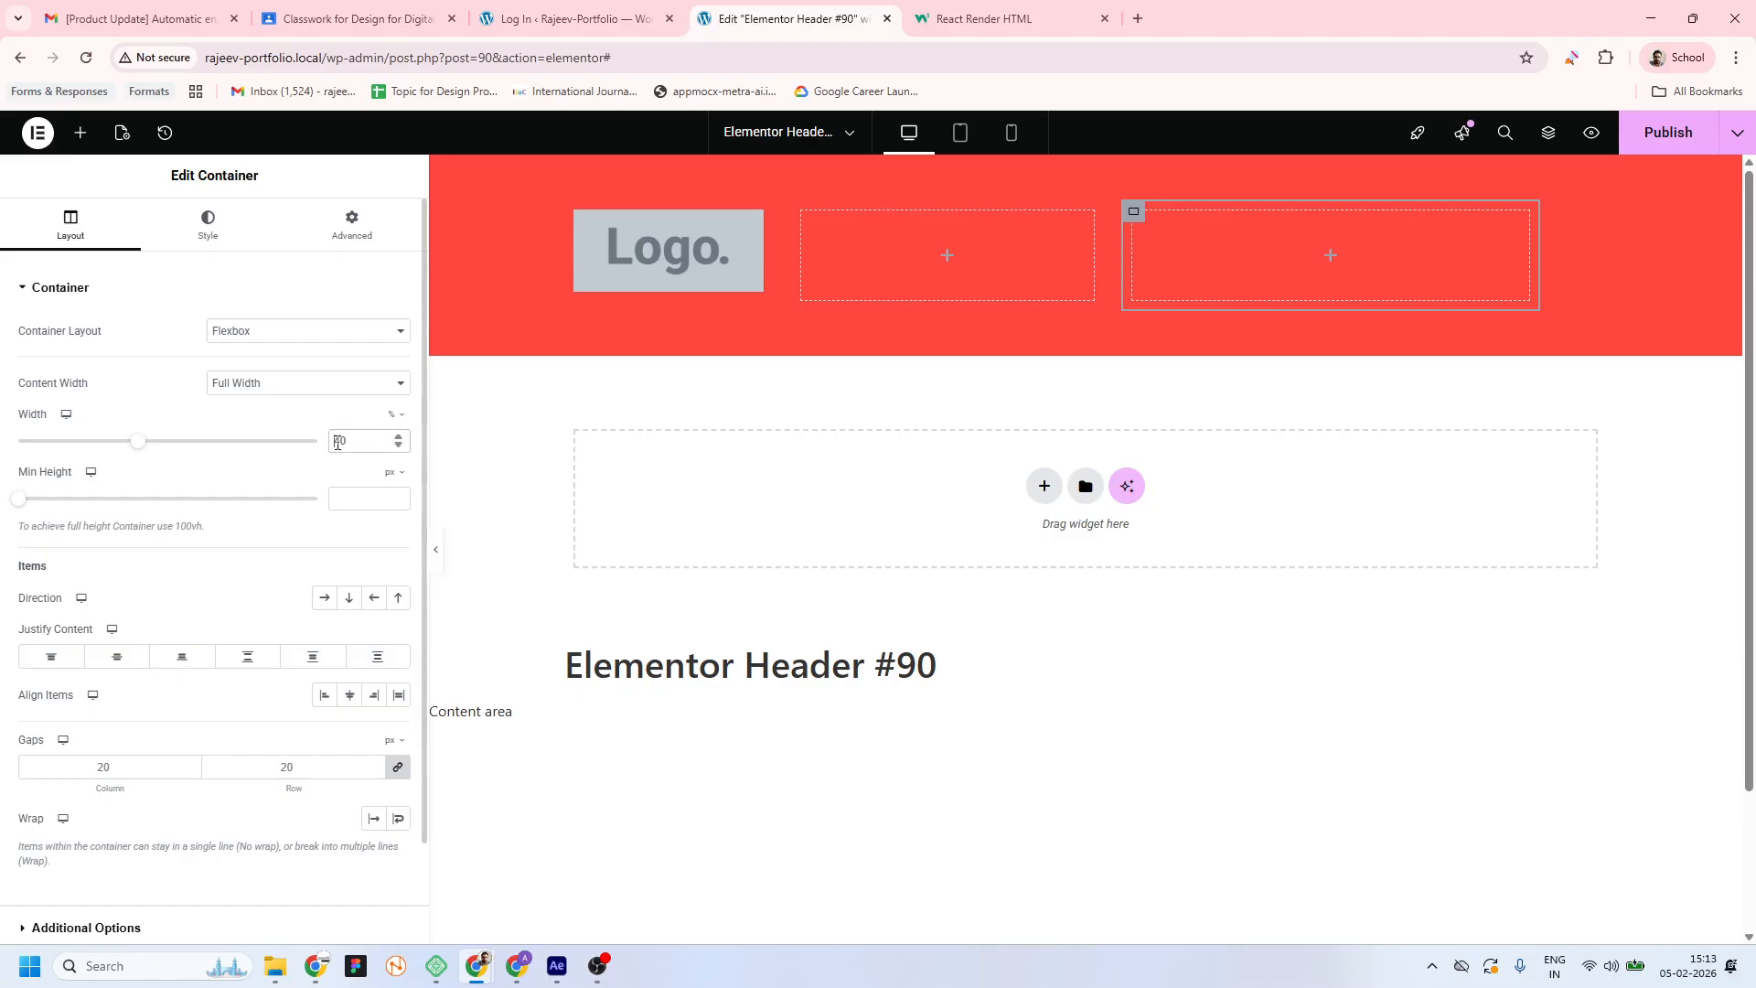
type("5")
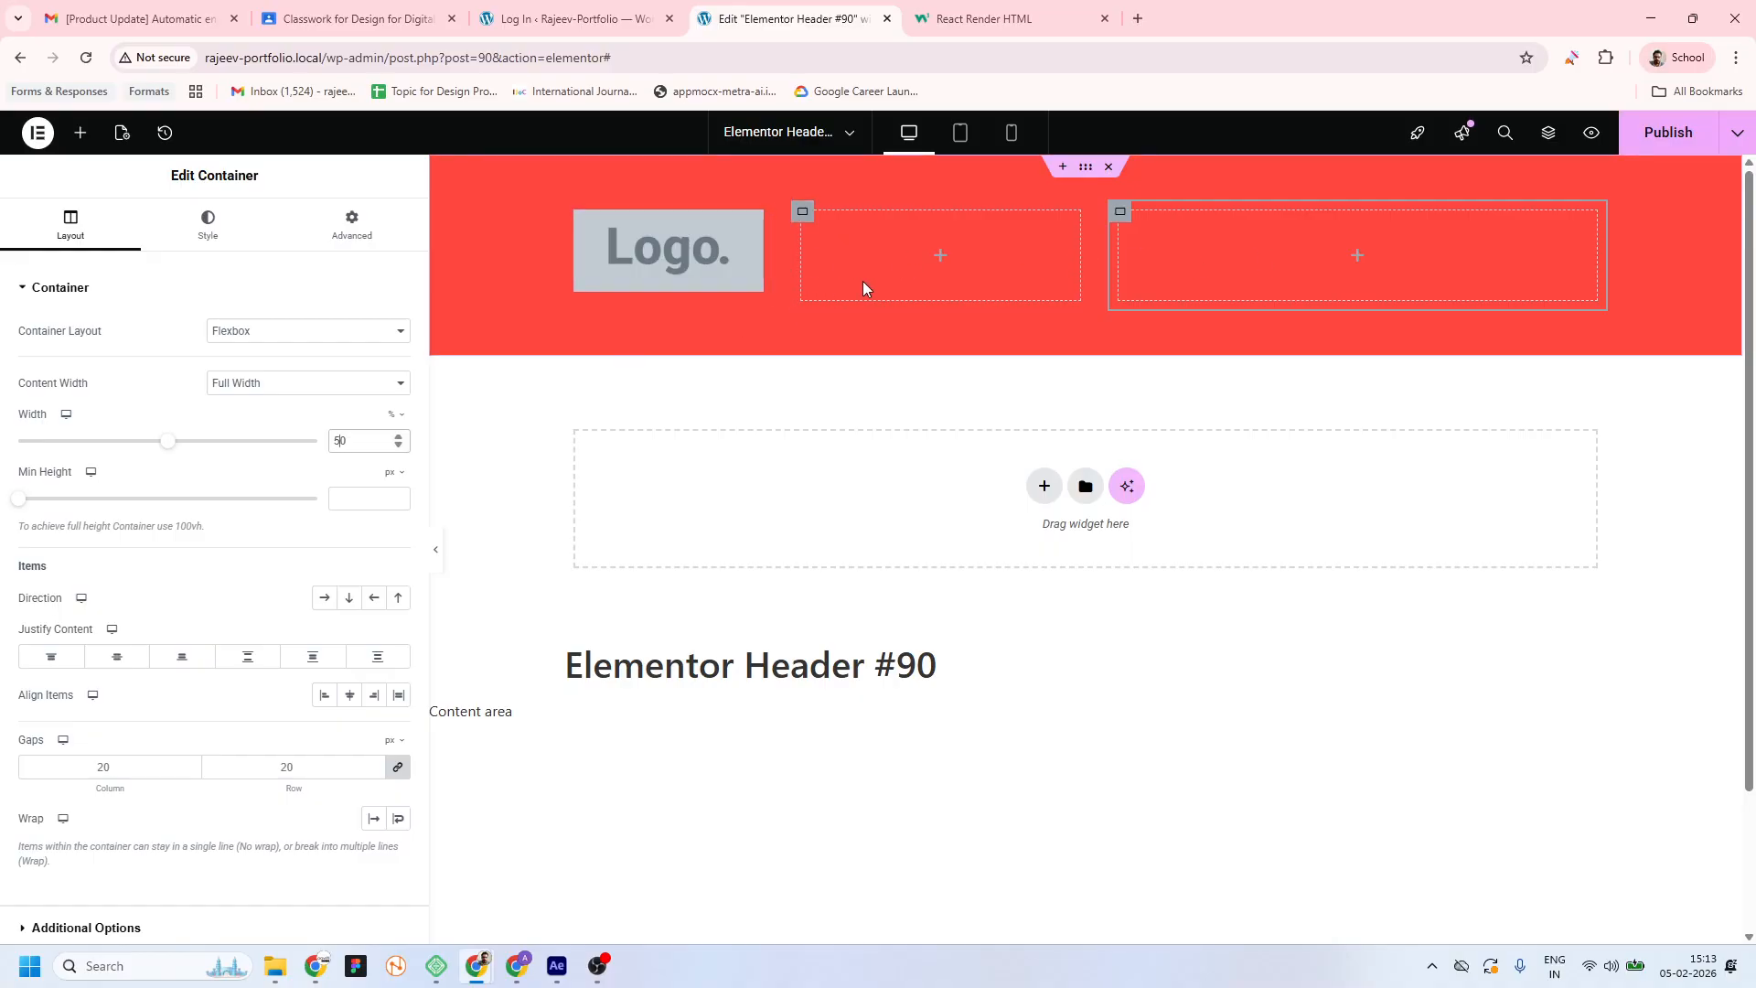
left_click(436, 550)
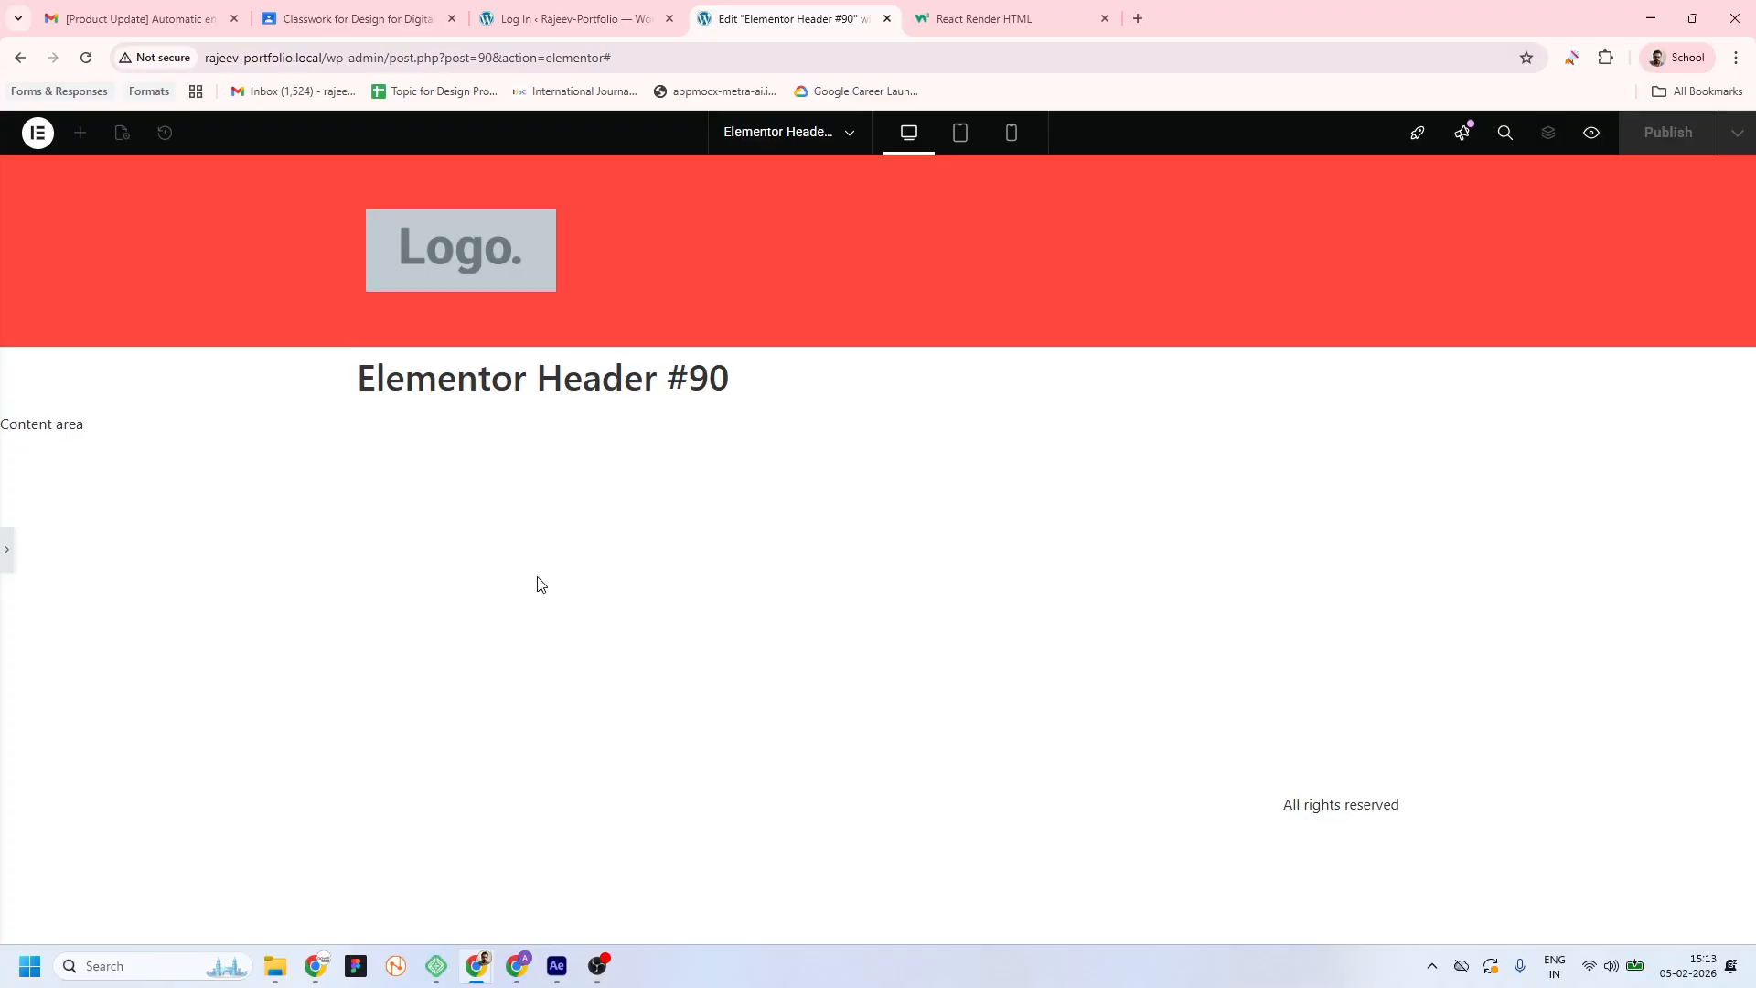
left_click(7, 558)
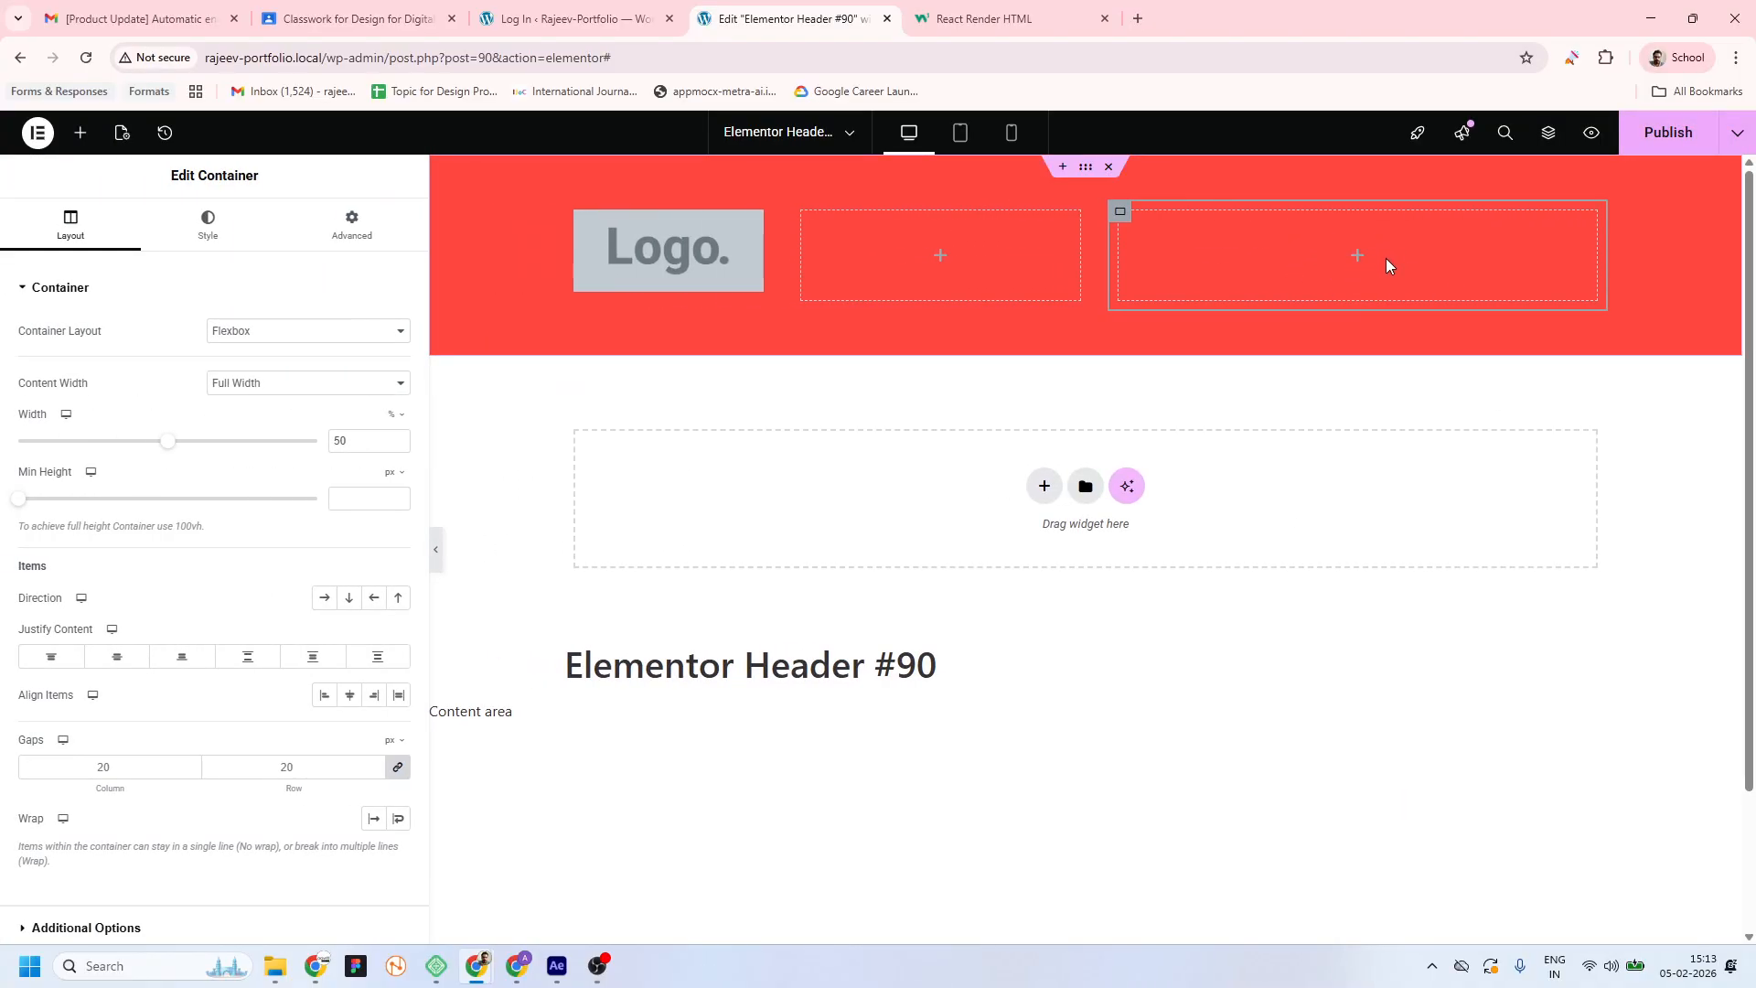
Try a Menu widget in the third inner container, inspect its first item's title and link settings, and remove the widget
left_click(81, 133)
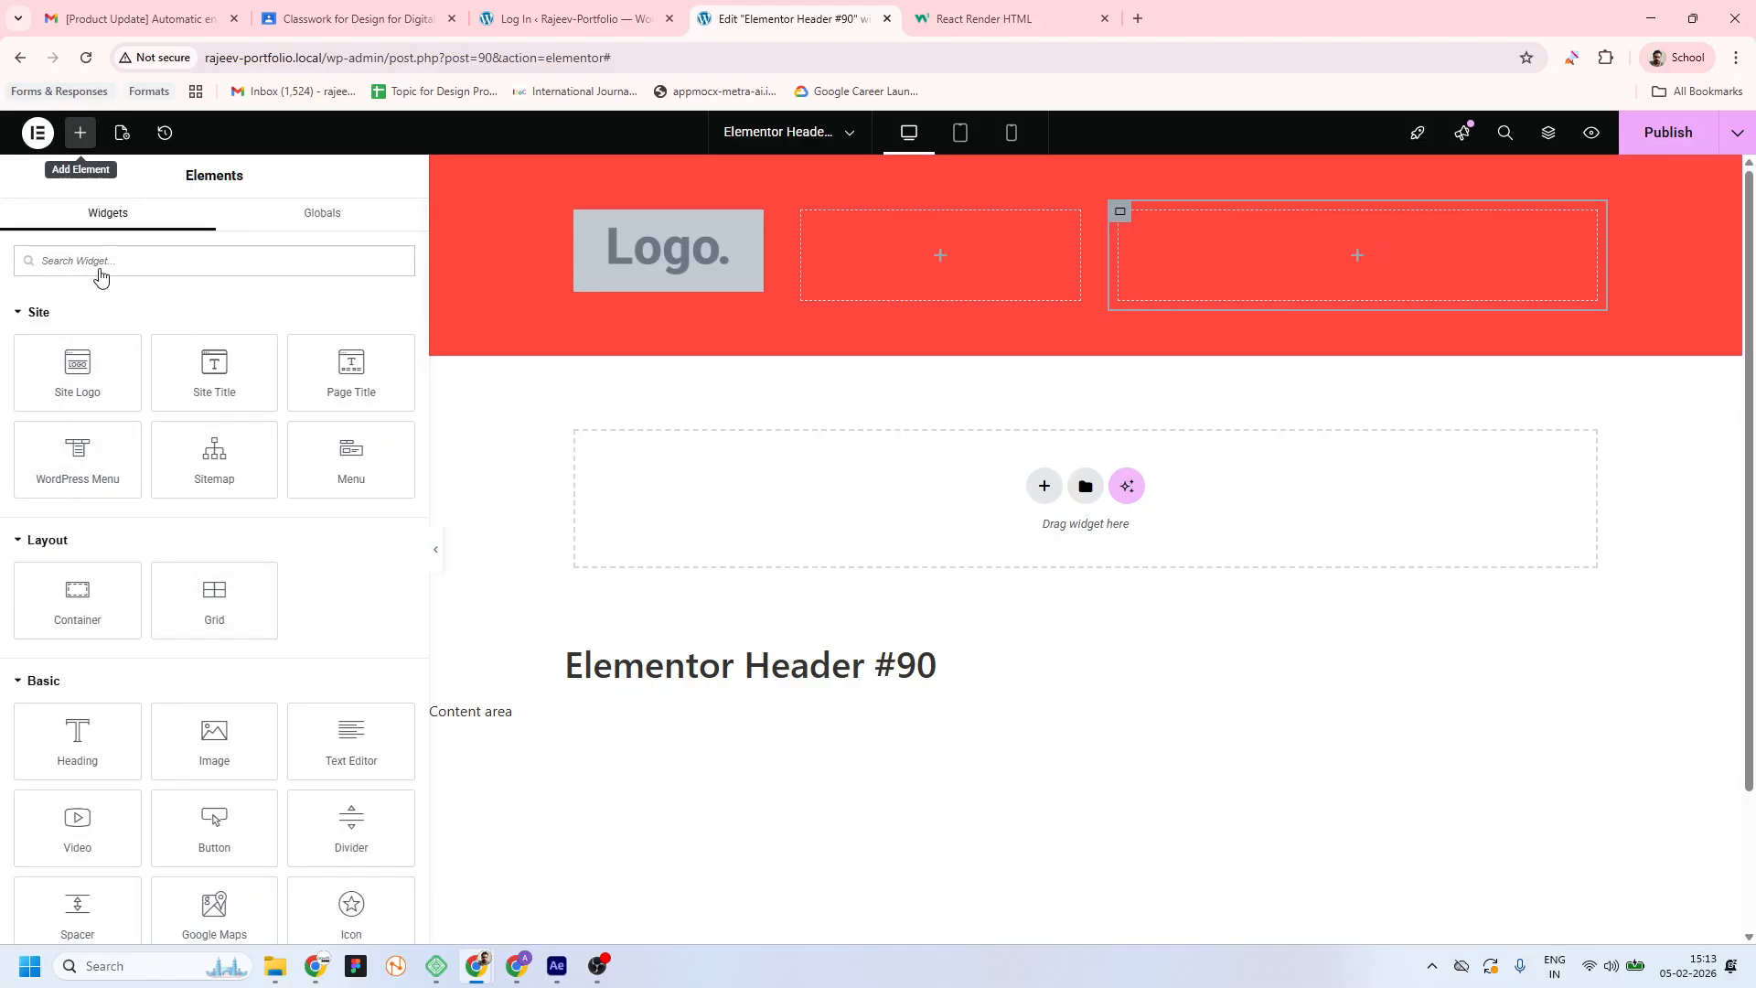
left_click_drag(361, 464, 1392, 265)
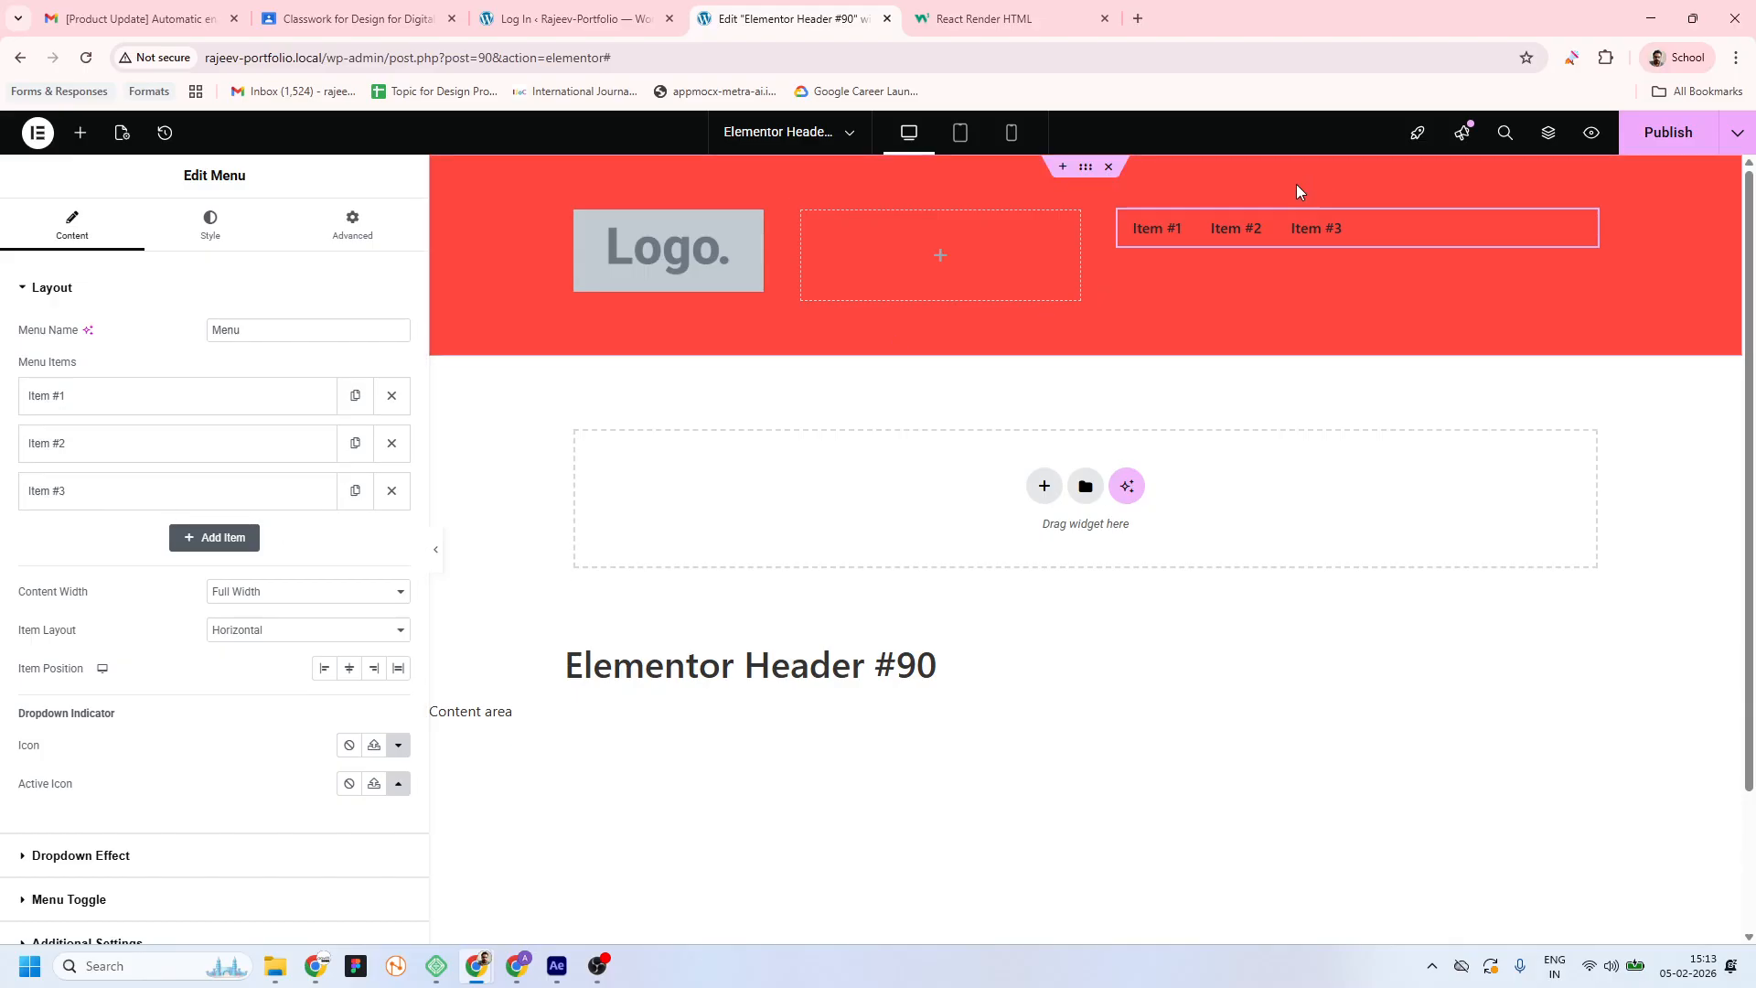
left_click(100, 403)
left_click_drag(91, 464, 2, 460)
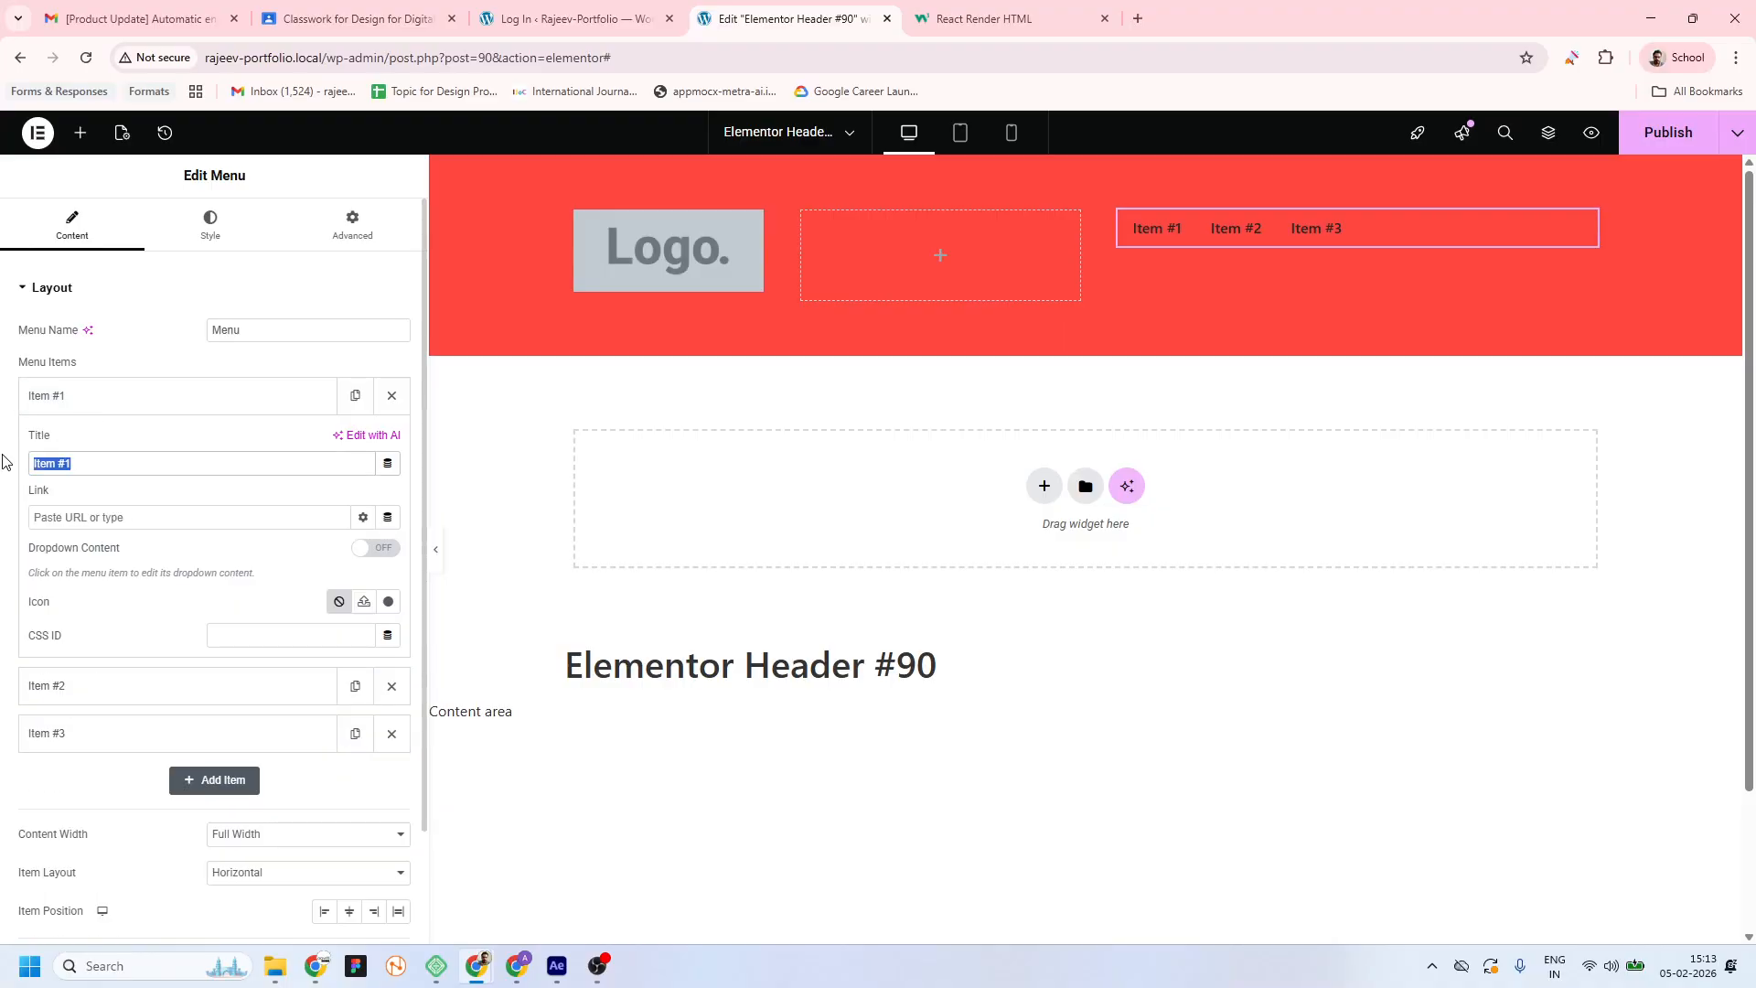
left_click(146, 517)
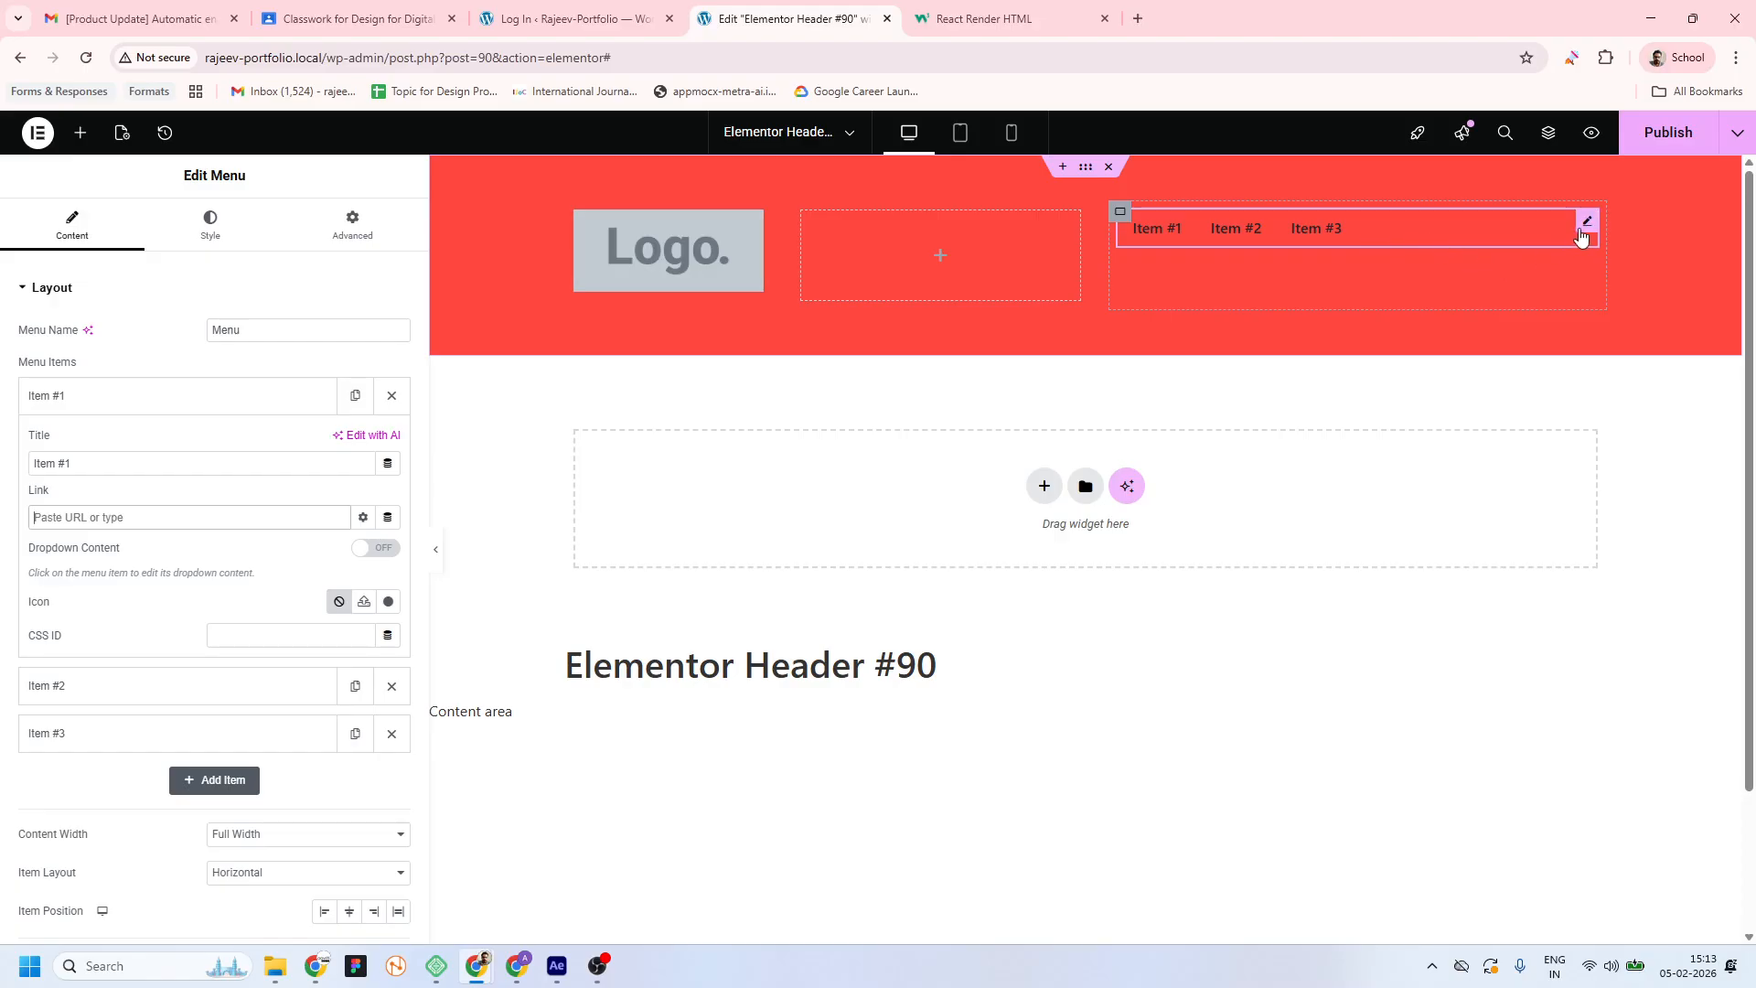
key("Delete")
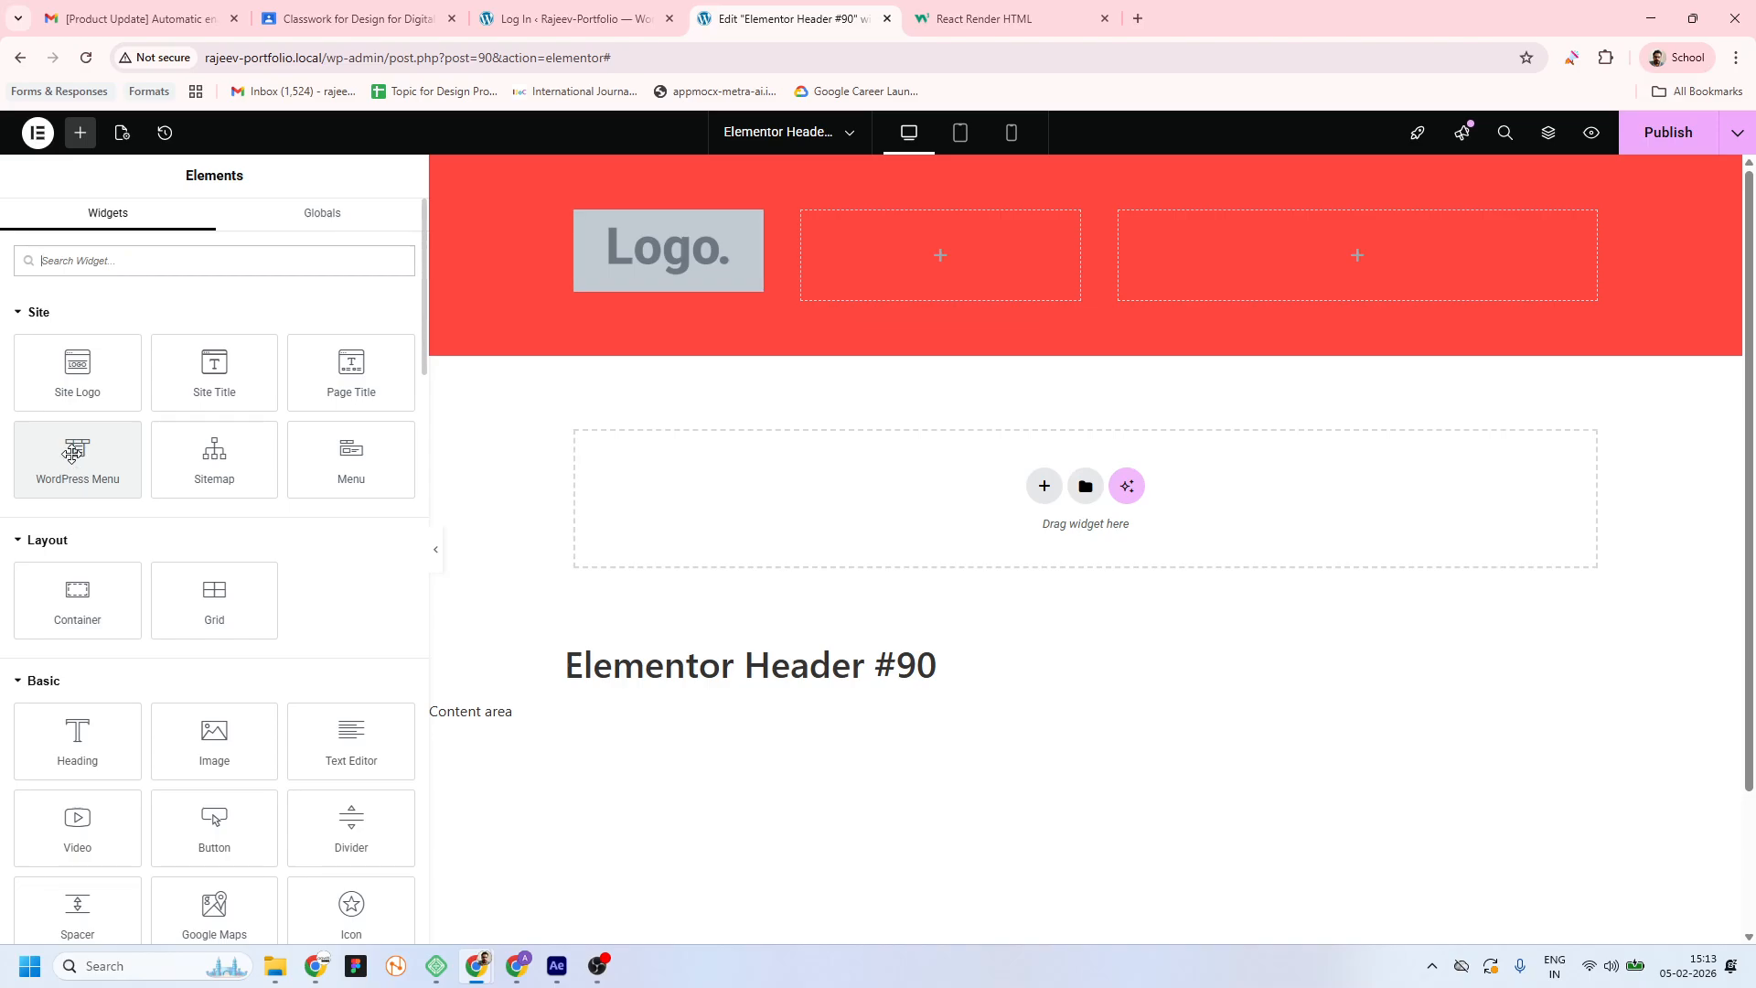
Add a WordPress Menu widget to the third inner container, align it to the right, and preview the header
left_click_drag(73, 455, 1430, 260)
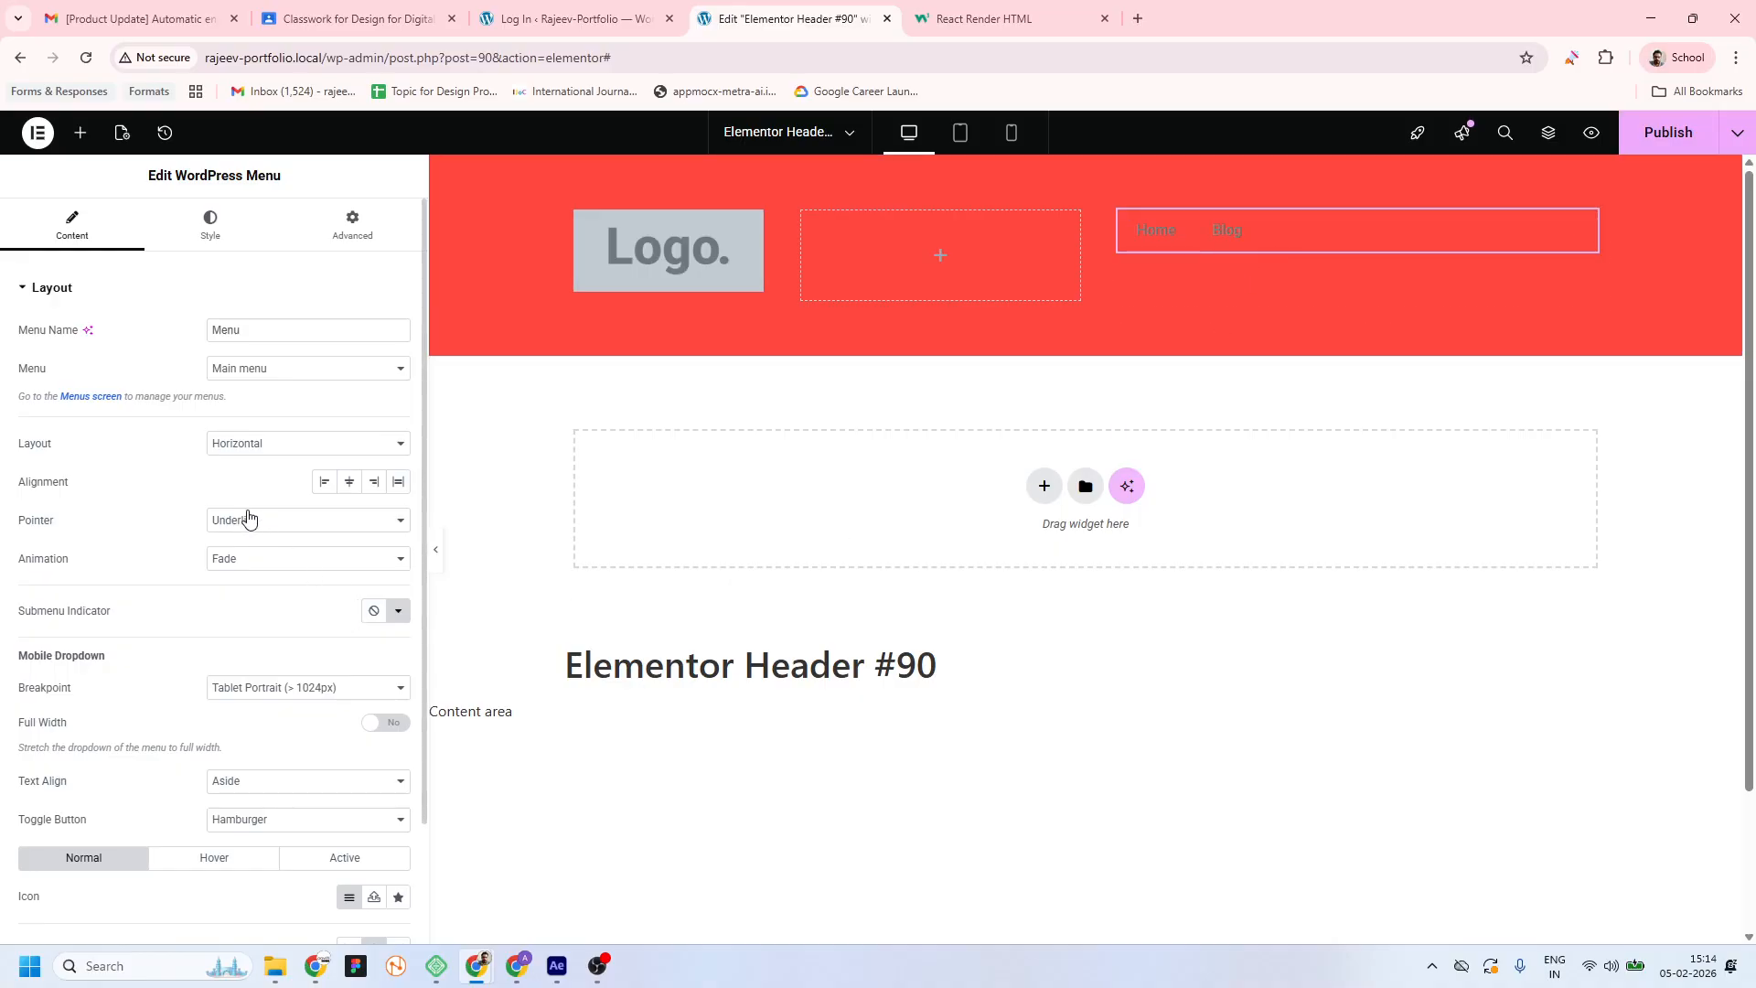
left_click(374, 489)
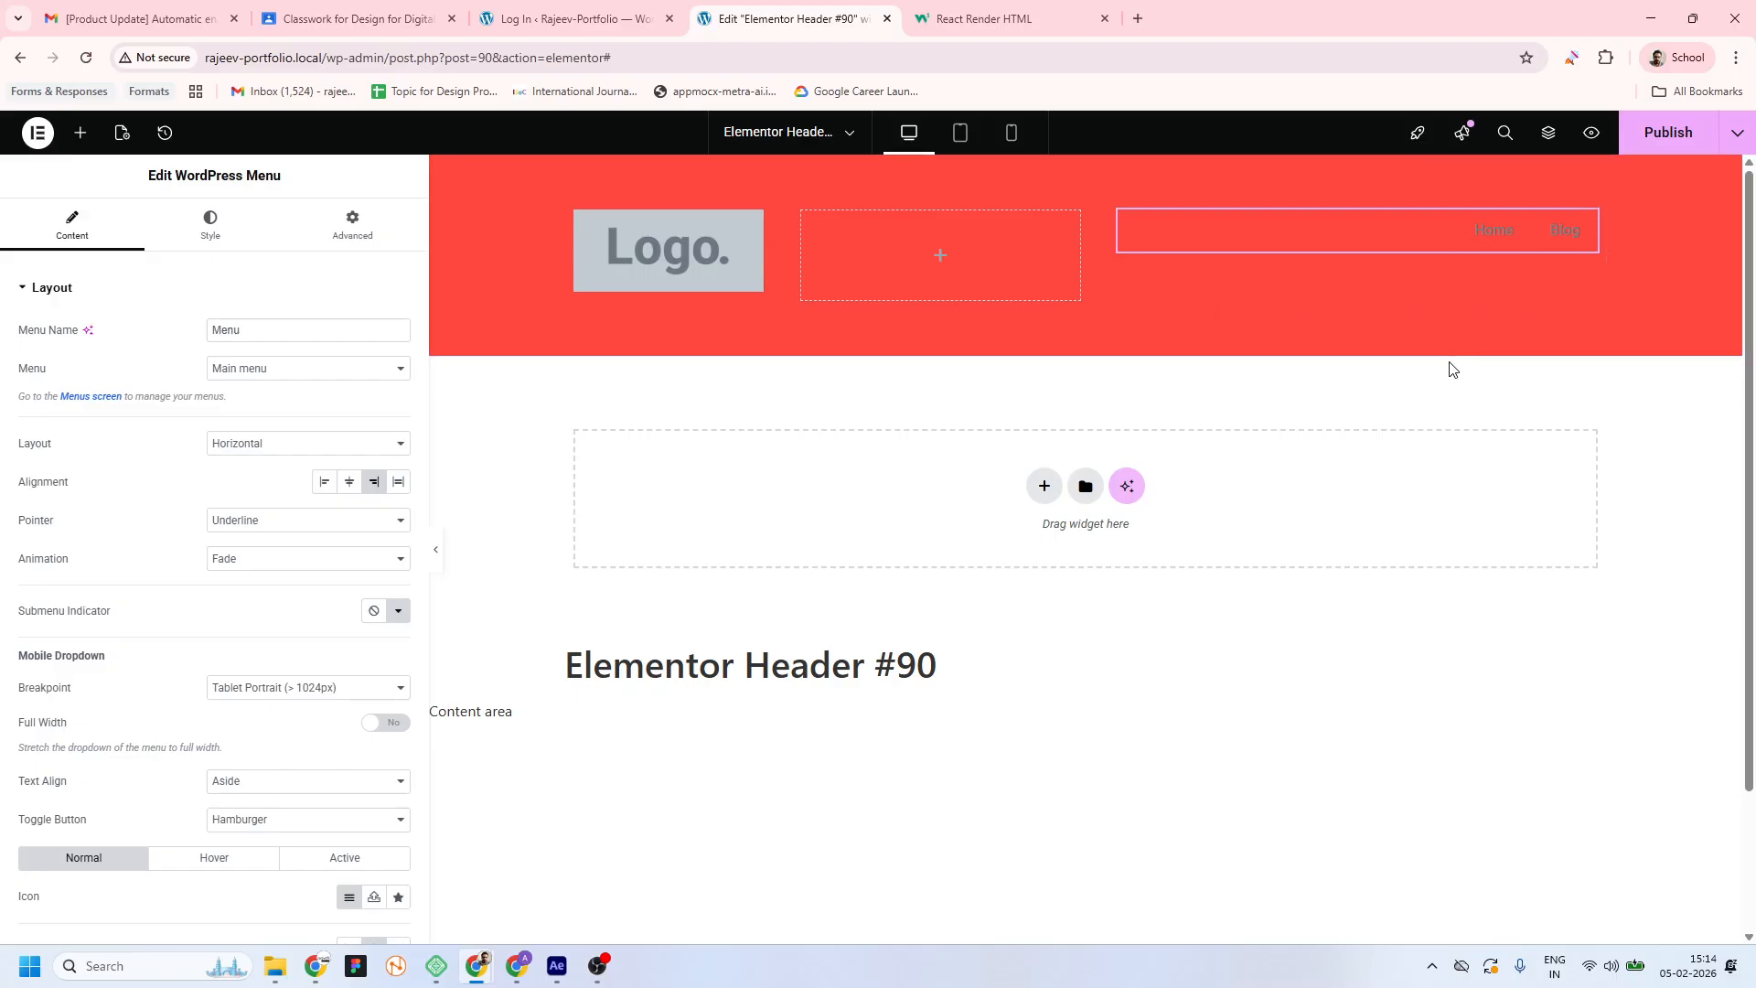
left_click(436, 551)
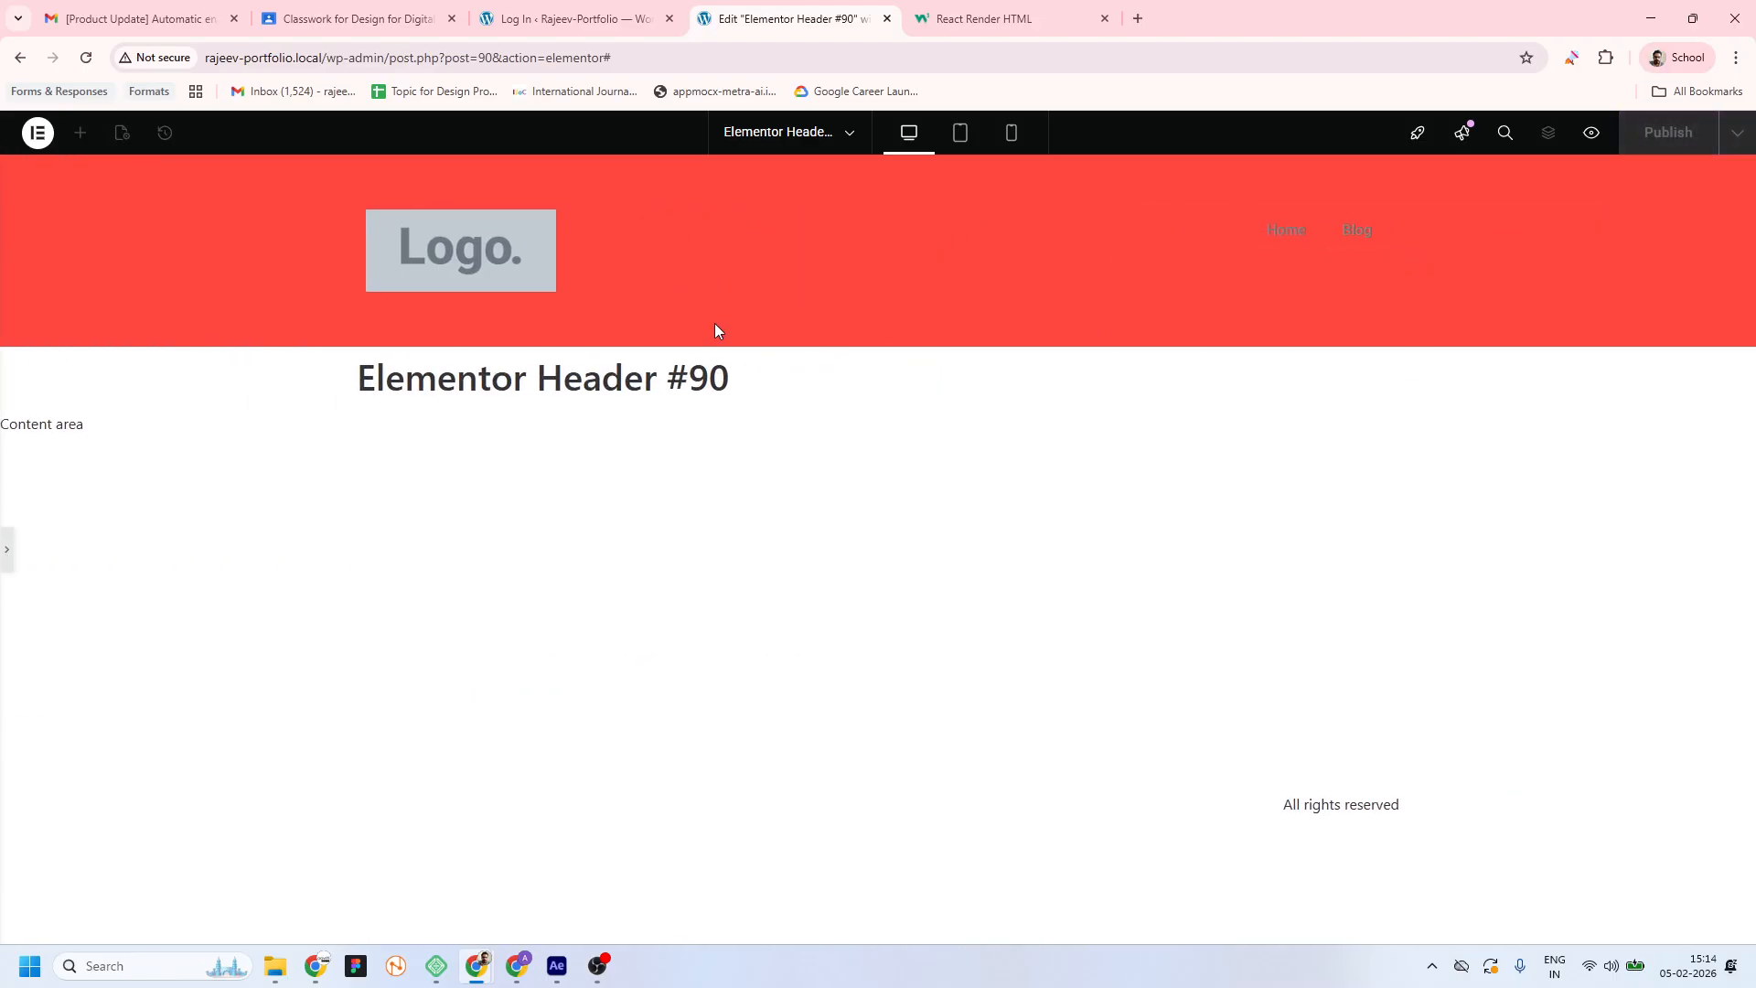
left_click(7, 550)
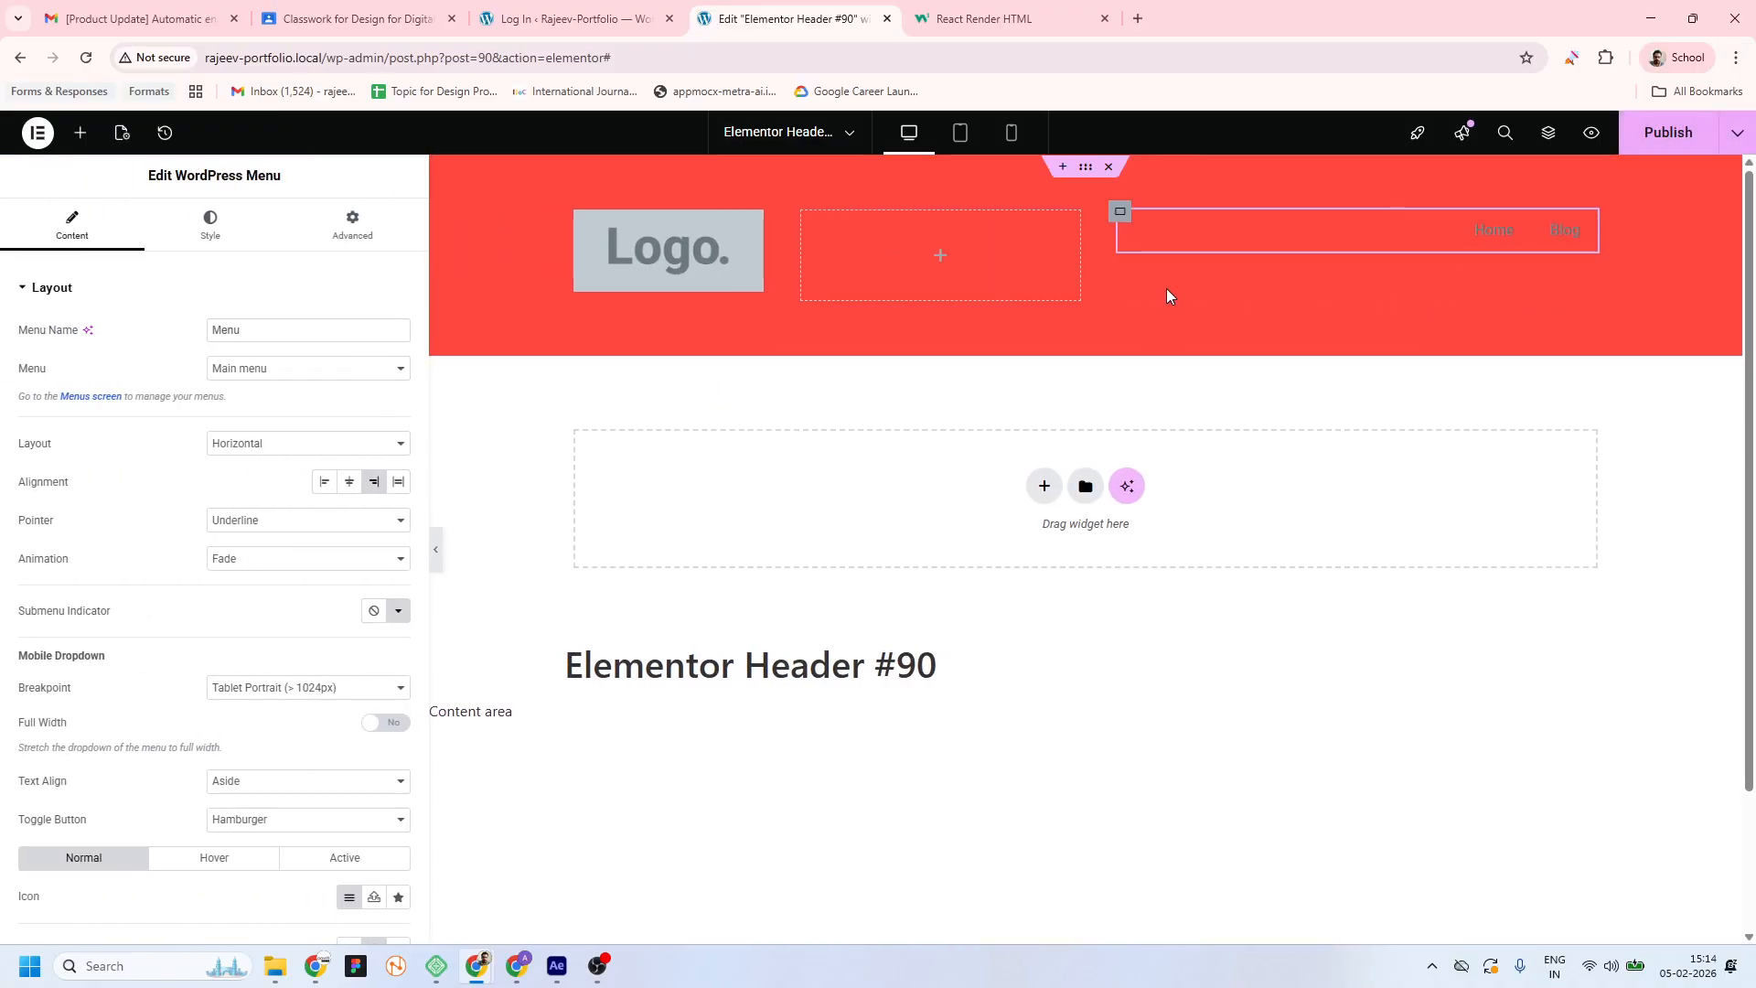
Center the contents of the third inner container vertically with Justify Content and publish the header
left_click(1086, 168)
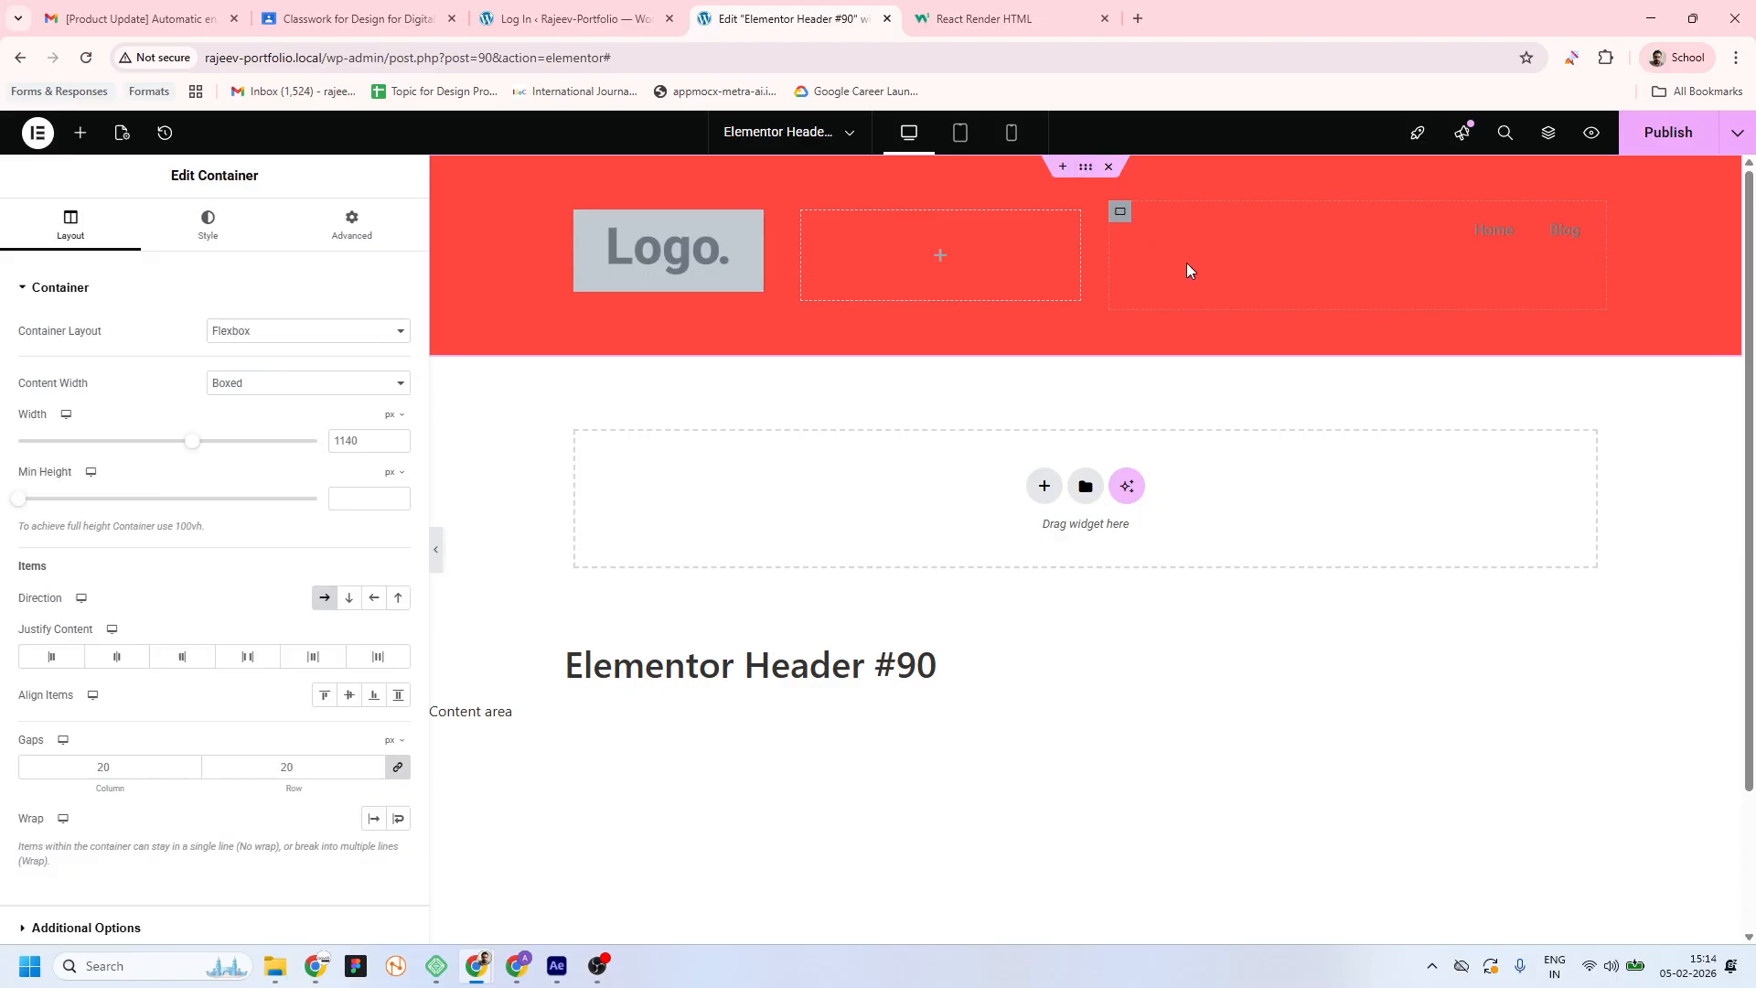
left_click(1120, 213)
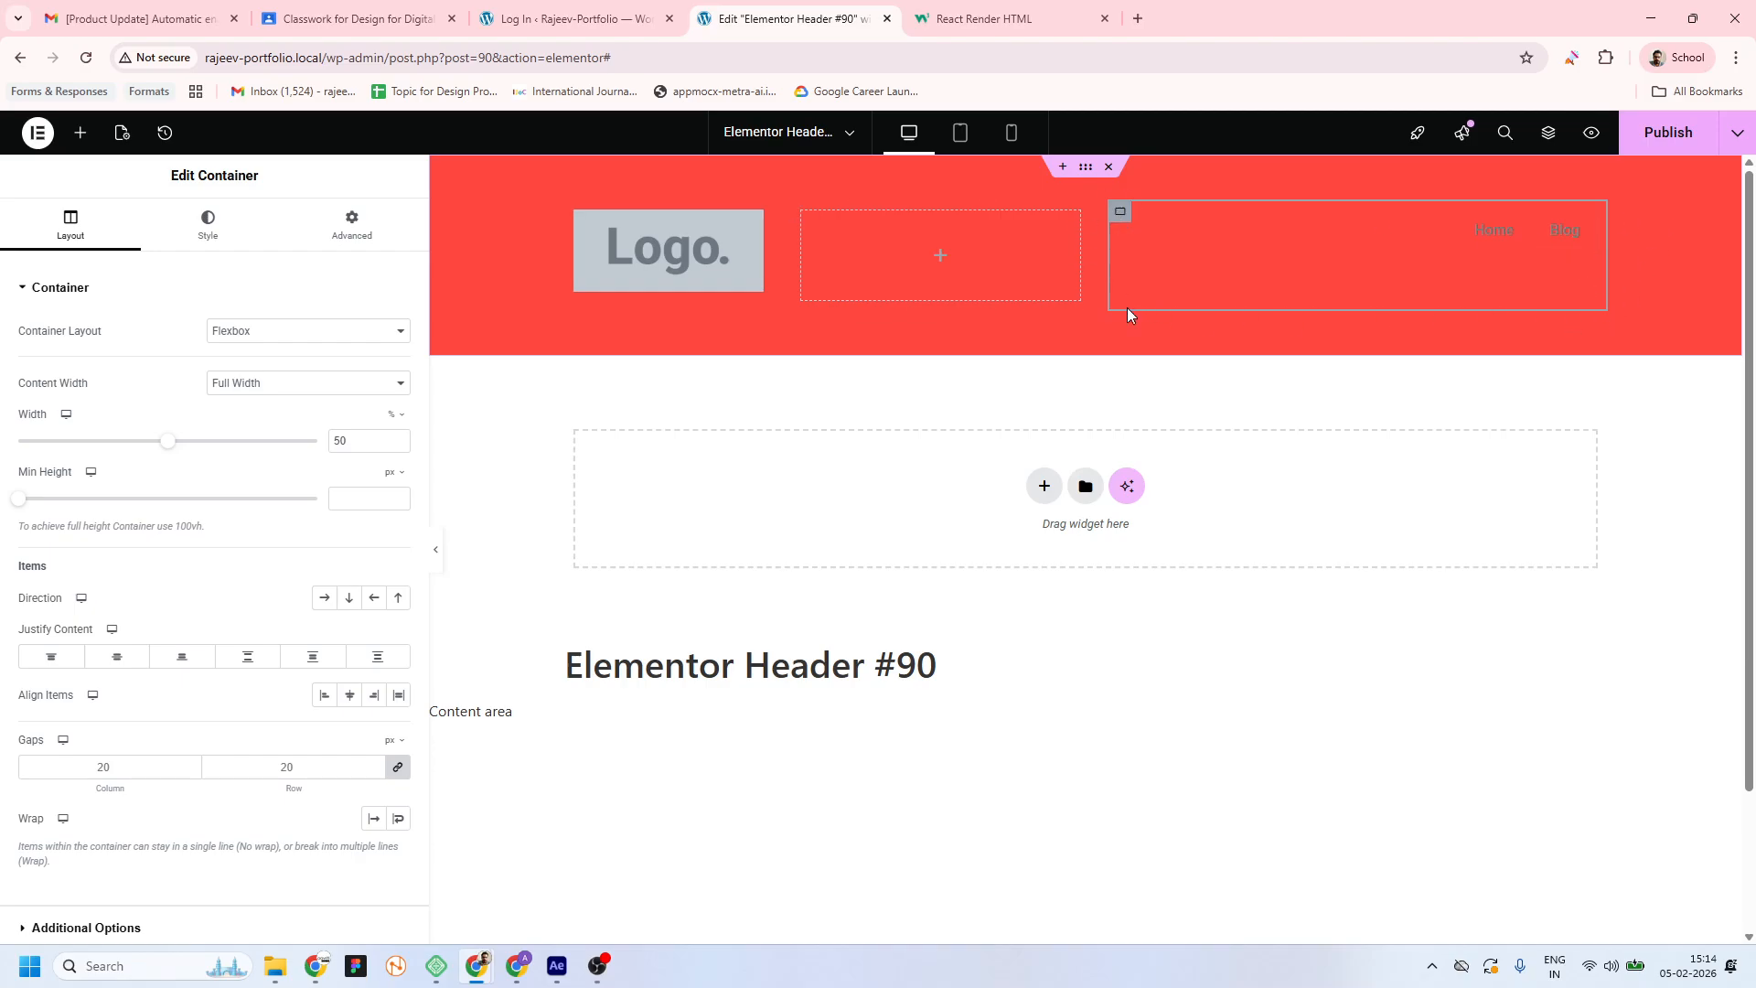
scroll(279, 599, "down", 1)
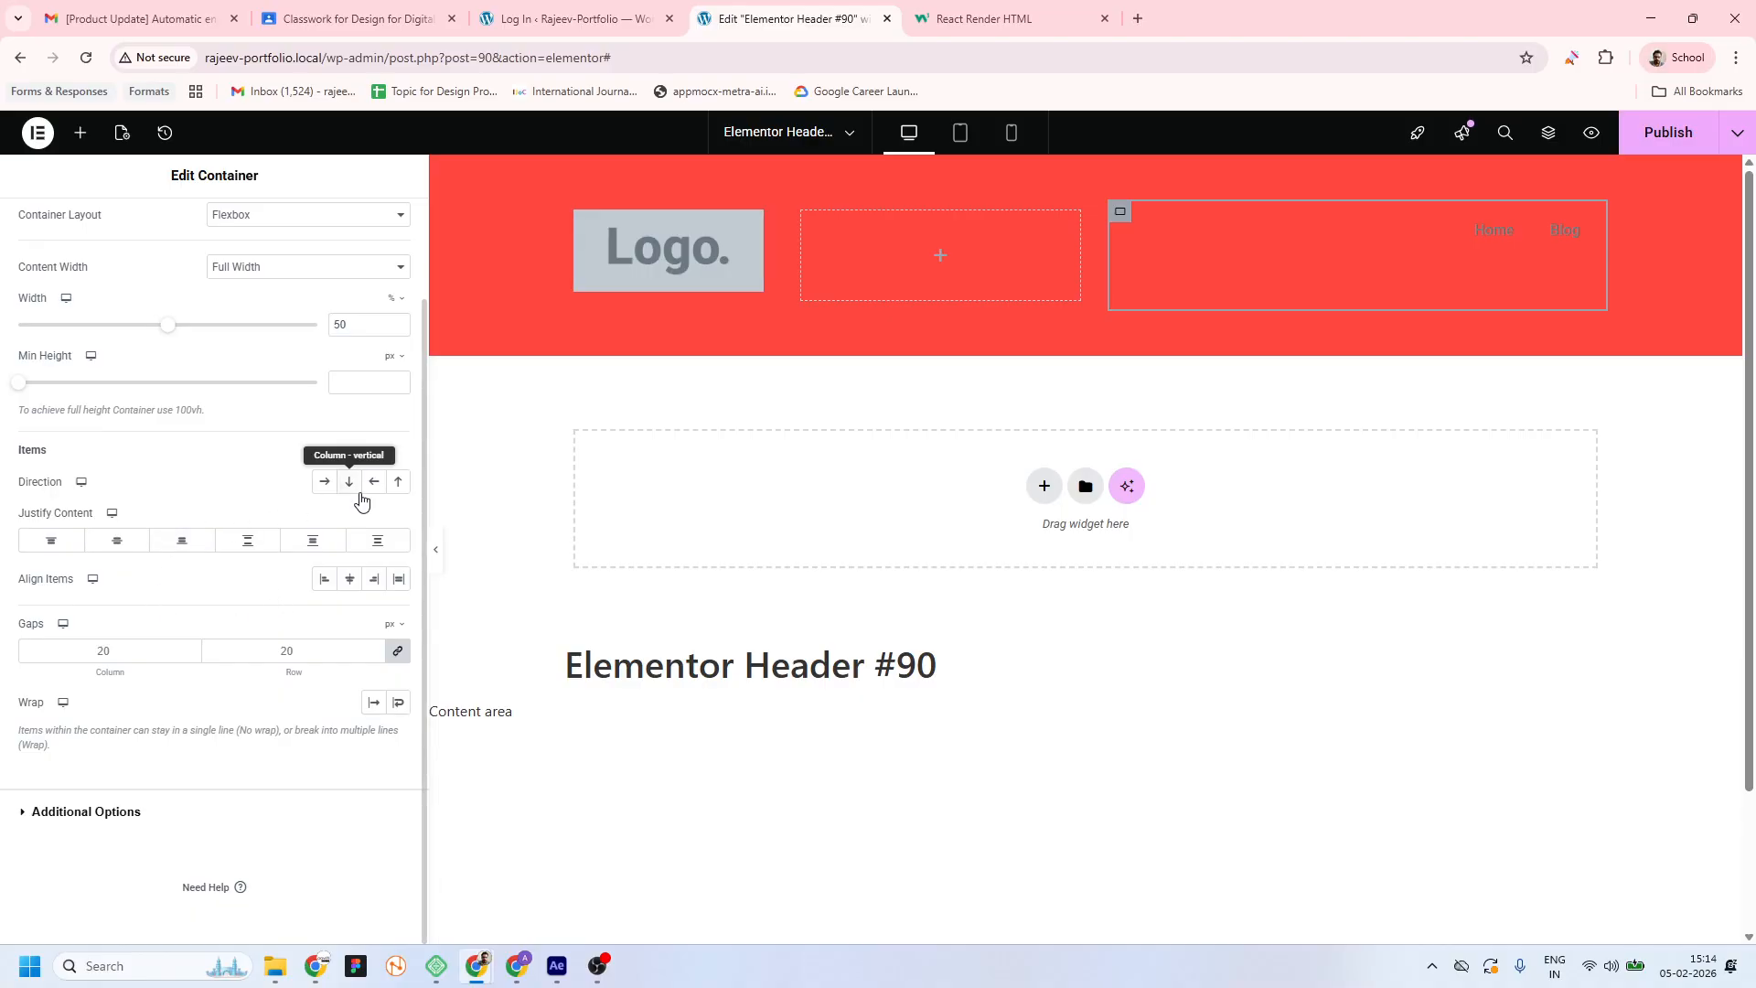
left_click(117, 541)
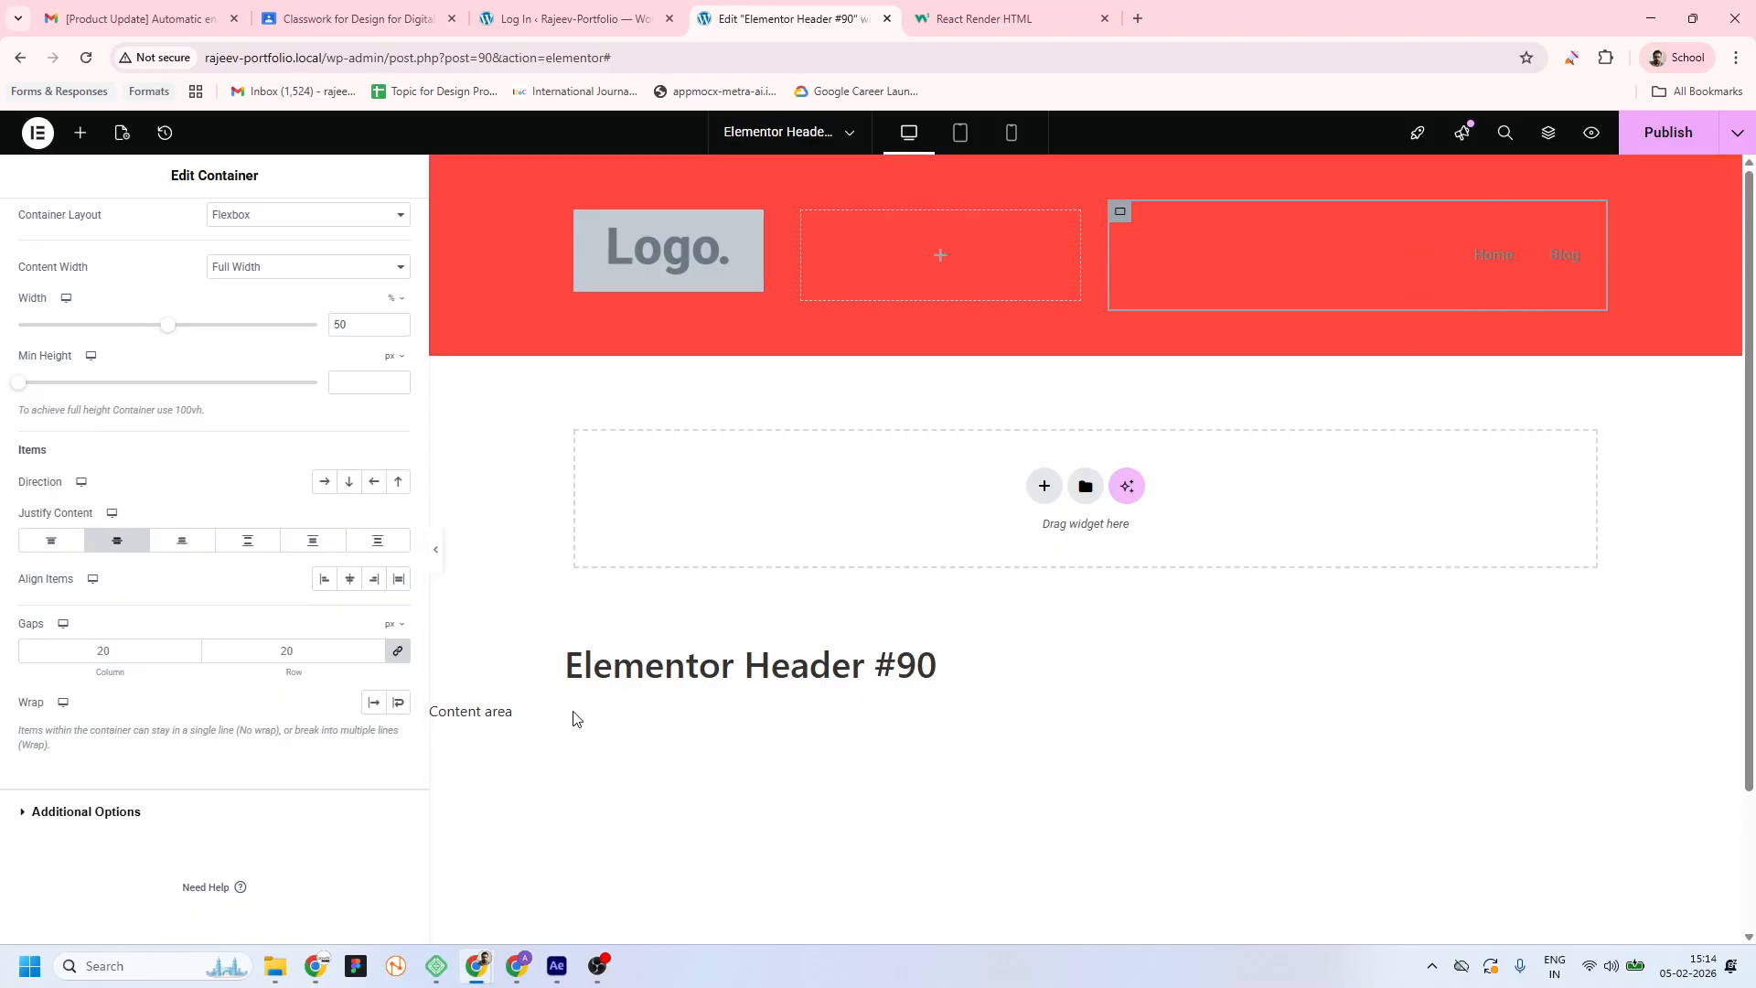
left_click(1665, 137)
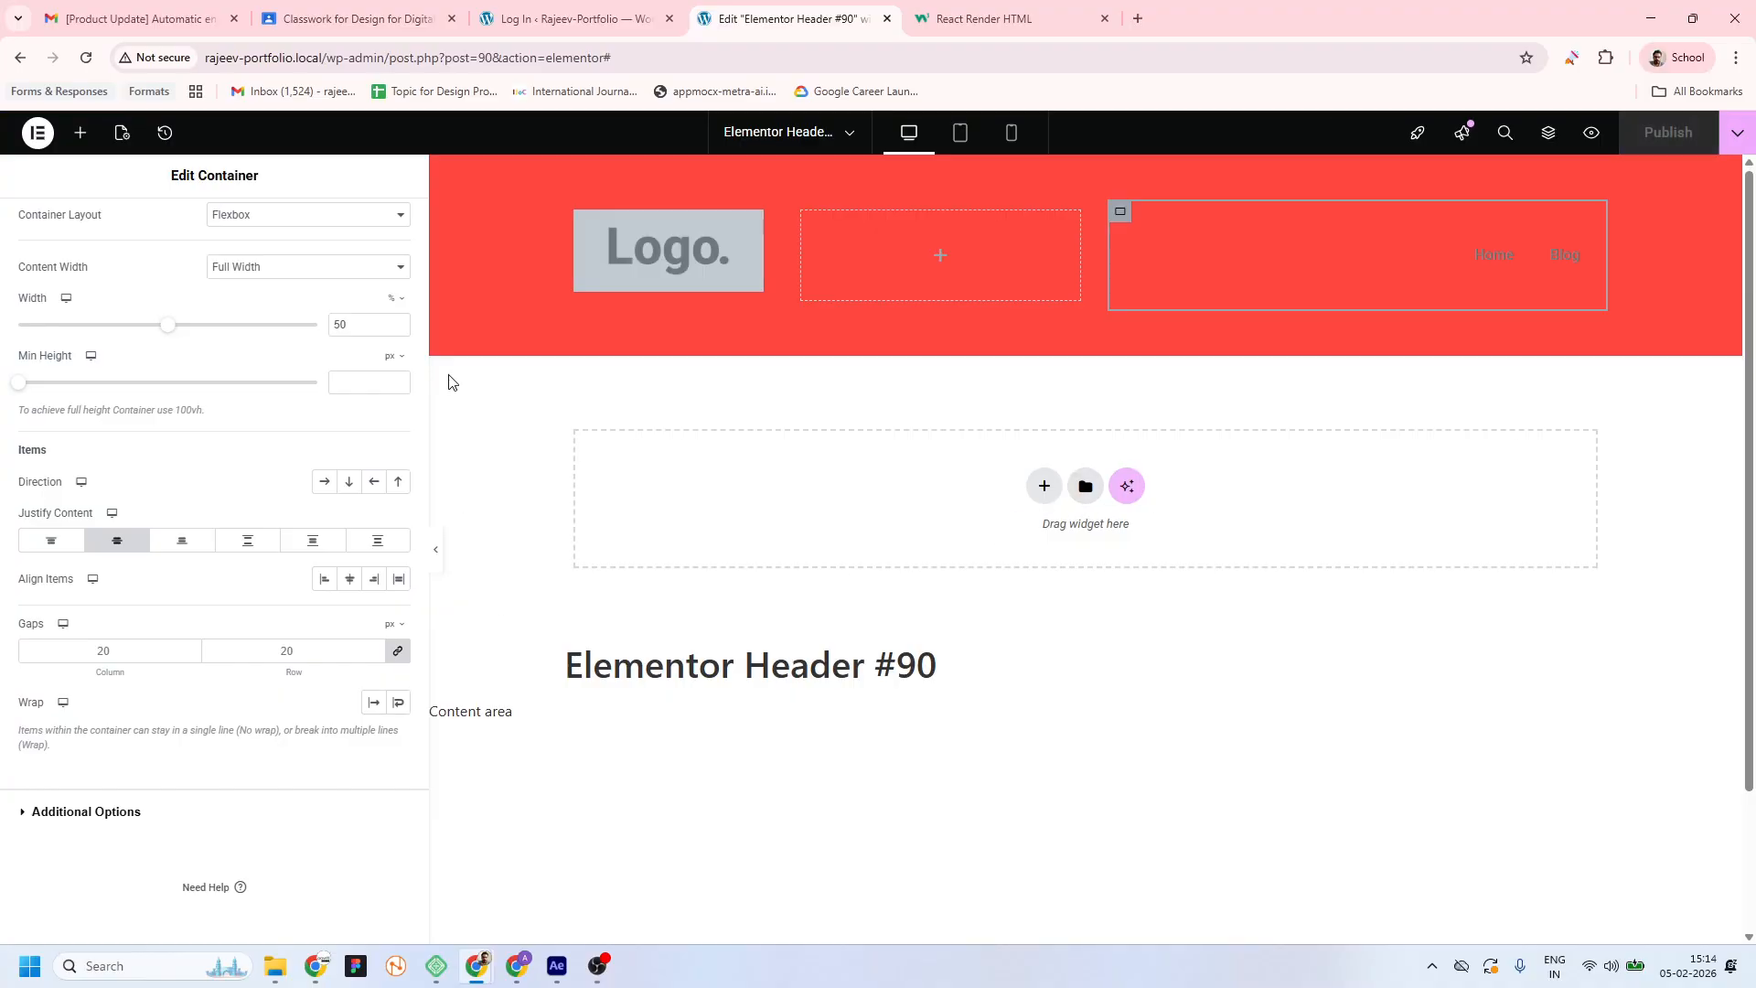
Reload the live "My Another post" page in the incognito window and check the published logo and menu
key("alt+Tab")
mouse_move(495, 982)
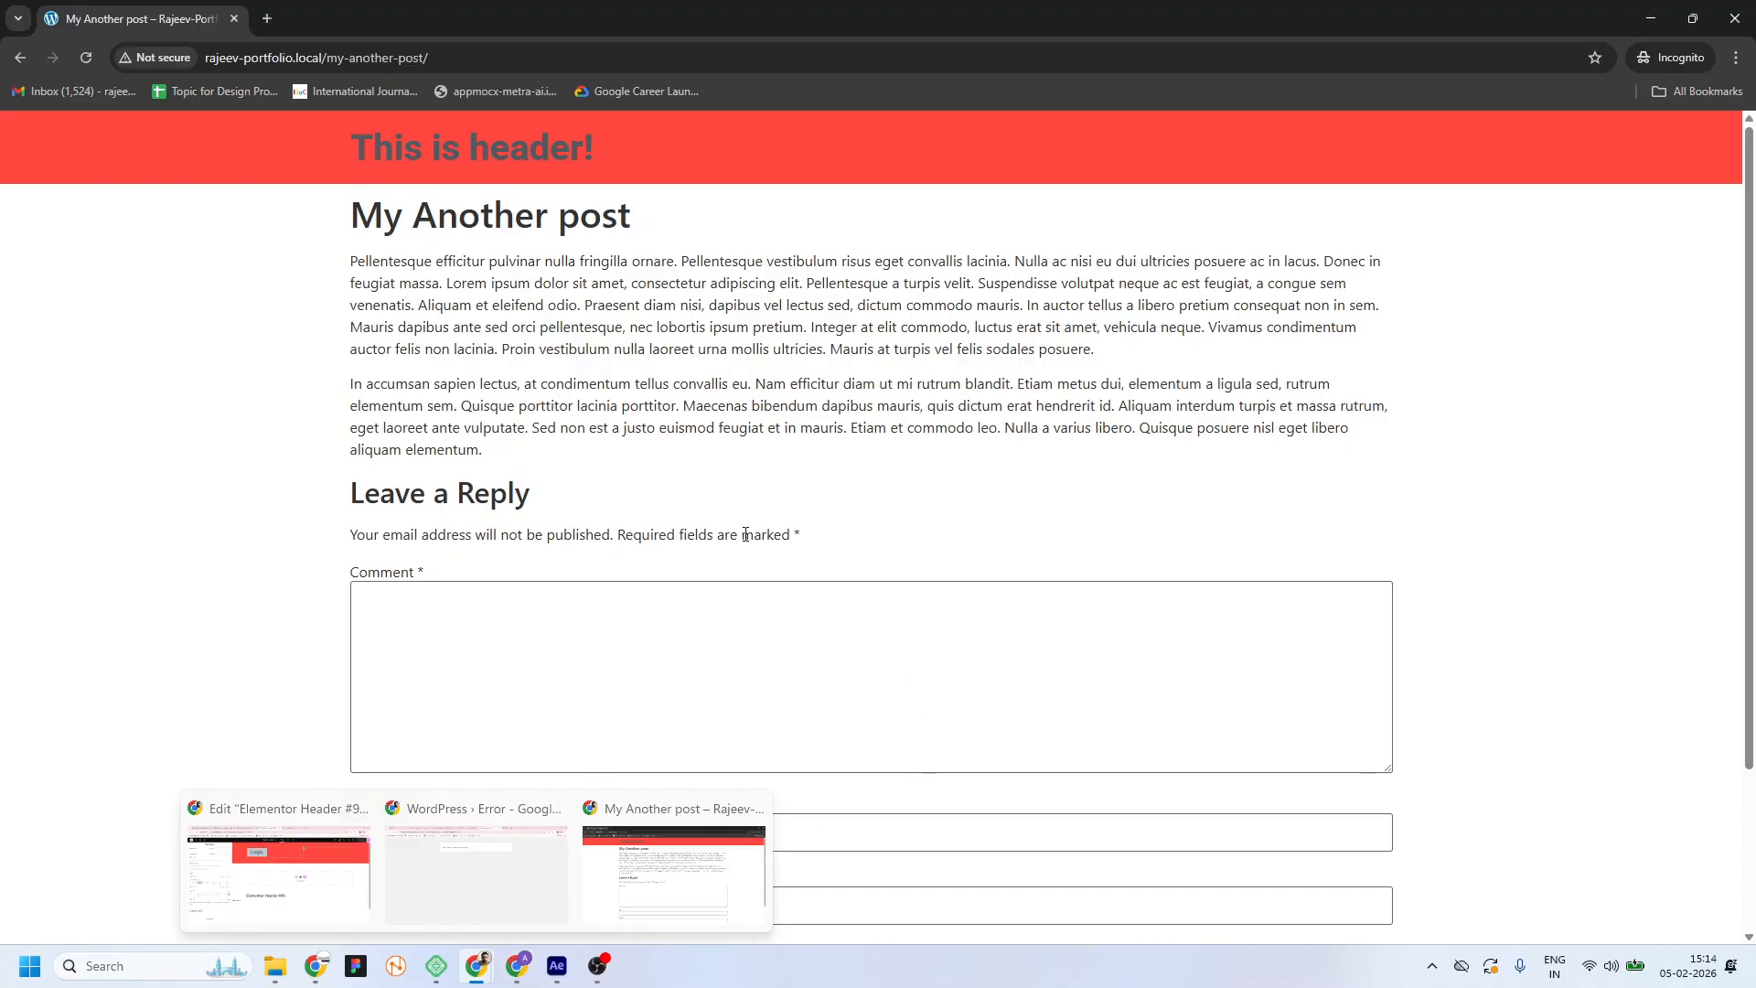
left_click(86, 59)
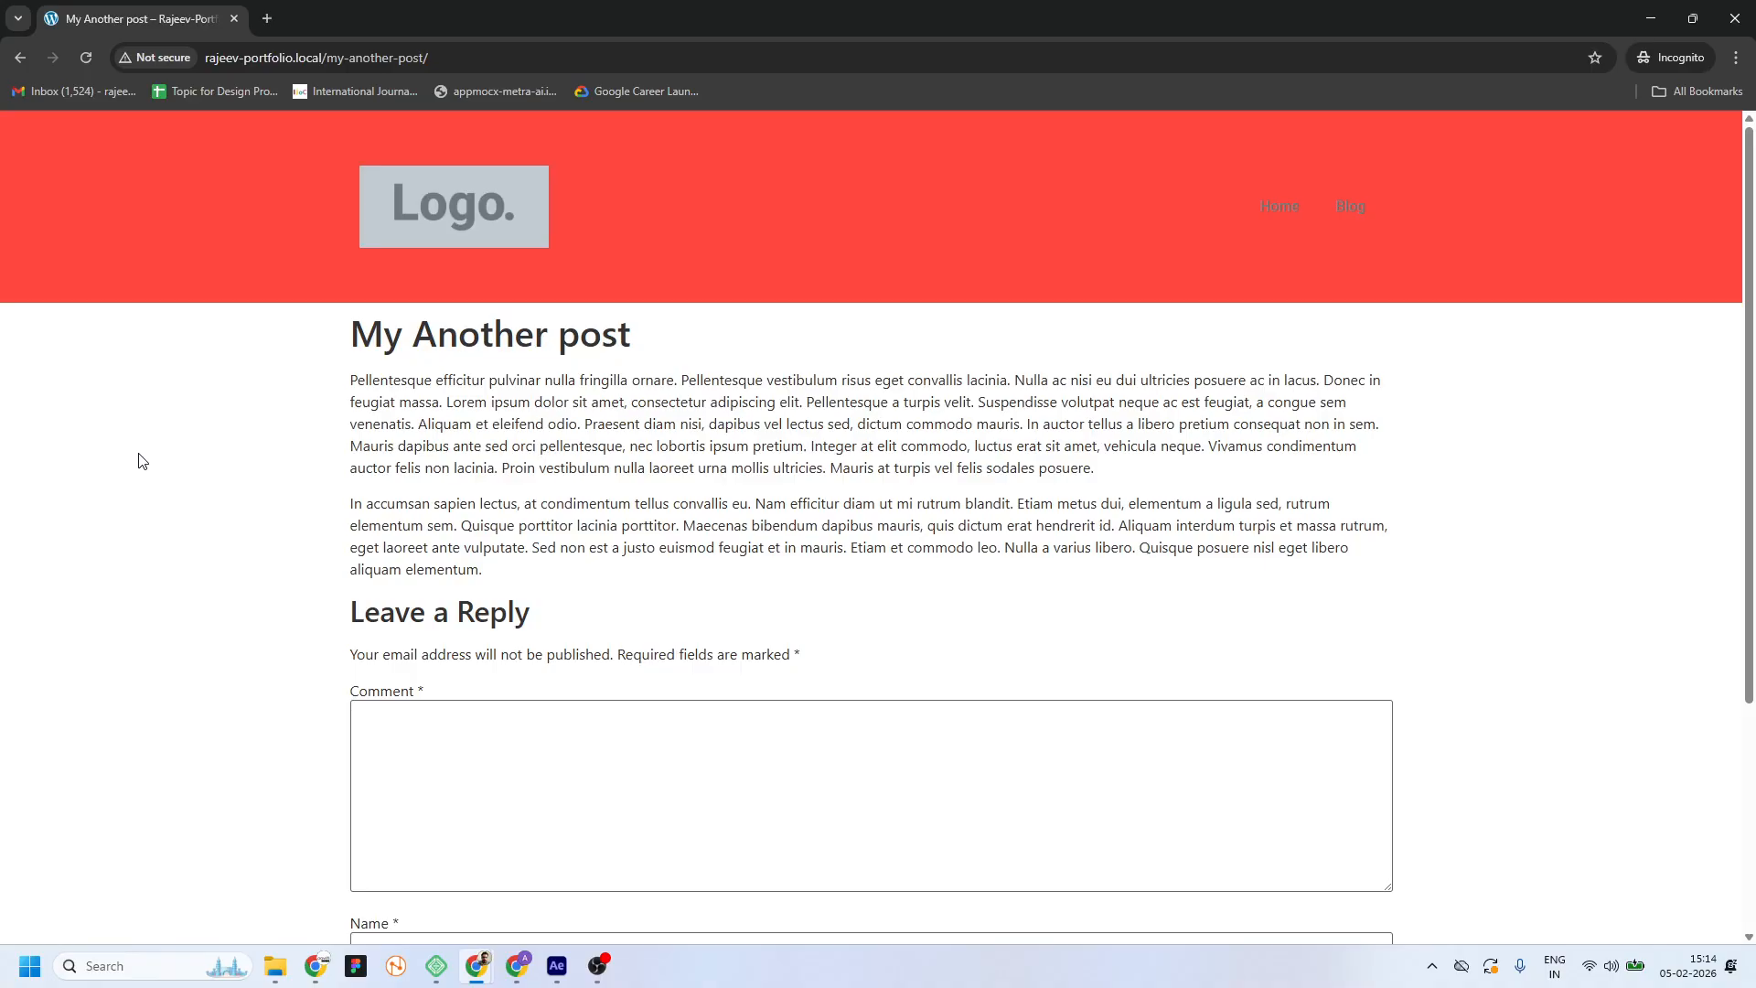
scroll(561, 435, "down", 4)
scroll(647, 494, "up", 4)
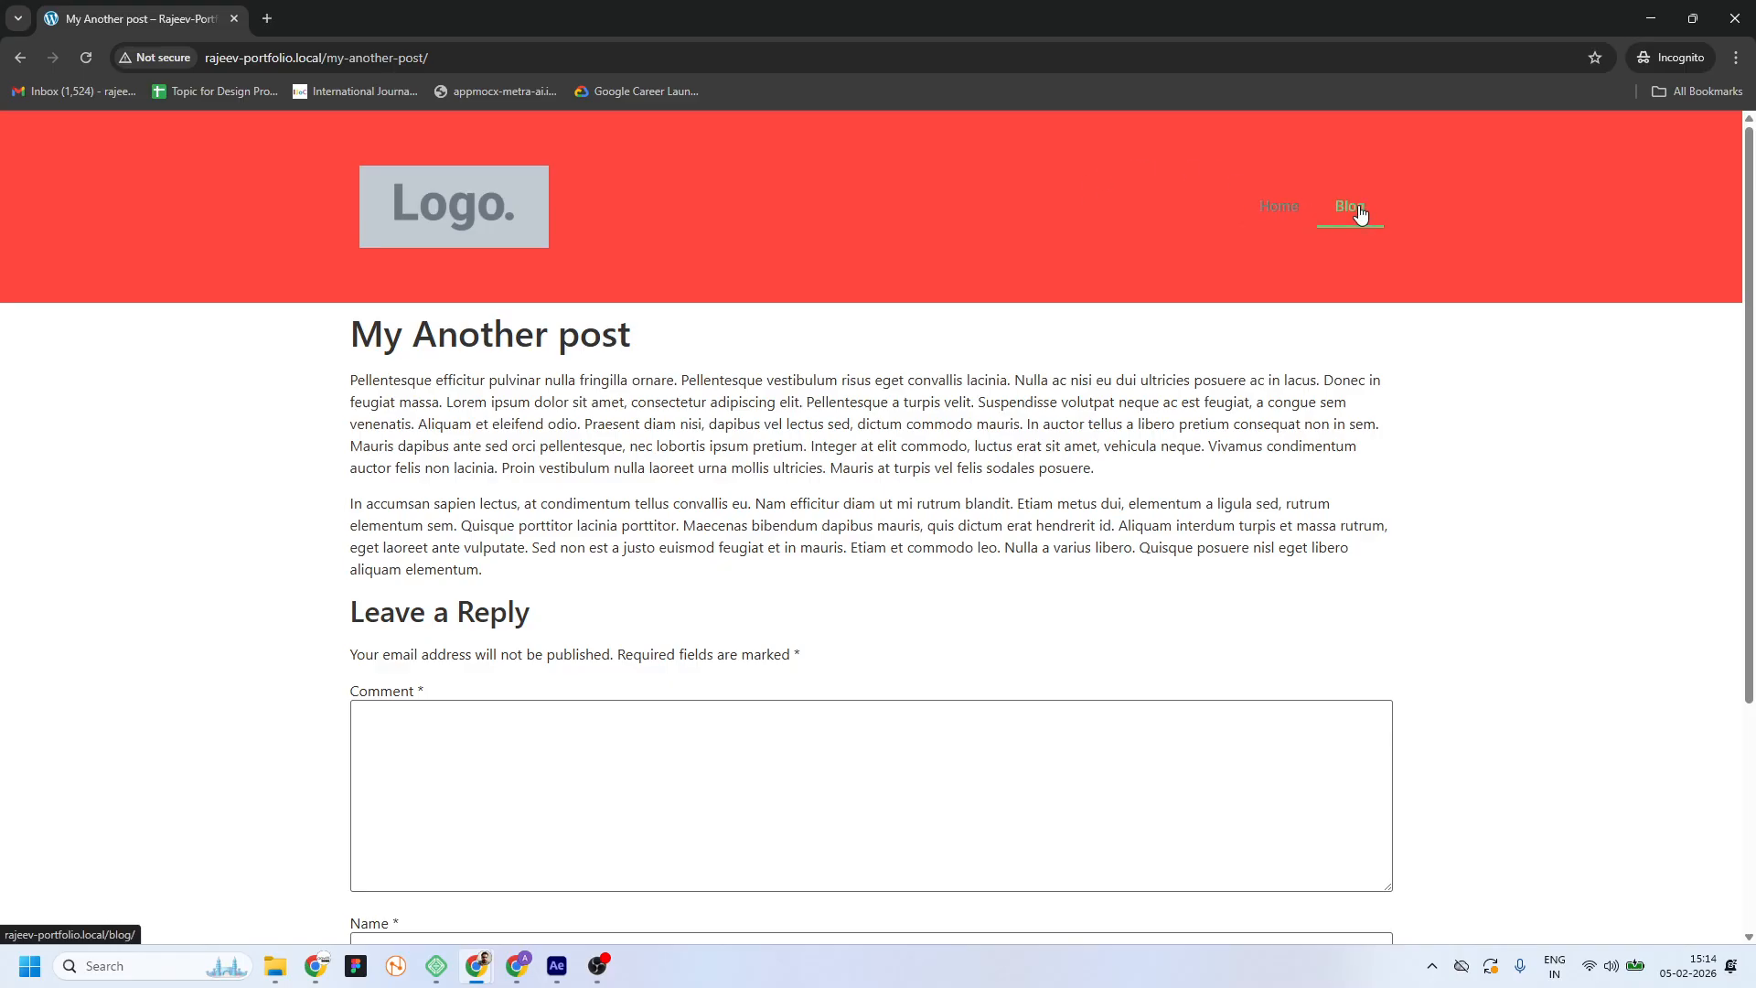
Return to the header editor and set the WordPress Menu's normal text color to #FFFFFF
key("alt+Tab")
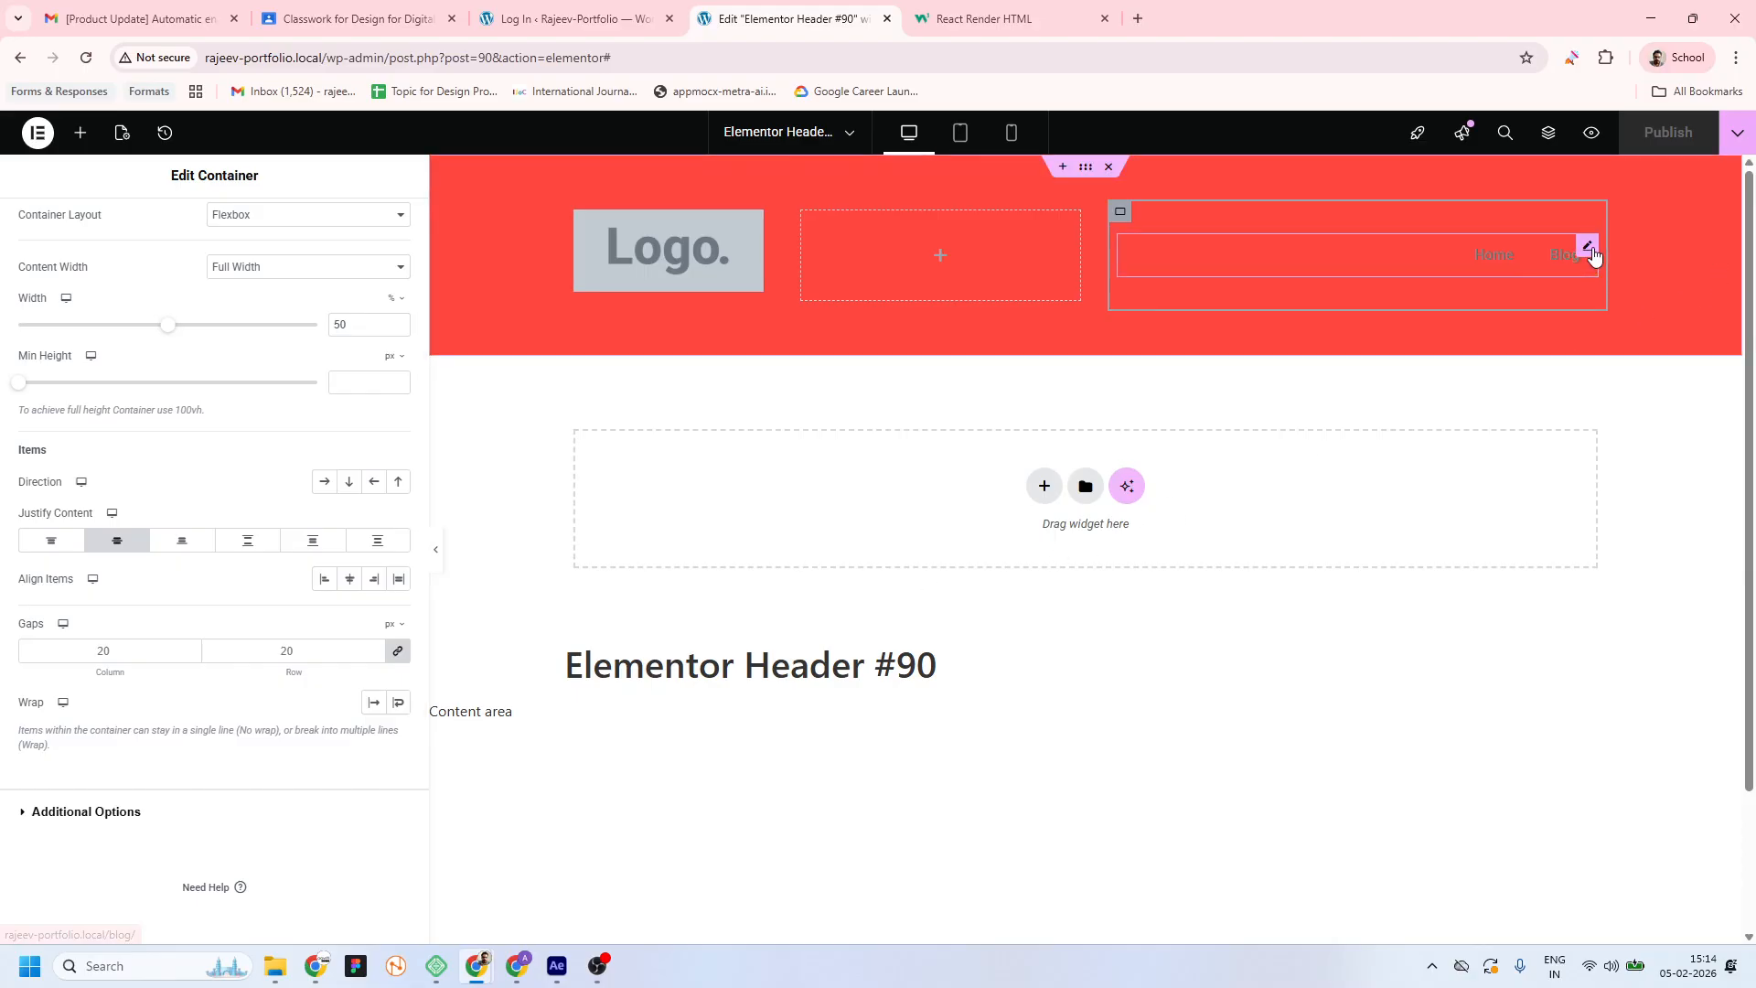
left_click(1589, 250)
left_click(231, 233)
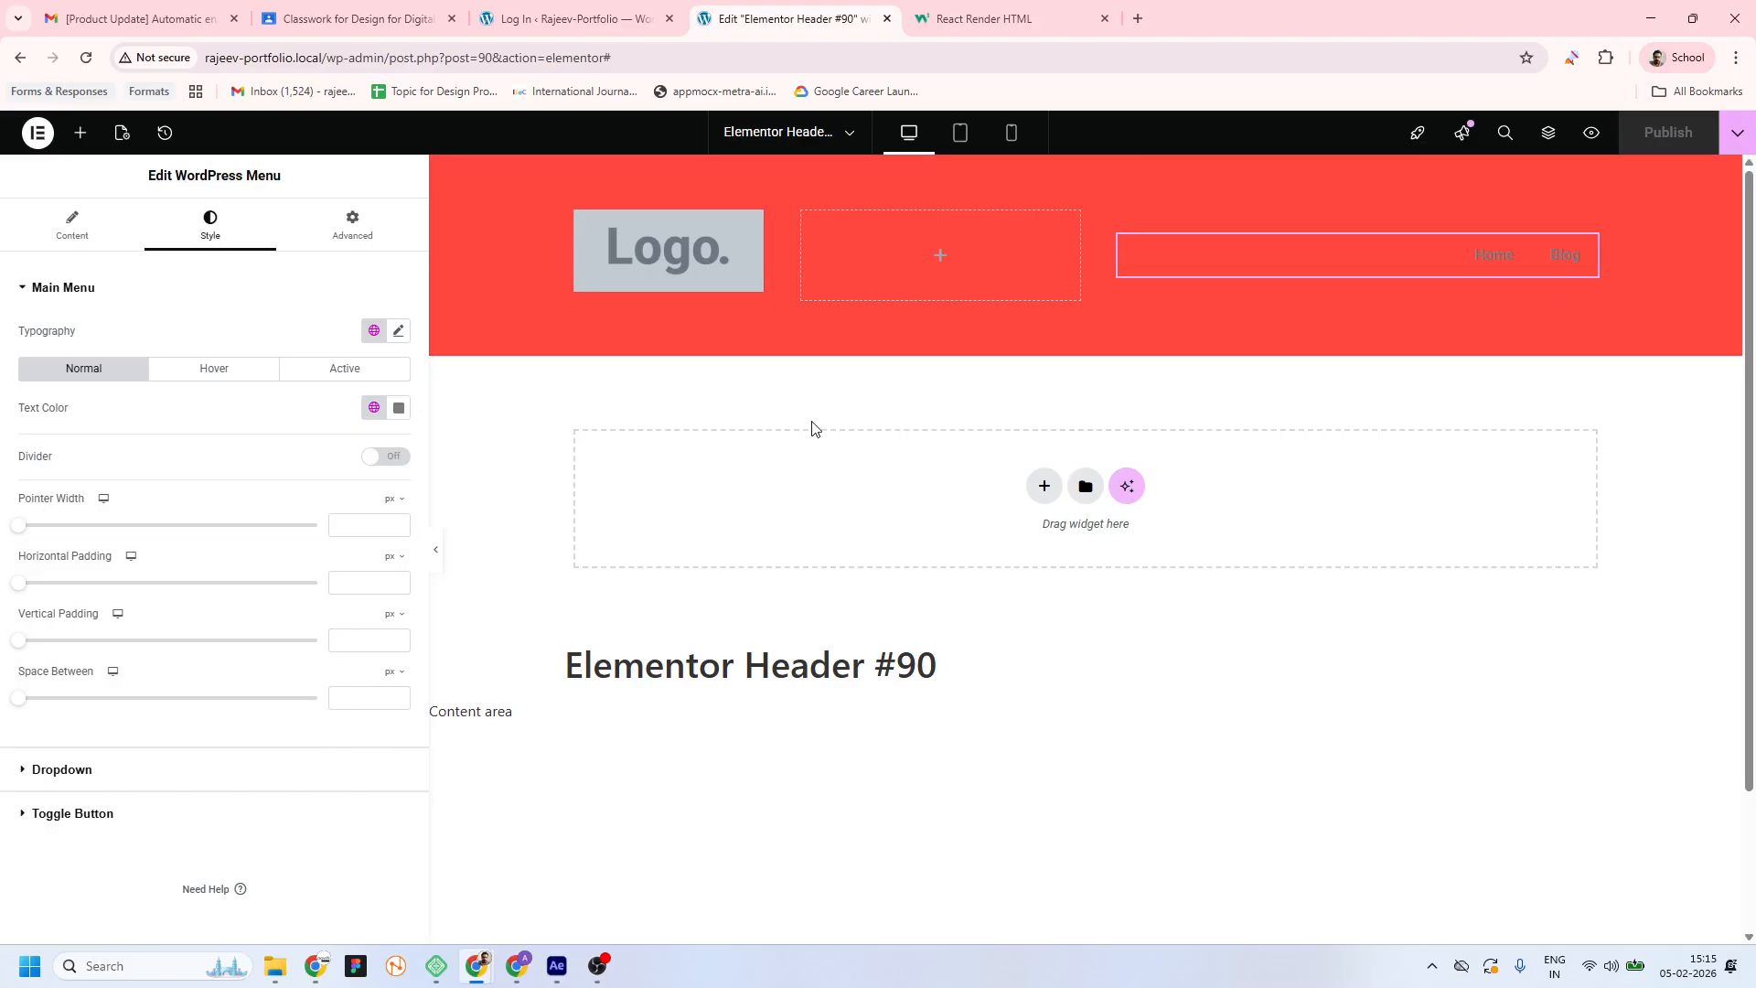
left_click(364, 412)
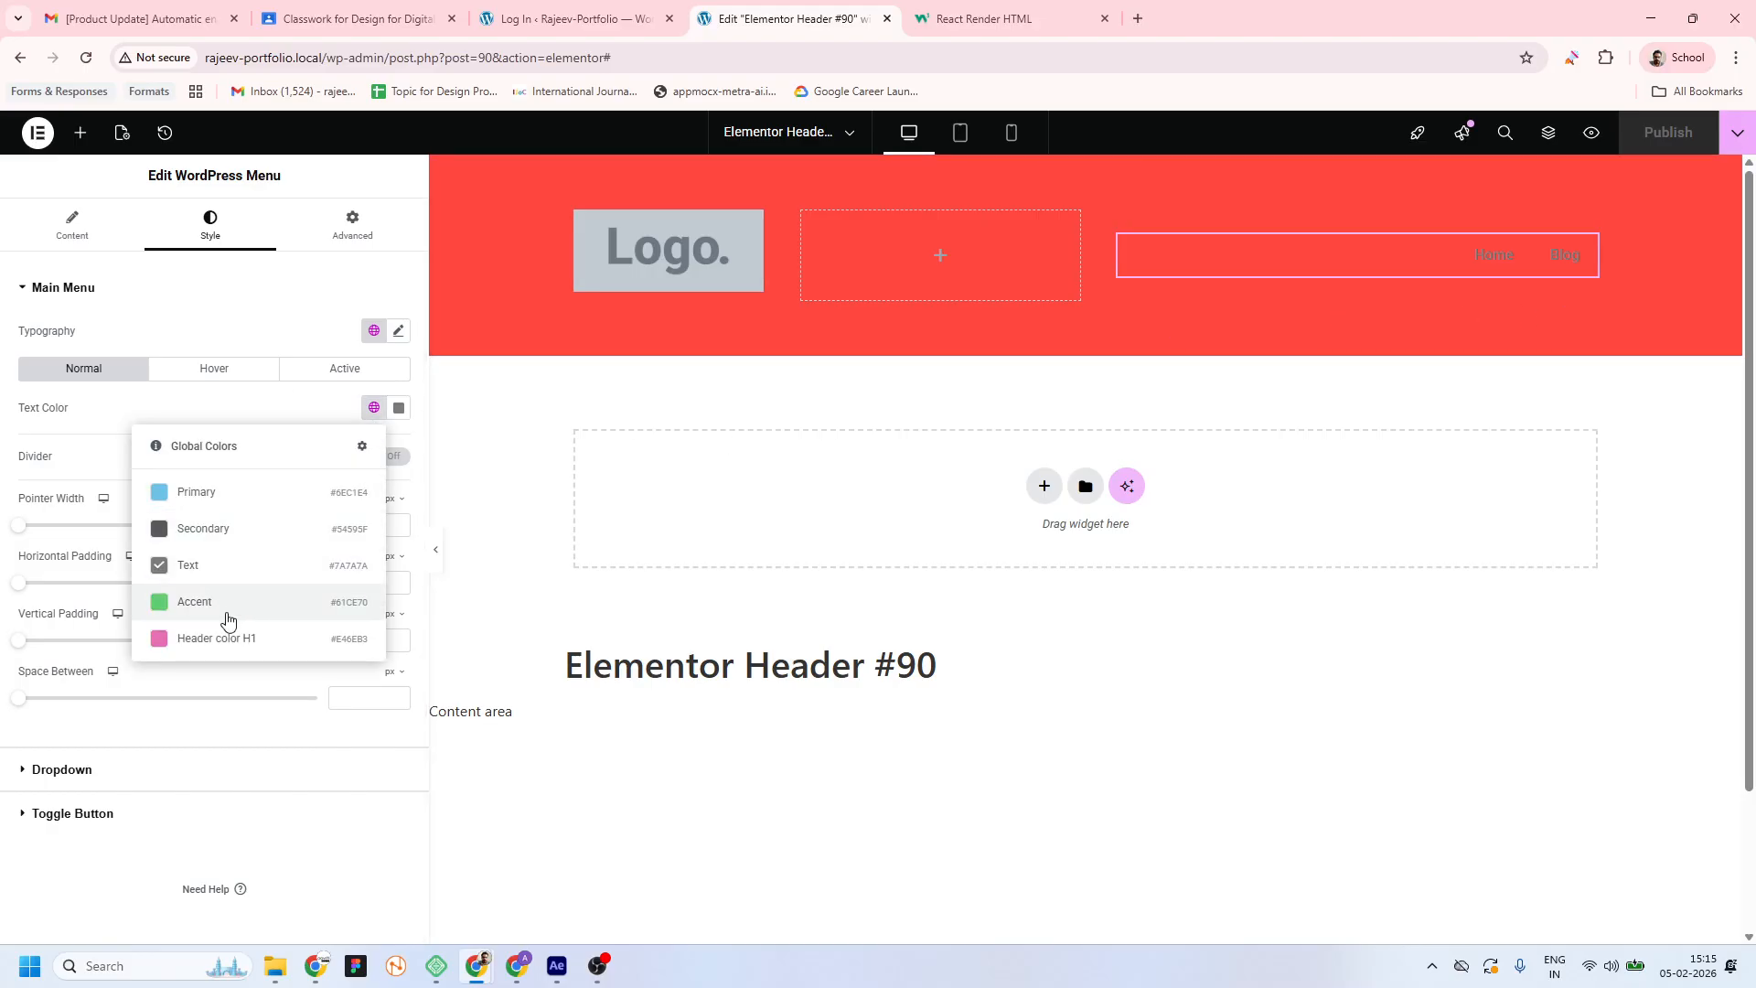
left_click(398, 408)
type("#FFFFFF")
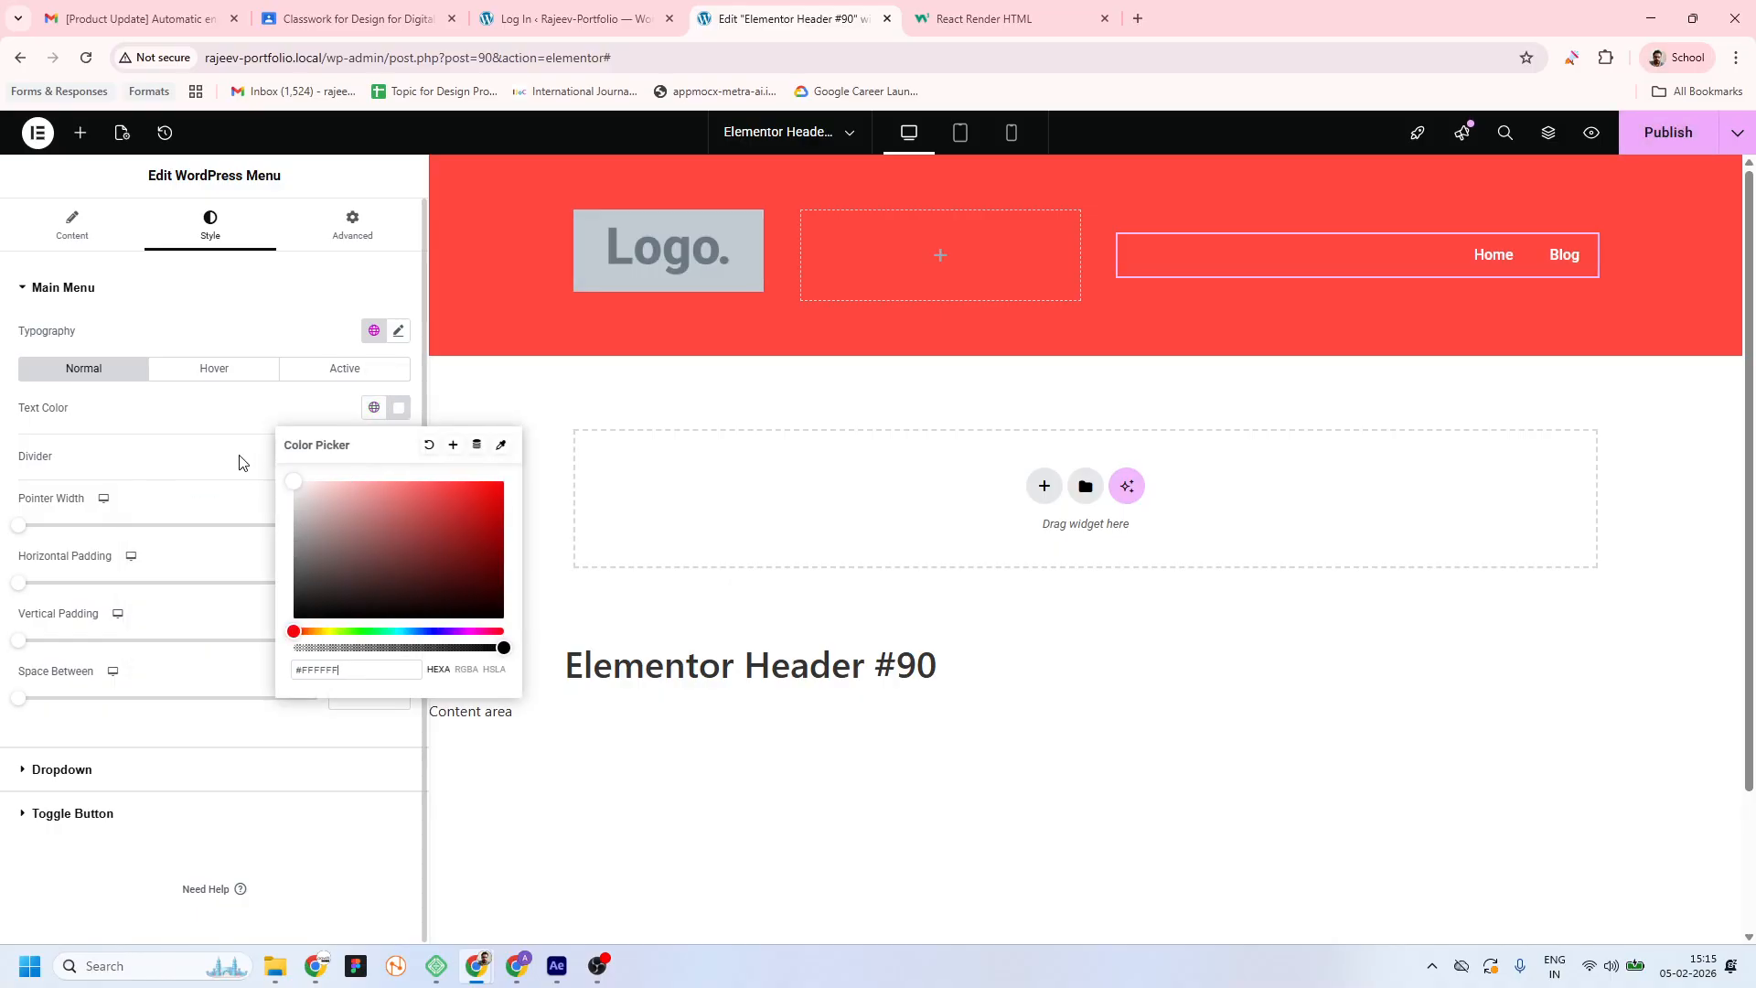
left_click(196, 457)
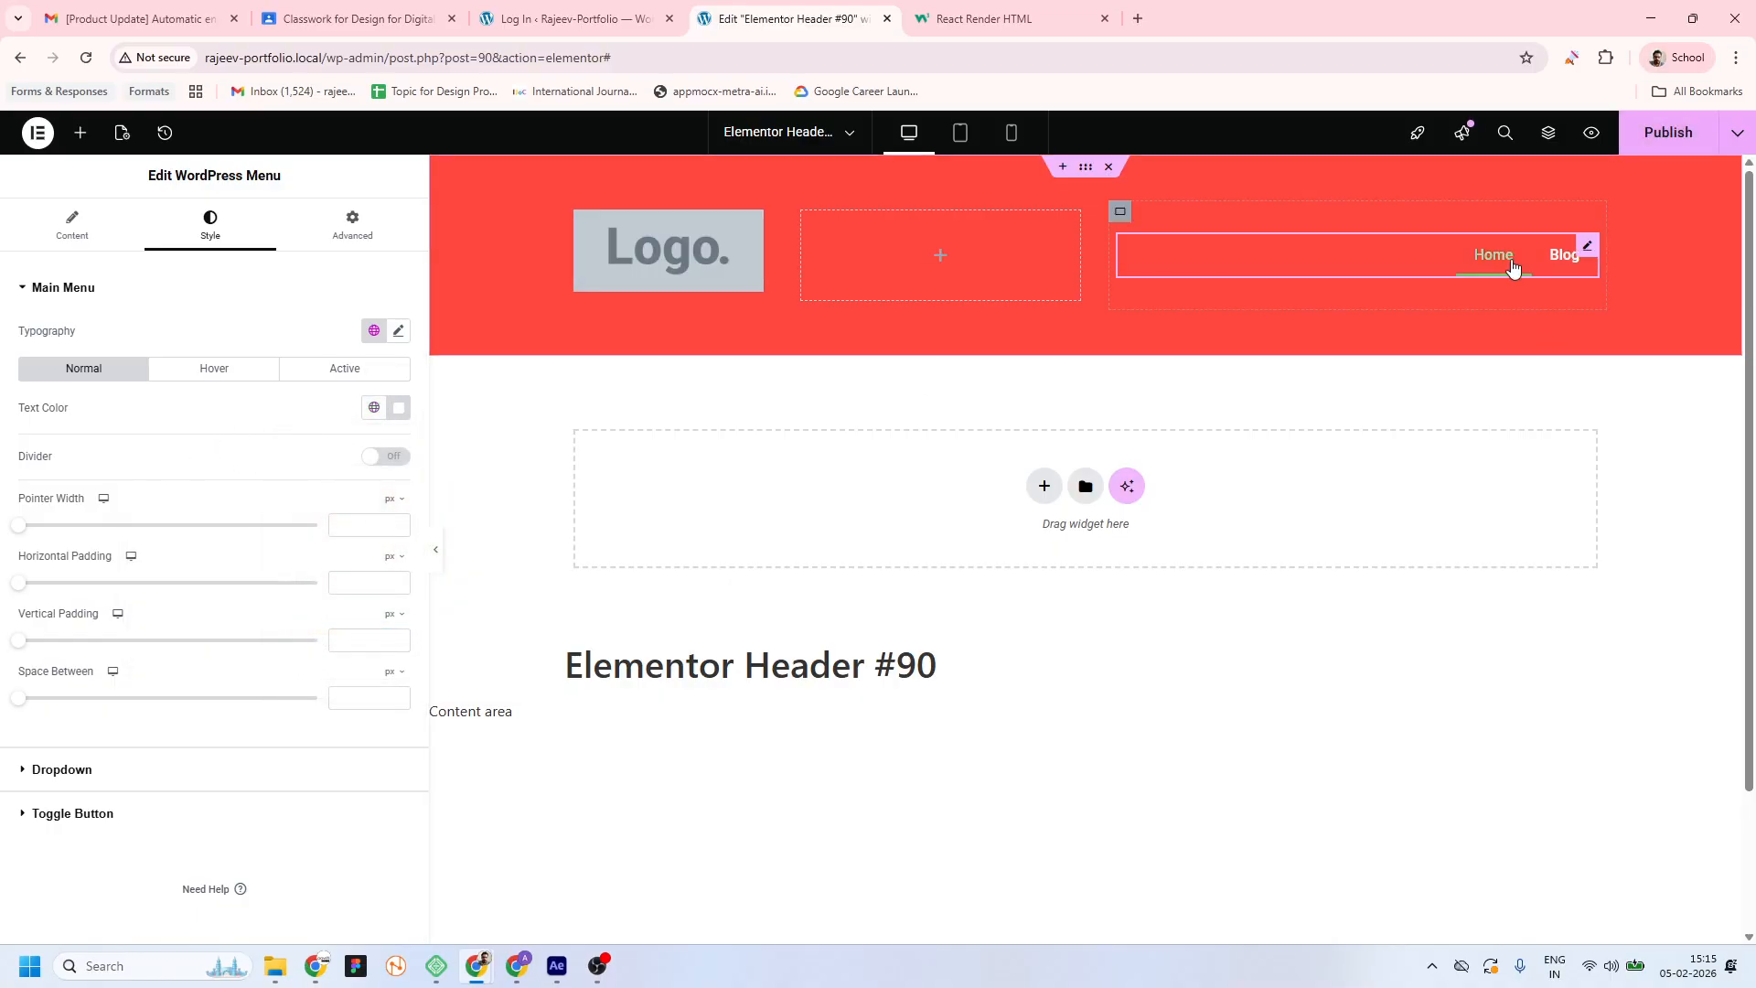
Set the menu's hover text color and hover pointer color to the global Secondary color
left_click(227, 370)
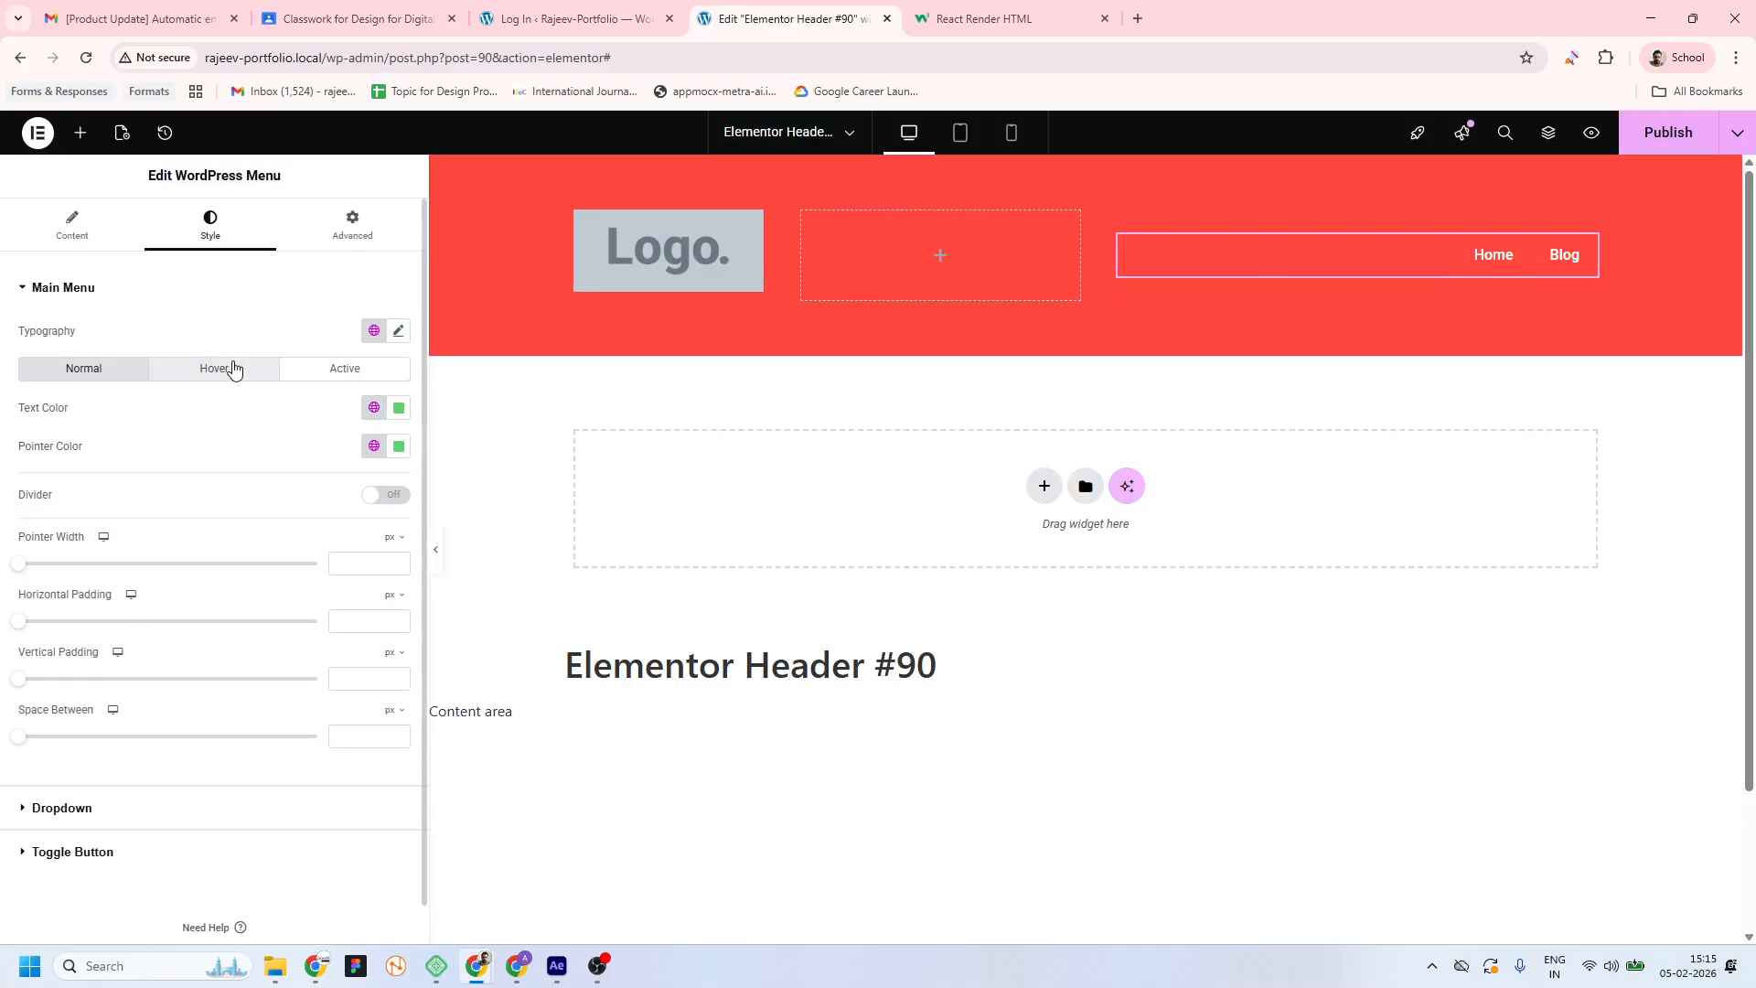
left_click(374, 407)
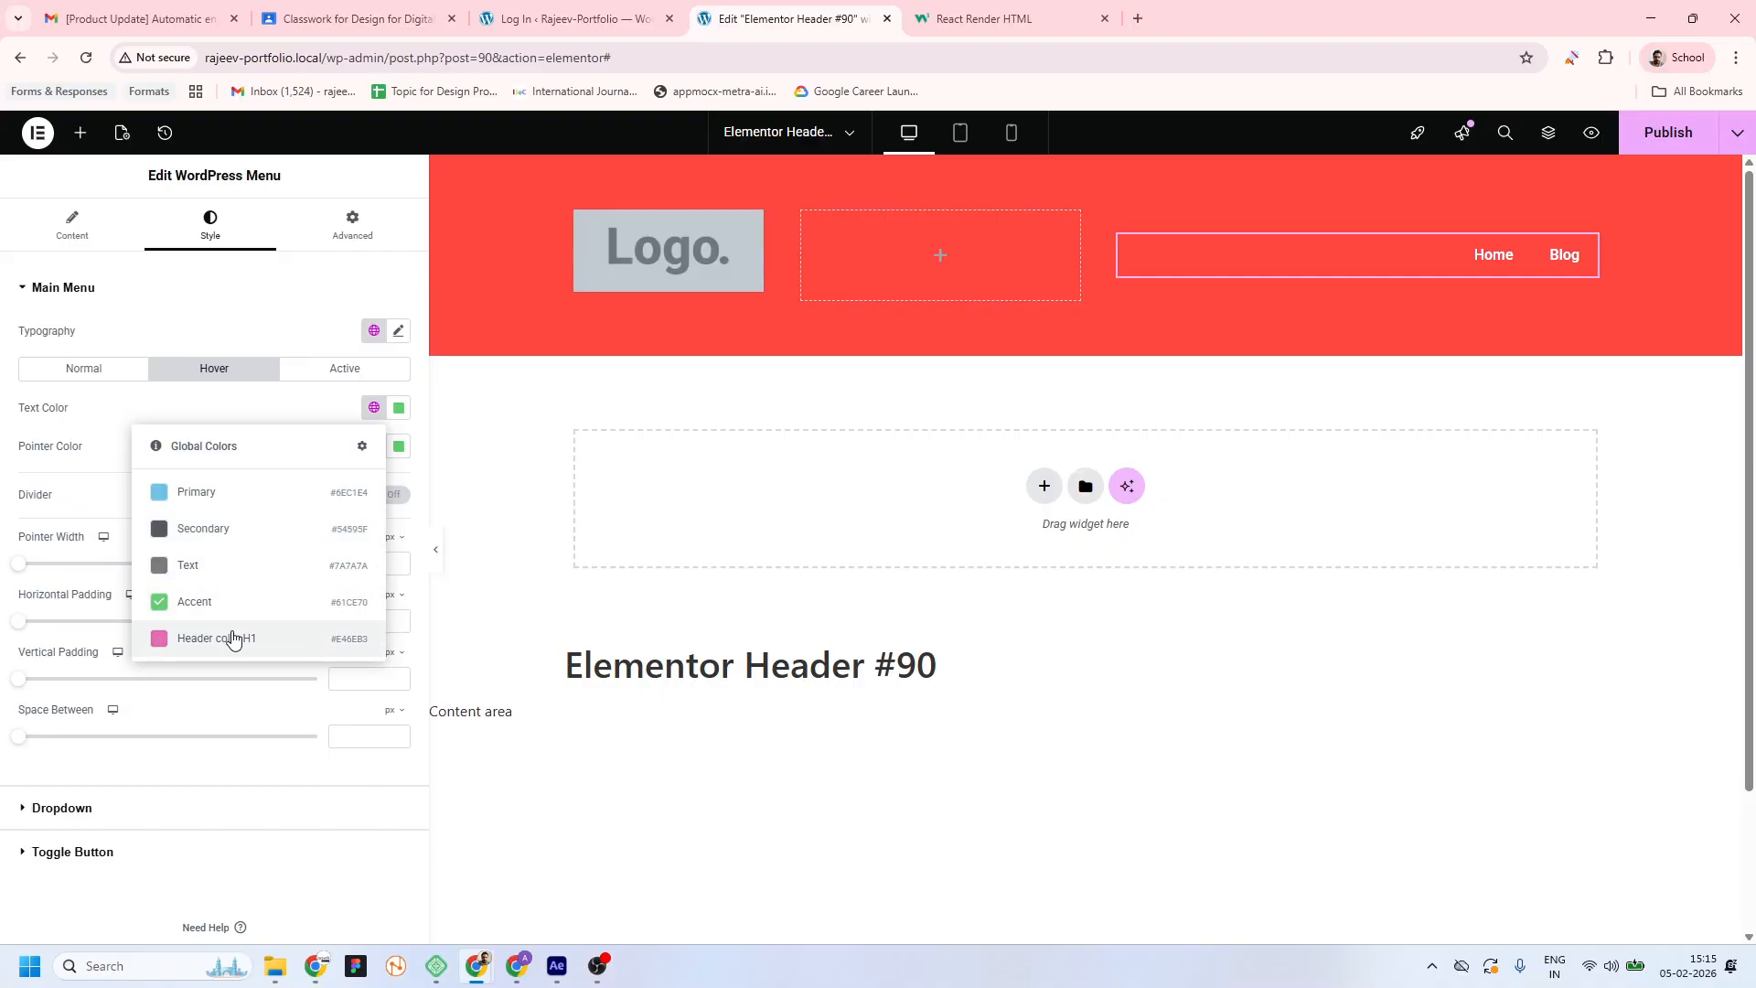
left_click(227, 531)
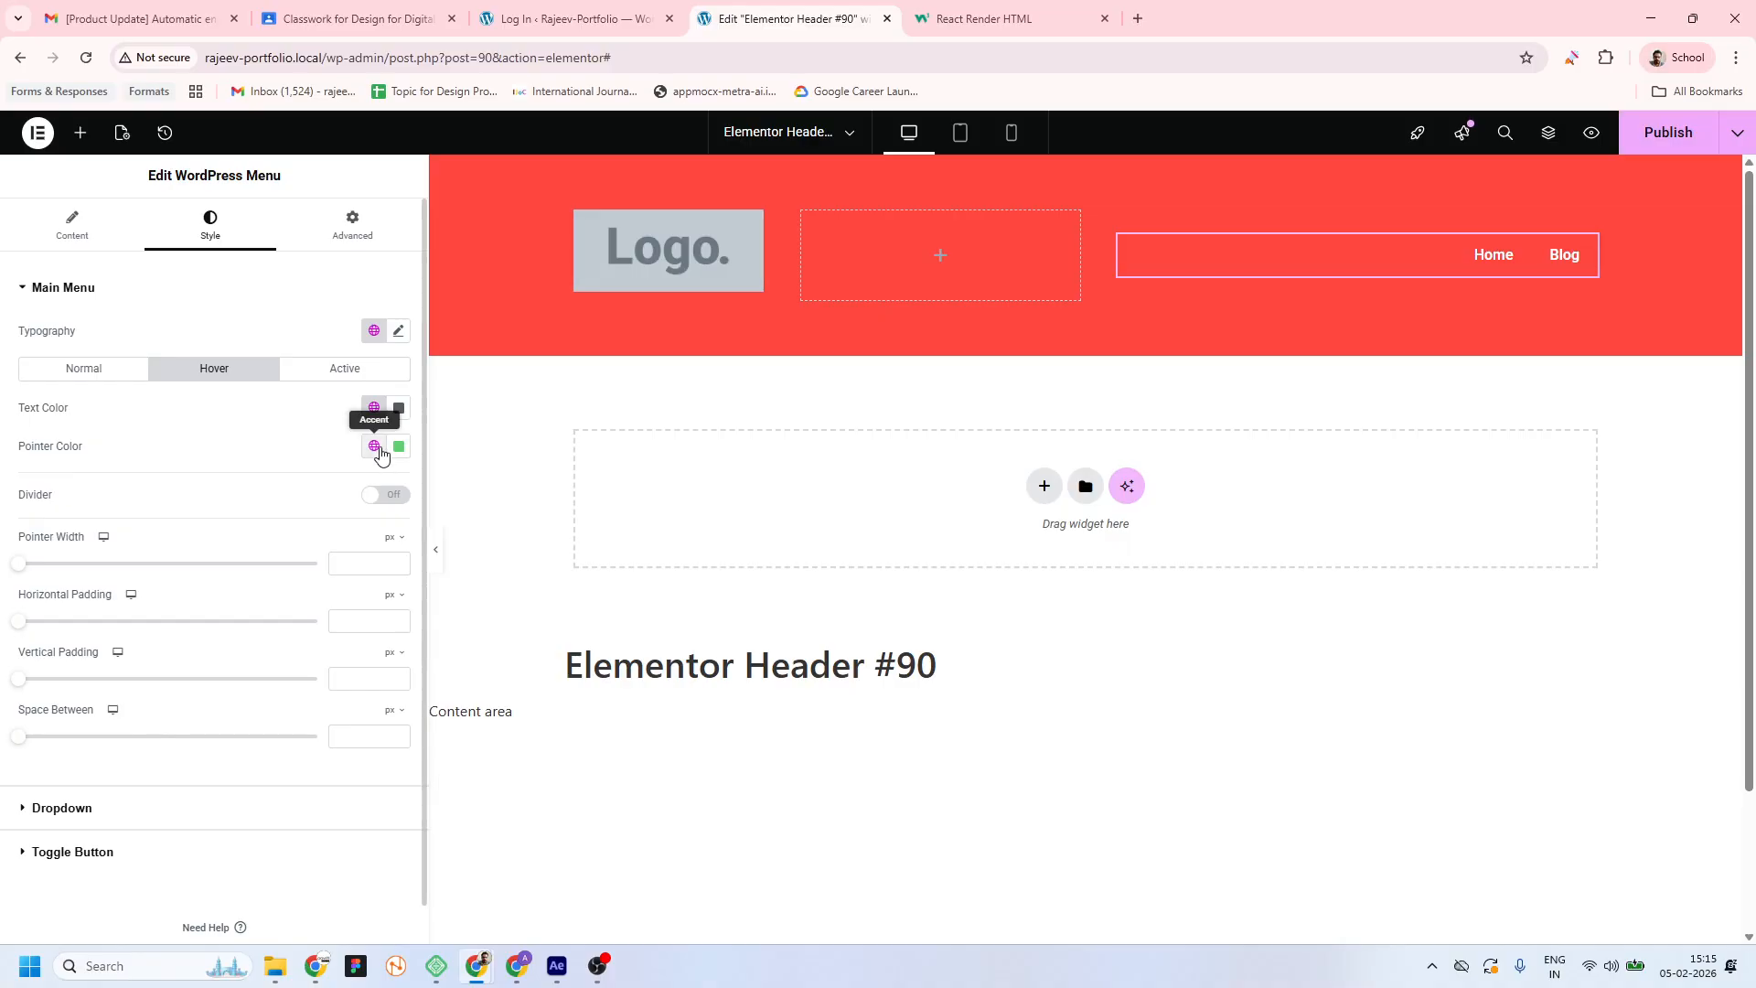
left_click(375, 448)
left_click(223, 566)
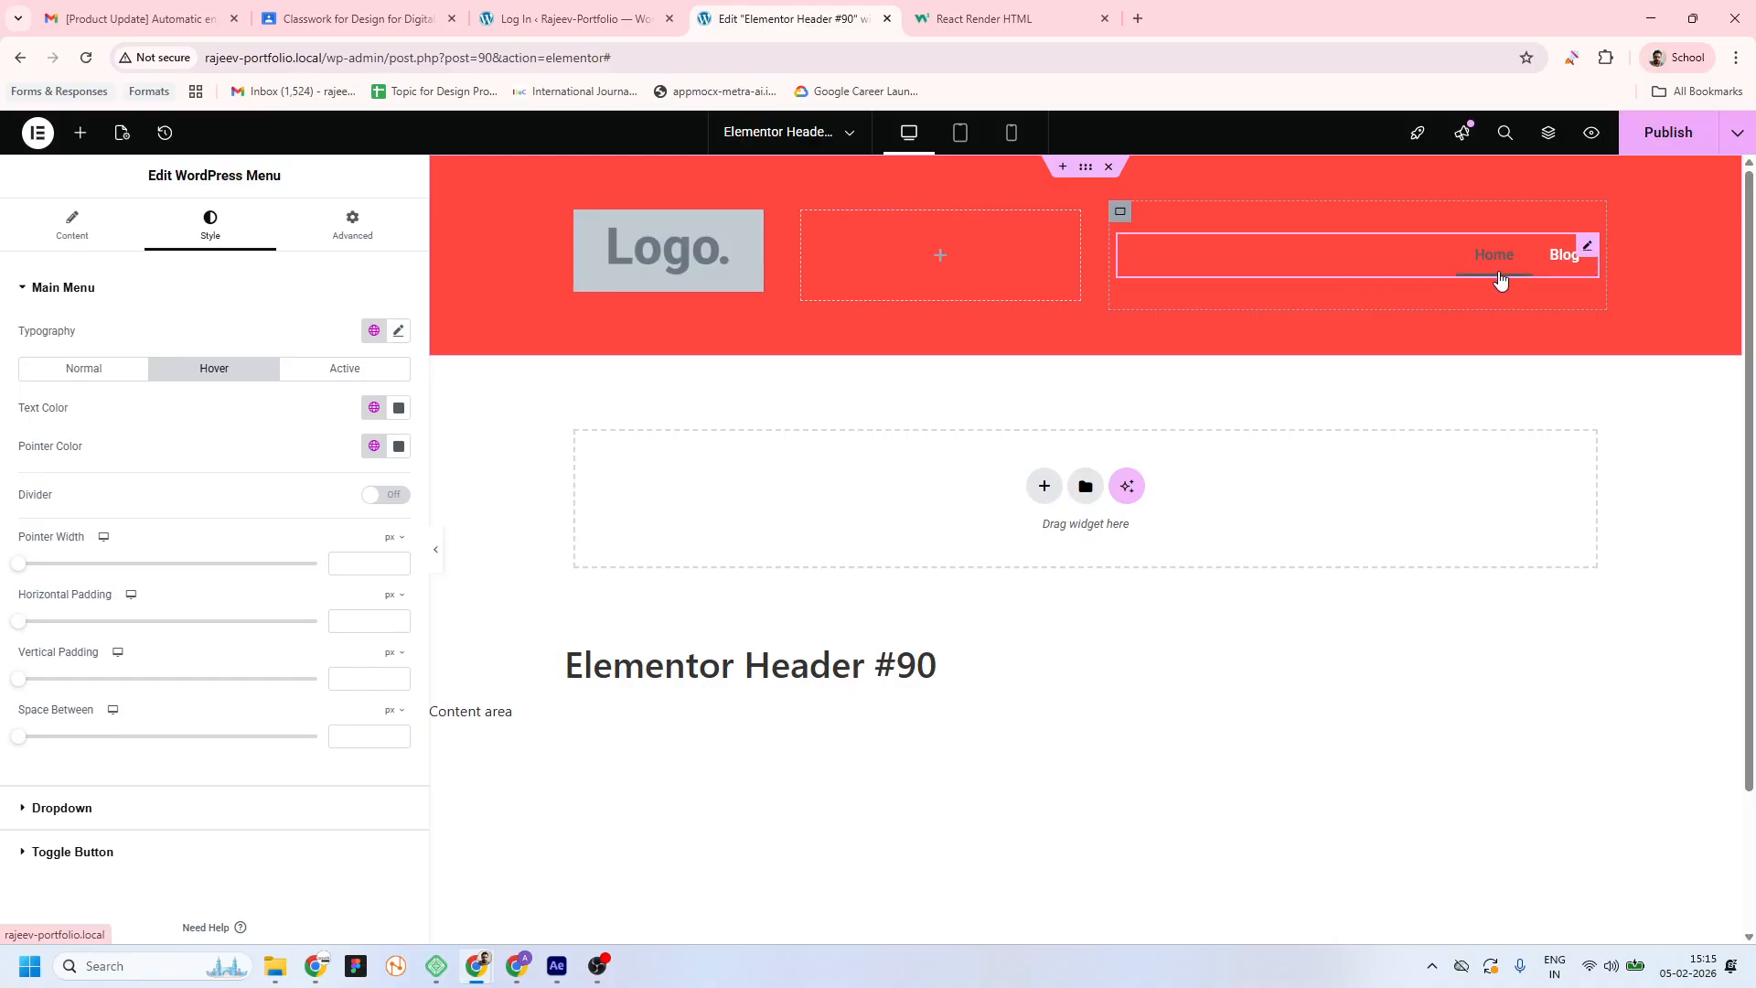
Set the WordPress Menu's pointer style to None
left_click(69, 228)
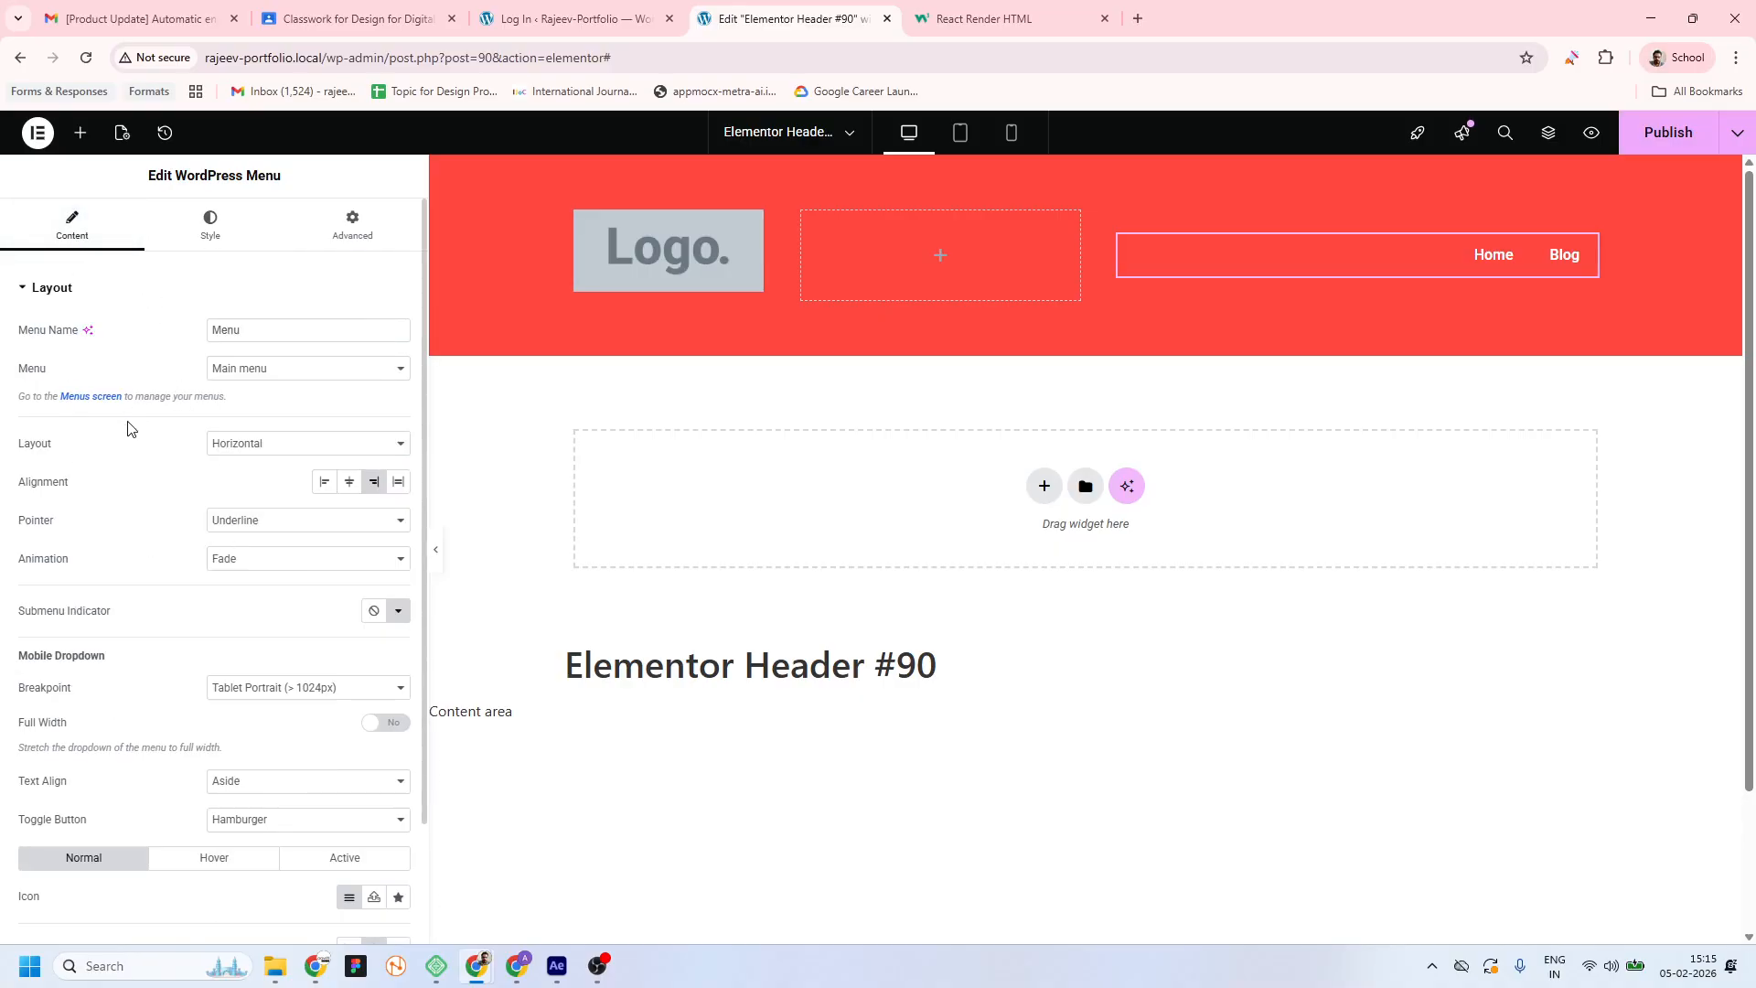
left_click_drag(24, 523, 103, 526)
left_click(395, 524)
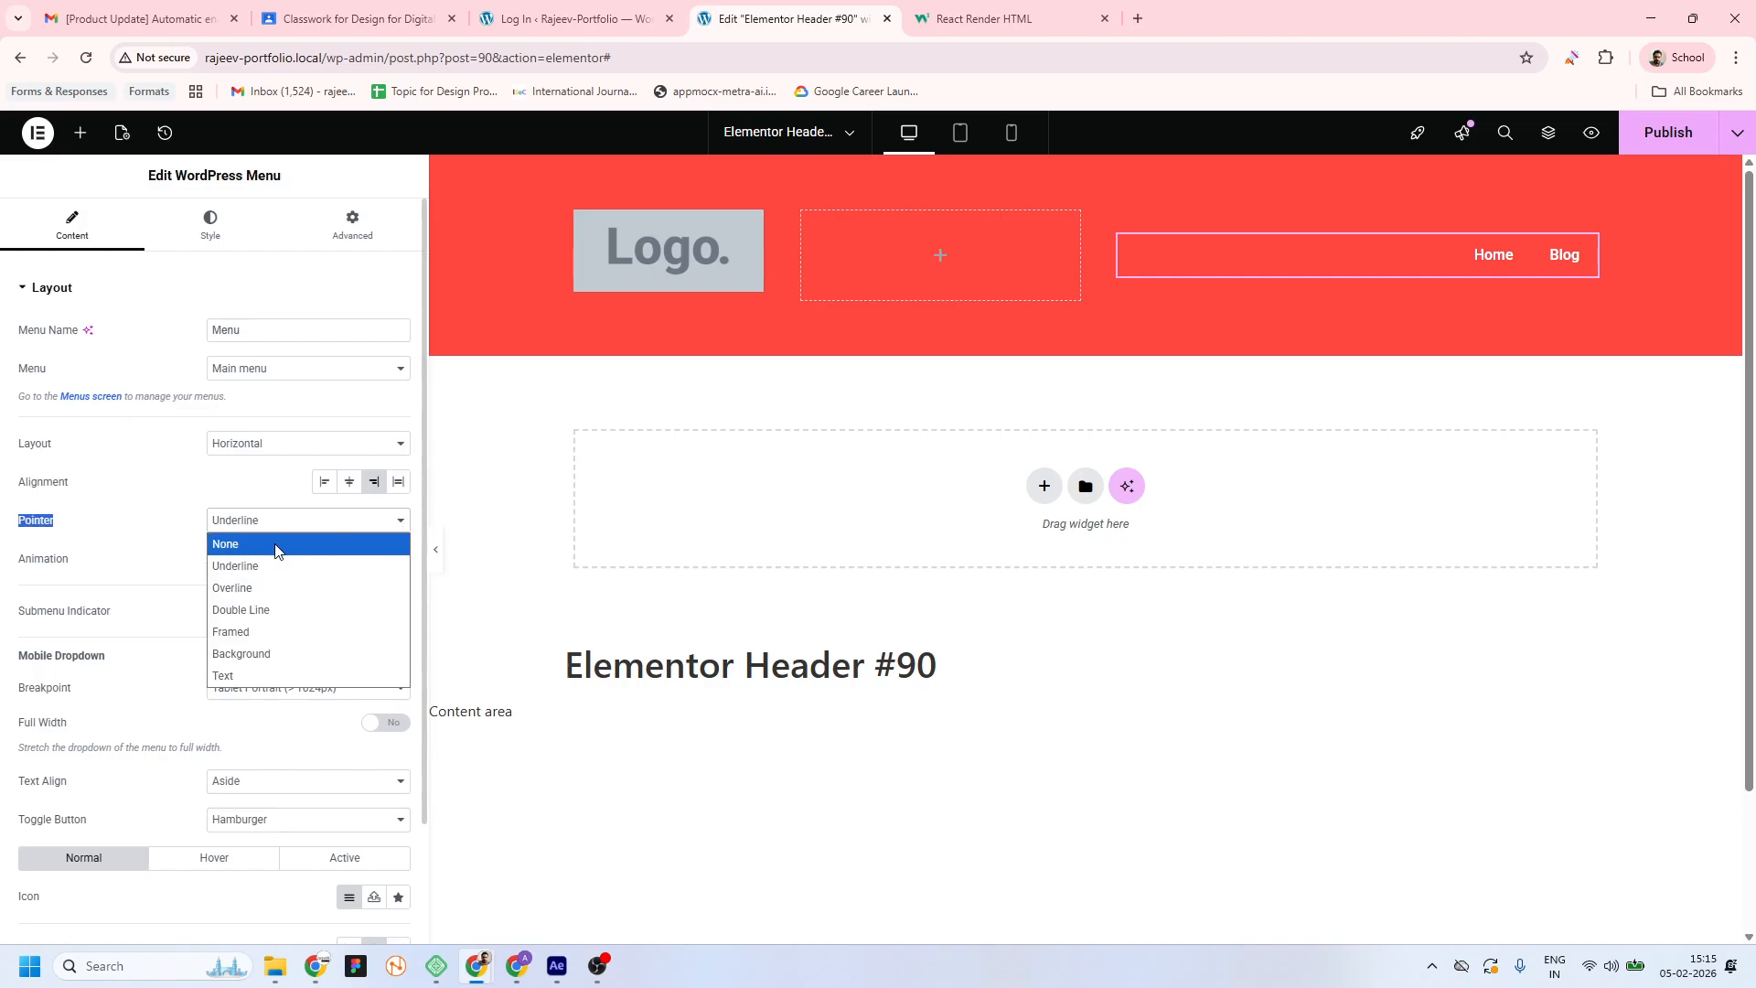
left_click(276, 549)
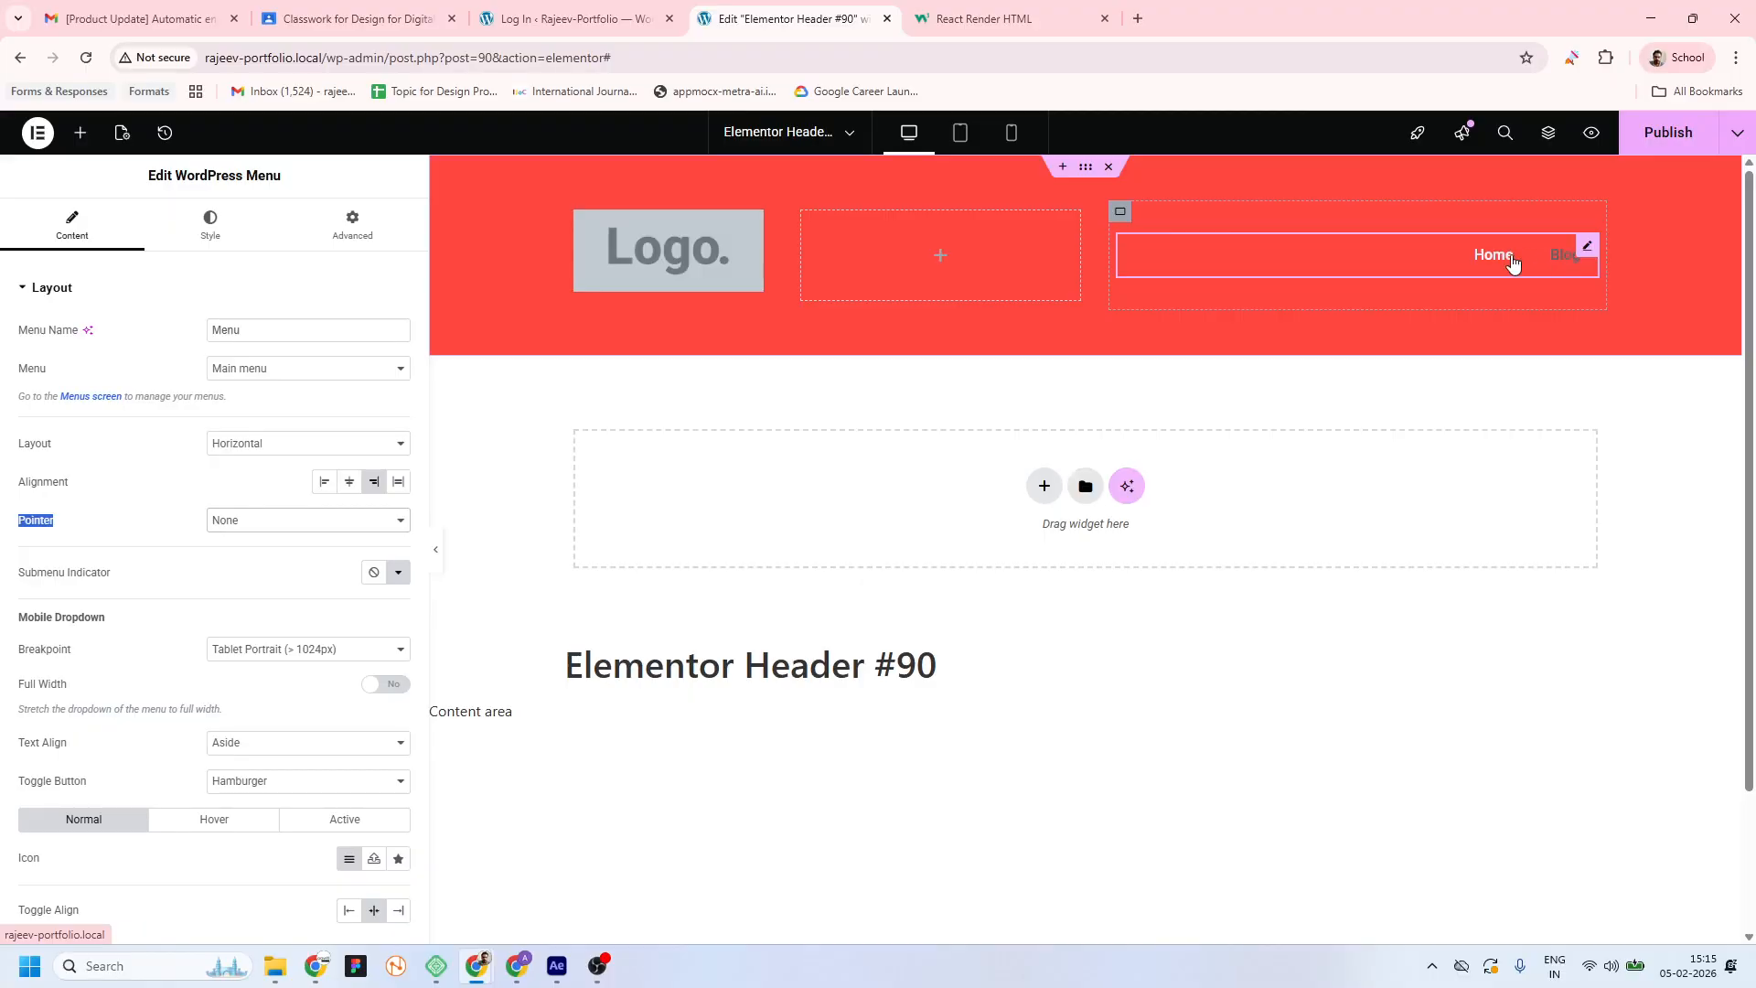
left_click(226, 400)
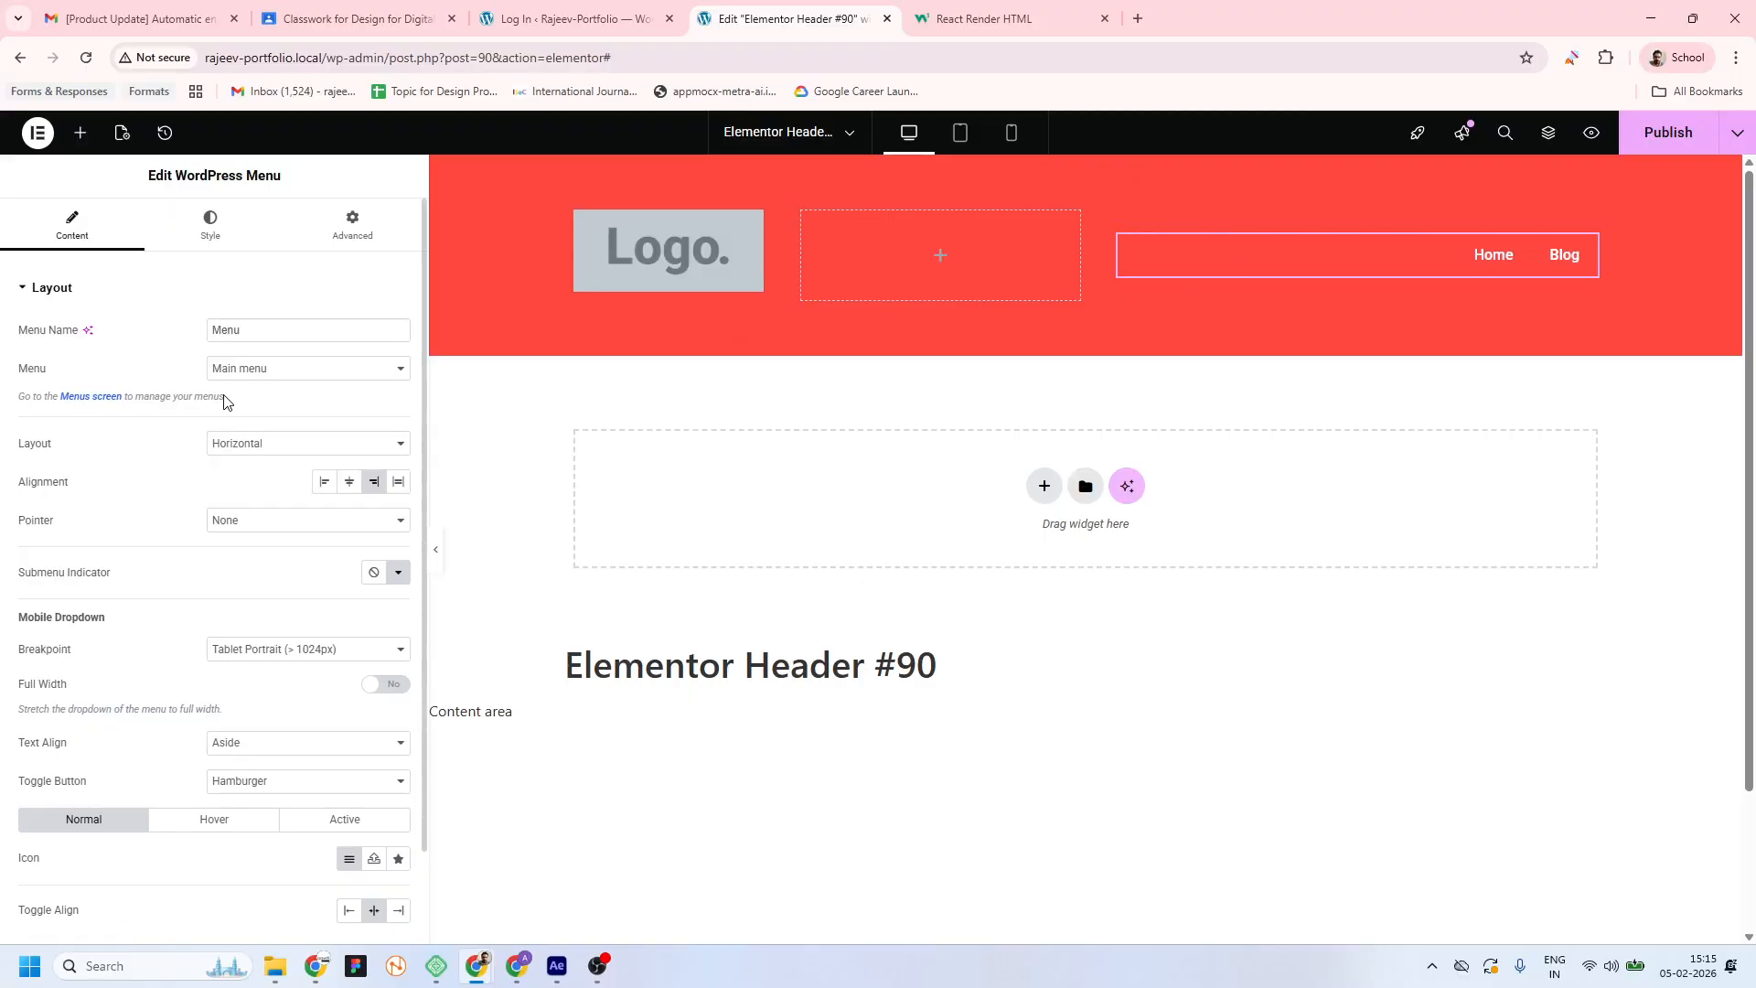
Set the menu's typography size to 24 px and publish the header
left_click(240, 224)
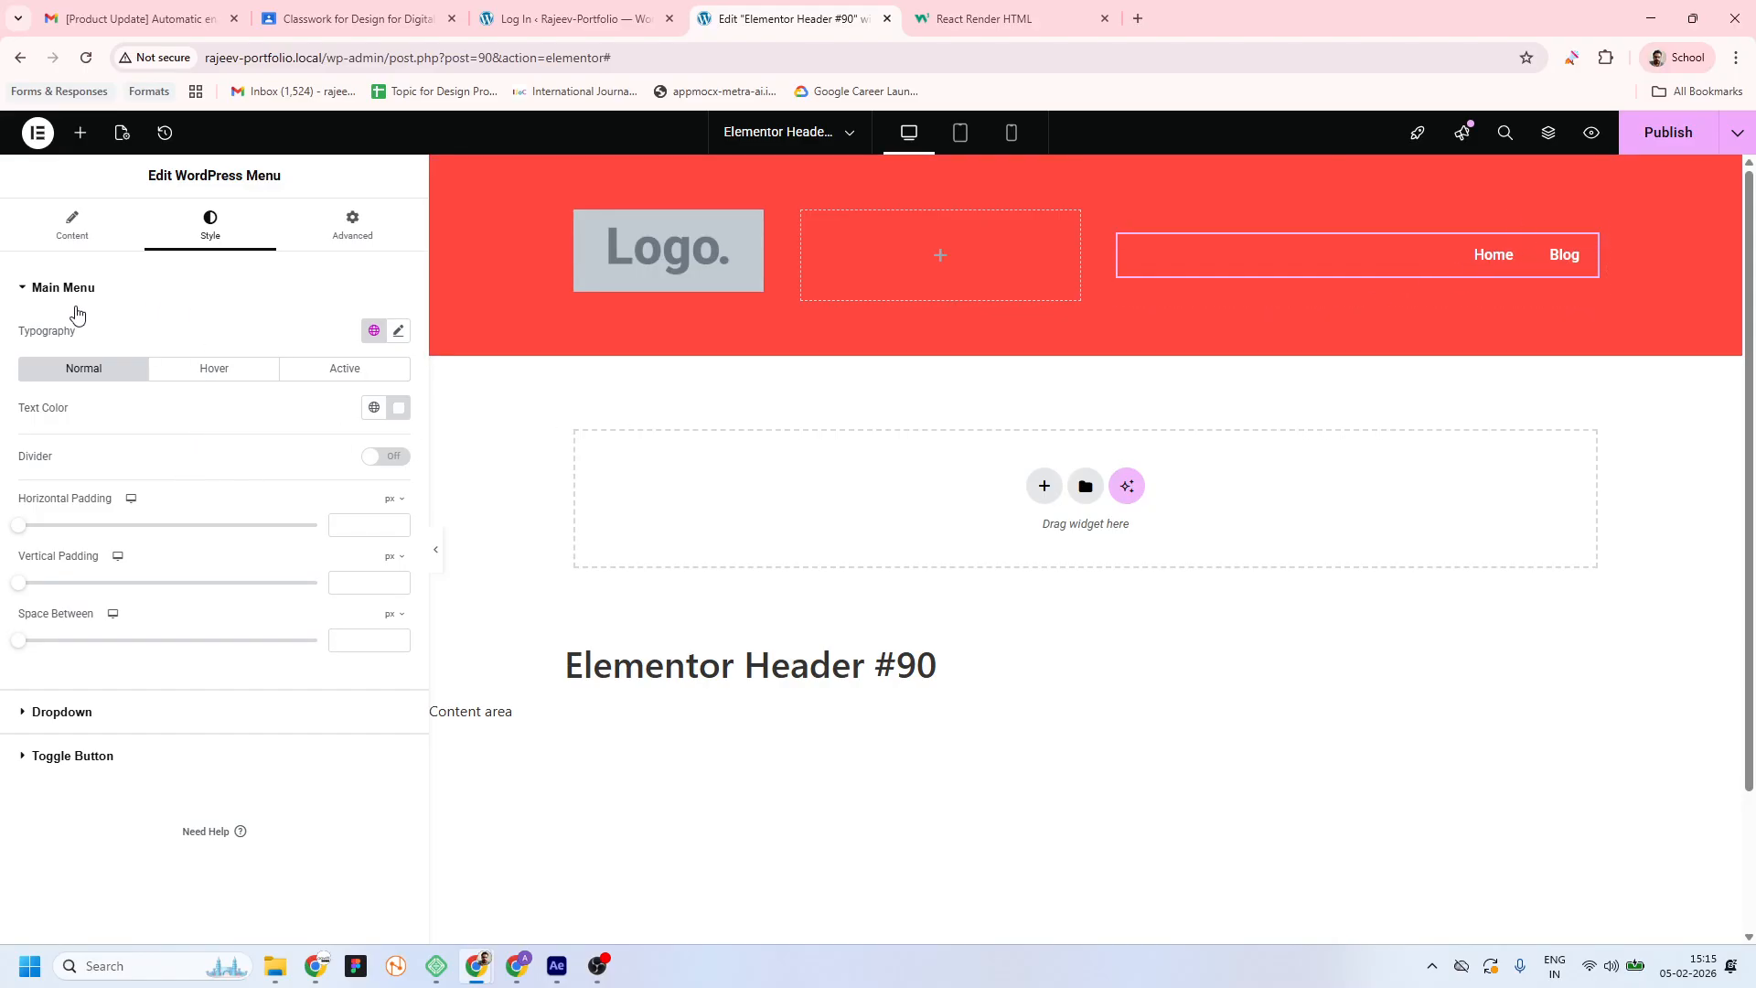
left_click(374, 331)
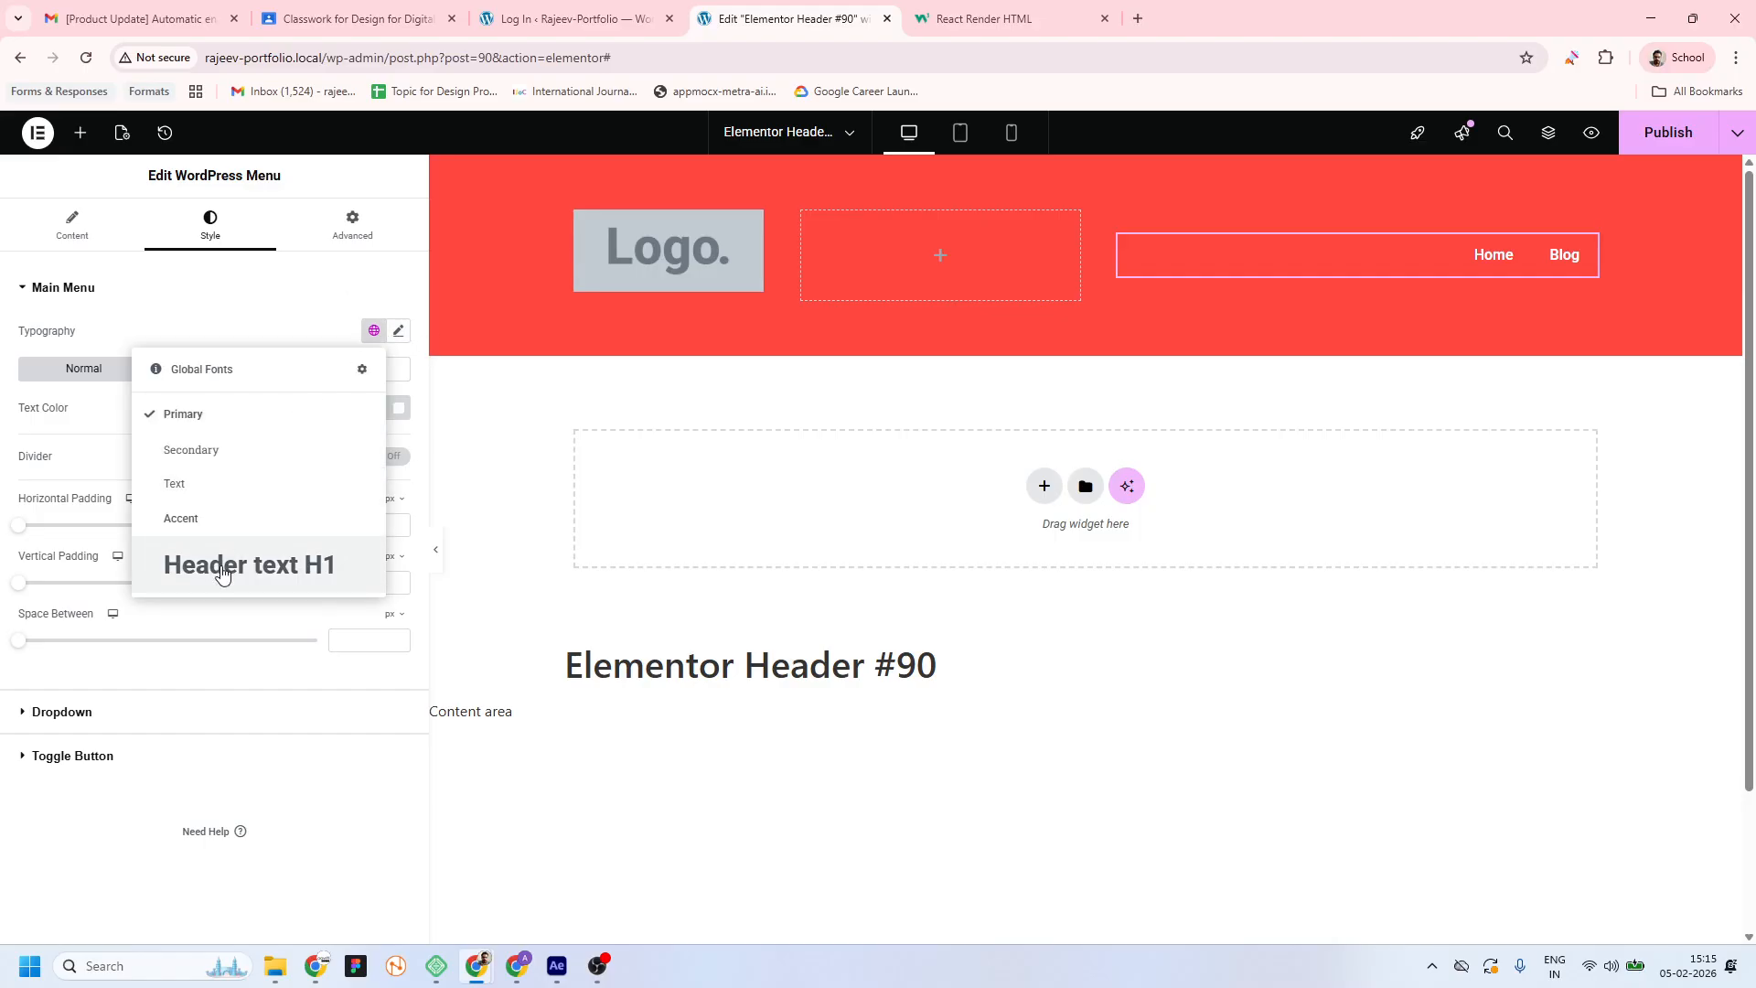
left_click(312, 329)
left_click(401, 333)
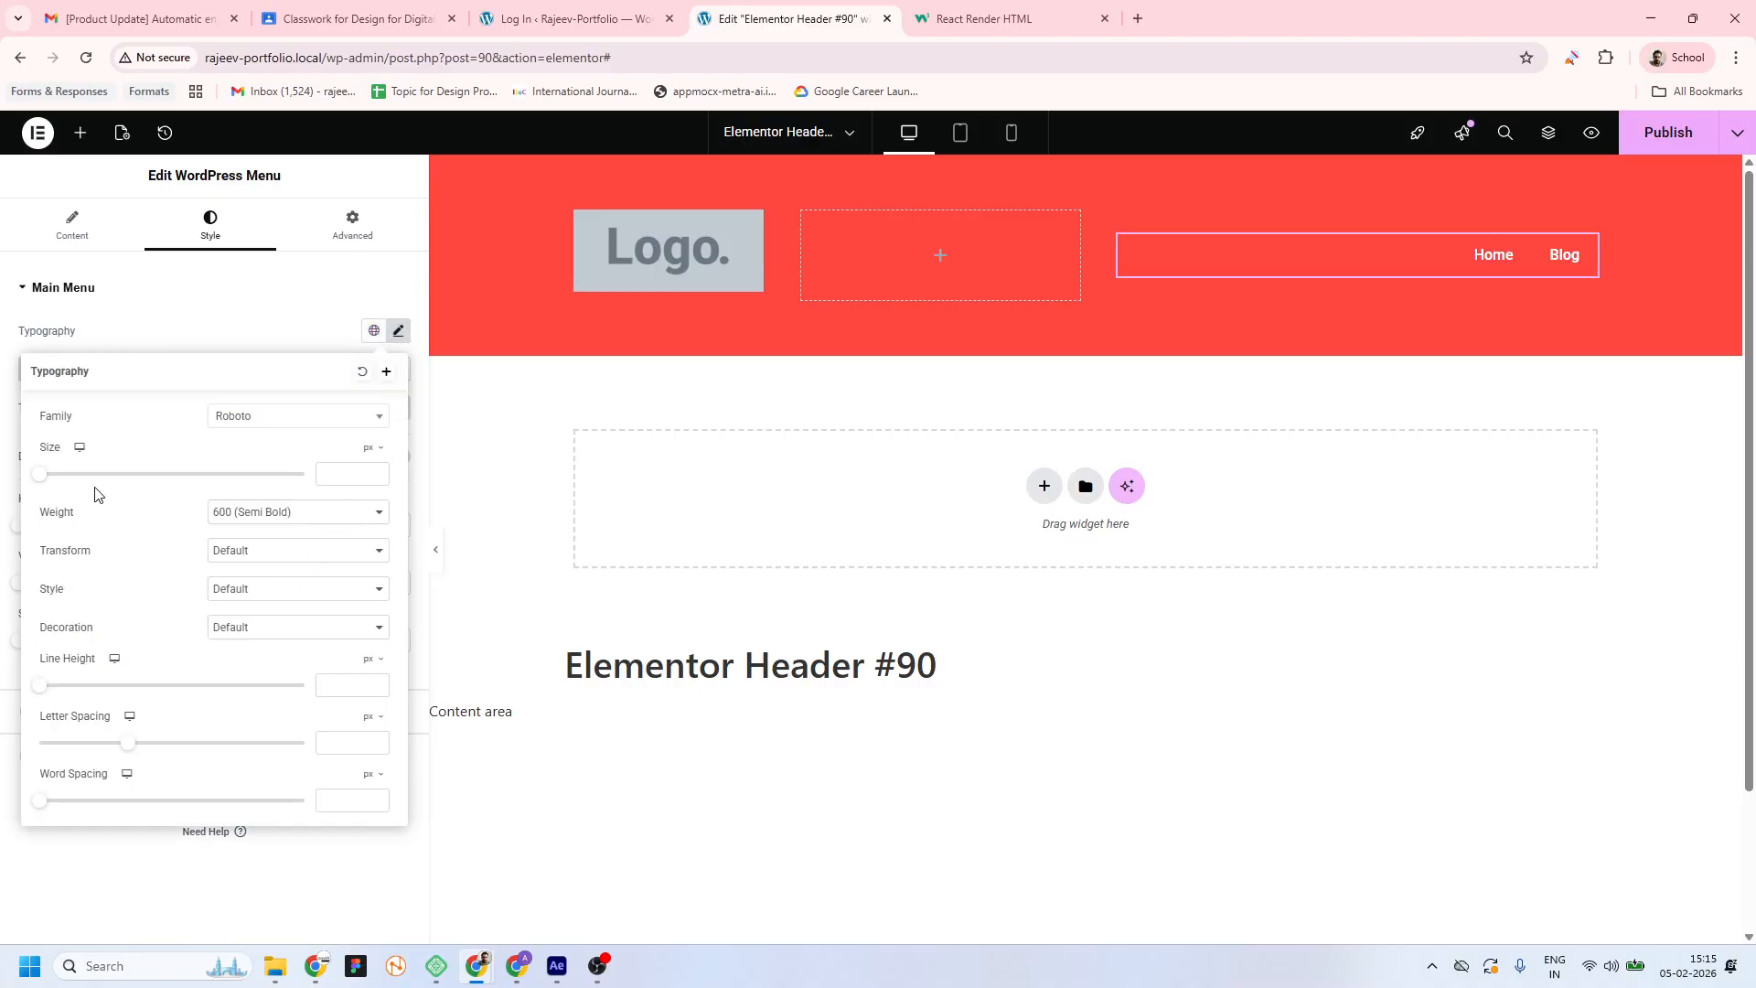
left_click_drag(38, 473, 74, 482)
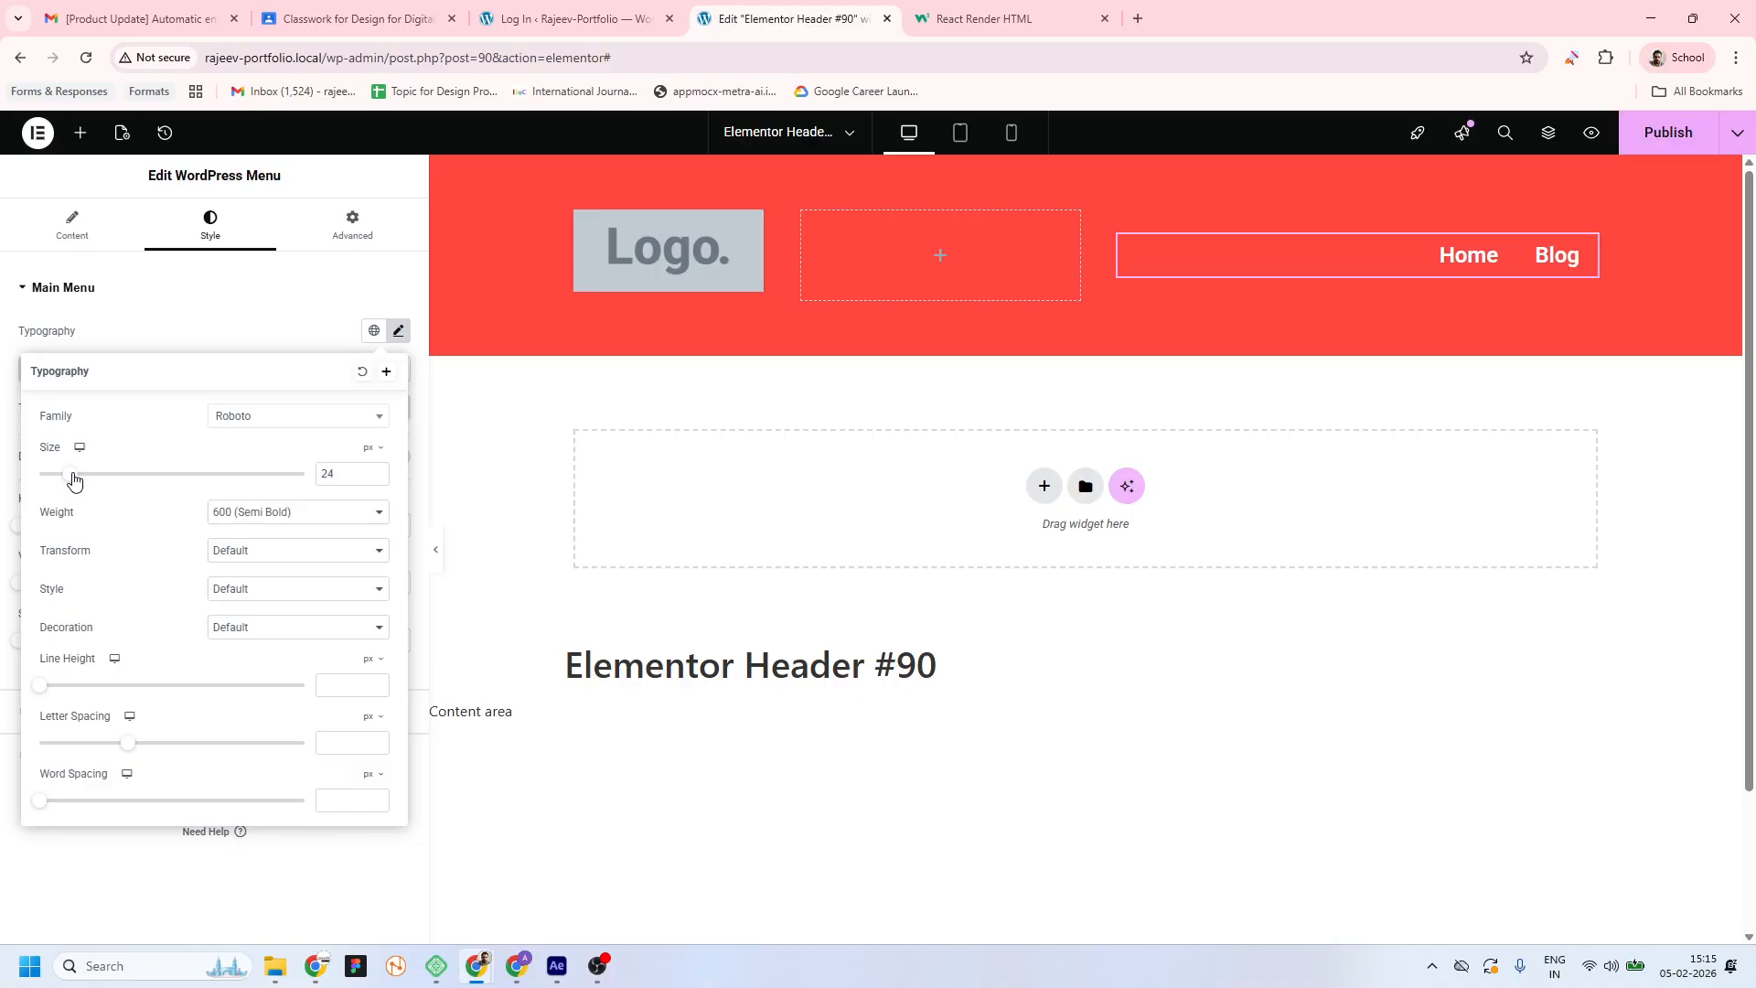
left_click(1669, 133)
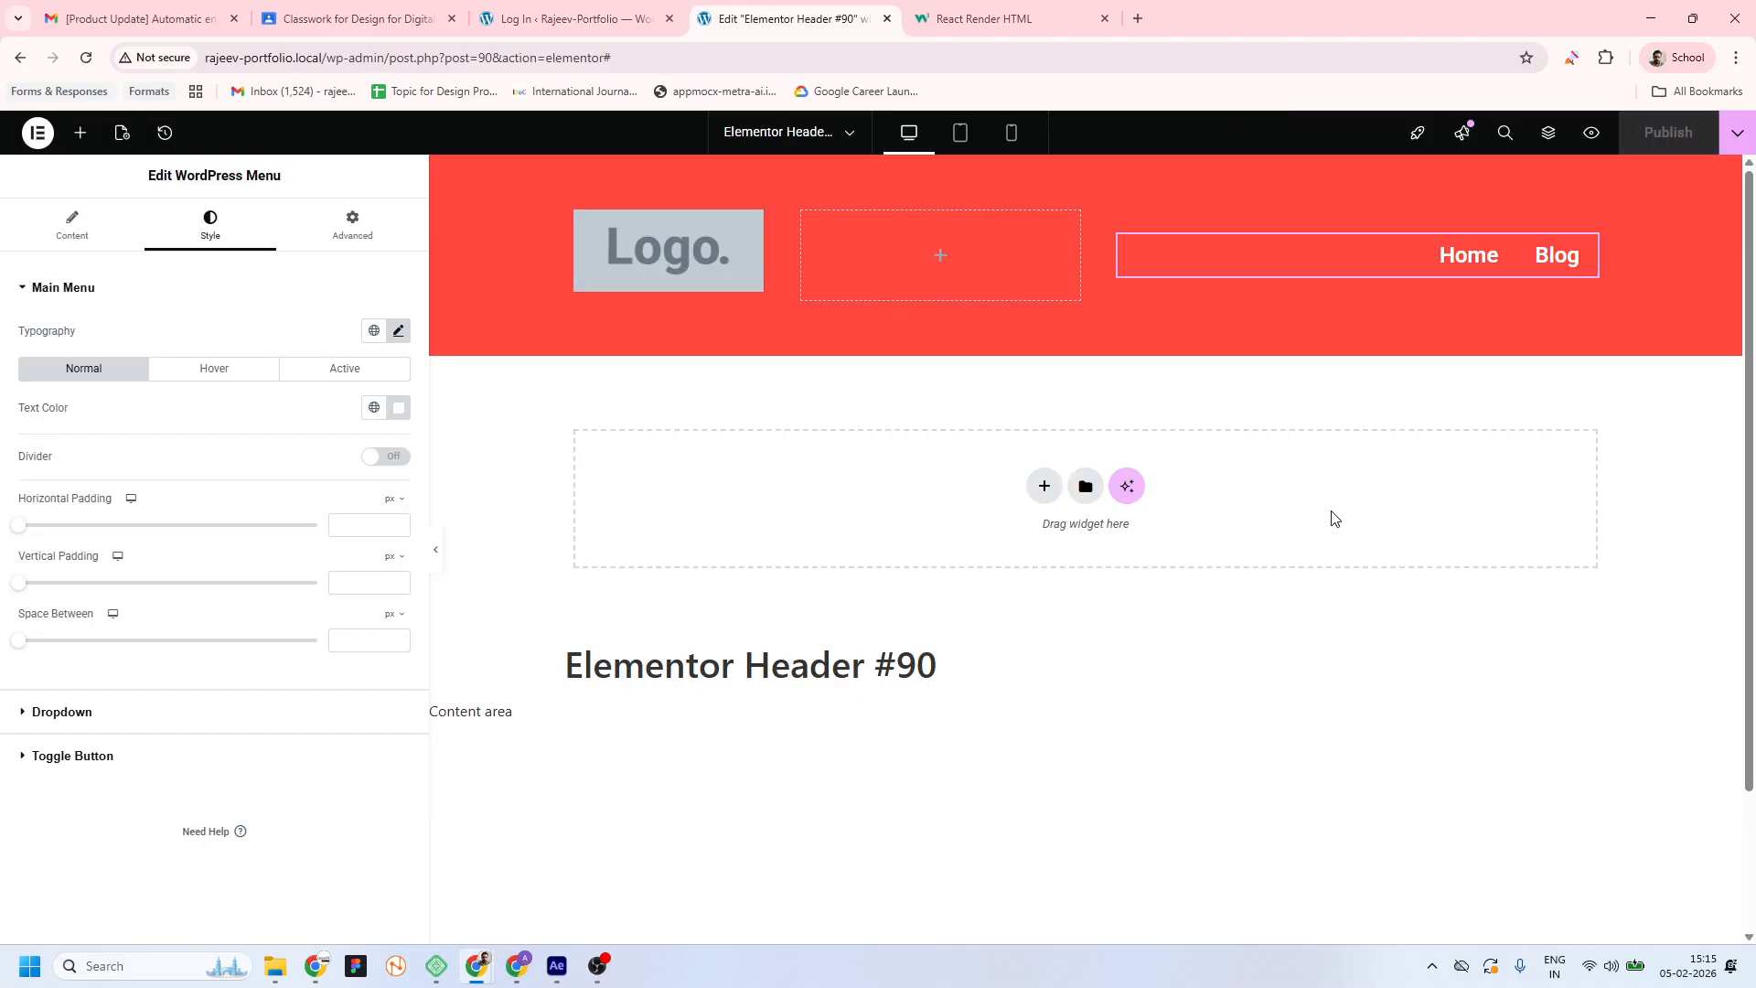
Check the restyled menu's text and hover color on the live post page, then return to the editor window
key("alt+Tab")
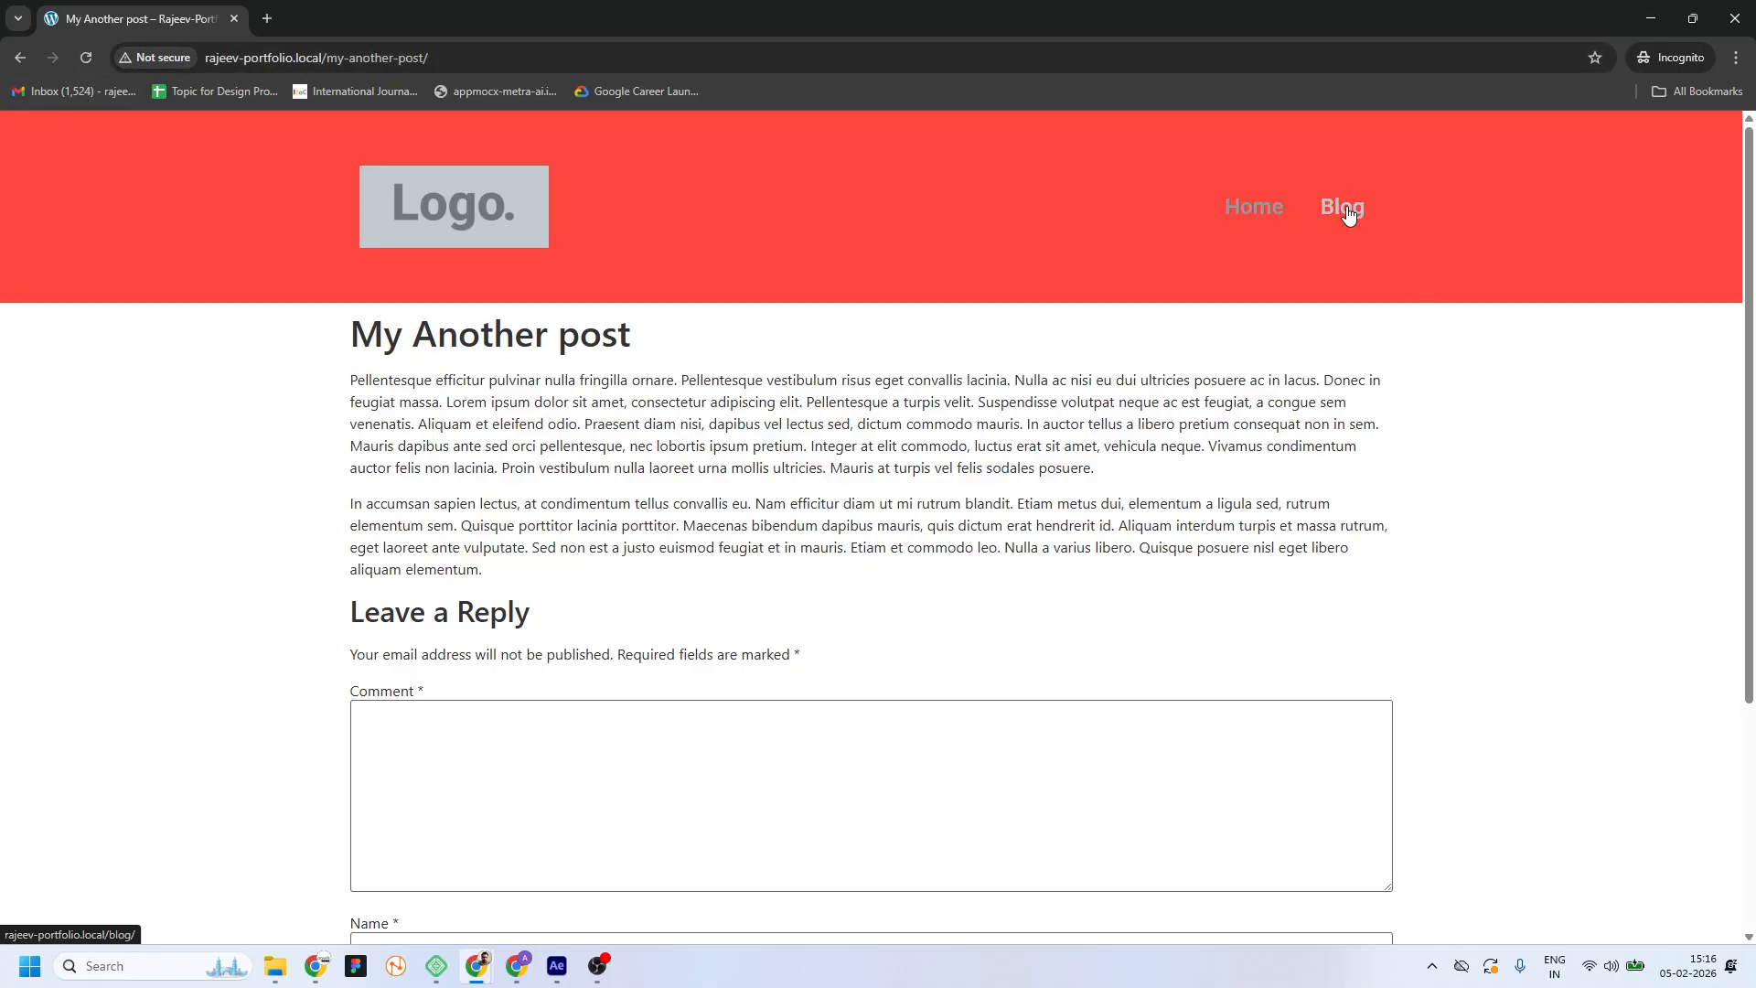
scroll(1432, 508, "down", 2)
scroll(1432, 508, "up", 2)
key("alt+Tab")
Switch to the browser tab with the WordPress login form and reload its page
left_click(567, 18)
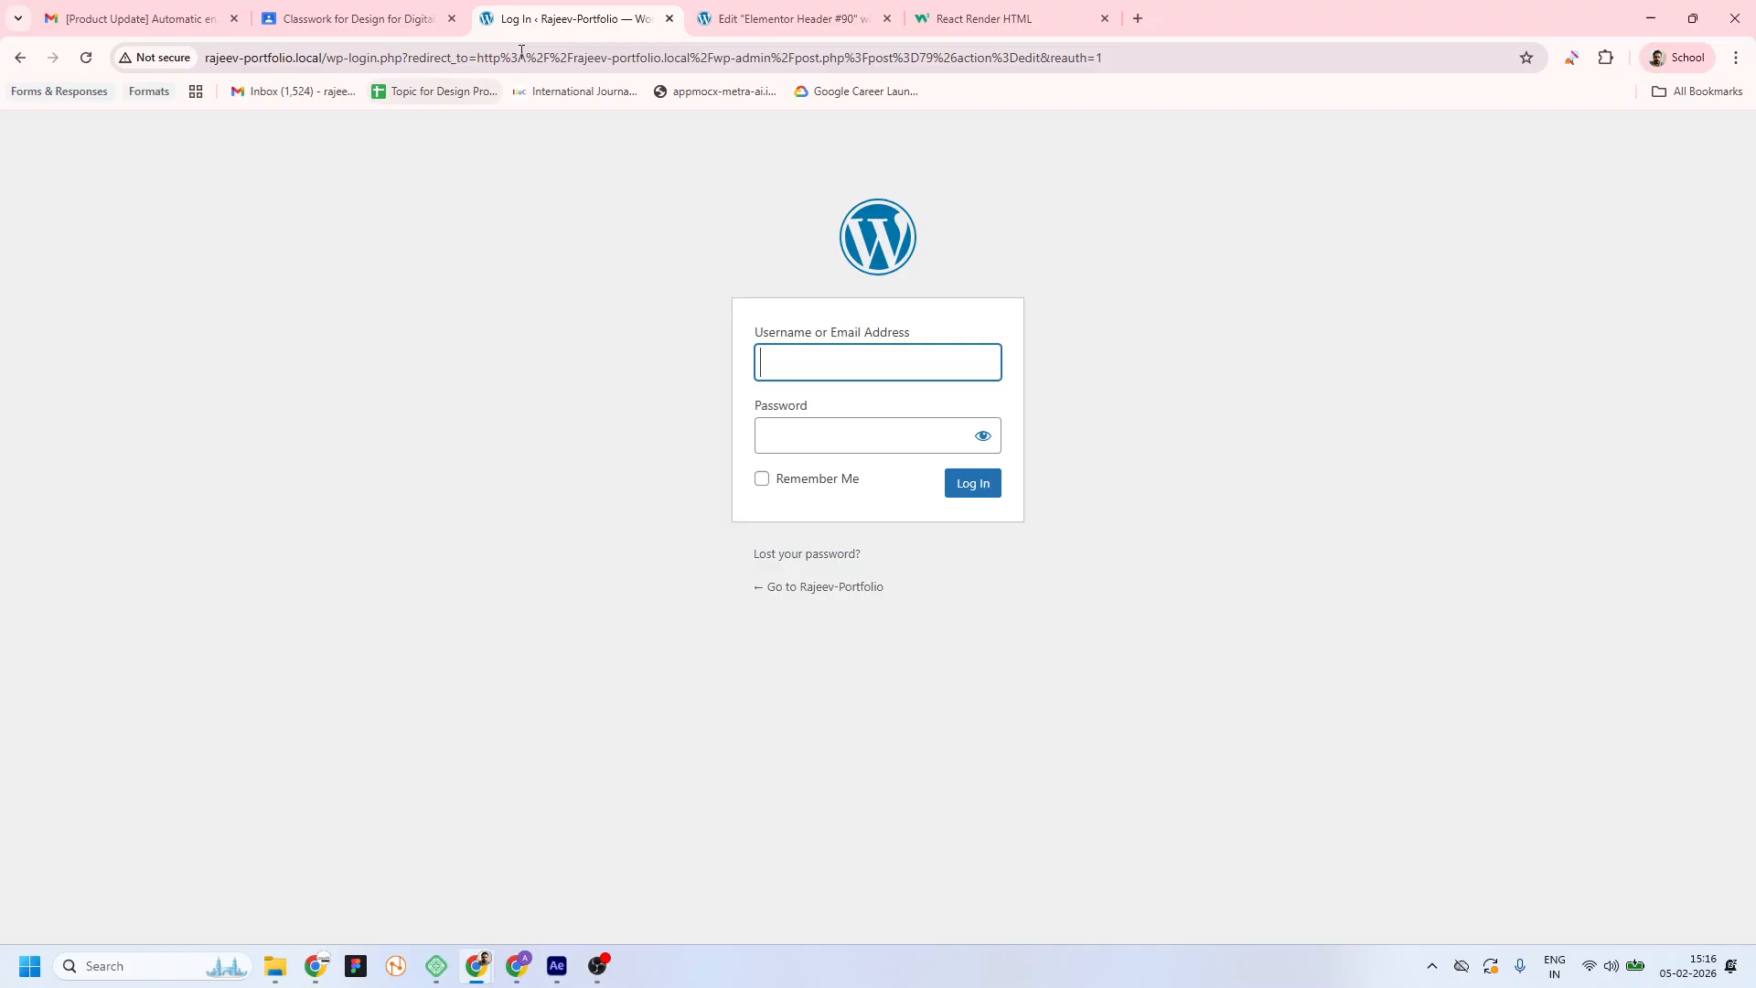
left_click(737, 22)
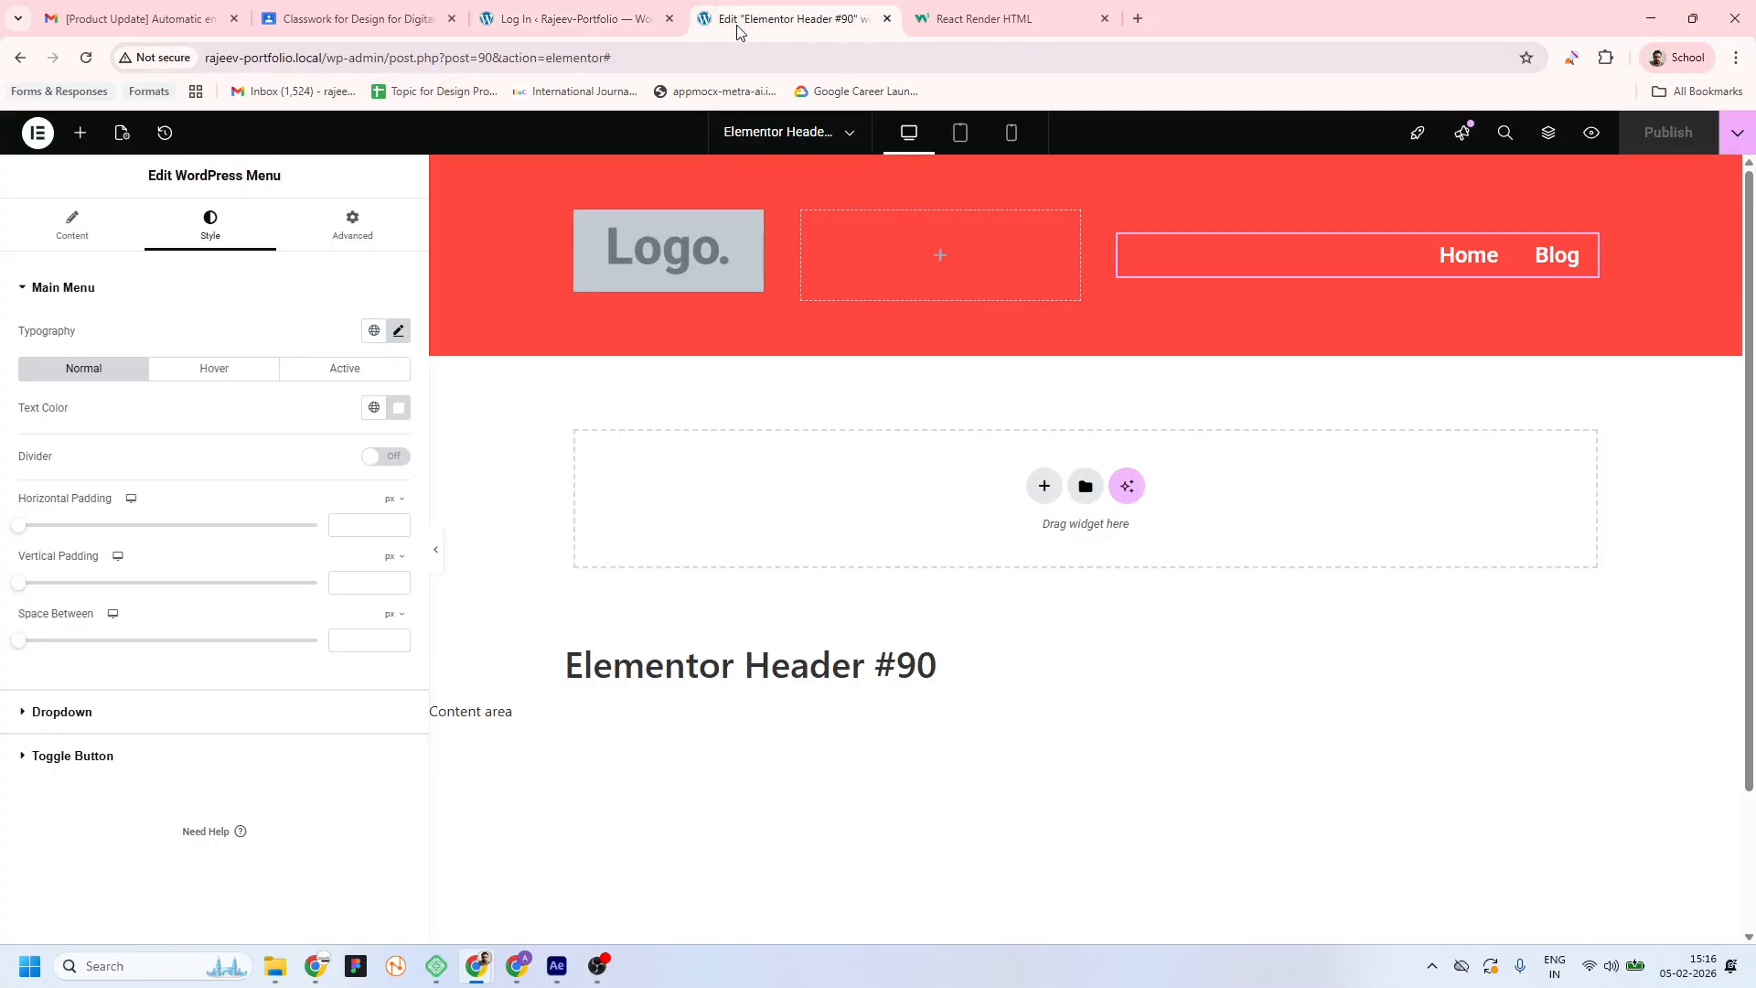
left_click(618, 20)
left_click(598, 51)
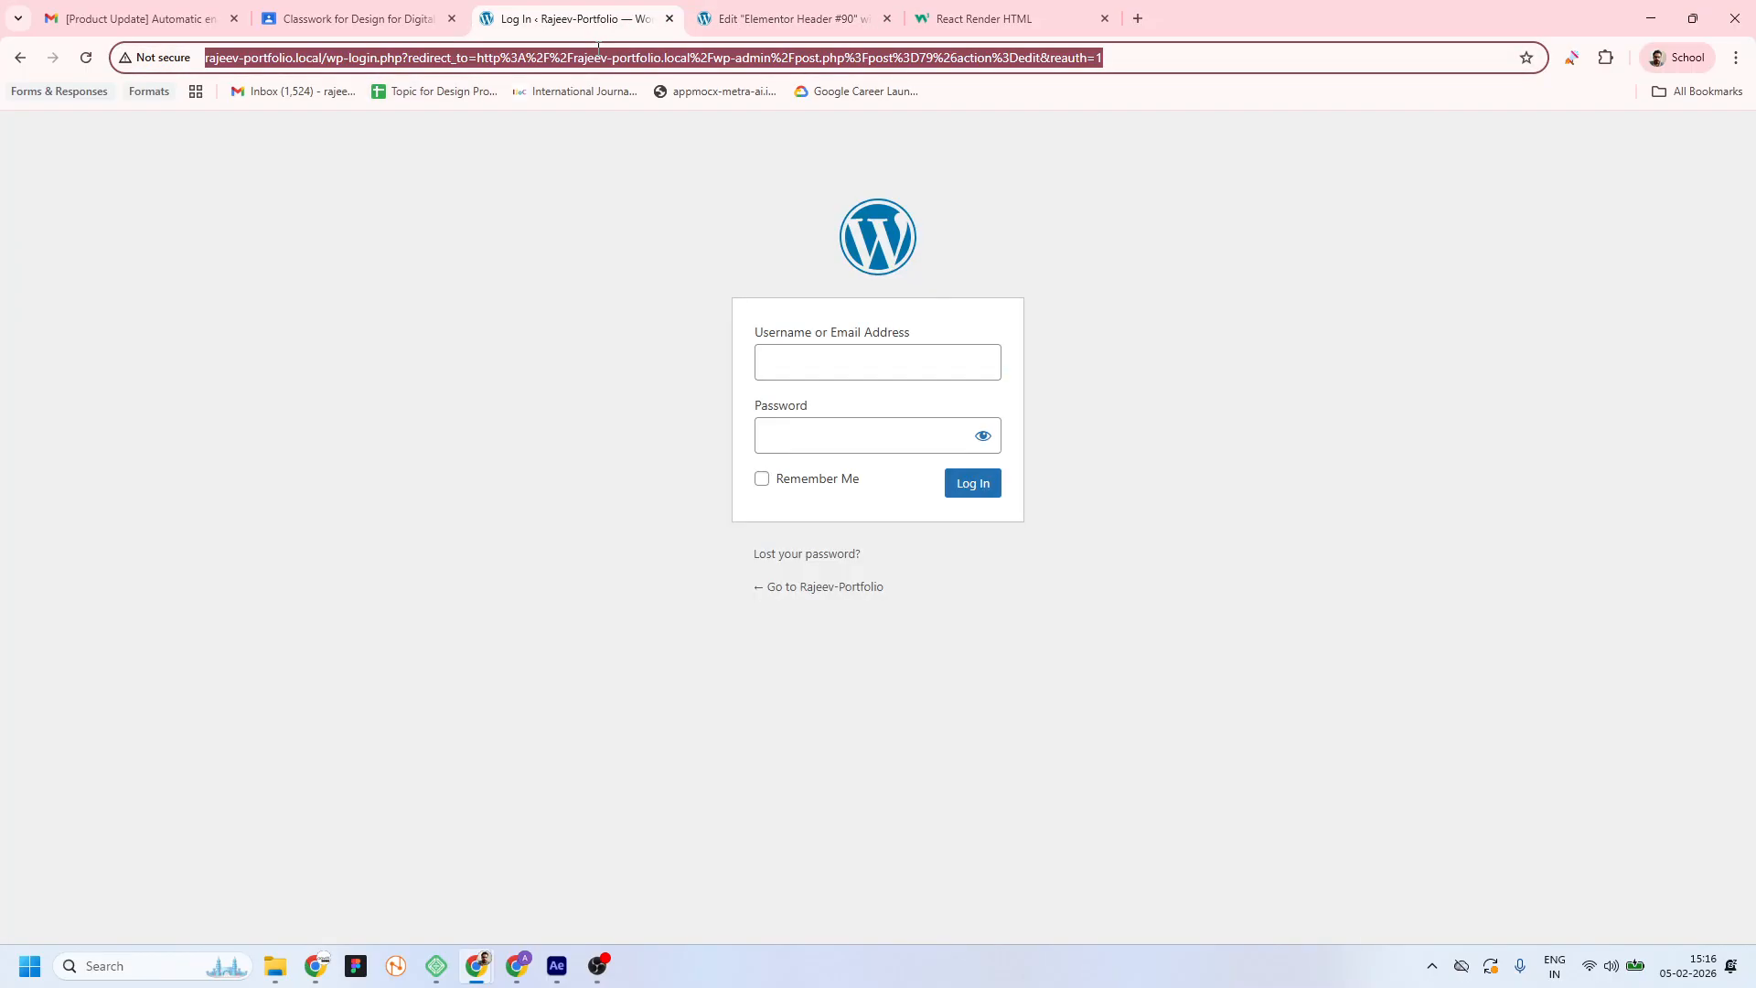
key("Return")
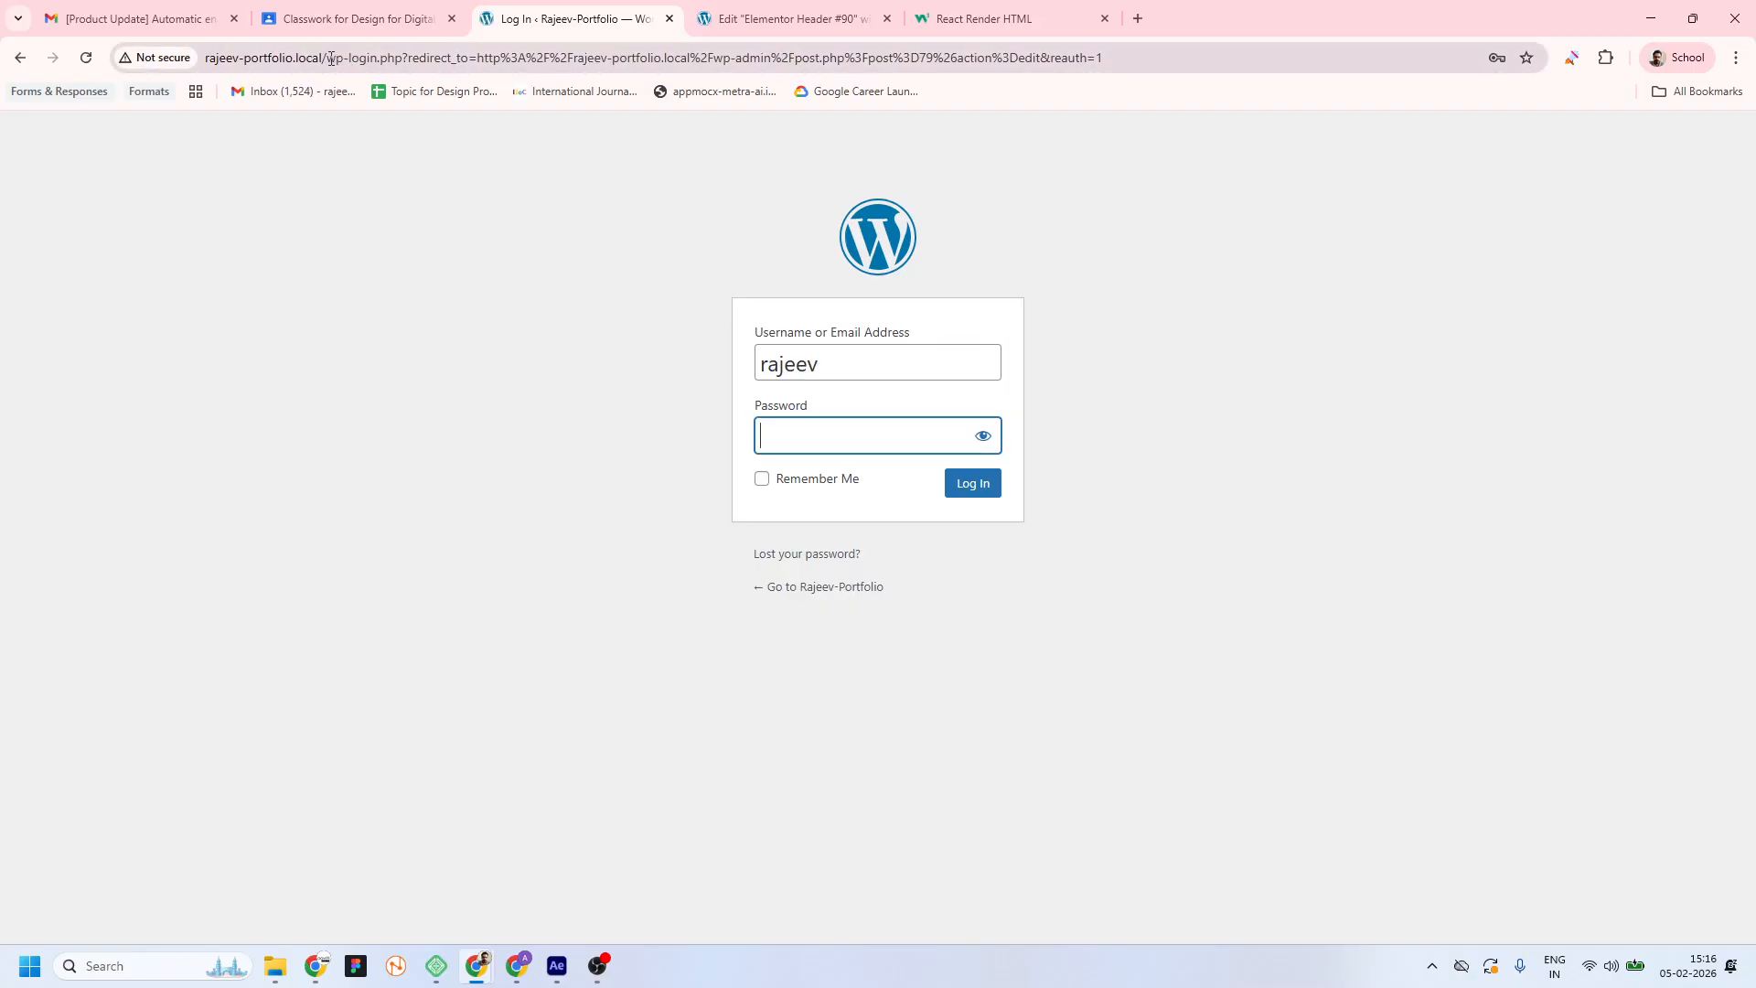
Change the login page's address to the portfolio site's wp-admin/ path and load it
left_click_drag(375, 58, 1104, 58)
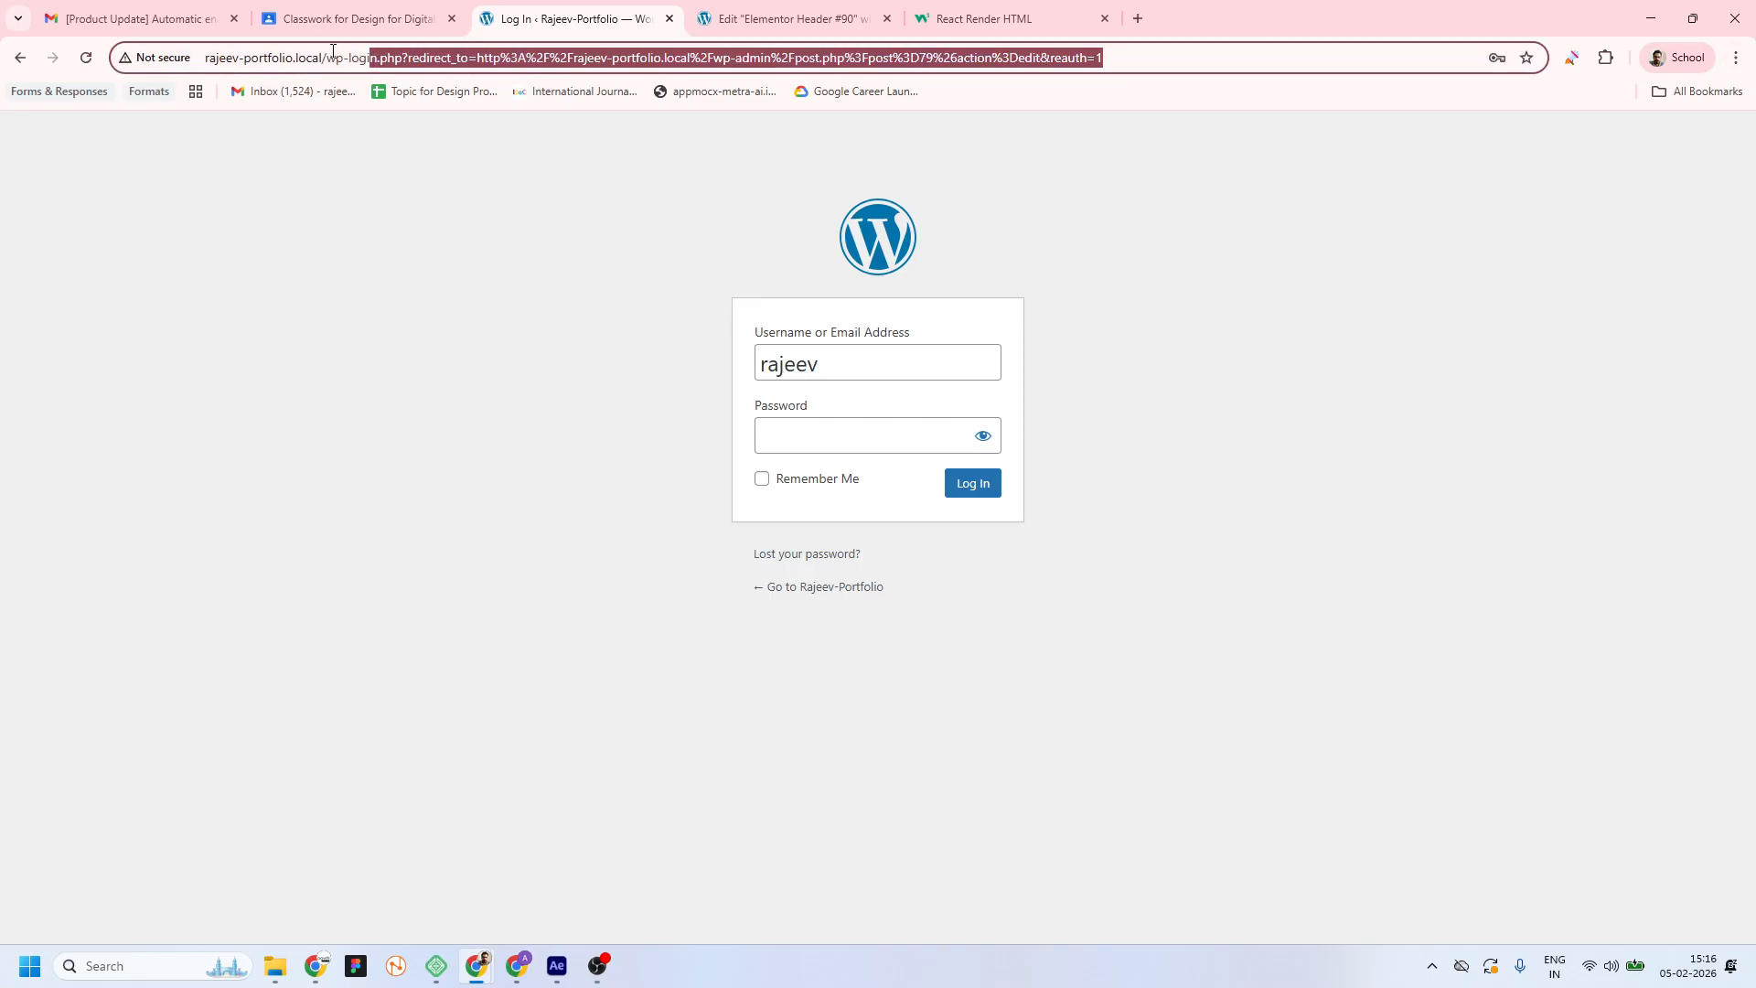
left_click_drag(348, 57, 346, 58)
type("amdin")
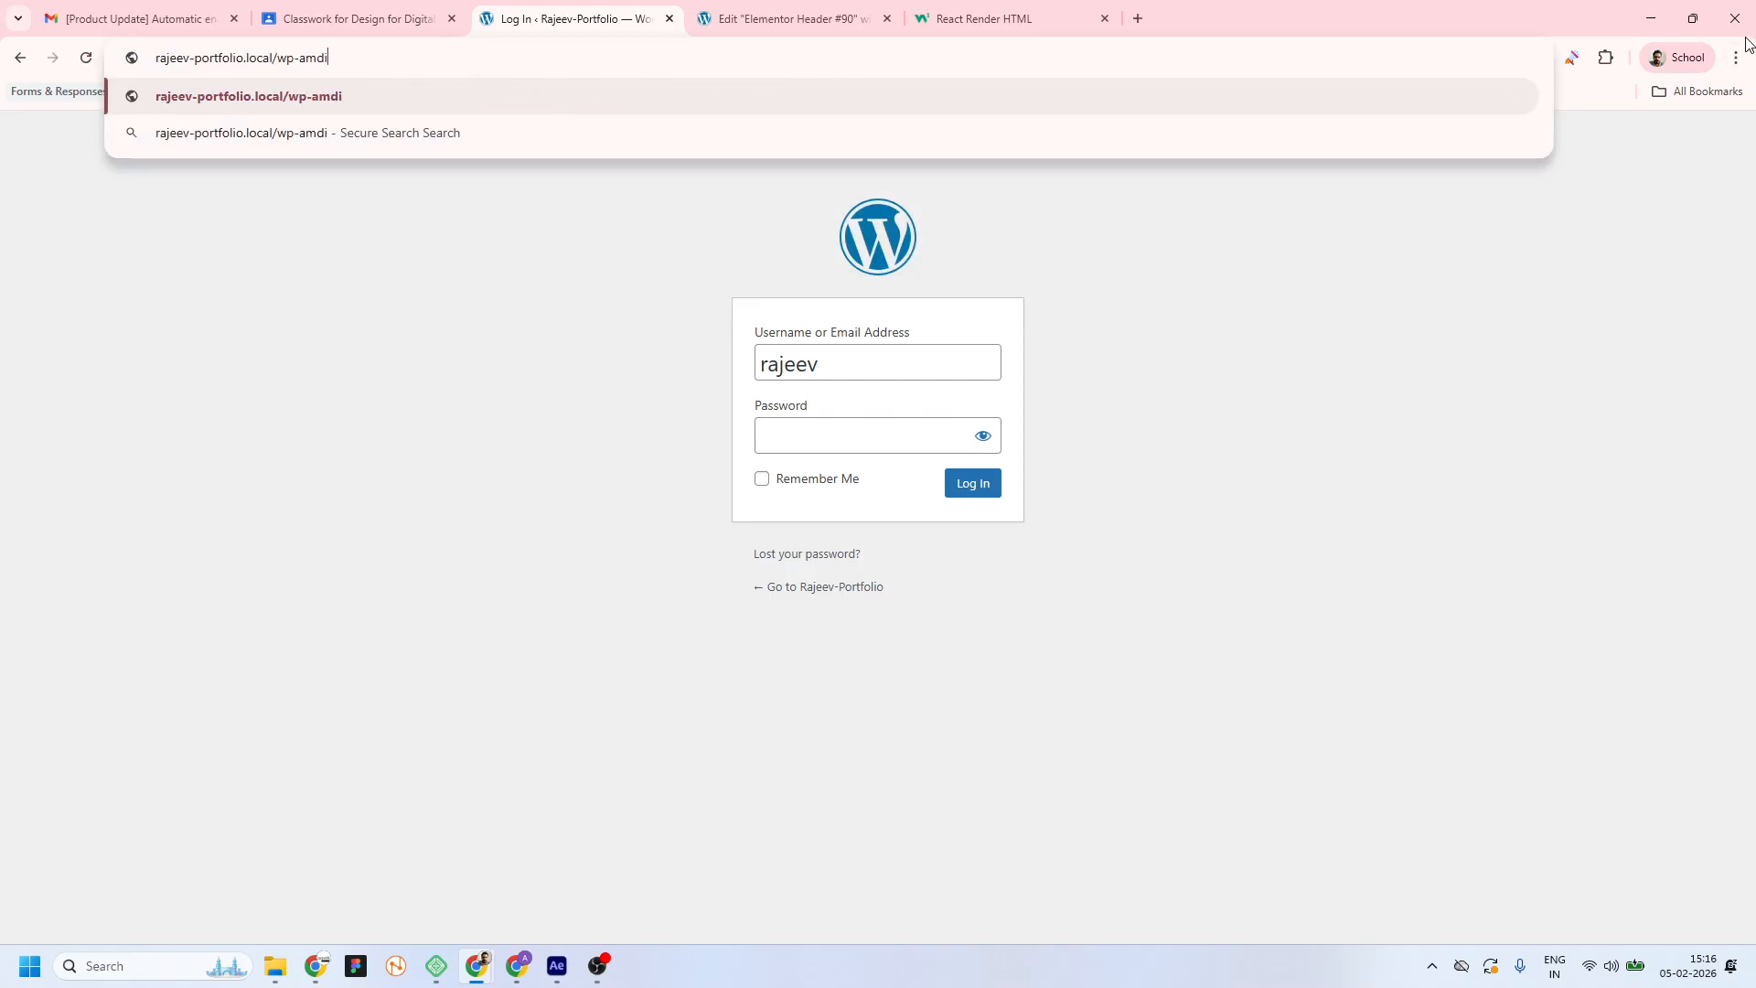
key("BackSpace")
key("BackSpace")
key("BackSpace")
key("BackSpace")
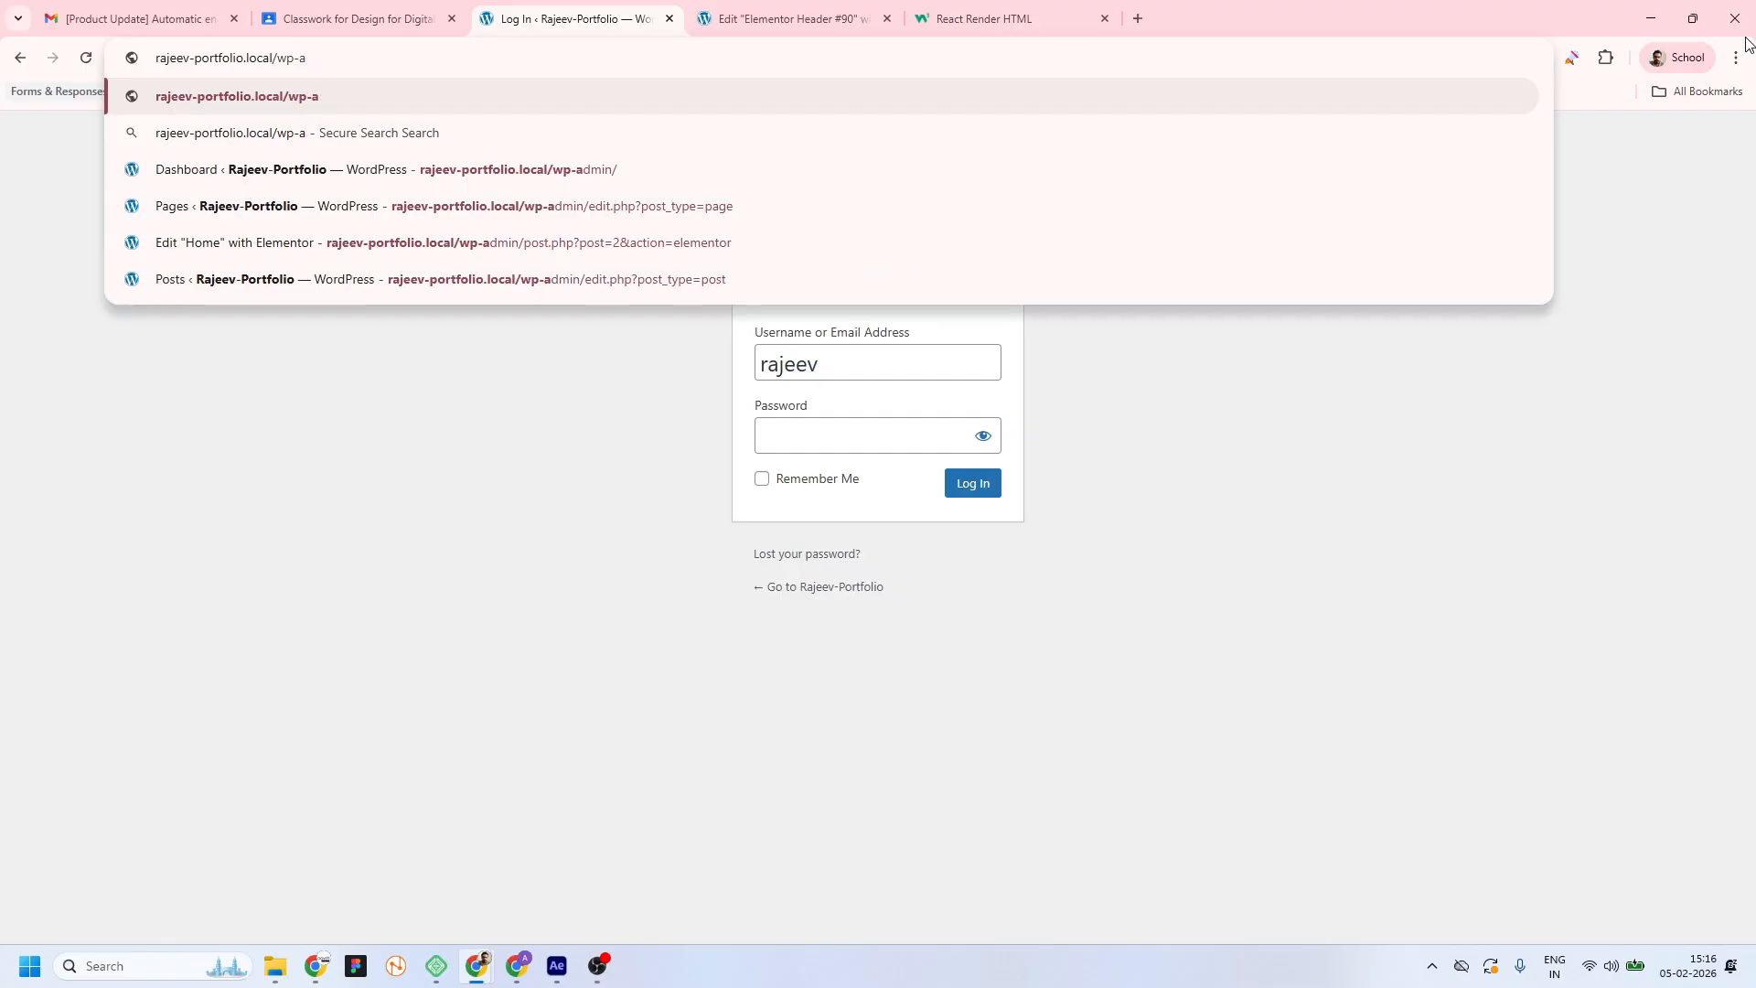
type("dmin/")
key("Return")
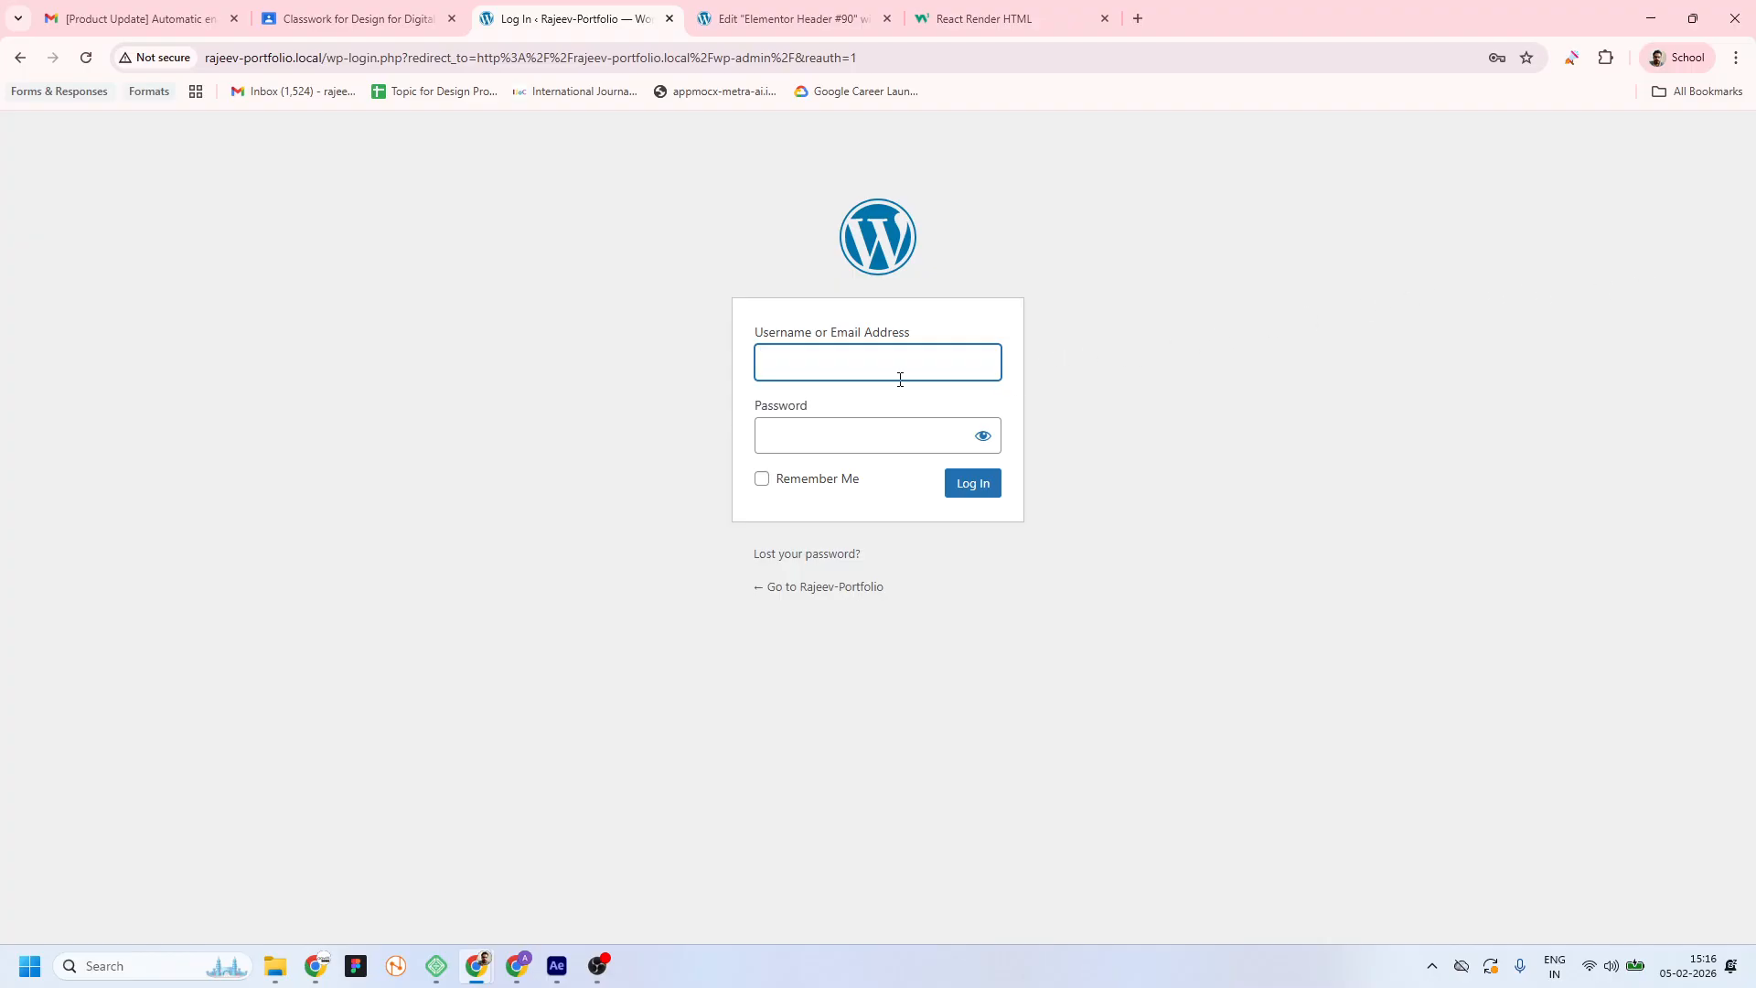
Fill in the saved username and account password and log in to the portfolio site's WordPress dashboard
type("ra")
left_click(905, 411)
left_click(967, 487)
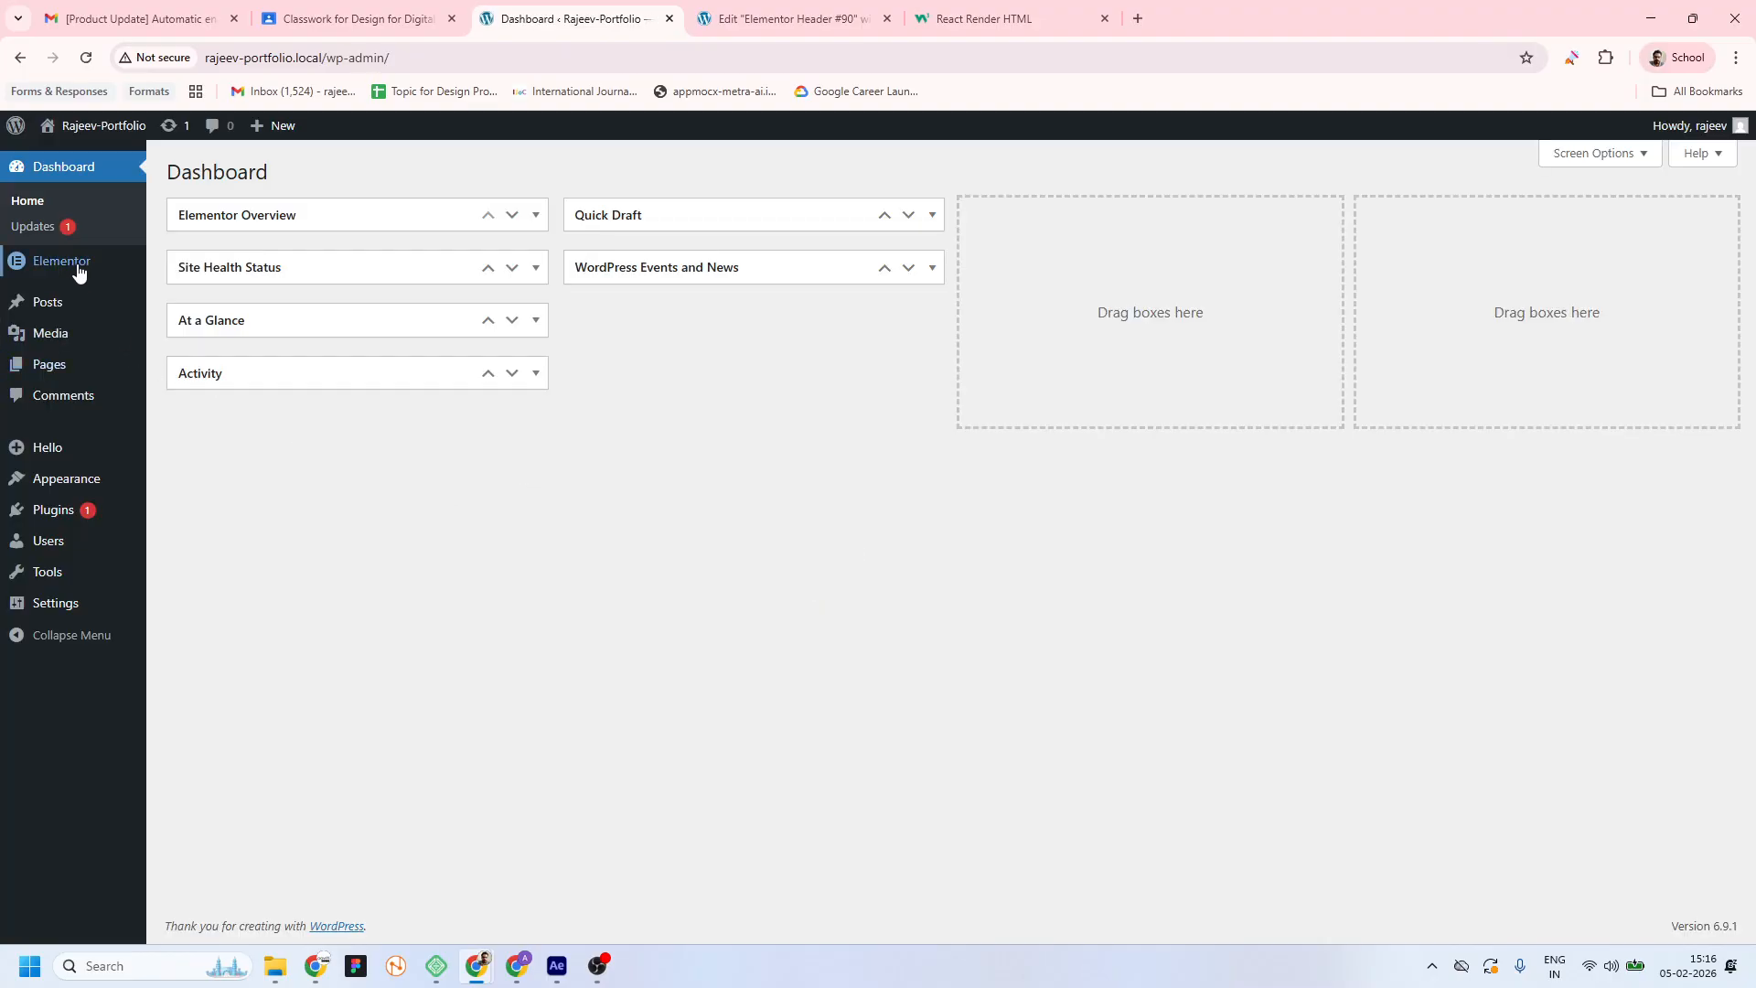
mouse_move(74, 270)
mouse_move(259, 301)
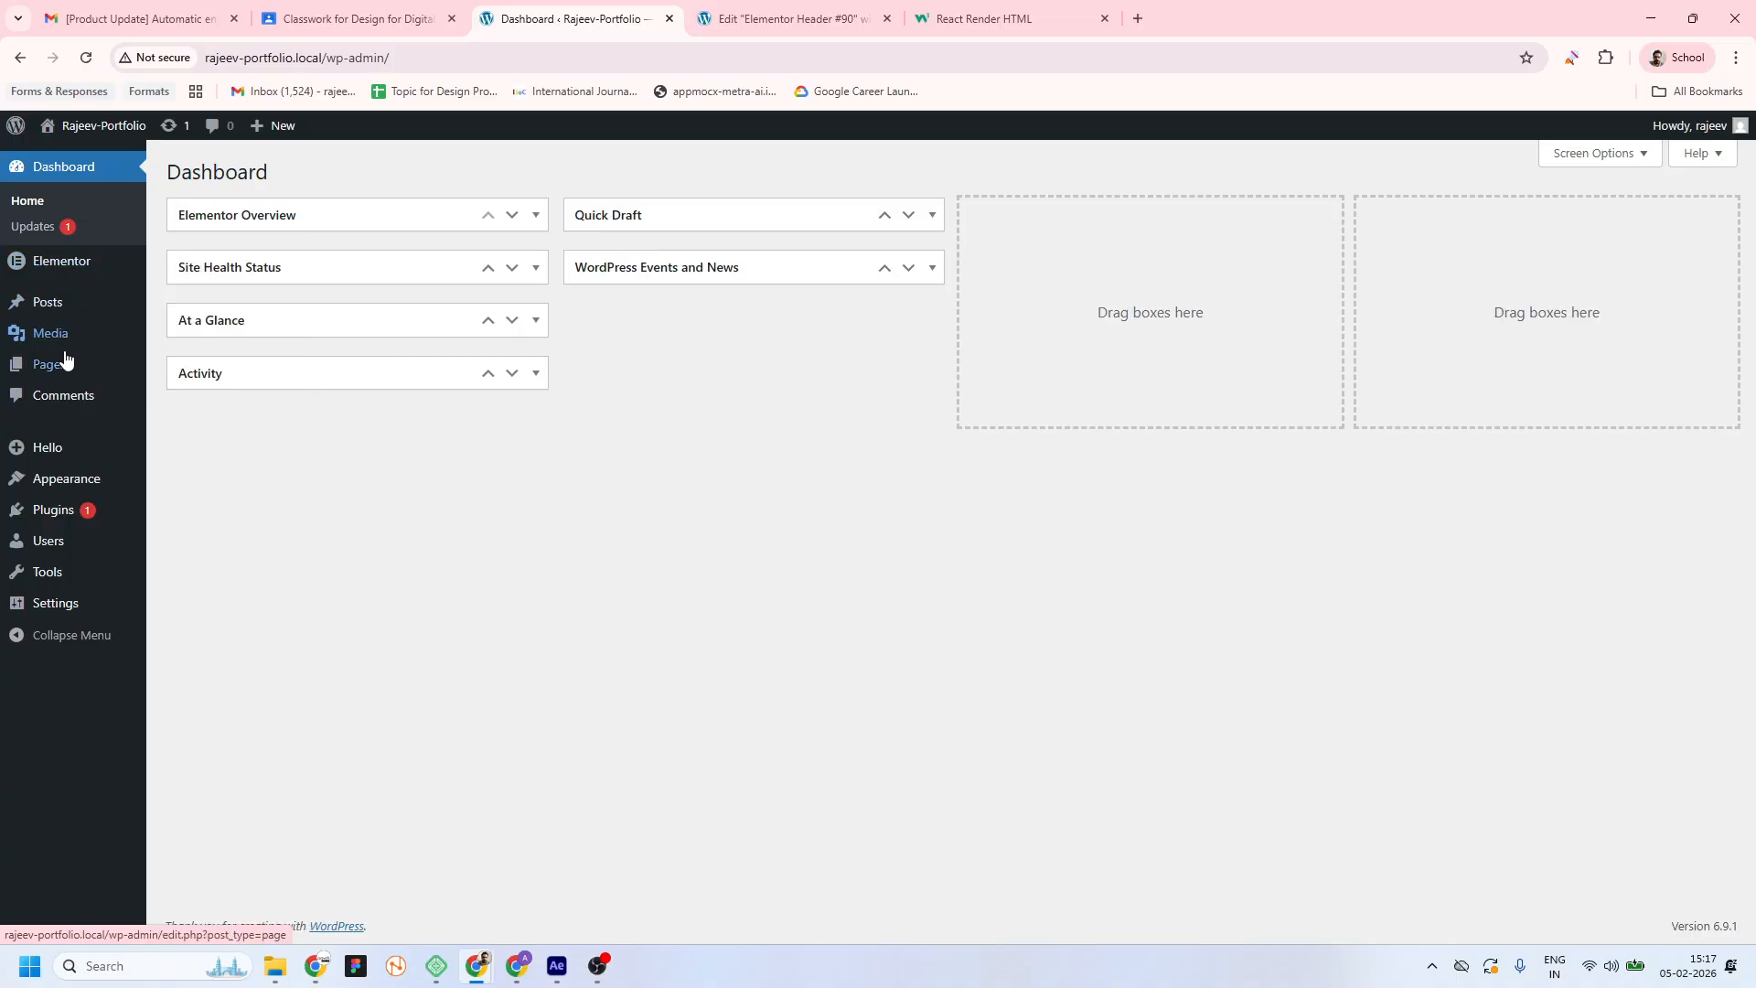
mouse_move(80, 492)
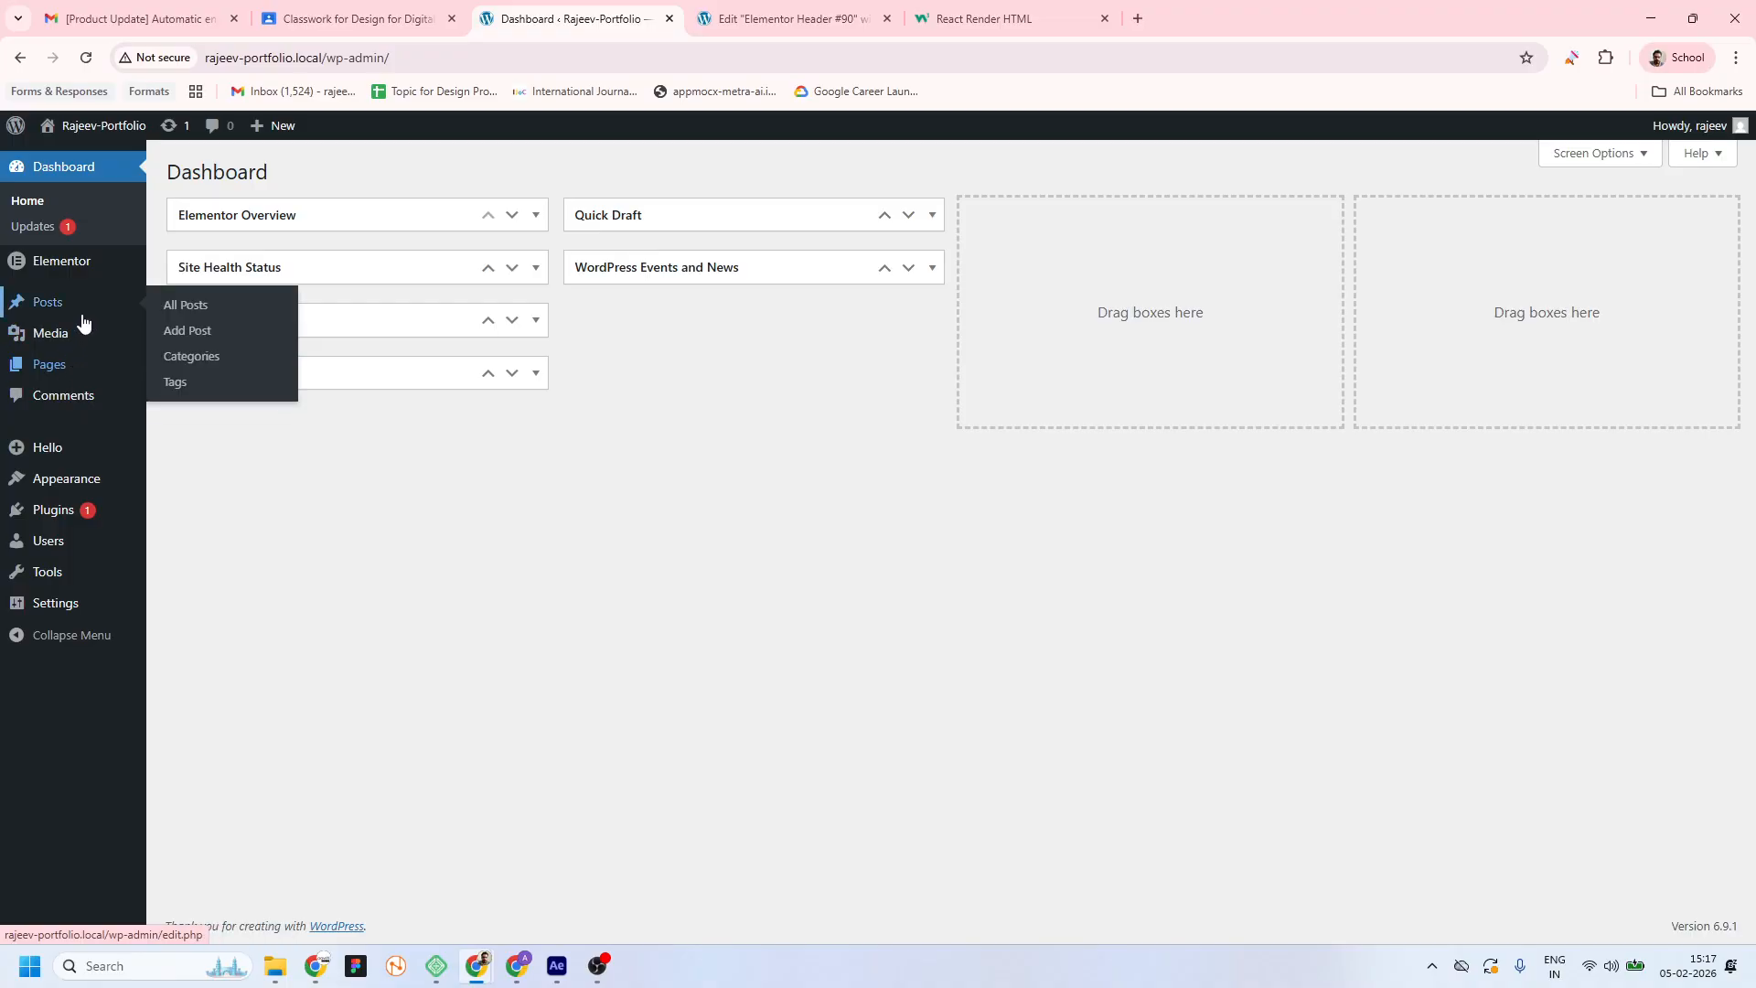
mouse_move(193, 287)
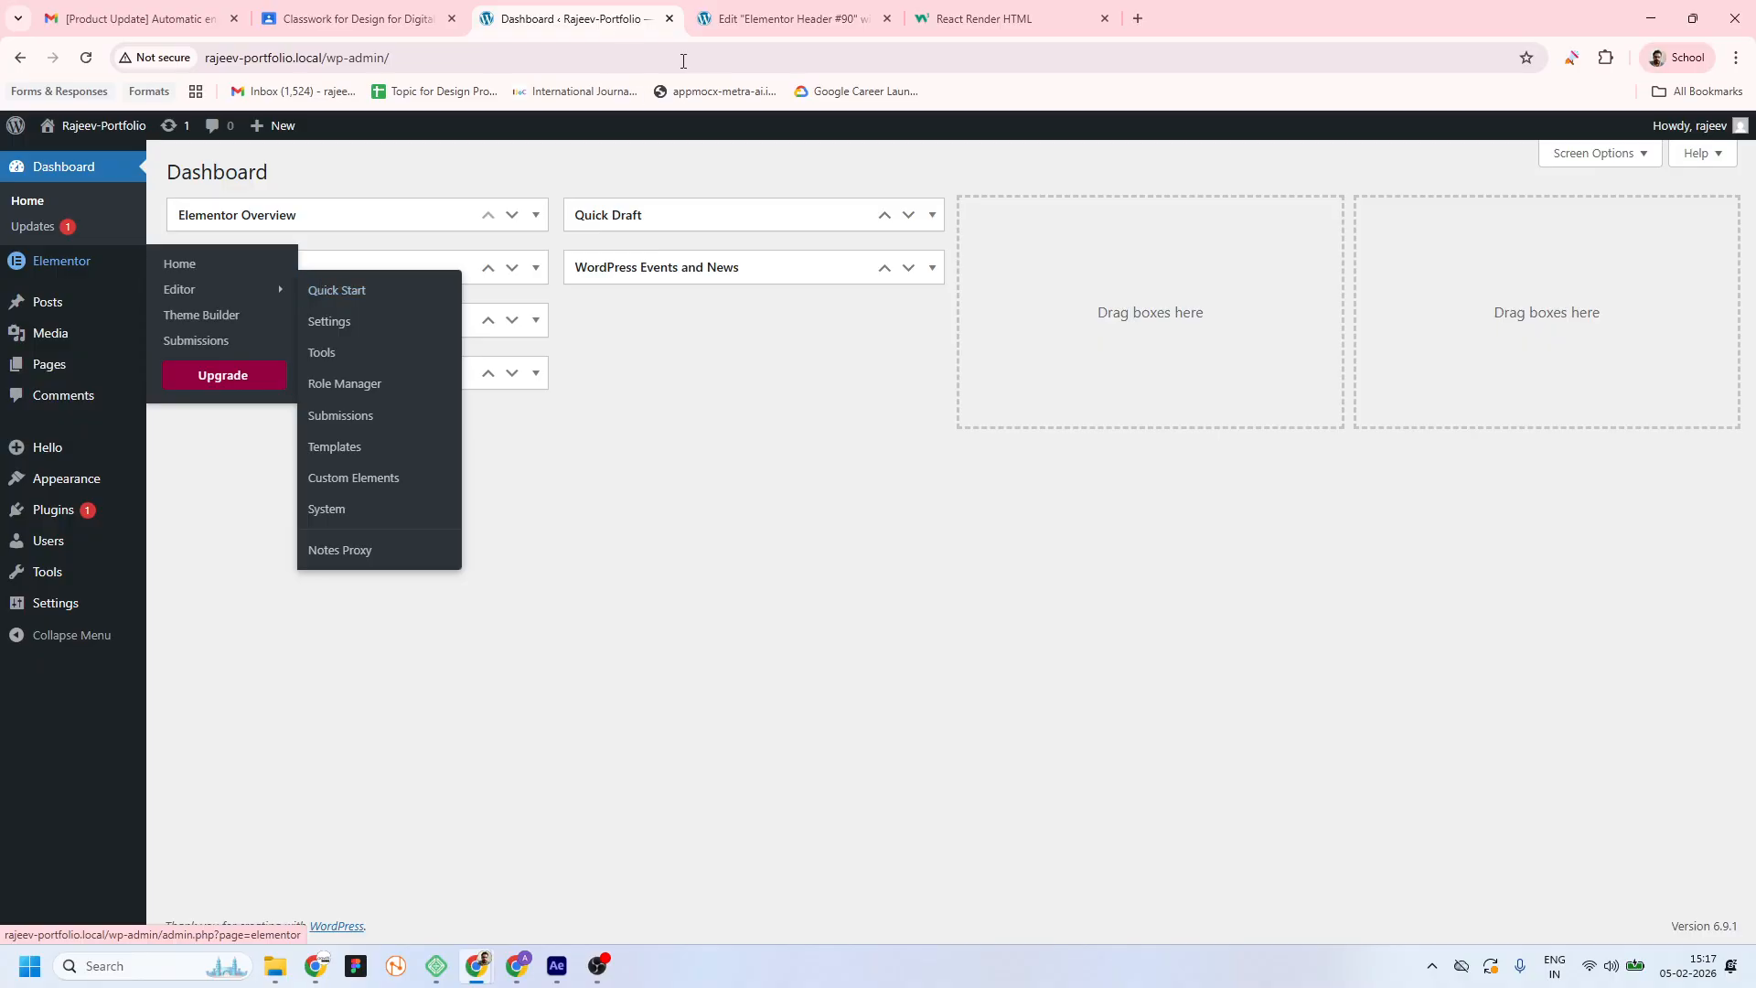
Switch to the Elementor header editor tab and log back in with the saved username and account password
left_click(787, 19)
left_click(585, 18)
left_click(775, 27)
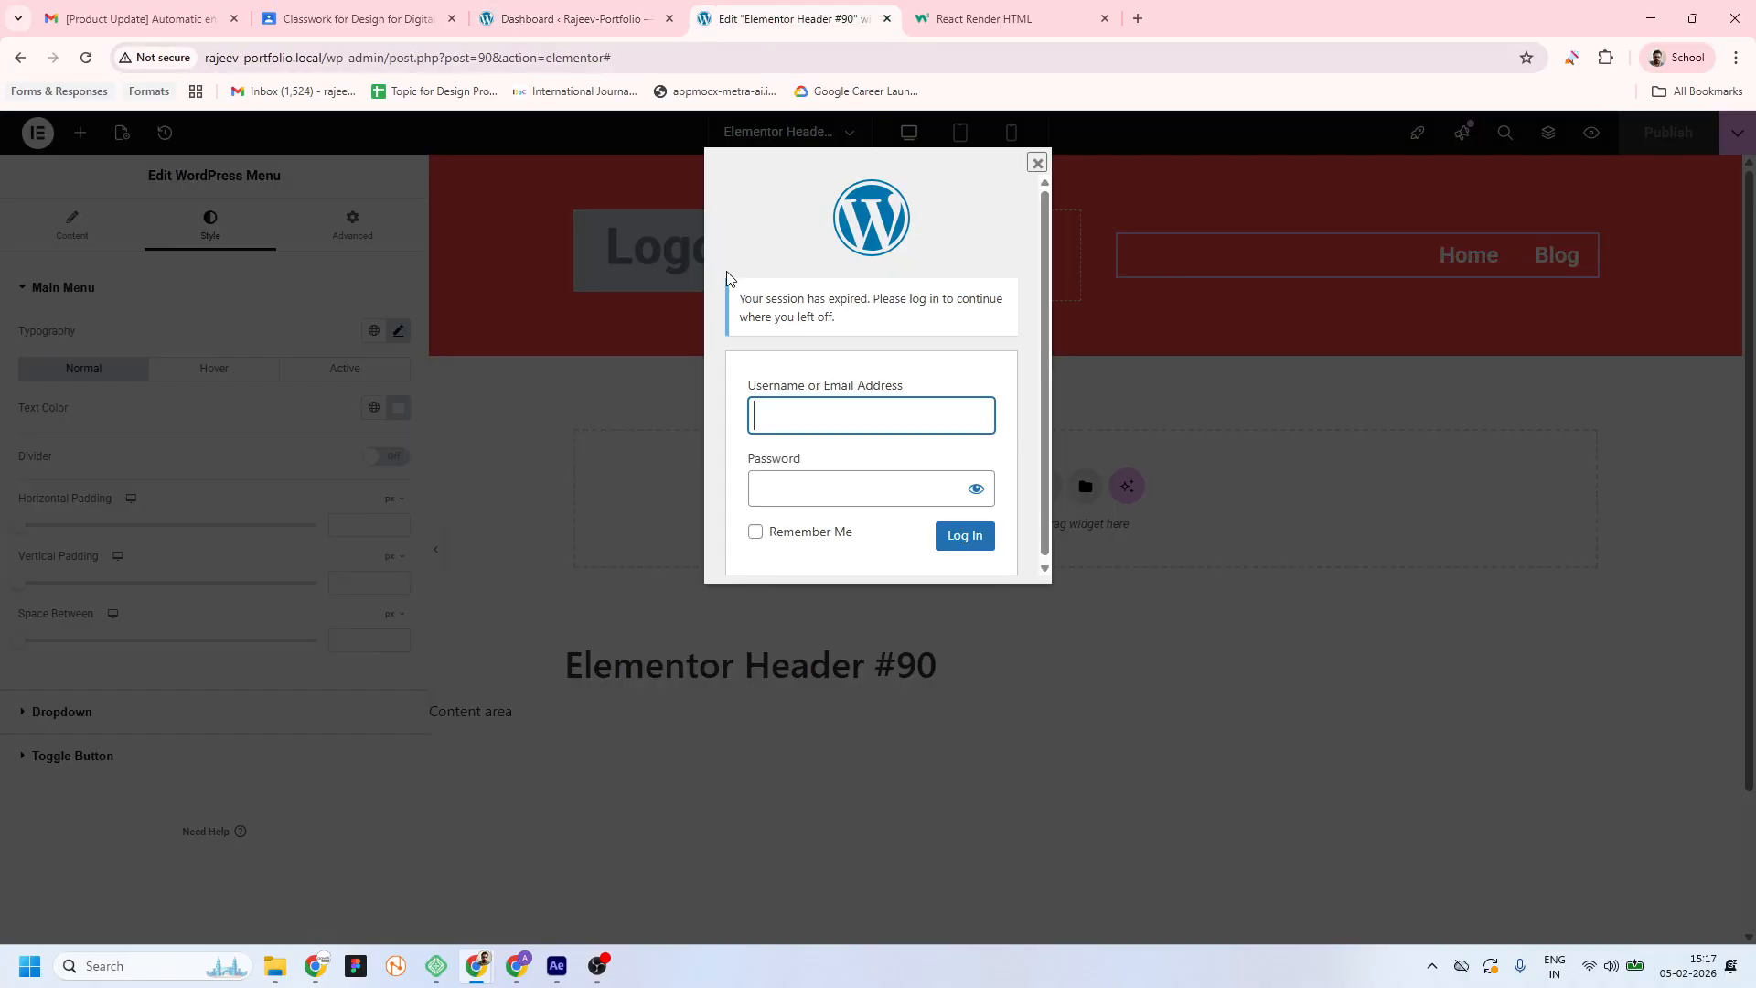
left_click(857, 413)
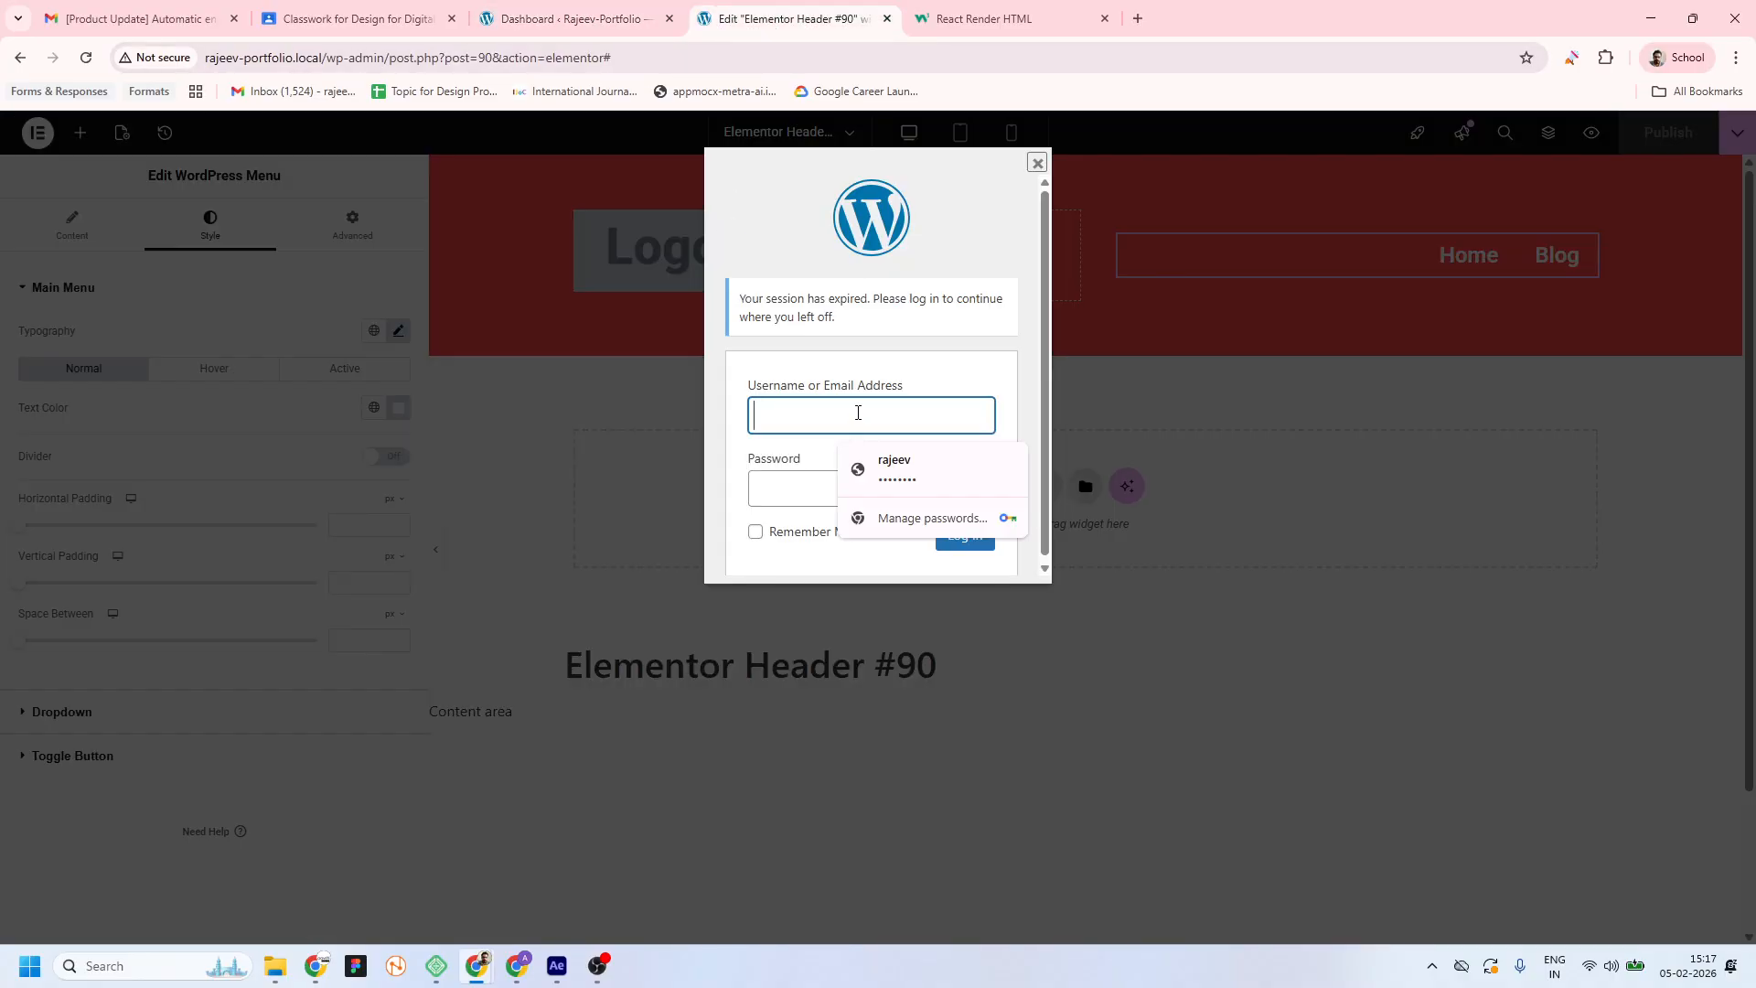
left_click(892, 460)
left_click(964, 535)
Return to the dashboard tab, open Elementor's Custom Elements page and decline the editor update for now
left_click(554, 21)
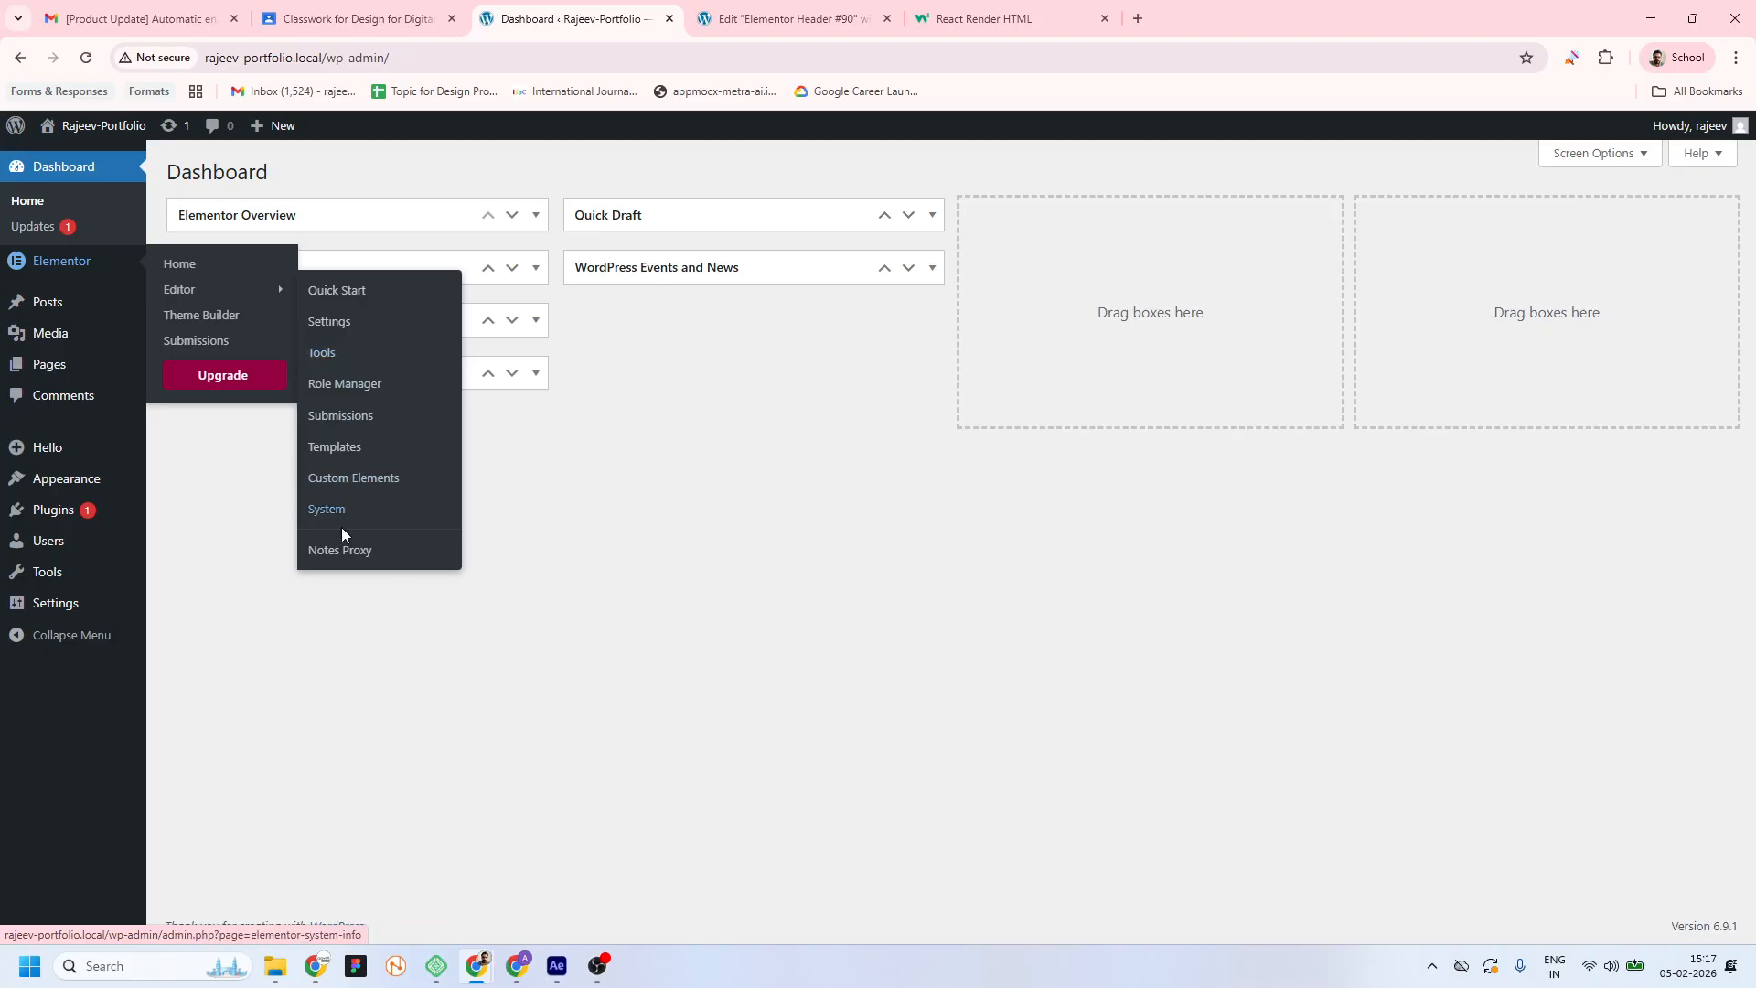
left_click(353, 489)
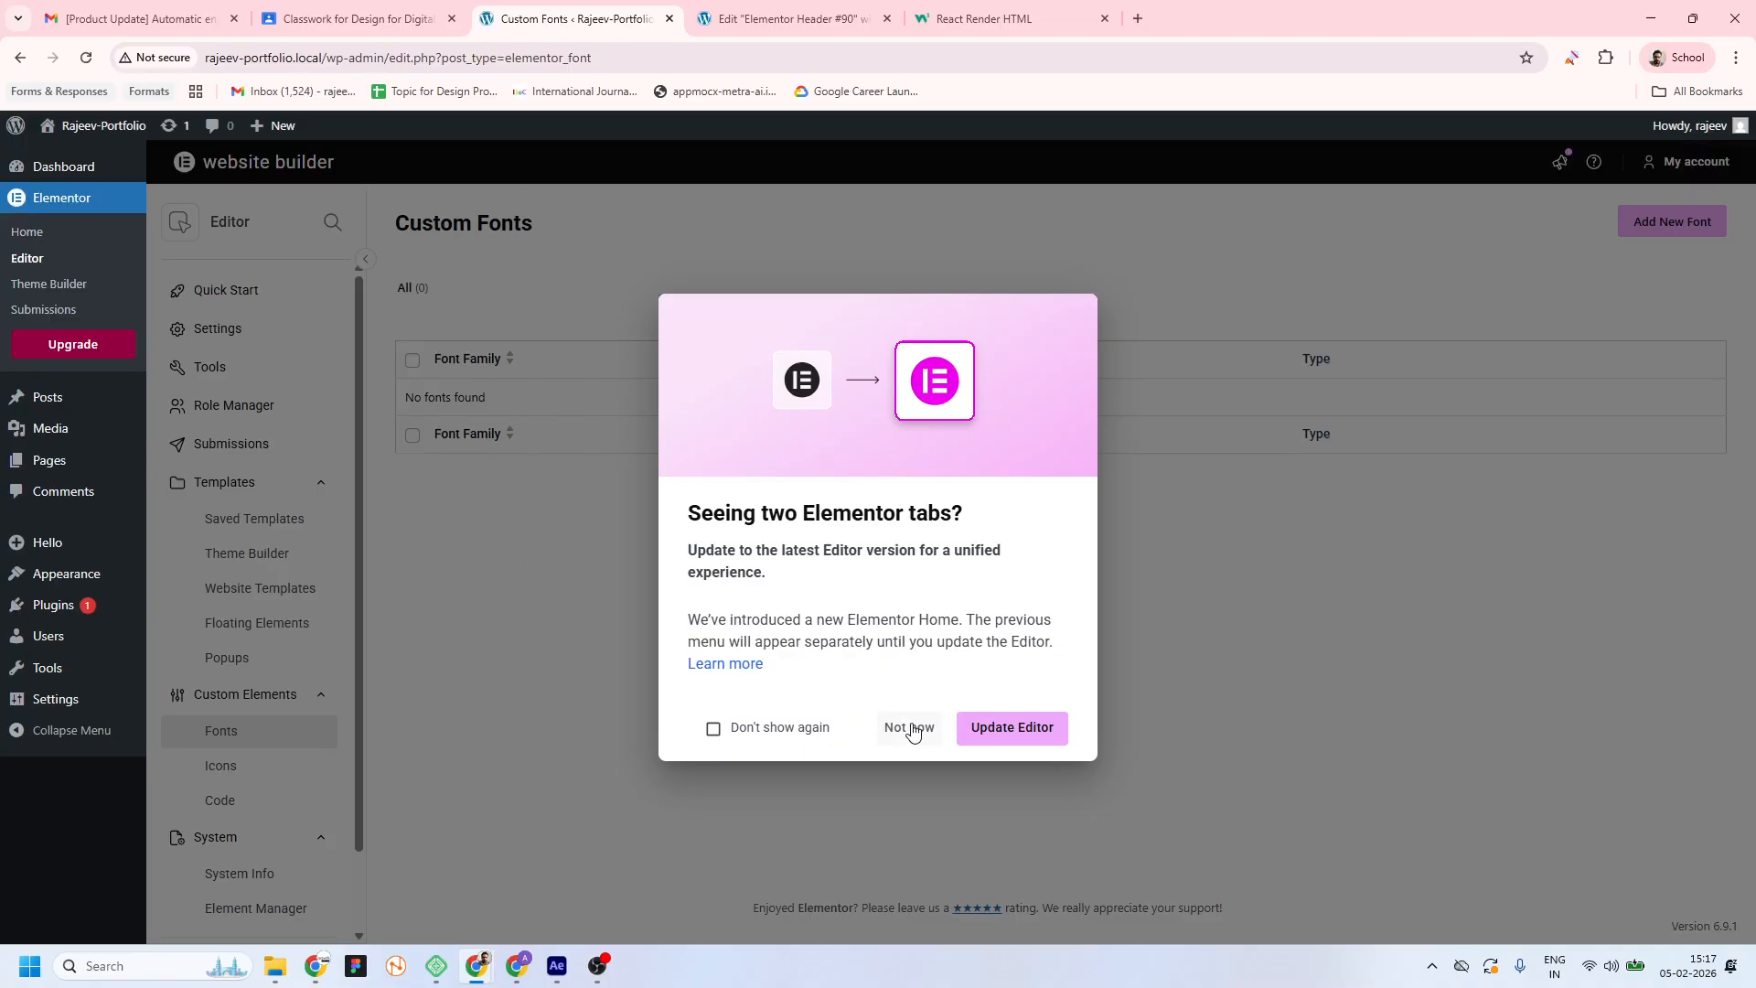
left_click(912, 729)
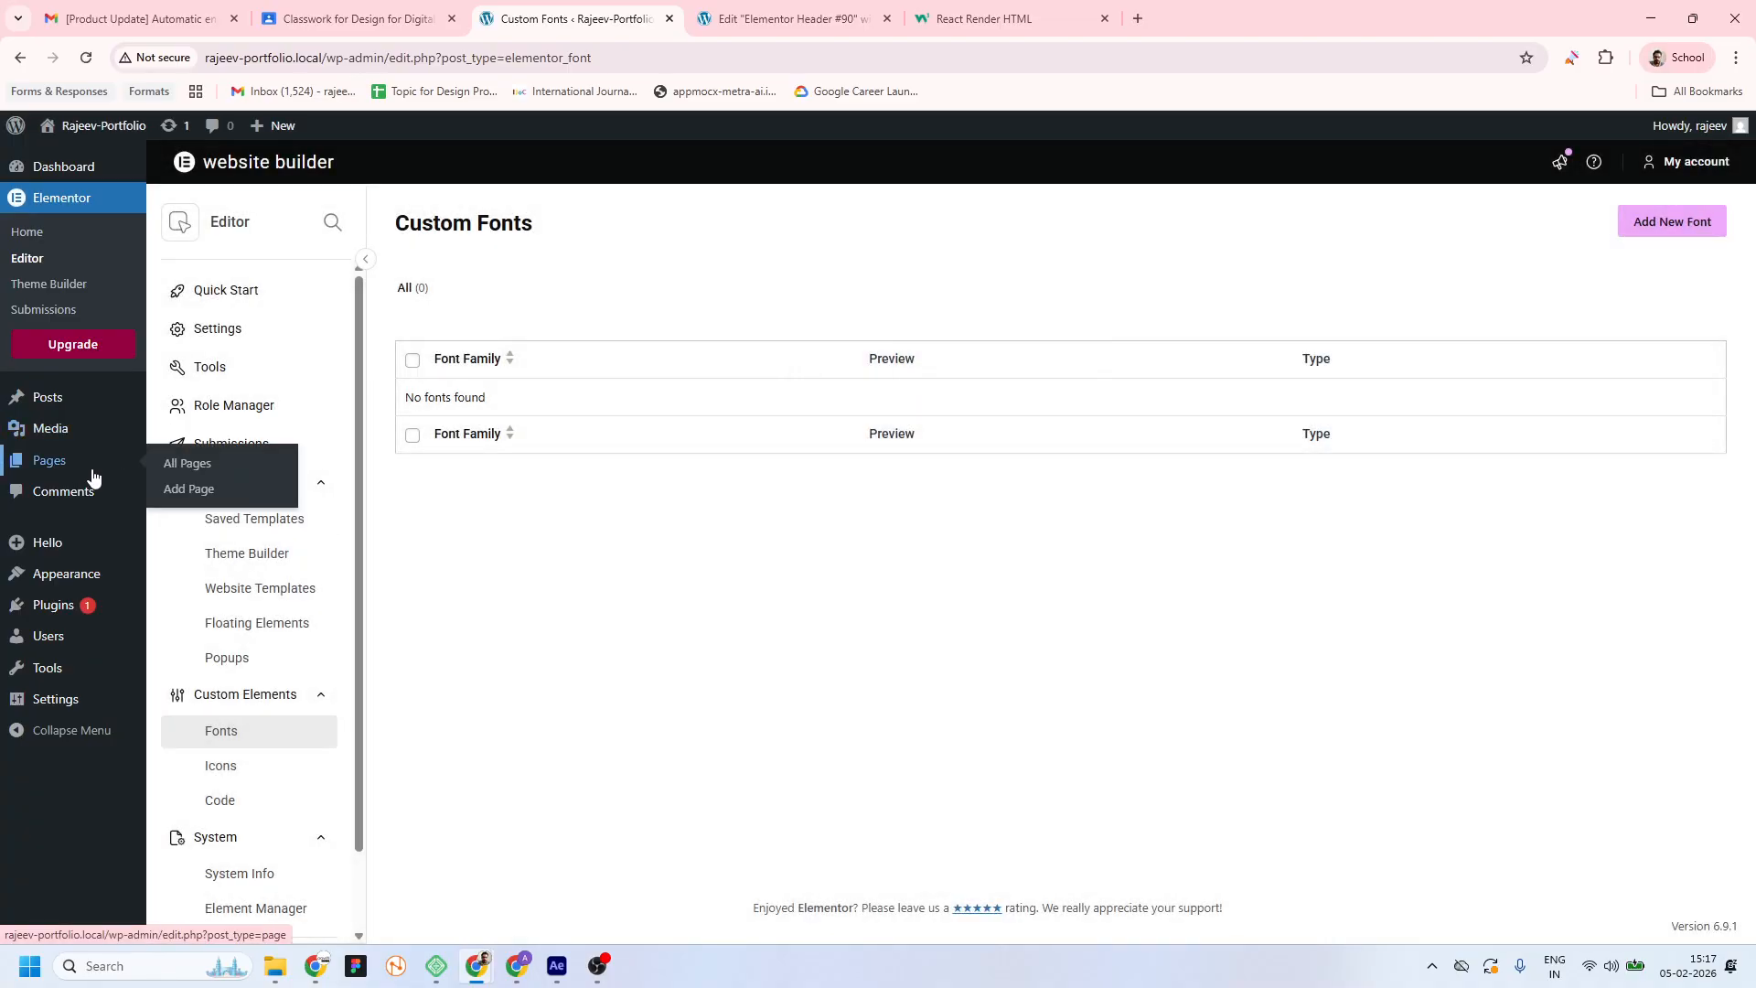
Open the Theme Builder to view the site's global parts, and close it again
left_click(61, 288)
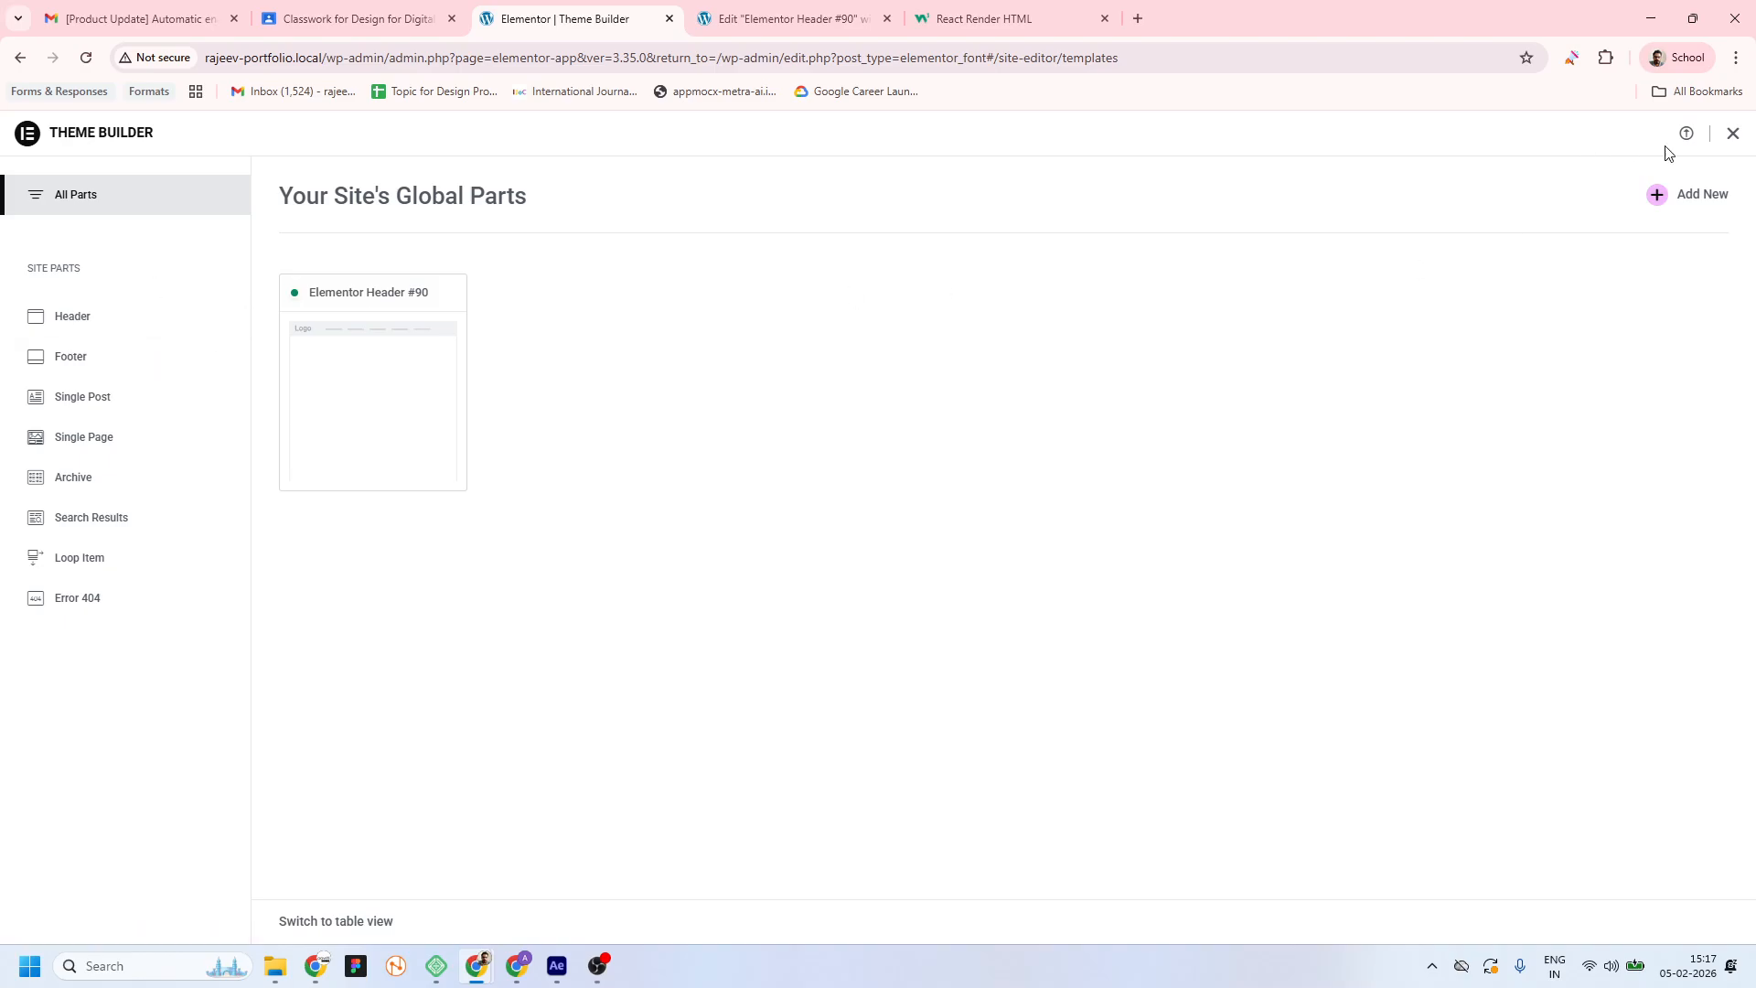
left_click(1731, 135)
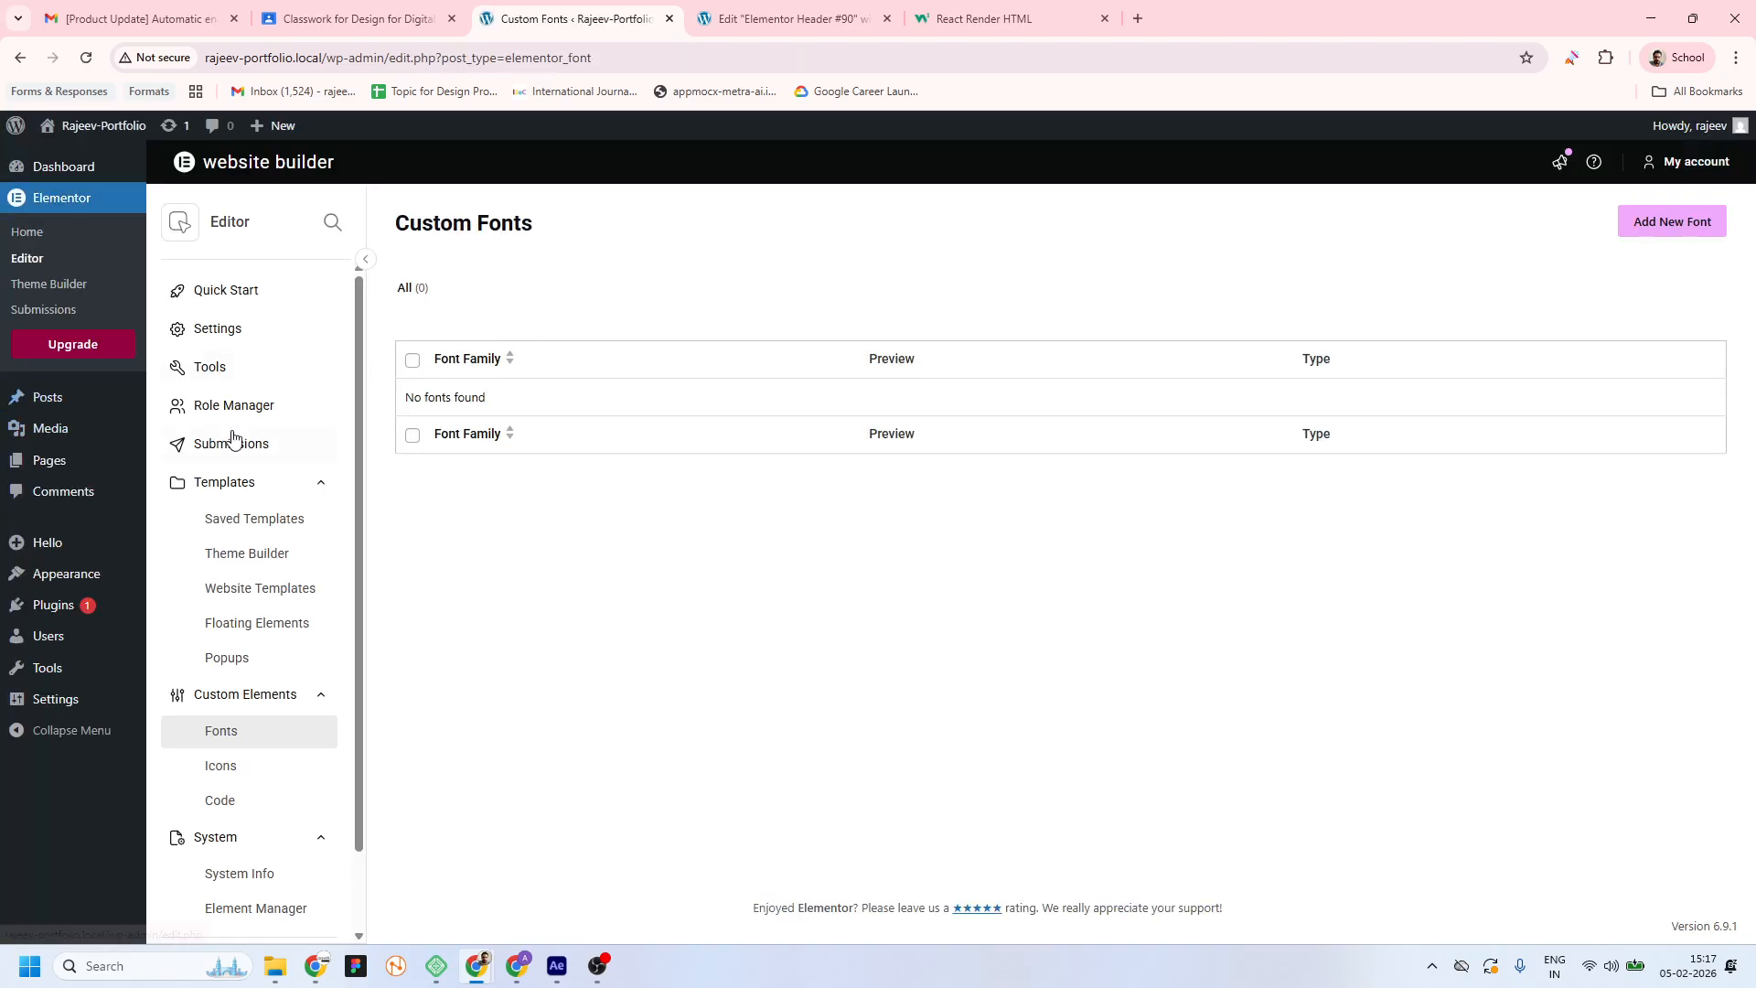
scroll(311, 467, "down", 1)
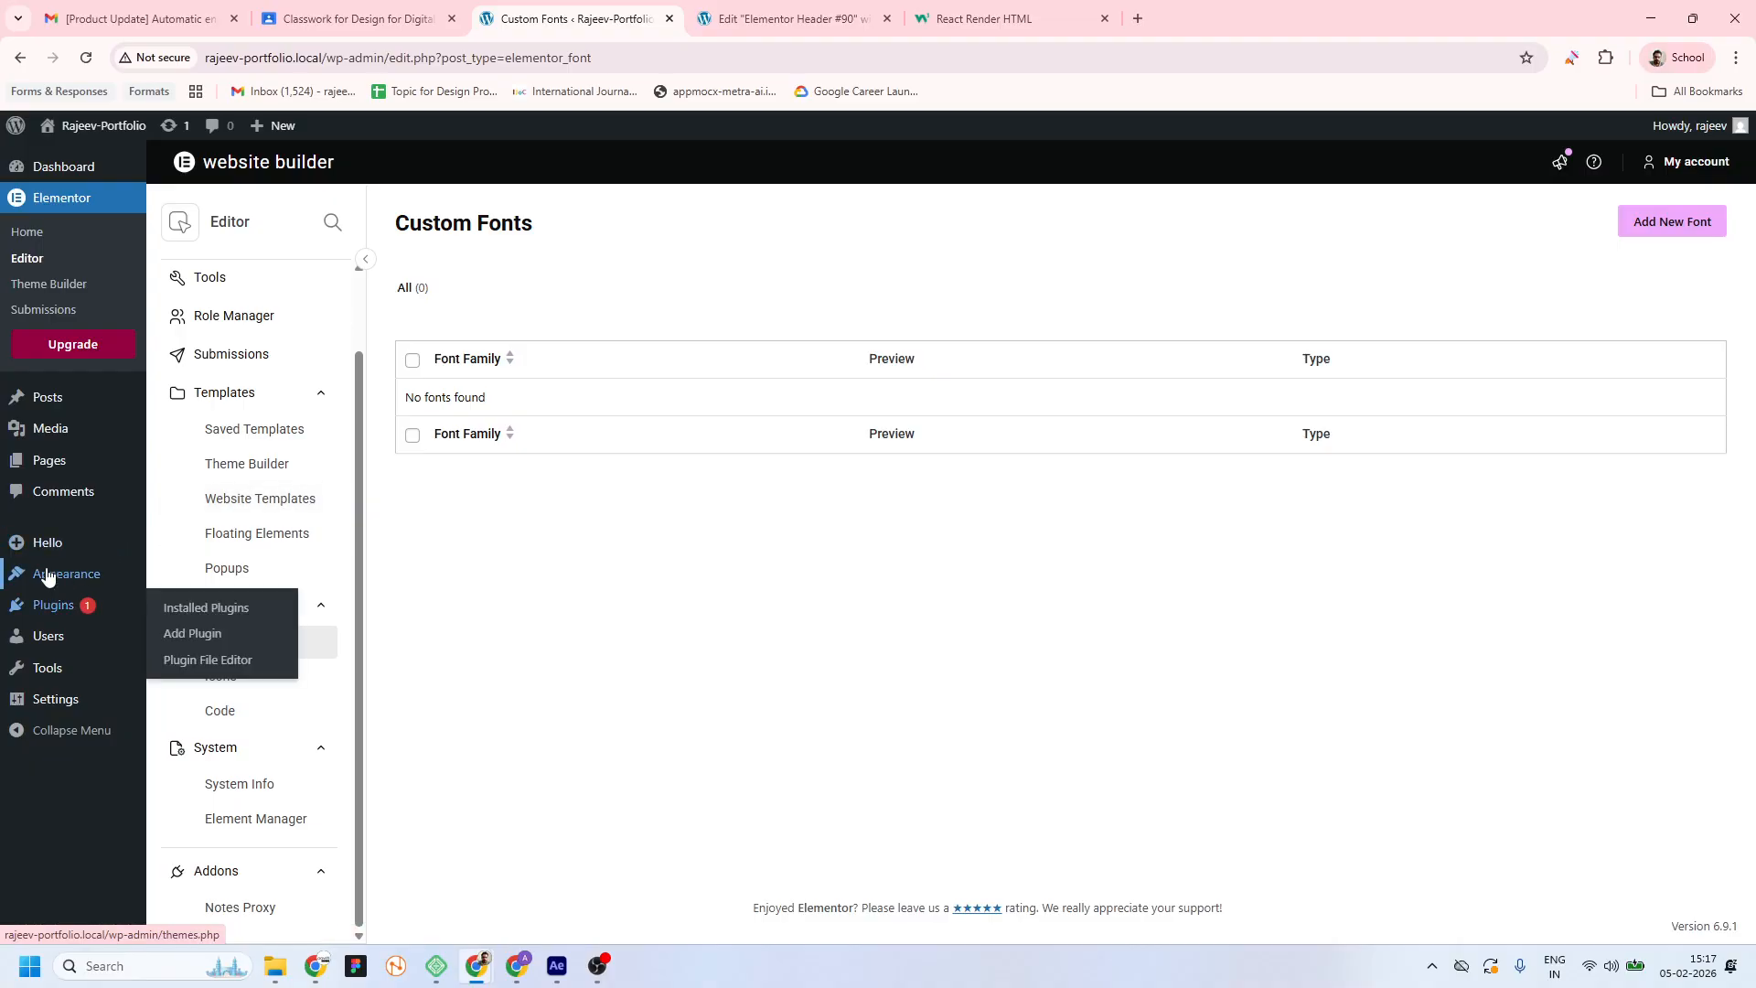
mouse_move(44, 553)
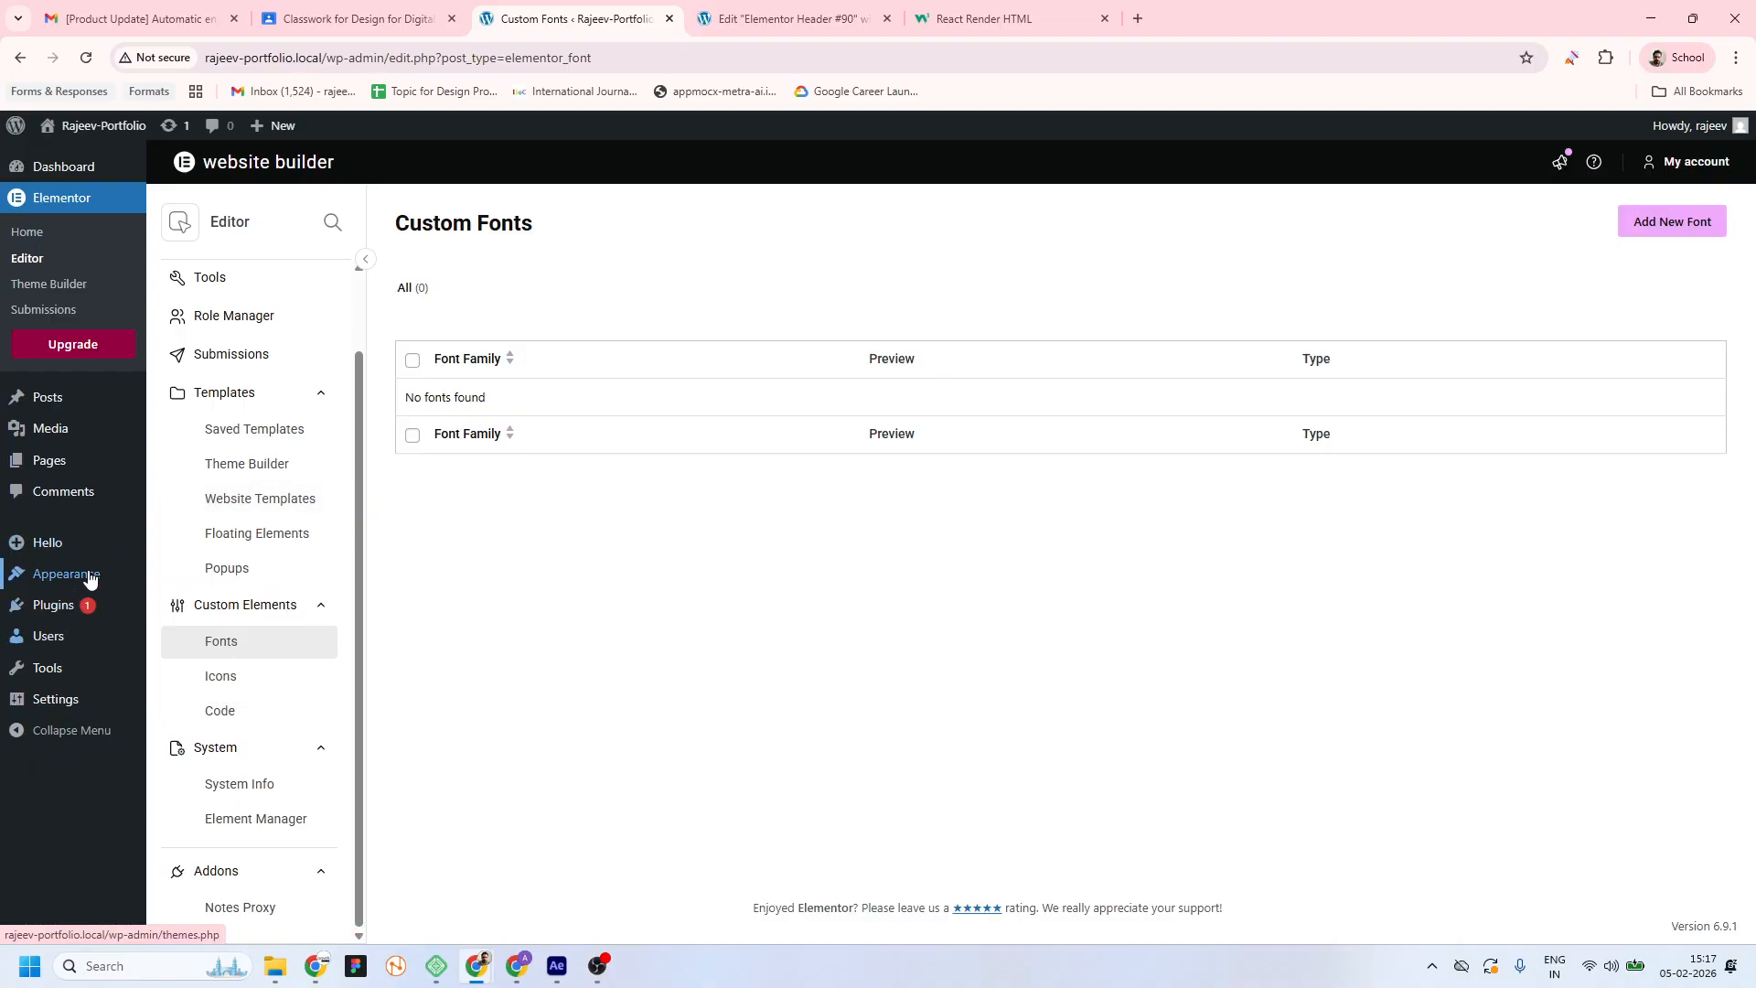
mouse_move(88, 579)
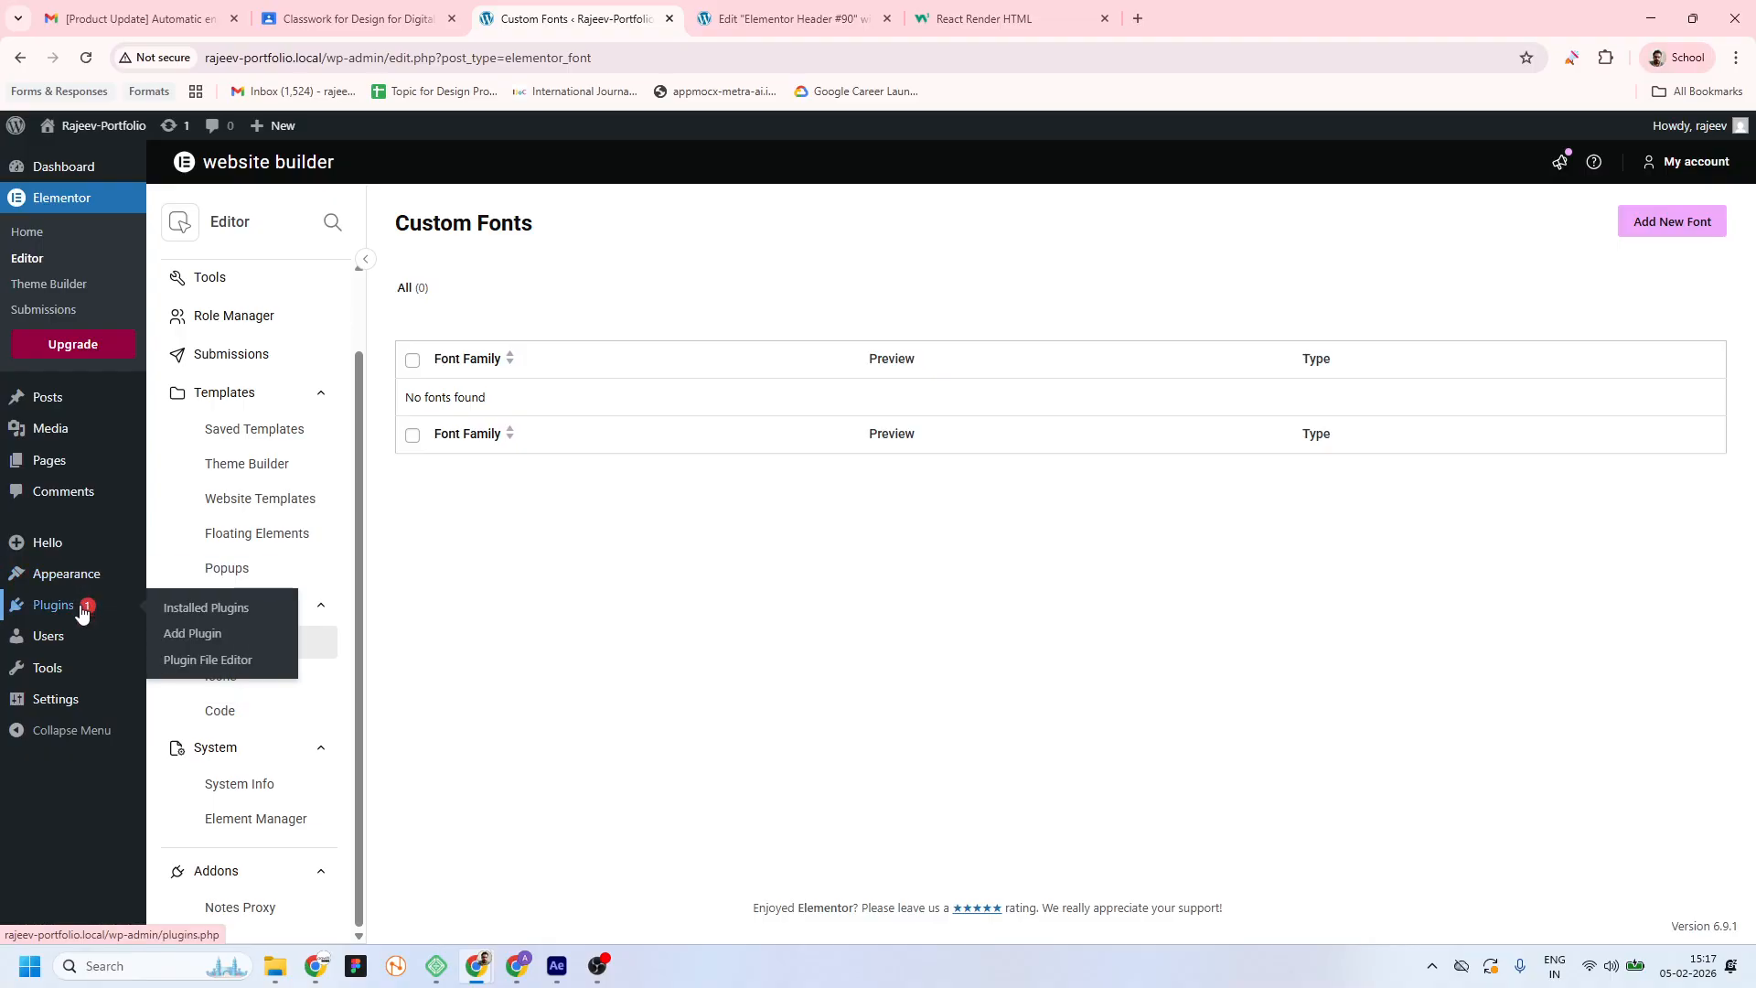
mouse_move(77, 657)
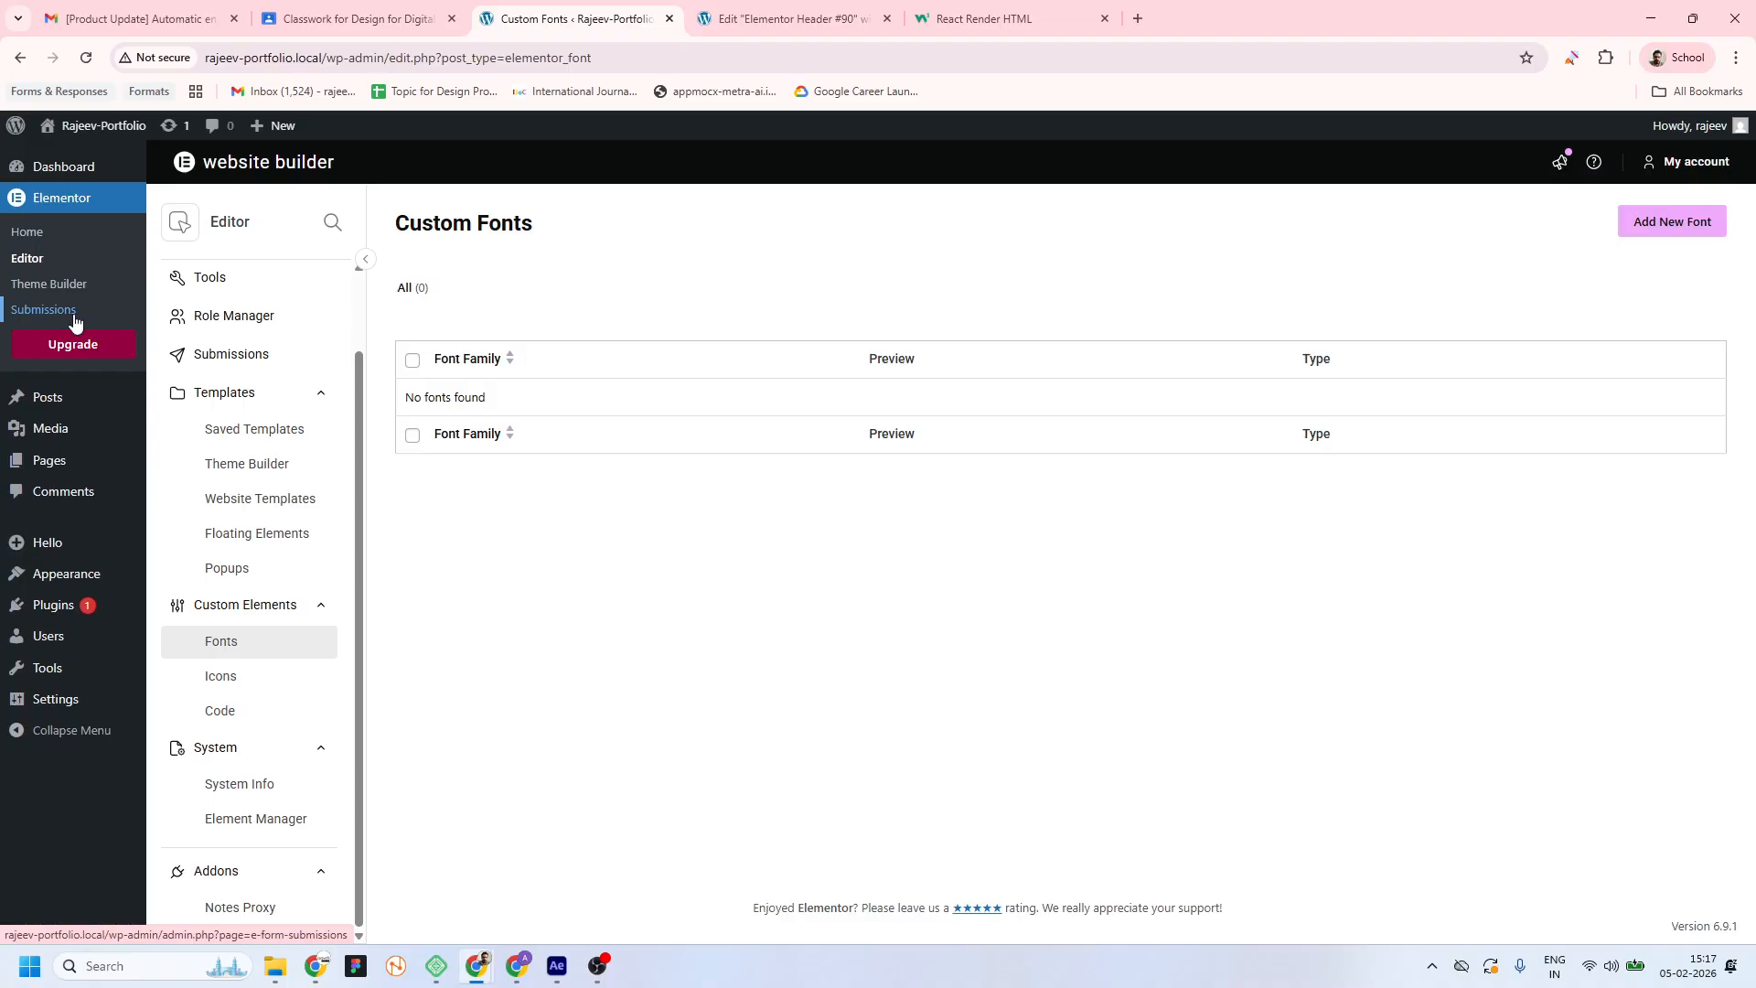
Switch to the browser window with the ICAISD site and close its WordPress error tab
key("alt+Tab")
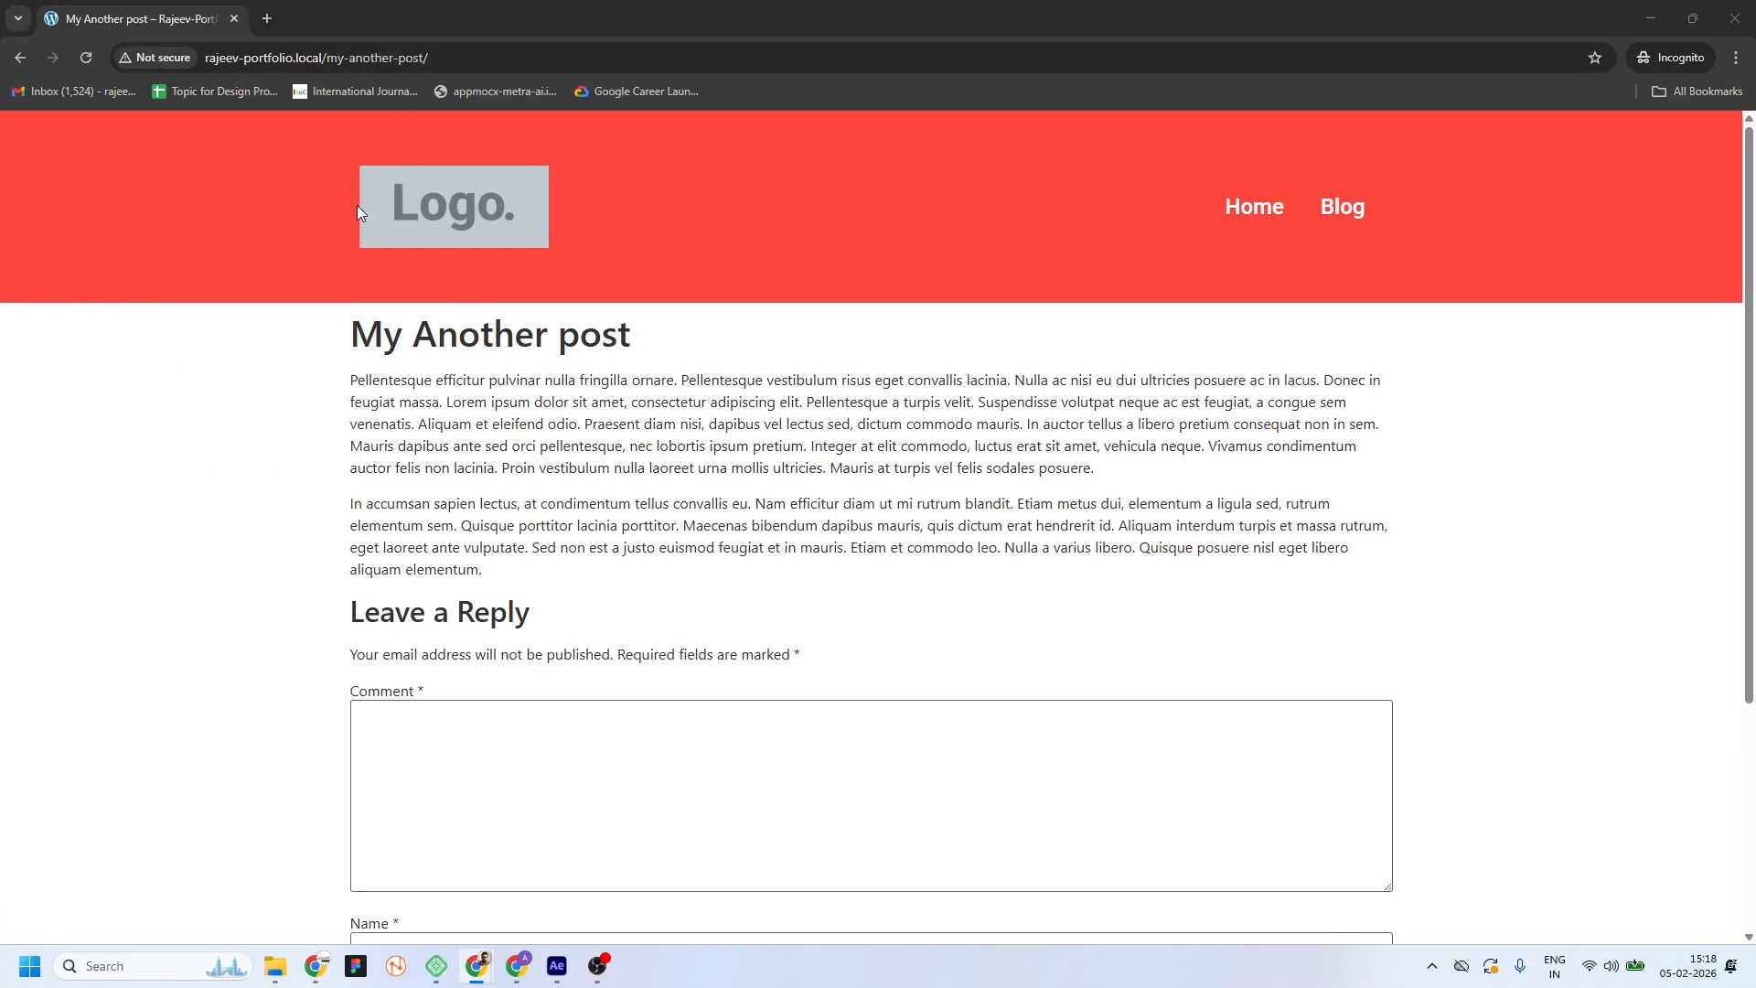
key("alt+Tab")
key("alt+Tab")
key("alt+Tab")
key("alt+Tab")
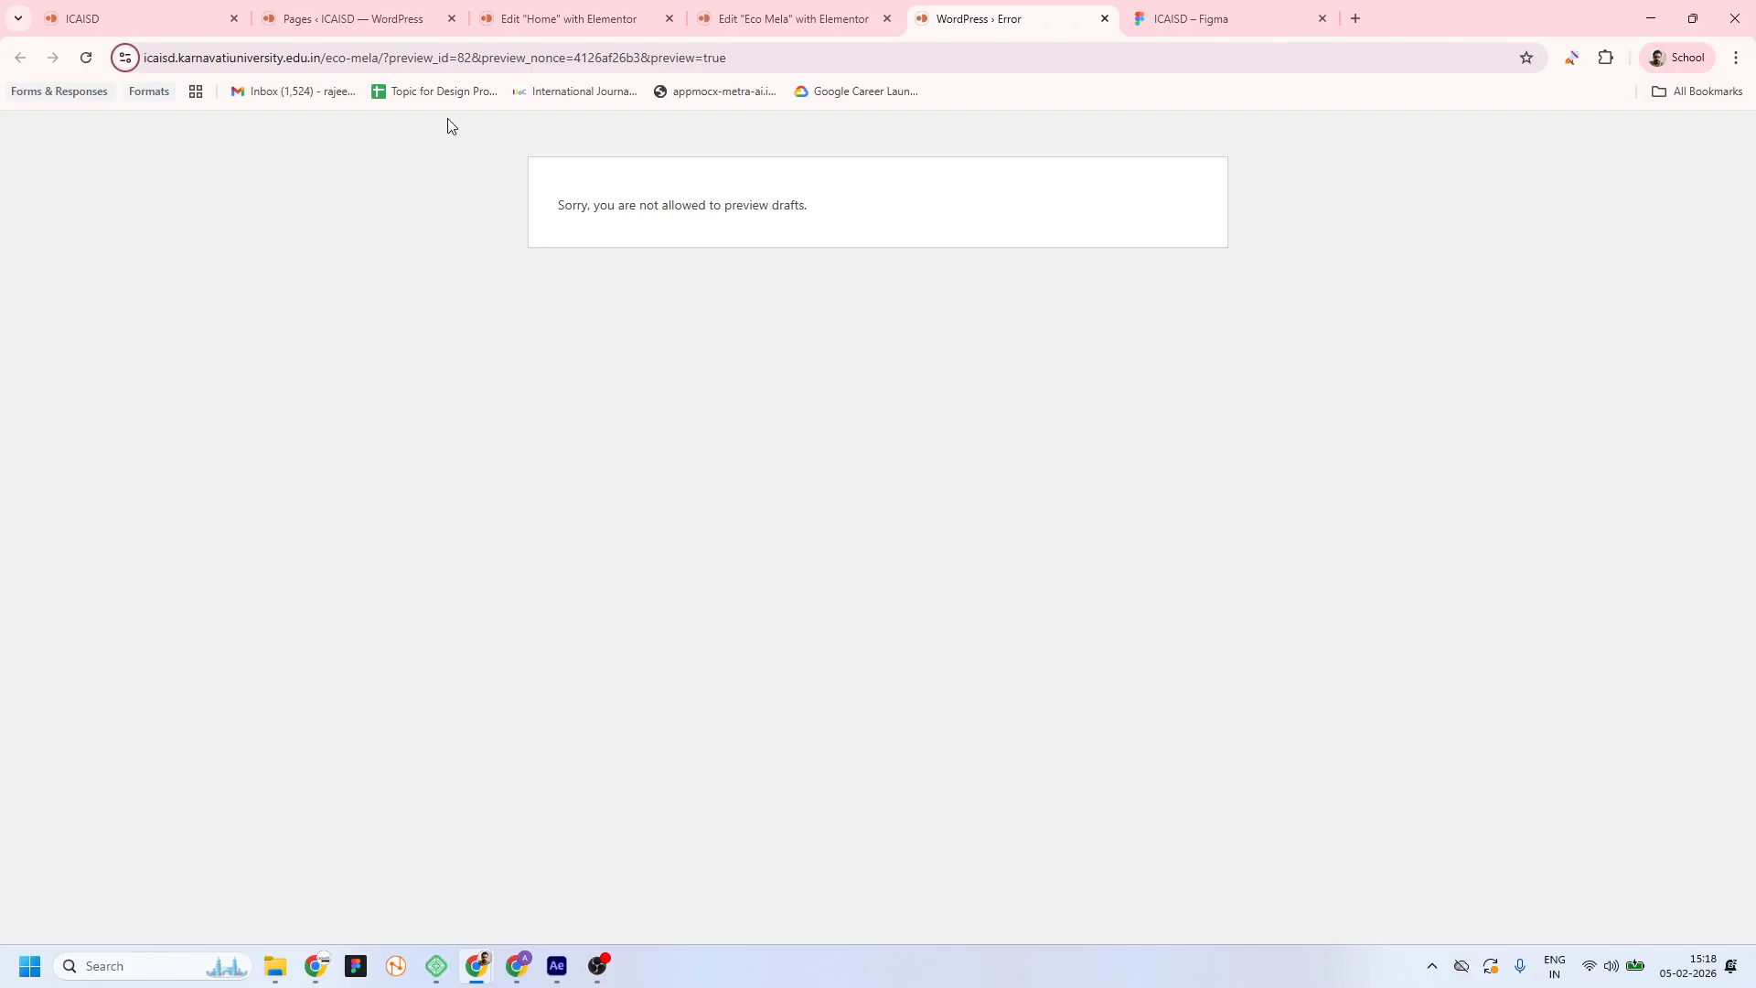
left_click(794, 20)
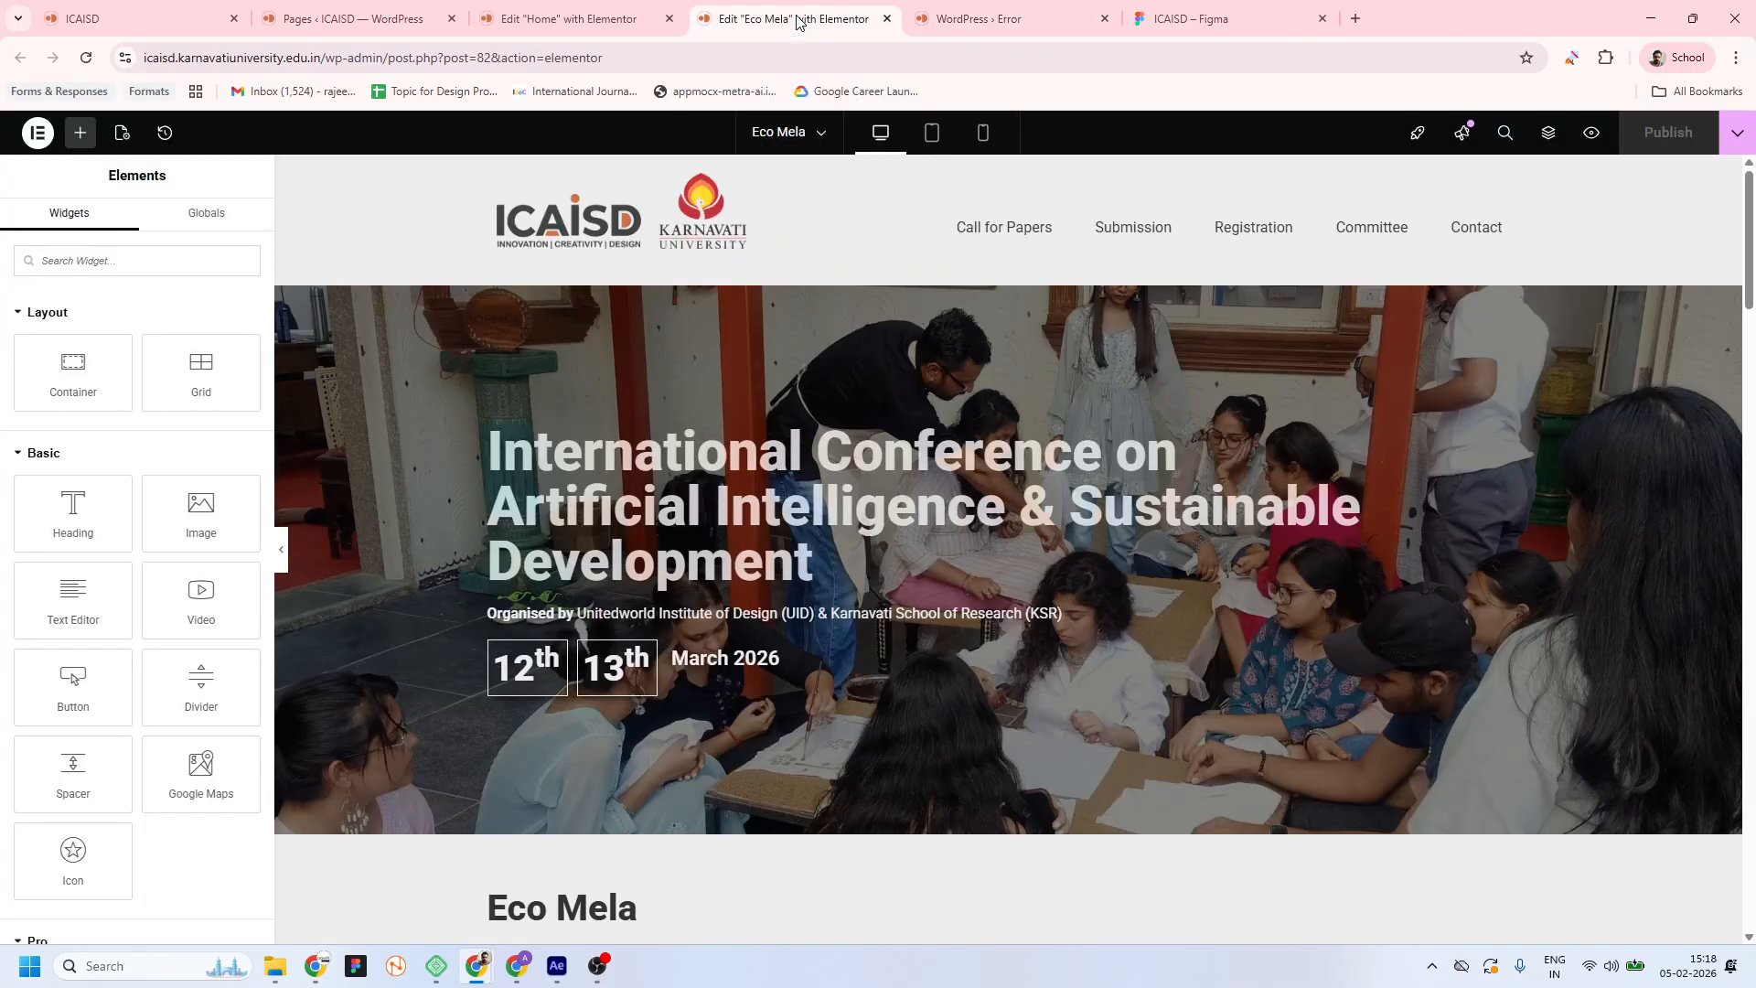
left_click(1105, 20)
Go to the ICAISD site's Pages list and examine the entries under Elementor and Templates
left_click(558, 22)
left_click(366, 20)
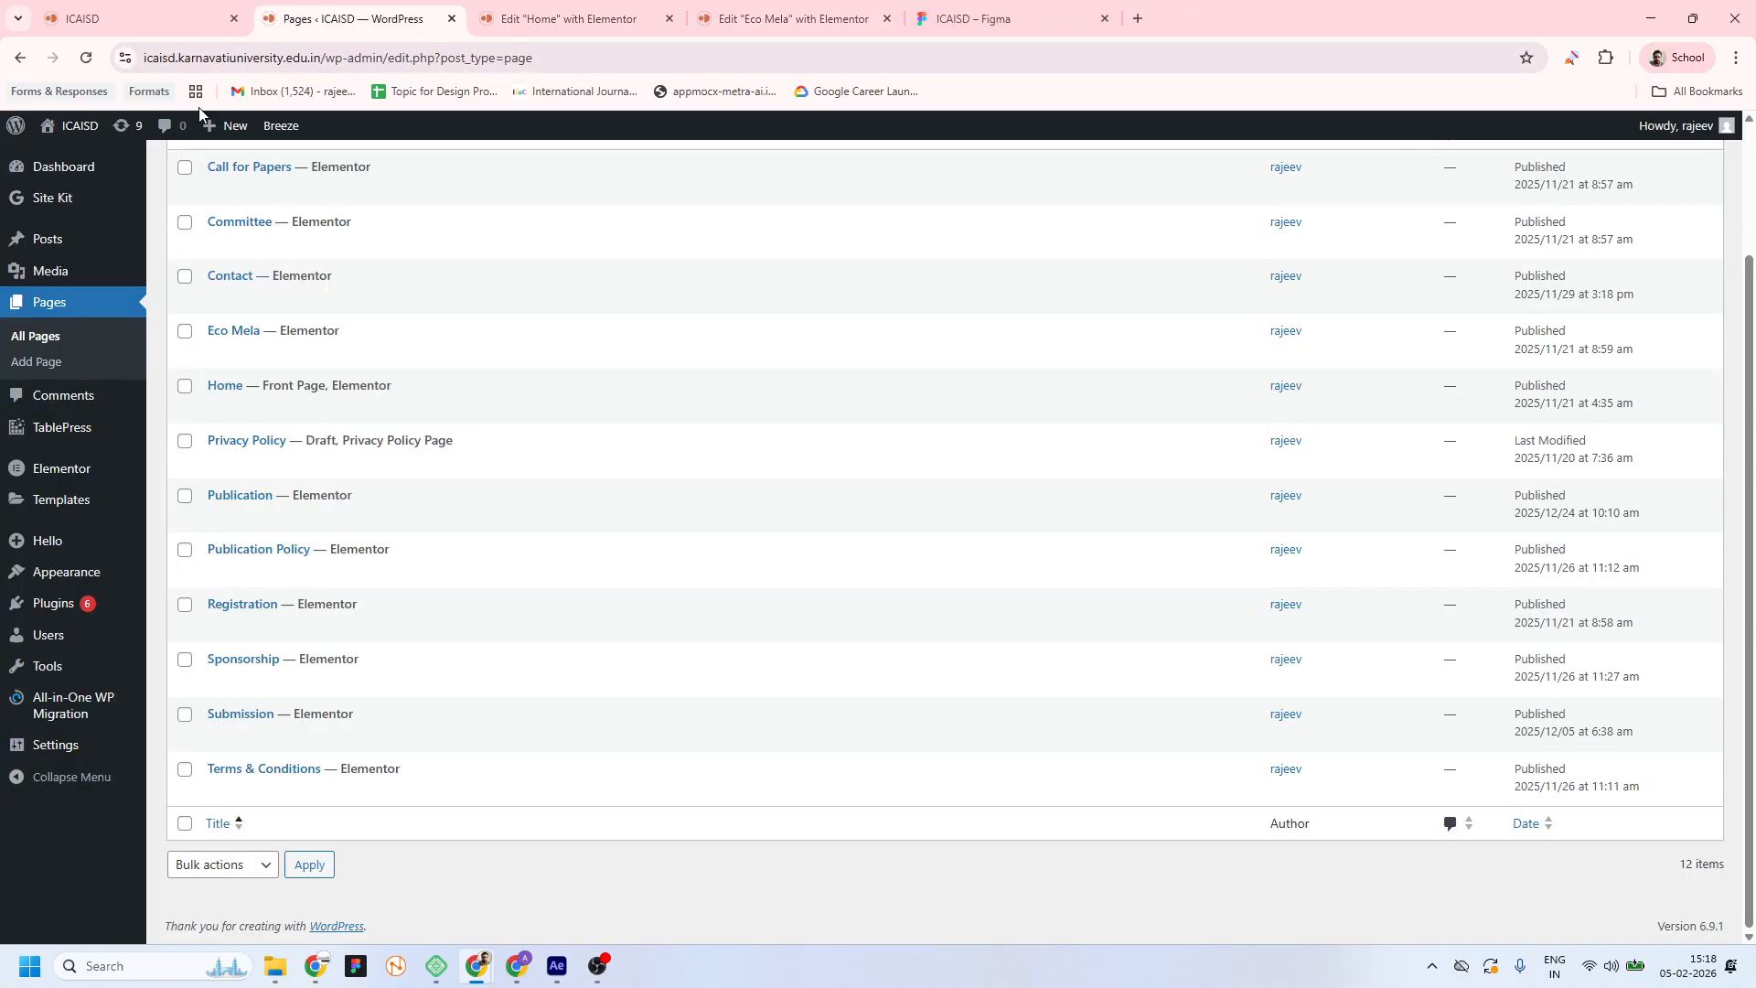
mouse_move(57, 477)
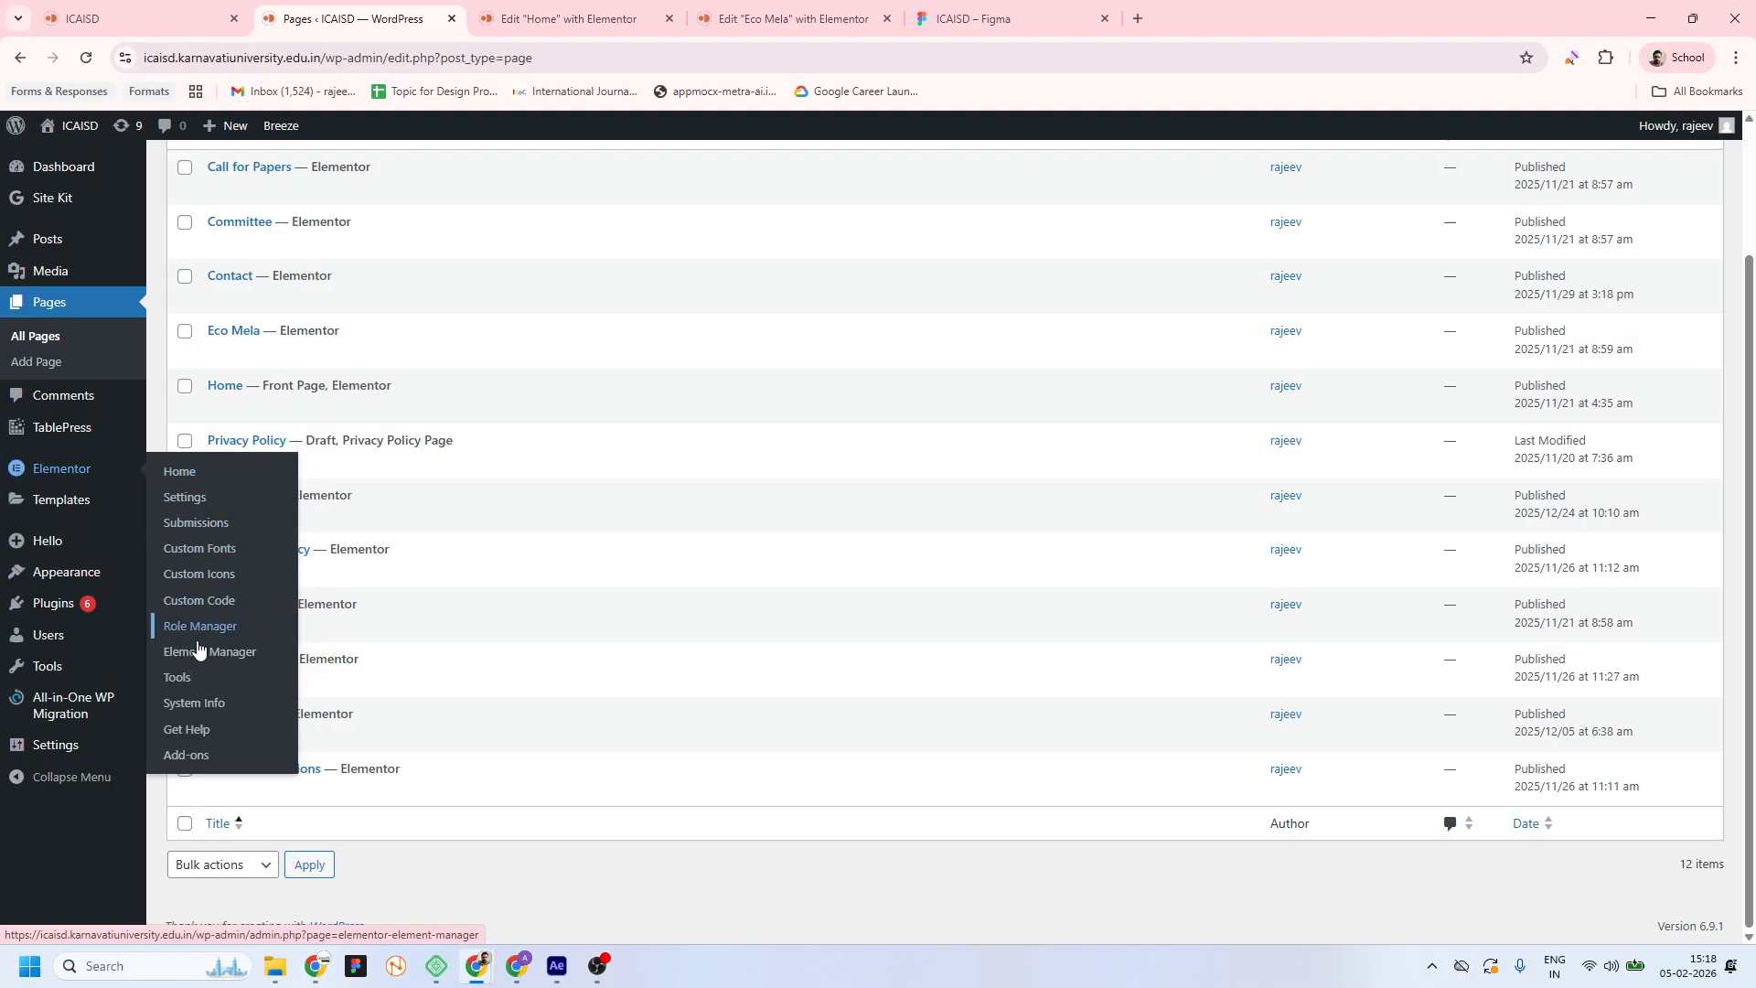
scroll(102, 443, "up", 2)
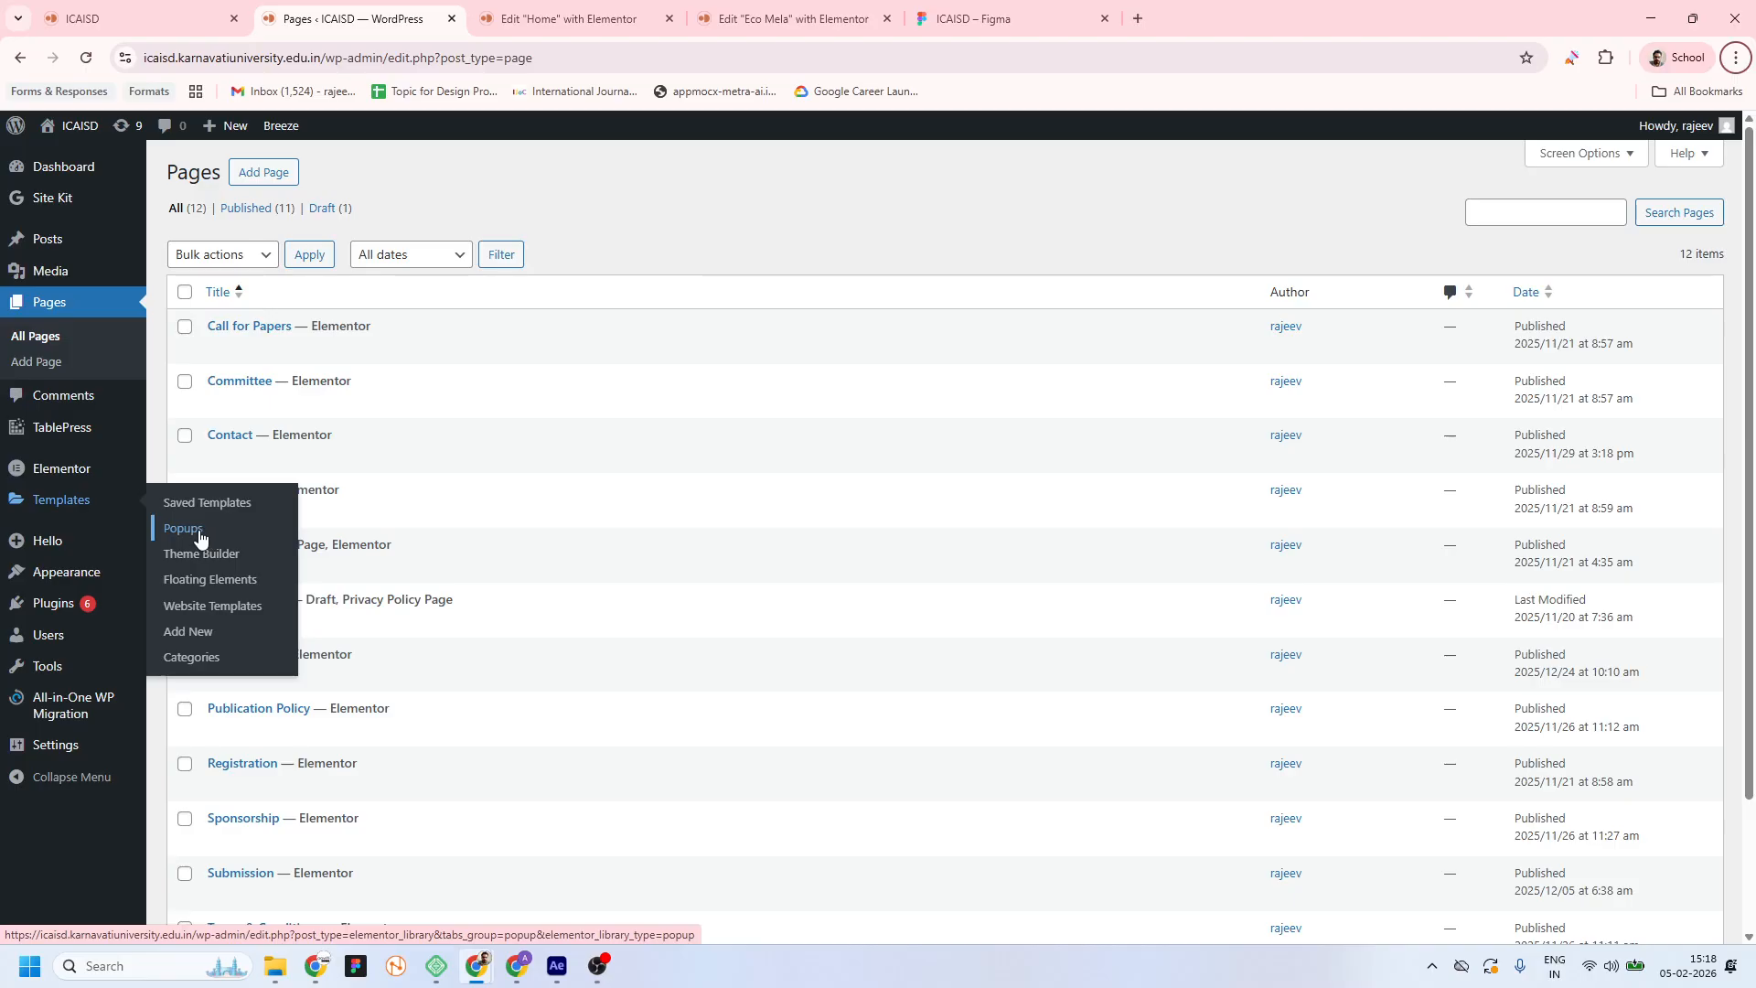
Return to the portfolio site's admin, open the Popups list and start a new Popup template
key("alt+Tab")
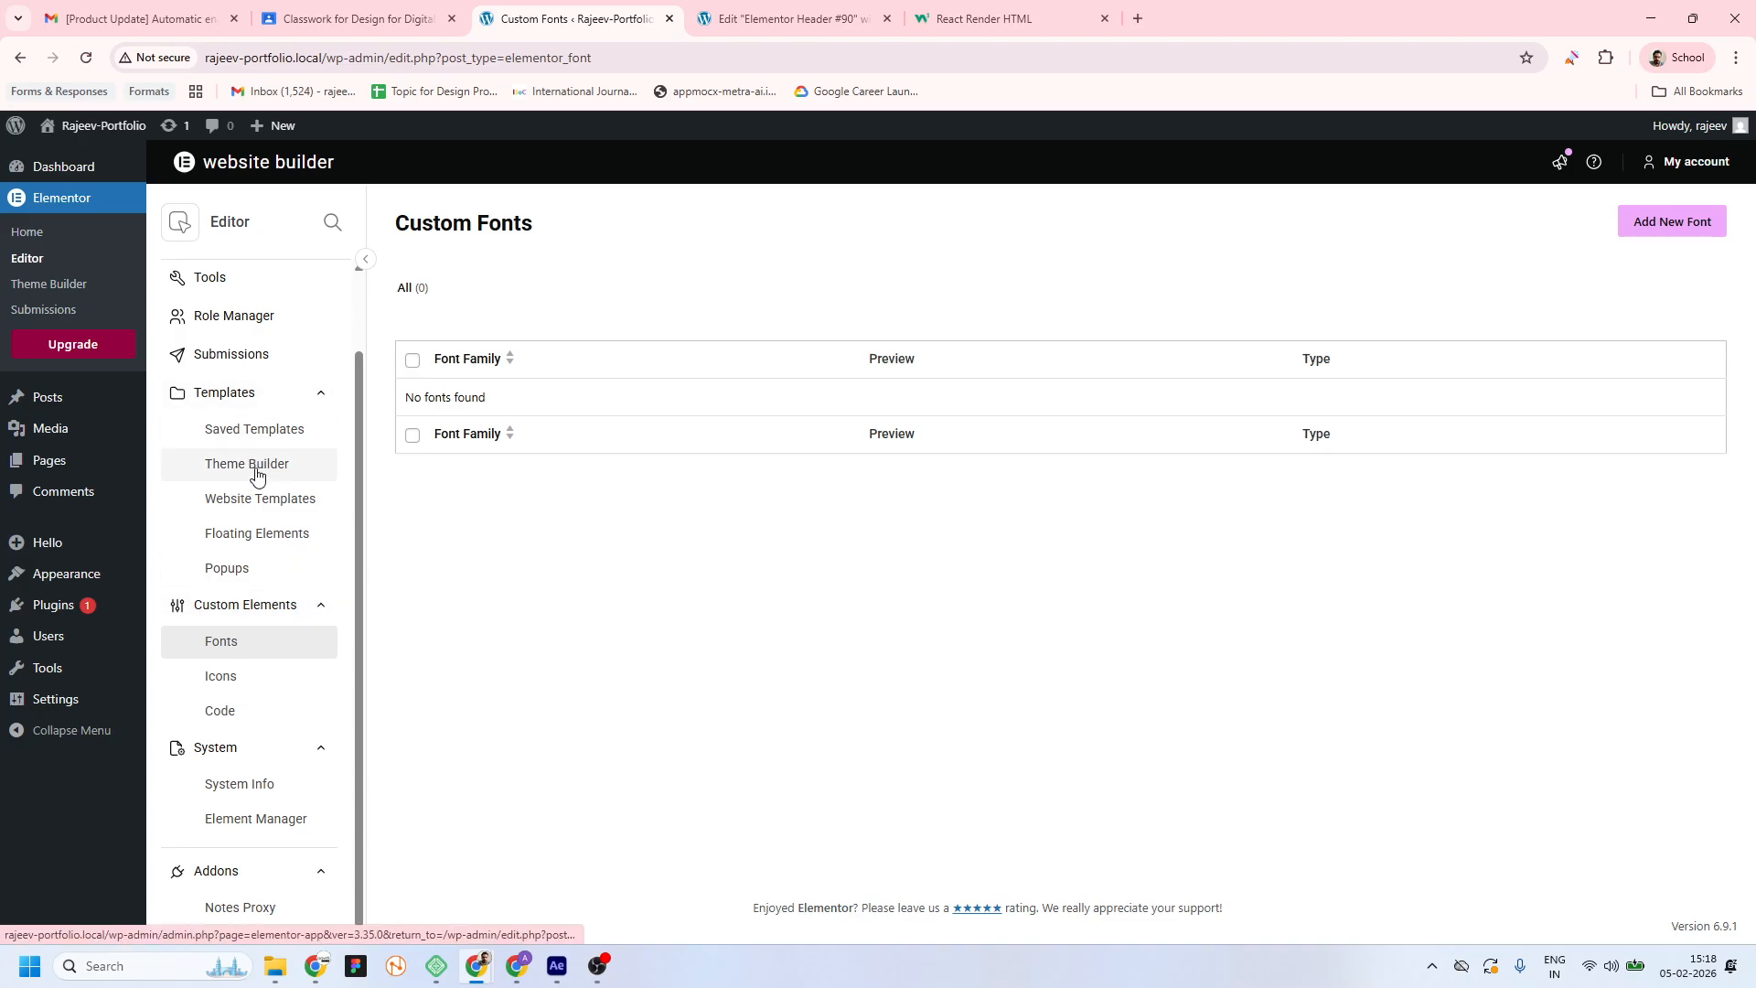
scroll(257, 473, "up", 1)
scroll(204, 364, "down", 1)
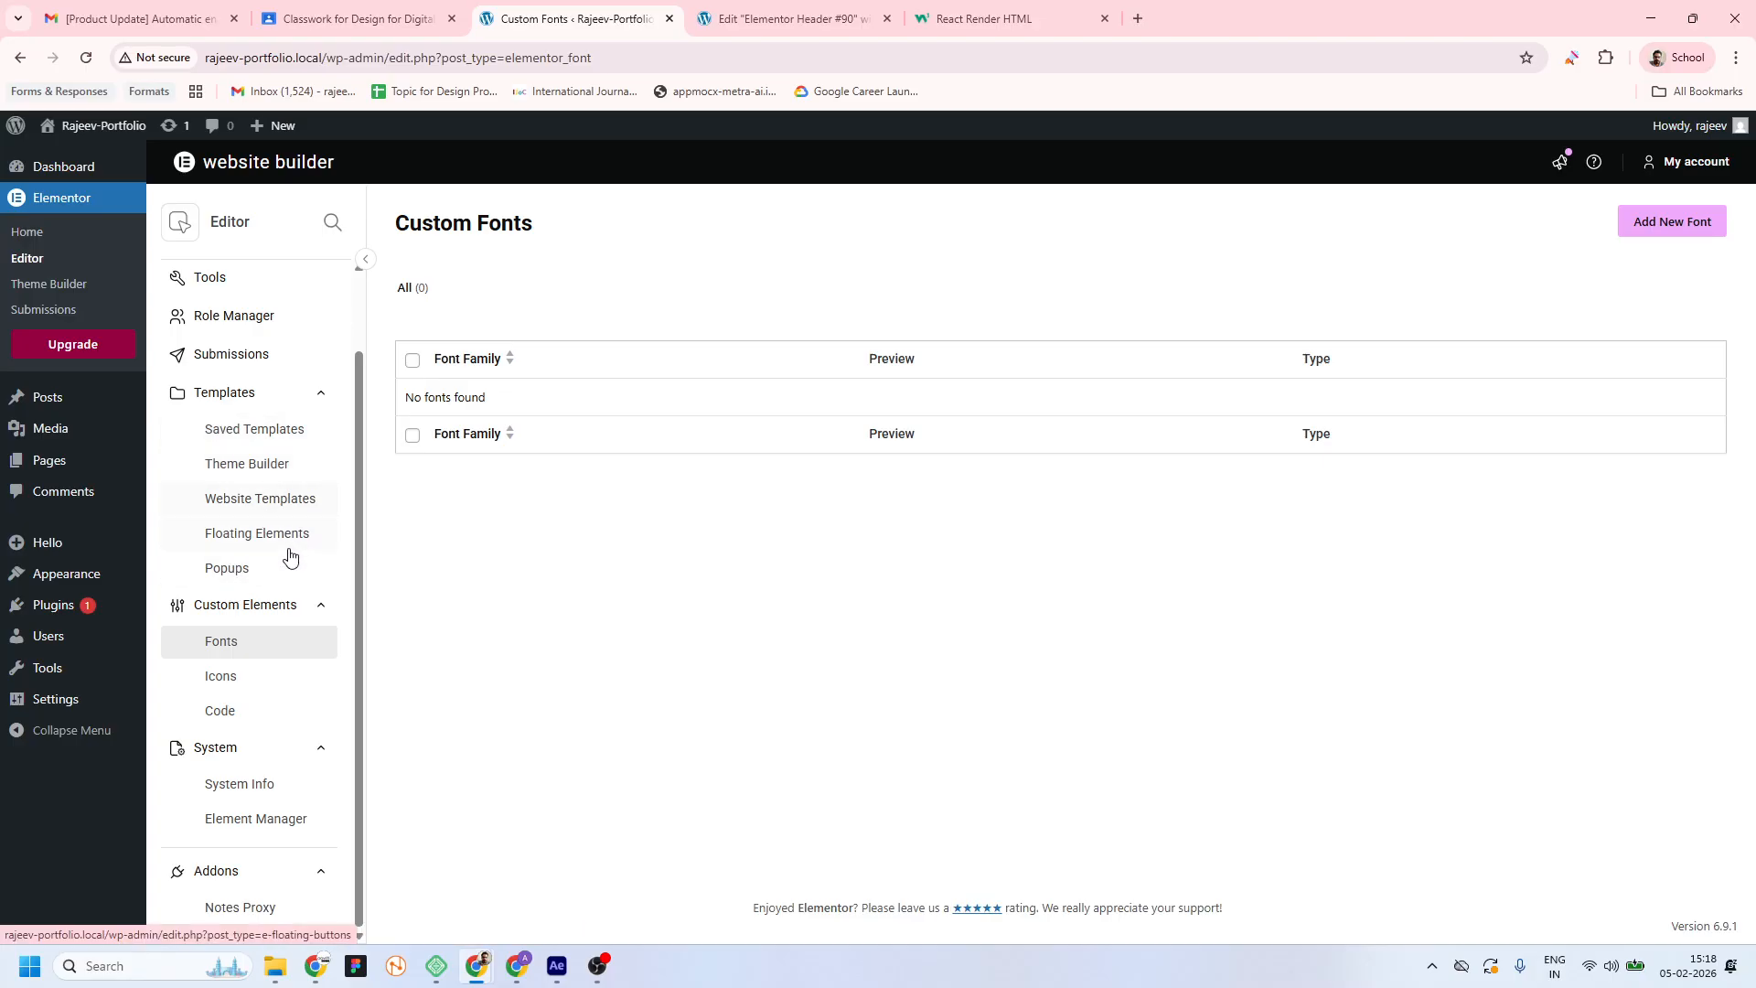
left_click(226, 571)
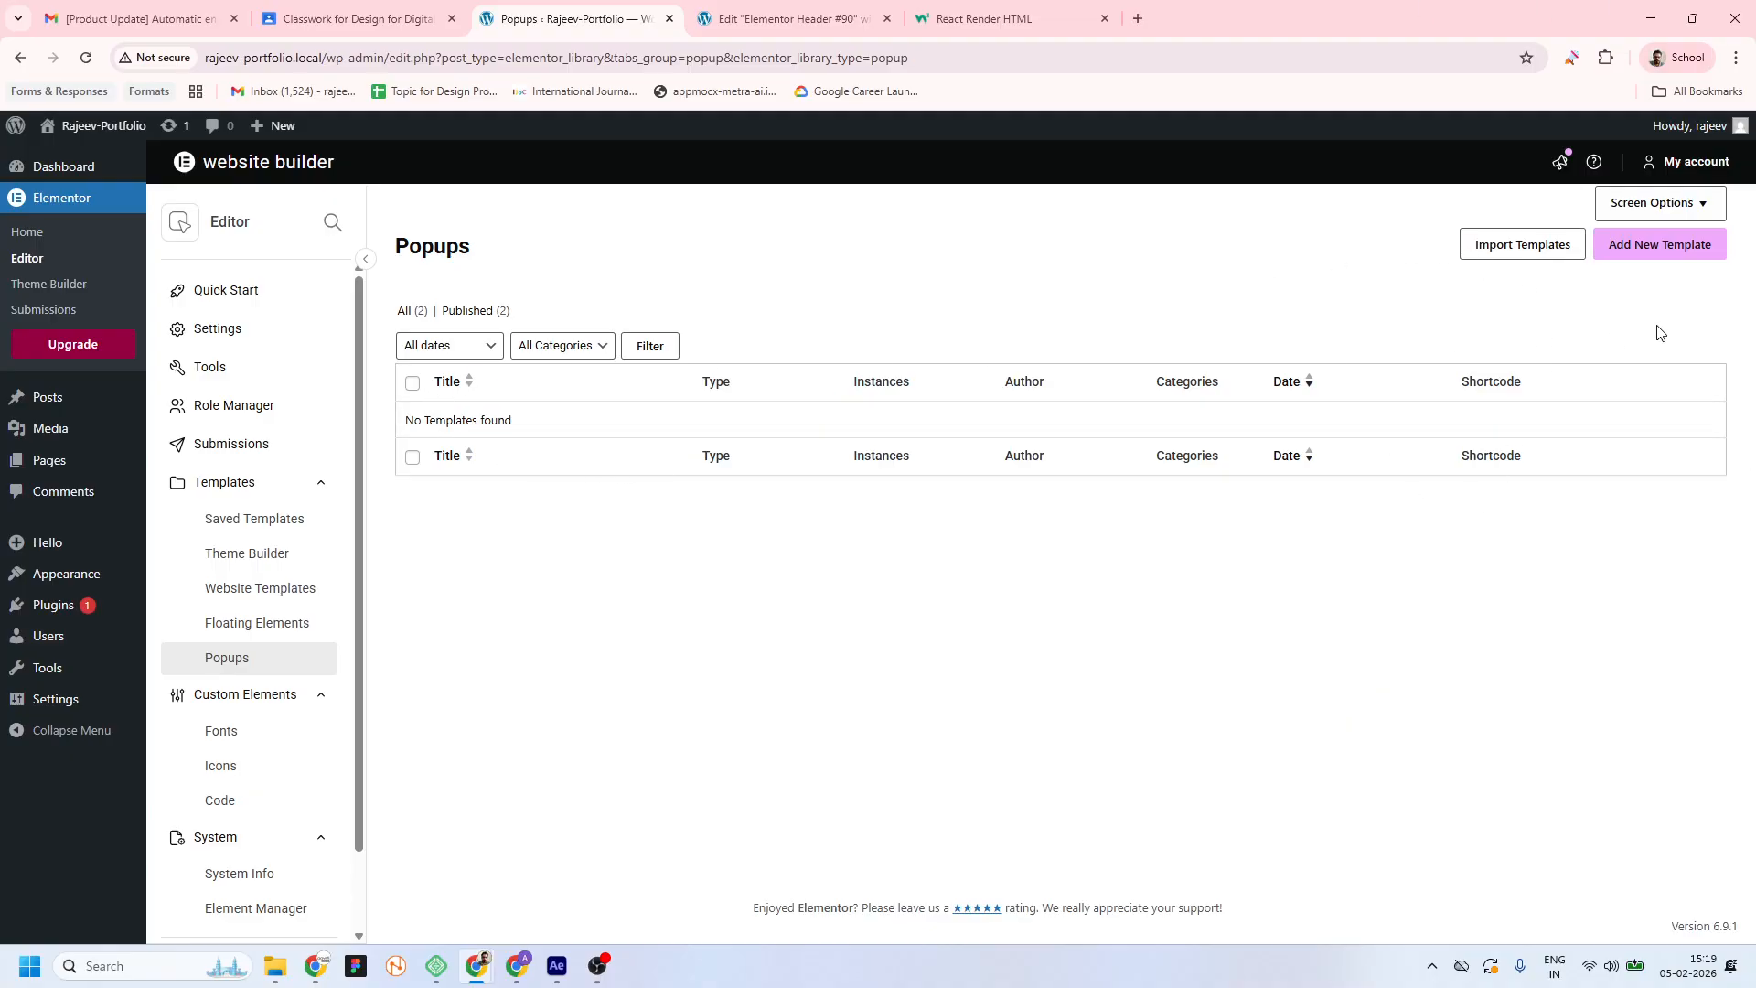
left_click(1654, 249)
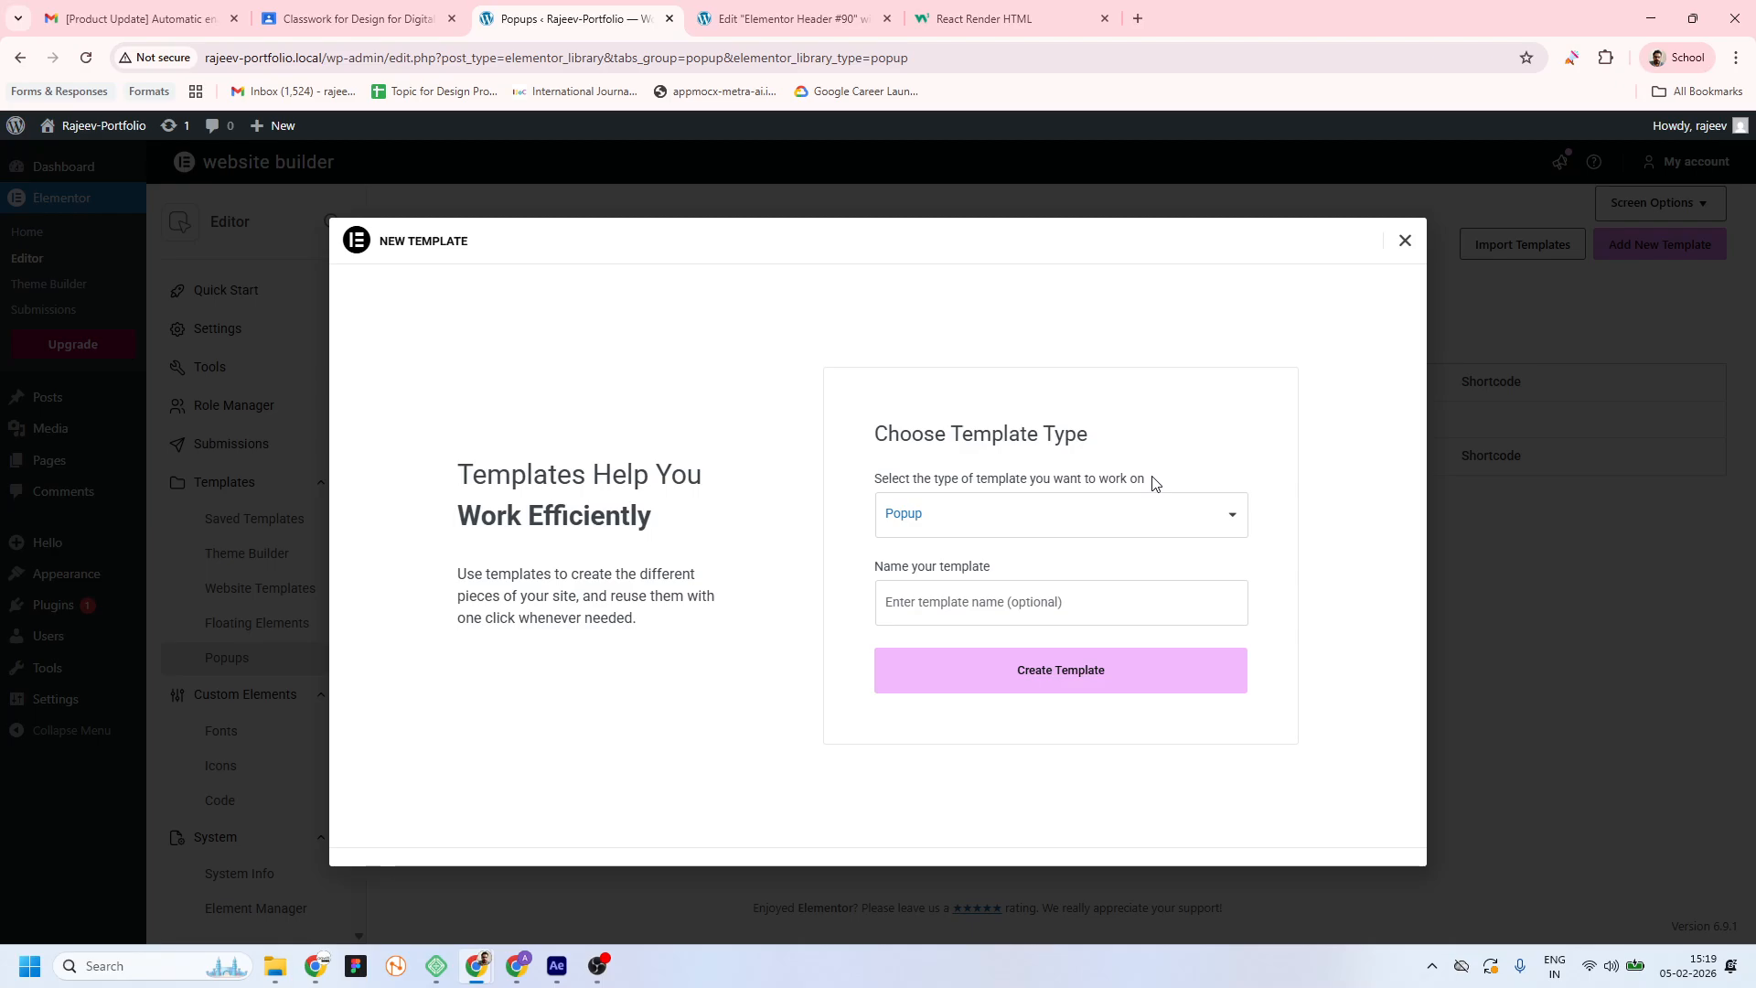
left_click(945, 607)
type("oste")
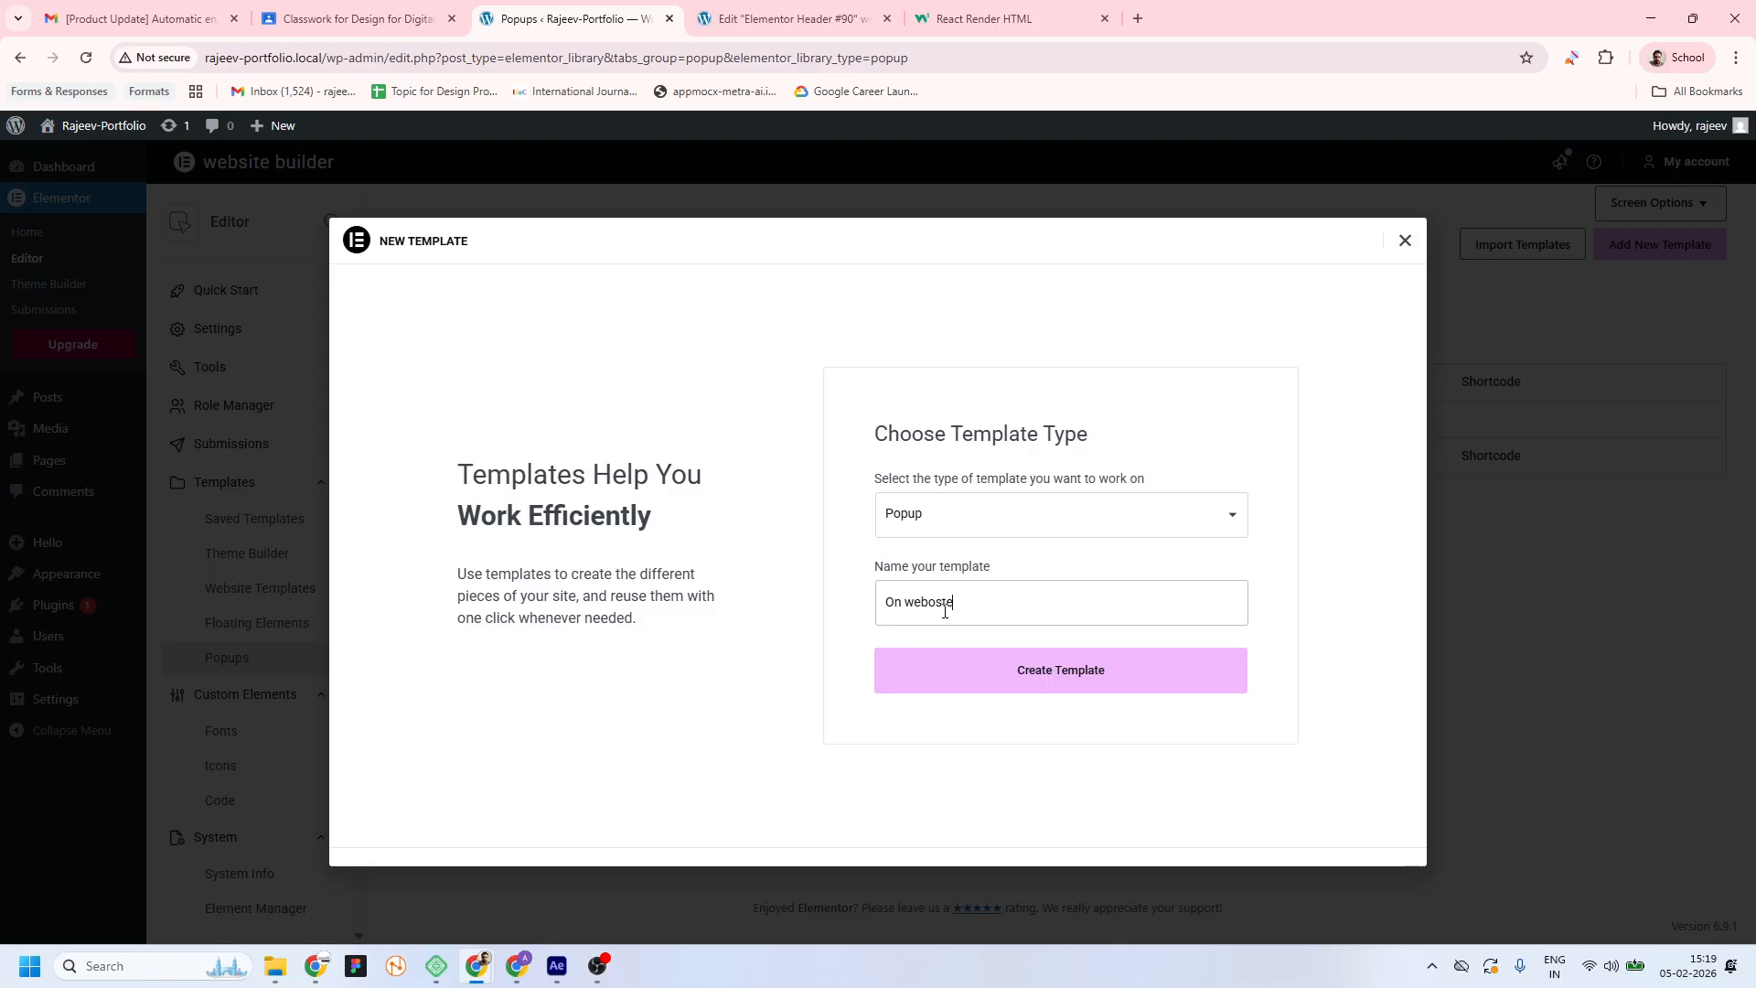
key("BackSpace")
key("BackSpace")
key("BackSpace")
key("BackSpace")
key("BackSpace")
key("BackSpace")
key("BackSpace")
key("BackSpace")
key("BackSpace")
Name the popup template "Free offer", create it and close the template library
type("F")
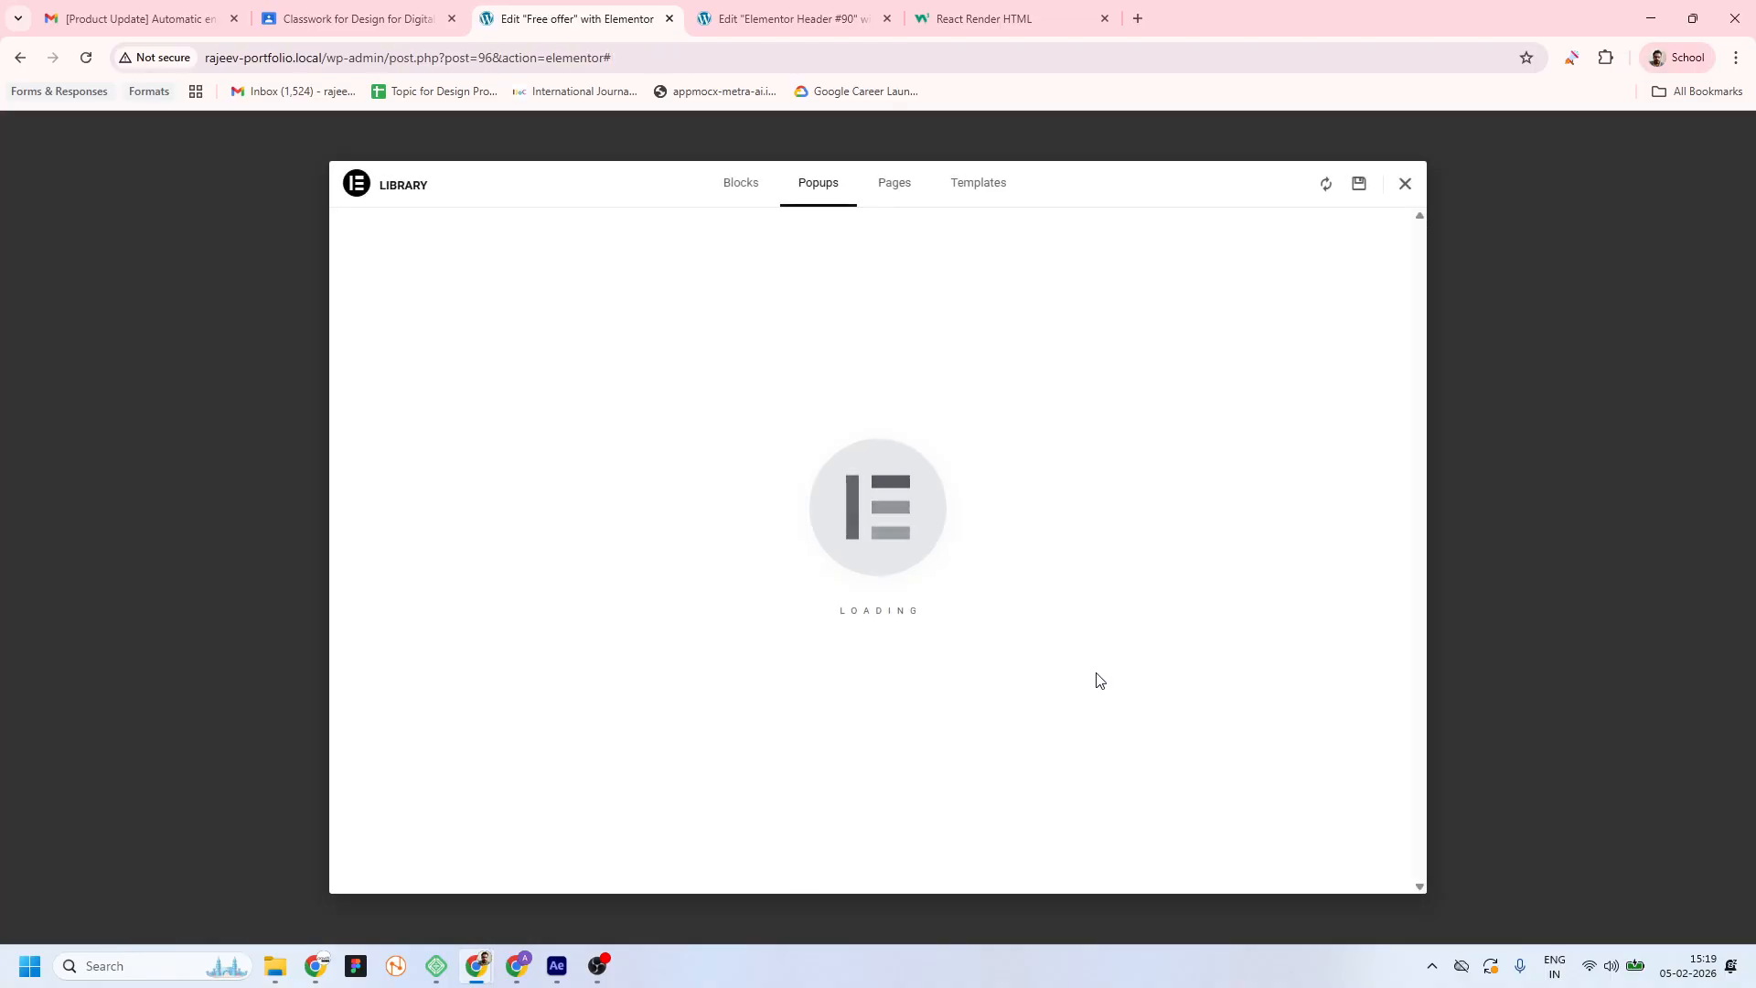
left_click(1404, 185)
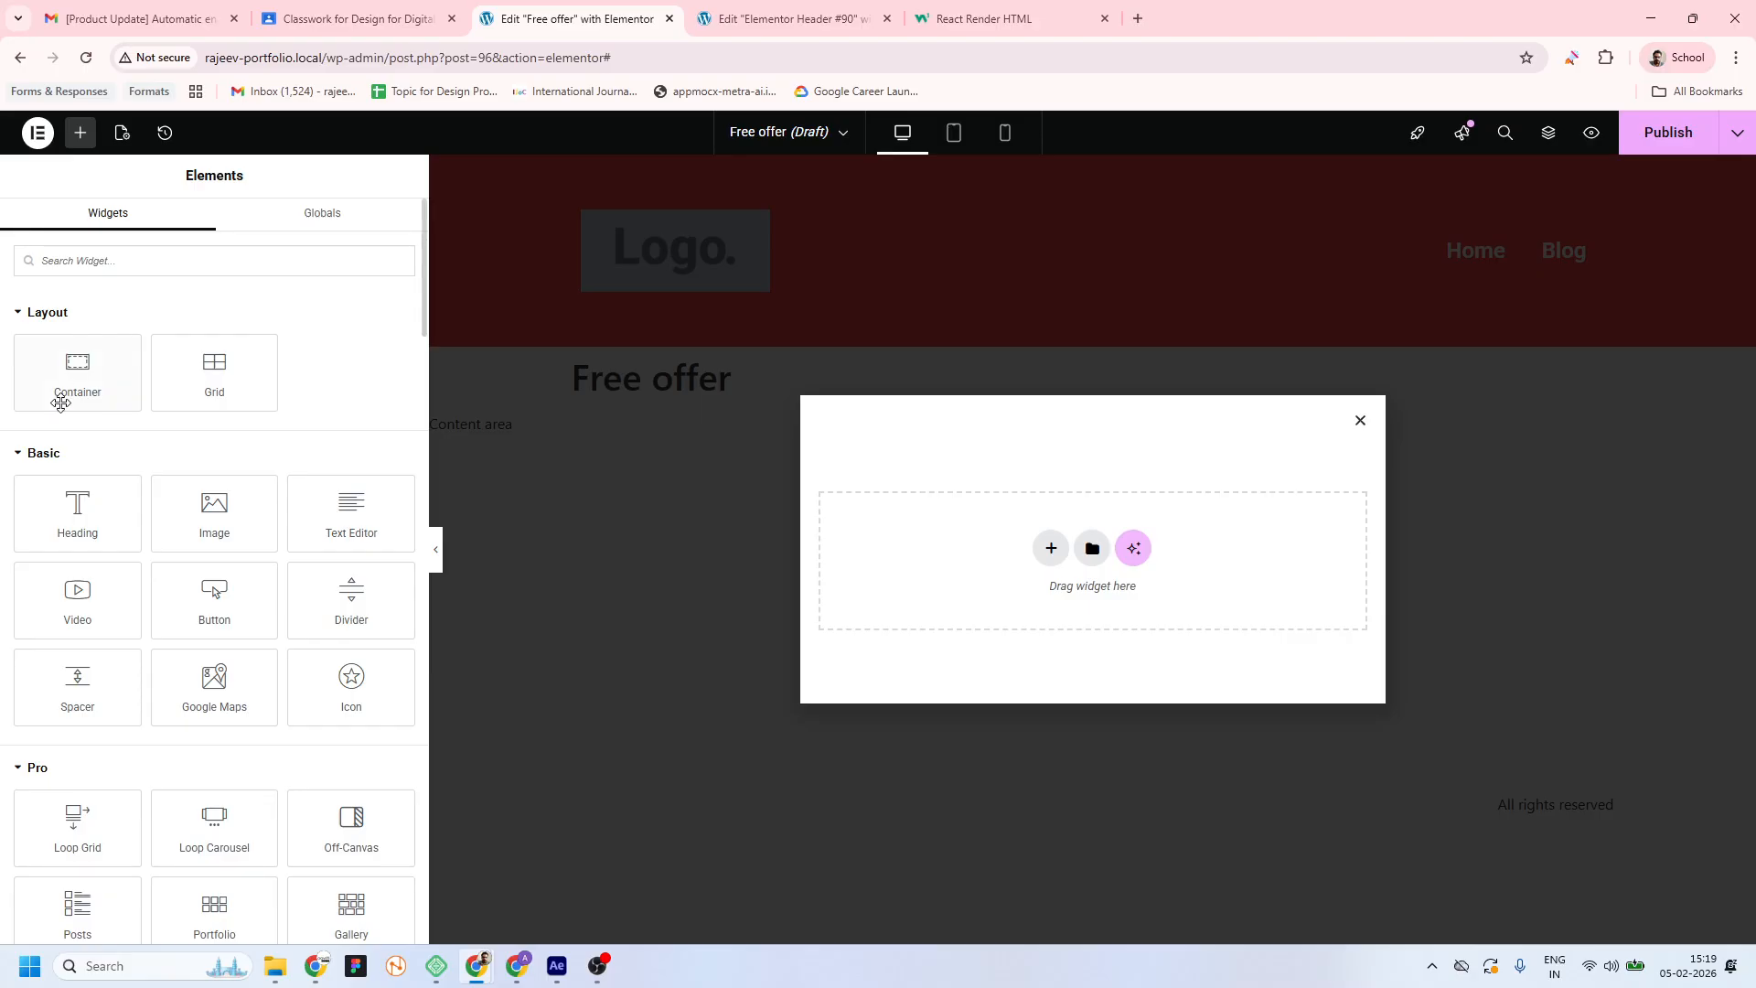
Add a Heading, an Image below it and a Button beneath the image to the popup
left_click_drag(100, 538, 1073, 560)
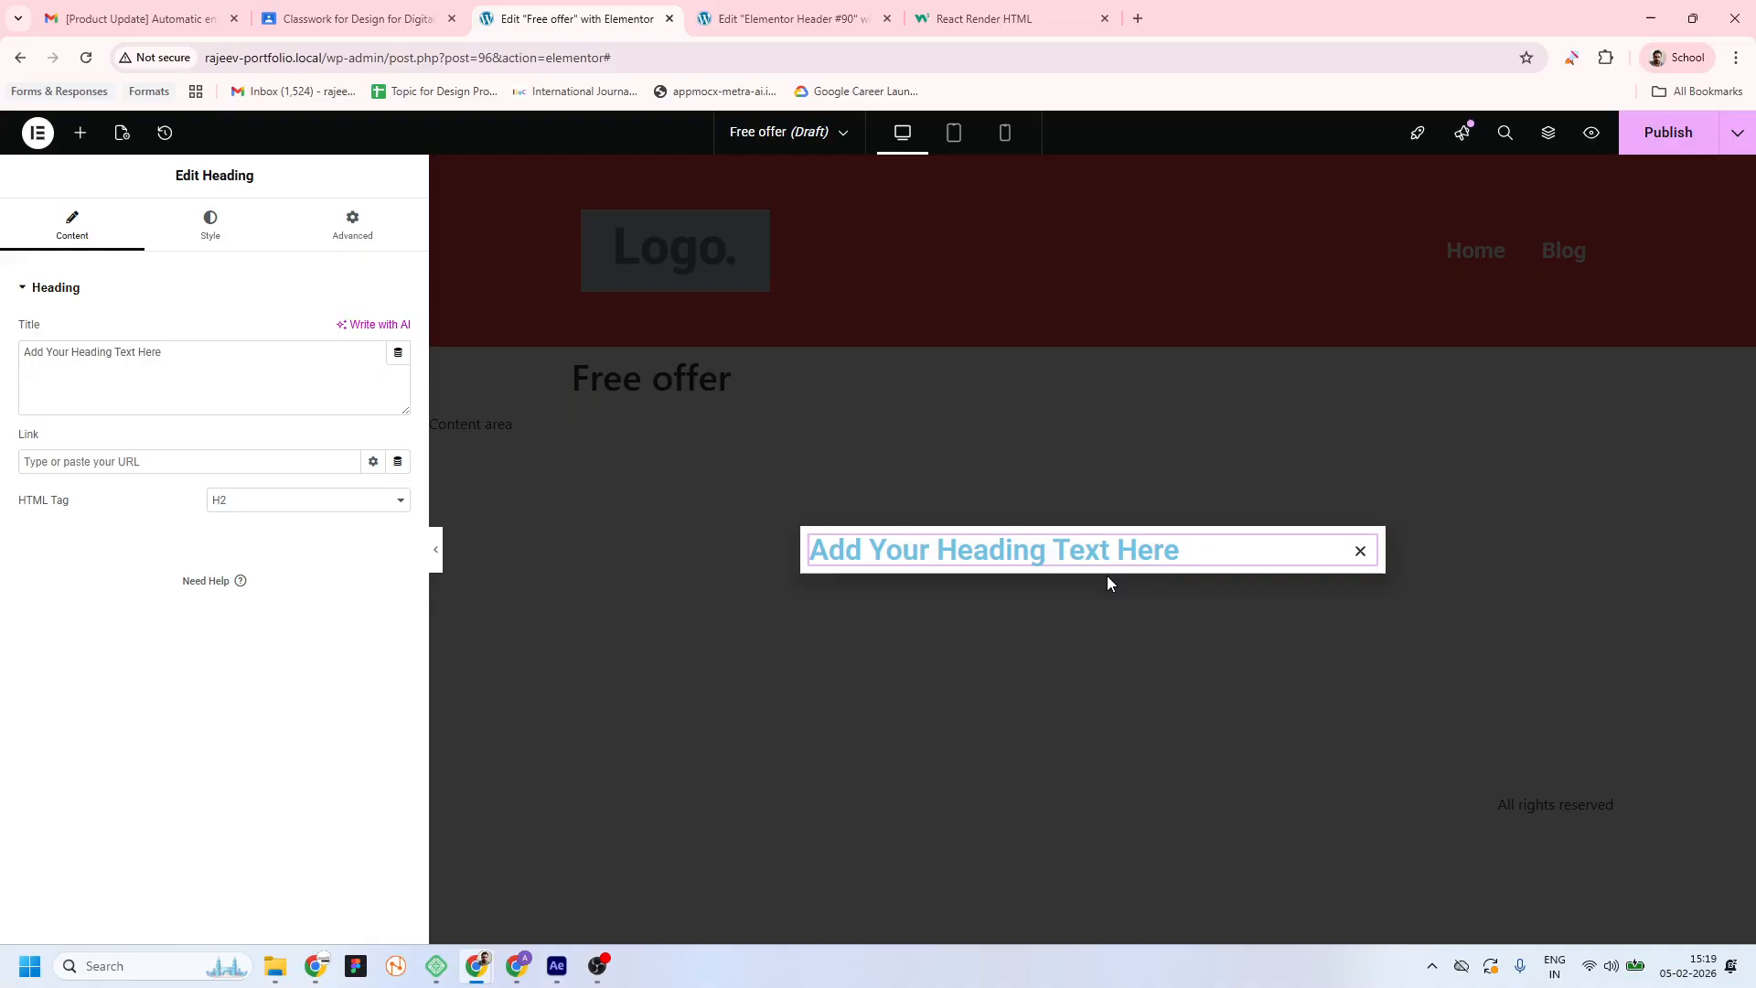
left_click(87, 137)
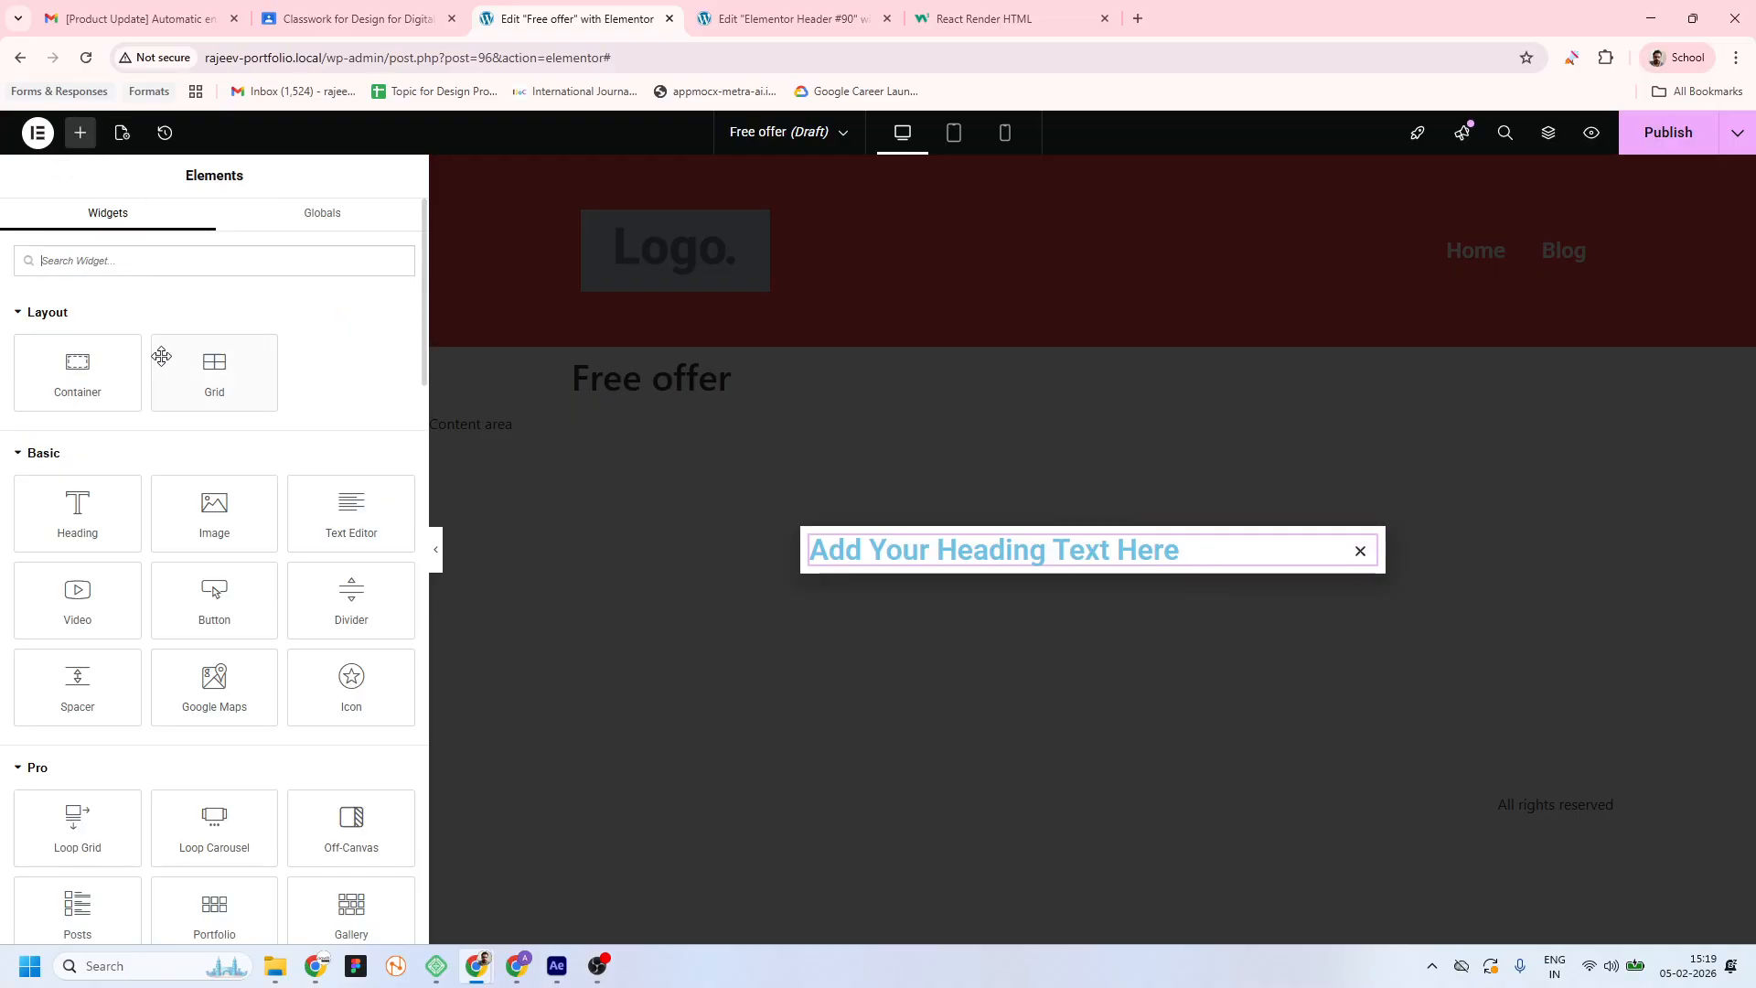
left_click_drag(220, 526, 1042, 569)
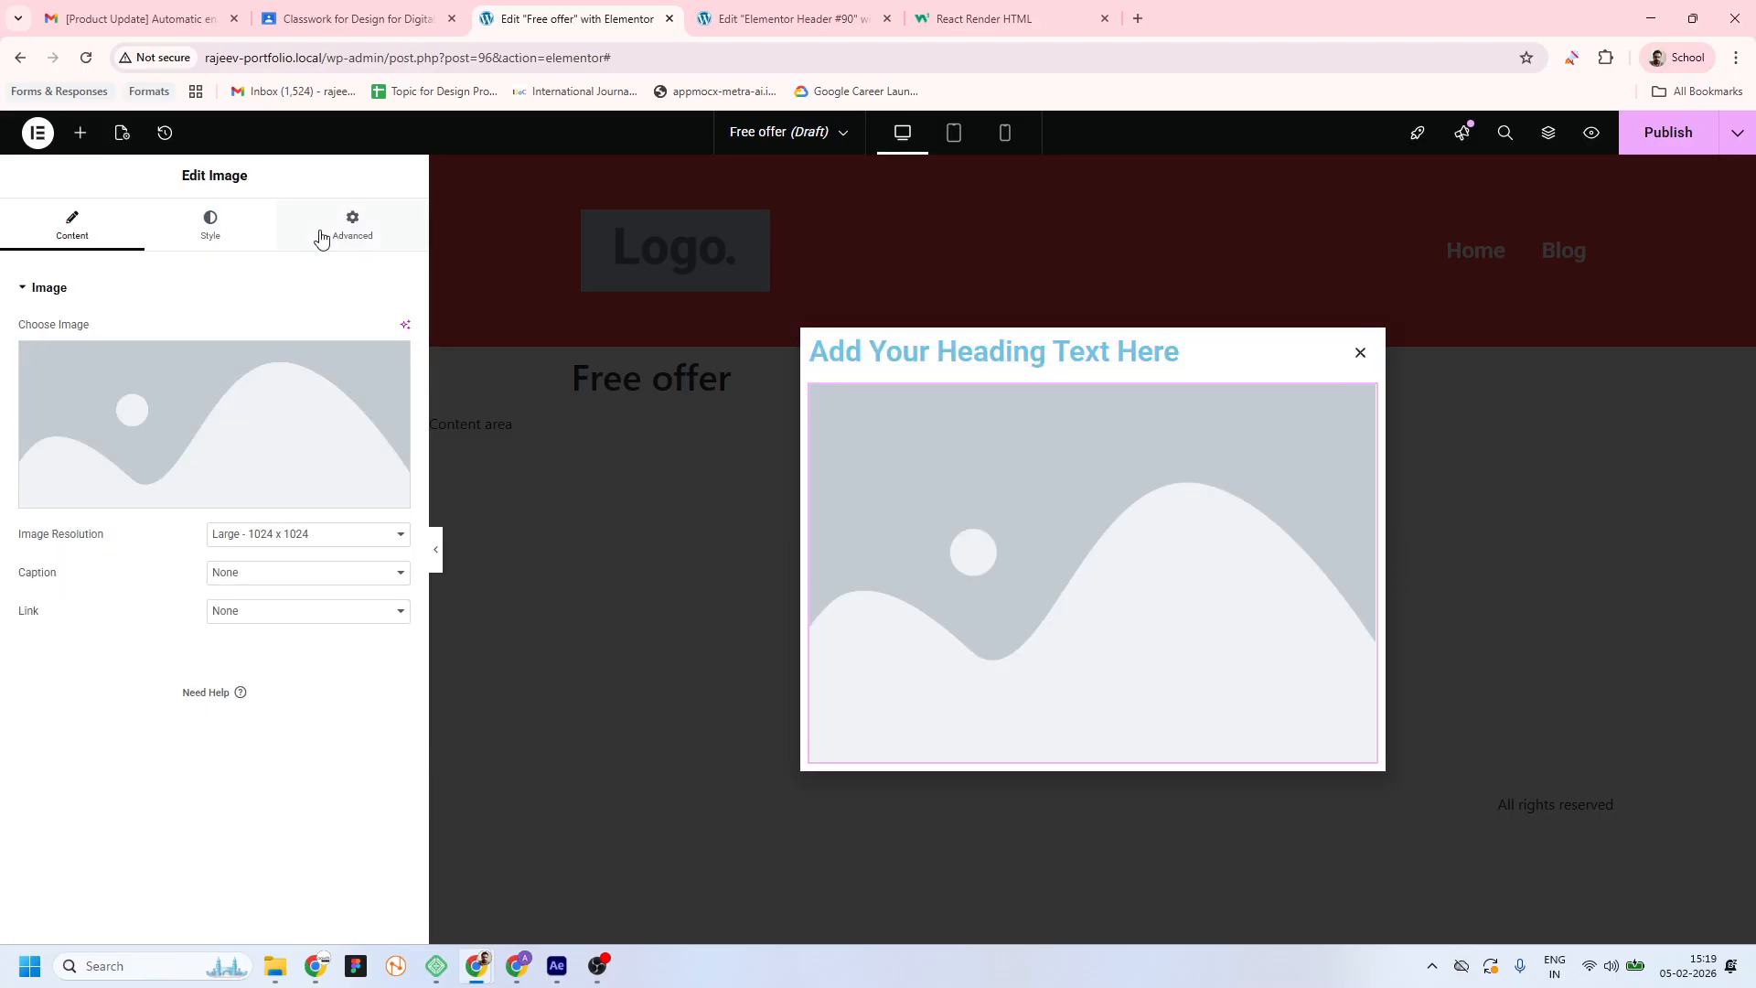
left_click(80, 132)
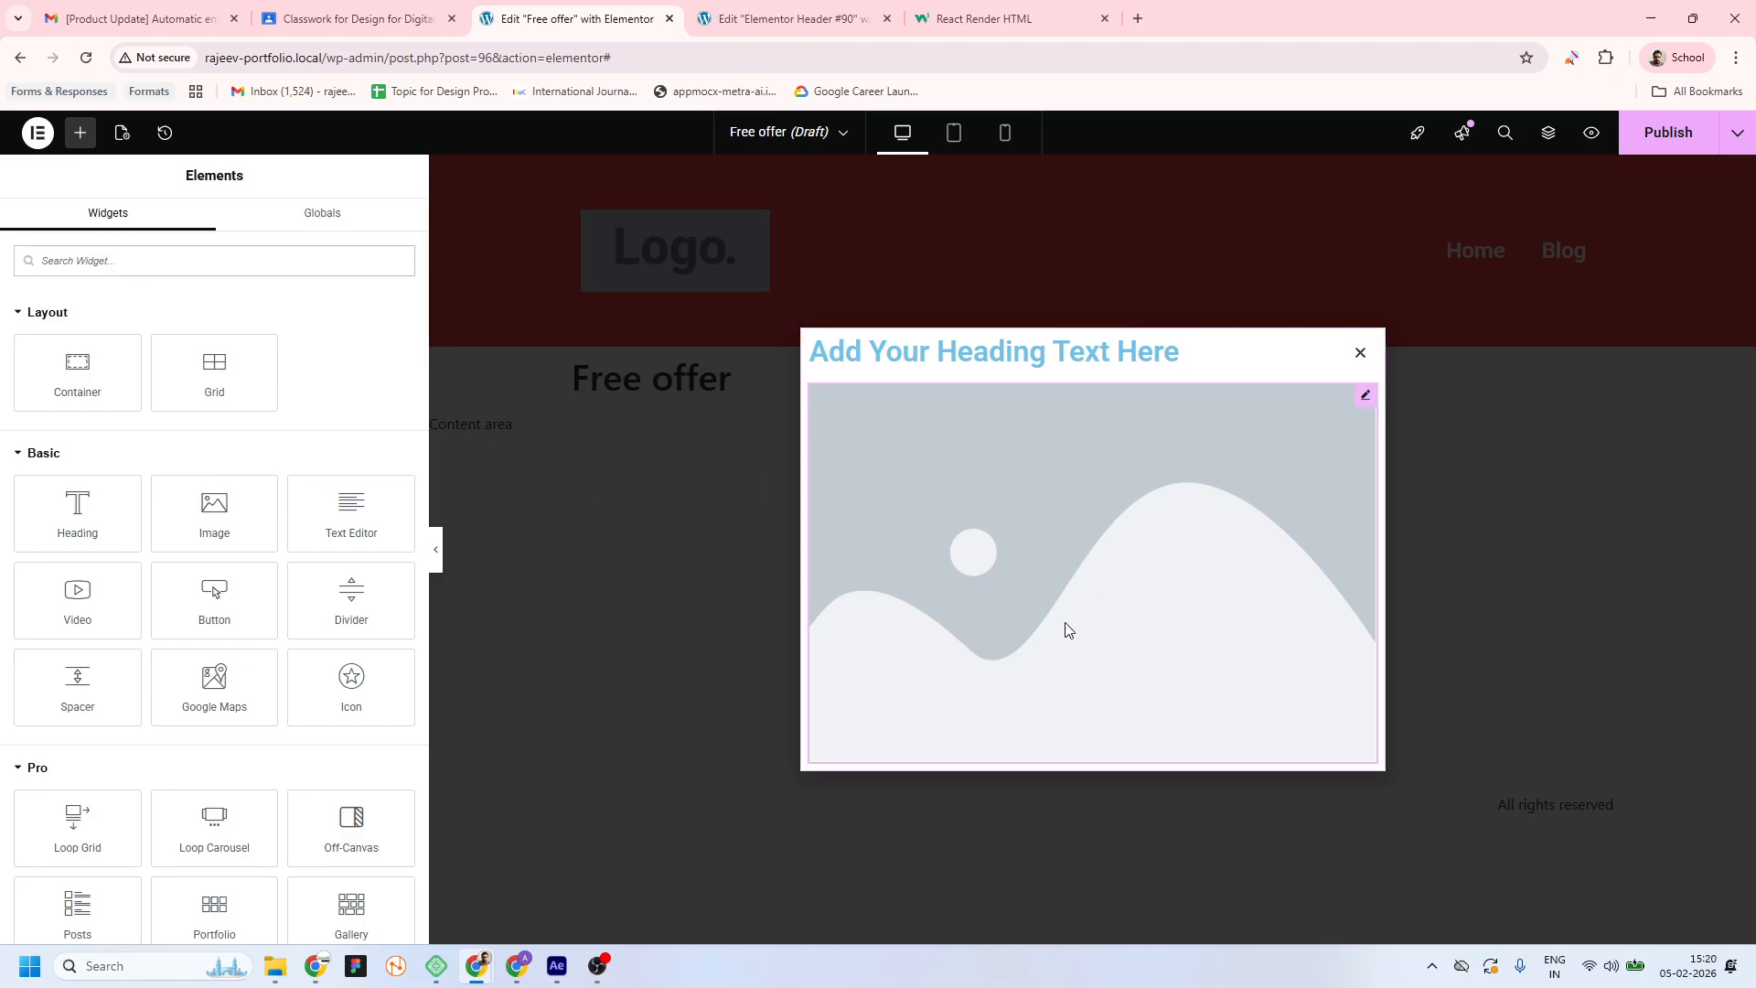
left_click_drag(239, 630, 1040, 743)
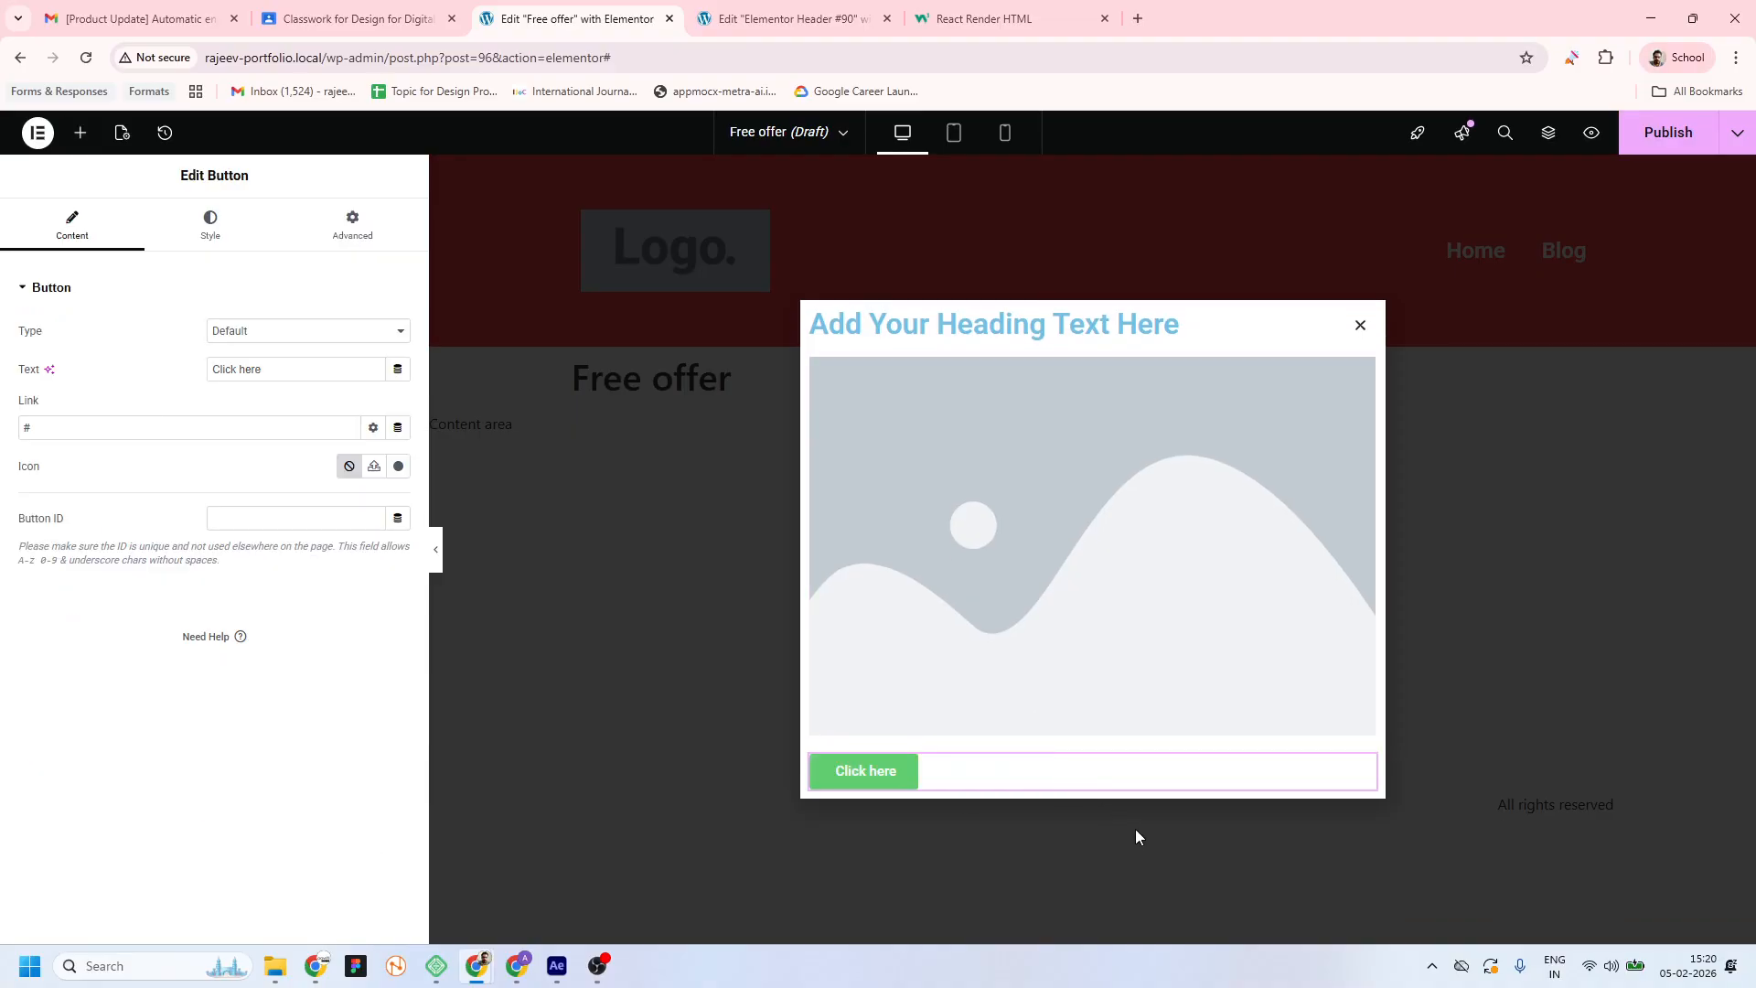
Replace the popup heading's placeholder title with "My Amazing offer" and return to the widget list
left_click(1367, 371)
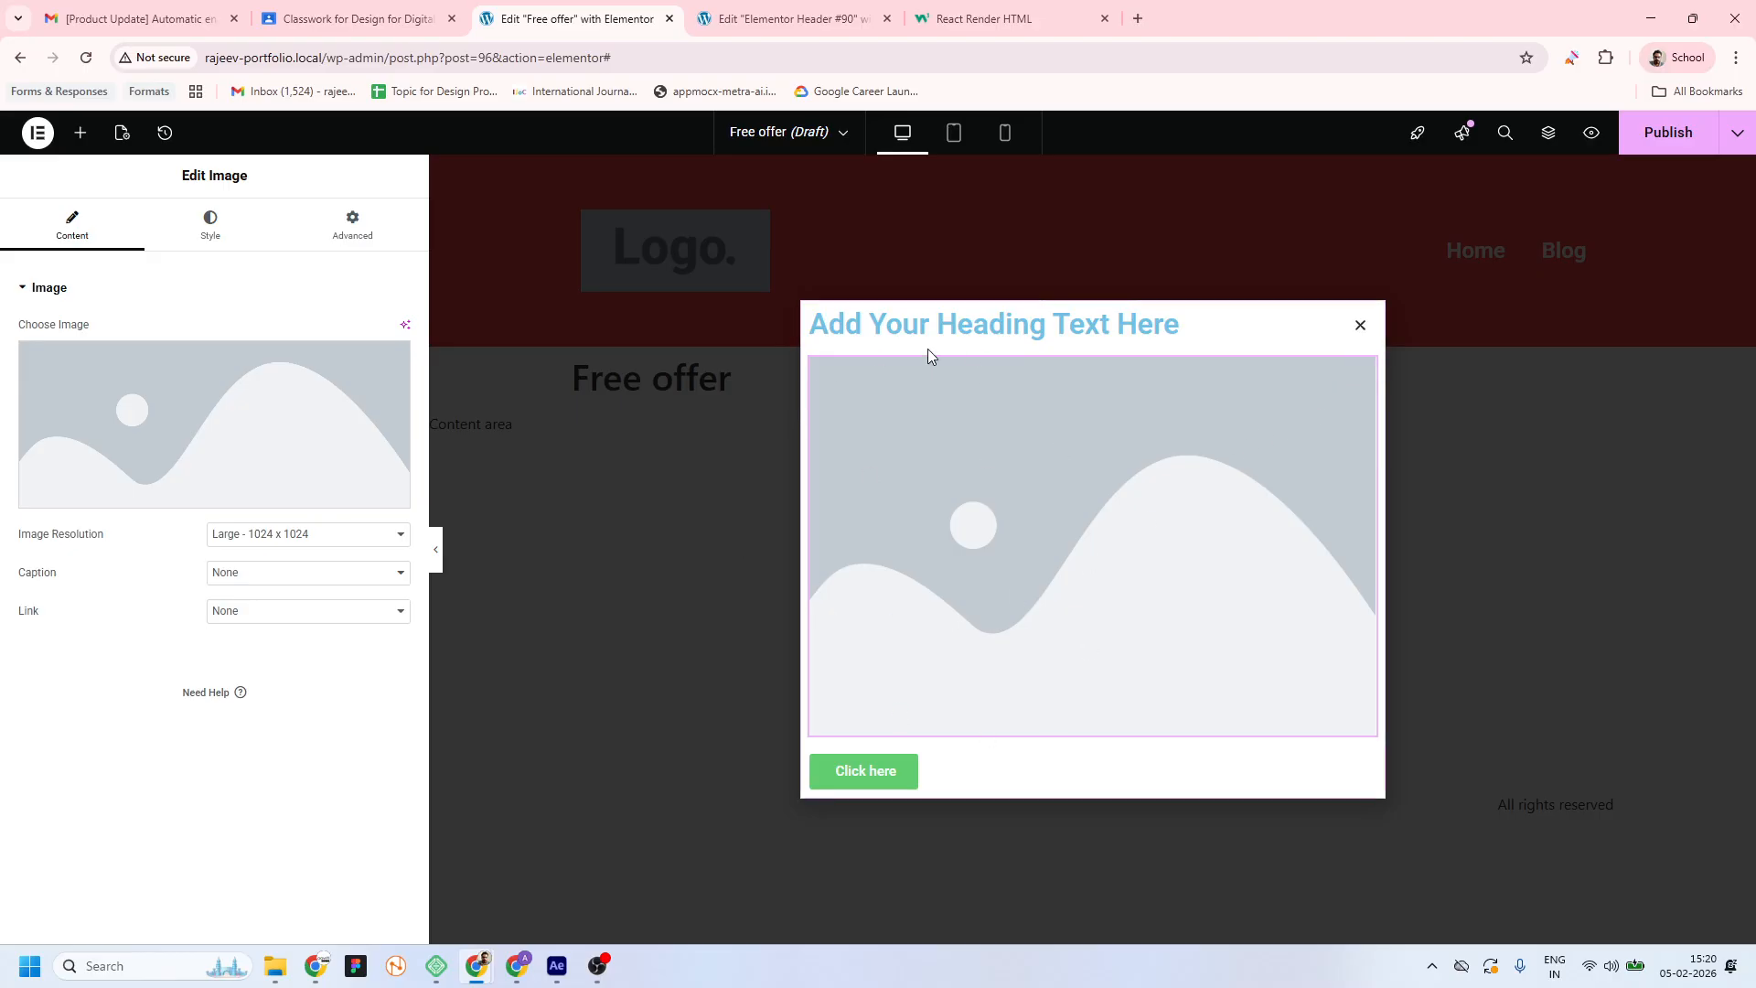
left_click(1079, 327)
left_click_drag(186, 345, 2, 354)
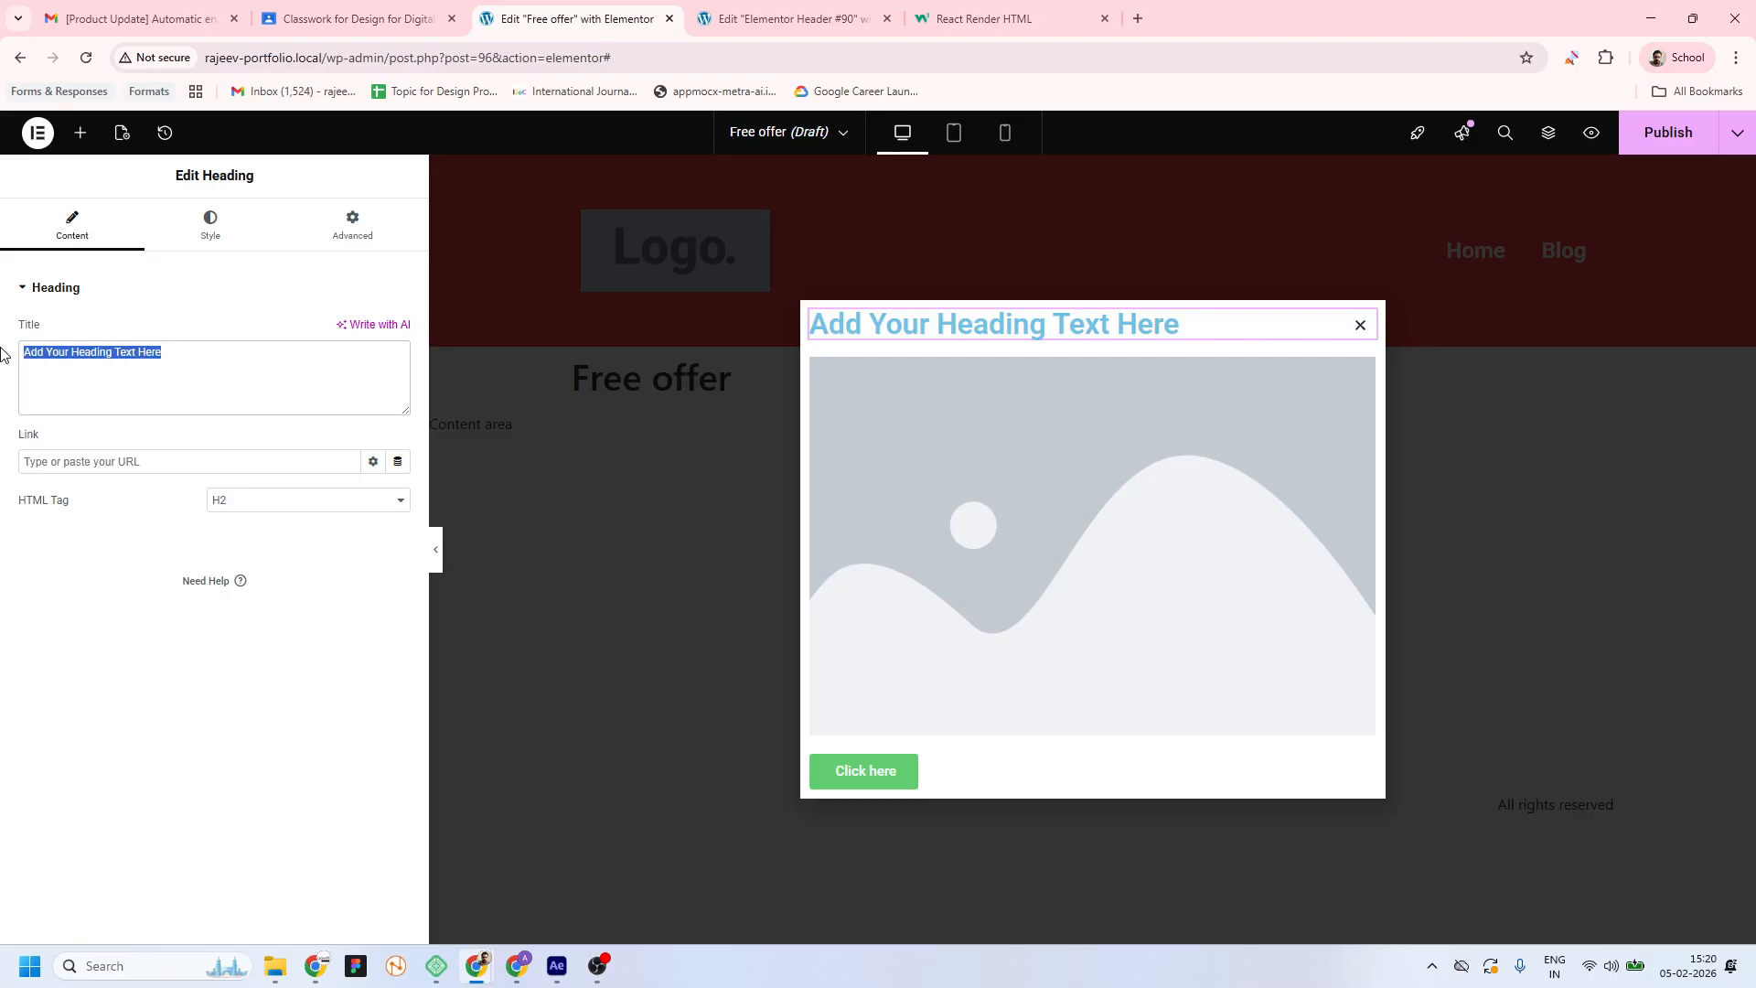
type("My ")
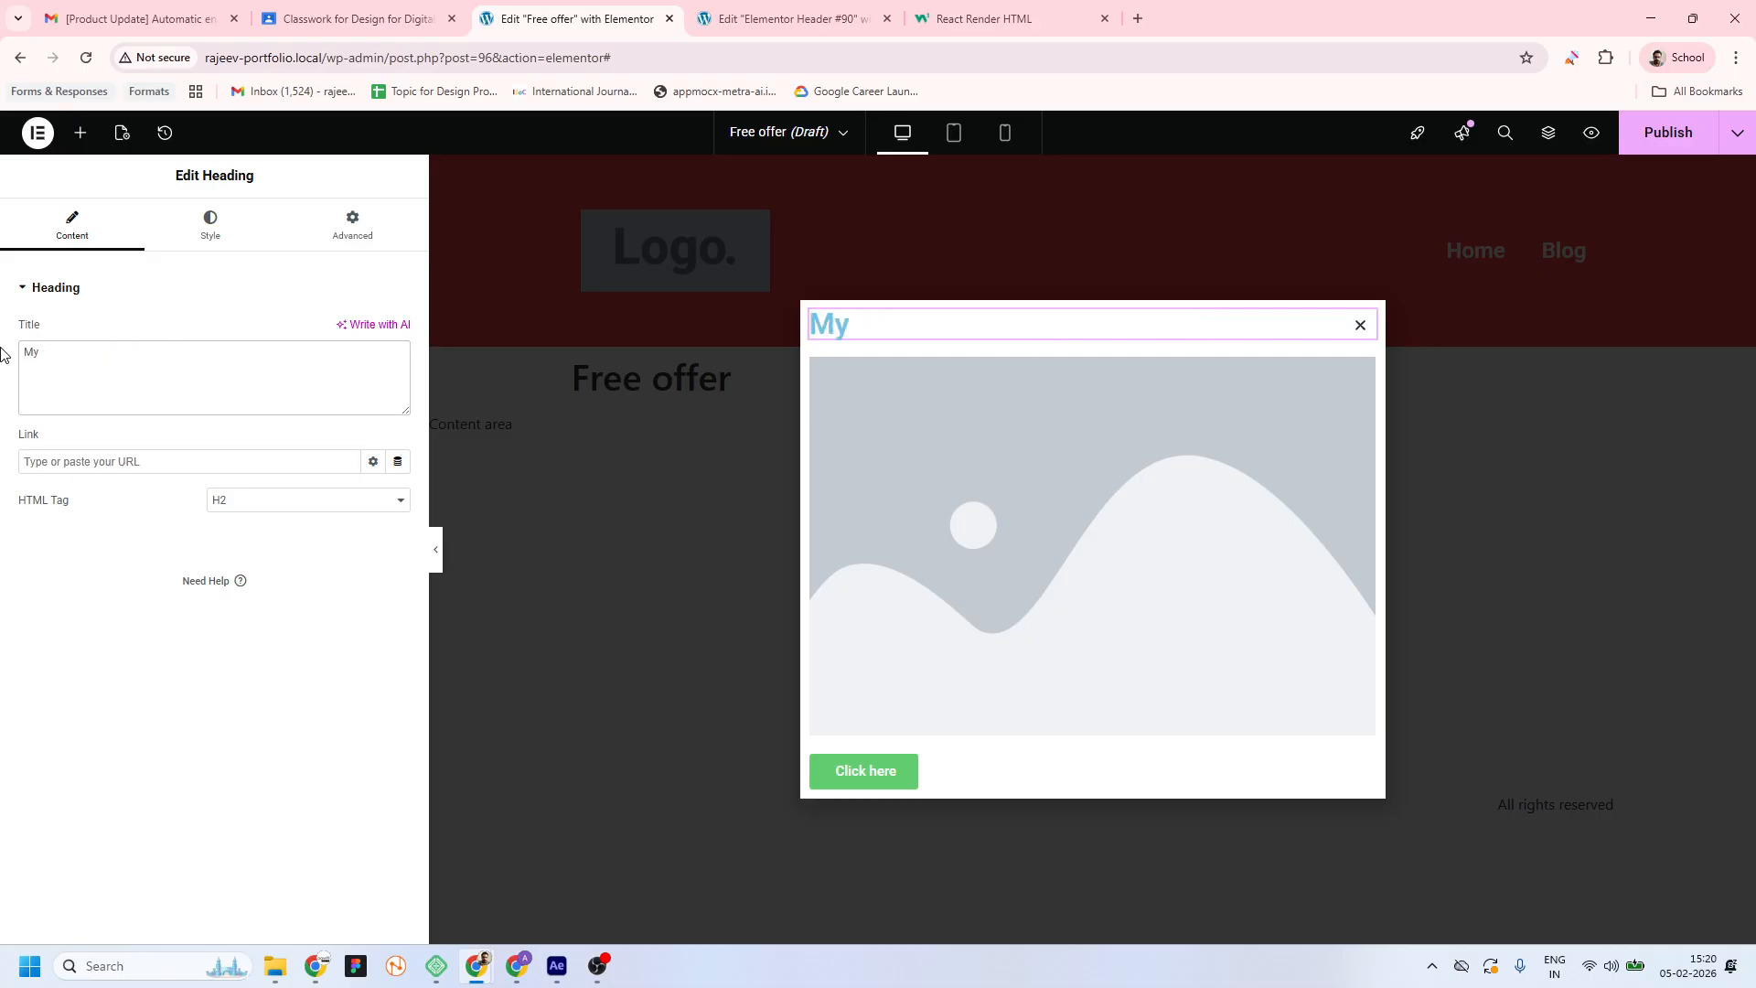
type("Amazing ")
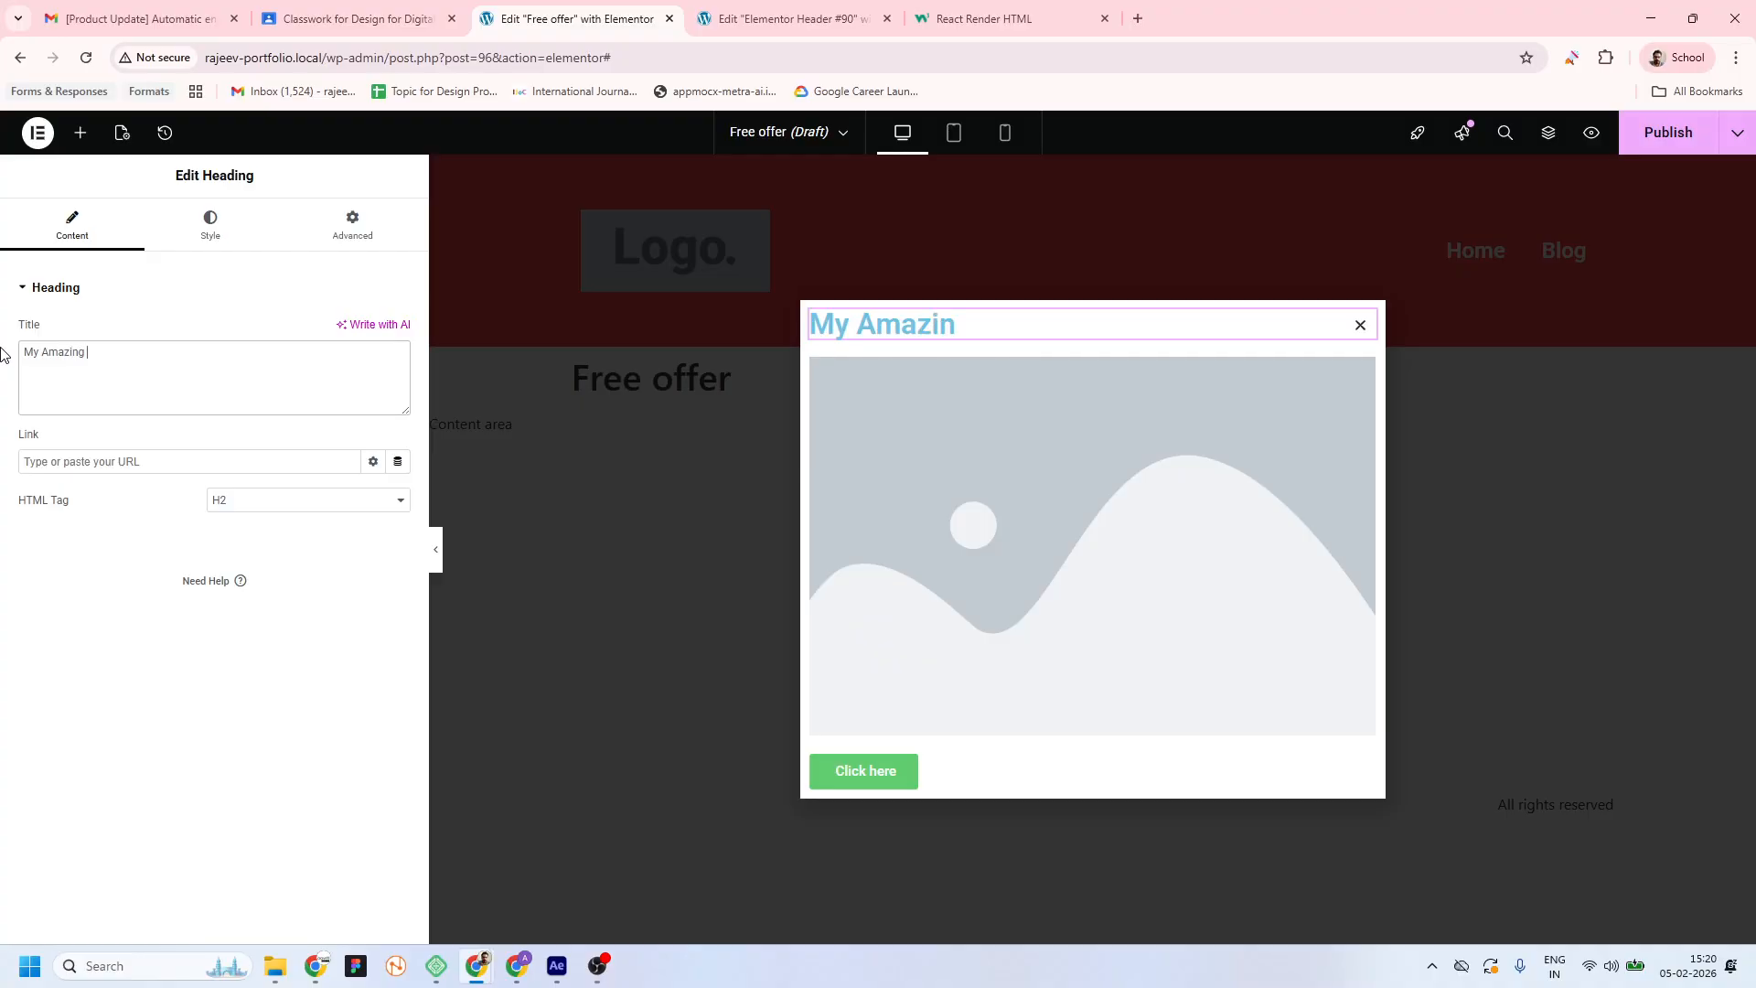
type("offer")
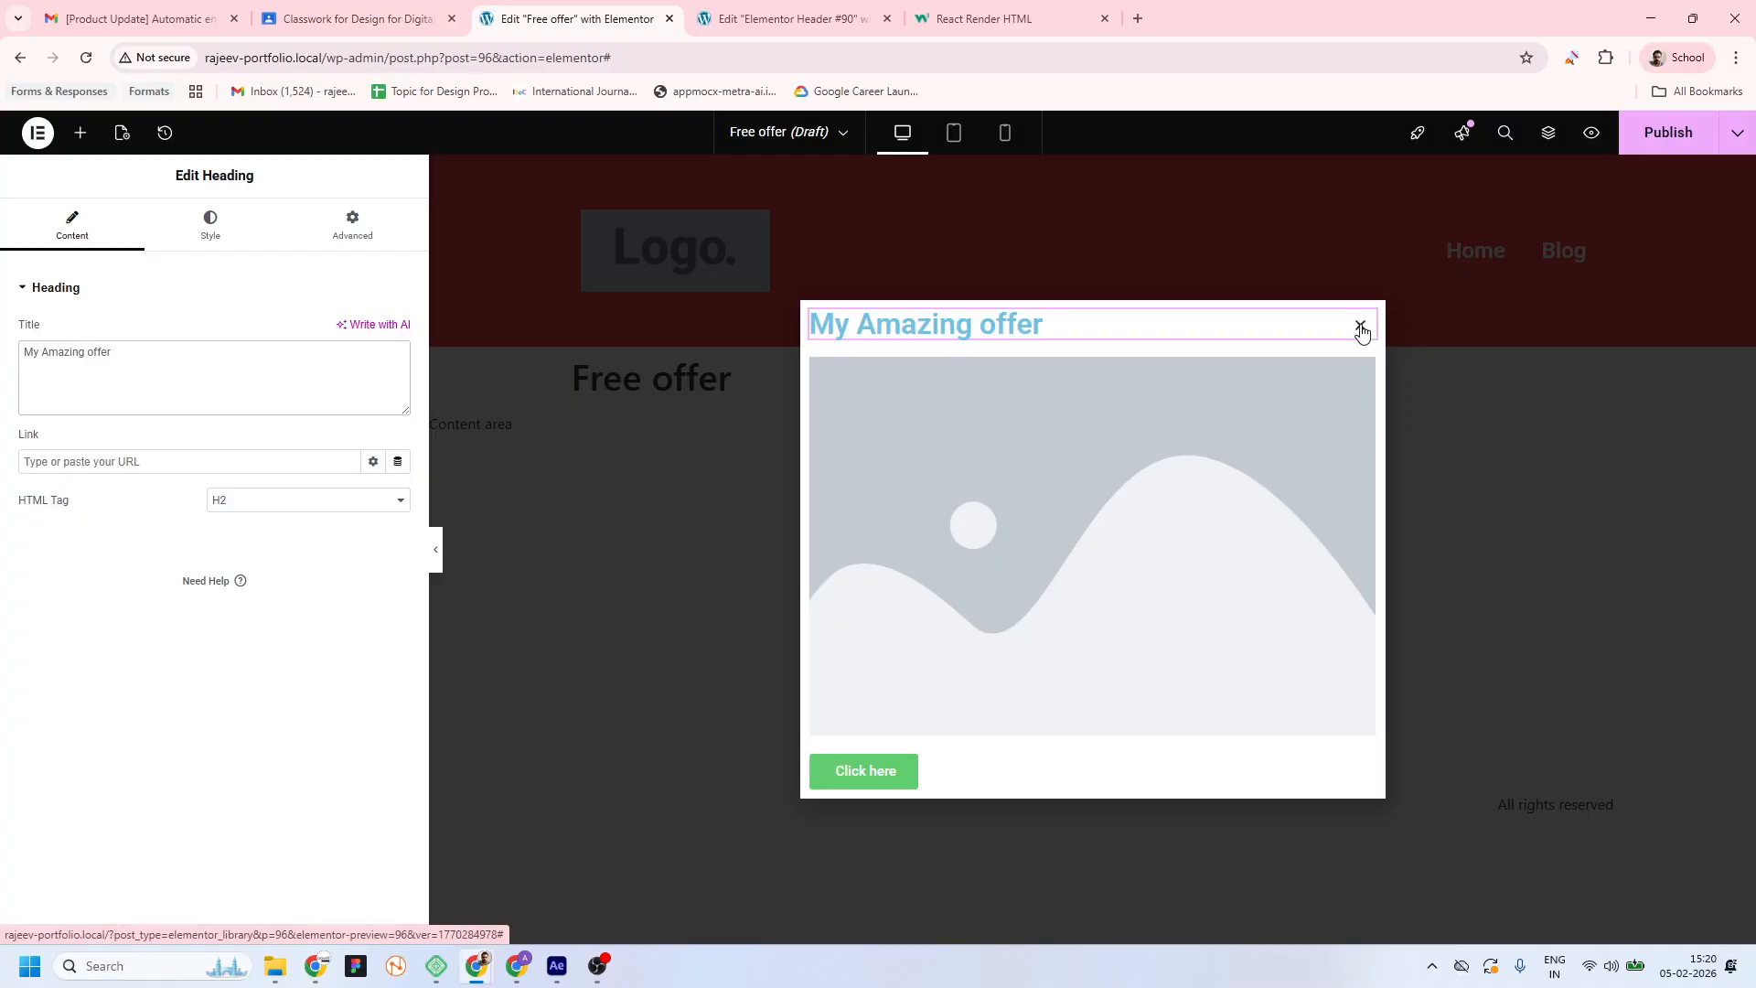
left_click(80, 133)
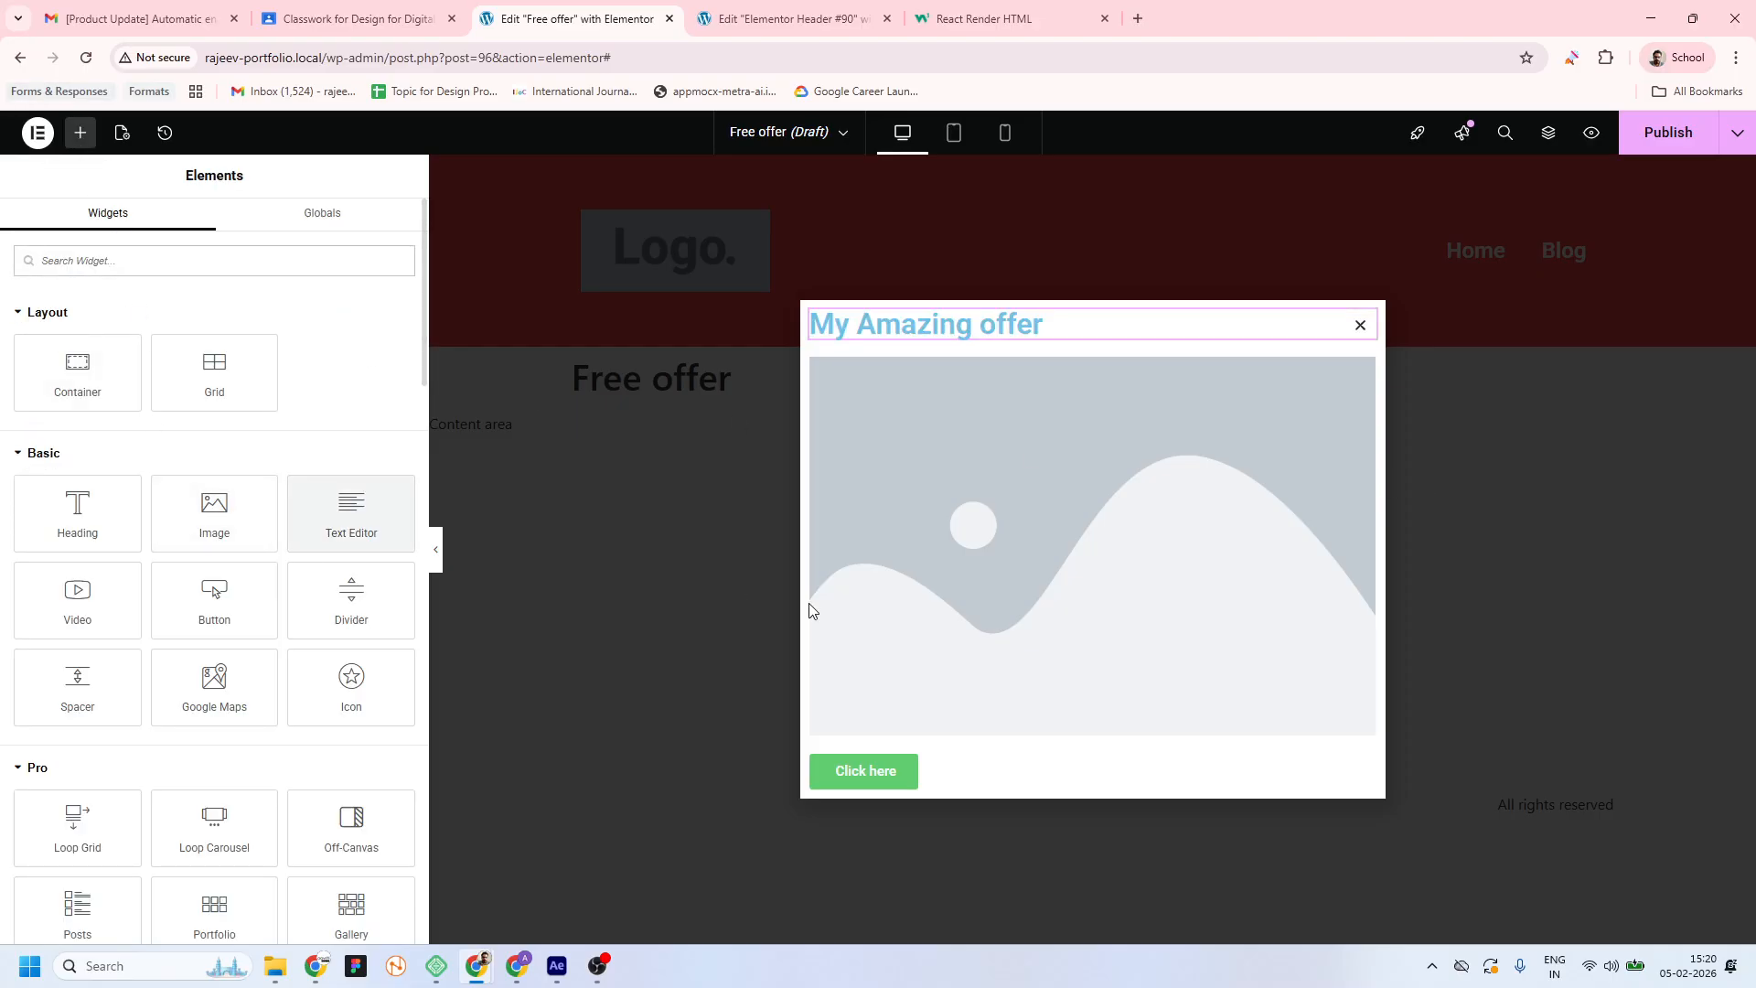
Start publishing the popup and add a display condition that includes the entire site
left_click(1677, 137)
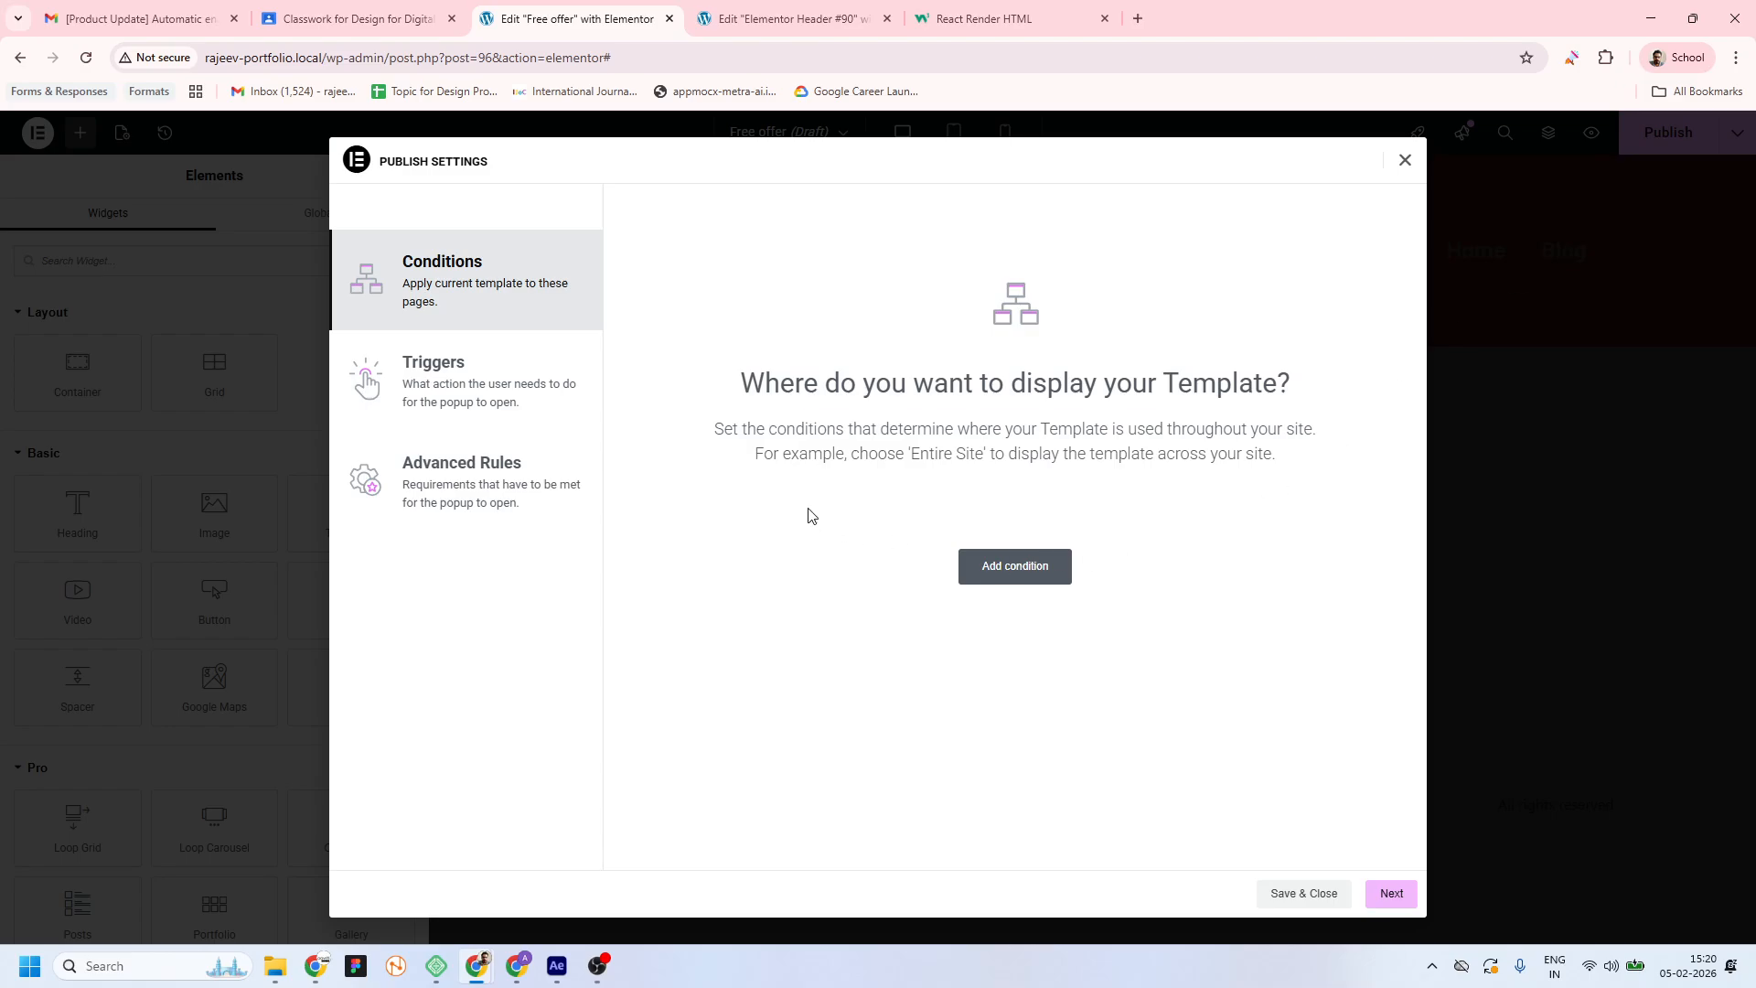
left_click(1059, 554)
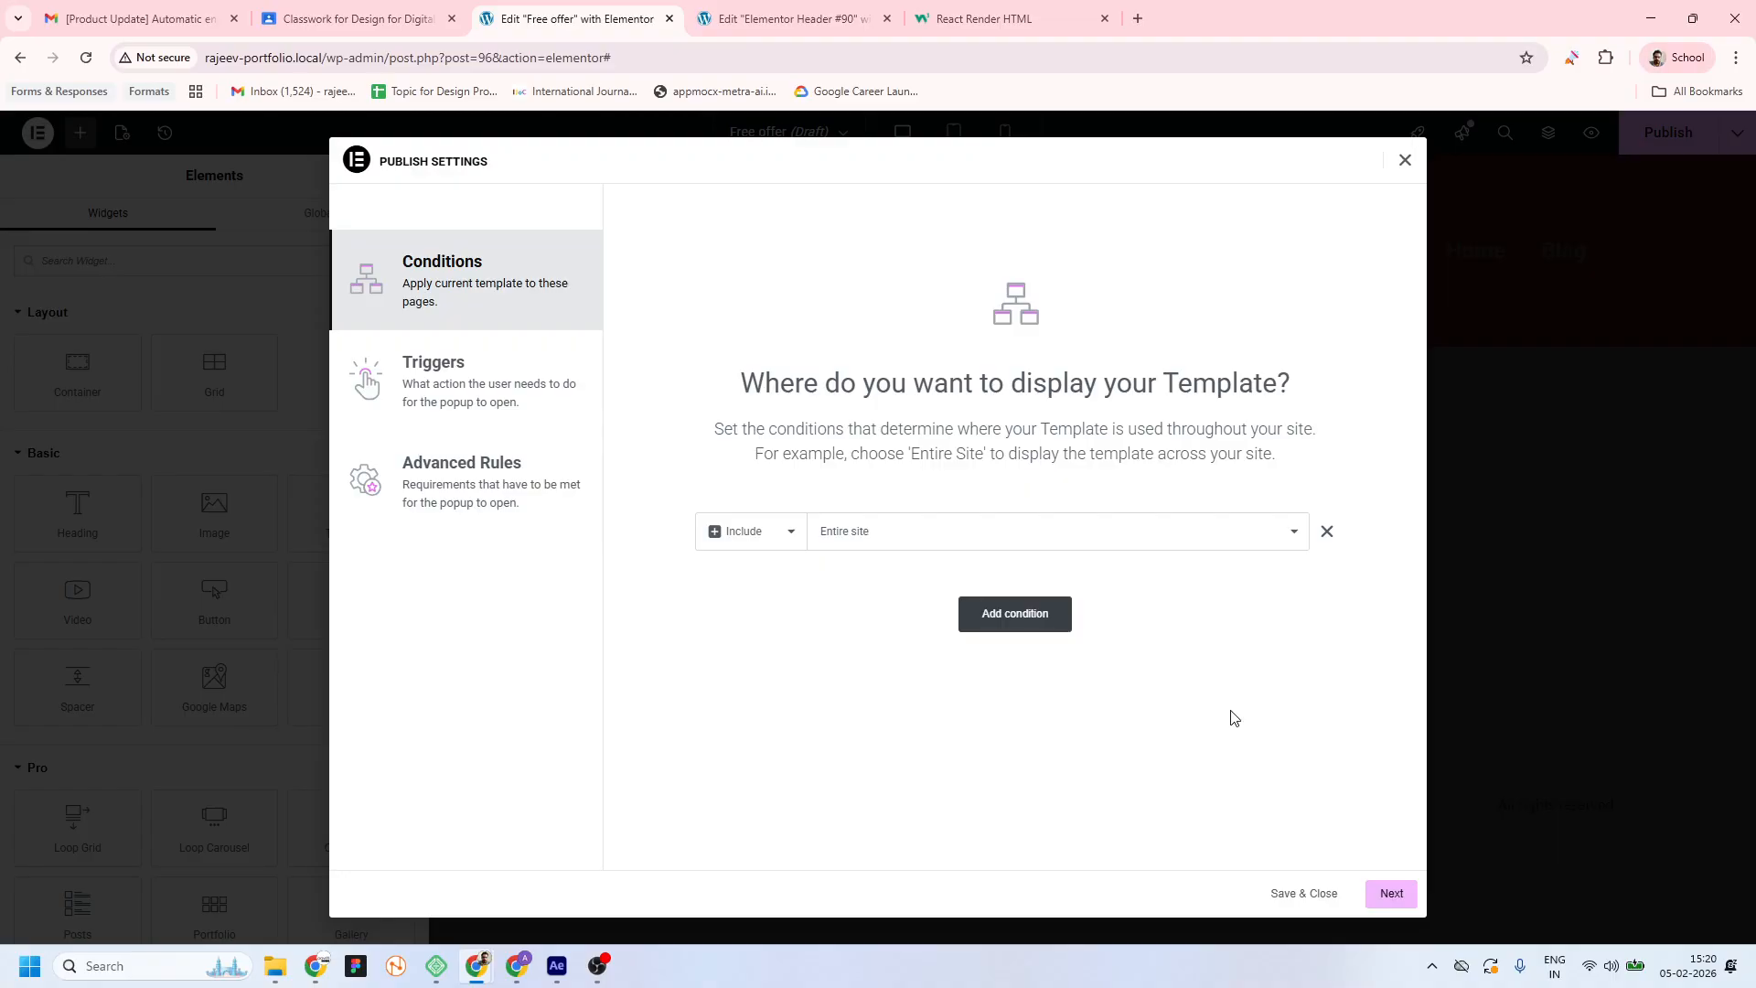
left_click(1392, 896)
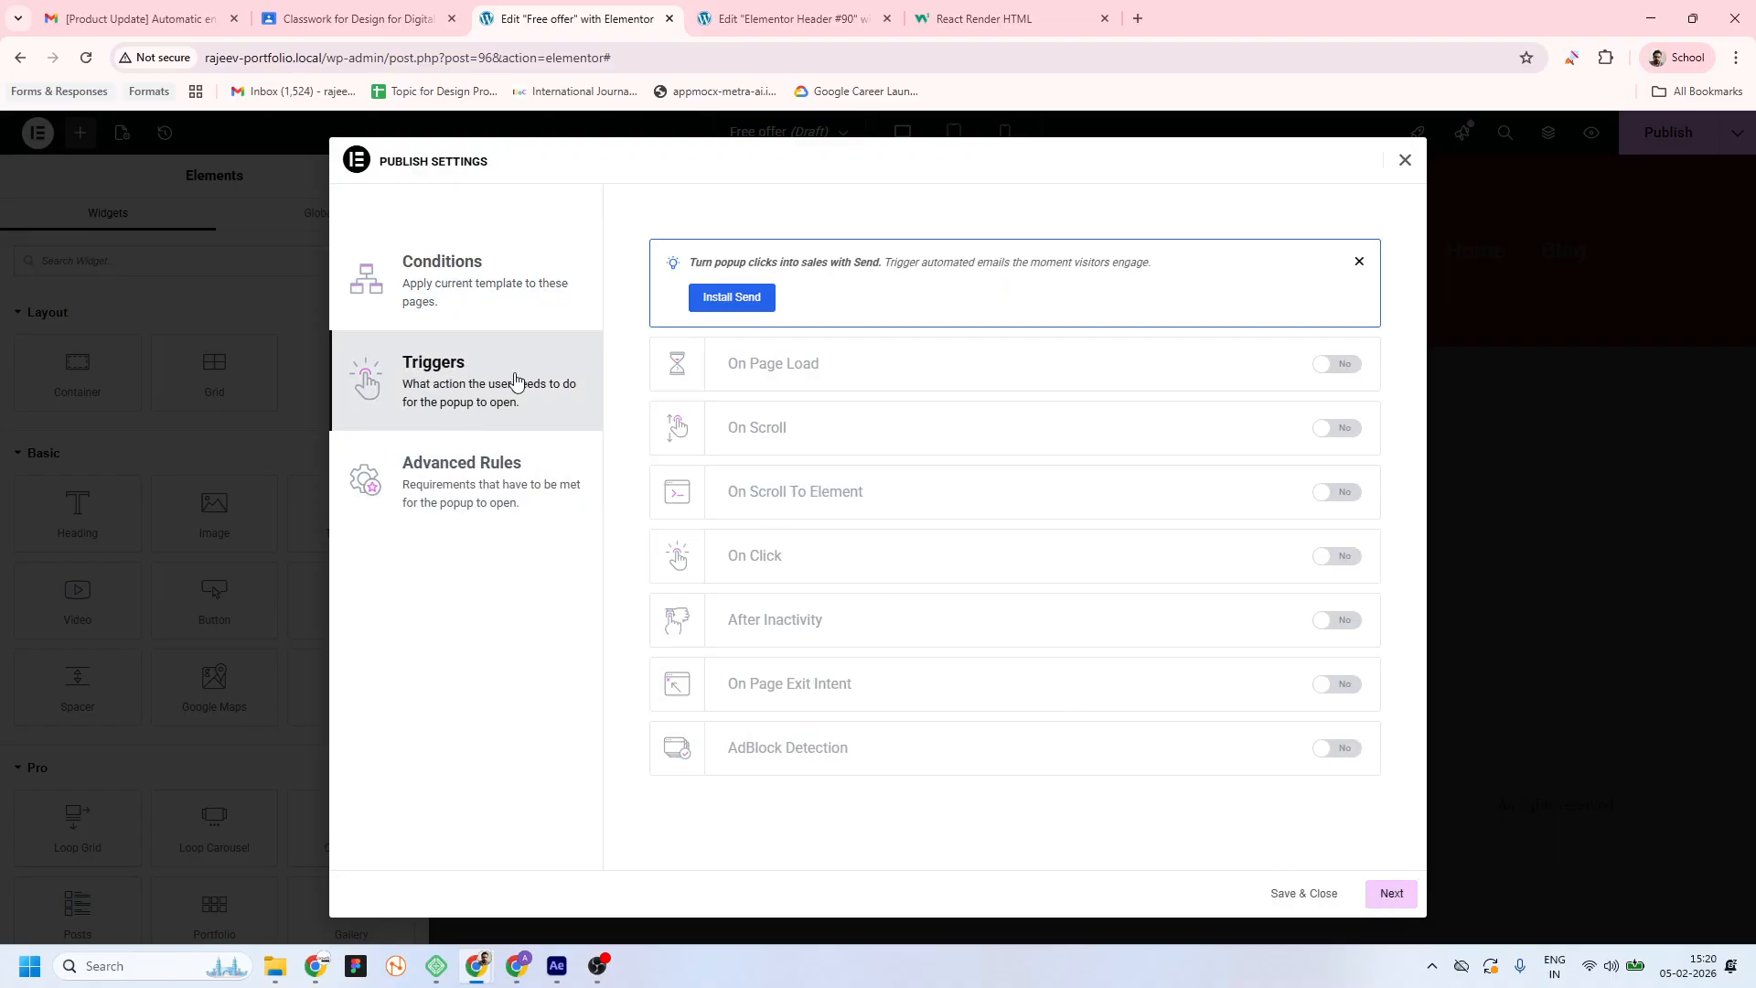
Enable the On Page Load trigger within 0 seconds and save the publish settings without any advanced rules
left_click(1359, 264)
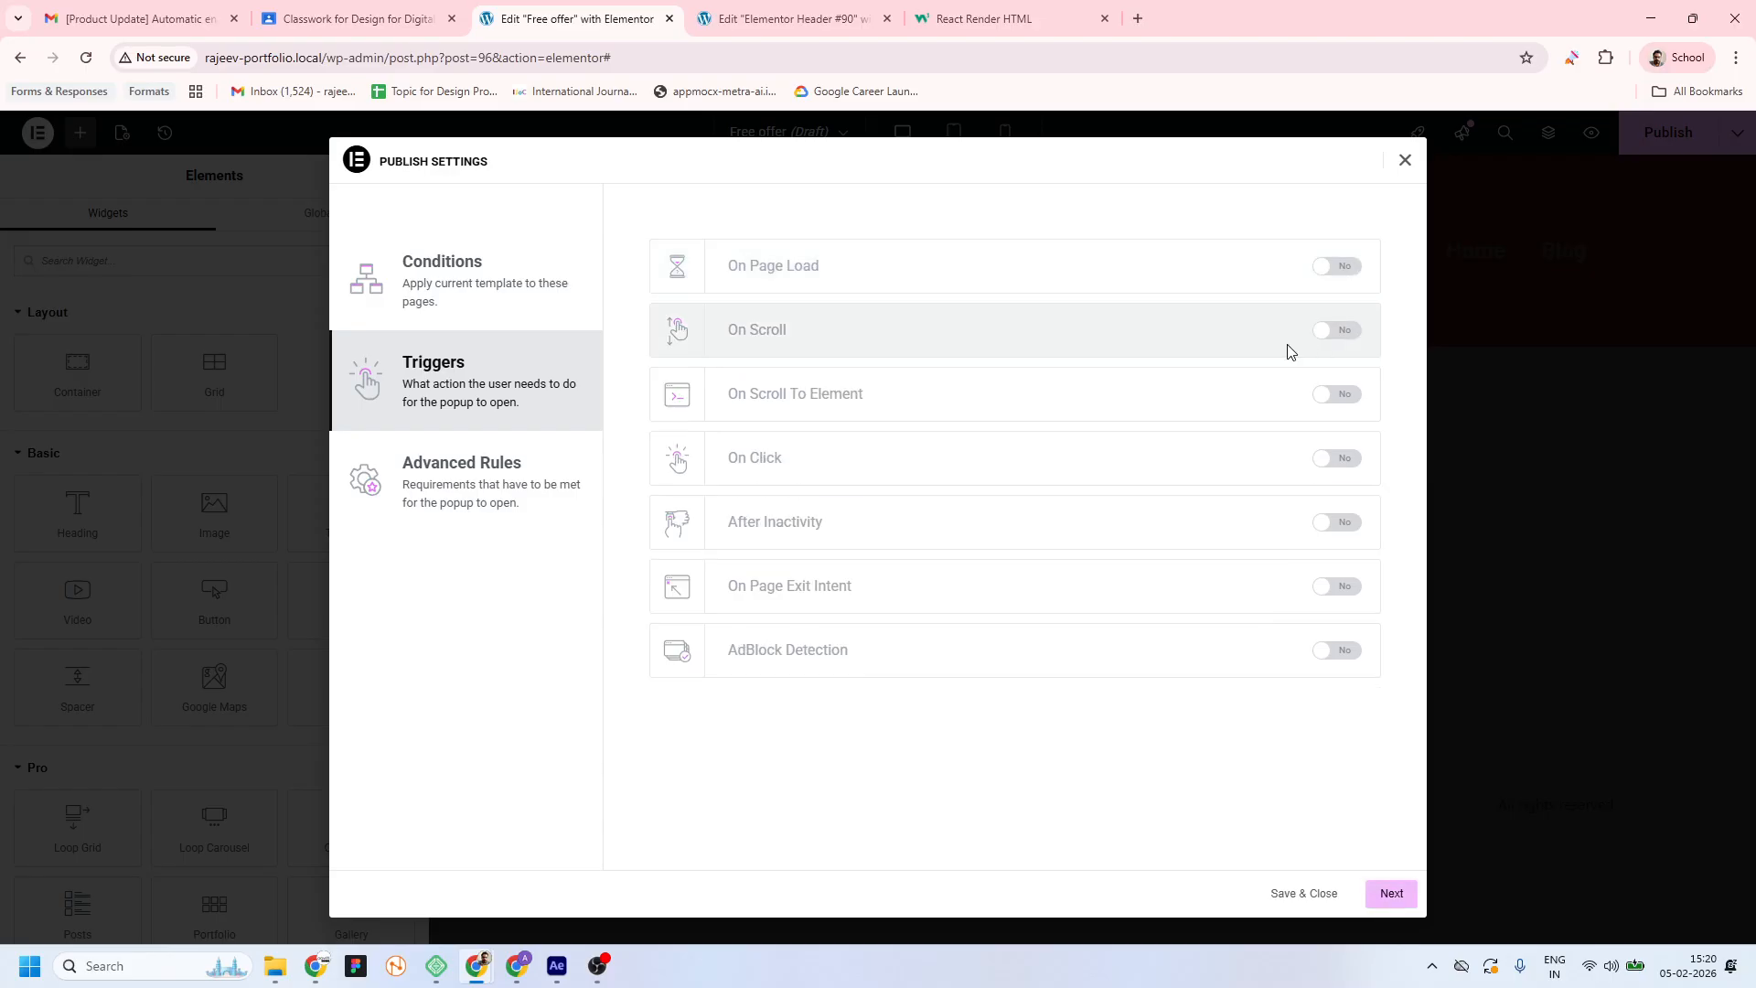
left_click(1337, 266)
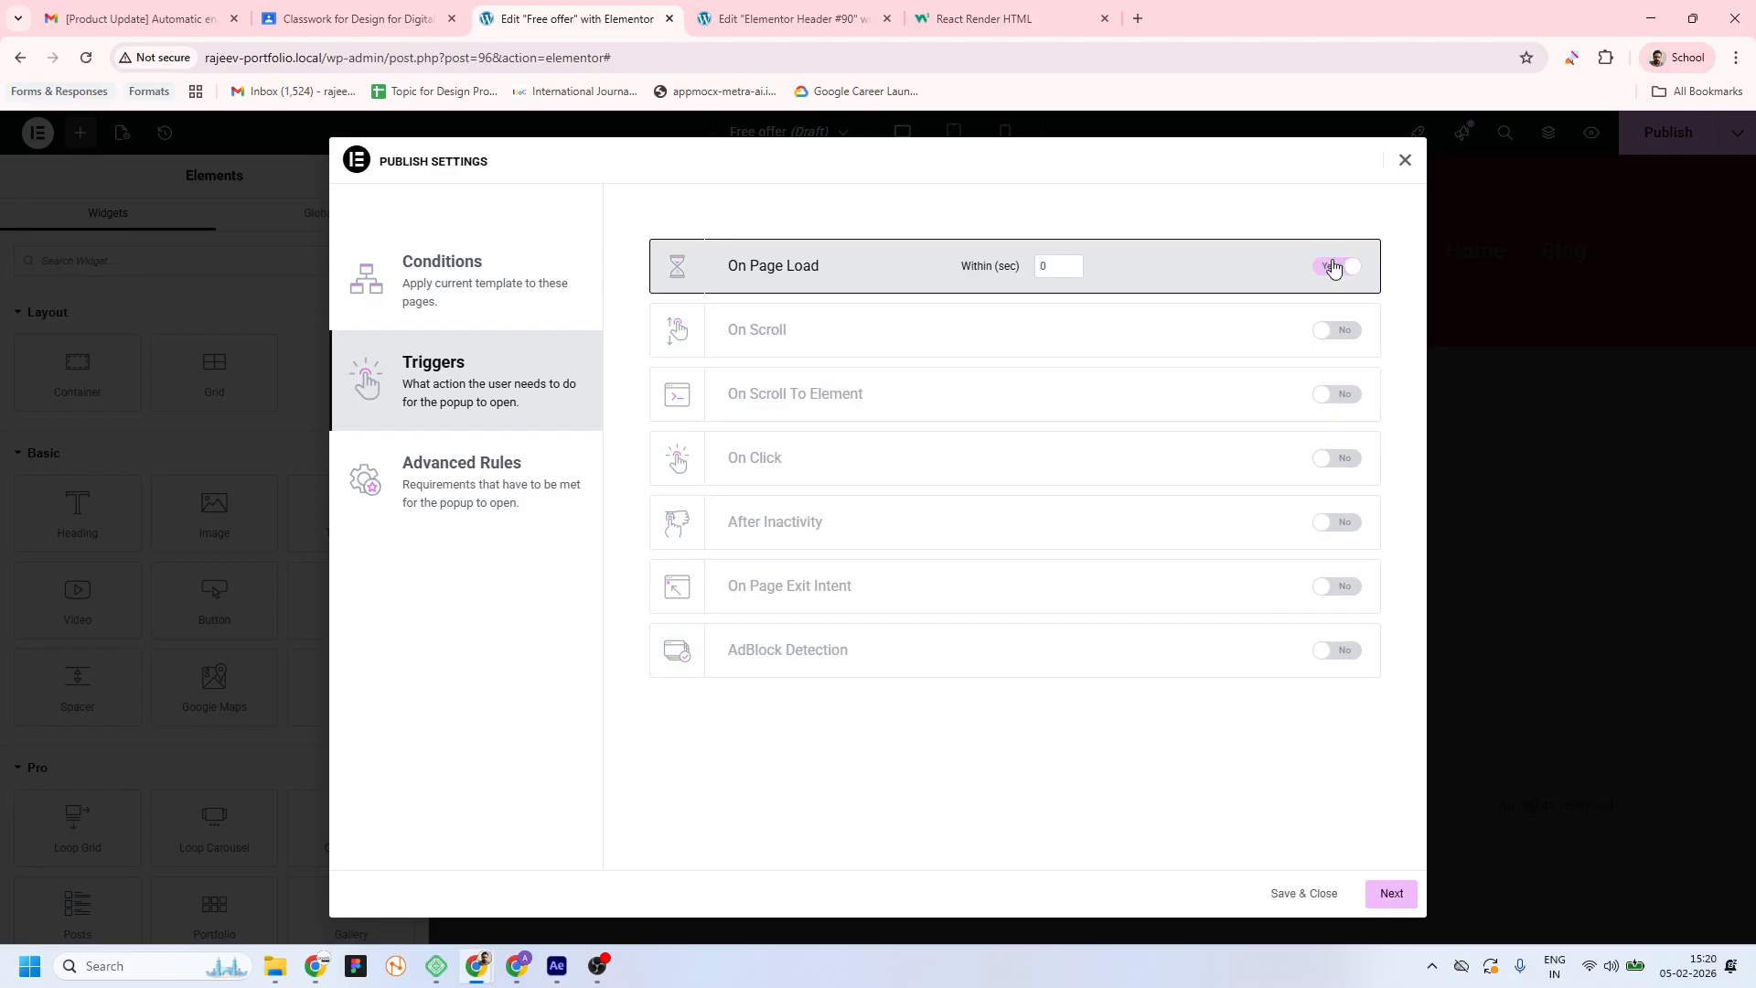
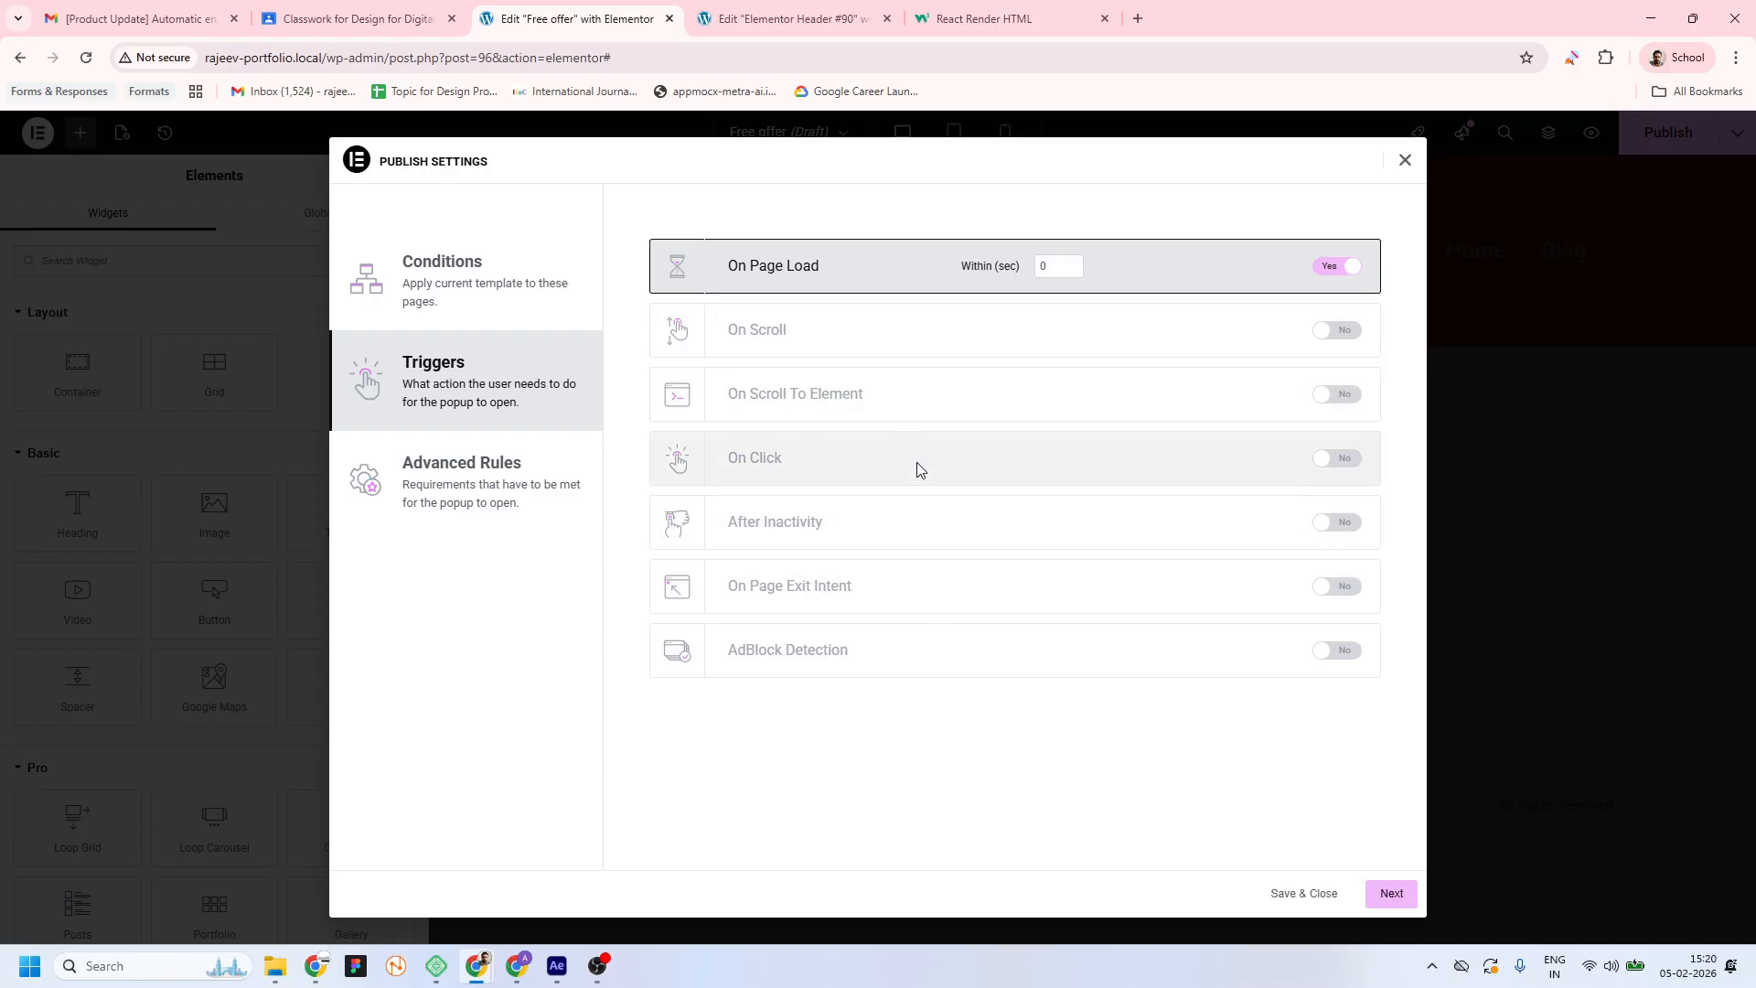
left_click(1391, 894)
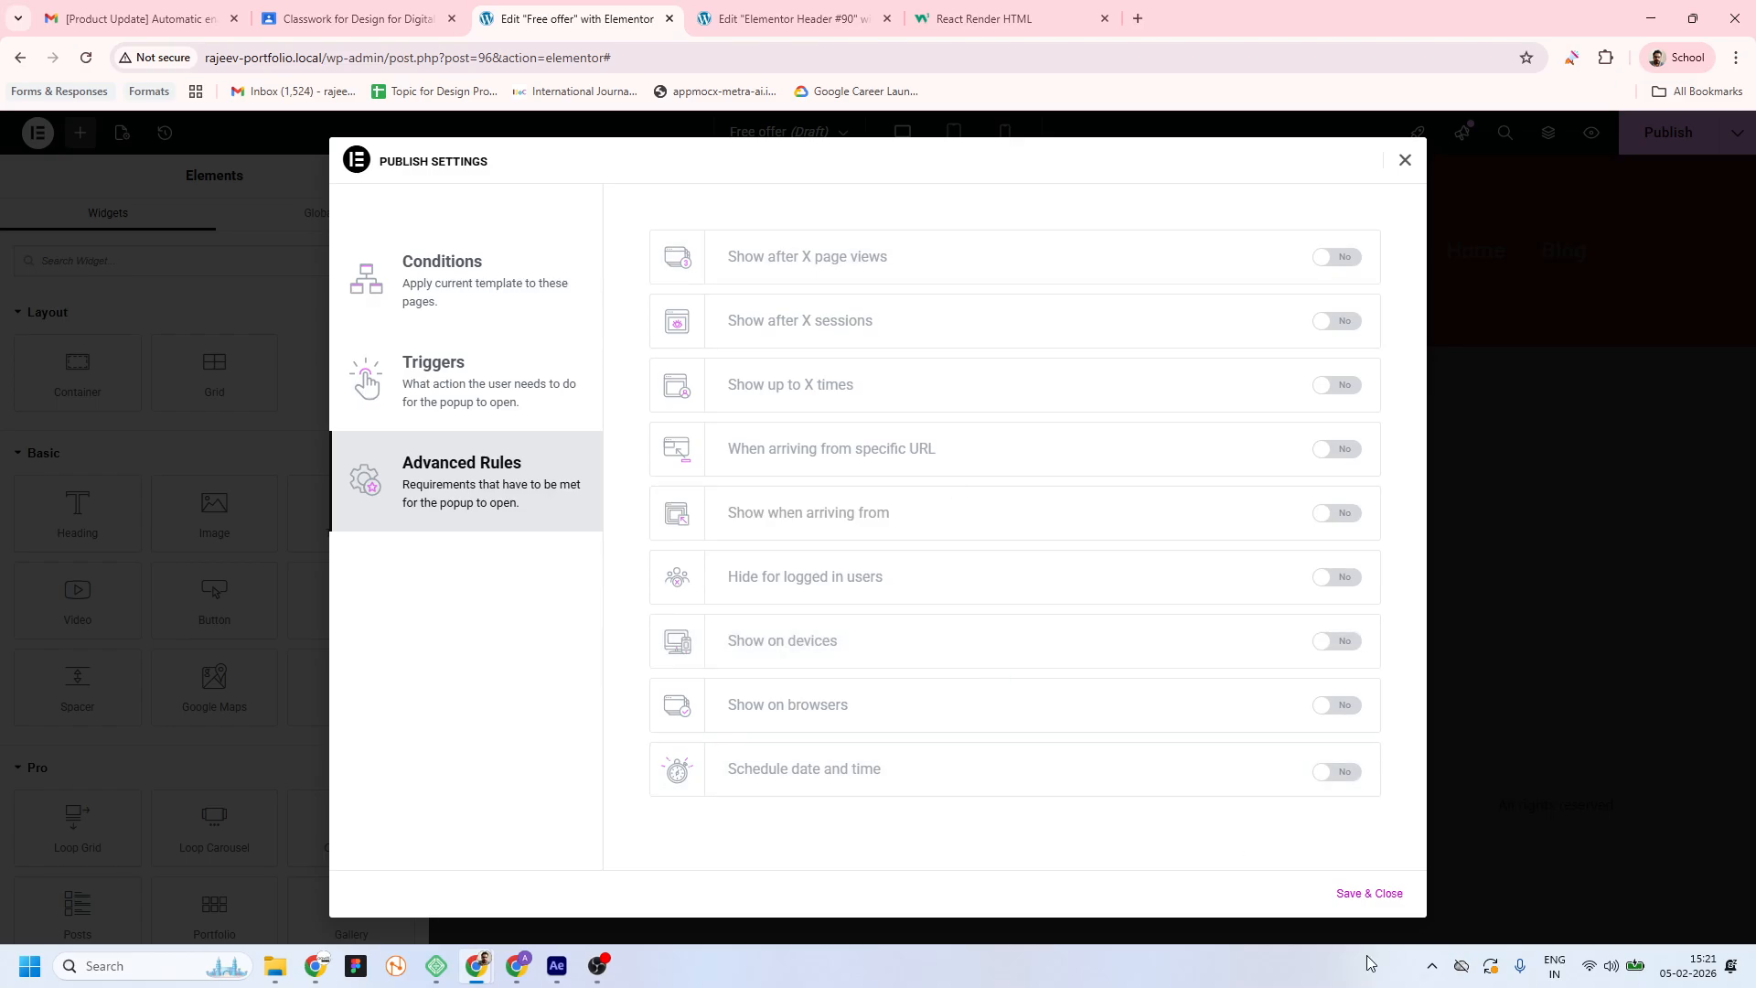
left_click(1367, 894)
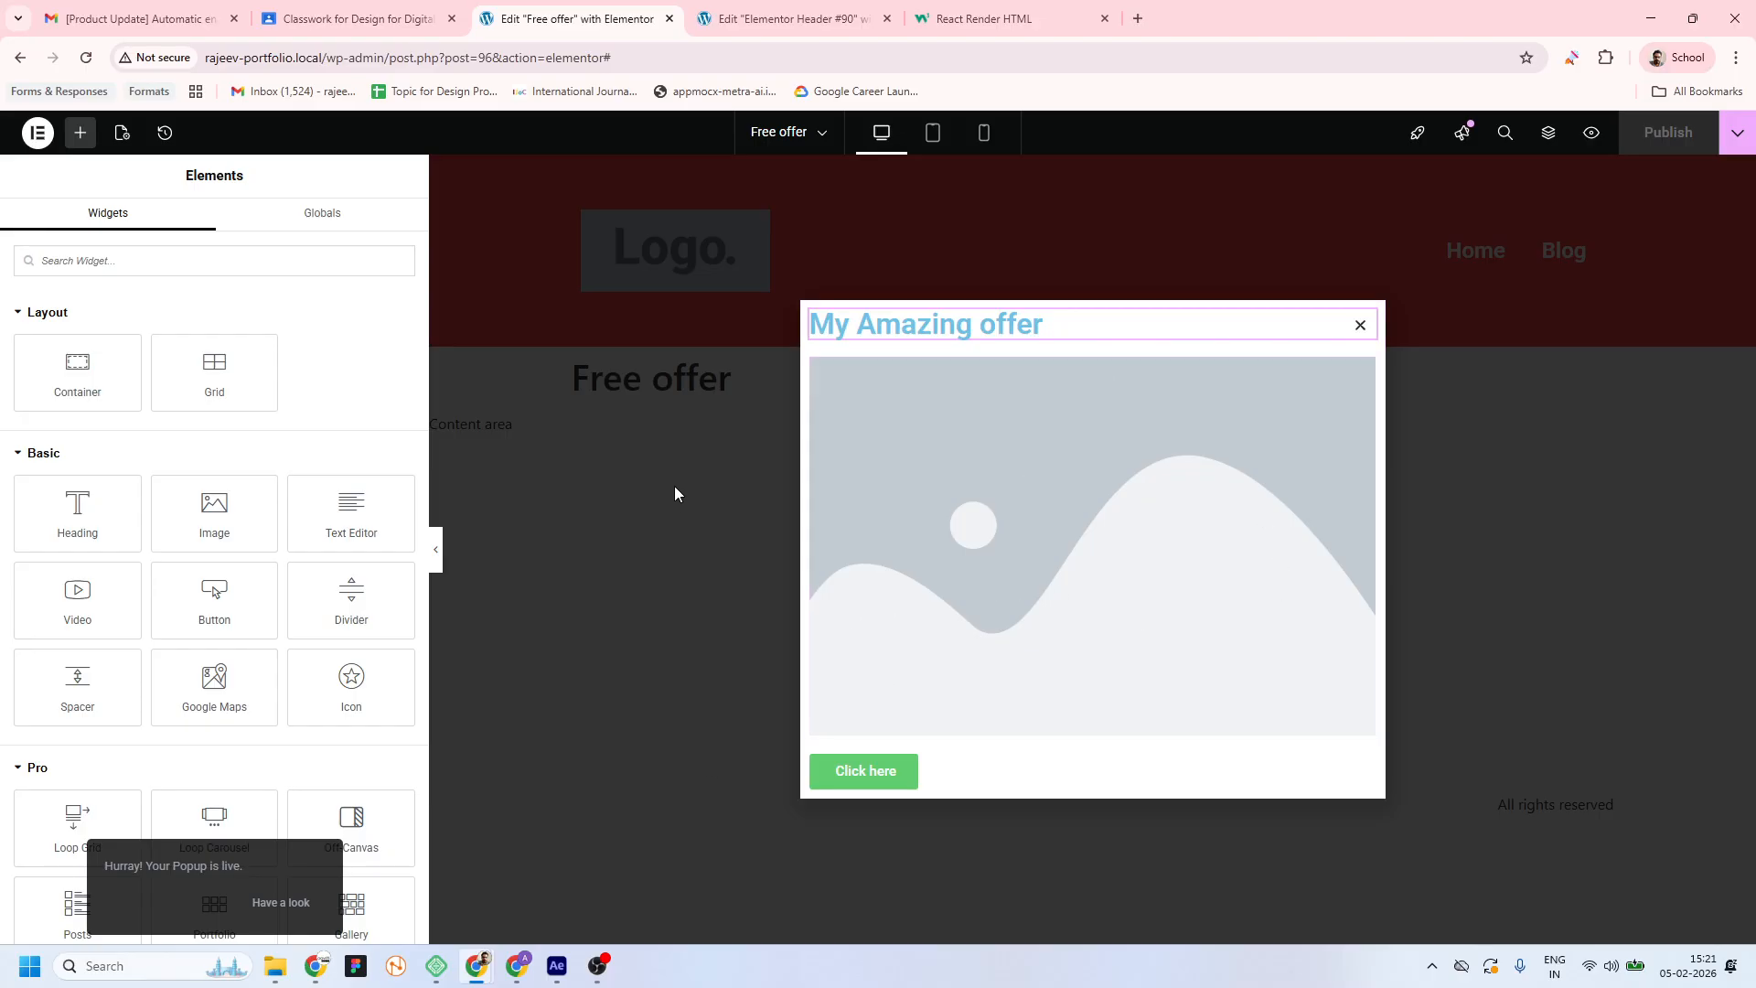
Exit the header template to WordPress, go to the Pages list and open the Home page in Elementor
left_click(717, 8)
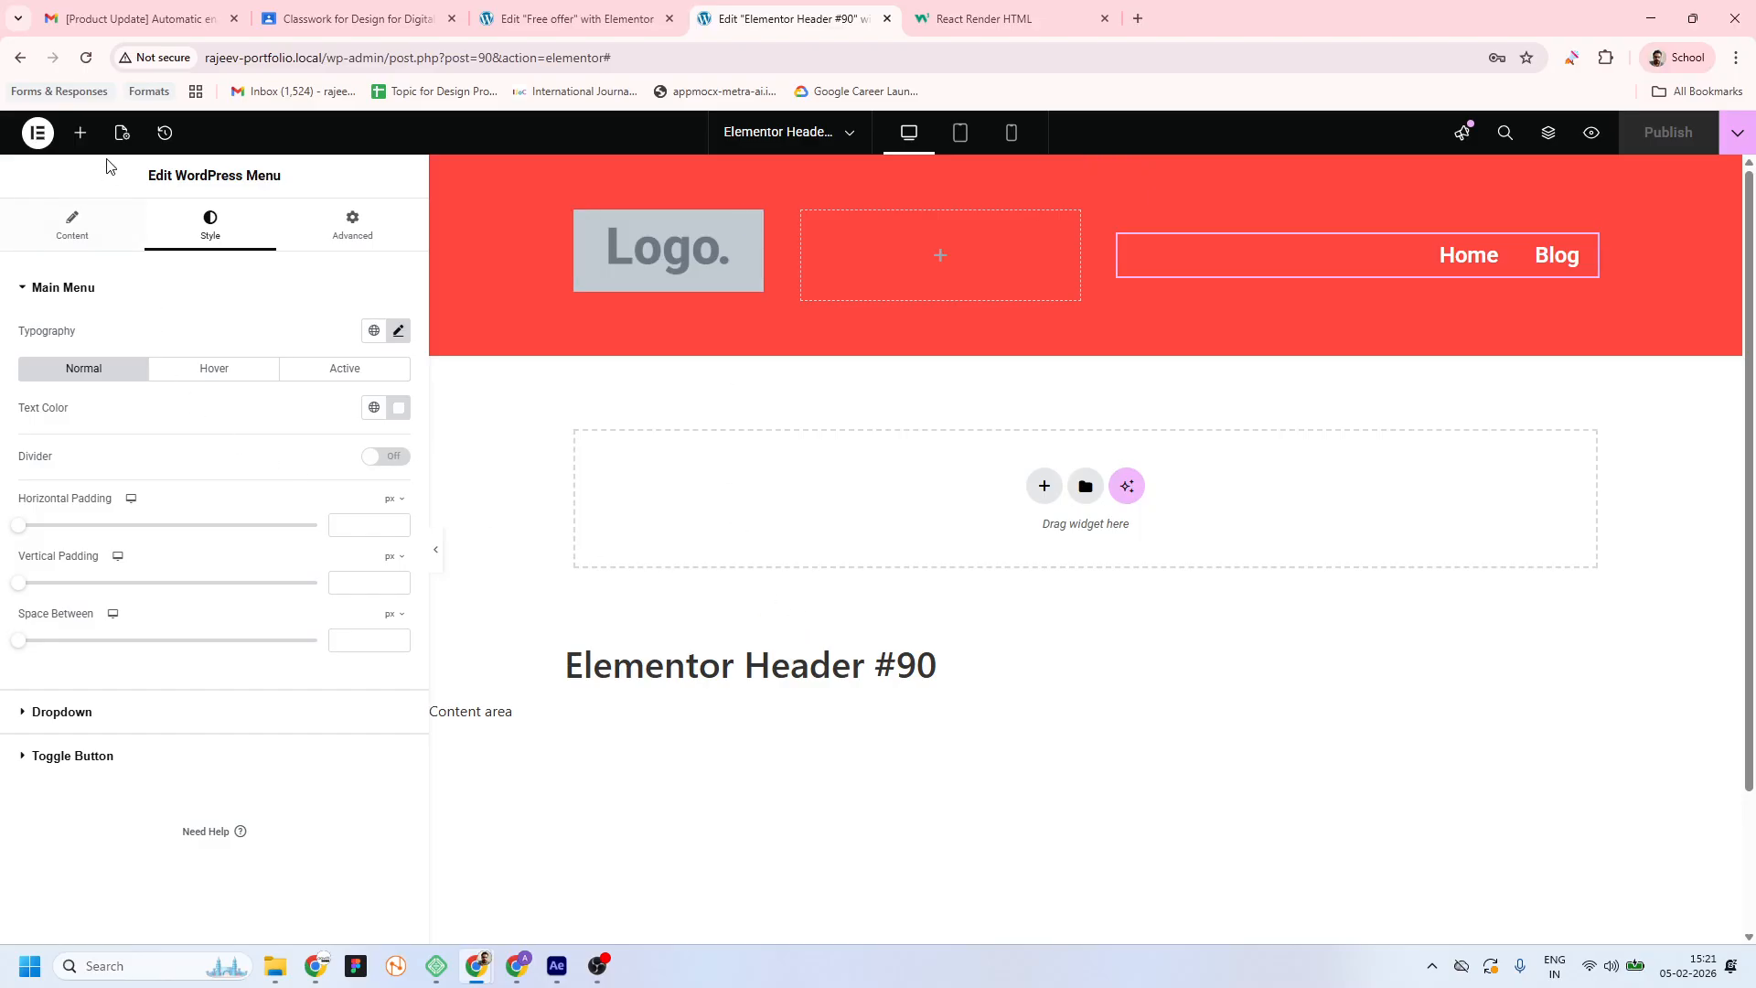
left_click(37, 132)
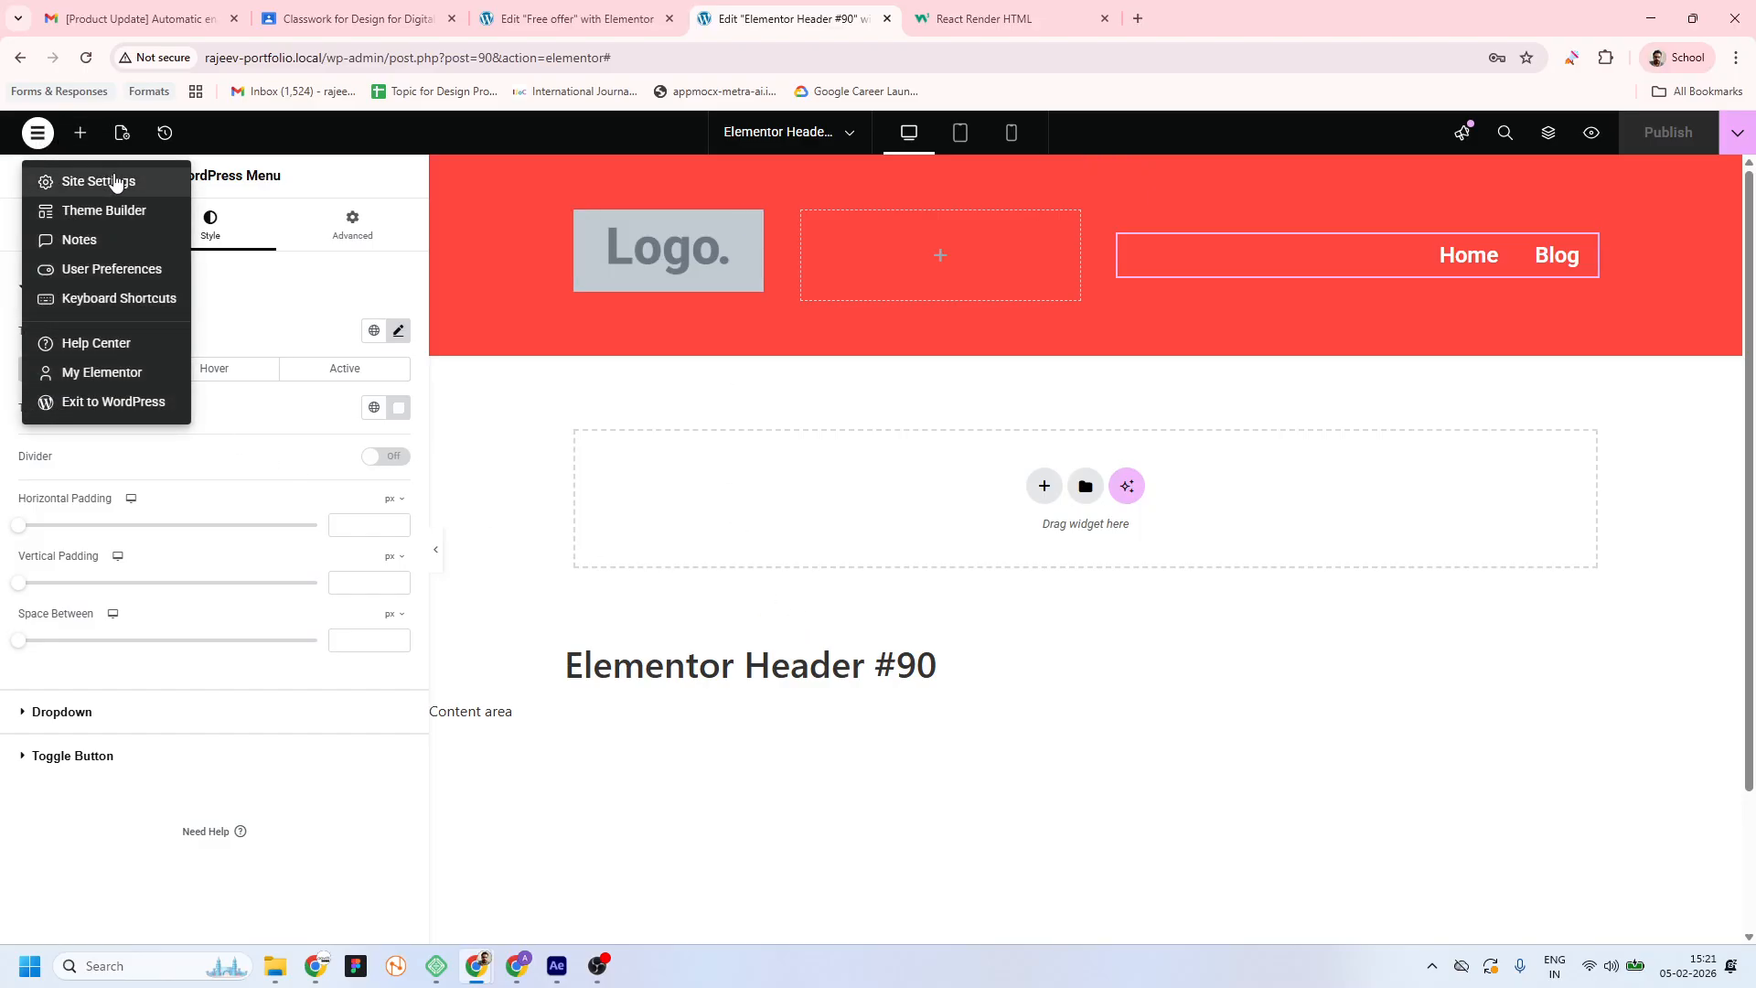
left_click(115, 403)
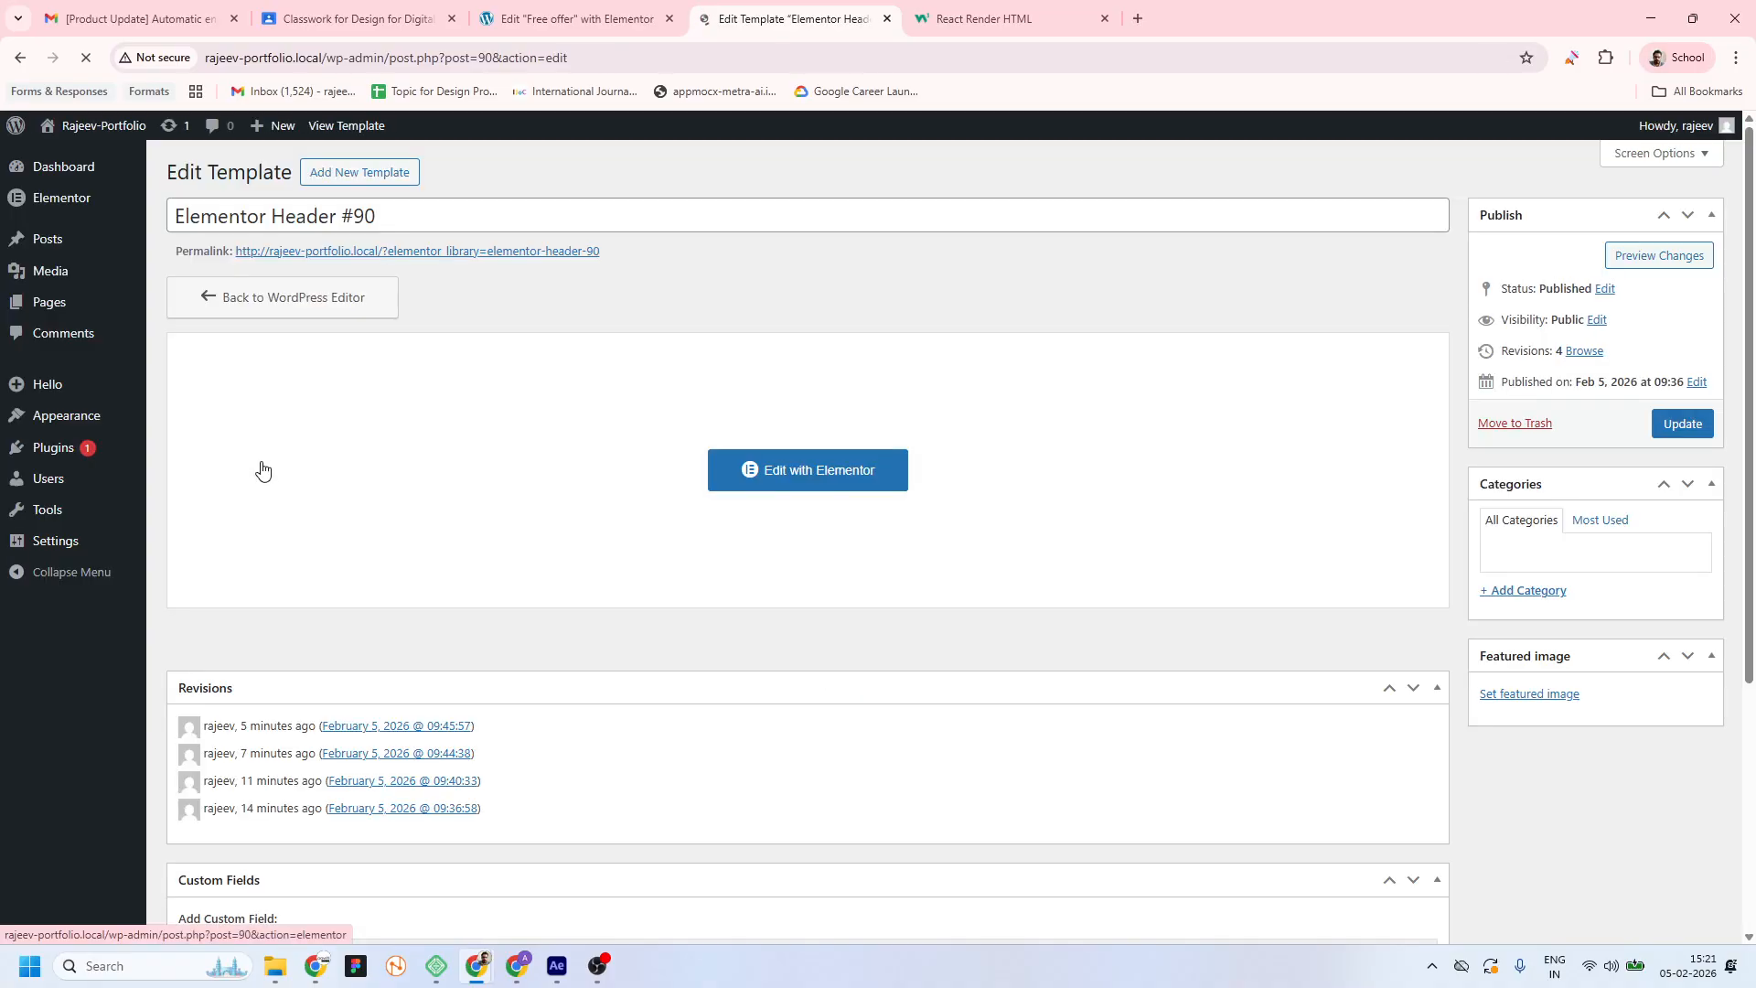
mouse_move(94, 309)
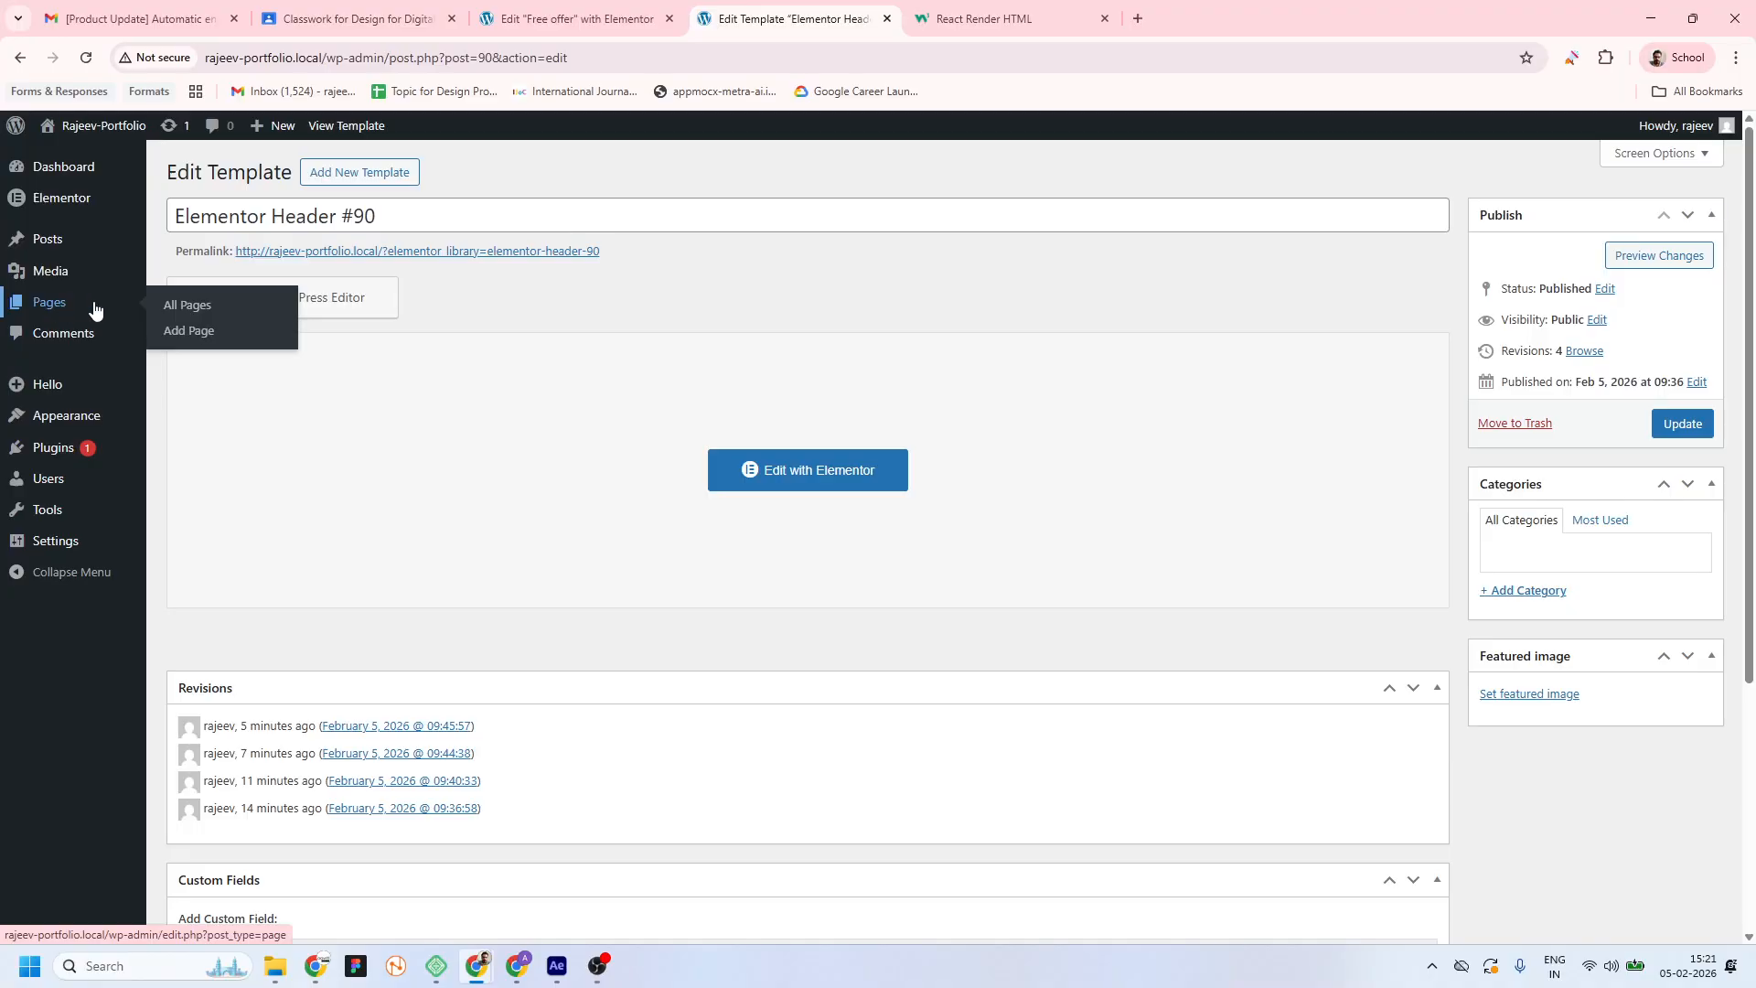
left_click(194, 314)
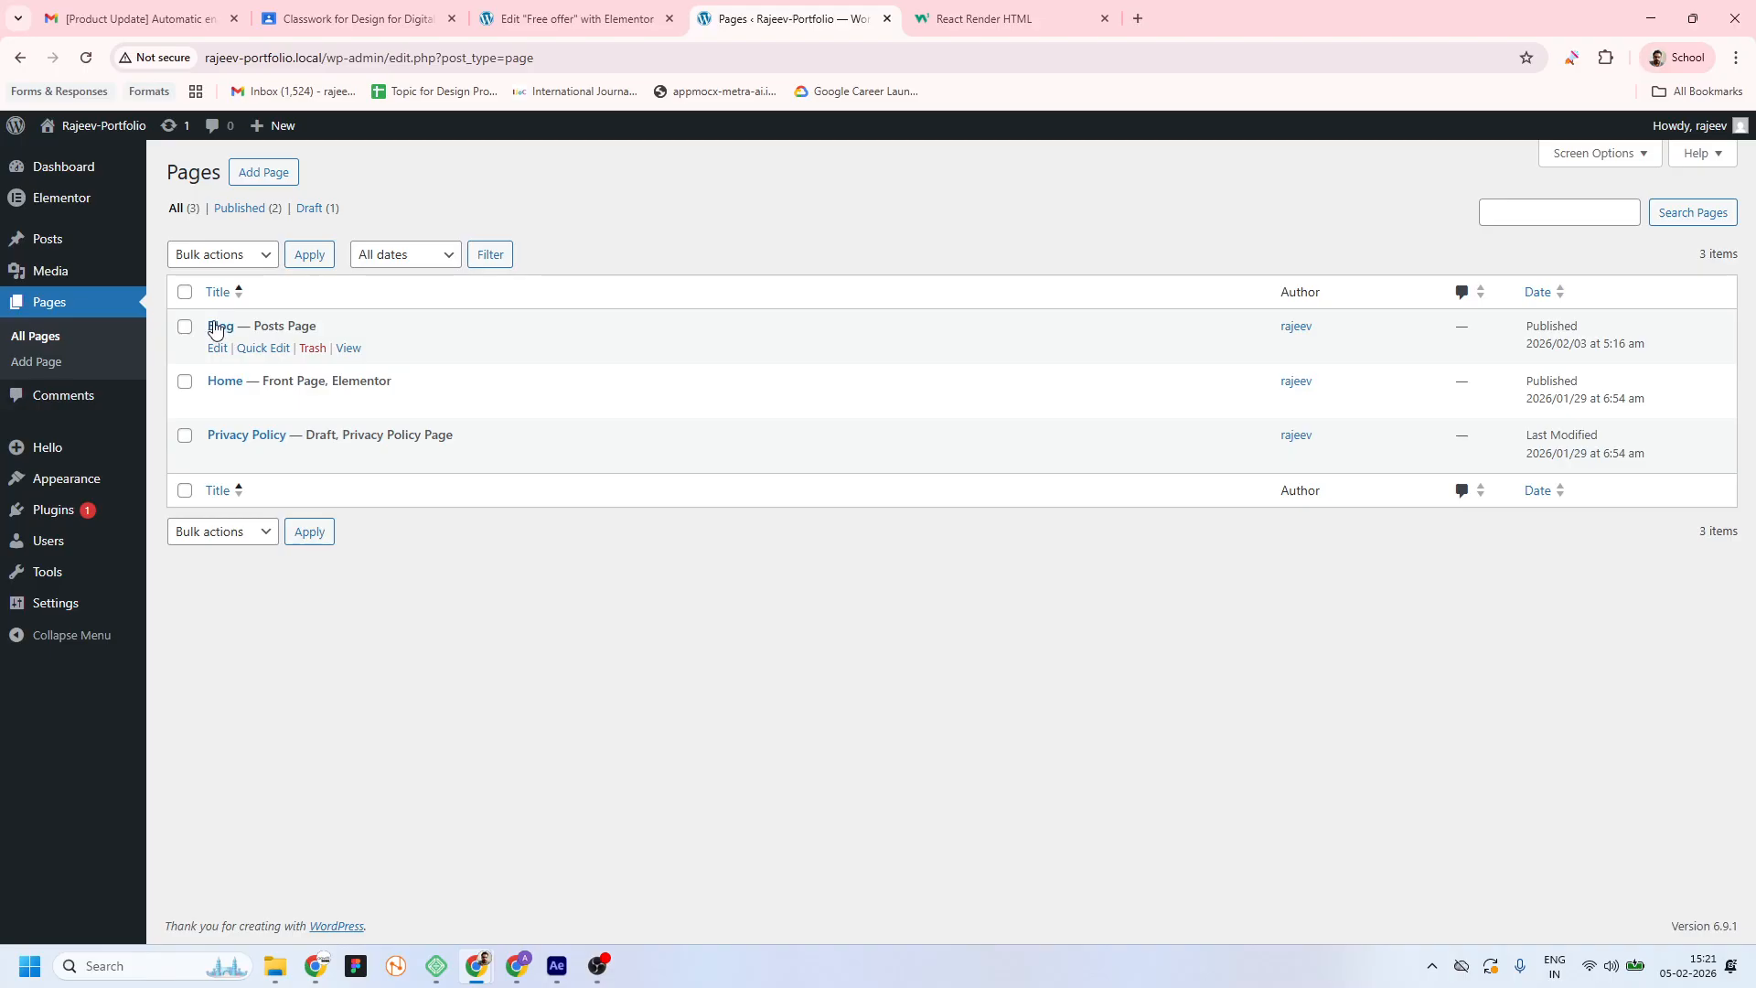
left_click(398, 403)
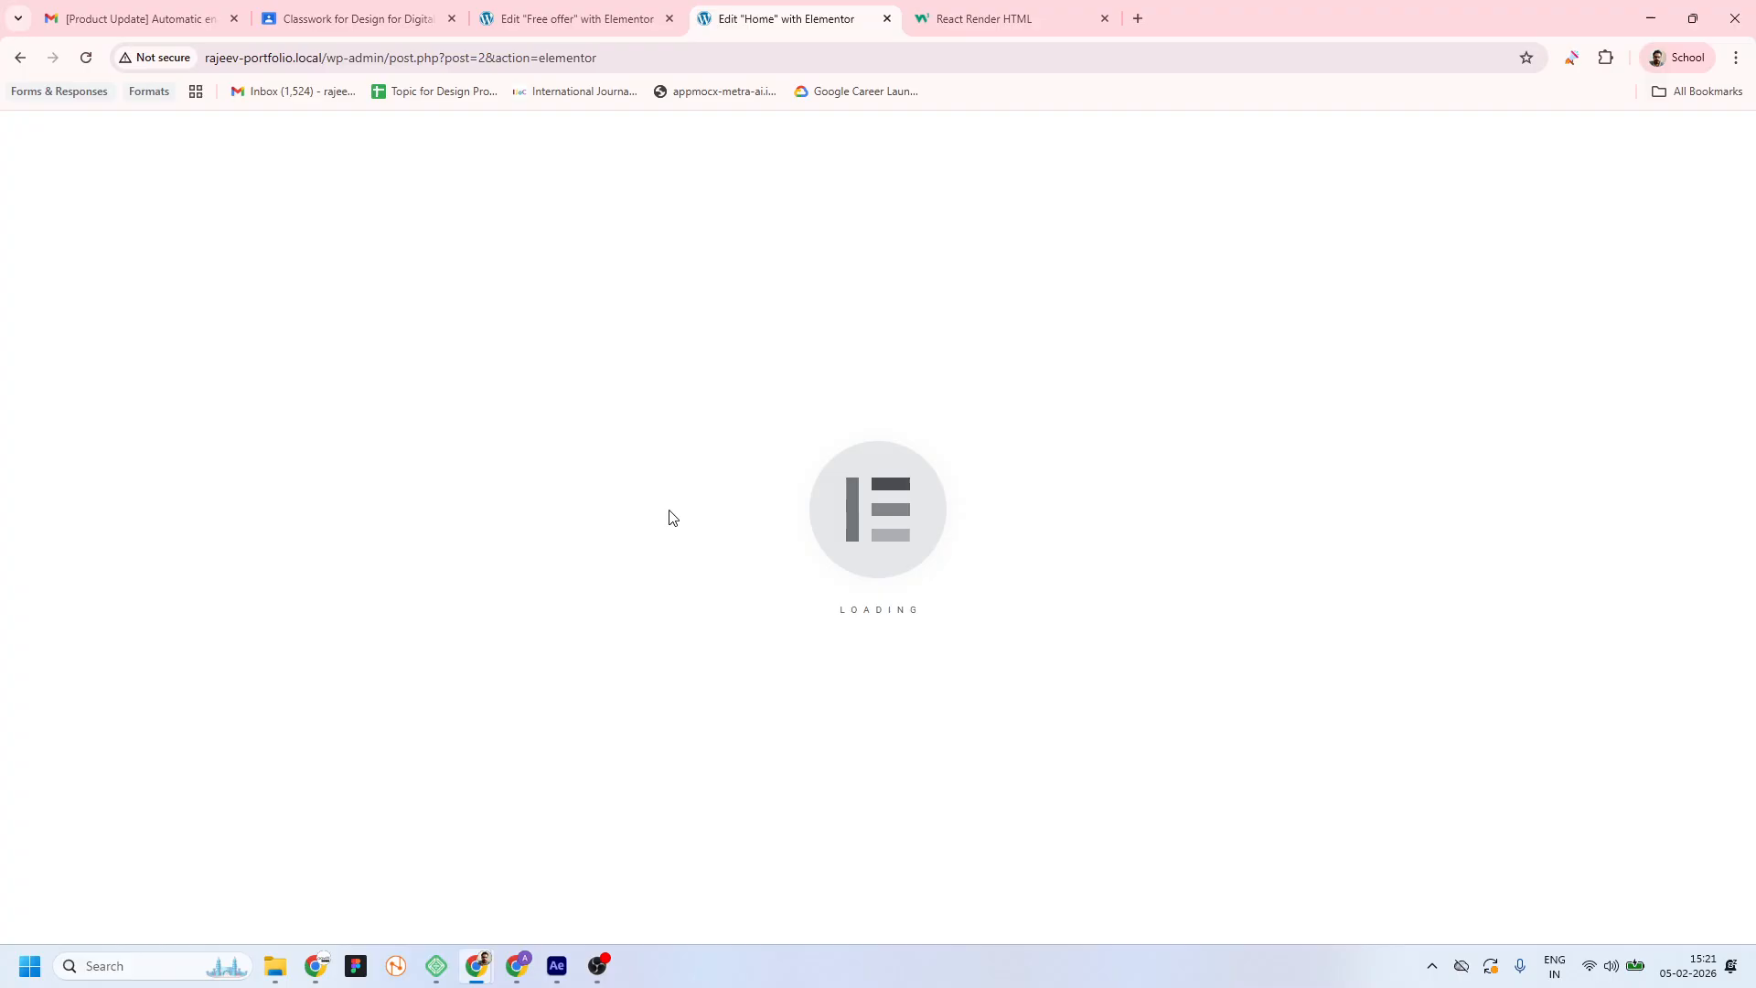
scroll(1006, 549, "down", 10)
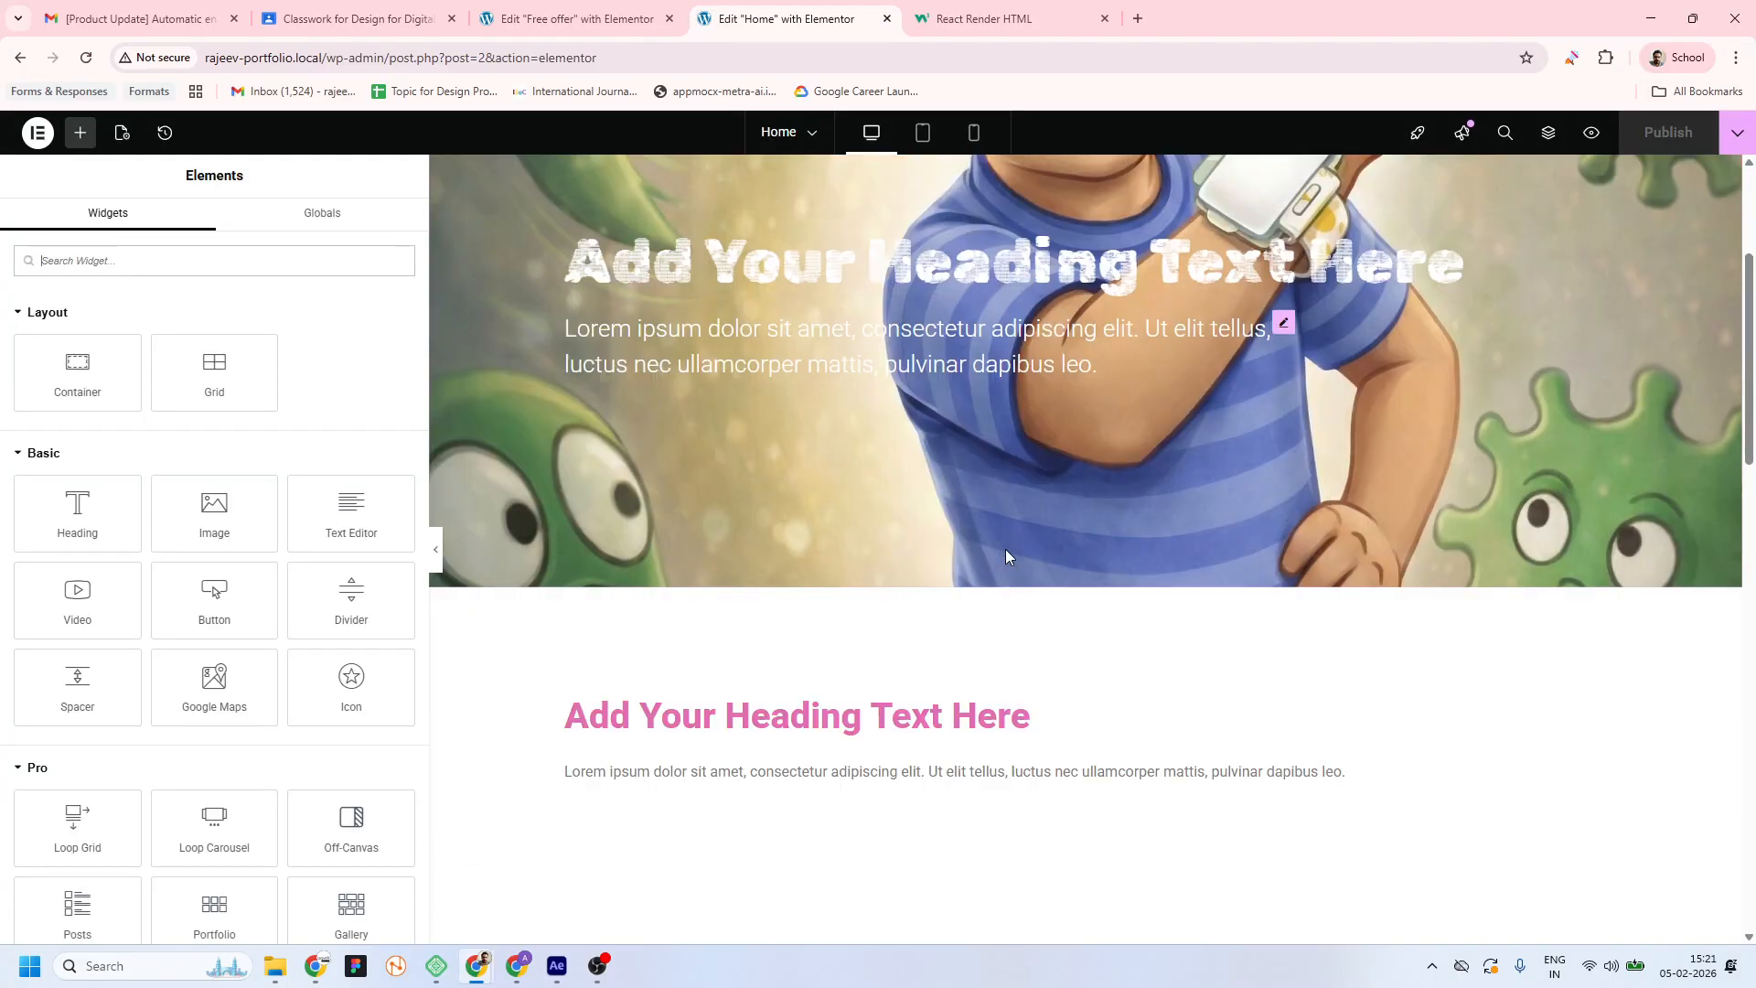
scroll(1007, 548, "up", 10)
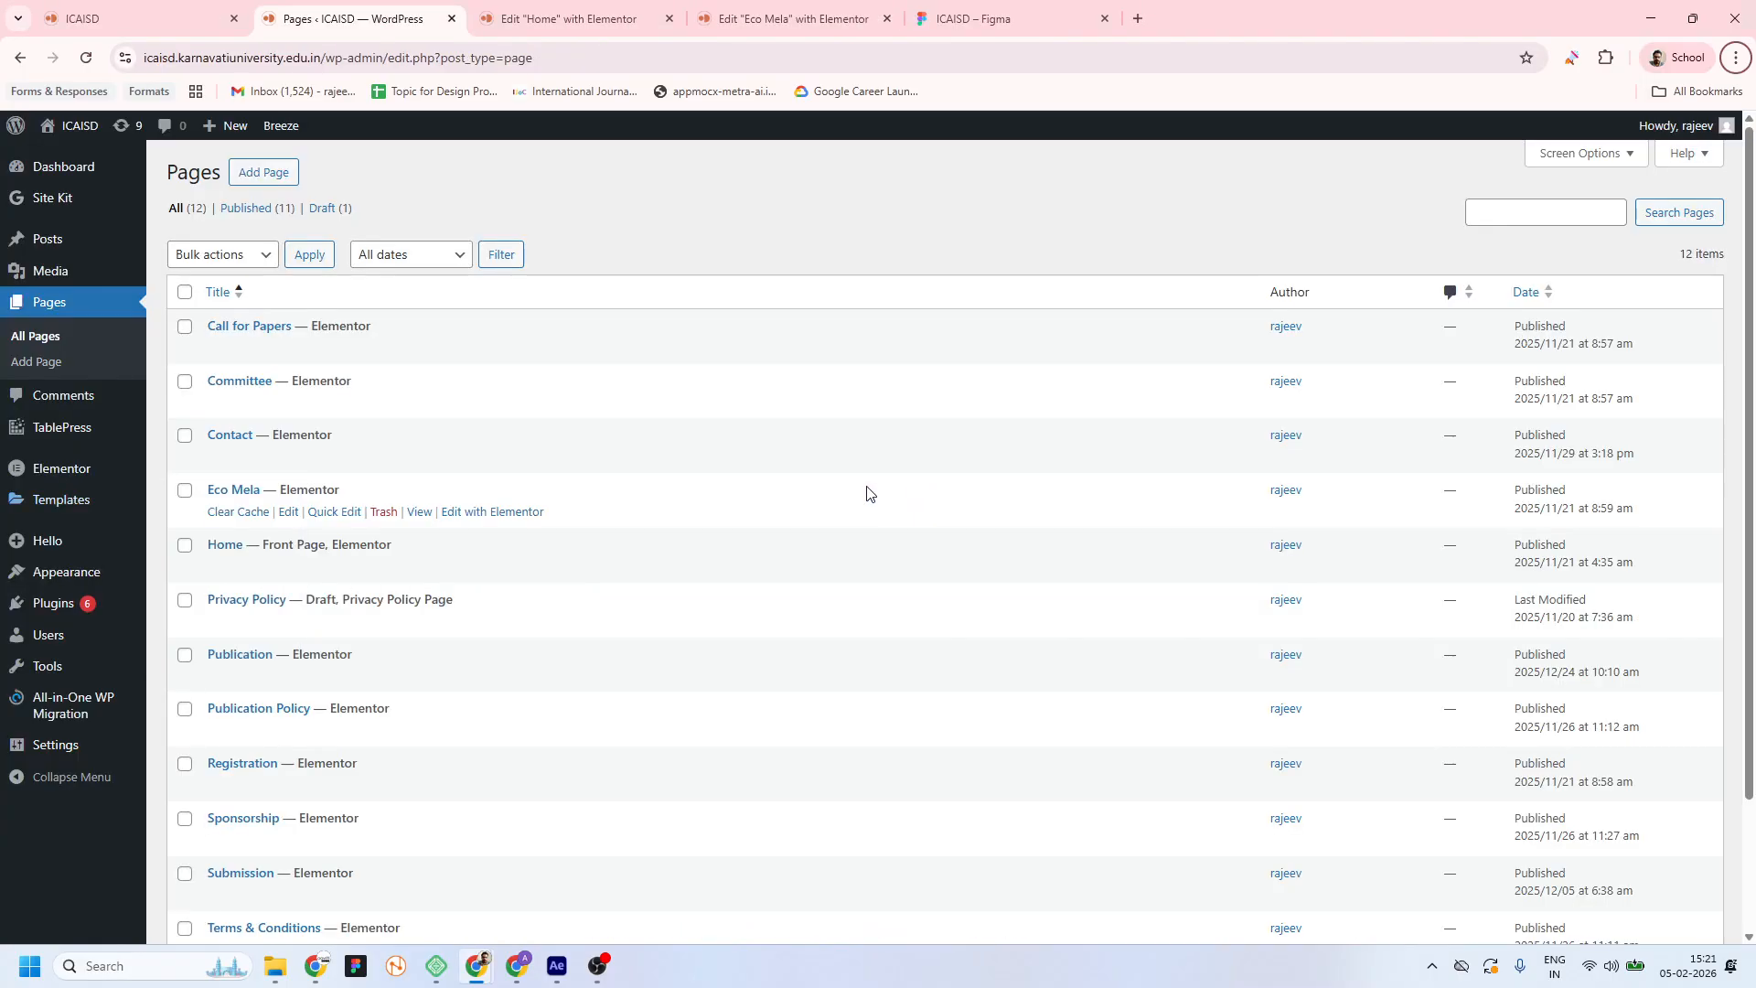
Reload the "My Another post" page in the incognito window to test the popup, and dismiss it
key("alt+Tab")
key("alt+Tab")
key("alt+Tab")
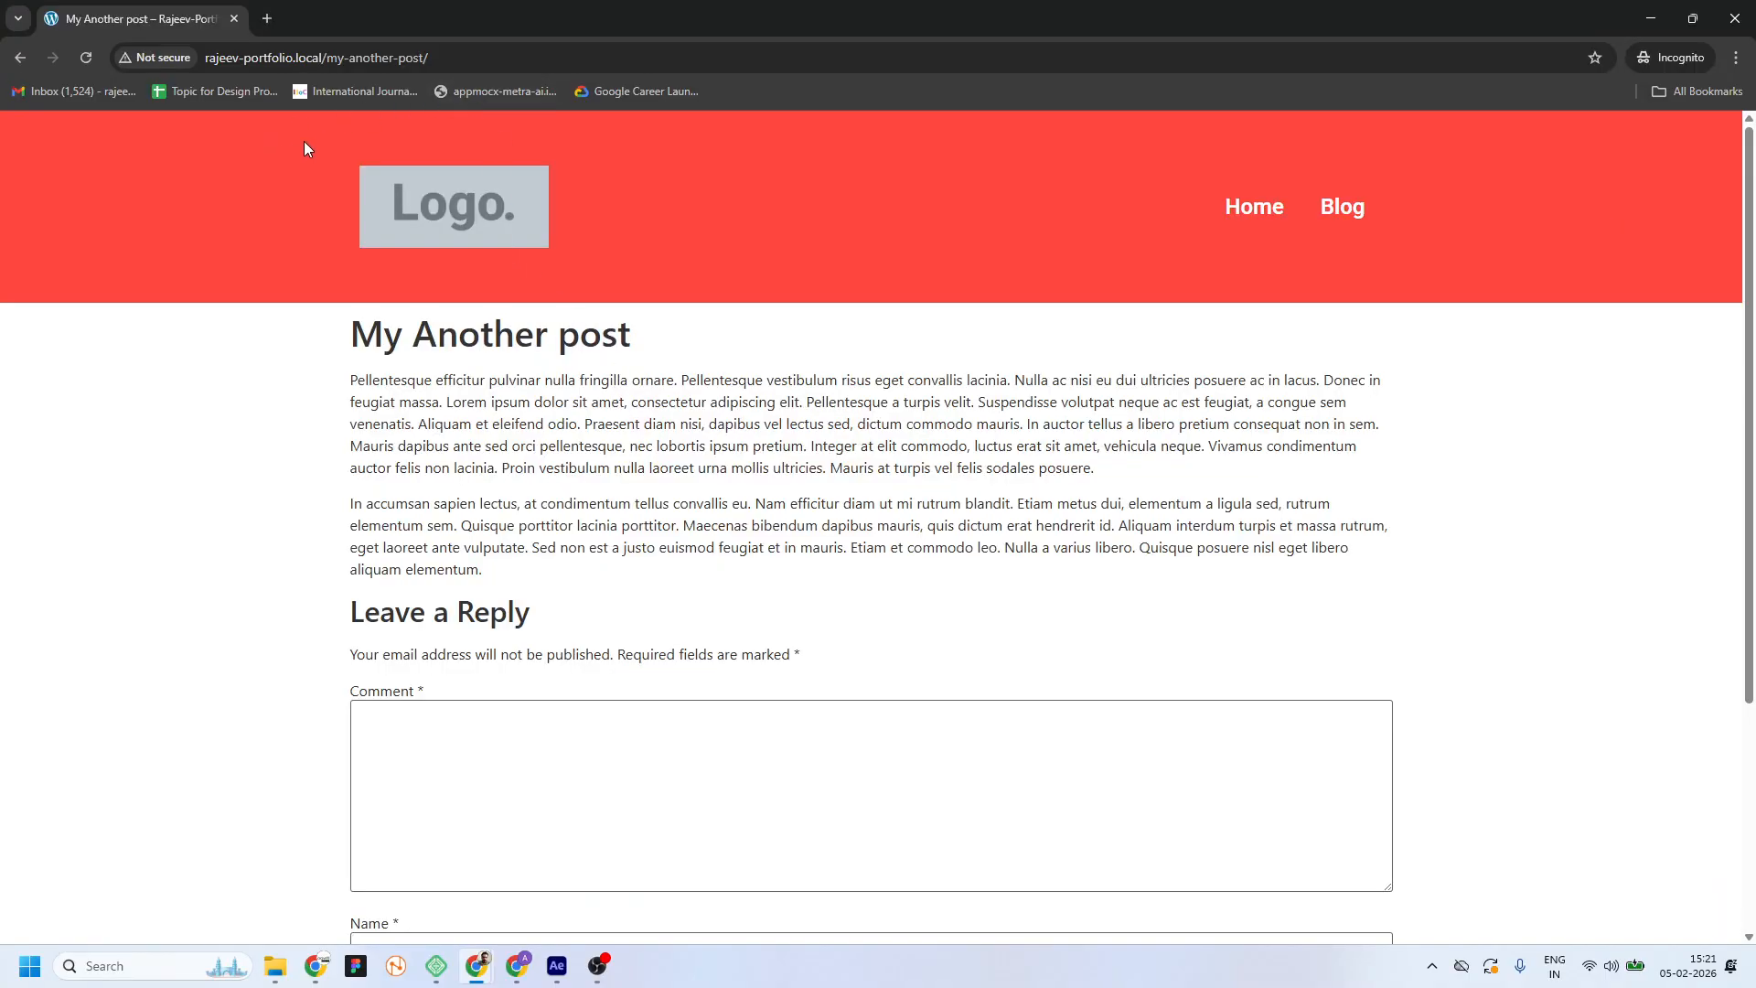
left_click(96, 55)
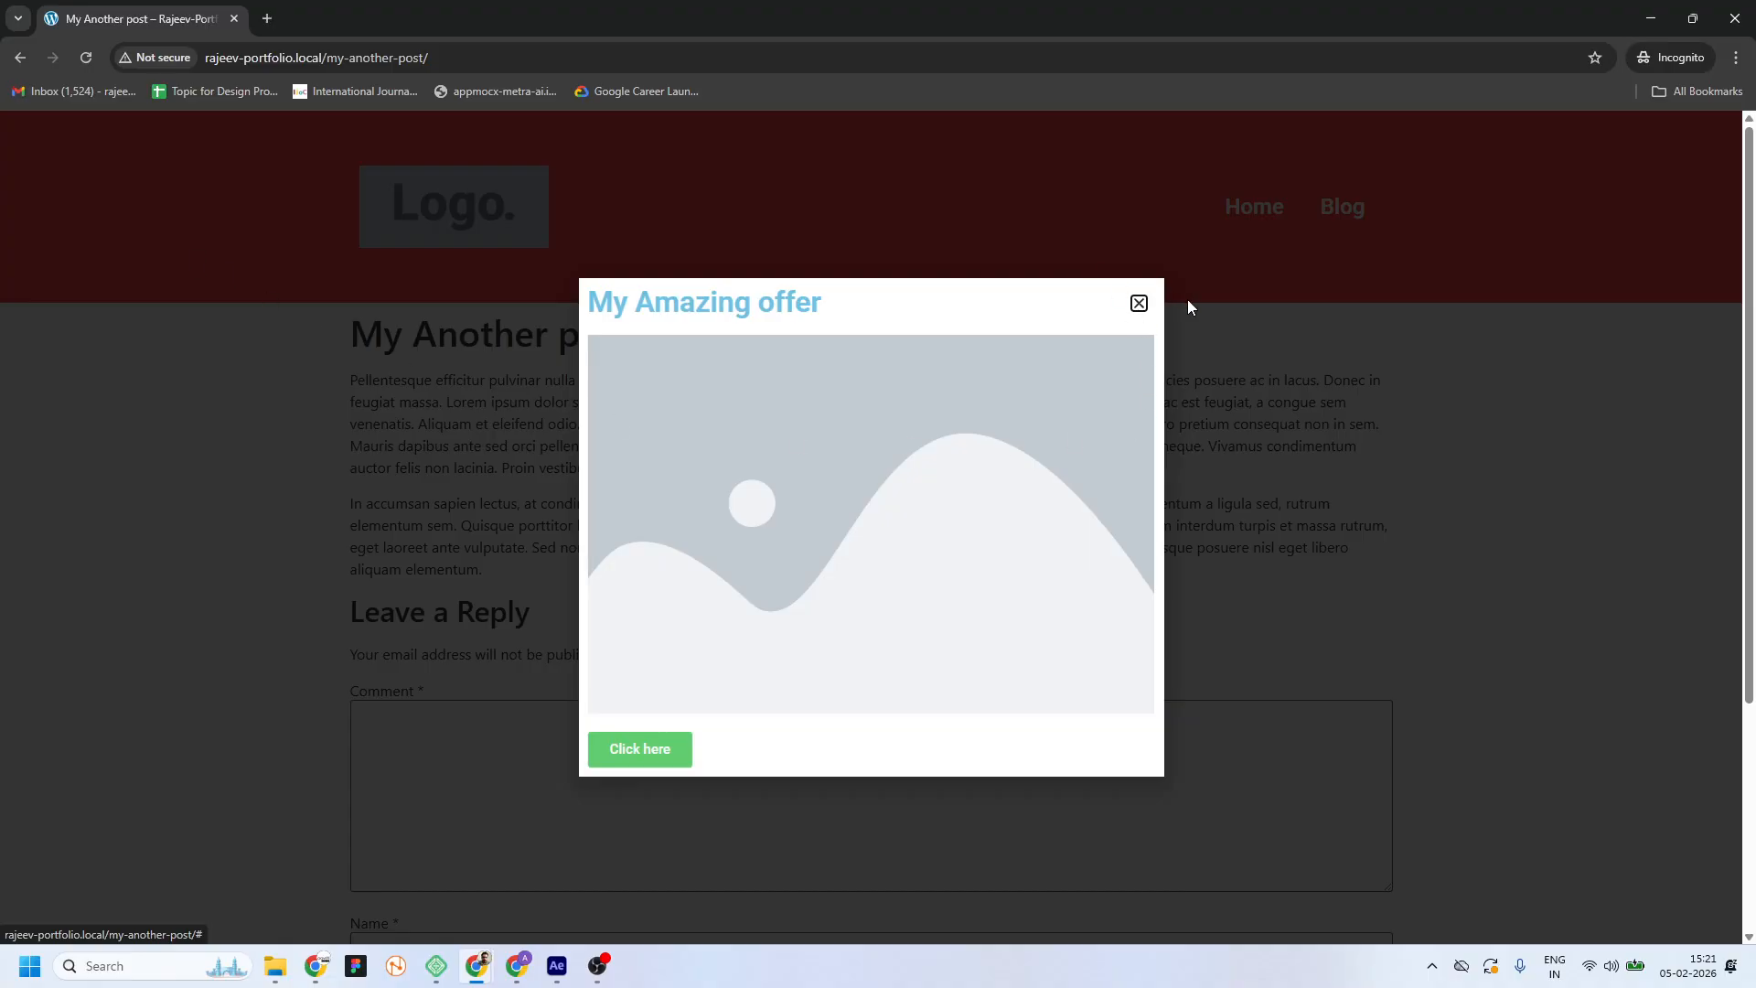
left_click(1138, 304)
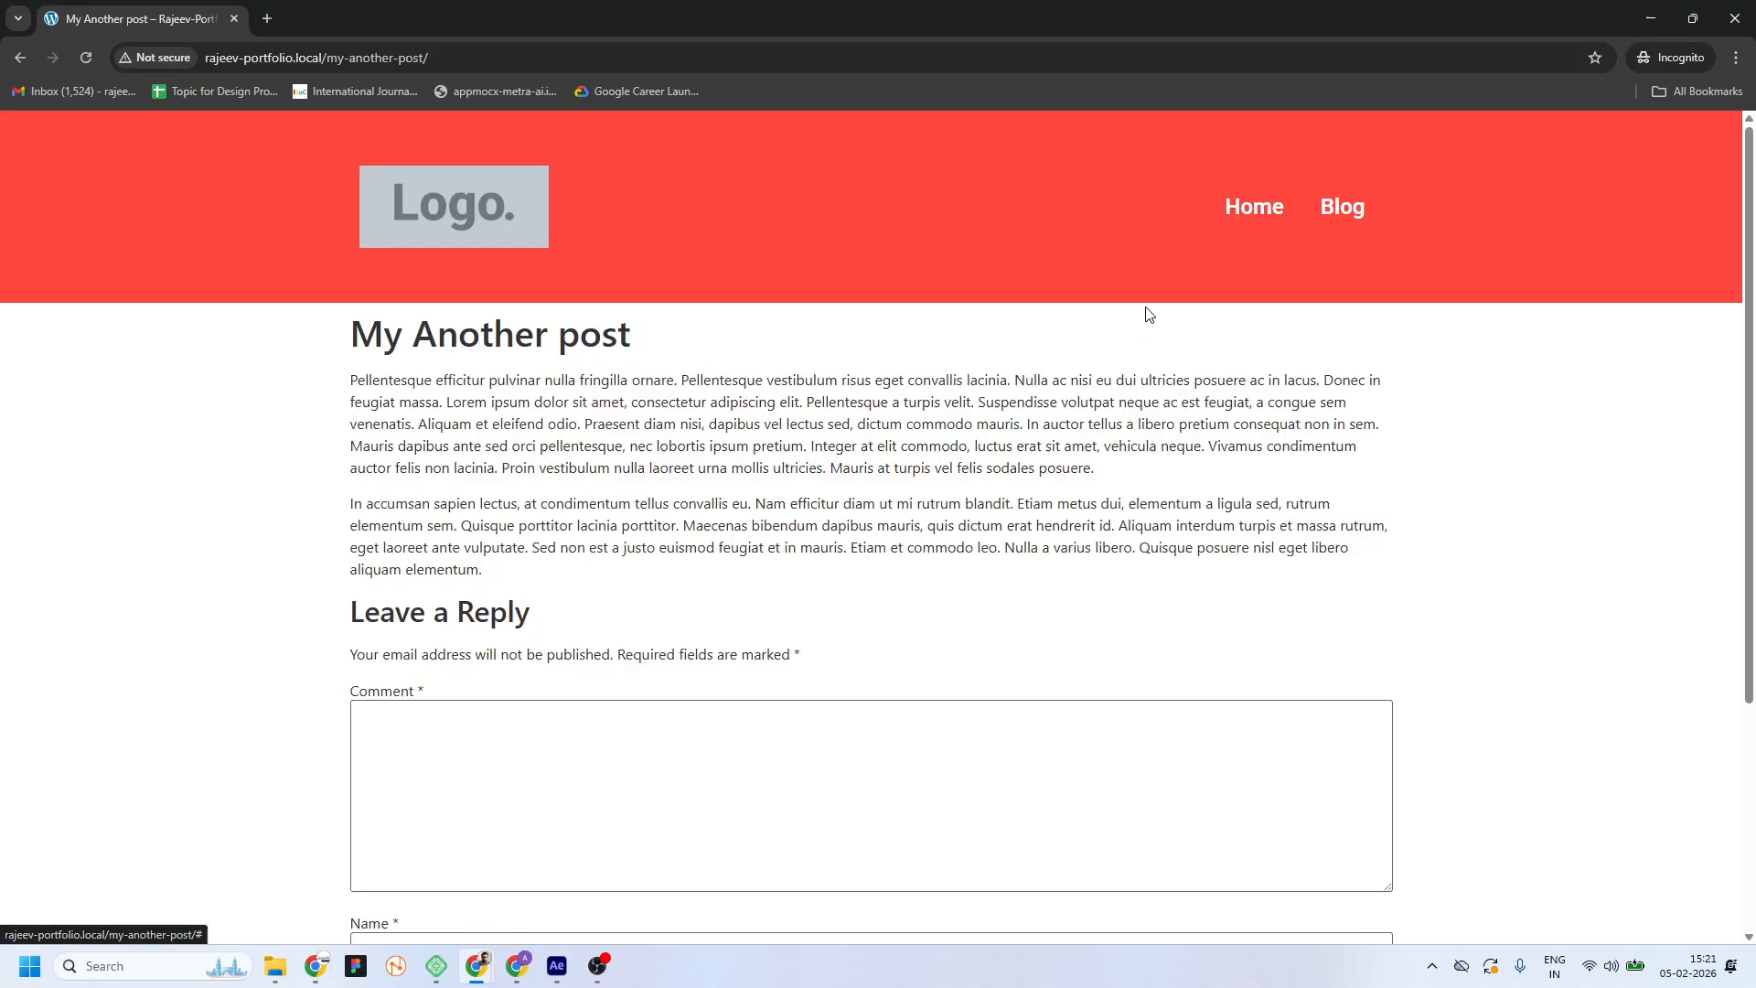
Open the live home page, check how the popup behaves while scrolling, dismiss it and look through the page
left_click(461, 255)
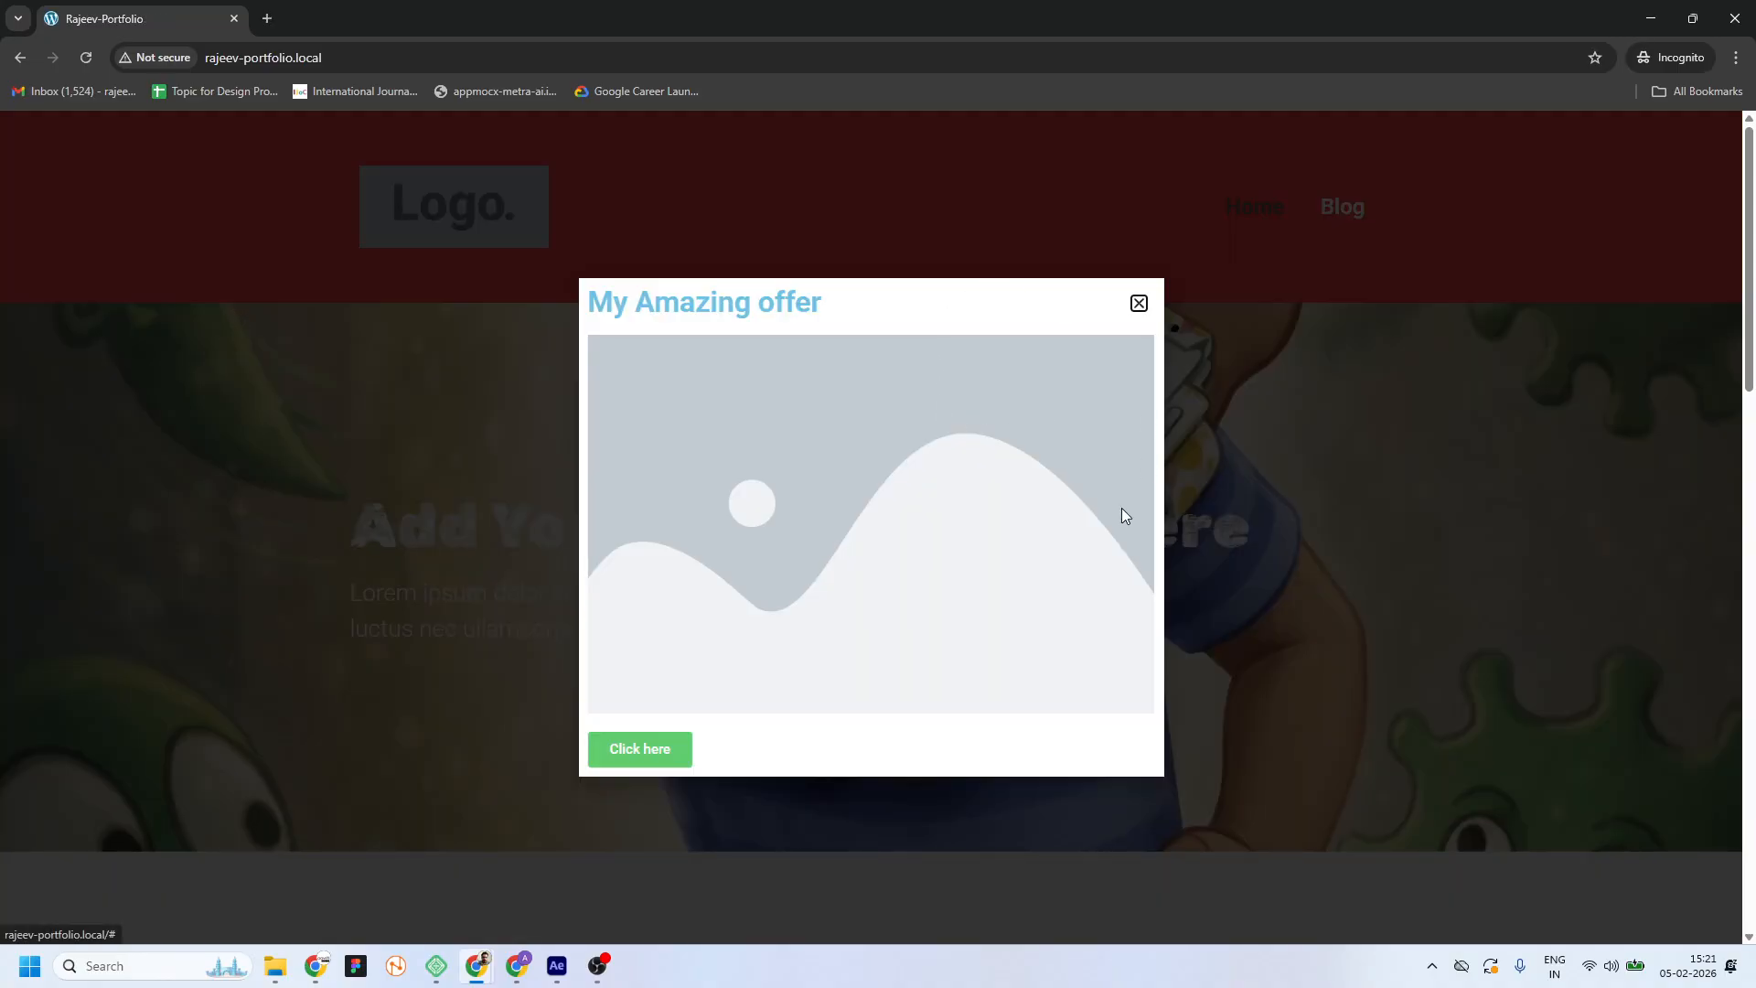
scroll(1309, 590, "down", 10)
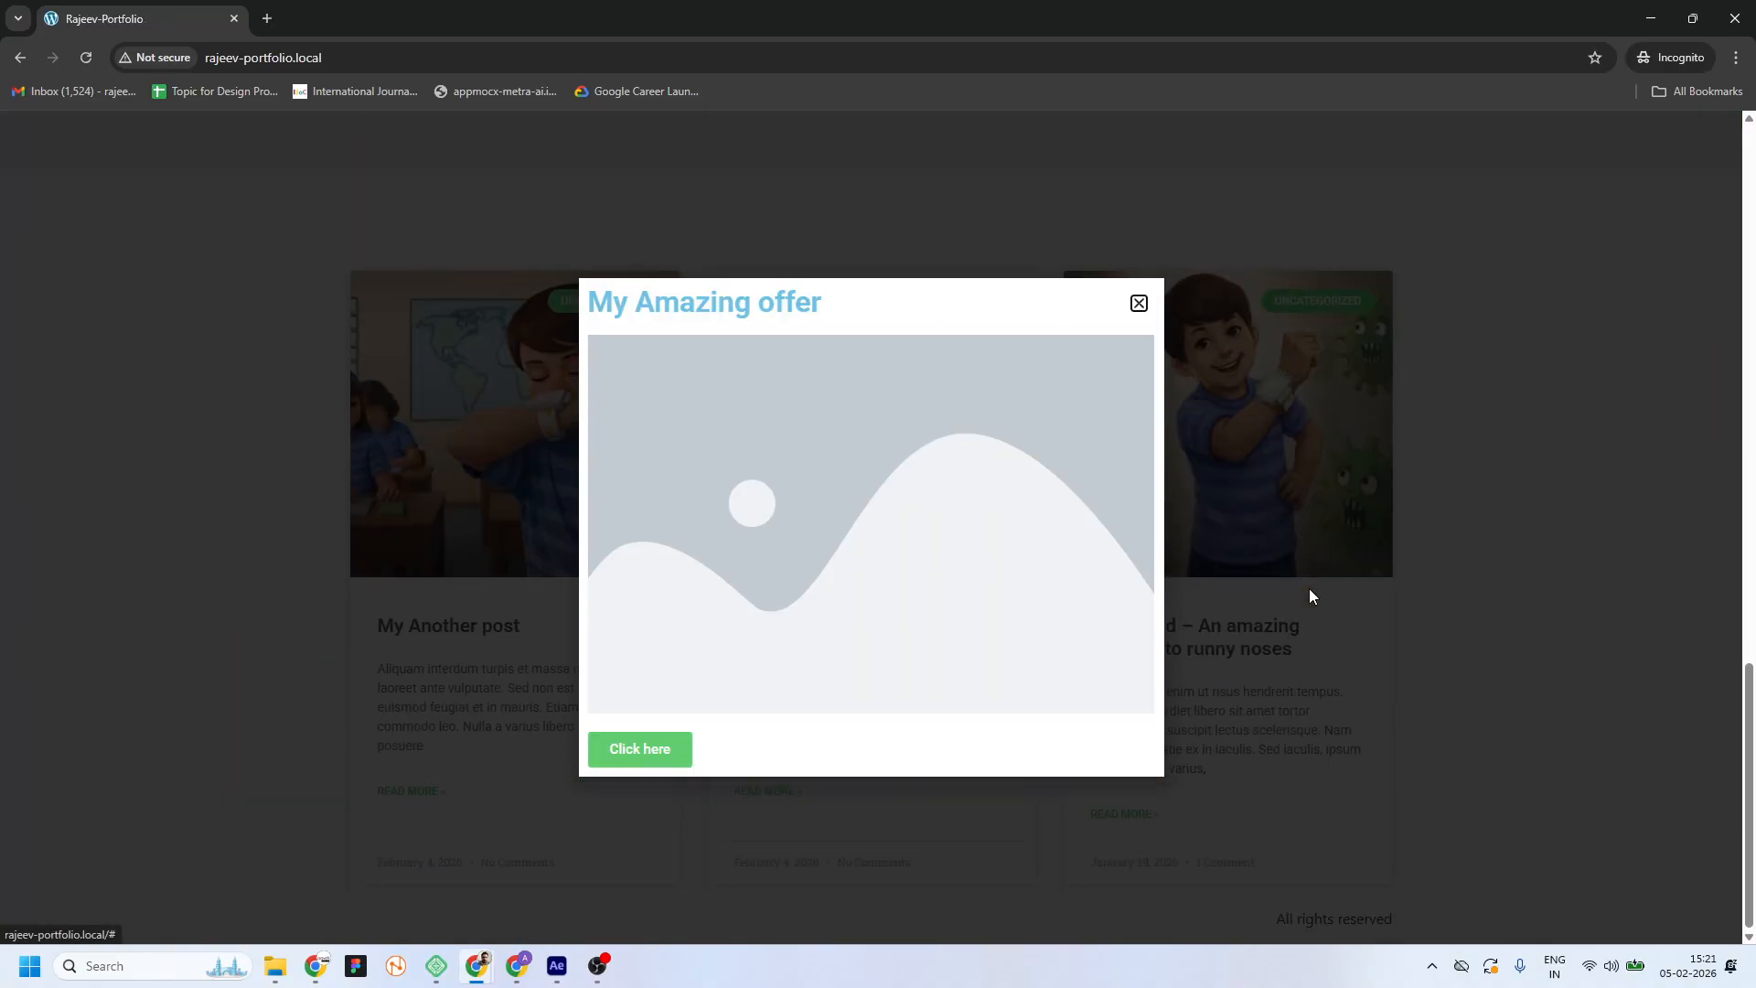
scroll(1308, 589, "up", 13)
scroll(1309, 589, "down", 13)
left_click(1140, 304)
scroll(1470, 627, "up", 5)
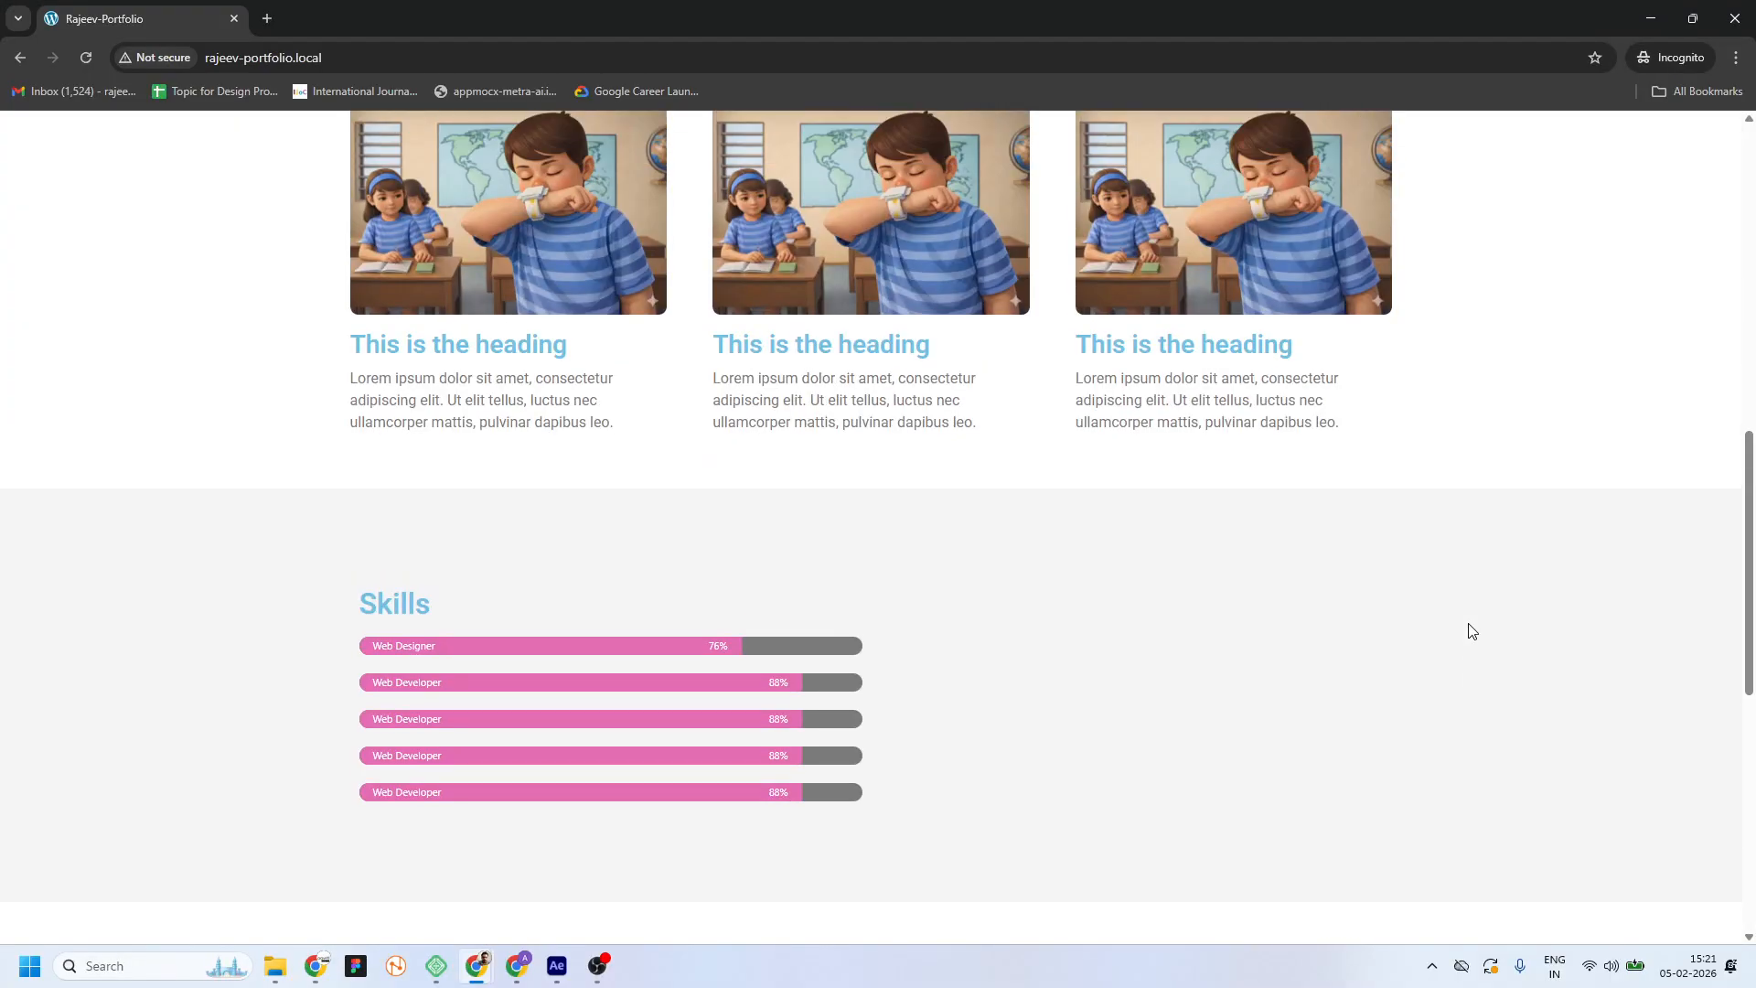
scroll(1470, 628, "down", 5)
scroll(1470, 630, "up", 15)
Return to the "Free offer" popup in the Elementor editor and exit it to WordPress
key("alt+Tab")
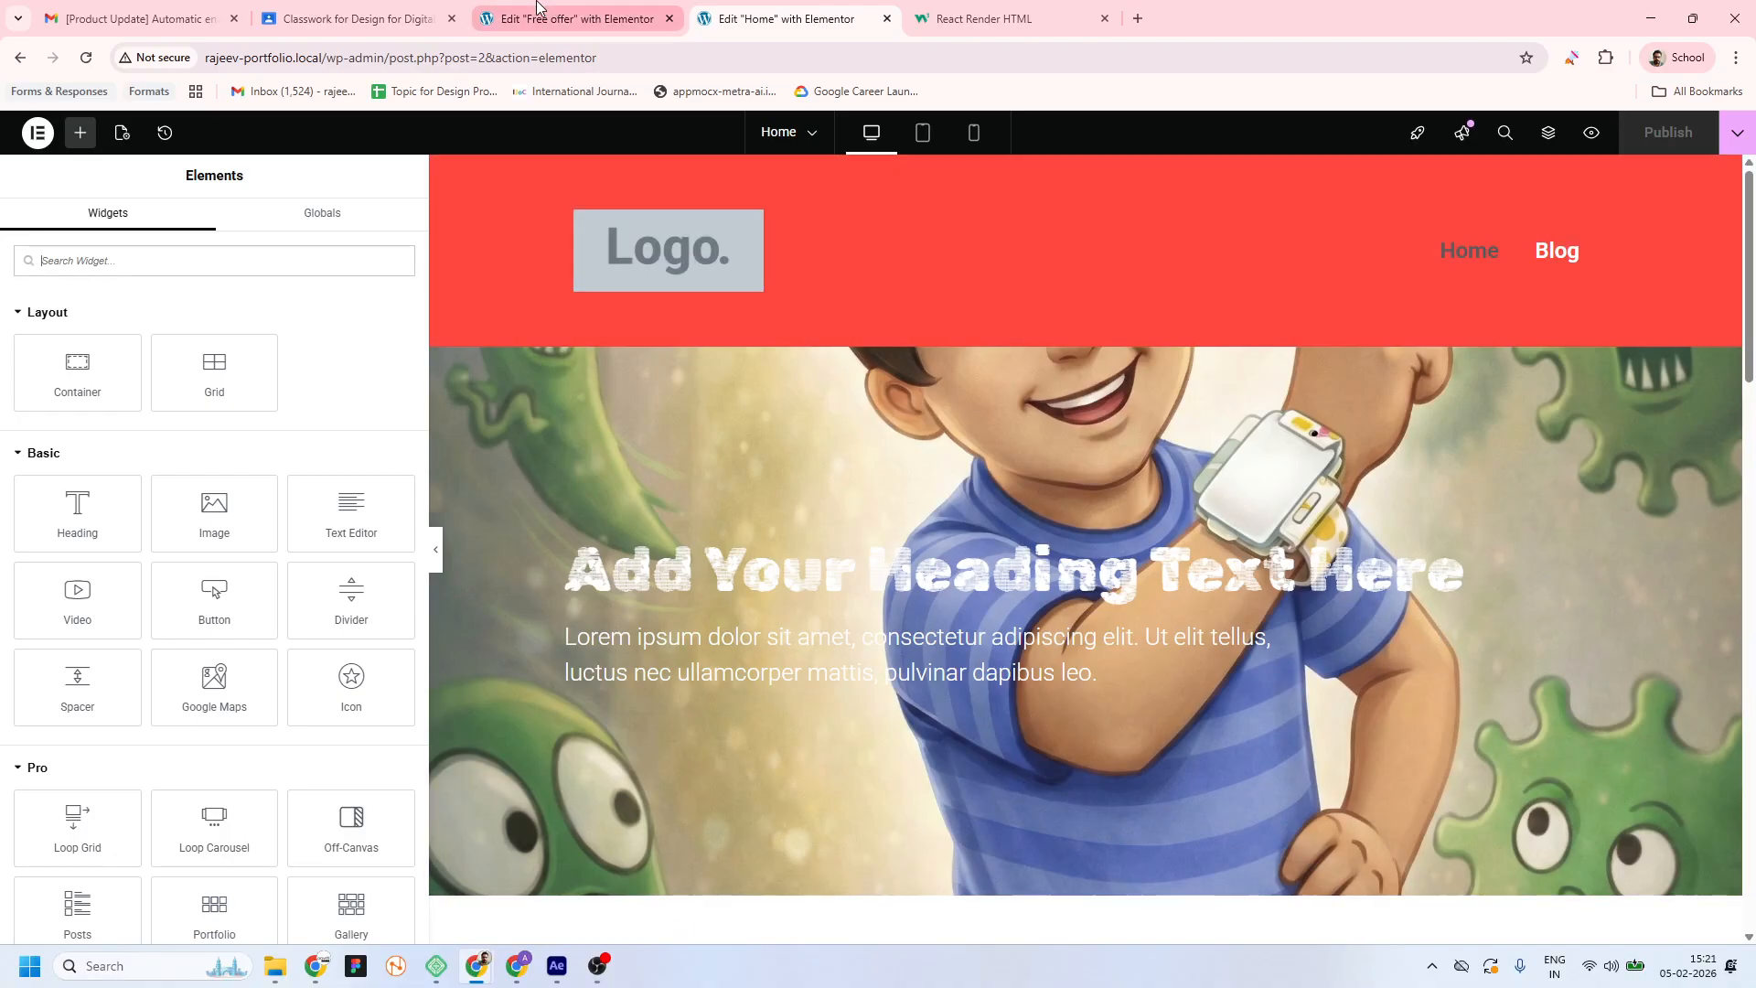
left_click(552, 24)
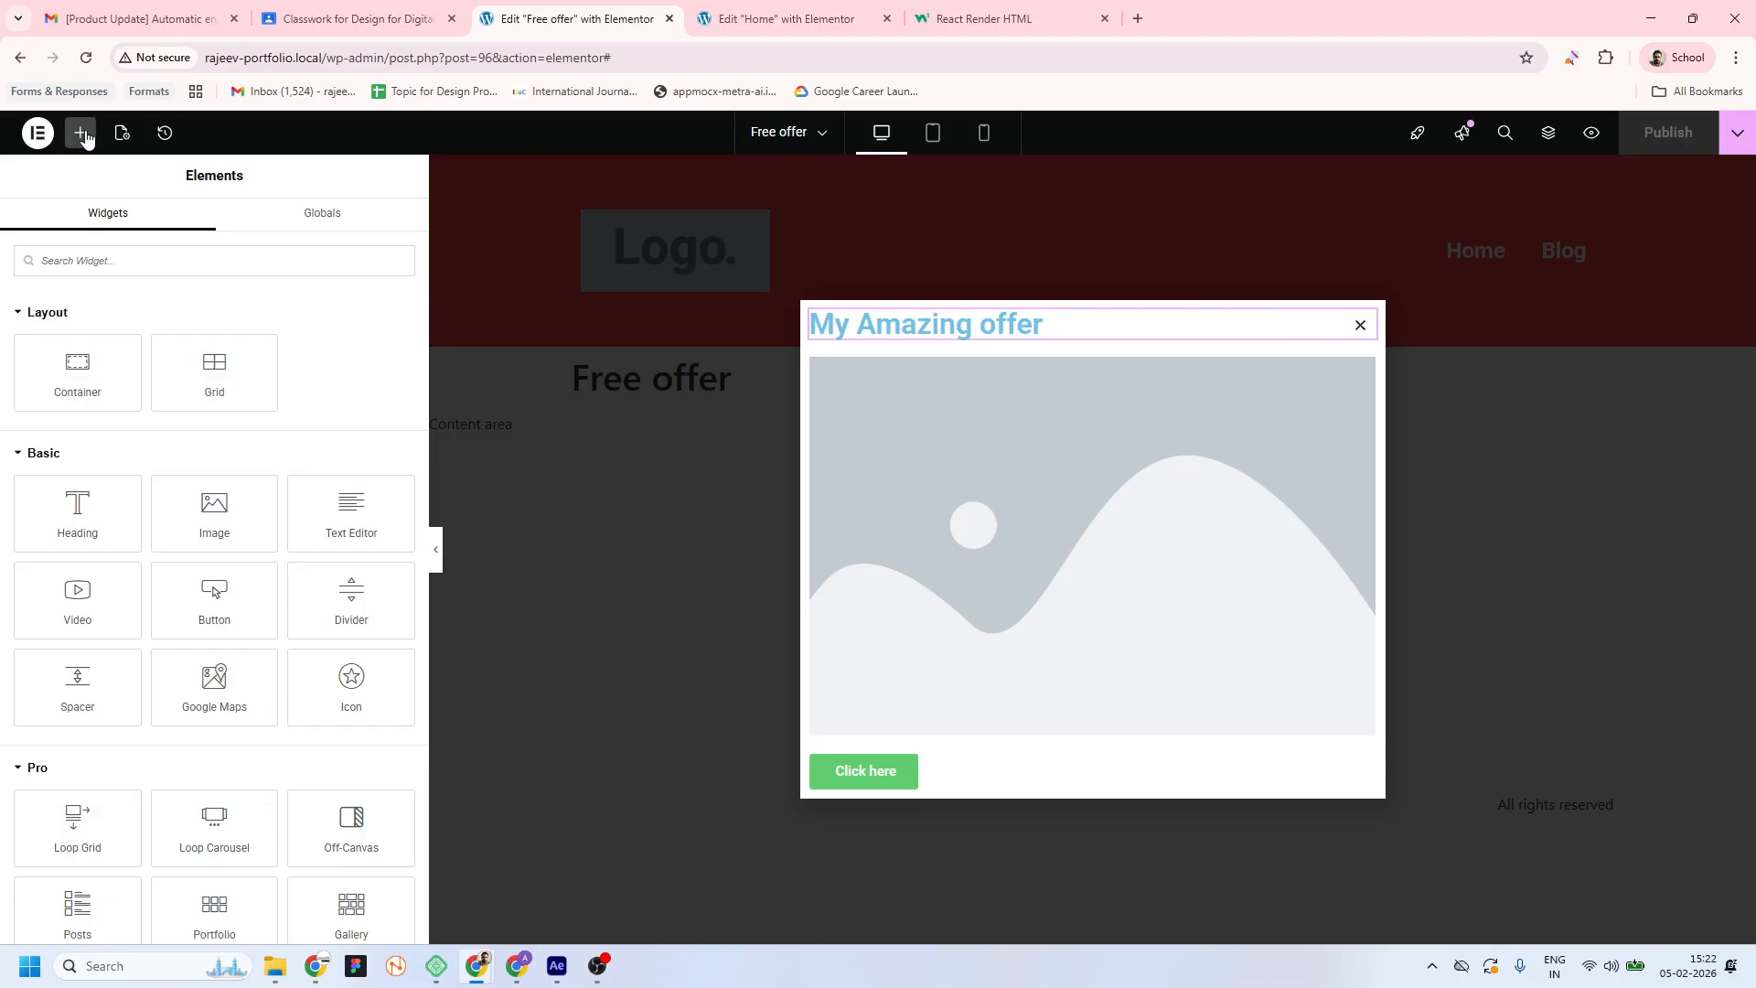
left_click(38, 133)
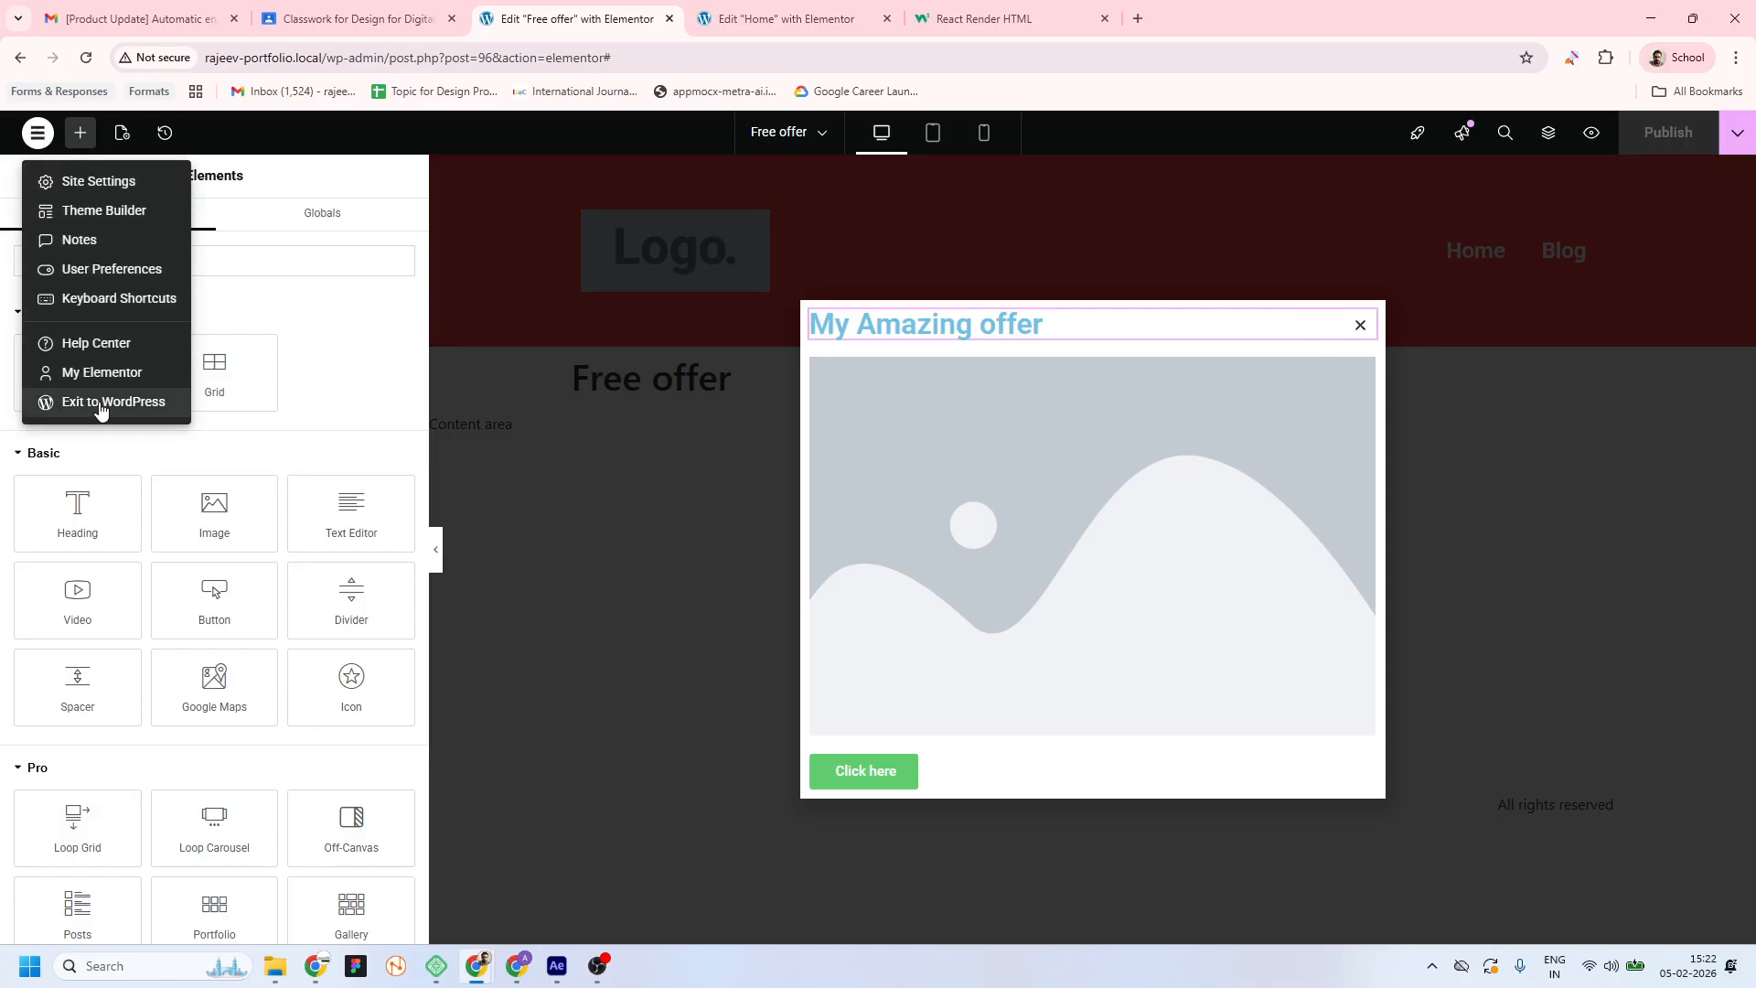
left_click(101, 403)
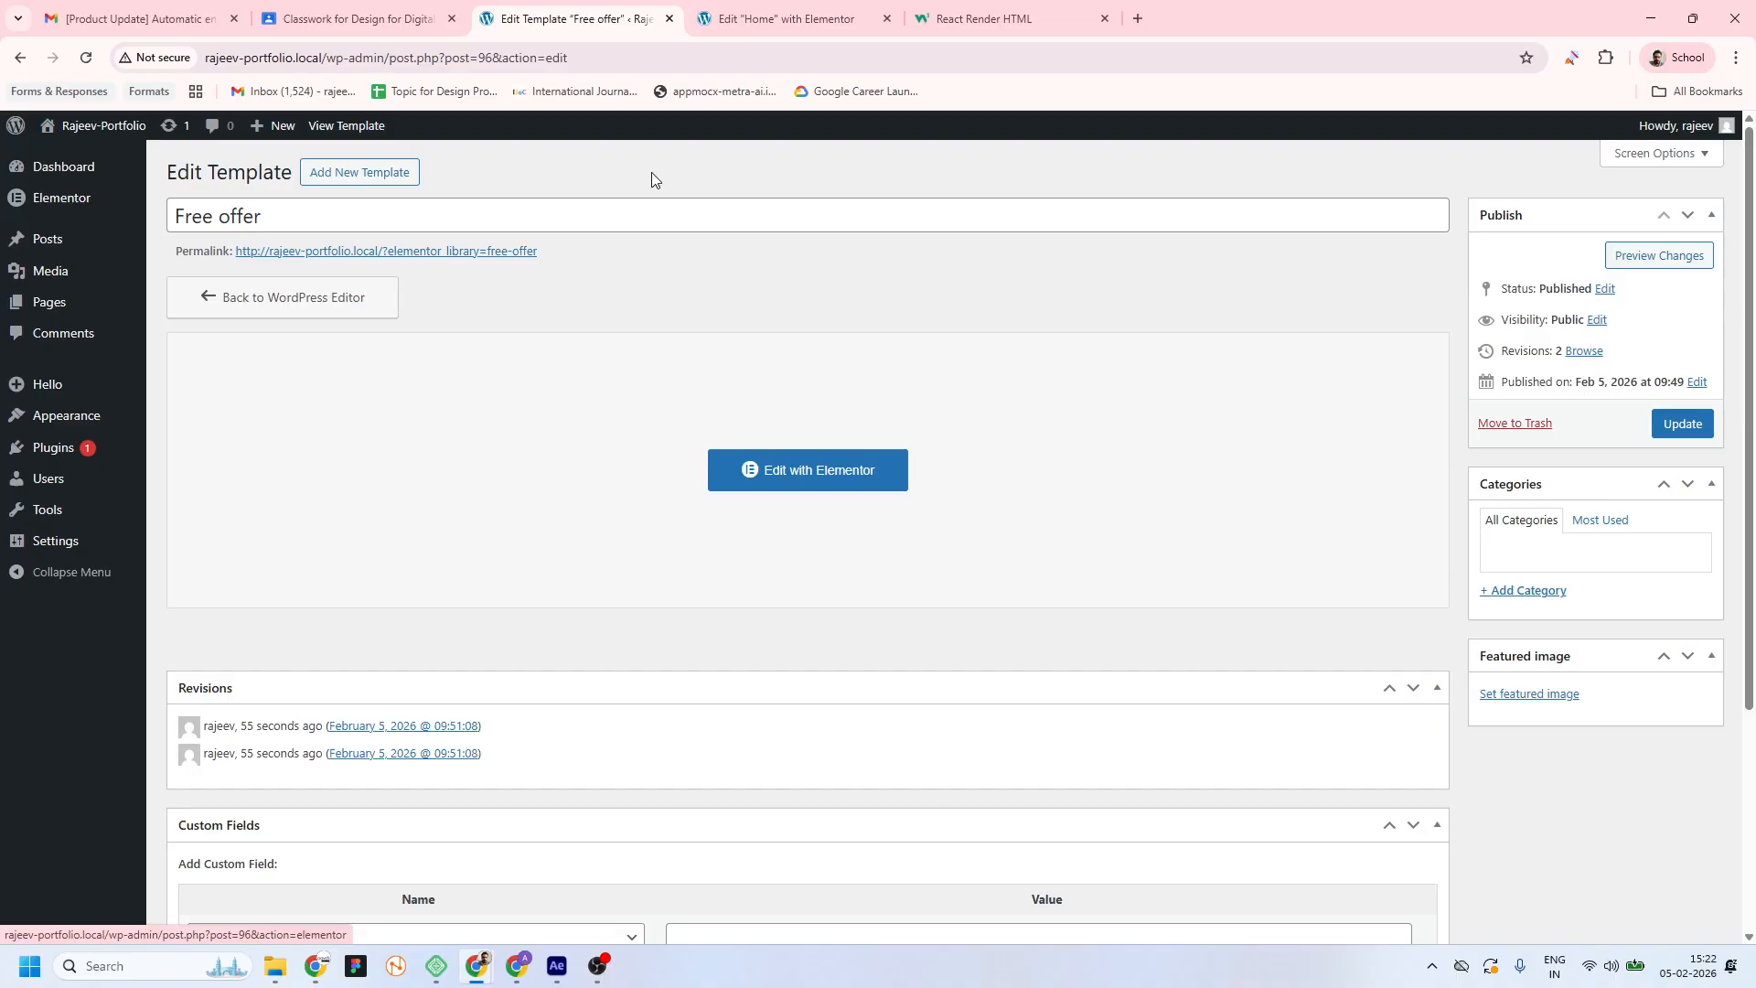
Look over the Home page from header to footer in the Elementor editor and return to the "Free offer" template
left_click(785, 20)
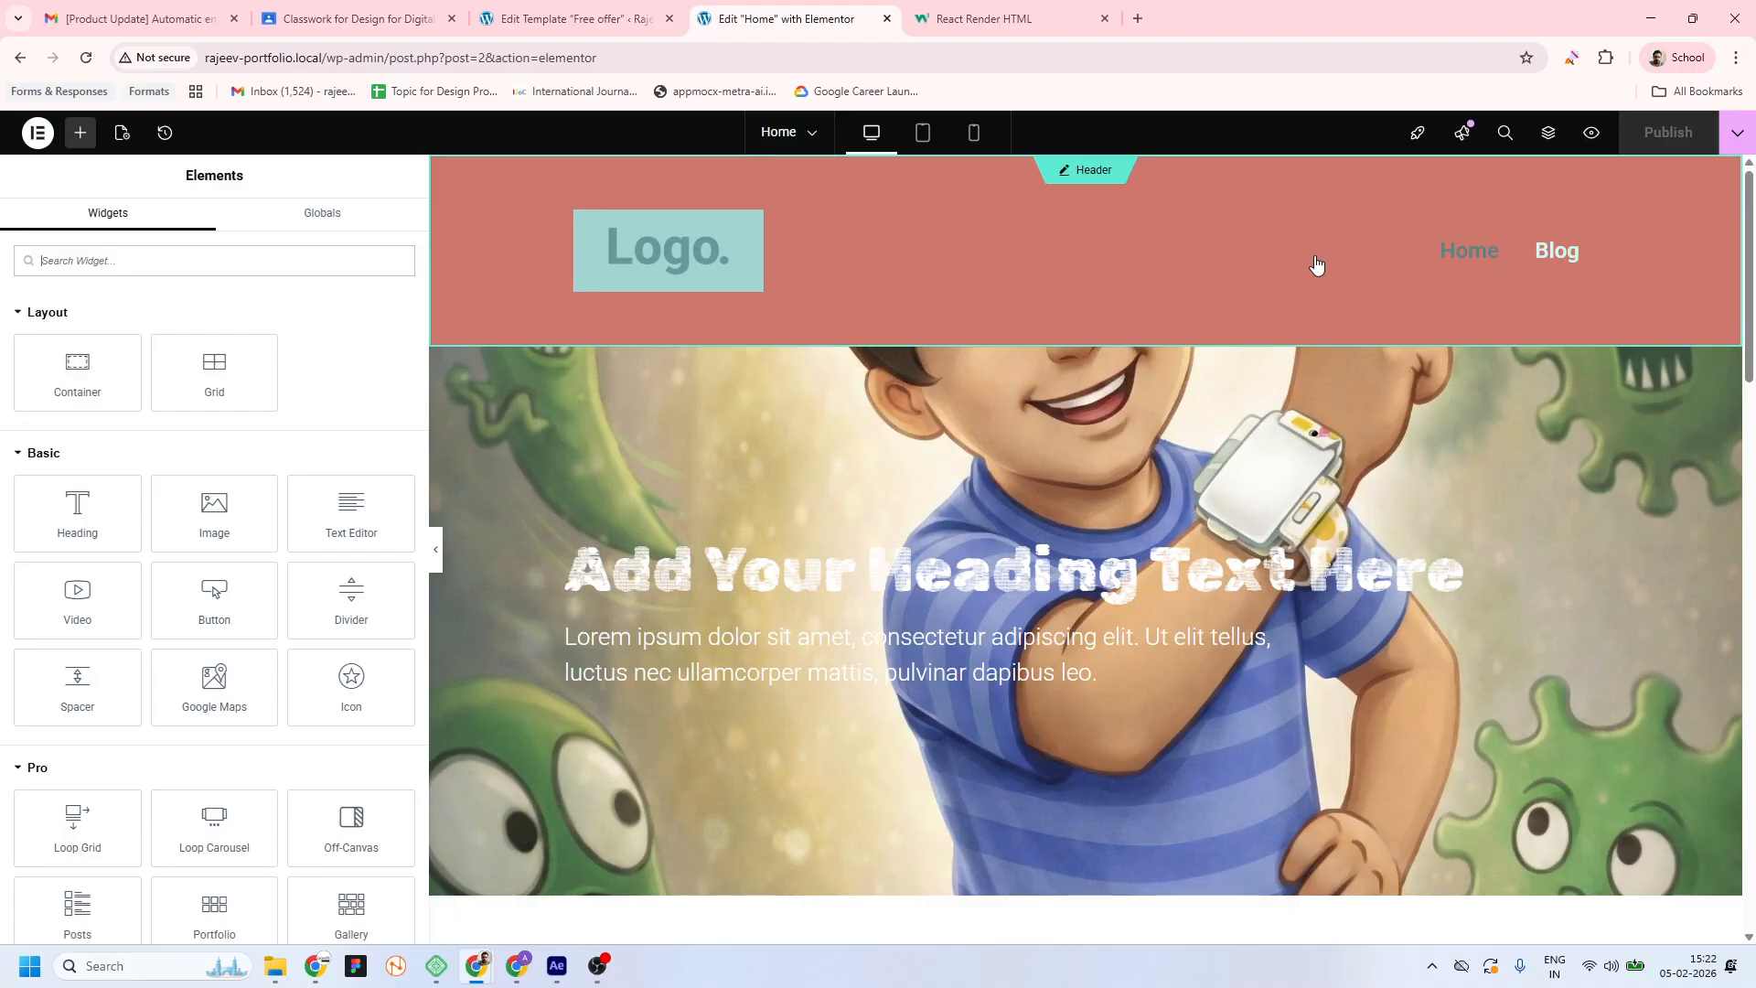
scroll(1479, 649, "down", 4)
scroll(1479, 649, "down", 10)
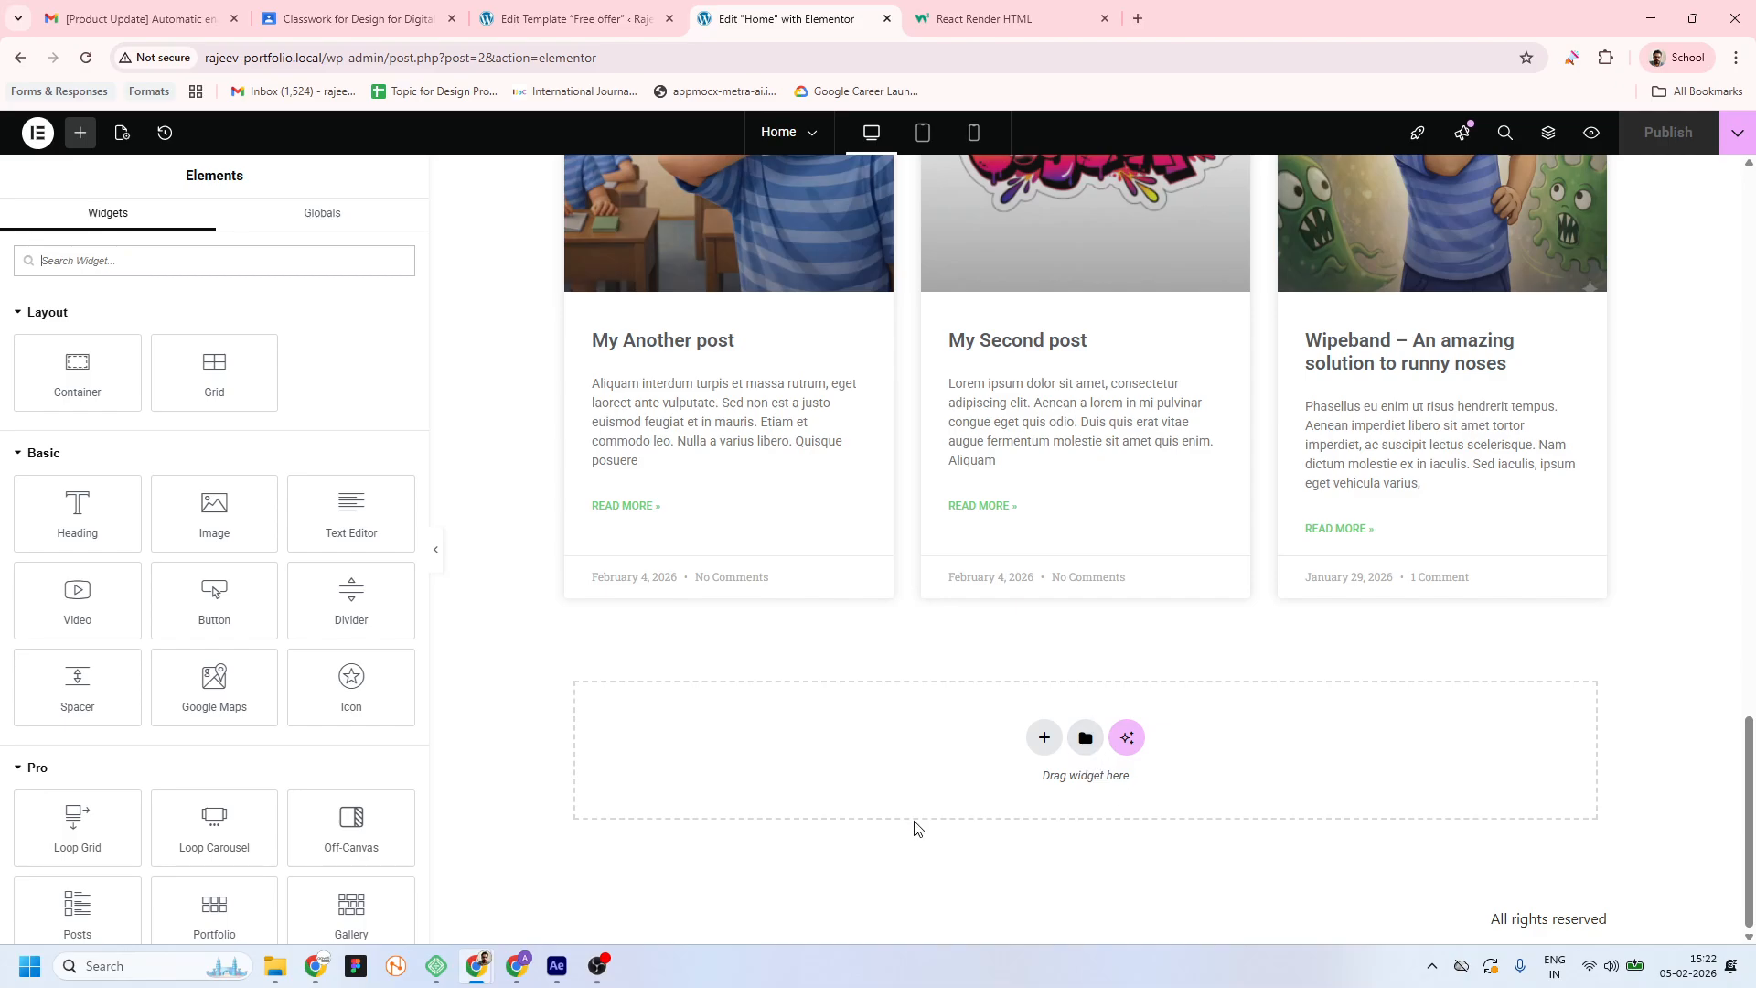
left_click(567, 19)
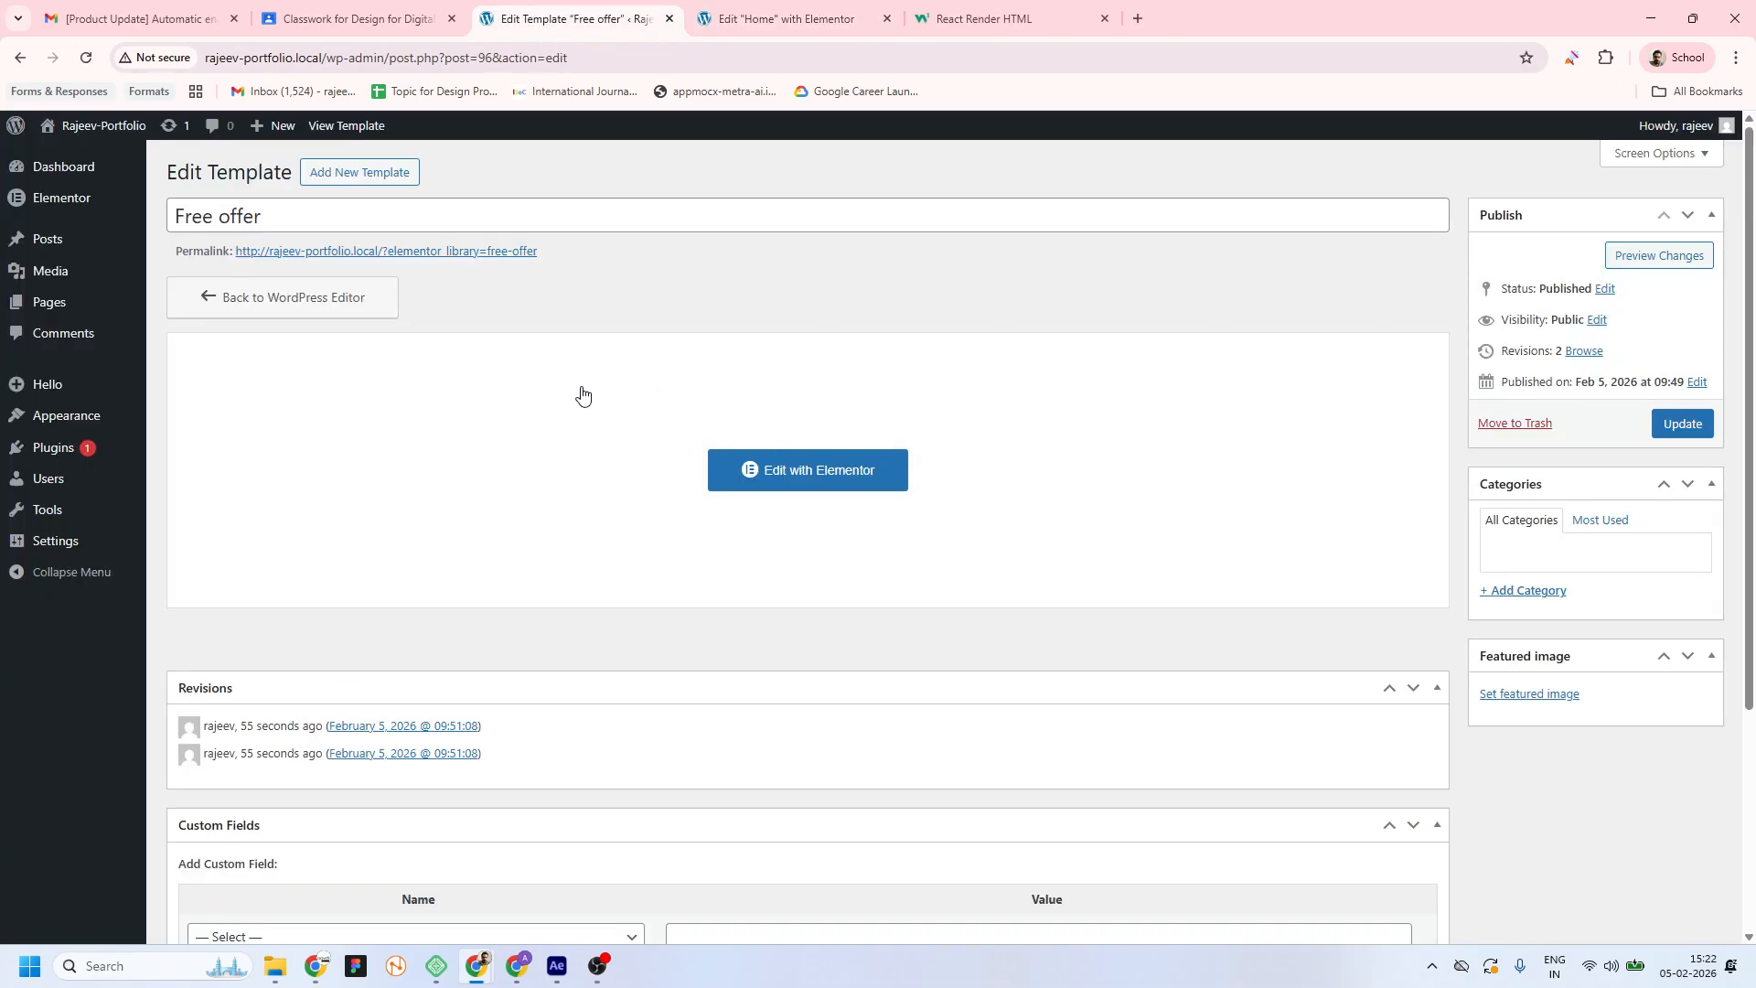
Create a new Footer template in Elementor's Theme Builder and dismiss the template library
mouse_move(54, 315)
mouse_move(53, 201)
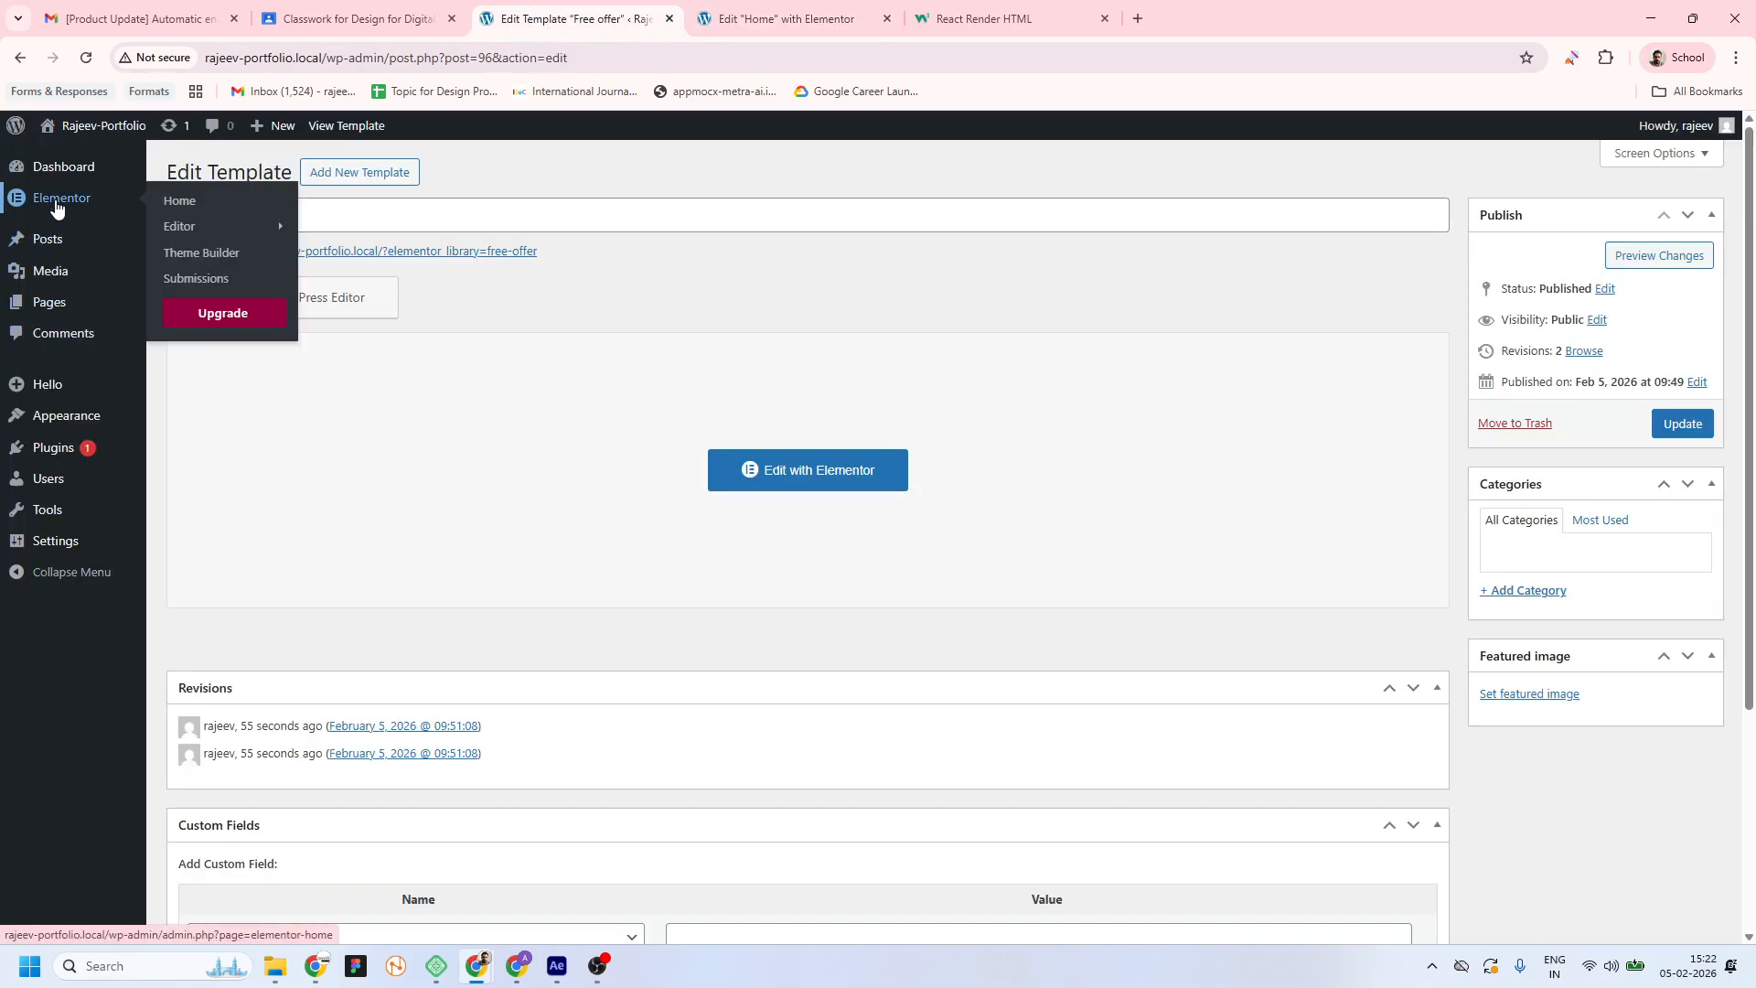
left_click(226, 252)
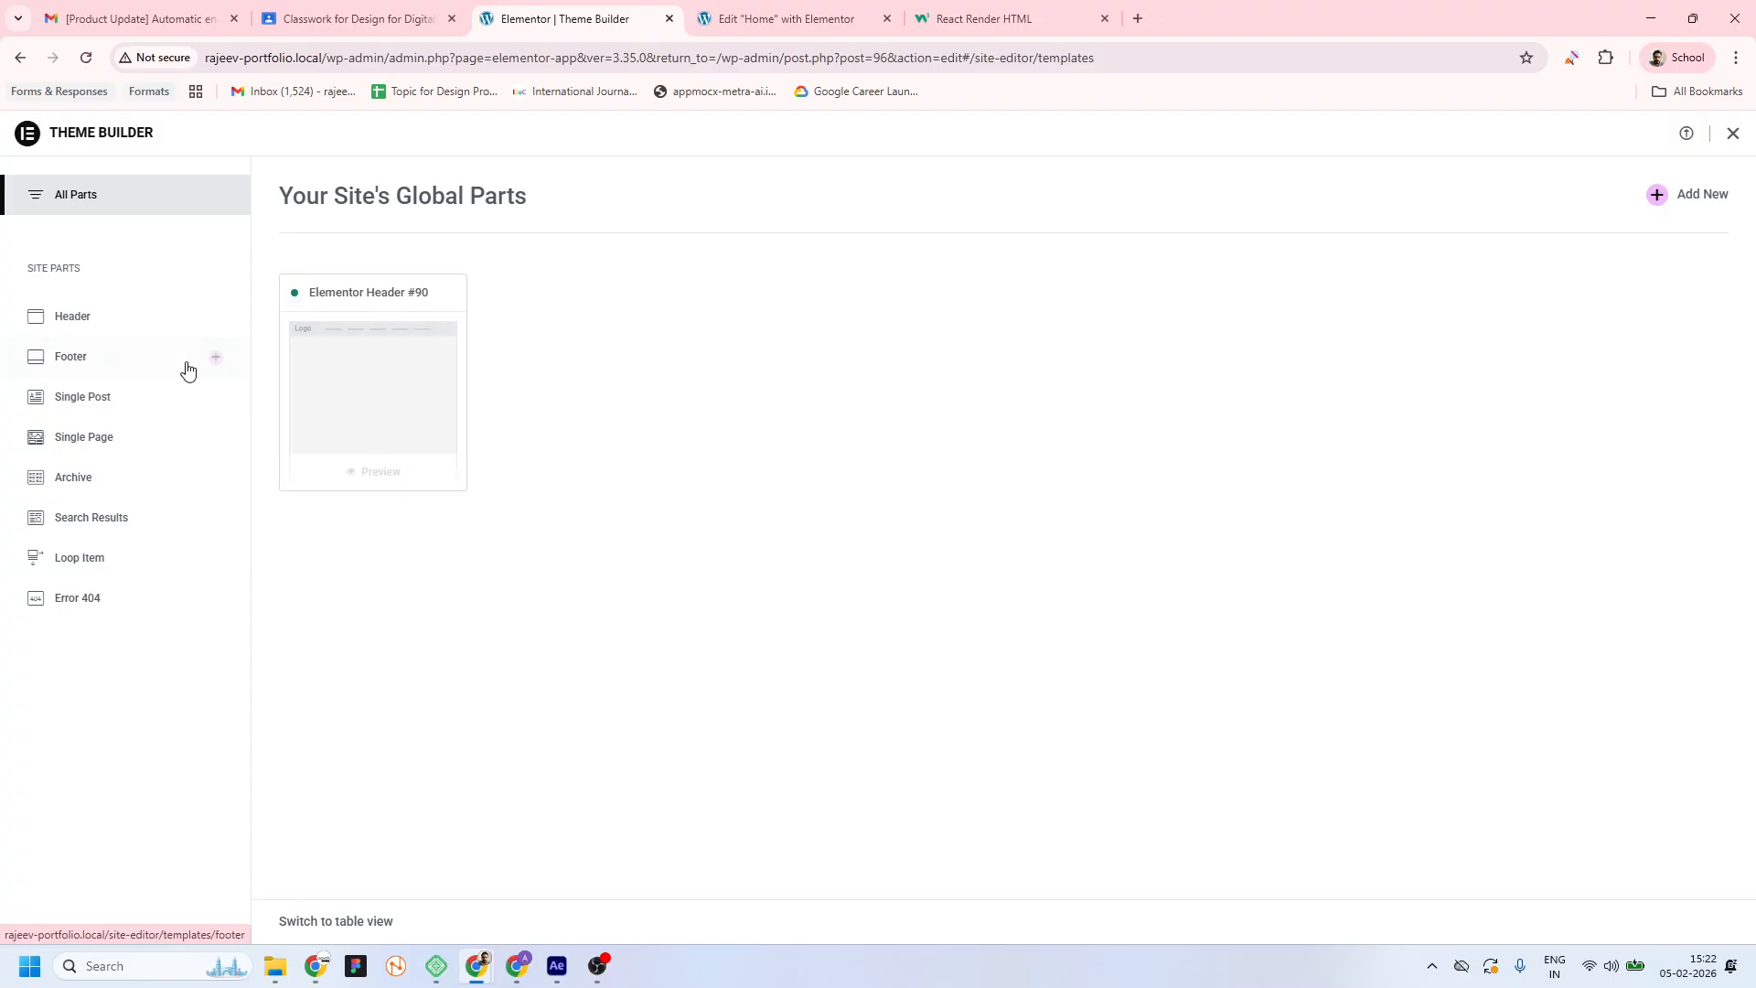
left_click(75, 364)
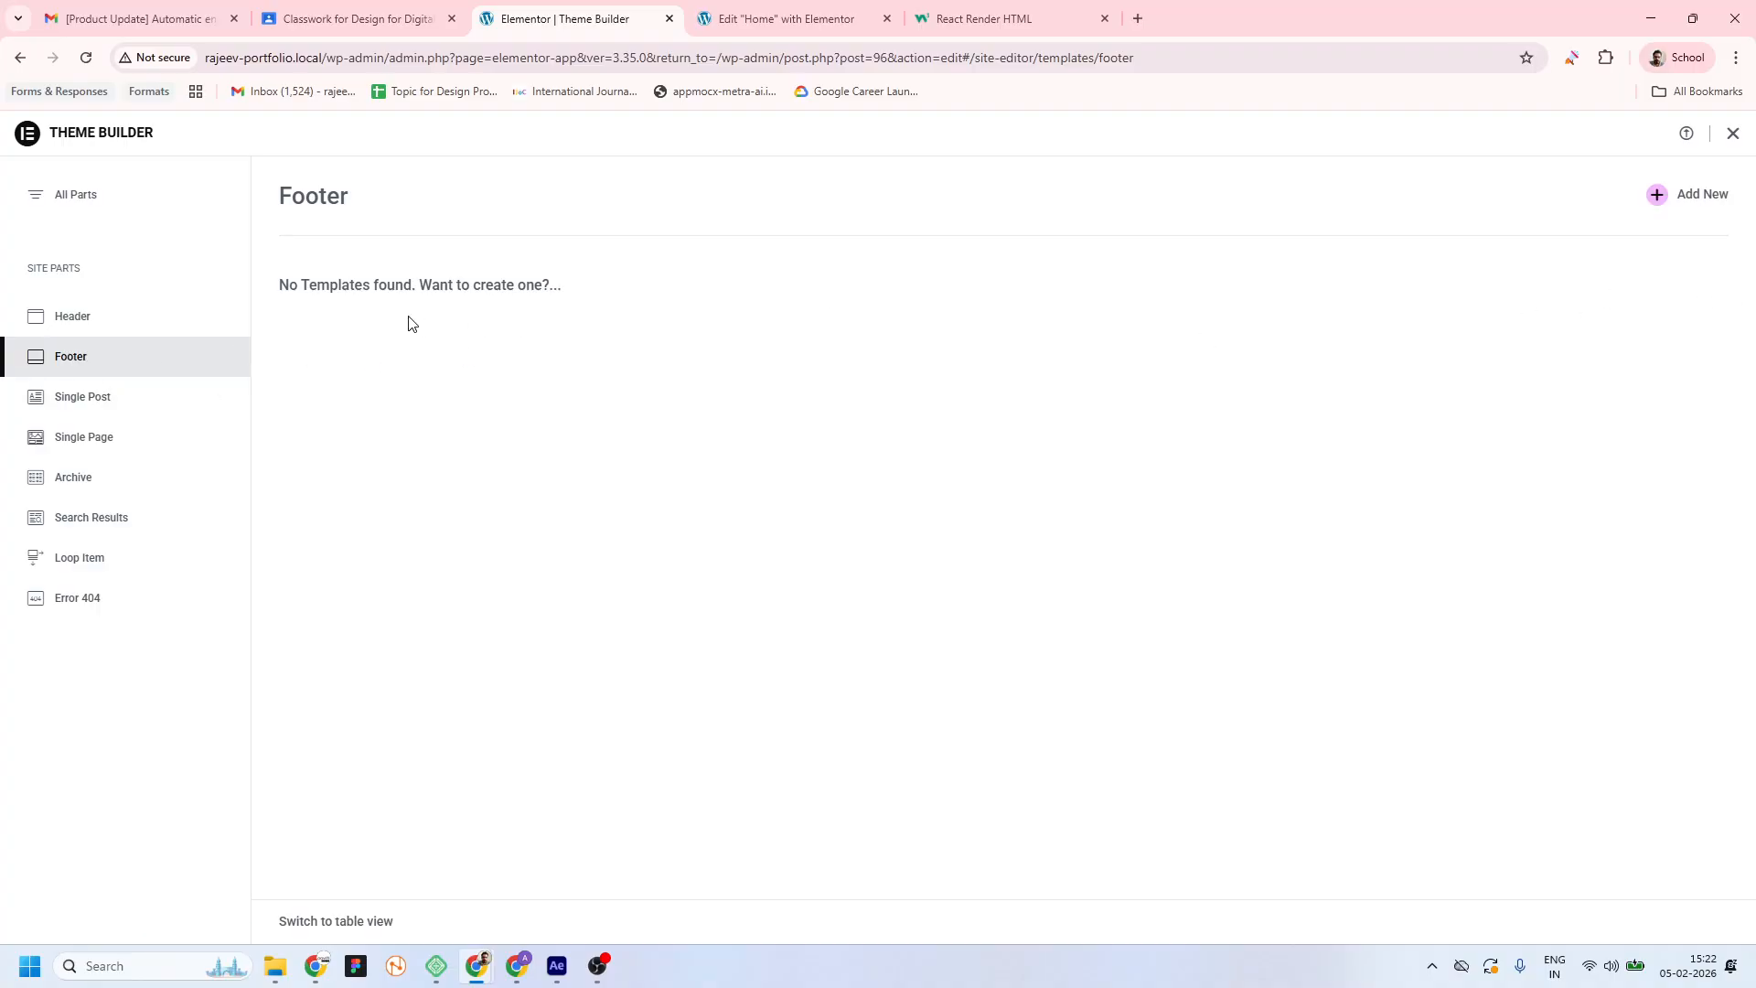
left_click(1679, 195)
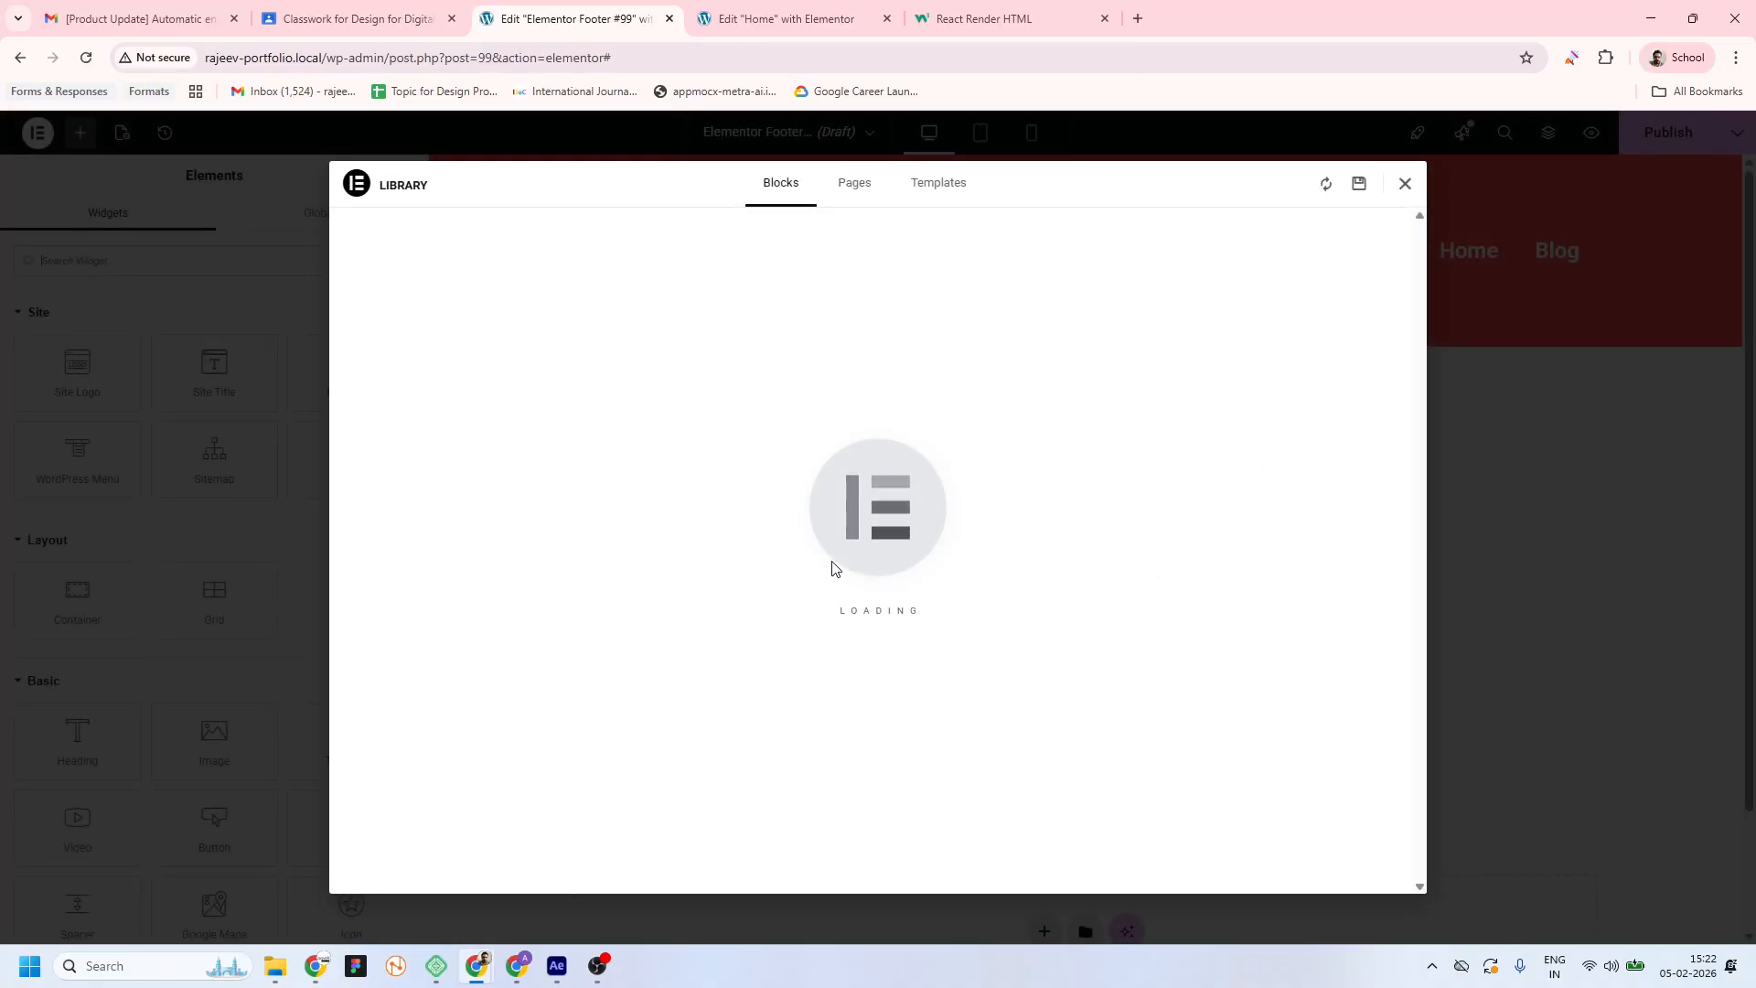
left_click(1405, 183)
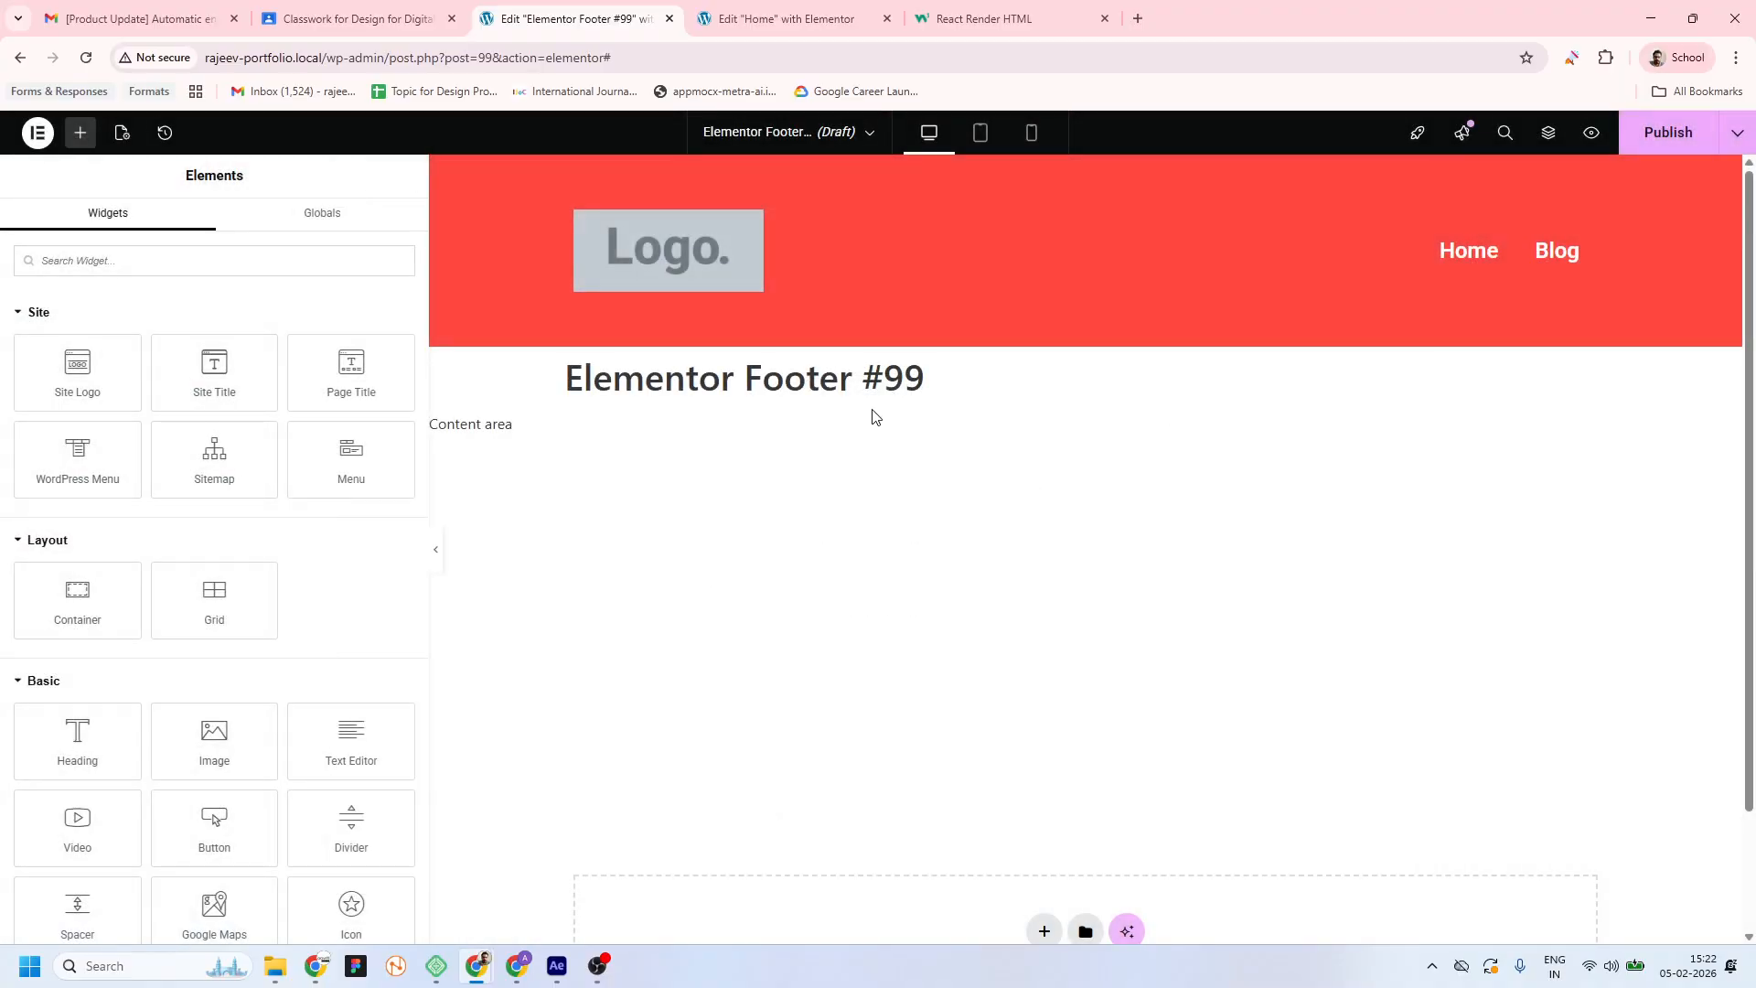
Look over the blank footer template's header, content area and drop zone, and compare it with the Home page in the editor
scroll(873, 417, "down", 2)
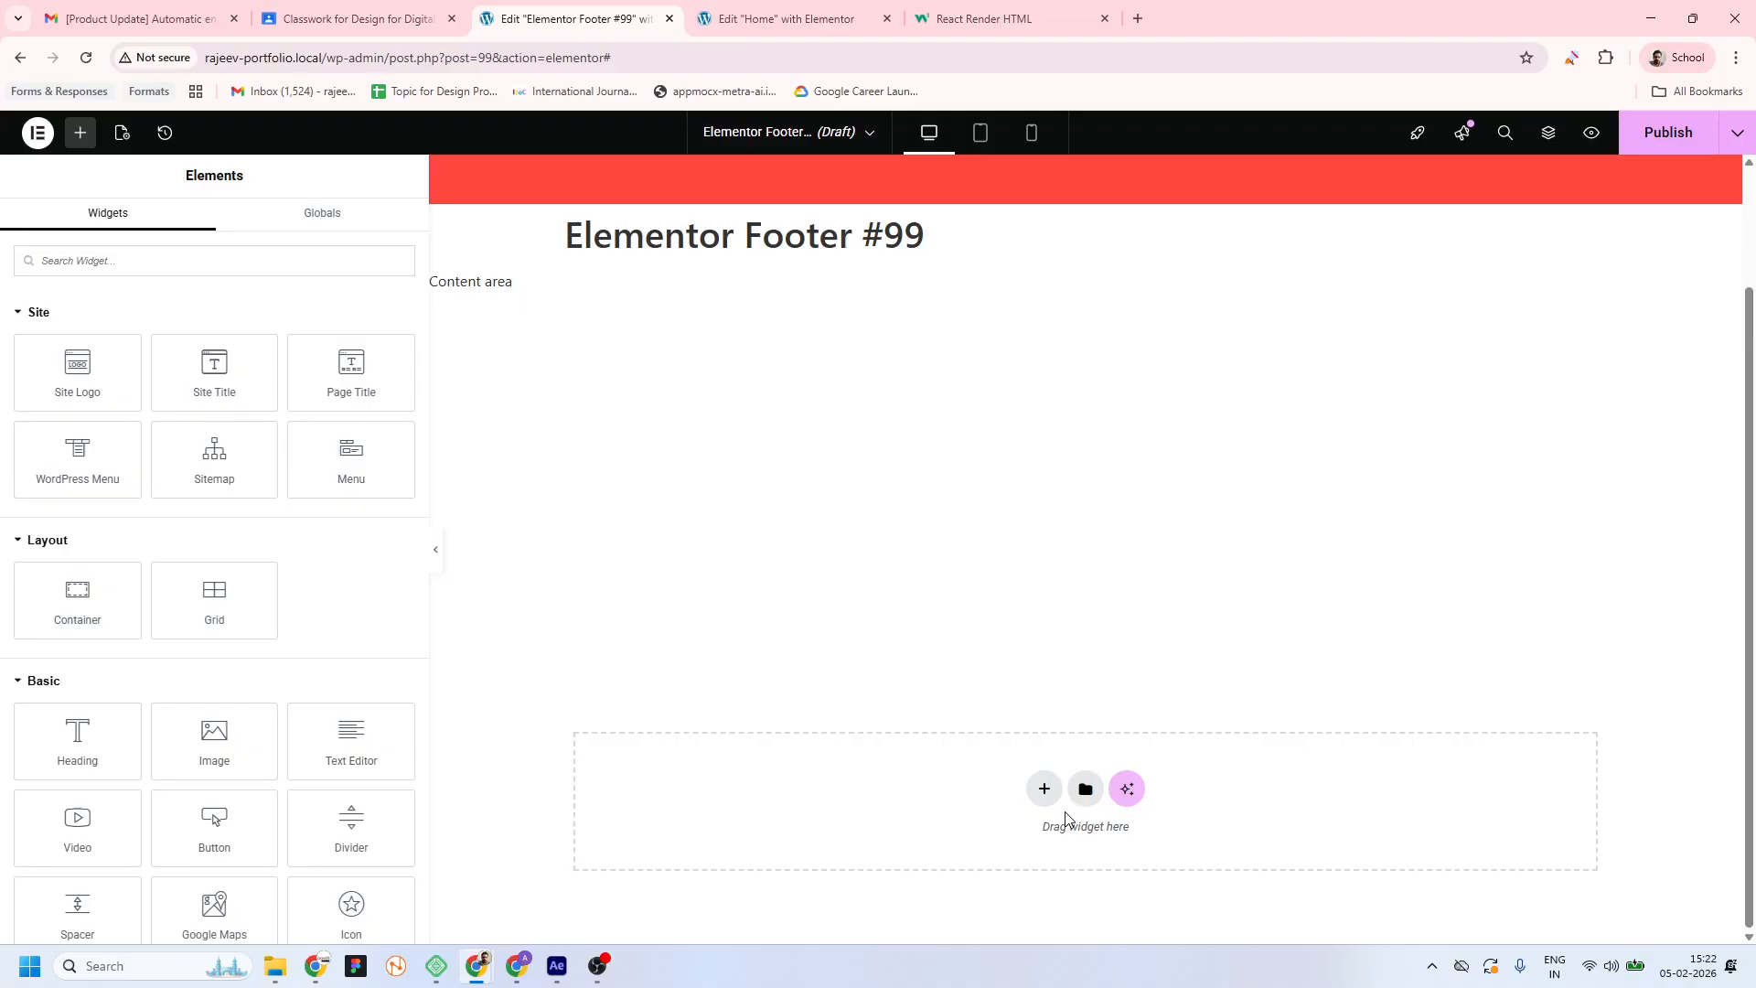
scroll(870, 708, "up", 2)
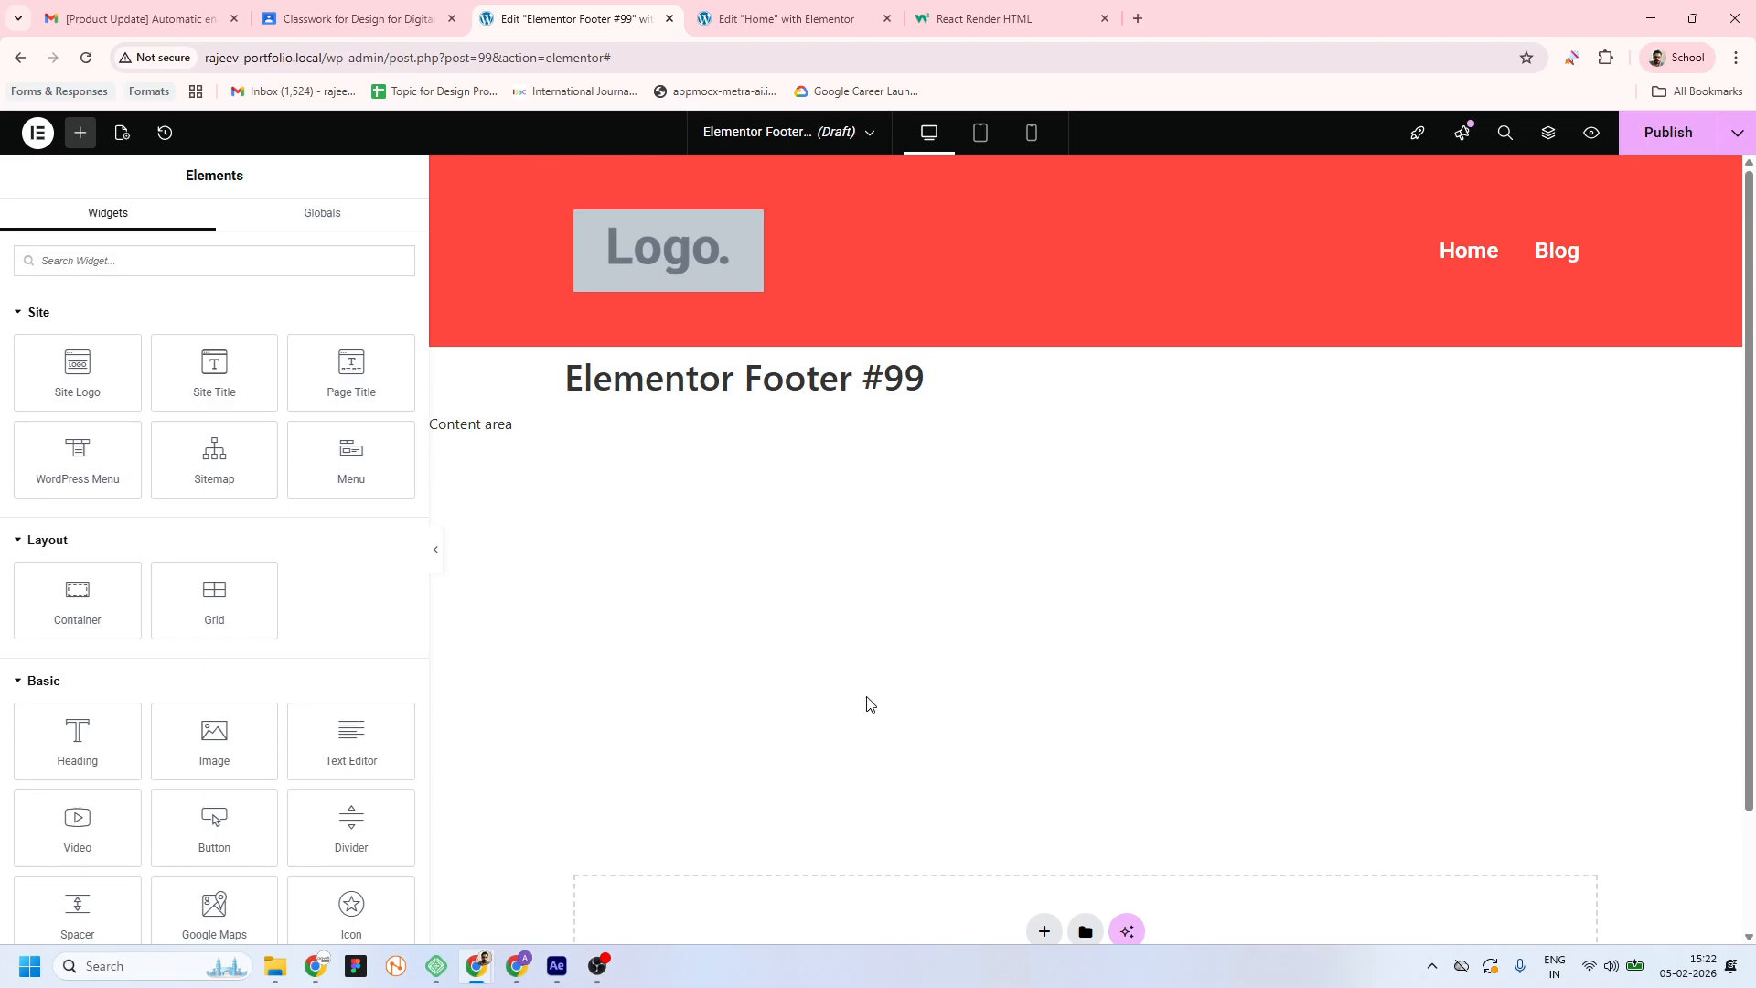
scroll(702, 435, "down", 2)
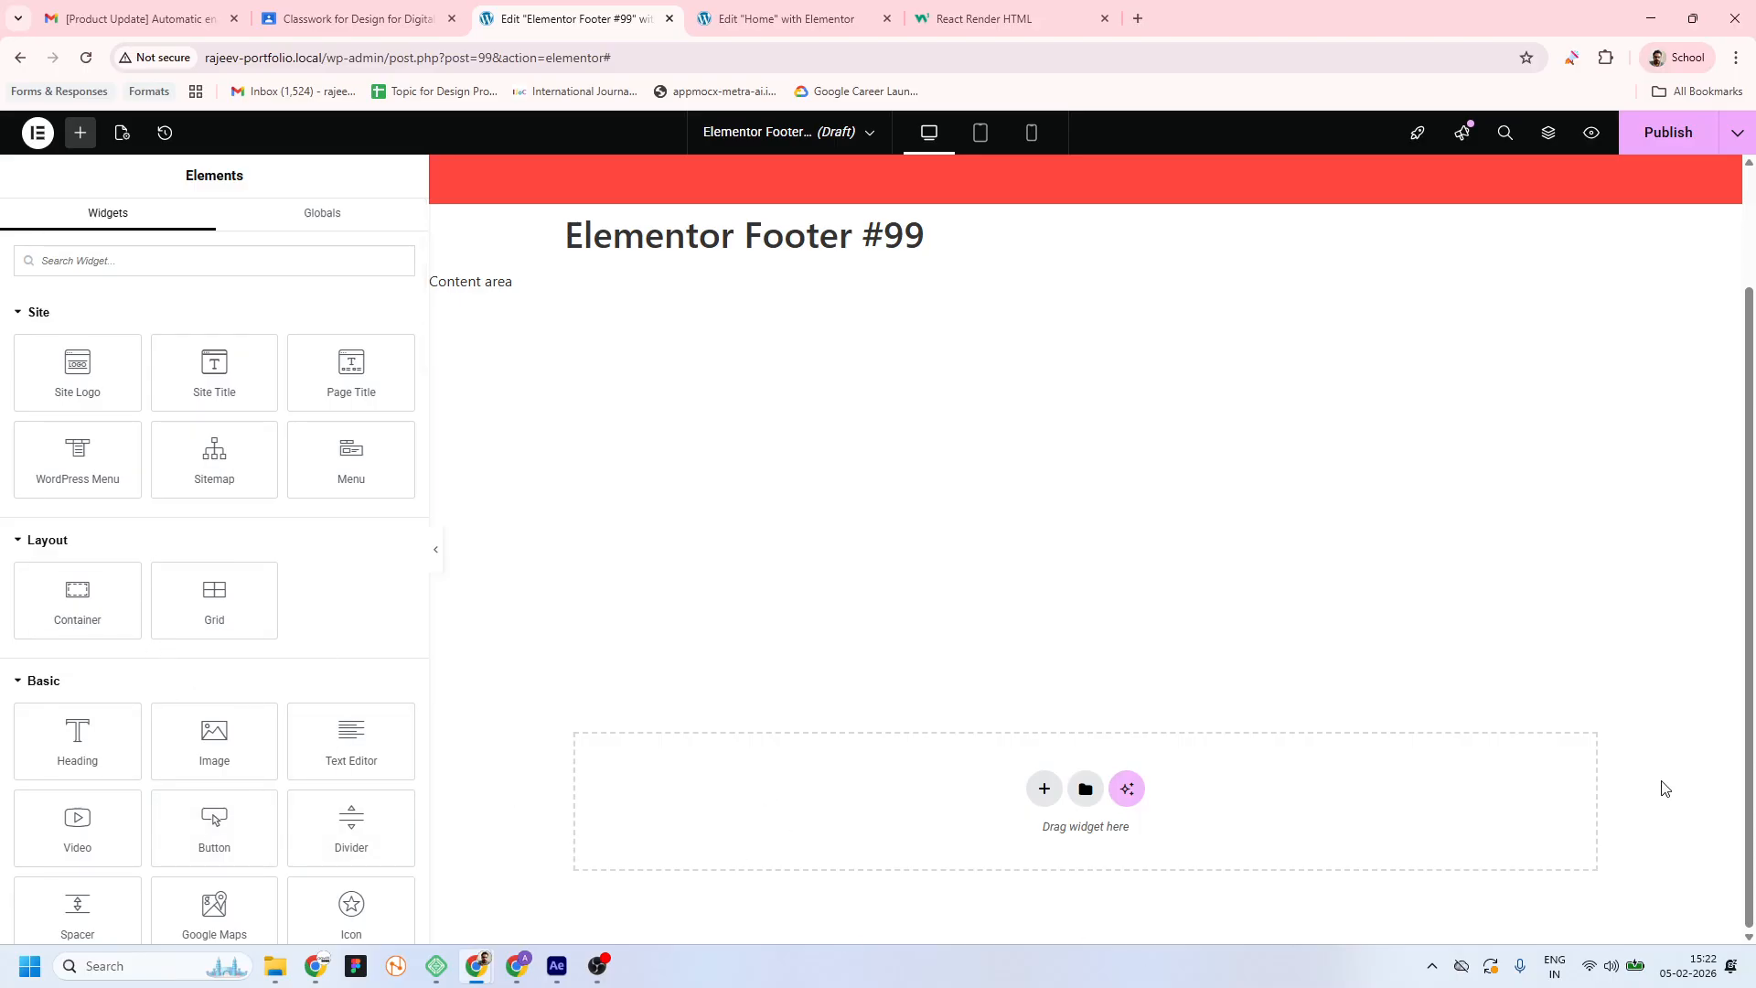
scroll(1654, 537, "up", 2)
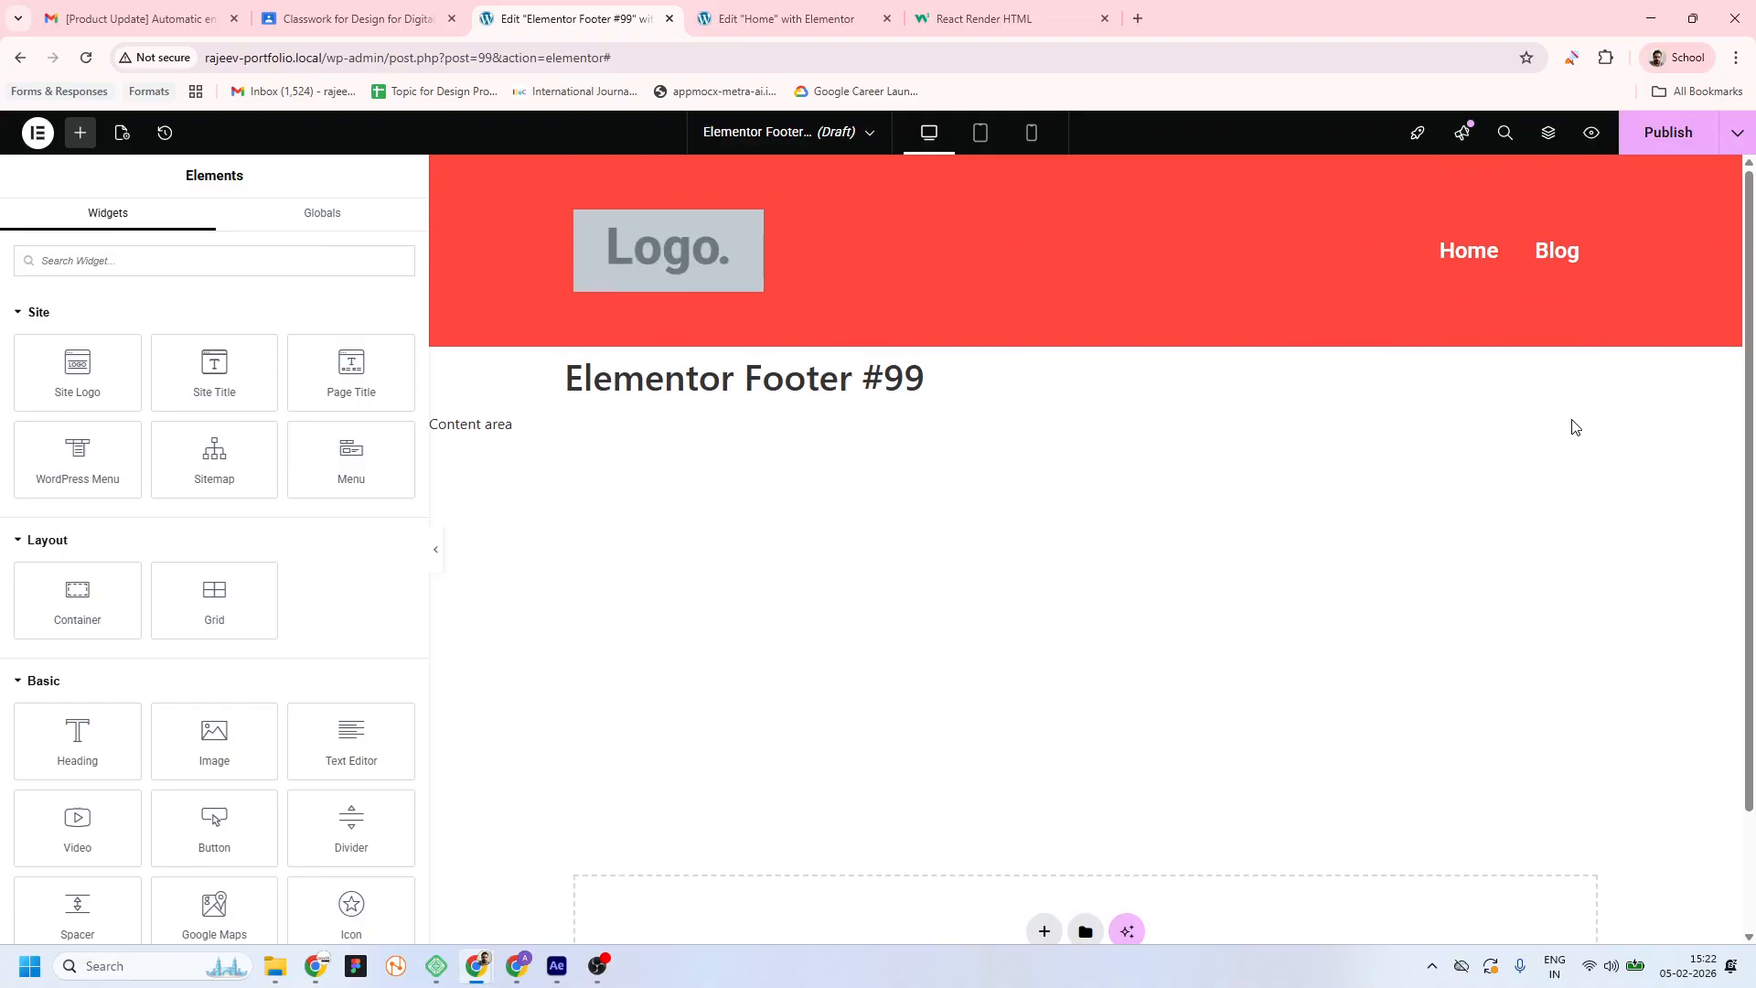
left_click(838, 19)
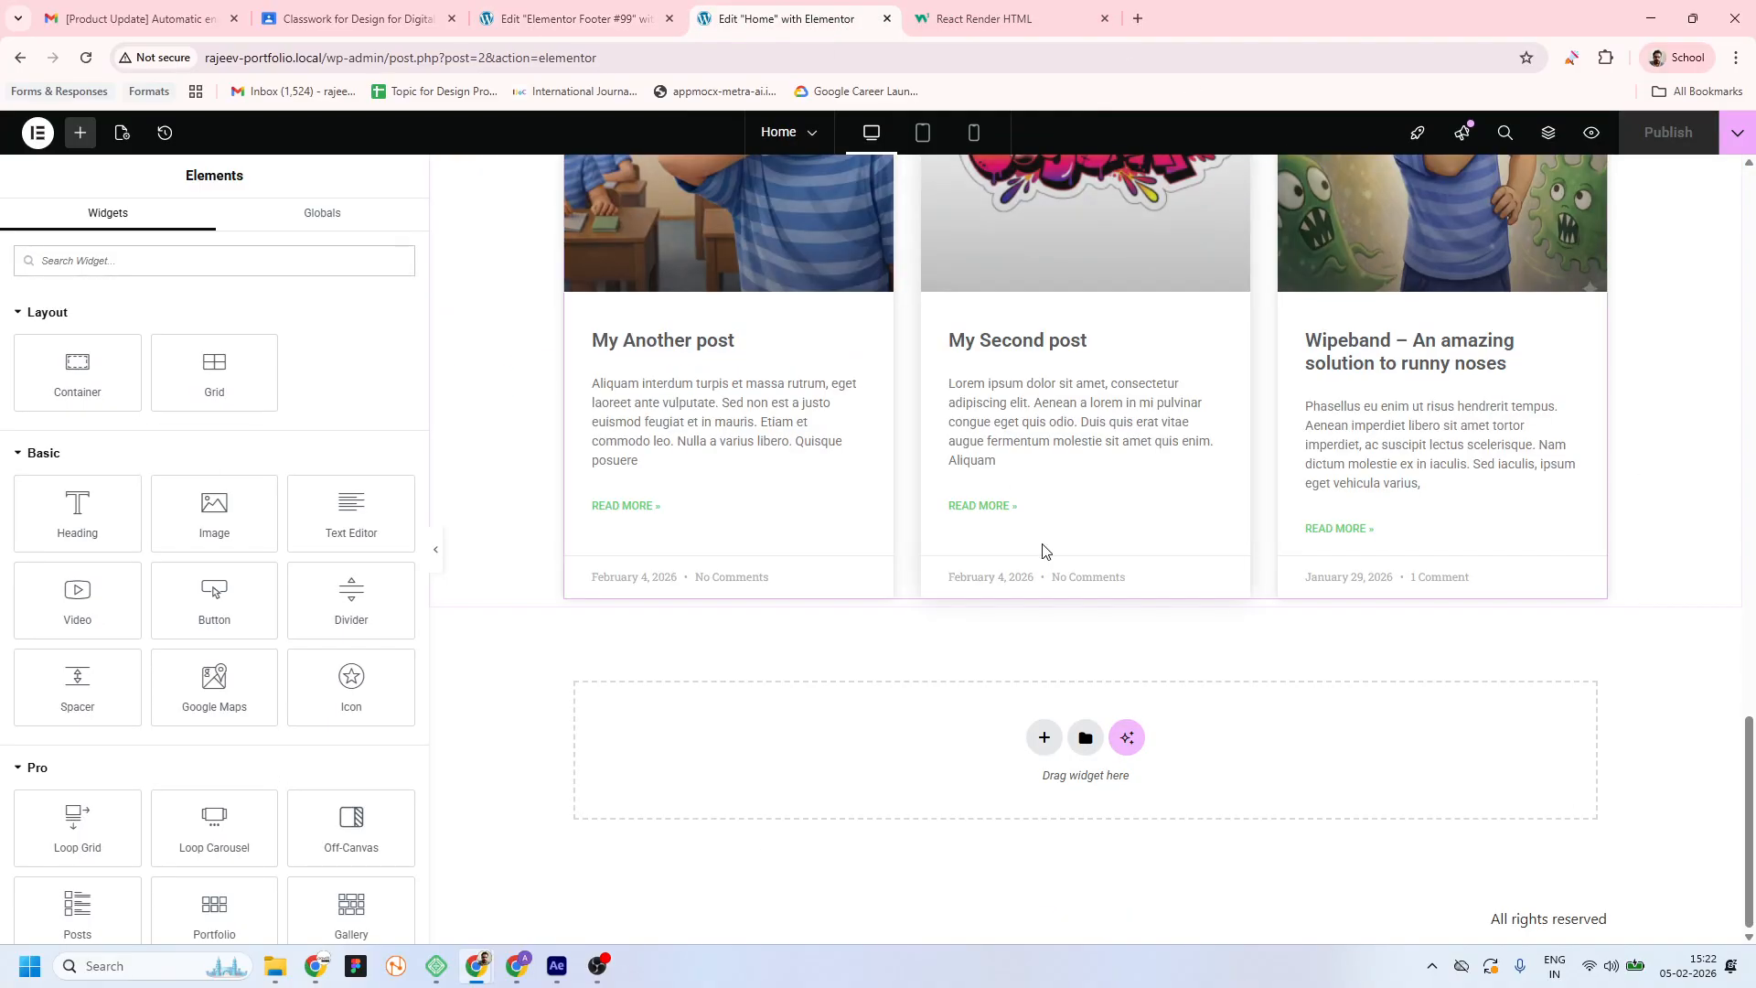
scroll(1038, 544, "up", 10)
key("ctrl+shift+Tab")
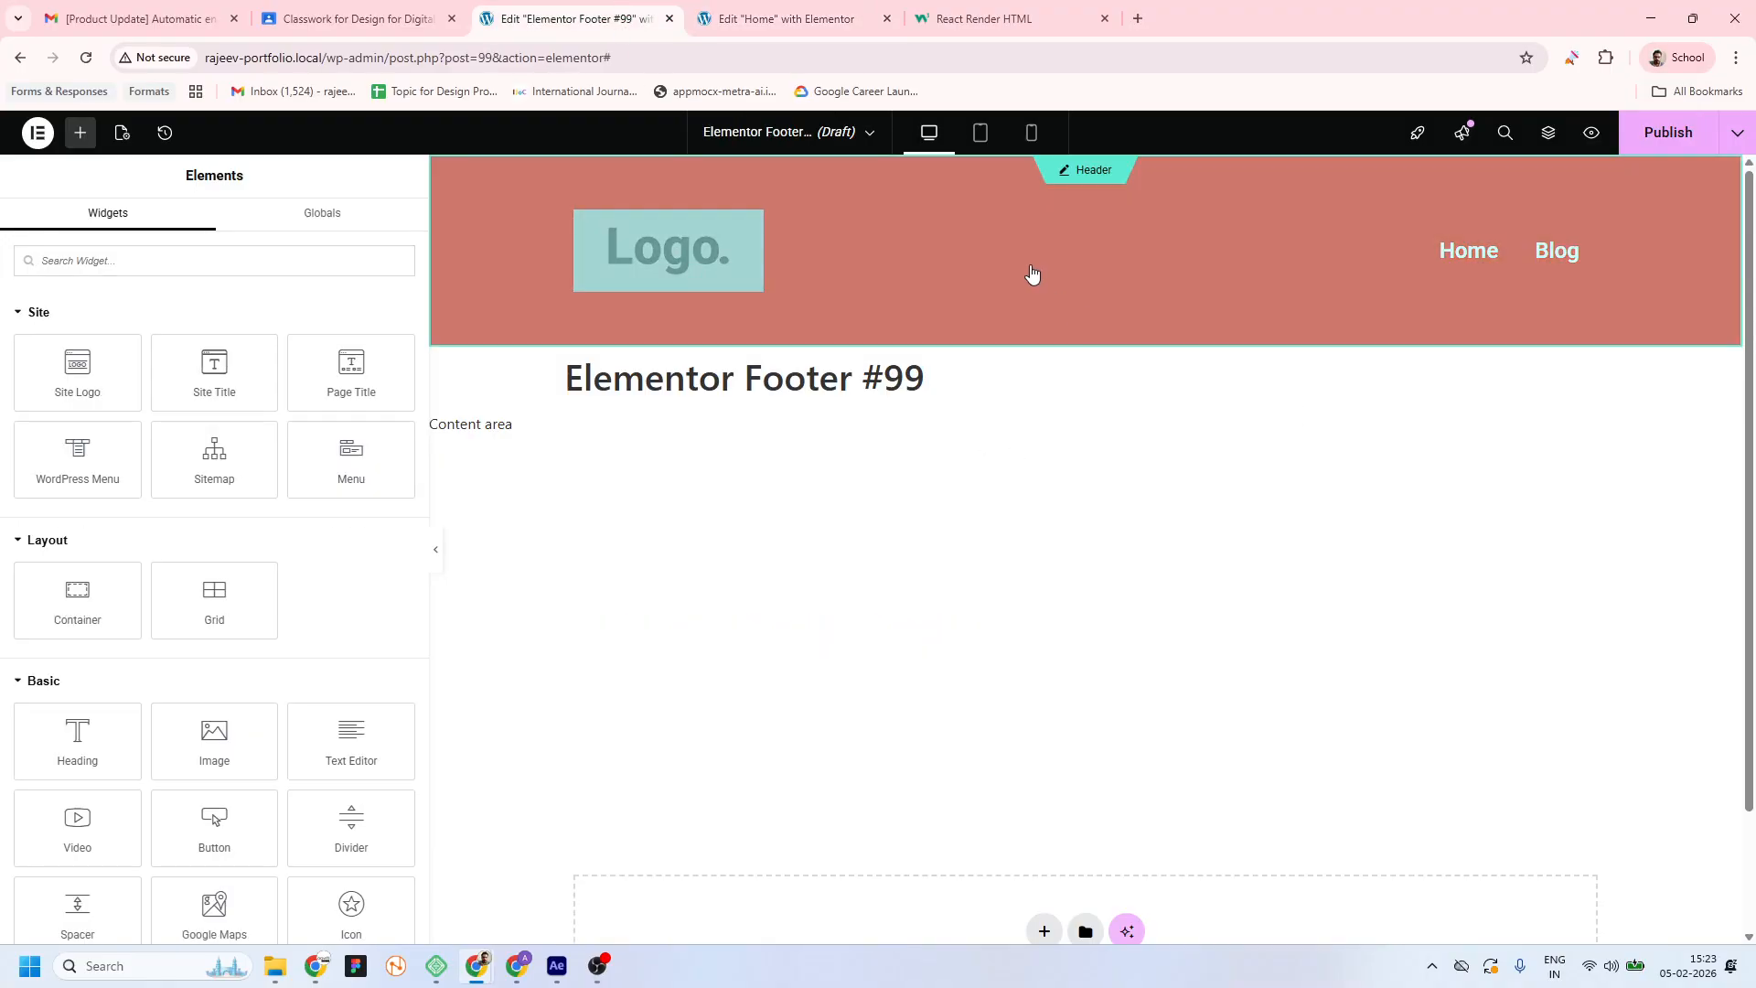
Return to the Theme Builder, create a new Single Post template and dismiss the template library
left_click(21, 61)
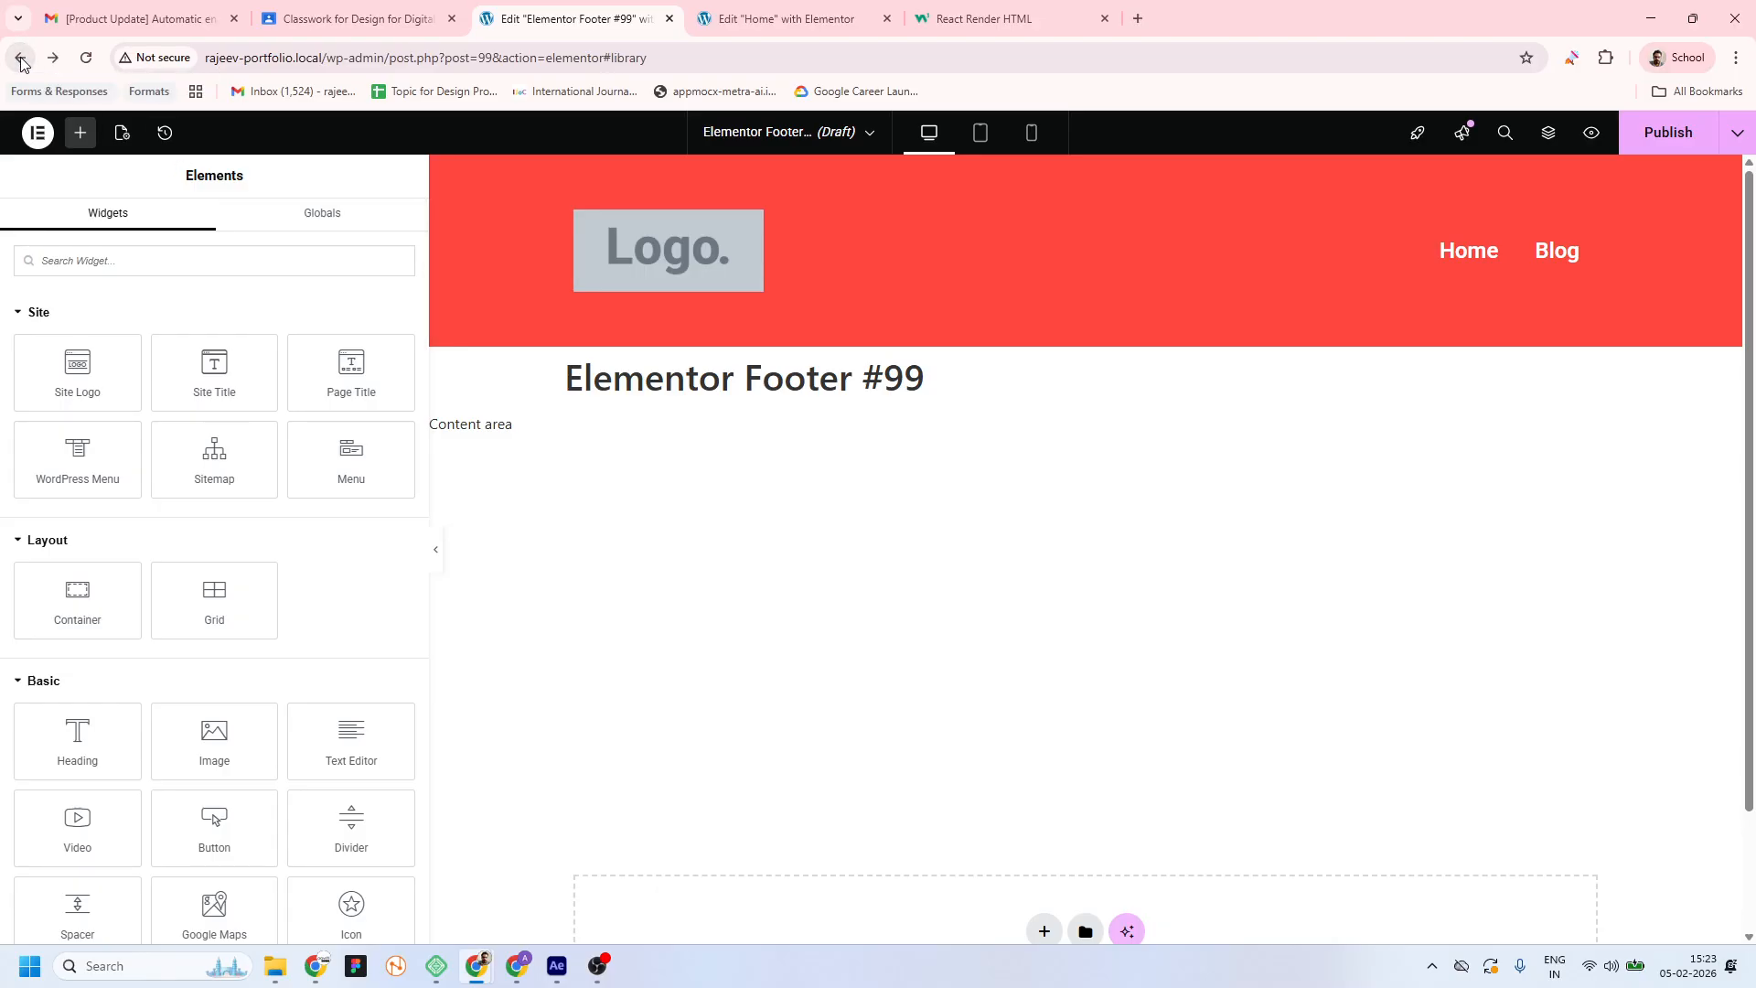
left_click(21, 60)
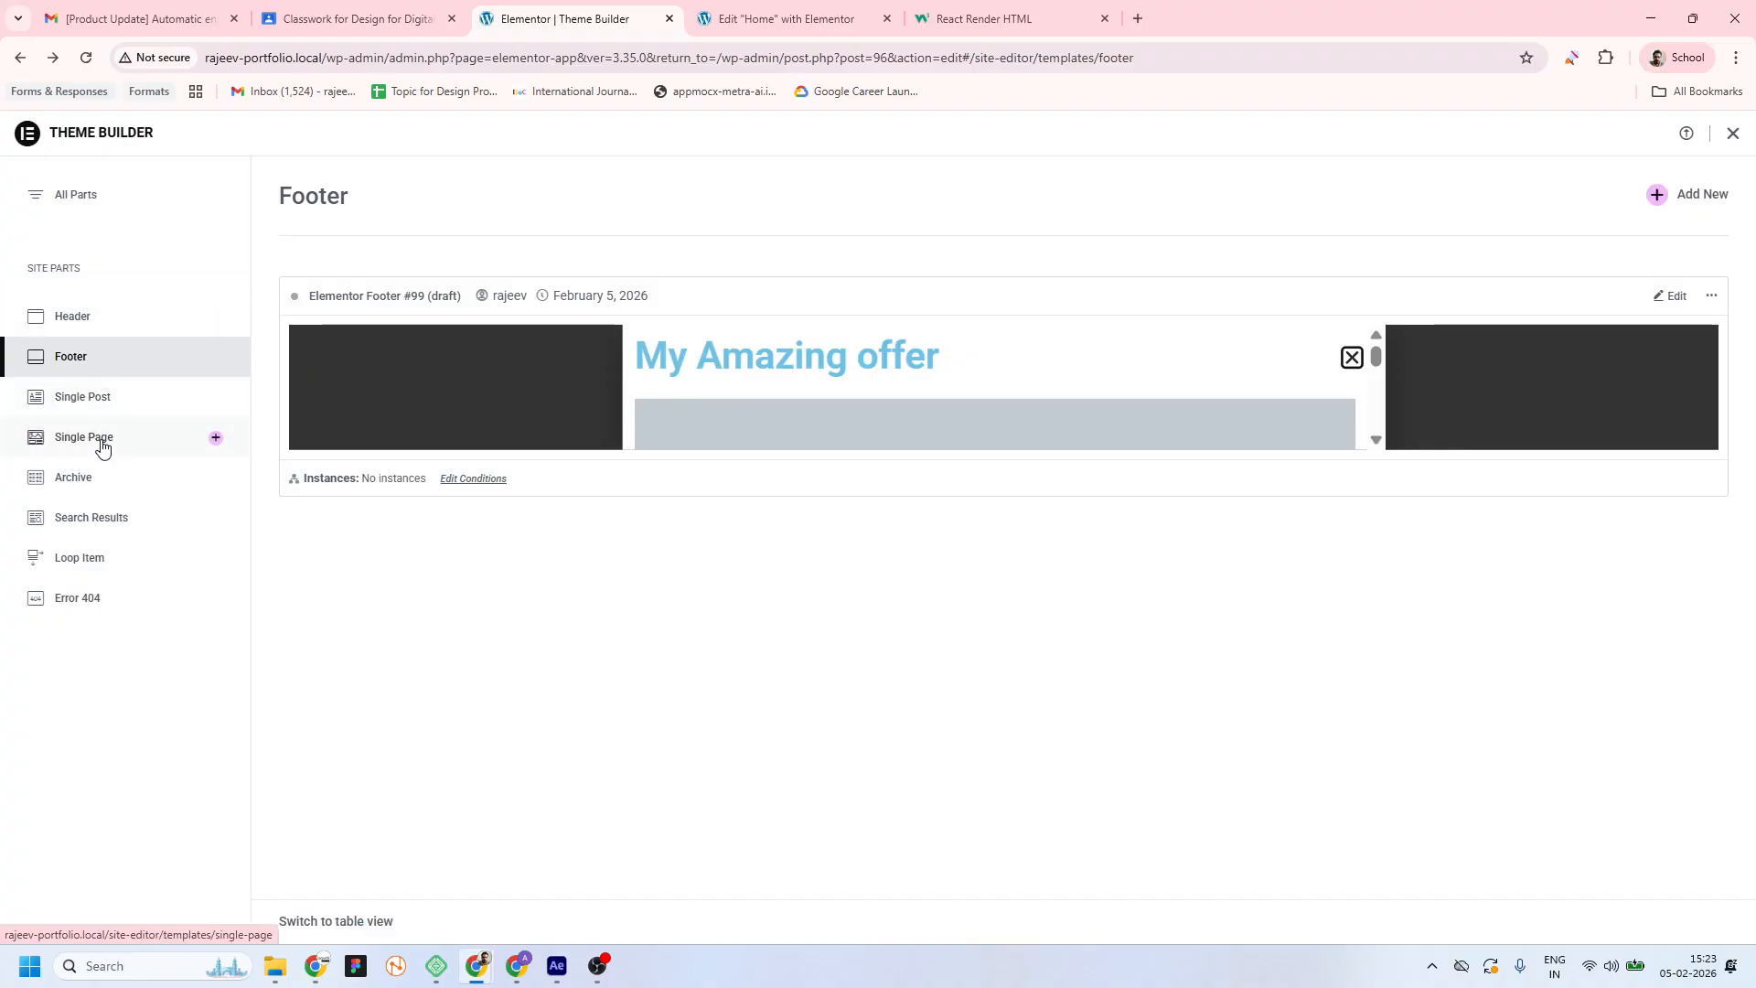
left_click(103, 408)
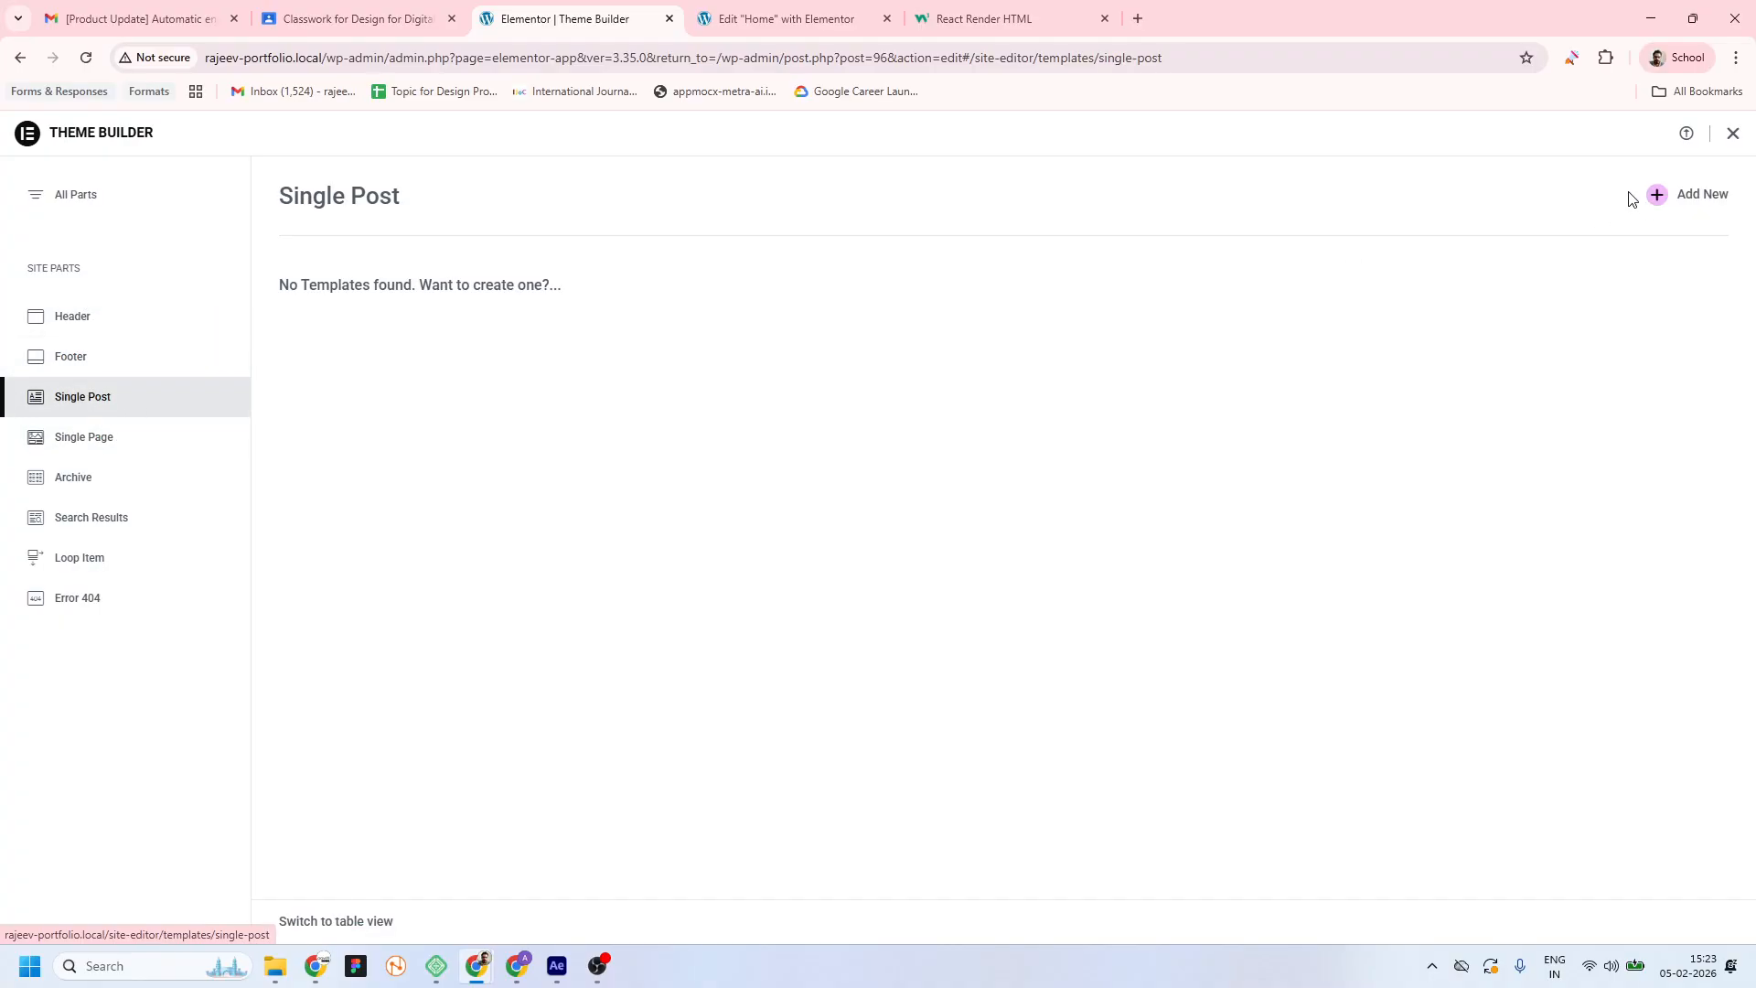
left_click(1658, 197)
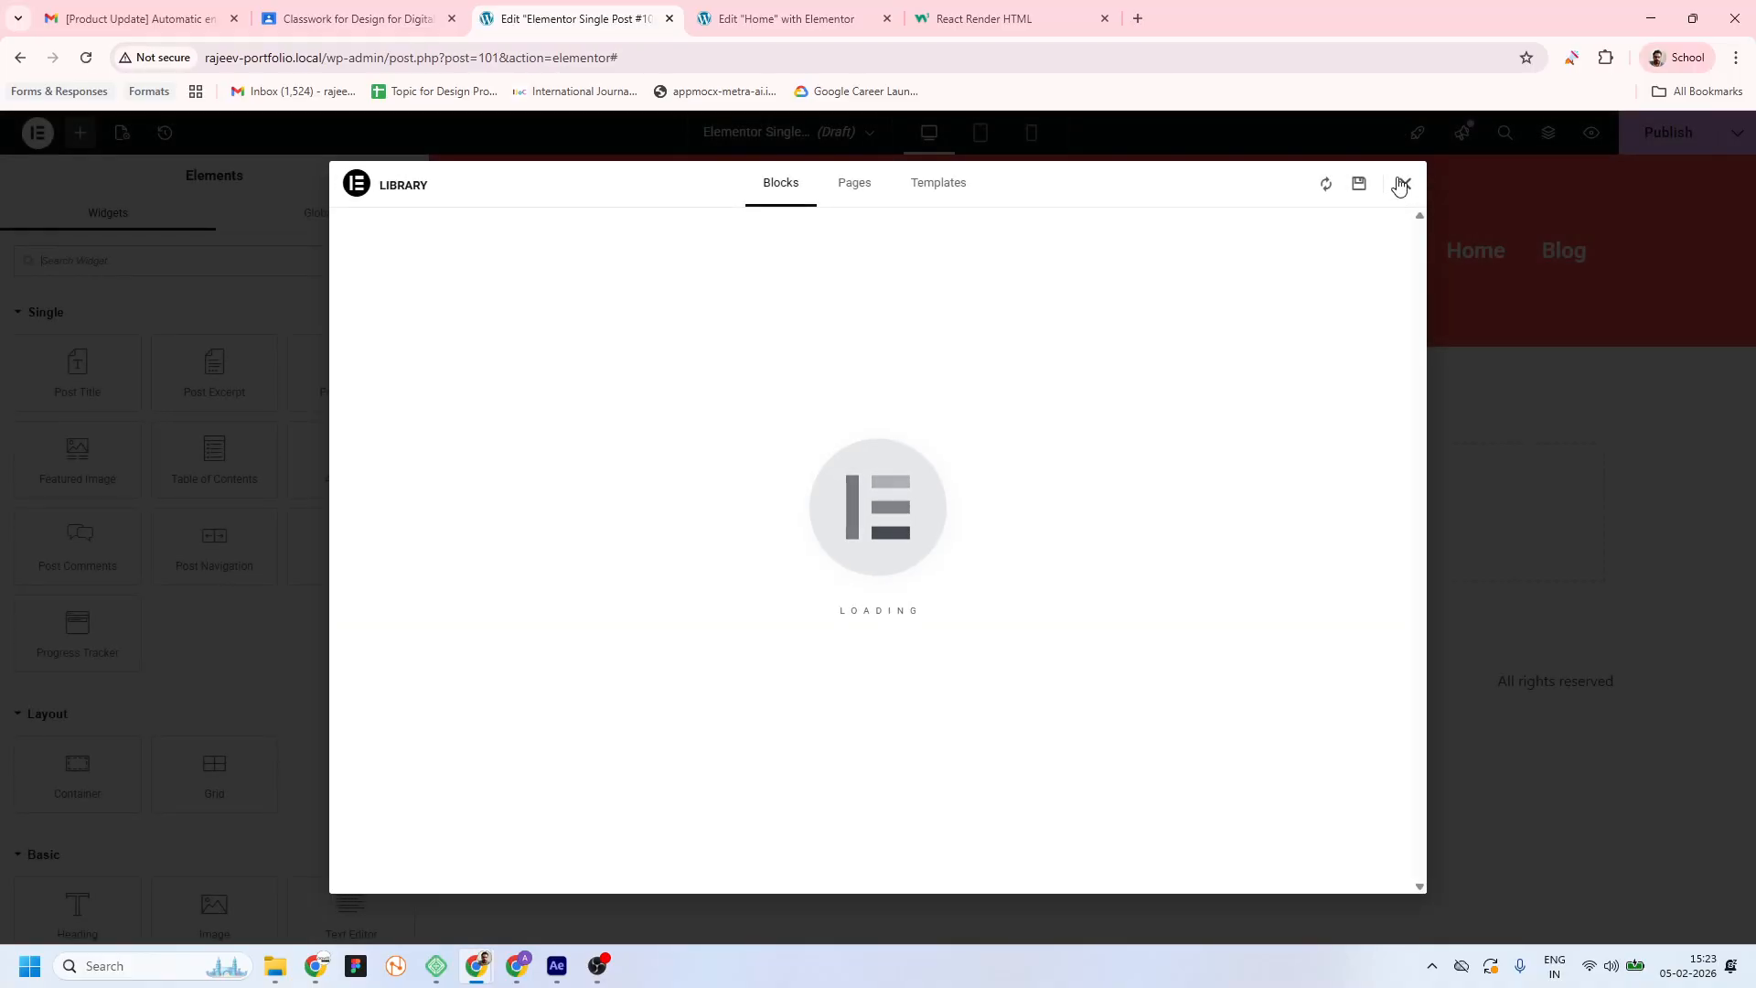
left_click(1402, 184)
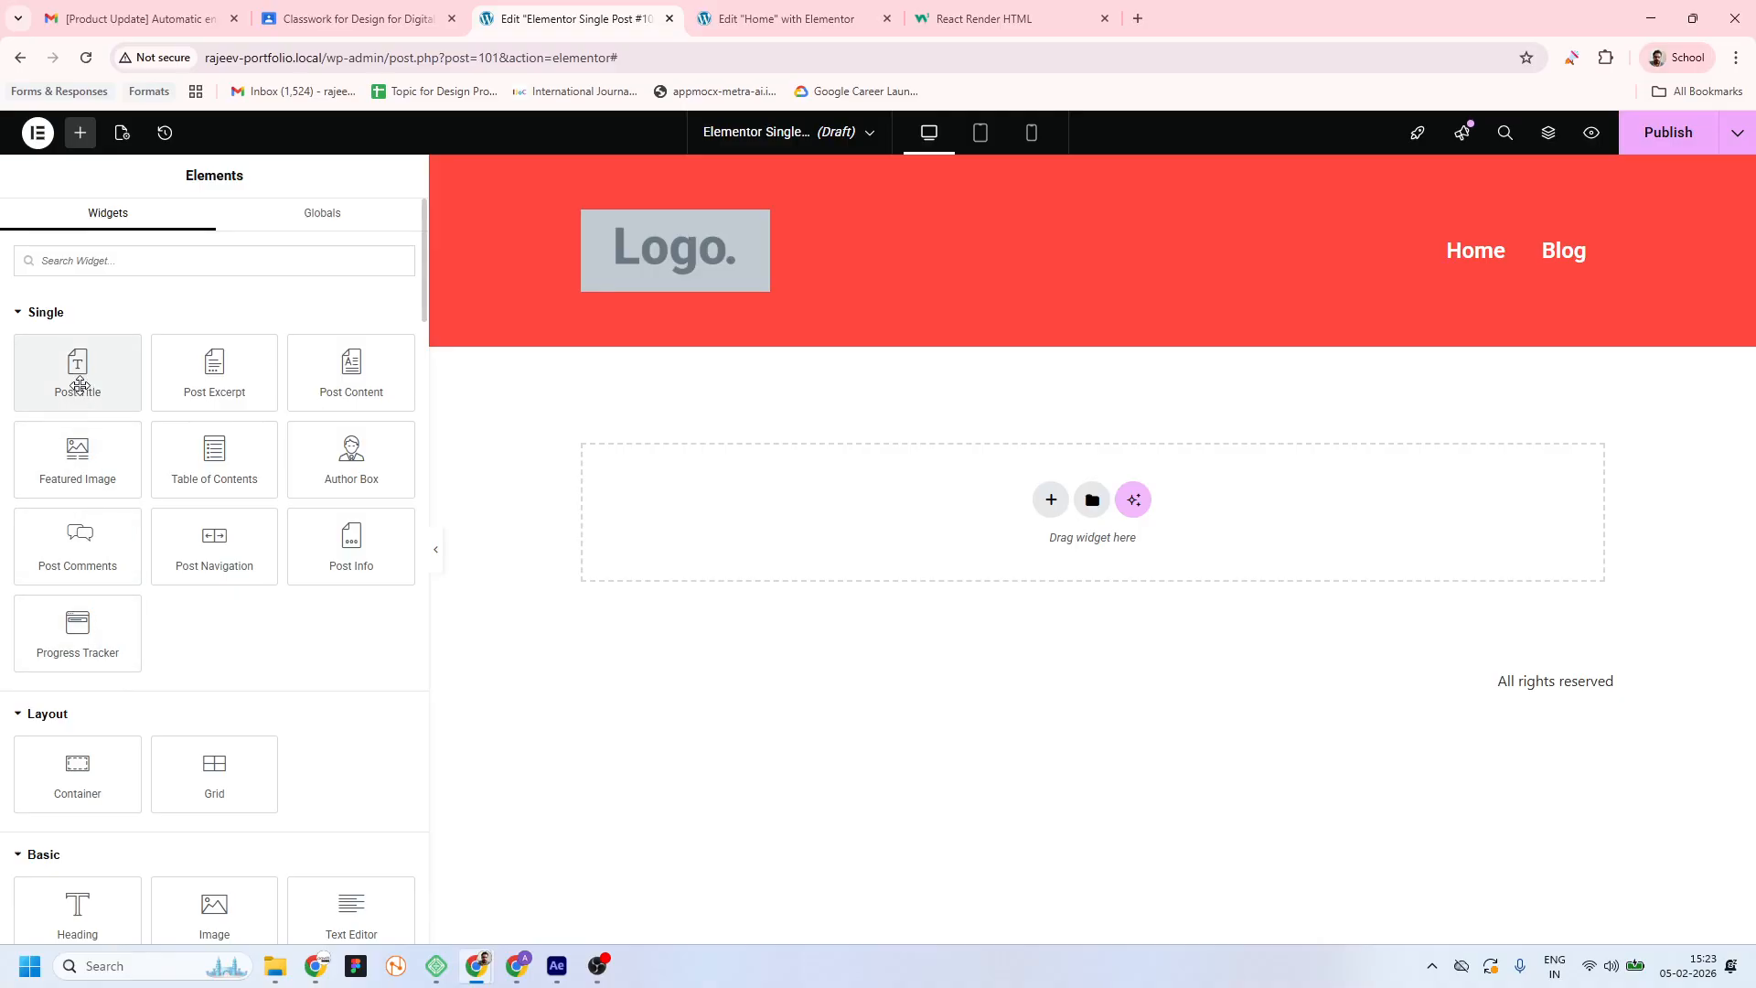
Add a flexbox container with two equal side-by-side columns to the single post template
left_click_drag(79, 384, 981, 535)
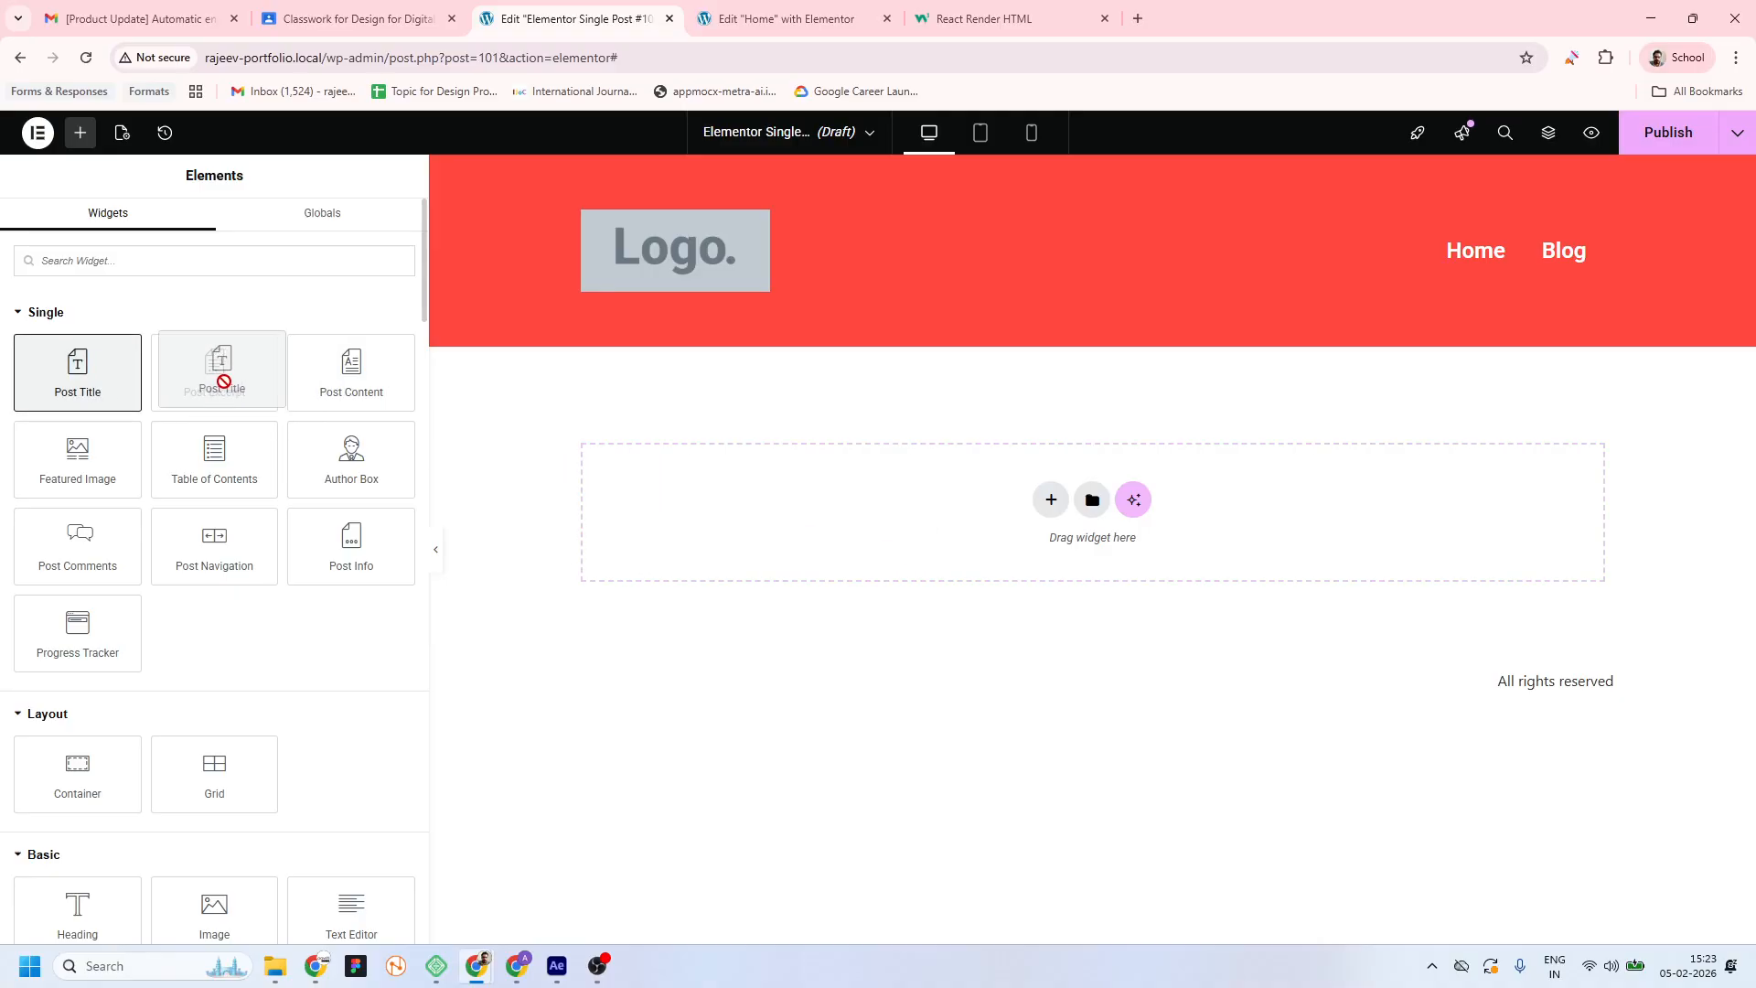
left_click(1051, 500)
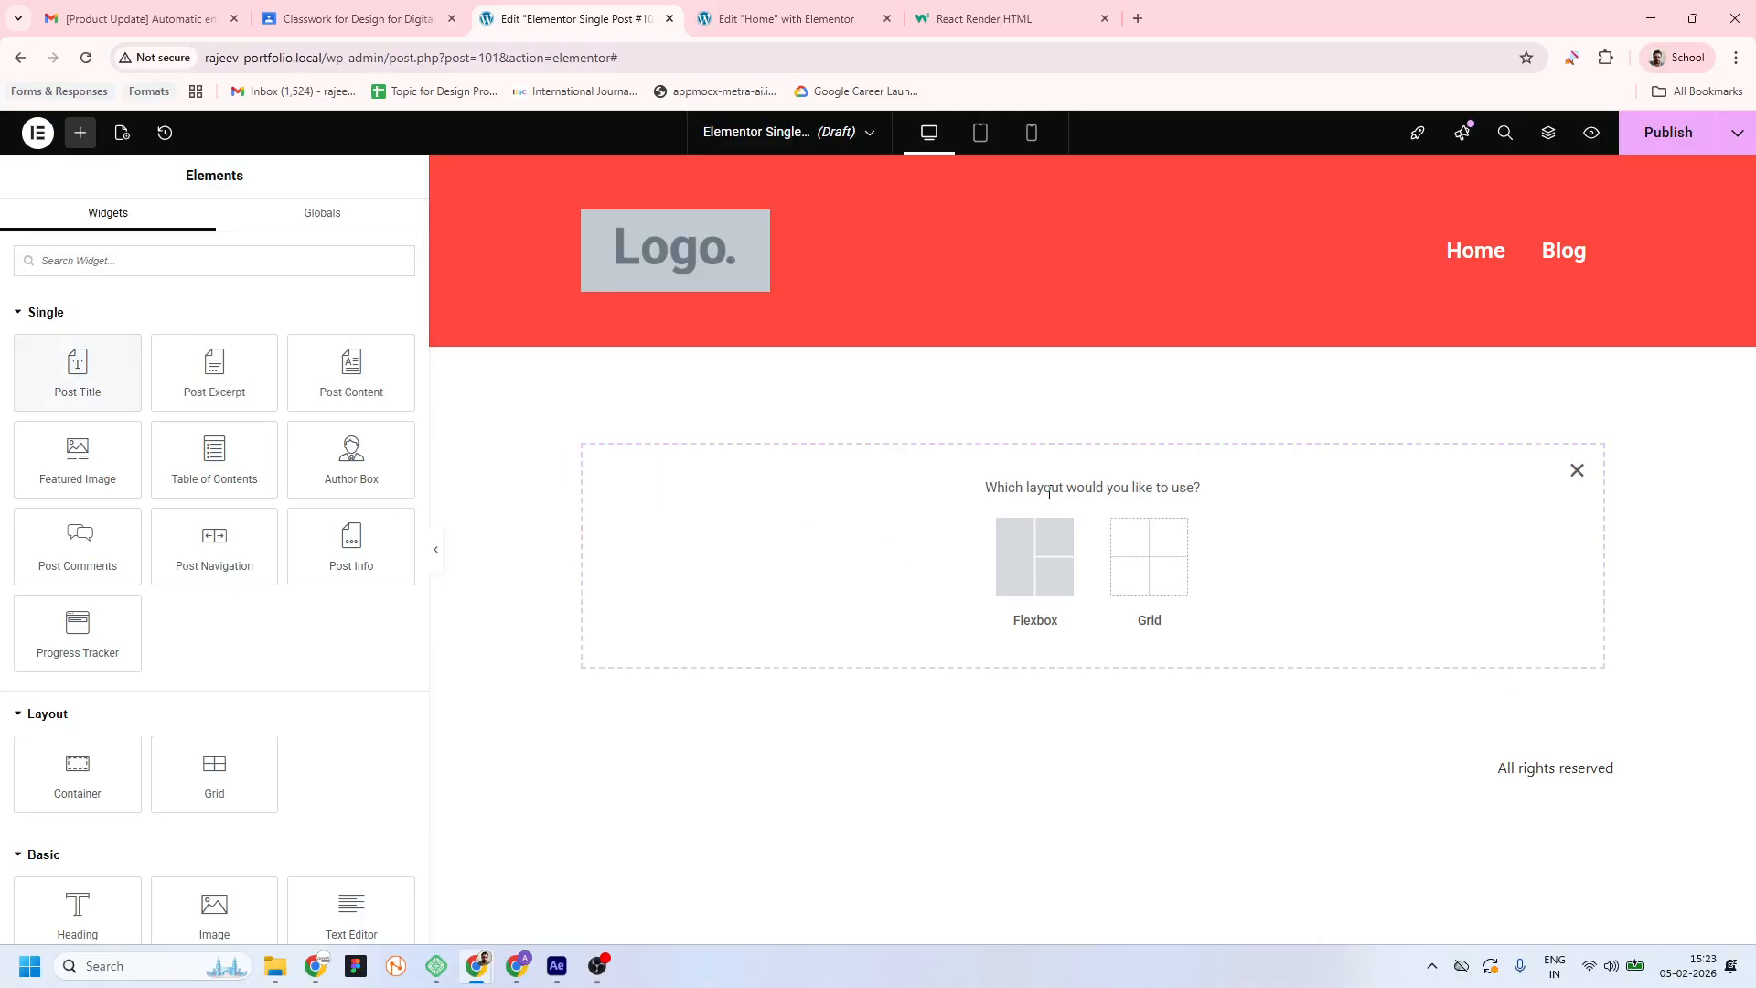
left_click(1061, 576)
left_click(1034, 549)
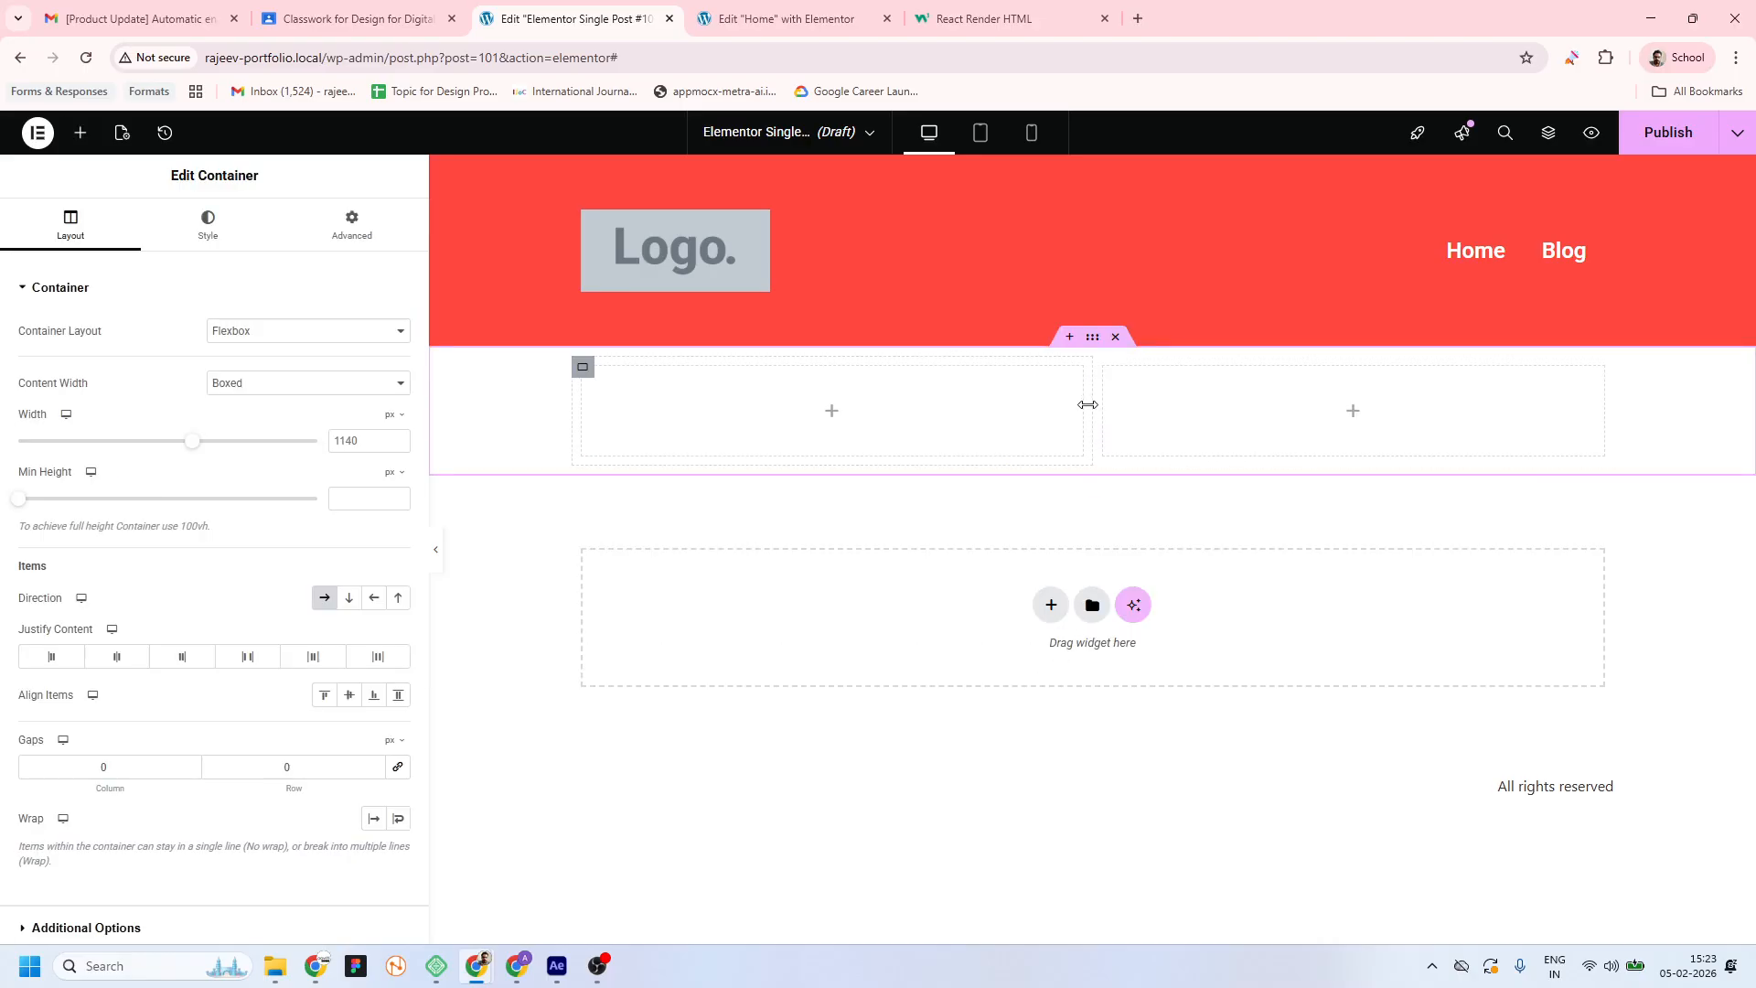
Set the left column's width to 70% and the right column's width to 30%
left_click_drag(1098, 418, 1243, 397)
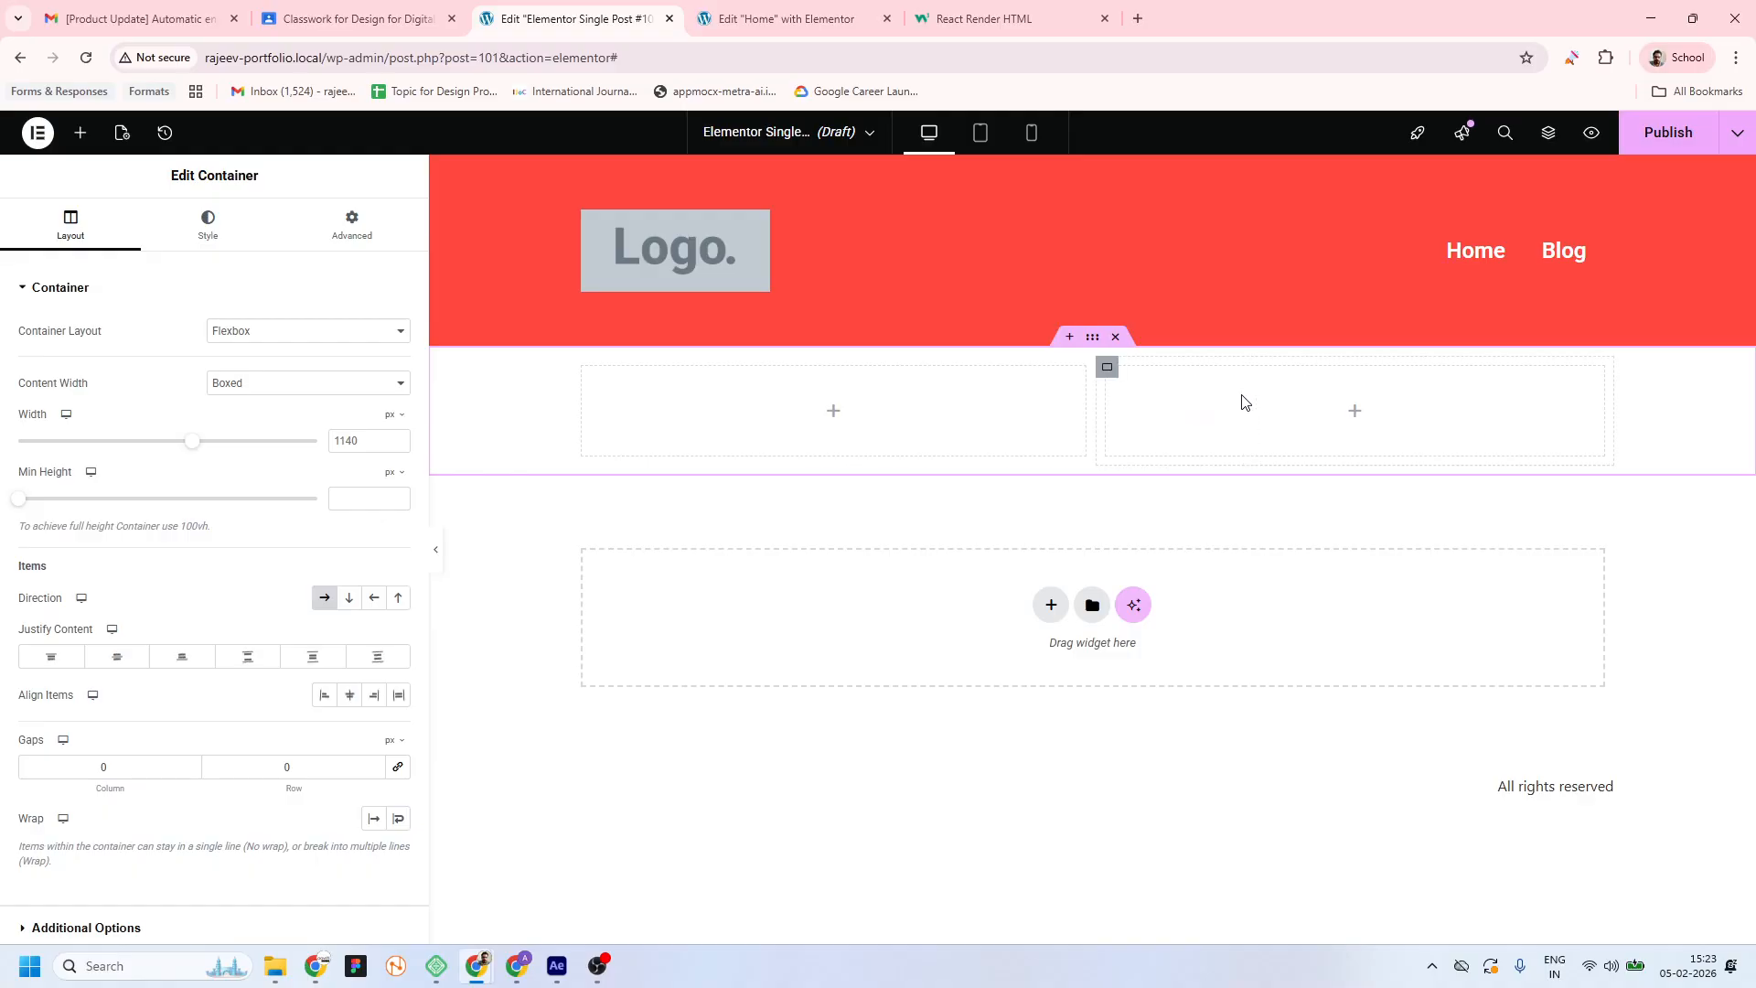
left_click(583, 367)
left_click_drag(394, 442, 290, 451)
type("70")
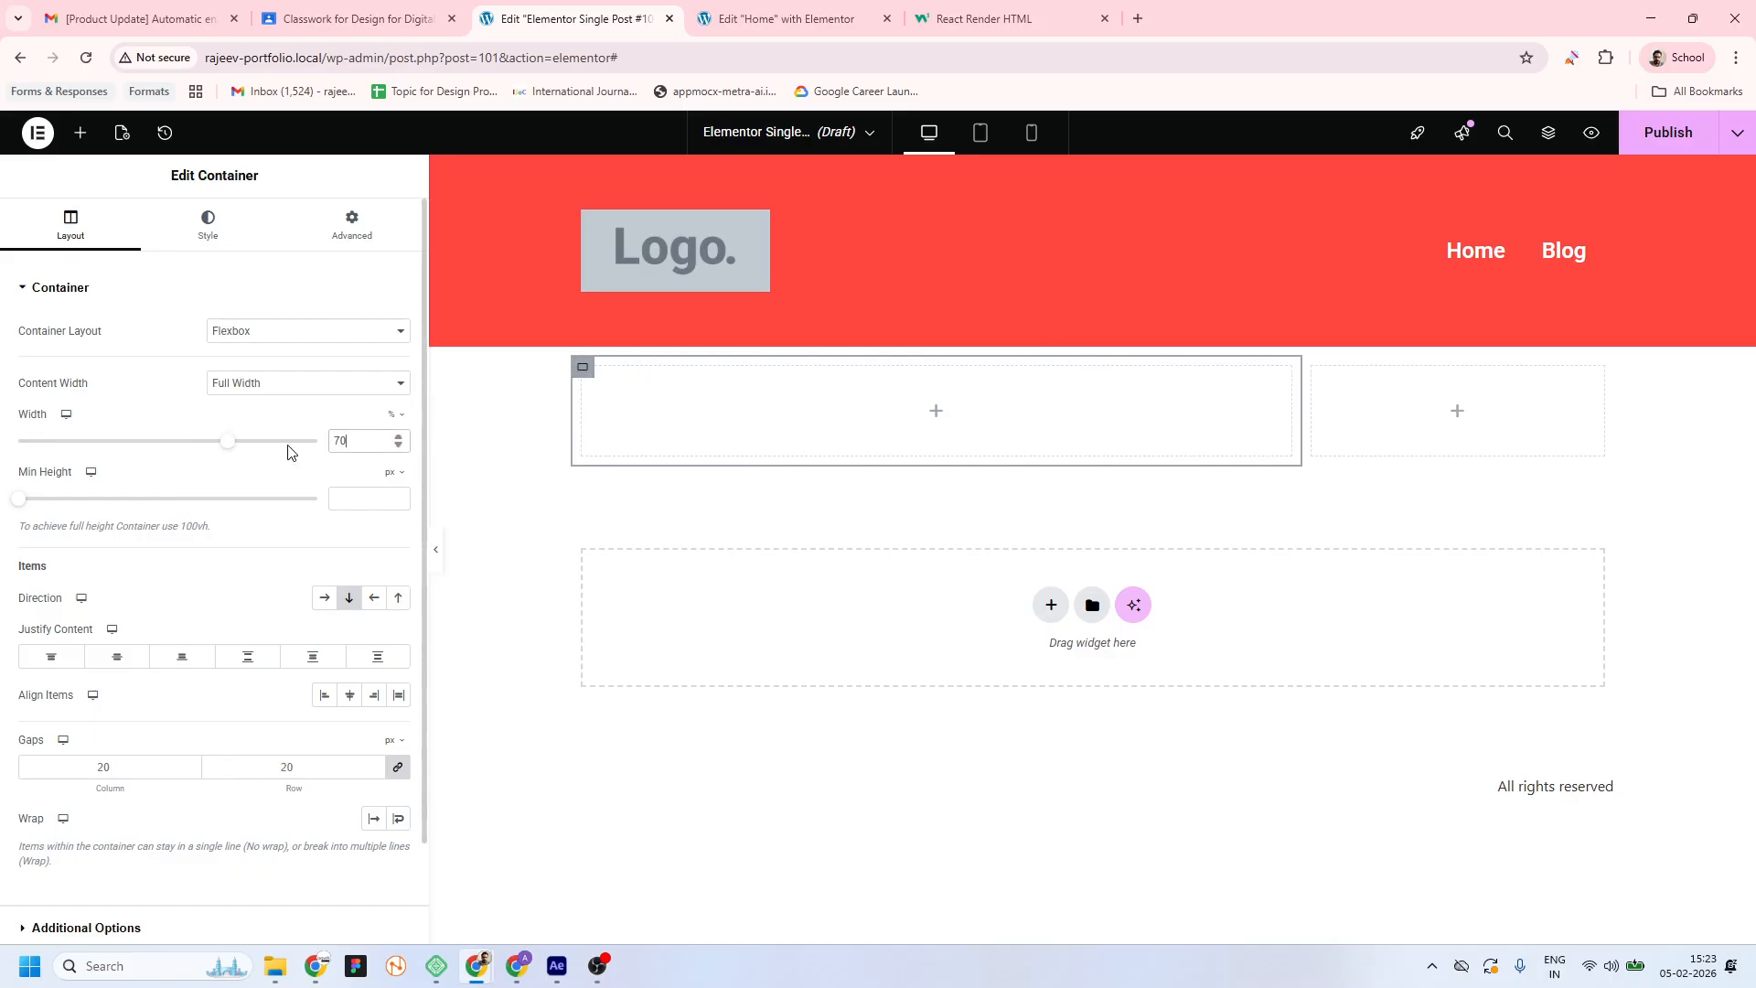
left_click(1313, 367)
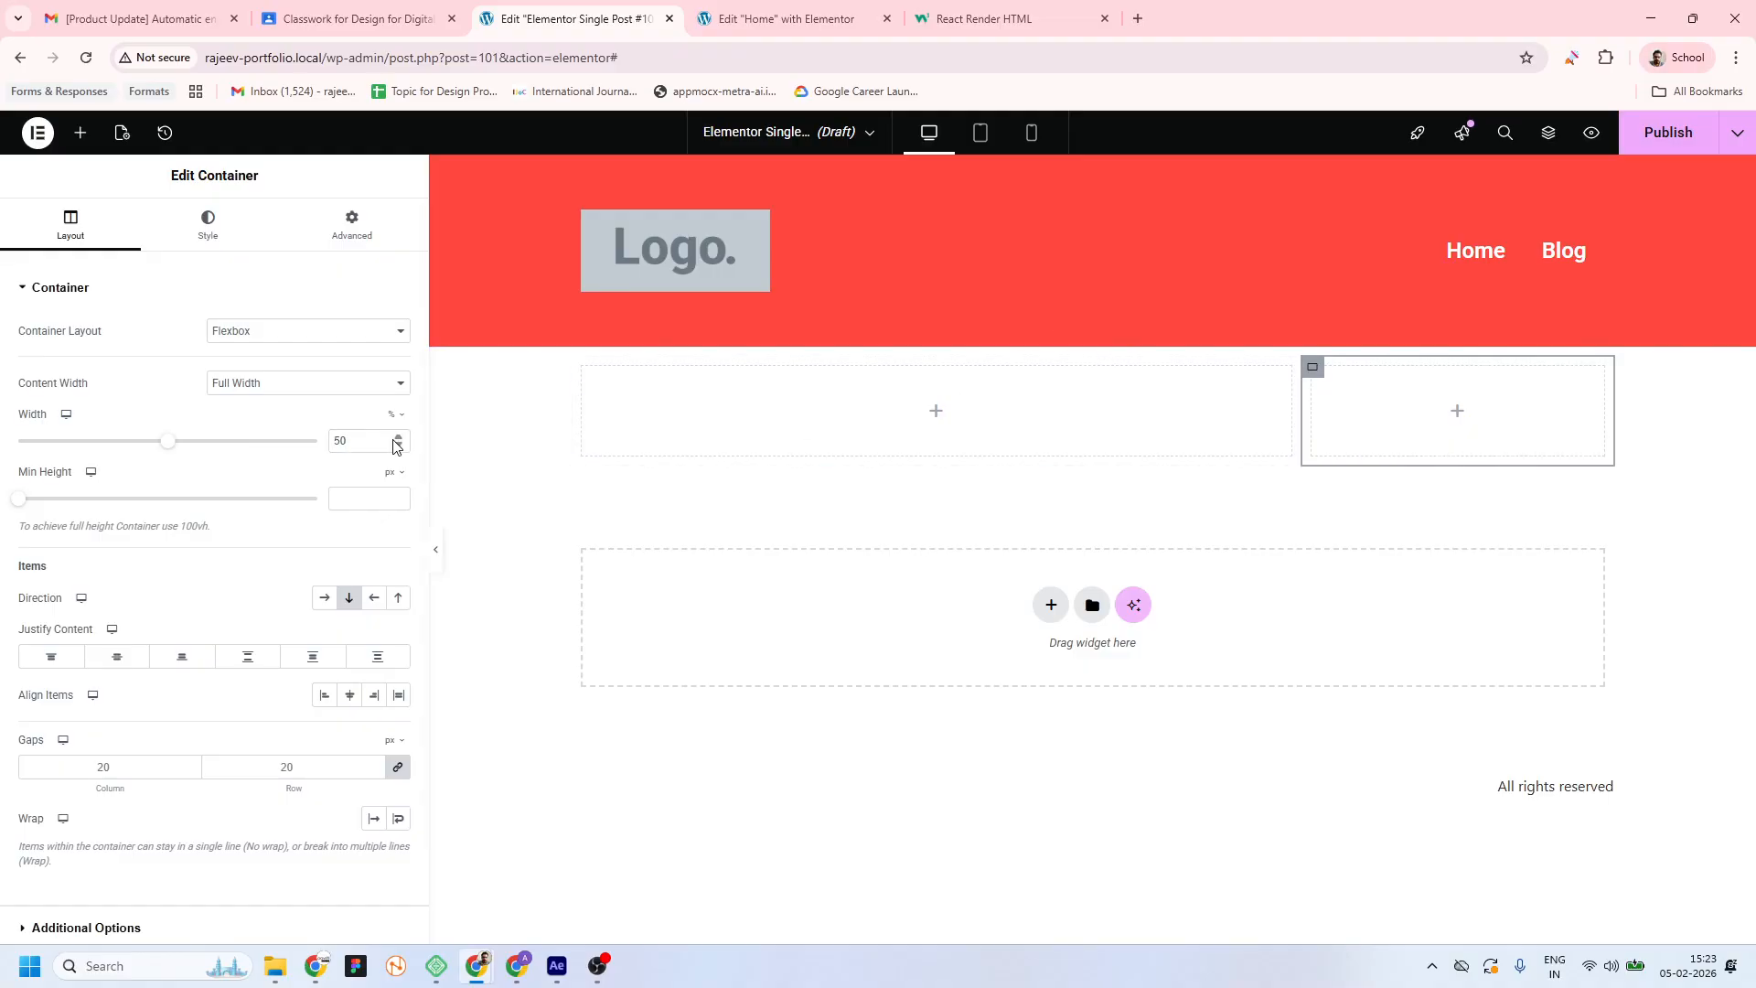
left_click_drag(384, 441, 330, 441)
type("30")
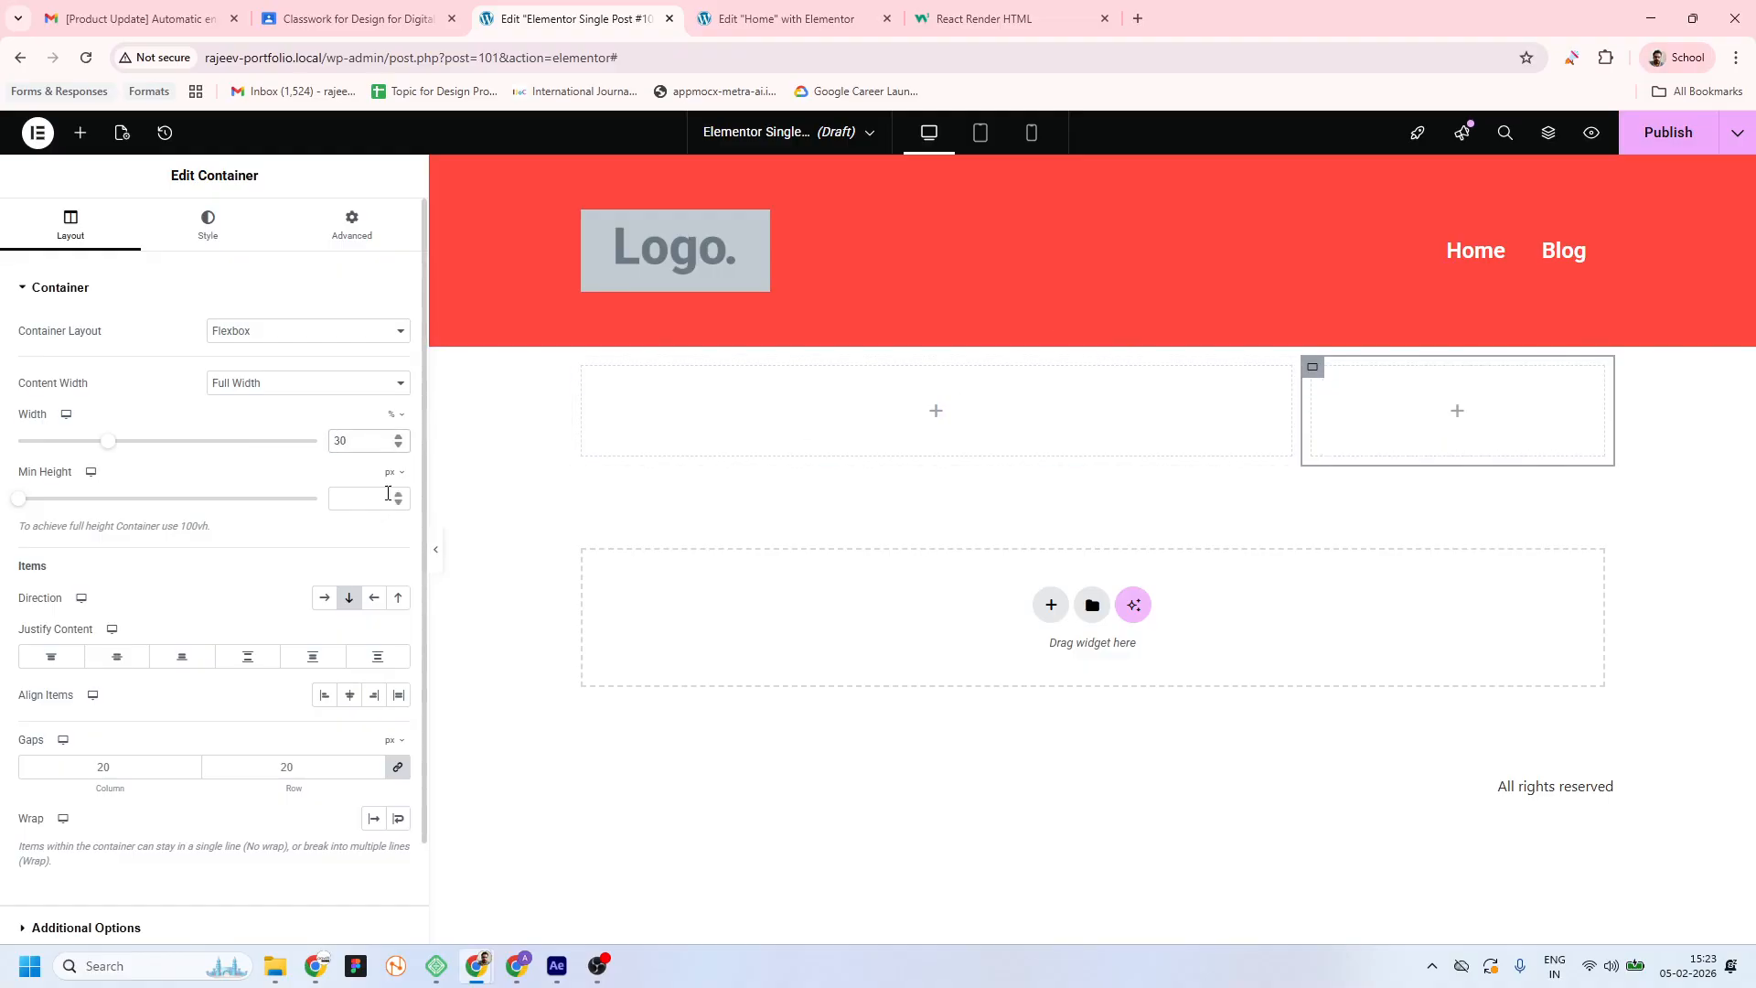
Unlink the parent container's margin values and give it a top margin of 50 px
left_click(1092, 337)
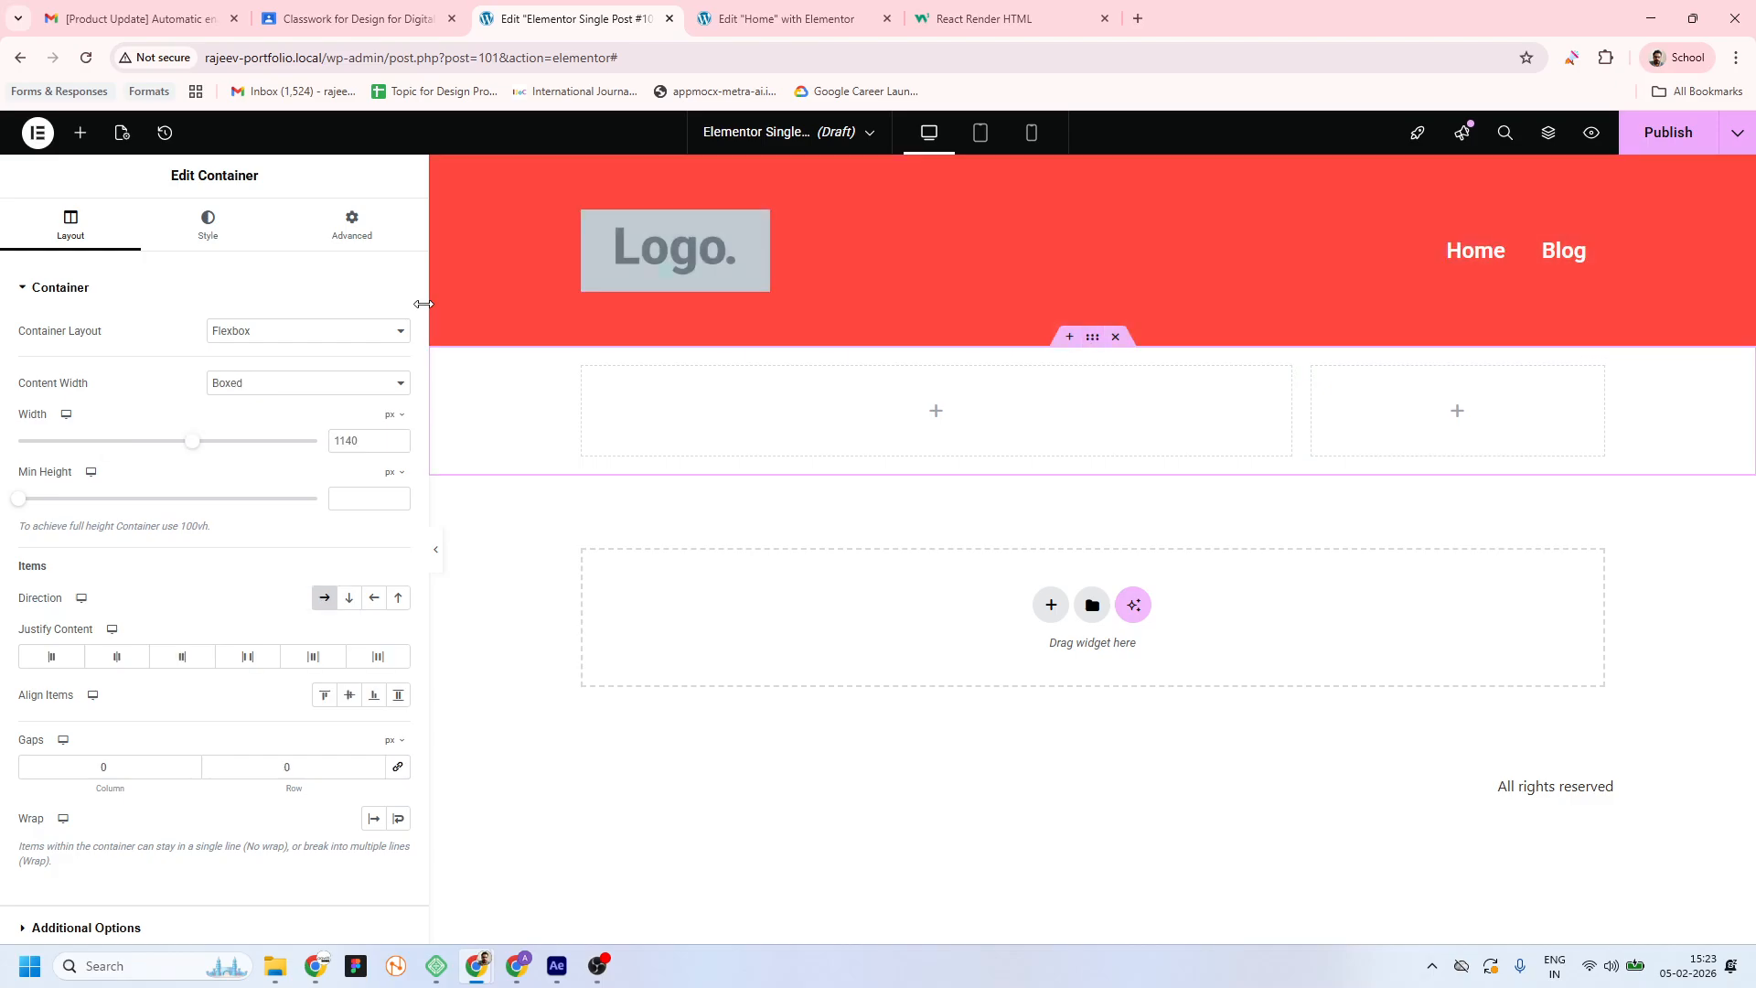
left_click(346, 231)
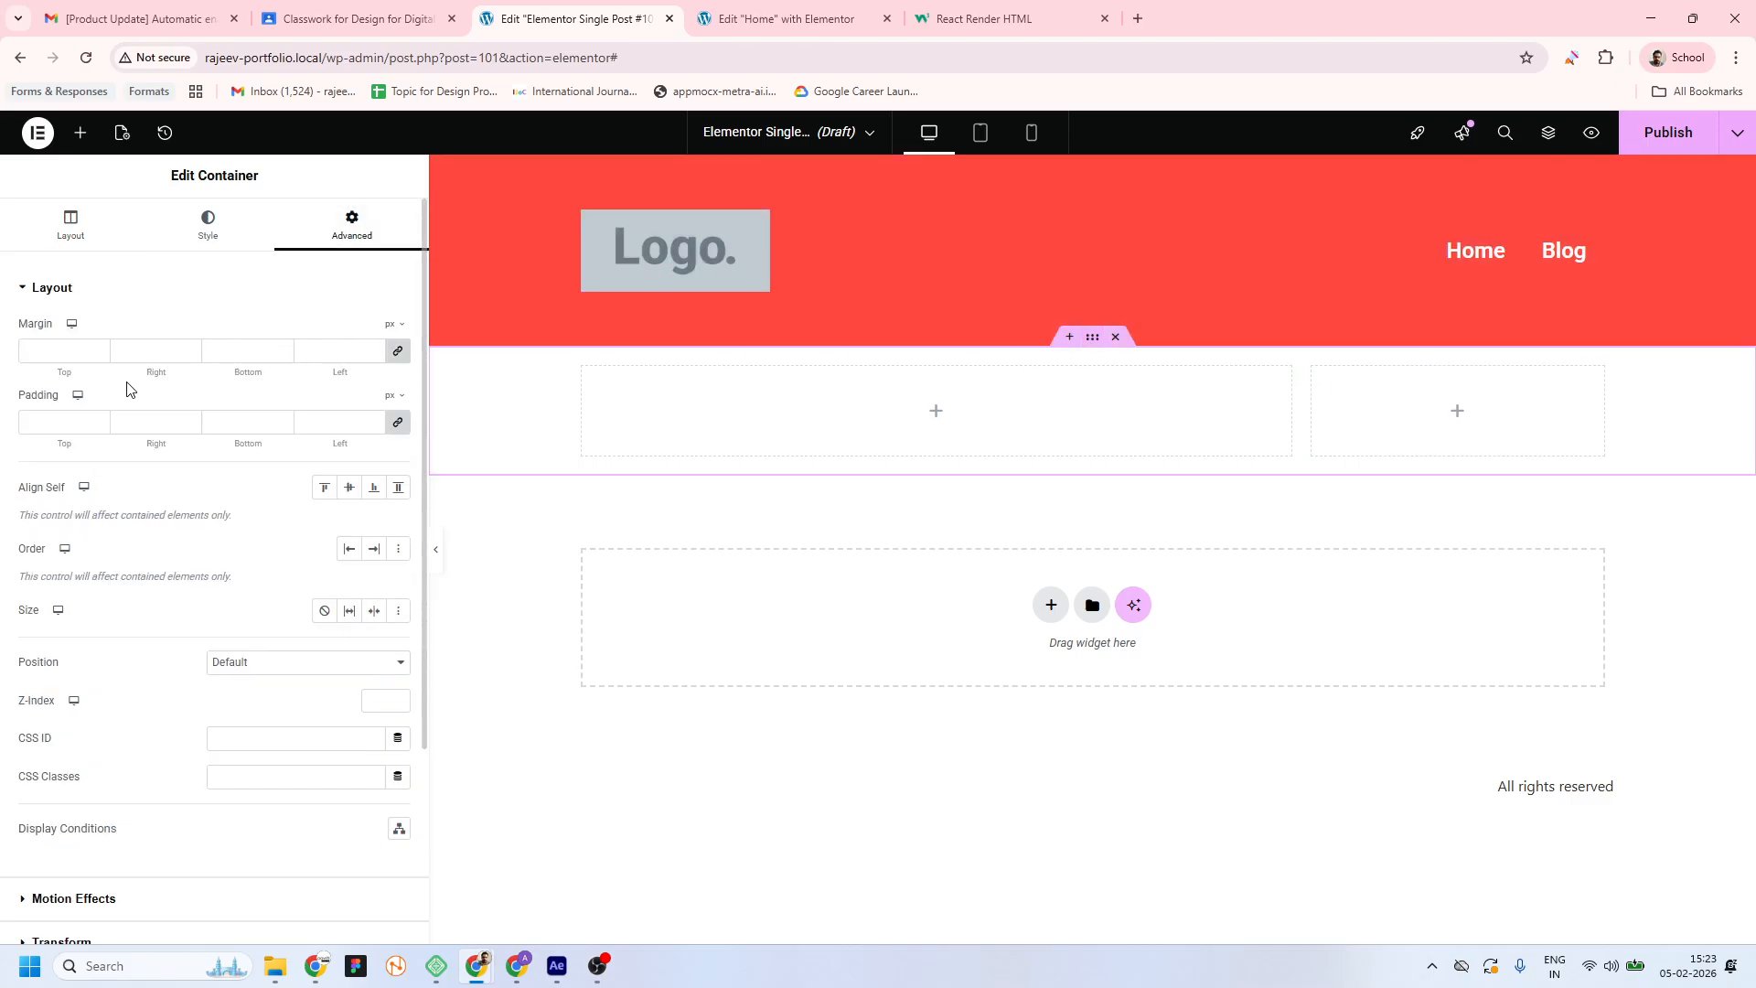
left_click(395, 357)
type("50")
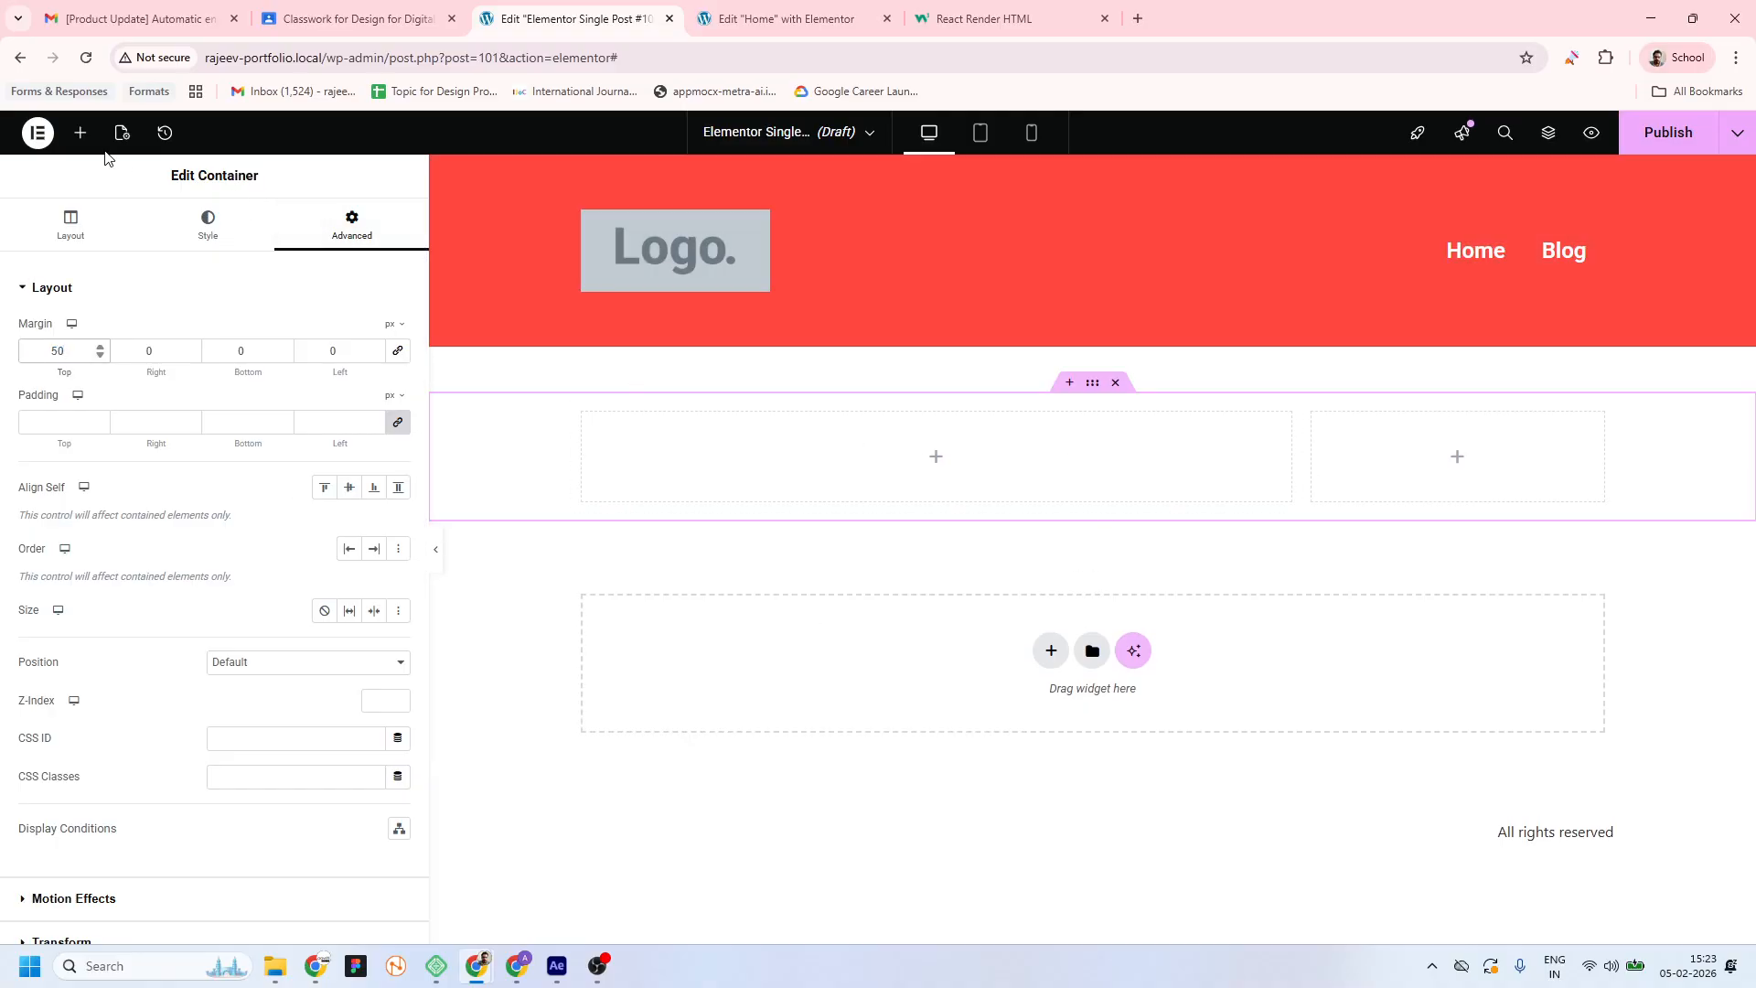
Place a Post Title widget in the wide left column with a Post Content widget beneath it
left_click(81, 133)
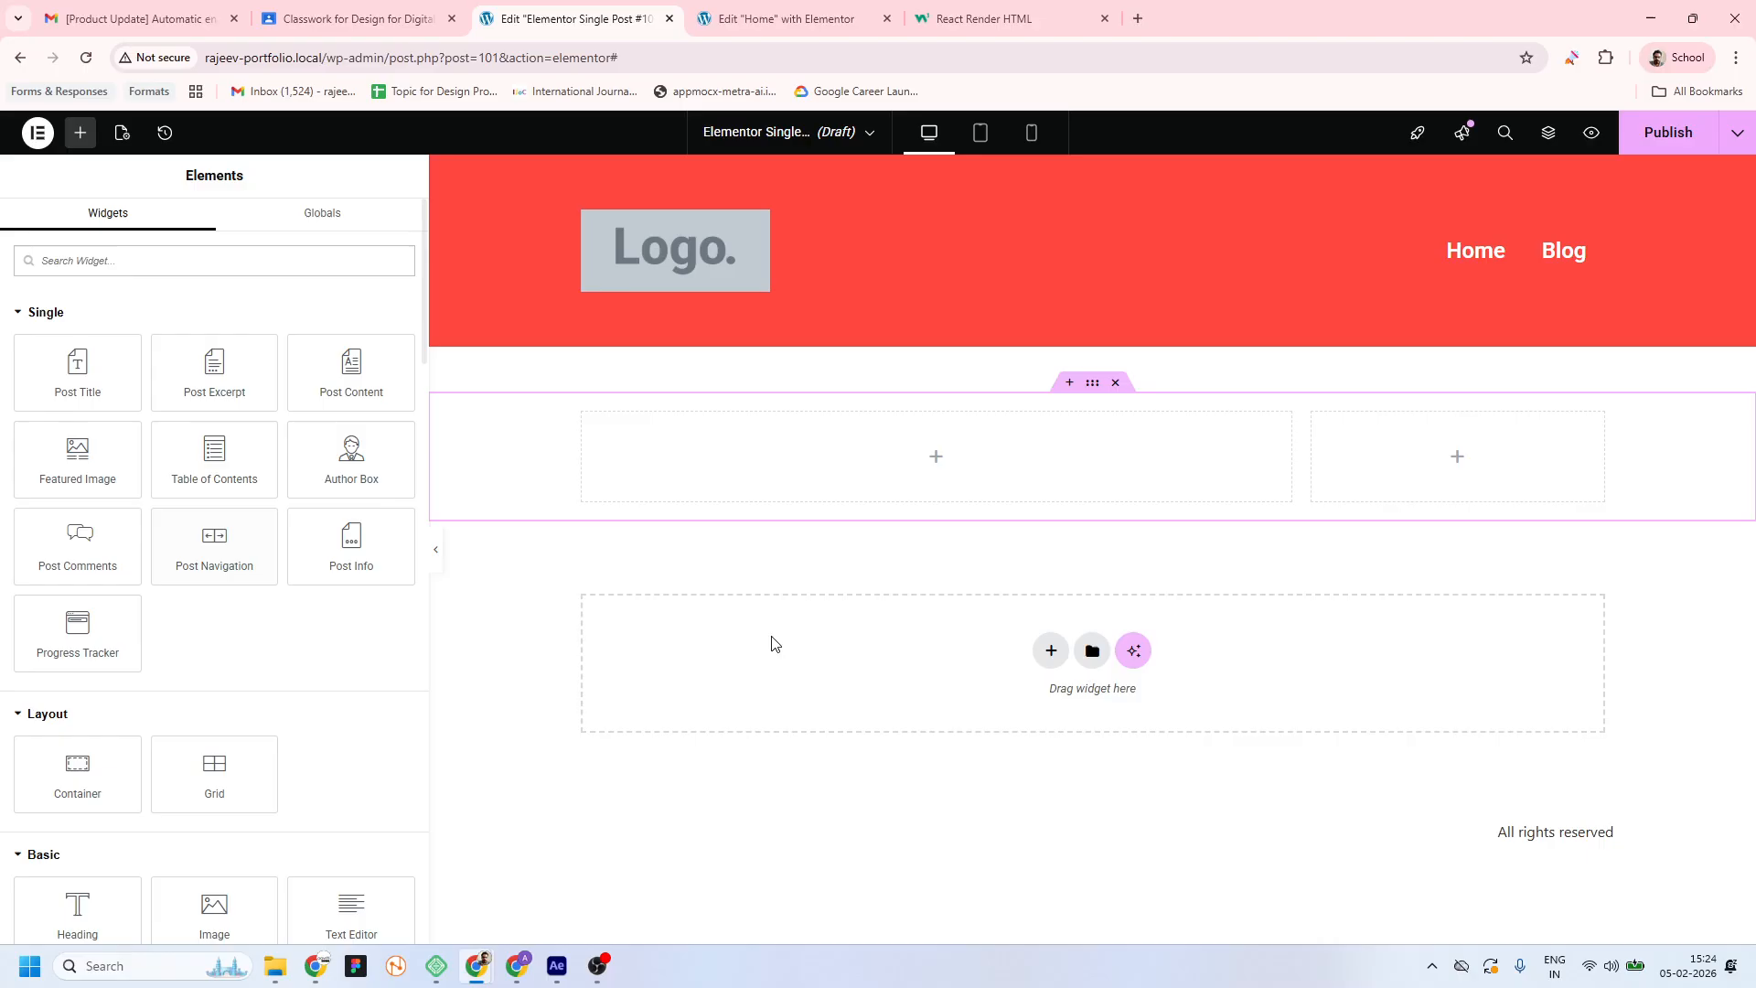
left_click_drag(82, 380, 975, 462)
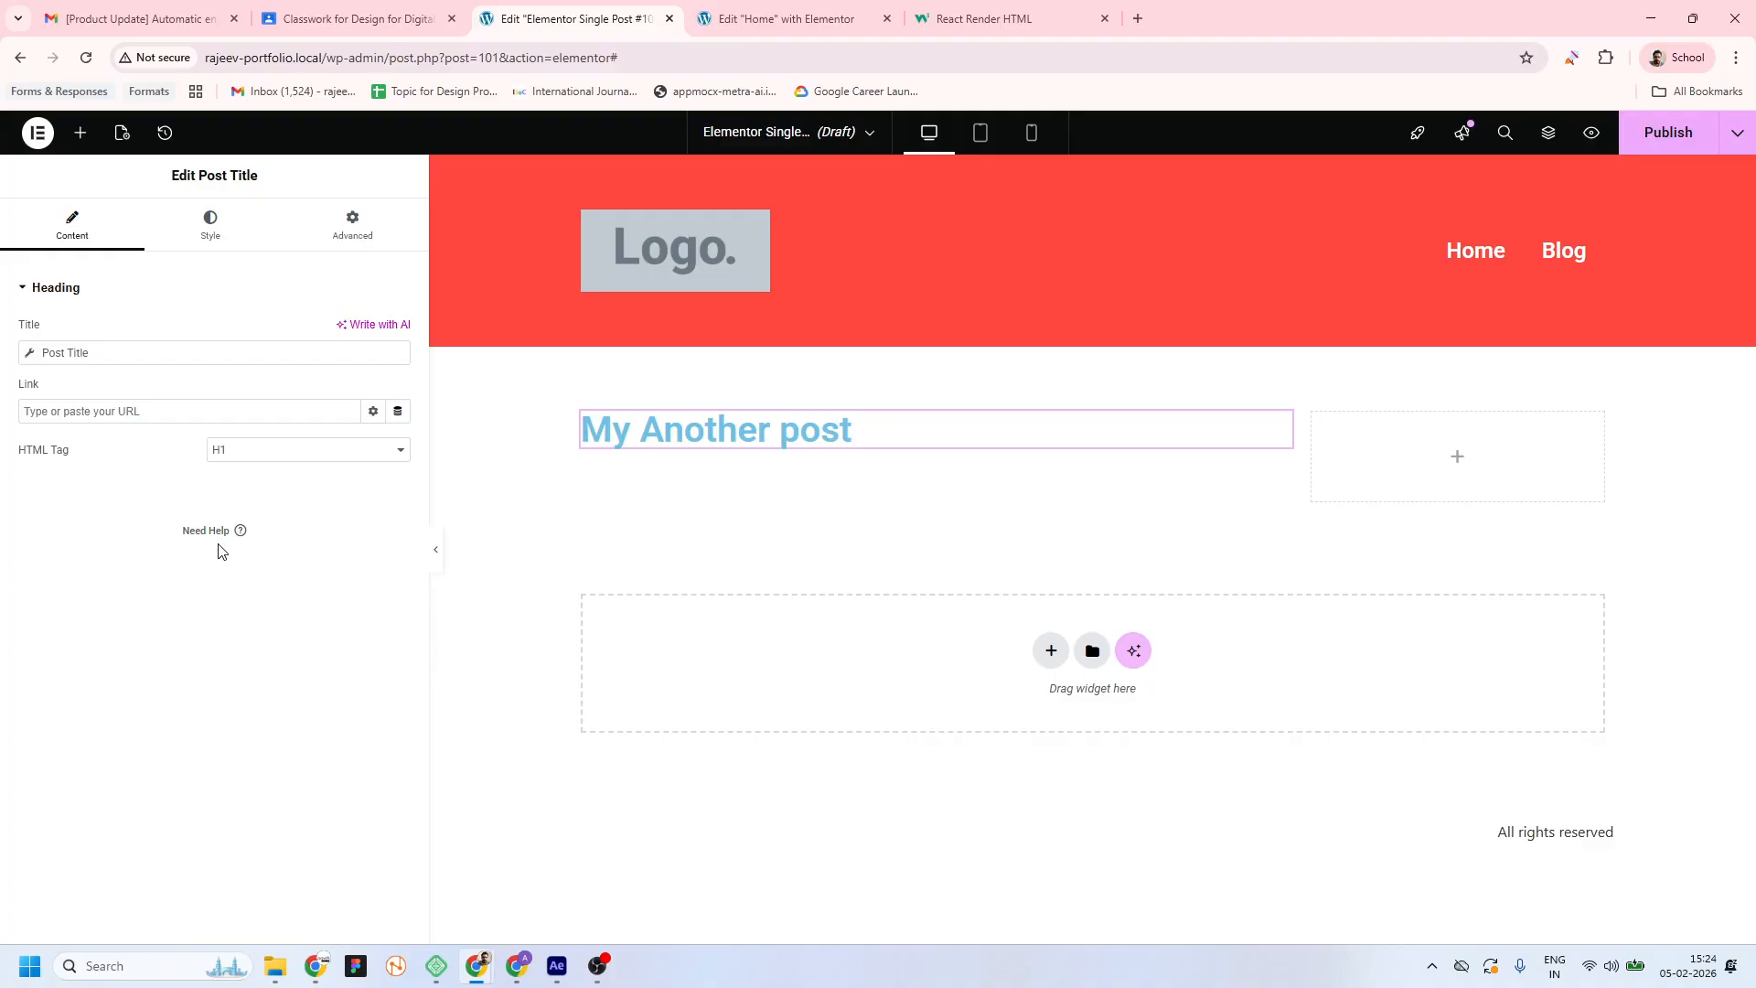
left_click(81, 133)
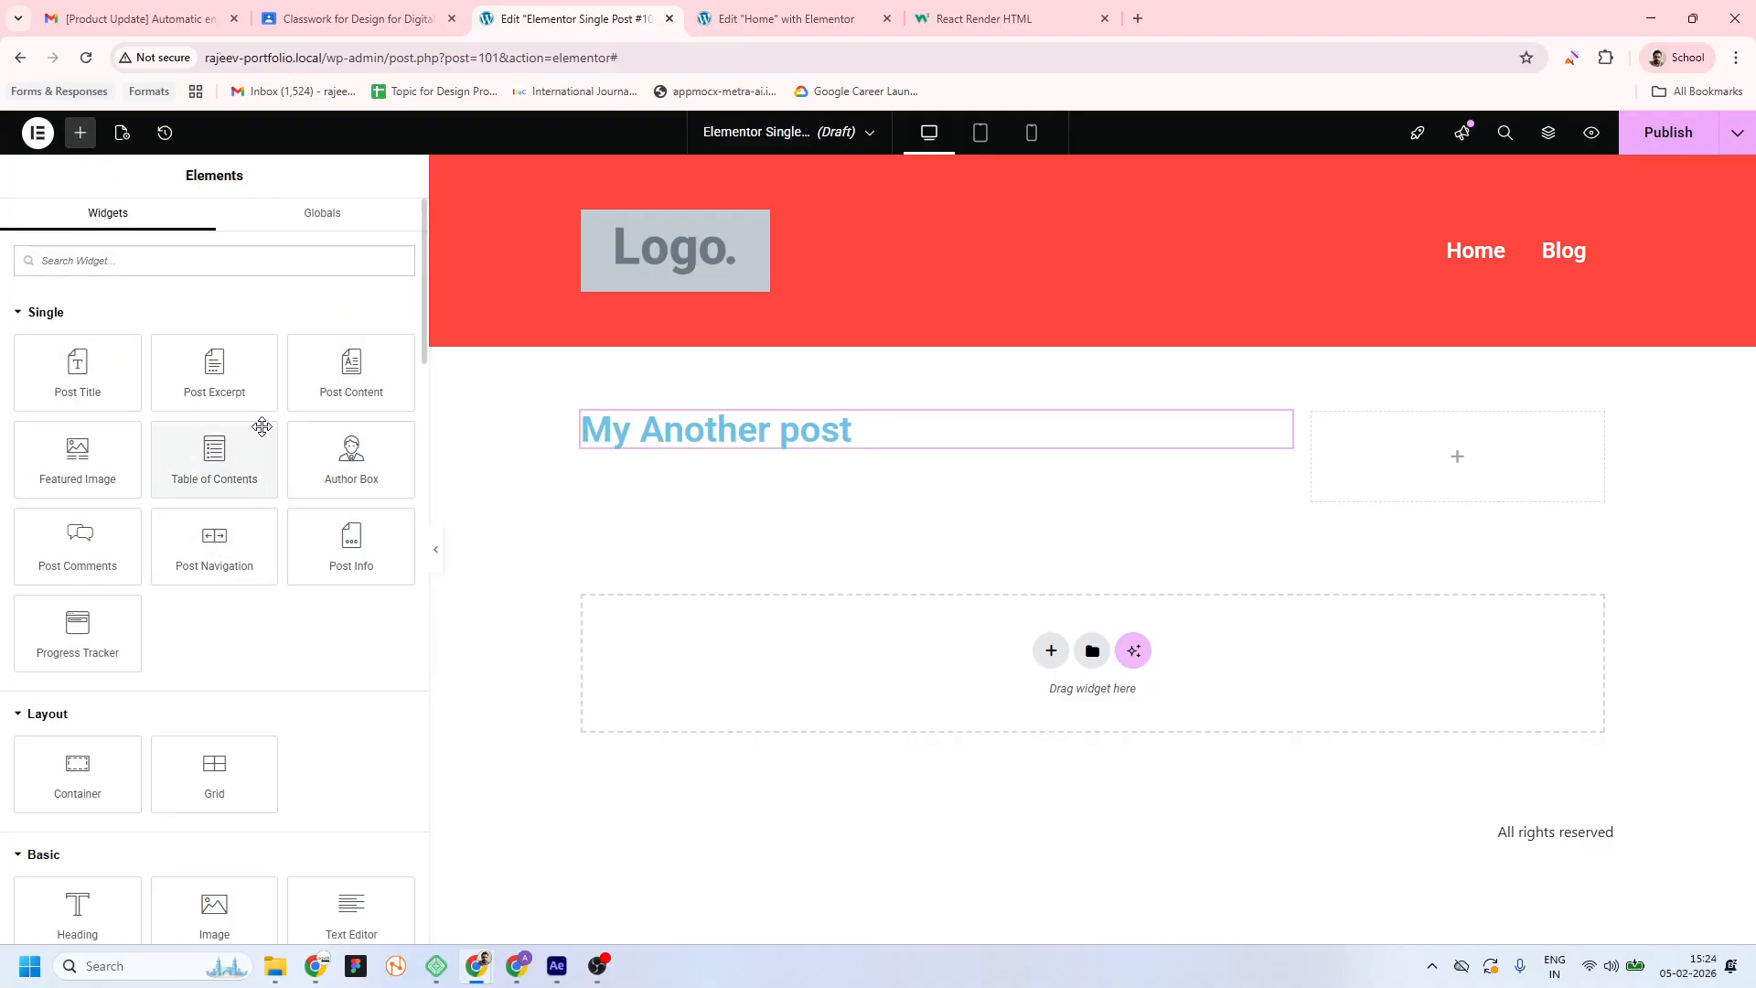
left_click_drag(365, 379, 695, 448)
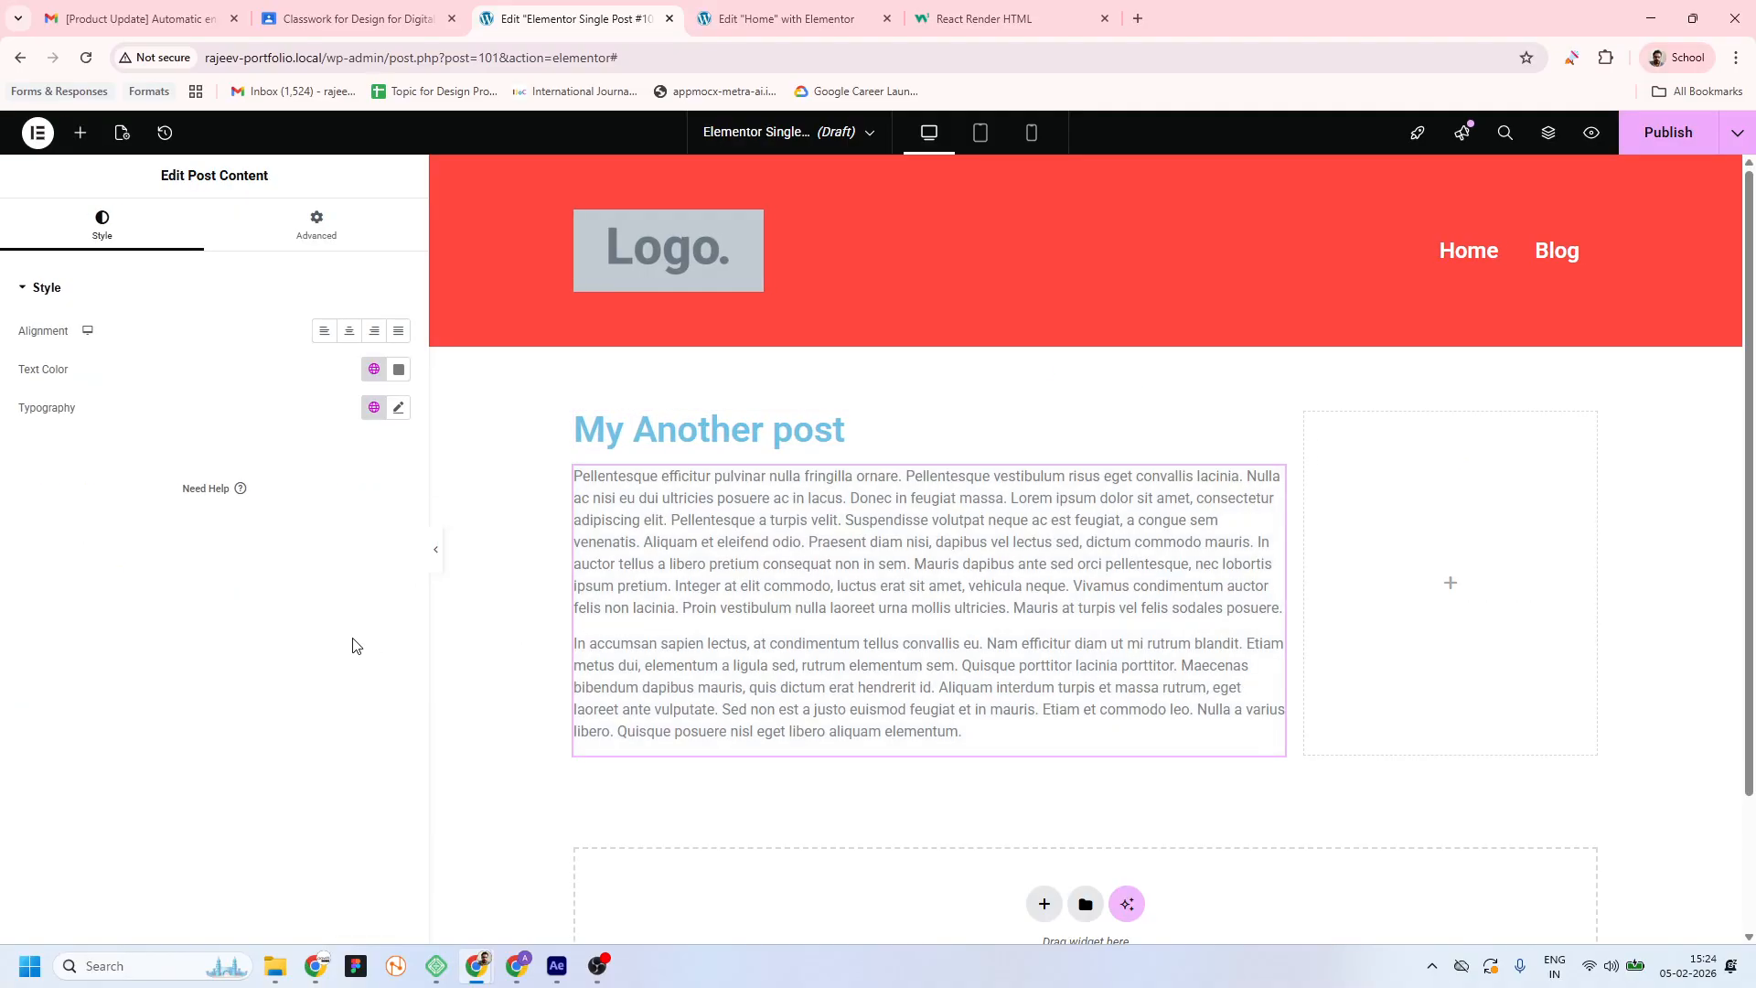
Add an Author Box below the post content and a Featured Image between the post title and the content
left_click(81, 132)
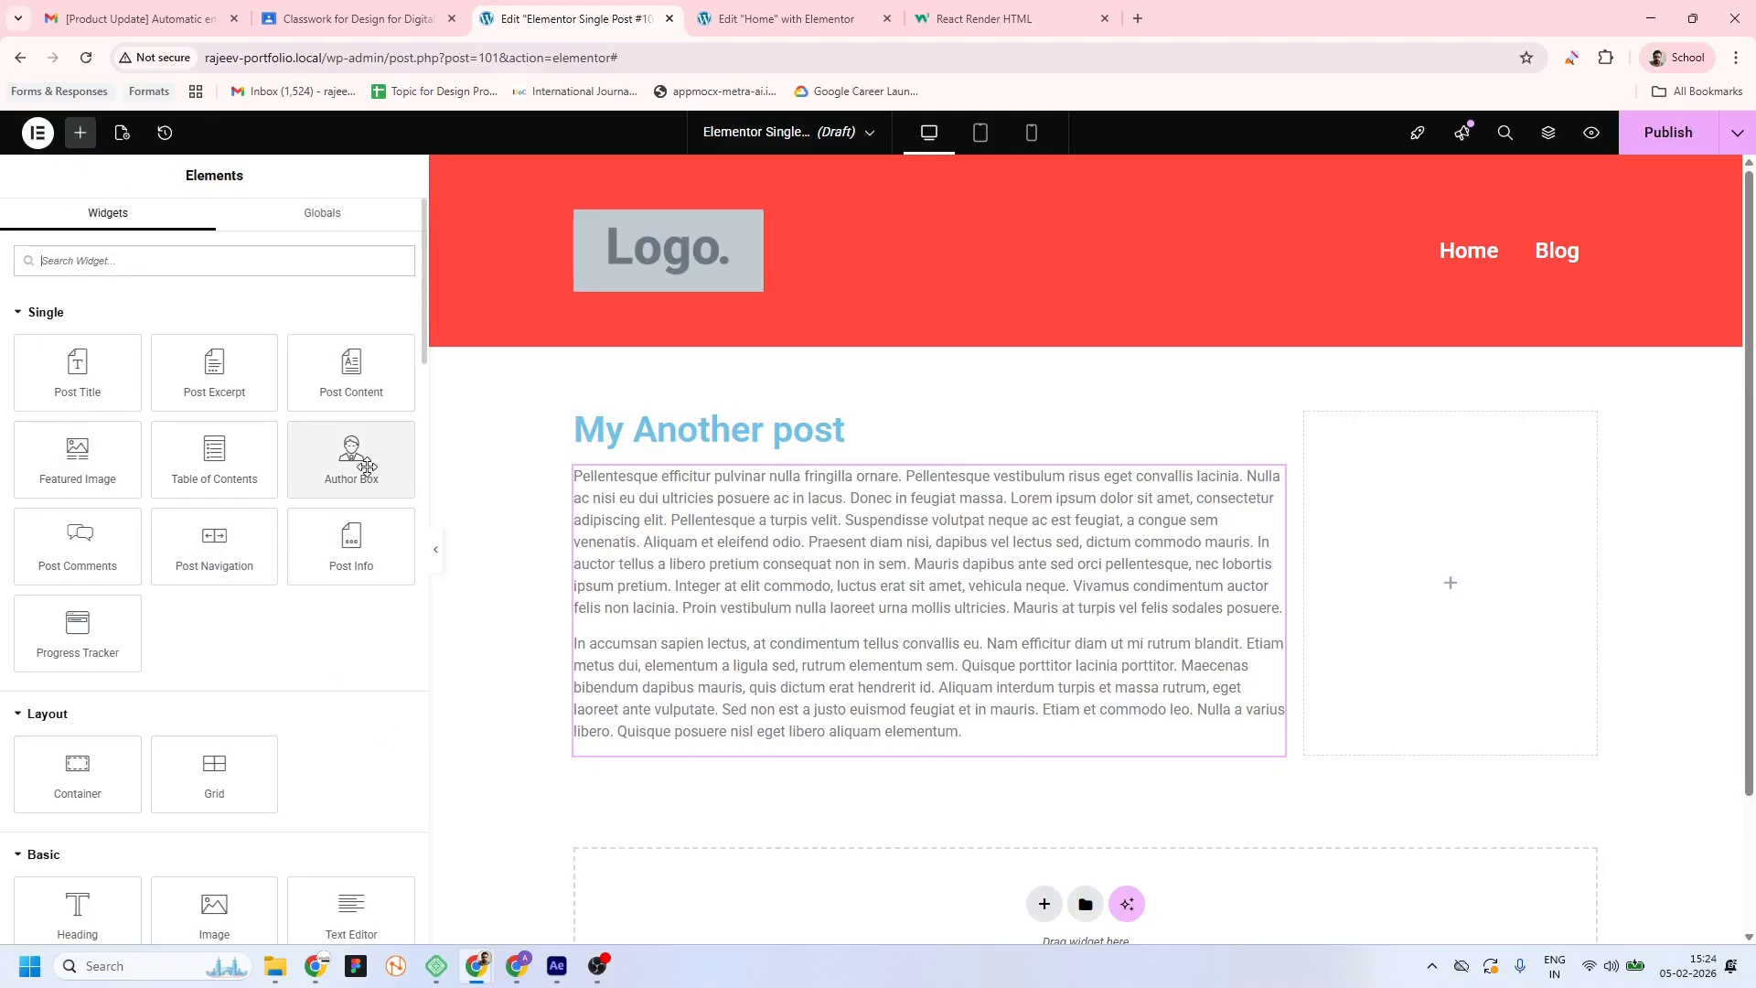
scroll(274, 512, "down", 2)
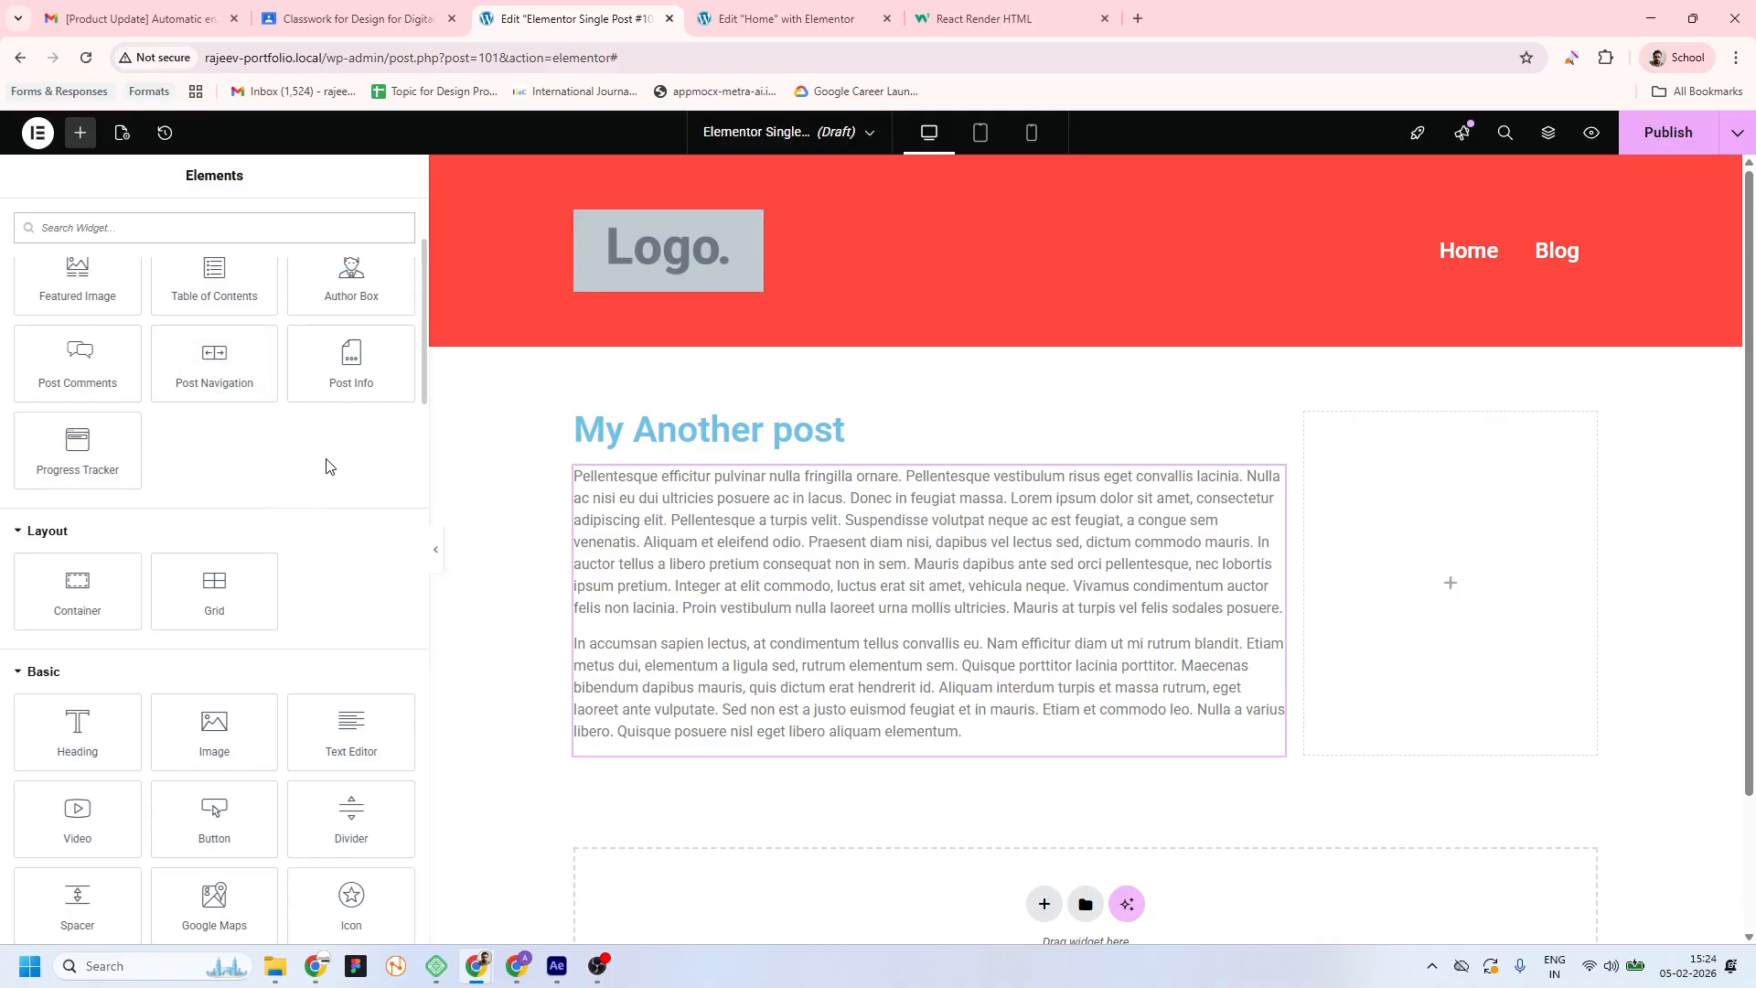
left_click_drag(352, 274, 705, 732)
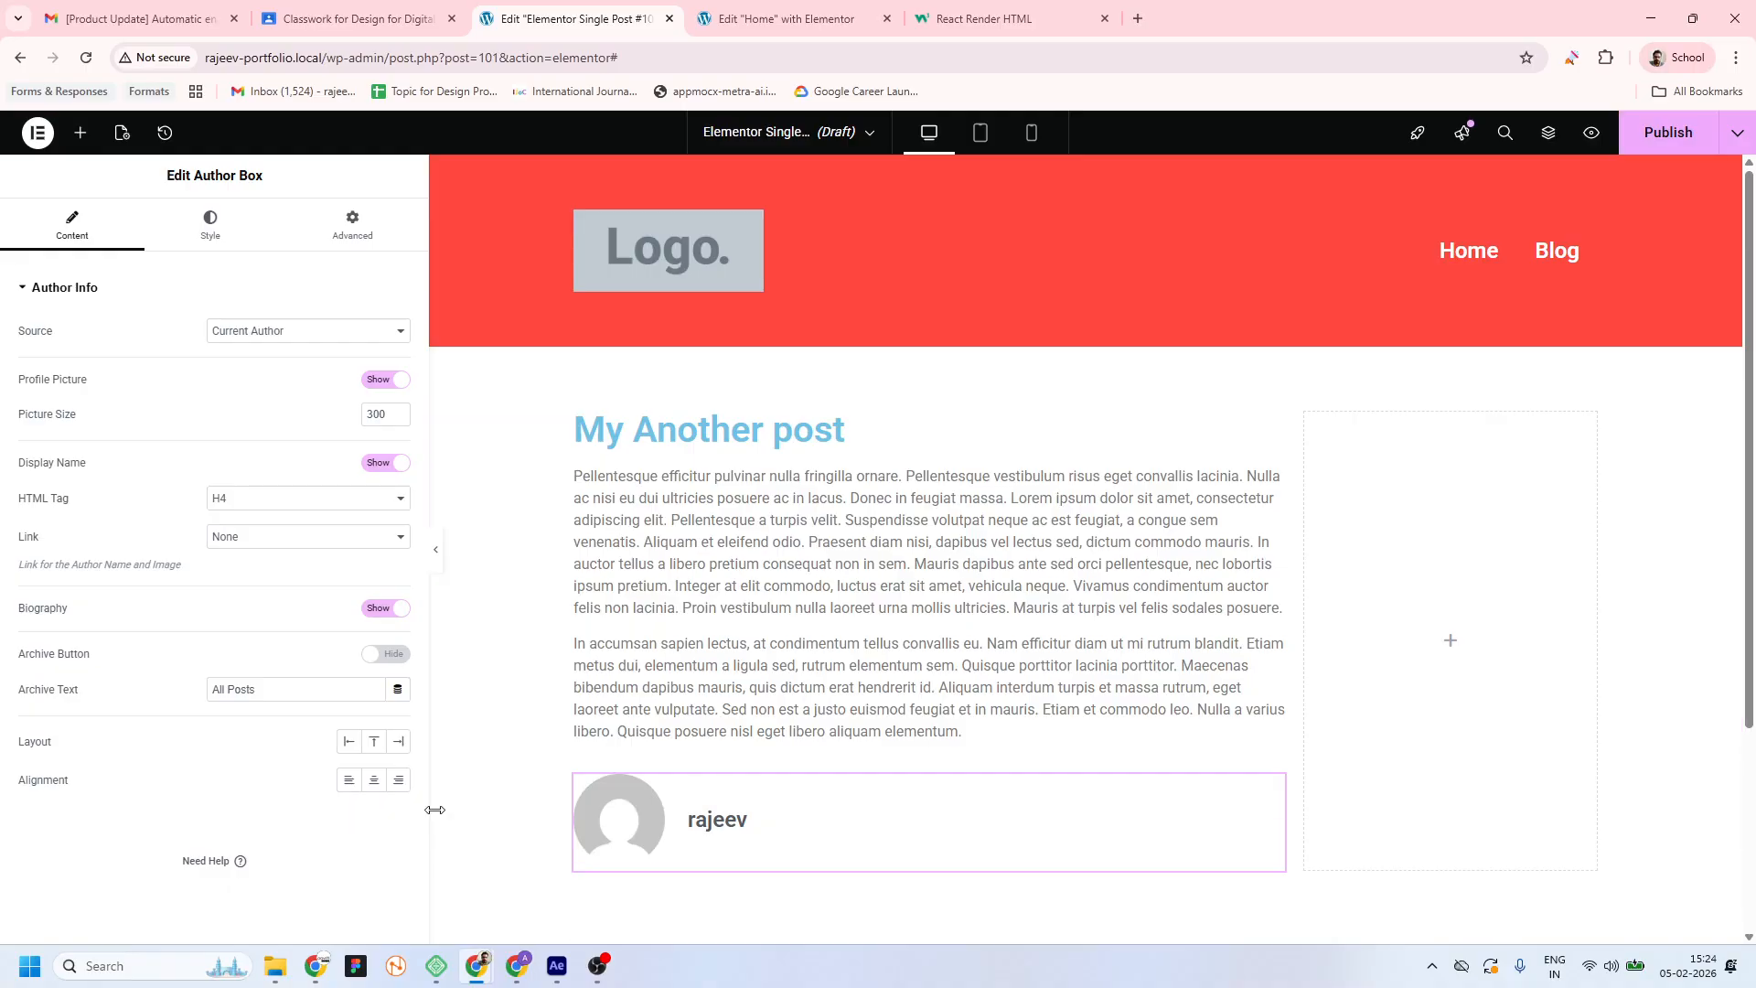
left_click(81, 134)
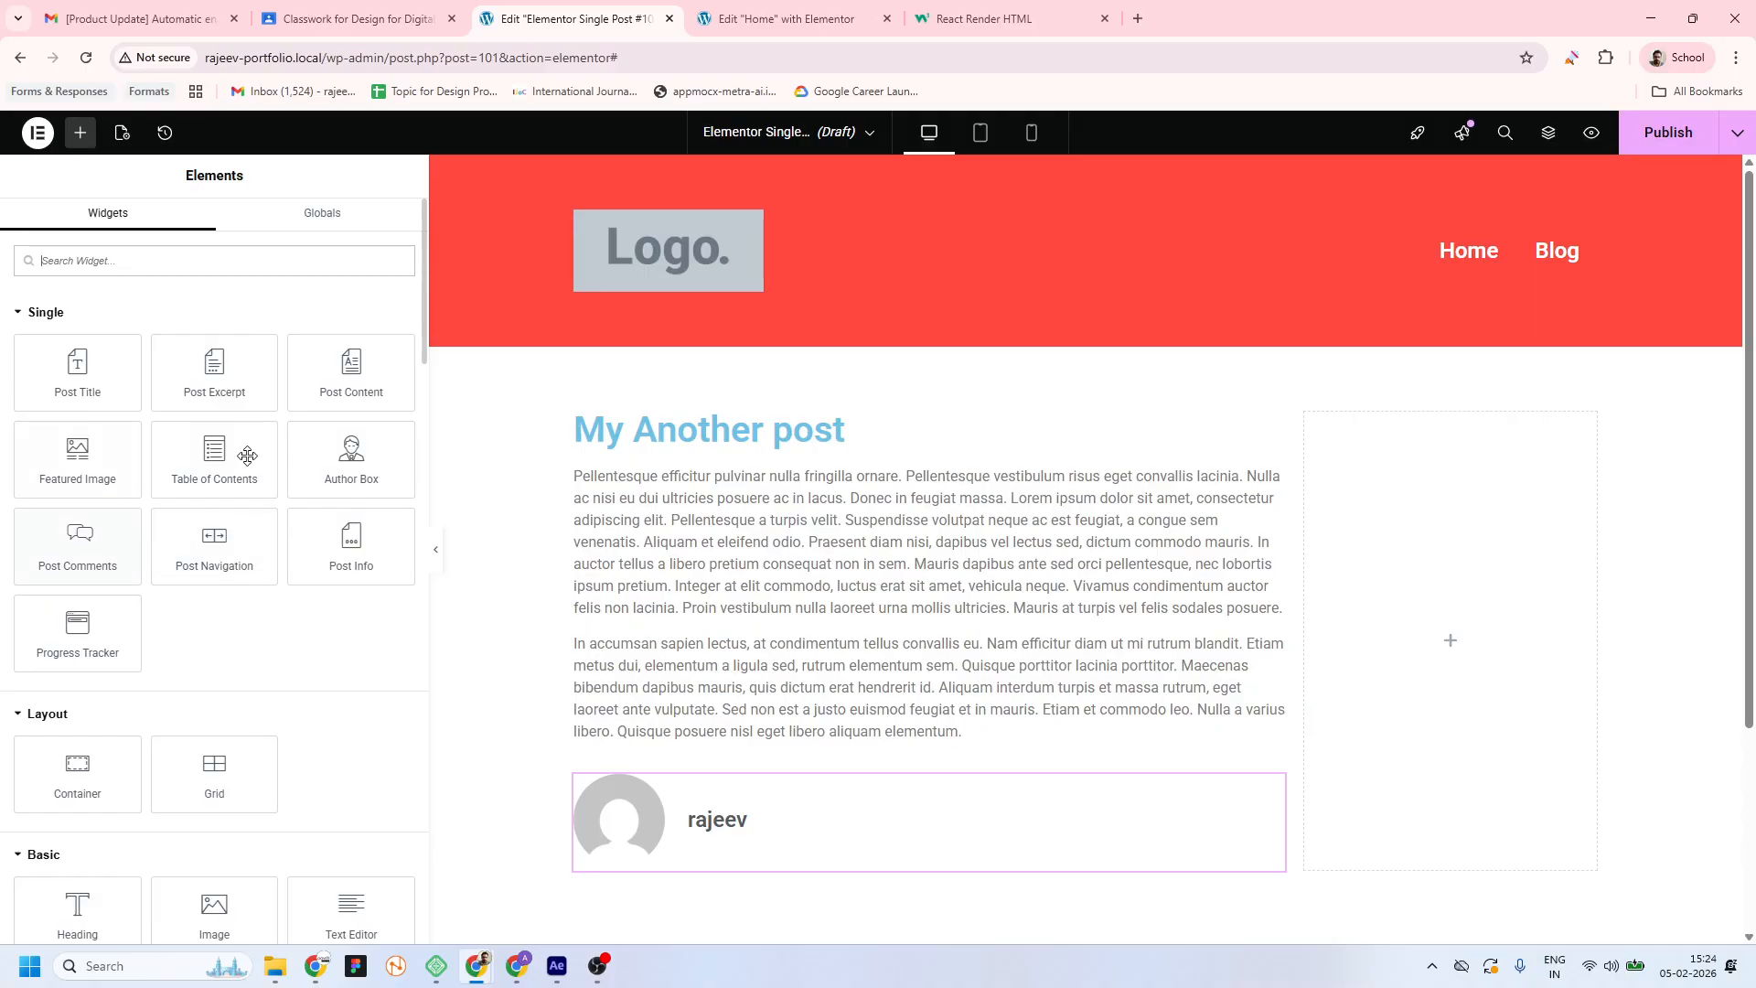
left_click_drag(84, 467, 823, 494)
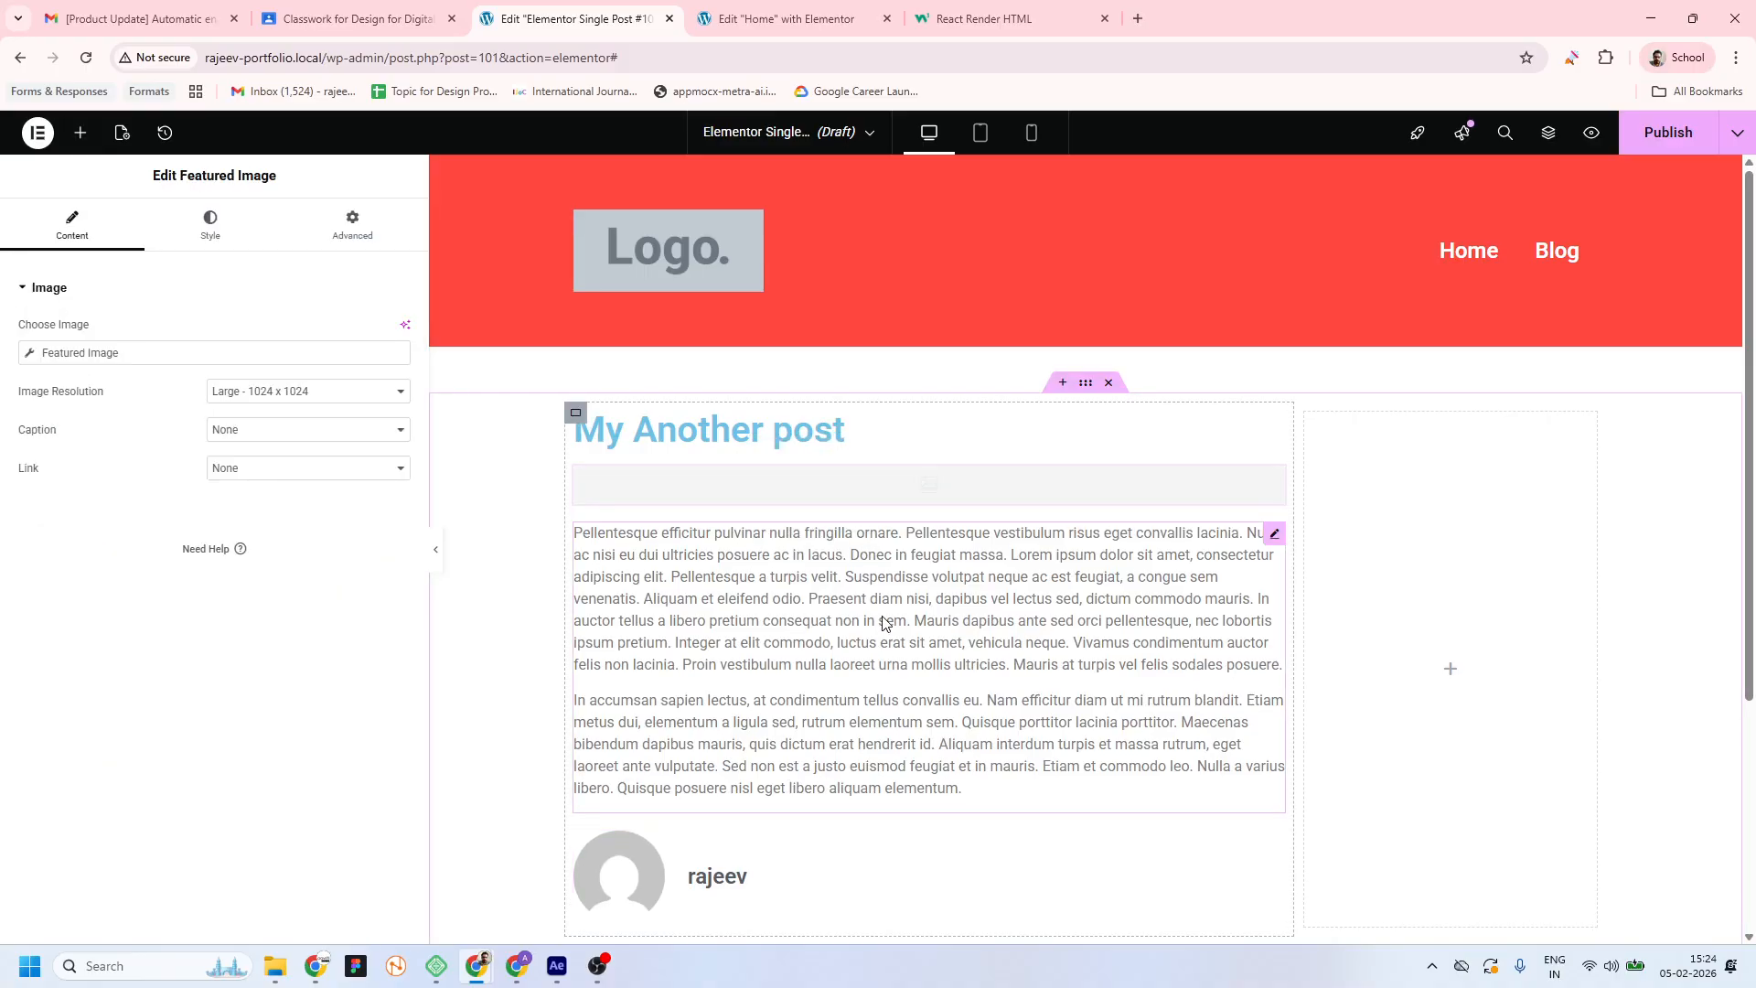
Add a Post Info widget between the post title and the featured image
scroll(881, 617, "down", 8)
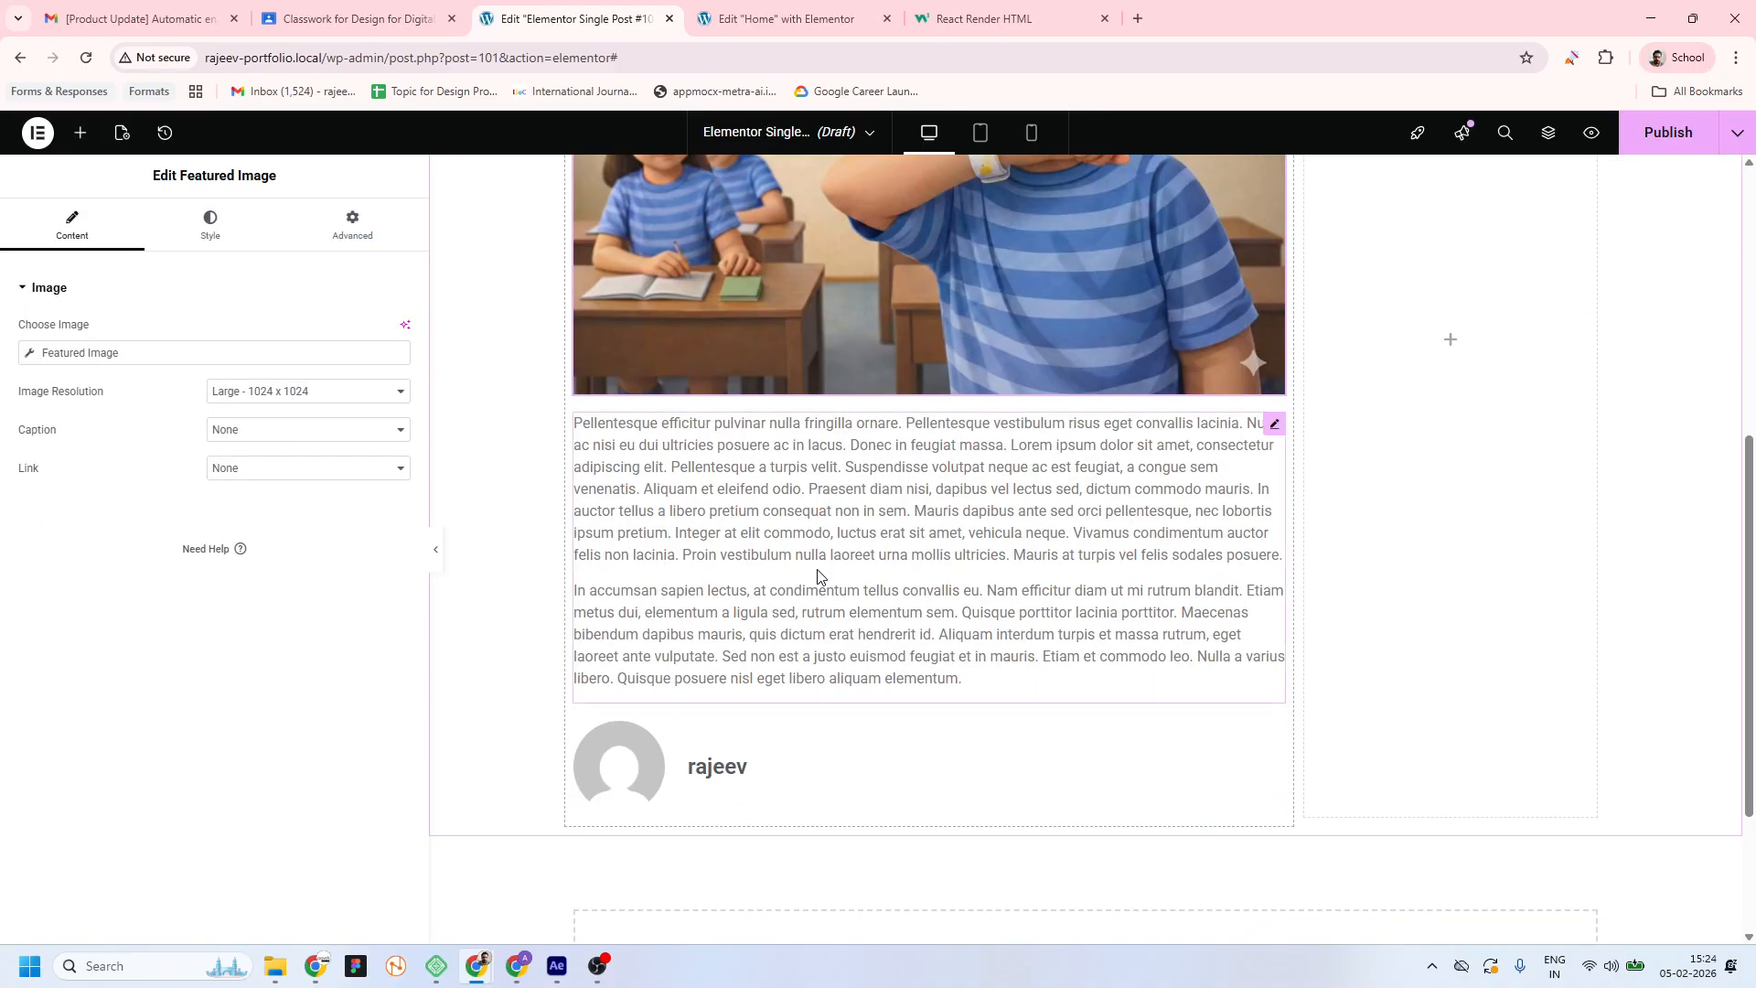
scroll(817, 575, "up", 8)
left_click(80, 133)
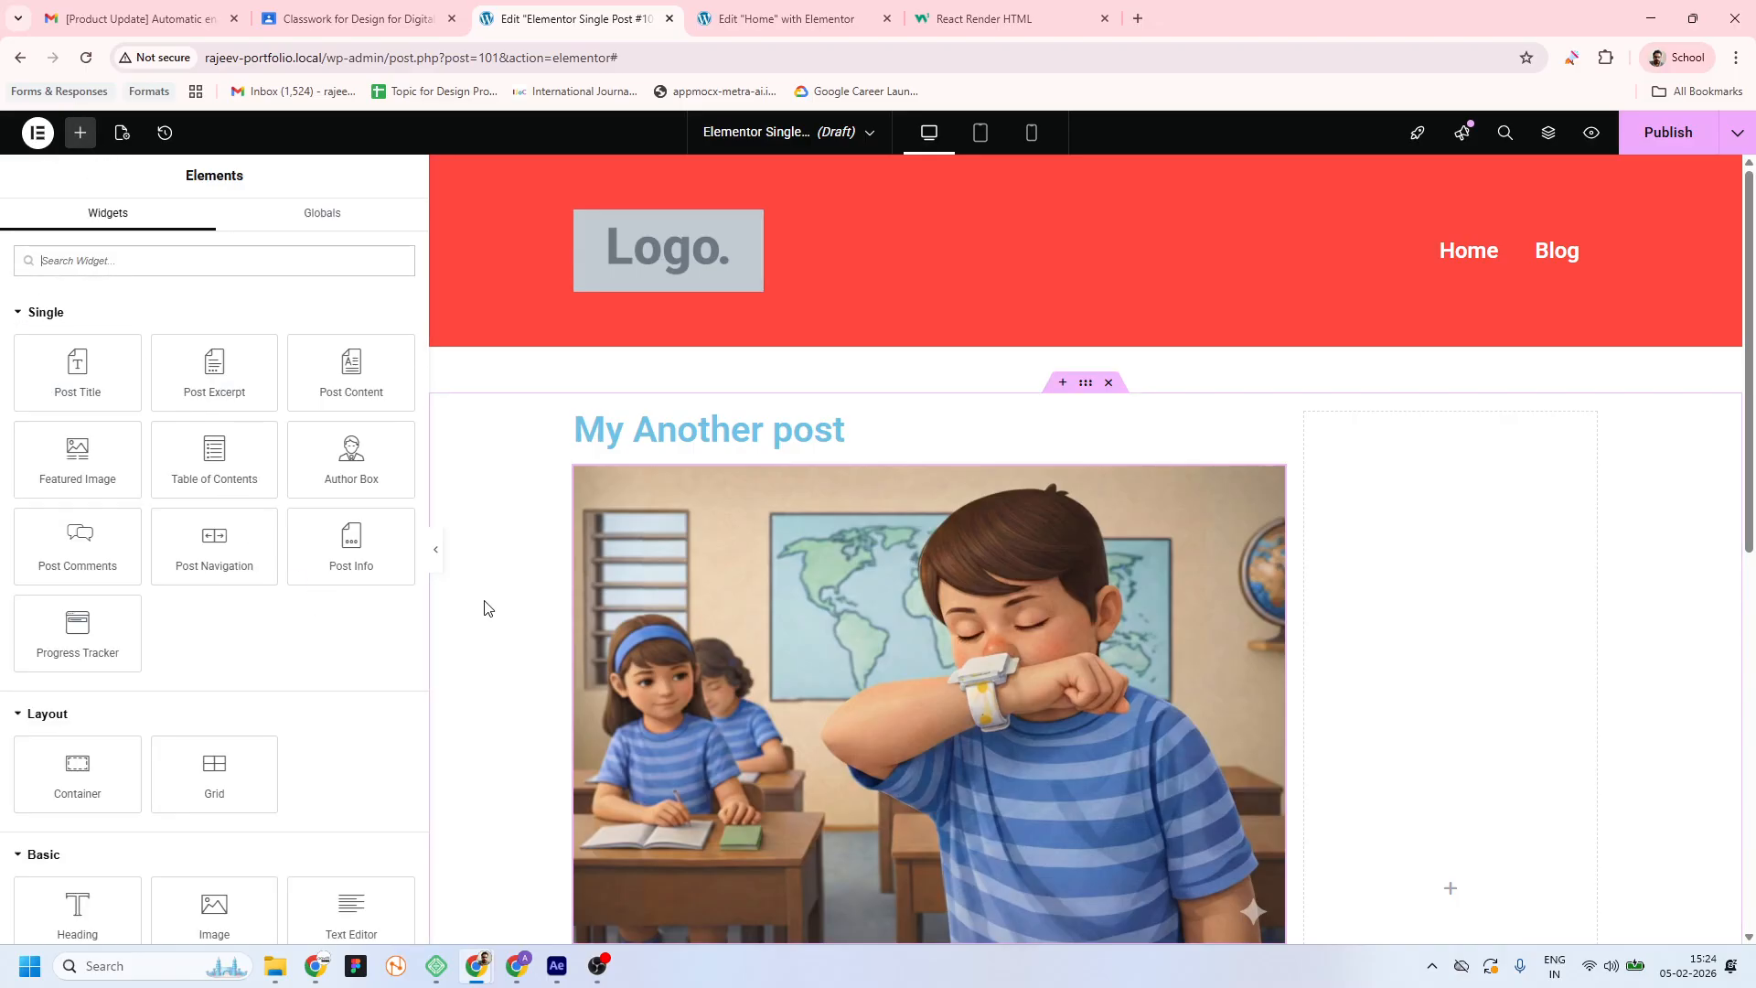
left_click_drag(358, 551, 760, 434)
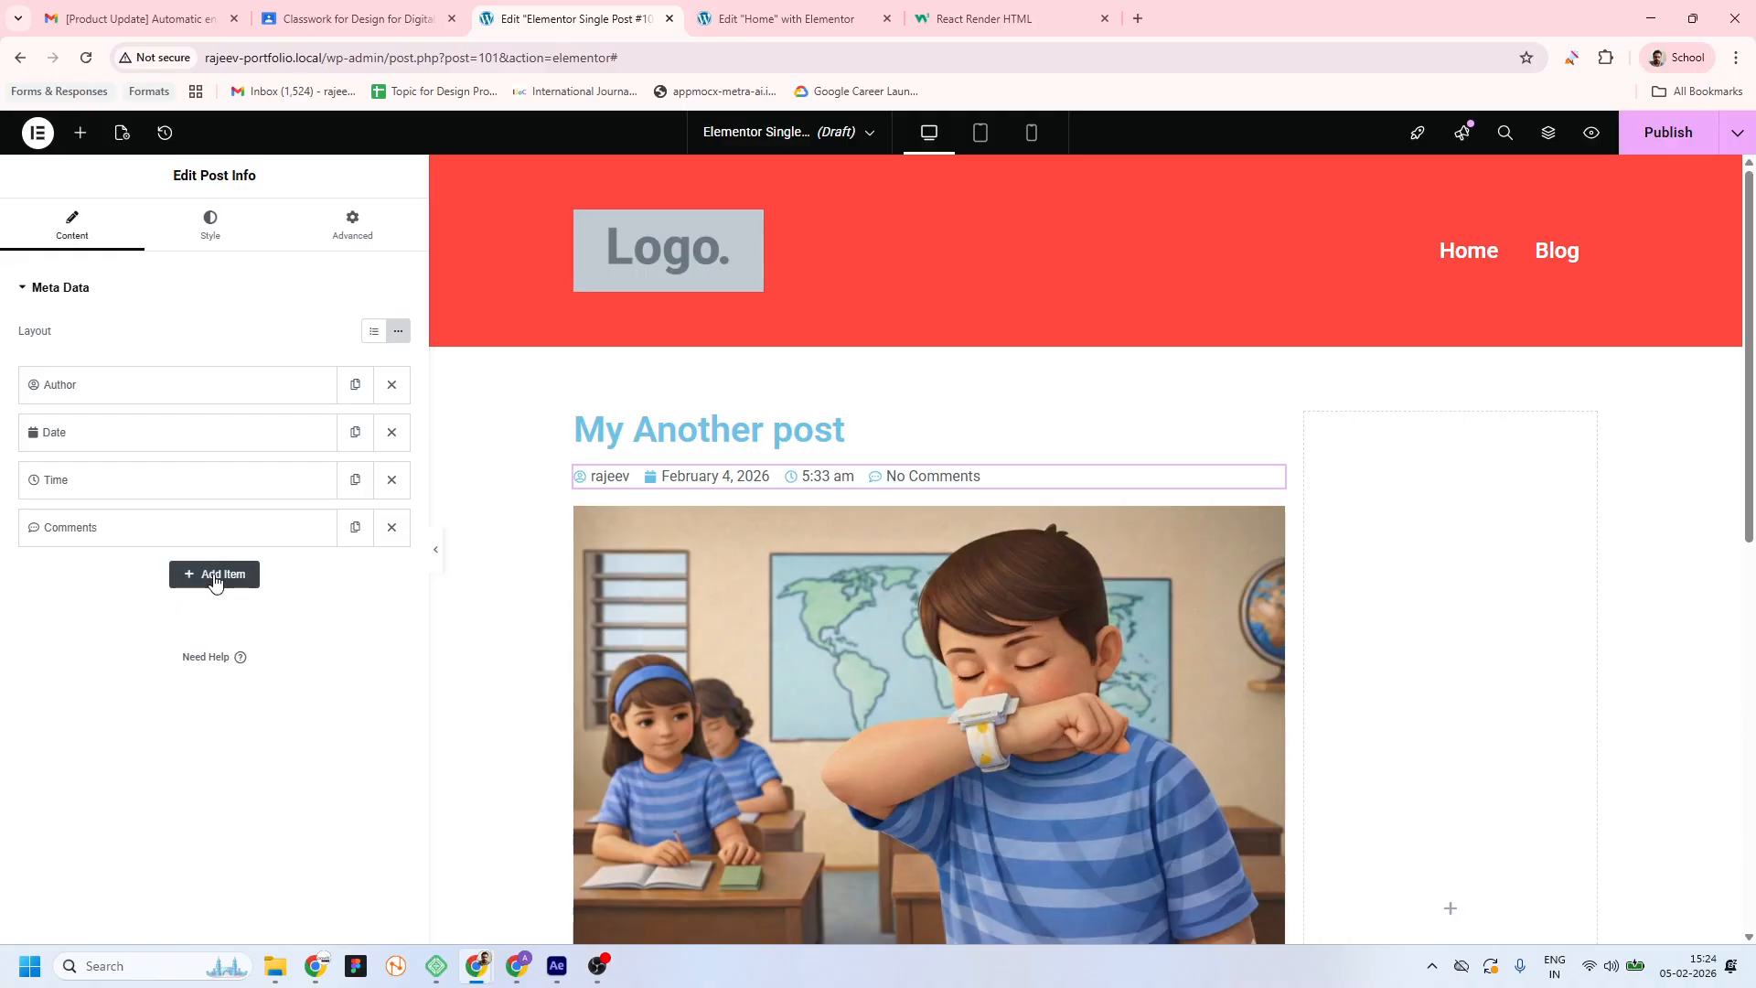
Set the featured image's normal-state CSS filter saturation to 35
scroll(1006, 629, "down", 7)
scroll(1189, 631, "up", 5)
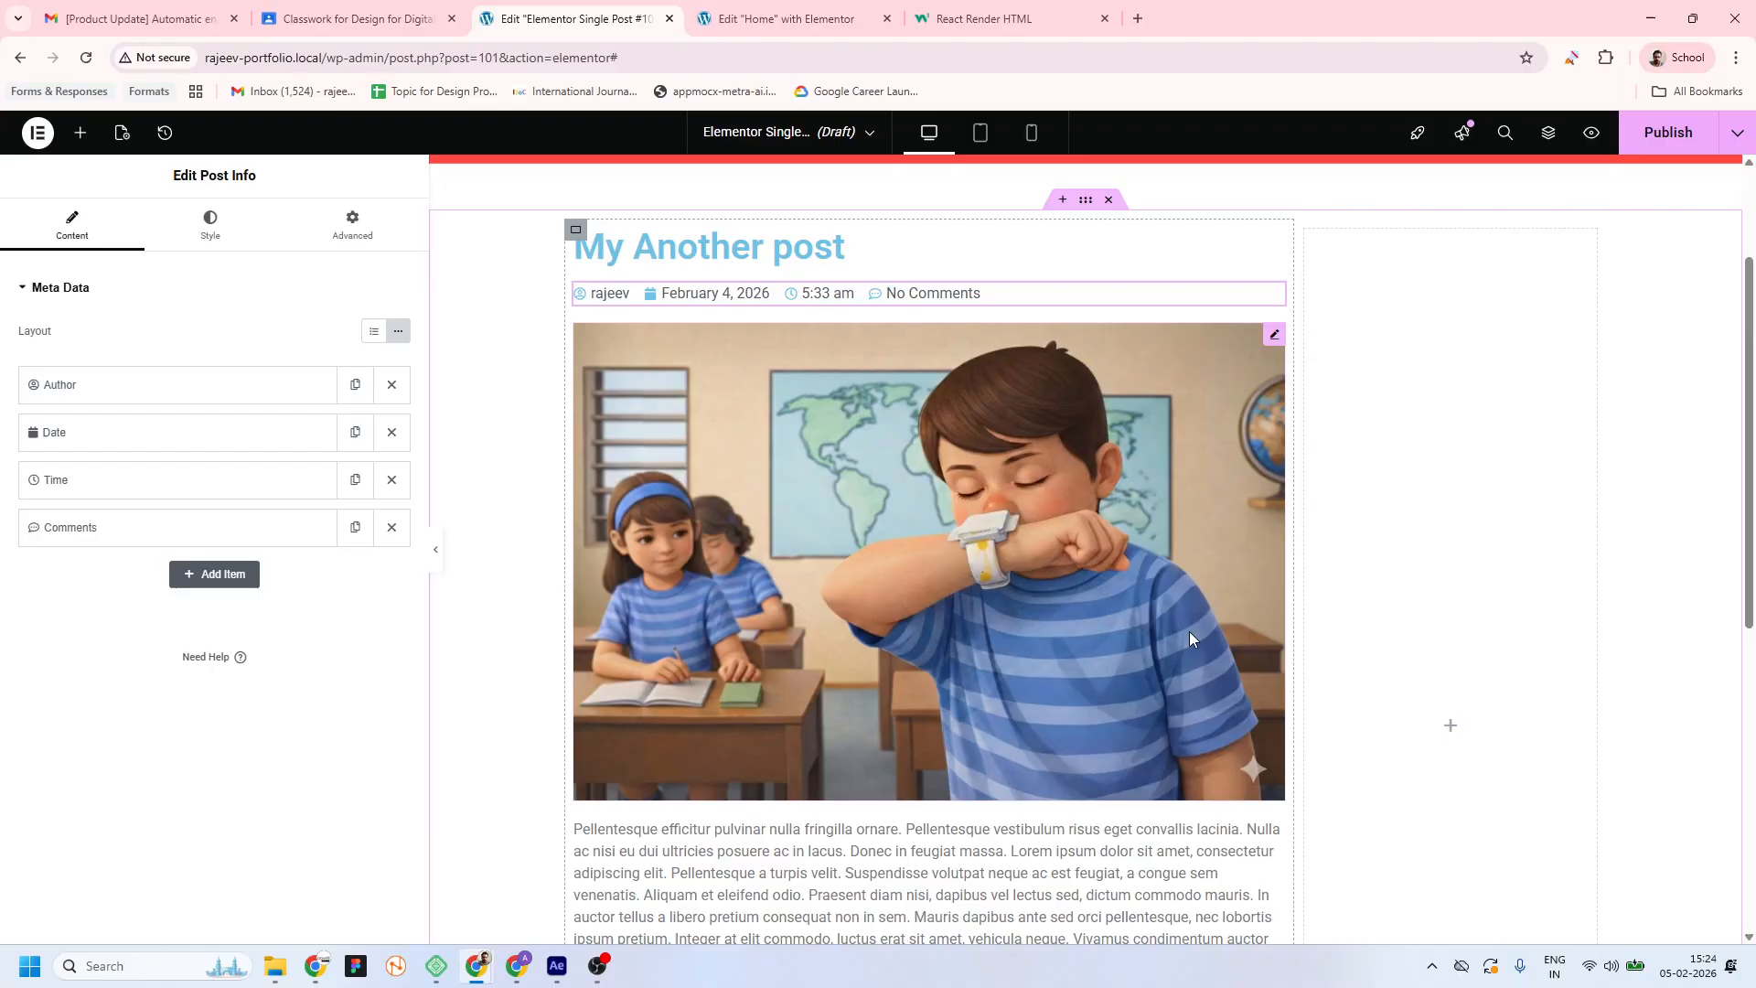
left_click(1273, 336)
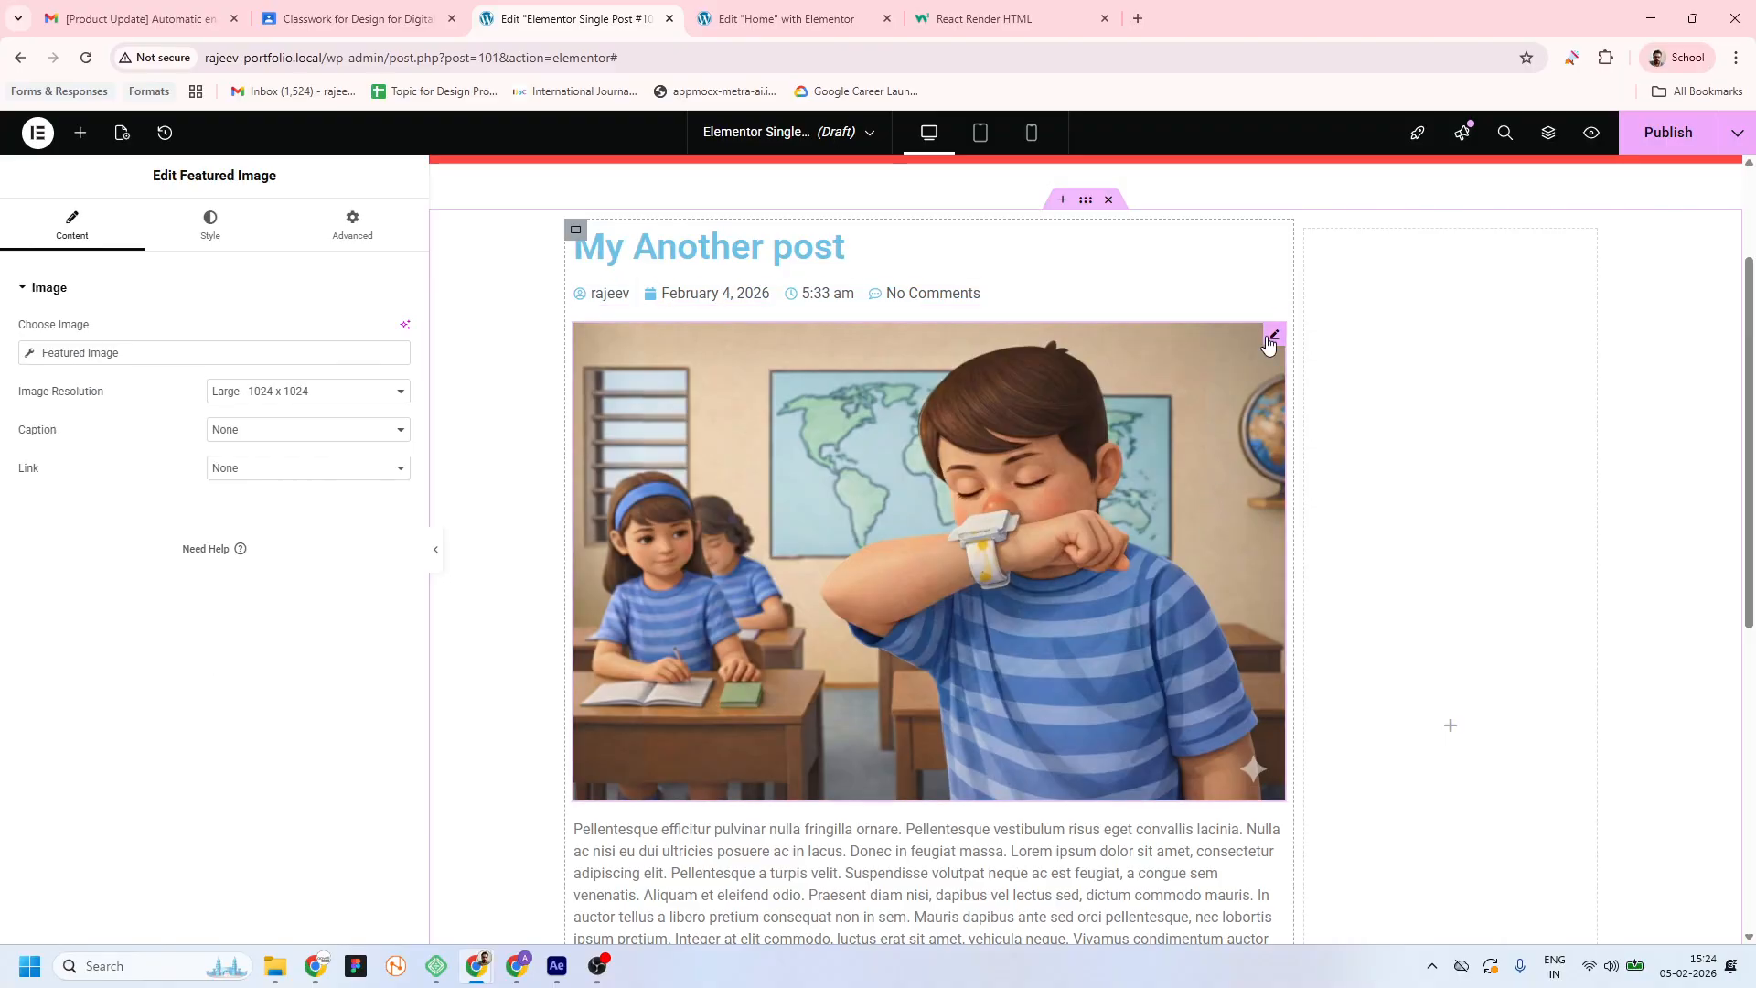
left_click(316, 439)
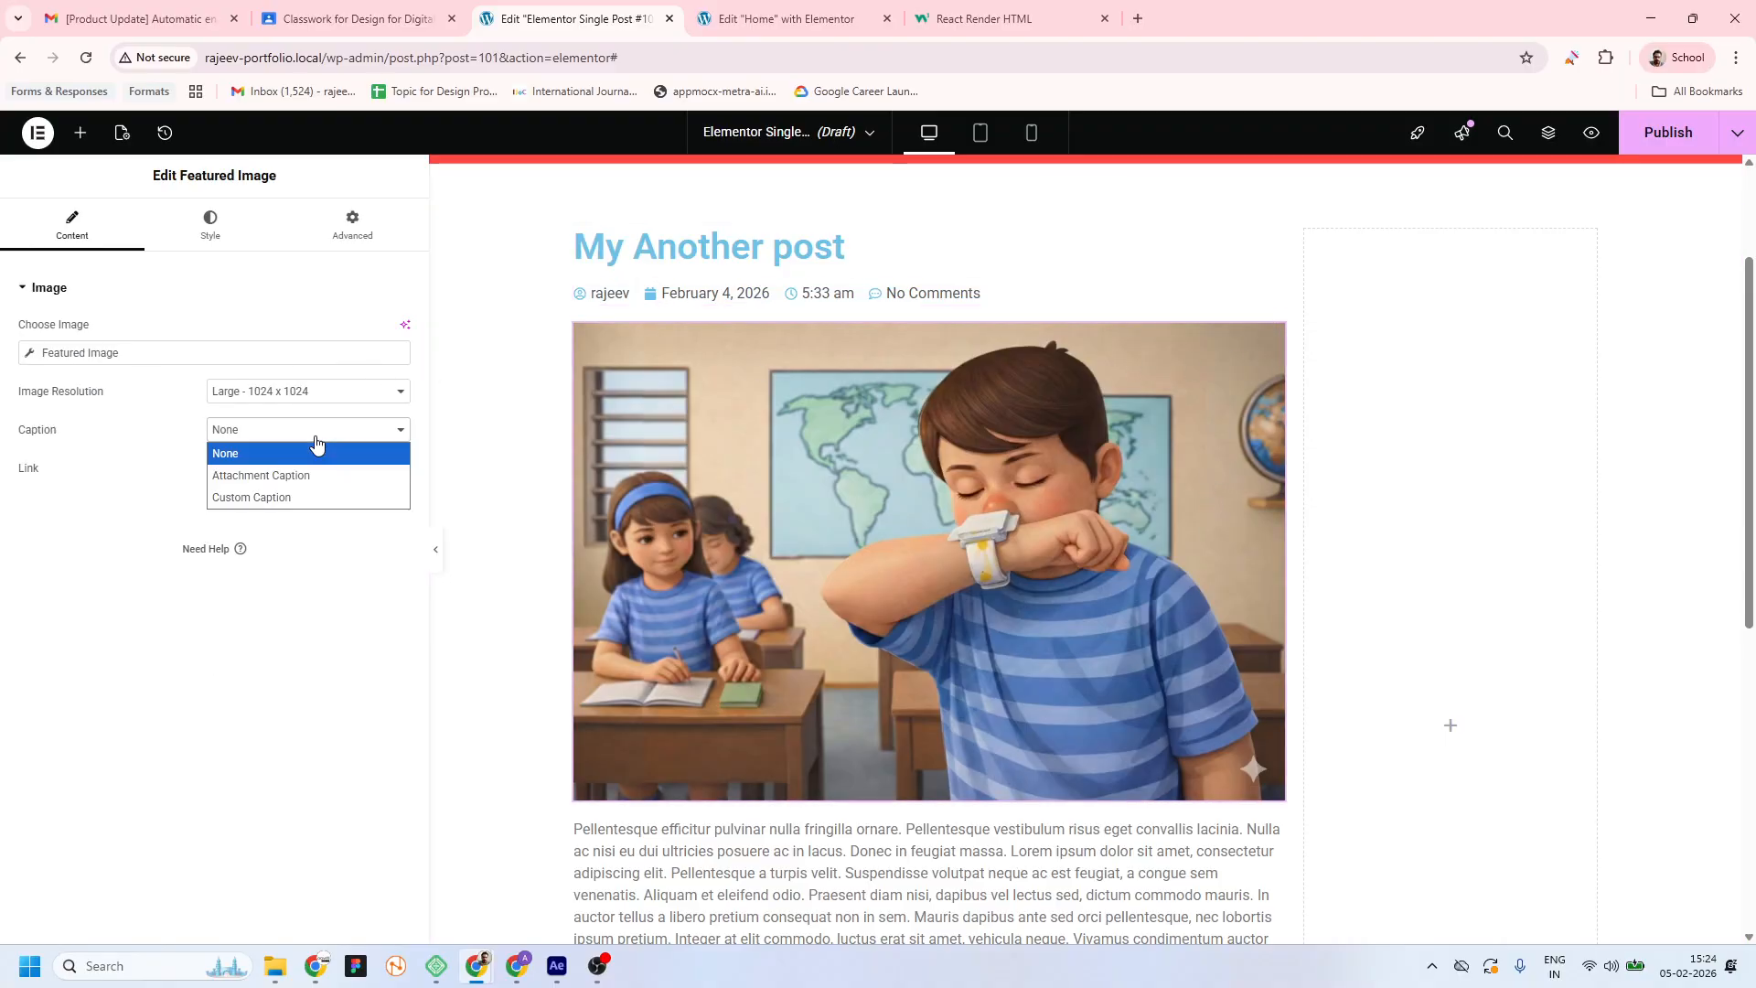
left_click(114, 452)
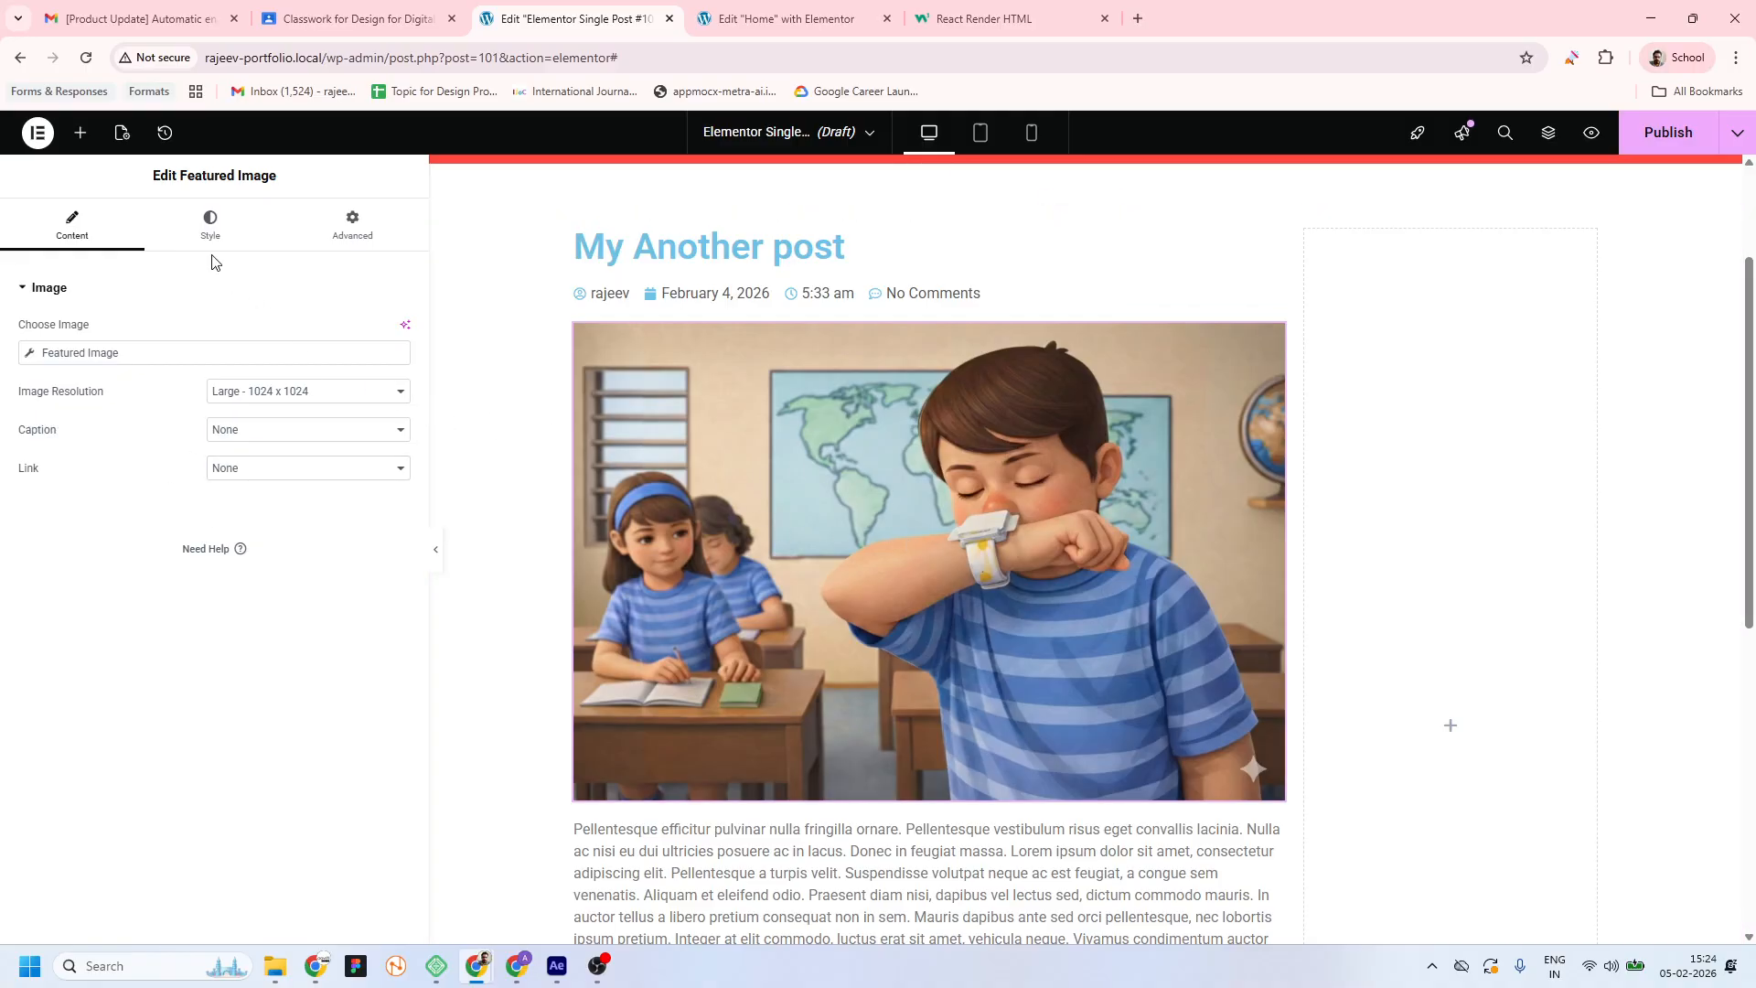
left_click(210, 227)
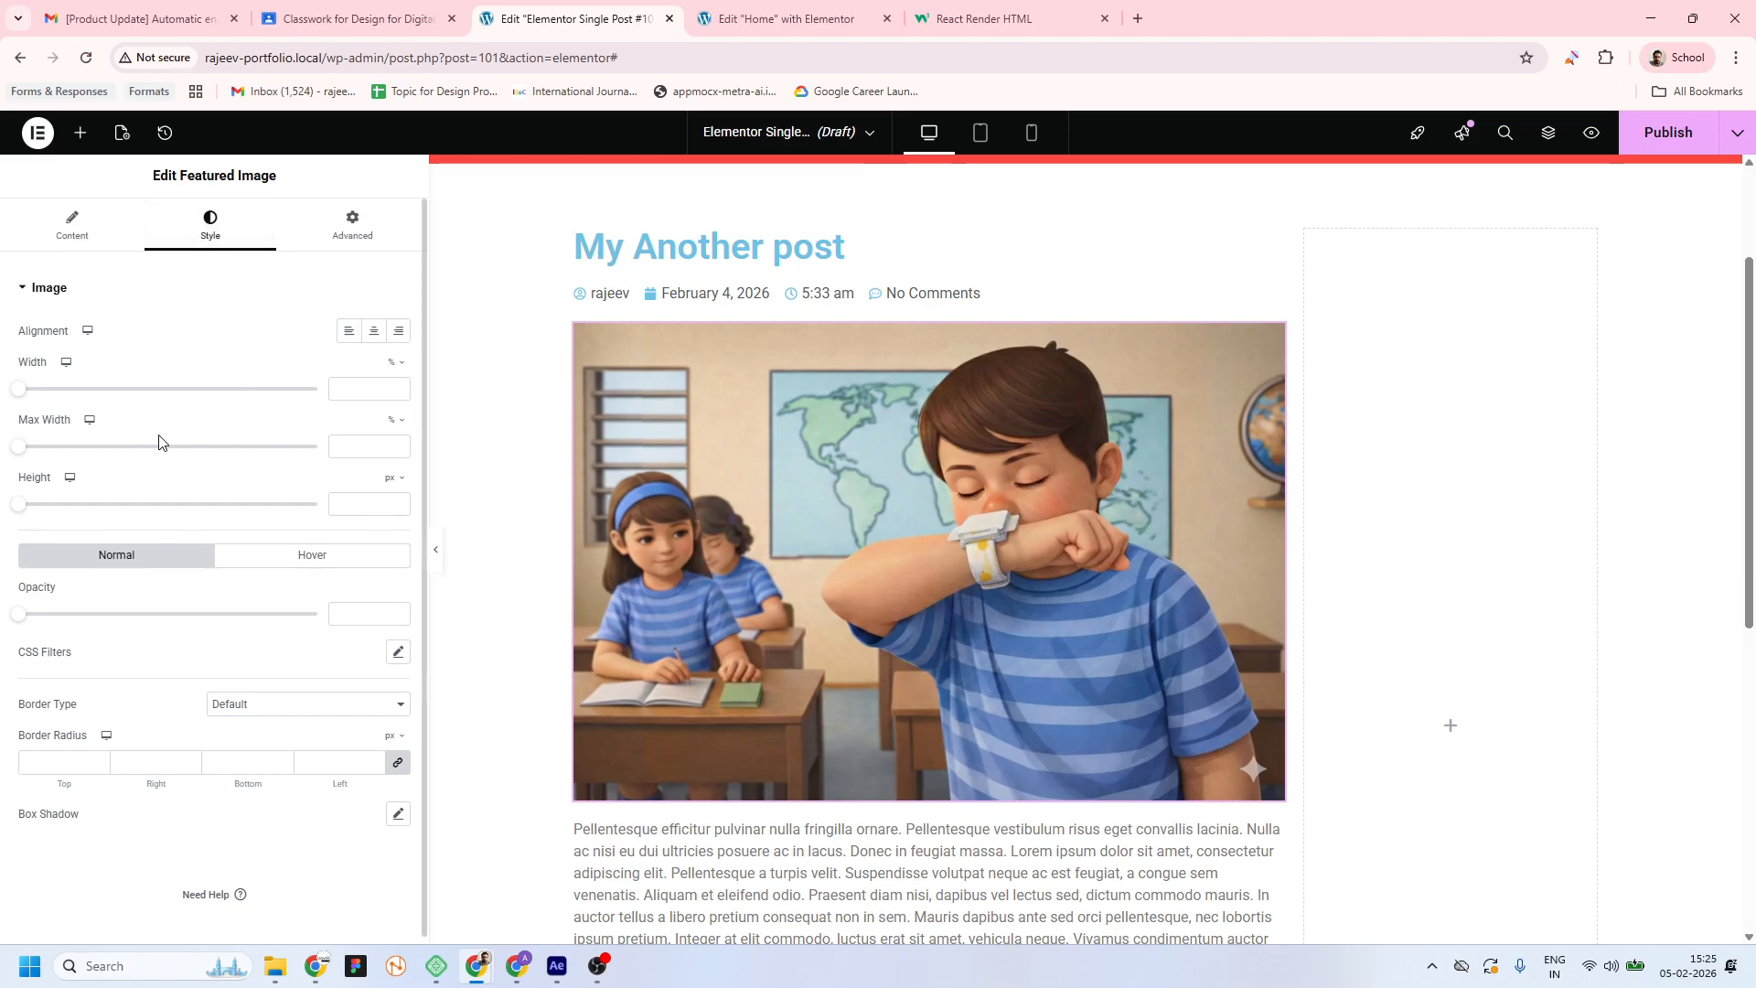
left_click(398, 652)
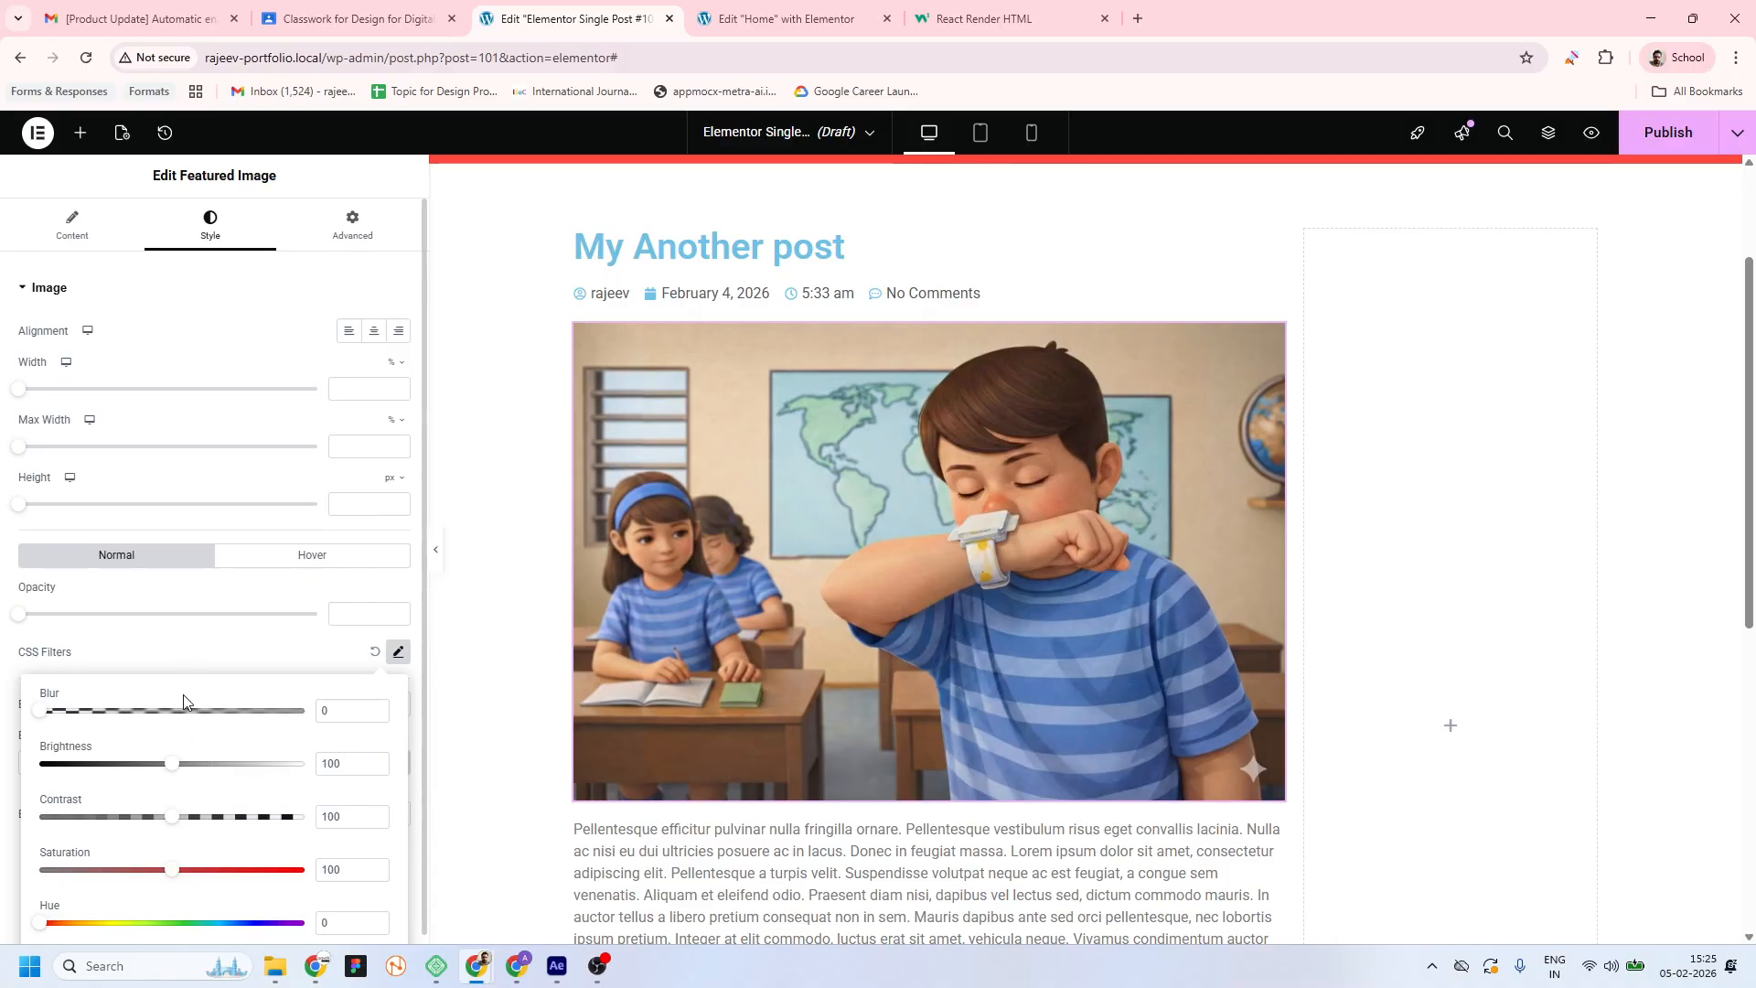
scroll(183, 695, "down", 1)
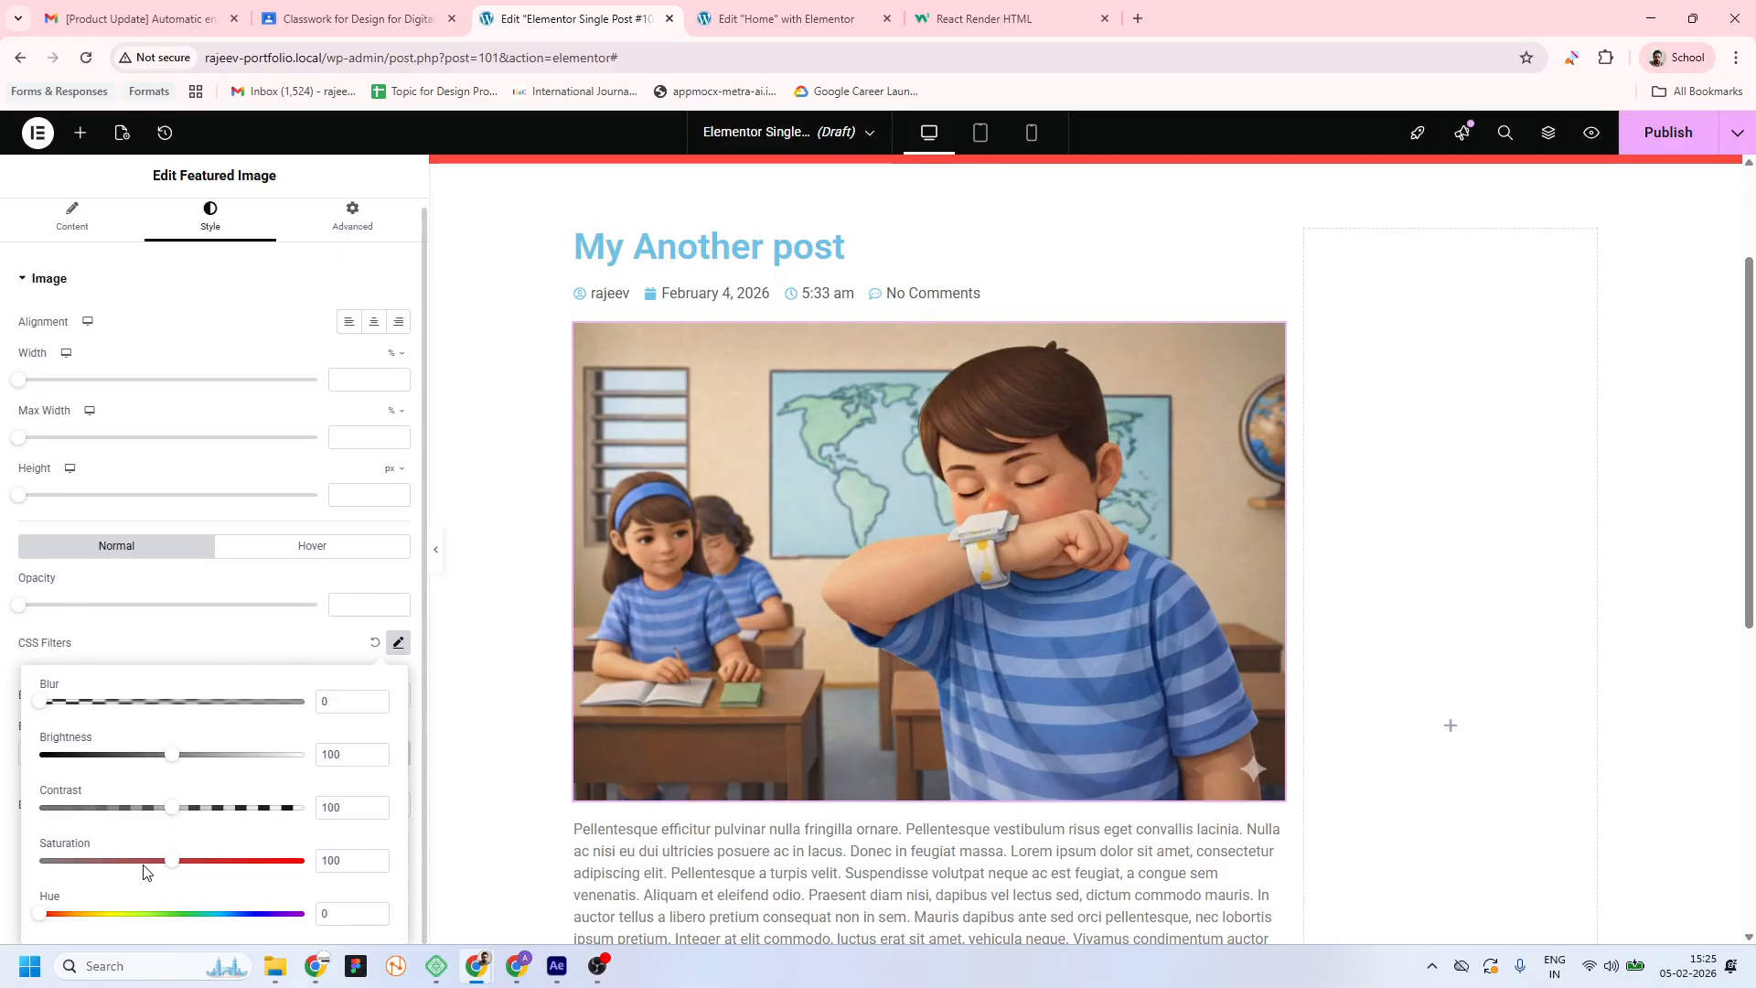
left_click_drag(170, 871, 81, 874)
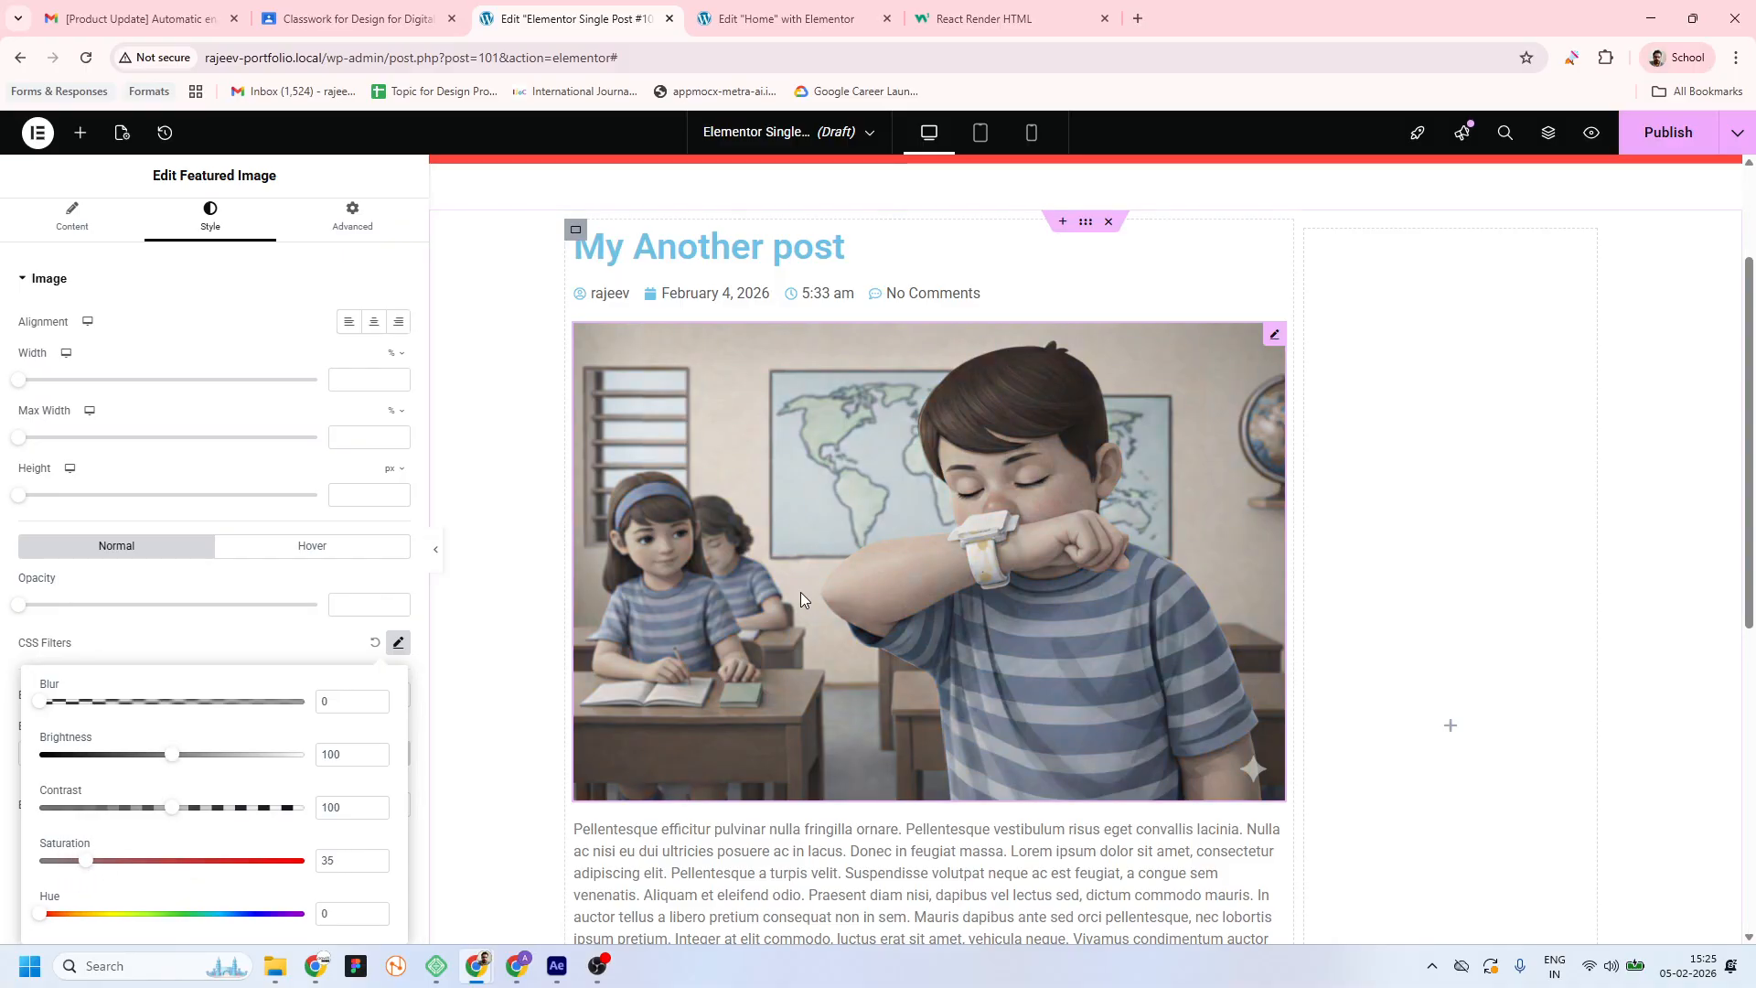
Set the featured image's hover-state CSS filter saturation to 101
left_click(292, 551)
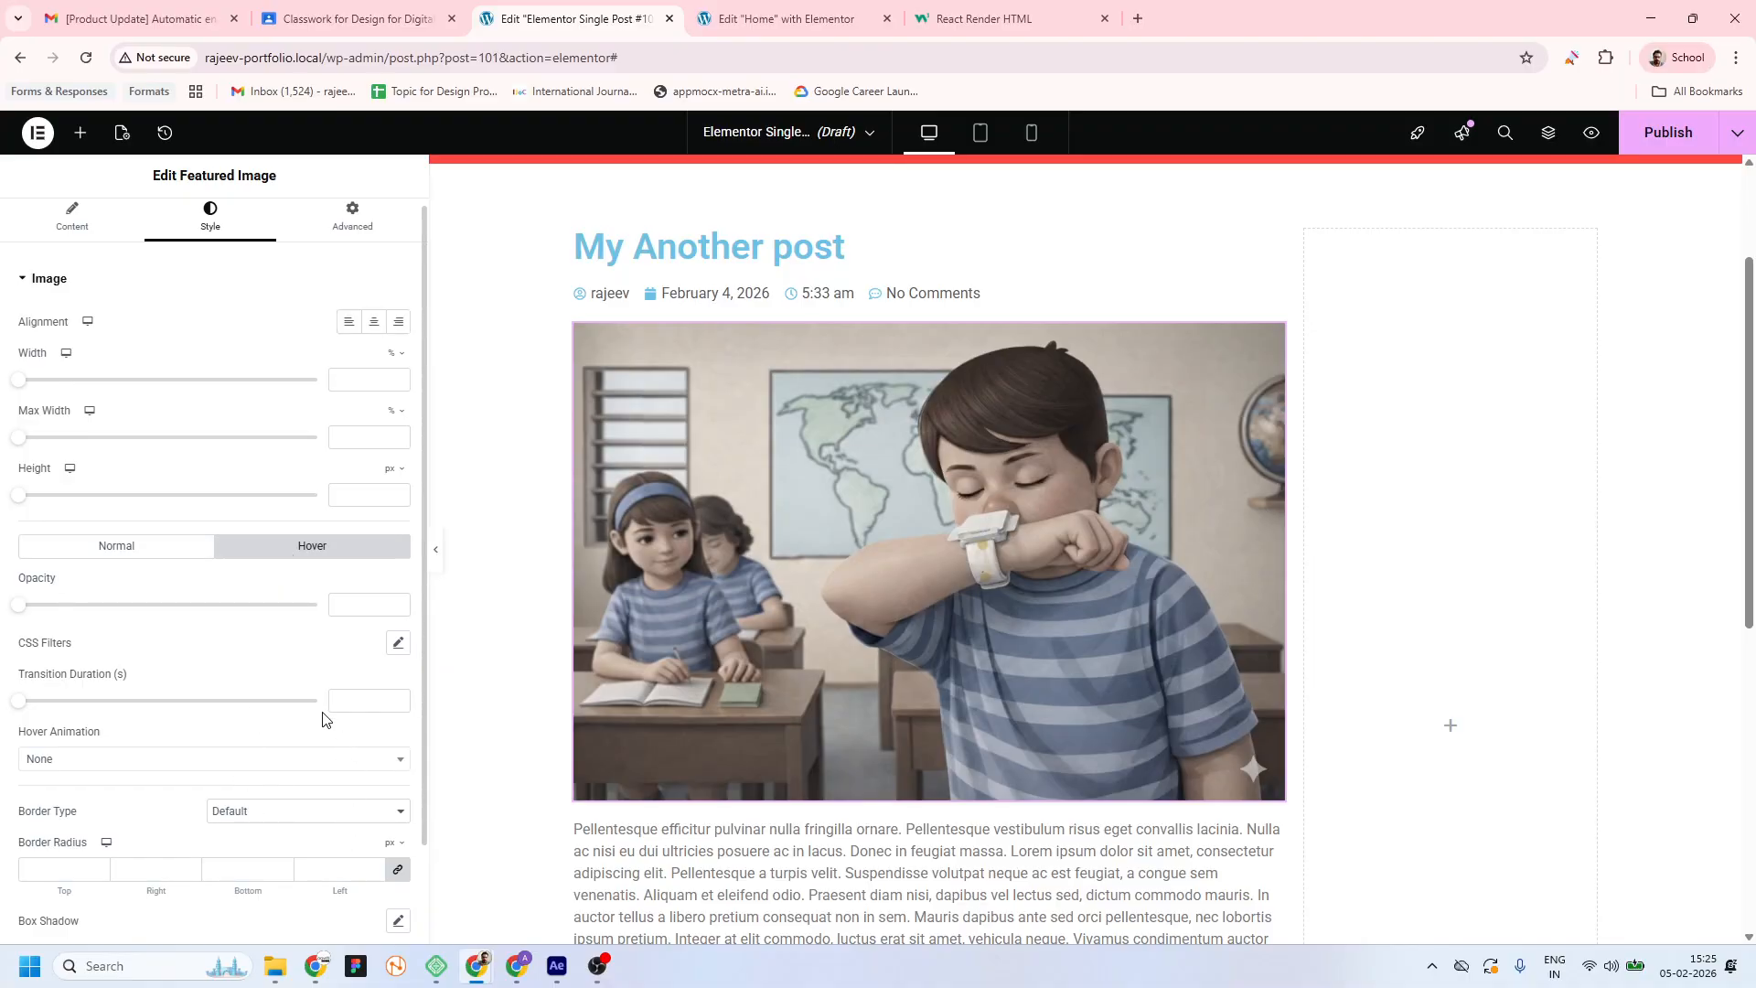
scroll(322, 720, "down", 1)
left_click(398, 528)
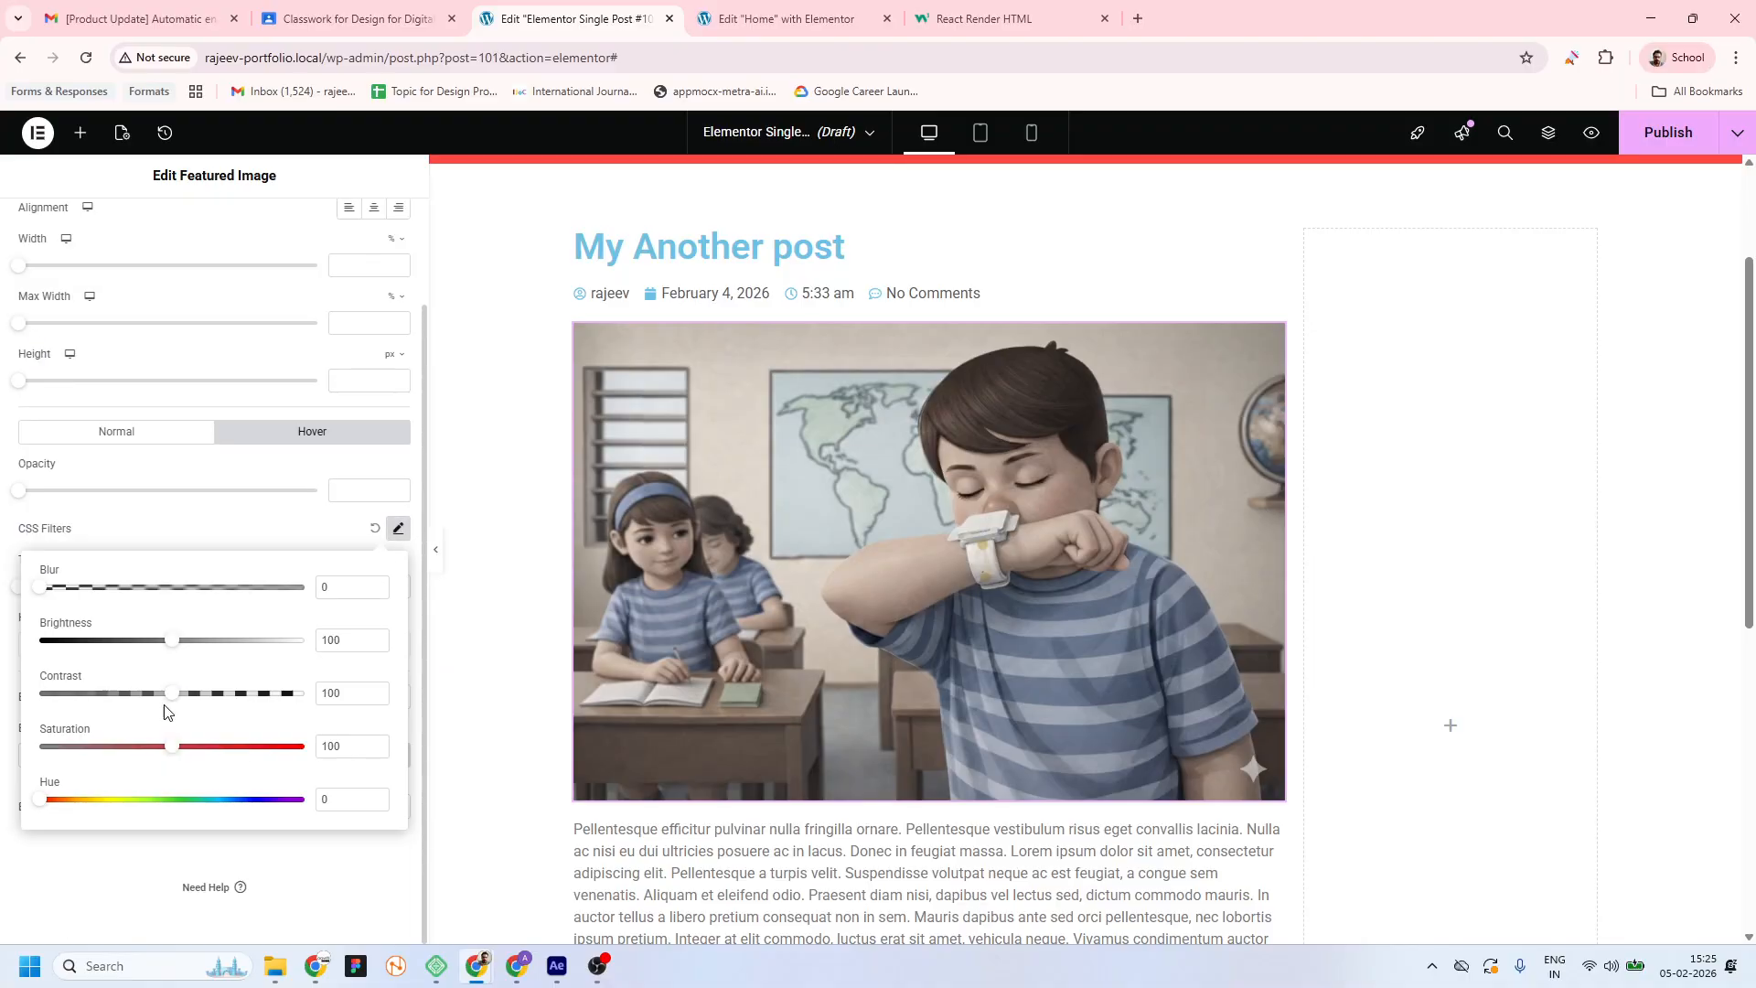
left_click_drag(177, 752, 180, 752)
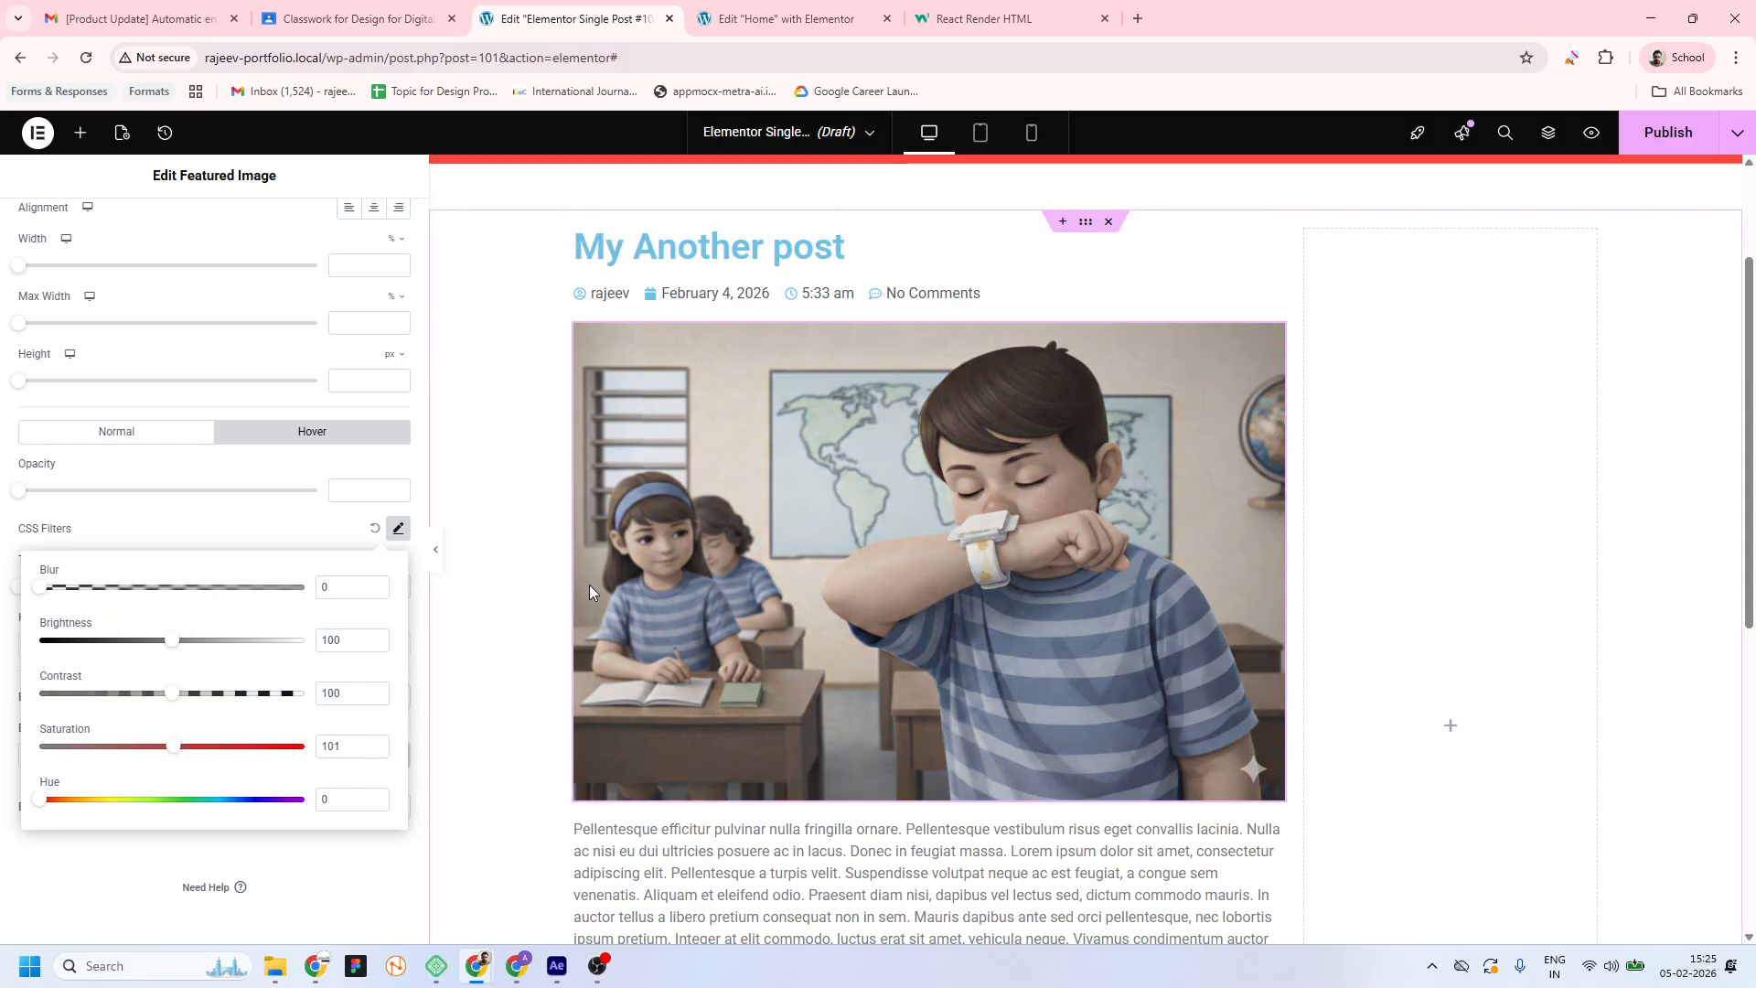
left_click(273, 525)
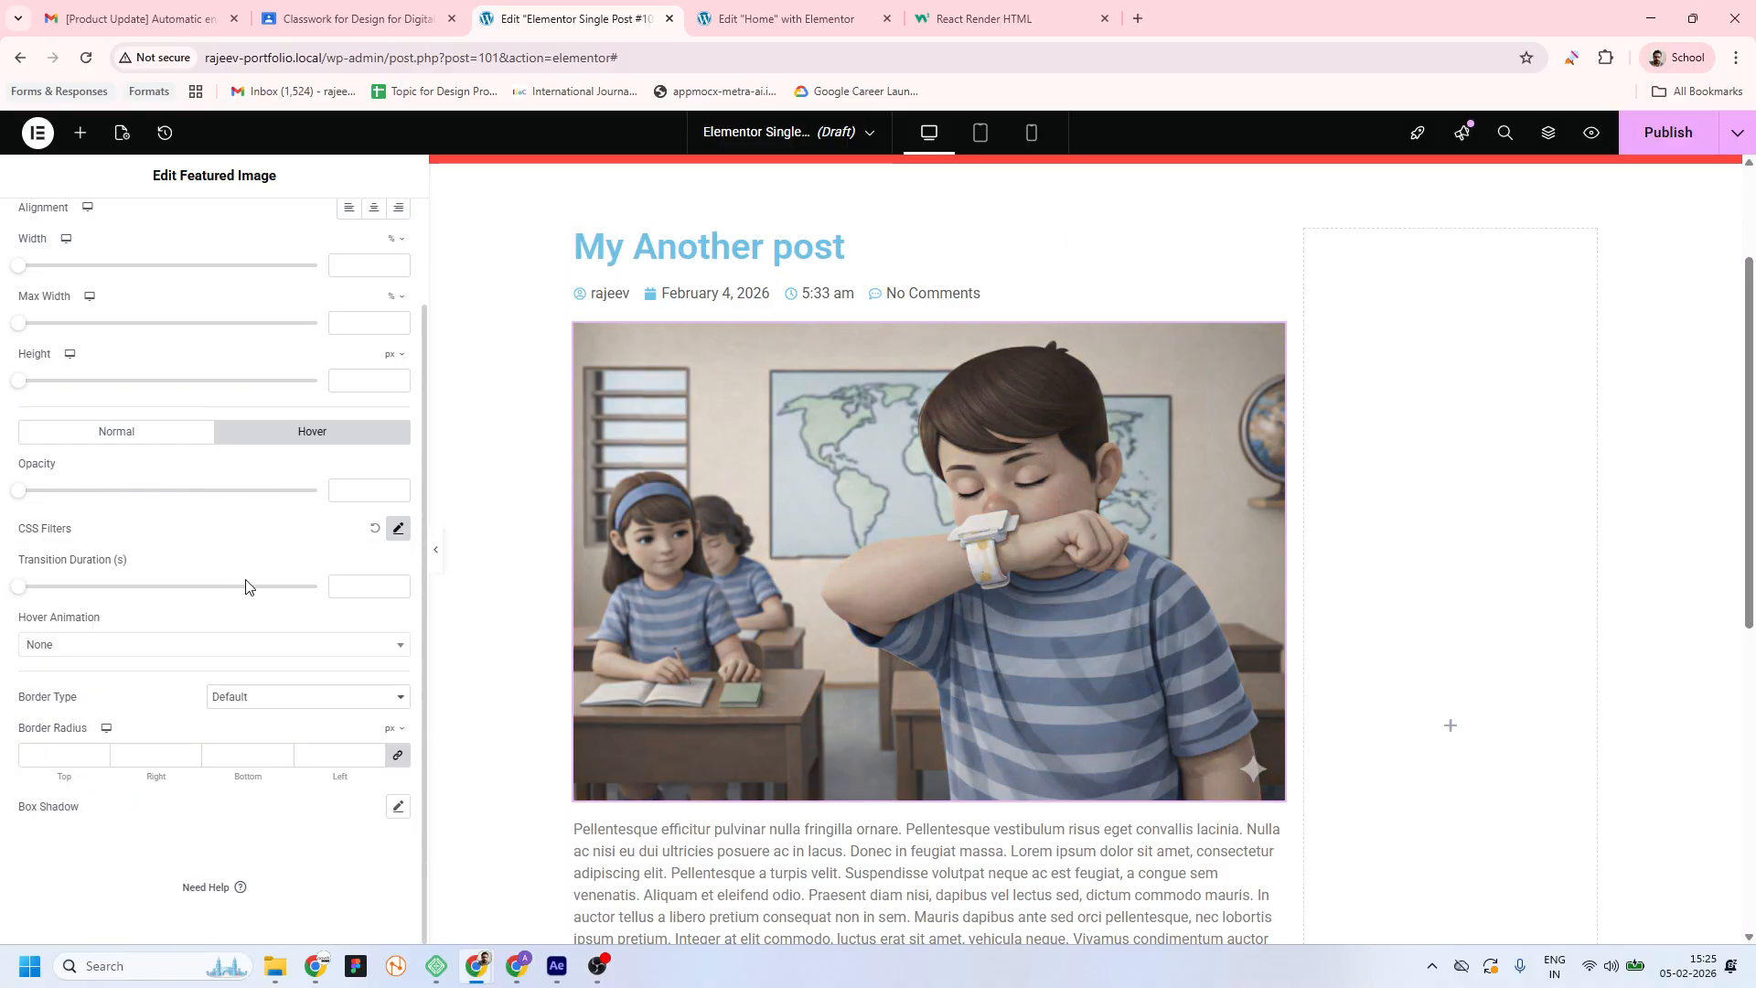
Try the Pulse Grow hover animation on the featured image and reset it to None
left_click(402, 651)
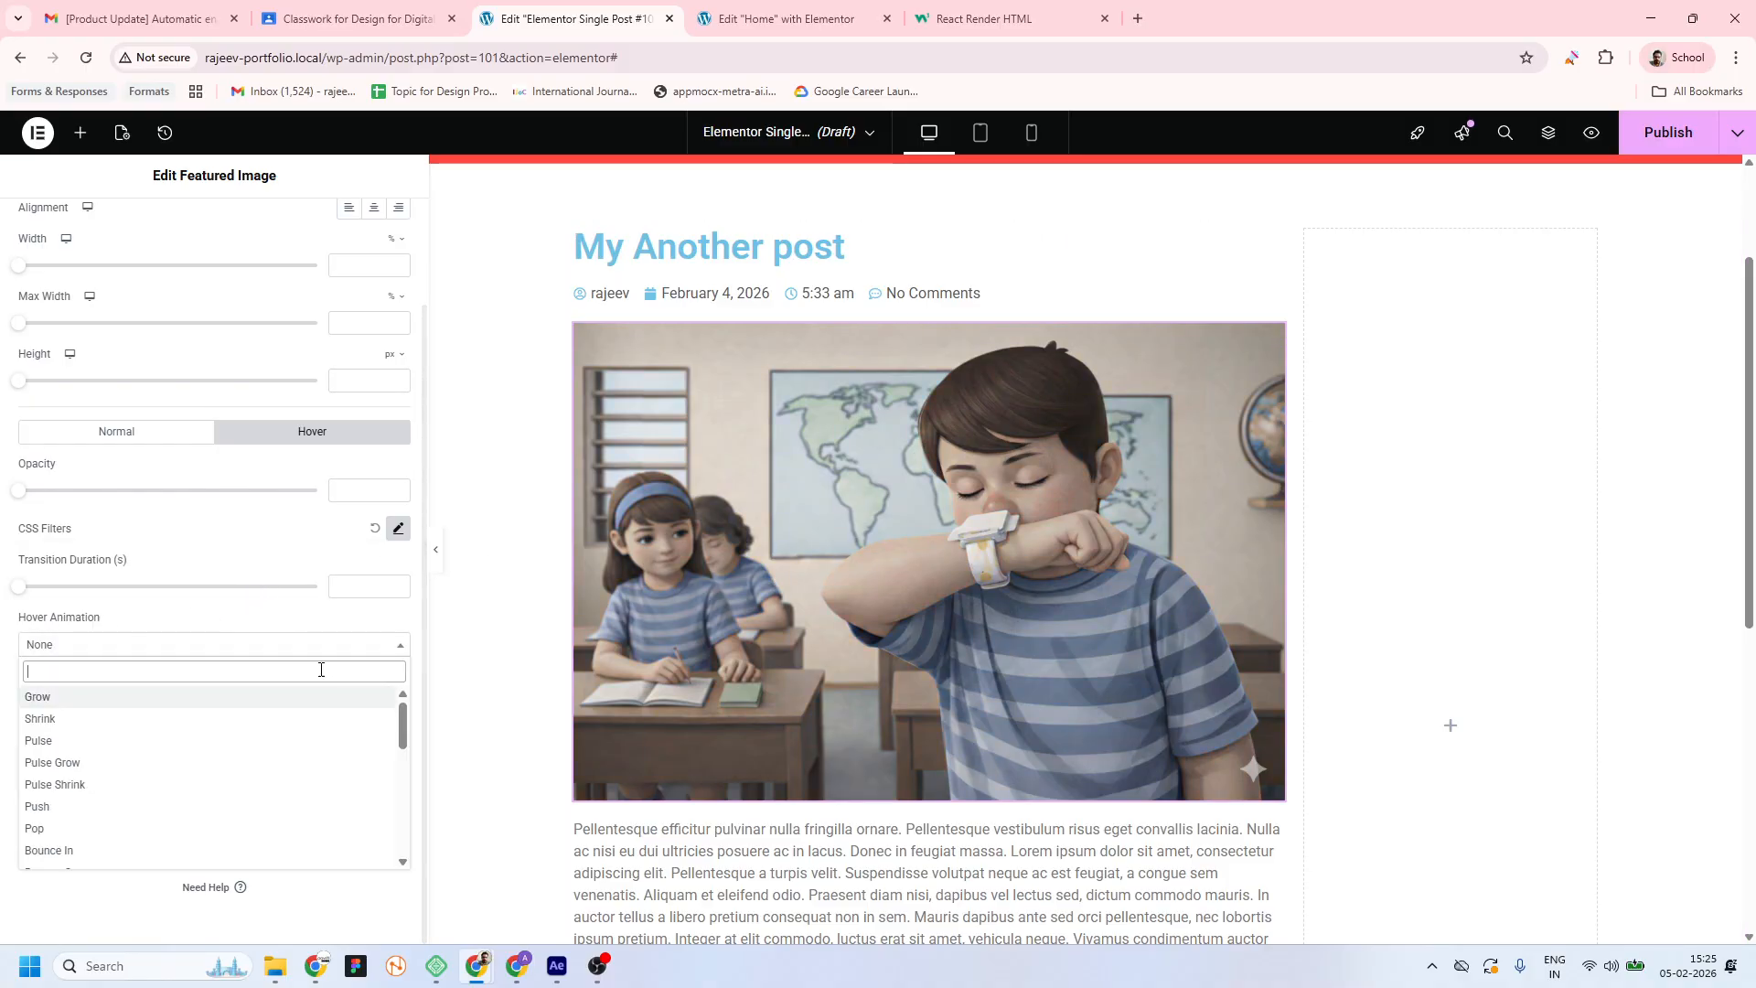
left_click(100, 765)
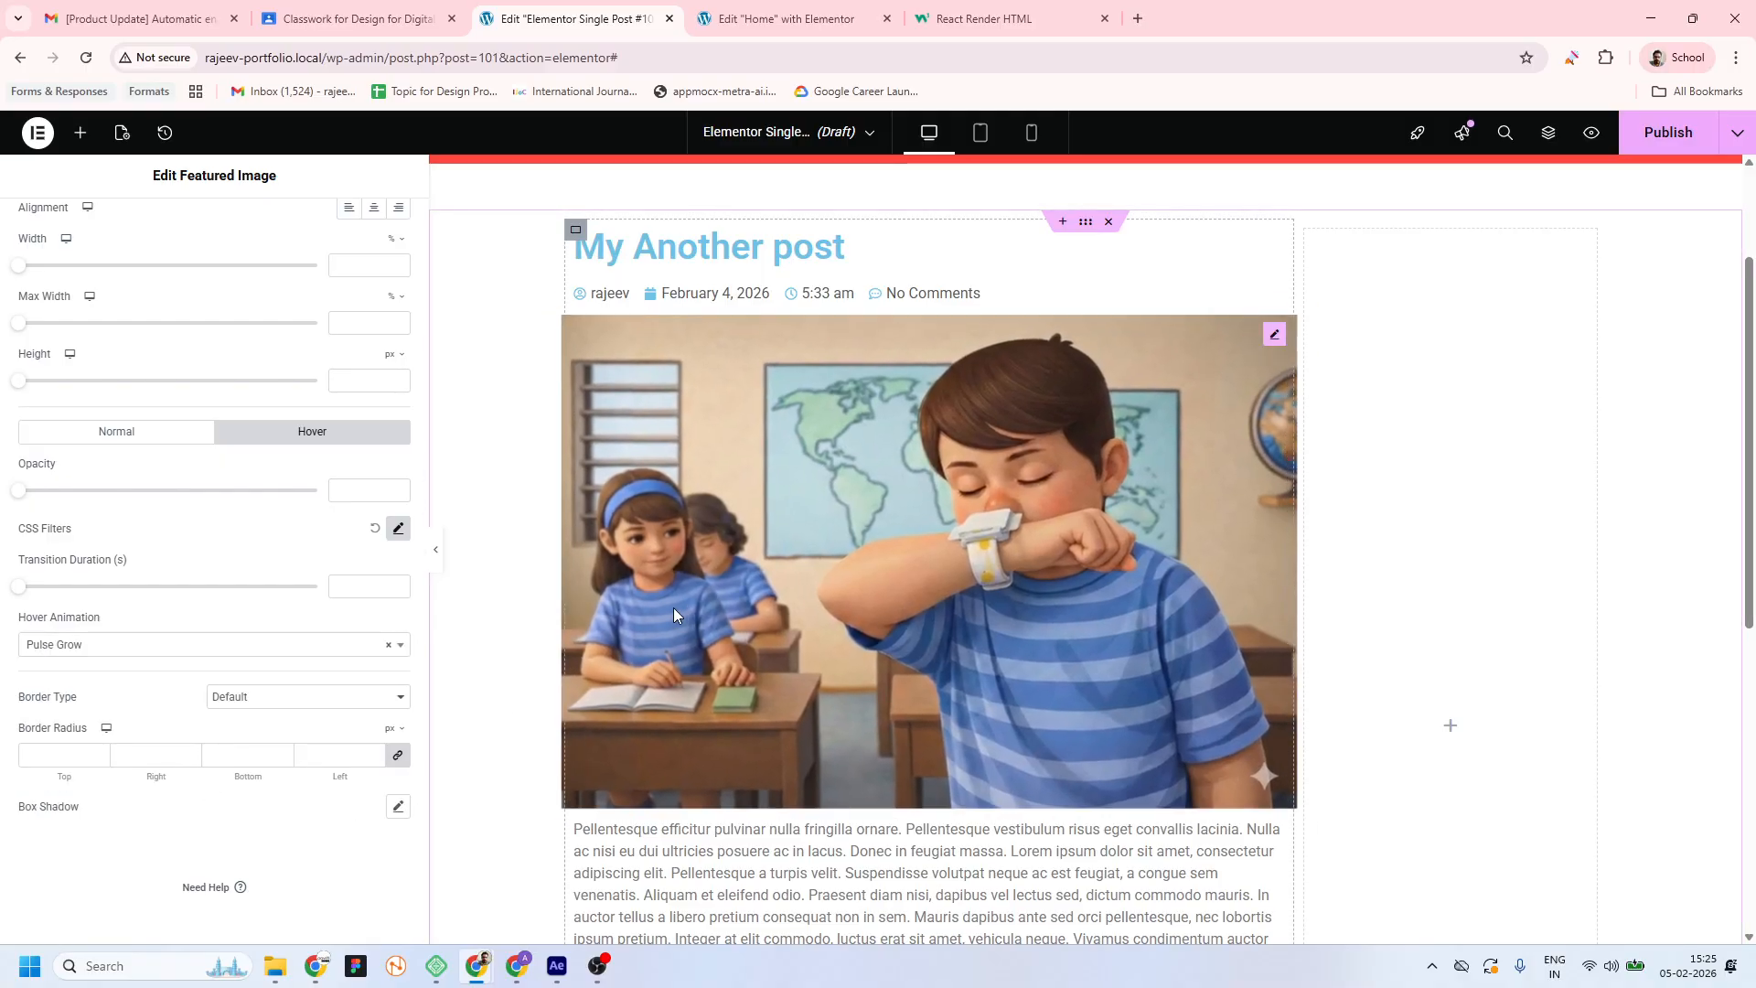
left_click(258, 647)
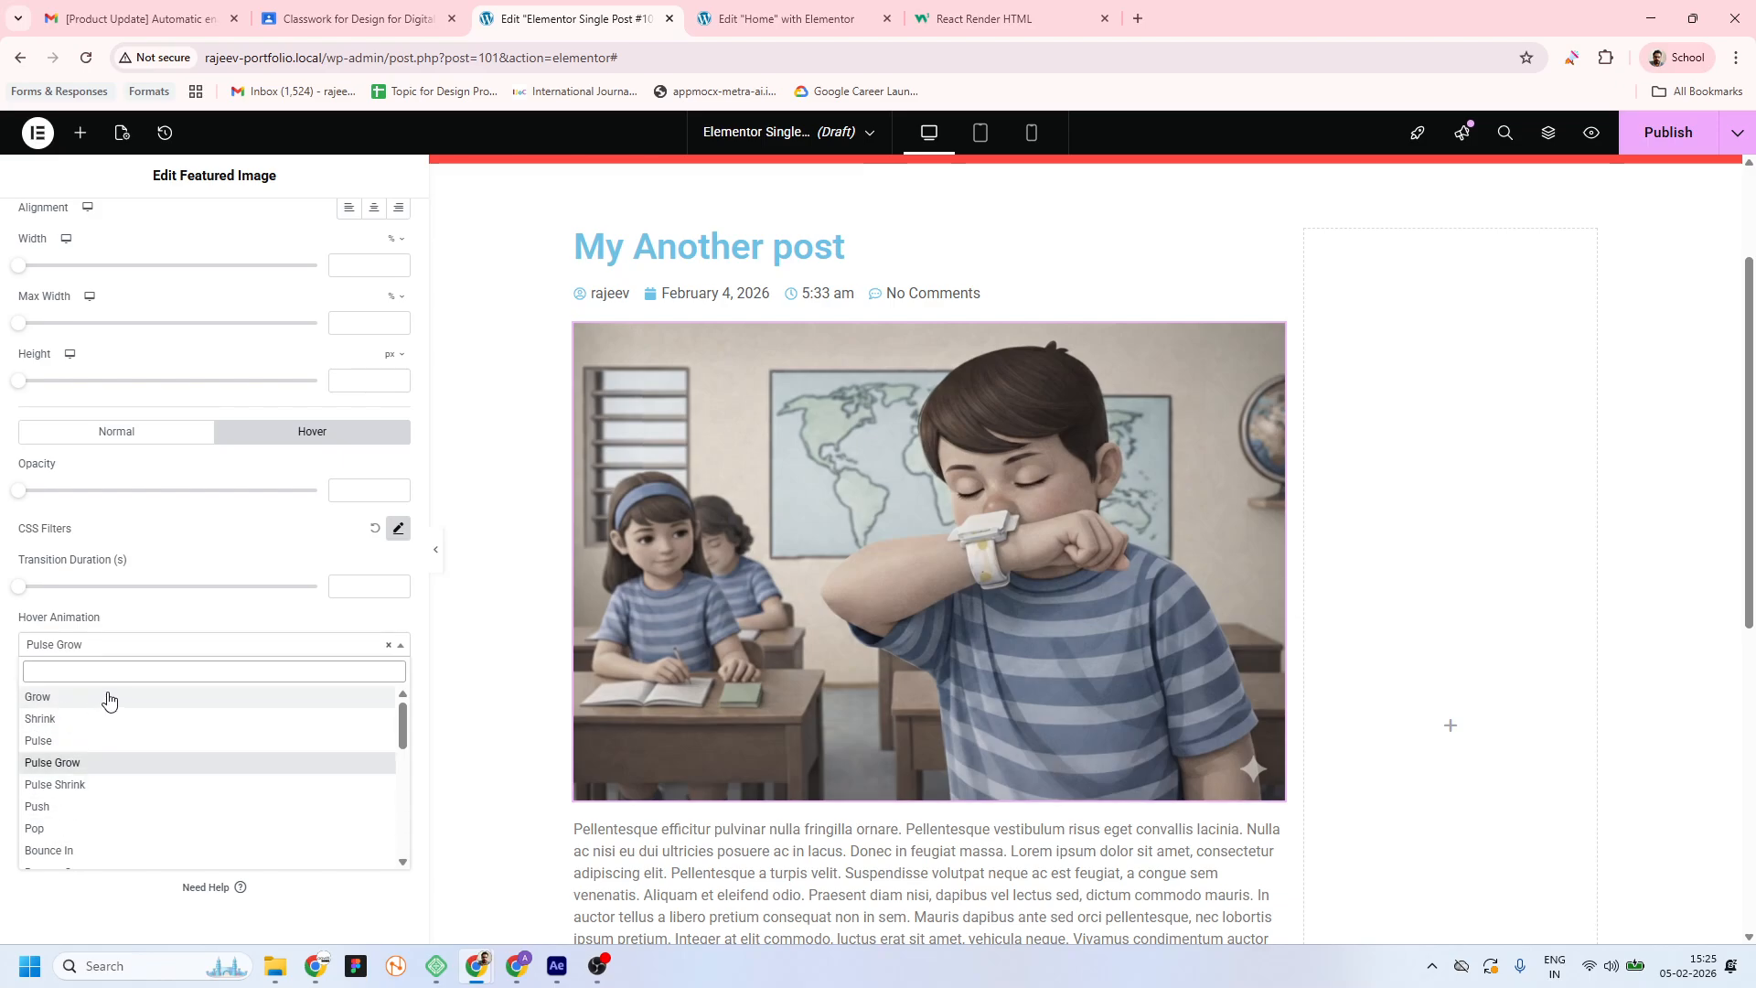
left_click(387, 645)
left_click(384, 645)
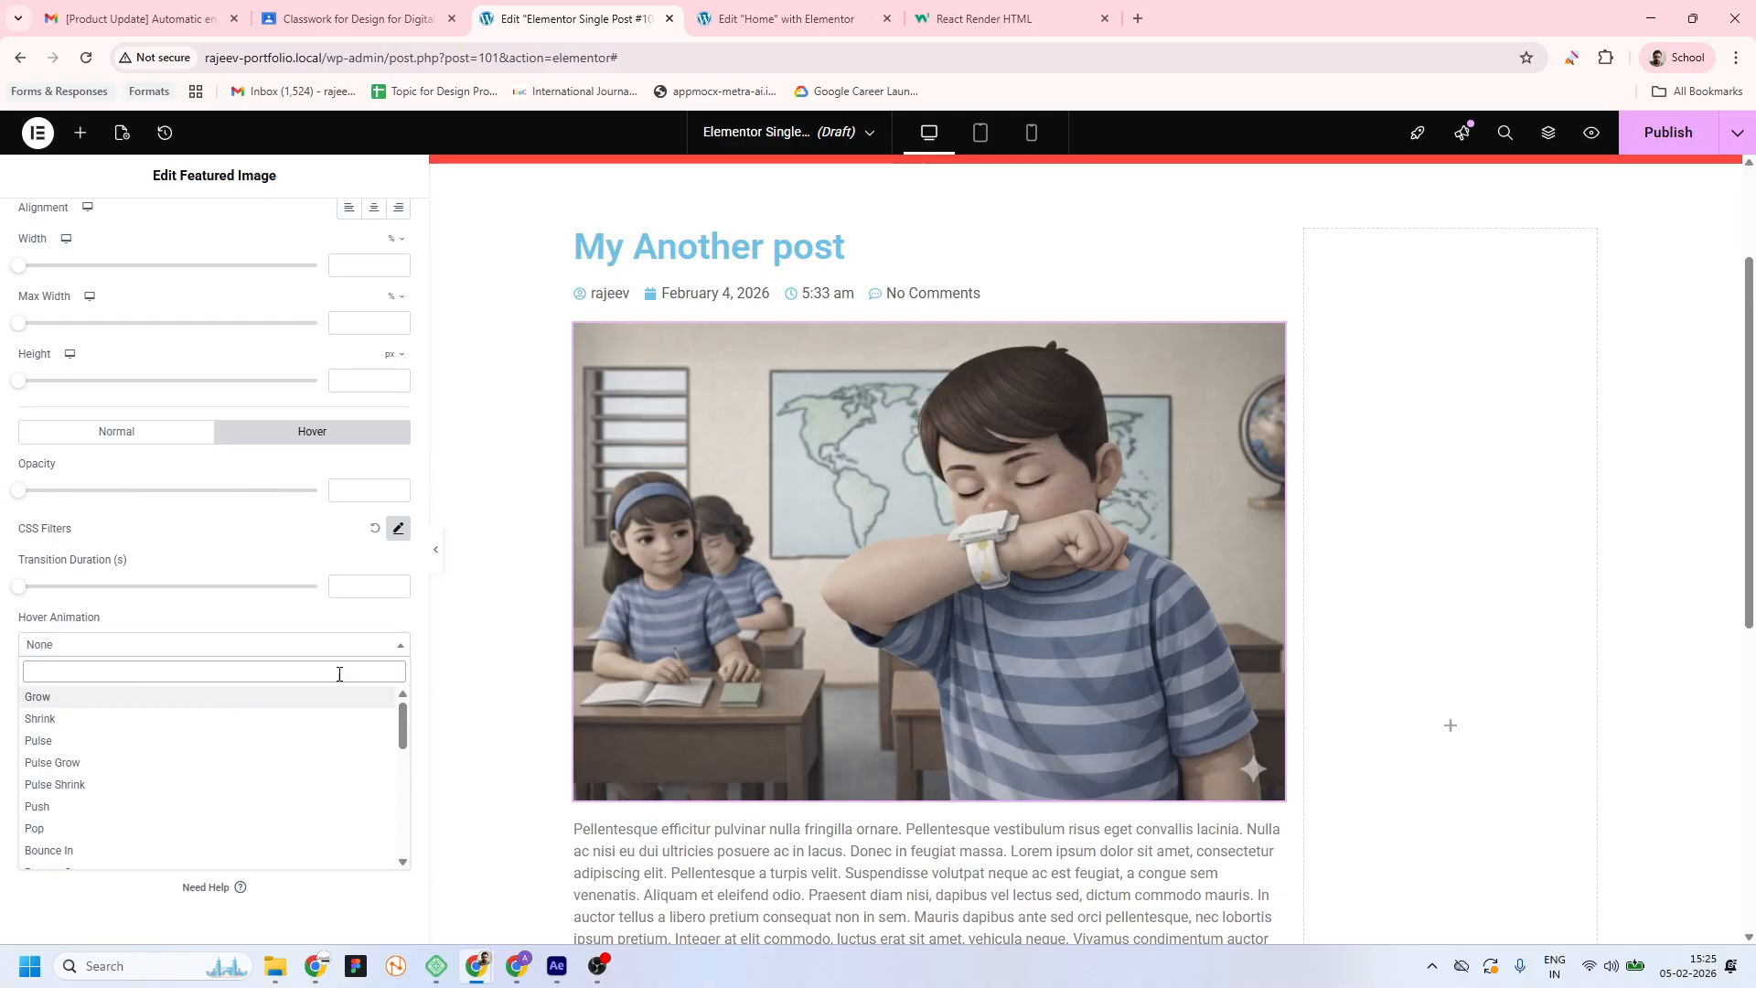
left_click(363, 610)
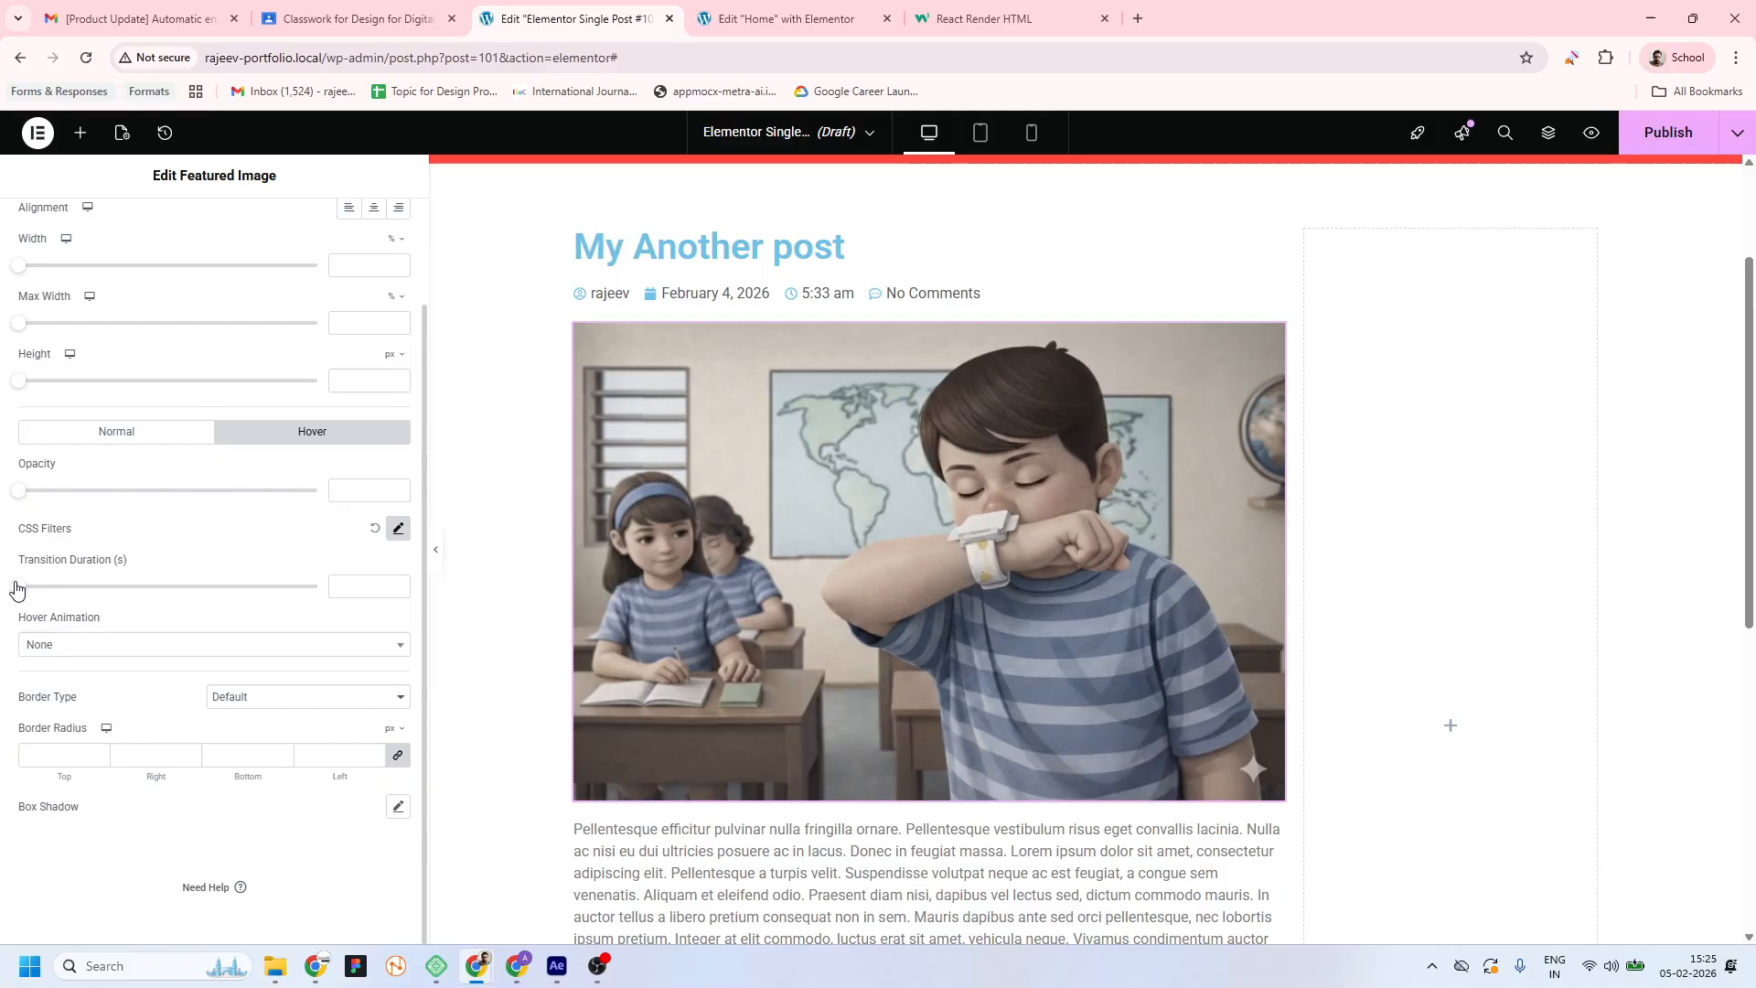
Set the featured image's hover transition duration to 0.8 s and its border radius to 20 px on all corners
left_click_drag(16, 593, 98, 599)
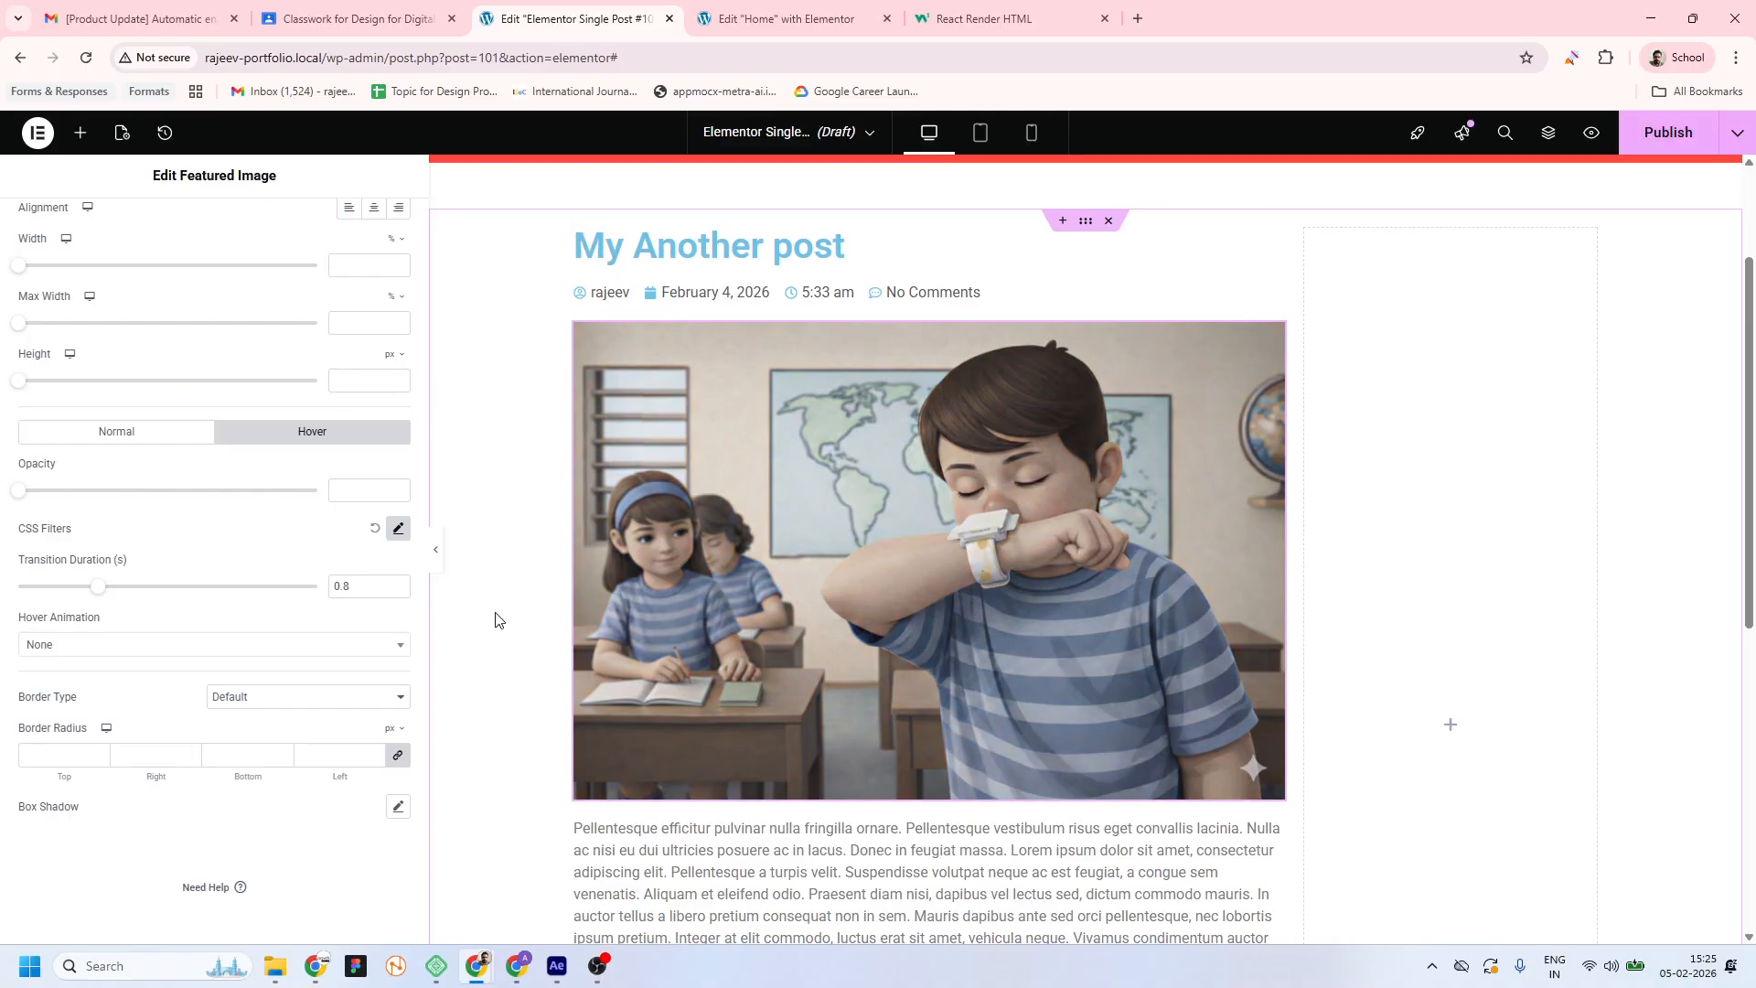
scroll(494, 615, "down", 2)
scroll(420, 656, "up", 4)
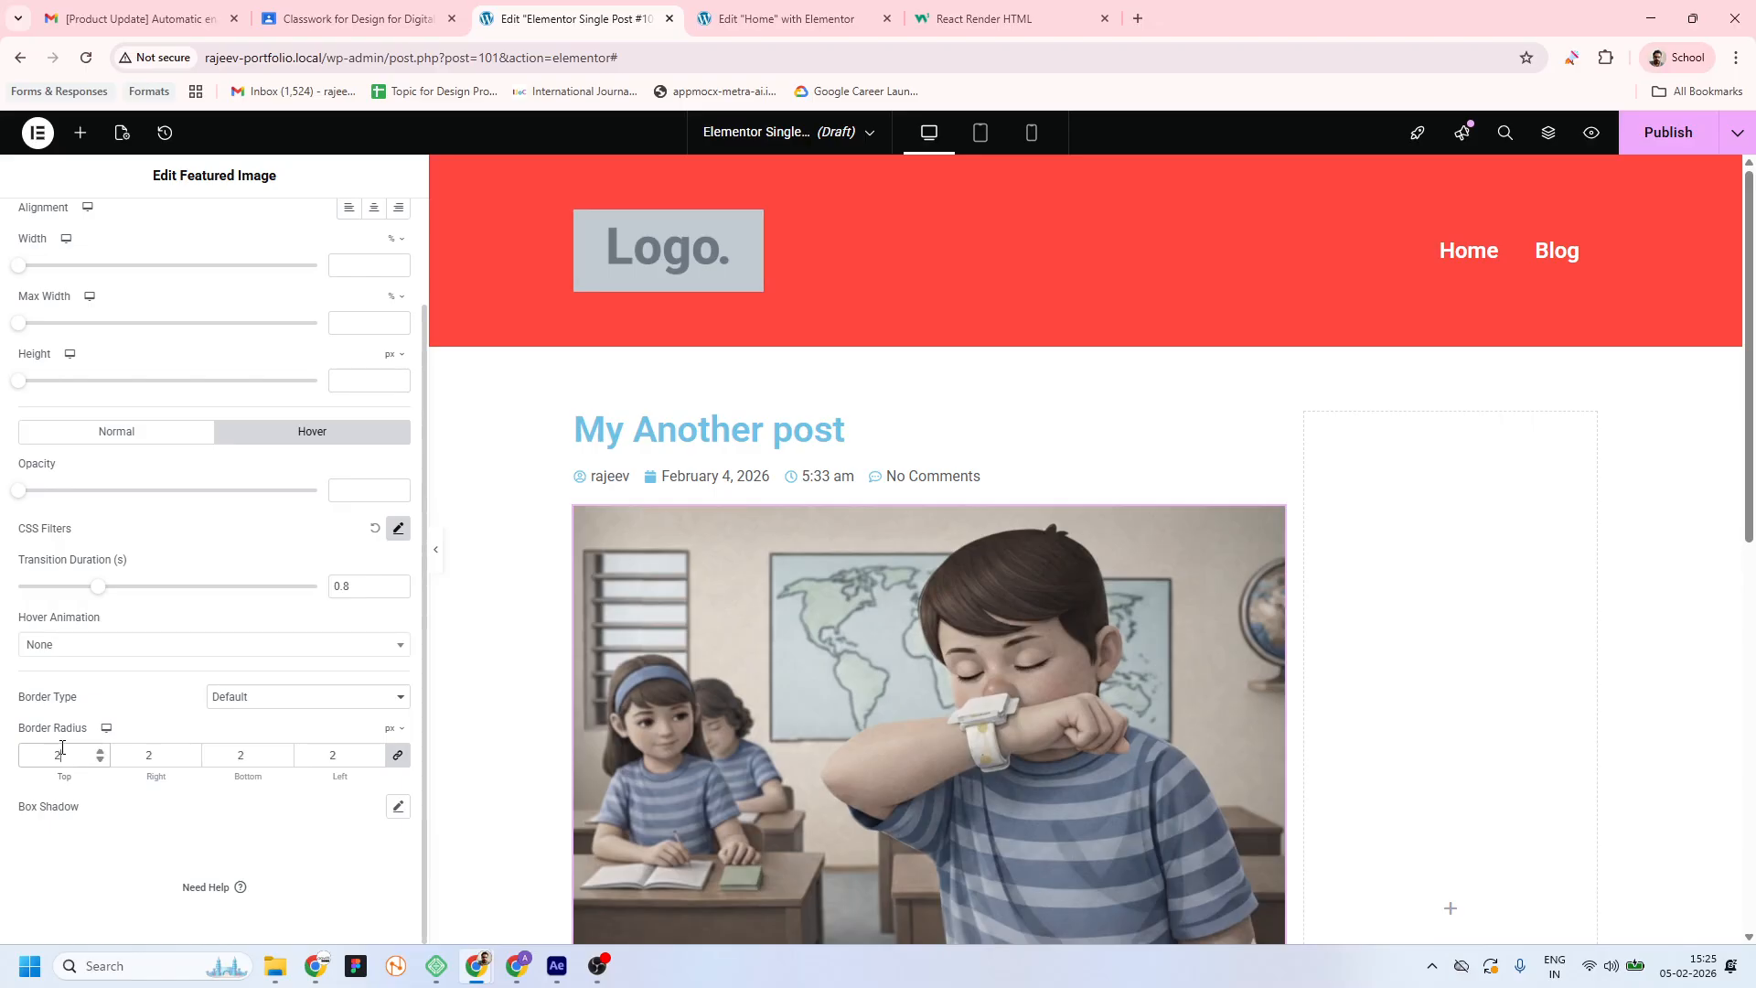
type("0")
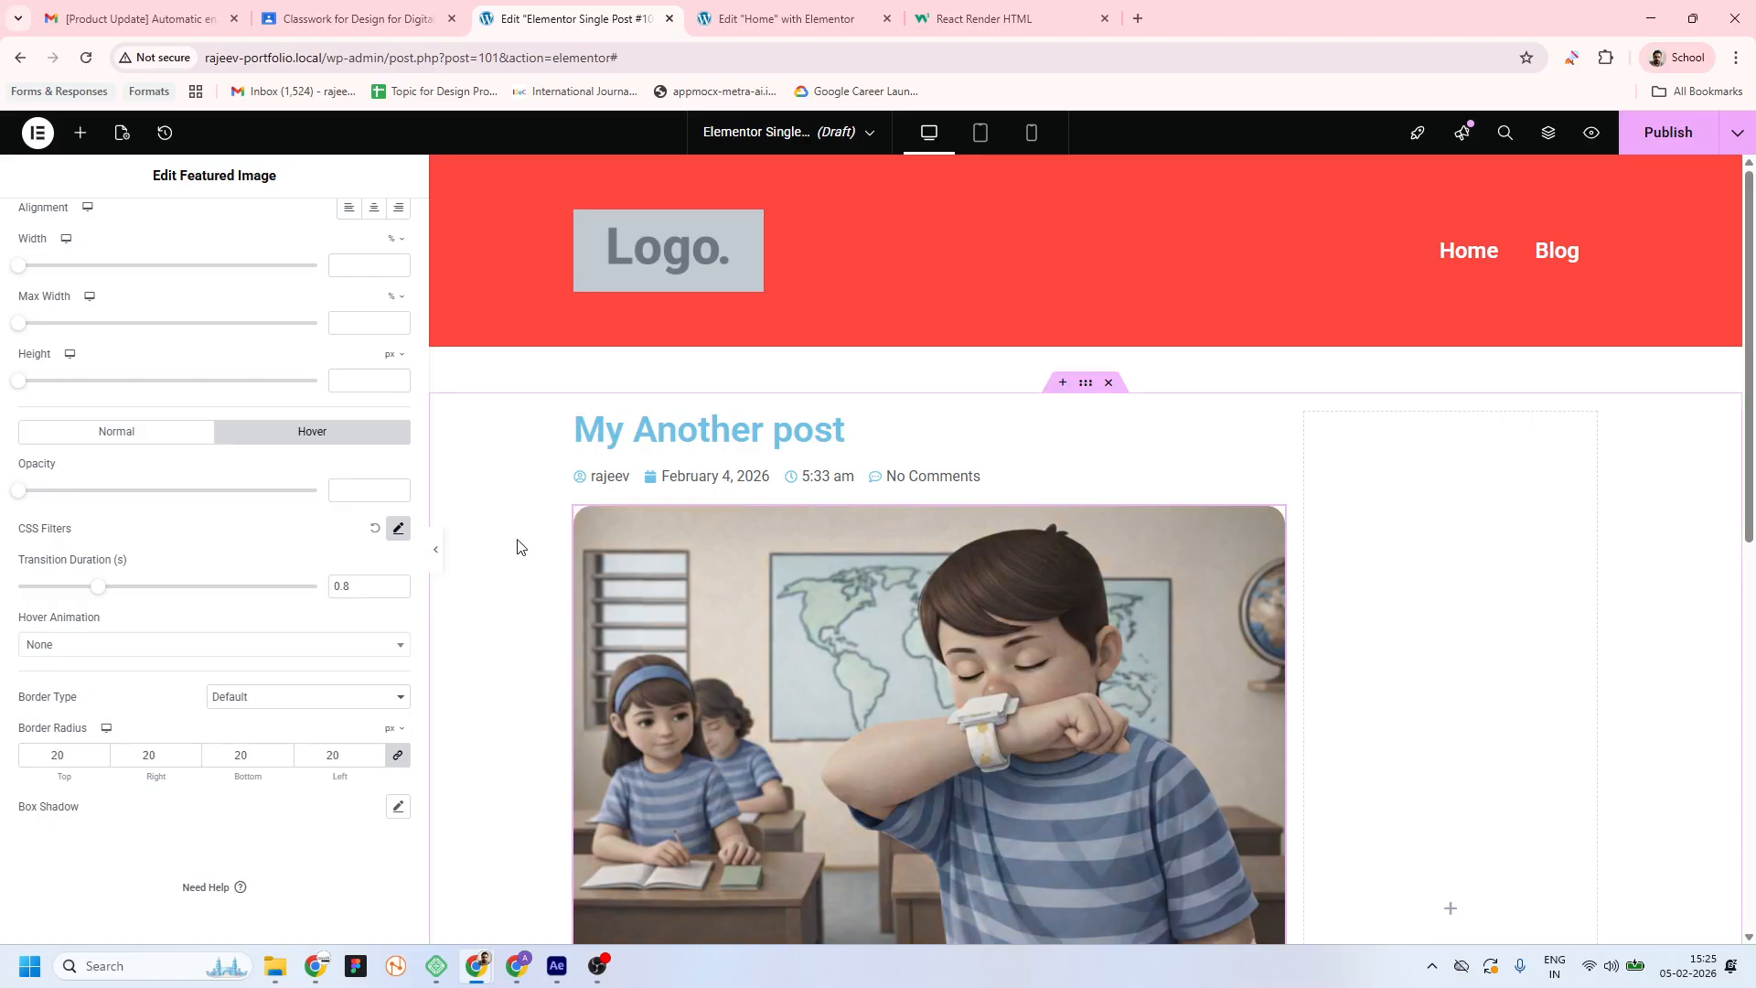
Preview the whole single post layout with the editing panel hidden, from the header down to the footer
left_click(436, 550)
scroll(395, 511, "down", 5)
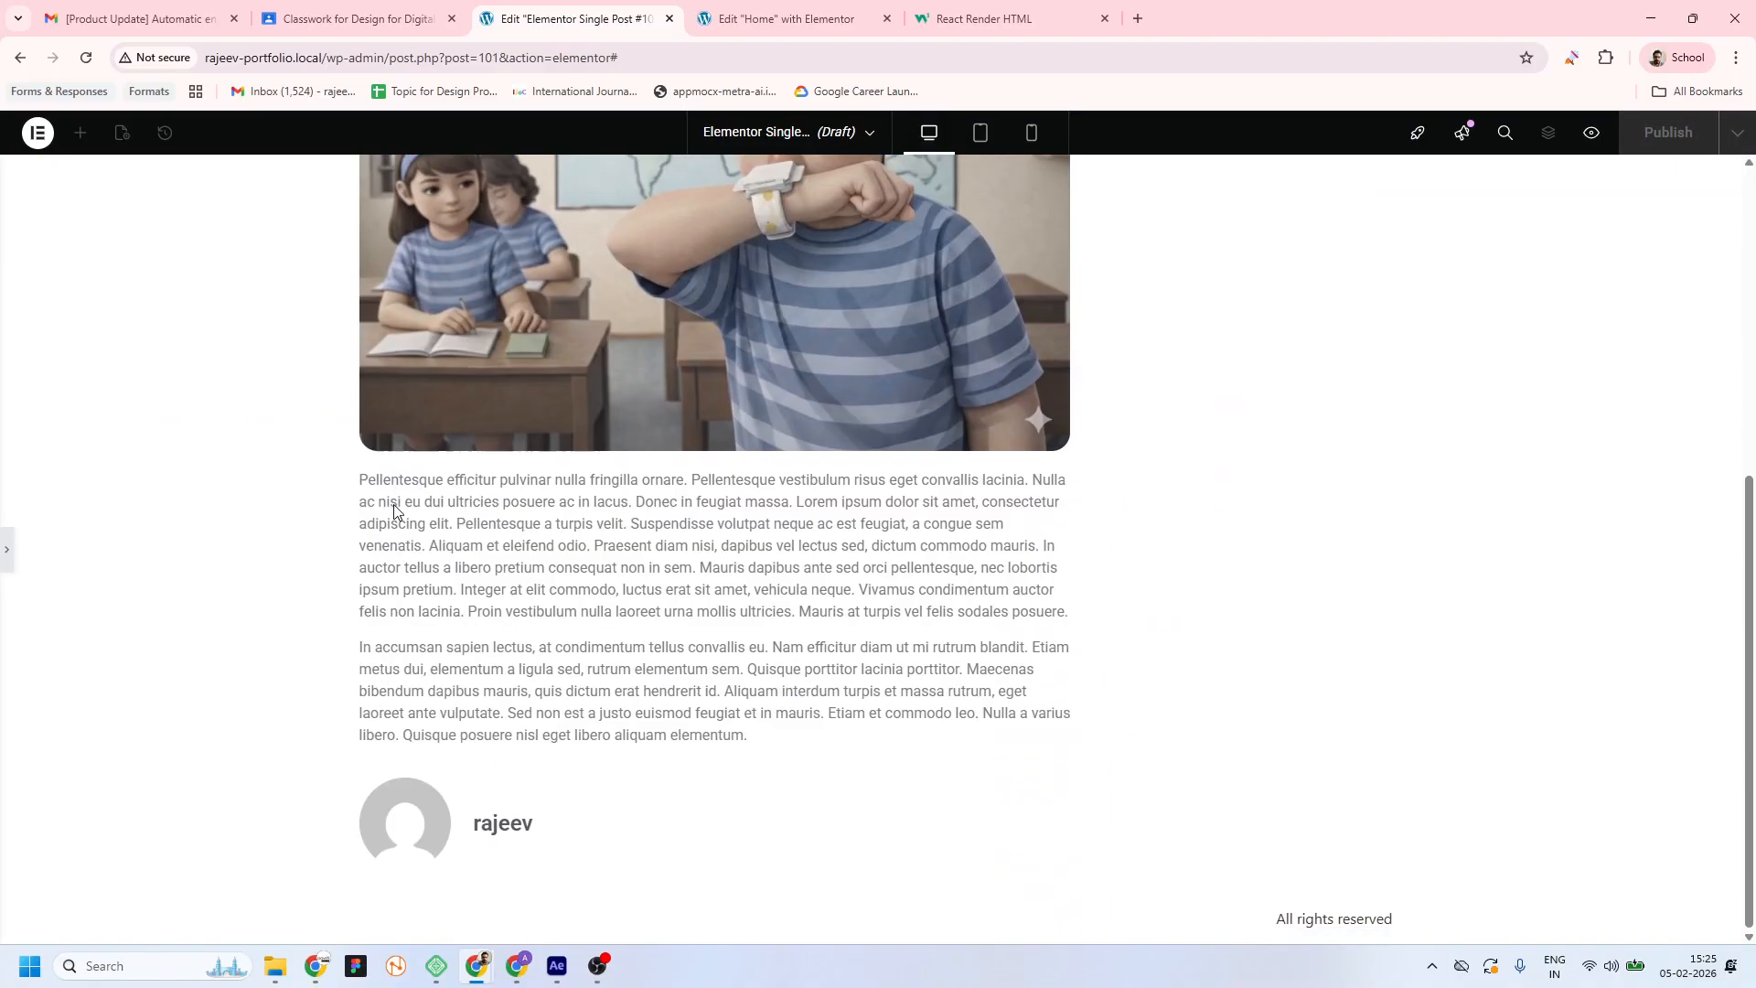
scroll(540, 585, "up", 6)
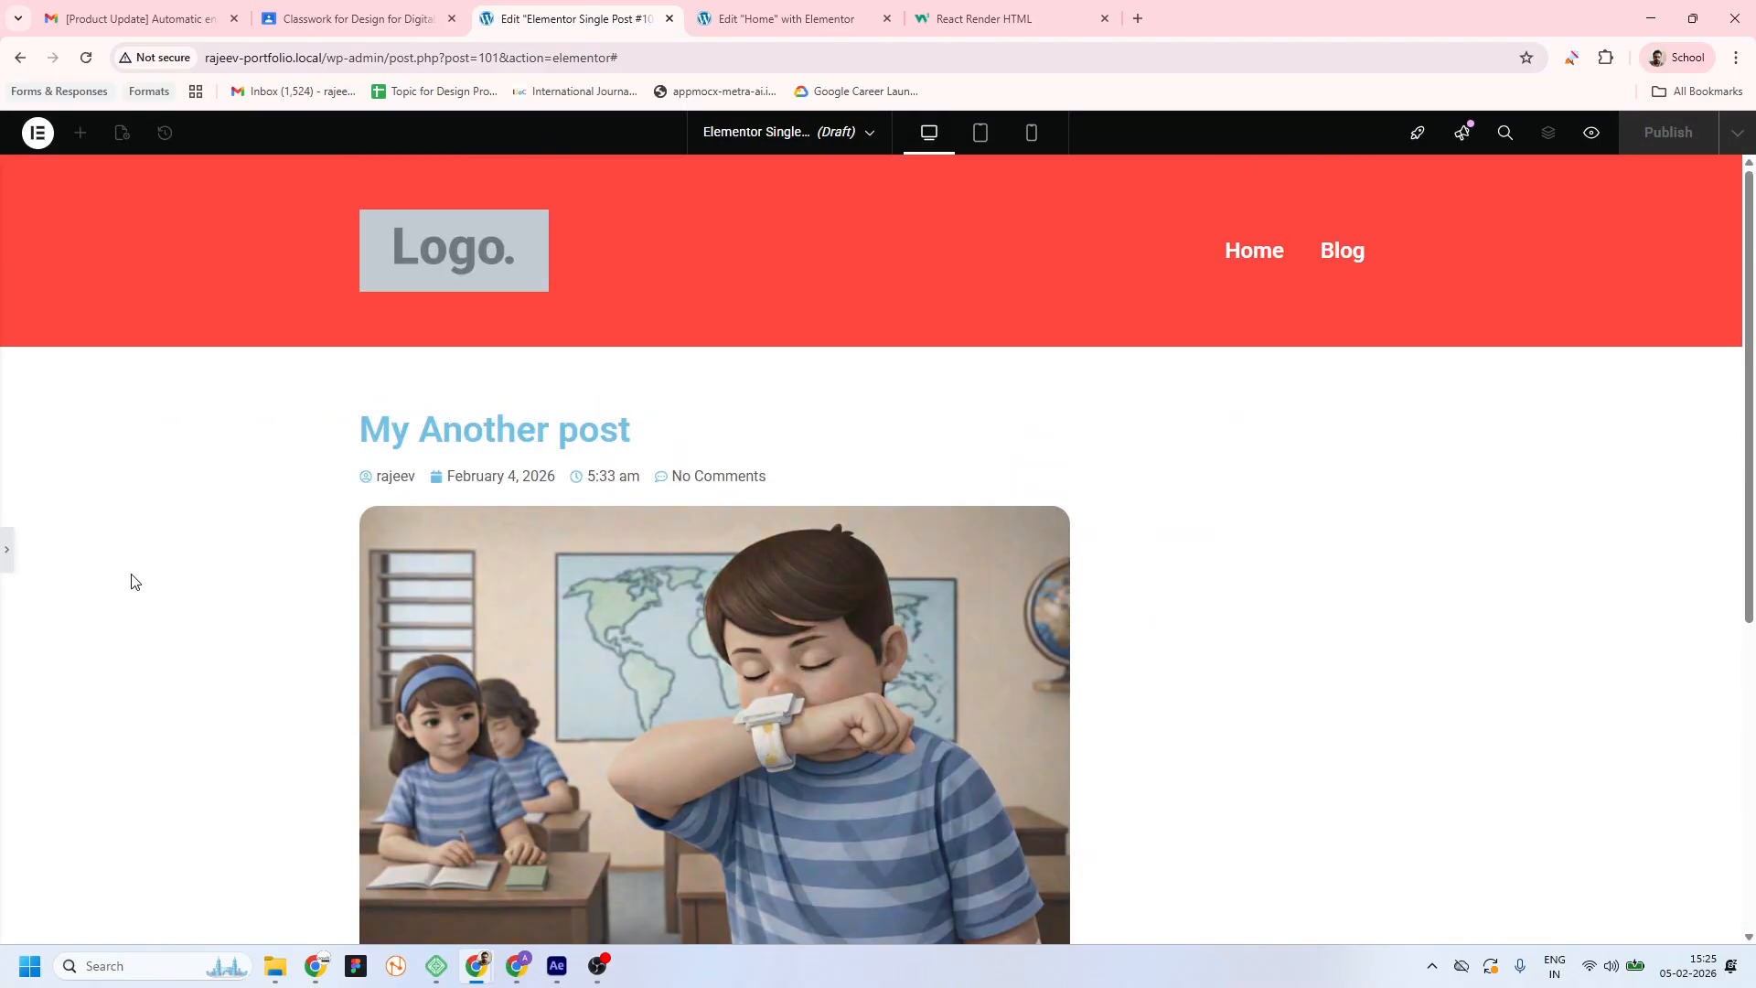
scroll(135, 582, "down", 5)
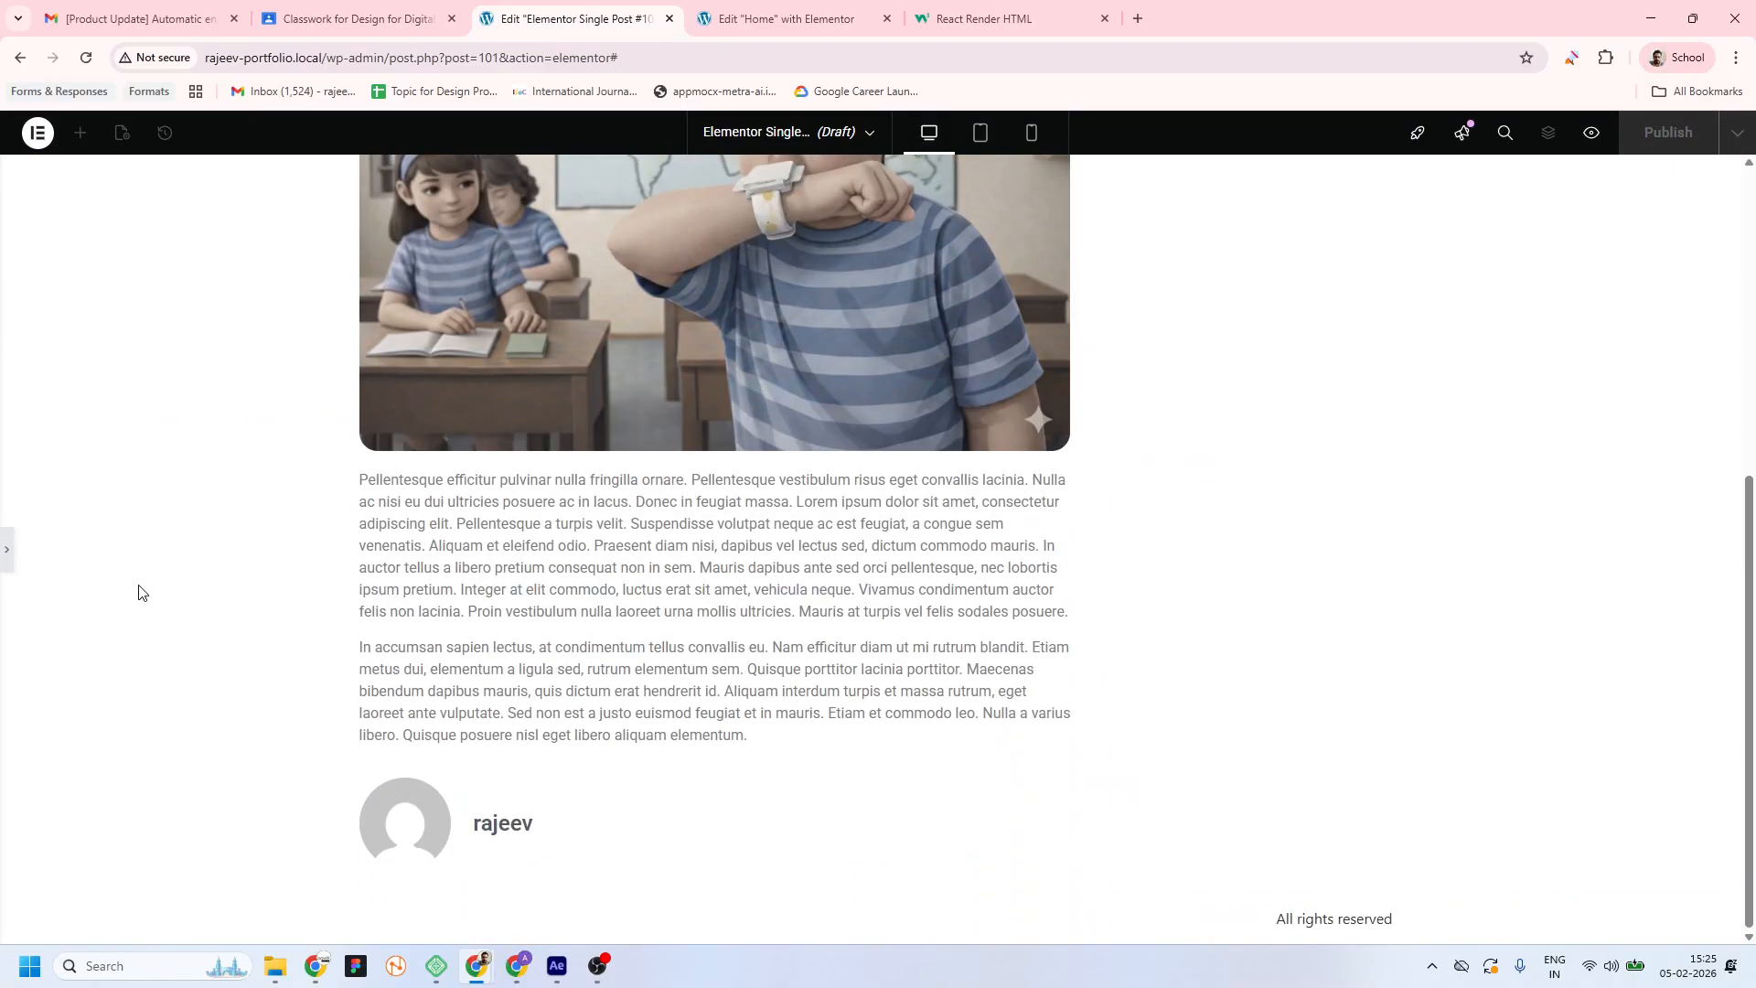
left_click(11, 552)
Set the Author Box image size to 28 px and the image gap to 15 px
scroll(1054, 706, "down", 3)
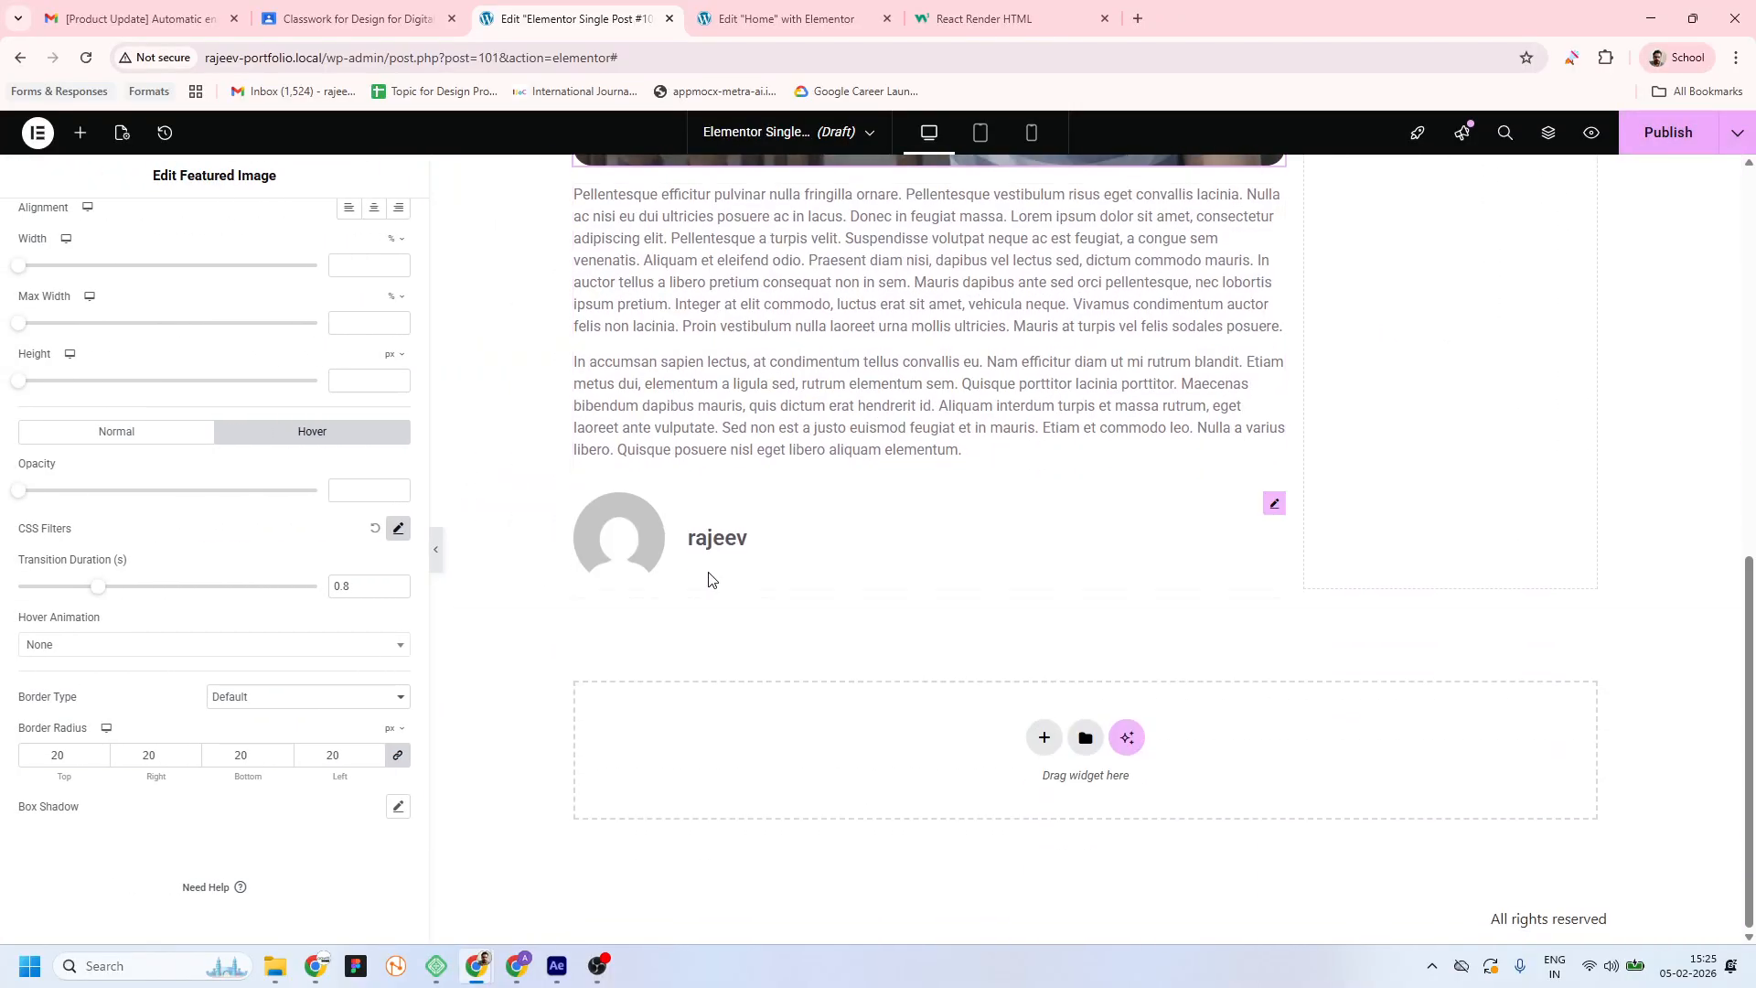
left_click(1273, 503)
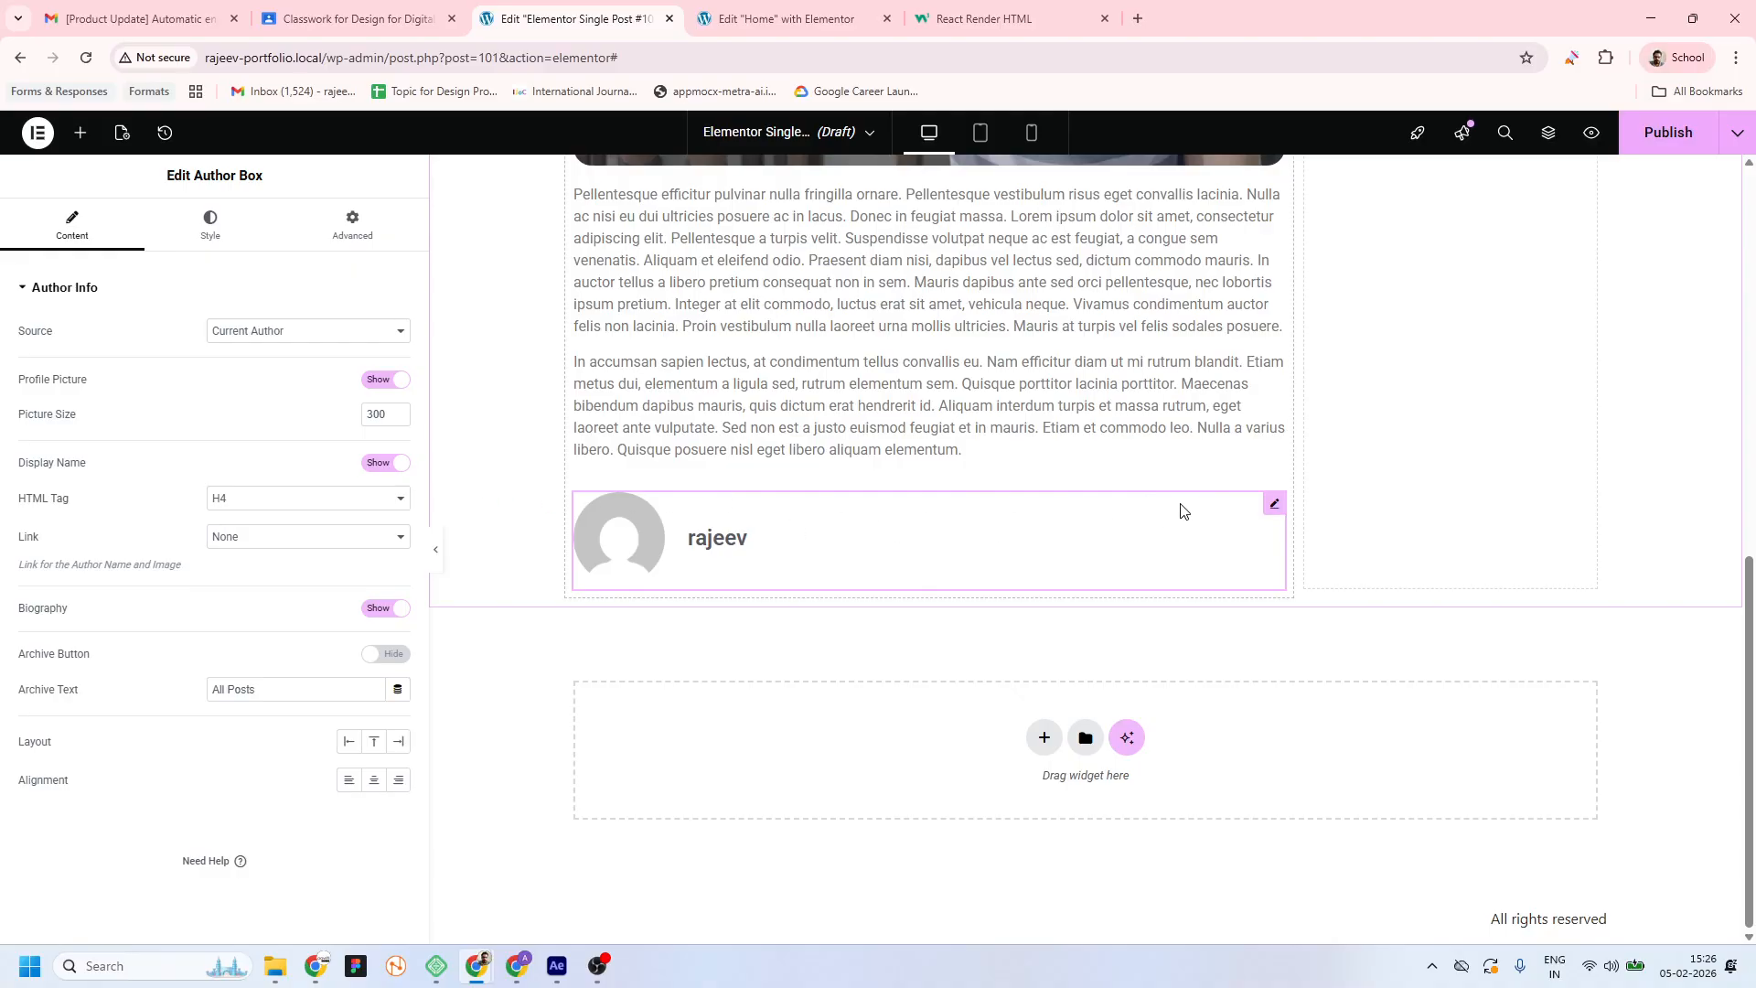
left_click(256, 240)
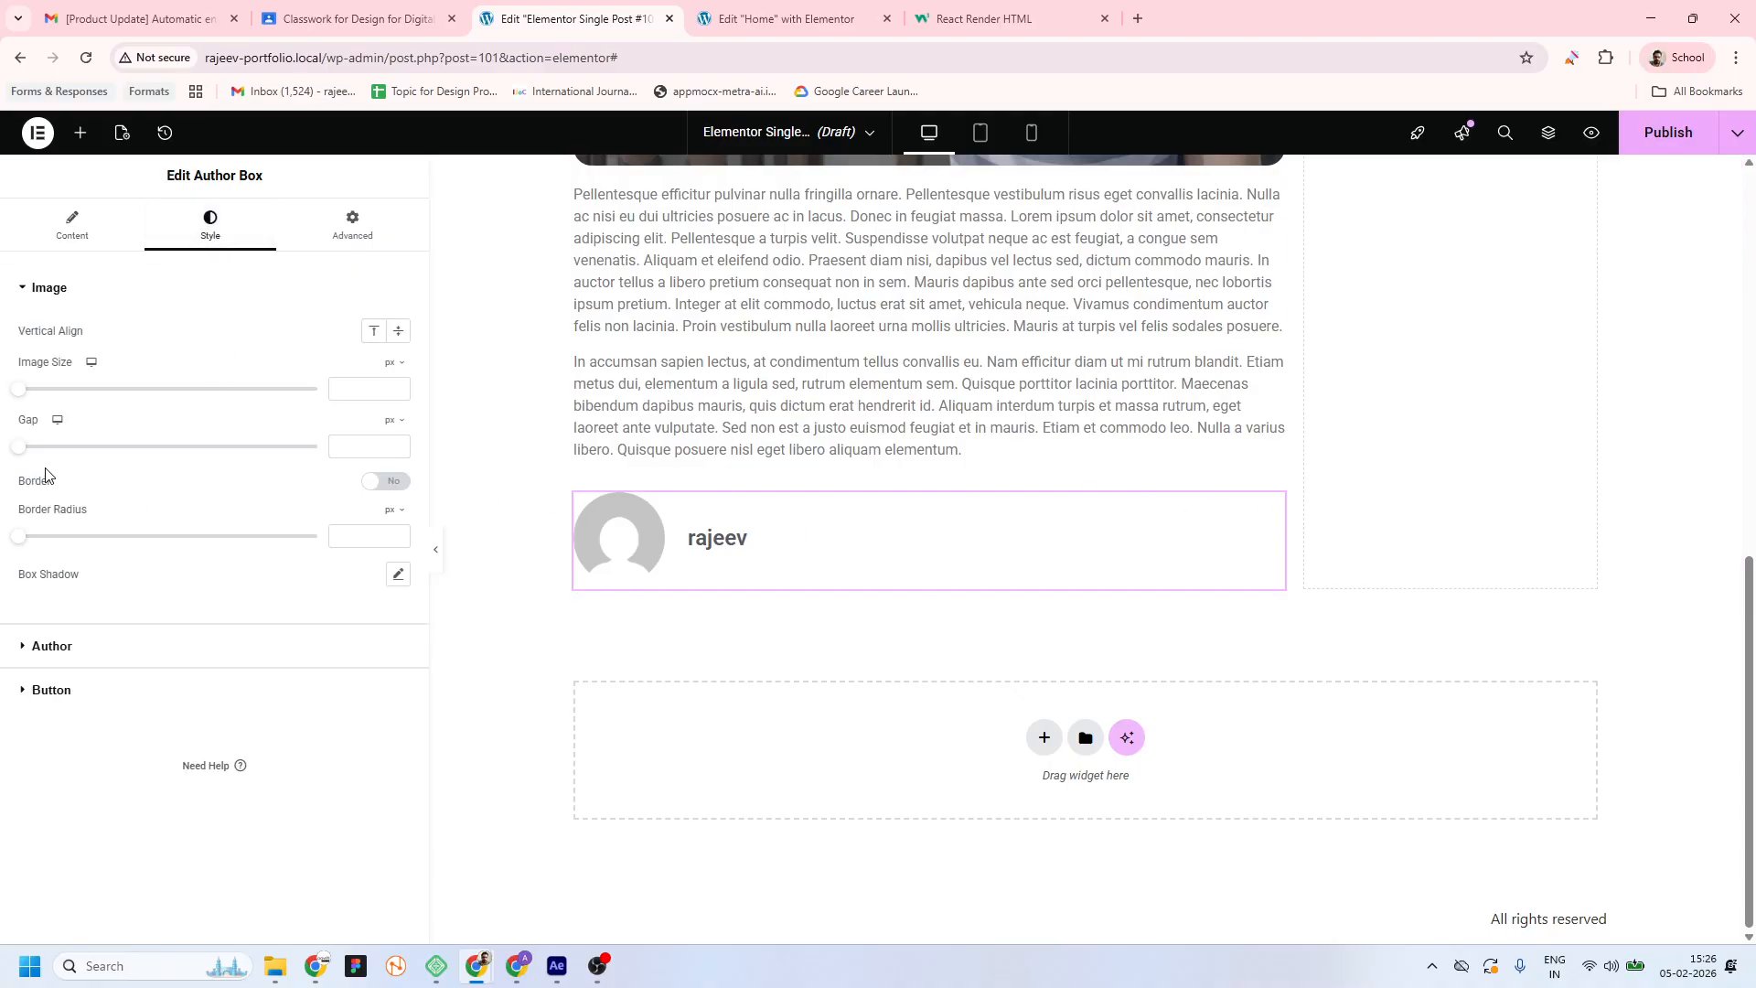
left_click_drag(30, 399, 64, 448)
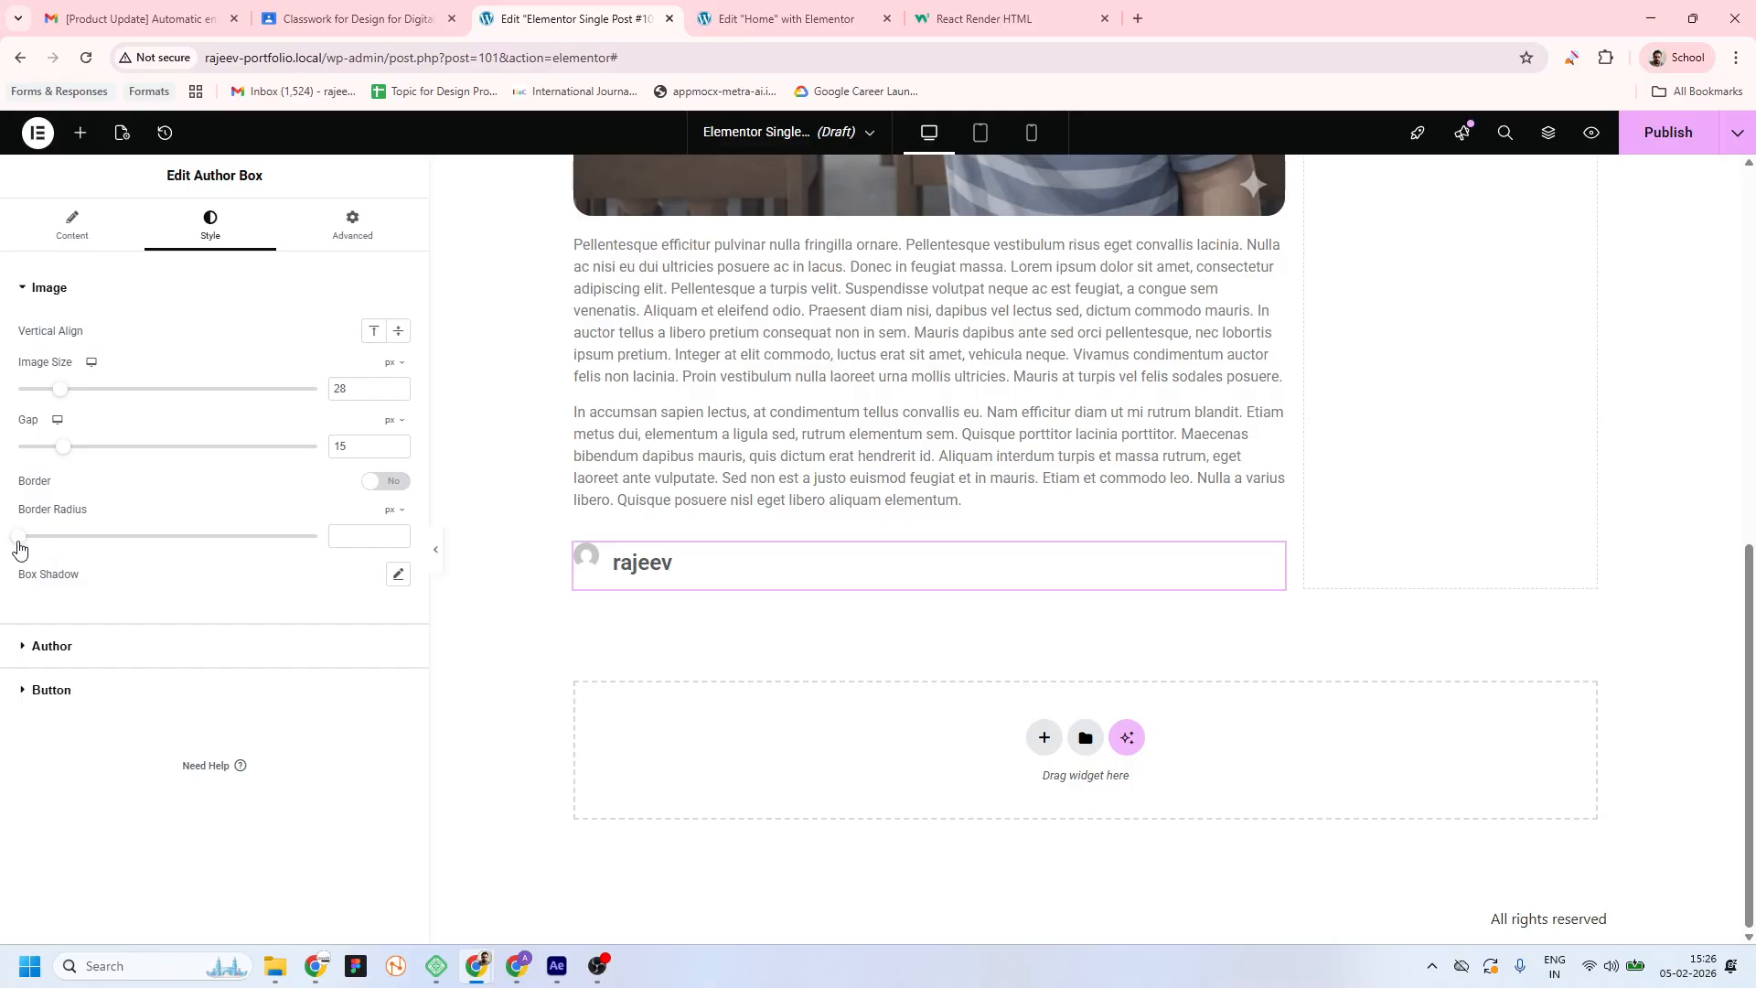
Set the author name's font size in the Author Box to 17 px and return to the widget's content settings
left_click(29, 645)
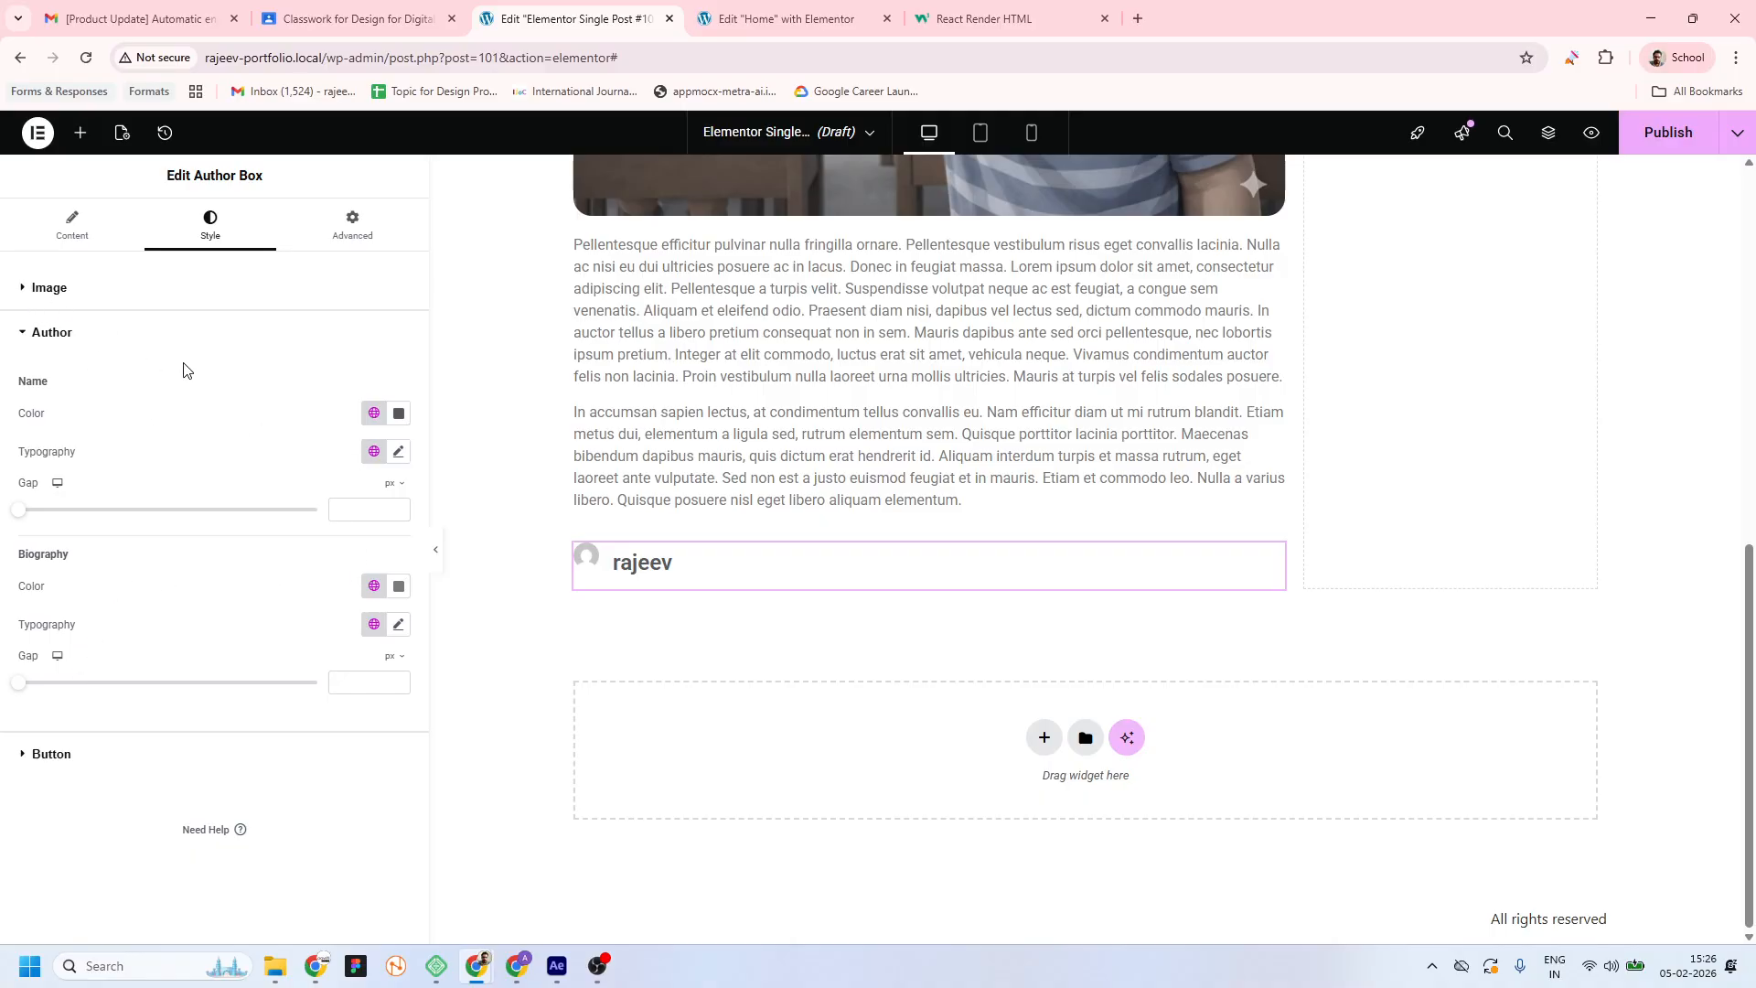
left_click(400, 453)
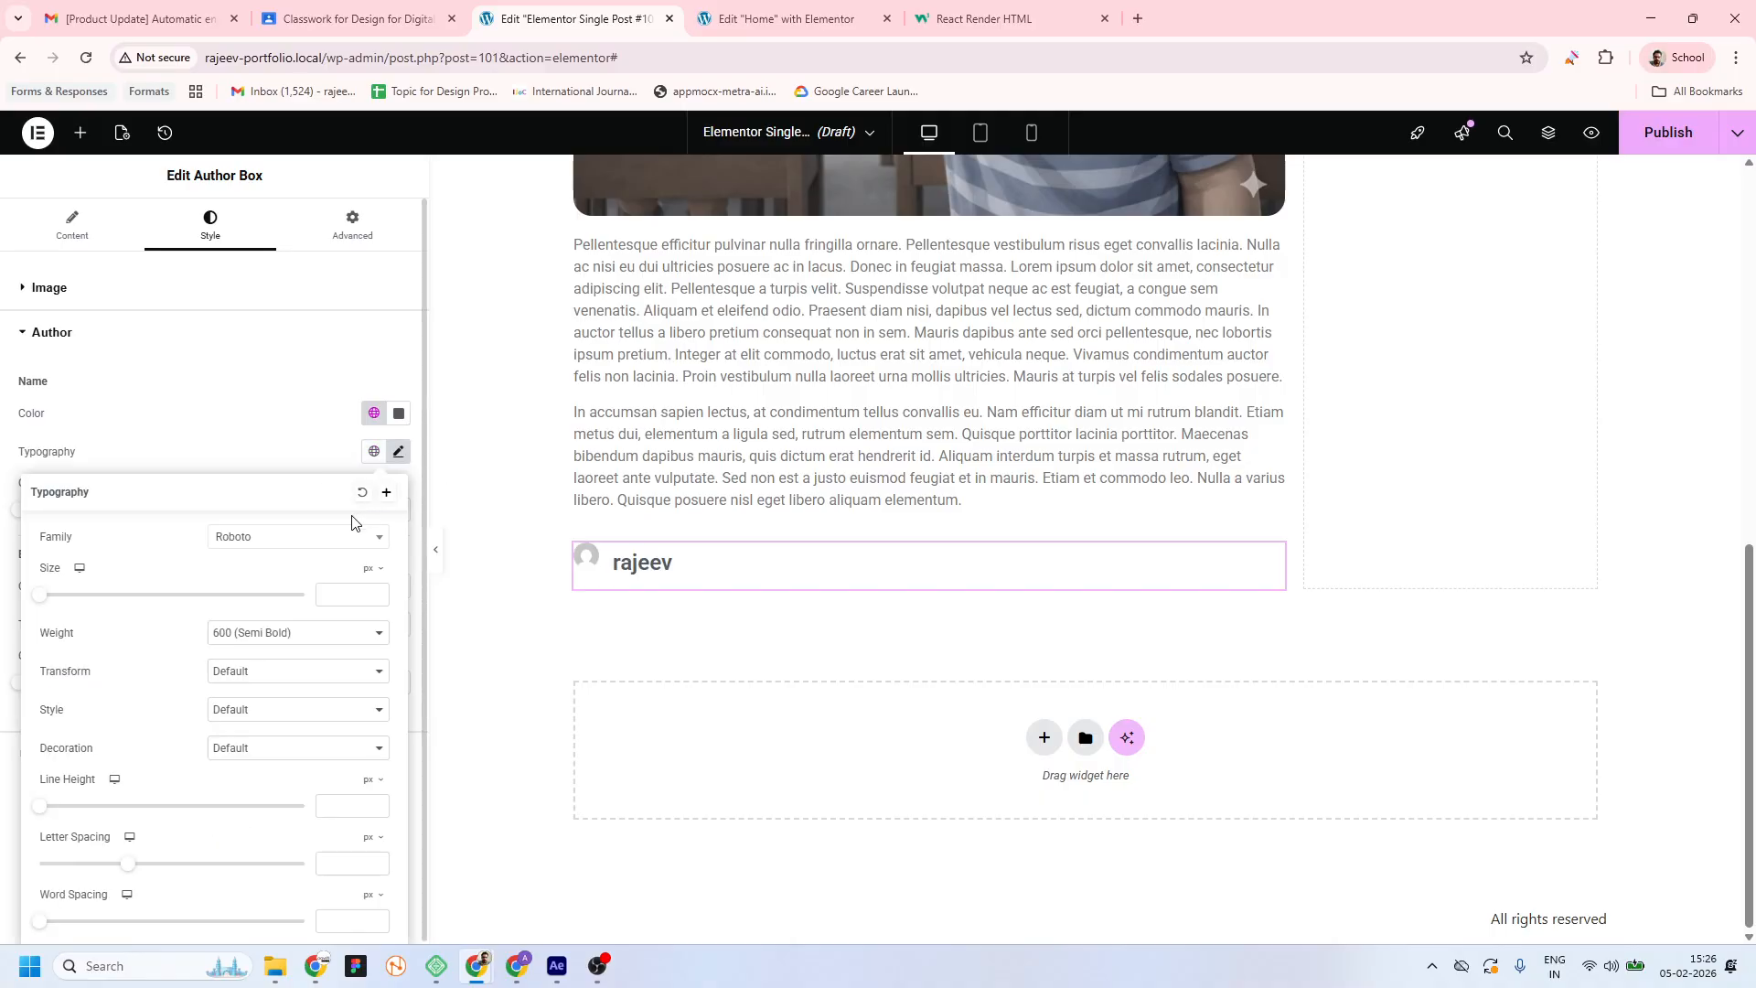
left_click(57, 597)
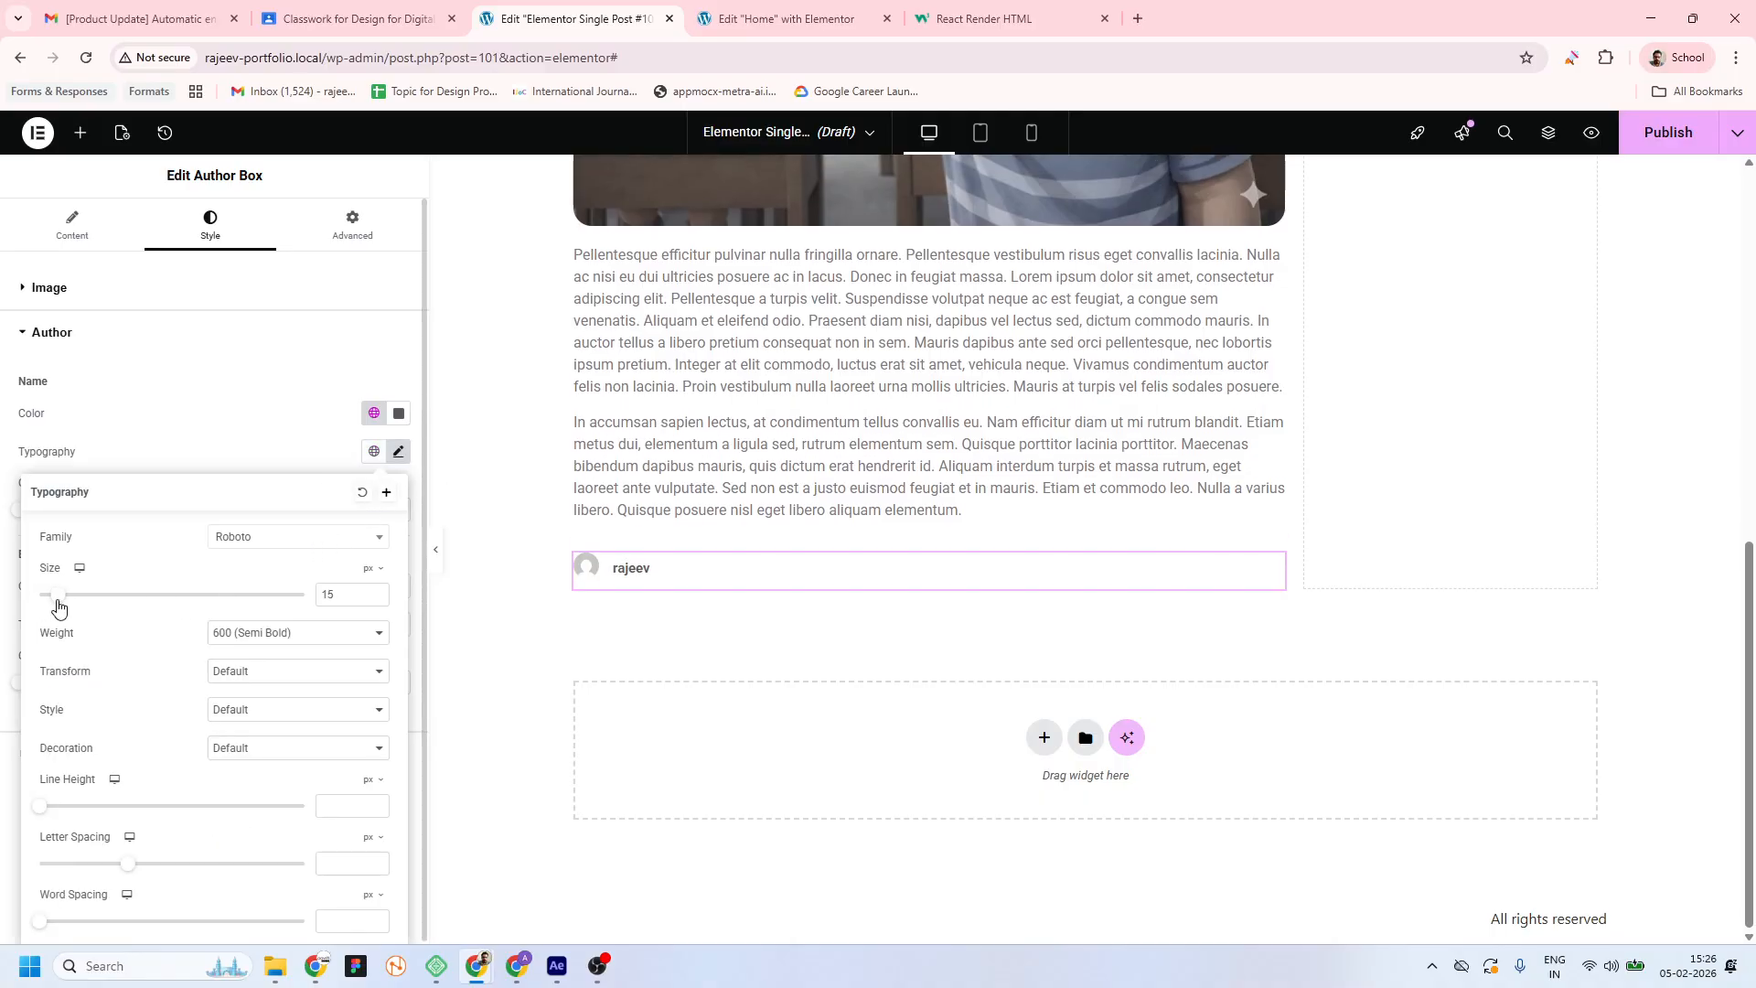
left_click_drag(60, 610, 63, 611)
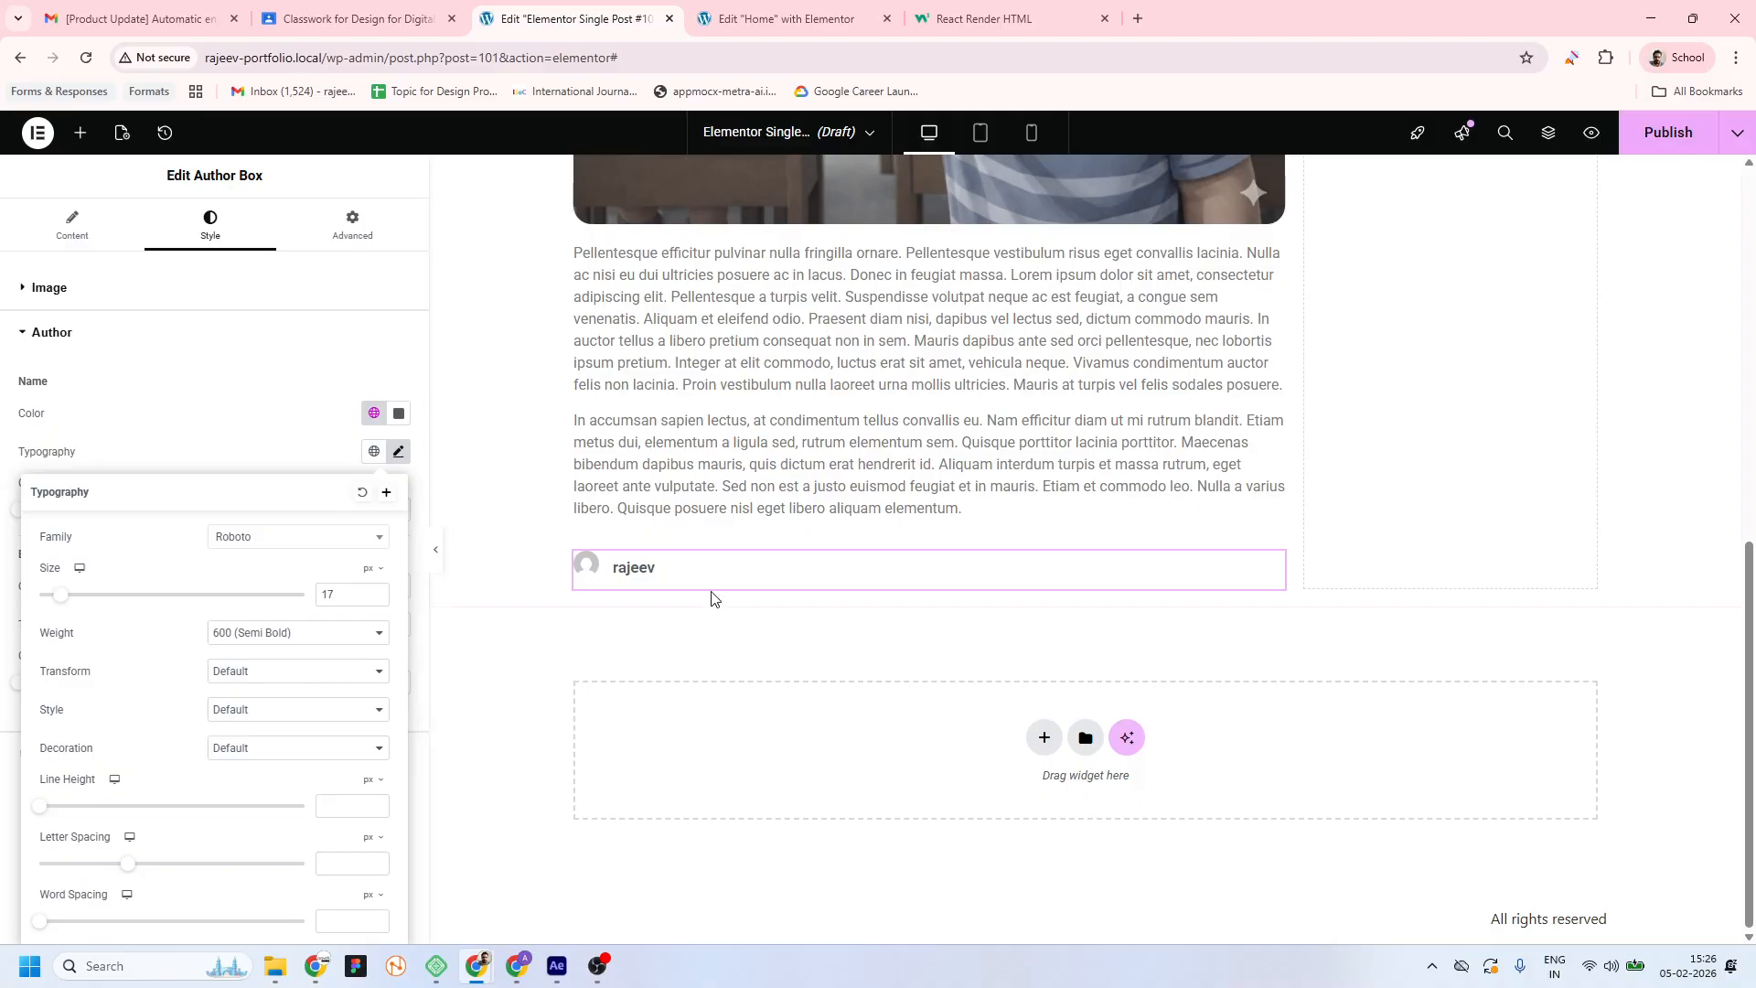
left_click(207, 375)
left_click(76, 239)
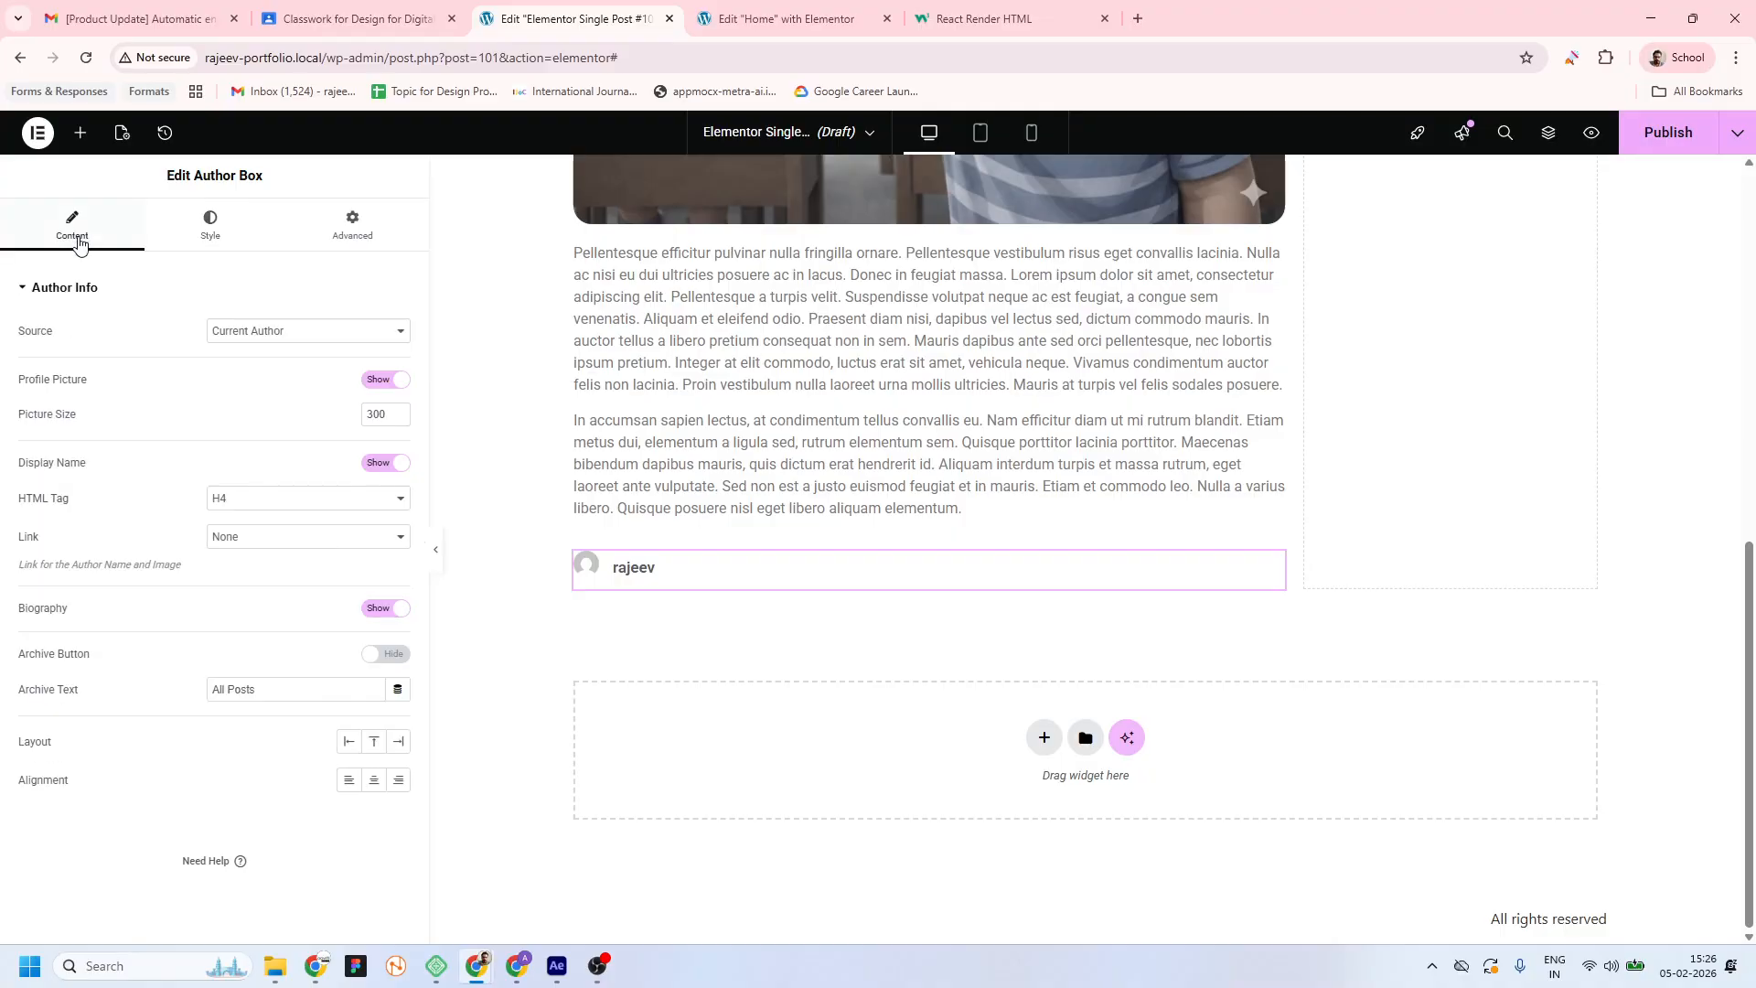
Try the Above and Right layouts for the Author Box picture, settling on the Left layout
left_click(375, 749)
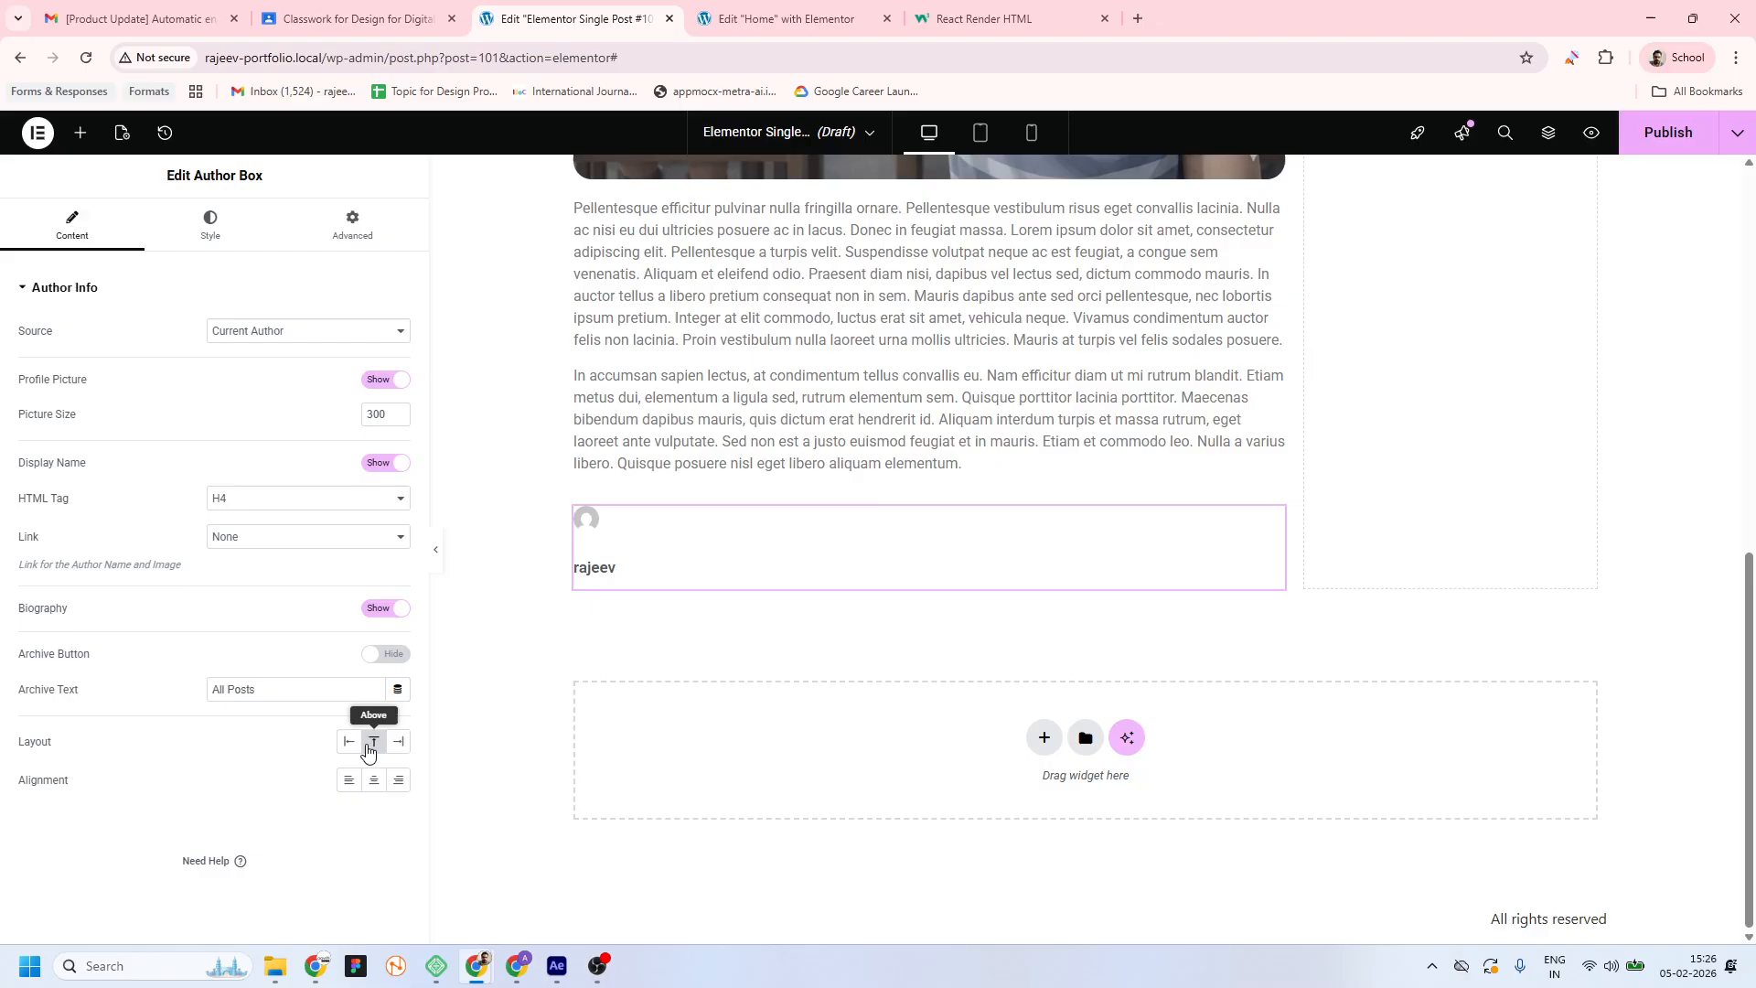
left_click(349, 742)
left_click(400, 743)
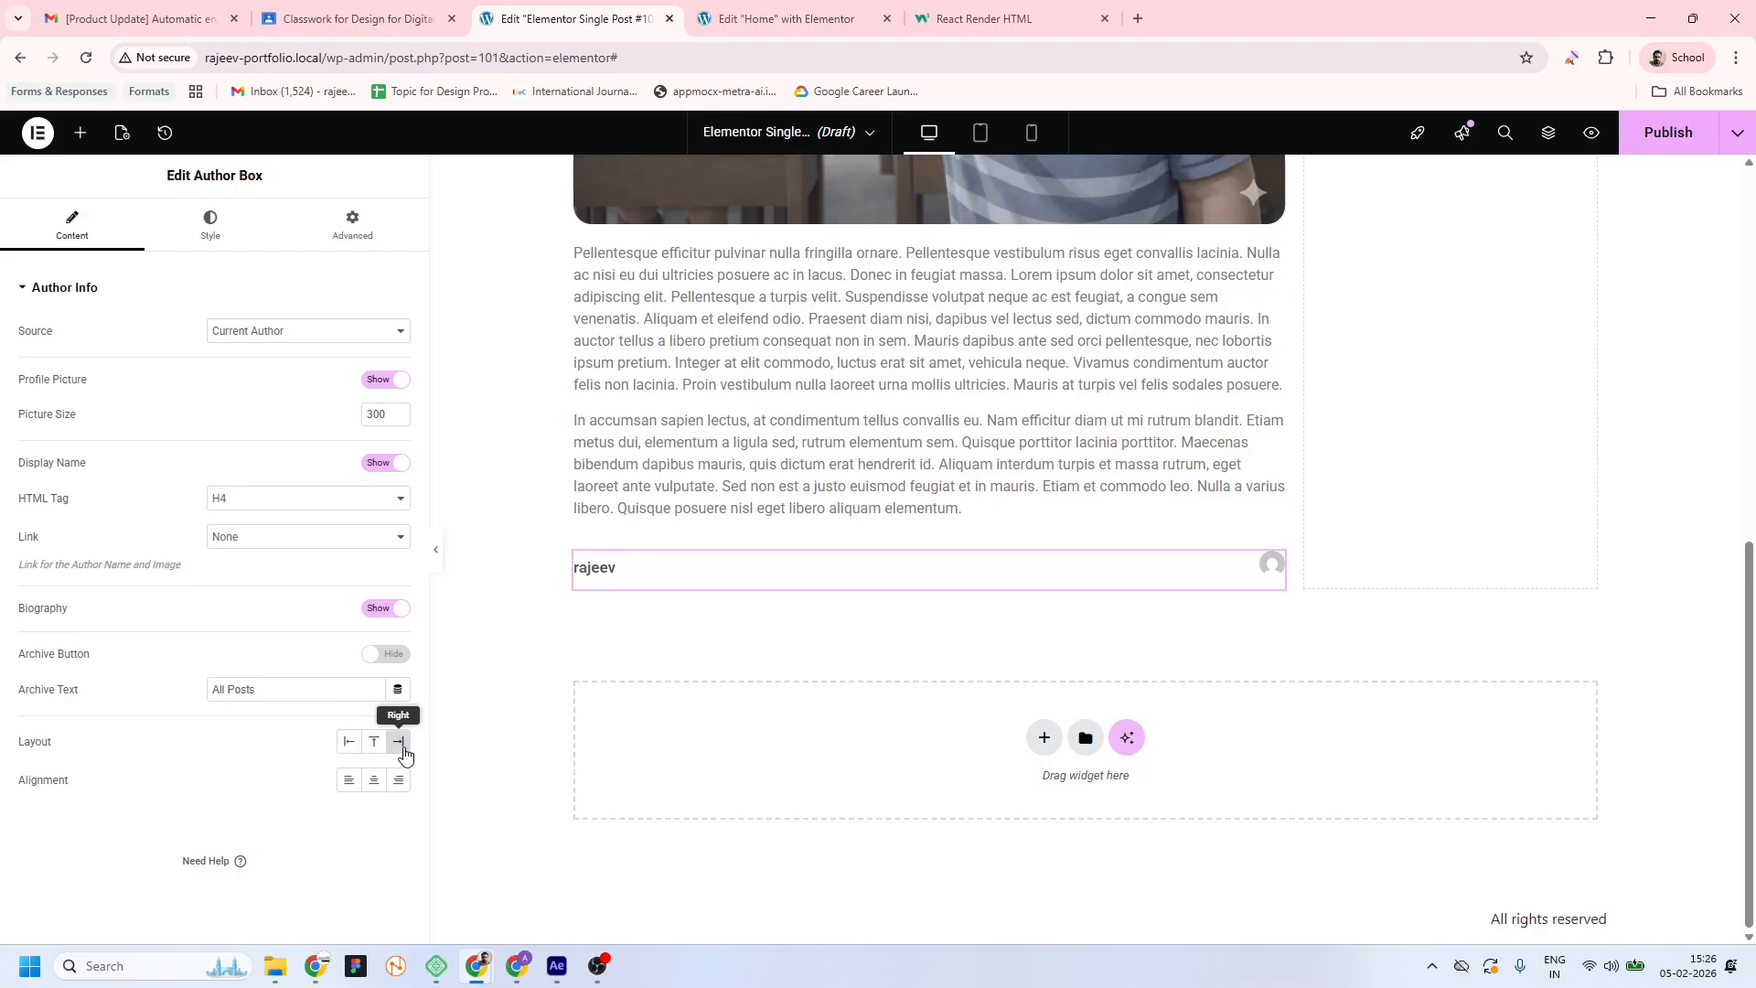
left_click(349, 742)
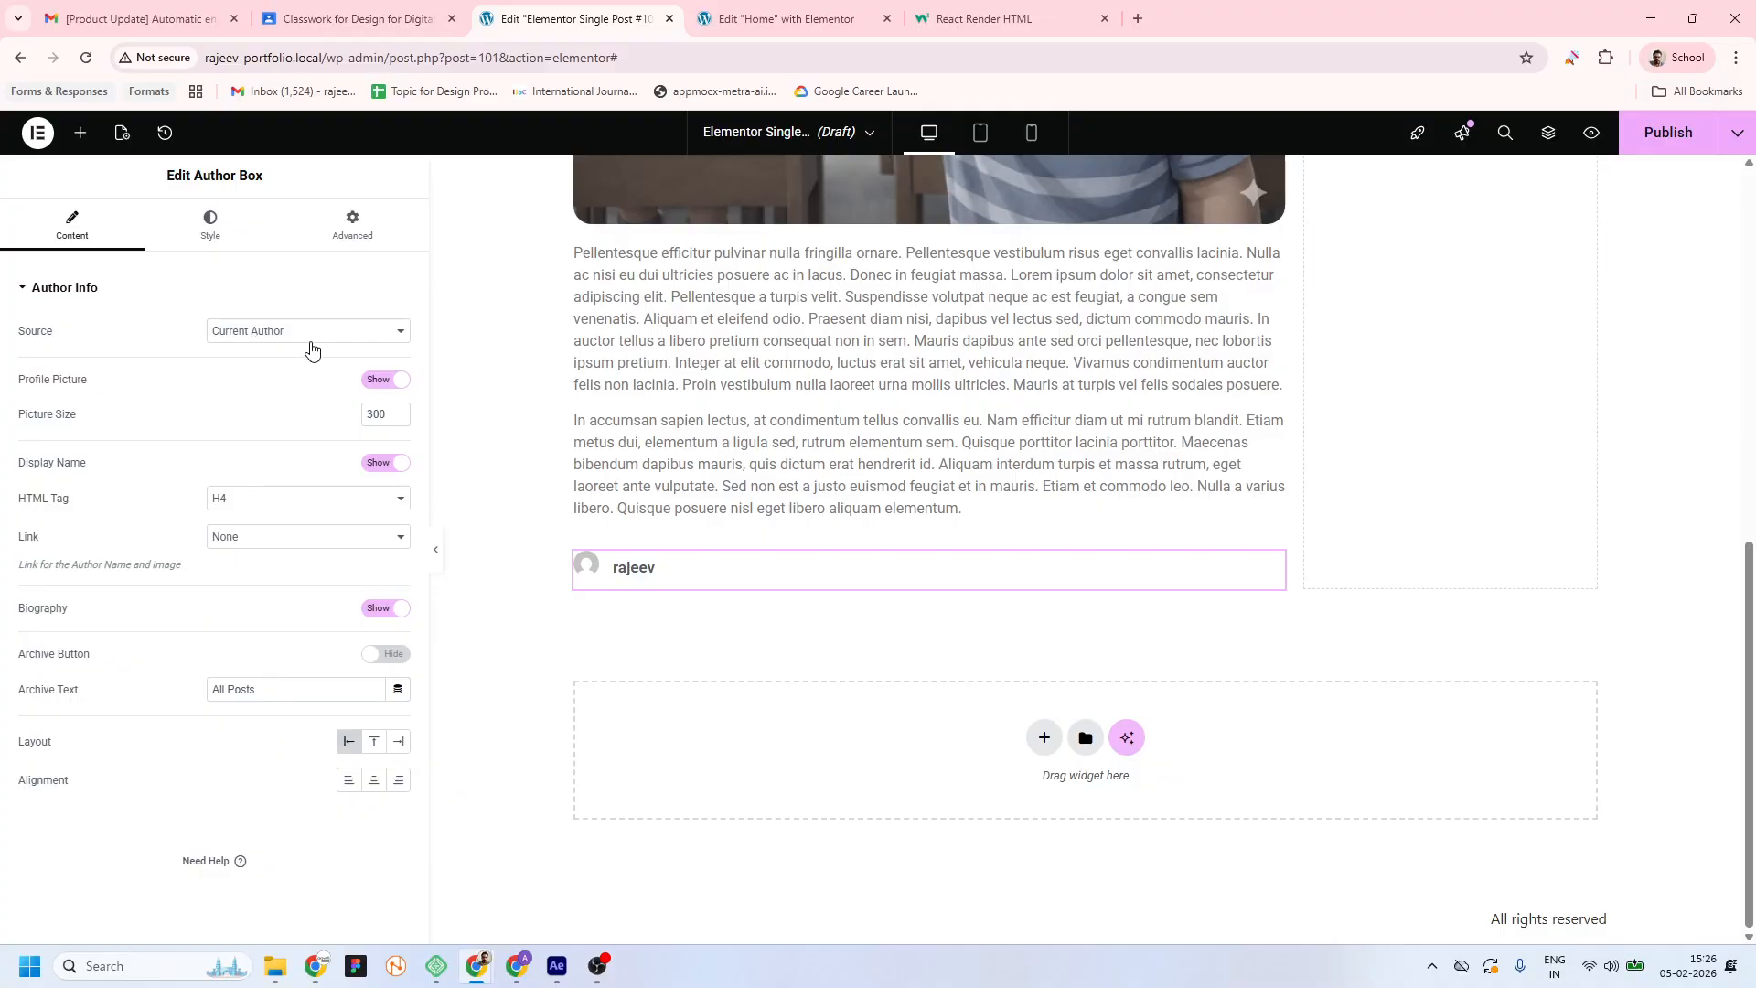
left_click(379, 381)
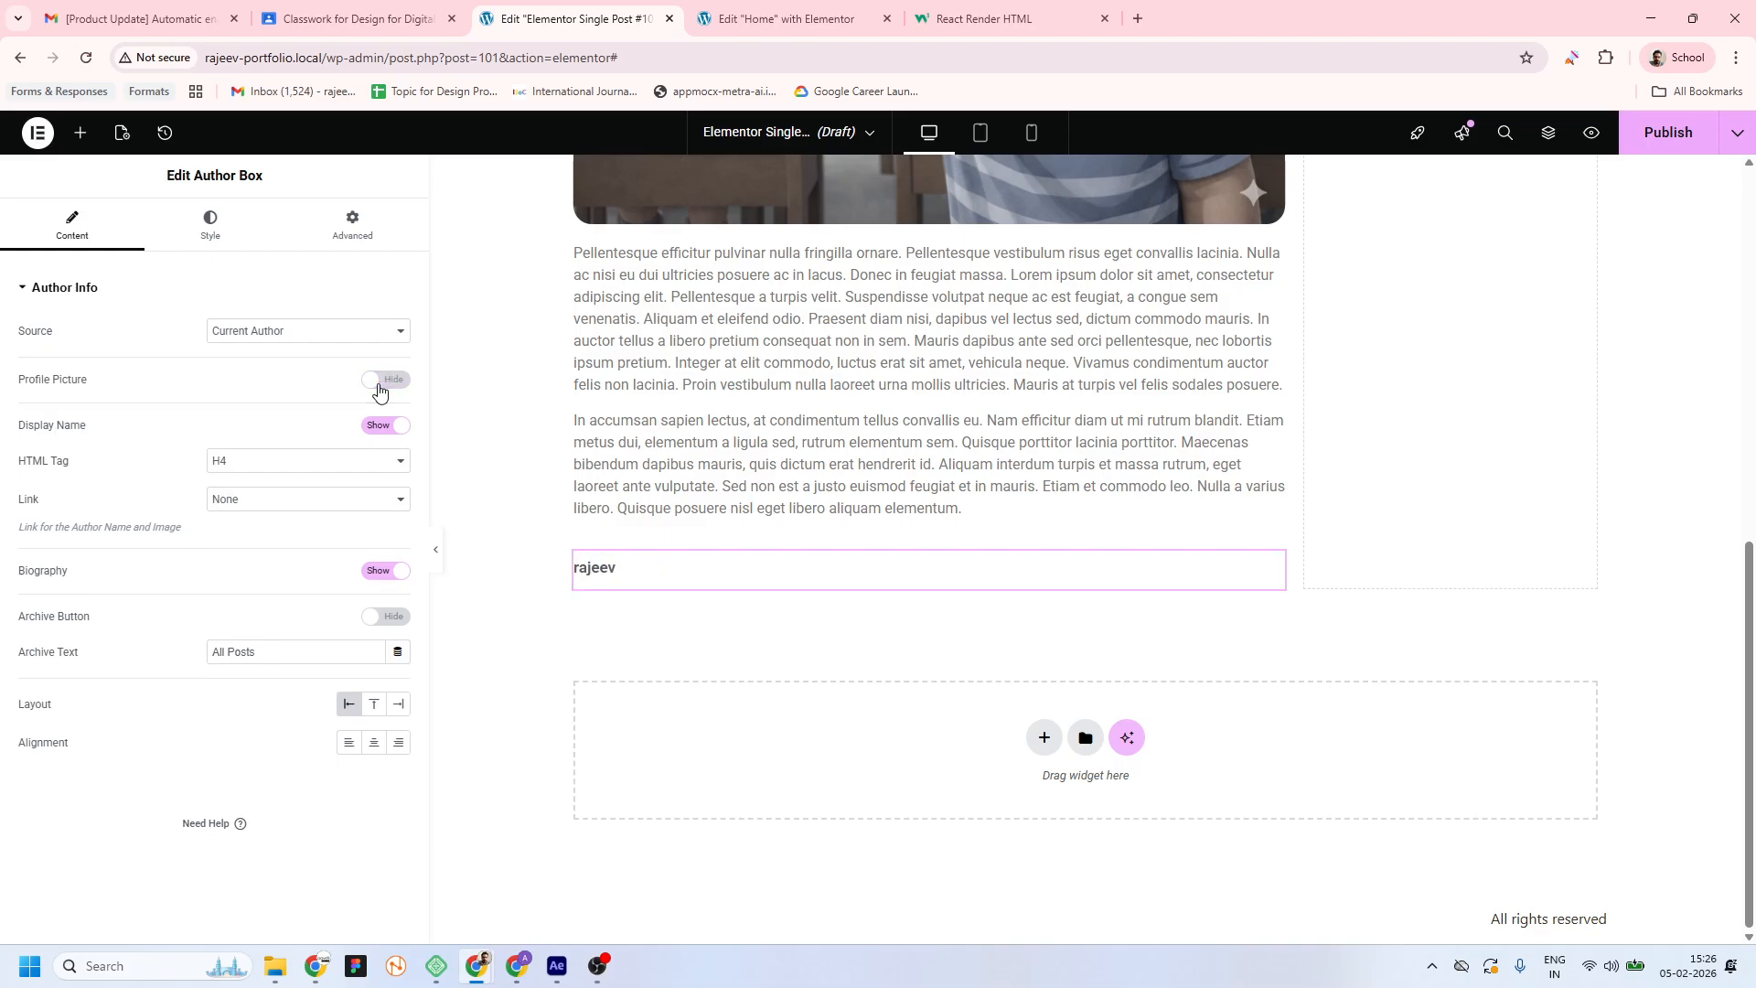
left_click(380, 380)
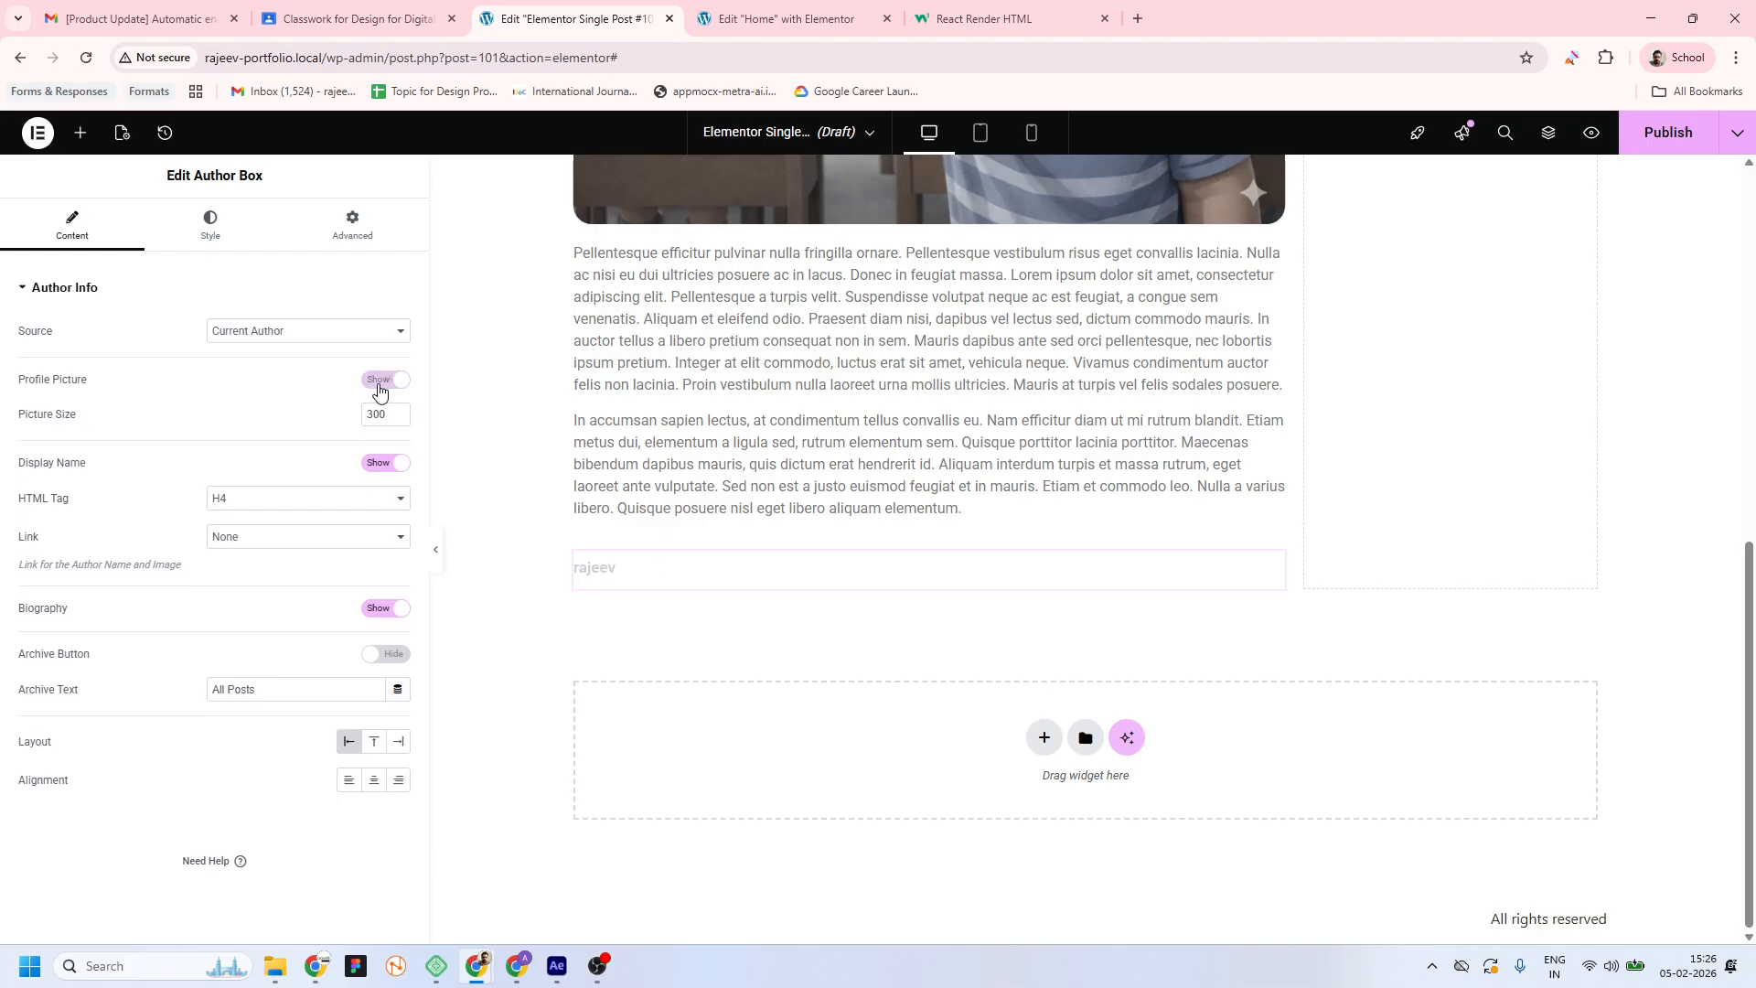
left_click(372, 463)
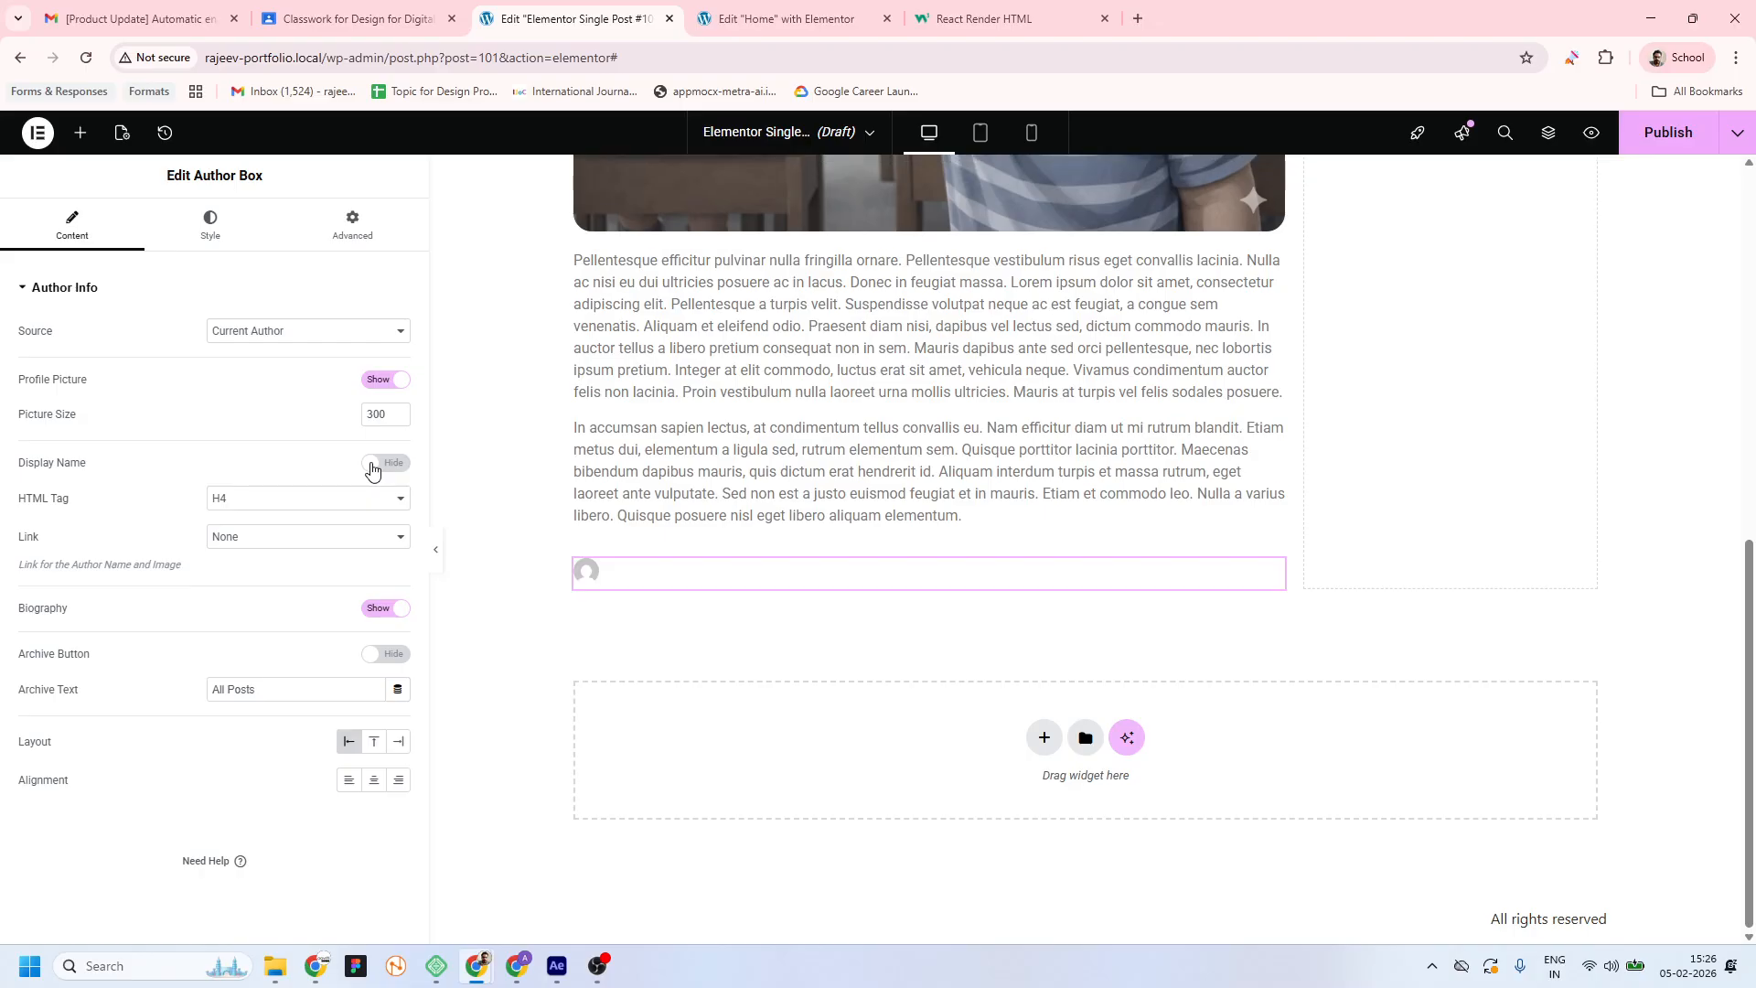
left_click(364, 467)
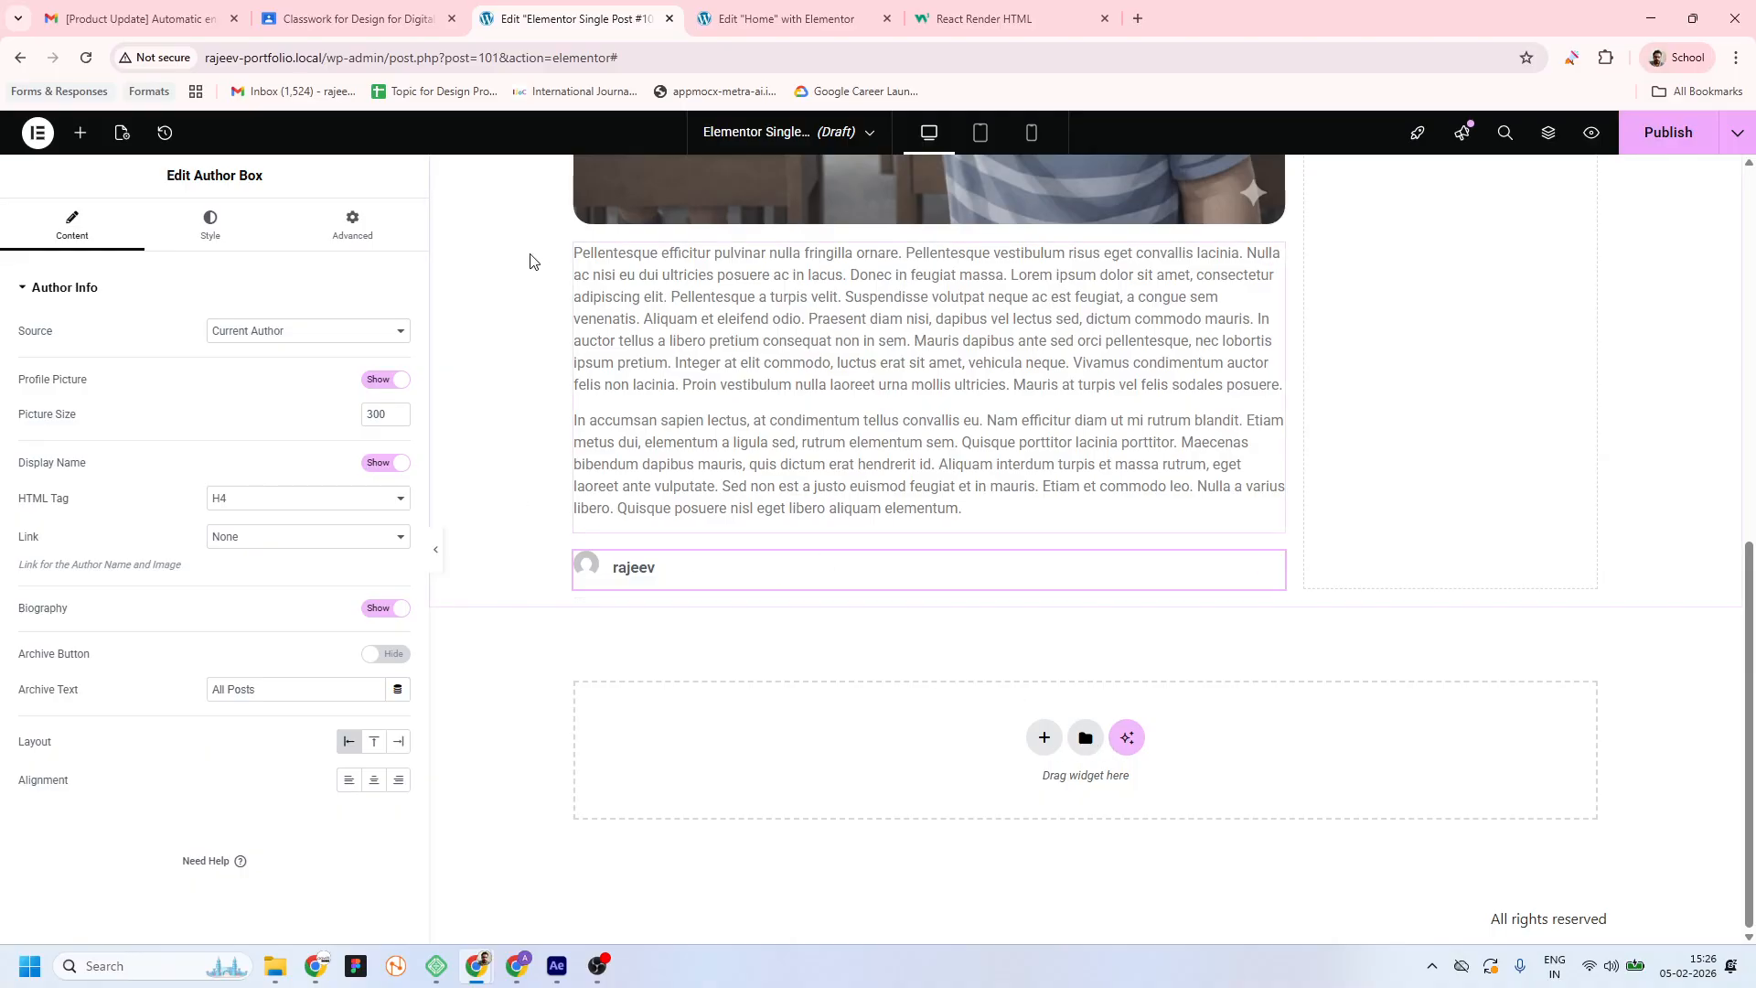
Add a Post Comments widget directly below the Author Box in the main column
left_click(80, 133)
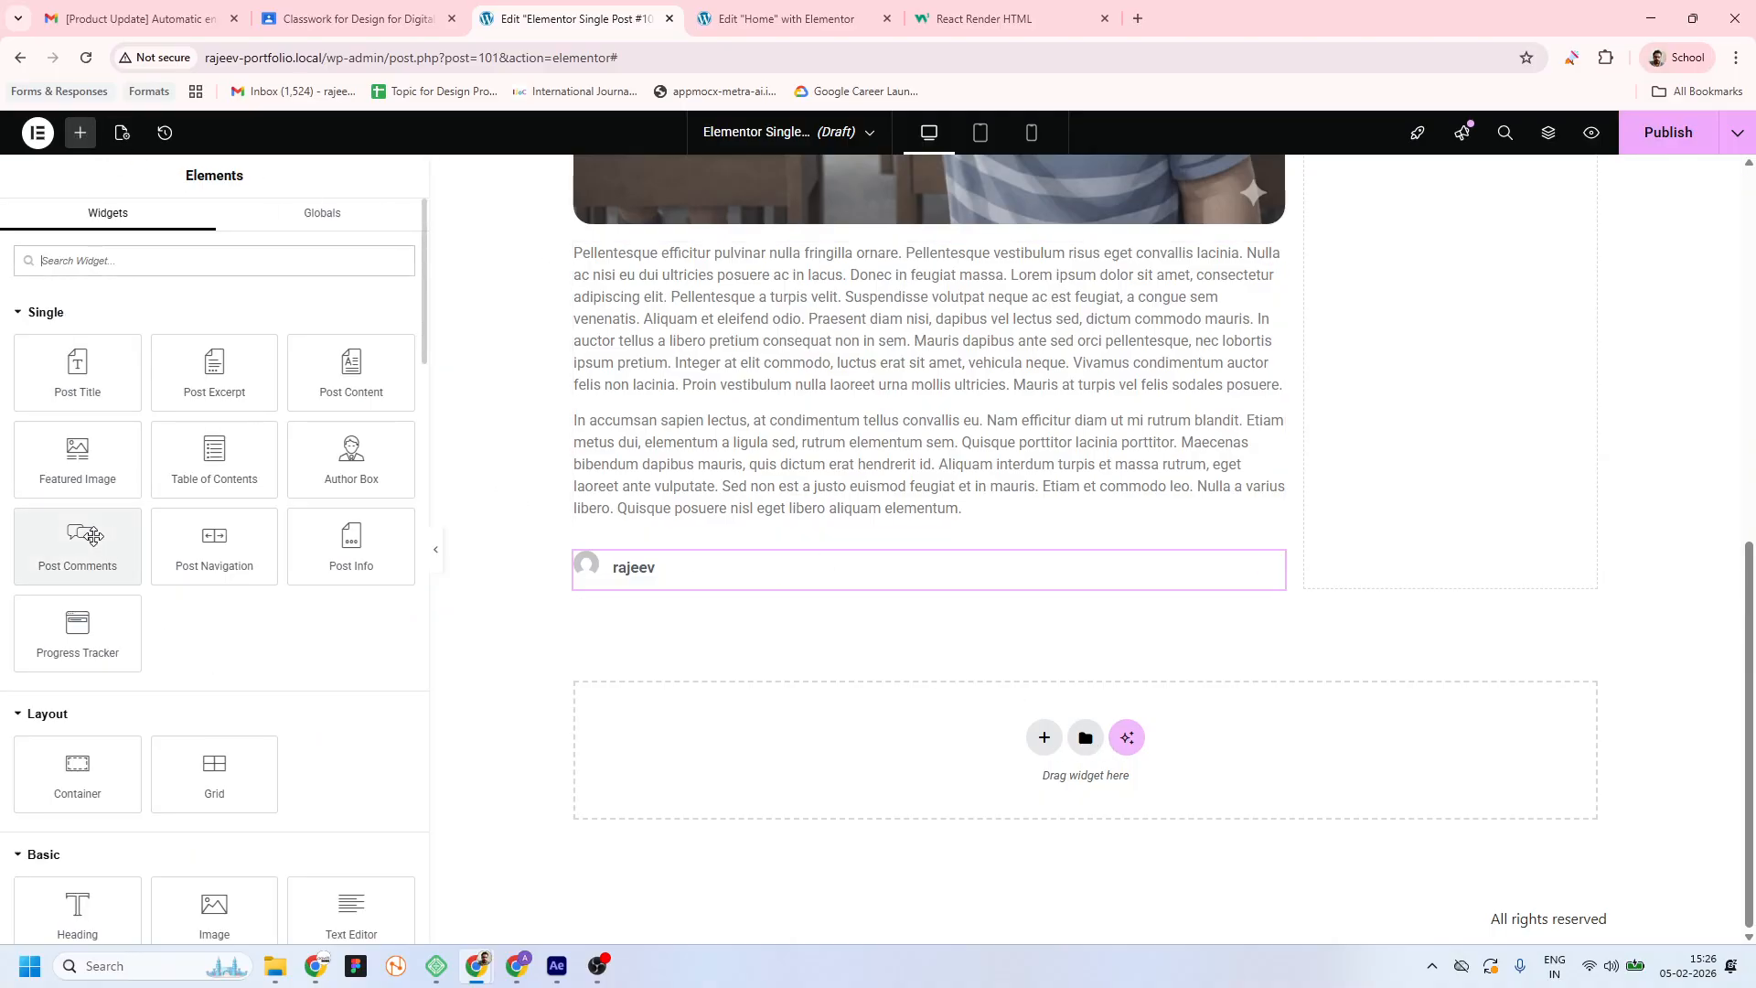
left_click_drag(93, 536, 677, 593)
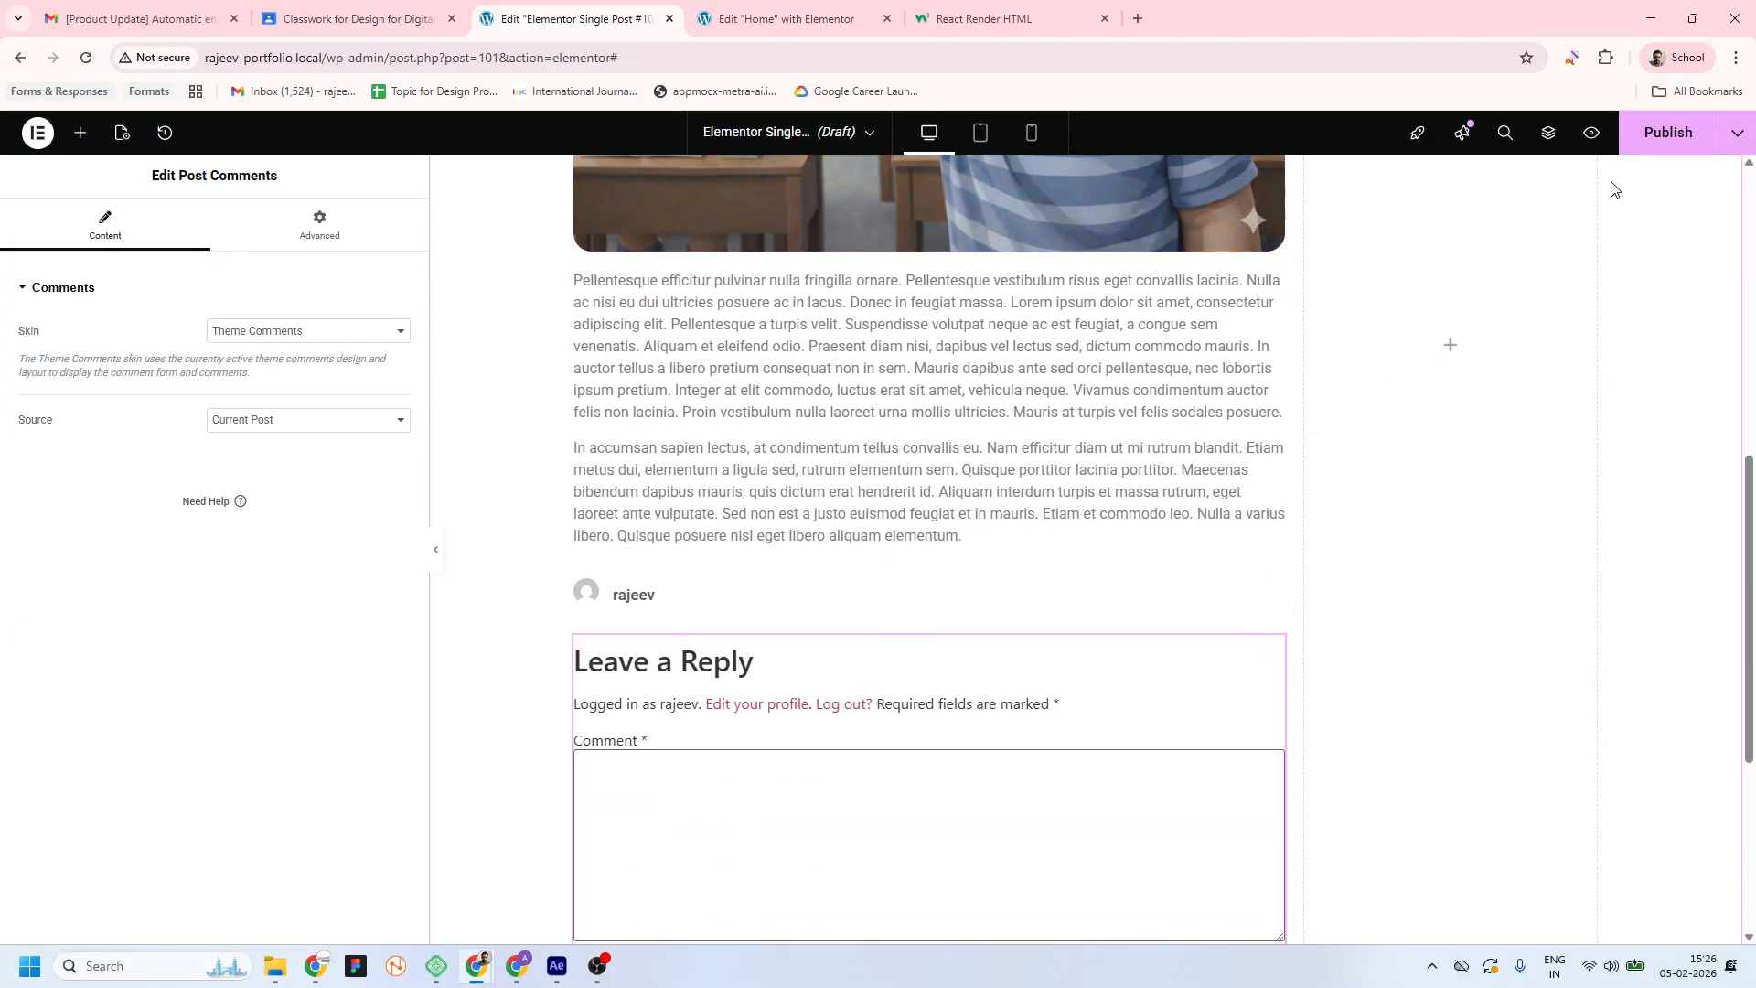
Publish the single post template with the display condition Include All singular
left_click(1661, 137)
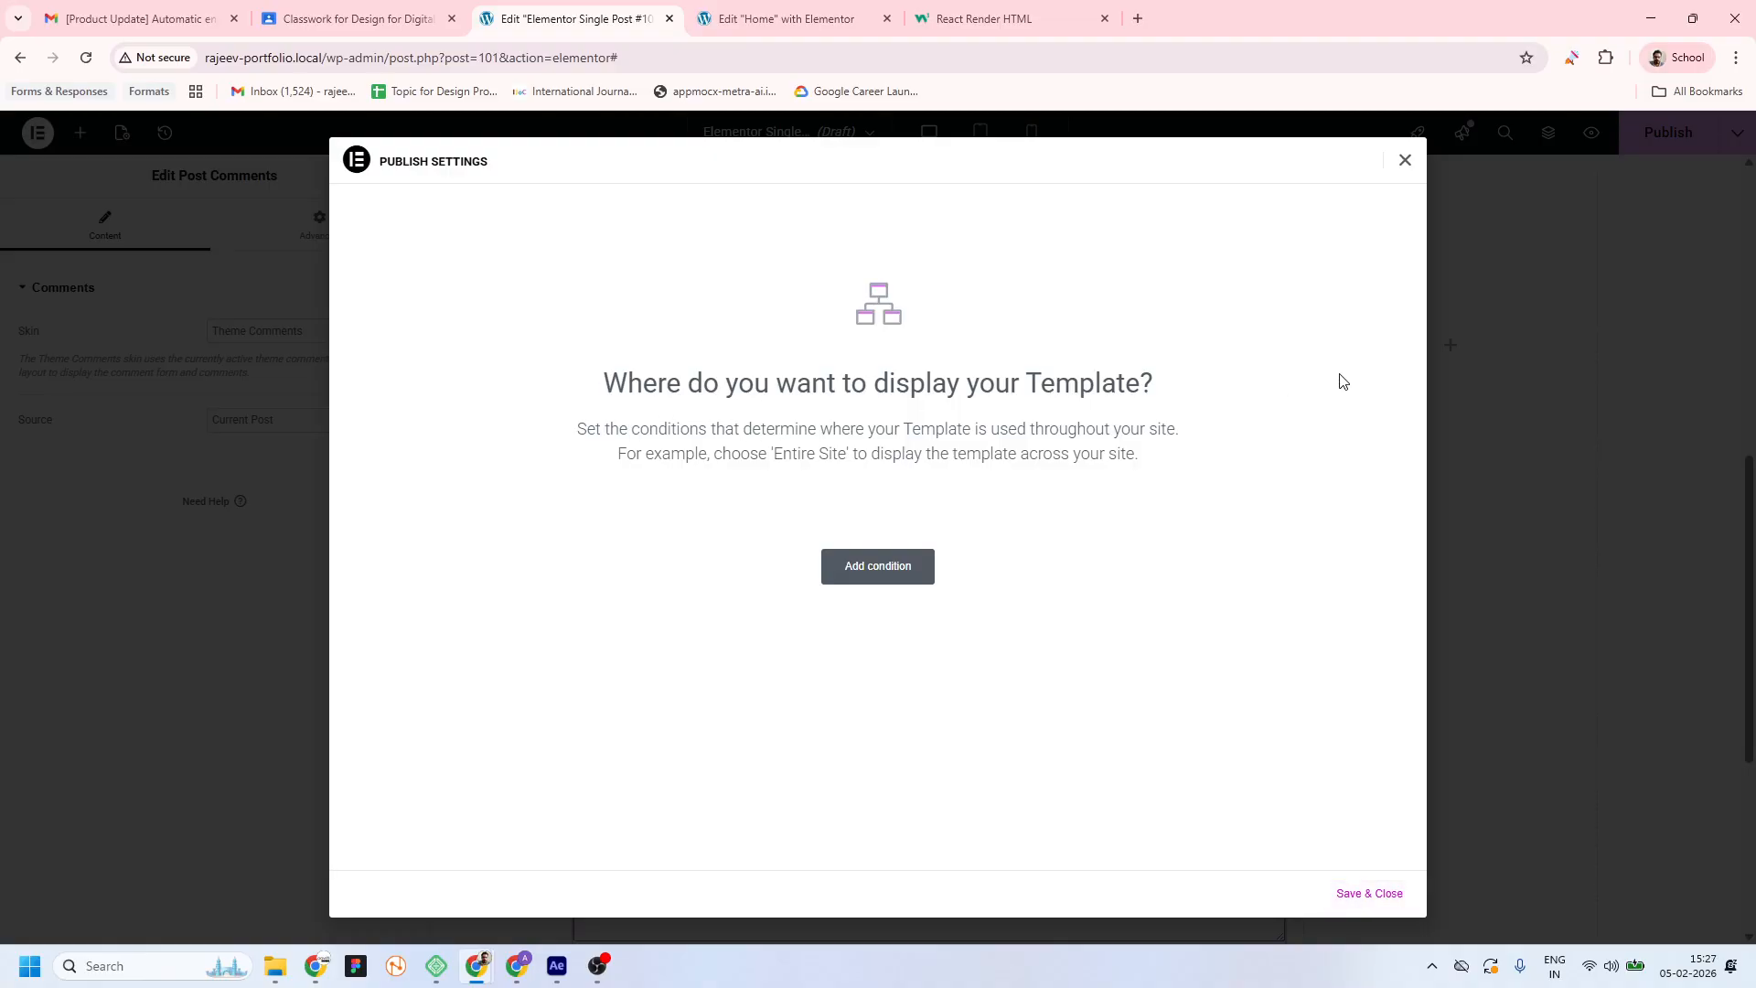
left_click(915, 566)
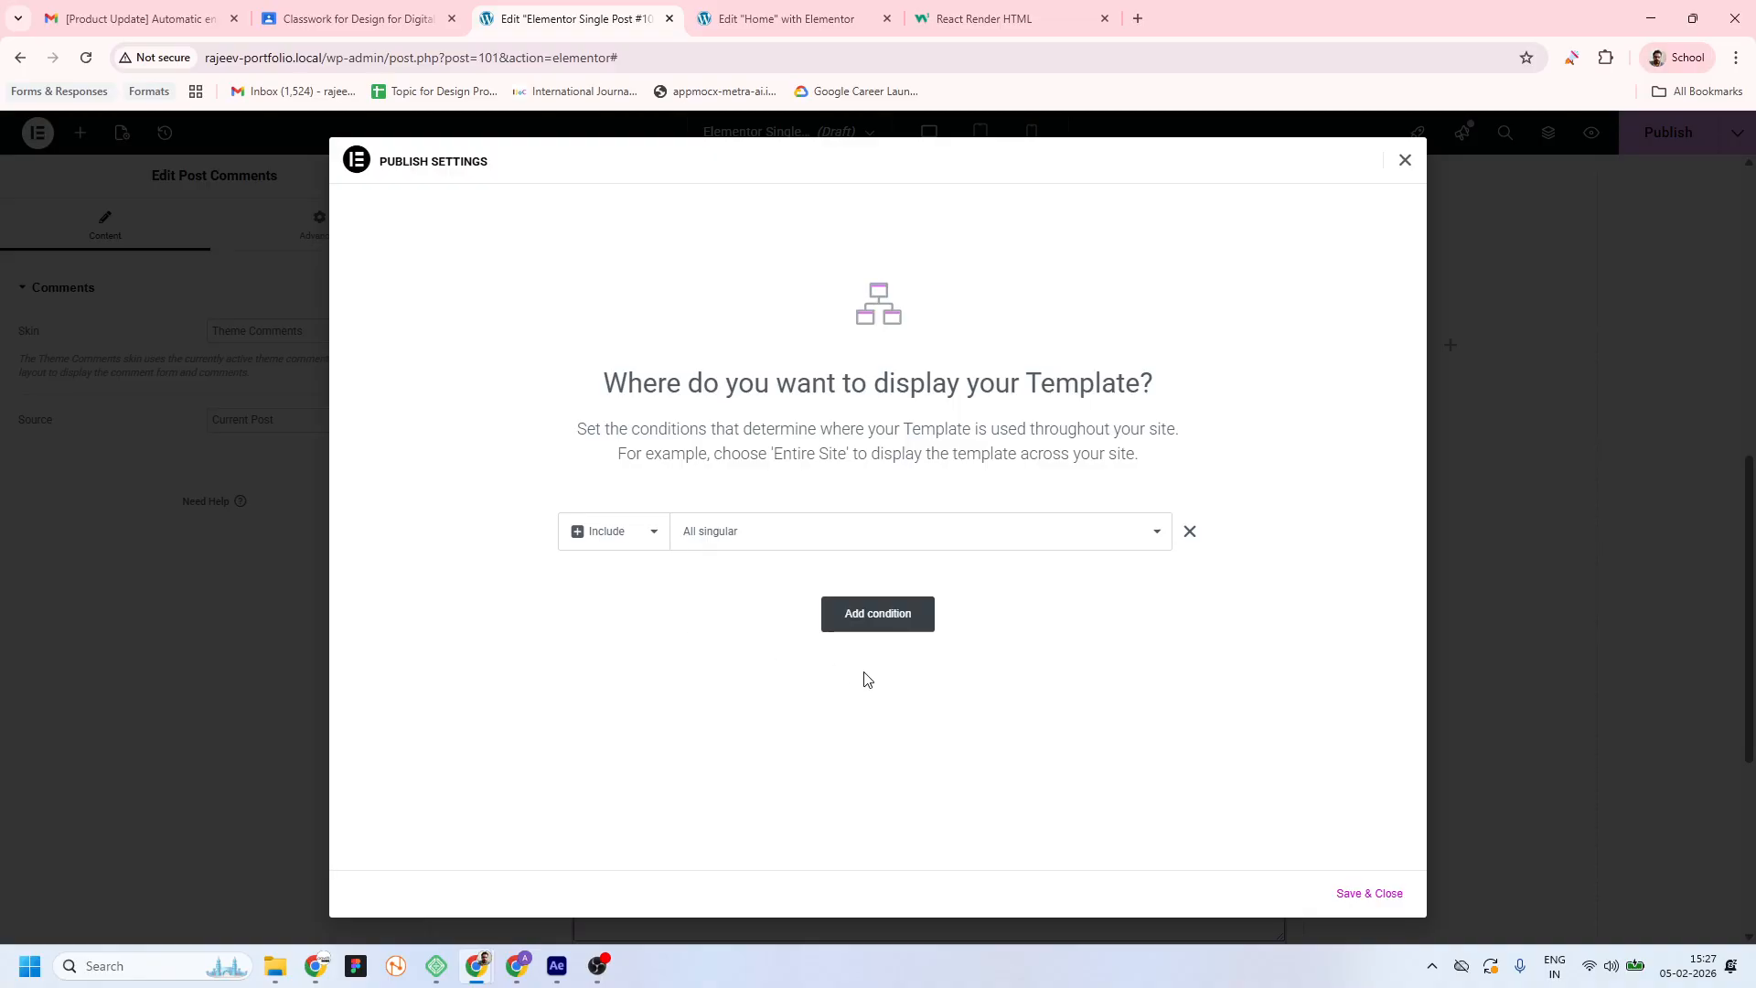
left_click(1385, 904)
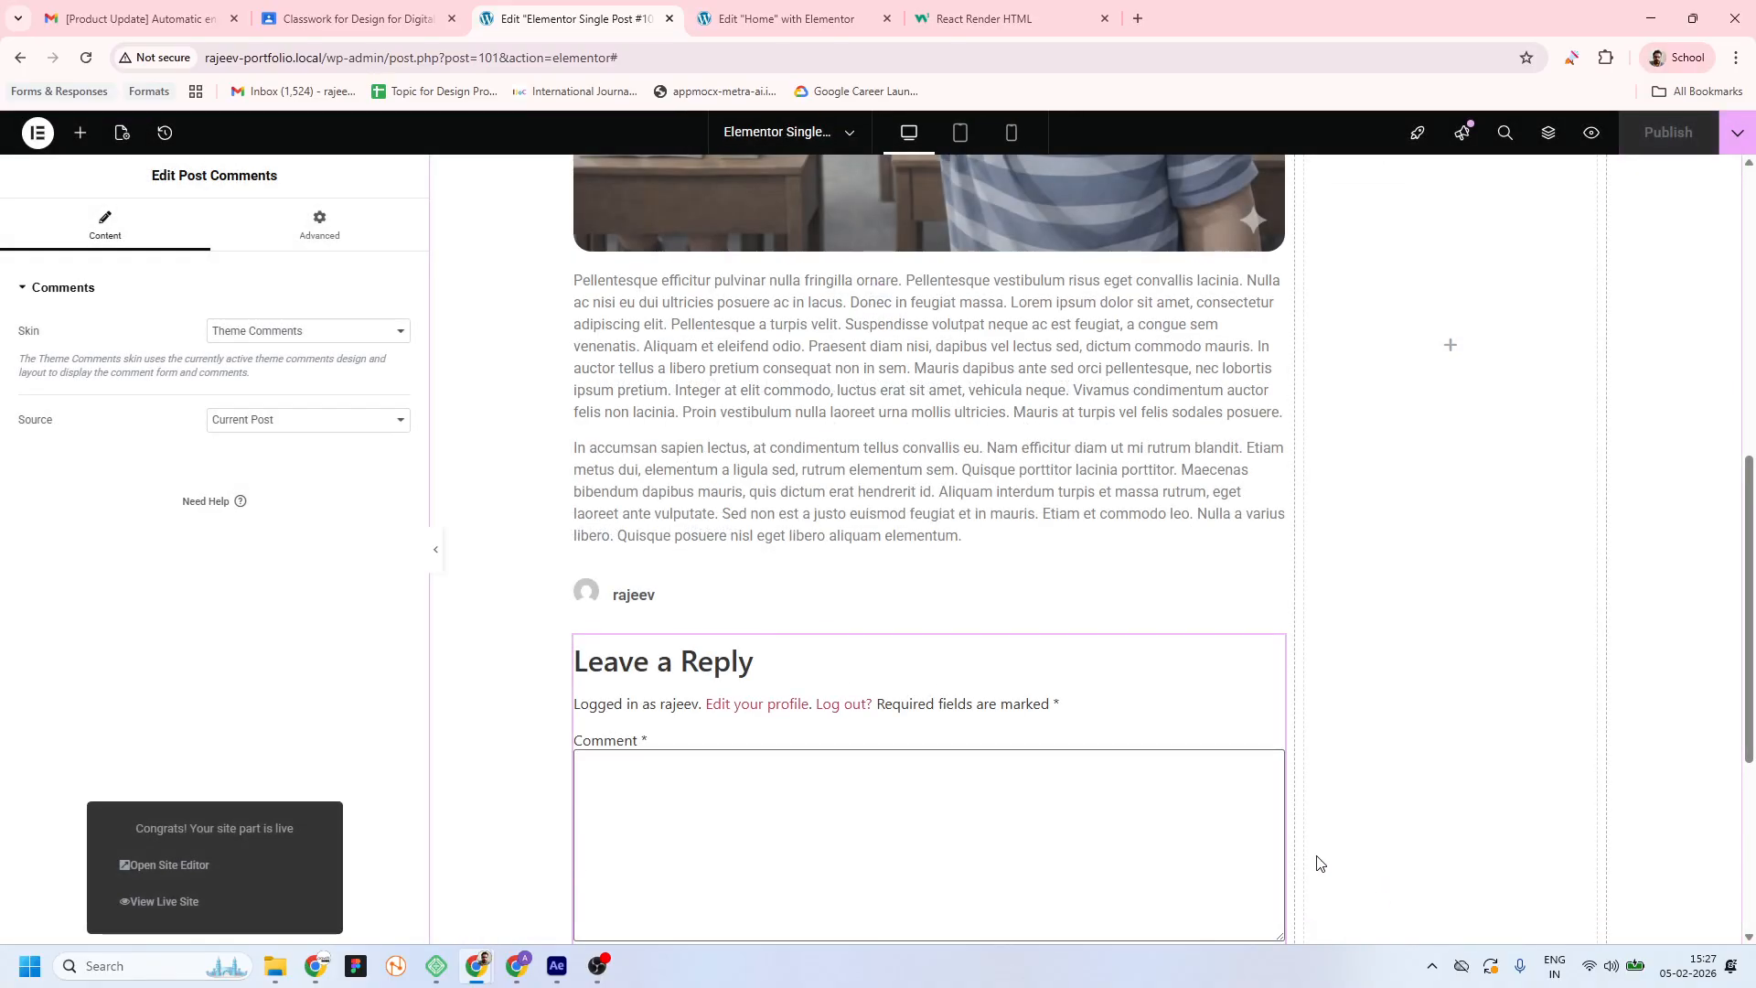
Switch to the incognito browser window, open the Wipeband post from the live home page and dismiss the offer popup
key("alt+Tab")
scroll(737, 359, "down", 1)
scroll(733, 357, "down", 8)
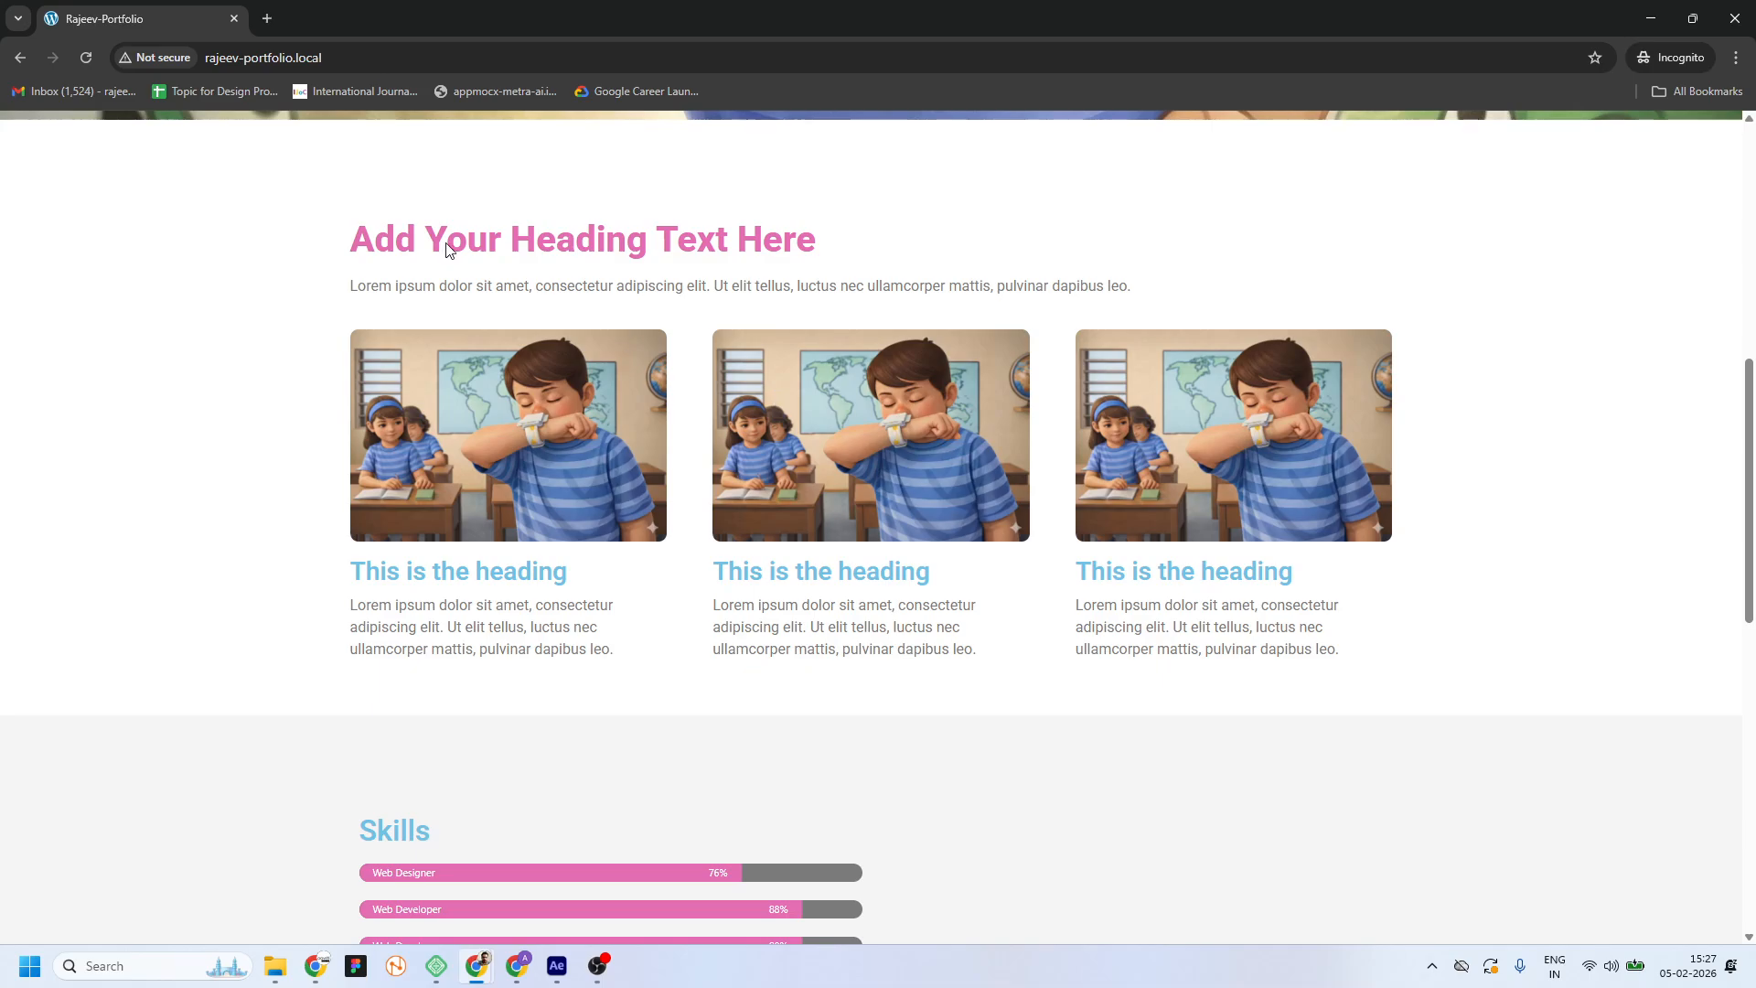
scroll(729, 485, "down", 8)
scroll(919, 531, "down", 3)
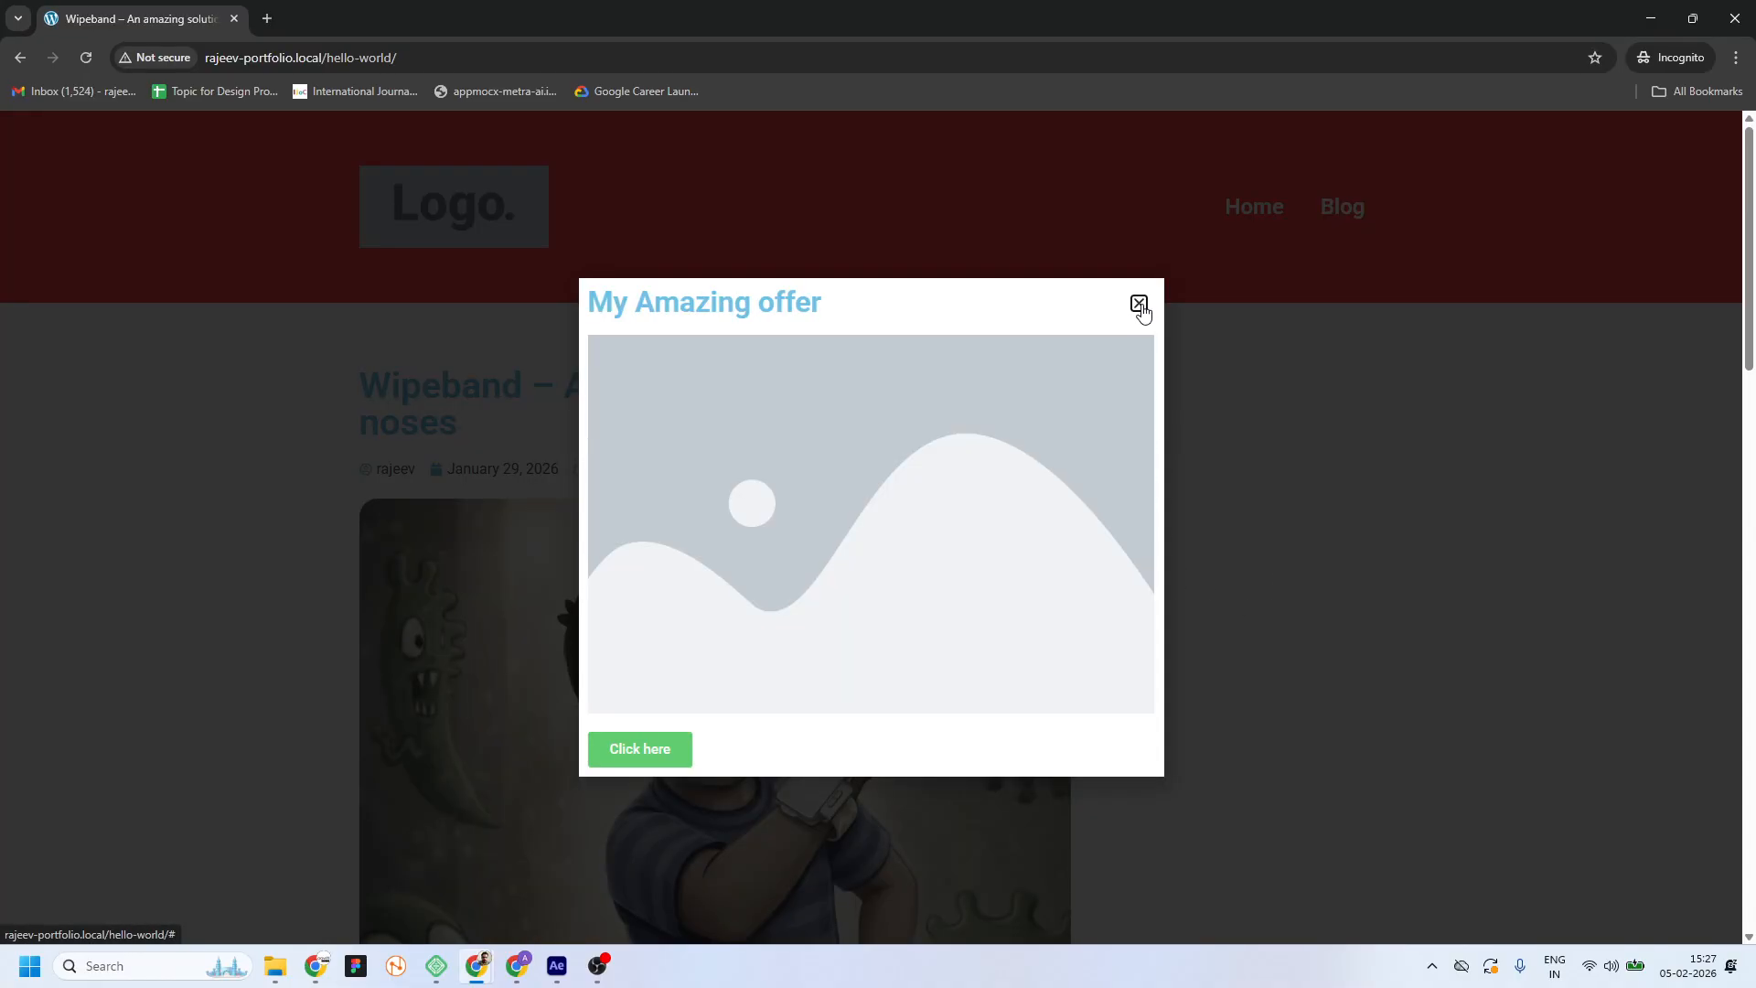
left_click(1140, 305)
Review the live Wipeband post from its title, post info and featured image through the inline image to the author box and comments
scroll(688, 535, "down", 10)
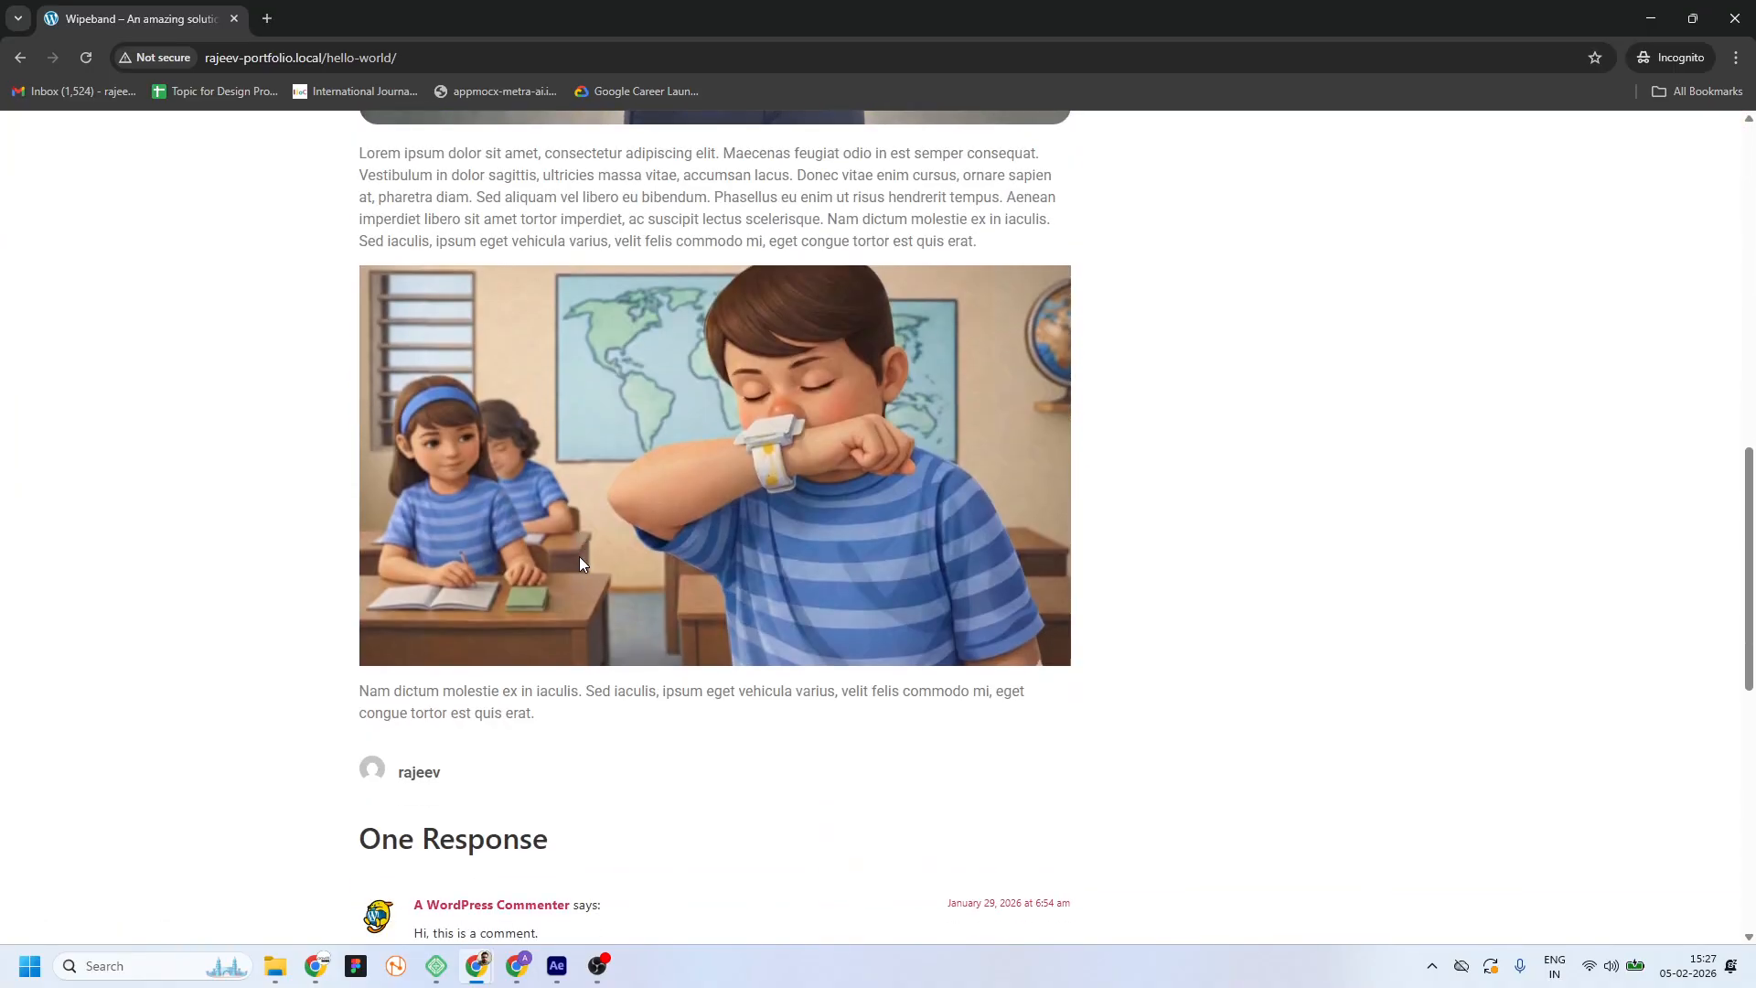
scroll(581, 565, "up", 10)
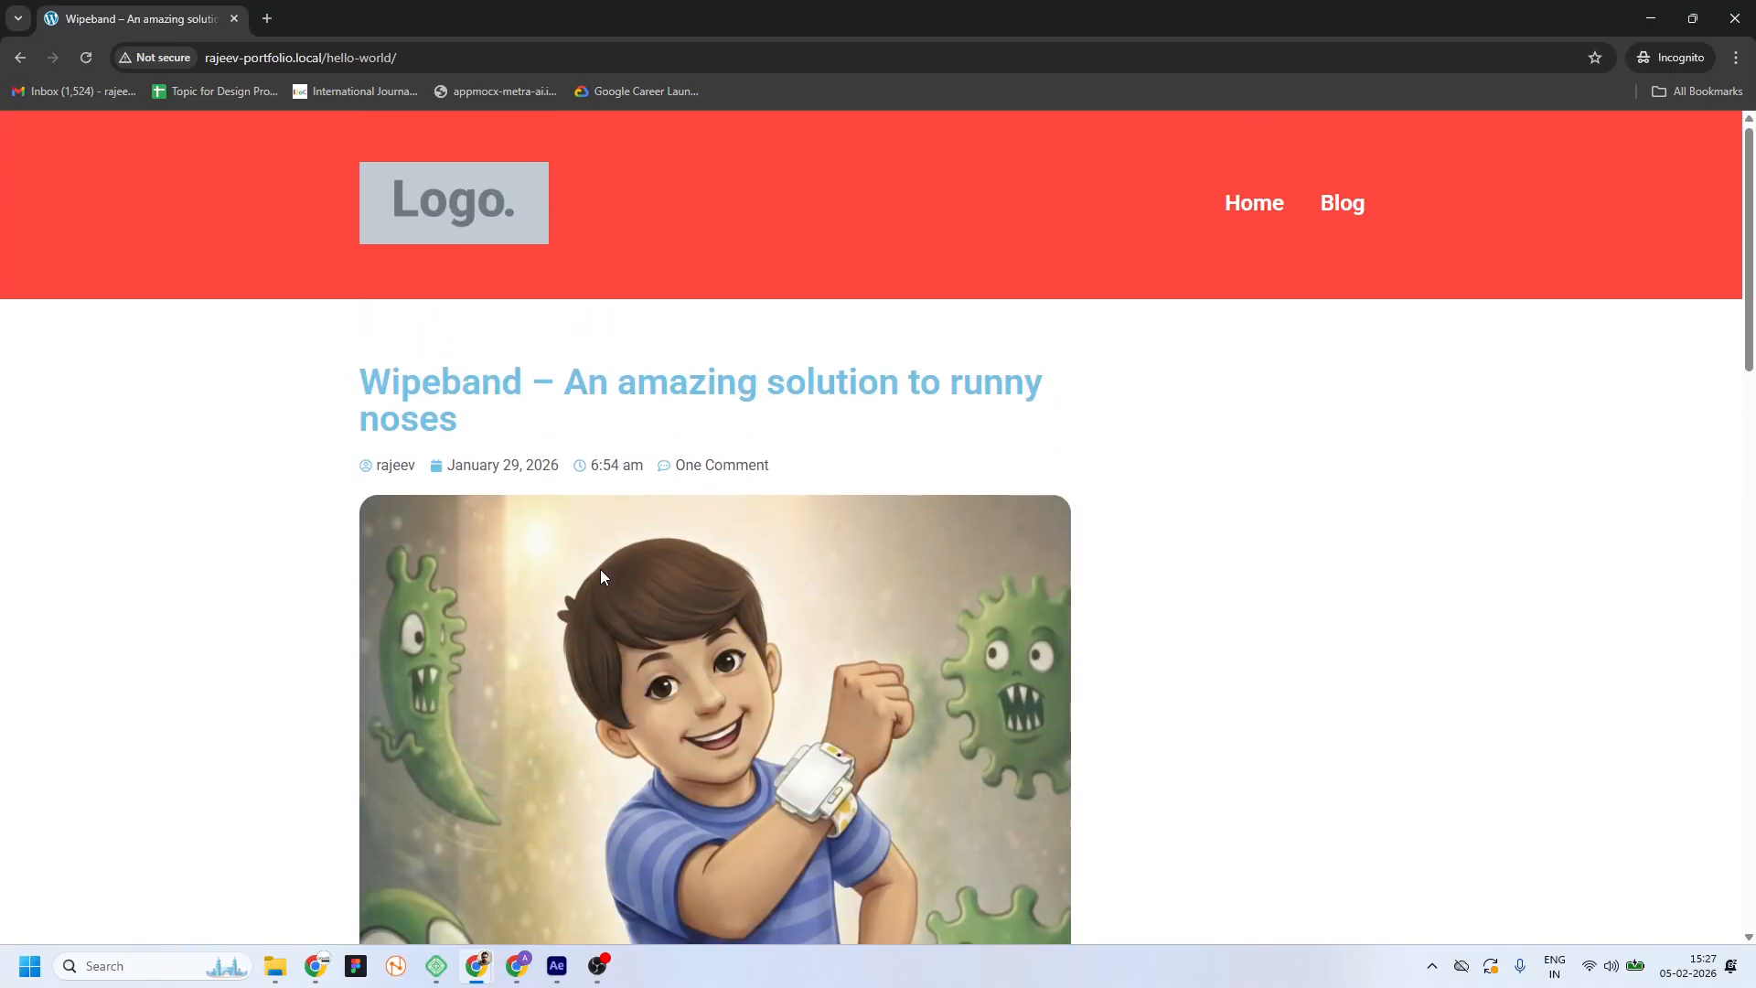
scroll(601, 576, "down", 6)
scroll(815, 681, "down", 12)
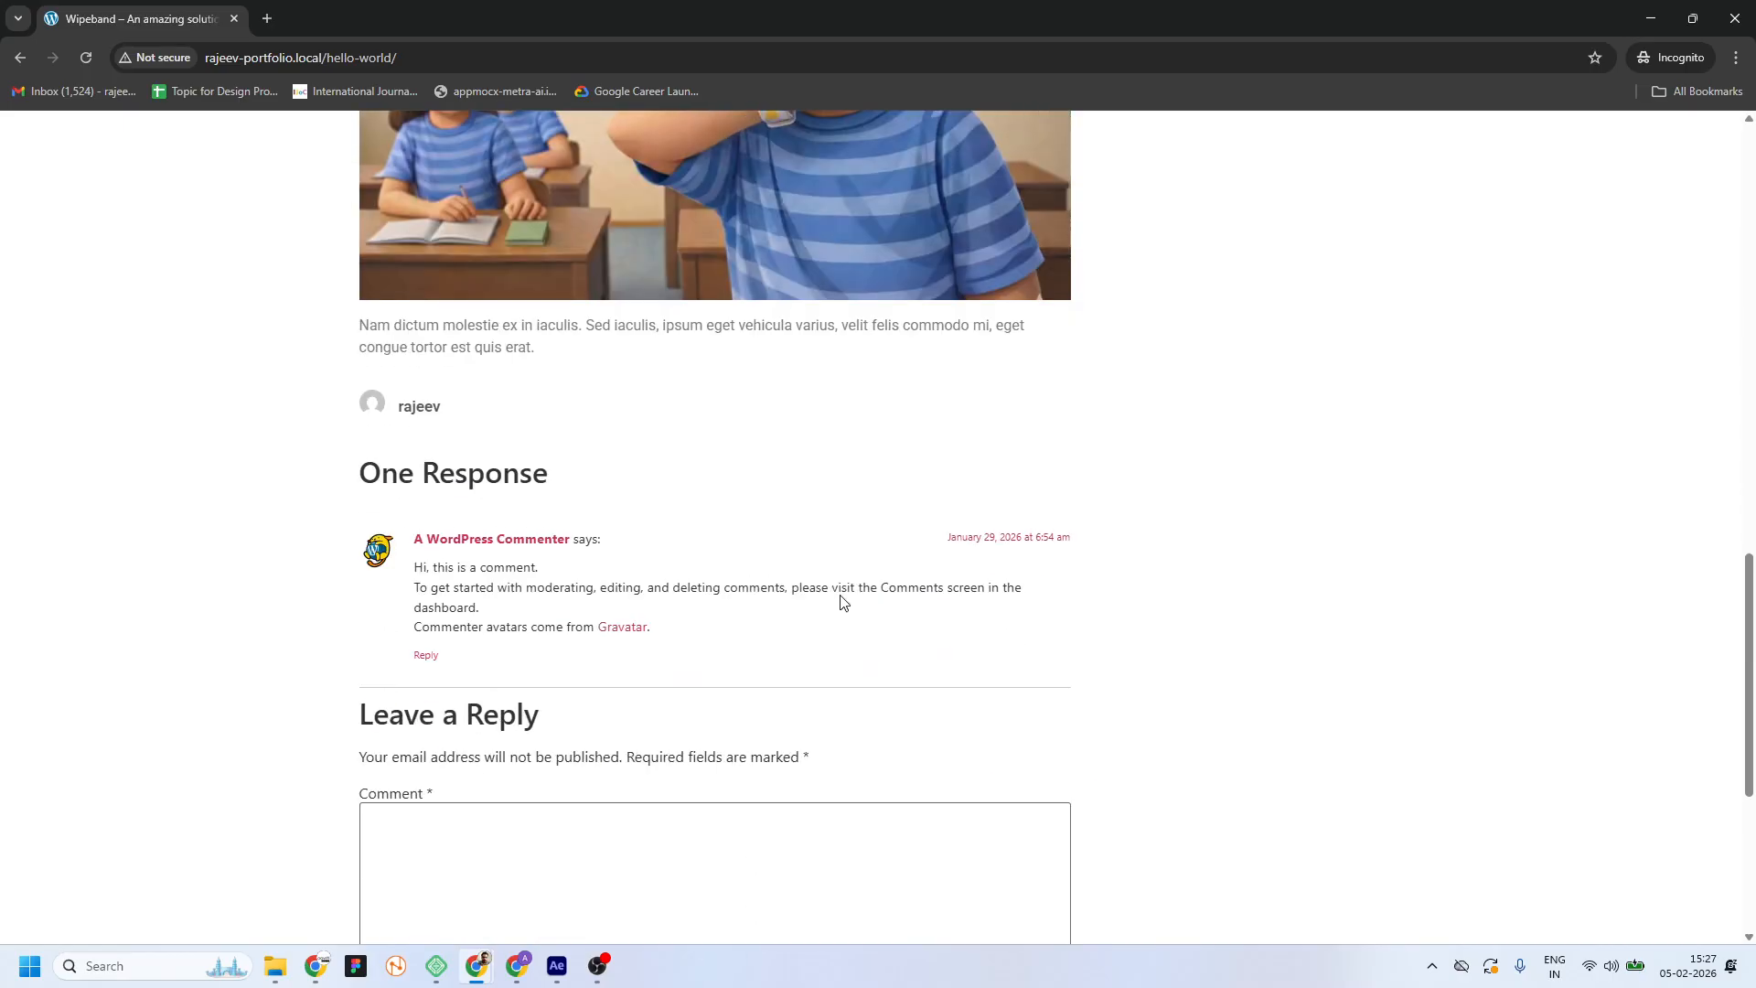
scroll(840, 600, "up", 11)
scroll(815, 504, "up", 4)
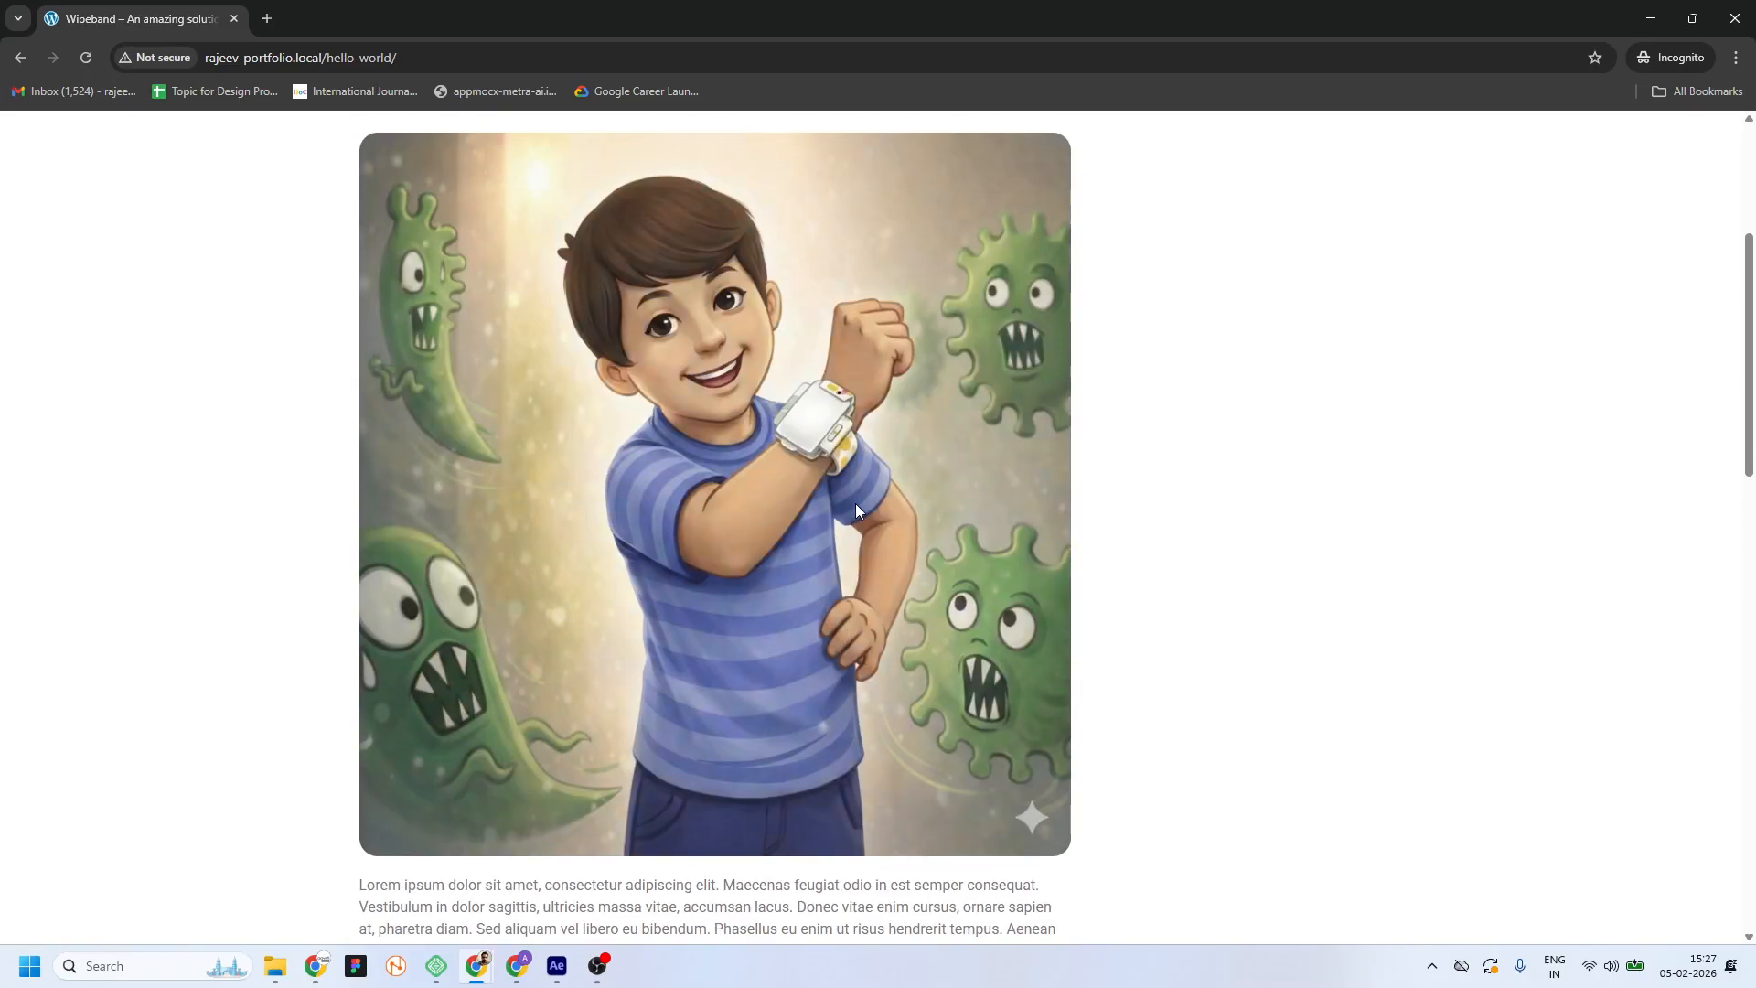
scroll(724, 526, "up", 2)
scroll(759, 641, "down", 6)
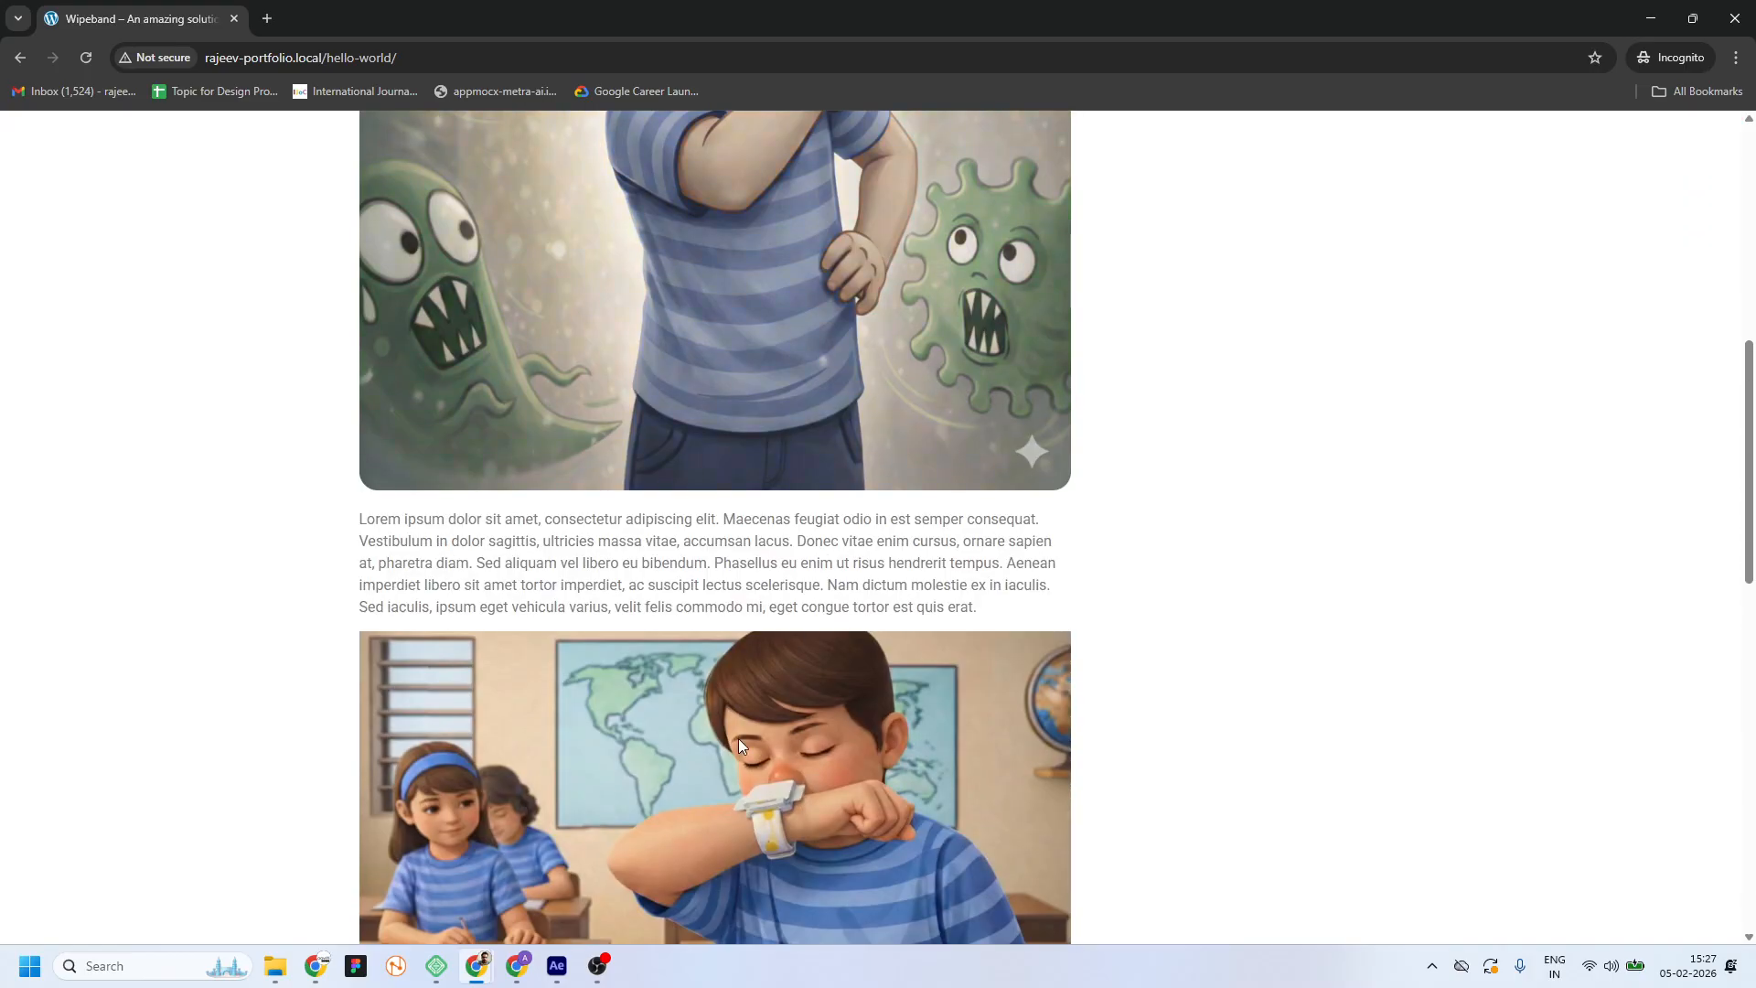
scroll(914, 541, "down", 6)
scroll(804, 502, "down", 6)
scroll(790, 483, "up", 10)
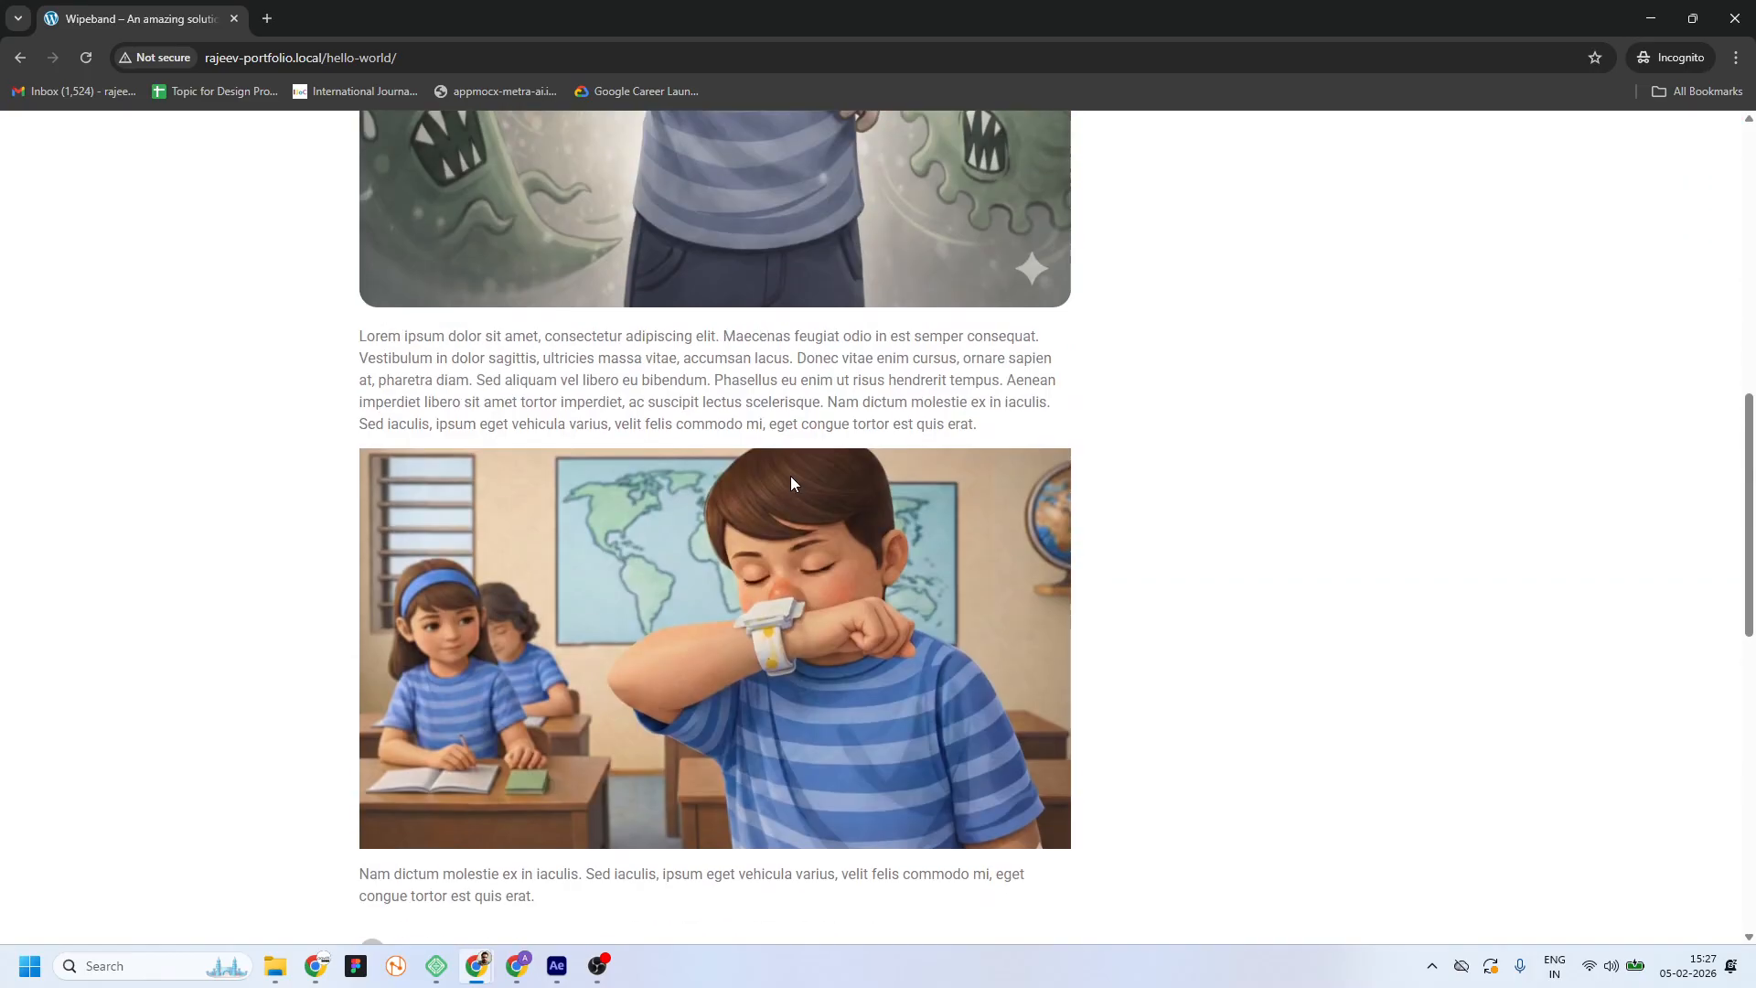
scroll(792, 483, "up", 10)
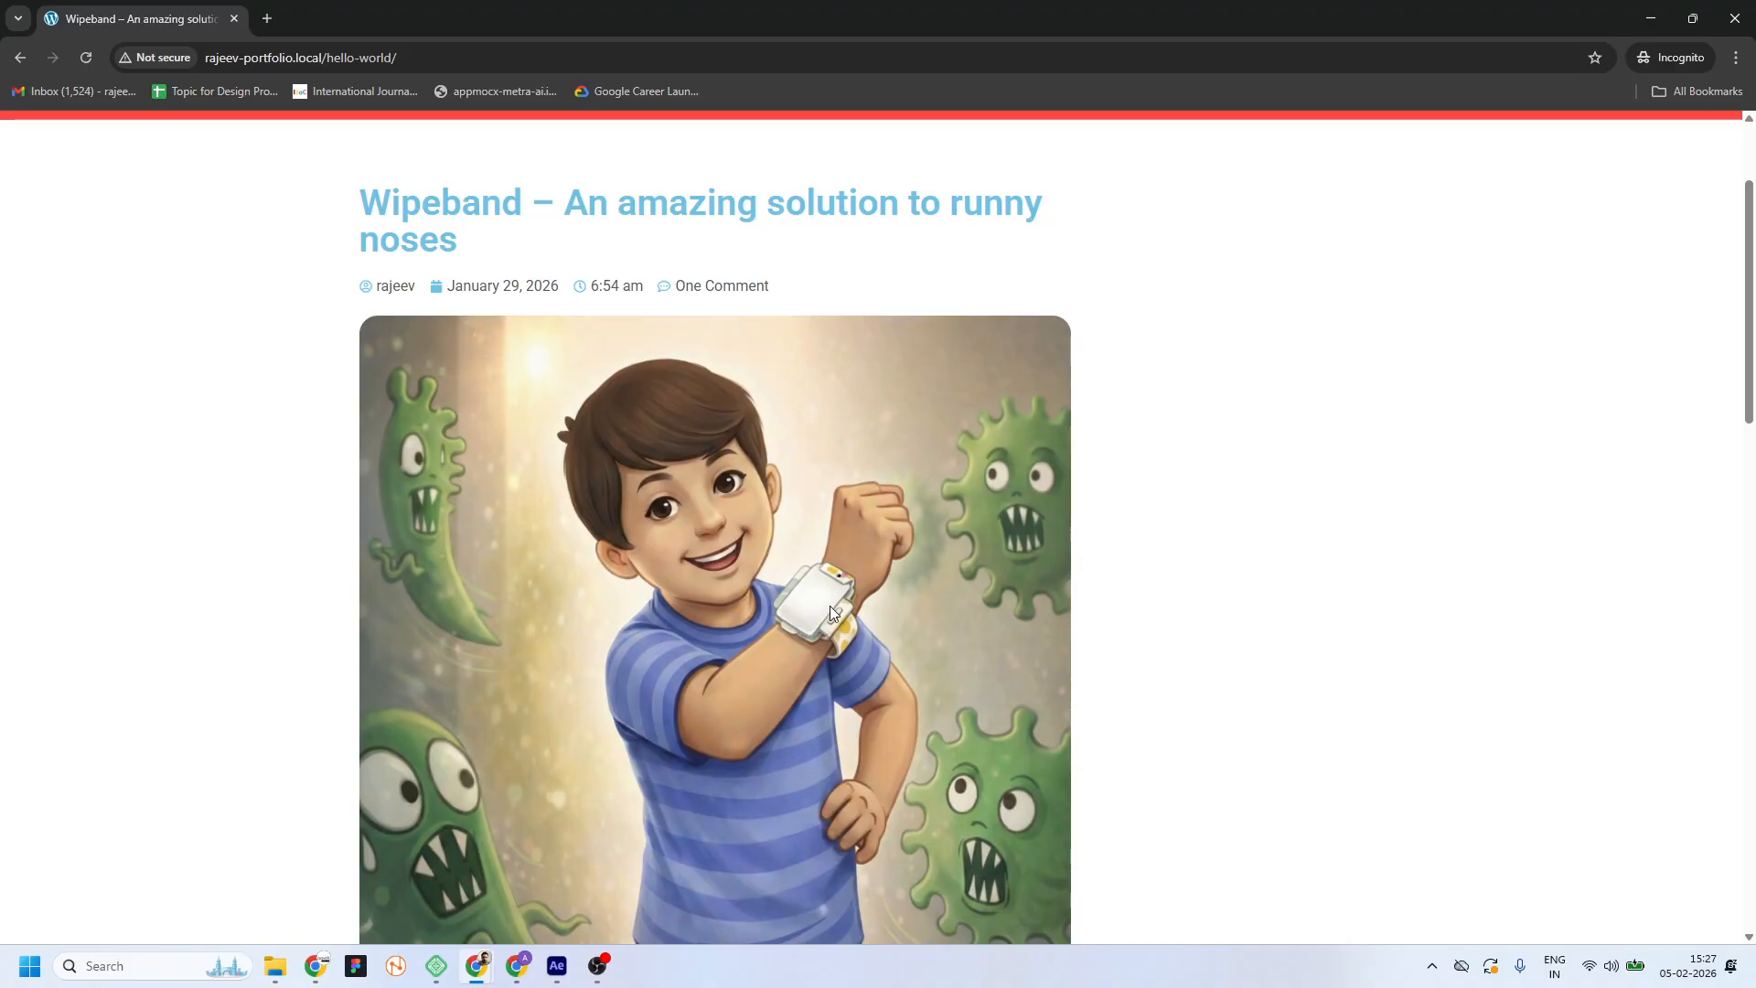
scroll(873, 619, "down", 10)
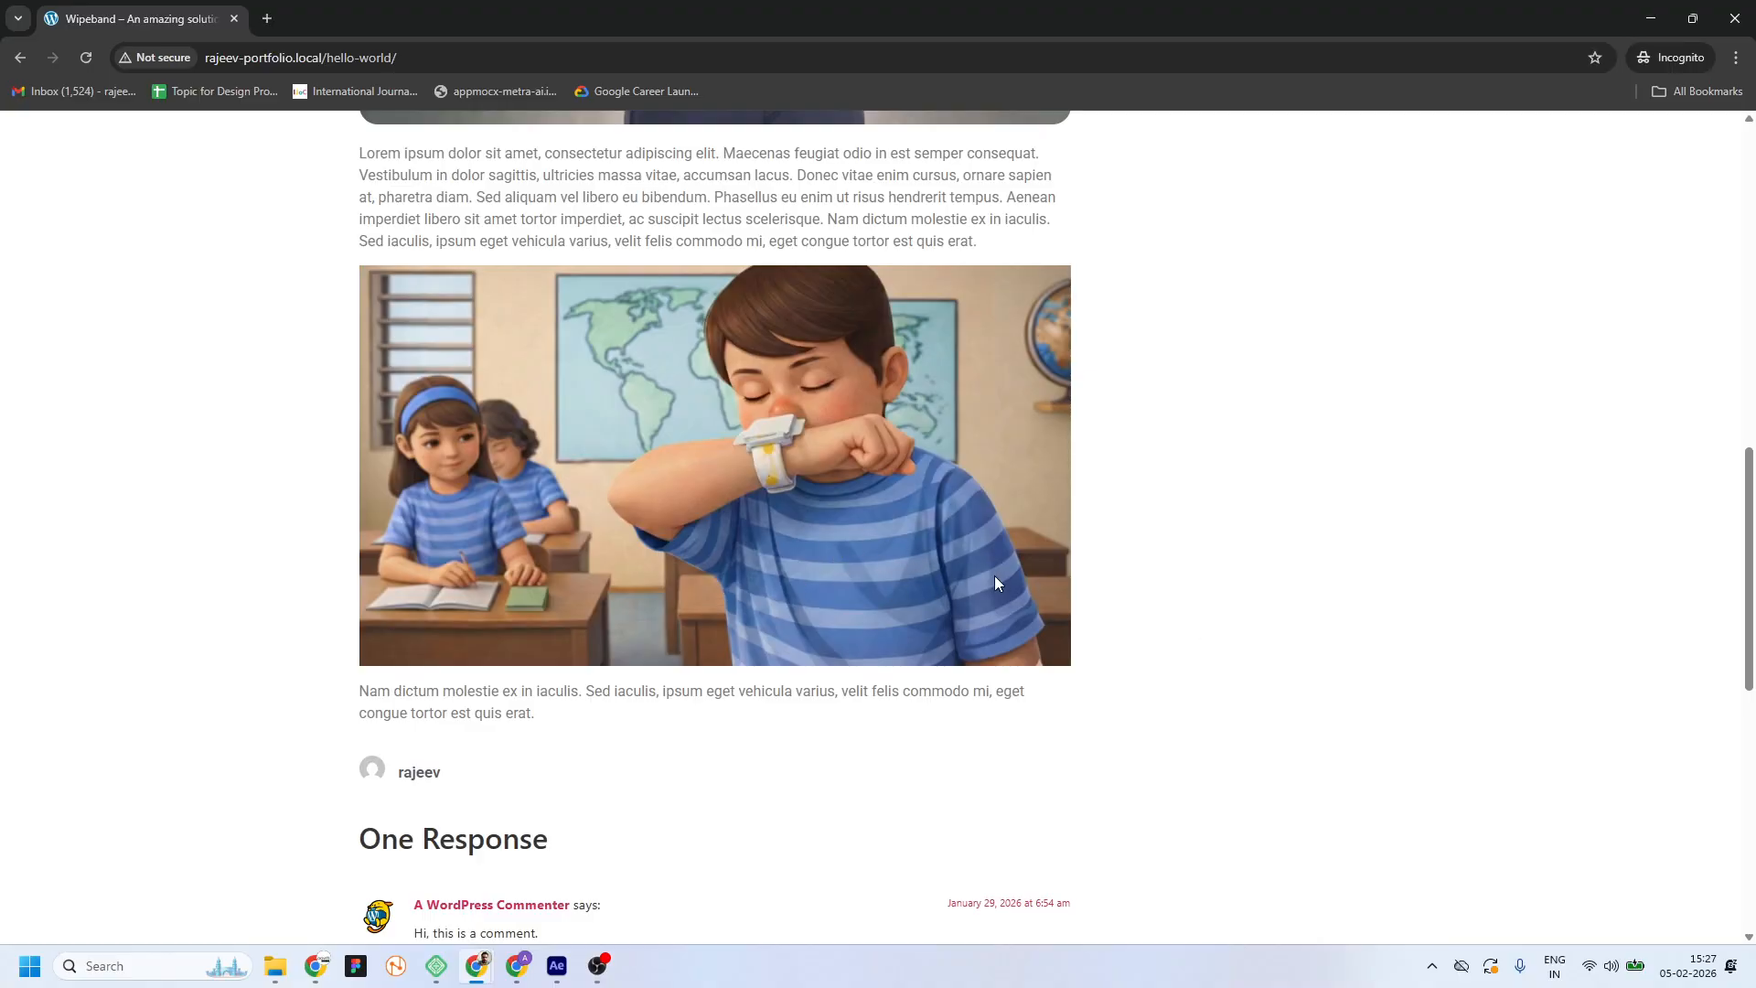
scroll(990, 578, "up", 10)
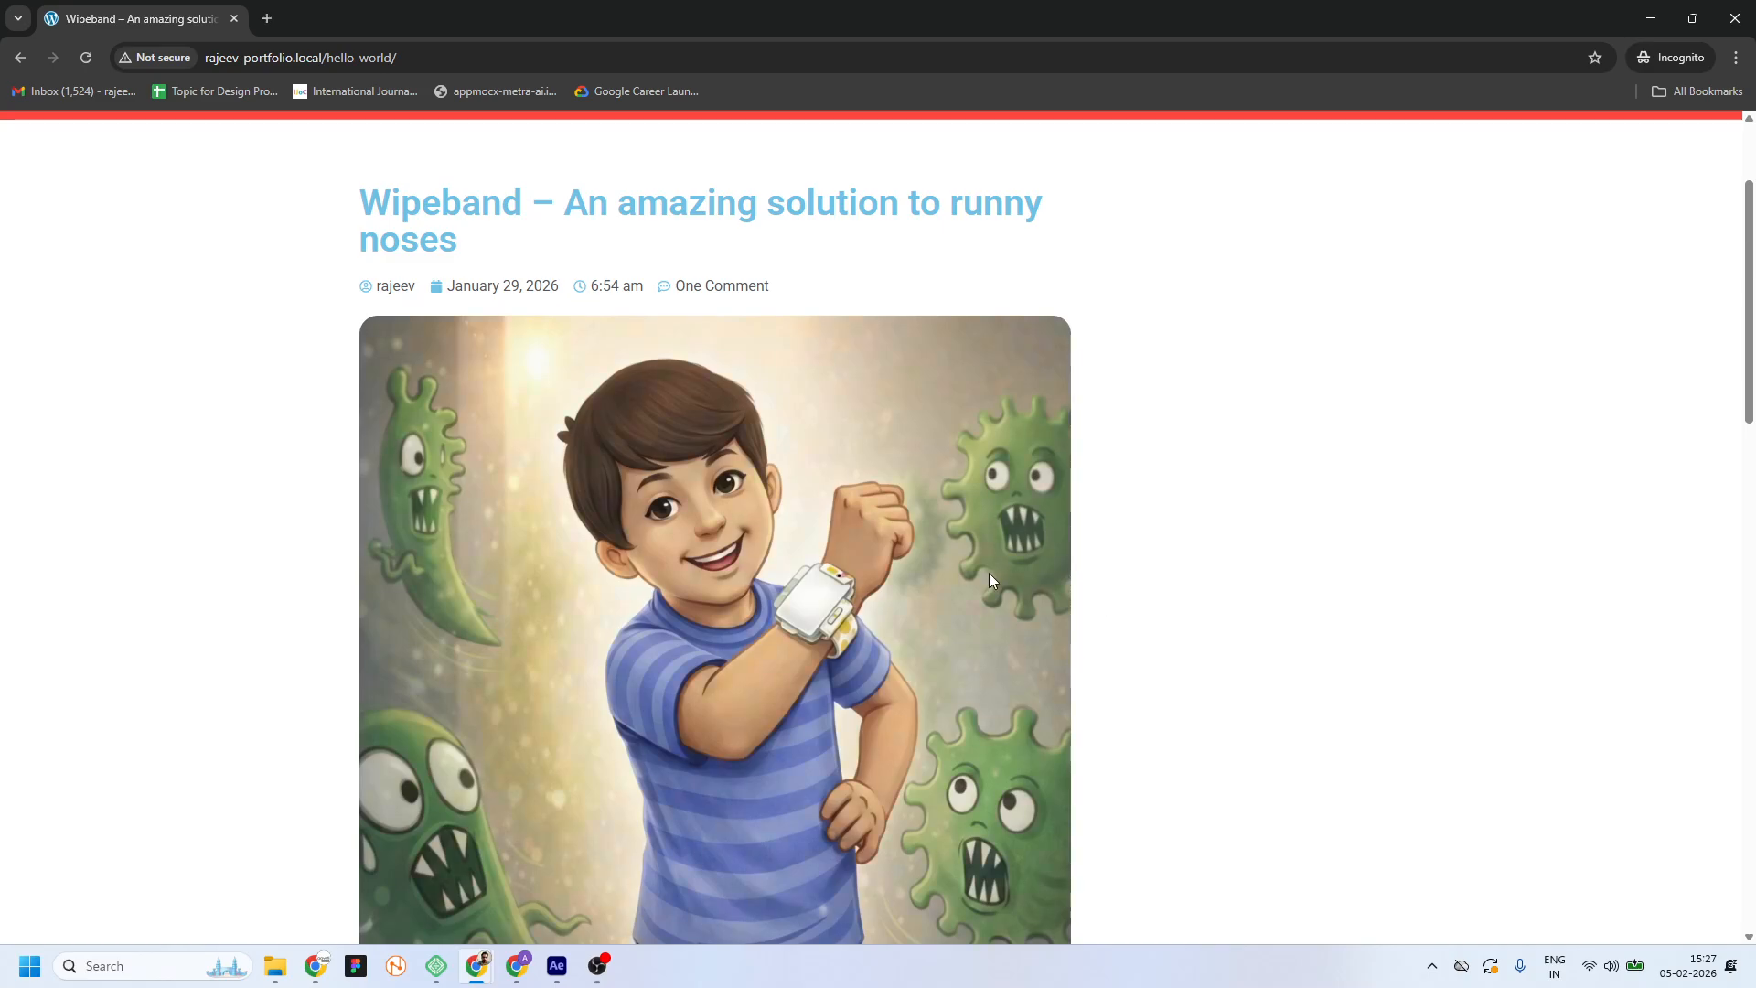
scroll(990, 580, "down", 10)
scroll(997, 417, "up", 4)
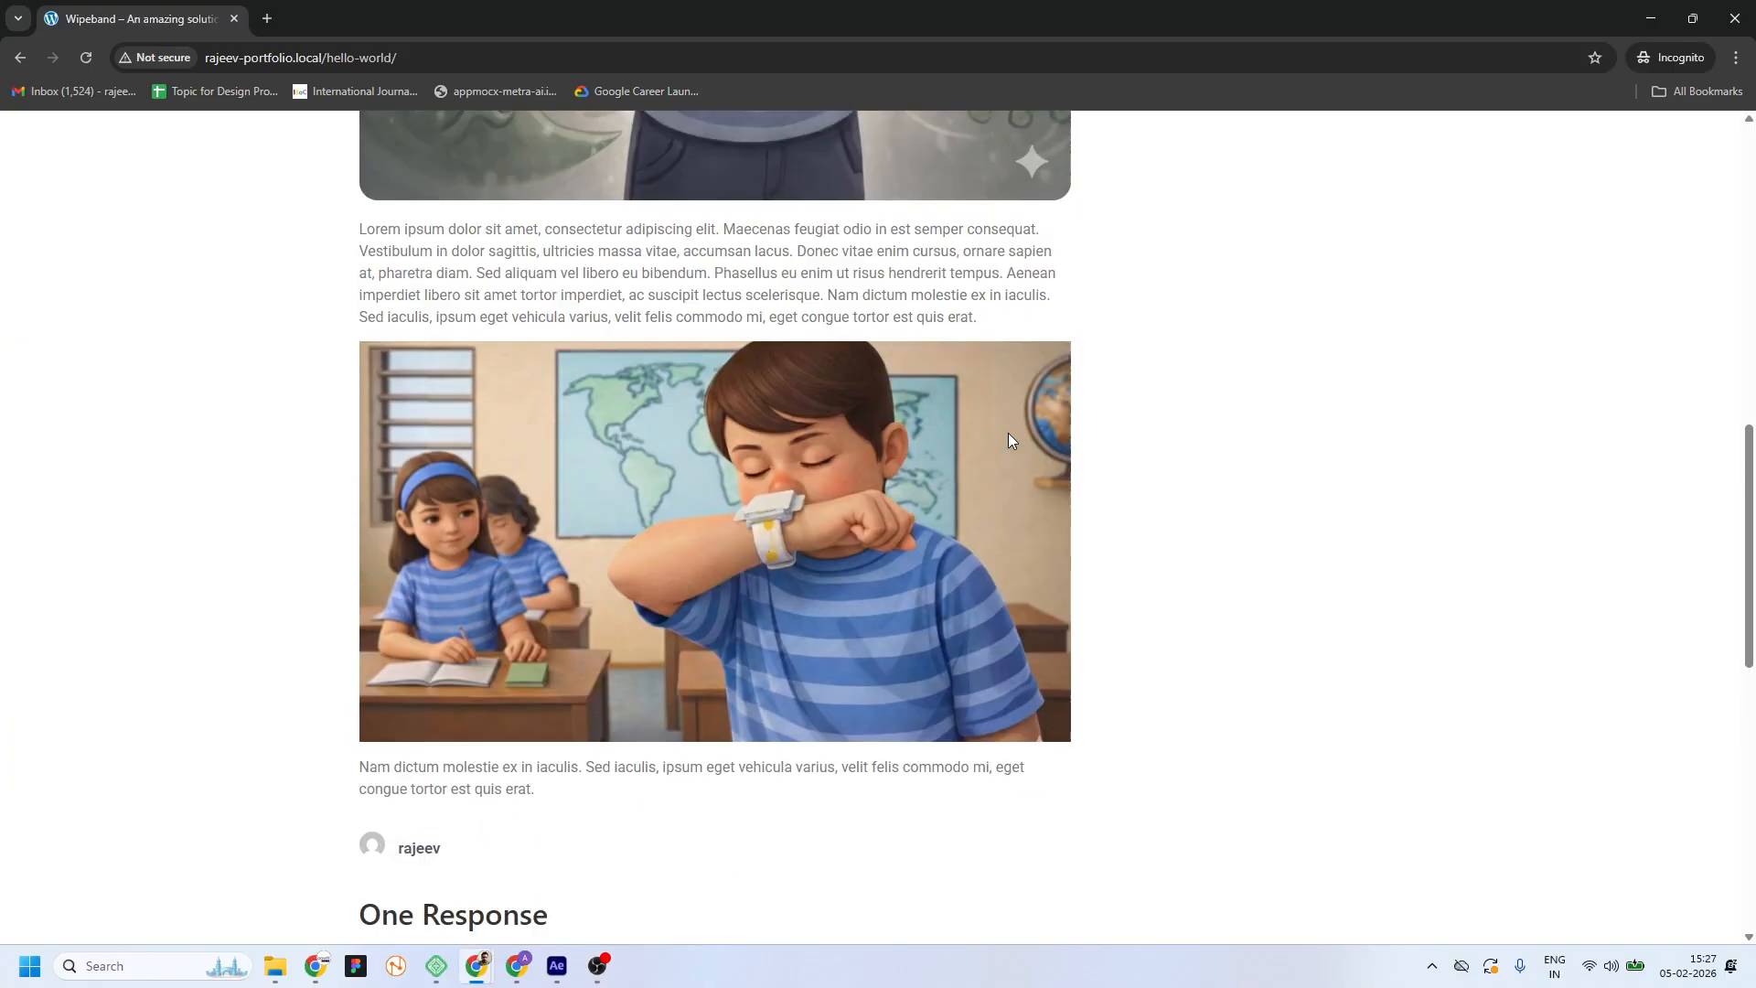
left_click_drag(357, 351, 1429, 571)
left_click(1429, 571)
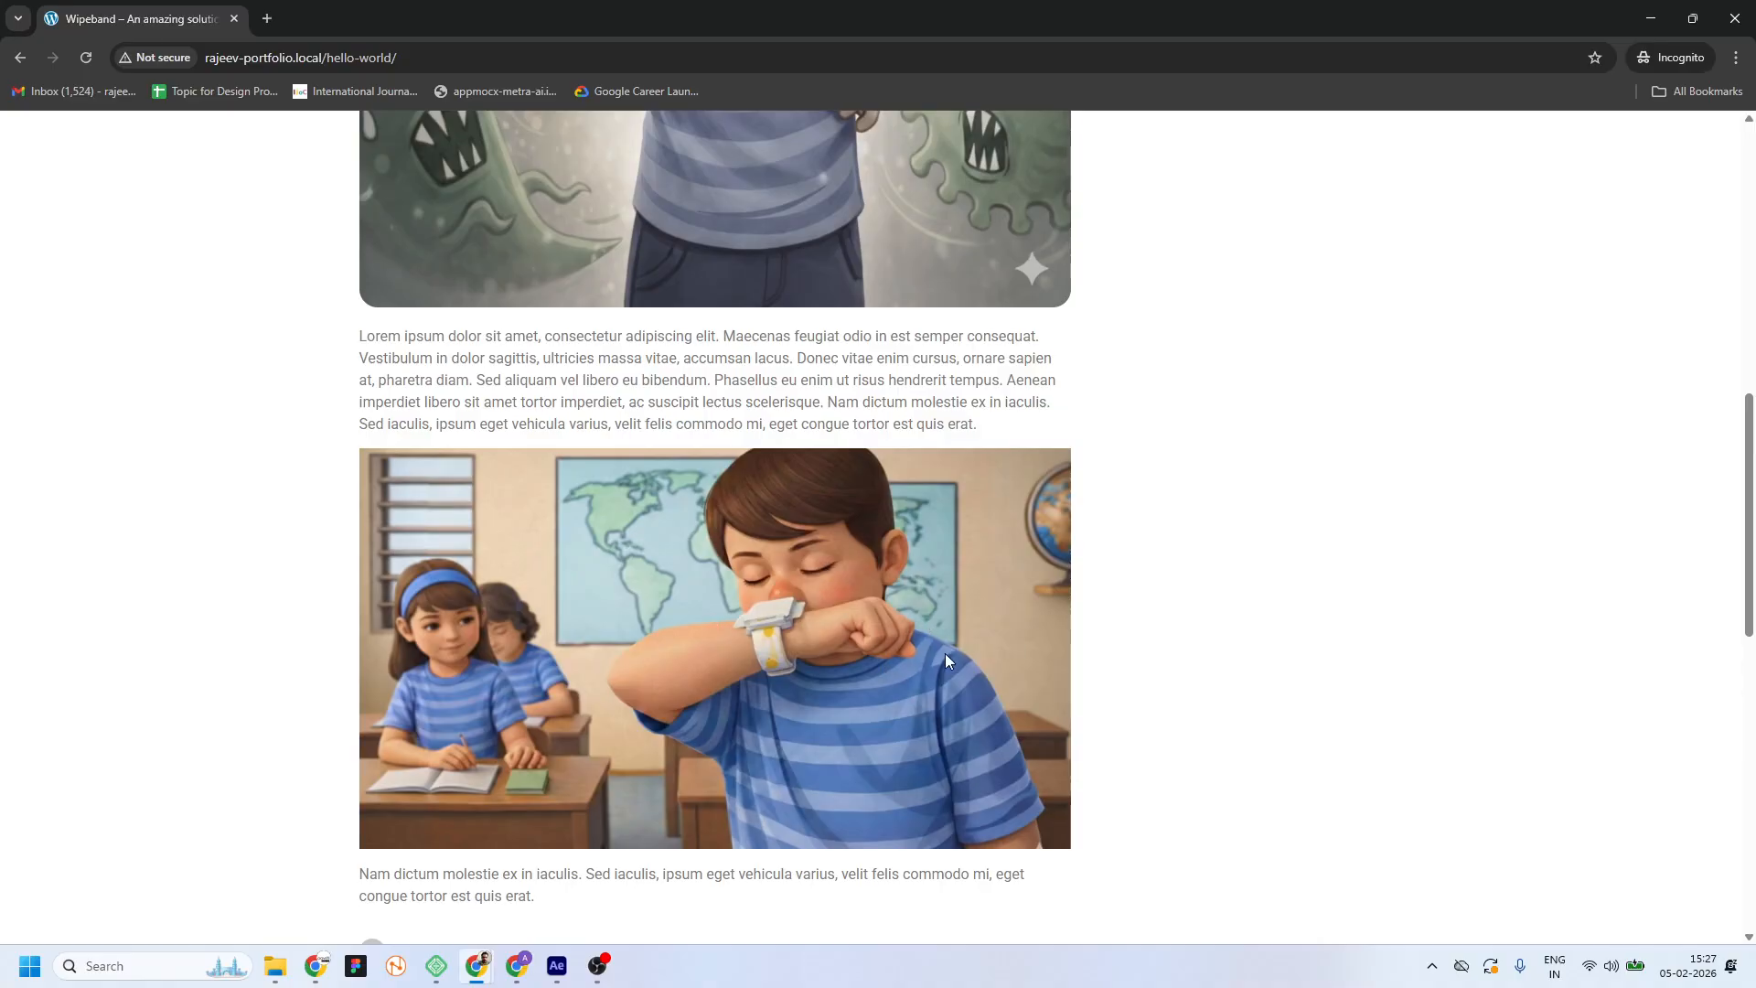
scroll(946, 658, "down", 6)
scroll(935, 688, "up", 10)
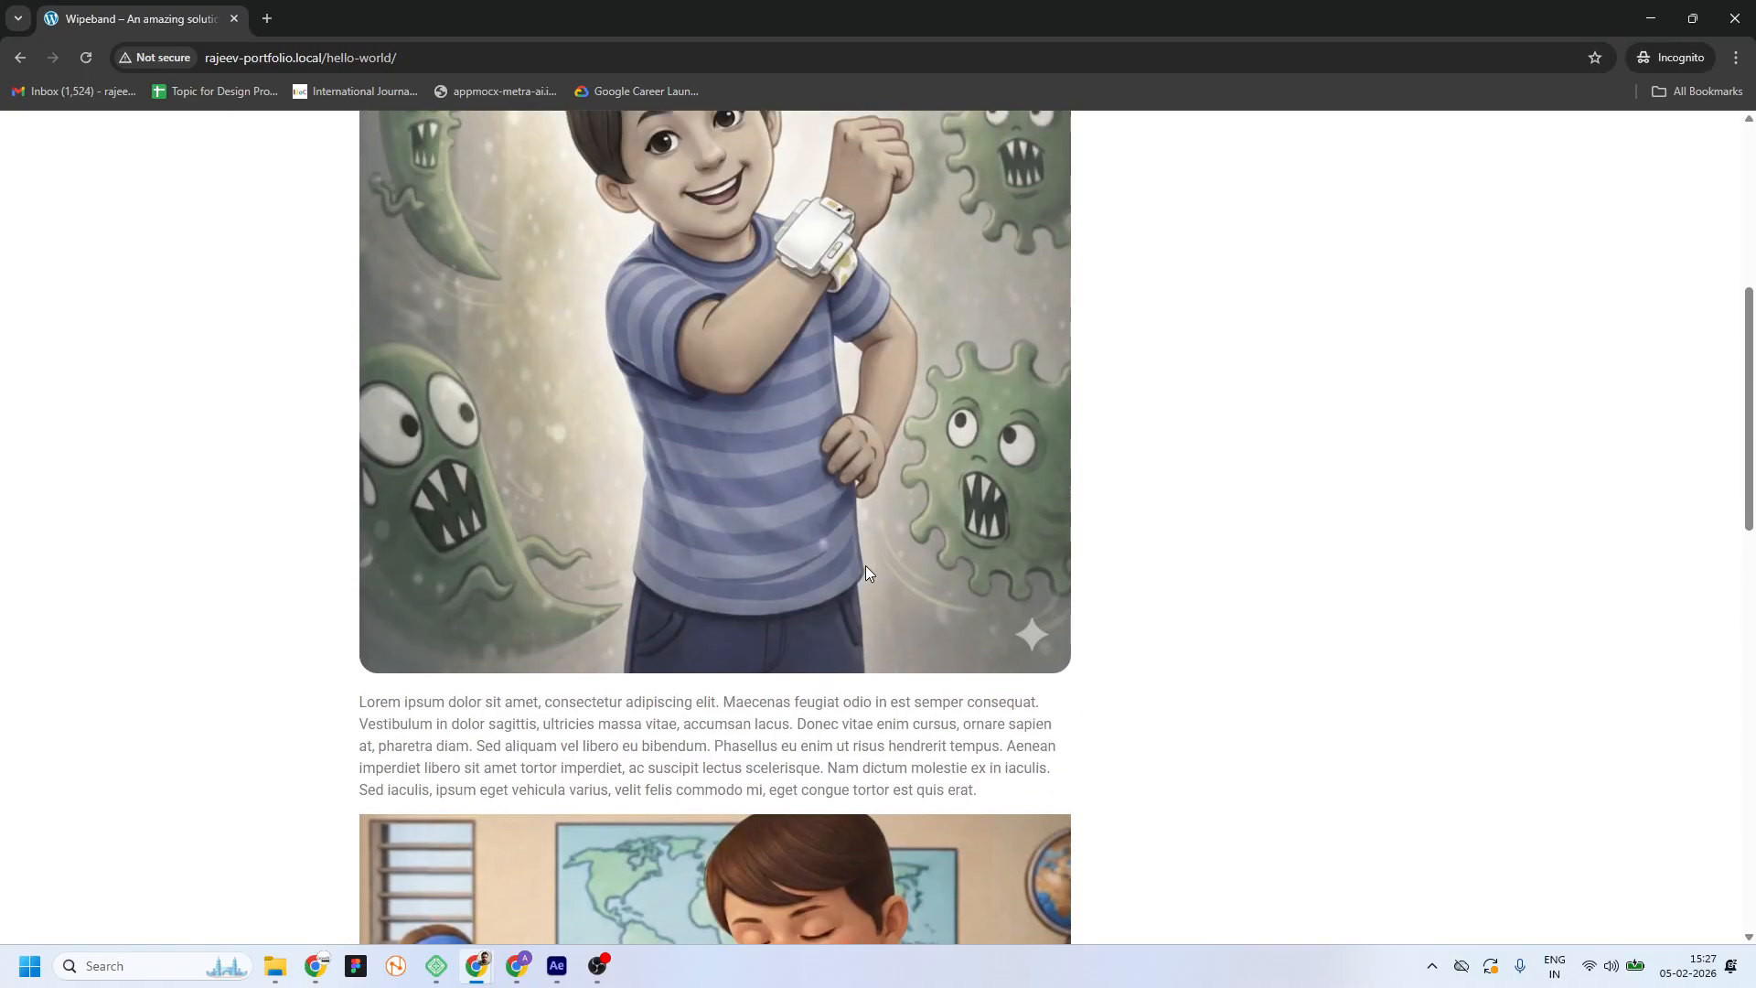
Open My Second post from the live home page, dismiss the popup and review its layout down to the author box and footer
left_click(18, 57)
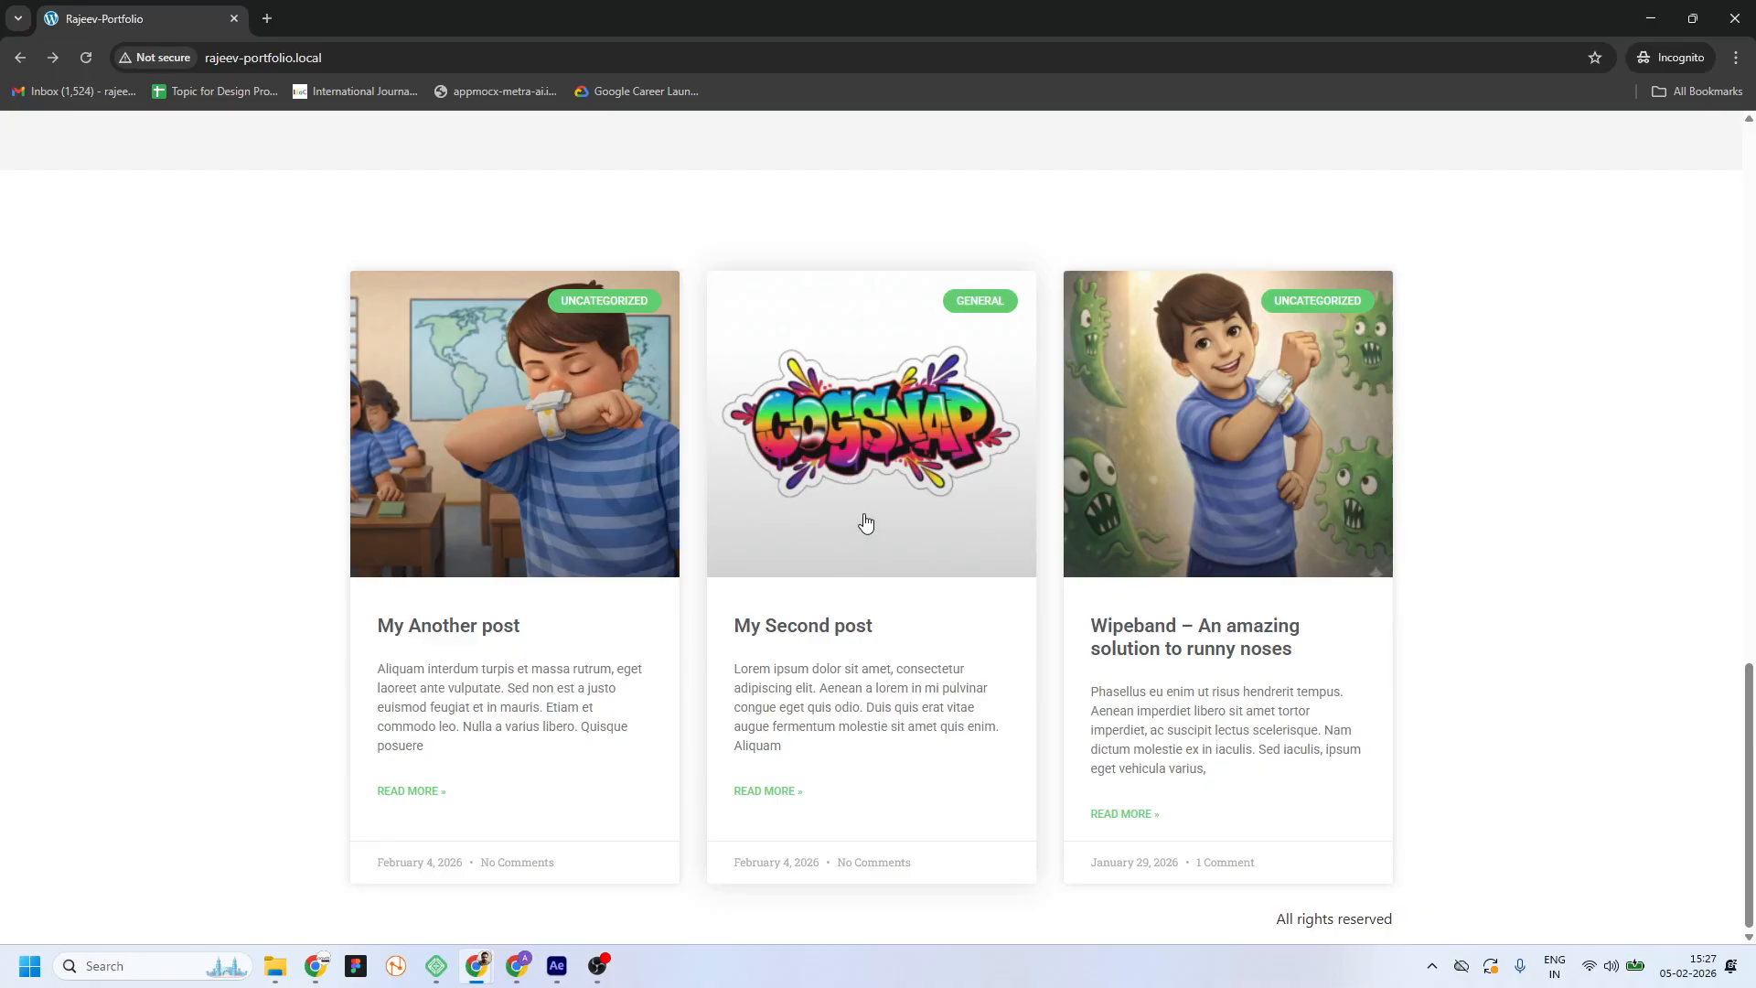
left_click(870, 577)
left_click(1139, 303)
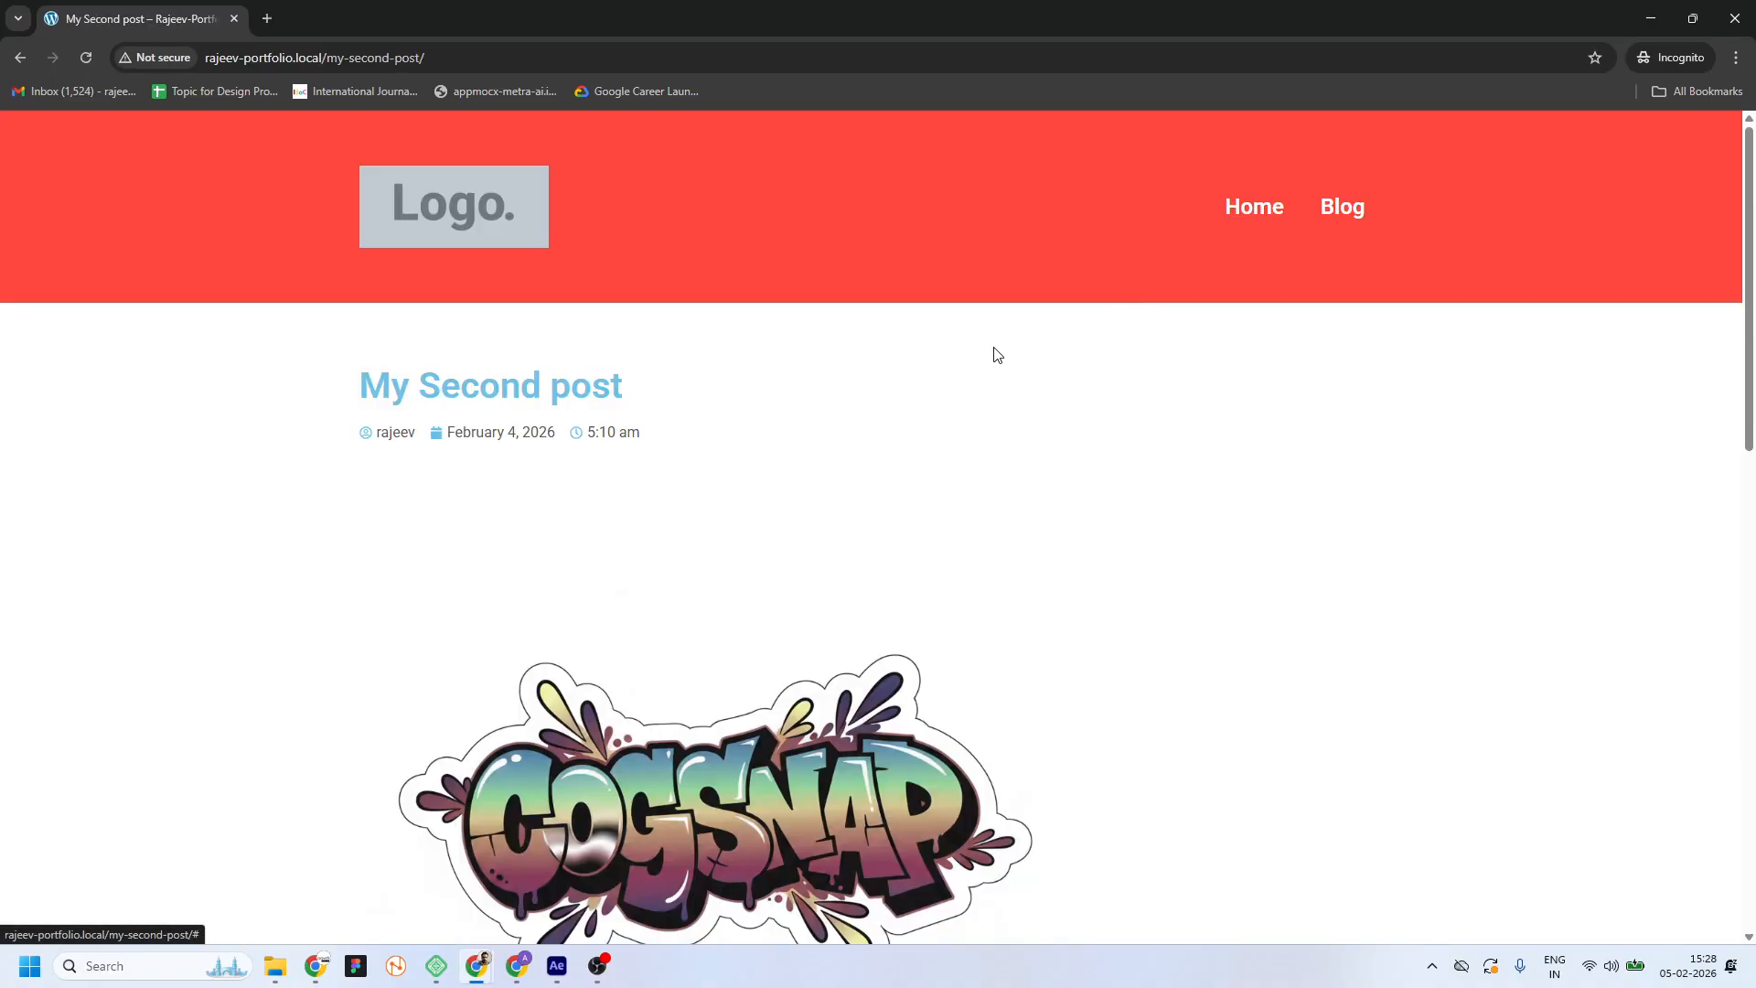
scroll(316, 435, "down", 4)
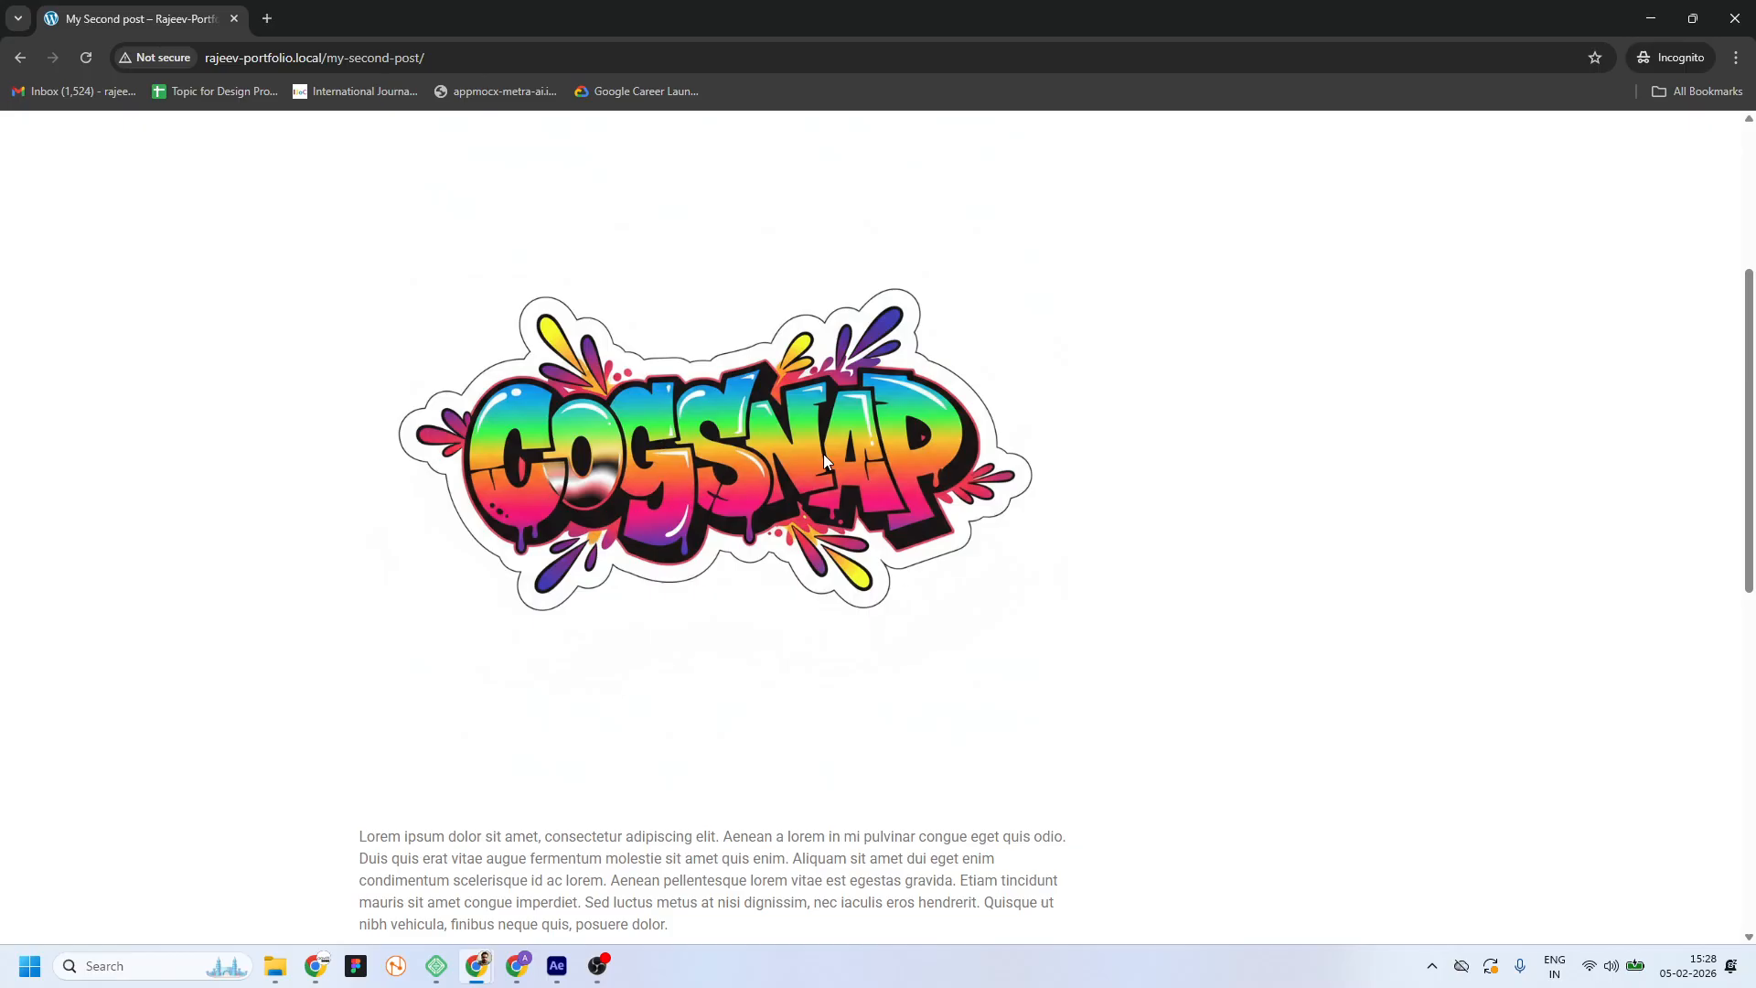
scroll(823, 454, "down", 8)
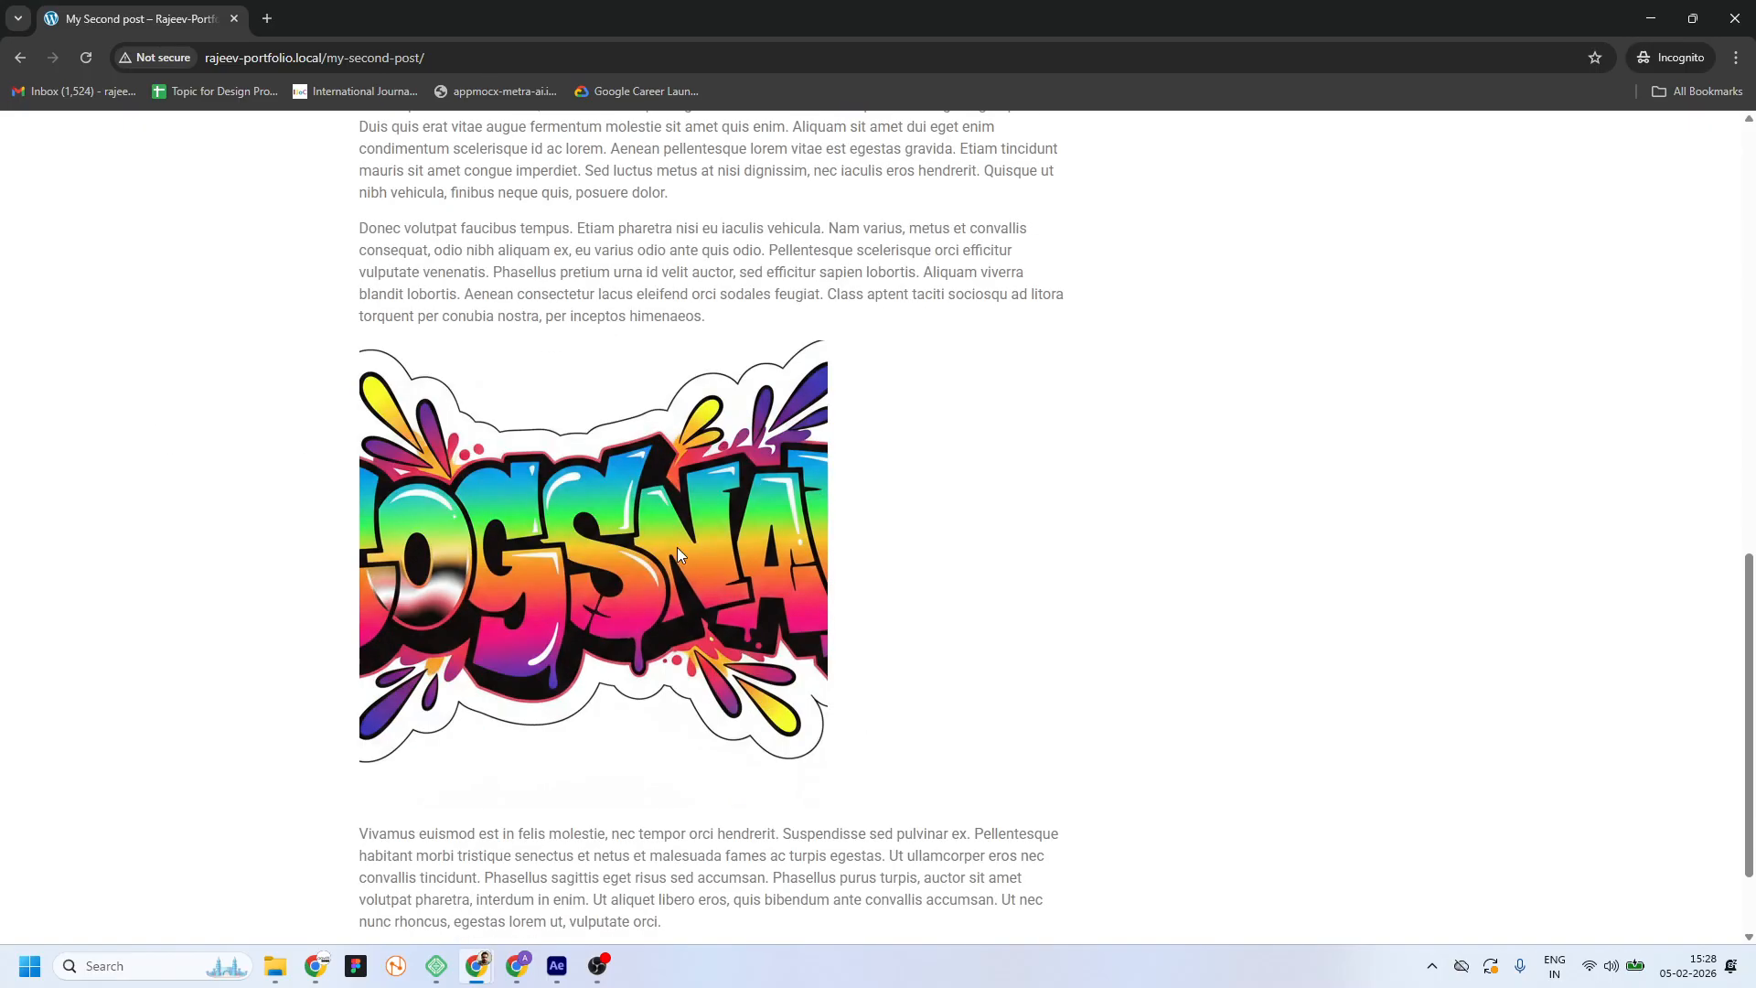
scroll(676, 549, "down", 2)
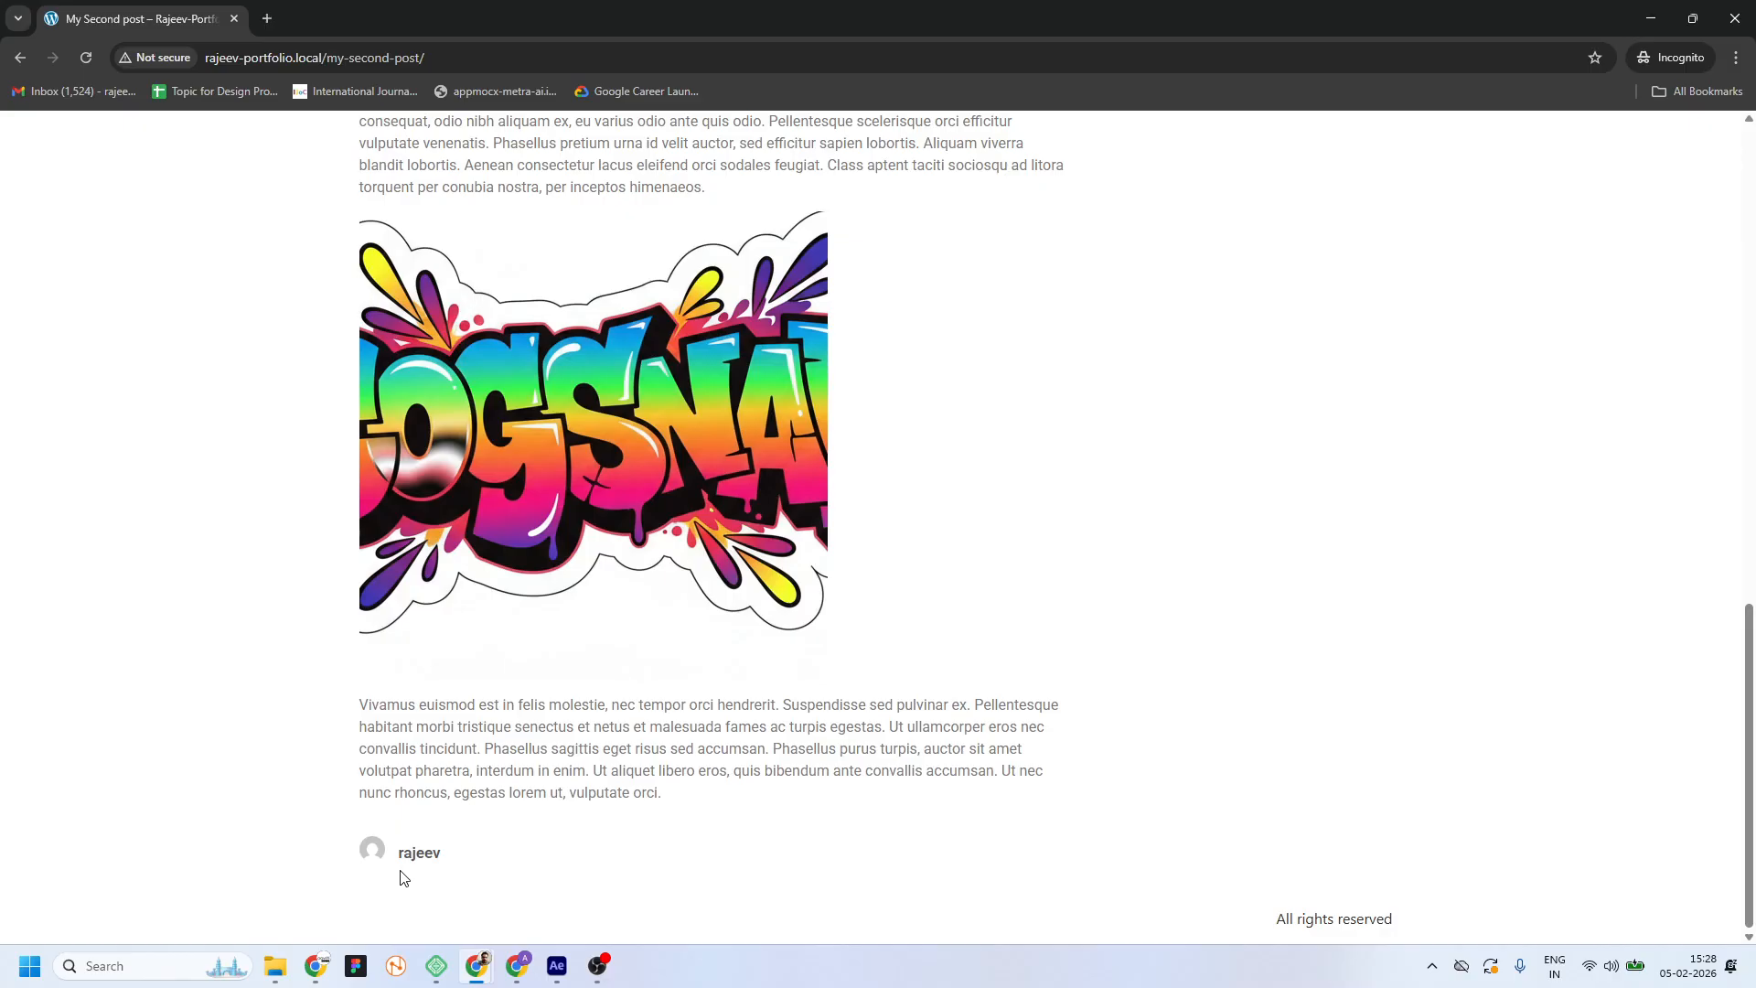
scroll(731, 732, "up", 20)
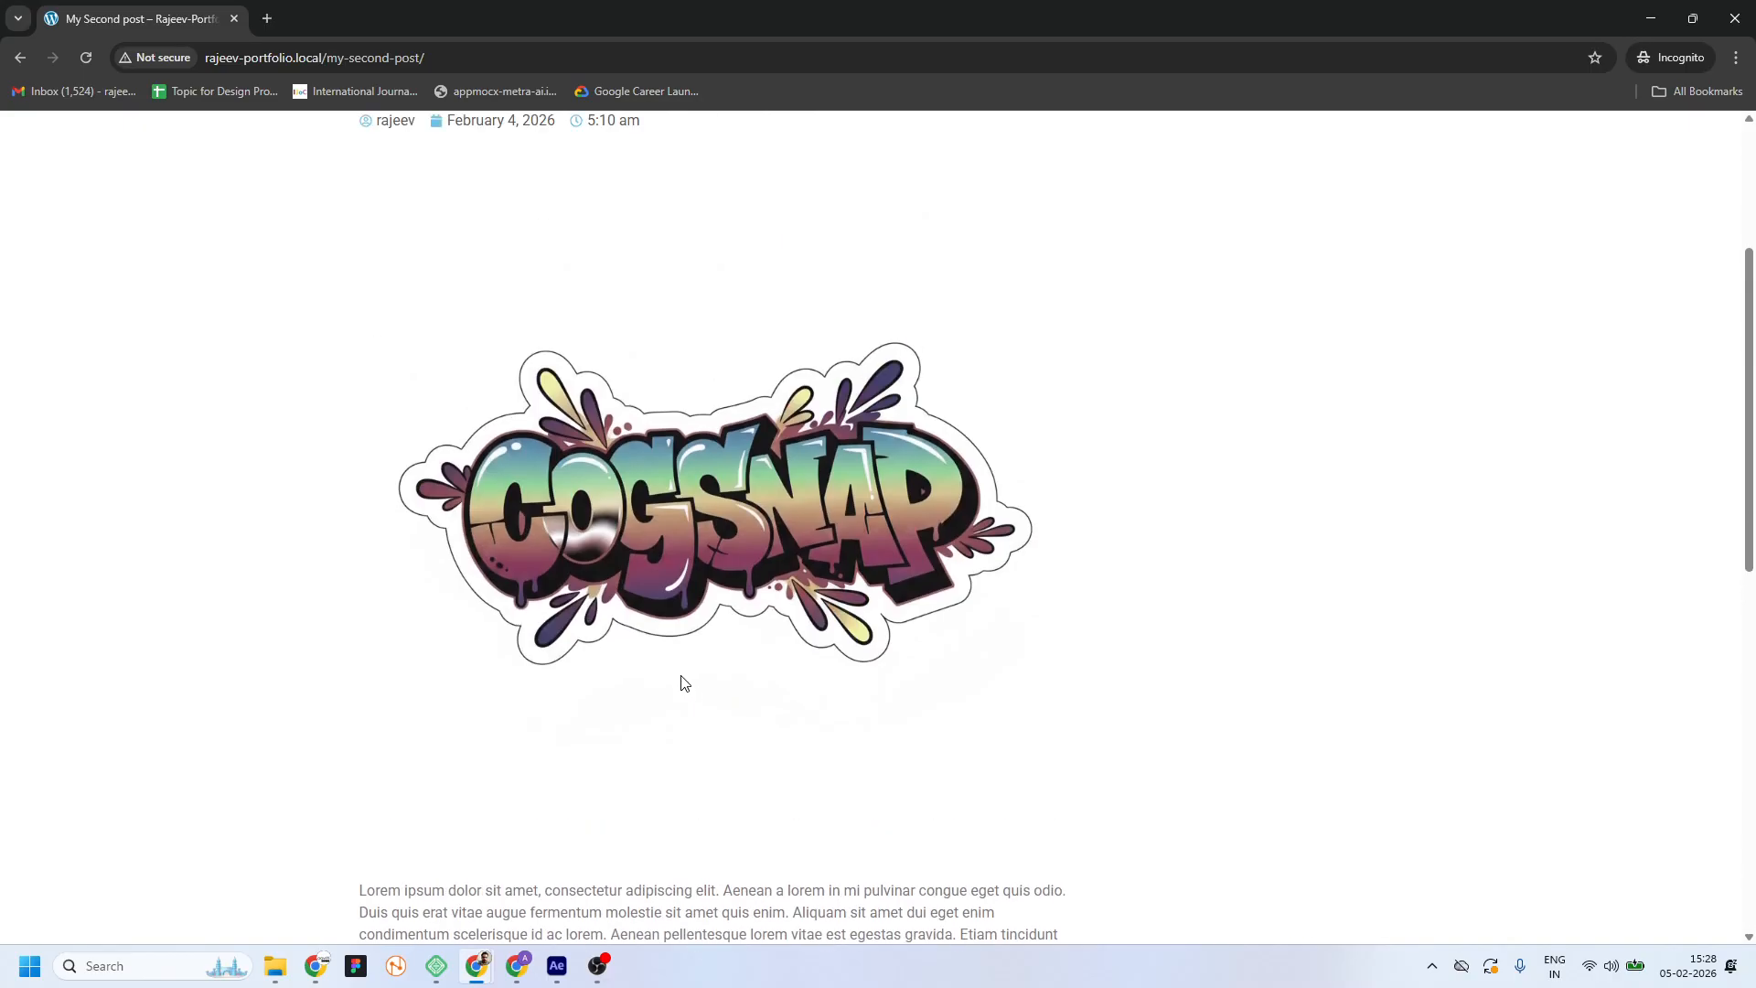
scroll(659, 627, "down", 20)
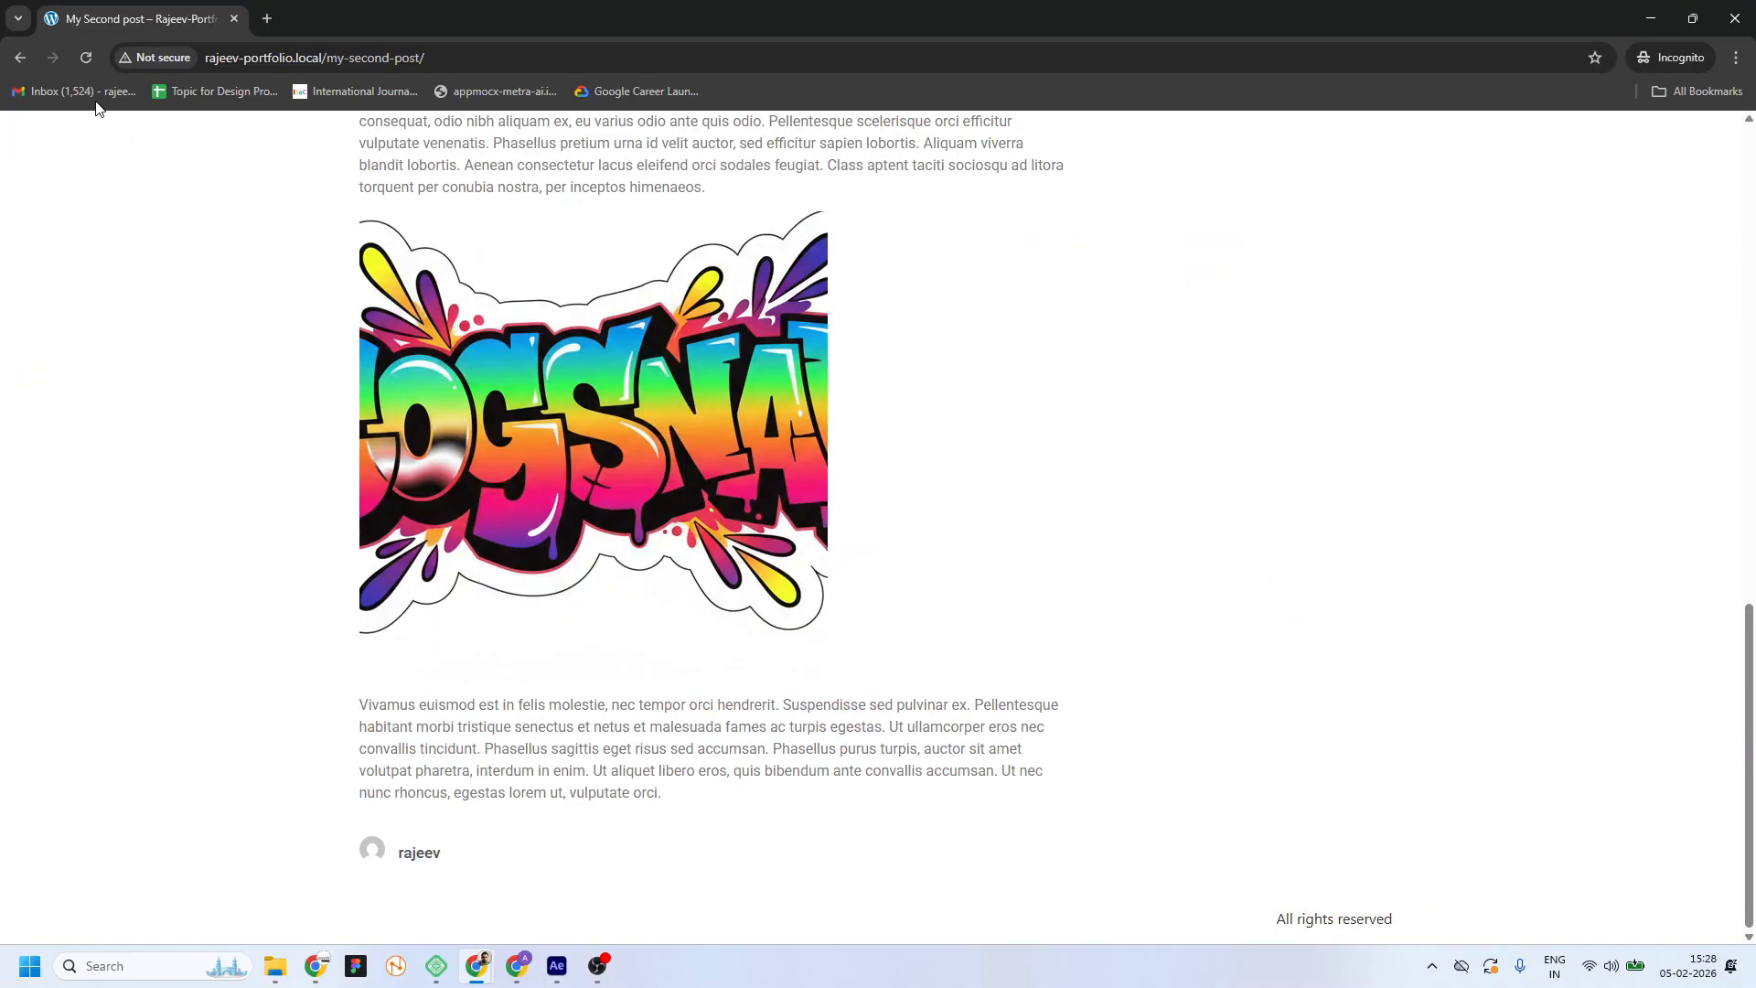
Return to the live home page, open My Another post and dismiss the offer popup
left_click(19, 58)
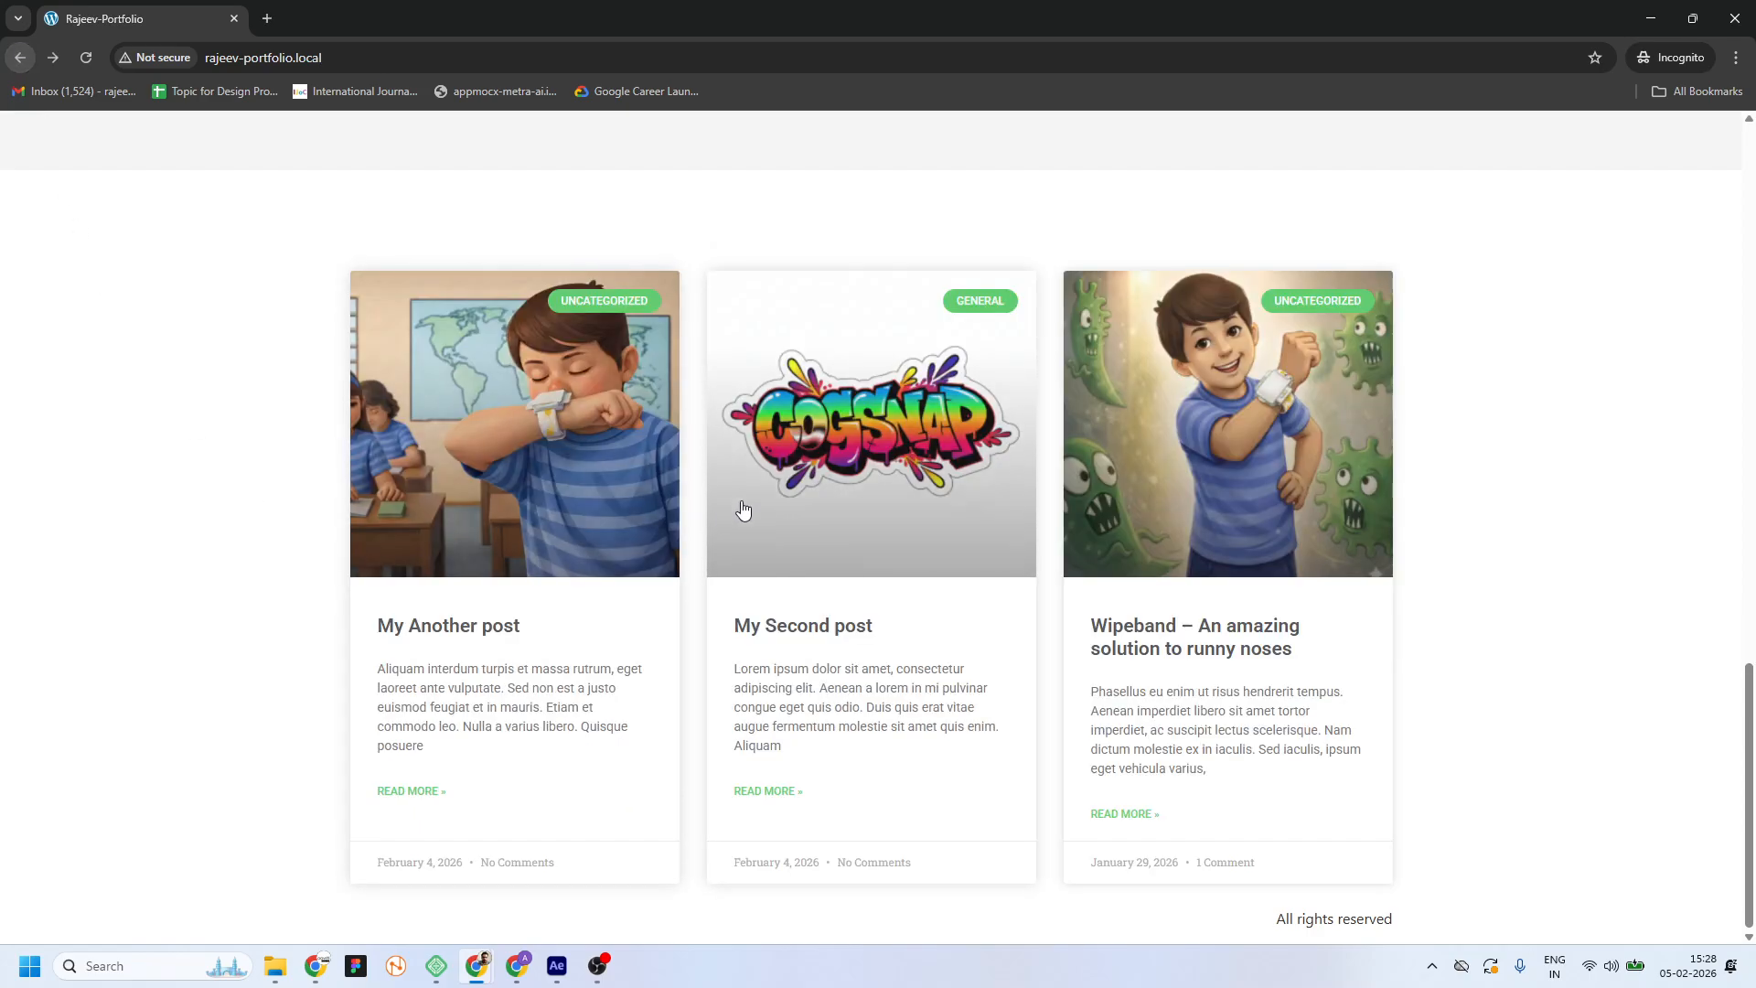
left_click(579, 600)
left_click(1139, 302)
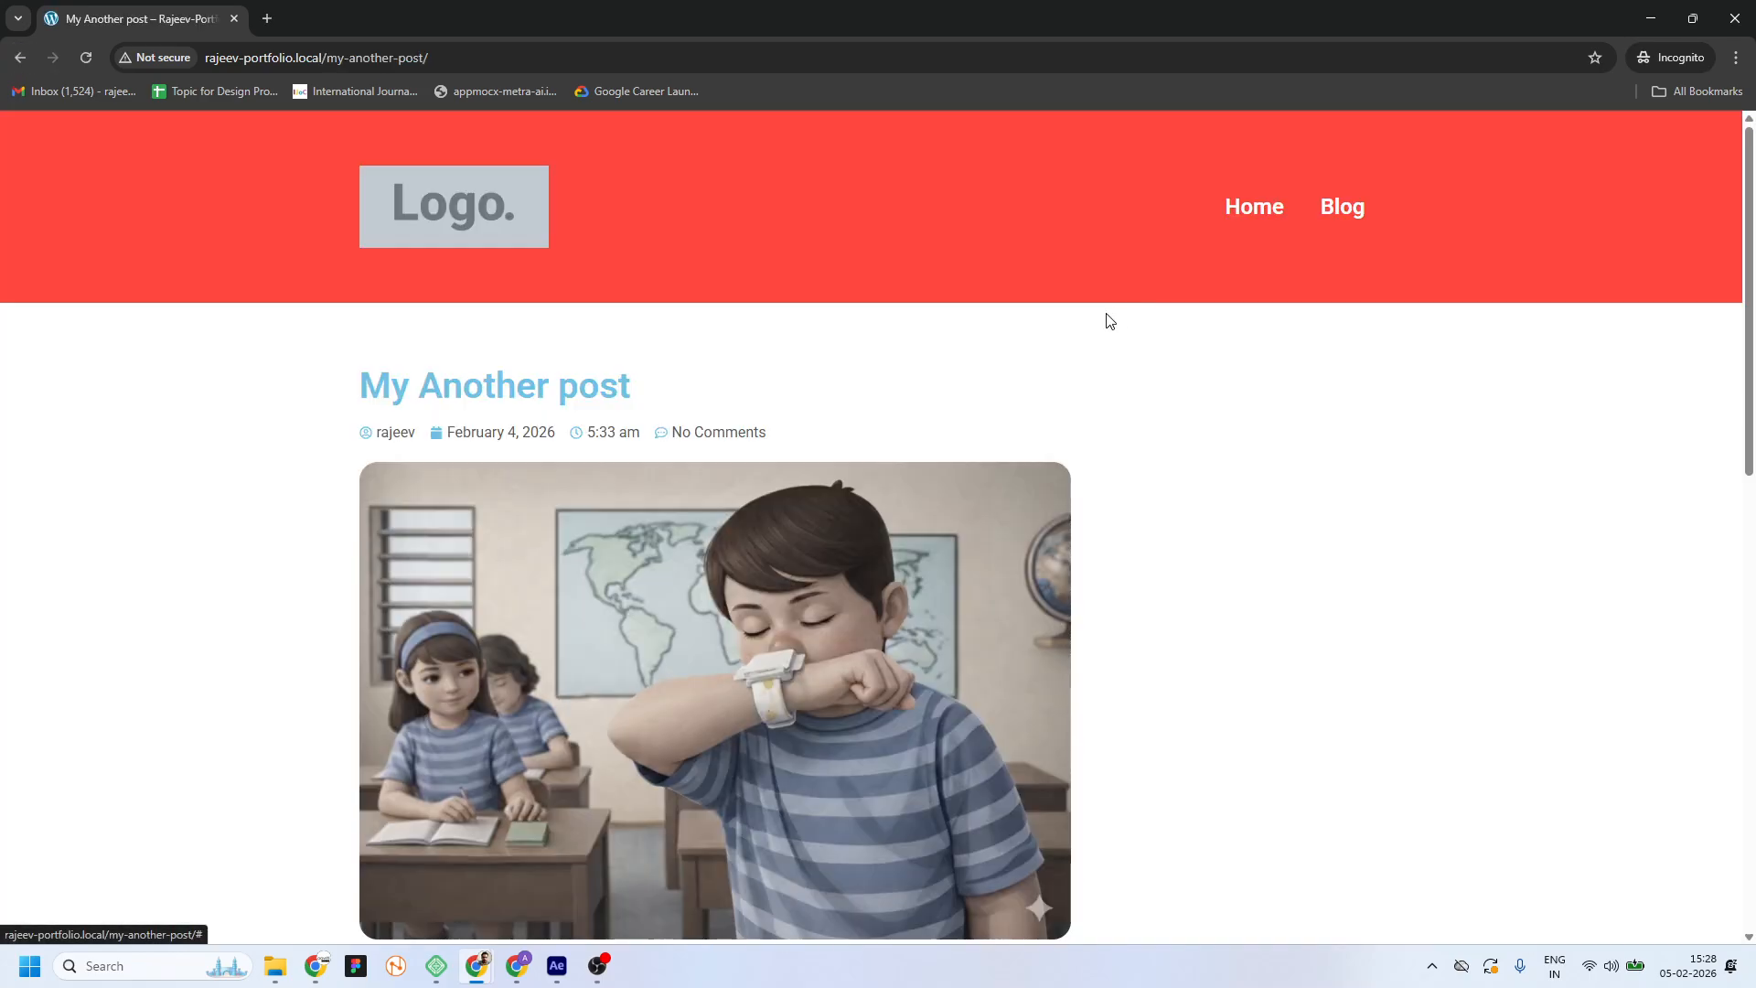
Review the live My Another post, then reopen it from the home page and dismiss the offer popup
scroll(491, 494, "down", 15)
scroll(472, 478, "up", 12)
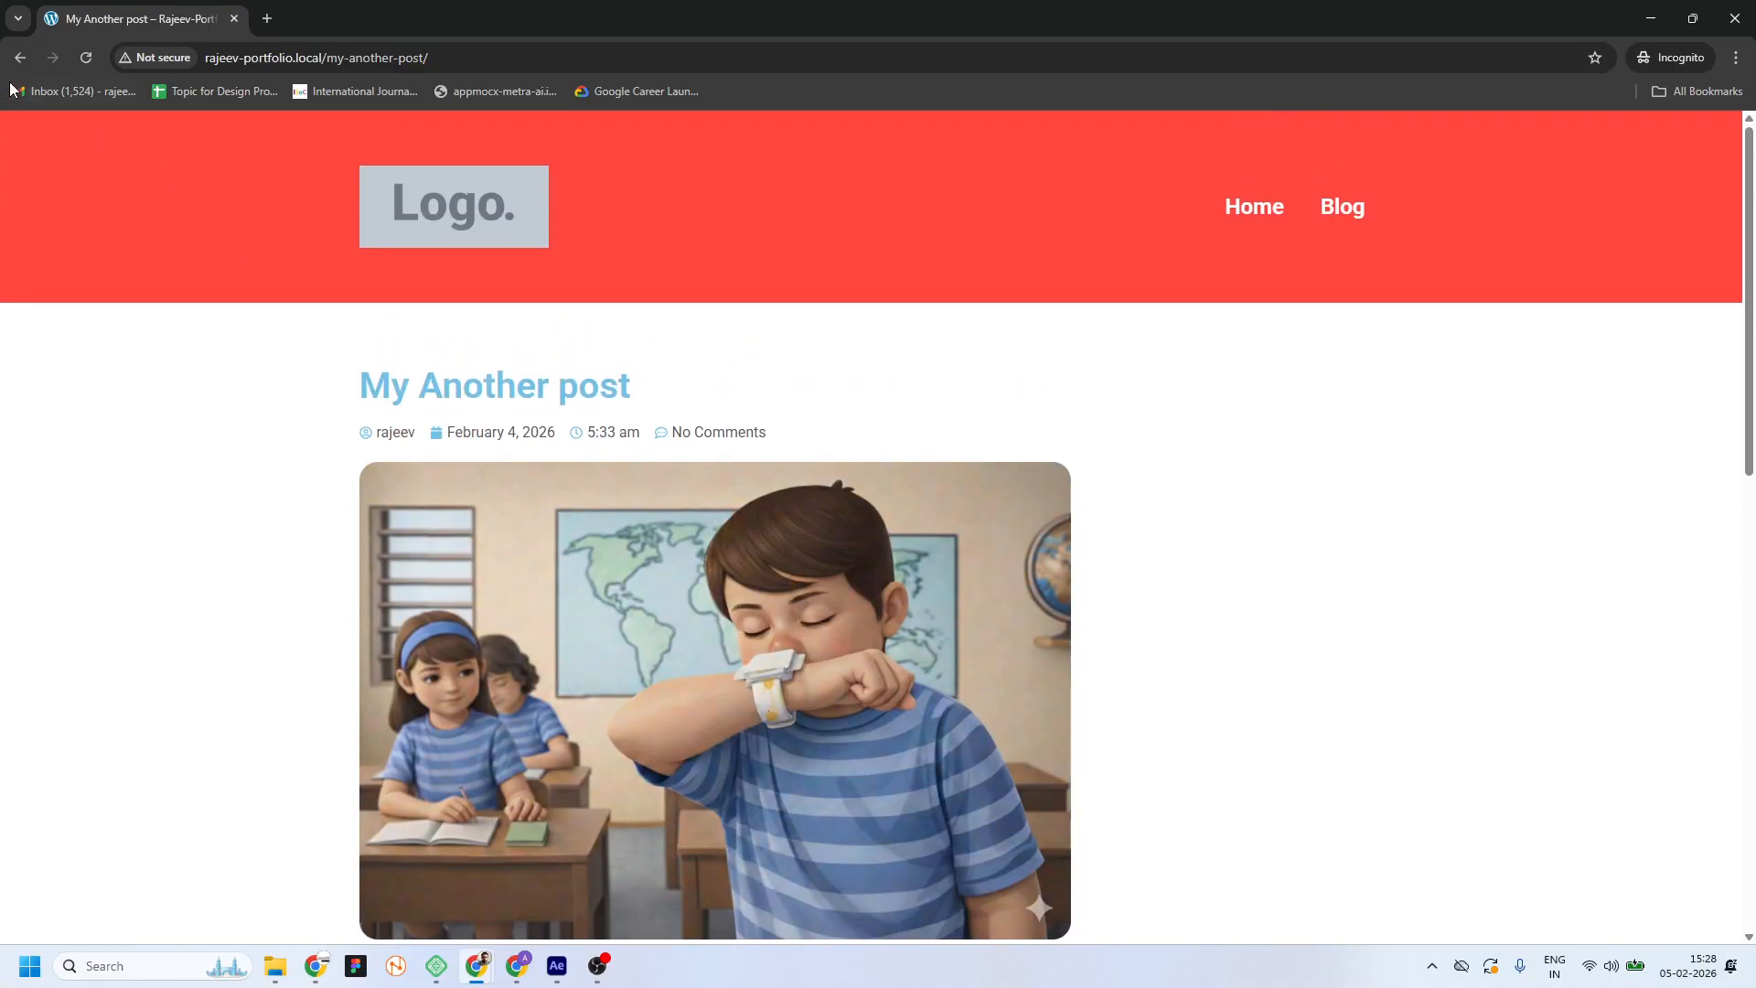
left_click(19, 56)
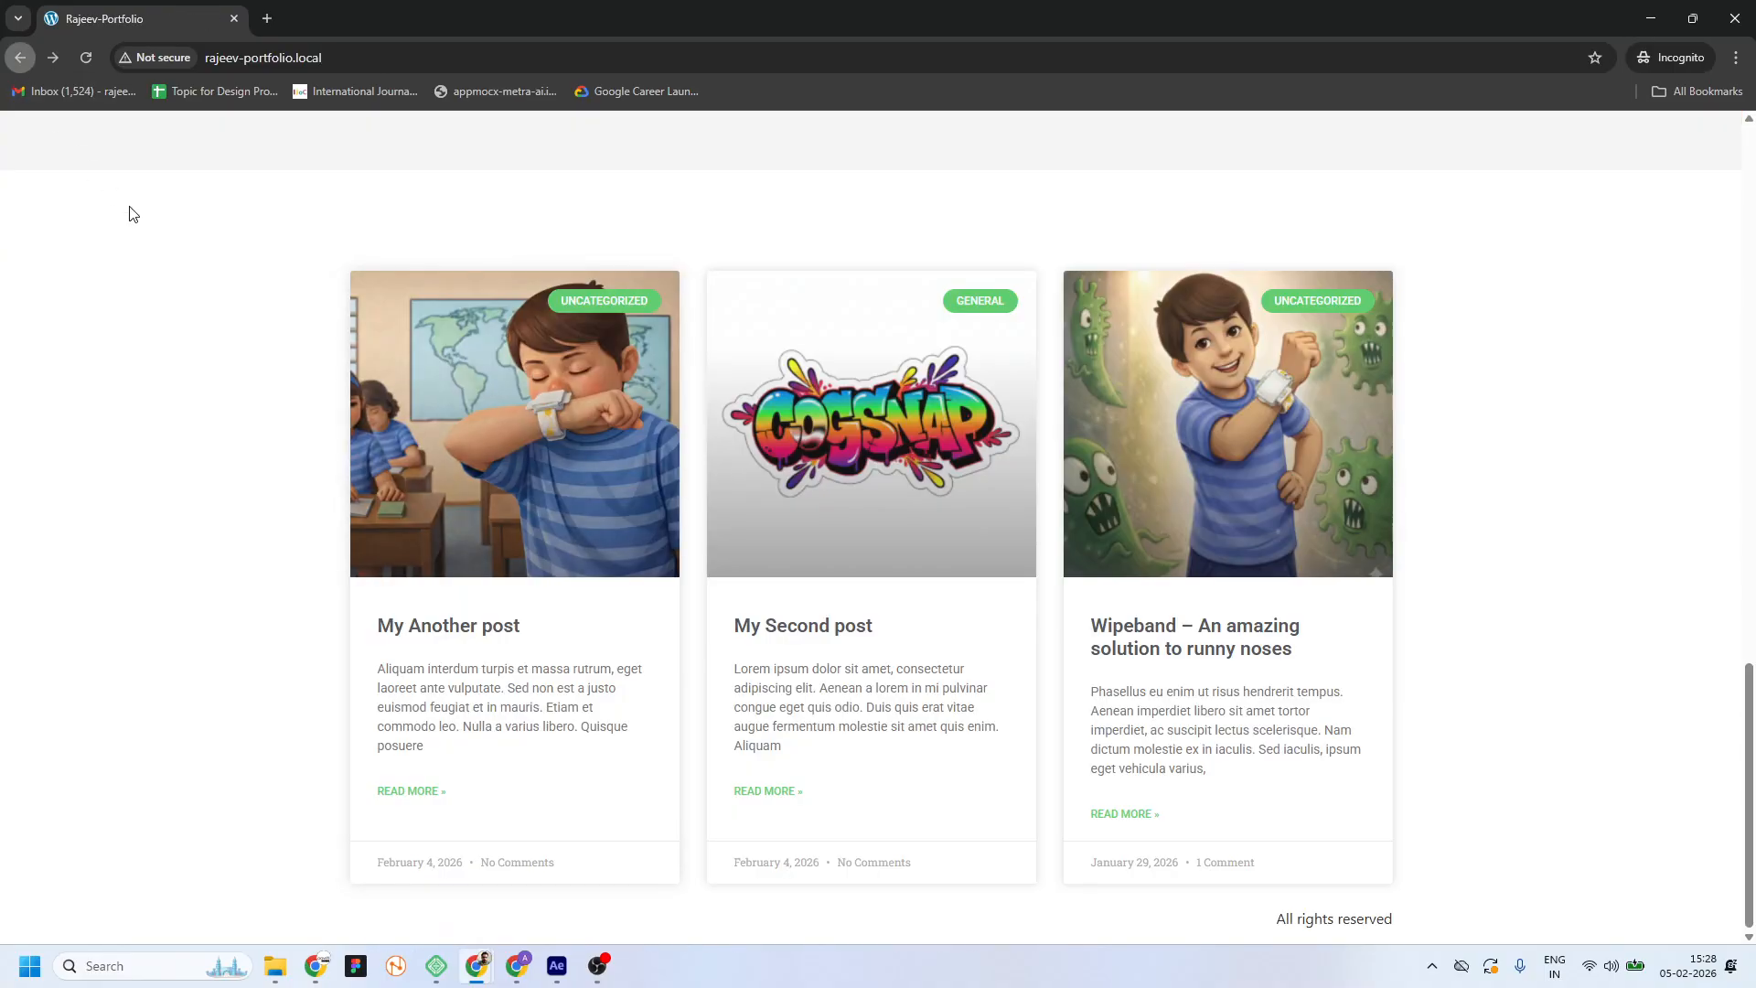
left_click(656, 521)
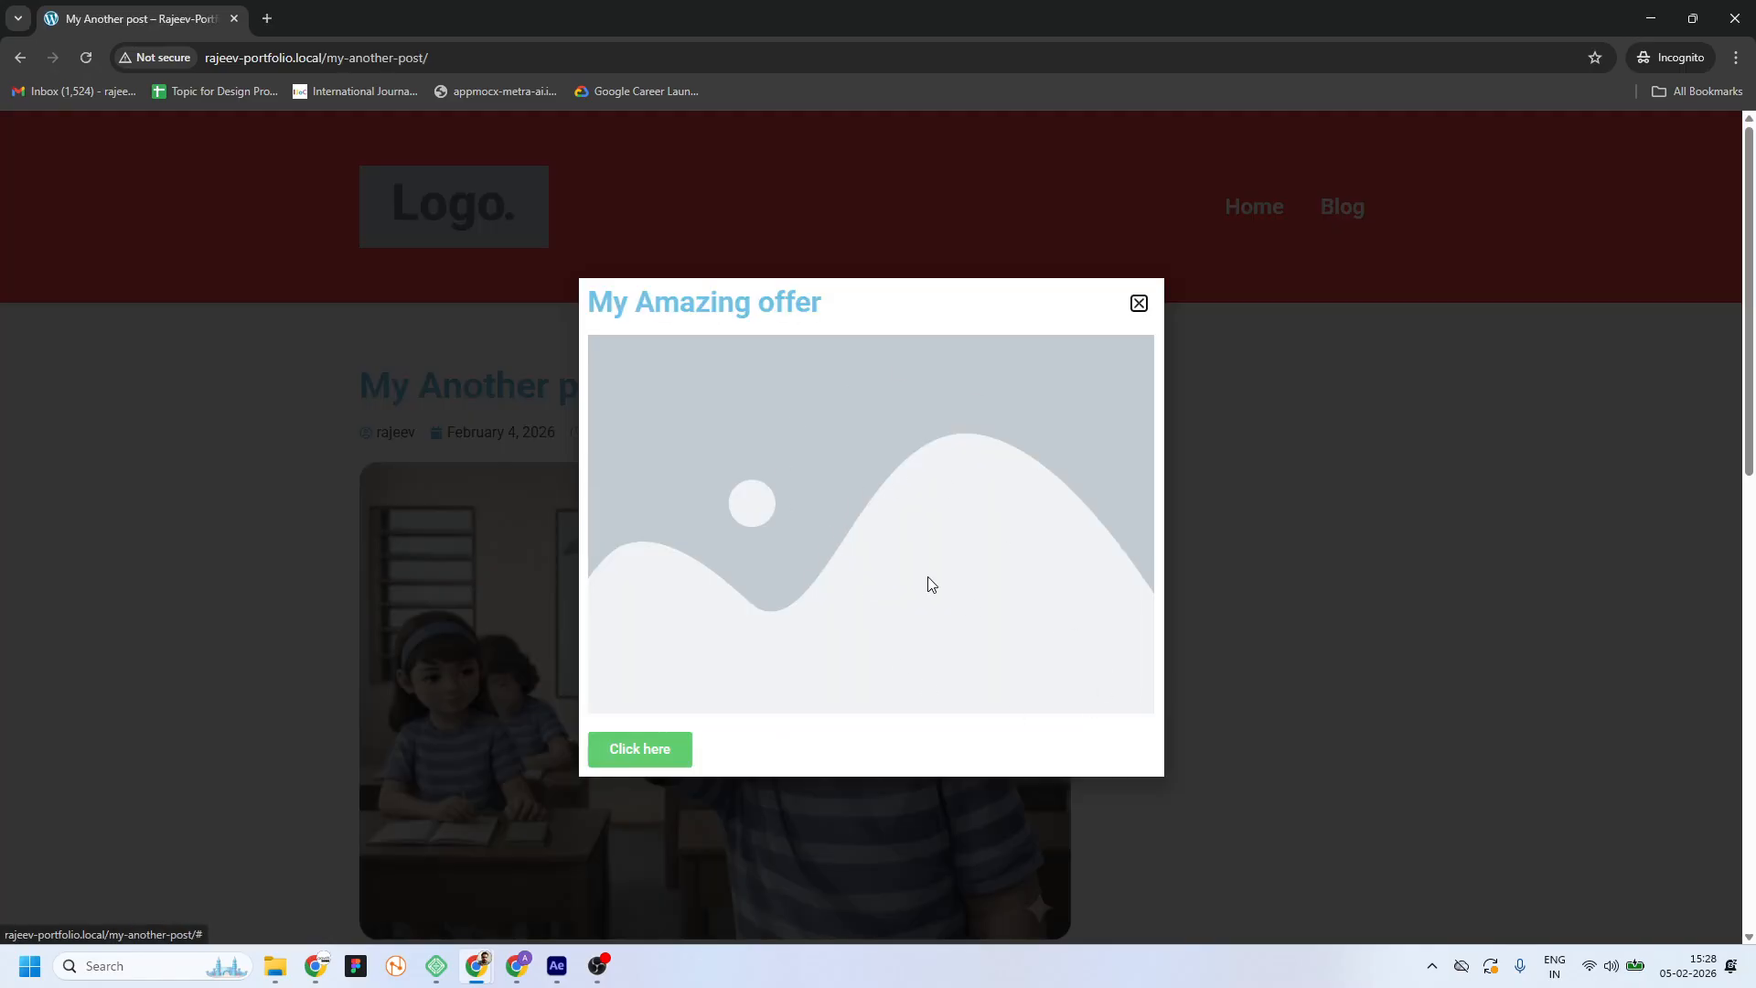
left_click(1140, 304)
Switch to the admin browser window and exit the Home page's Elementor editor to the WordPress list of pages
key("alt+Tab")
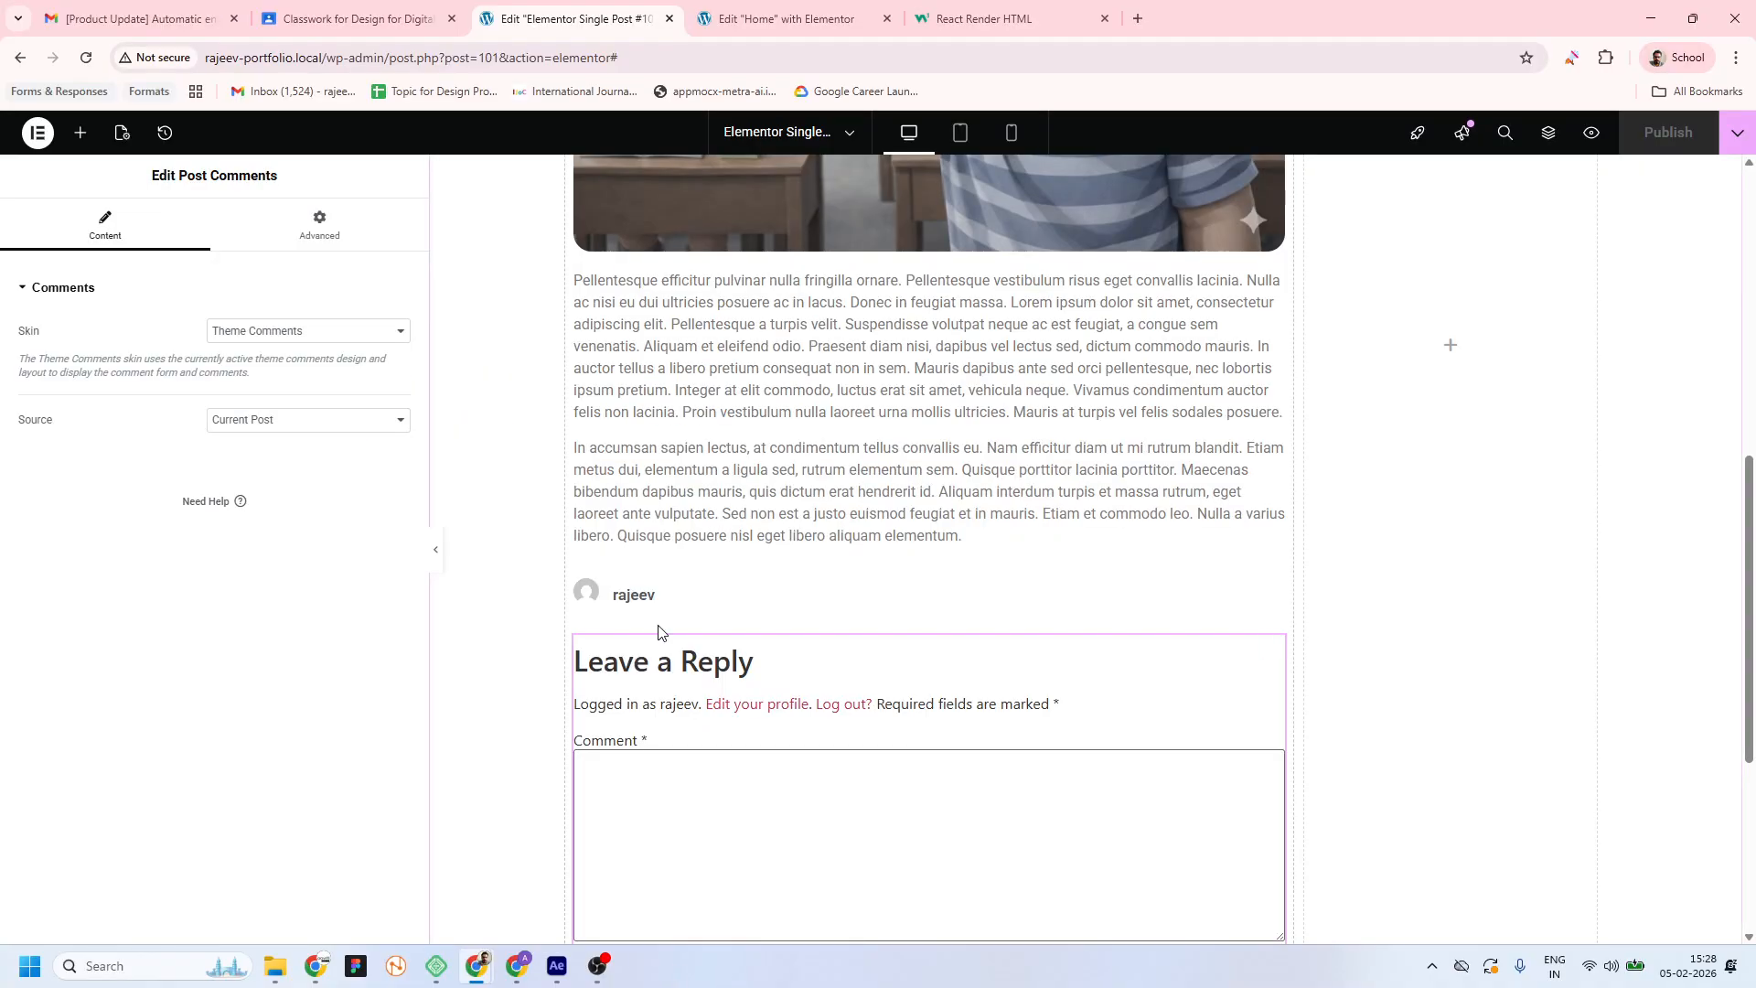
left_click(717, 27)
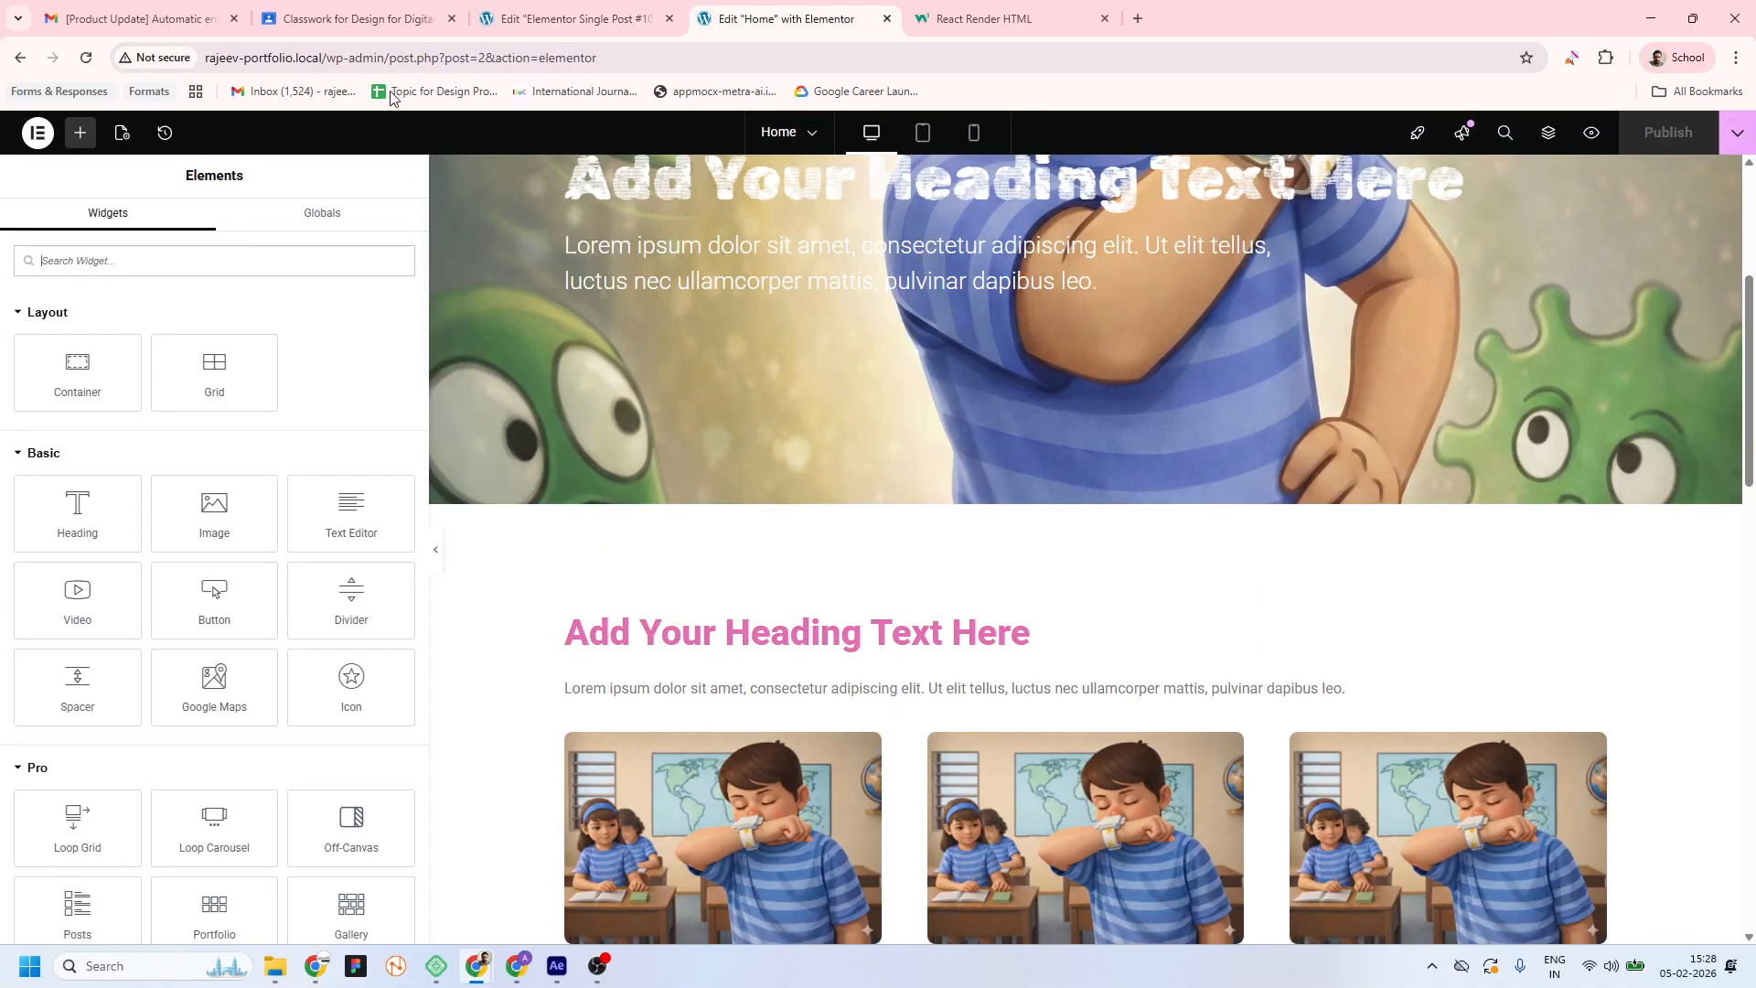
left_click(531, 24)
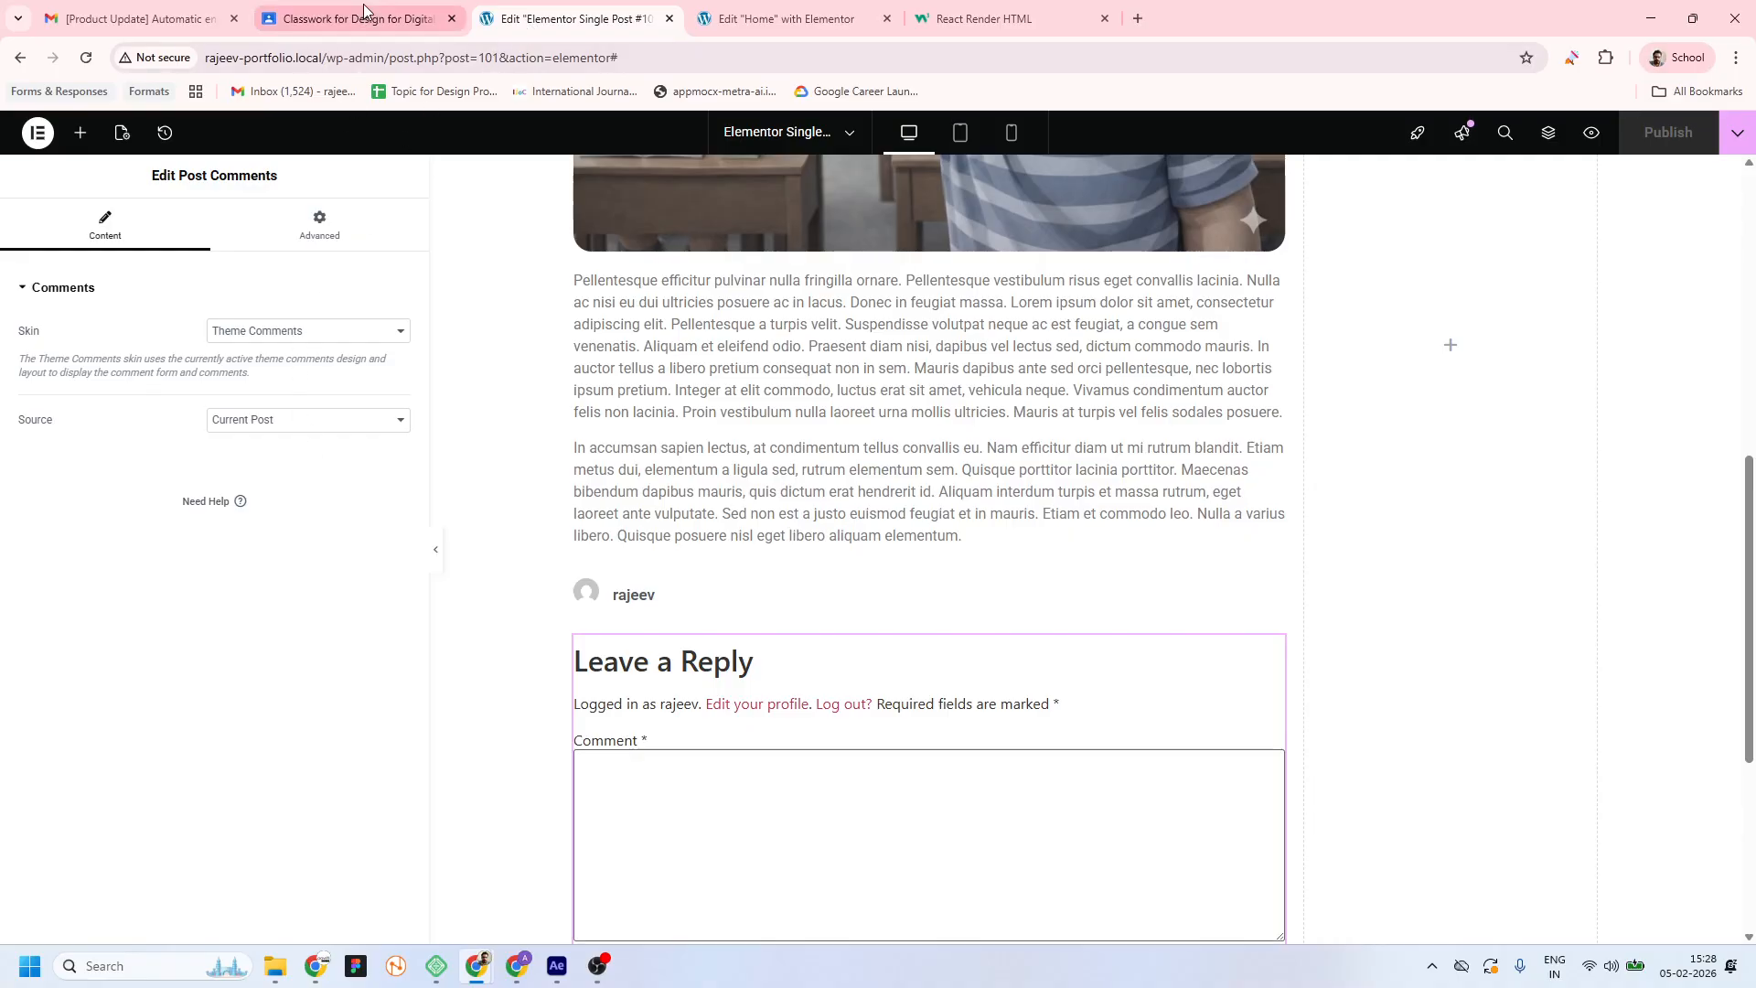
left_click(777, 20)
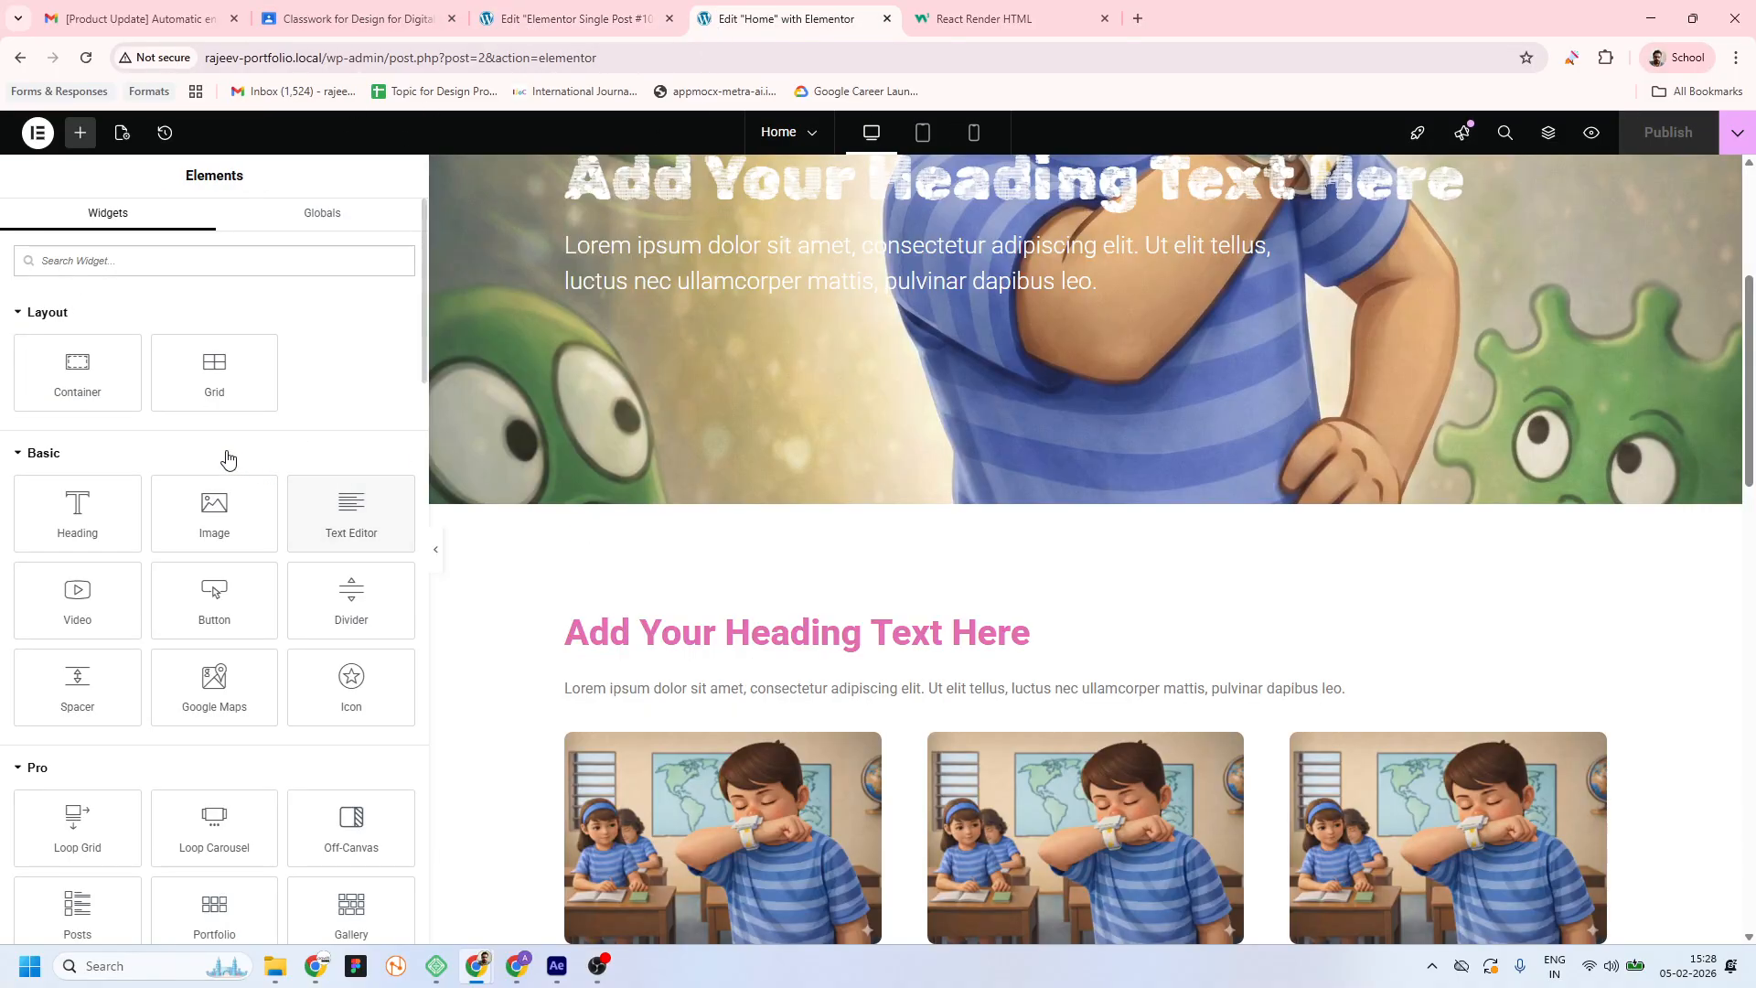
left_click(38, 133)
left_click(86, 400)
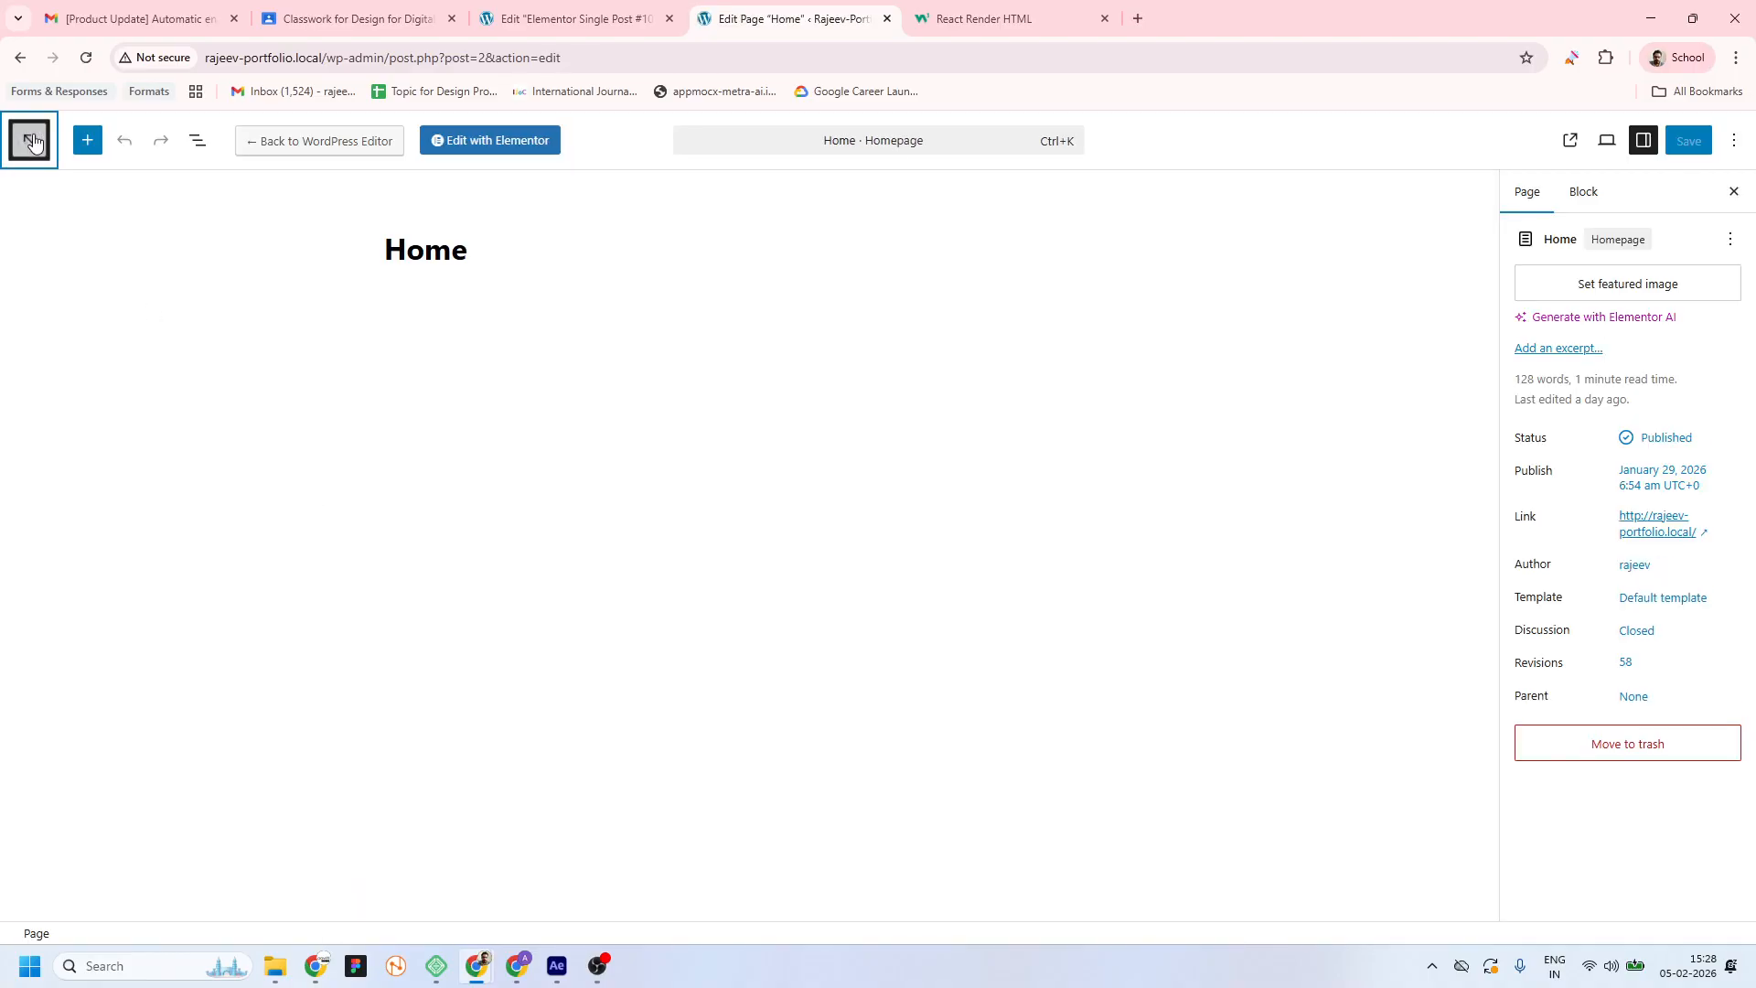
left_click(32, 142)
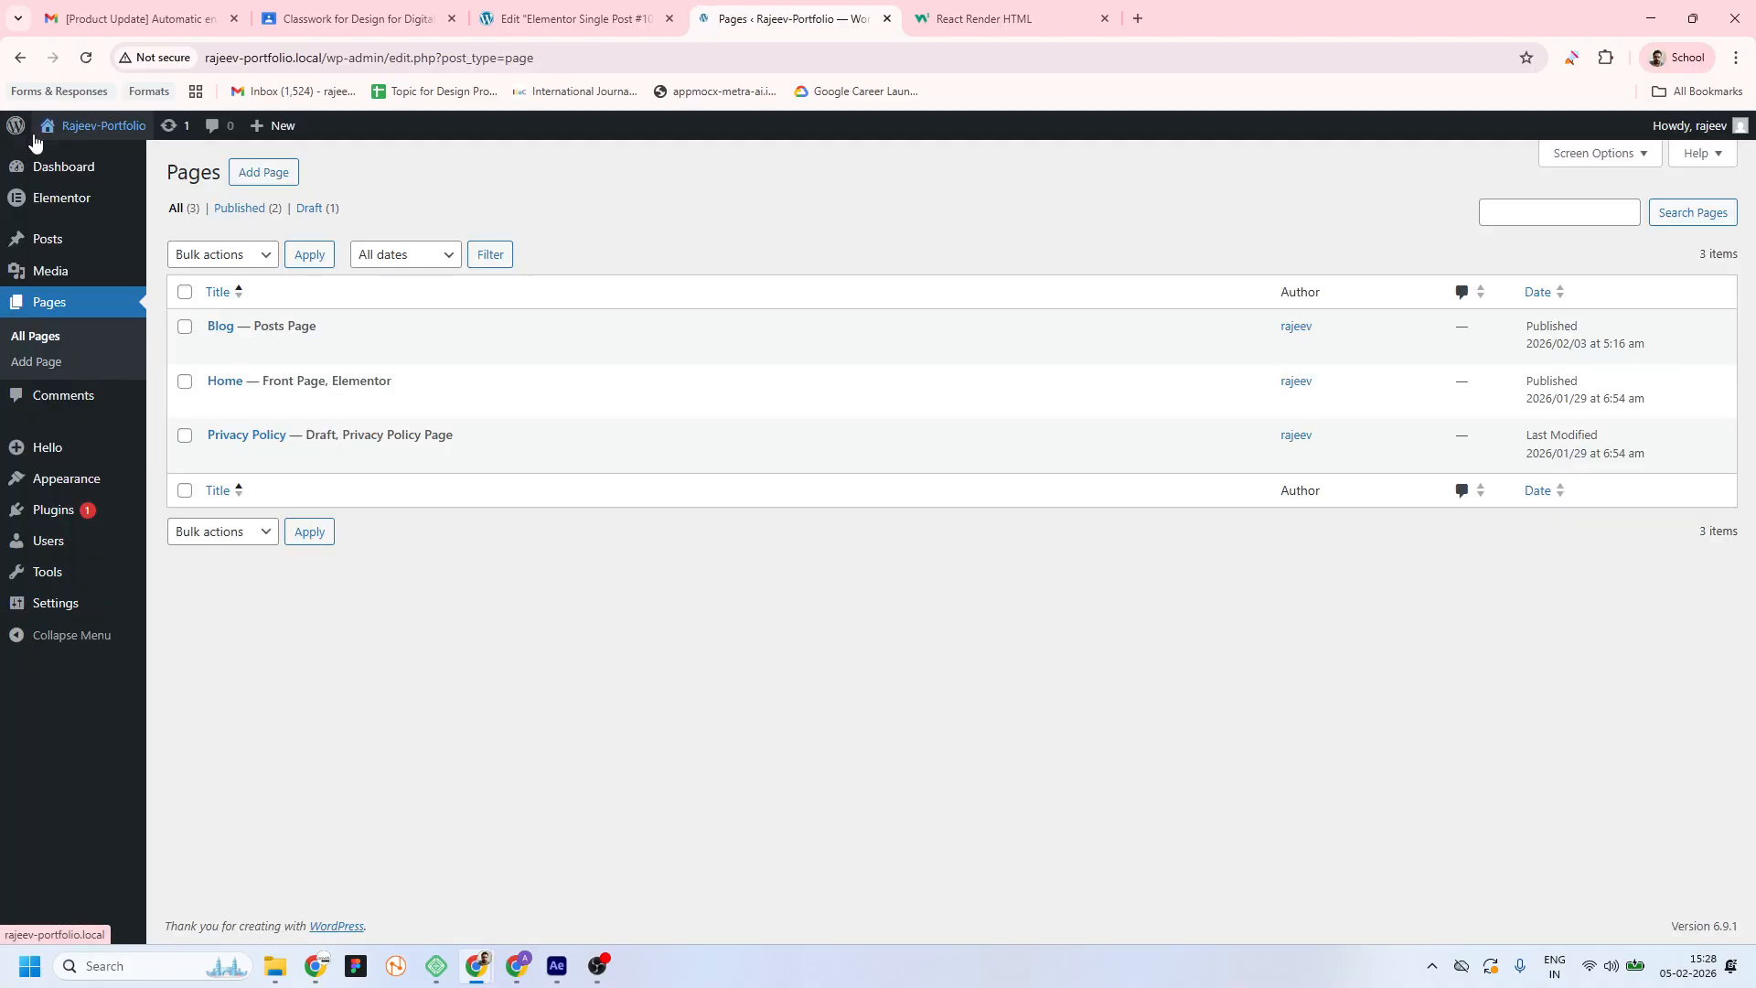
Open Elementor's list of popup templates and check the Free offer popup's quick edit fields, leaving them without saving
mouse_move(61, 192)
mouse_move(183, 227)
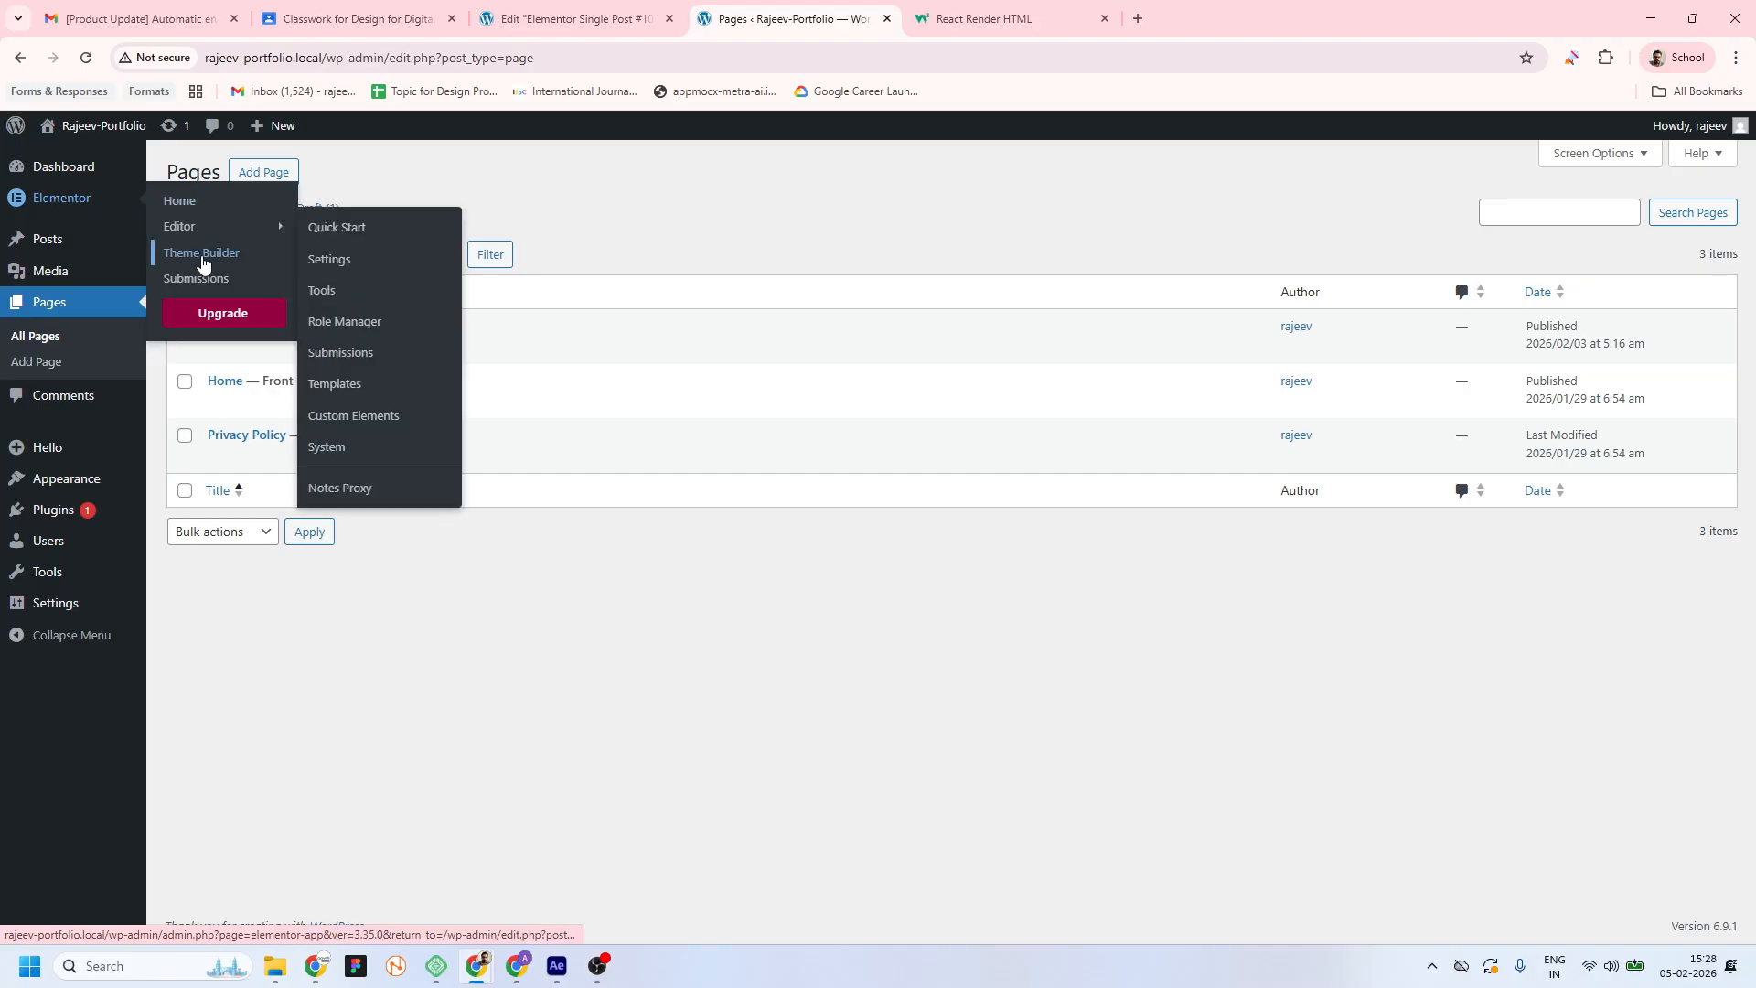
left_click(360, 419)
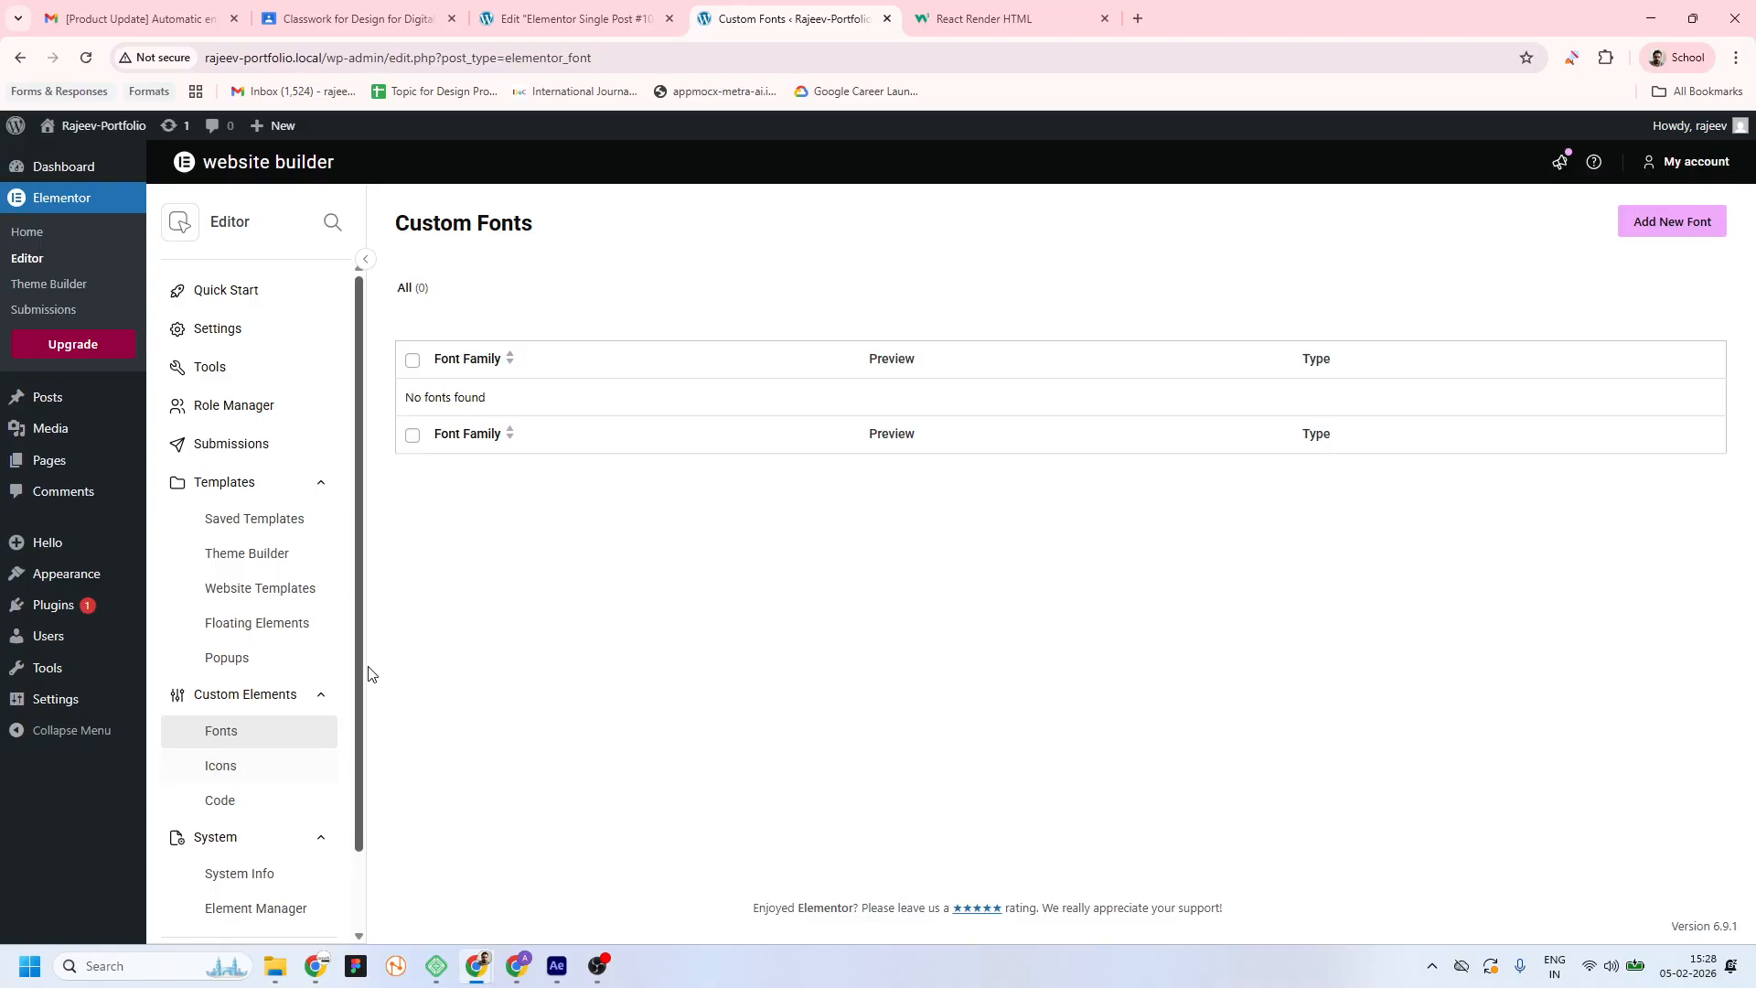
left_click(237, 661)
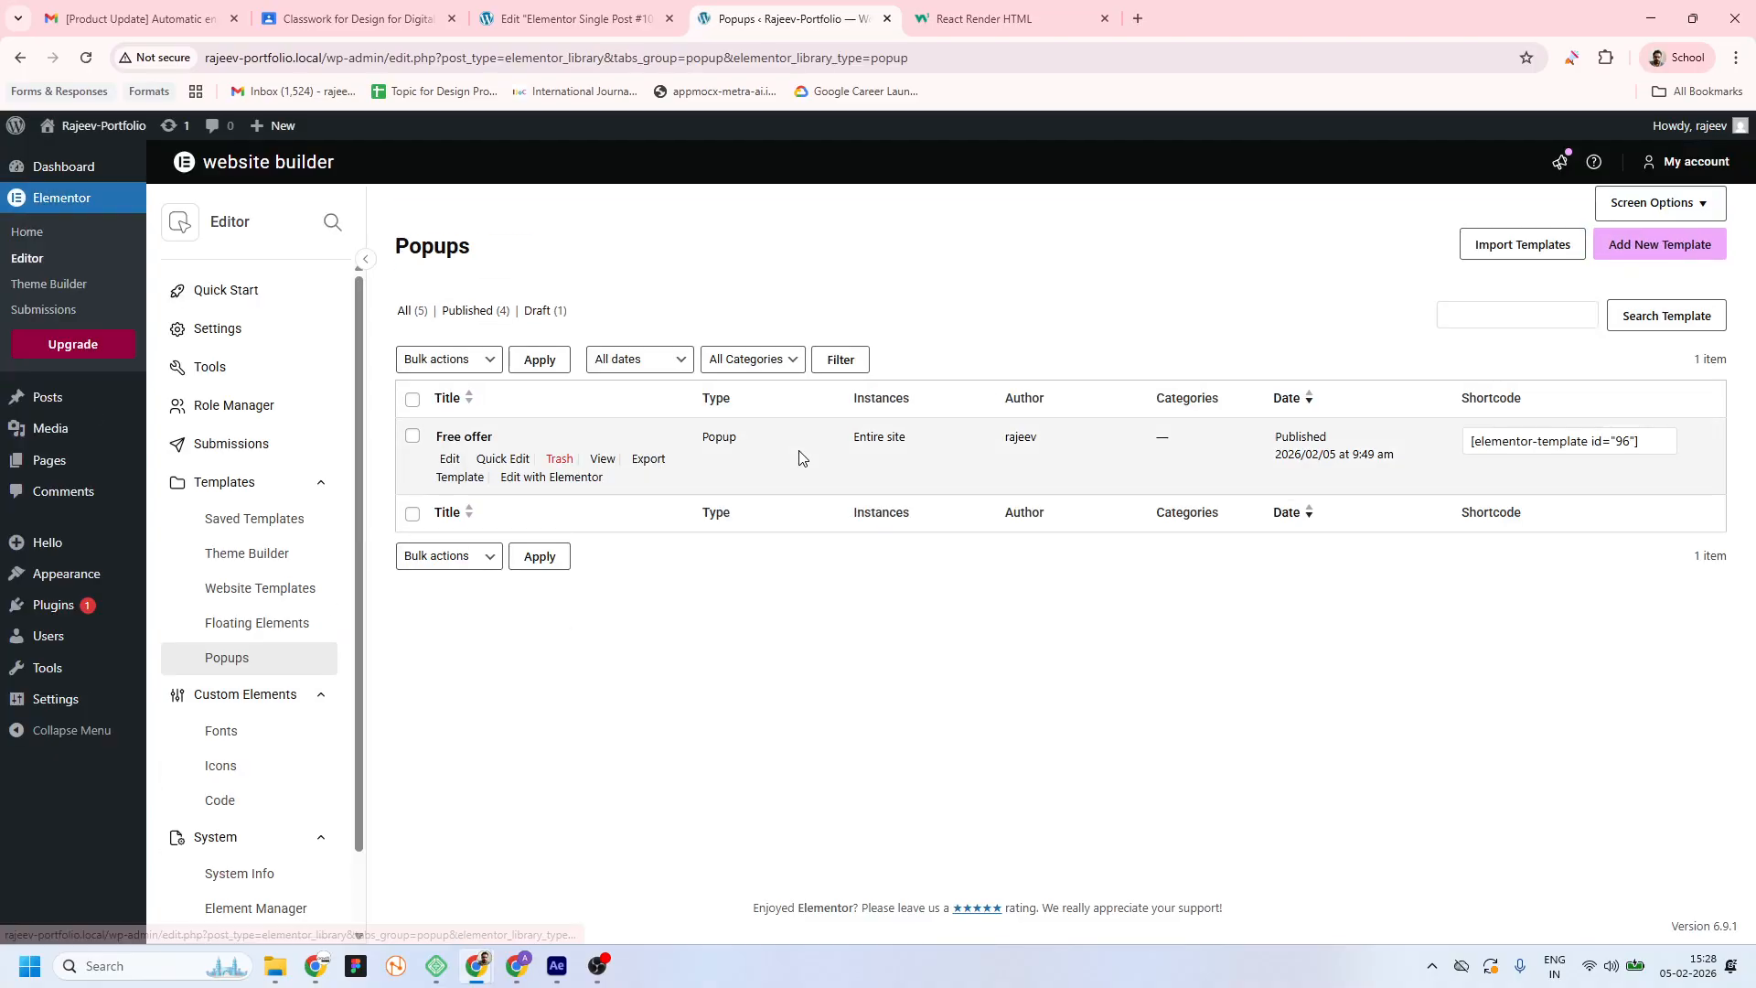
left_click(517, 467)
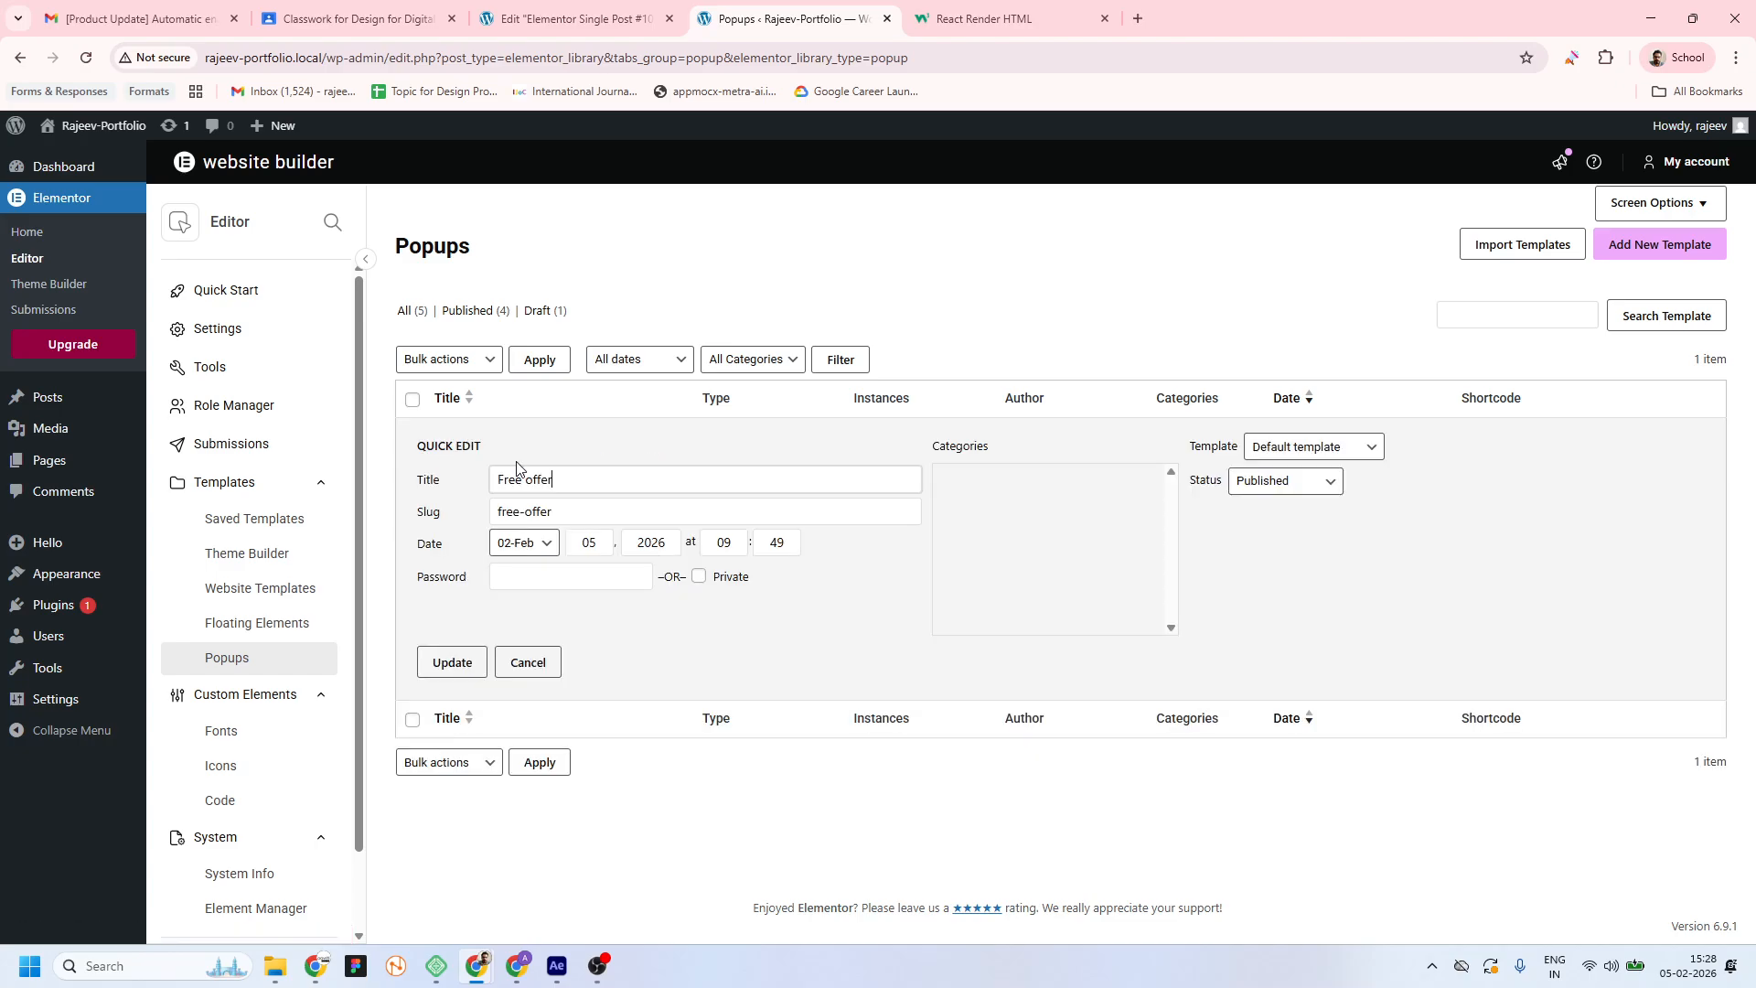
left_click(525, 661)
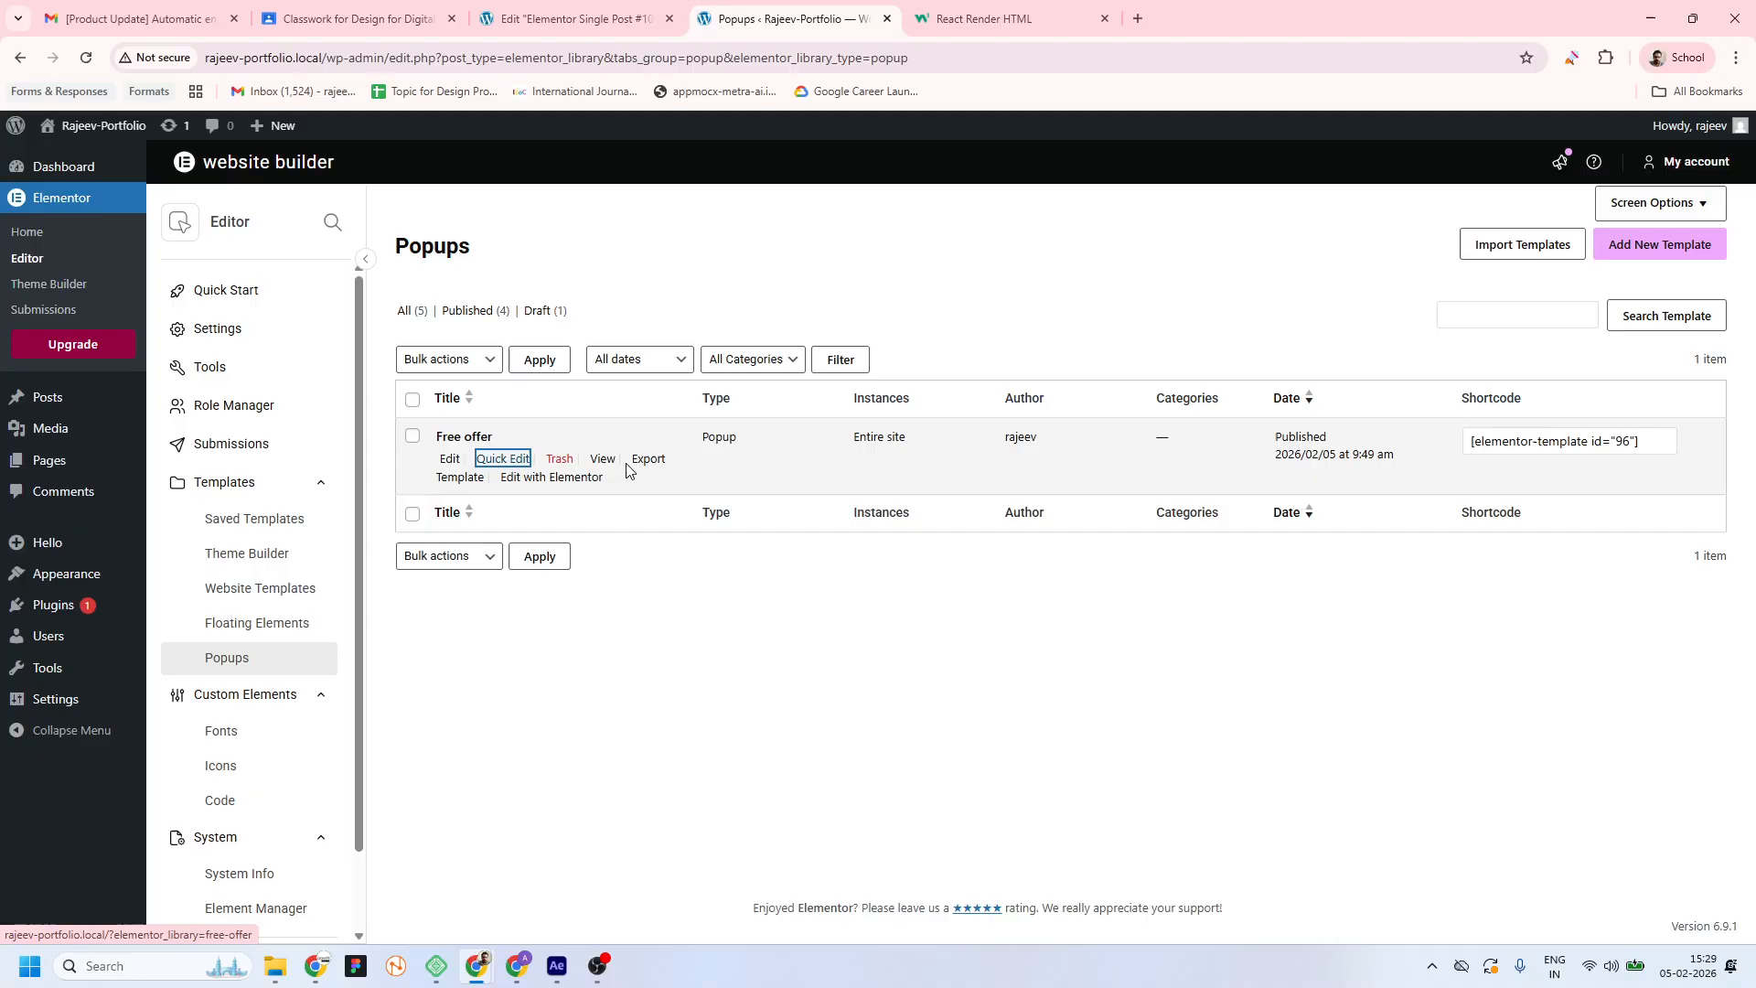
Open the Free offer template's edit page, look over its settings and load the popup in the Elementor editor
left_click(452, 459)
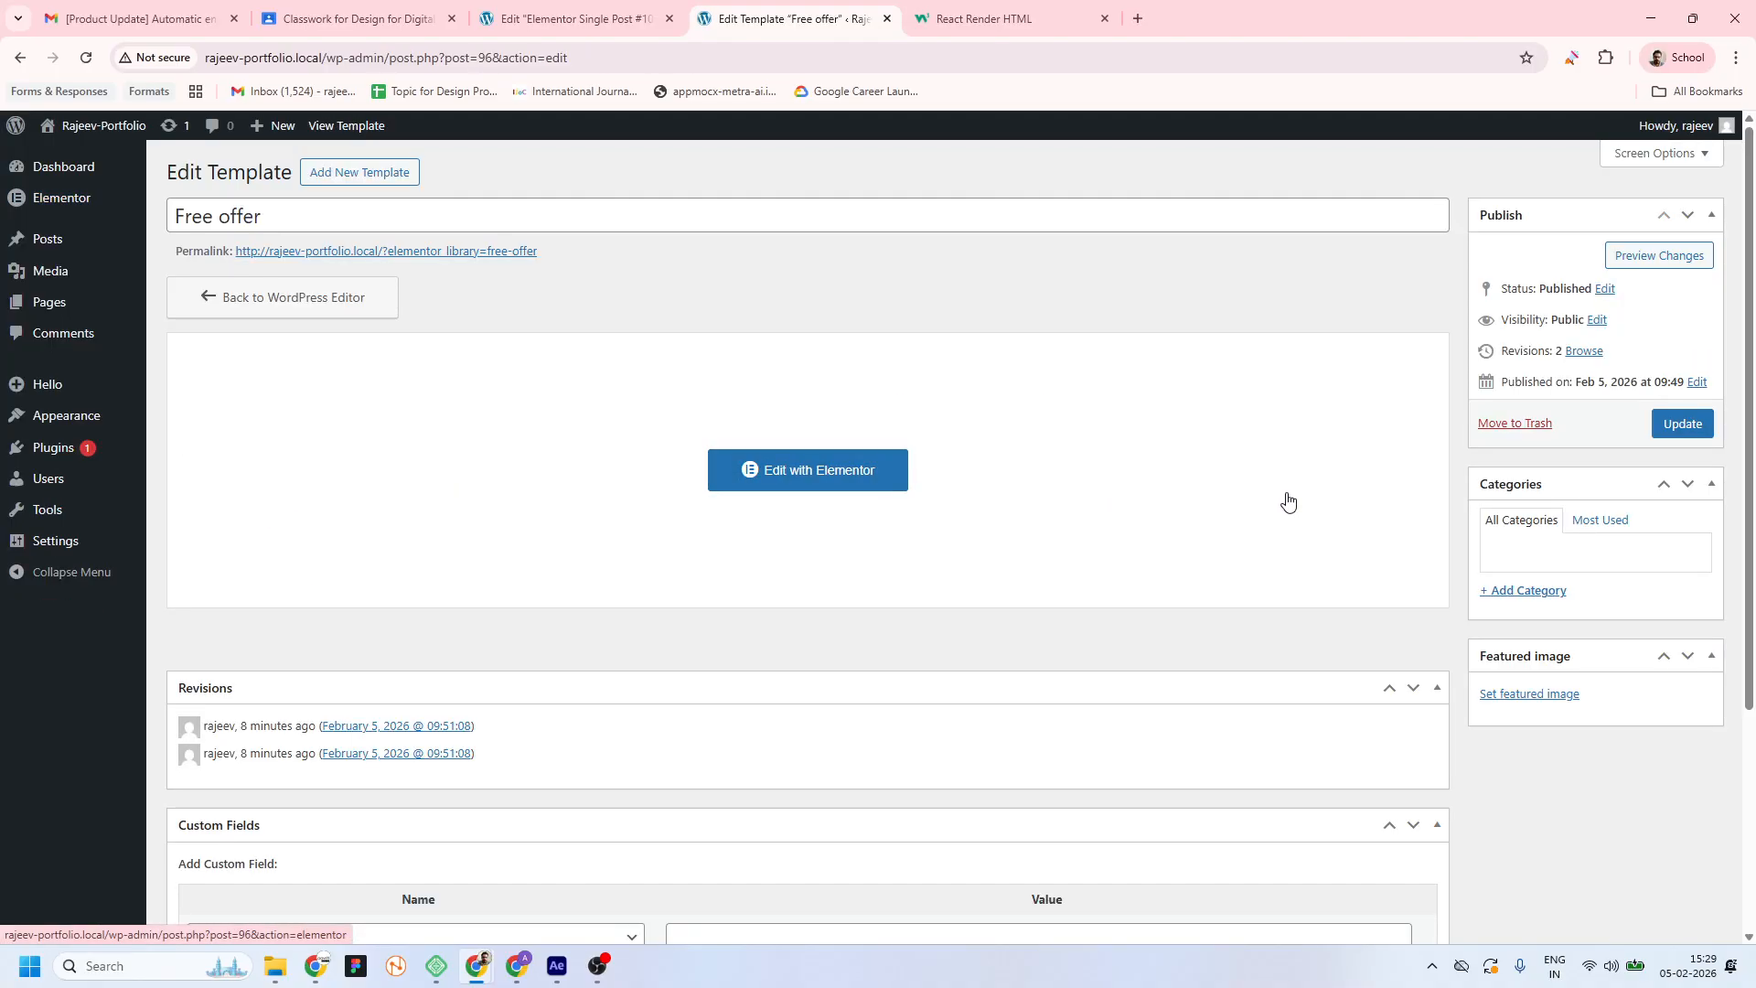
scroll(1187, 623, "down", 5)
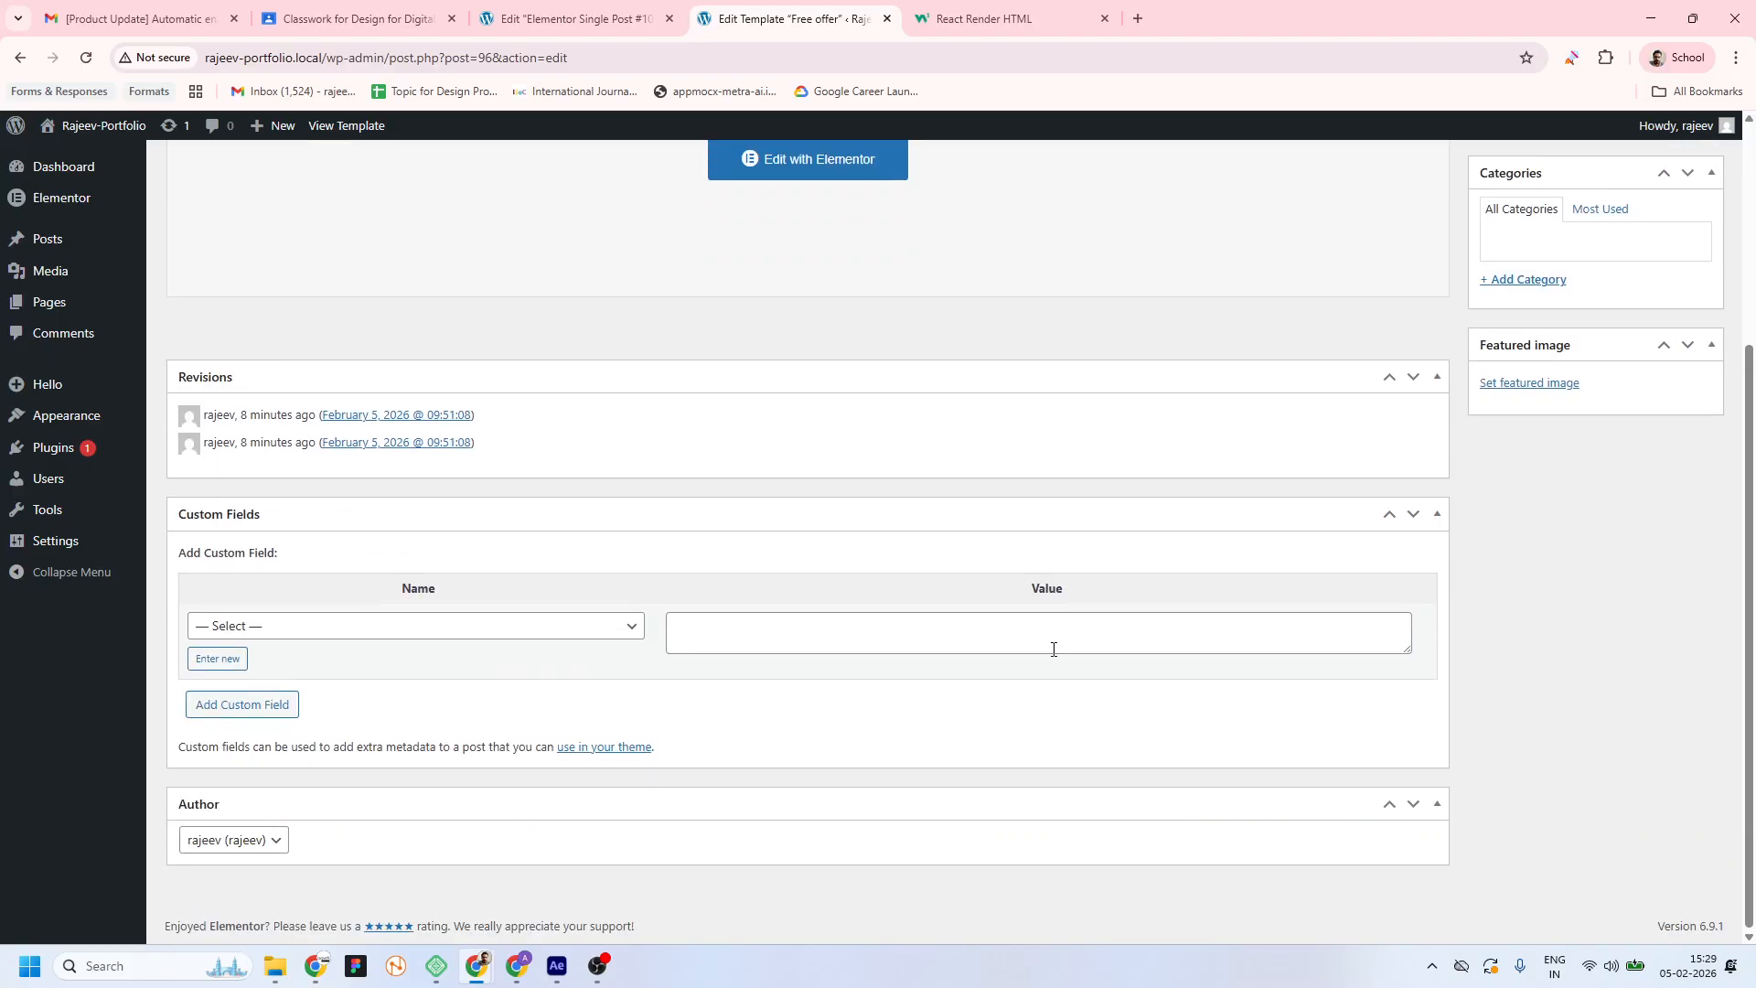
scroll(960, 595, "up", 5)
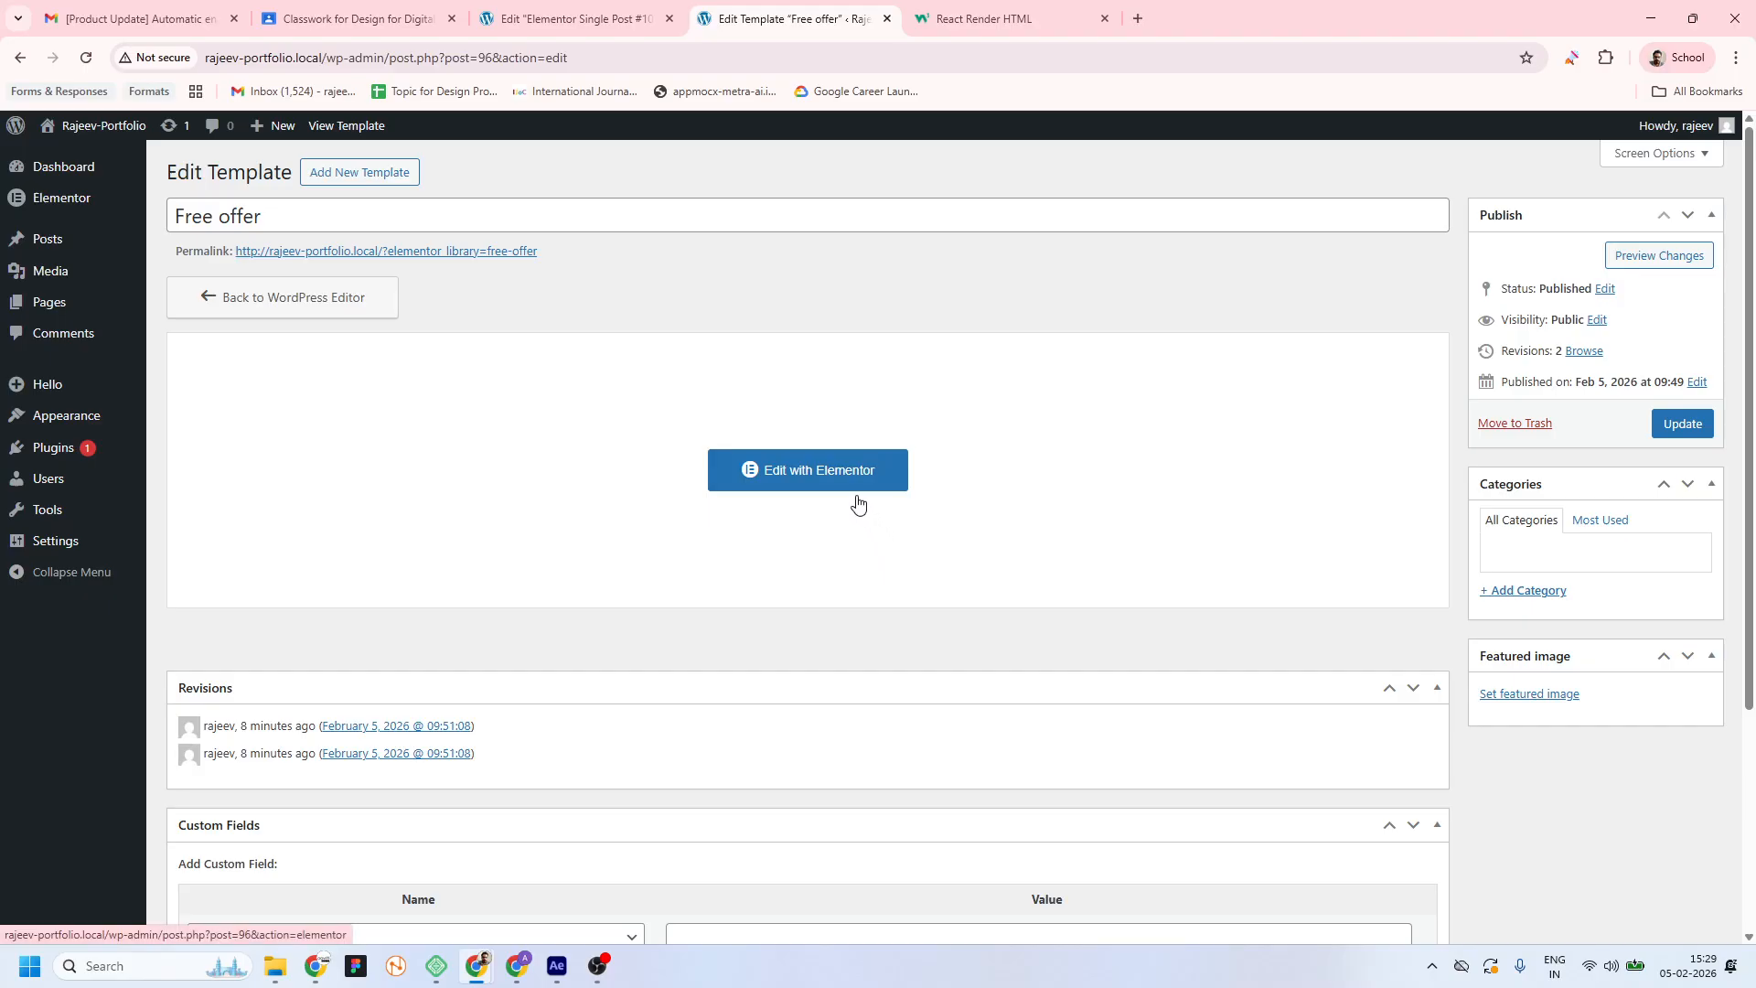
left_click(791, 467)
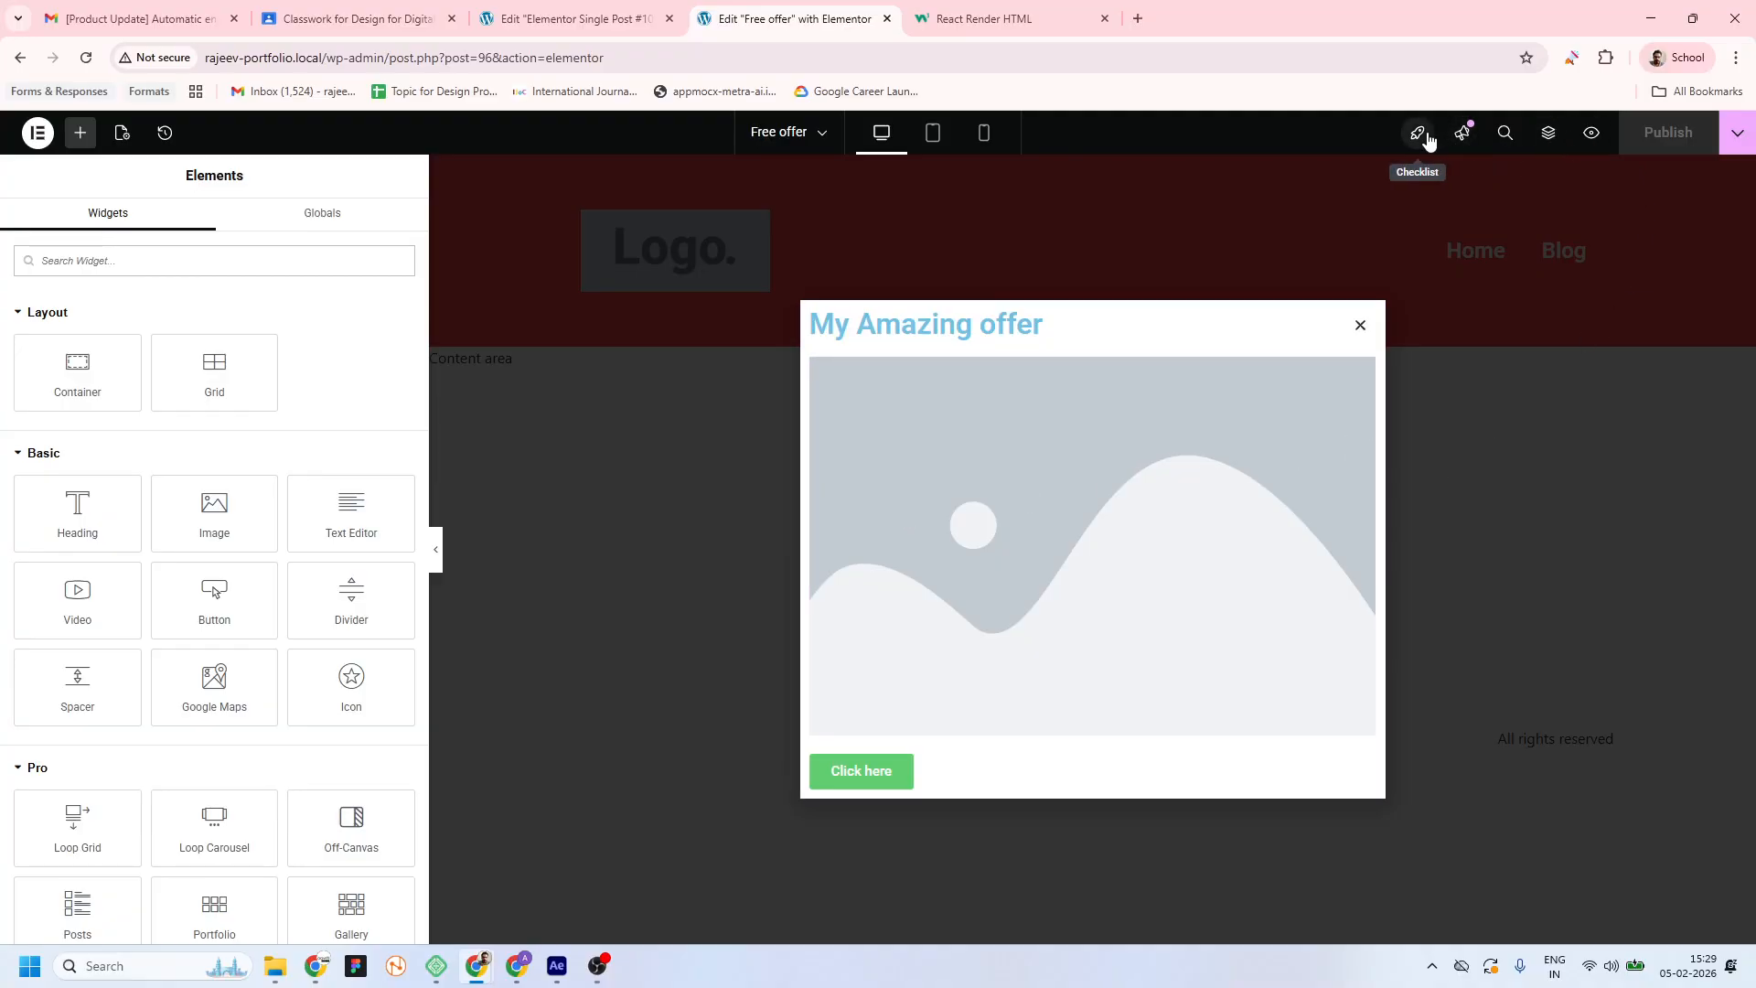
Set the Free offer popup's display condition to include Singular, Pages, Home
left_click(1737, 133)
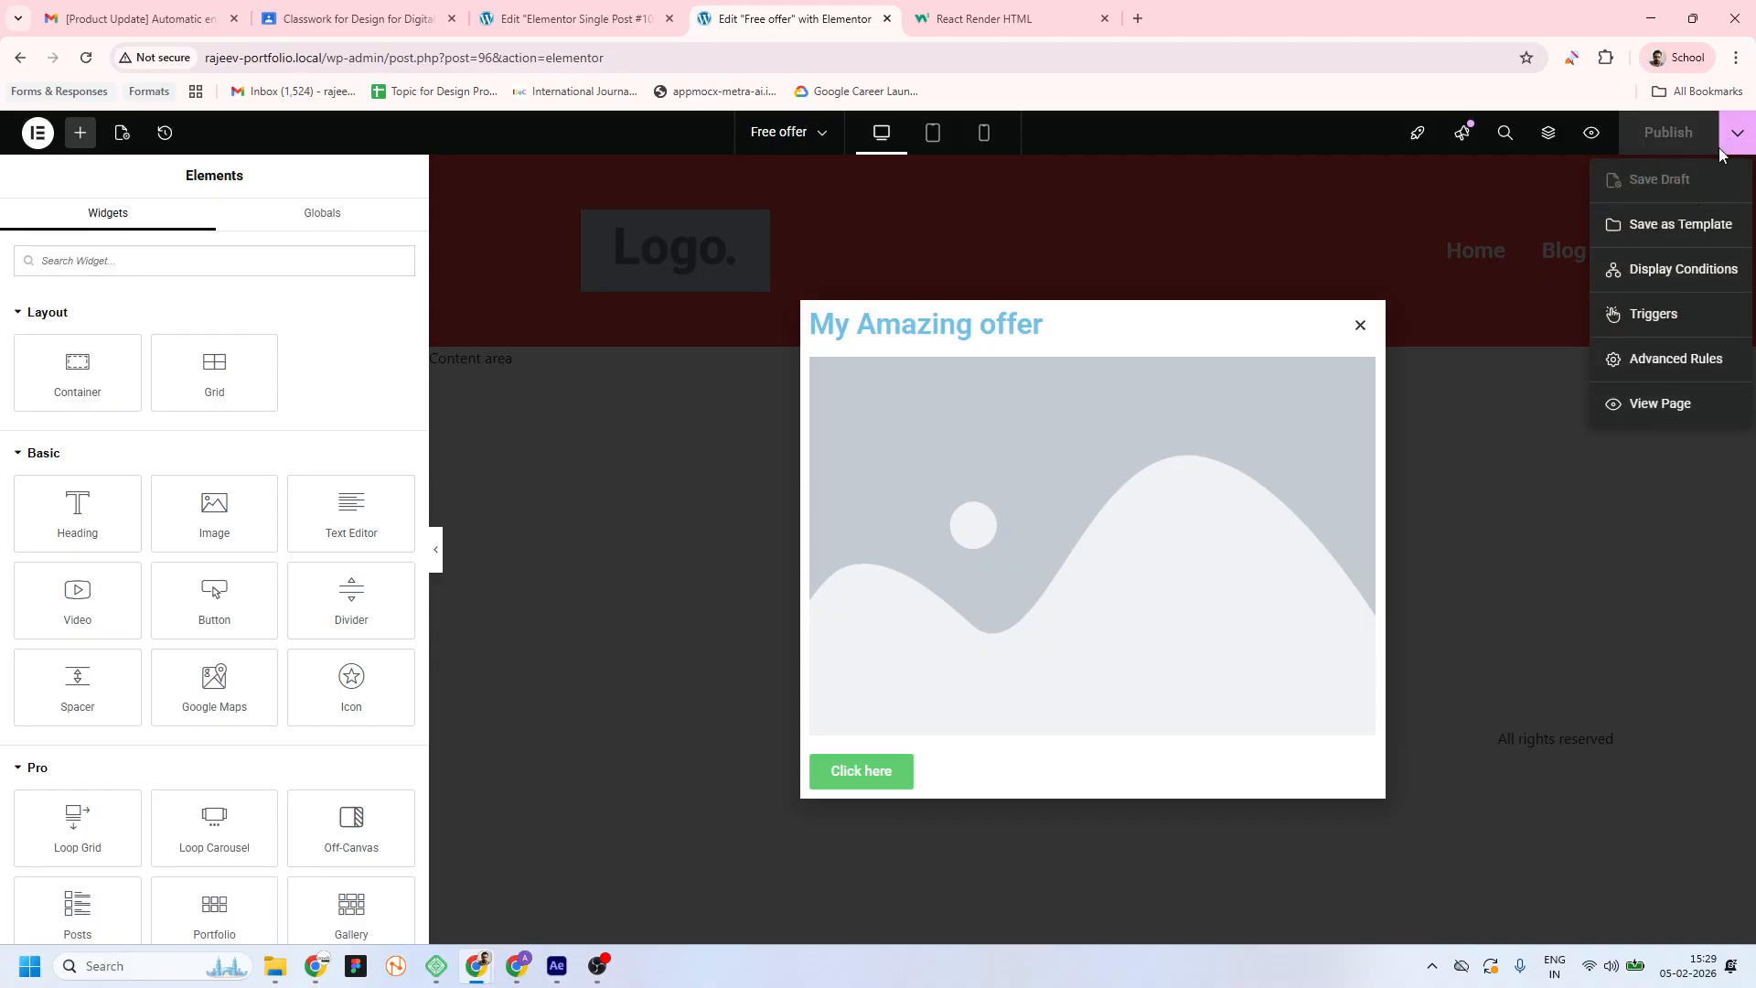
left_click(1669, 274)
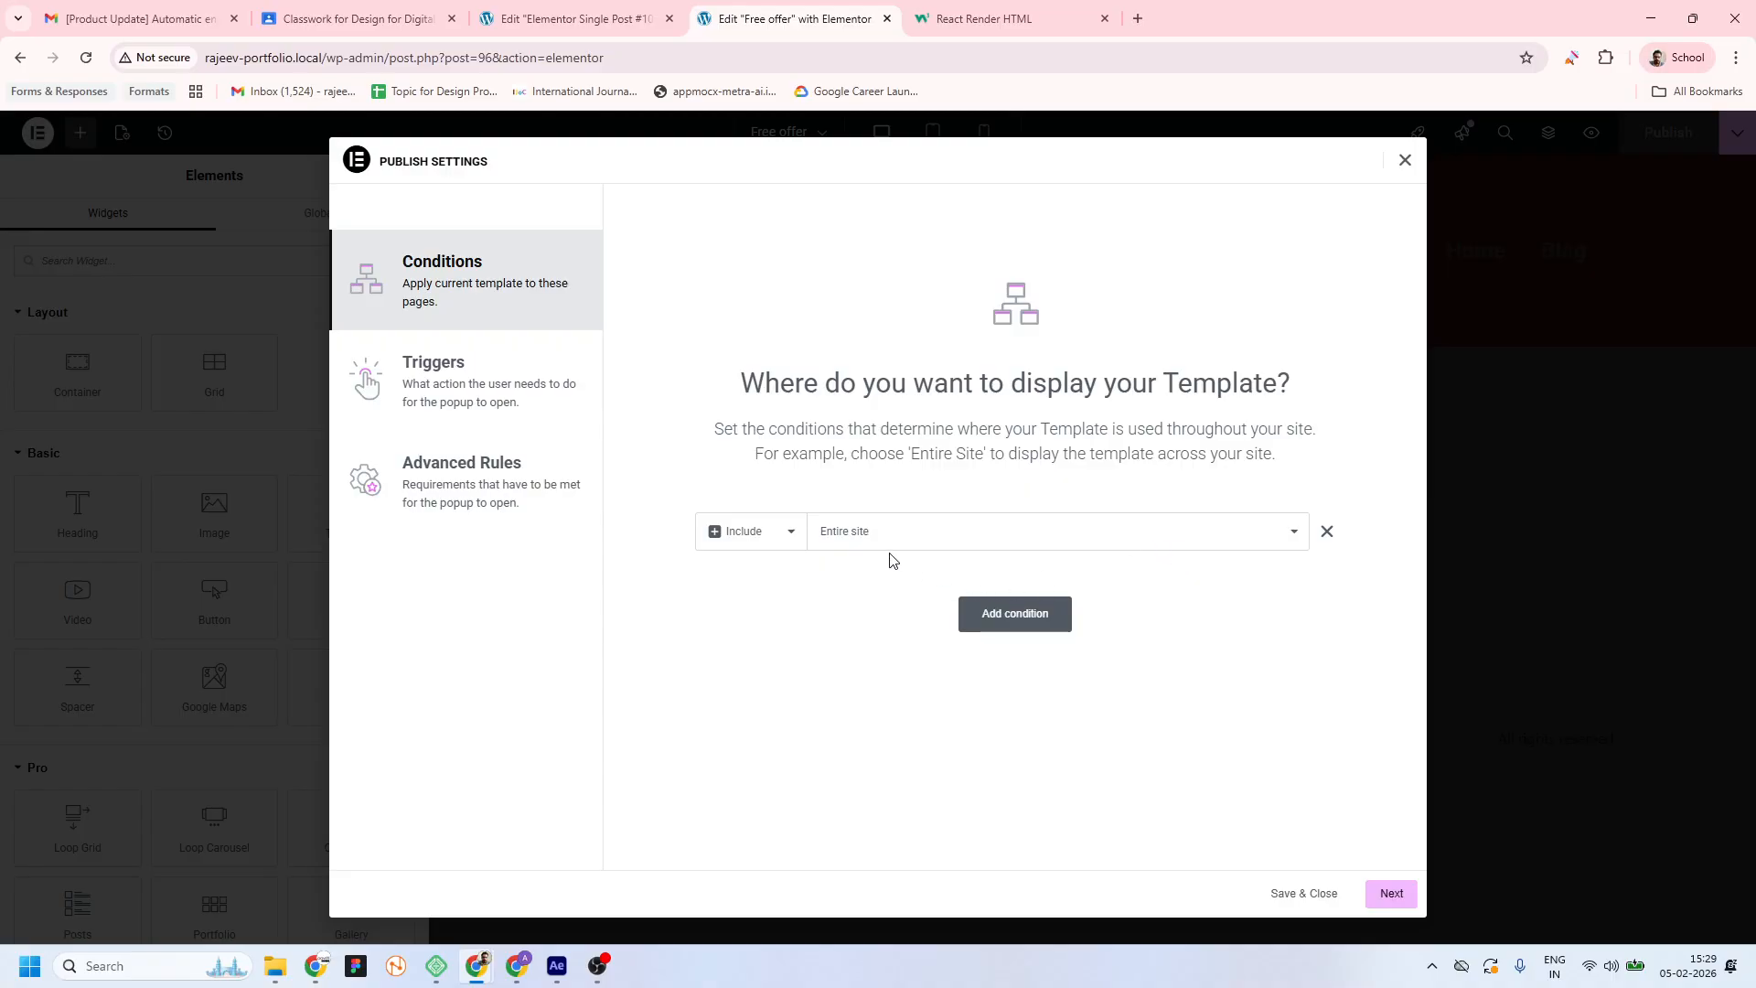
left_click(1295, 535)
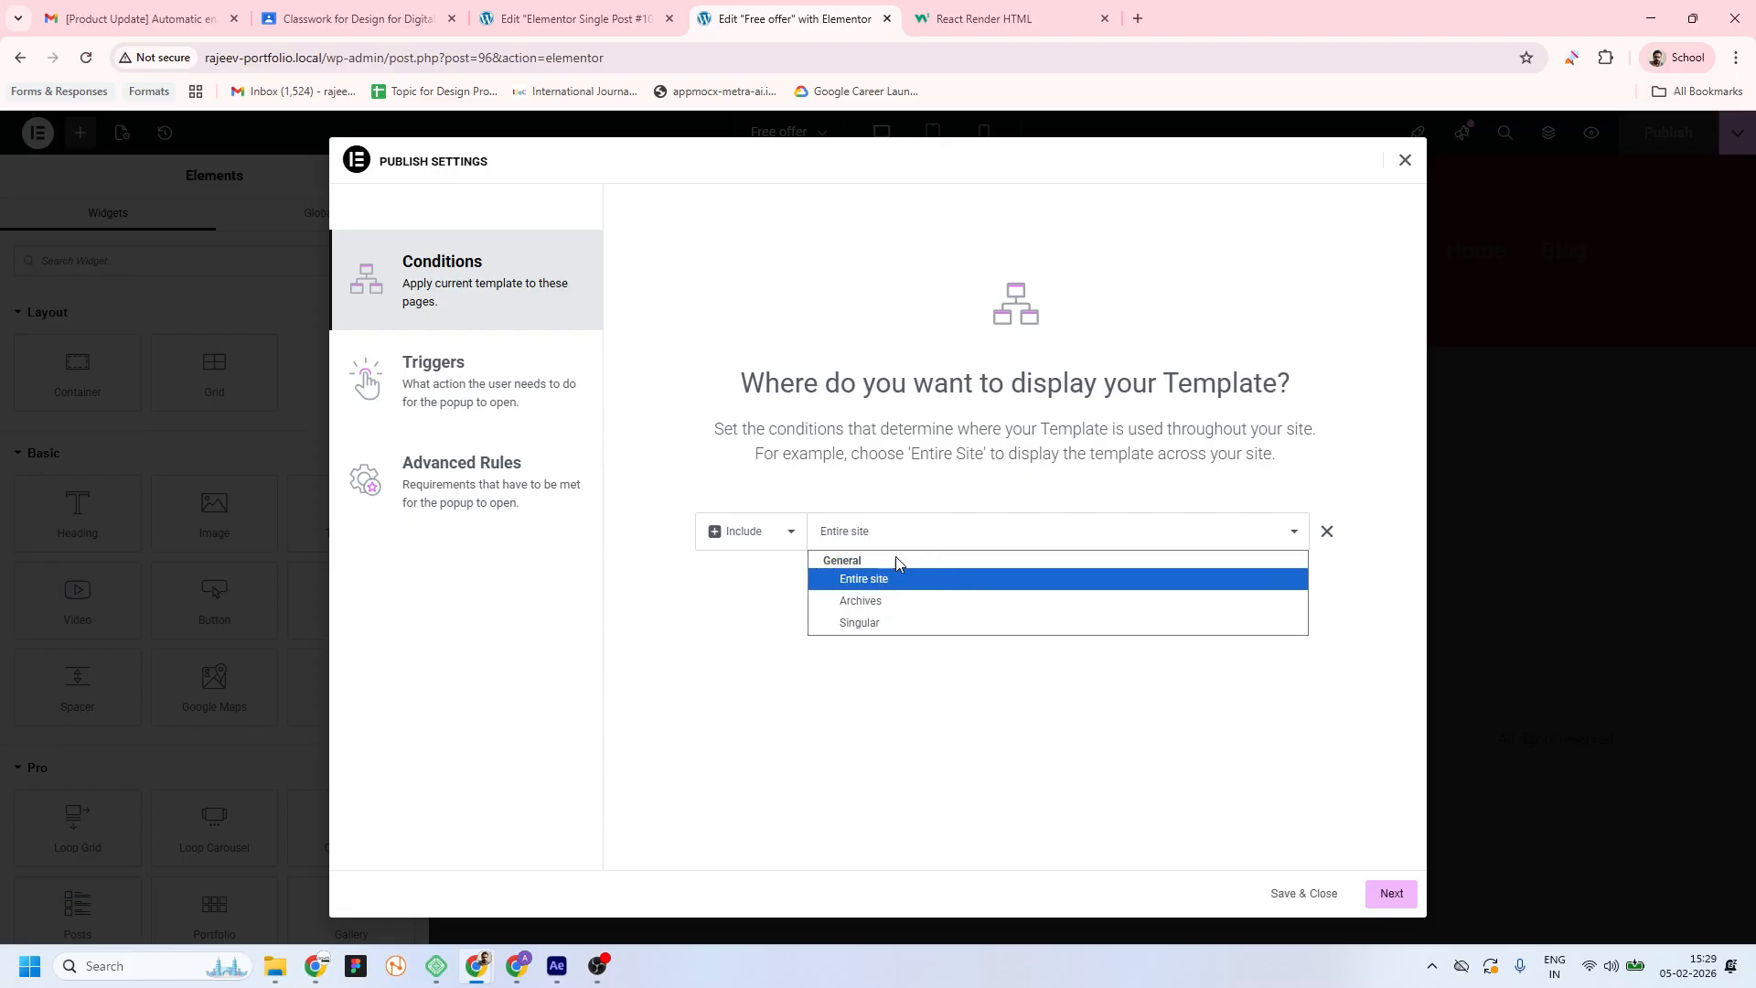
left_click(885, 626)
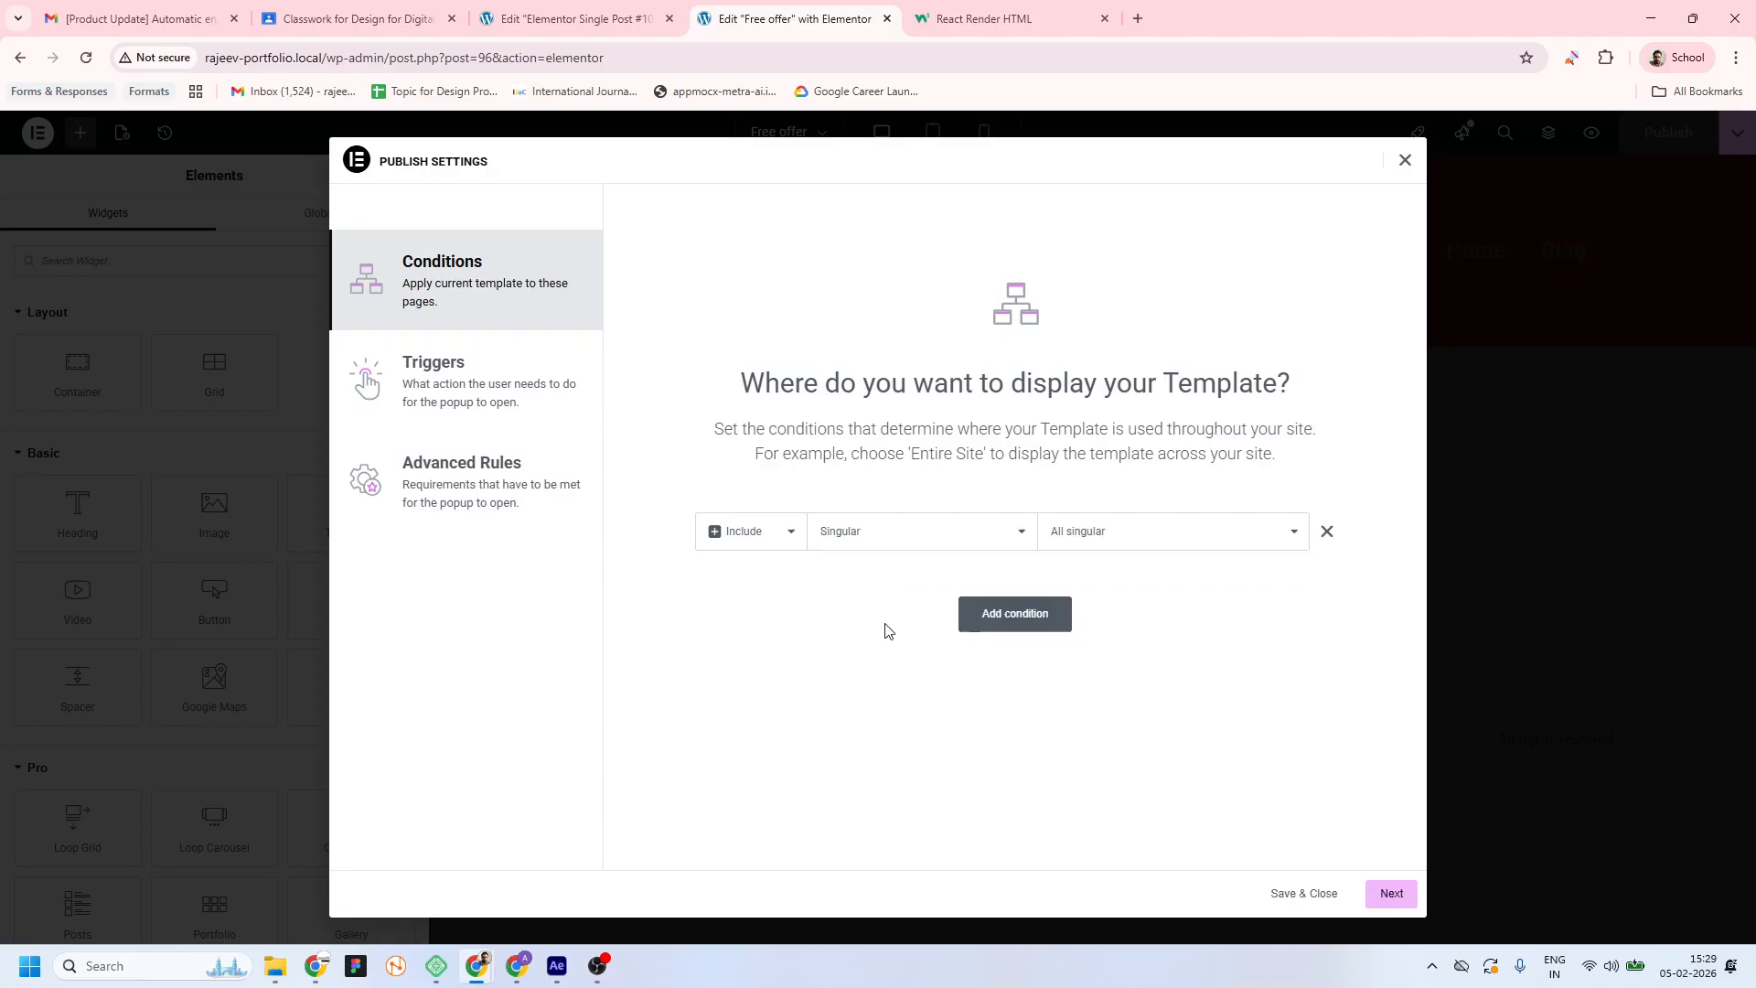
left_click(1132, 544)
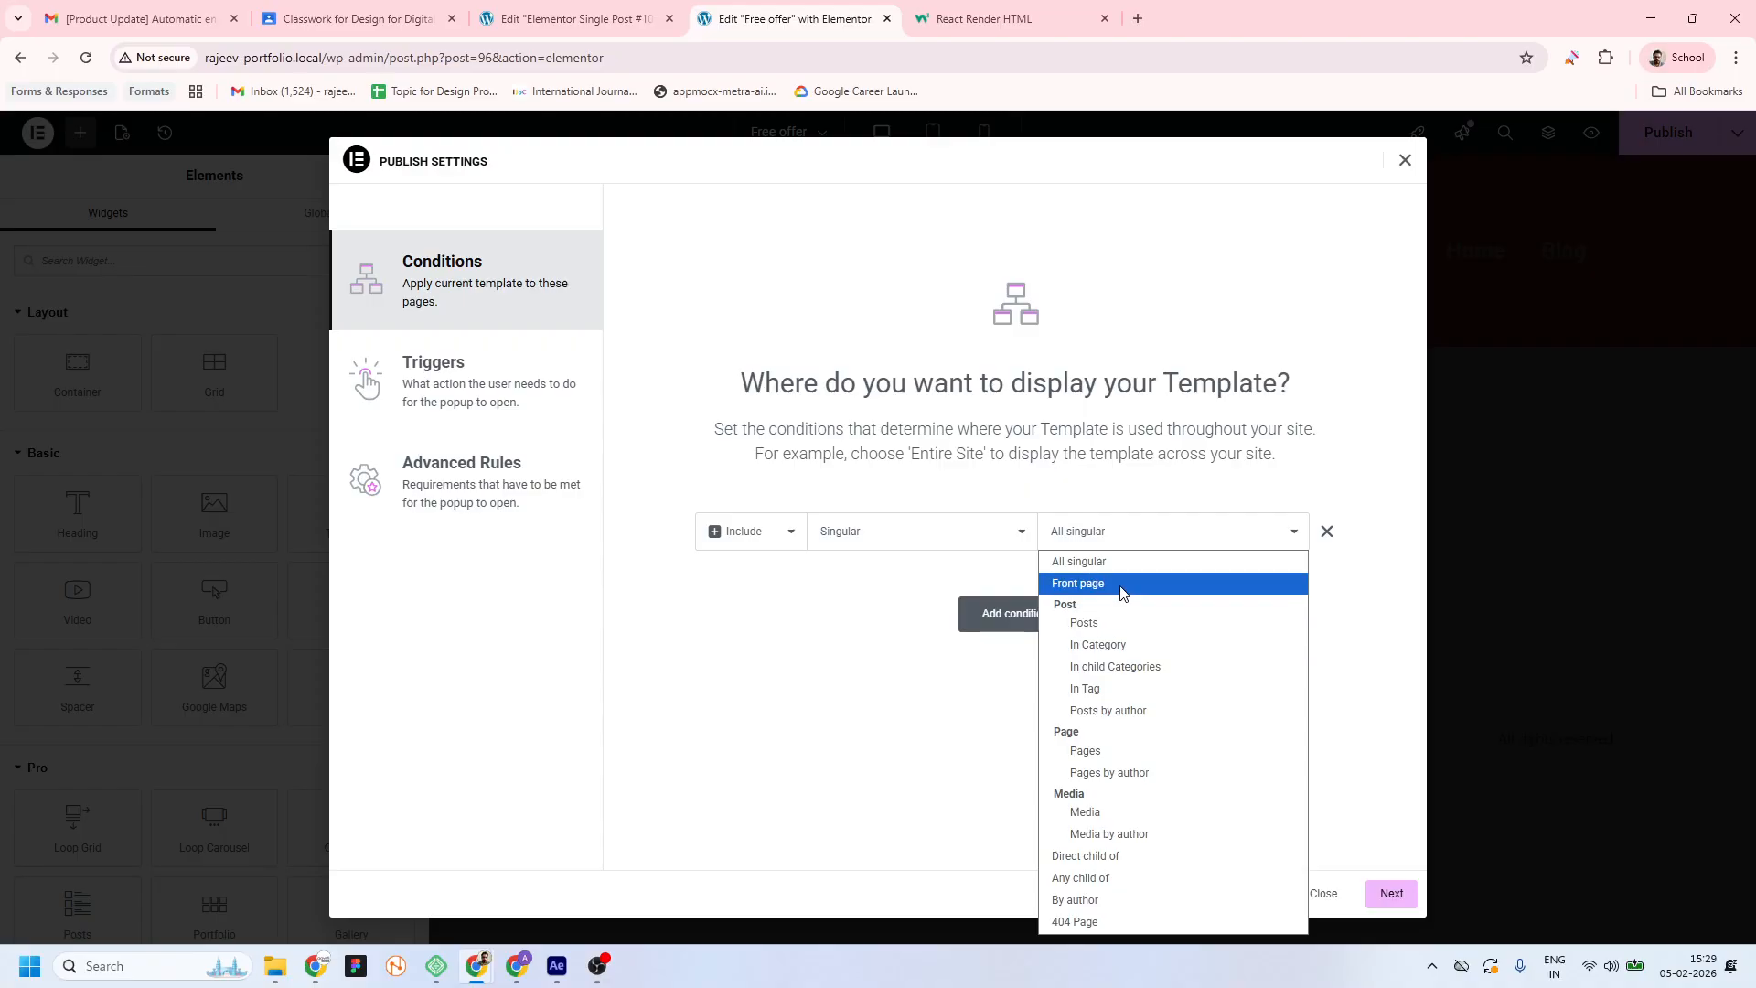
left_click(1128, 751)
left_click(1192, 538)
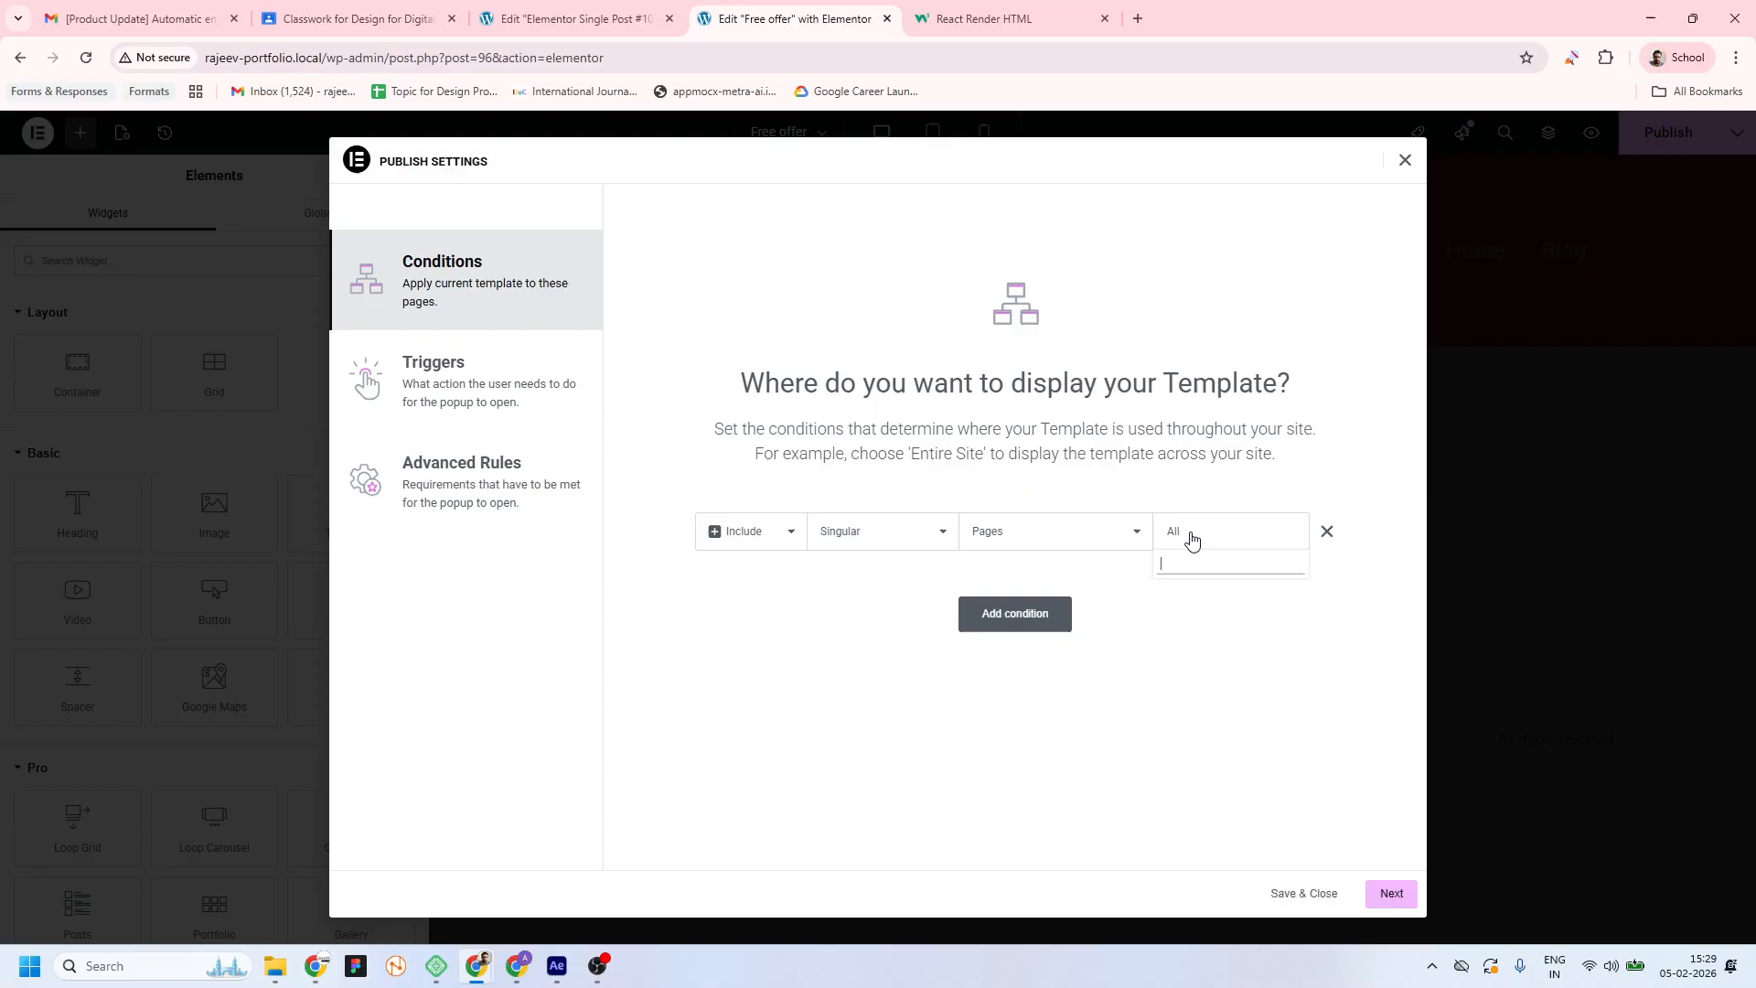
type("home")
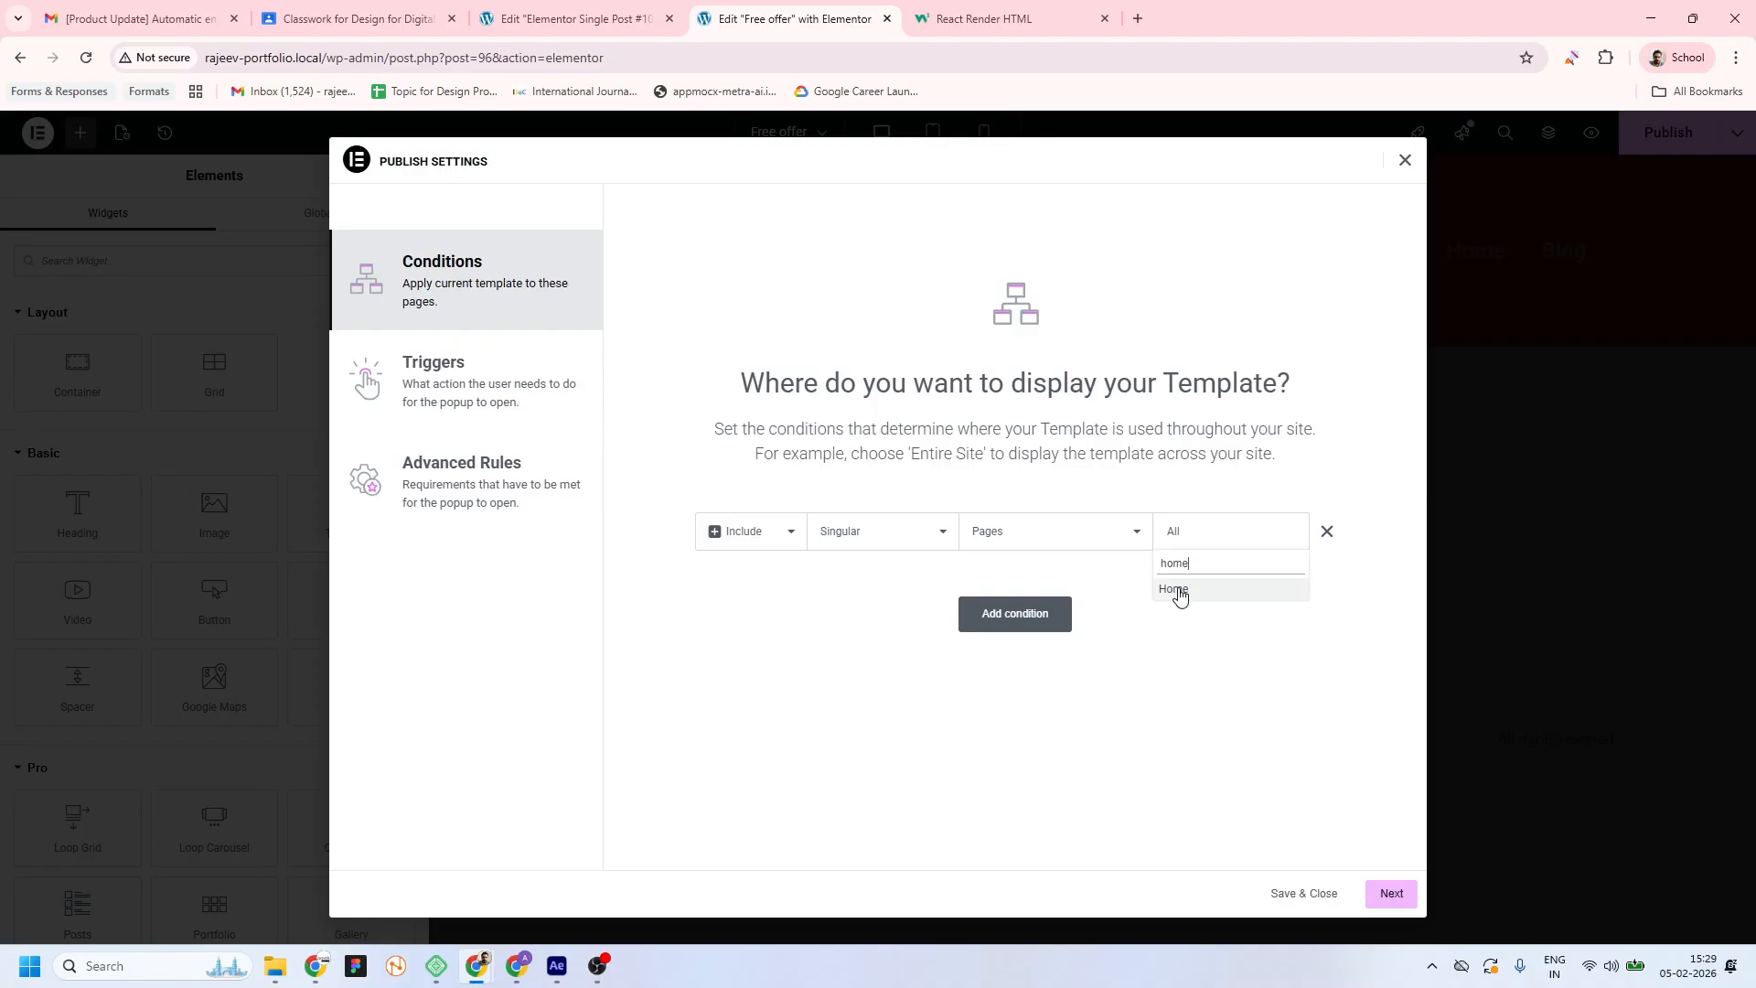
left_click(1175, 588)
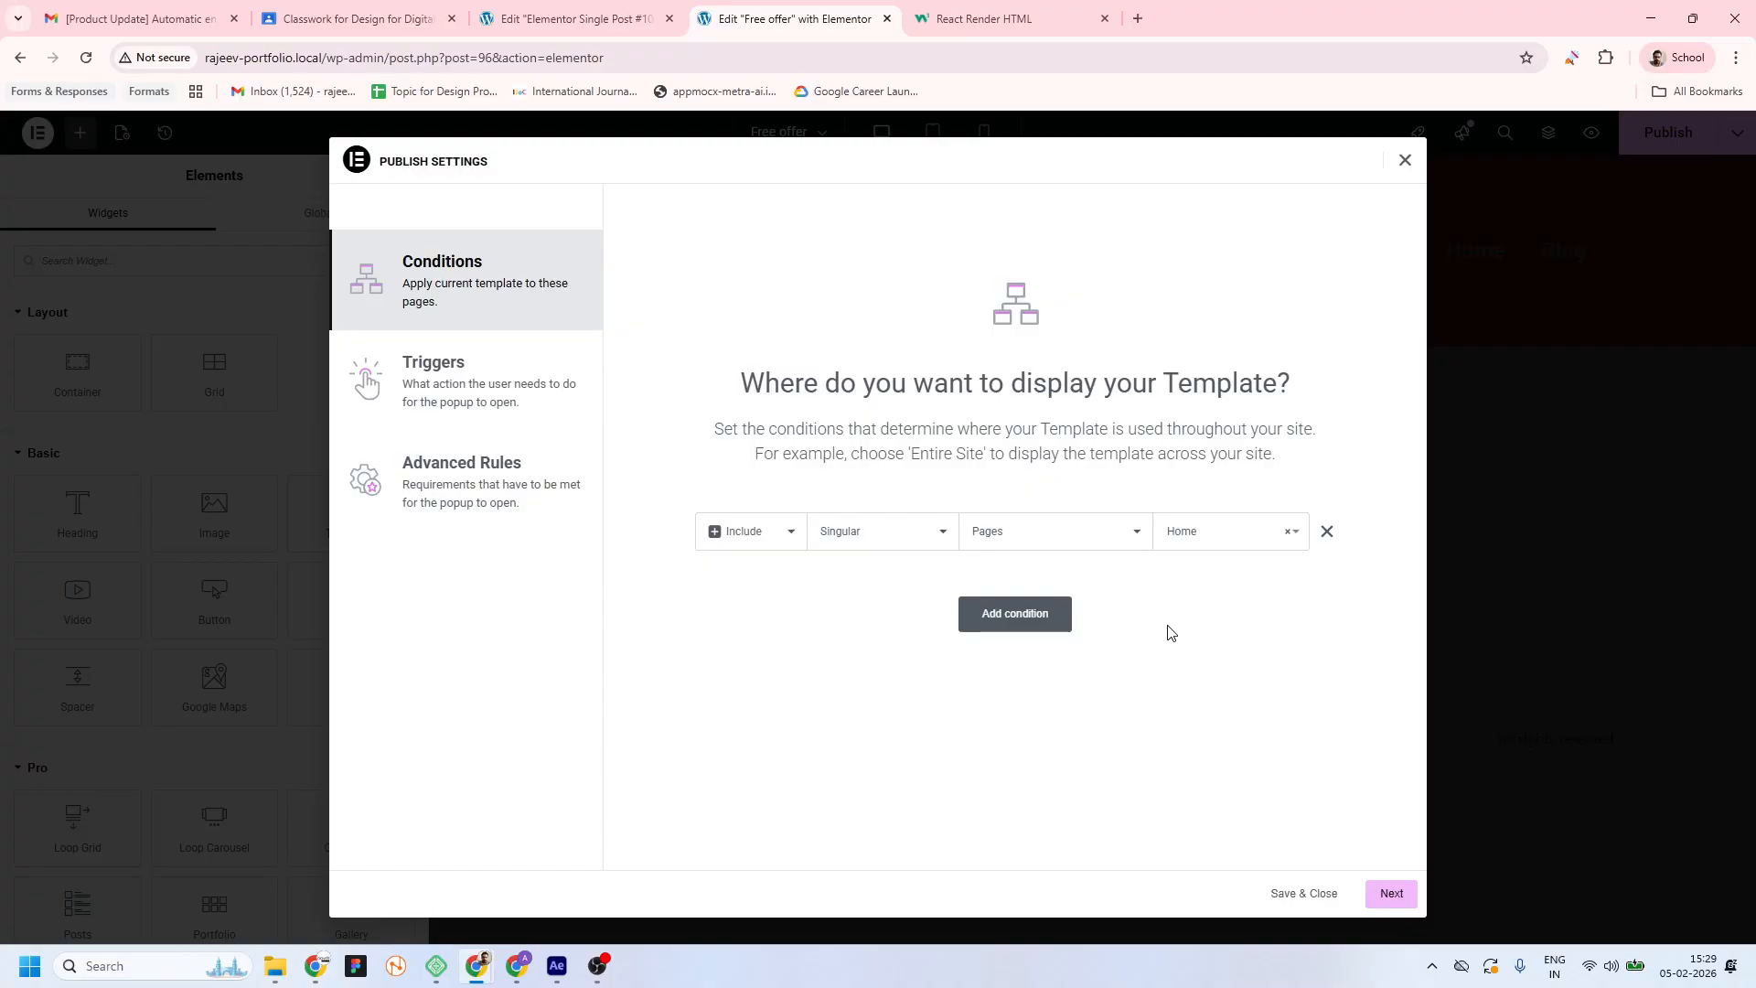
Set the popup's On Page Load trigger to open within 1 second
left_click(1391, 896)
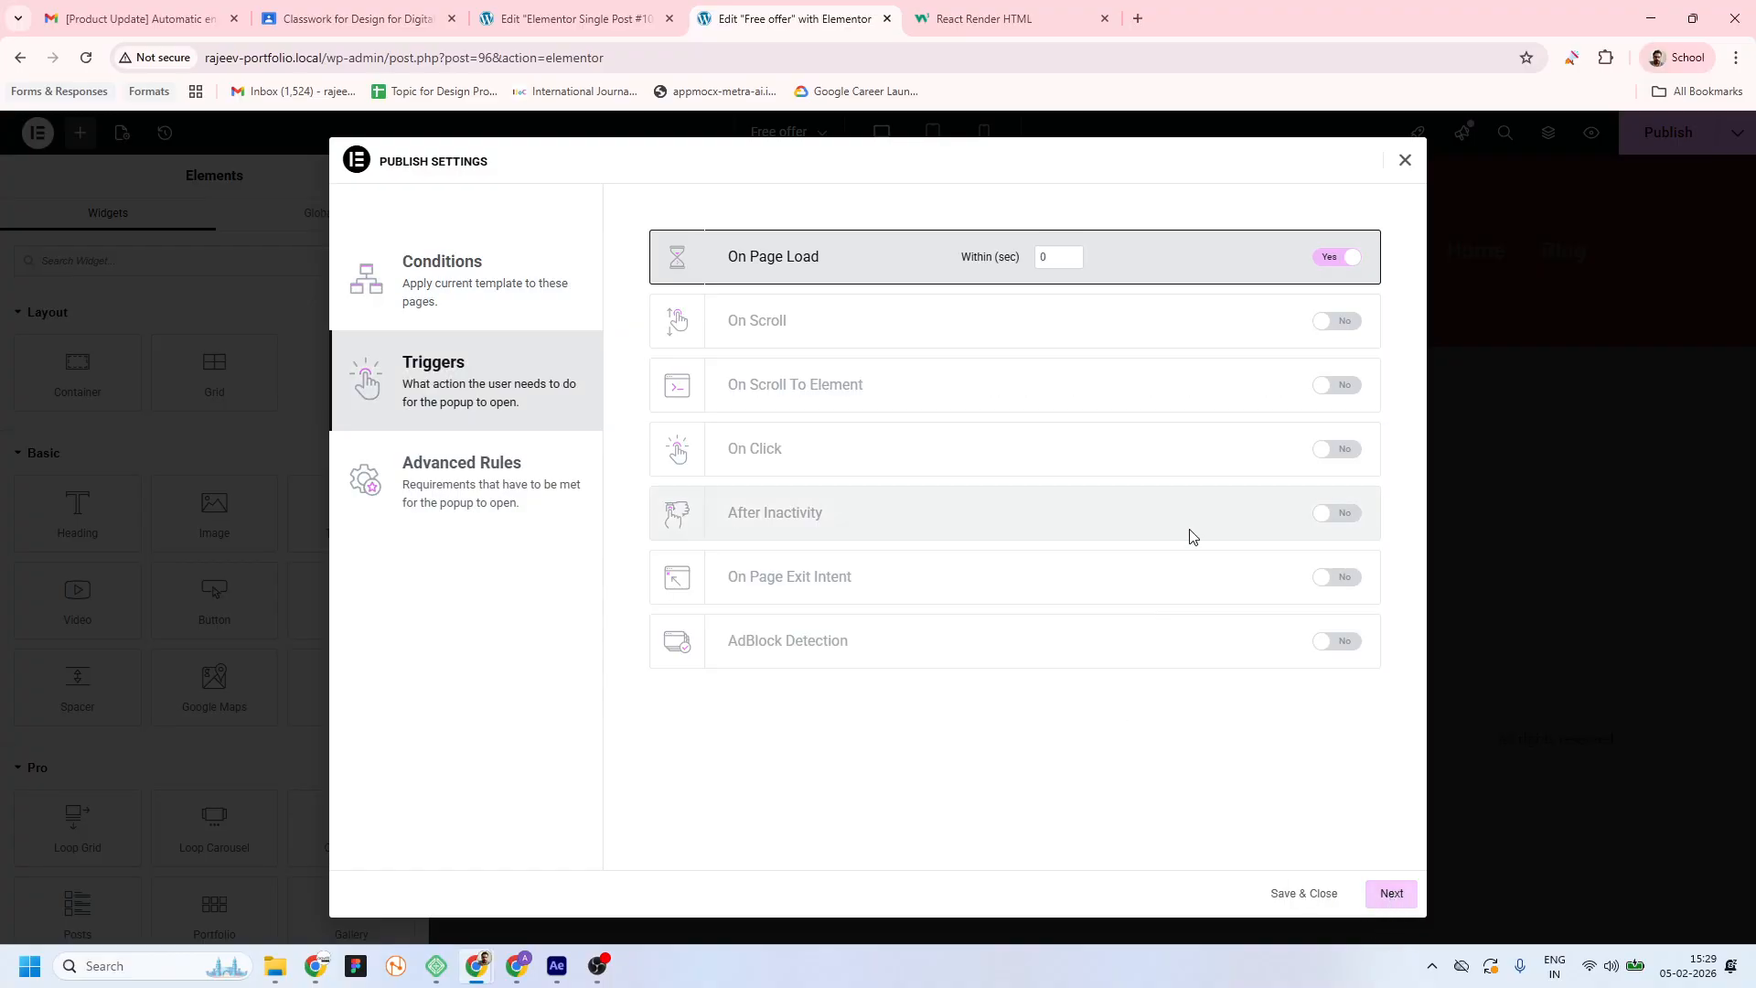
double_click(1051, 258)
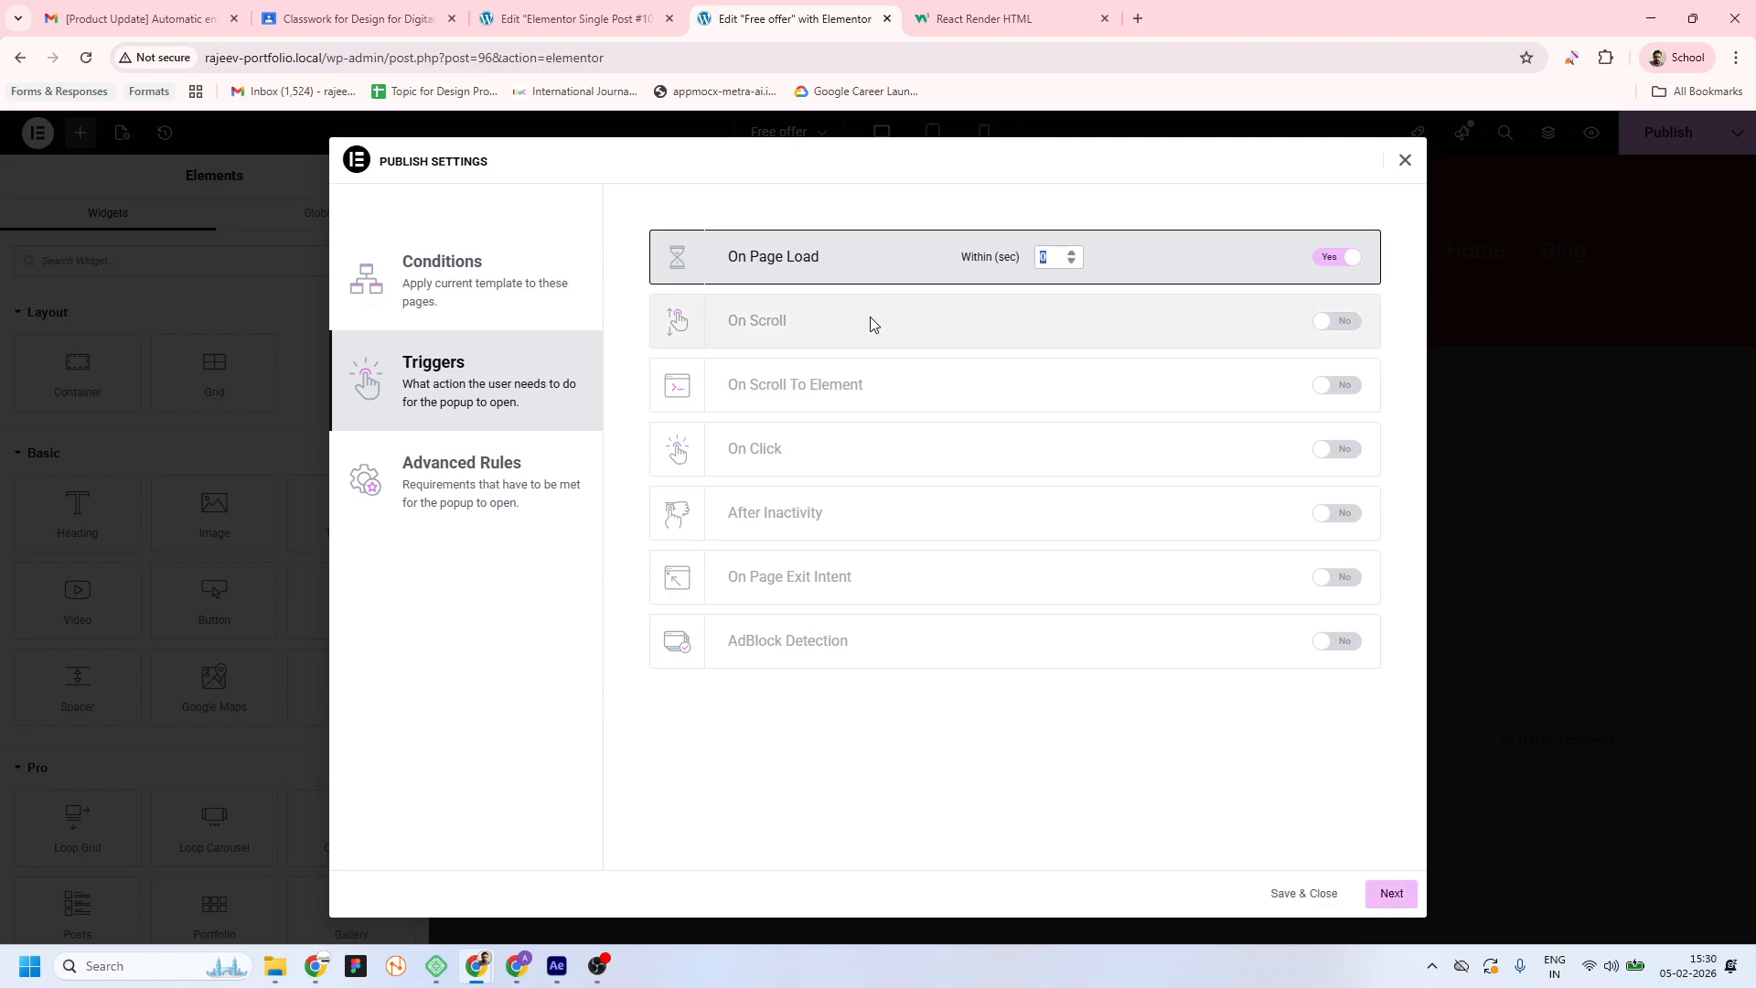
type("1")
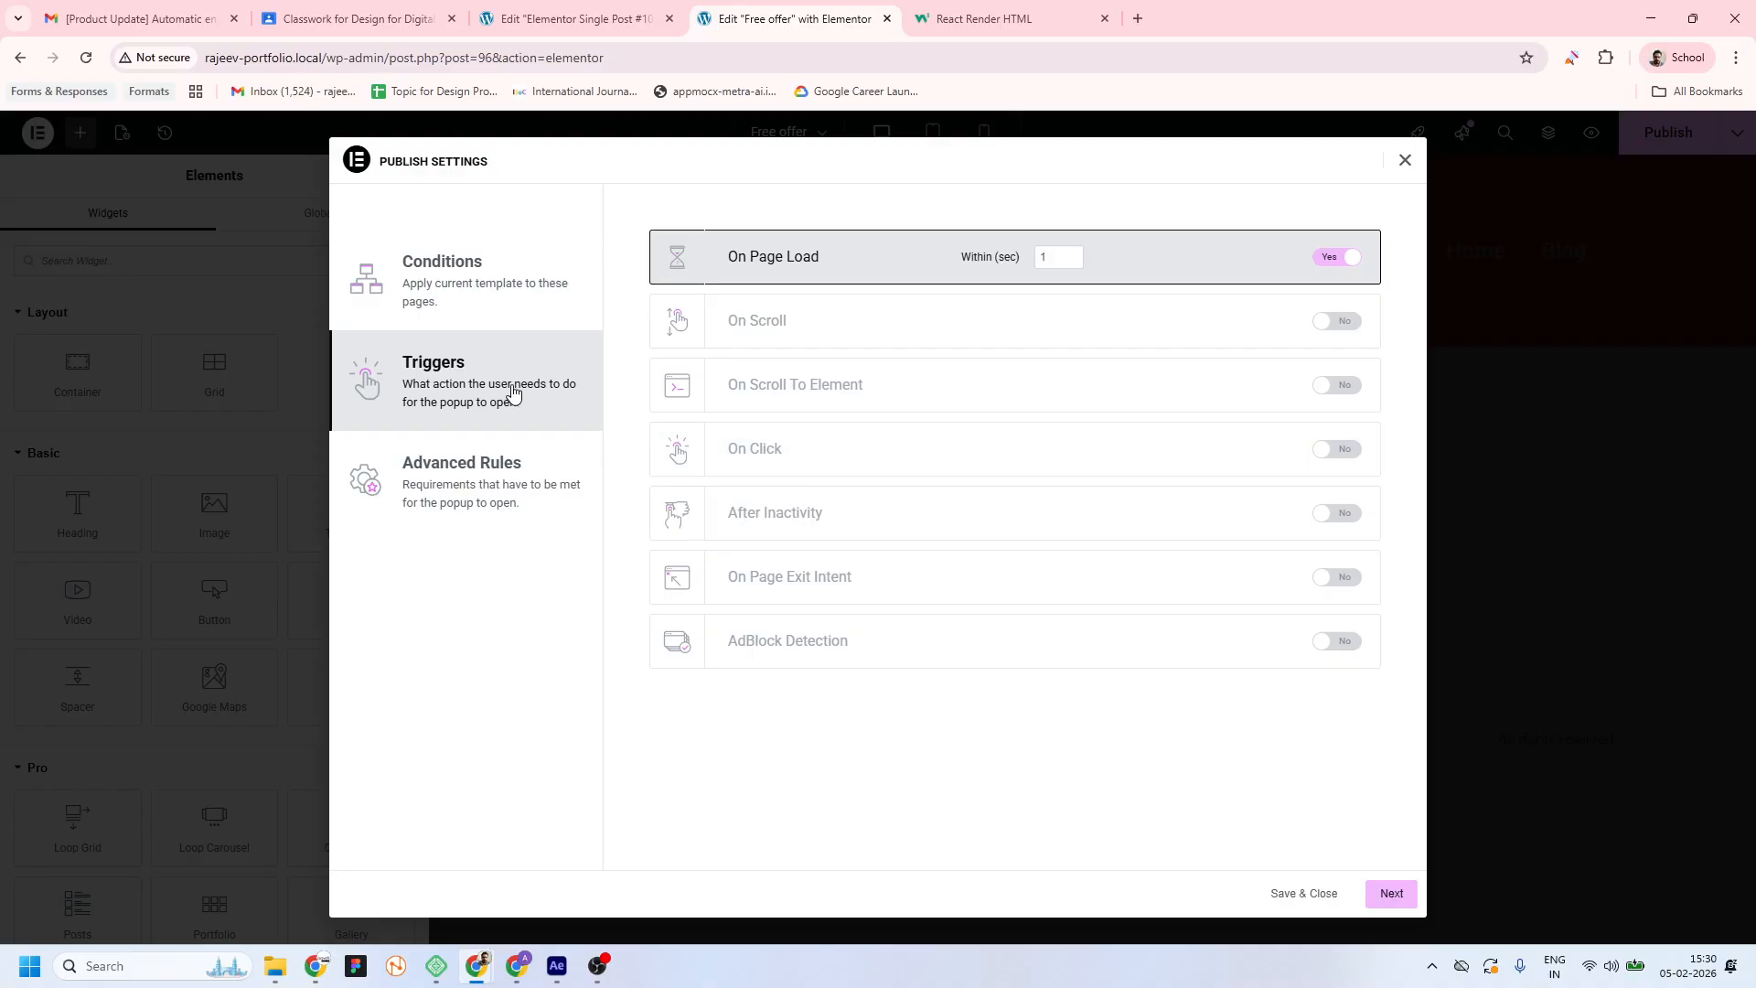
Enable the Show up to X times advanced rule for the popup and look through its Per and Count options
left_click(1393, 895)
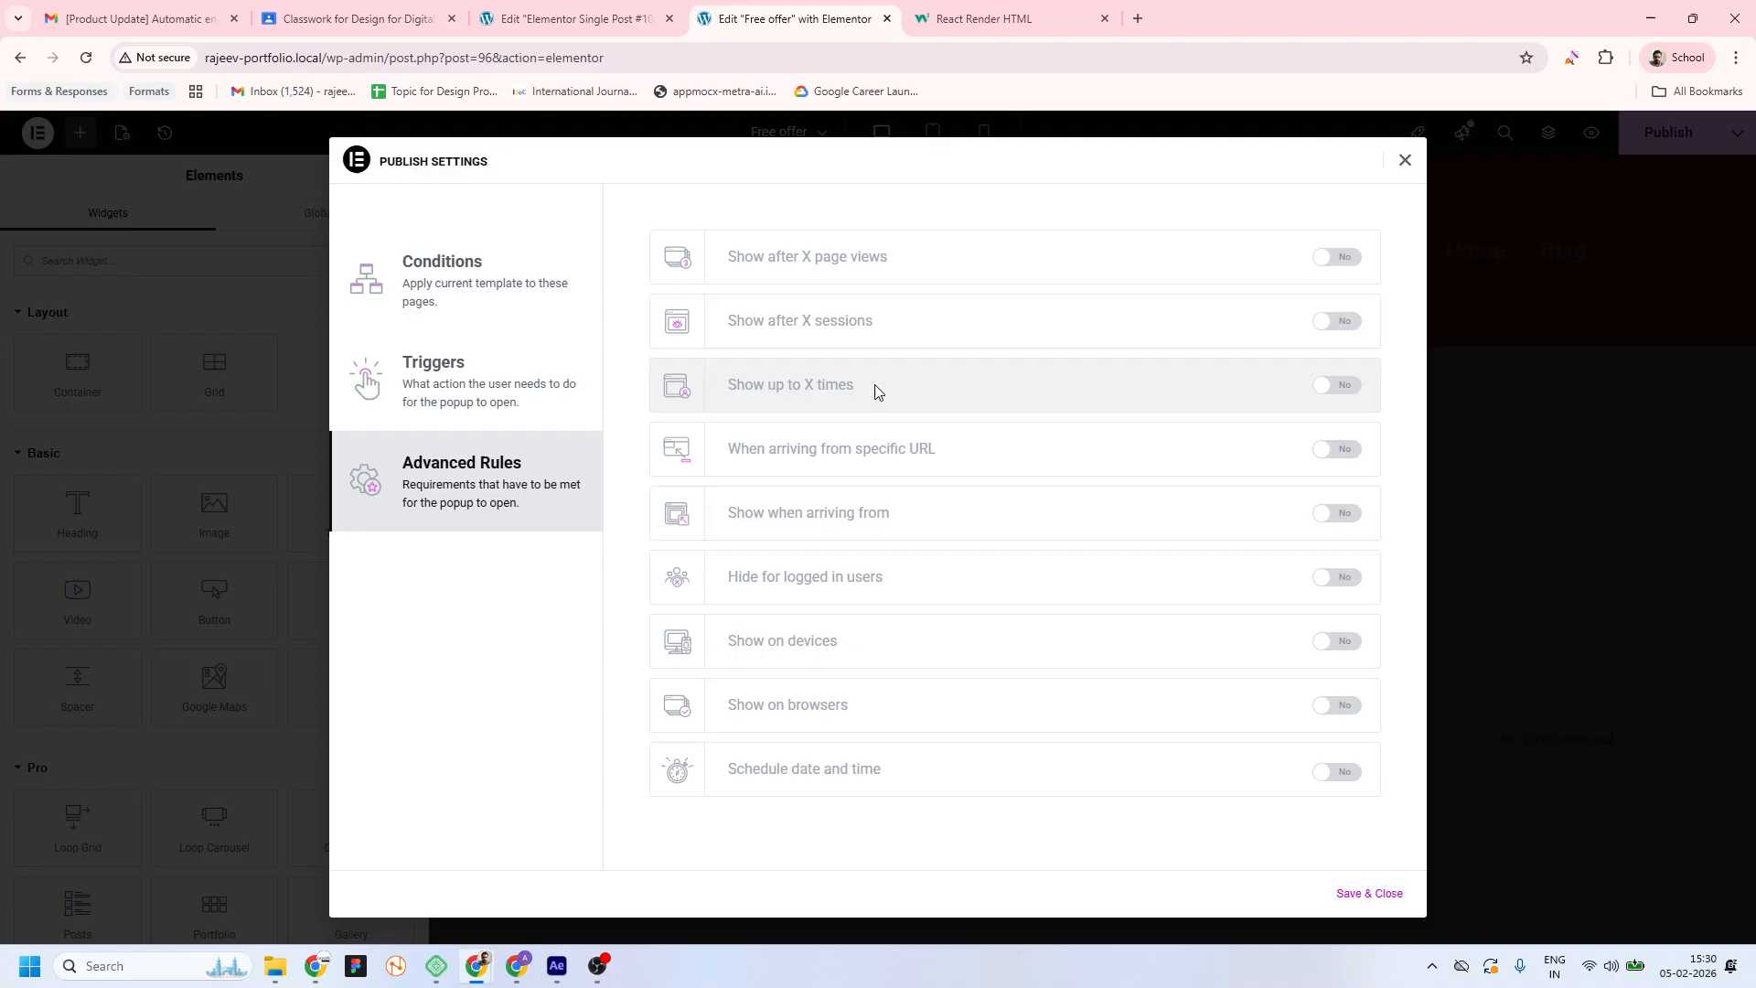
left_click(1337, 387)
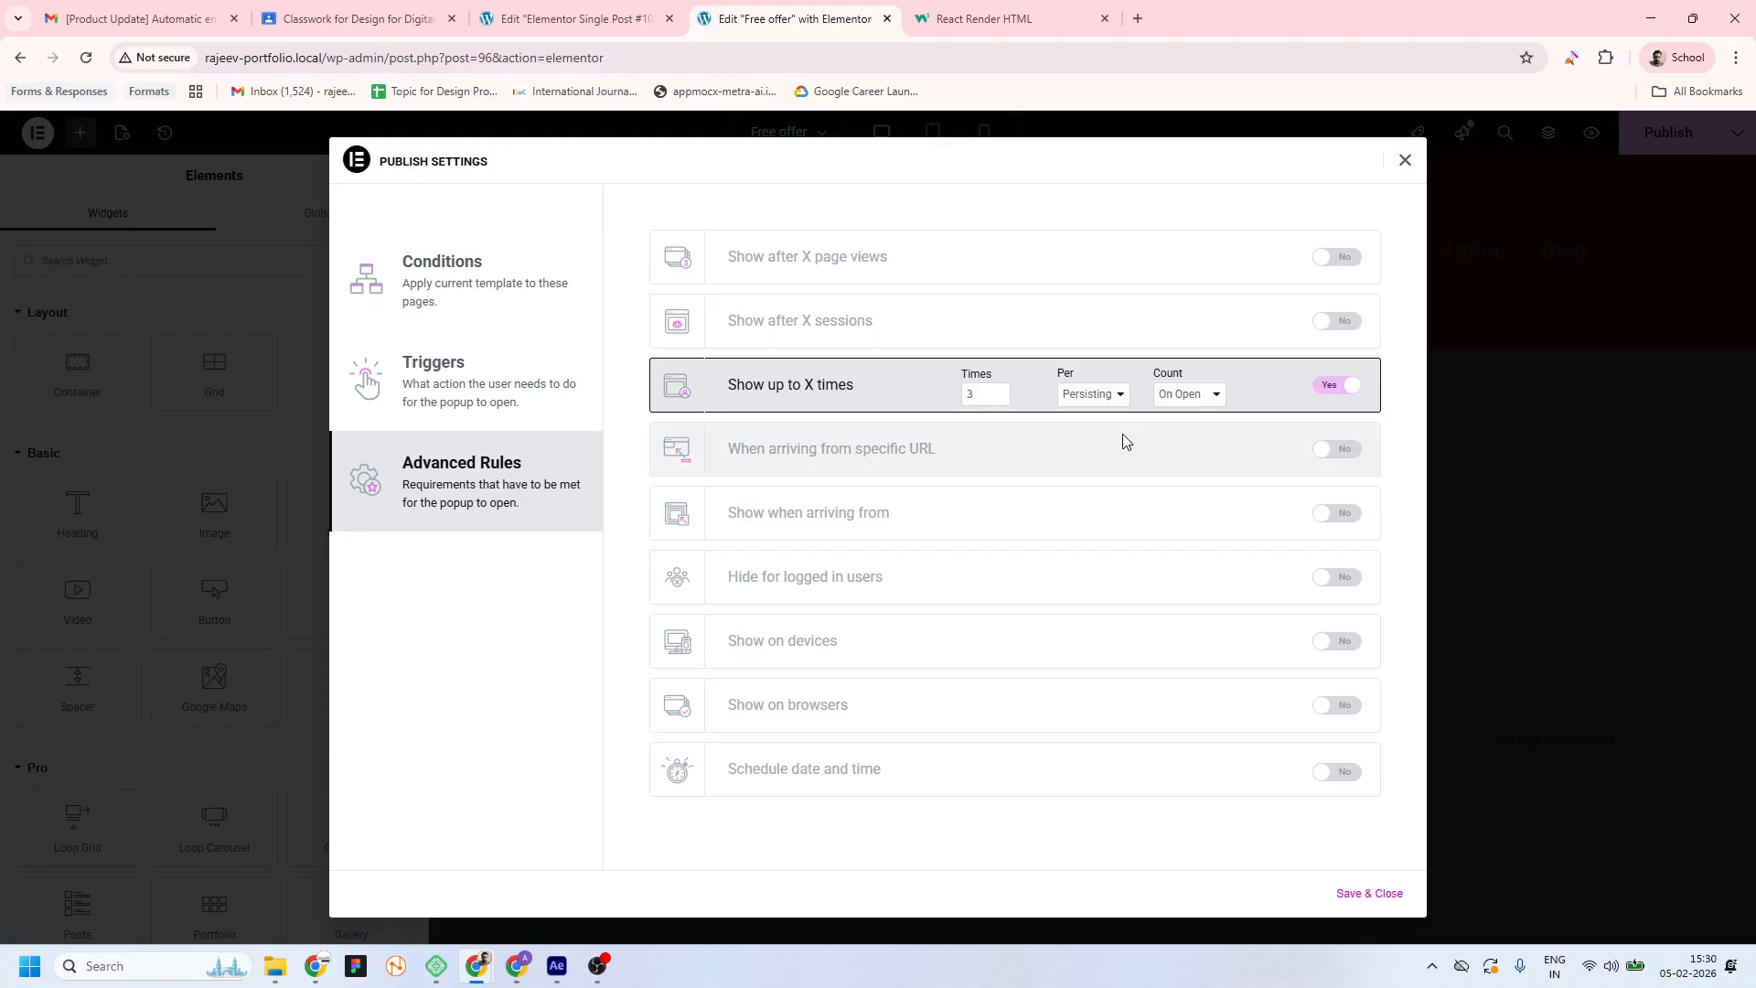
double_click(986, 394)
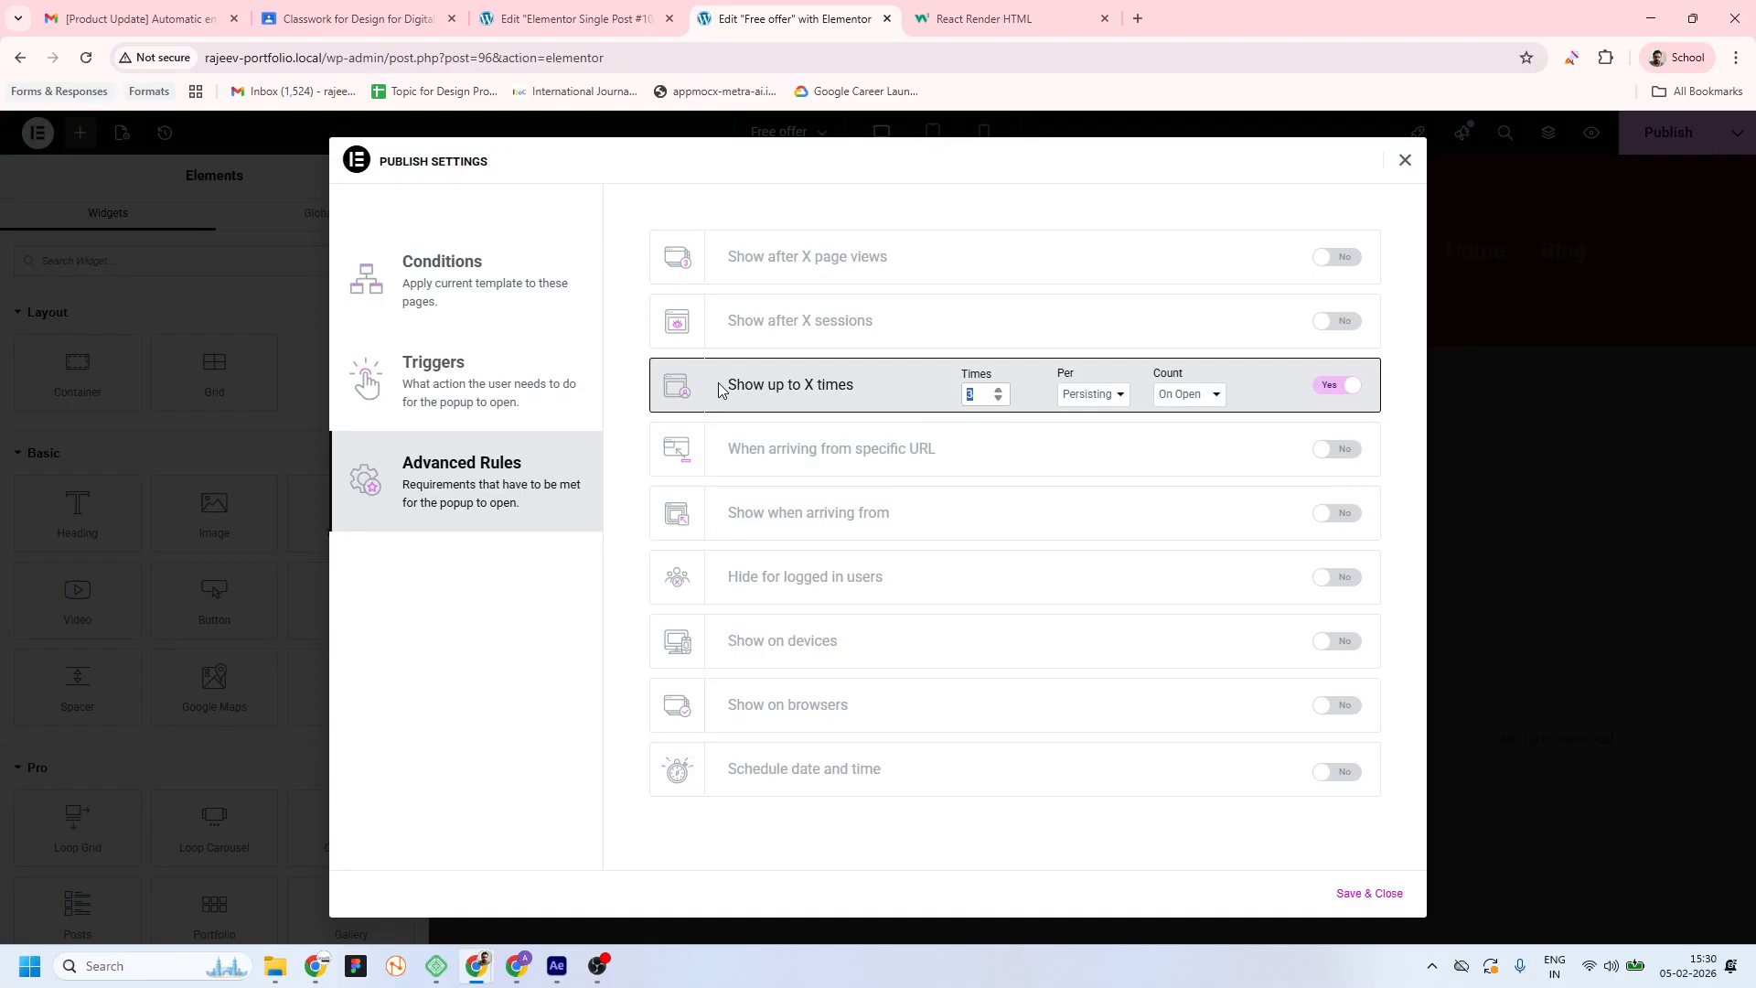
left_click(1118, 394)
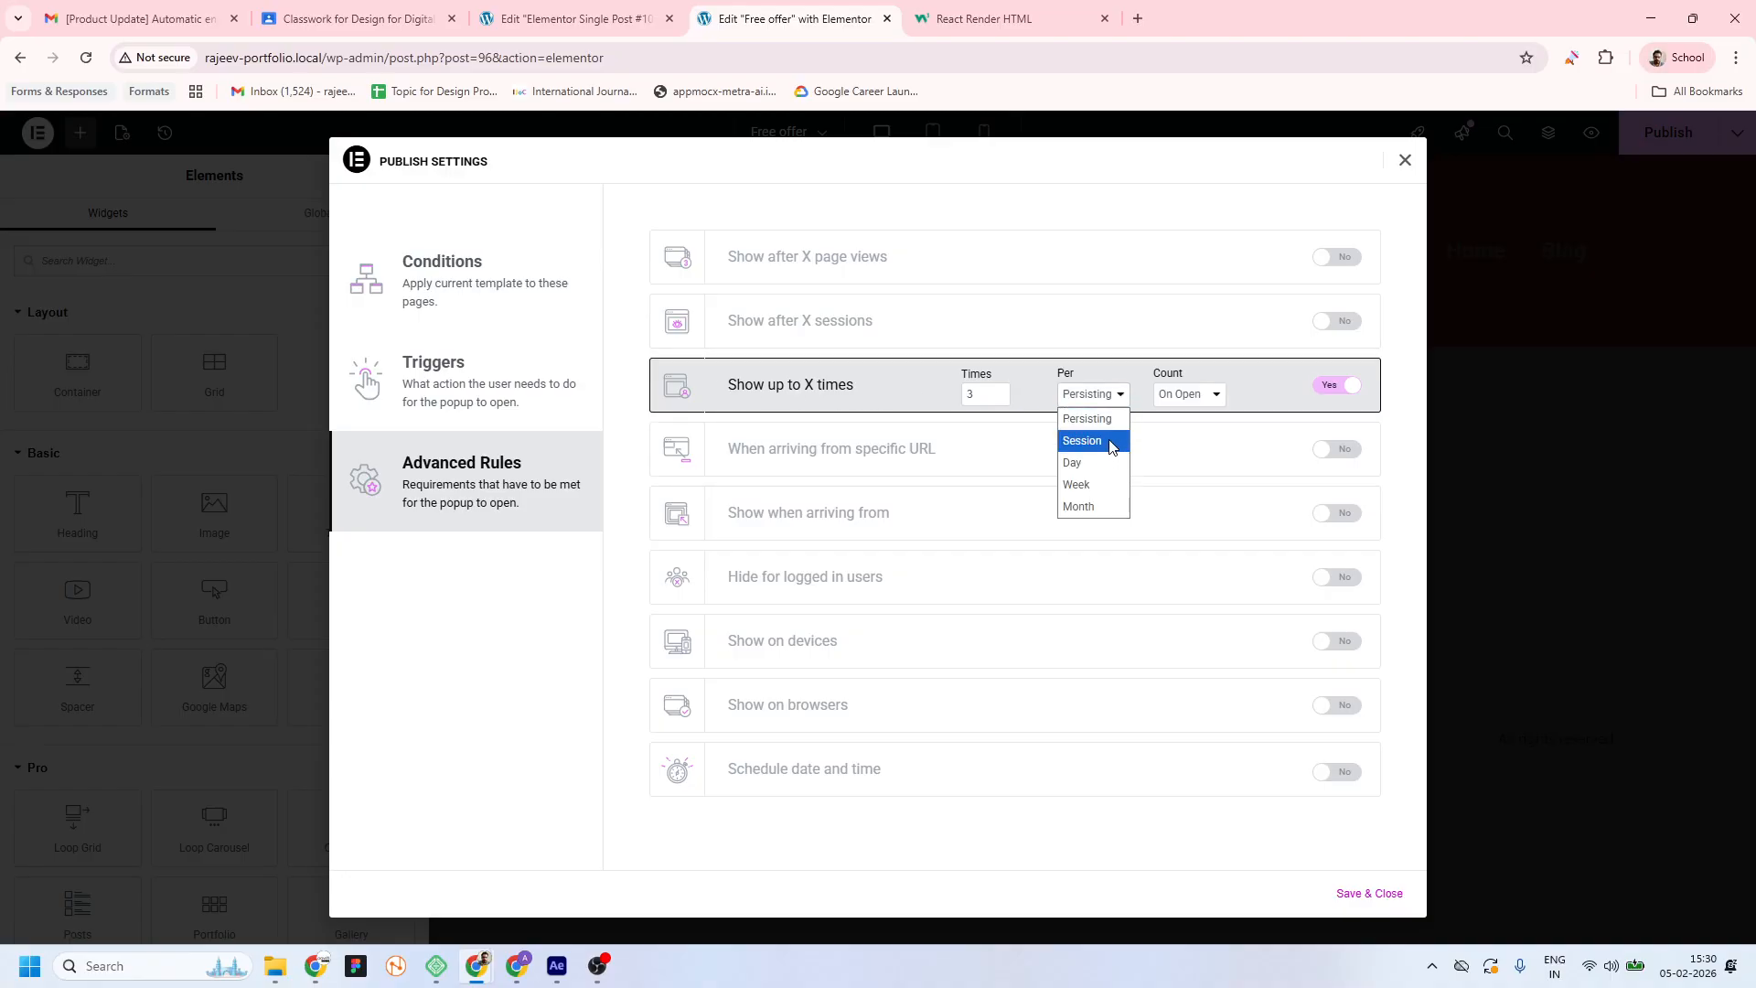
left_click(1215, 394)
left_click(1244, 389)
left_click(1088, 394)
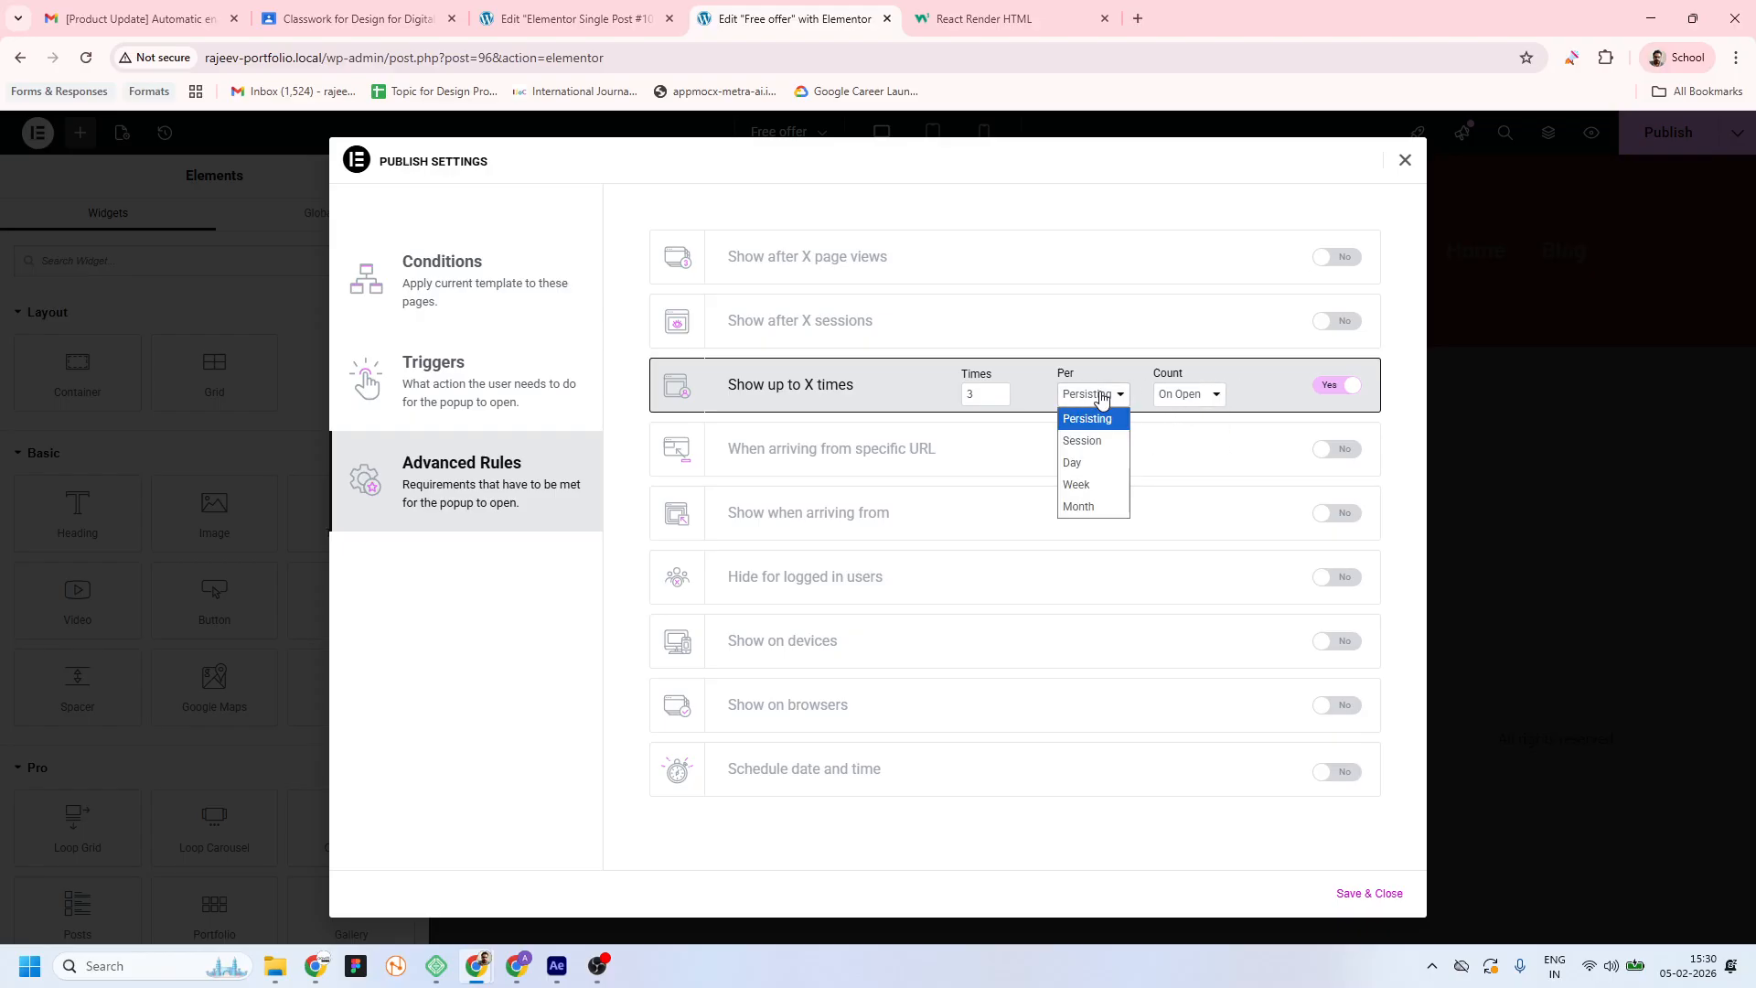
Set the Show up to X times rule to 1 time and save the popup's publish settings
left_click(991, 395)
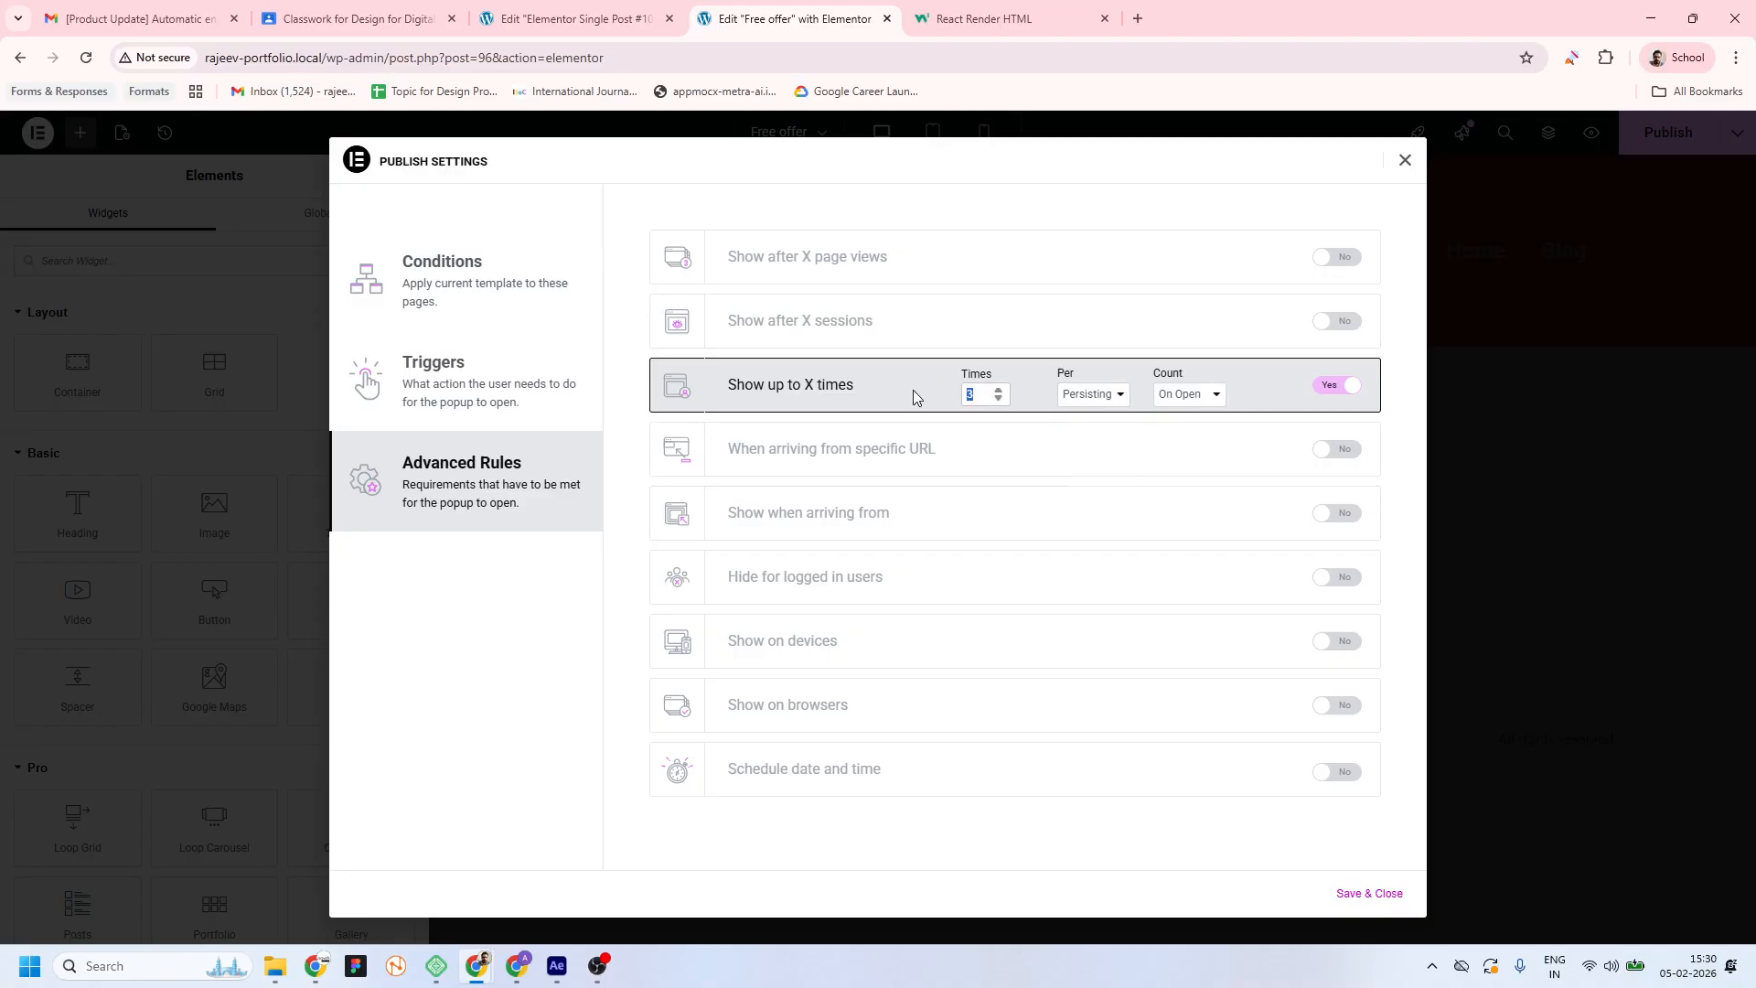
type("16")
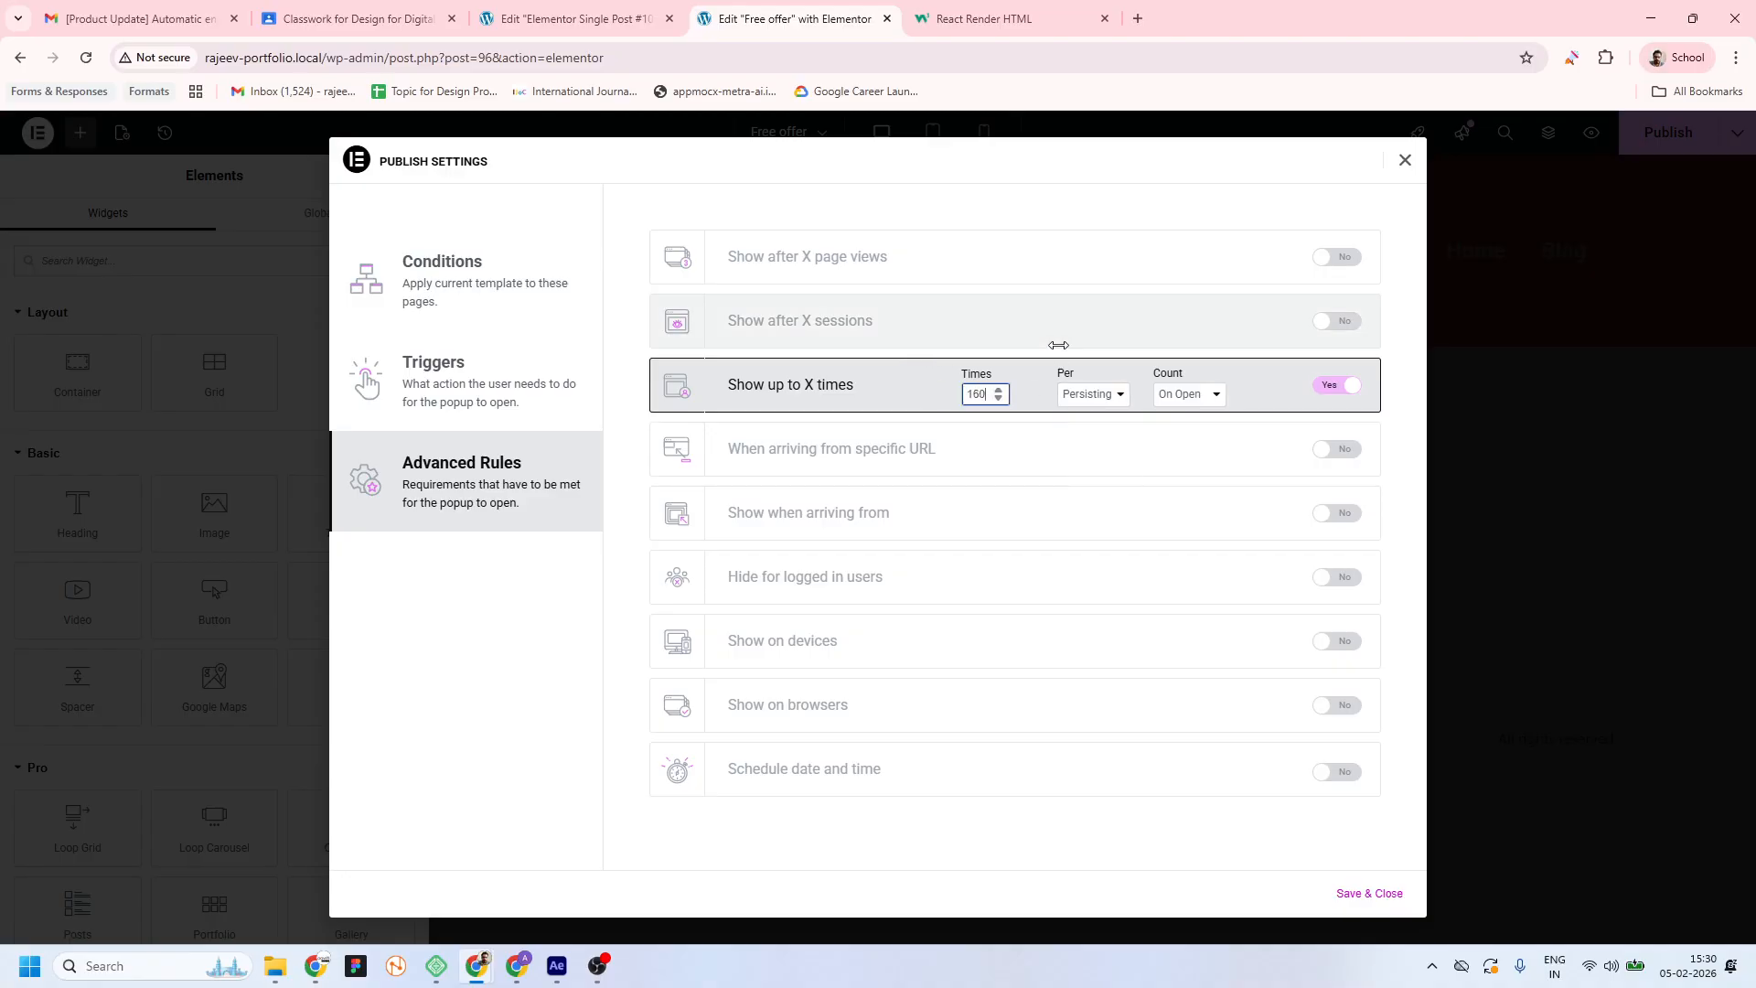
type("0")
left_click_drag(979, 393, 952, 398)
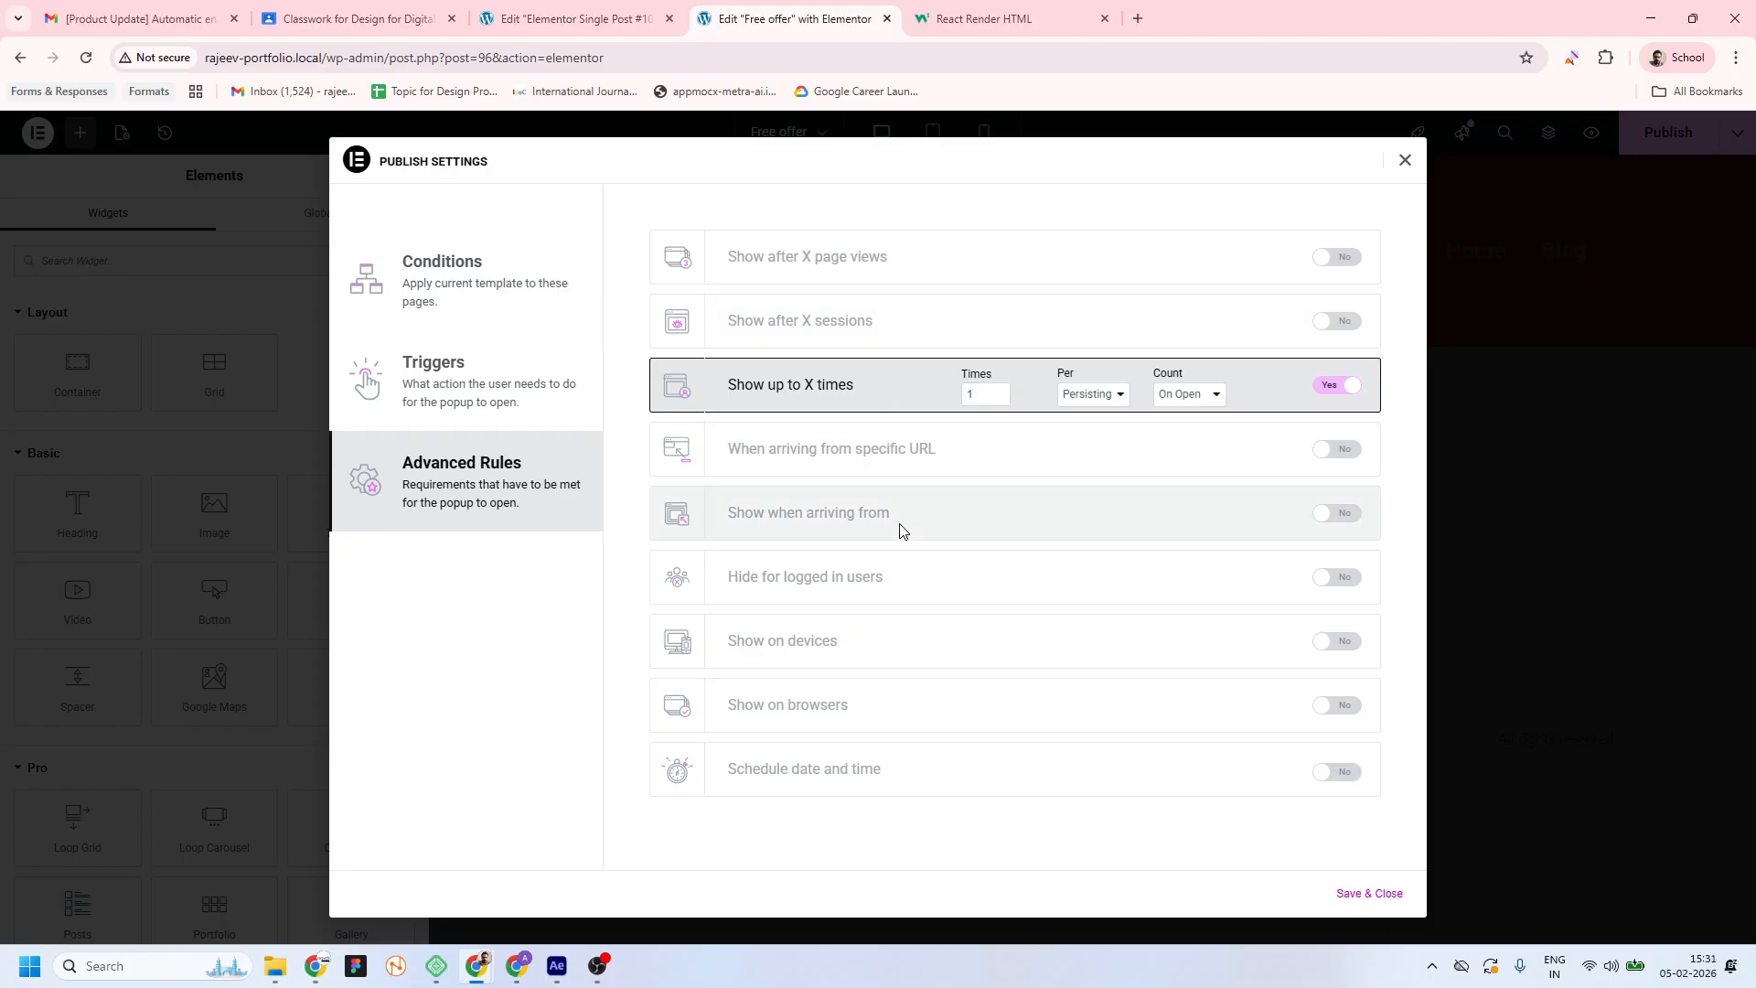
left_click(1345, 894)
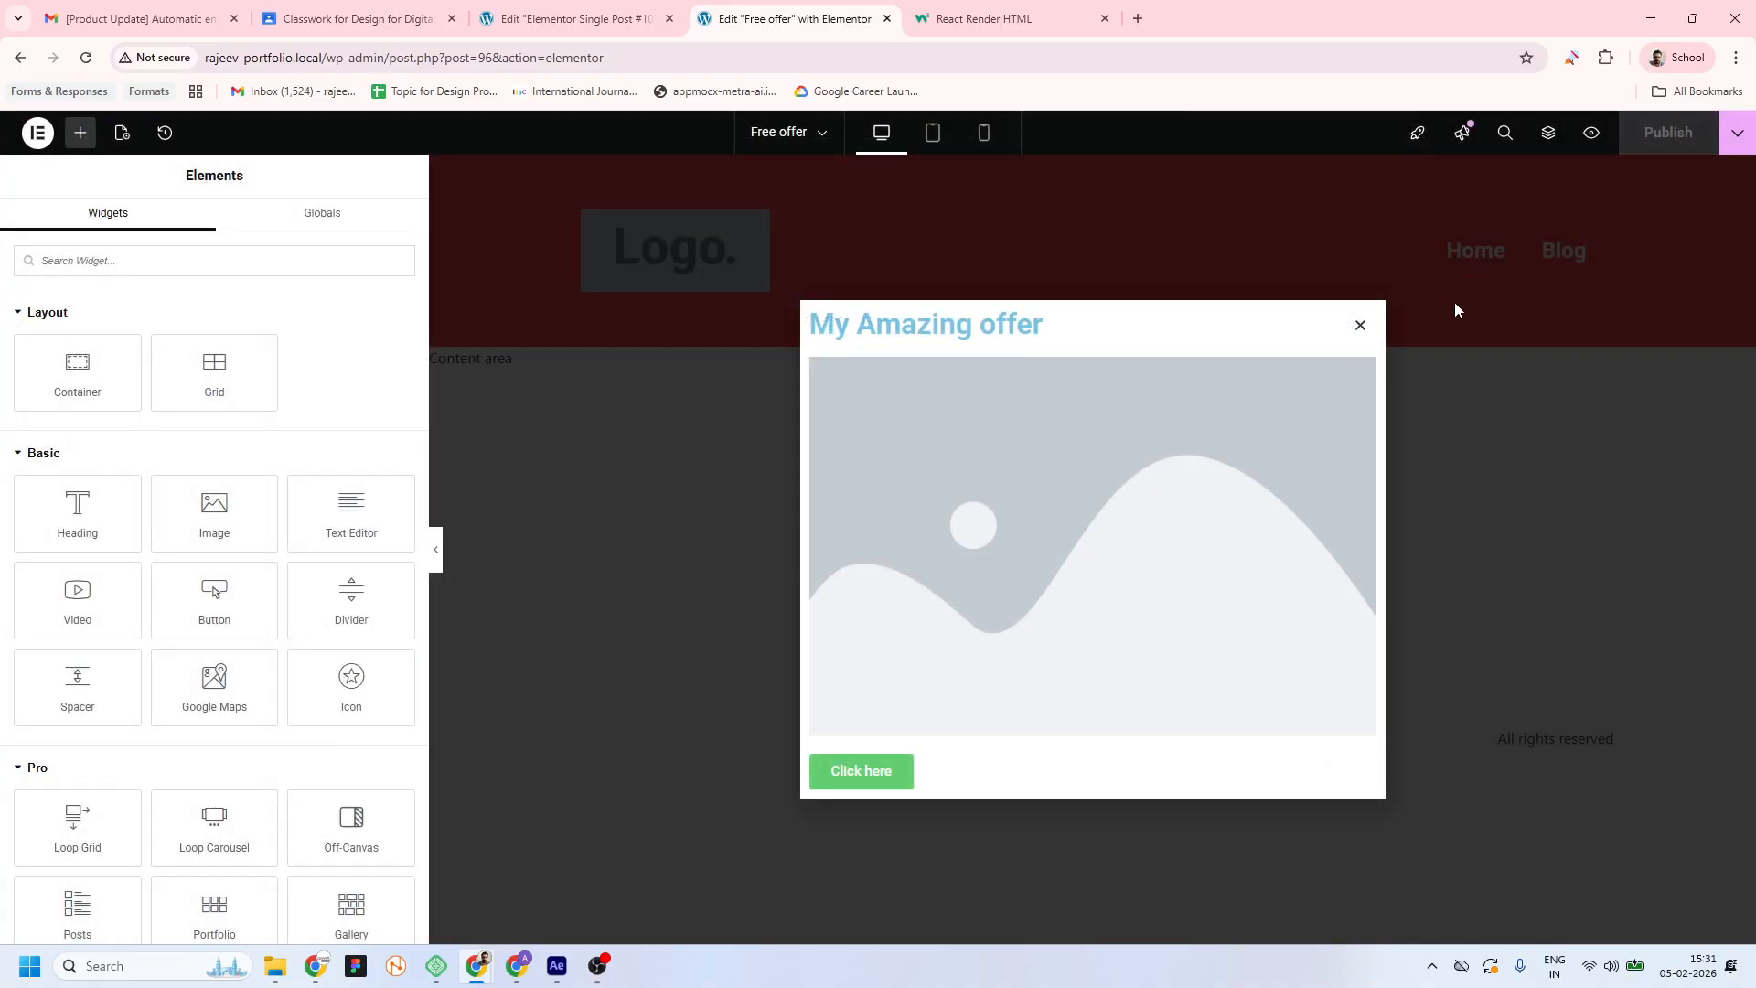
Switch to the incognito browser window and look through the open post and the Blog page for the popup
key("alt+Tab")
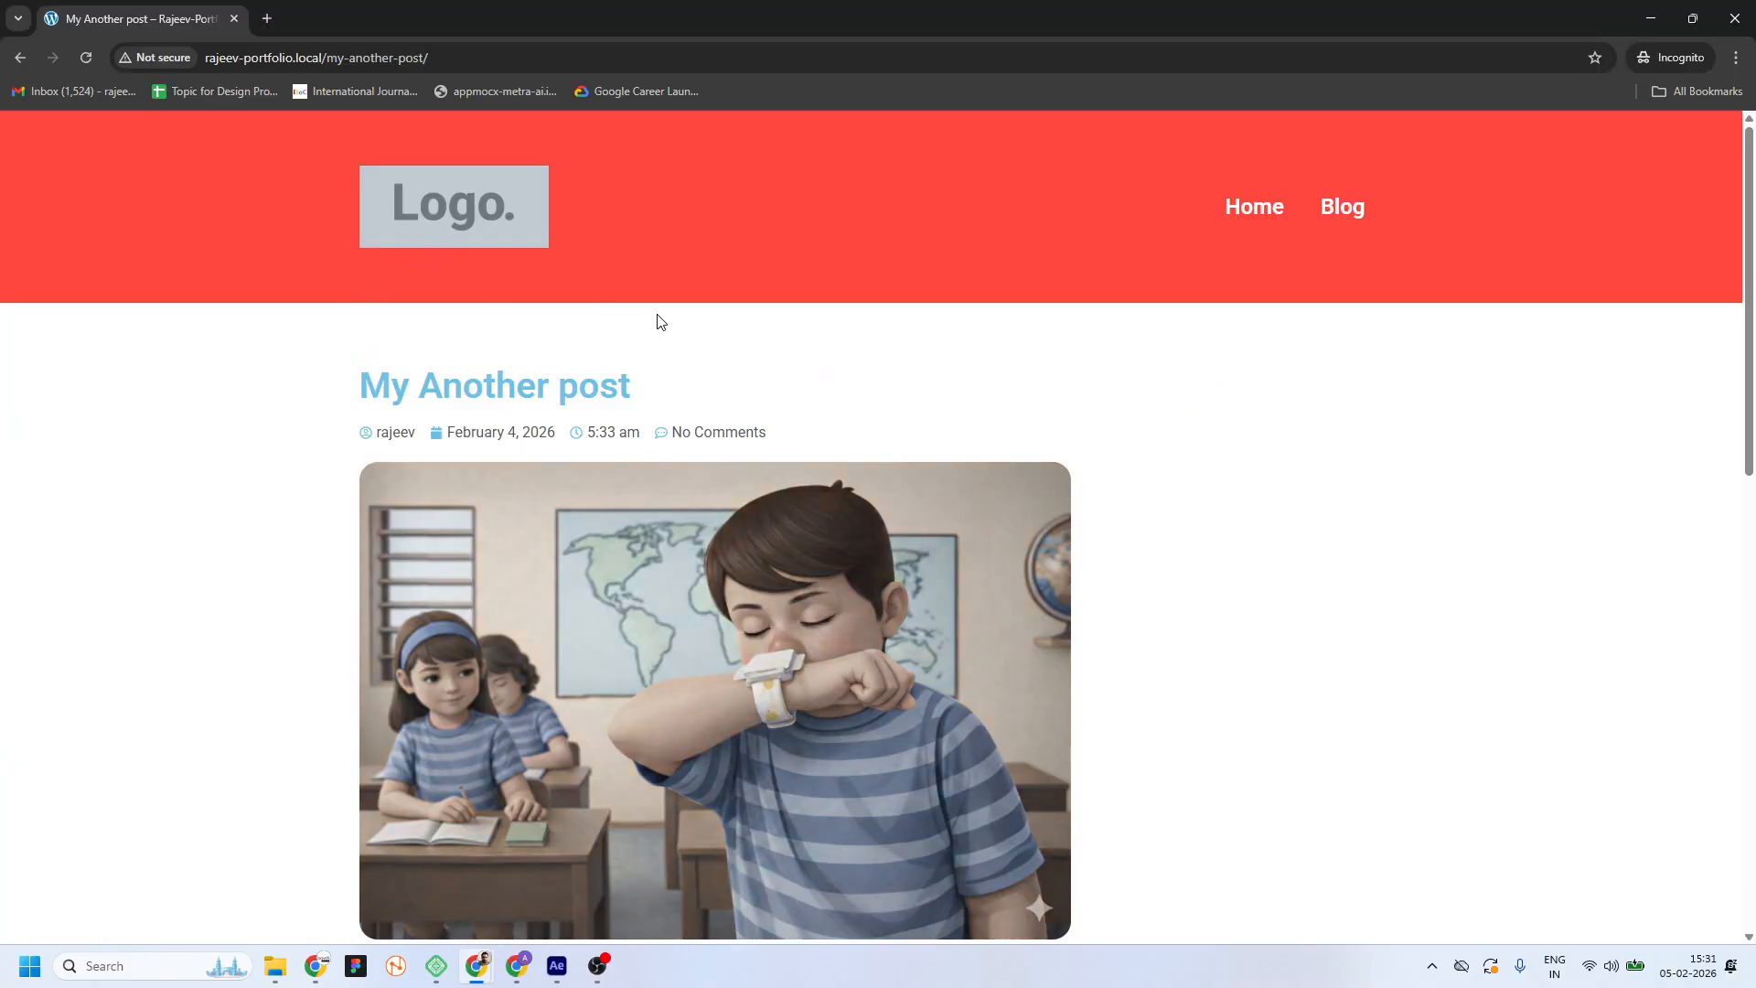
scroll(658, 321, "down", 2)
scroll(381, 287, "up", 2)
left_click(1343, 216)
scroll(1054, 480, "down", 12)
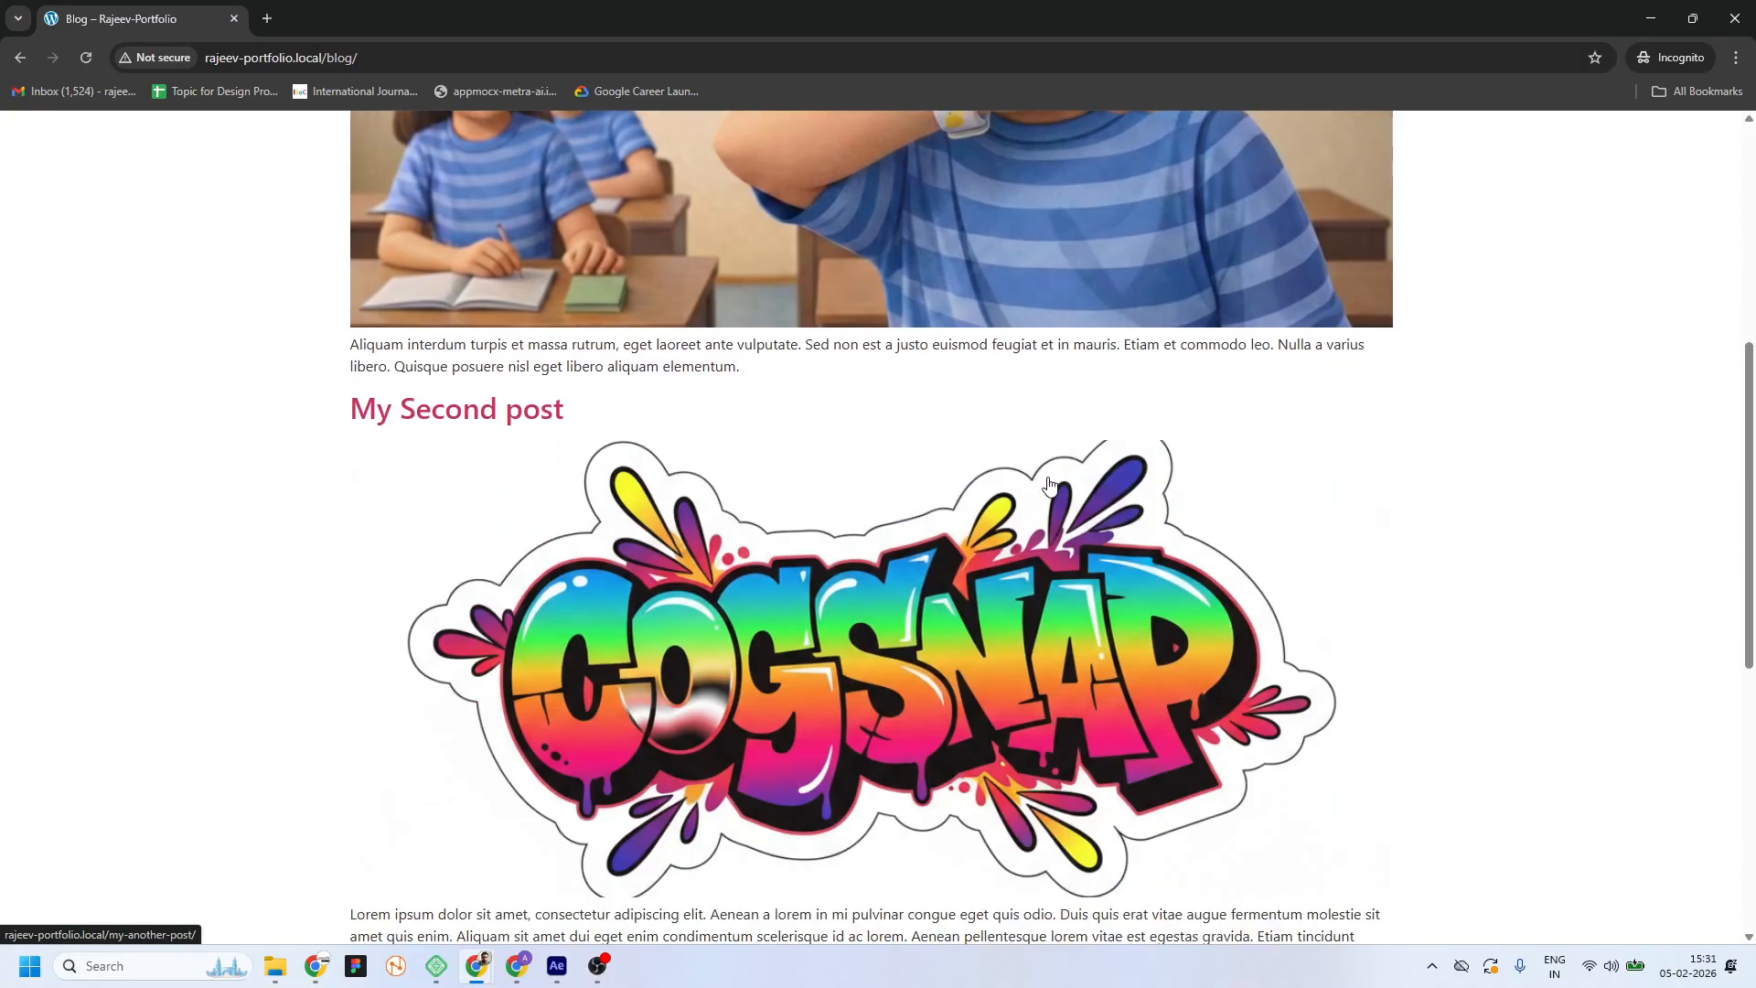
scroll(806, 550, "up", 1)
scroll(806, 550, "up", 11)
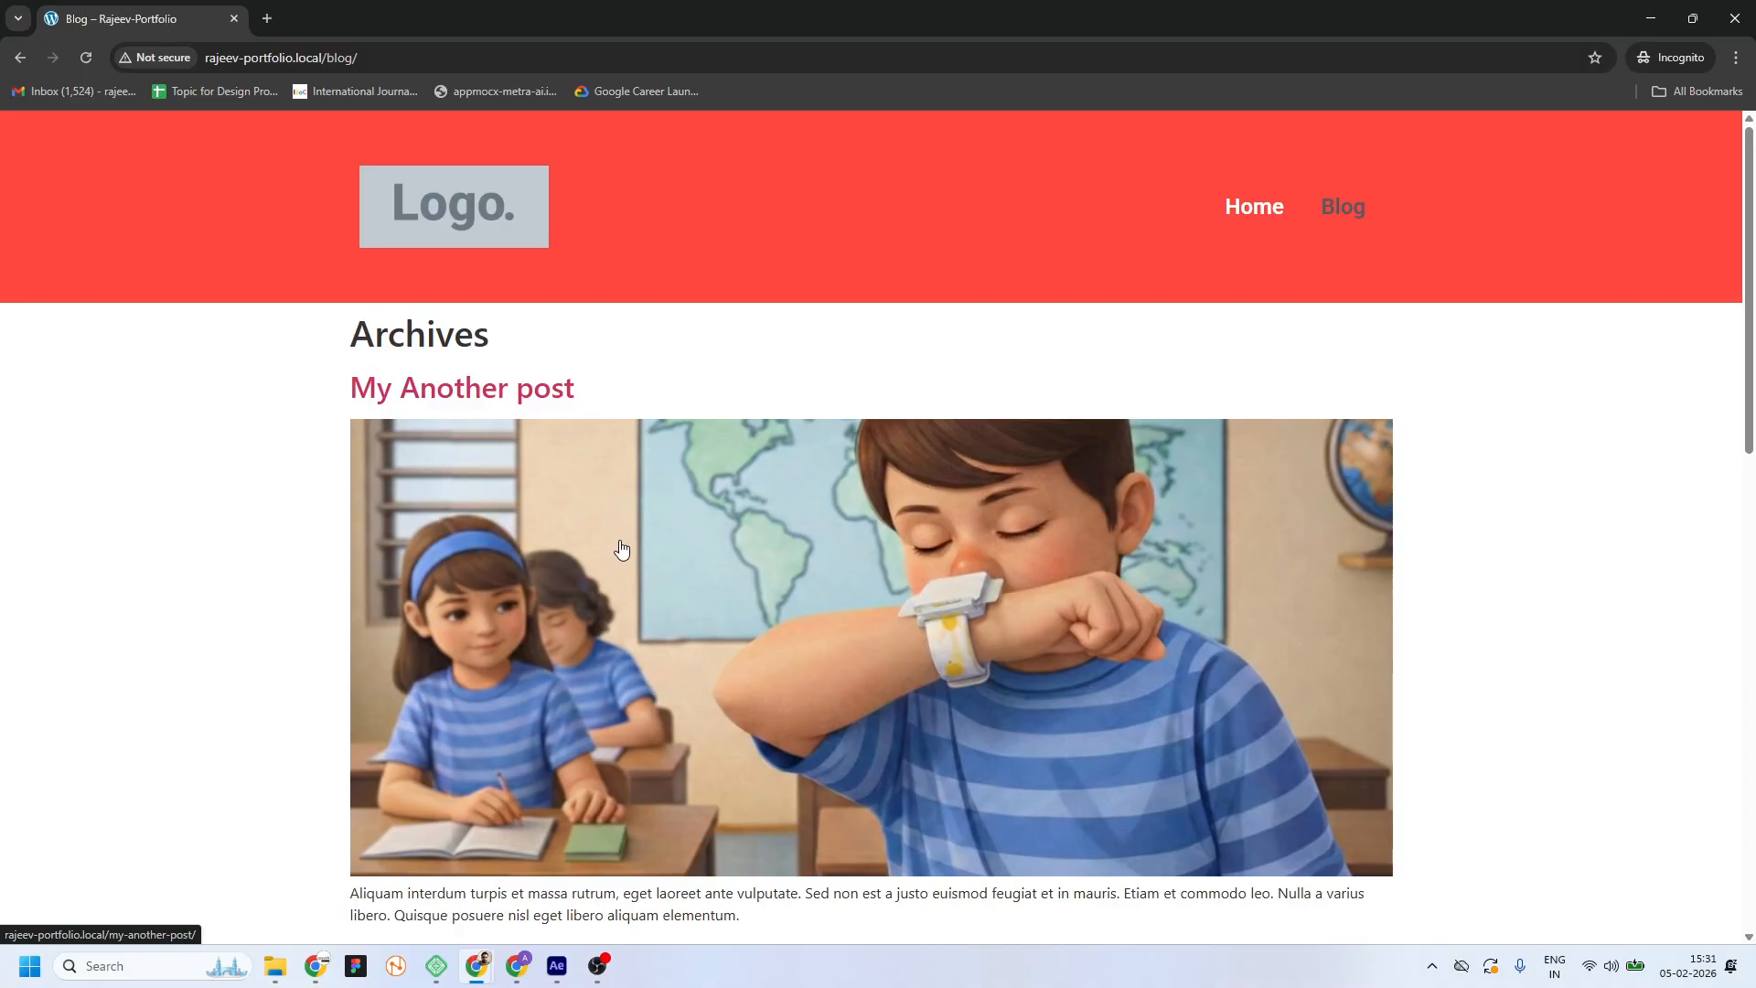
Open the portfolio's home page in the incognito window and check it down to the footer for the offer popup
left_click(472, 212)
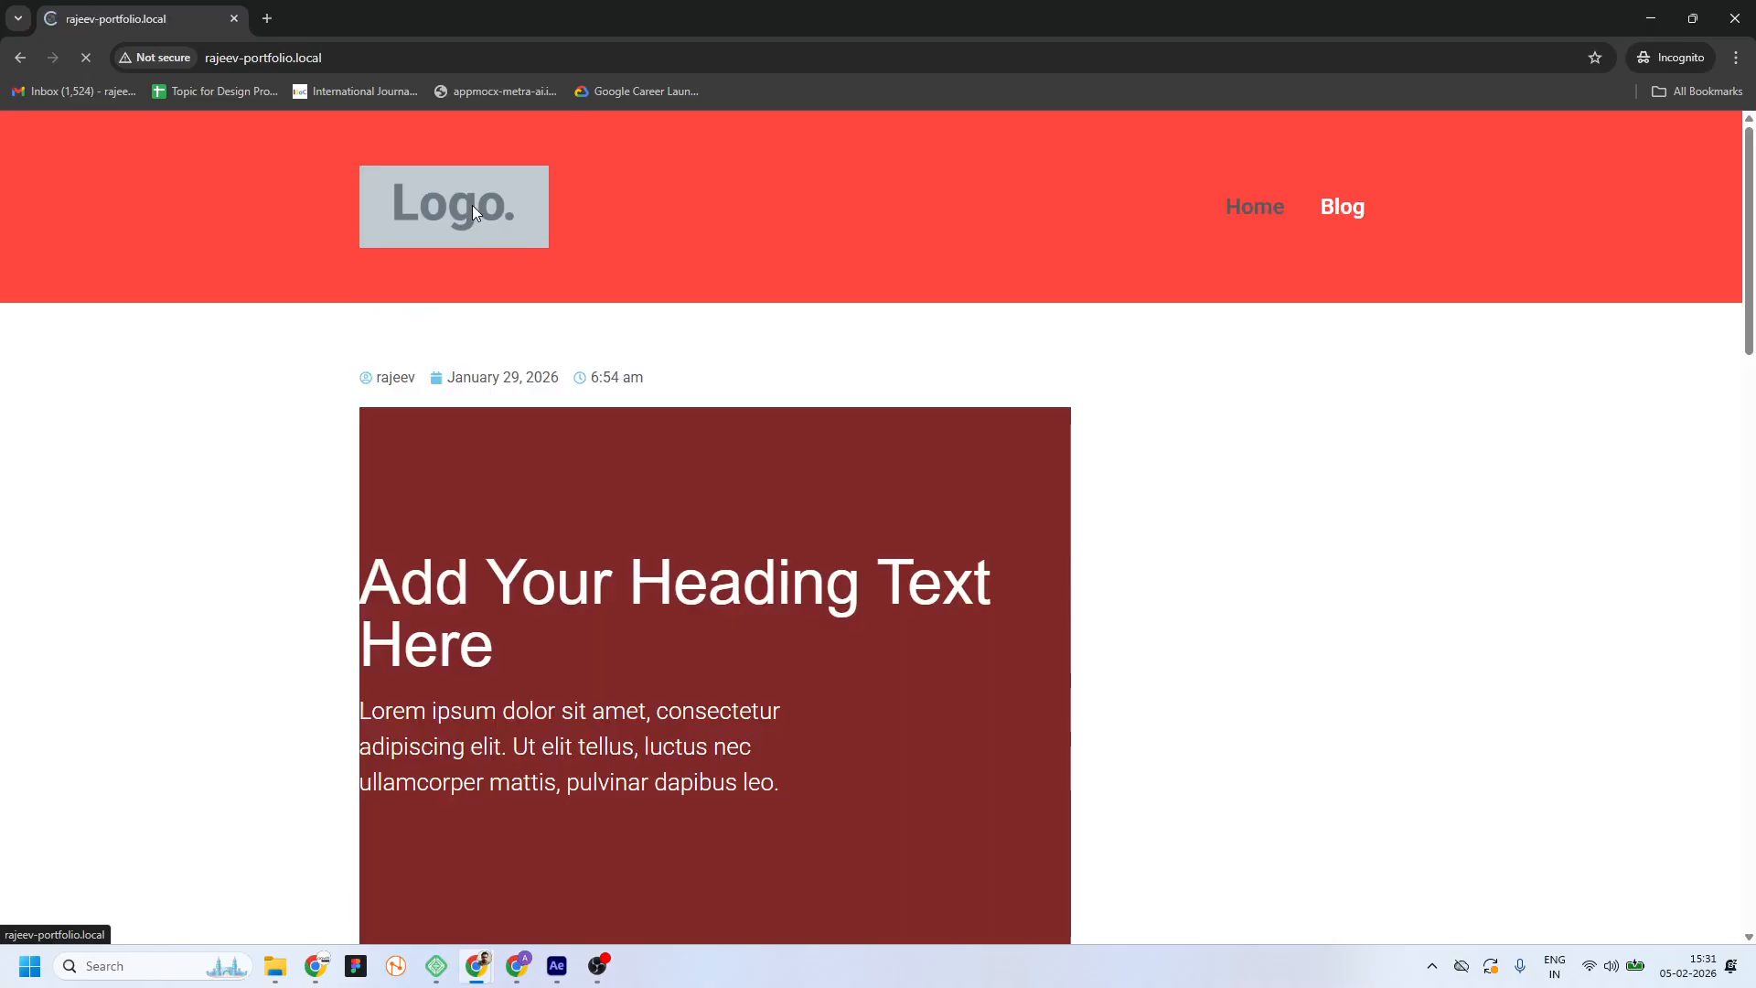
scroll(486, 355, "down", 4)
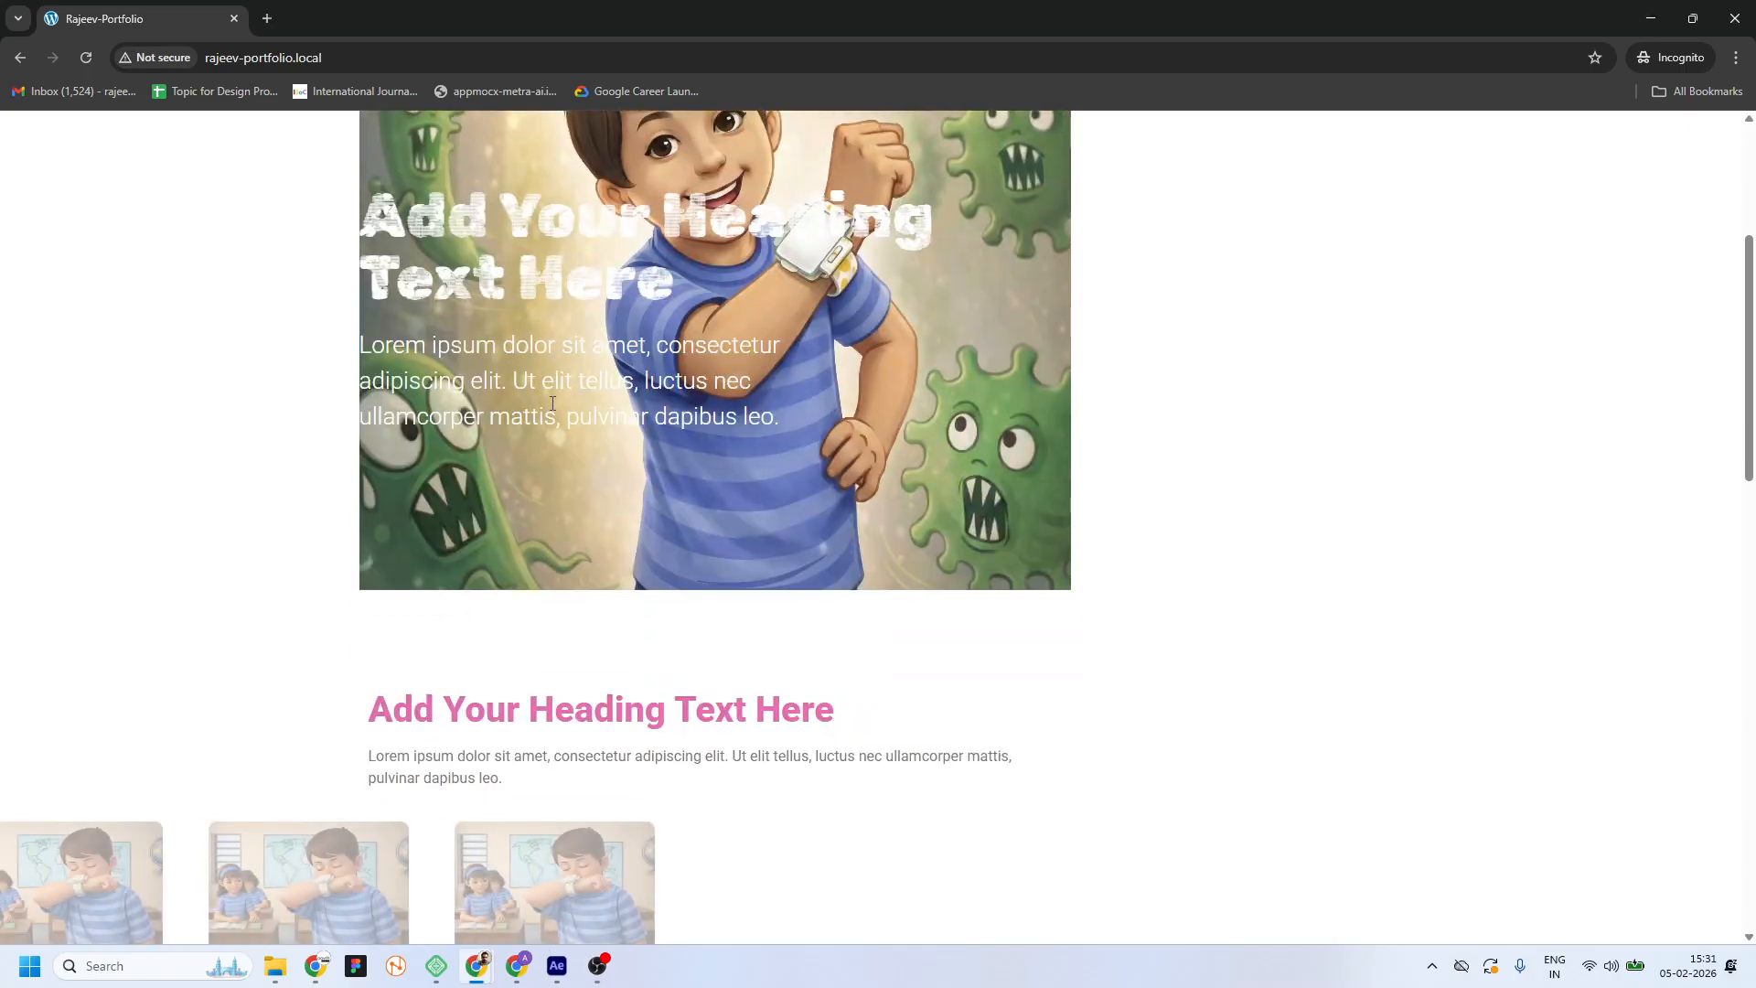
scroll(554, 410, "down", 4)
scroll(552, 410, "down", 8)
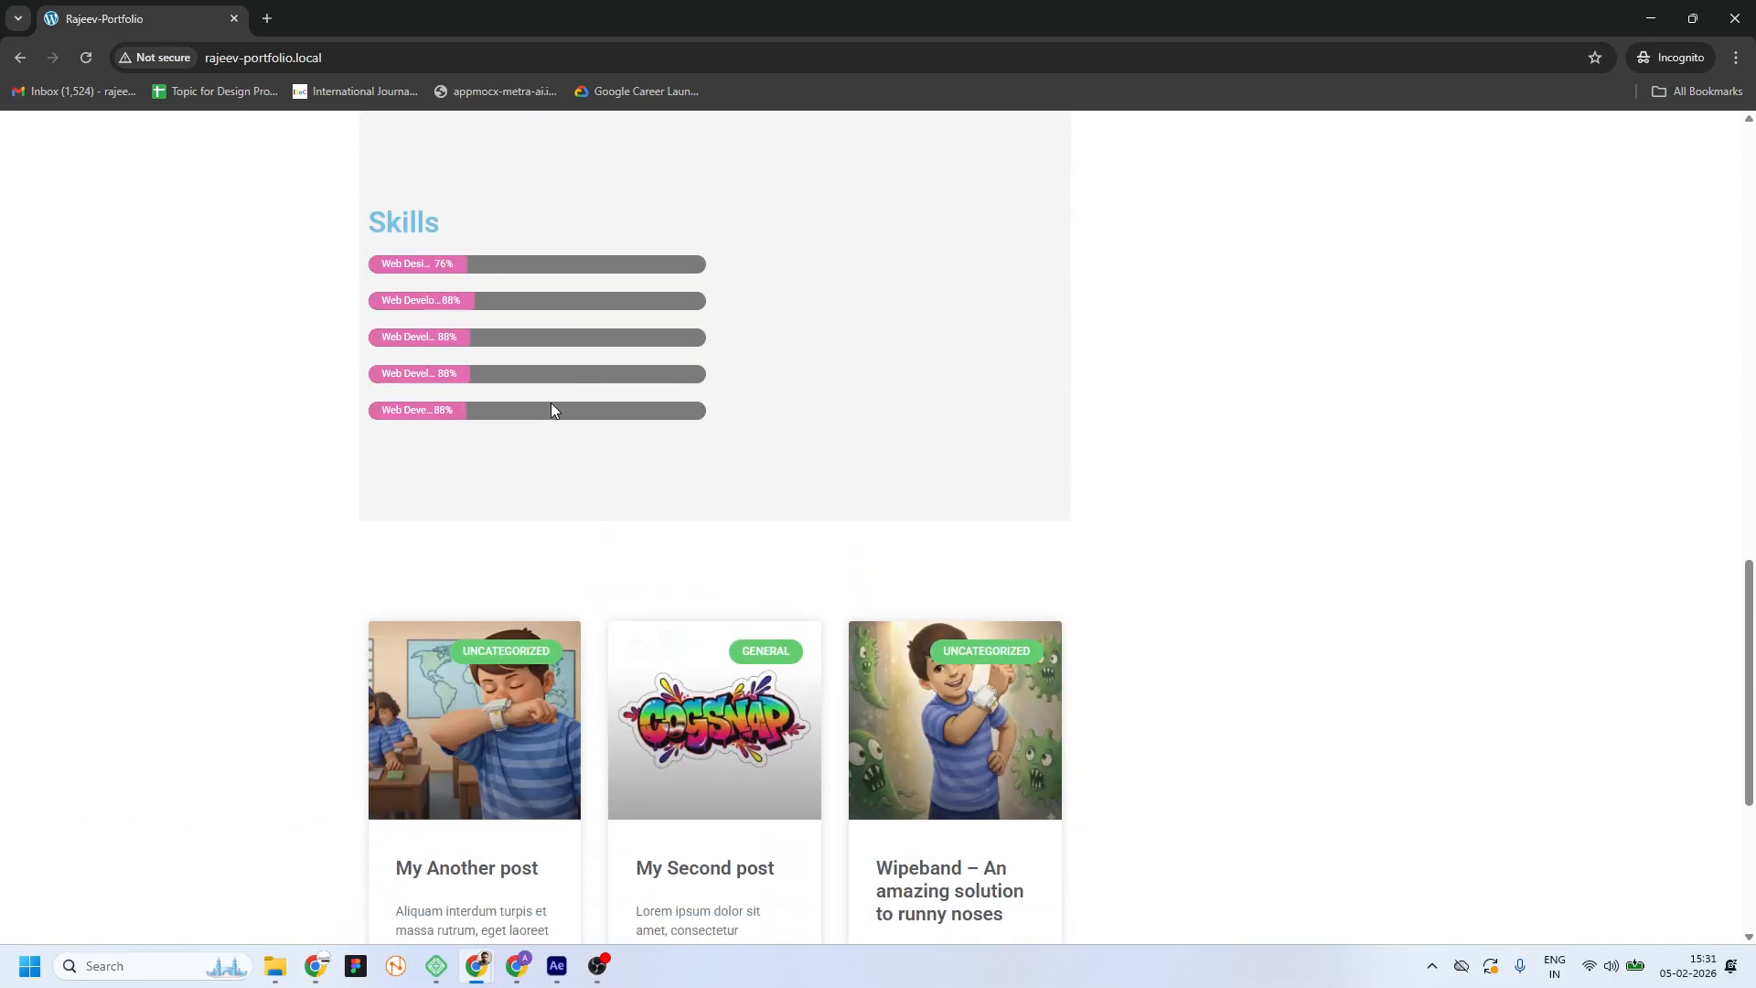
scroll(552, 410, "down", 4)
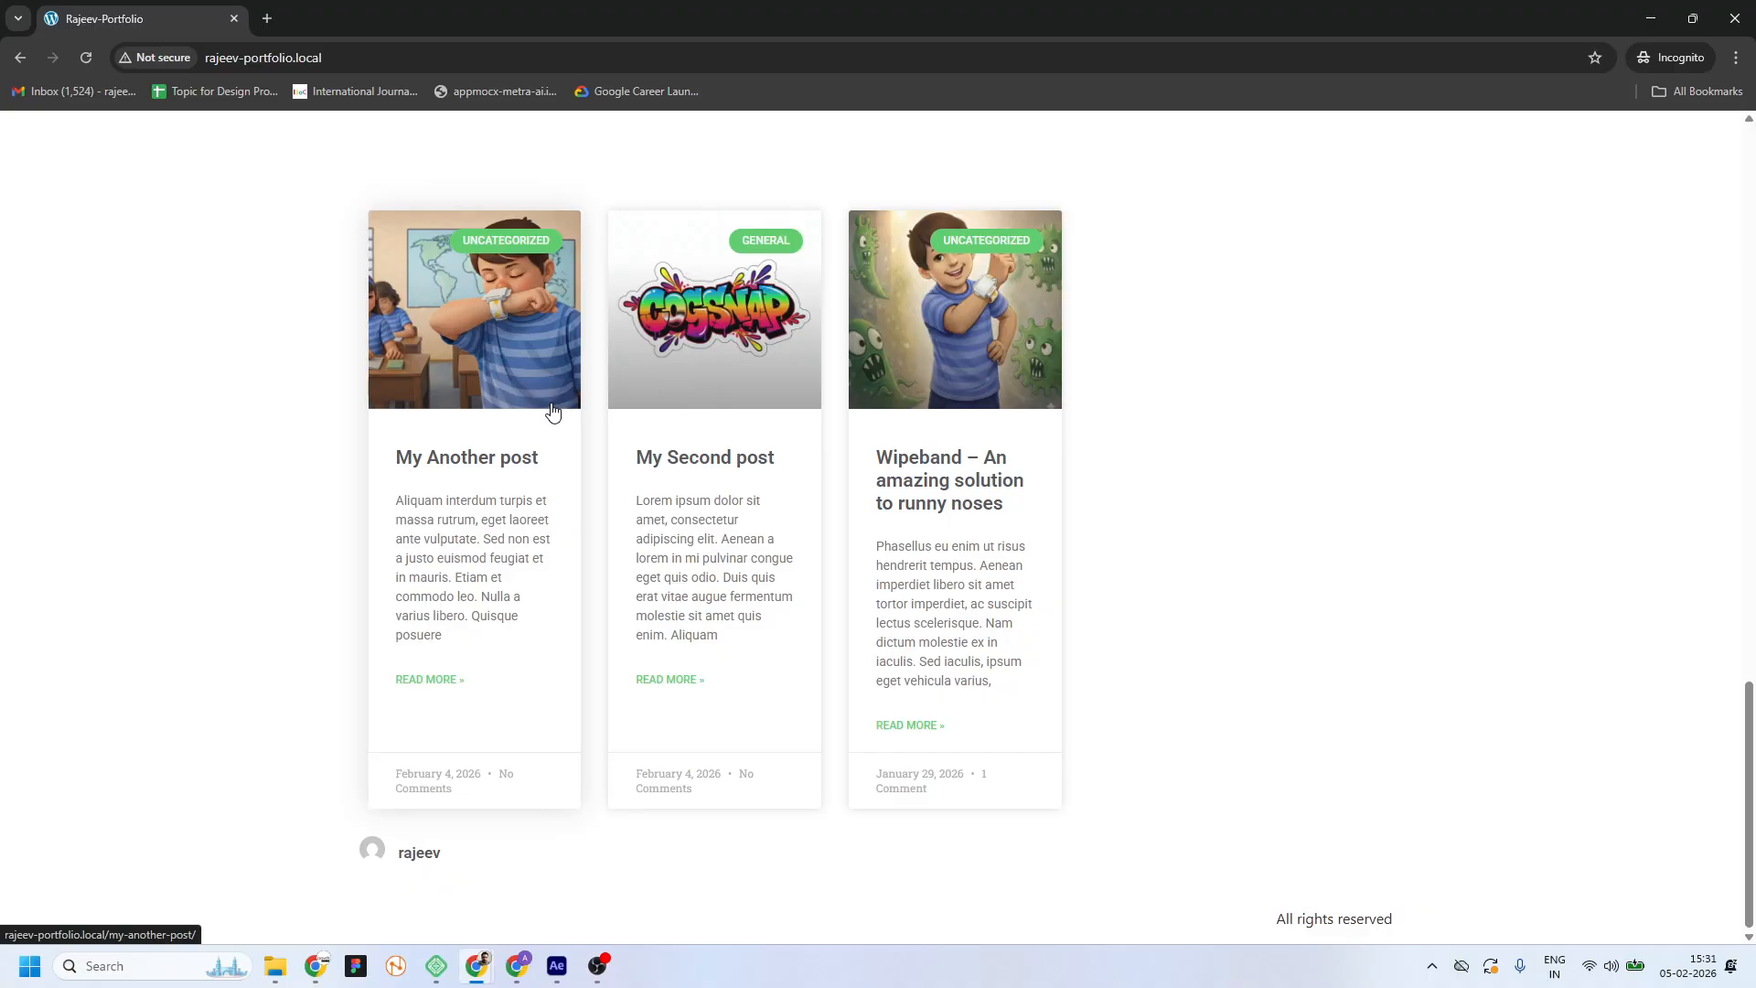
left_click(552, 410)
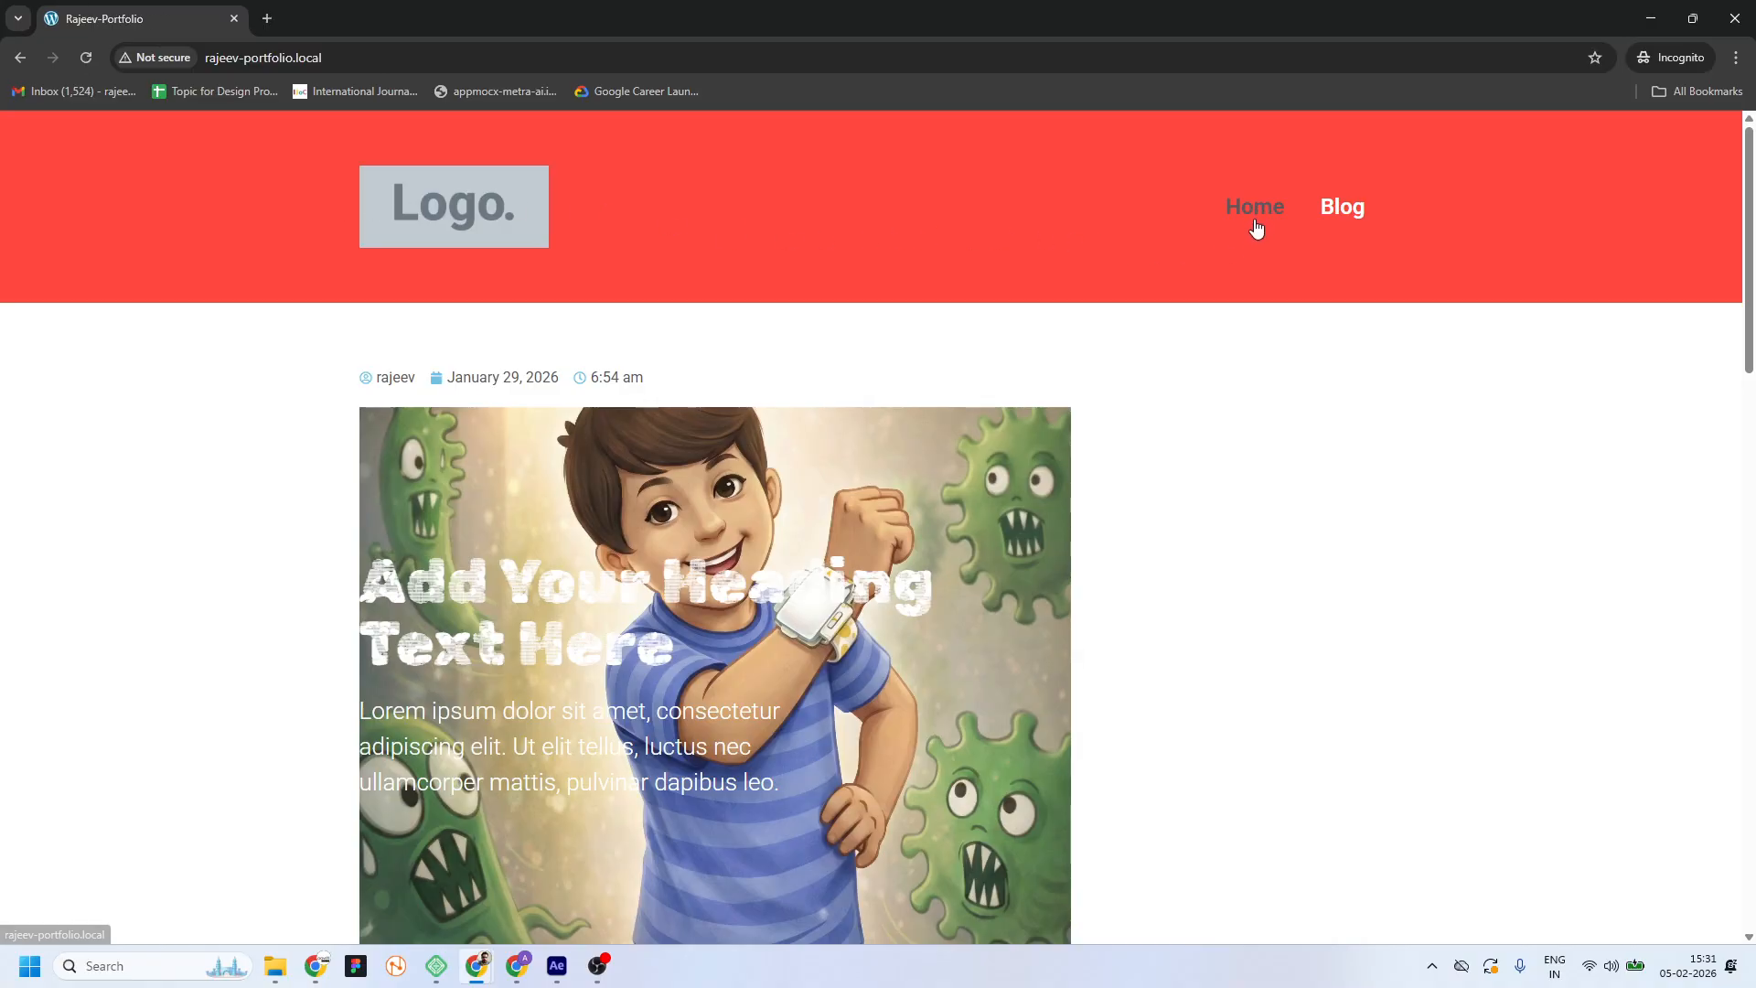
Examine the portfolio site's home page down to the skills and post sections, and reload it
scroll(405, 334, "down", 6)
scroll(408, 341, "down", 8)
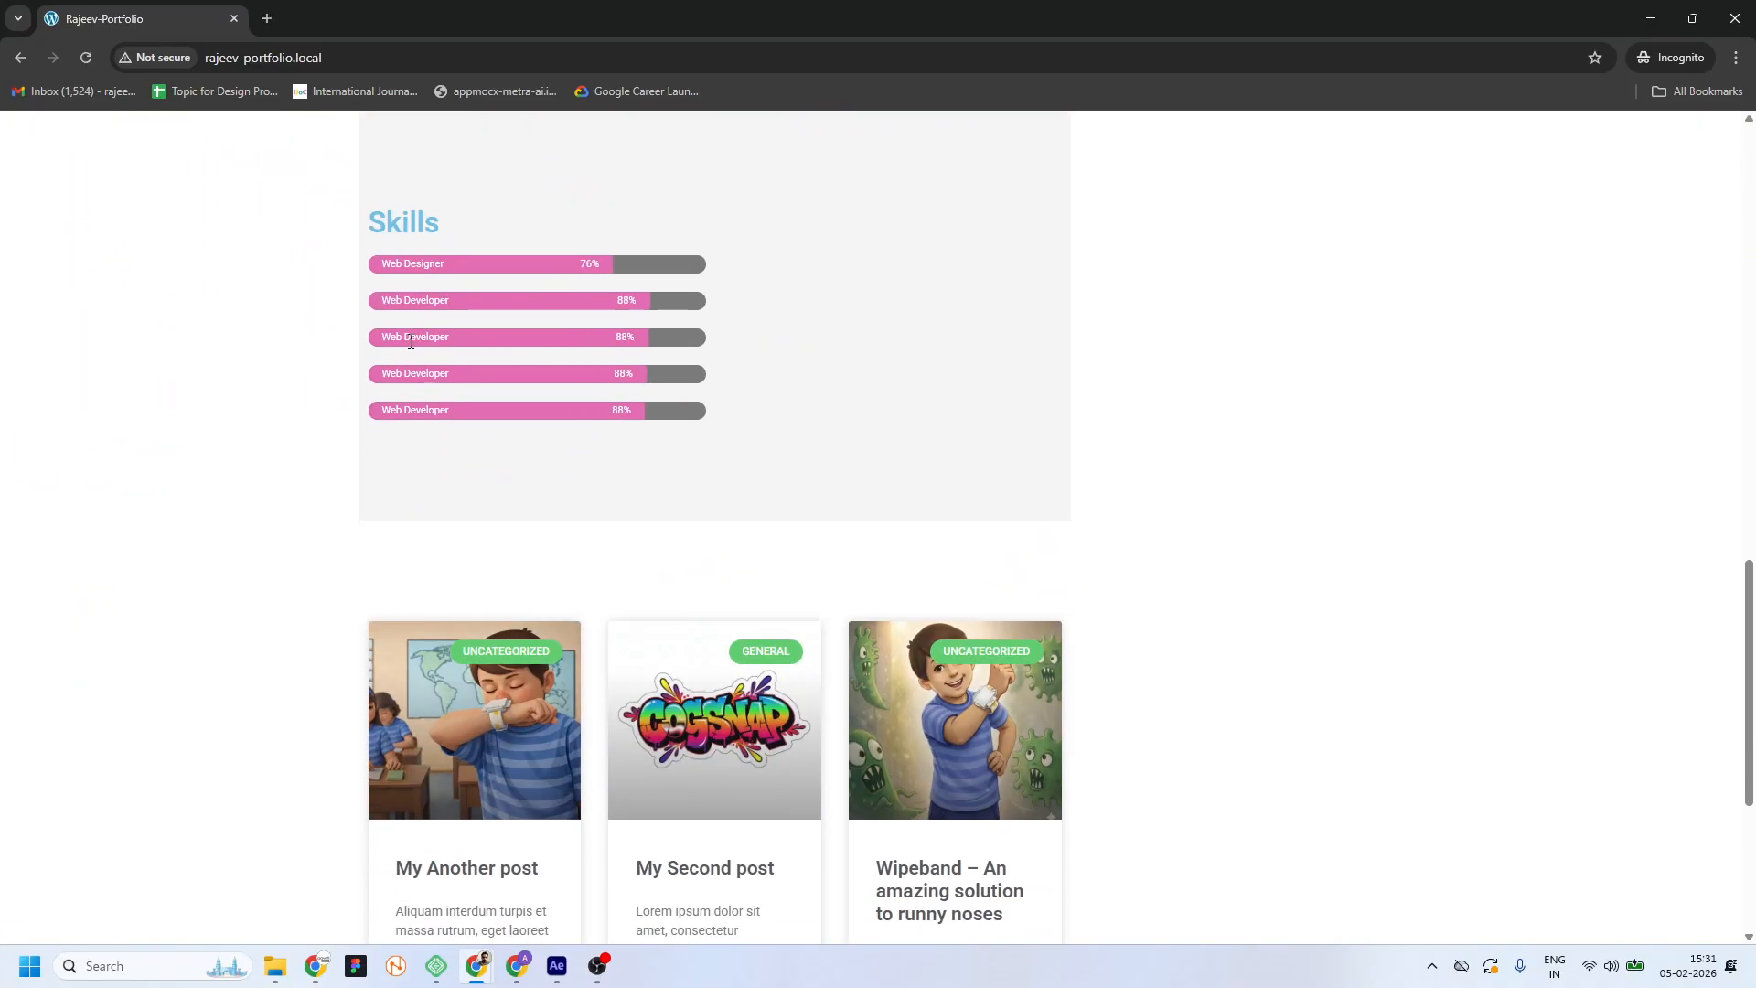
scroll(408, 341, "up", 14)
scroll(409, 342, "up", 2)
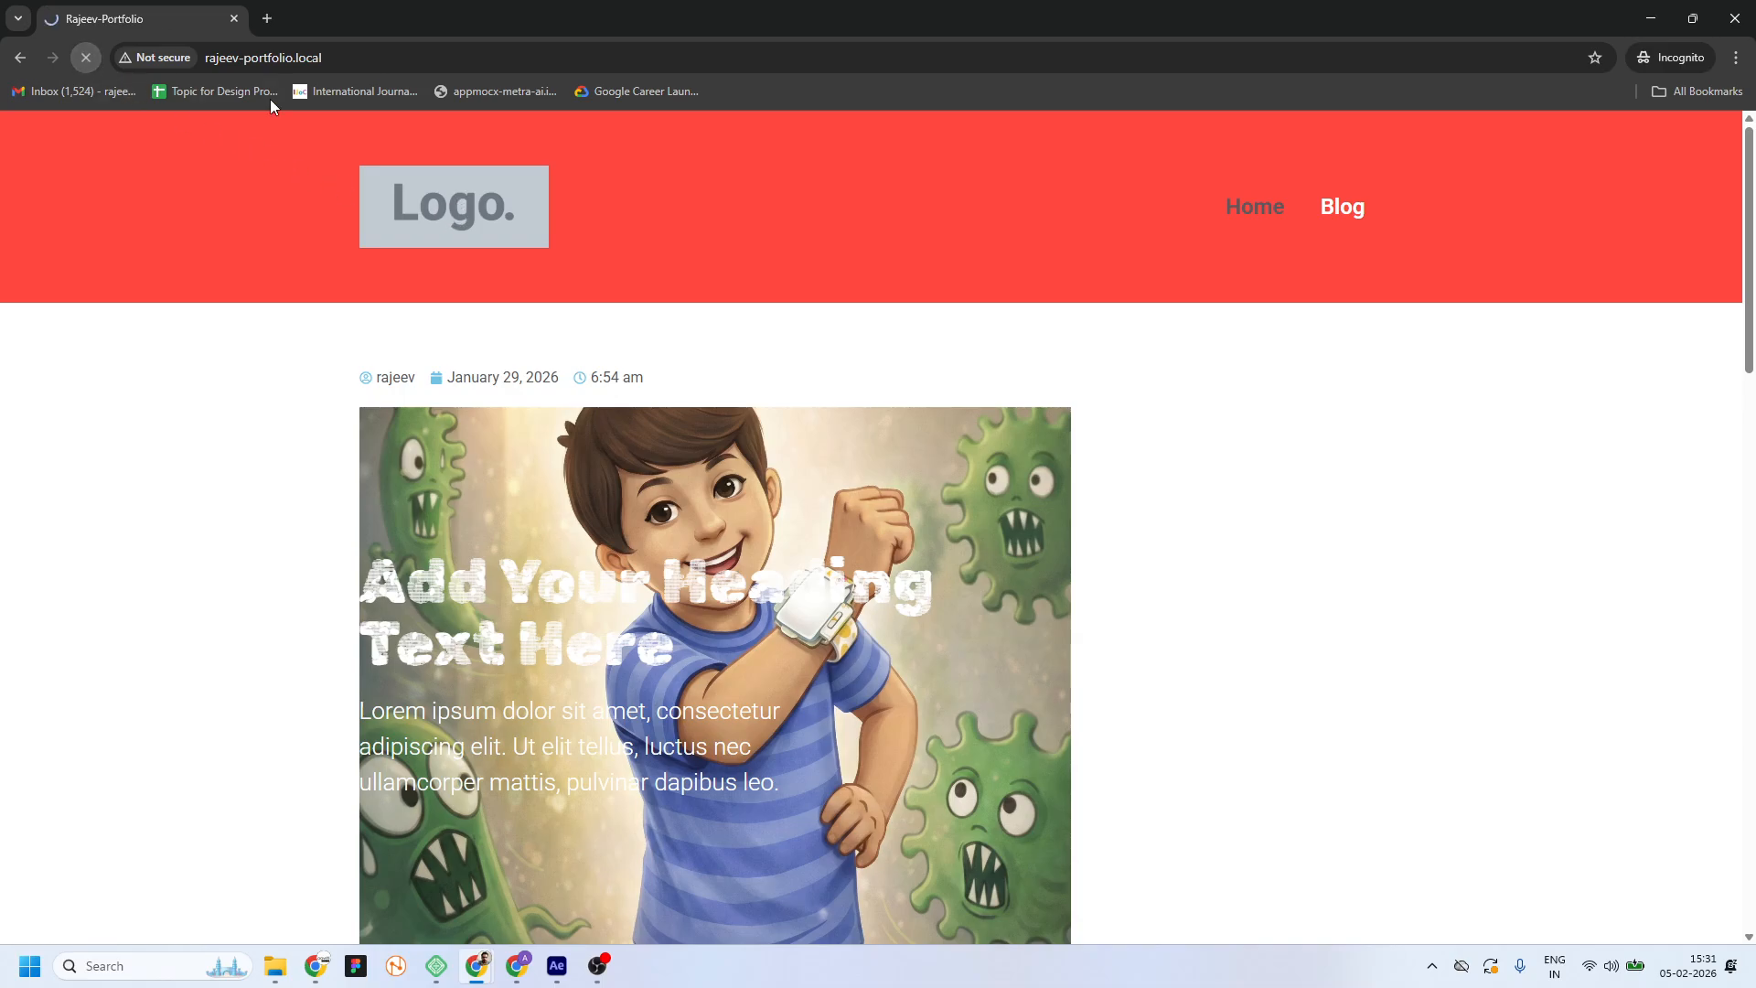
left_click(357, 58)
key("Return")
Replace the Free offer popup's display condition with Include Entire site and save the publish settings, keeping its triggers and rules
key("alt+Tab")
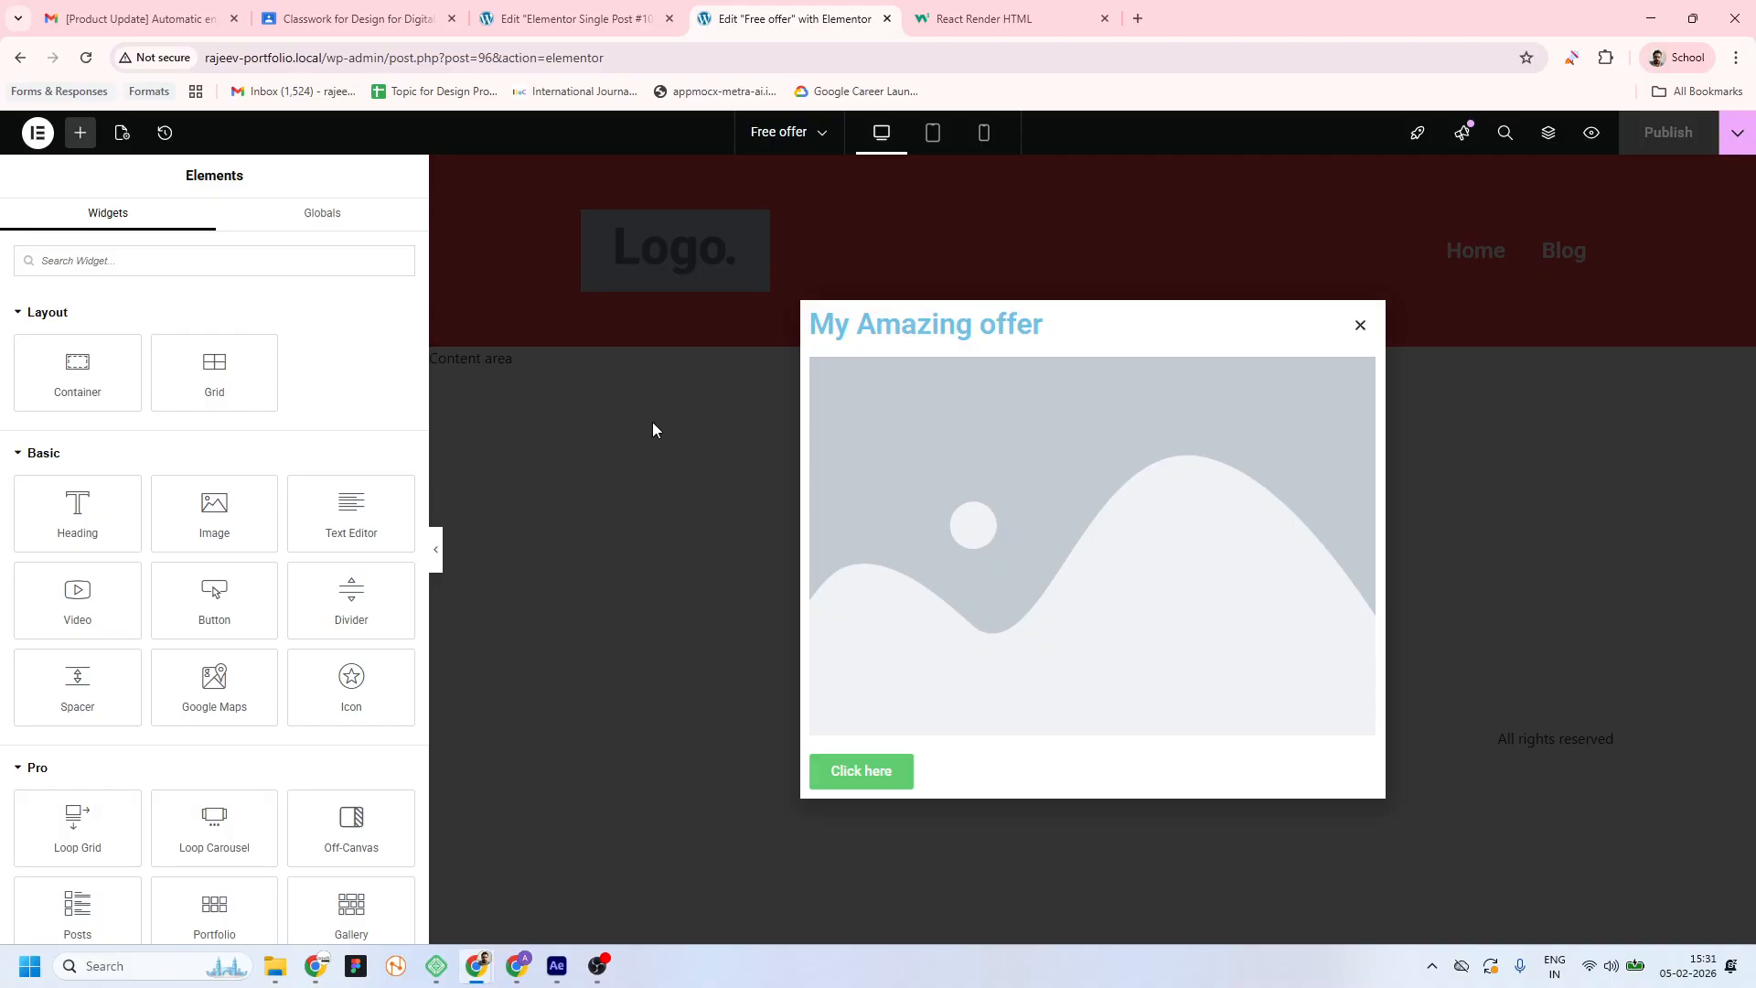
left_click(1737, 133)
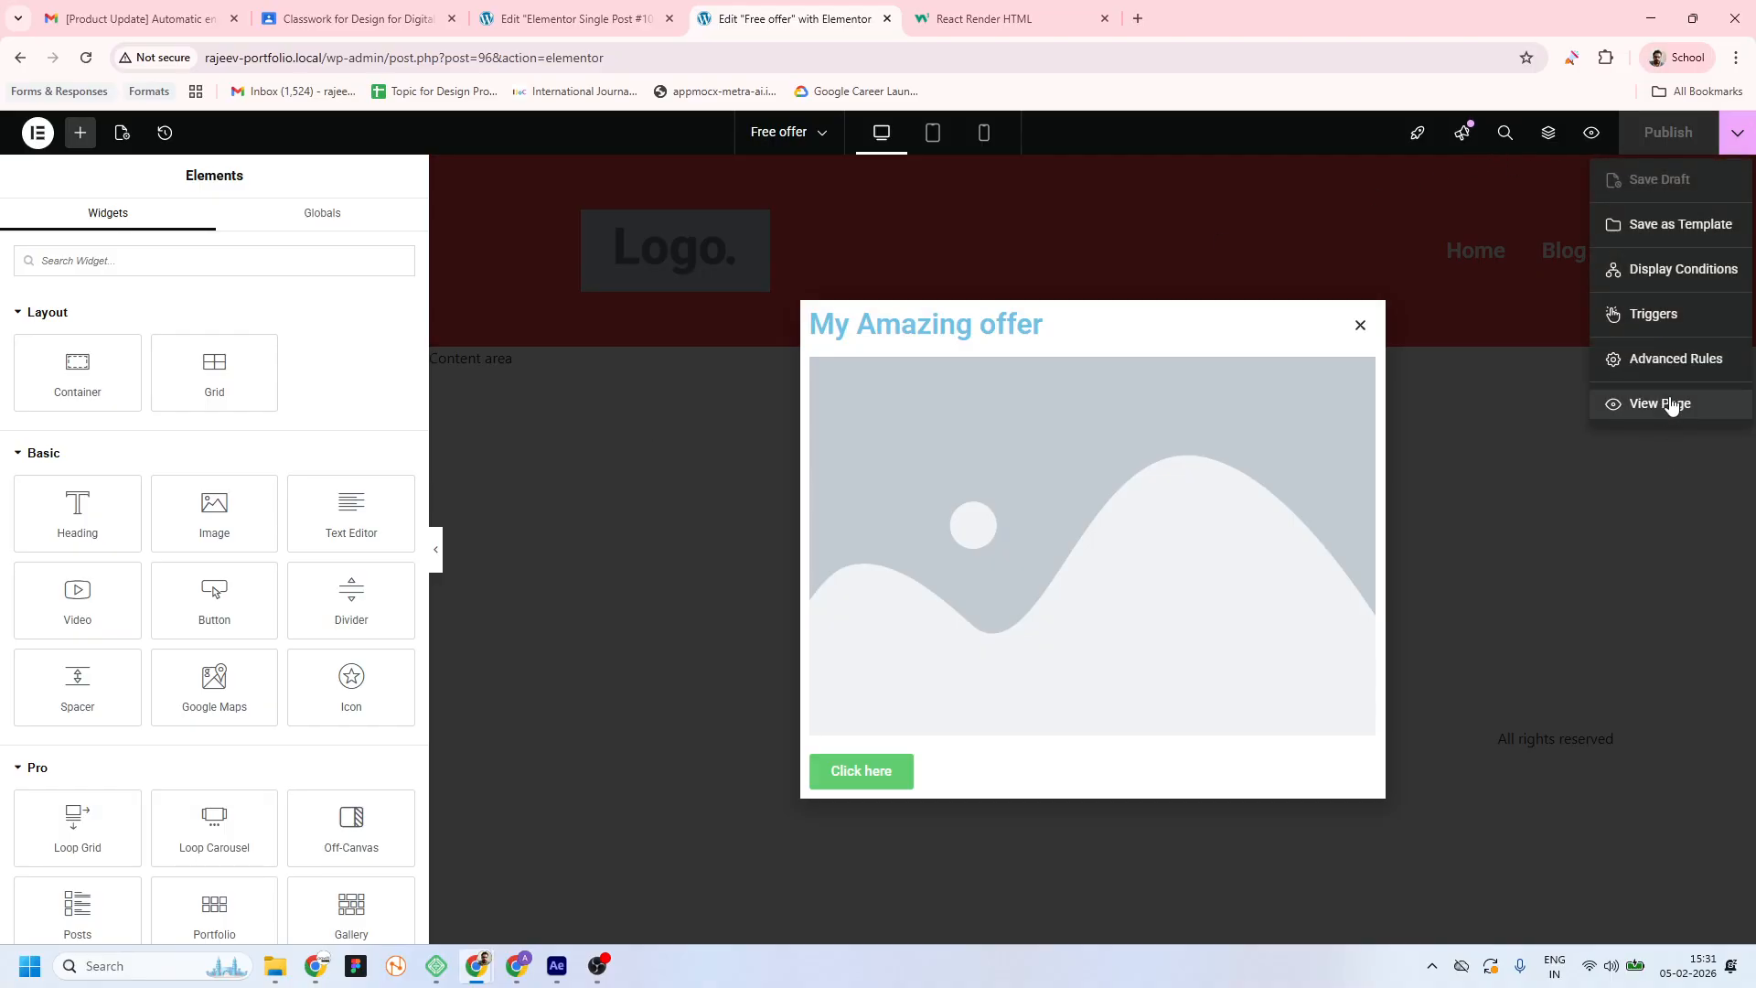
left_click(1685, 267)
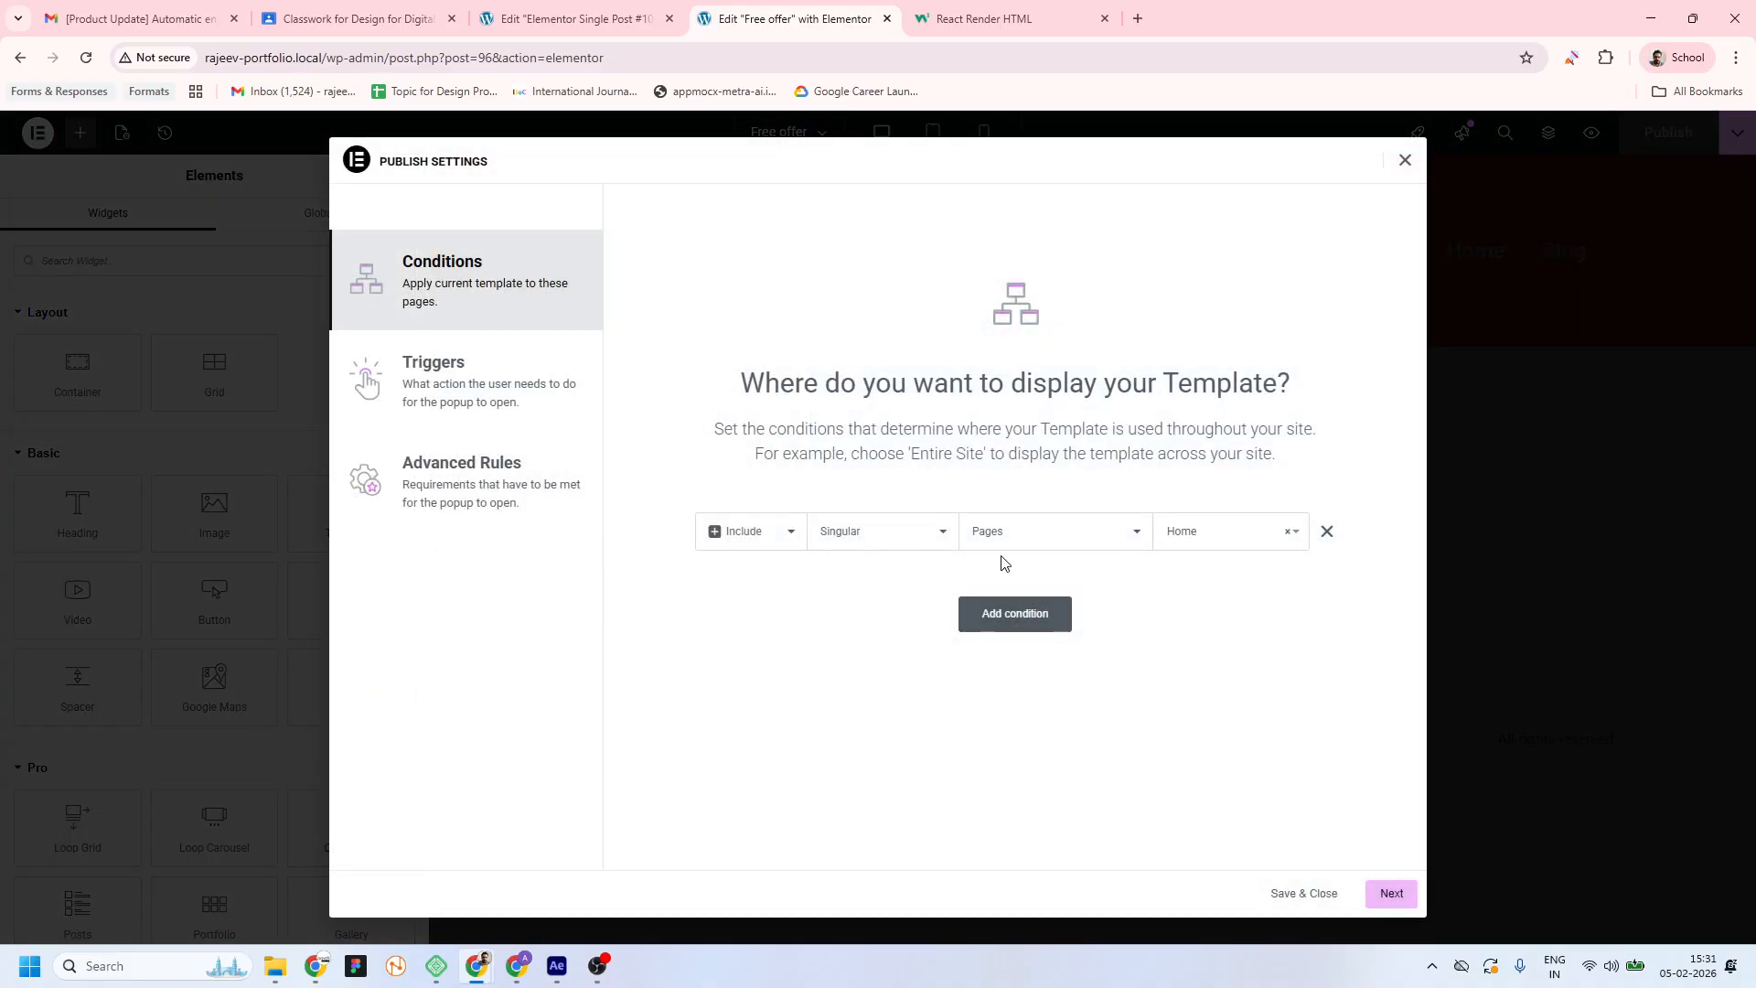
left_click(1287, 532)
left_click(1327, 531)
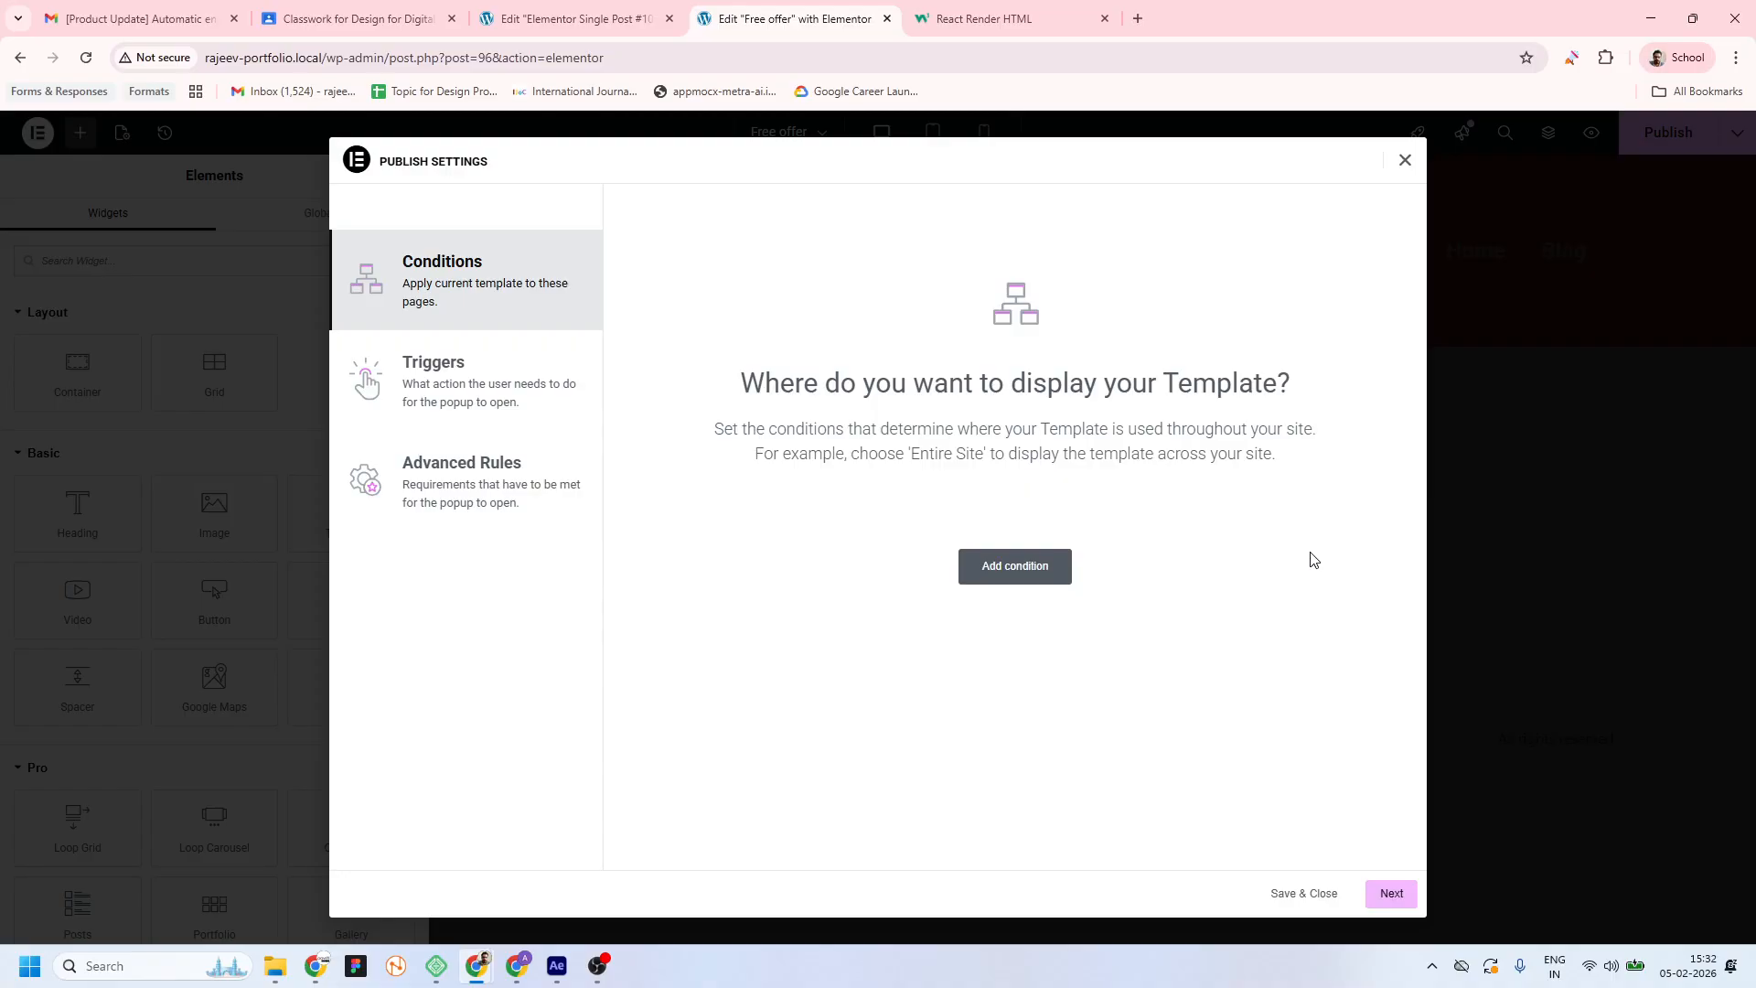
left_click(1045, 573)
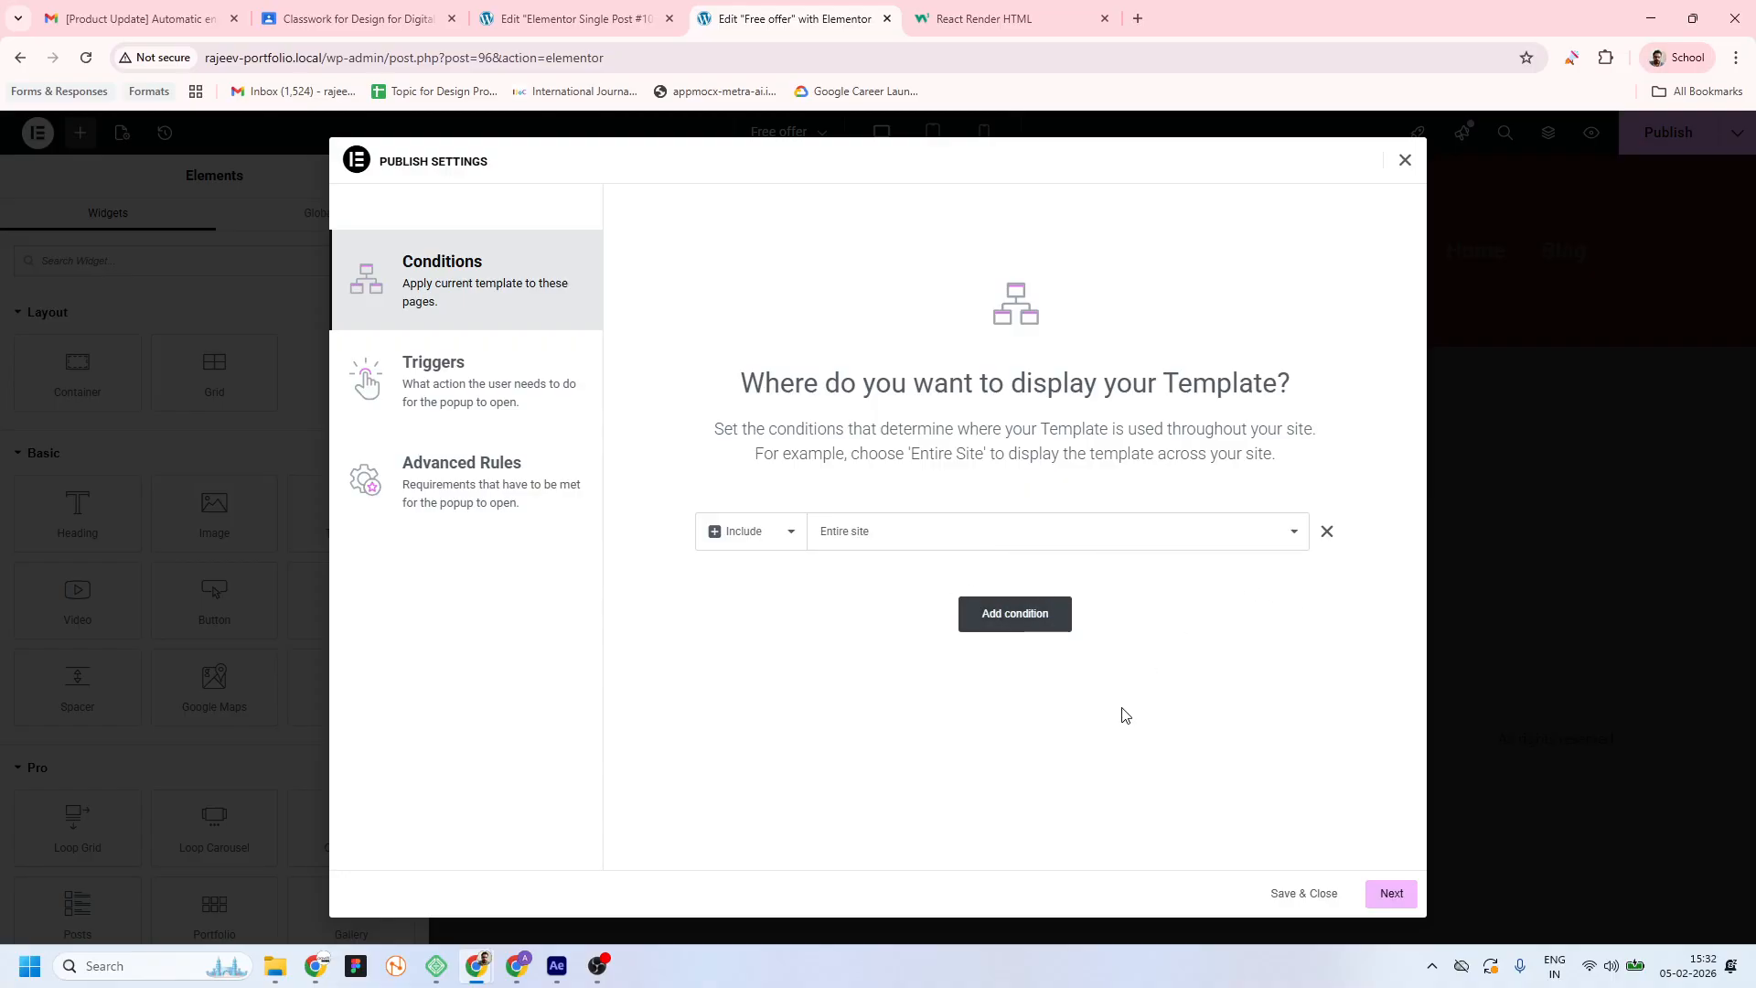
left_click(1390, 901)
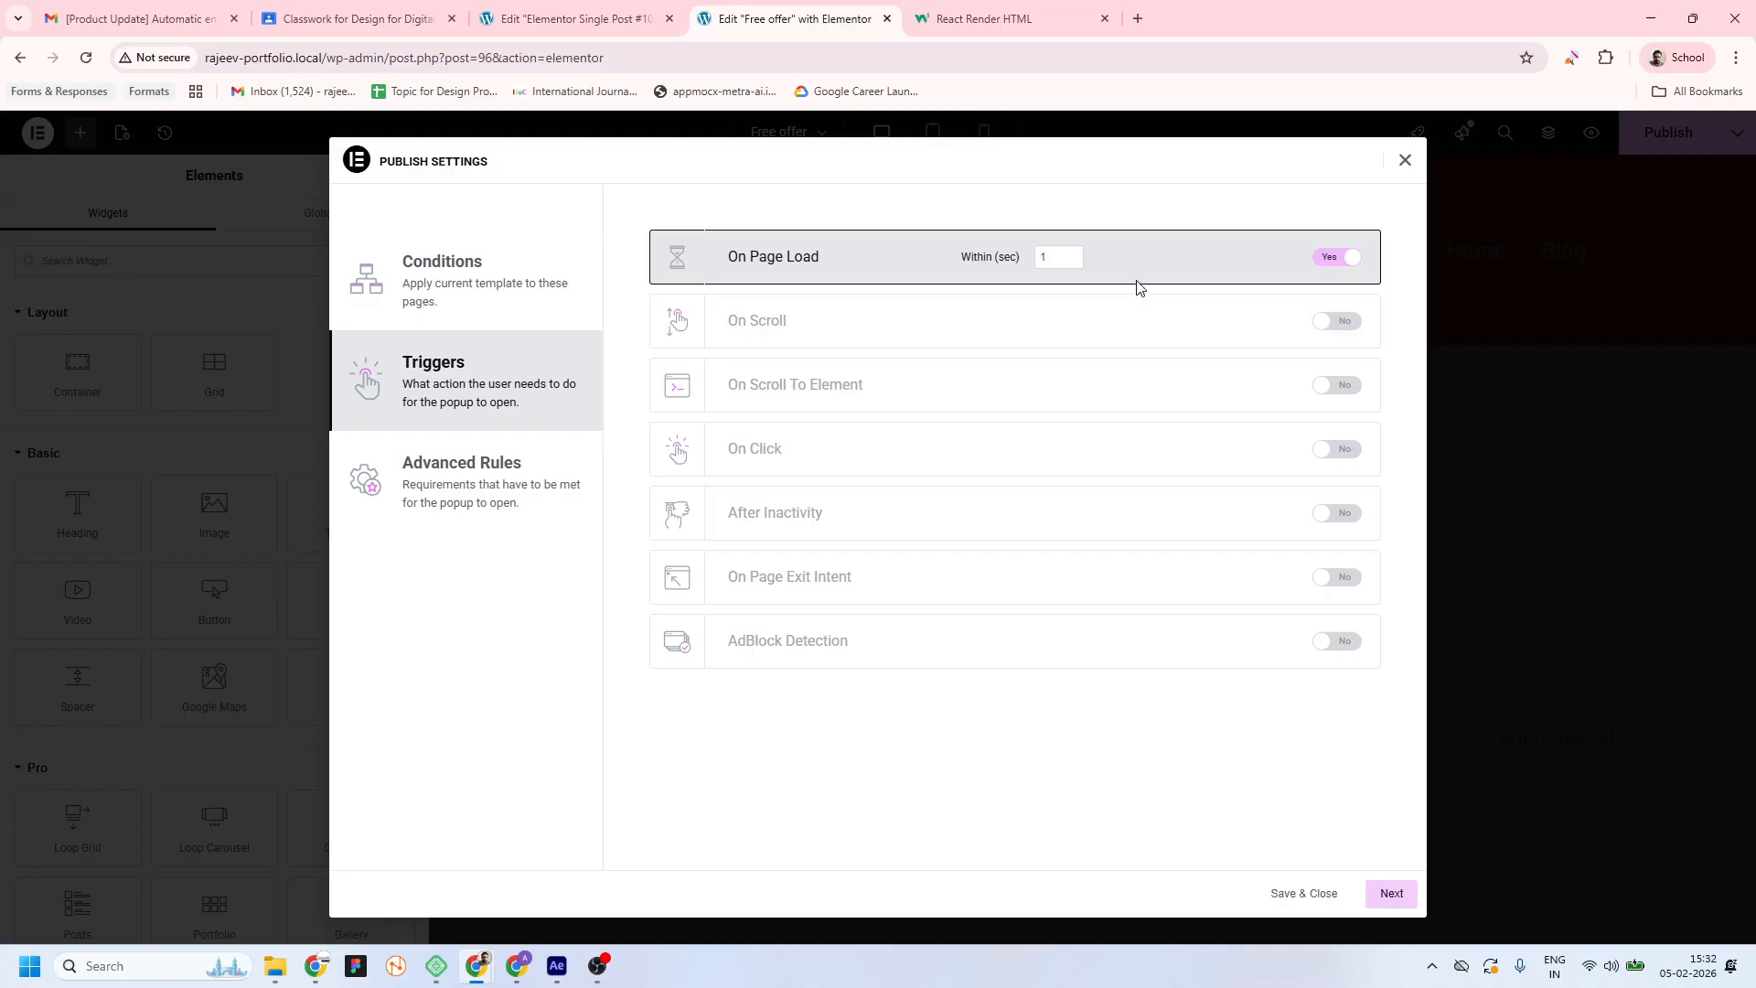
left_click(1393, 896)
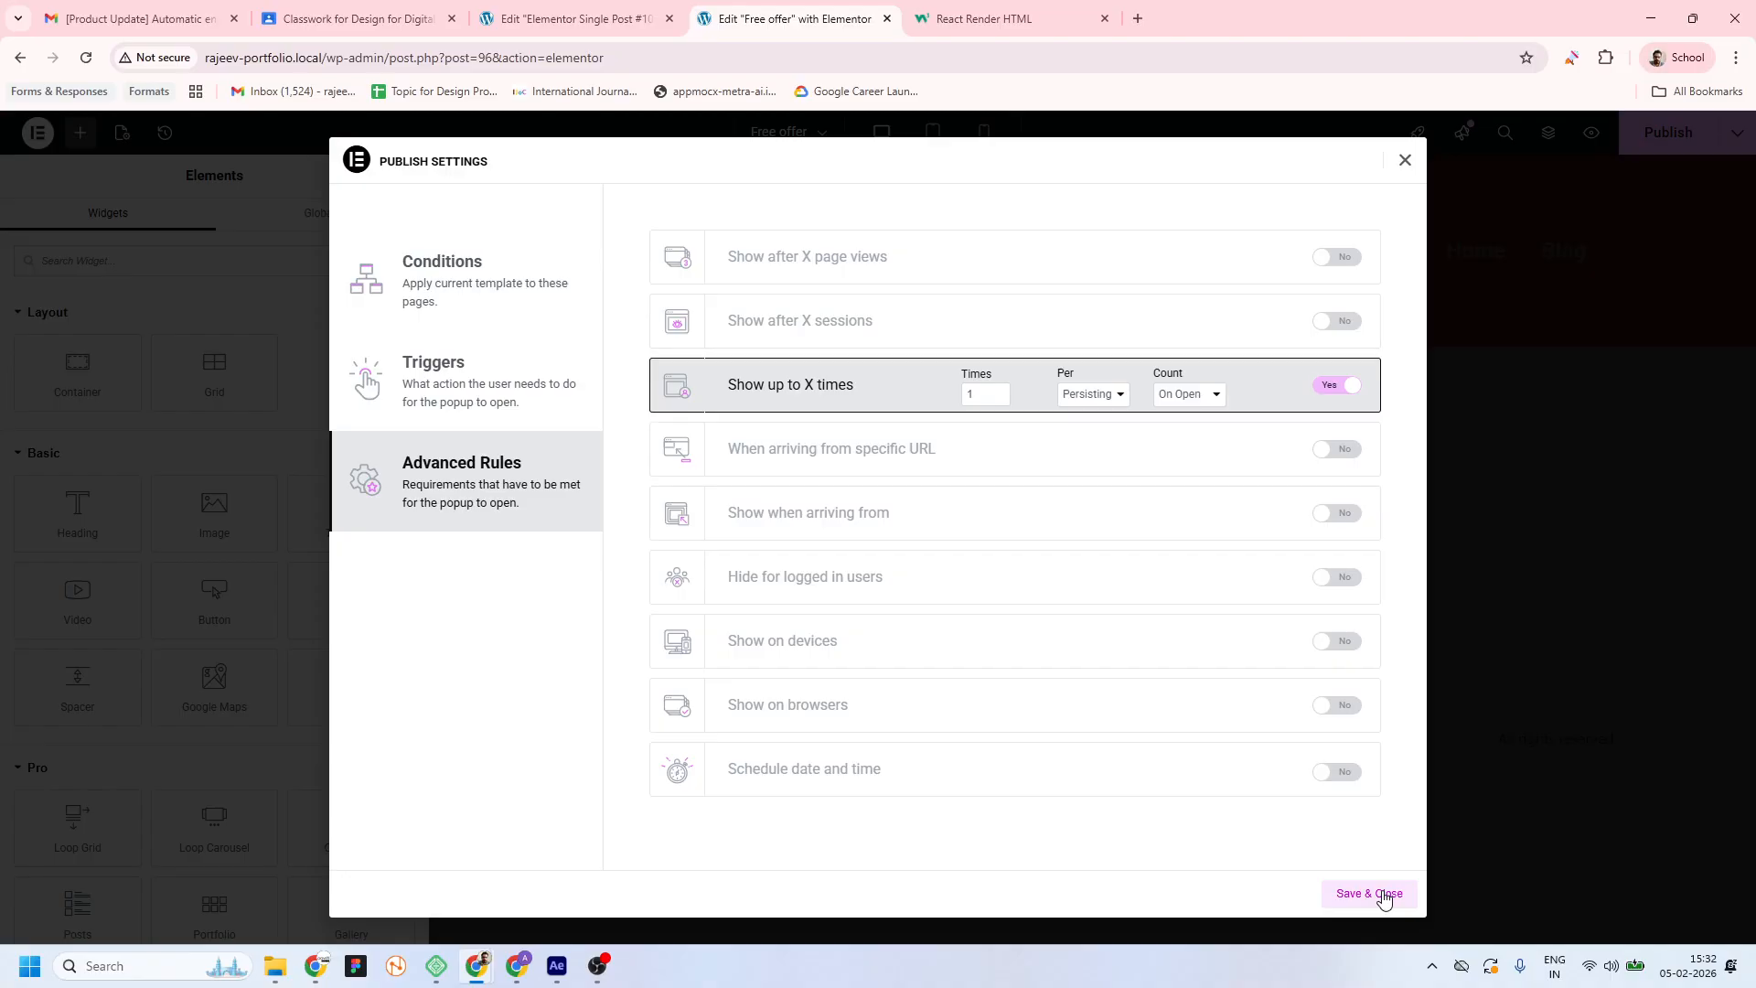
left_click(1384, 894)
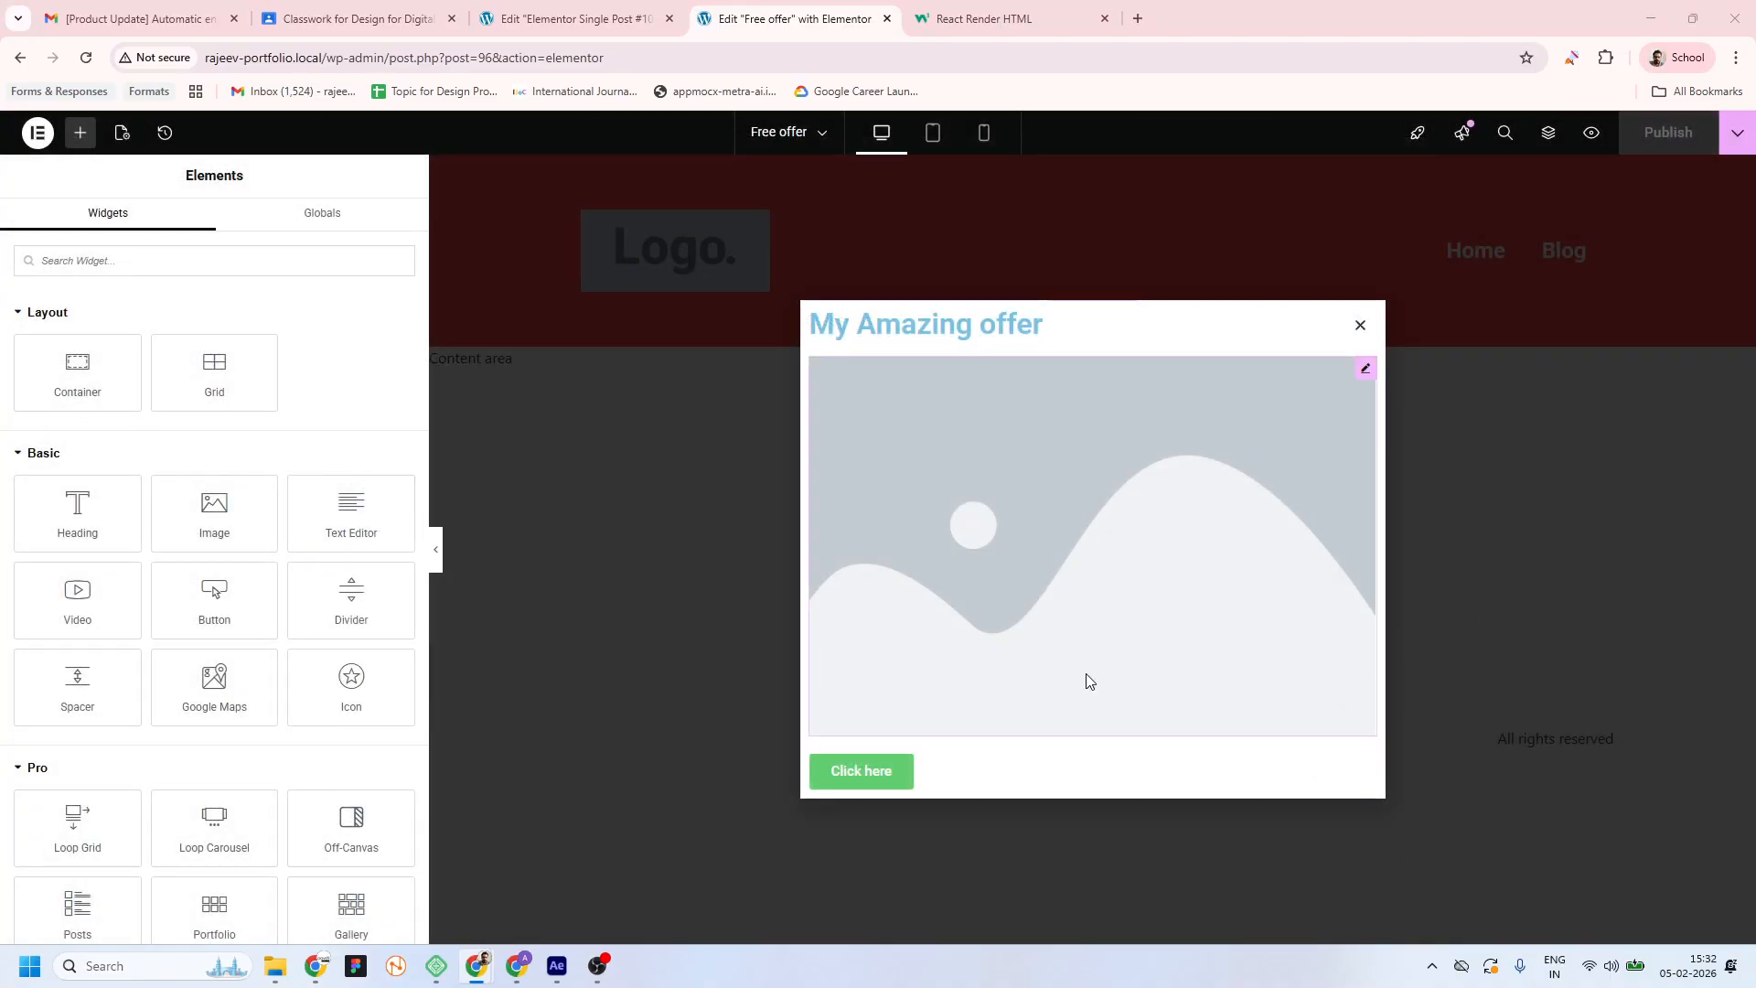
Reload the live home page in the incognito window and check its layout
key("alt+Tab")
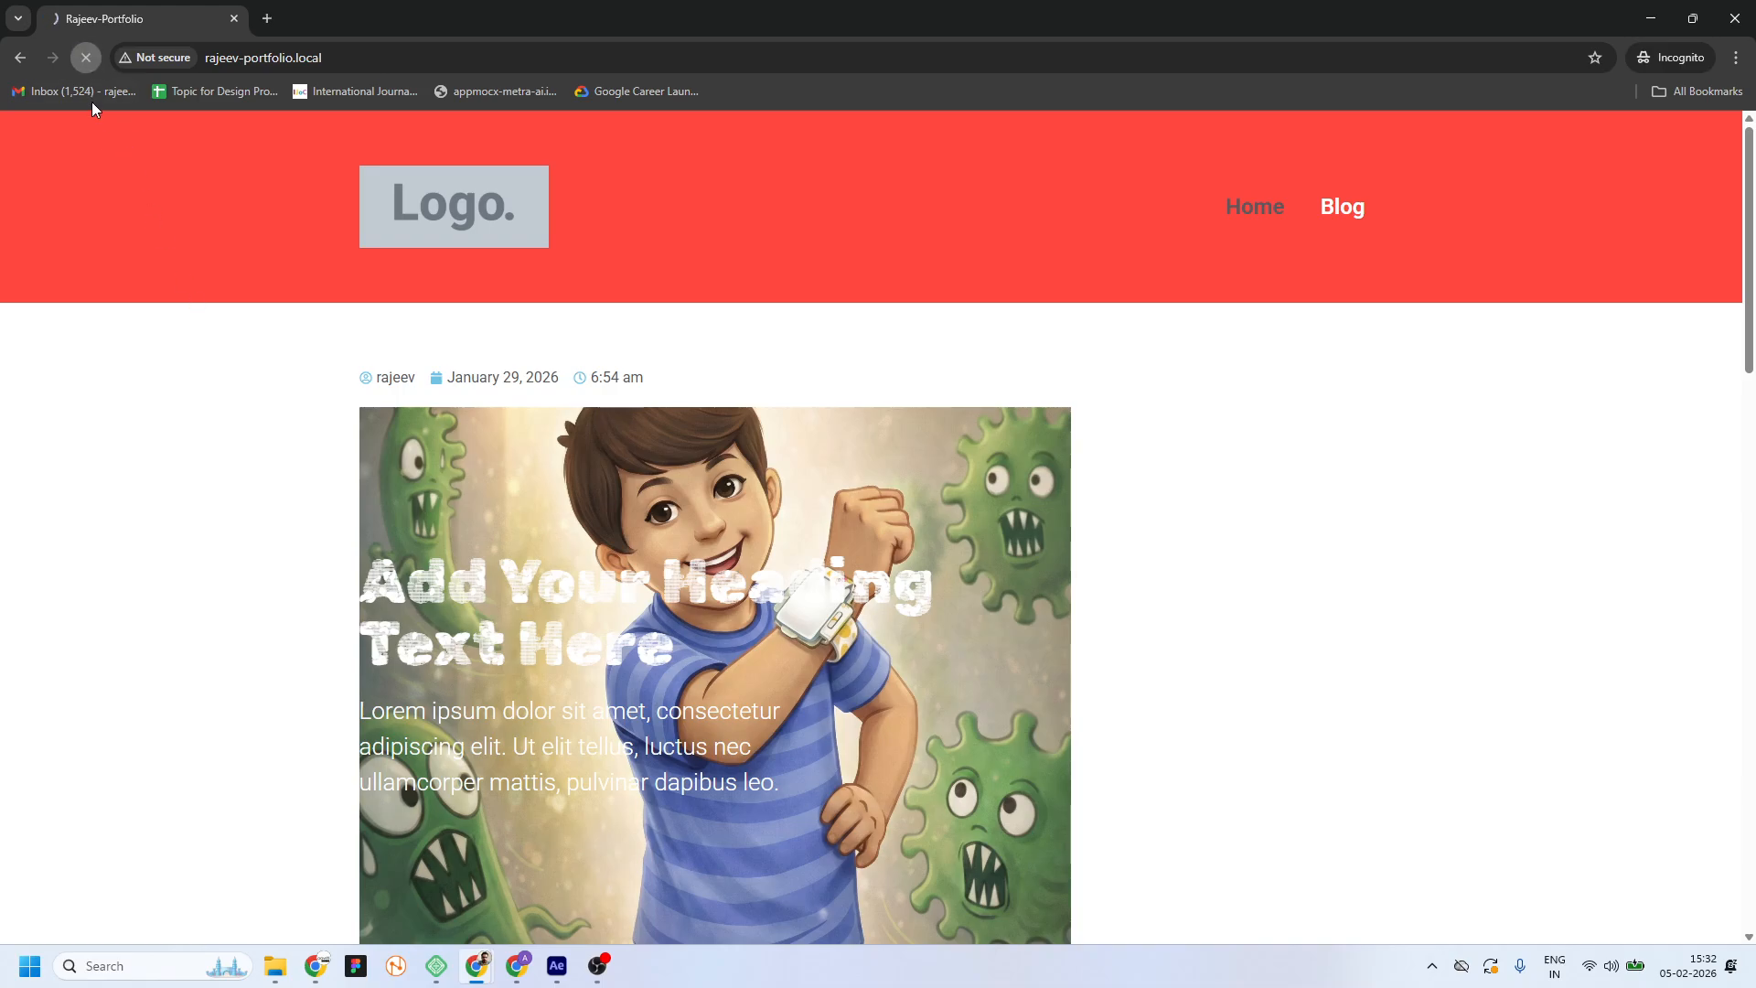
scroll(259, 577, "down", 5)
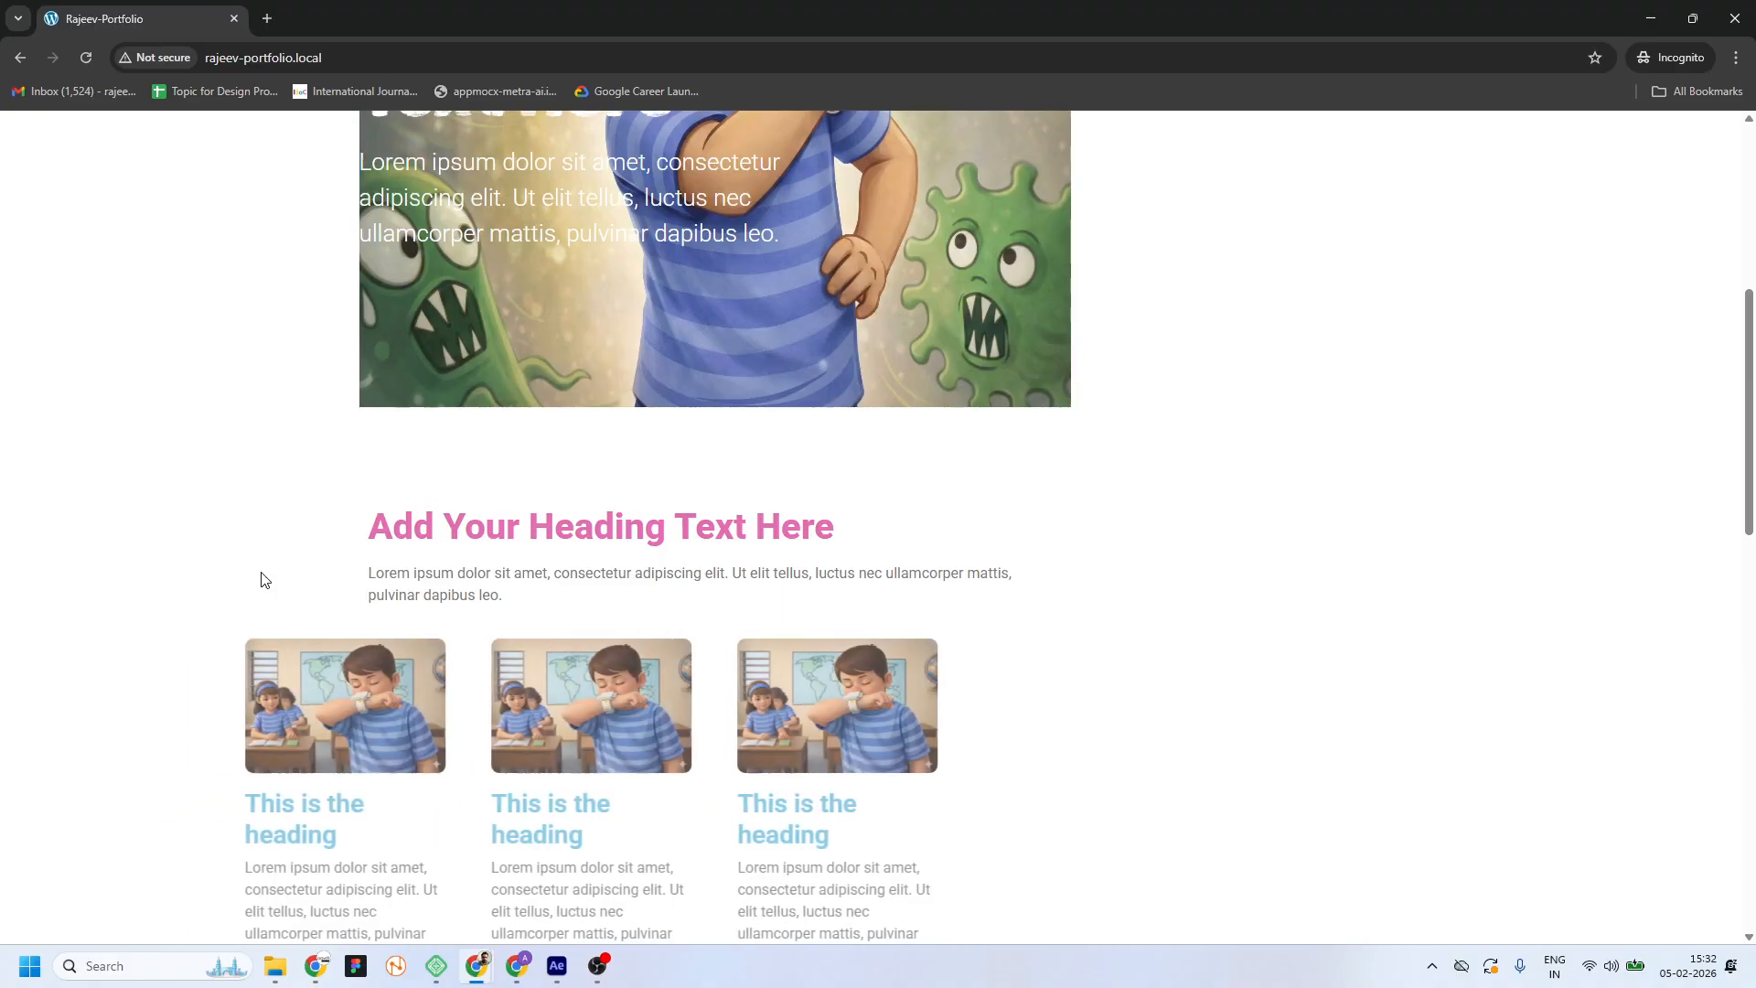
scroll(261, 579, "down", 4)
scroll(260, 579, "up", 10)
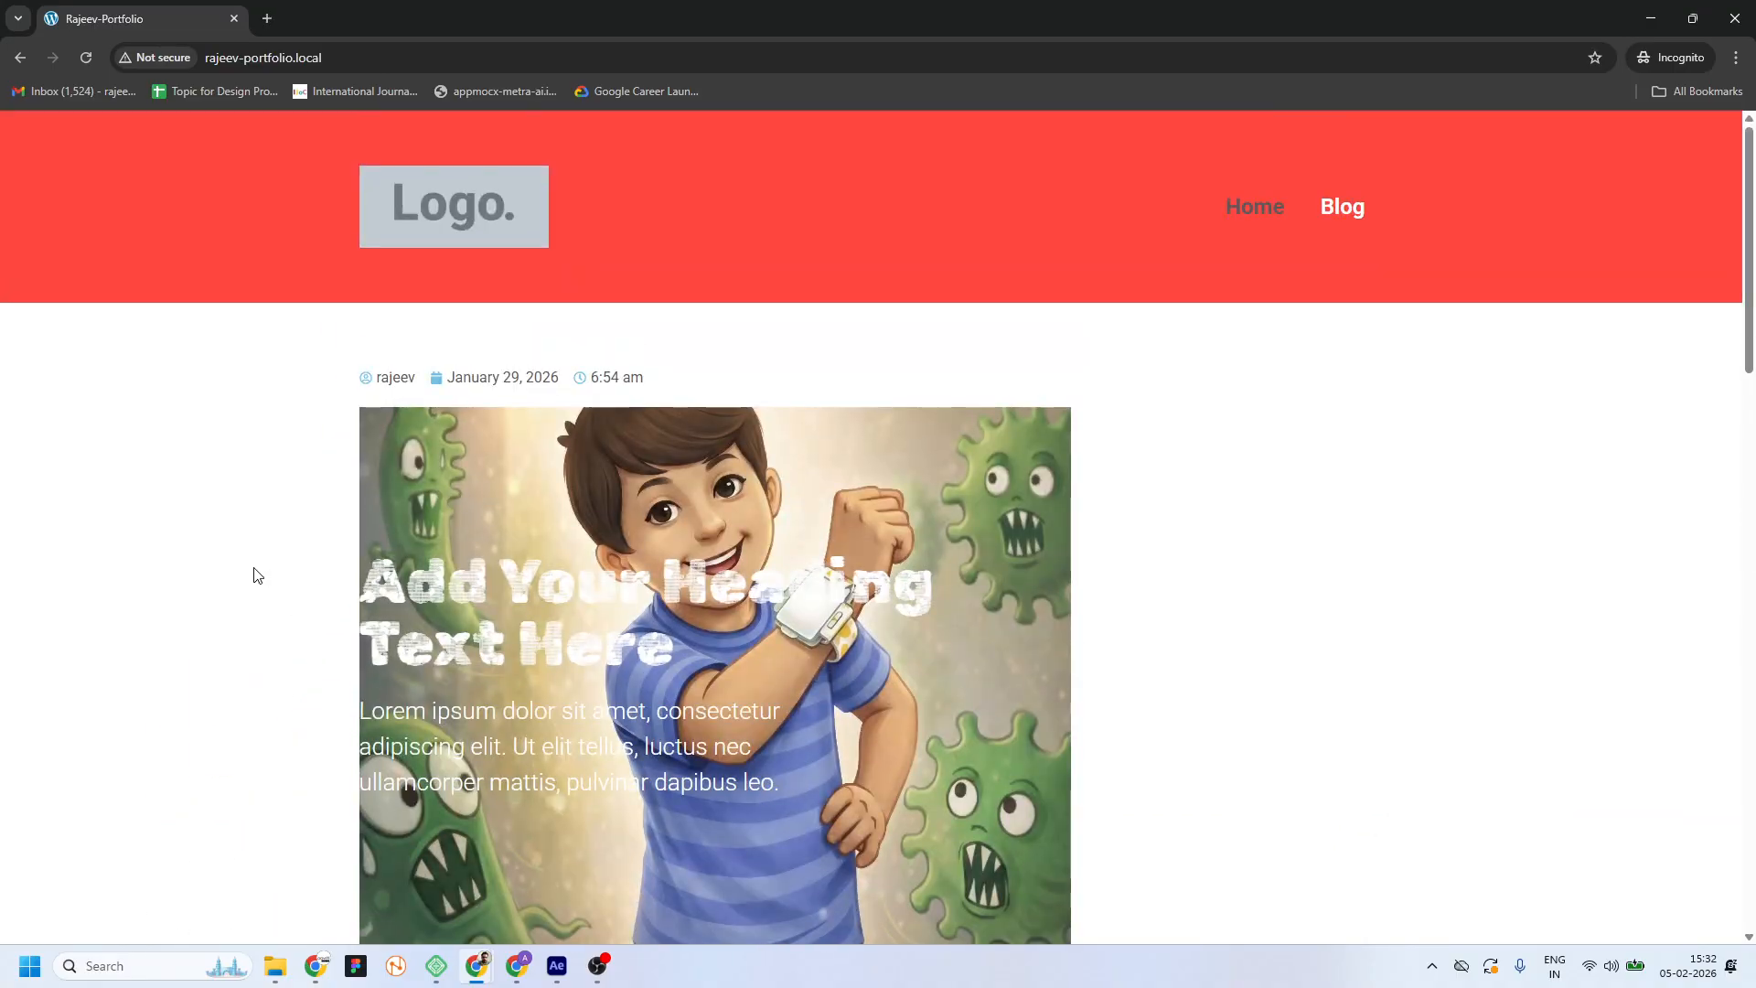
key("ctrl+r")
Set the Elementor single post template's display condition to Include Posts, All, and save the publish settings
key("alt+Tab")
left_click(585, 18)
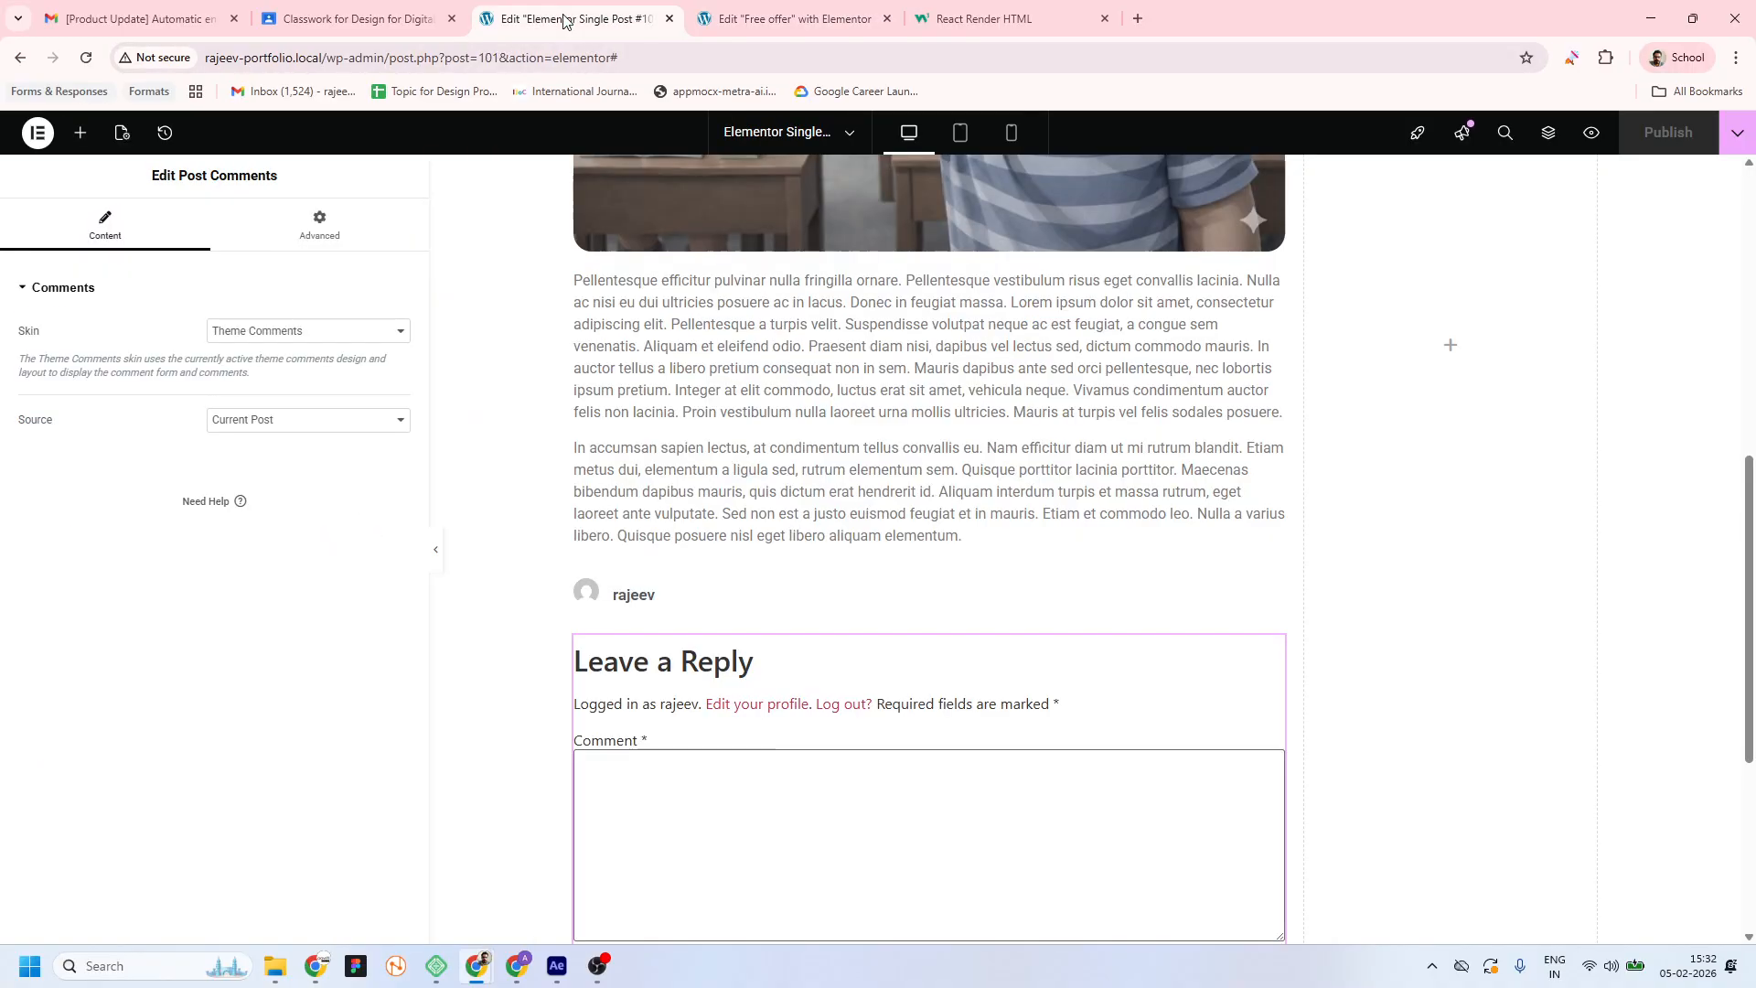
scroll(910, 622, "up", 10)
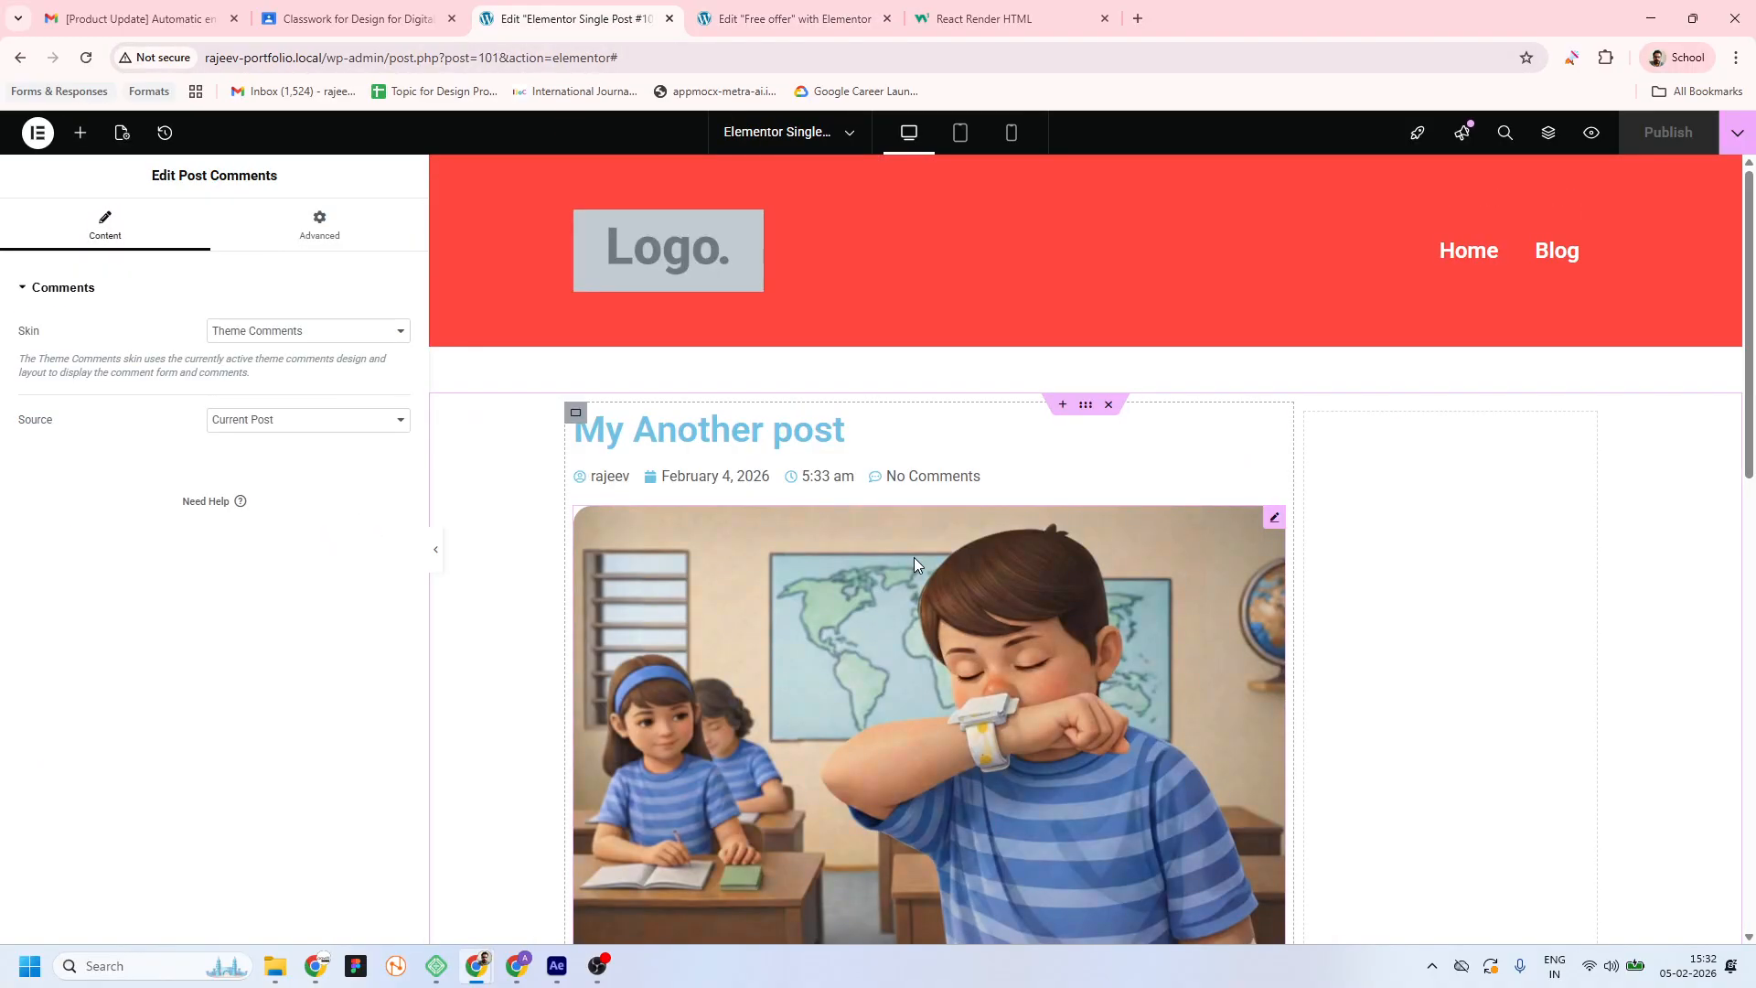
left_click(1737, 132)
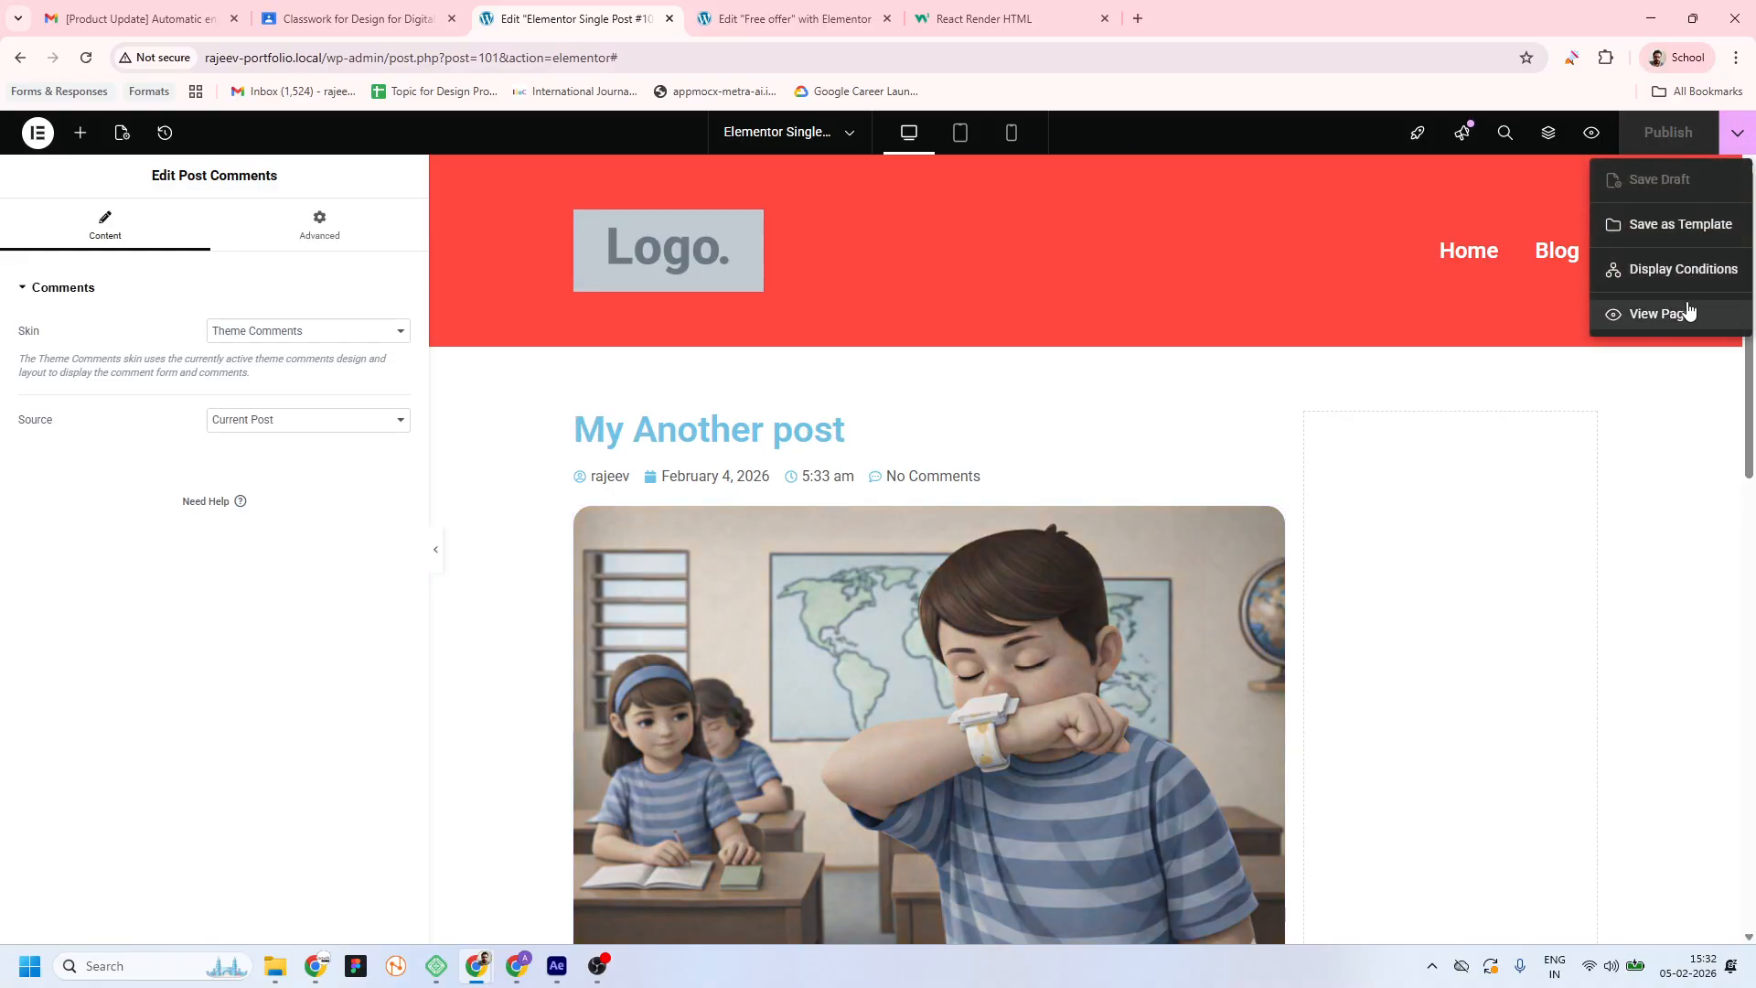
left_click(1706, 268)
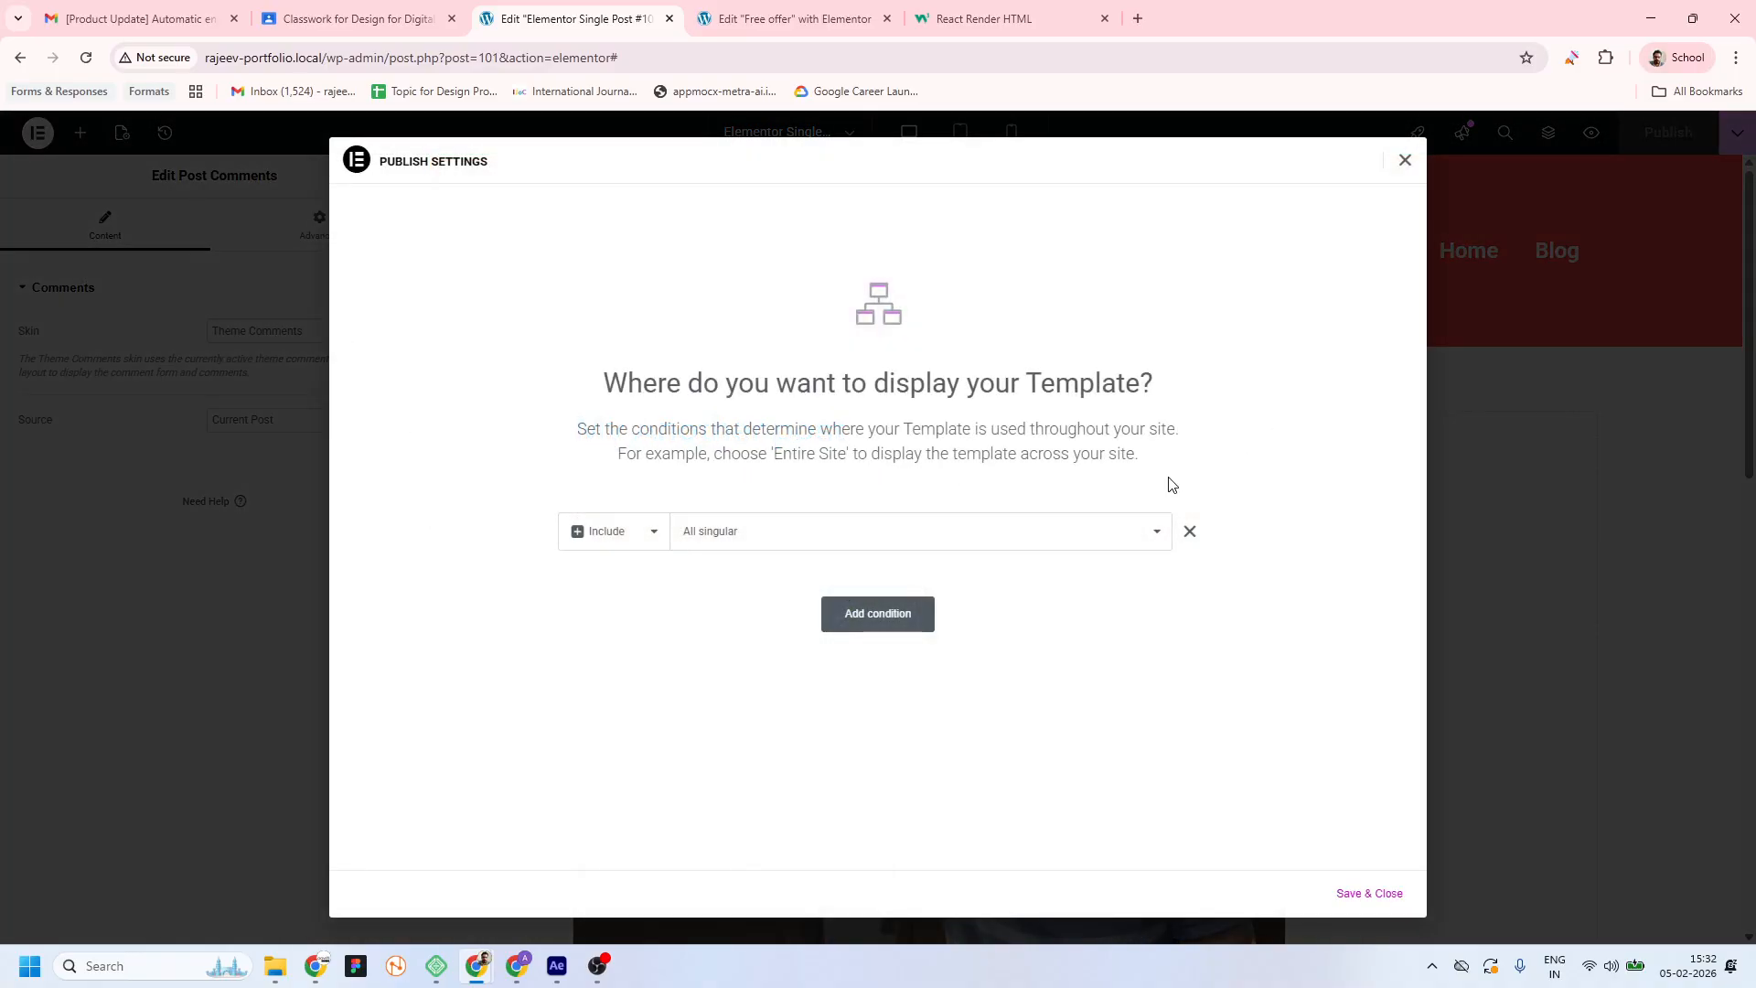
left_click(1155, 533)
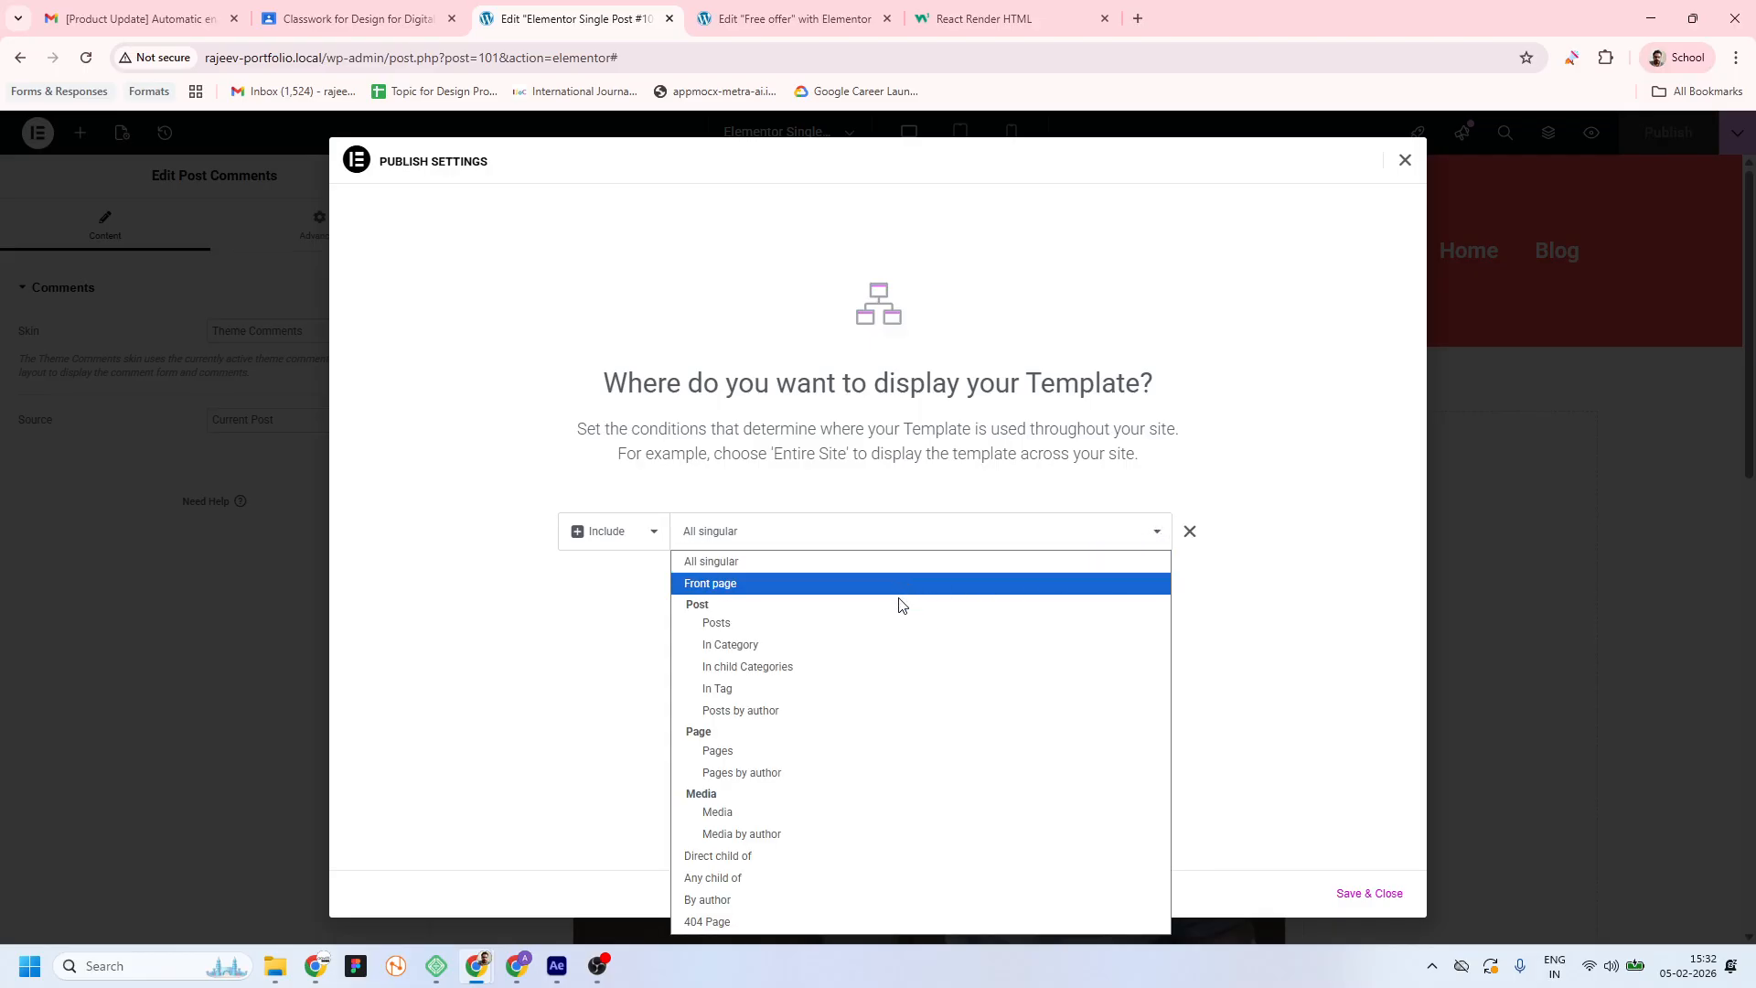
left_click(817, 631)
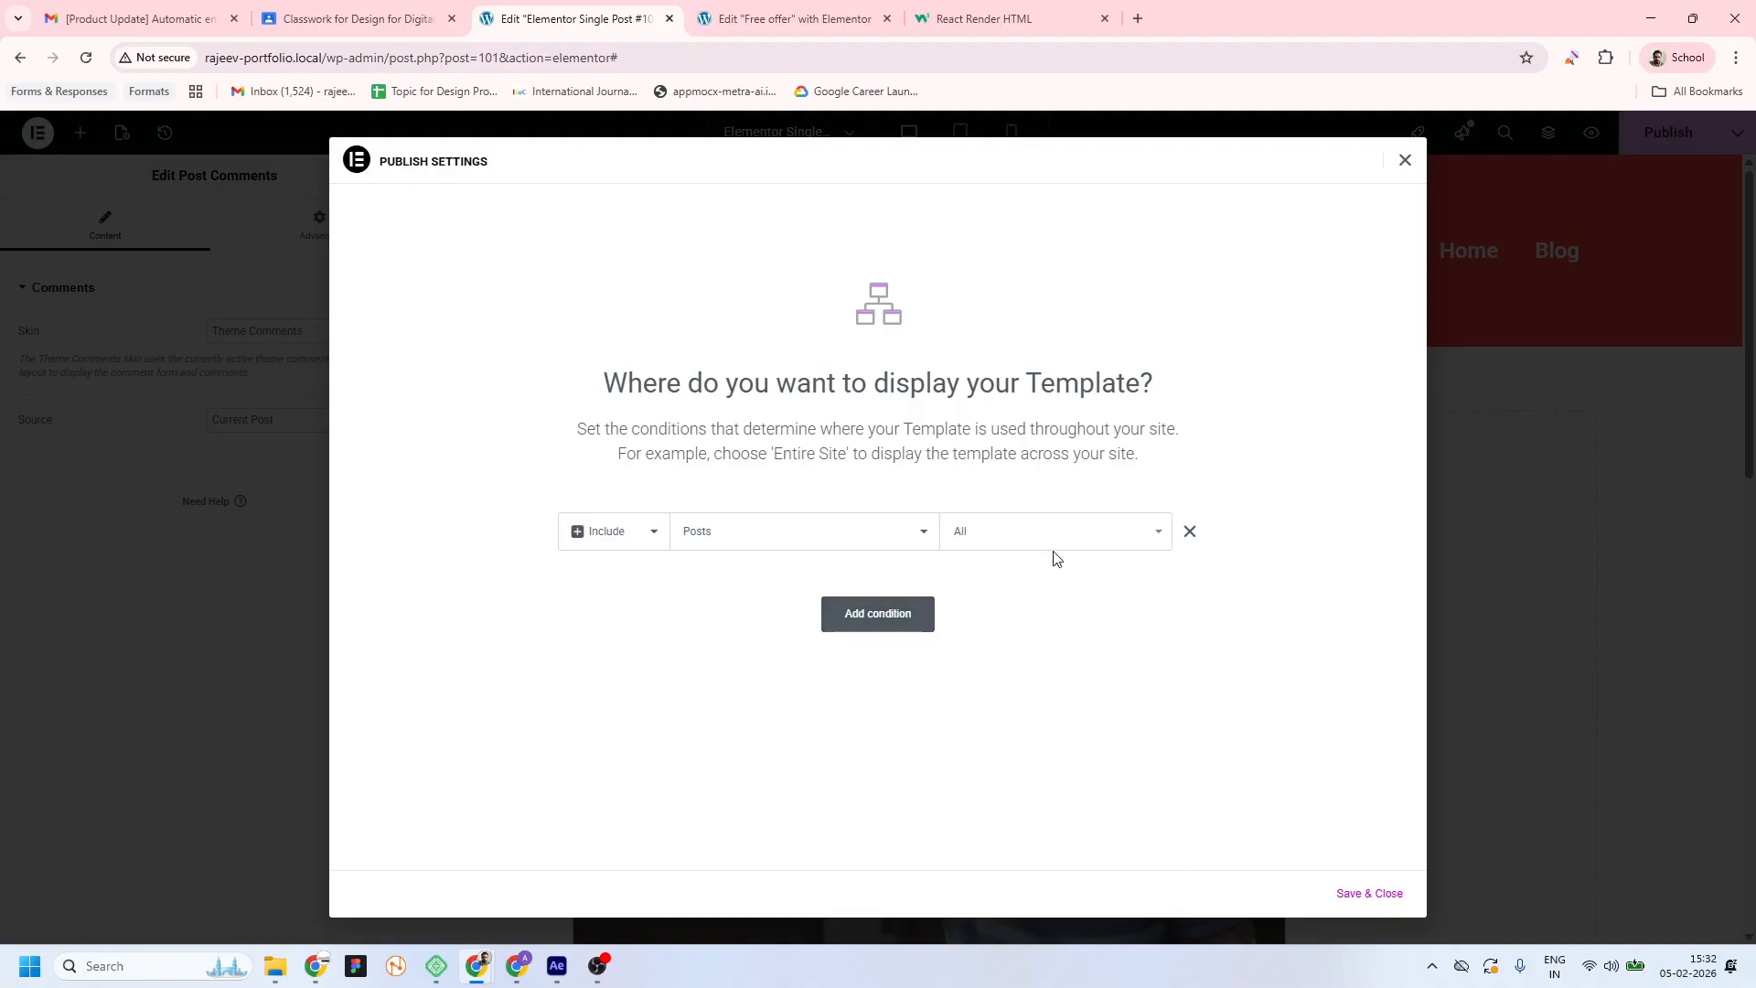
left_click(1348, 889)
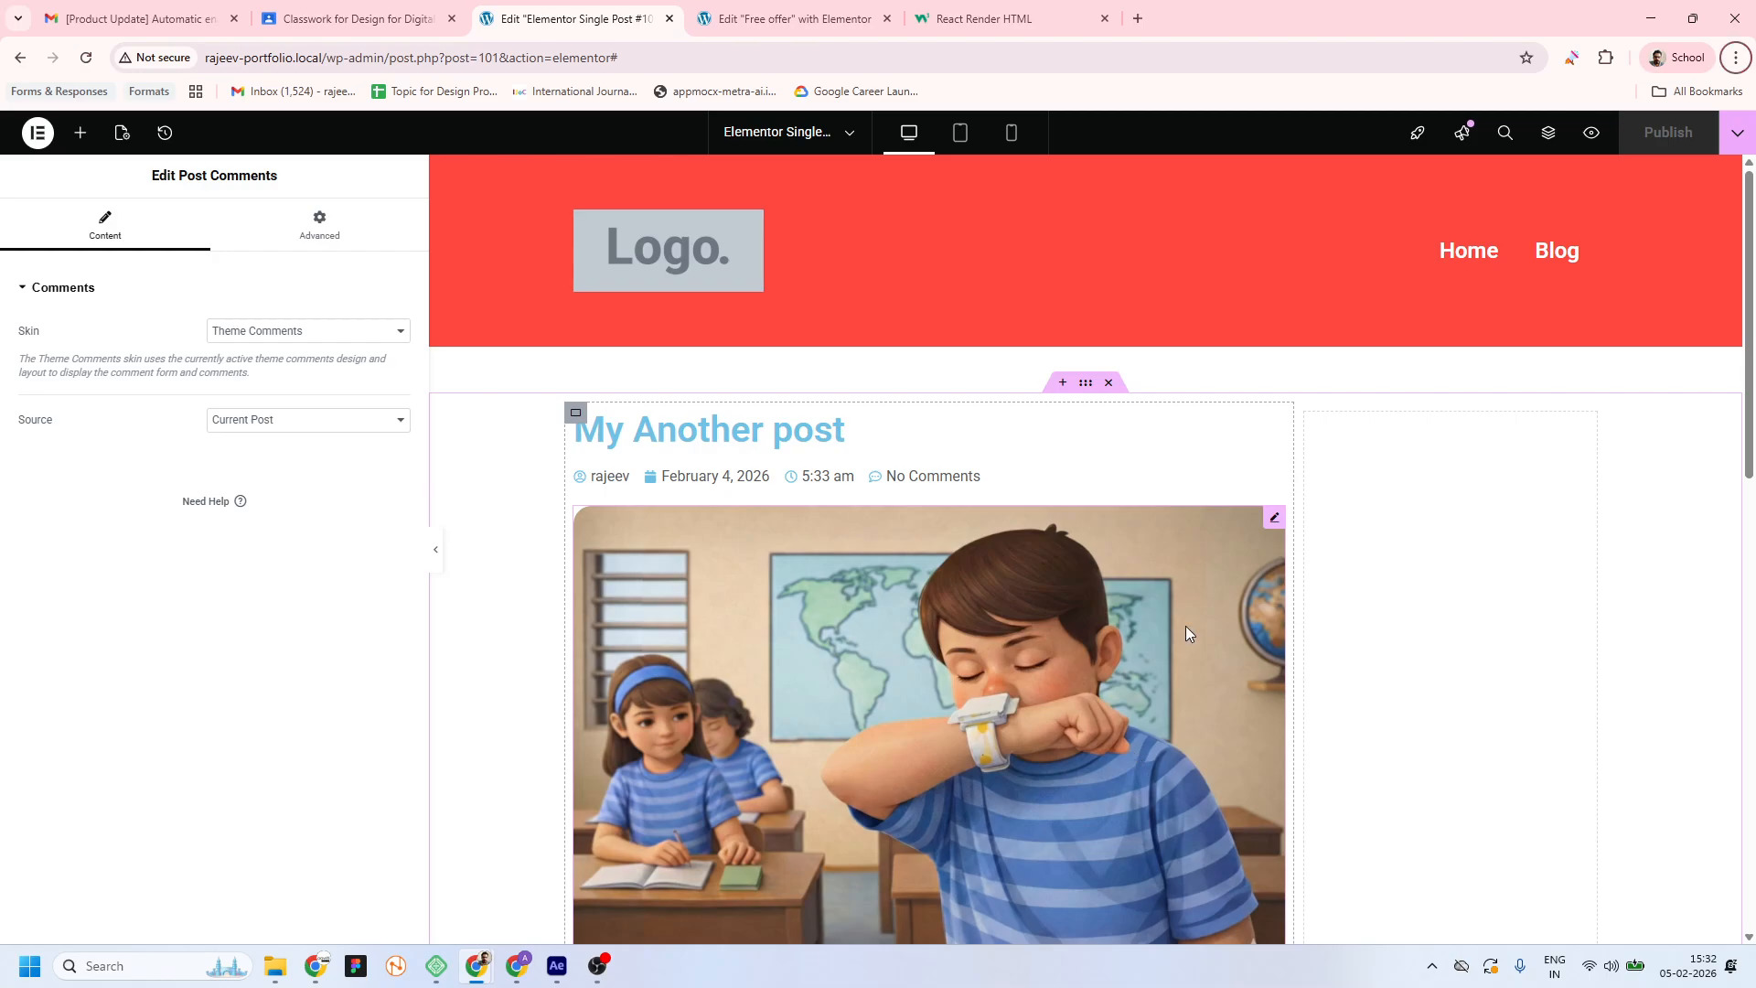
Set the Free offer popup's display condition to Include, Singular, Pages, Home and save the publish settings
left_click(785, 19)
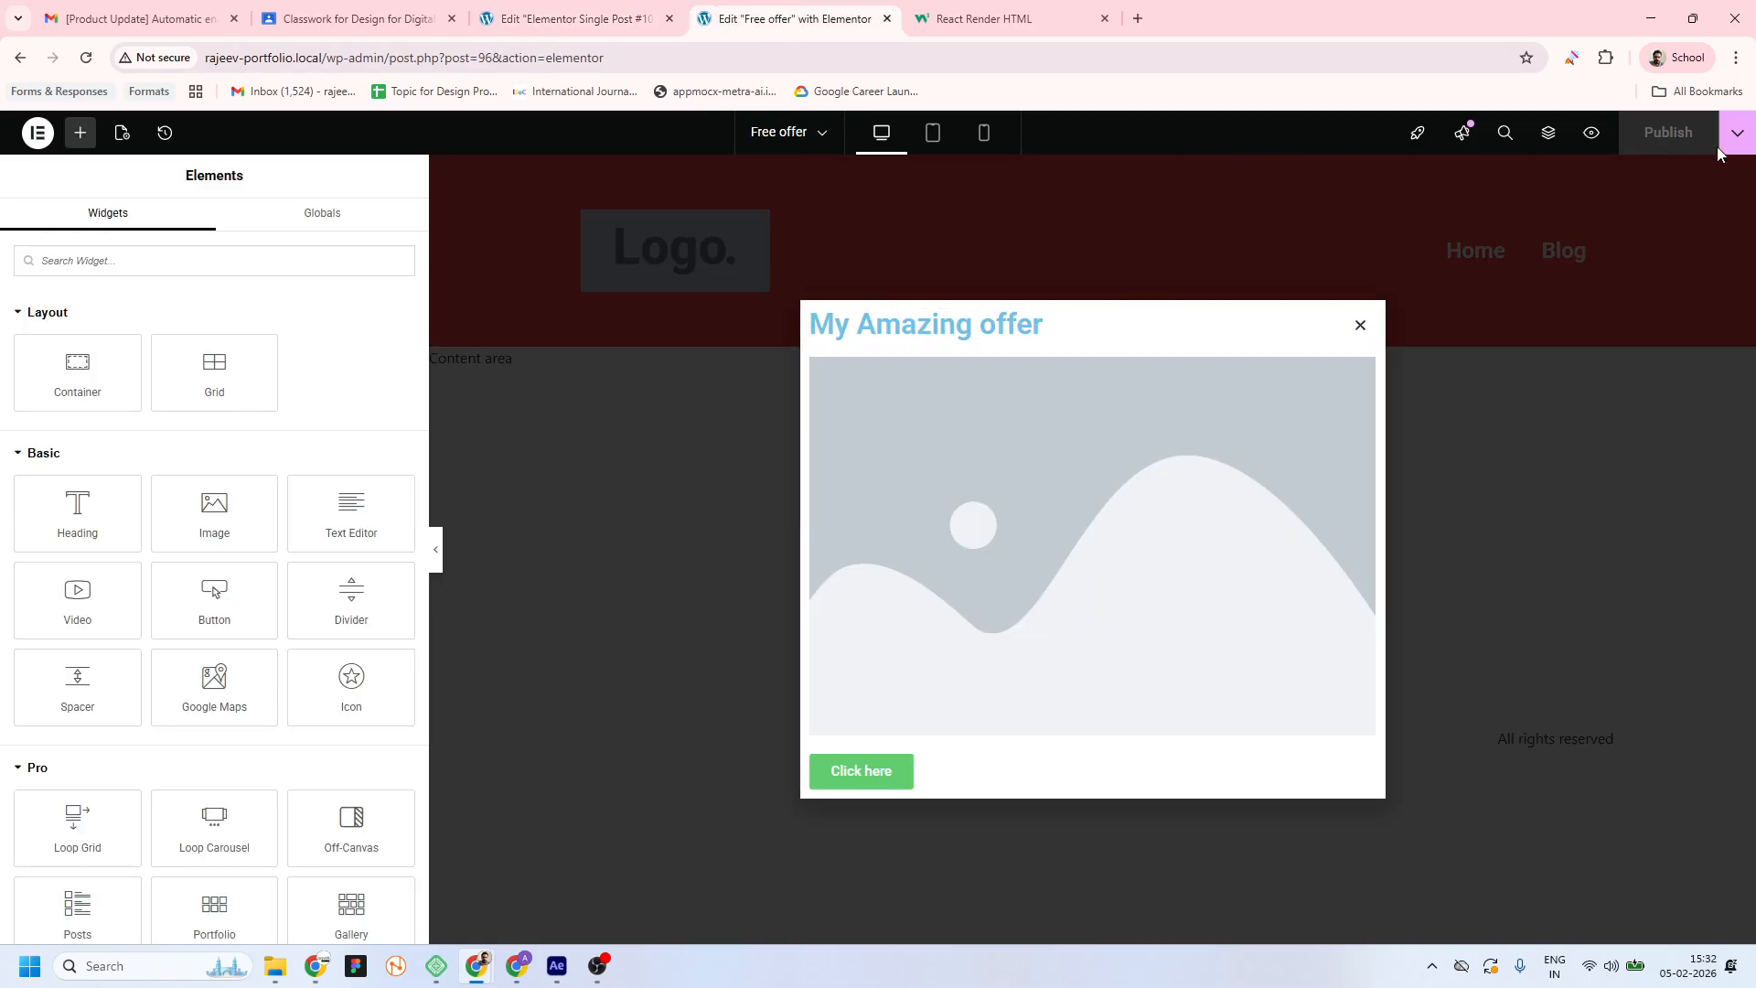
left_click(1737, 133)
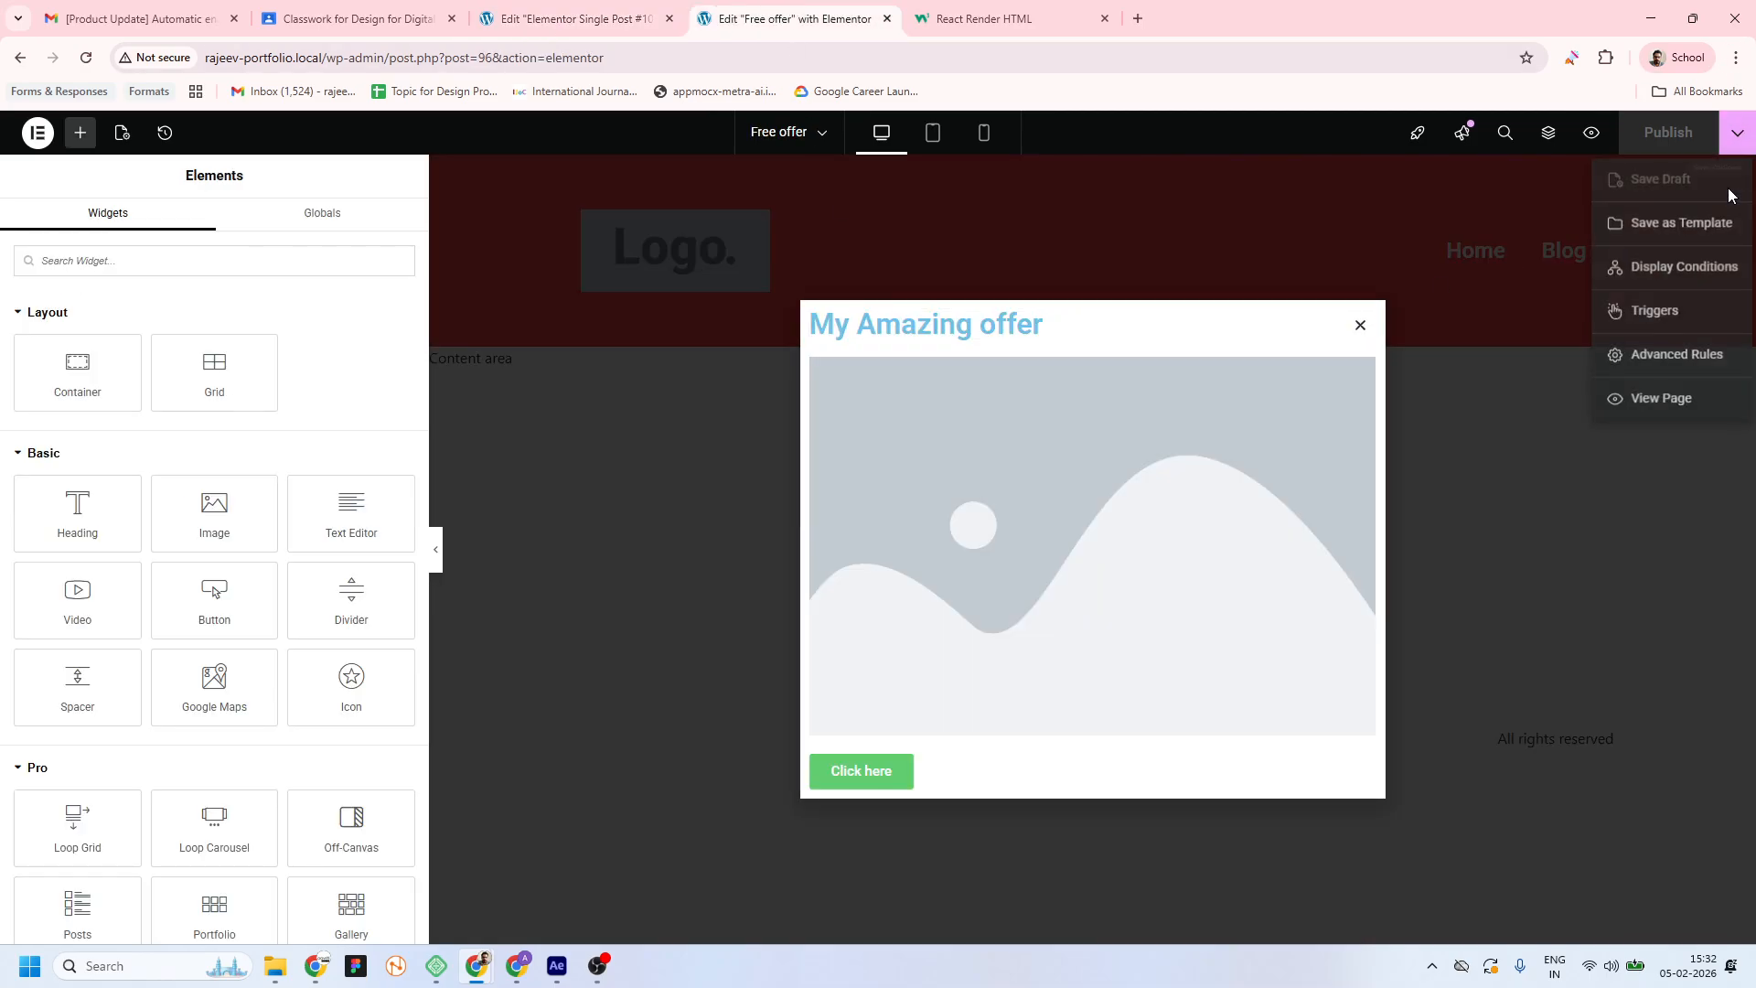
left_click(1701, 271)
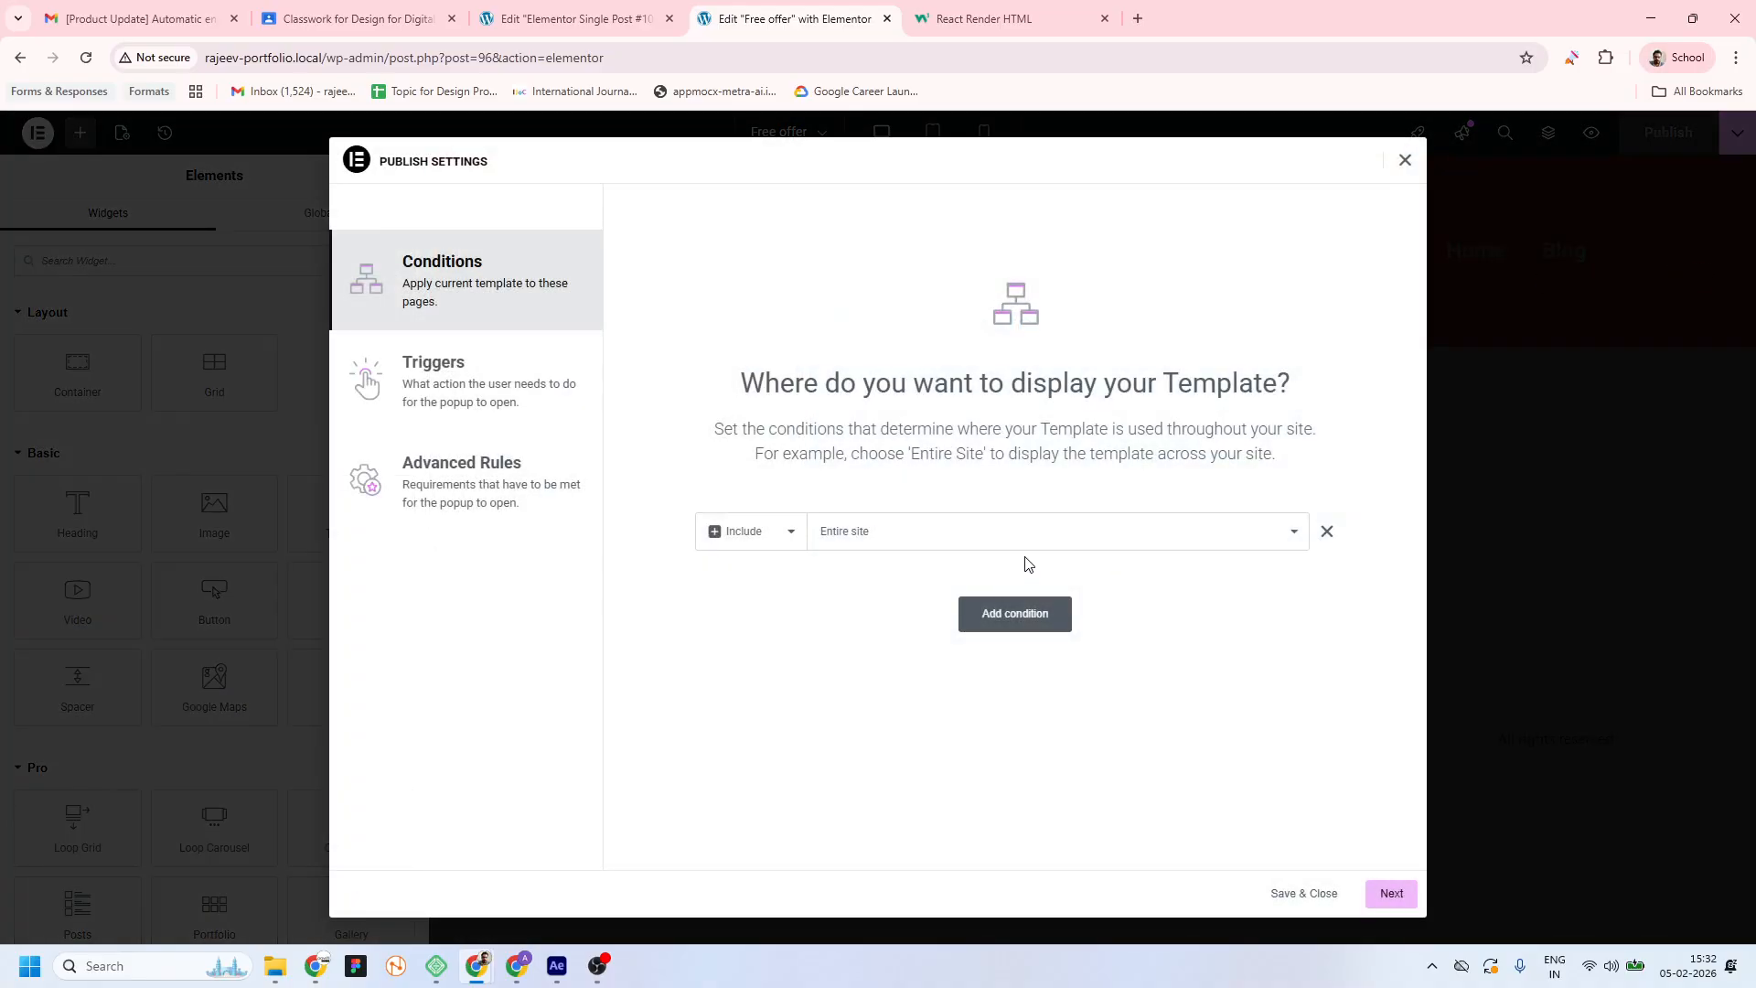
left_click(1201, 542)
left_click(908, 617)
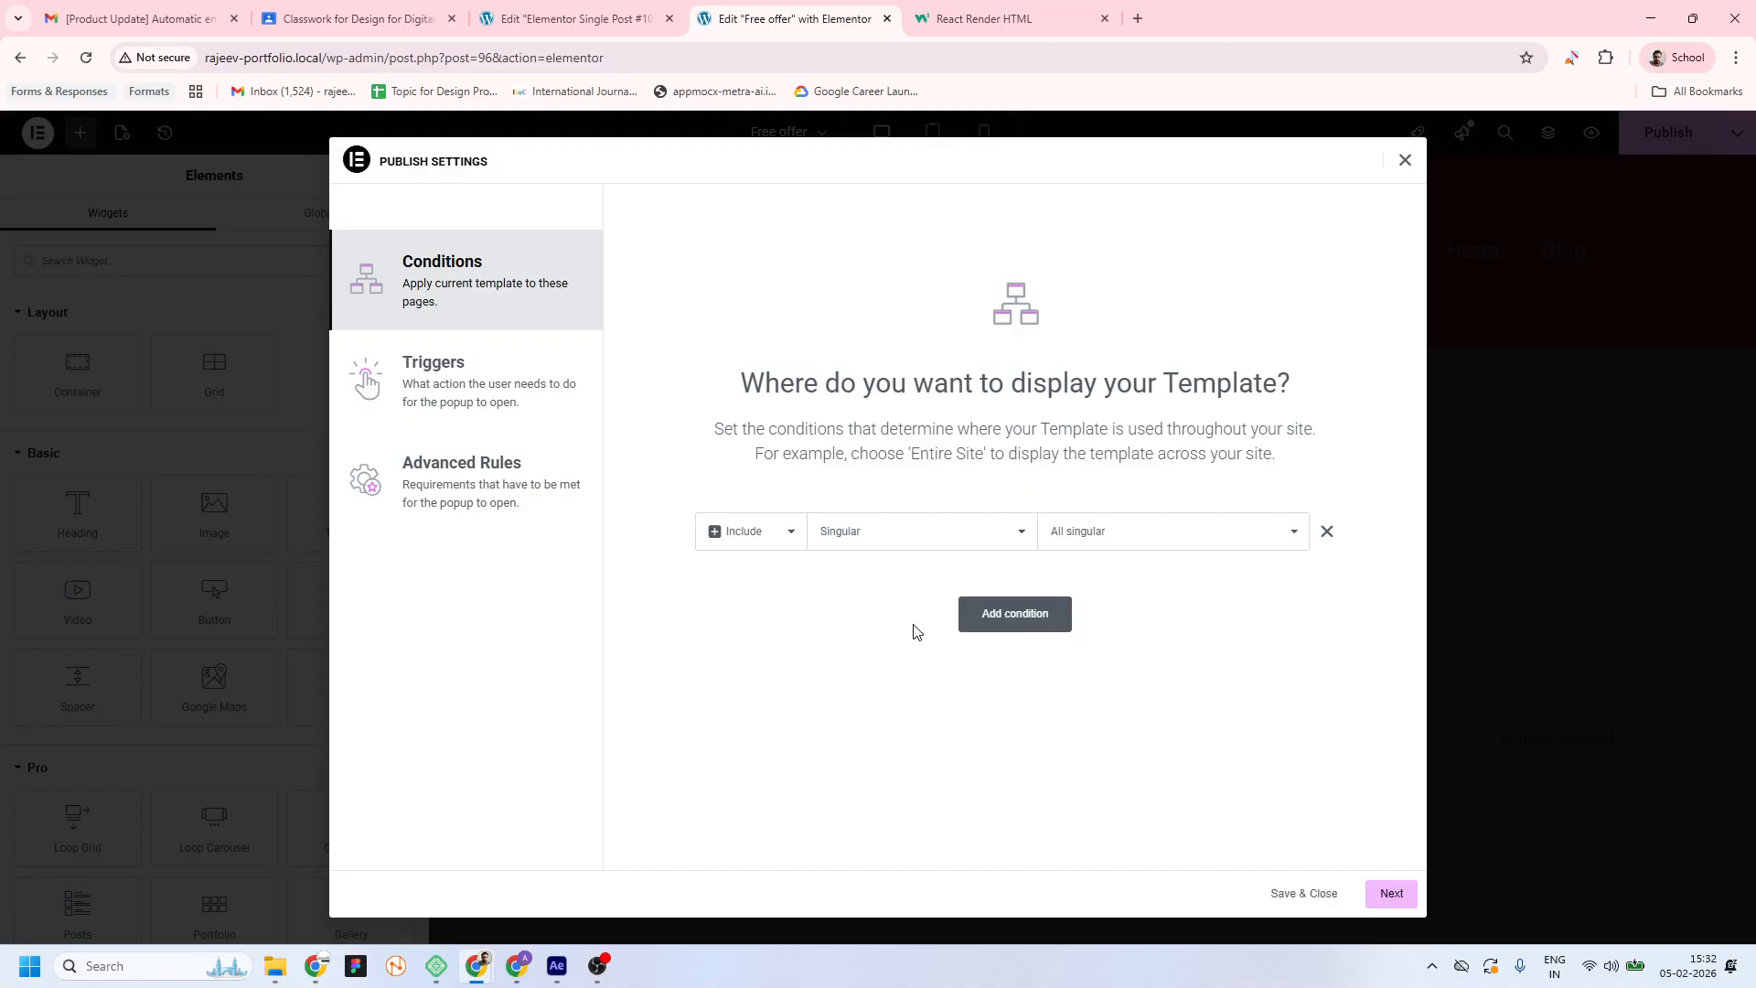
left_click(1100, 539)
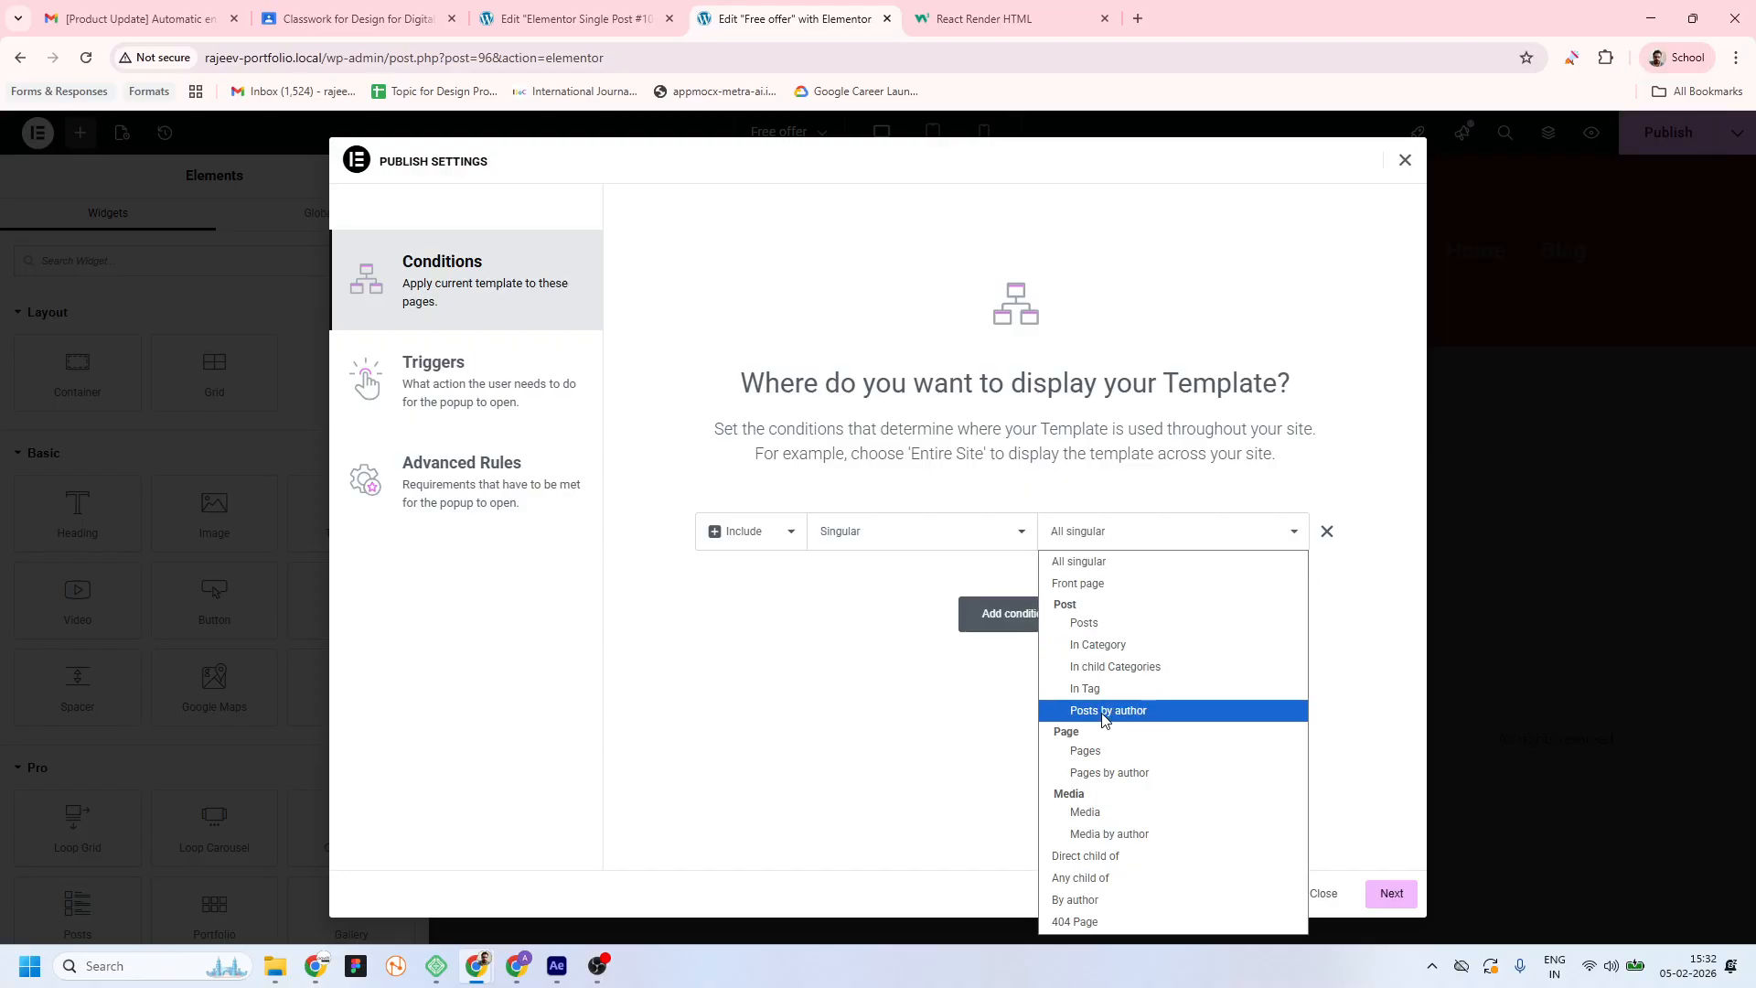
left_click(1196, 536)
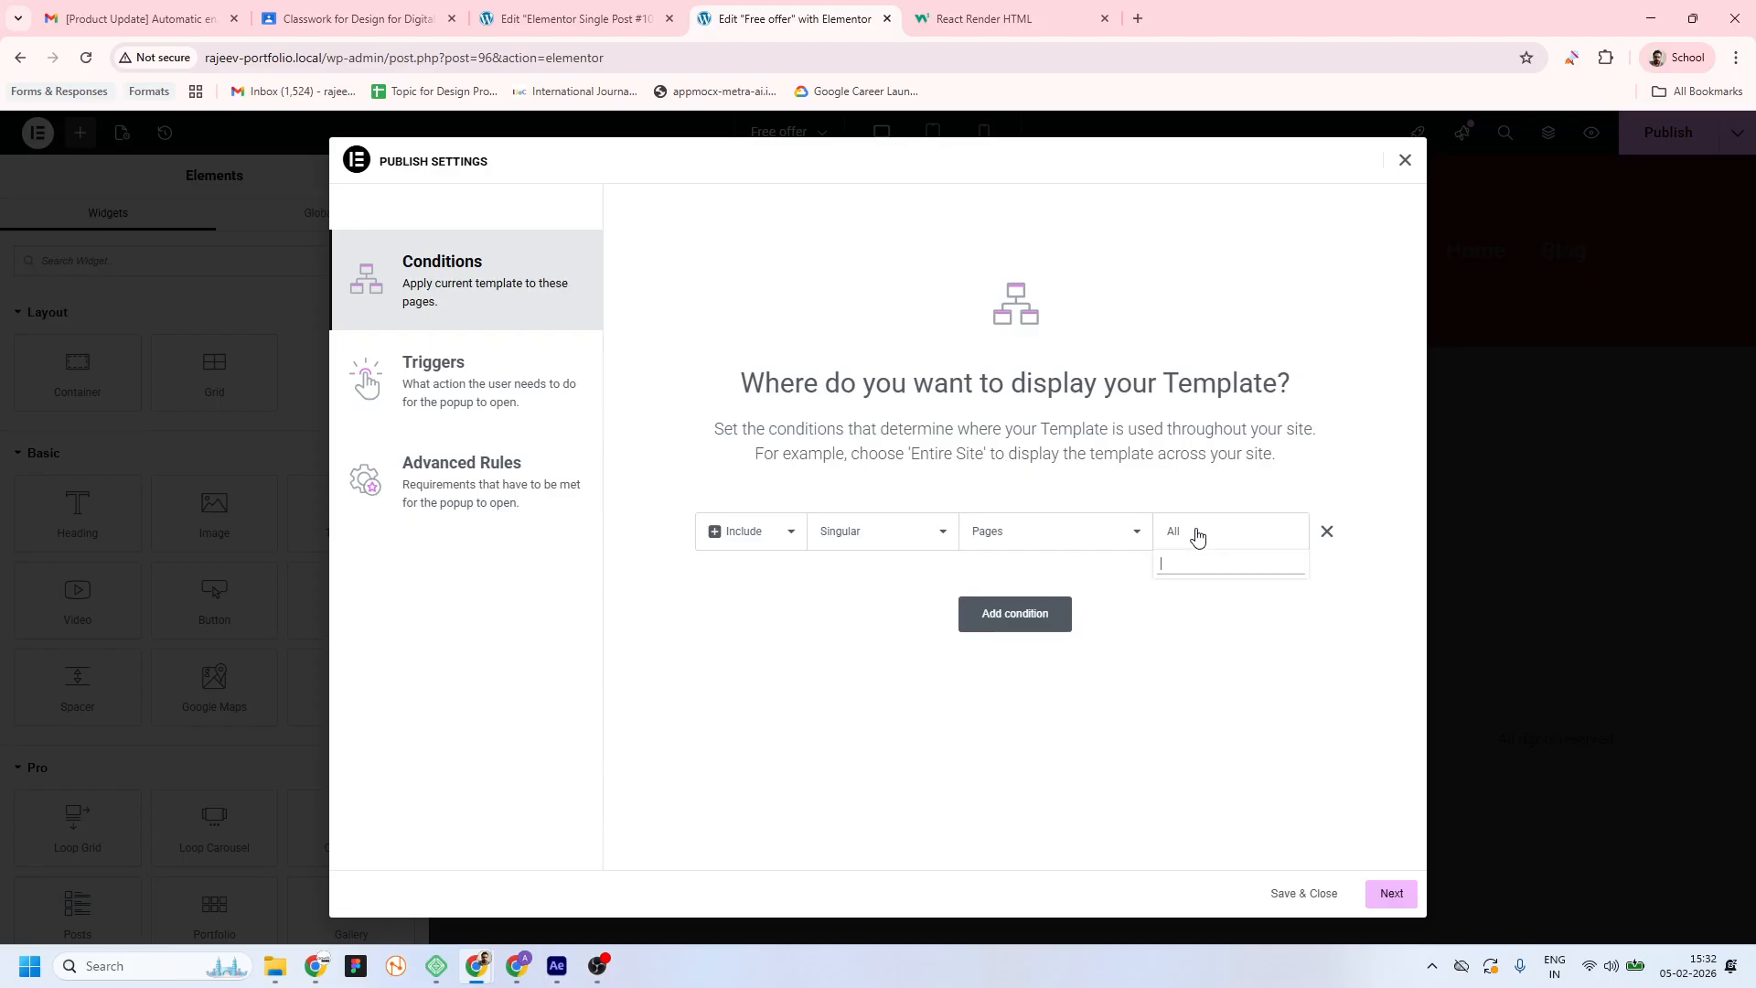
type("hom")
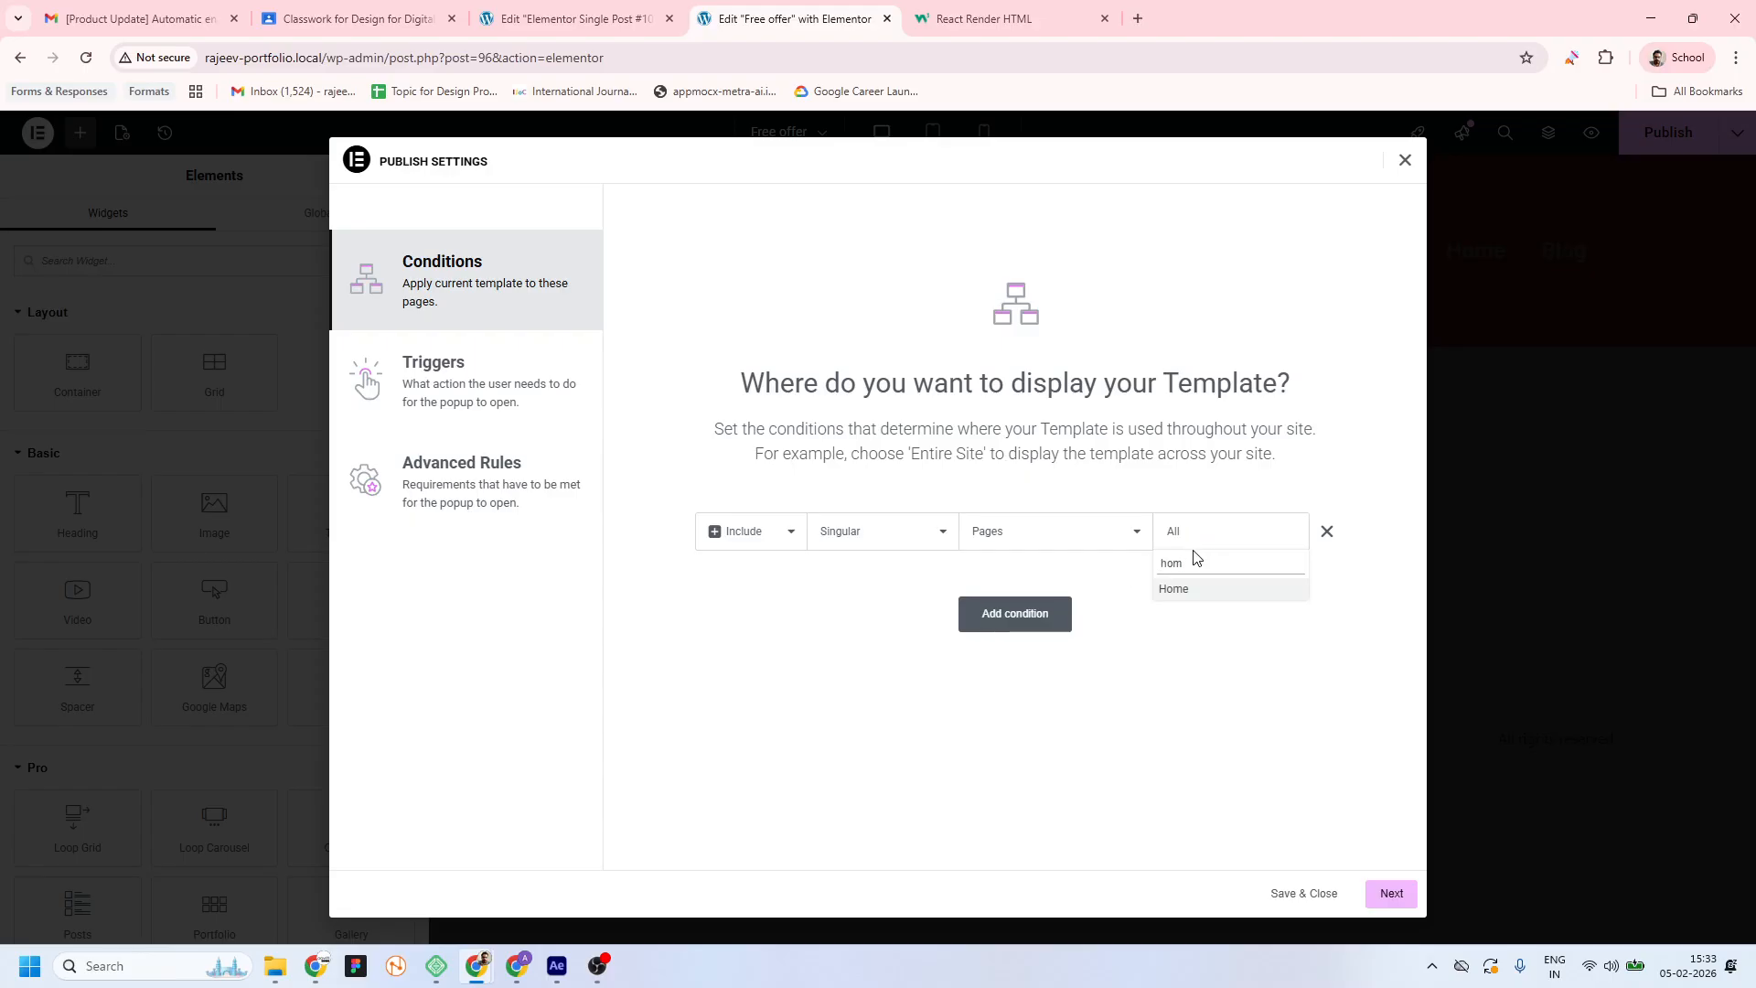
left_click(1183, 593)
left_click(1391, 893)
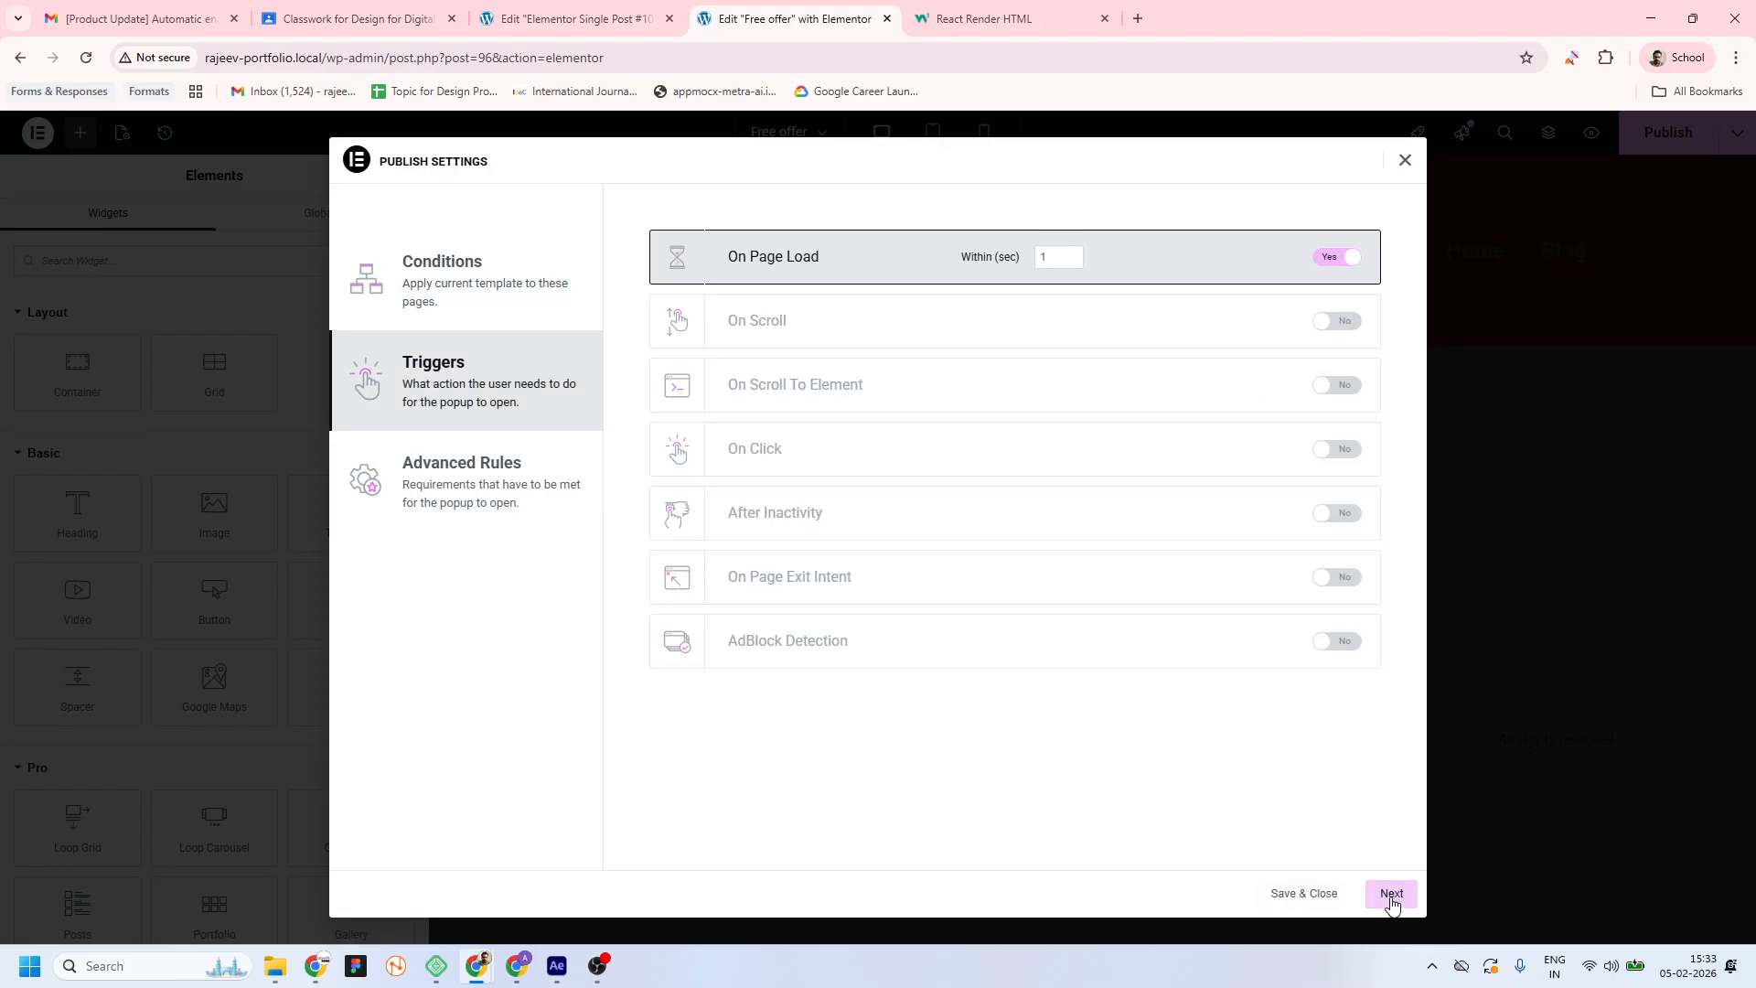
left_click(1392, 894)
left_click(1357, 897)
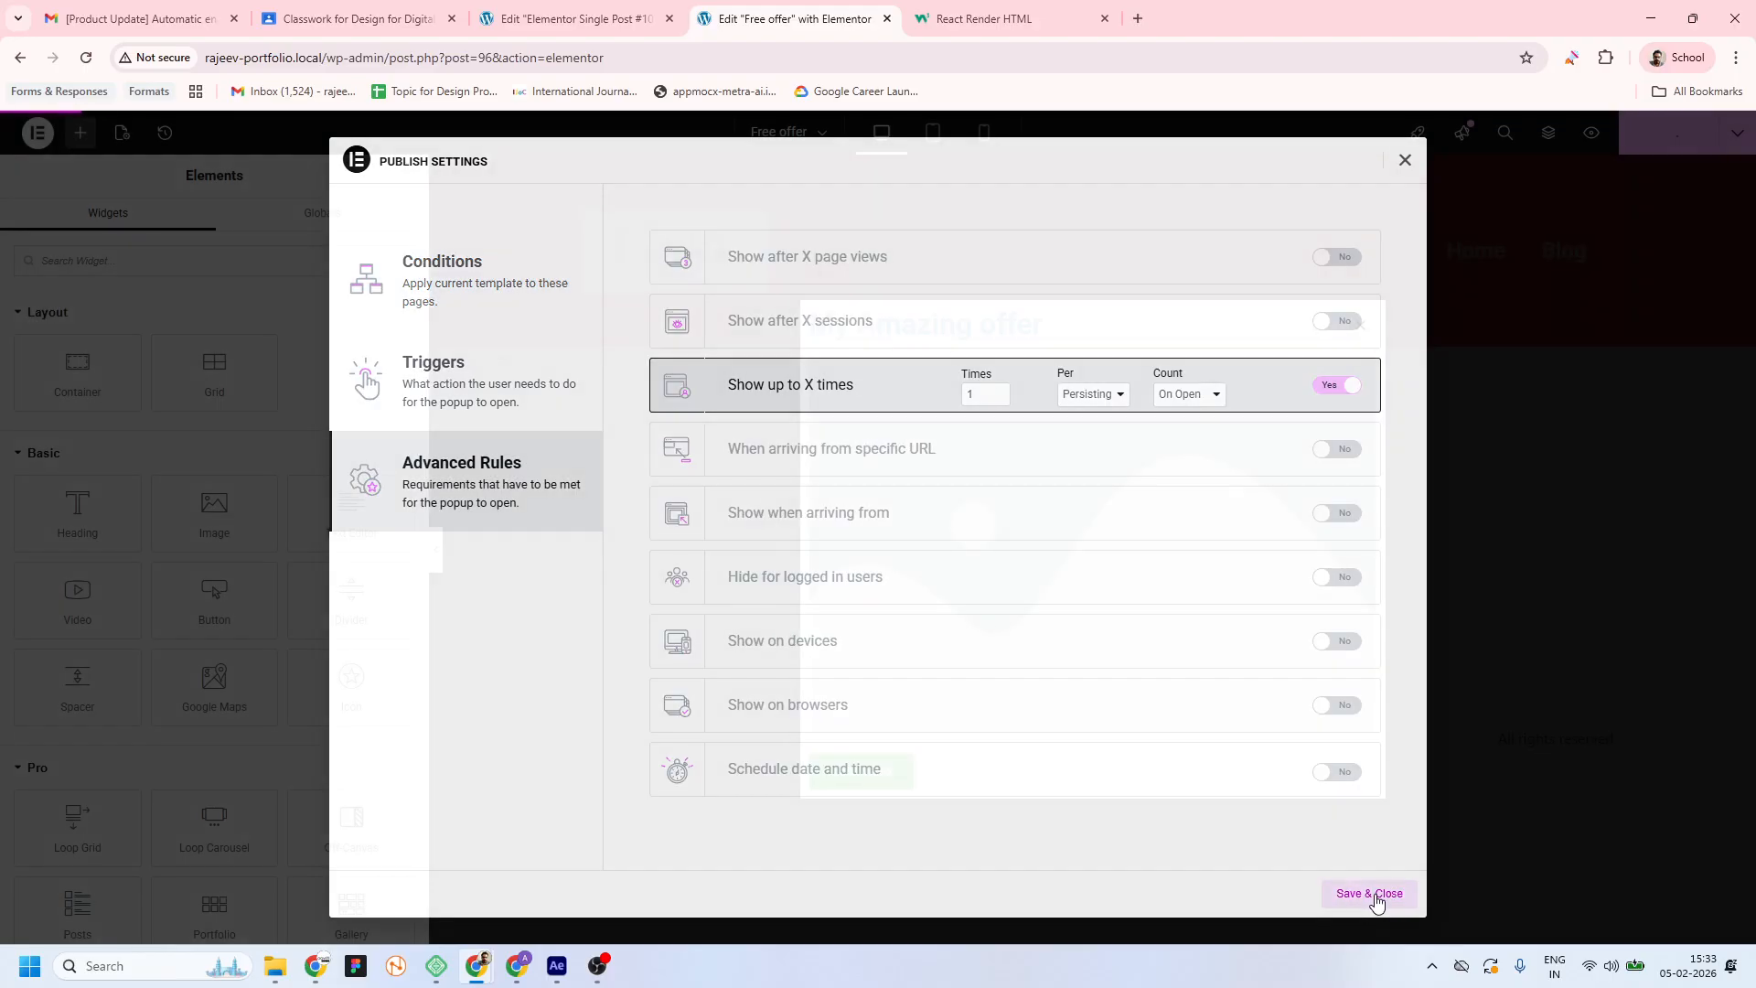
Open the live site's Blog page in the incognito window and look through its post archive
key("alt+Tab")
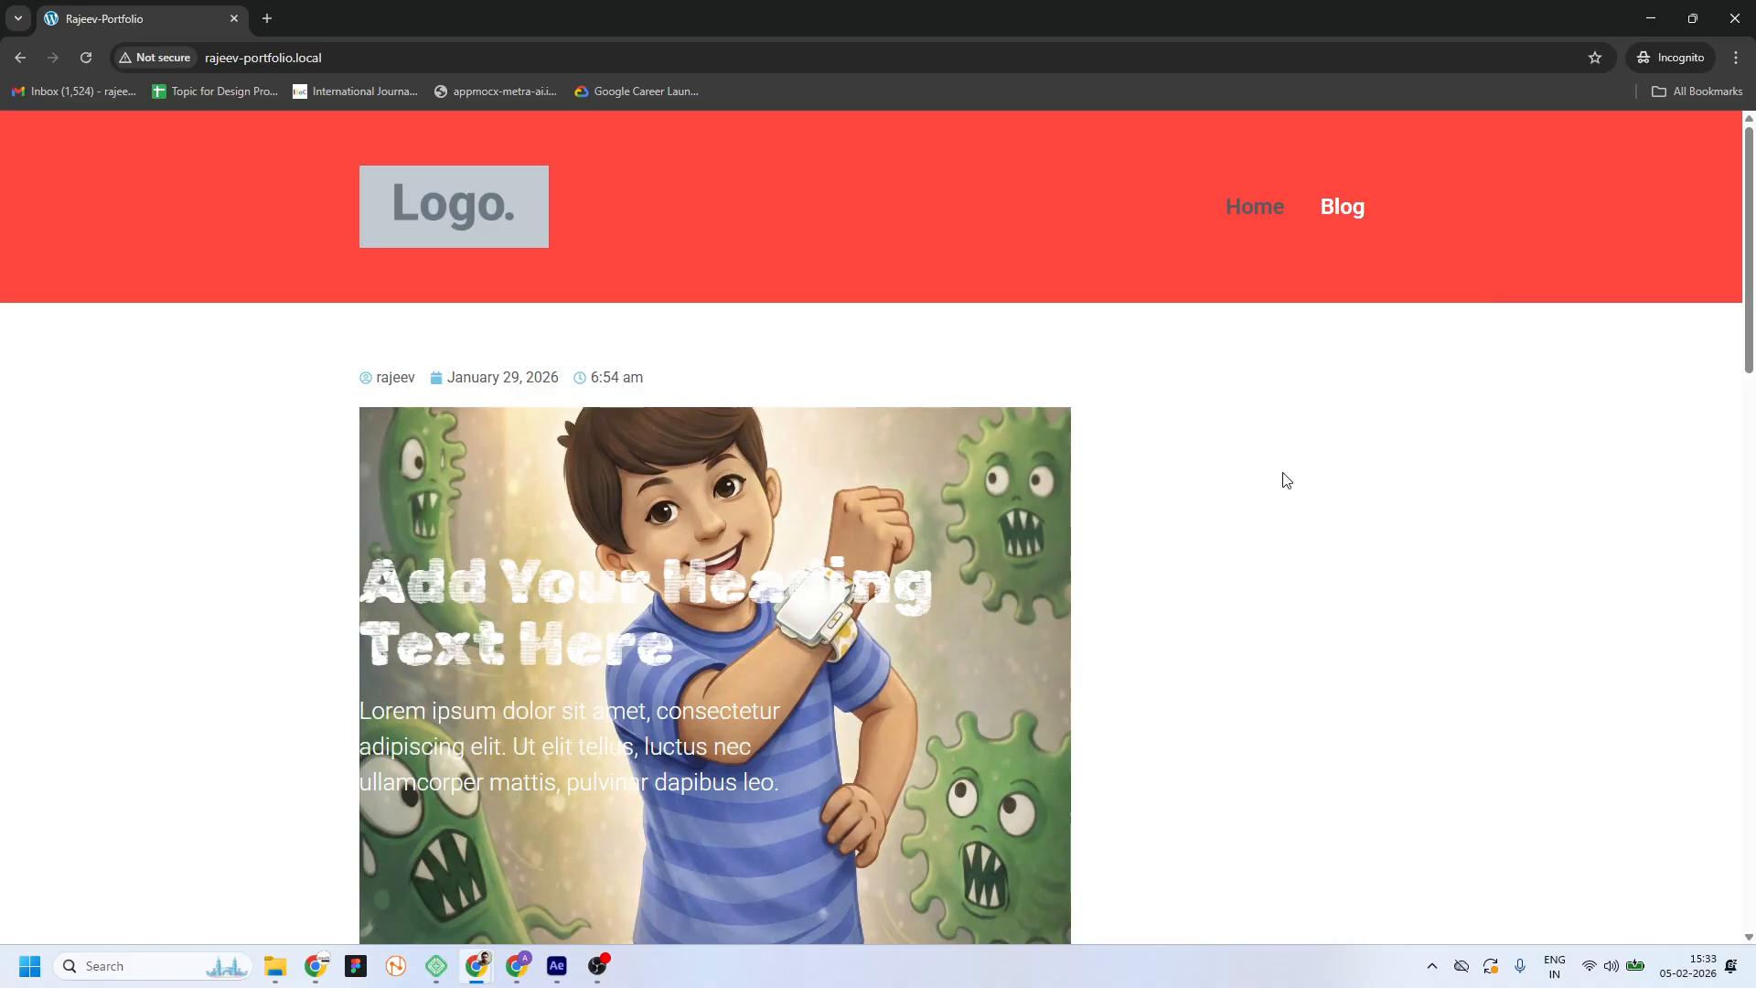
left_click(1355, 216)
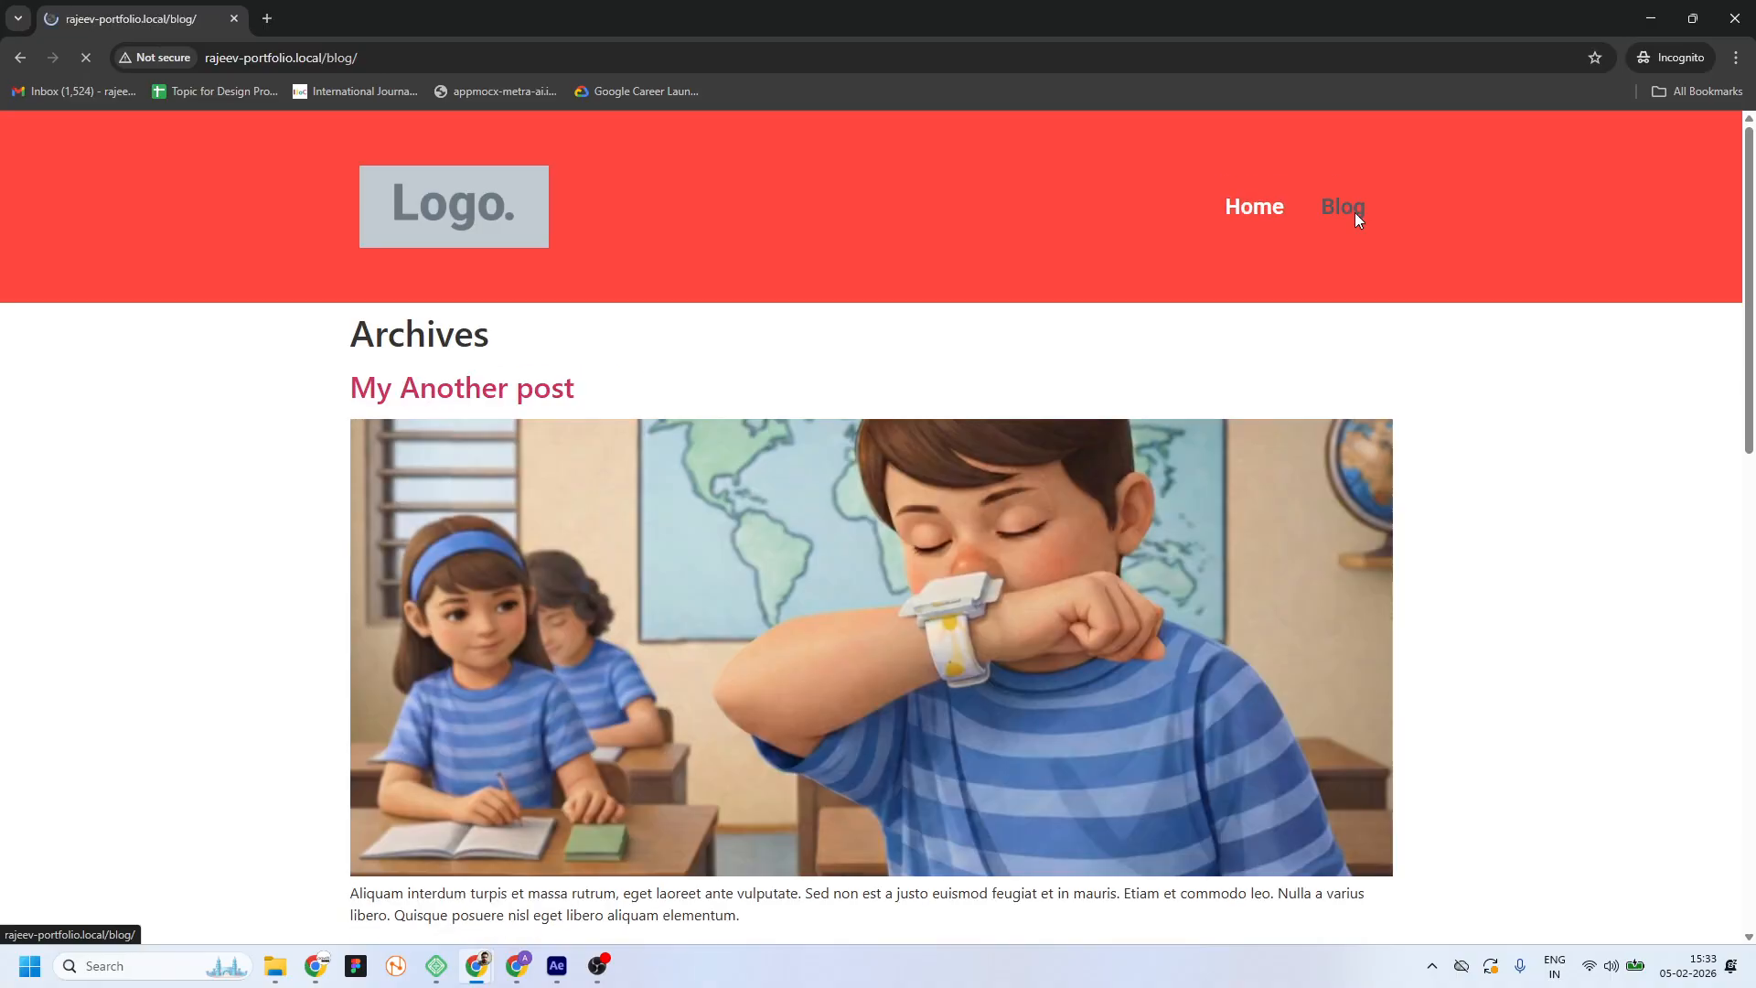
scroll(1155, 471, "down", 10)
scroll(1156, 472, "up", 10)
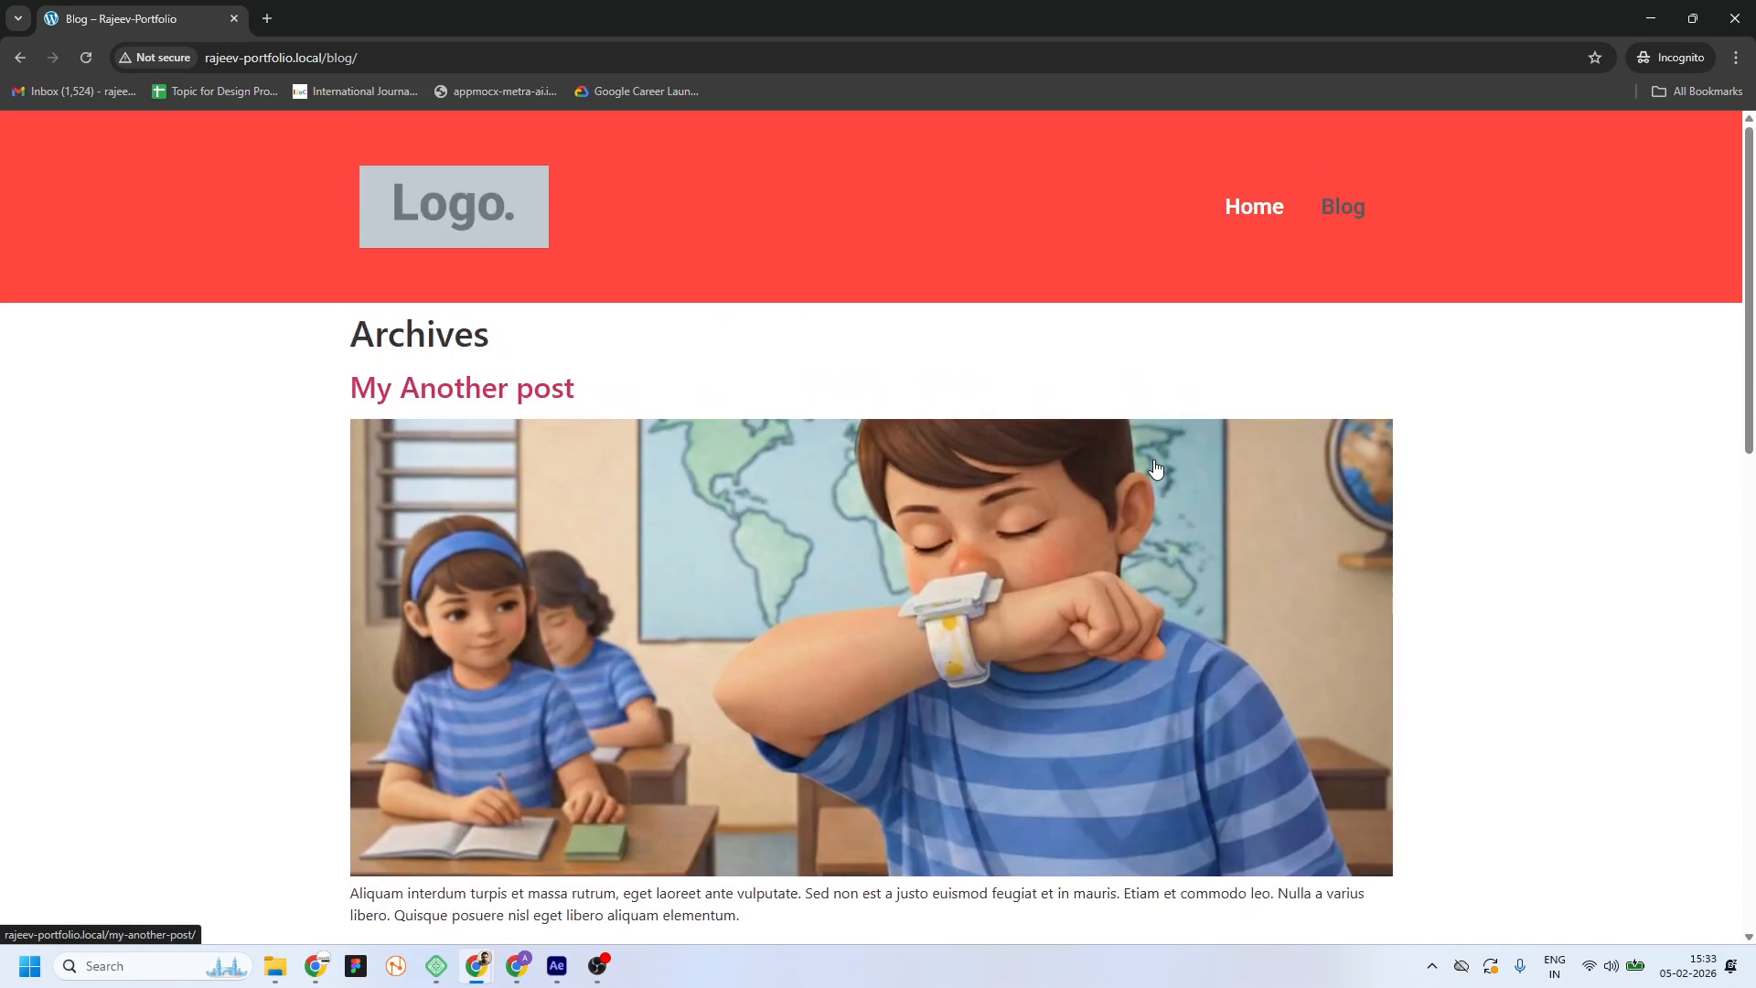
Return to the live home page and examine the layout of its hero banner and lower sections
left_click(484, 229)
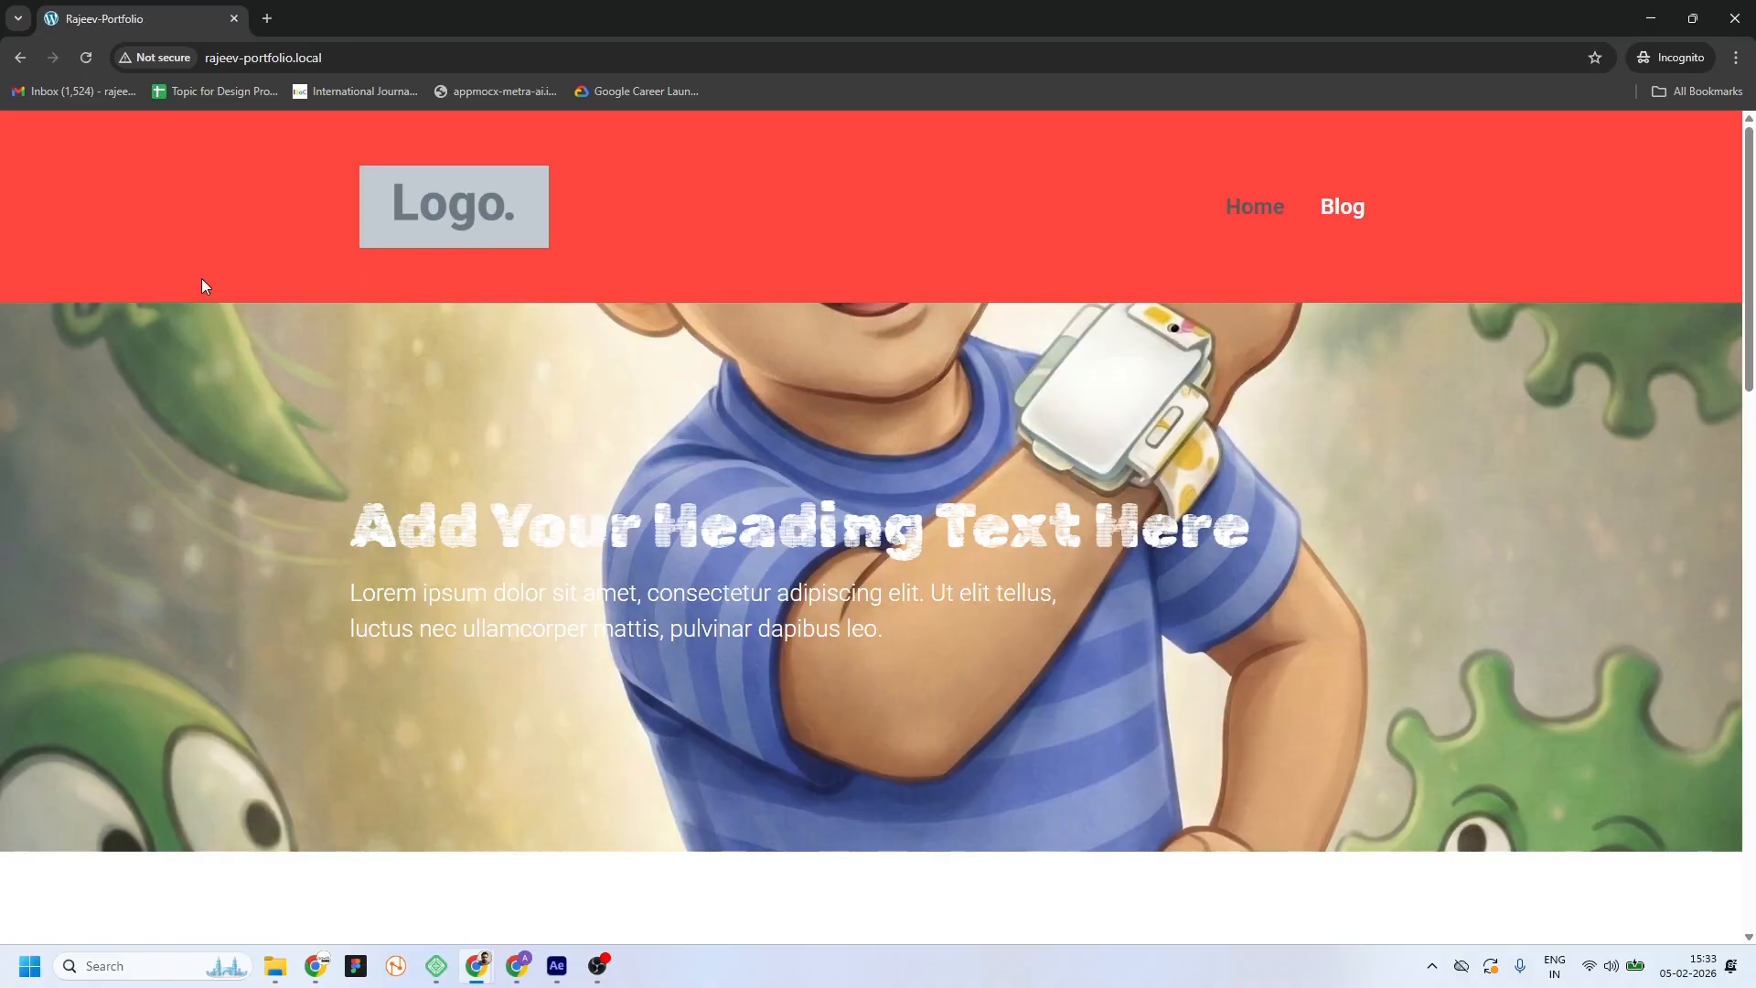
scroll(210, 288, "down", 6)
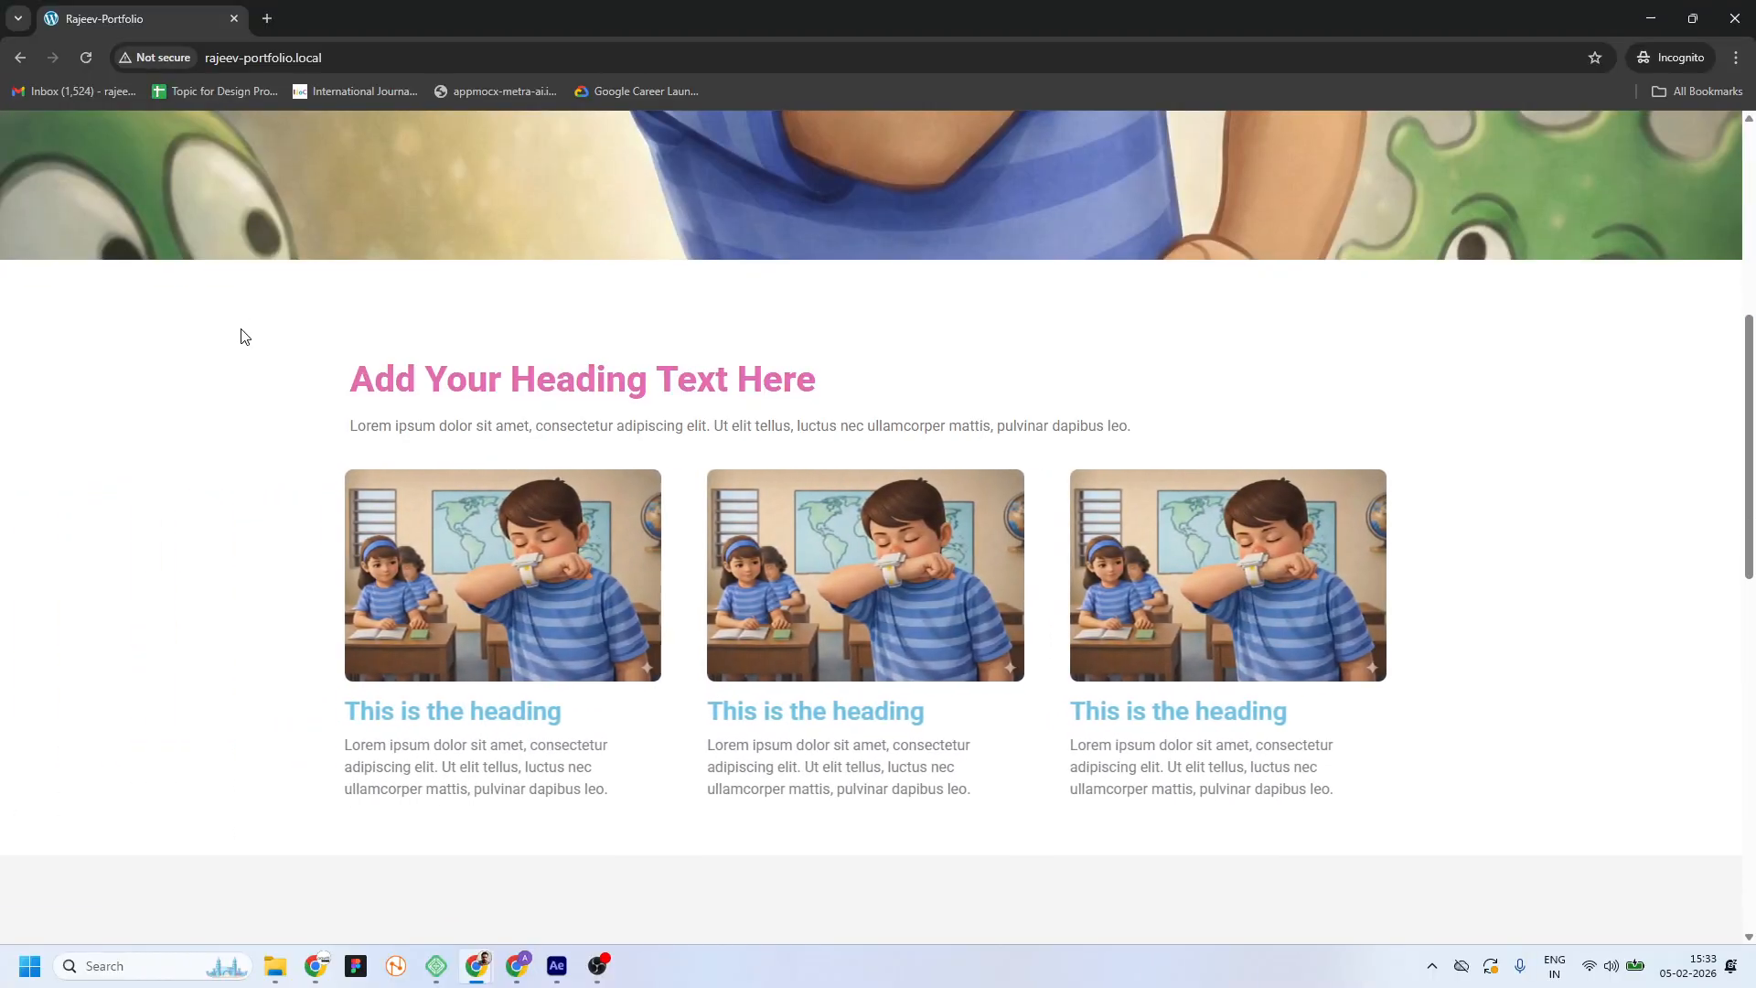
scroll(244, 336, "down", 10)
scroll(243, 337, "up", 15)
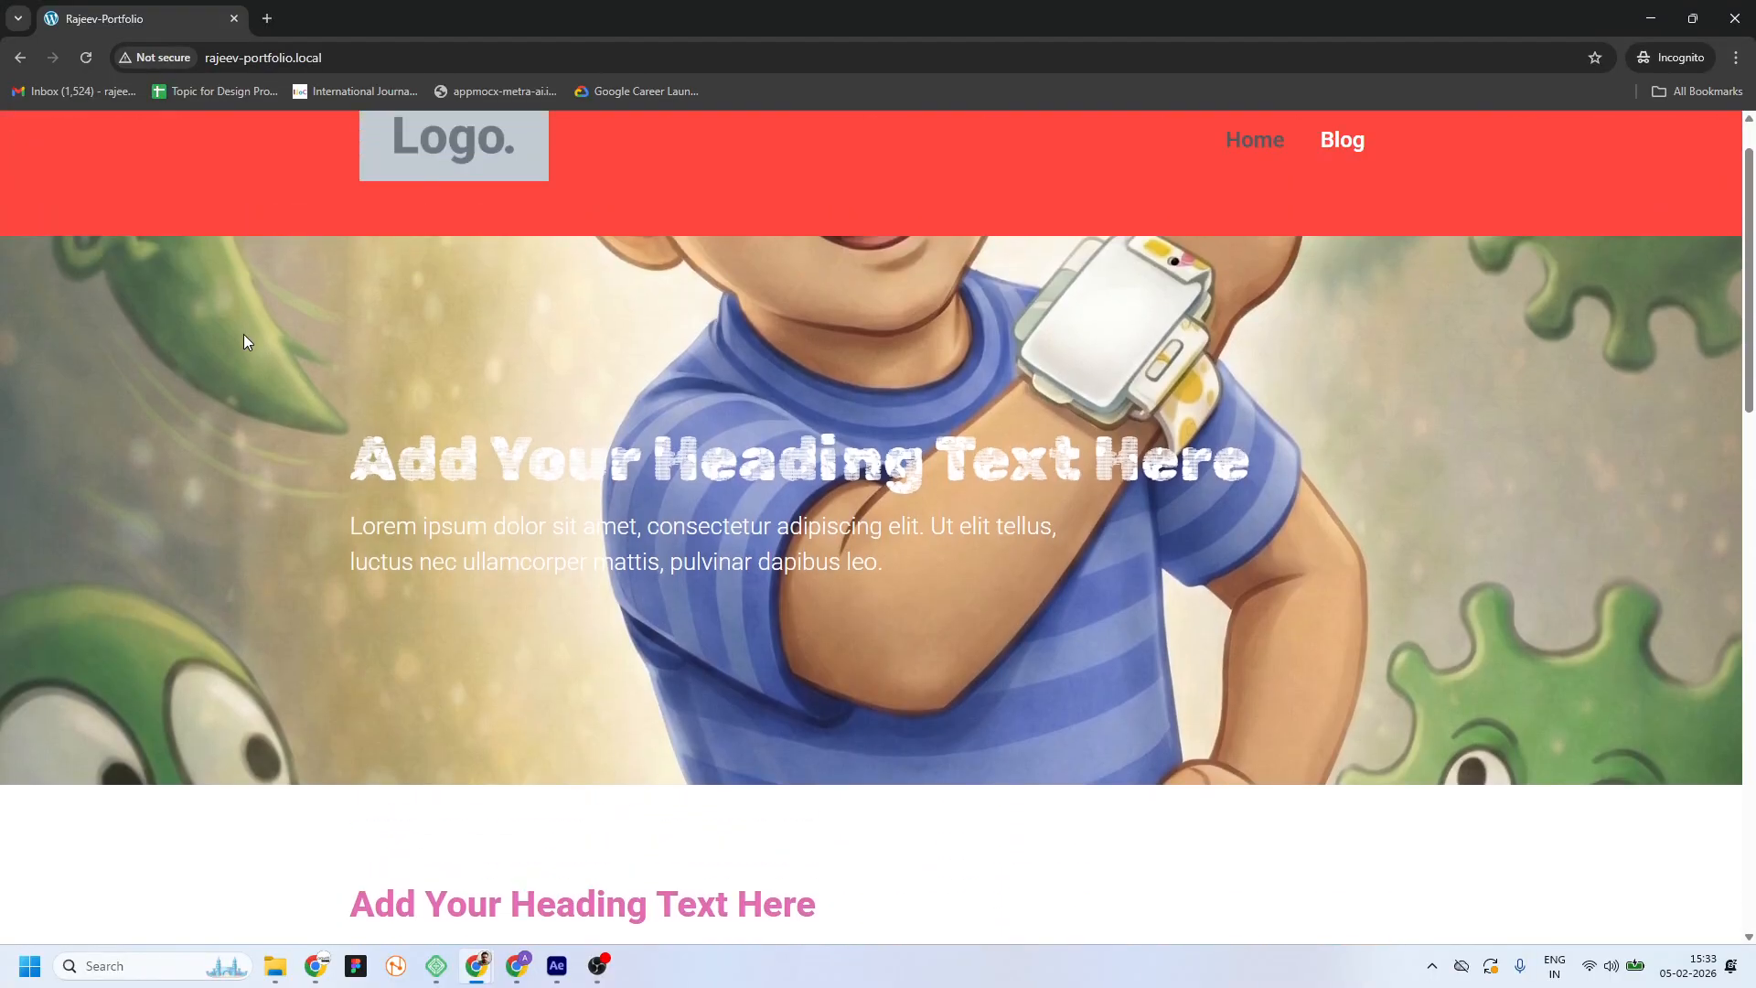
Look over the live home page from its header through the hero banner and the sections below
scroll(243, 333, "up", 1)
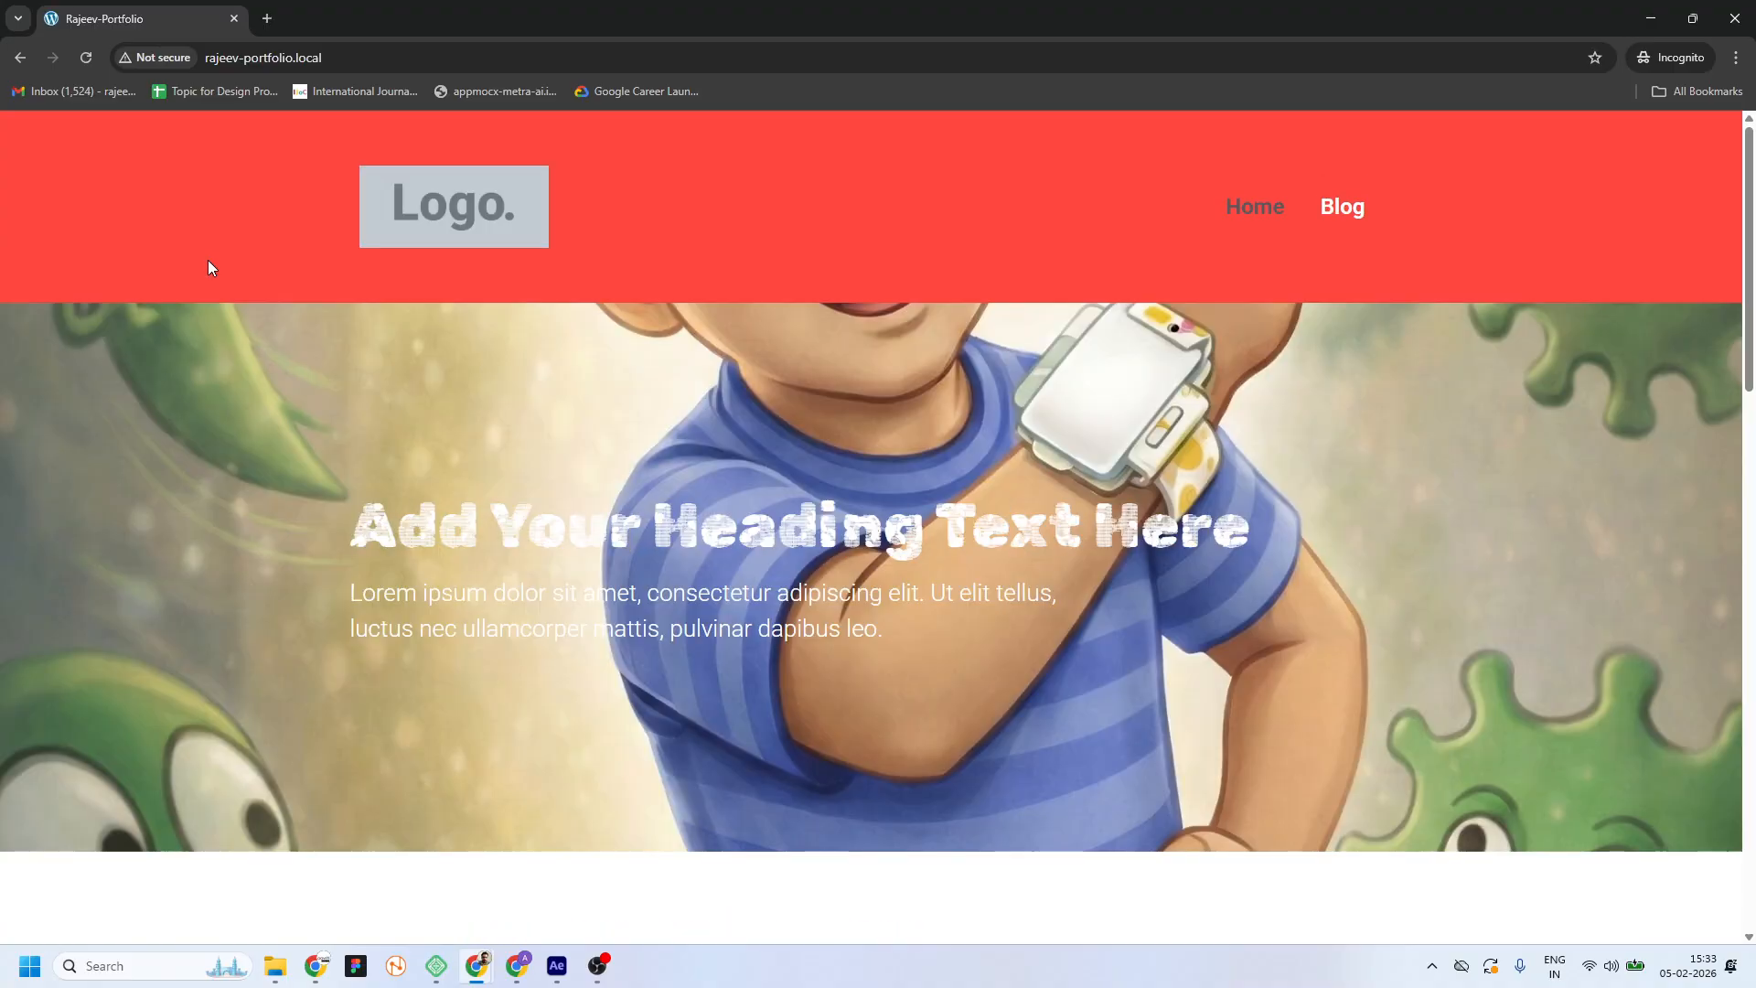
scroll(326, 377, "down", 15)
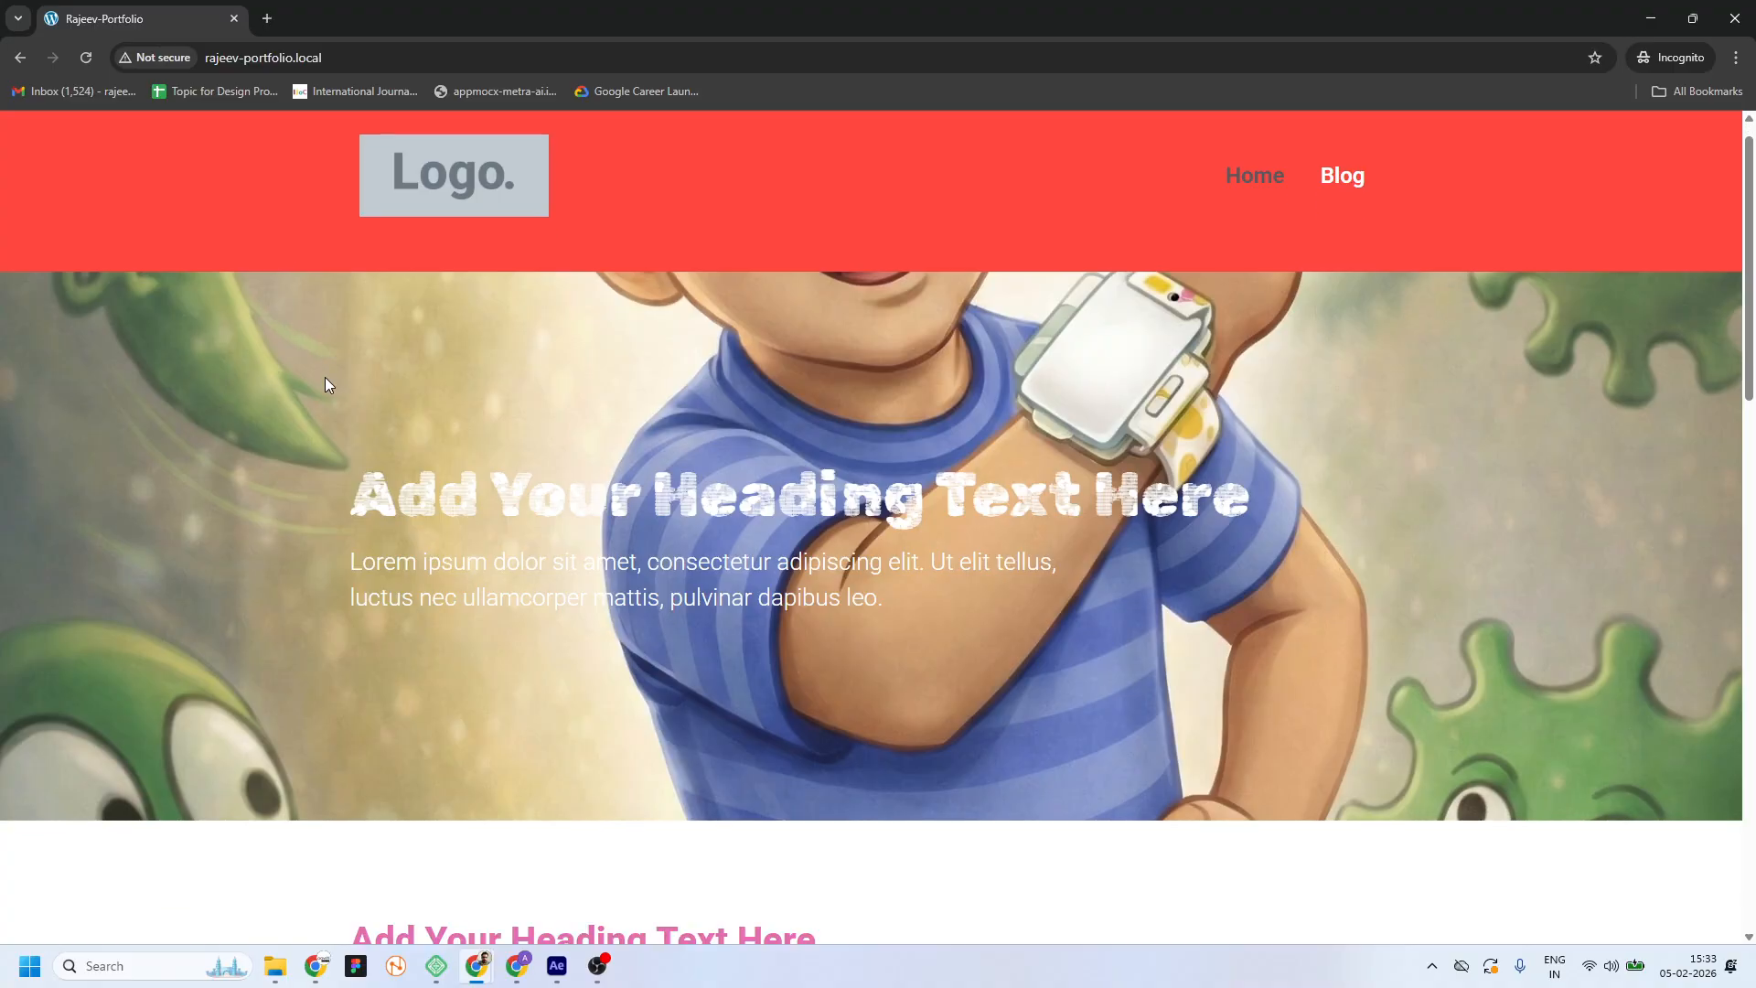
scroll(327, 388, "down", 2)
scroll(325, 379, "up", 20)
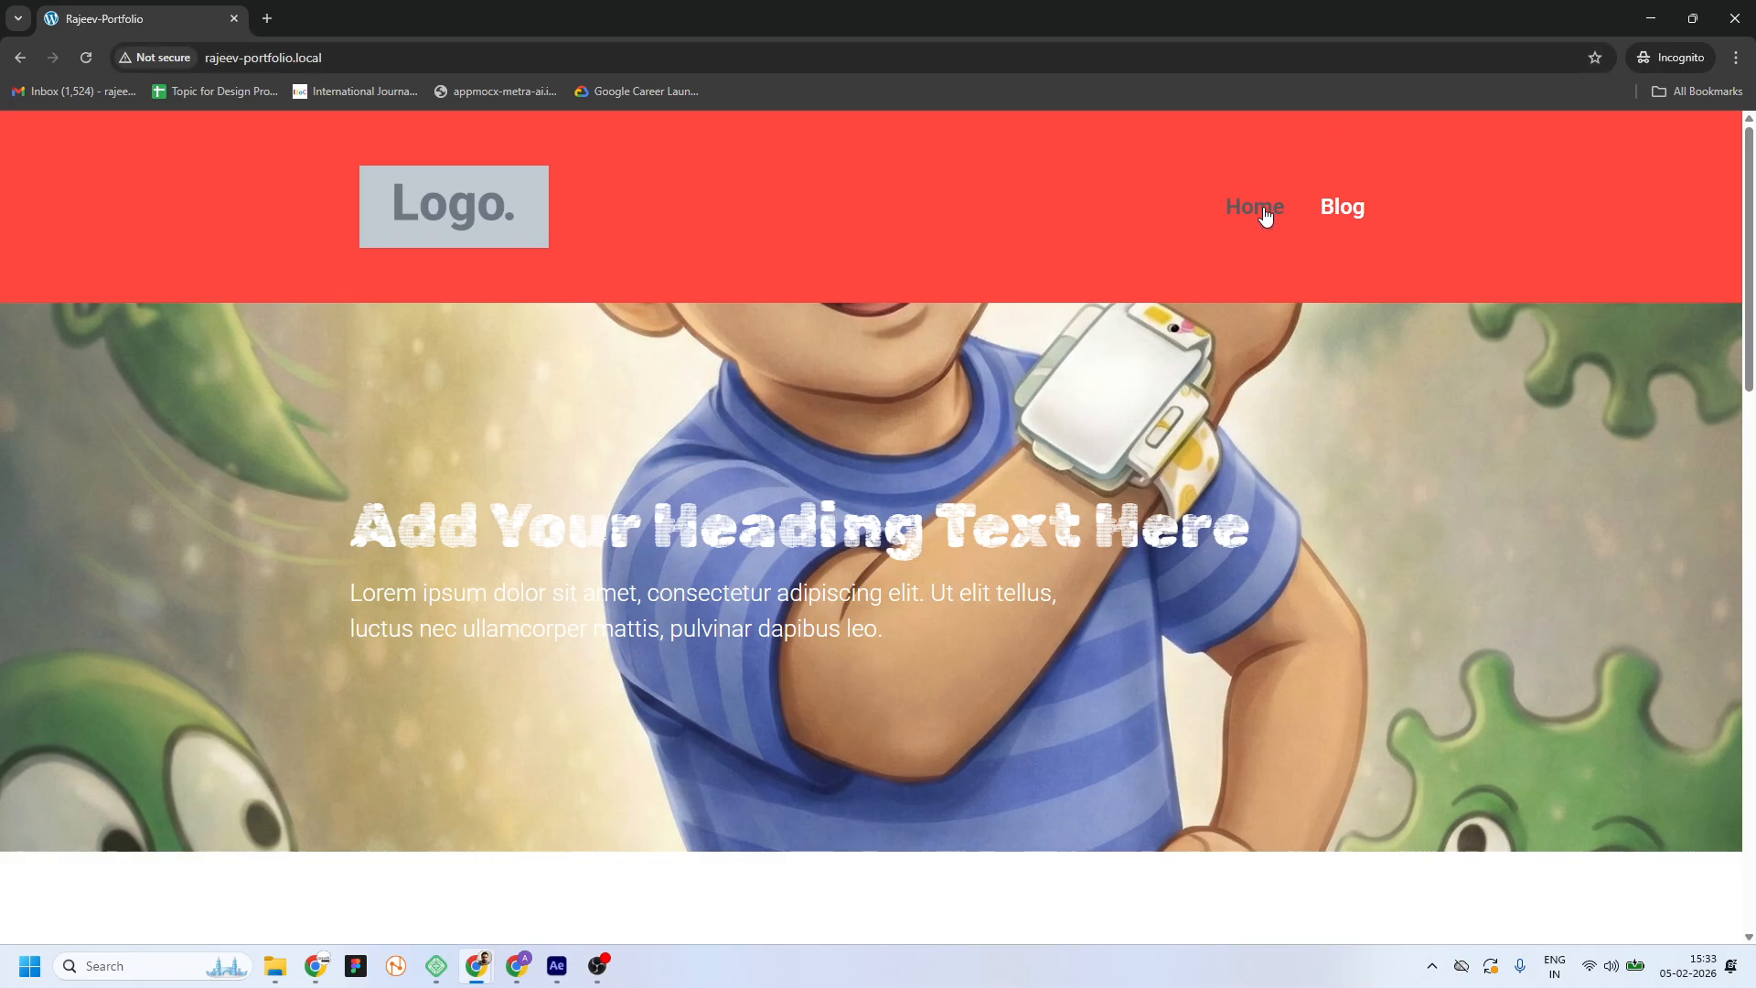
Check the post archive on the live Blog page, then return to the home page and view its content sections
left_click(1335, 262)
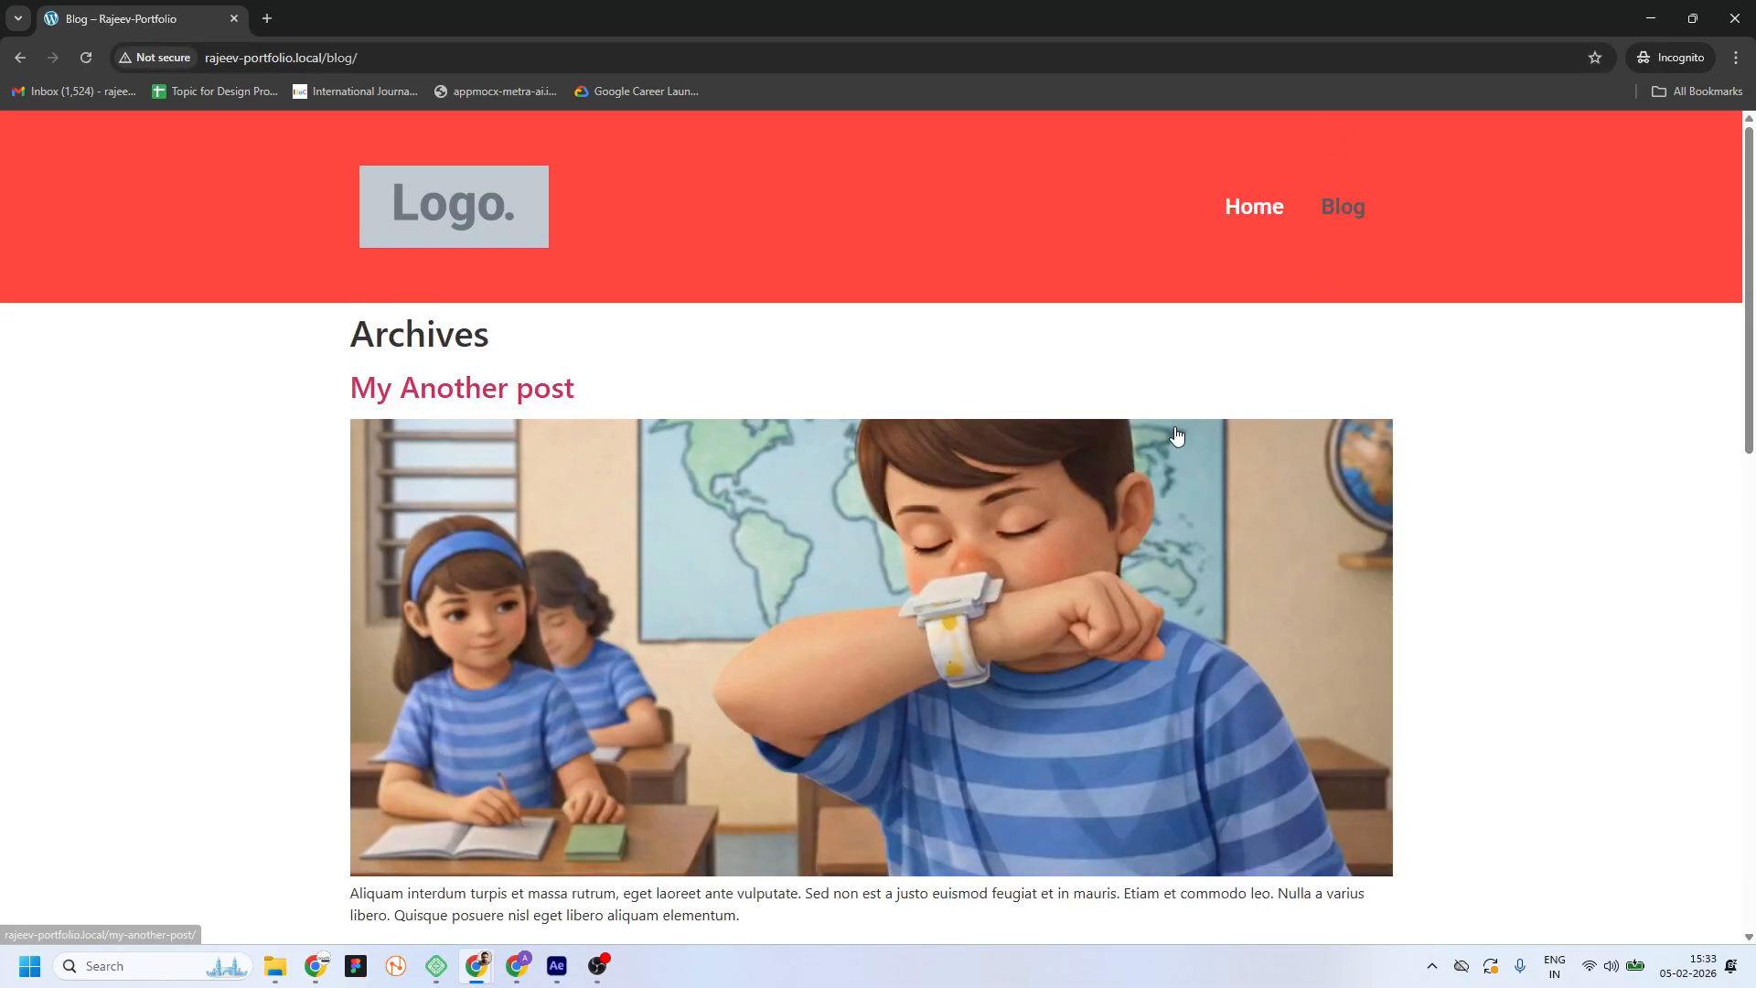
scroll(1171, 430, "down", 7)
scroll(659, 392, "up", 7)
left_click(493, 237)
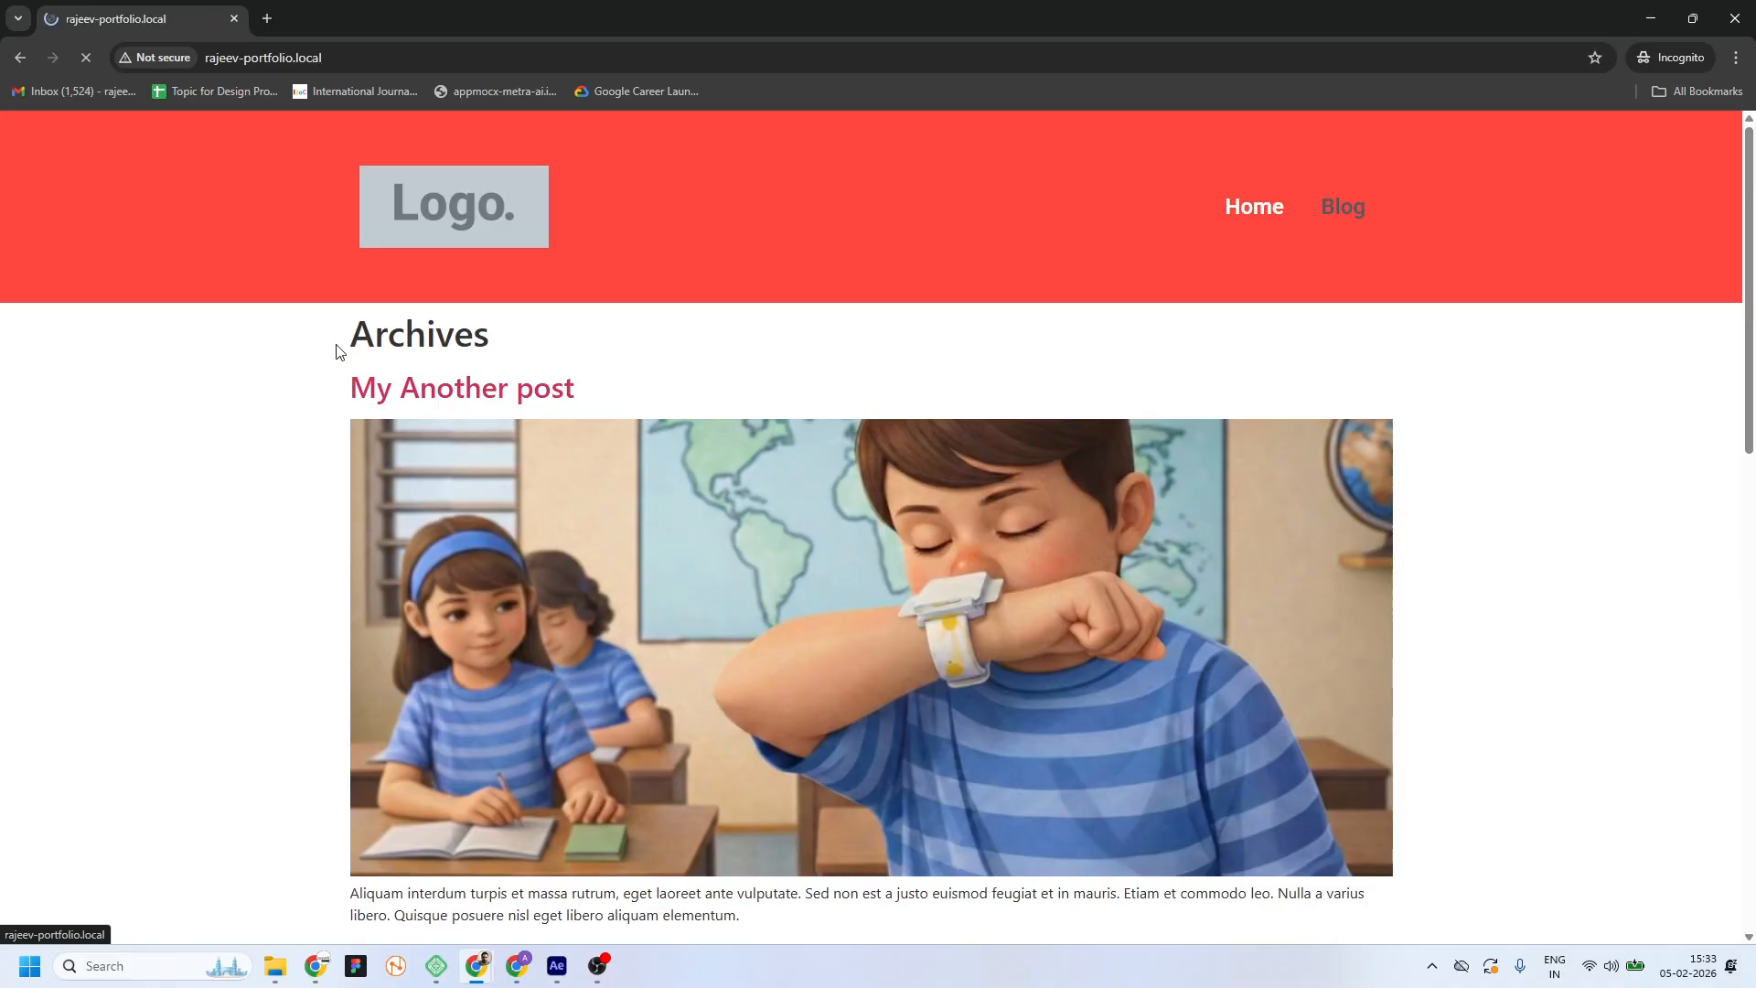
scroll(278, 359, "down", 4)
scroll(278, 362, "up", 4)
scroll(278, 362, "down", 8)
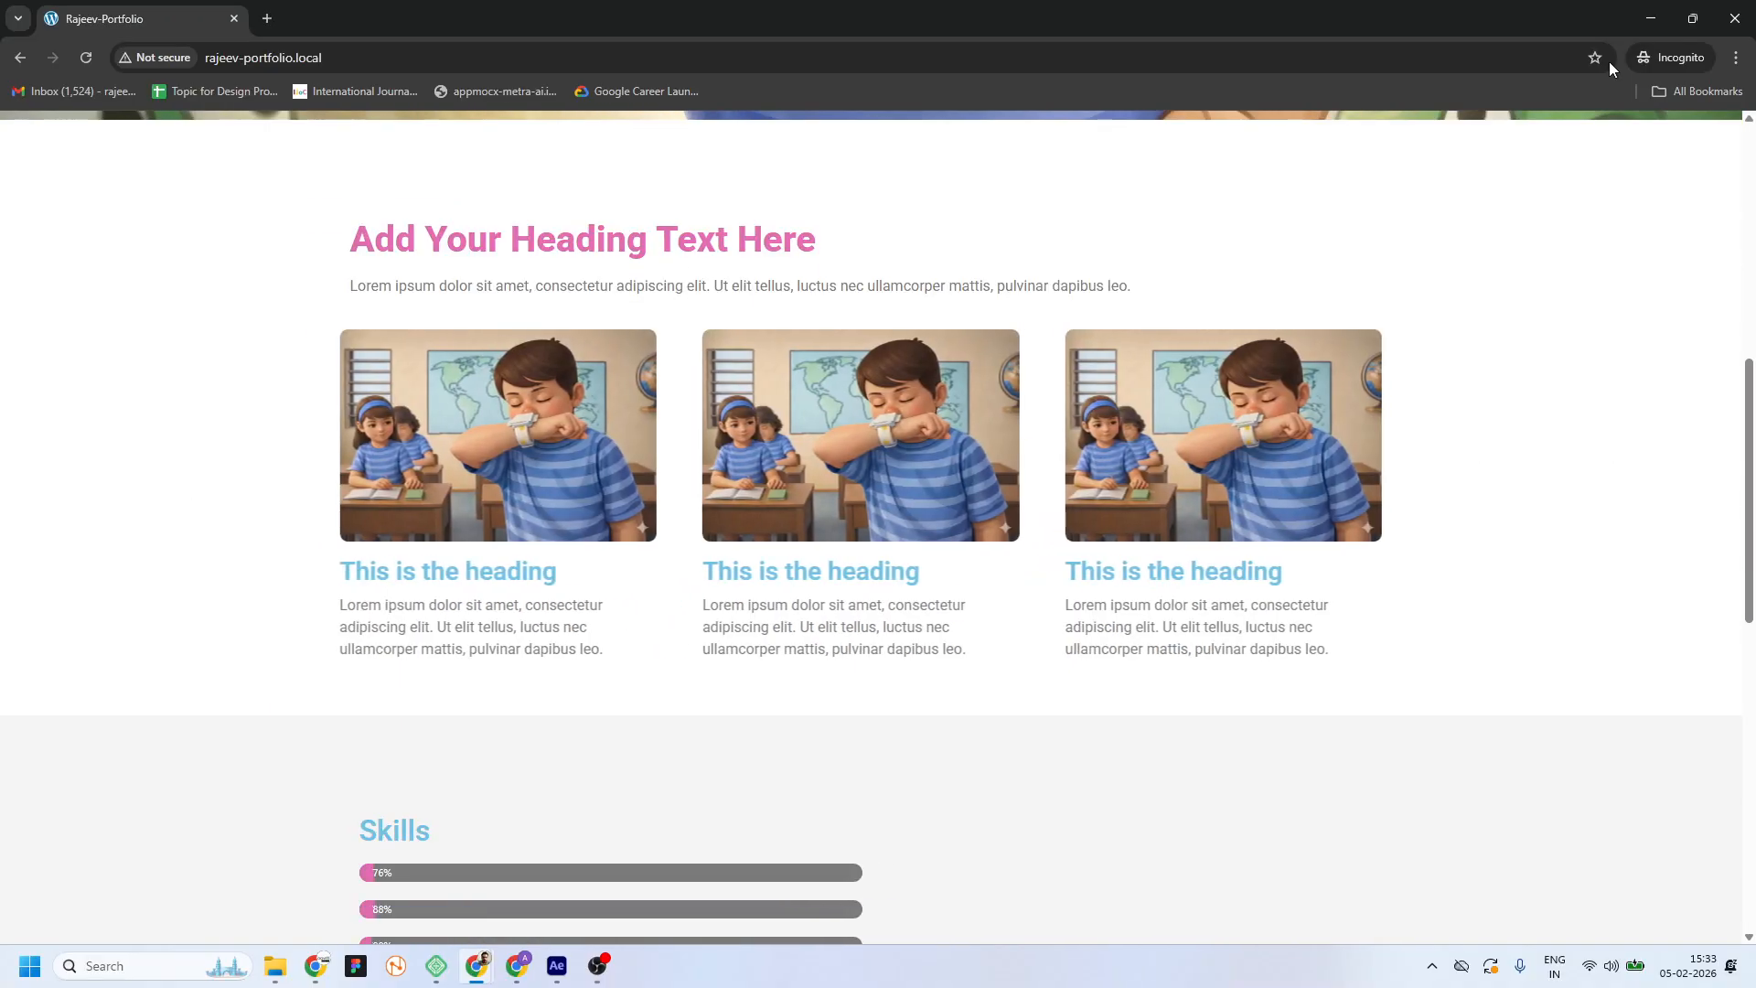
left_click(1734, 19)
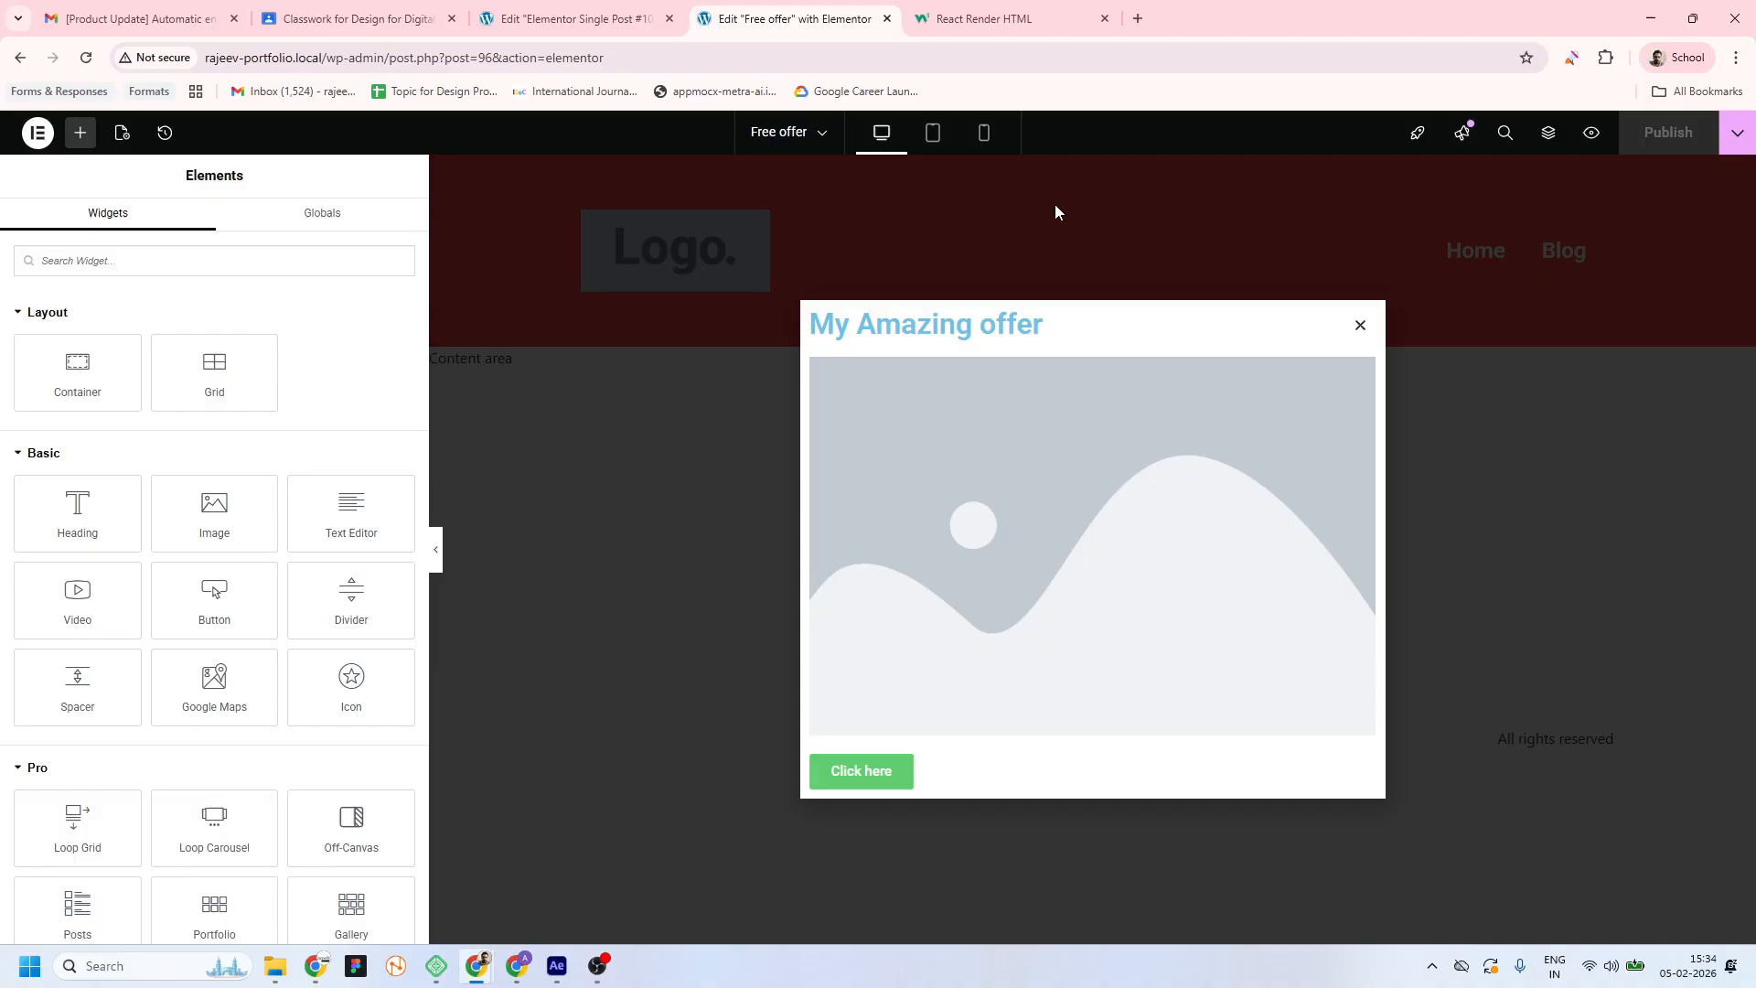
key("ctrl+shift+n")
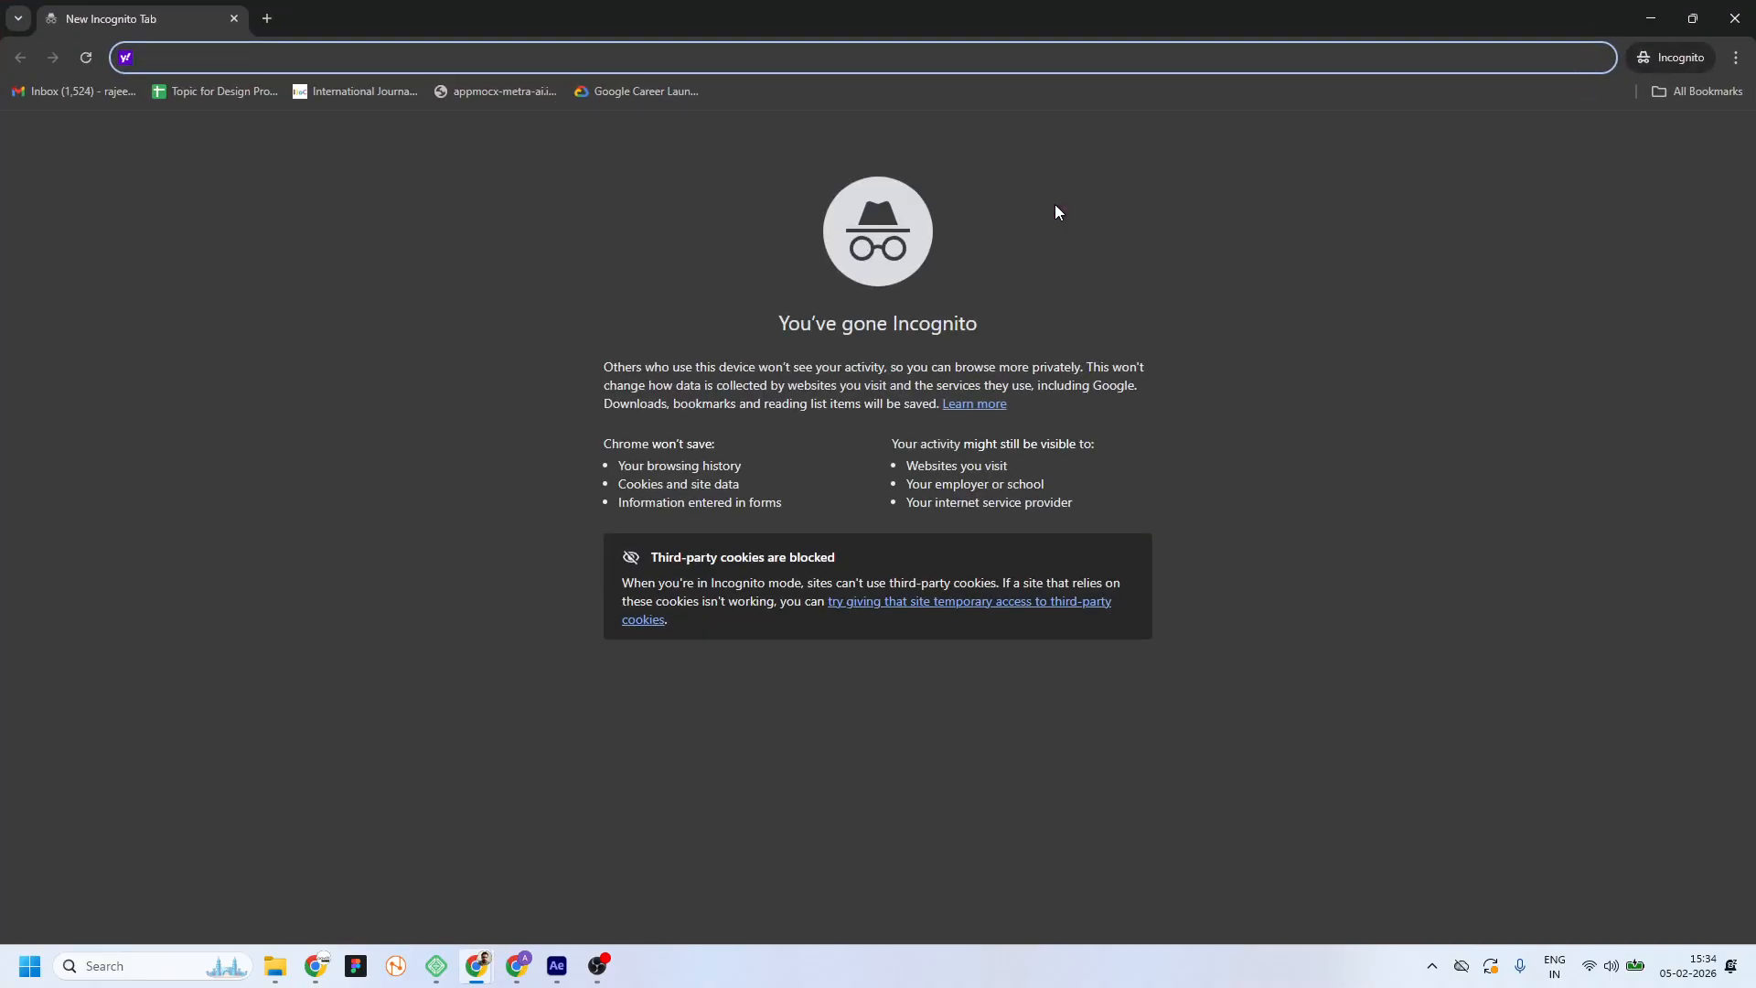
key("ctrl+shift+w")
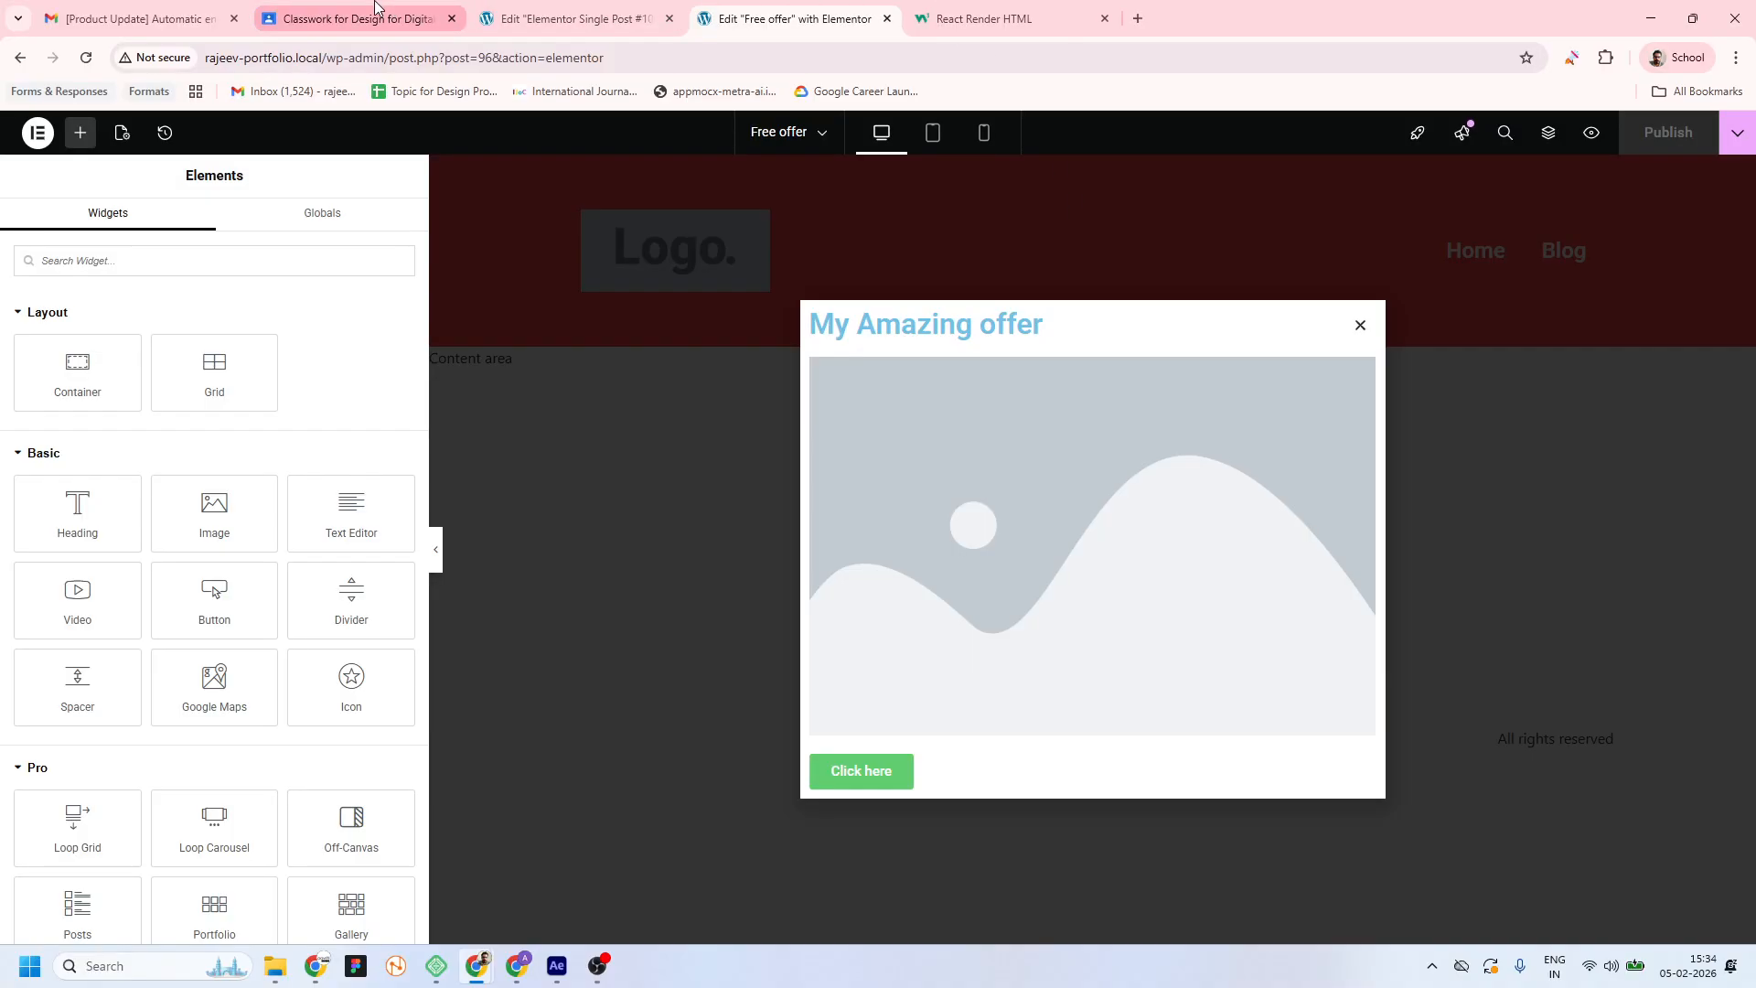
left_click(323, 58)
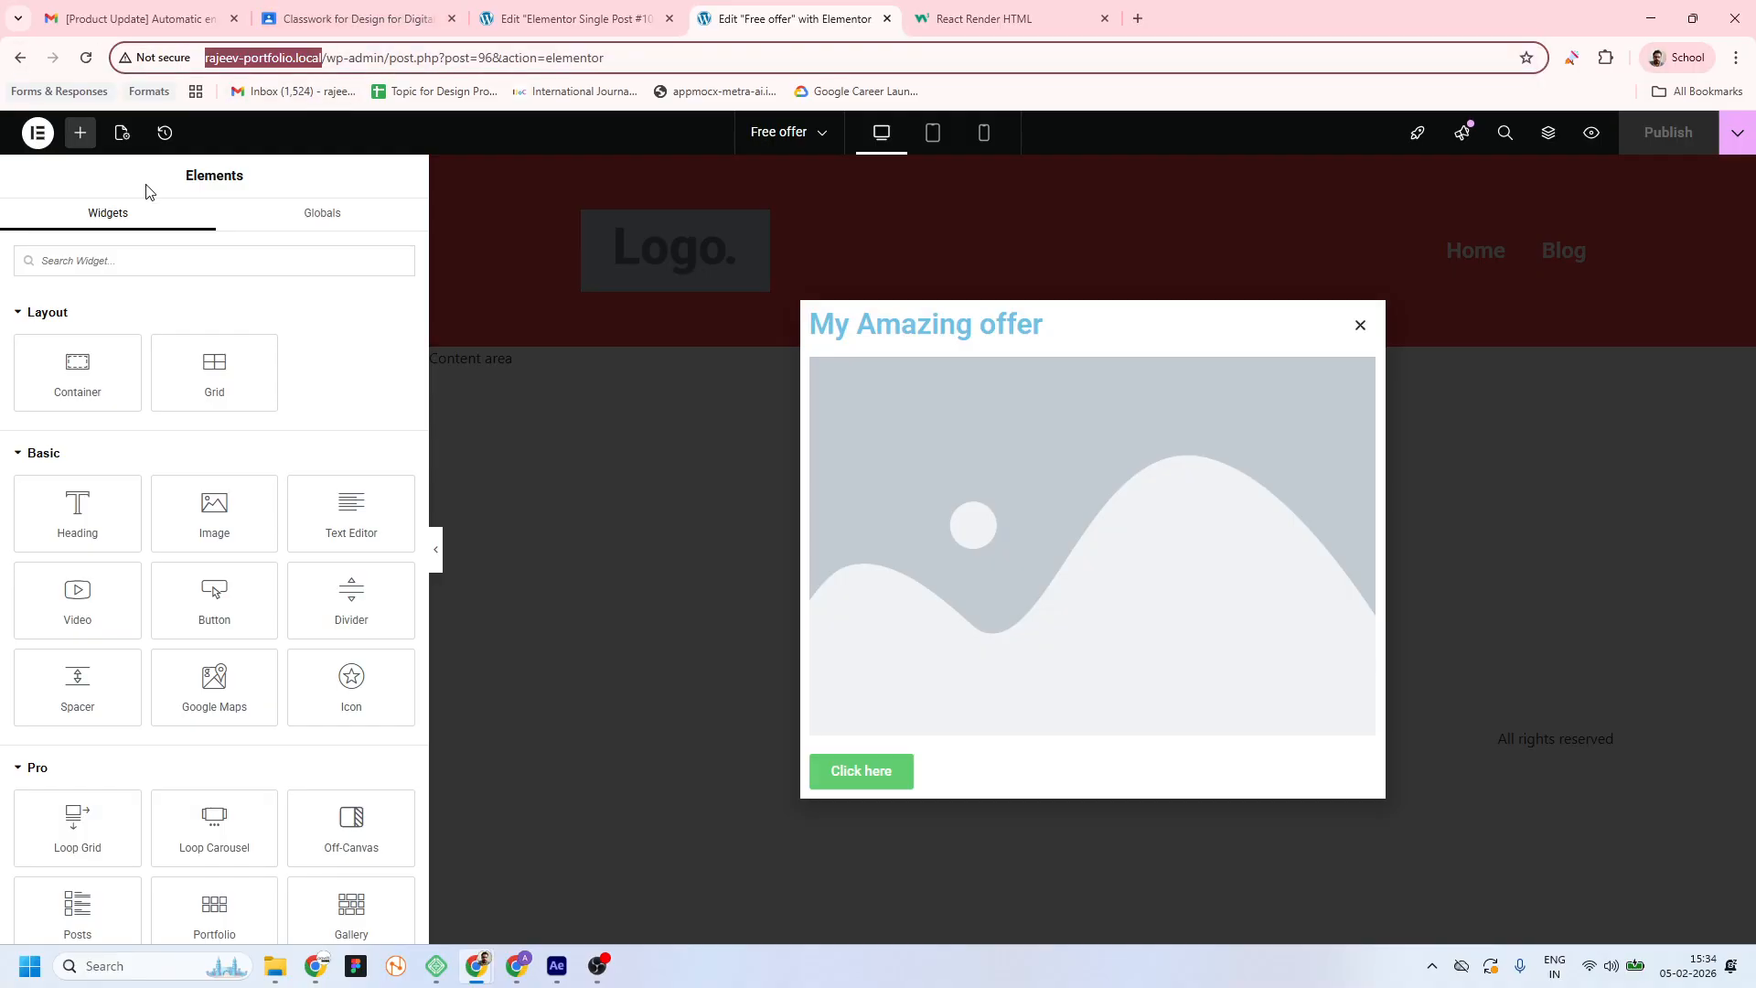
key("ctrl+shift+n")
type("http://rajeev-portfolio.local/")
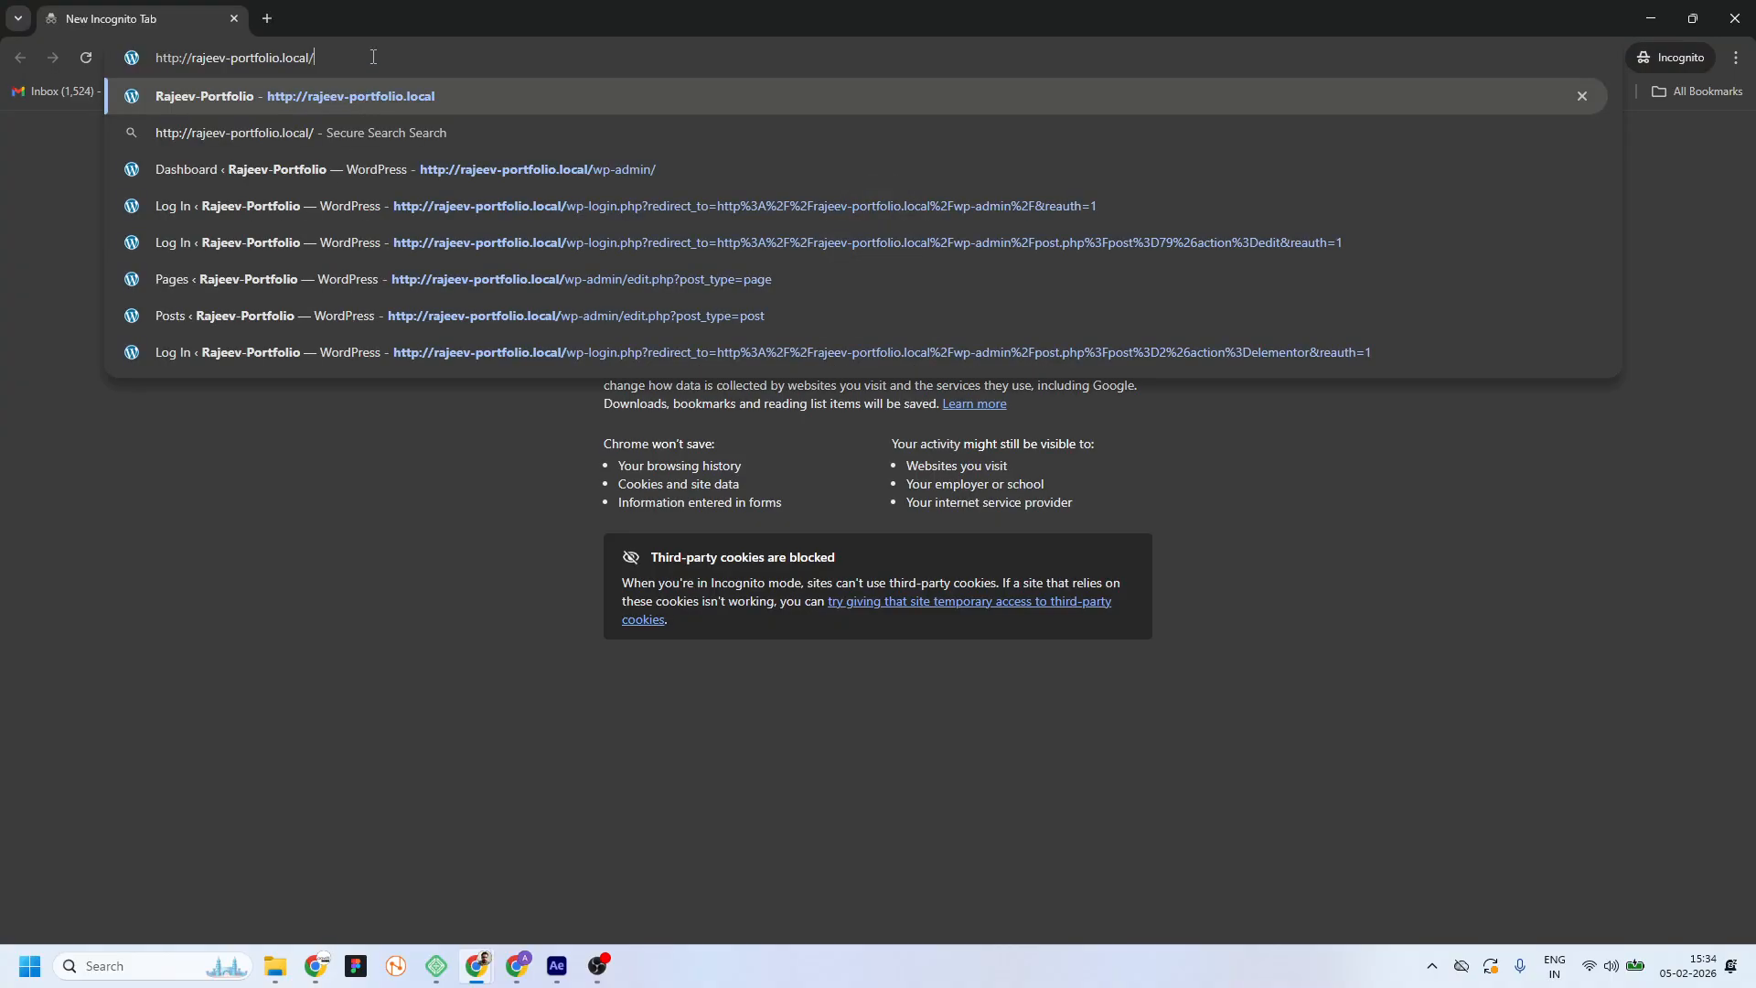
key("Return")
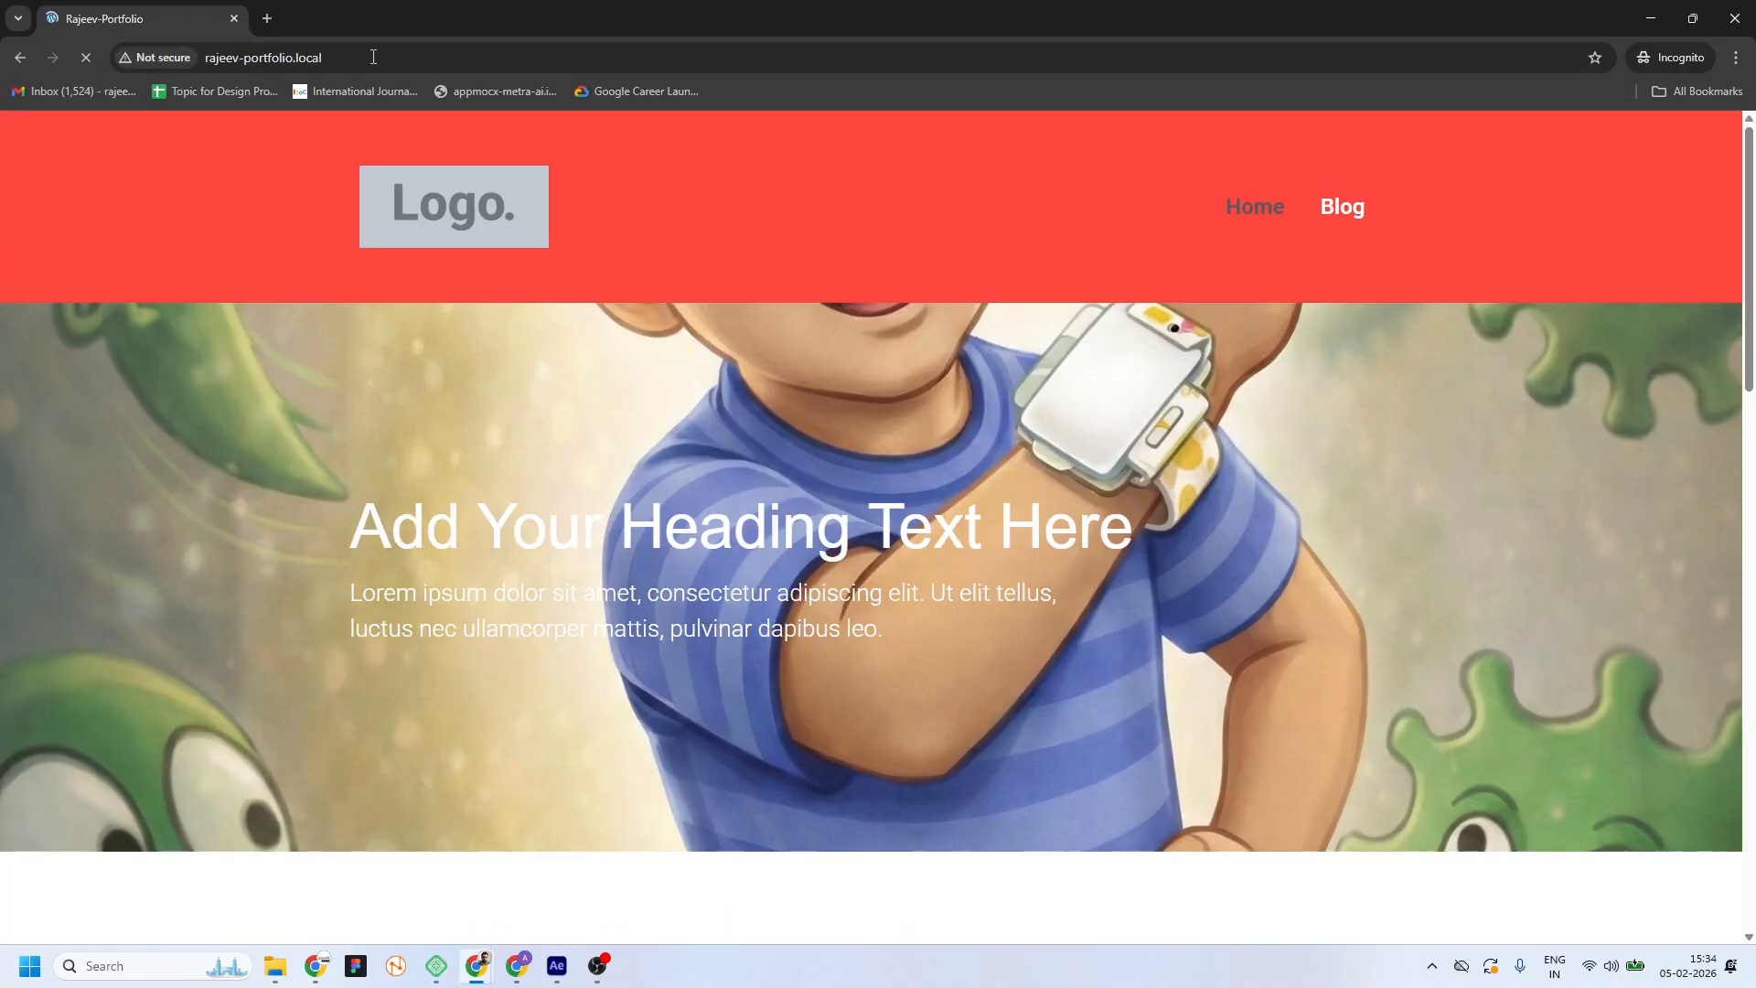
key("Tab")
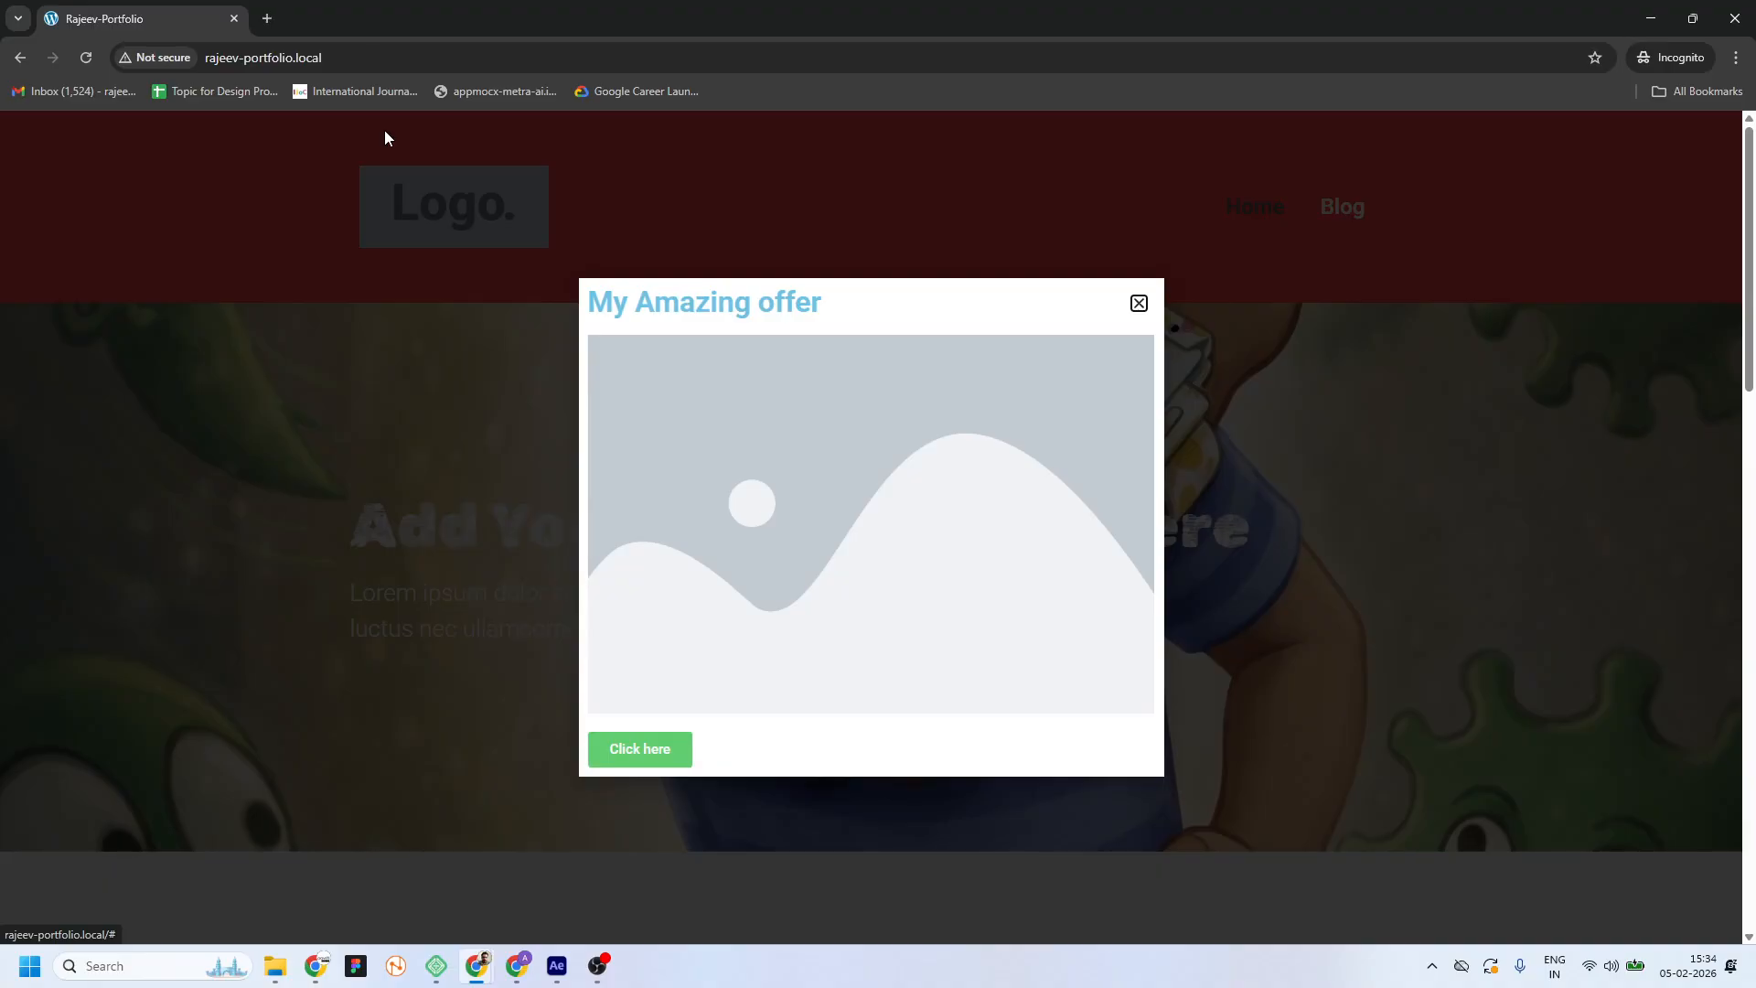
Dismiss the My Amazing offer popup and review the home page's hero banner, skills section and post cards
scroll(580, 393, "down", 11)
scroll(1109, 388, "up", 4)
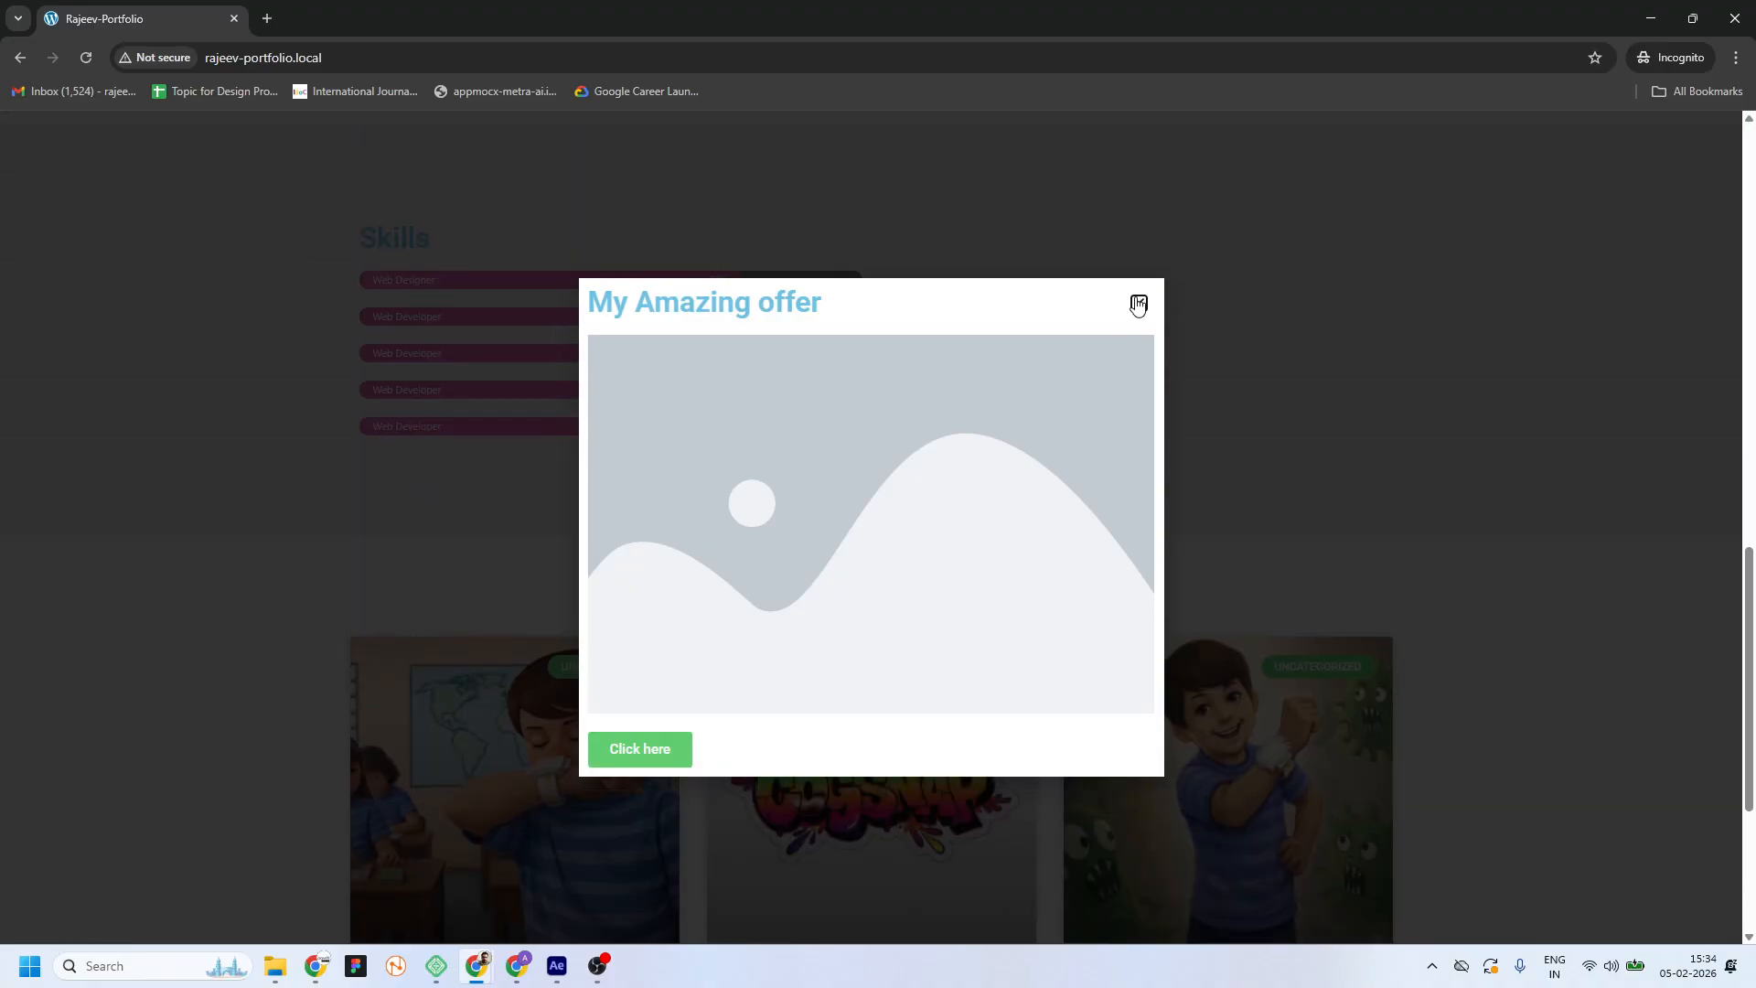
left_click(1143, 314)
scroll(1296, 416, "down", 4)
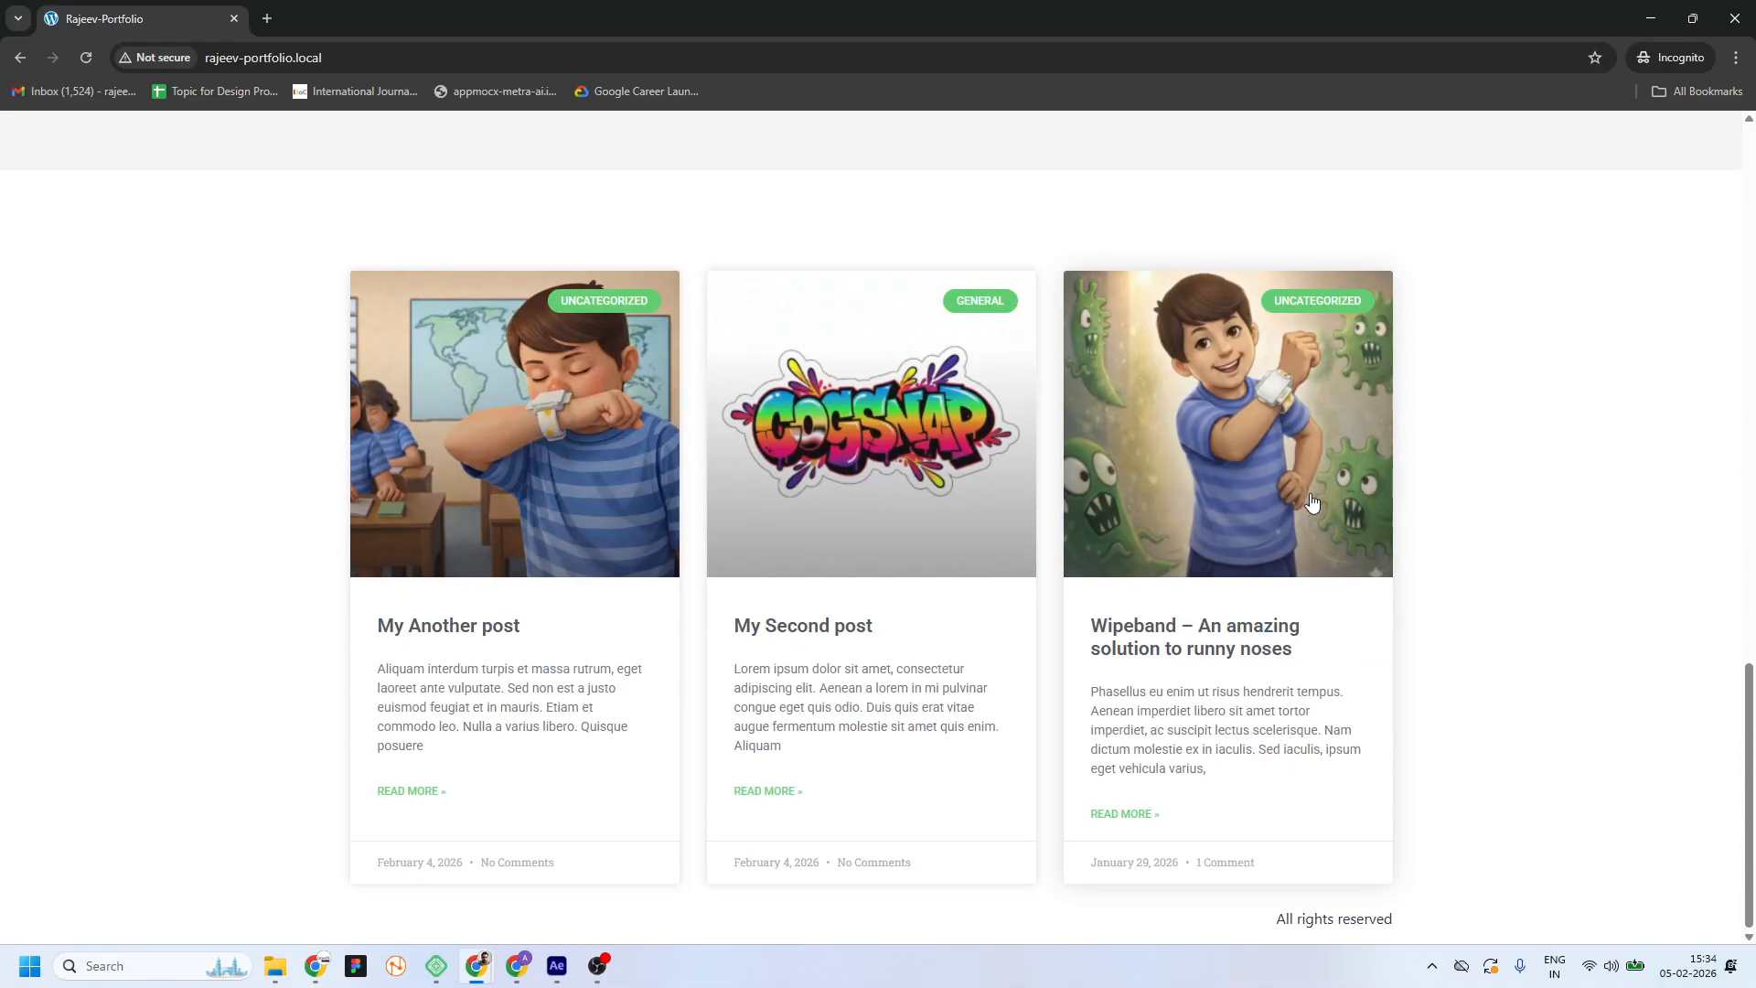
scroll(1436, 618, "up", 10)
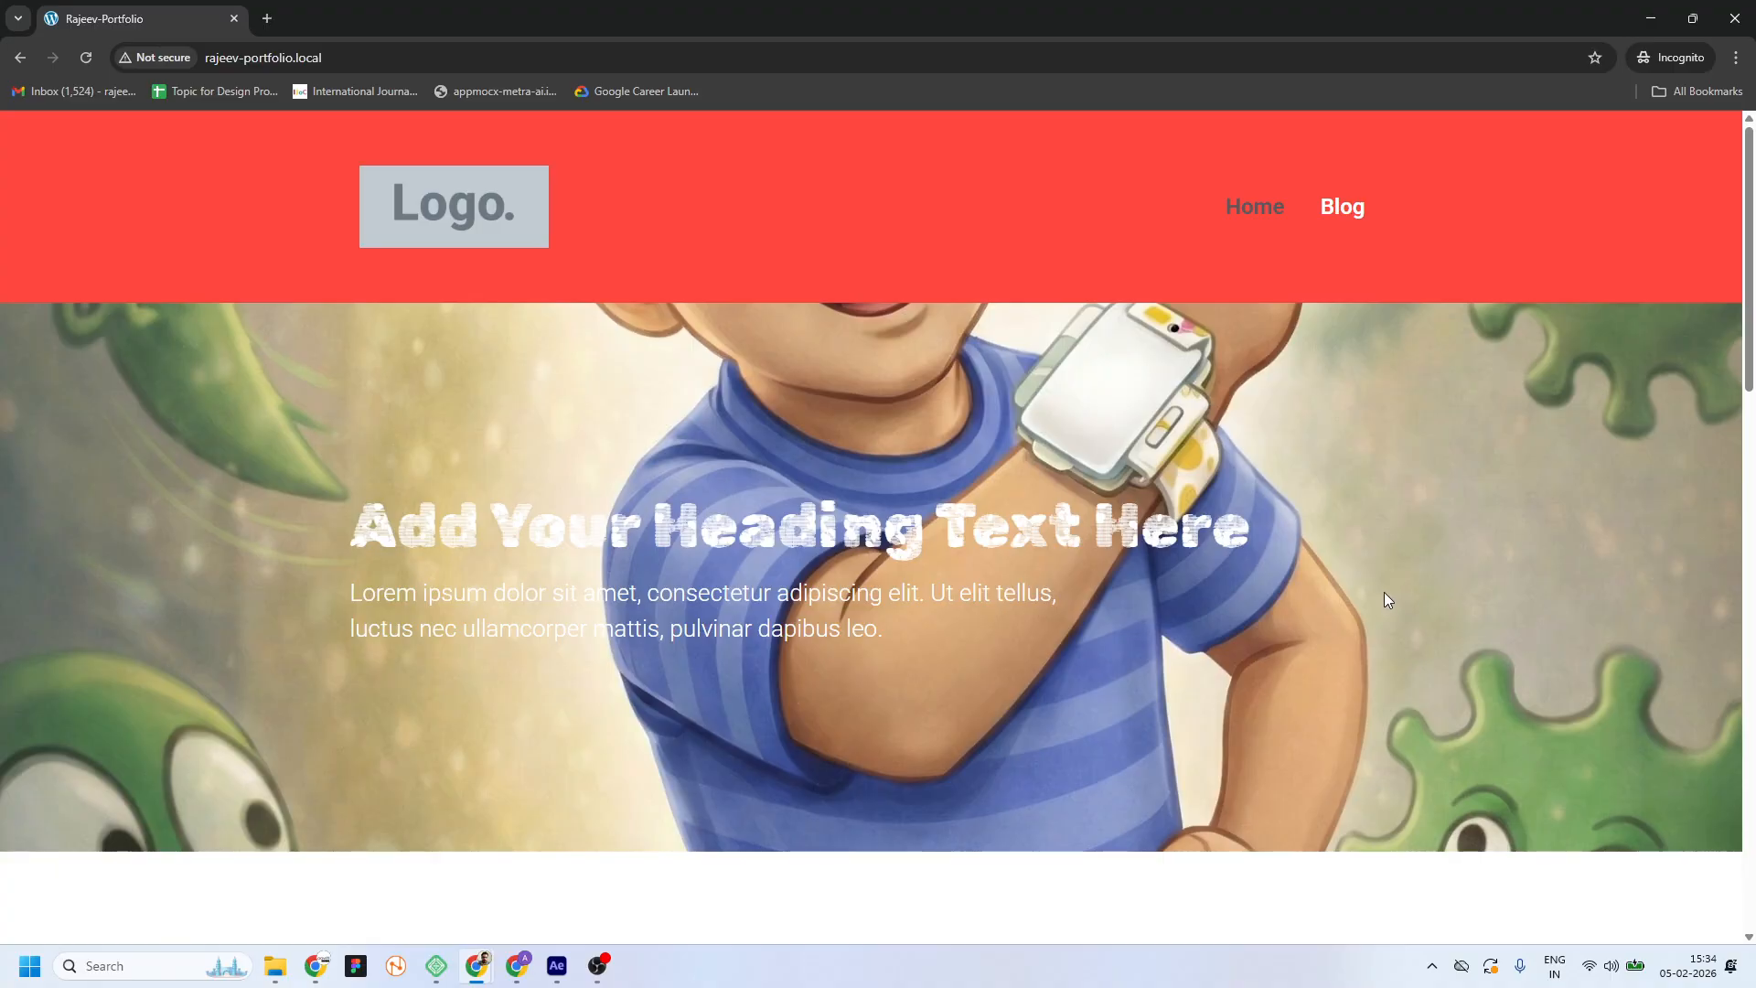
scroll(1337, 564, "down", 10)
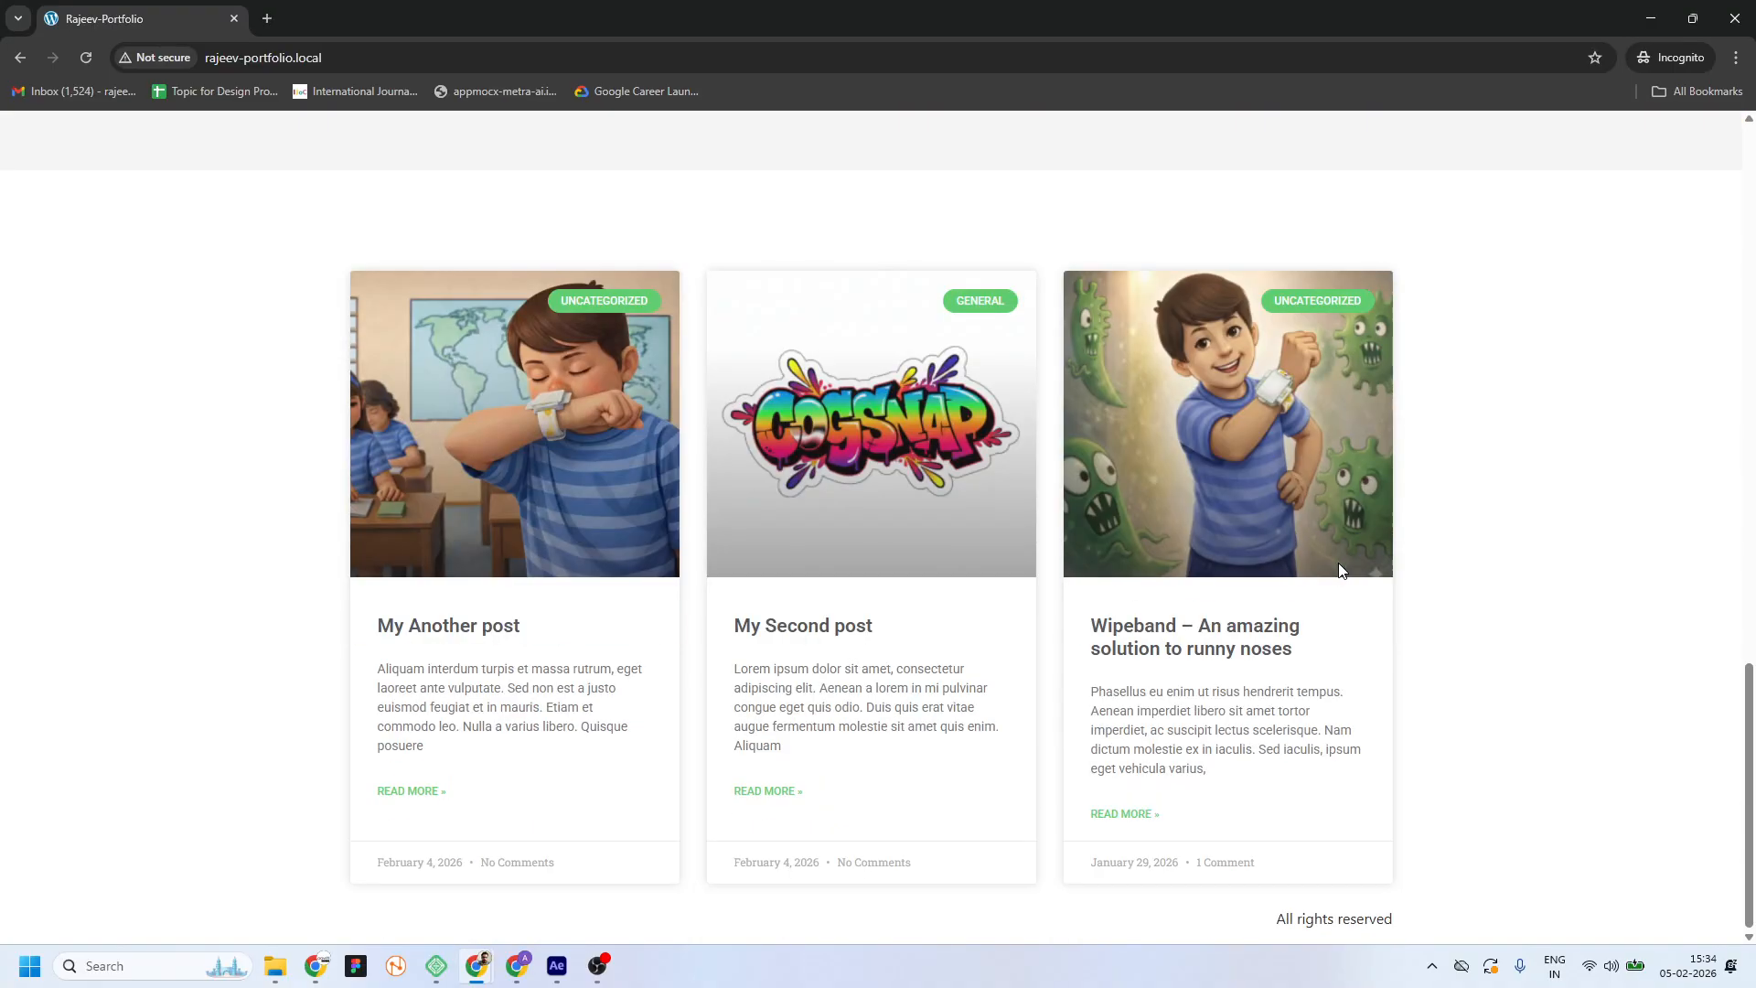
scroll(1317, 509, "up", 10)
scroll(1315, 501, "down", 10)
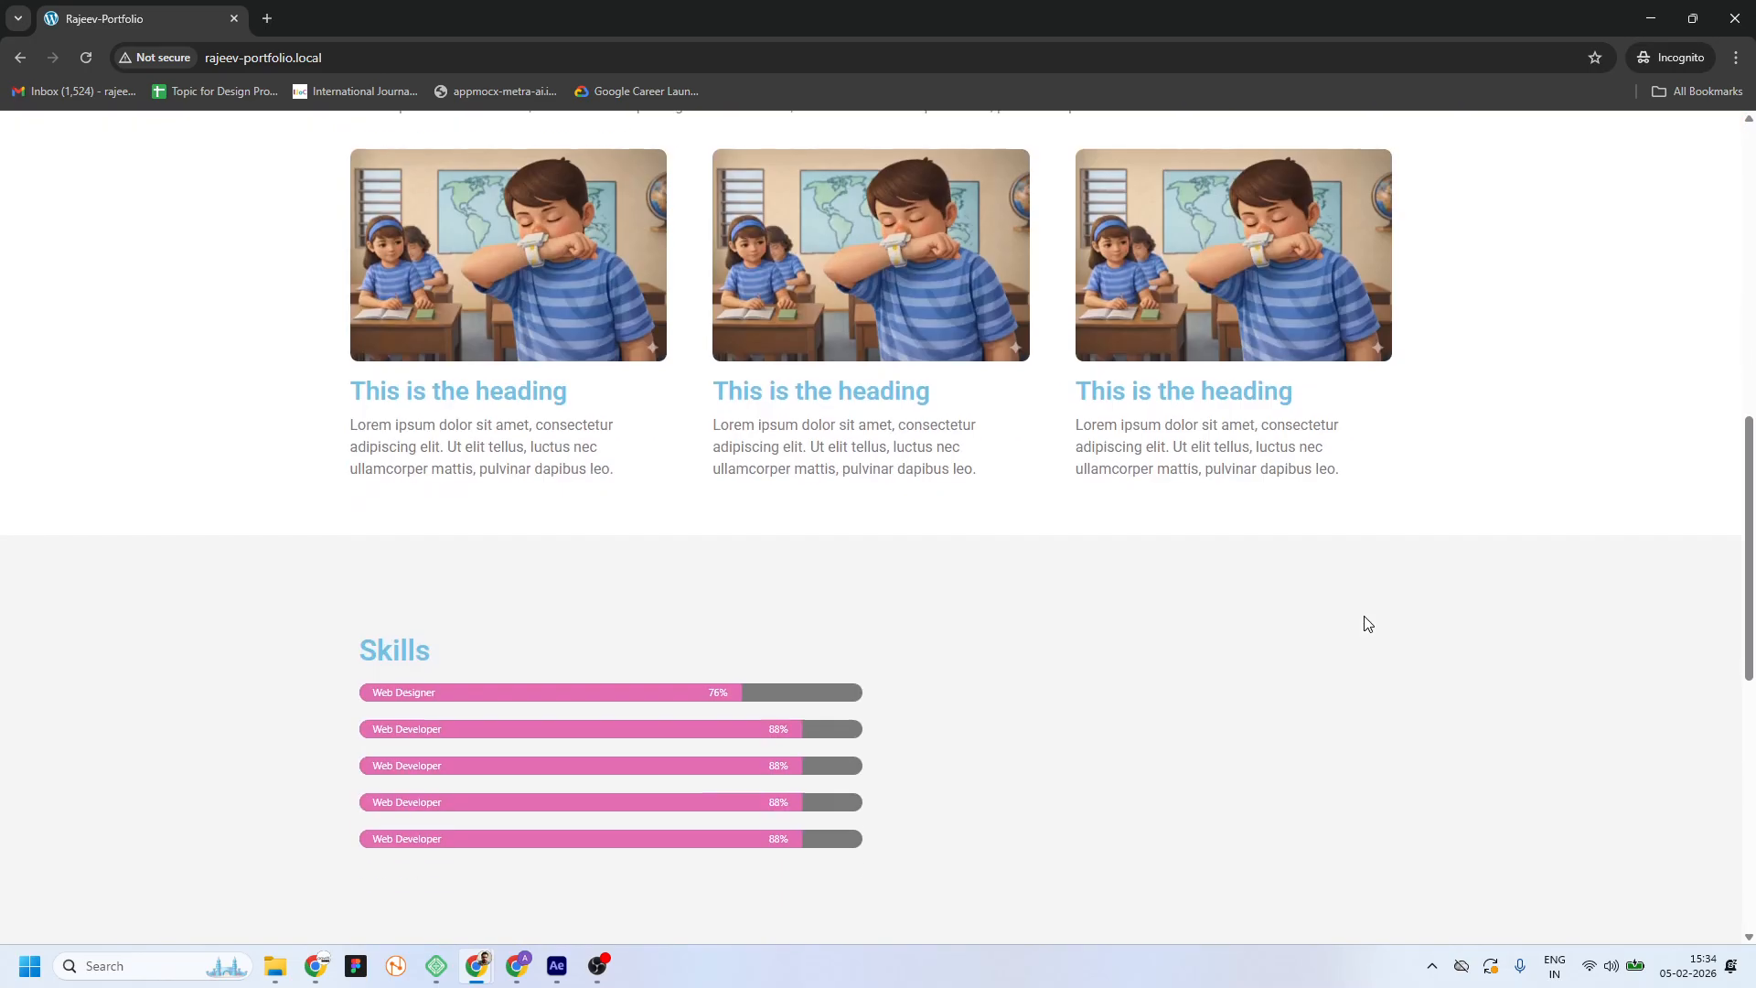
scroll(659, 748, "up", 8)
scroll(666, 716, "down", 12)
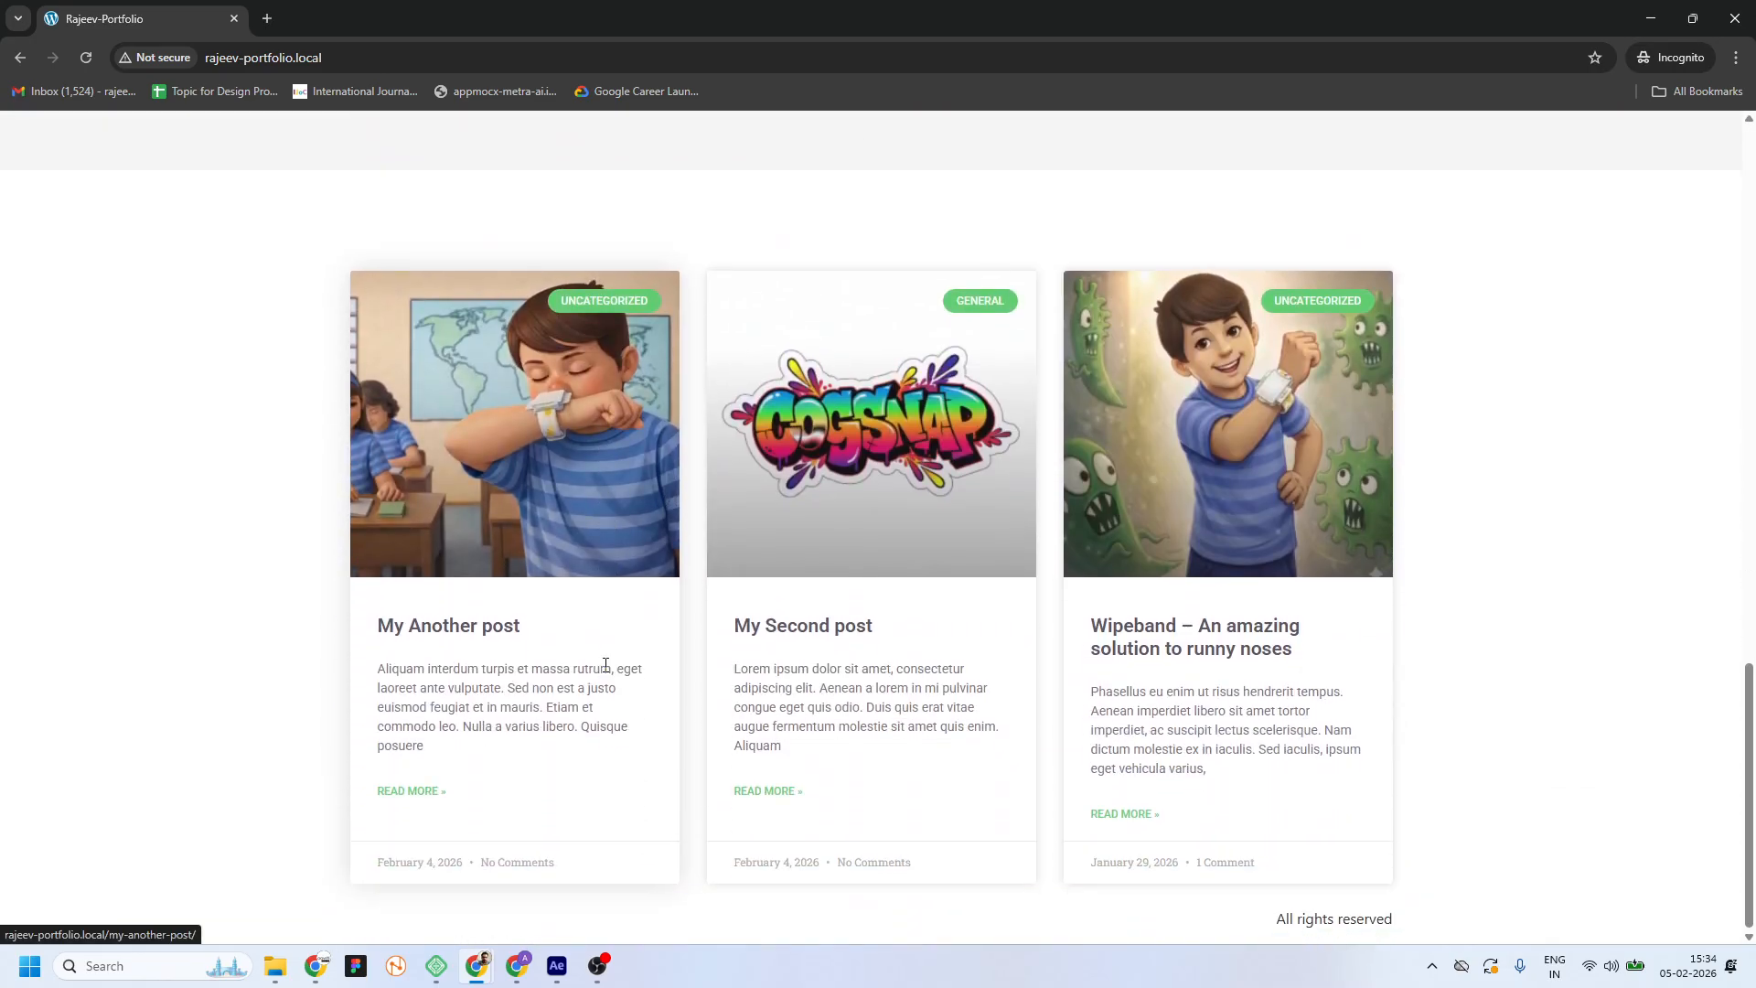
Open My Another post from the home page cards and examine its single post layout down to the comment form
left_click(593, 483)
scroll(897, 588, "down", 10)
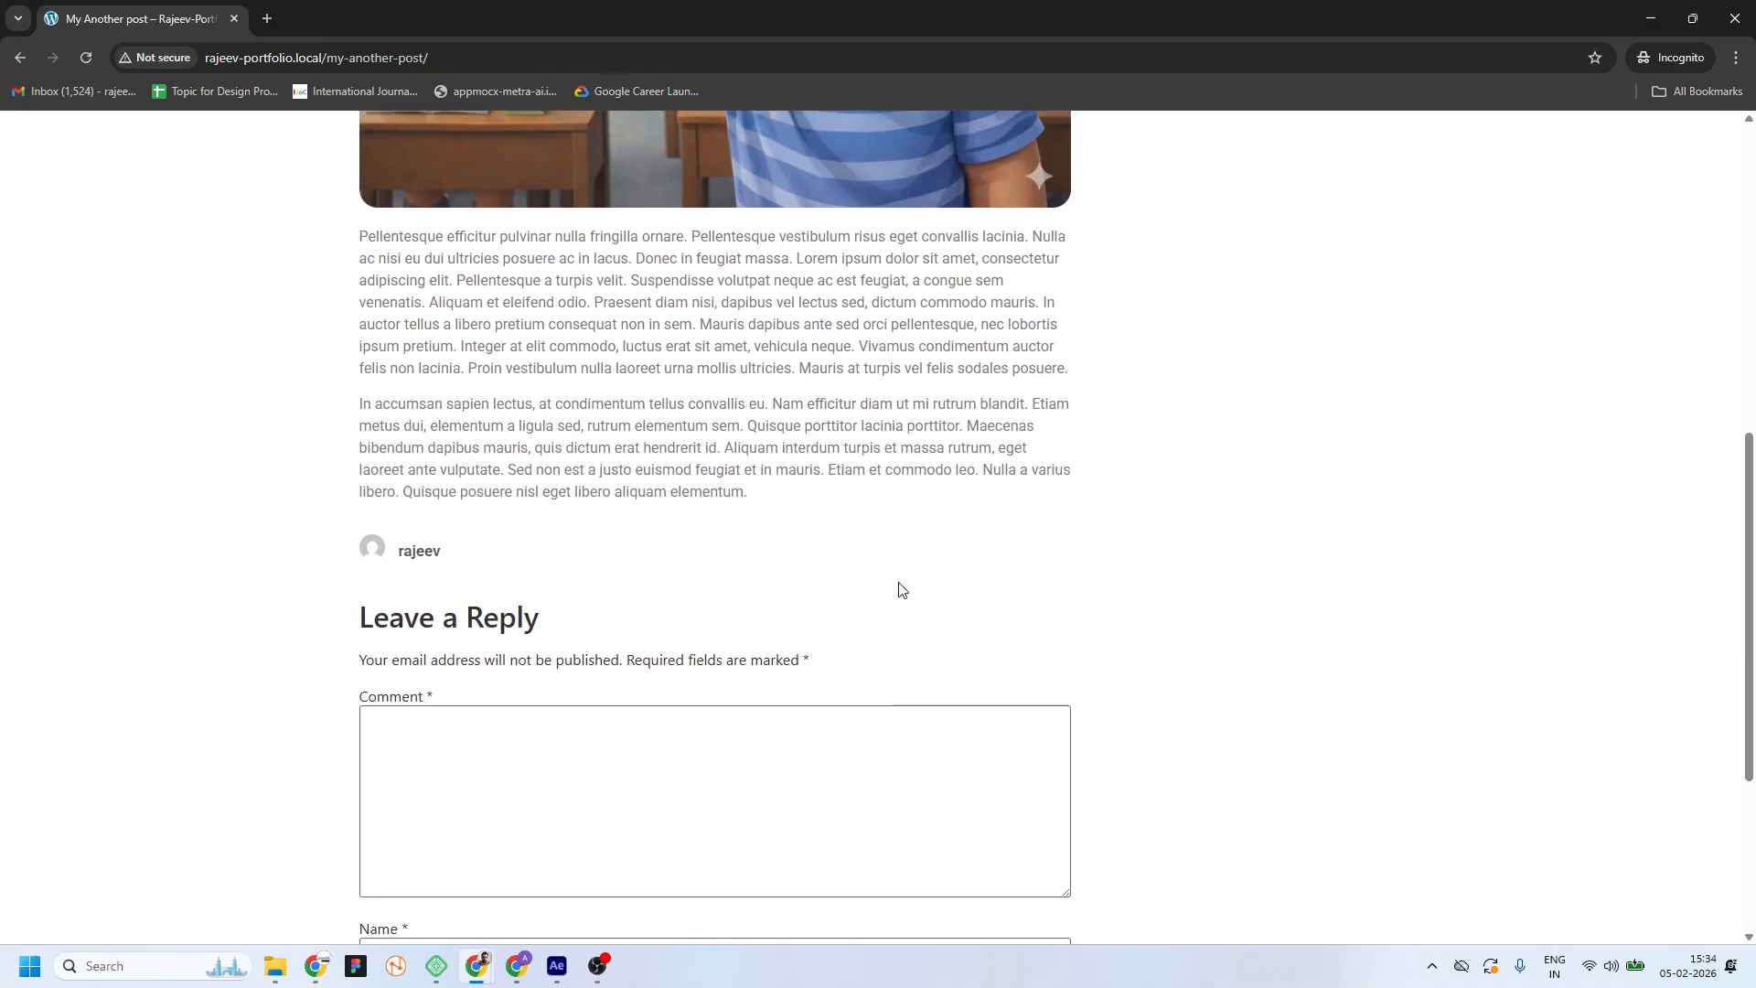
scroll(964, 610, "up", 10)
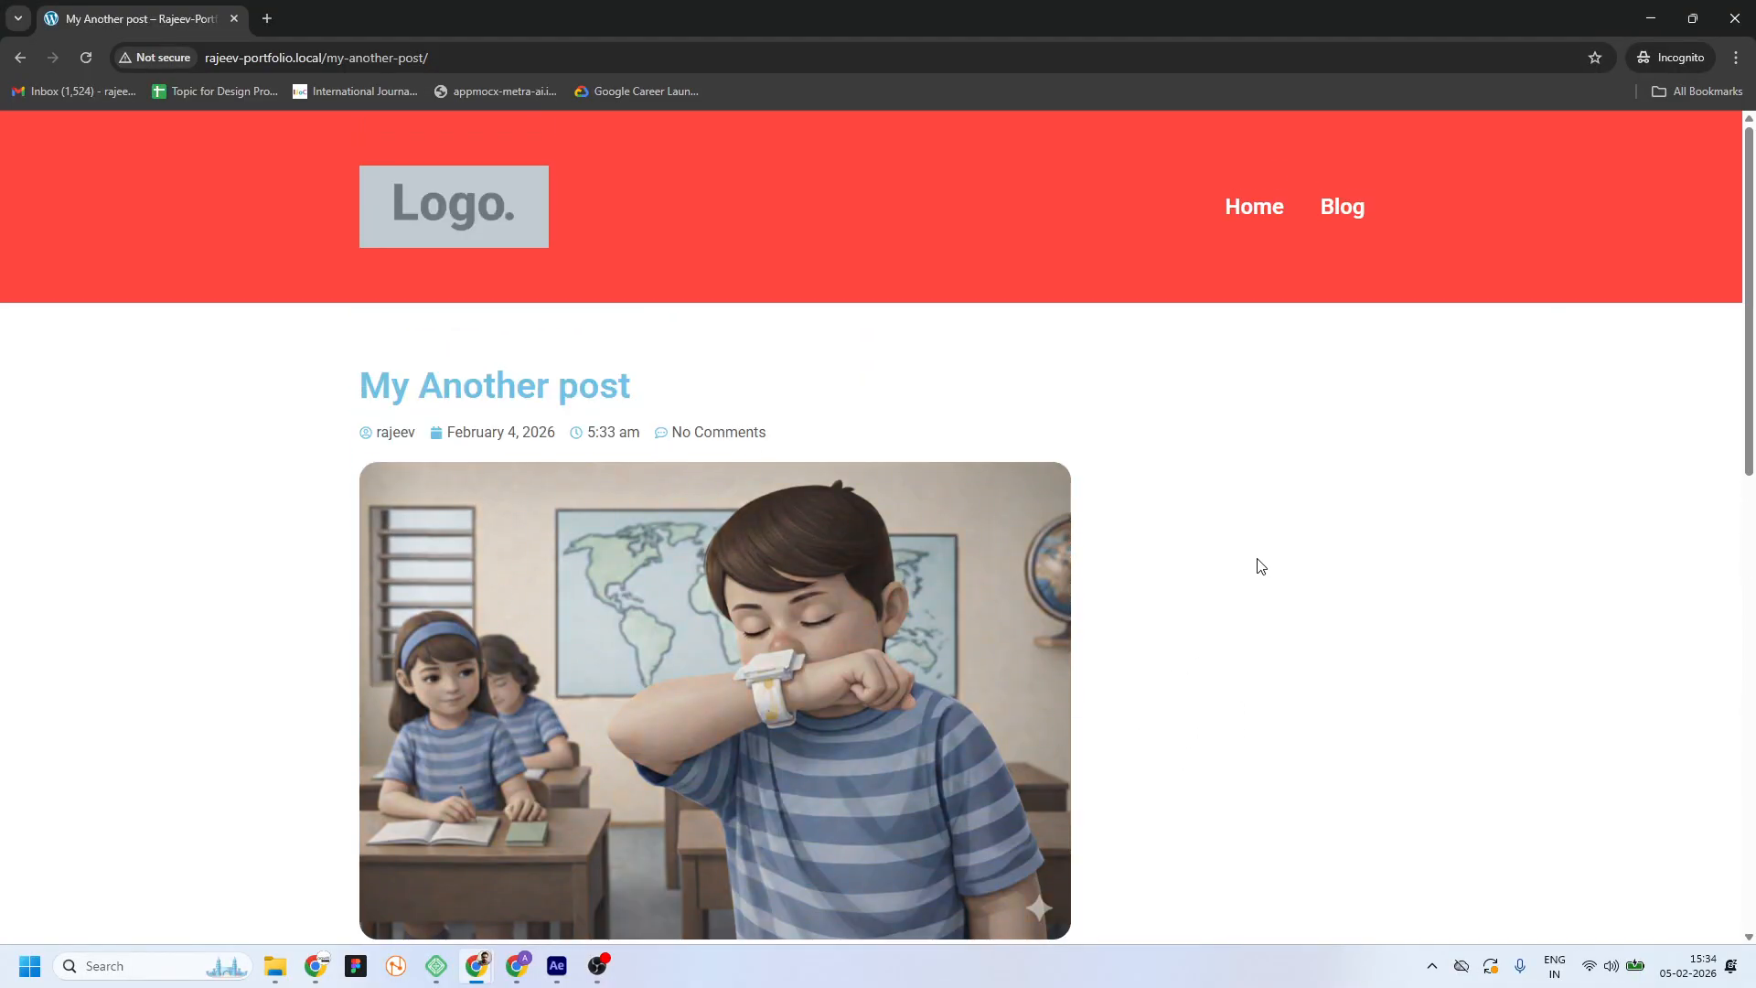
Open the Blog page and examine the default archive layout down to the Wipeband post
left_click(1344, 228)
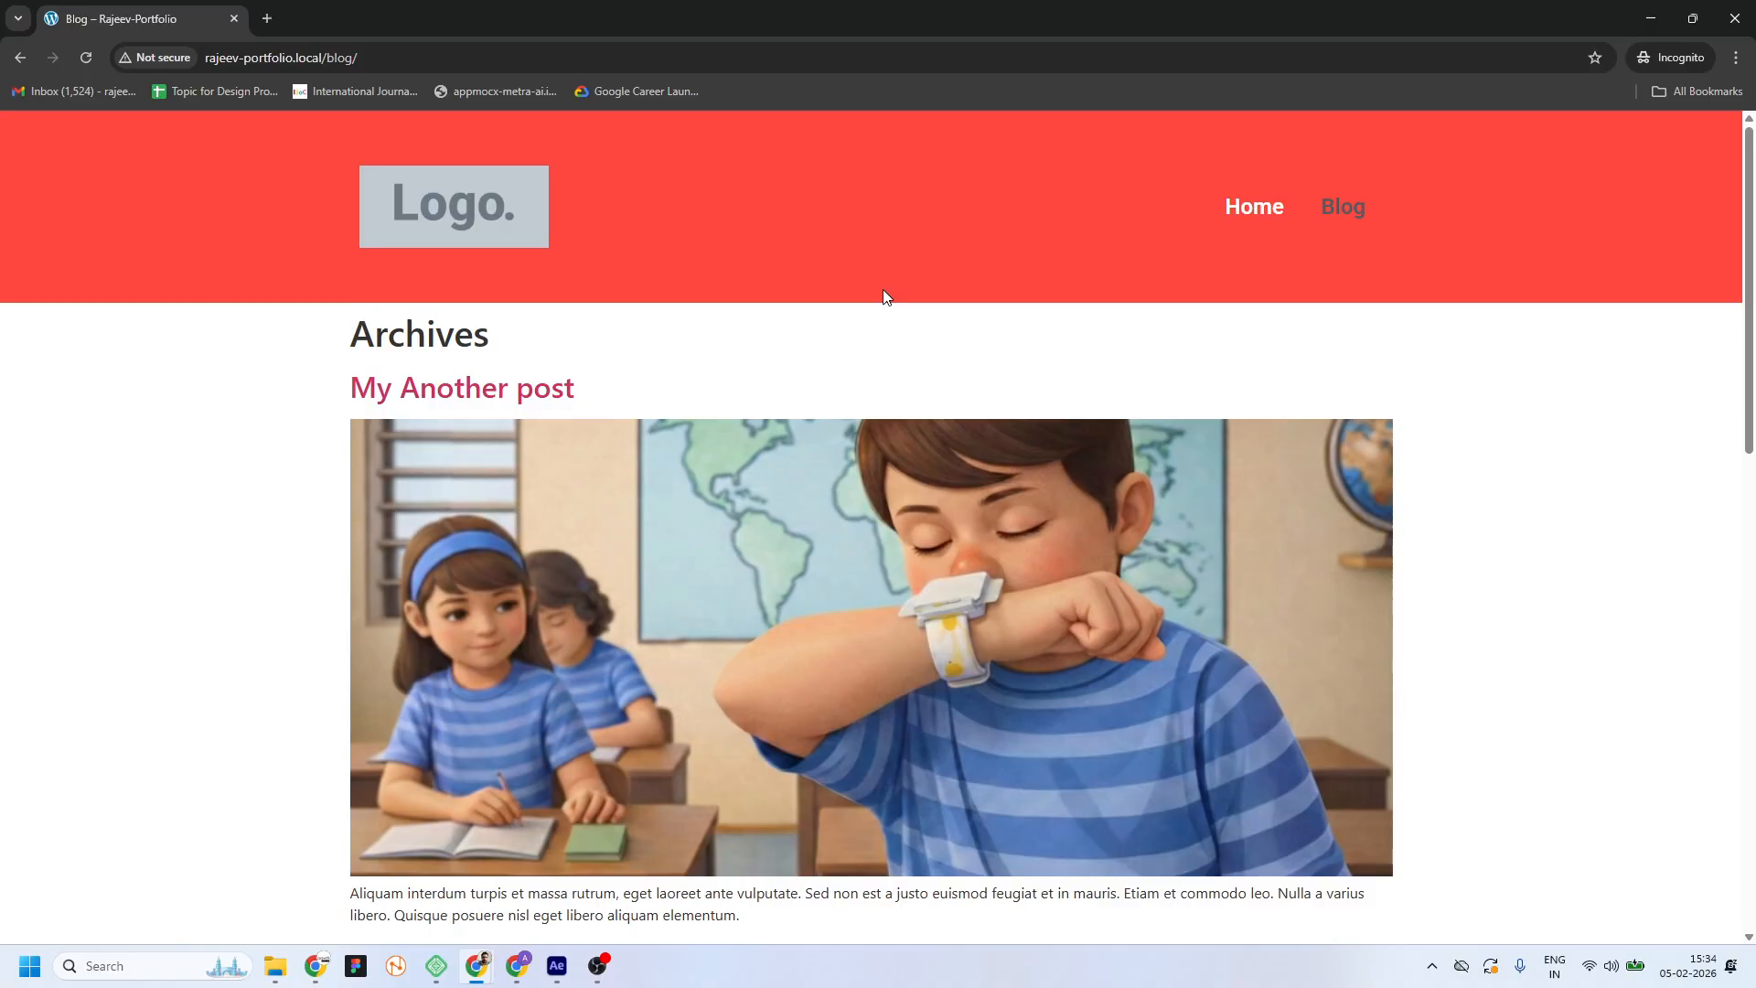
scroll(924, 674, "down", 8)
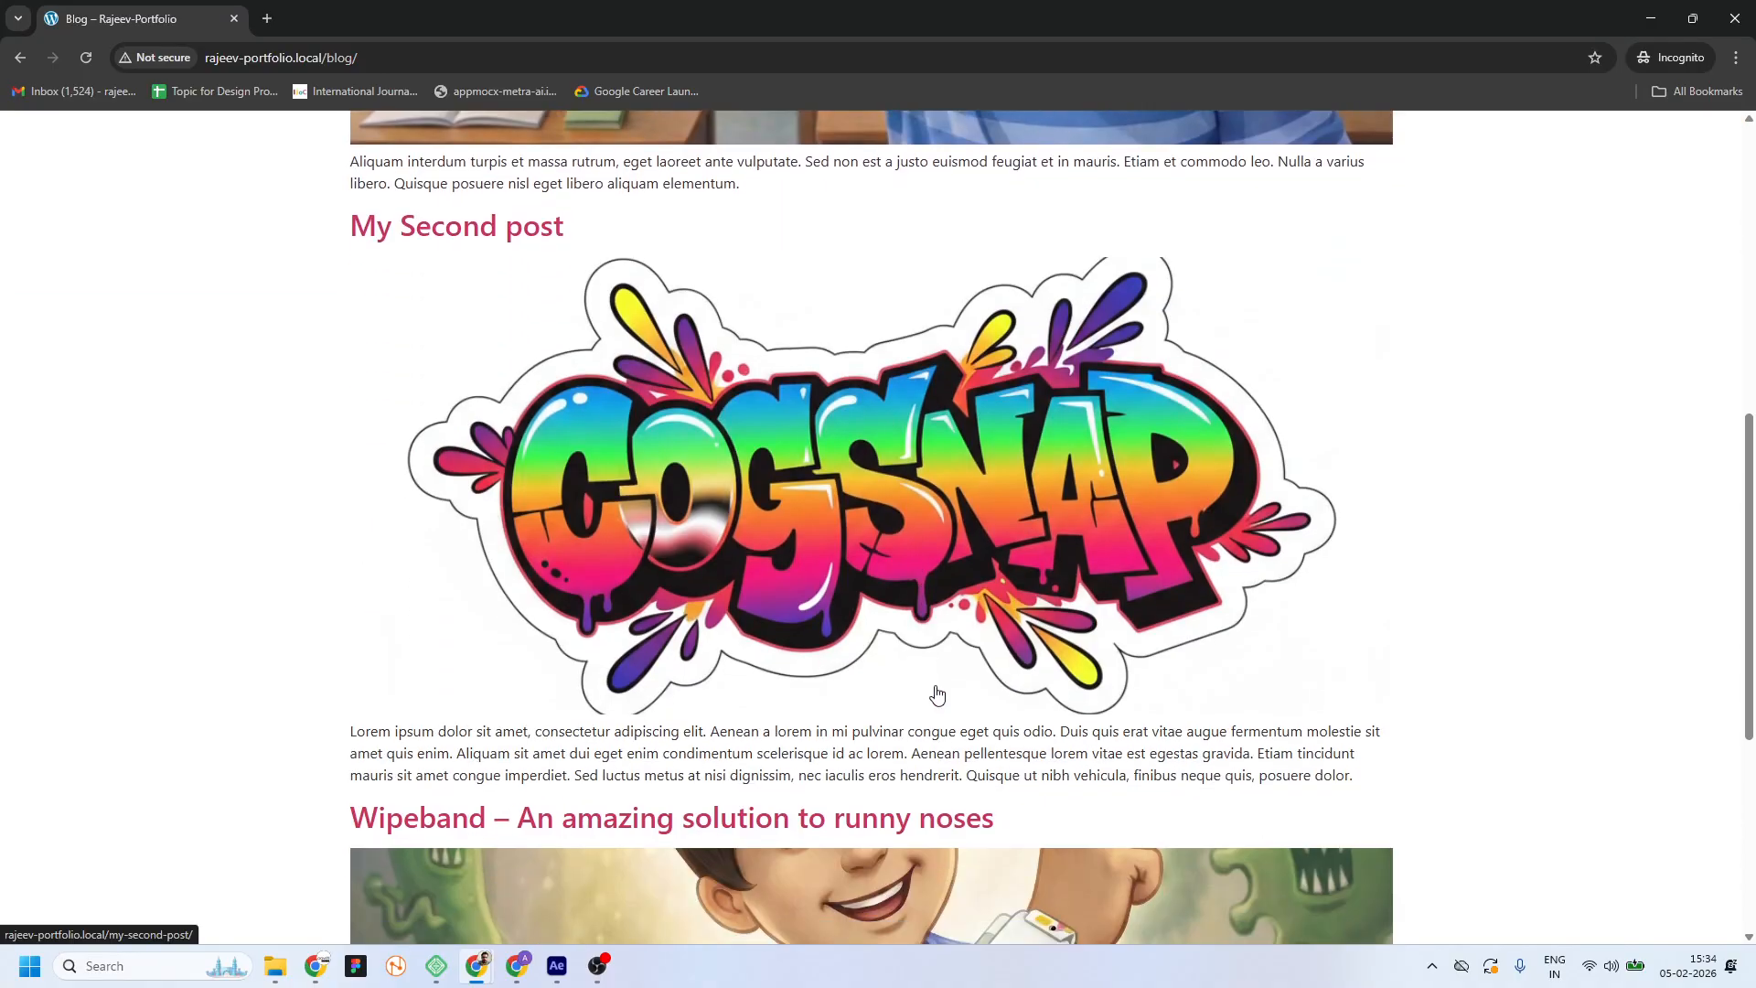
scroll(965, 686, "down", 4)
scroll(988, 521, "down", 2)
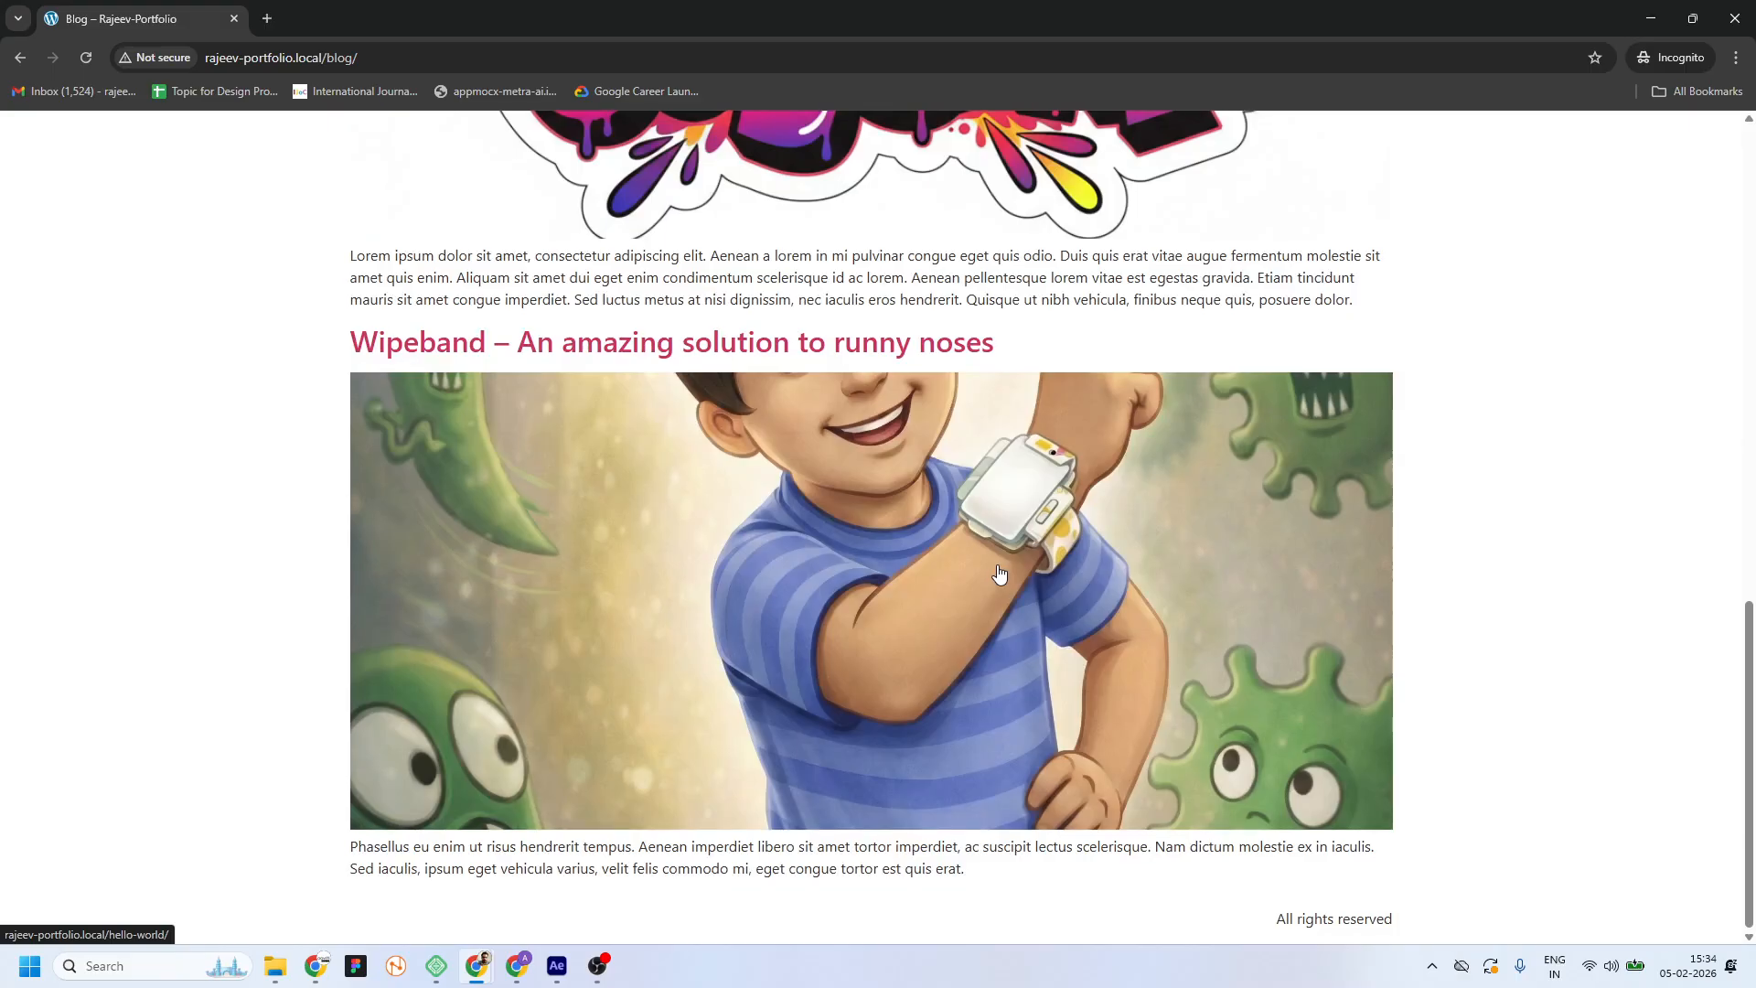
Switch back to the Elementor single post template and exit its editor to the WordPress admin
key("alt+Tab")
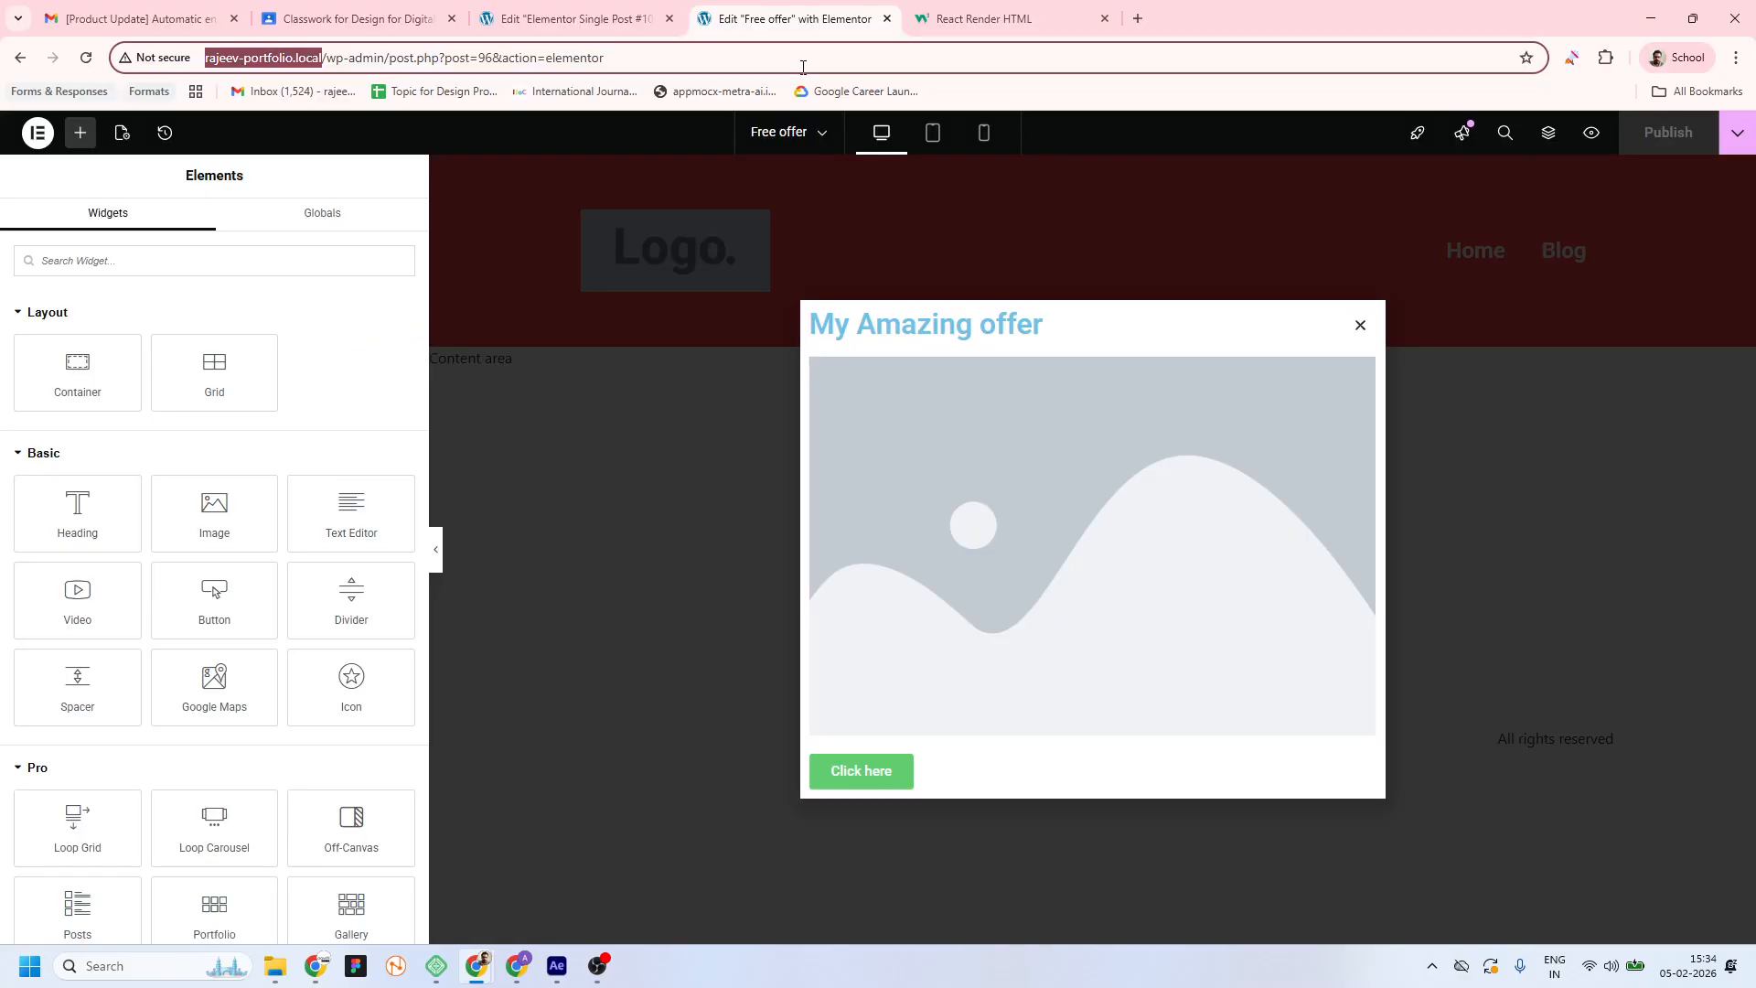
left_click(601, 9)
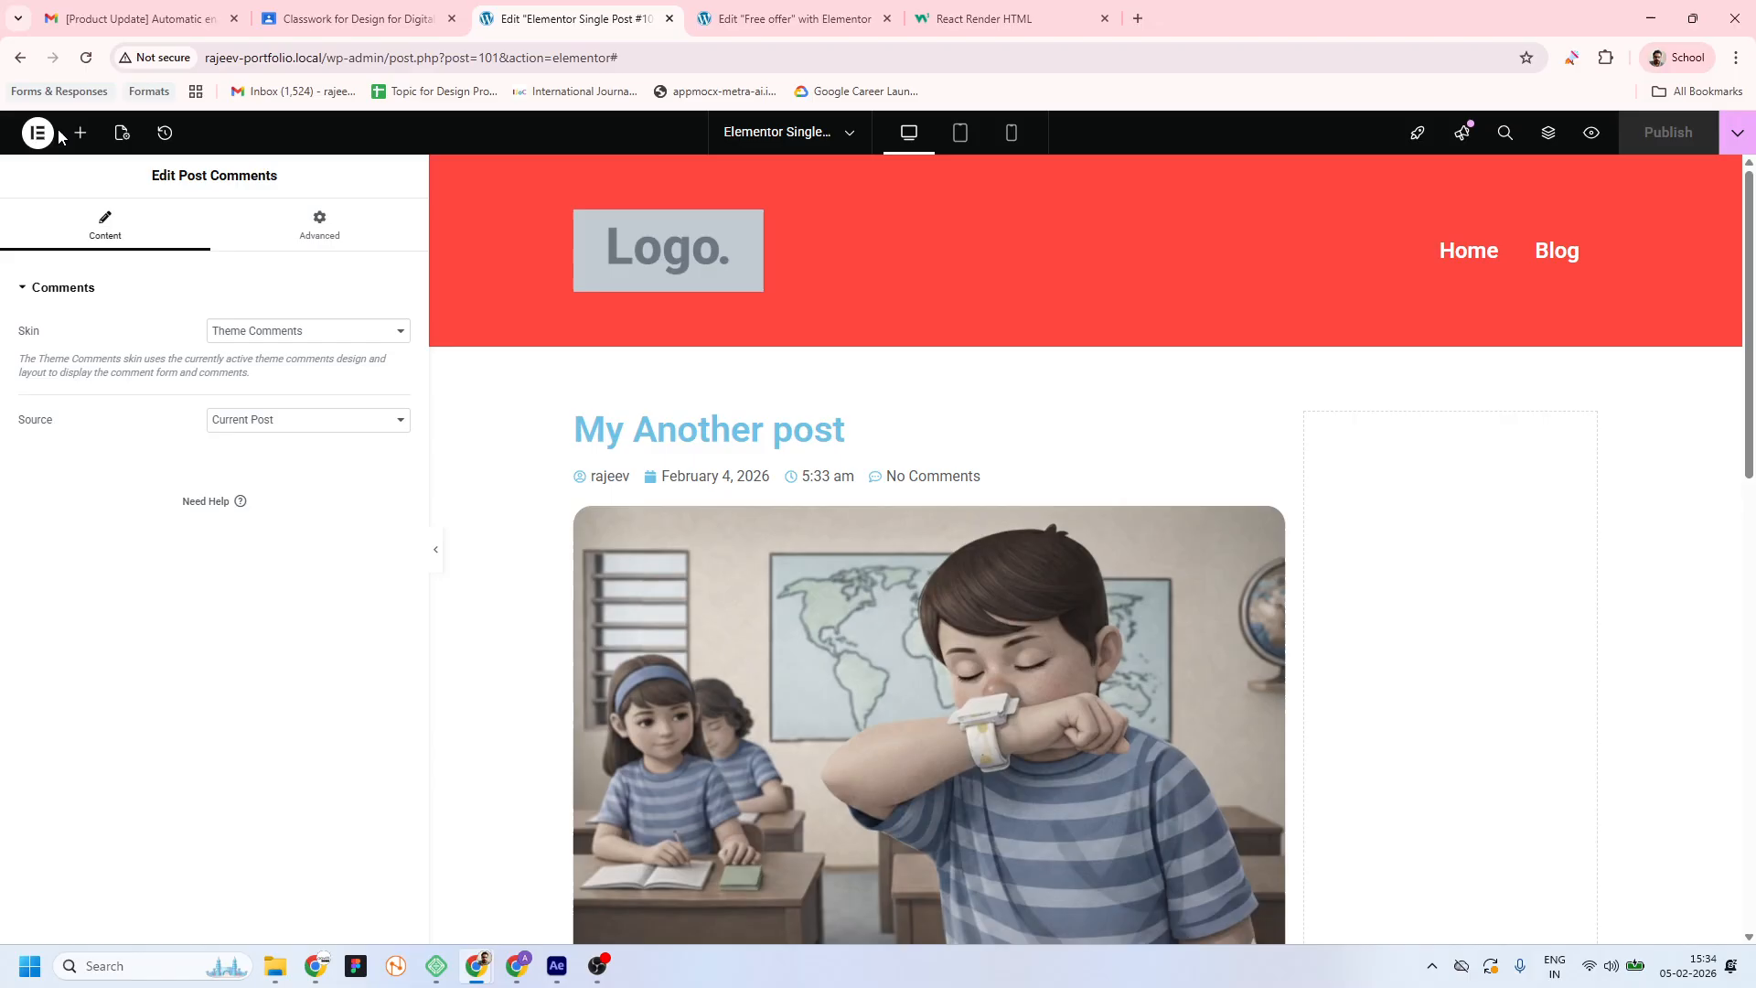
left_click(37, 132)
left_click(109, 401)
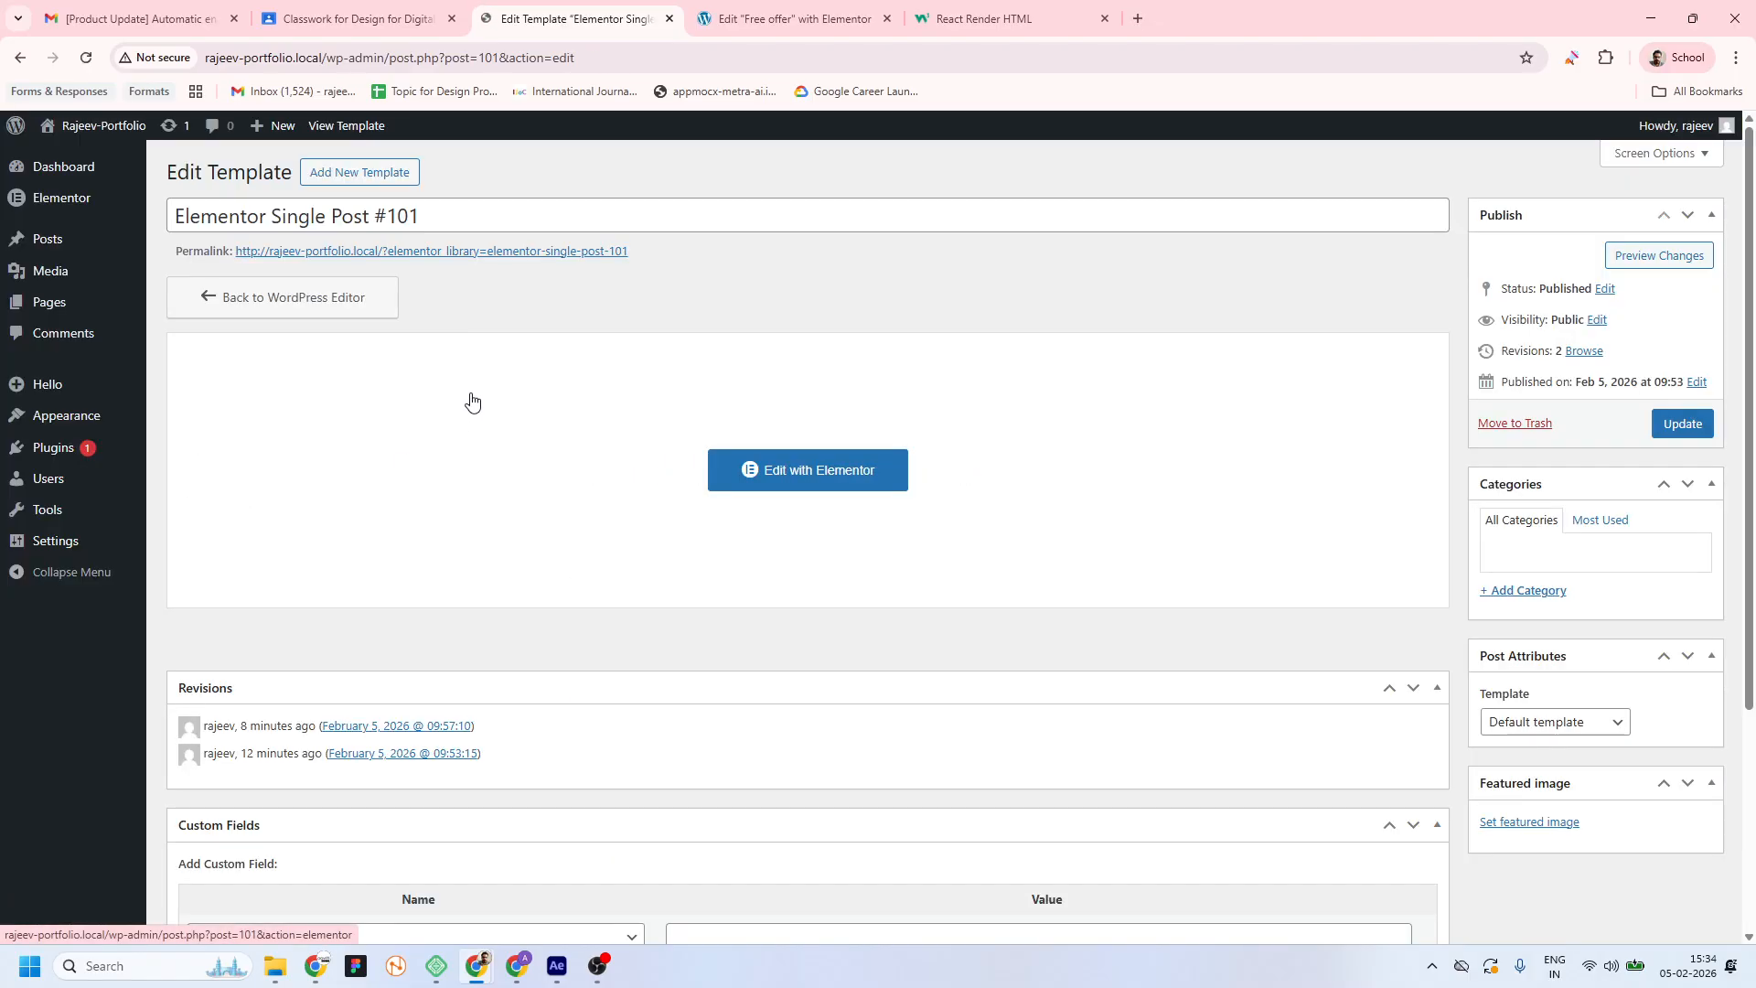
Open Elementor's Theme Builder and try to add a new Archive template
mouse_move(64, 196)
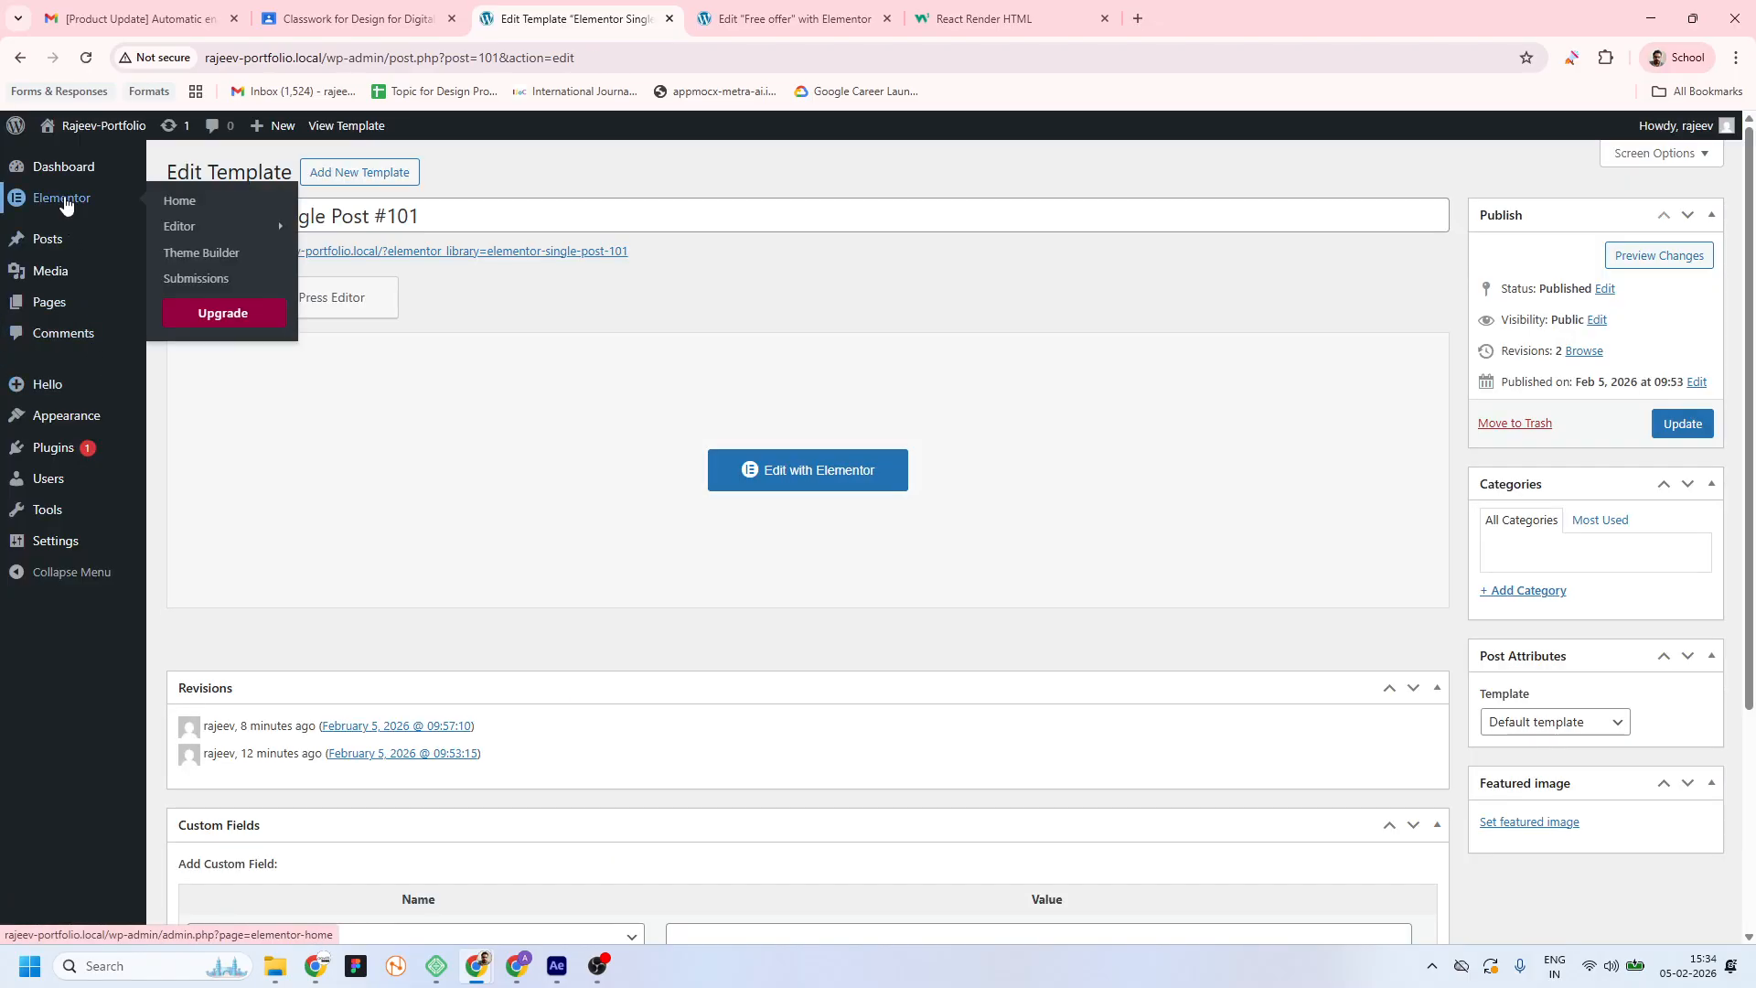
left_click(212, 253)
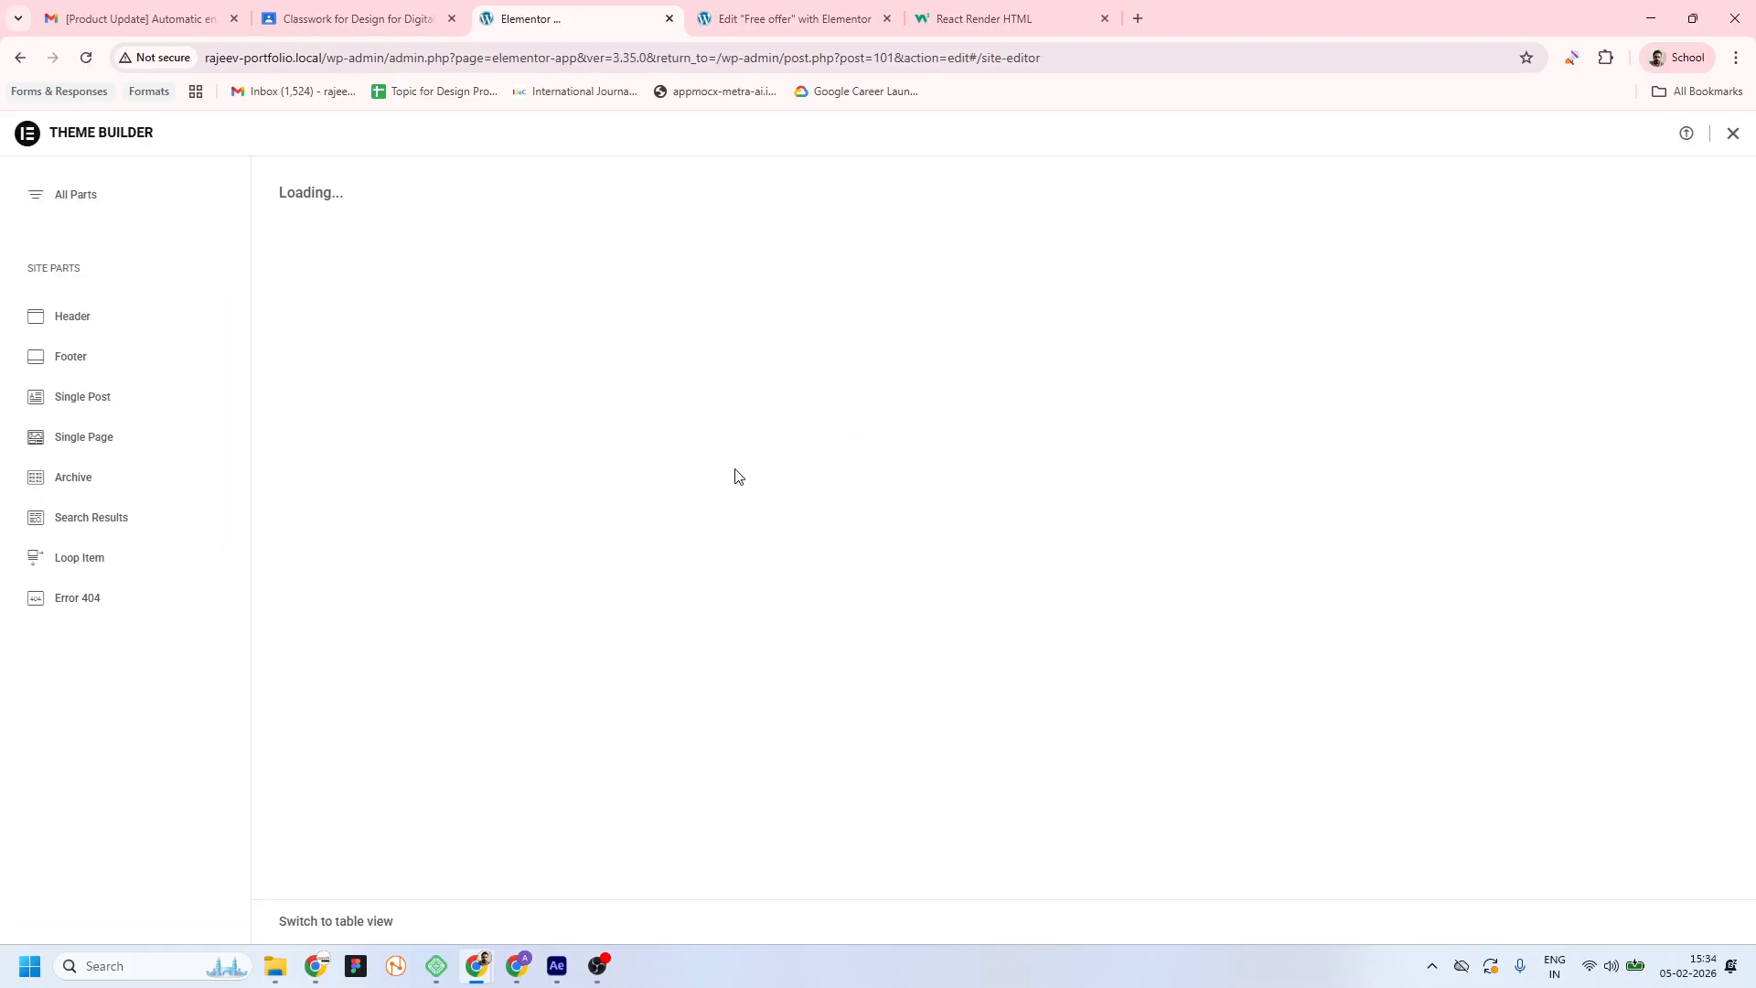
left_click(92, 480)
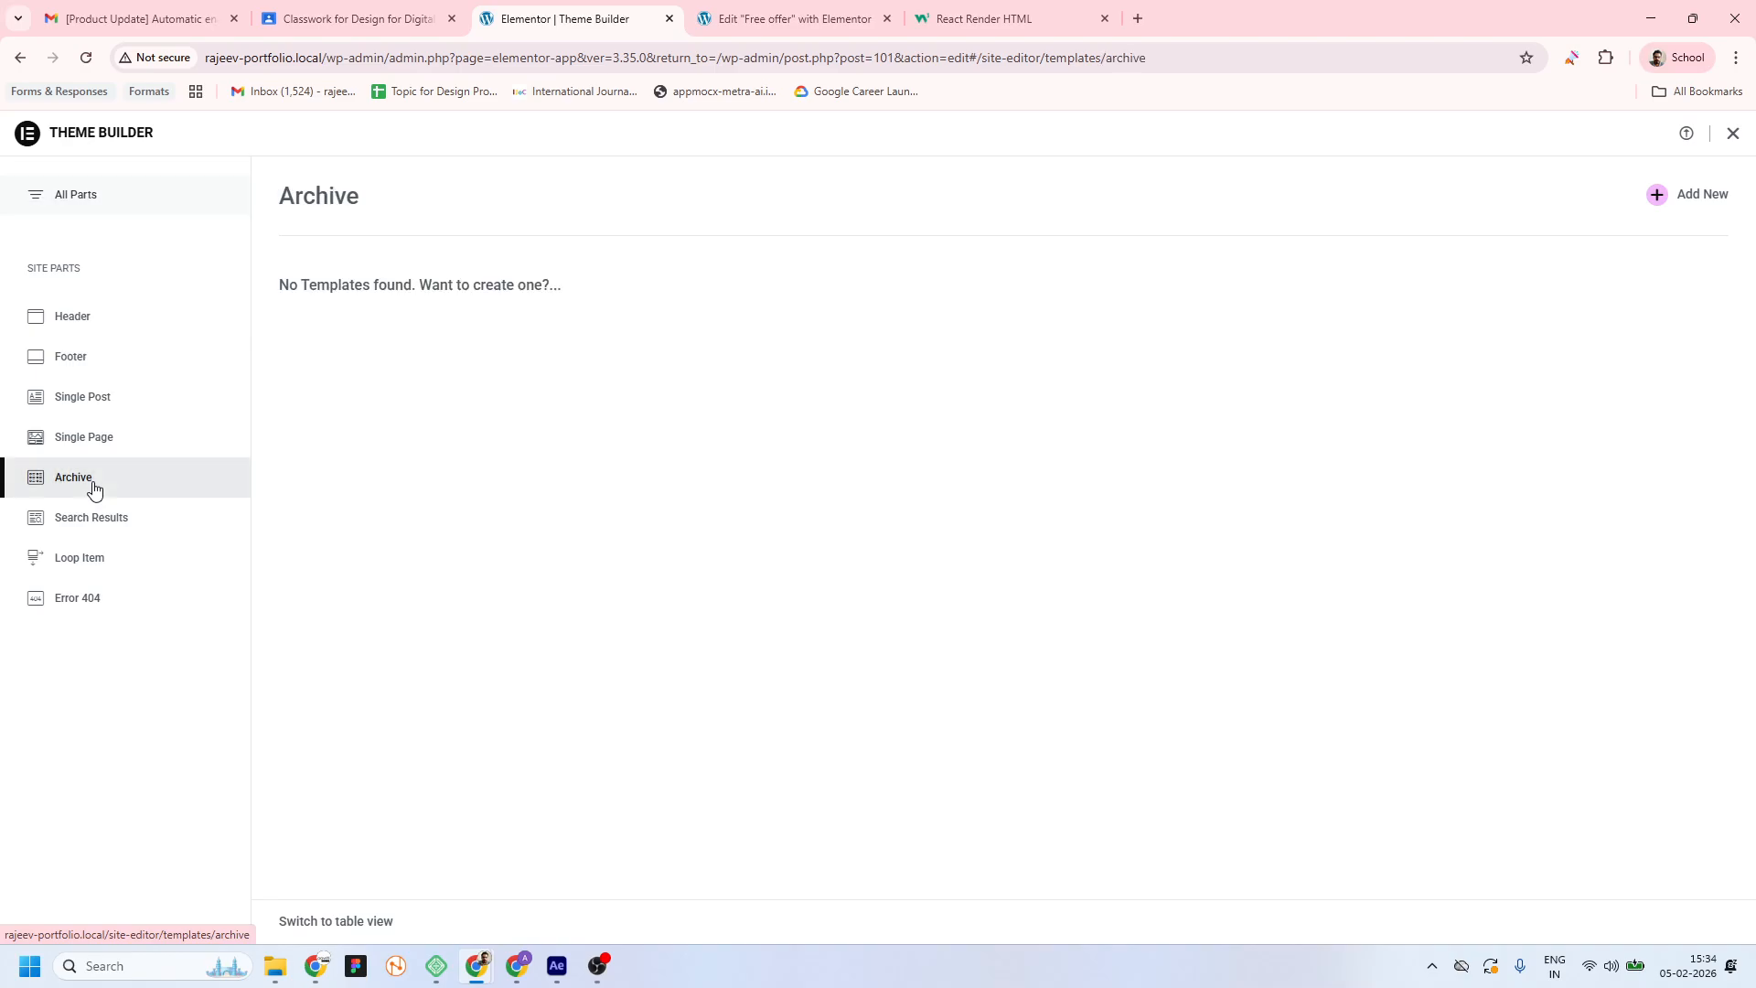
left_click(1662, 197)
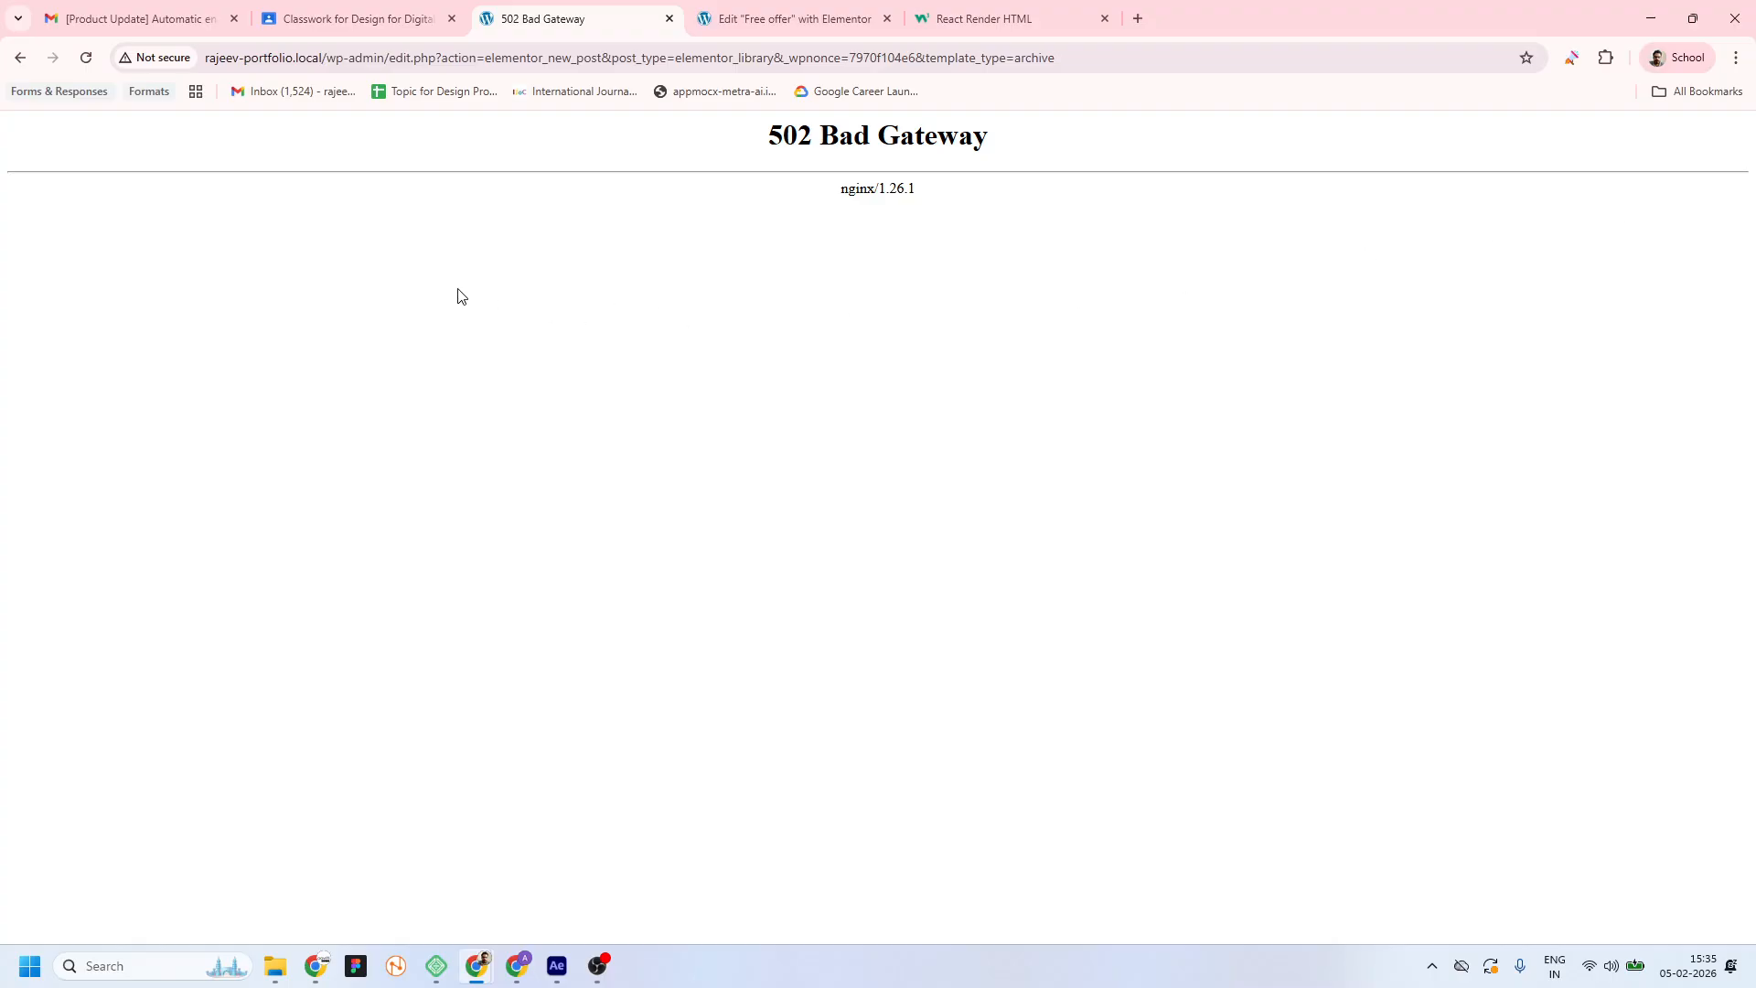
Reload the new archive template page and check the Rajeev-Portfolio site's status in Local
left_click(86, 58)
left_click(31, 68)
left_click(437, 971)
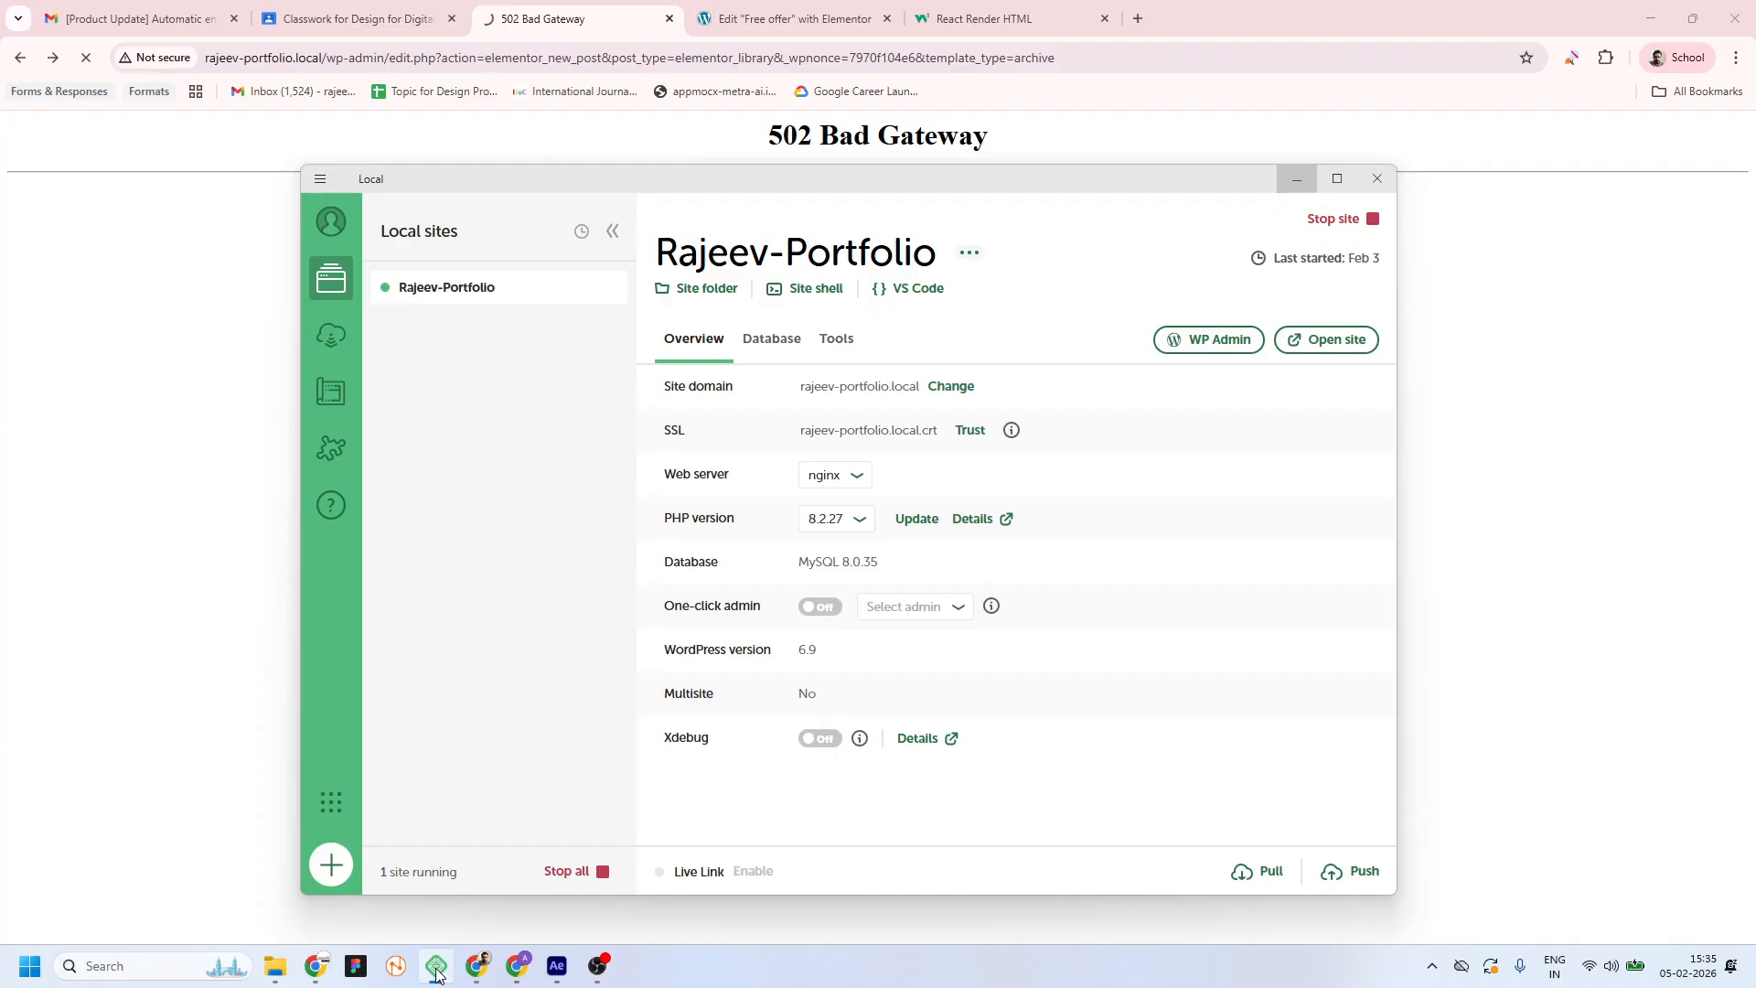
left_click(437, 971)
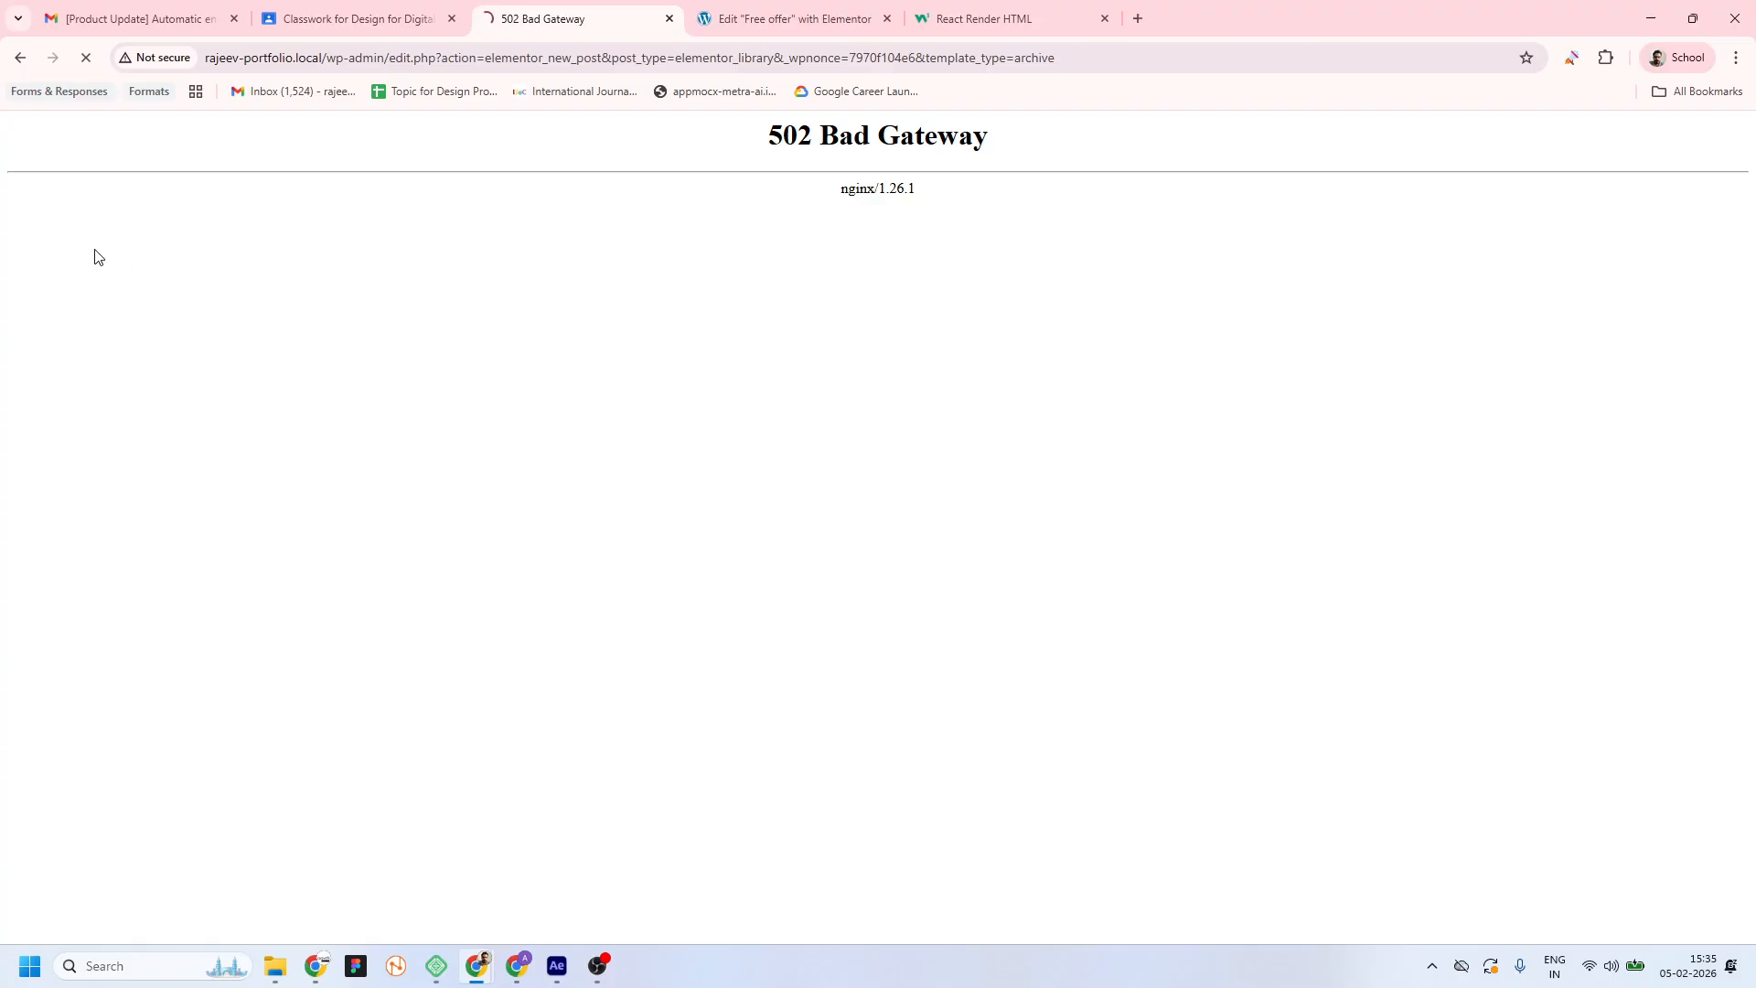
Switch to the "Free offer" popup editor and try to exit it to the WordPress admin
left_click(787, 9)
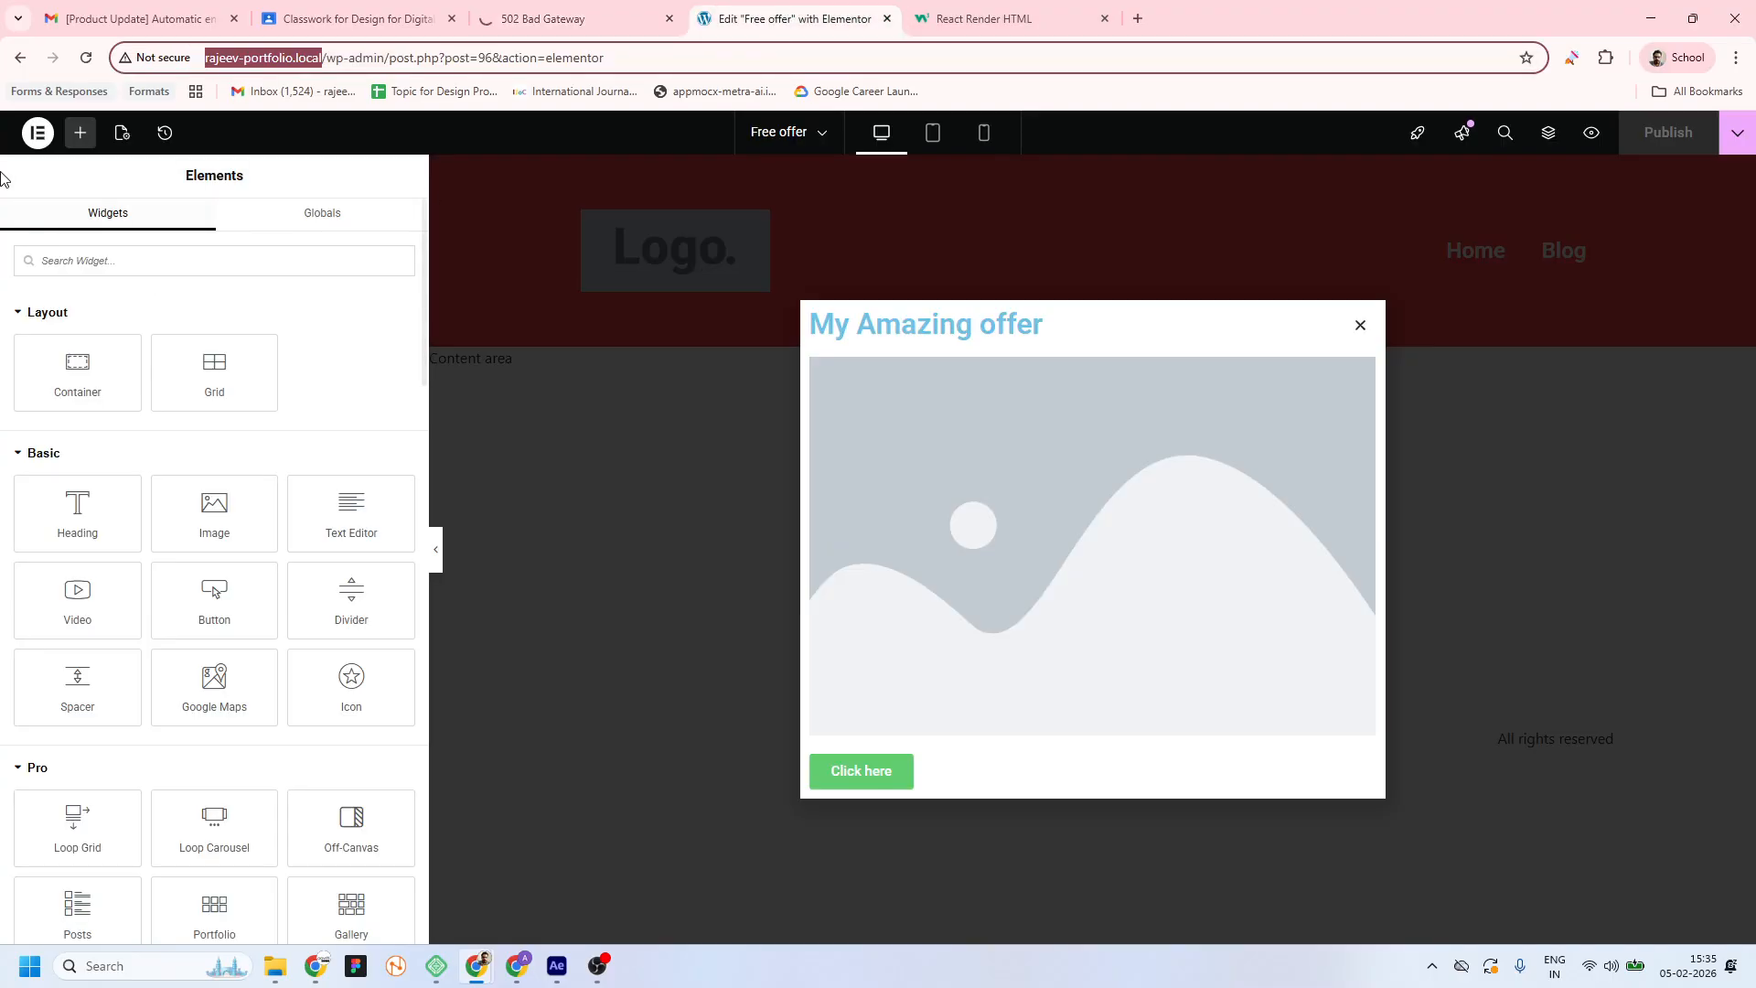
left_click(38, 132)
left_click(91, 400)
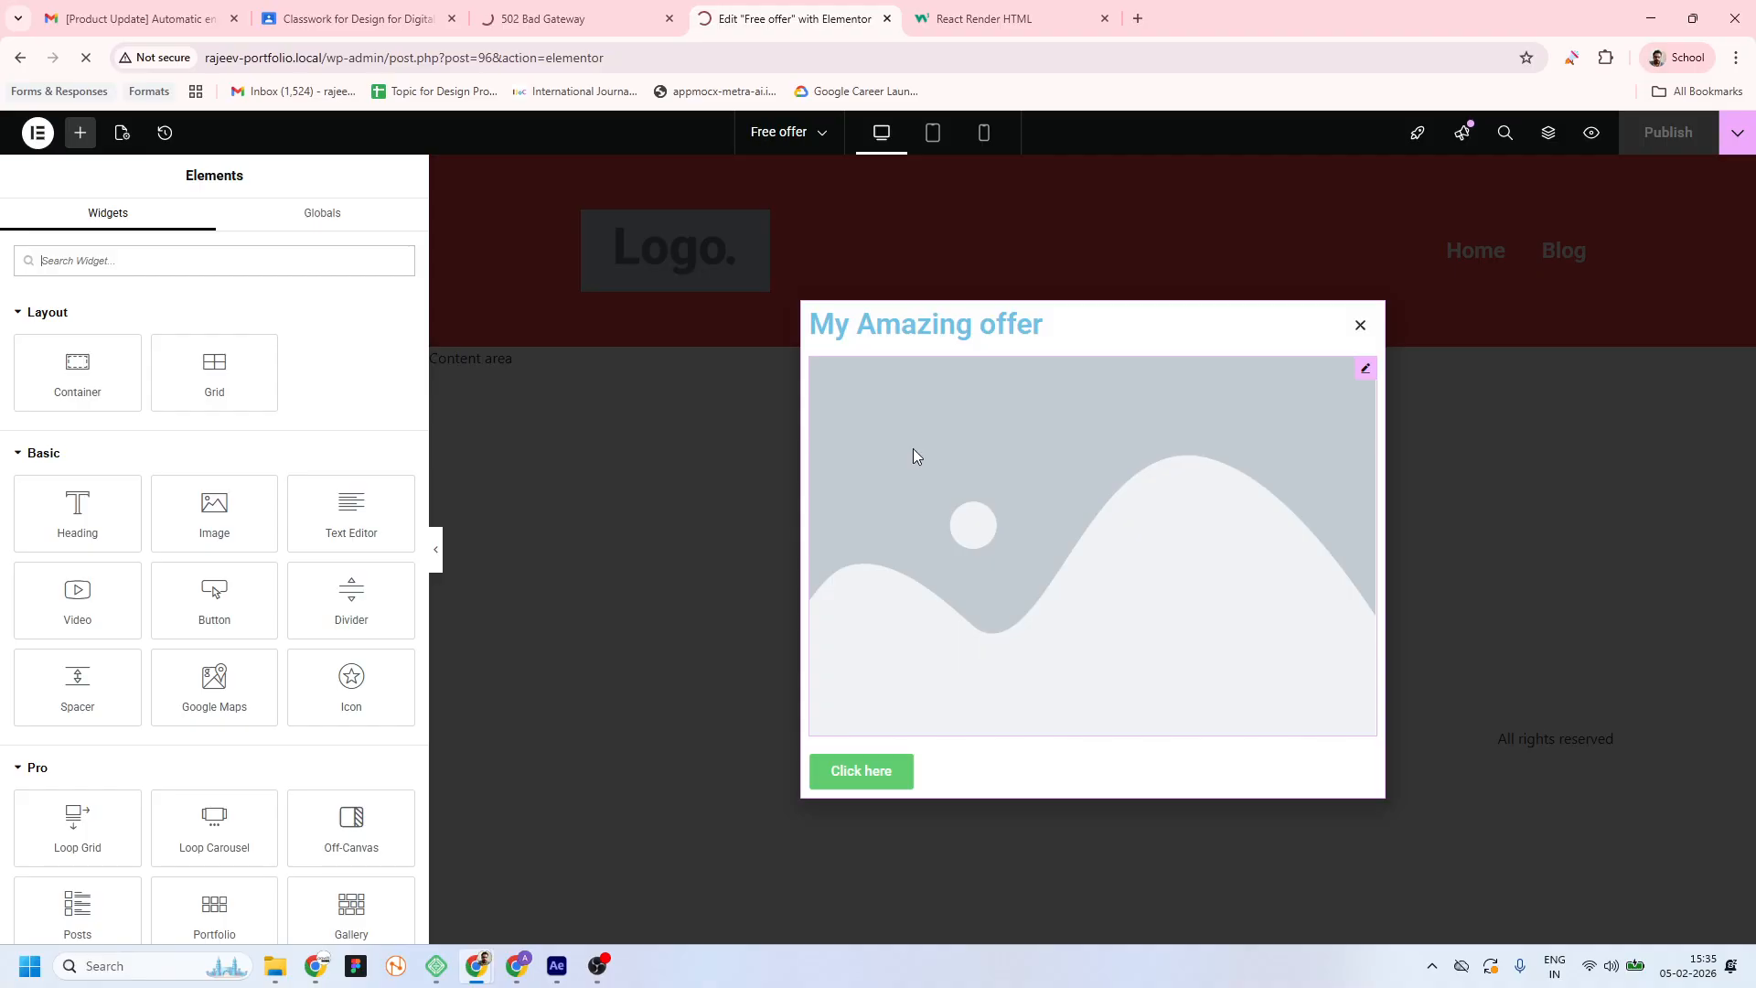
Close the 502 Bad Gateway page and the "Free offer" editor that are still loading in the browser
left_click(550, 14)
left_click(761, 22)
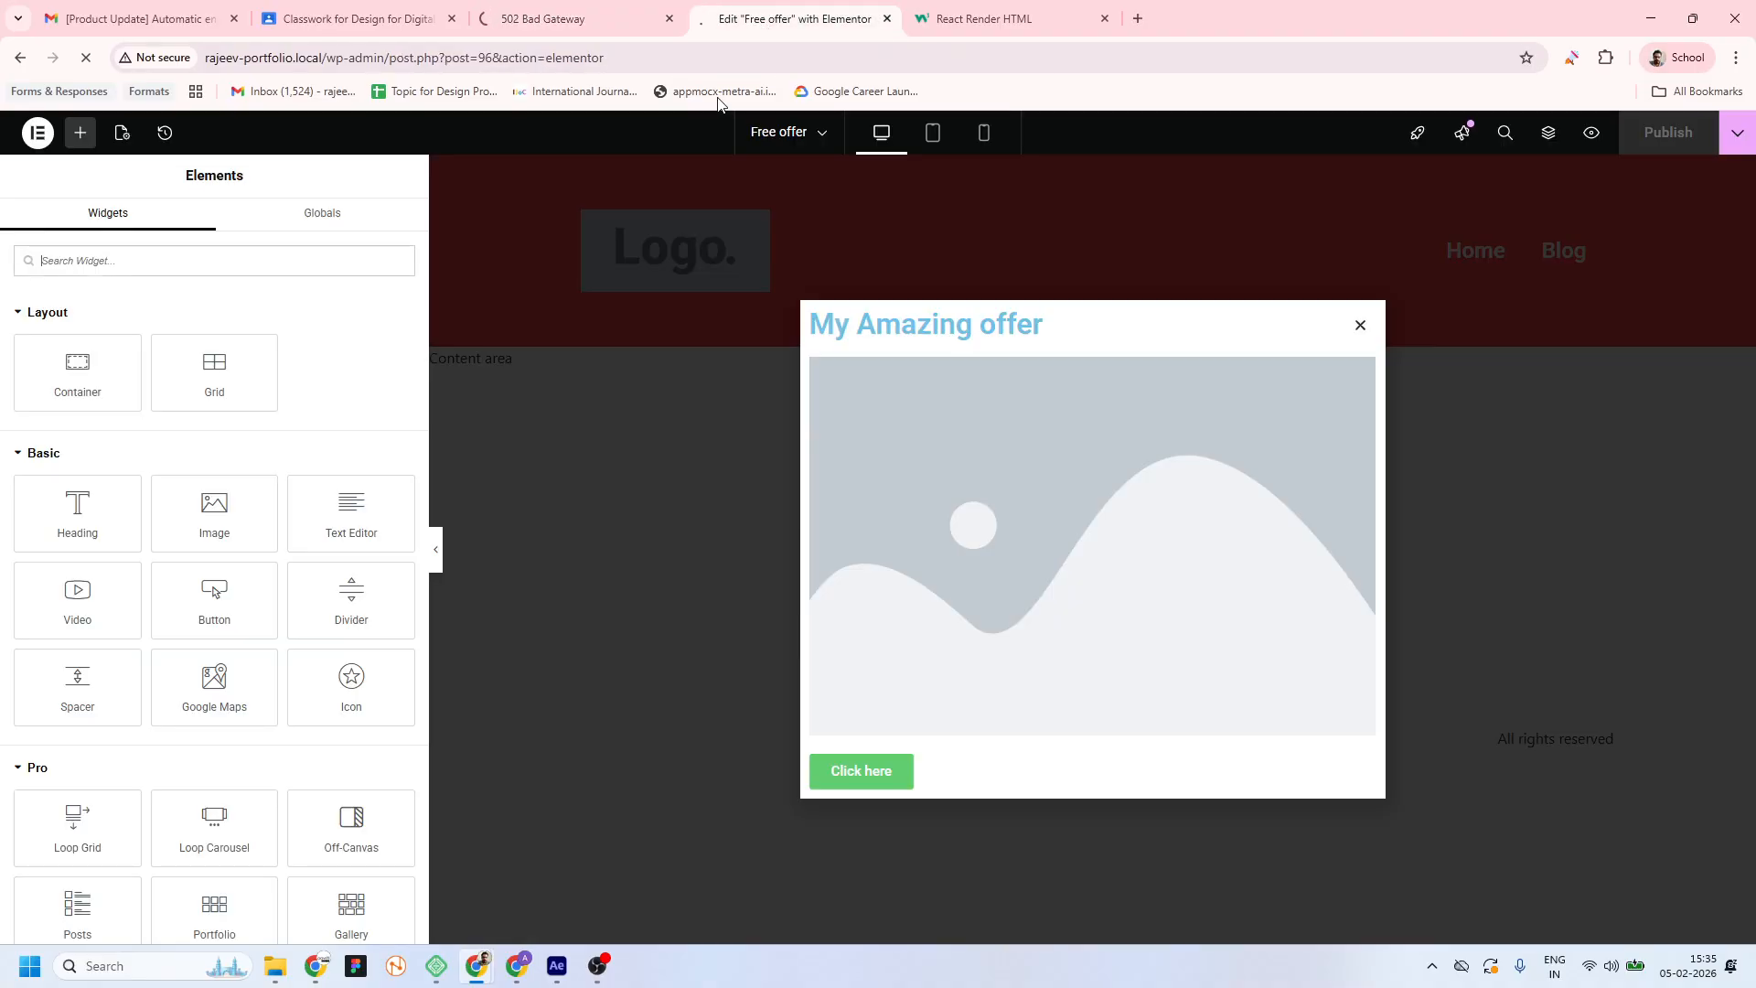
left_click(658, 22)
left_click(670, 18)
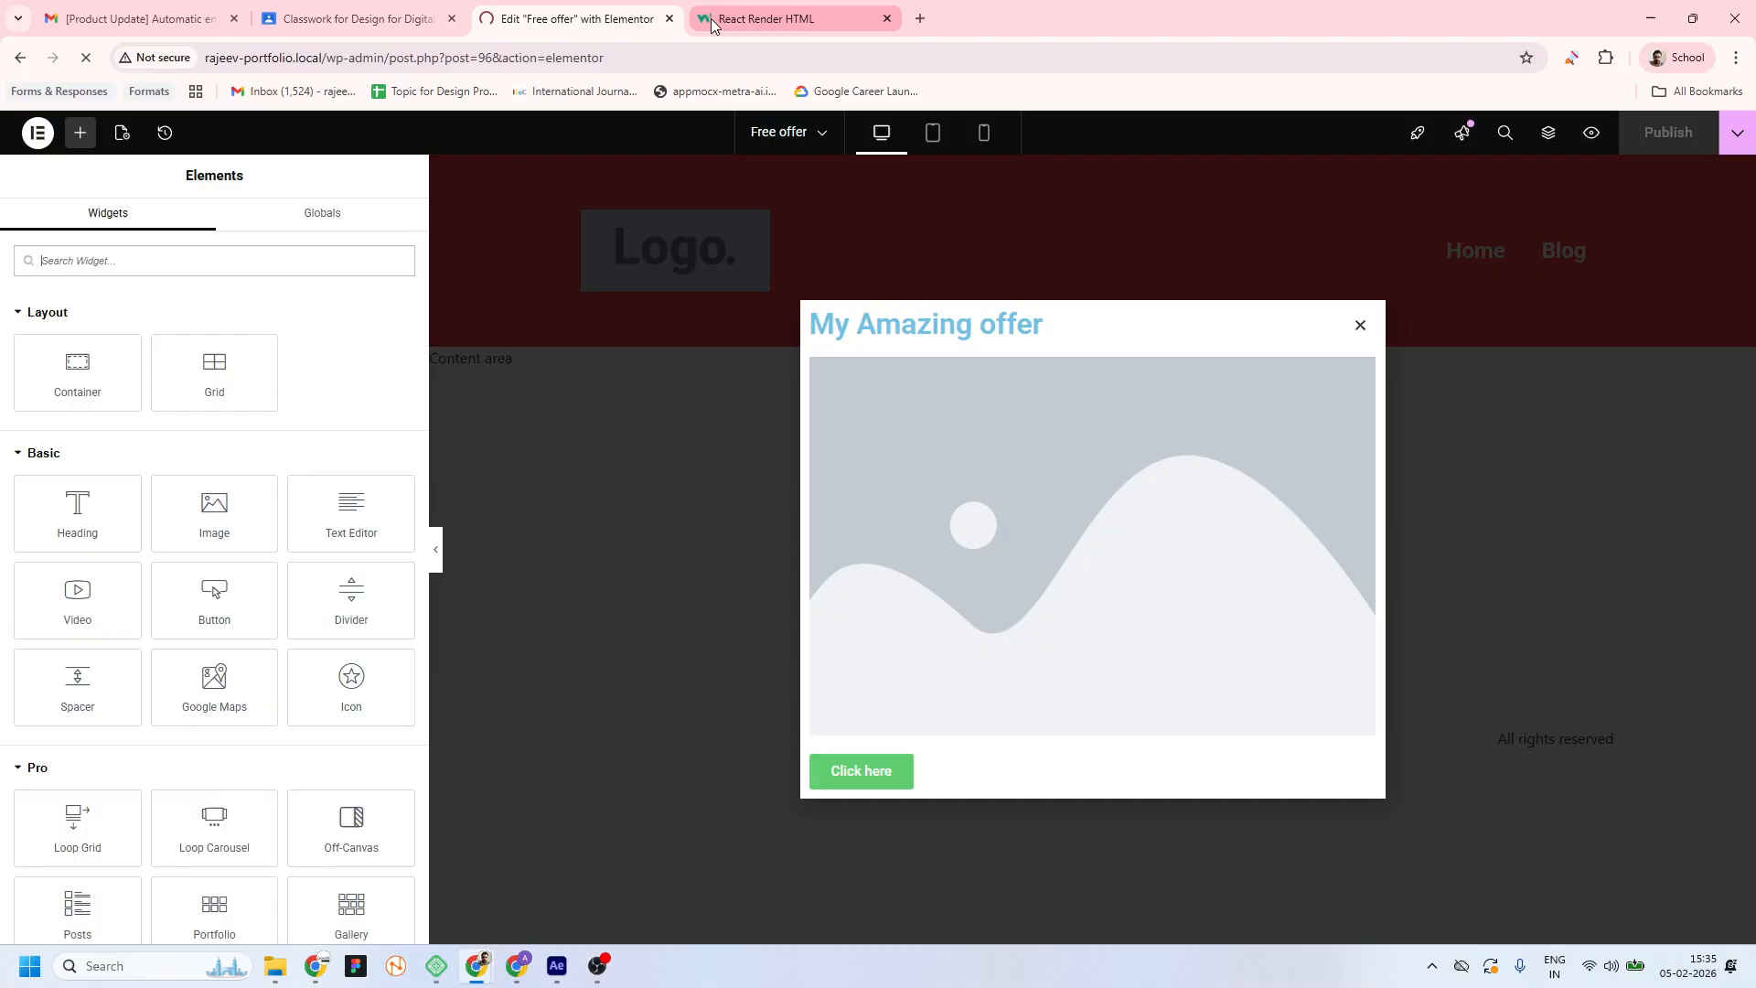
left_click(670, 18)
Stop and restart the Rajeev-Portfolio site in Local, and open its WordPress admin
left_click(436, 966)
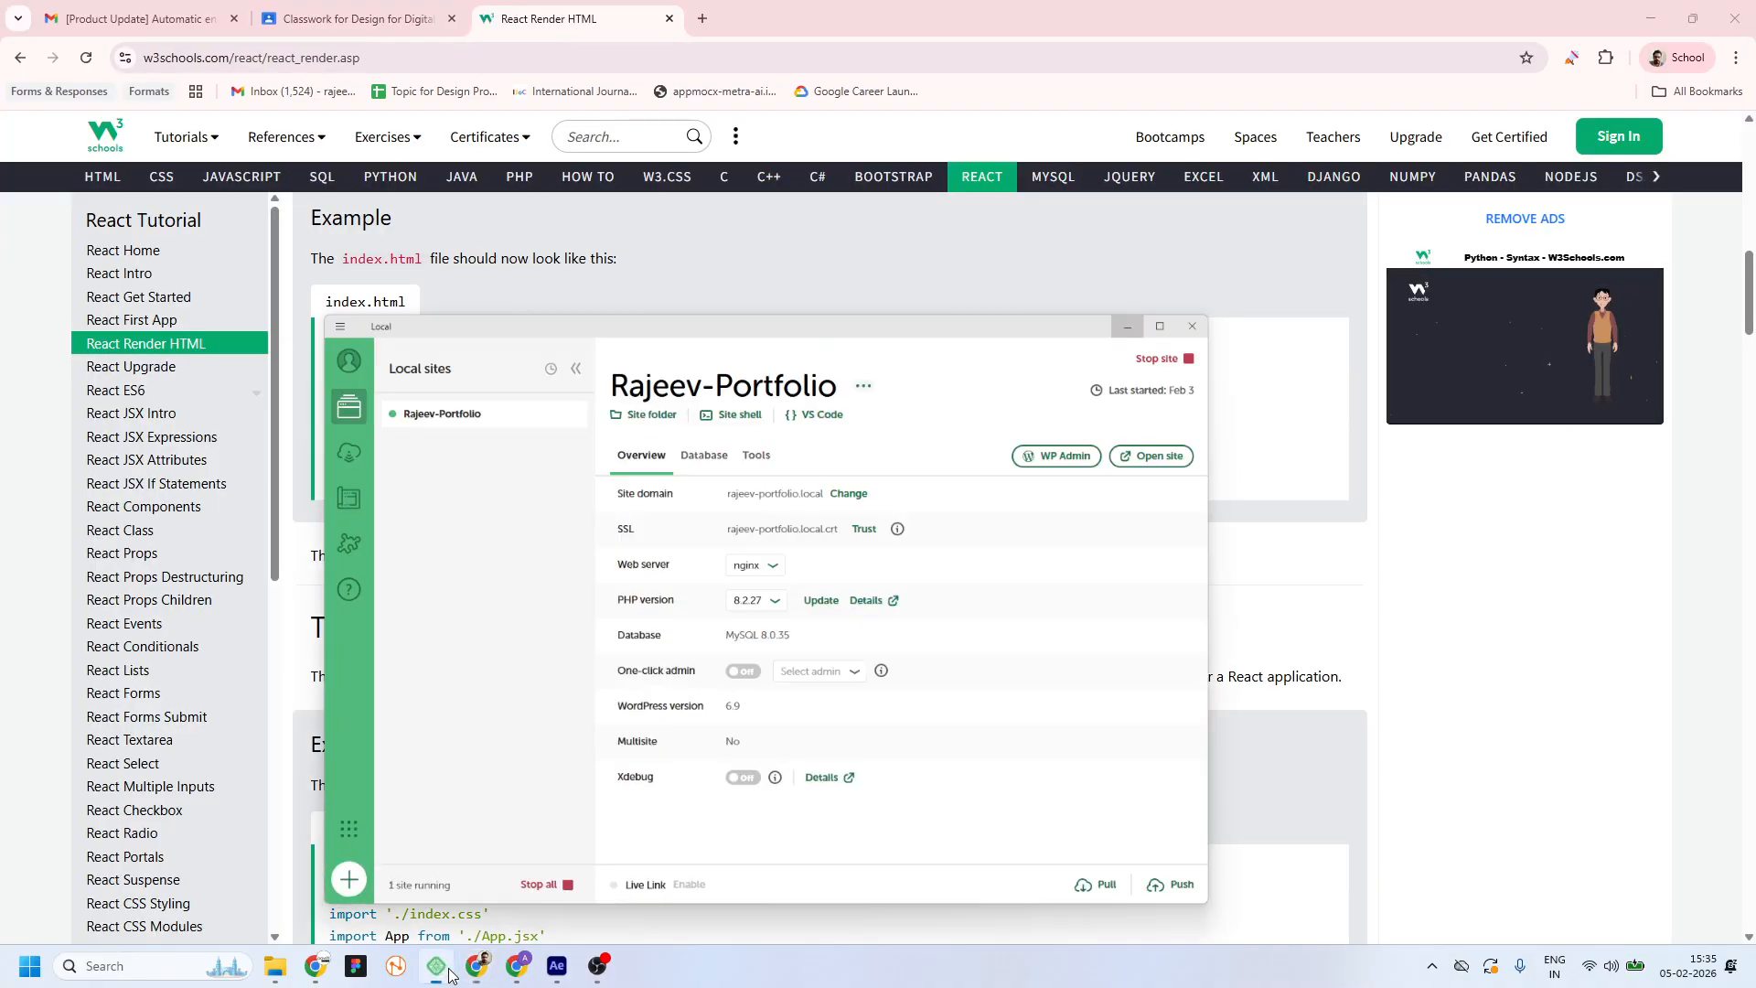
left_click(1317, 219)
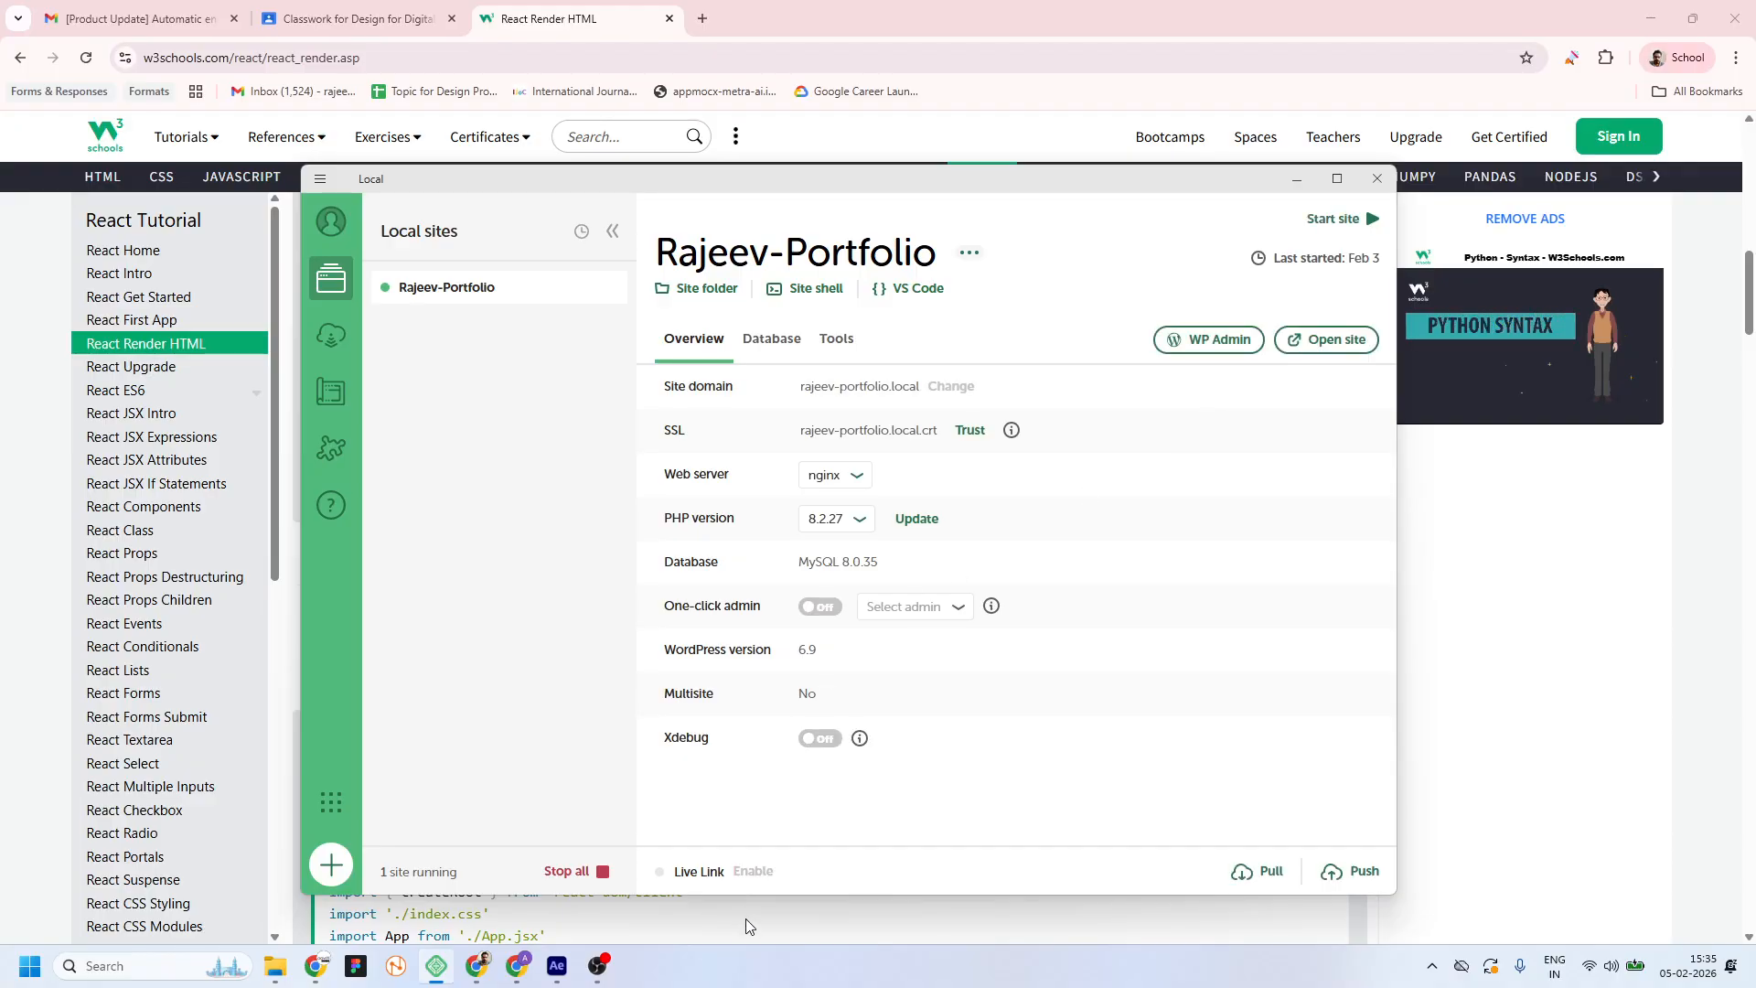
left_click(1338, 218)
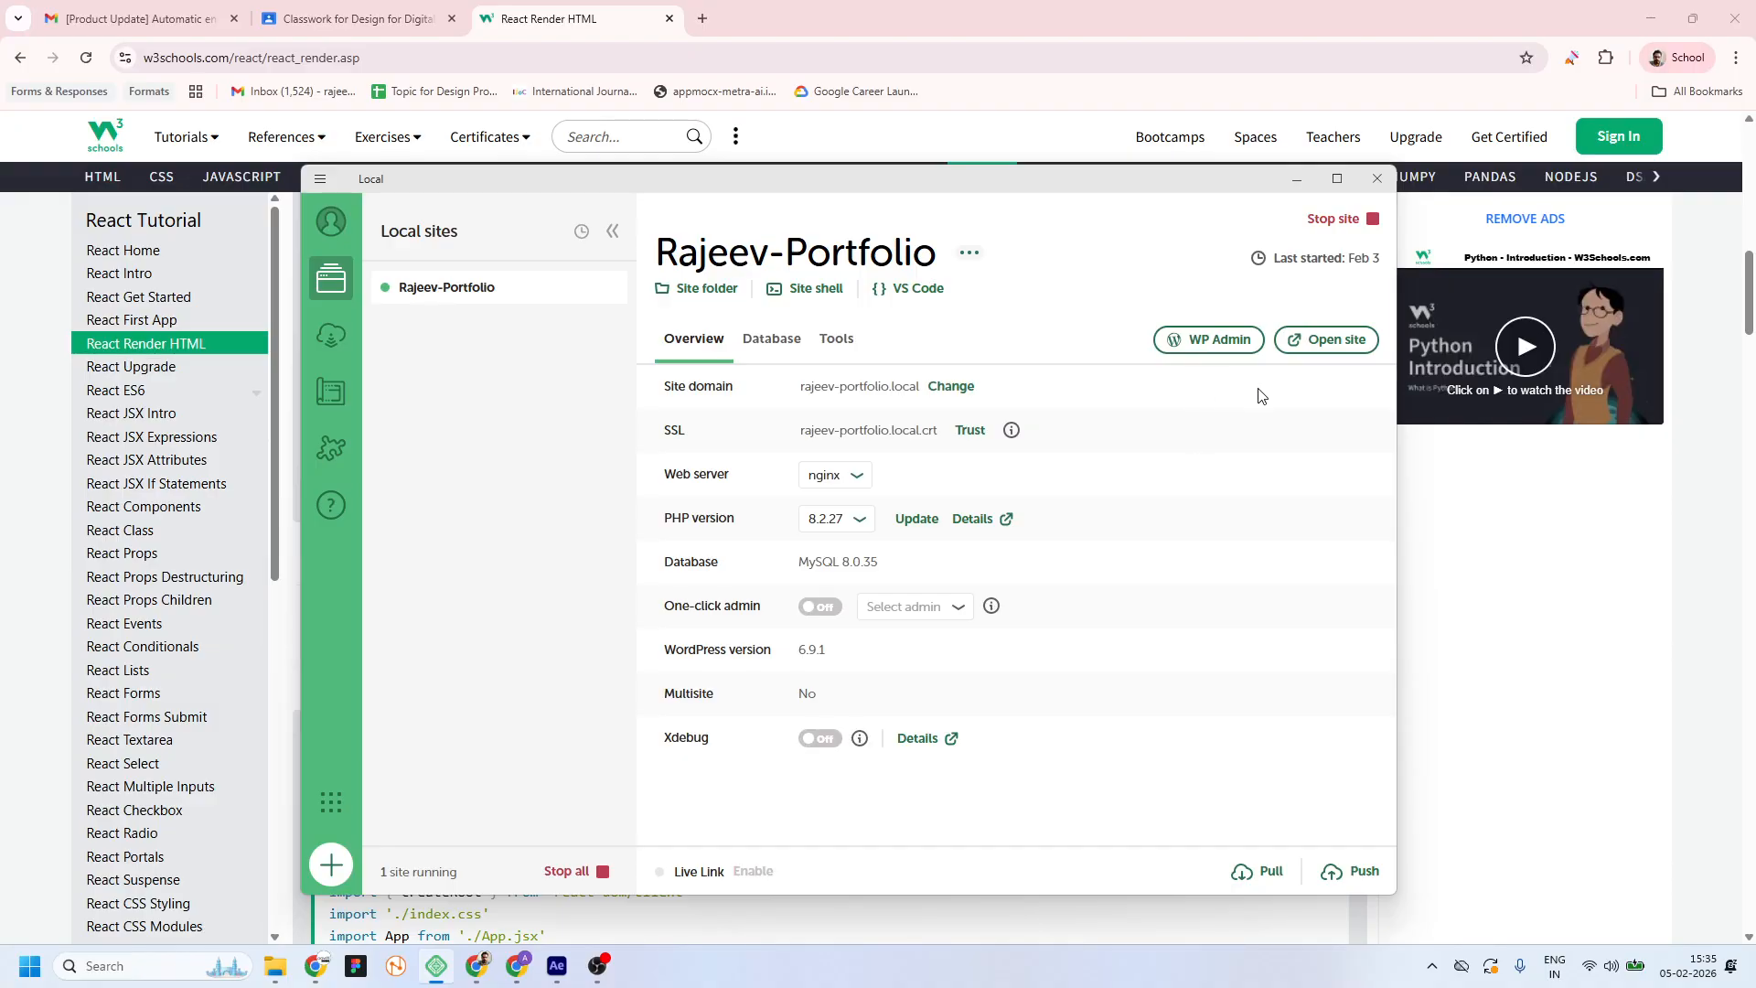
left_click(1240, 346)
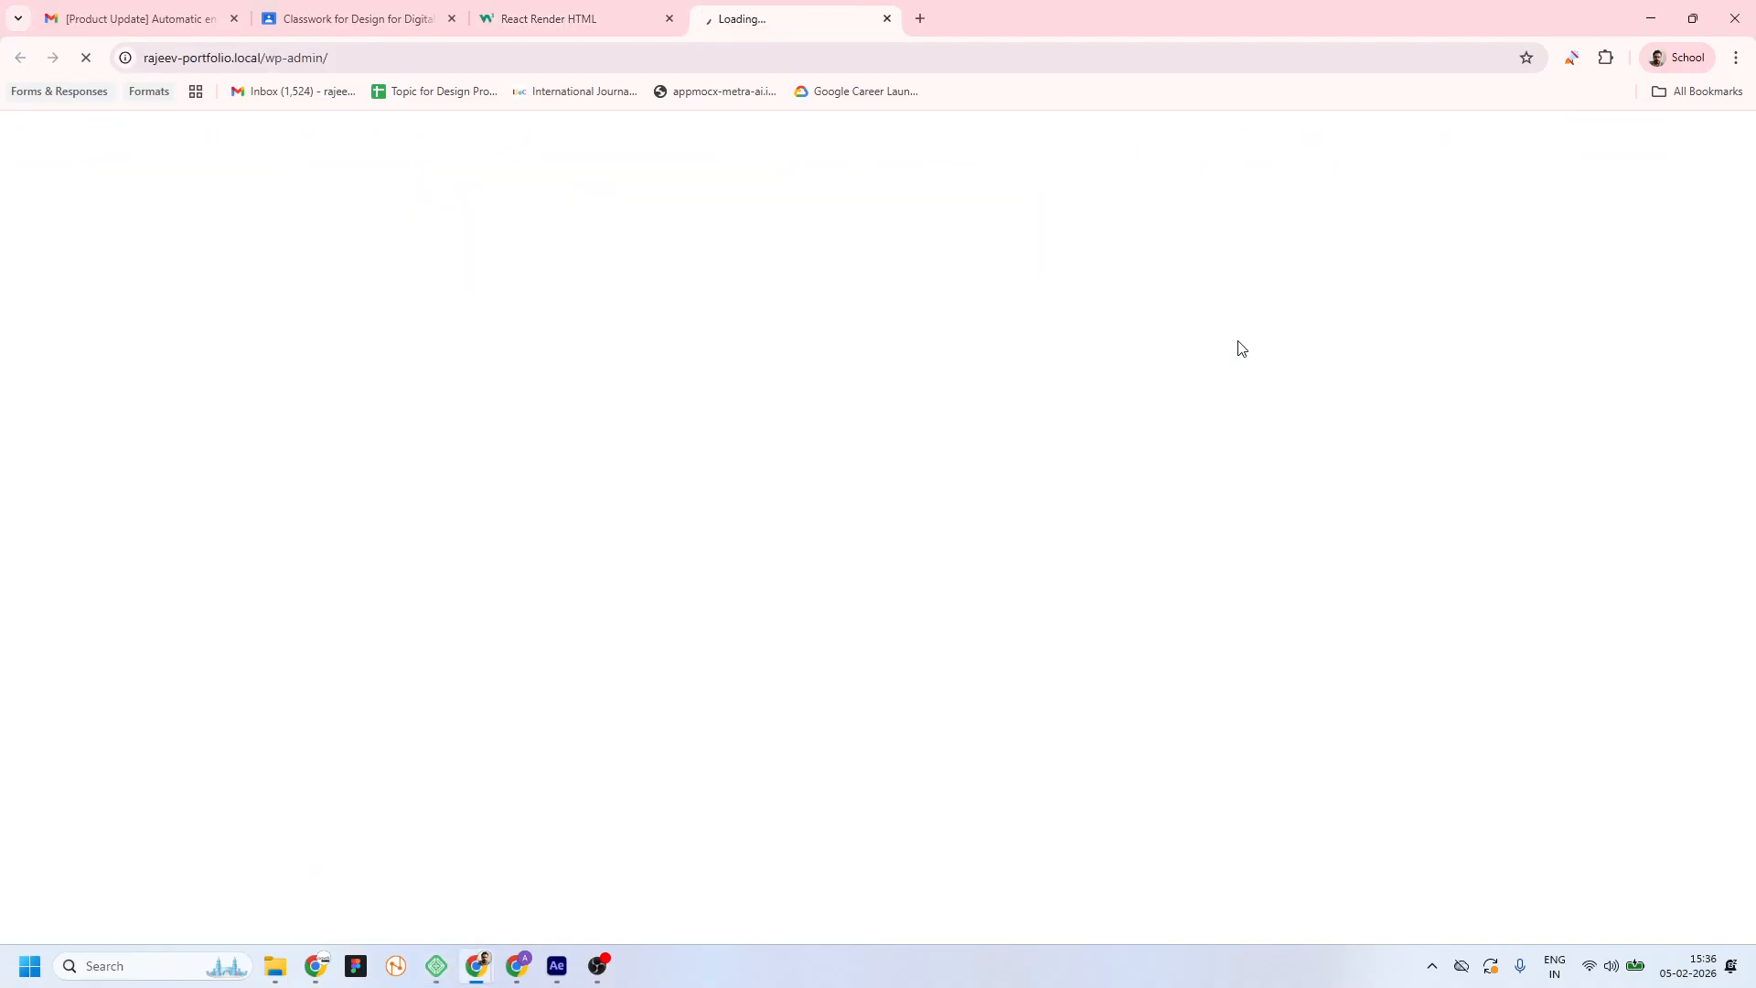
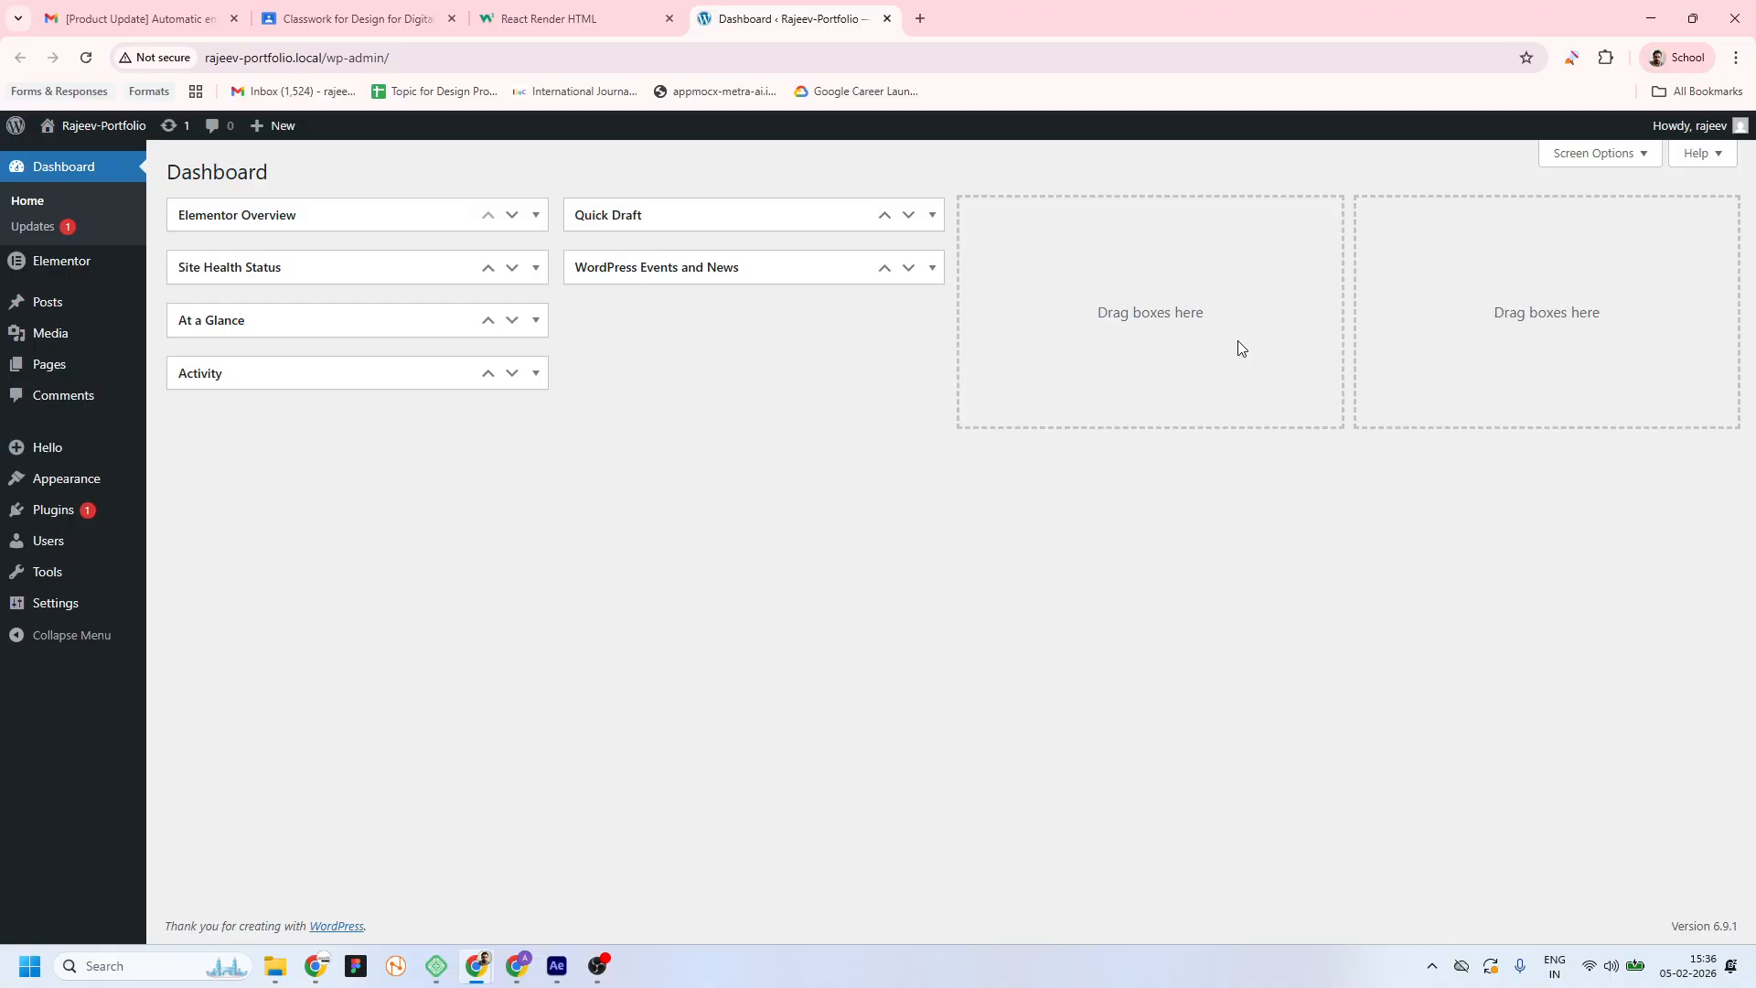
Open Elementor's Theme Builder and add a new Archive template
mouse_move(79, 265)
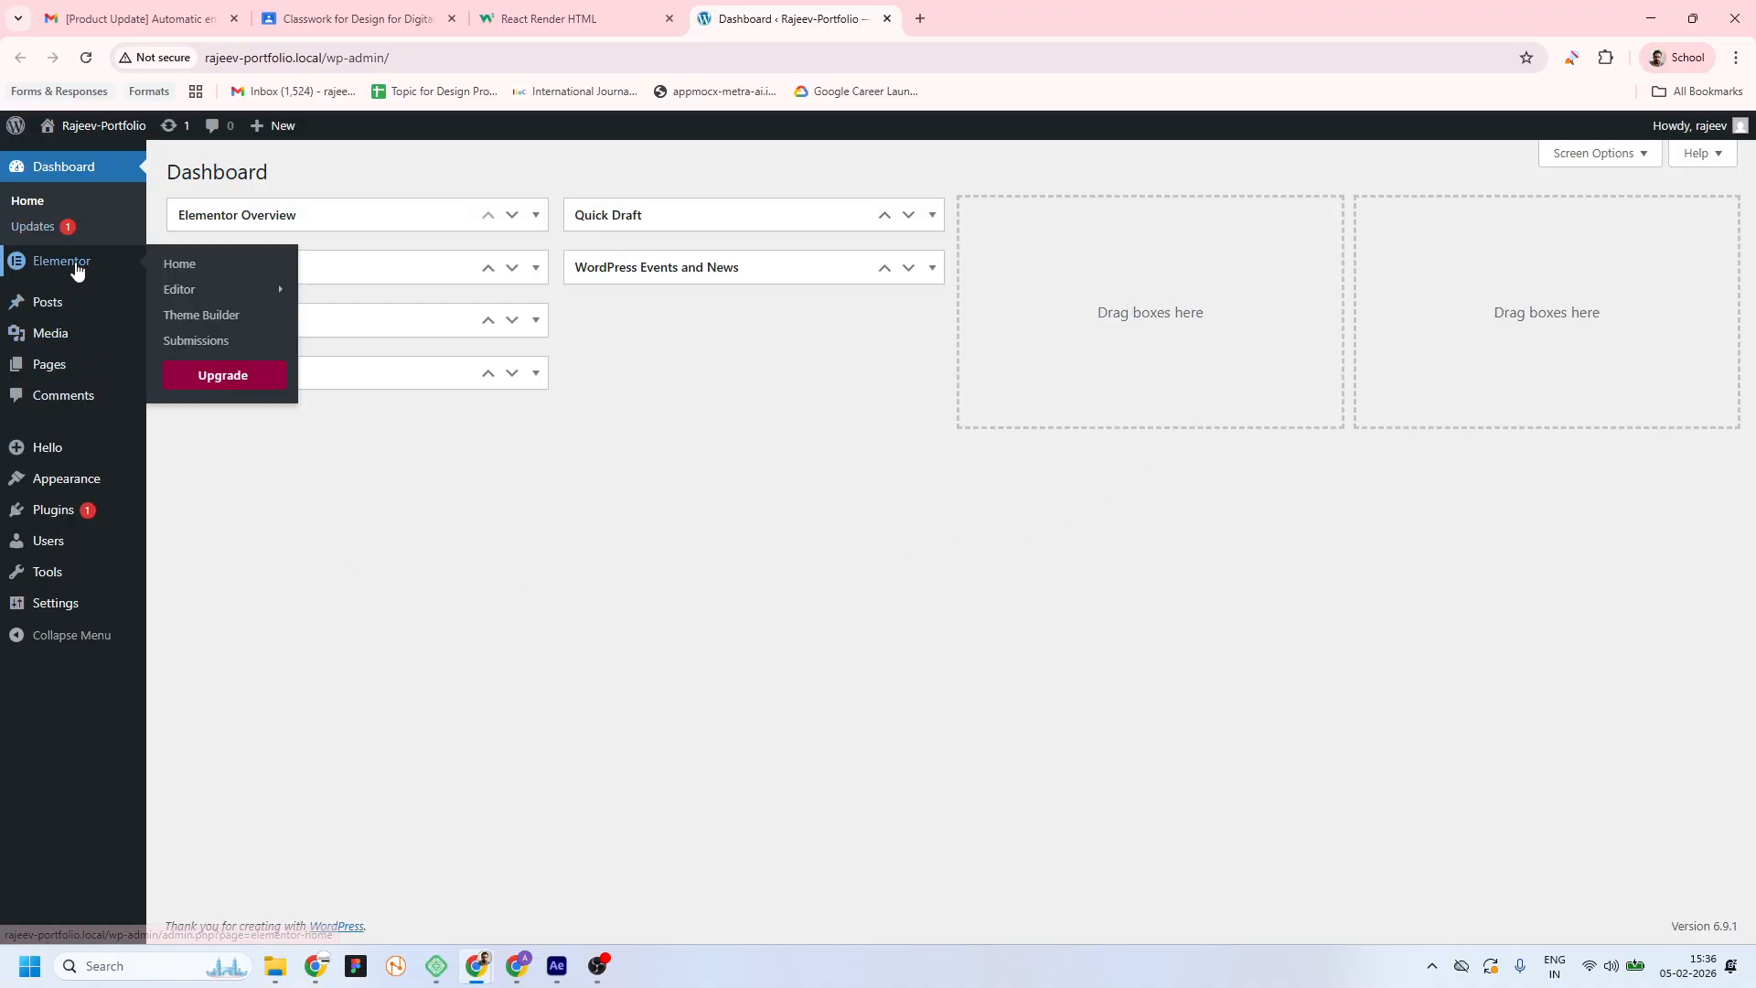
left_click(196, 314)
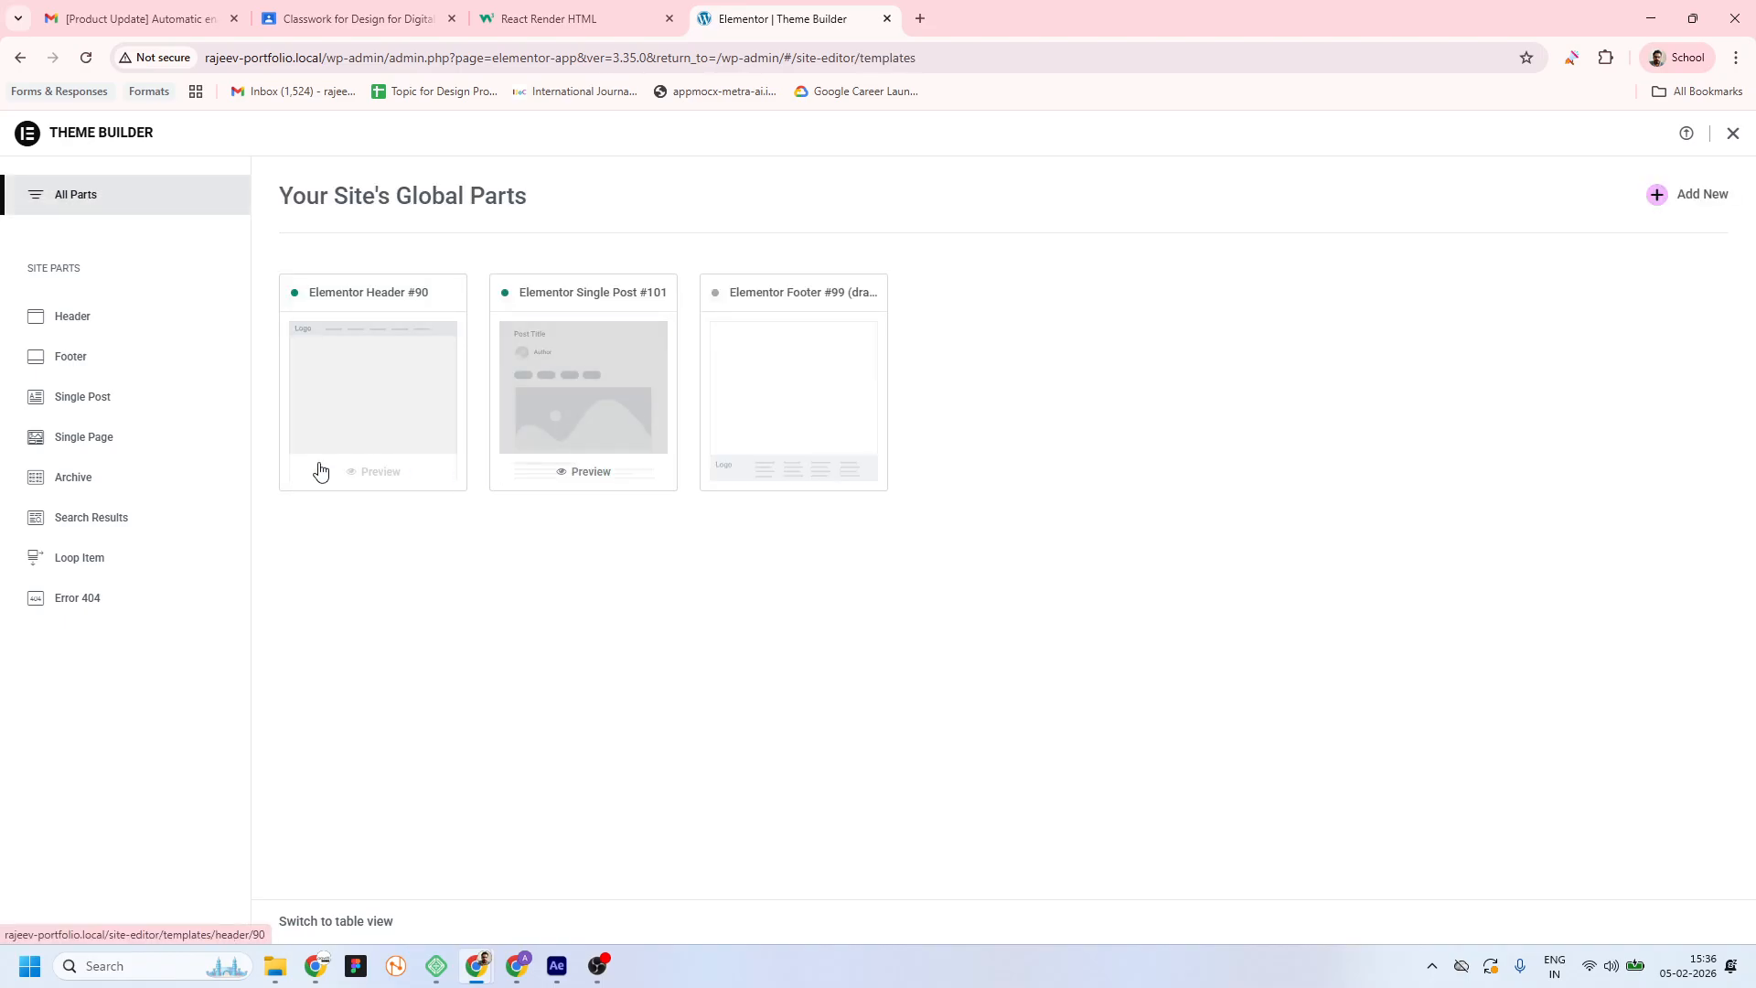
left_click(79, 488)
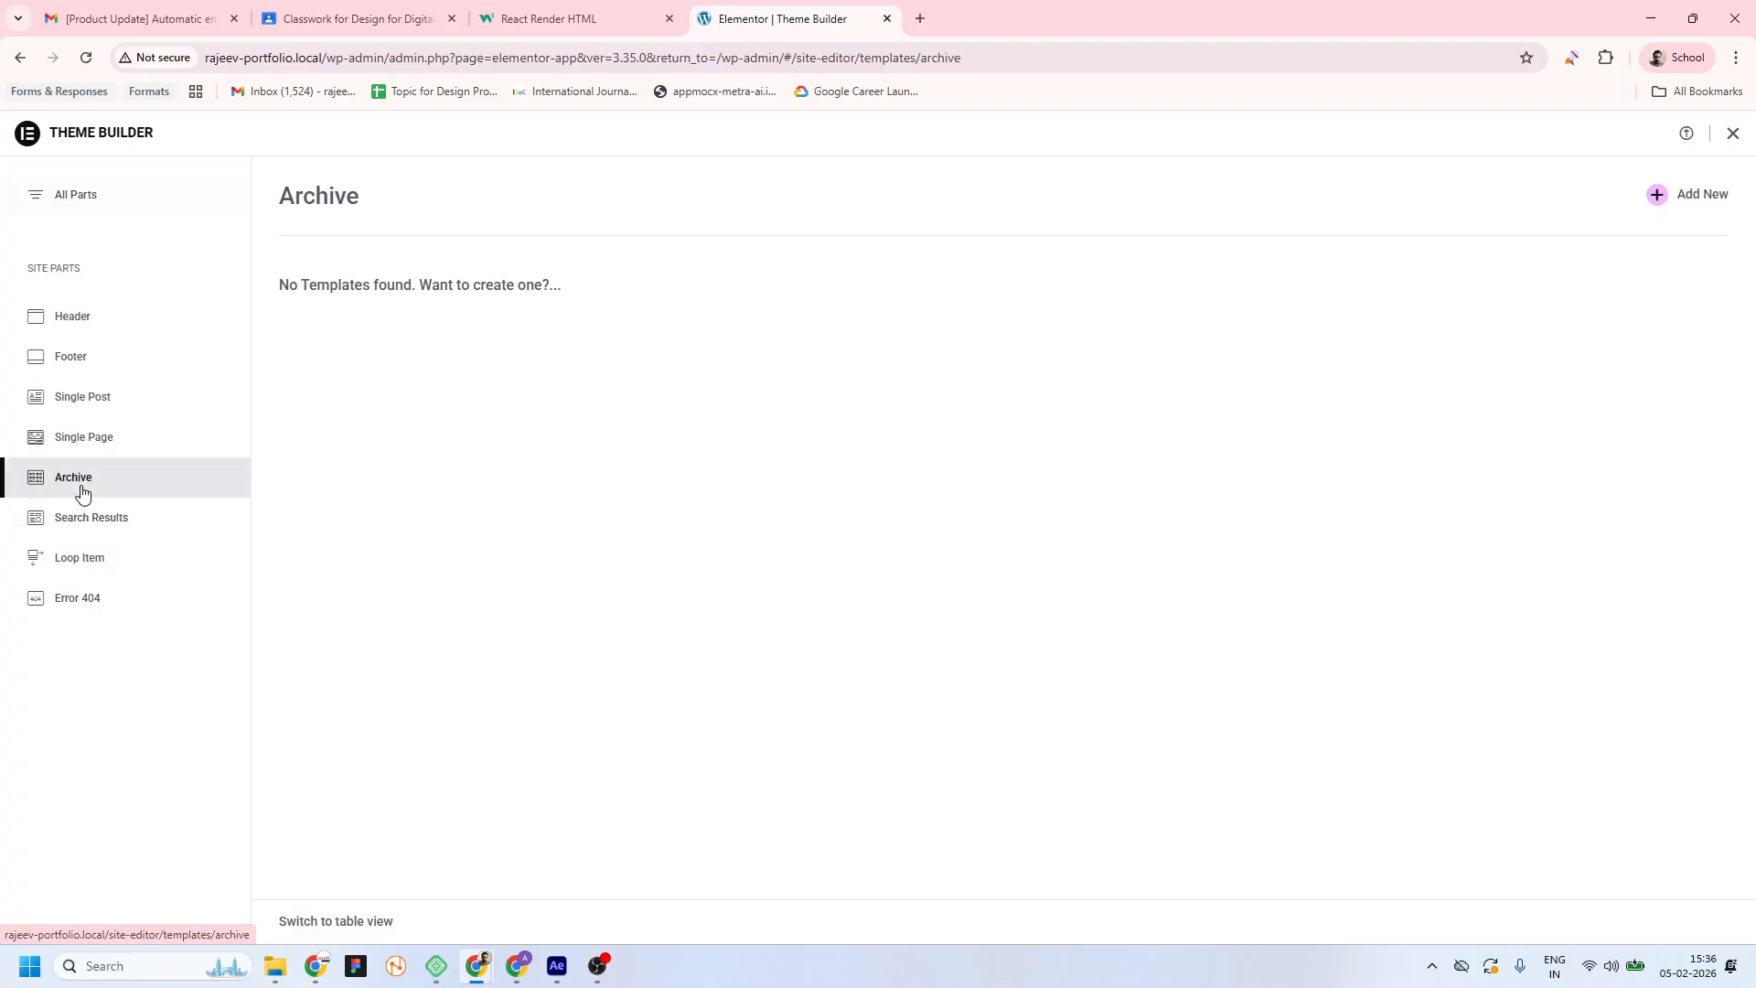
left_click(1661, 203)
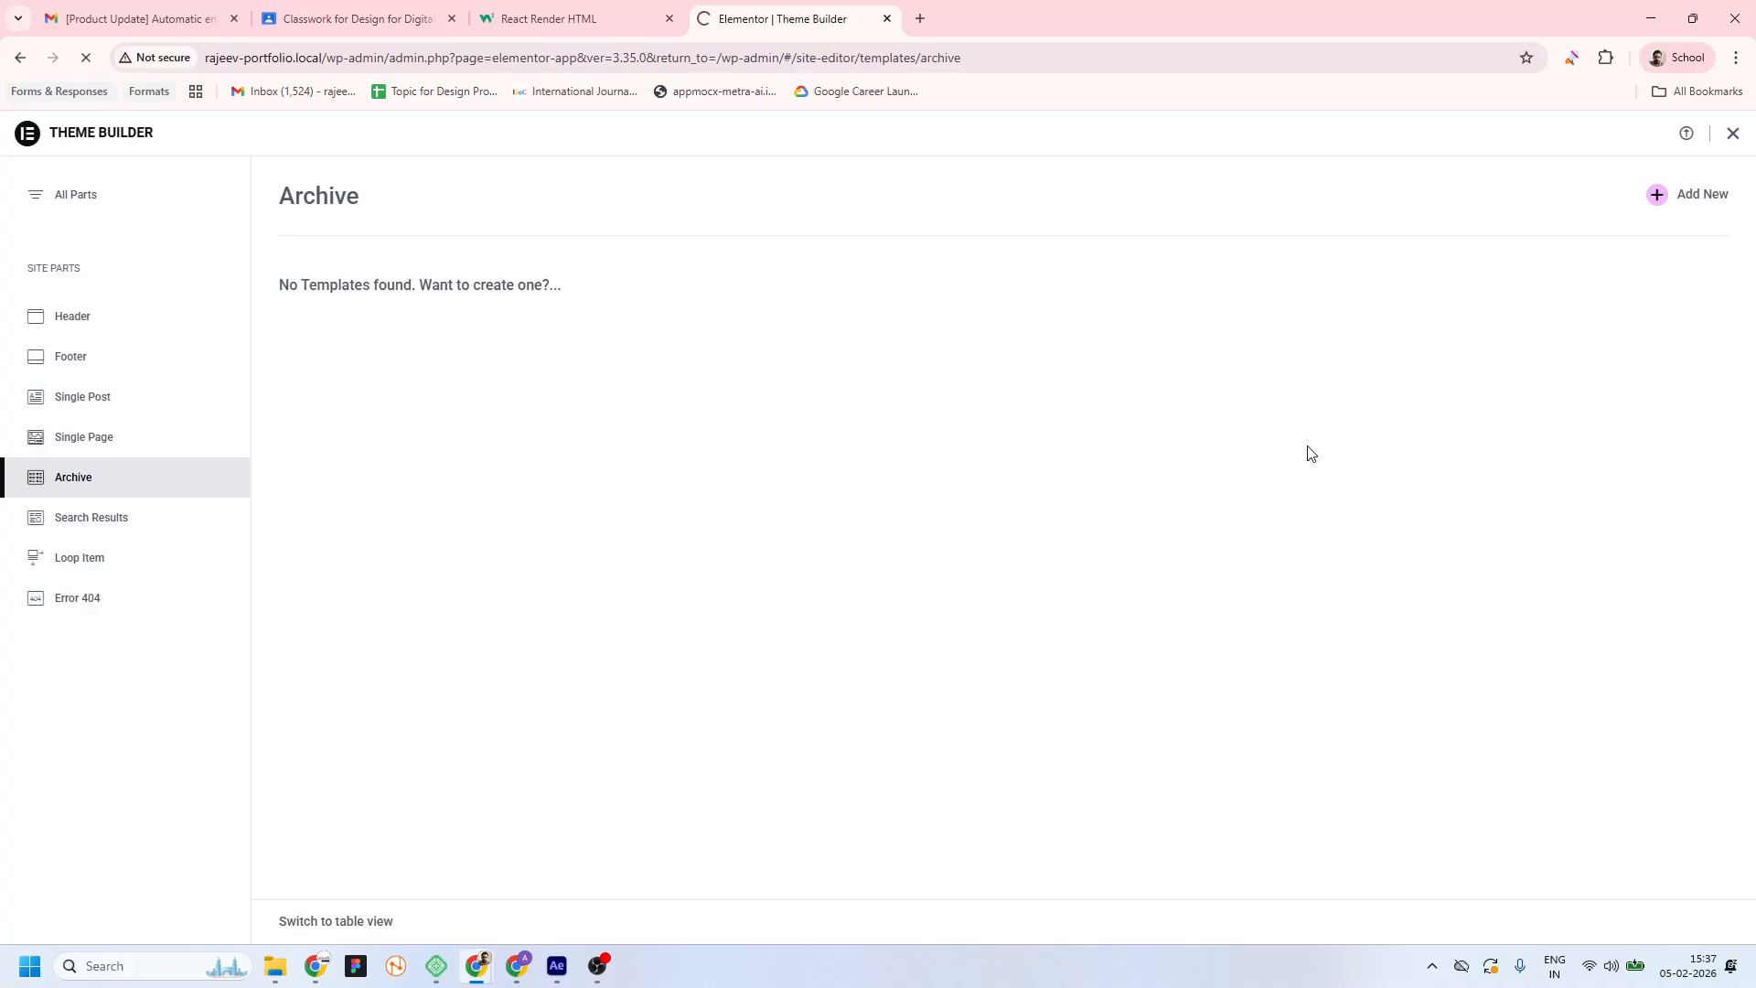
Search the web for gcp in a new browser tab, open the Google Cloud console and dismiss its notices
left_click(920, 19)
type("gcp")
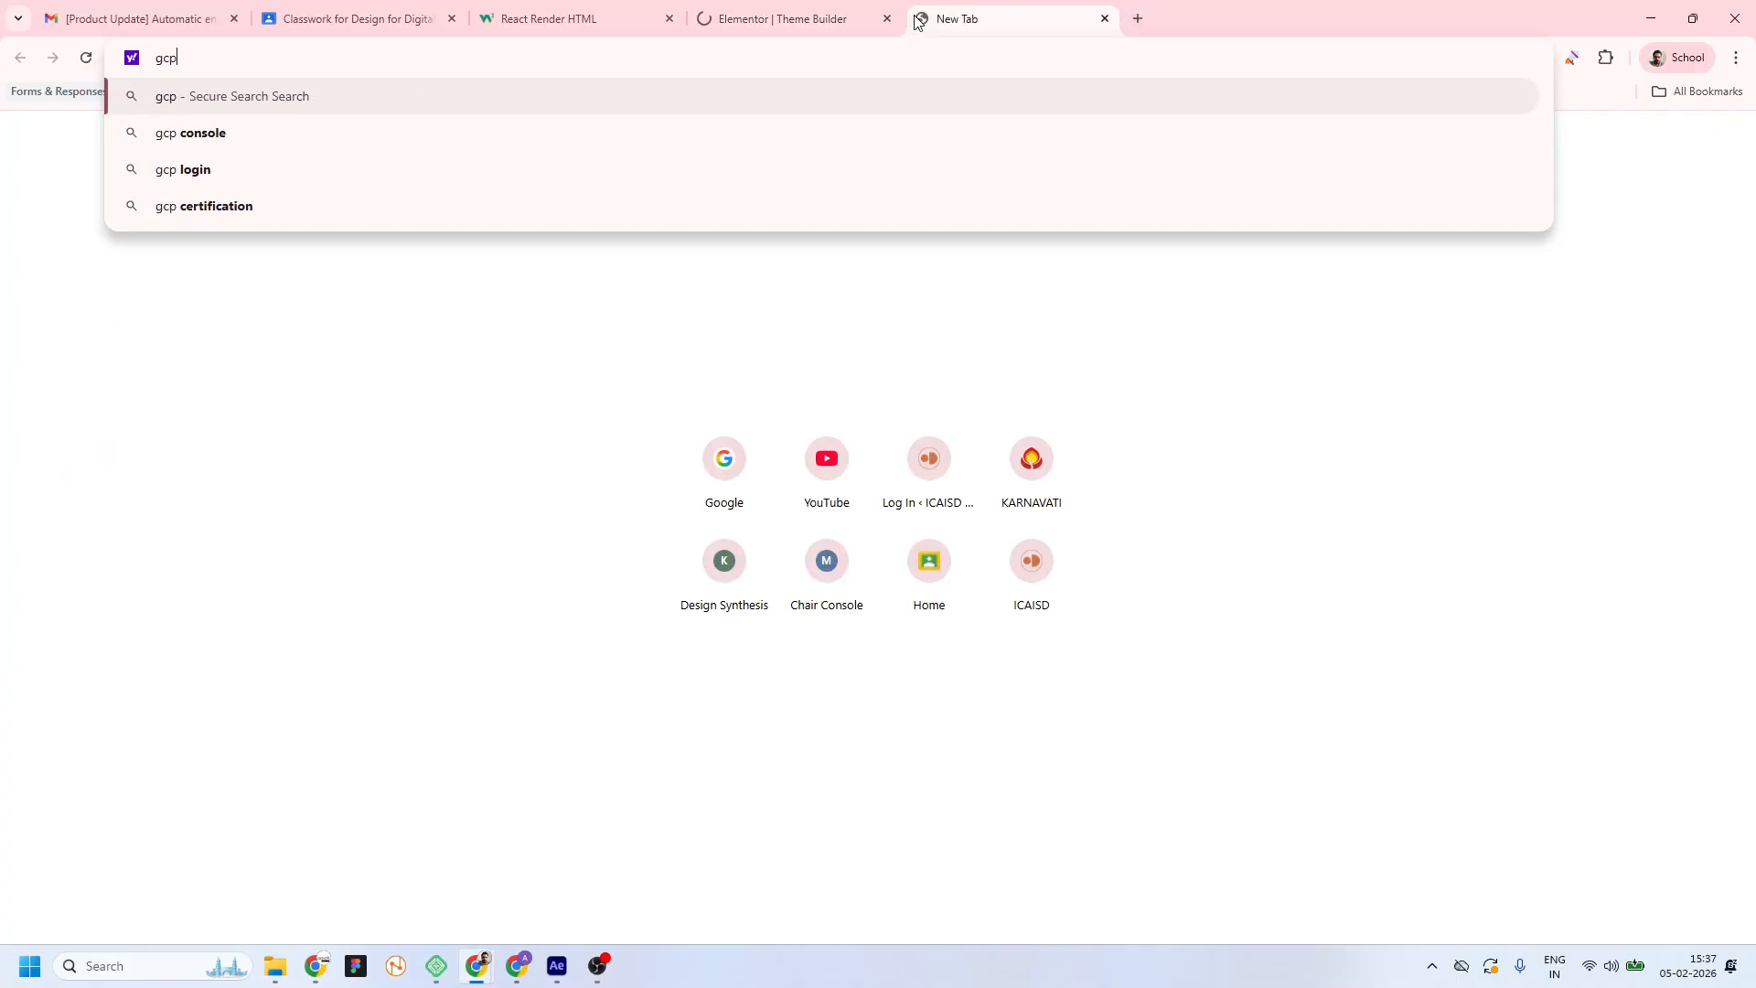
key("Return")
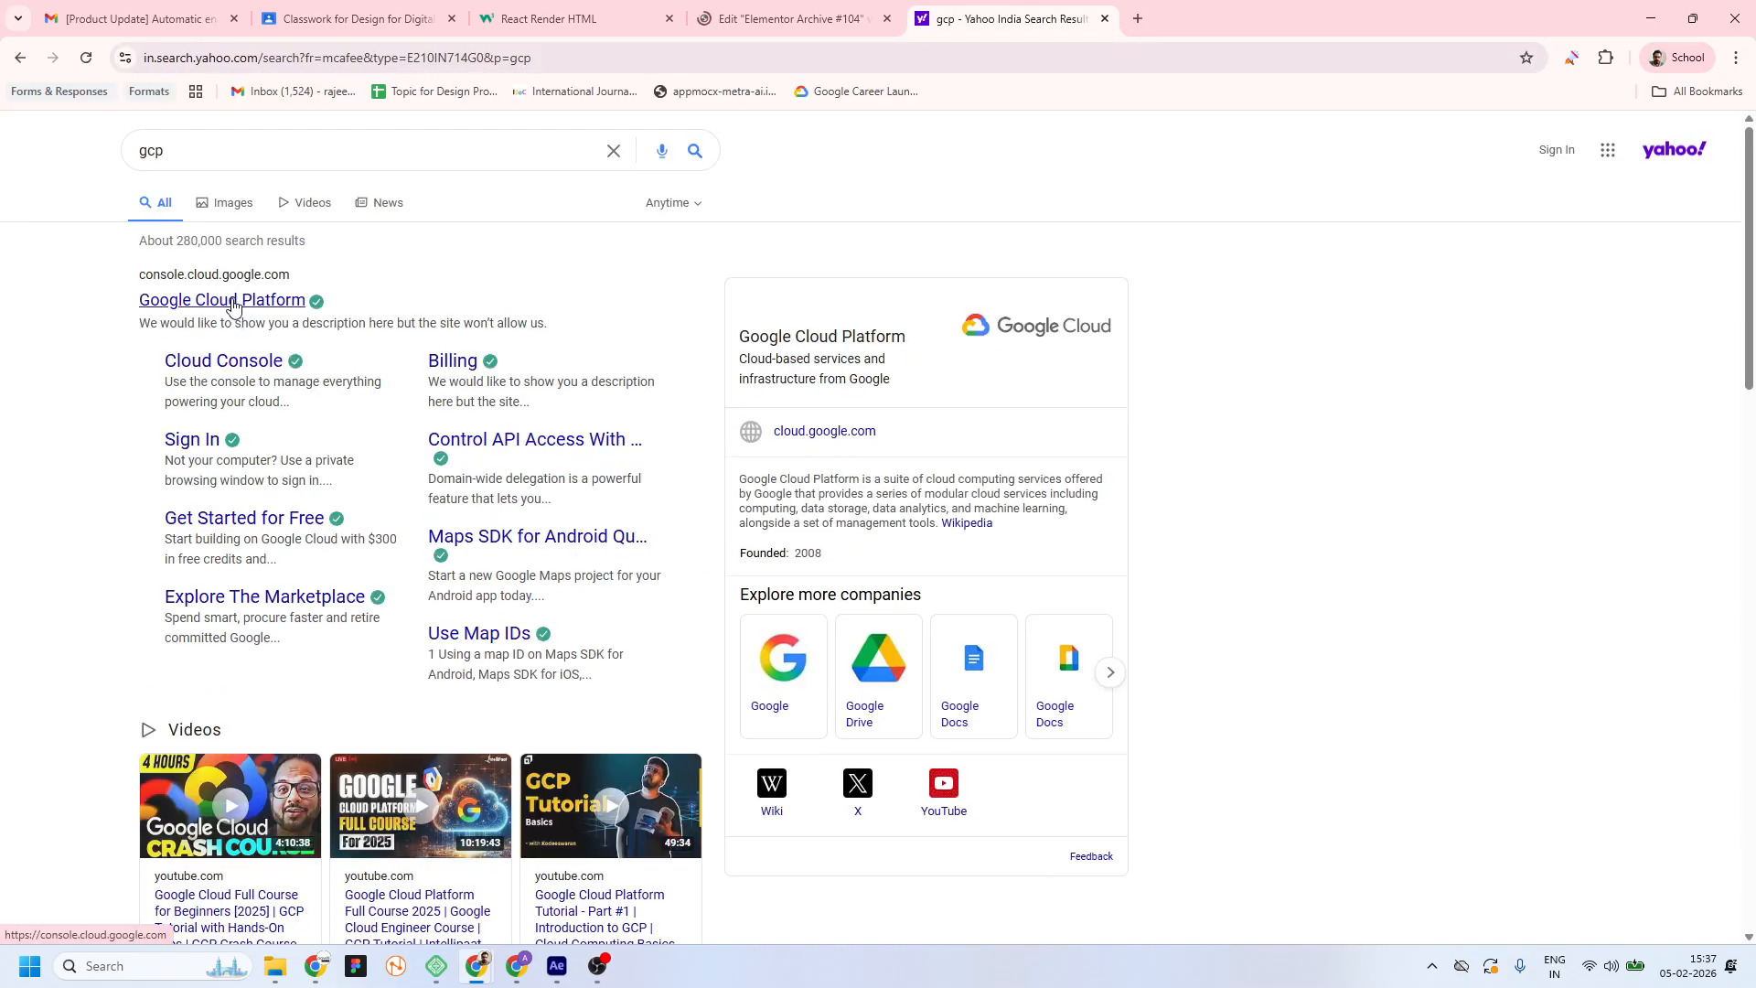
left_click(231, 303)
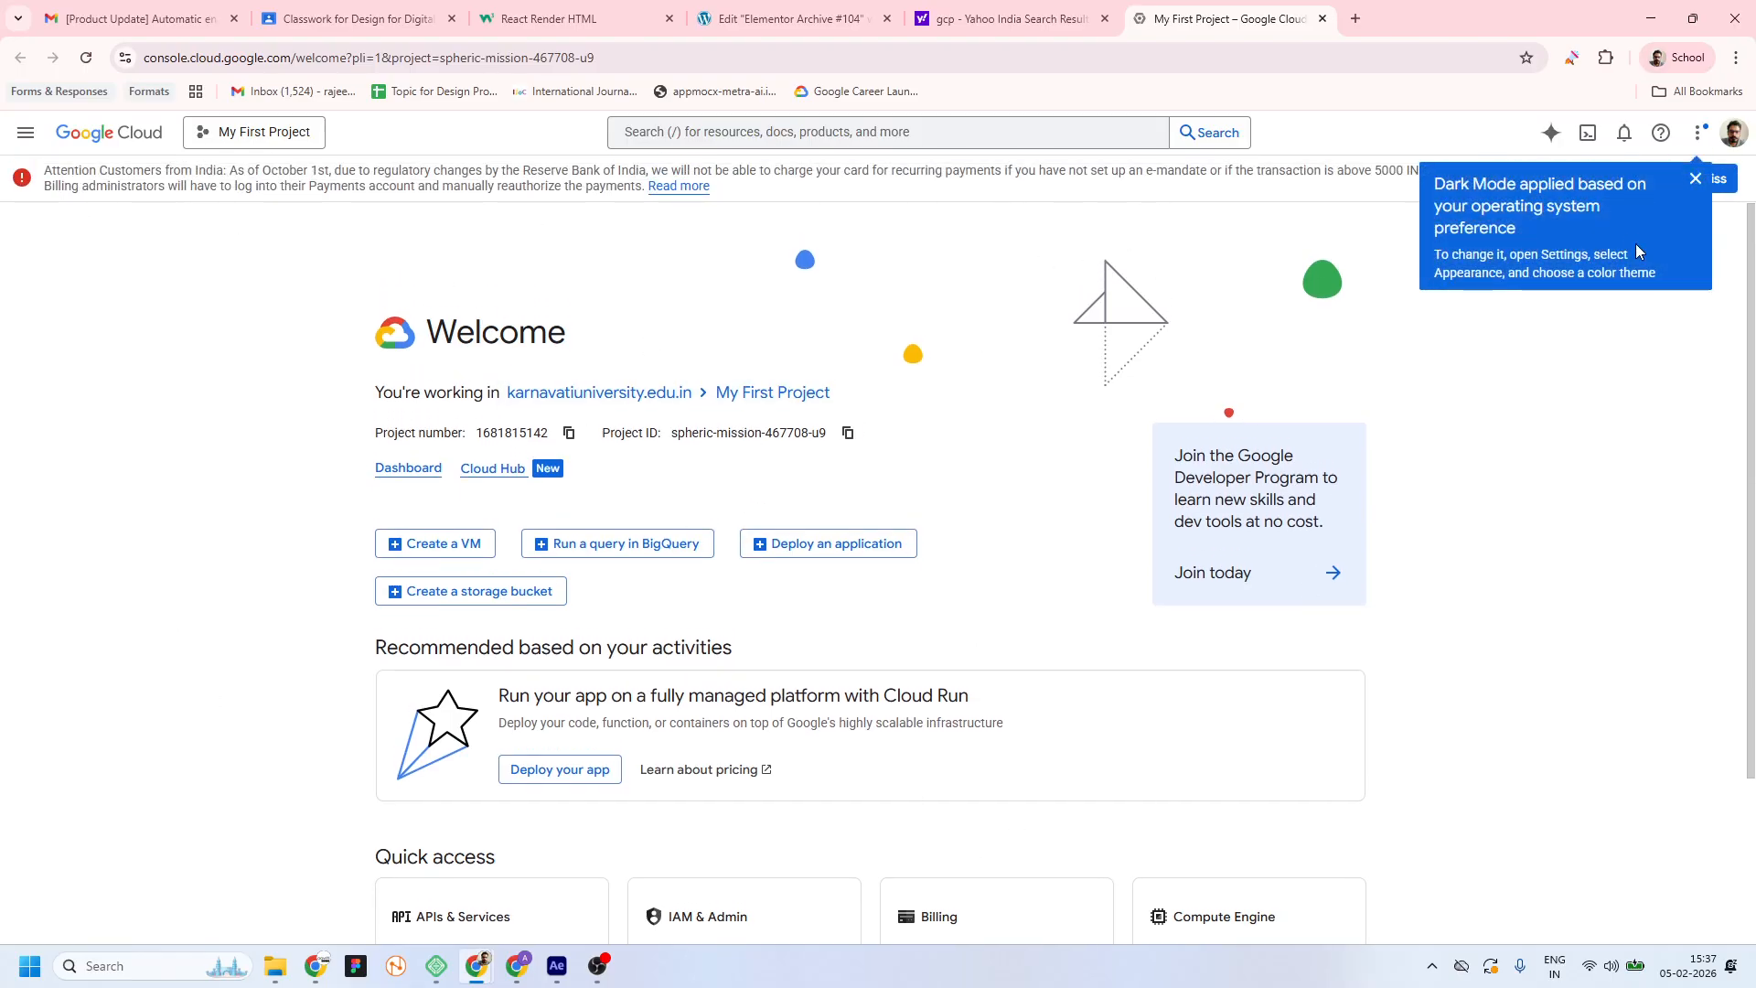
left_click(1695, 179)
left_click(1705, 179)
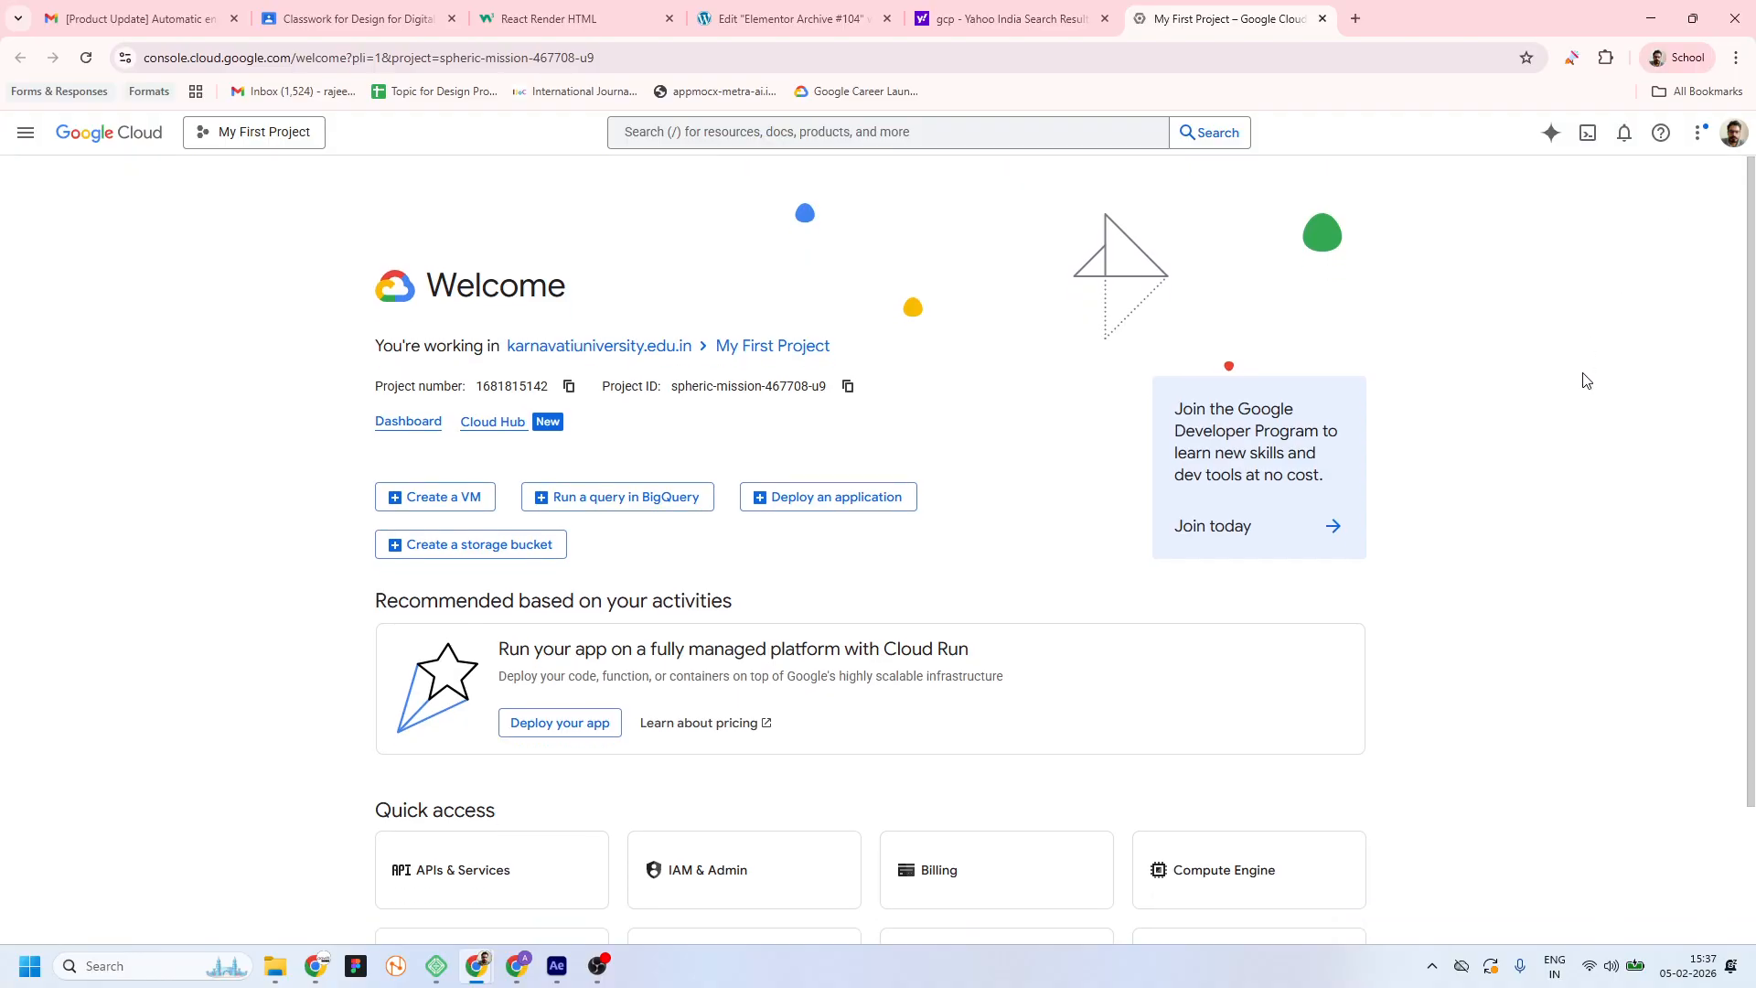
Examine the Google Cloud welcome page and its product list, including Compute Engine, Cloud Storage and IAM & Admin, and close the list
scroll(1600, 512, "down", 2)
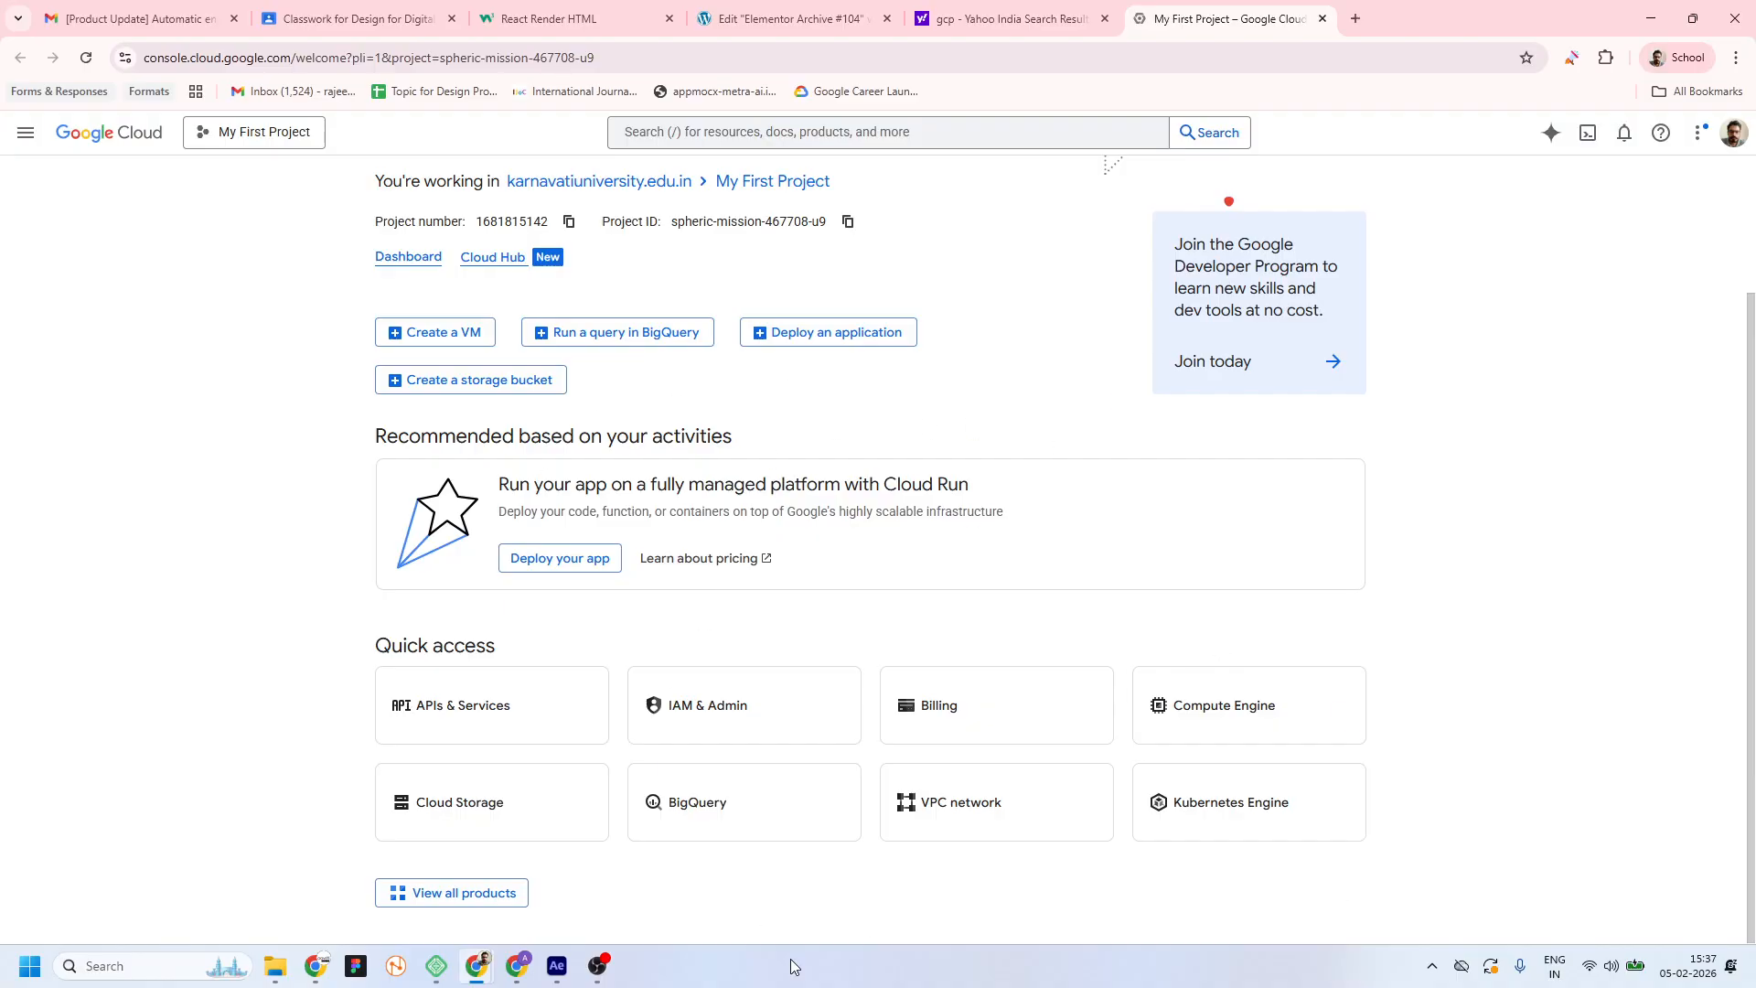
scroll(906, 608, "up", 2)
left_click(7, 134)
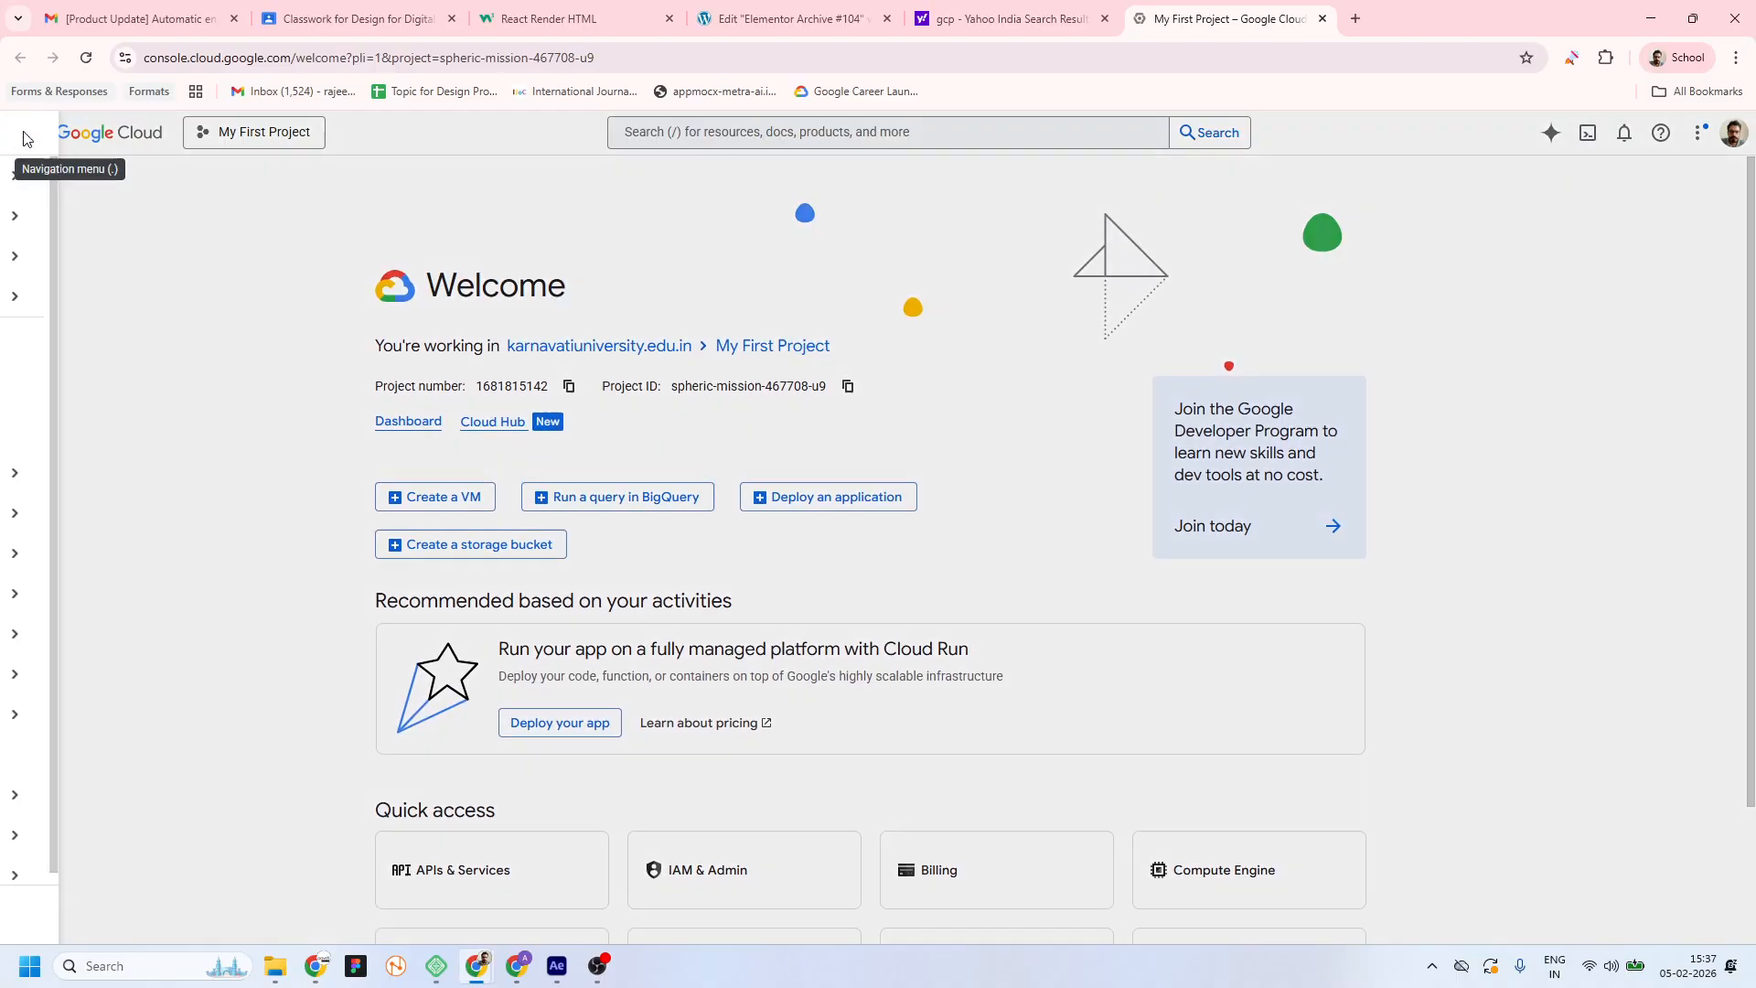
mouse_move(108, 476)
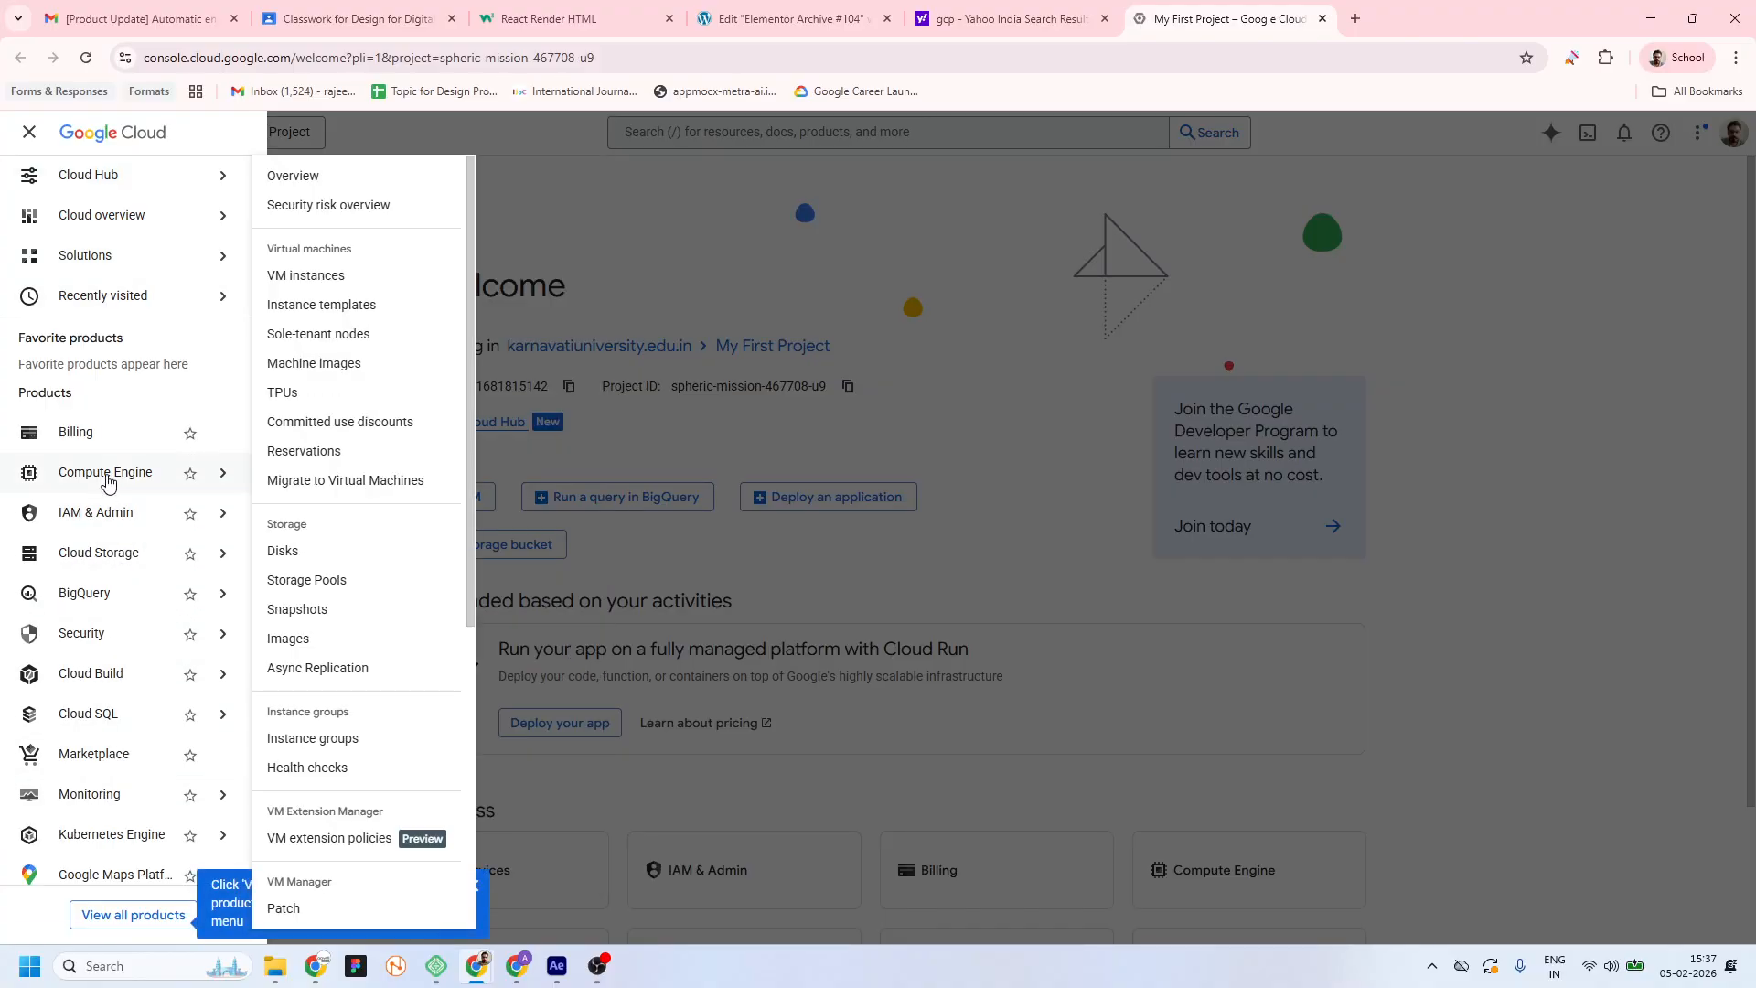
mouse_move(108, 560)
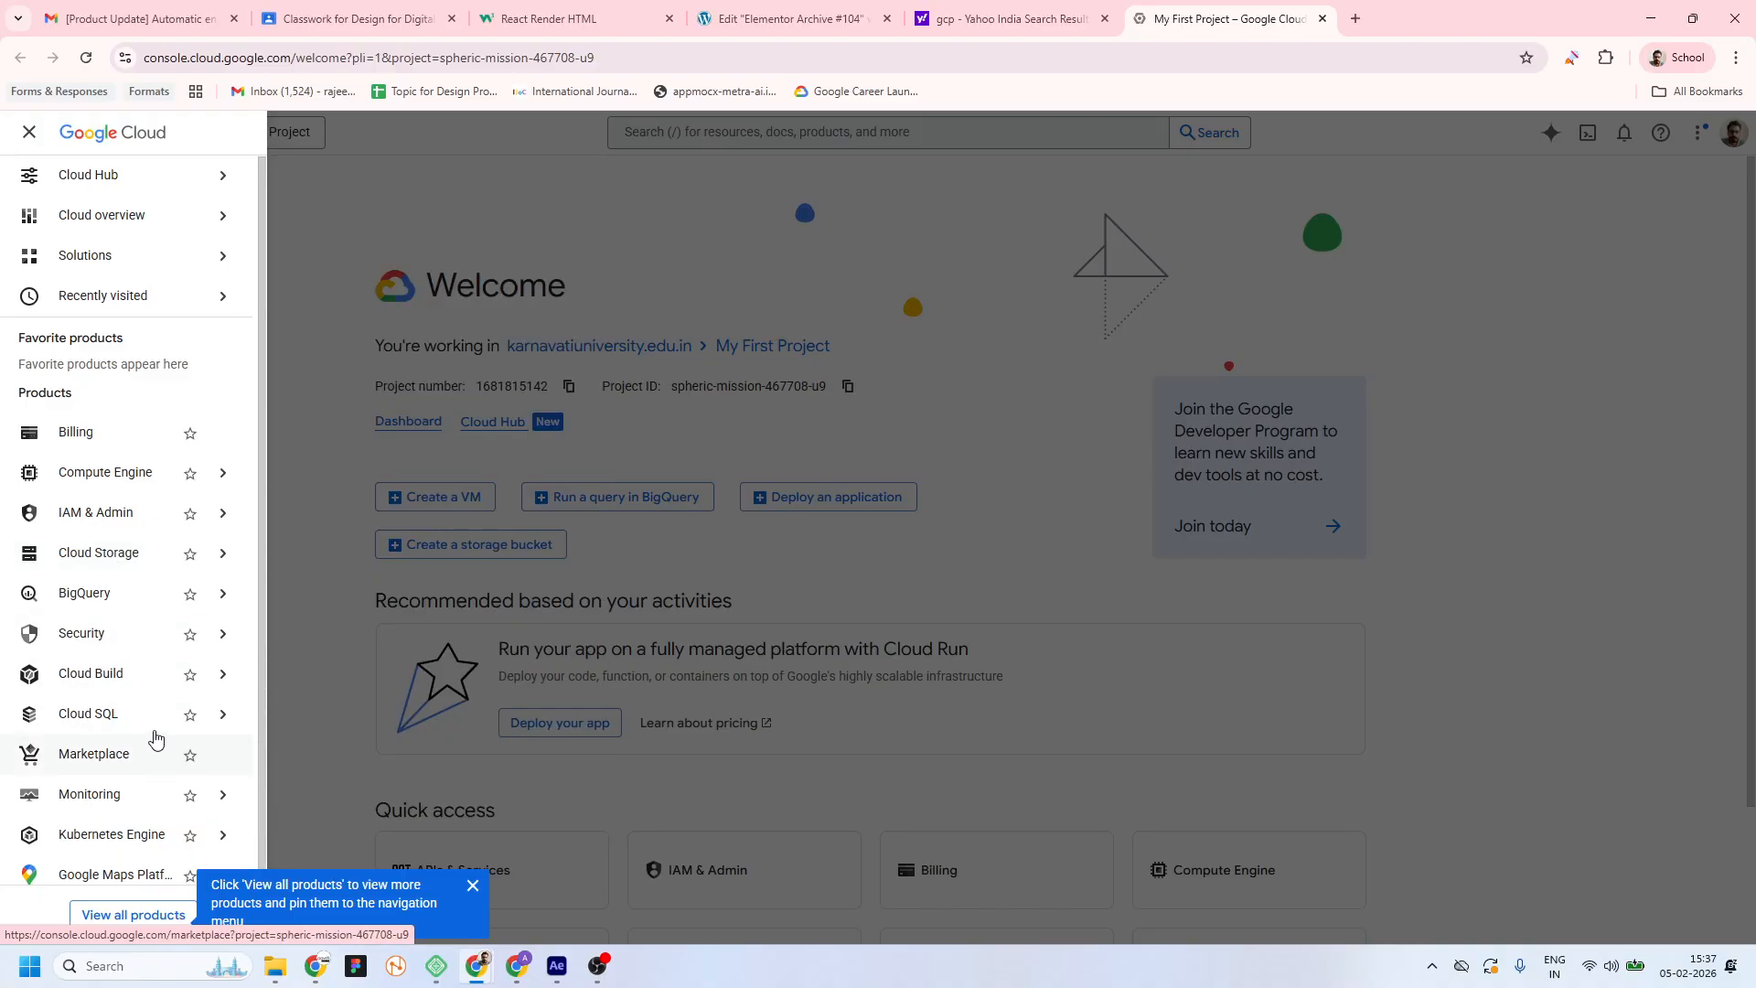
scroll(189, 549, "down", 1)
mouse_move(185, 582)
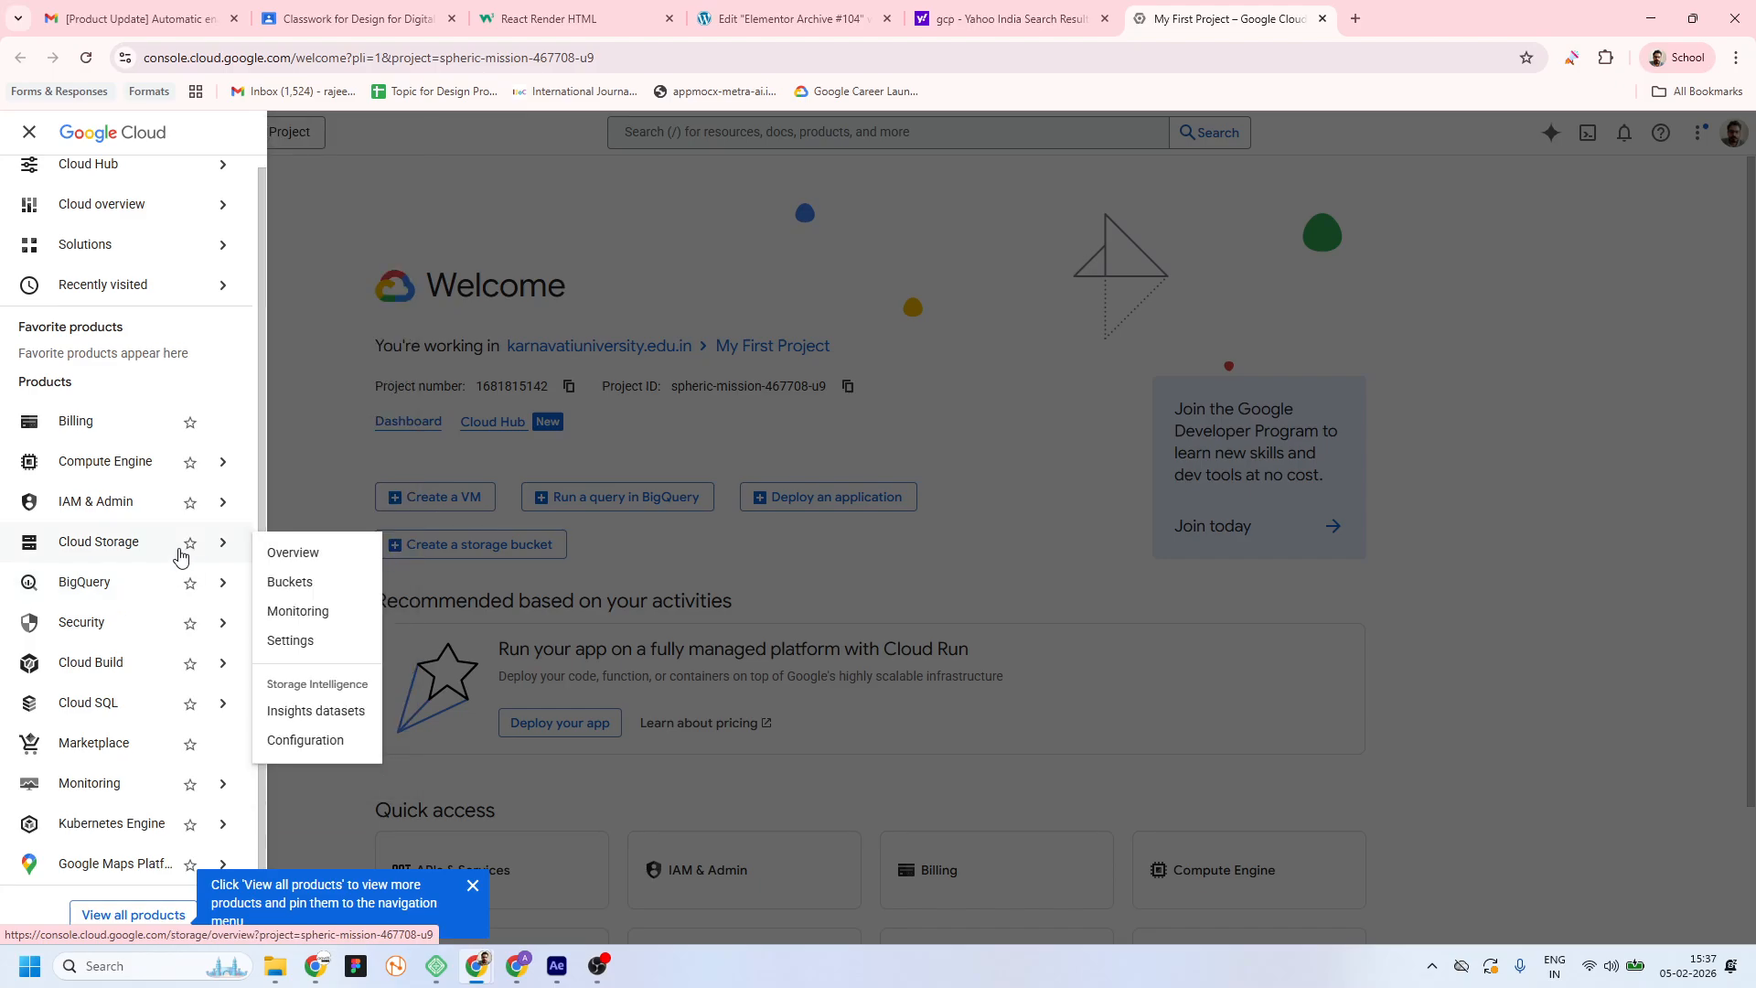
mouse_move(196, 503)
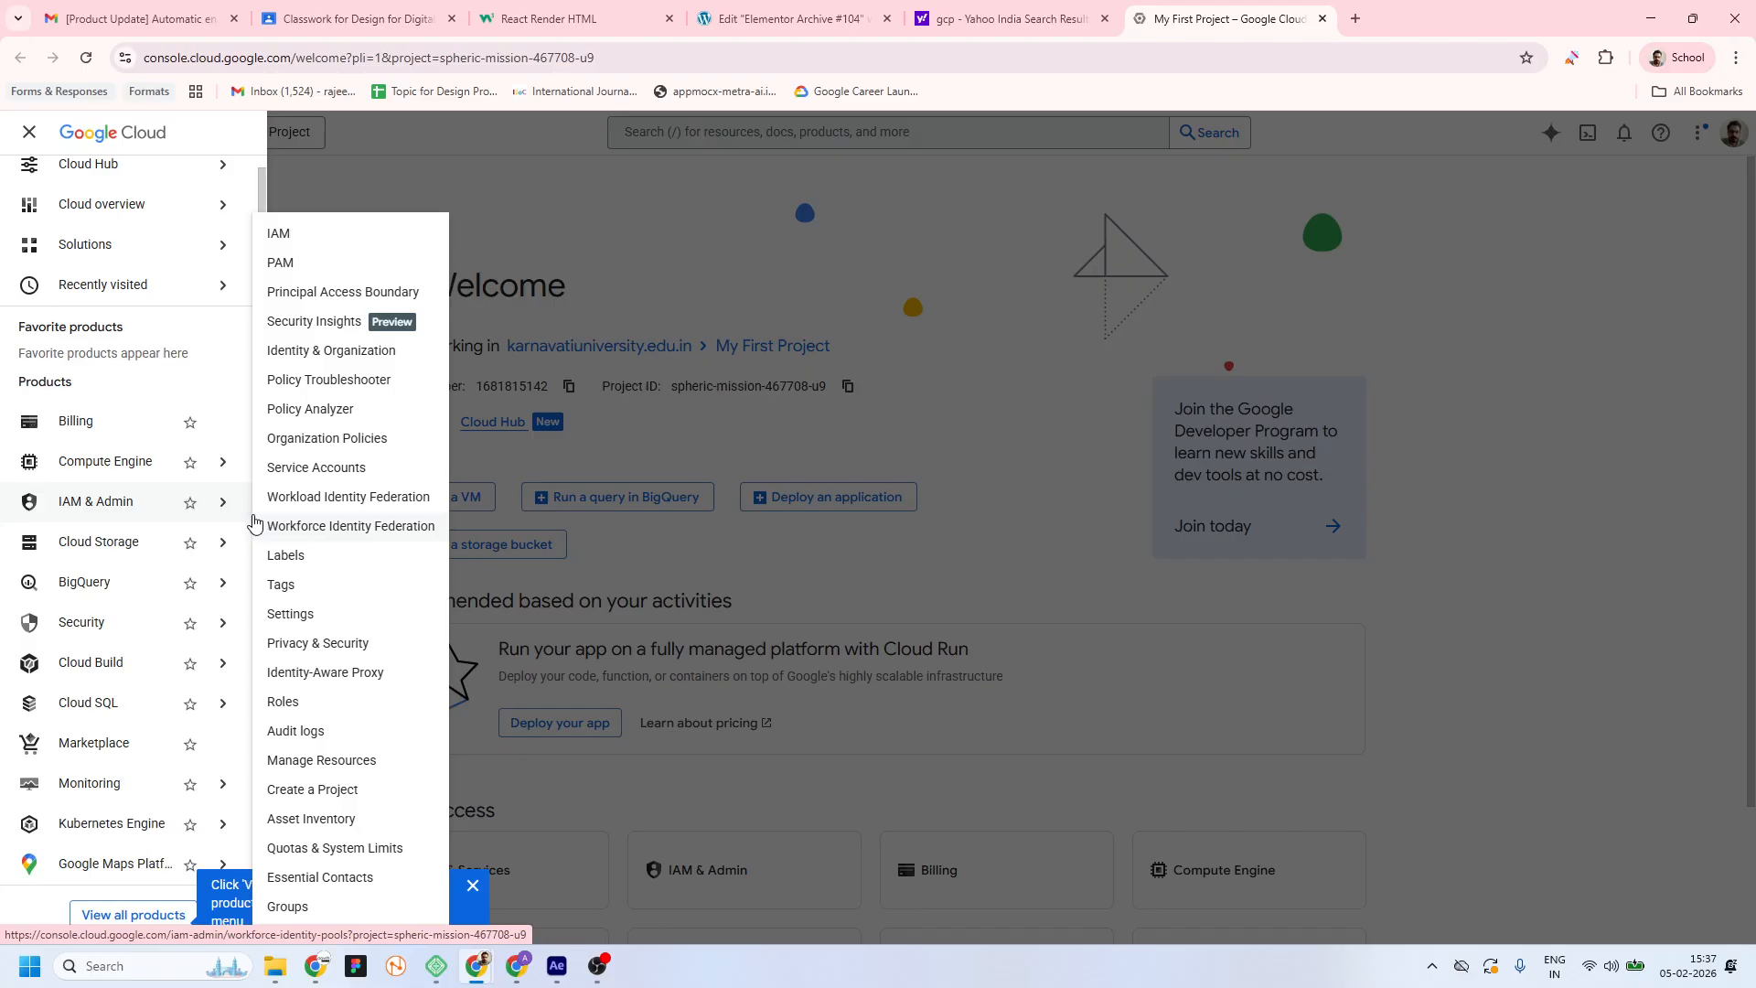
mouse_move(220, 461)
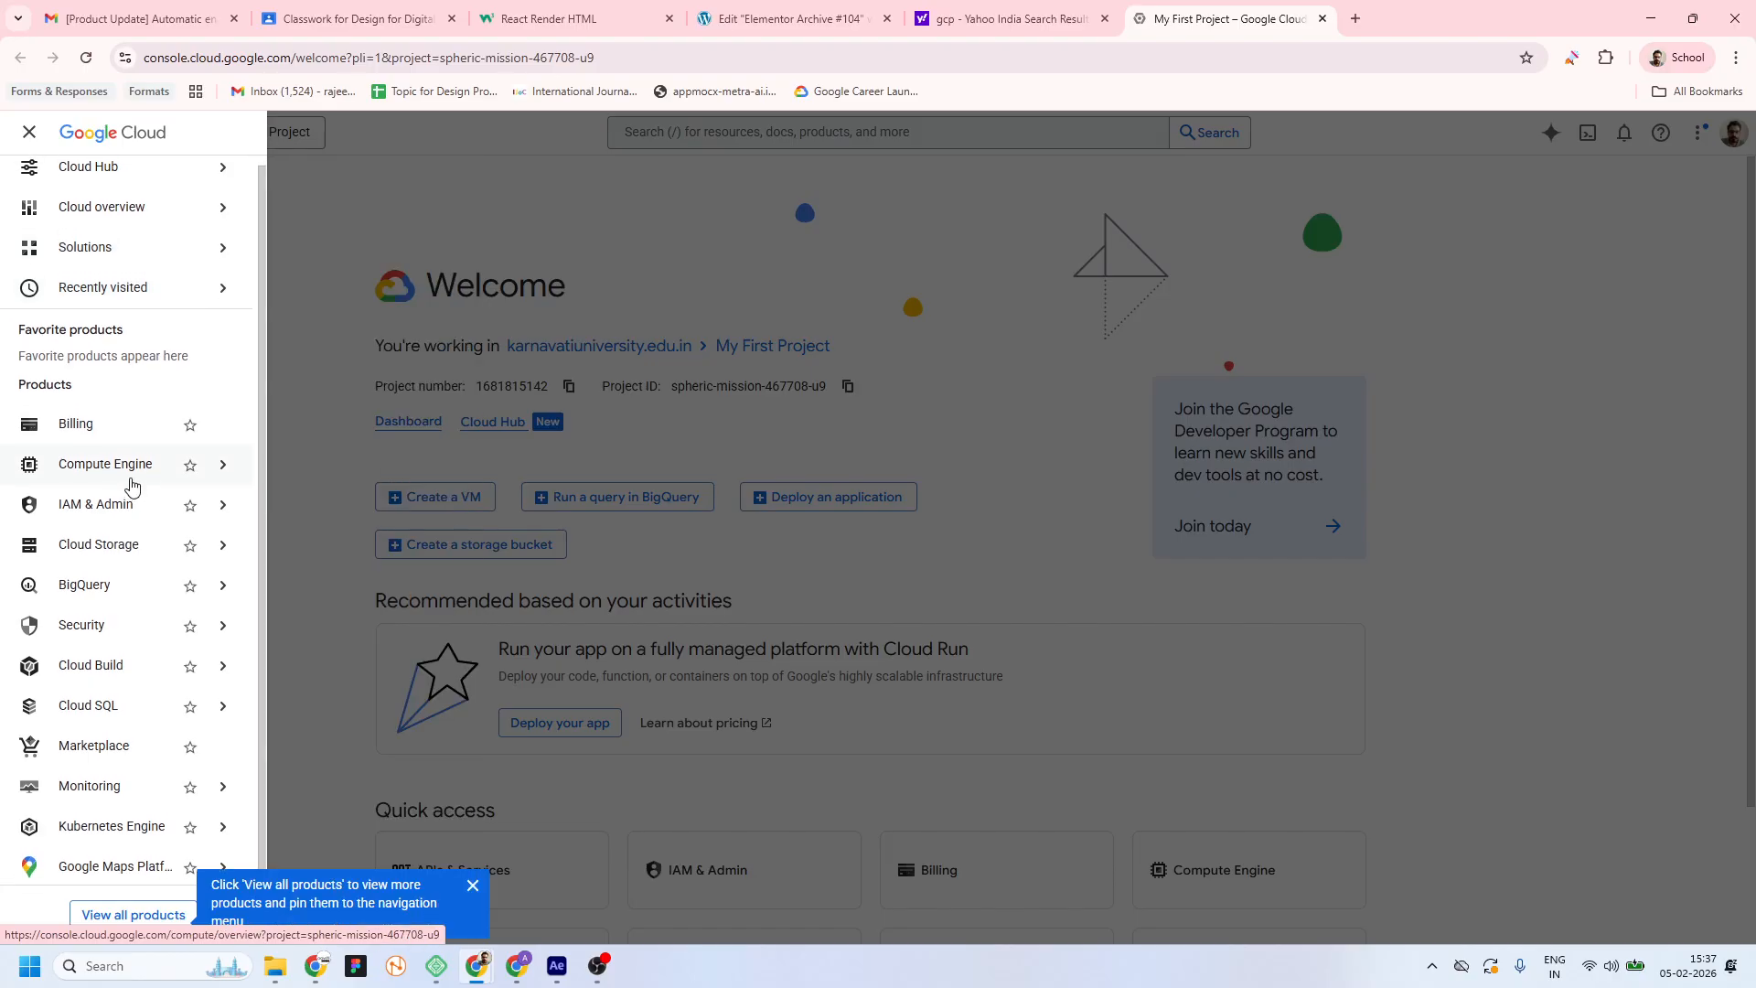
scroll(133, 486, "up", 1)
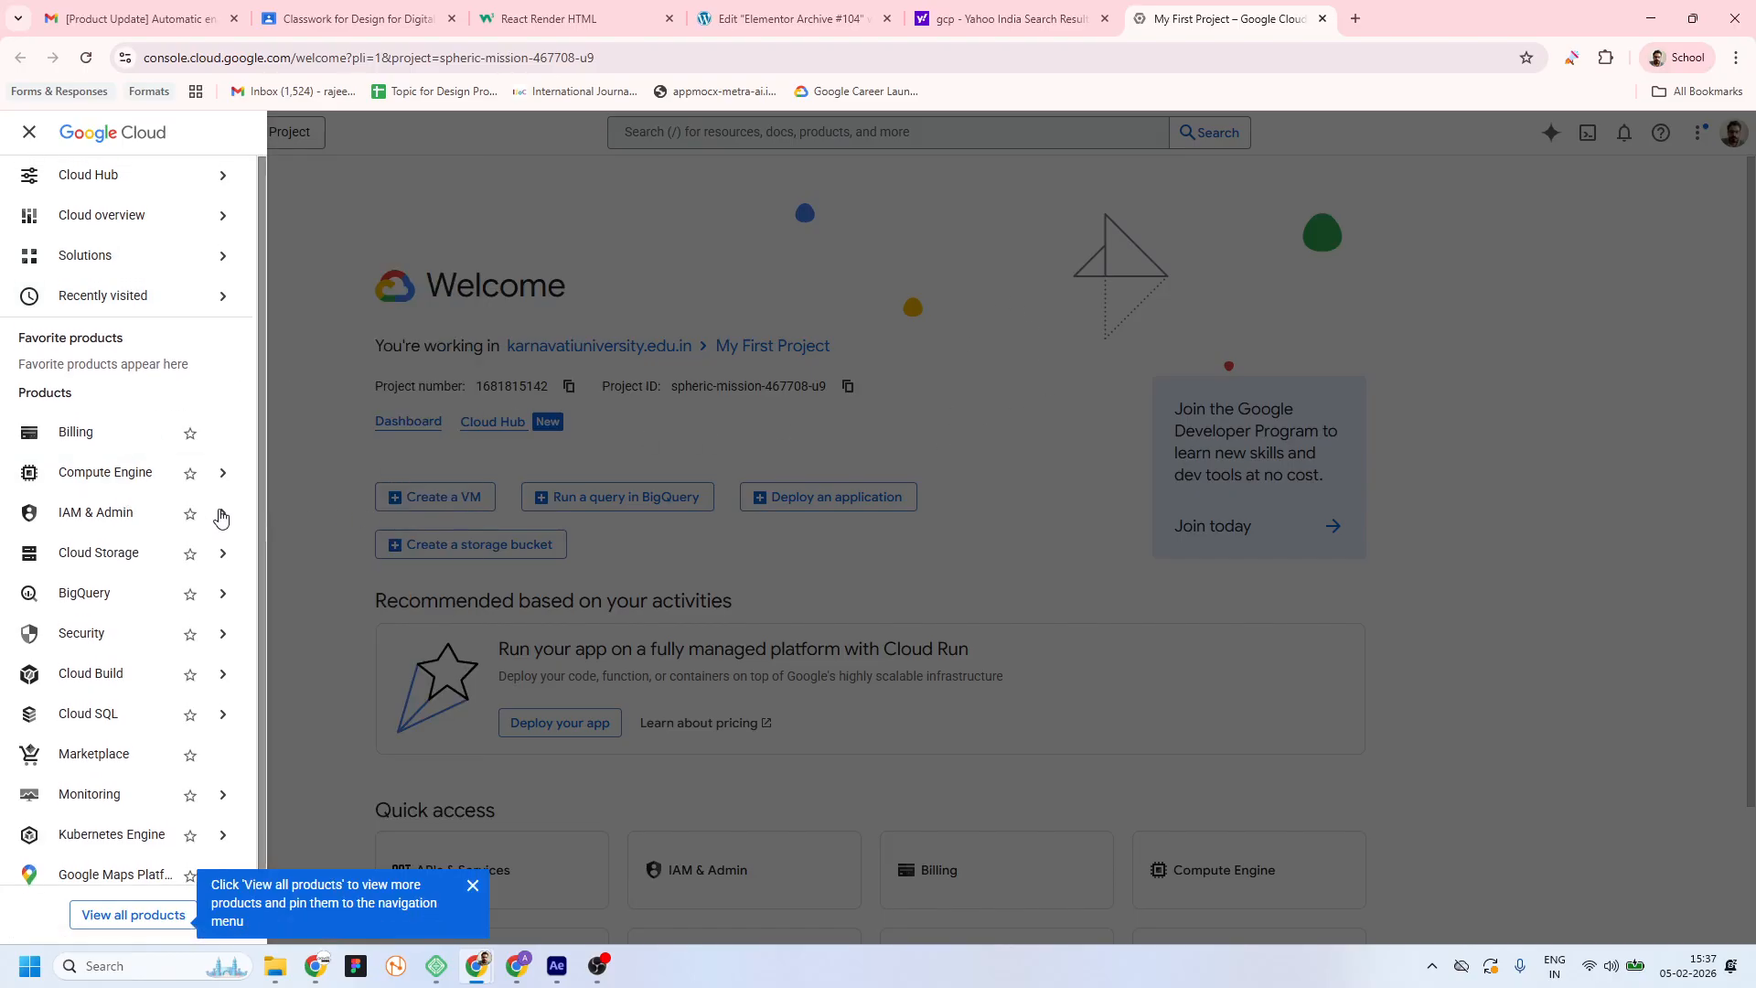
left_click(1035, 526)
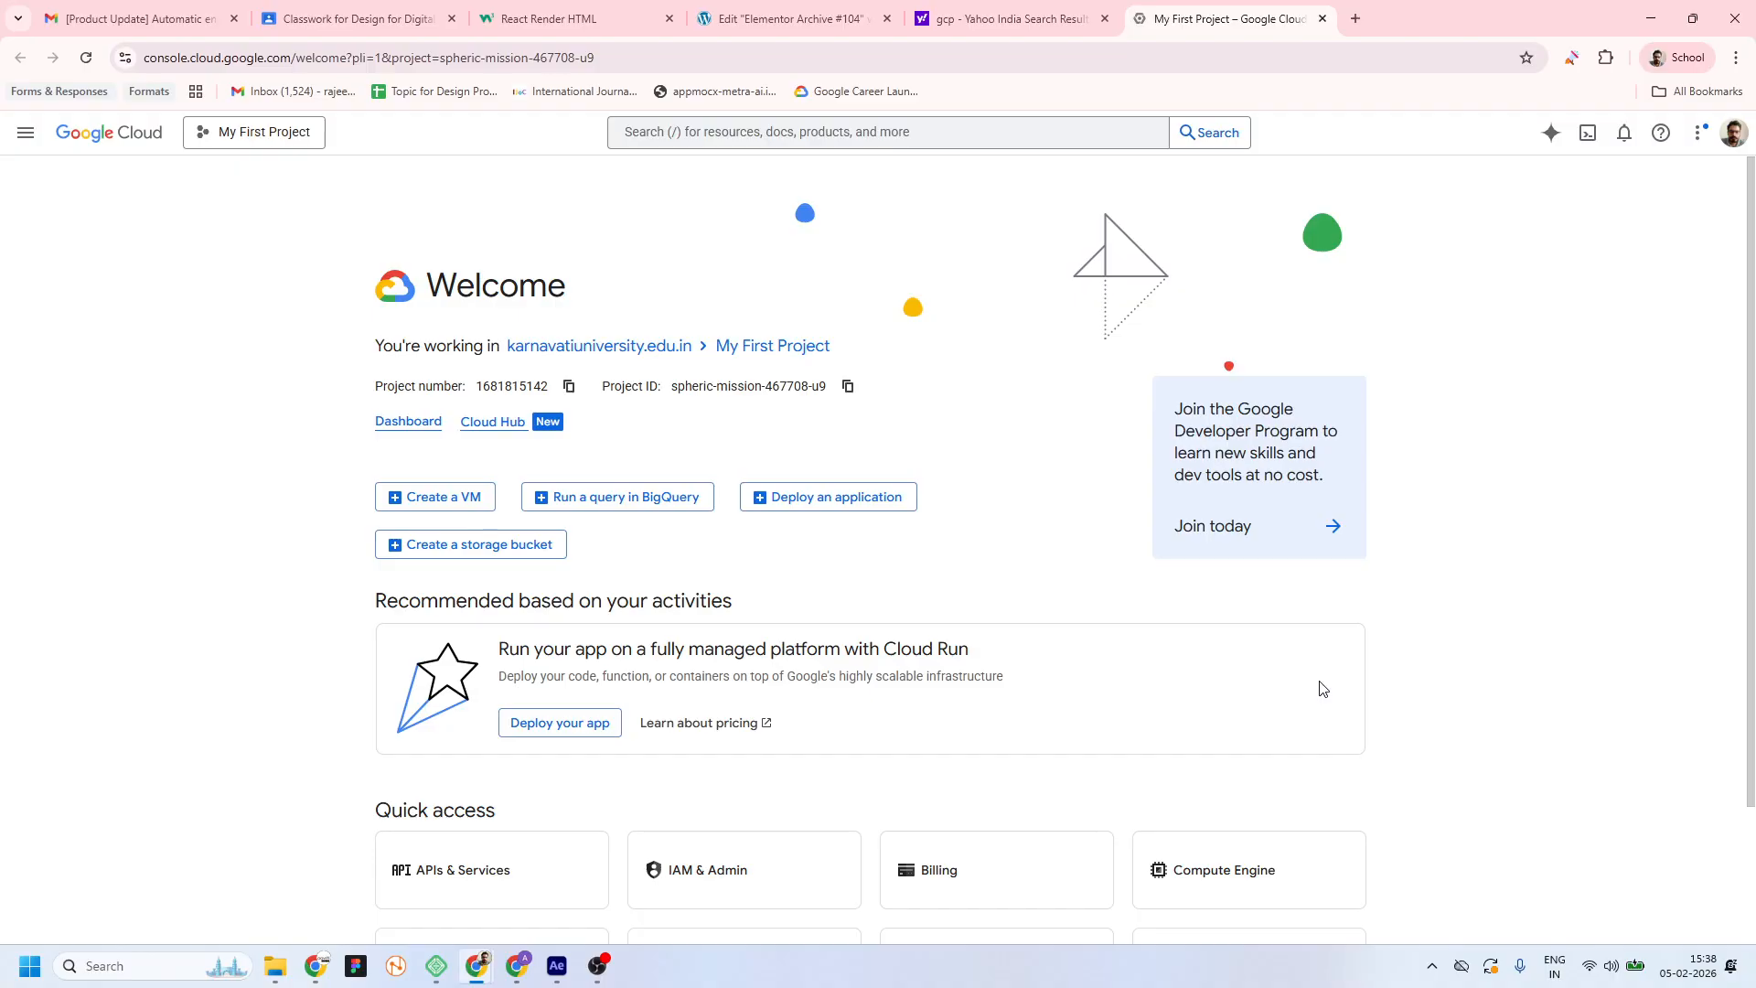
Return to the new Elementor archive template, dismiss the template library and add an Archive Title widget to the empty content area
left_click(732, 18)
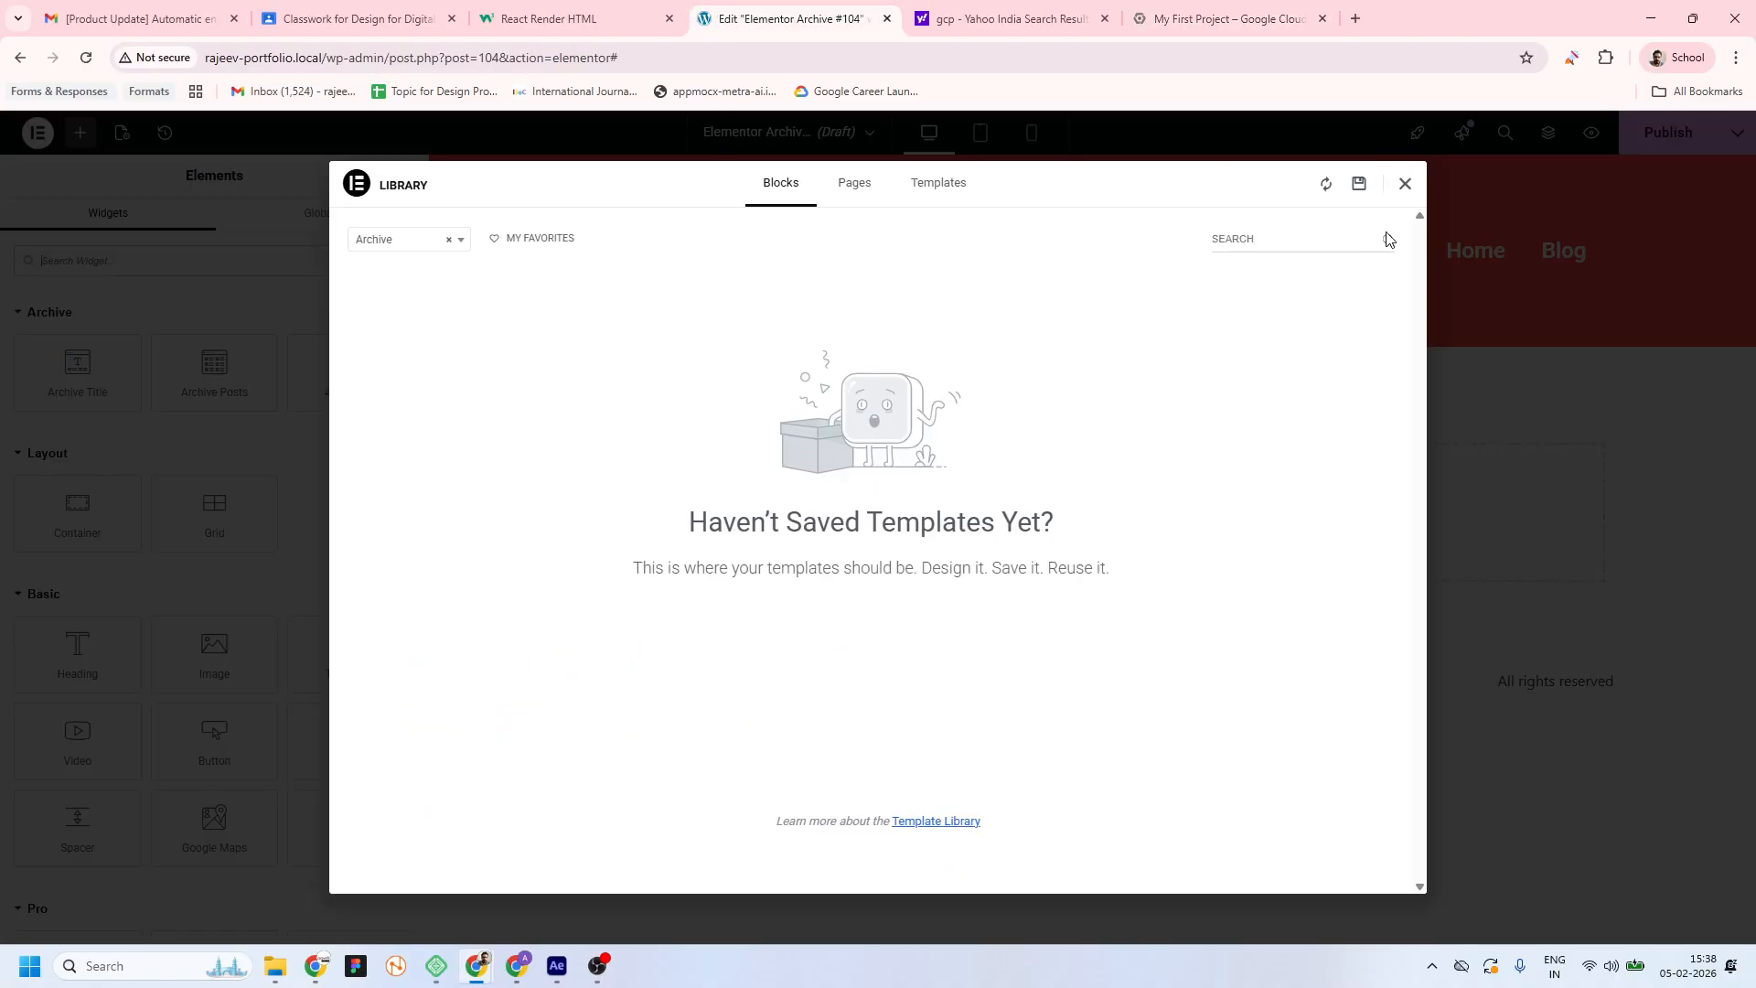
left_click(1406, 184)
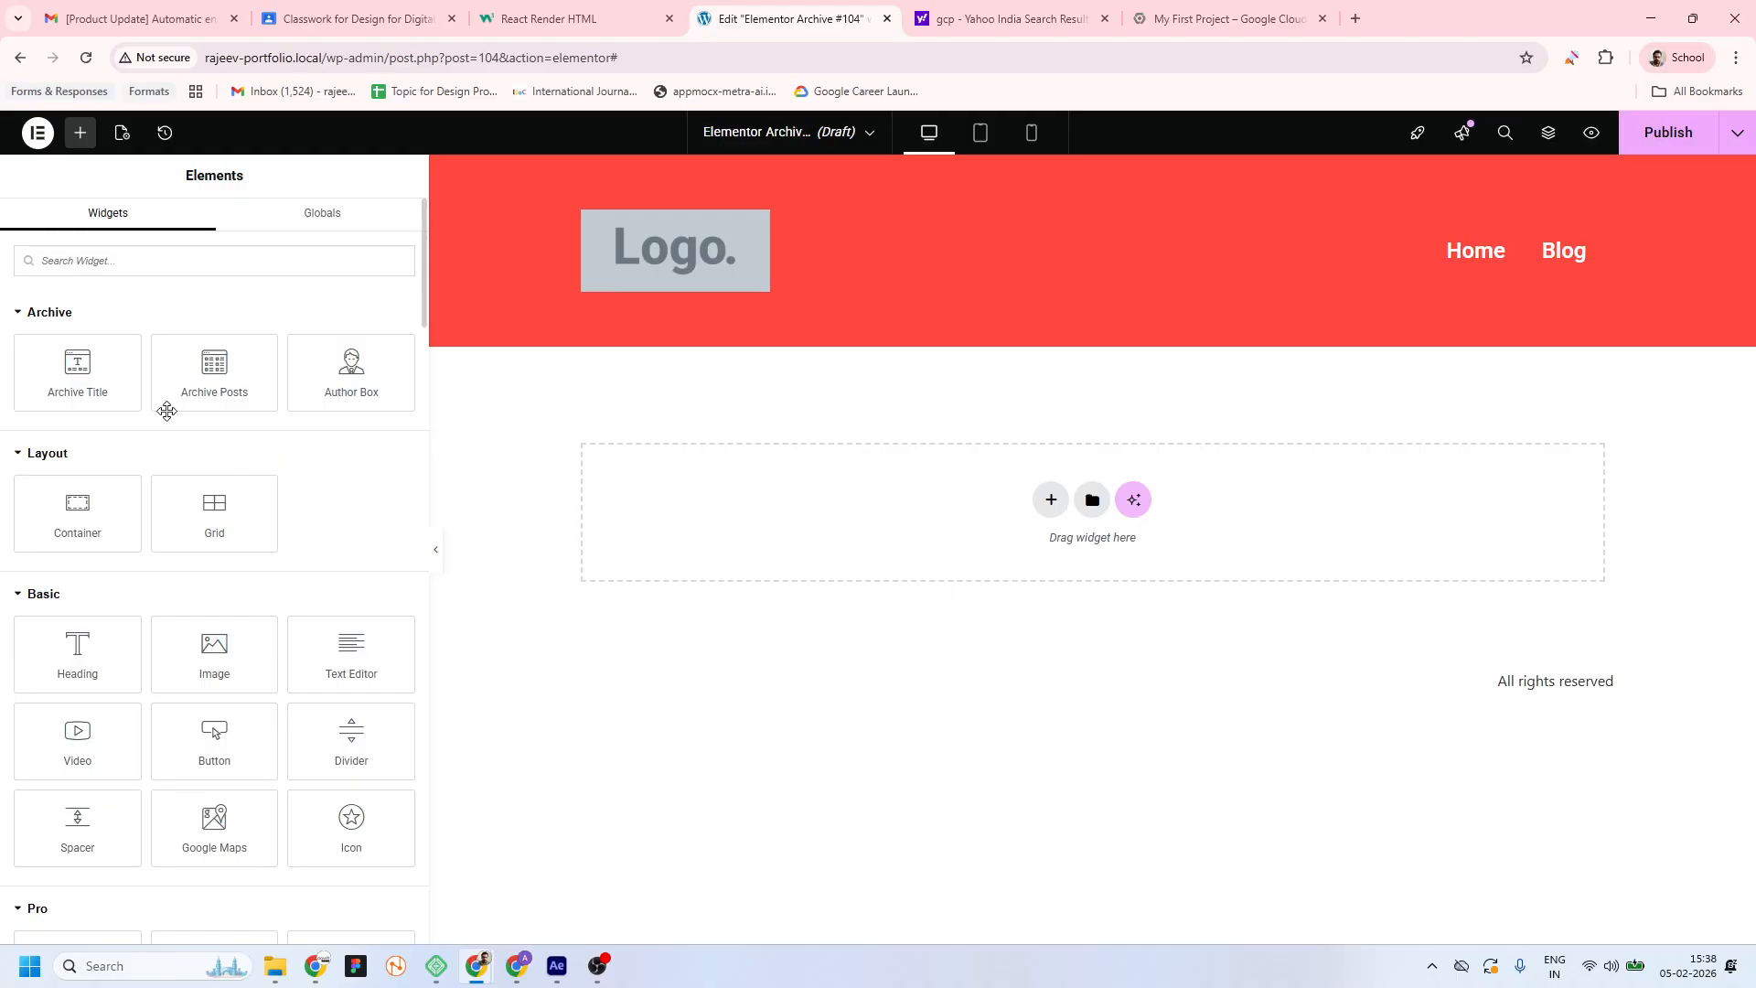
left_click_drag(80, 374, 1055, 503)
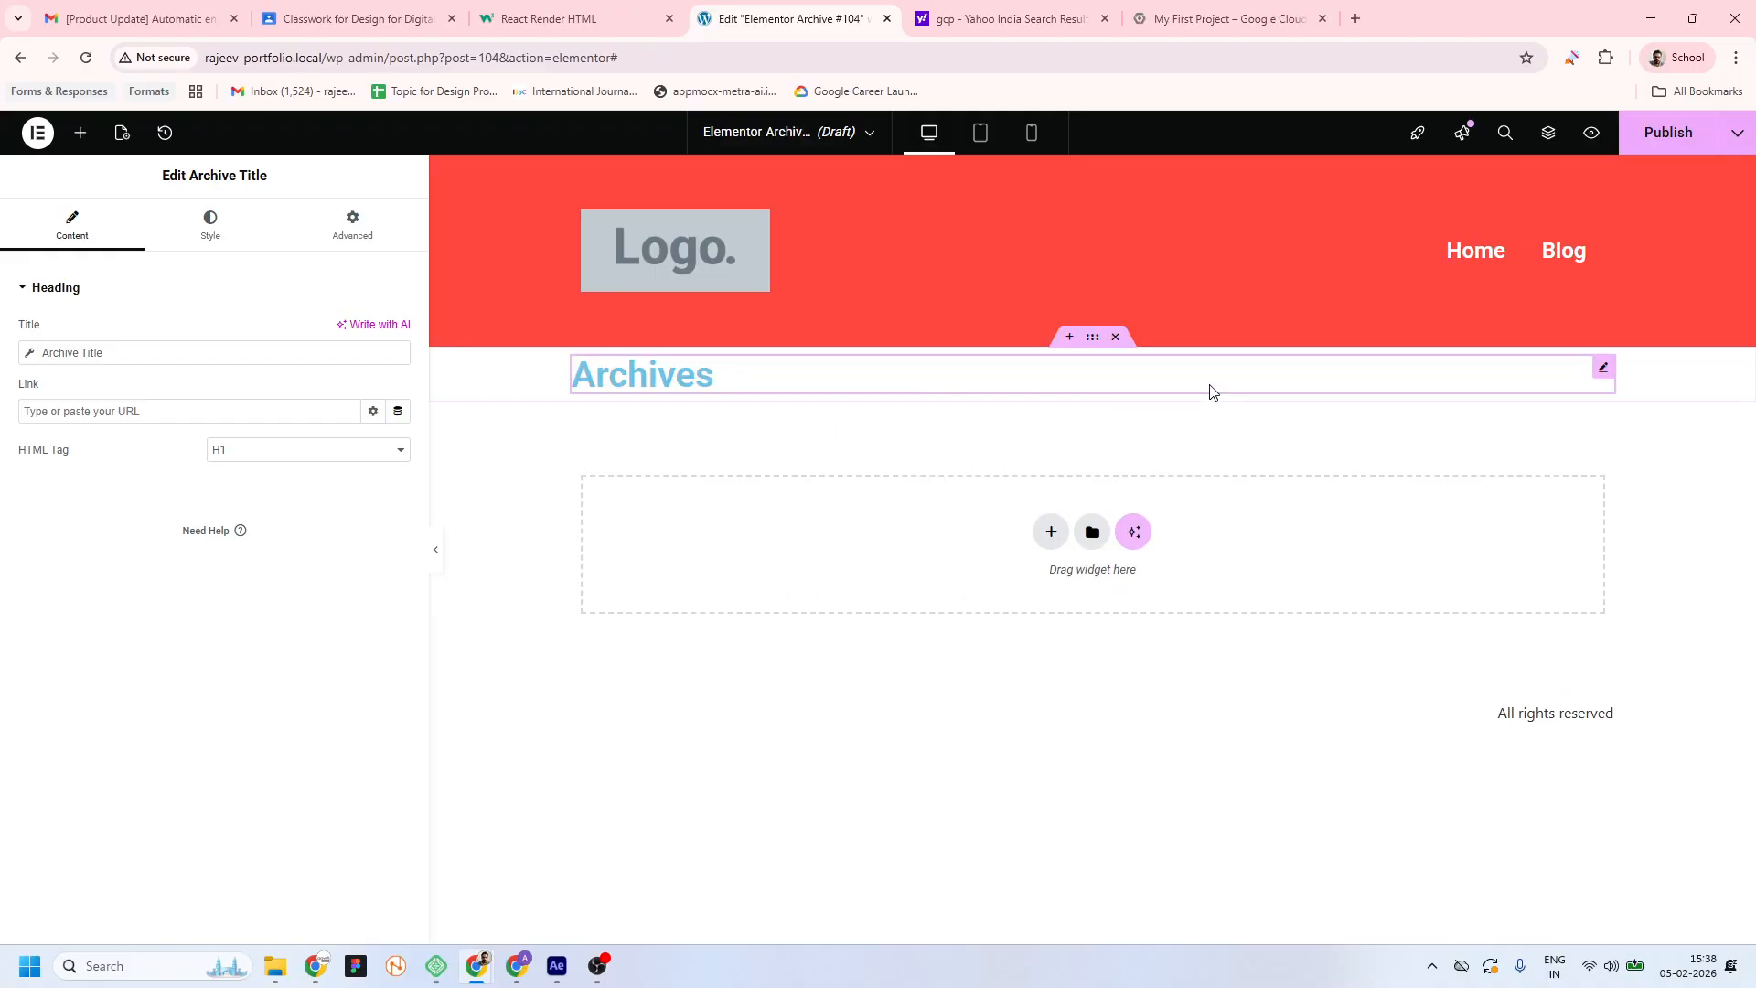
Unlink the margin values of the Archive Title's container and set its top margin to 50 px
left_click(1090, 347)
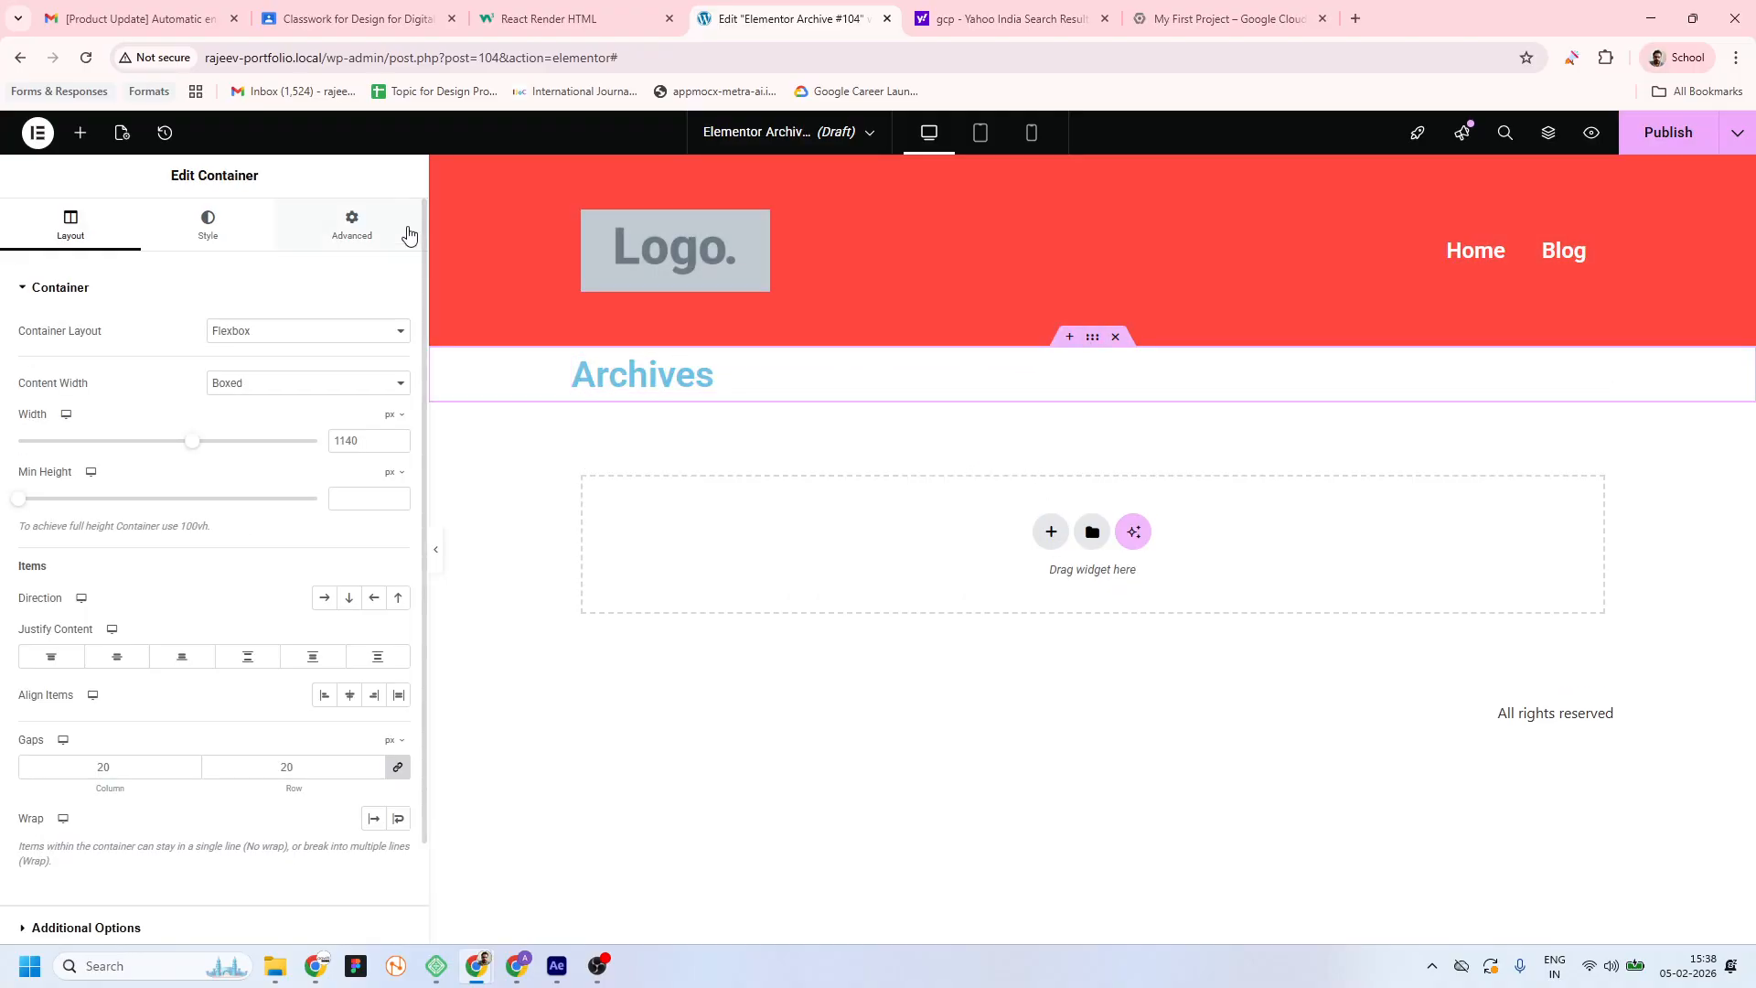
left_click(402, 231)
left_click(400, 353)
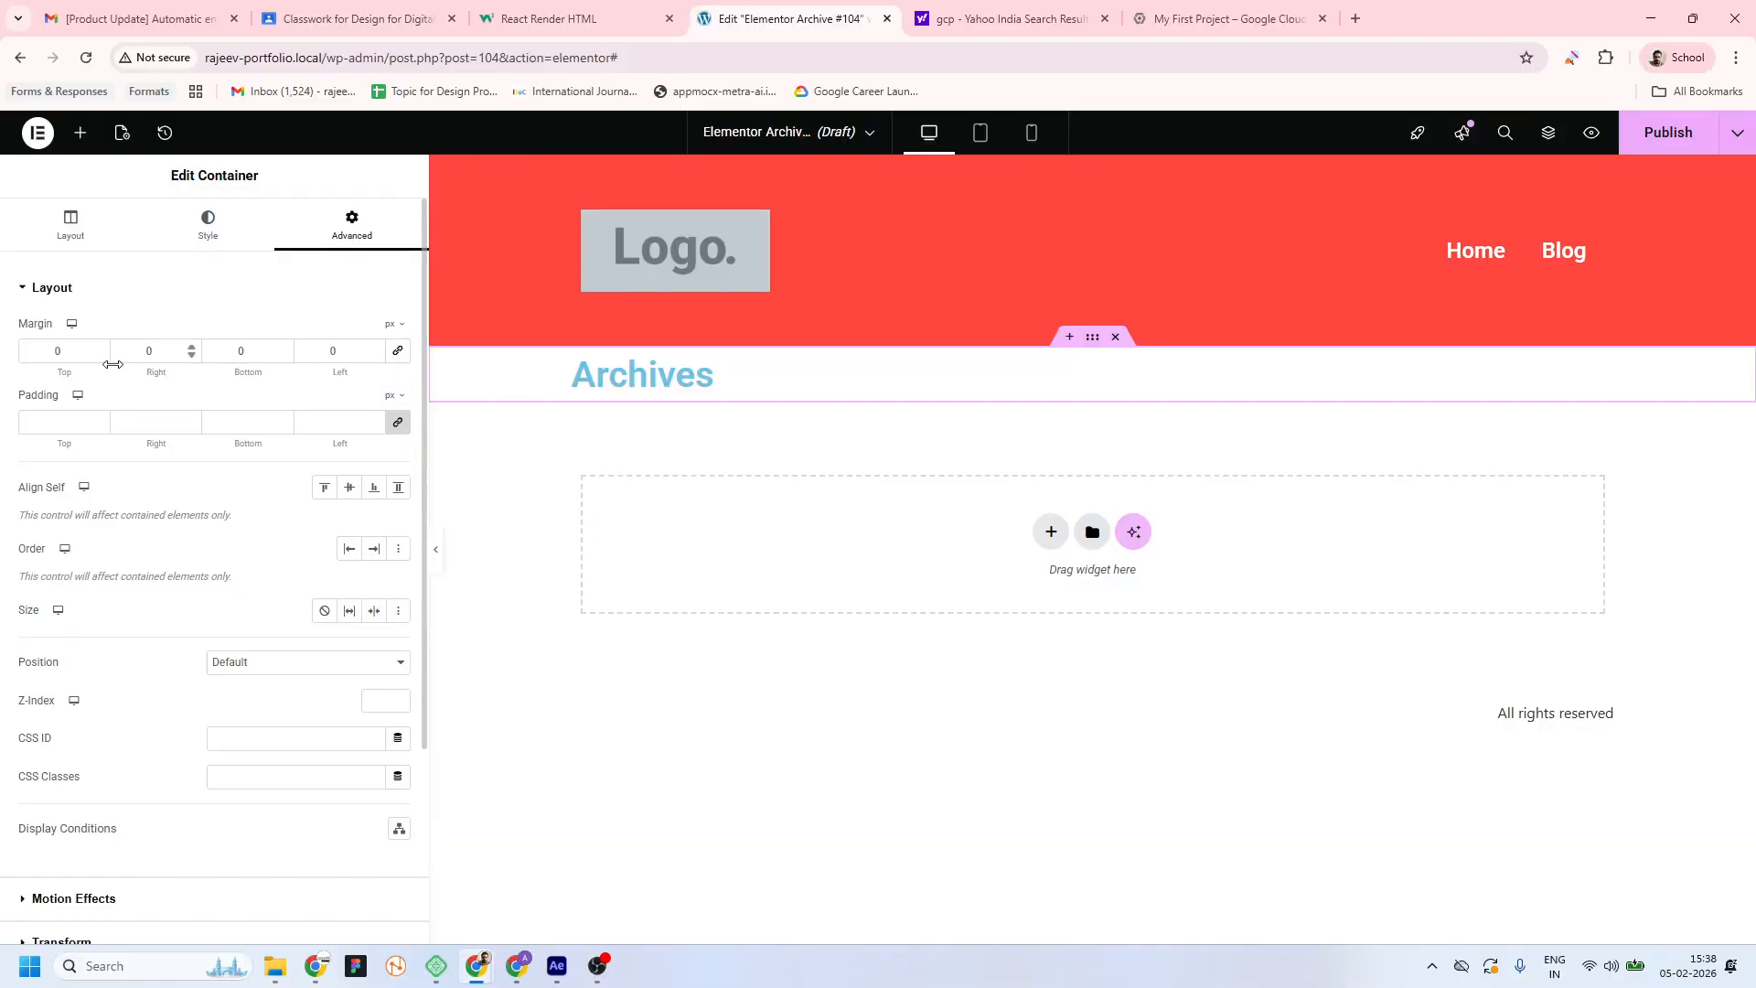
left_click_drag(77, 354, 1, 355)
type("100")
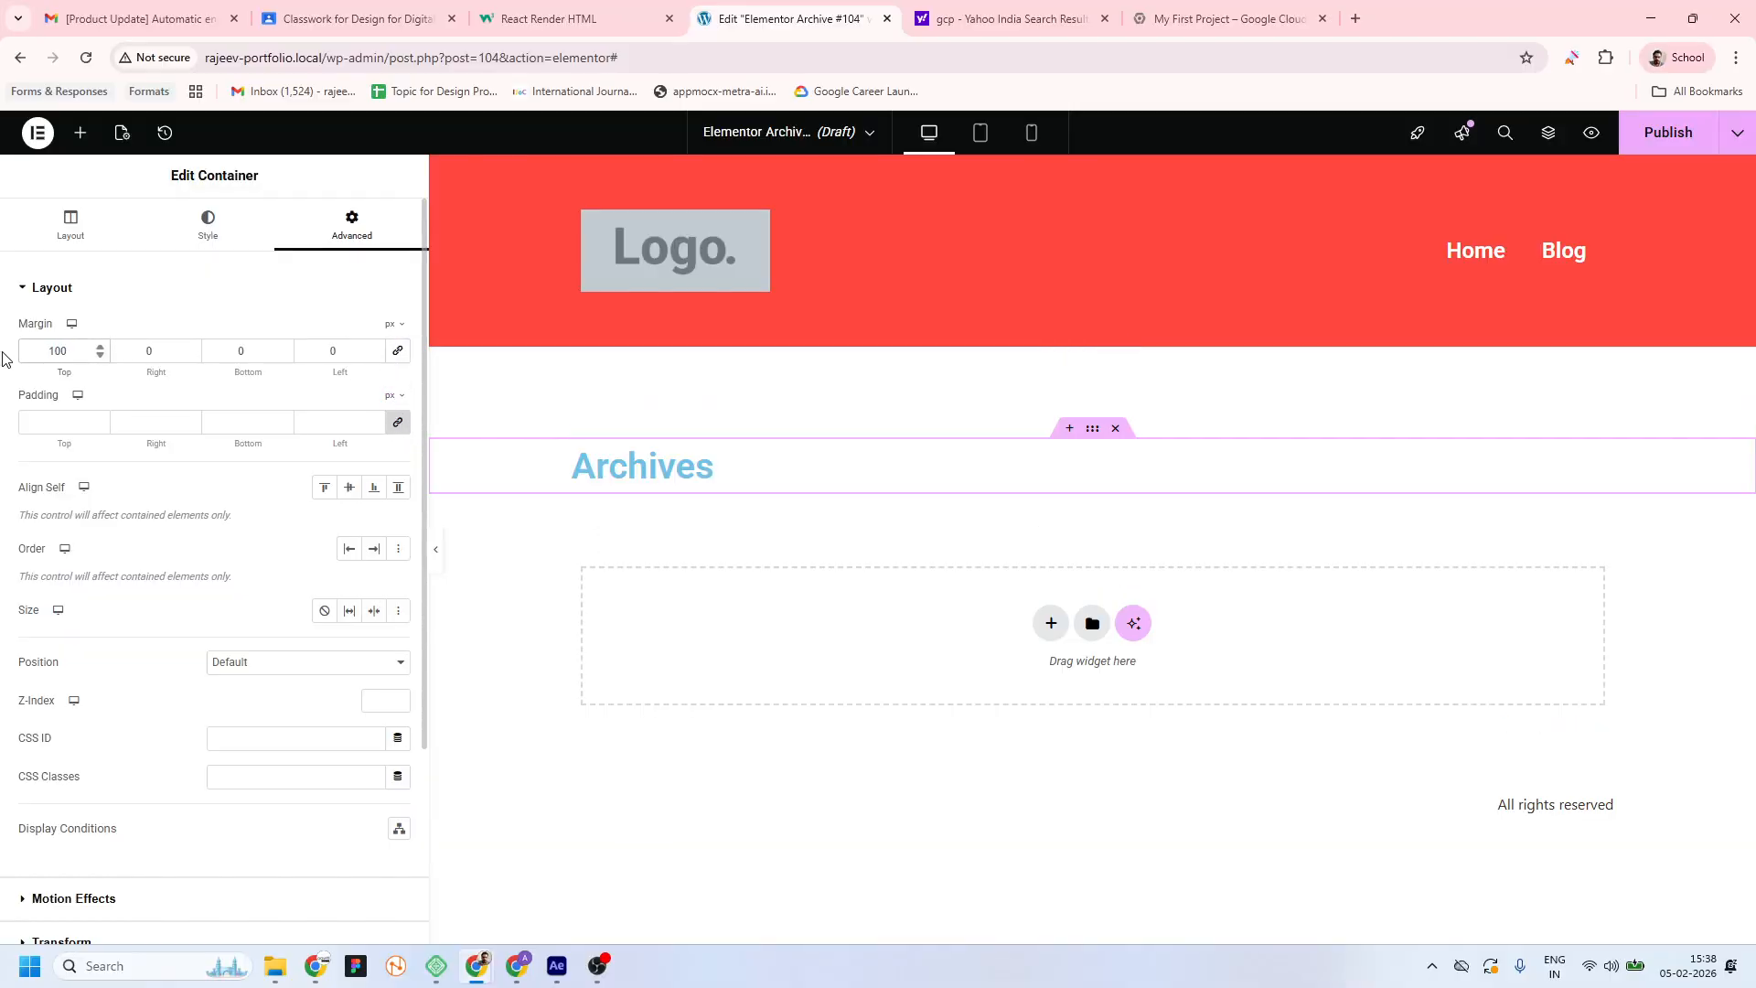
double_click(28, 353)
type("50")
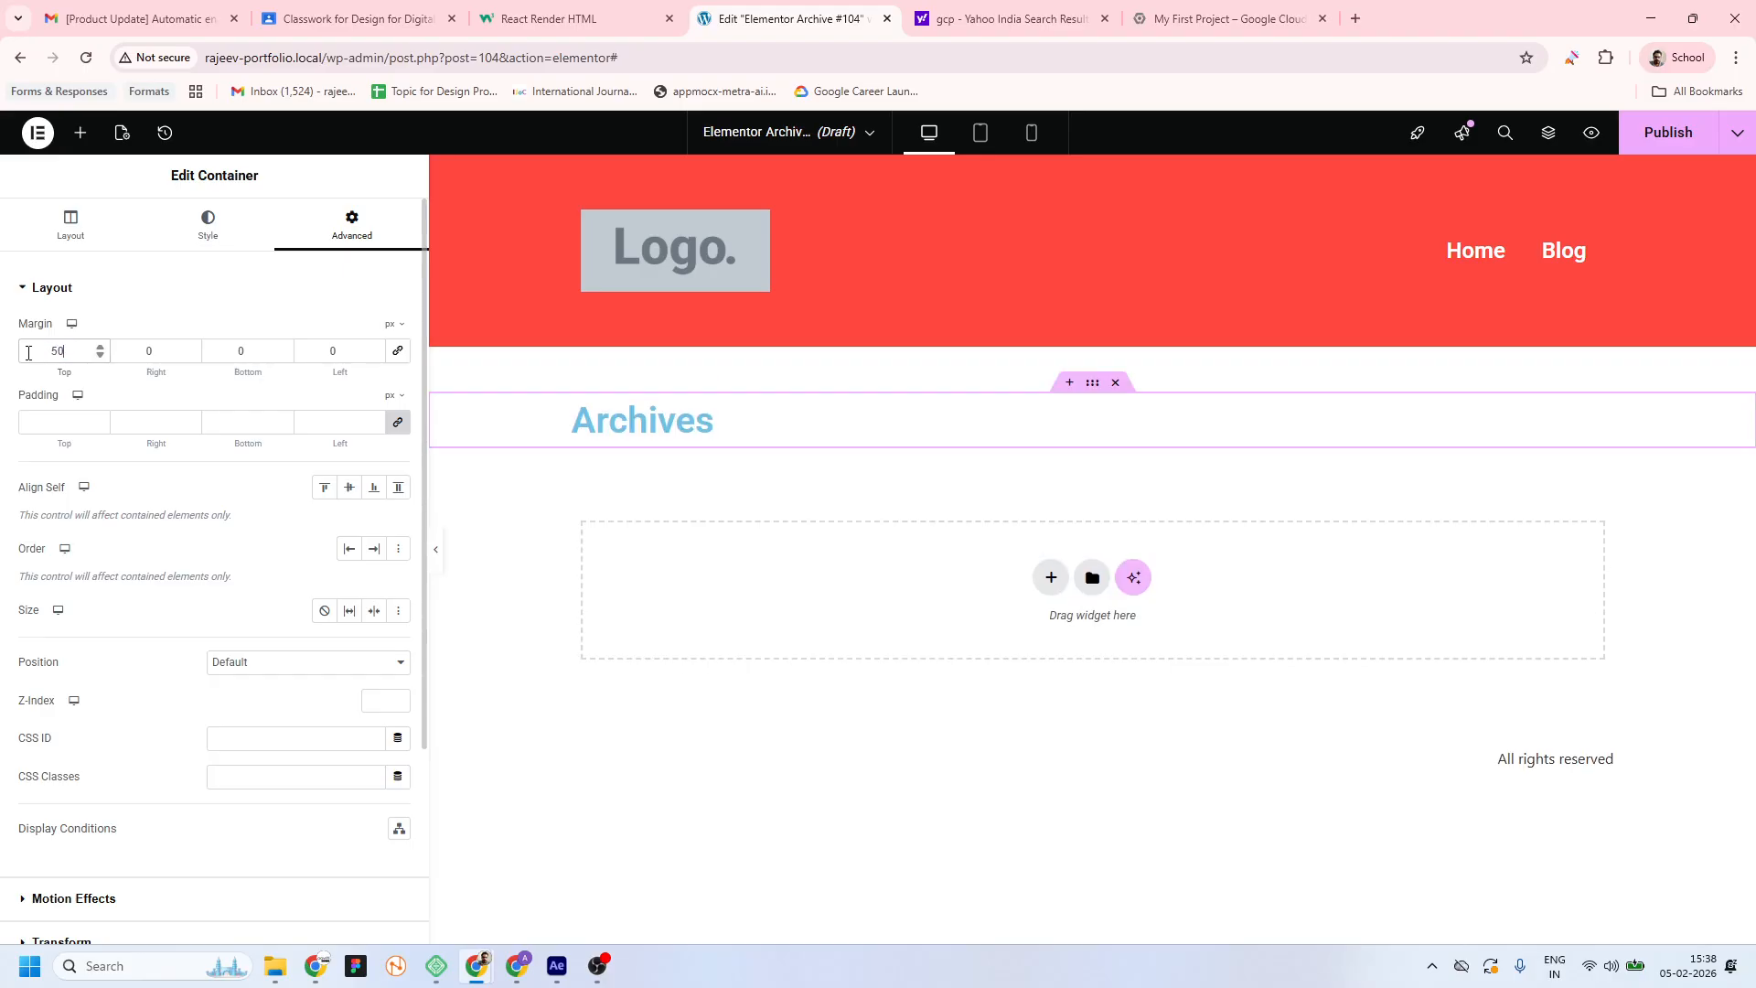
Add an Archive Posts widget below the Archive Title in the same container
left_click(80, 132)
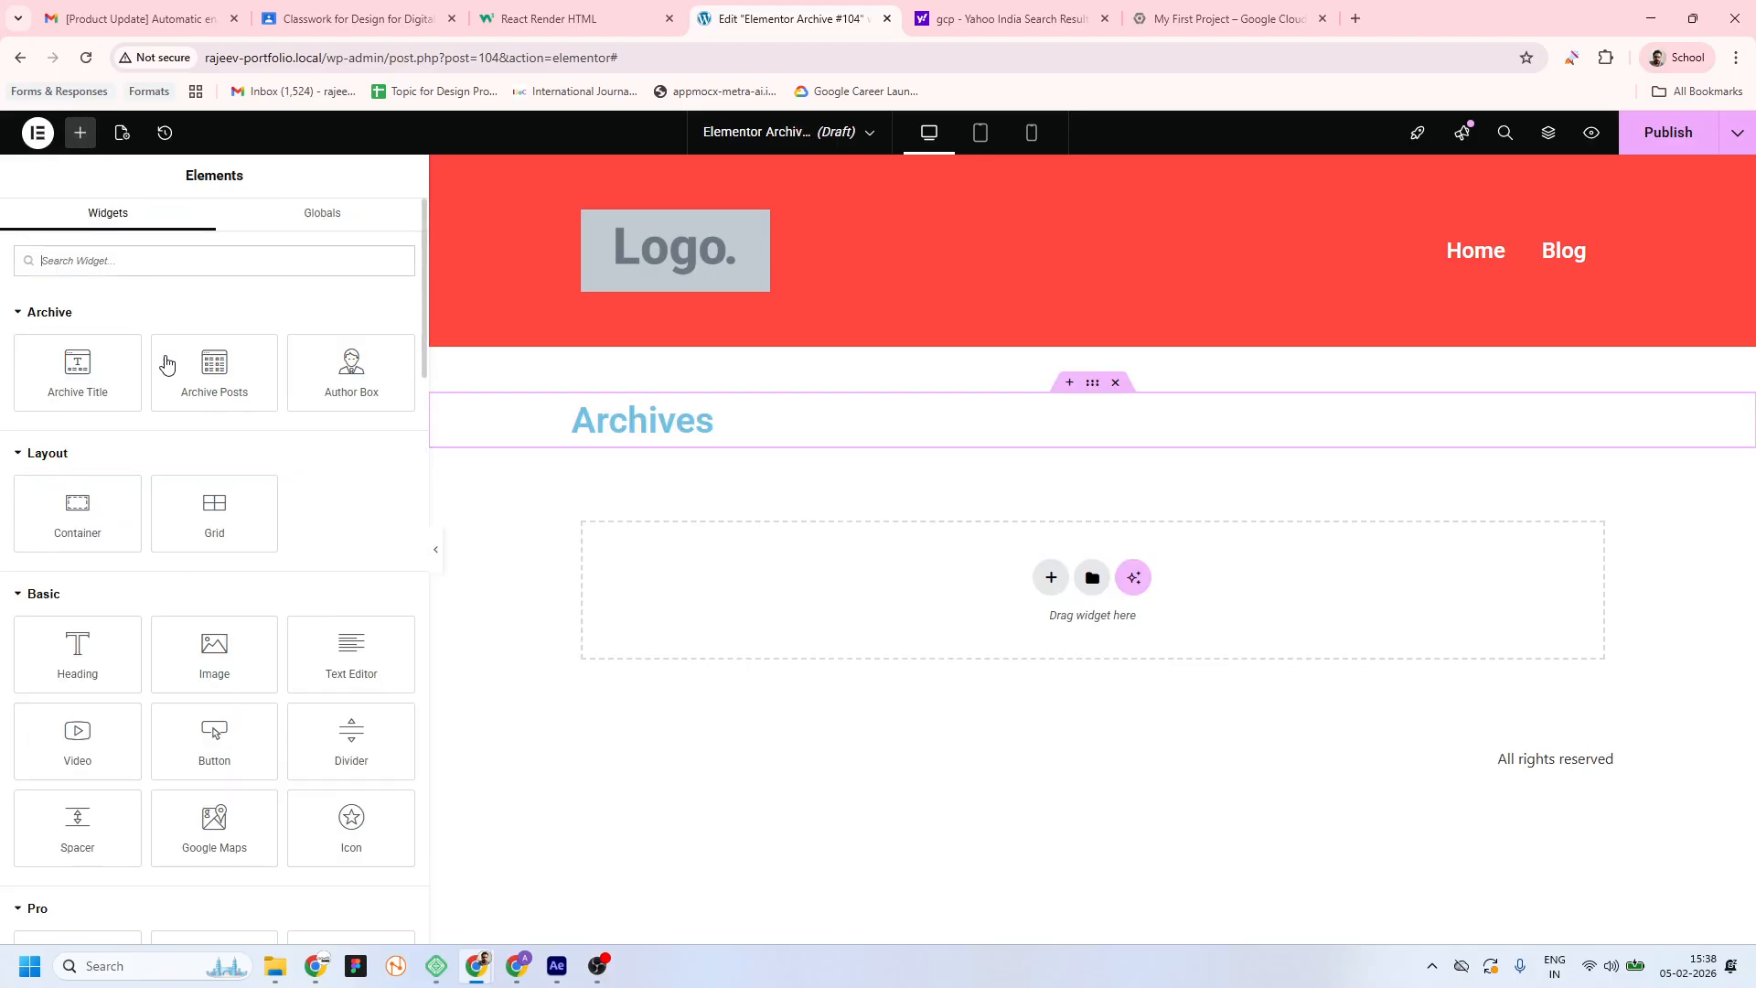
left_click_drag(198, 352, 984, 445)
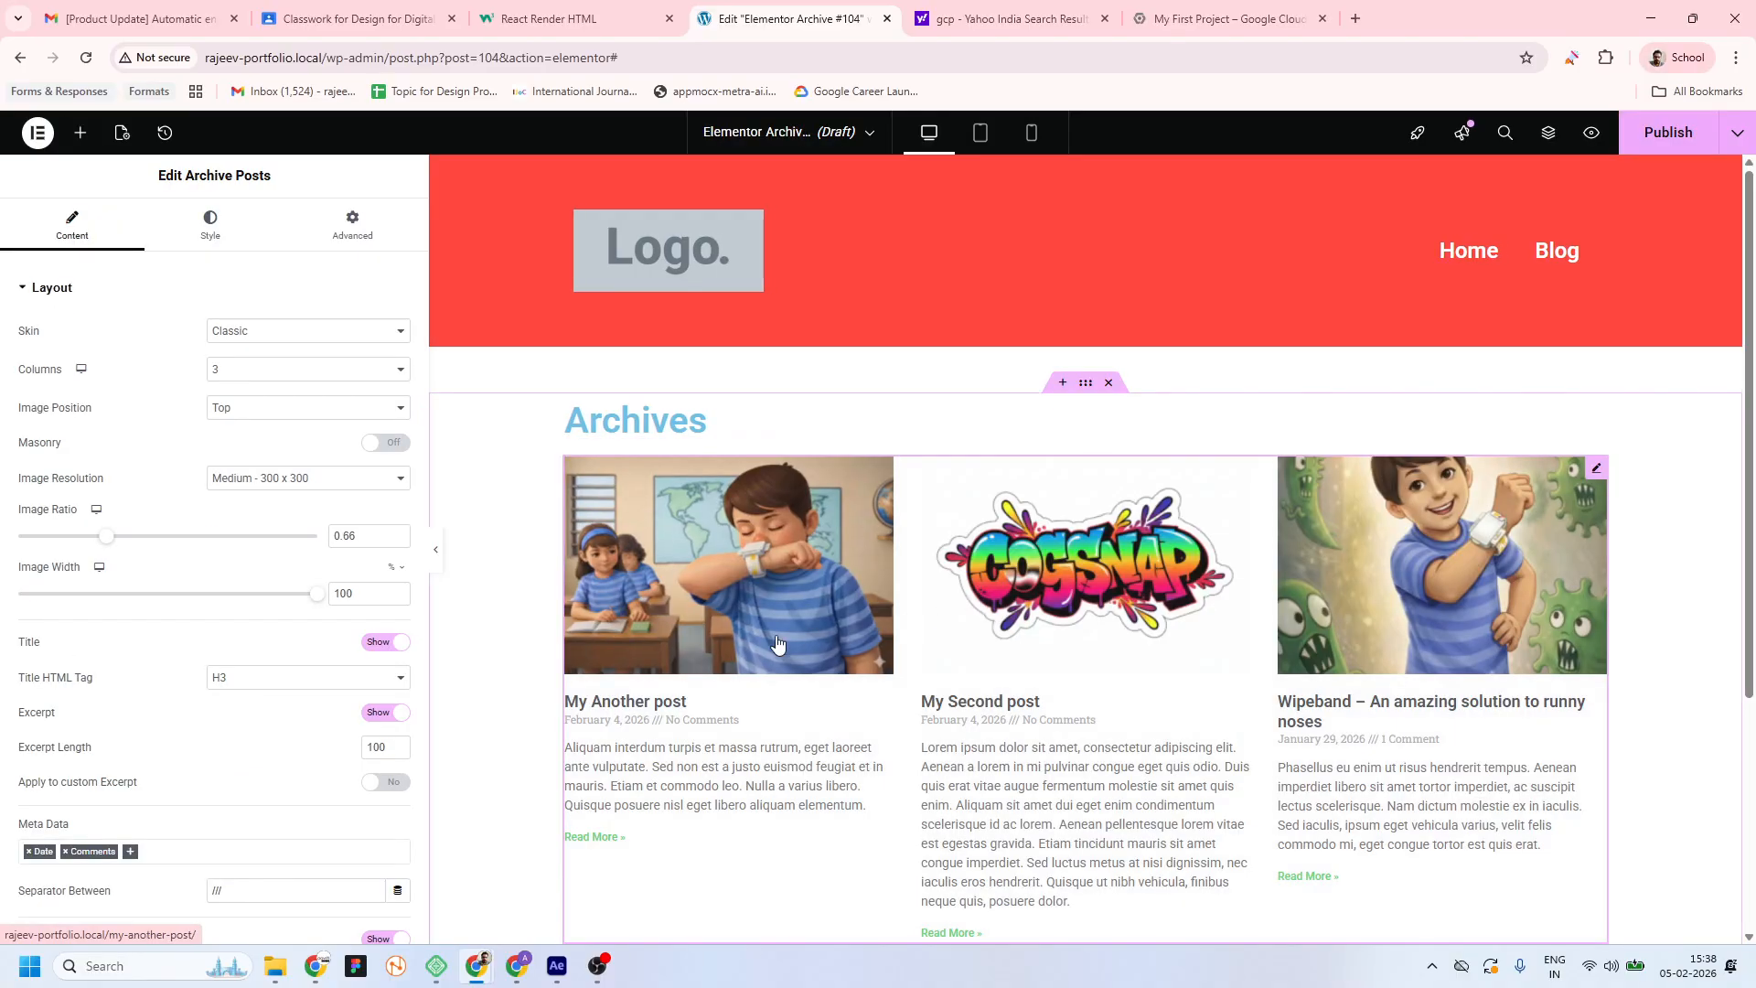
Set the Archive Posts grid in the Classic skin to 2 columns
scroll(1022, 538, "down", 2)
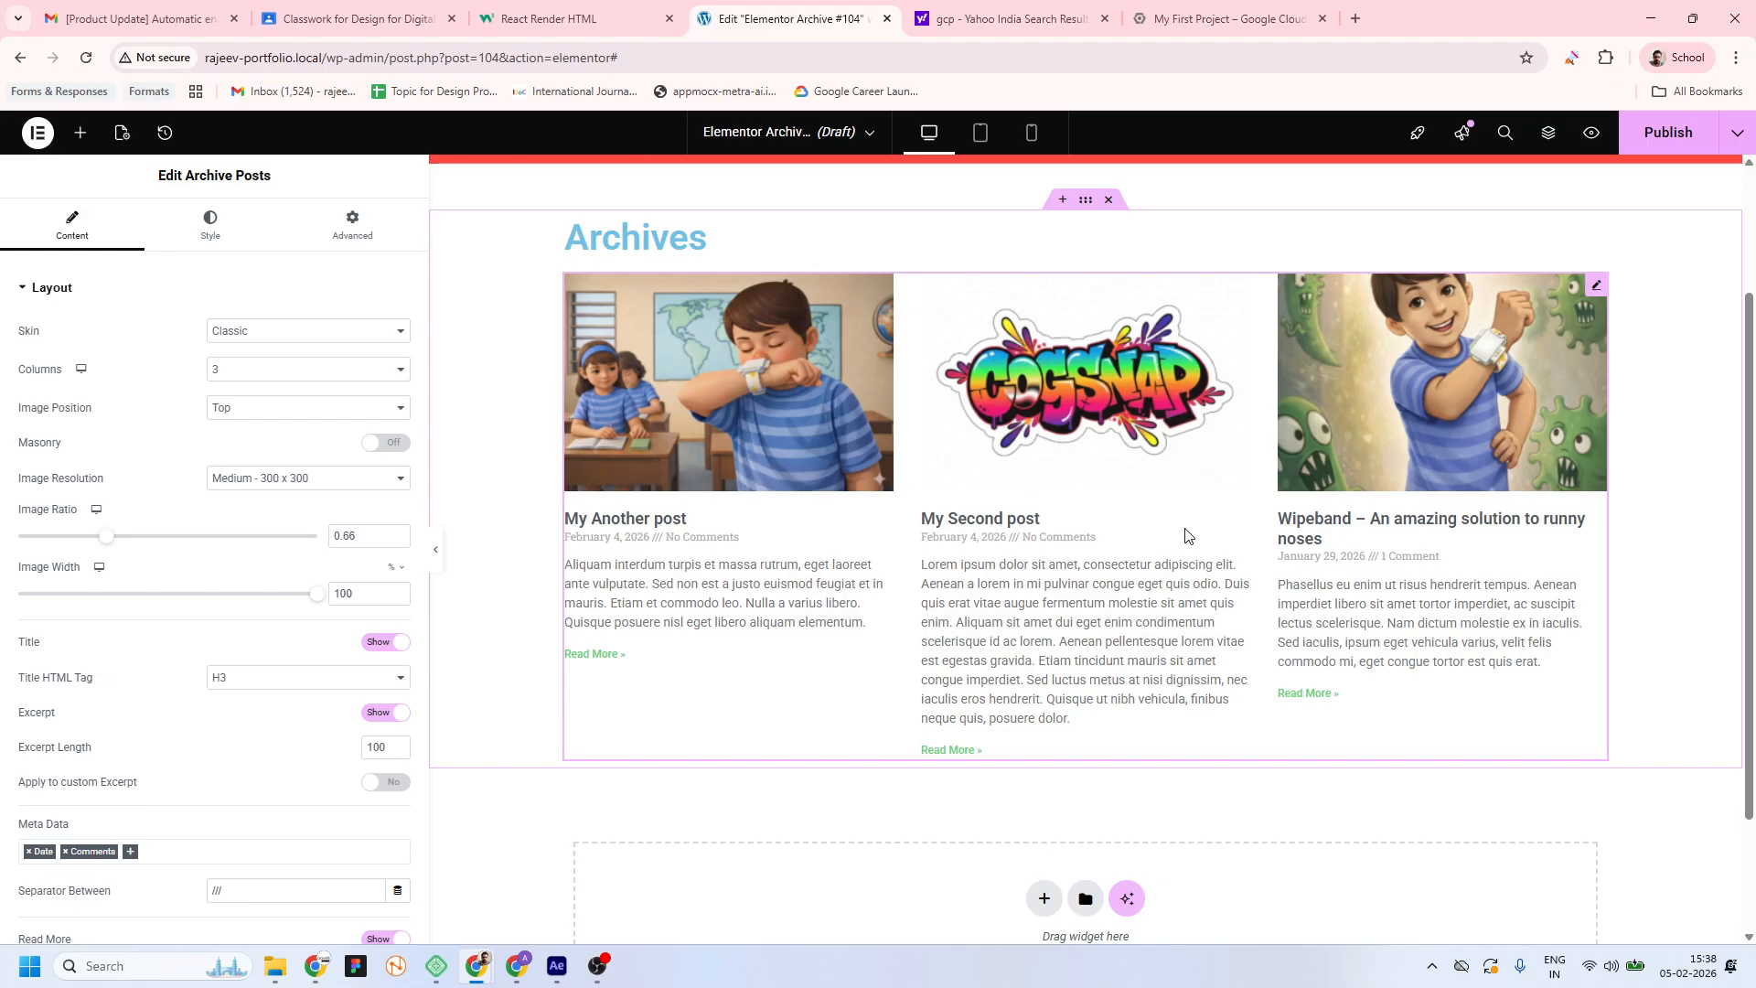
left_click(338, 373)
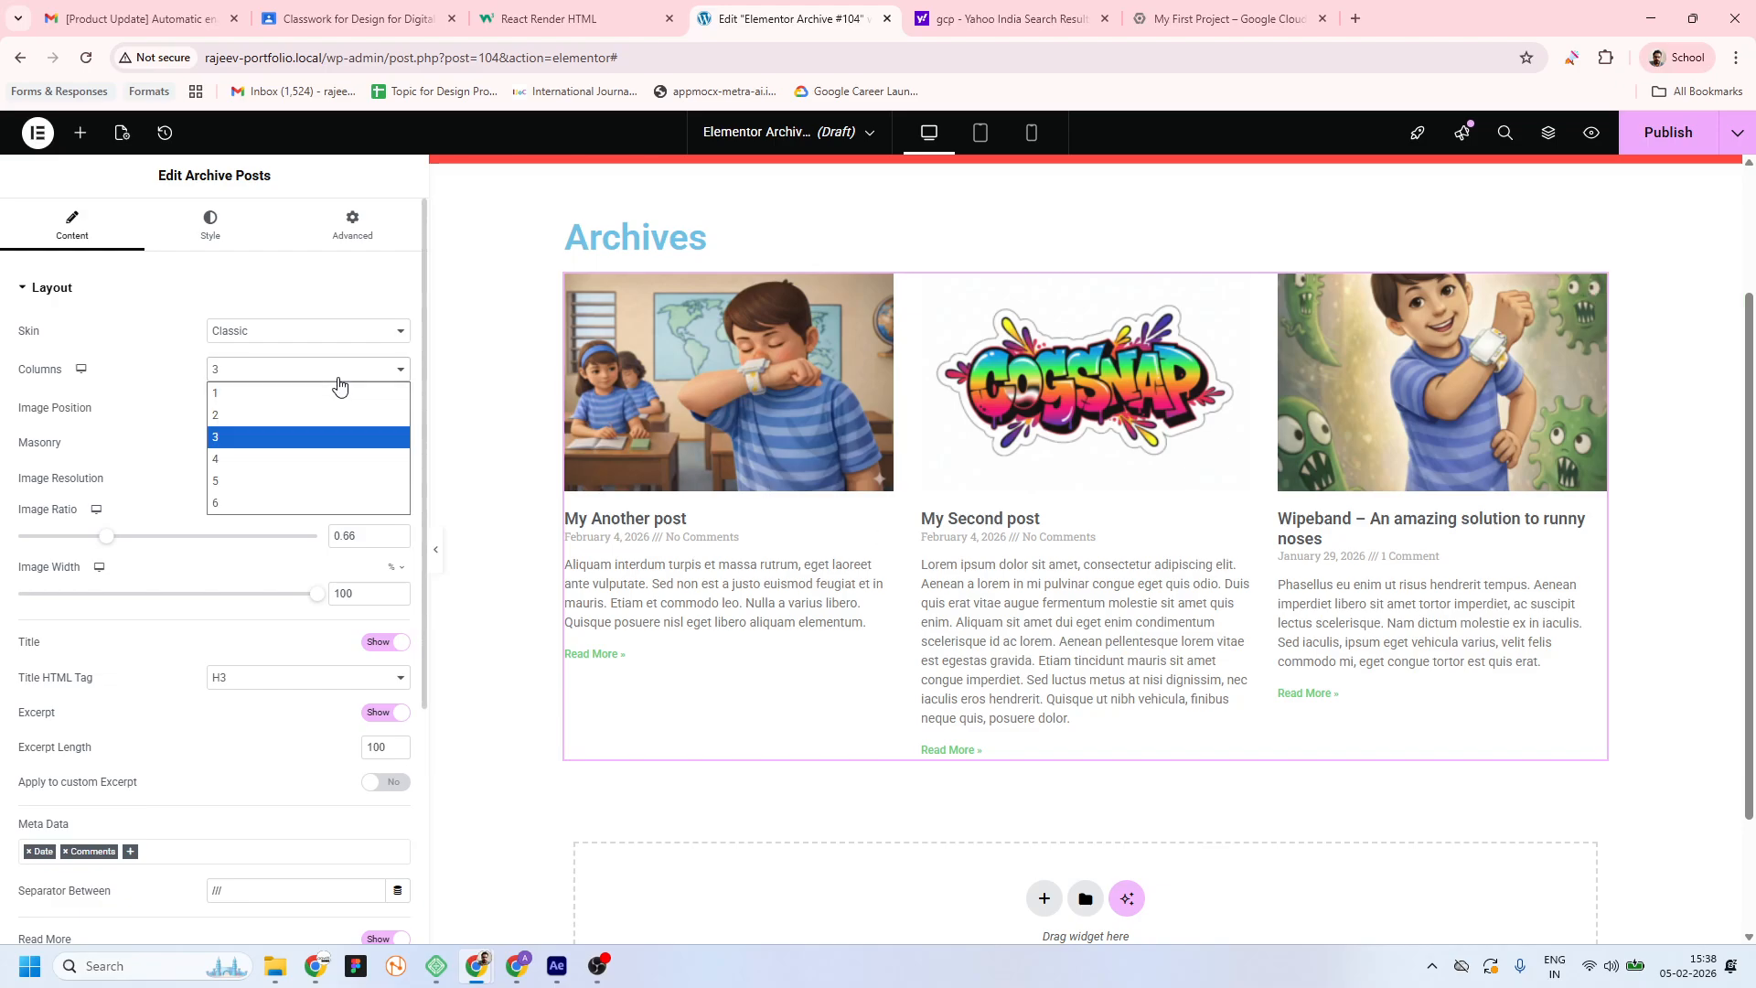
left_click(261, 418)
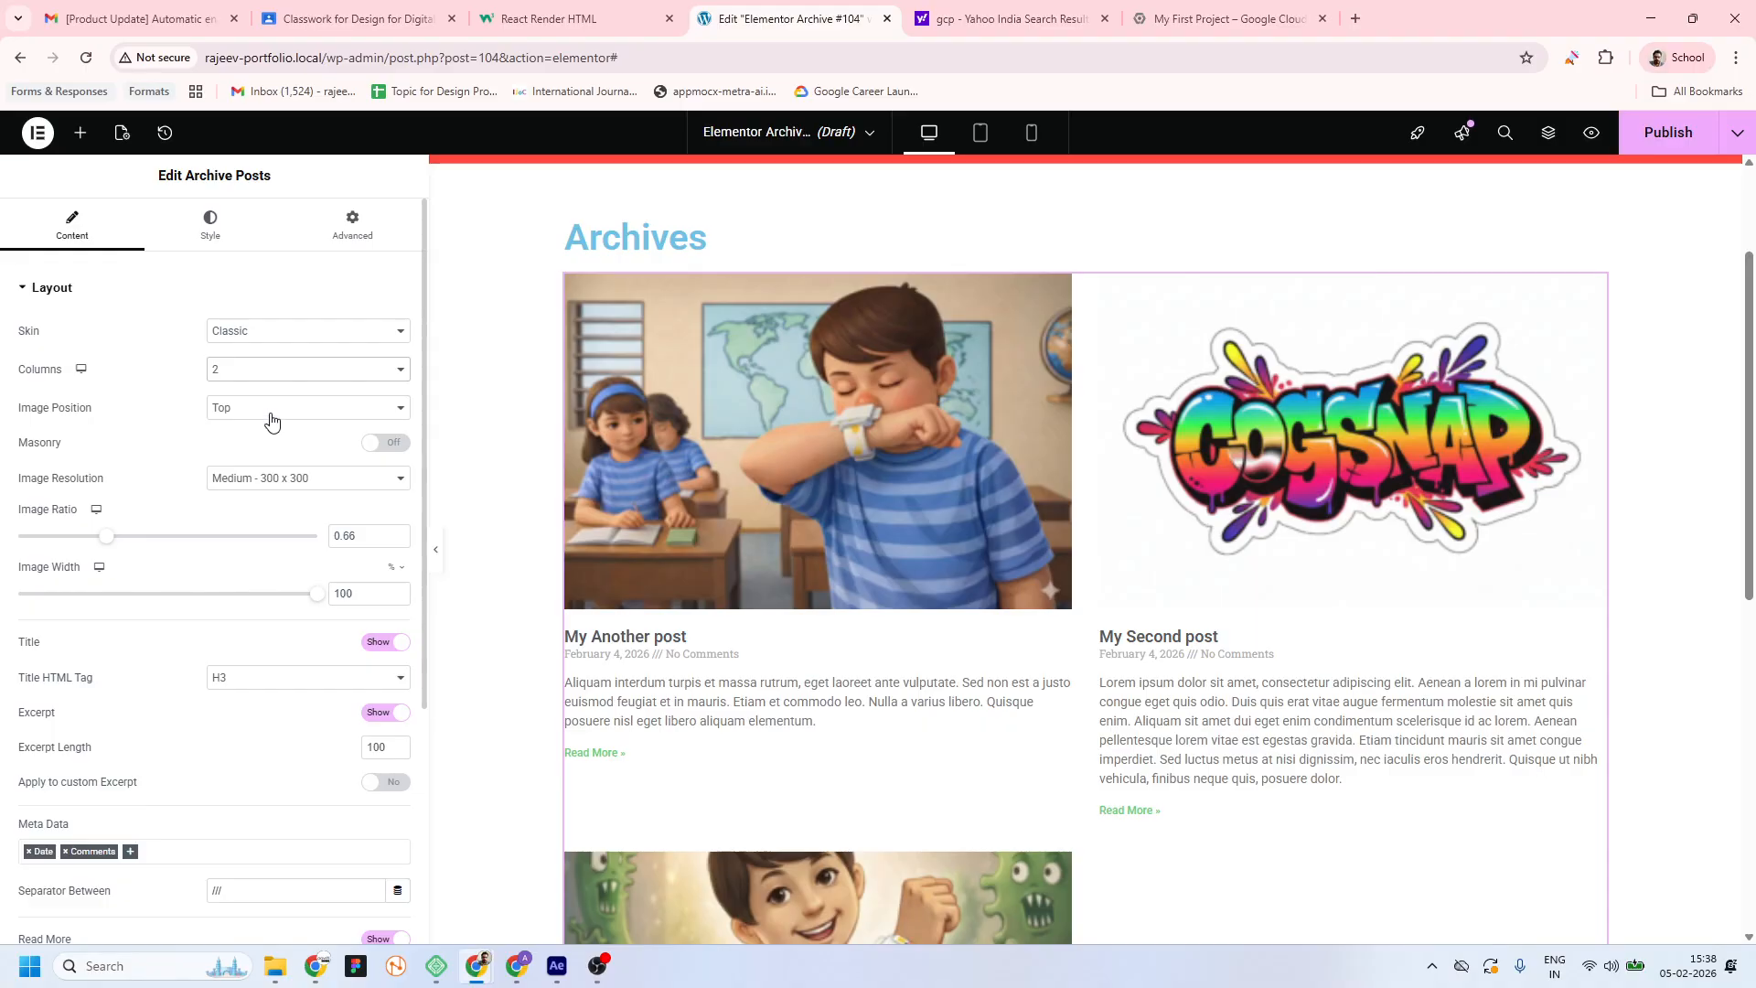
Switch the Archive Posts widget to the Cards skin and set its grid to 2 columns
left_click(263, 331)
left_click(254, 378)
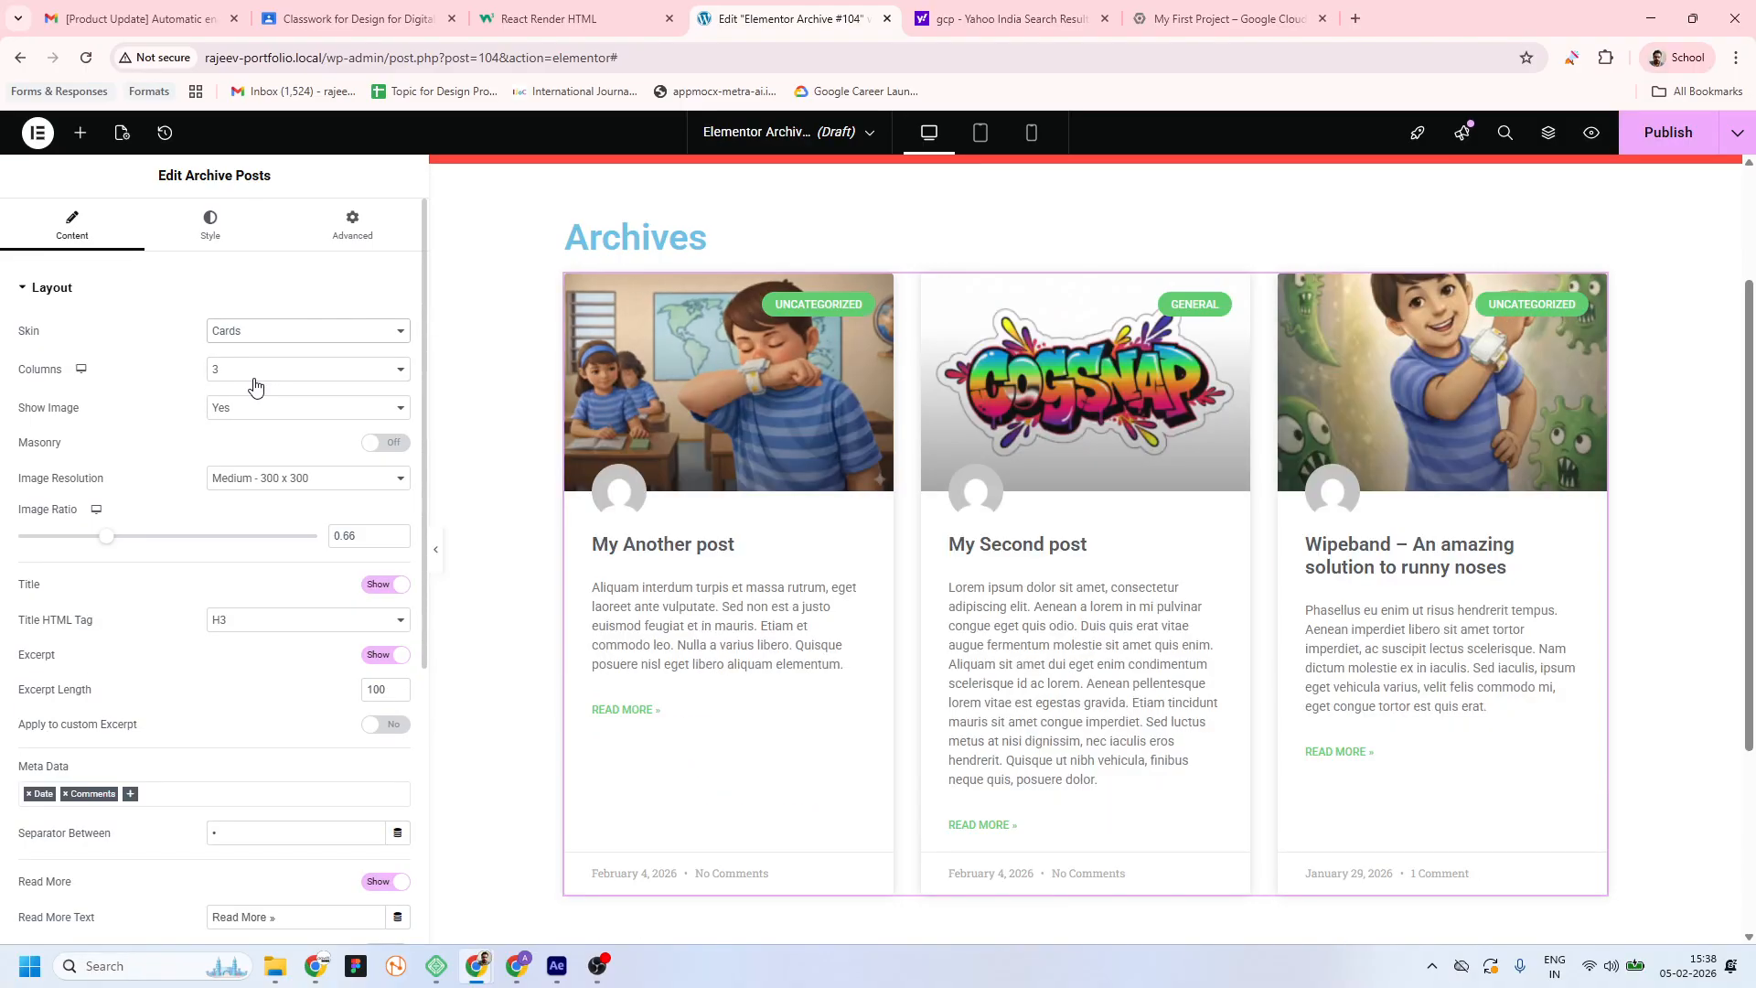
left_click(298, 375)
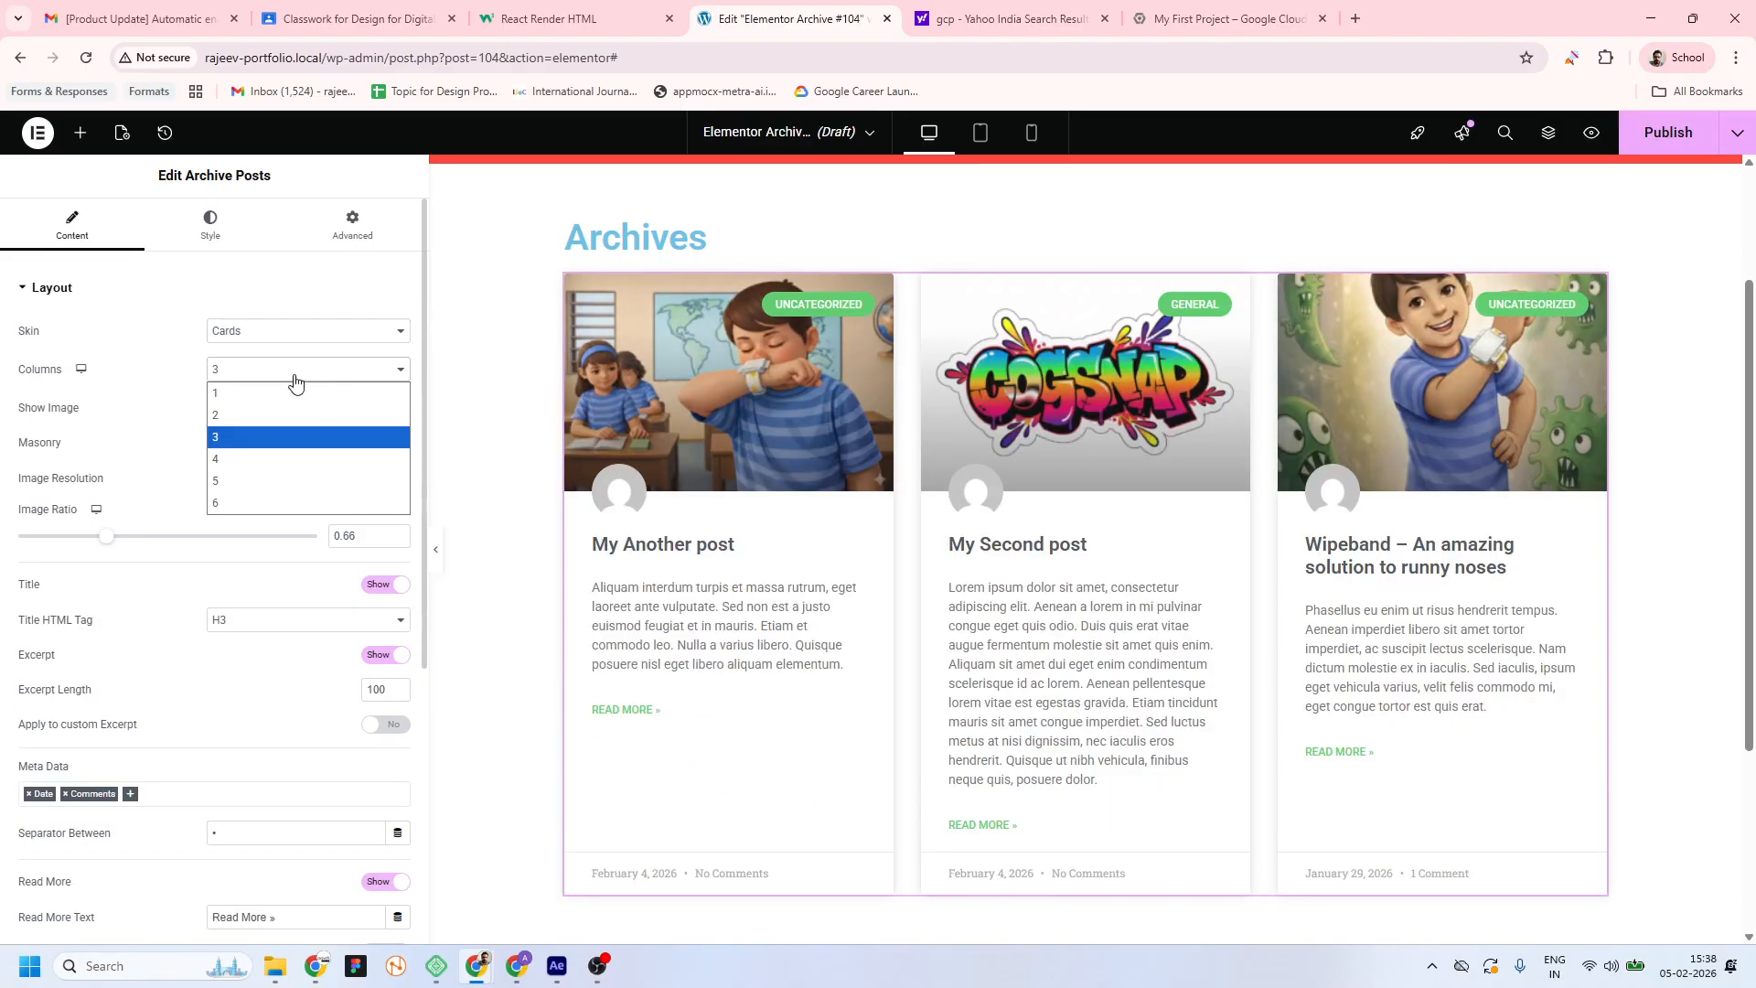
left_click(258, 421)
scroll(1106, 573, "down", 6)
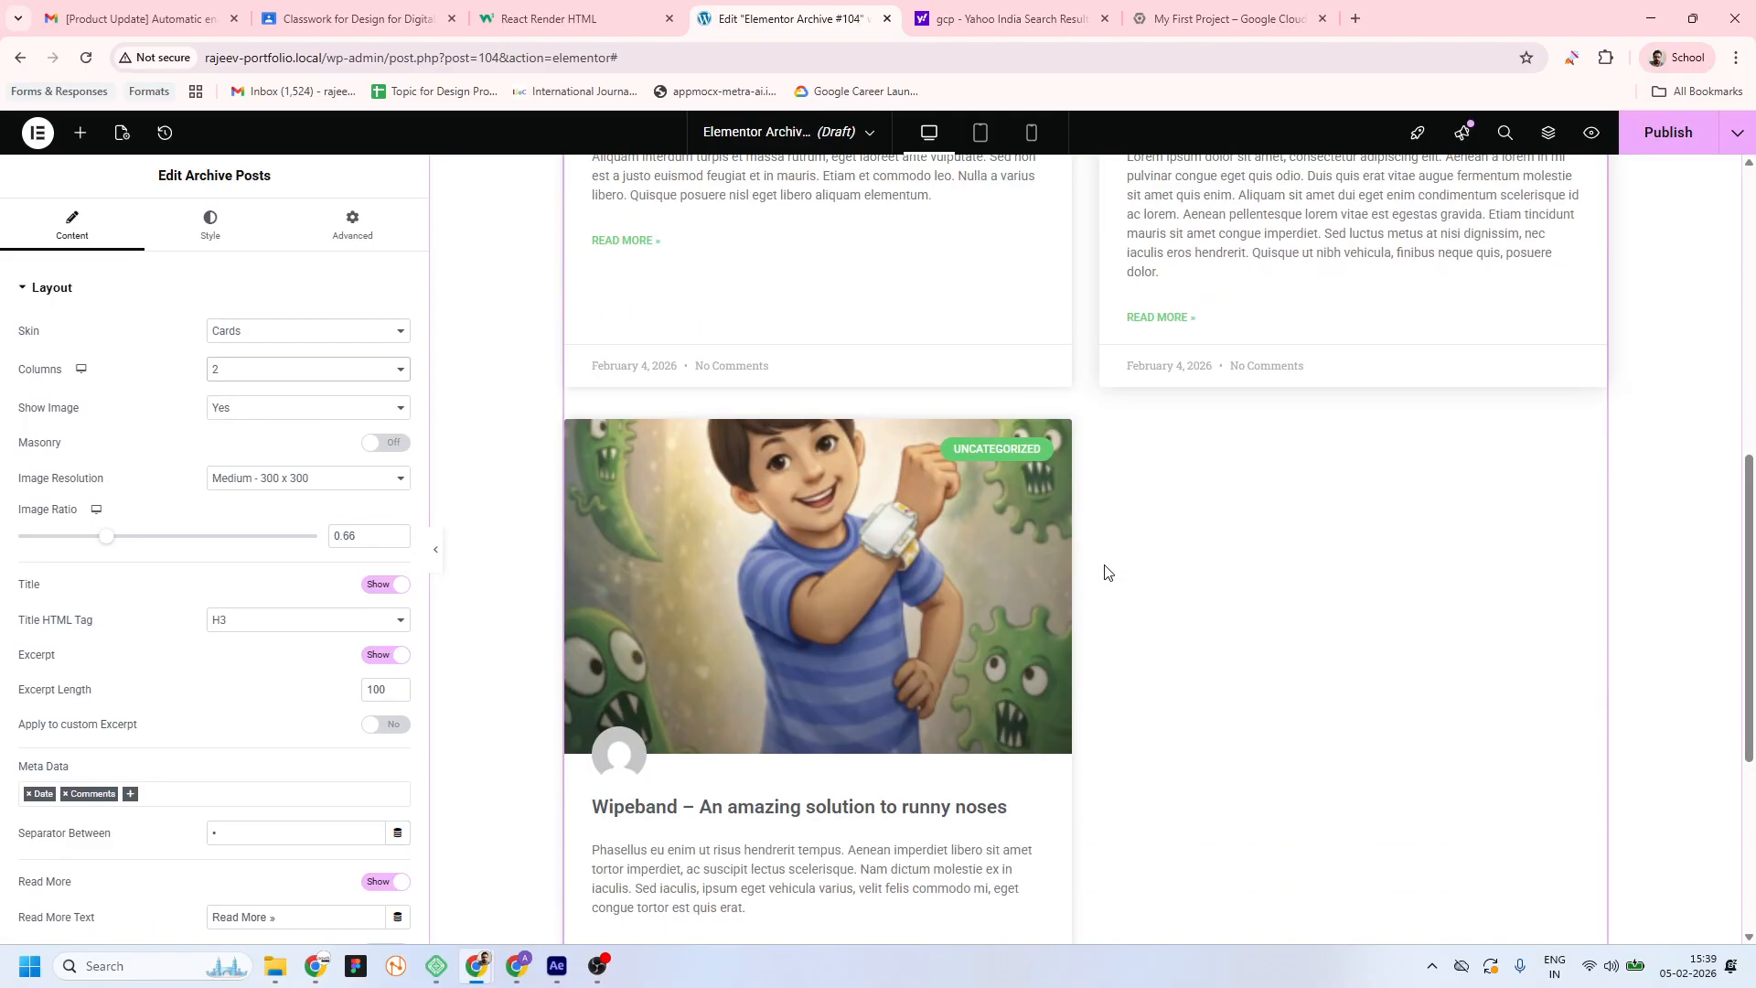
scroll(815, 478, "up", 4)
scroll(989, 474, "up", 4)
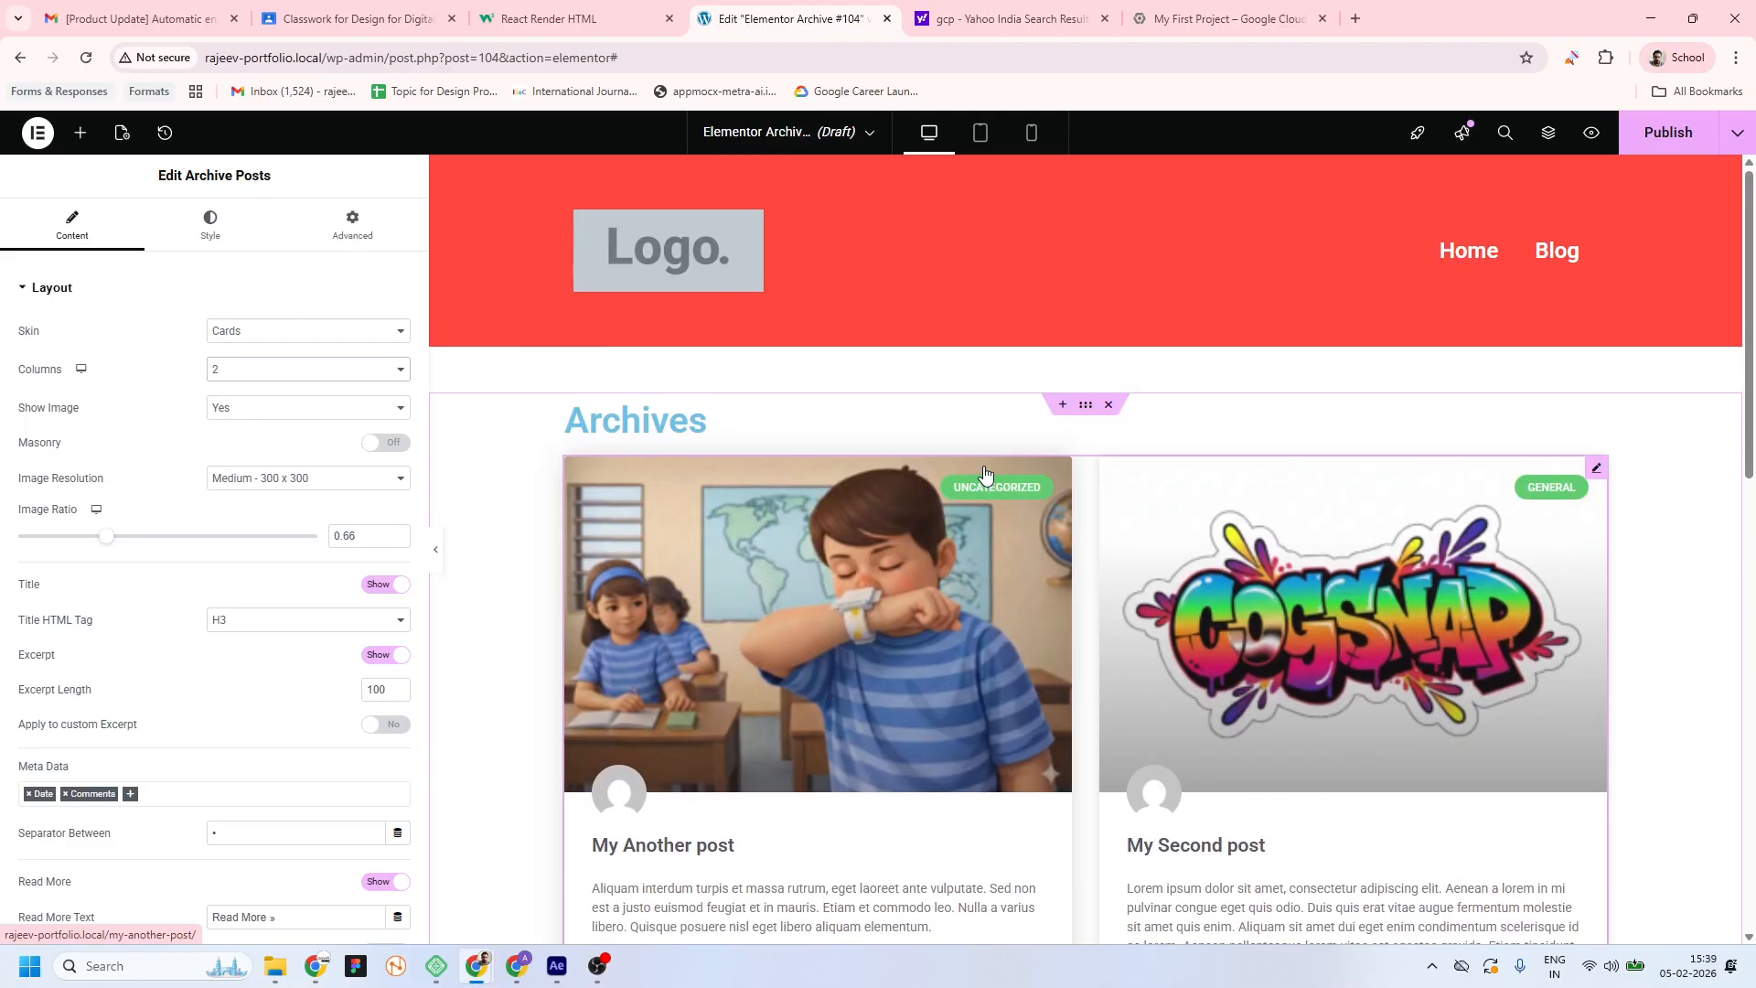
Try the Archive Posts cards without post images, set Show Image back to Yes and review the cards
left_click(358, 413)
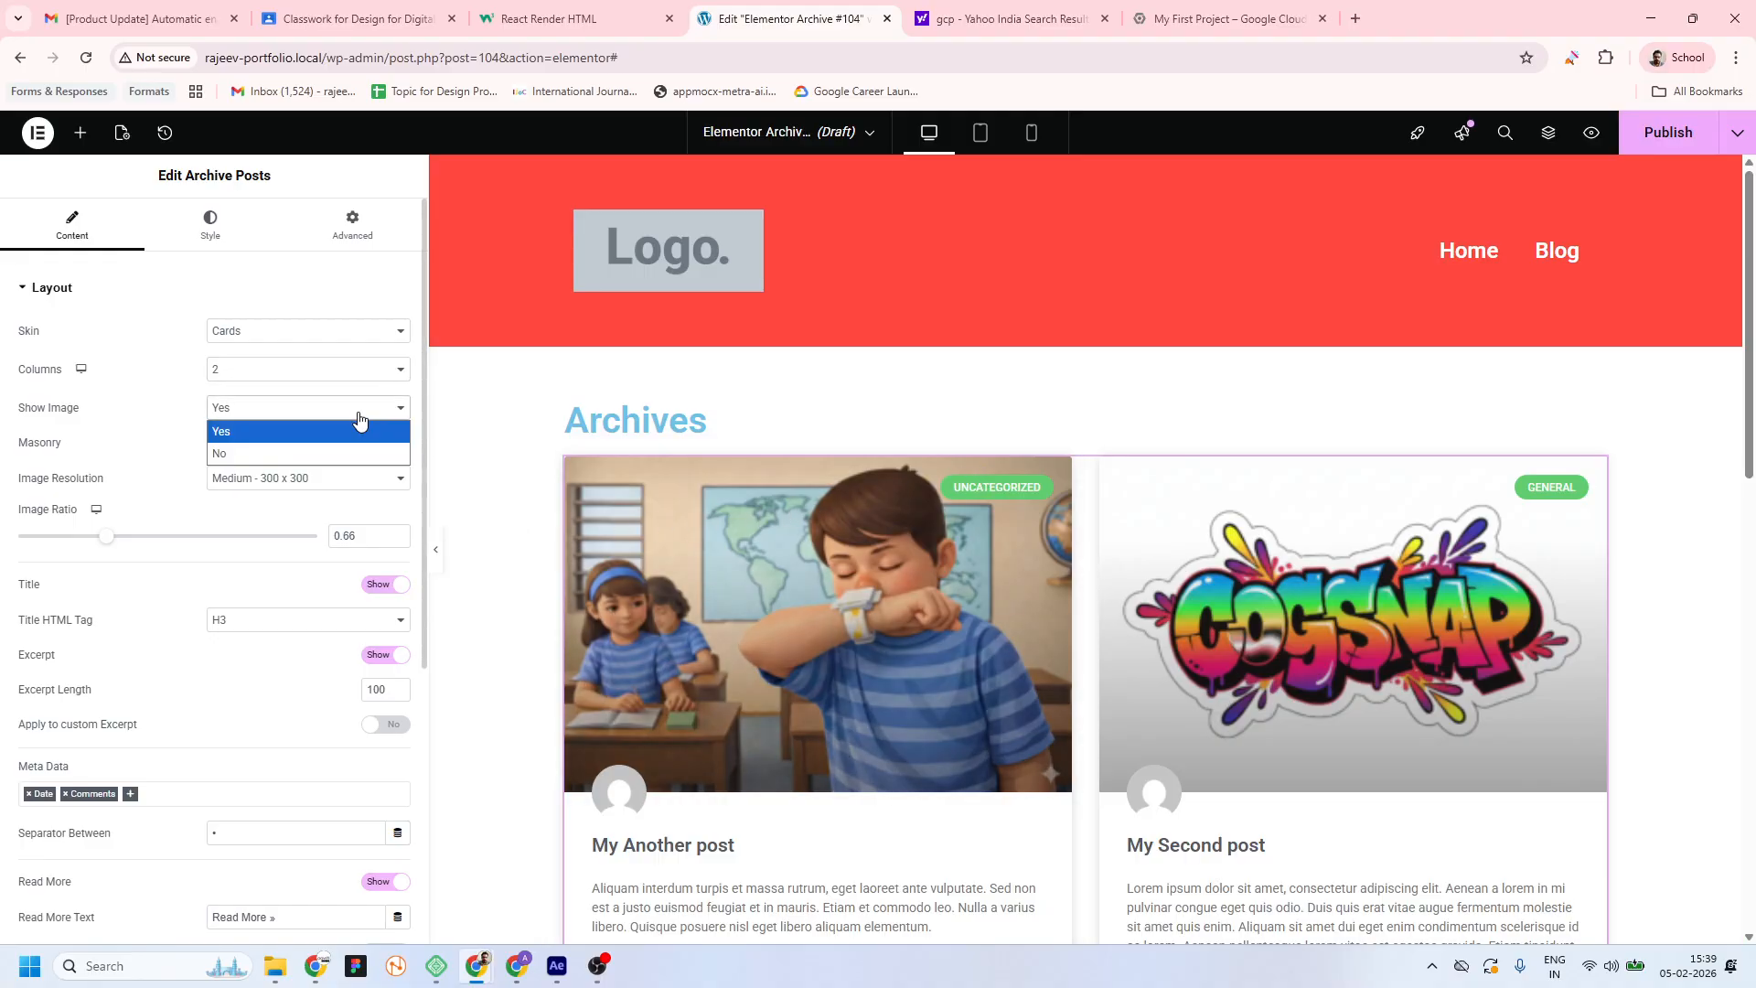
left_click(266, 455)
scroll(585, 495, "down", 4)
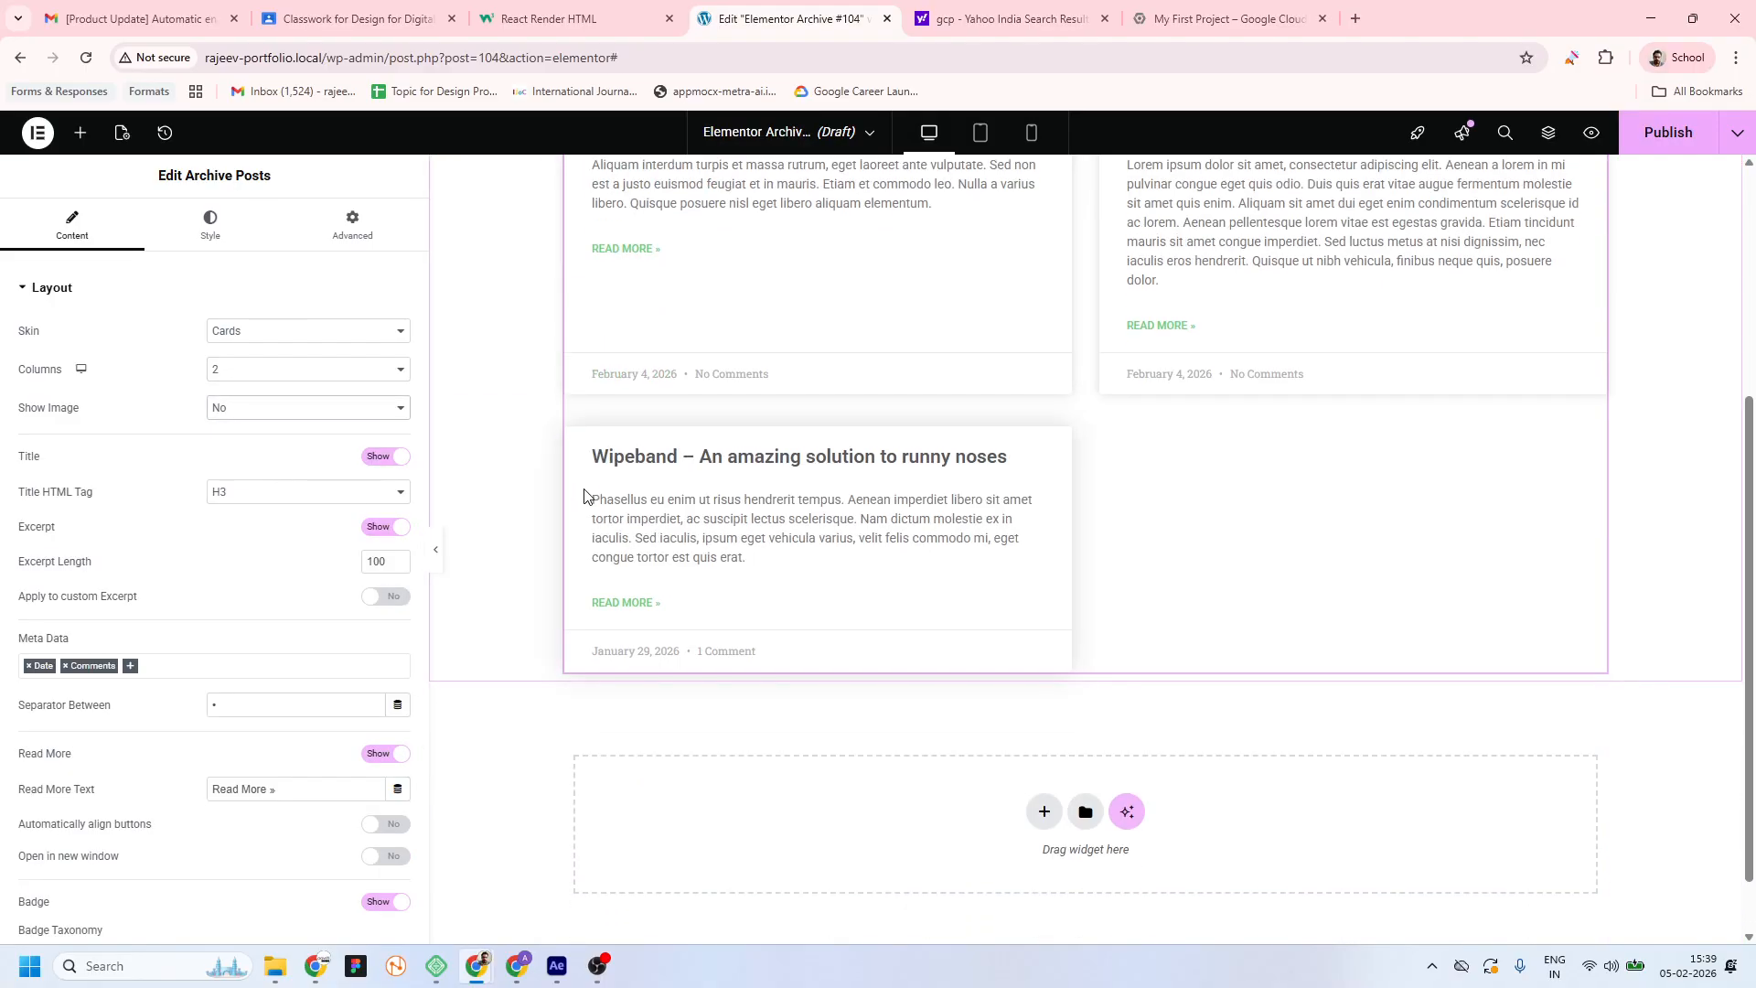
scroll(586, 495, "up", 4)
left_click(402, 412)
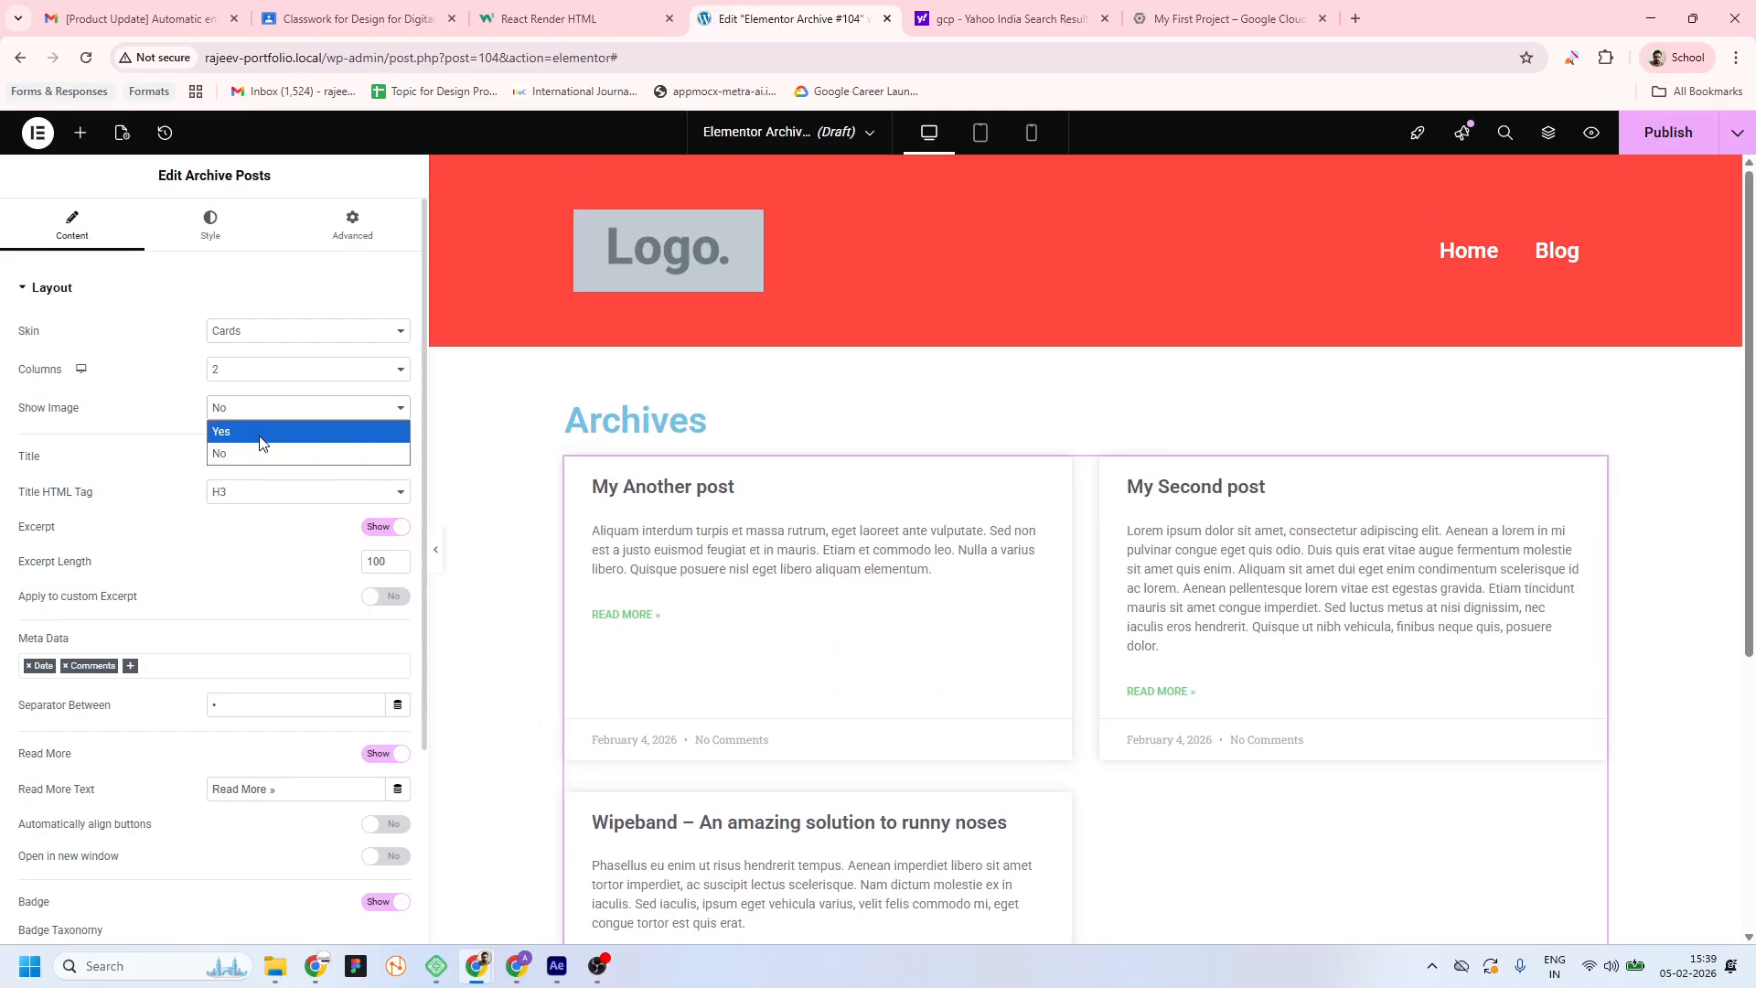
left_click(259, 443)
scroll(135, 569, "down", 4)
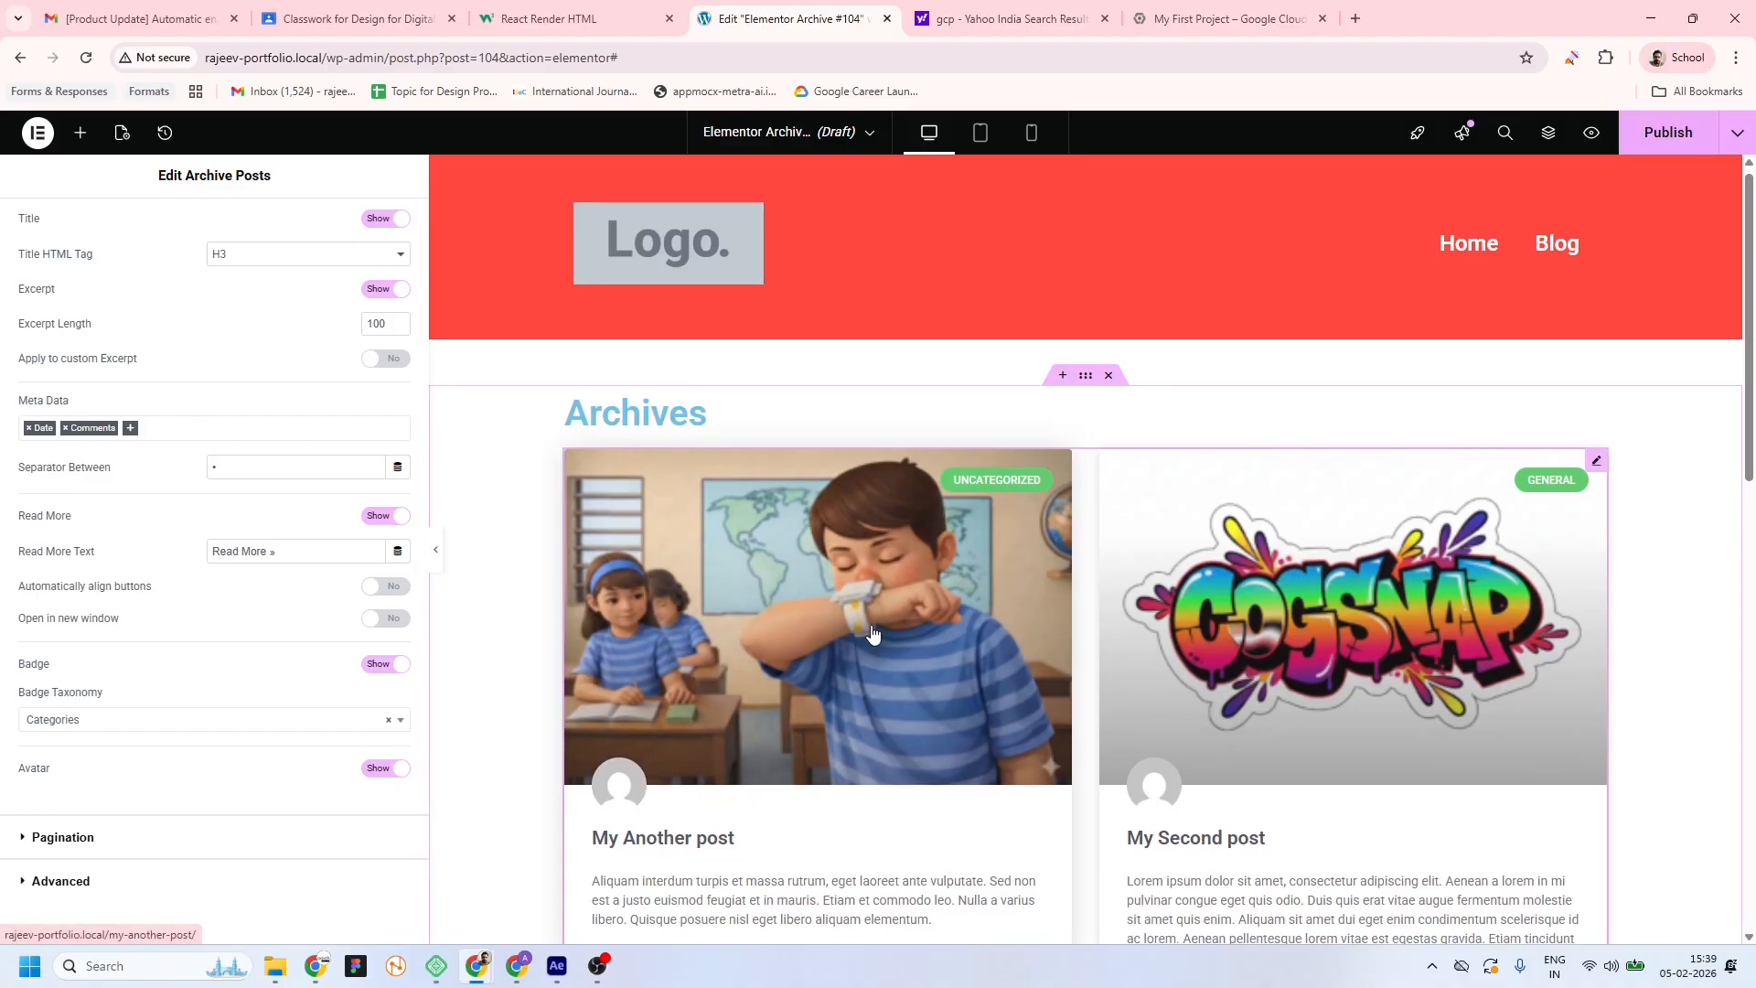
scroll(875, 658, "down", 5)
scroll(876, 658, "up", 3)
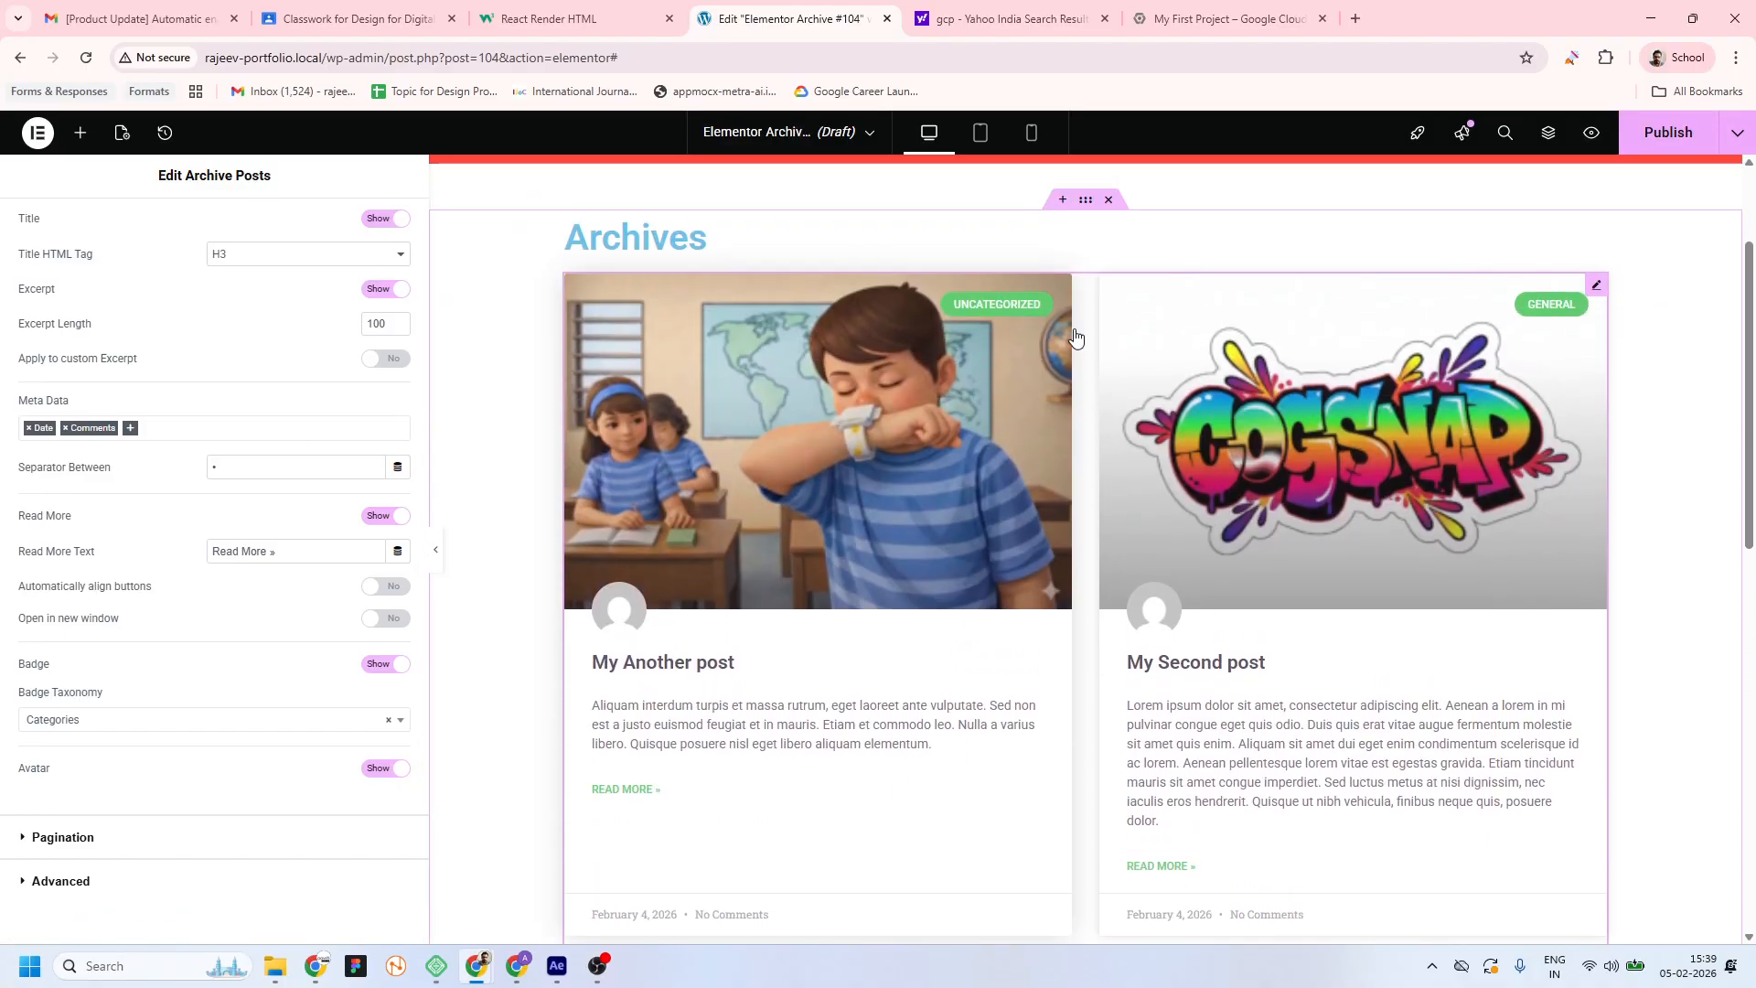
scroll(1551, 311, "down", 4)
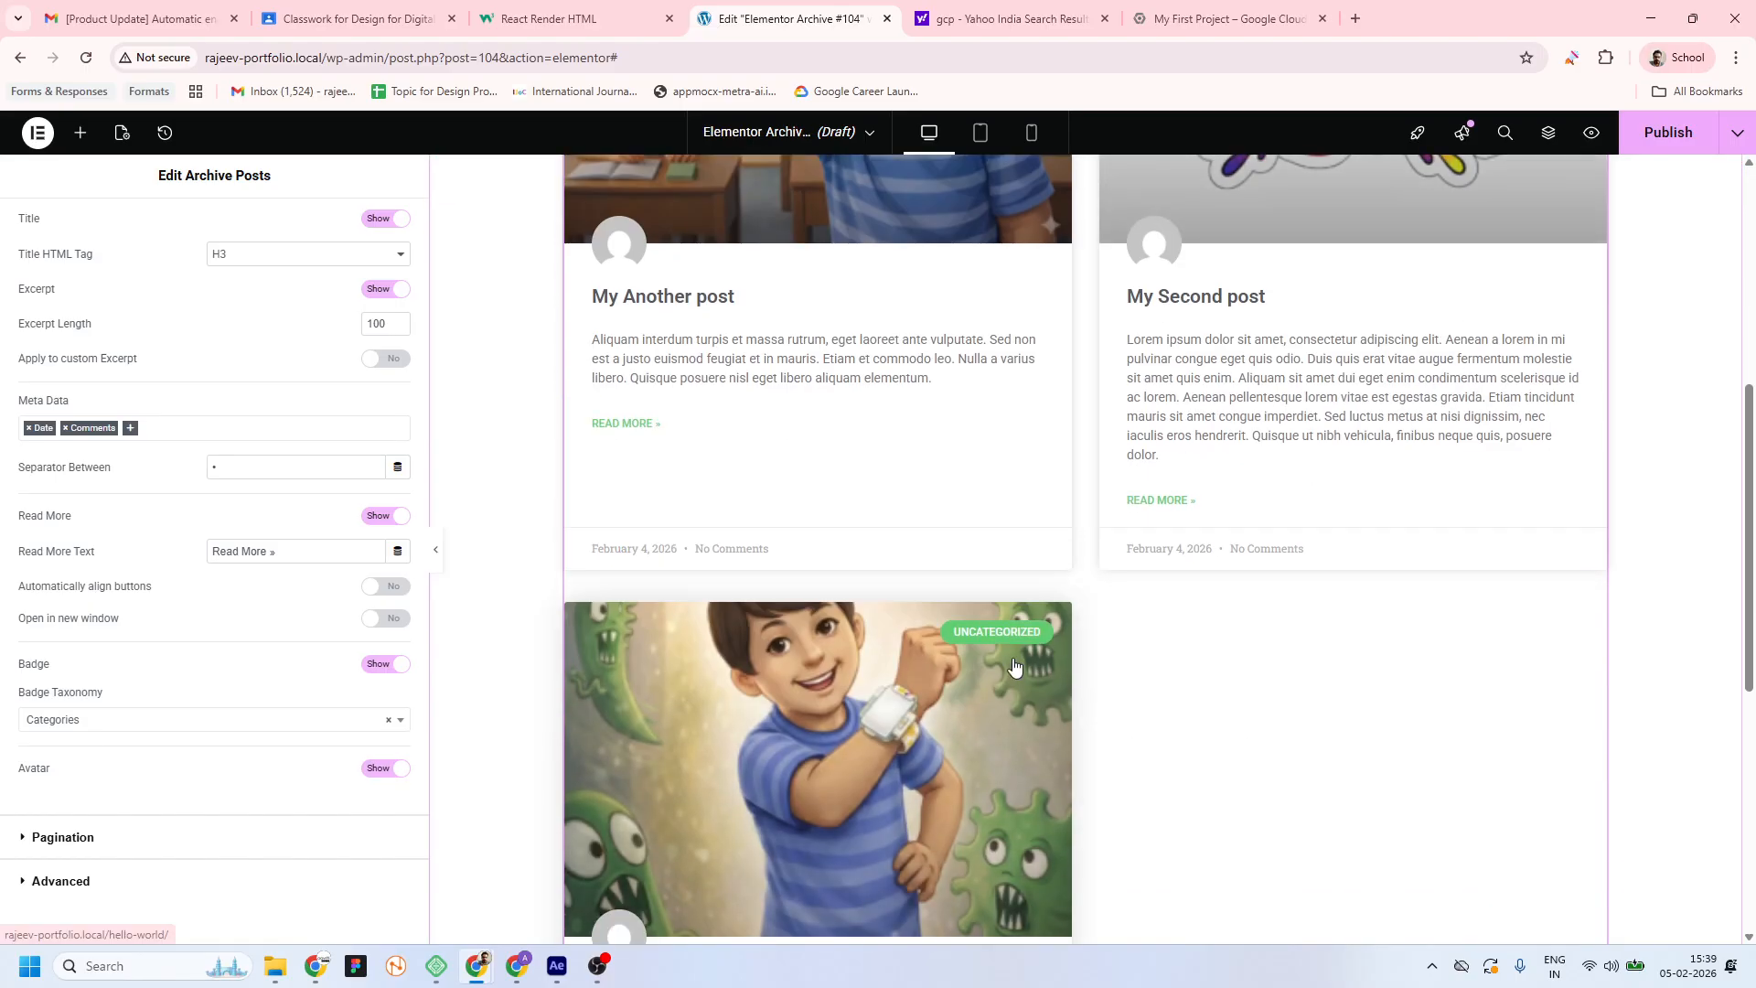
scroll(1013, 665, "up", 6)
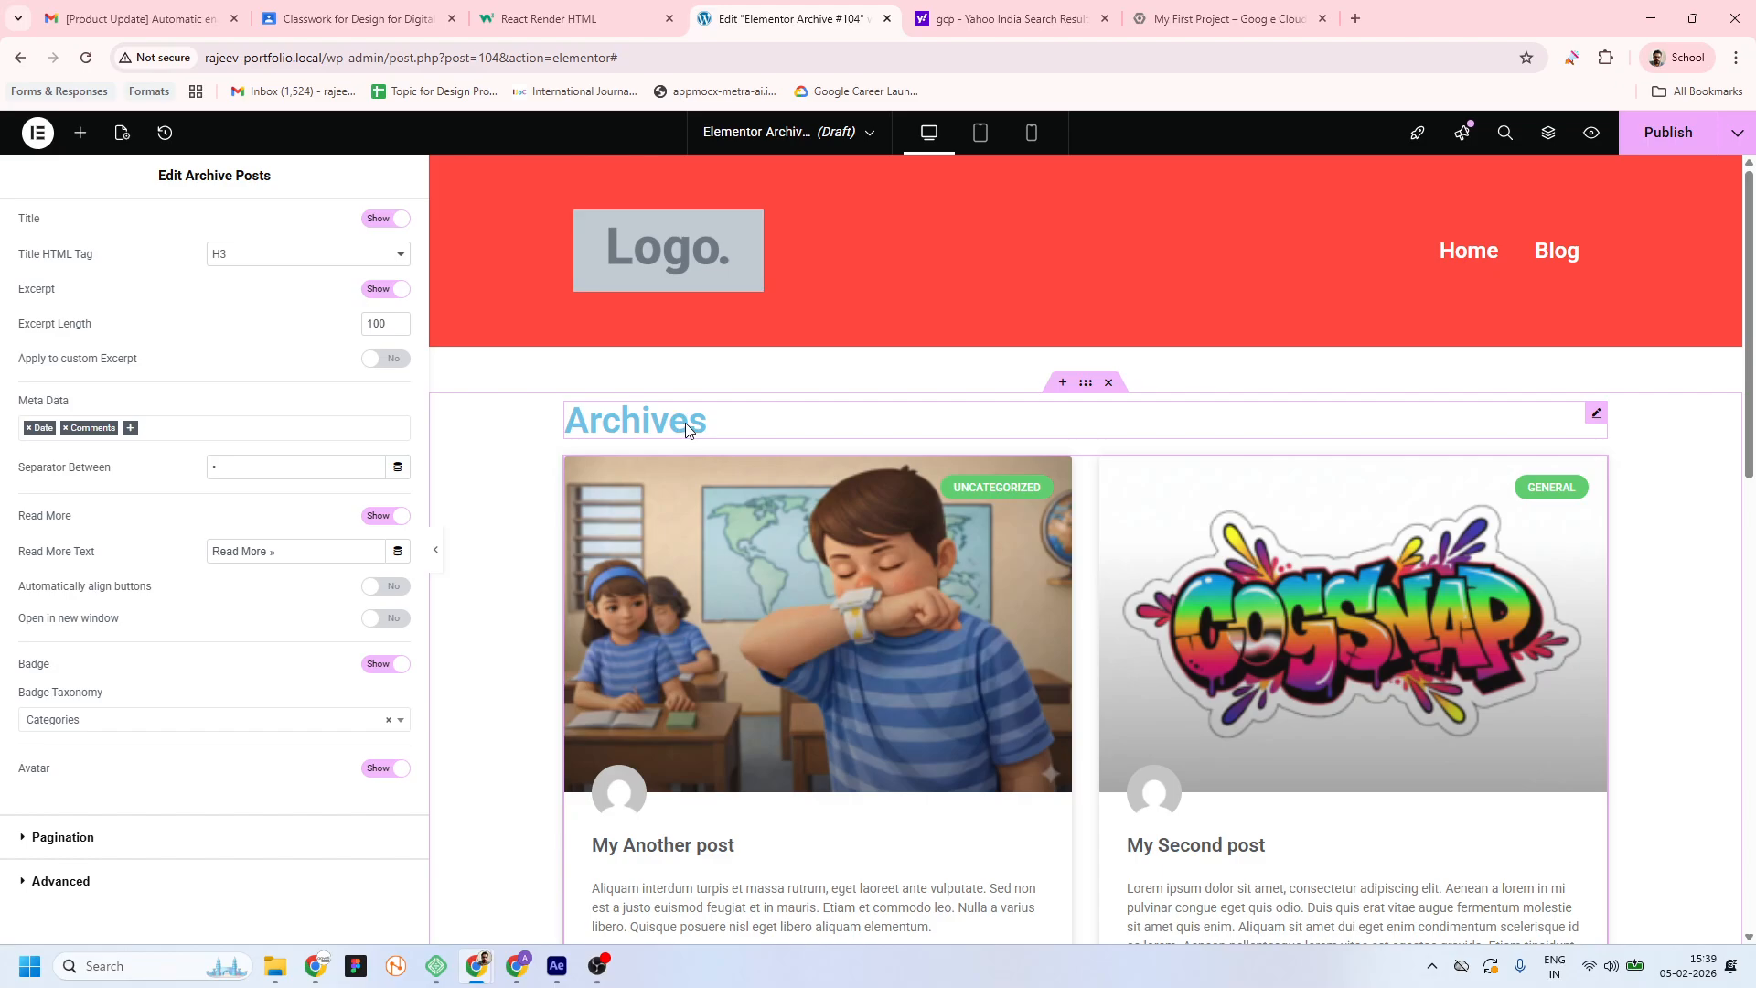
Add a Heading widget between the Archive Title and the post grid, reading "General", with the HTML tag H3
left_click(80, 132)
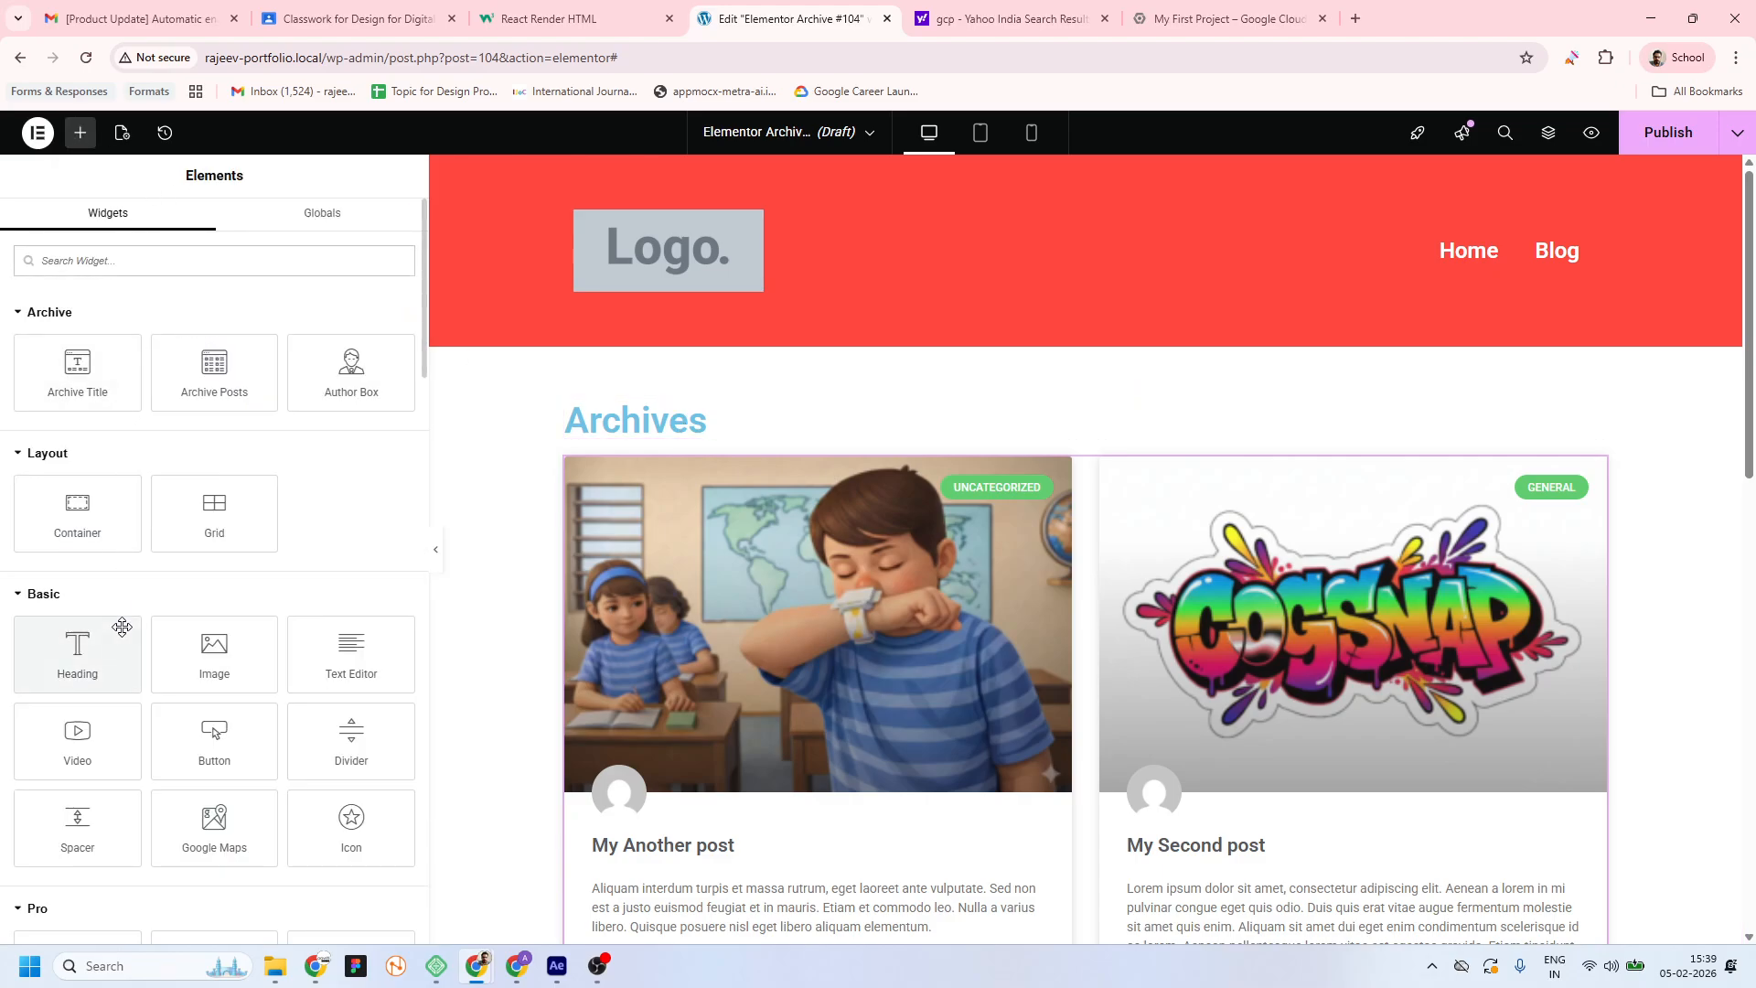
left_click_drag(117, 622, 749, 426)
double_click(753, 476)
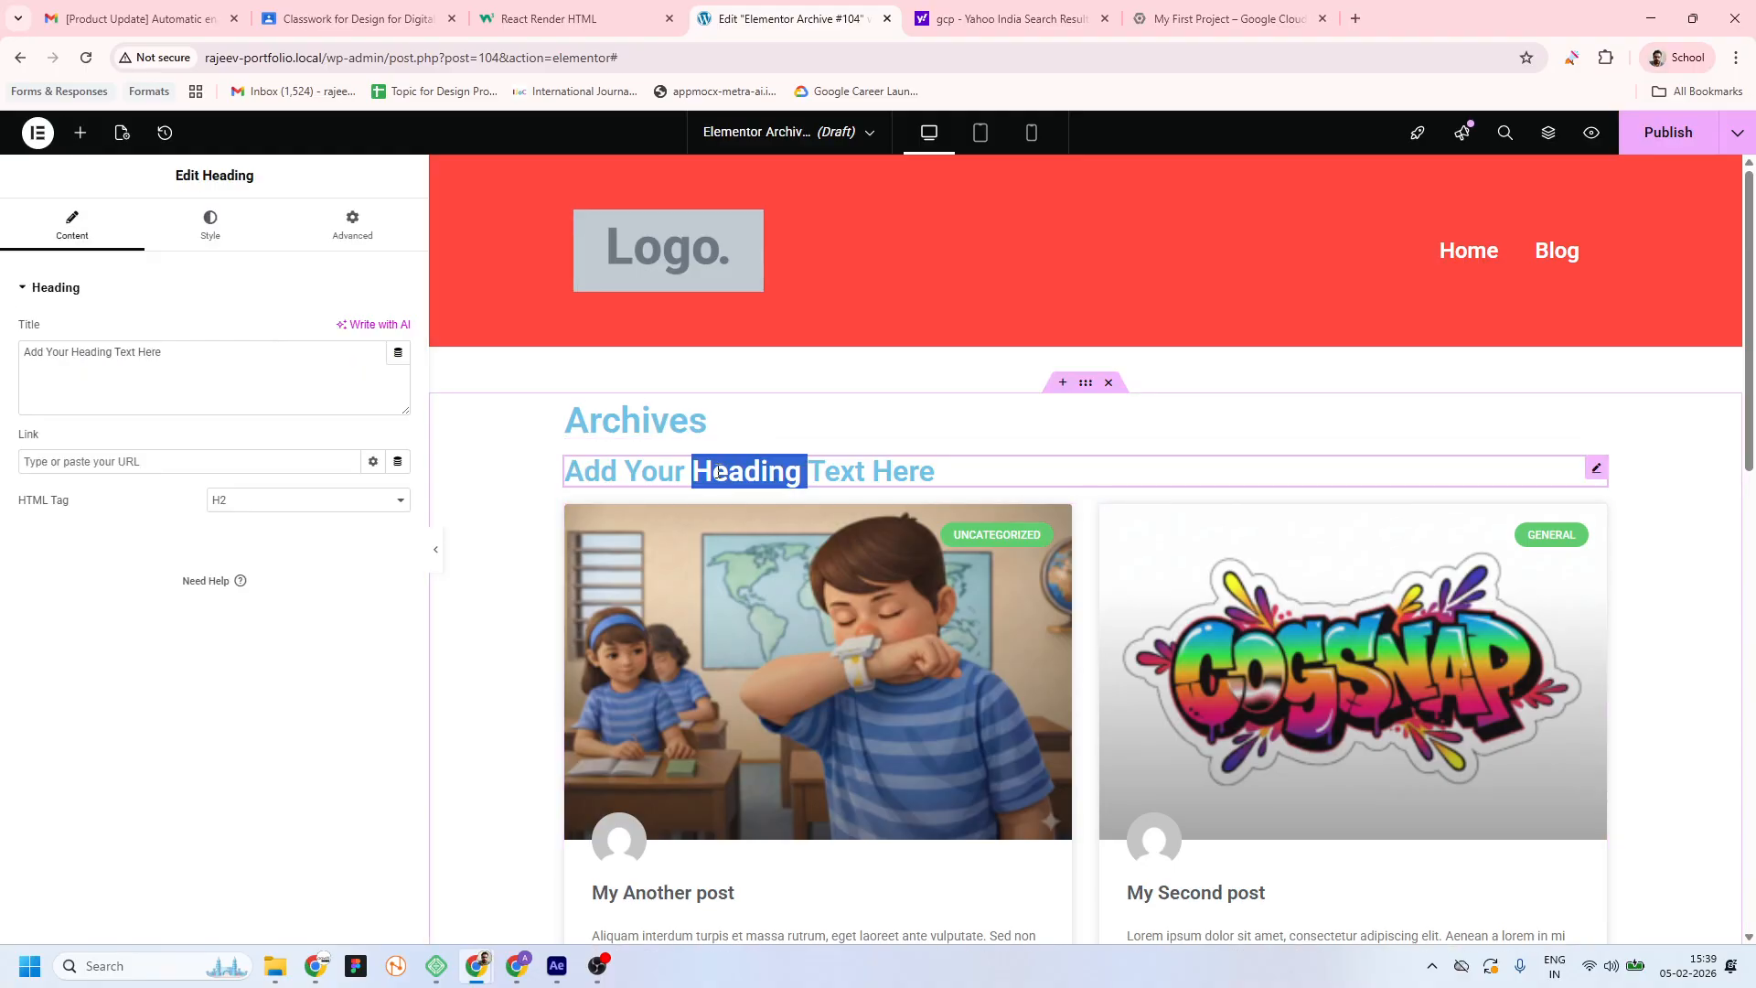
triple_click(718, 471)
type("General")
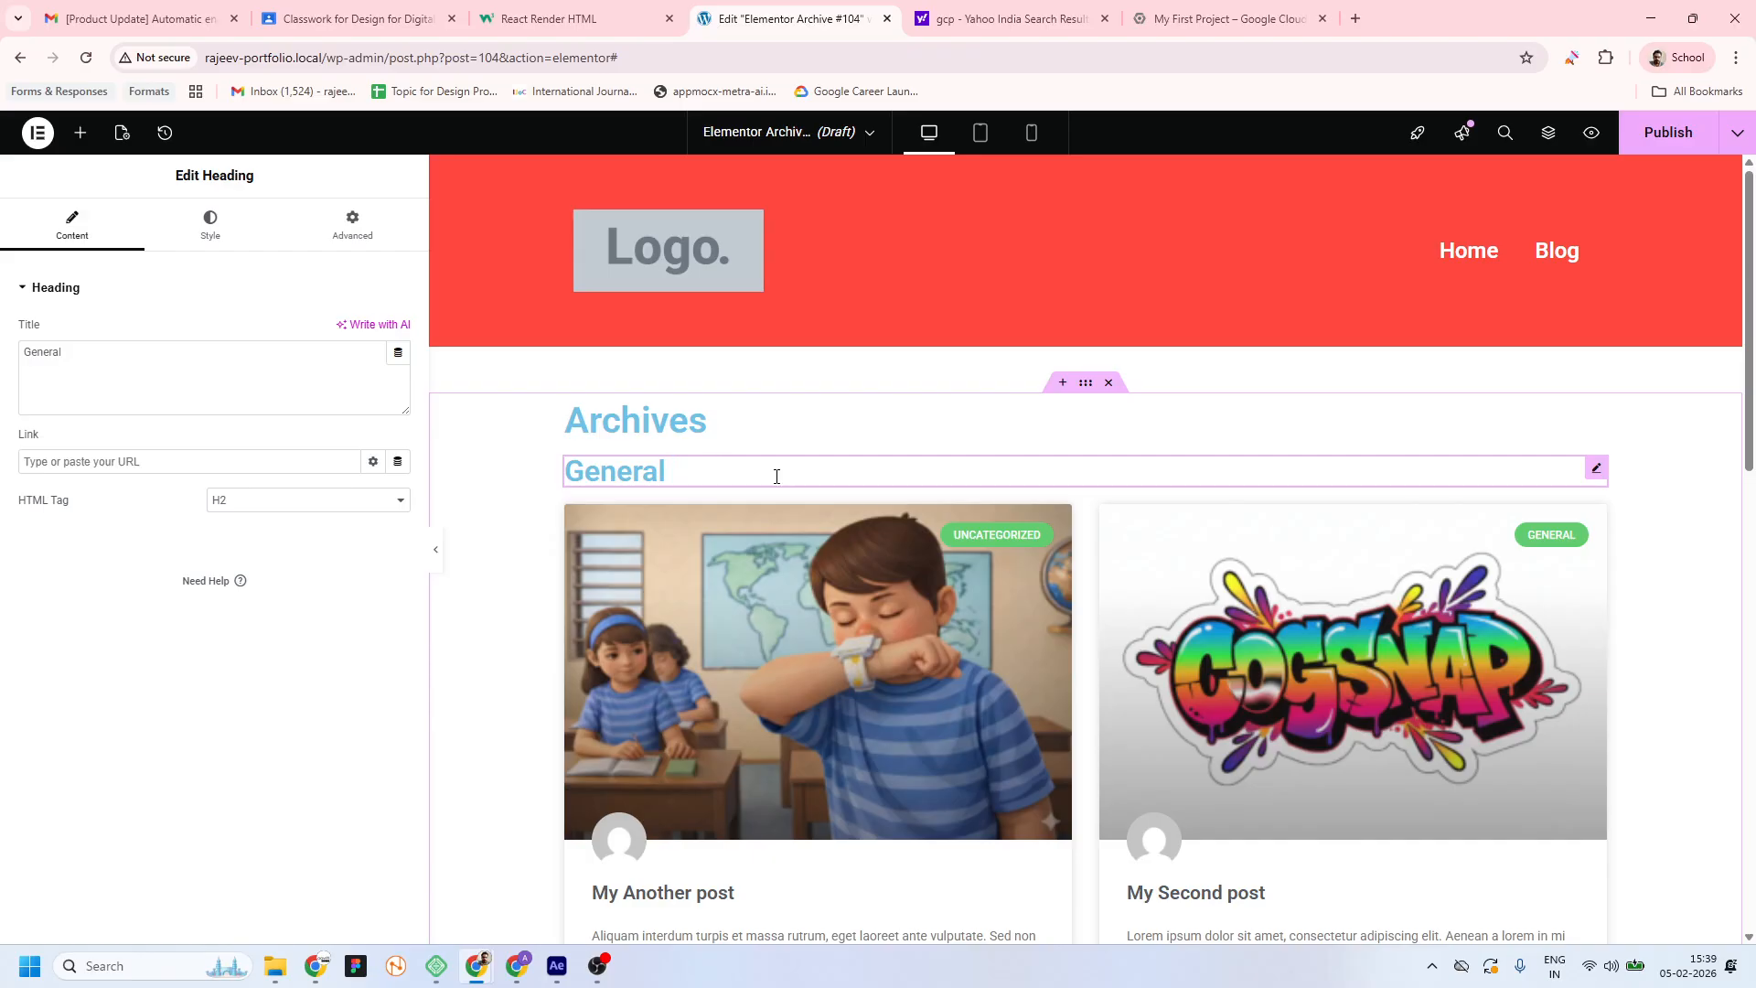
left_click(362, 502)
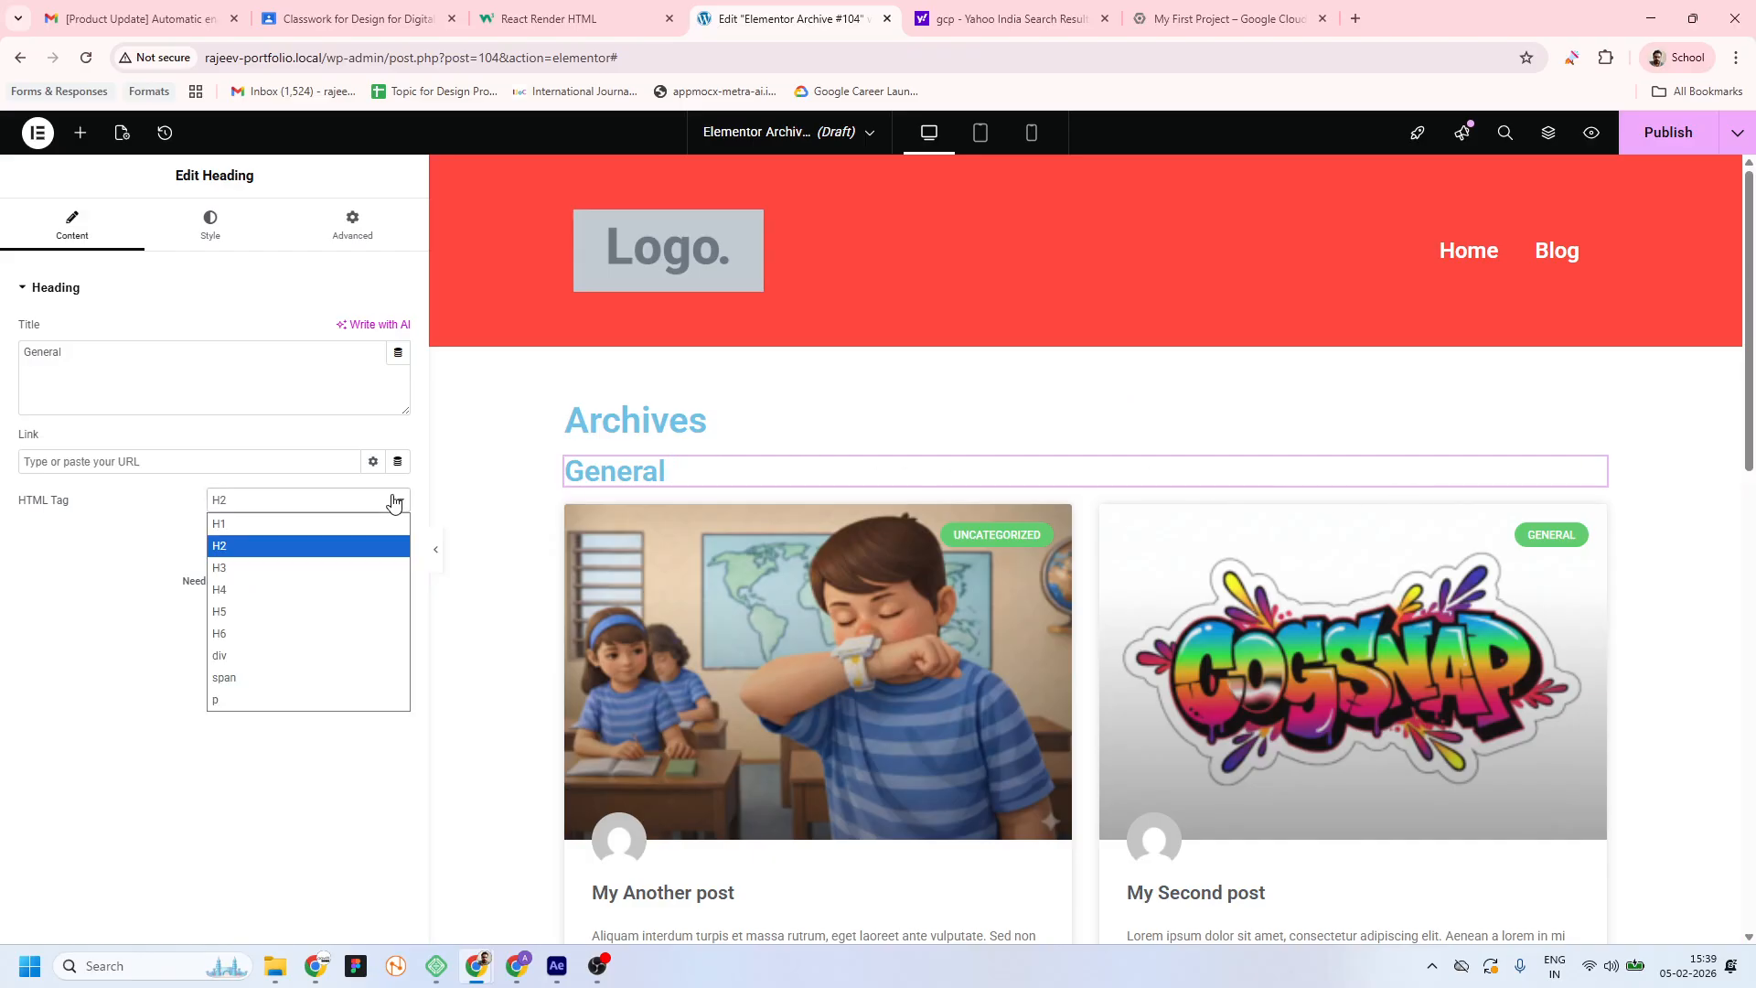
left_click(240, 569)
Try another global typography preset on the "General" heading and undo it
left_click(229, 220)
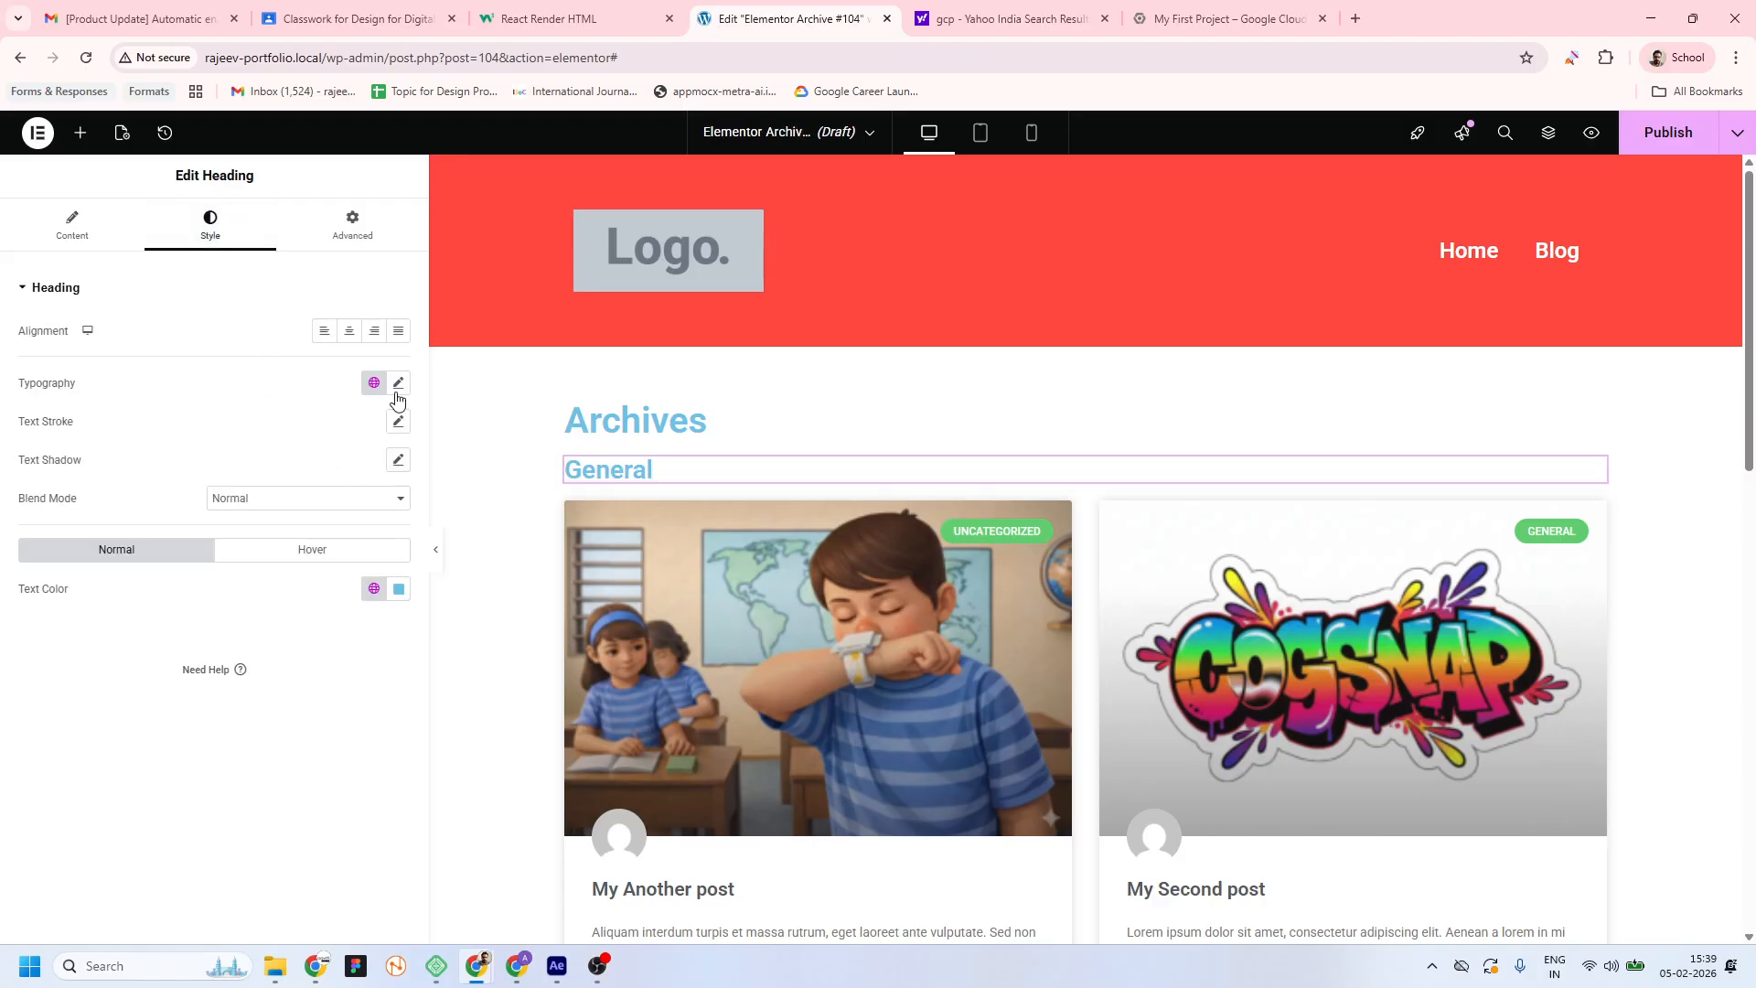
left_click(374, 382)
left_click(235, 628)
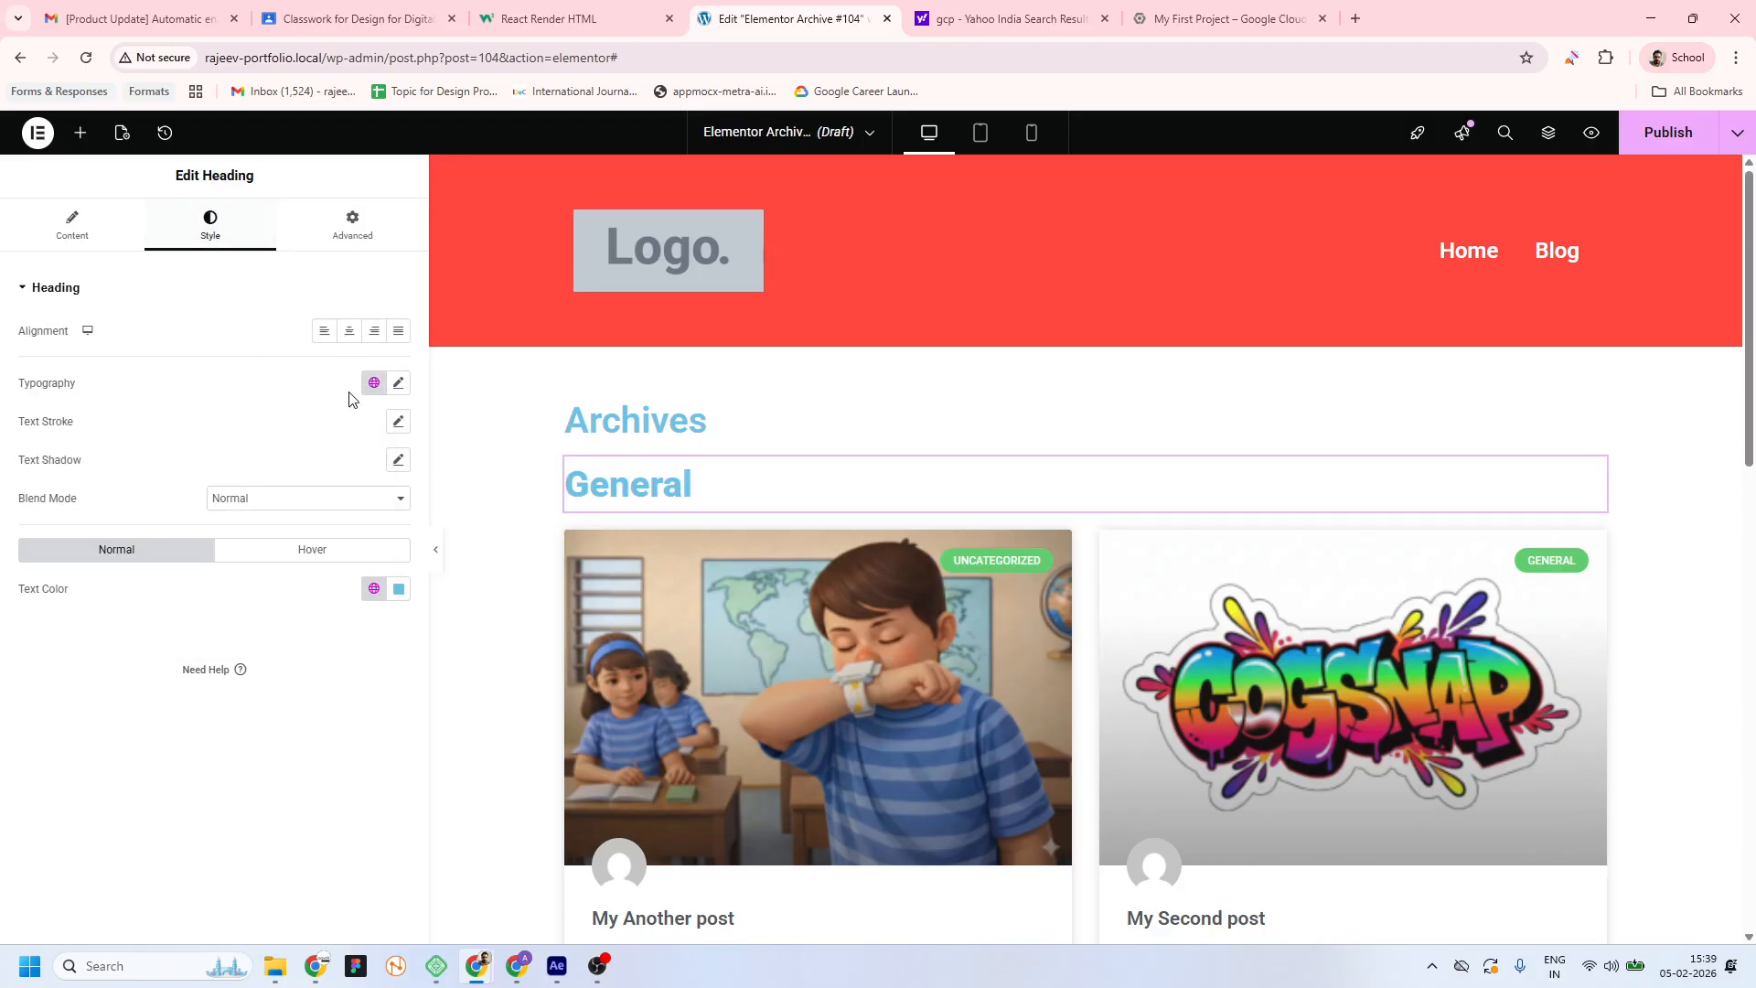
key("ctrl+z")
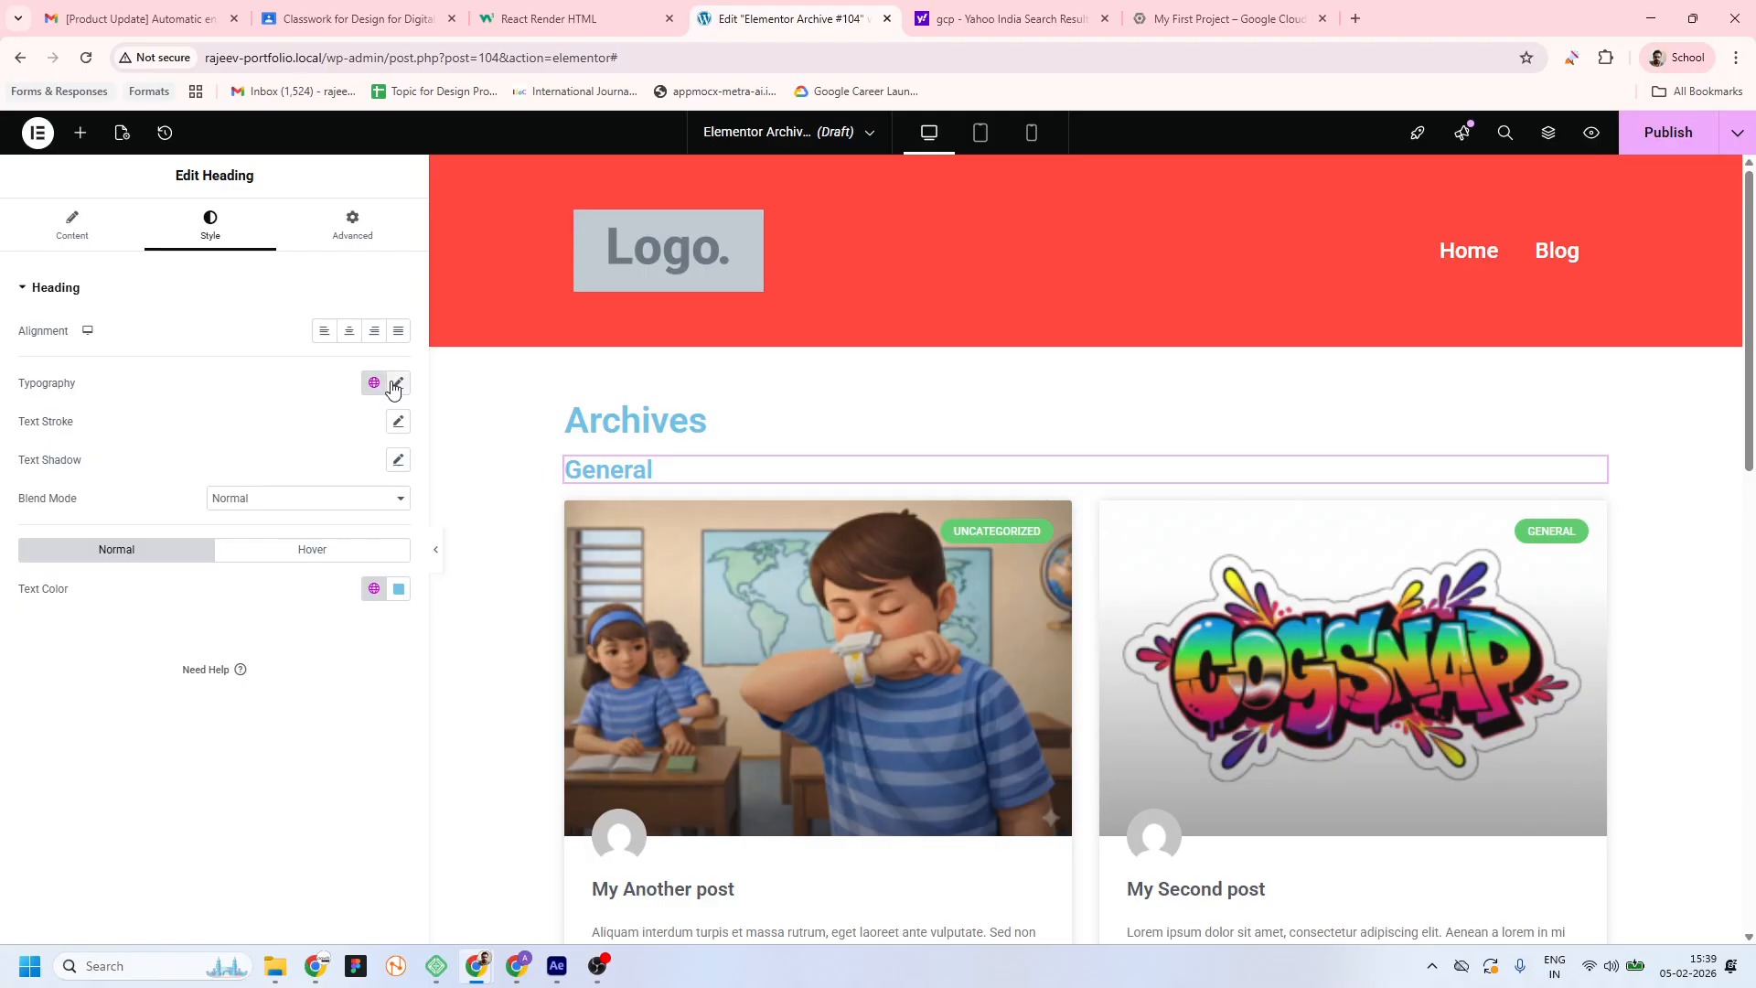
Apply the pink global color to the text of the "General" heading
left_click(374, 588)
left_click(221, 819)
scroll(732, 494, "down", 4)
scroll(867, 542, "up", 4)
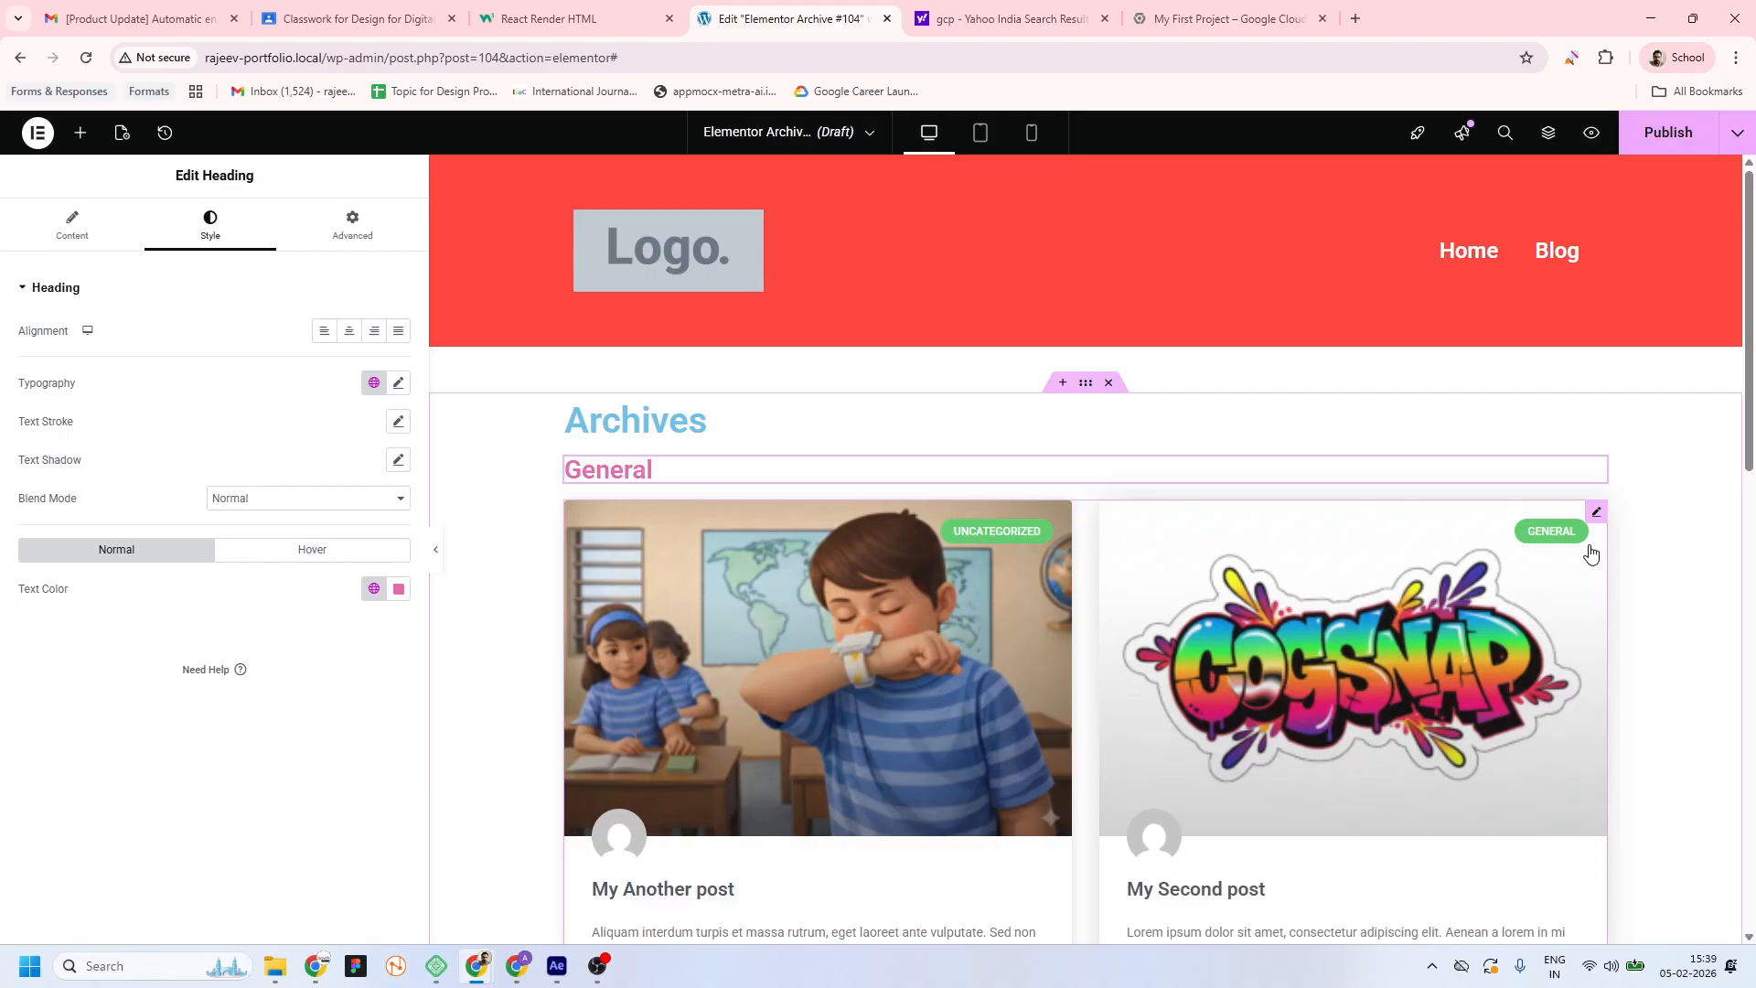
Examine the Archive Posts widget's layout, metadata, badge, pagination, advanced and style settings alongside the post cards
left_click(823, 639)
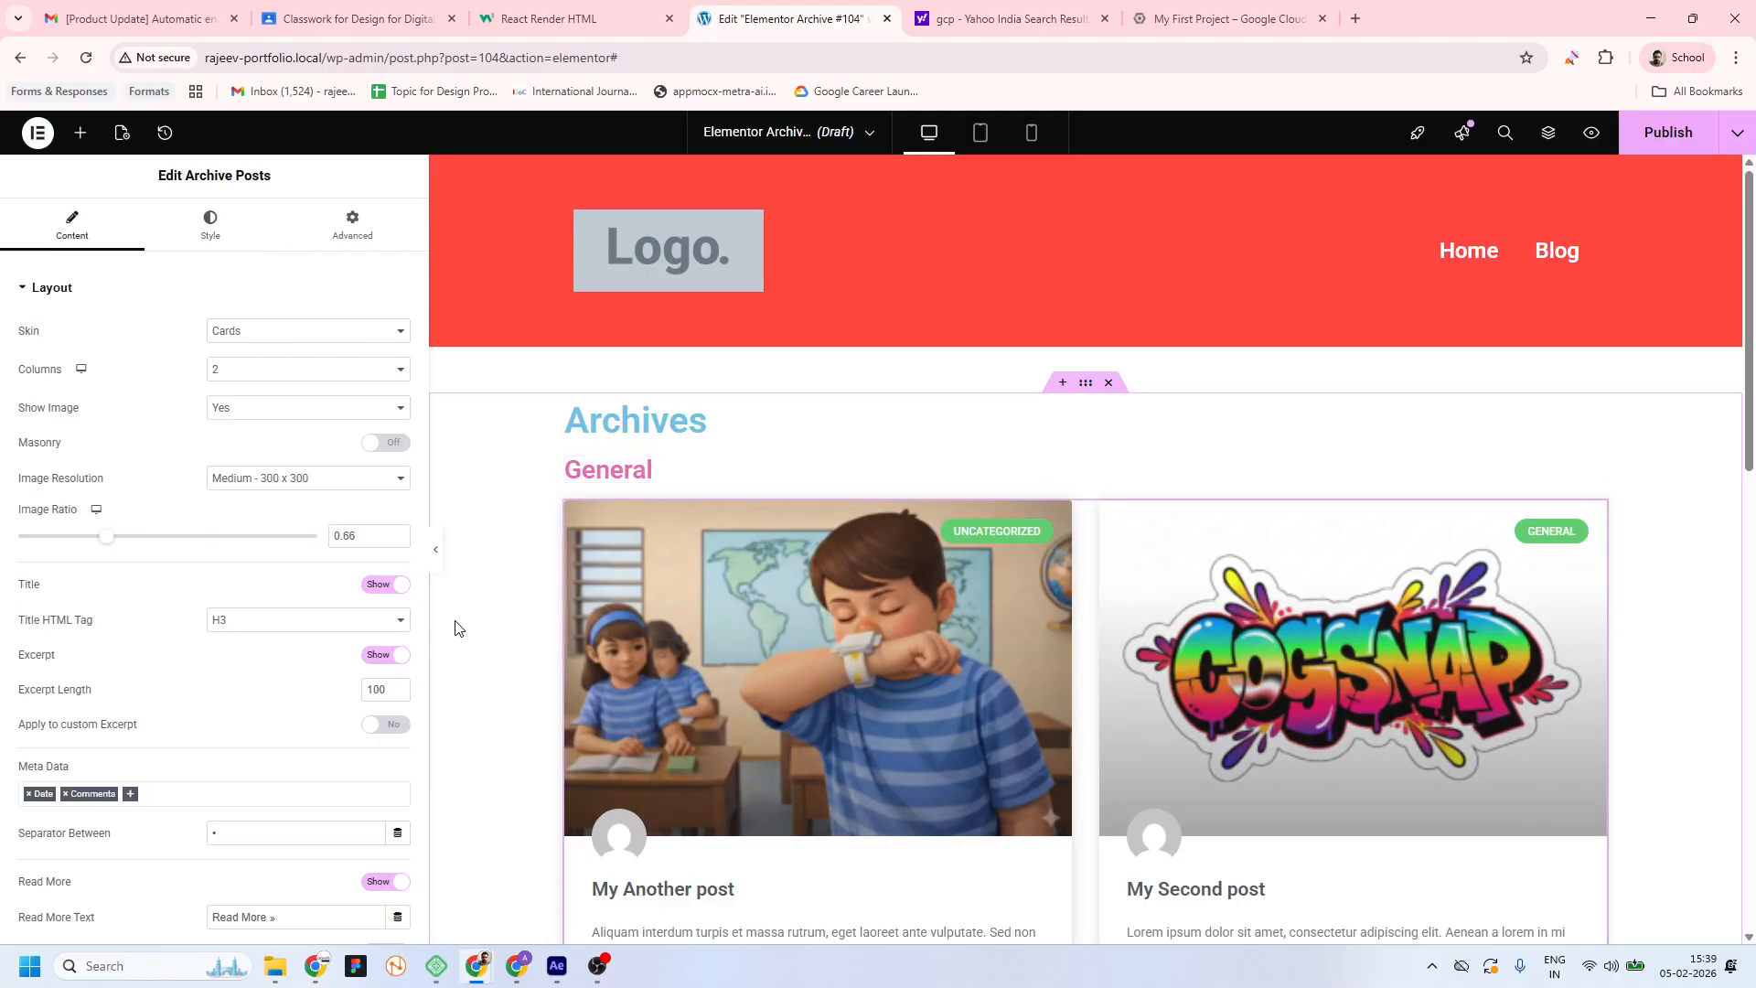
scroll(165, 721, "down", 4)
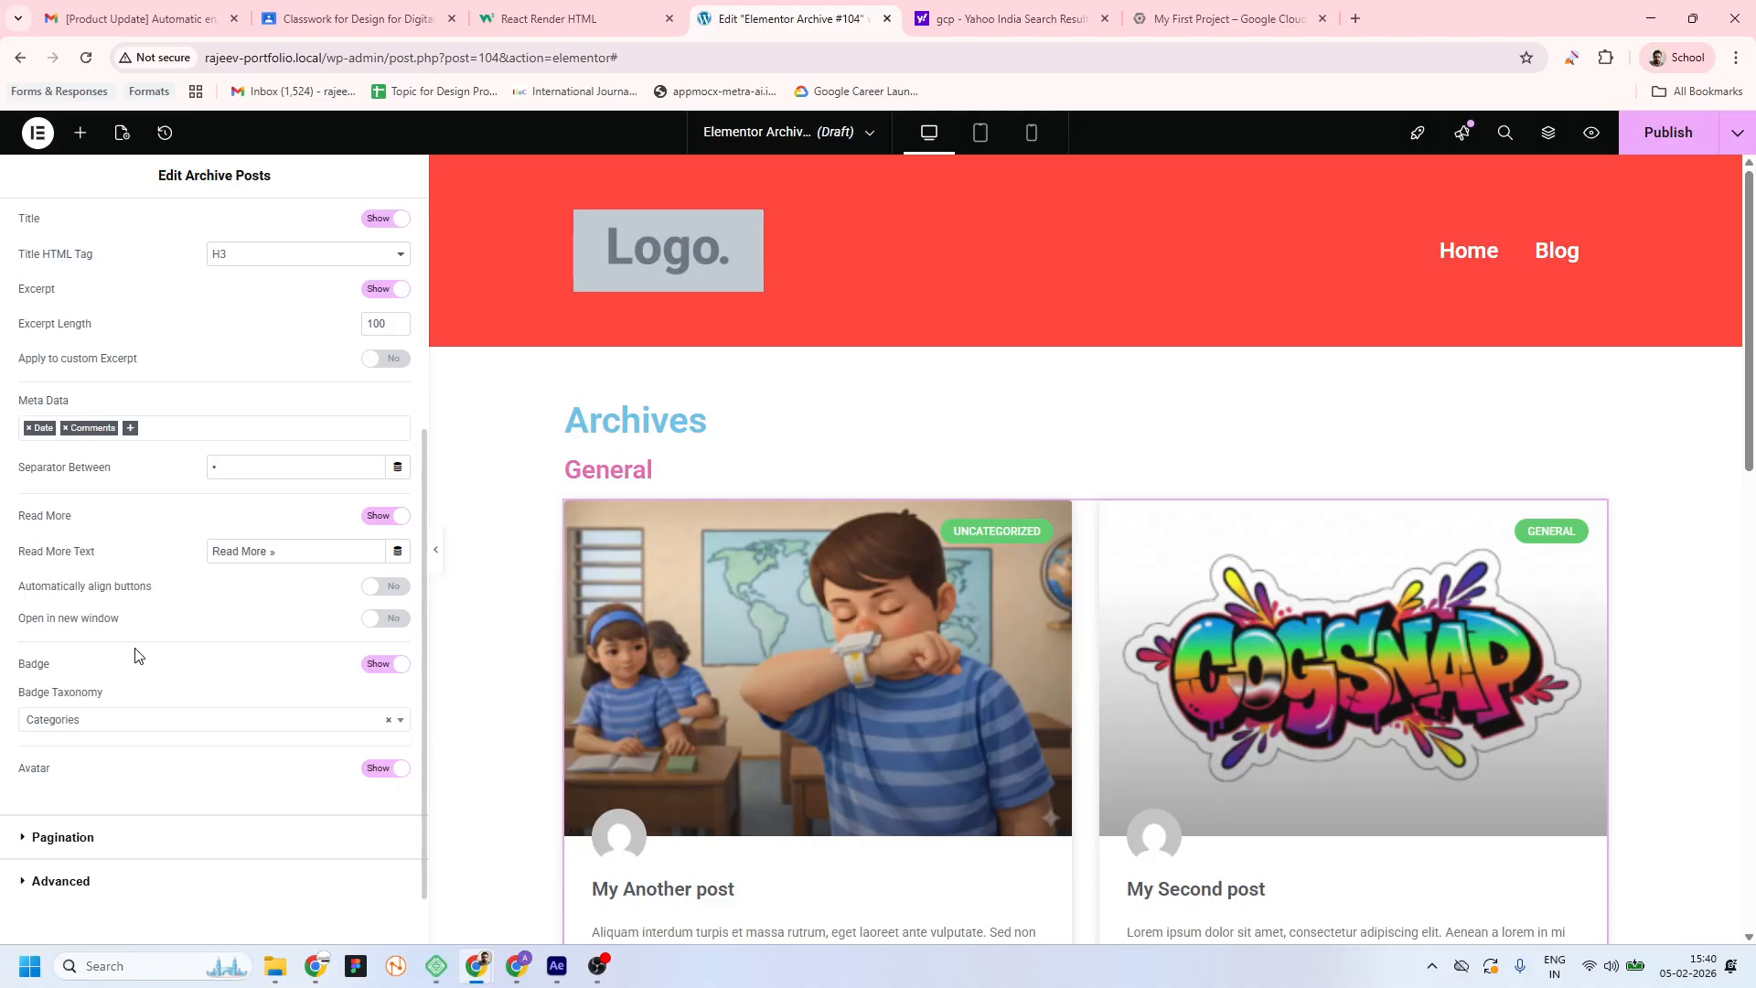
scroll(137, 655, "down", 1)
left_click(22, 813)
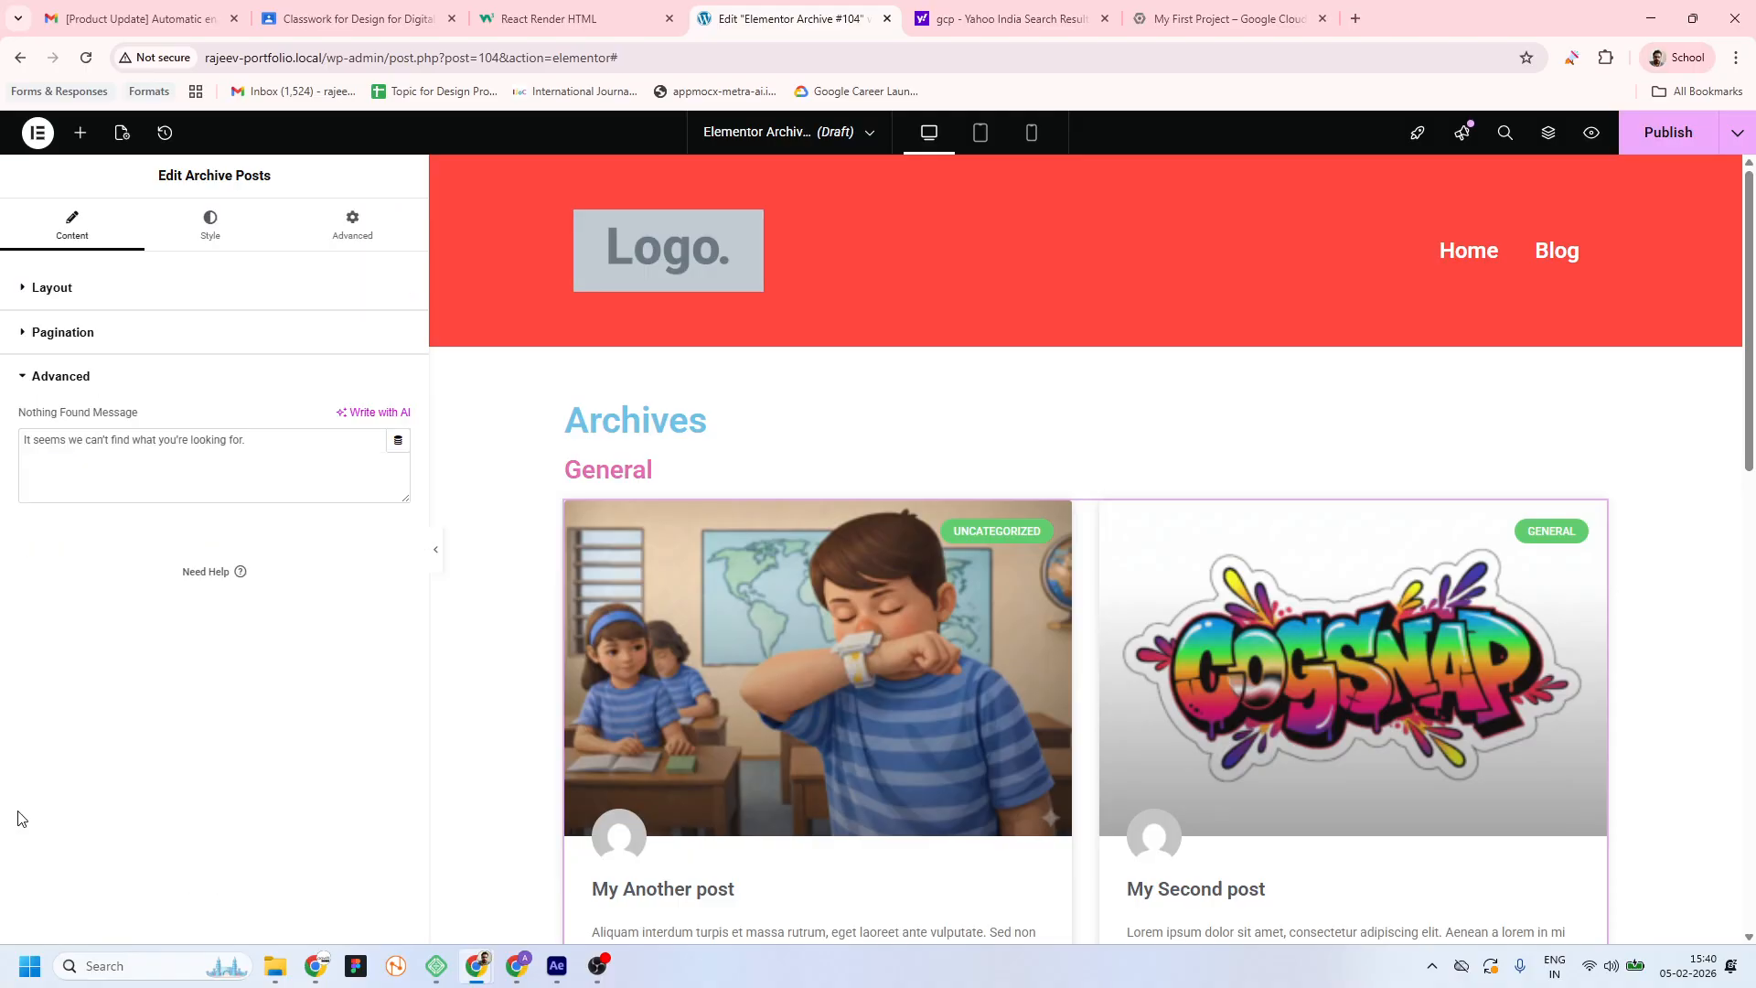
left_click(19, 341)
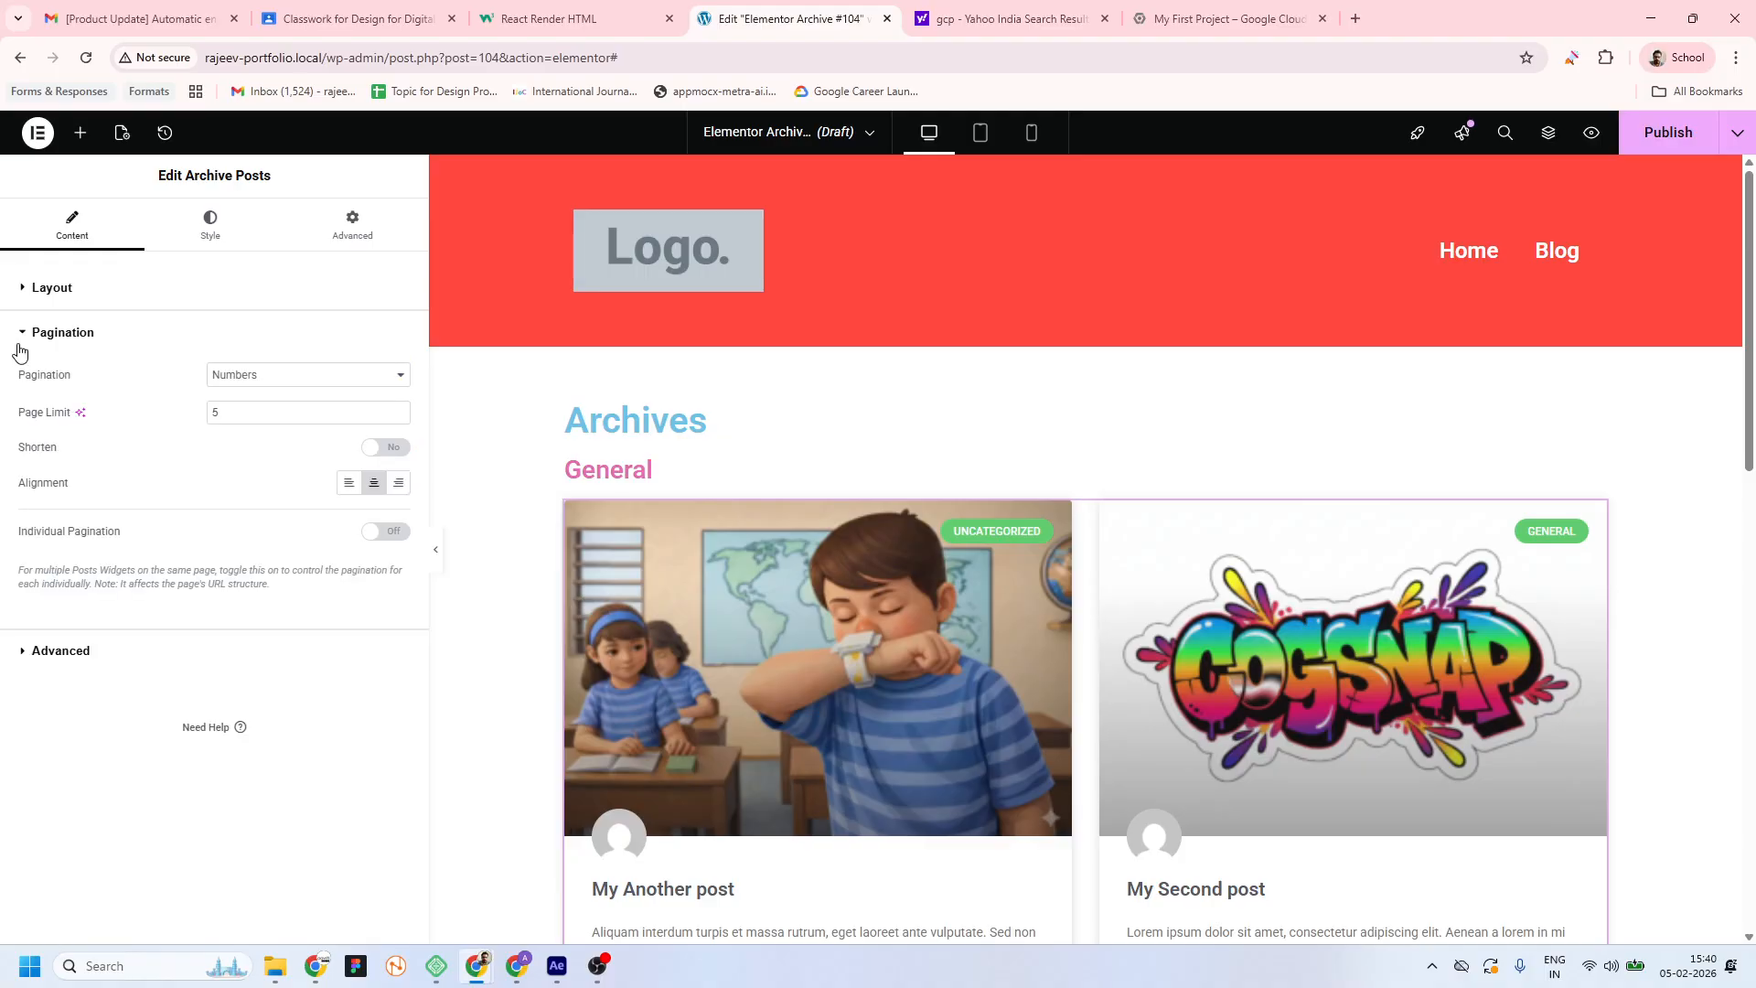
left_click(19, 295)
scroll(206, 641, "down", 2)
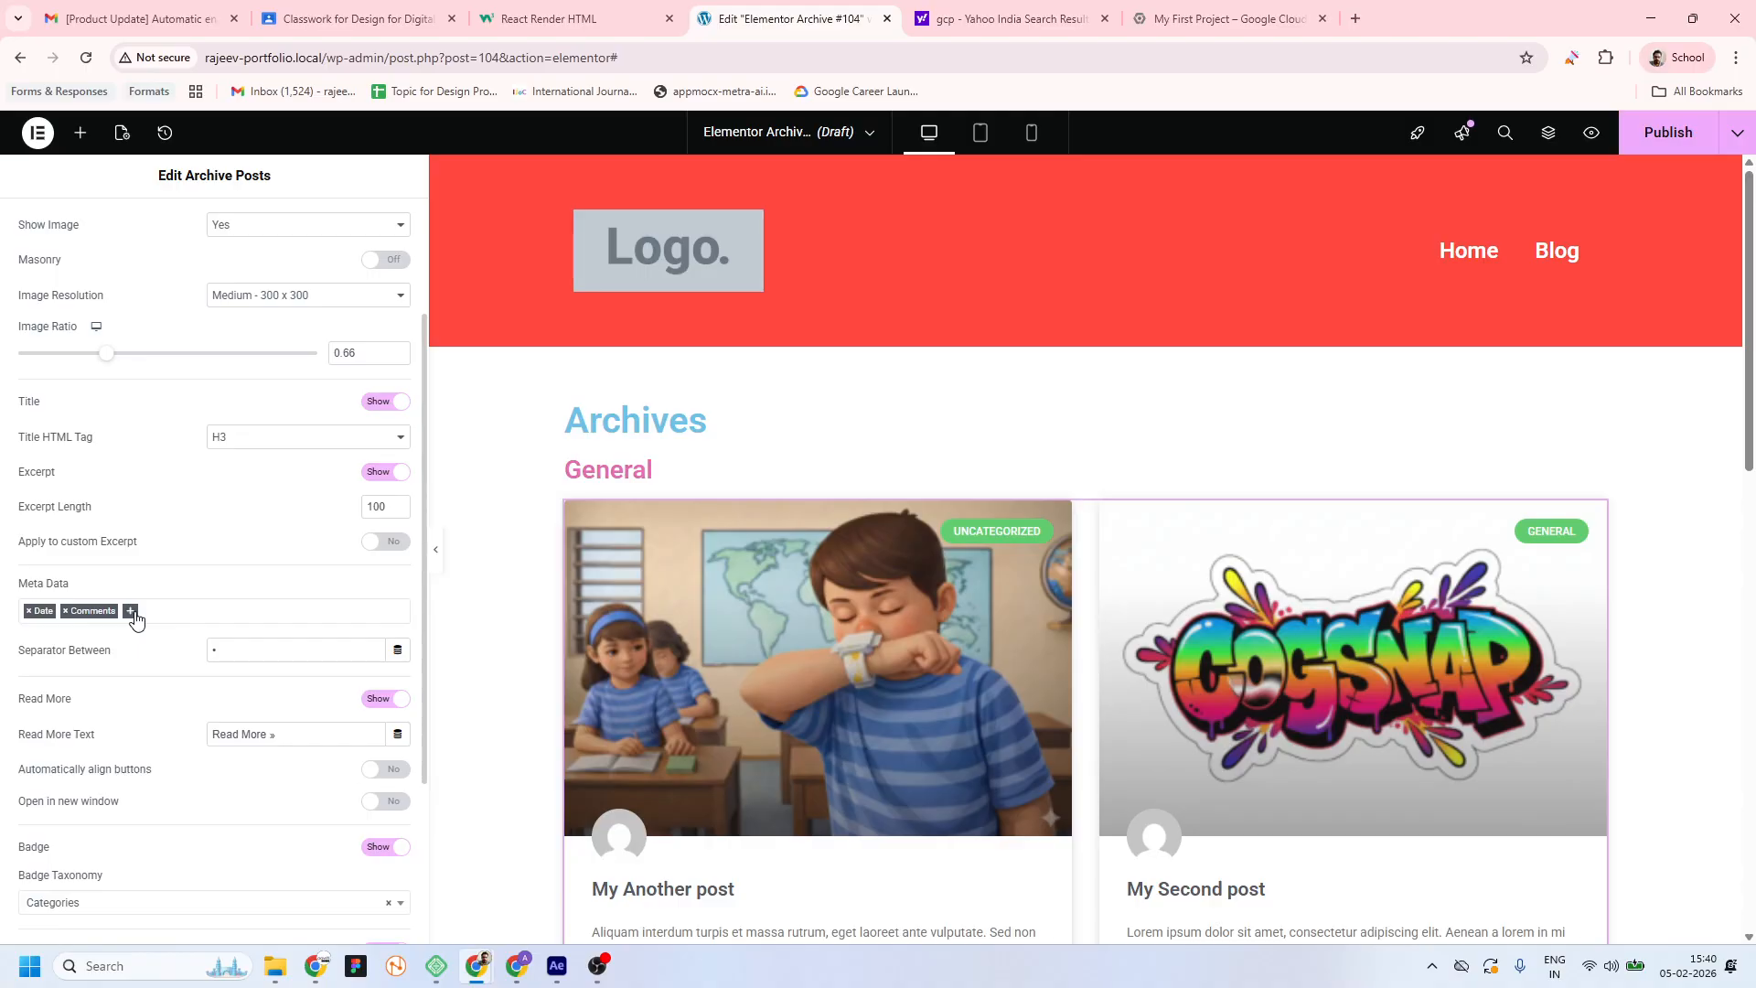
scroll(847, 705, "down", 4)
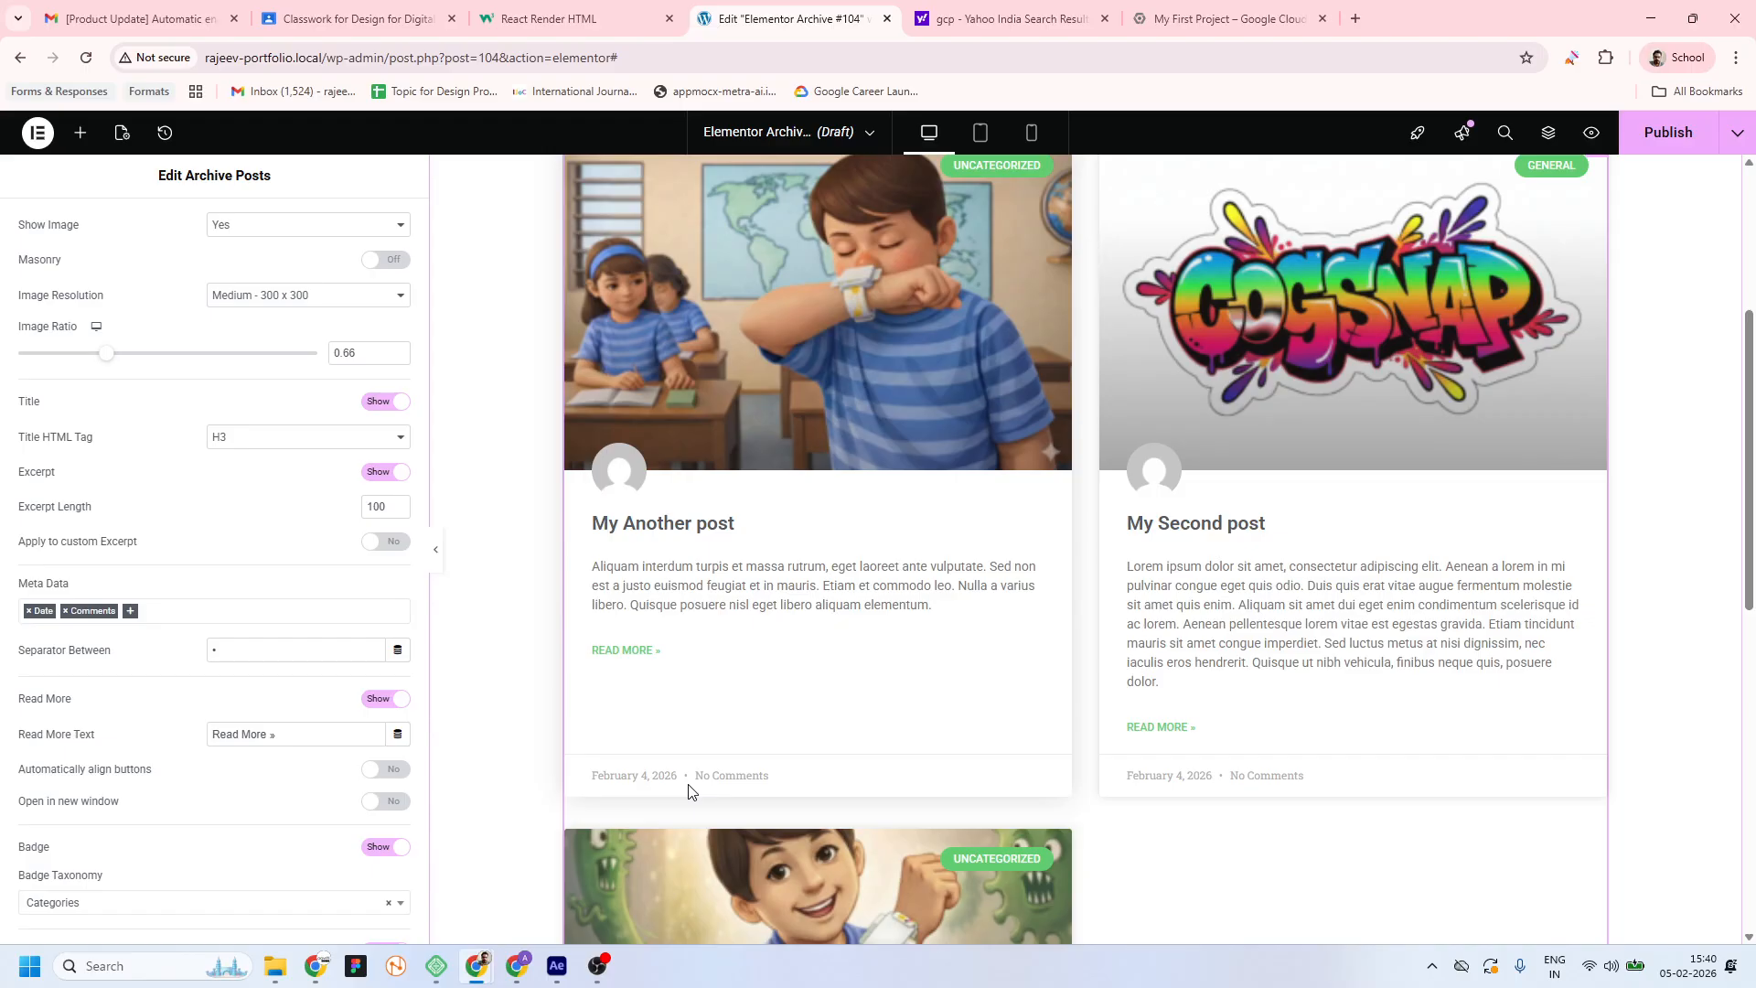
scroll(236, 785, "down", 2)
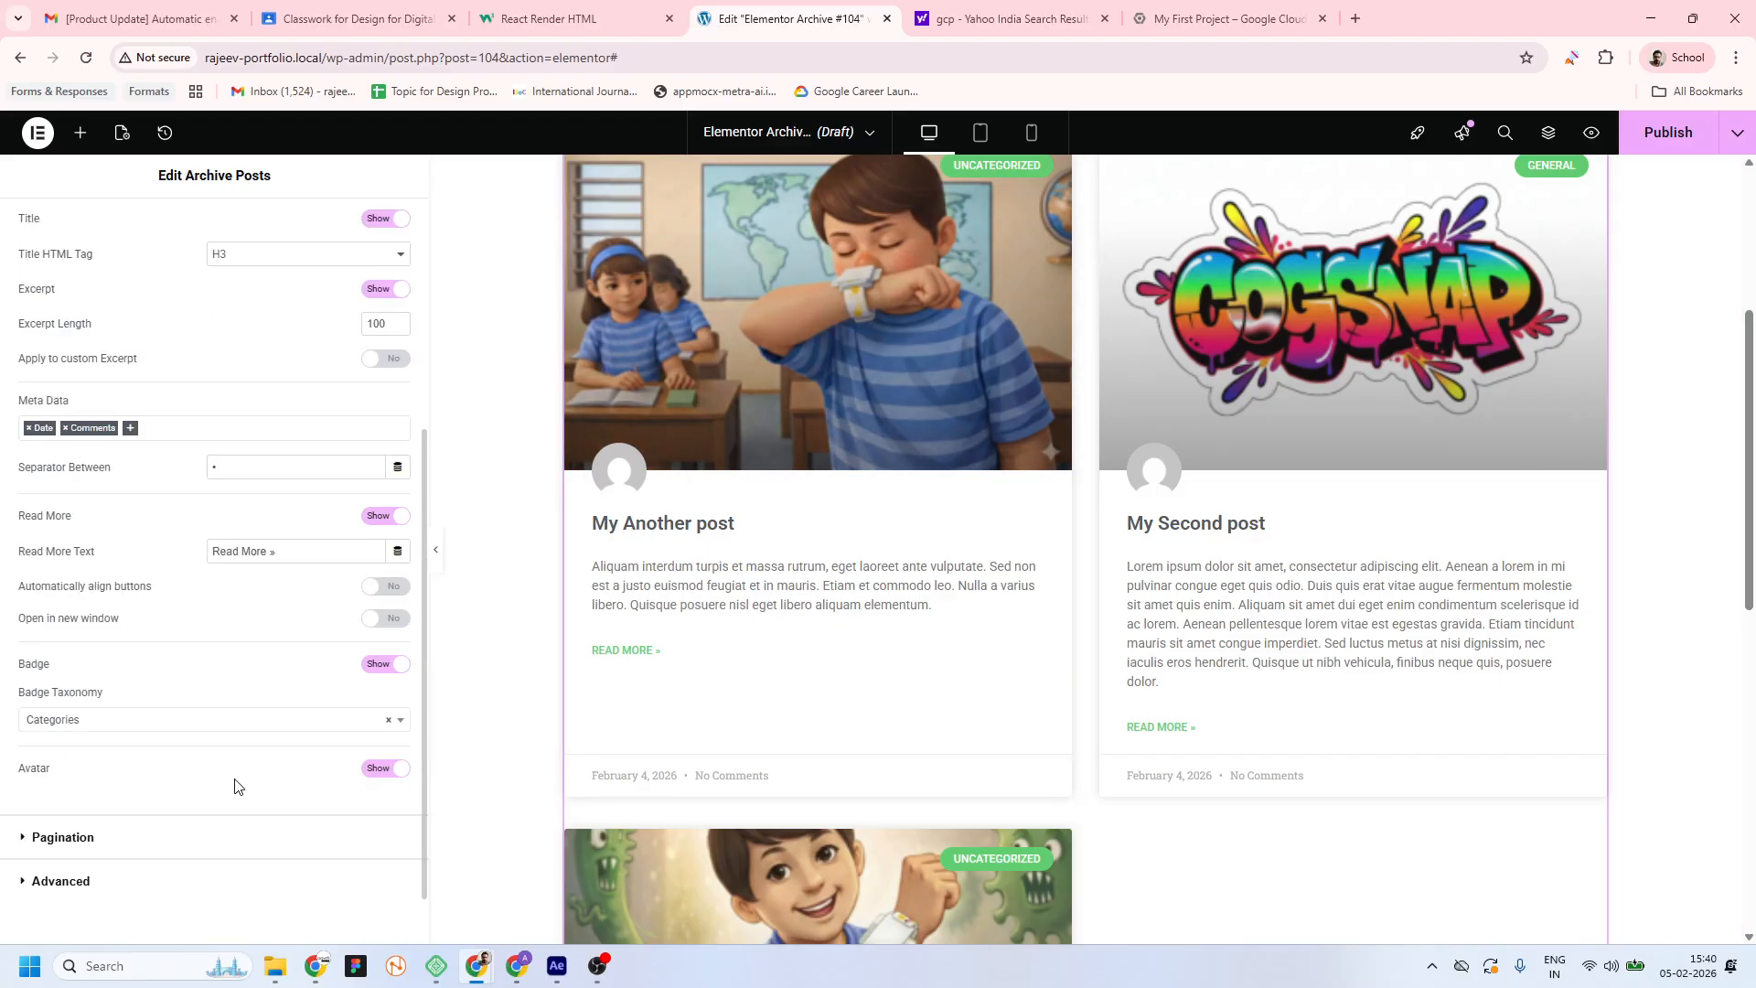
scroll(230, 722, "up", 2)
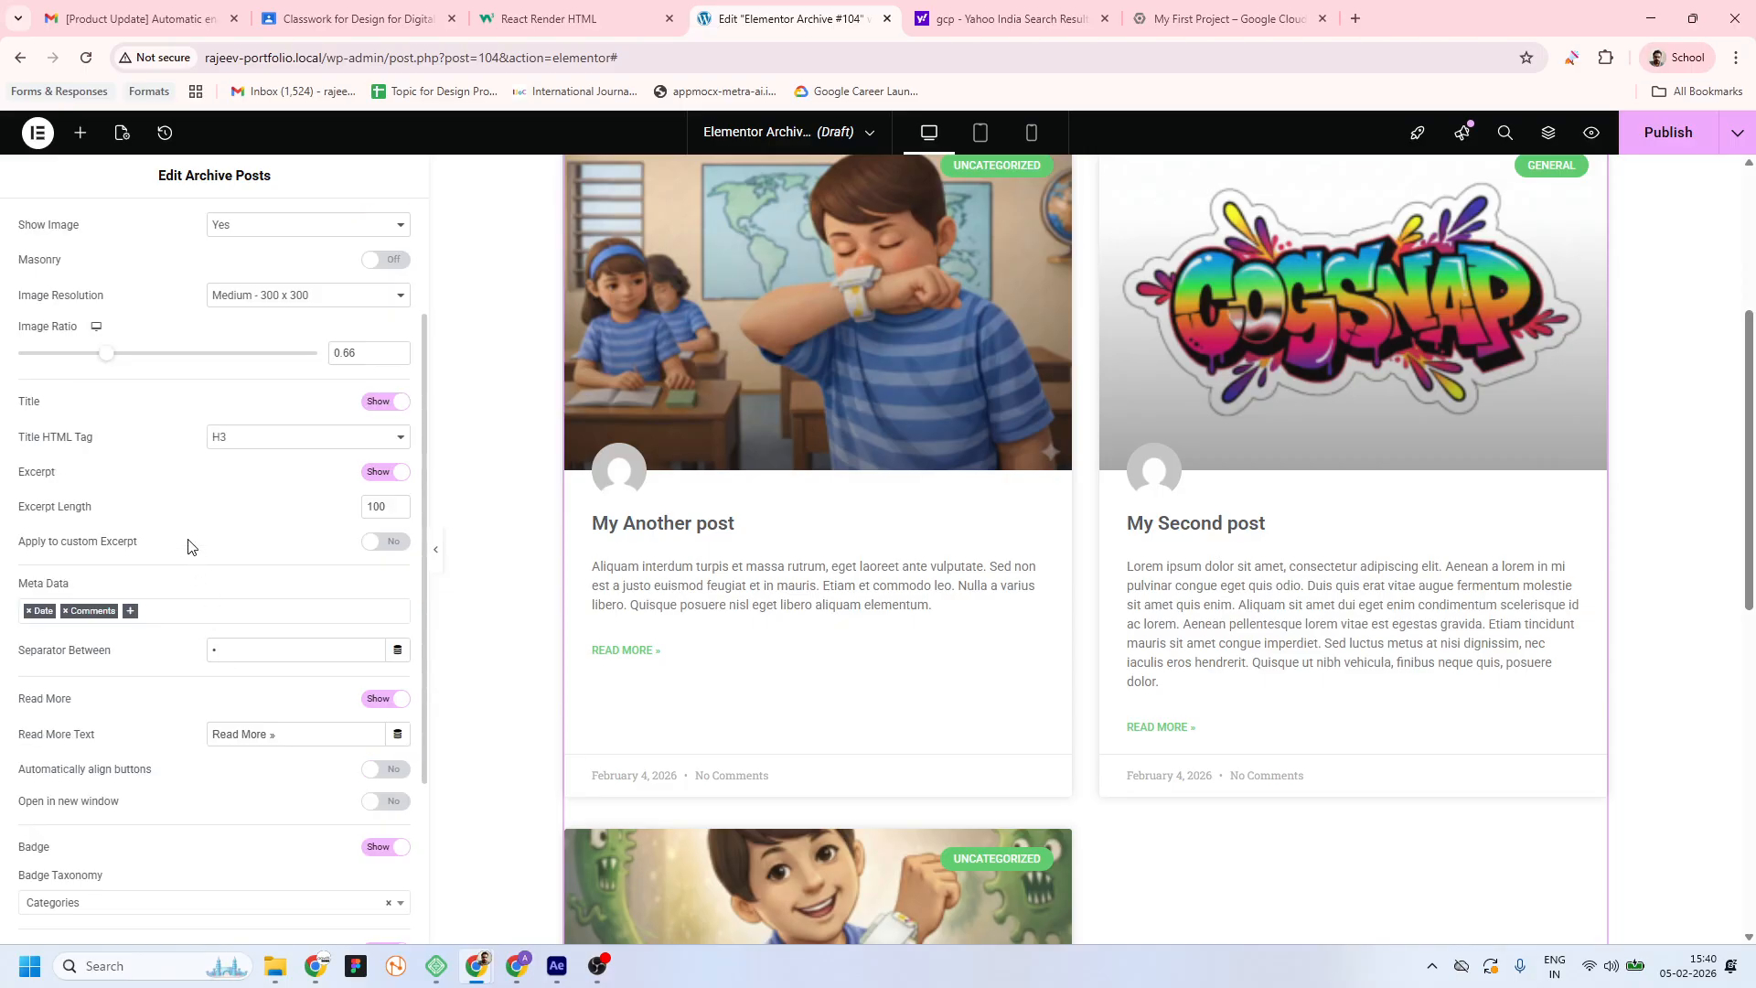
scroll(189, 547, "up", 2)
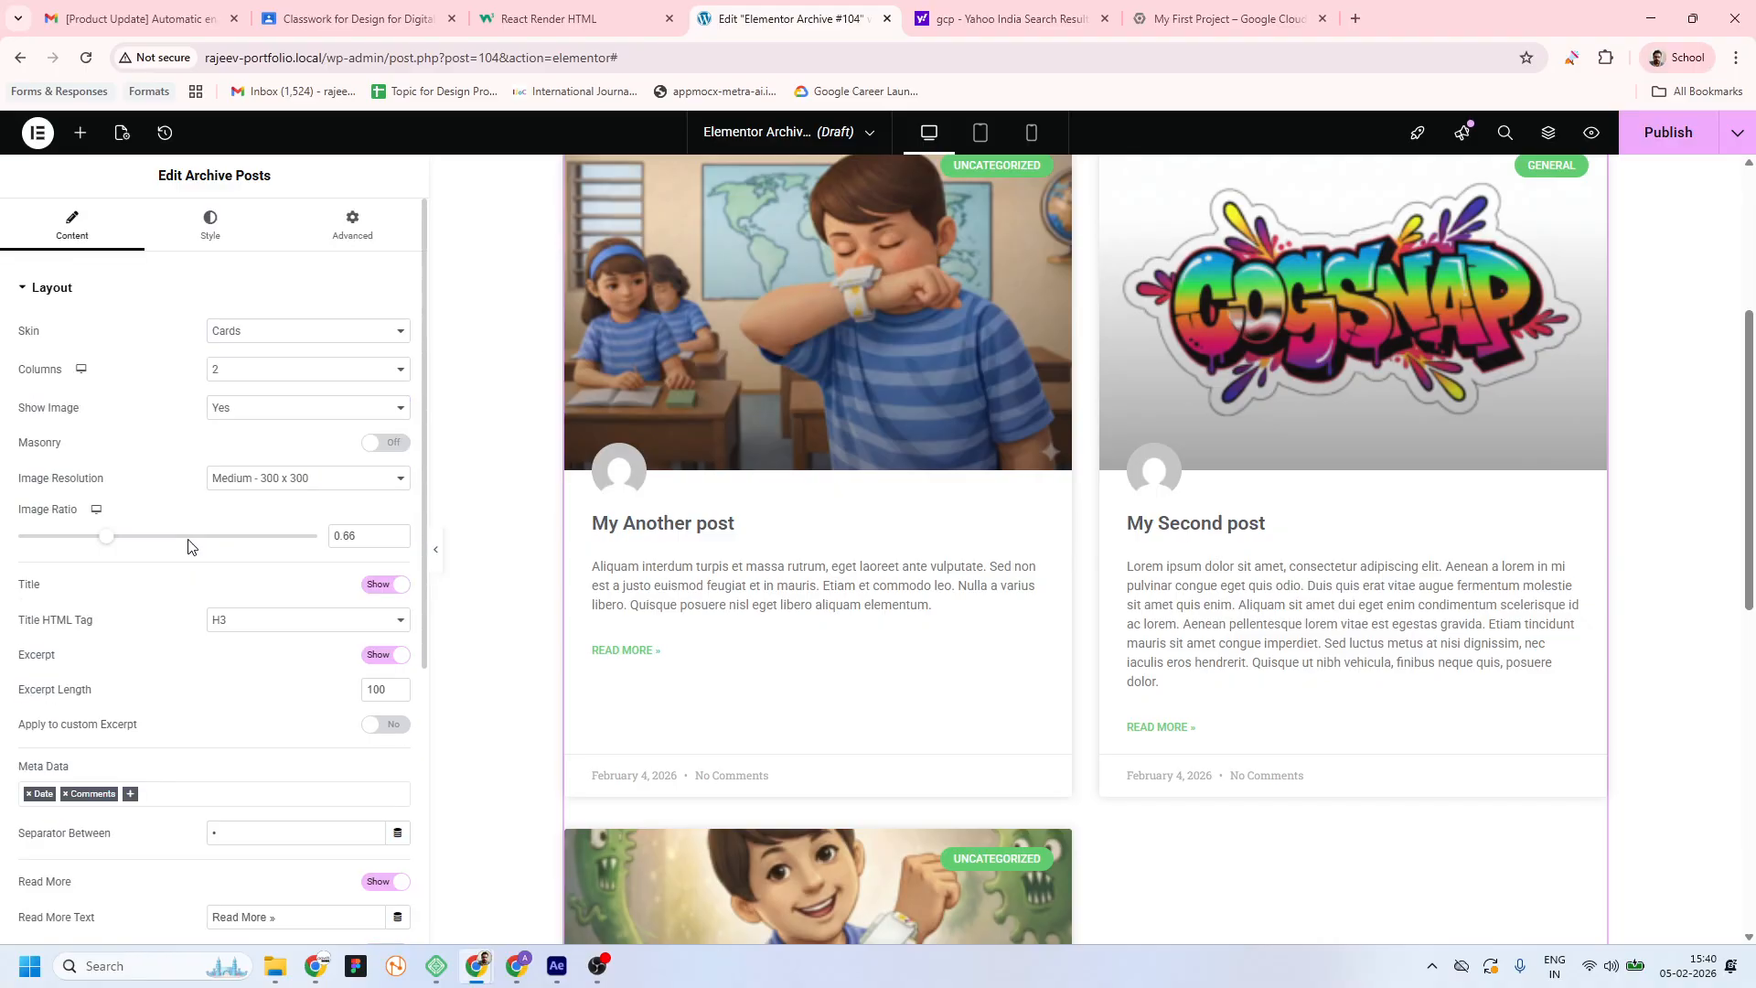
left_click(234, 235)
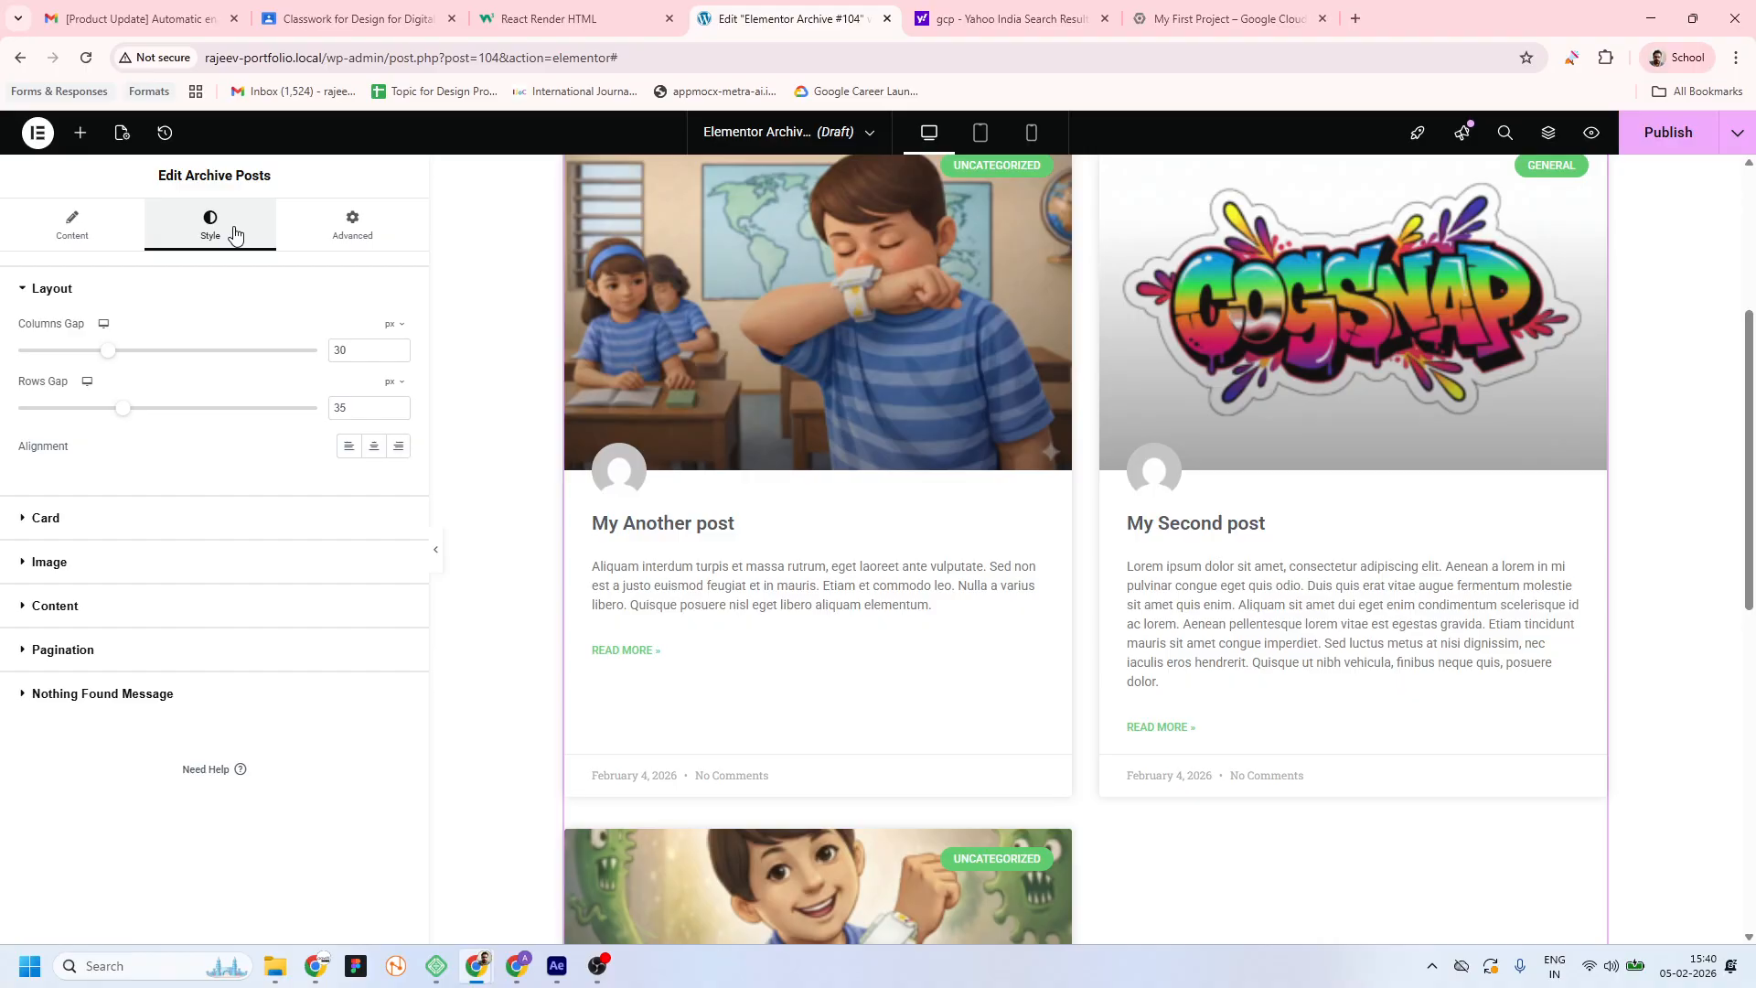
left_click(105, 228)
scroll(240, 578, "down", 4)
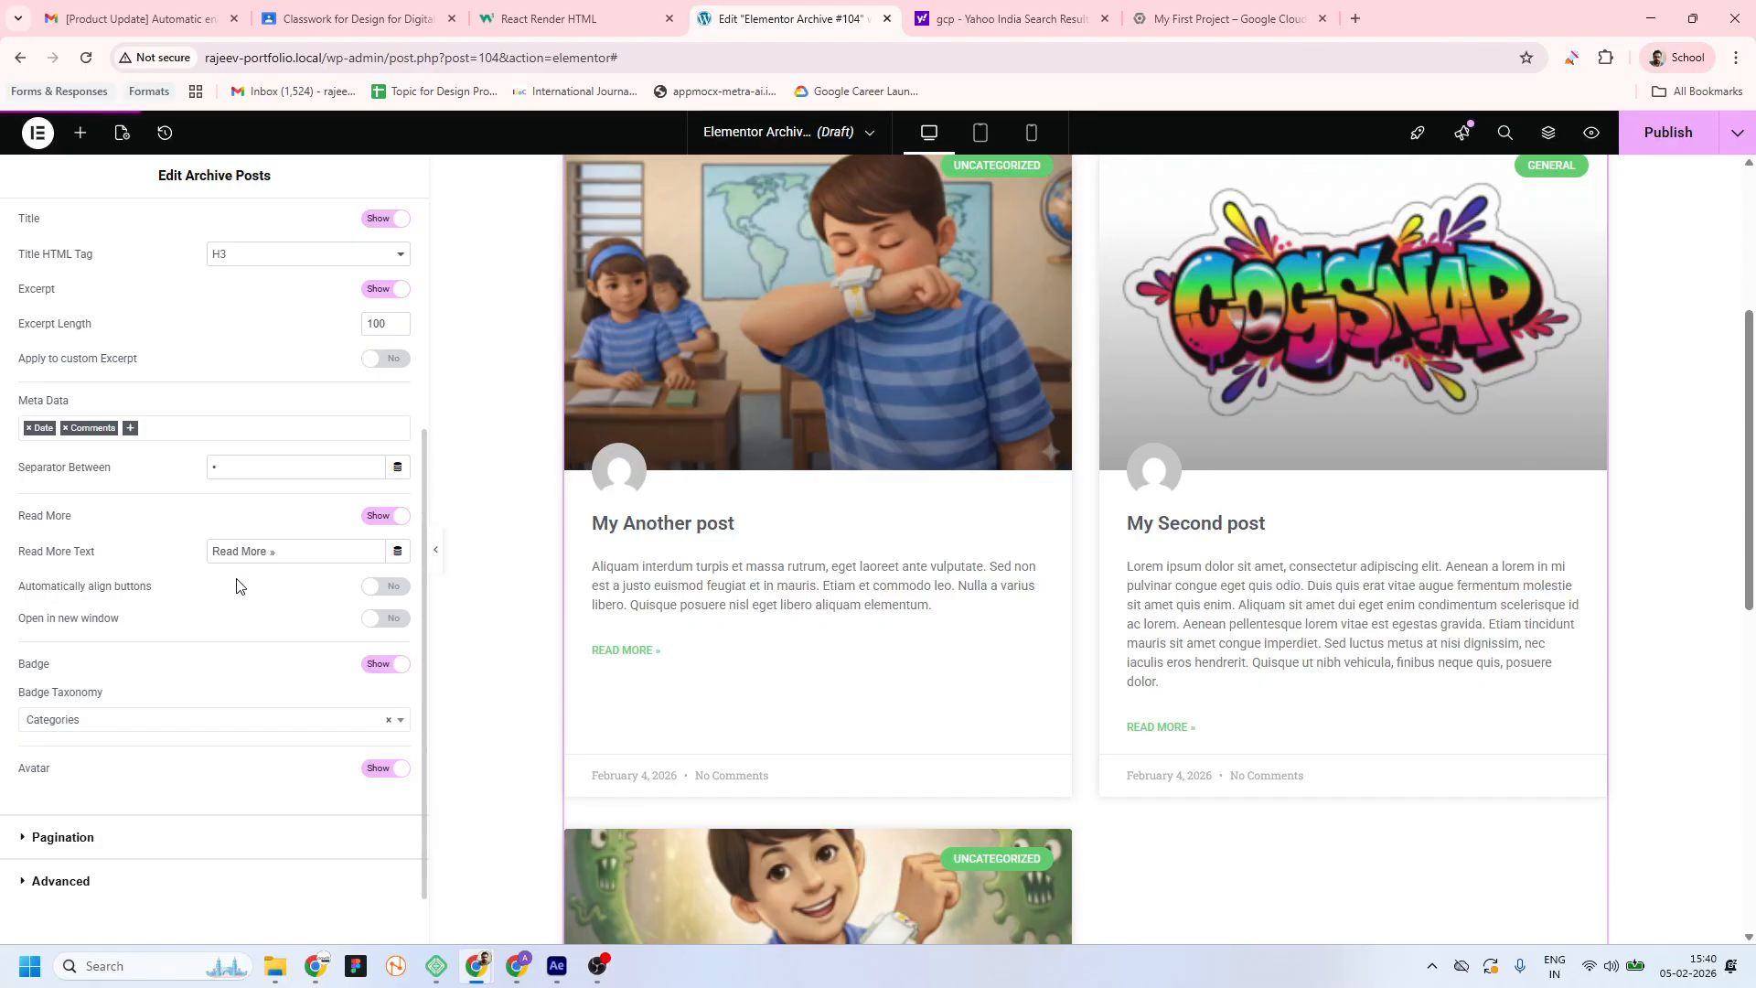
scroll(235, 587, "up", 2)
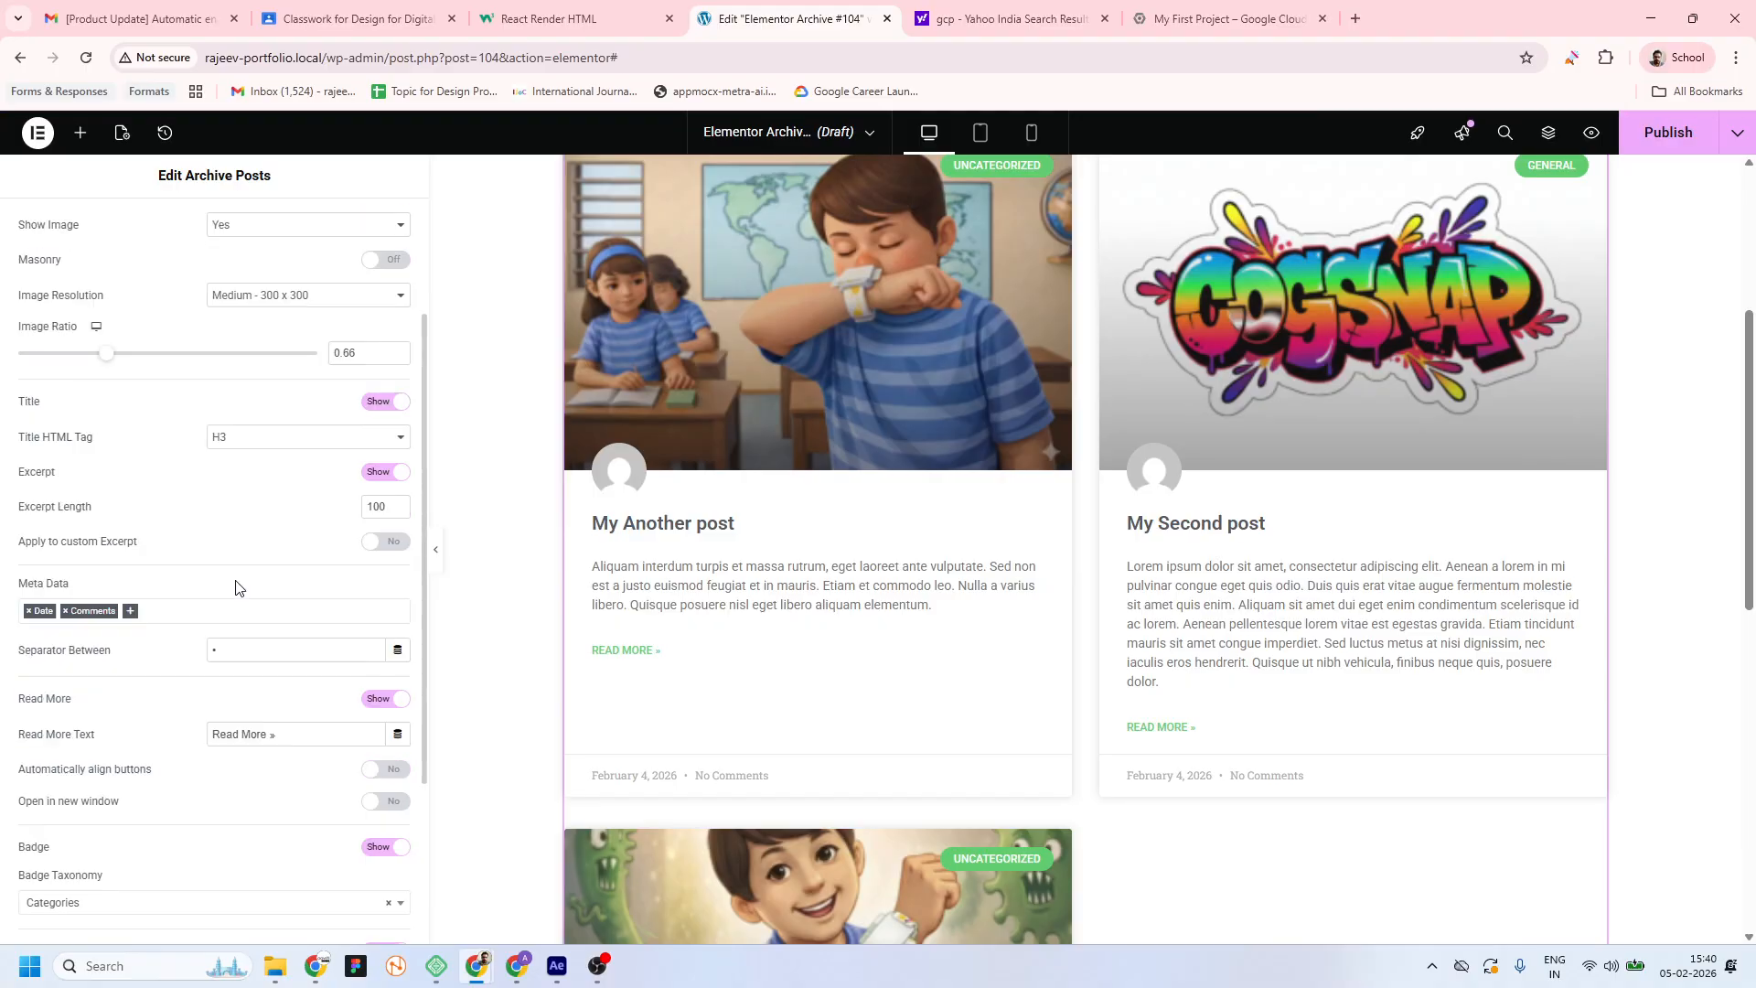
scroll(235, 588, "up", 2)
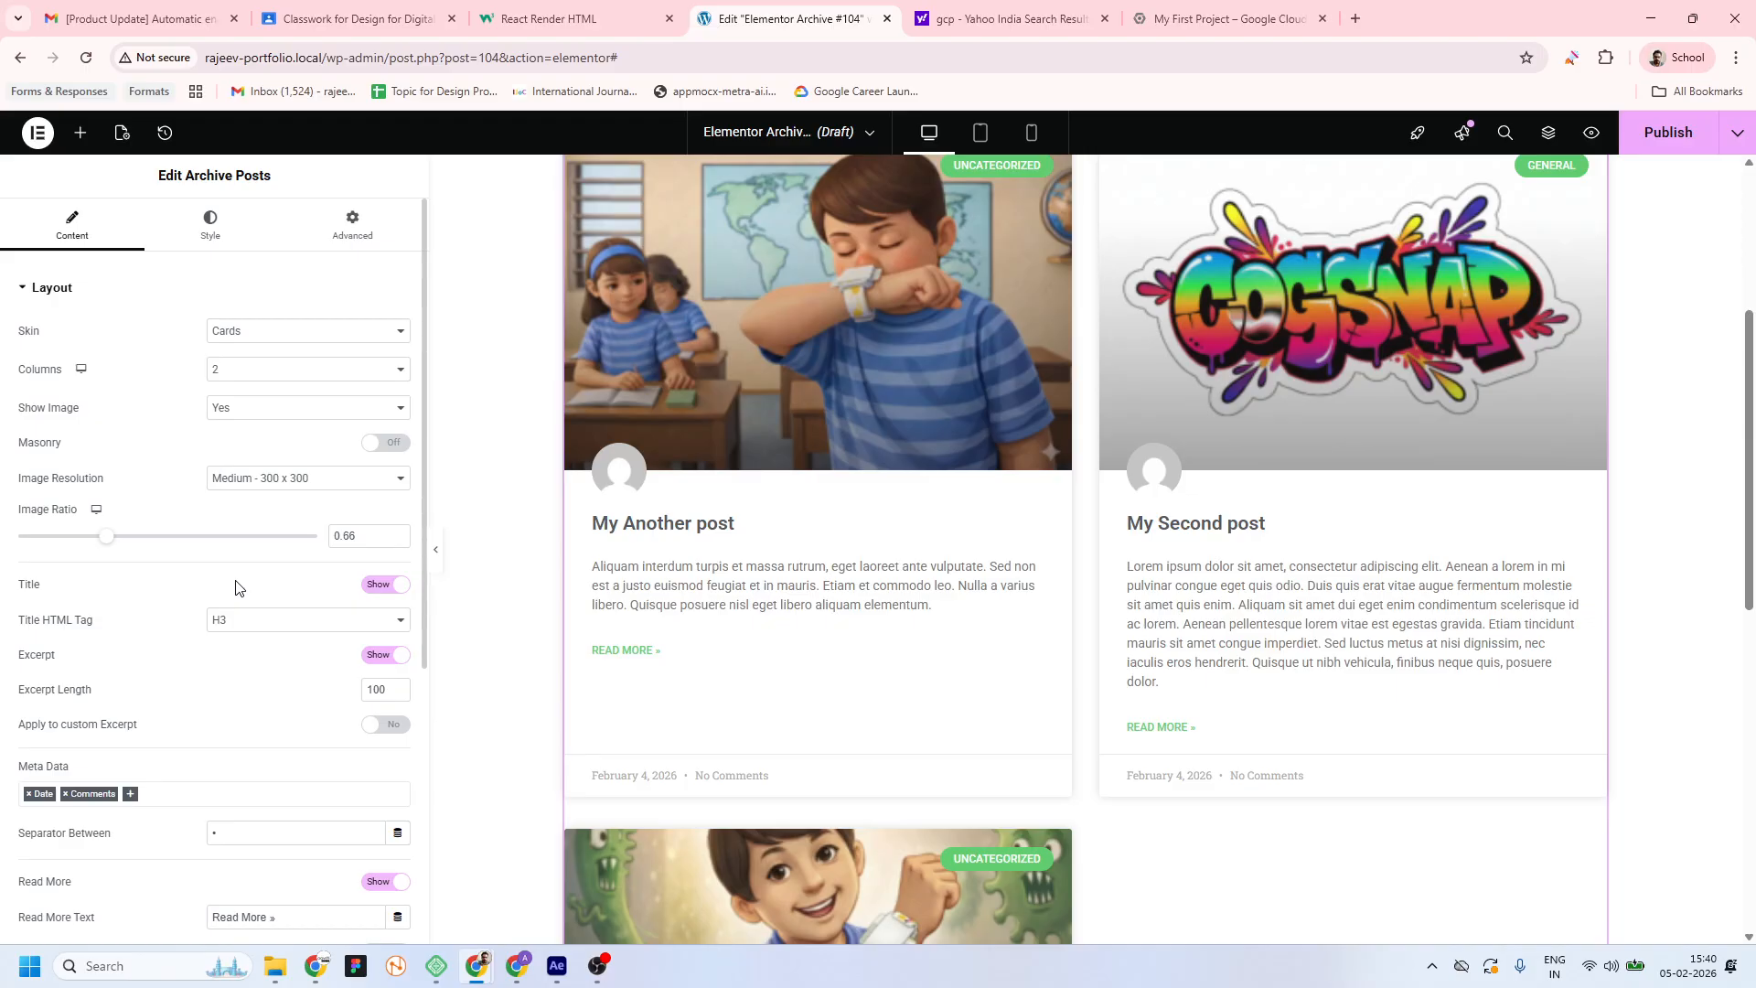
Review the Archive Posts widget's settings and delete the widget from below the "General" heading
scroll(235, 587, "down", 4)
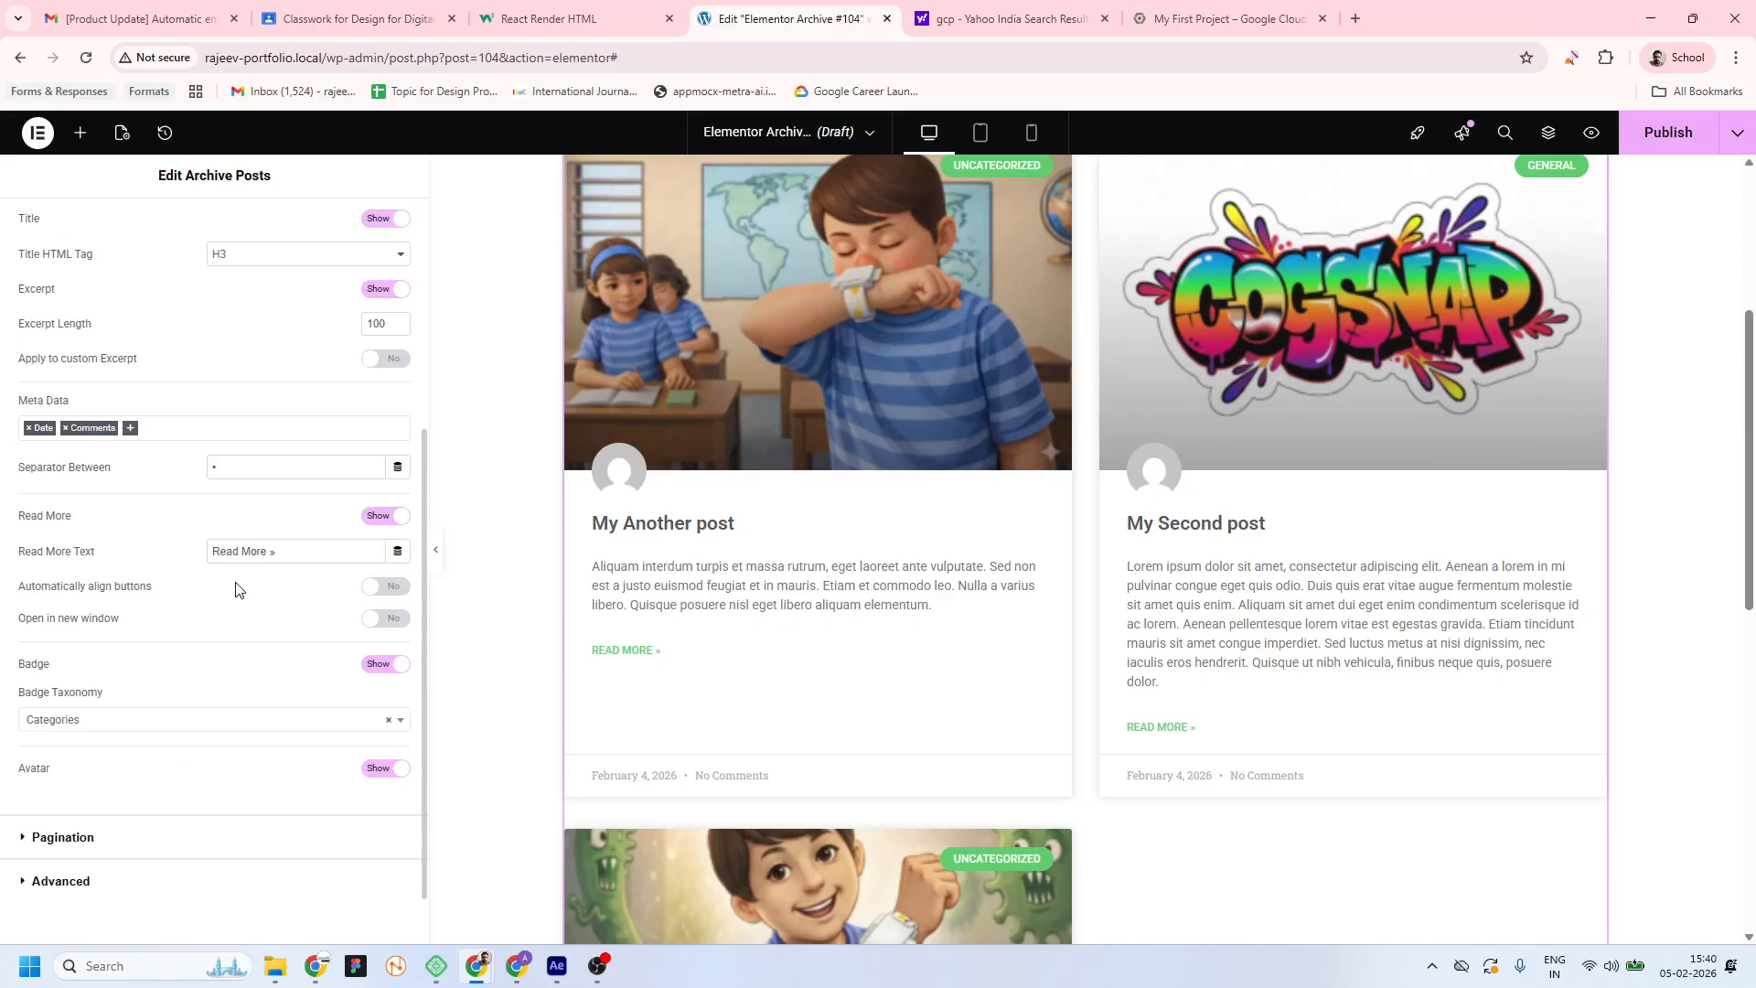
scroll(235, 587, "up", 2)
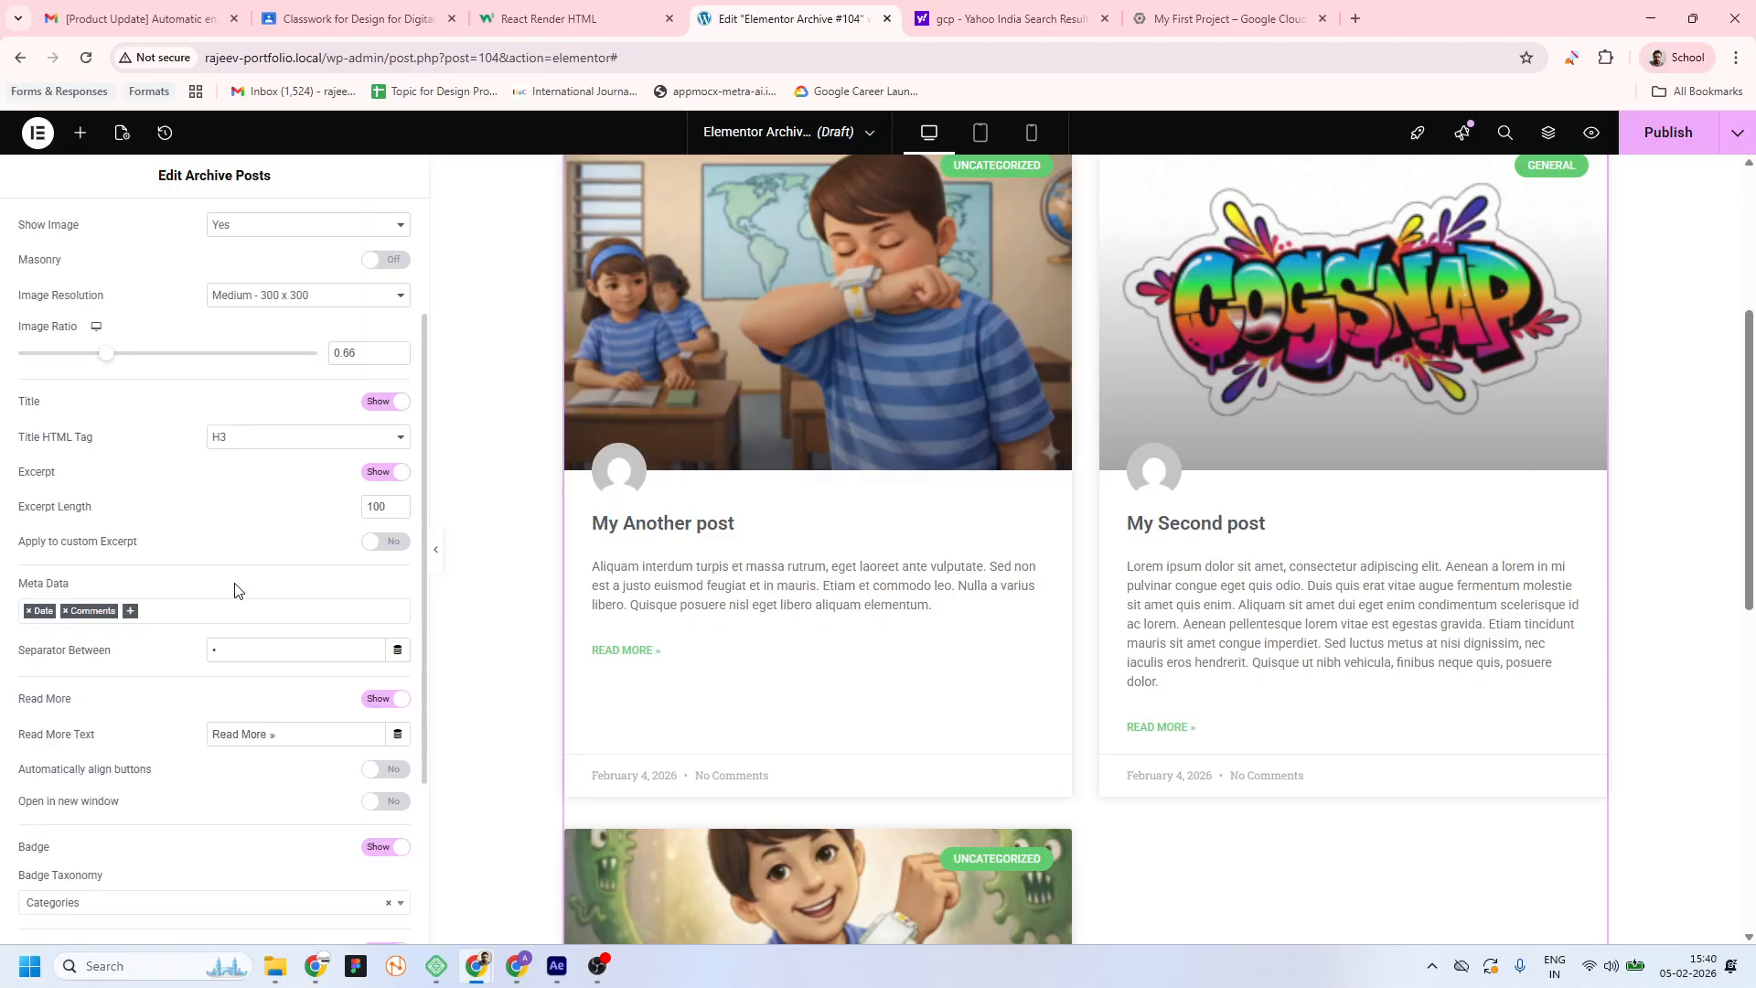
scroll(235, 588, "down", 3)
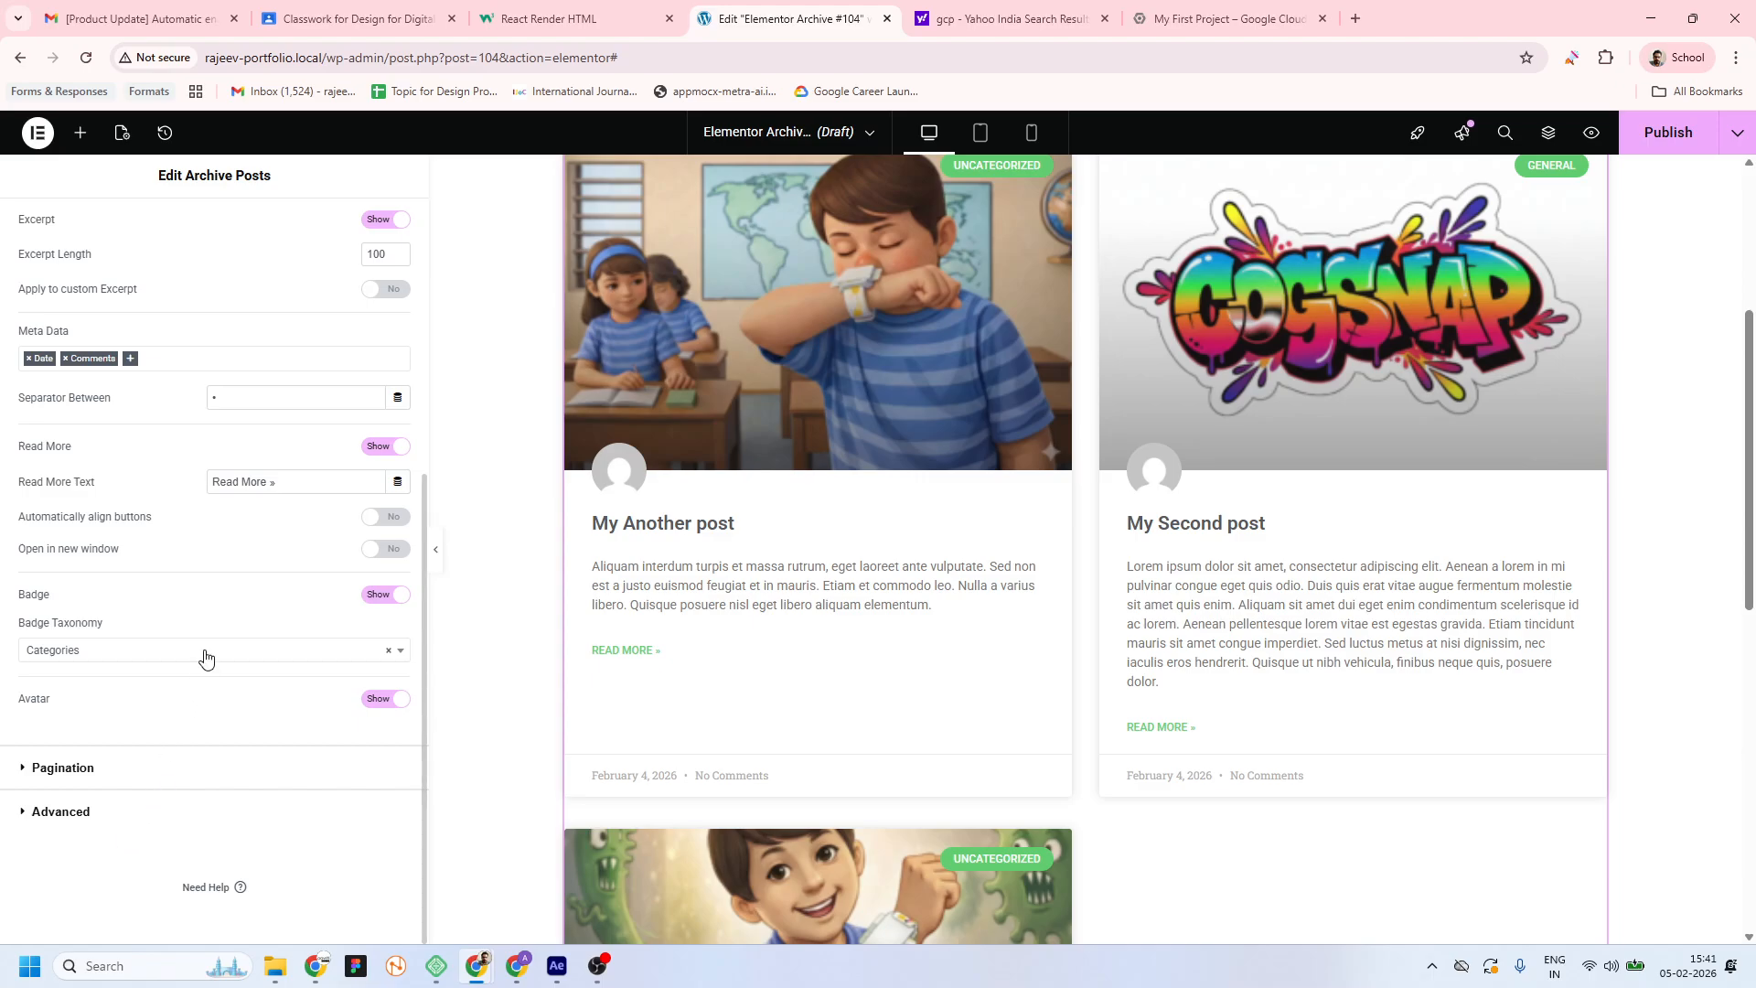
scroll(205, 657, "up", 4)
scroll(206, 656, "up", 1)
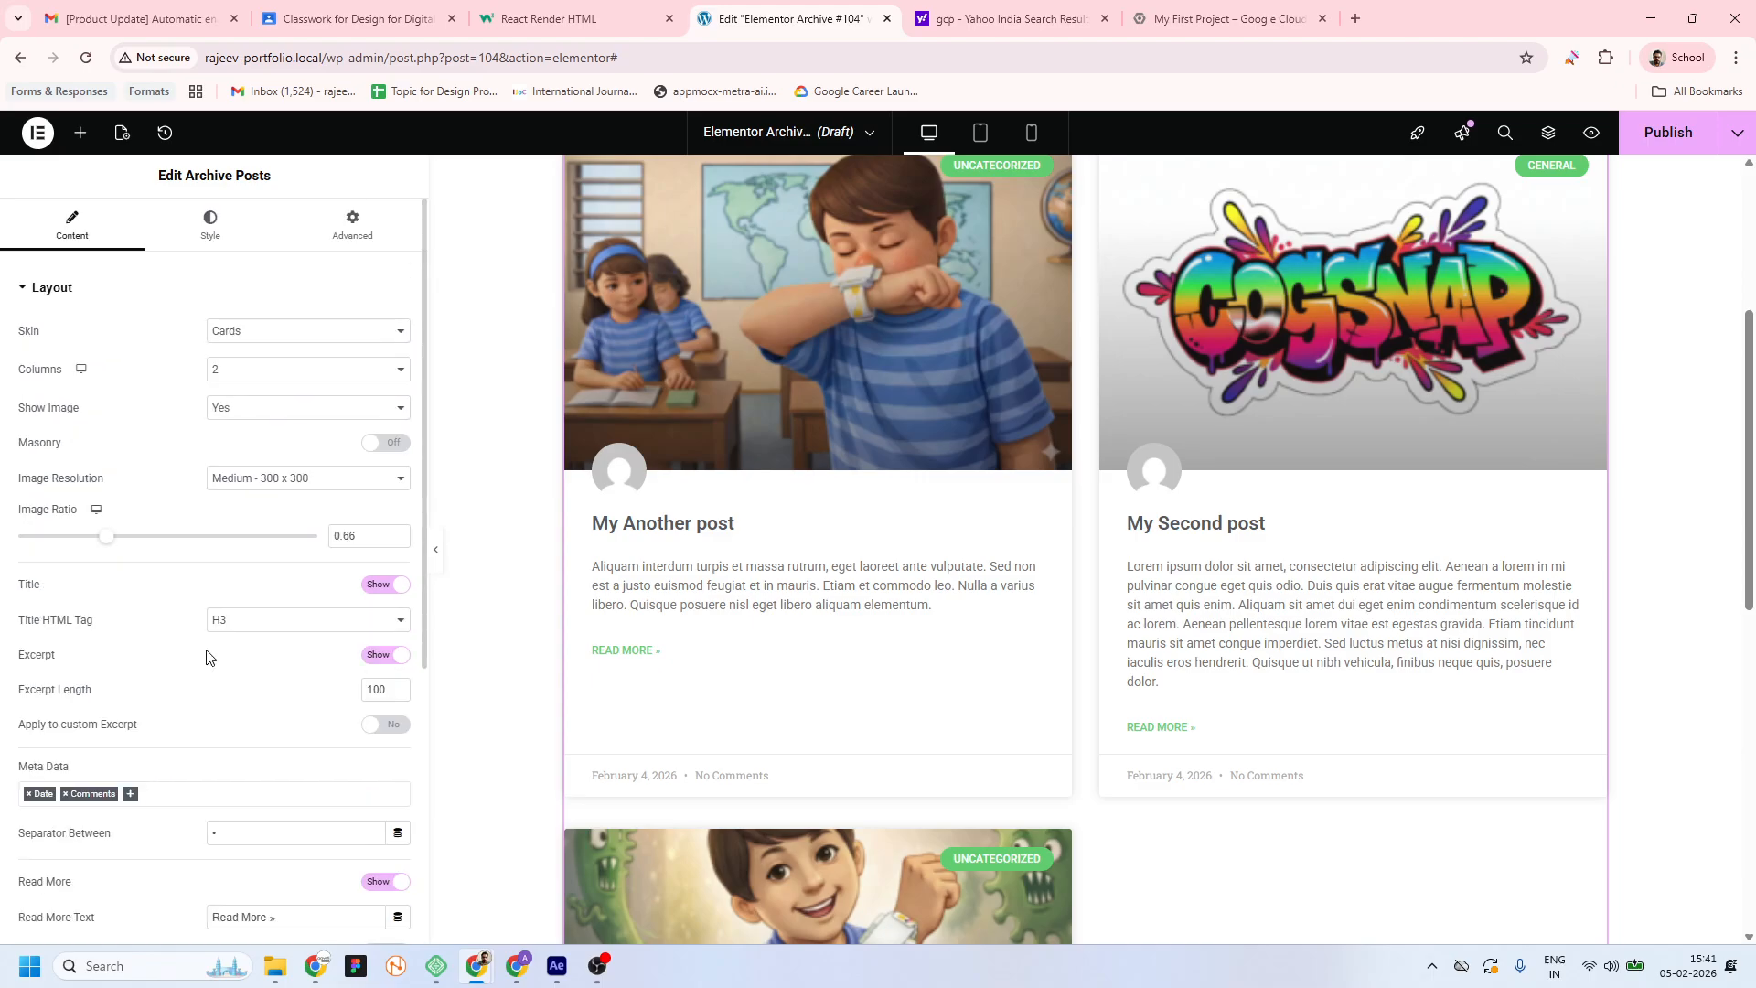
scroll(1244, 487, "up", 4)
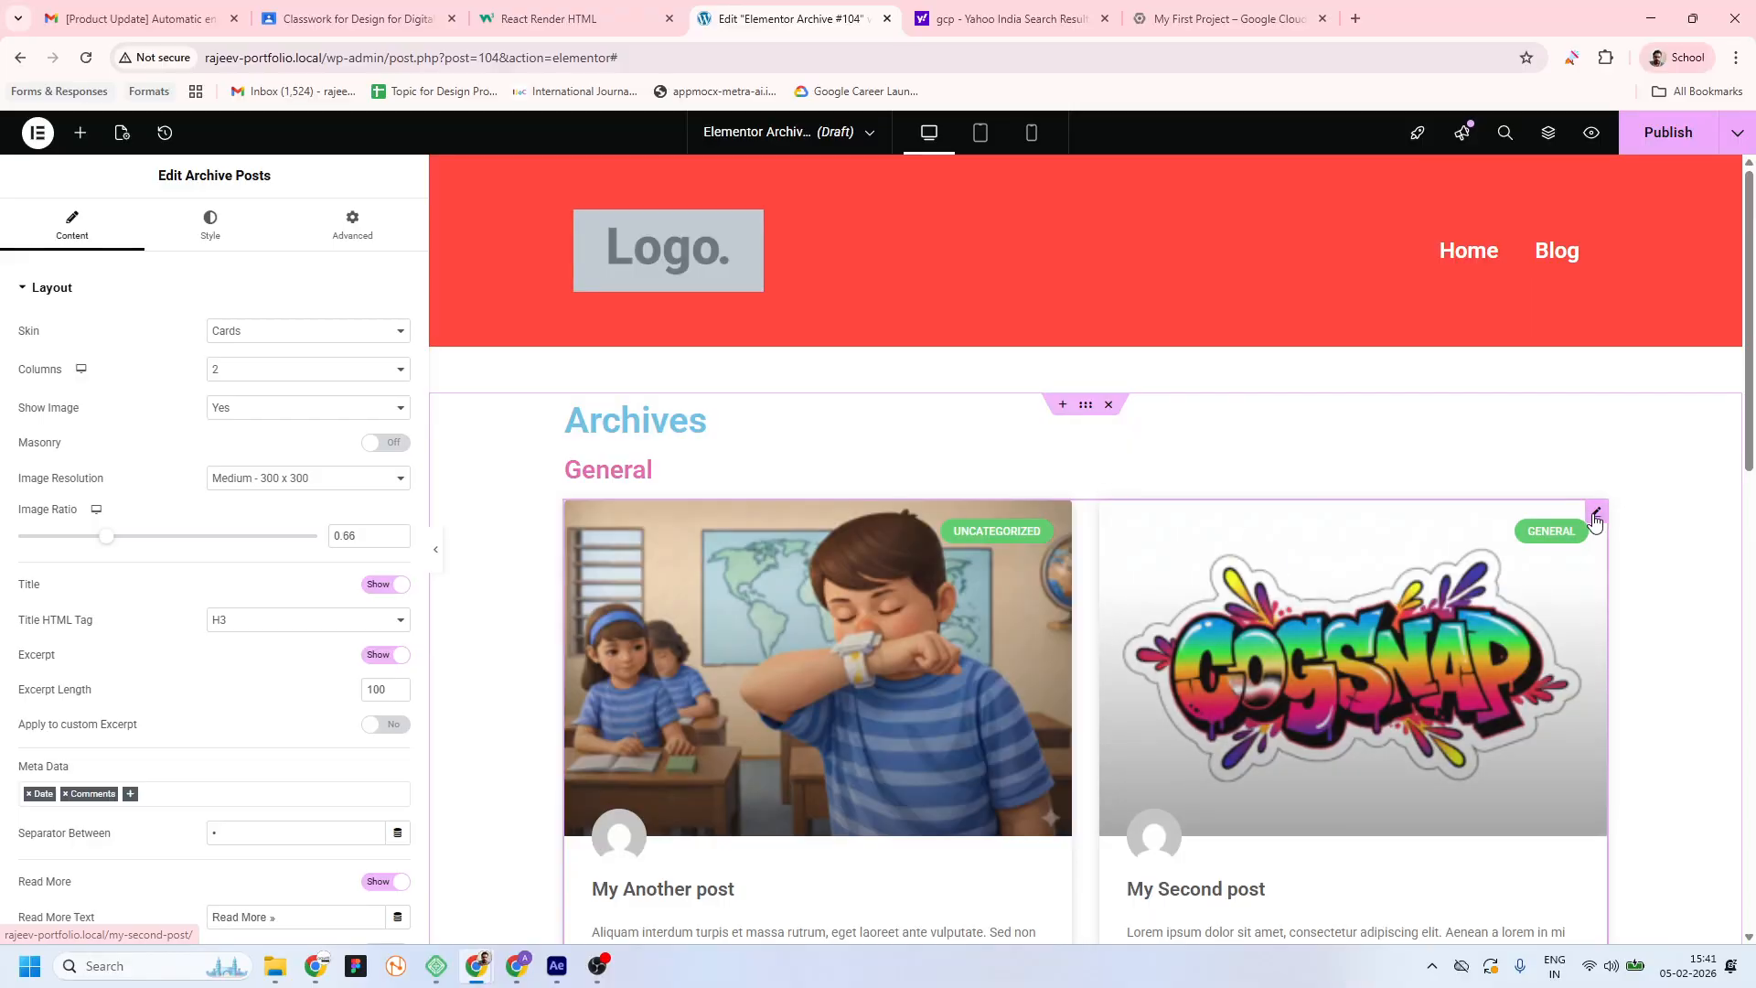
key("Delete")
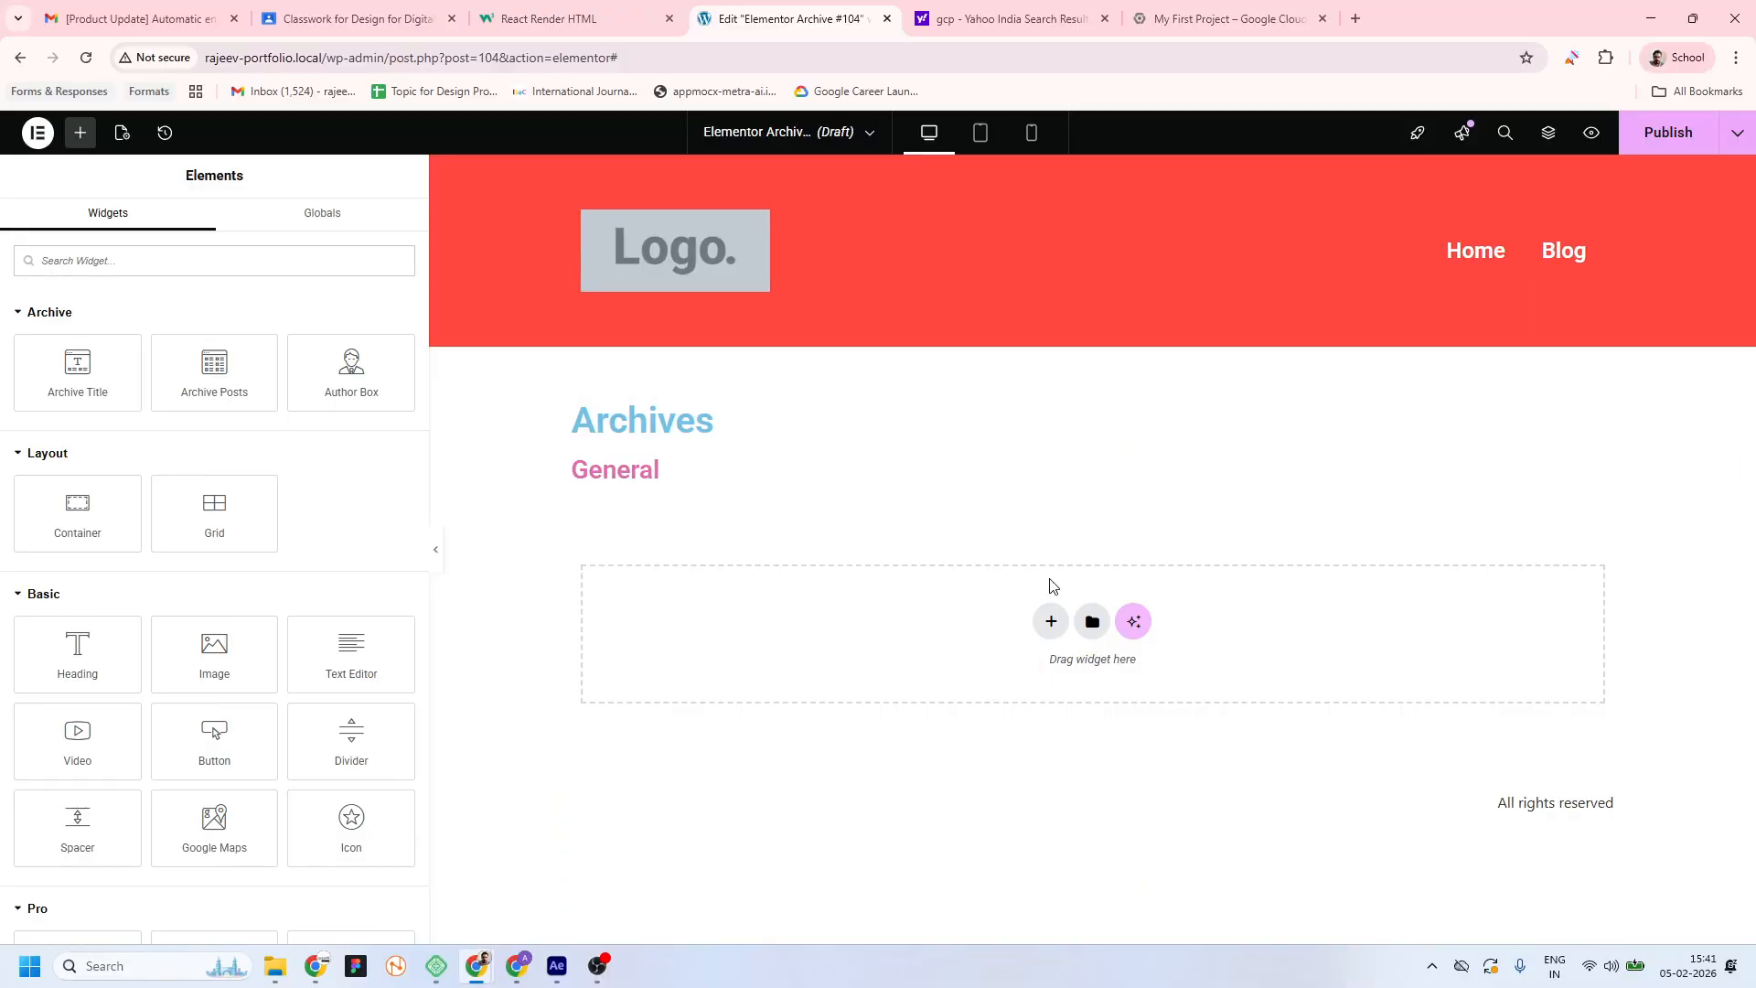
Add a Posts widget under the "General" heading and set its layout to 2 columns
type("post")
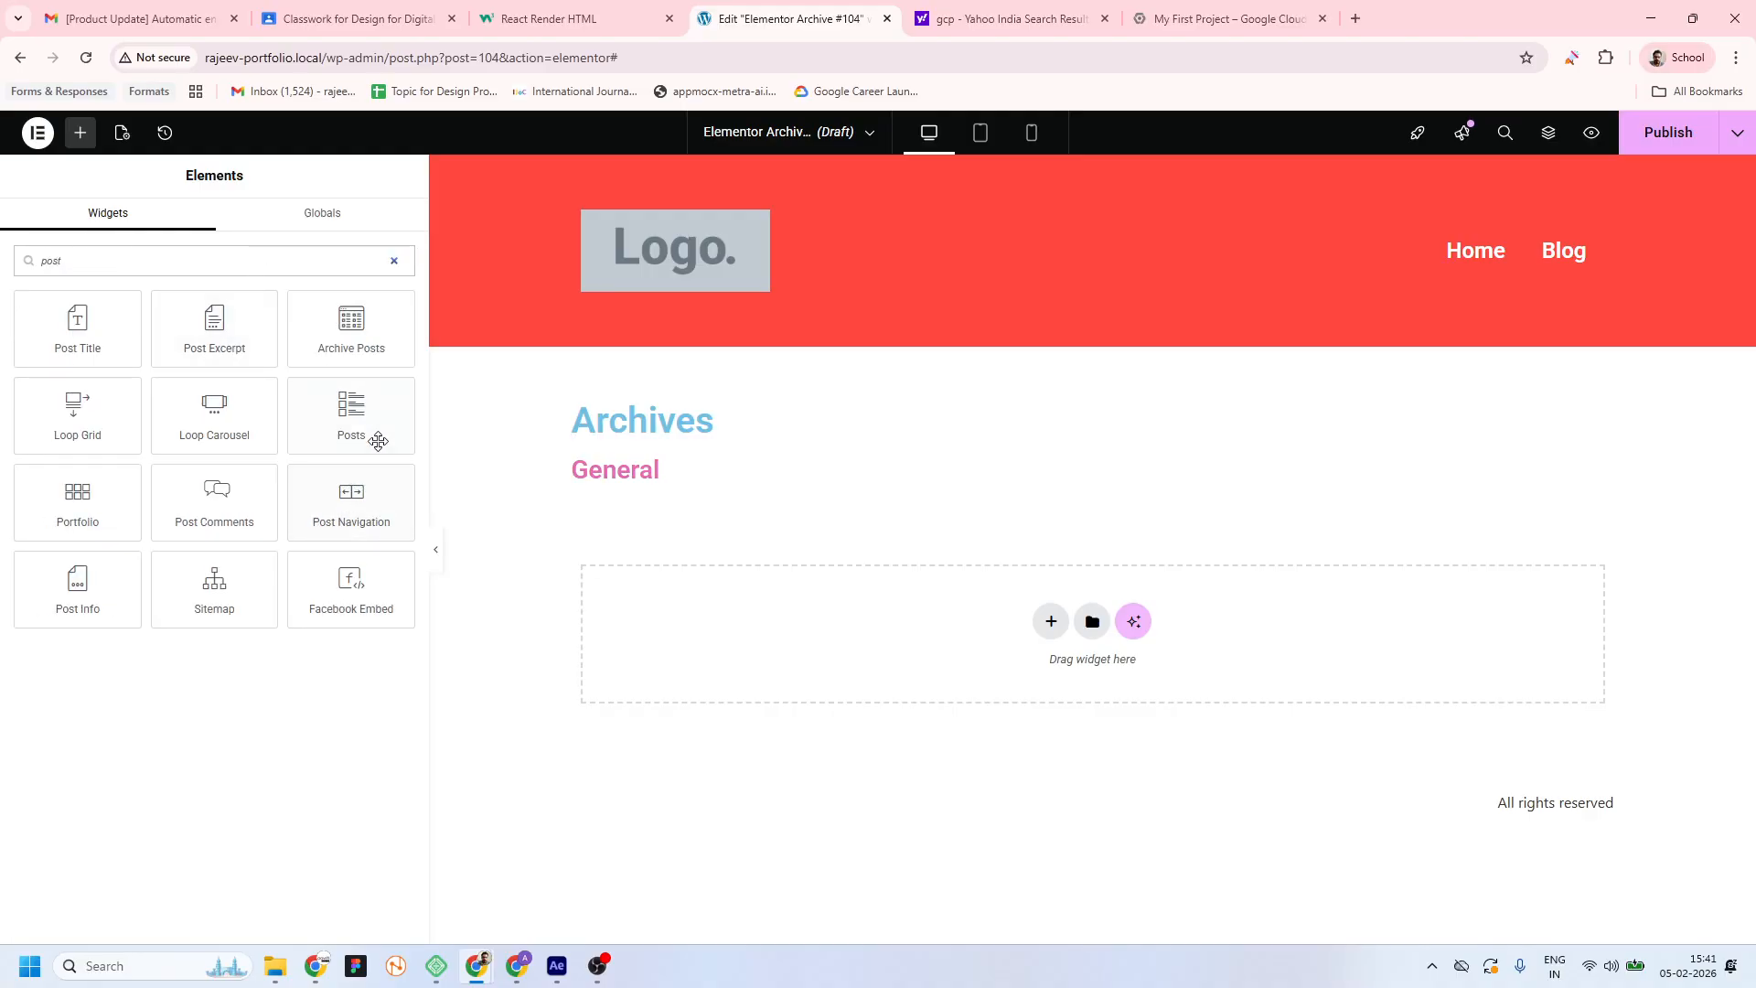
left_click_drag(375, 435, 672, 482)
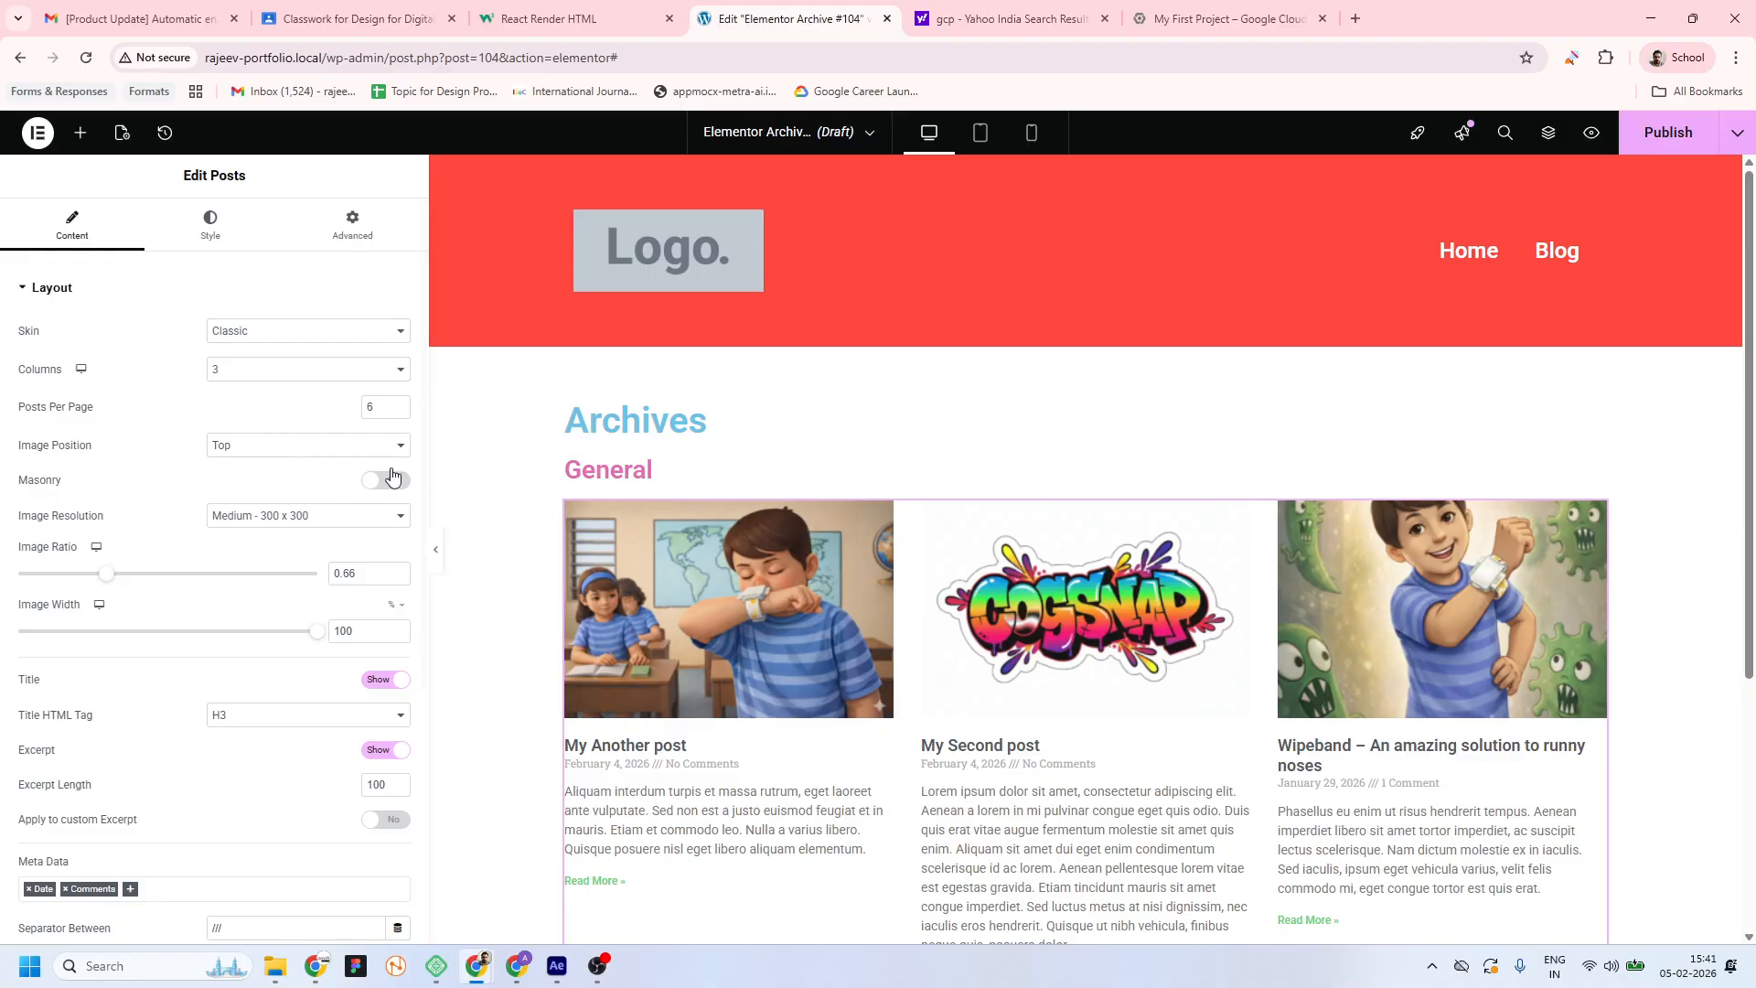
left_click(397, 379)
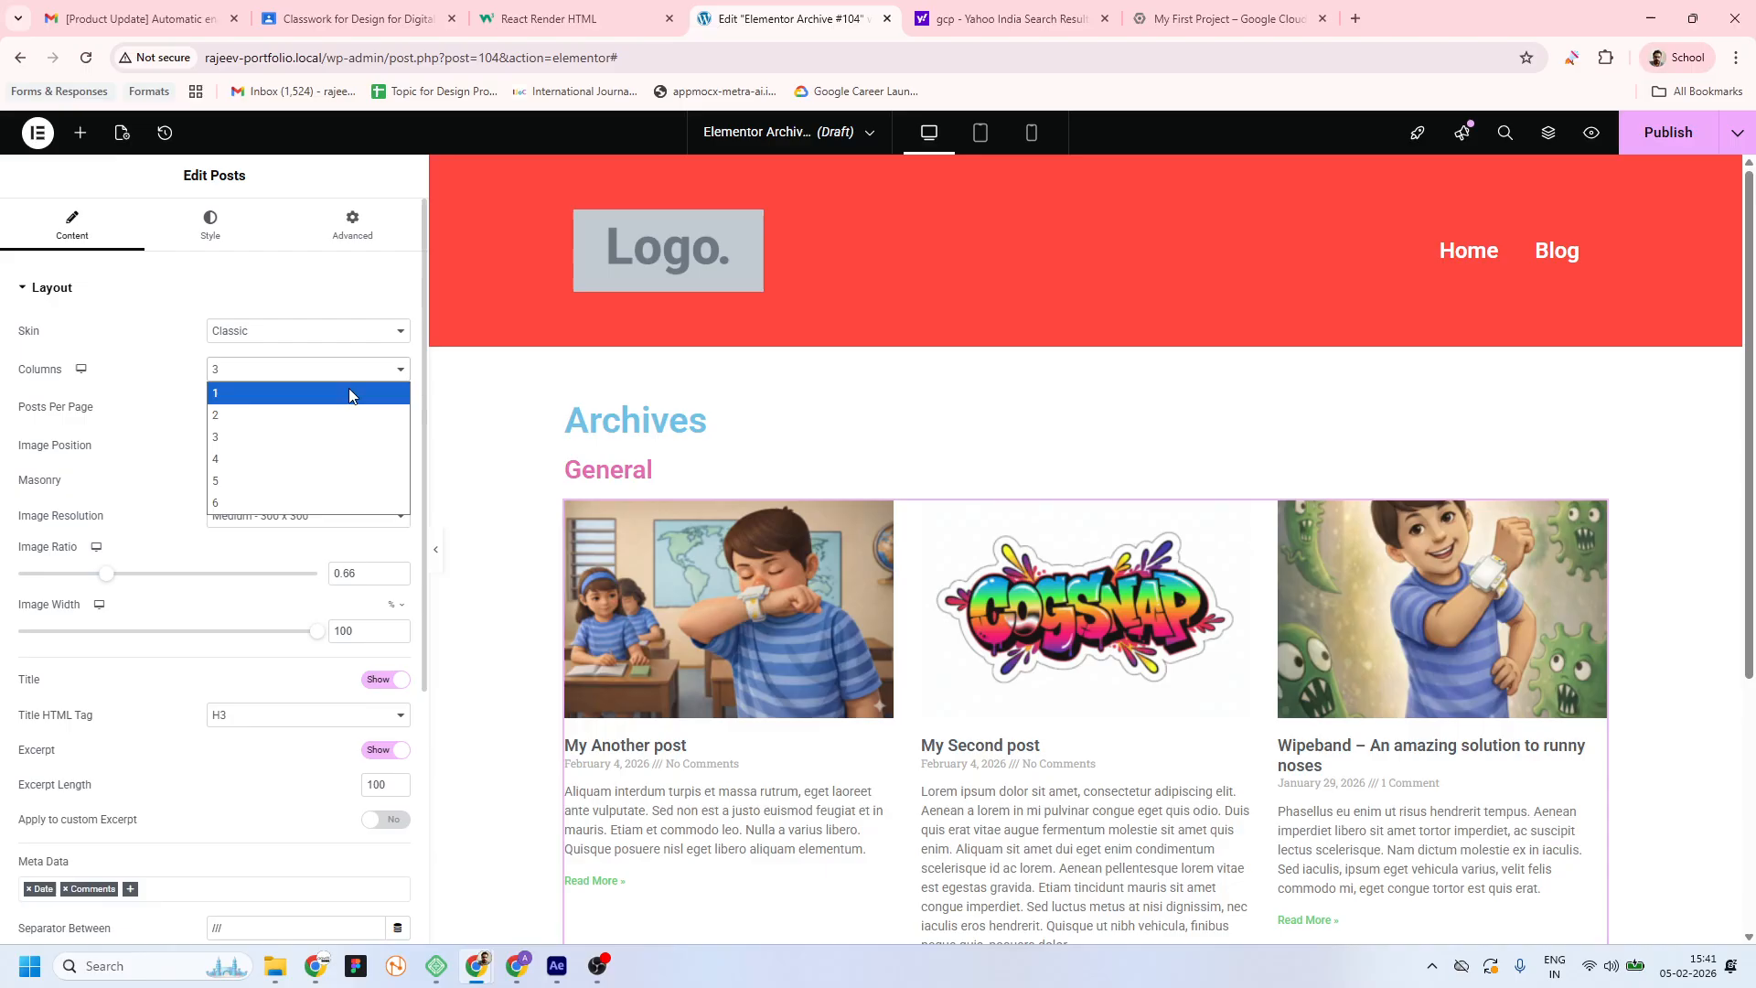
left_click(256, 414)
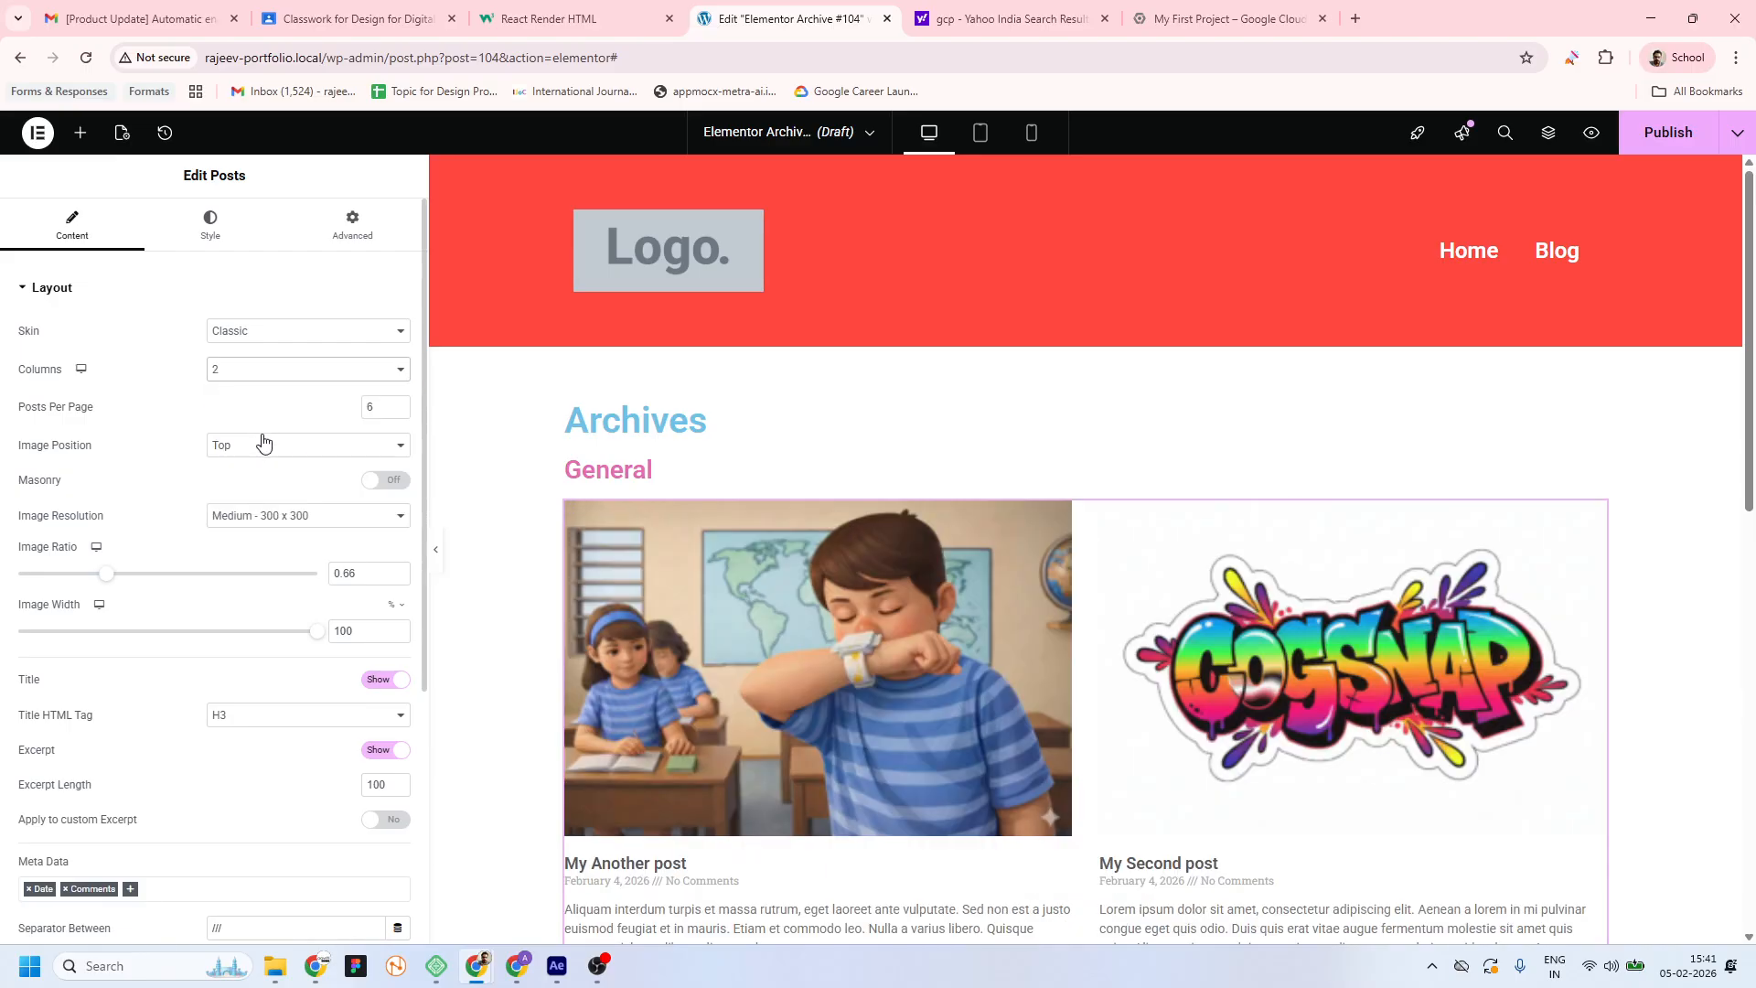
Open the Query settings of the Posts widget
scroll(1496, 421, "down", 2)
scroll(384, 714, "down", 4)
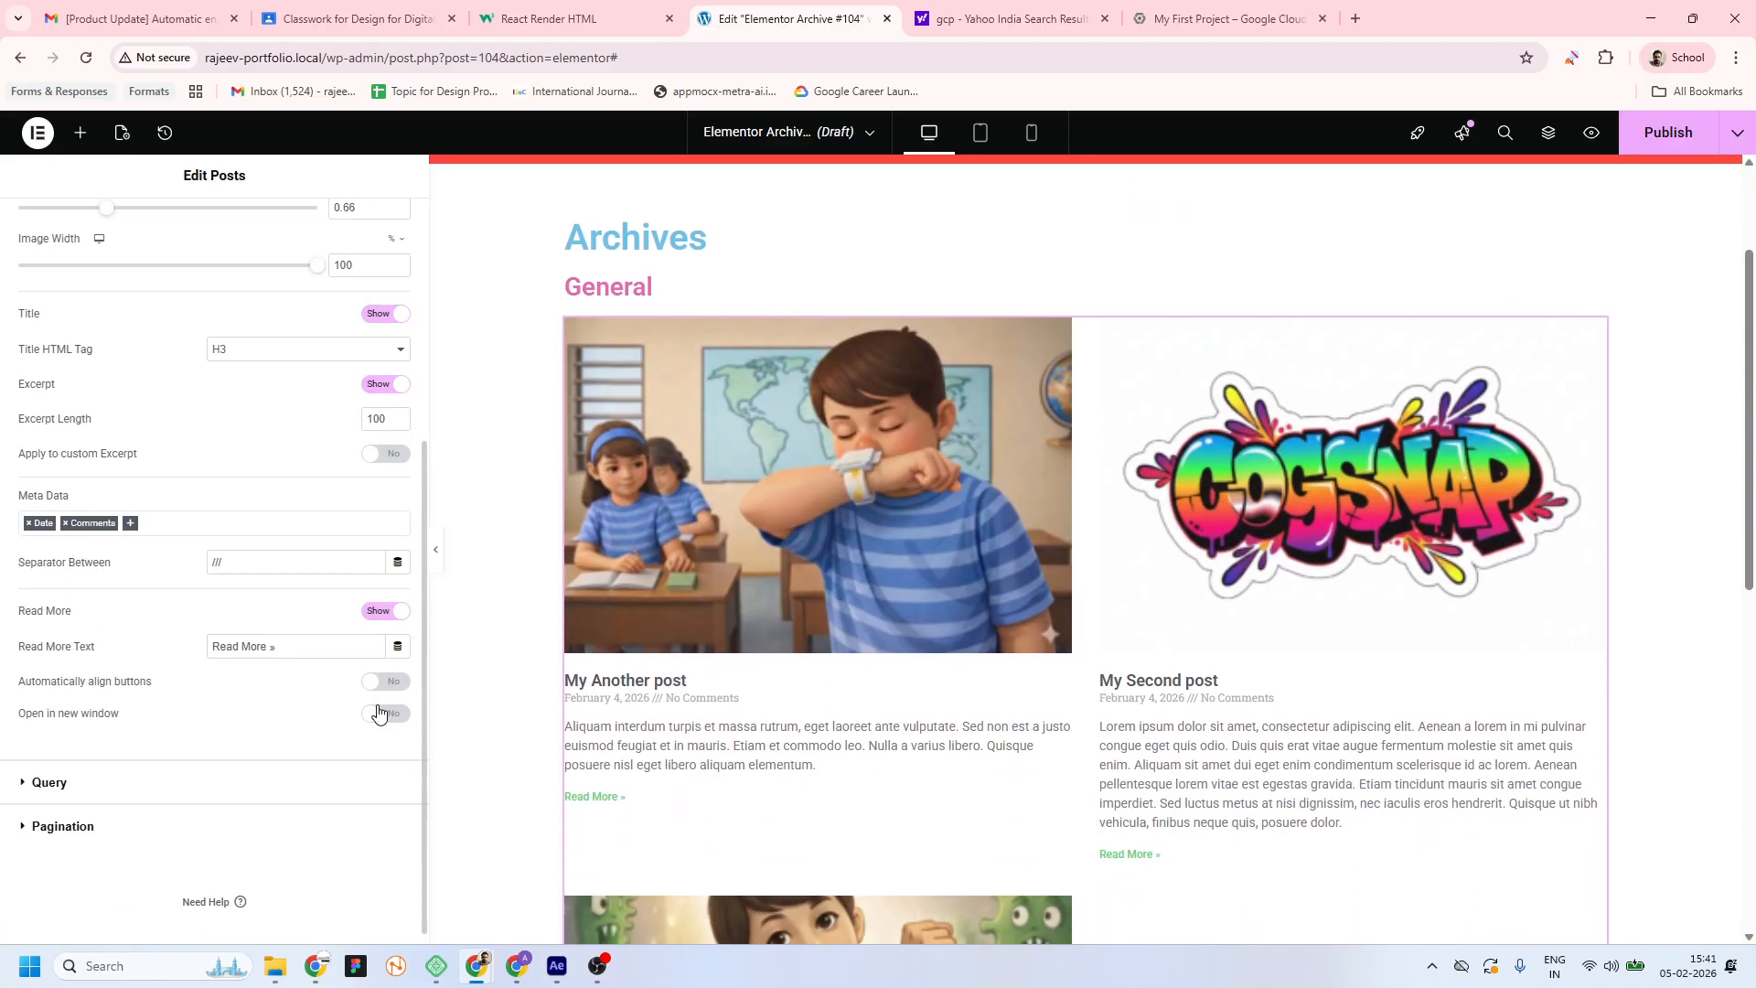
left_click(24, 792)
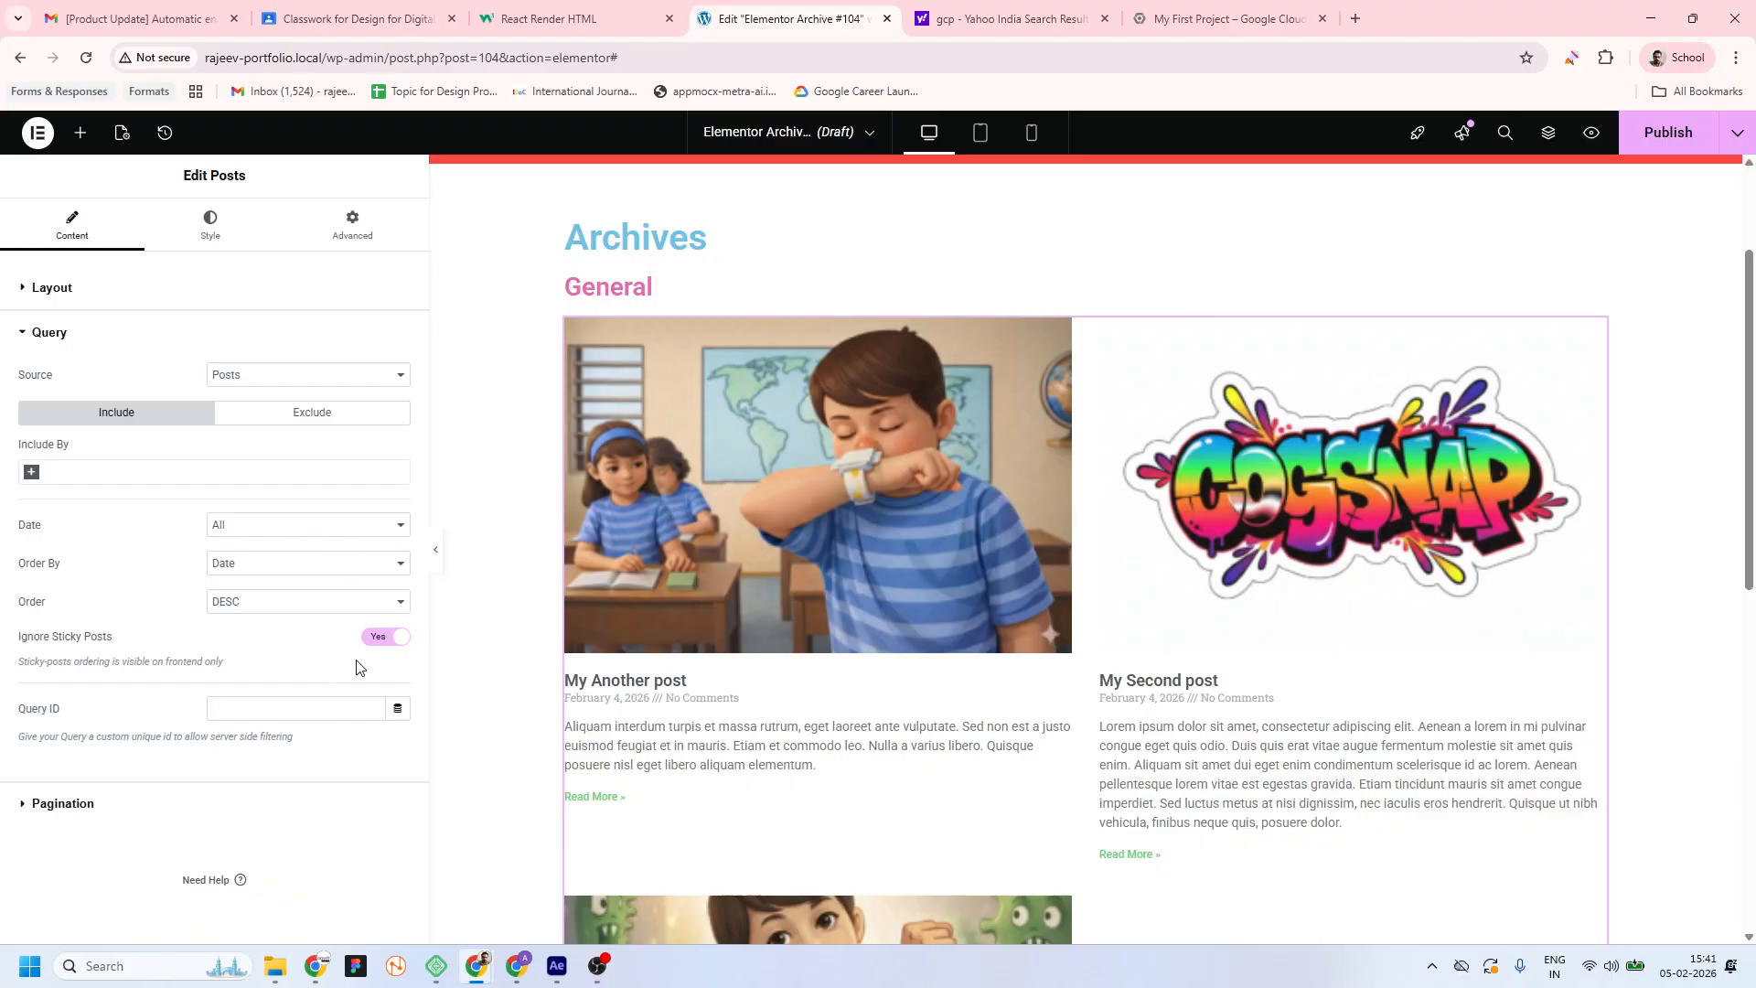
Try entering "cate" as the Posts widget's Query ID and clear it again
left_click(302, 698)
type("cate")
key("BackSpace")
key("BackSpace")
key("BackSpace")
key("BackSpace")
Try the Post Custom Field dynamic tag as the Query ID, look through its settings, and remove it
left_click(398, 707)
scroll(270, 548, "down", 3)
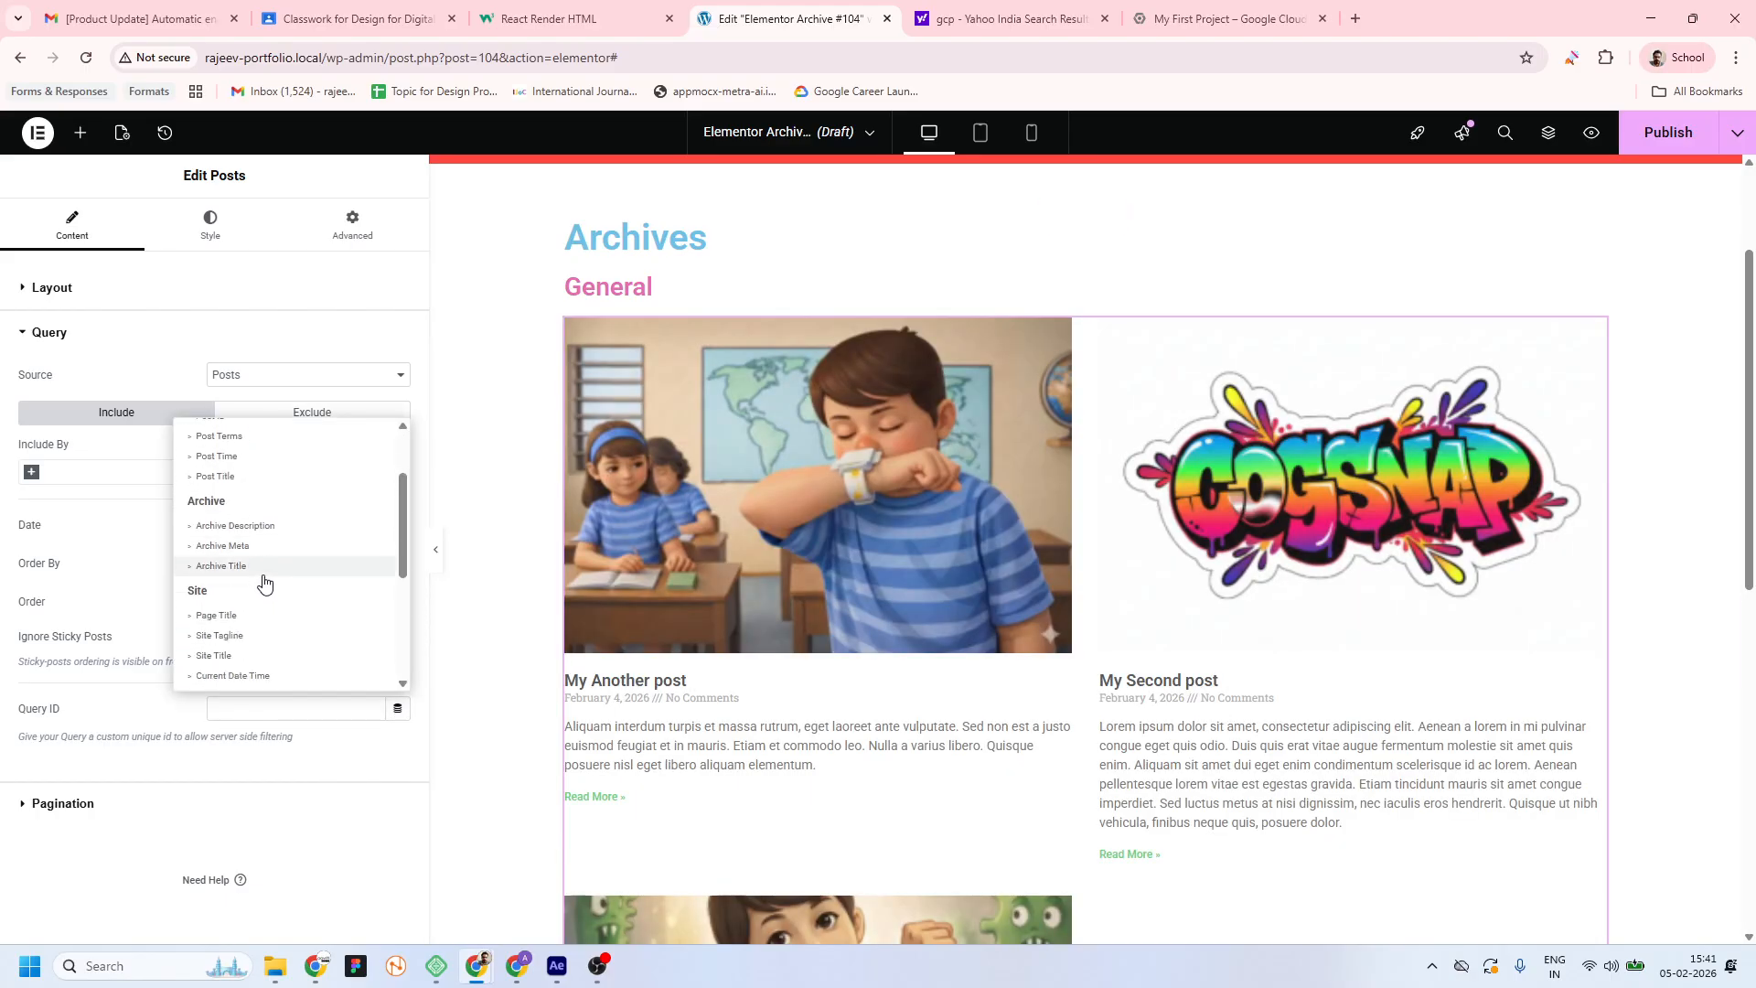
scroll(264, 582, "down", 3)
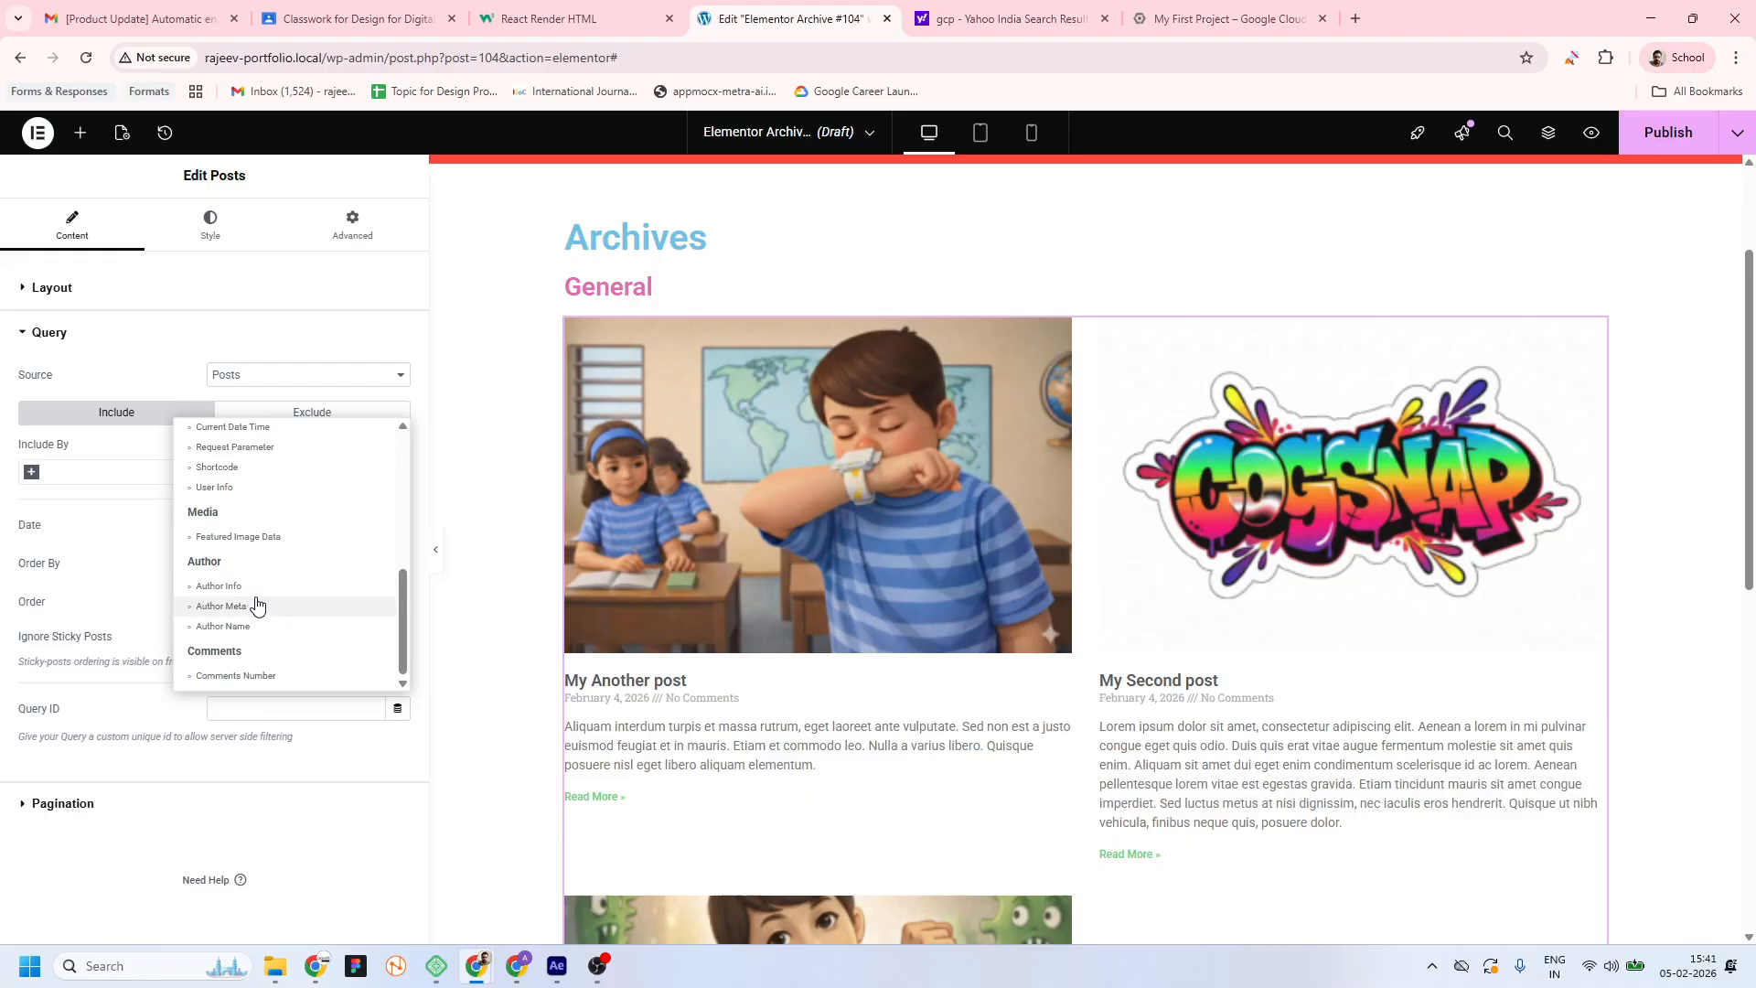
scroll(257, 605, "up", 6)
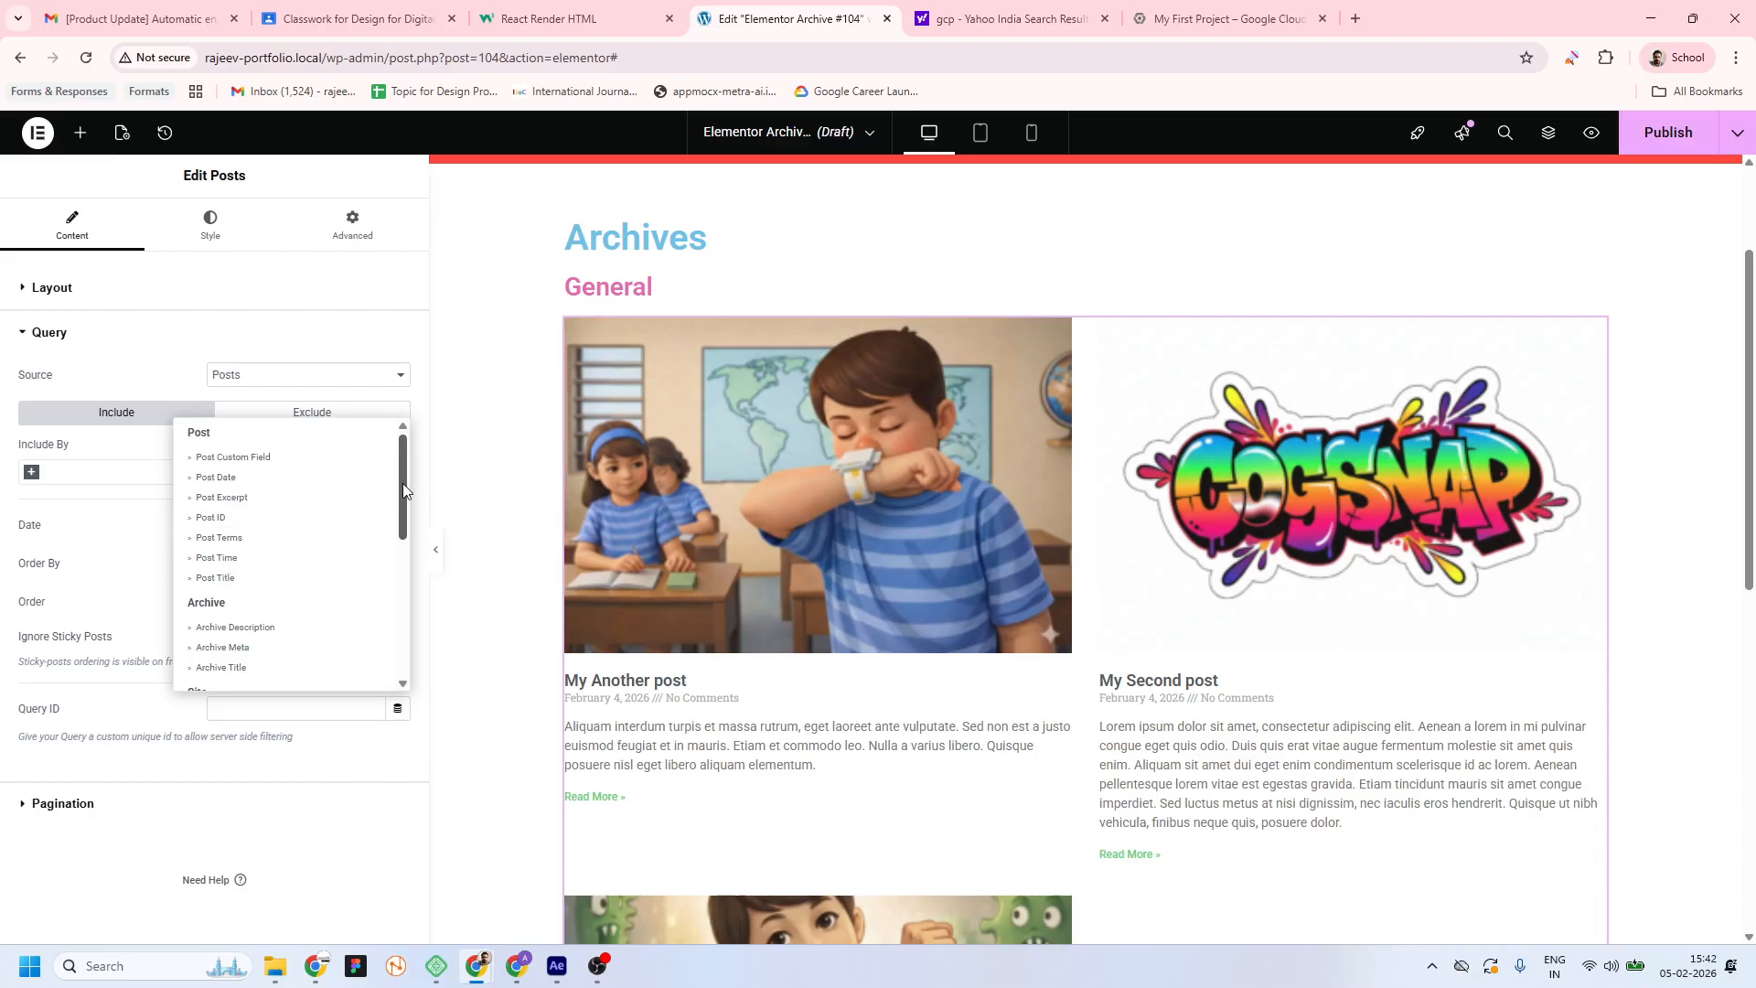
mouse_move(402, 483)
left_mouse_down()
mouse_move(417, 636)
mouse_move(432, 487)
left_mouse_up()
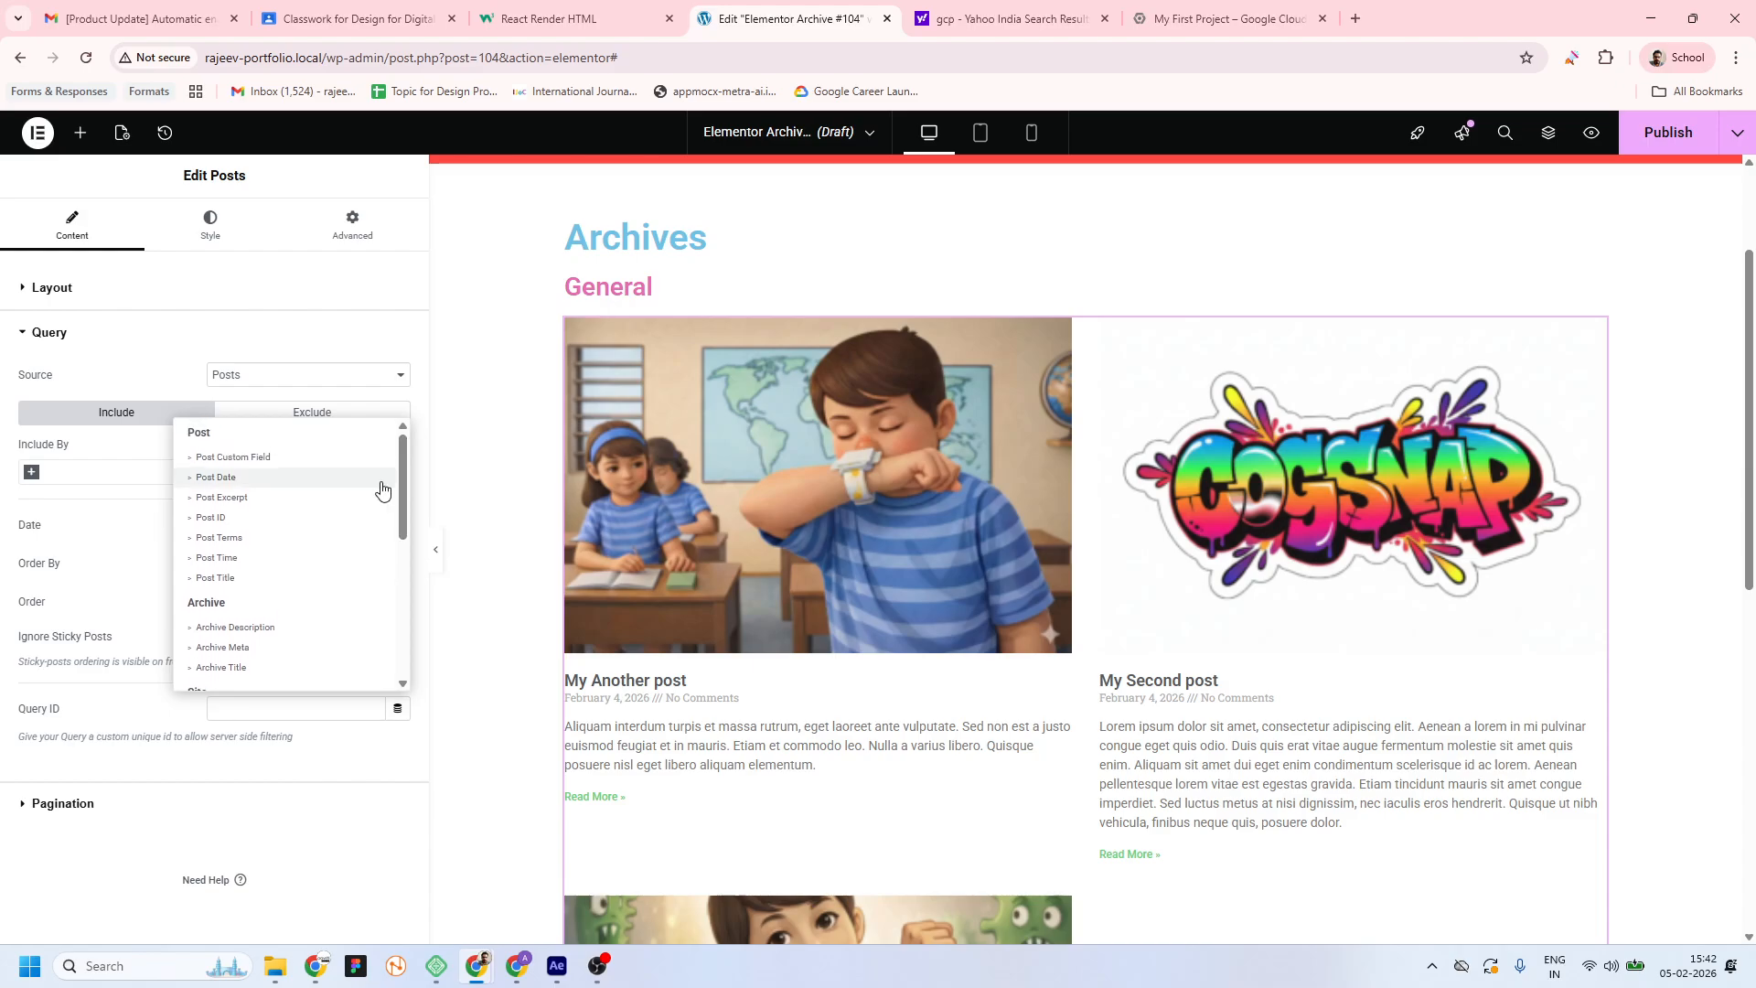
left_click(265, 460)
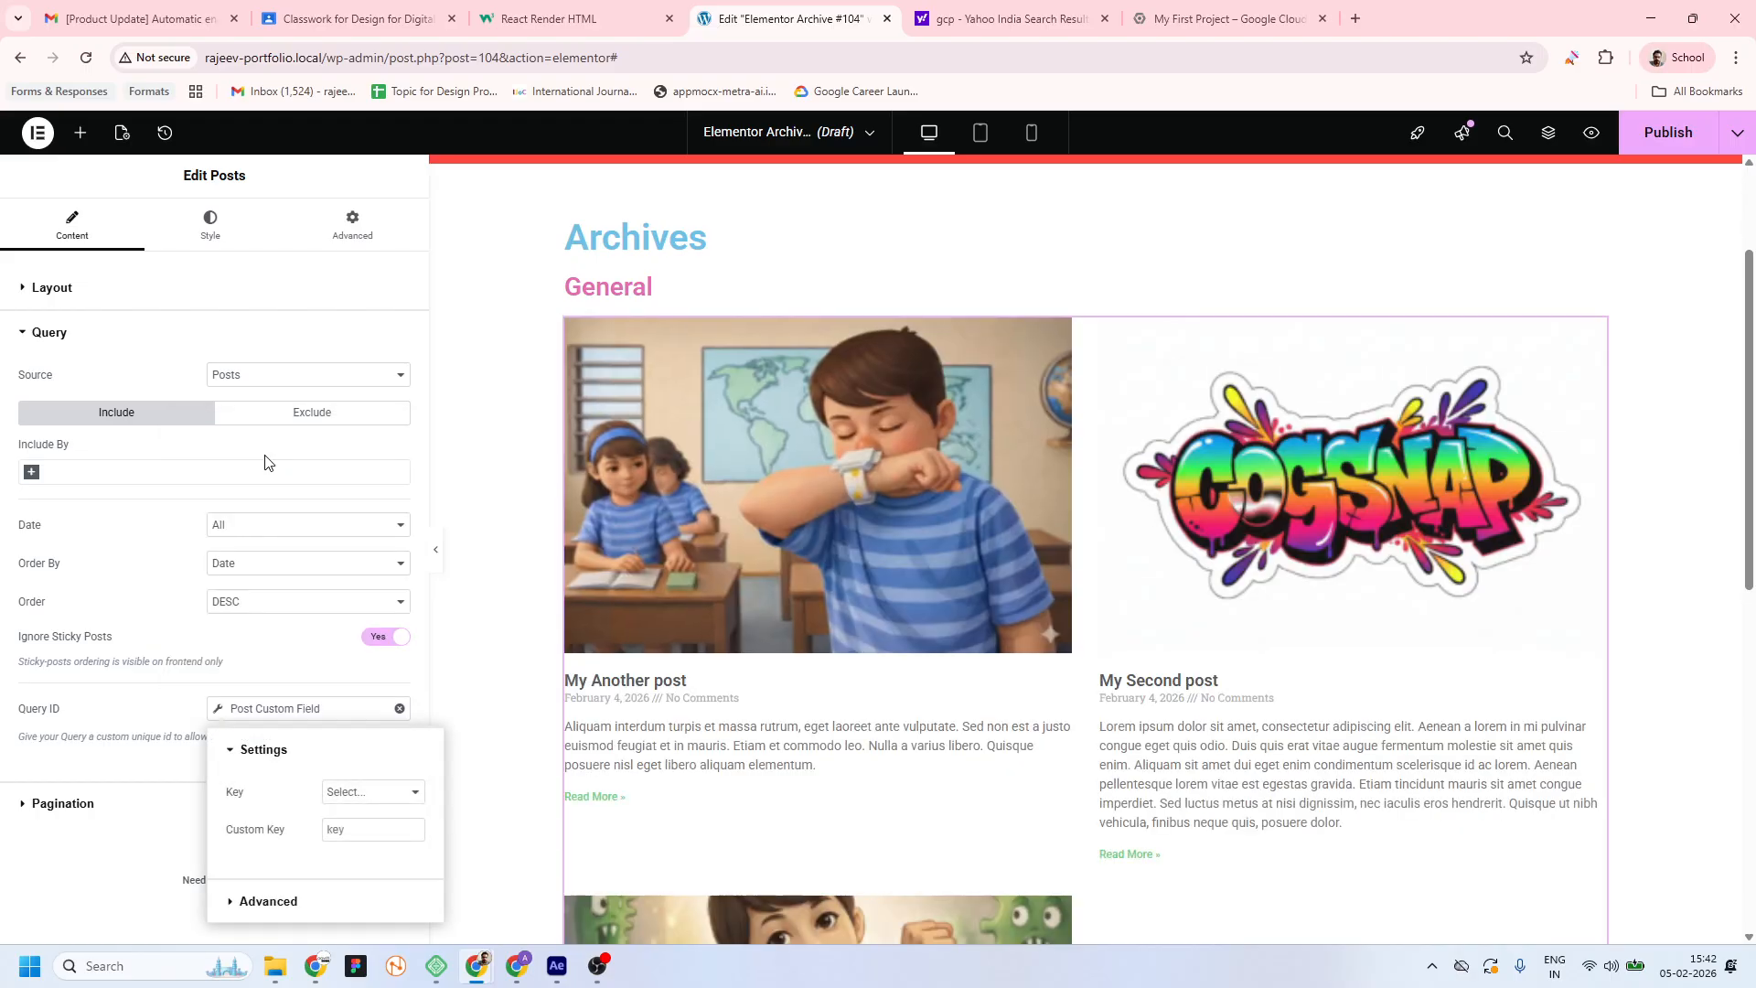
left_click(410, 793)
left_click(399, 754)
left_click(302, 794)
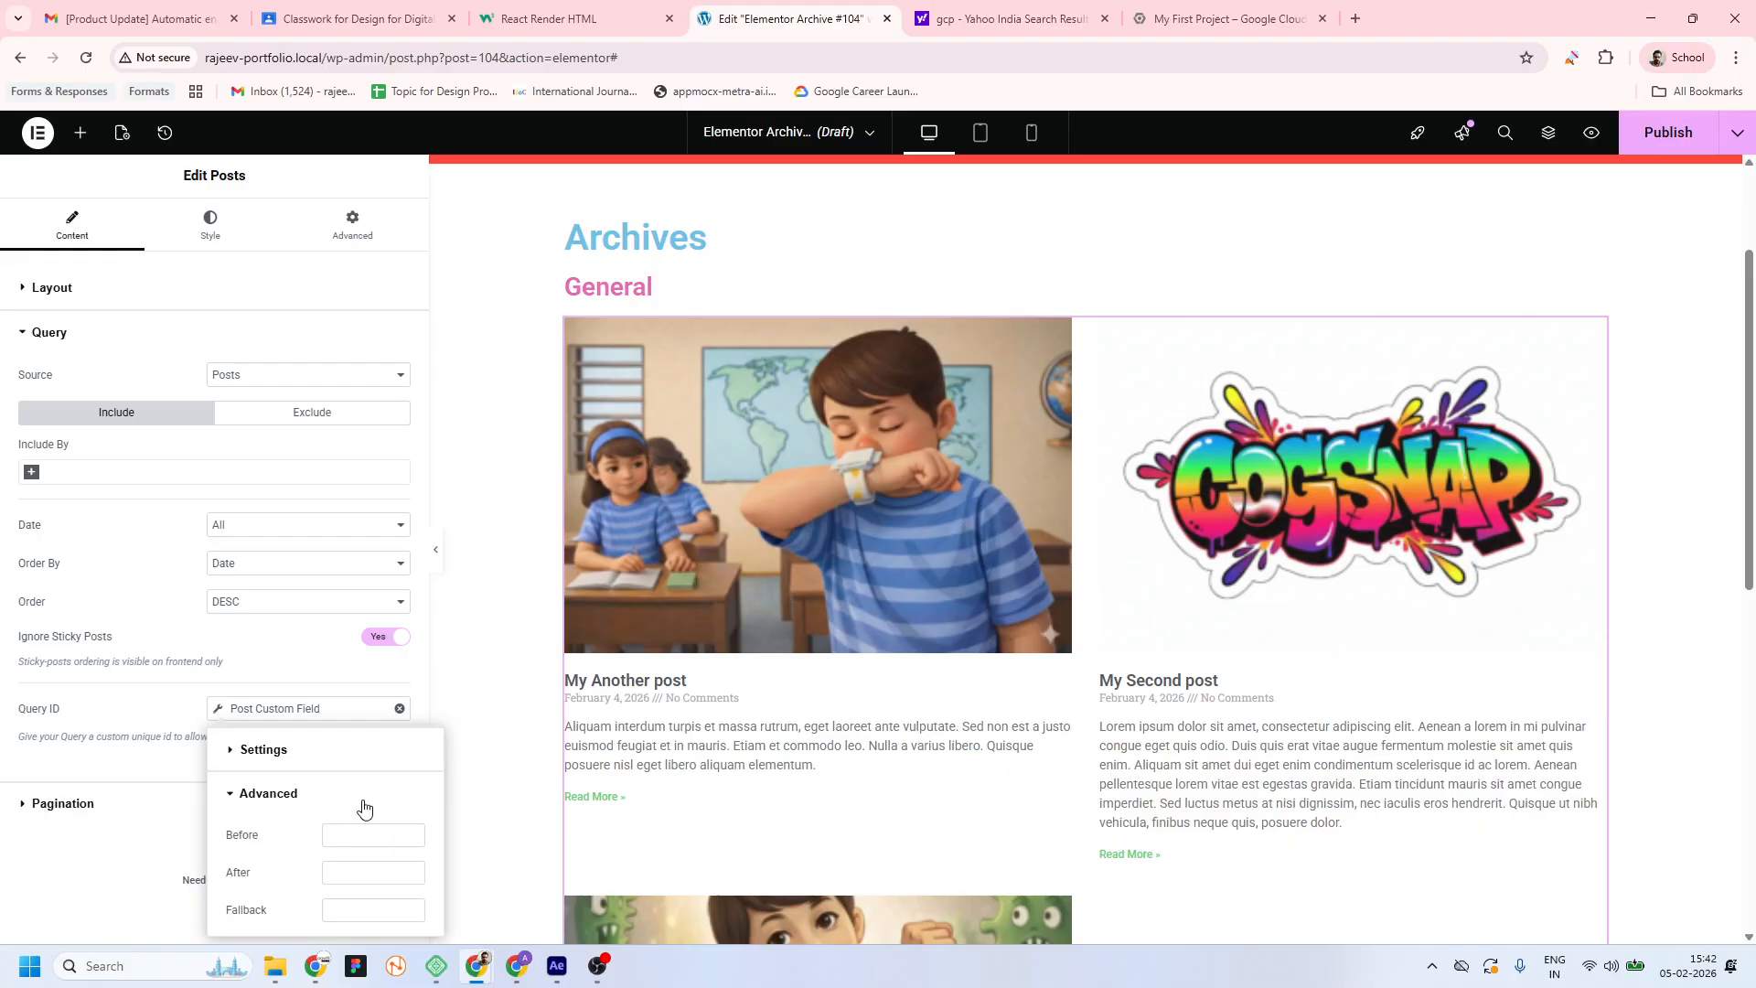
left_click(399, 708)
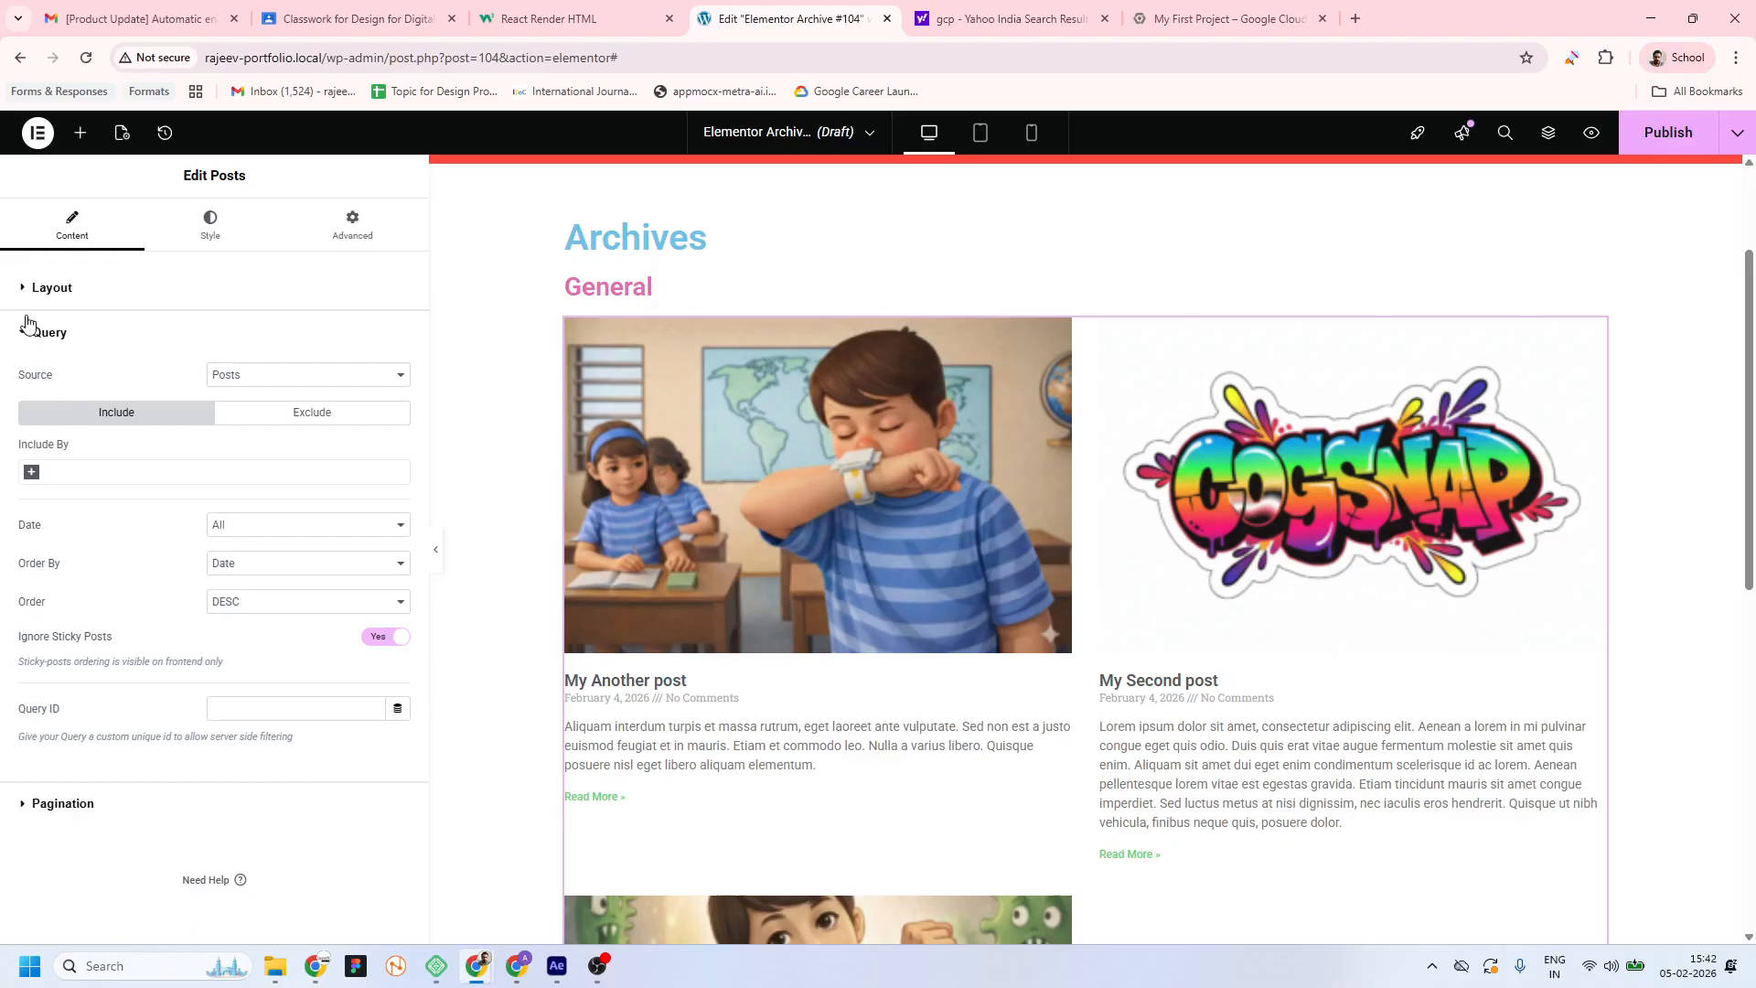
Add Term as the Include By criterion of the Posts query
left_click(30, 472)
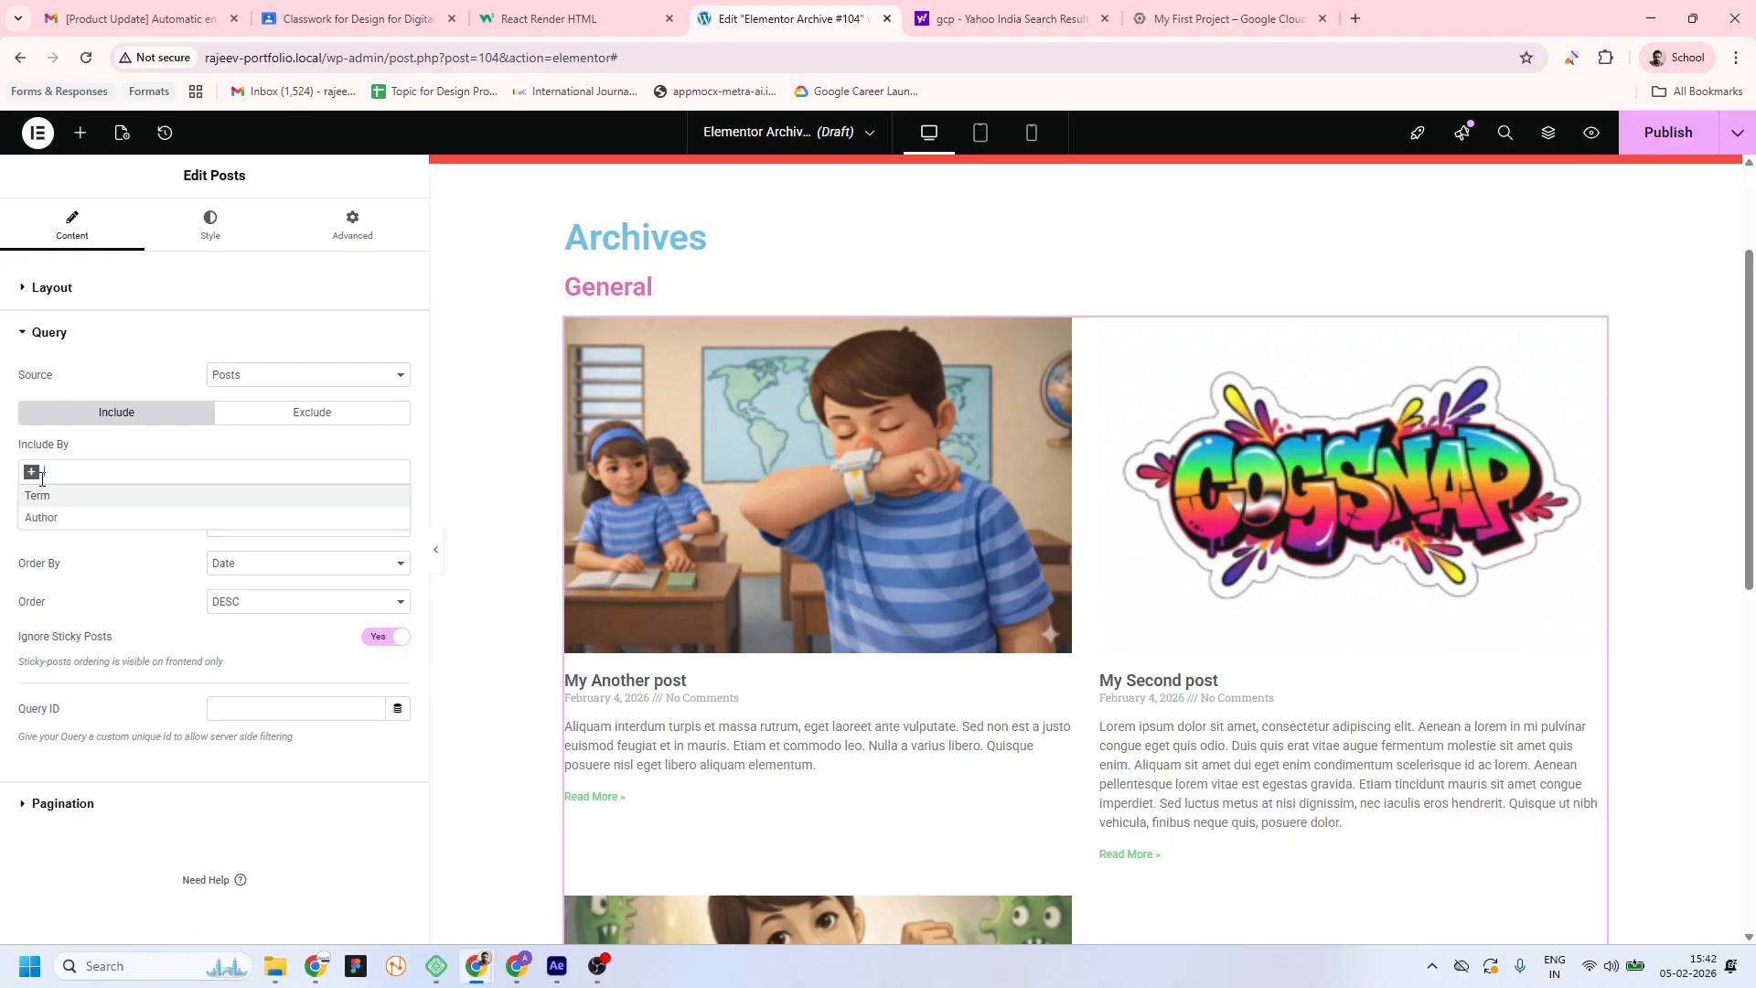
left_click(113, 504)
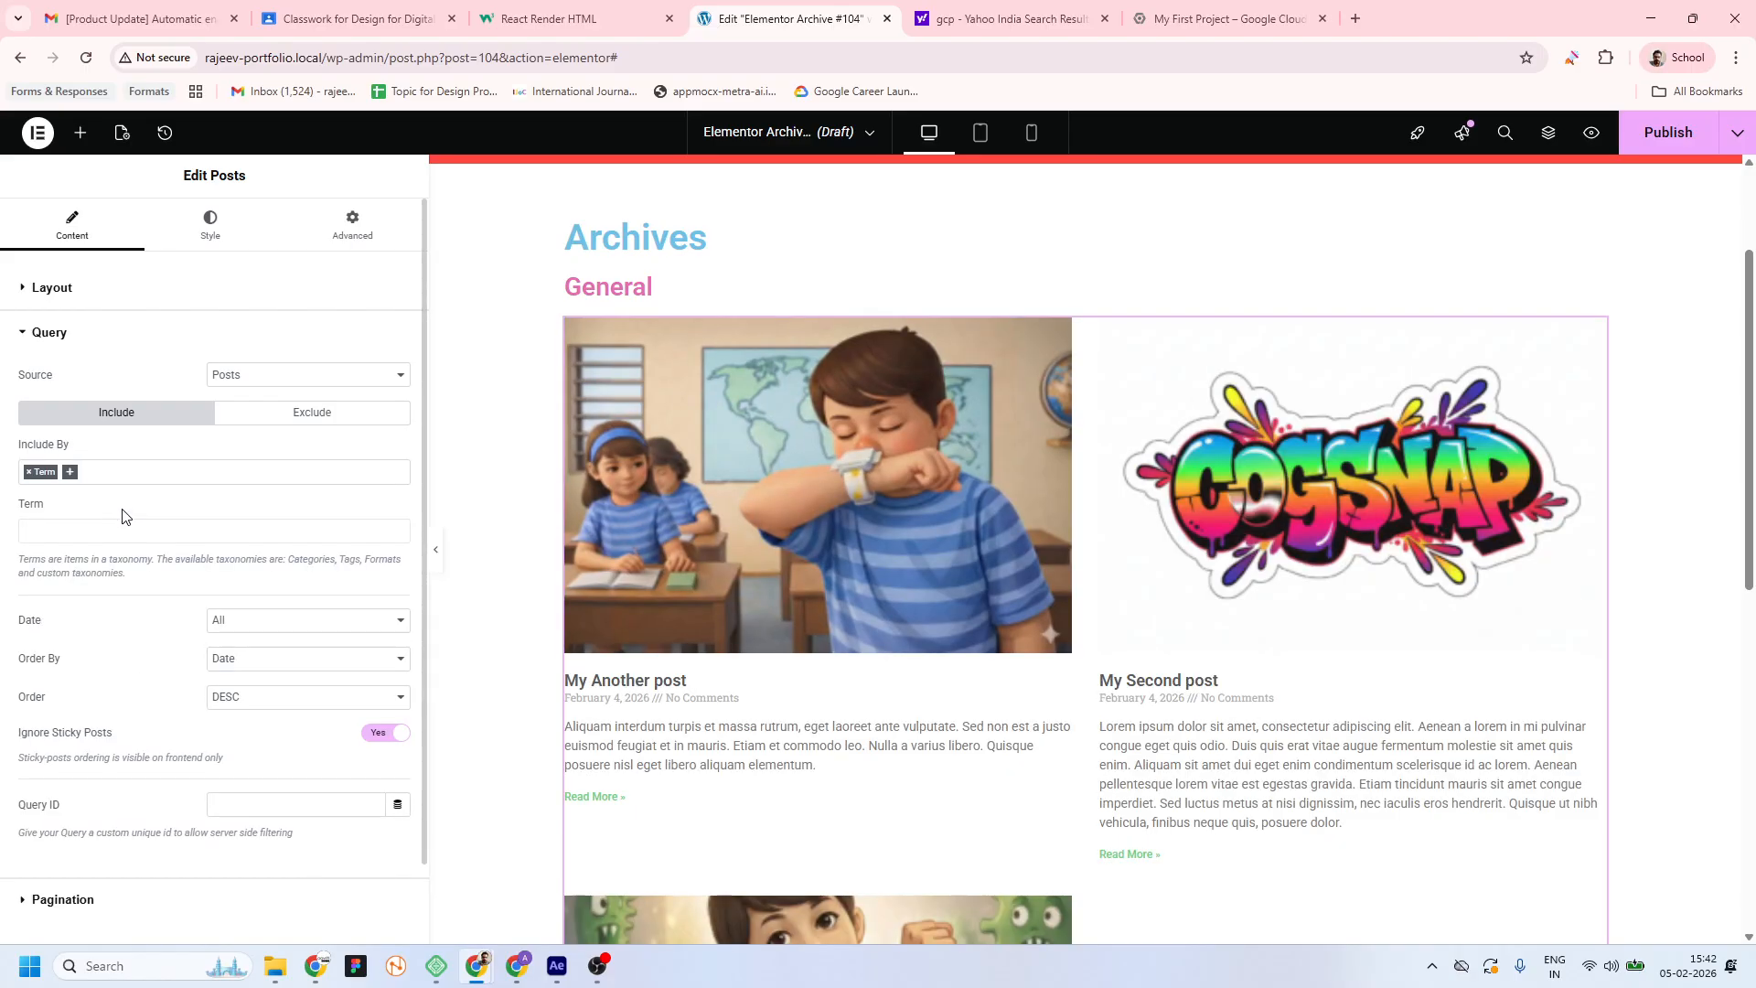
left_click(71, 475)
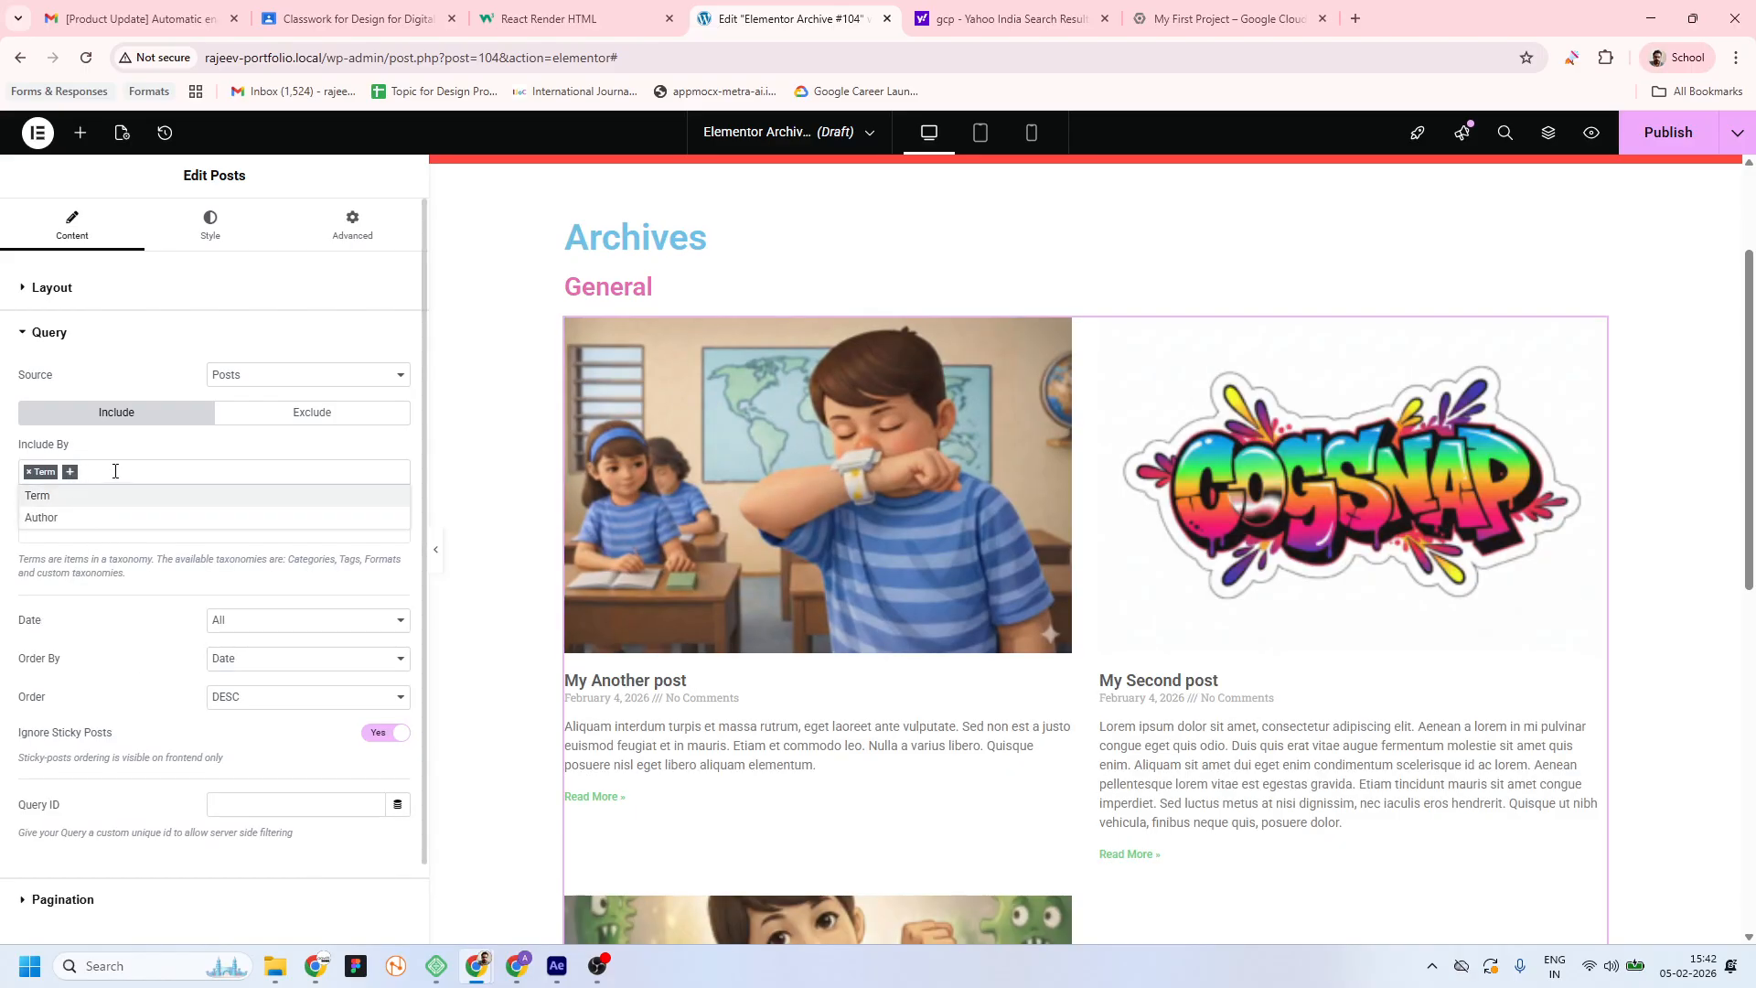
left_click(114, 471)
Try limiting the Posts query to the term "Categories: Uncategorized" and remove that term
left_click(88, 530)
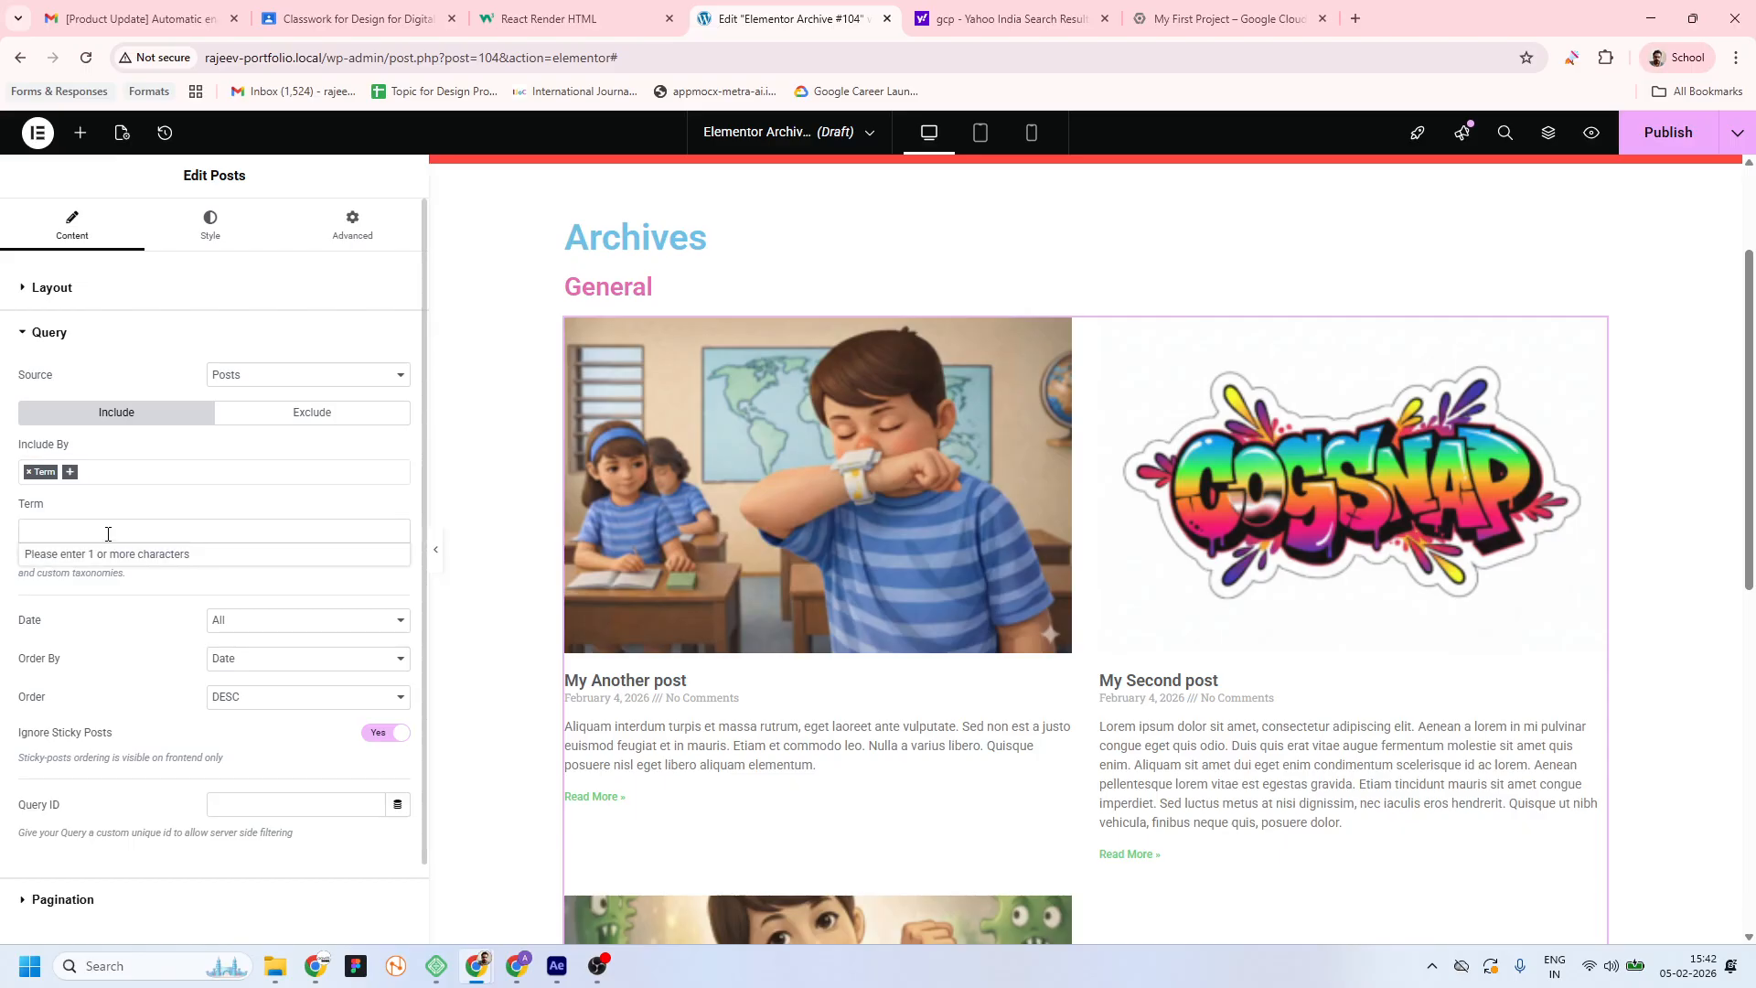
type("ca")
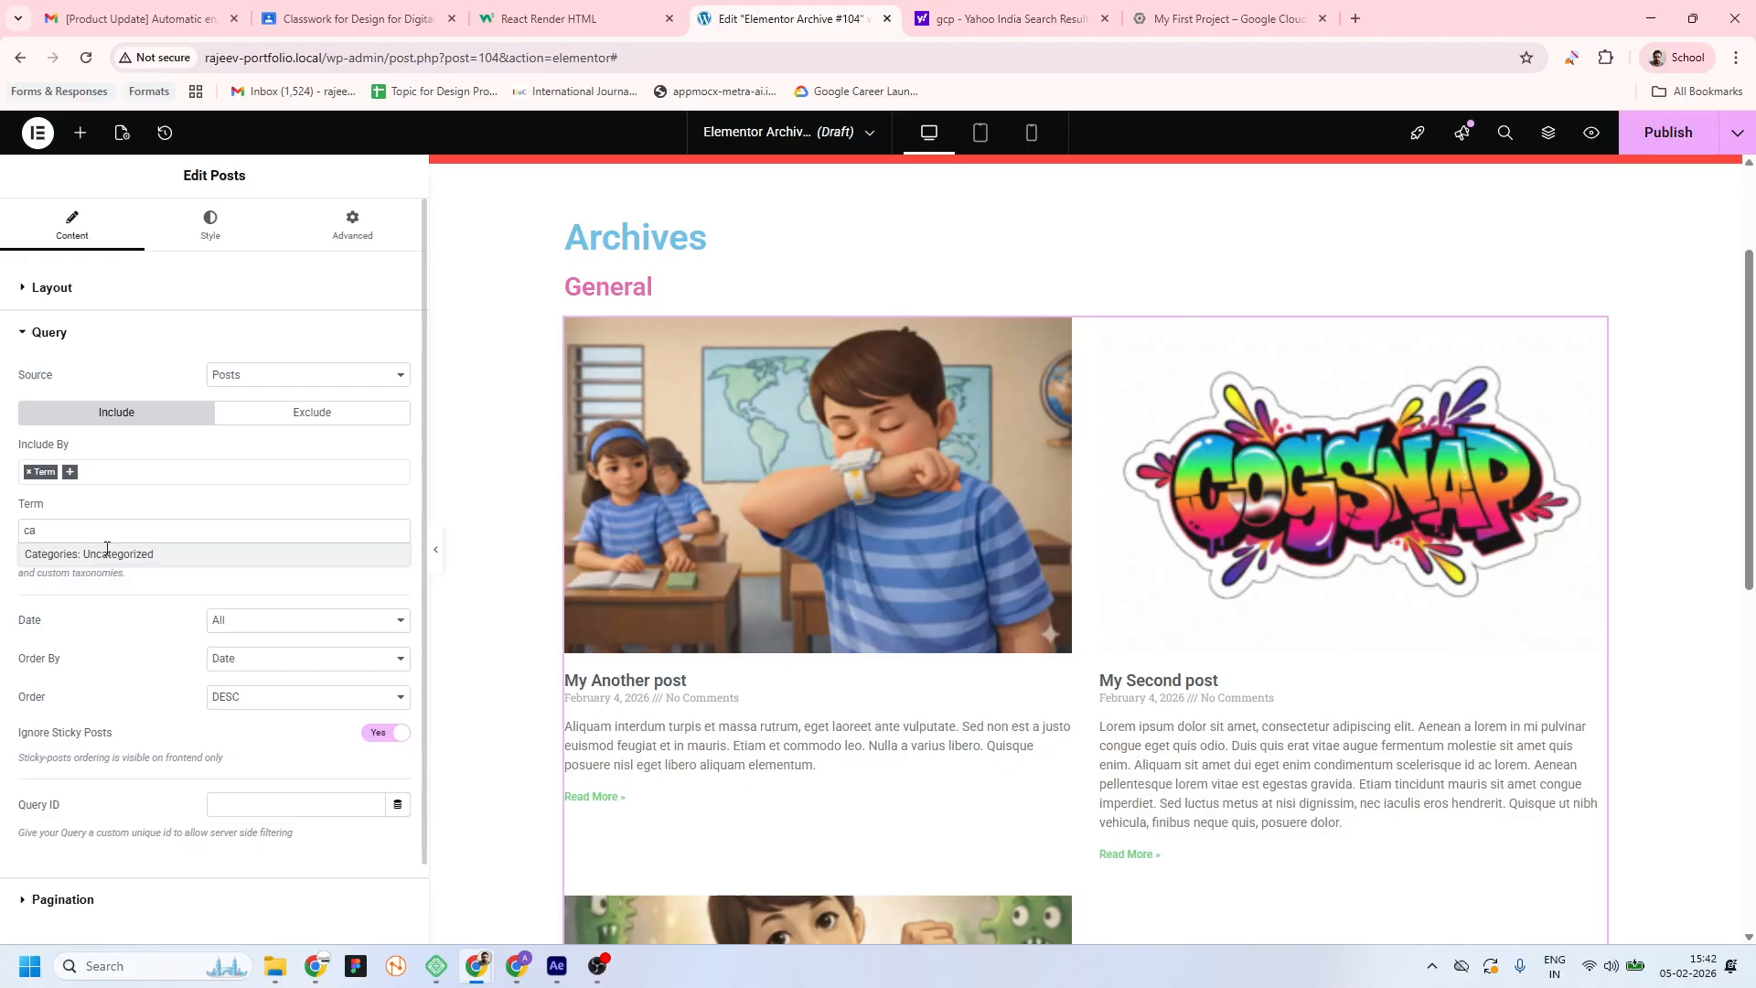
left_click(106, 553)
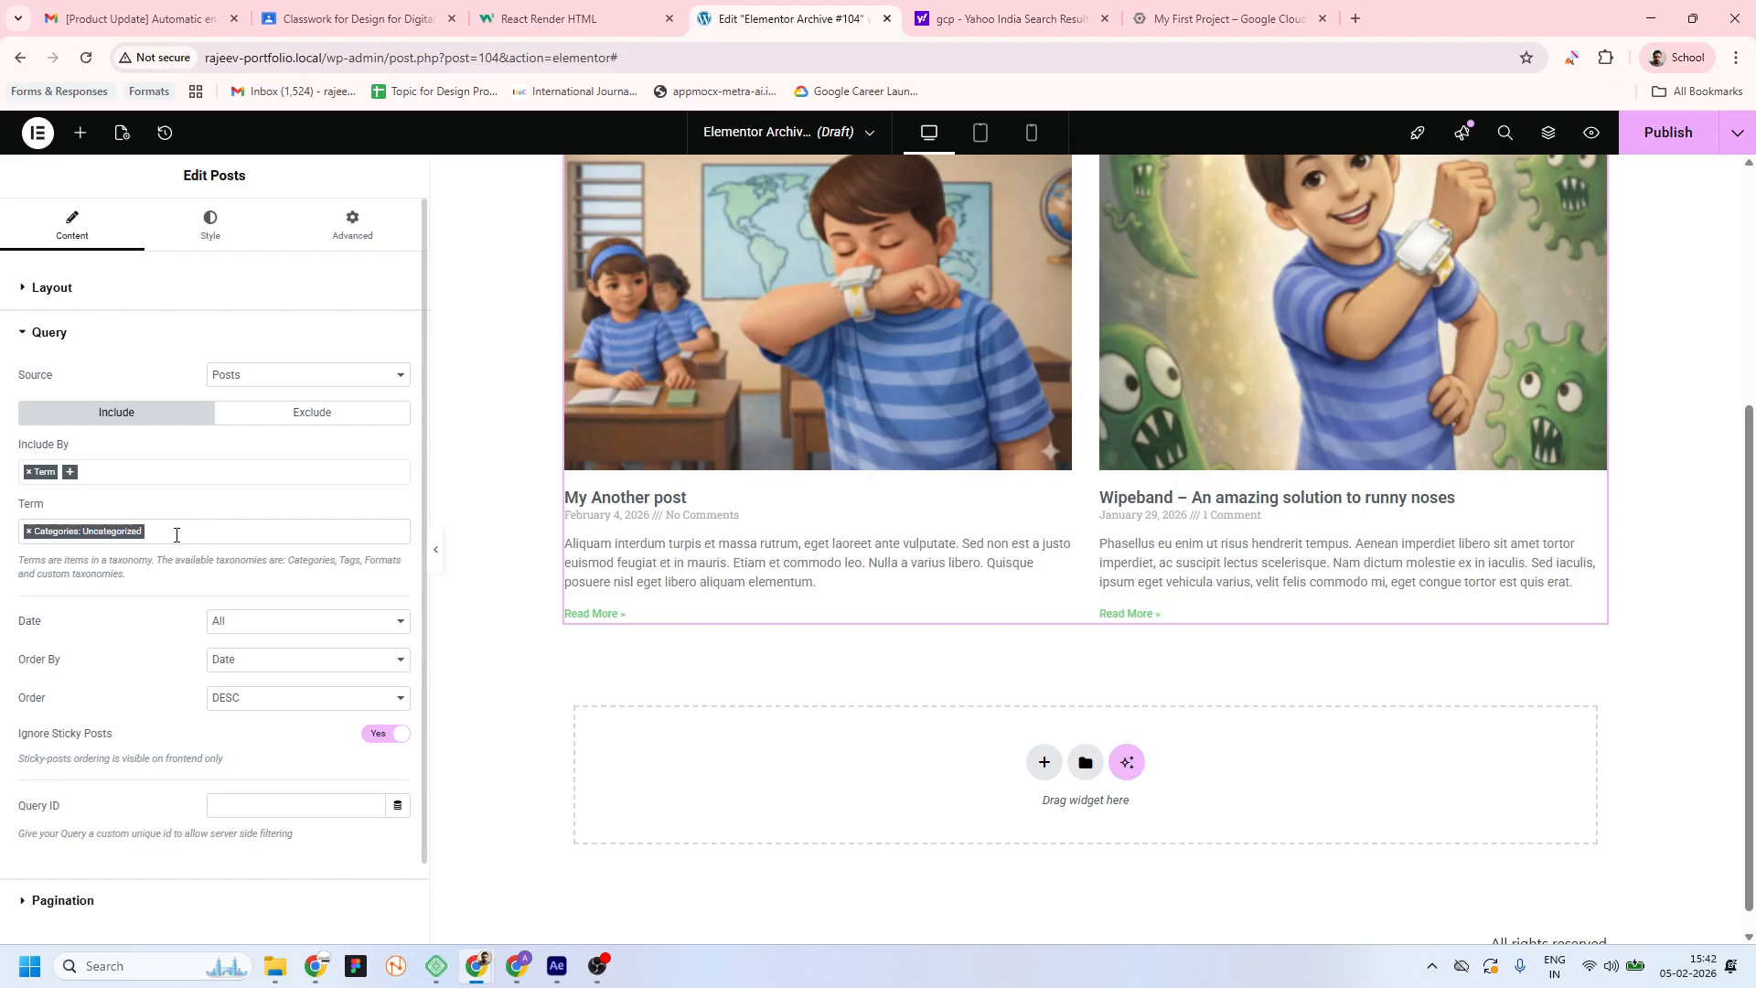
left_click(177, 536)
left_click(29, 531)
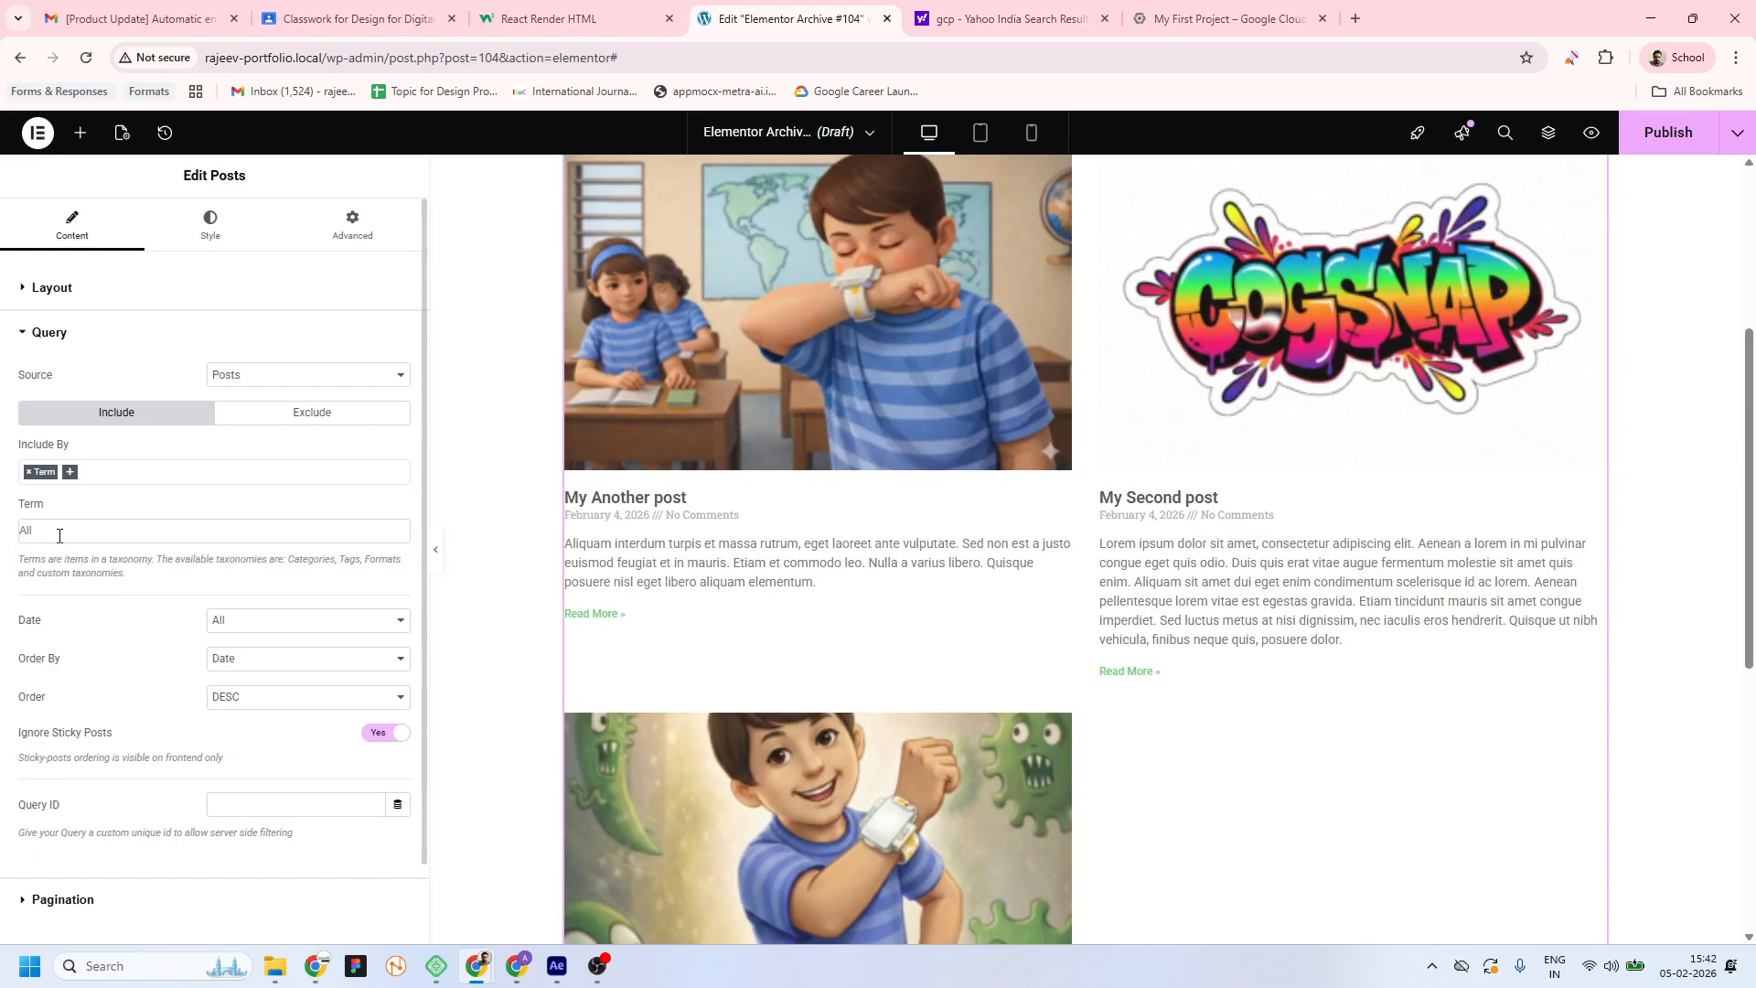
Limit the Posts query to the term "Categories: General"
left_click(60, 535)
type("genera")
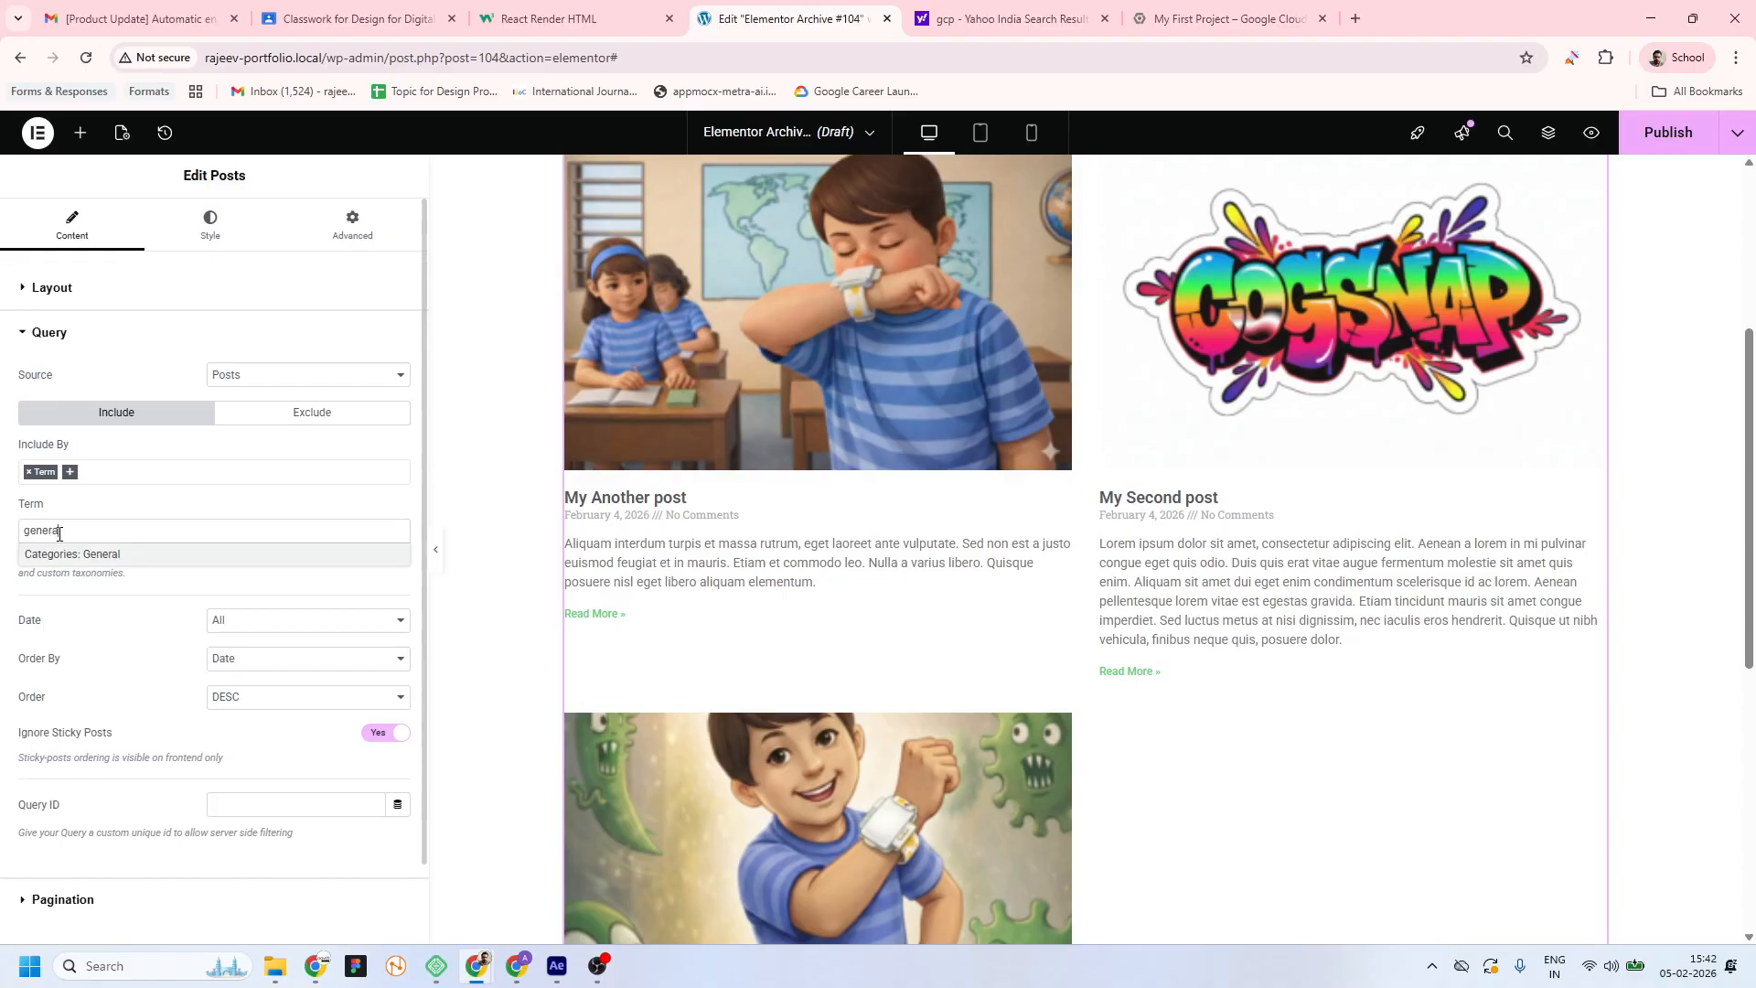
left_click(84, 556)
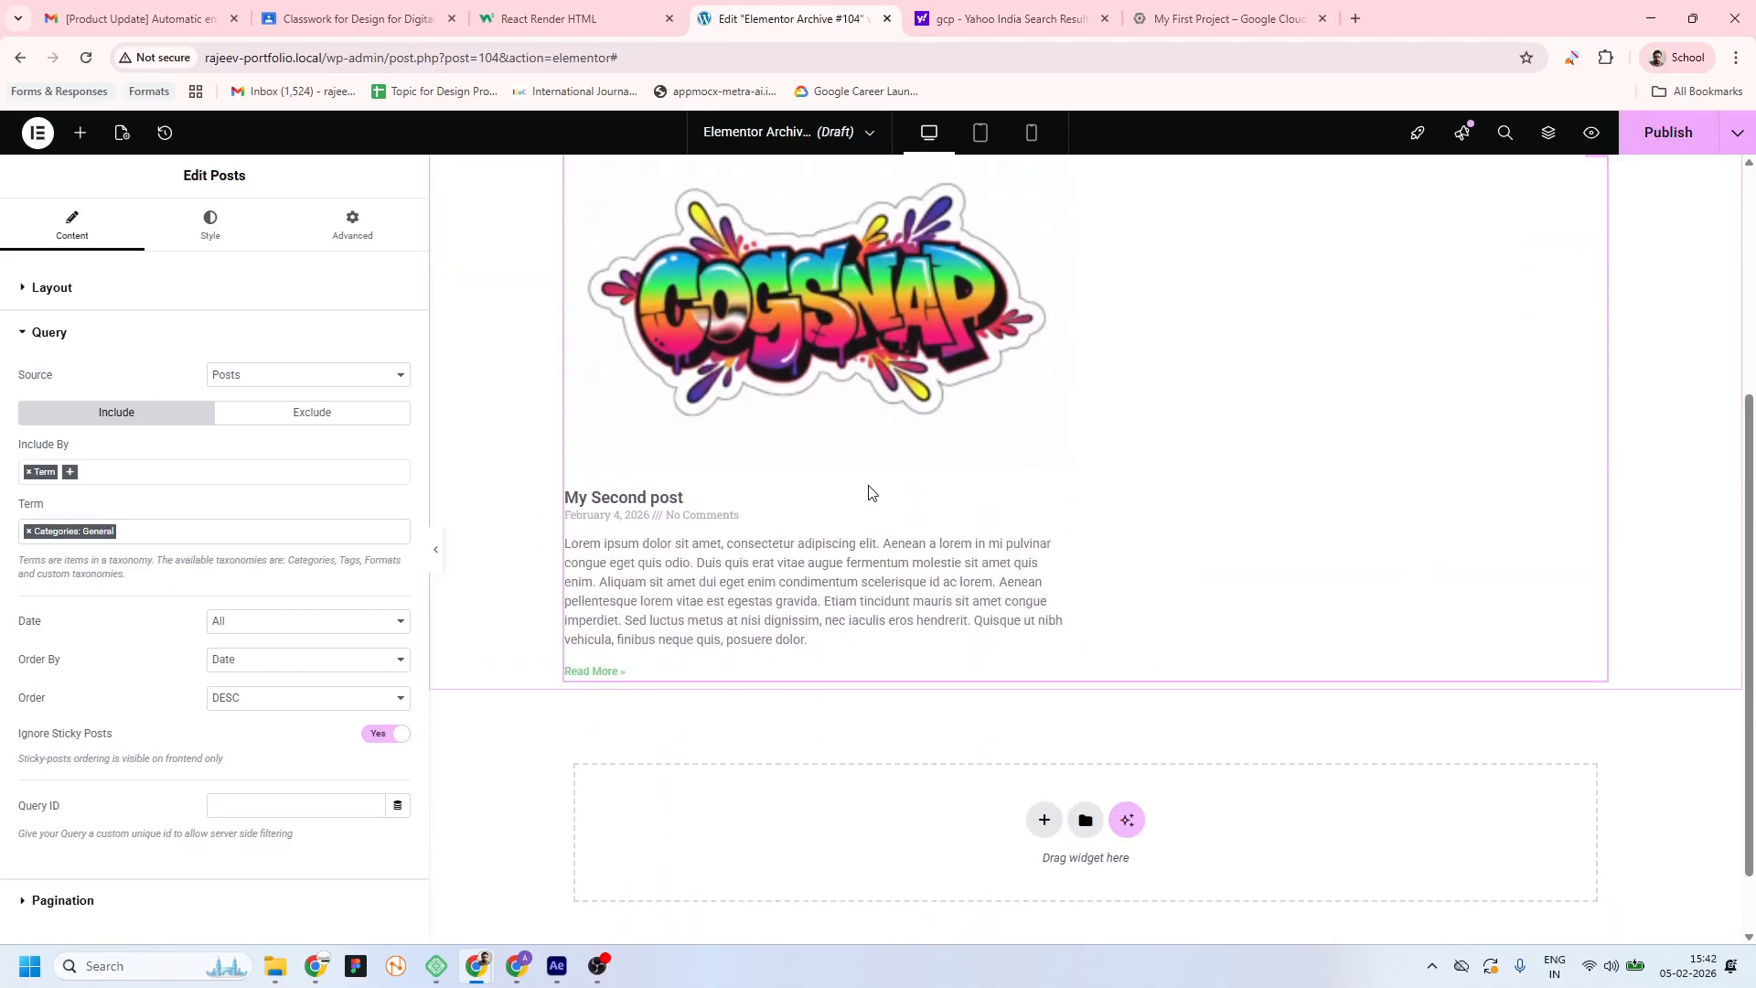
scroll(915, 466, "up", 2)
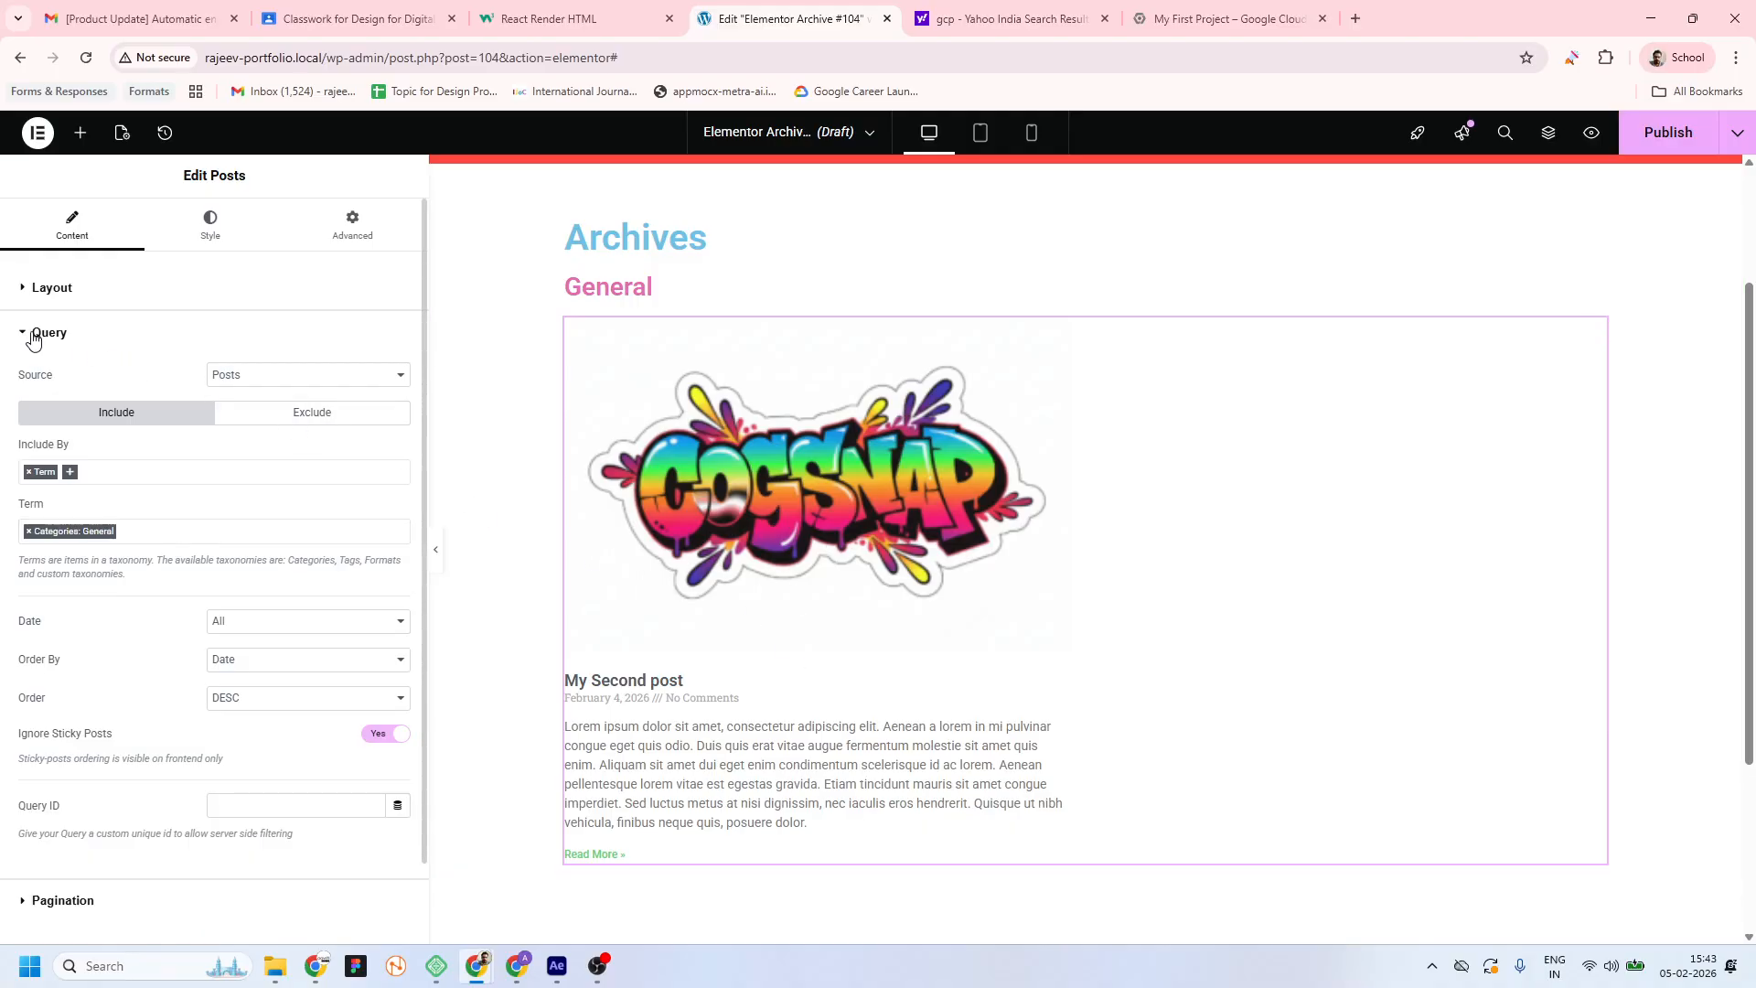
Set the Posts widget's layout to 3 columns and look over its style layout options
left_click(41, 287)
left_click(366, 373)
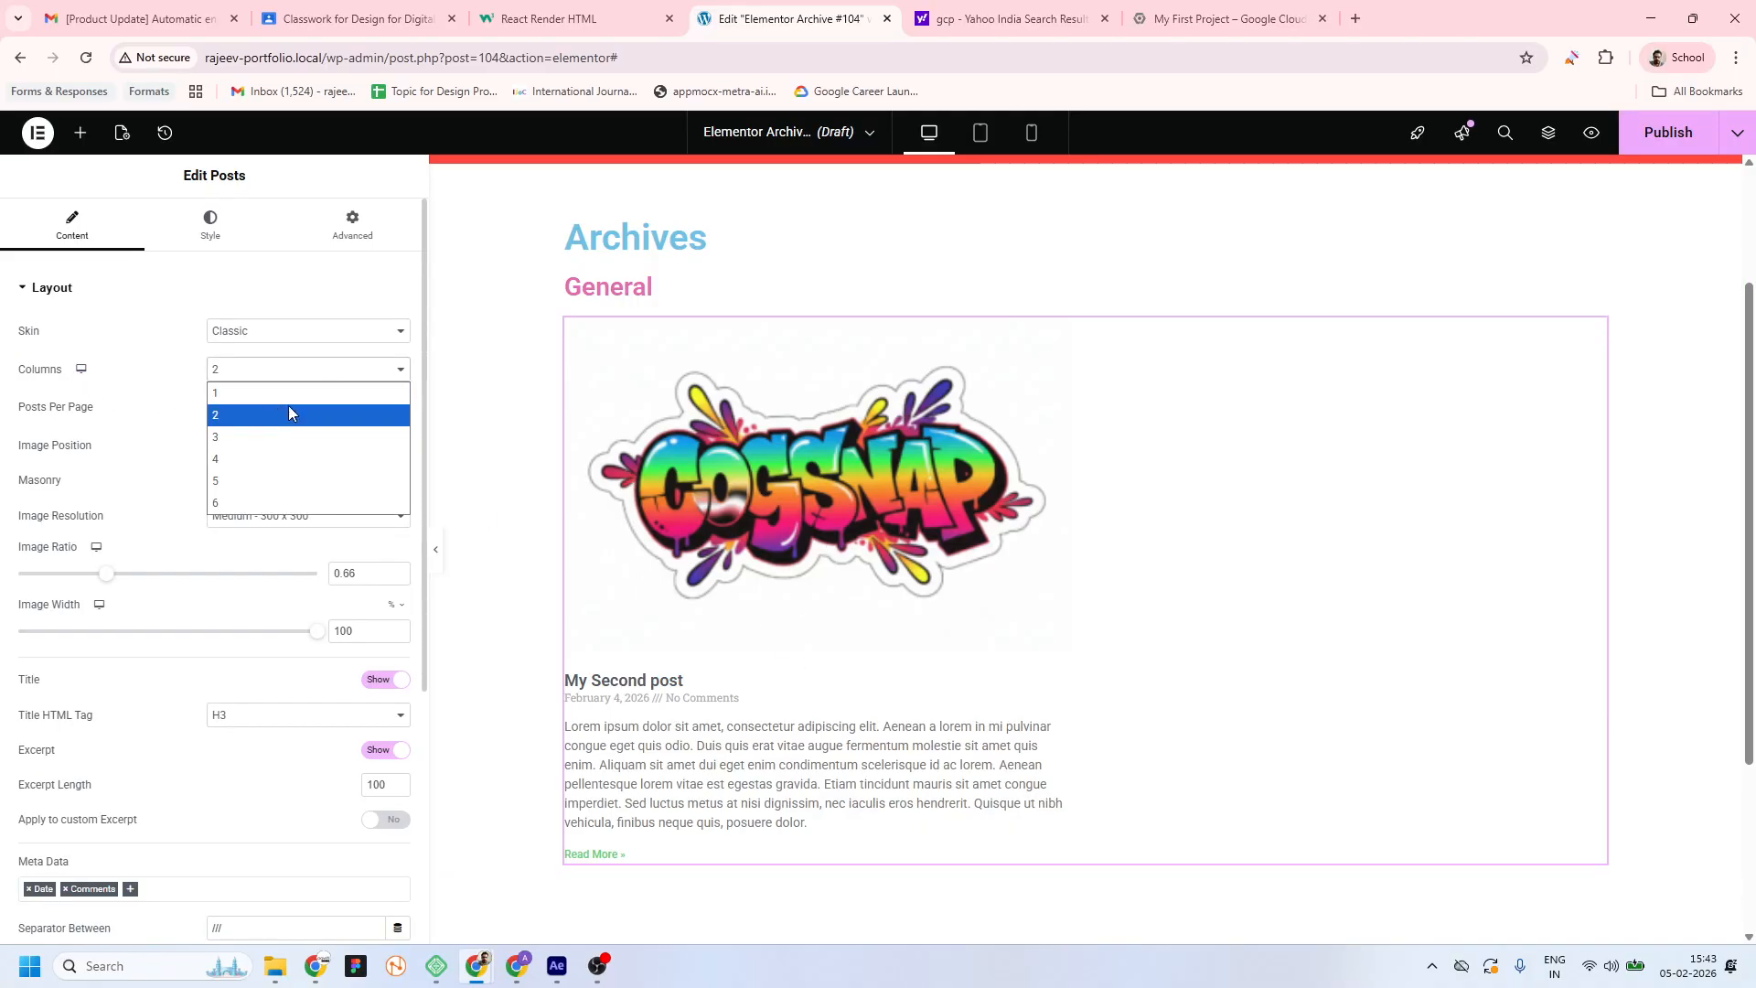
left_click(244, 437)
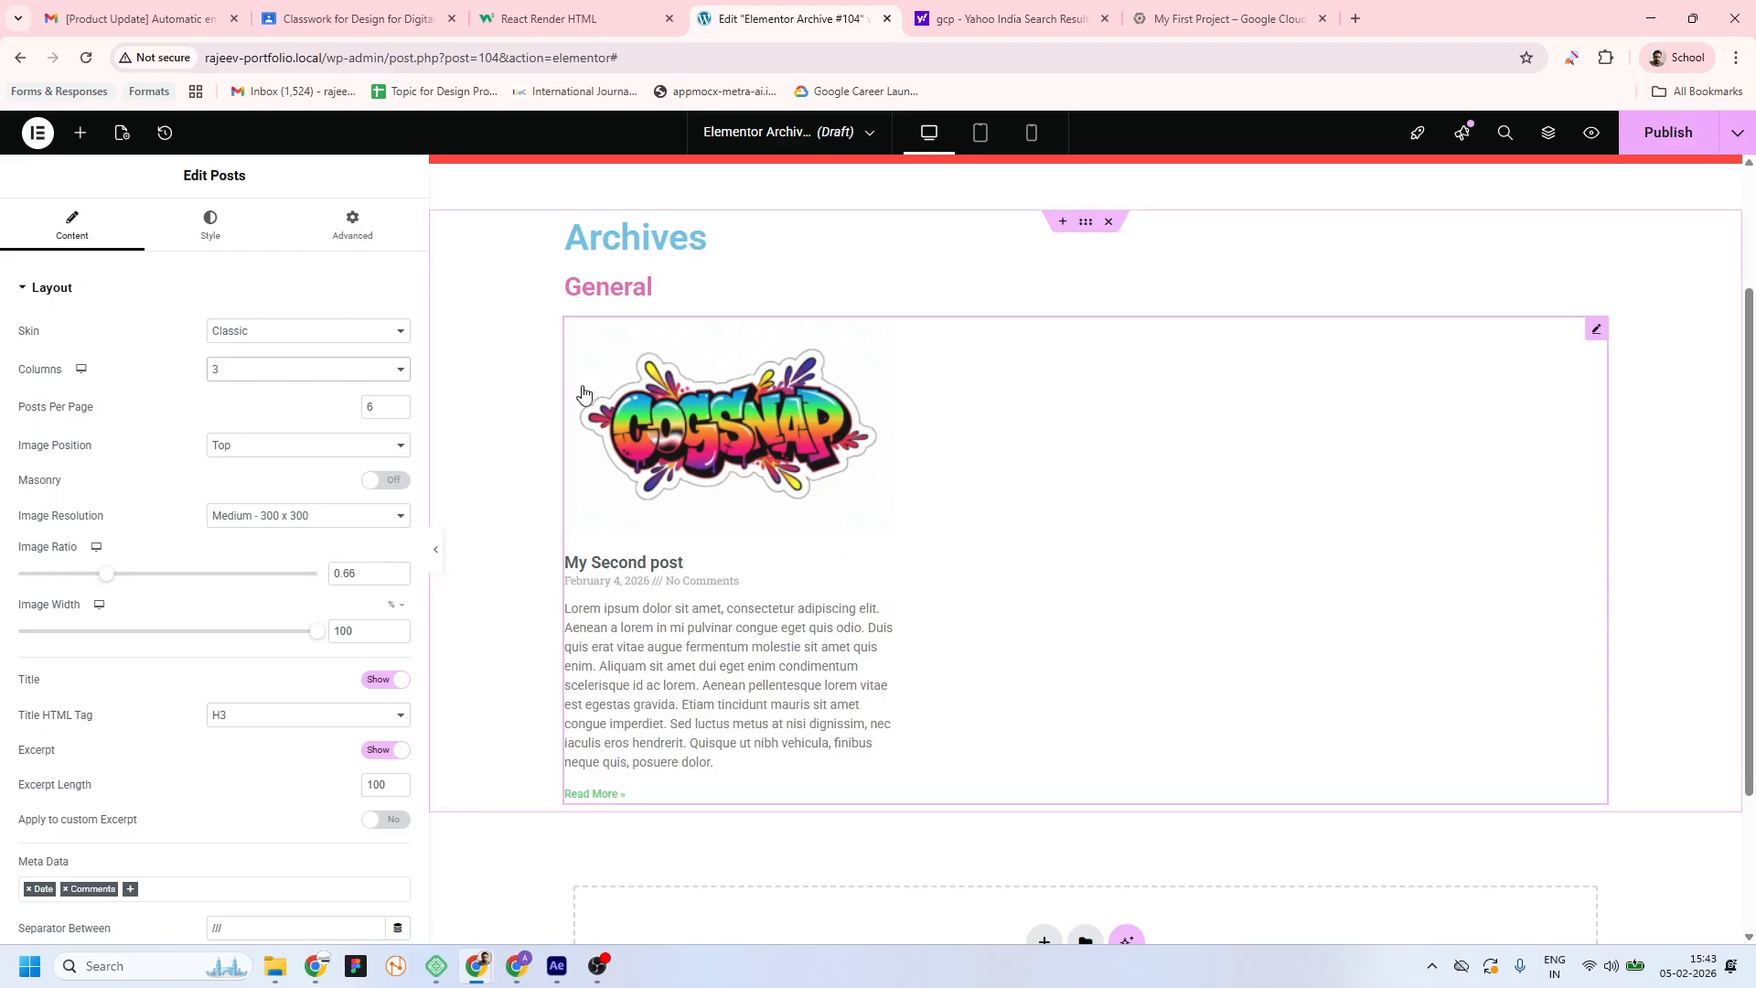
left_click(252, 240)
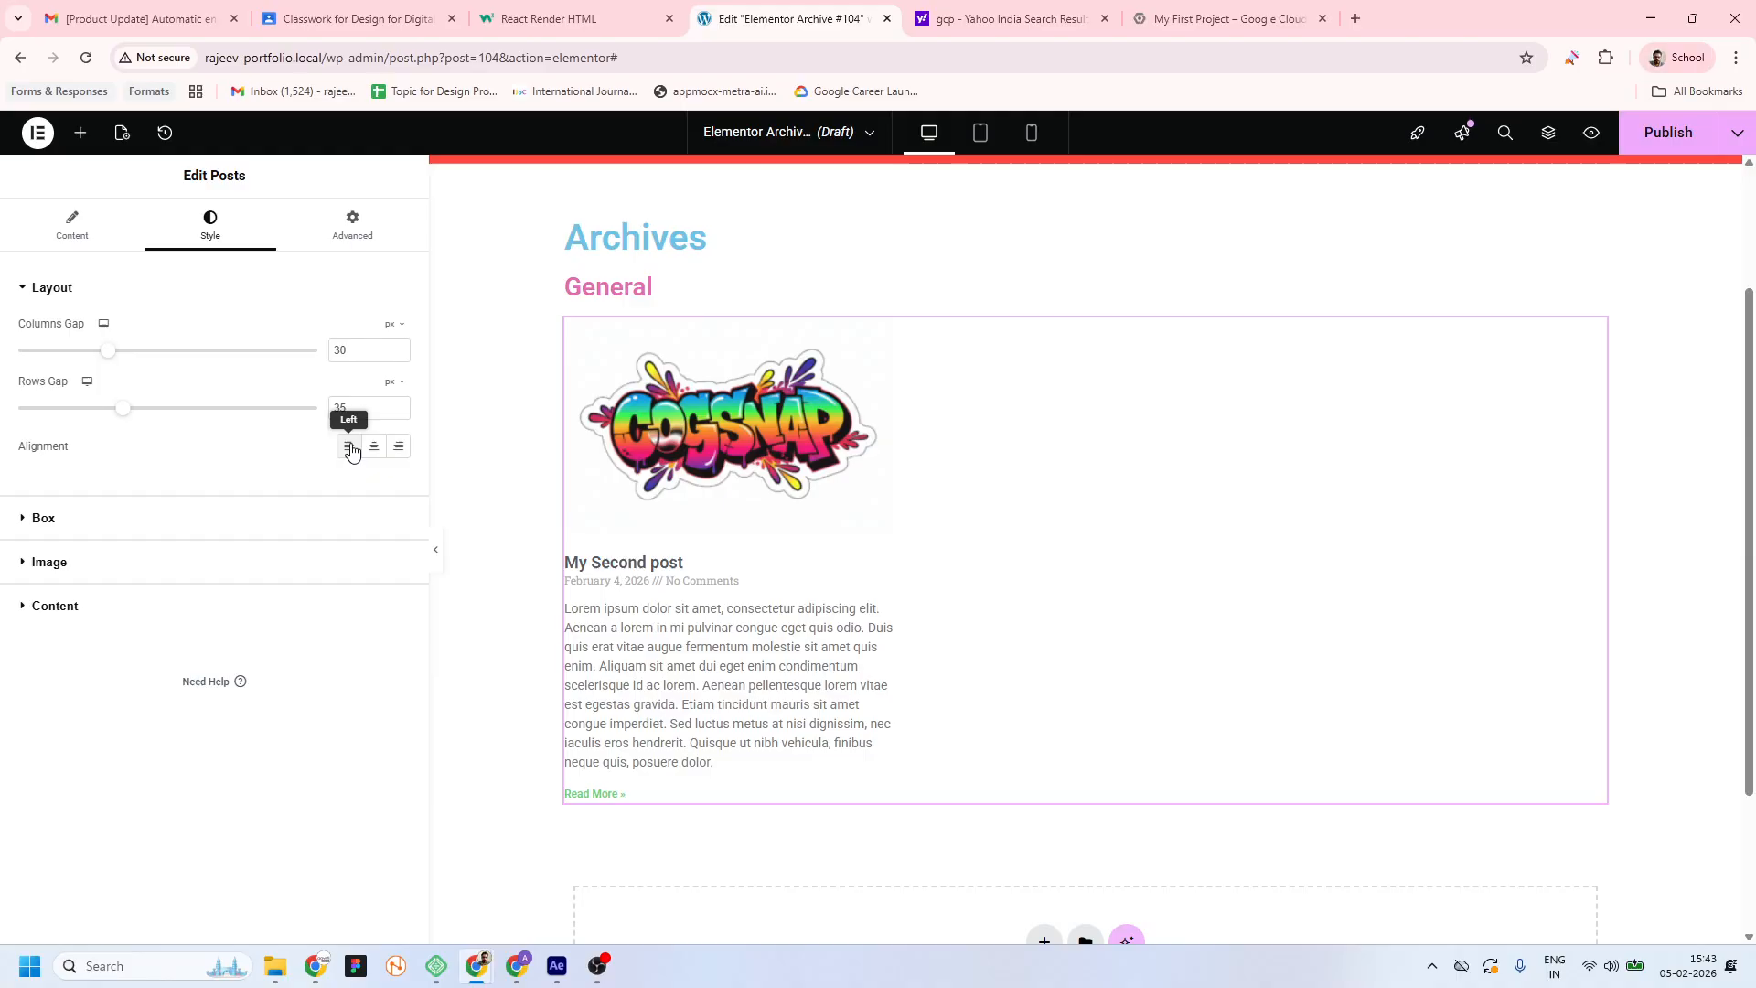
left_click(137, 241)
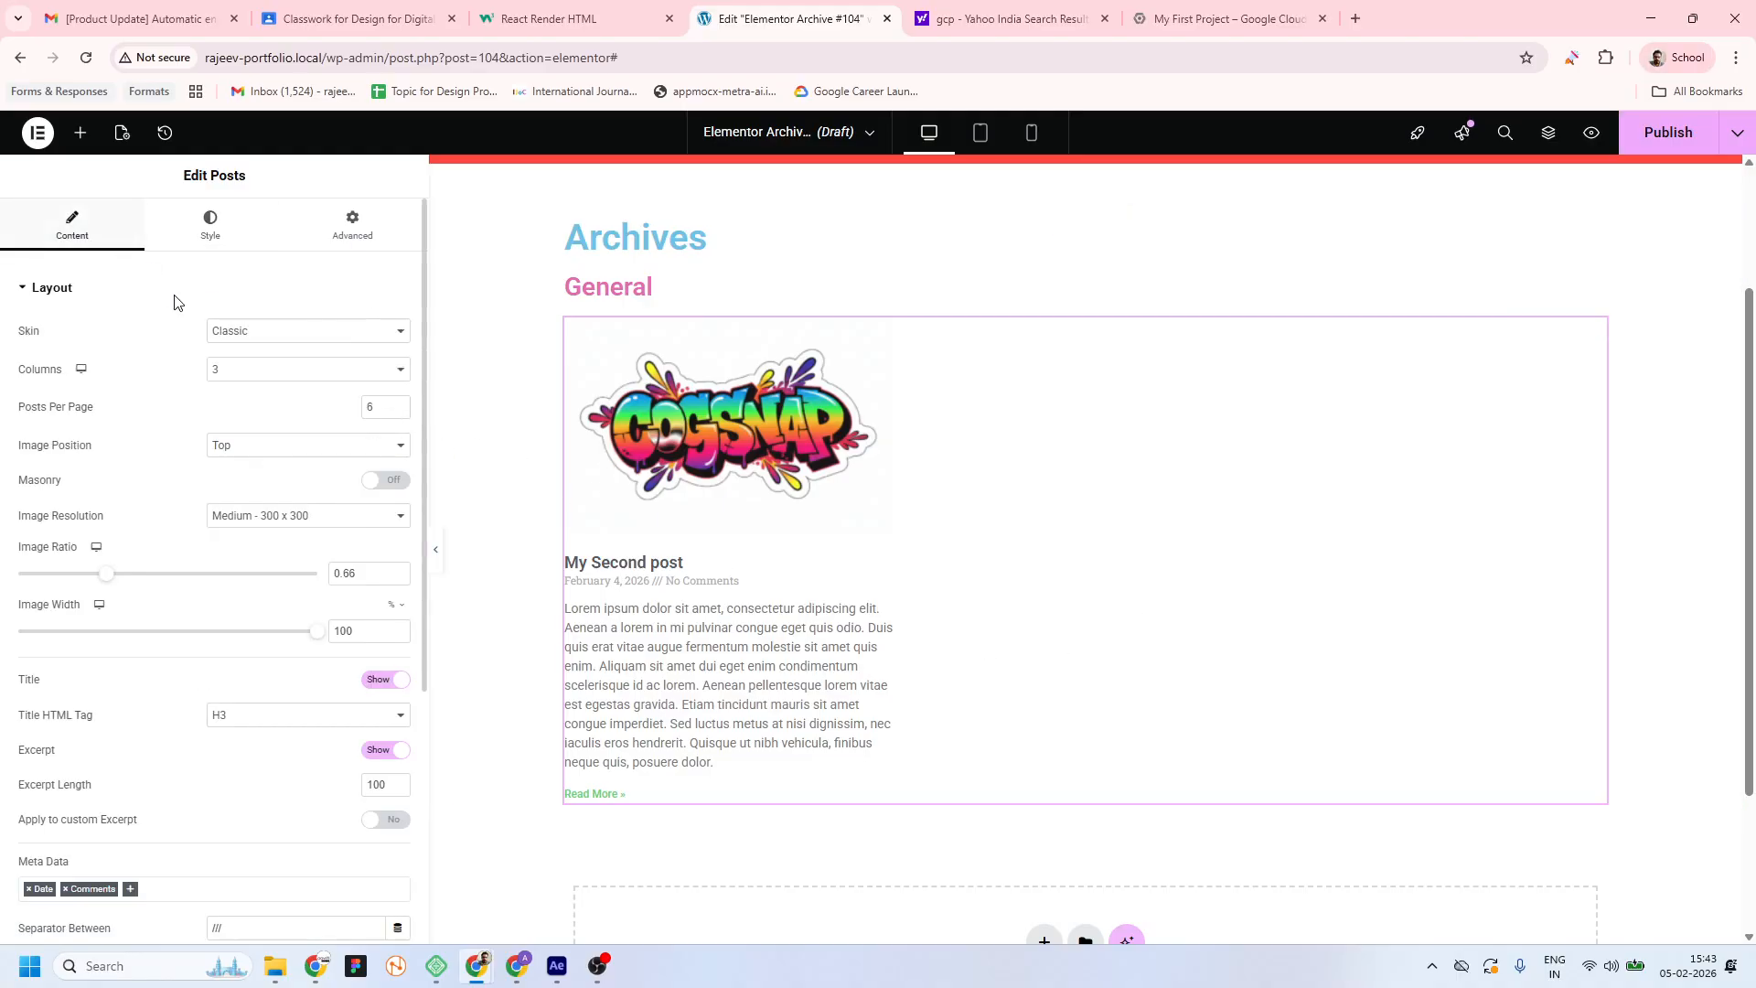
Add a Heading widget below the General posts grid
scroll(1109, 382, "down", 4)
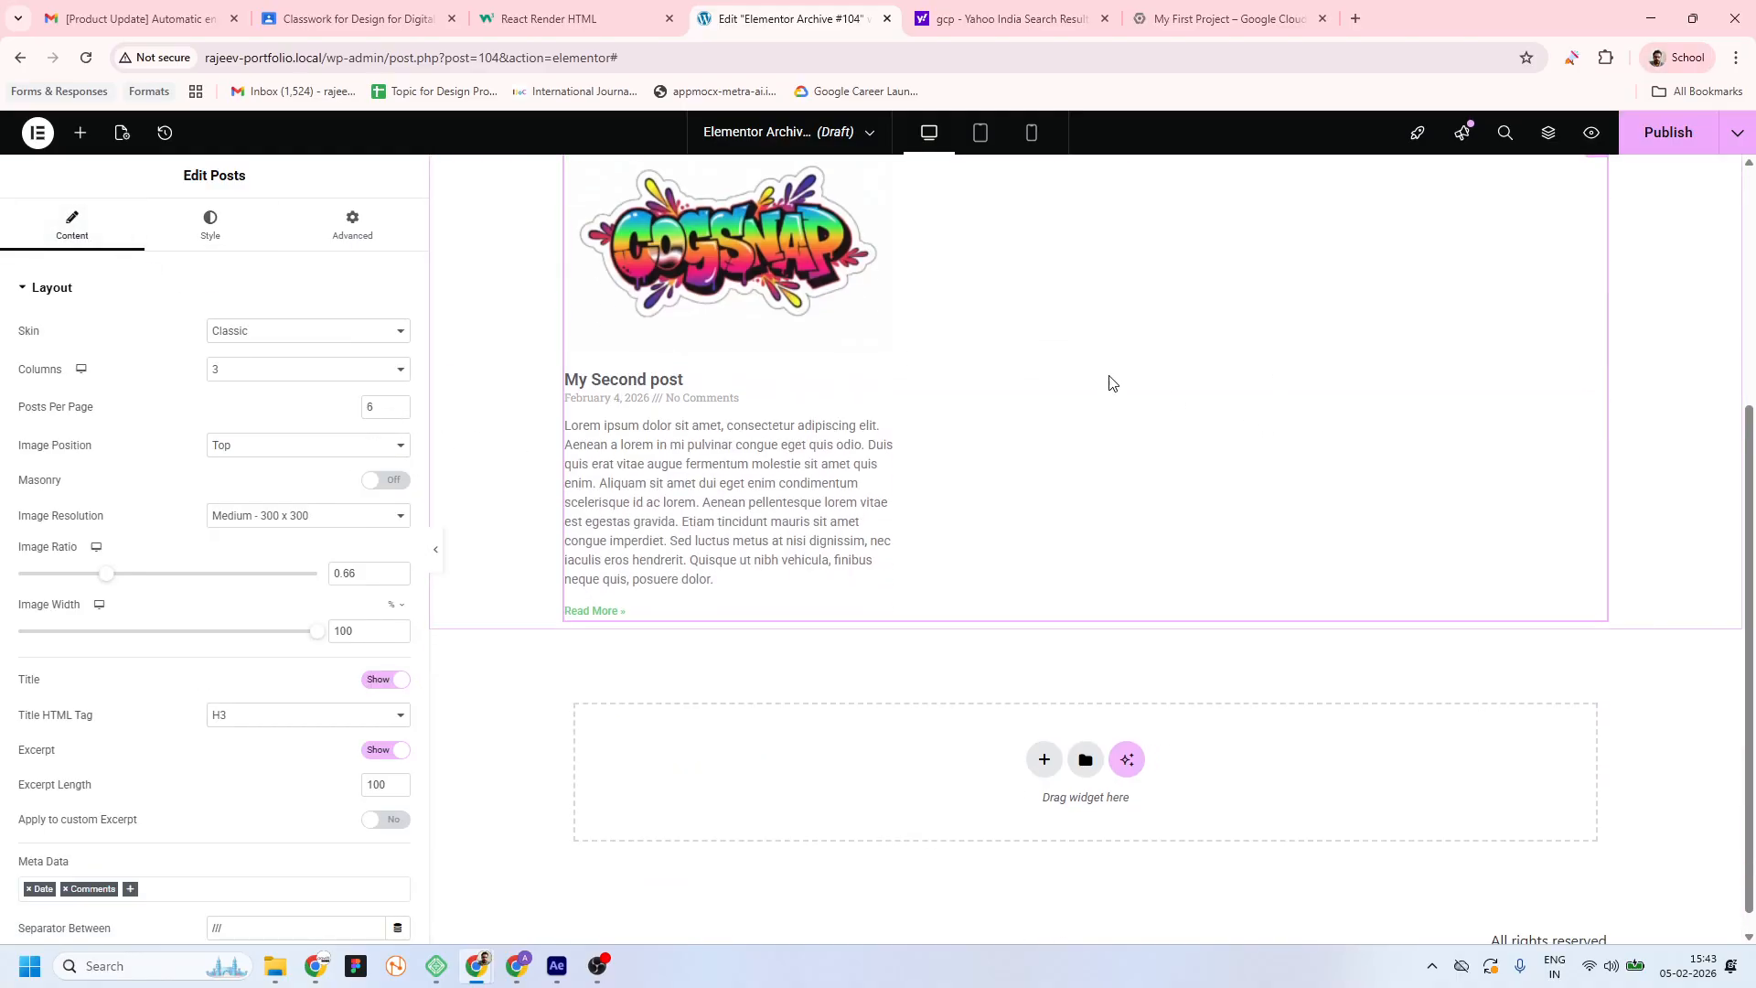
left_click(80, 133)
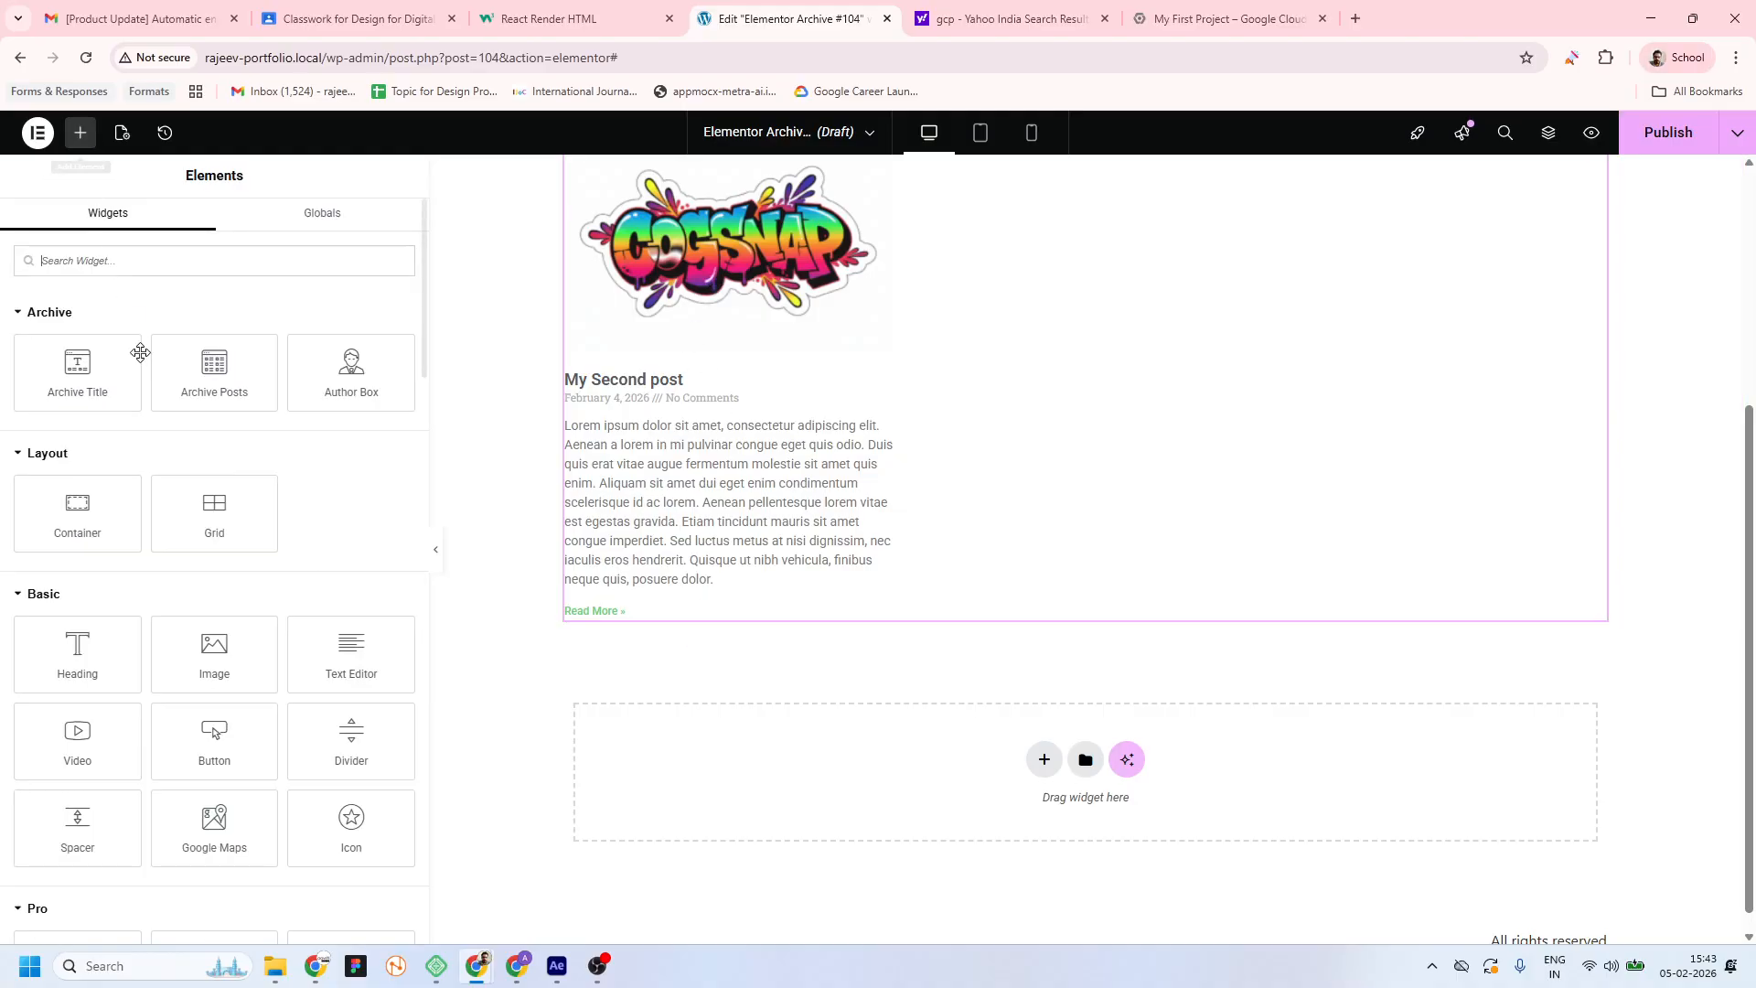
left_click_drag(106, 661, 755, 619)
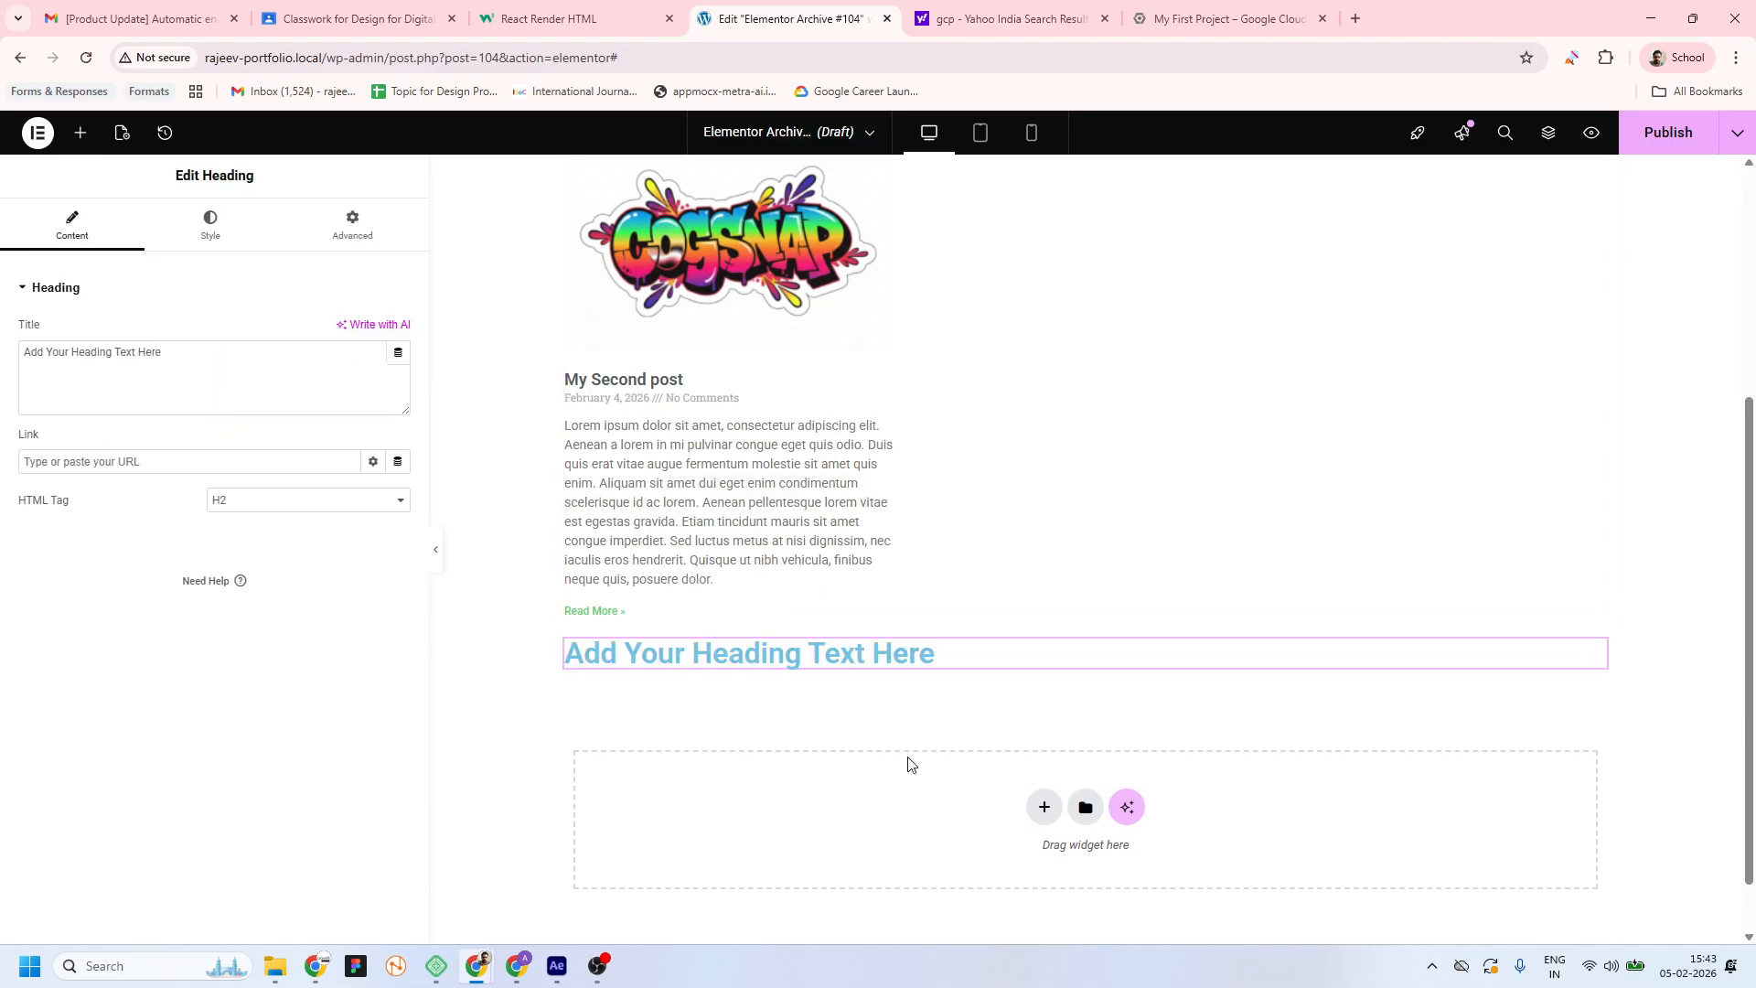
Replace the new heading's placeholder title with "Special"
left_click_drag(236, 381, 2, 353)
type("Un")
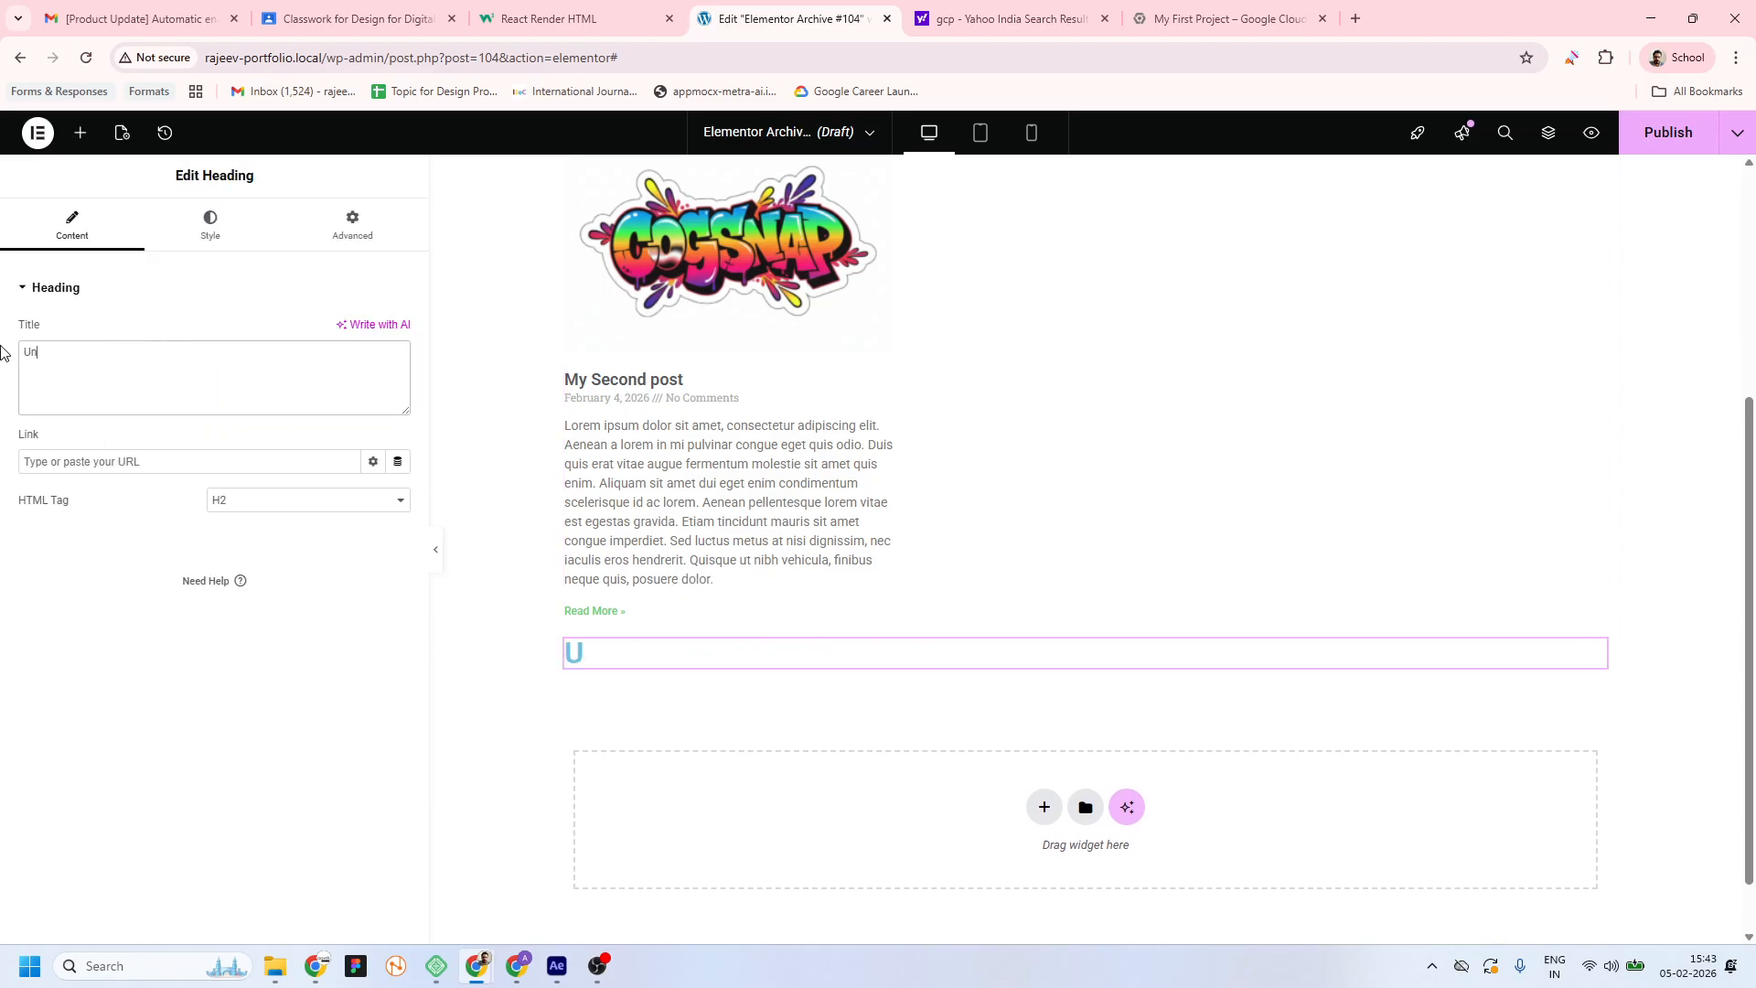
type("catgeoir")
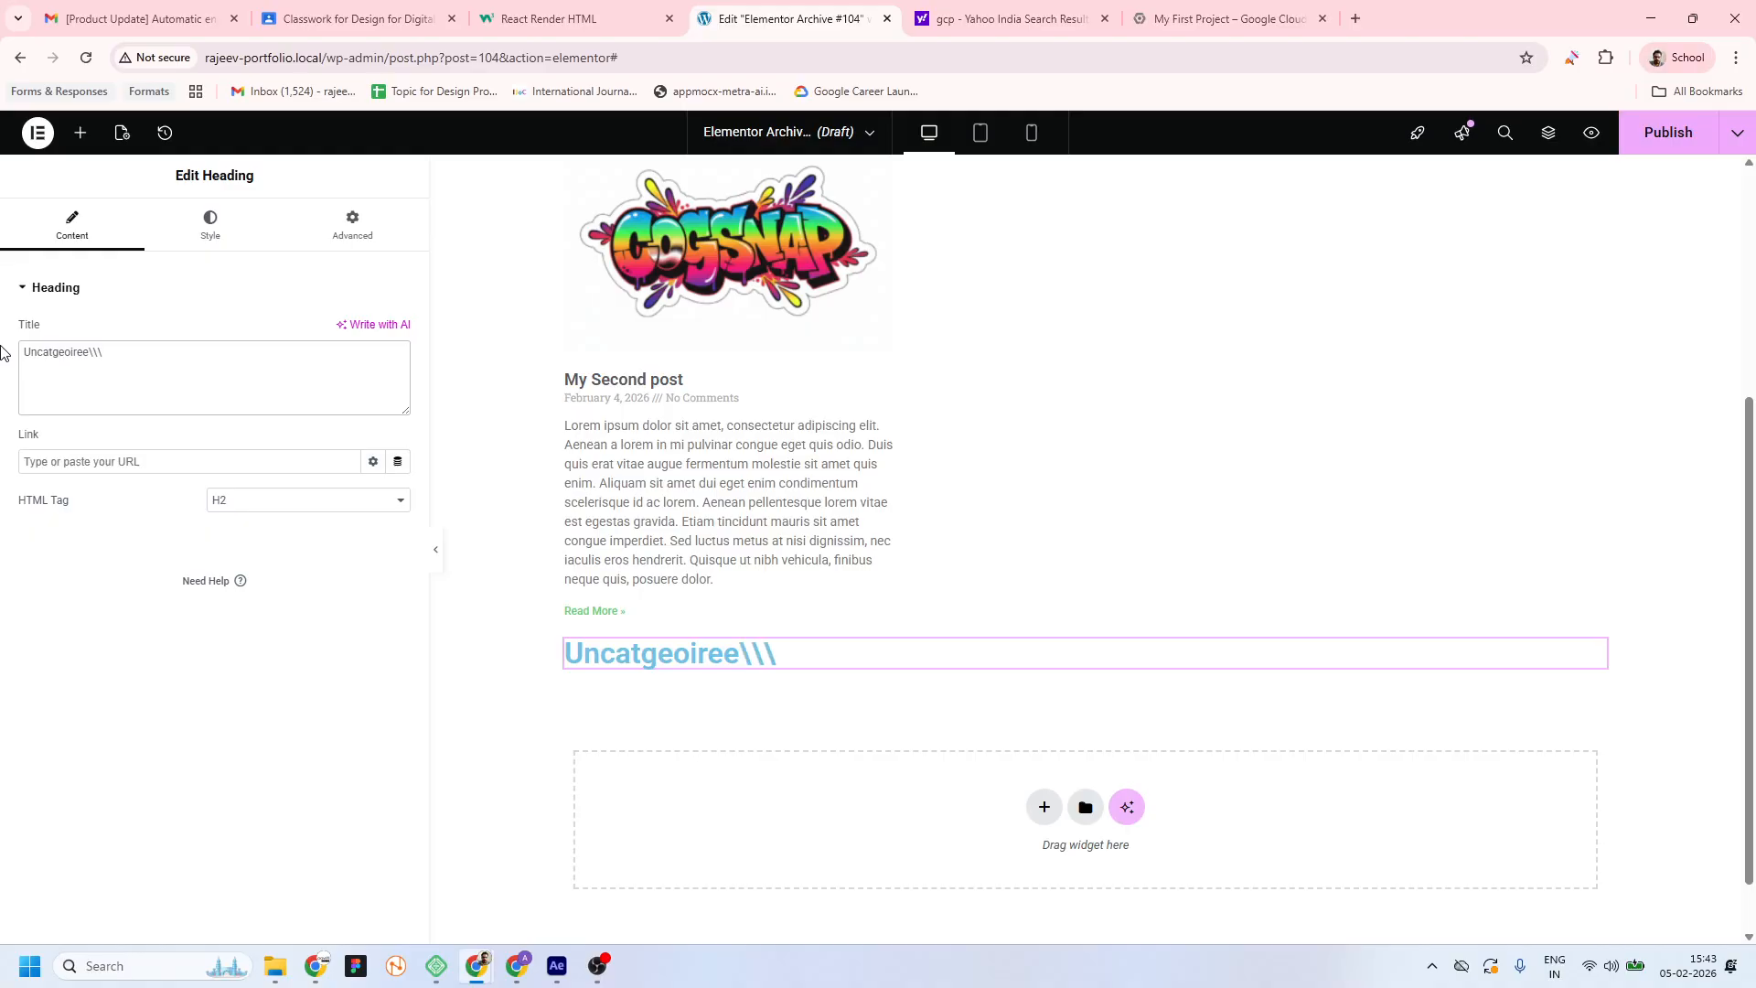
key("ctrl+a")
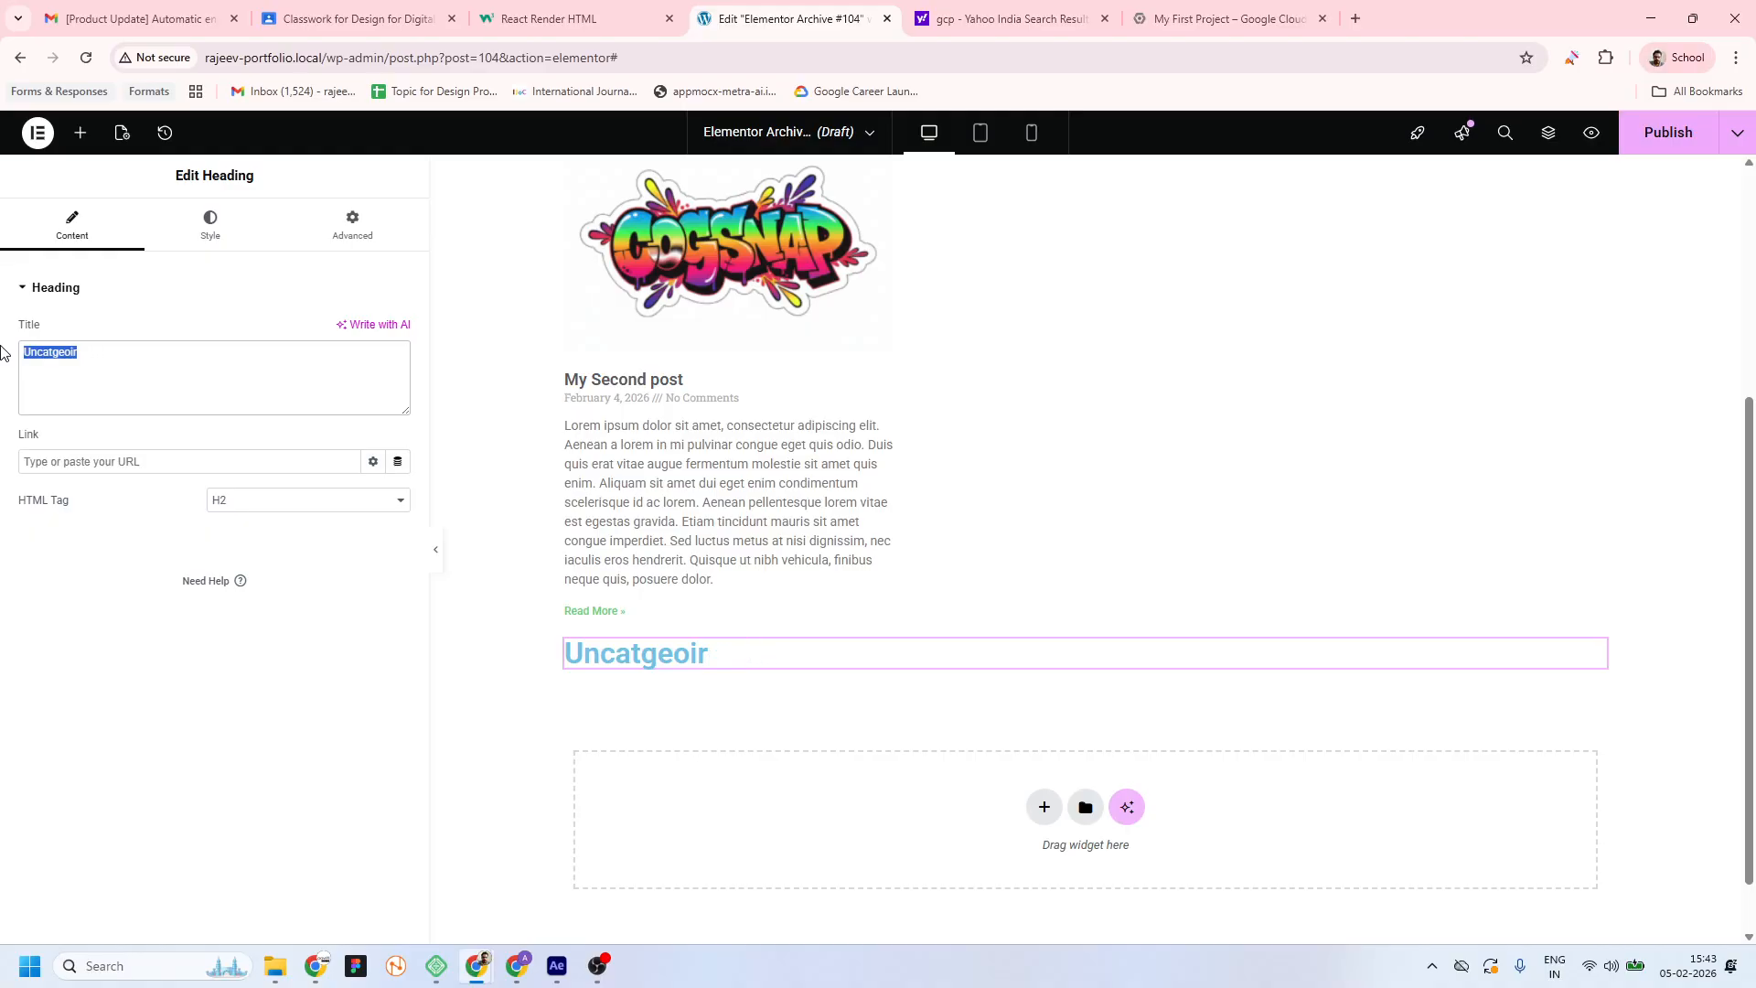
type("soecial")
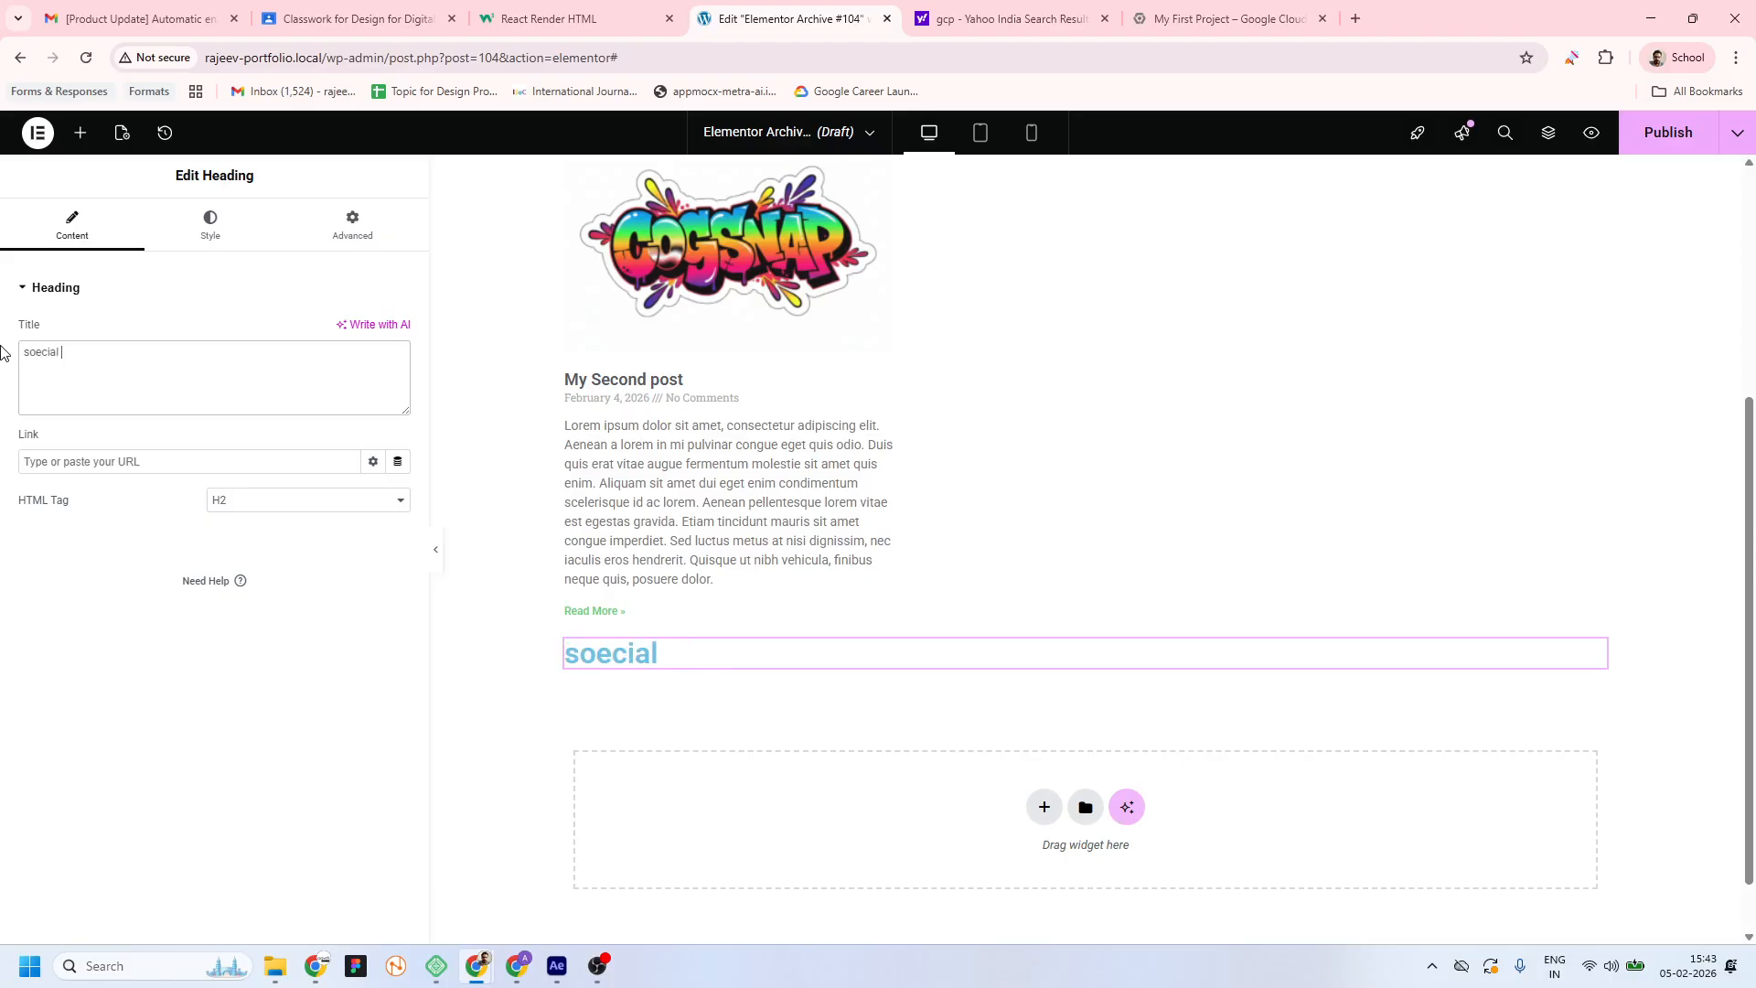
key("BackSpace")
key("BackSpace")
type("Sp")
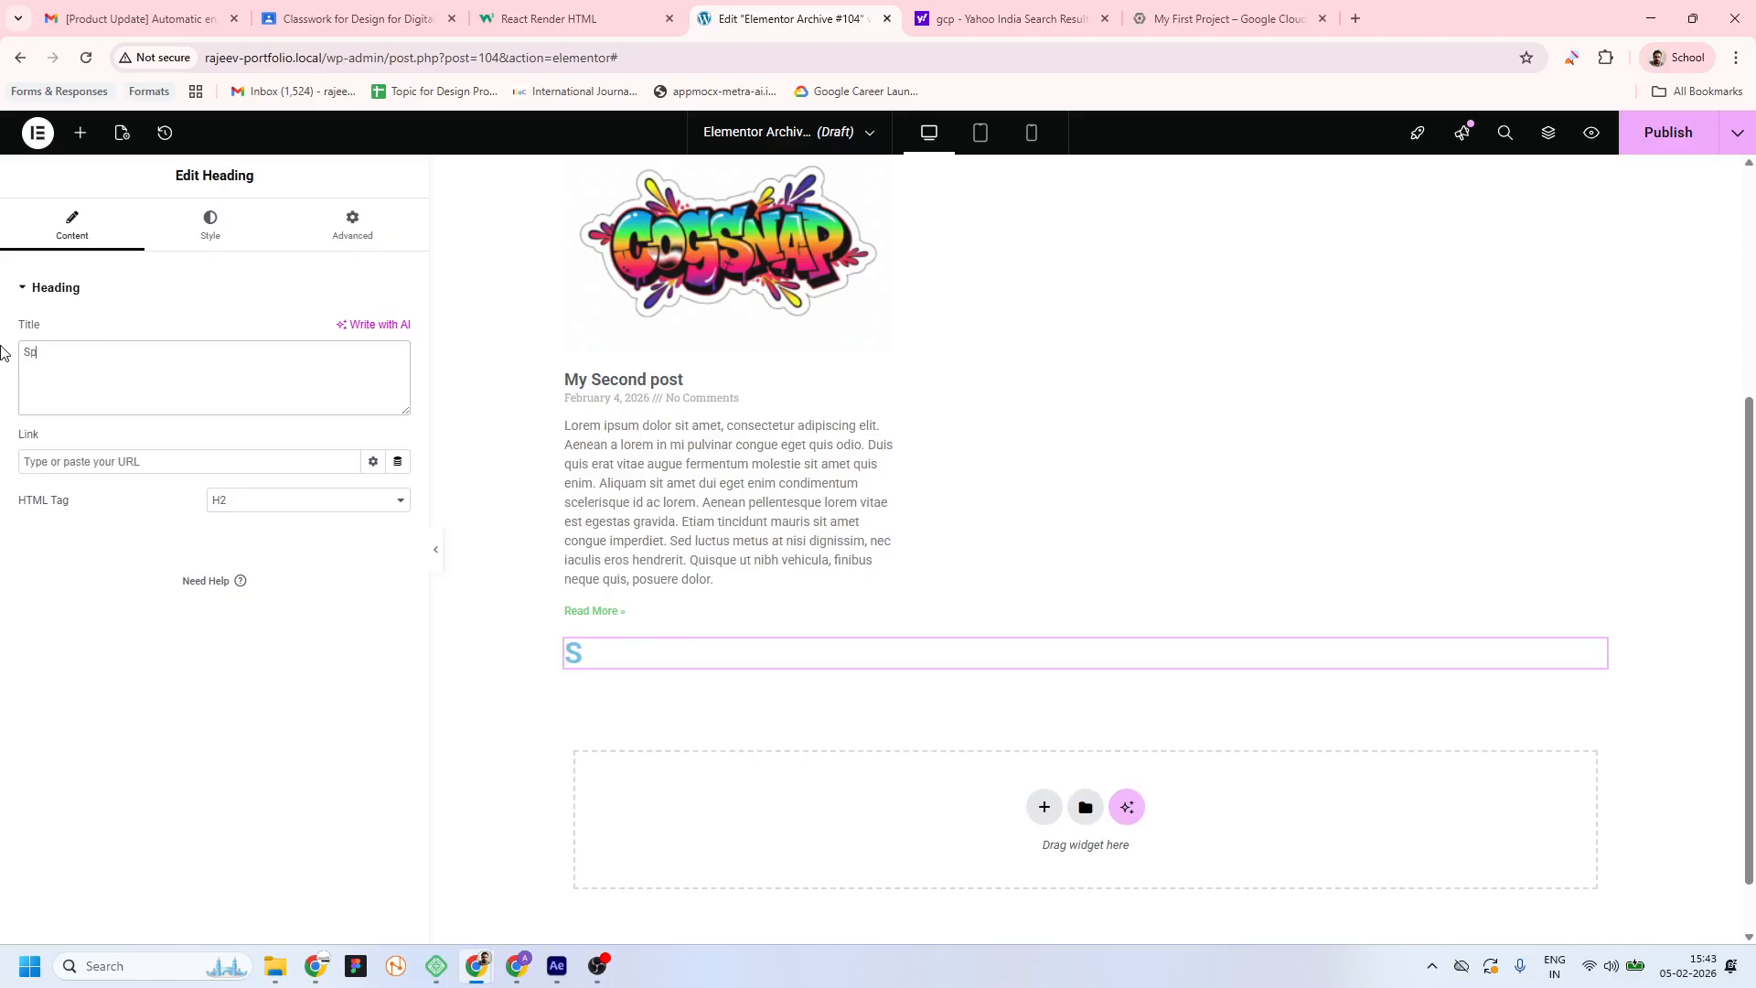
type("ecial")
Go over the Special heading's global typography presets and set its text color to the pink global color
left_click(229, 220)
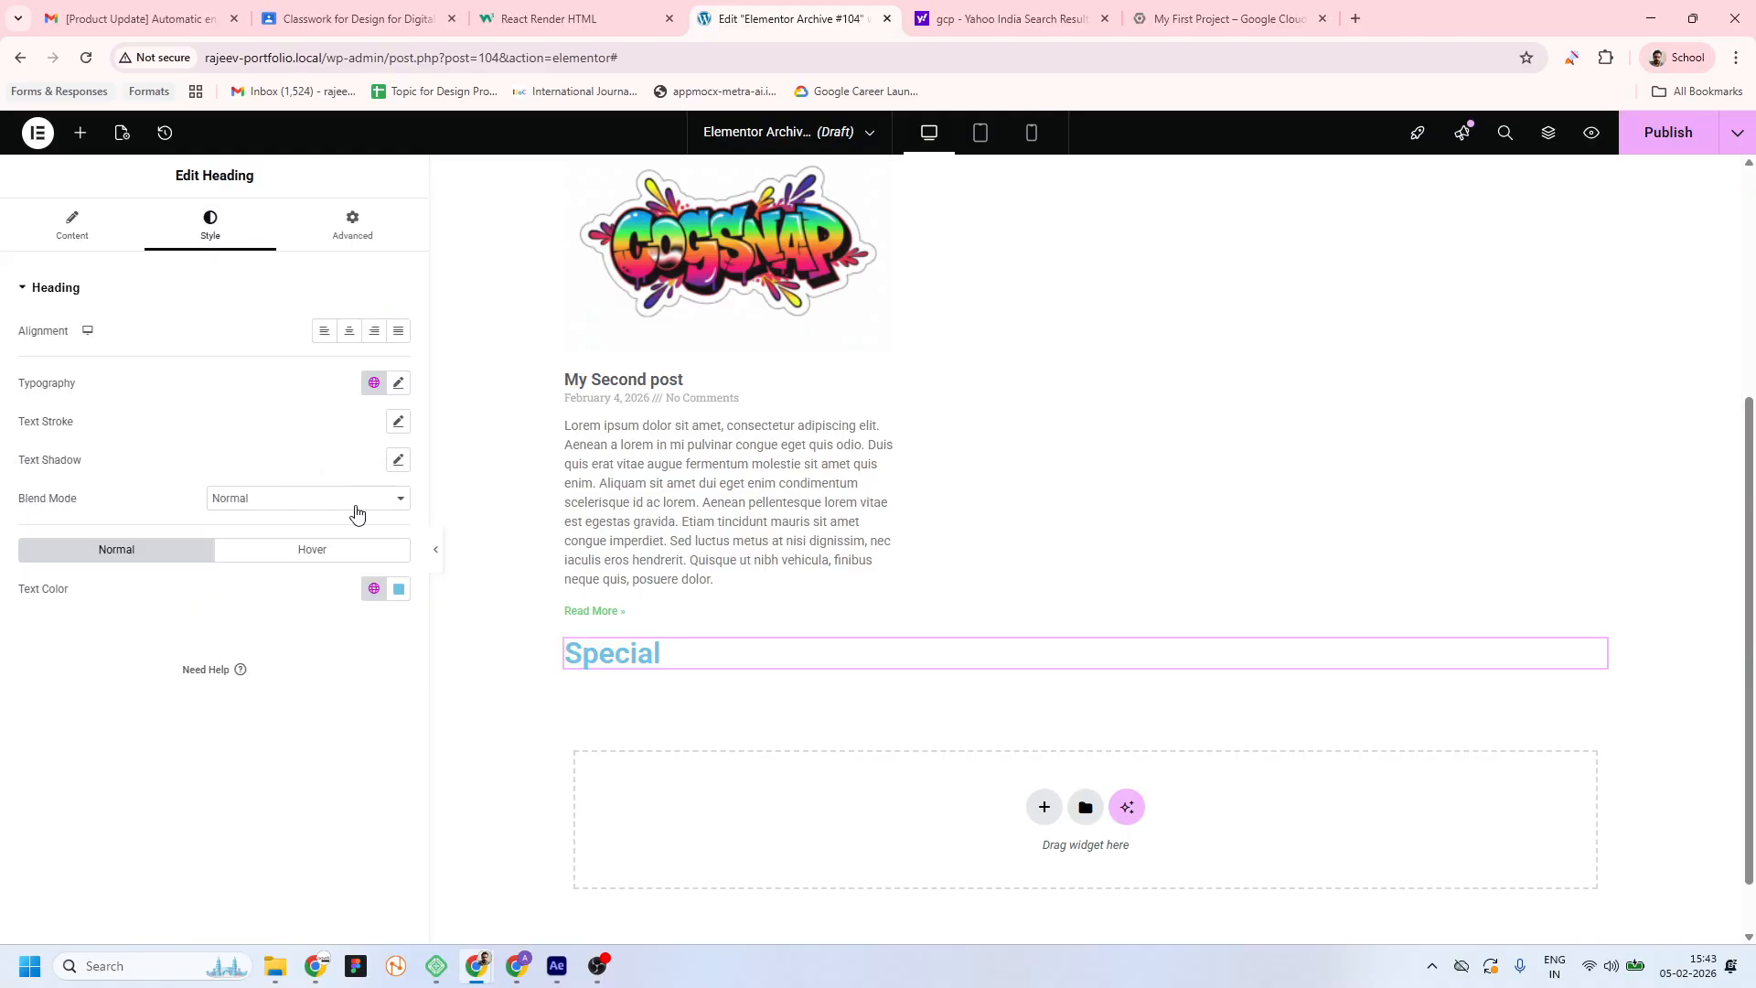
left_click(374, 382)
left_click(296, 397)
left_click(374, 589)
left_click(227, 828)
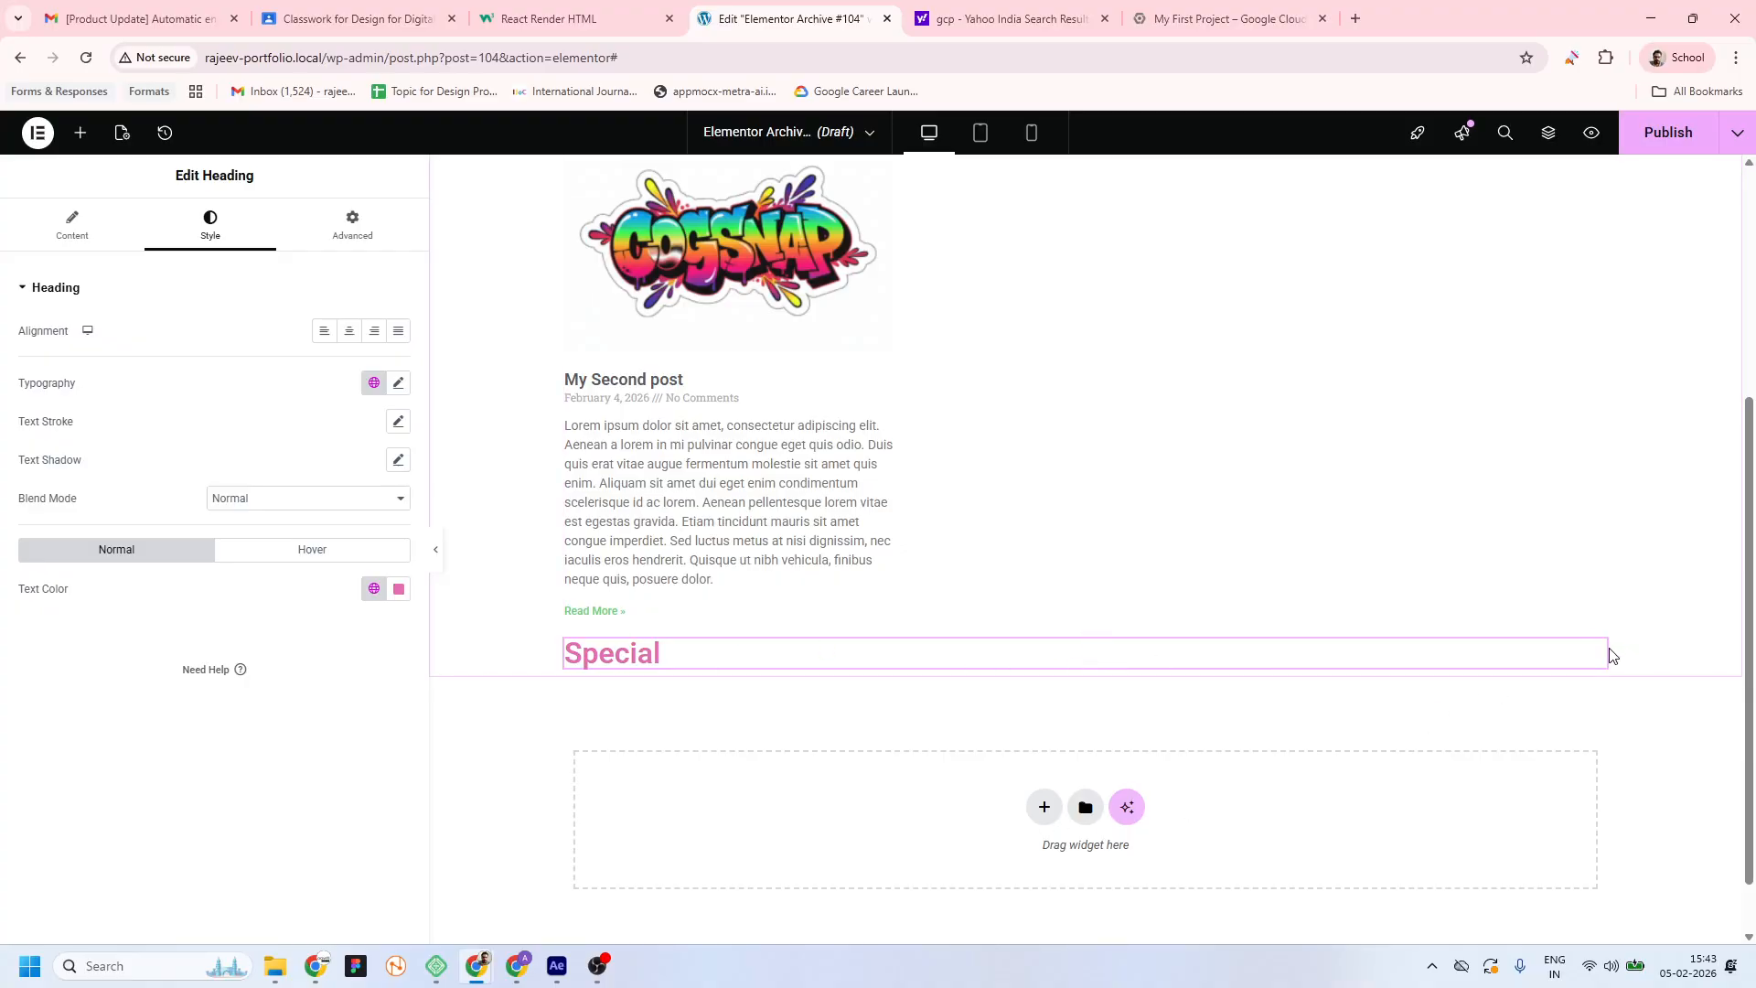
Add a boxed single-column Flexbox container below the General section and move the Special heading into it
left_click(1044, 807)
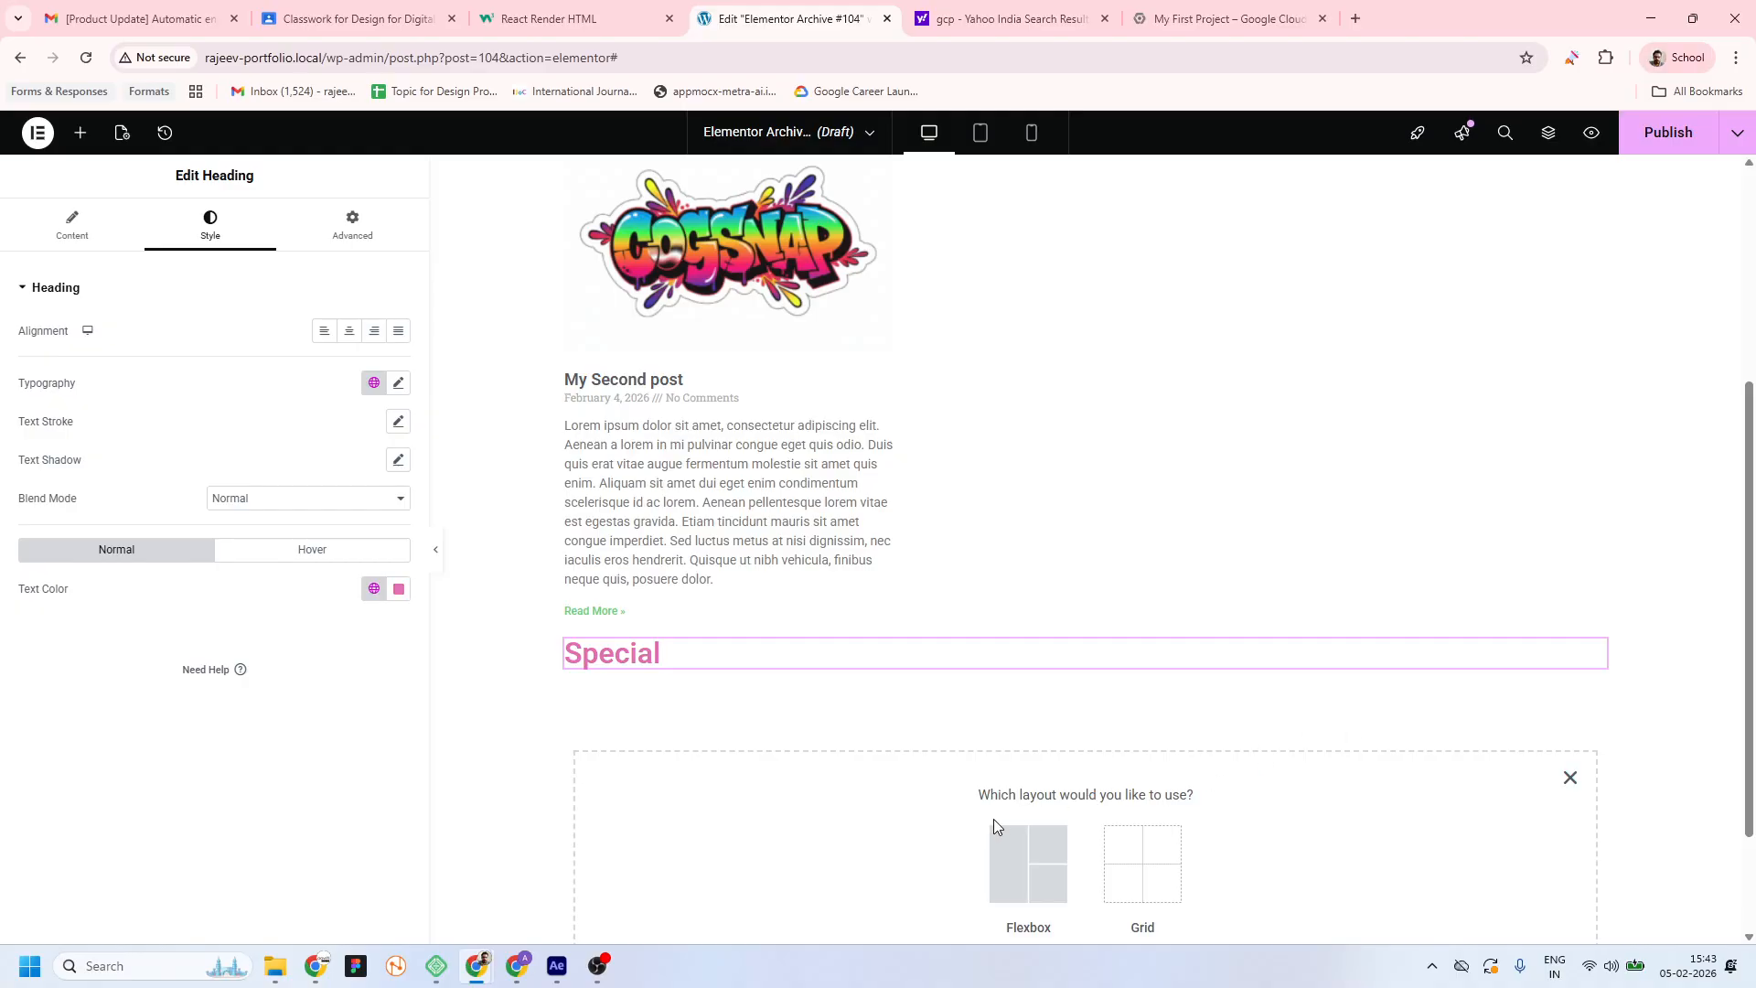
left_click(1024, 855)
left_click(832, 849)
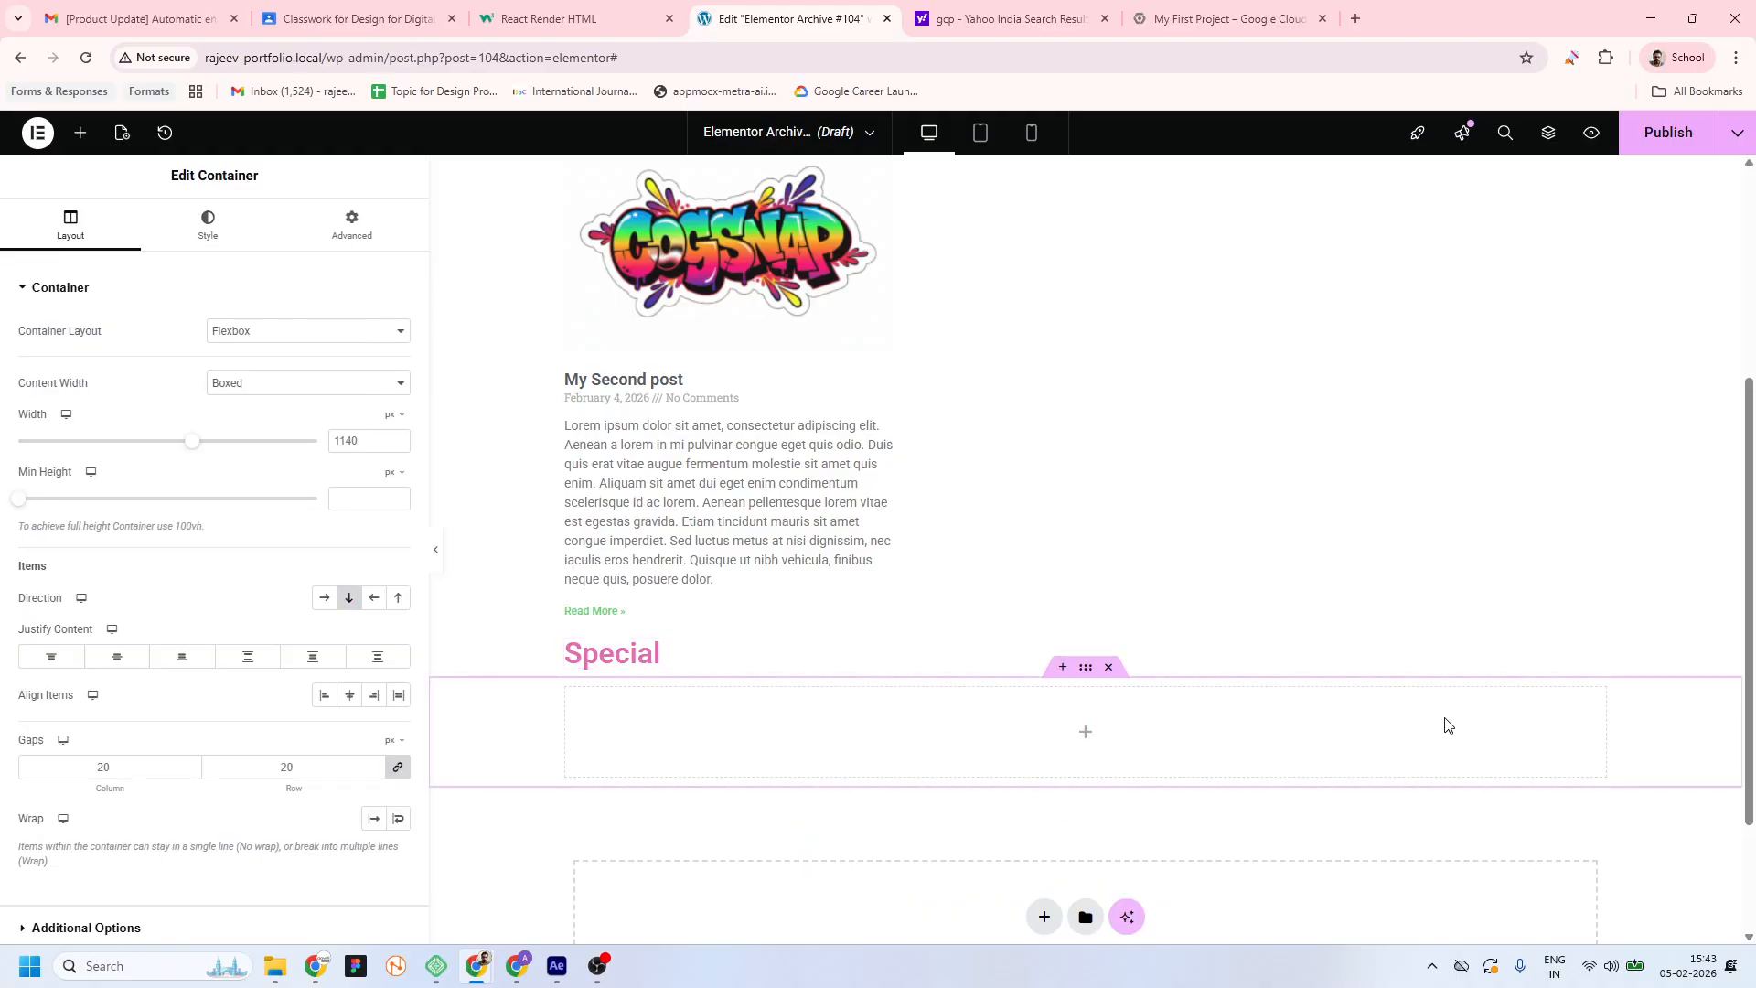
left_click_drag(1597, 650, 1548, 714)
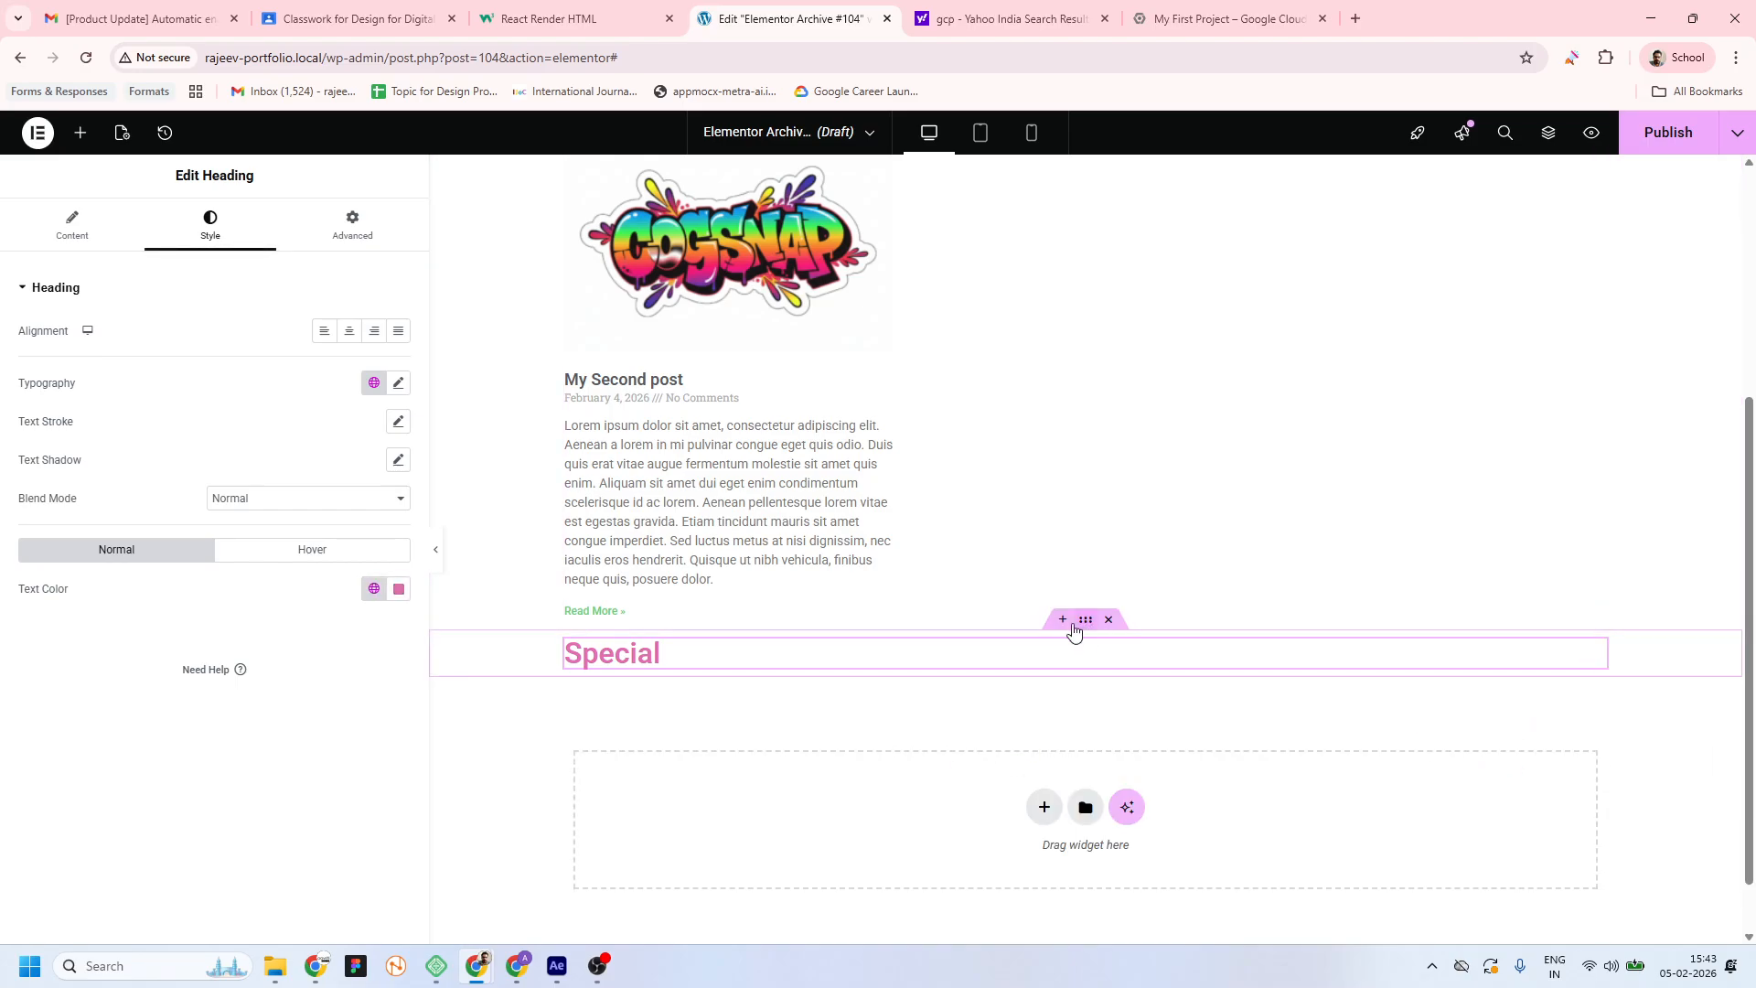
Unlink the margin values of the Special heading's container and set its top margin to 50 px
left_click(1084, 621)
left_click(286, 229)
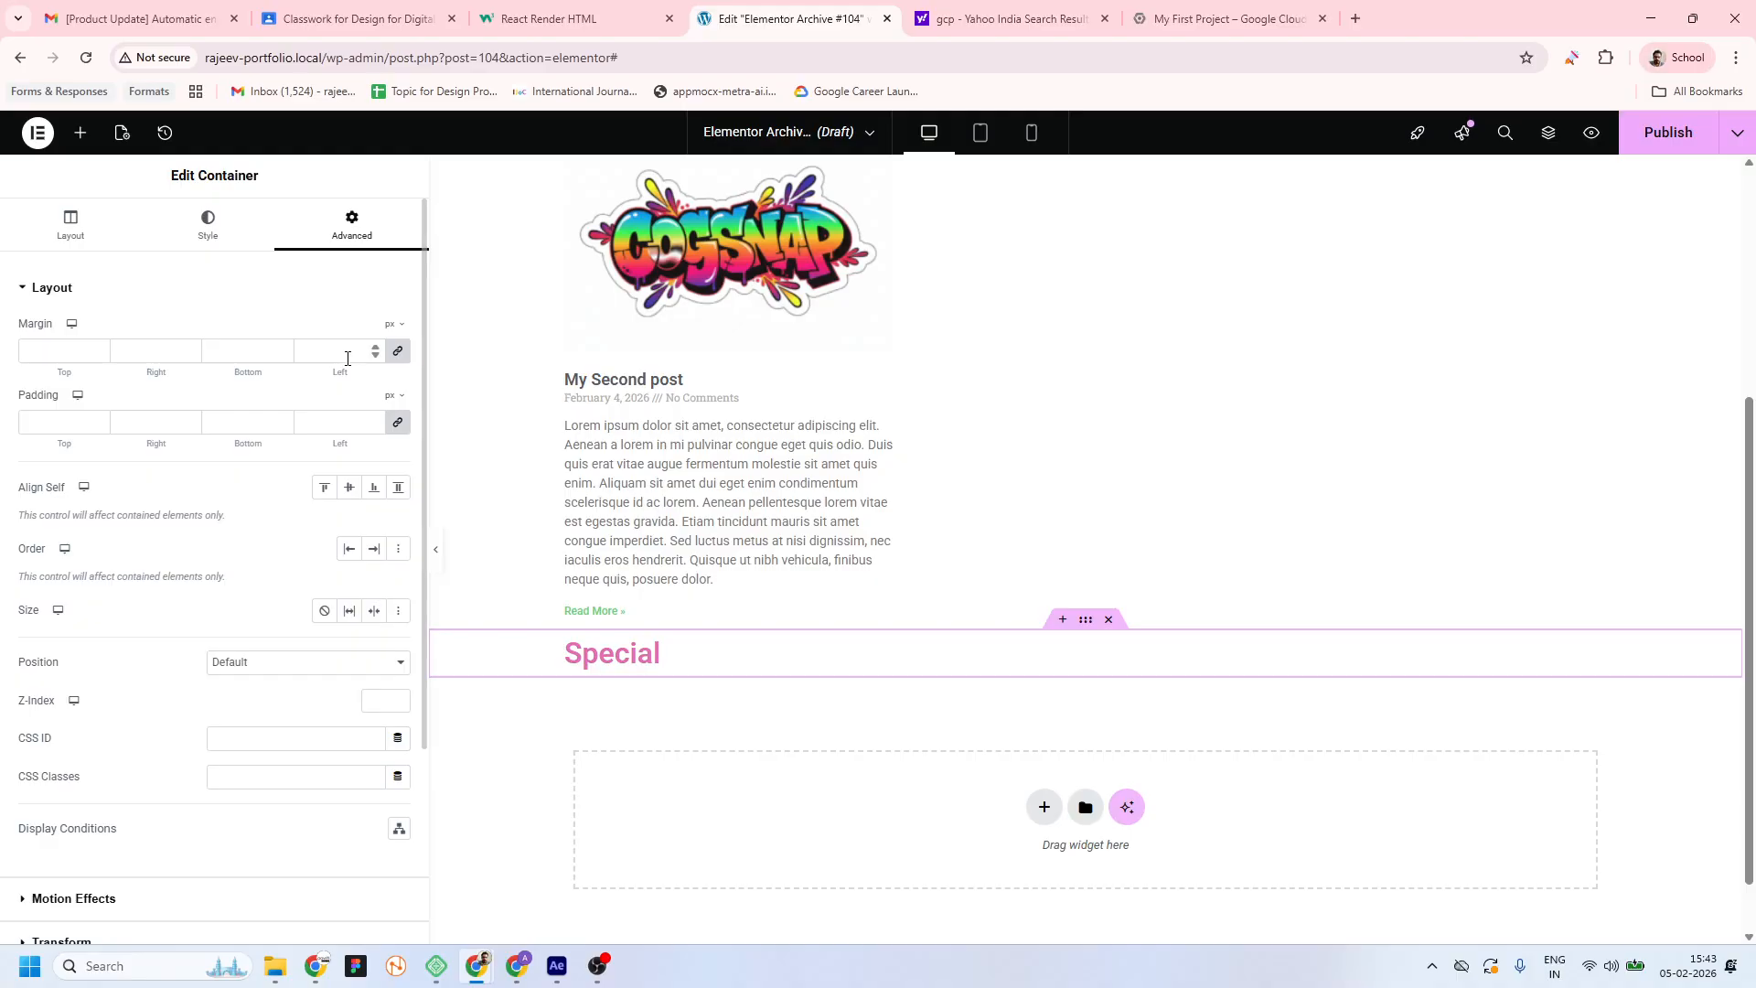
left_click(398, 351)
type("50")
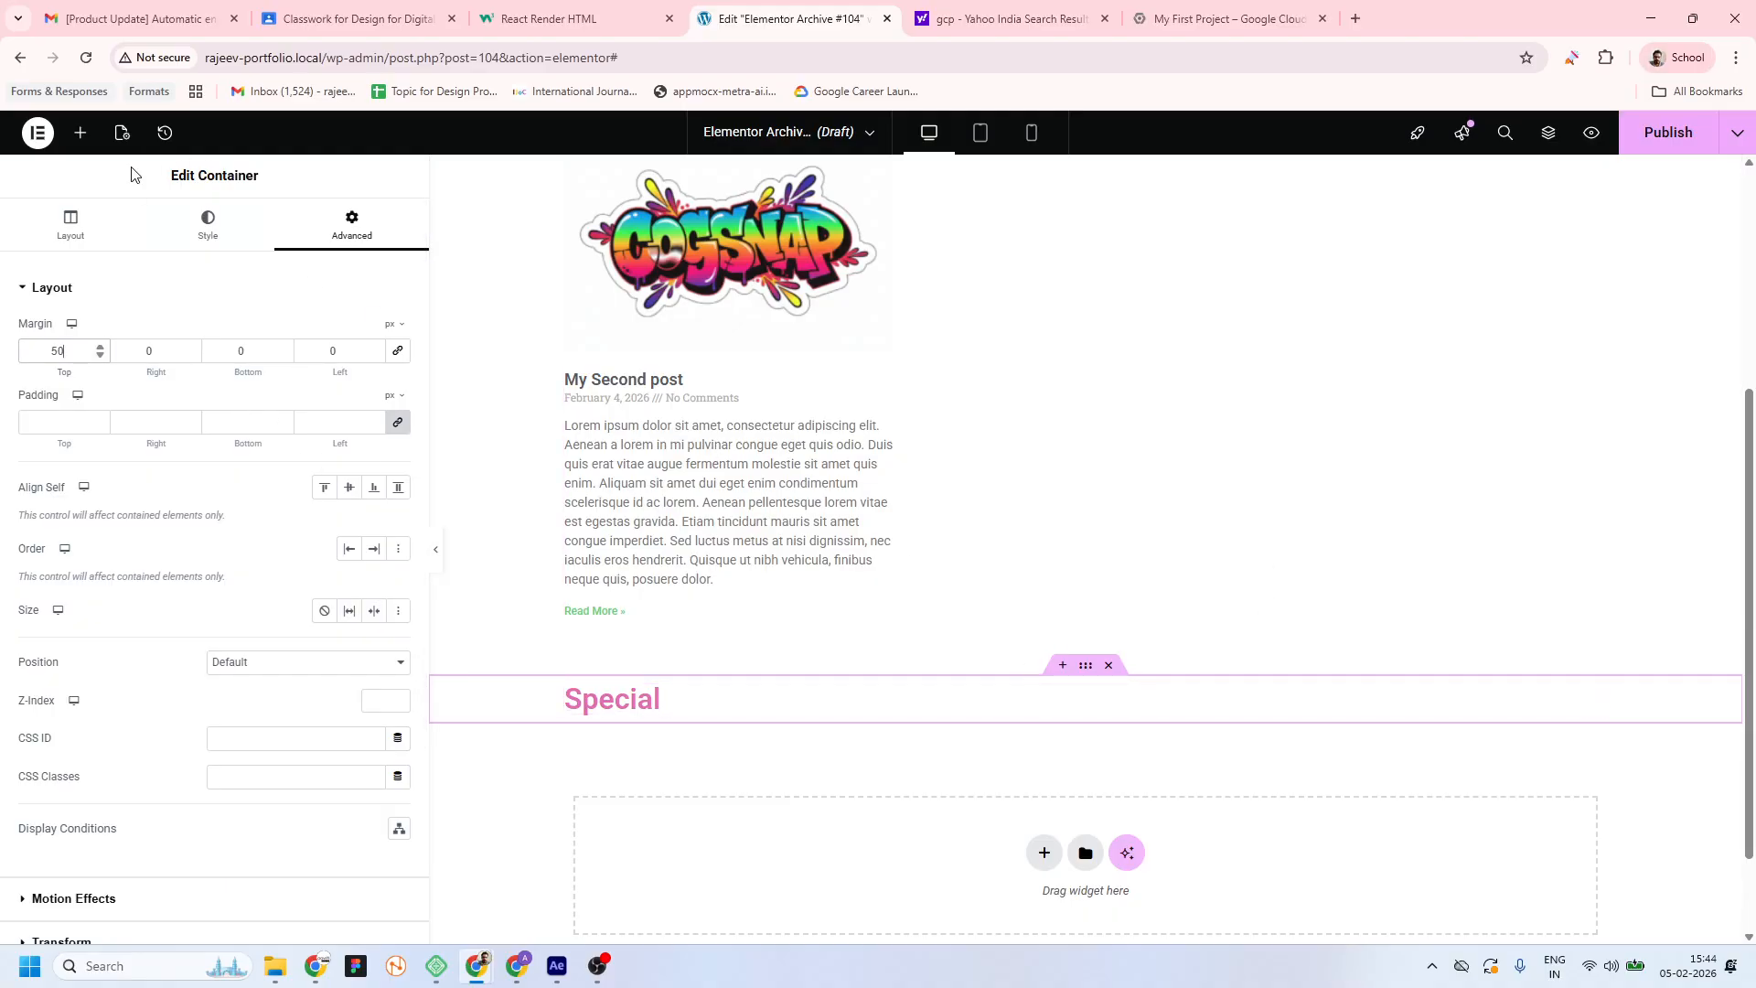
Add a Divider widget below the Special heading and another one below the General heading
left_click(81, 133)
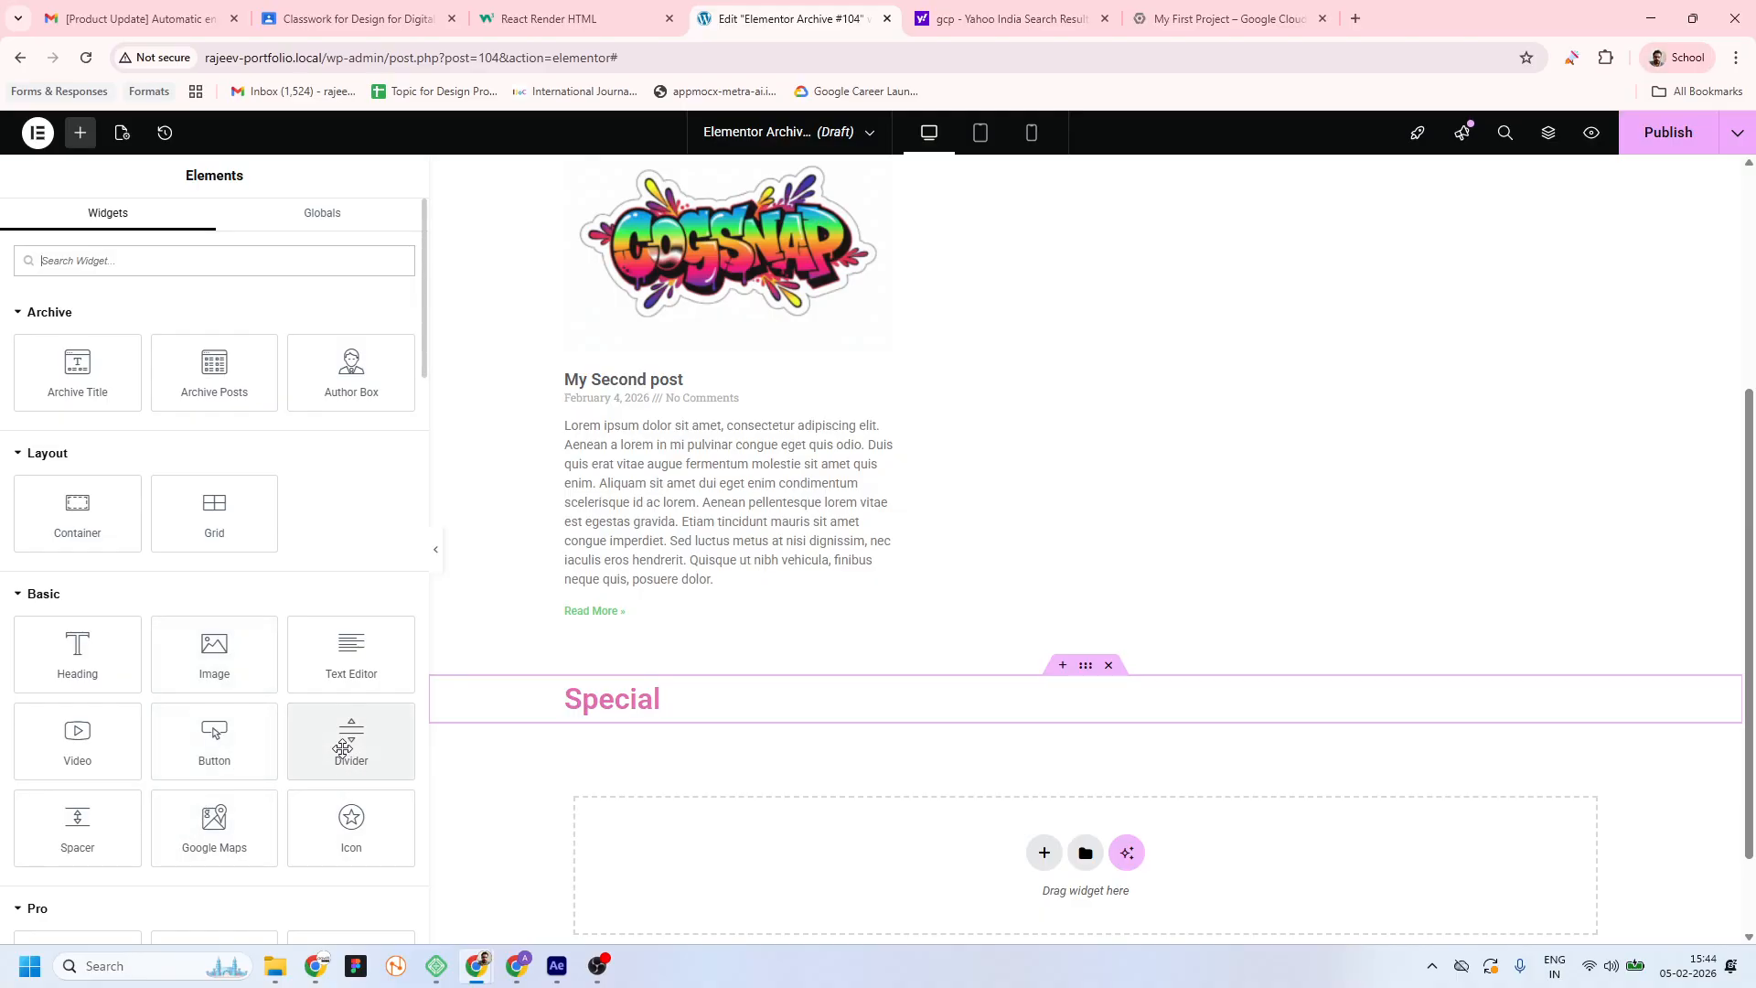
left_click_drag(347, 736, 640, 709)
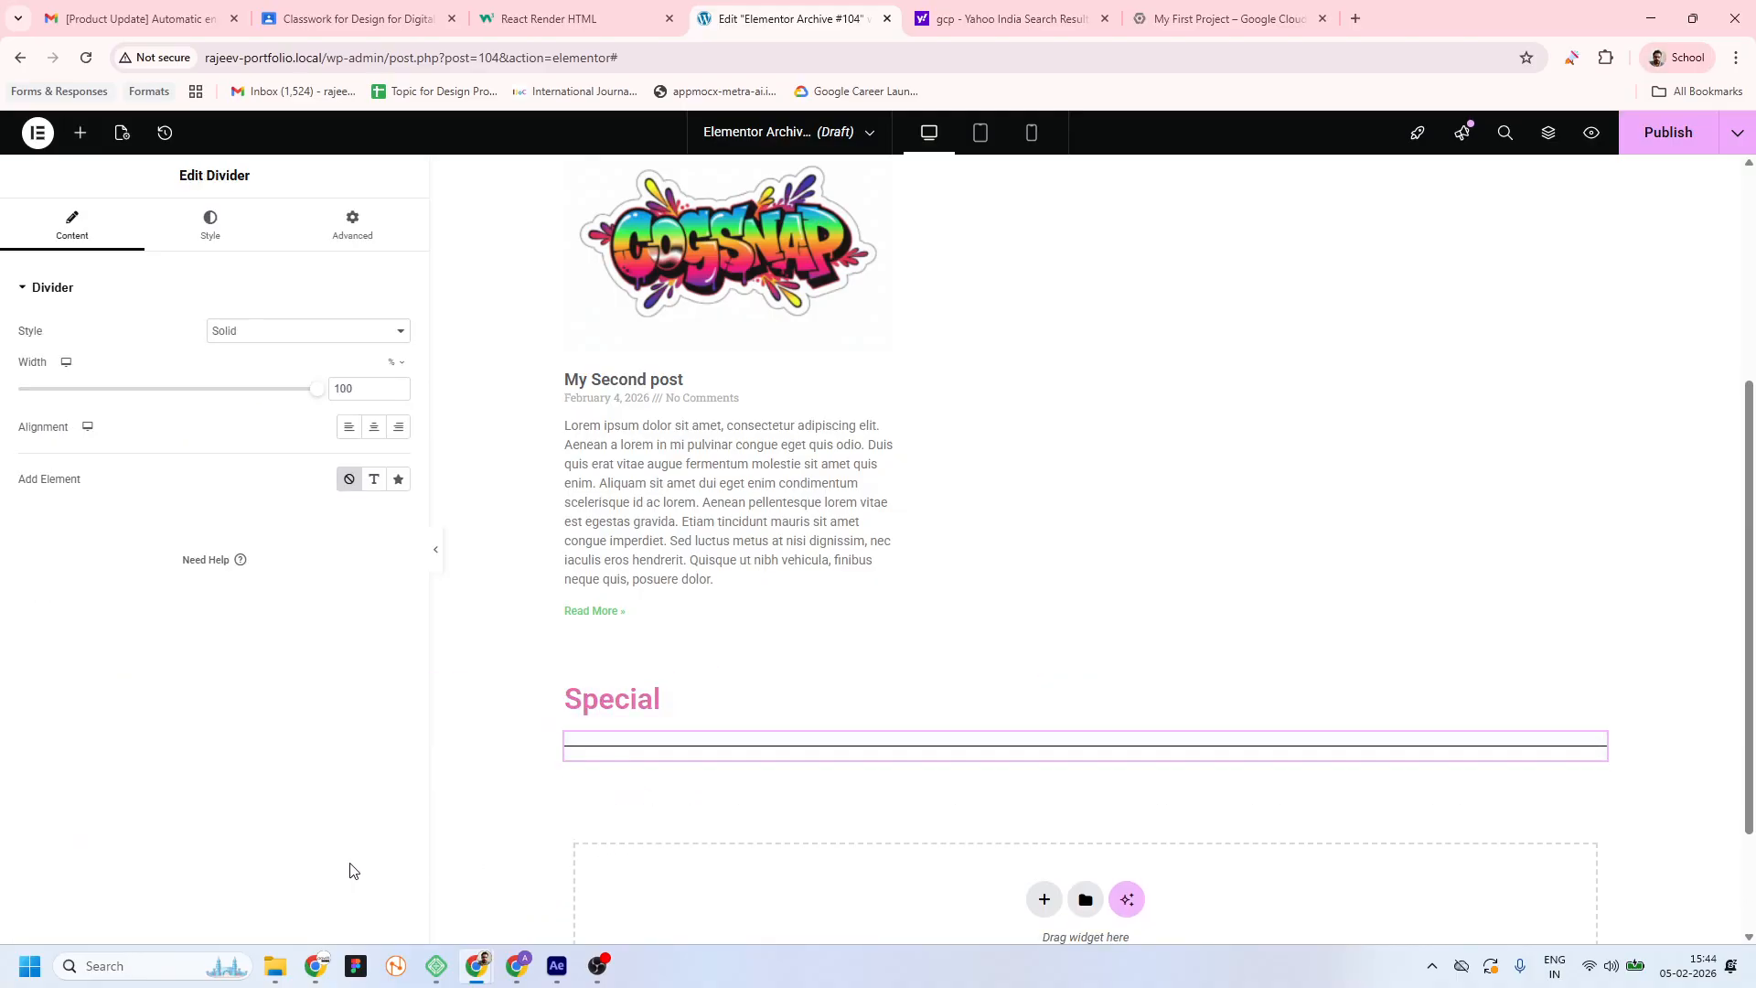
scroll(731, 666, "up", 4)
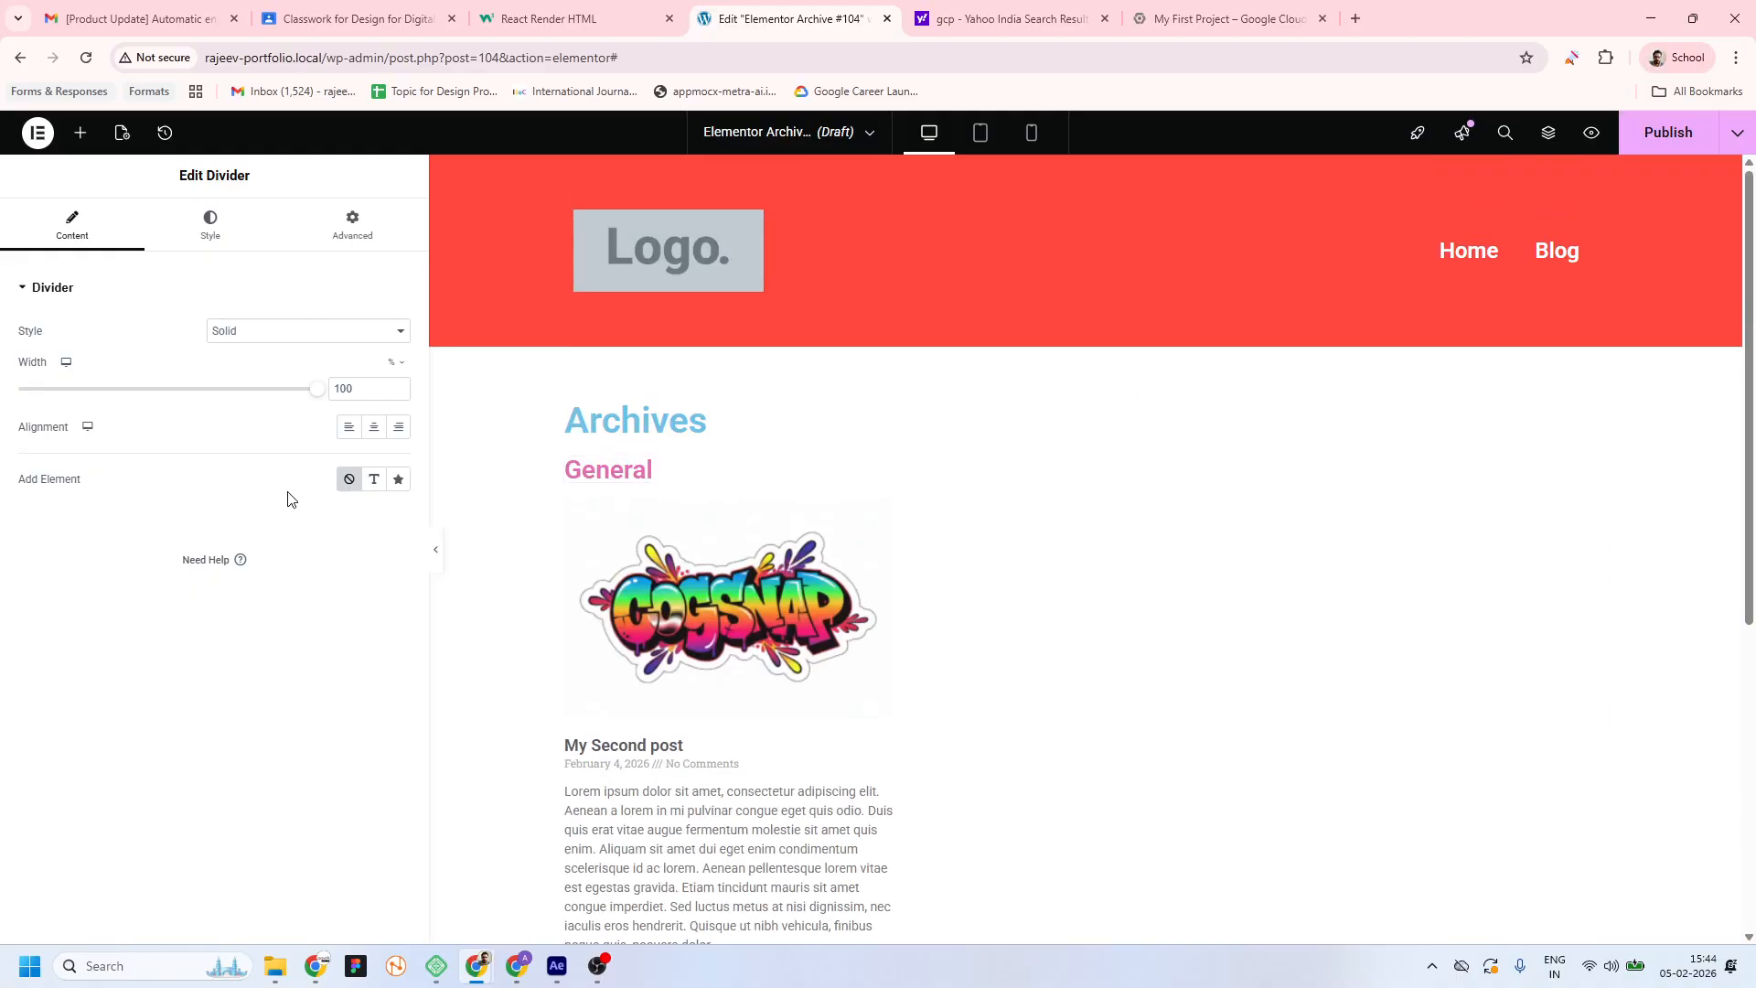
left_click(81, 133)
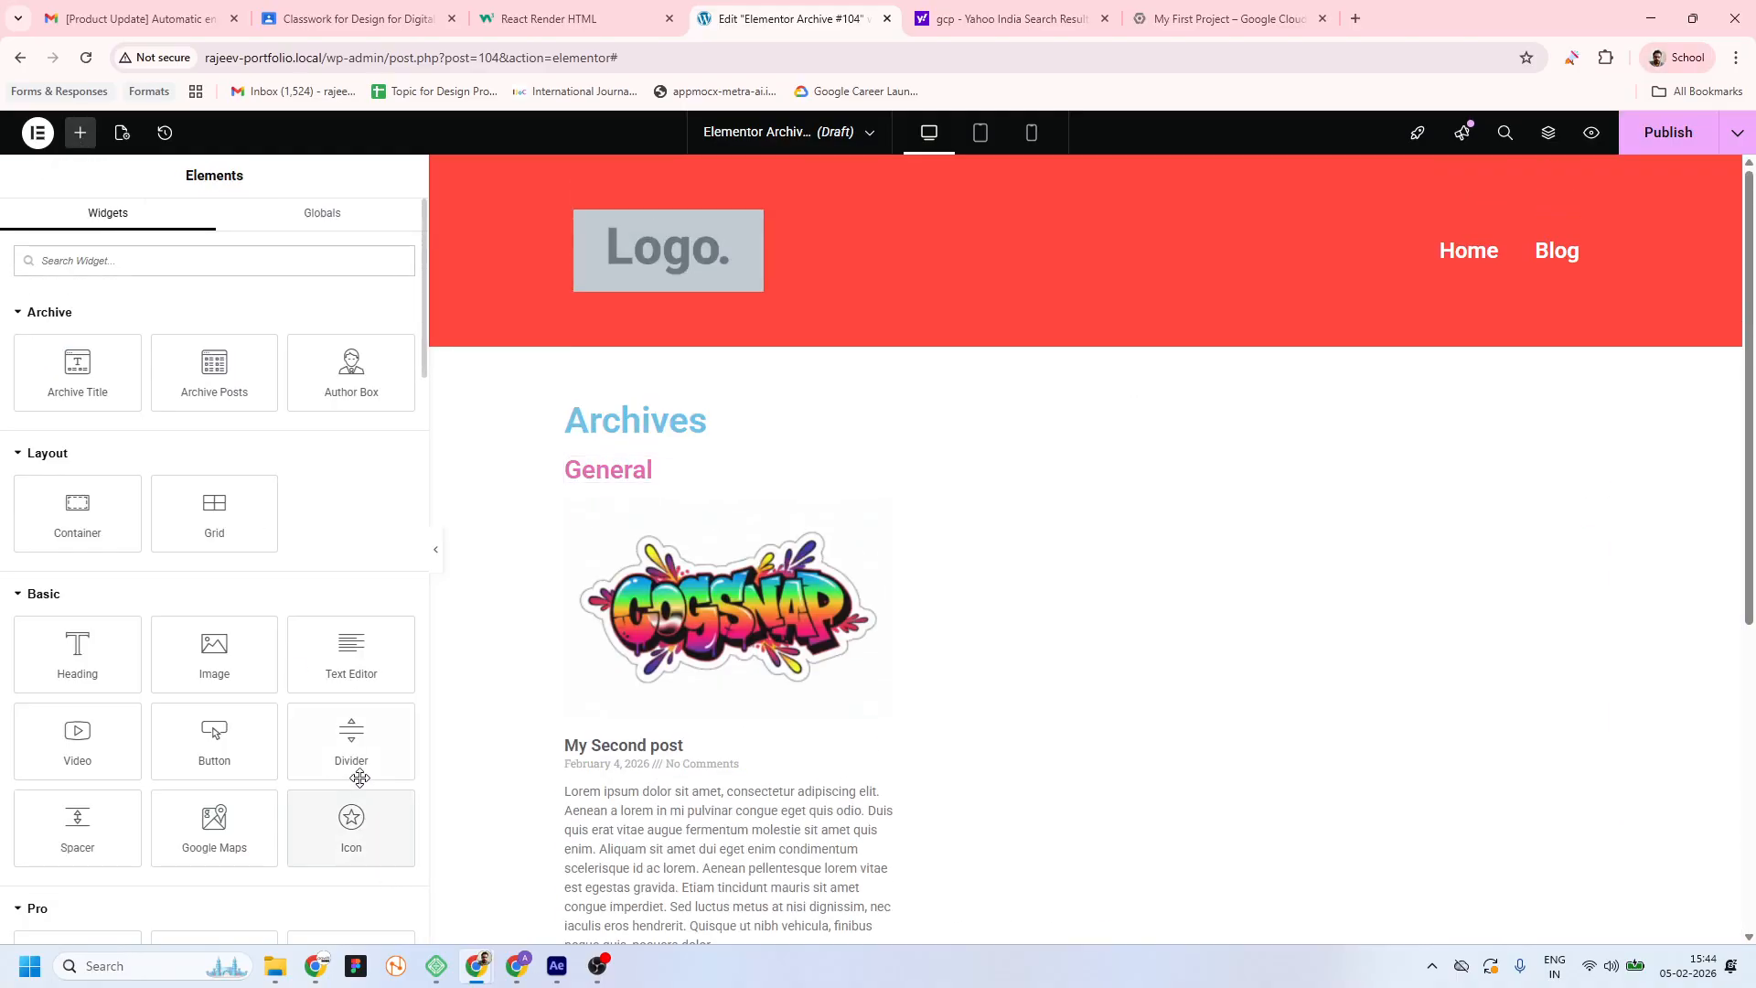
left_click_drag(358, 772, 630, 484)
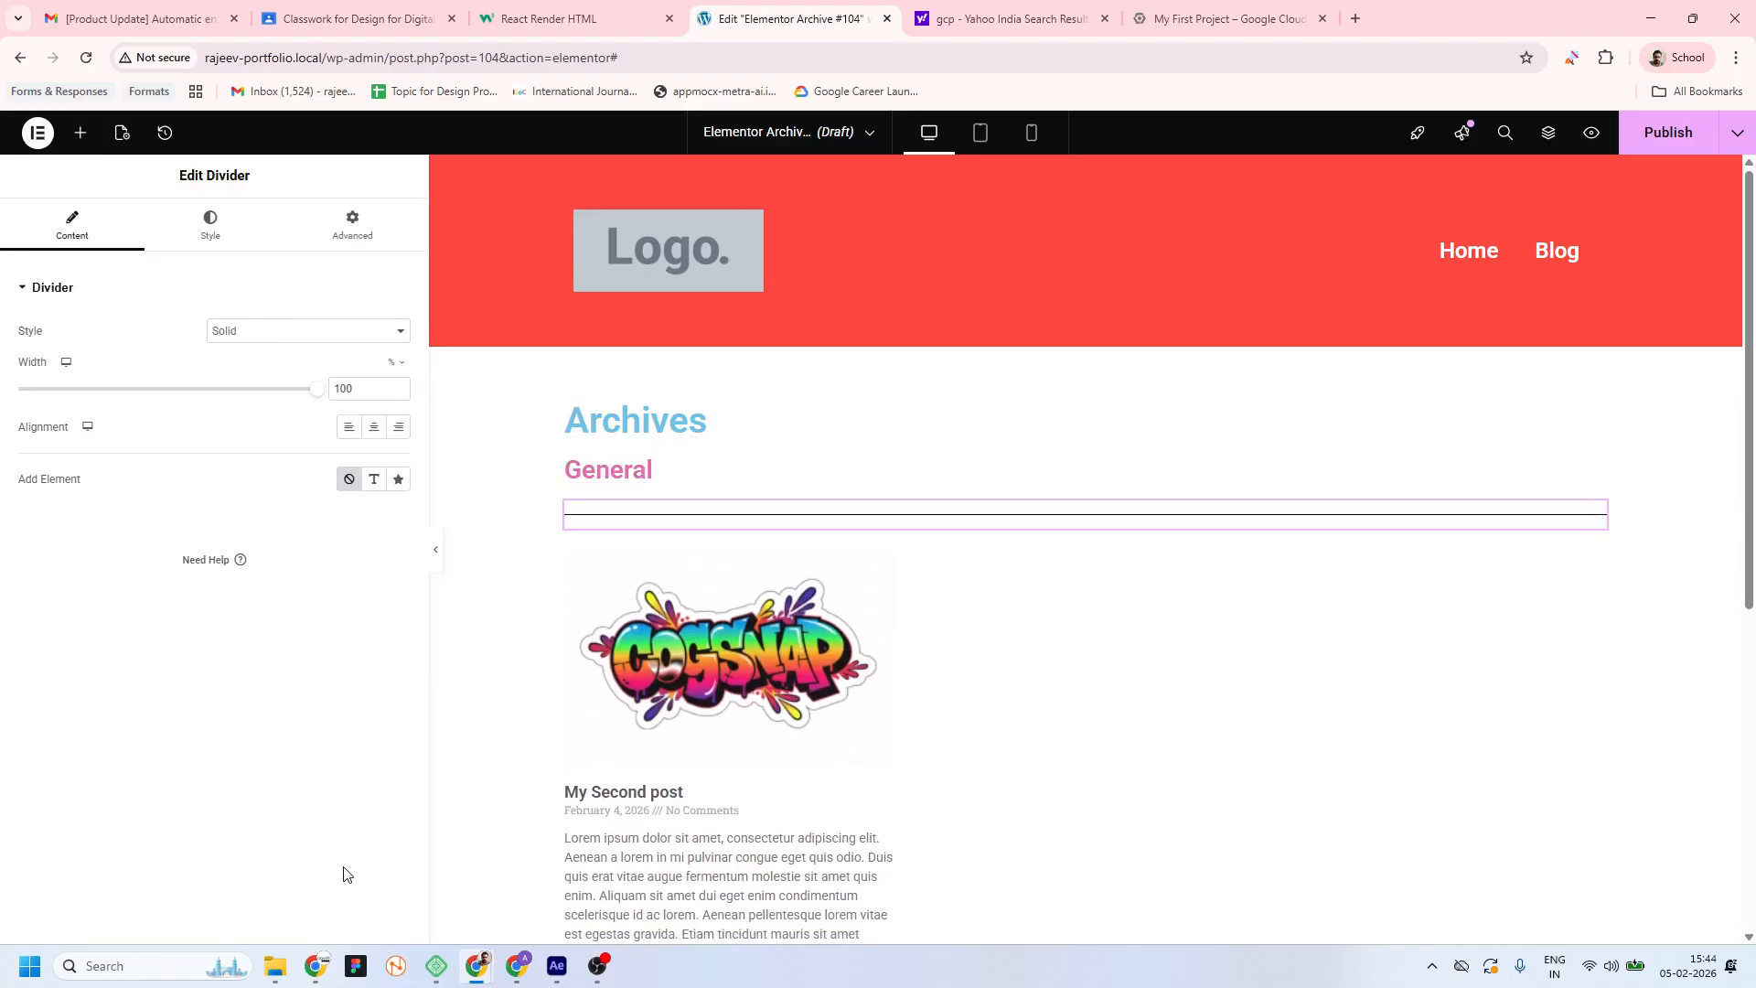
Copy the Posts widget of the General section and paste it into the Special container below the divider
scroll(718, 727, "down", 6)
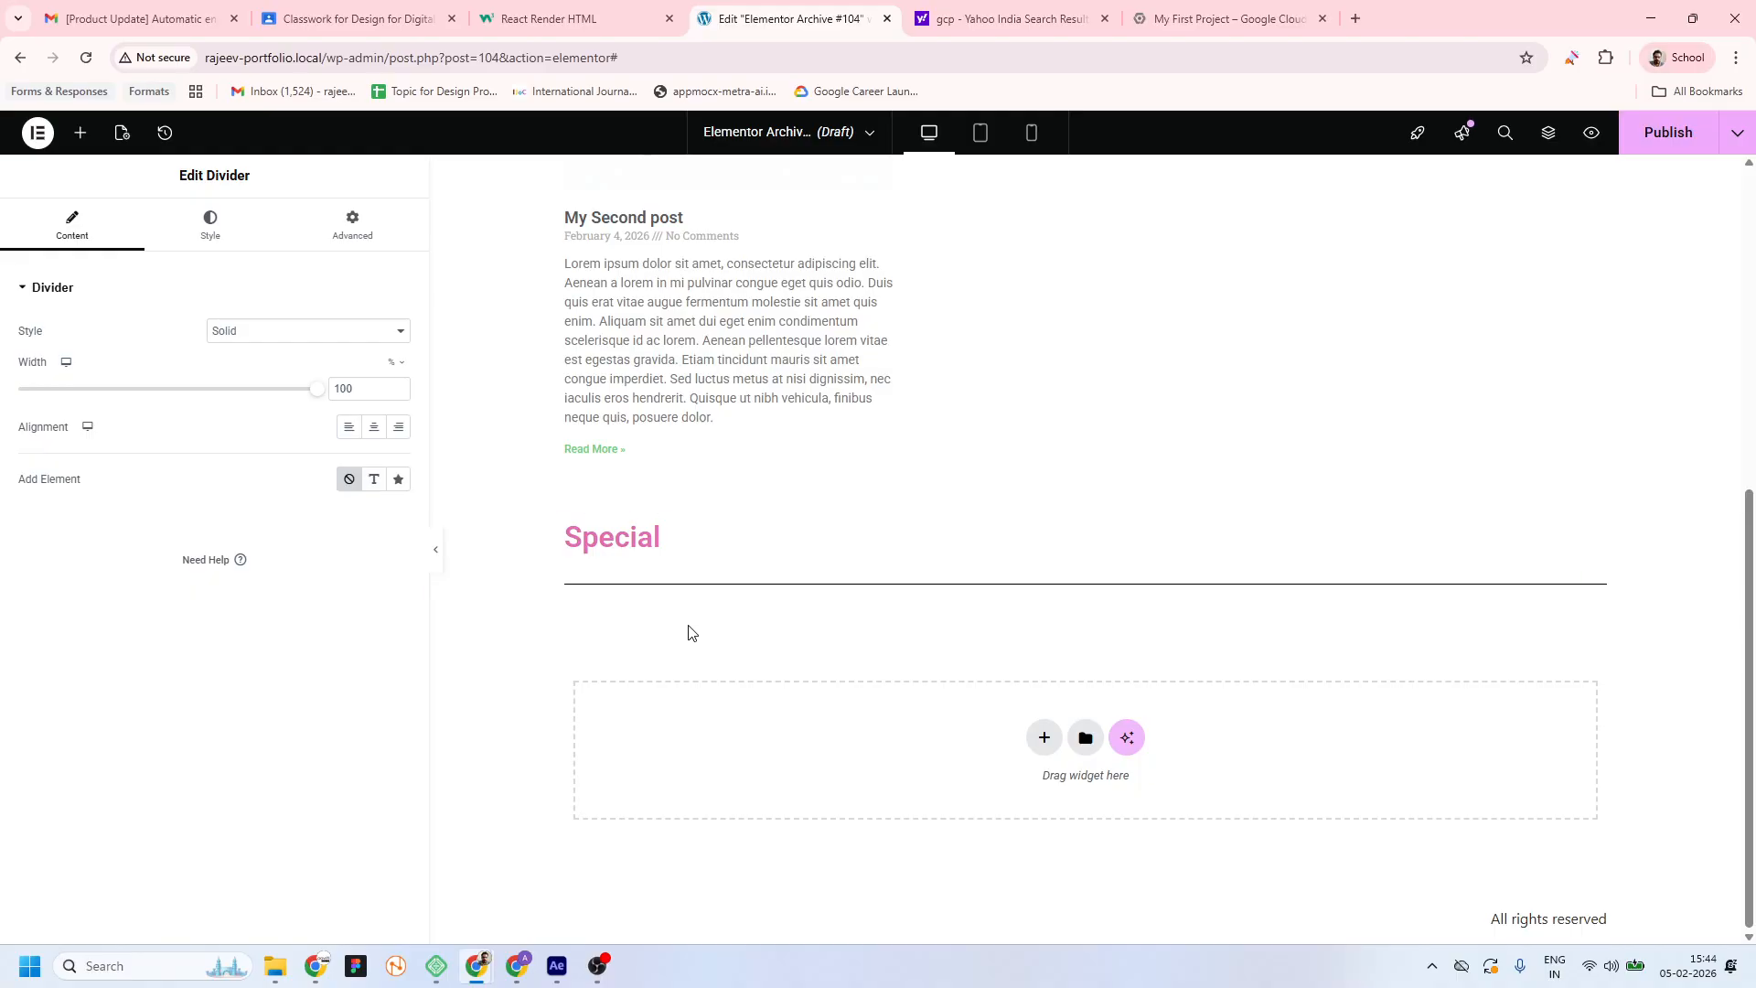
scroll(794, 509, "up", 6)
scroll(1000, 561, "down", 6)
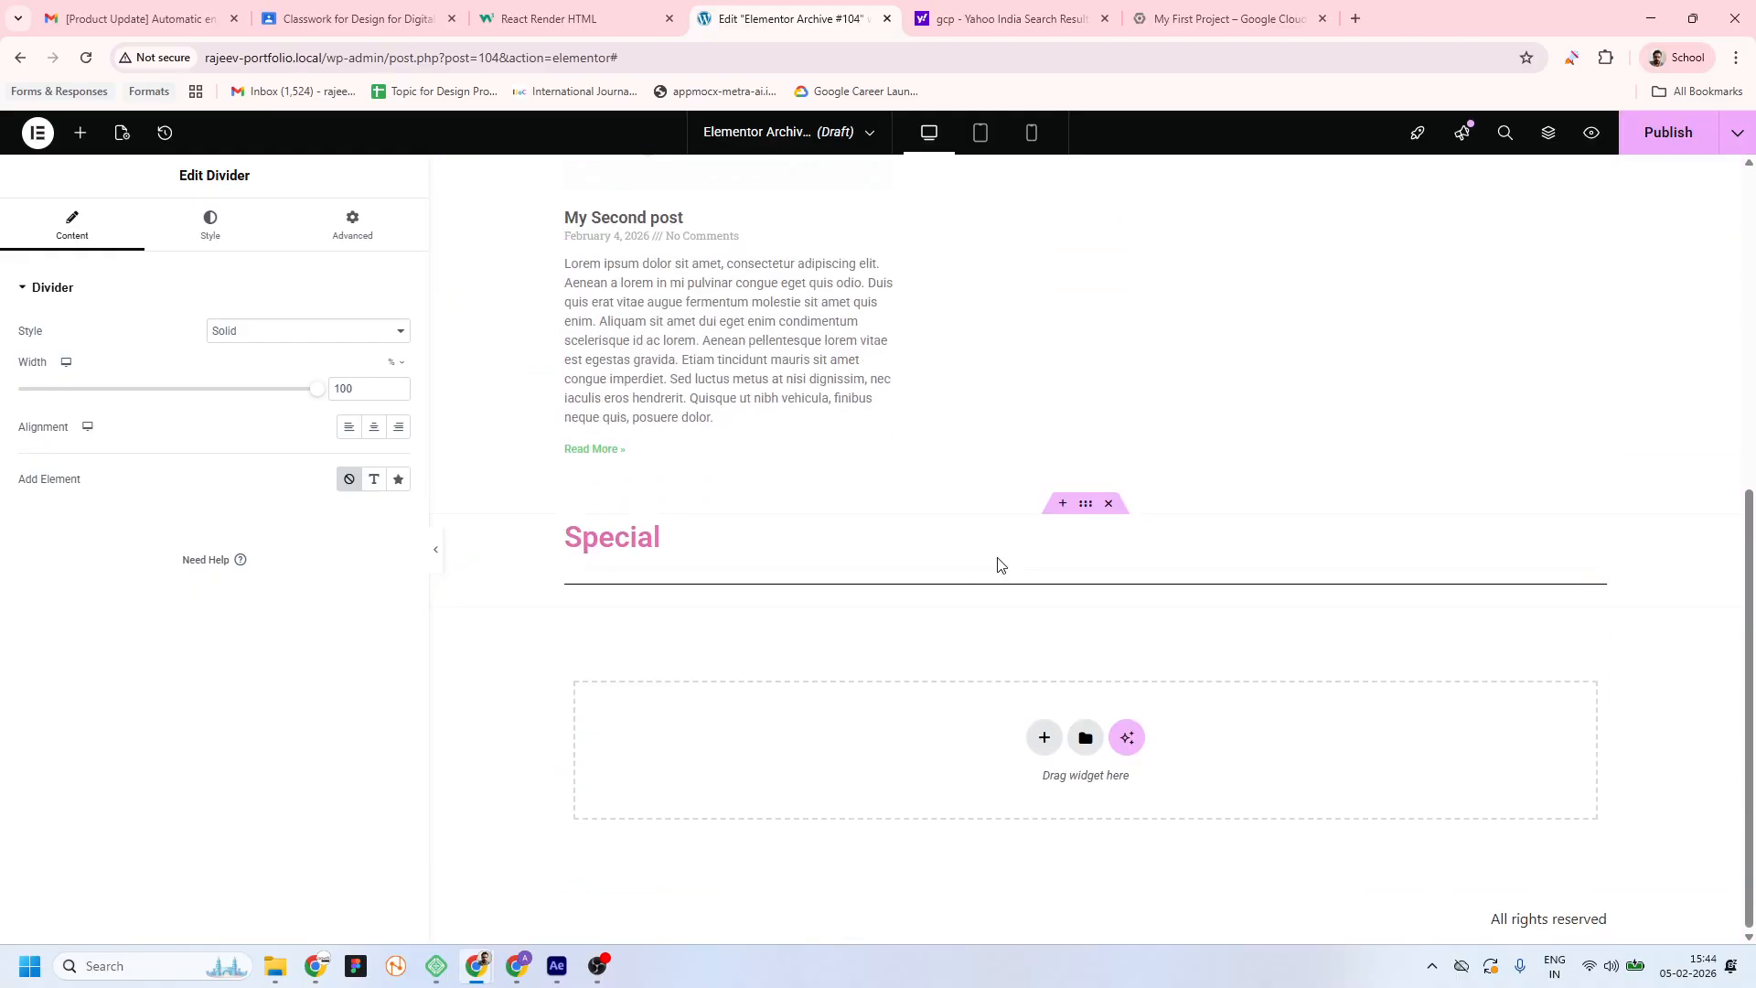
scroll(1497, 514, "up", 4)
right_click(1596, 351)
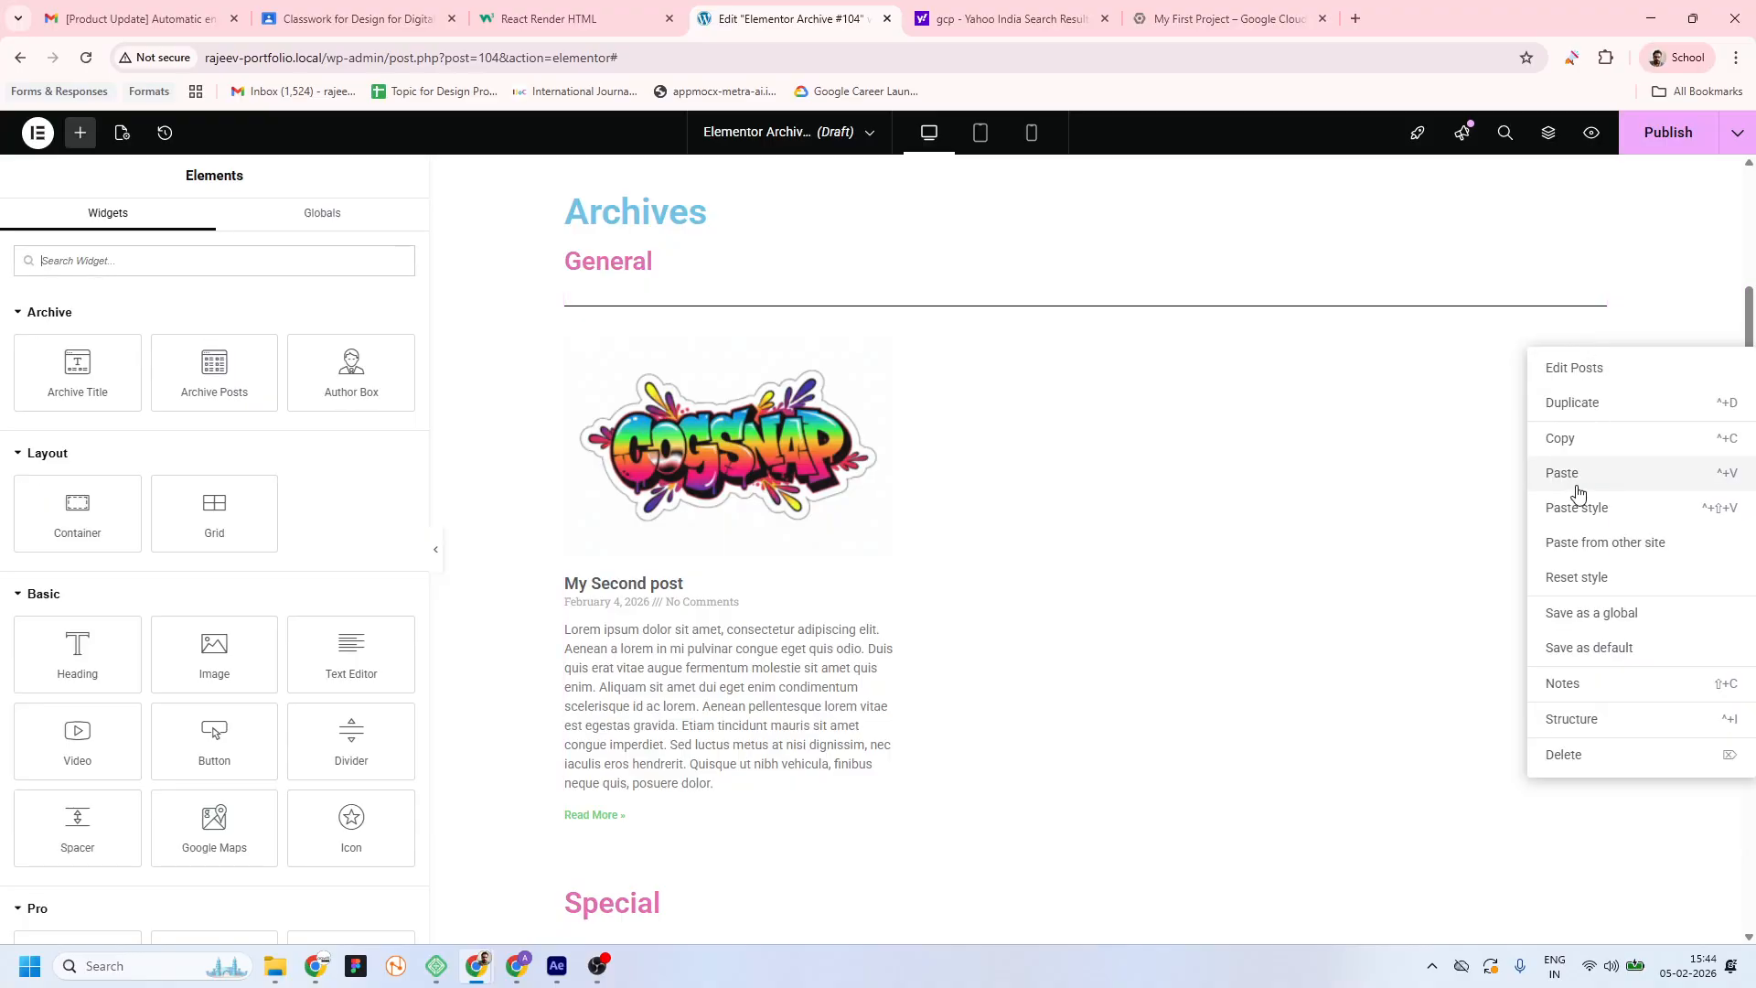
left_click(1580, 440)
scroll(964, 616, "down", 4)
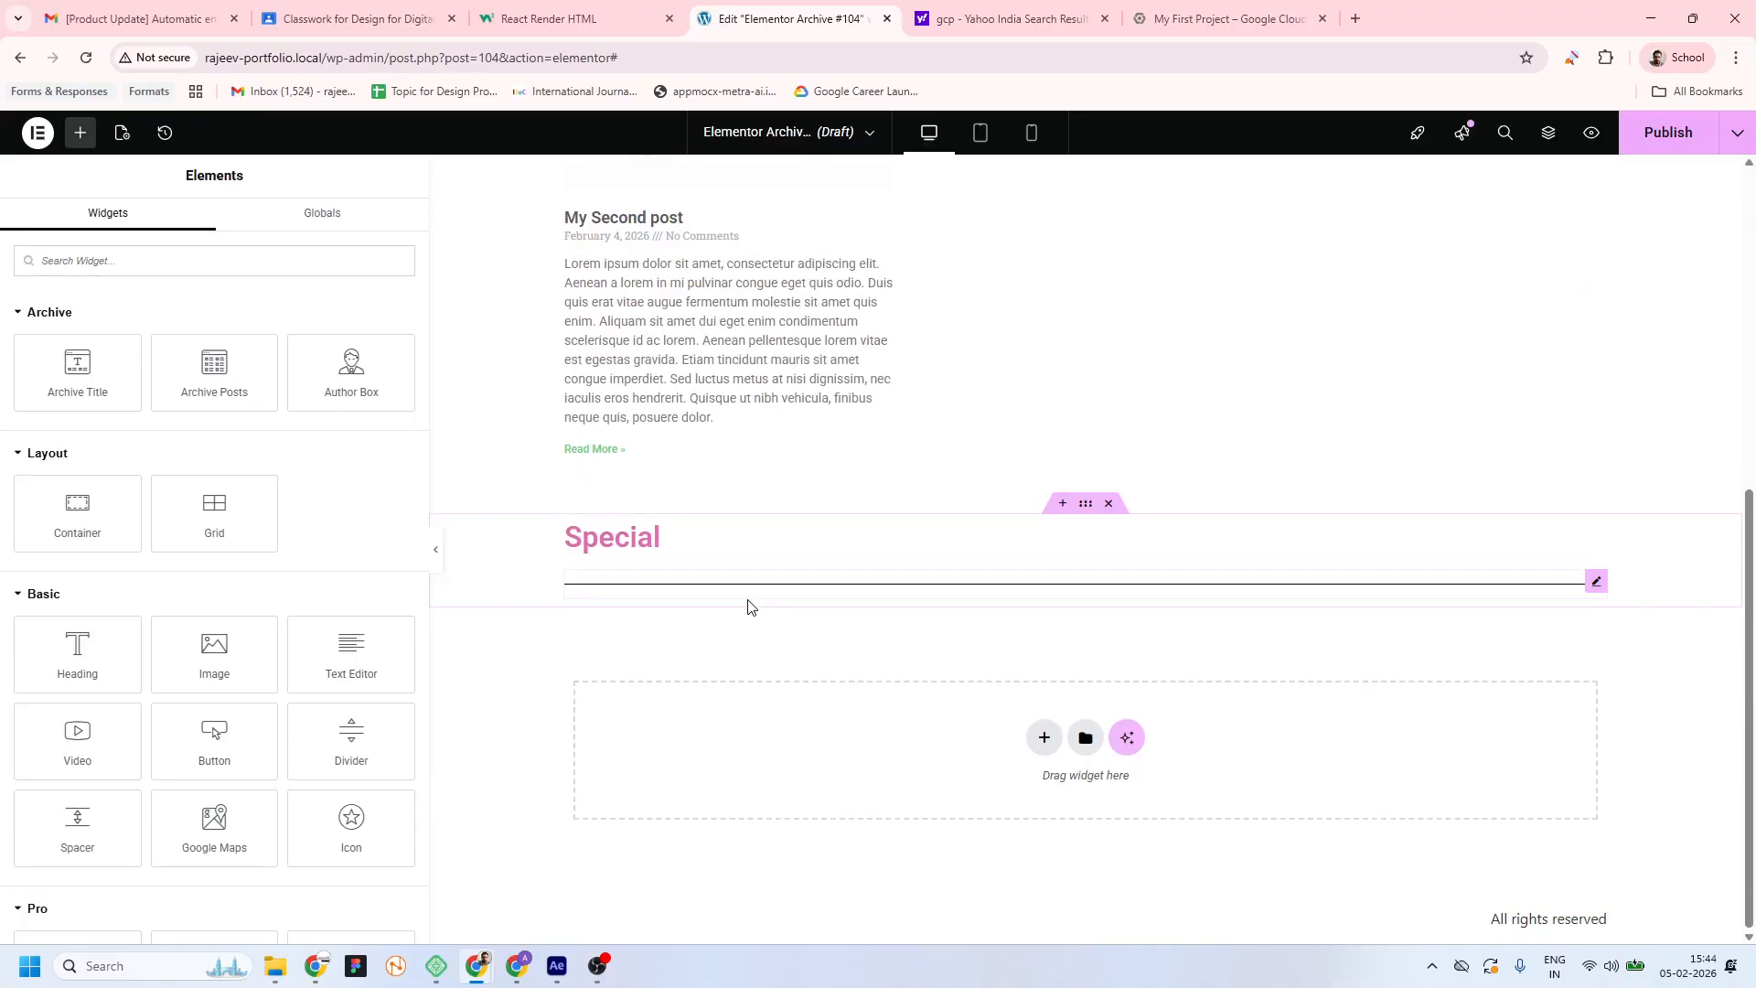
right_click(755, 606)
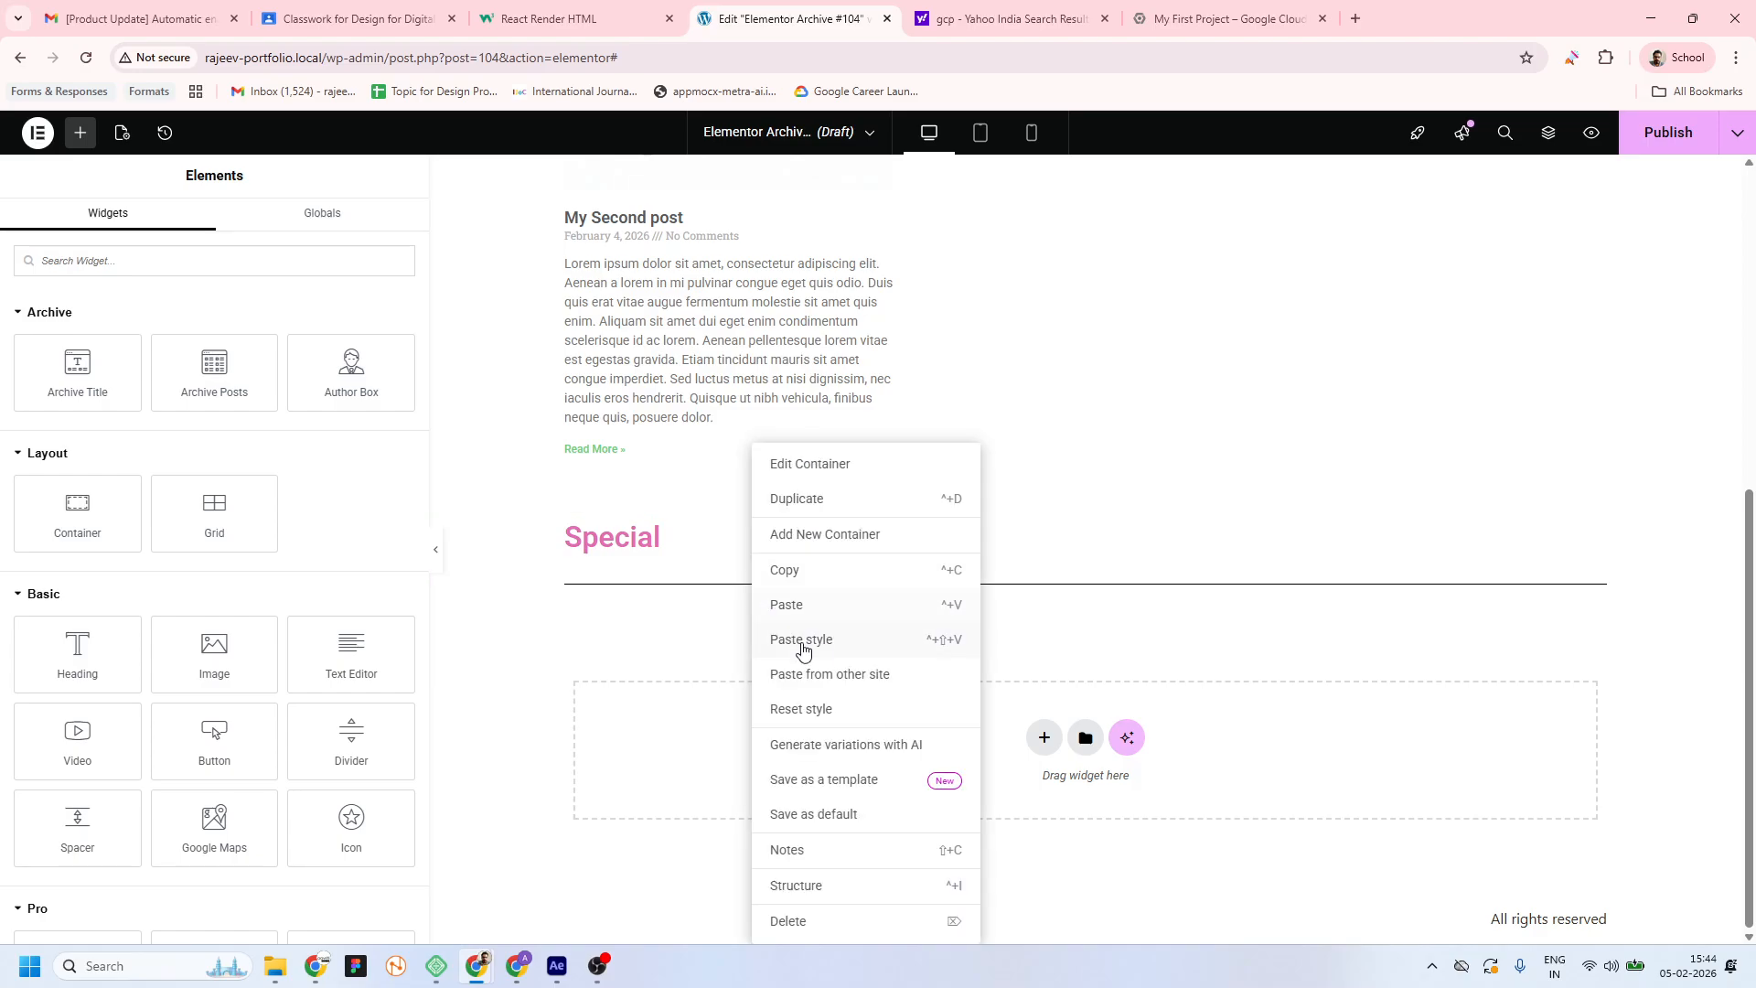
left_click(835, 606)
Replace the term in the Special section's Posts query with "Categories: Uncategorized"
scroll(1061, 714, "down", 4)
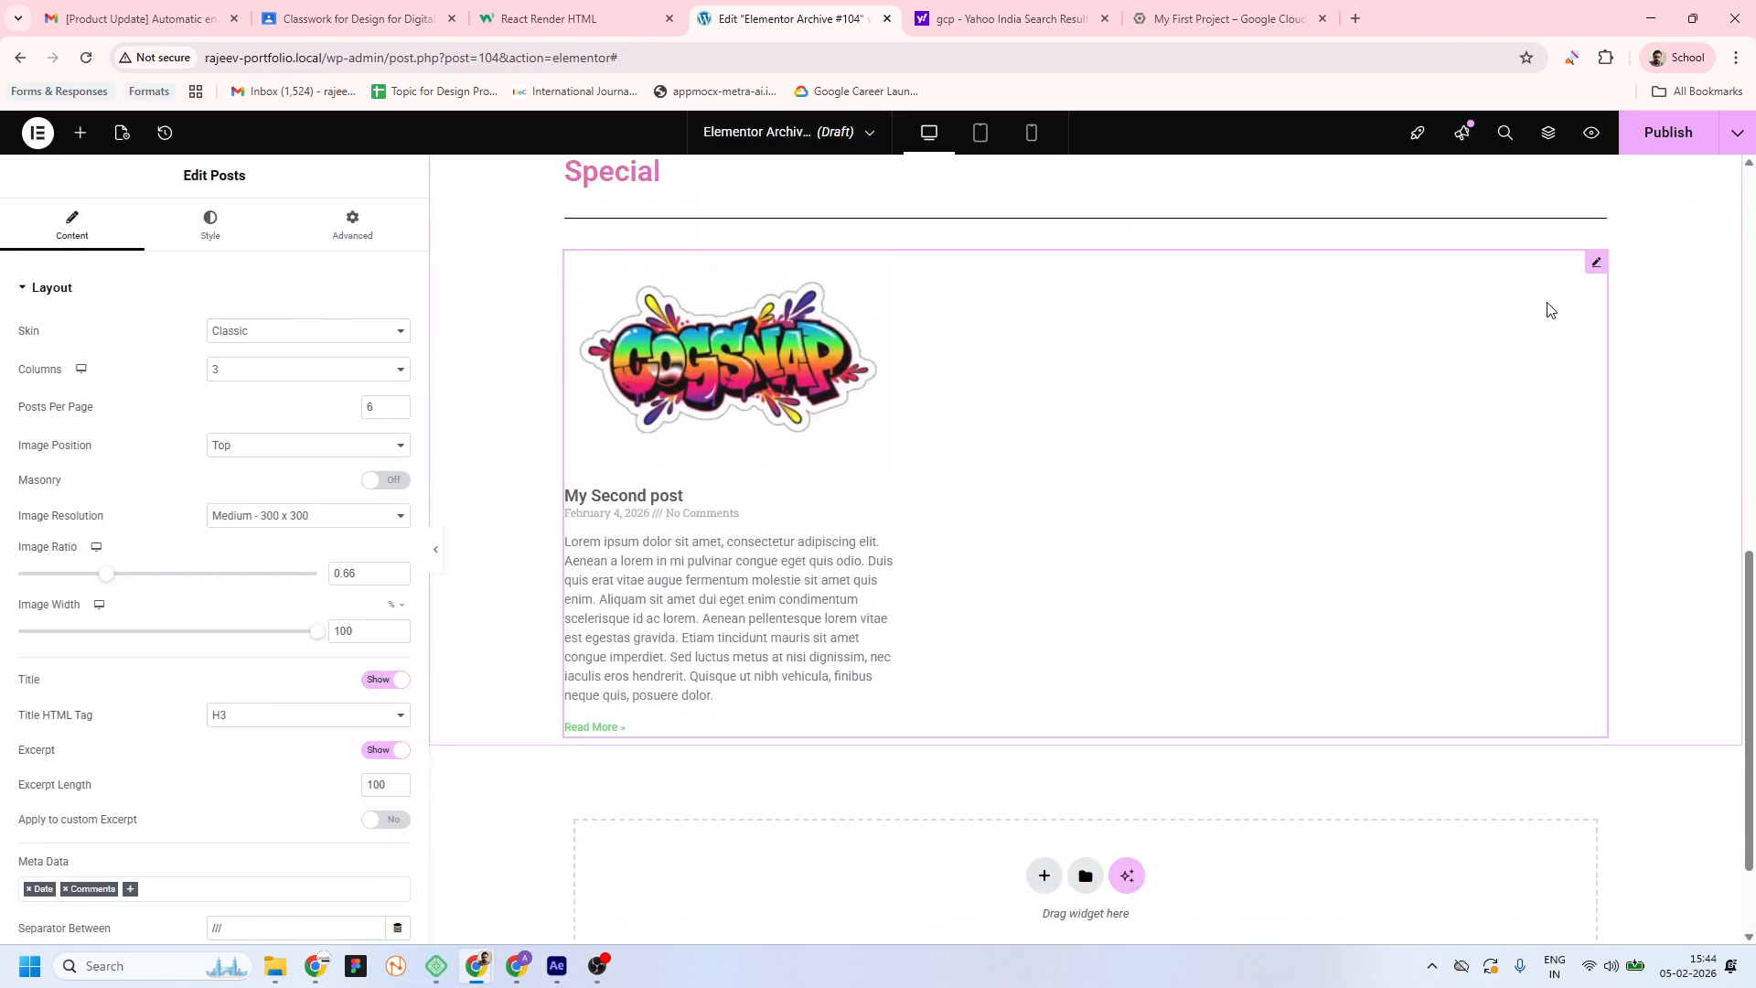
scroll(123, 880, "down", 4)
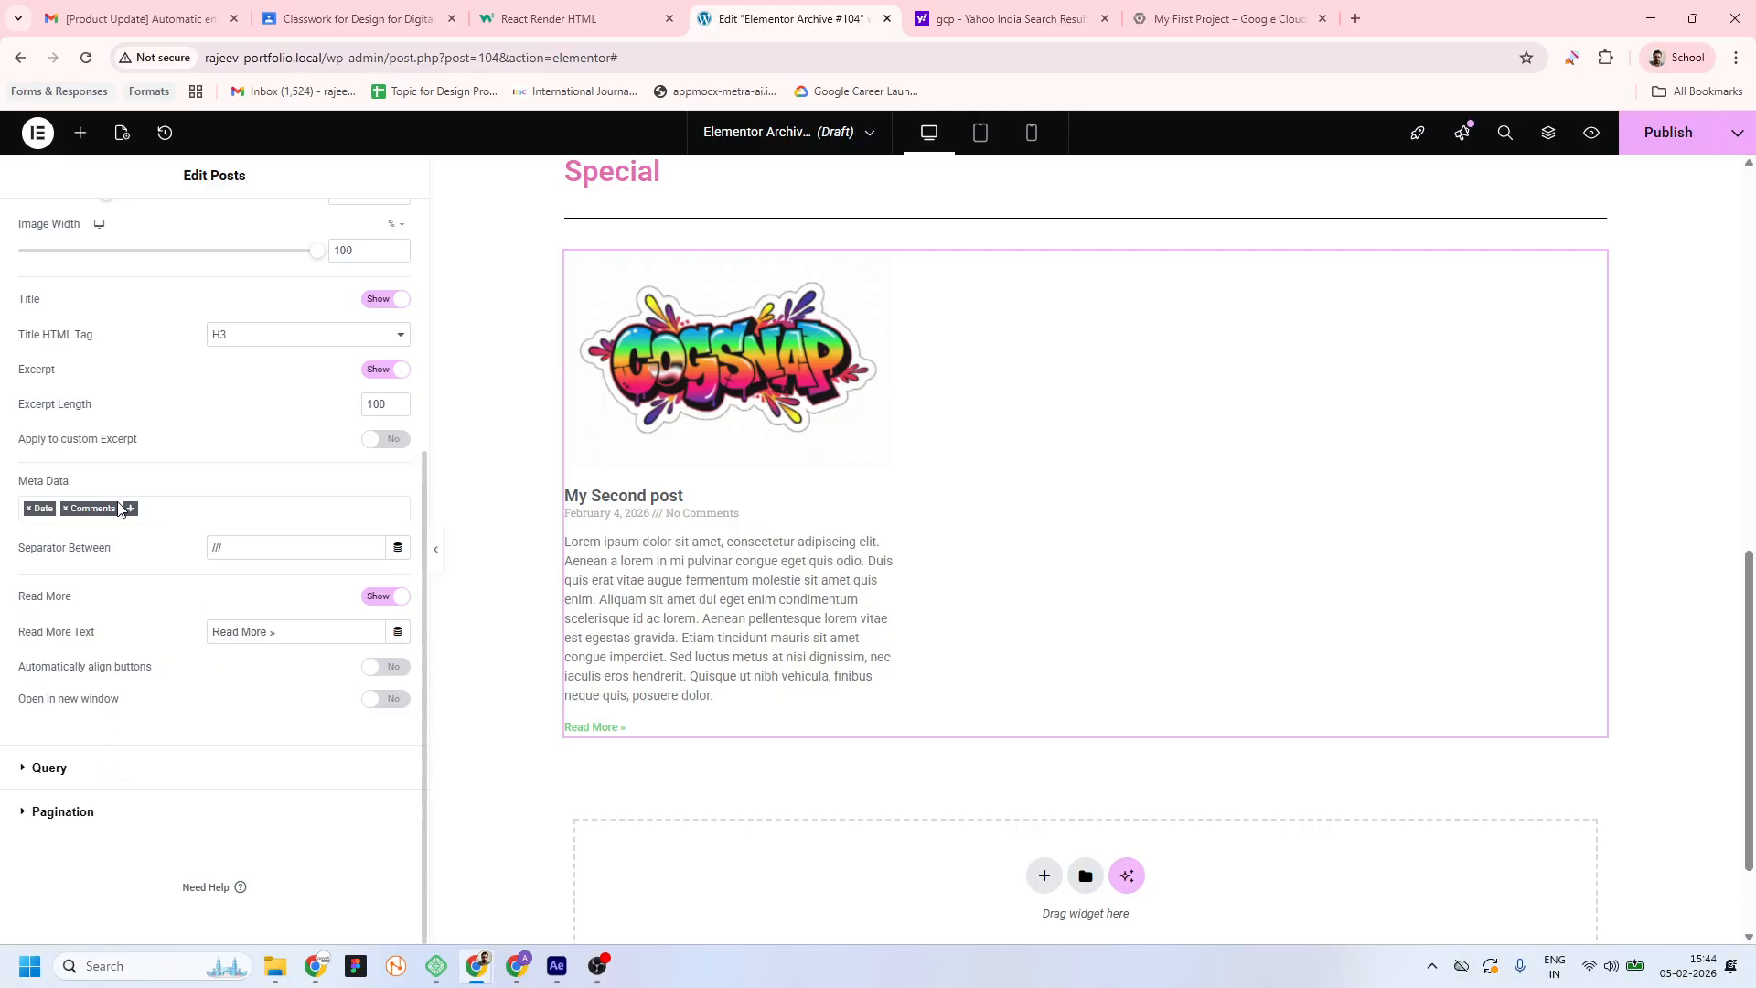
left_click(50, 768)
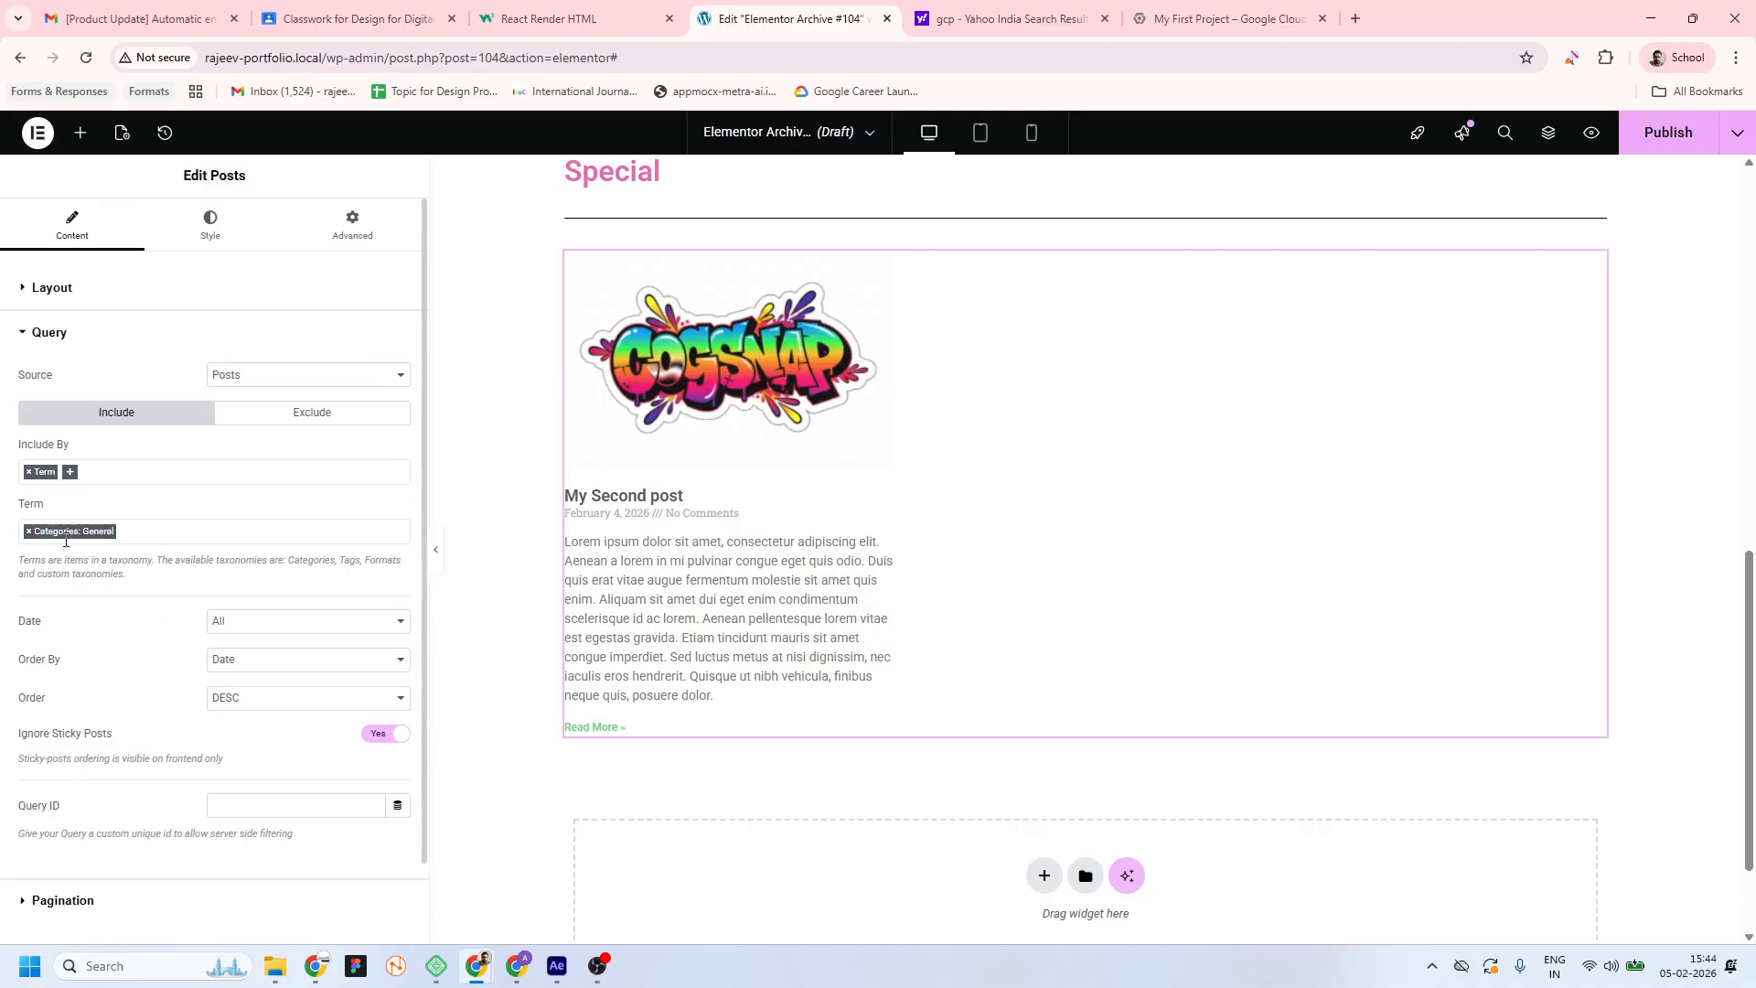
left_click(29, 531)
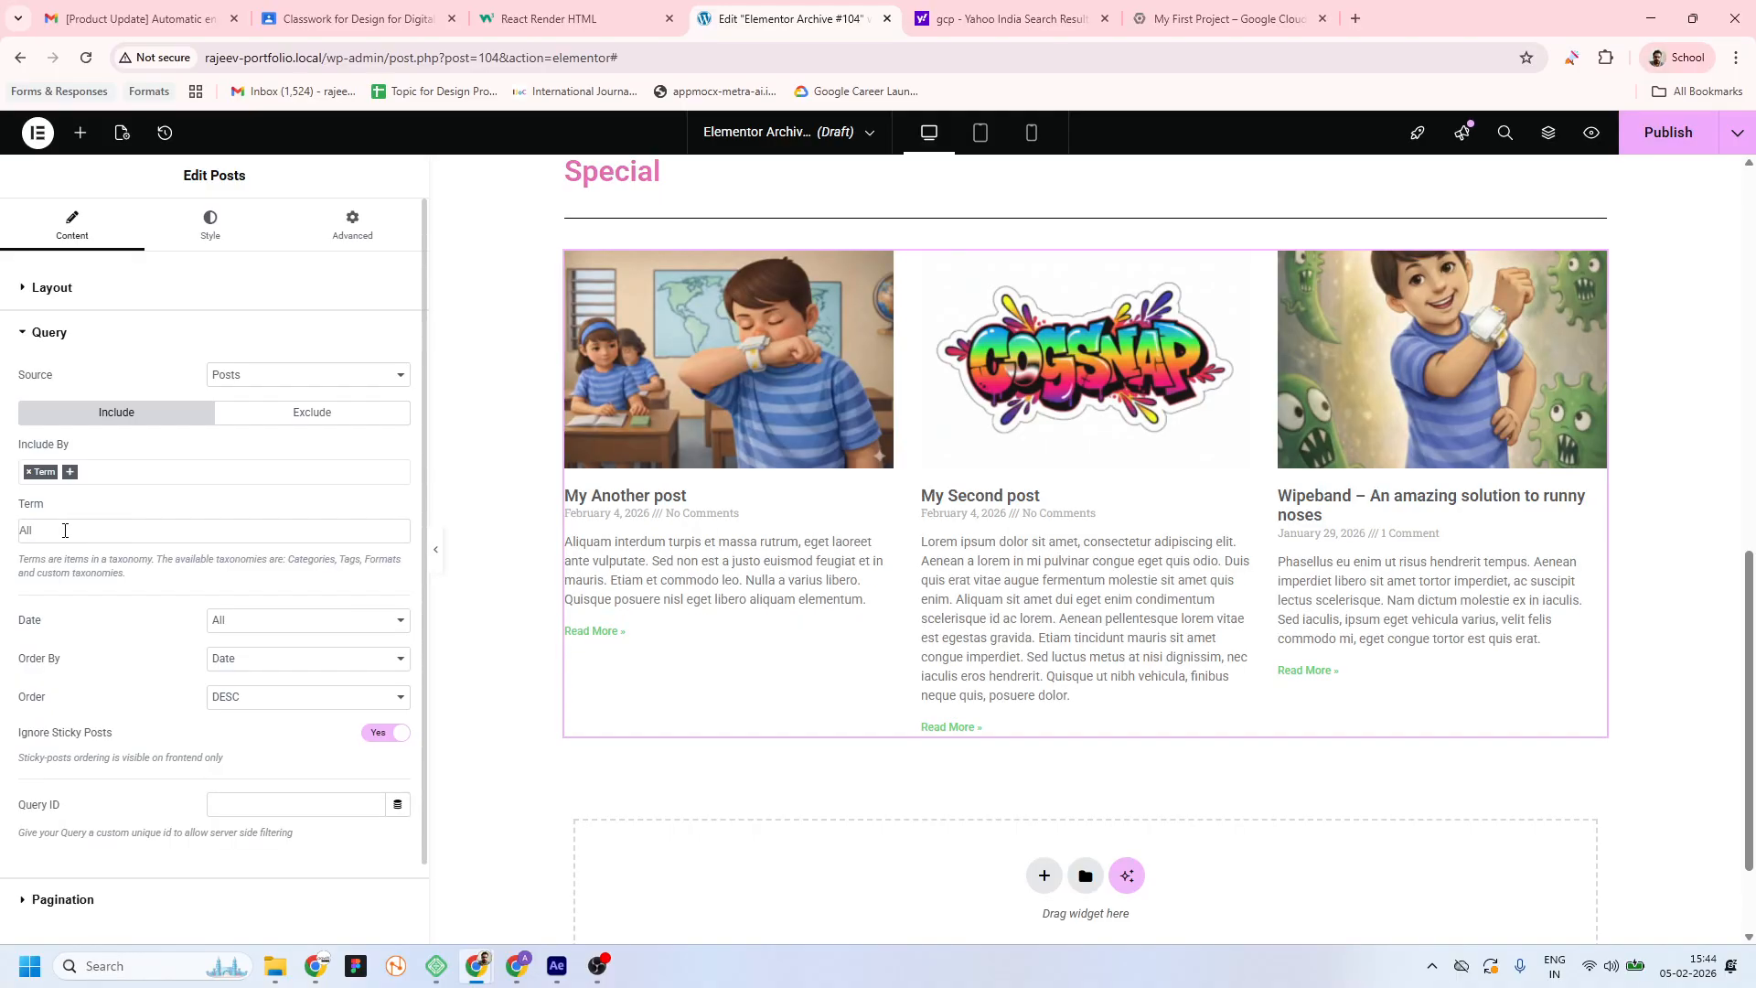
left_click(65, 530)
type("cate")
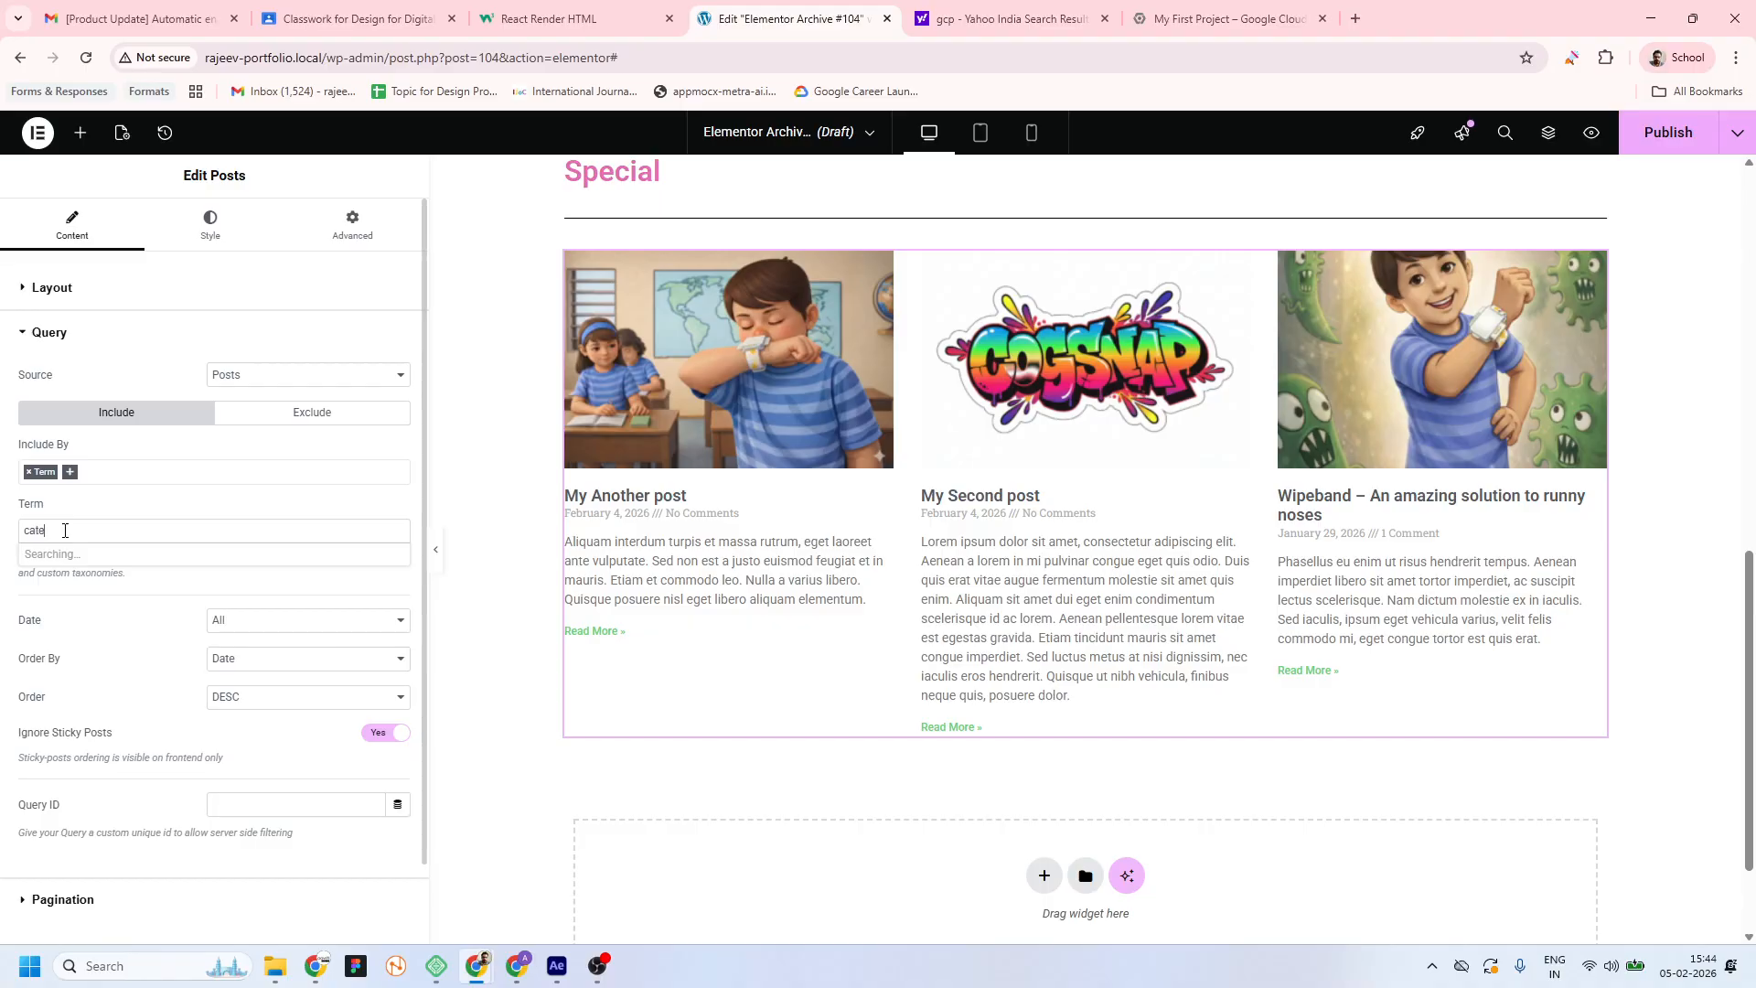
left_click(91, 553)
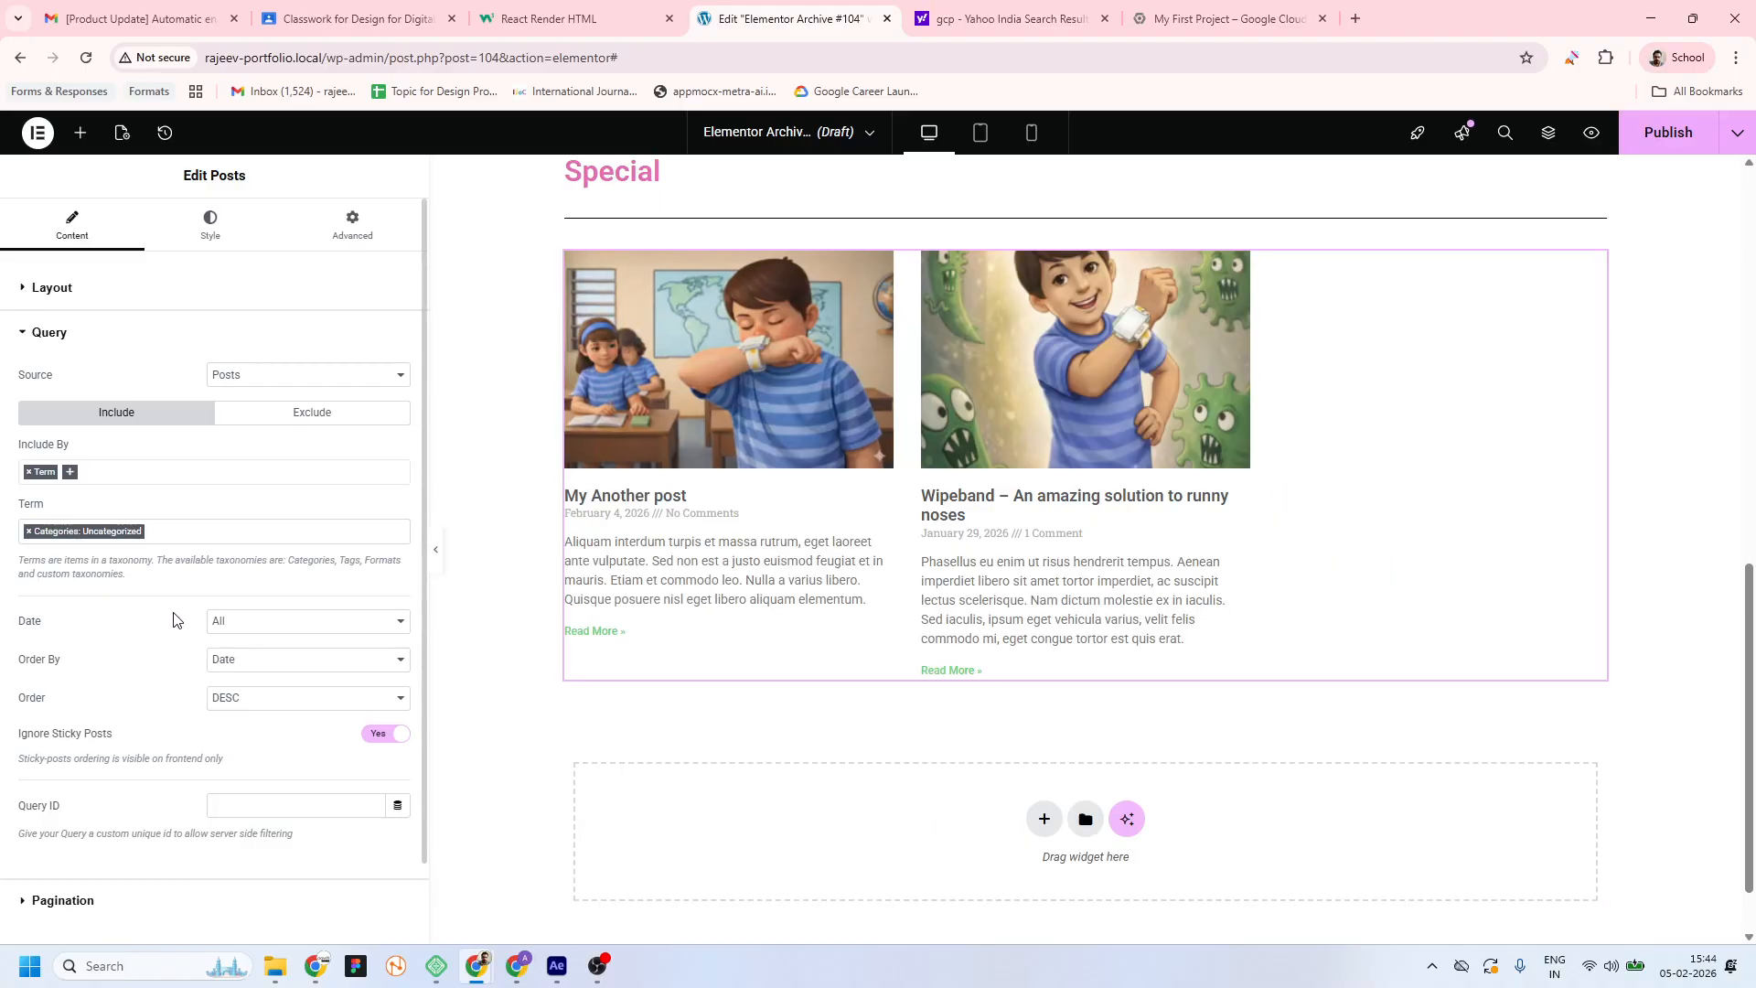
Publish the archive template with the display condition Include: All archives
scroll(811, 479, "up", 4)
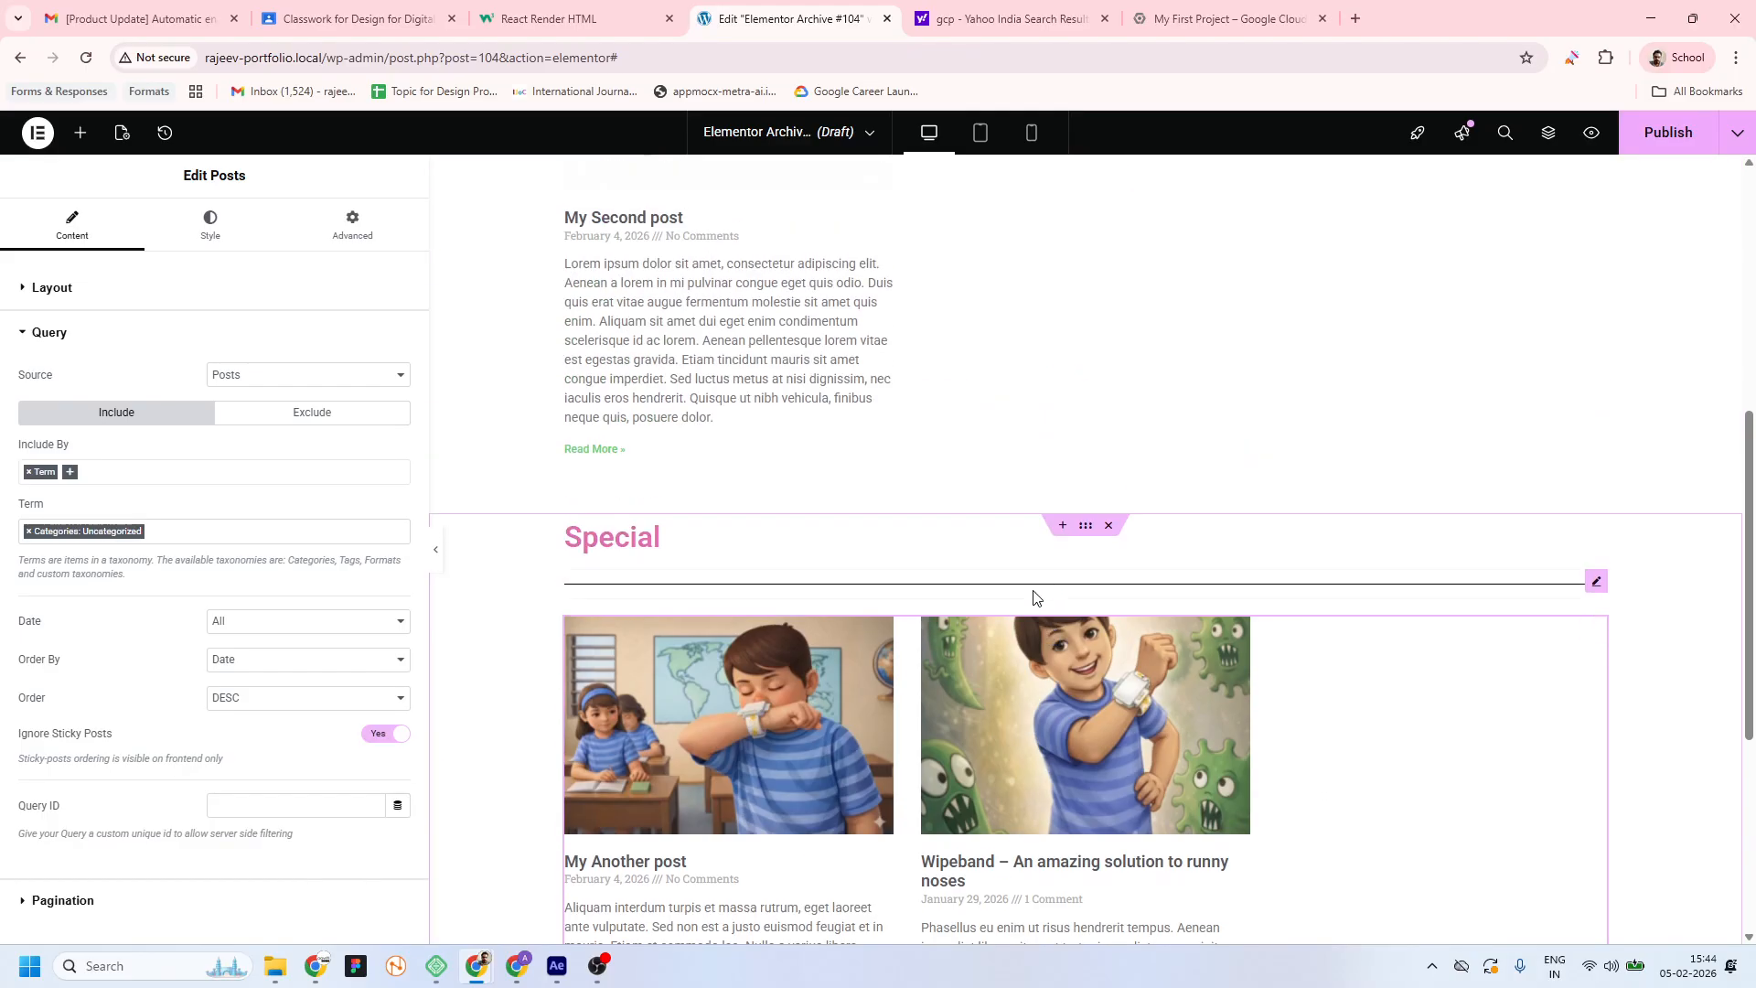
left_click(1668, 132)
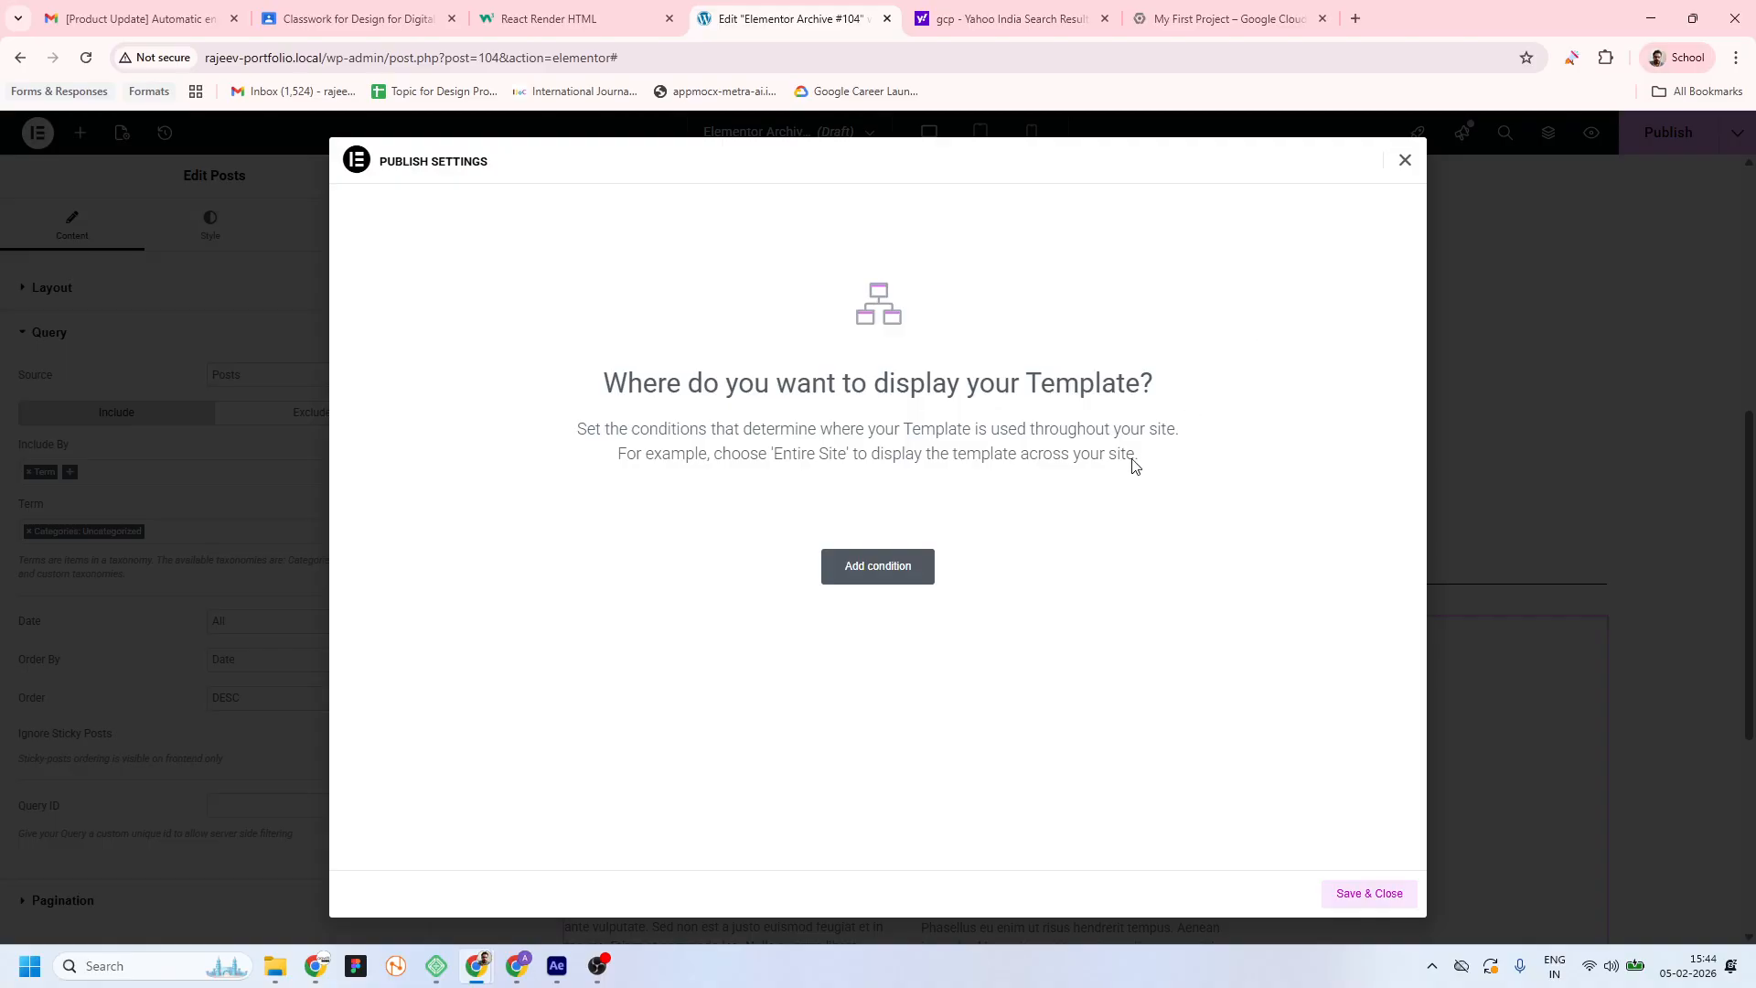
left_click(1405, 161)
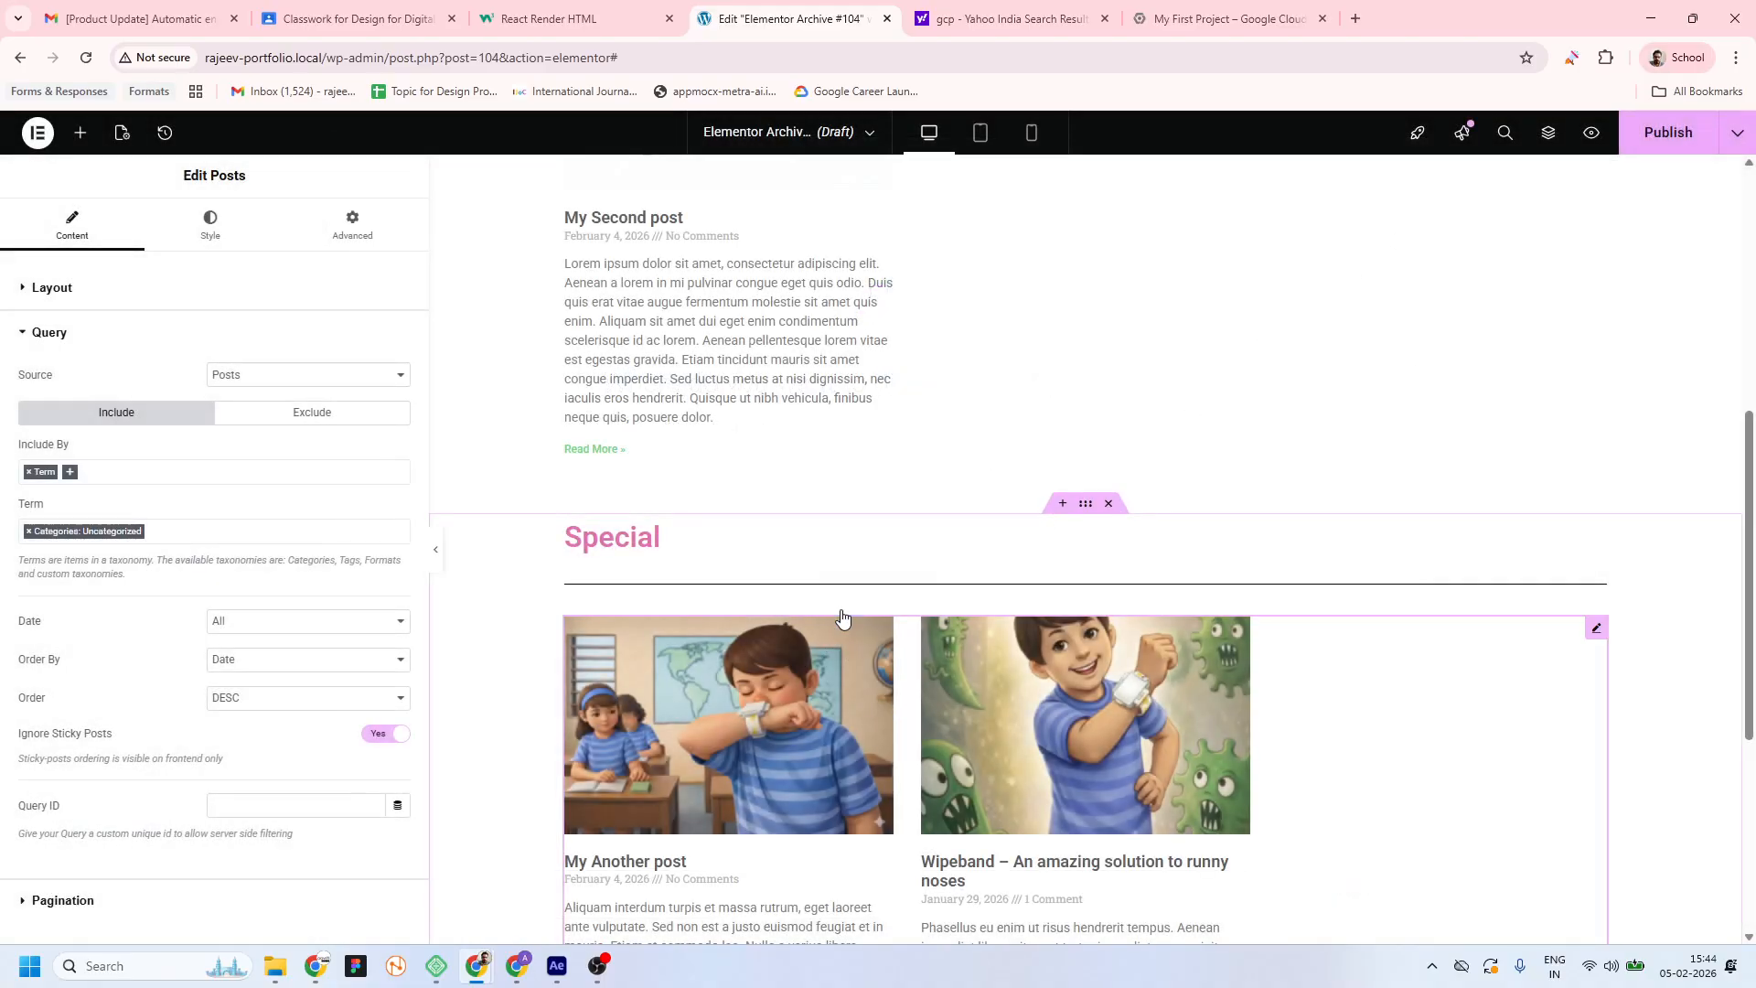
scroll(805, 458, "down", 2)
left_click(1667, 132)
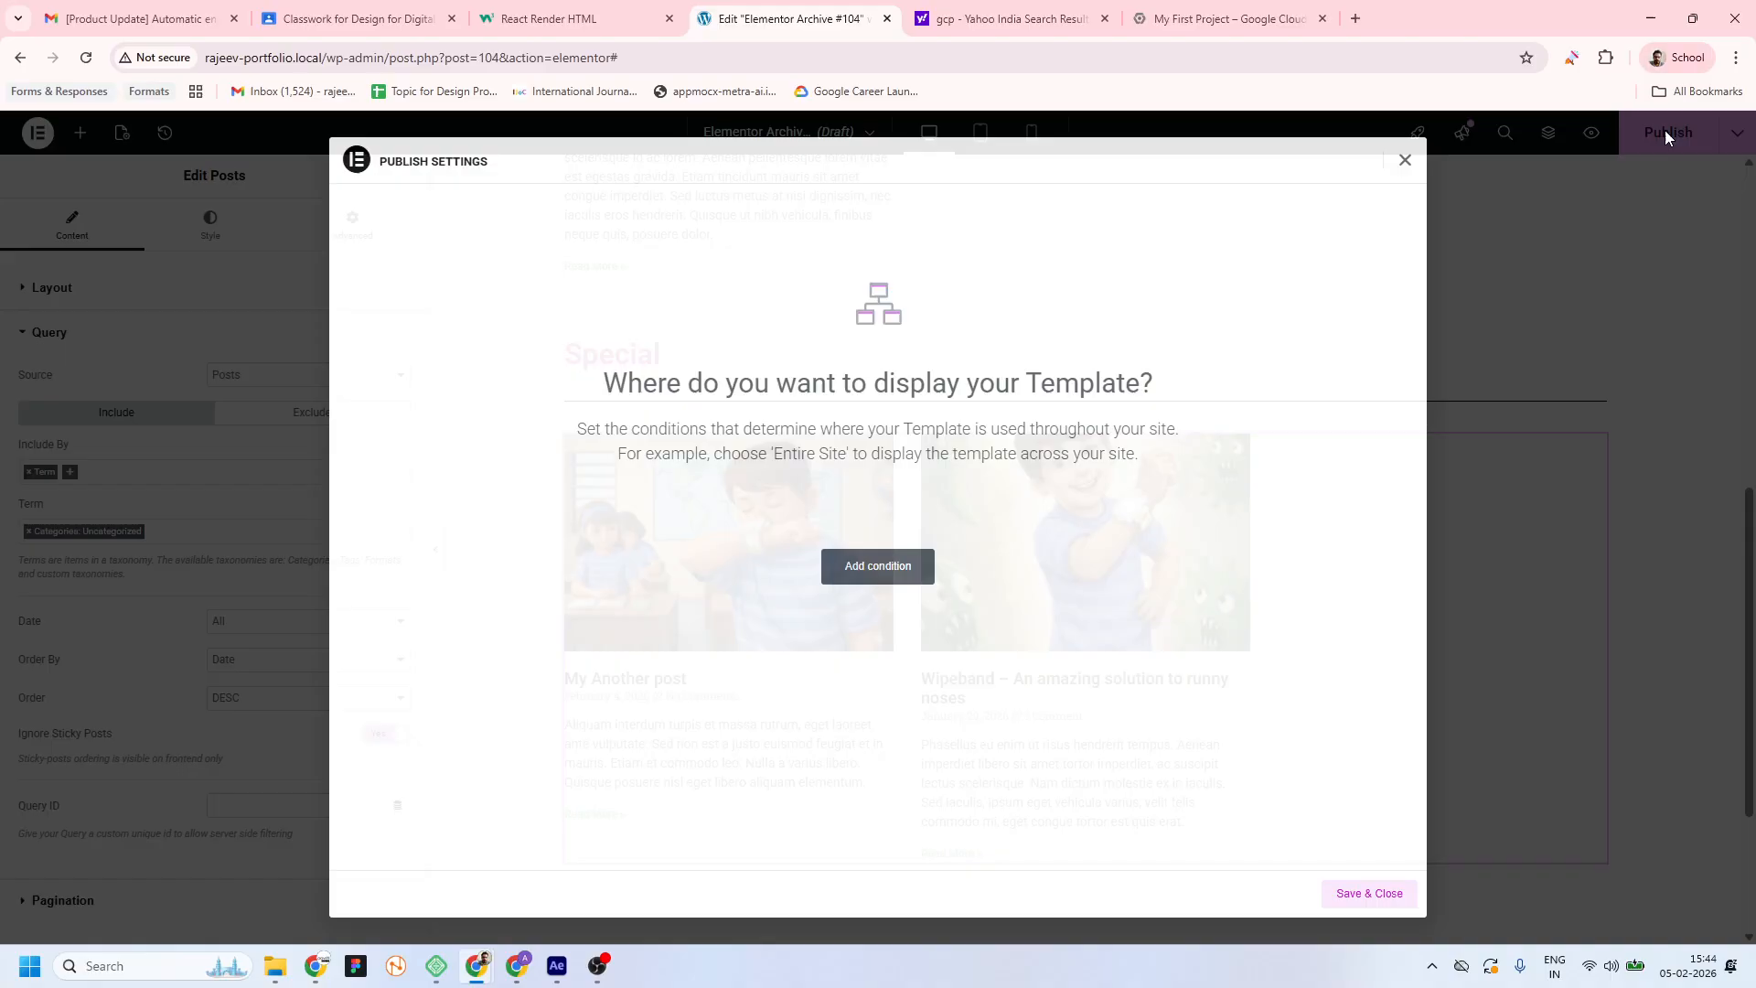
left_click(890, 577)
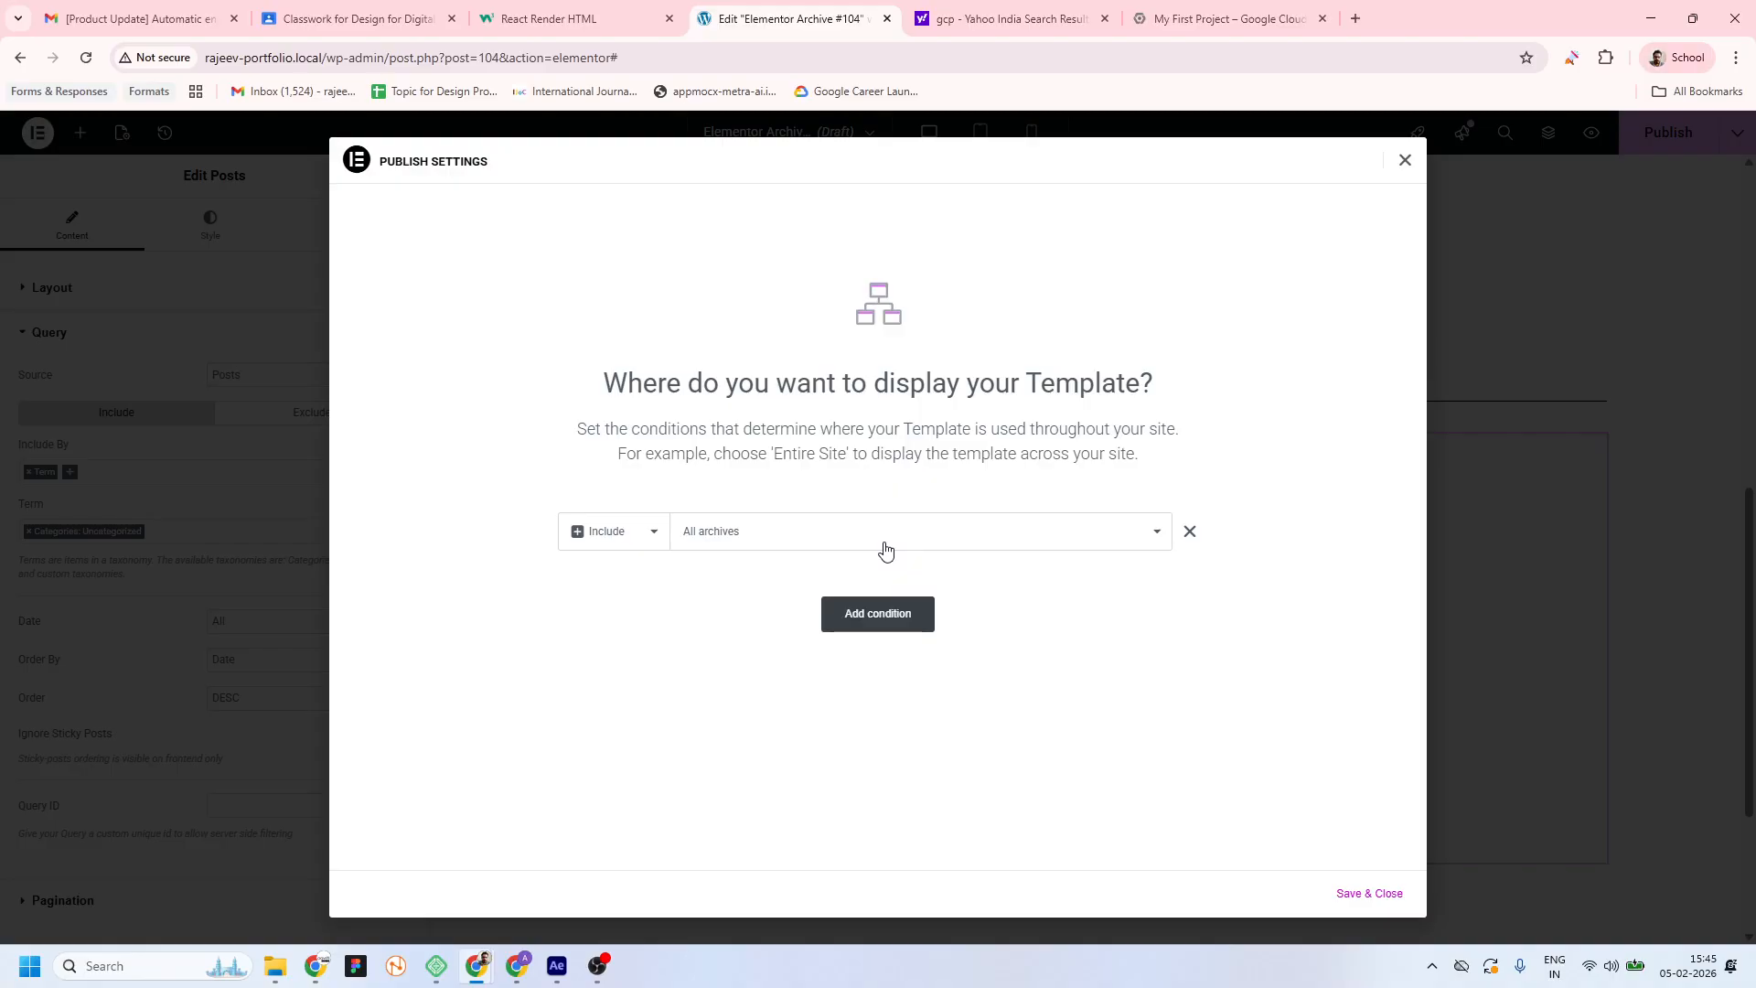
left_click(1374, 900)
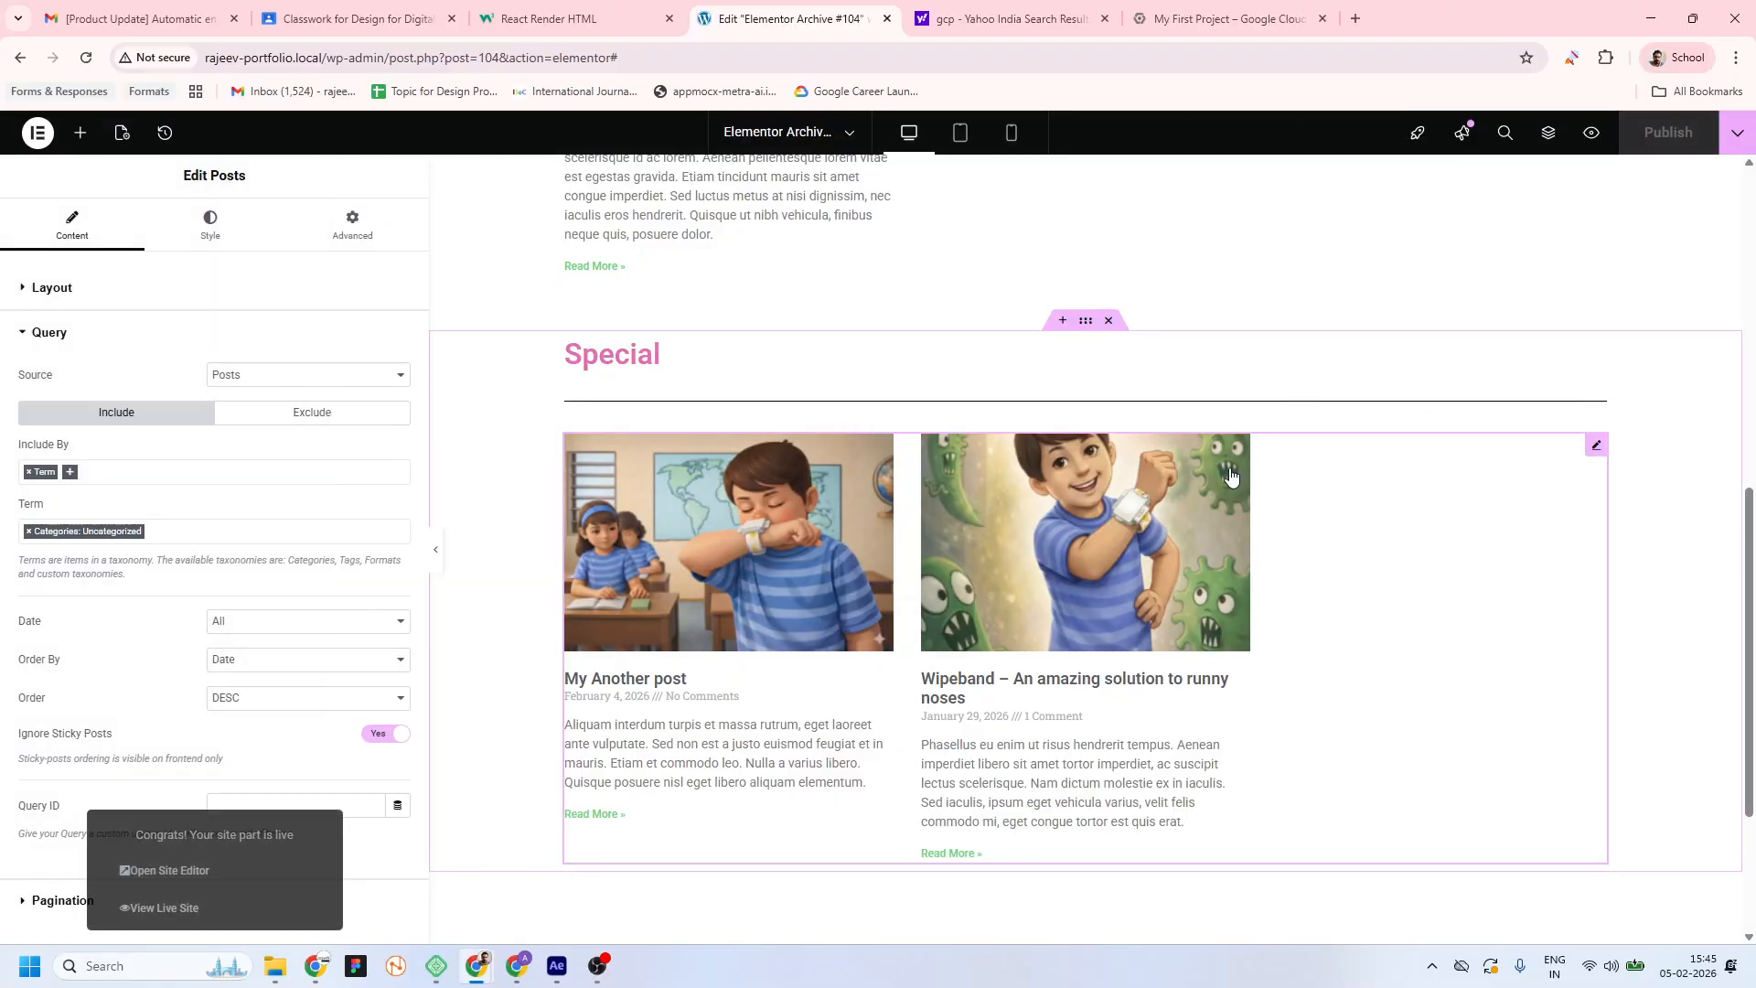
Give the Special section's container a classic background in custom light grey #E9E9E9
scroll(941, 530, "down", 4)
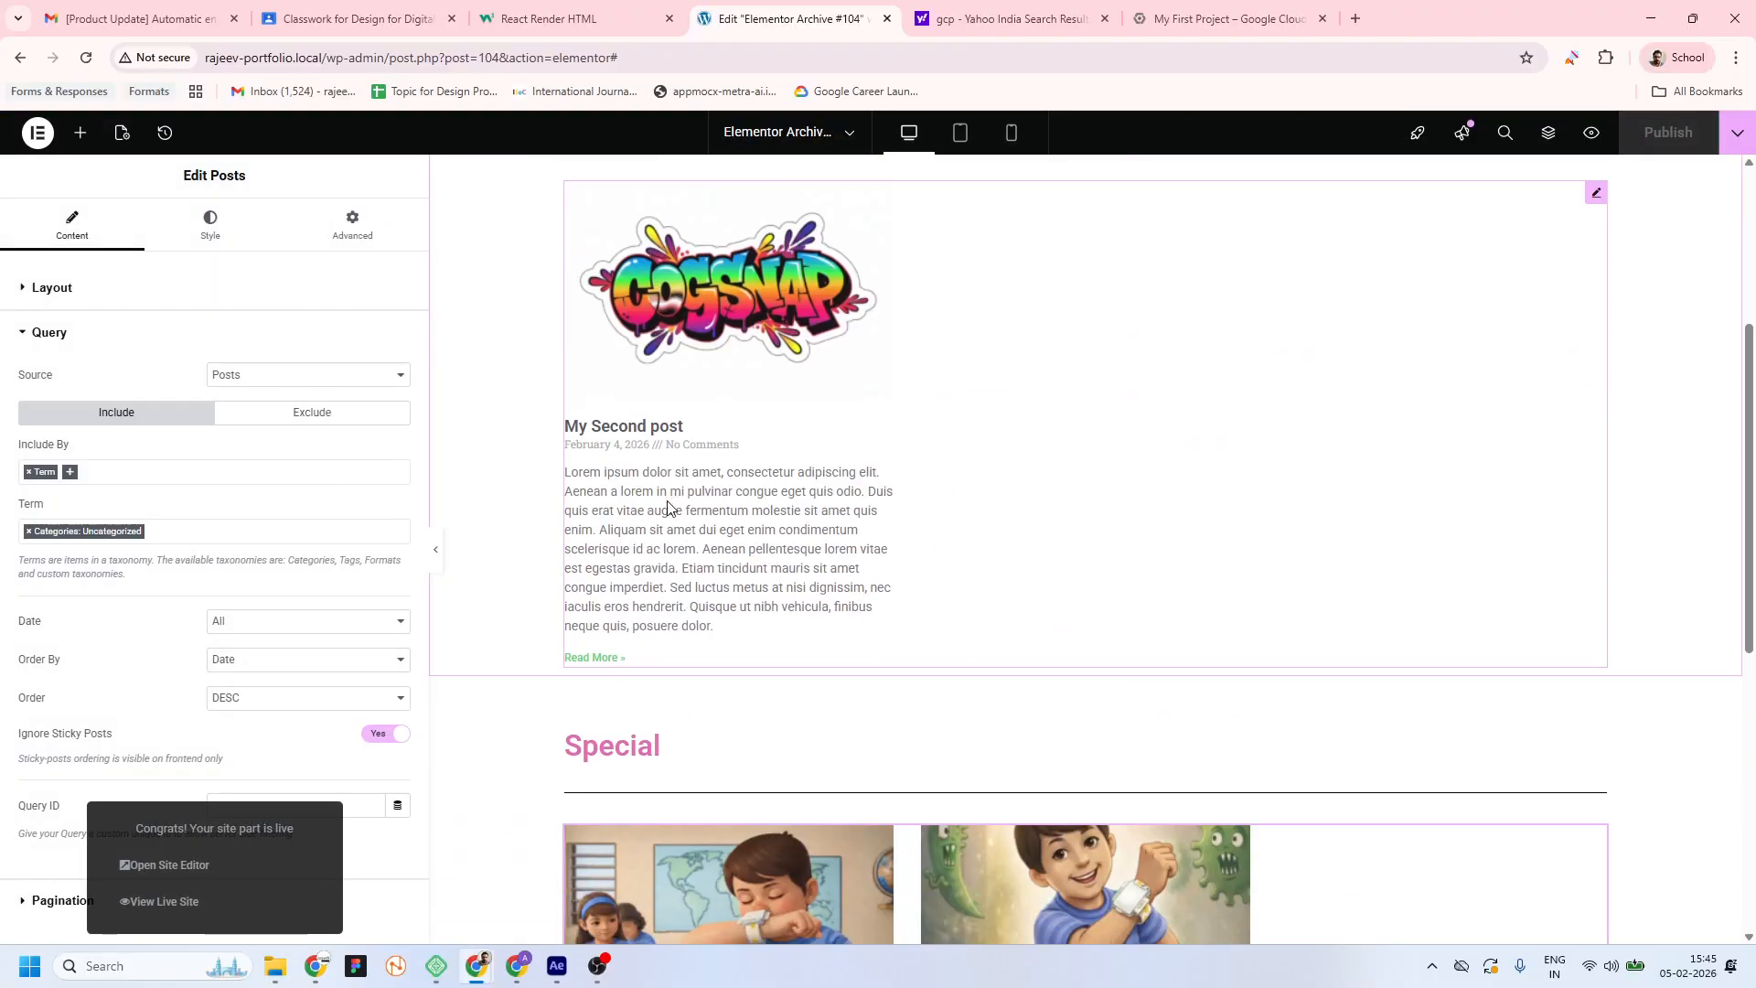
scroll(773, 584, "down", 6)
scroll(963, 598, "up", 10)
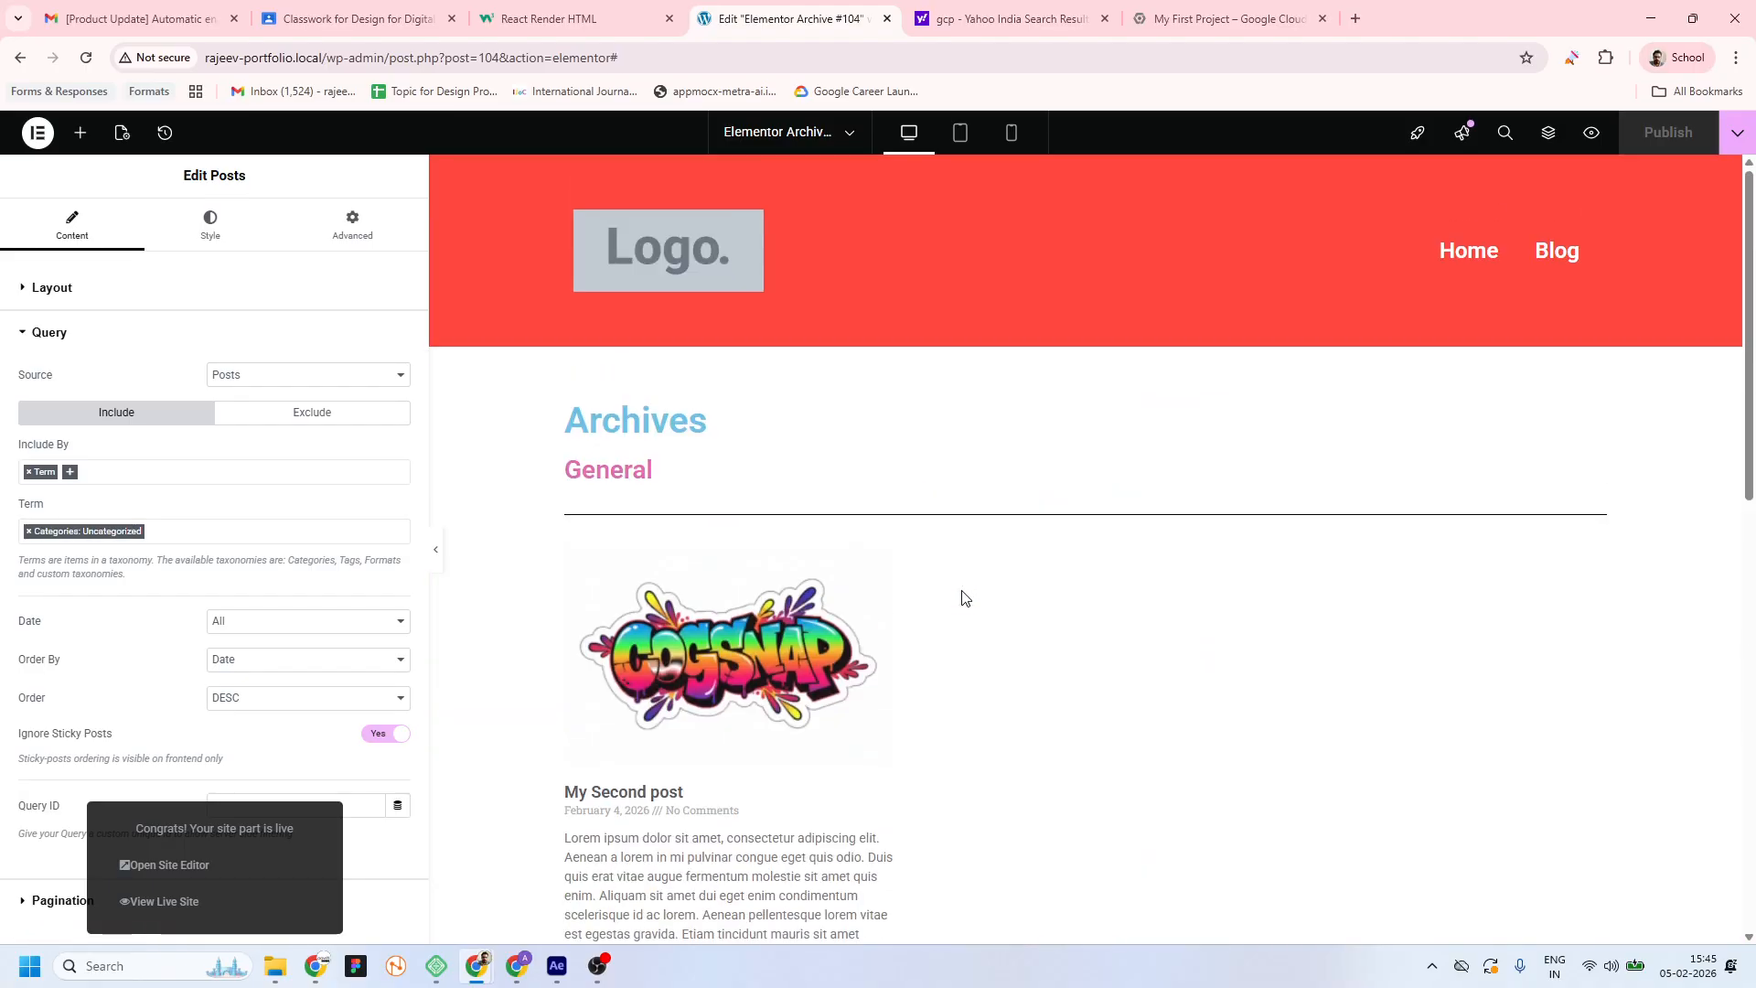
scroll(962, 598, "down", 9)
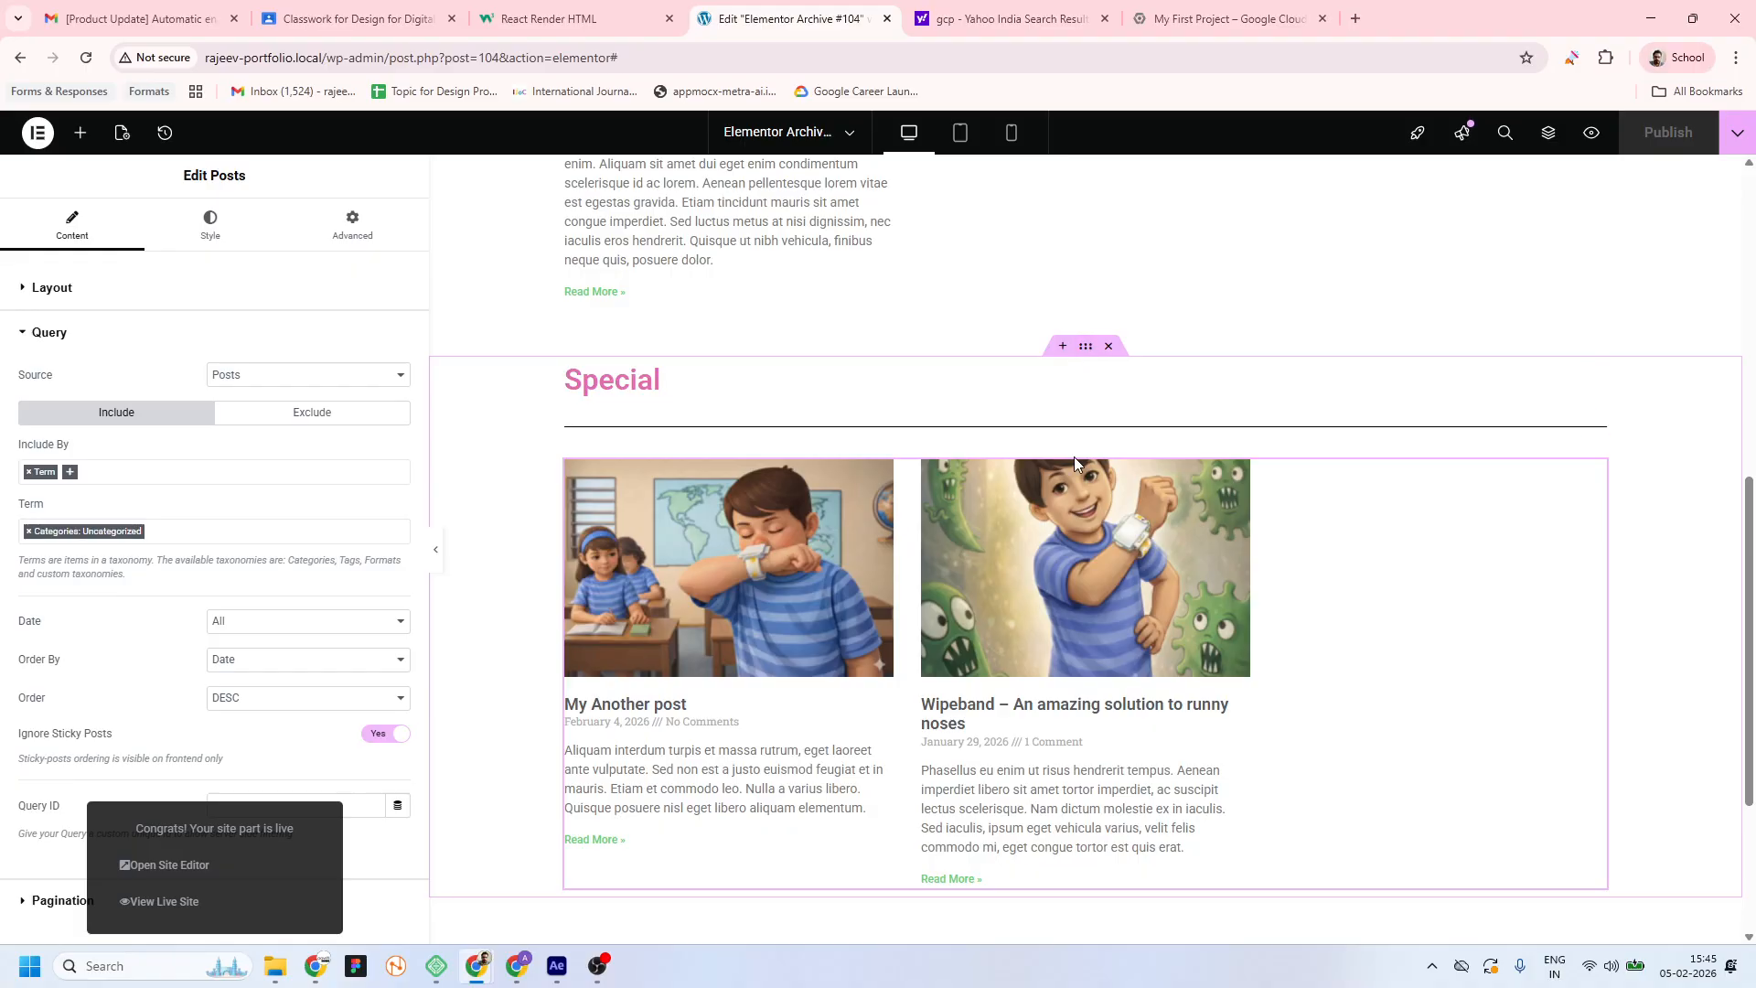
left_click(945, 439)
left_click(202, 236)
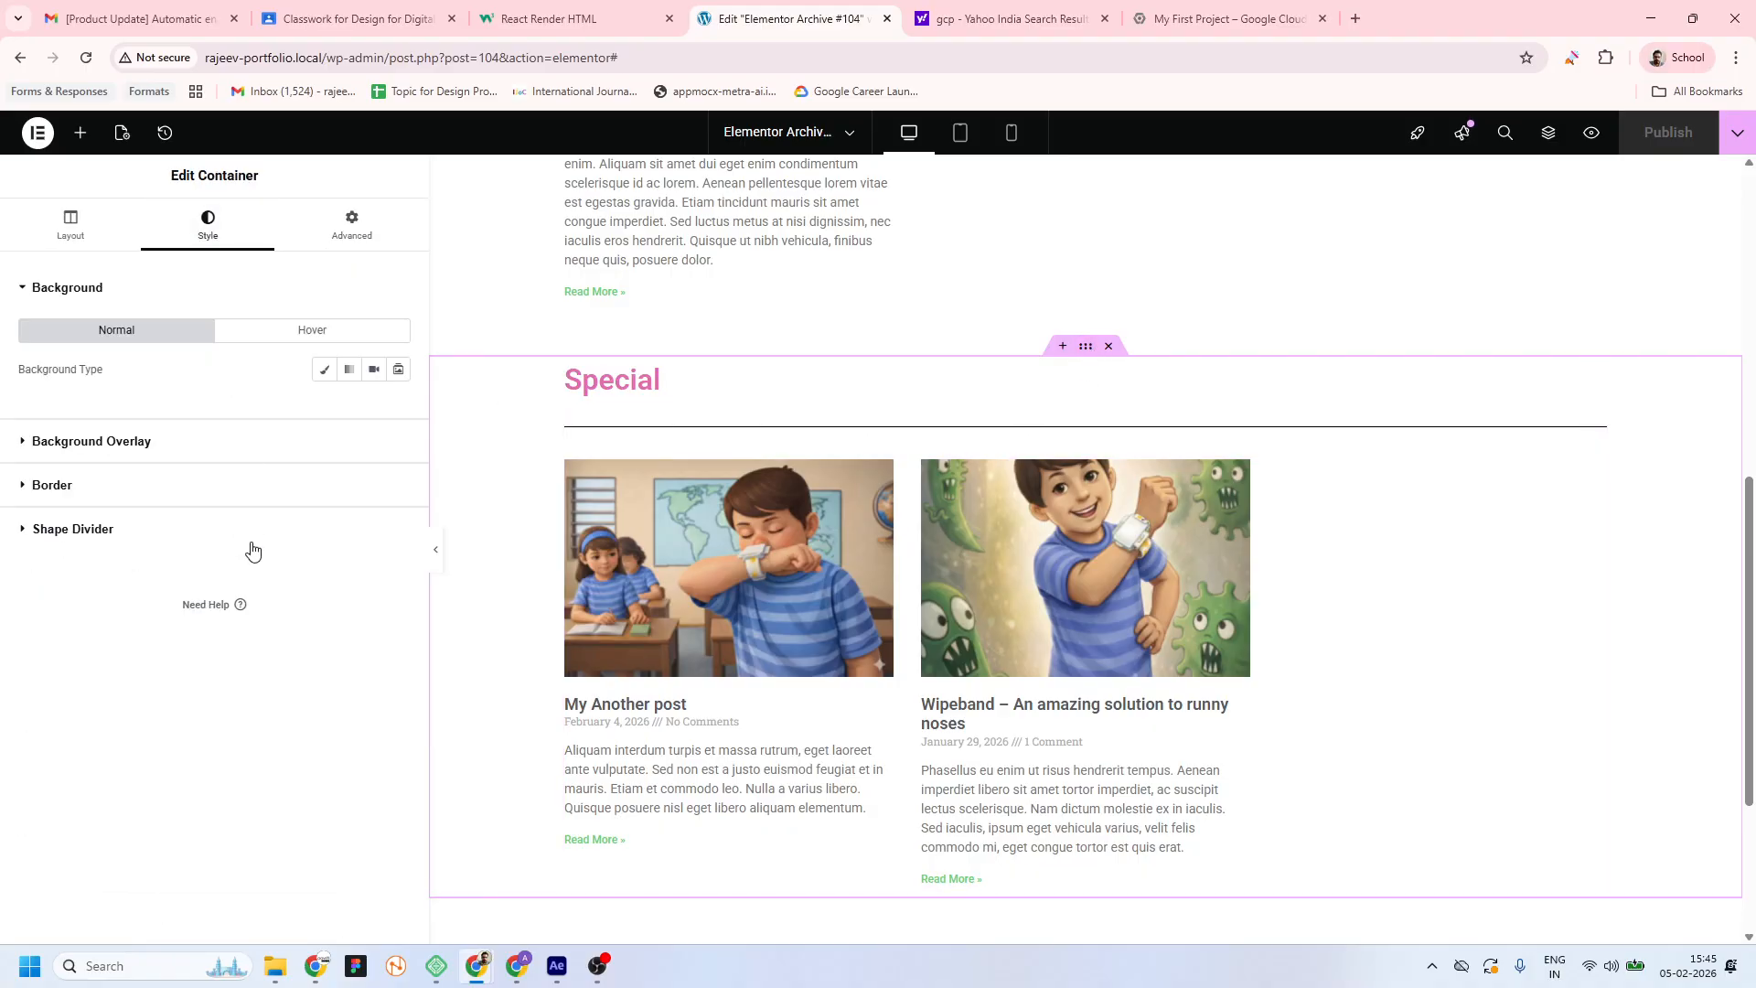
left_click(324, 368)
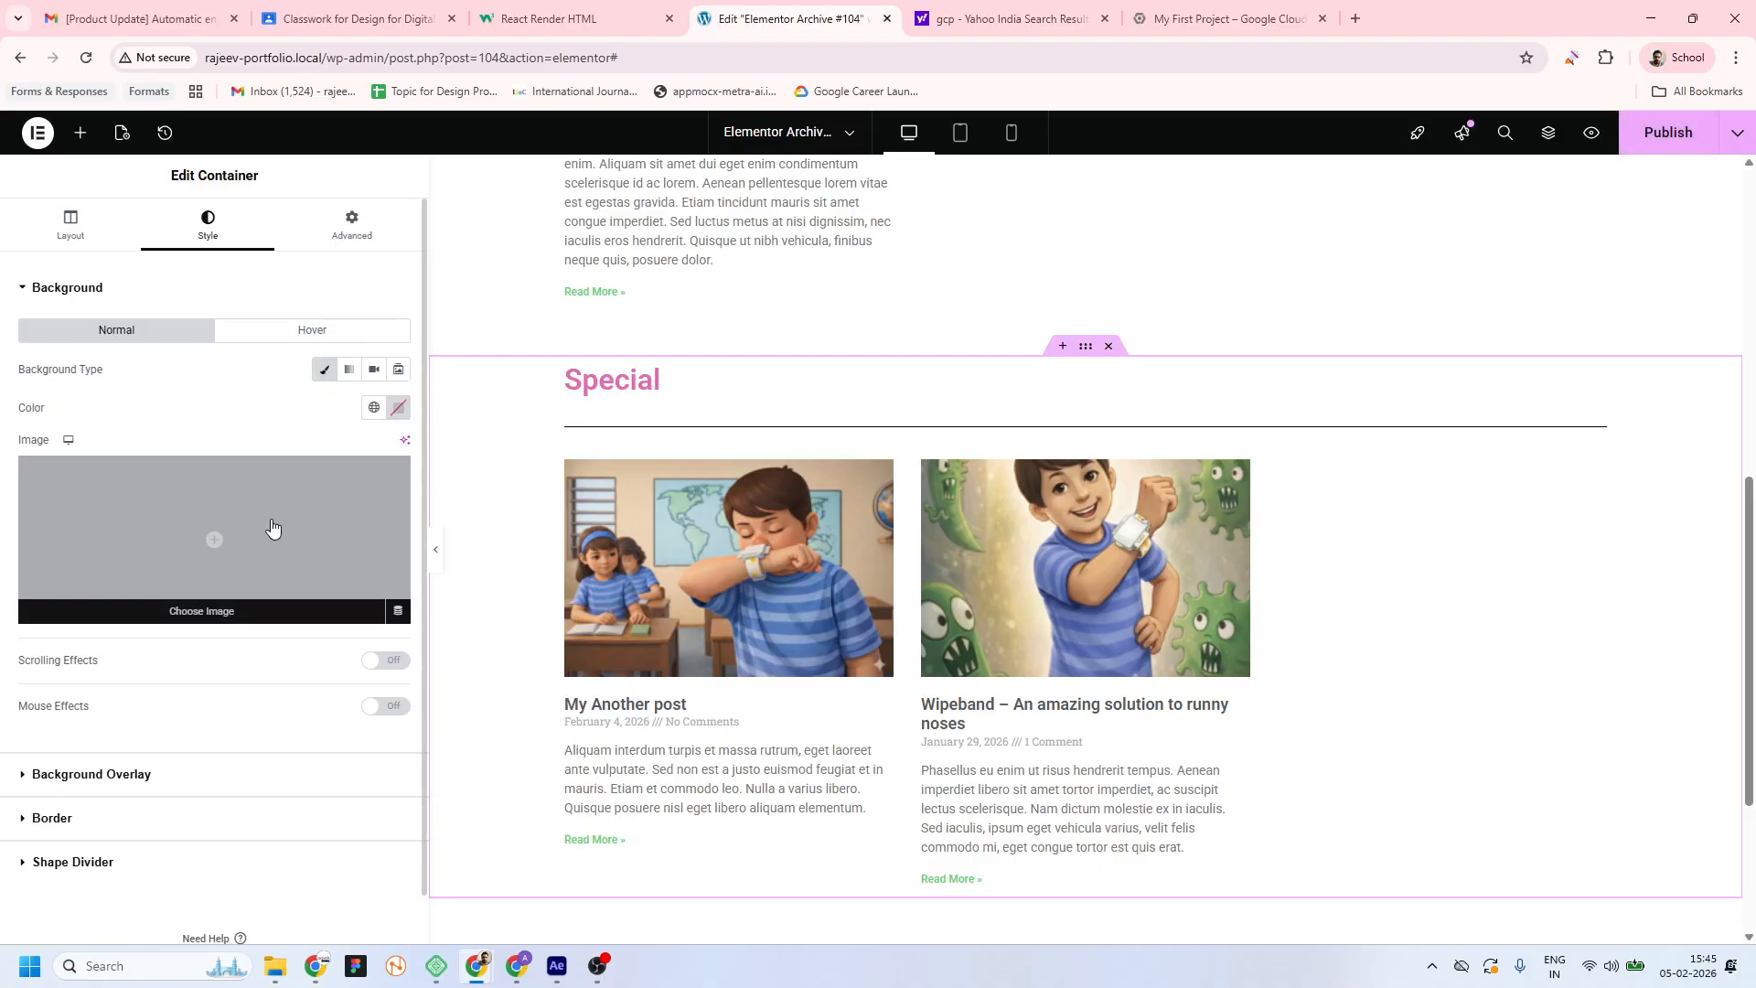
left_click(374, 407)
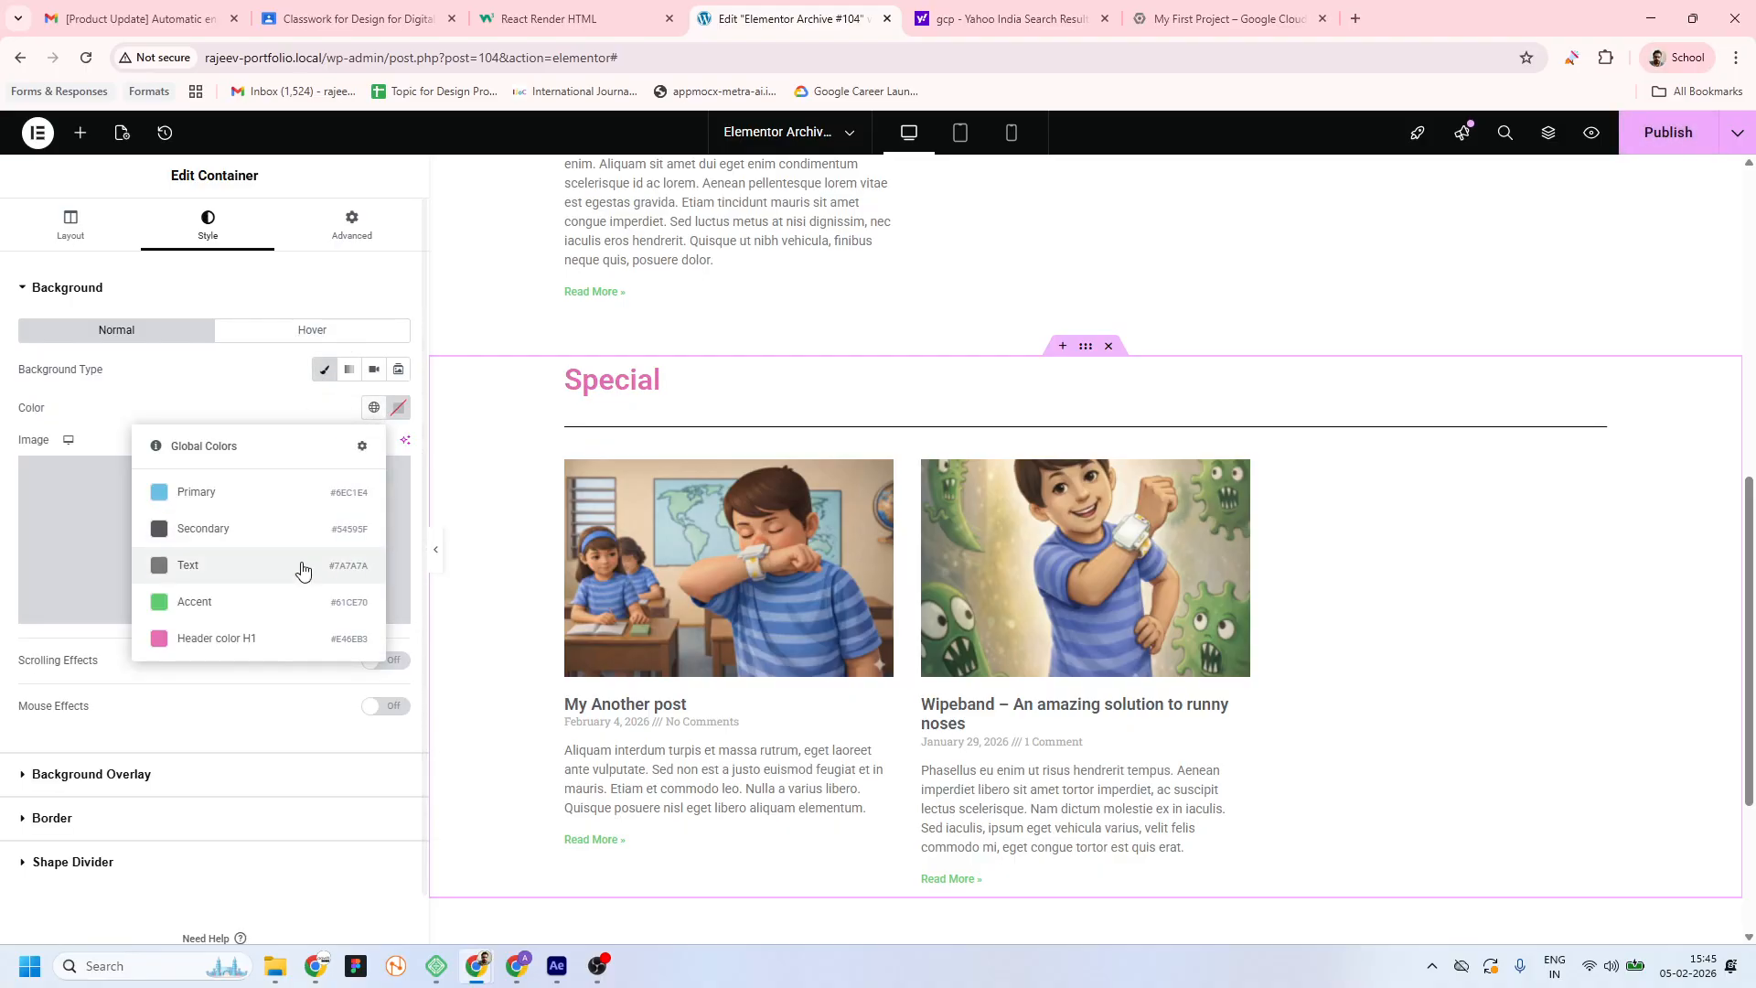
left_click(216, 641)
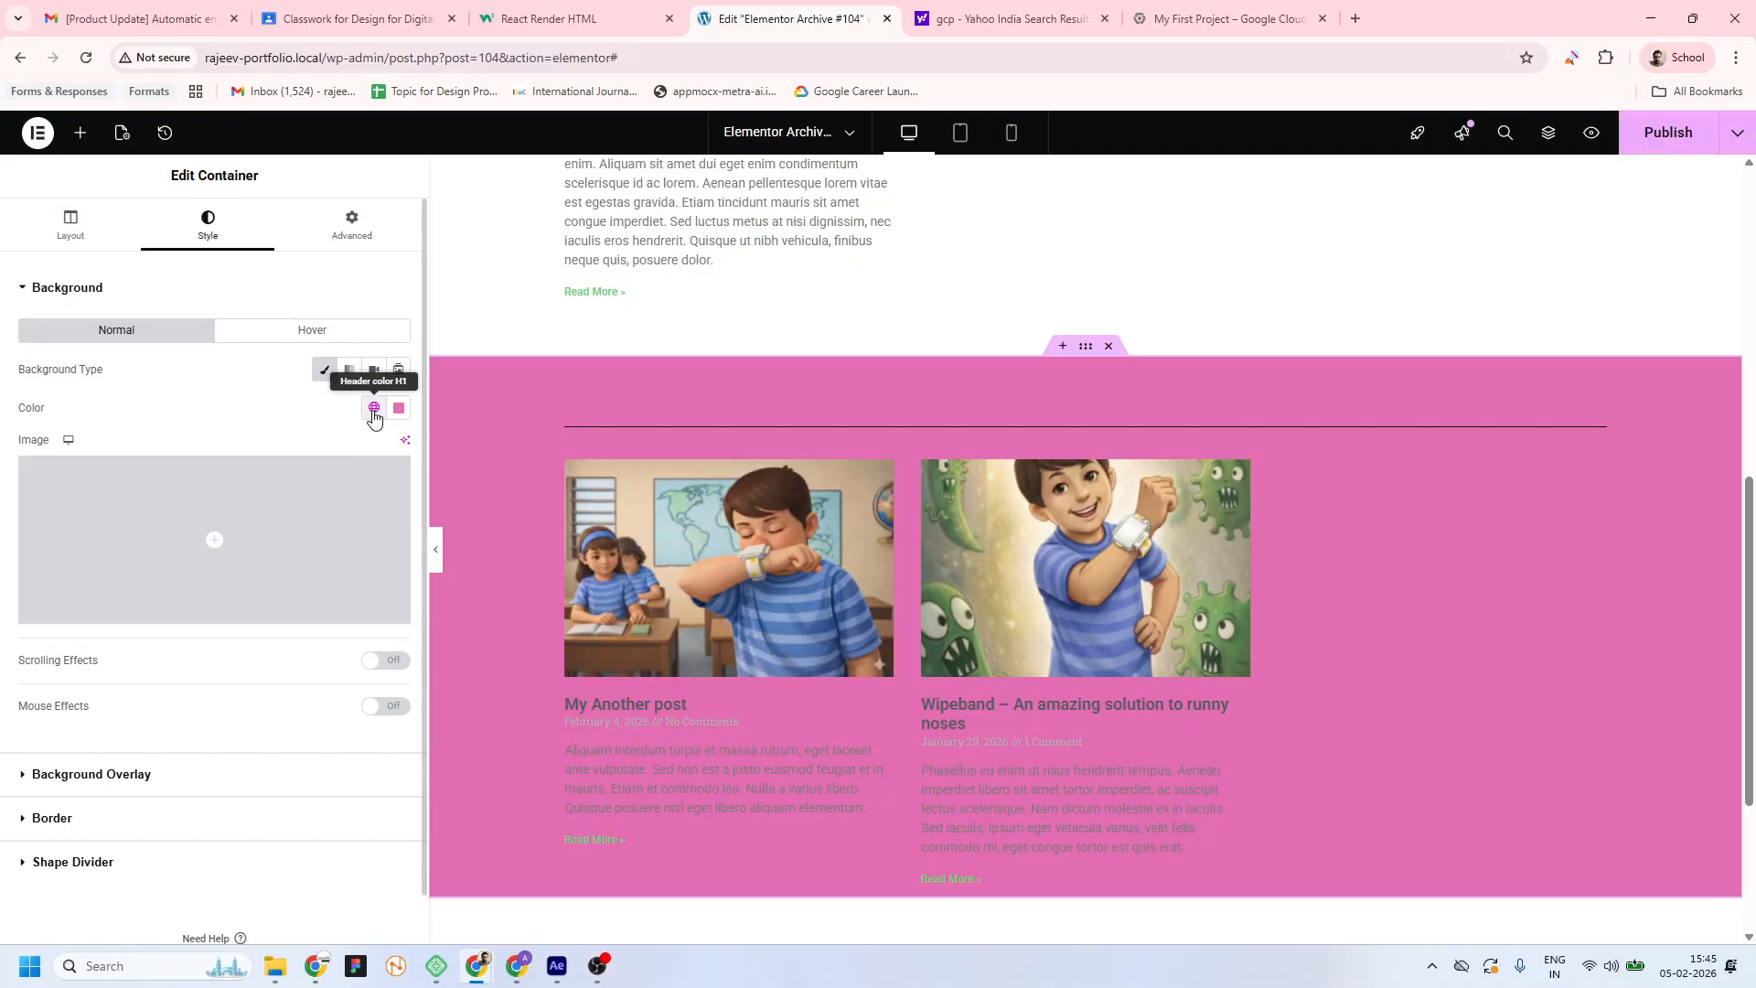
left_click(399, 407)
left_click_drag(308, 514, 286, 493)
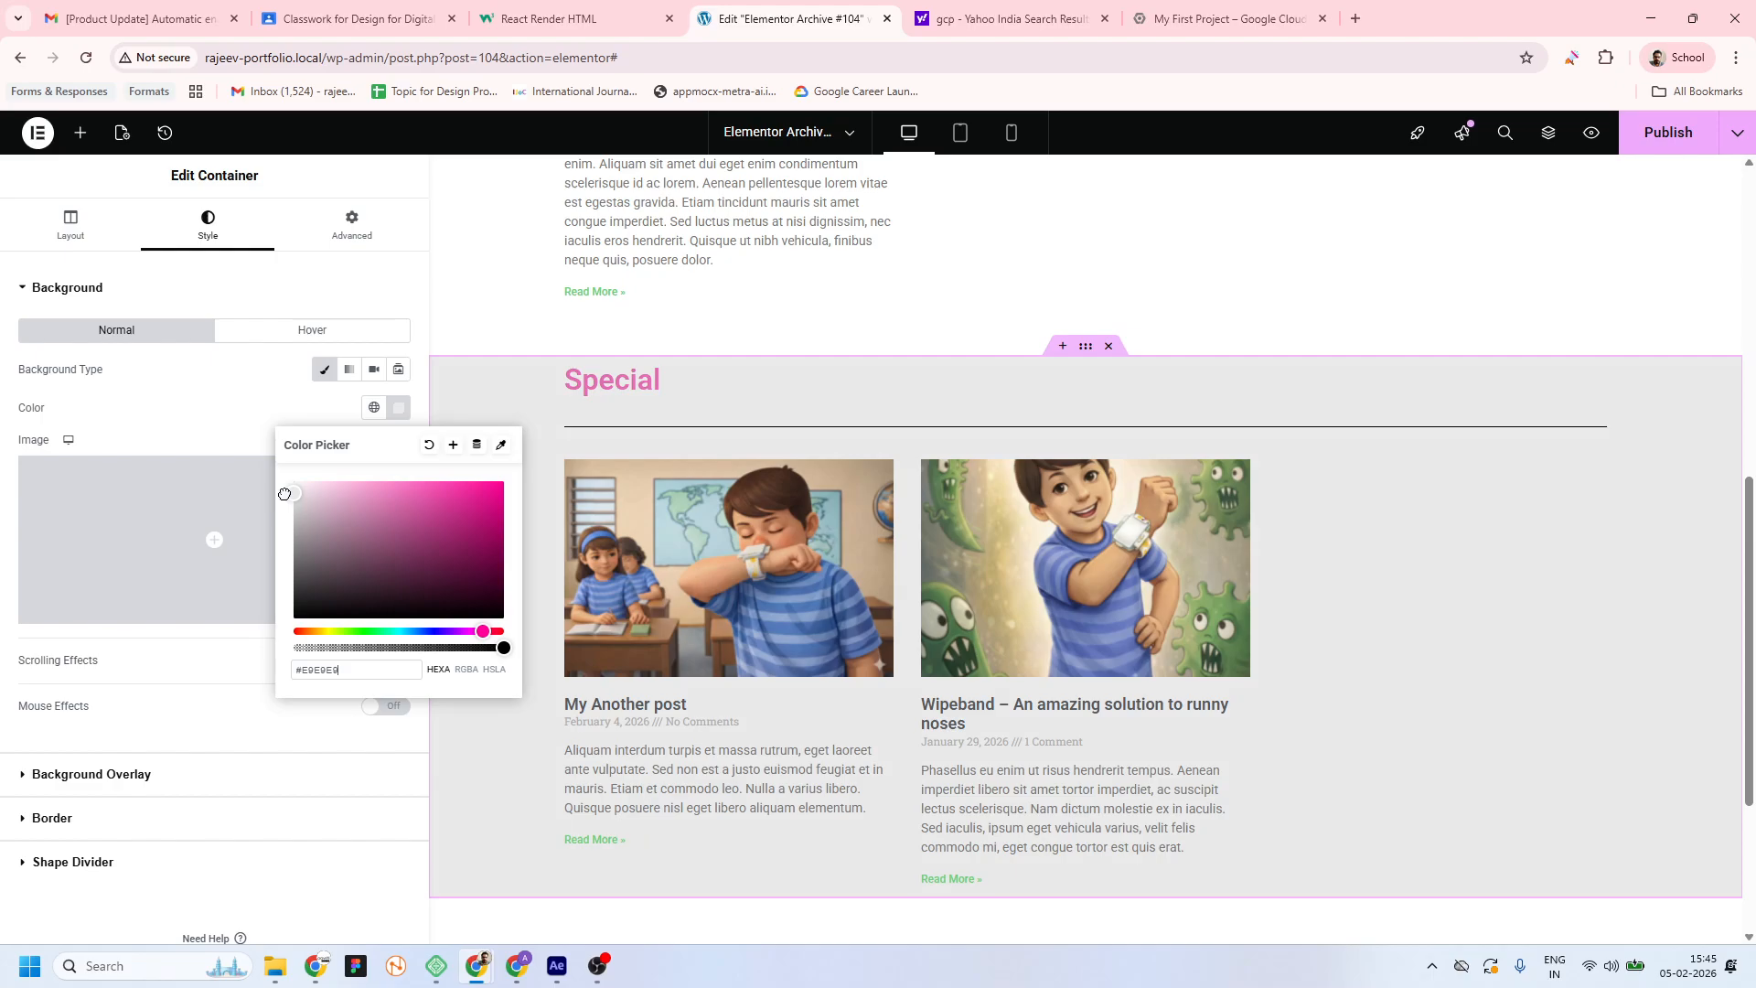
left_click(266, 384)
Look over the archive layout and save the template's changes
scroll(980, 521, "down", 3)
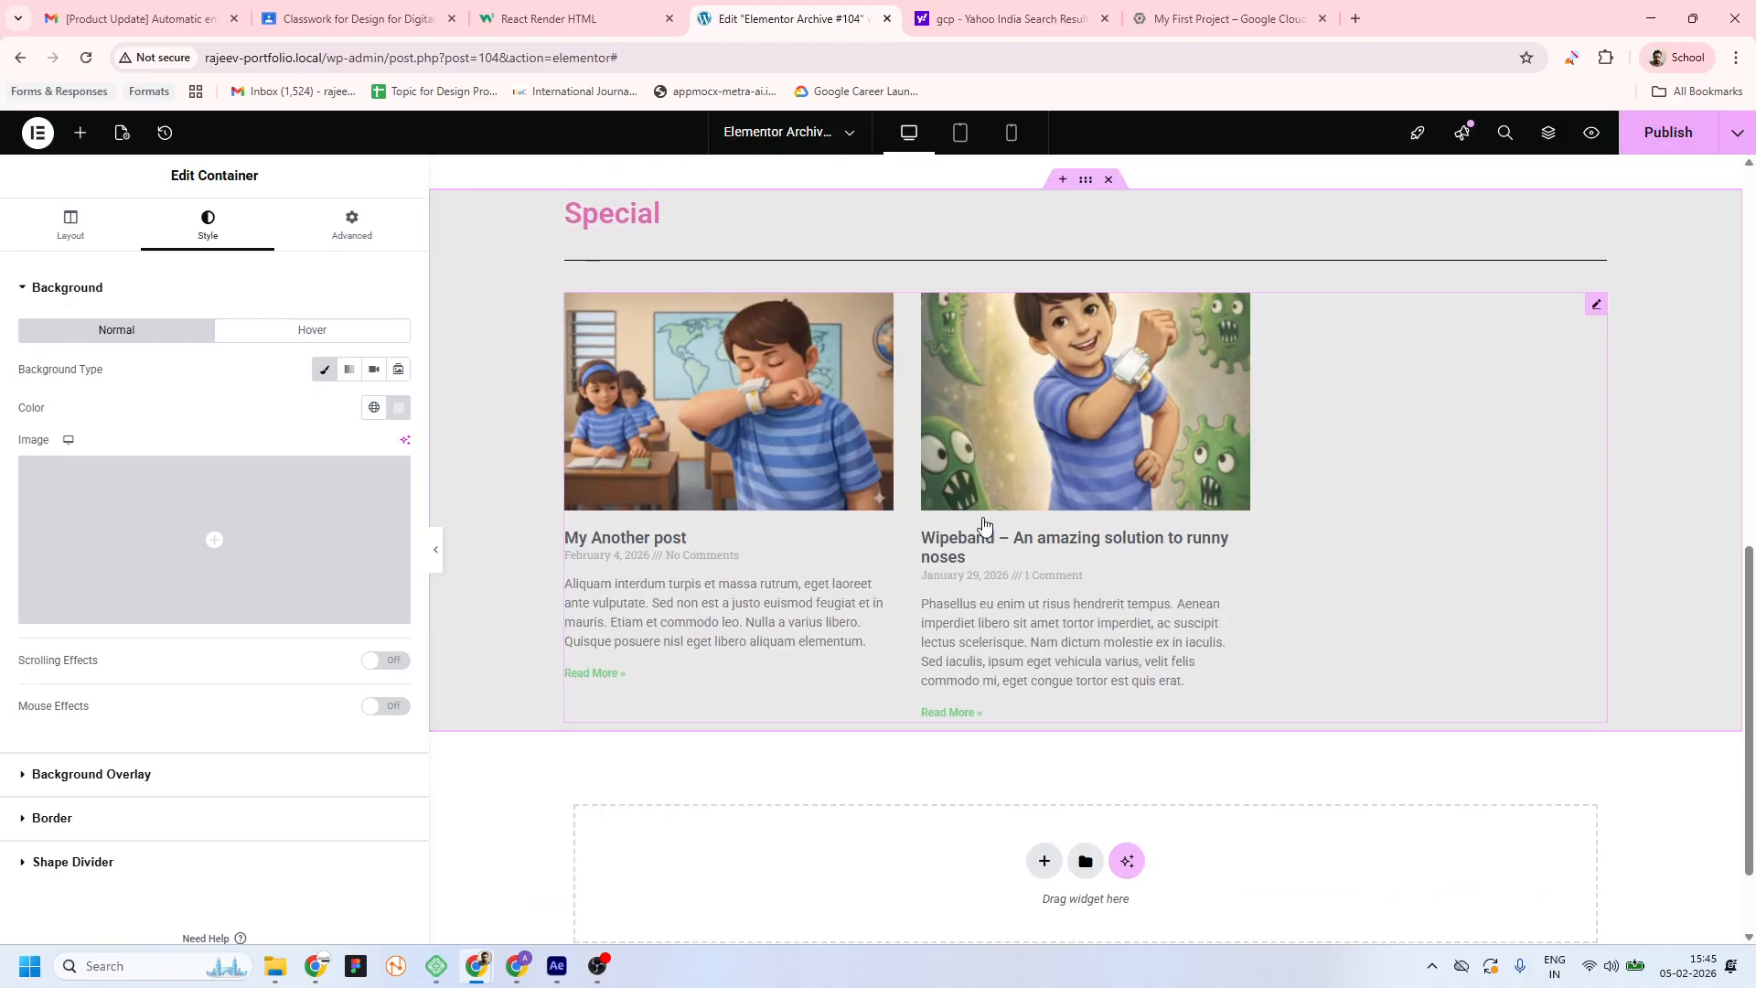
scroll(983, 524, "up", 10)
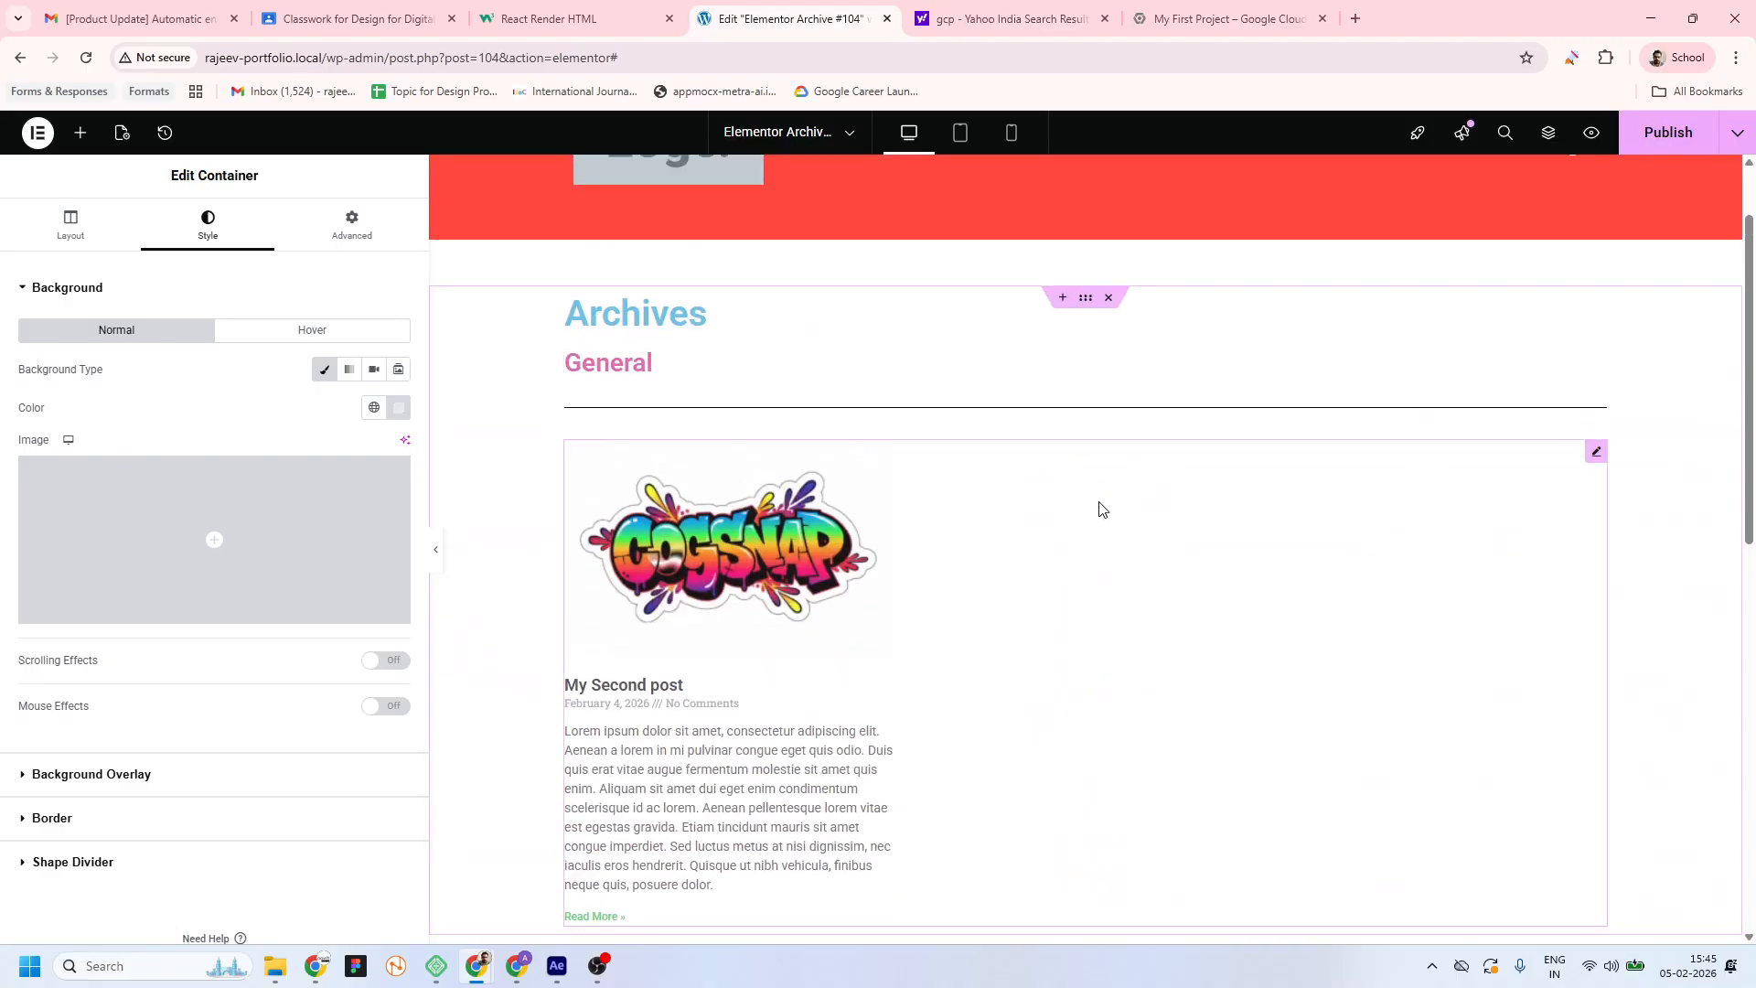
key("ctrl+s")
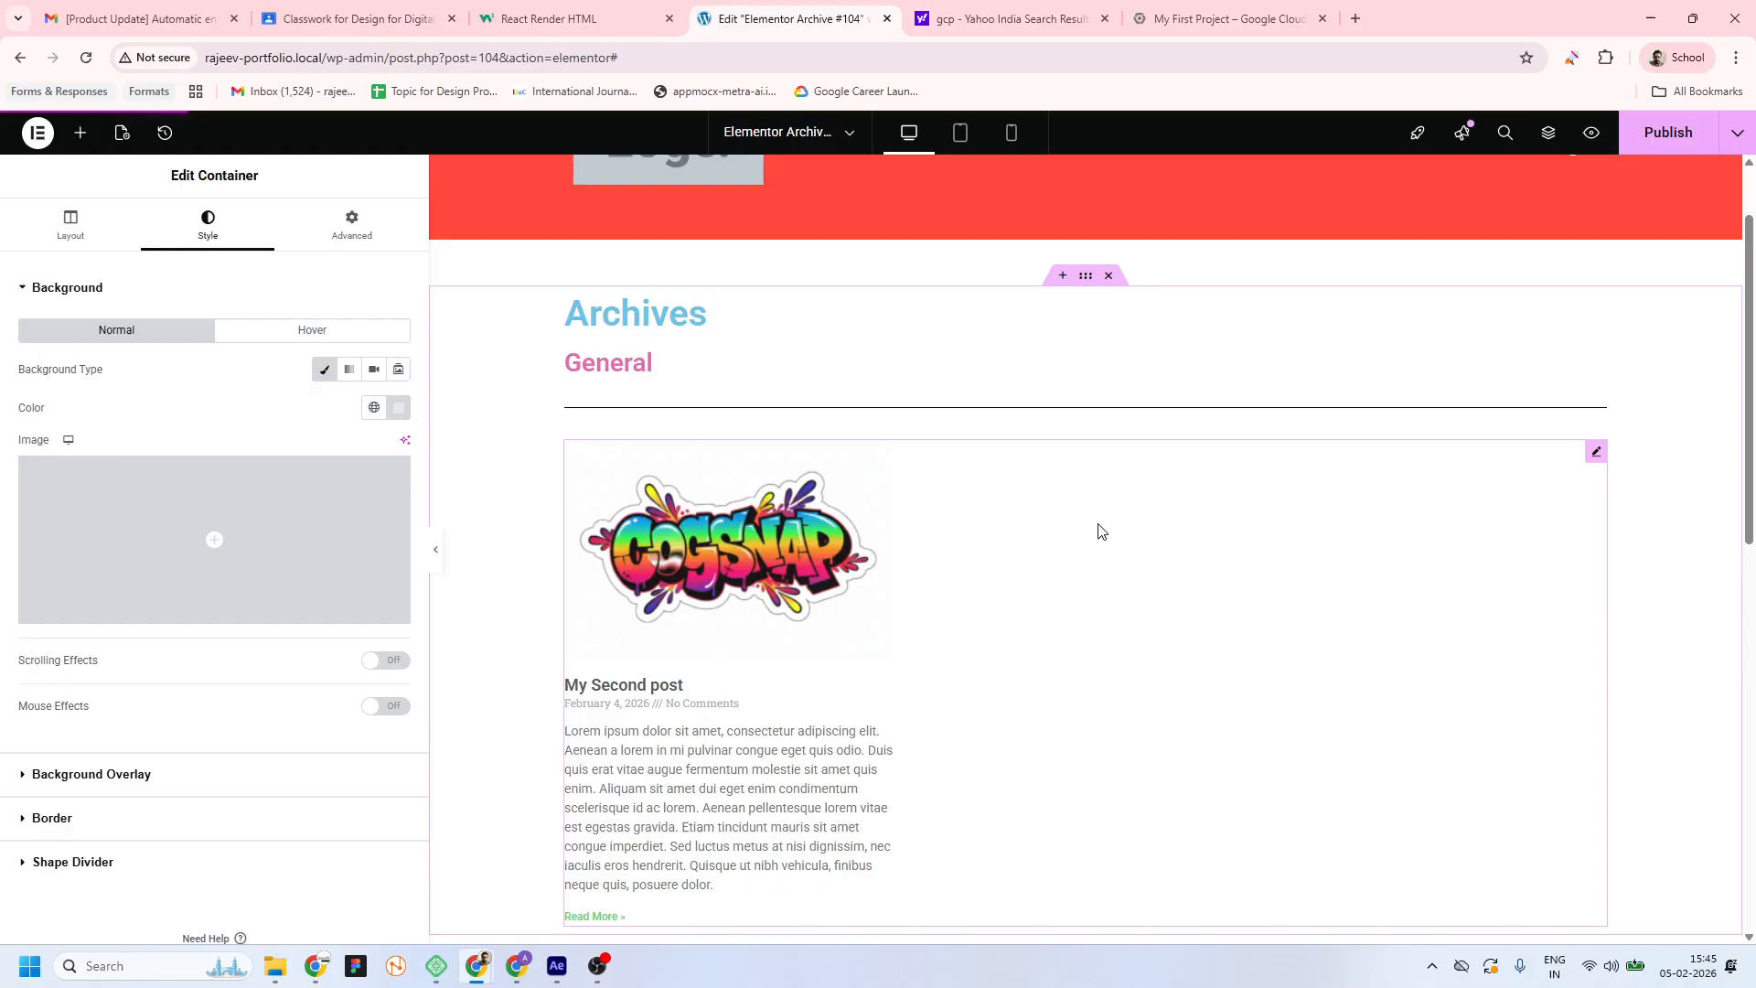
scroll(815, 585, "down", 8)
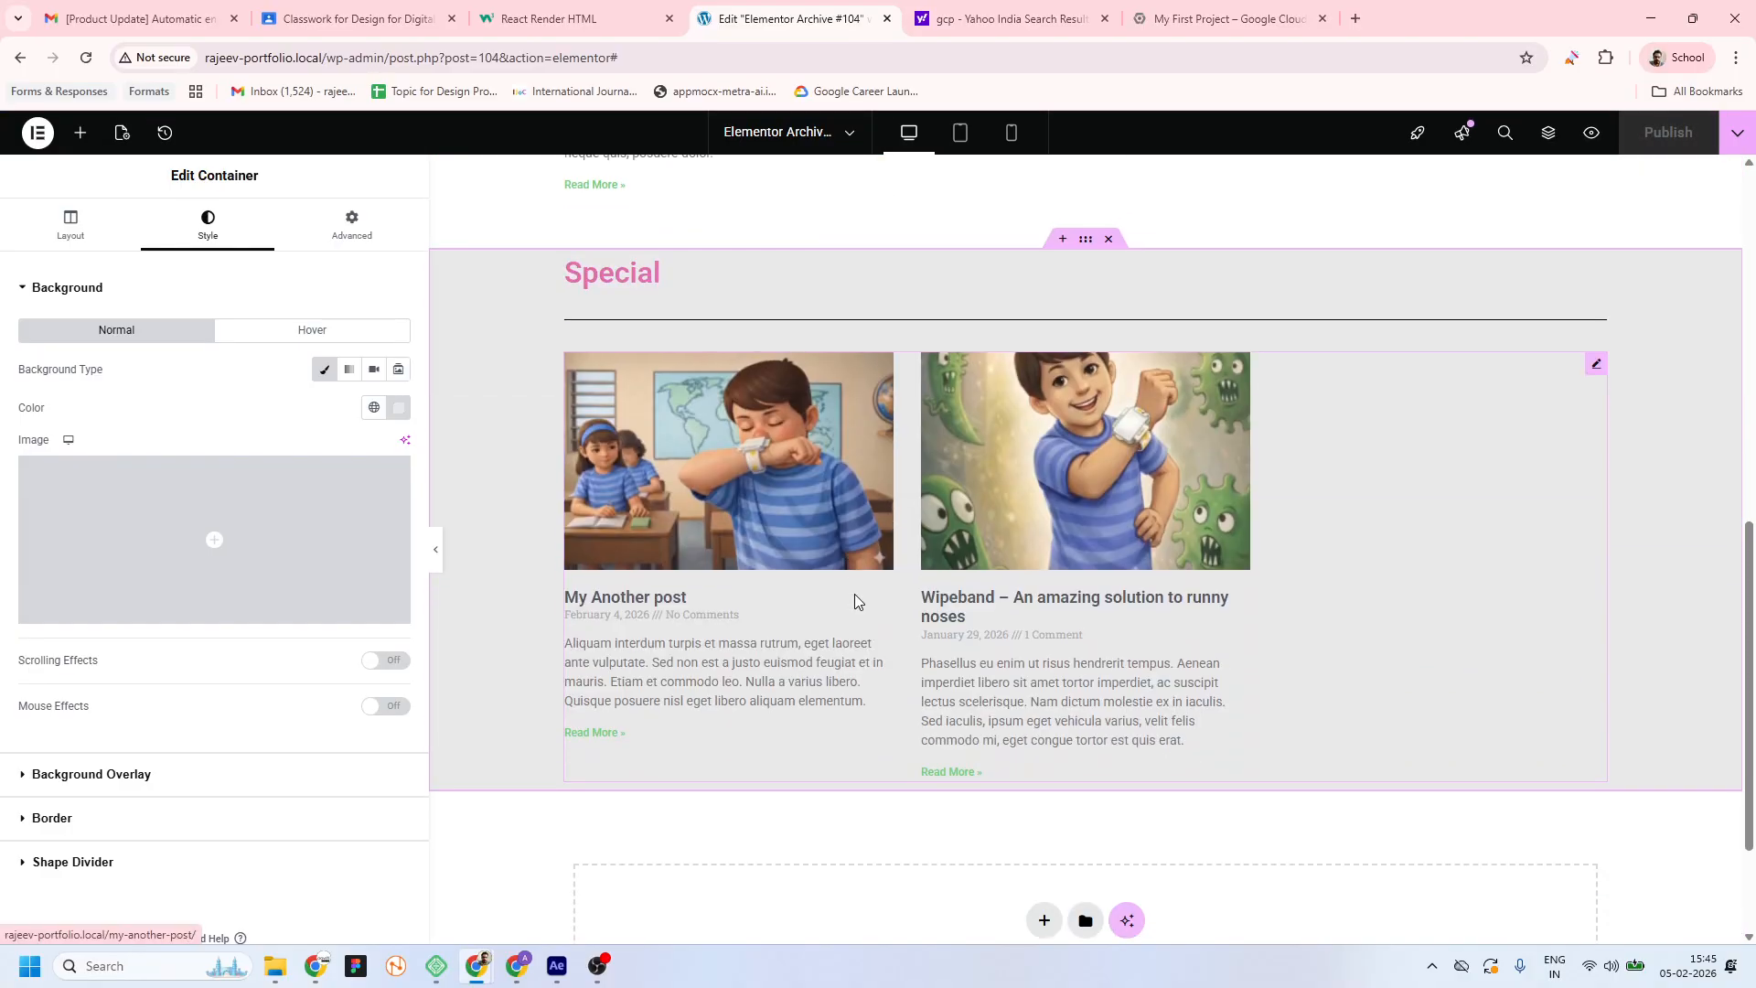
Copy the site's domain from the address and load its home page in a new incognito window
key("alt+Tab")
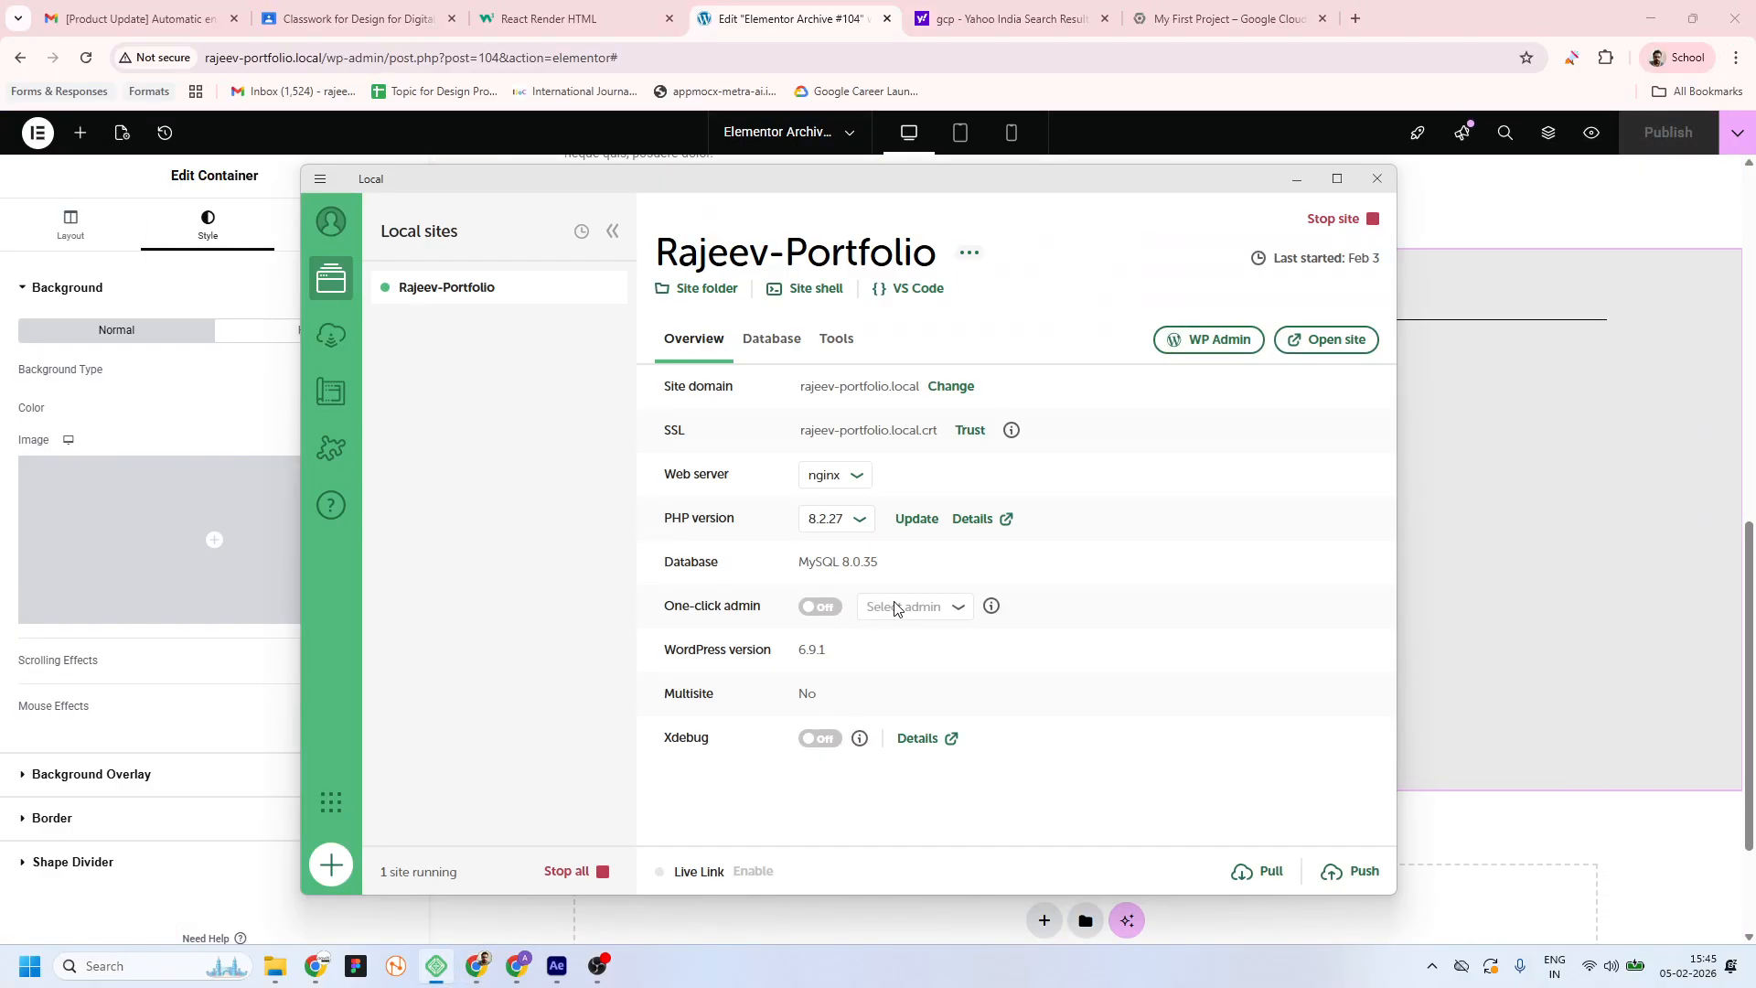
key("alt+Tab")
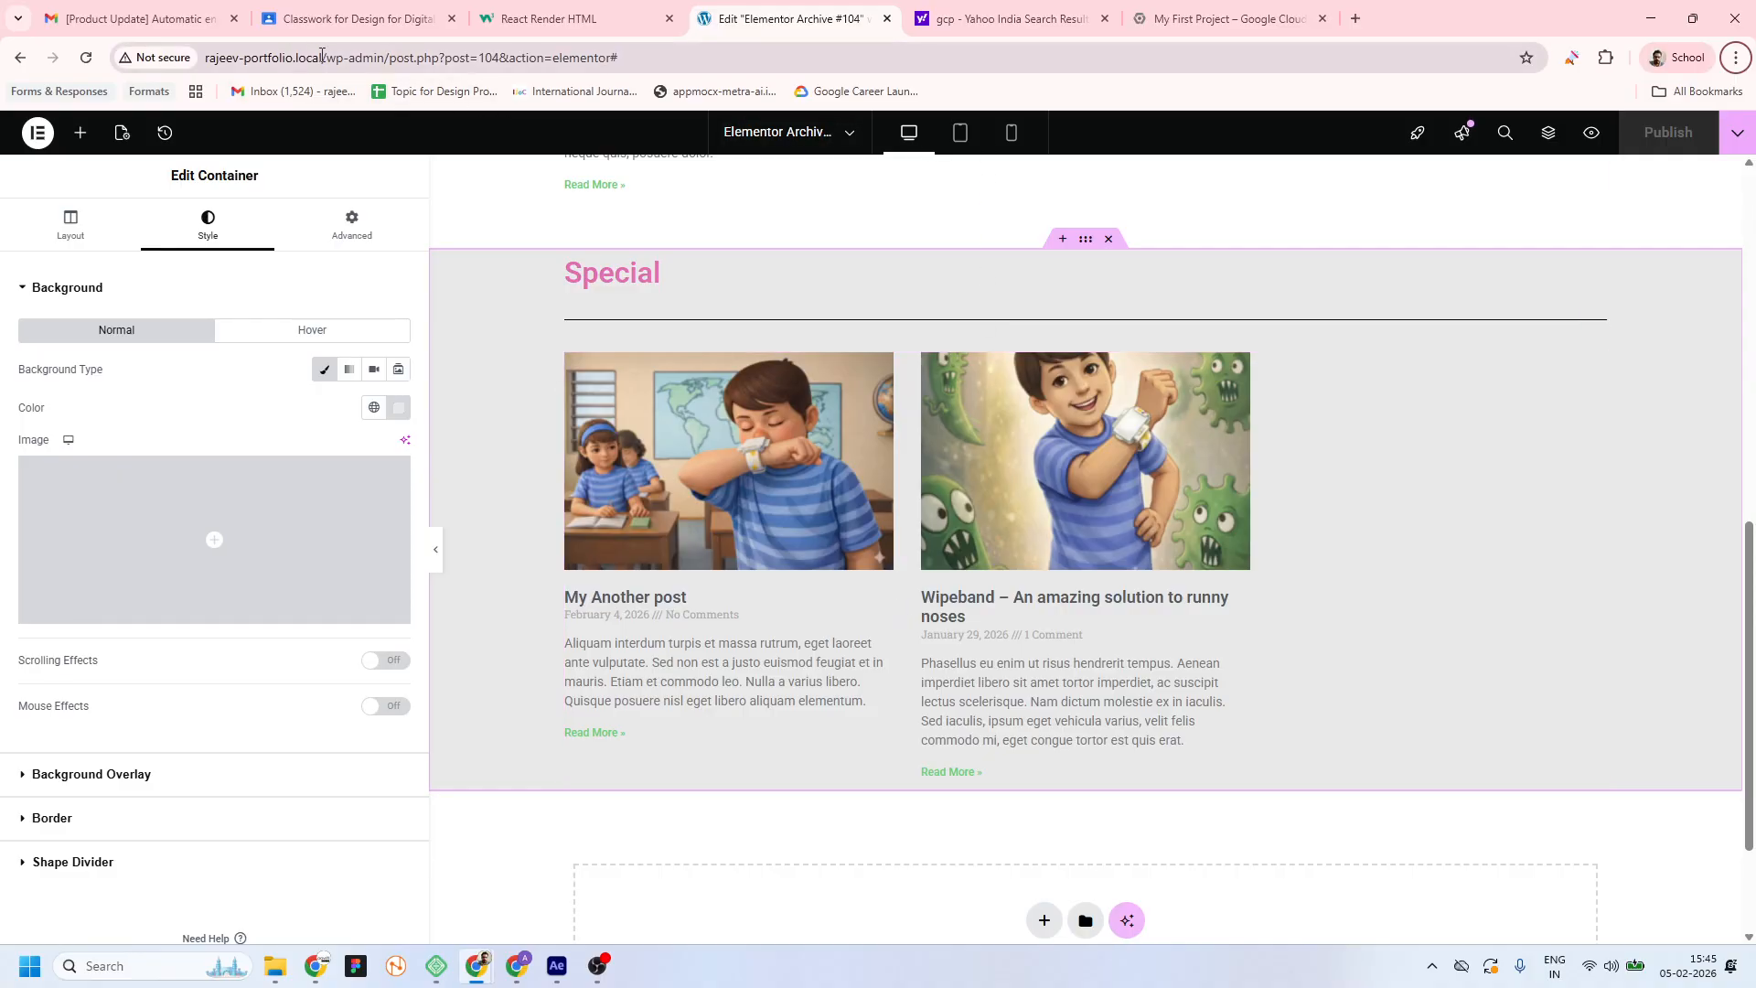
left_click_drag(322, 58, 28, 57)
key("ctrl+c")
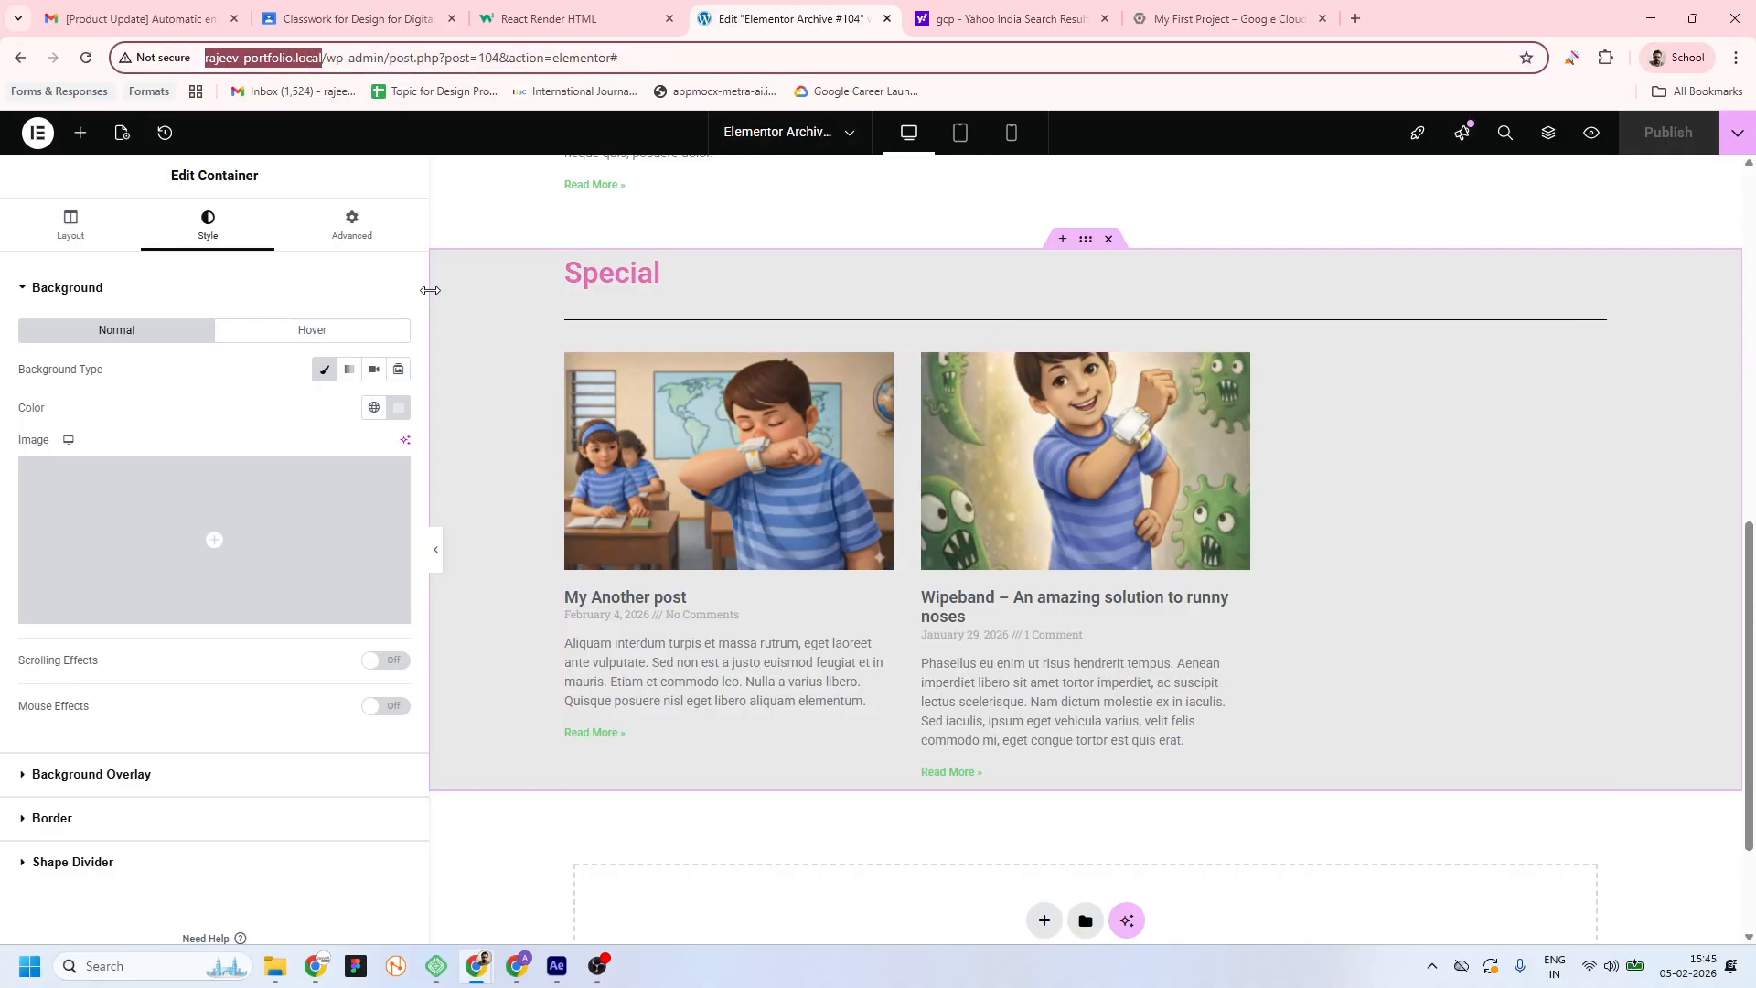
key("ctrl+shift+n")
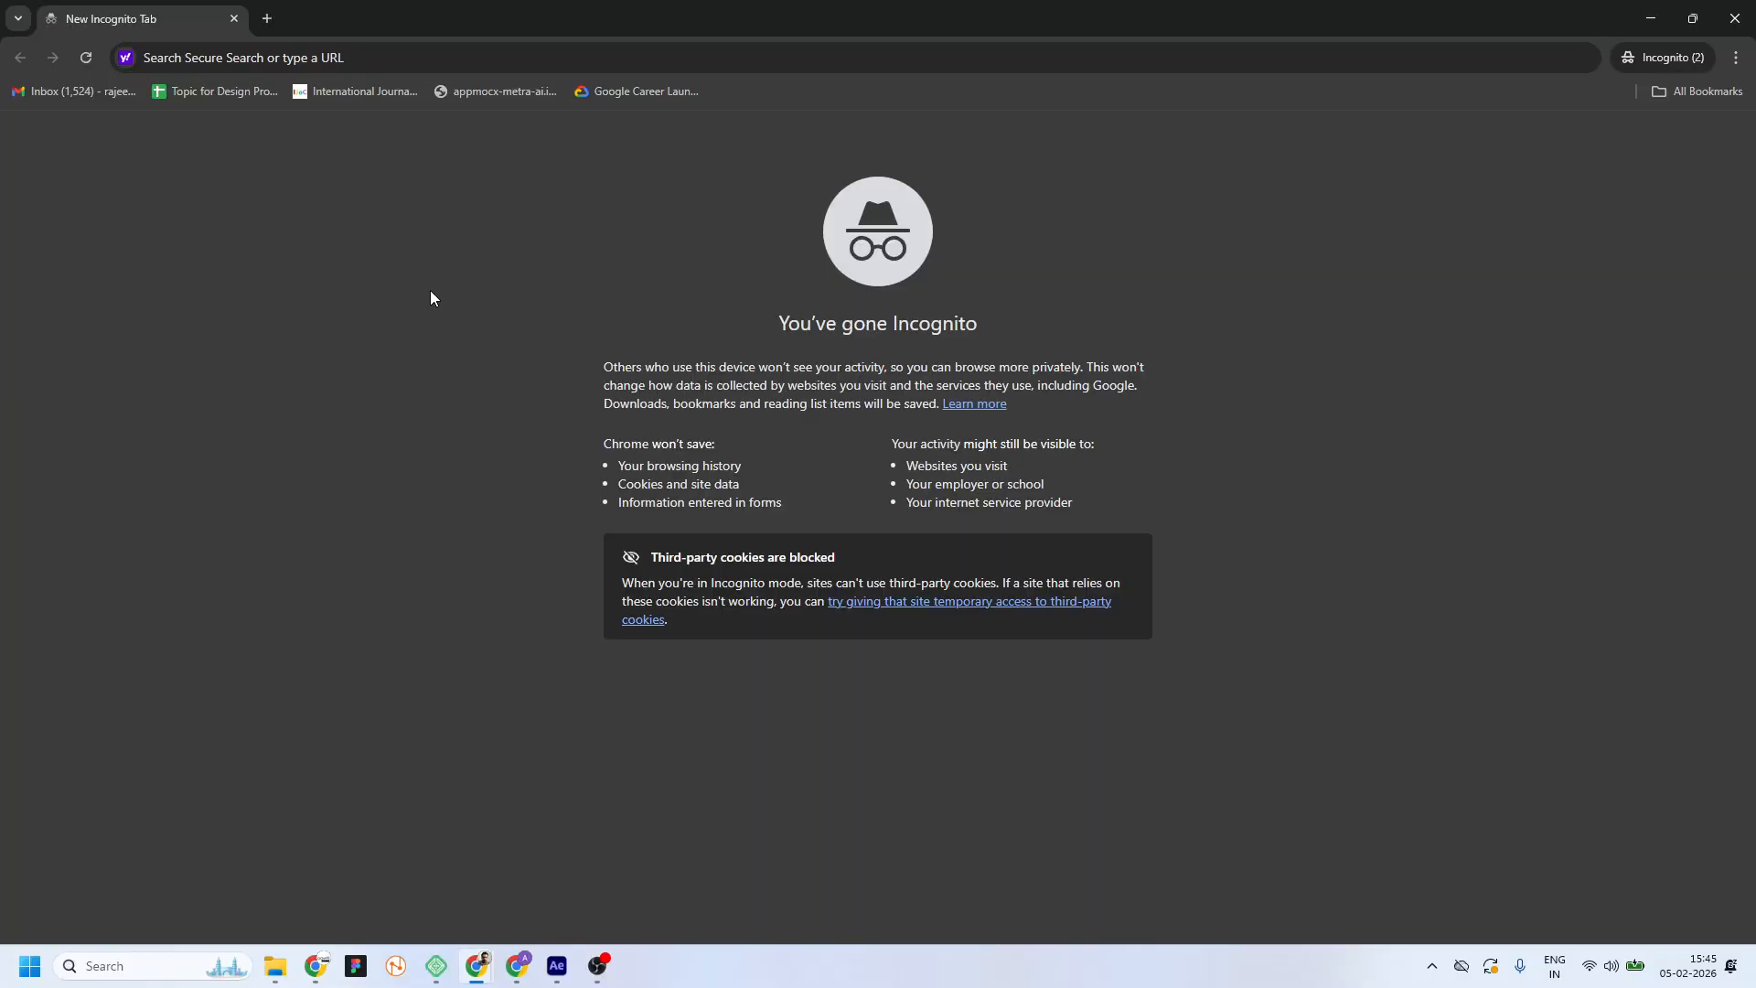
left_click(455, 52)
key("ctrl+v")
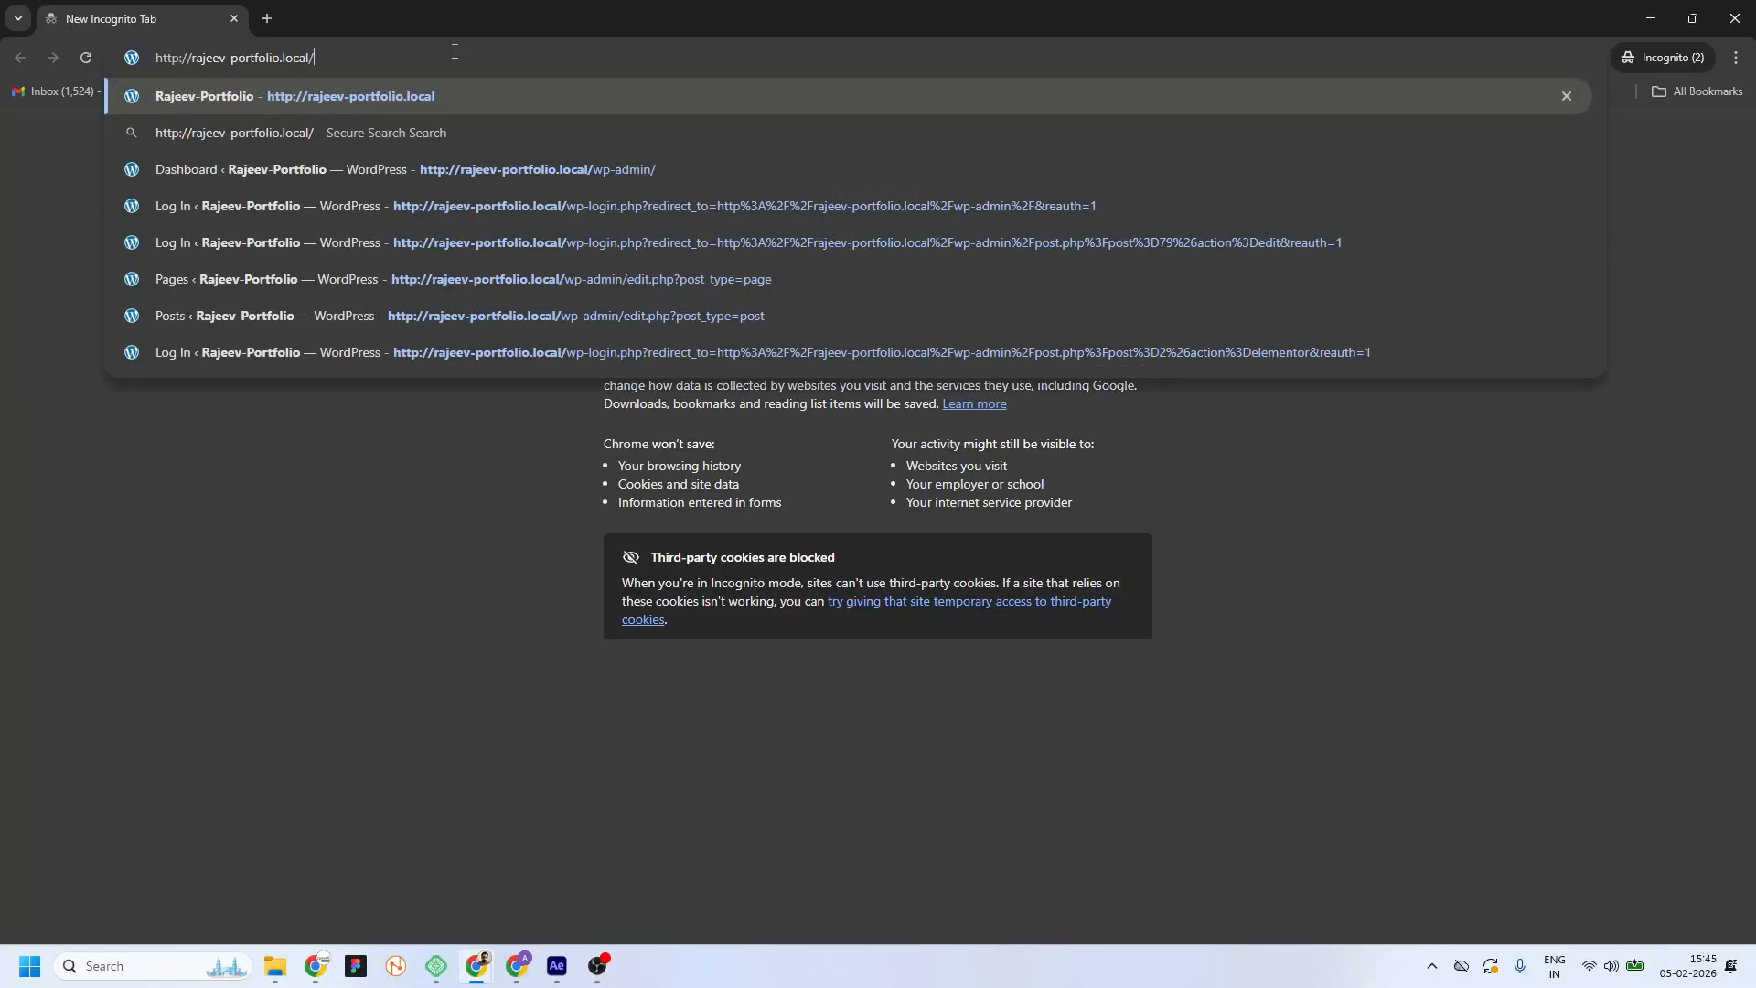
key("Return")
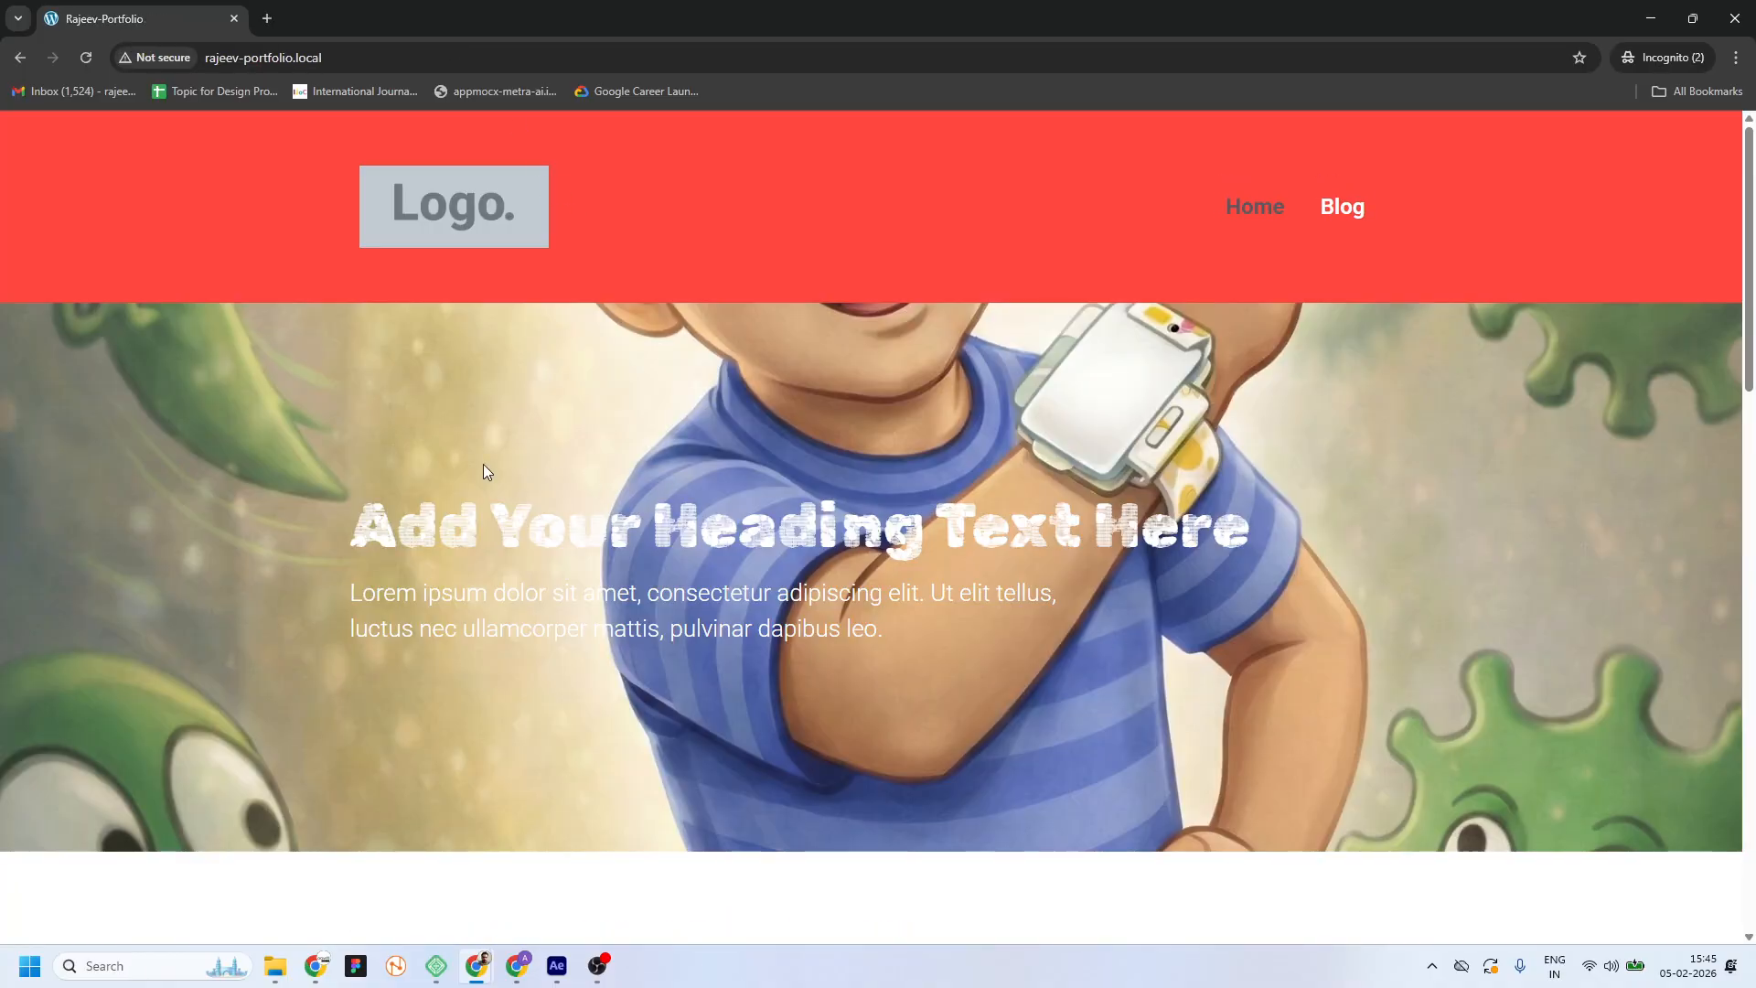
Open "My Another post" from the home page's posts grid and look through it down to the comment form
scroll(905, 439, "down", 20)
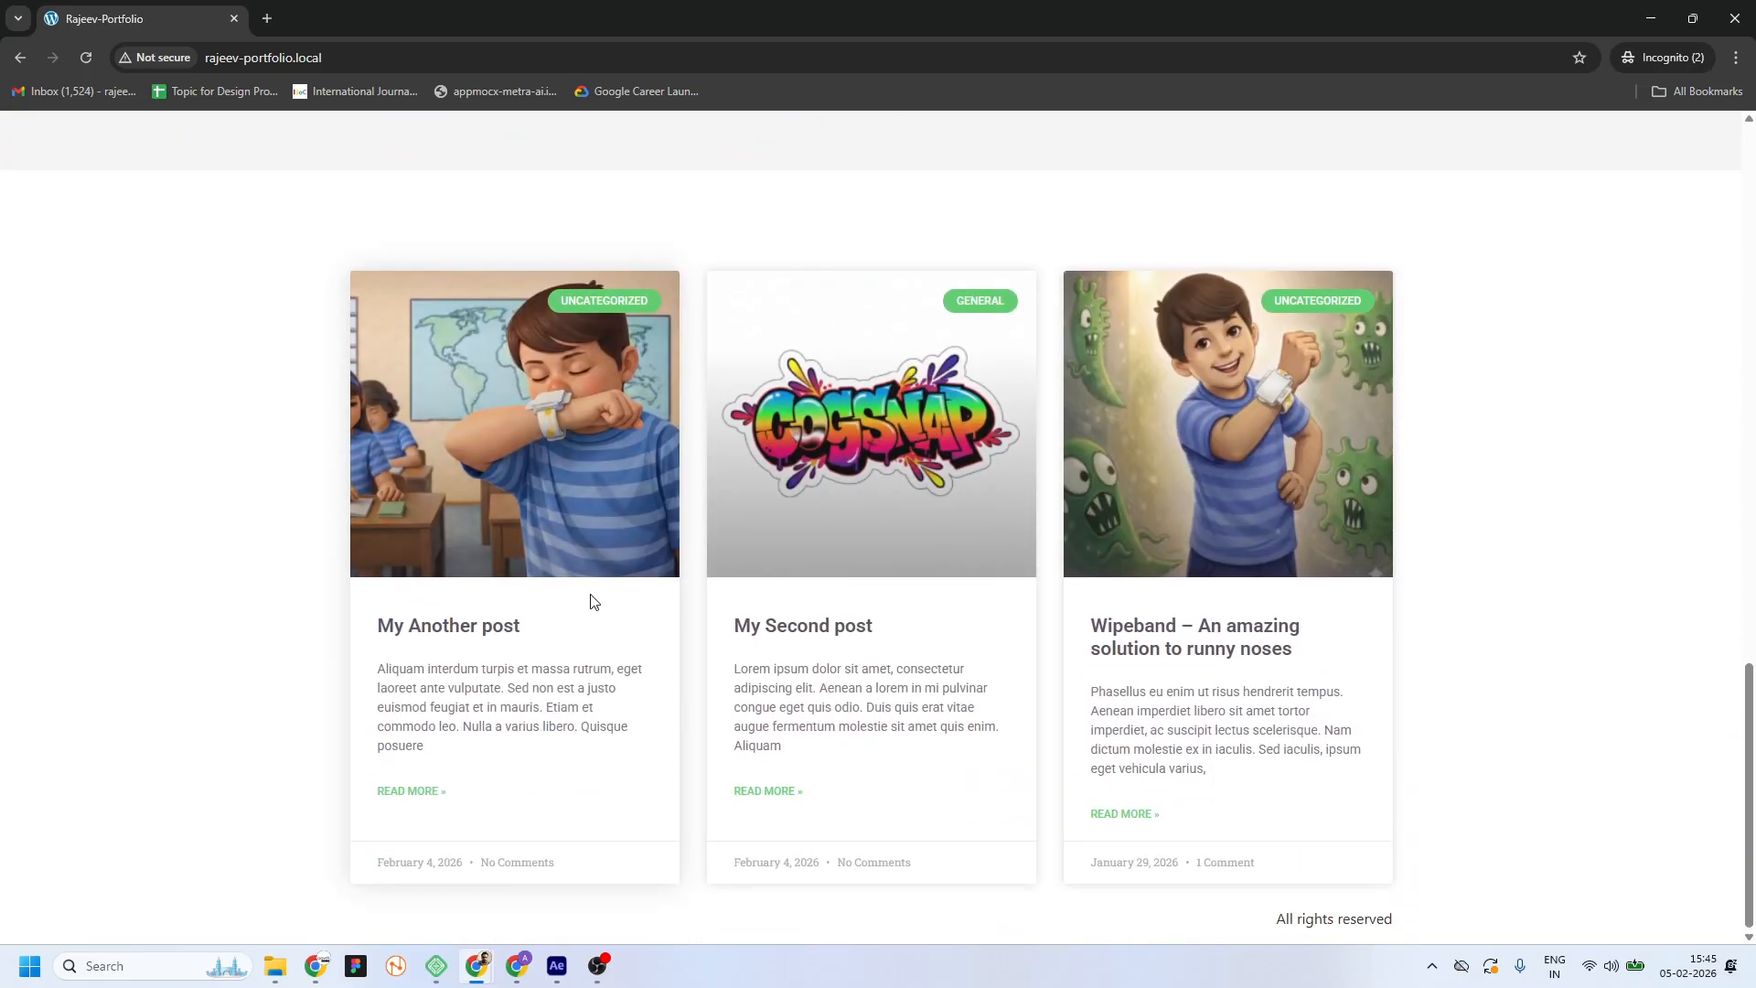
left_click(513, 573)
scroll(229, 558, "down", 10)
scroll(236, 547, "down", 2)
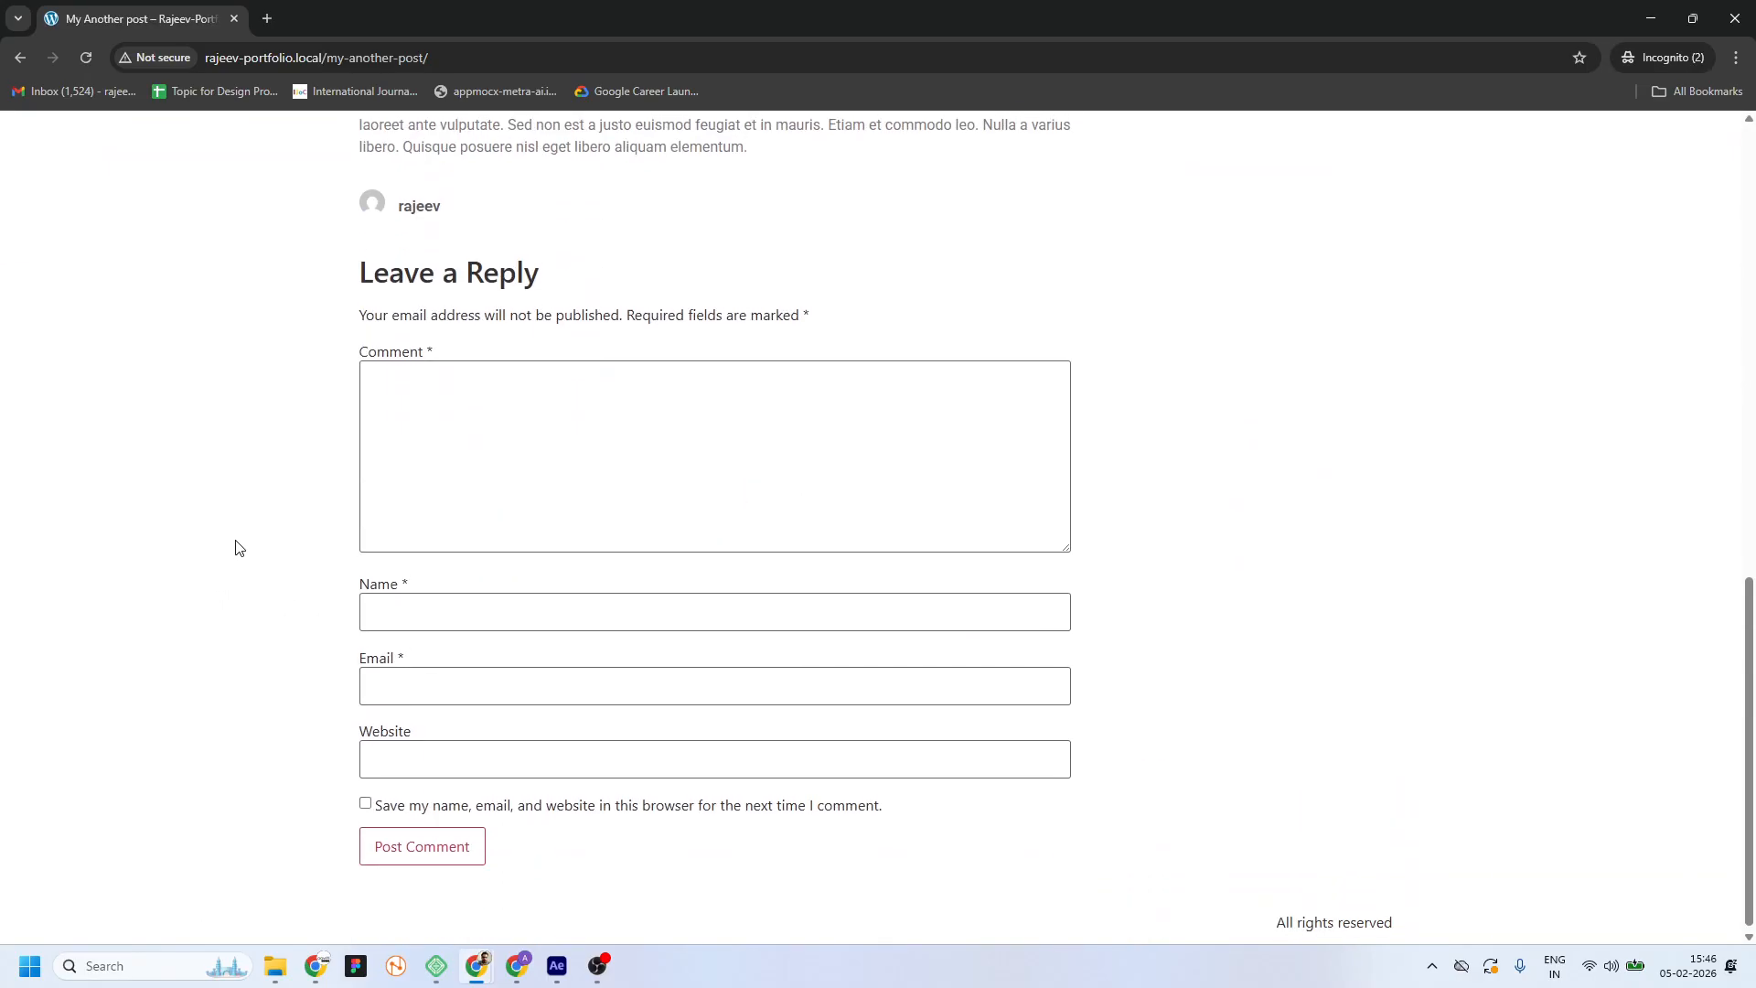
Check the Blog page's General and Special sections, and view the "Wipeband – An amazing solution to runny noses" post from the Special section
scroll(236, 547, "up", 20)
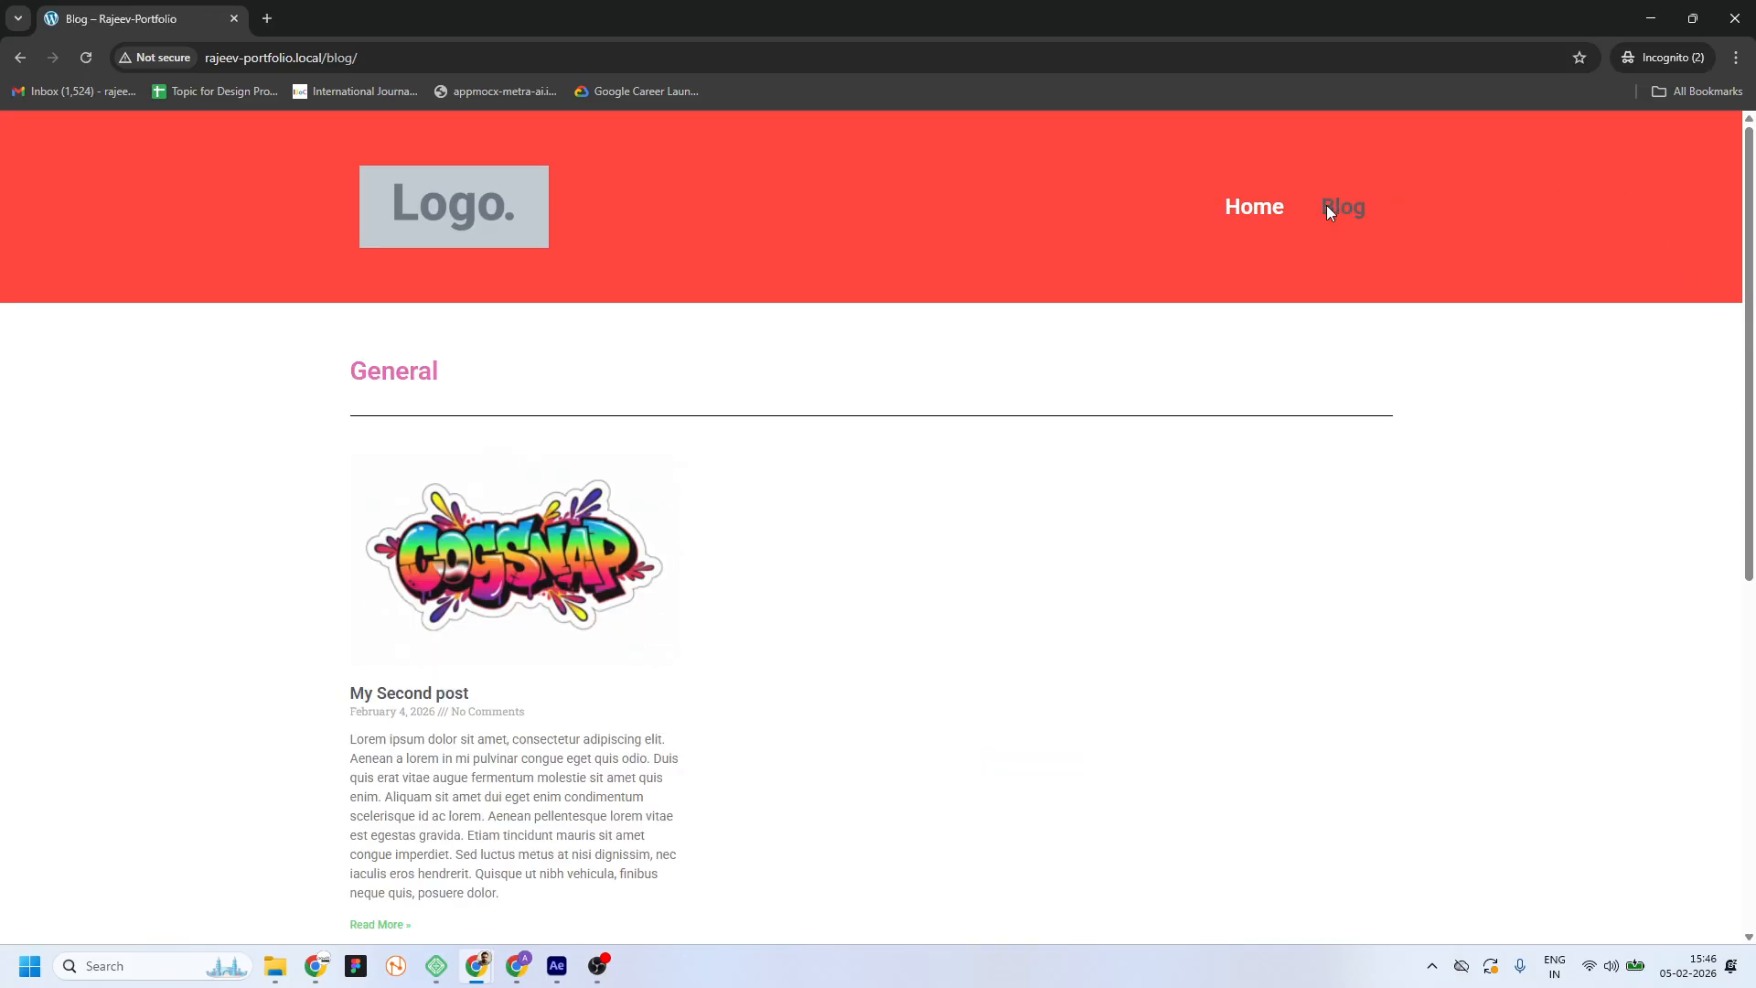
scroll(494, 466, "down", 7)
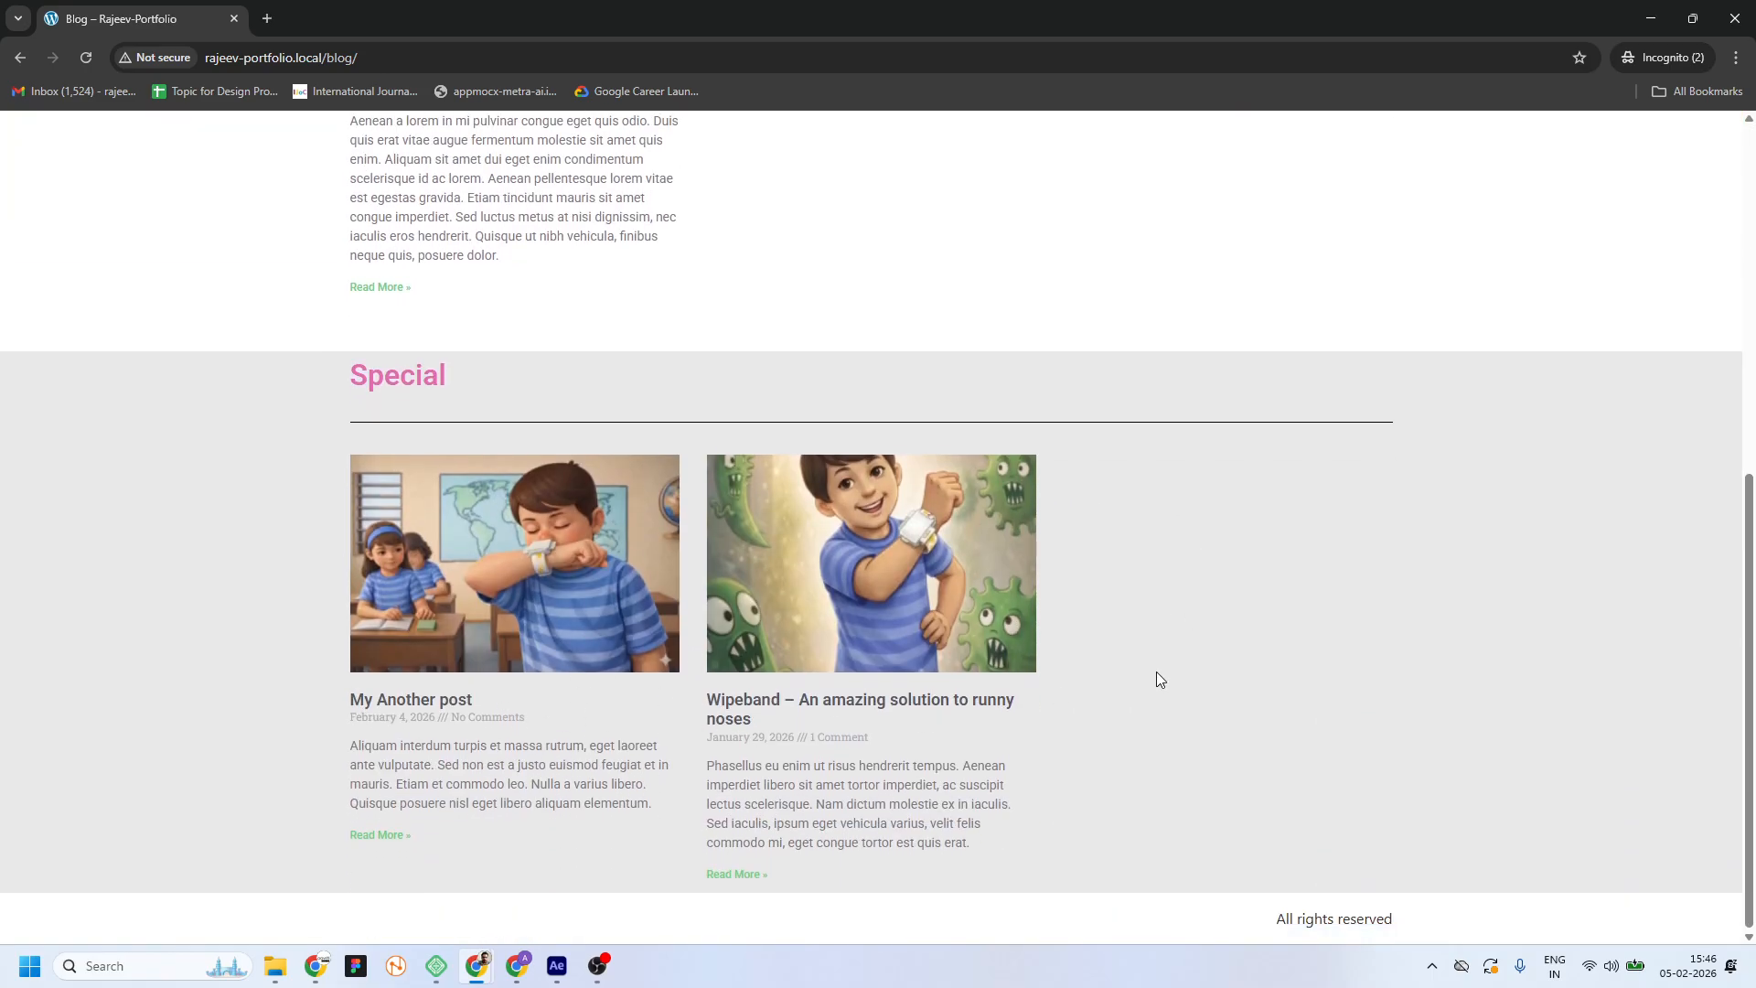
left_click(788, 701)
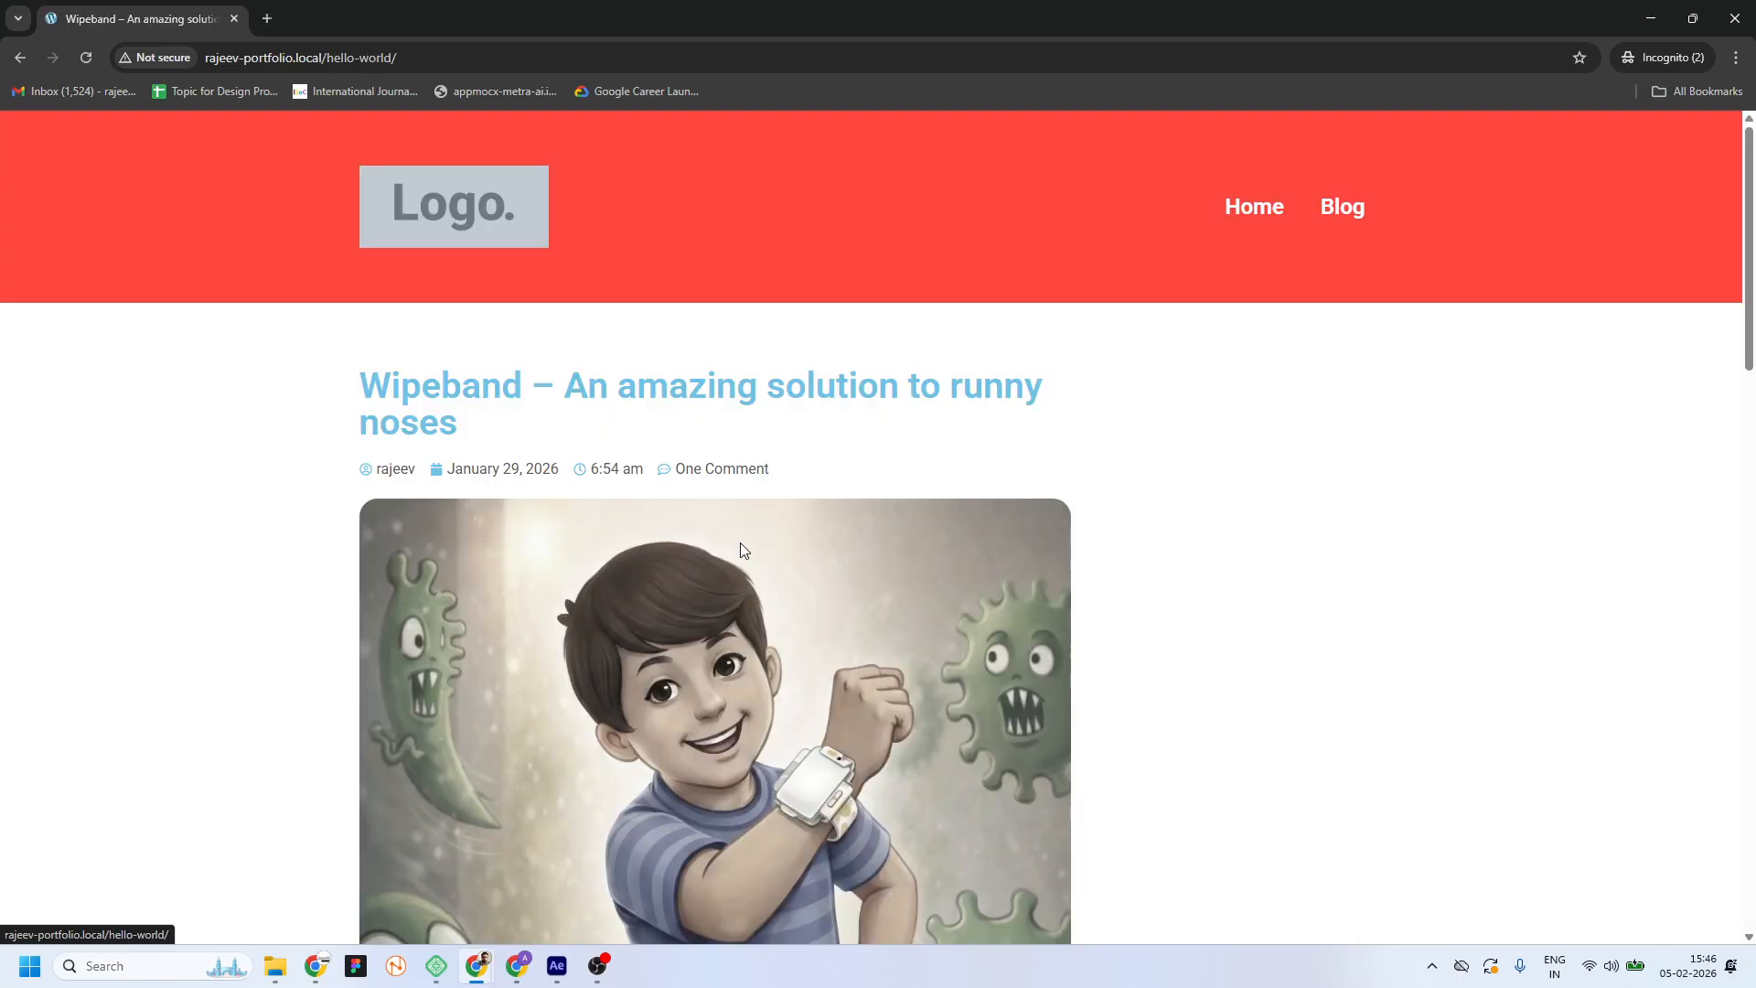
scroll(922, 542, "down", 8)
scroll(922, 539, "down", 7)
scroll(844, 527, "up", 12)
scroll(843, 527, "down", 16)
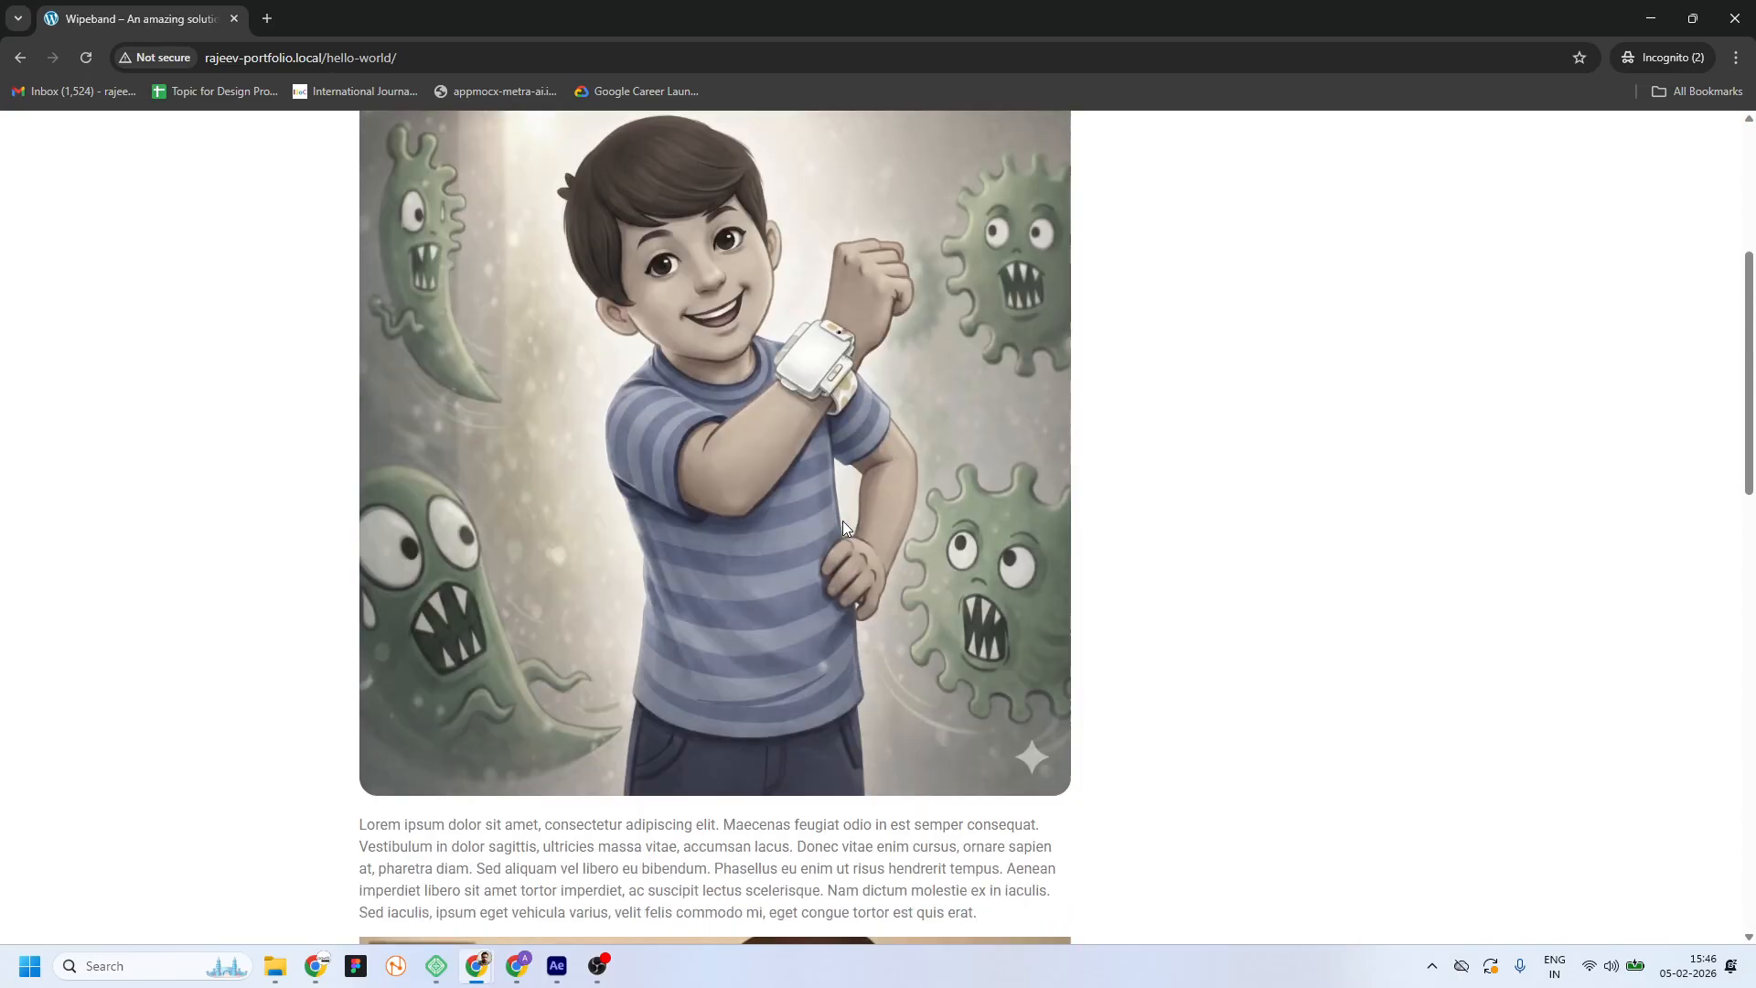
scroll(844, 522, "up", 14)
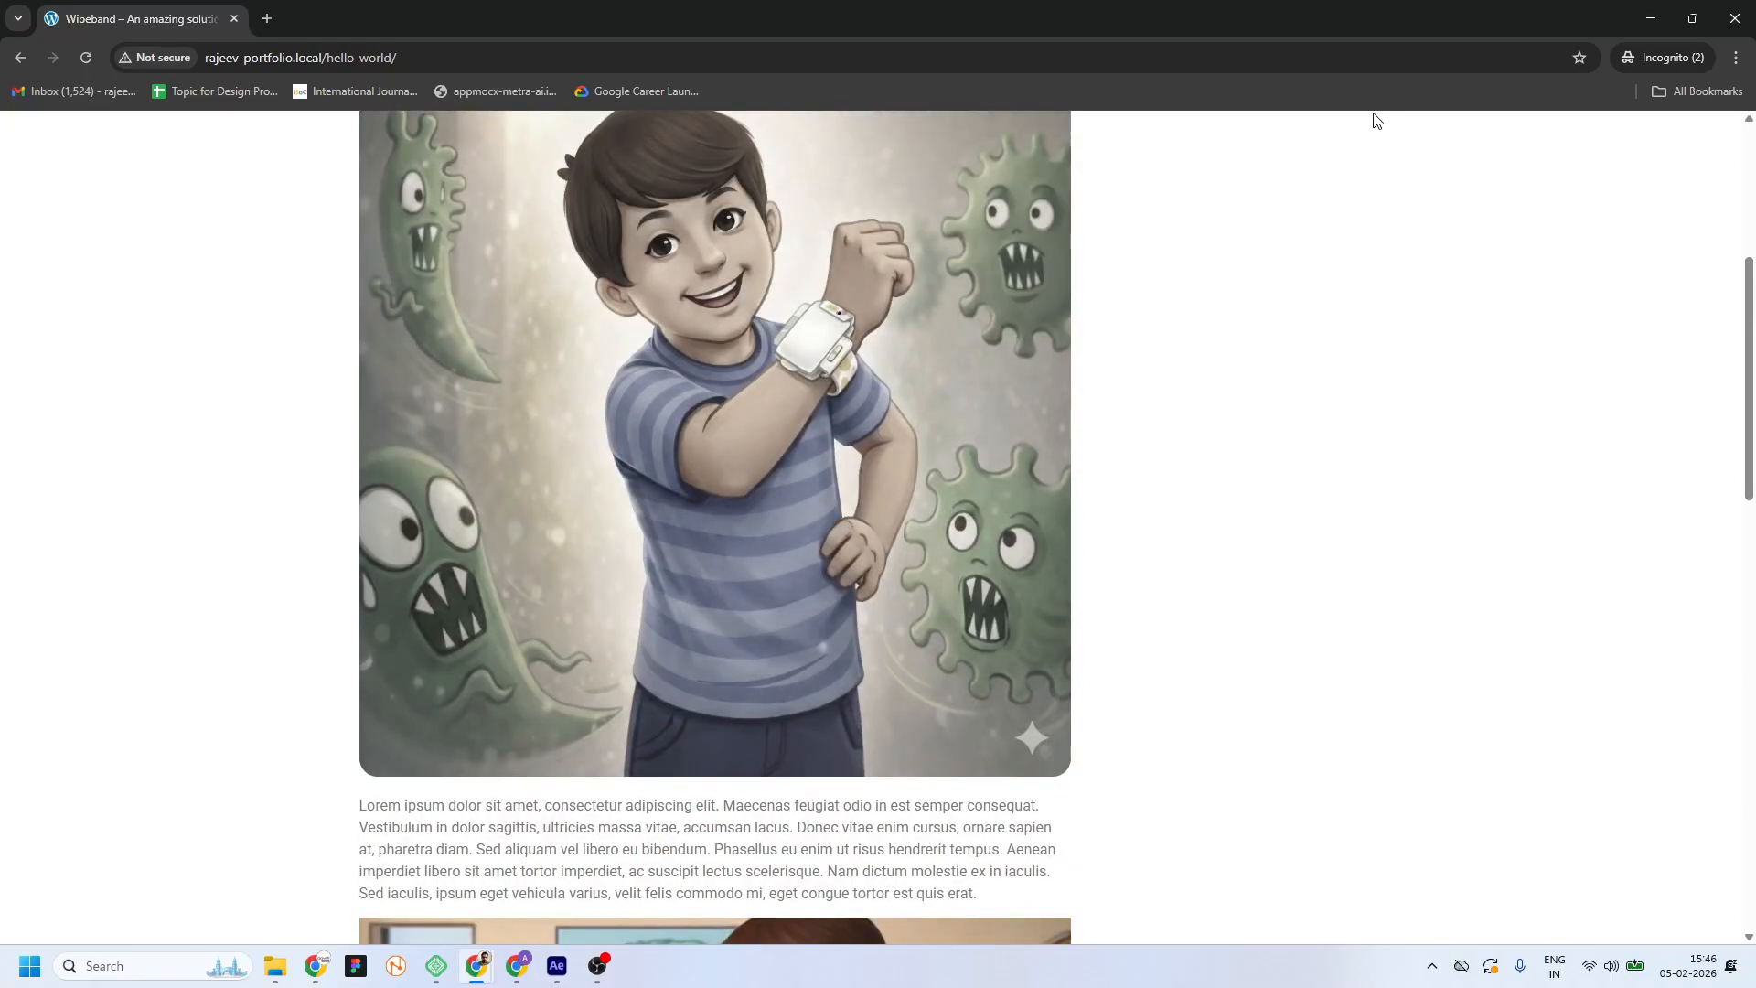
scroll(1204, 330, "up", 5)
Return to the Home page, look through its sections and close the incognito window
left_click(1250, 218)
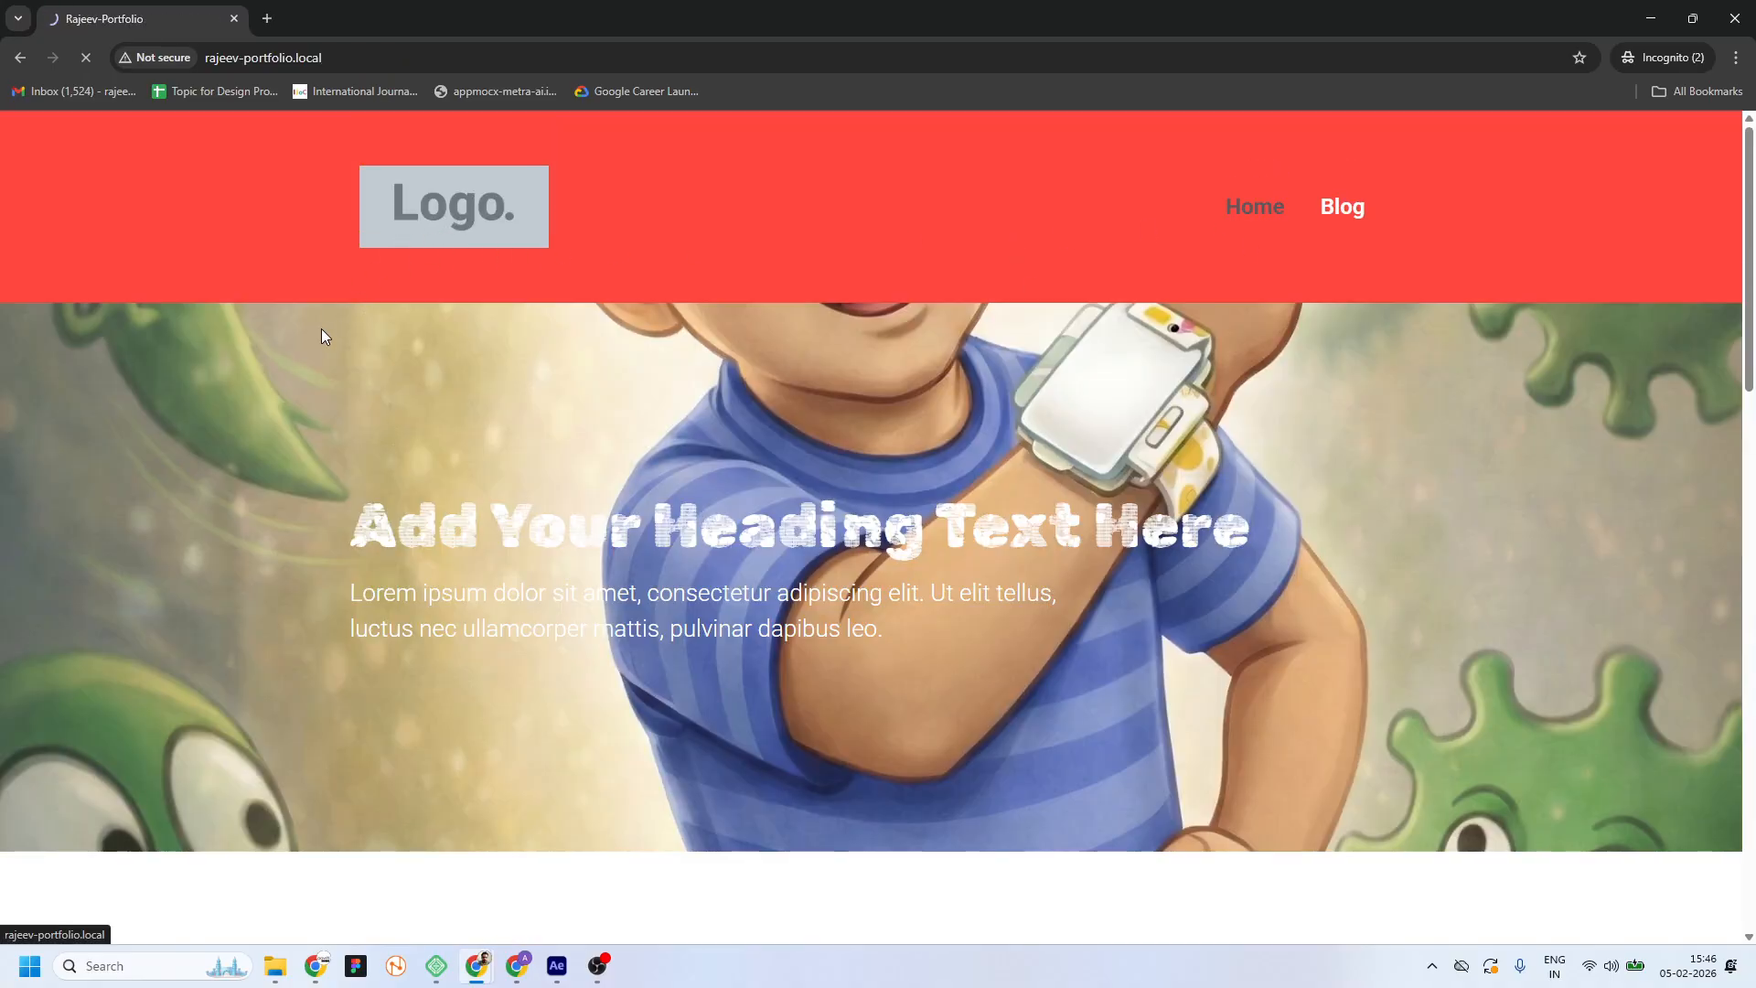
scroll(274, 430, "down", 10)
scroll(294, 456, "up", 20)
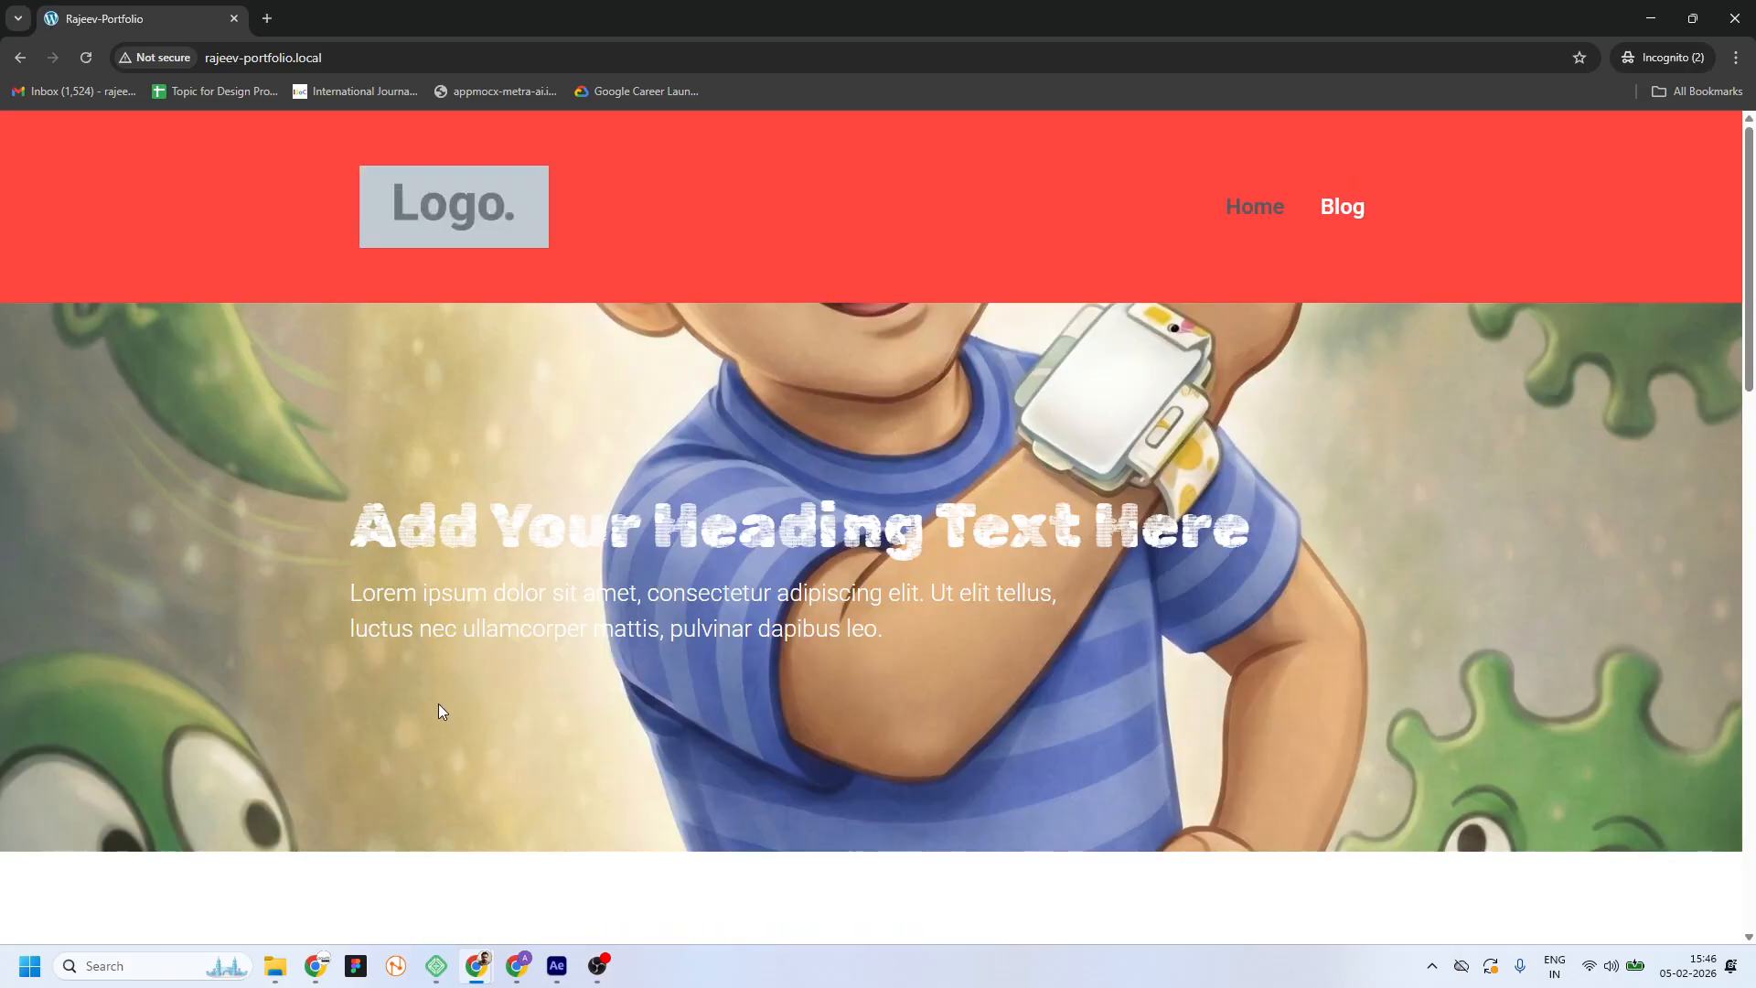
scroll(835, 625, "down", 6)
scroll(836, 650, "up", 6)
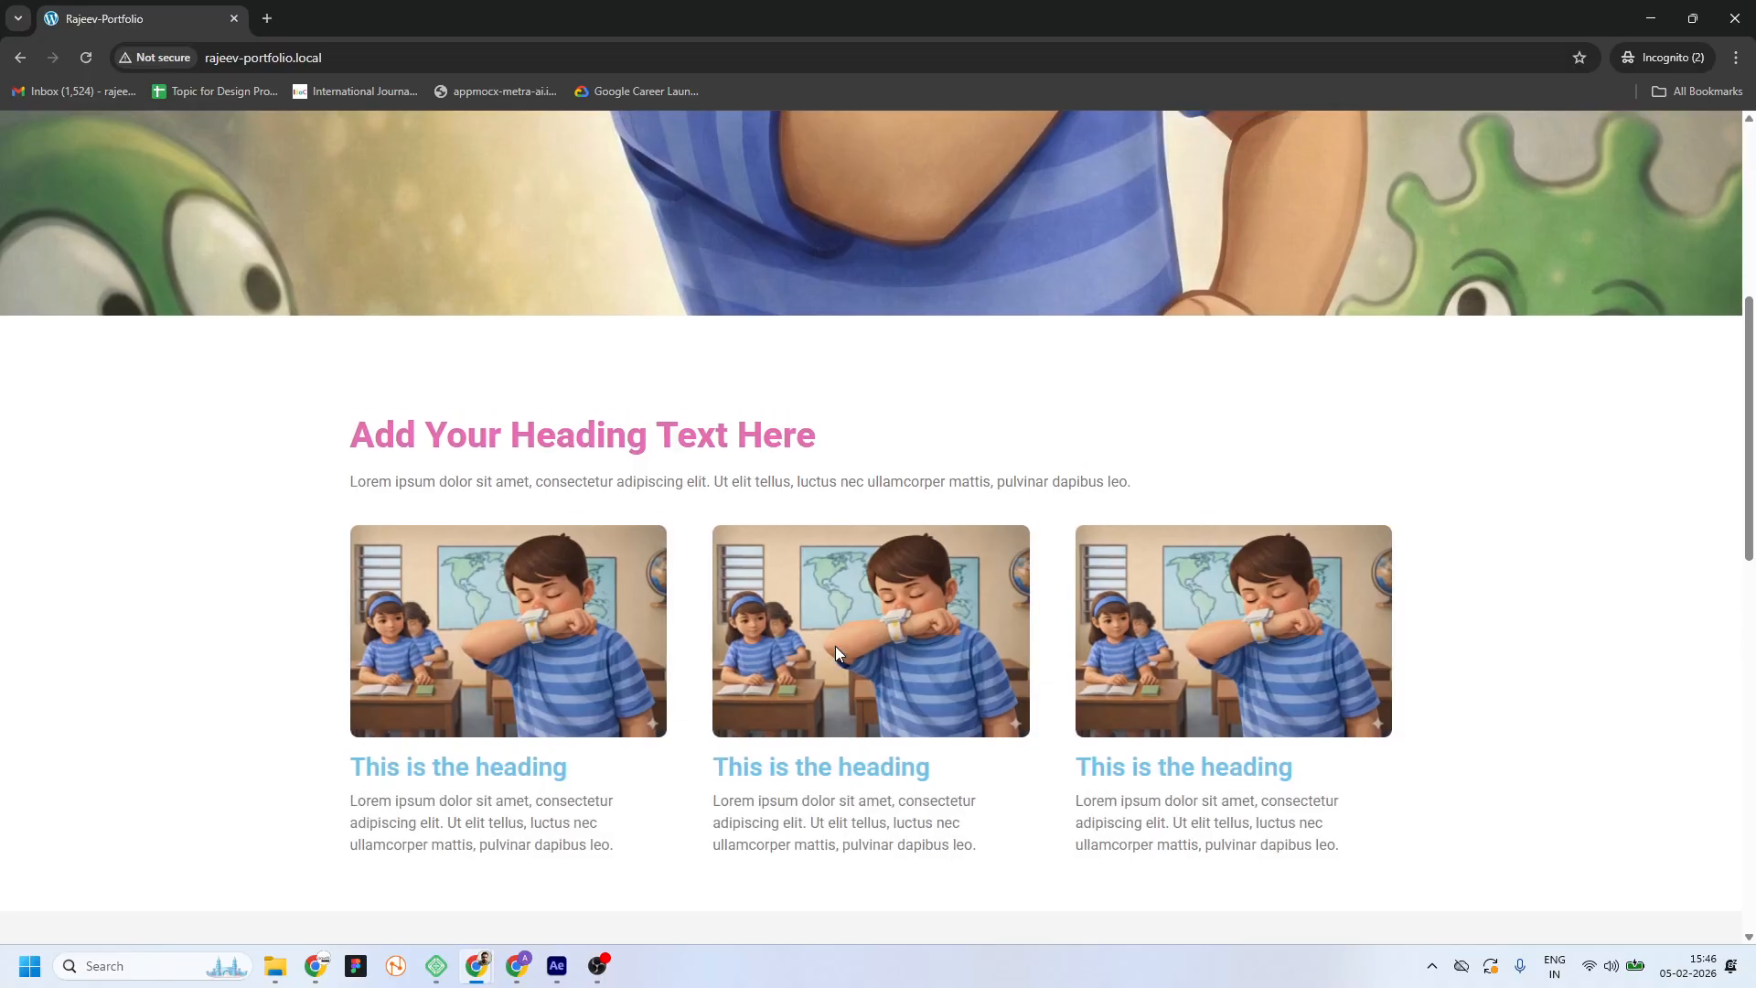
left_click(1735, 19)
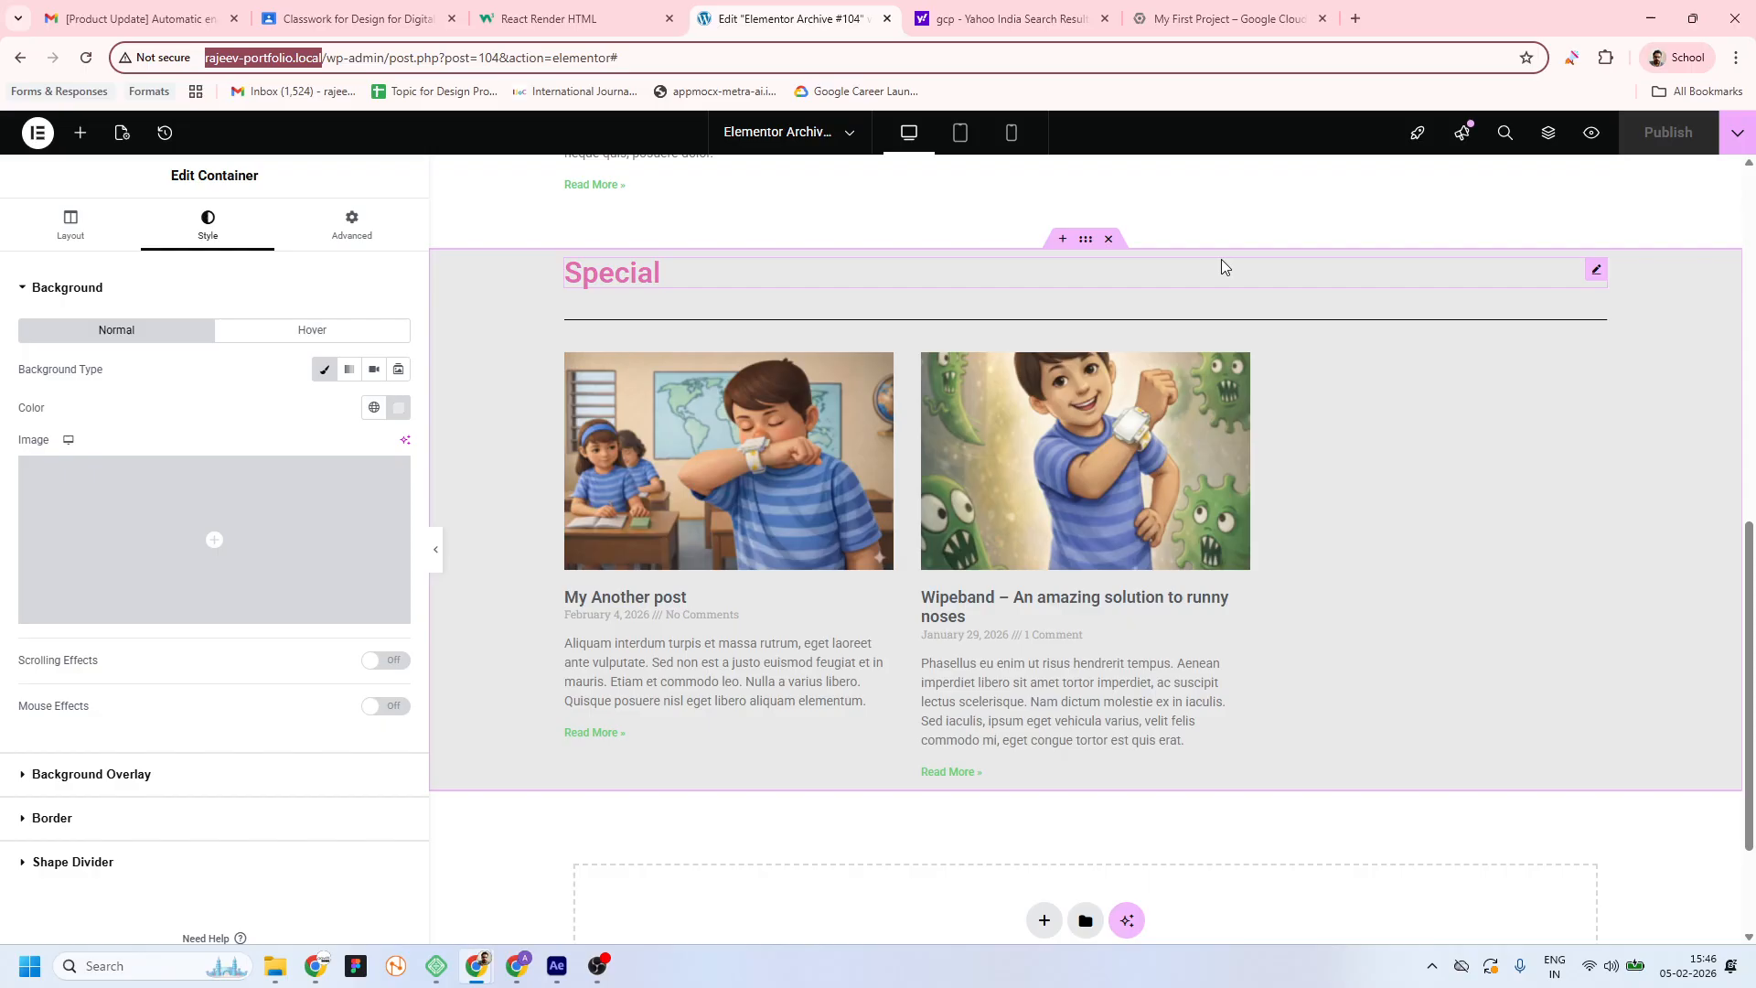
Load the portfolio's home page in a new incognito window and look over its hero and first content section
key("ctrl+shift+n")
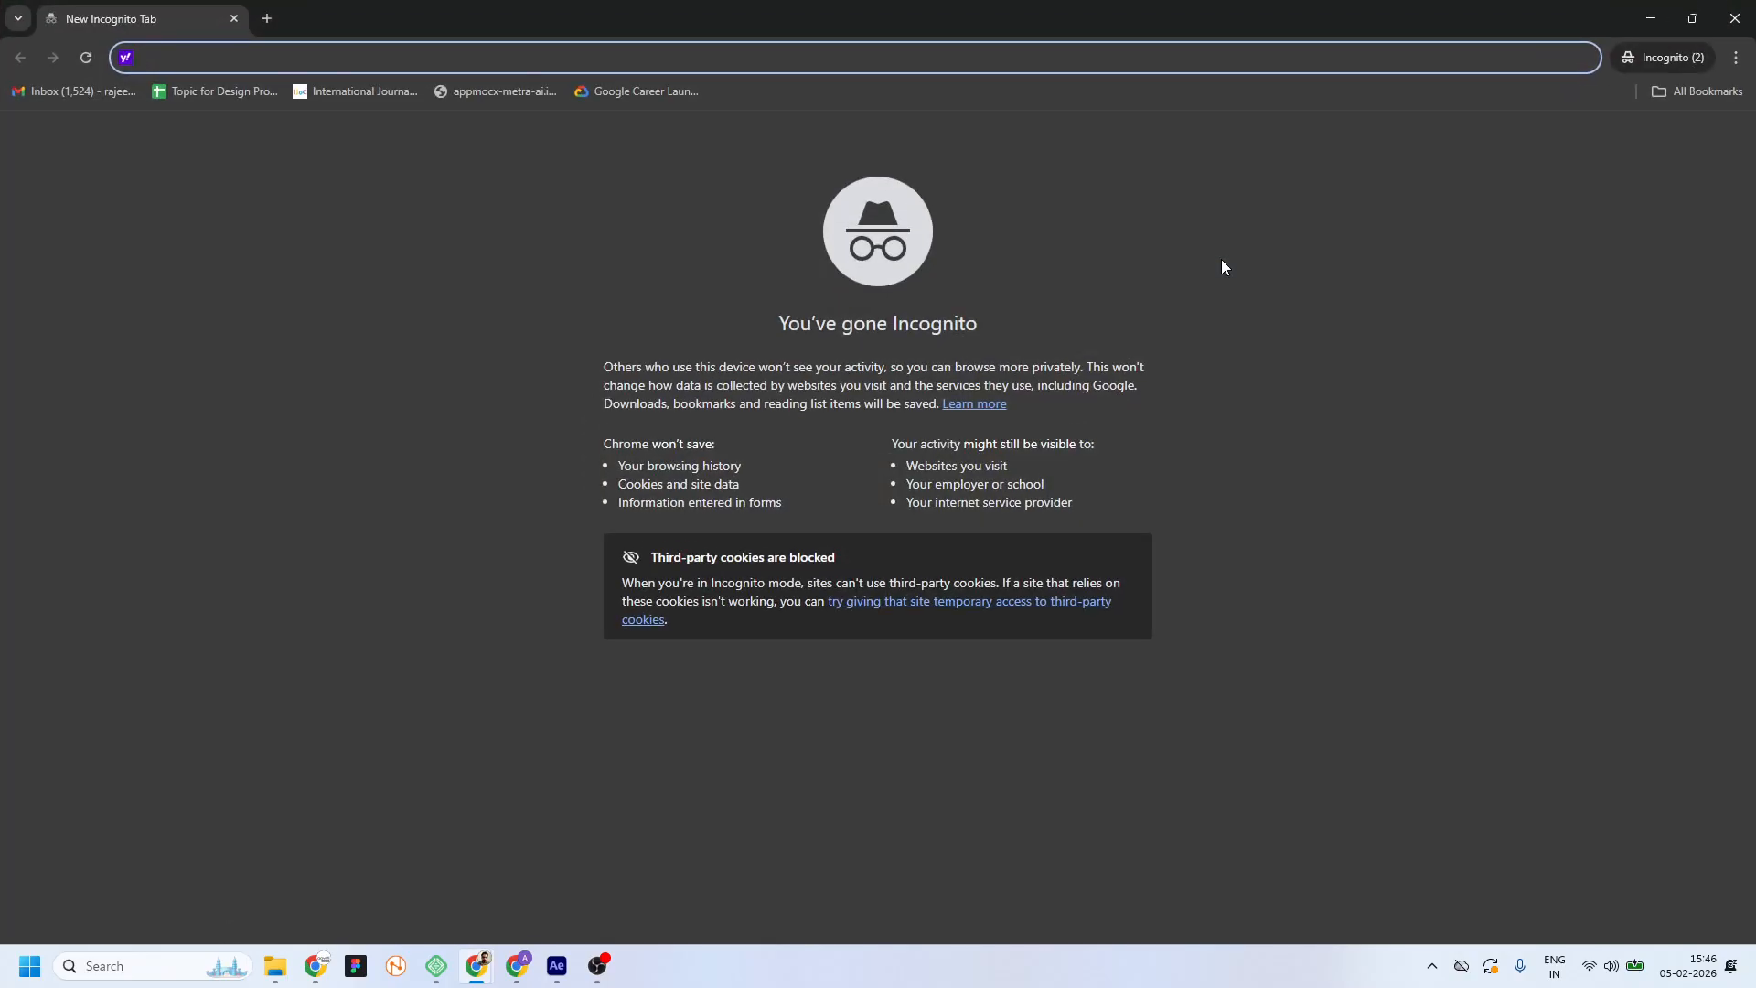
type("http://rajeev-portfolio.local/")
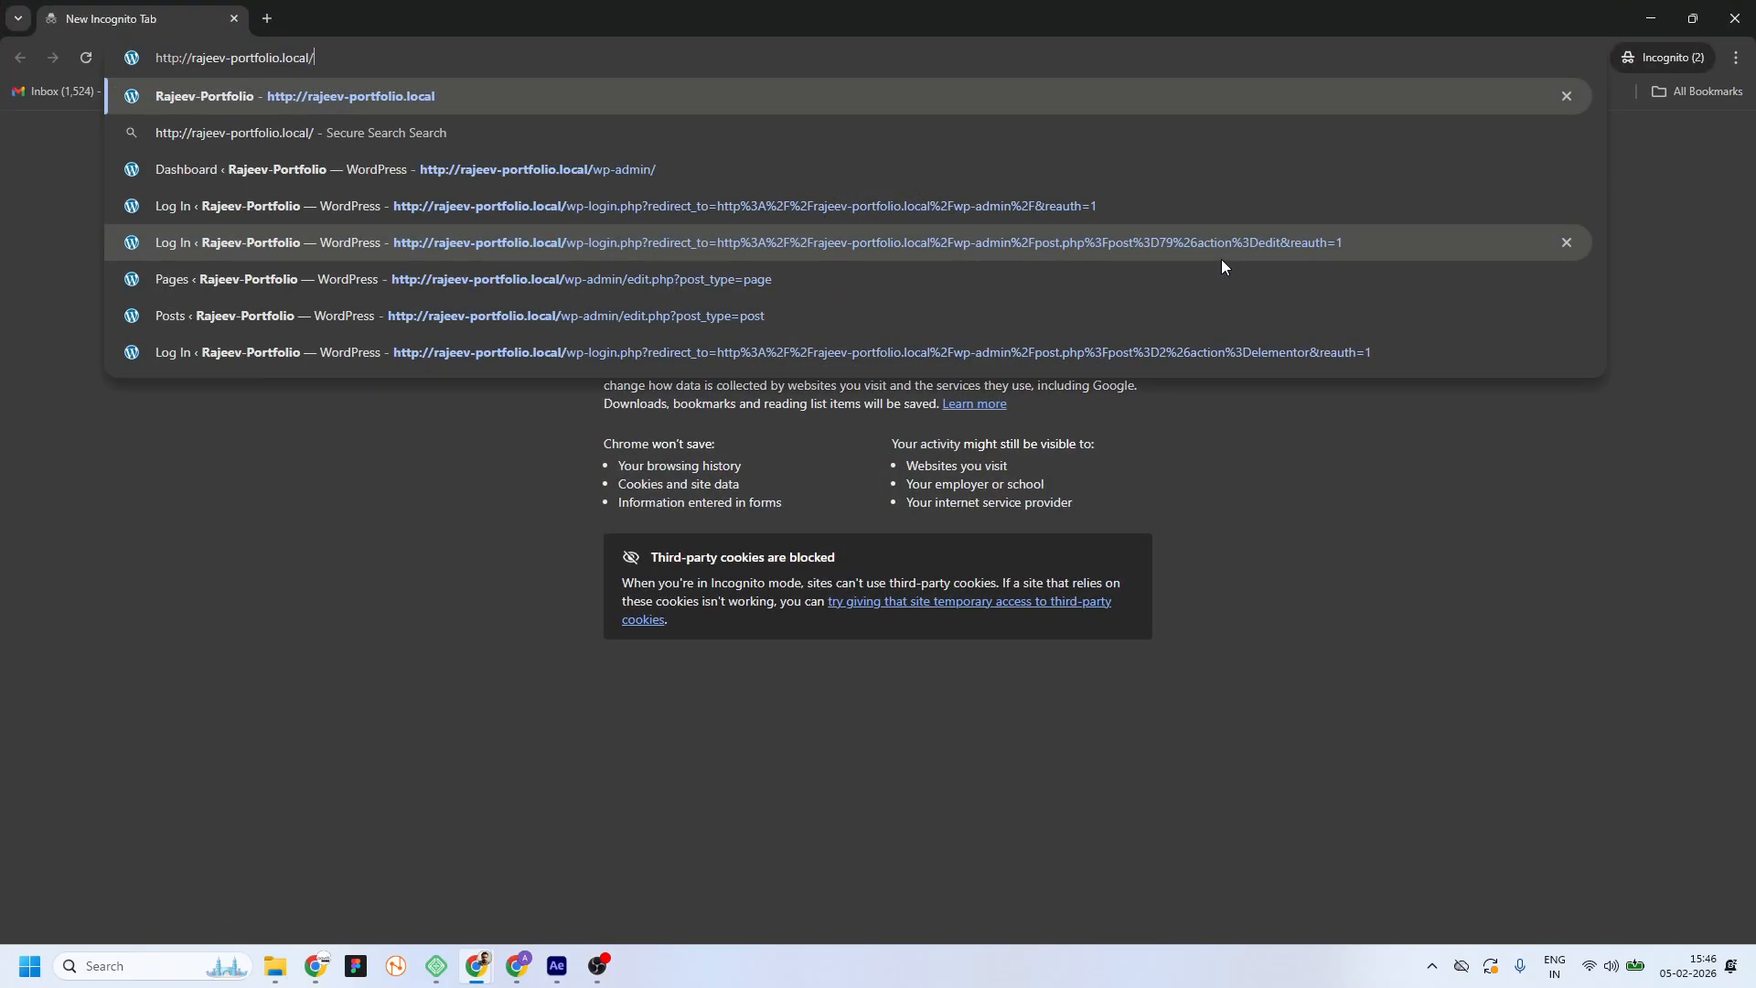
key("Return")
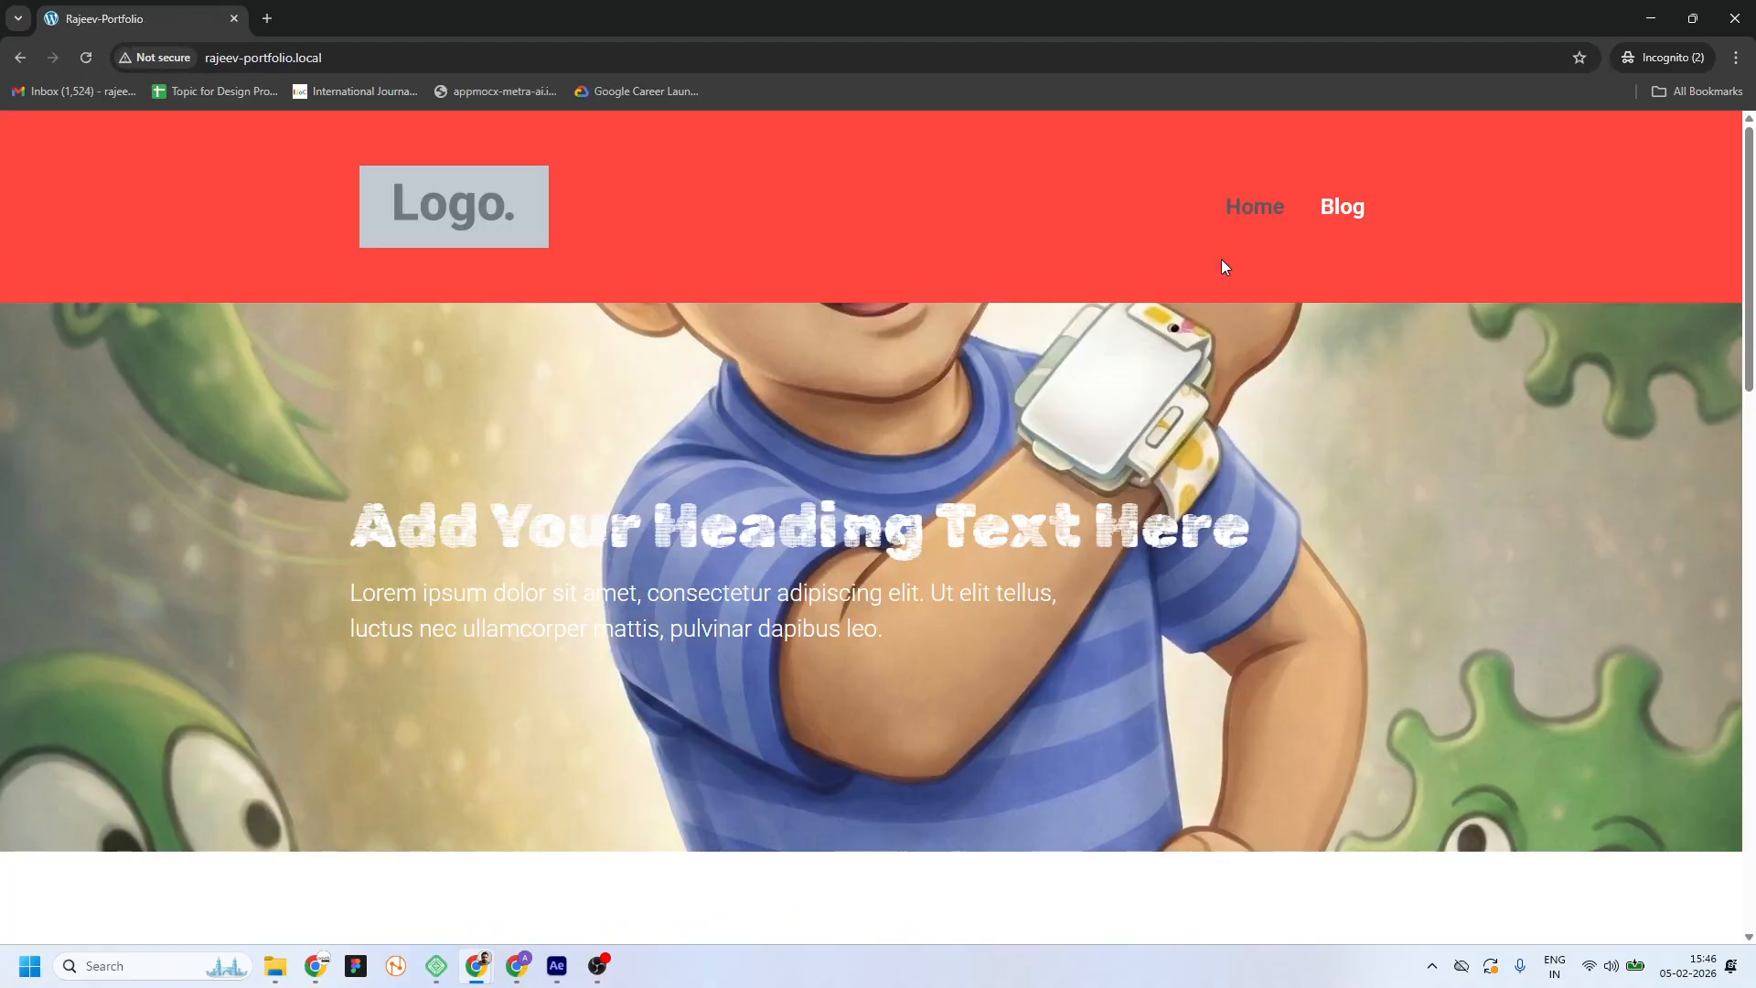
scroll(924, 425, "down", 9)
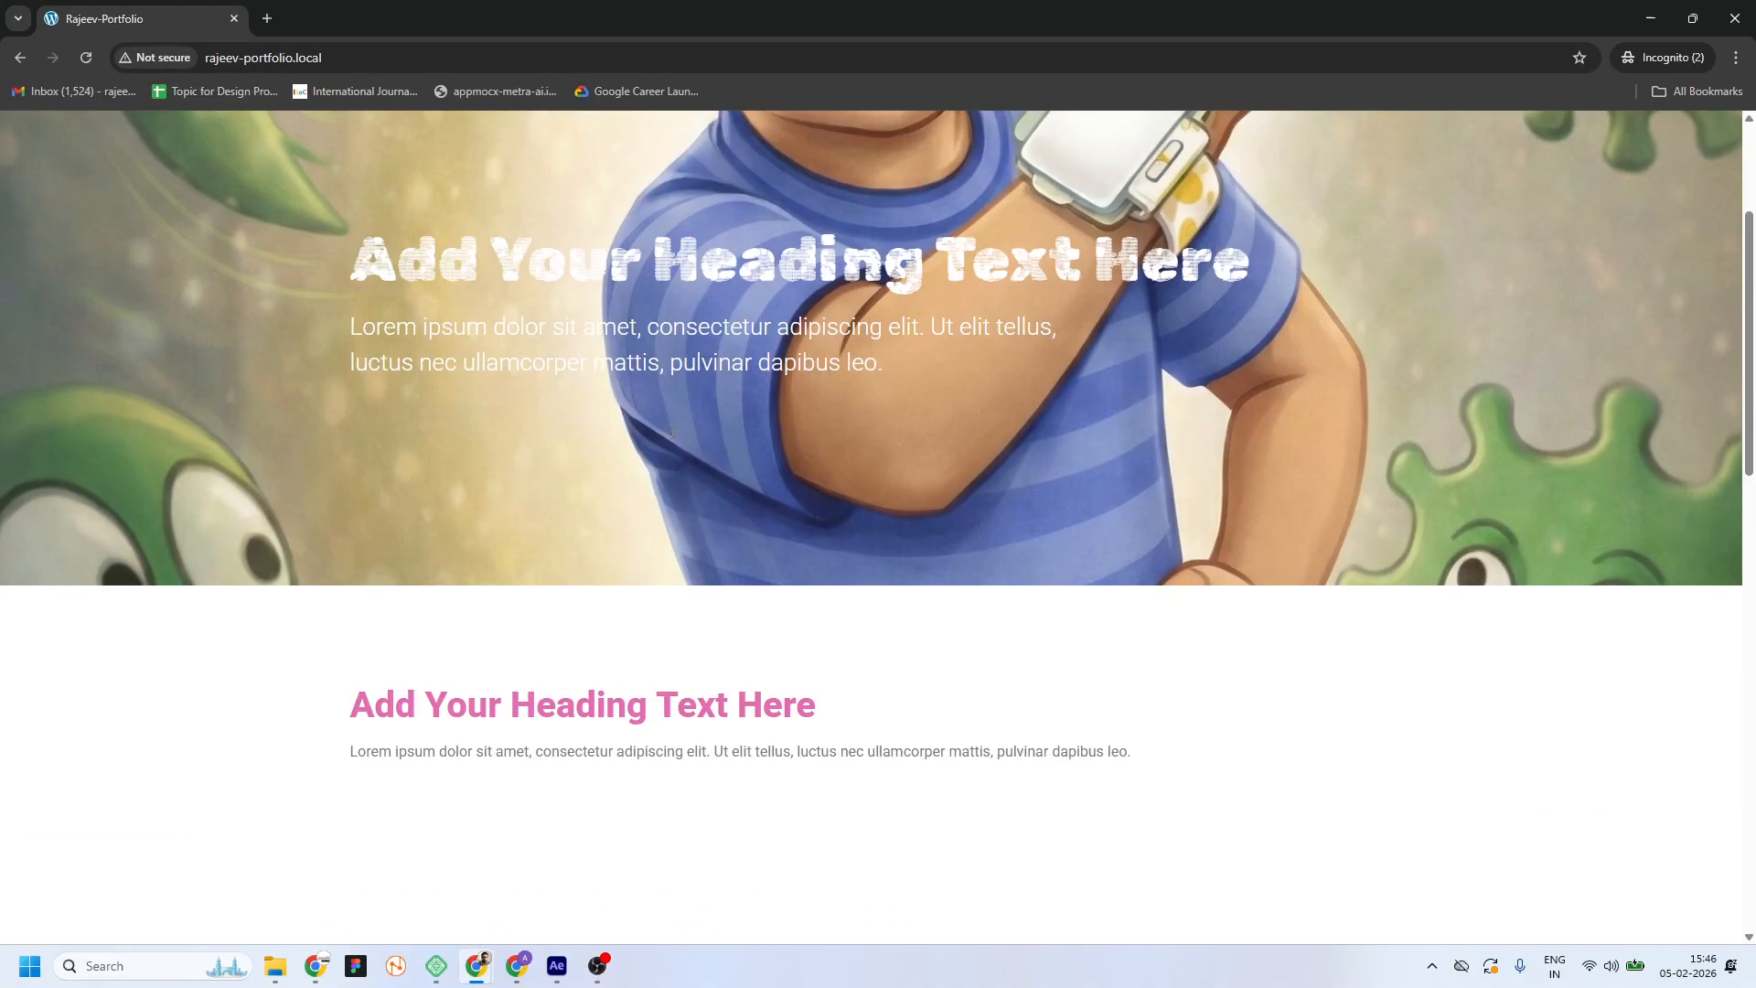
scroll(673, 440, "up", 9)
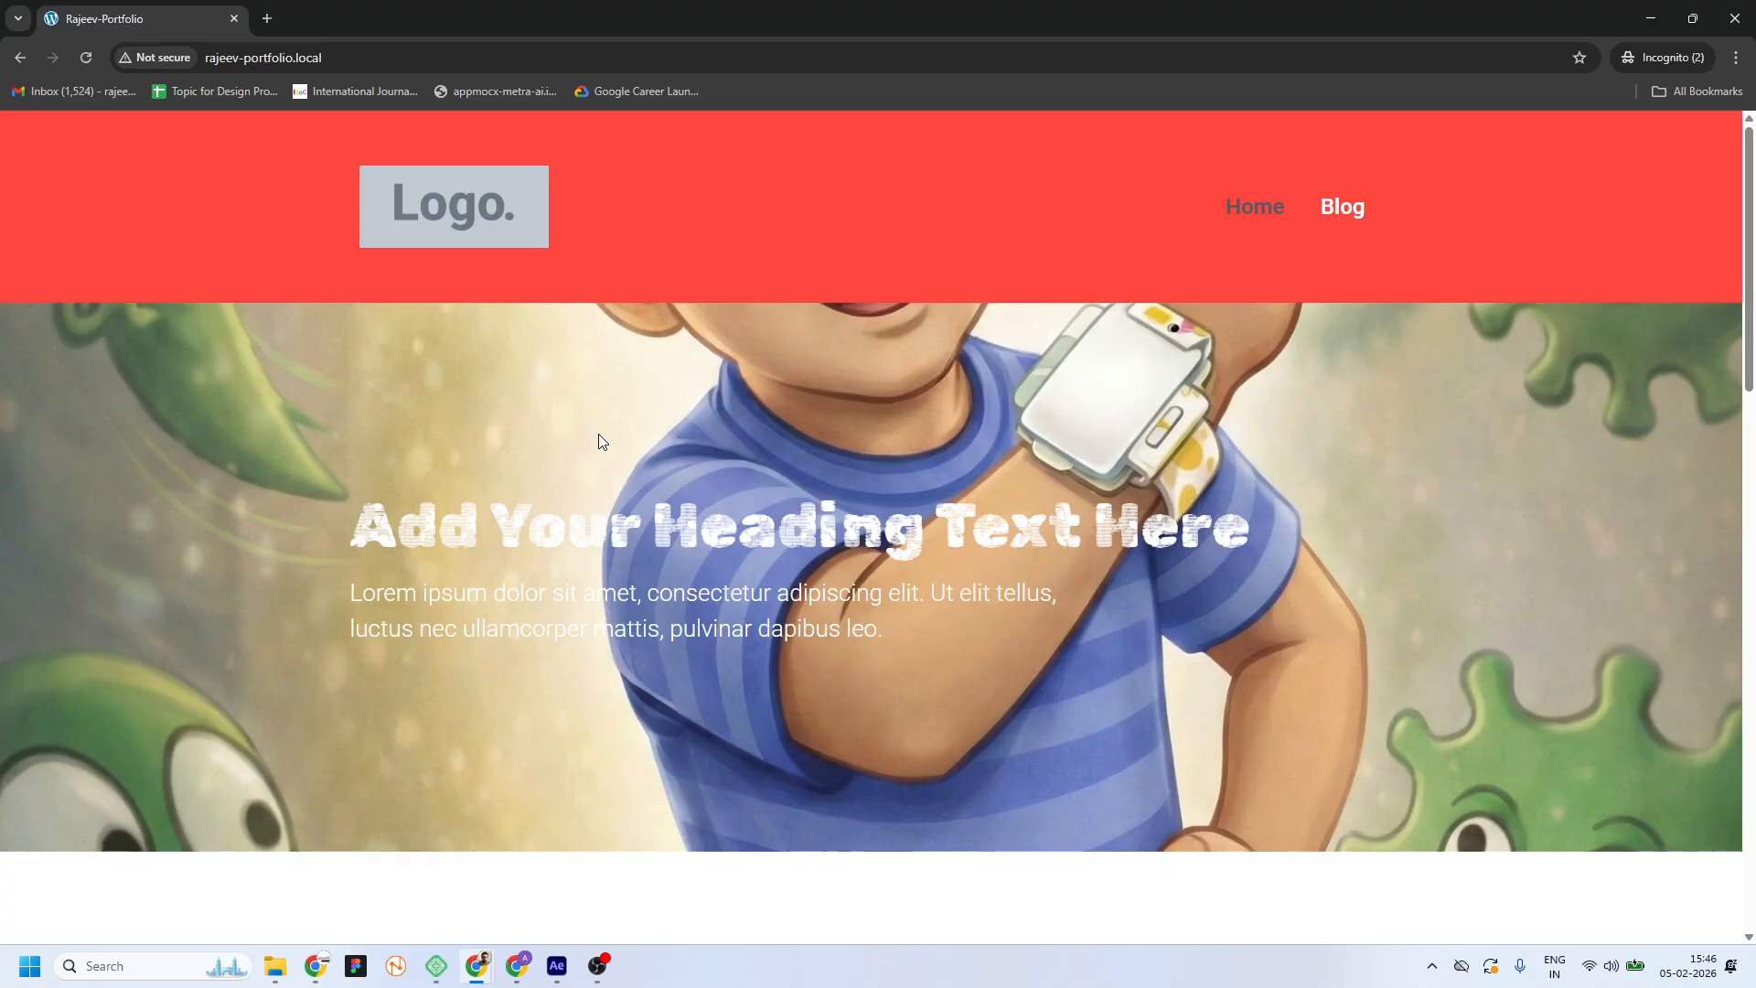
Open the portfolio's home page in Microsoft Edge and look through its sections behind the "My Amazing offer" popup
key("super")
type("edge")
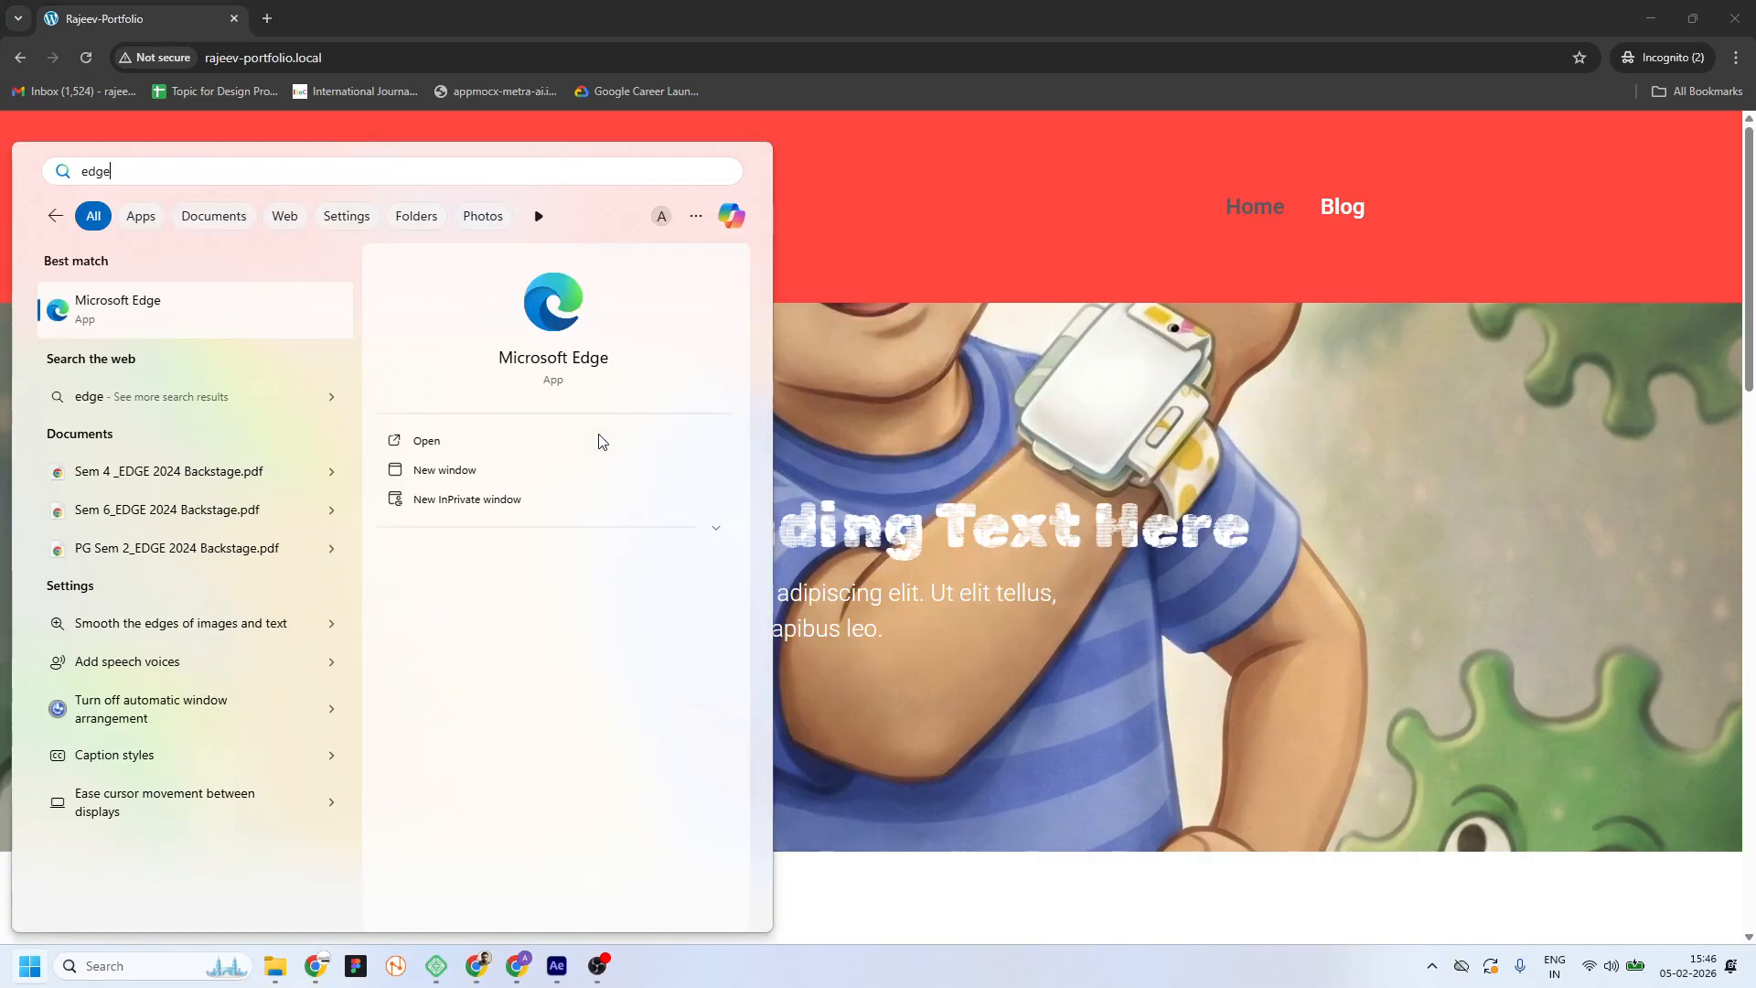
key("Return")
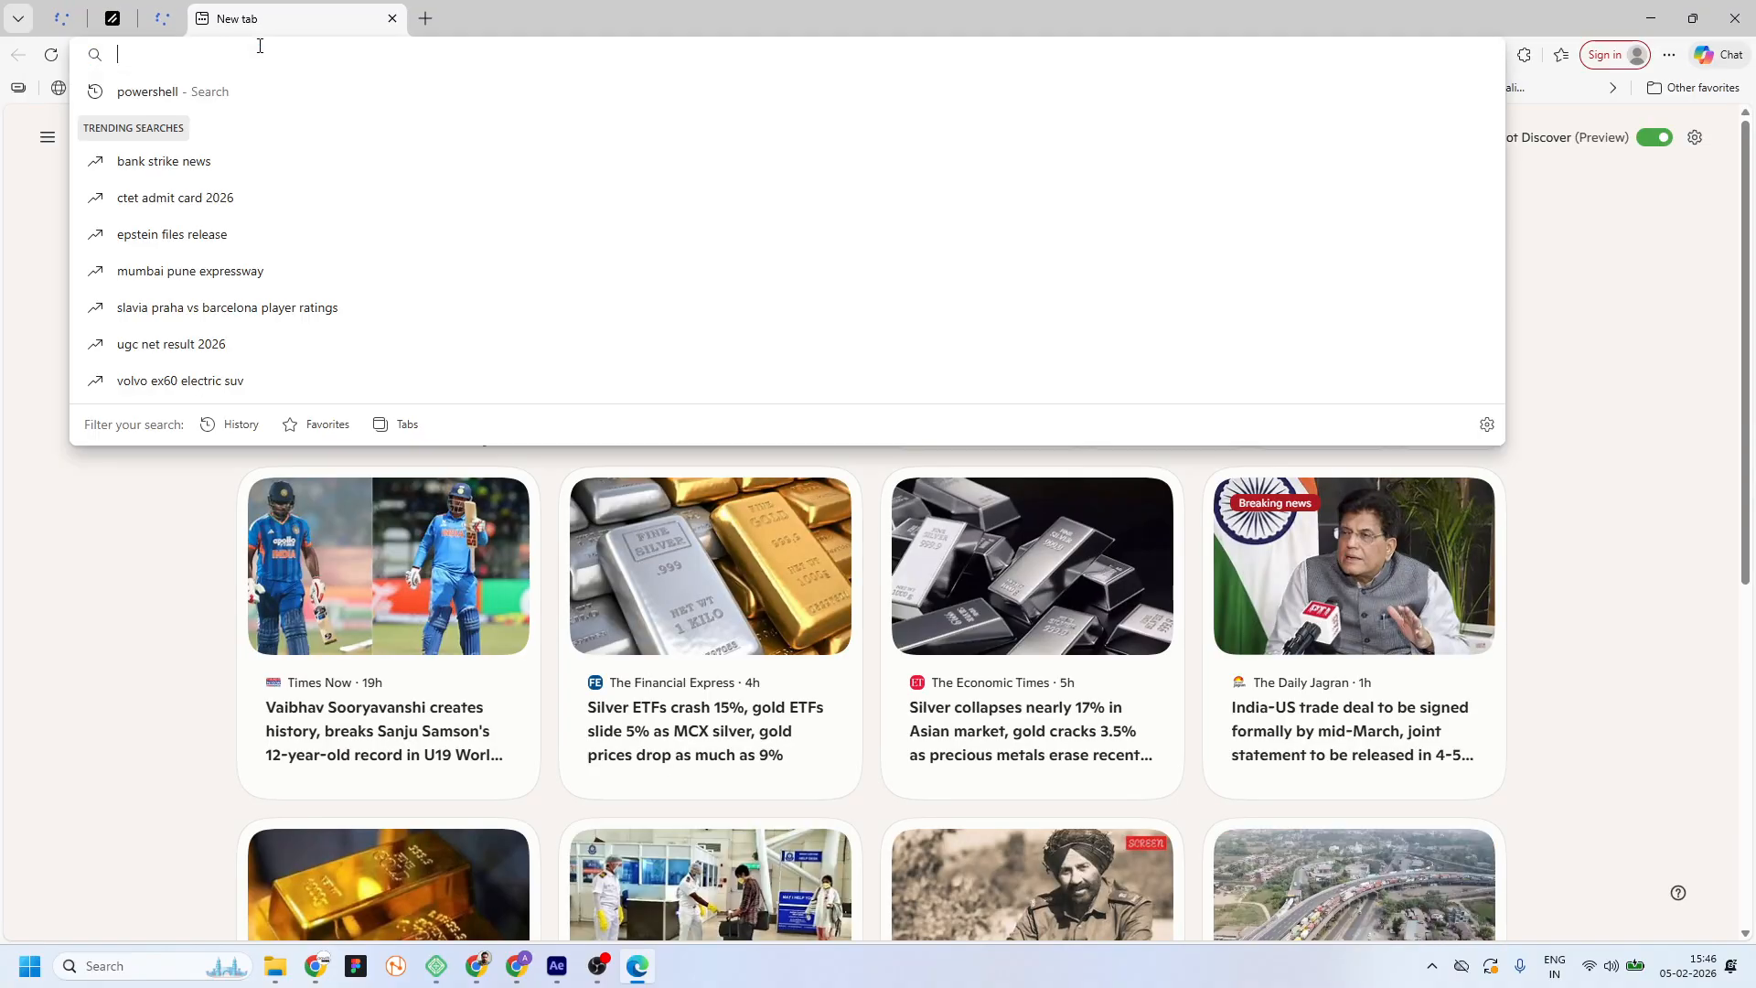
type("http://rajeev-portfolio.local/")
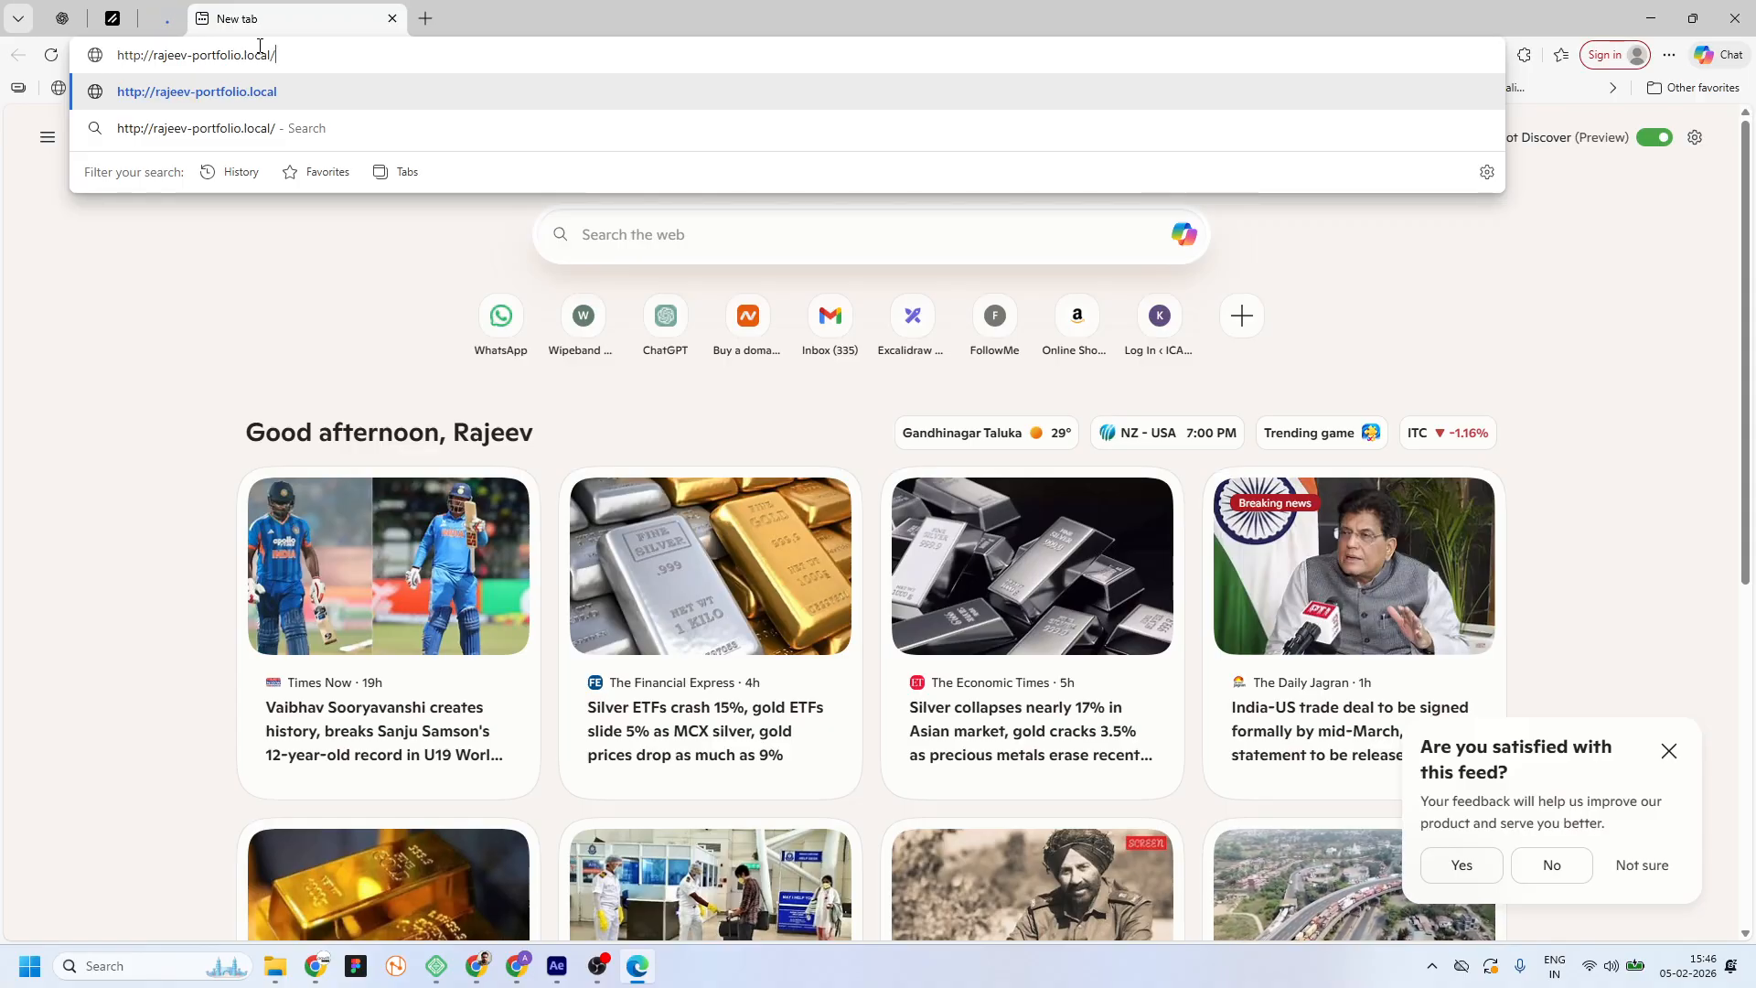
key("Return")
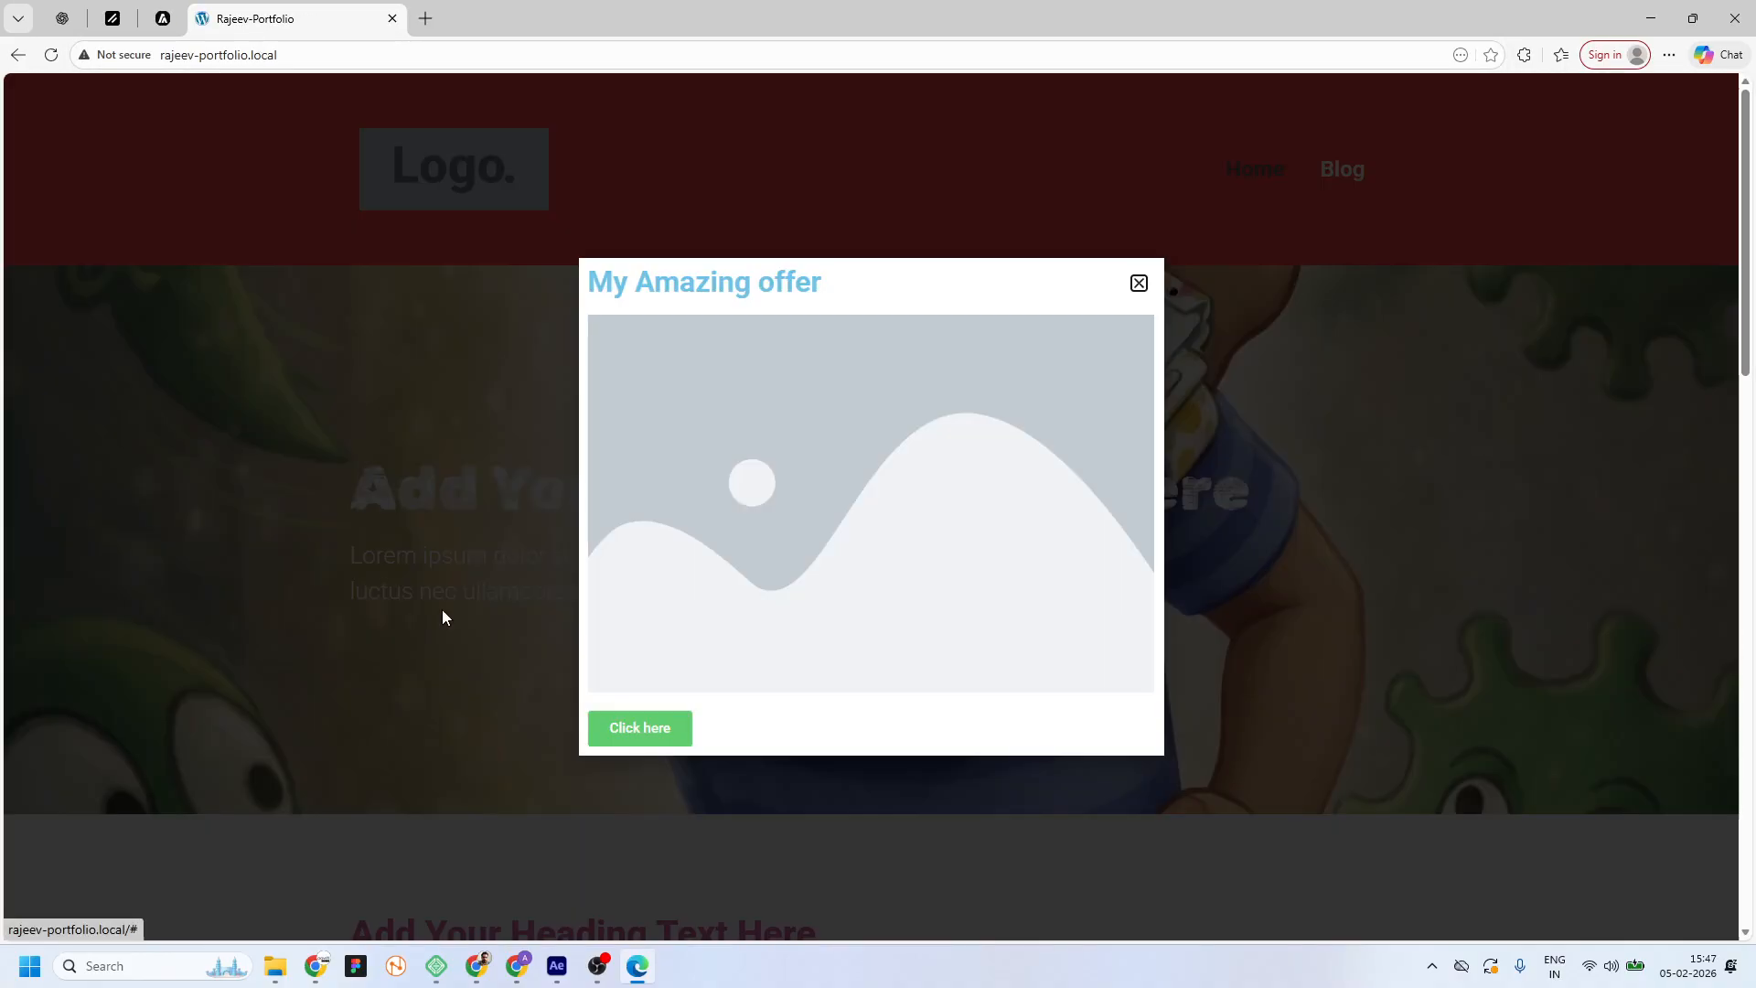
scroll(984, 694, "down", 8)
scroll(991, 694, "up", 8)
scroll(1004, 700, "down", 10)
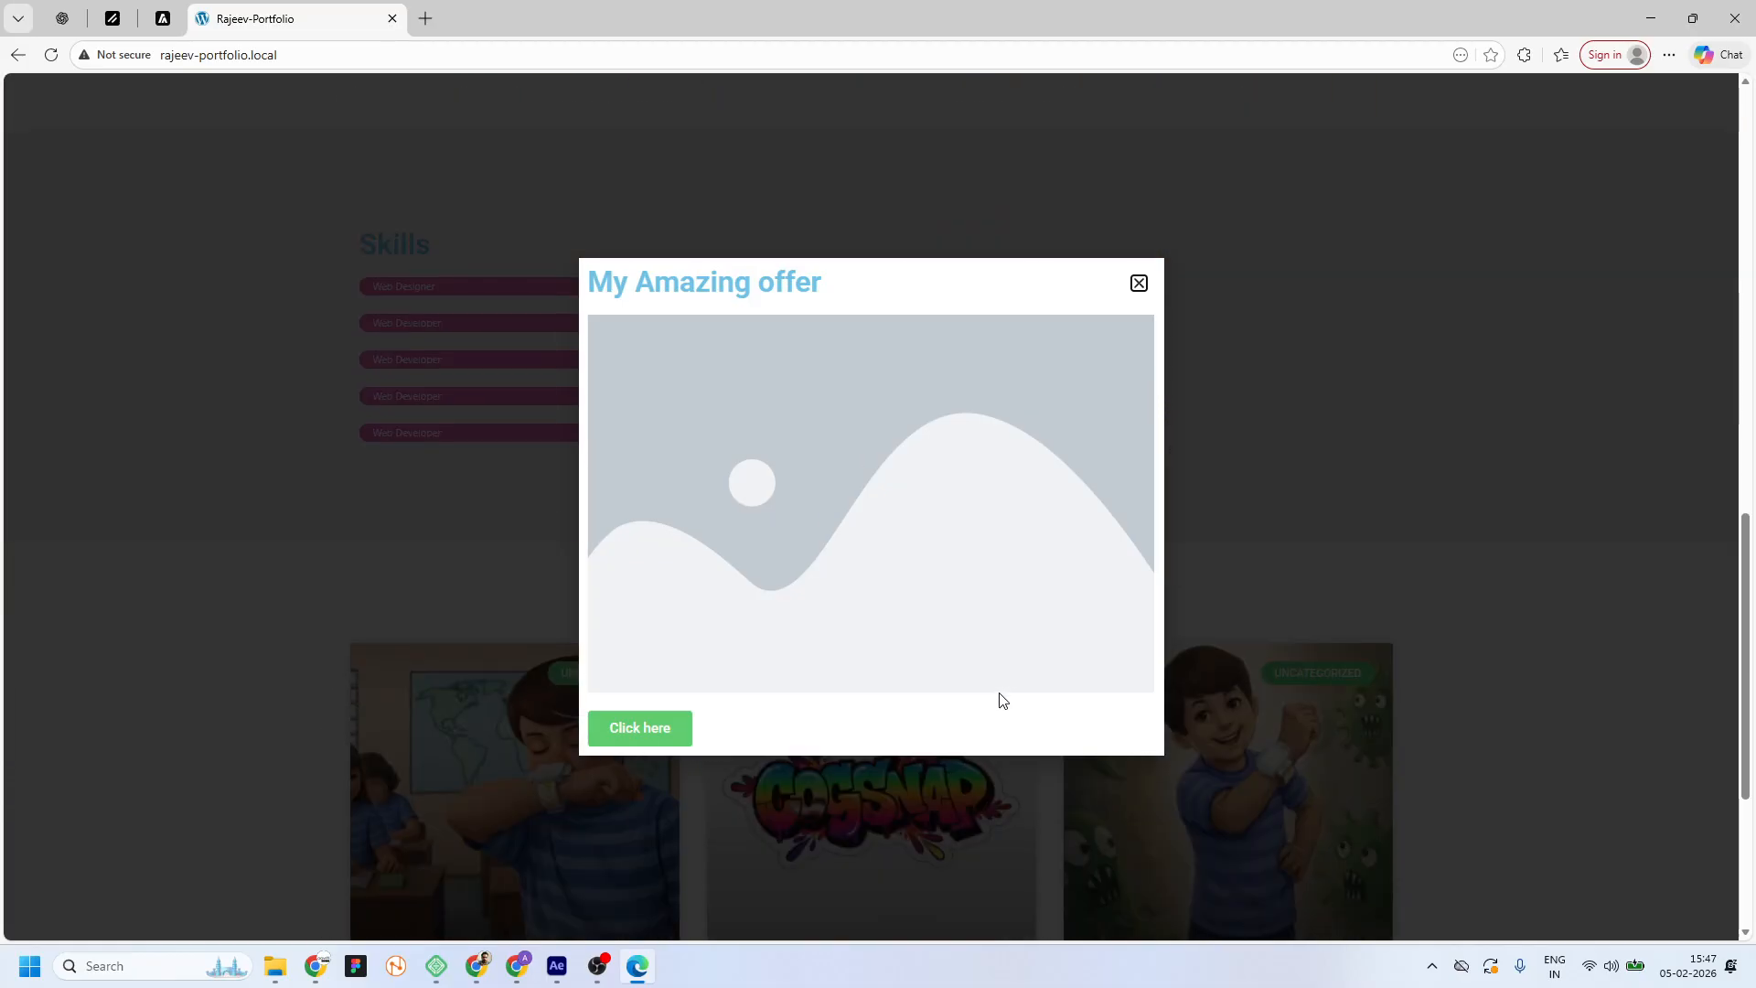
scroll(1004, 700, "up", 6)
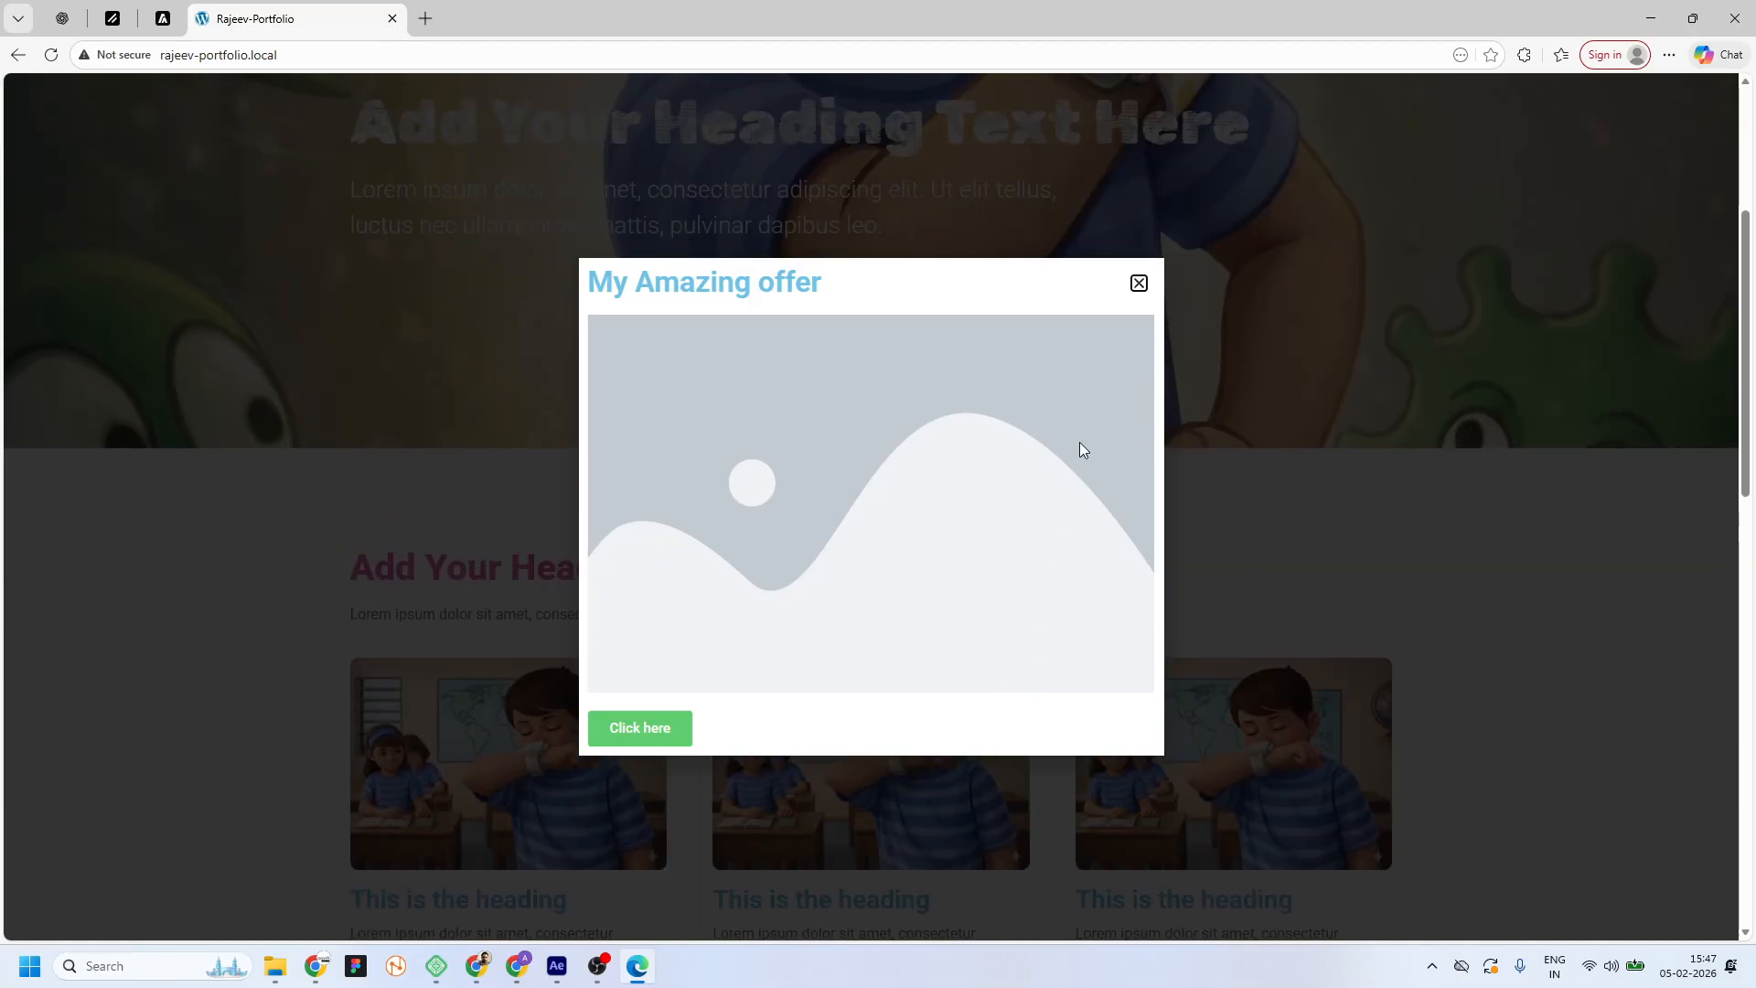
Dismiss the "My Amazing offer" popup, view the uncovered home page and close the Edge window
left_click(1139, 280)
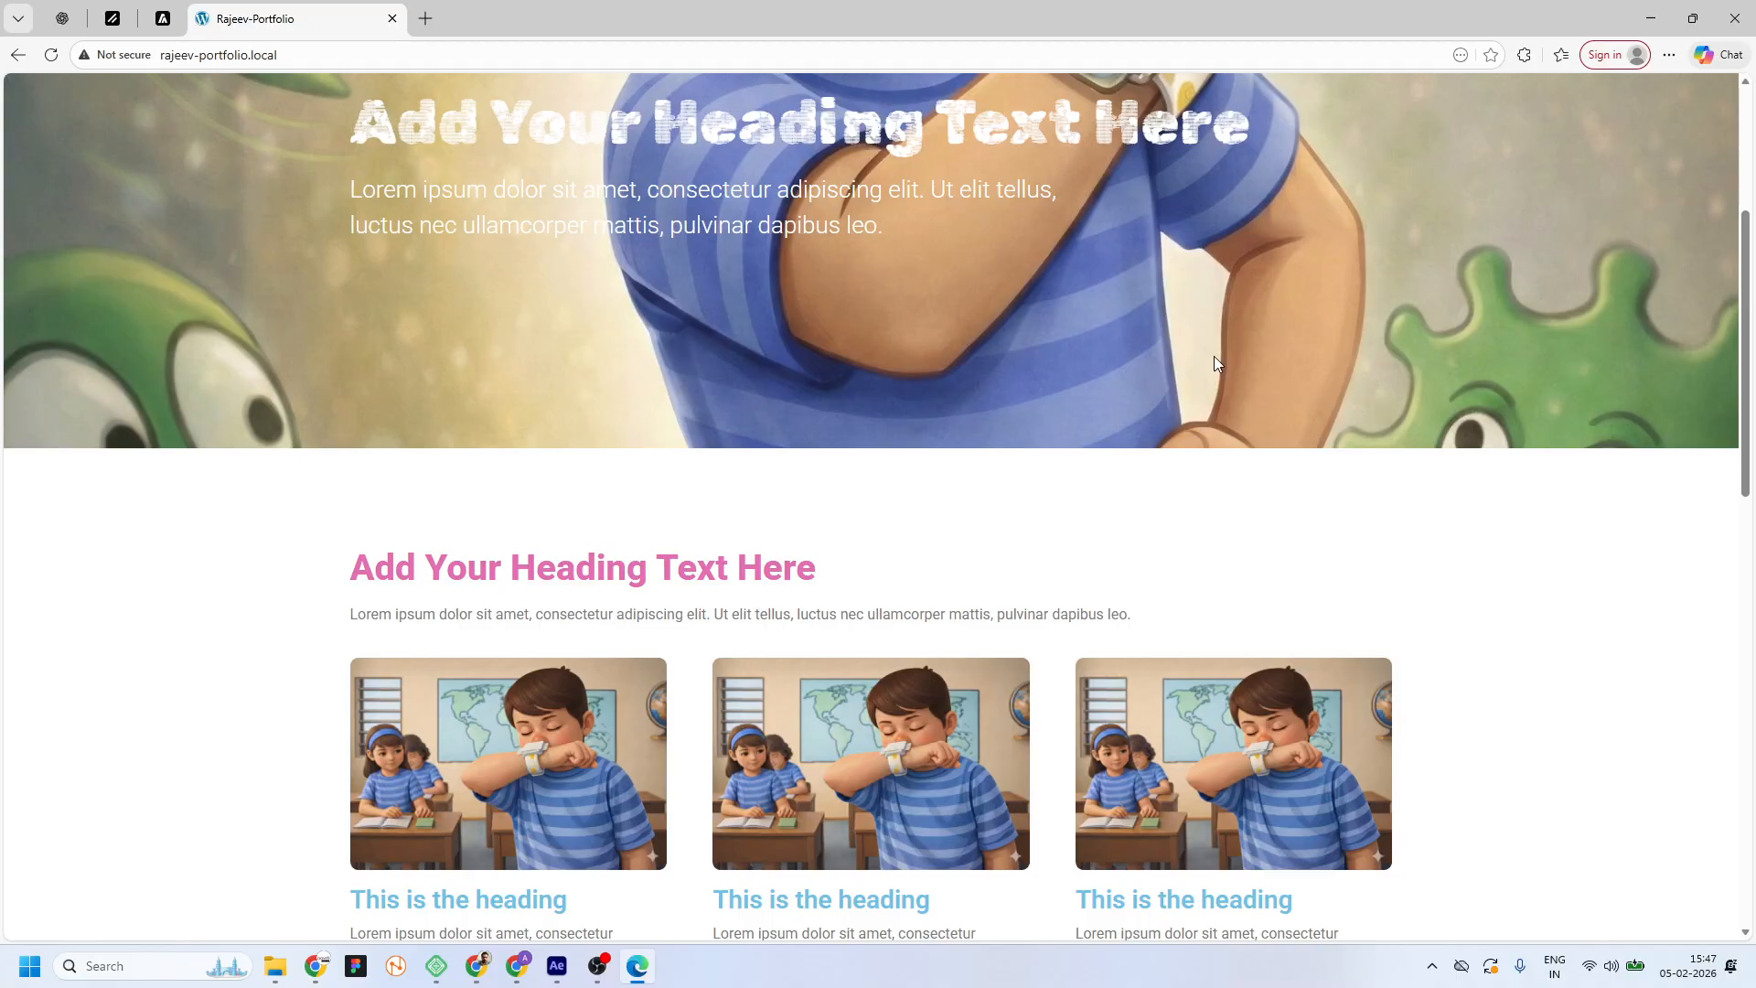
scroll(1214, 364, "up", 4)
scroll(1244, 542, "down", 2)
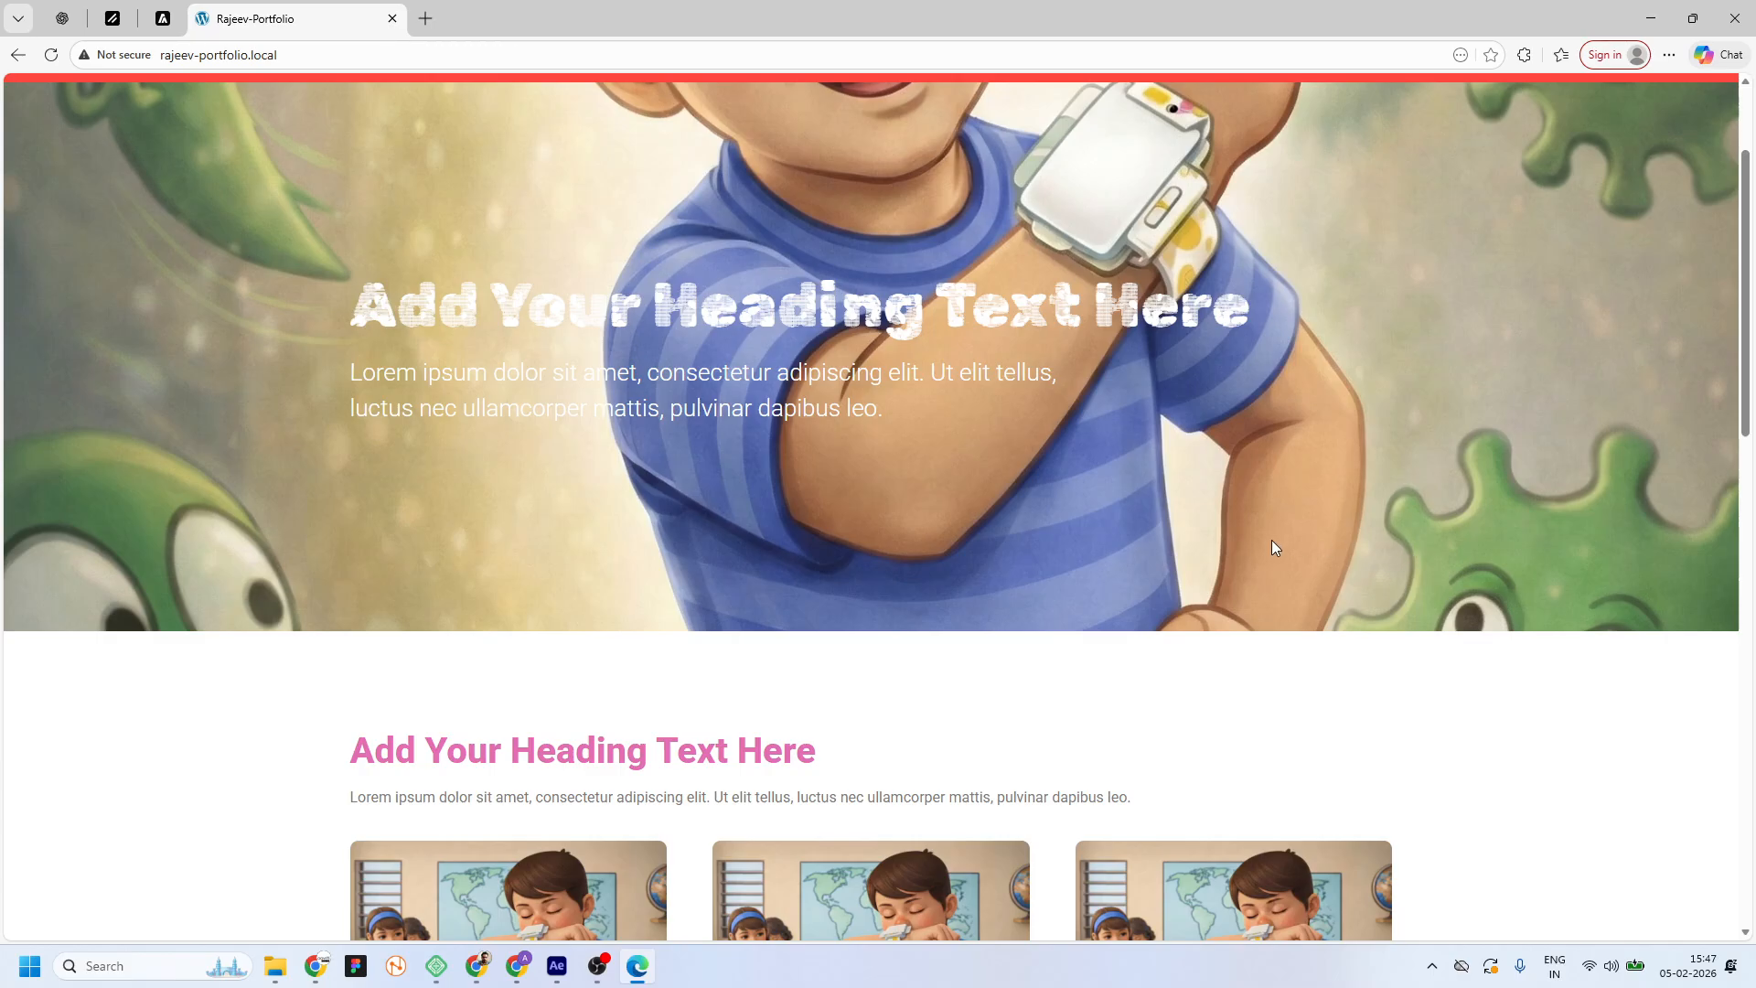
scroll(1275, 547, "up", 3)
left_click(1735, 19)
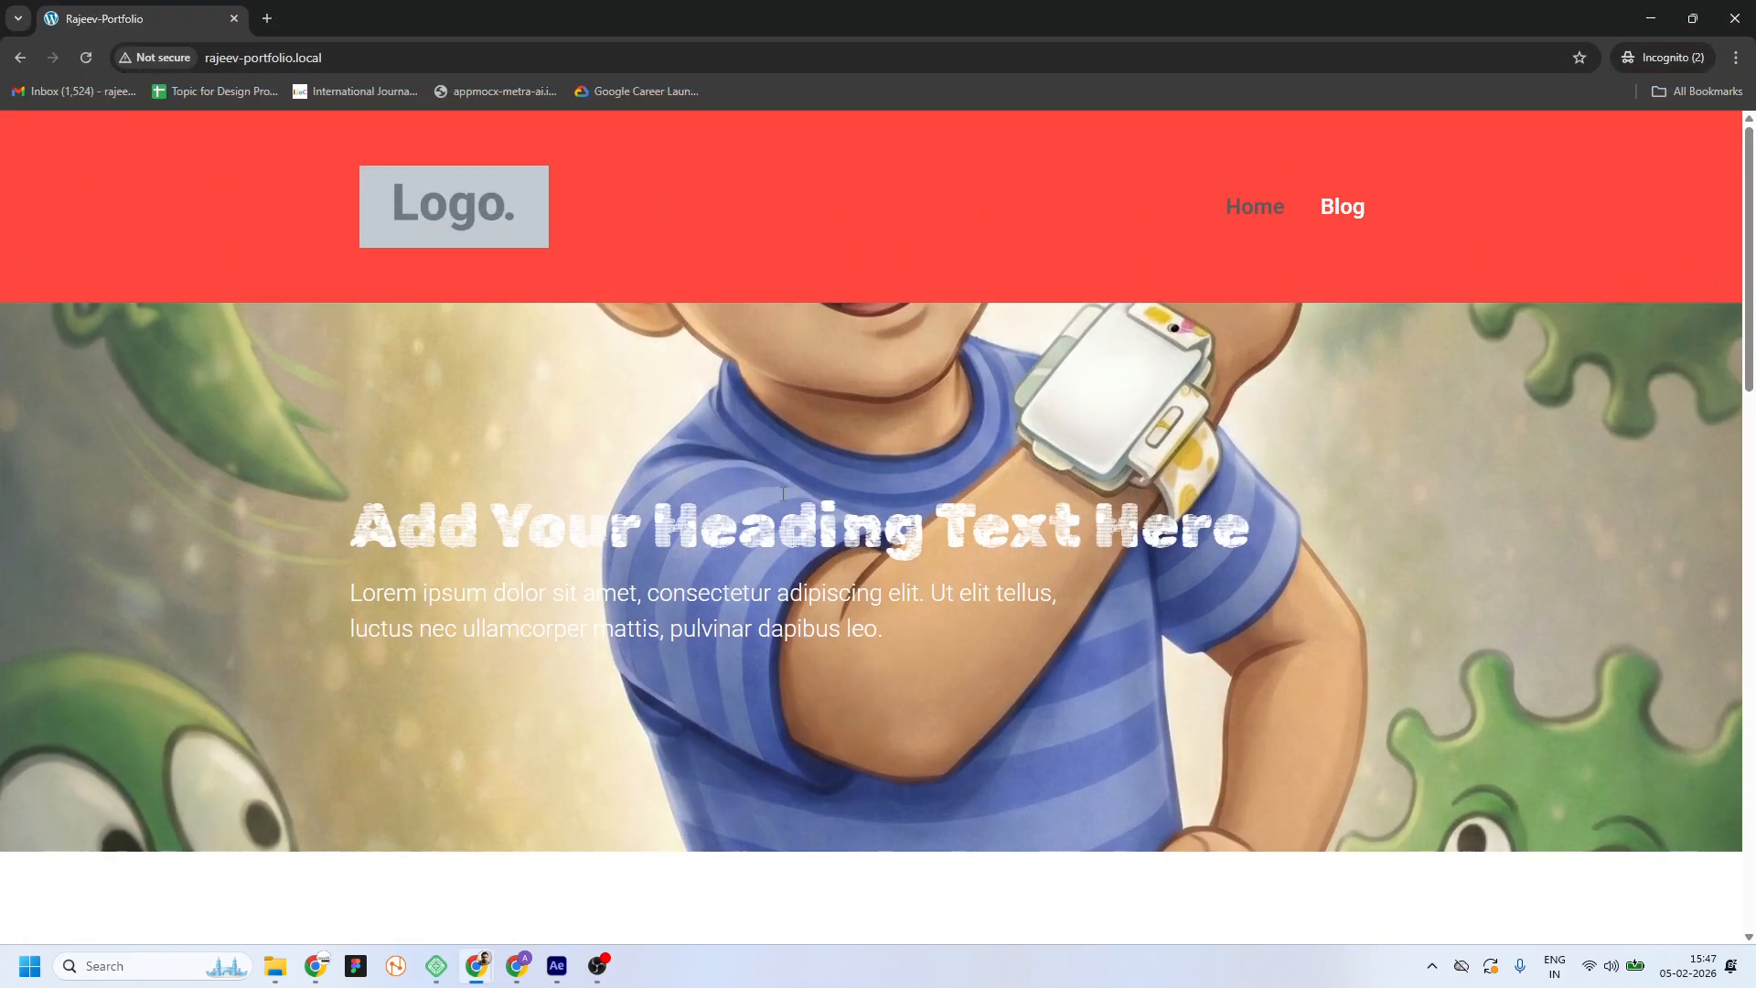
Look through the home page in the incognito window, and return to the Elementor editor to review the archive template
scroll(874, 557, "down", 14)
scroll(874, 539, "up", 6)
key("alt+Tab")
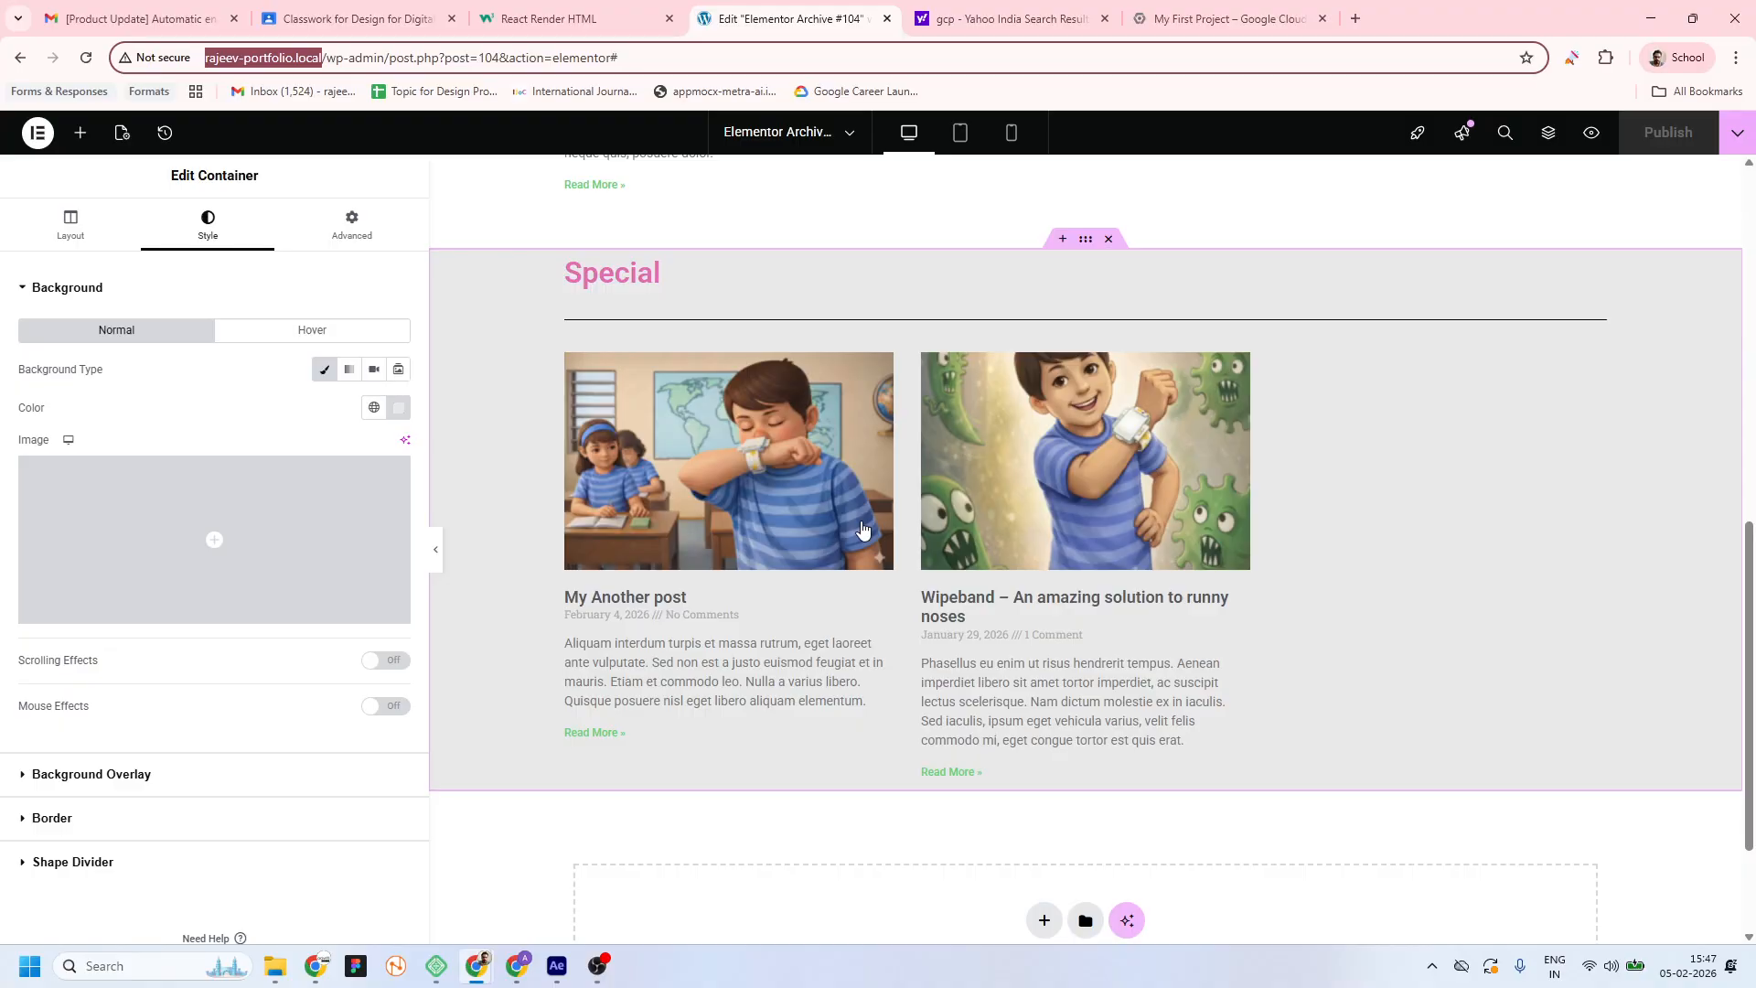
scroll(1251, 564, "up", 10)
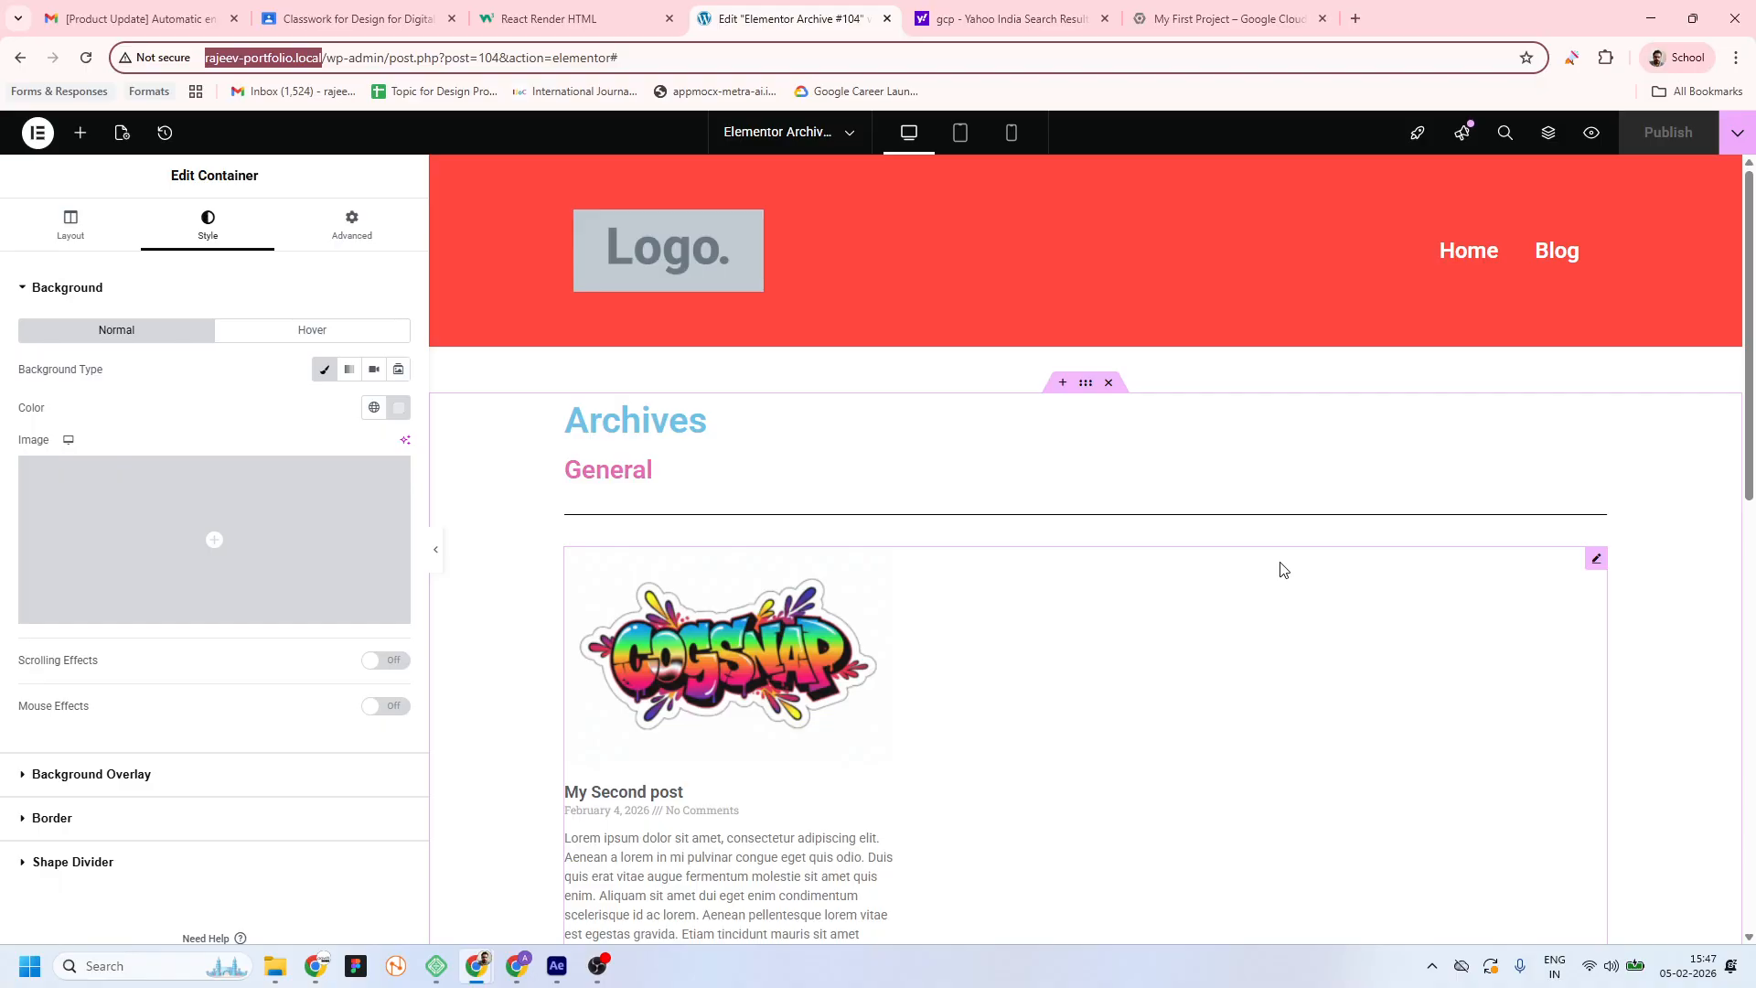
scroll(1334, 693, "down", 4)
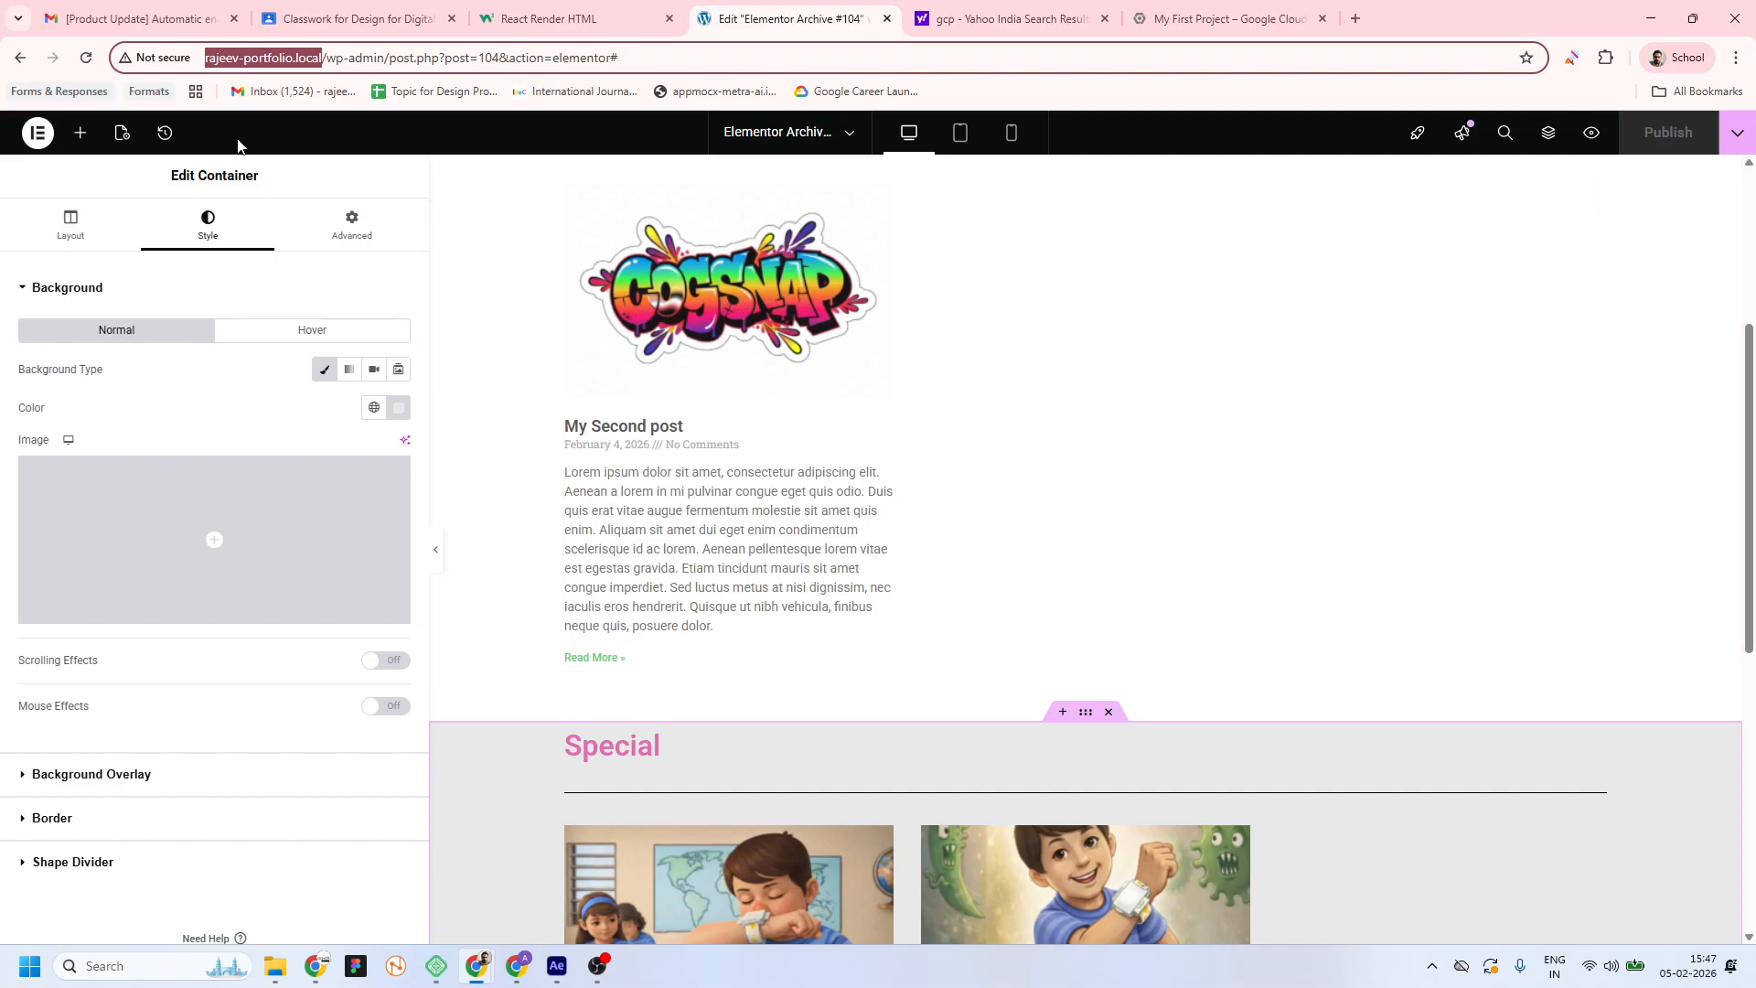
Browse the available widgets, search for "post" and add the Portfolio widget in a new container below the Special section
left_click(81, 133)
scroll(311, 485, "down", 6)
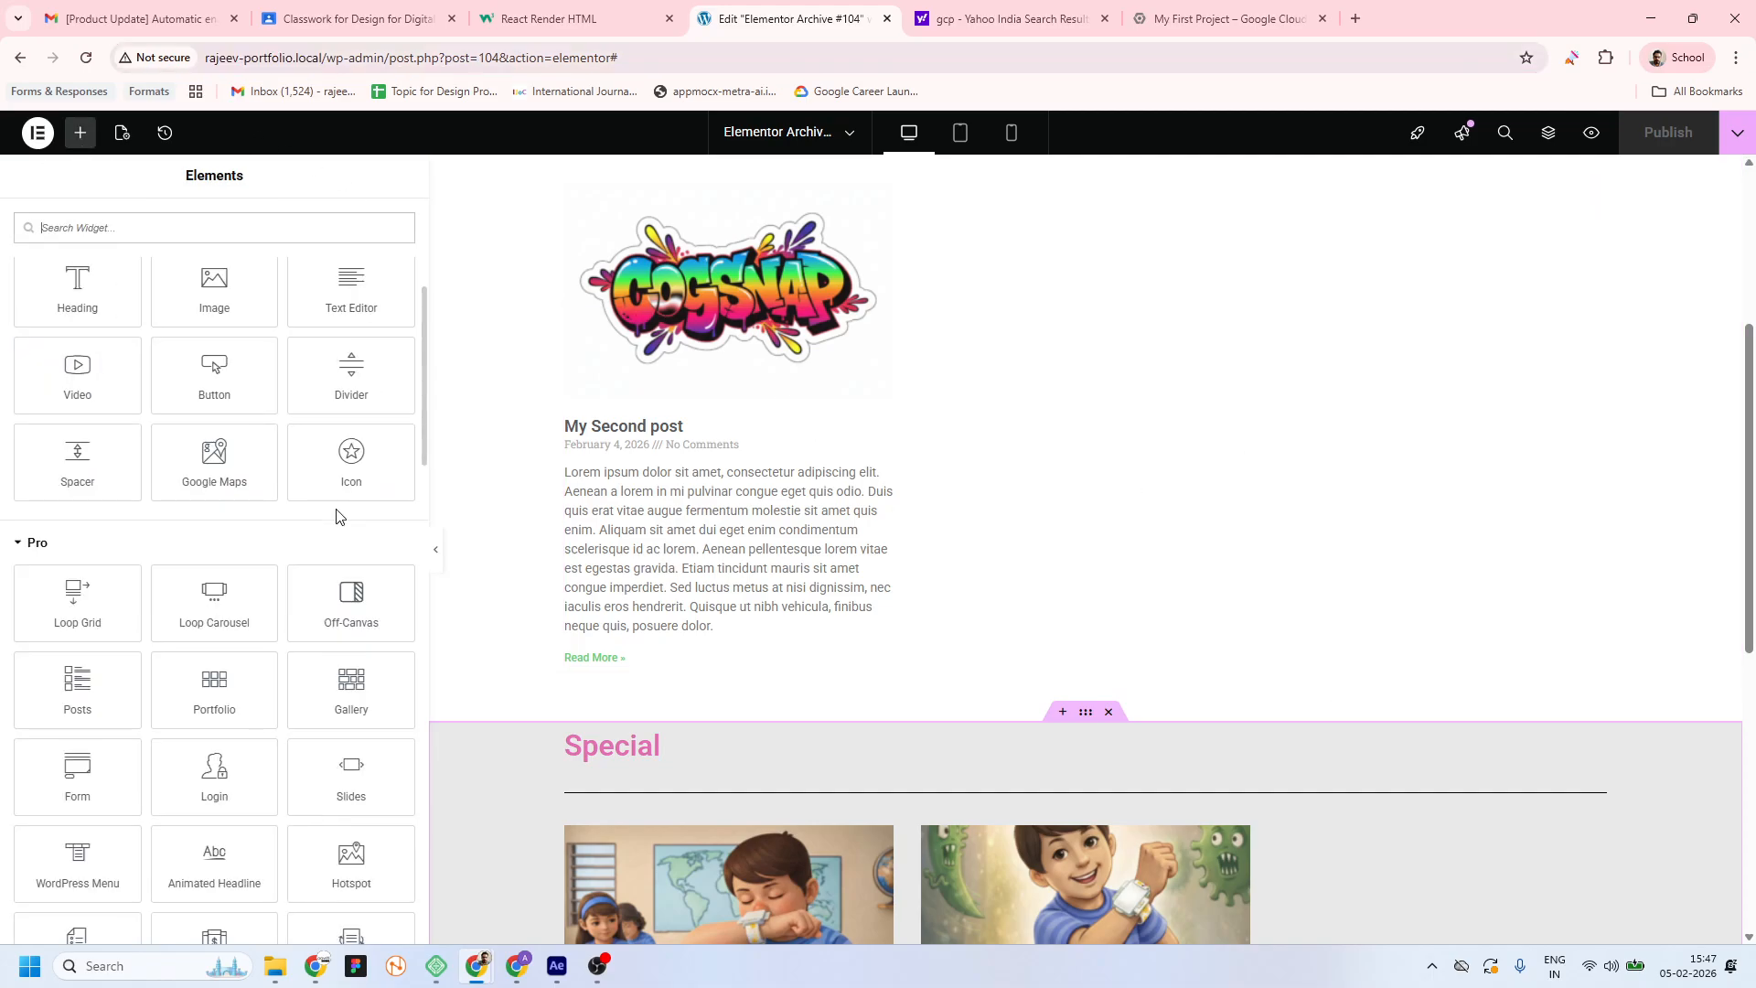
scroll(317, 574, "down", 2)
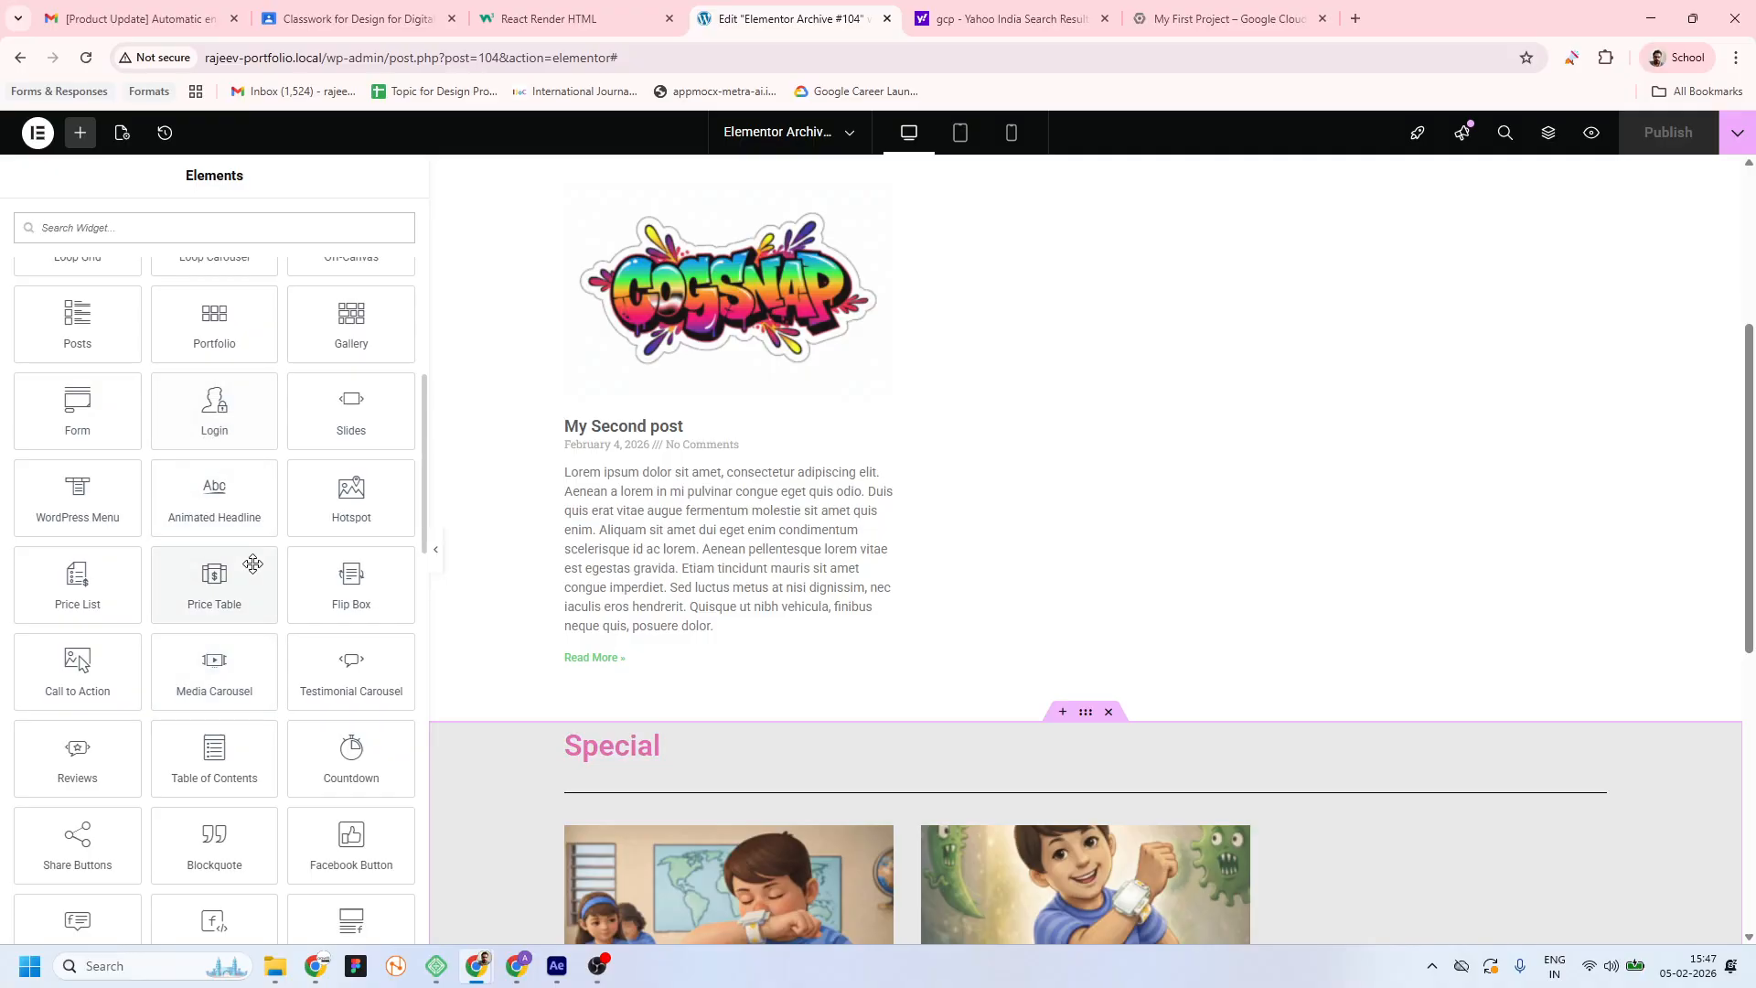
scroll(252, 625, "down", 2)
scroll(255, 631, "down", 4)
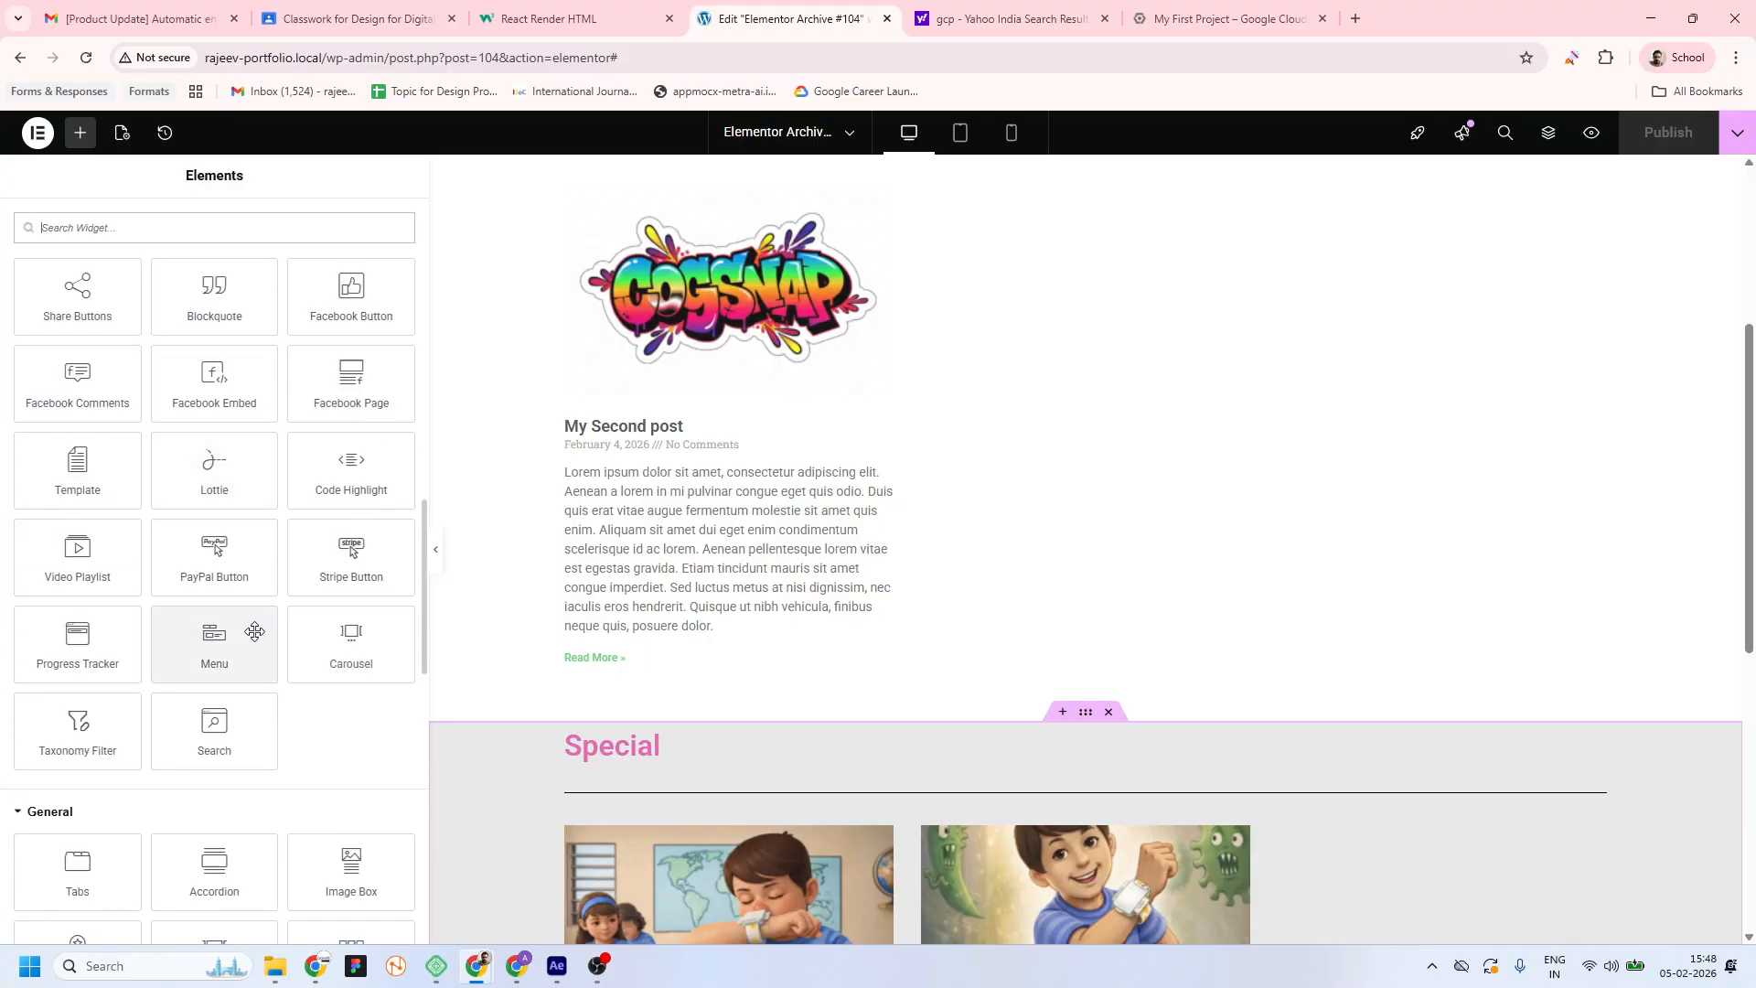
scroll(234, 574, "up", 12)
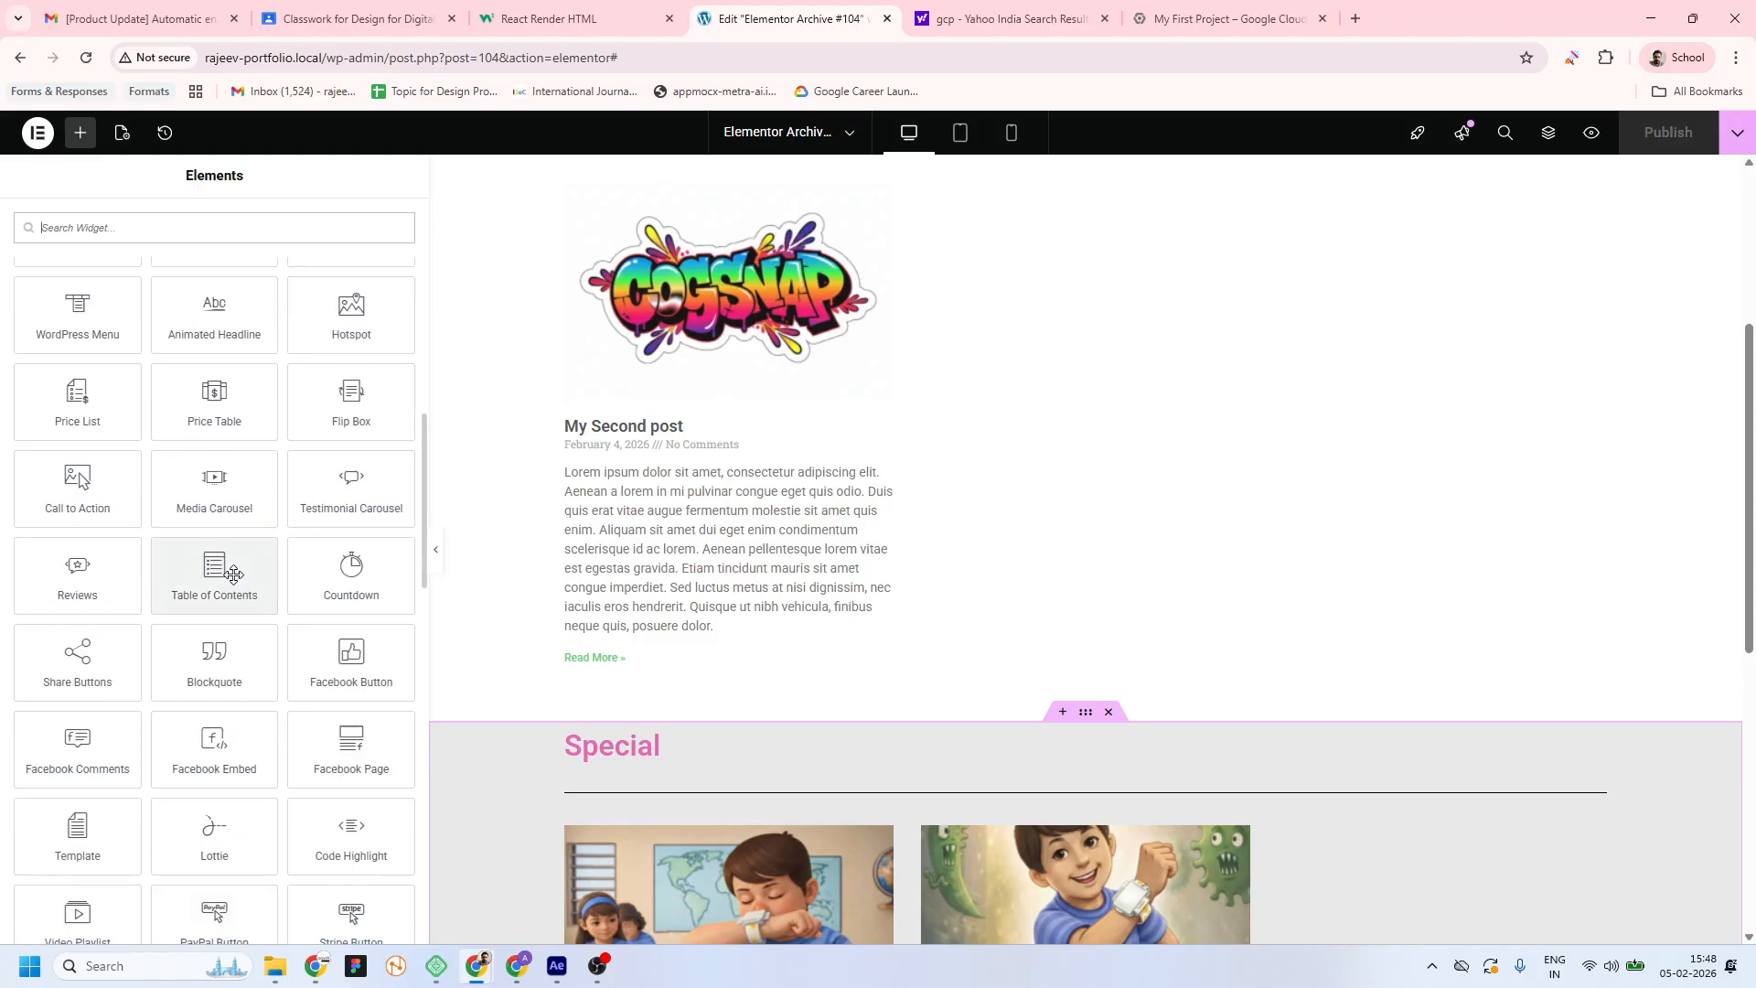
scroll(234, 575, "up", 5)
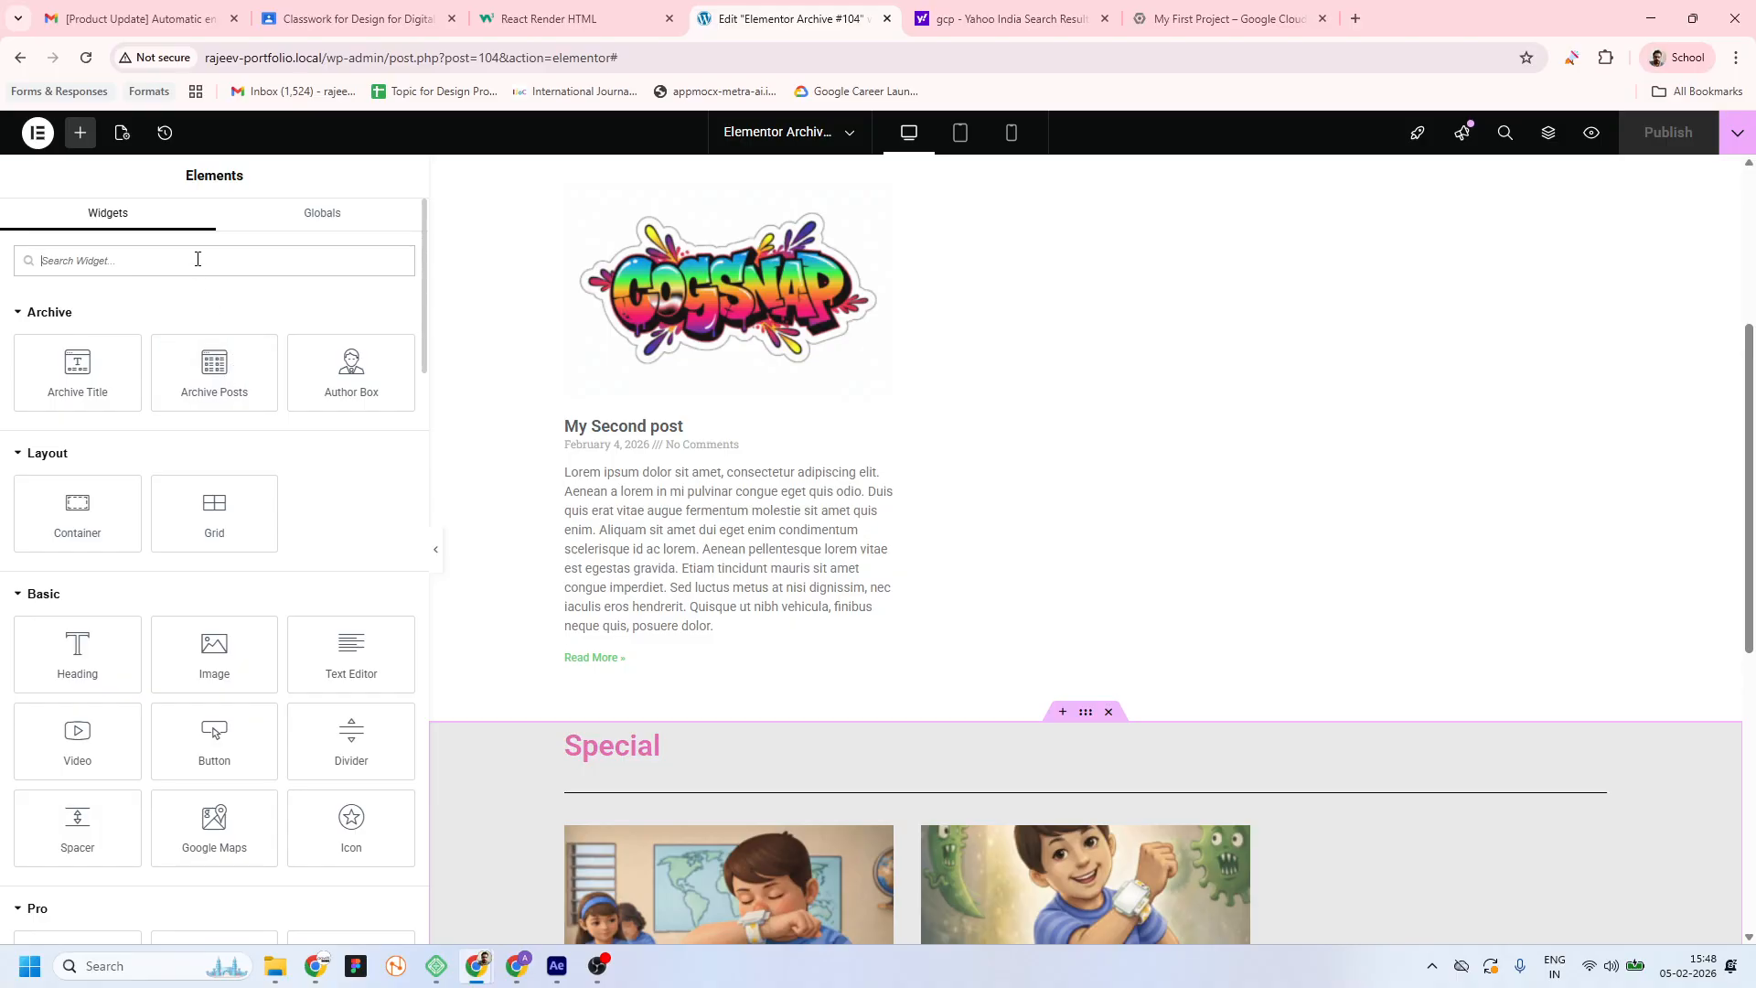
type("post")
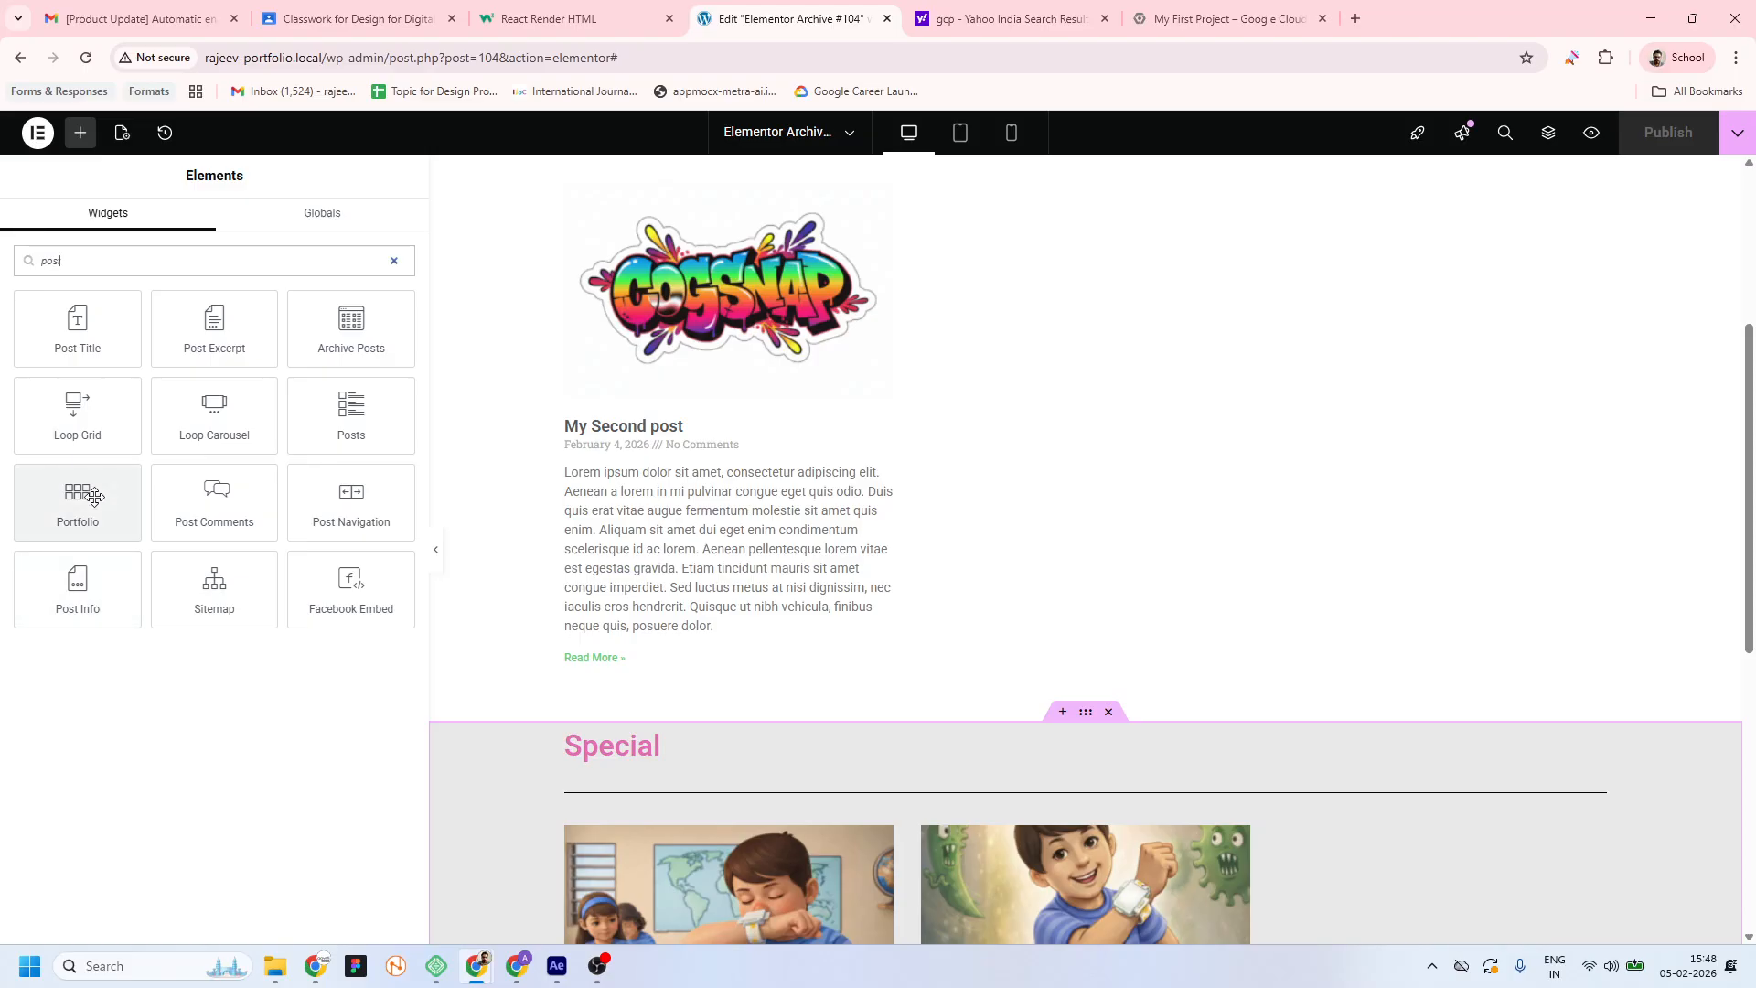
scroll(631, 503, "down", 7)
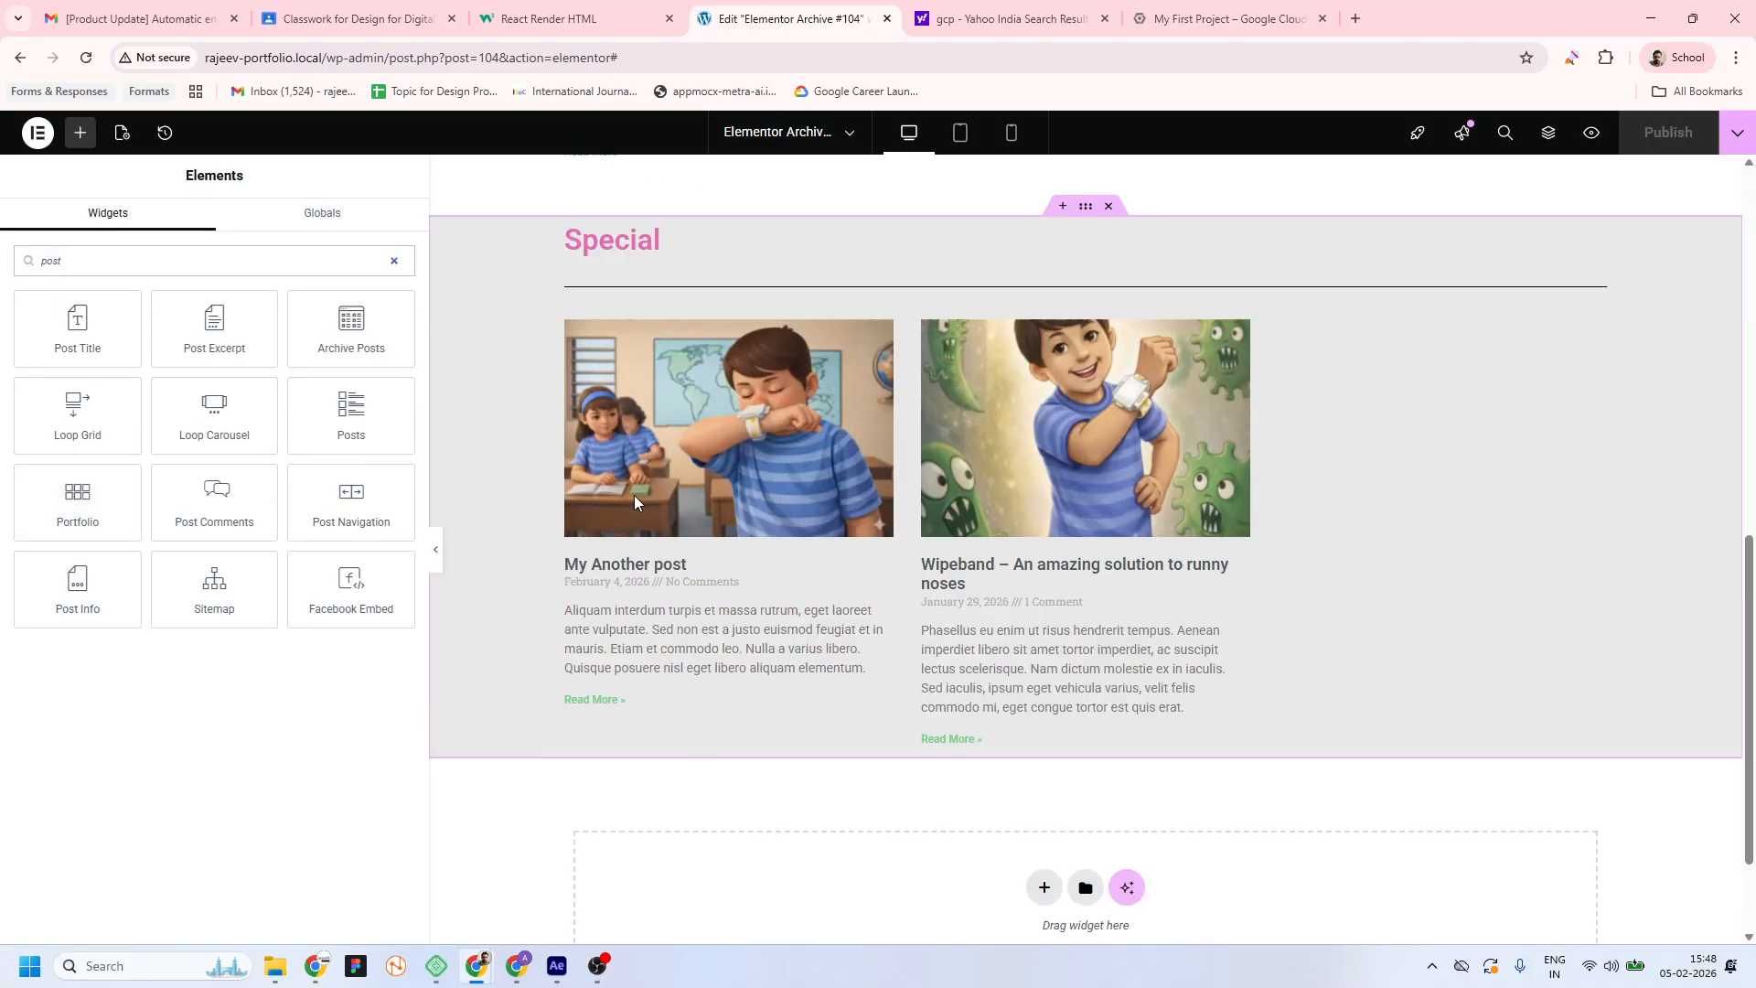
left_click_drag(78, 498, 1041, 739)
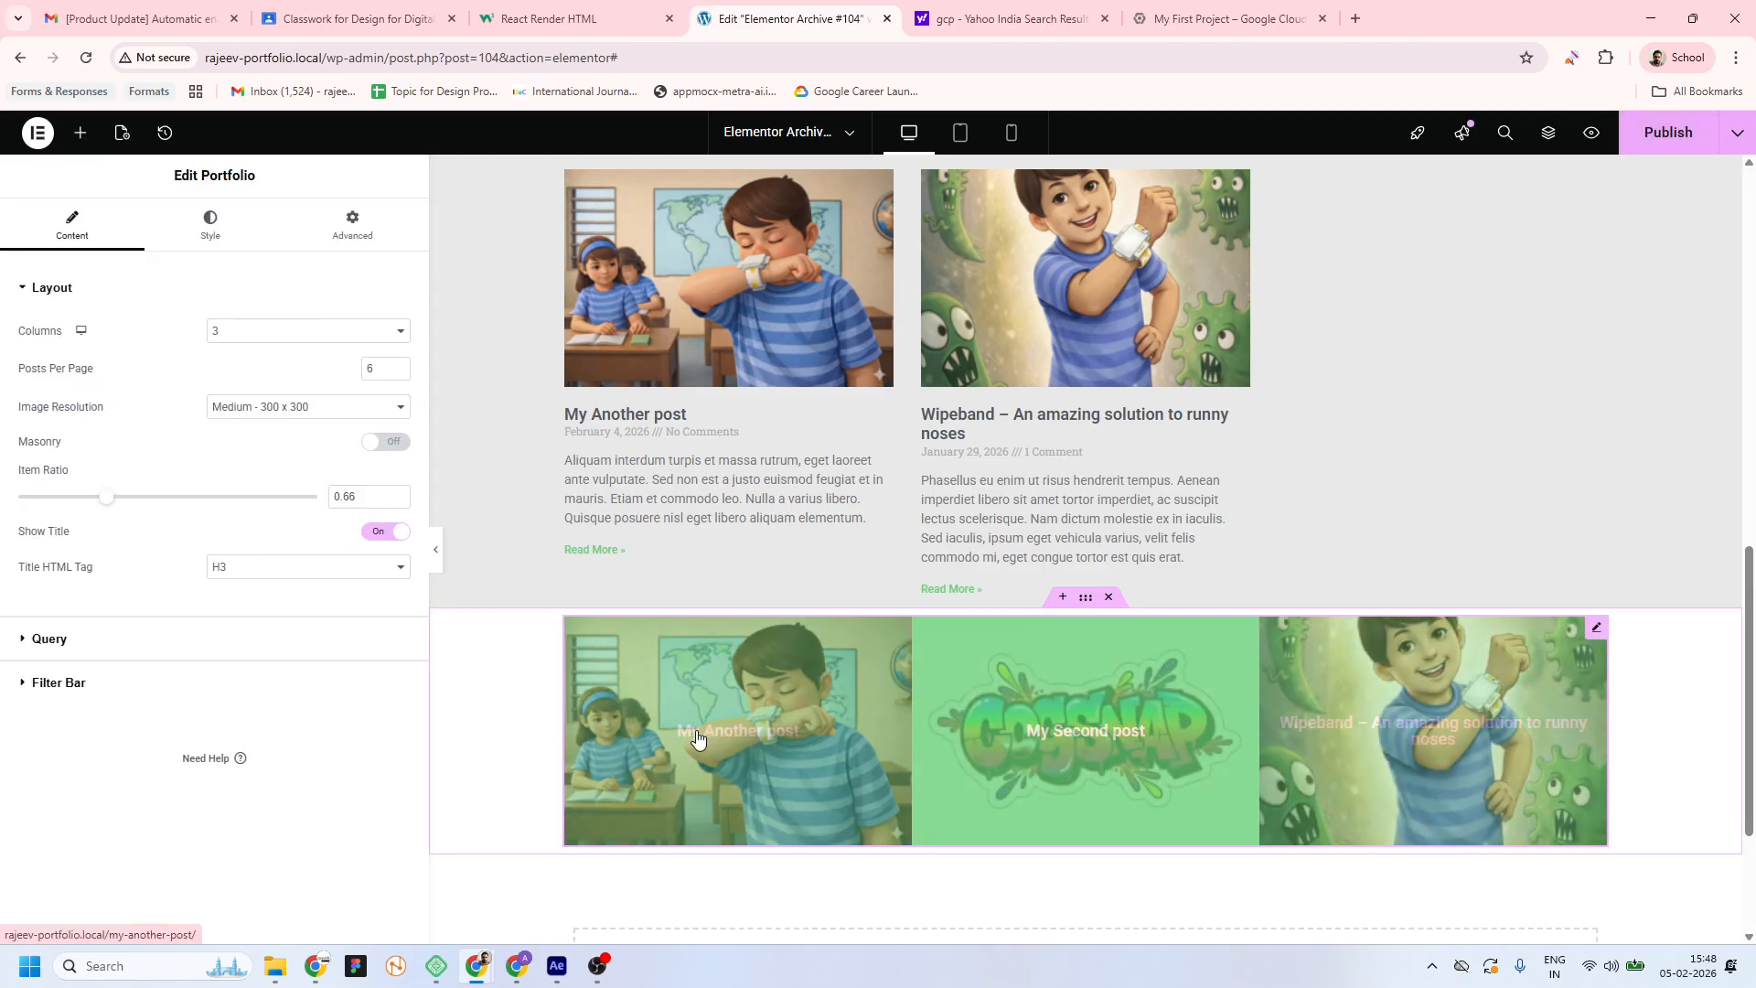
scroll(1087, 608, "down", 3)
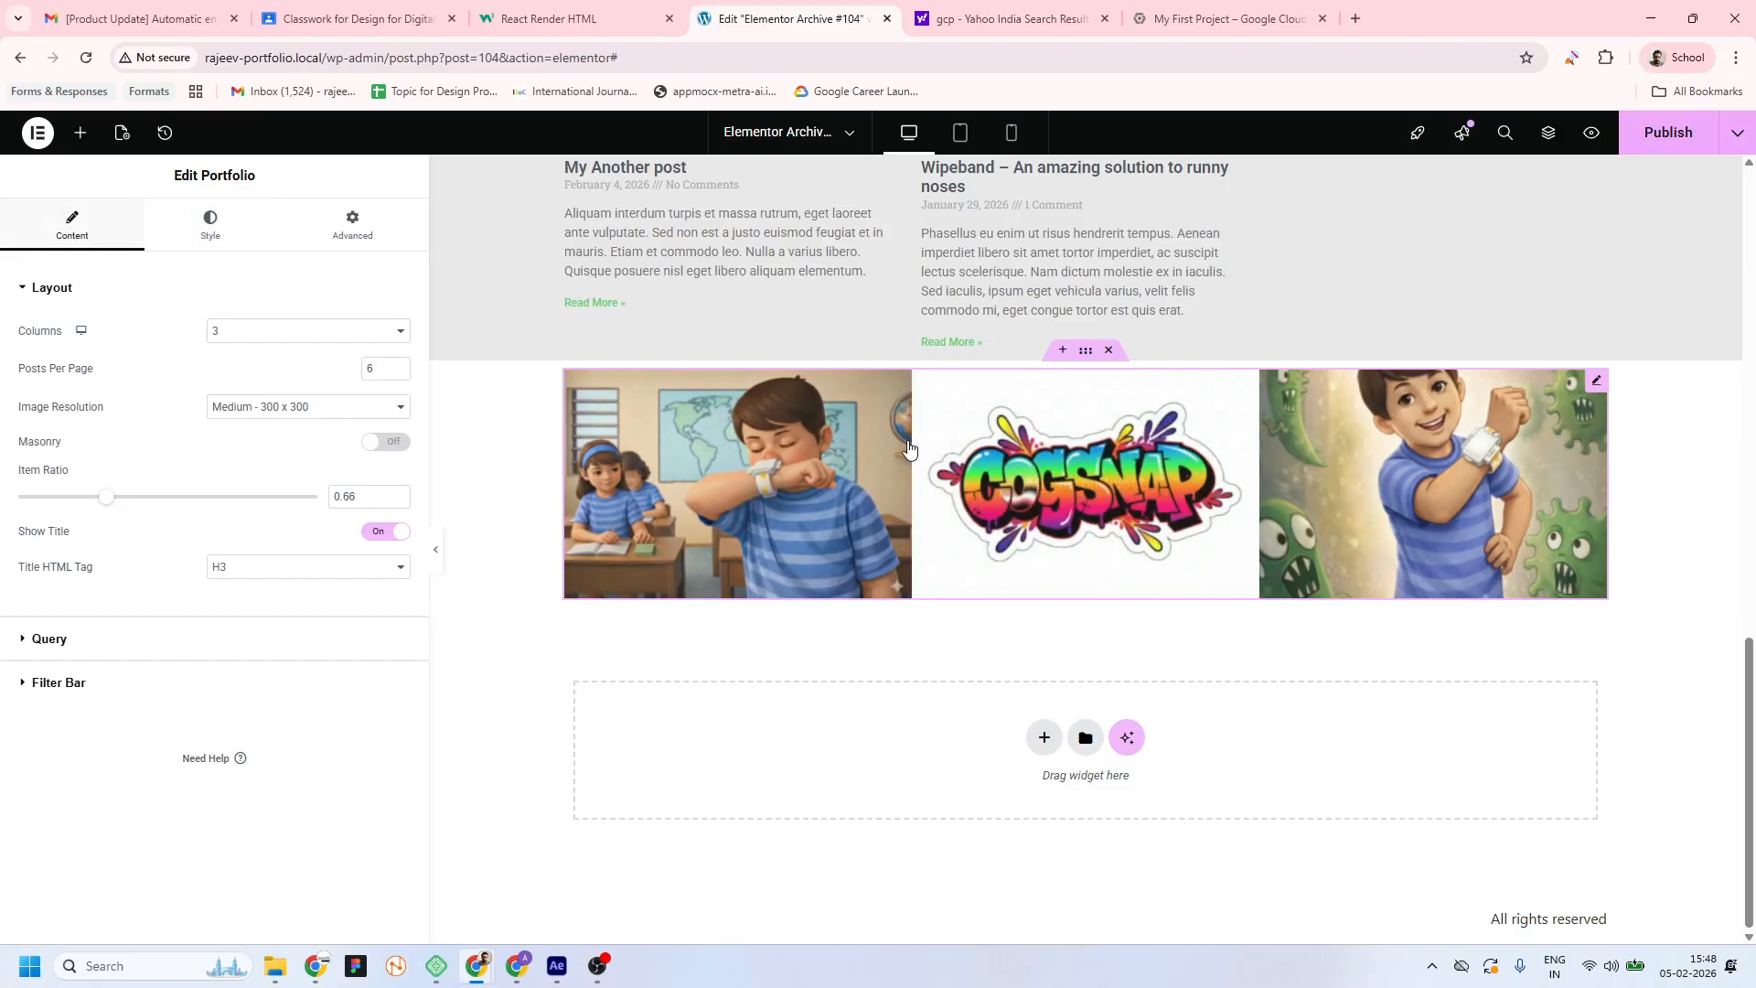
Set the Portfolio widget to 2 columns with an item ratio of 0.6, and publish the archive template
left_click(1086, 353)
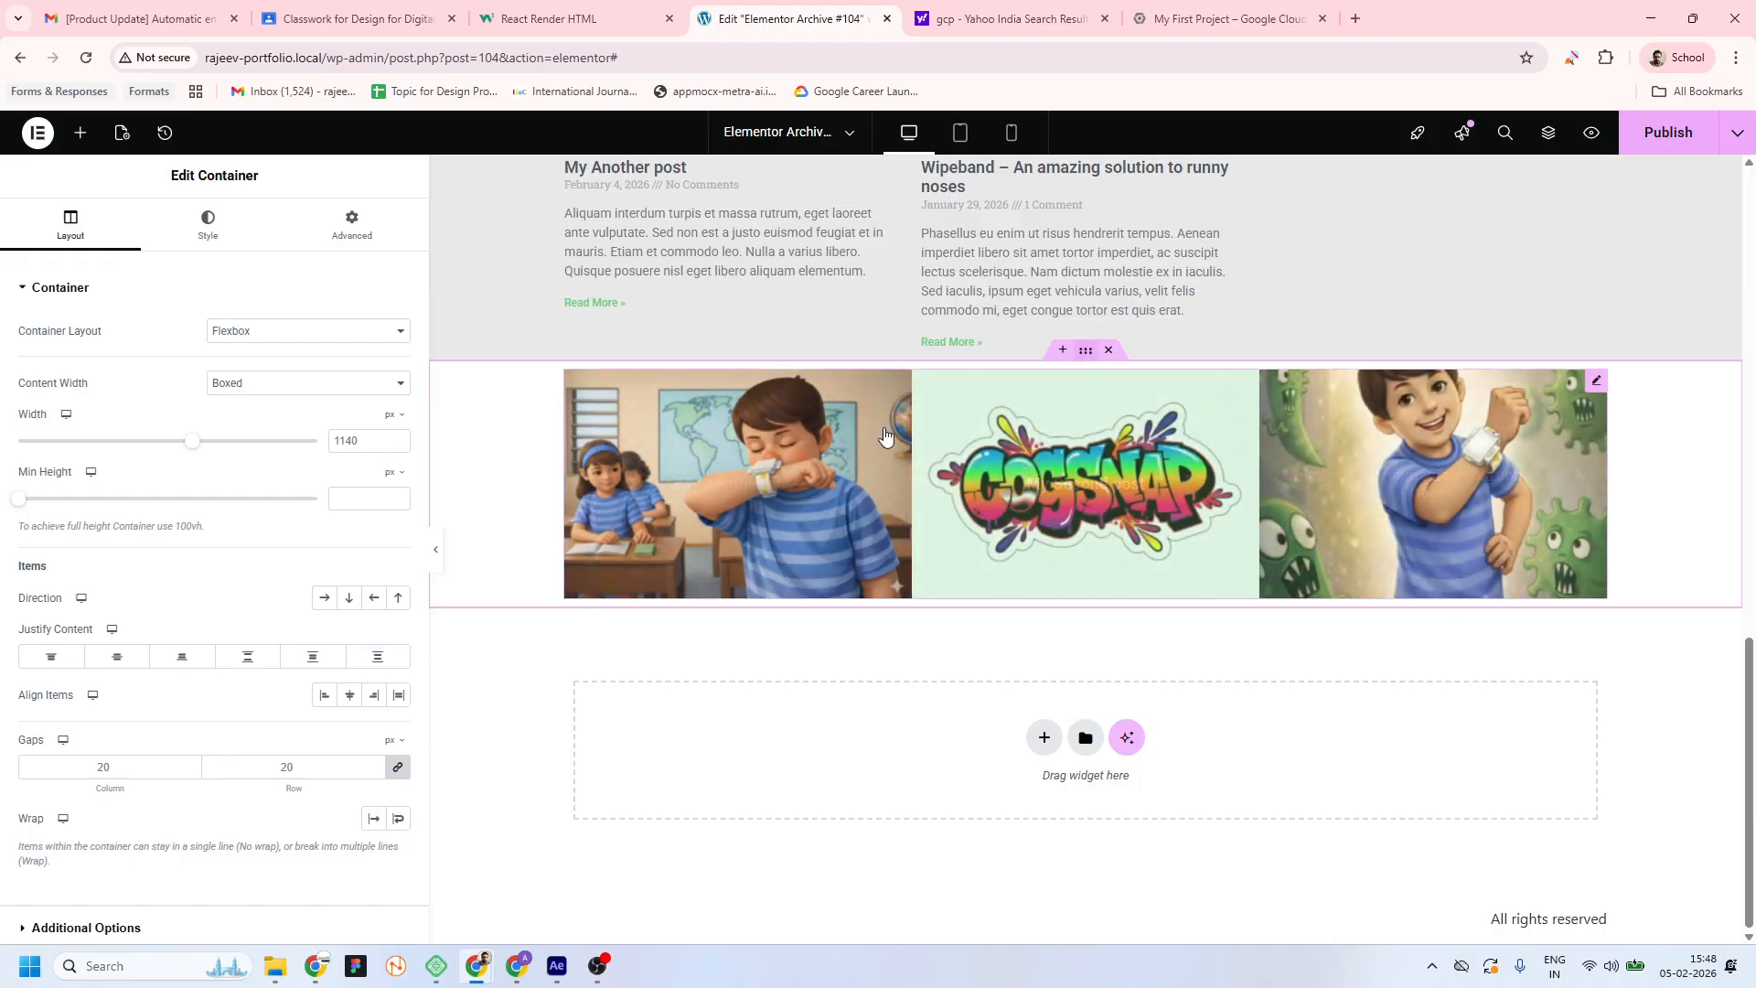
scroll(223, 383, "down", 1)
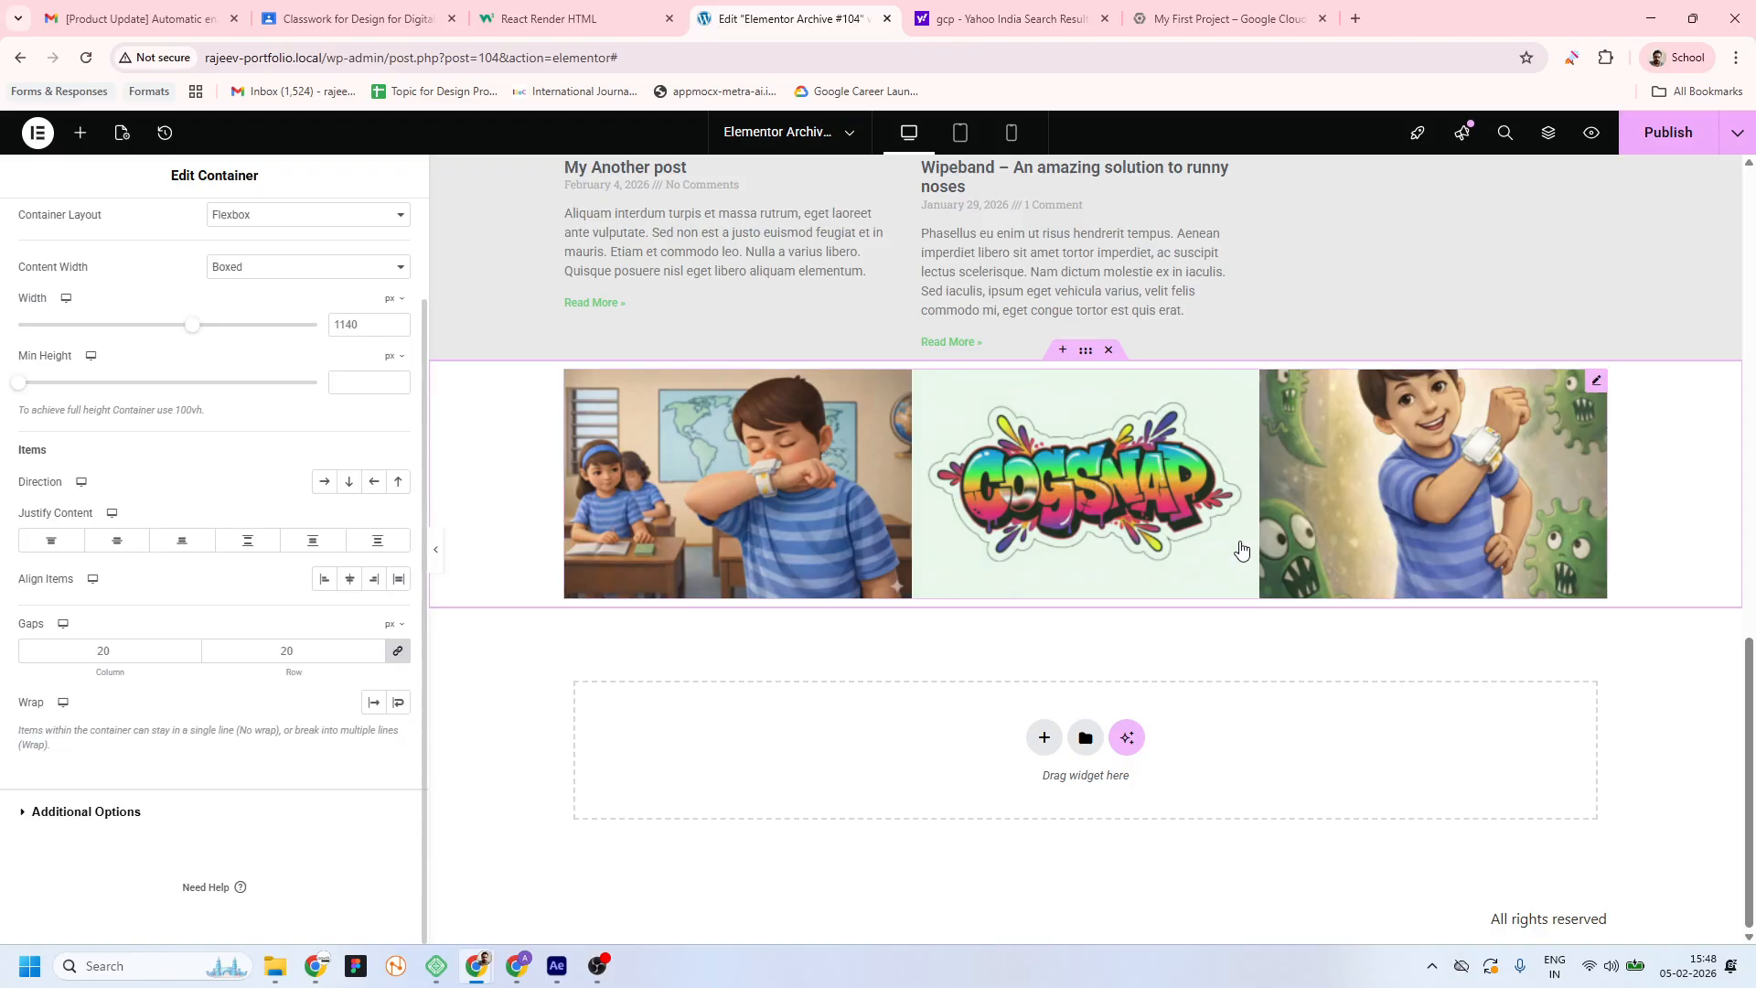
left_click(1596, 380)
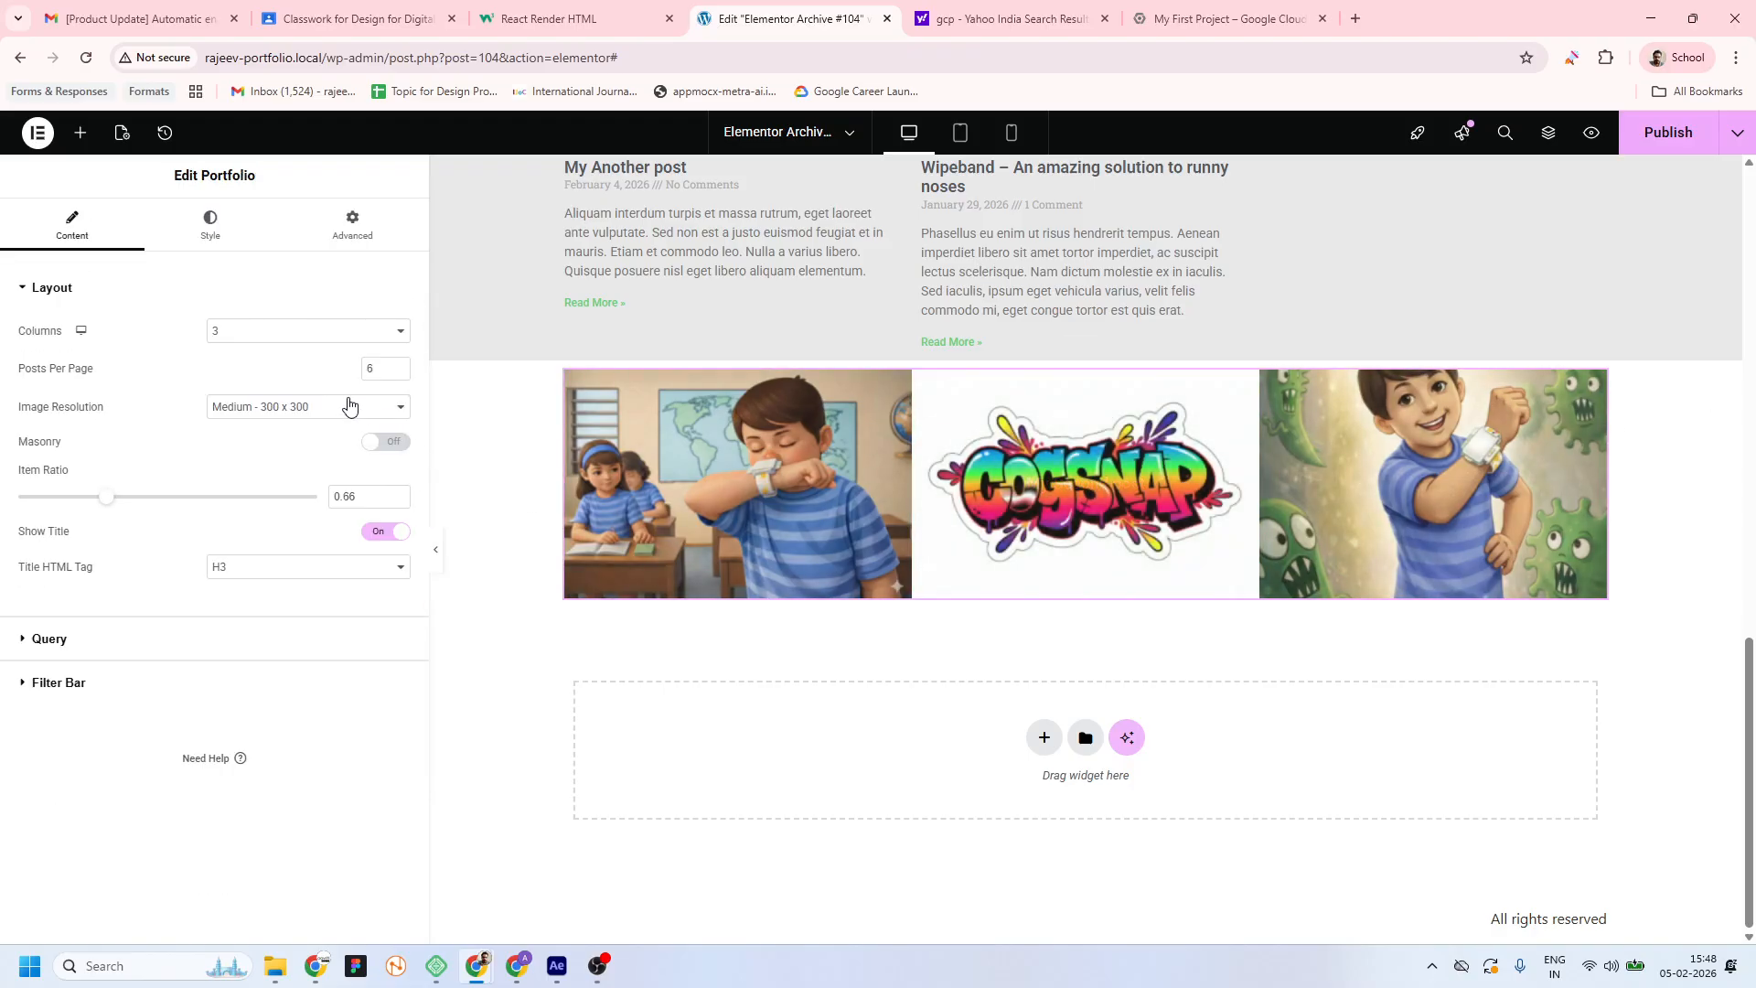
left_click(315, 331)
left_click(240, 378)
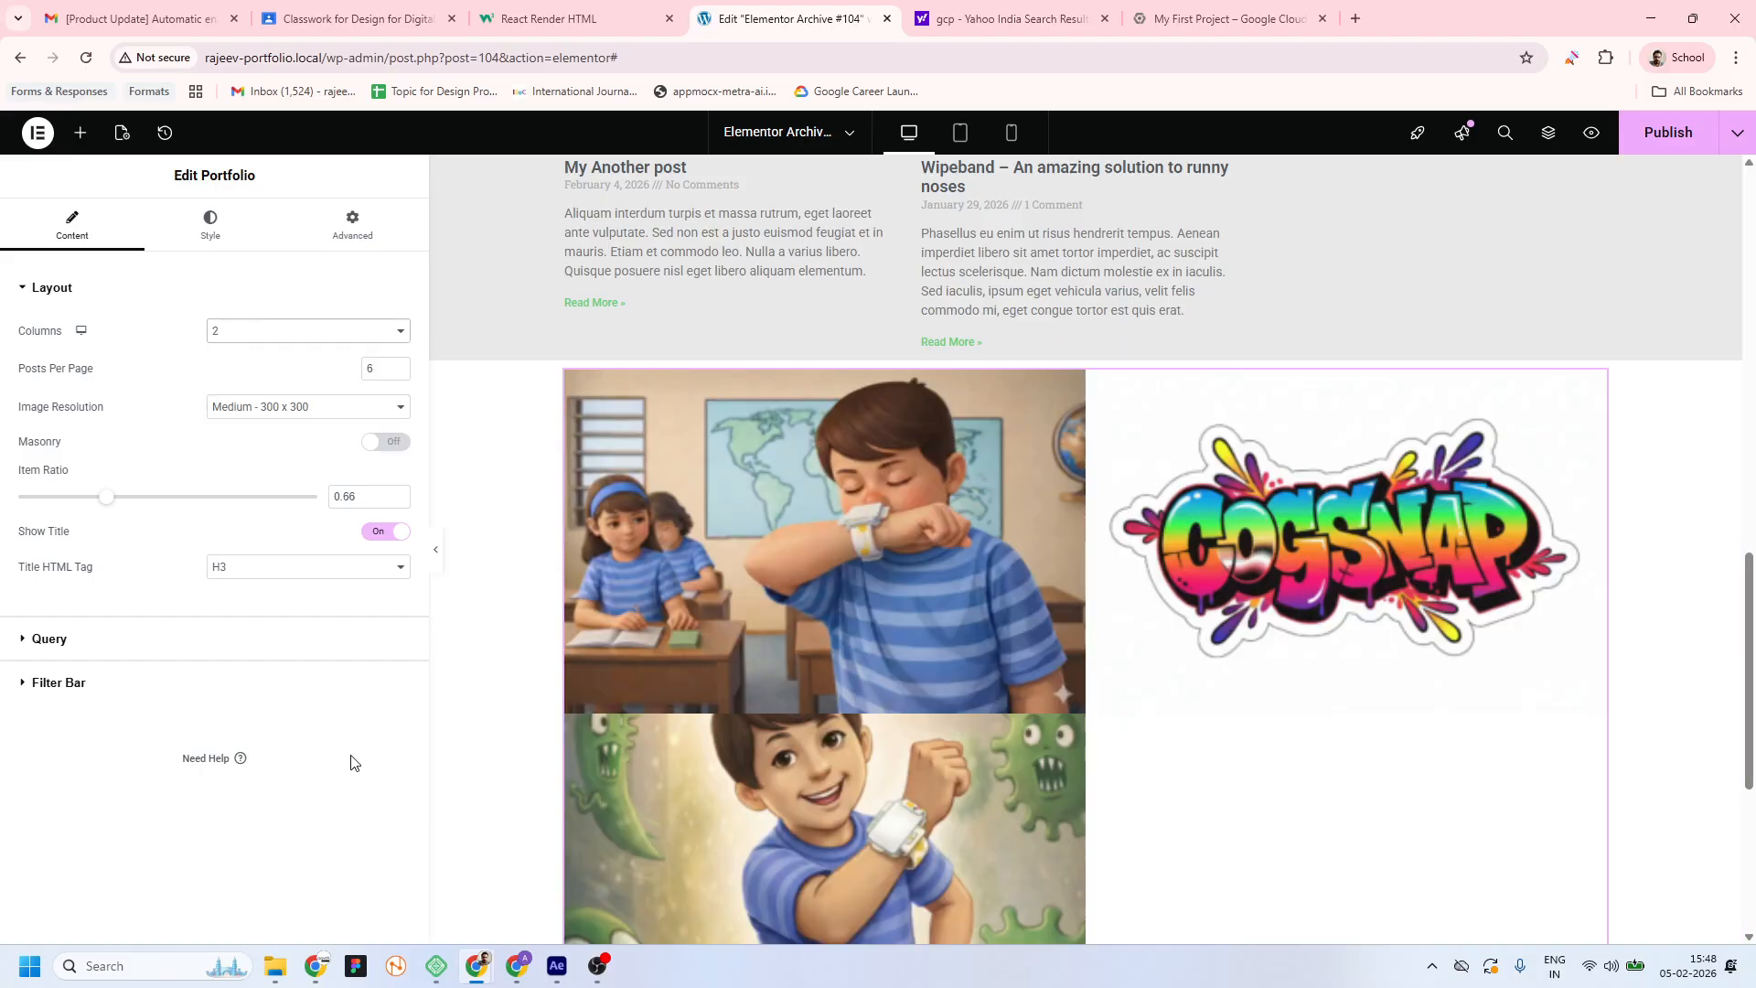
mouse_move(106, 504)
left_mouse_down()
mouse_move(84, 507)
mouse_move(145, 498)
mouse_move(98, 504)
left_mouse_up()
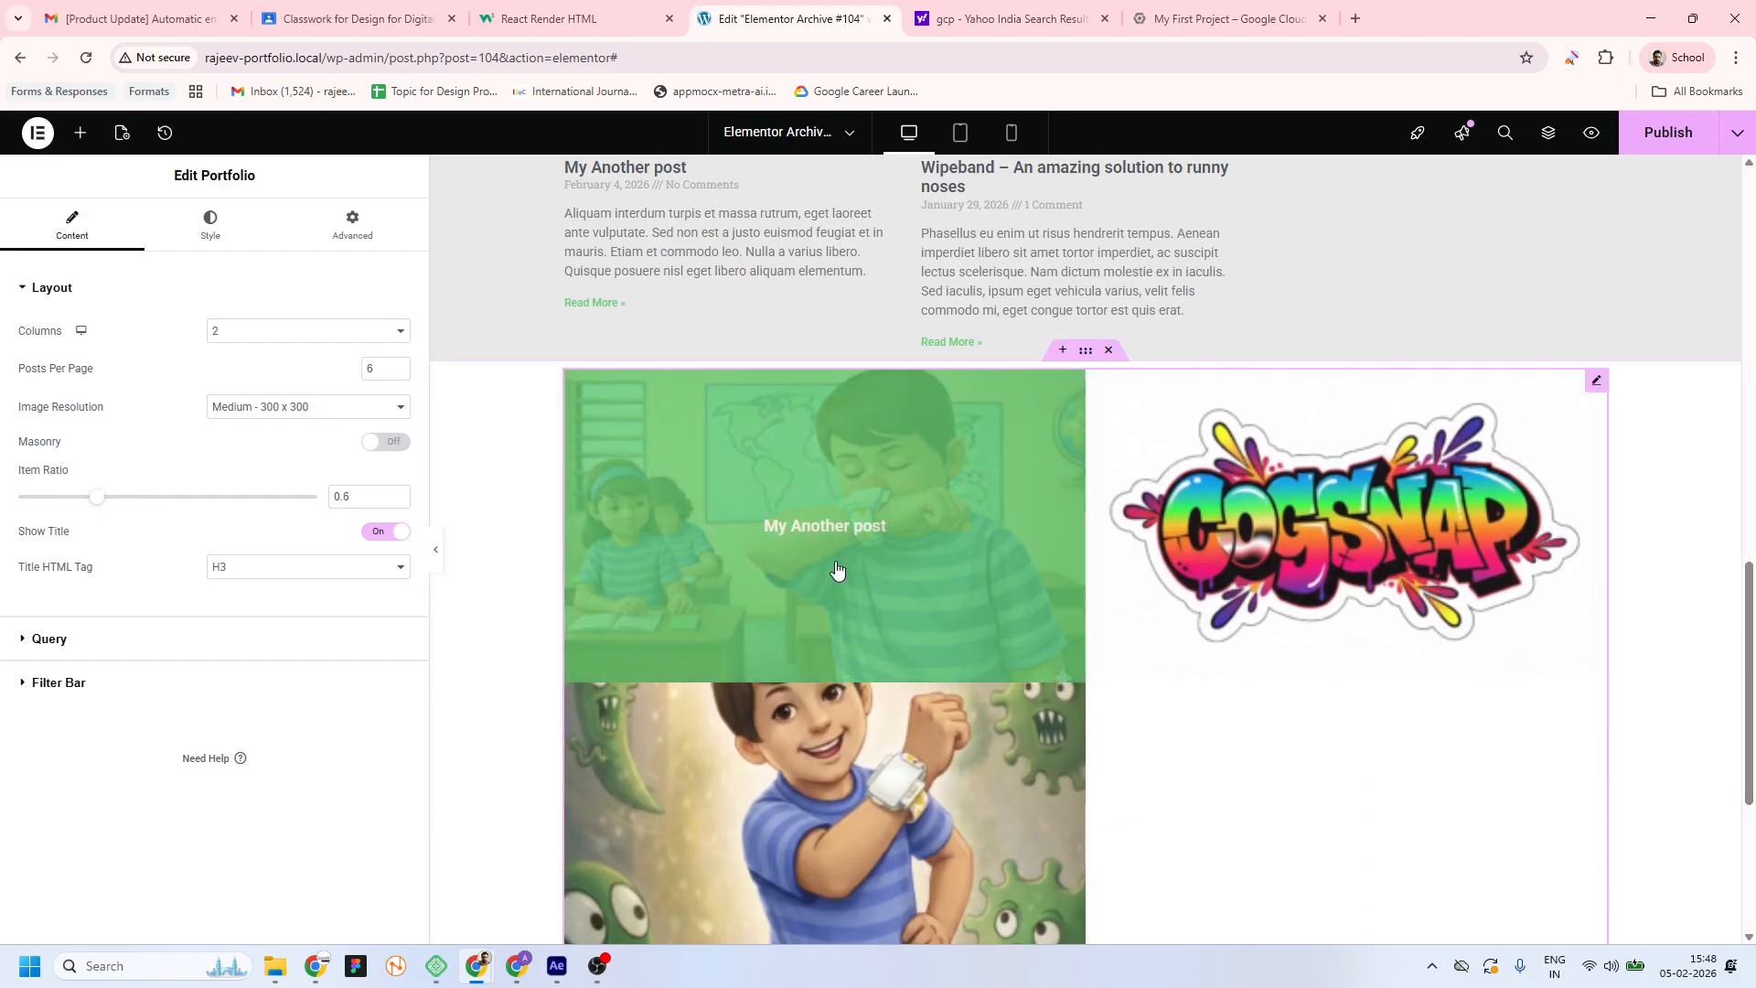
left_click(1693, 135)
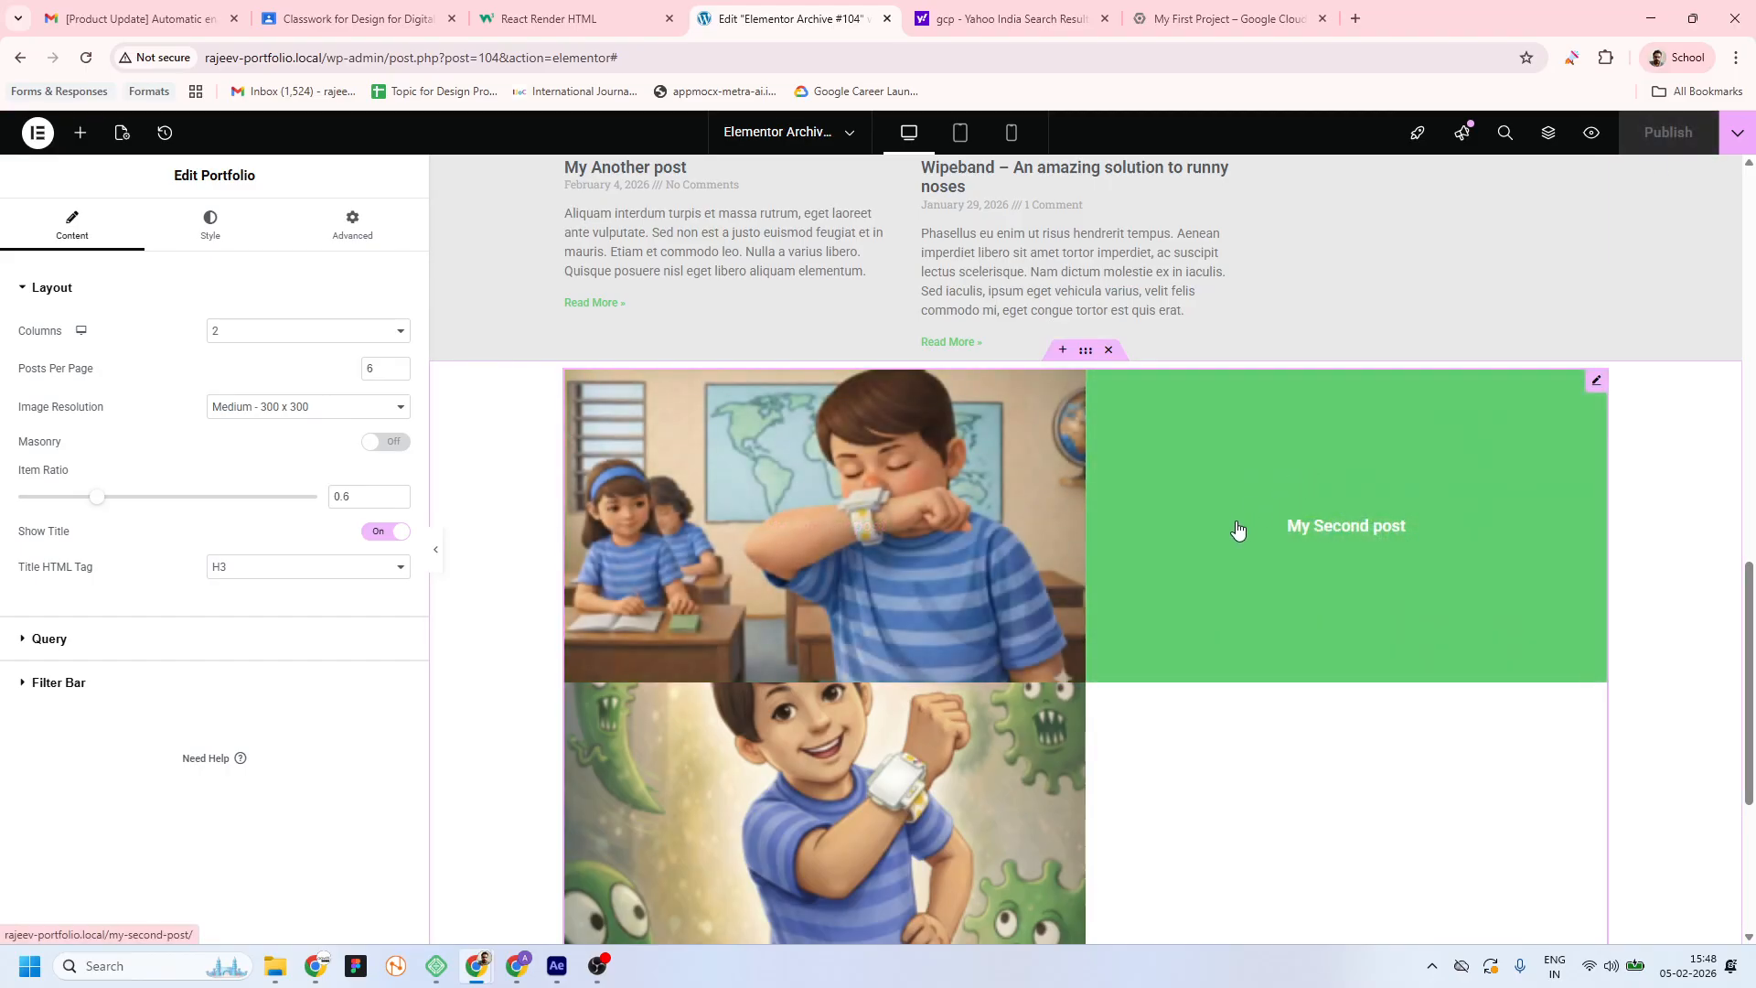
Look through the home page in the incognito window, and check the Portfolio grid at the end of the Blog page
key("alt+Tab")
scroll(302, 353, "down", 10)
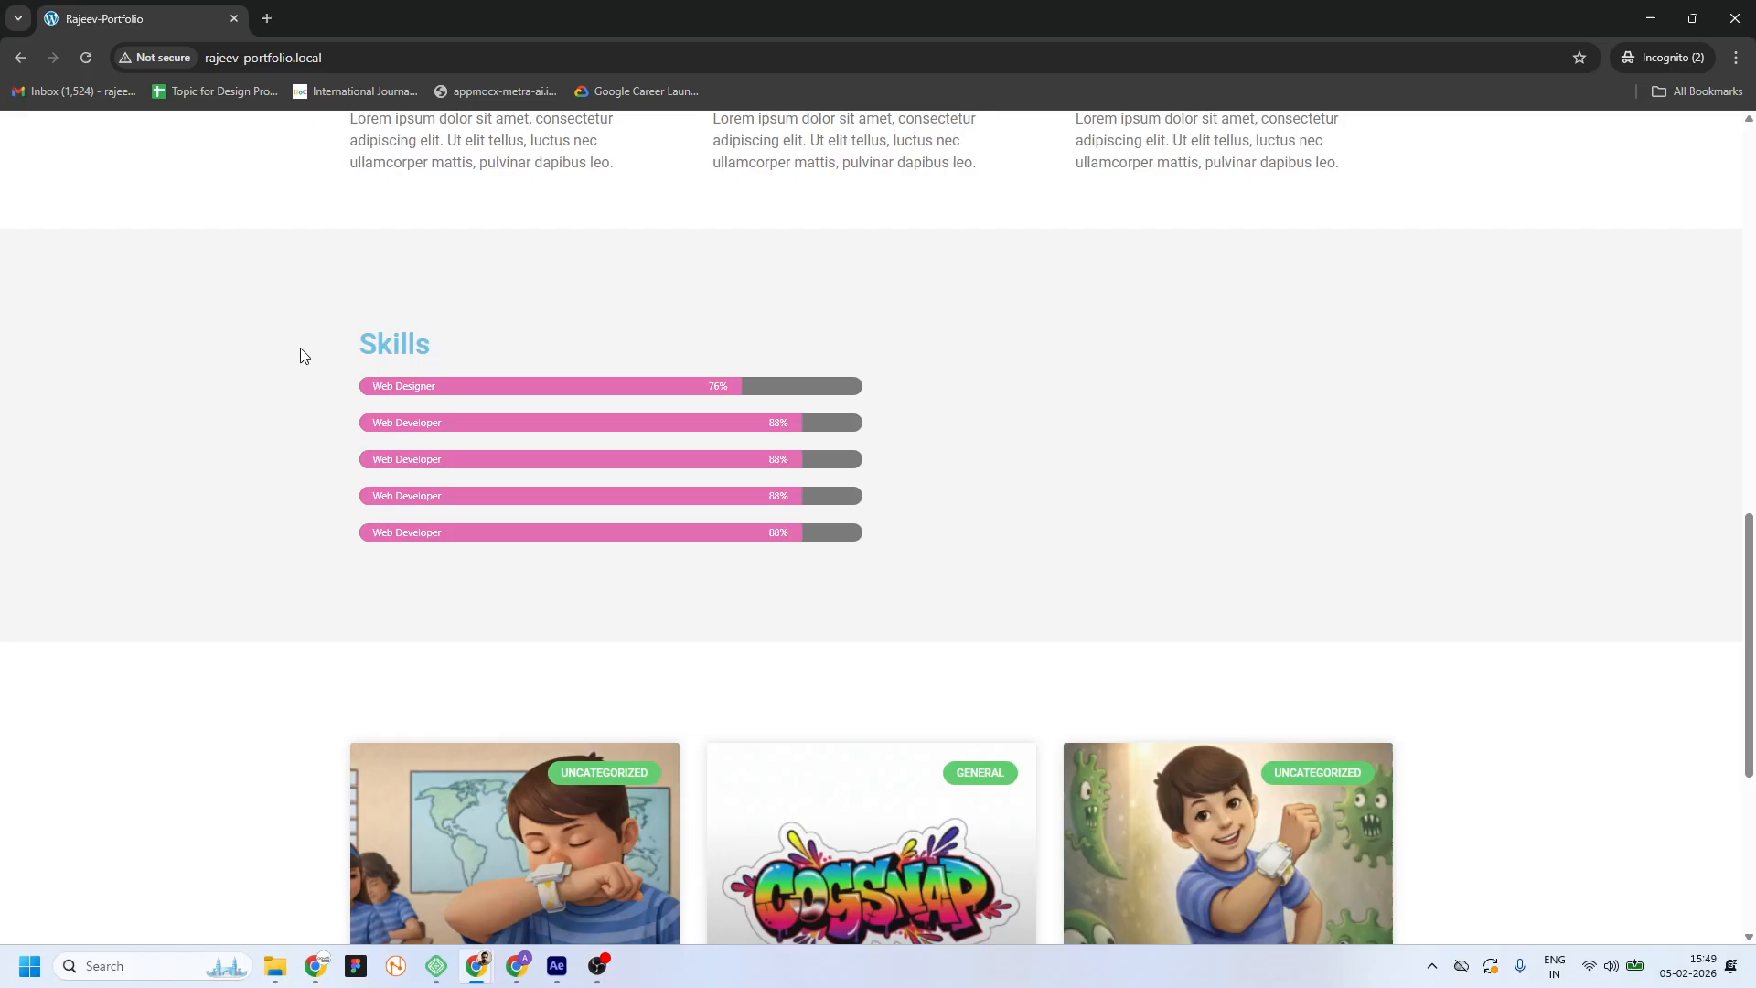
scroll(282, 308, "up", 8)
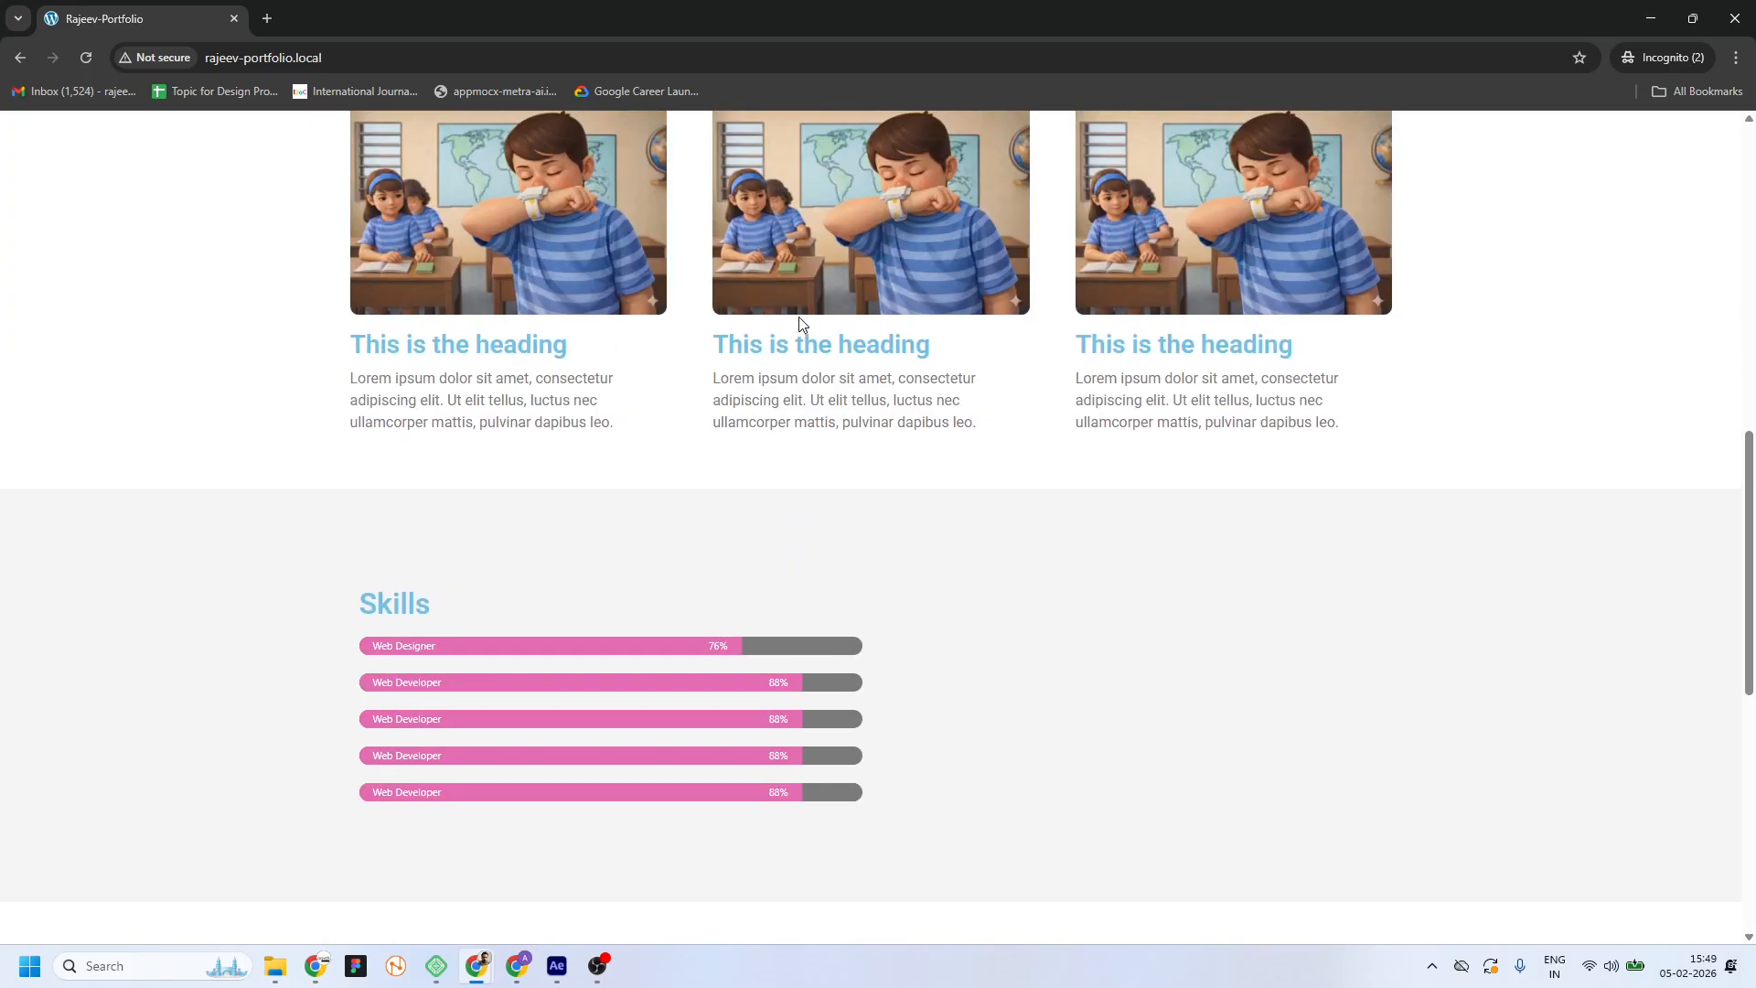
scroll(1052, 275, "up", 10)
left_click(1322, 239)
scroll(1122, 480, "down", 15)
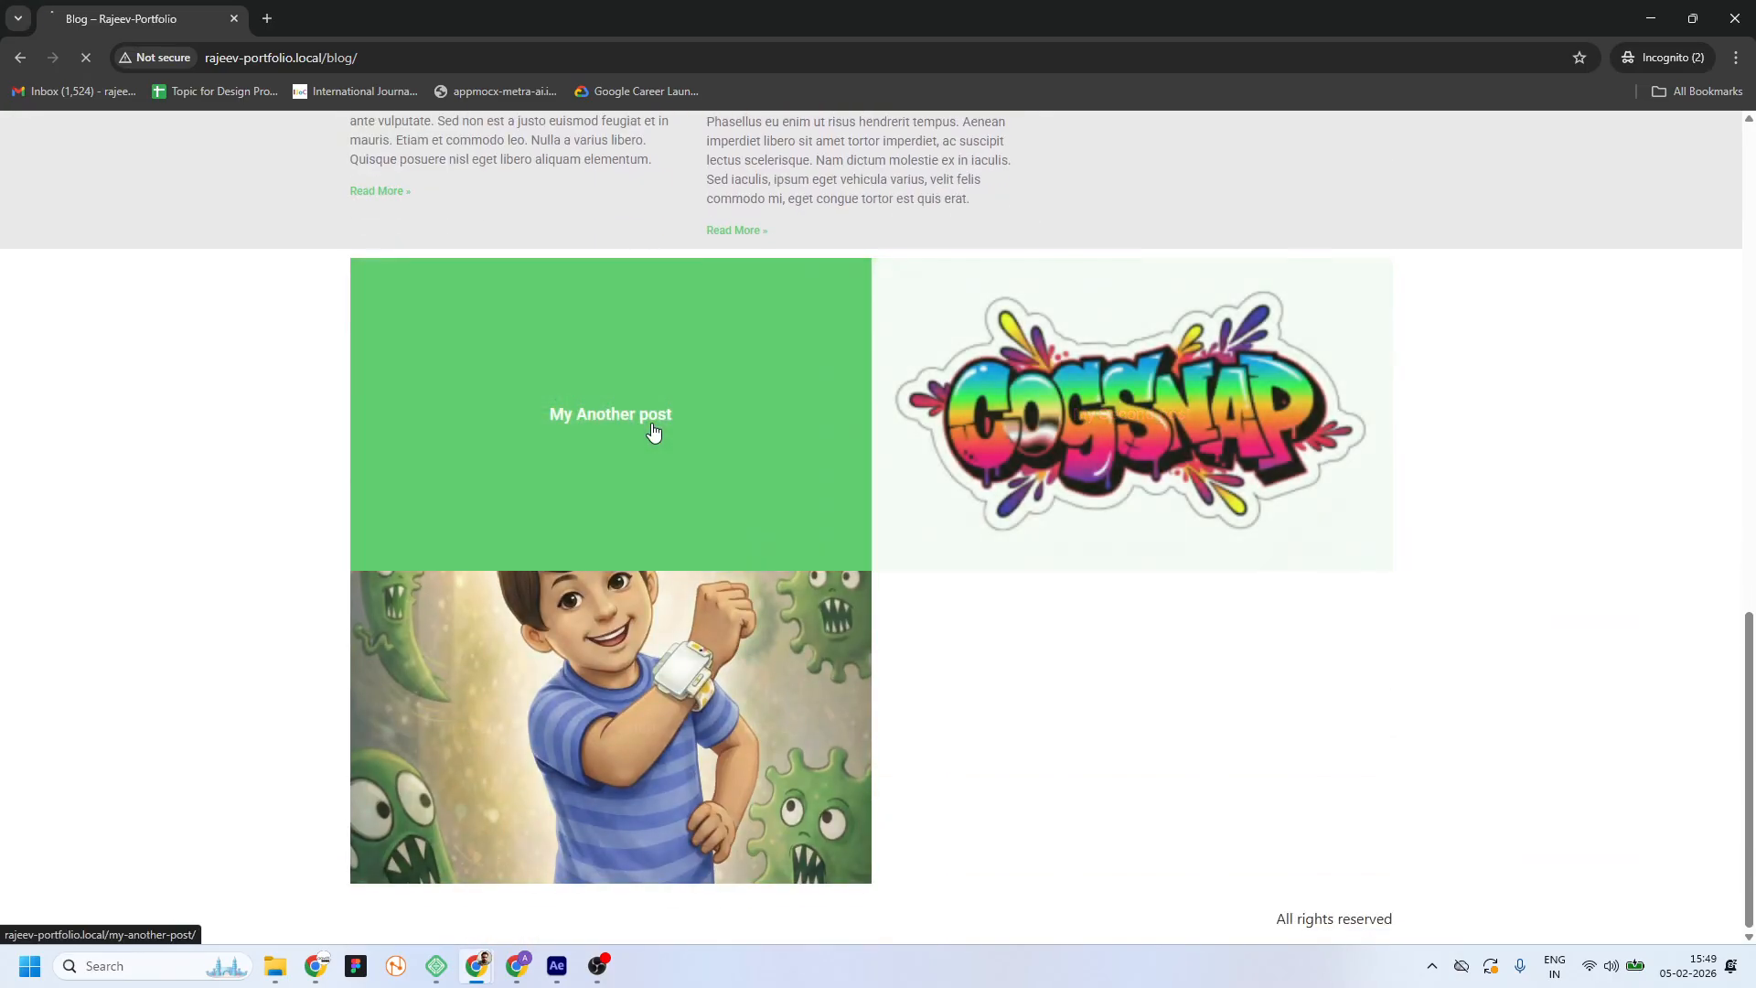
Open My Another post from the Portfolio grid, look through it, and return to the start of the Blog page
left_click(651, 432)
scroll(677, 434, "down", 8)
scroll(878, 561, "up", 6)
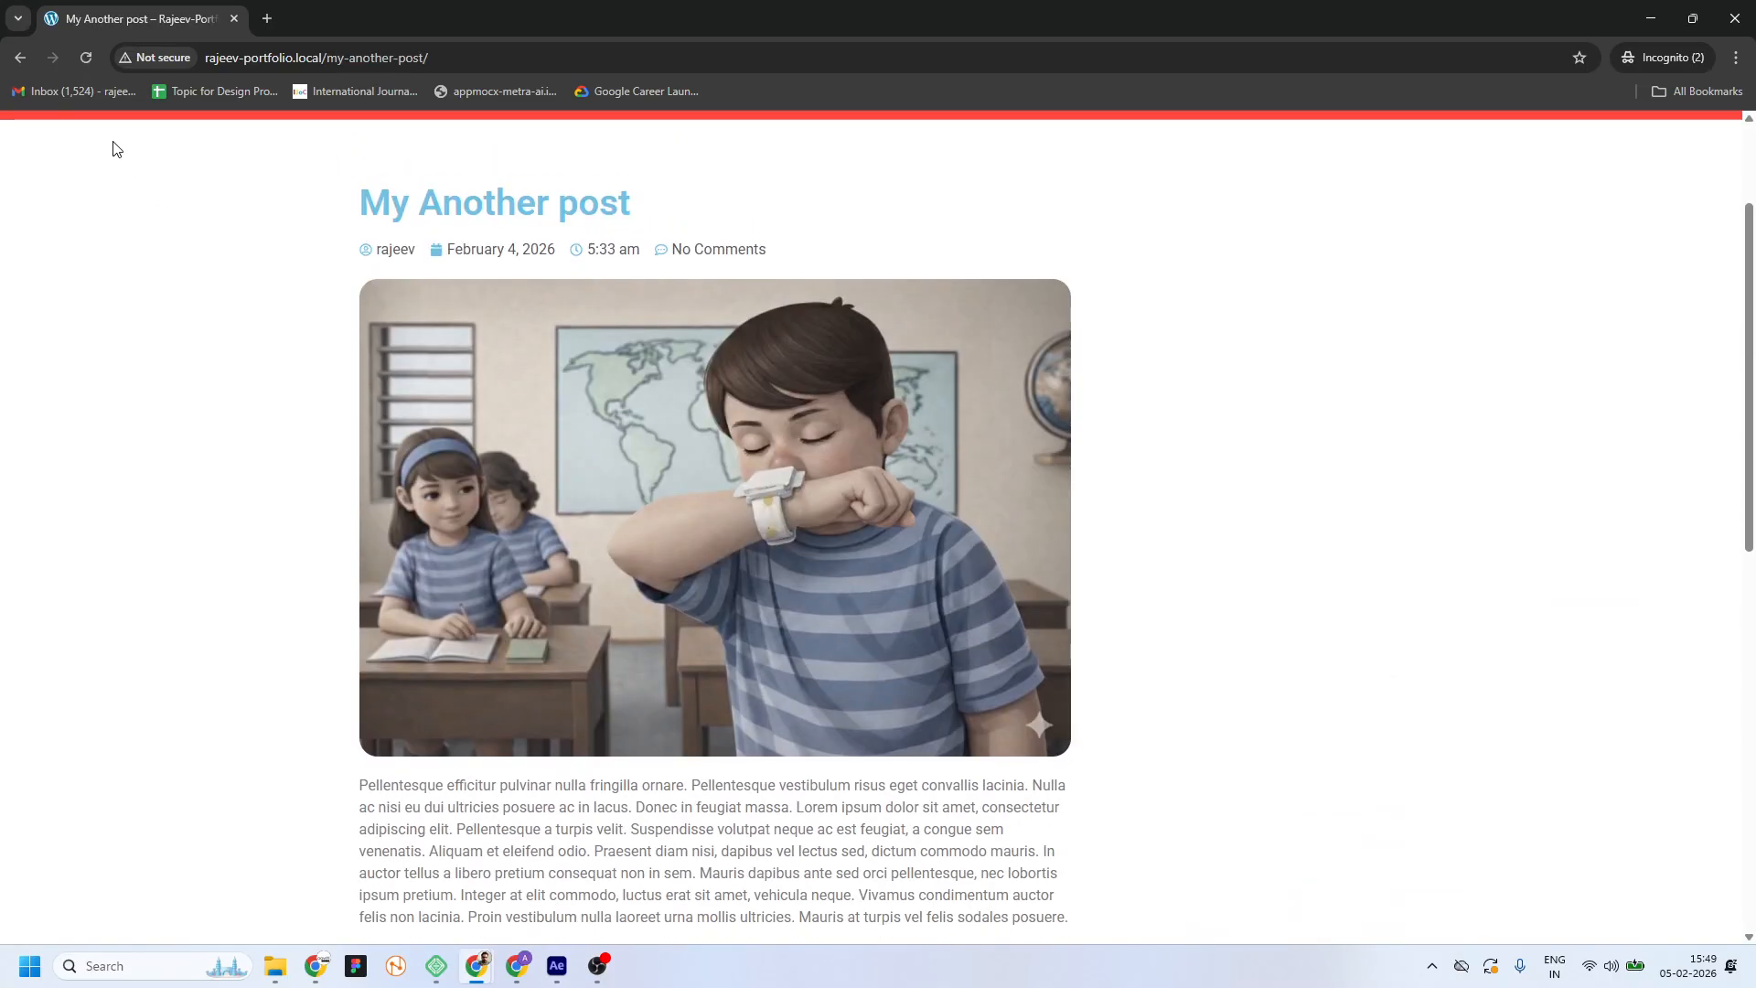
left_click(20, 59)
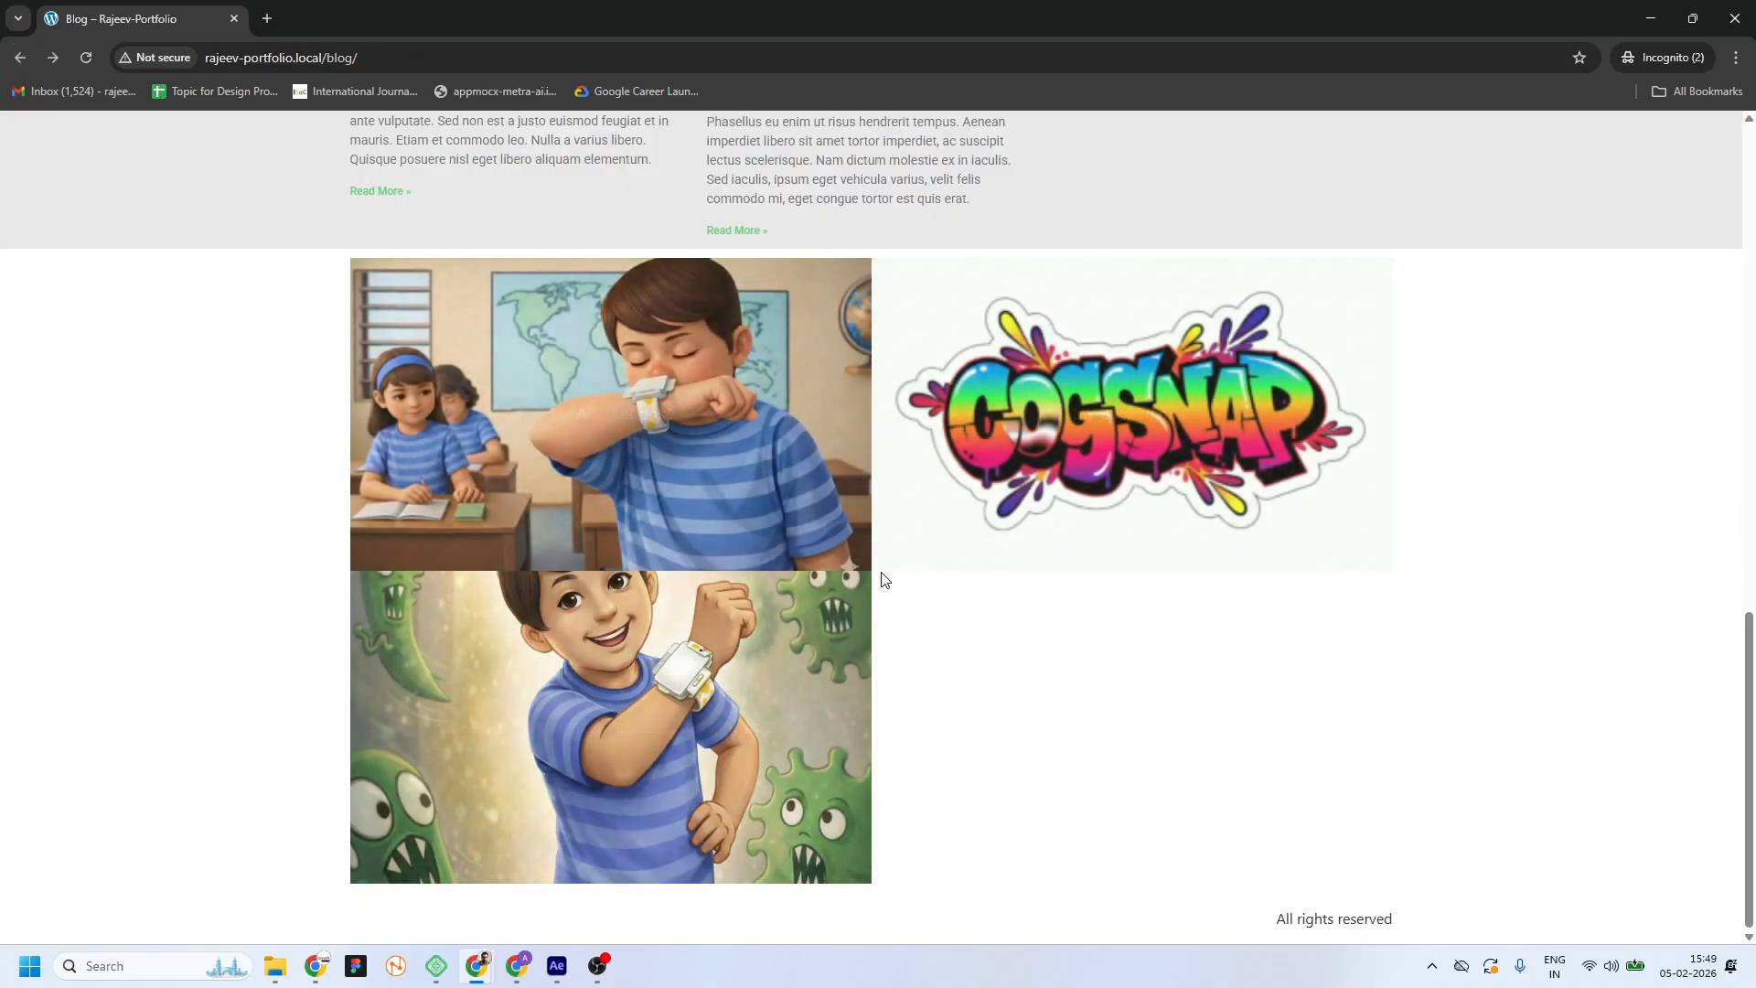
scroll(878, 602, "up", 15)
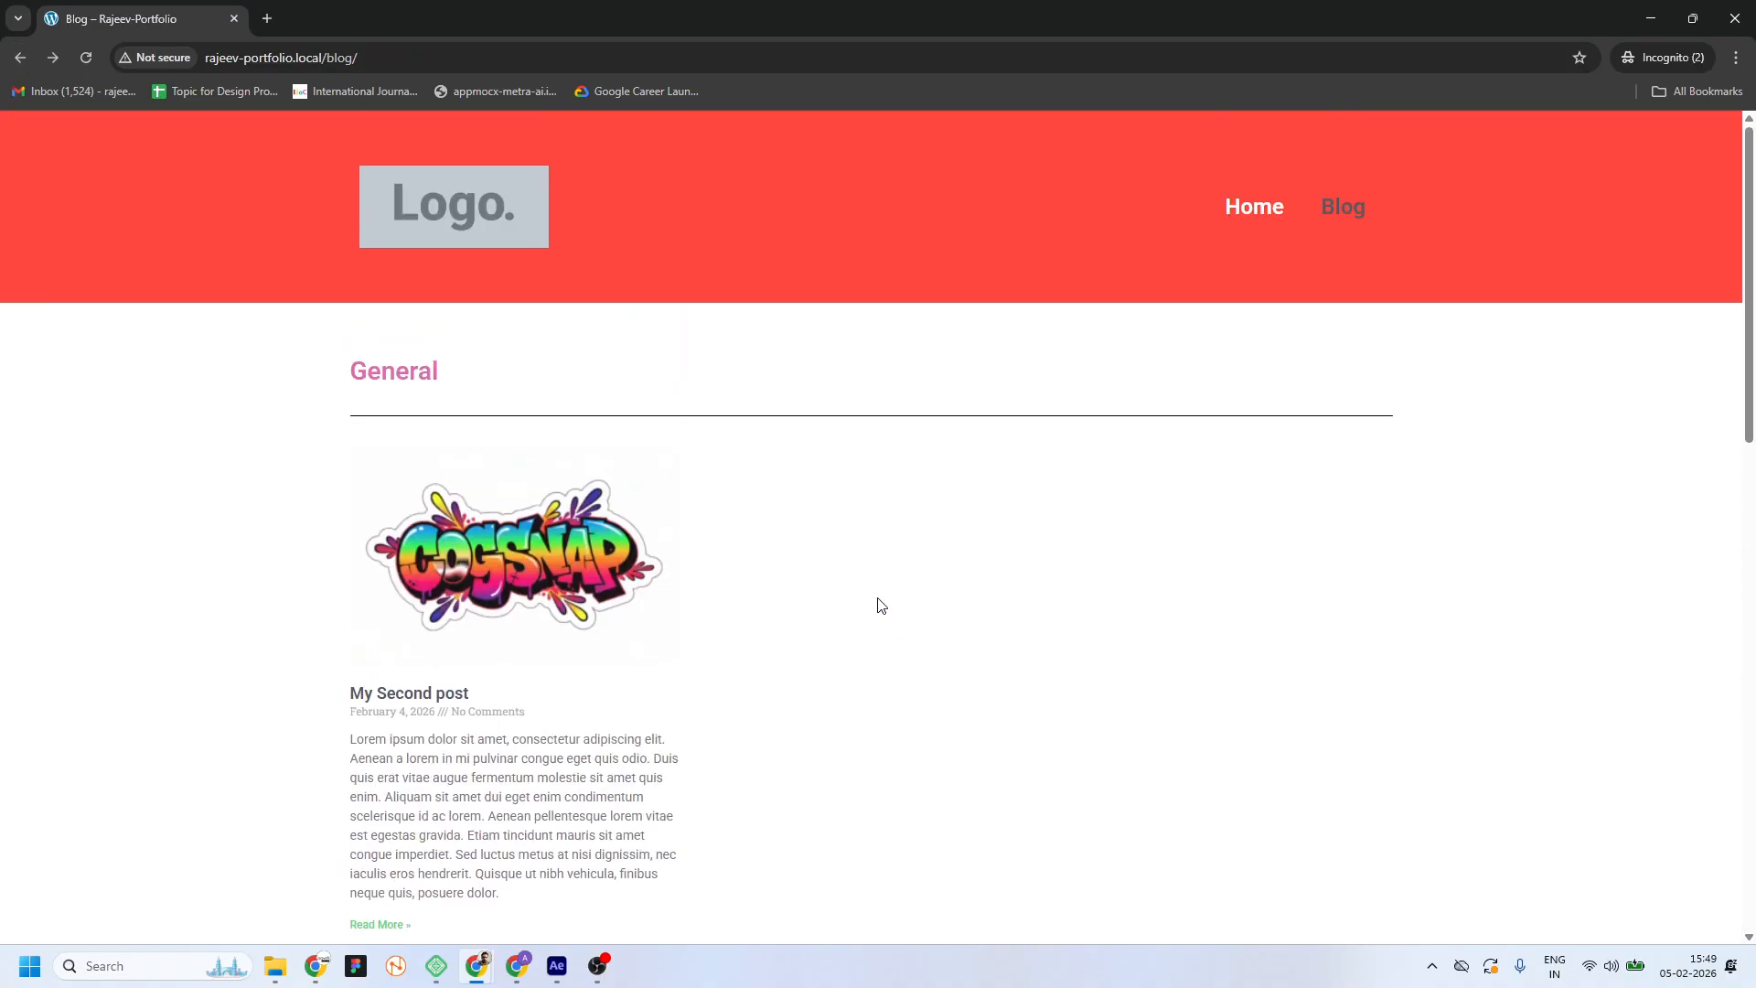
Switch back to the Elementor editor and delete the container holding the Portfolio widget below the Special section
key("alt+Tab")
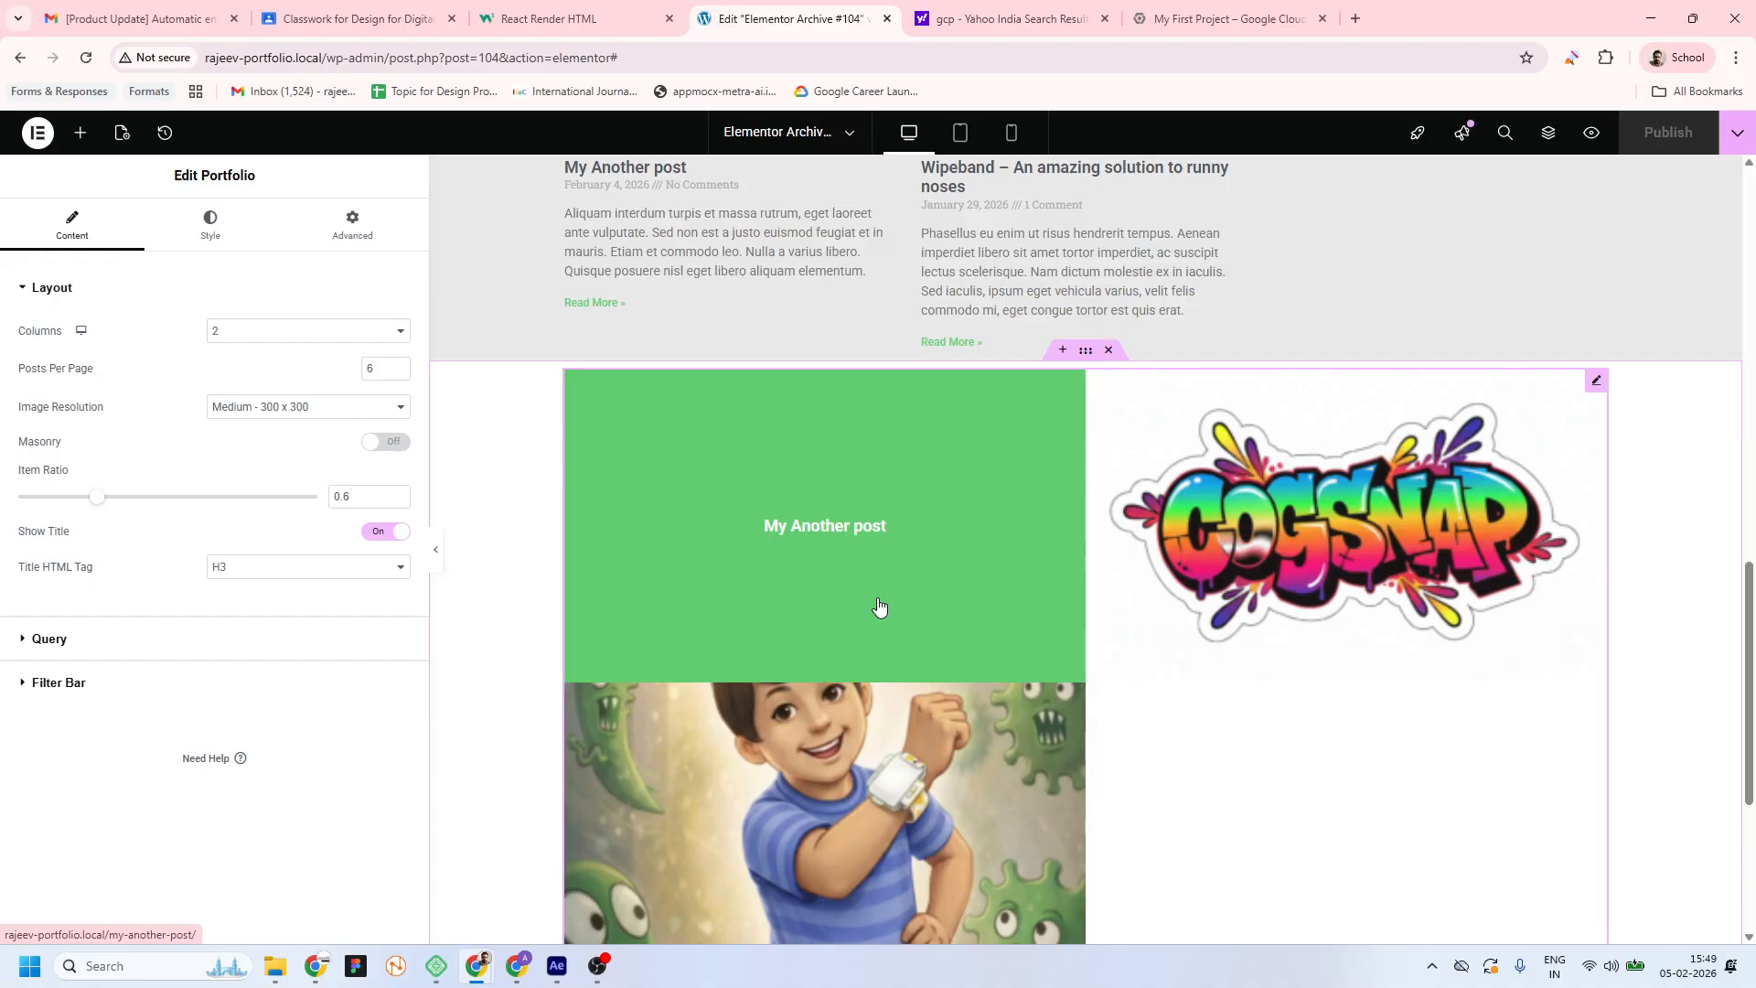
scroll(465, 565, "up", 10)
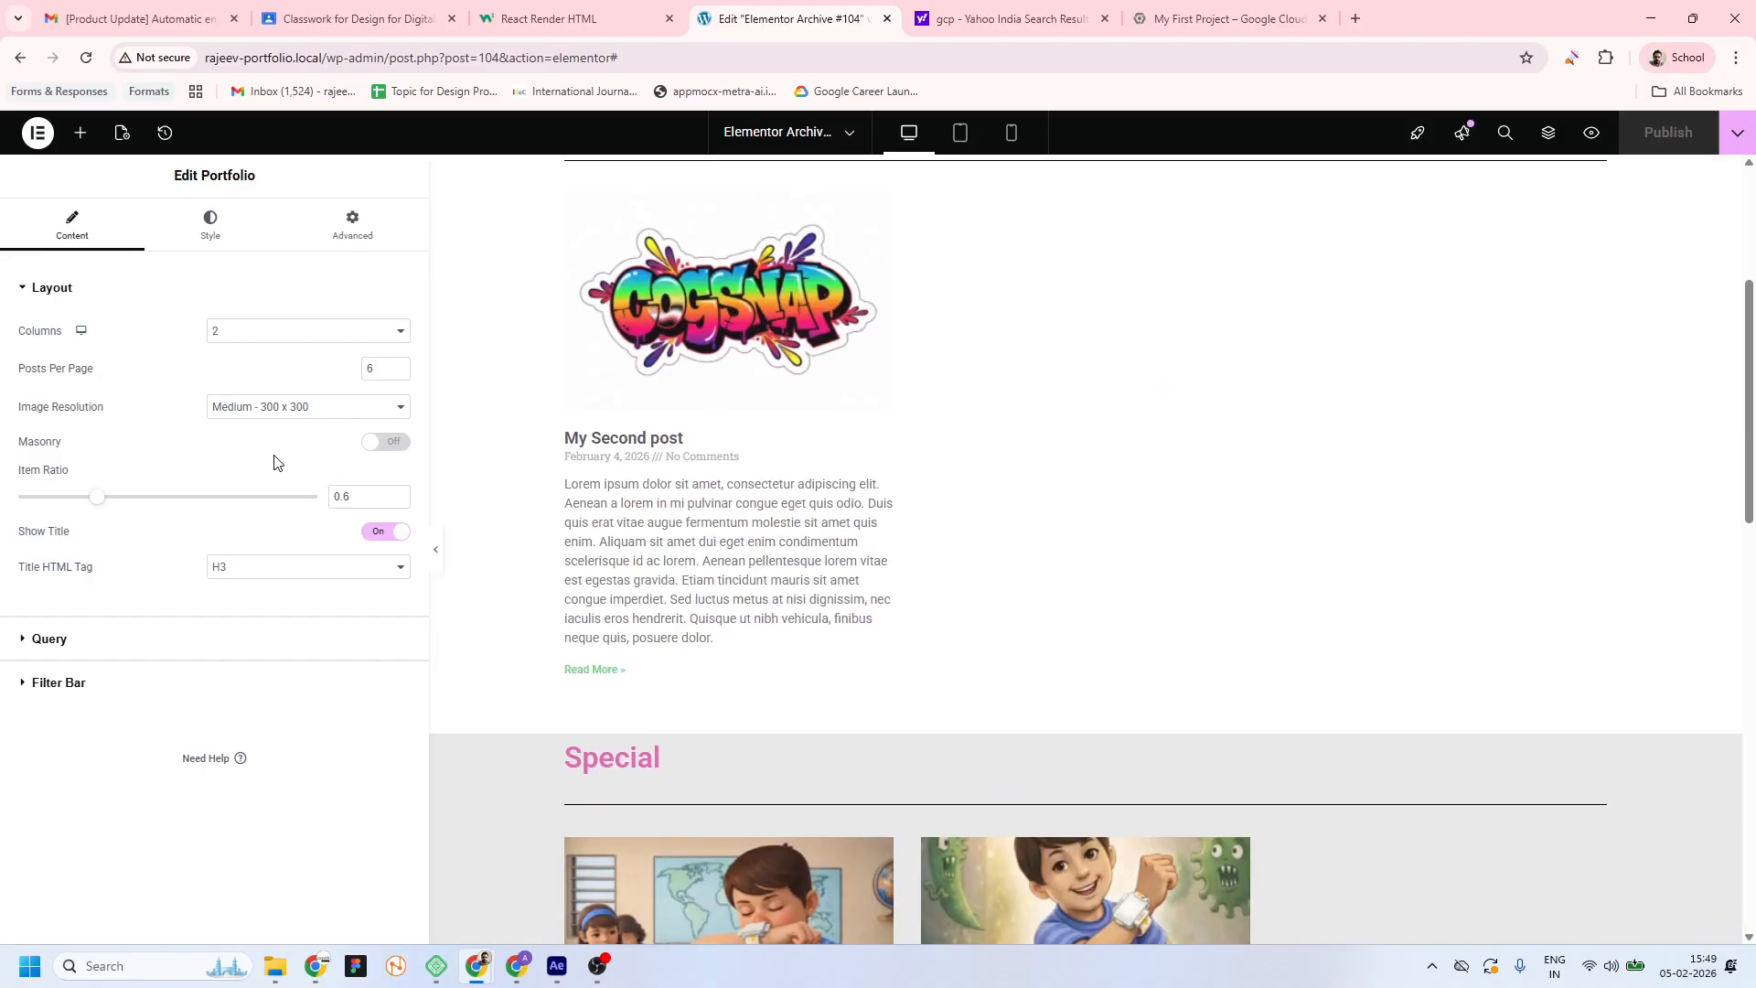
scroll(817, 601, "down", 9)
scroll(817, 601, "down", 1)
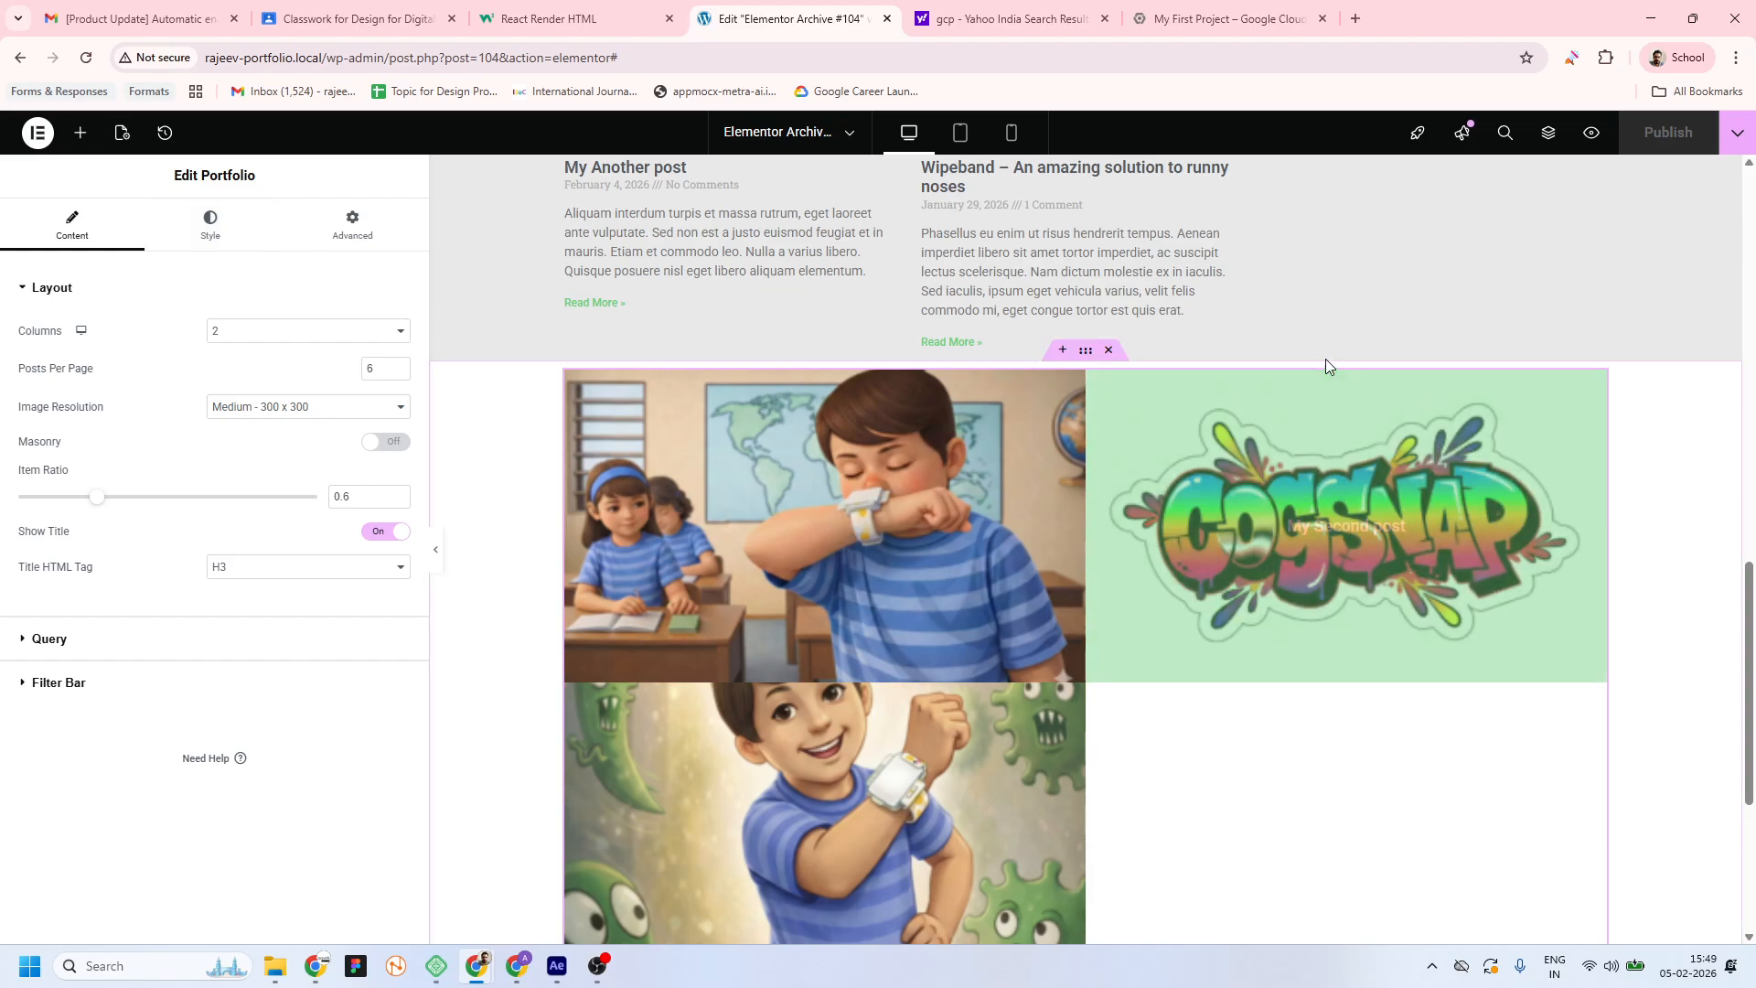
left_click(1108, 350)
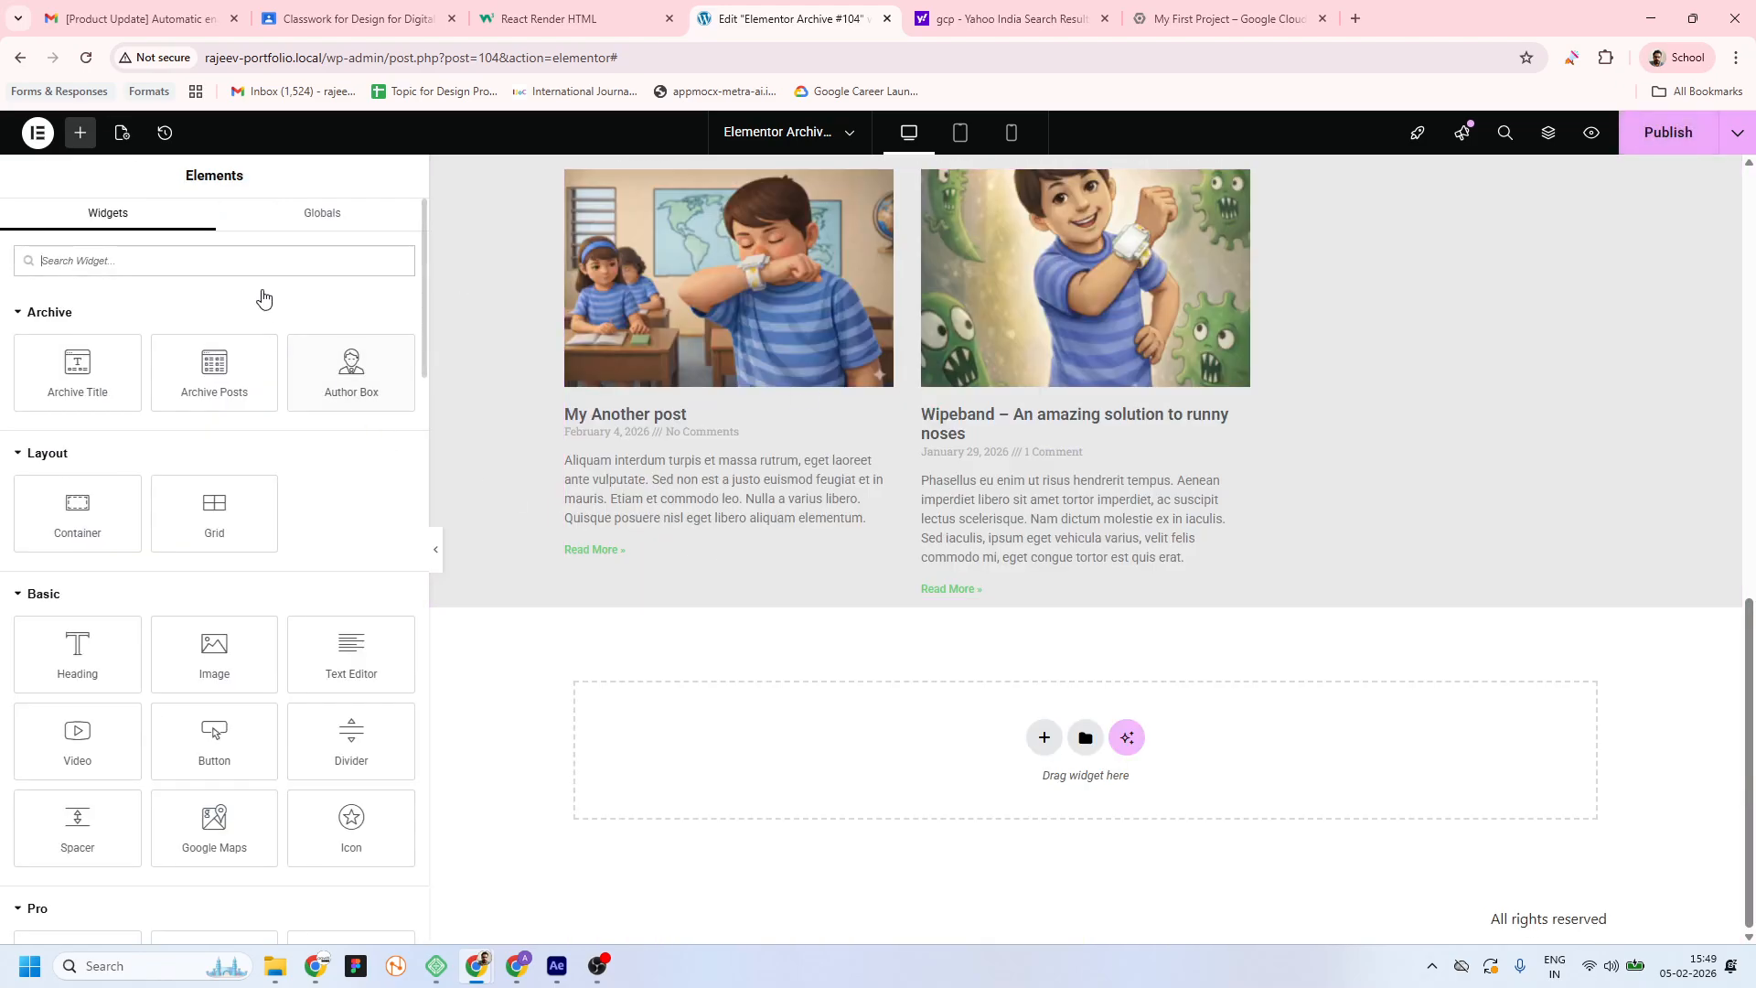
Search the widgets for "loop" and add a Loop Carousel in a new container below the Special section
left_click(133, 261)
type("loop")
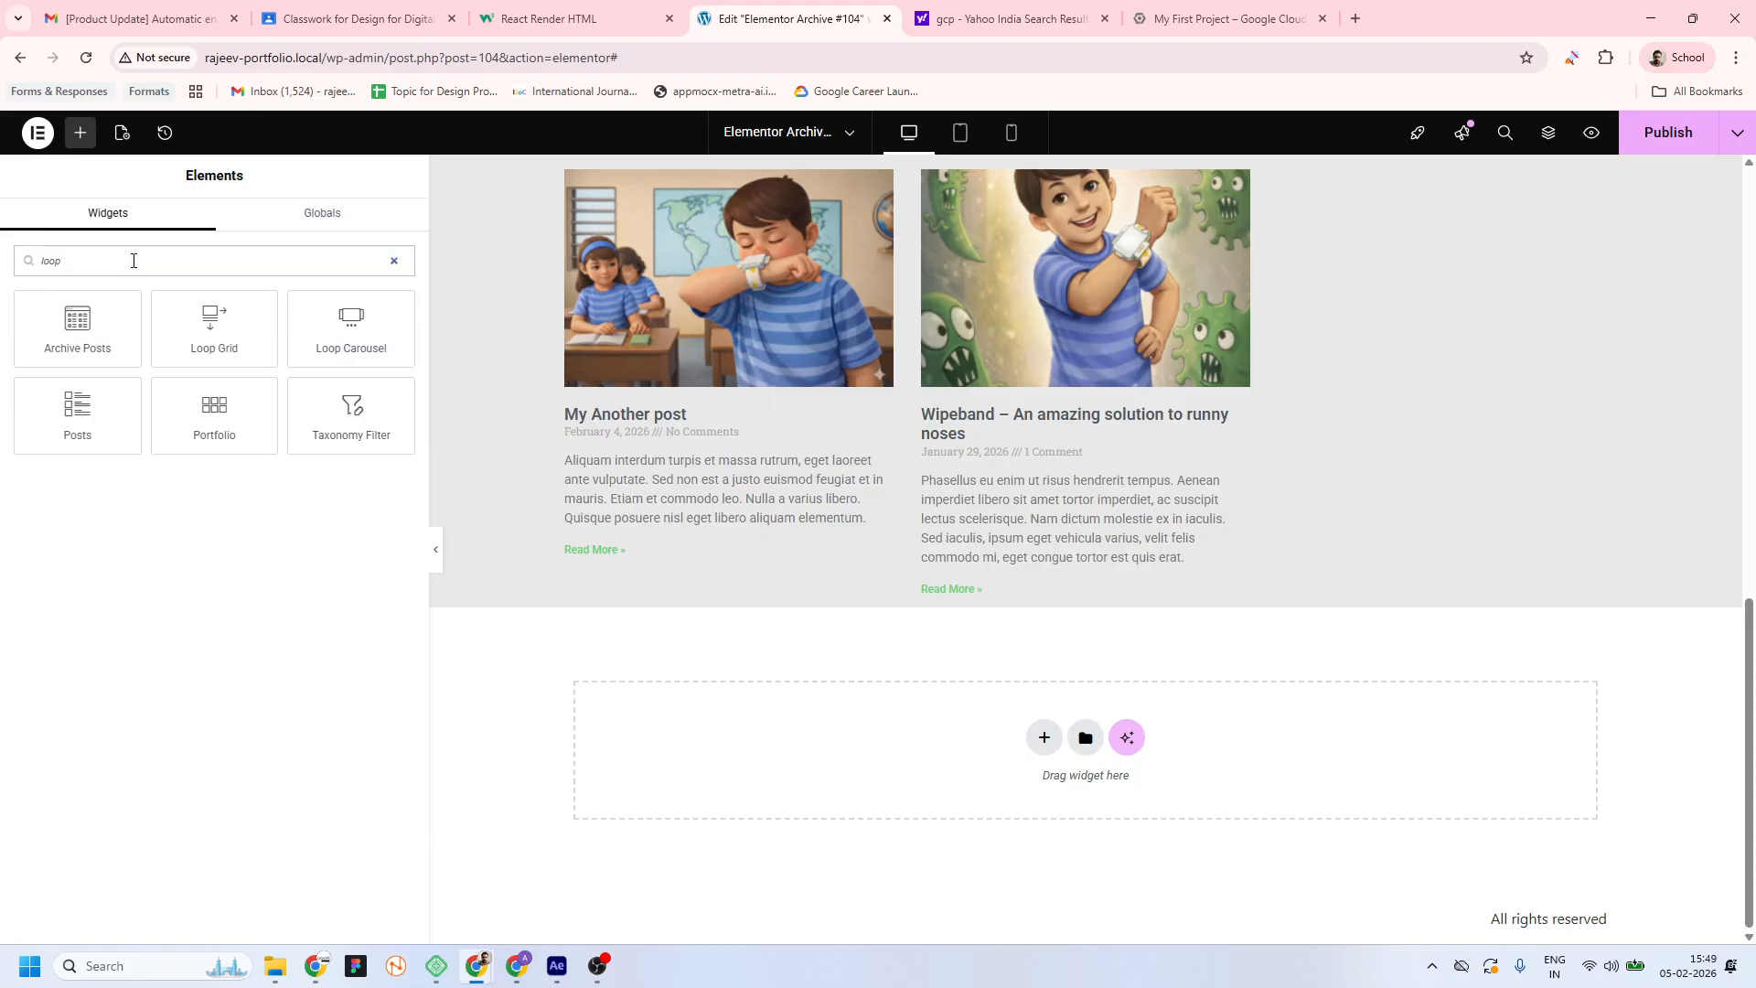
left_click_drag(351, 328, 1114, 820)
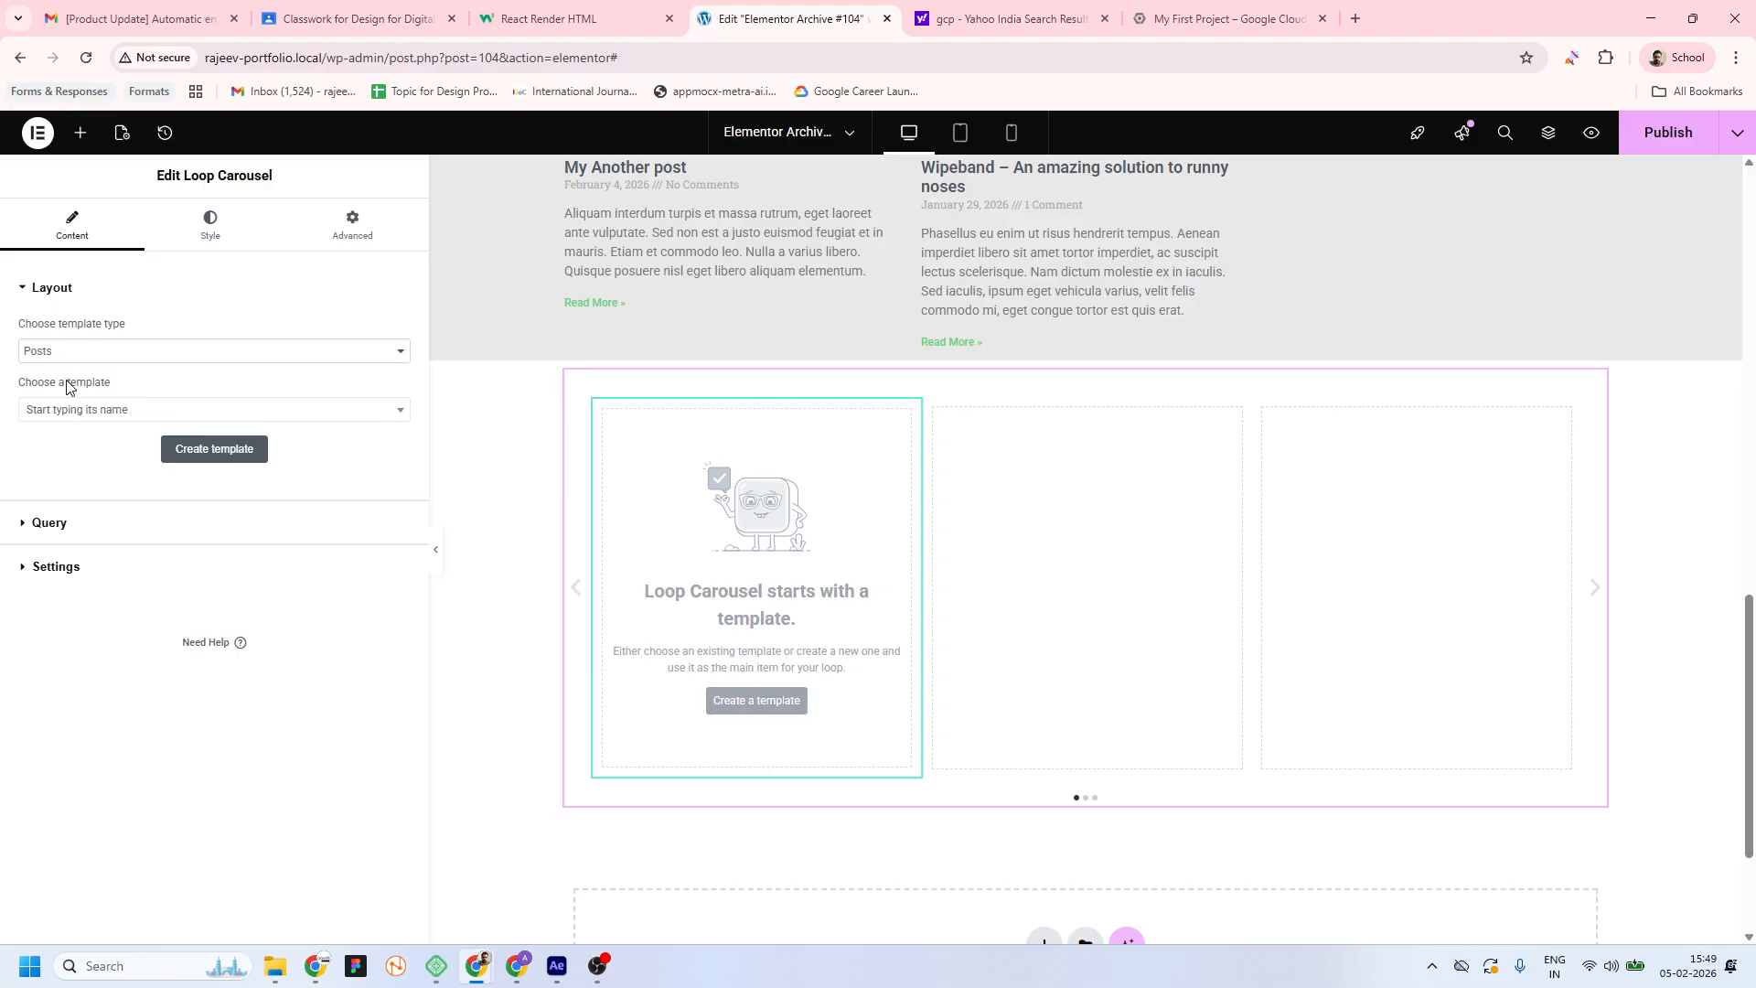
Search the existing templates for "ca" to find one for the Loop Carousel
left_click(81, 418)
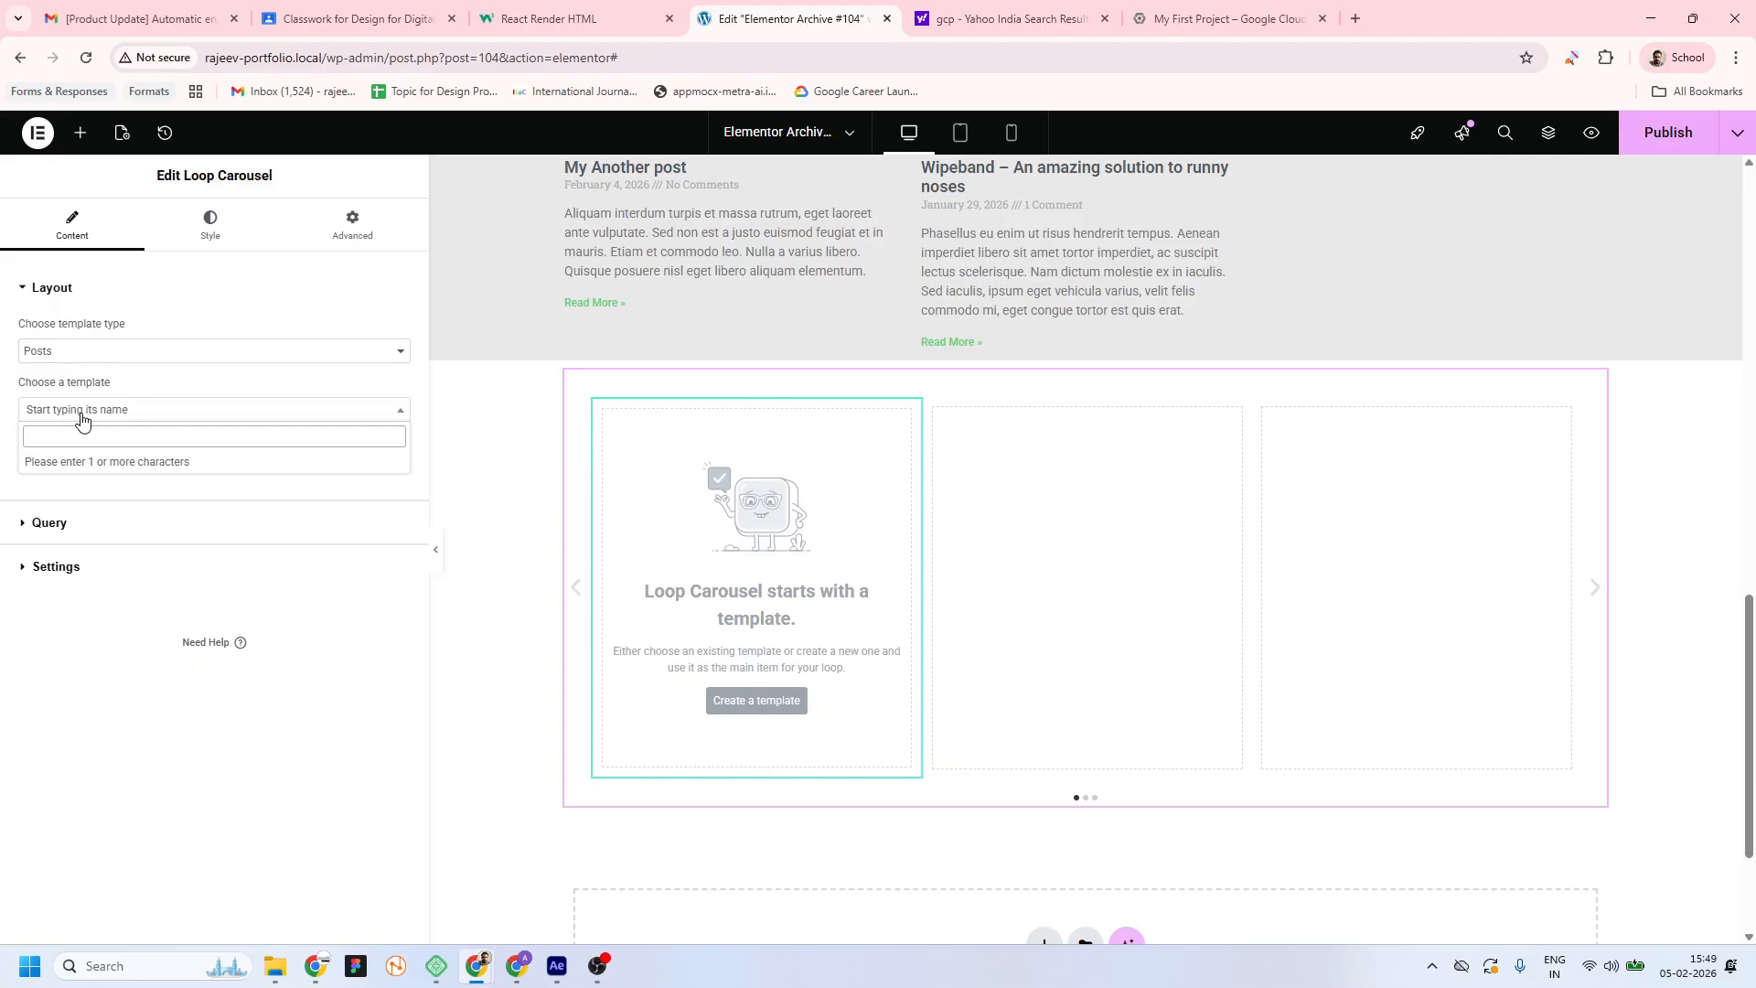
type("c")
key("BackSpace")
key("BackSpace")
type("ca")
key("BackSpace")
key("BackSpace")
left_click(103, 356)
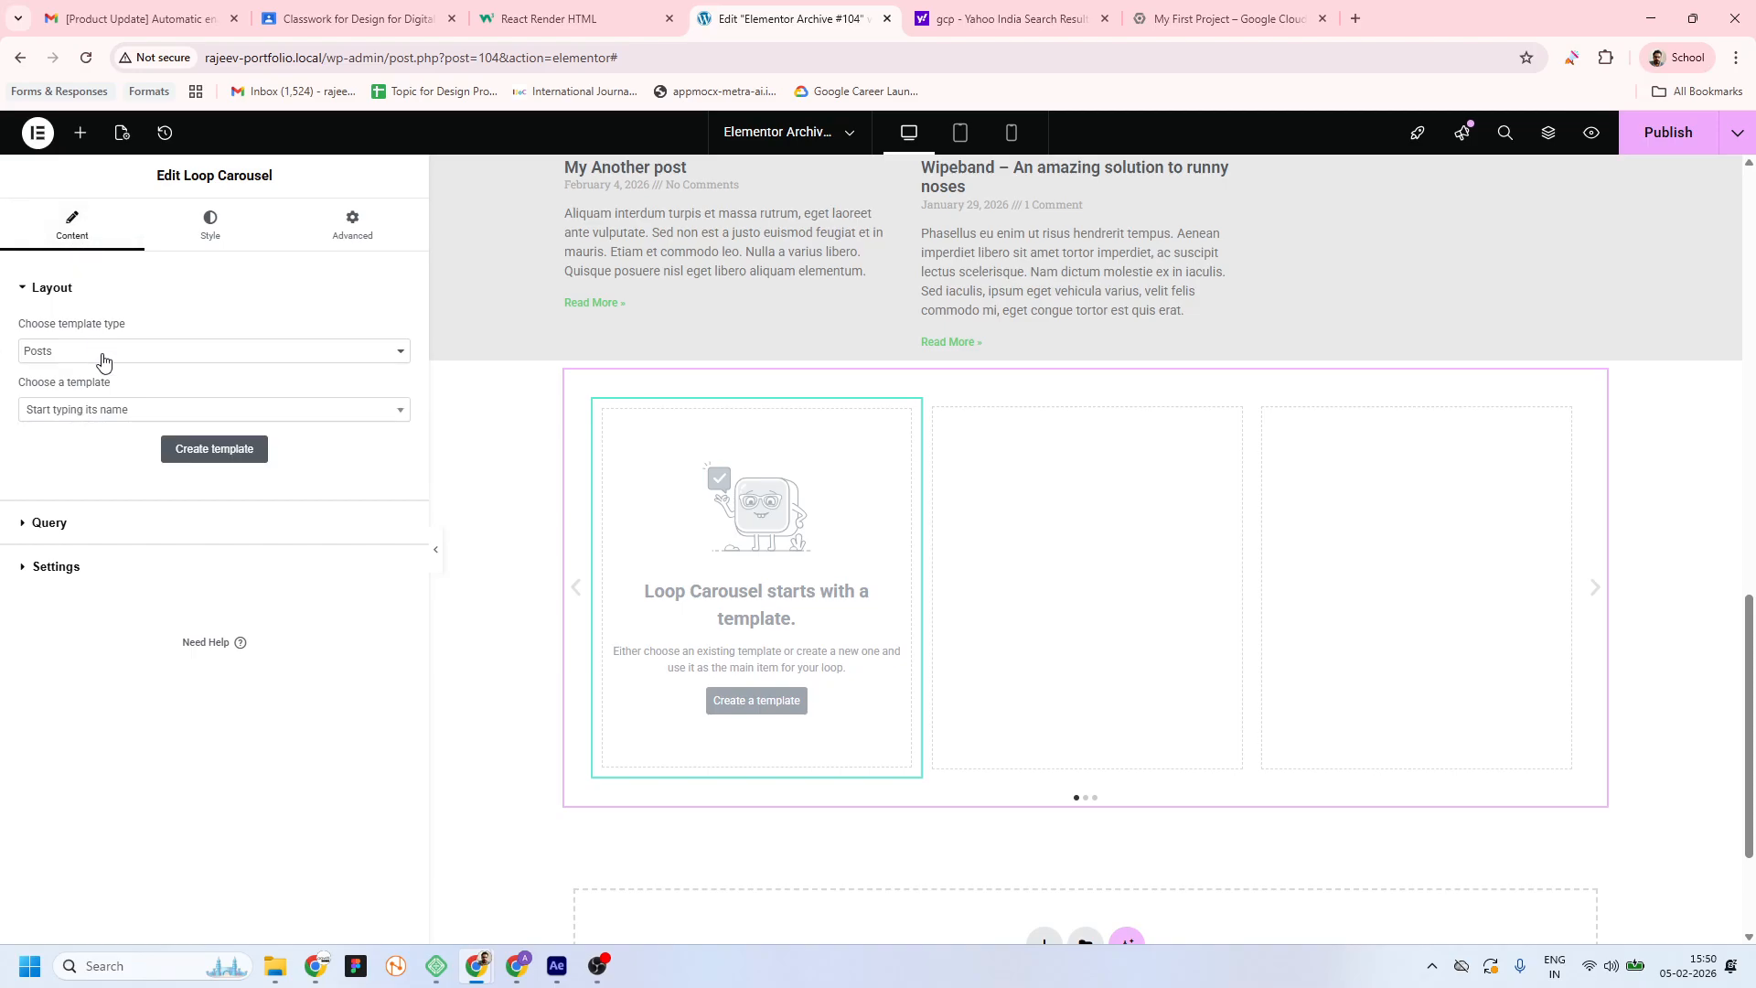
Set the Loop Carousel's template type to Post Taxonomy and search its templates for "ca", "unca" and "gener"
left_click(124, 351)
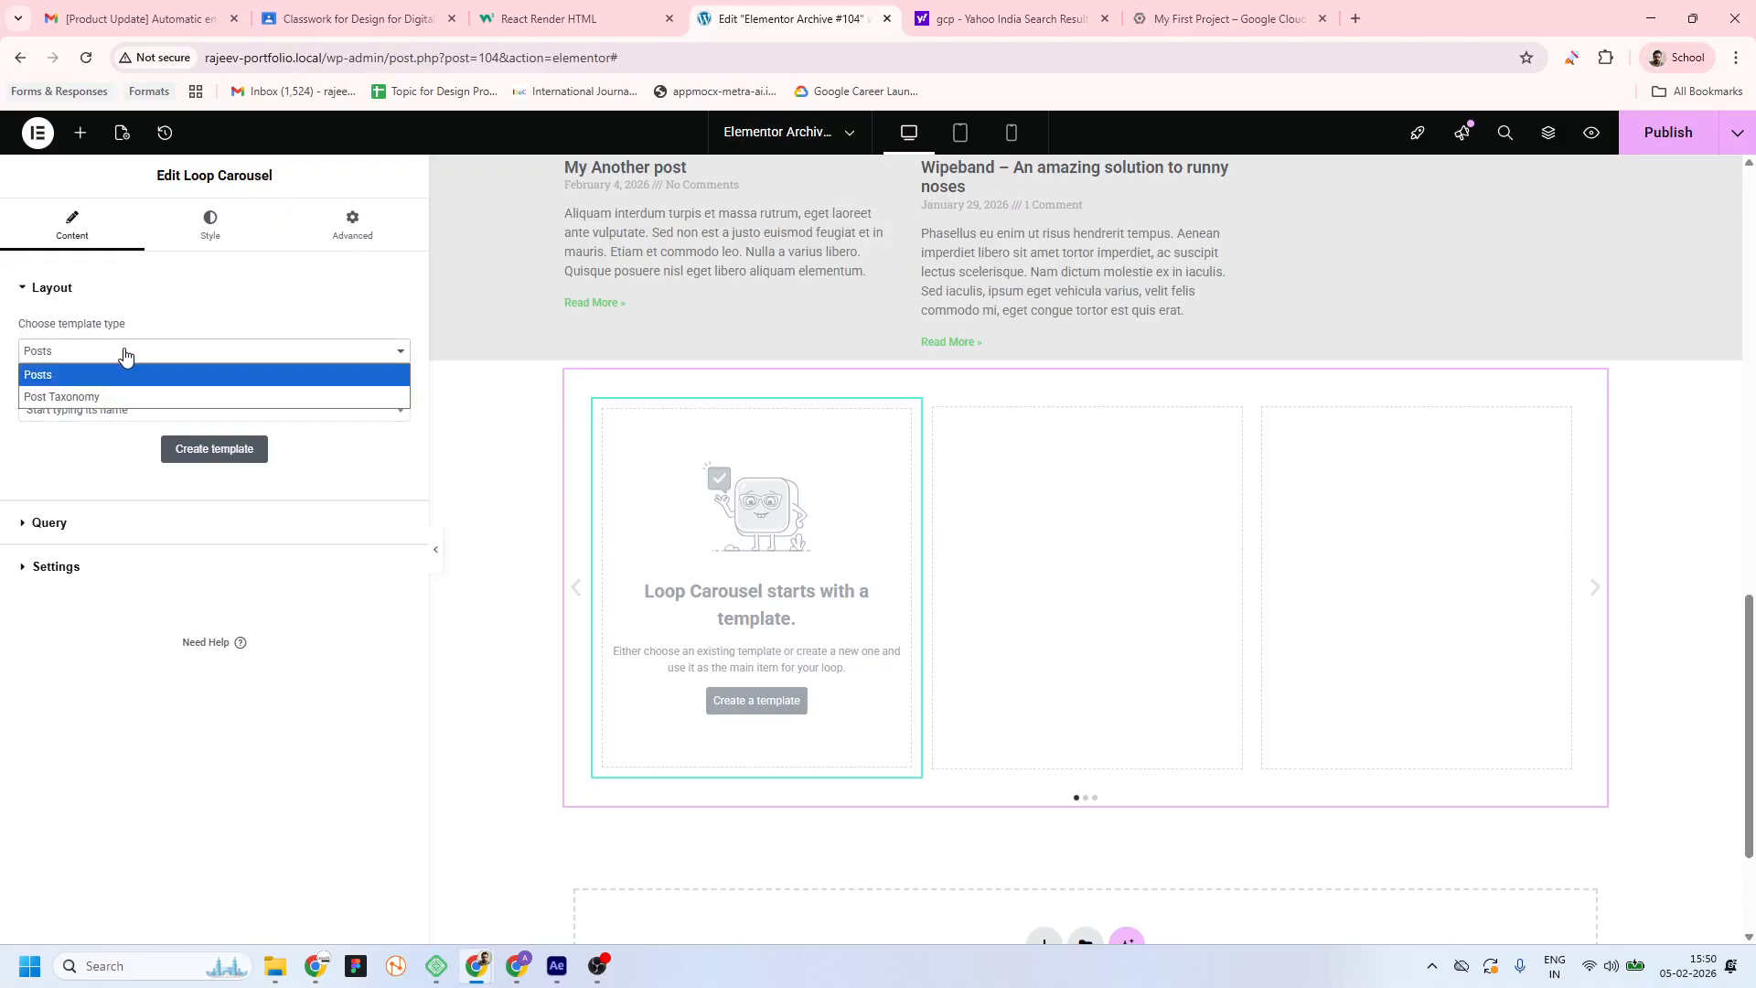
left_click(117, 397)
left_click(122, 420)
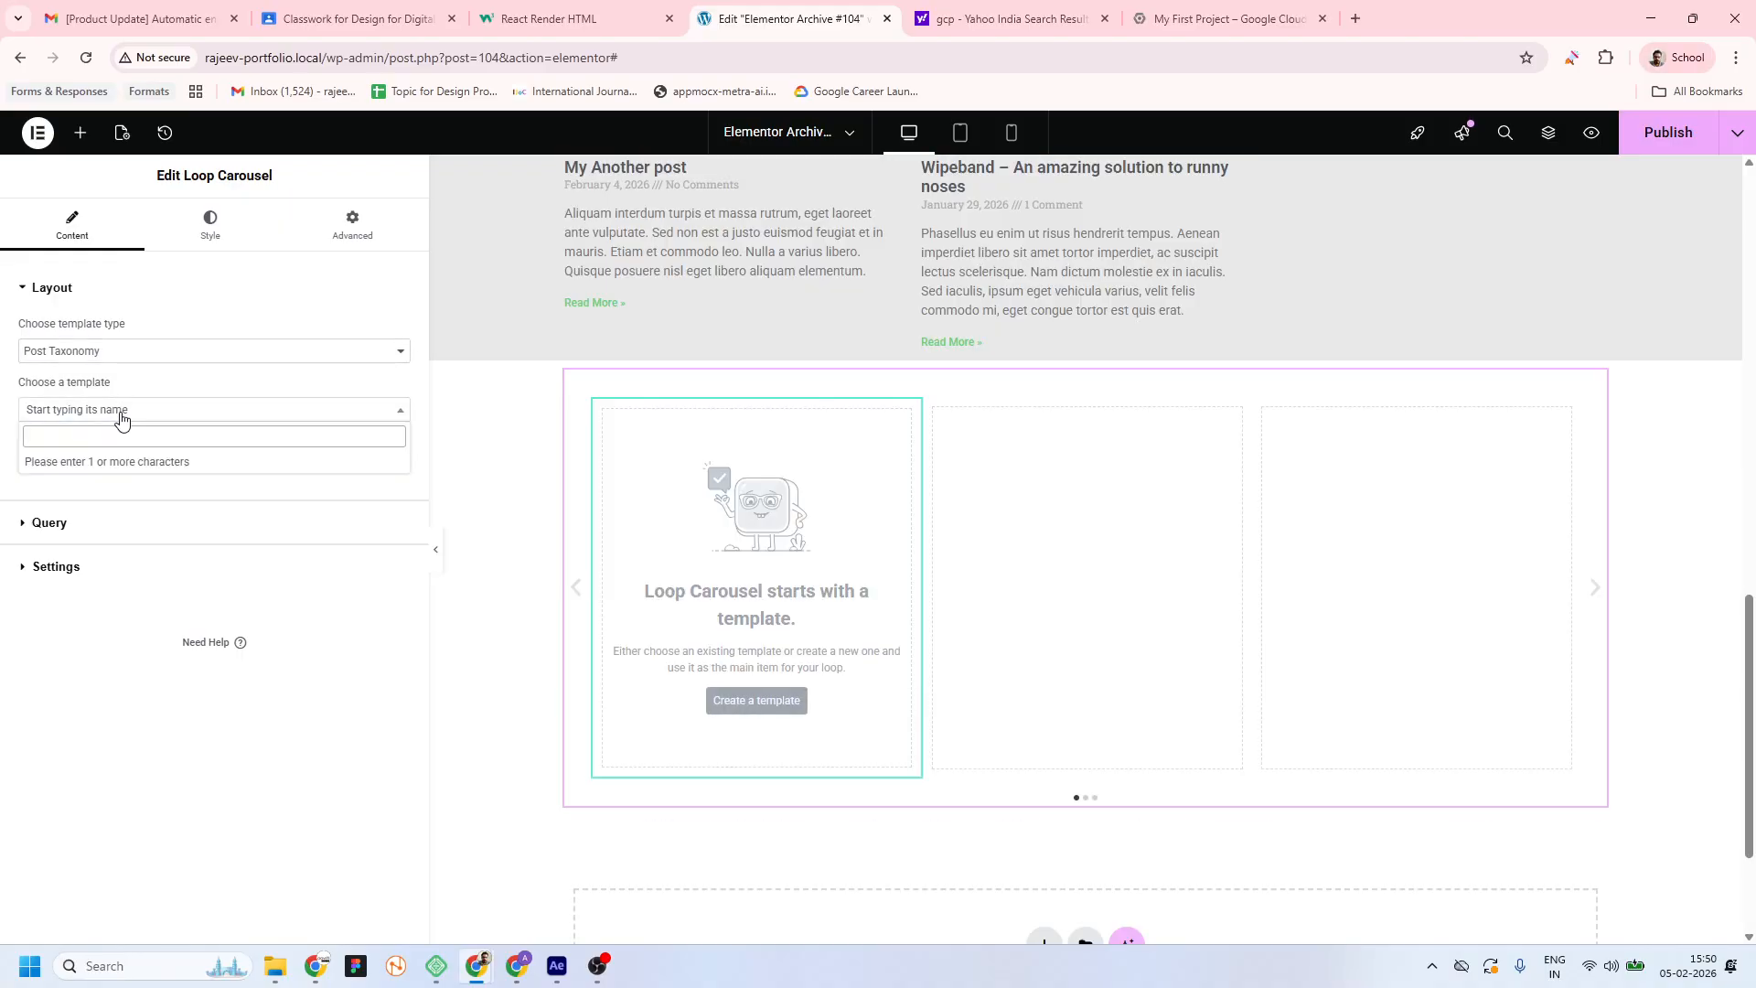
type("ca")
key("BackSpace")
key("BackSpace")
type("unca")
key("BackSpace")
key("BackSpace")
key("BackSpace")
key("BackSpace")
type("gener")
key("Escape")
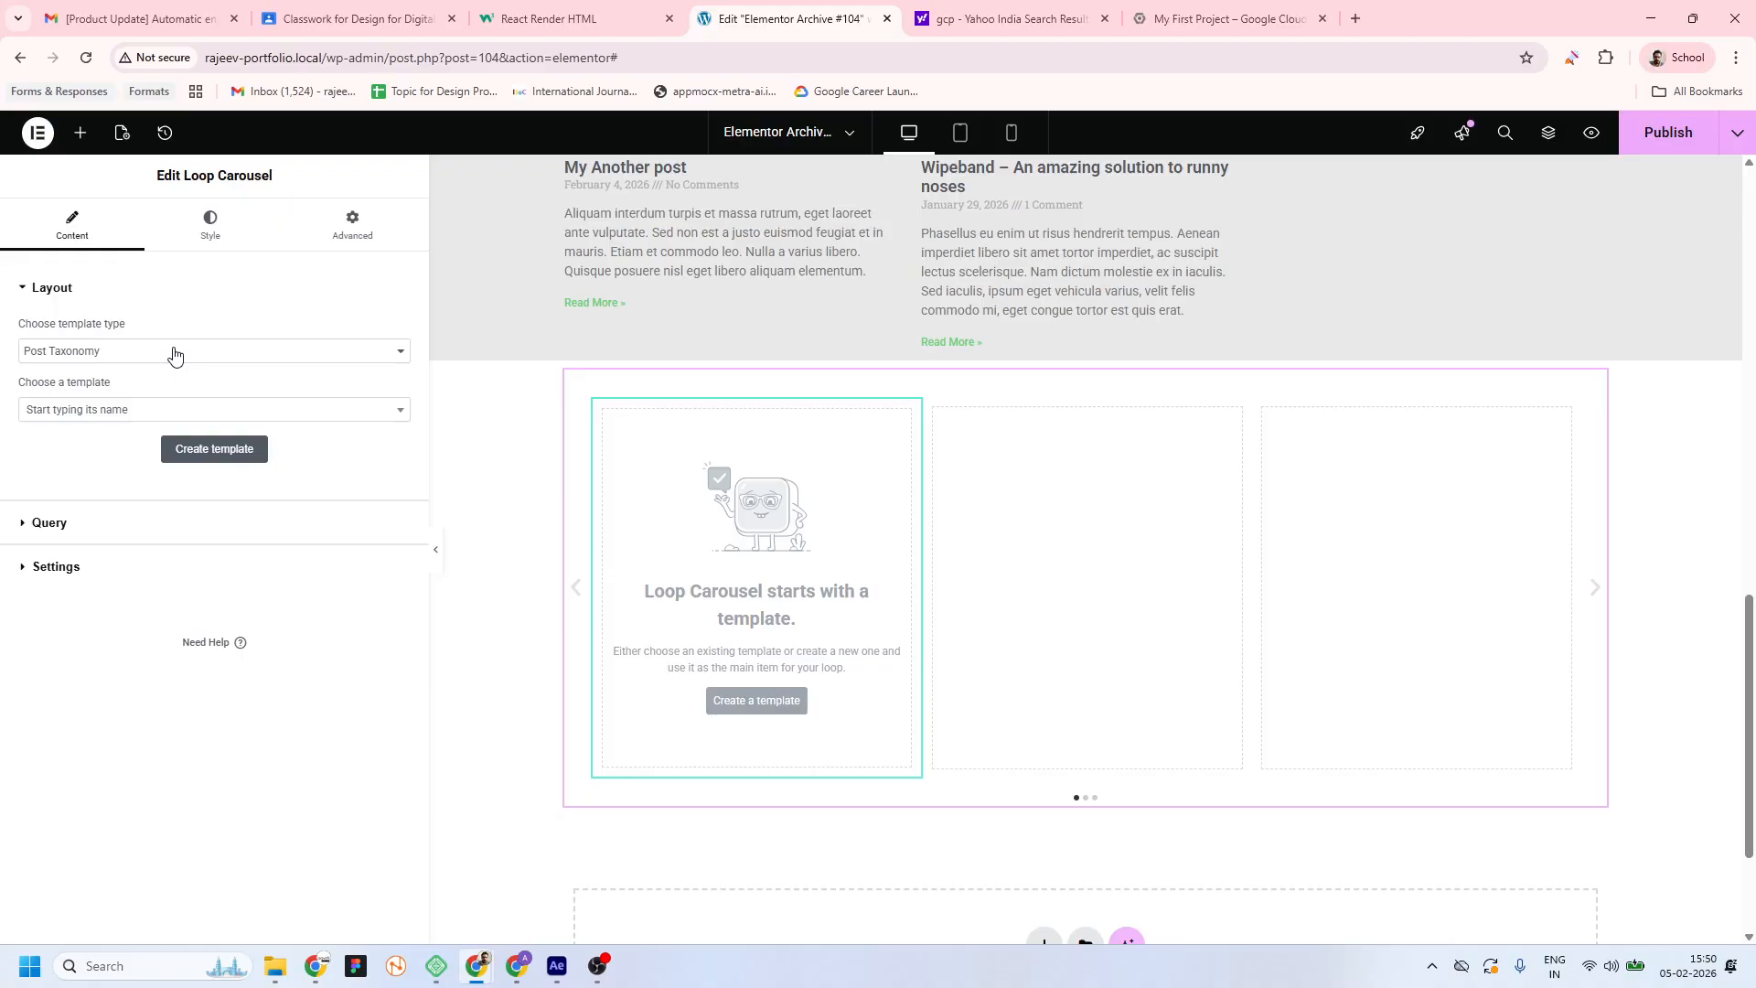
Review the Loop Carousel's query options and create a new loop item template for it, saving the archive changes
left_click(204, 462)
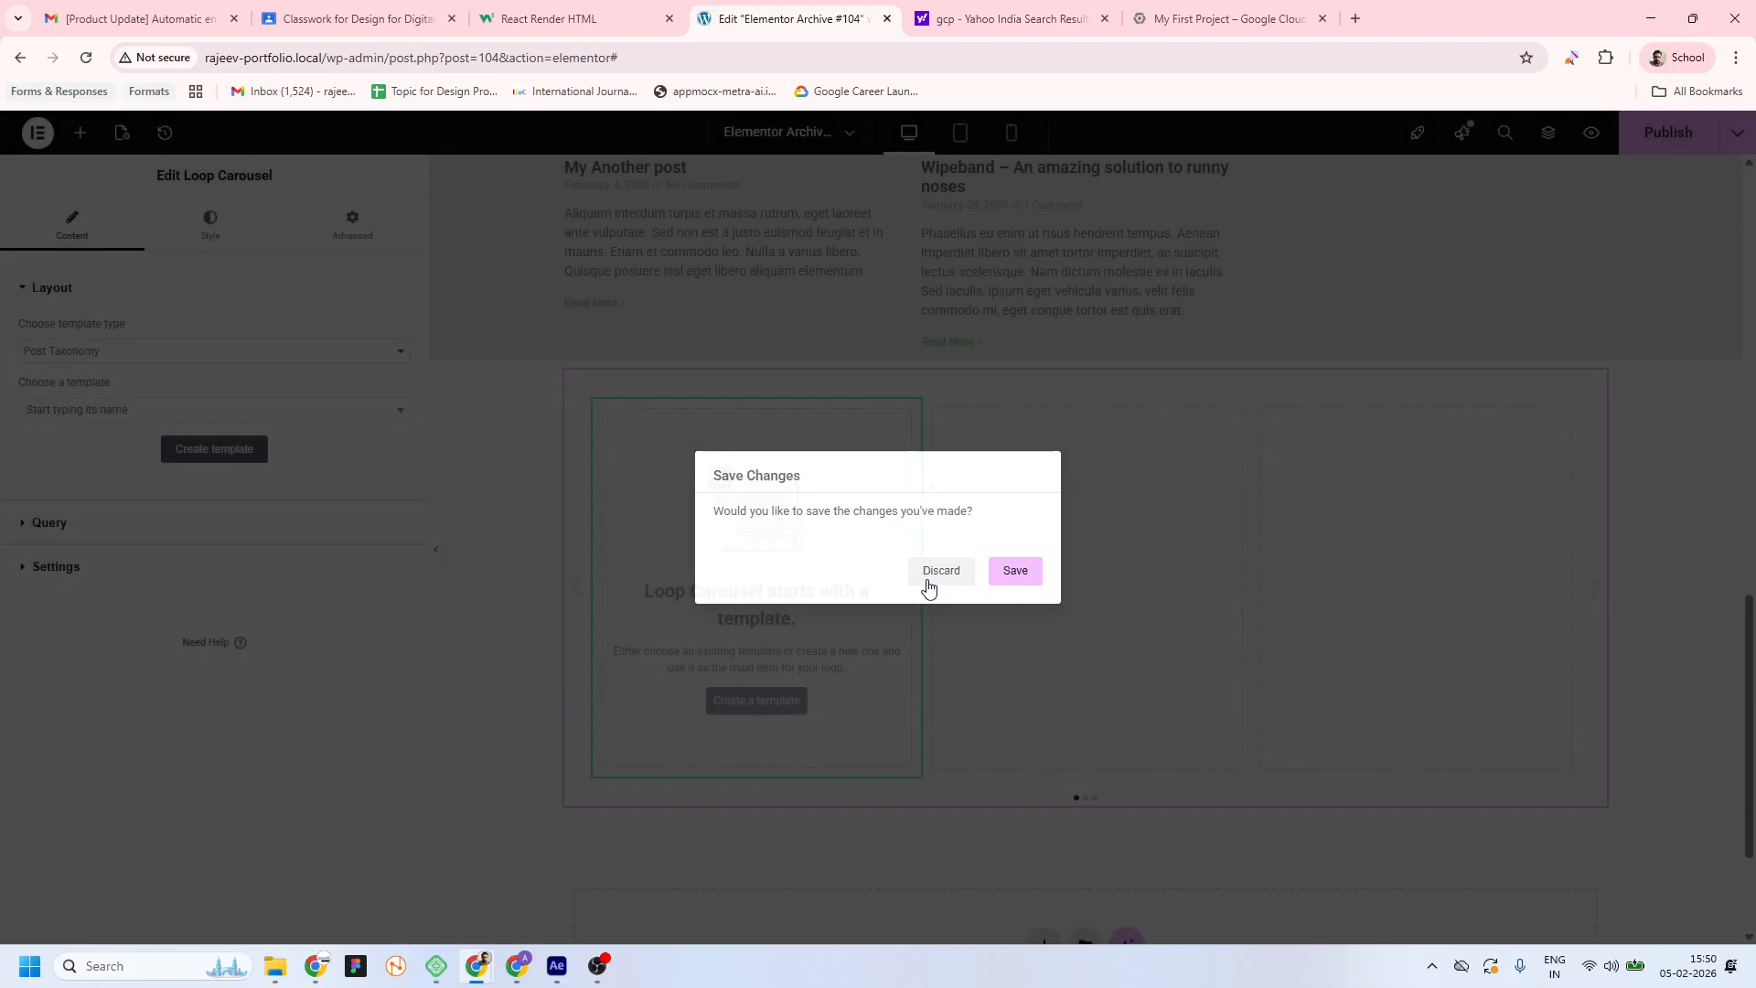
left_click(926, 578)
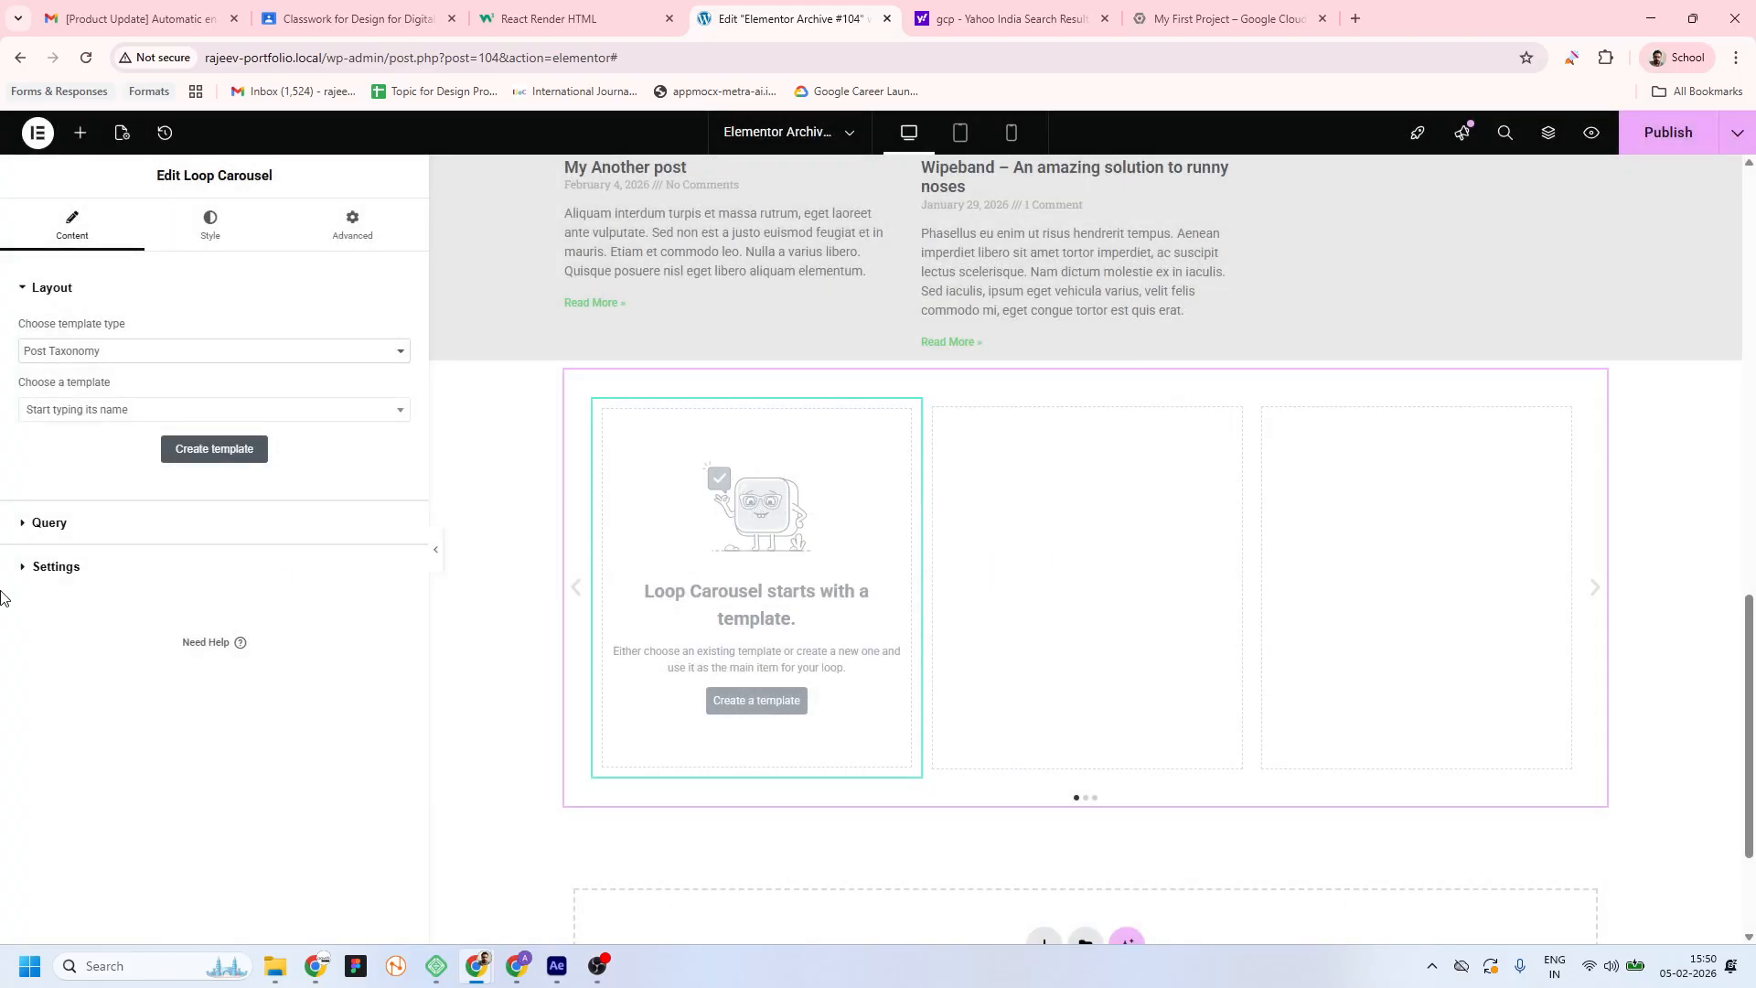
left_click(23, 528)
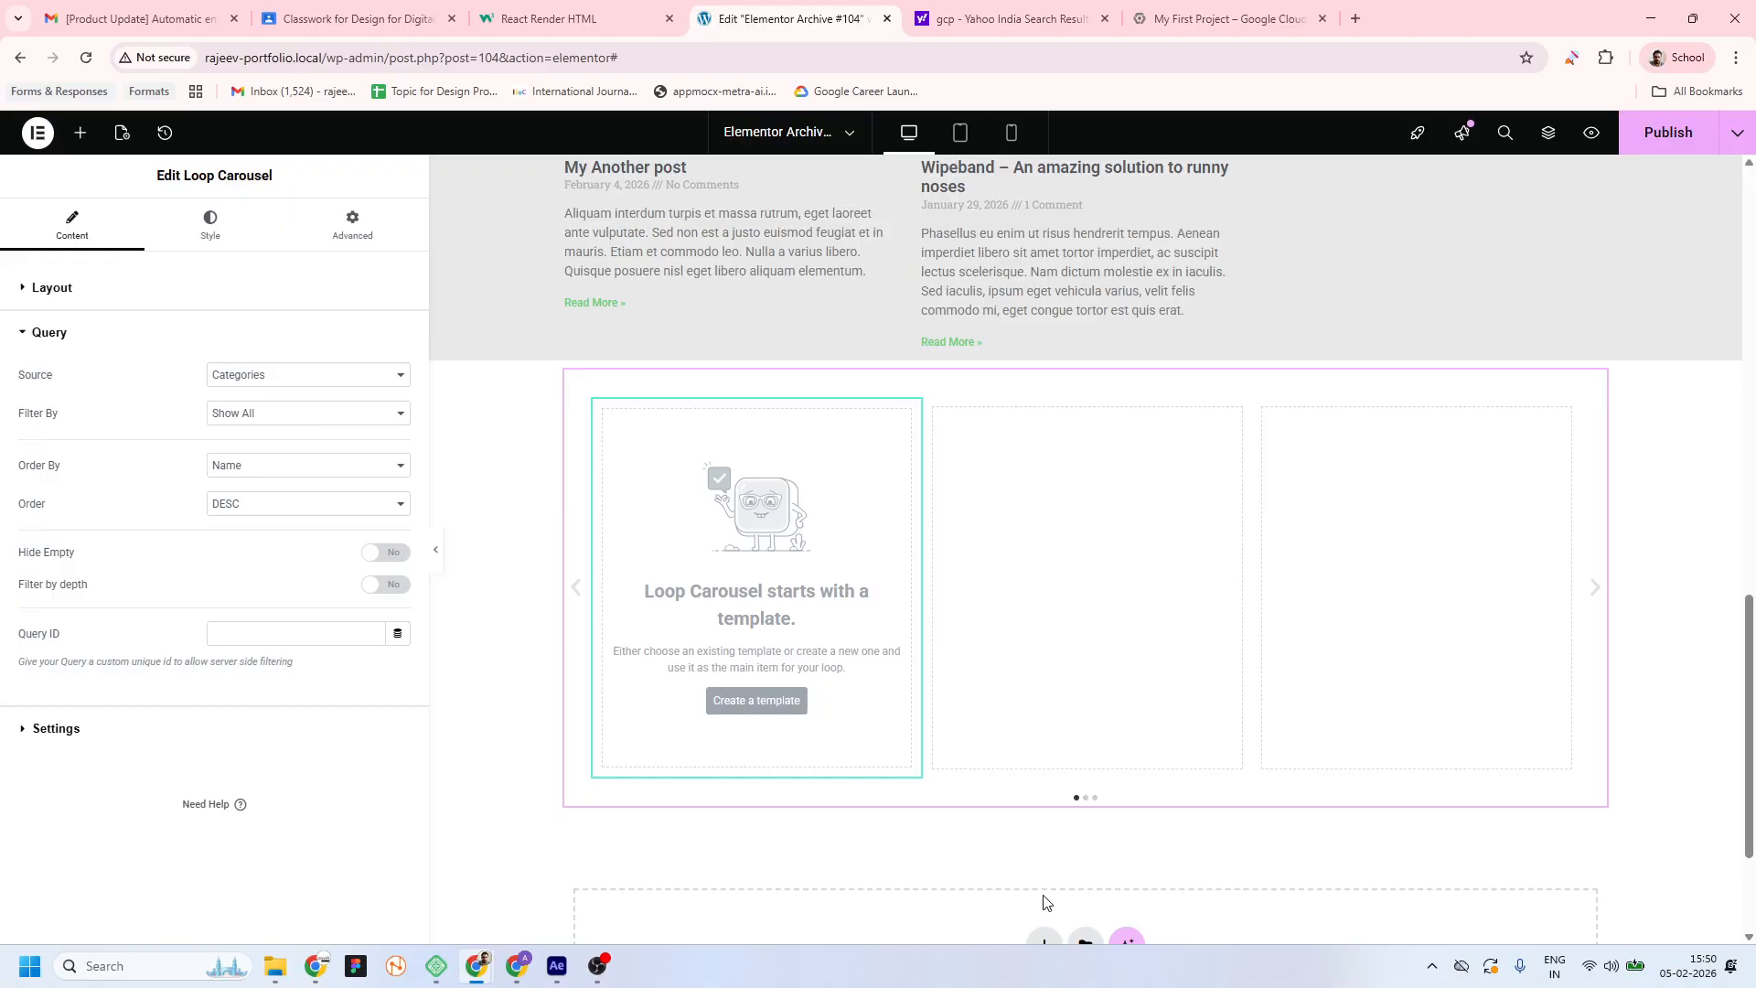
left_click(763, 704)
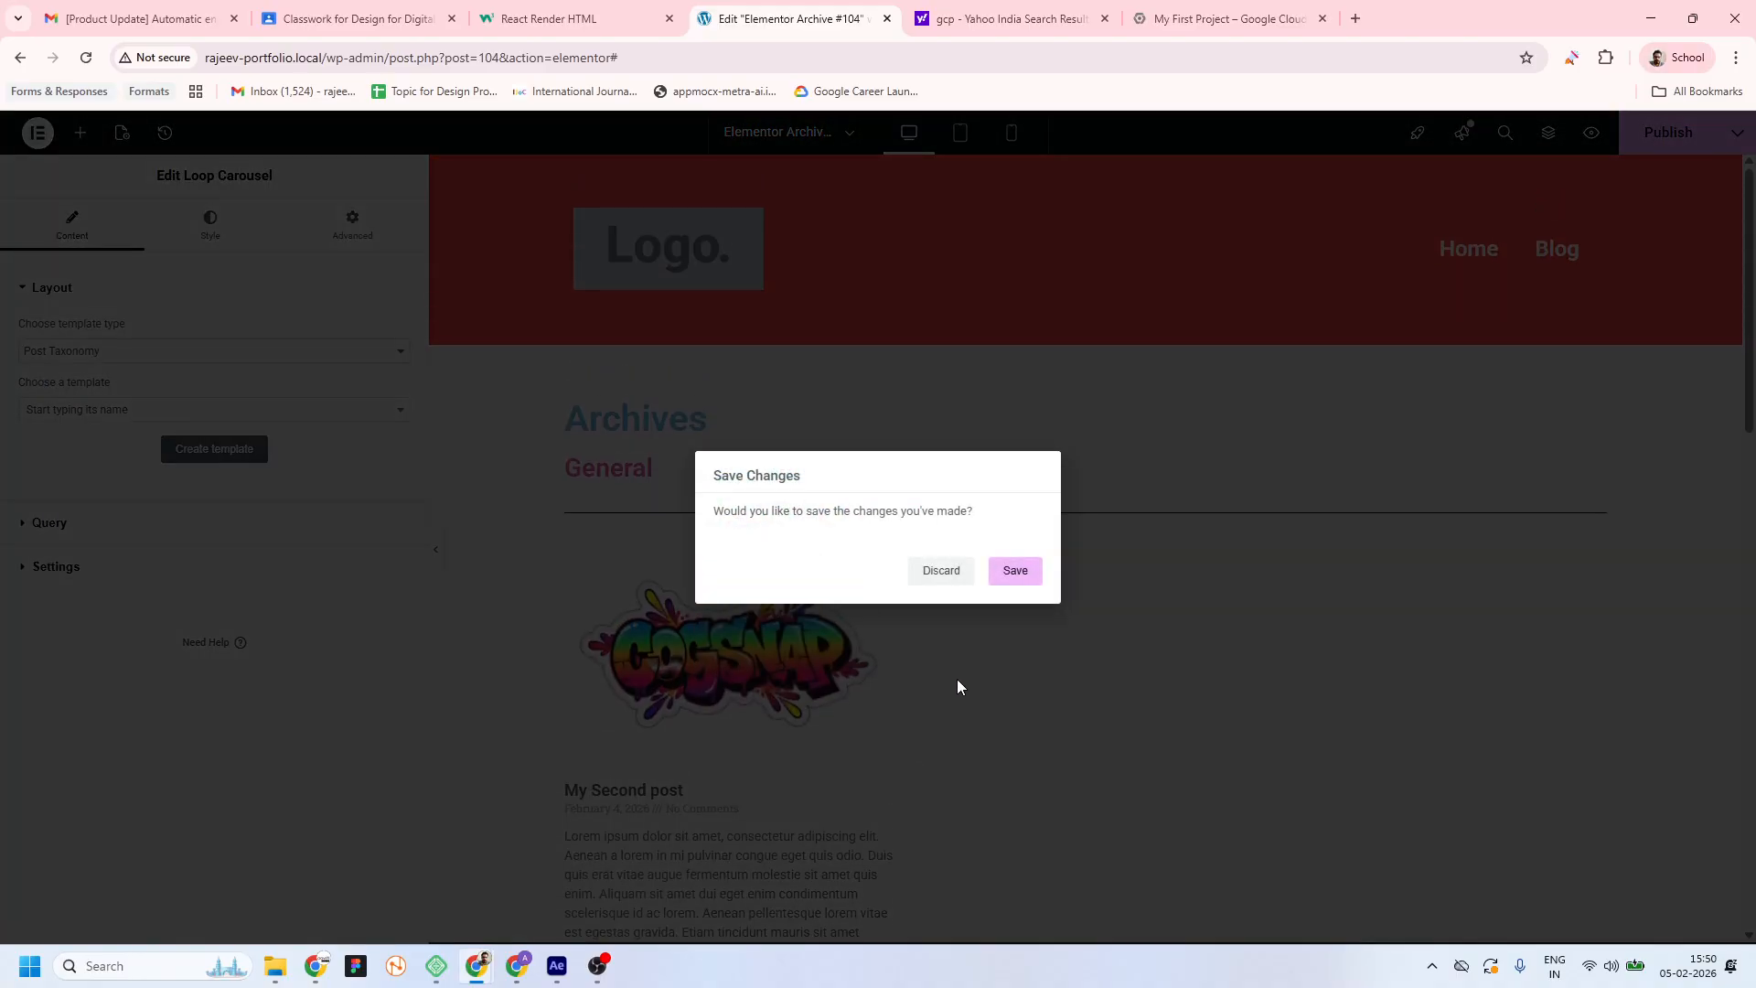
left_click(1015, 571)
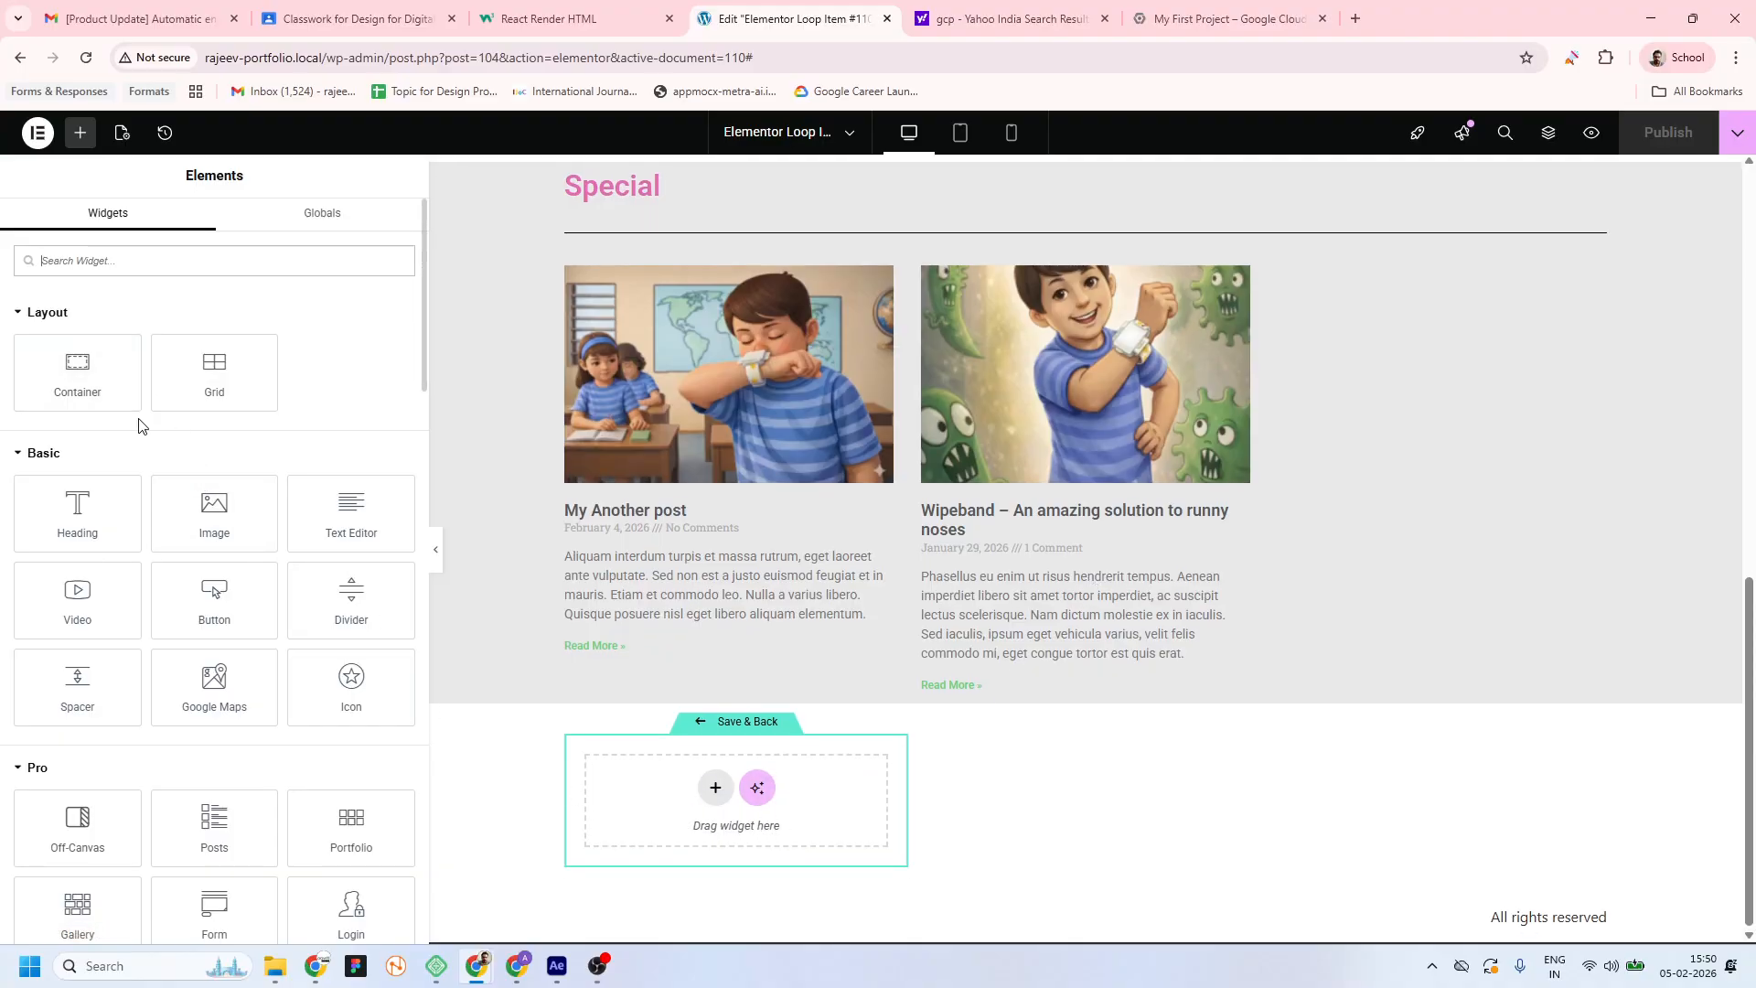
Try the Posts widget in the empty loop item, undo it, and look at the container layout choices without picking one
type("post")
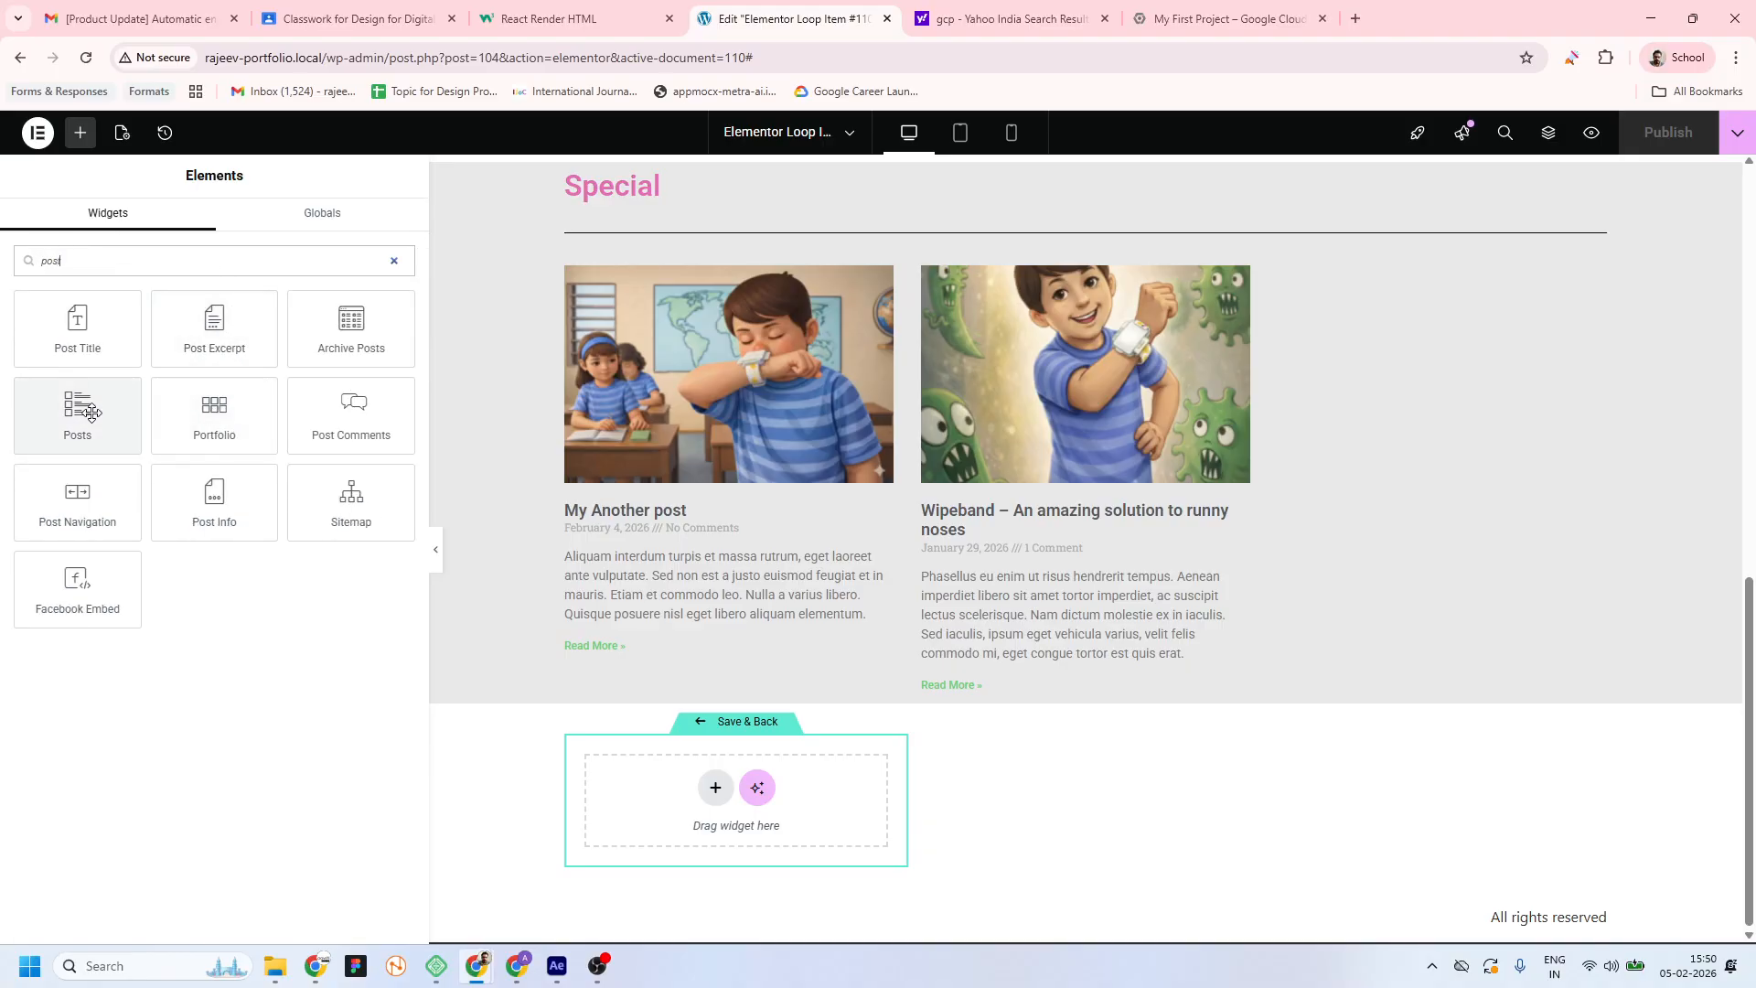
left_click_drag(78, 416, 895, 815)
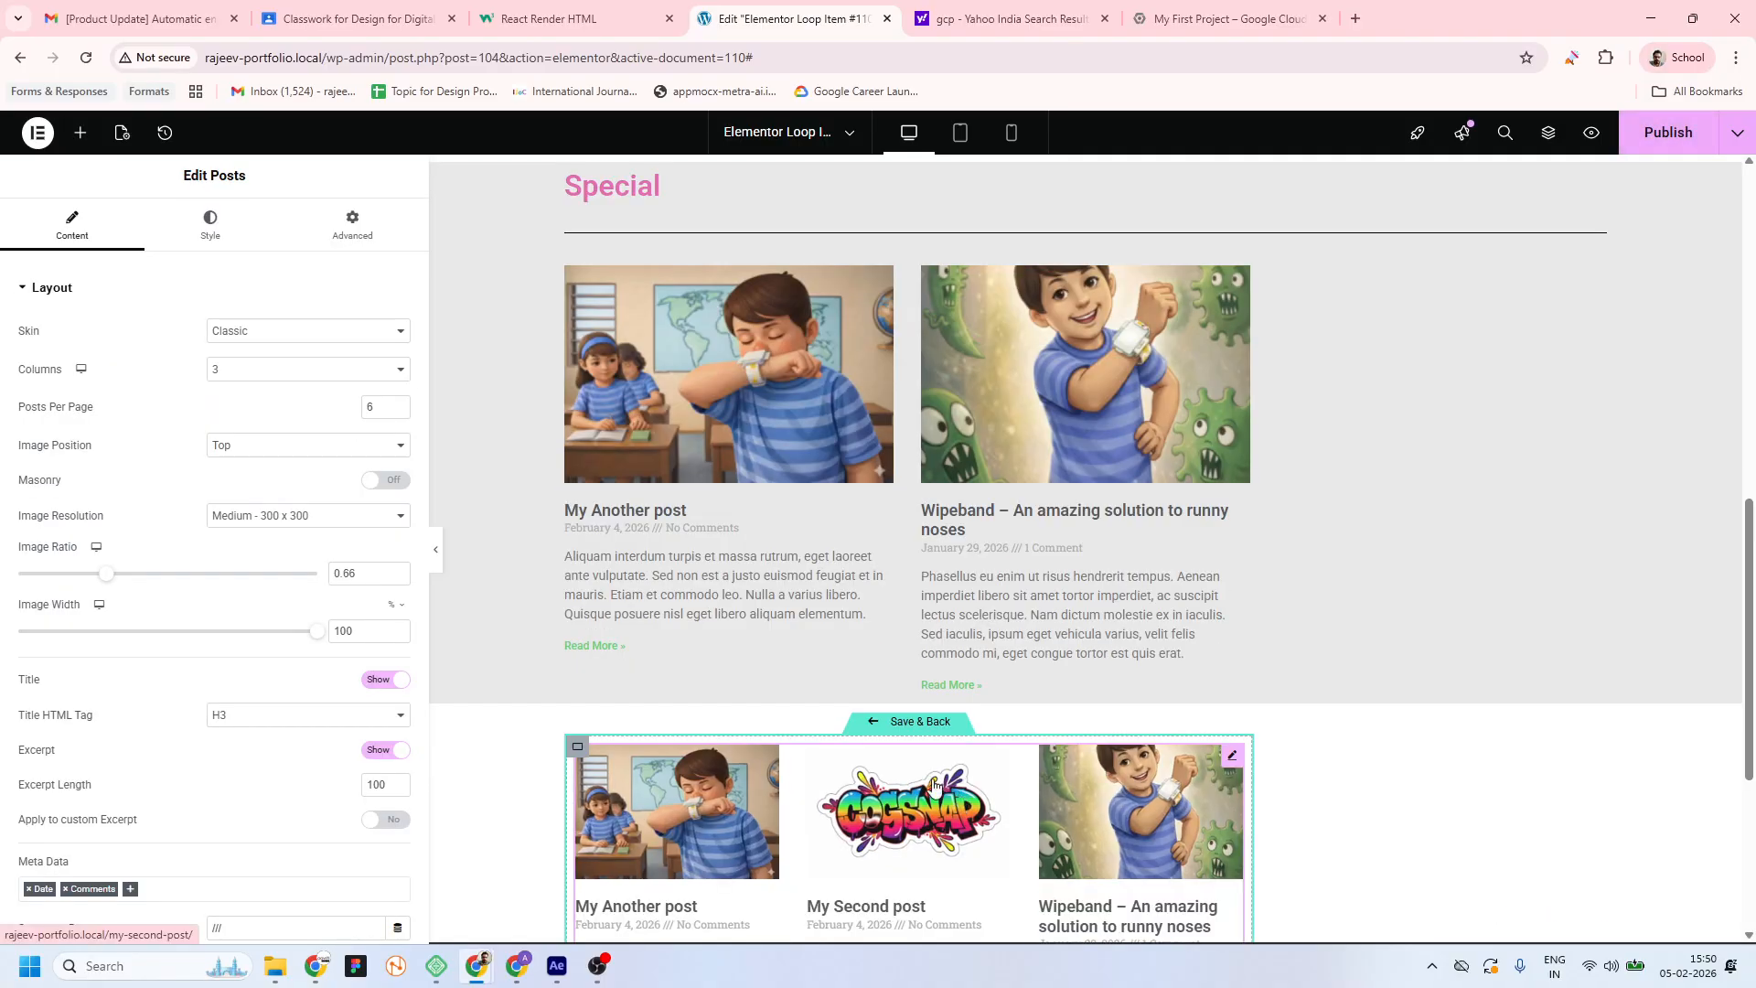
scroll(803, 732, "down", 2)
key("ctrl+z")
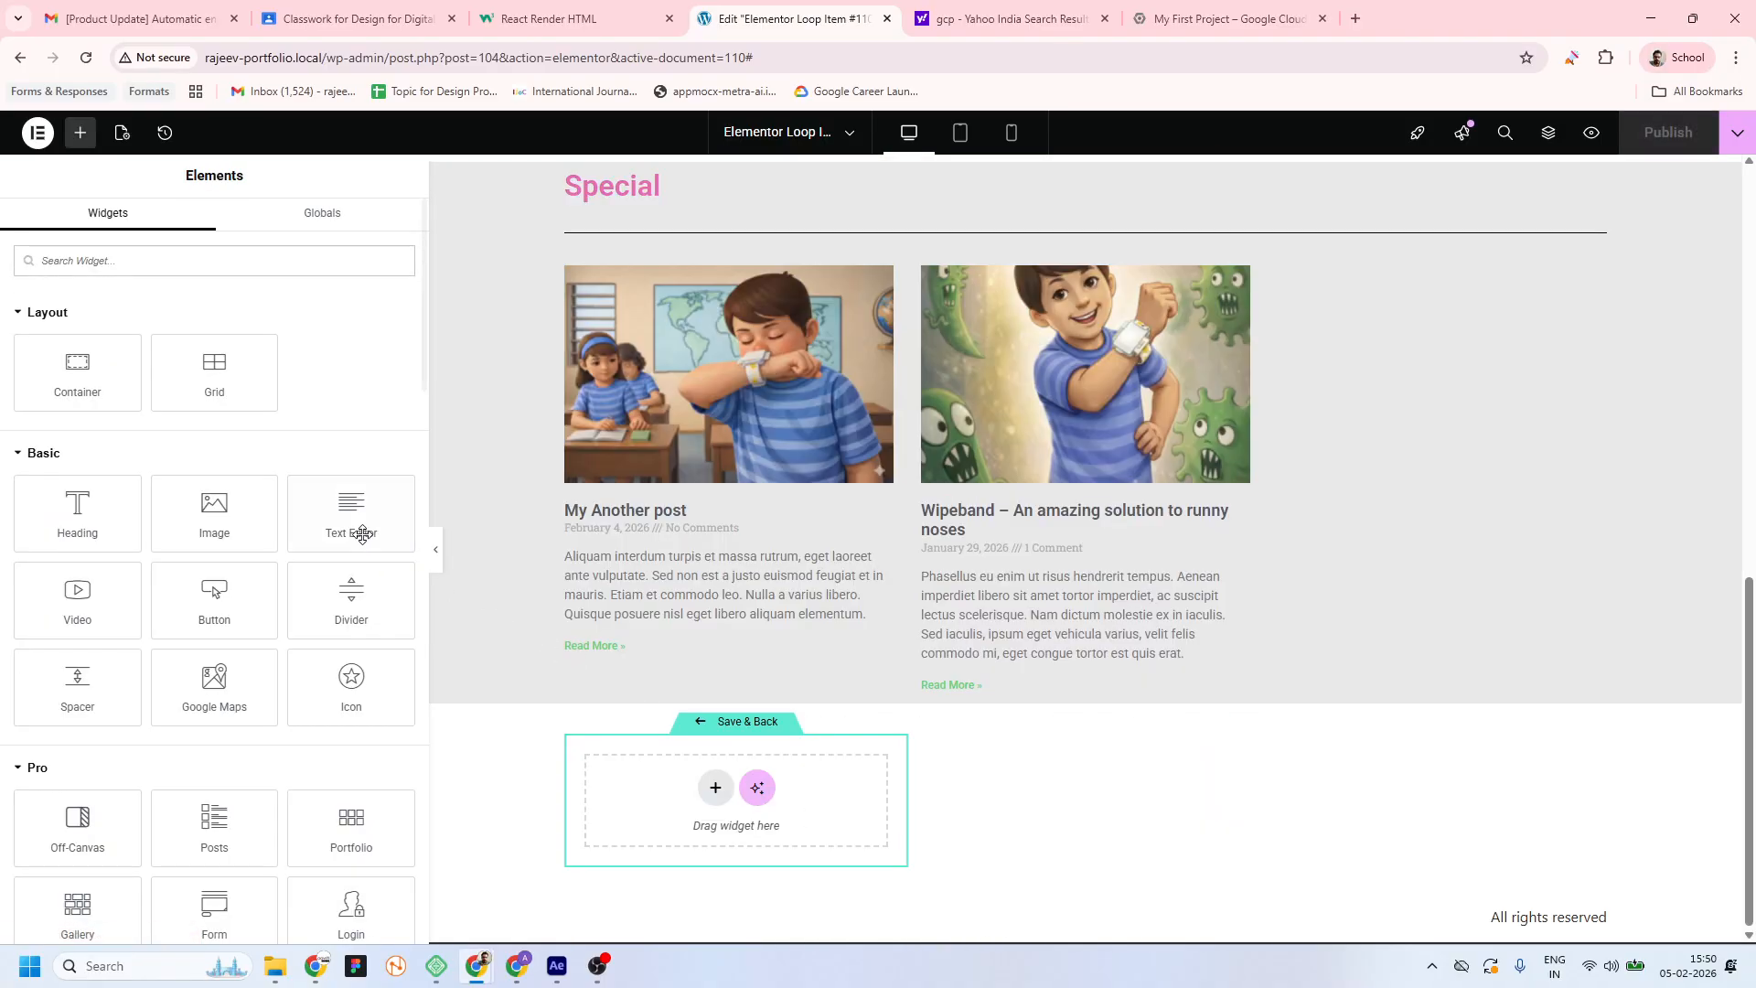
left_click(715, 787)
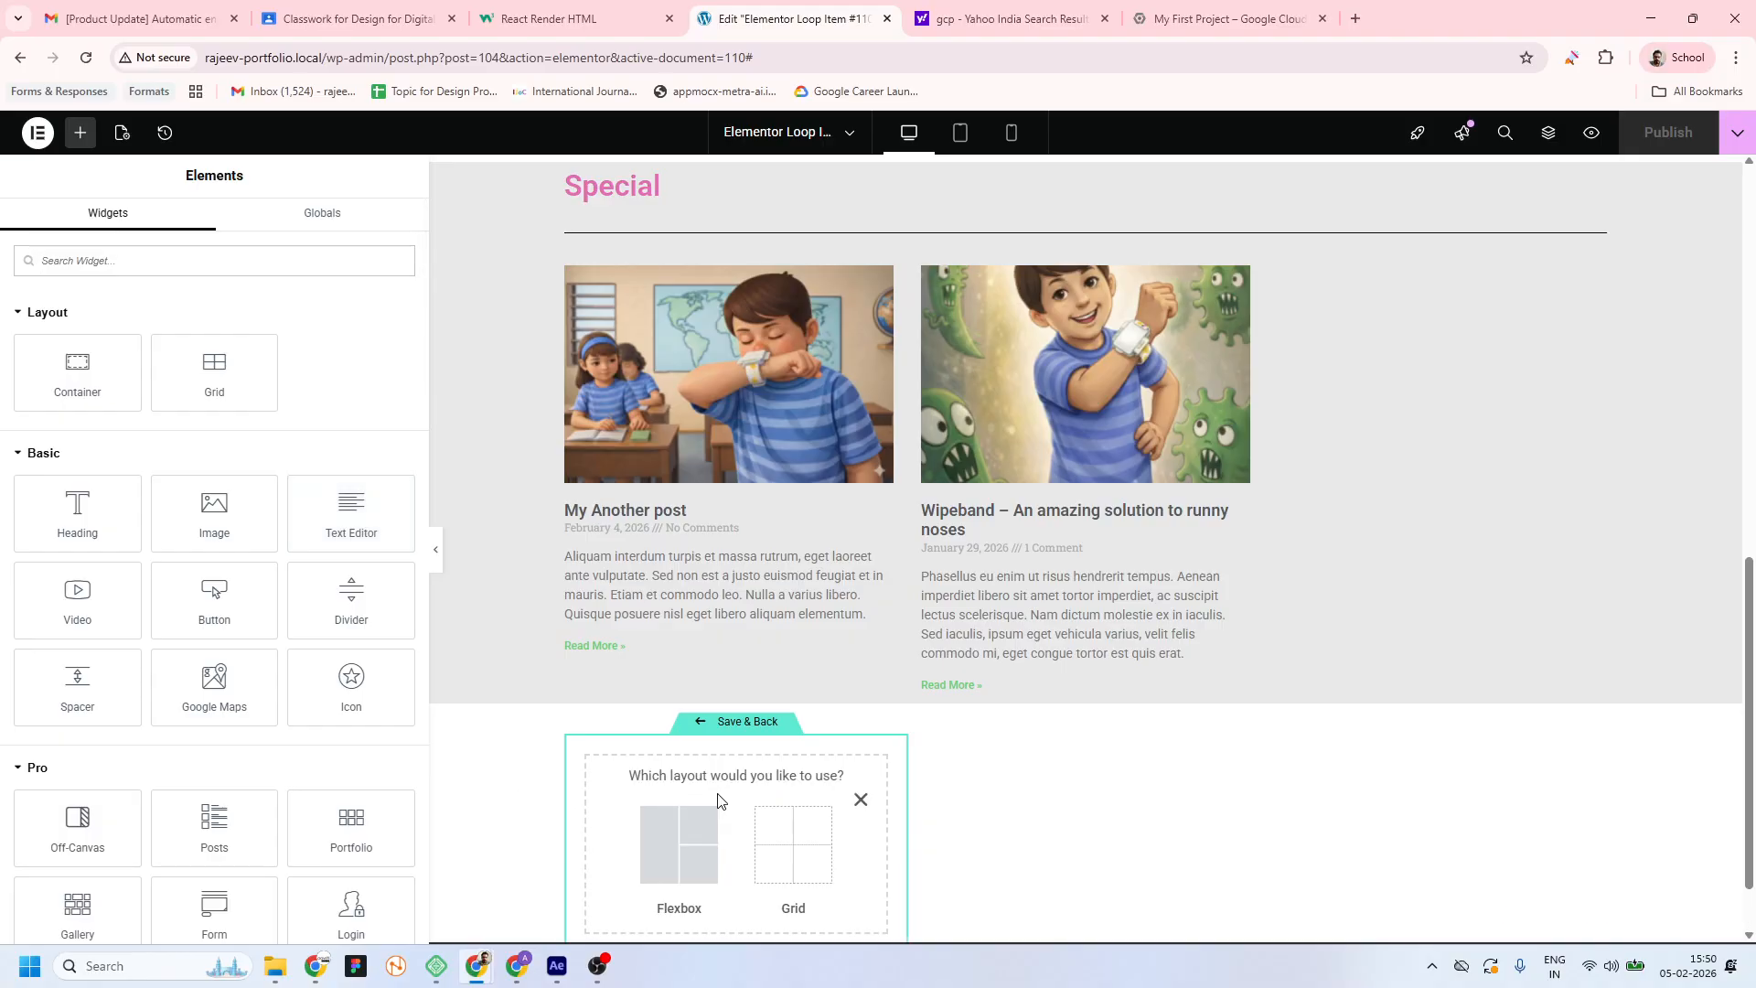
scroll(860, 792, "down", 1)
left_click(861, 712)
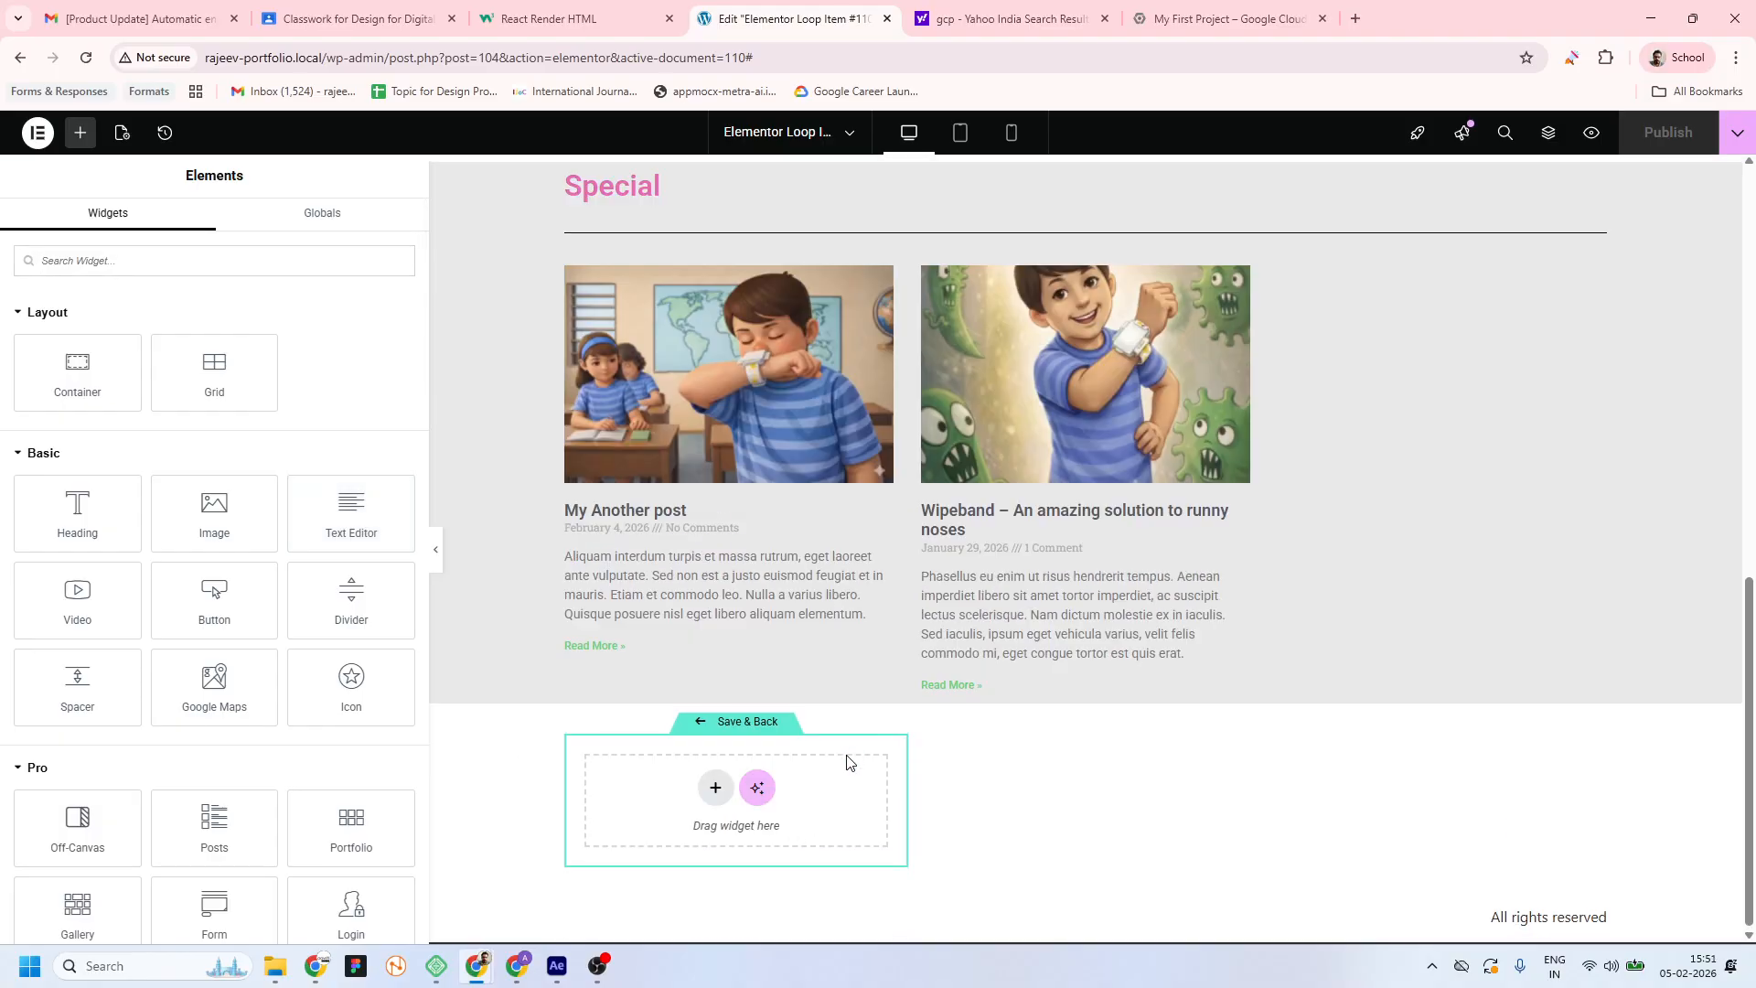
Save the loop item, return to the archive template, and clear the template assigned to the Loop Carousel
left_click(744, 728)
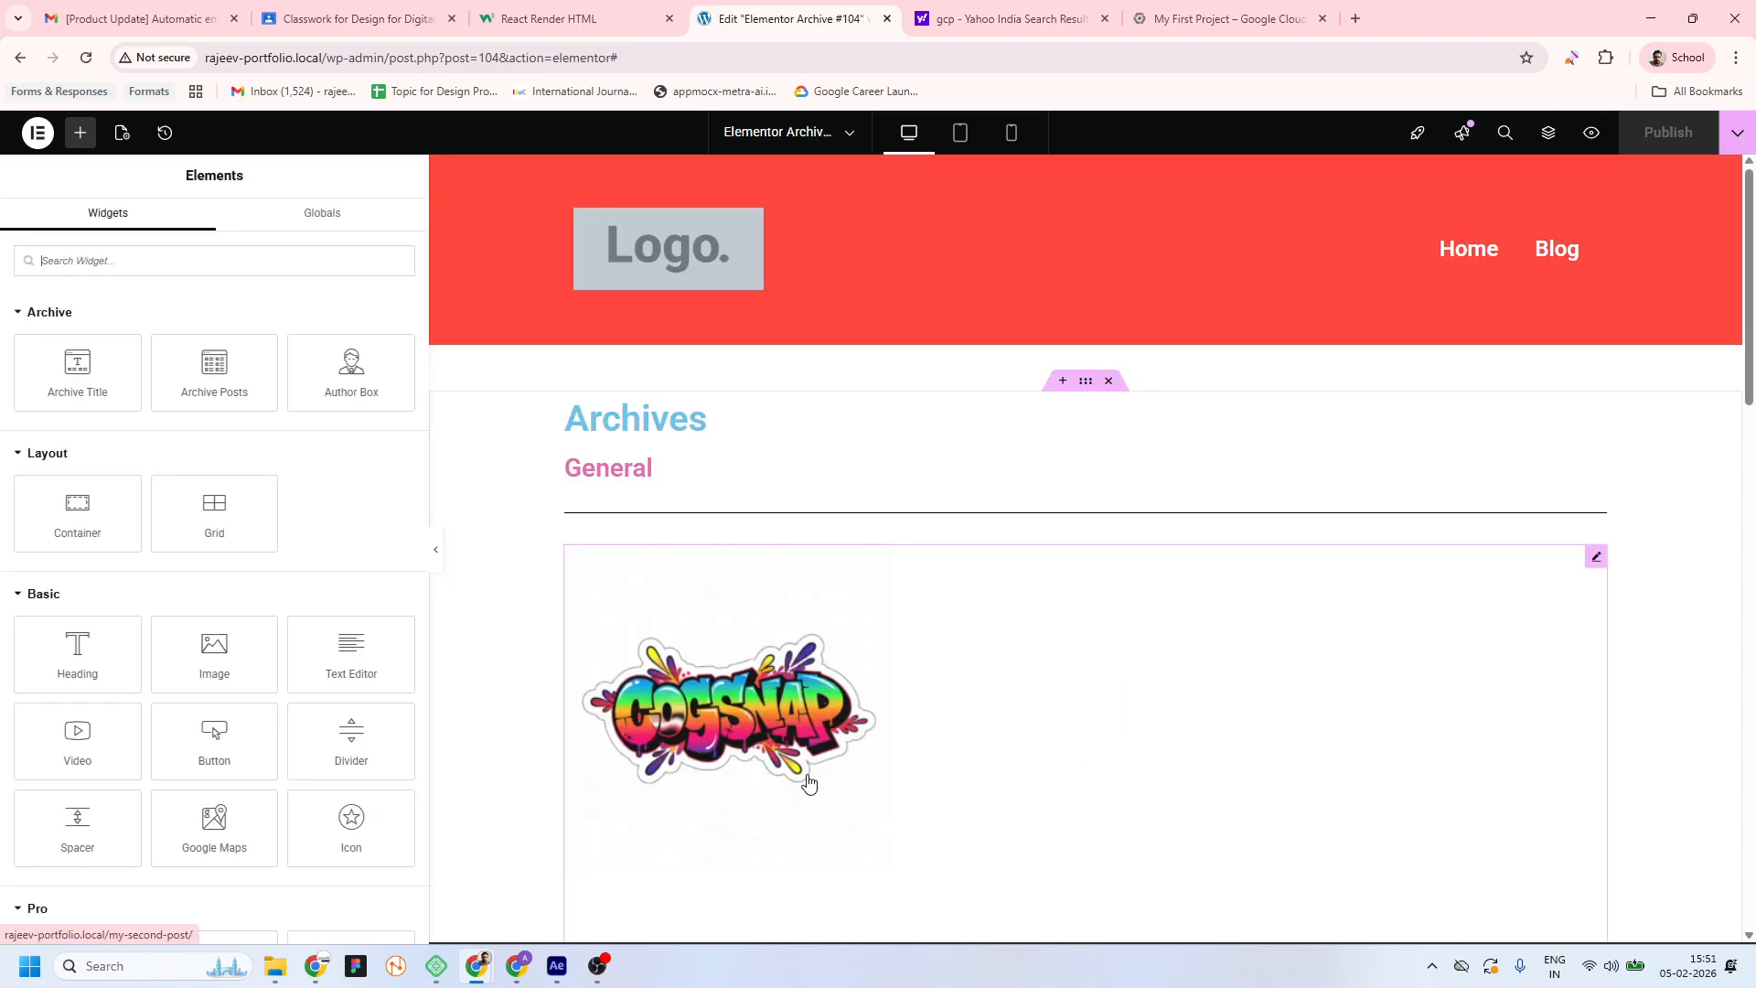
scroll(839, 644, "down", 11)
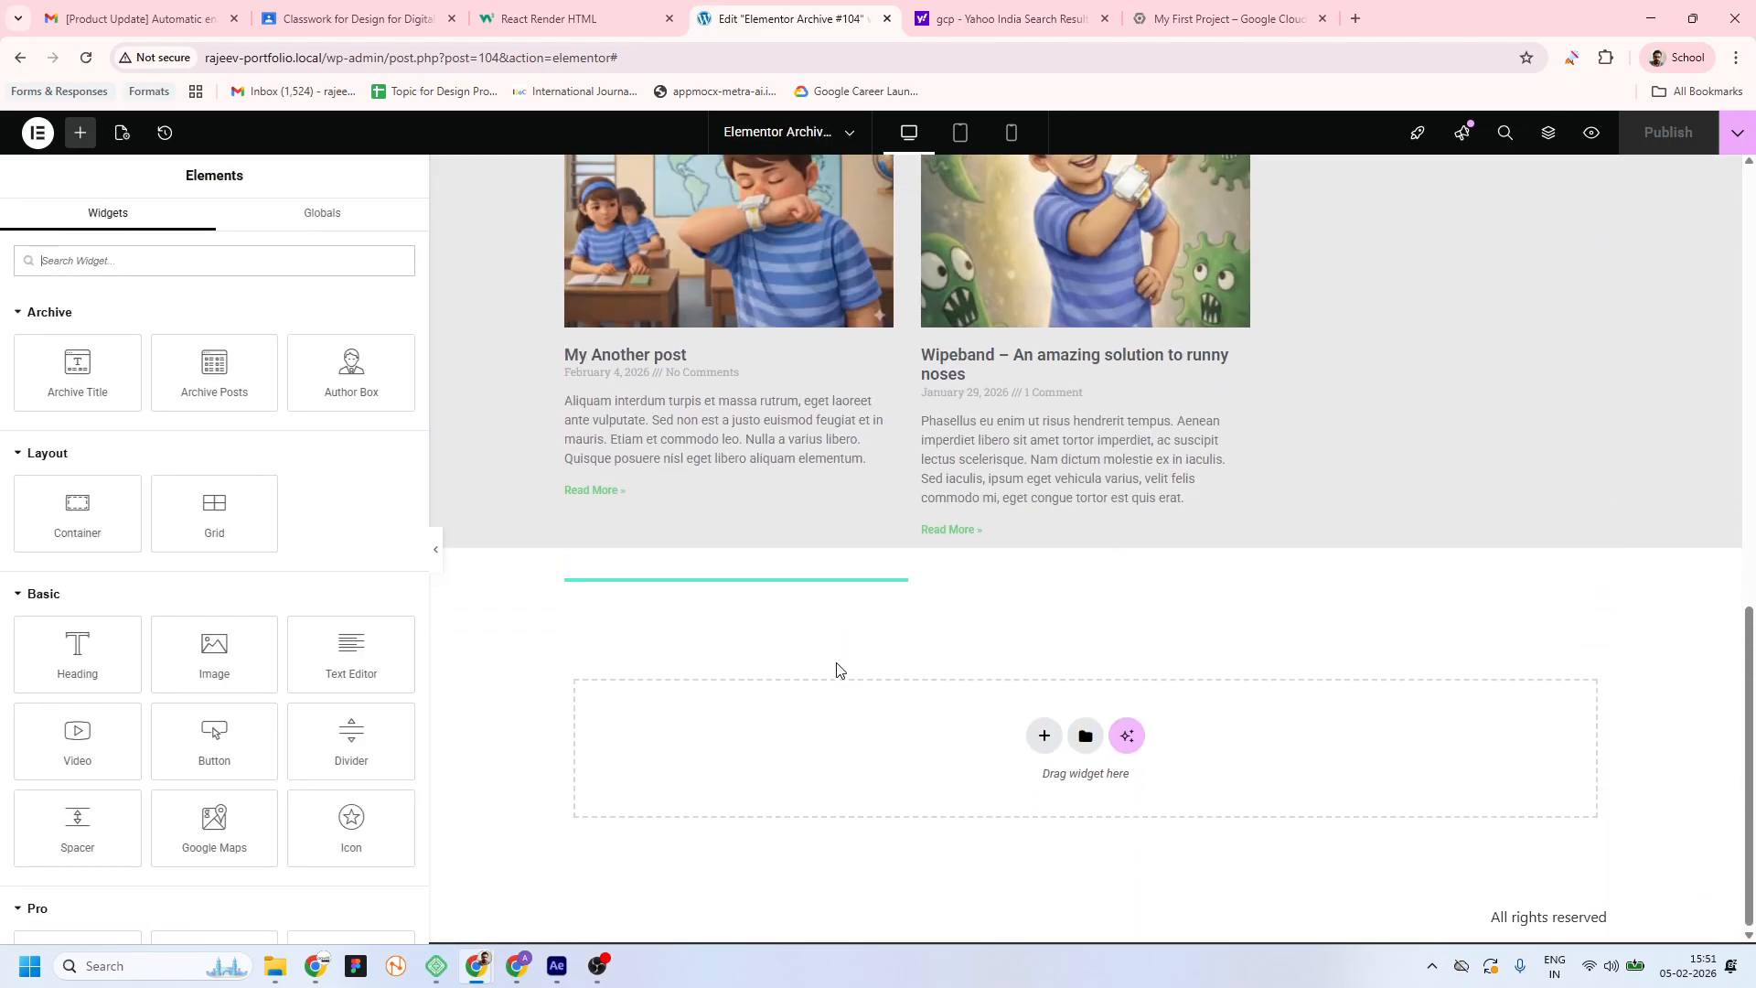
left_click(1085, 539)
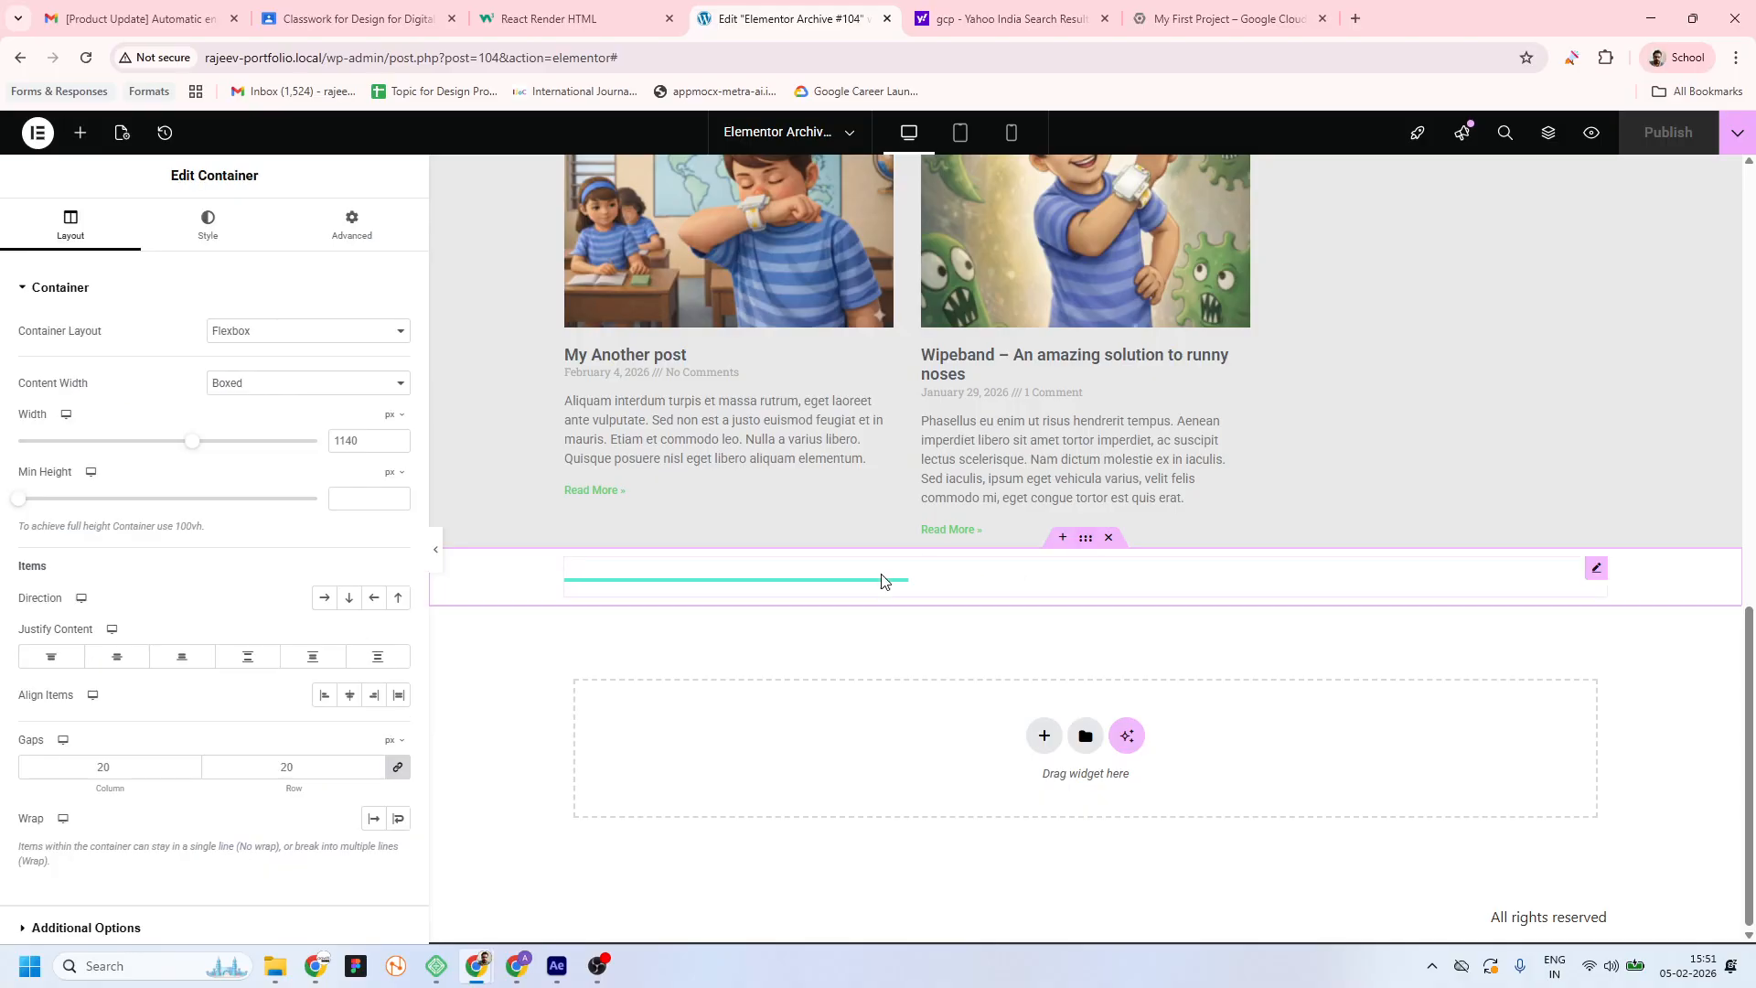
left_click(842, 588)
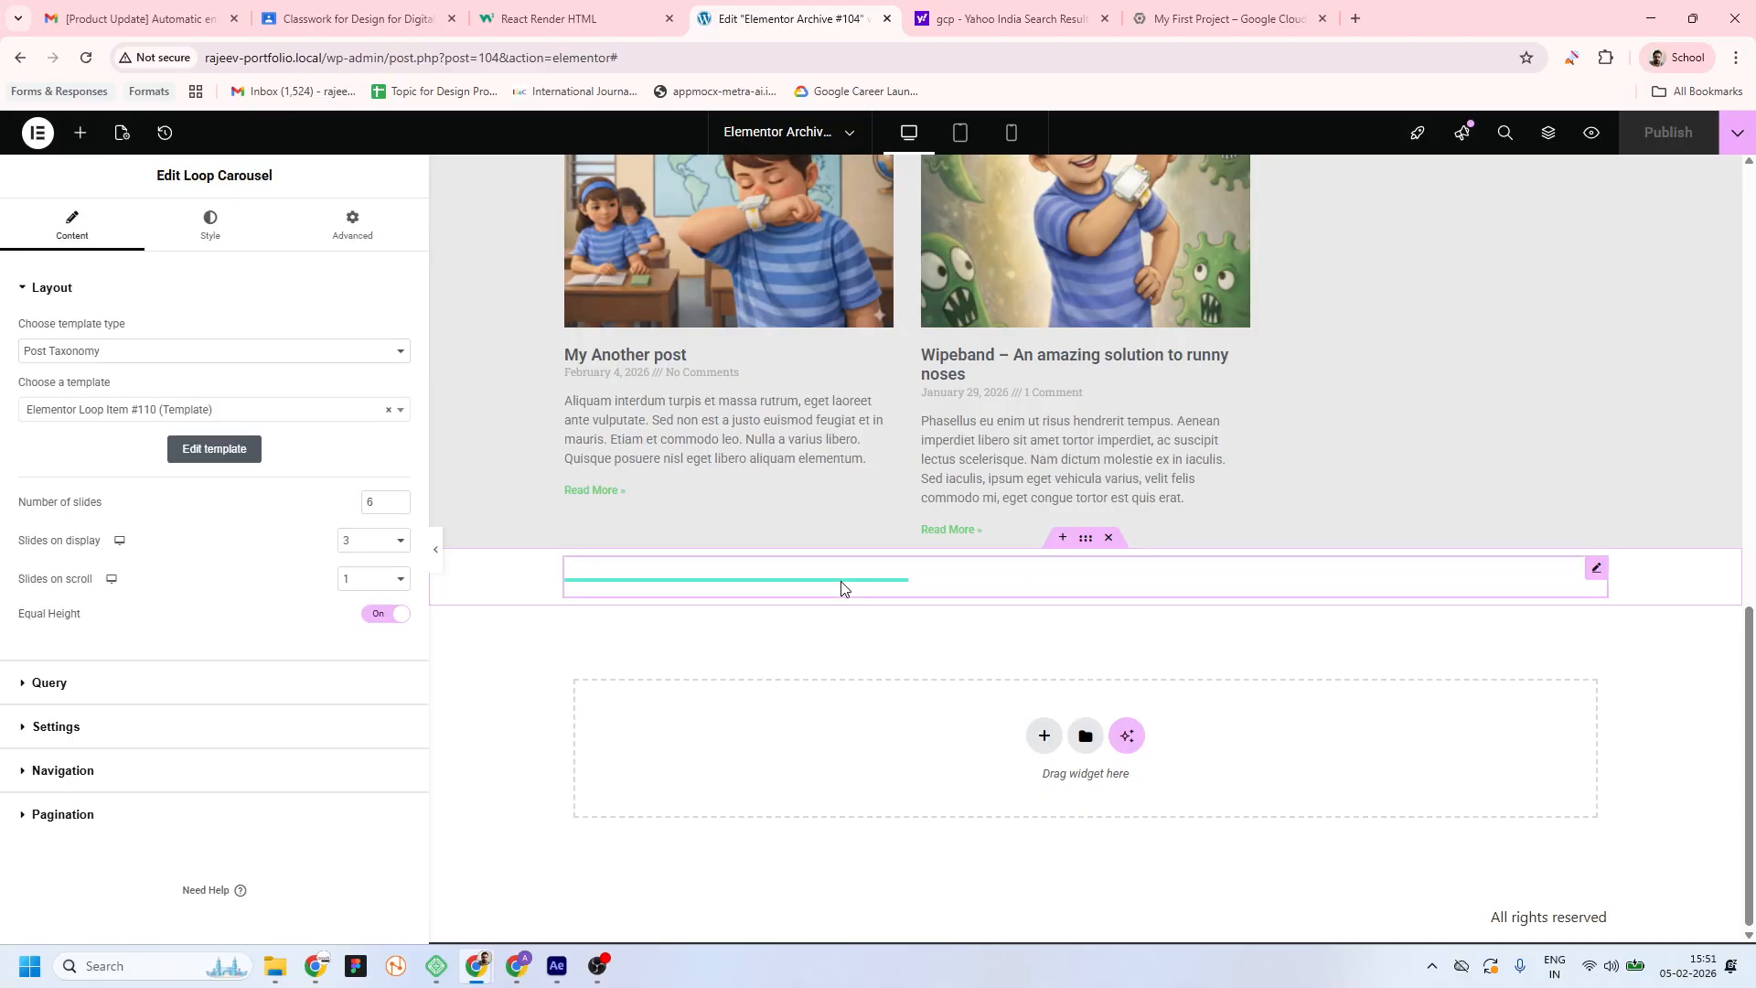
left_click(391, 413)
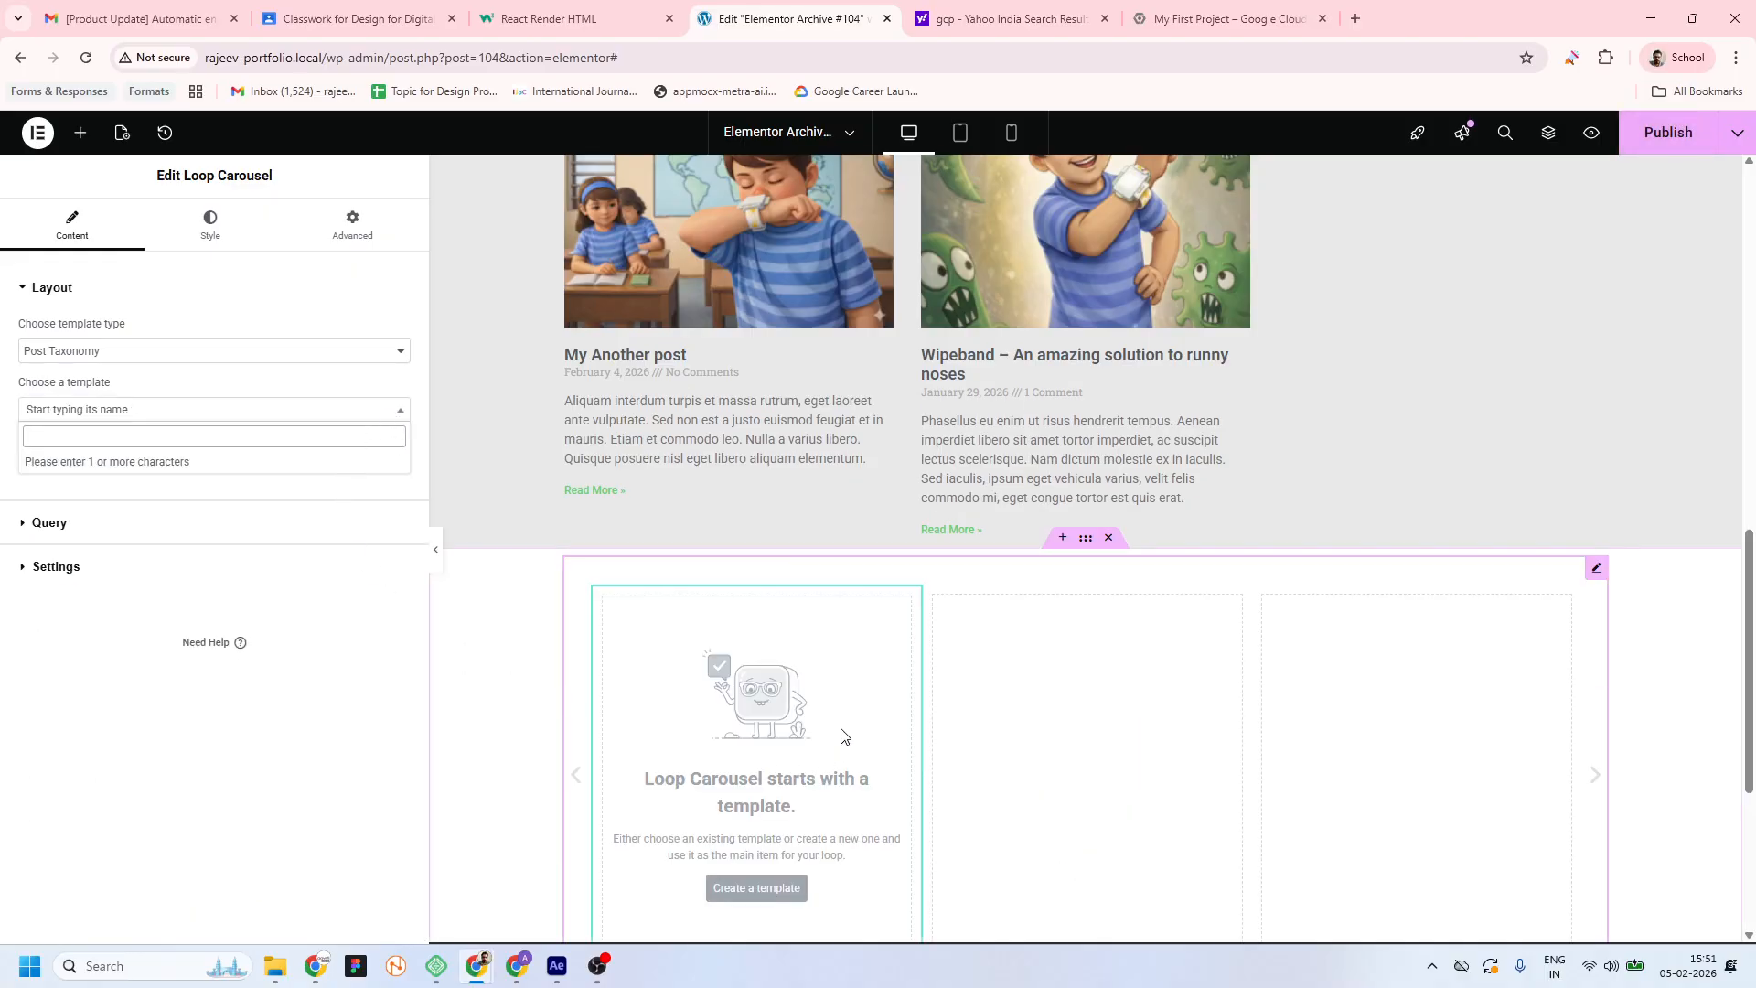
Set the Loop Carousel's template type to Posts and check the template choice, leaving it empty
scroll(805, 659, "down", 4)
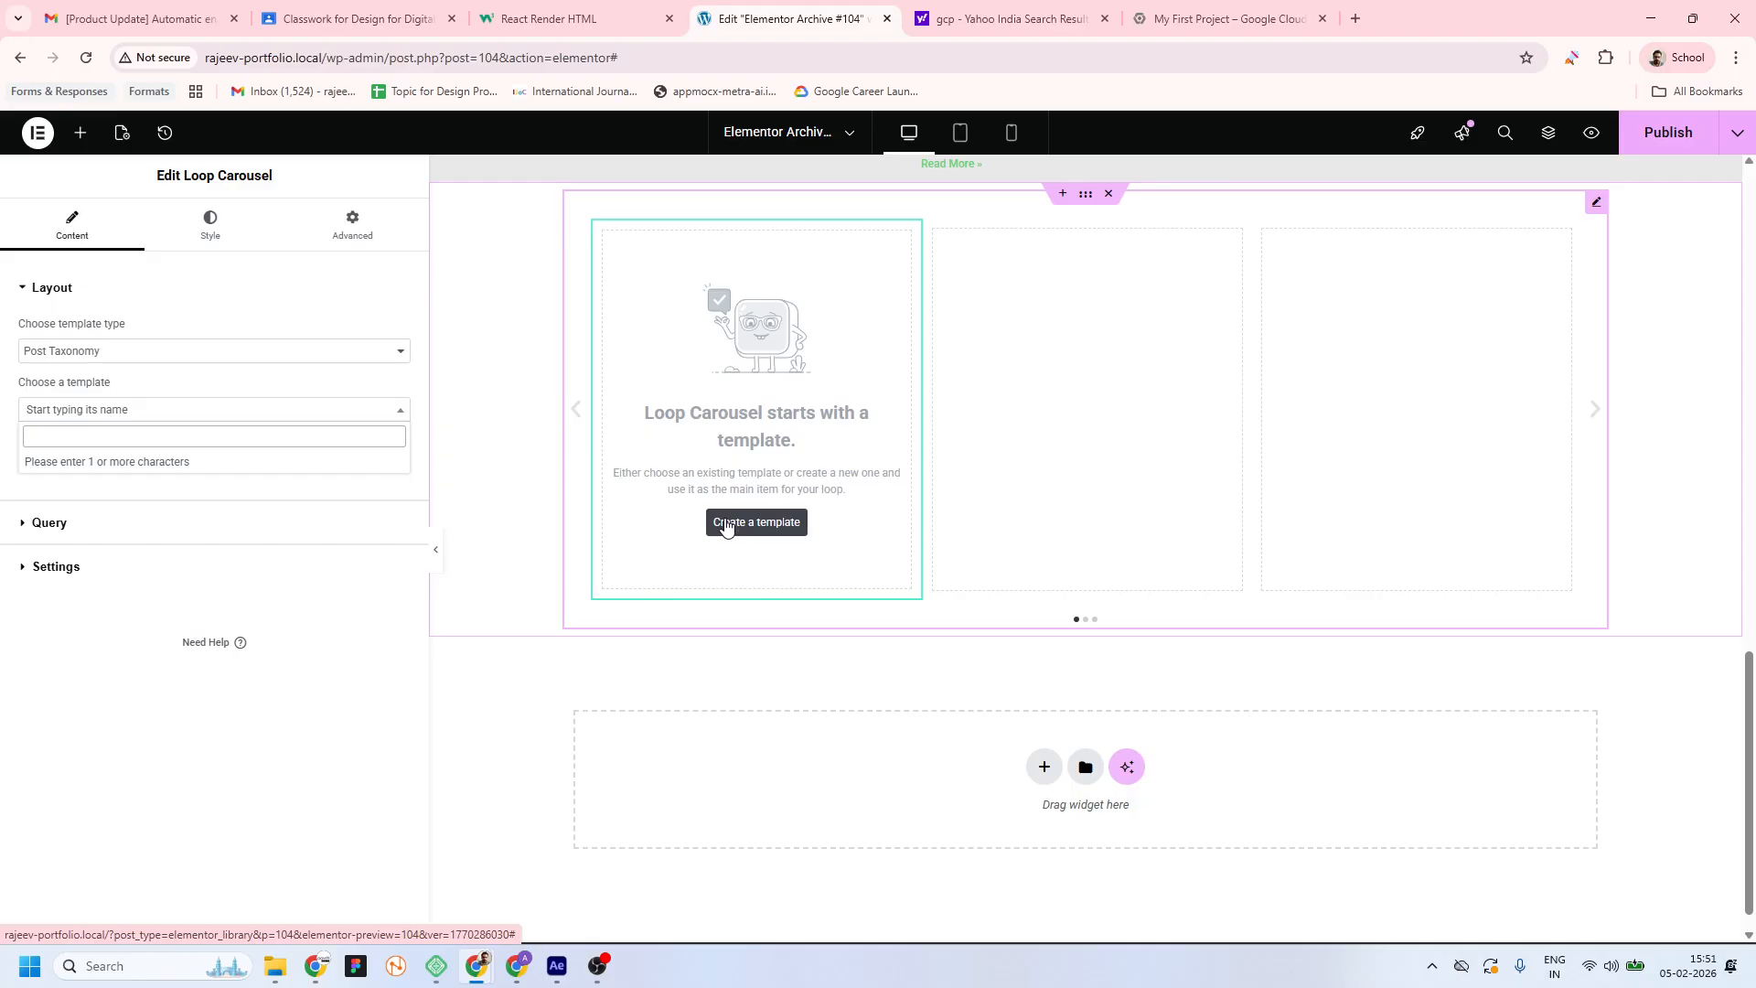
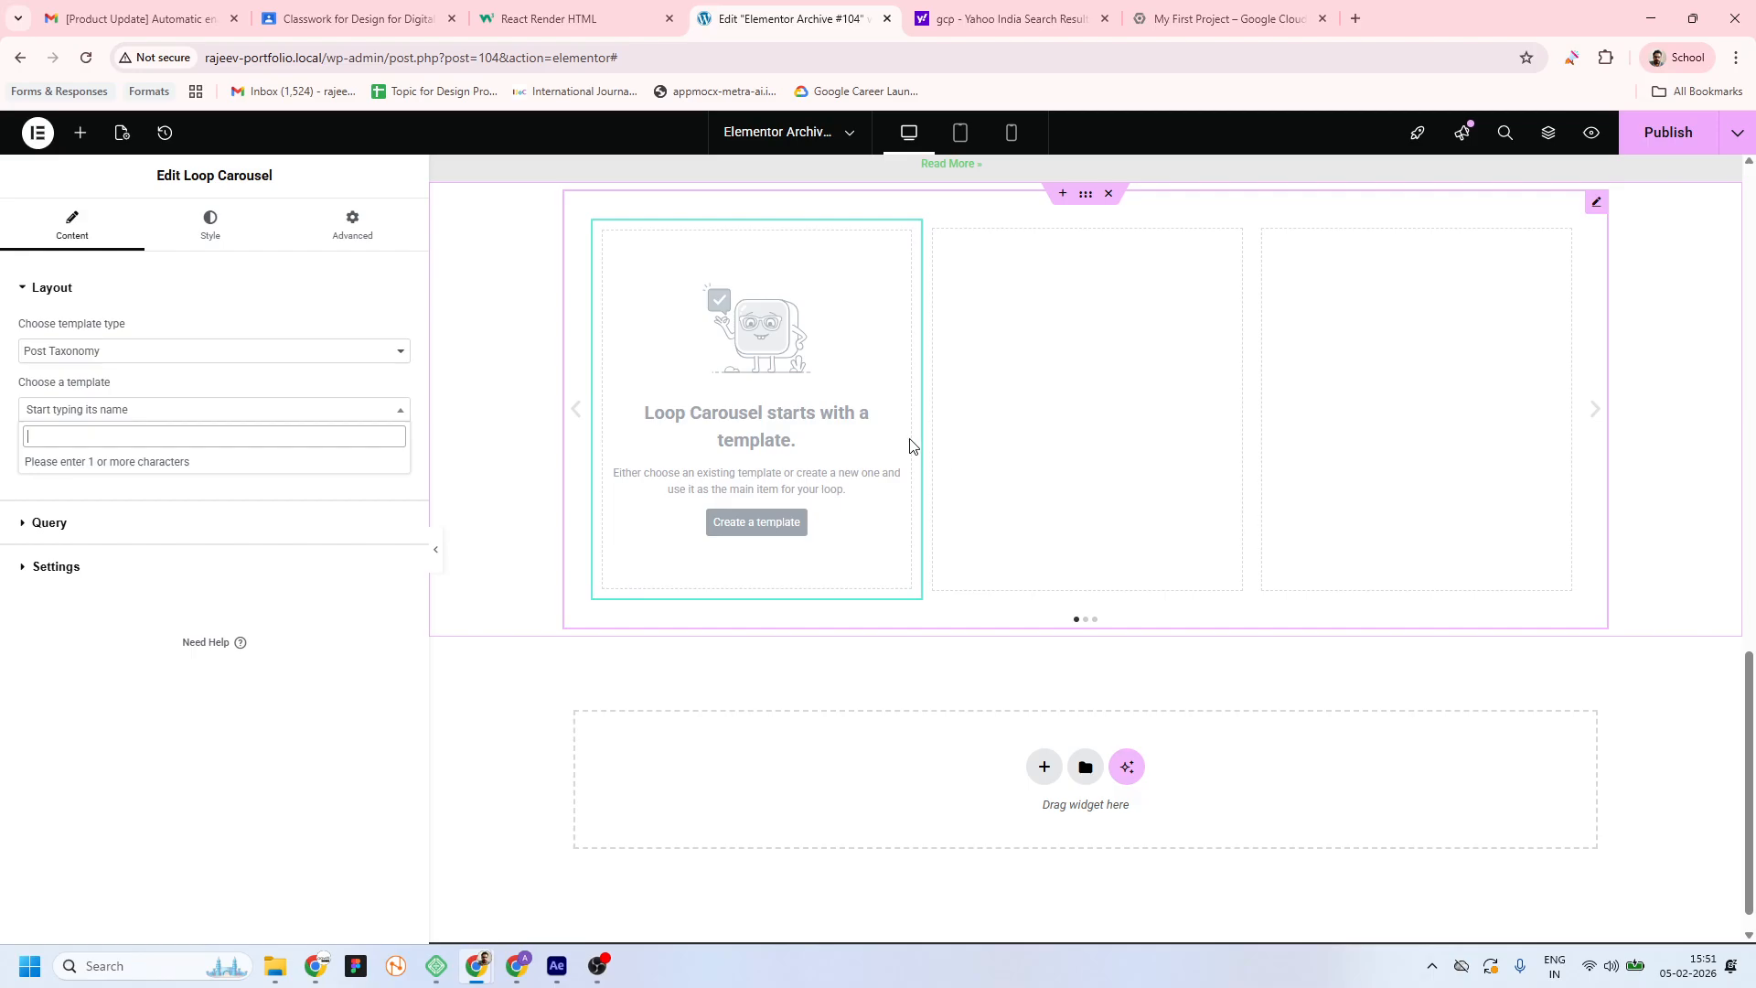
left_click(240, 315)
left_click(57, 291)
left_click(137, 357)
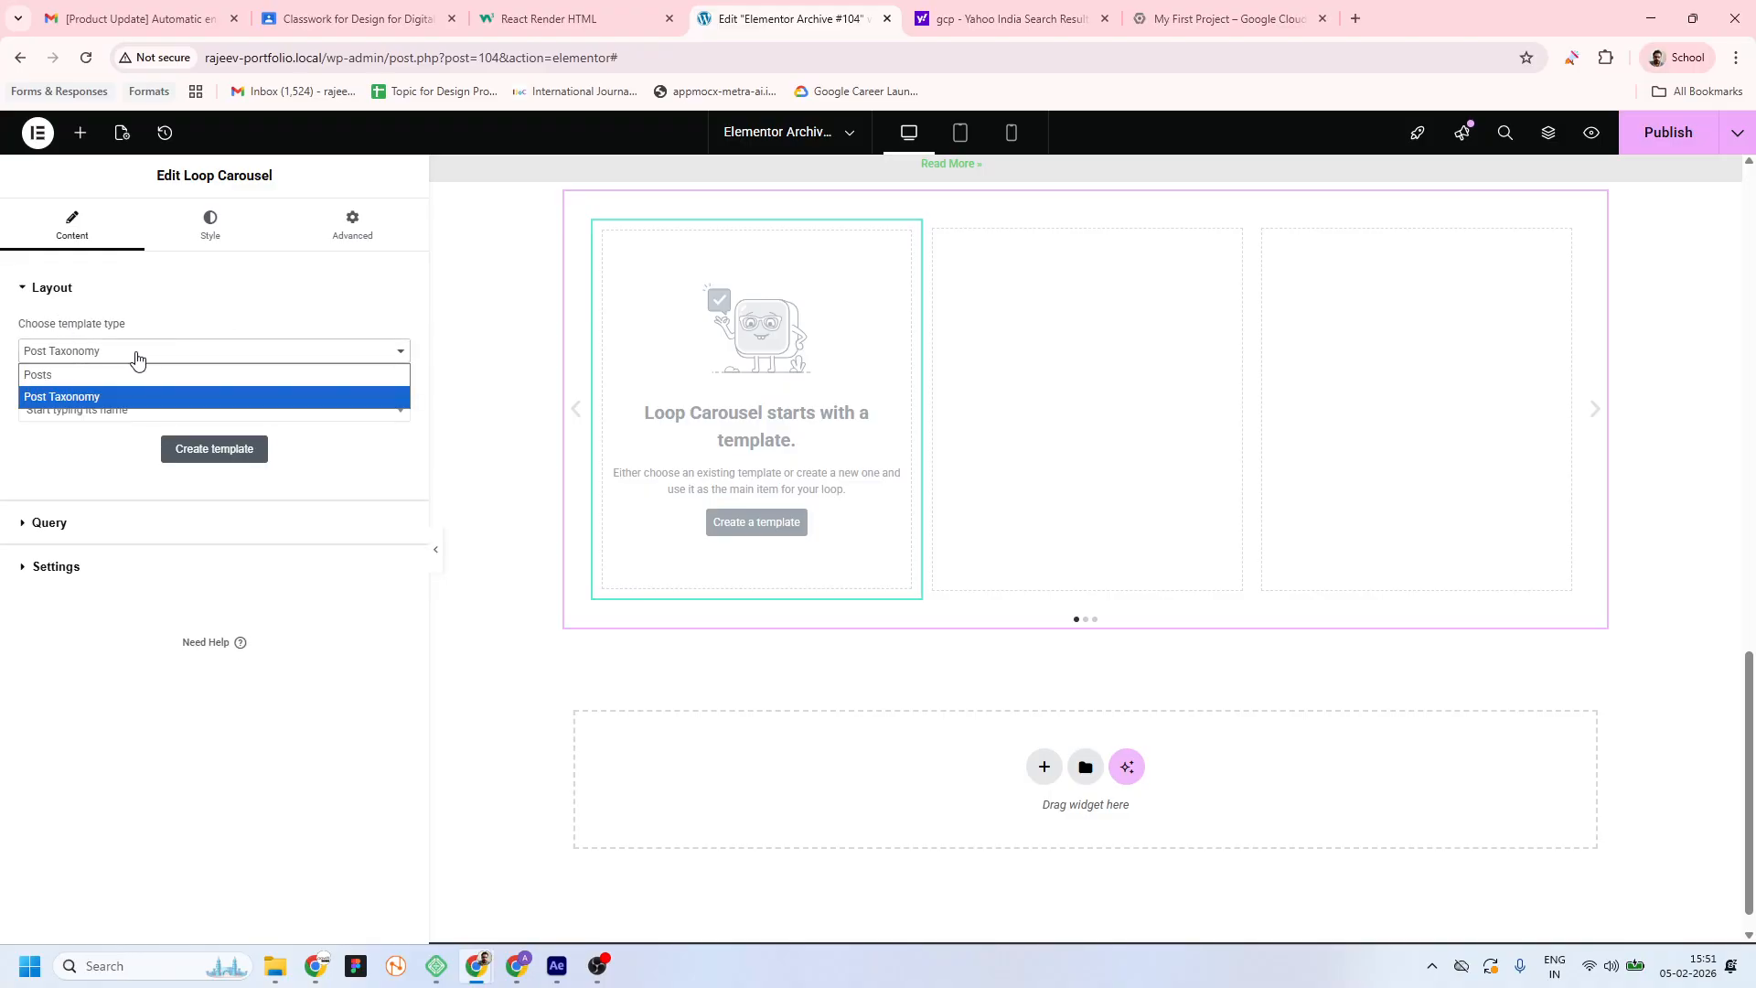
left_click(128, 375)
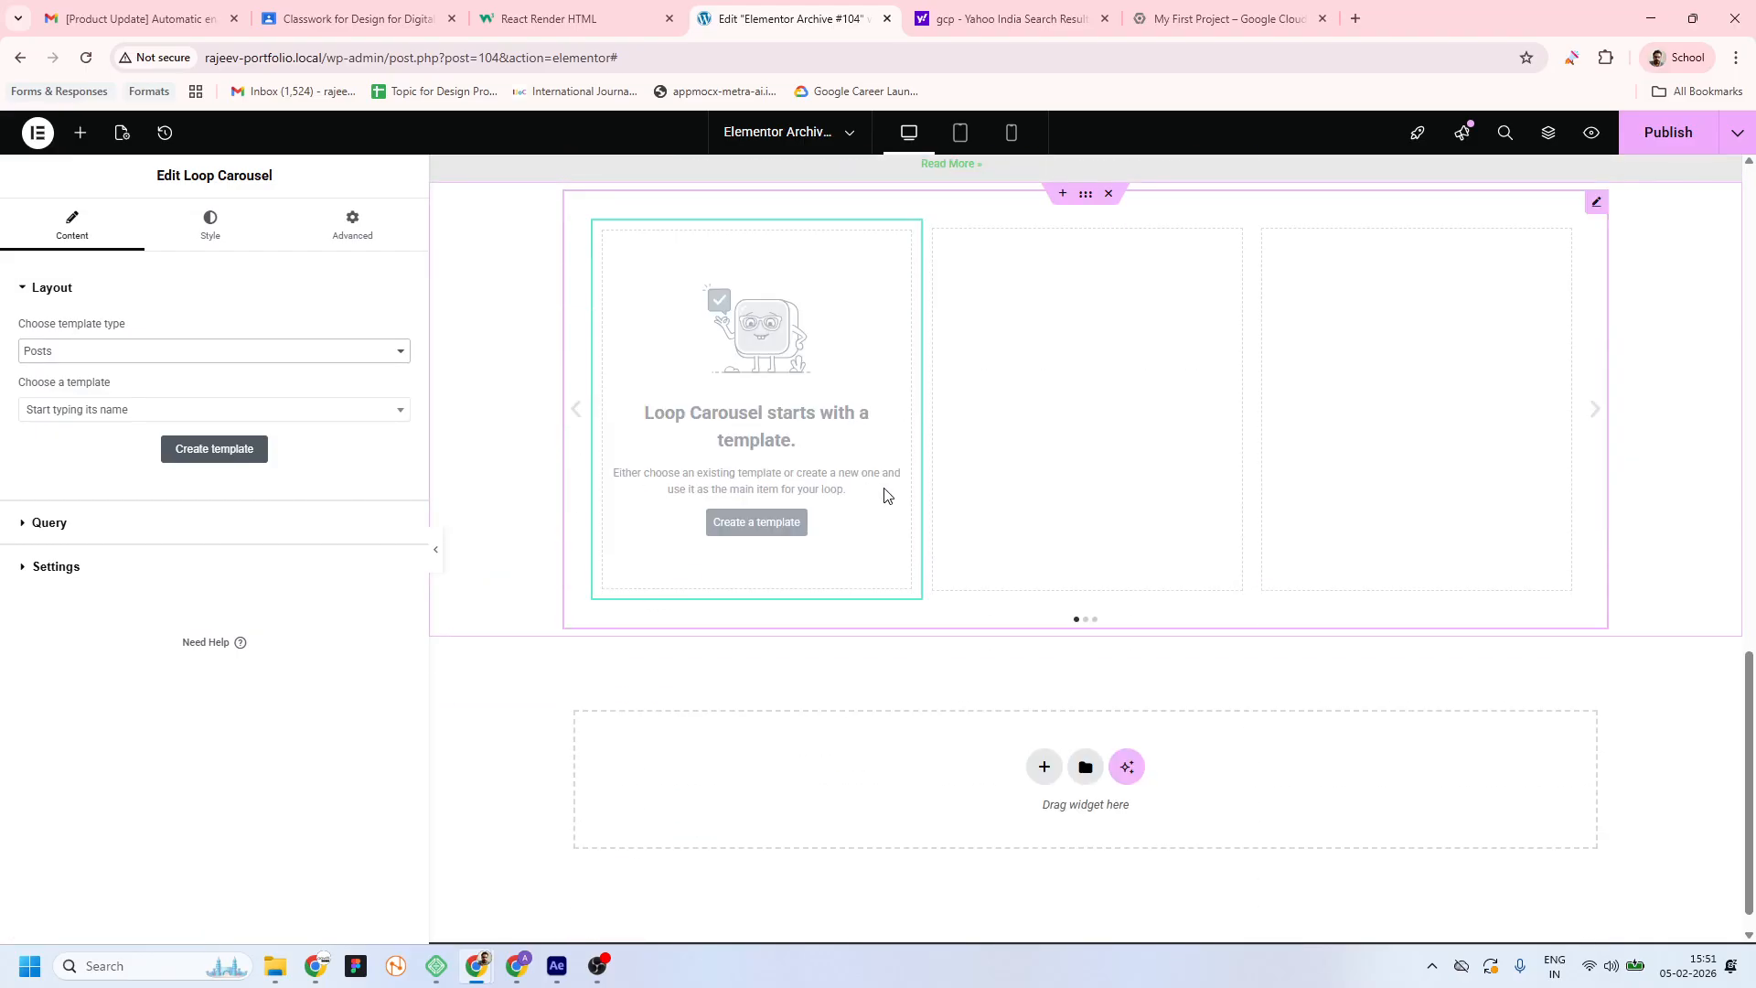
left_click(397, 420)
left_click(395, 417)
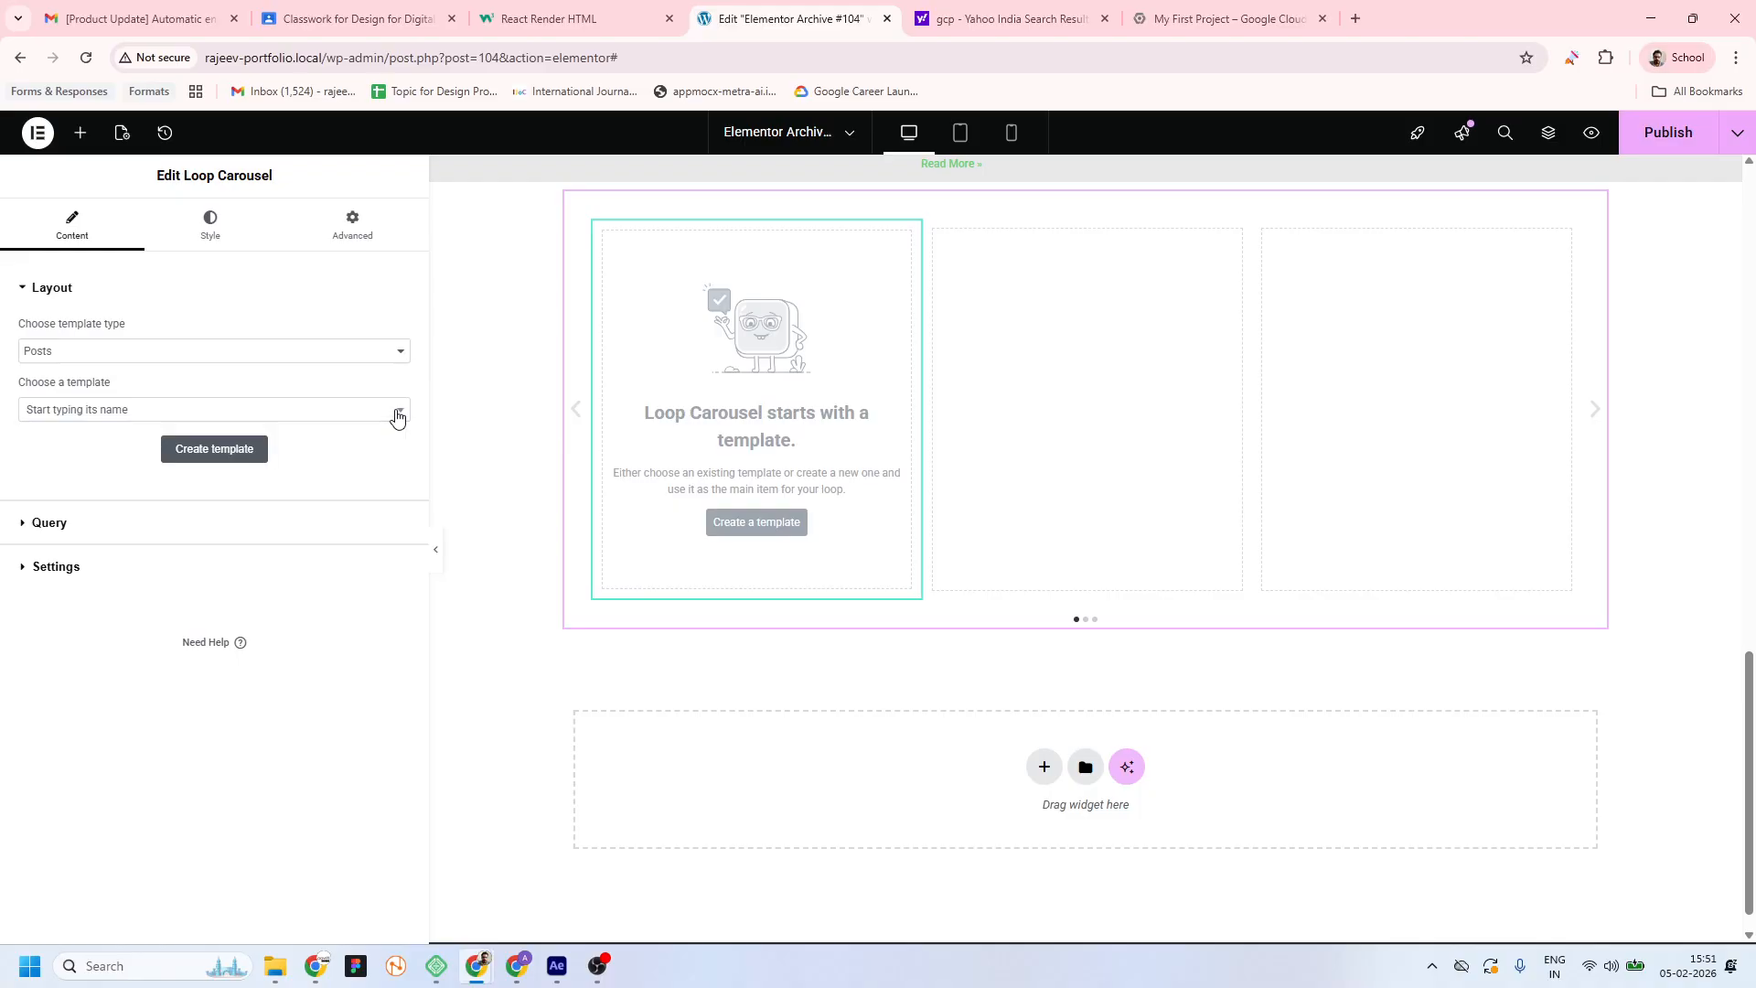
scroll(797, 512, "up", 8)
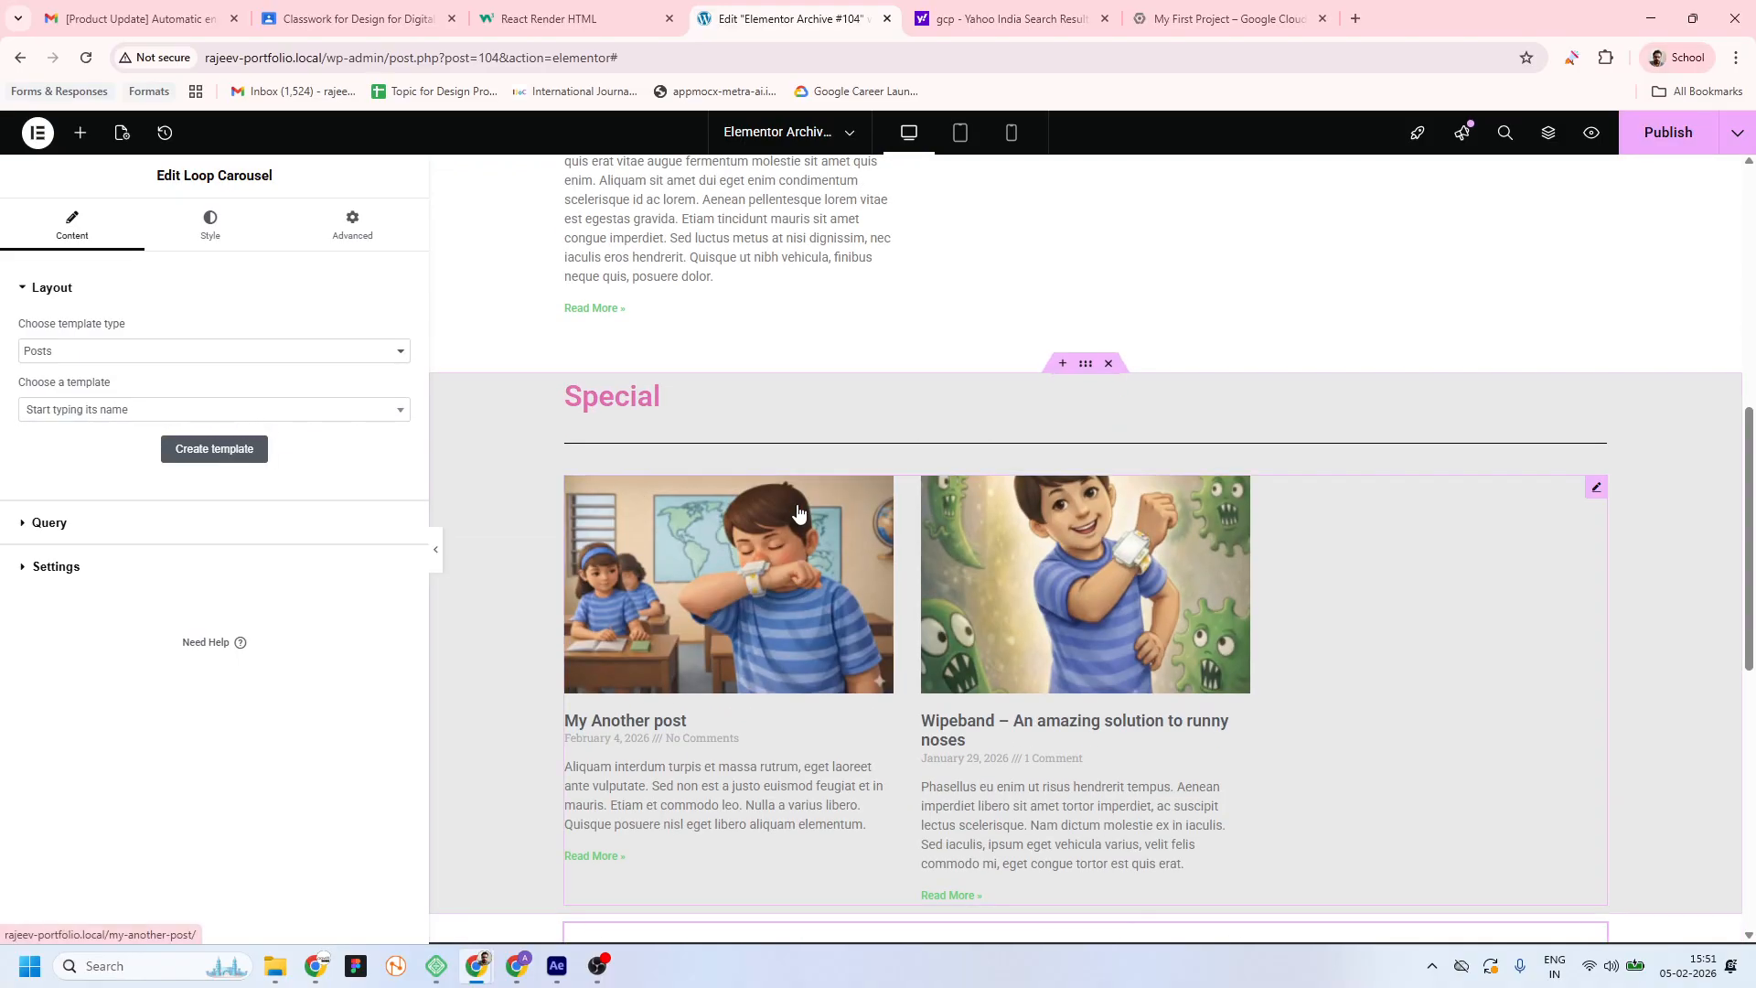
Search the Loop Carousel's template choice for "my", then clear the search and leave it without picking a template
scroll(798, 512, "down", 6)
left_click(90, 421)
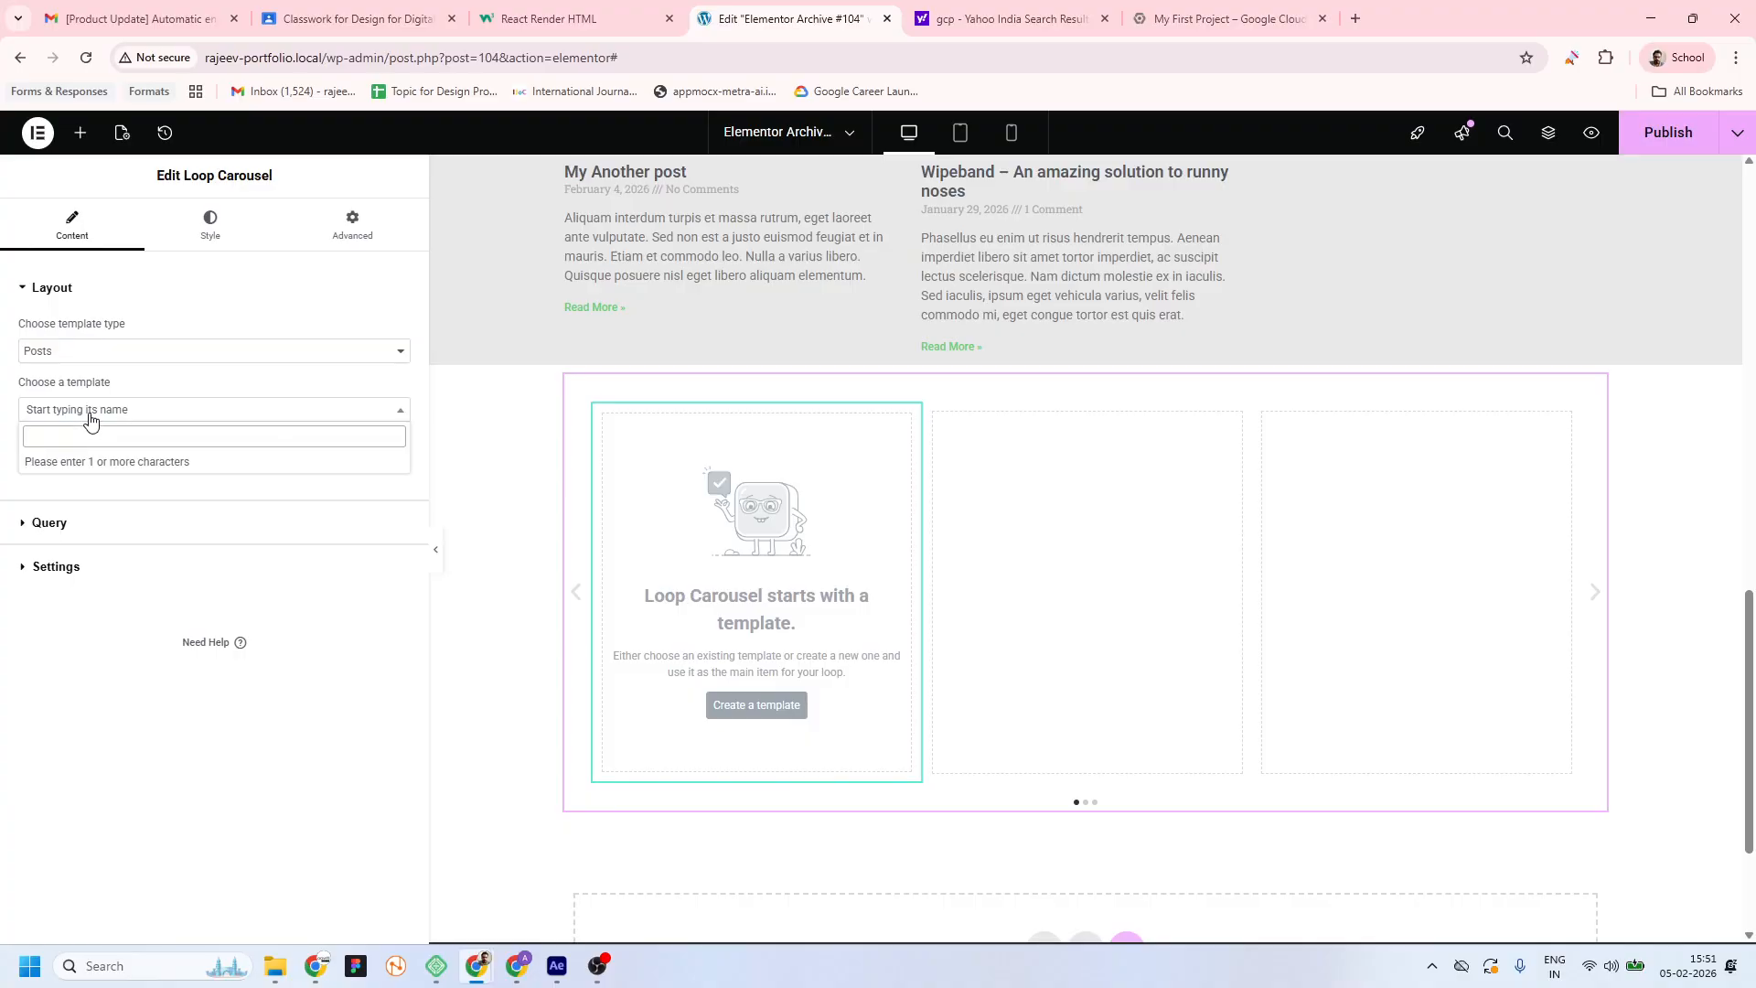
type("my")
key("BackSpace")
key("BackSpace")
key("BackSpace")
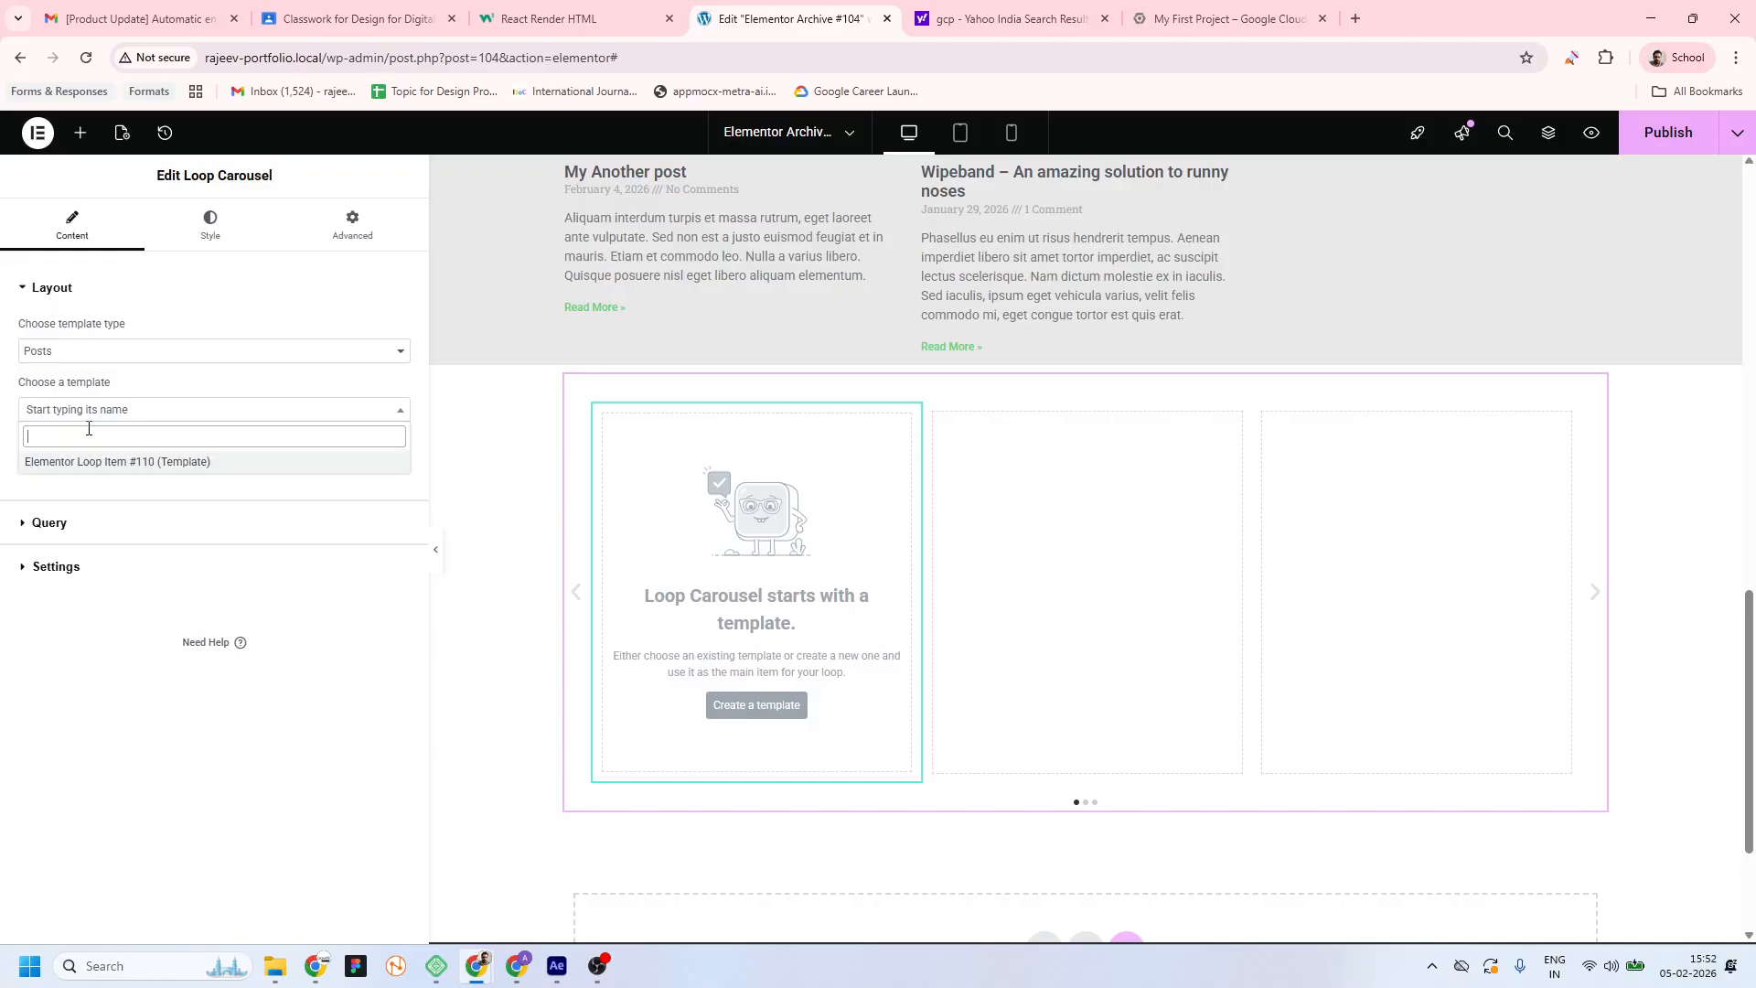
left_click(150, 381)
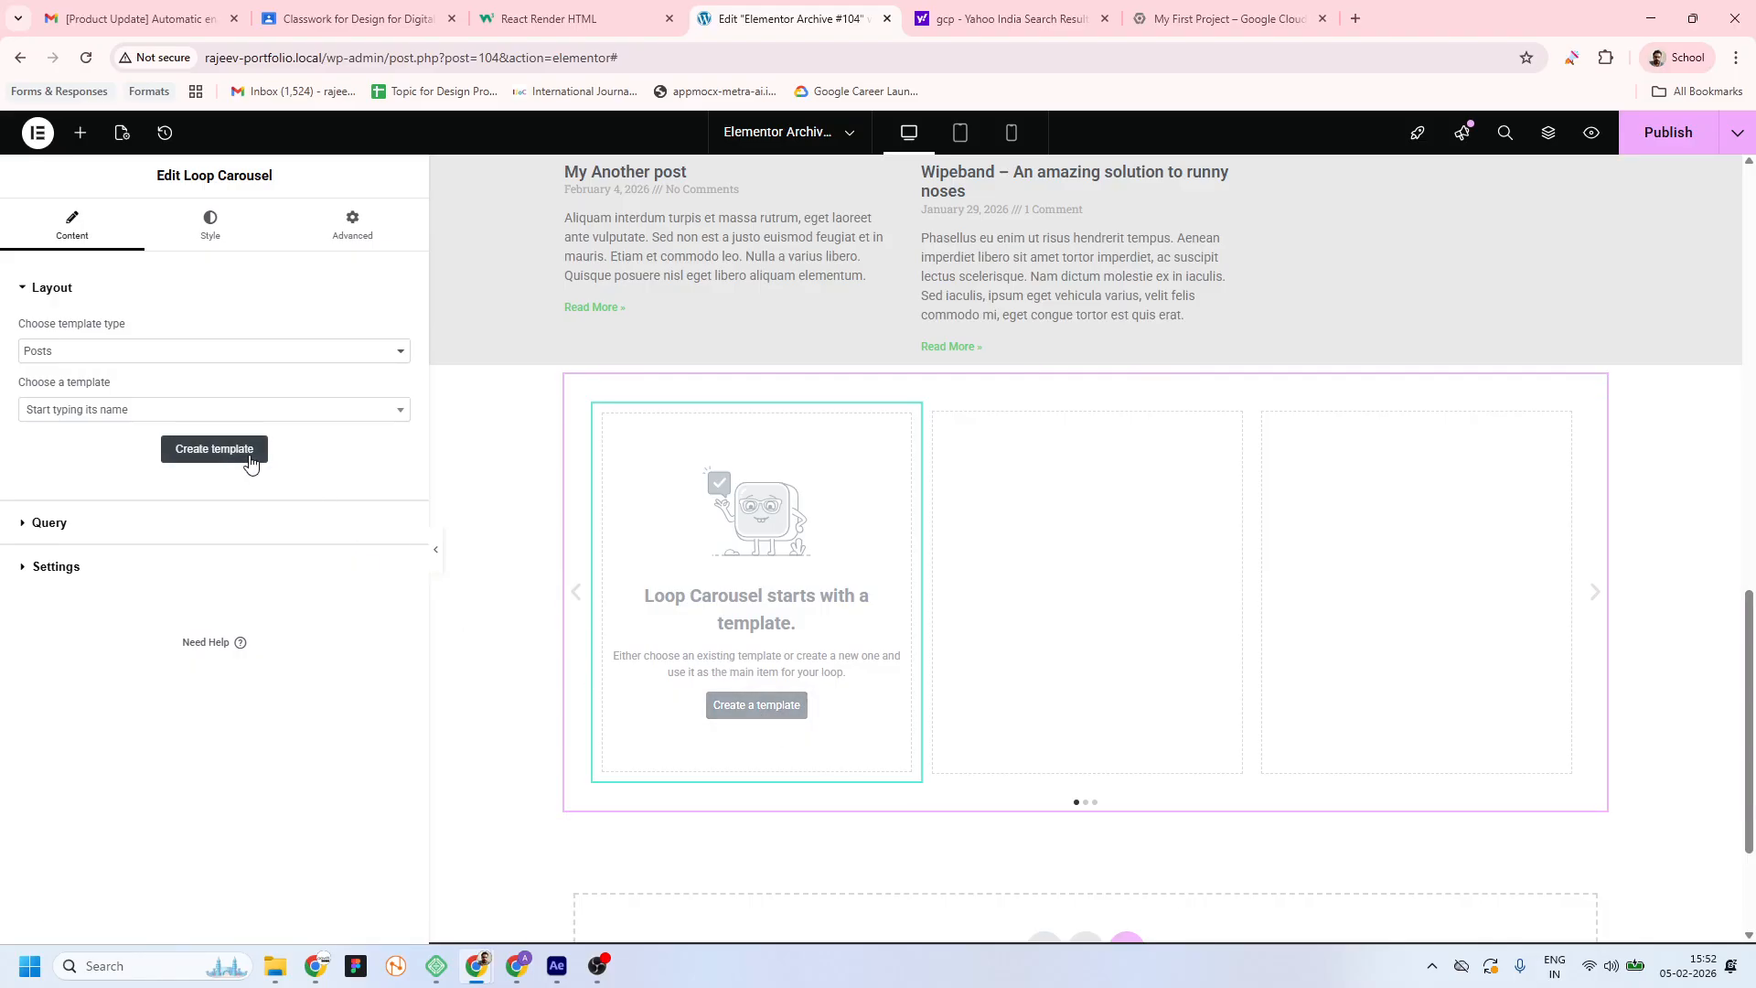
Create a new loop item template for the Loop Carousel, saving the archive changes, and add a Post Title widget to it
left_click(769, 705)
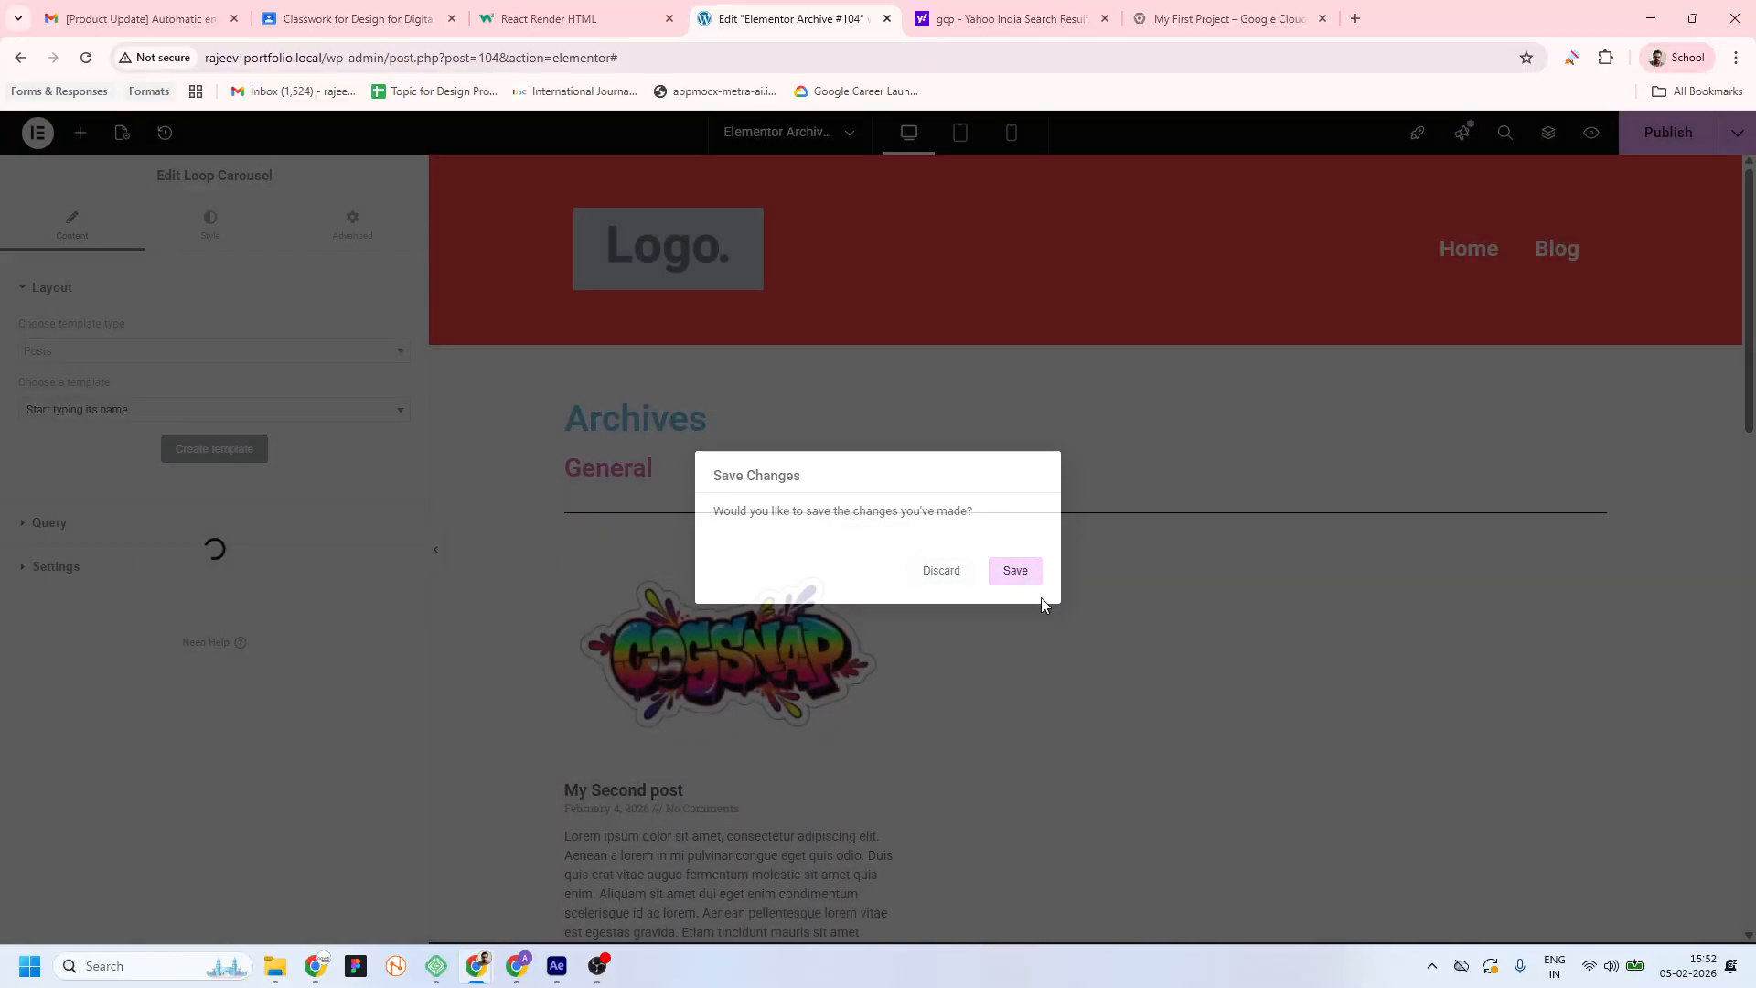
left_click(1017, 571)
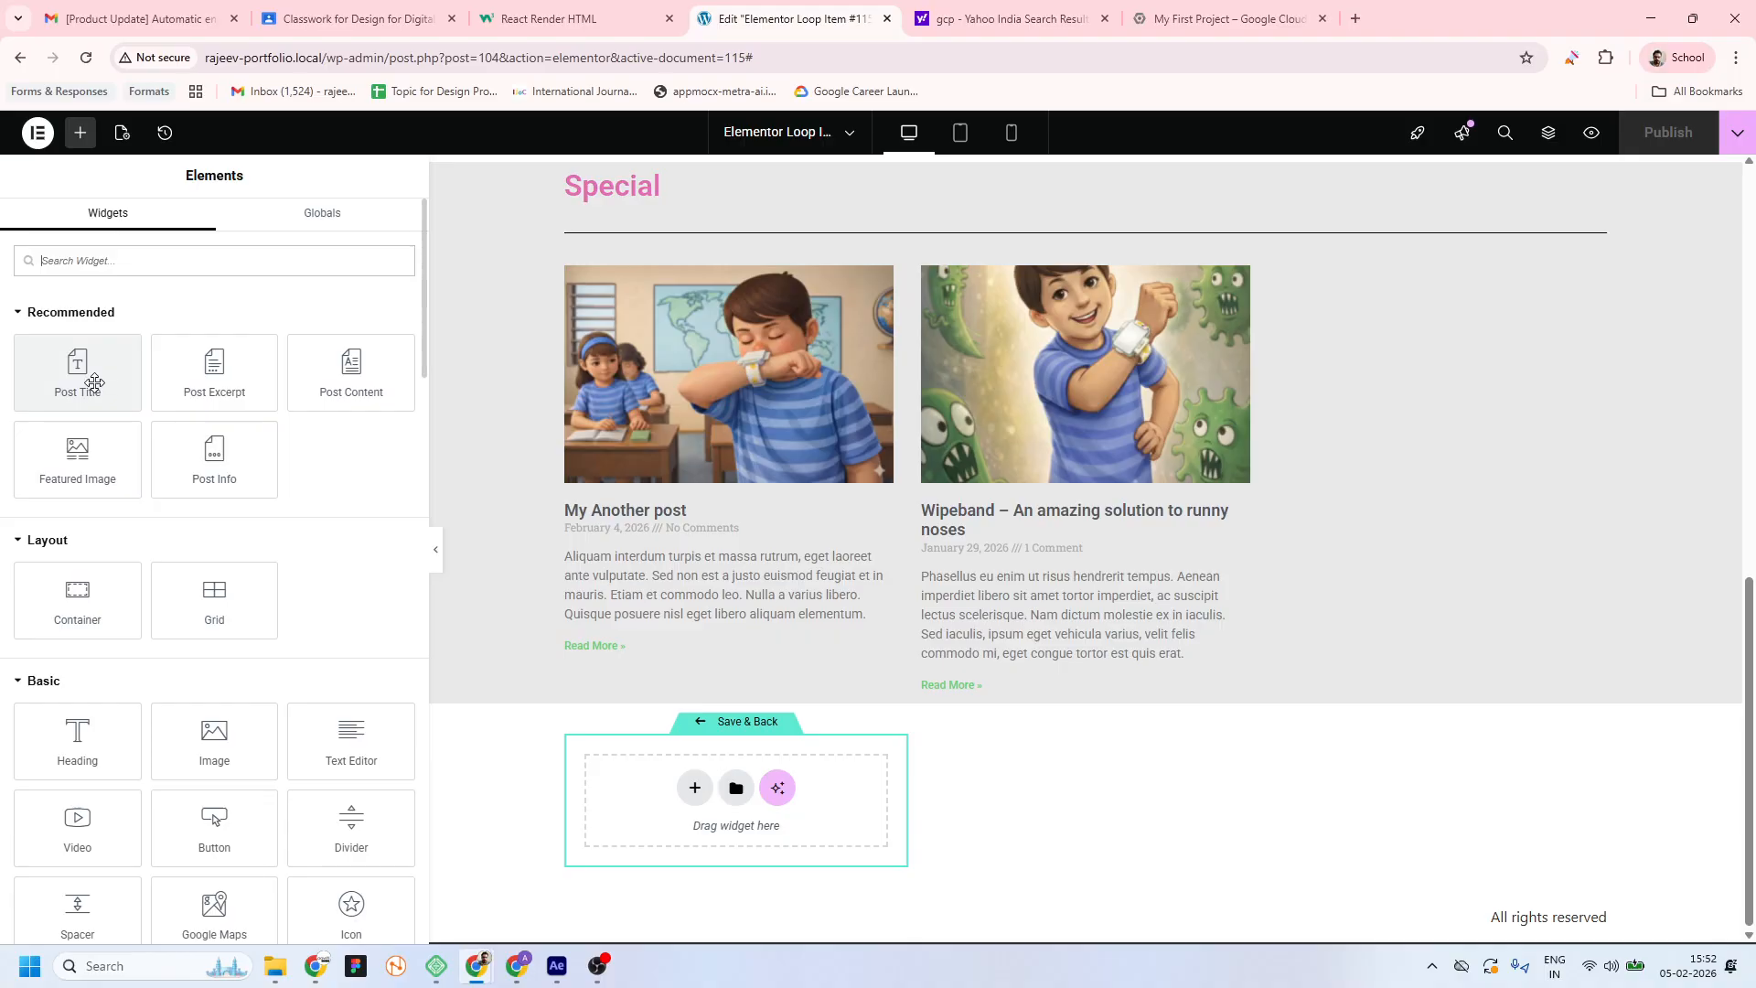
left_click_drag(94, 382, 704, 798)
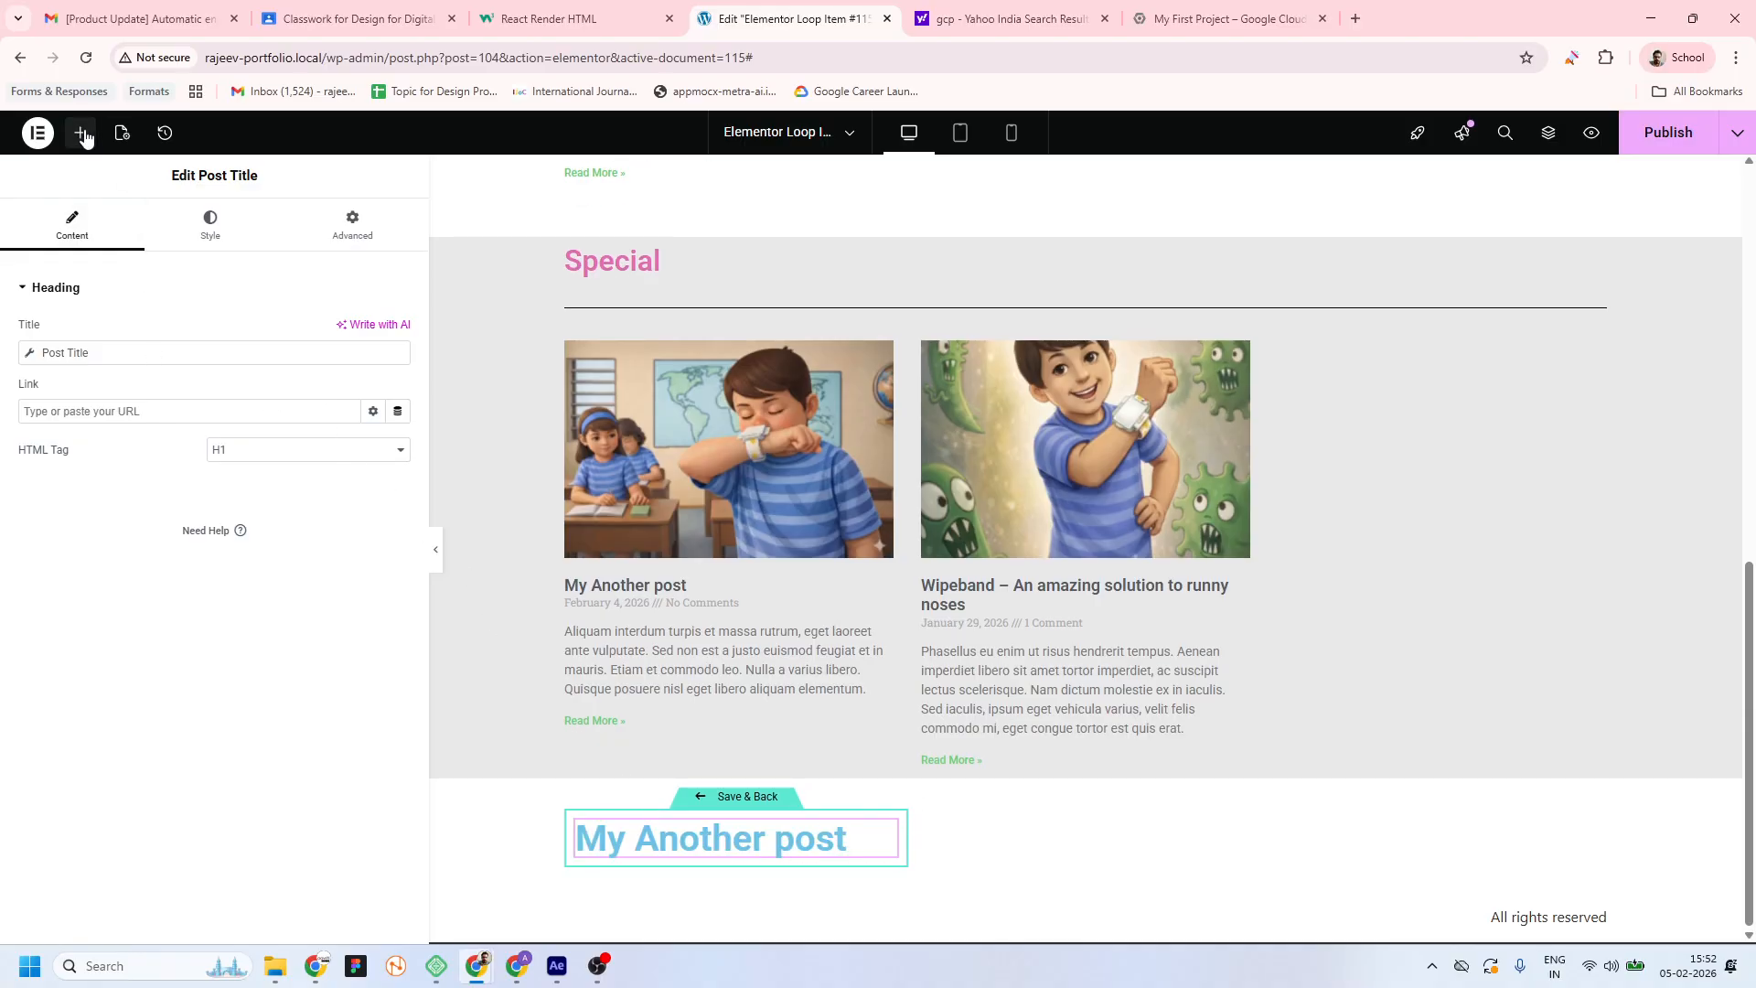
Add Featured Image and Post Excerpt widgets below the post title, save the loop item and return to the archive to review the carousel
left_click(83, 135)
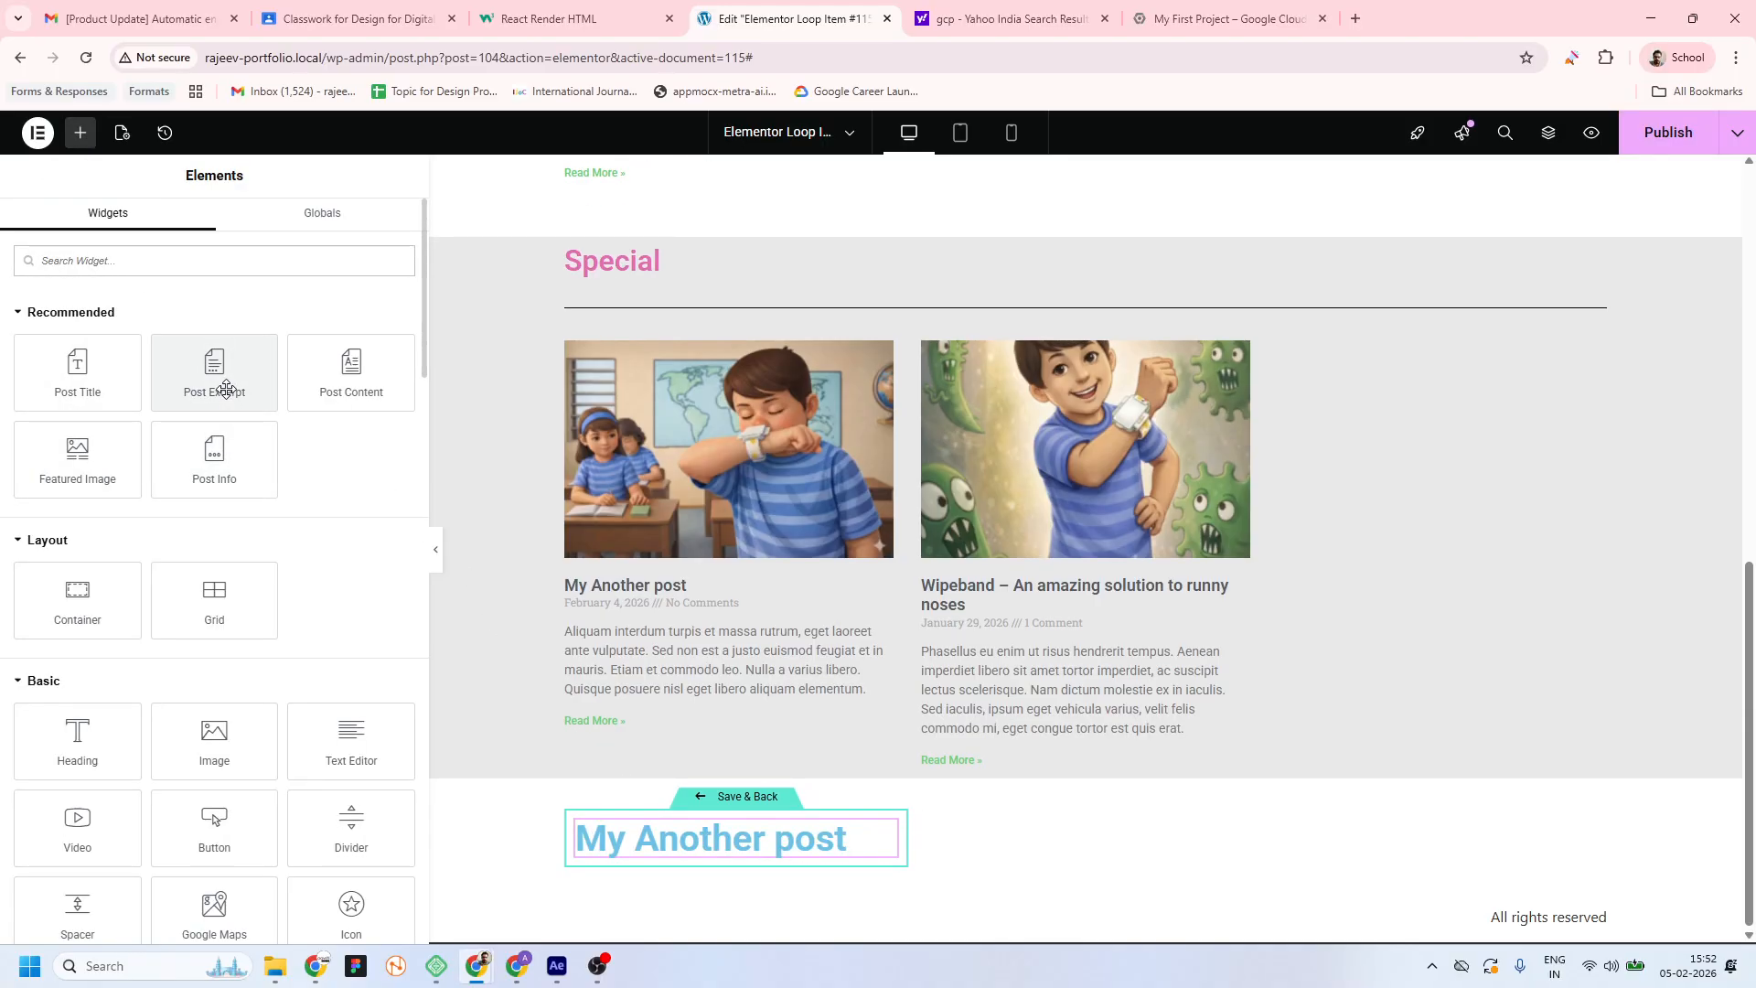
left_click_drag(78, 454, 782, 852)
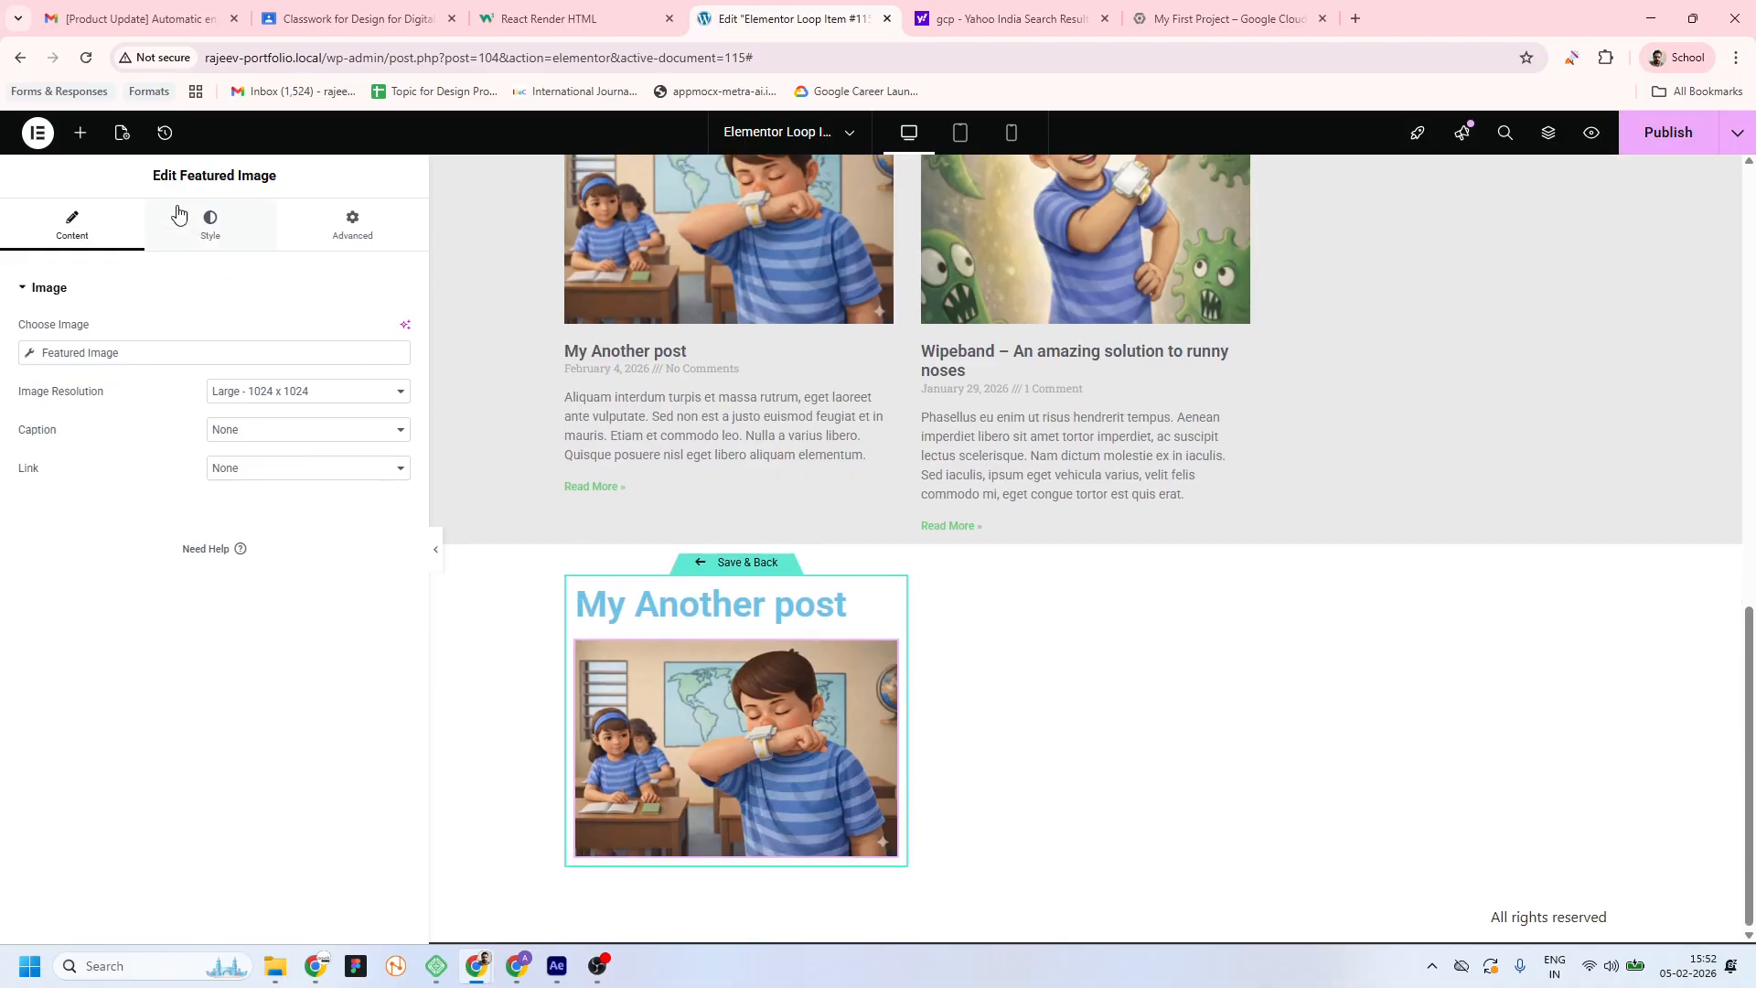
left_click(90, 135)
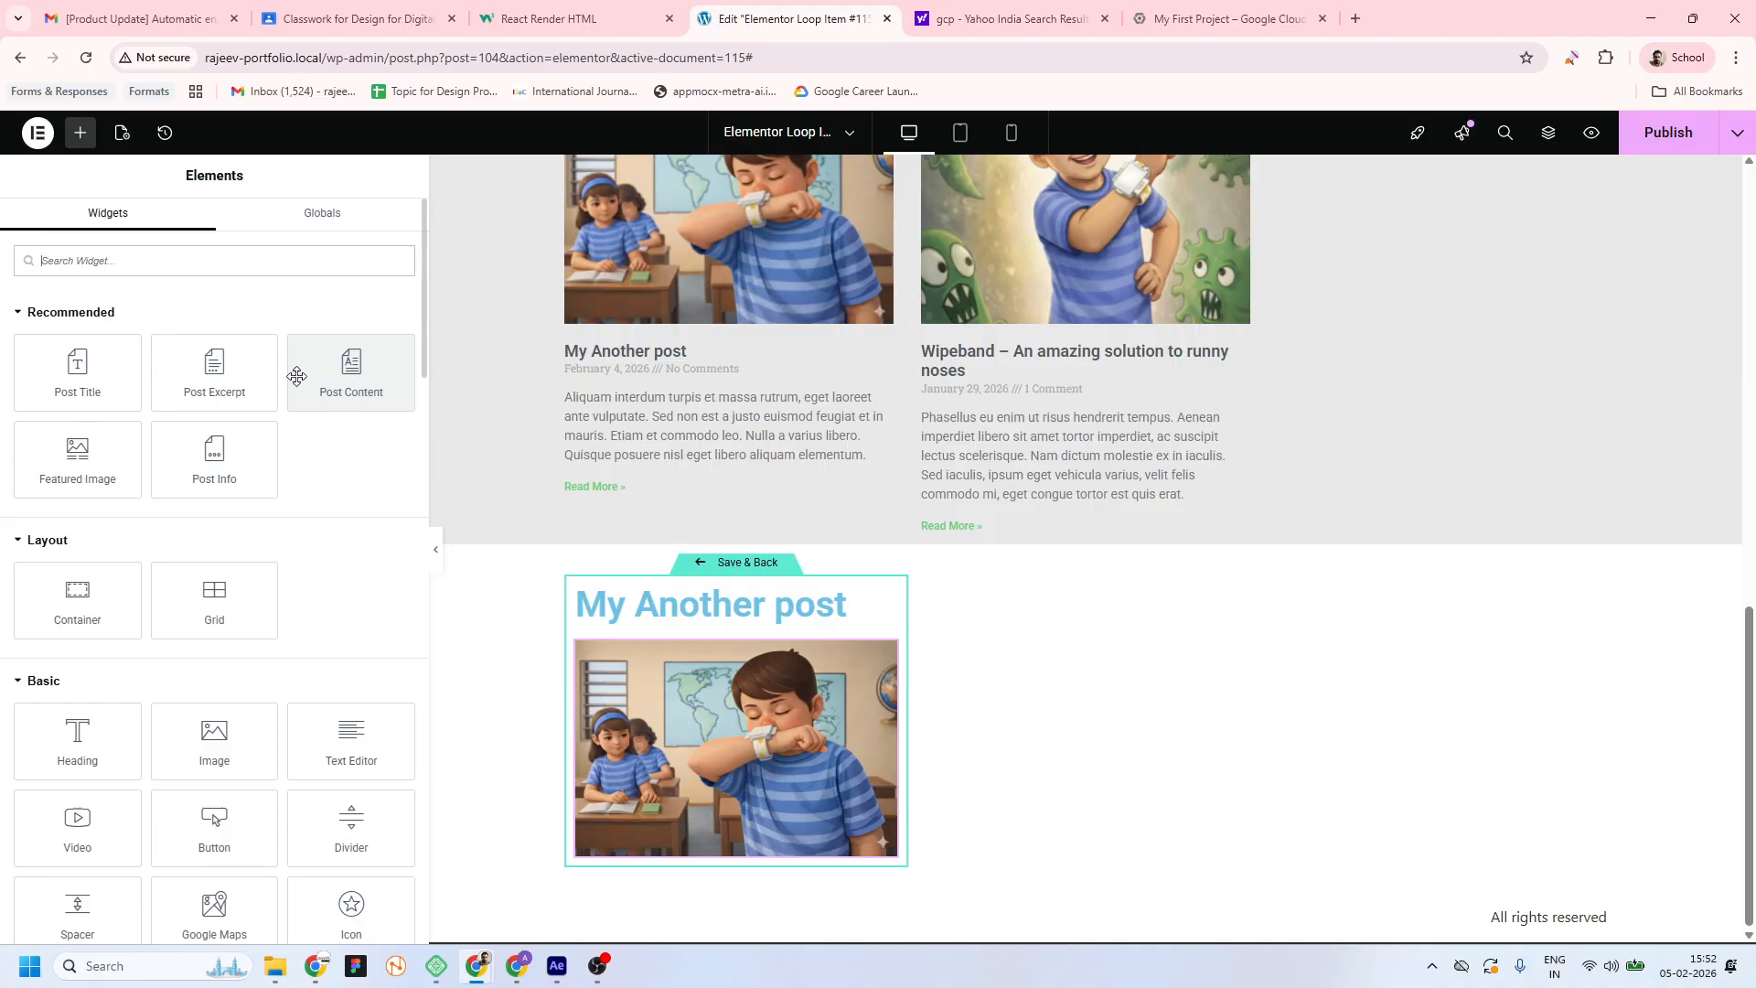
left_click_drag(256, 375, 730, 850)
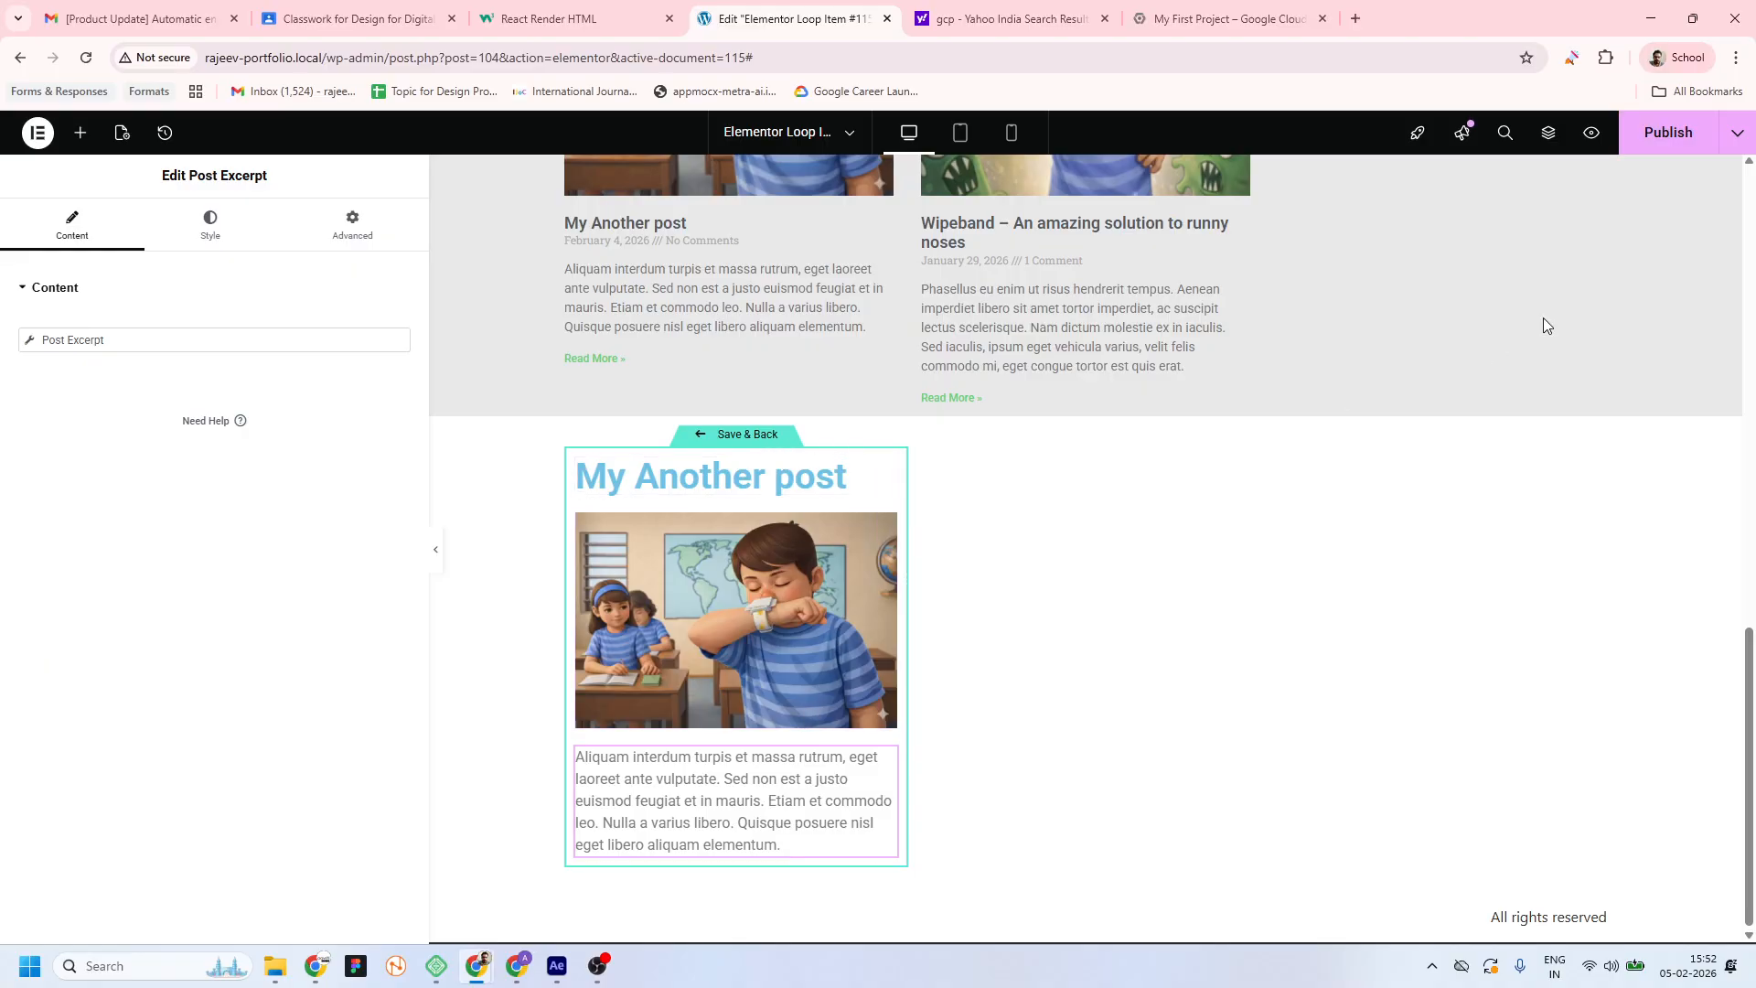
left_click(741, 443)
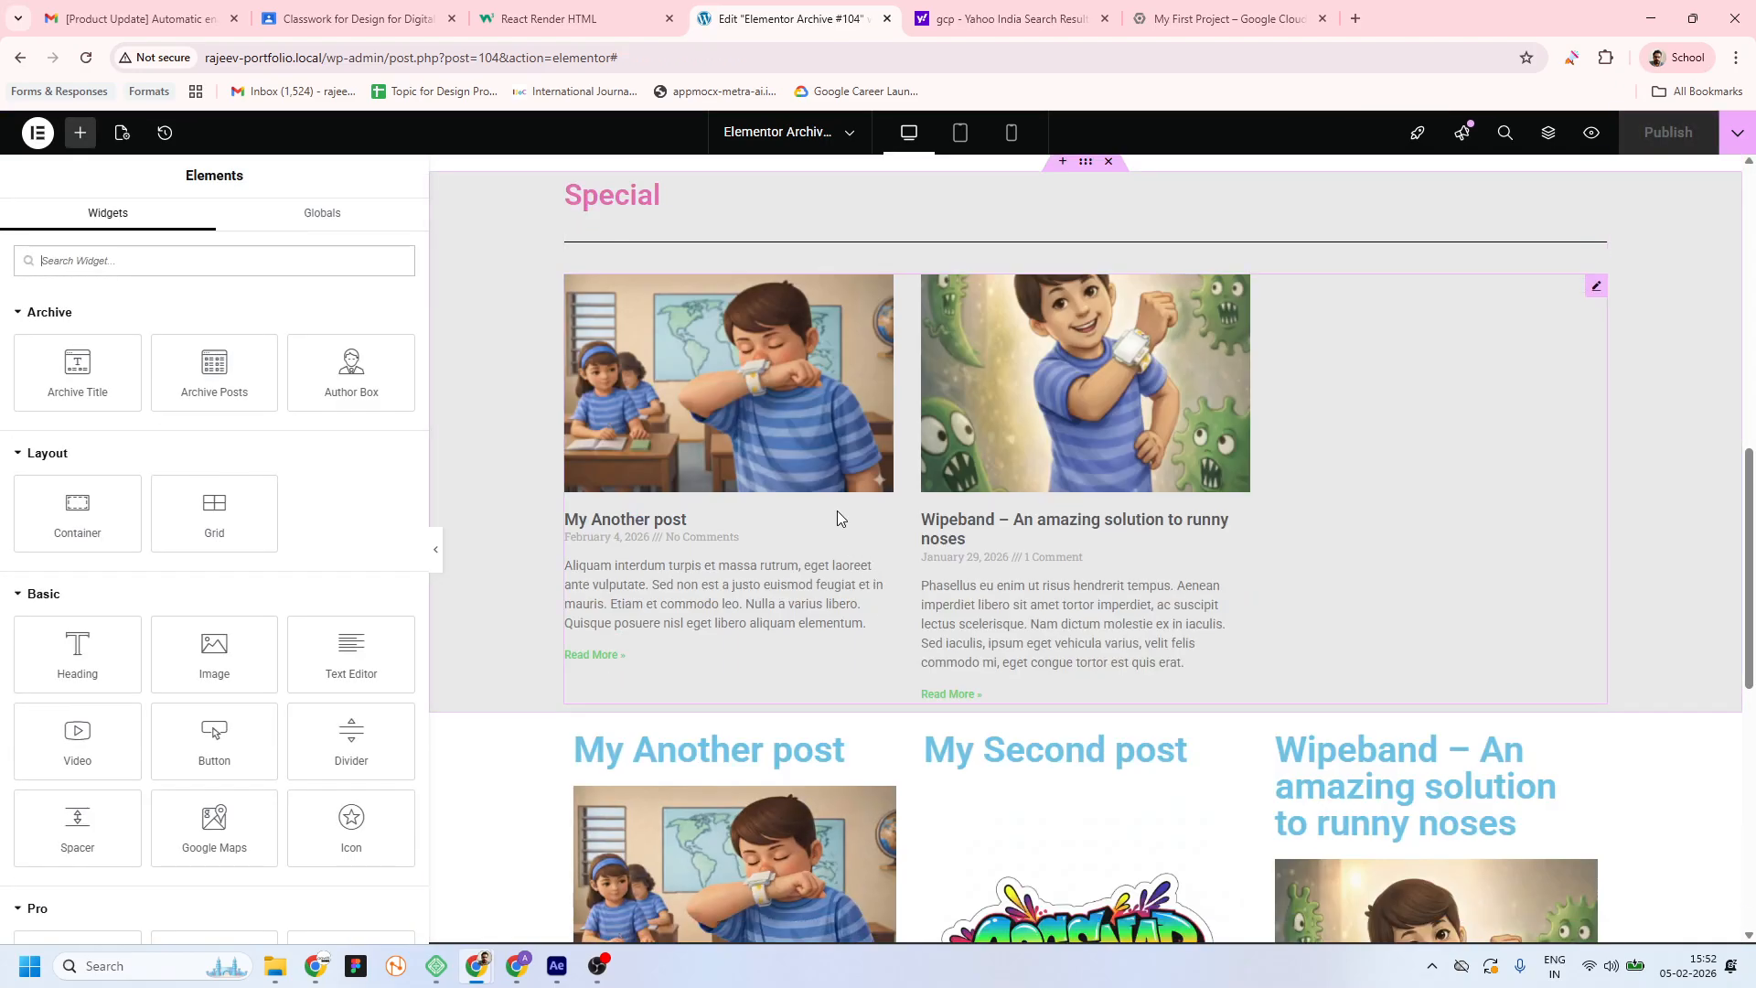
scroll(837, 510, "down", 5)
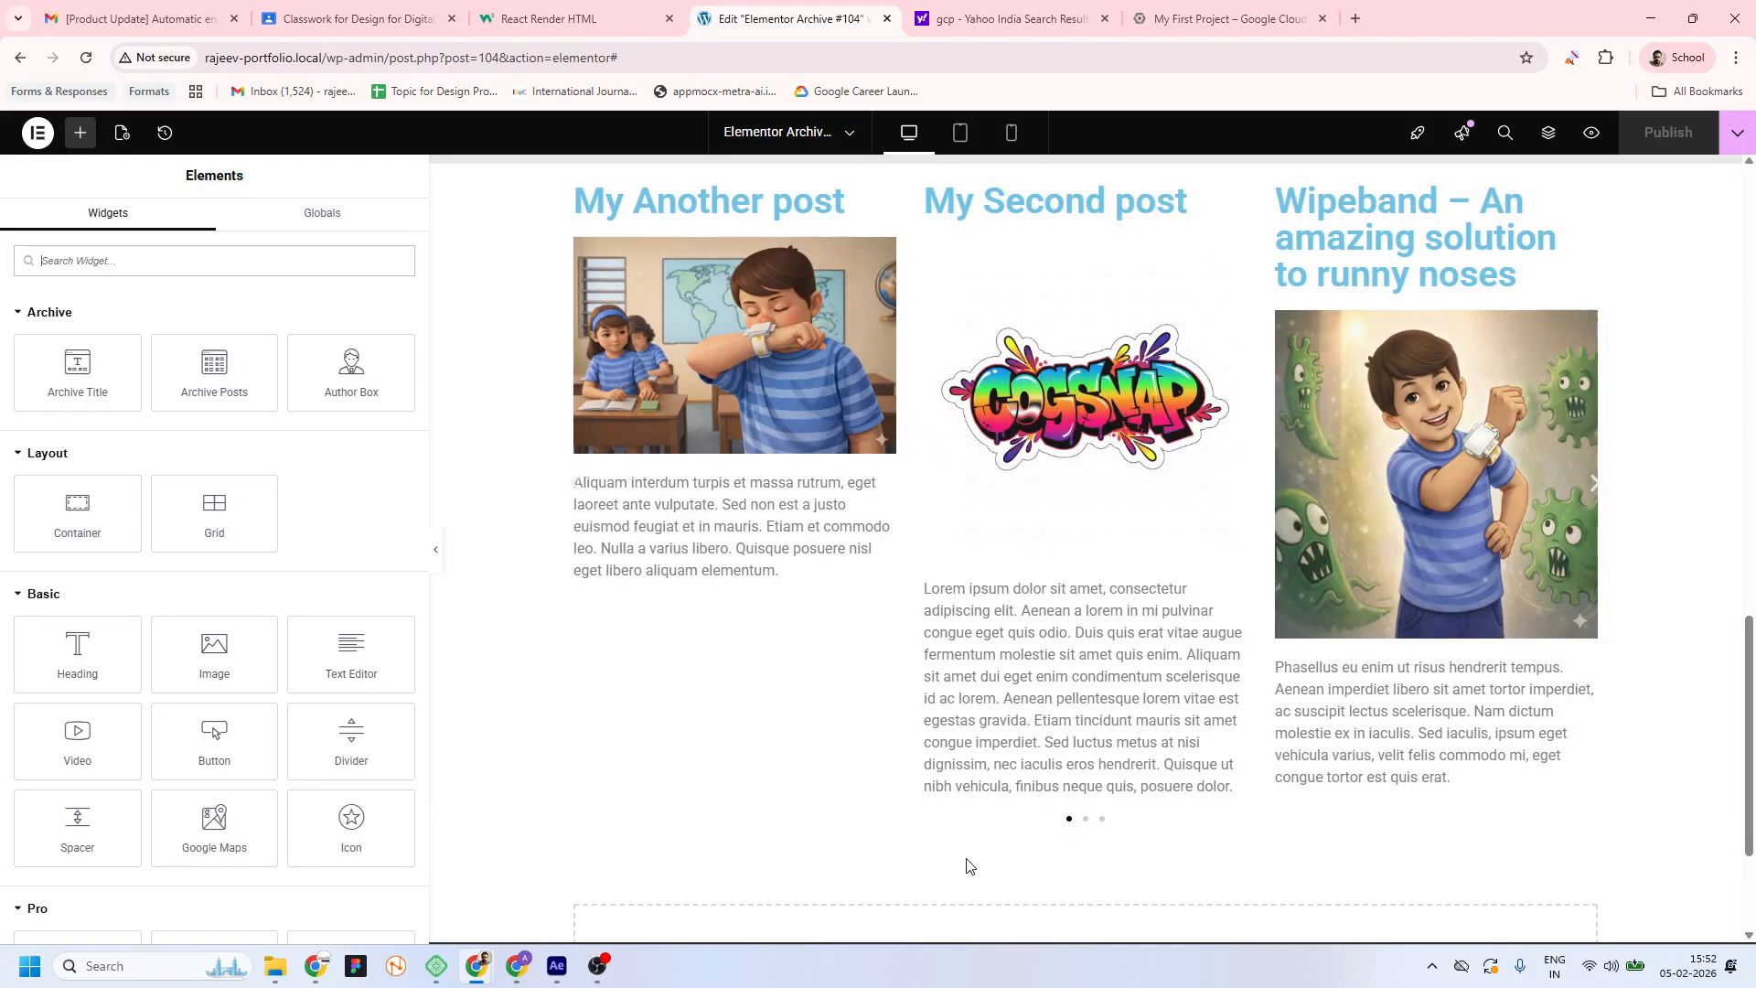
scroll(1052, 686, "up", 2)
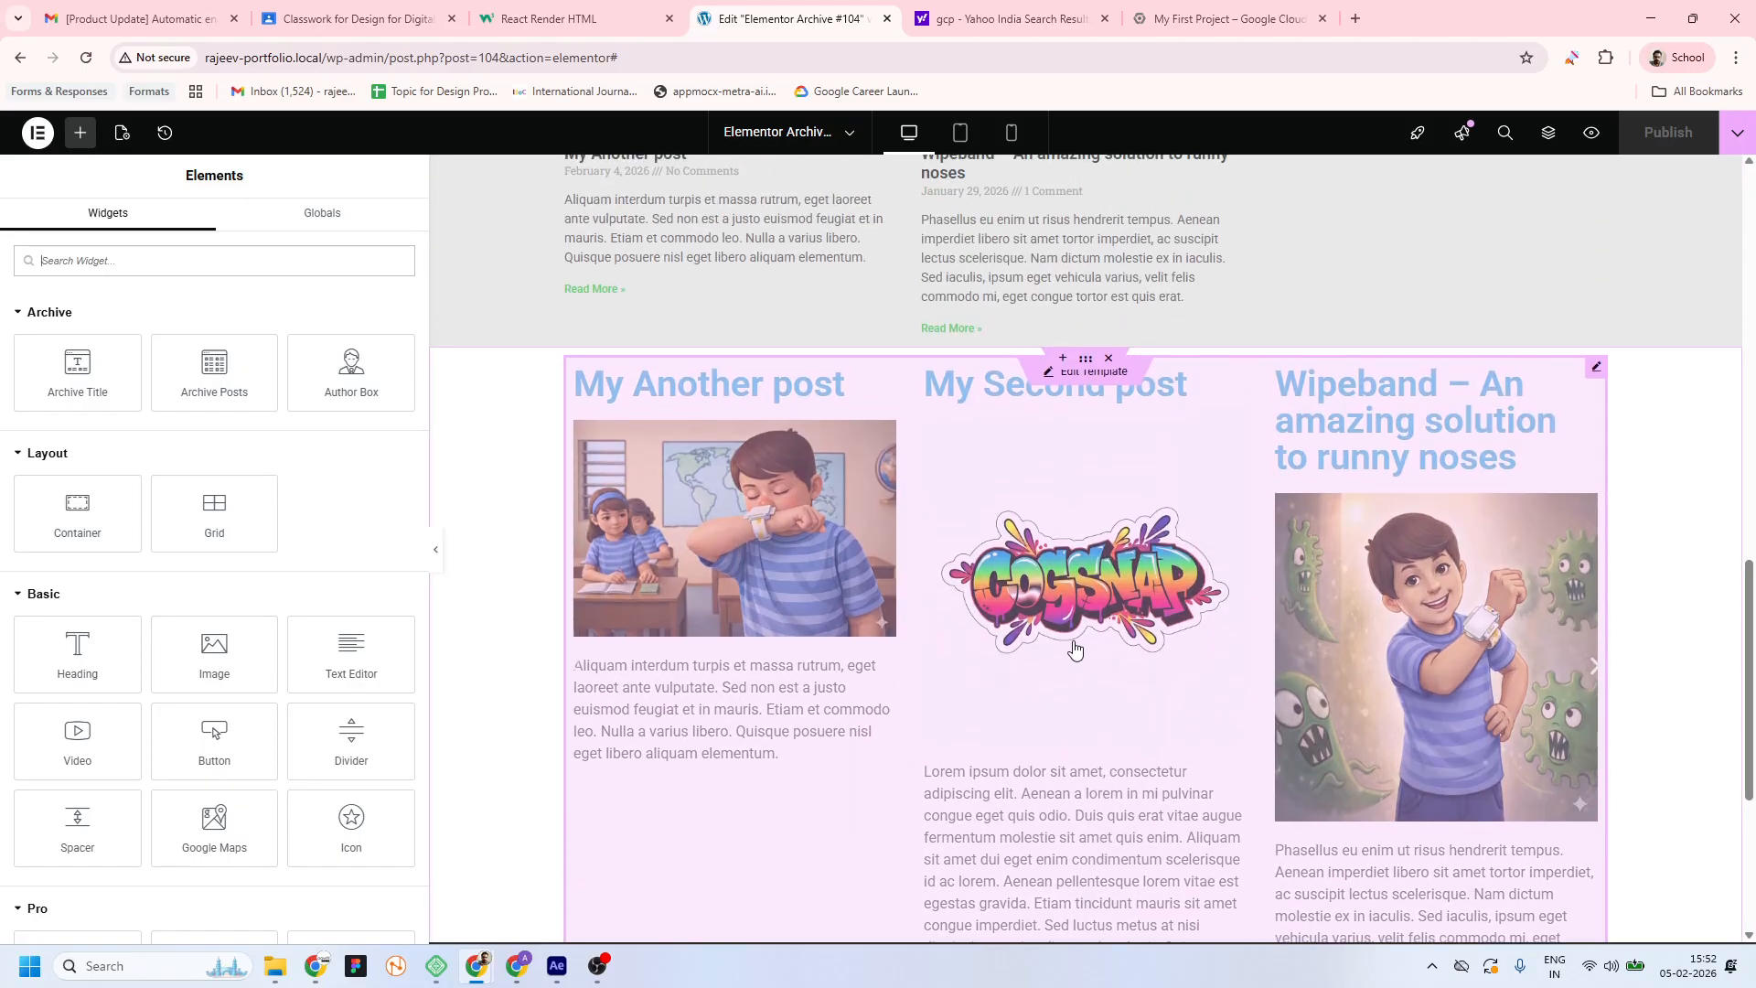
Set the Loop Carousel's slides on display to 2 and look over the resulting layout
scroll(933, 737, "down", 2)
left_click(1593, 375)
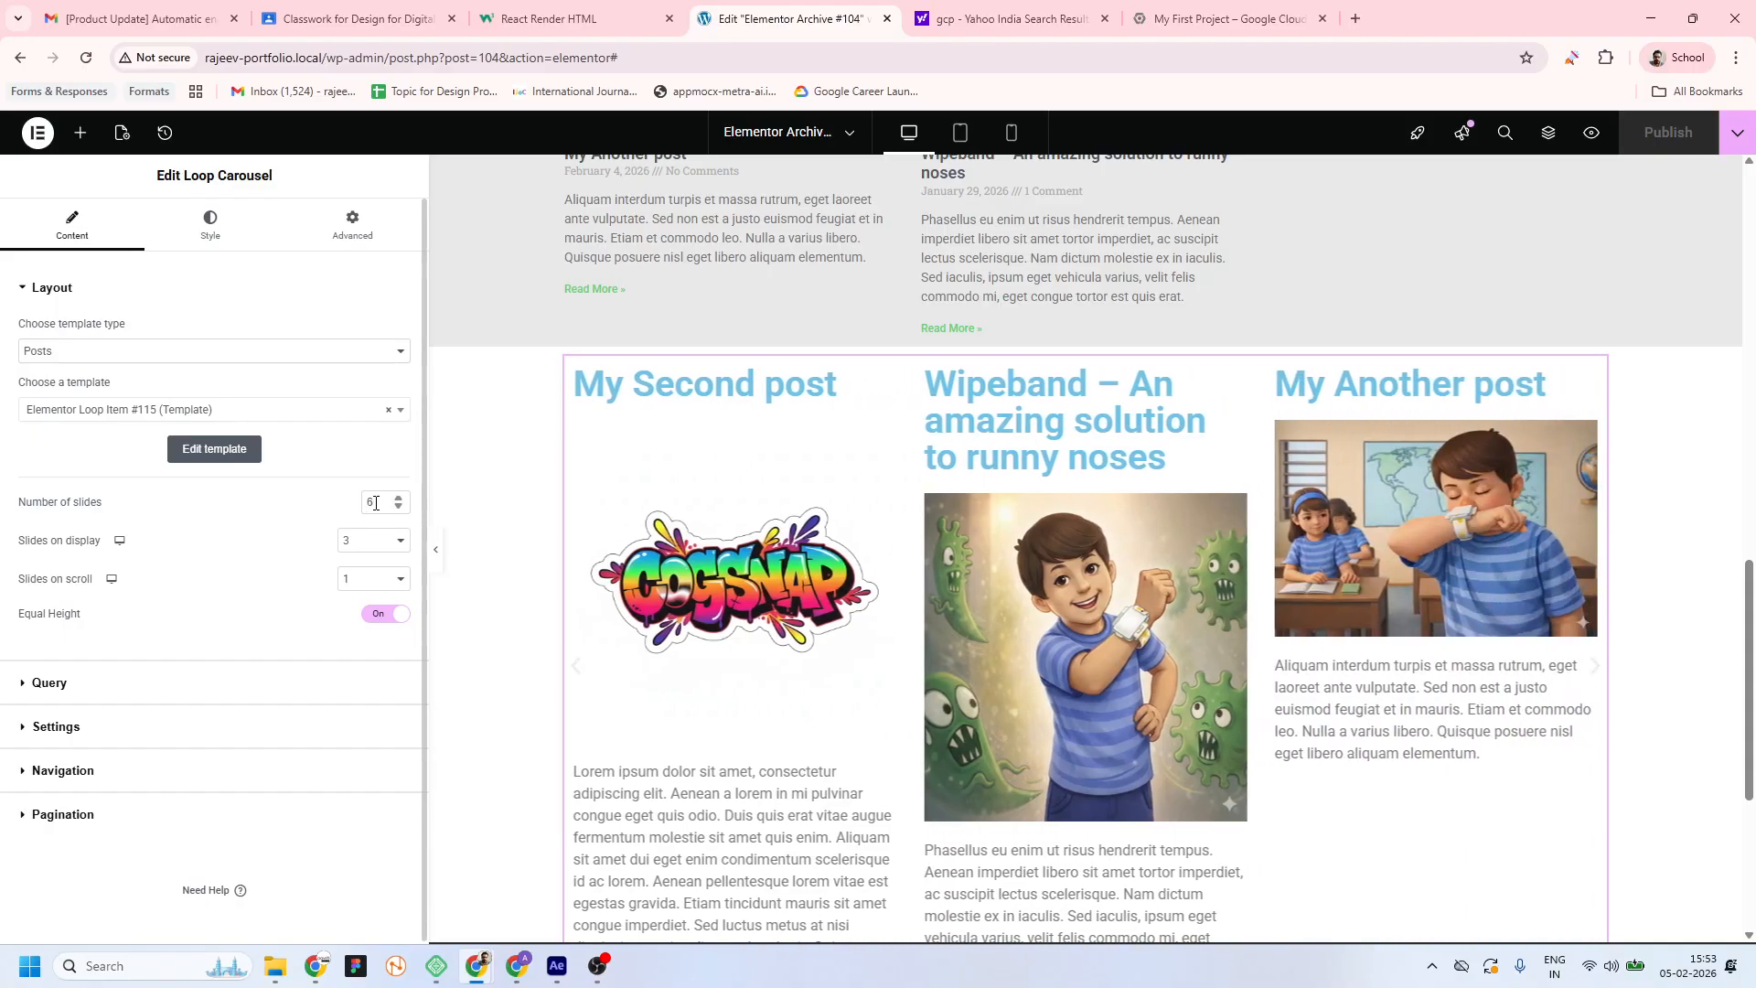
left_click(362, 542)
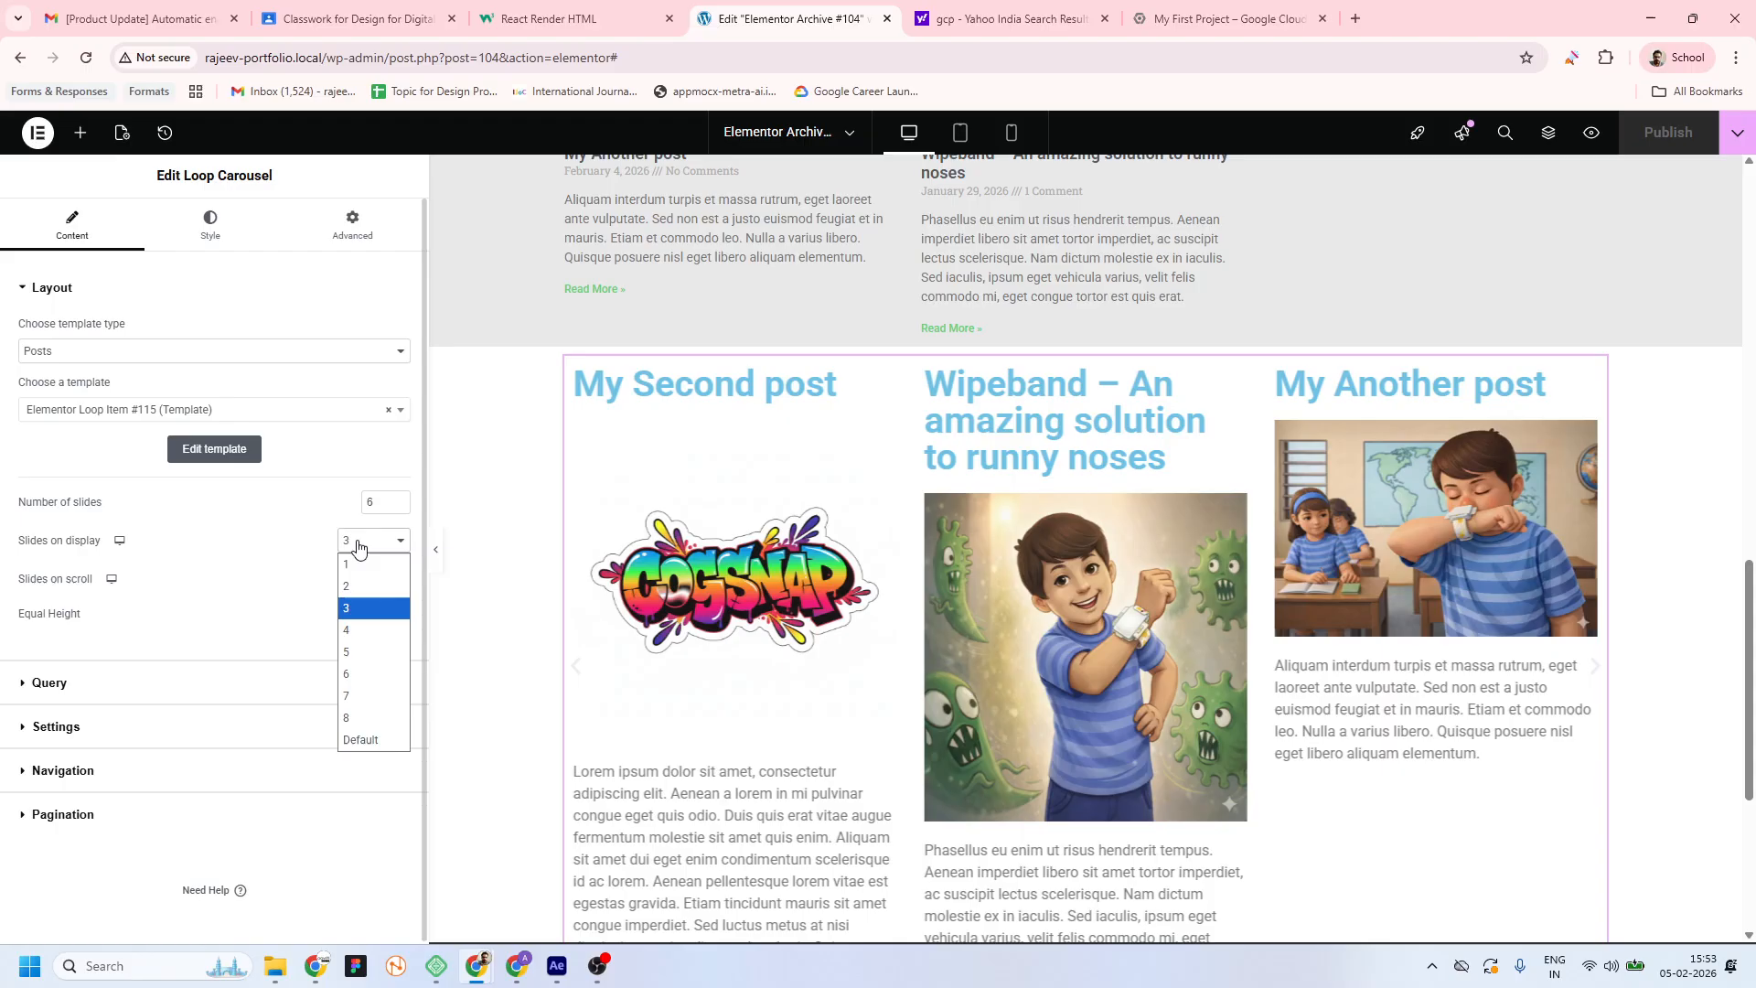
left_click(345, 592)
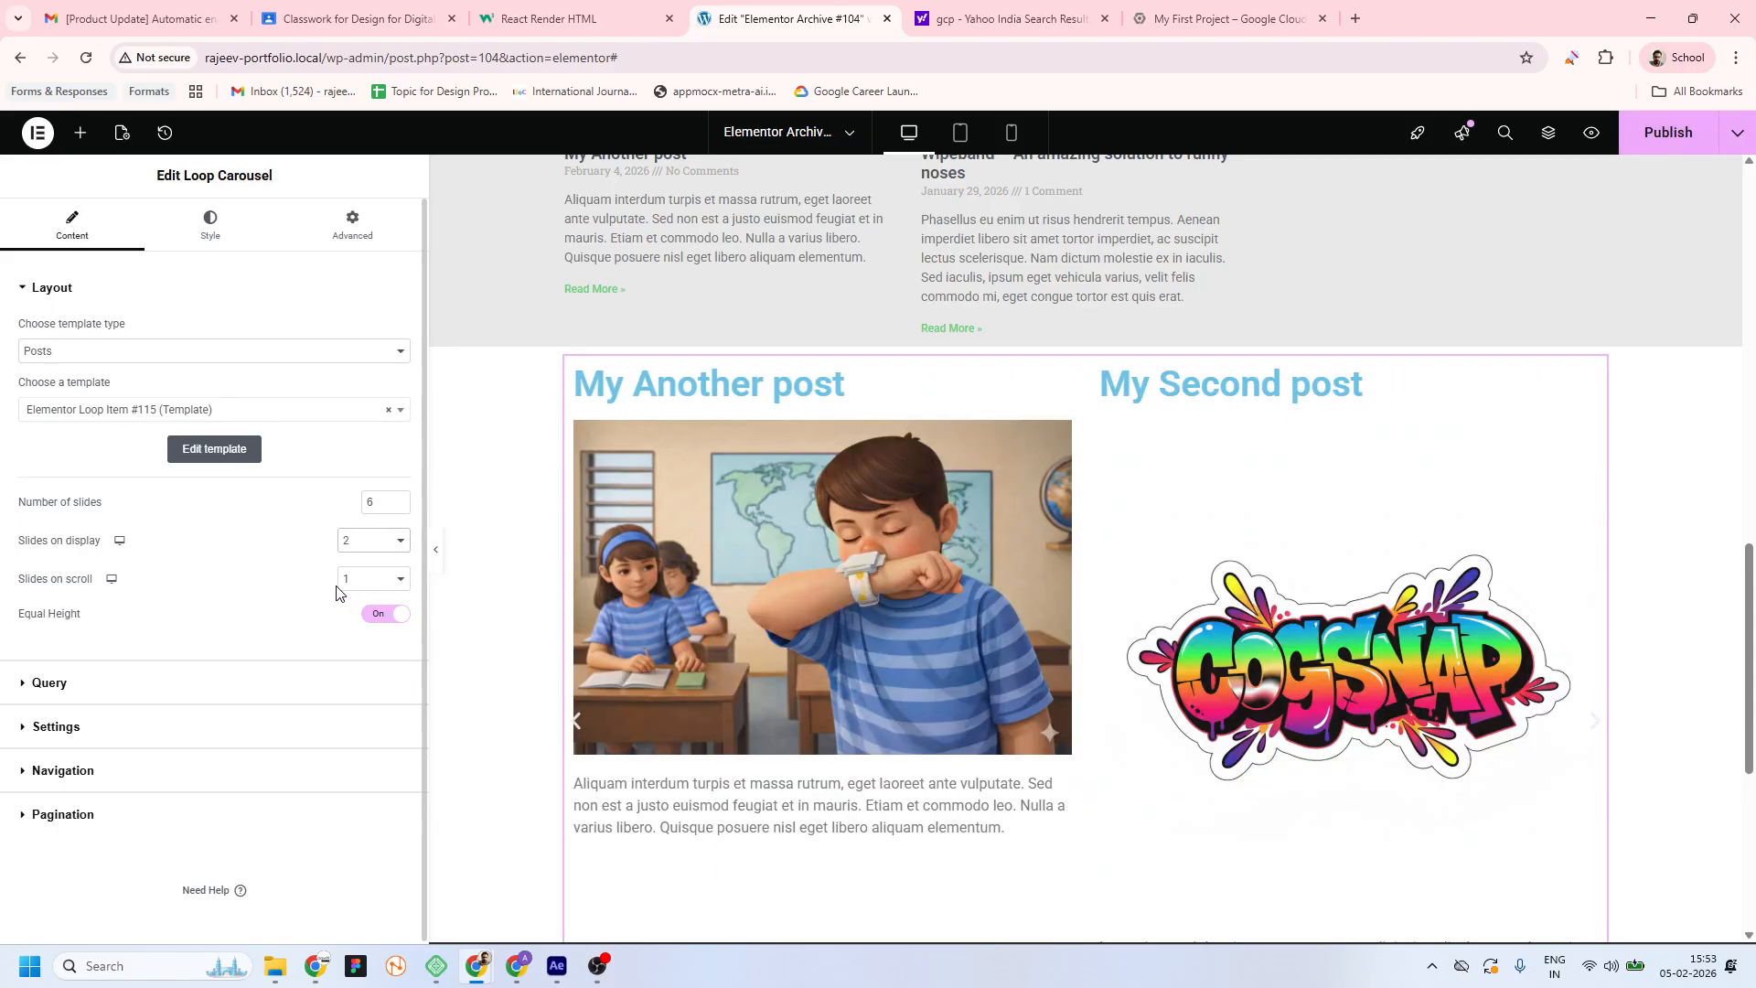
scroll(943, 581, "down", 4)
scroll(1004, 612, "up", 2)
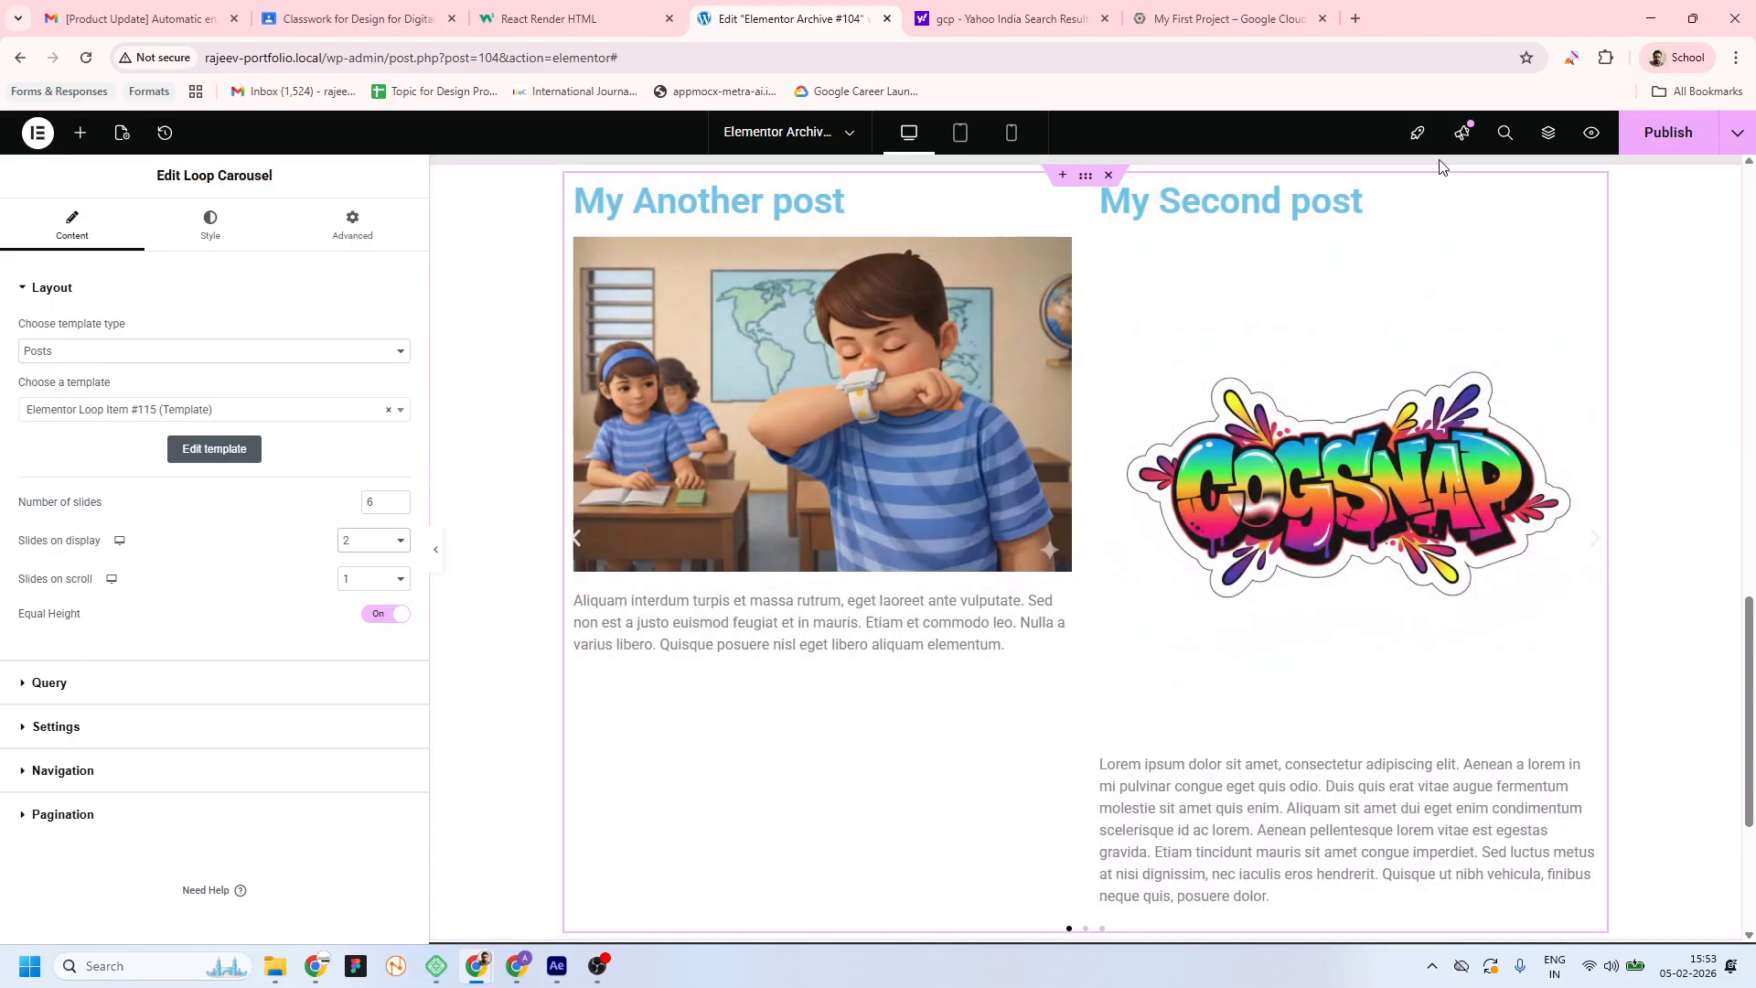
Publish the archive template with a display condition that includes all archives
left_click(1656, 133)
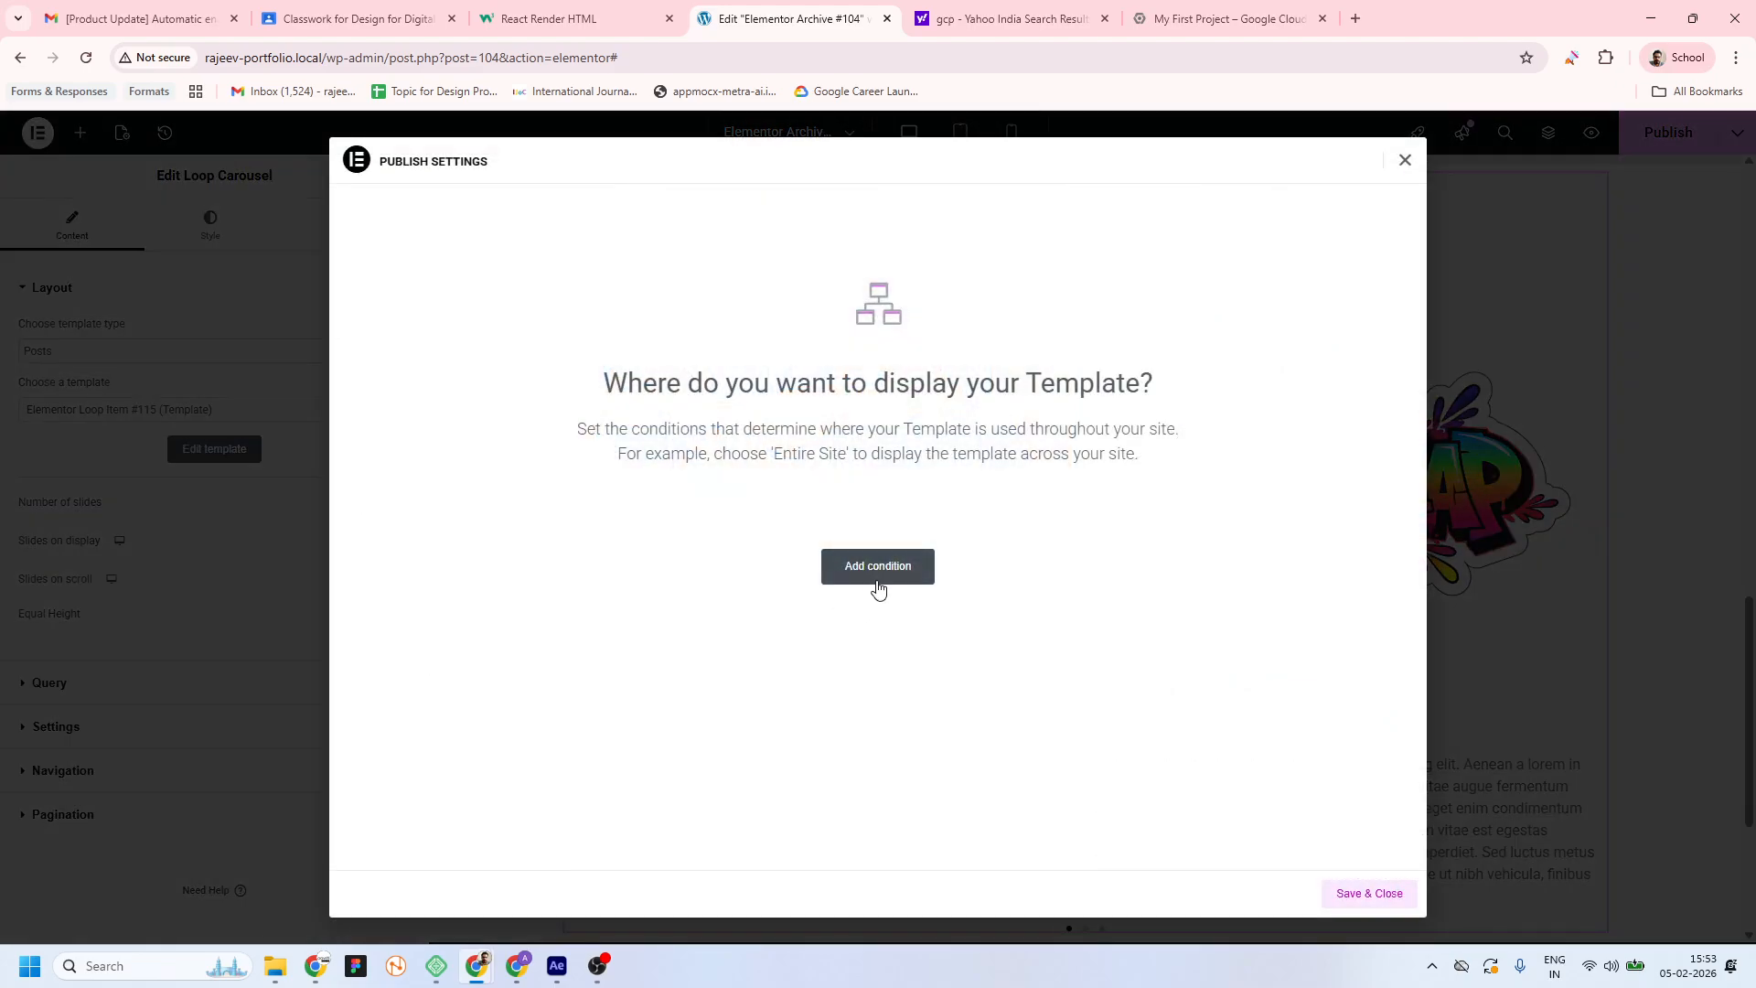
left_click(874, 578)
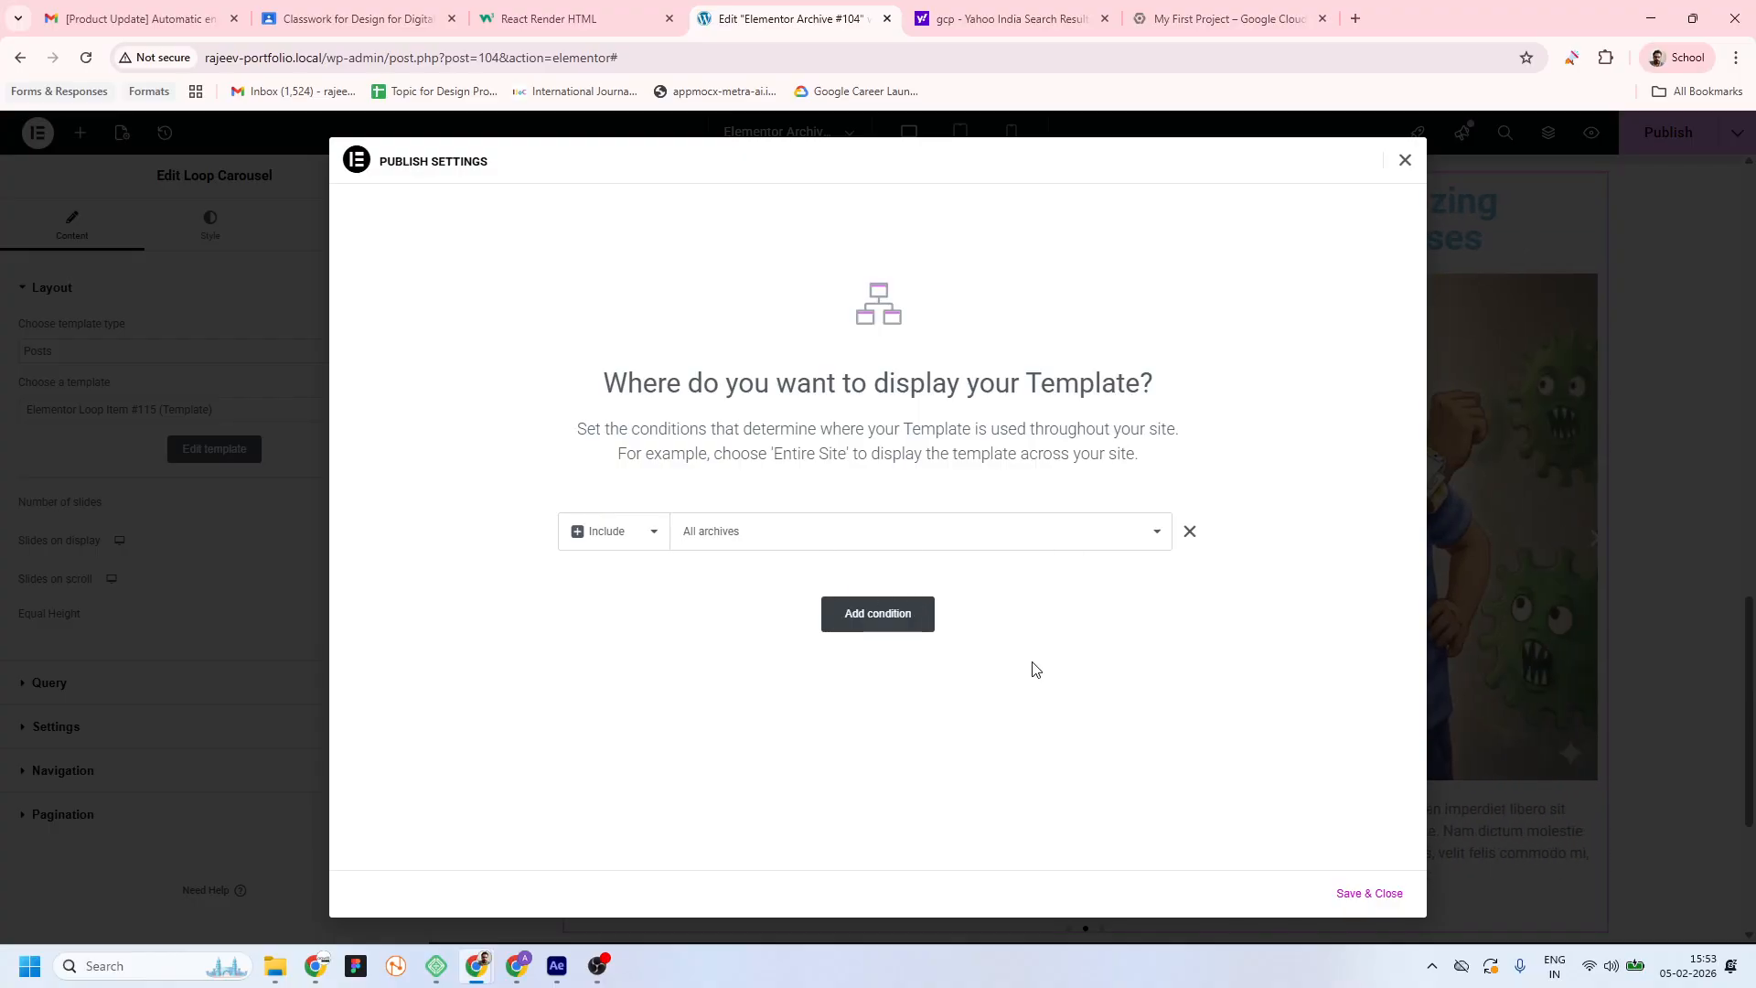
left_click(1385, 903)
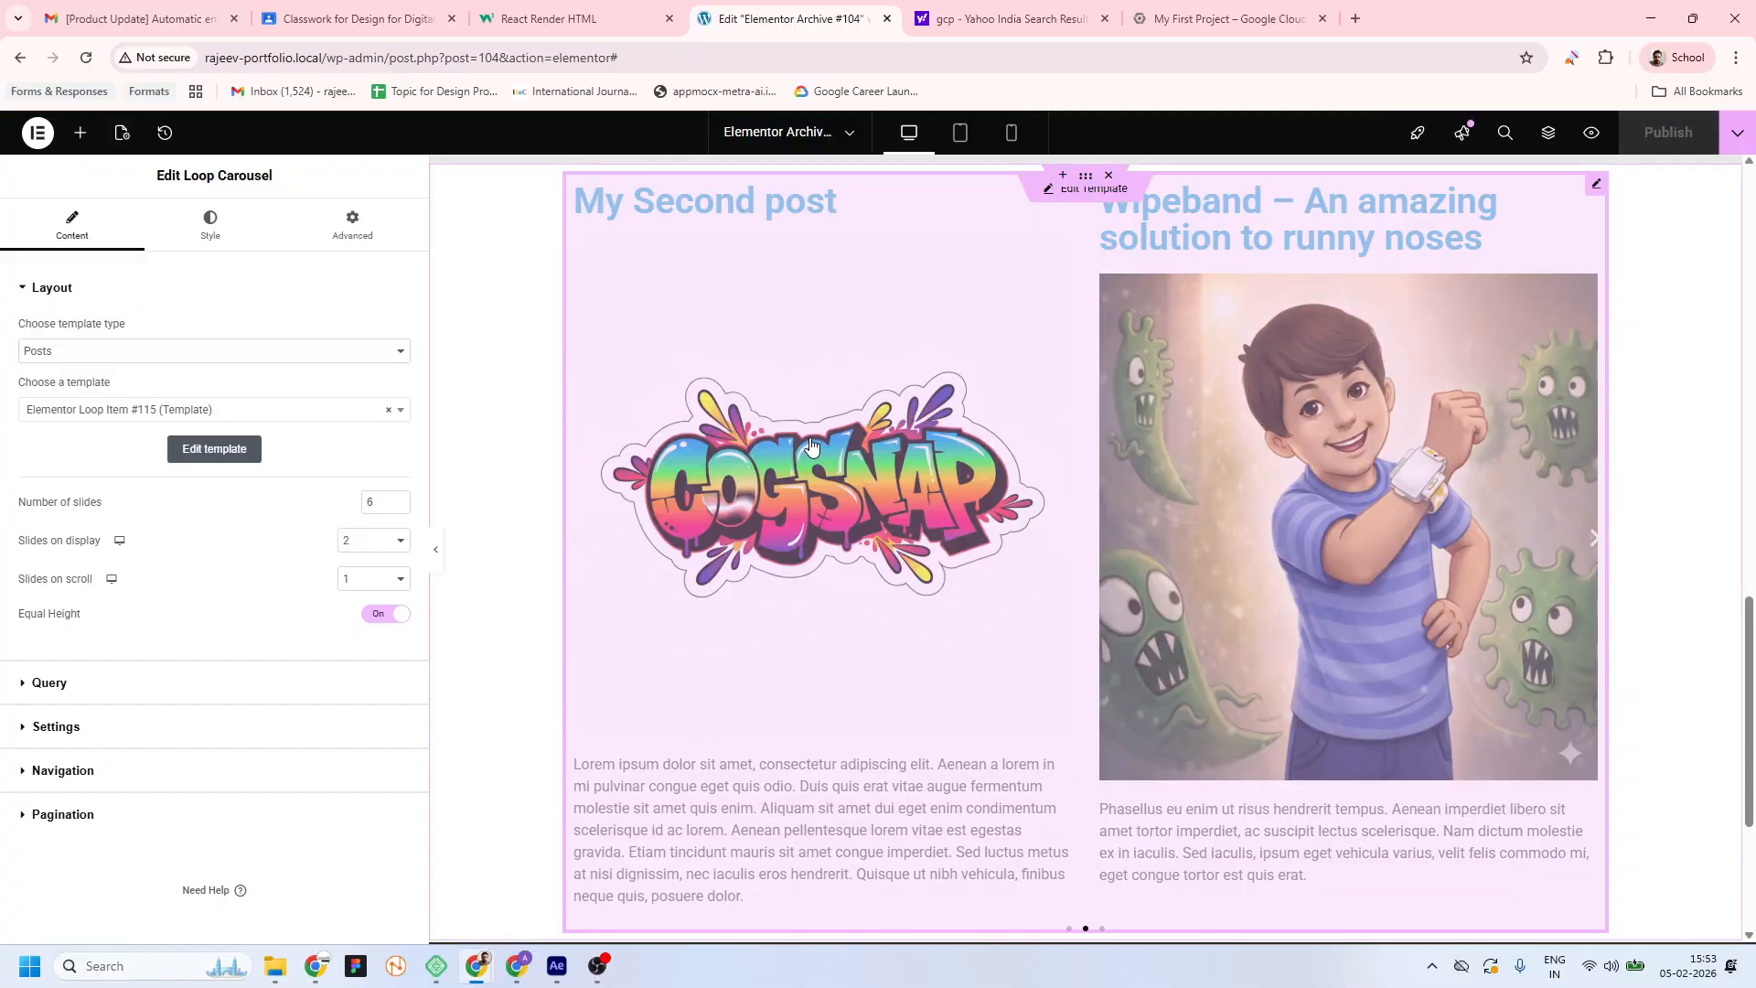
Switch to the incognito window, reload the Blog page and step through the Loop Carousel's slides with its pagination
key("alt+Tab")
left_click(85, 64)
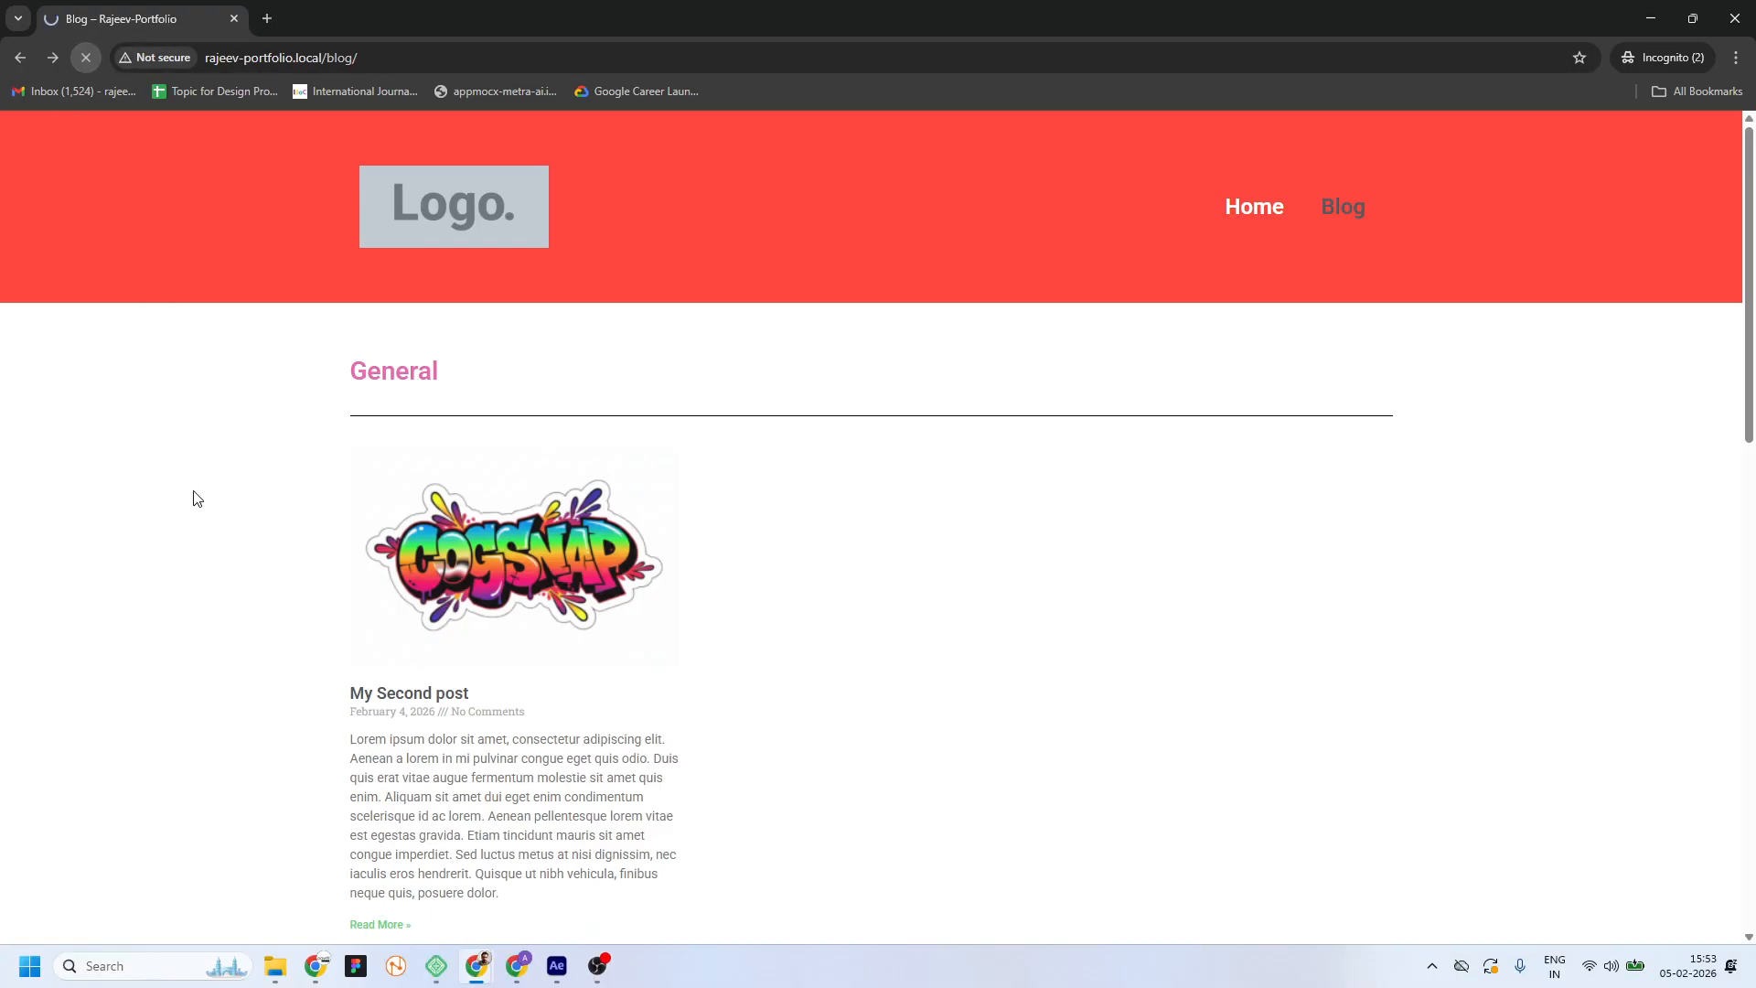
scroll(901, 595, "down", 10)
scroll(535, 533, "down", 1)
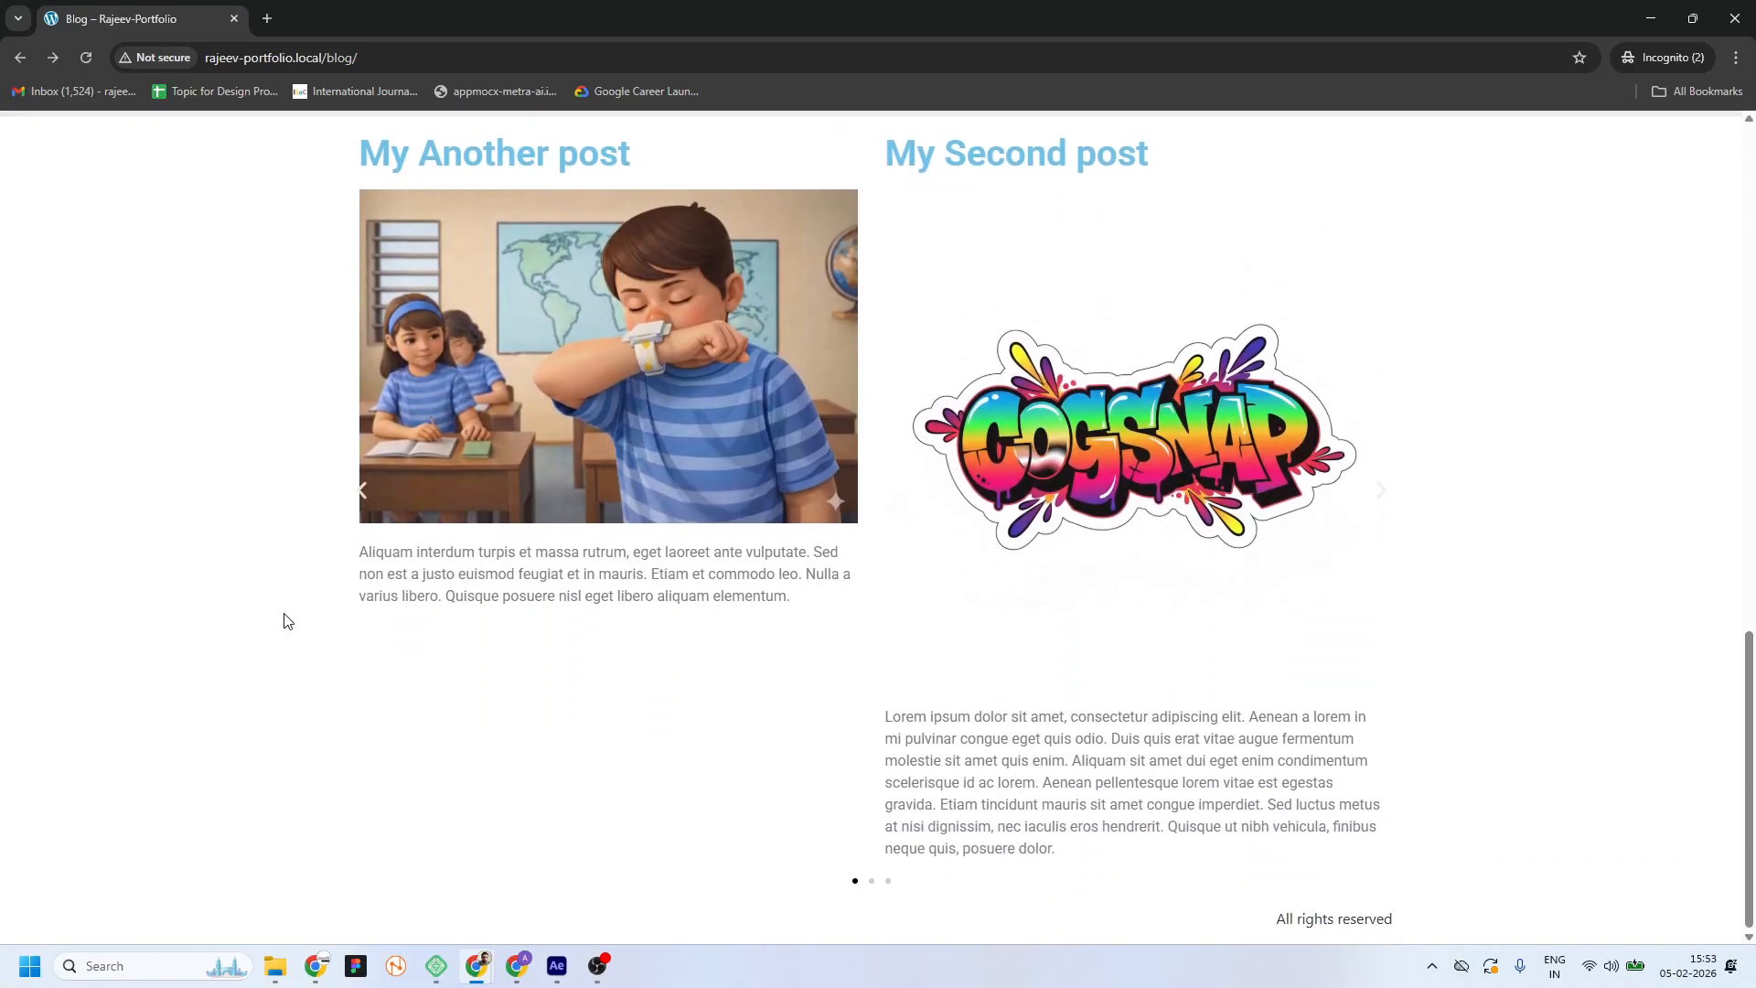
left_click(888, 882)
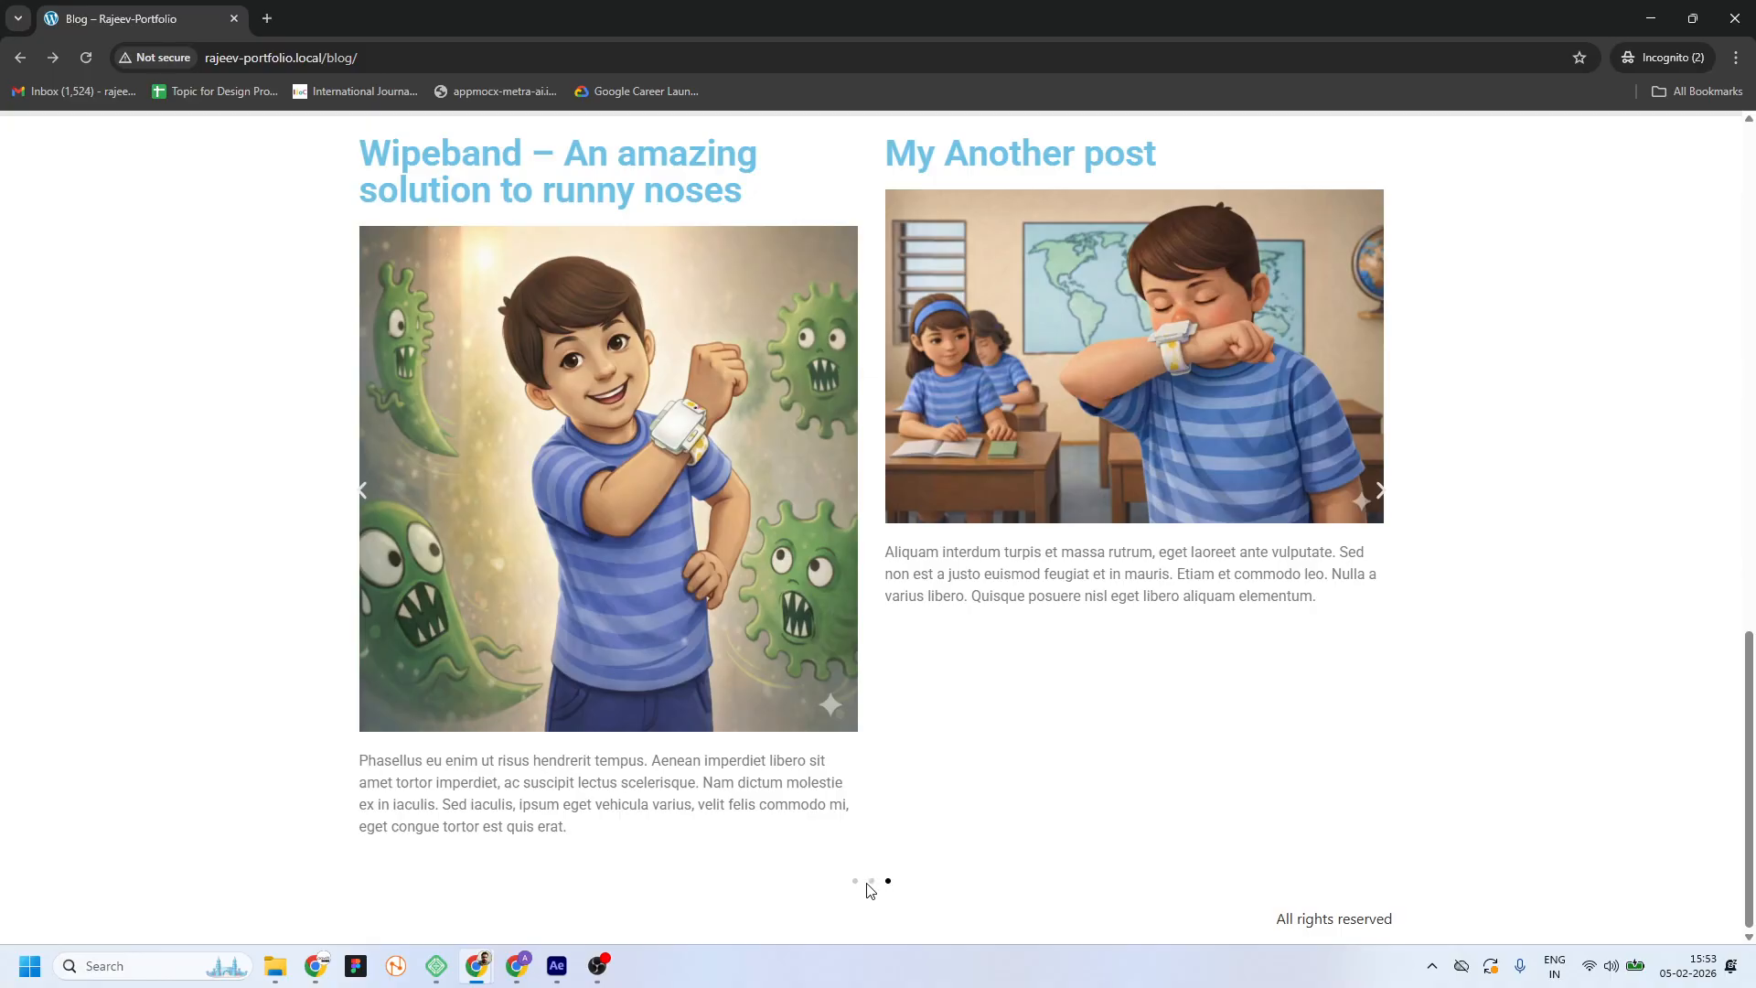
left_click(870, 883)
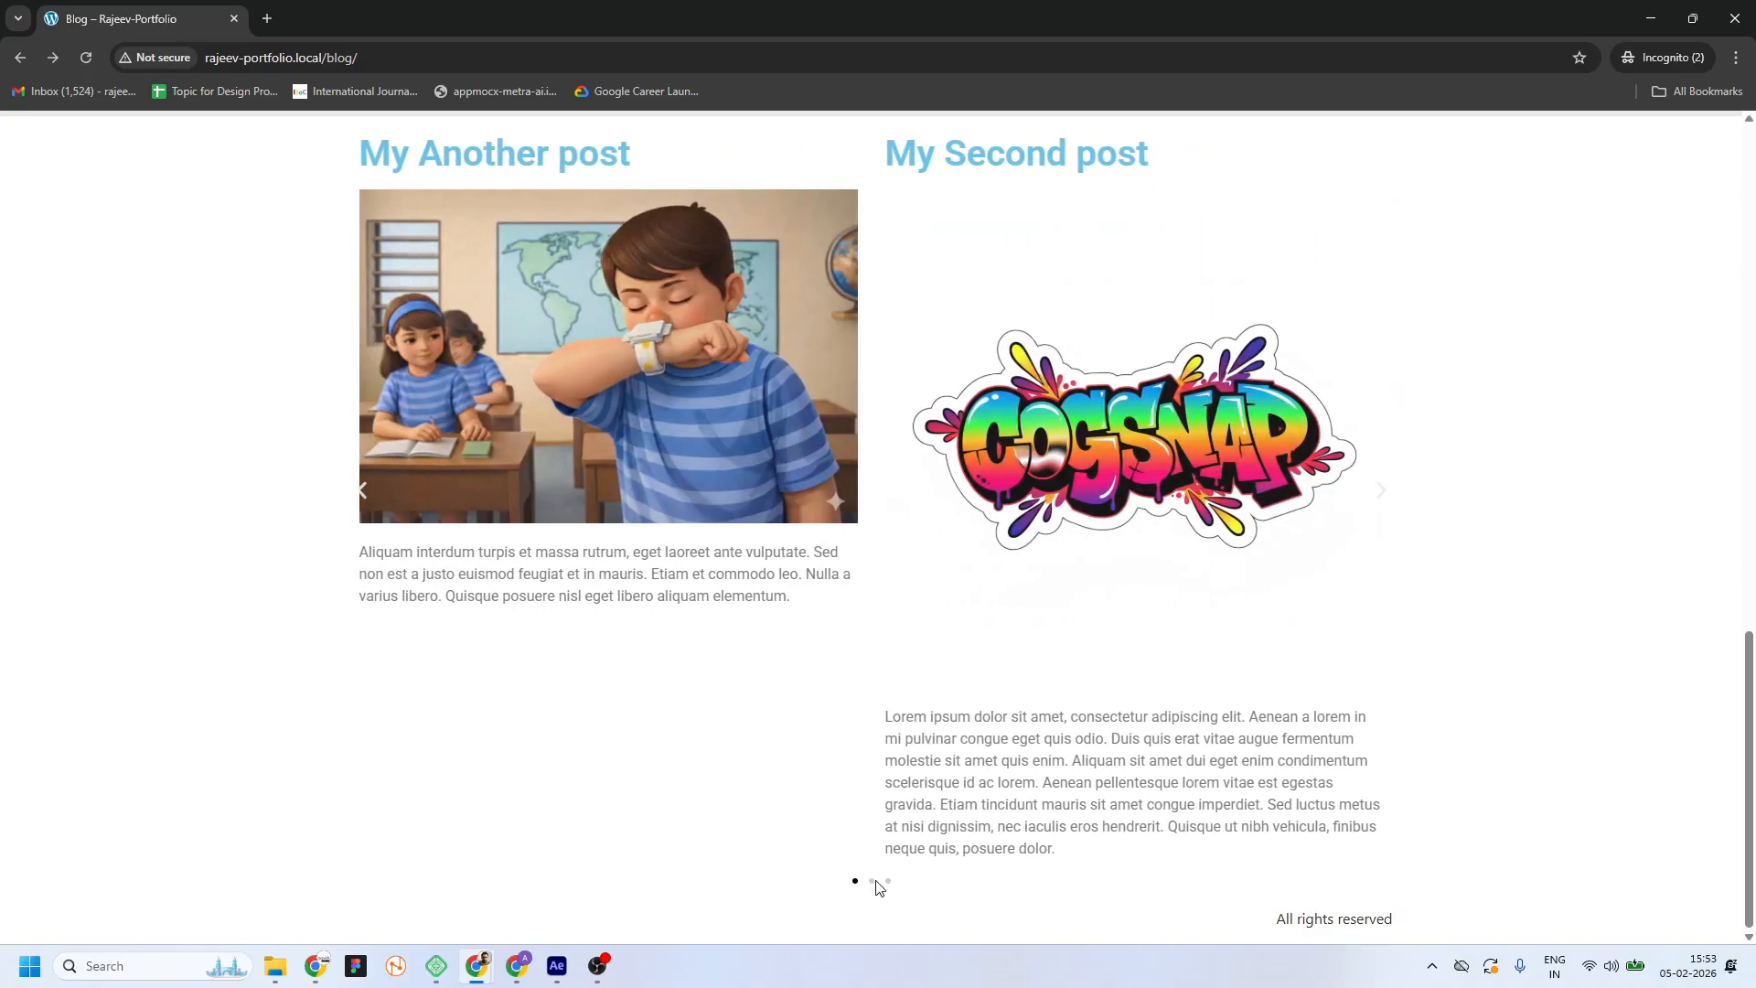
left_click(871, 881)
left_click(887, 881)
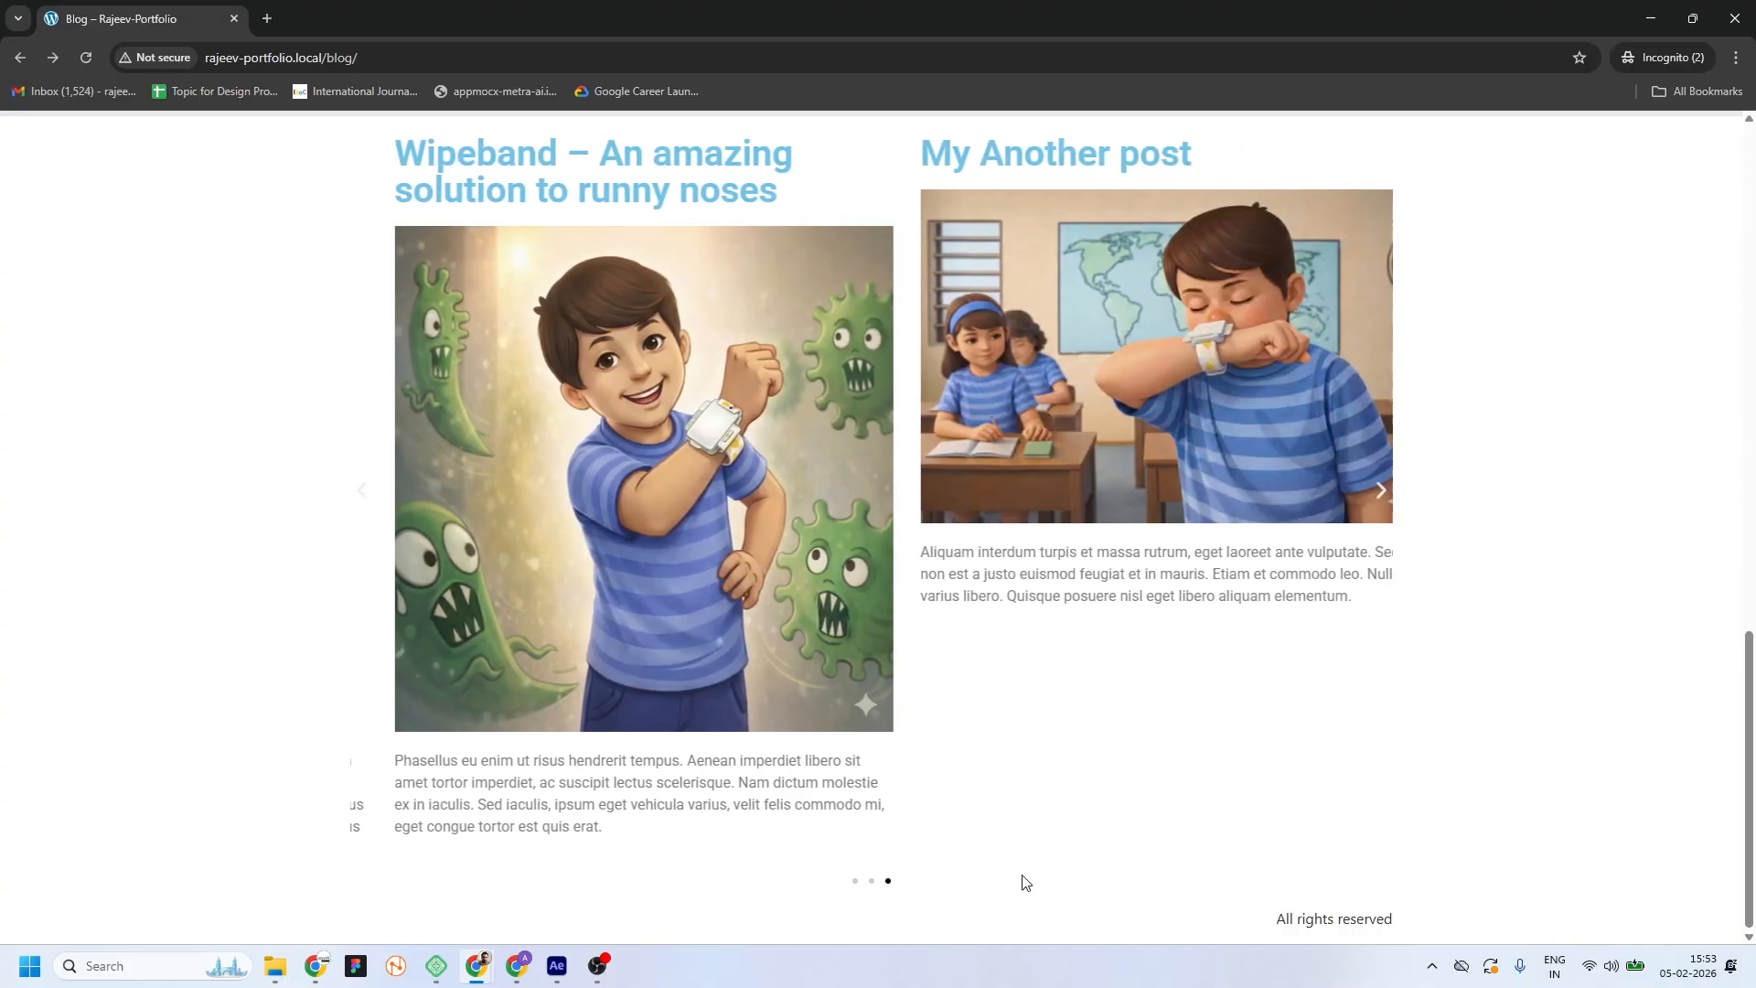
Test moving the live carousel's slides by swiping and with its next arrow
left_click_drag(872, 424, 650, 479)
left_click_drag(1134, 458, 731, 457)
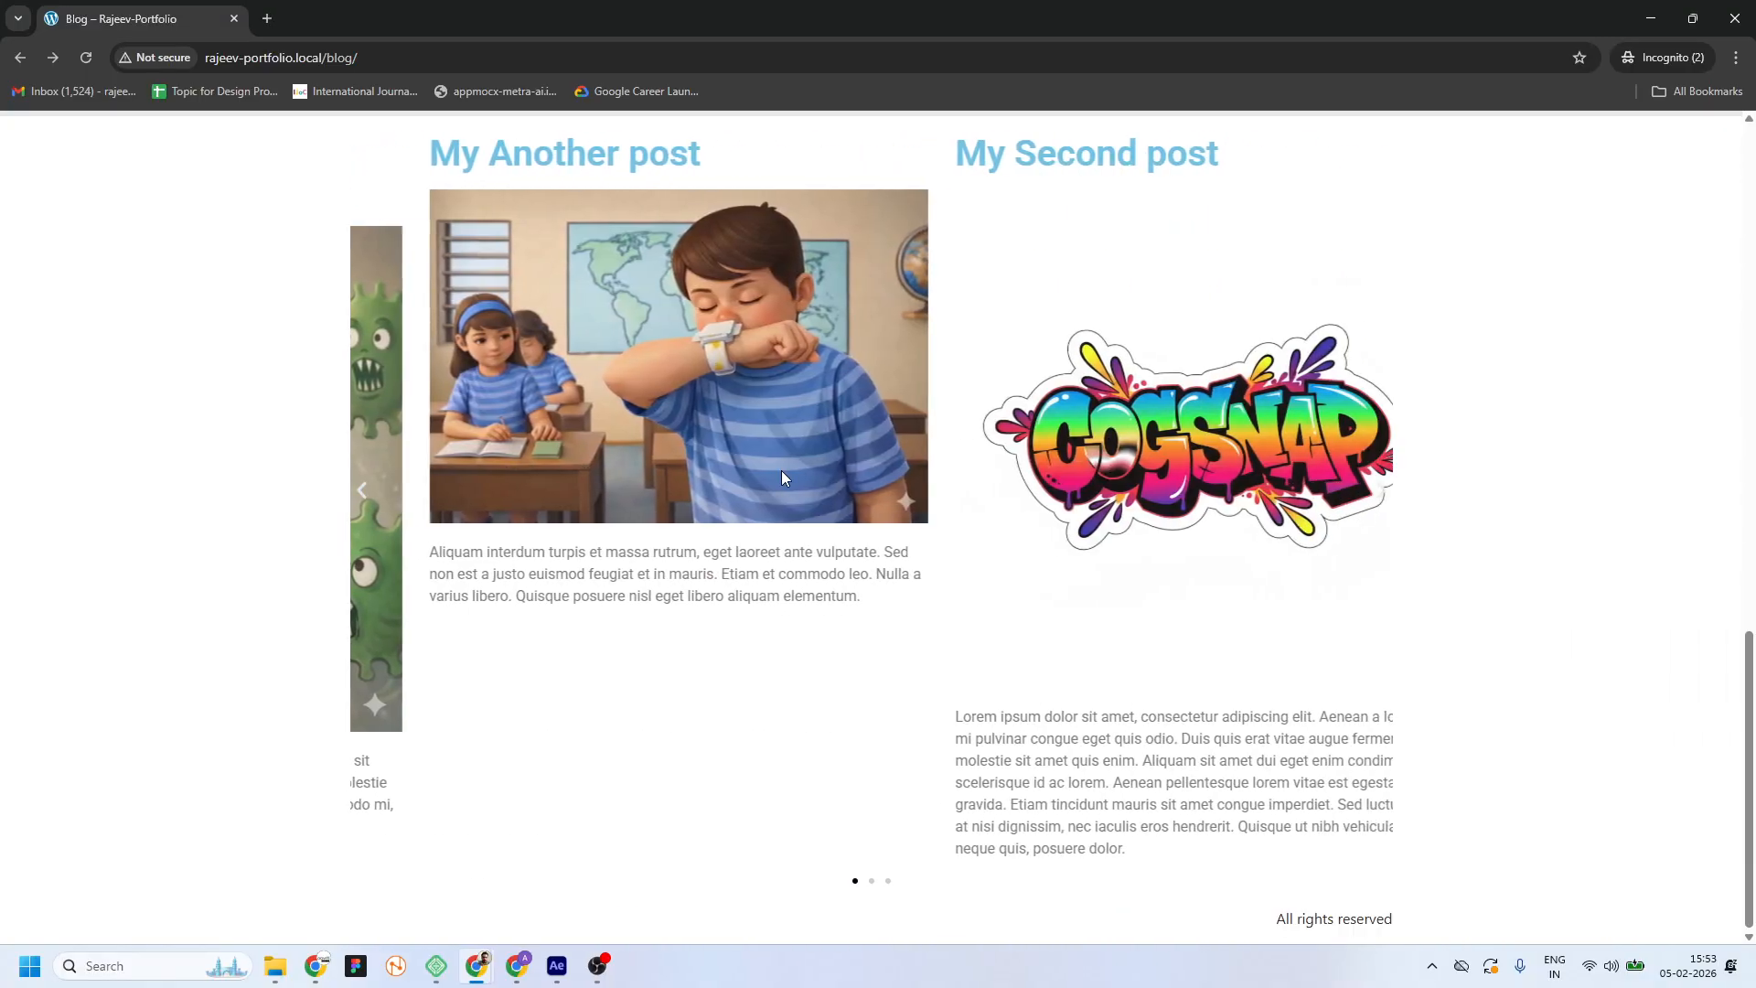
left_click(1381, 492)
left_click_drag(1299, 501, 527, 468)
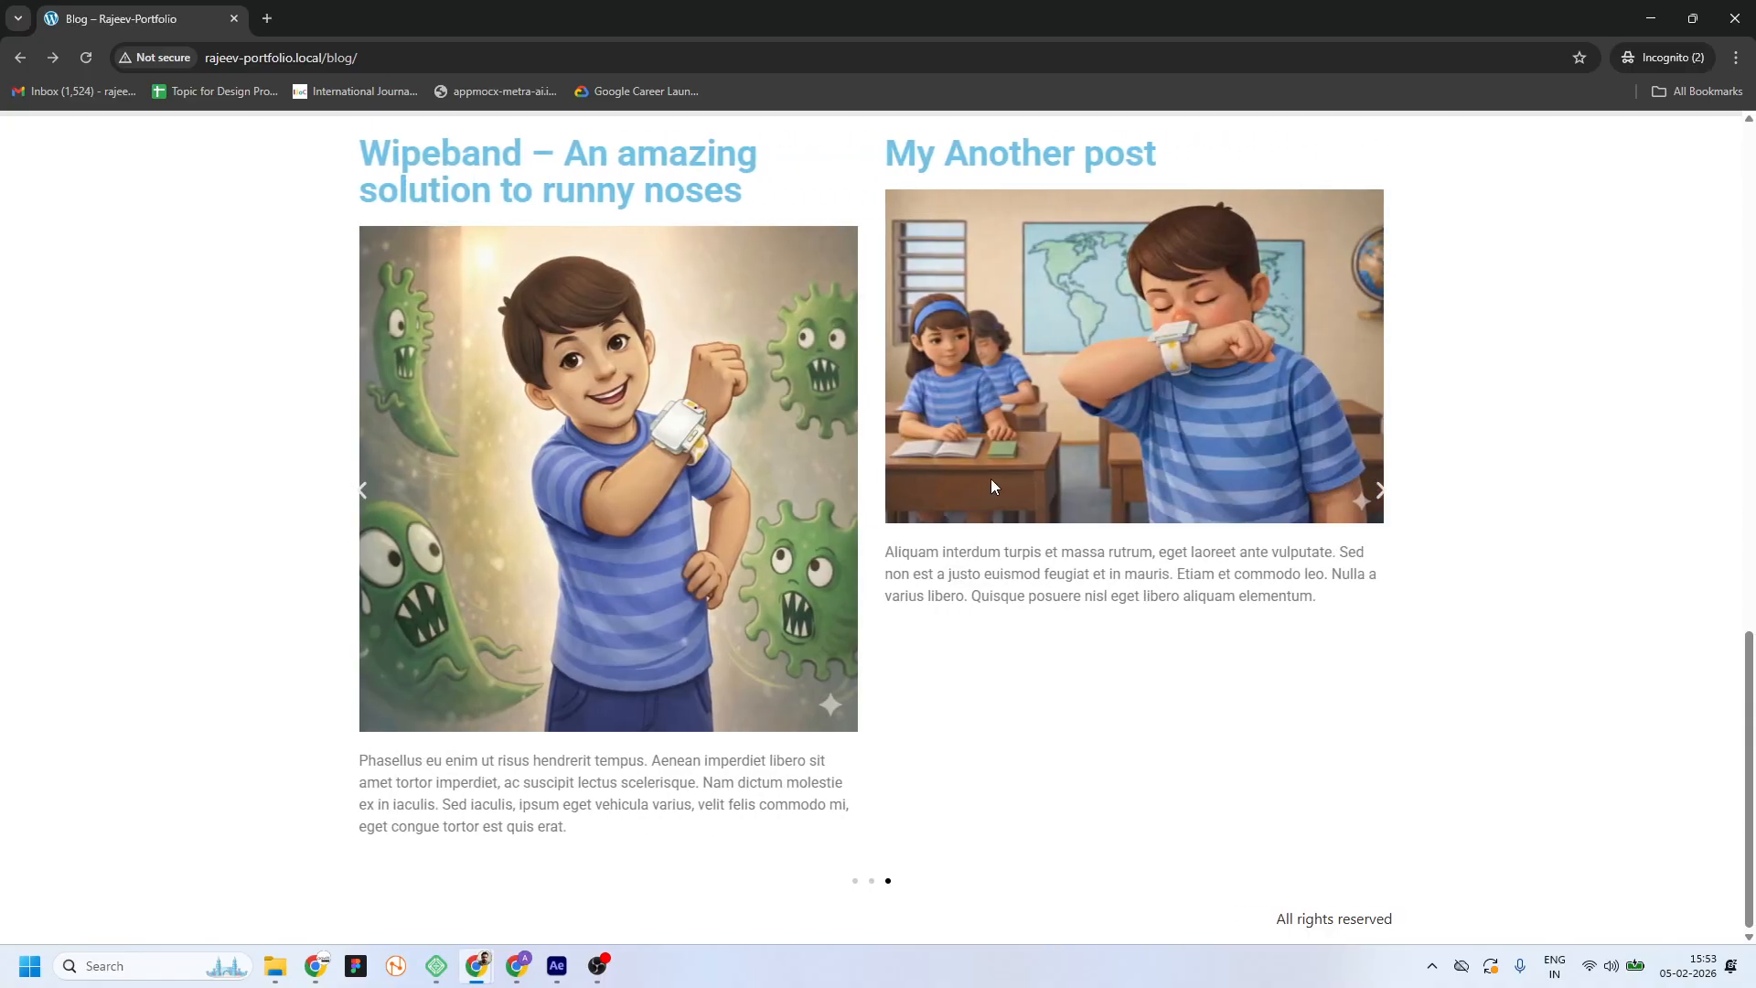
left_click_drag(995, 485, 670, 561)
left_click_drag(992, 541, 446, 519)
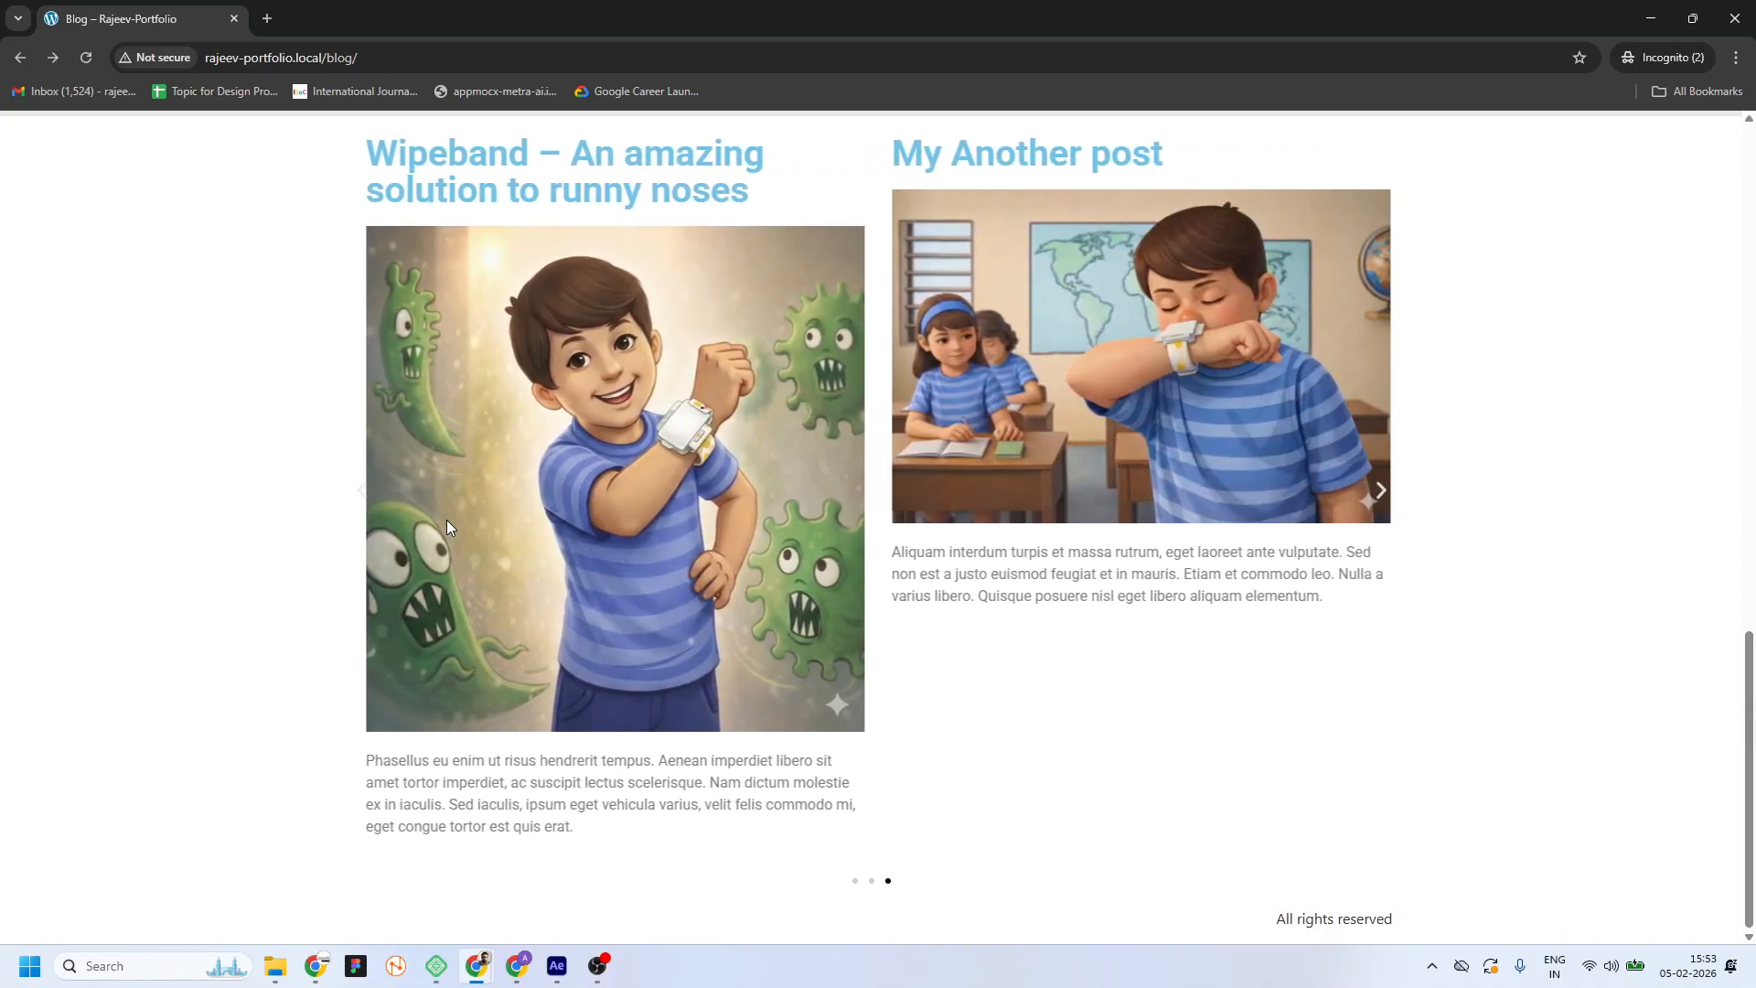
Return to the Elementor editor, open the carousel's loop item template and apply the Header text H1 global font to the post title
key("alt+Tab")
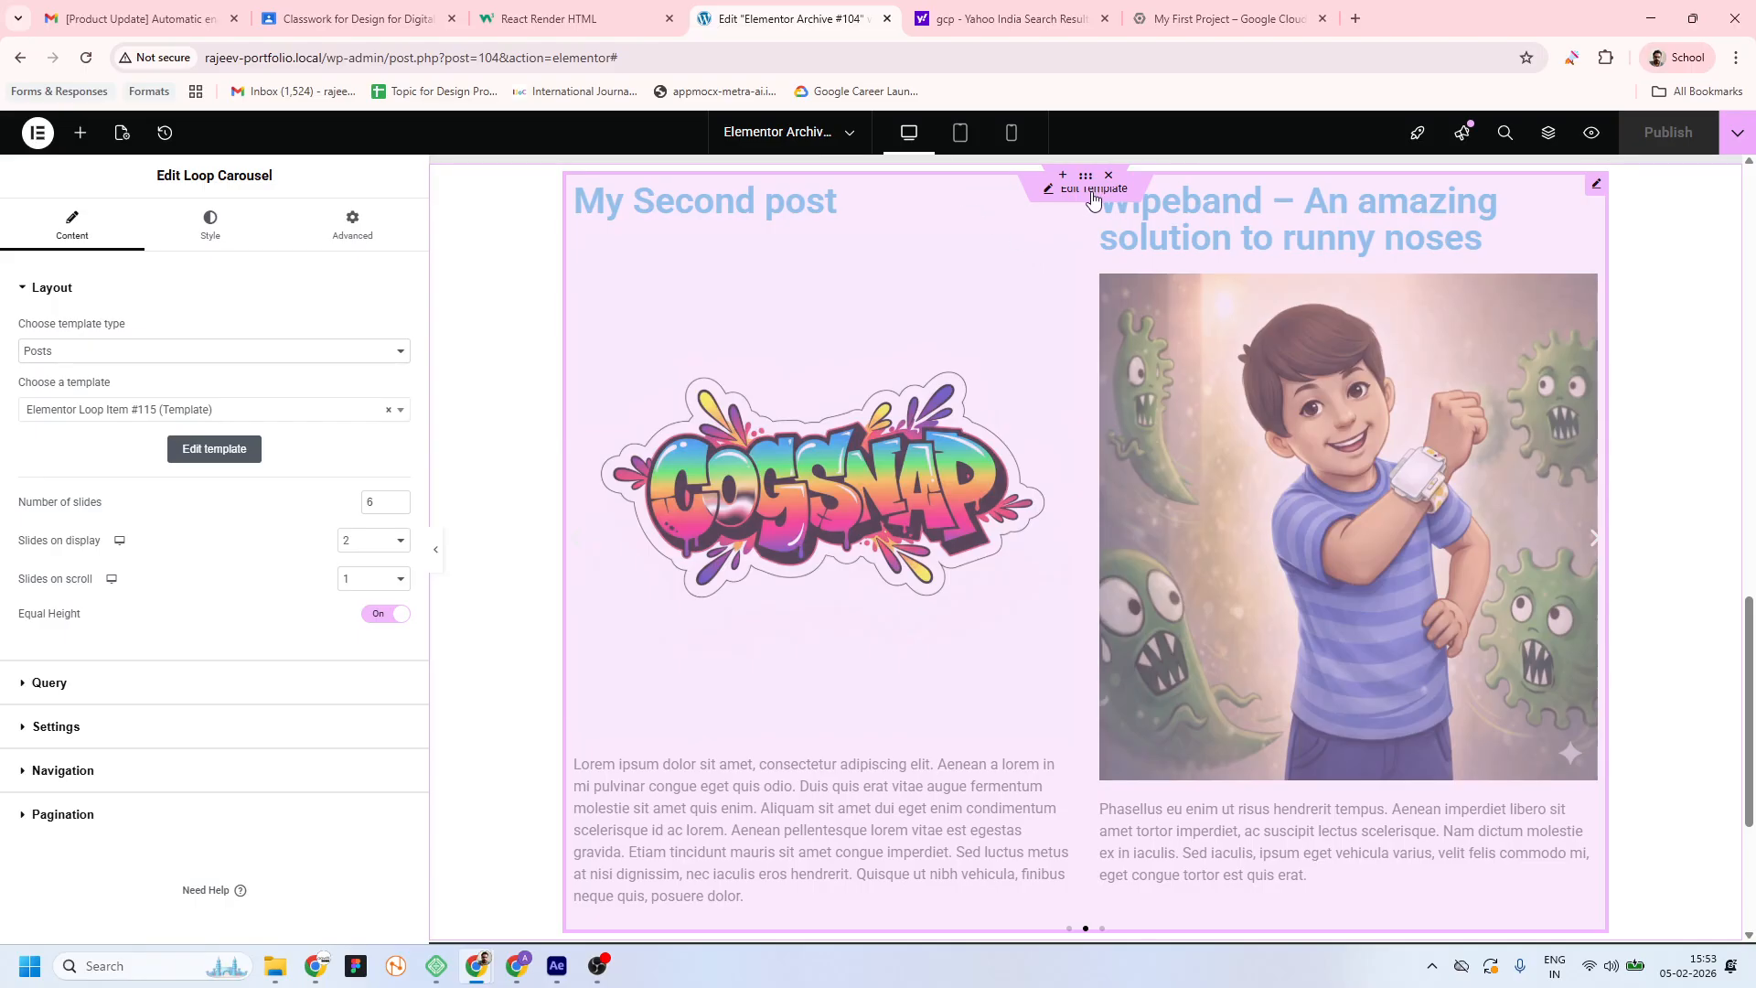
scroll(1089, 288, "up", 2)
left_click(1088, 374)
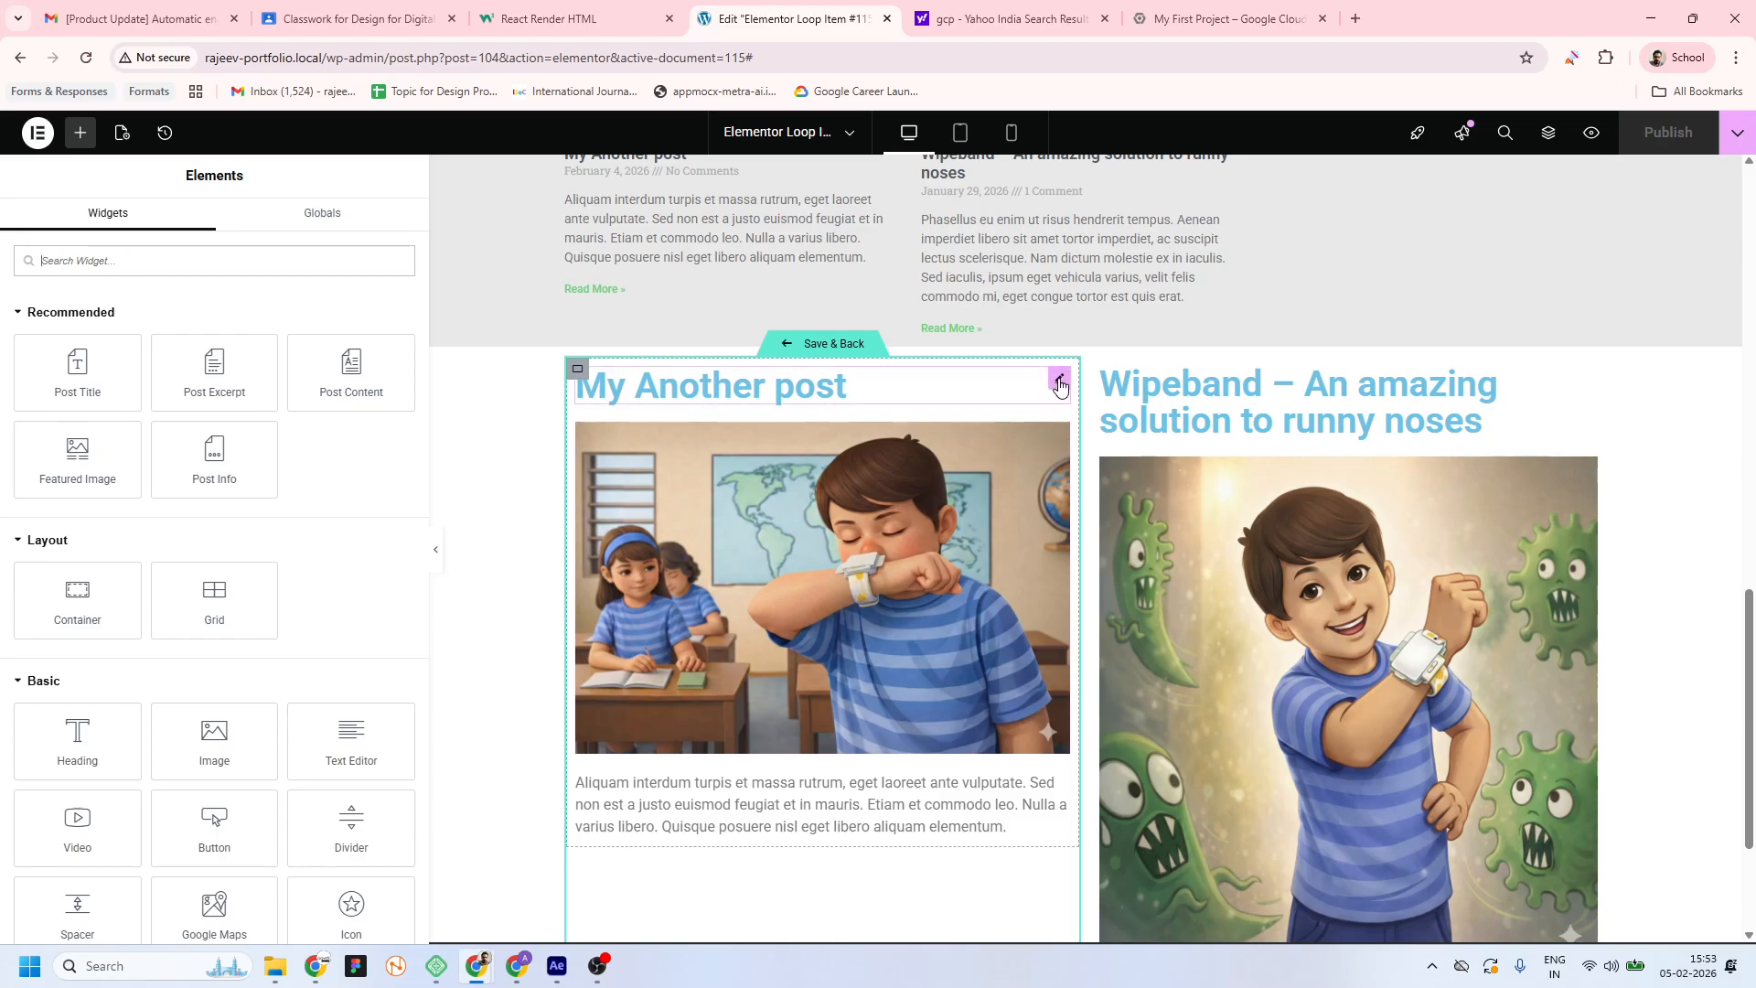
left_click(1052, 385)
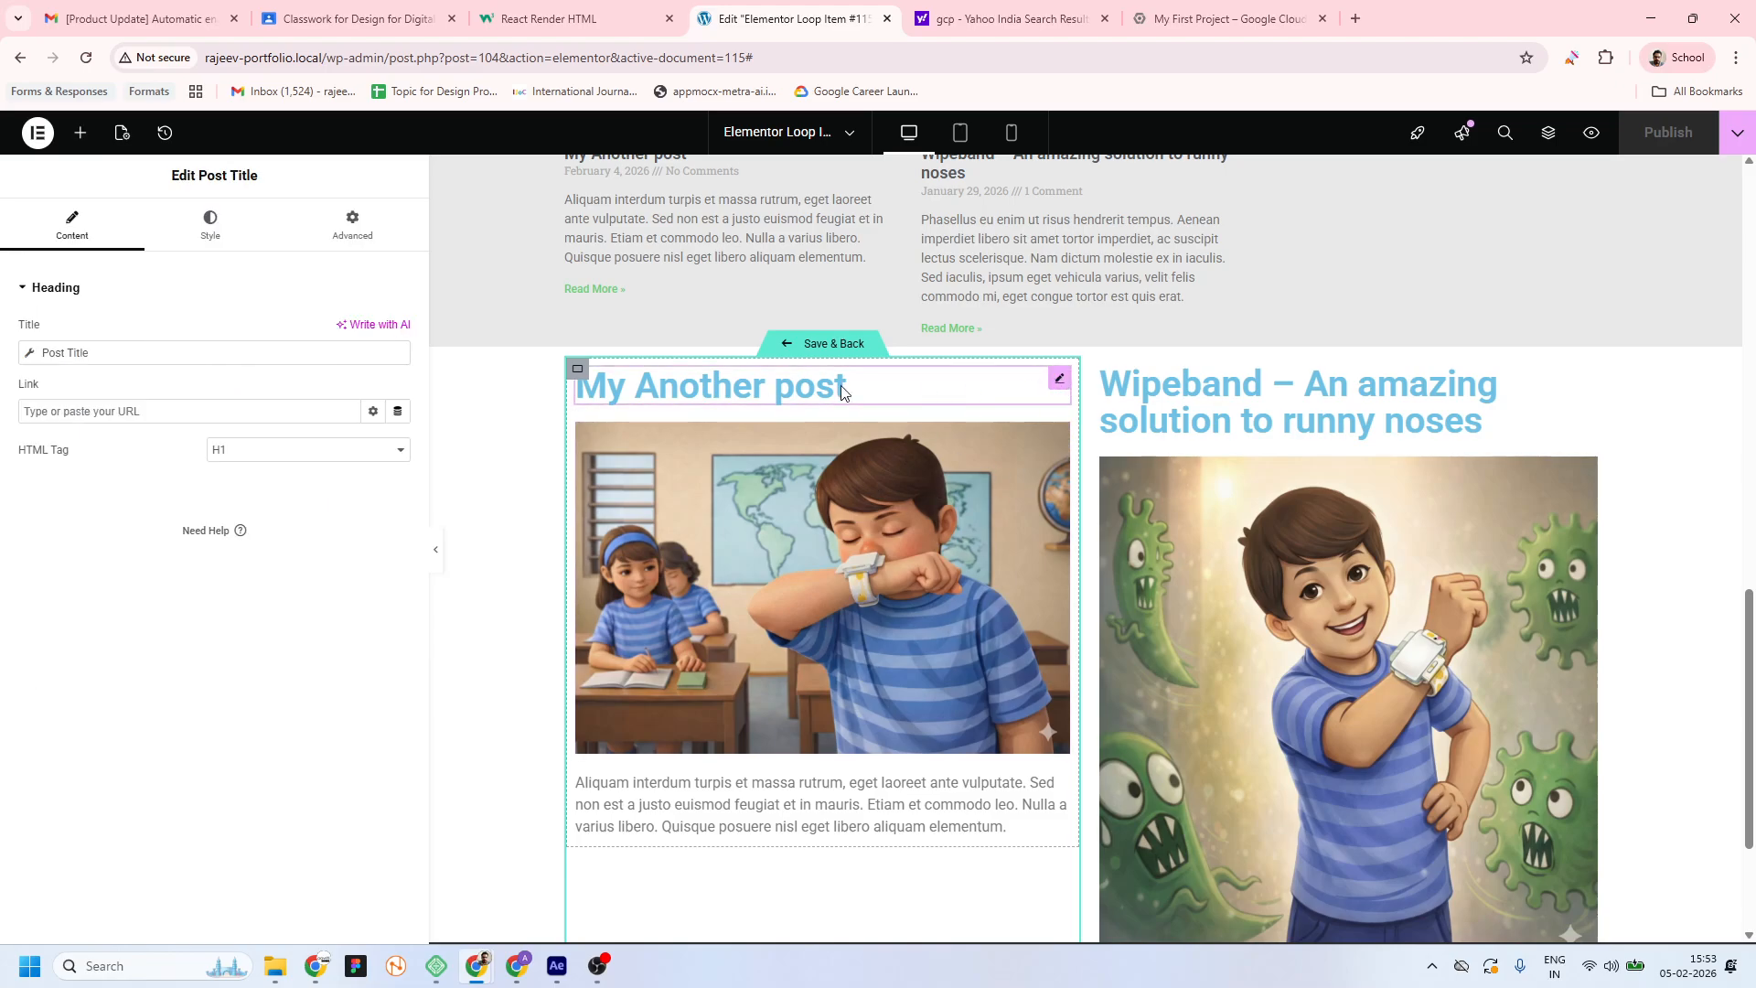
left_click(212, 226)
left_click(374, 382)
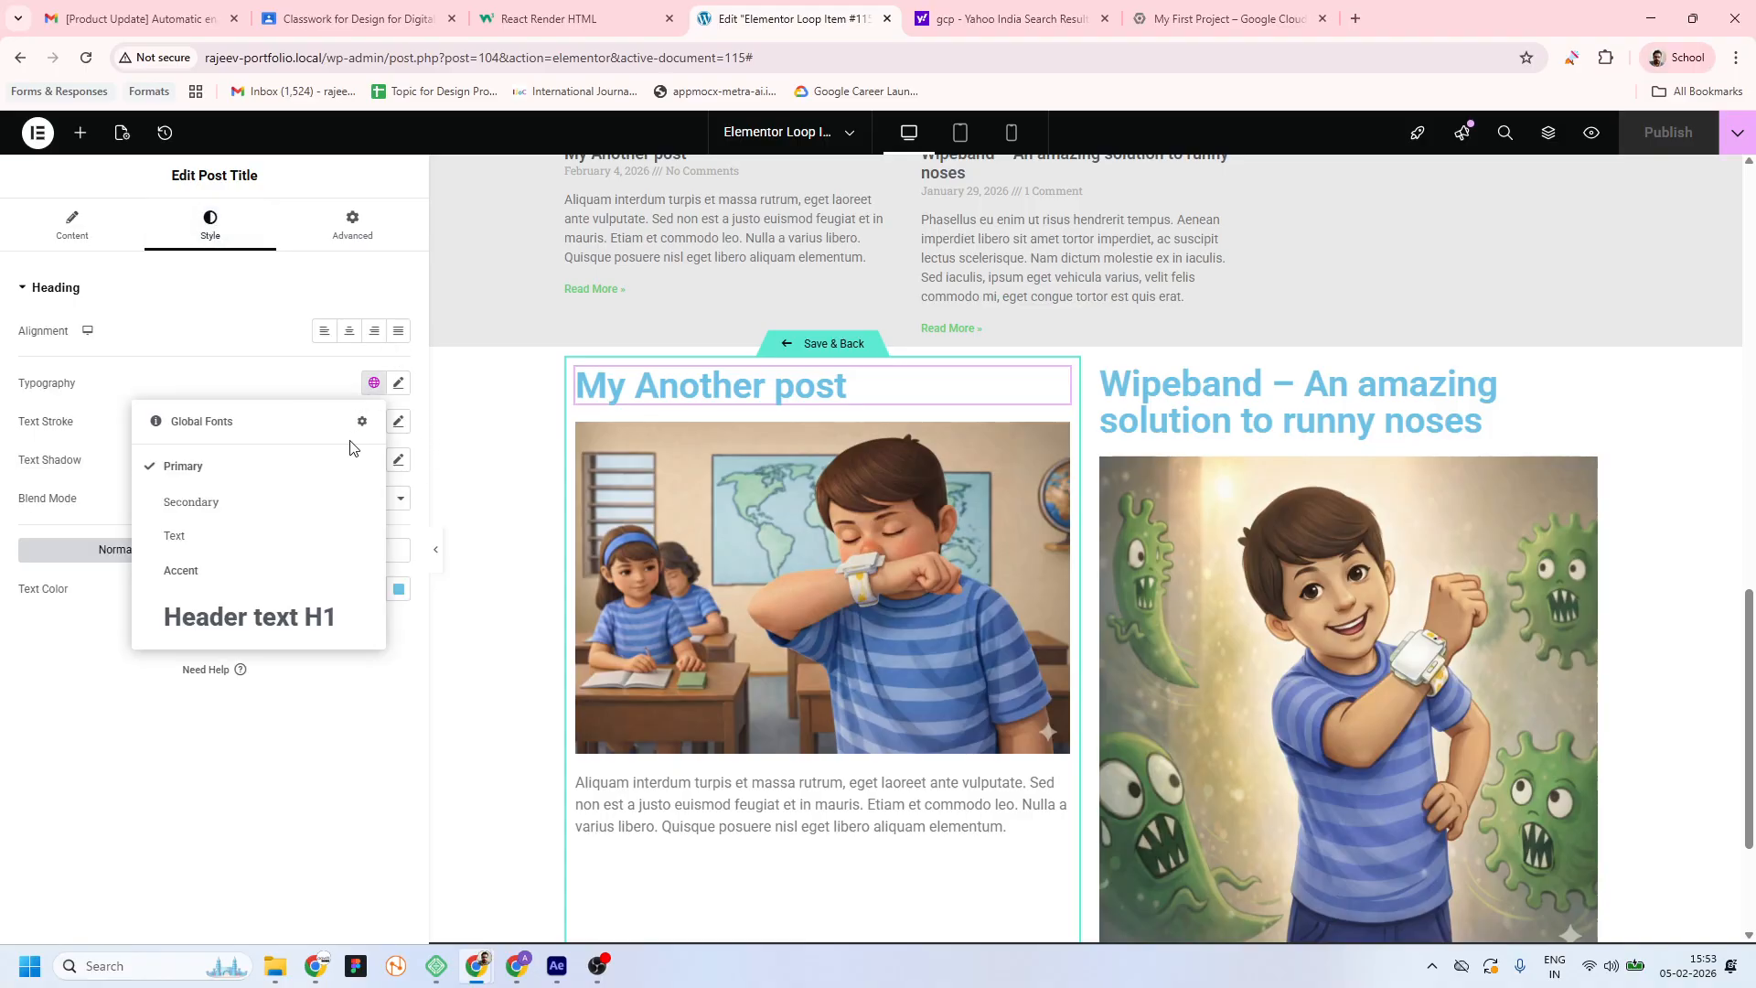
left_click(270, 614)
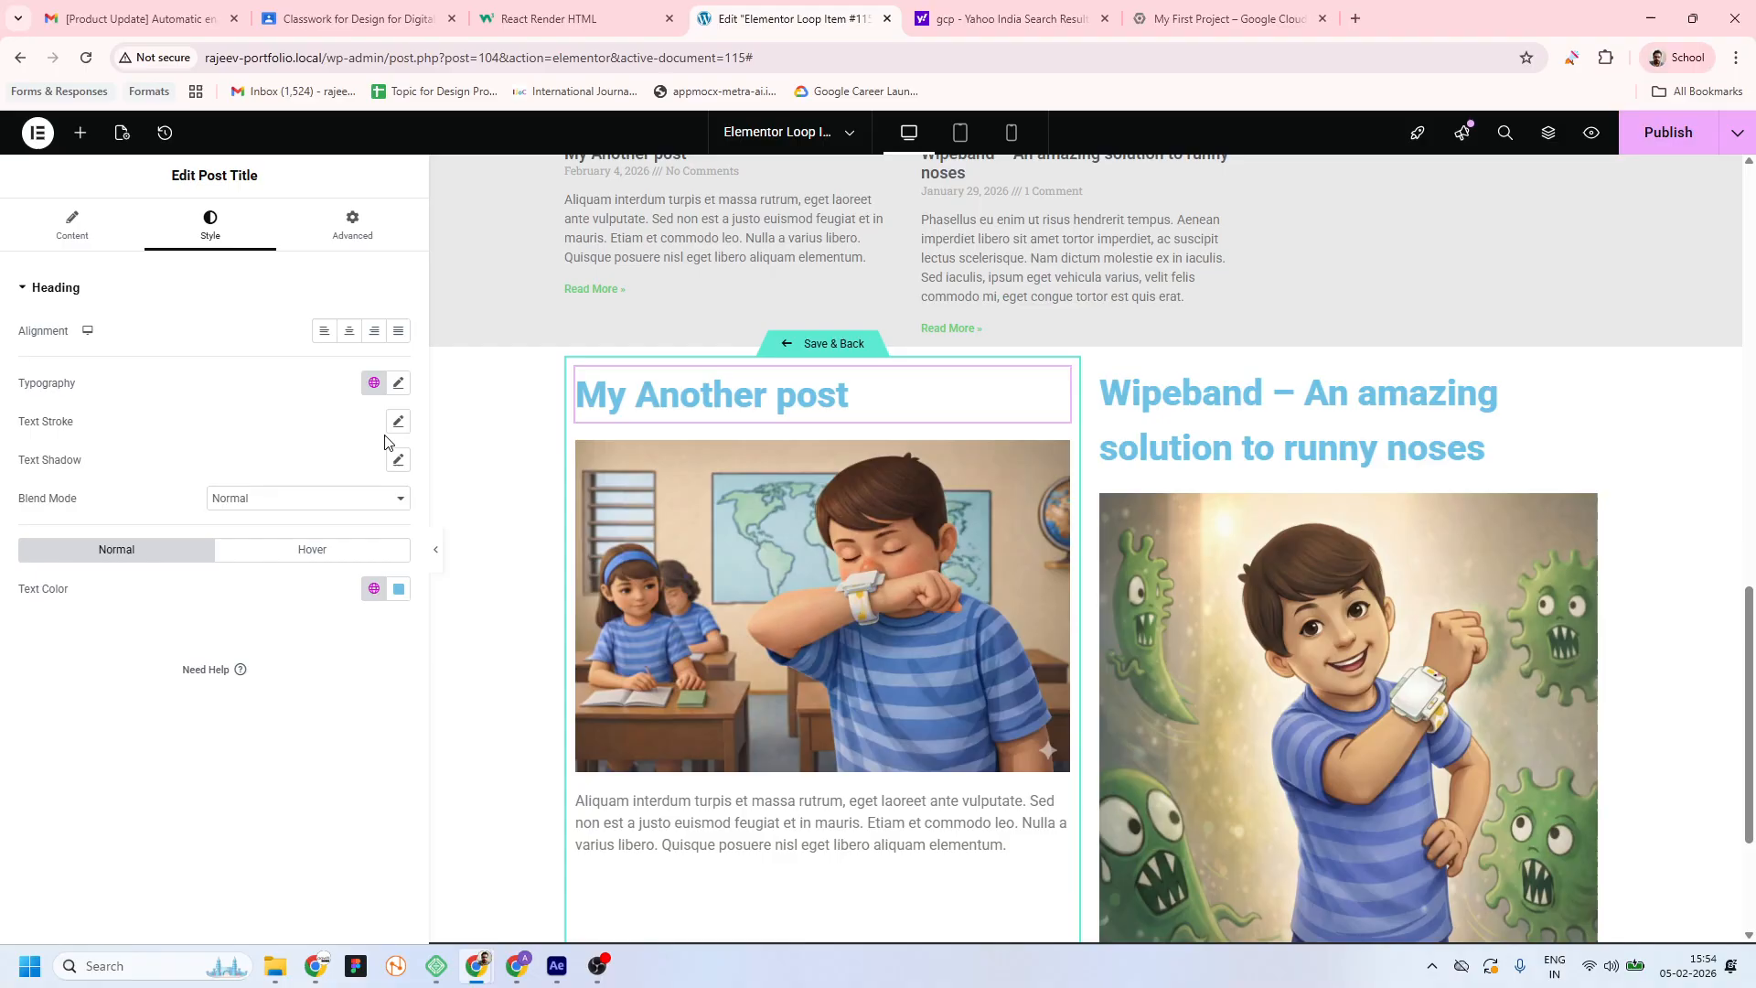
Reduce the post title's font size and set its text color to the dark slate global color
left_click(398, 383)
left_click_drag(103, 524, 78, 534)
left_click(215, 384)
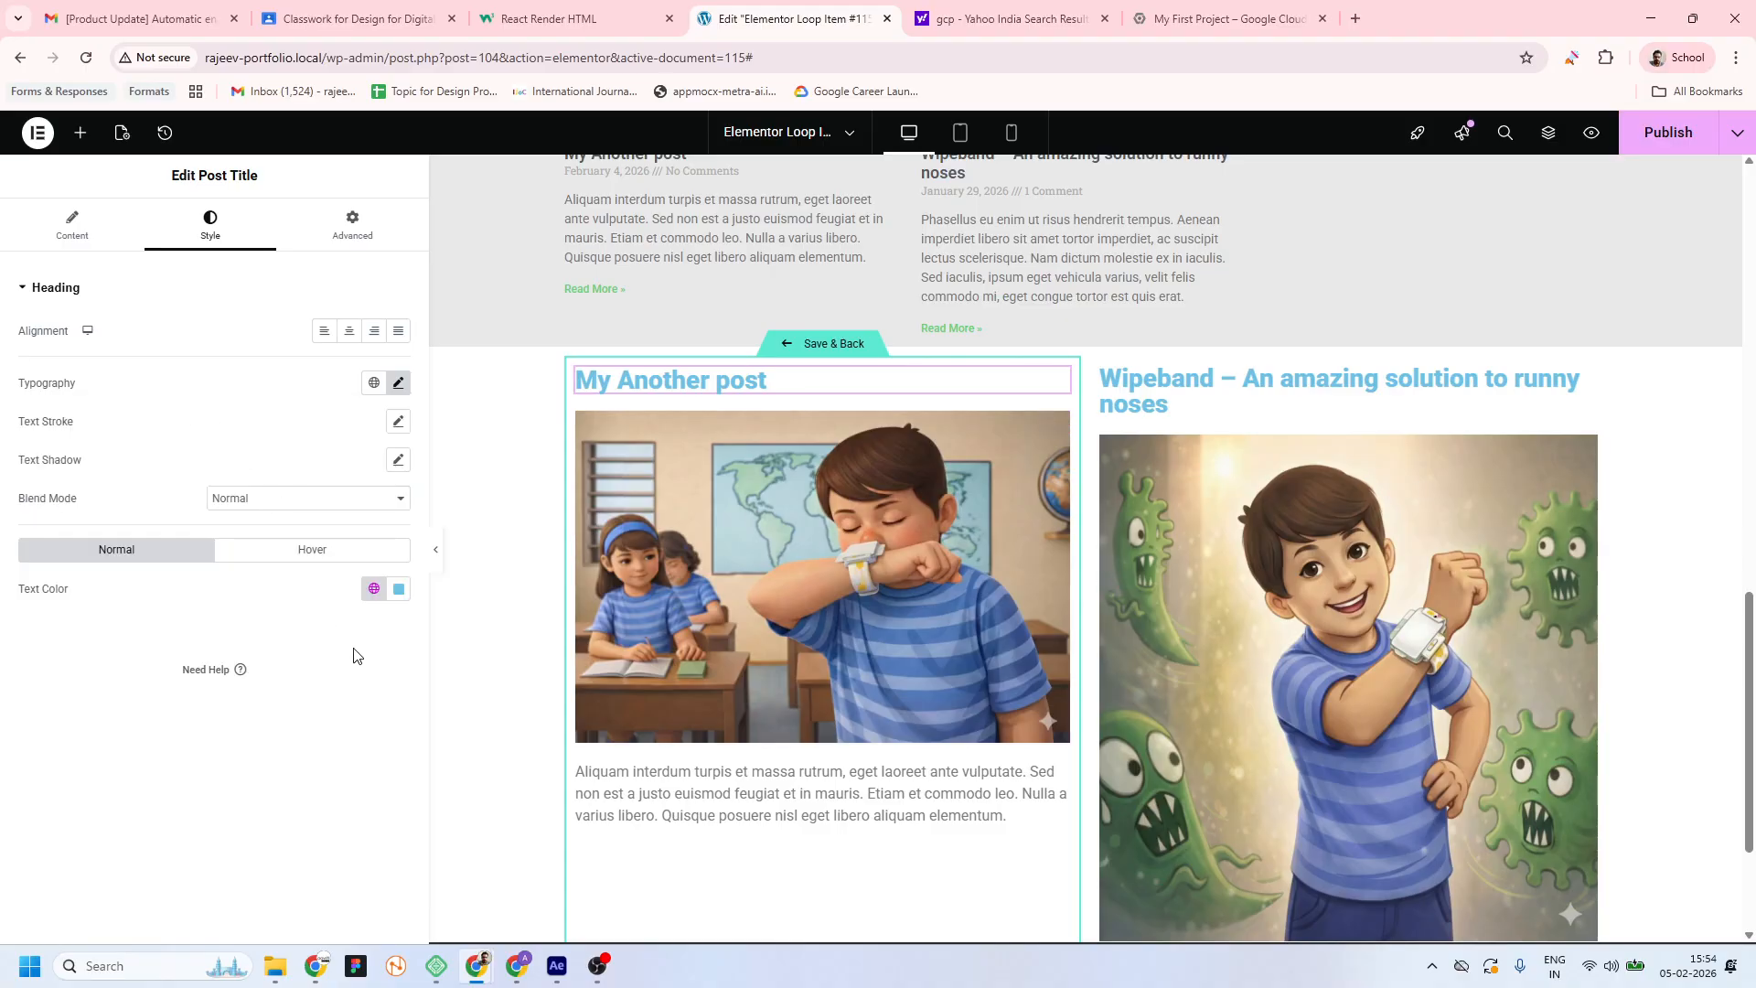
left_click(374, 589)
left_click(249, 717)
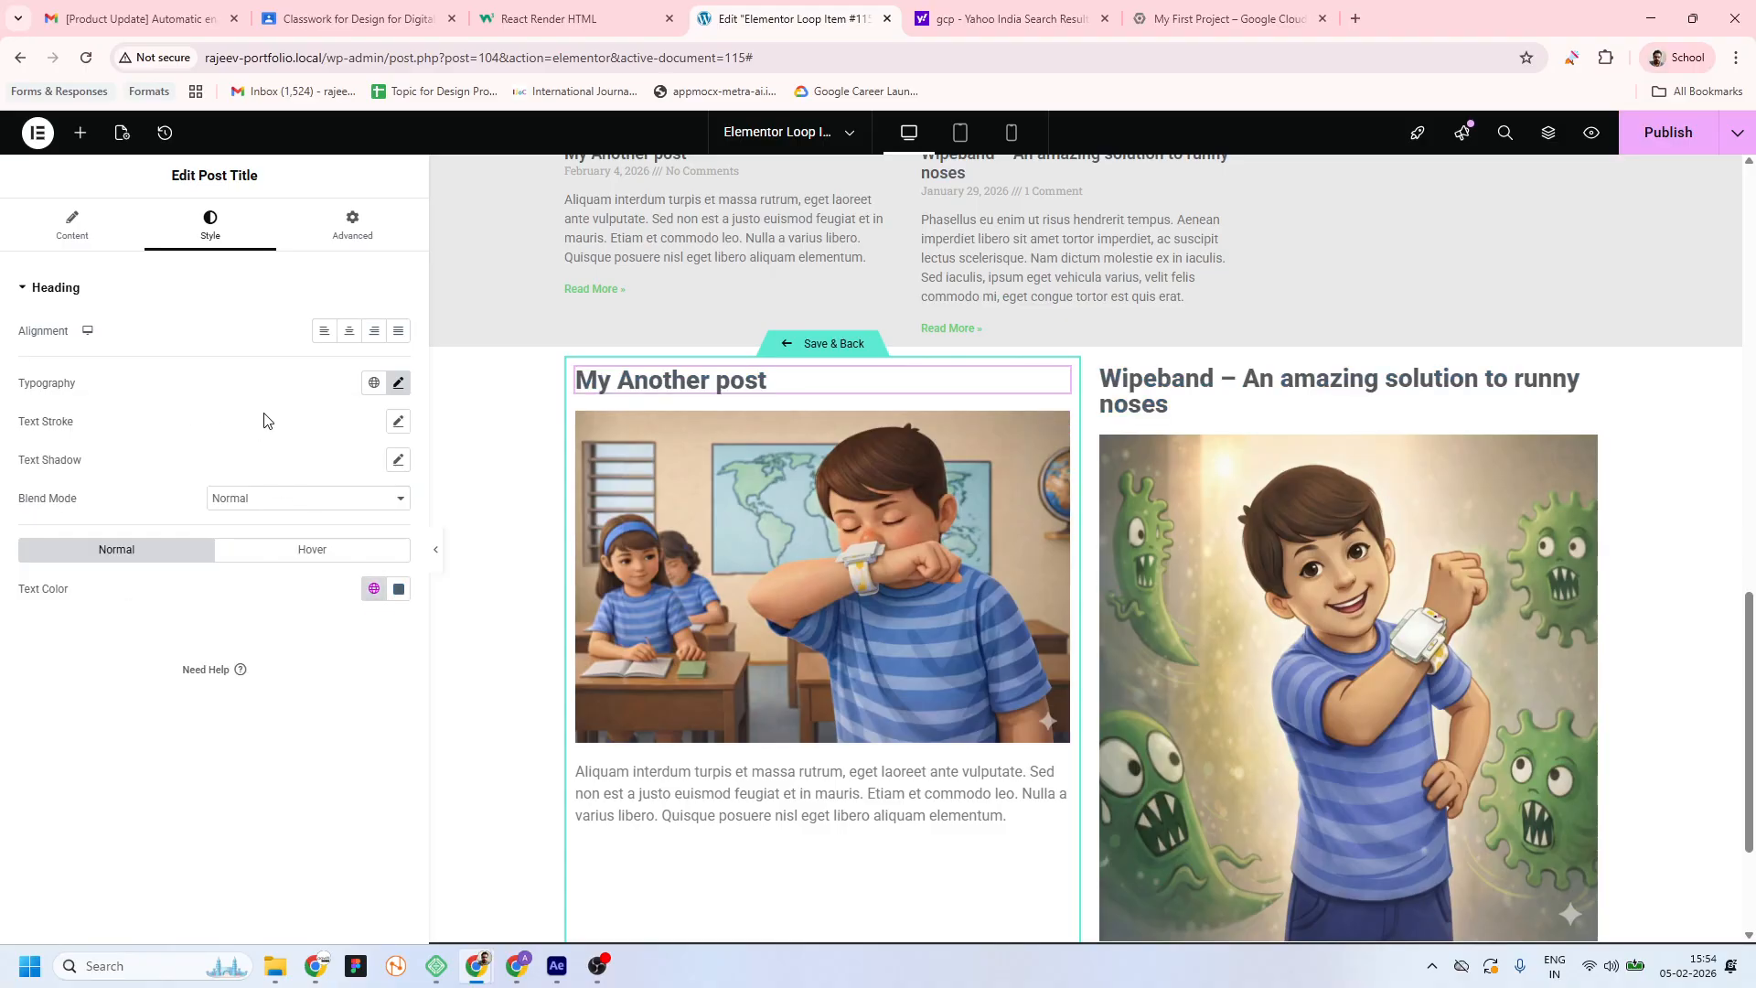
Set the post title's font weight to 400 (Normal)
left_click(394, 382)
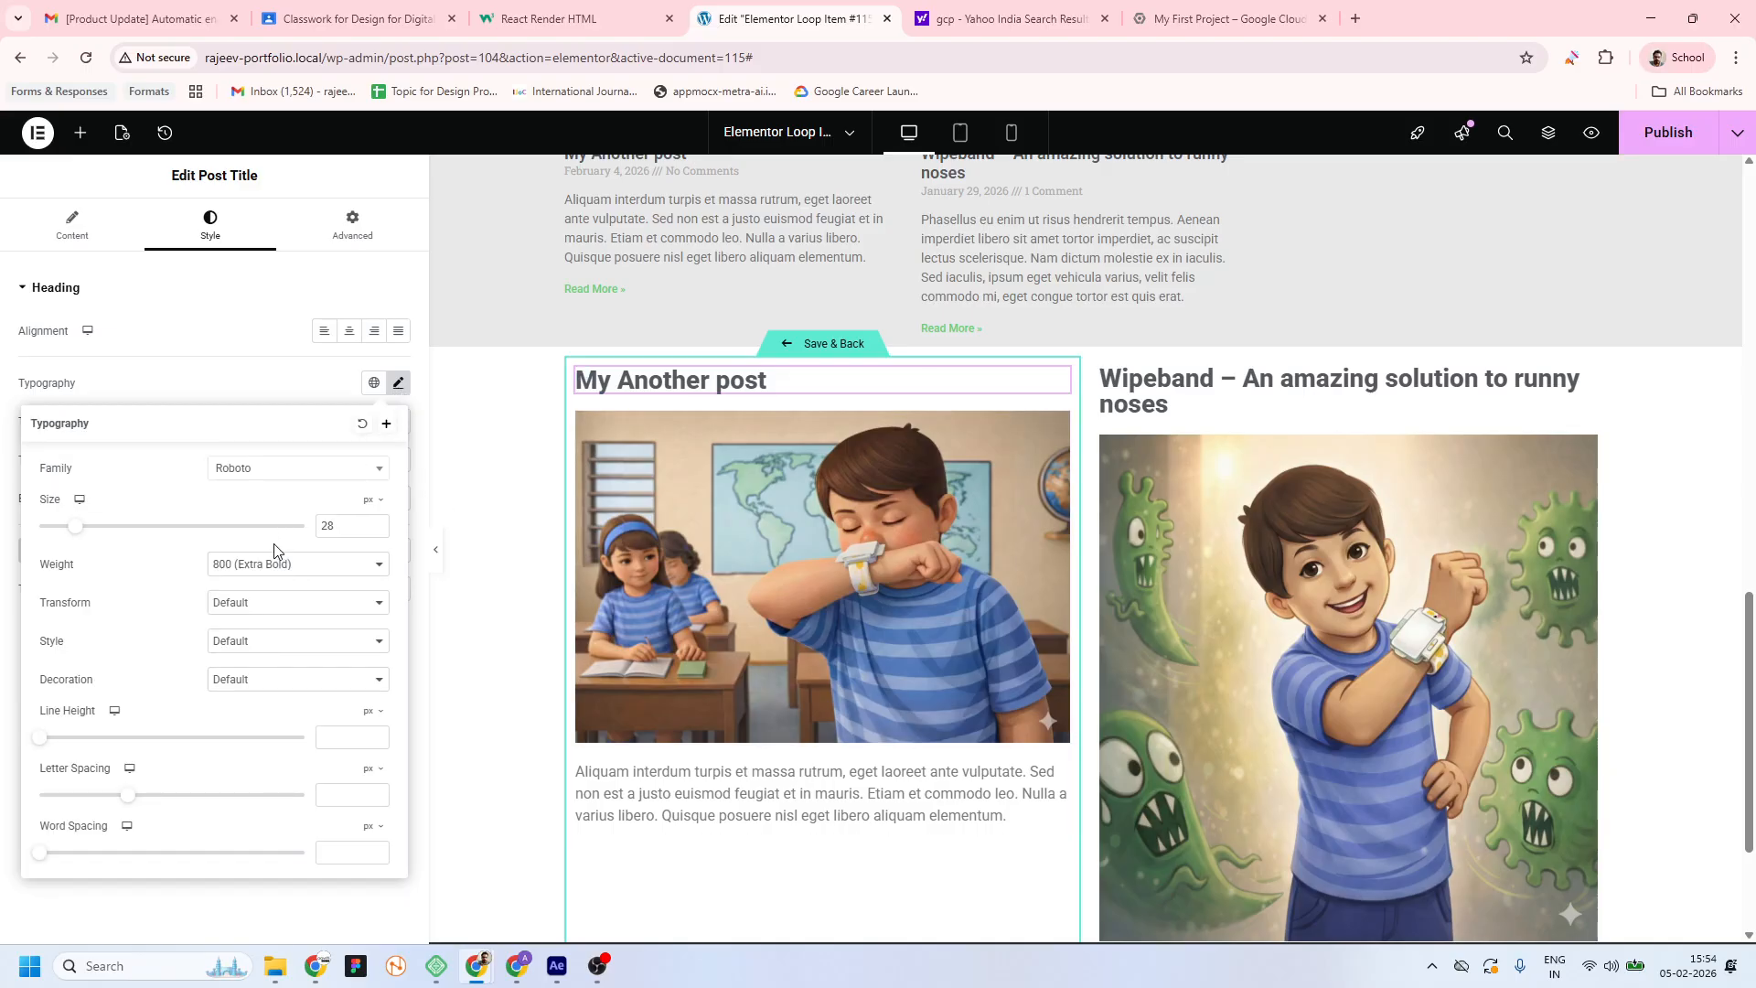
left_click(316, 568)
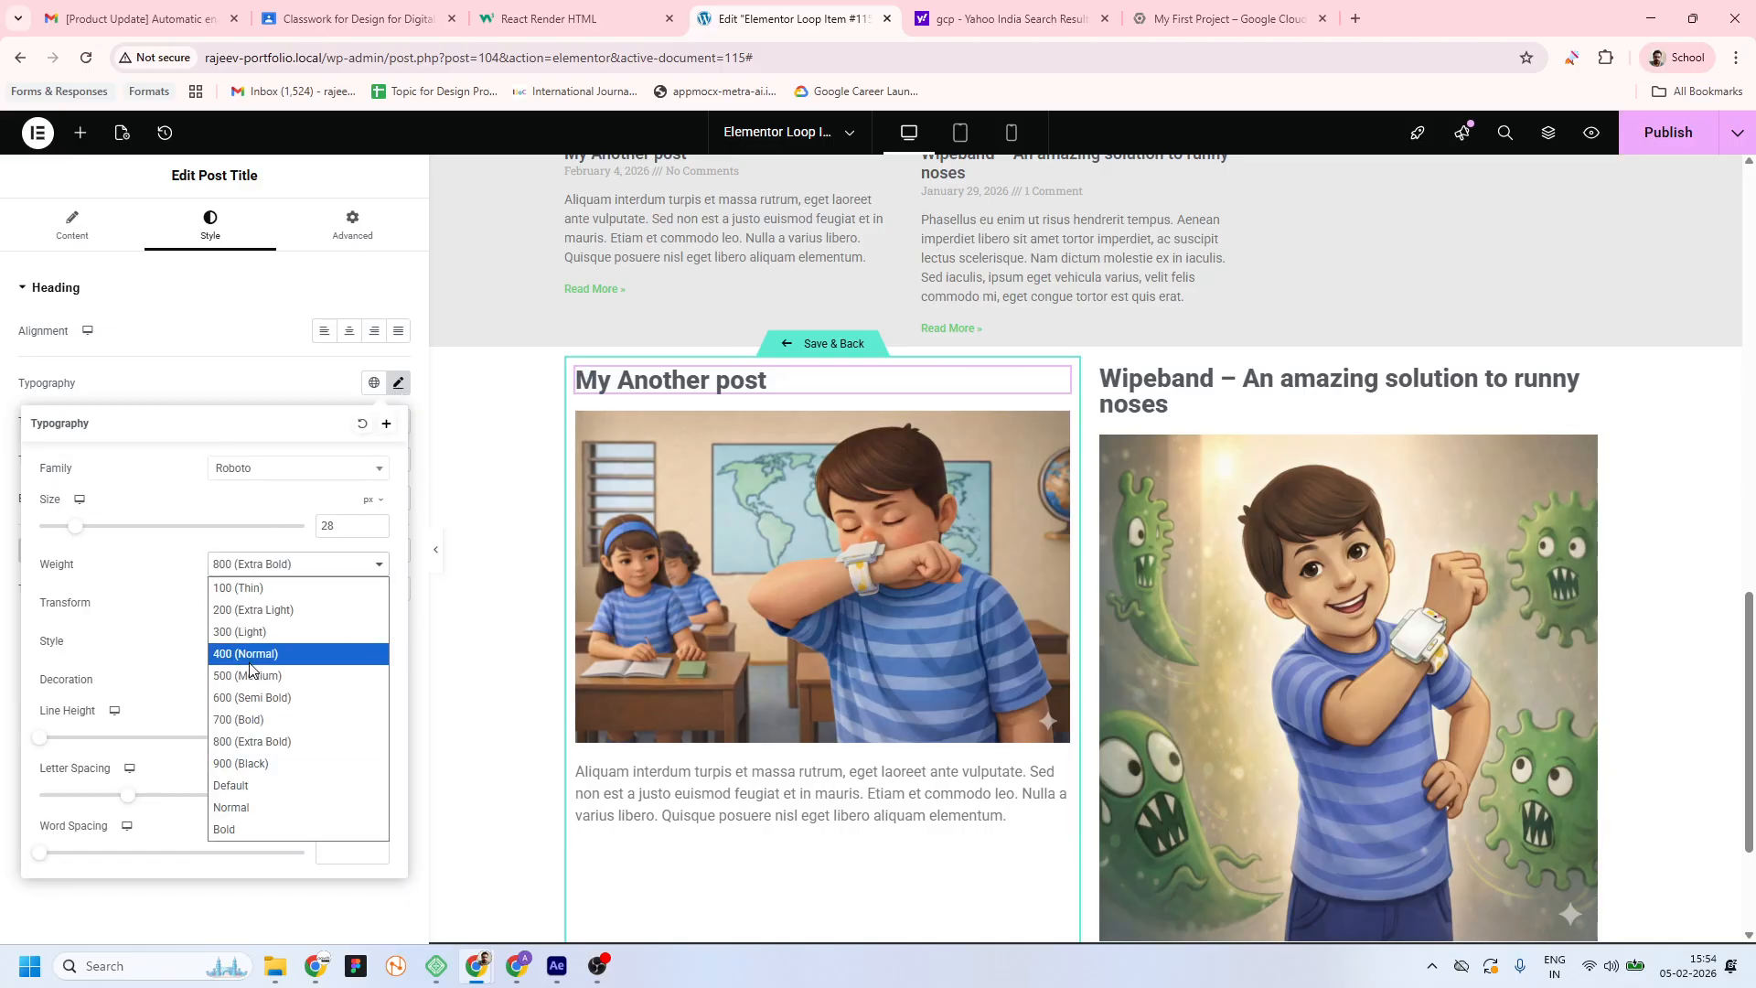
left_click(251, 662)
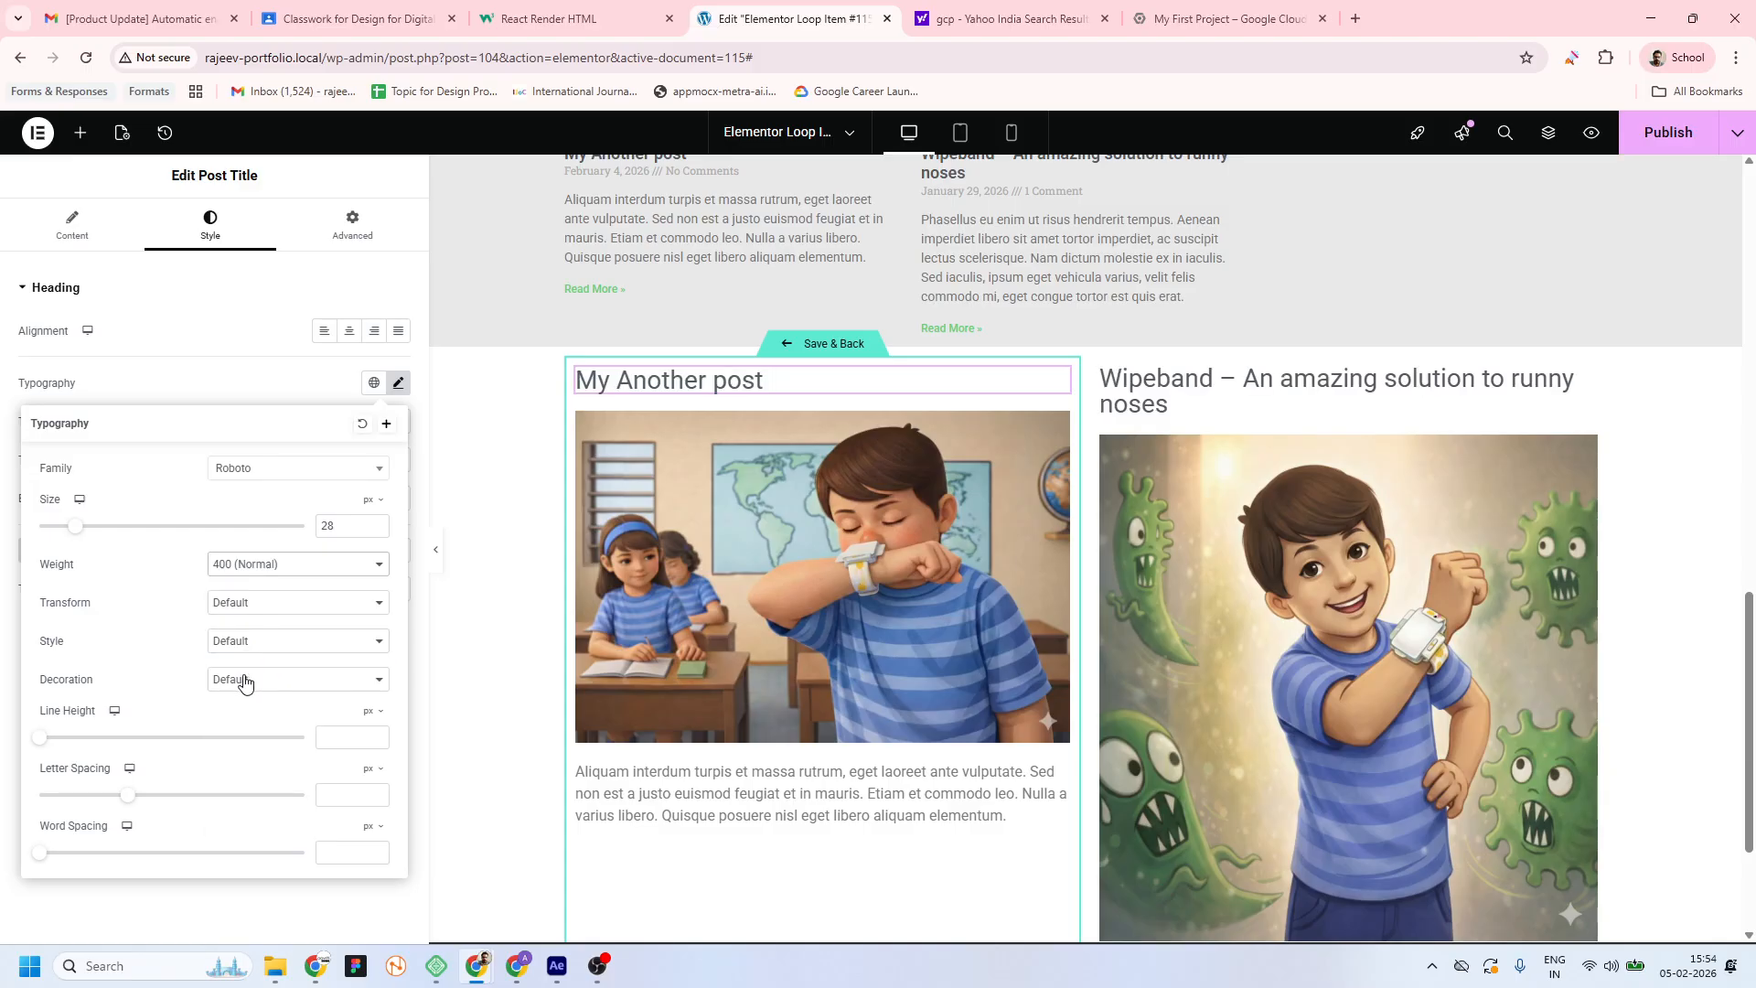
left_click(214, 363)
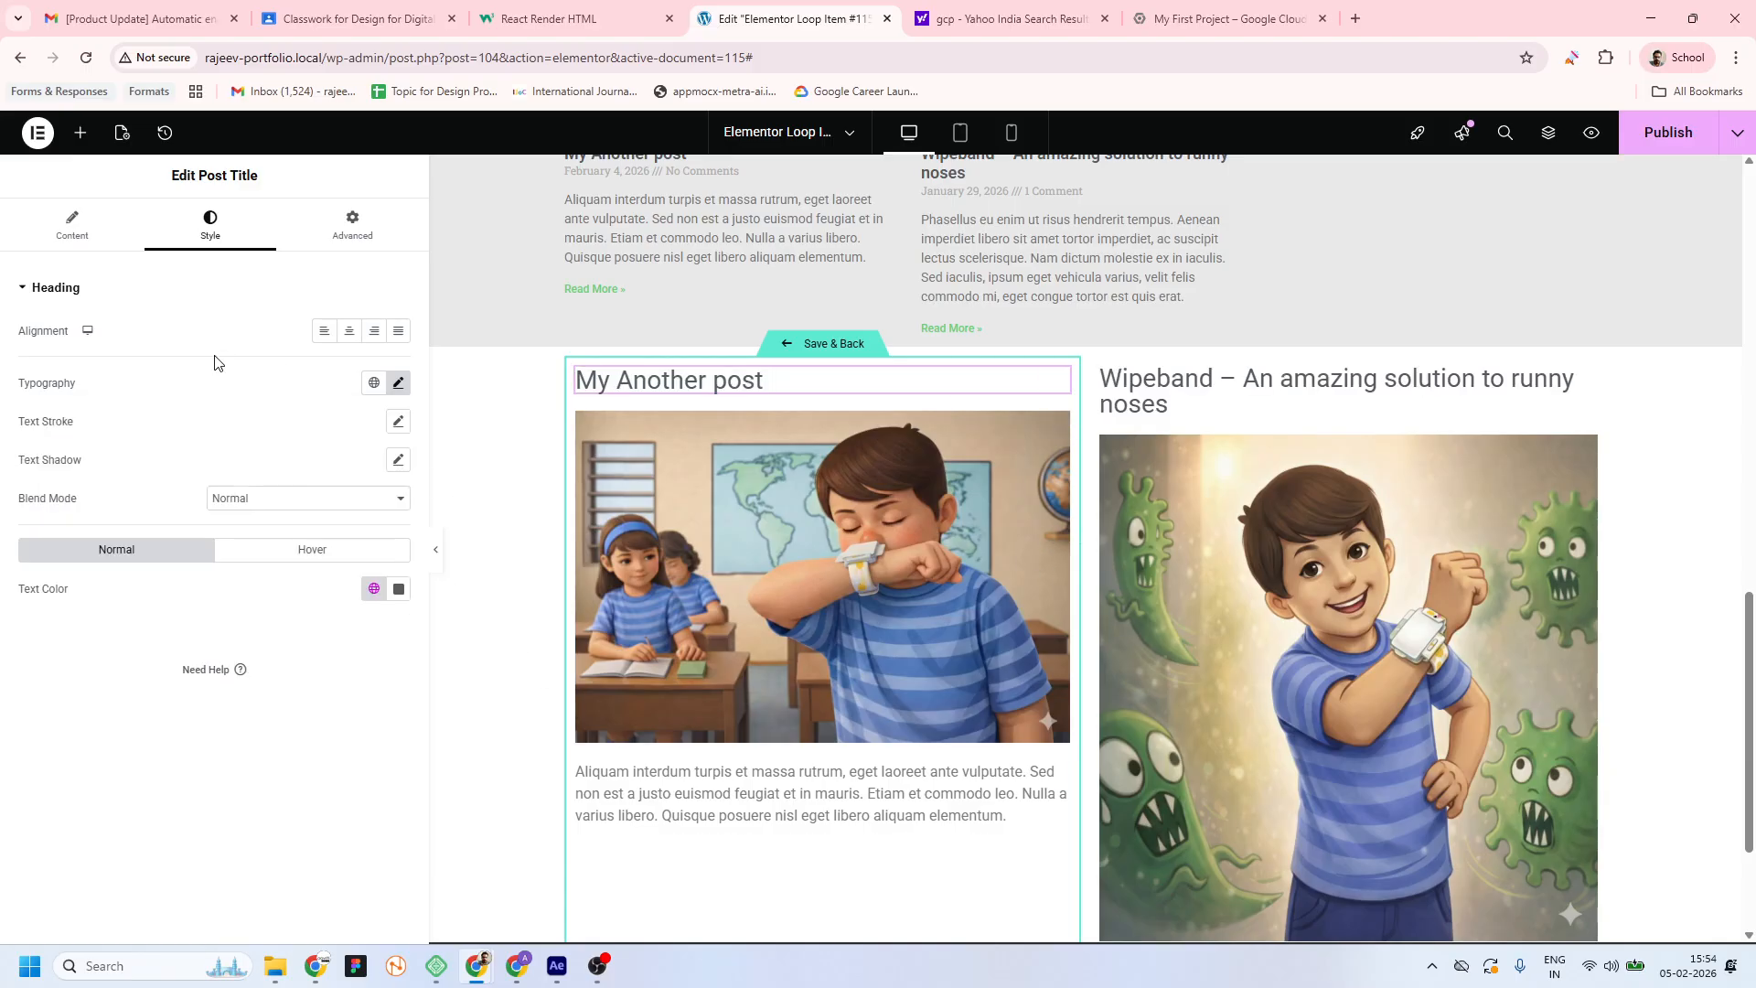
Try the featured image at 100% width and 190 px height, try a narrower width, and clear the width value
left_click(1058, 424)
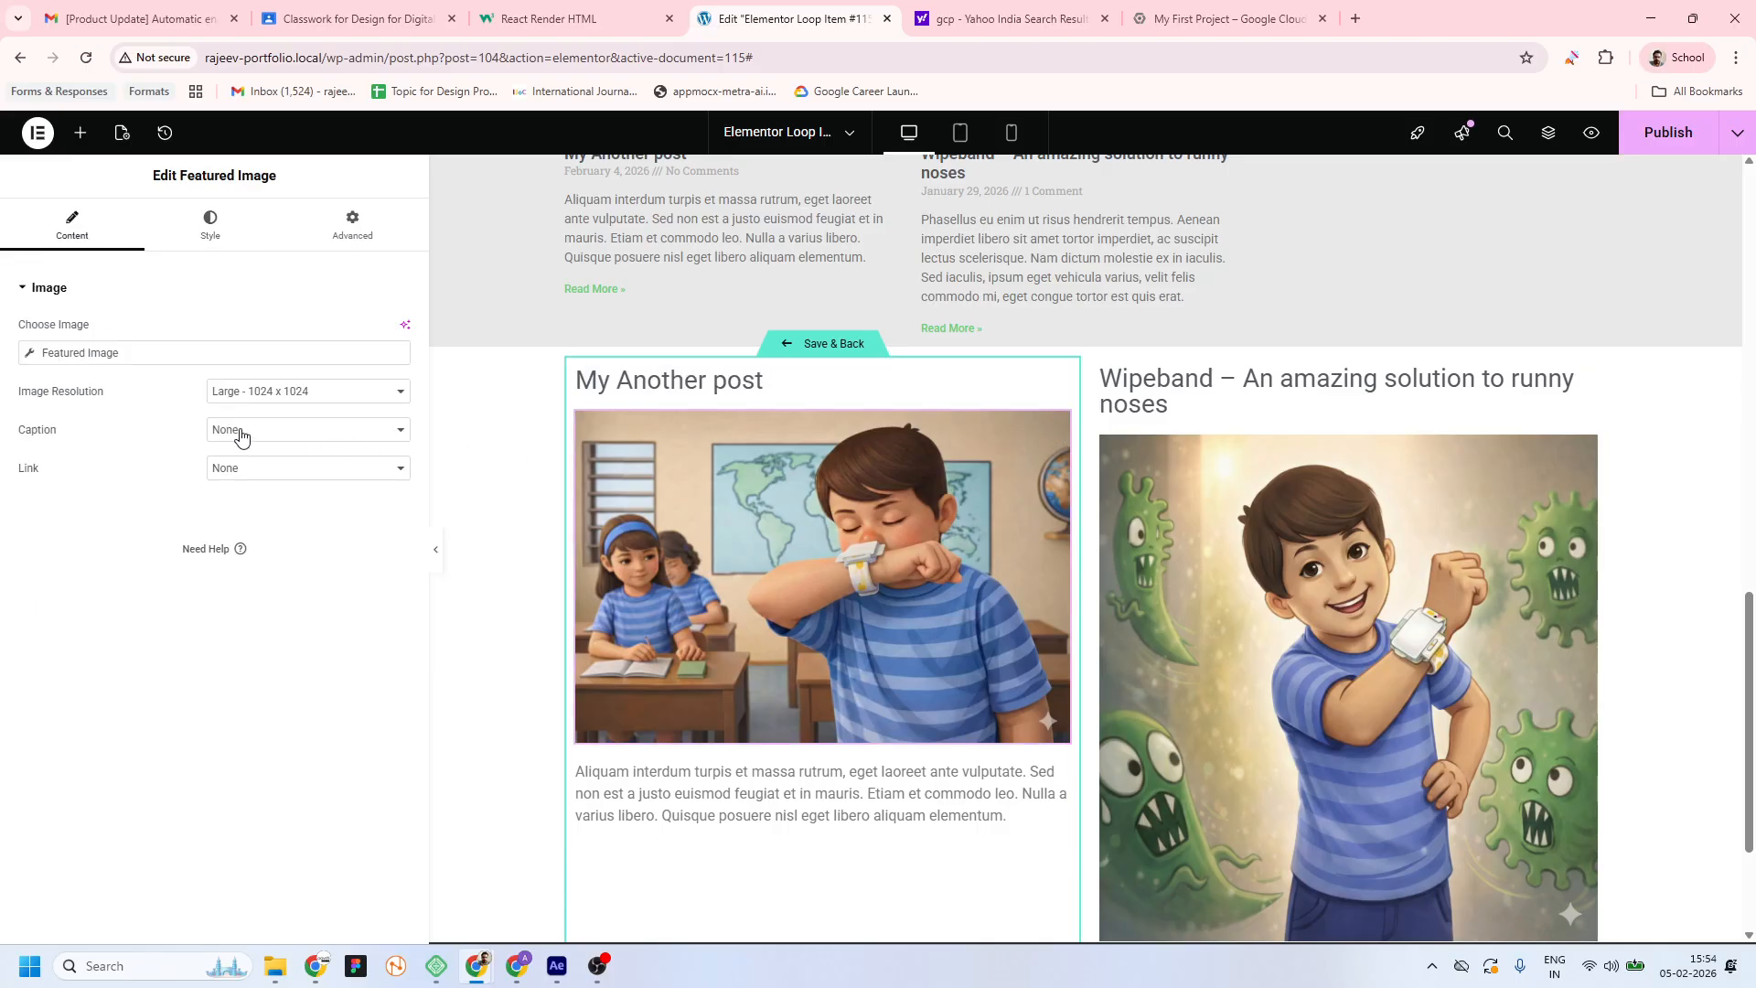
left_click(211, 229)
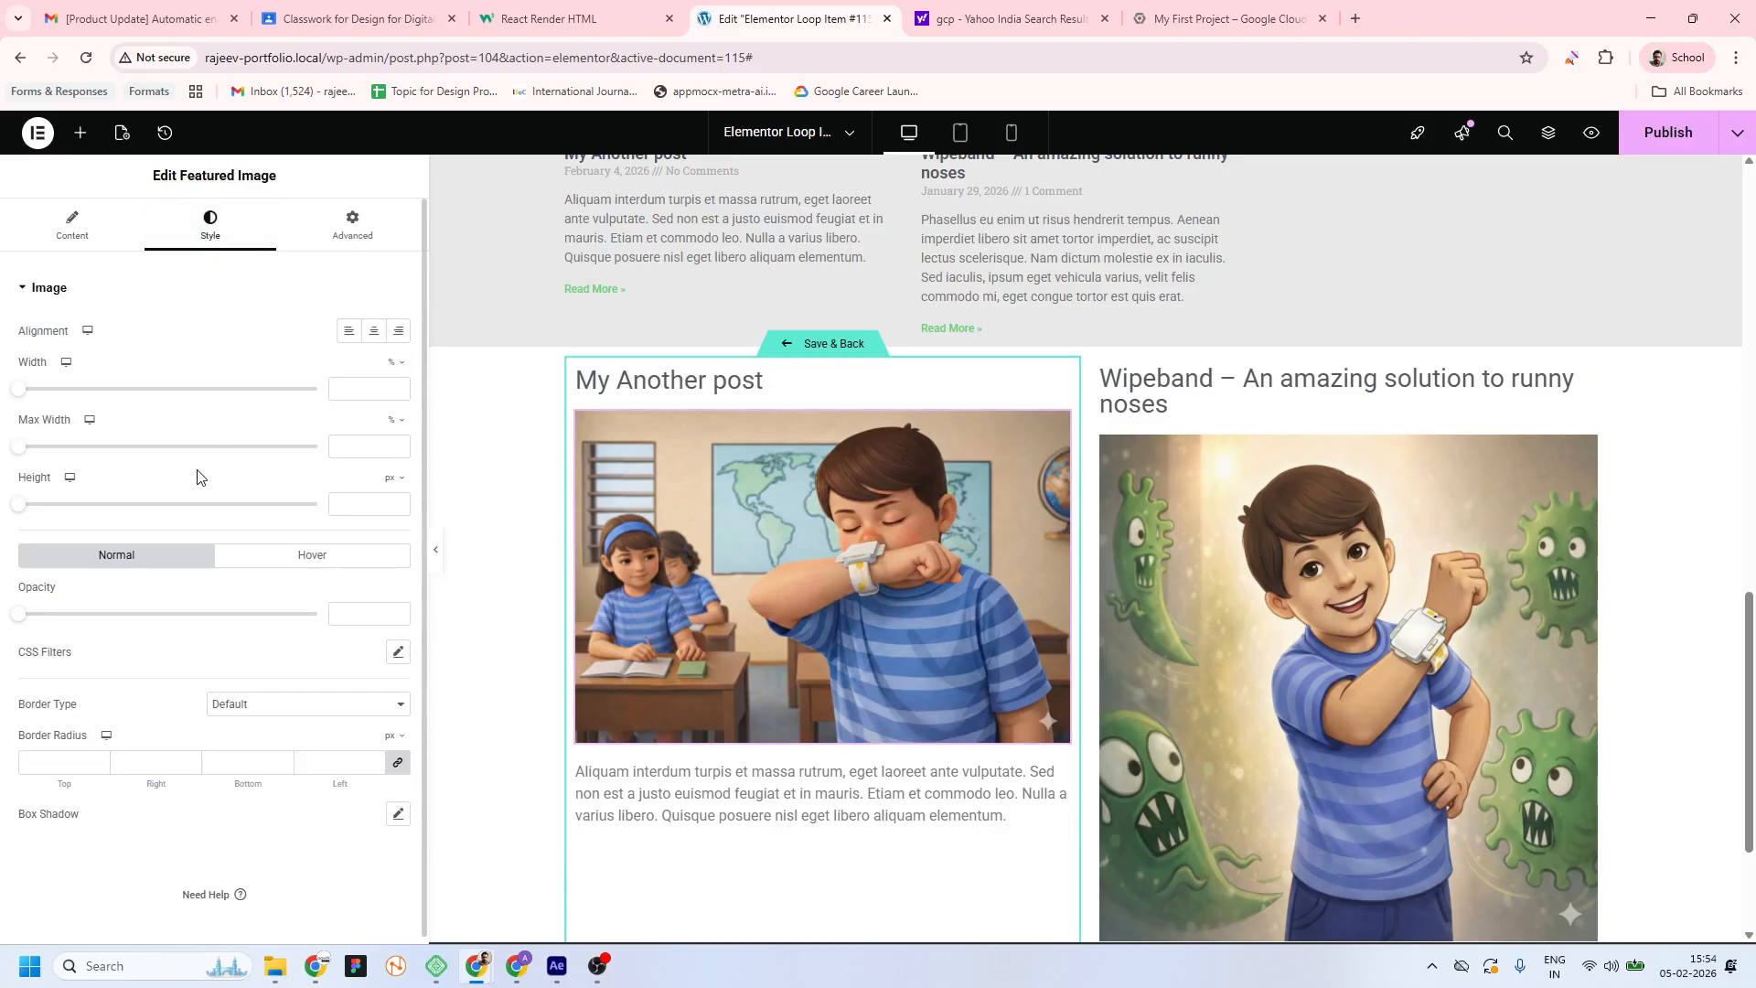
left_click_drag(22, 393, 348, 412)
left_click_drag(22, 506, 133, 504)
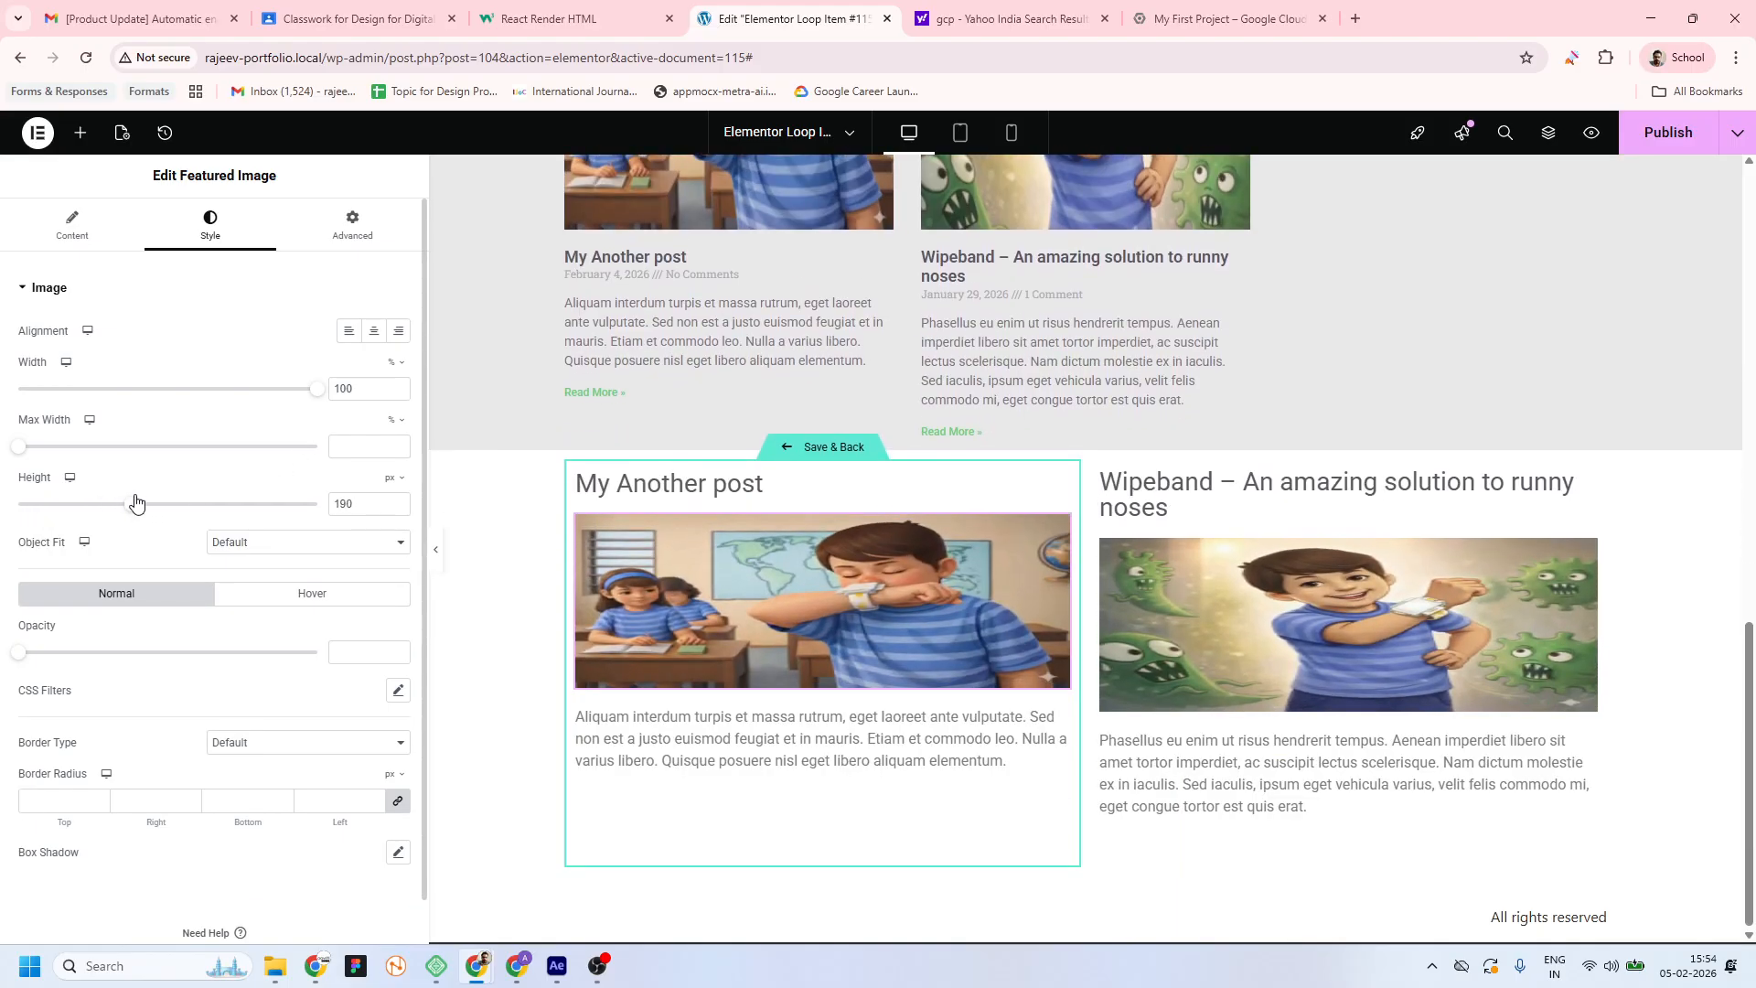
left_click_drag(317, 388, 209, 389)
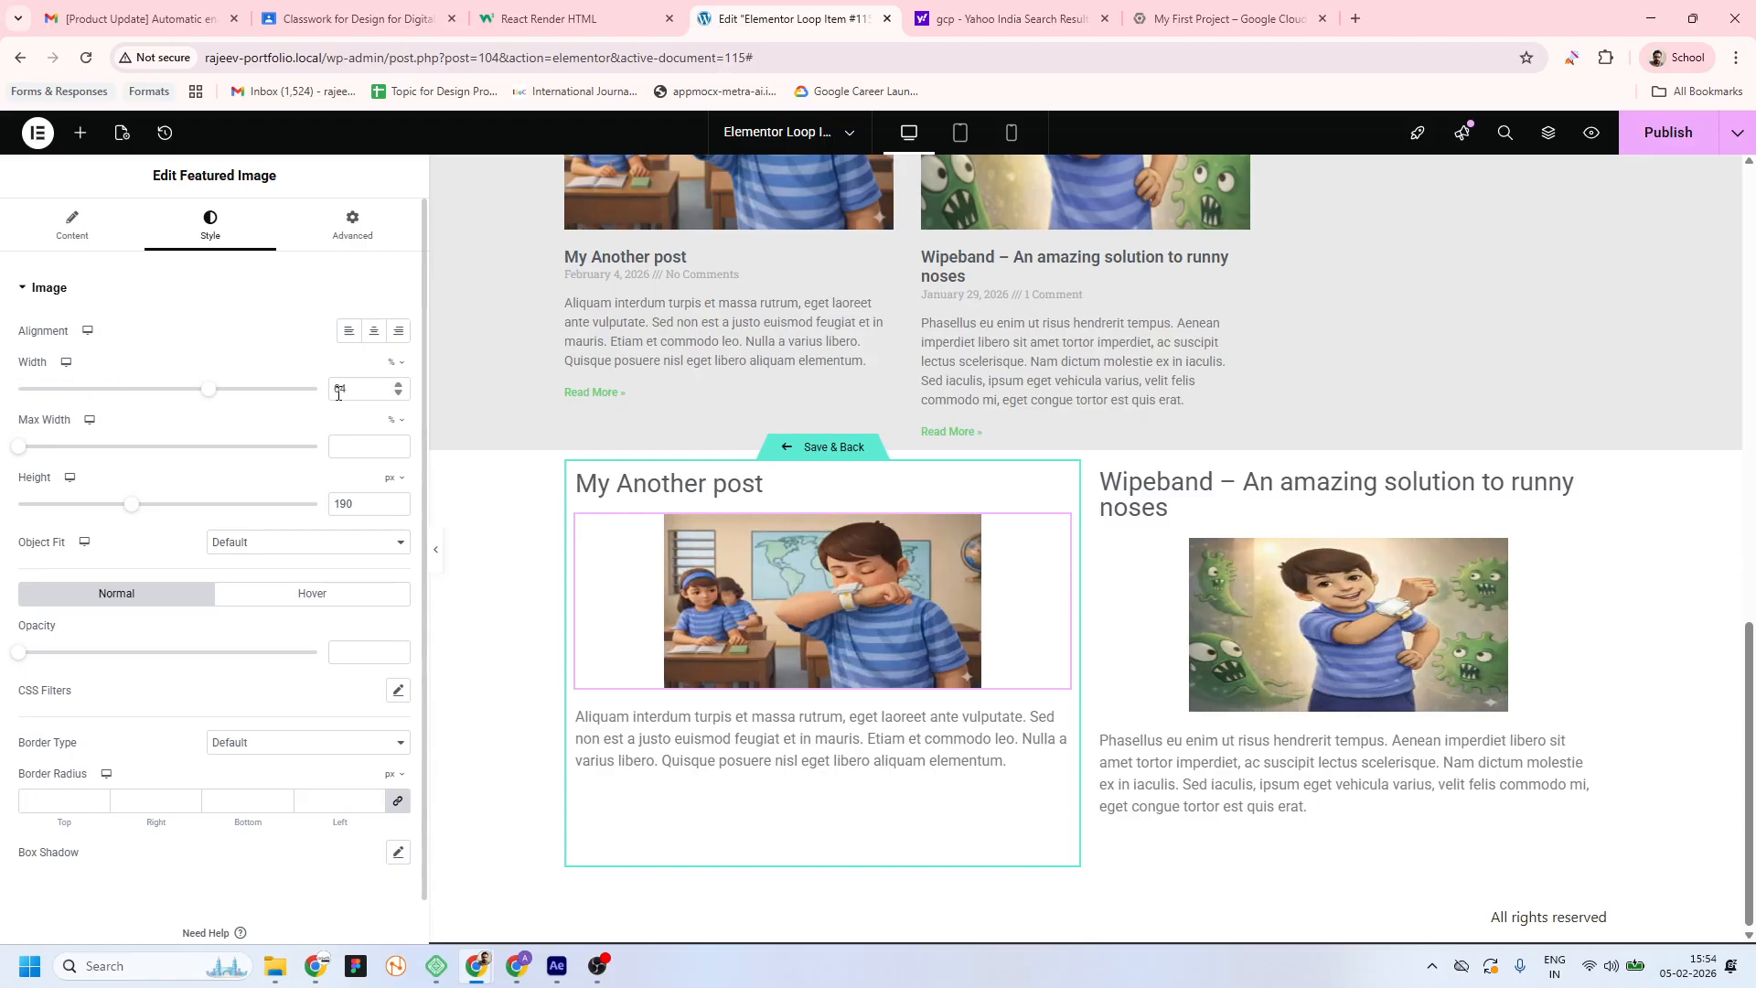
double_click(345, 389)
key("BackSpace")
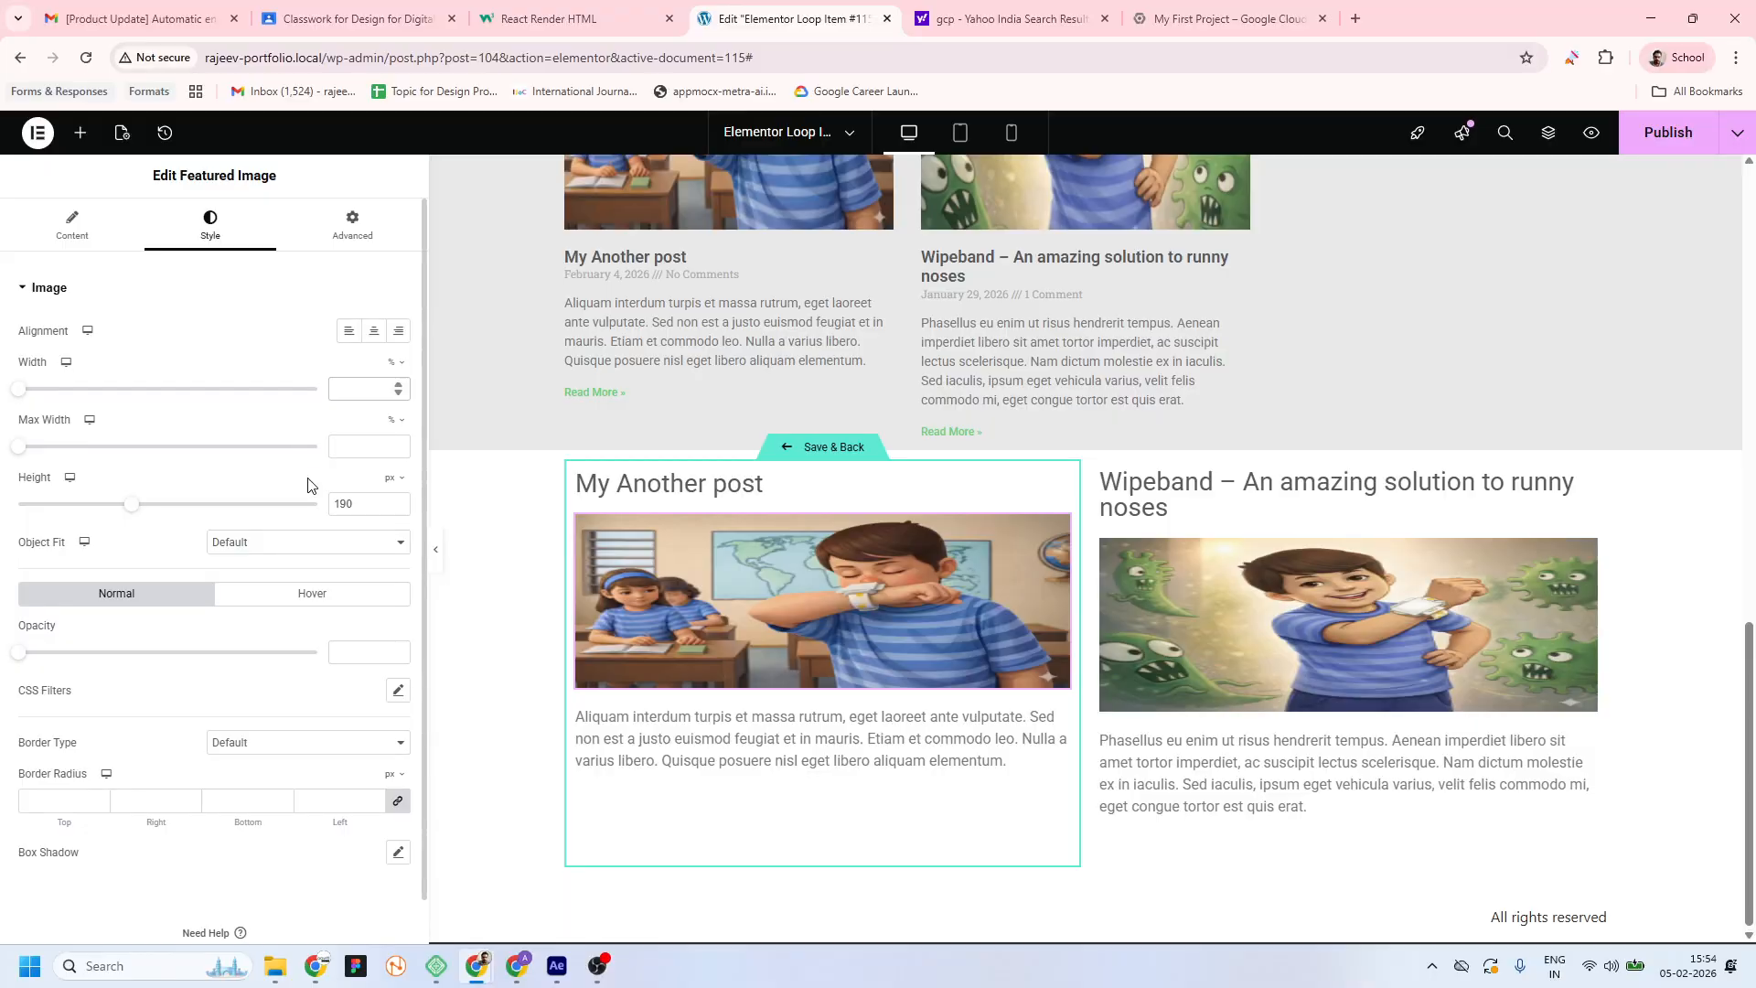
Set the featured image's object fit to Cover and its height to 300 px
left_click_drag(132, 504, 157, 505)
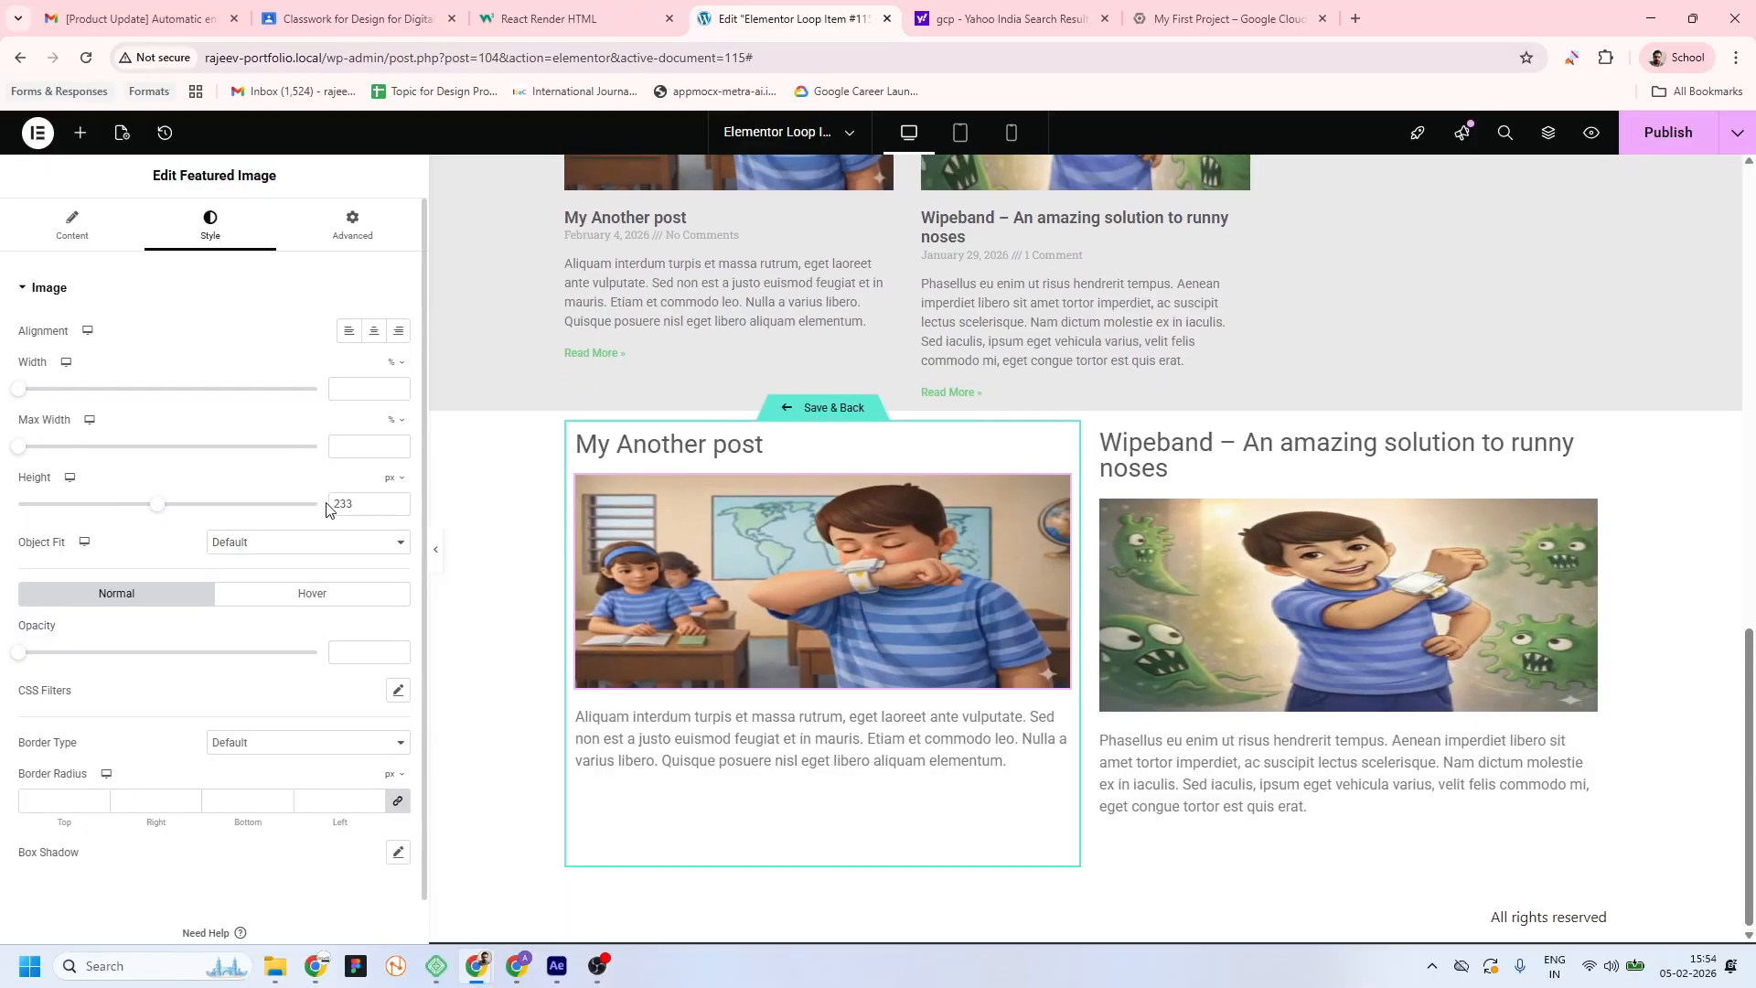
left_click(382, 546)
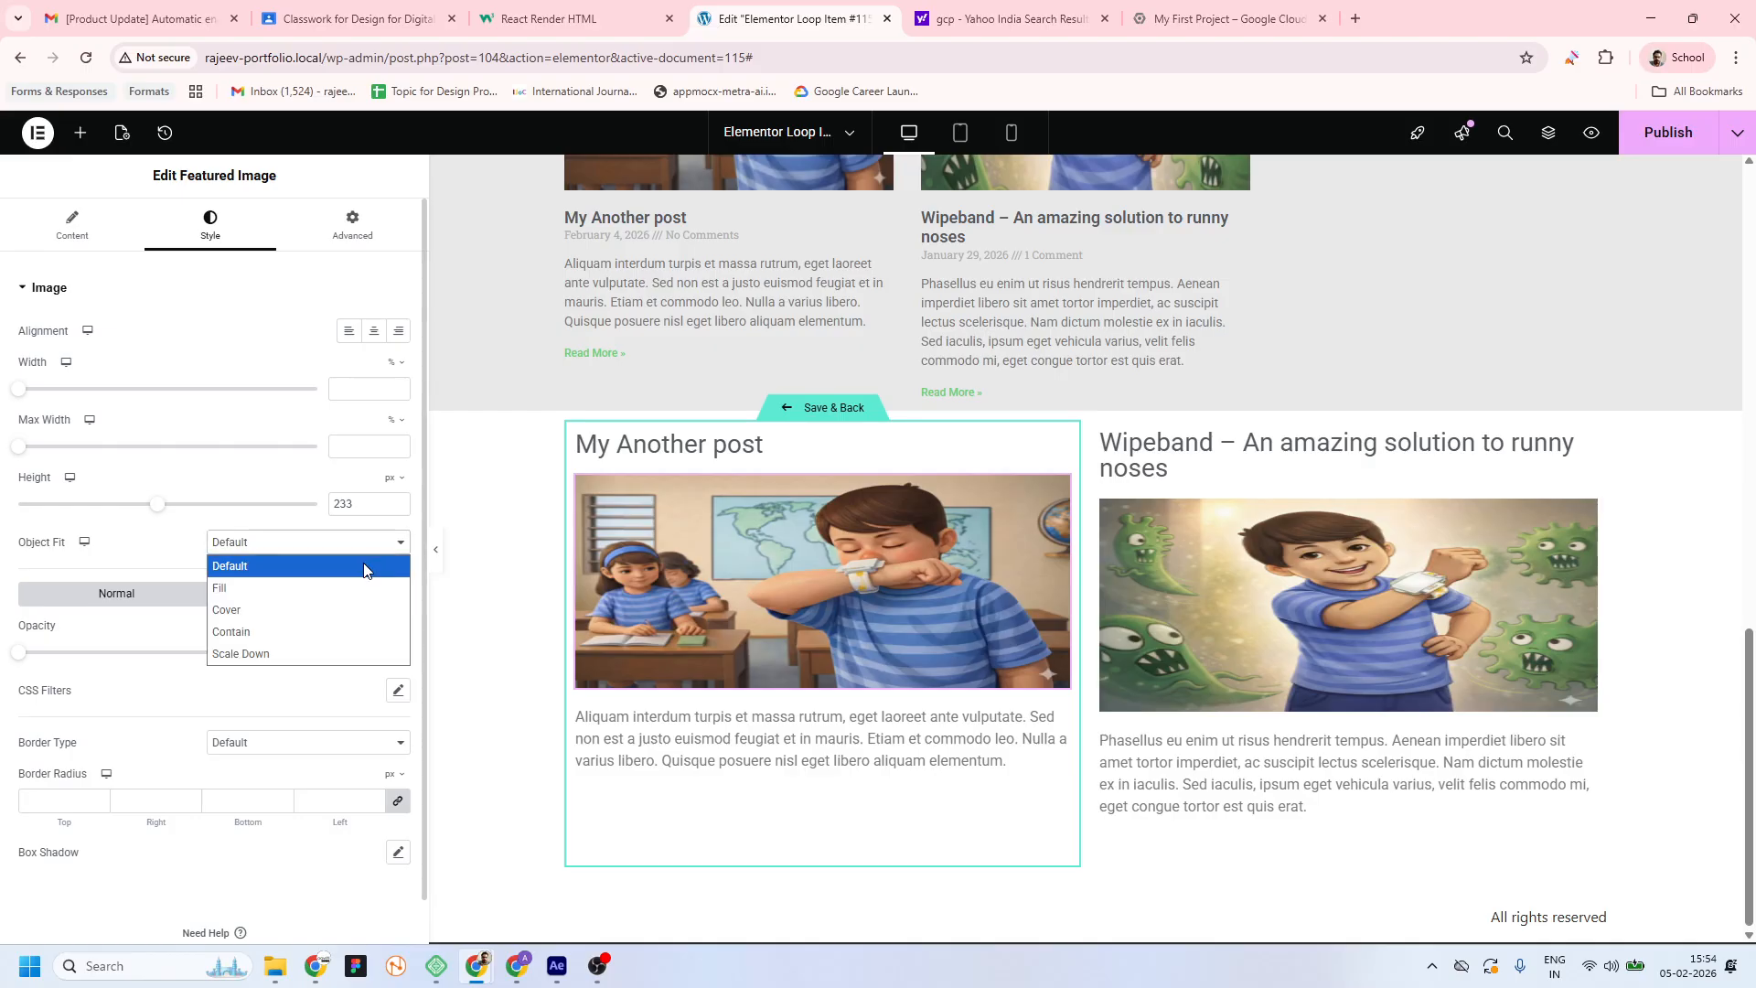
left_click(275, 611)
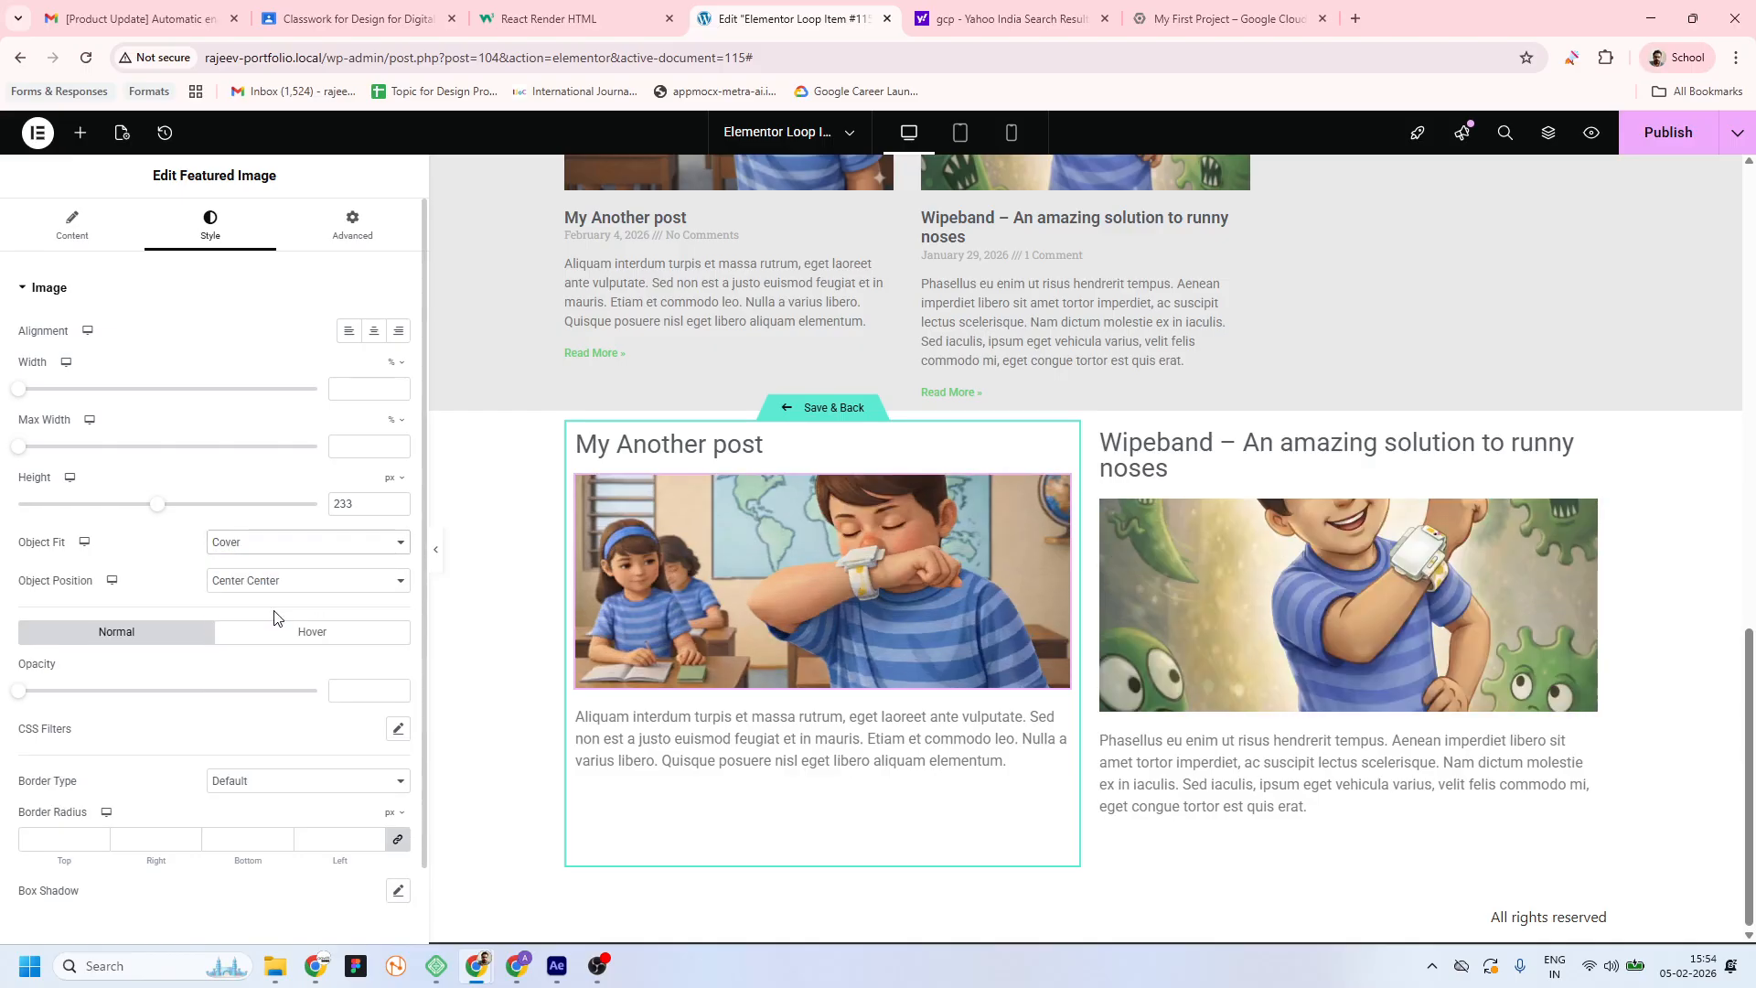
left_click_drag(157, 504, 196, 504)
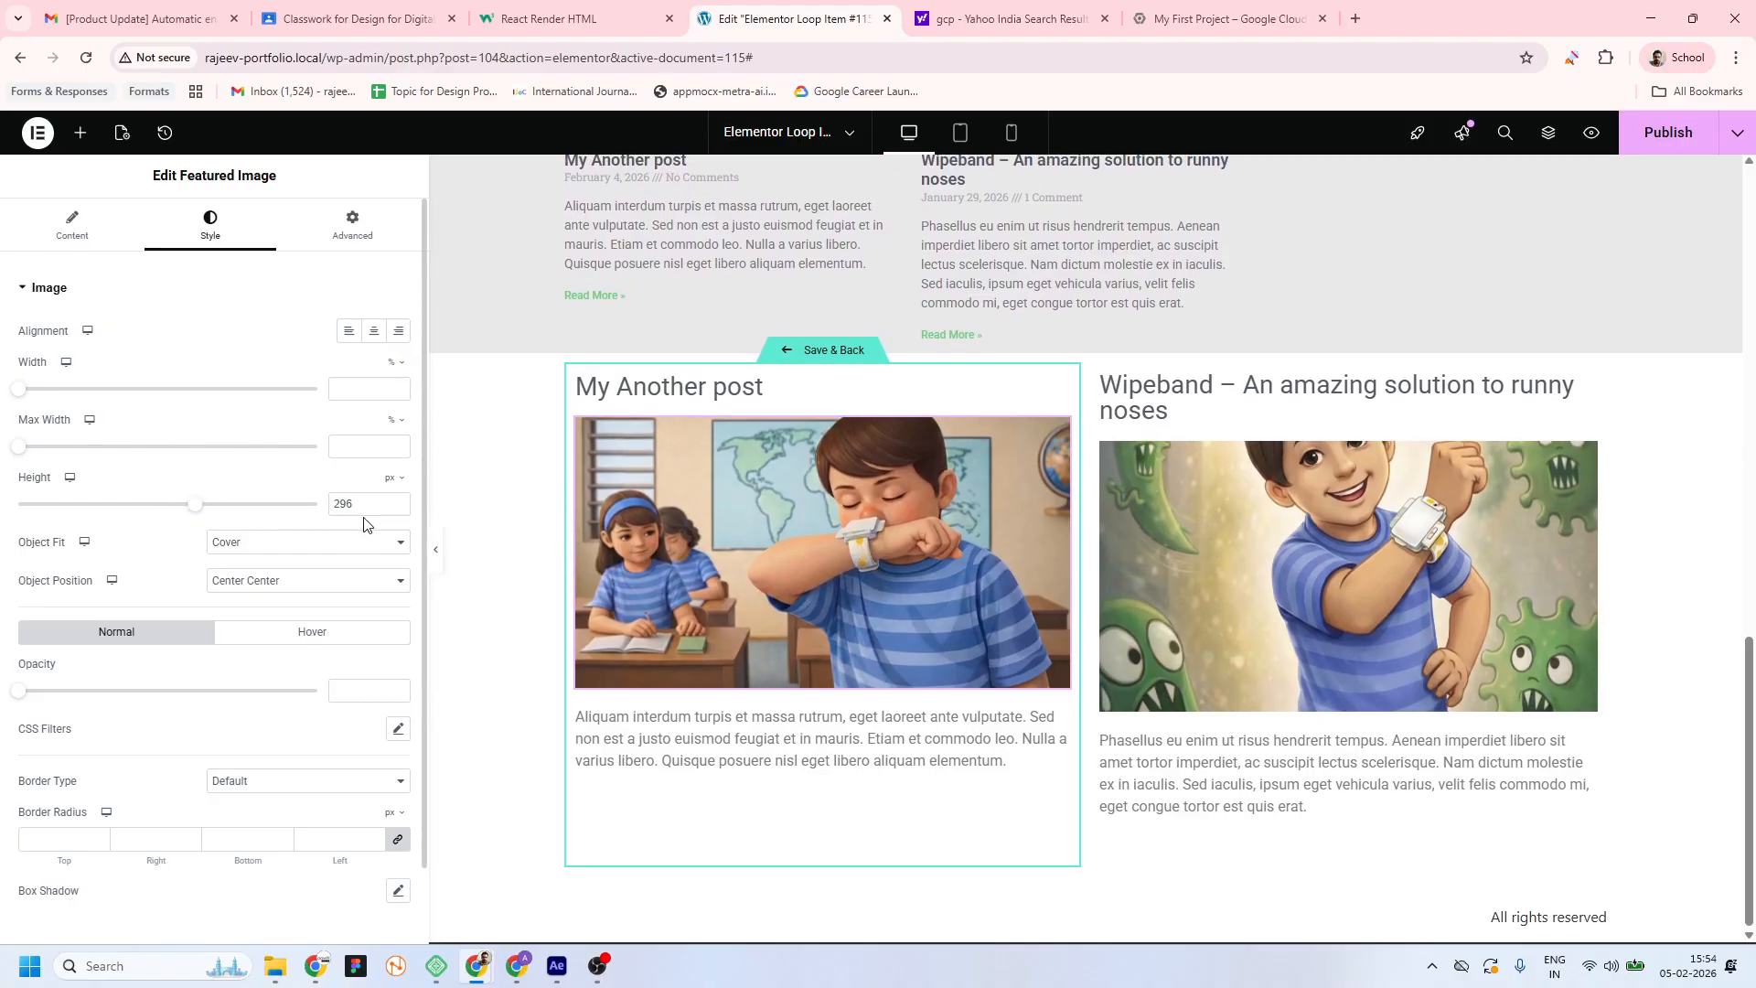
left_click_drag(366, 514, 312, 517)
type("300")
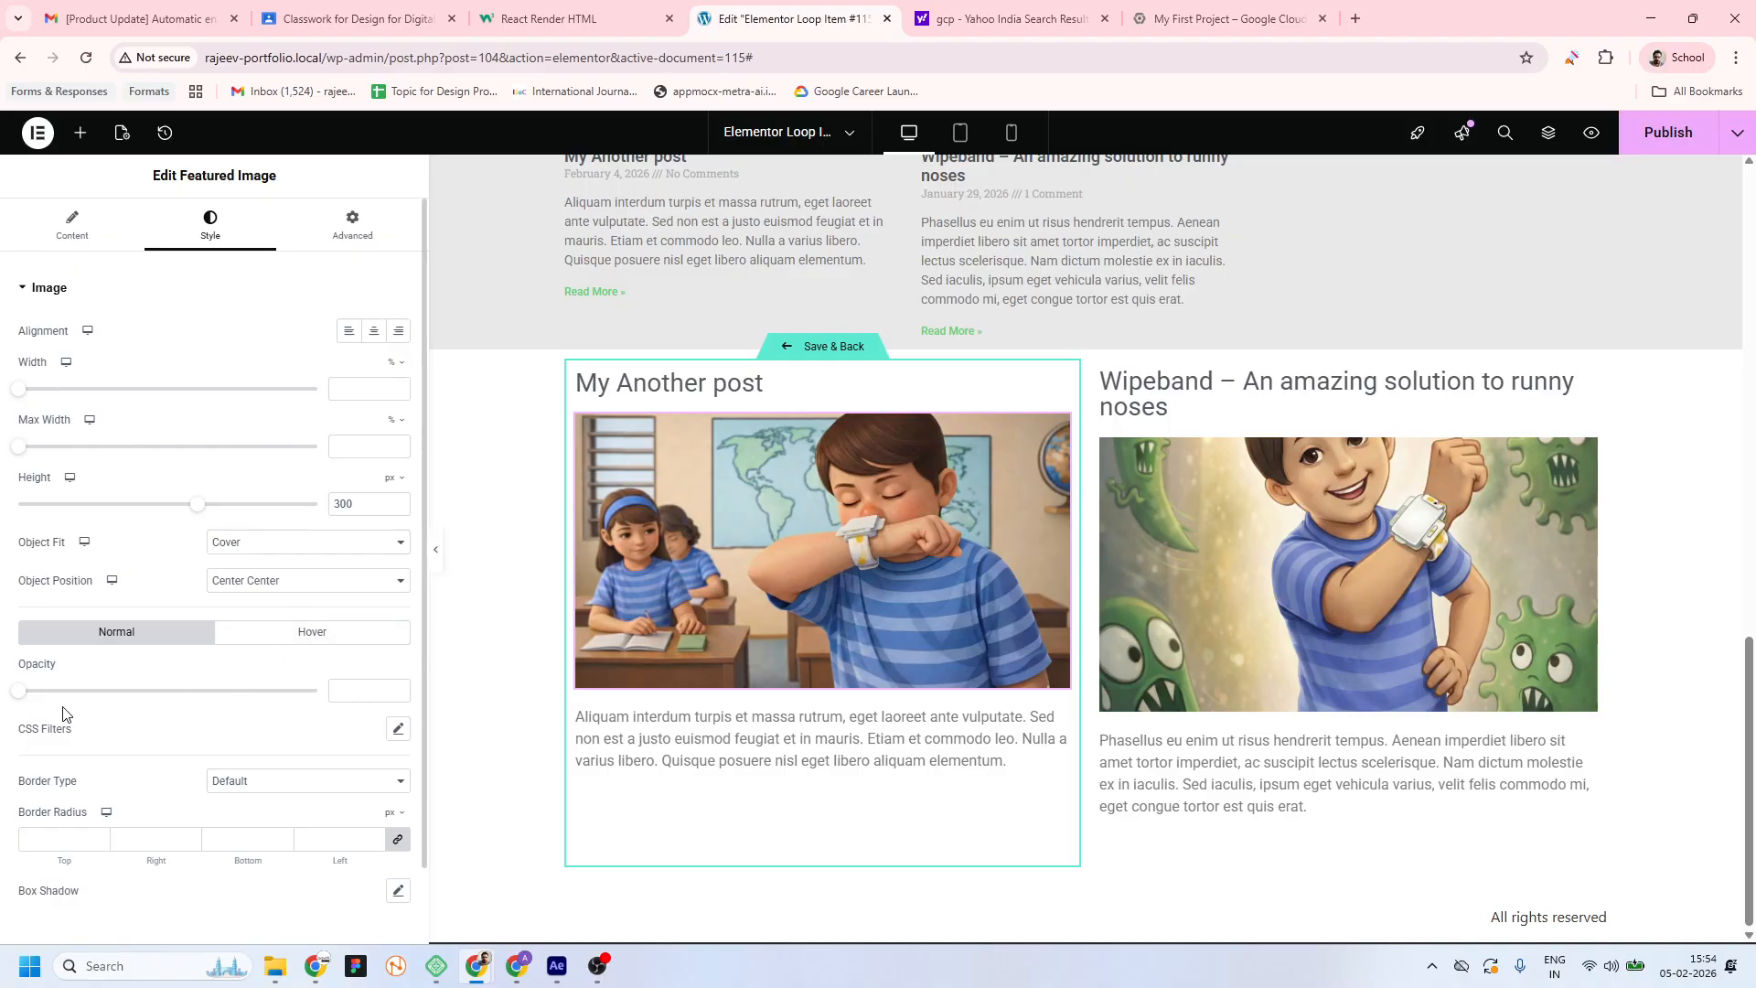
scroll(188, 723, "down", 1)
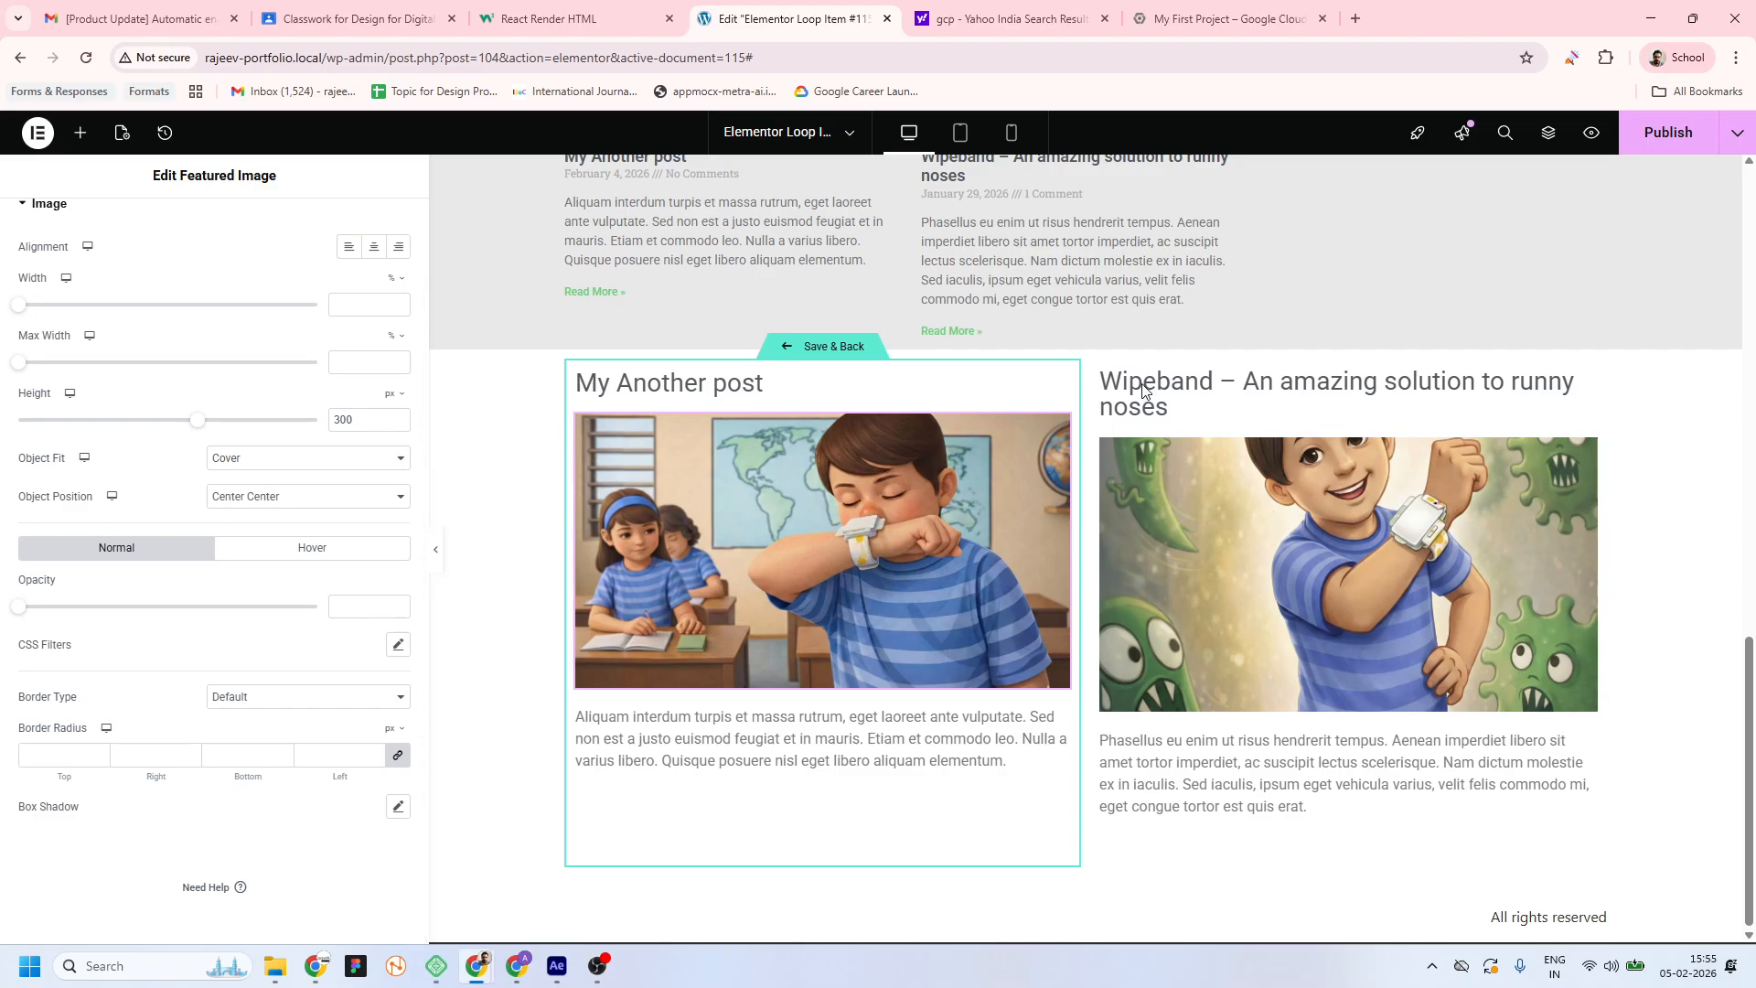
mouse_move(1059, 382)
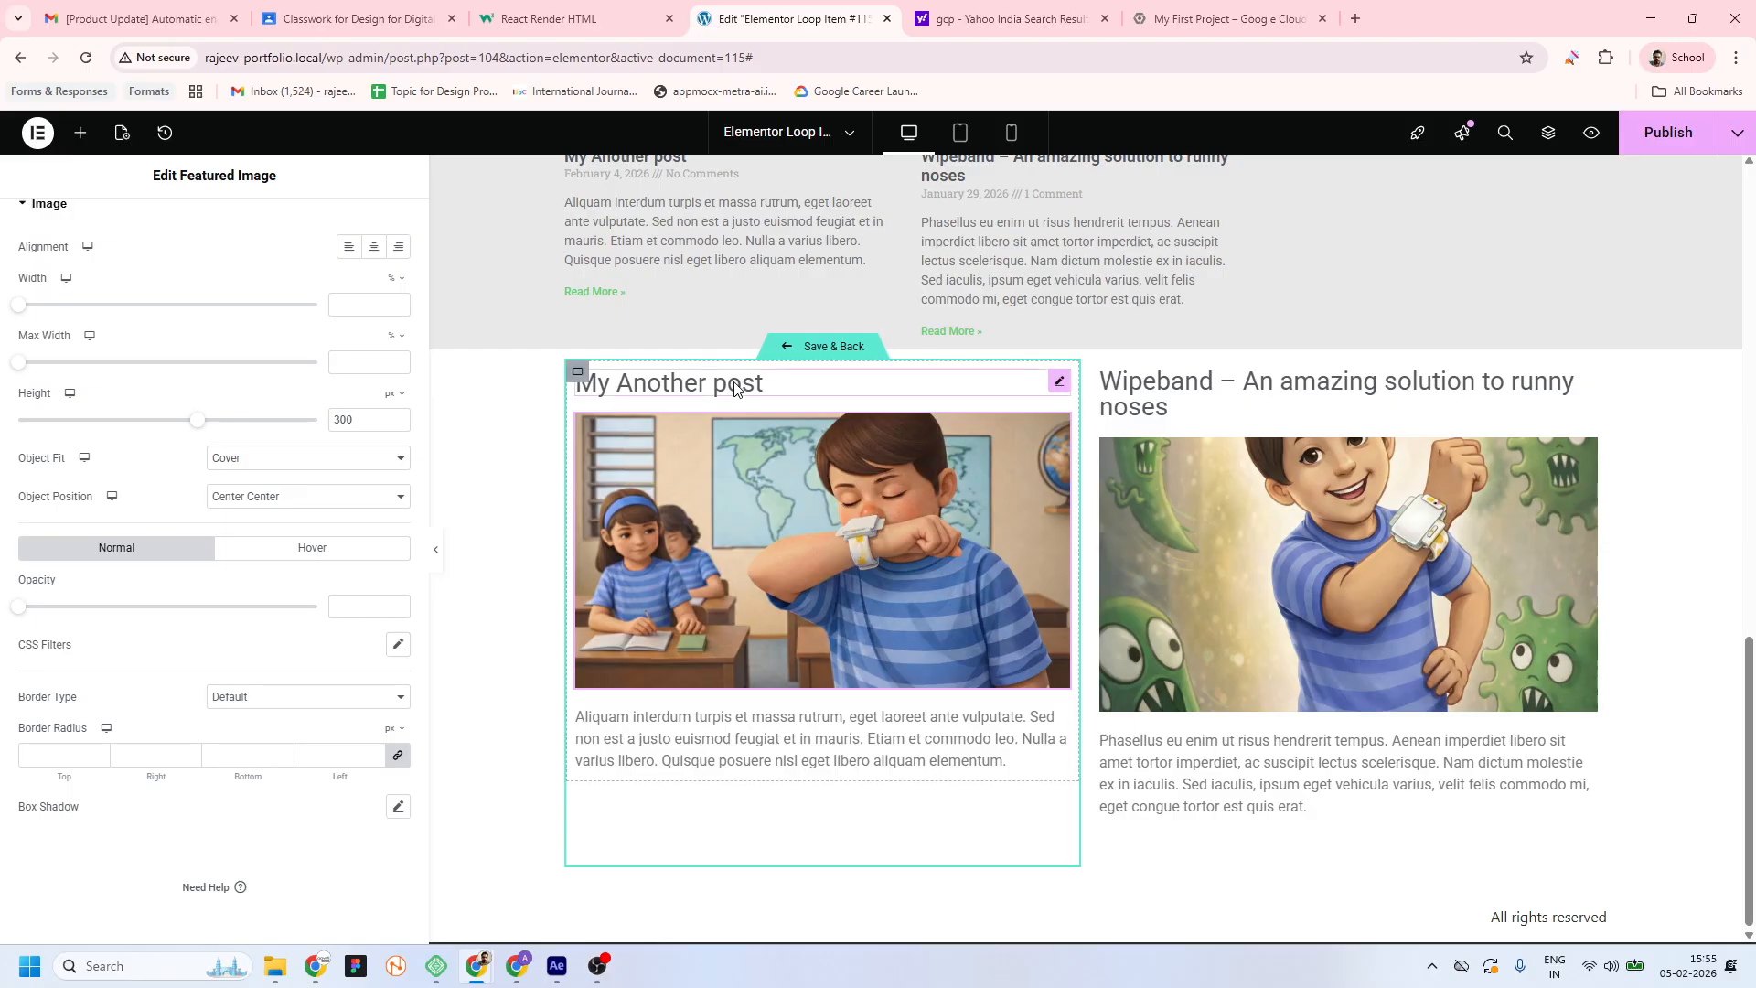
left_click(1058, 383)
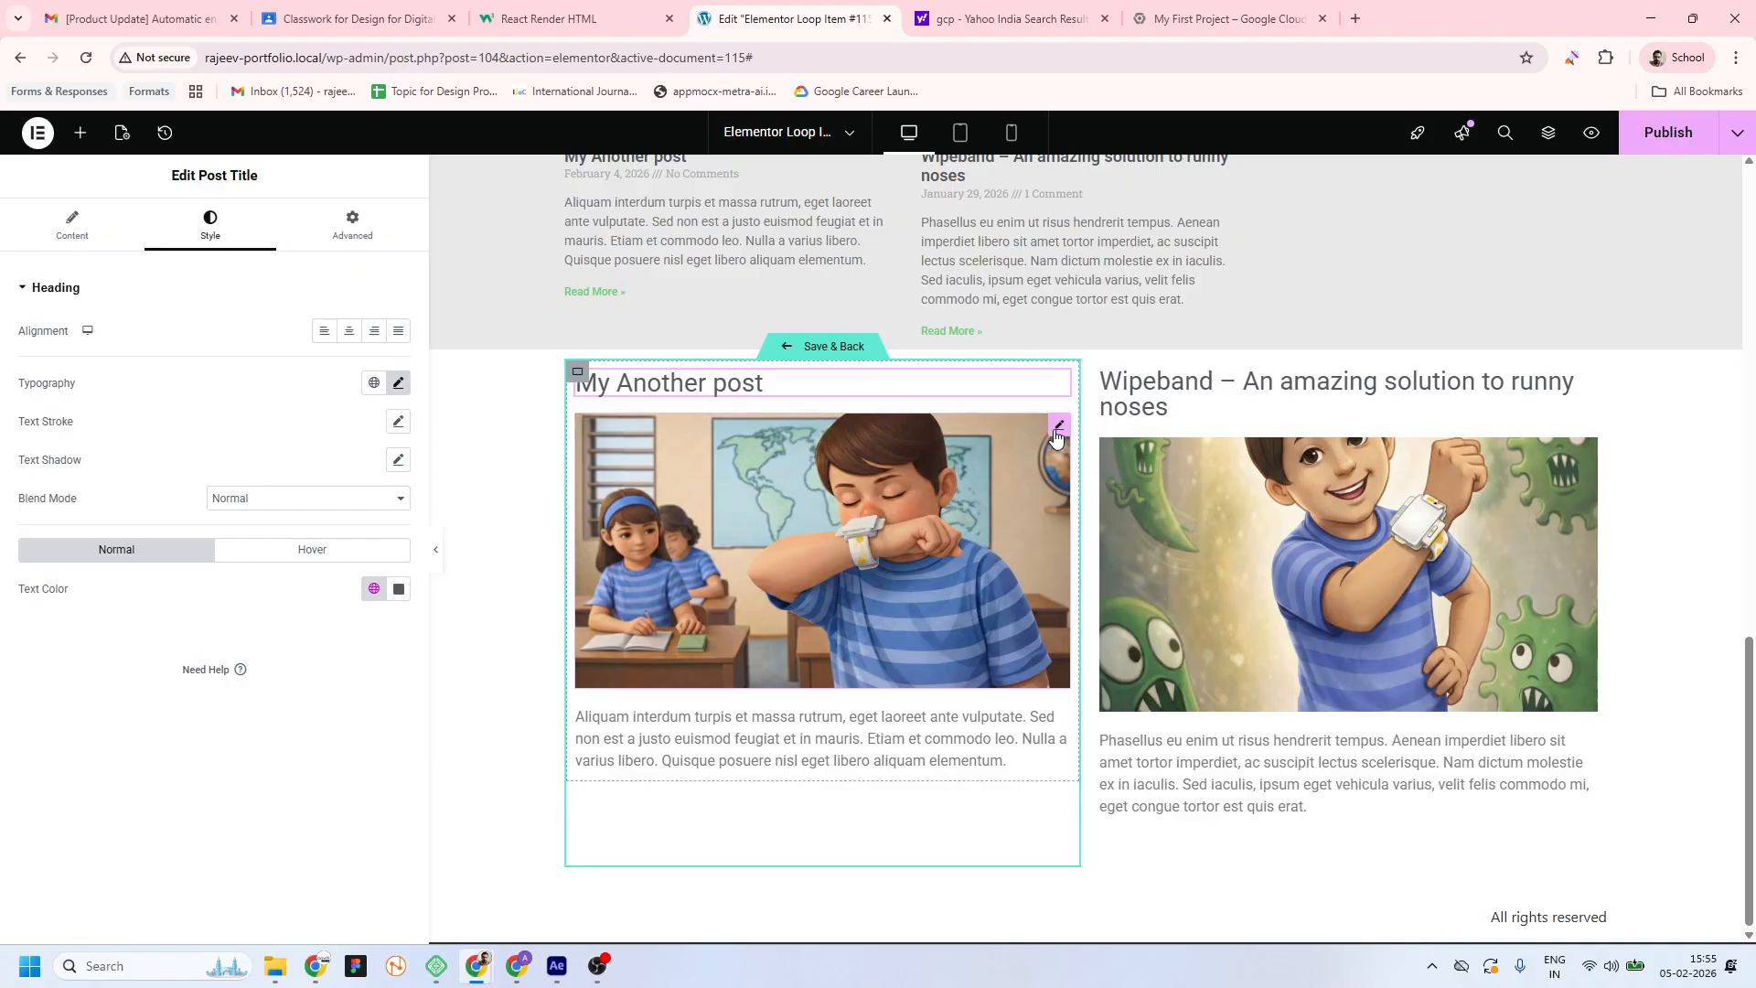
left_click(1058, 427)
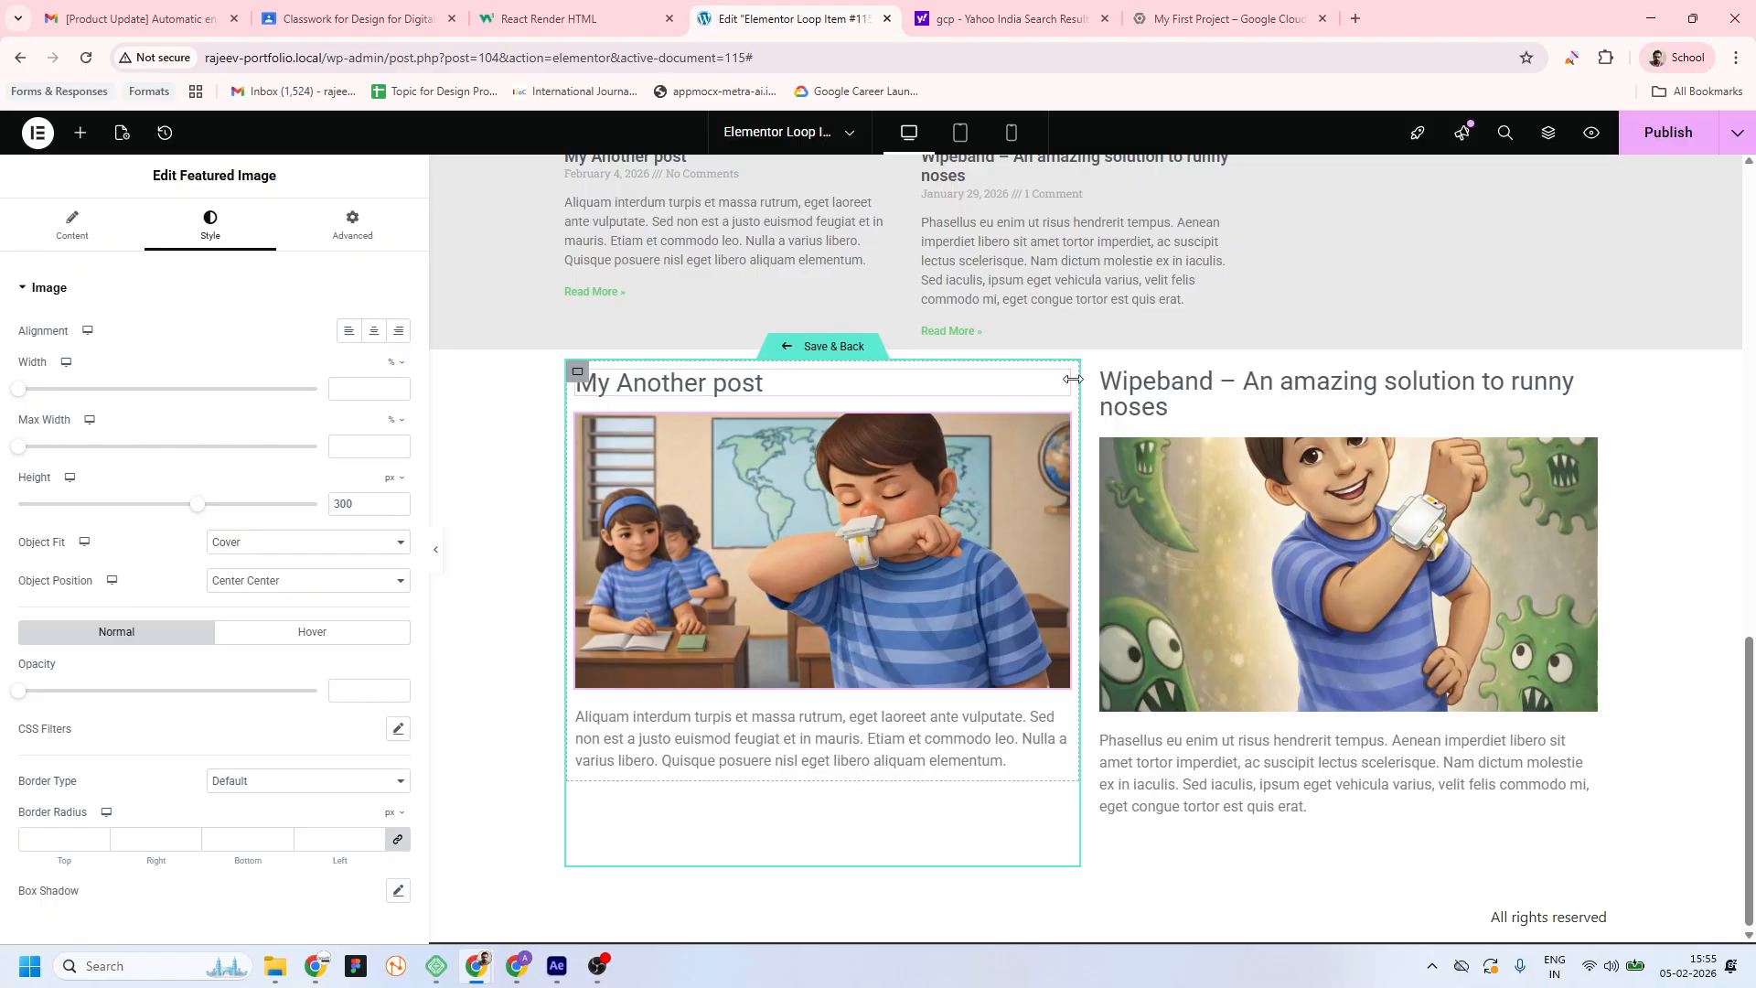
Set the post title's font size to 20 px and its weight to 600 (Semi Bold)
left_click(1066, 381)
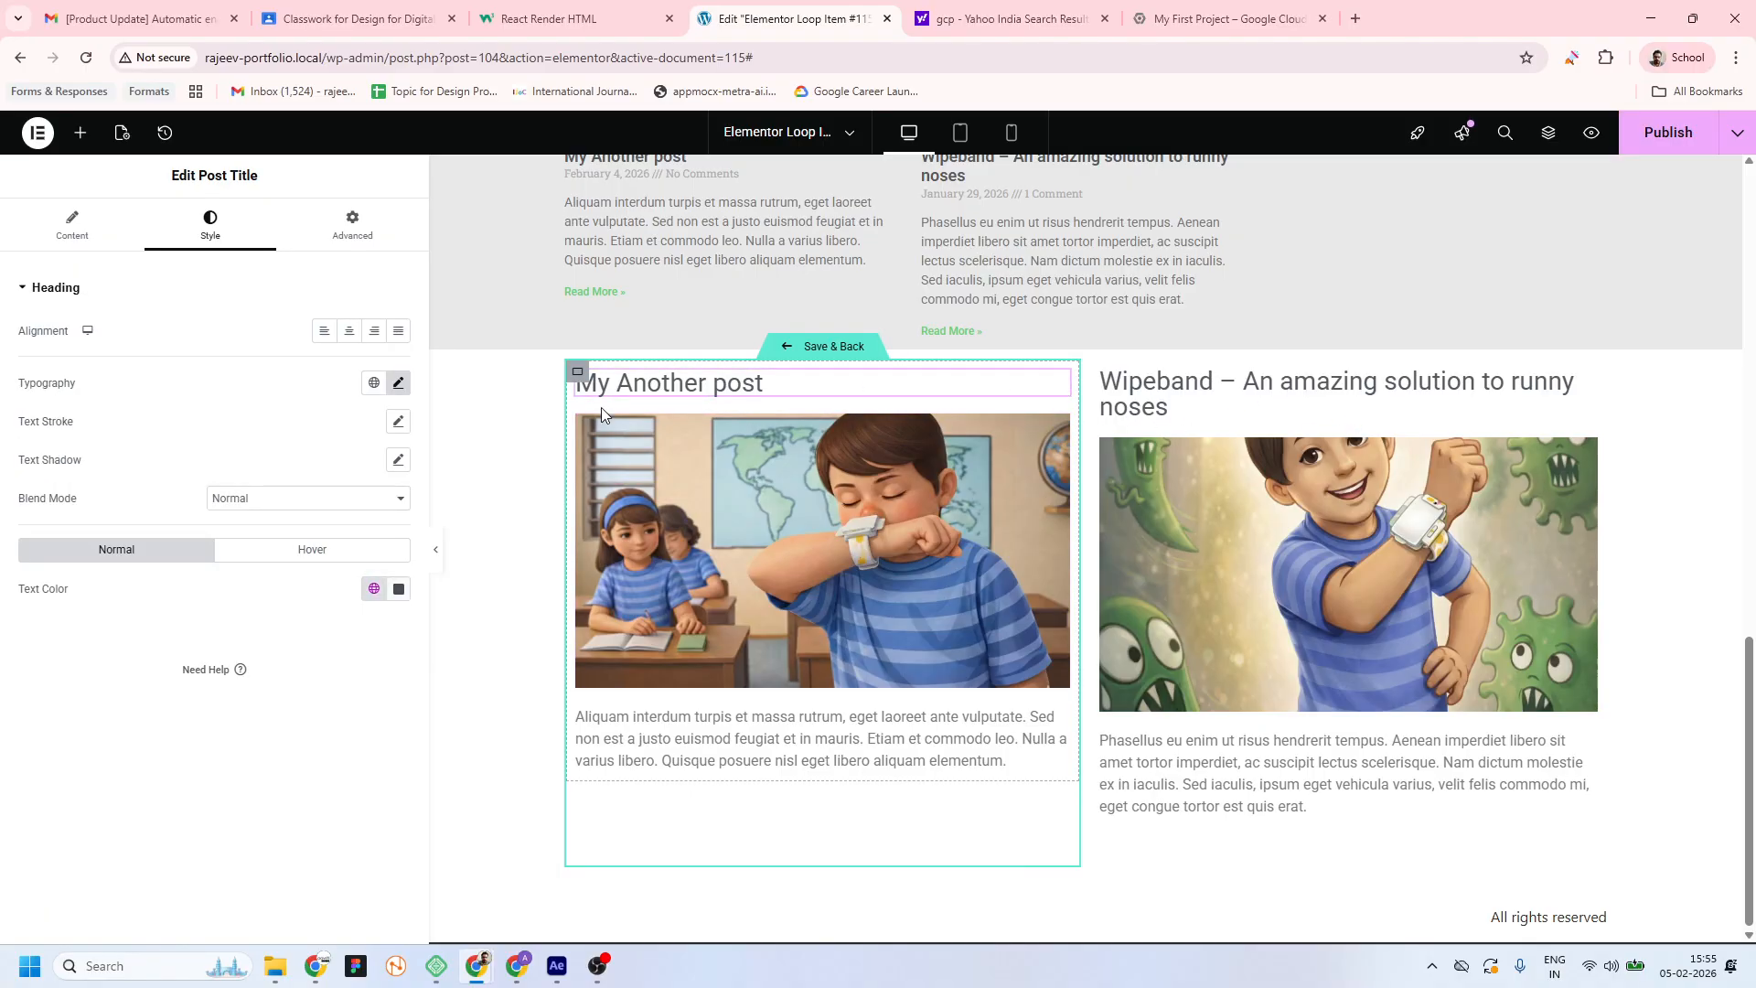
left_click(88, 233)
left_click(197, 225)
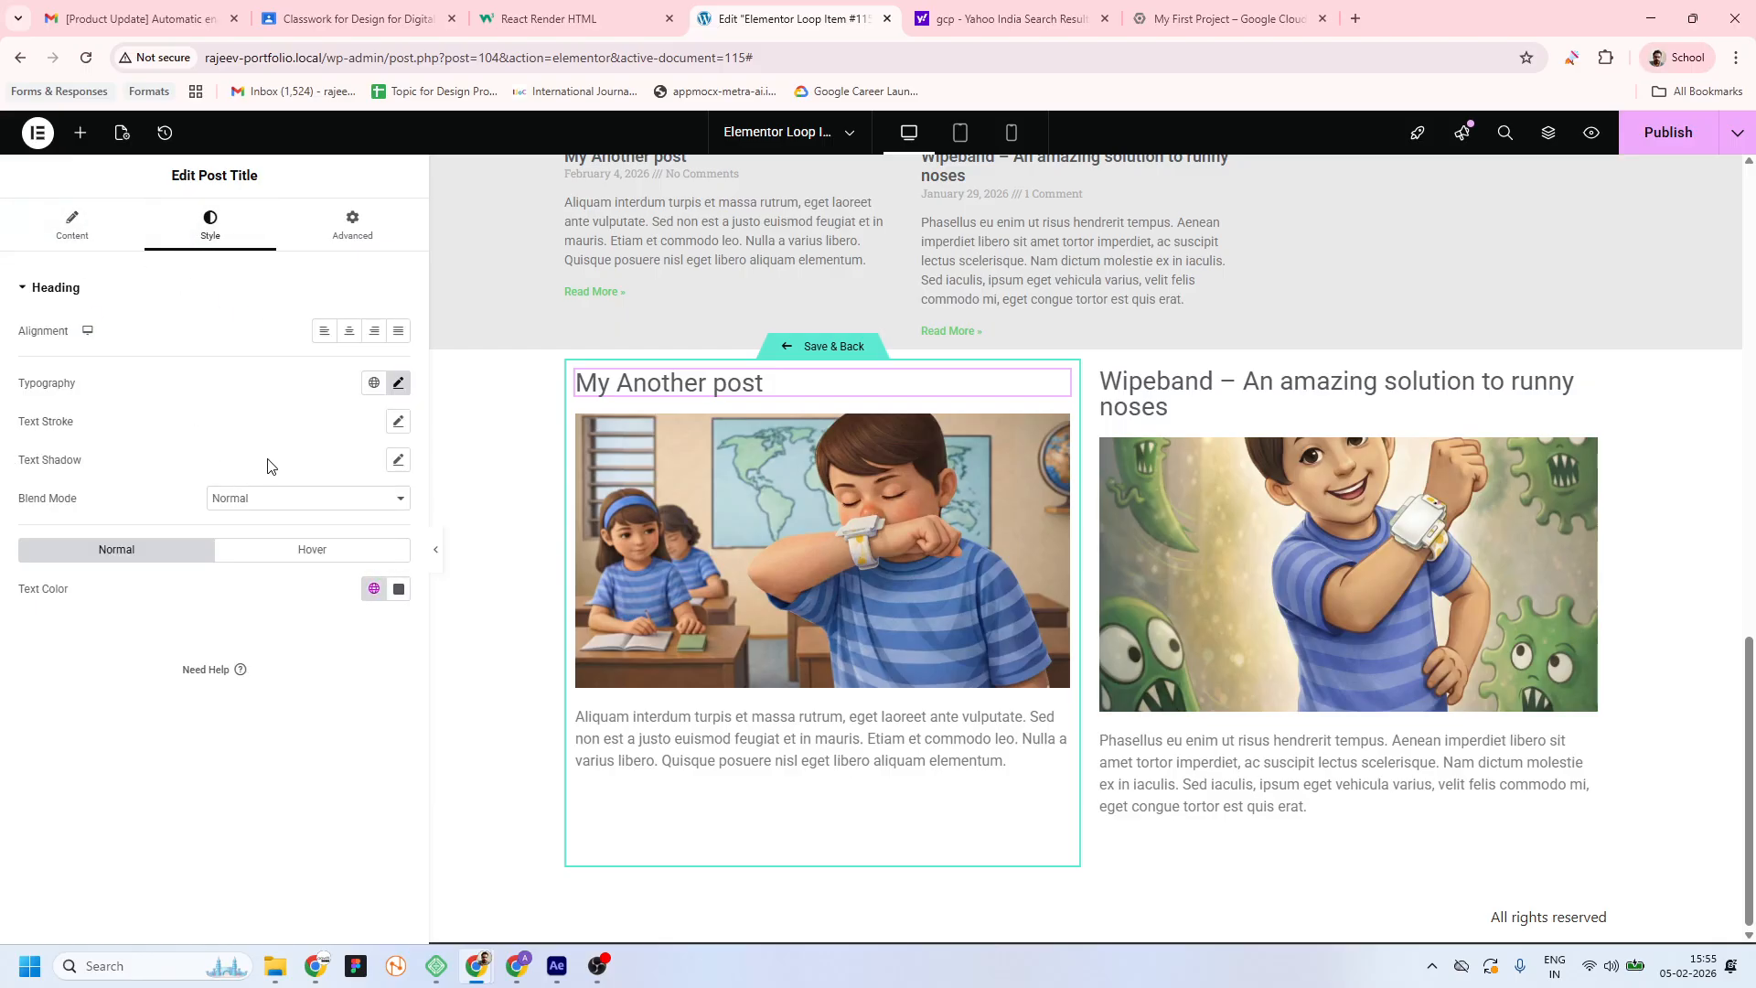
left_click(398, 384)
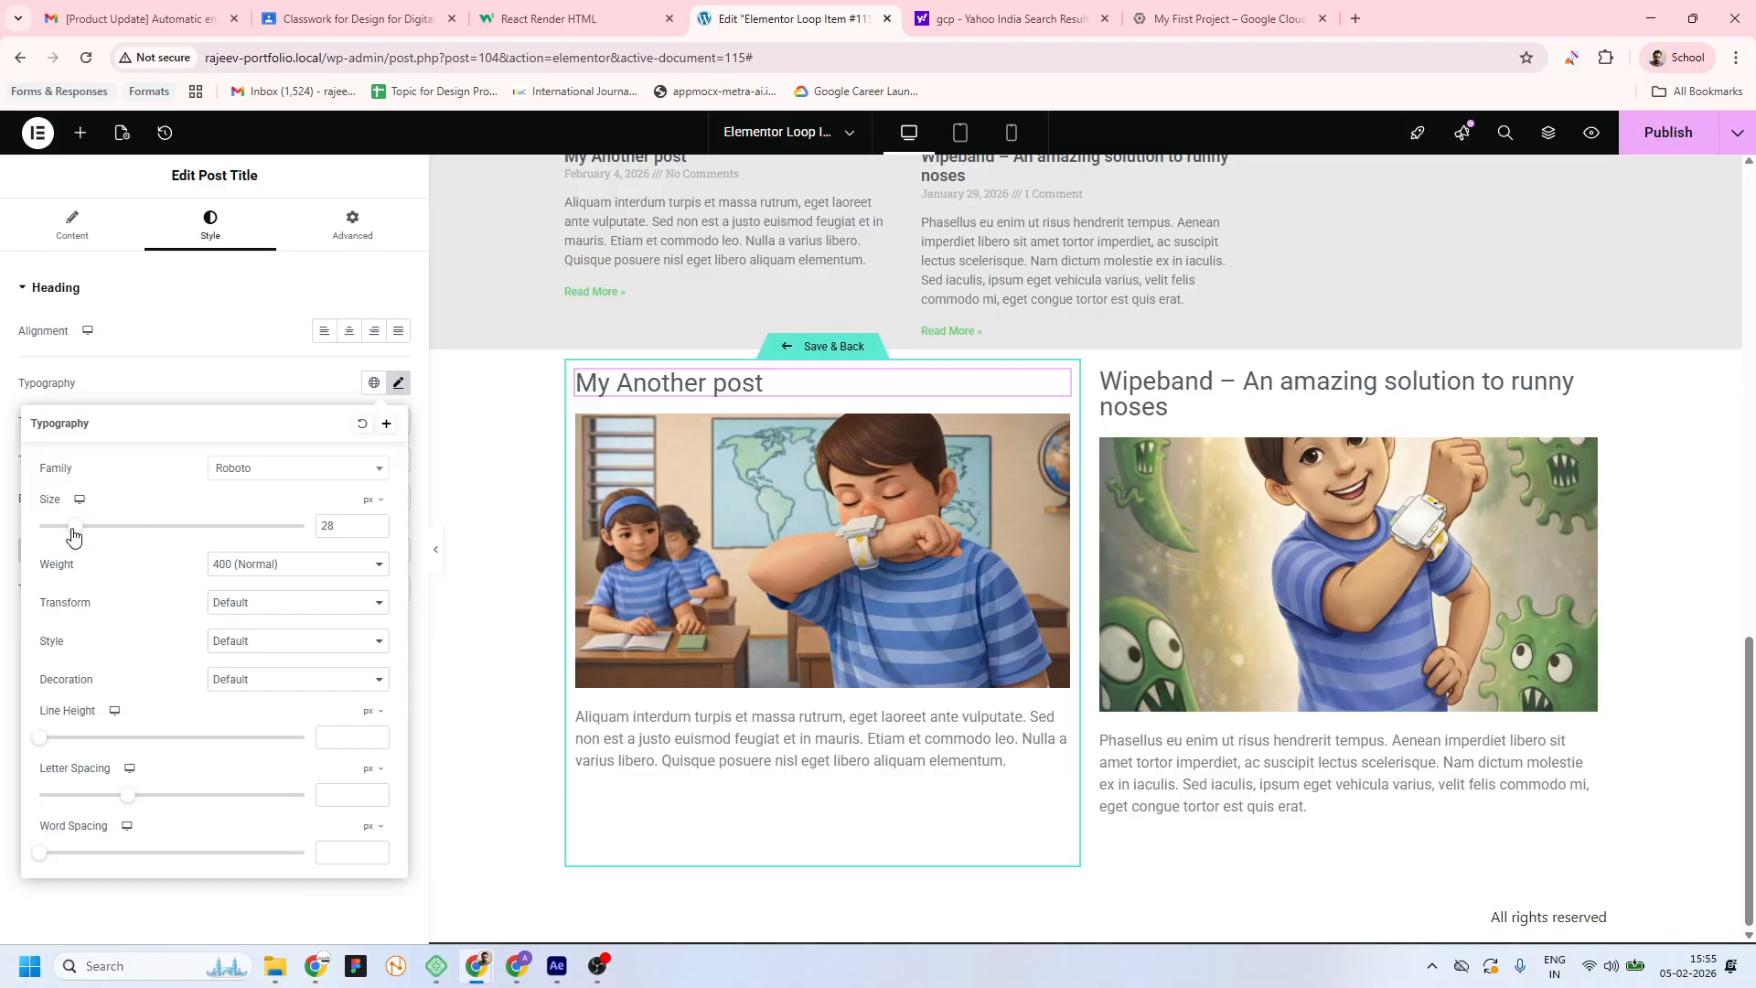
left_click_drag(73, 537, 66, 537)
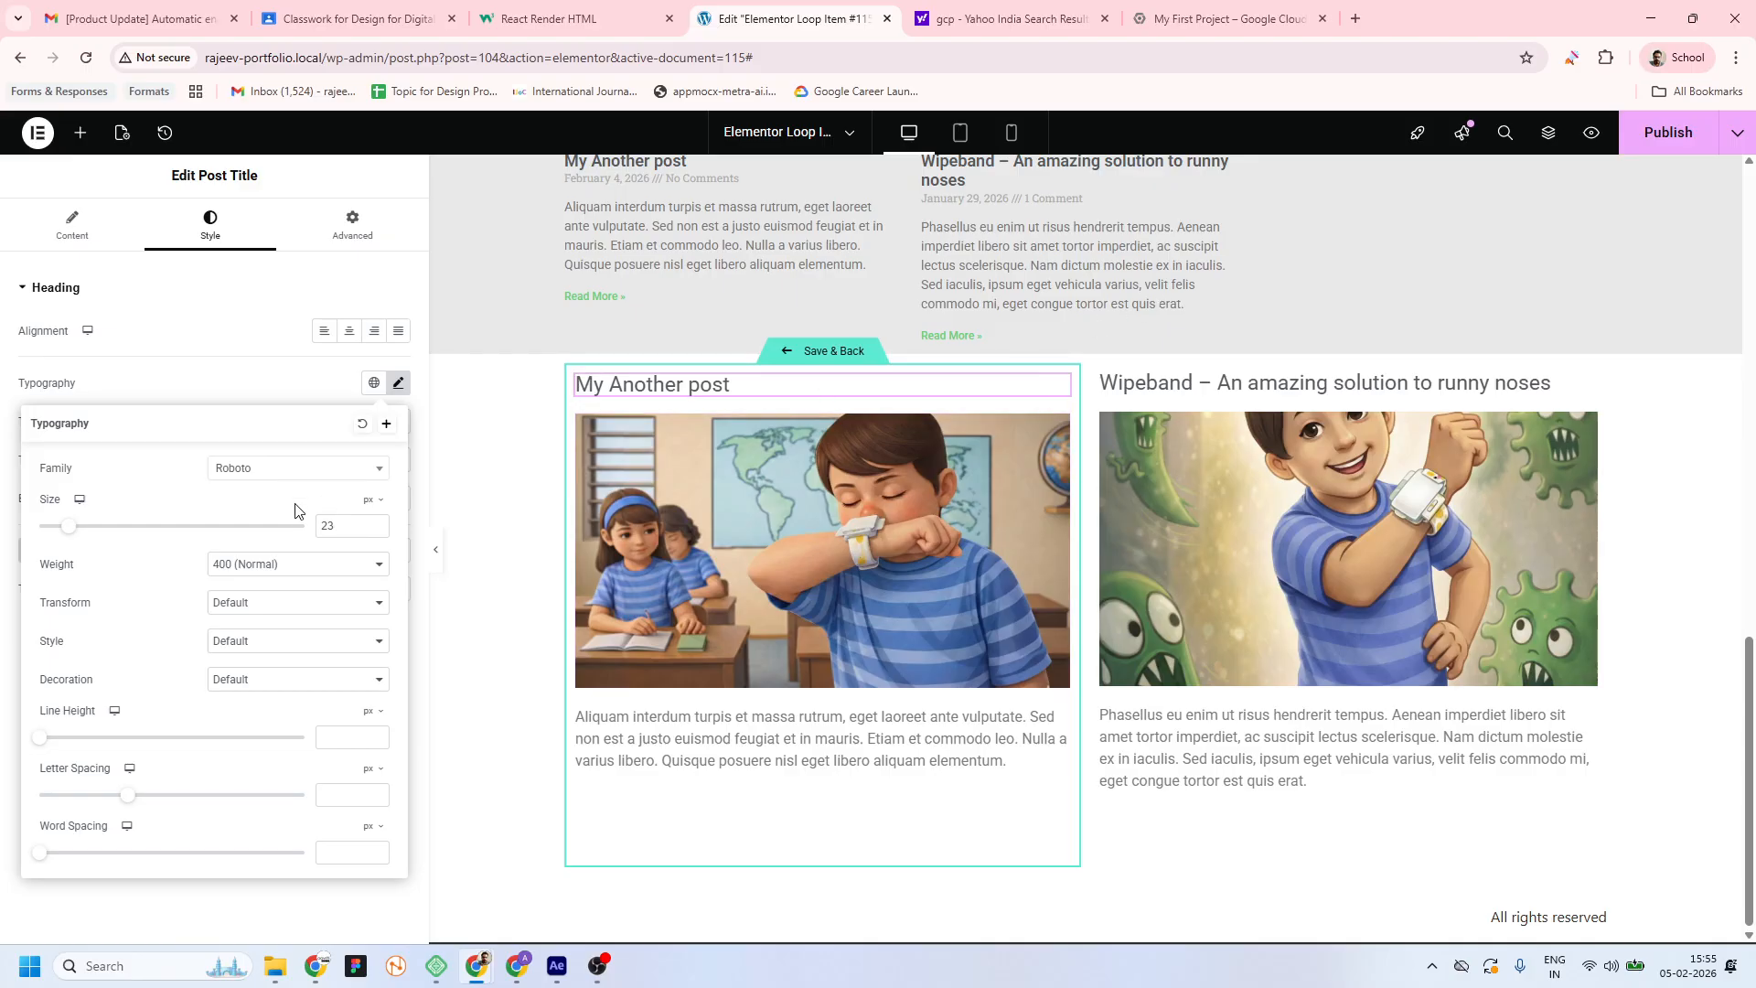
left_click_drag(337, 527, 304, 537)
type("20")
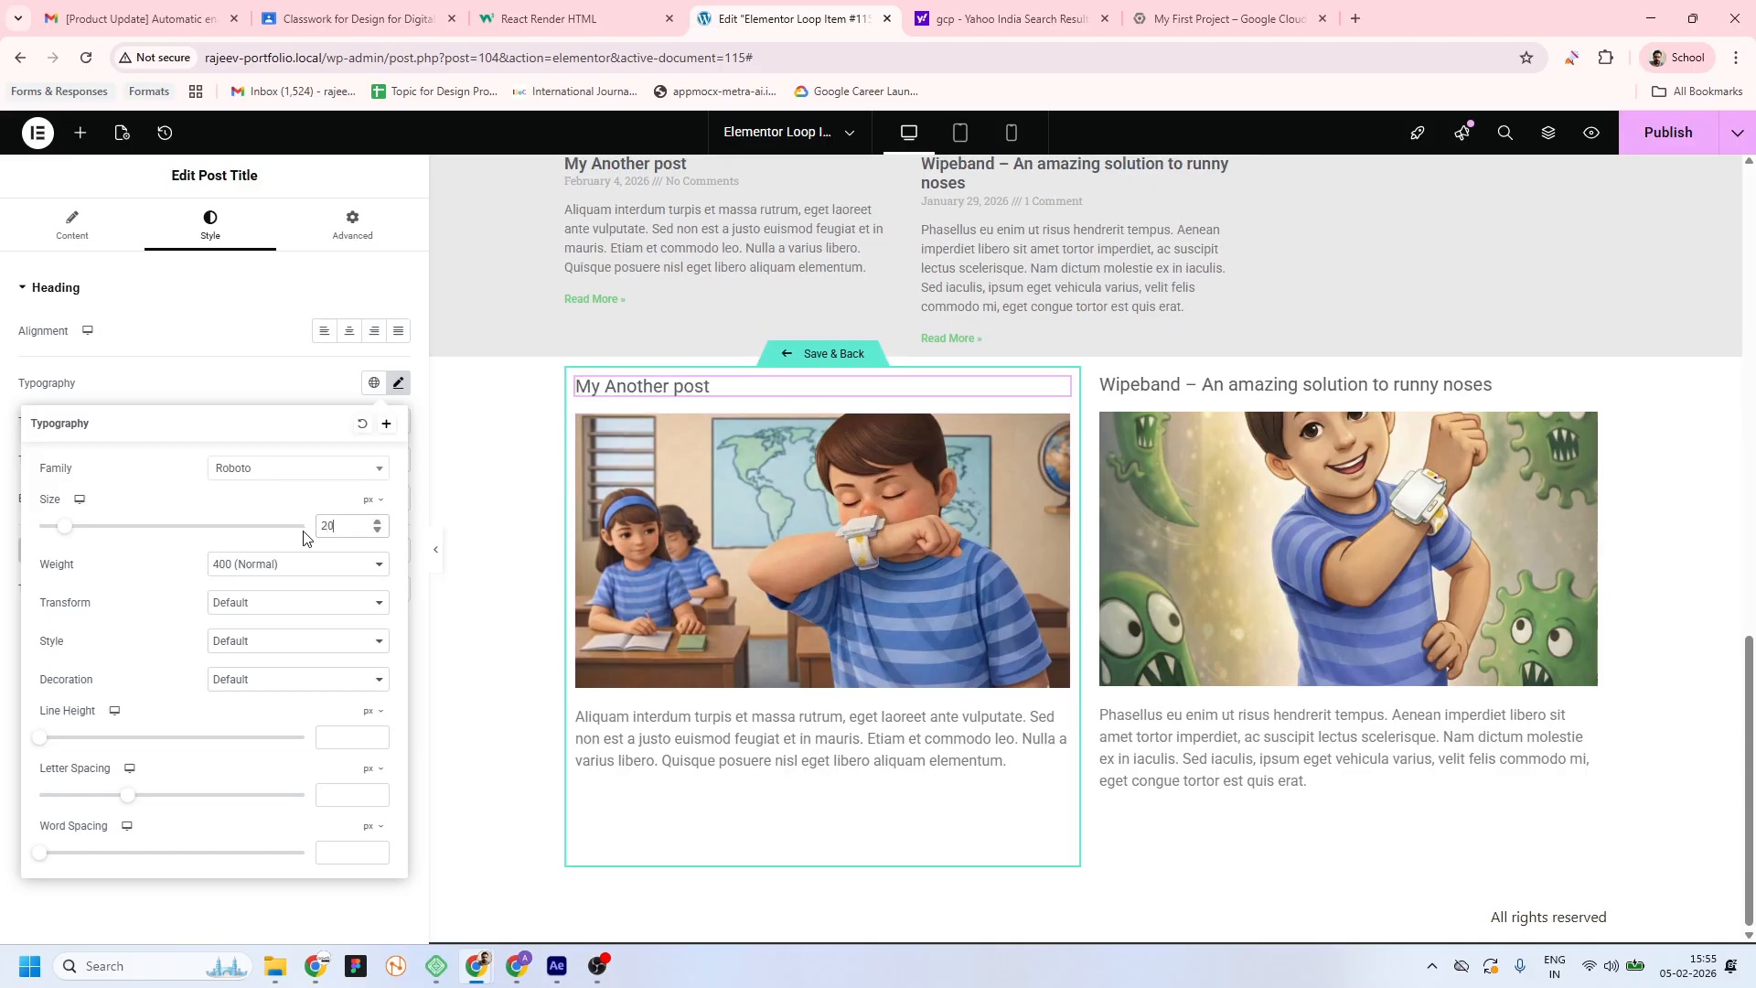
left_click(308, 563)
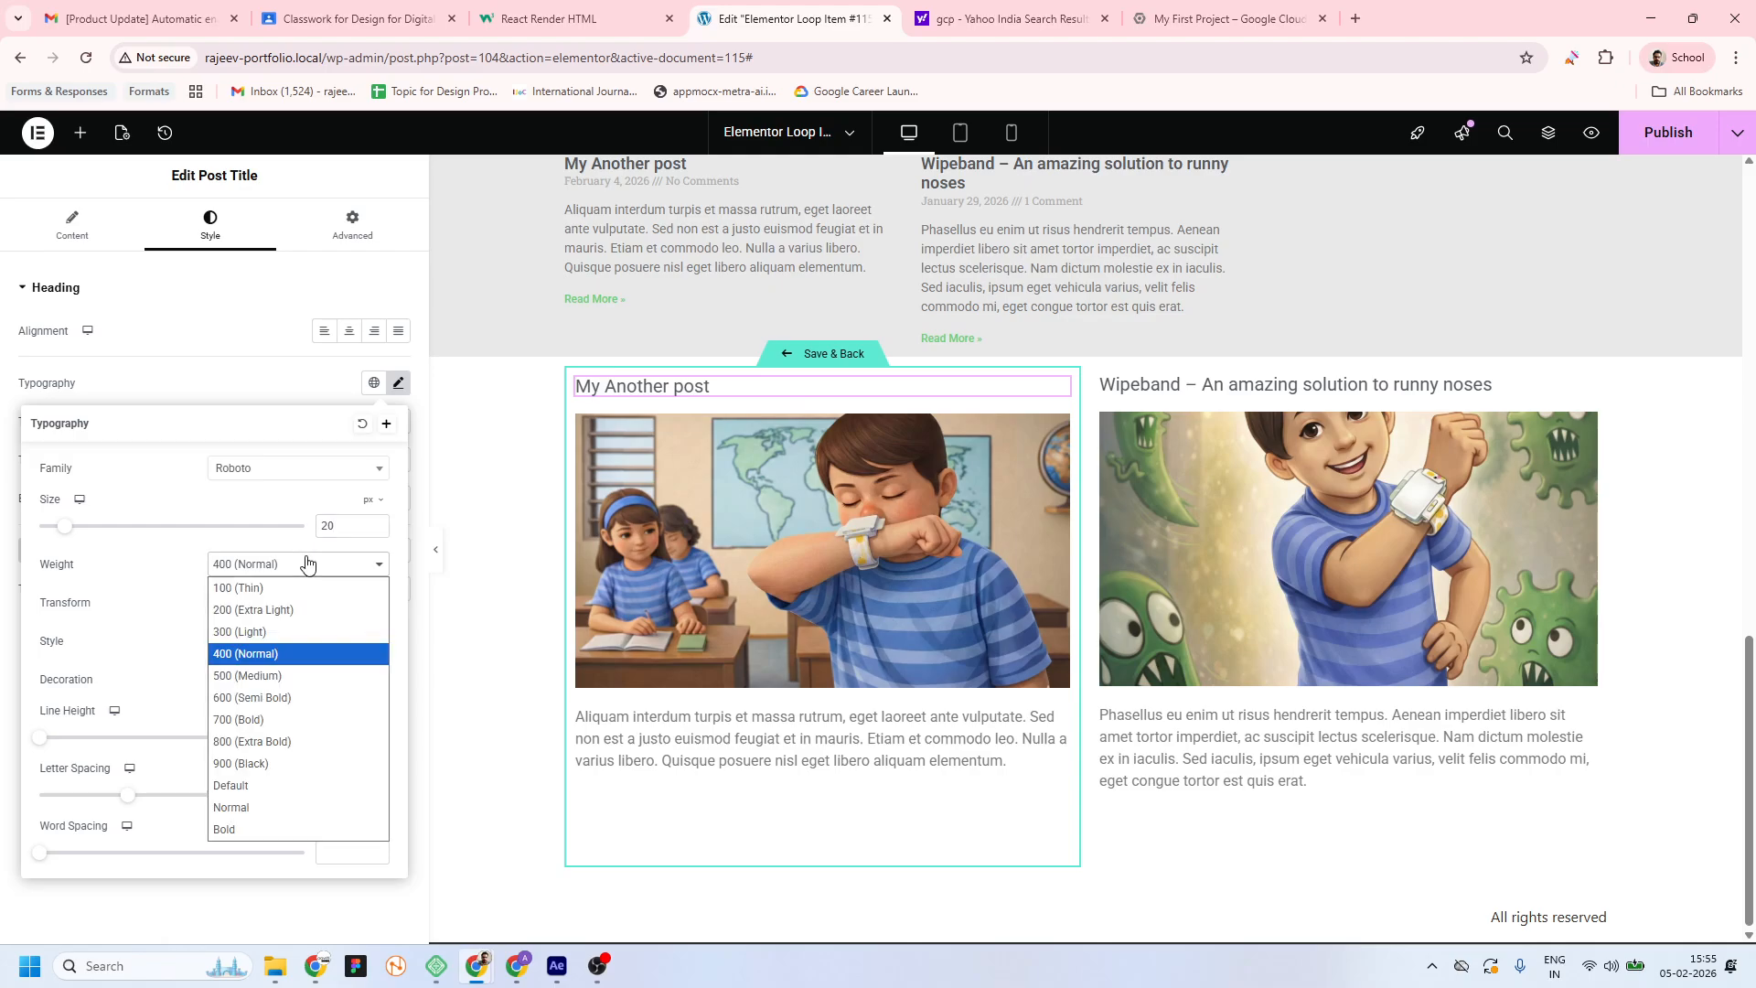
left_click(252, 676)
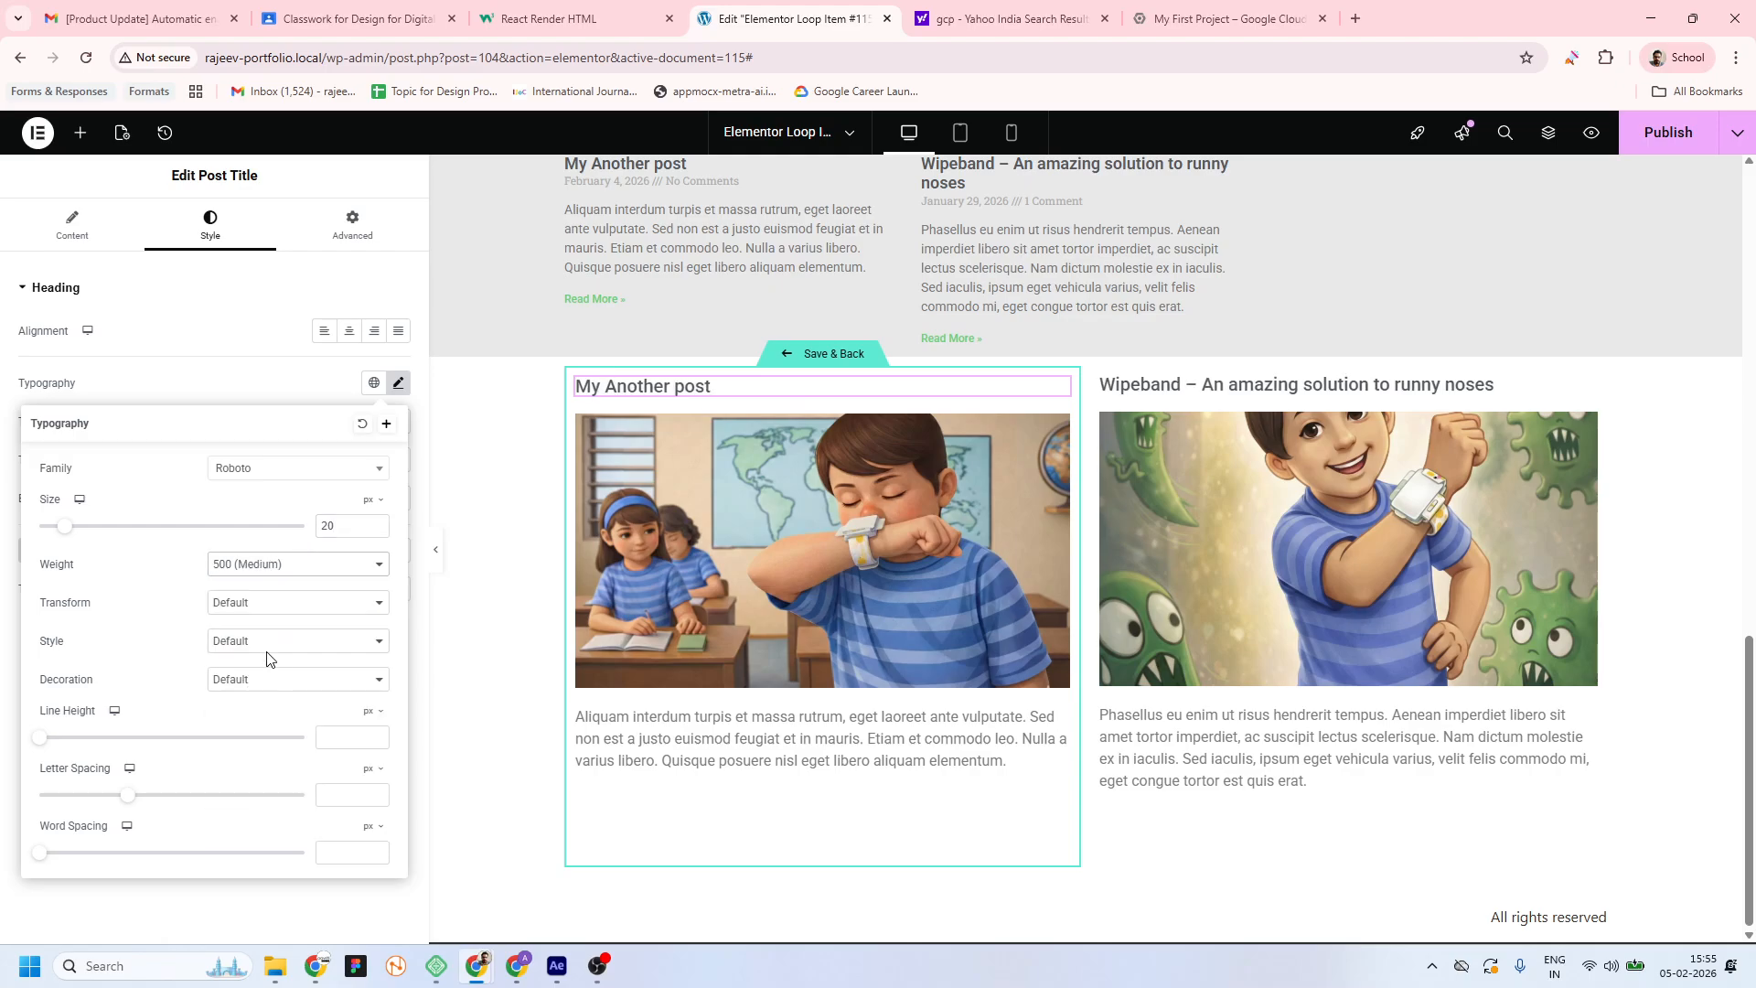
left_click(270, 565)
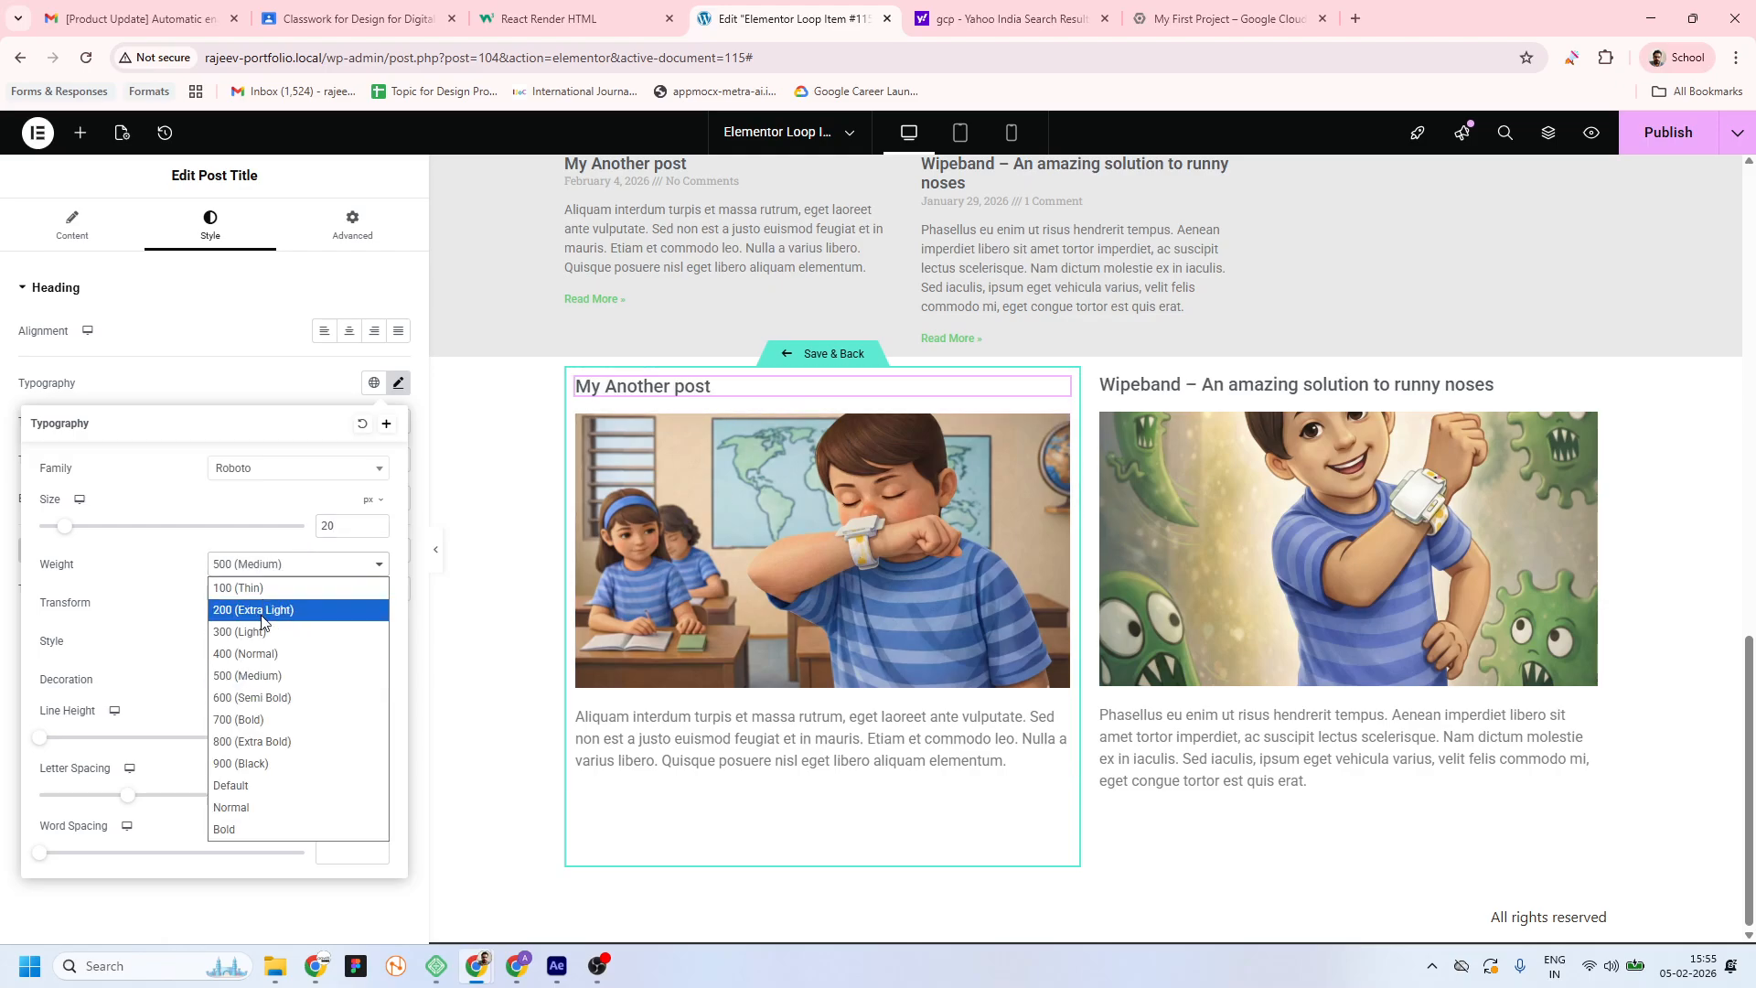
left_click(256, 695)
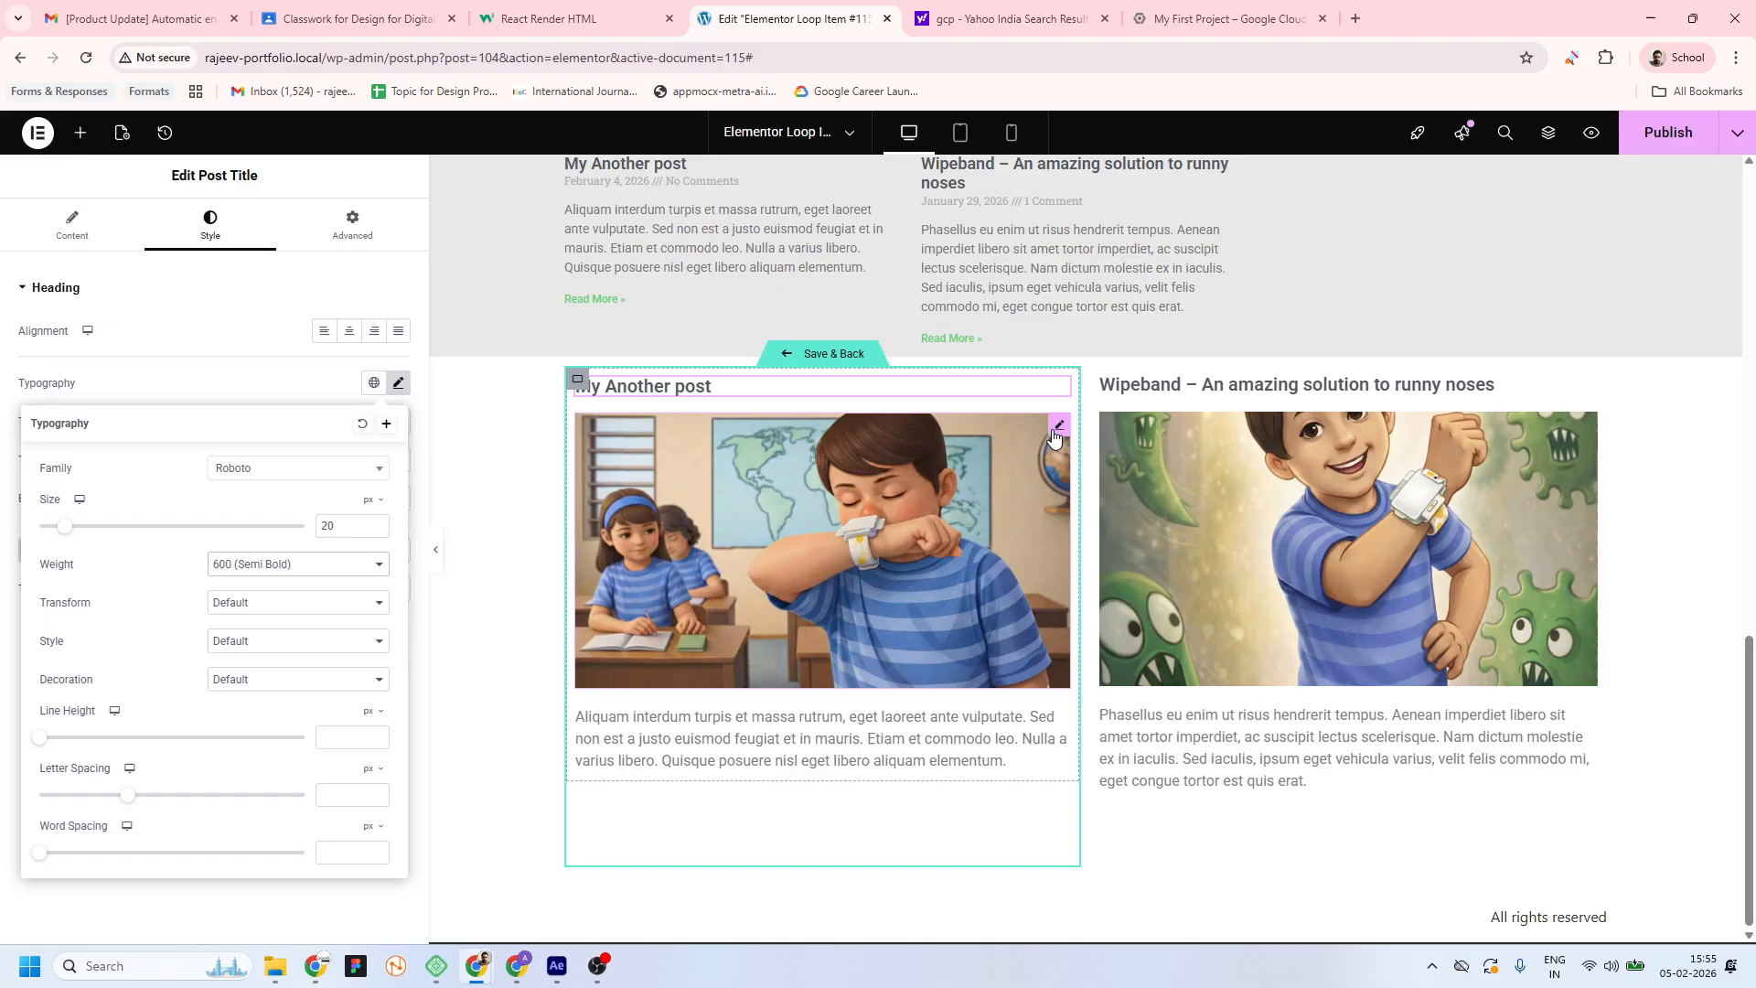
Round the featured image's corners with a border radius of 20 px on all sides
left_click(1059, 424)
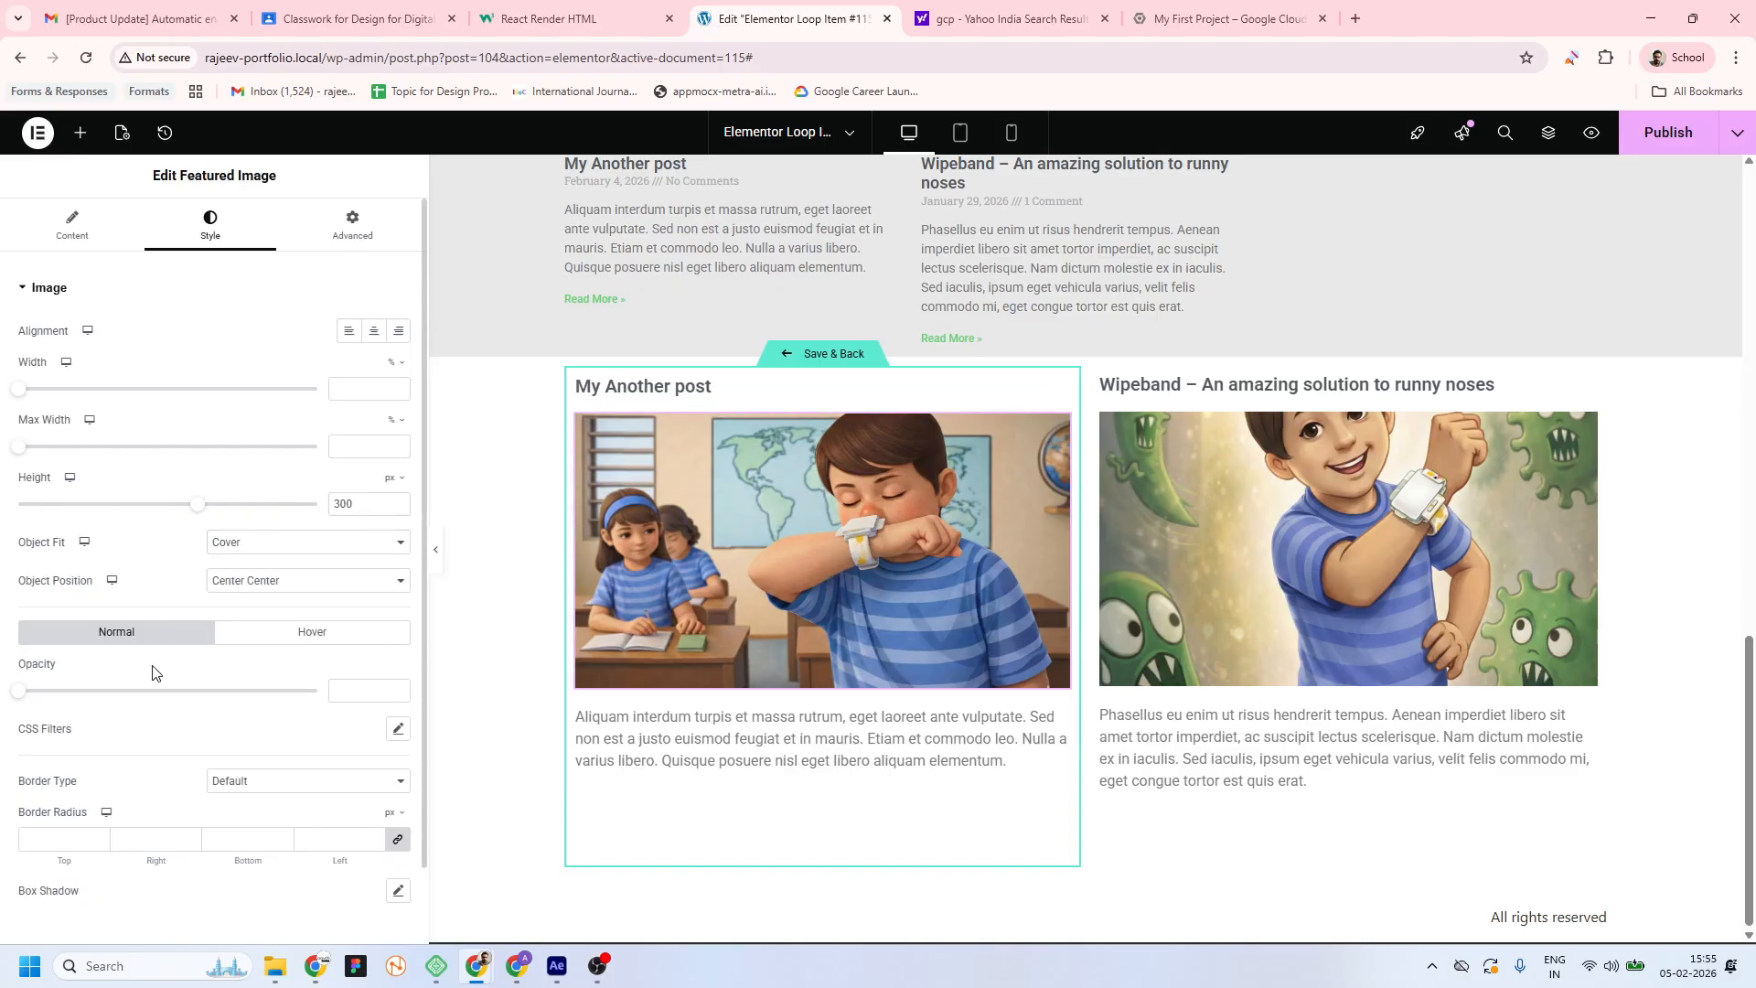
left_click(63, 840)
type("20")
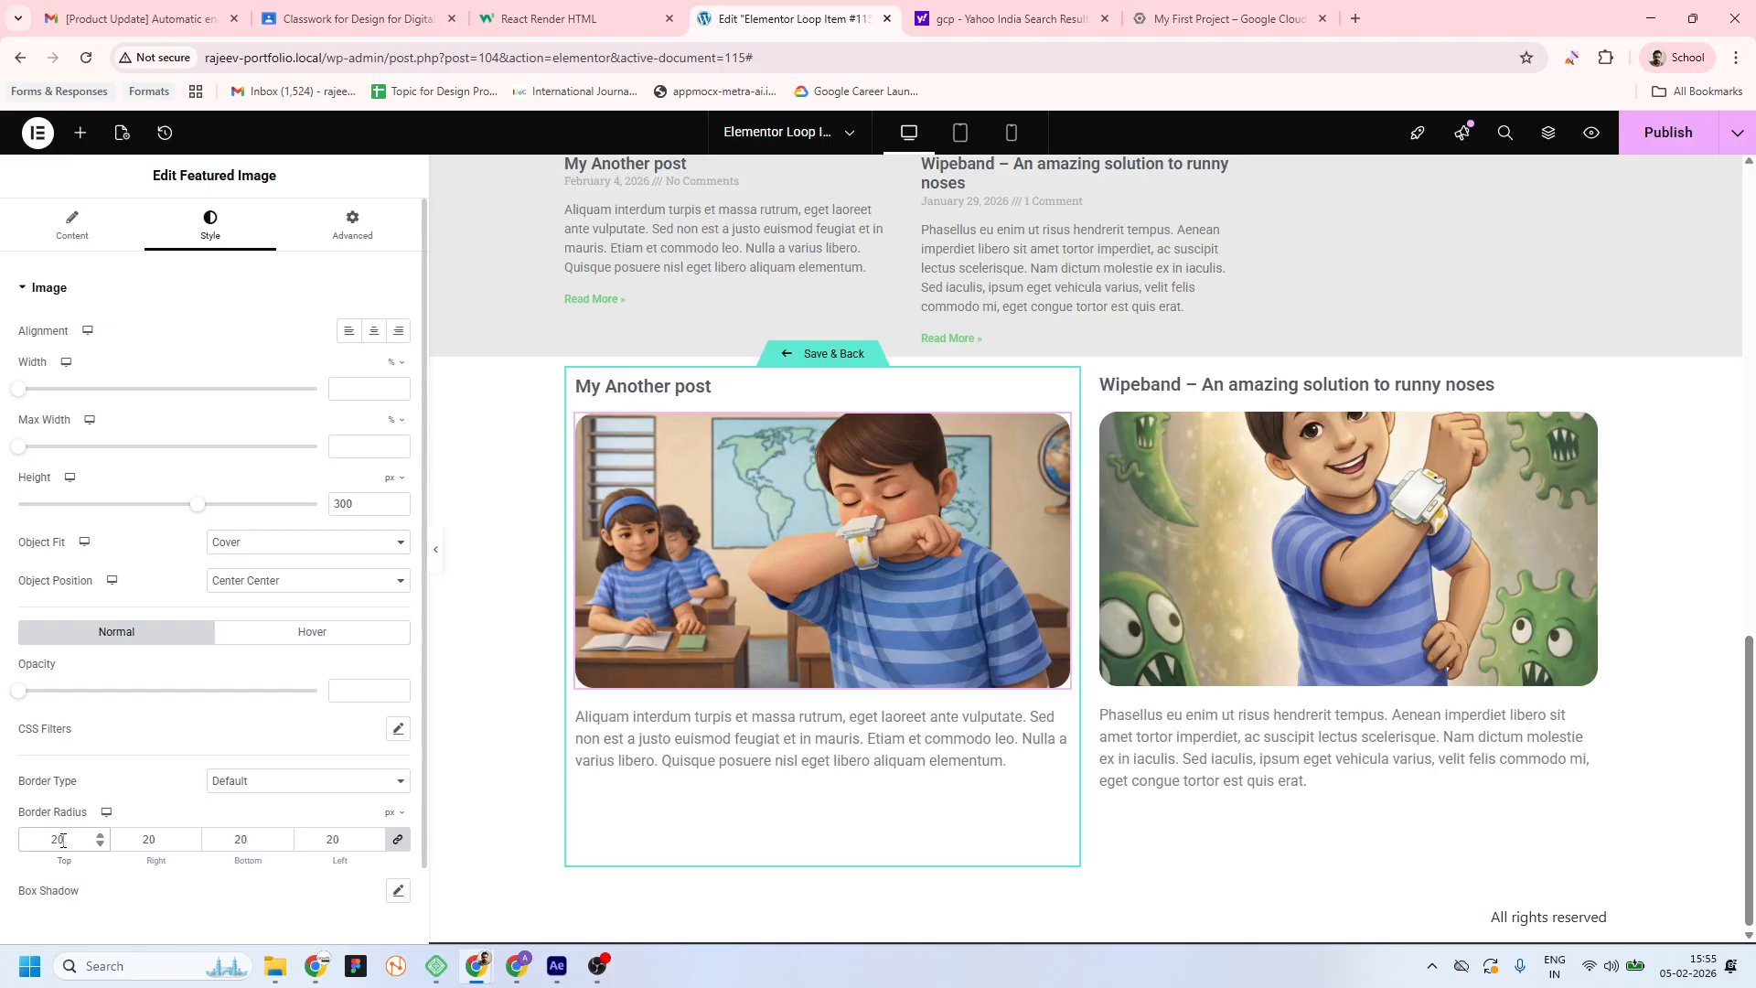
left_click(102, 786)
Add a box shadow to the featured image with a vertical offset of 6
left_click(398, 891)
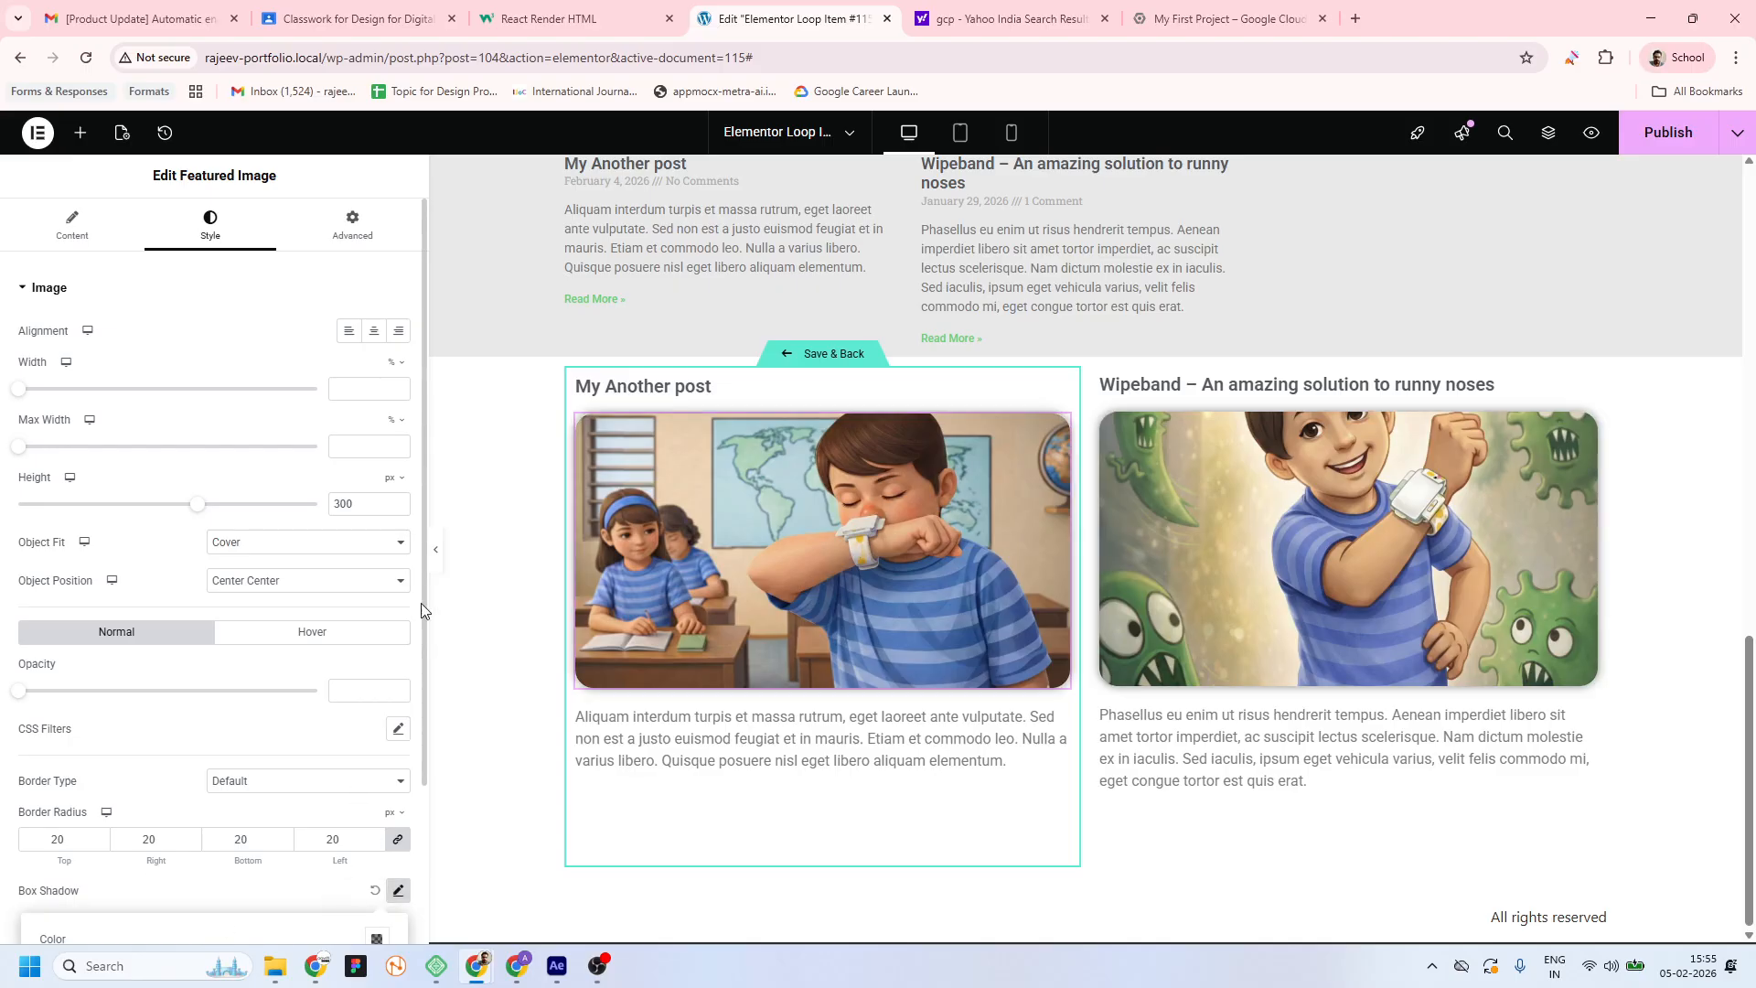
scroll(350, 767, "down", 2)
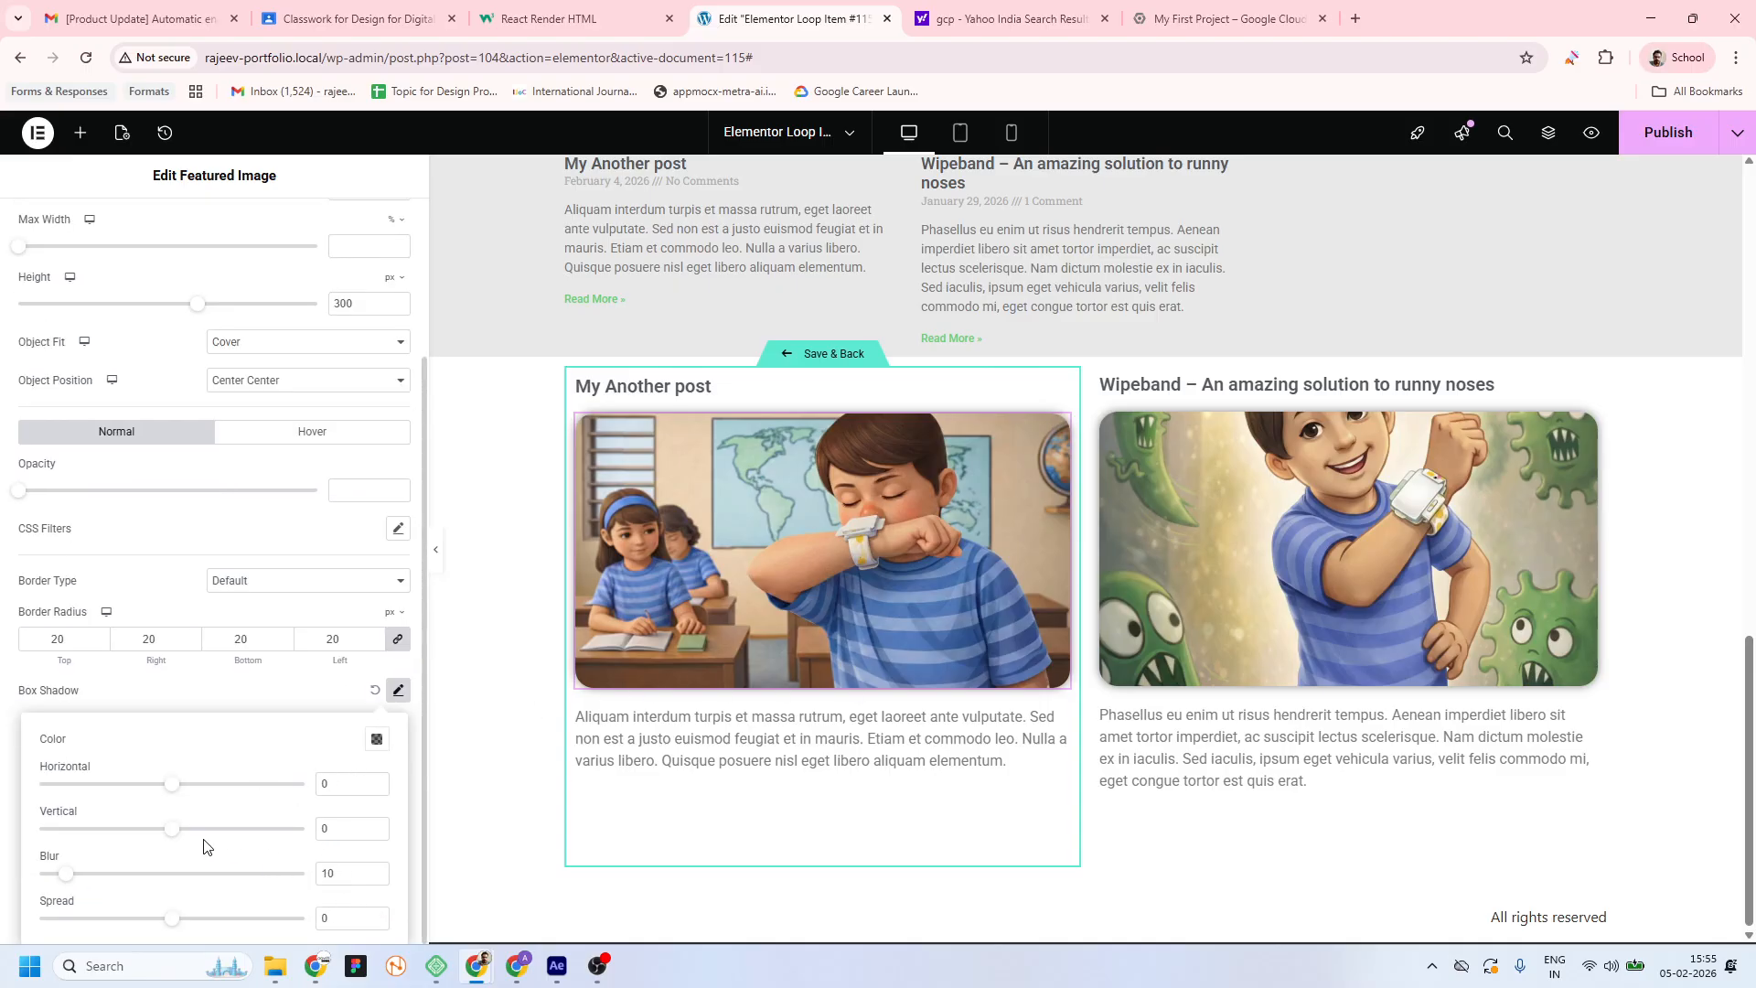
left_click_drag(173, 835, 182, 837)
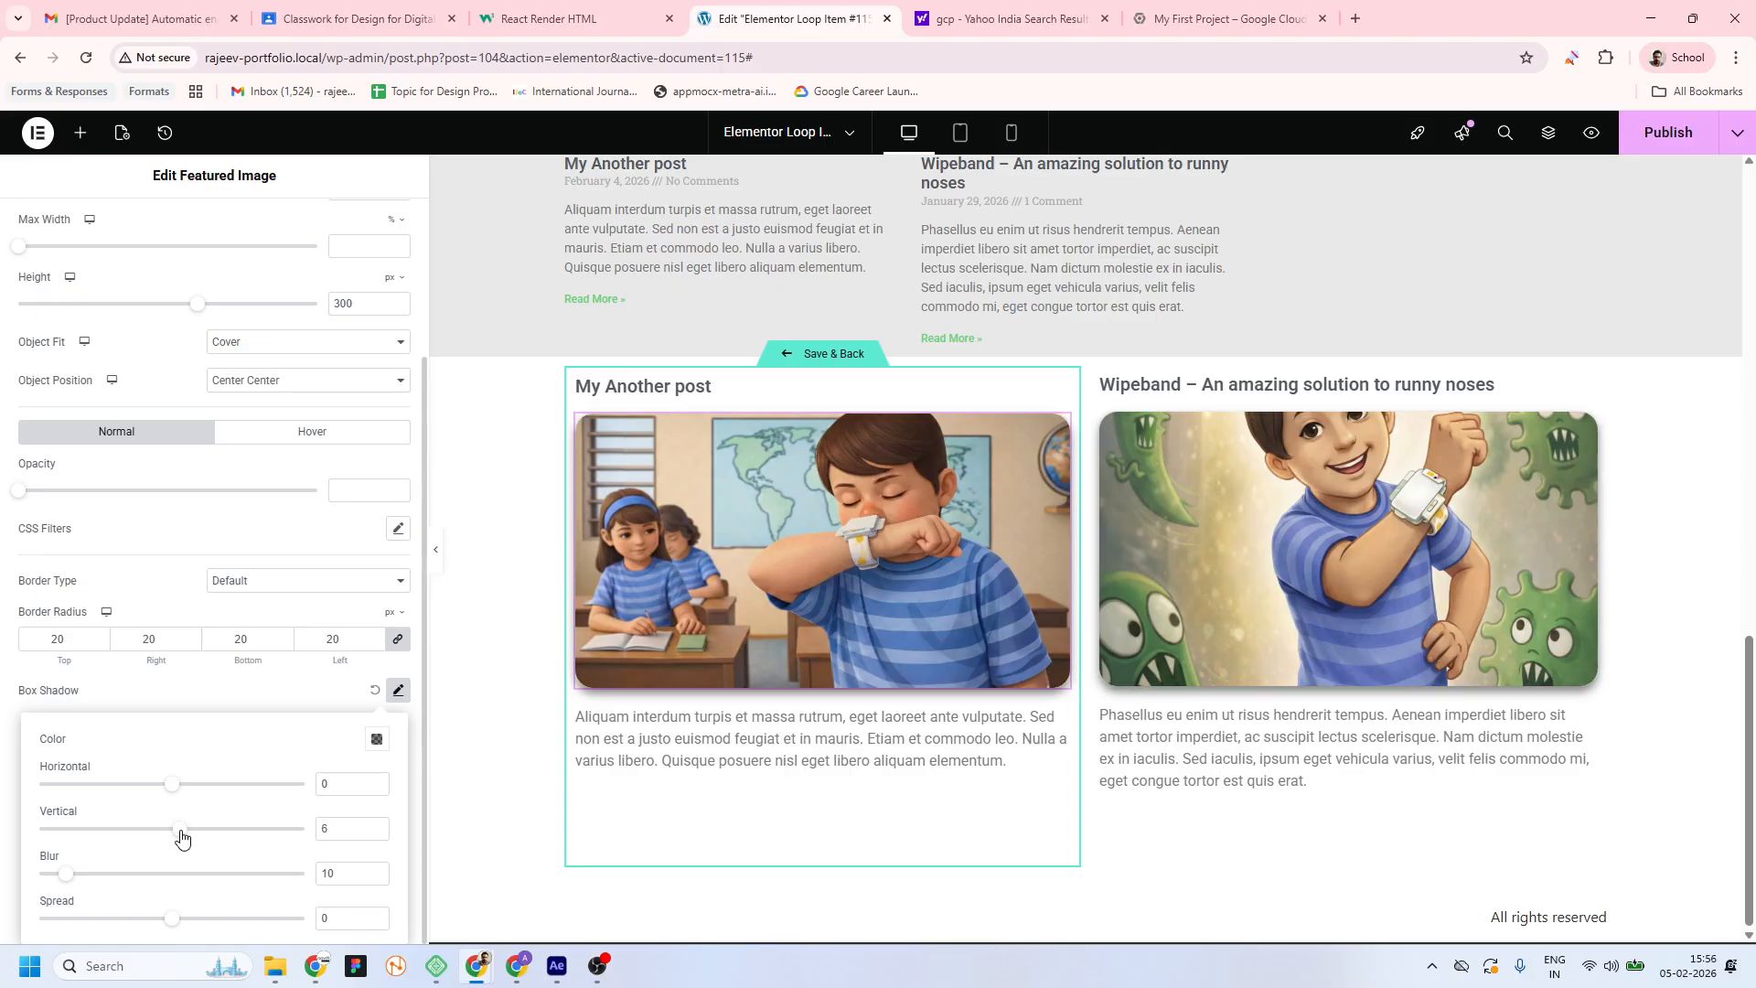
scroll(299, 836, "up", 2)
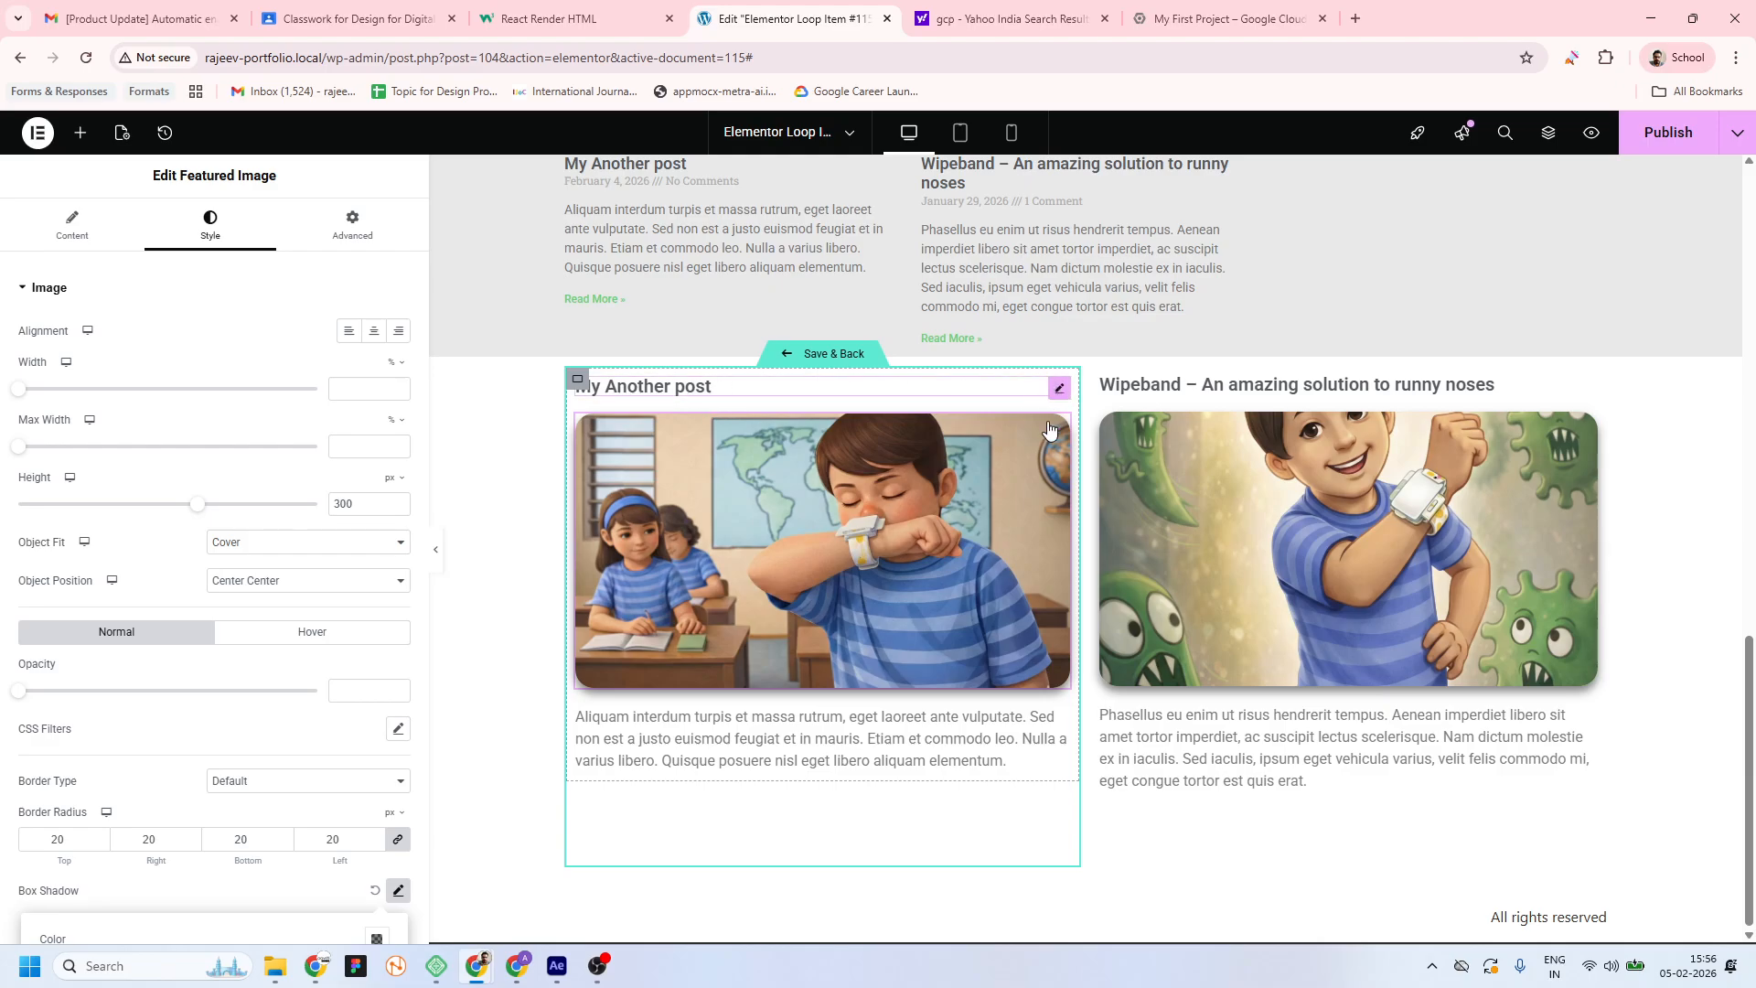
Move the post title below the featured image, and save the loop item to return to the archive template
left_click_drag(1058, 389, 1032, 705)
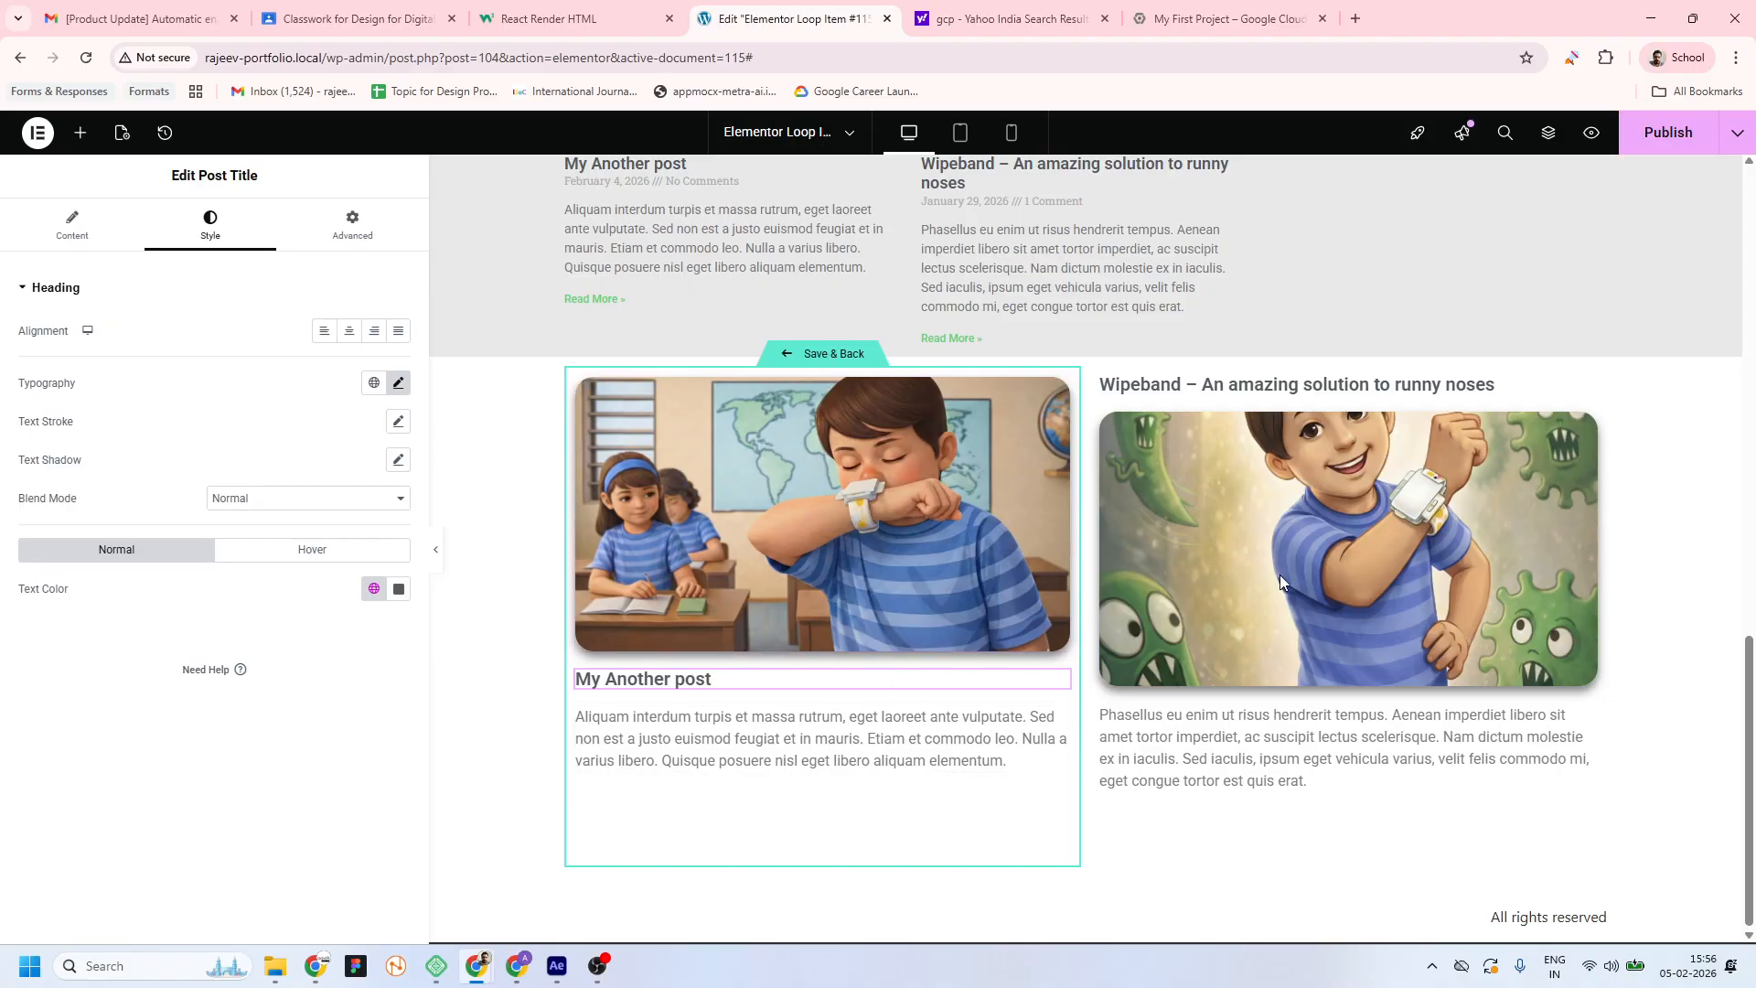
left_click(828, 353)
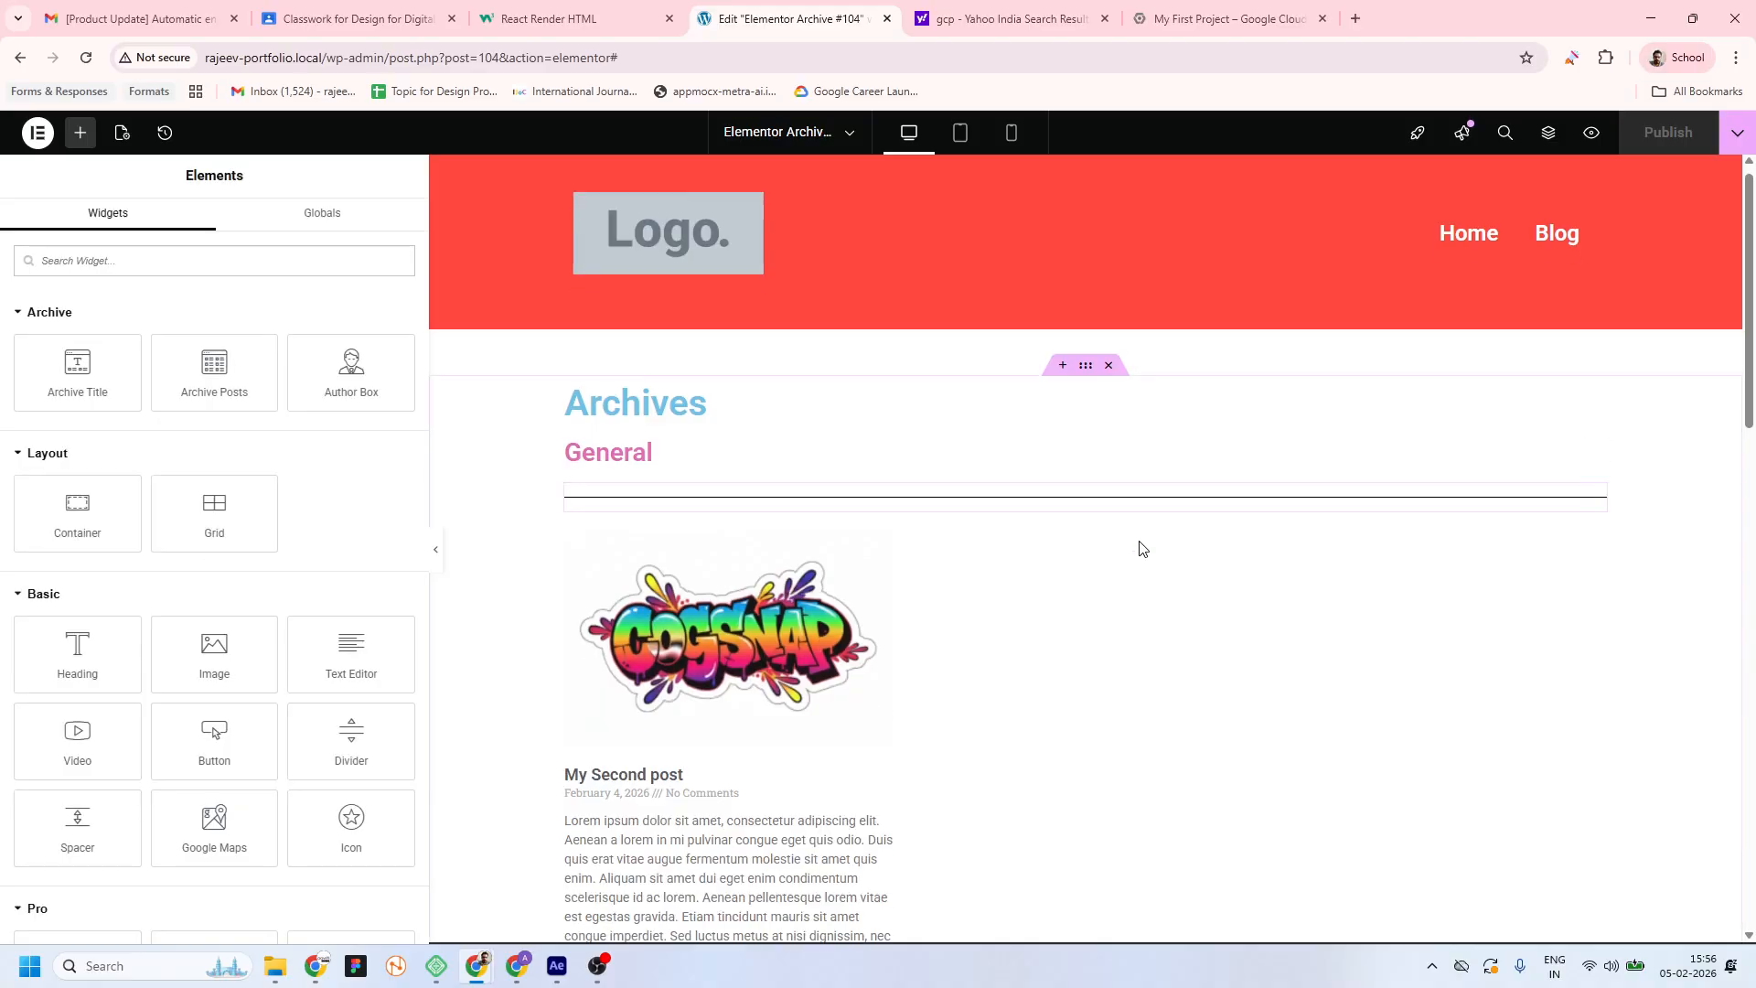
Check the restyled Loop Carousel below the Special section and advance it to its second slide
scroll(1137, 549, "down", 10)
scroll(1177, 506, "down", 2)
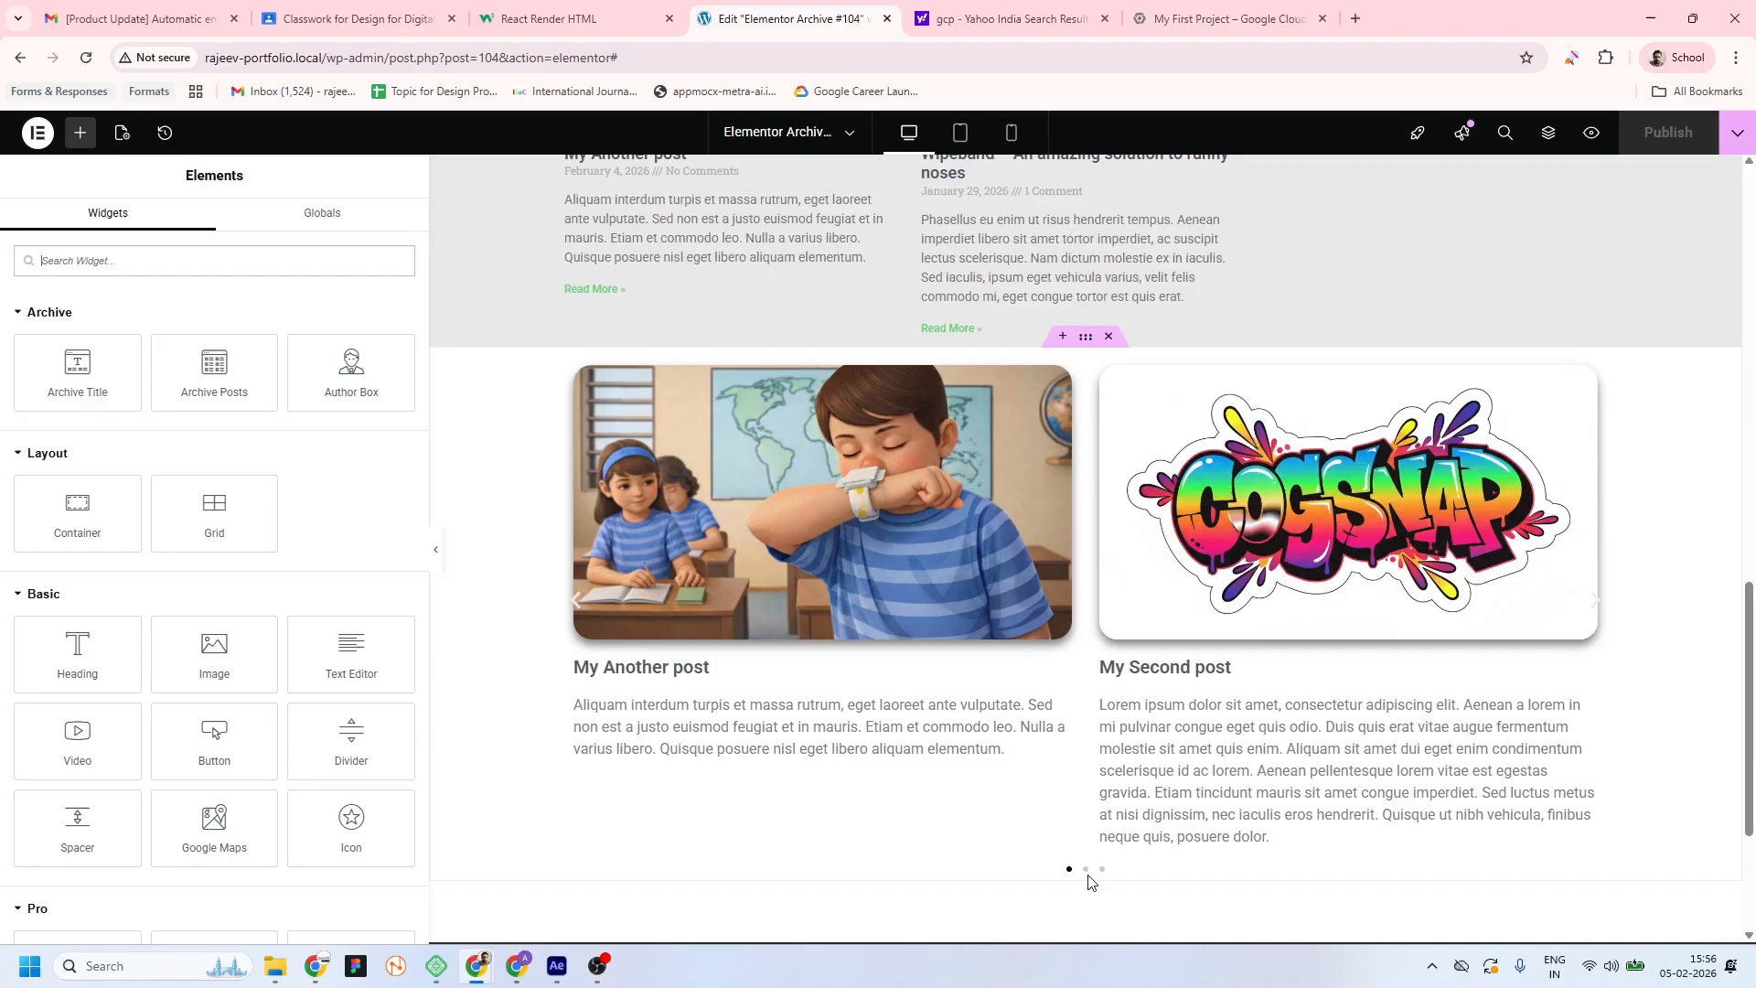
left_click(1086, 870)
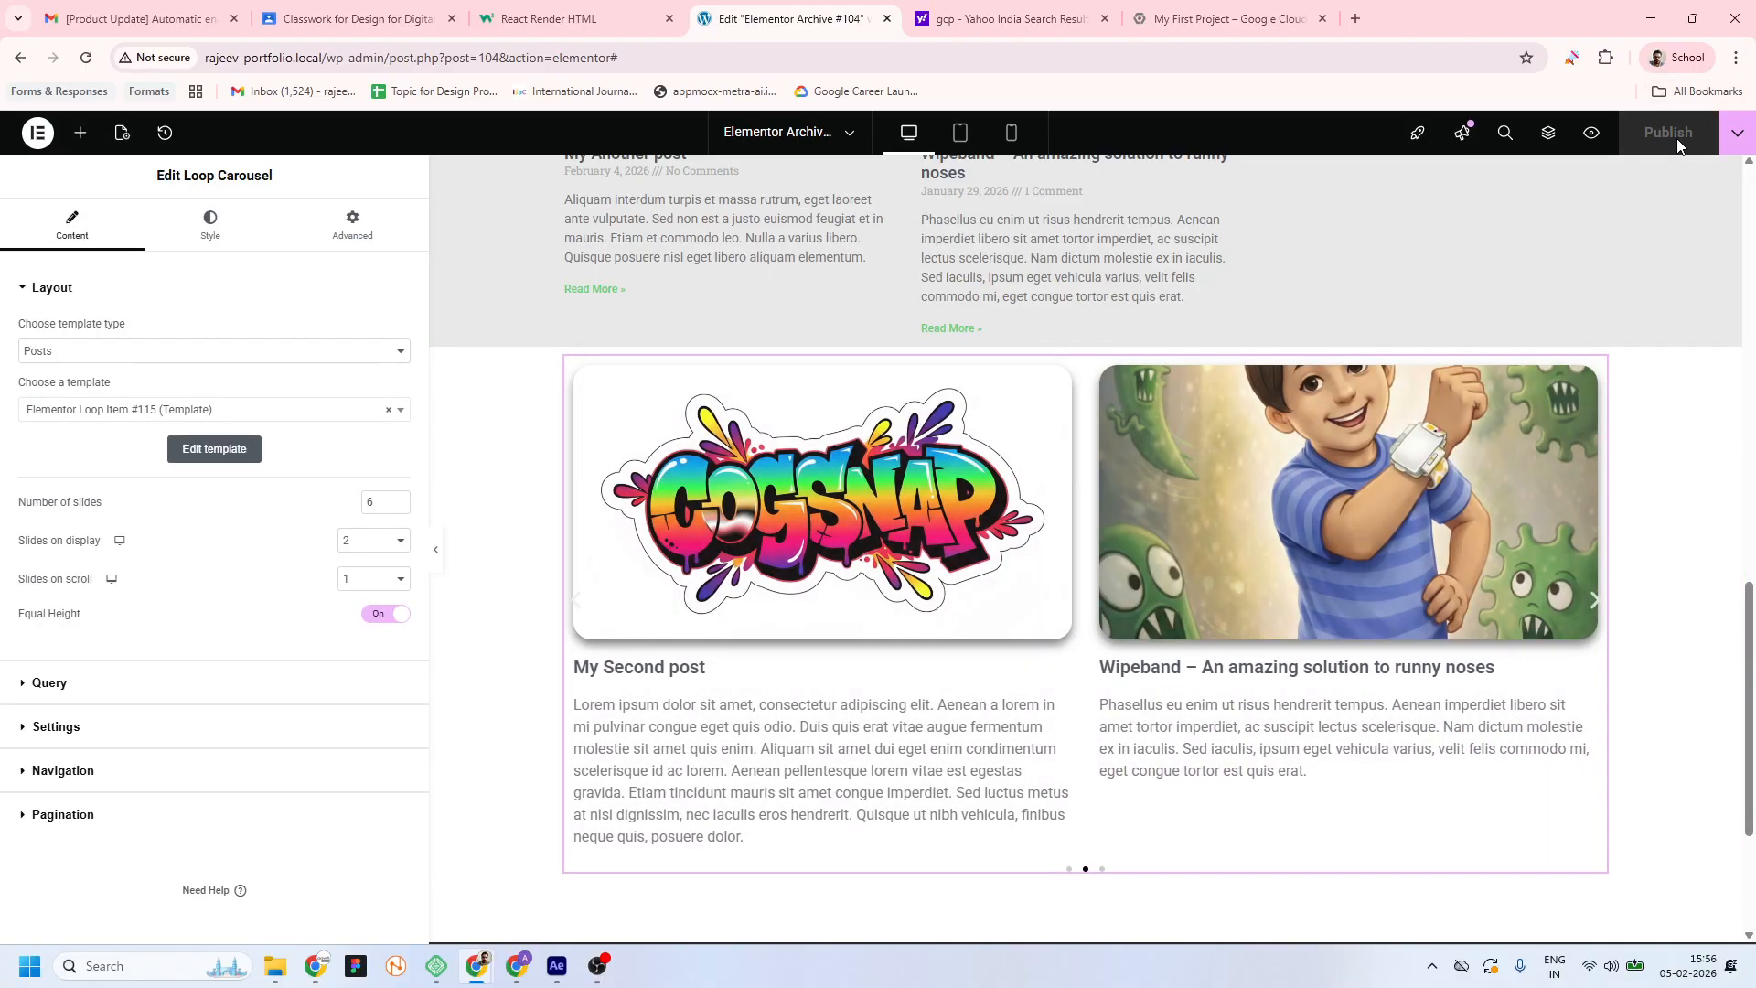
Switch to the live Blog page in the incognito window and reload it to check the updated carousel
left_click(1591, 134)
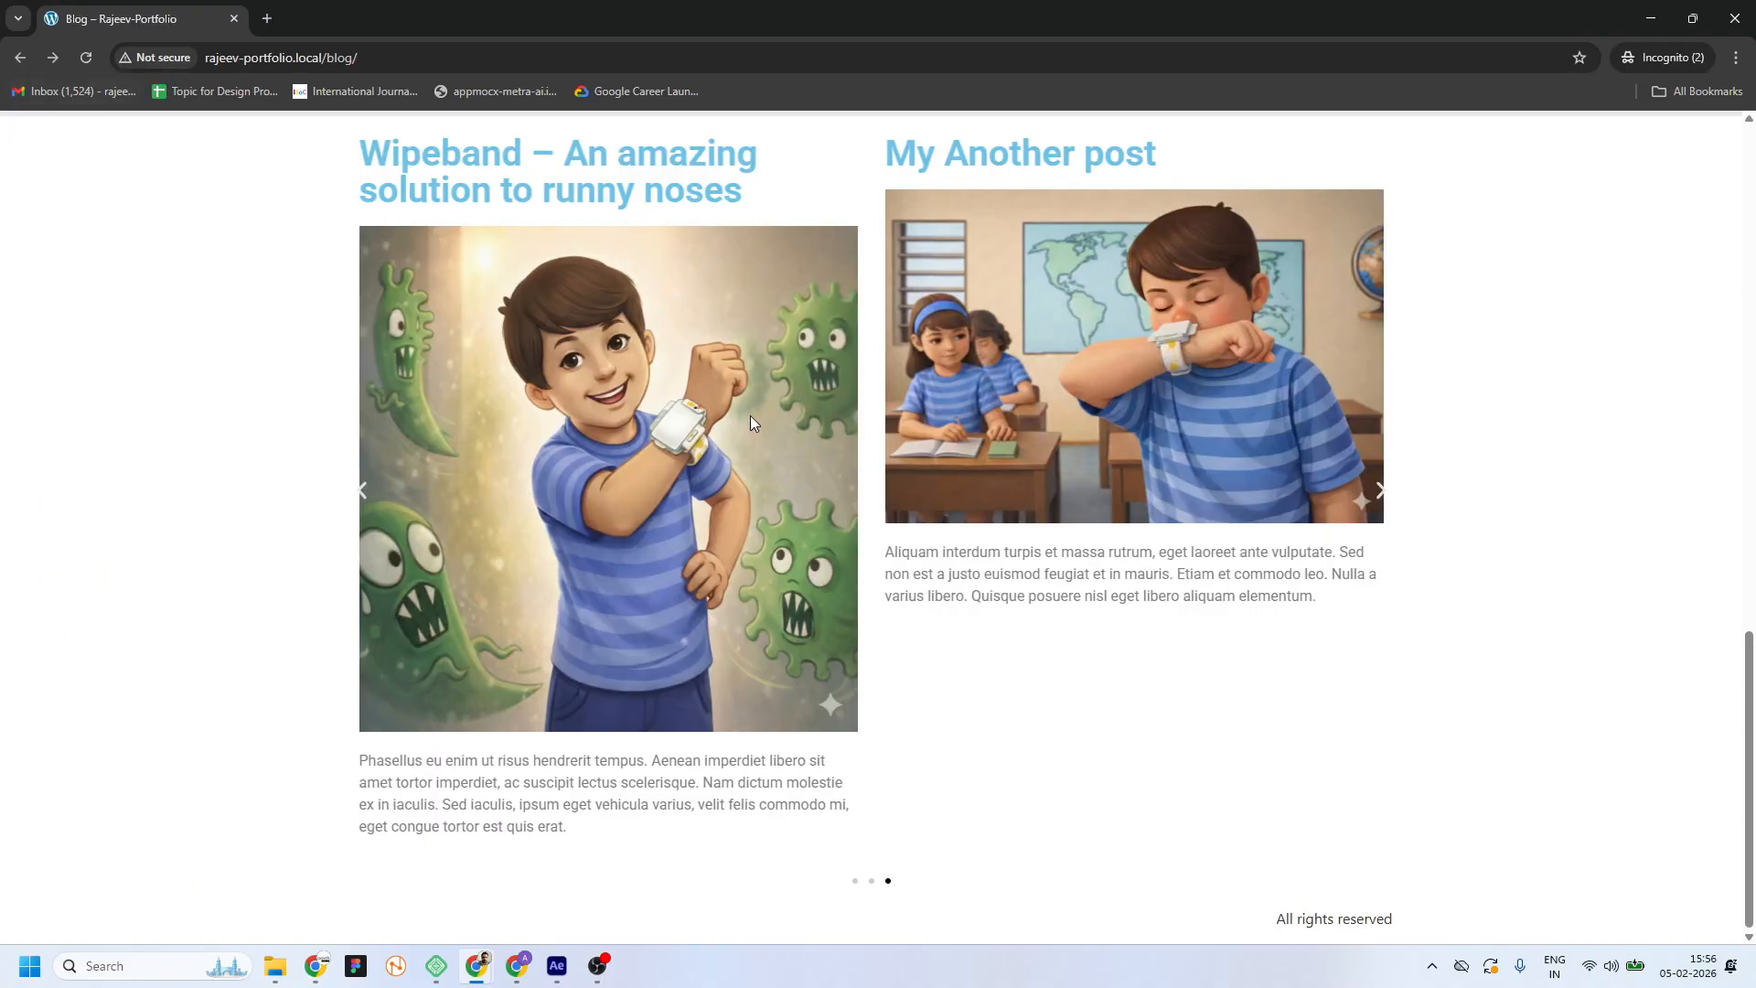
scroll(824, 457, "up", 3)
scroll(880, 498, "down", 3)
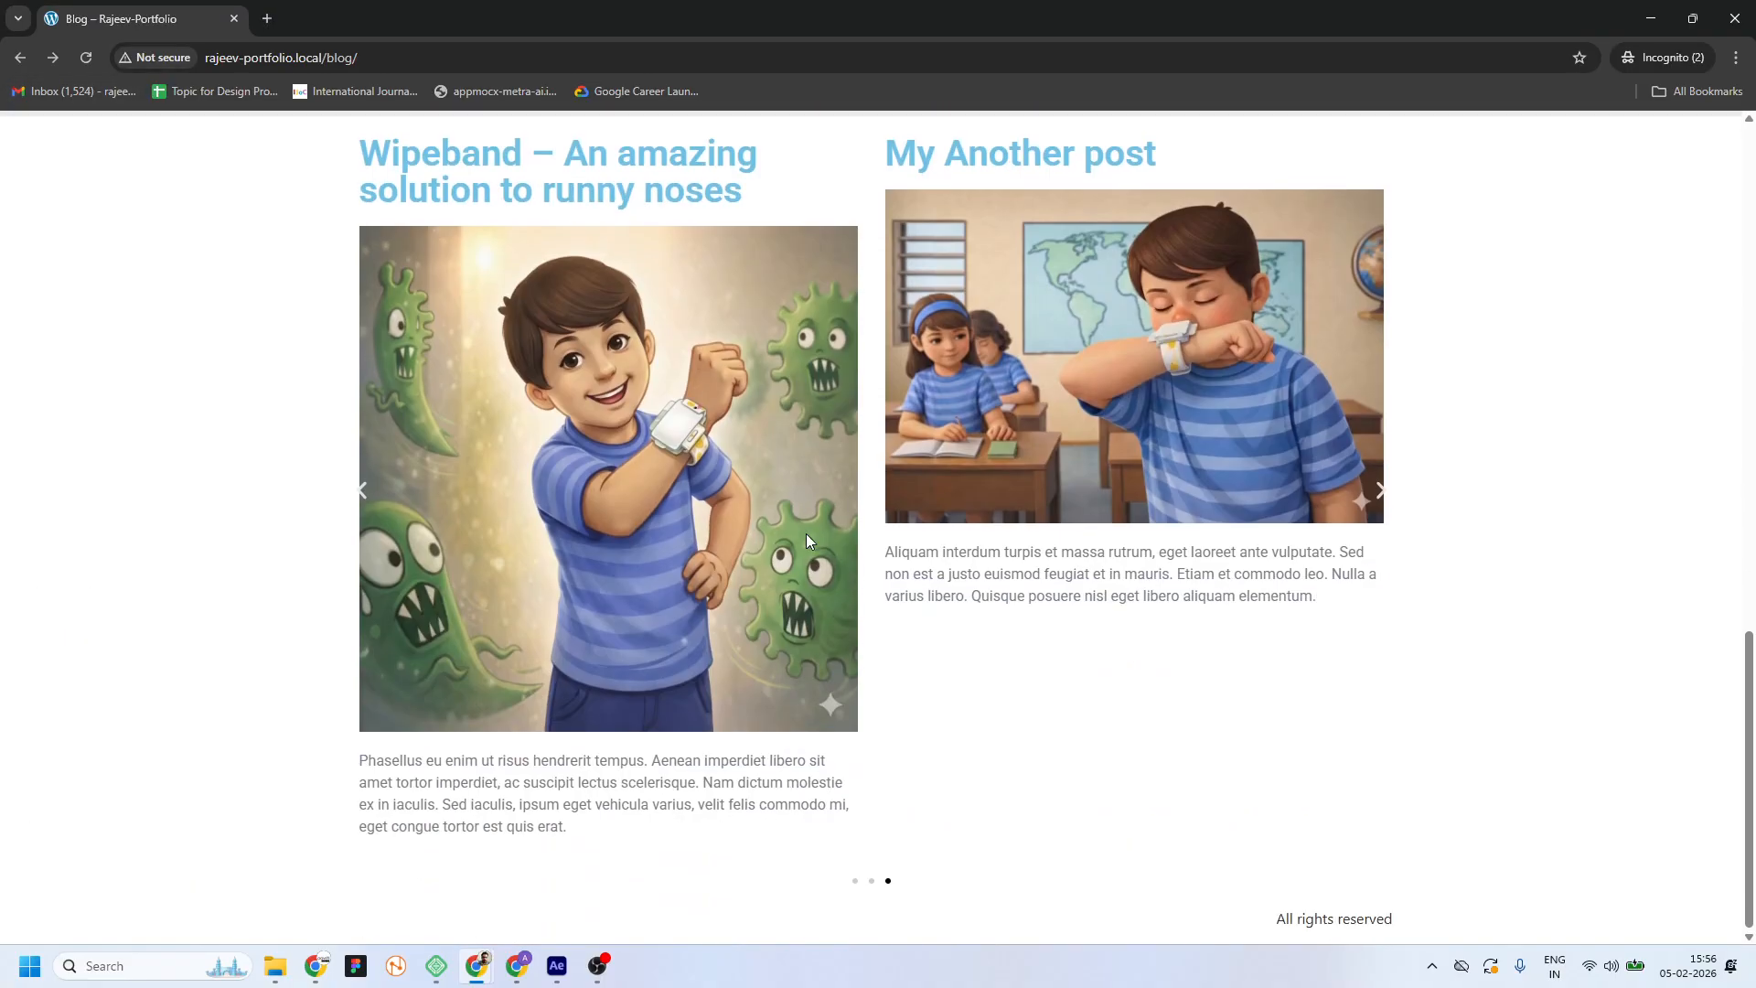
left_click(84, 58)
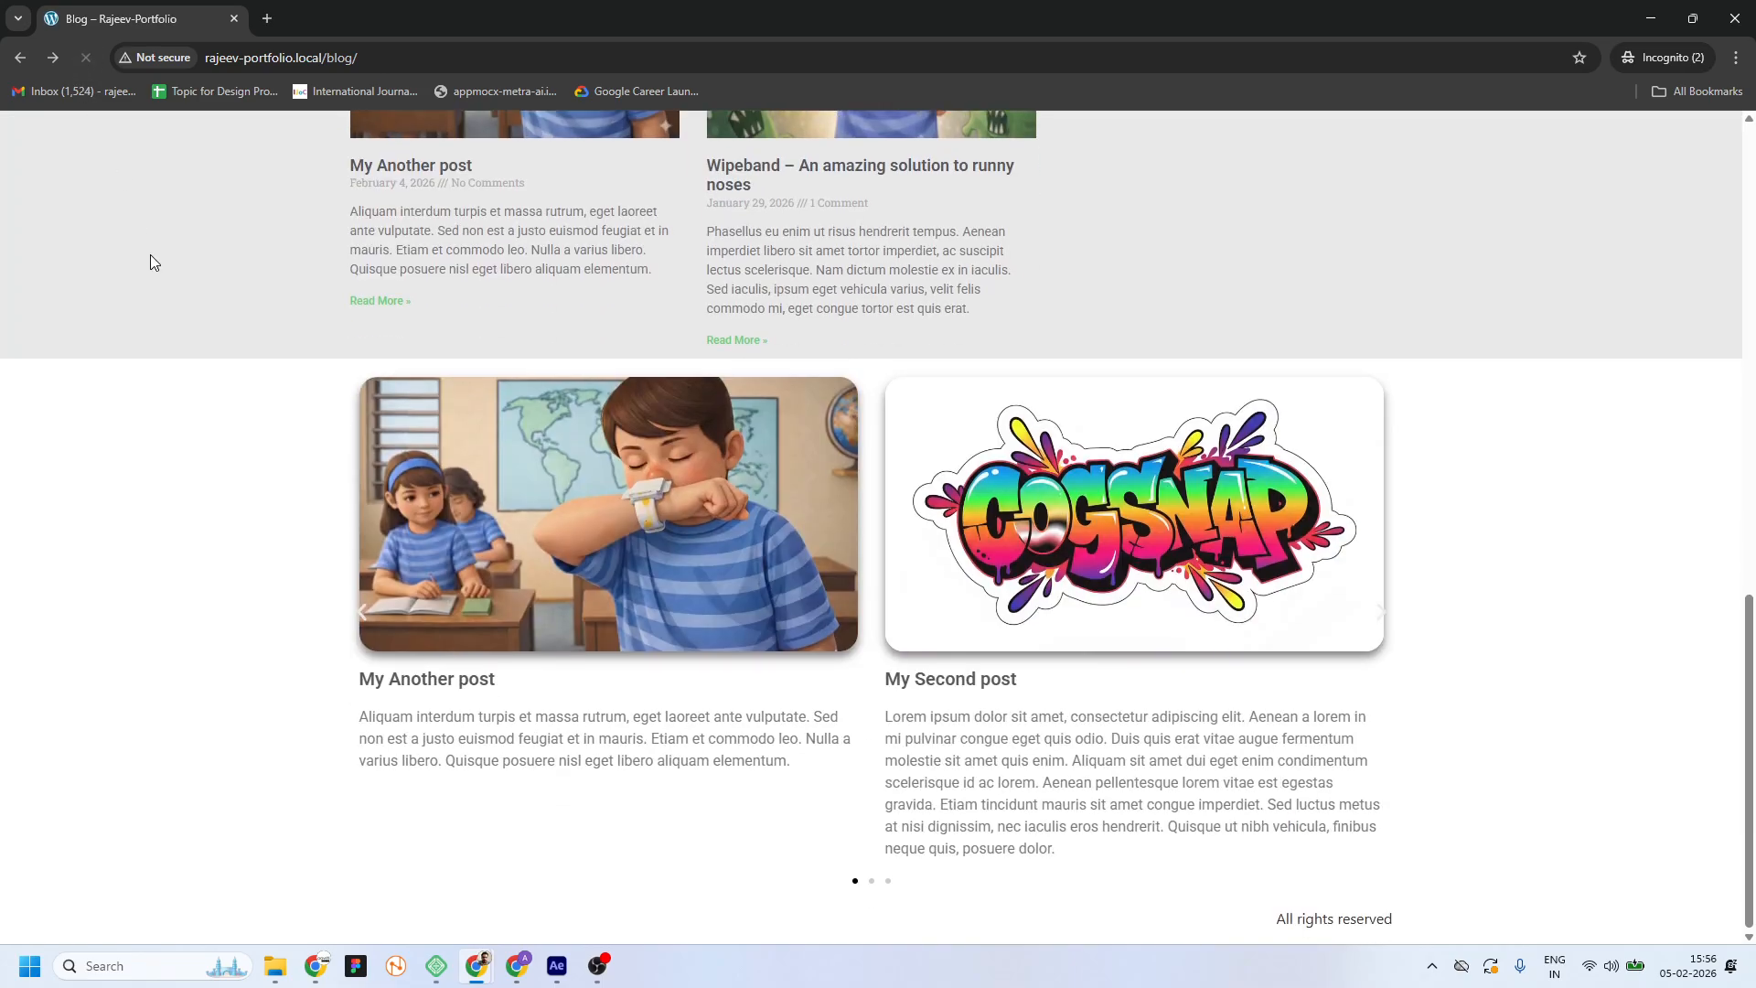
Swipe through the post carousel on the live Blog page to test how its slides move
mouse_move(1189, 682)
left_mouse_down()
mouse_move(530, 639)
mouse_move(1169, 642)
mouse_move(379, 644)
mouse_move(1201, 681)
left_mouse_up()
left_click_drag(1196, 690, 635, 640)
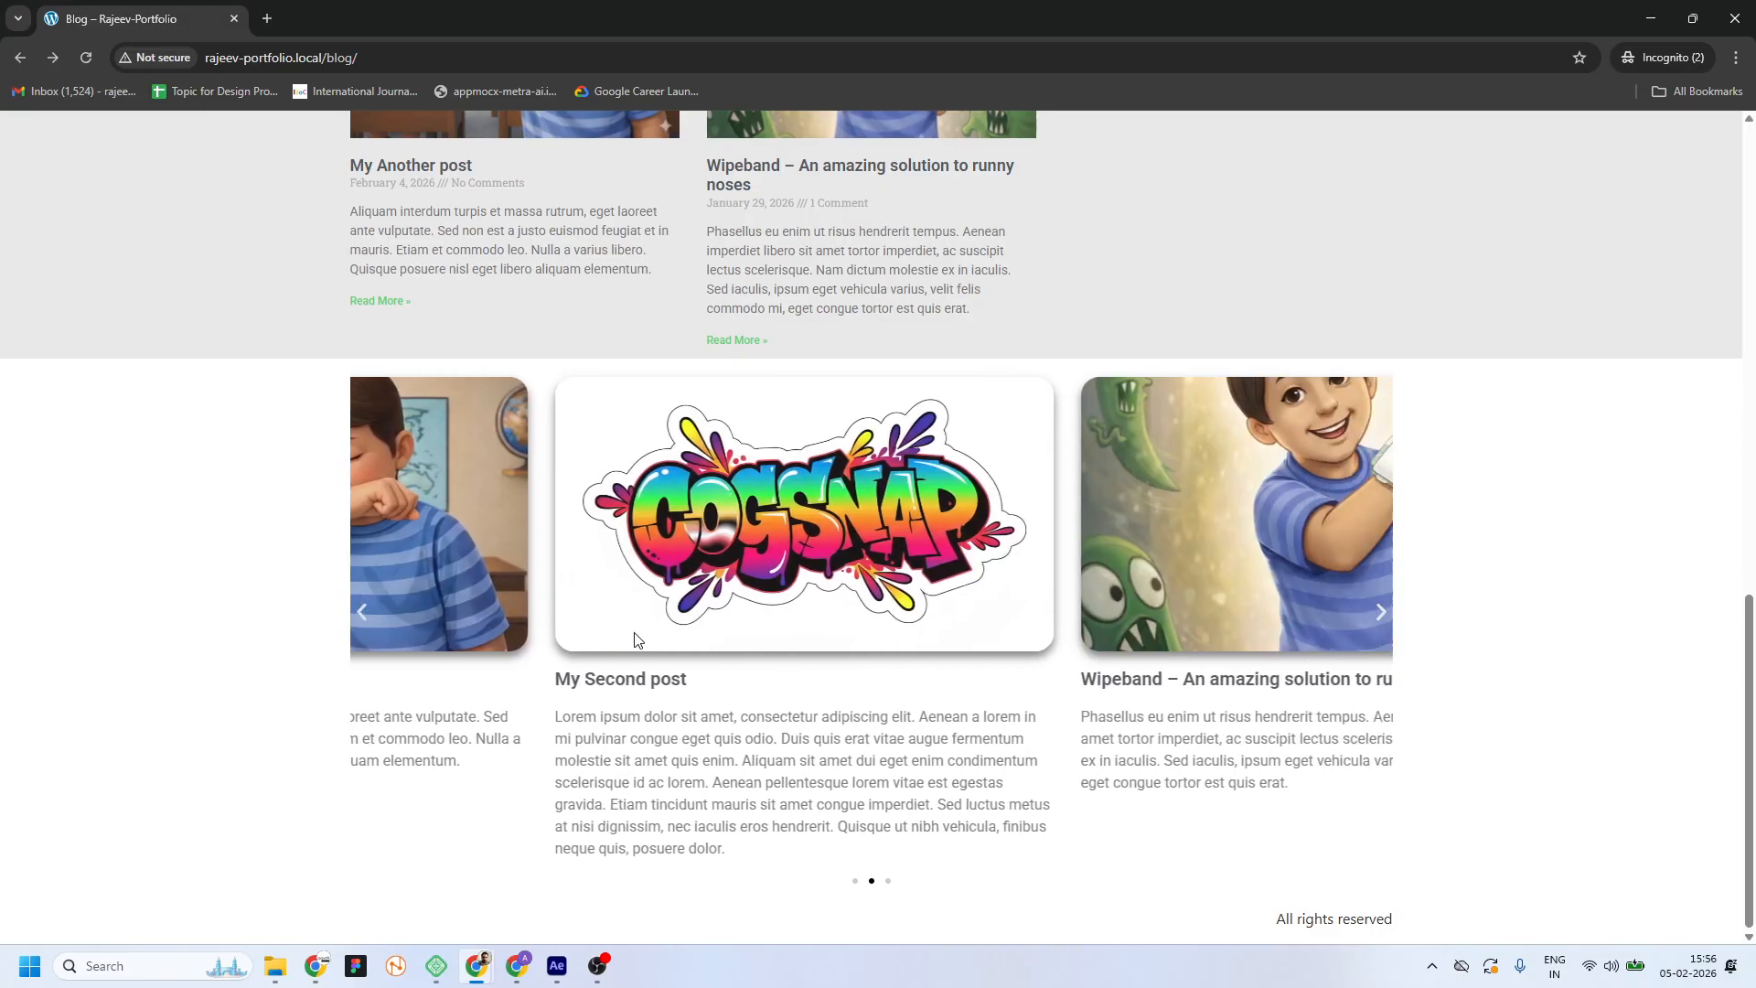
left_click_drag(1190, 595, 730, 612)
left_click_drag(1080, 604, 535, 616)
left_click_drag(988, 611, 440, 622)
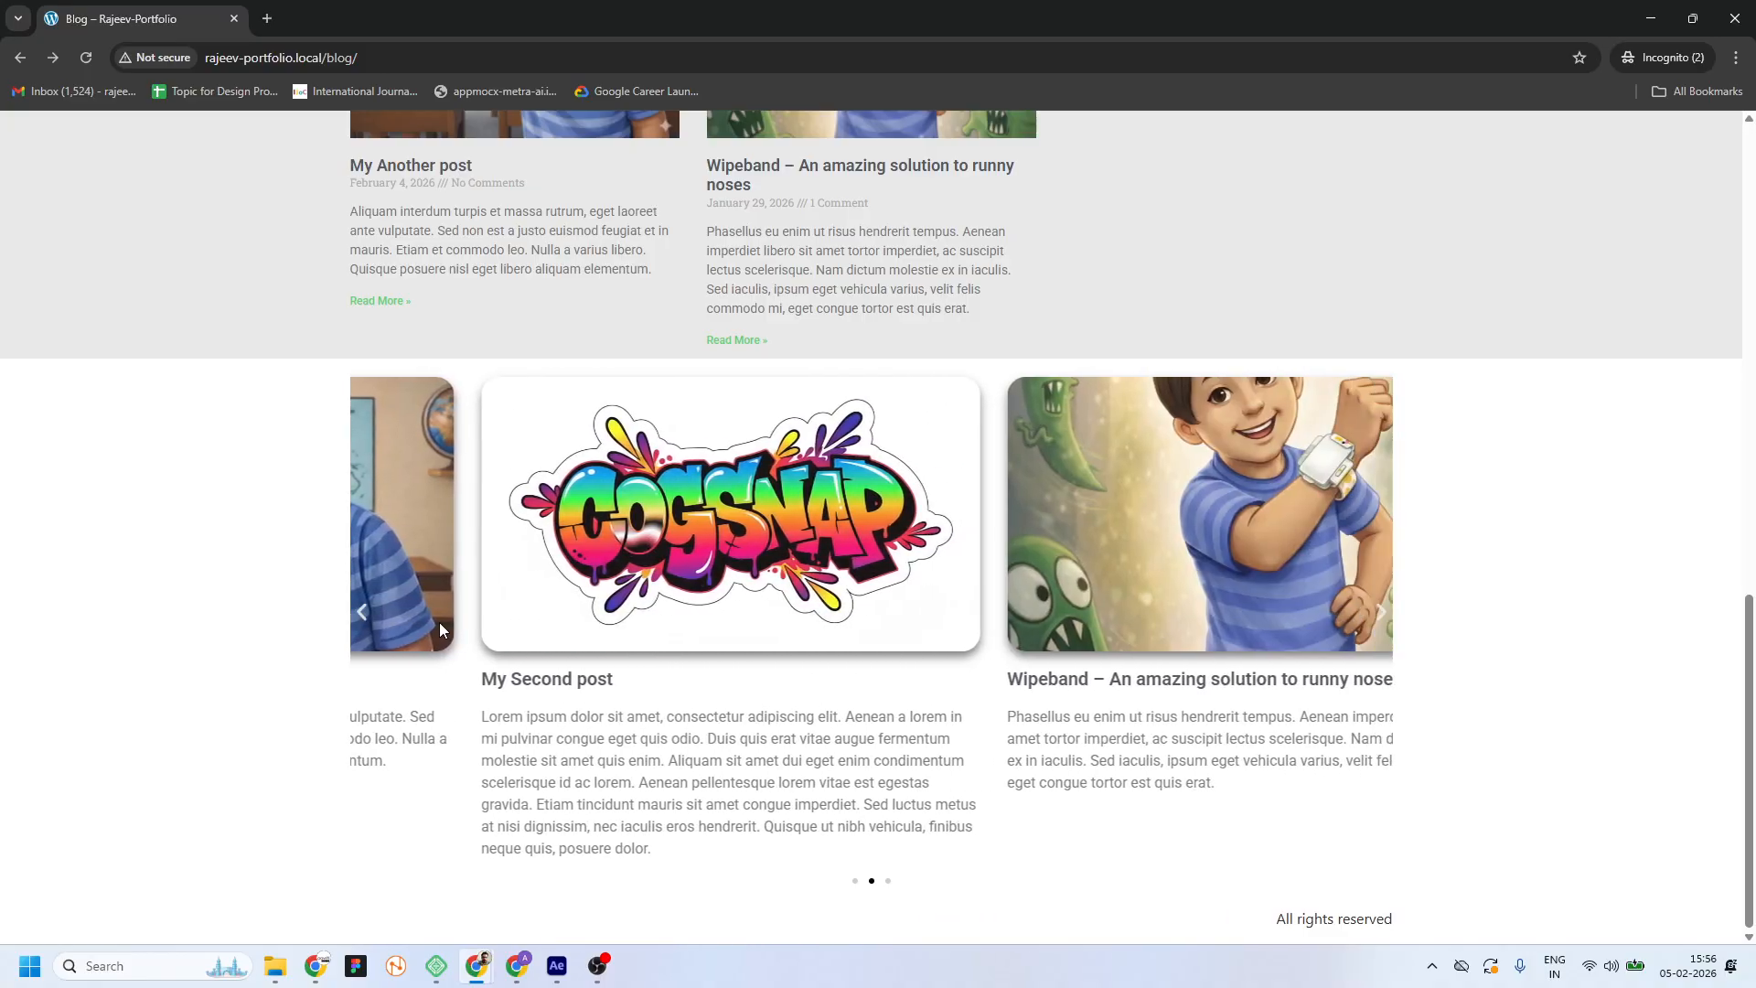
left_click_drag(878, 627, 768, 698)
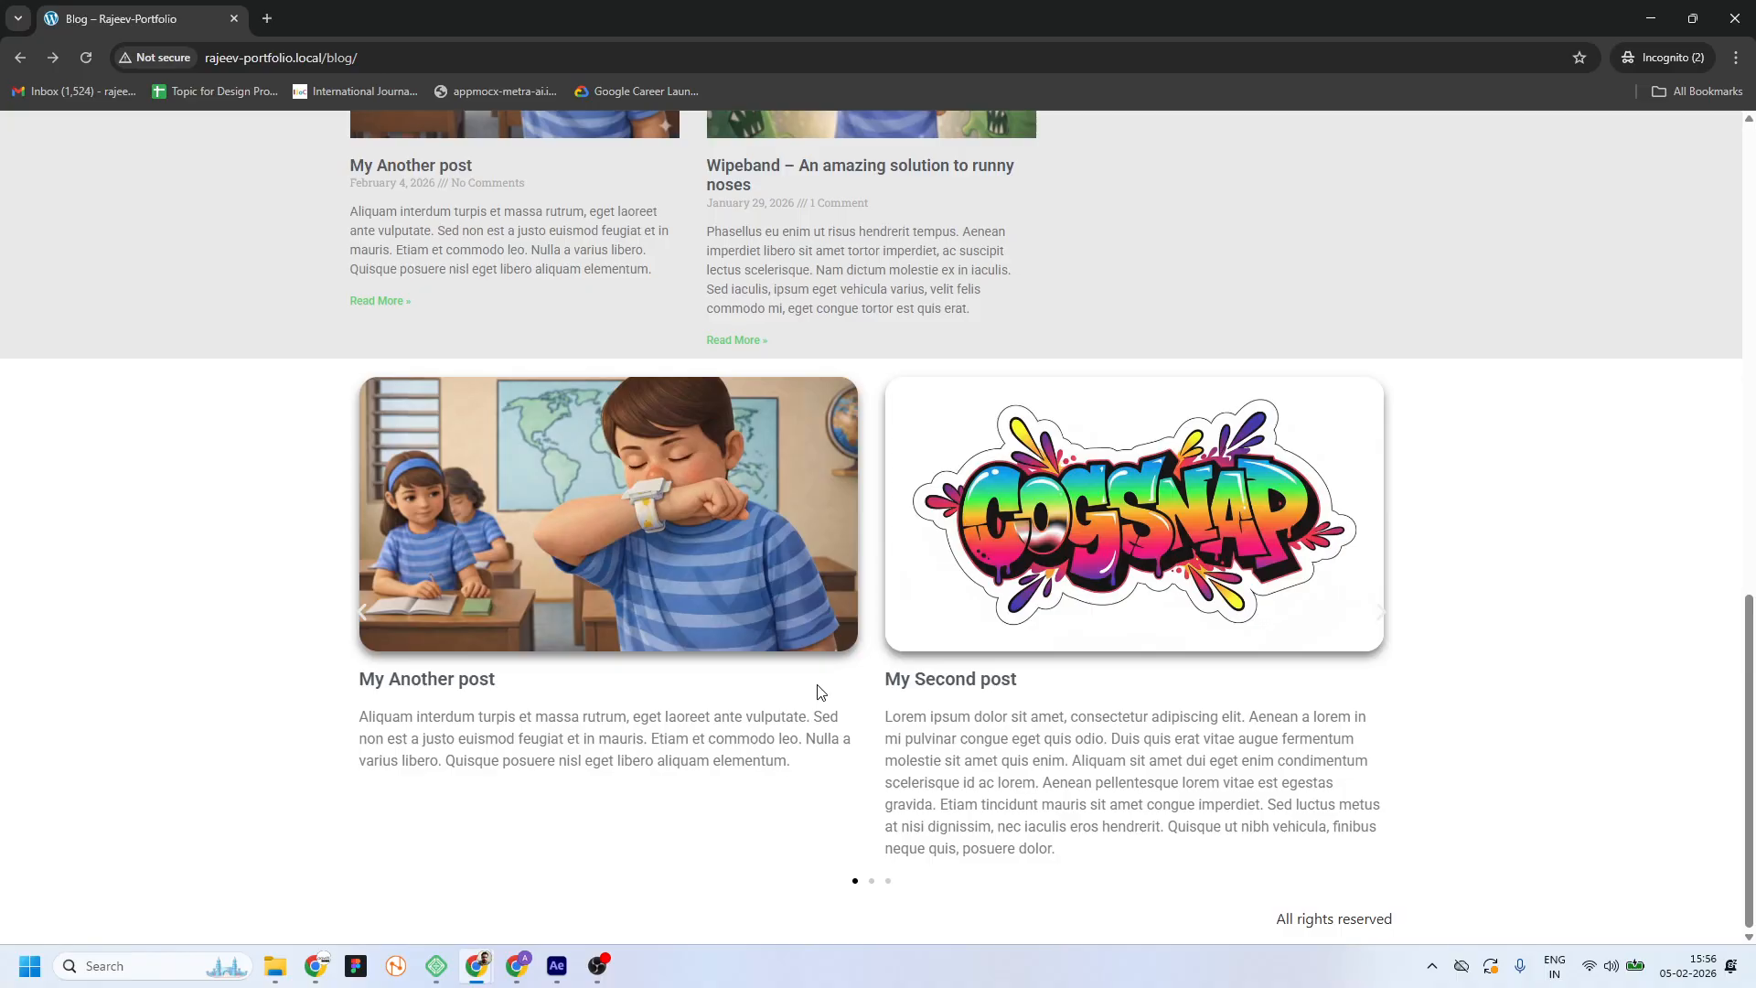
left_click_drag(895, 584, 979, 634)
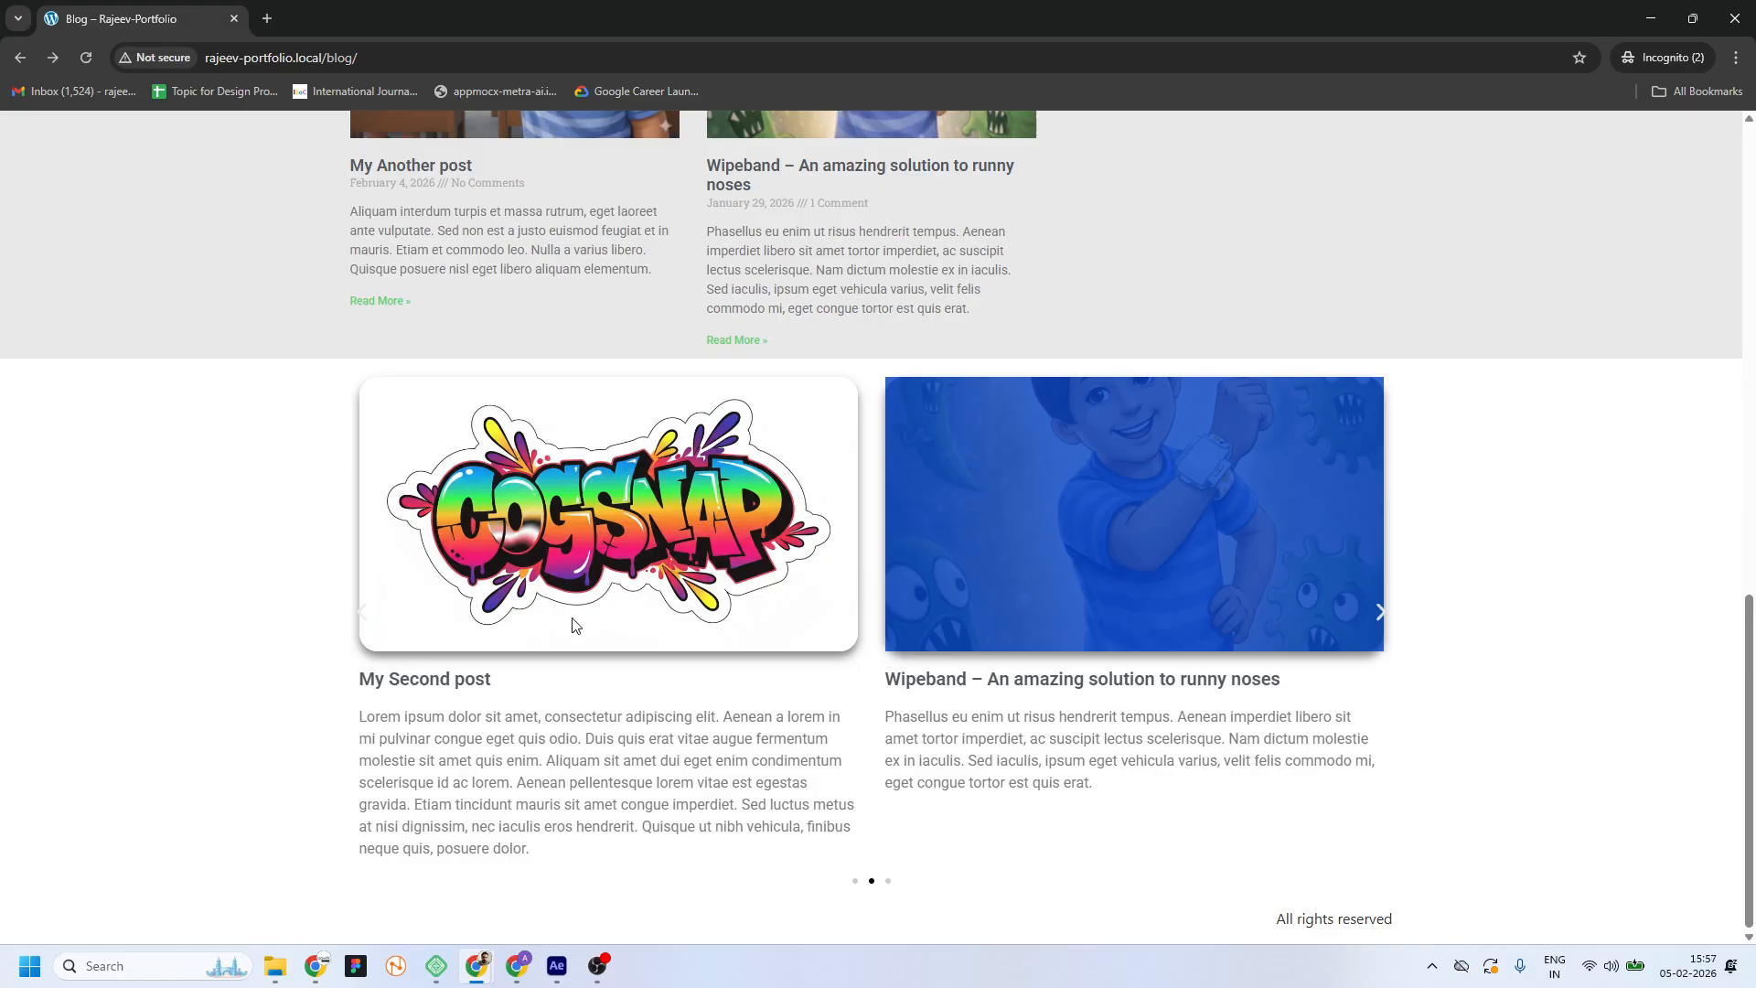
left_click_drag(448, 743, 1144, 709)
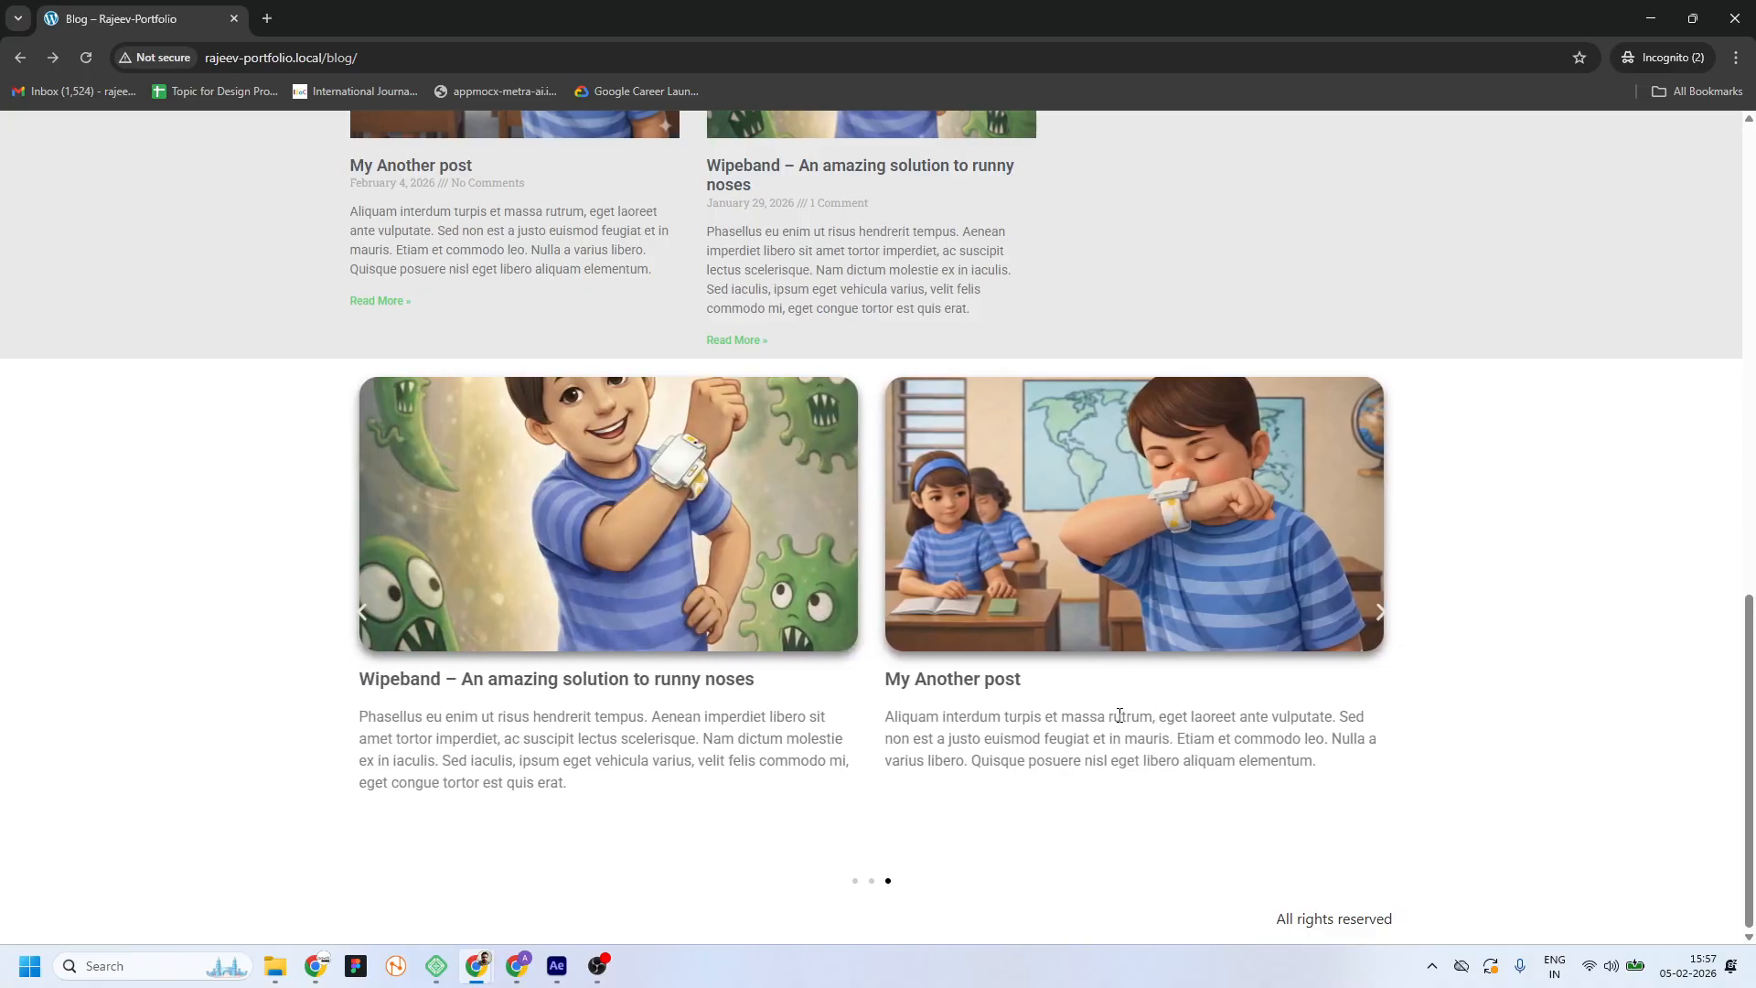
Return to the archive template editor, hide the editing panel, and review the General, Special and carousel sections at full width
key("alt+Tab")
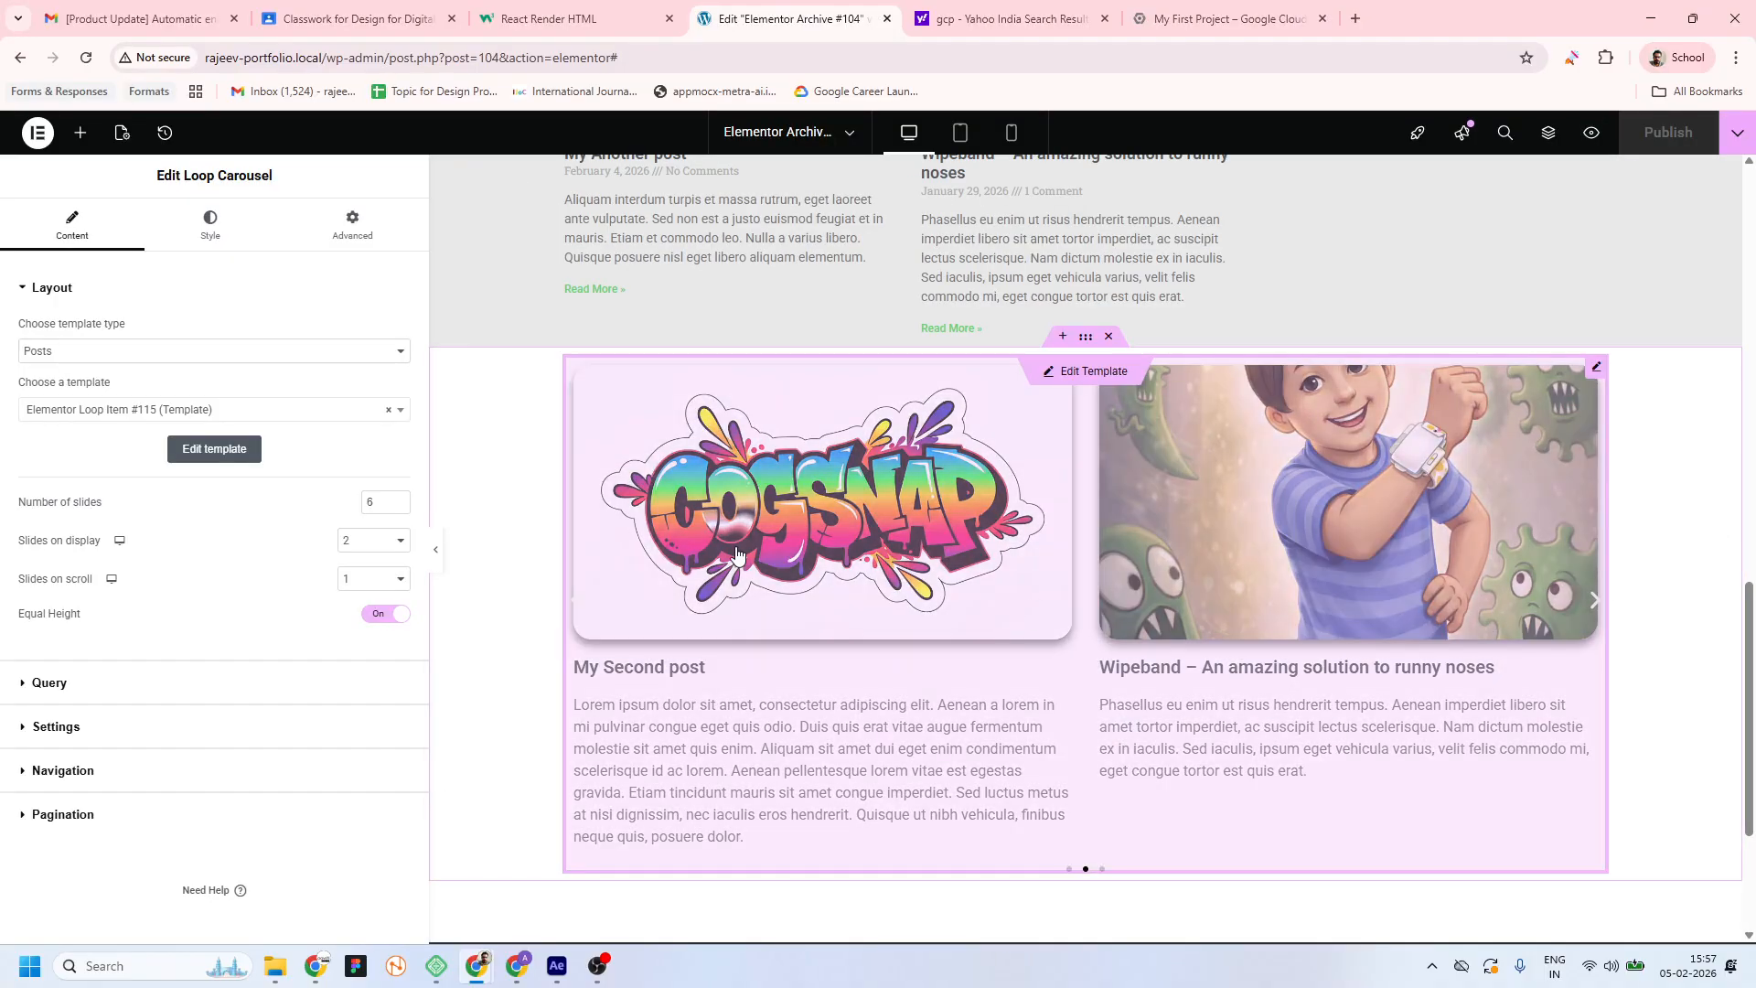
scroll(688, 537, "up", 8)
scroll(688, 536, "down", 8)
scroll(757, 570, "up", 4)
scroll(757, 570, "up", 4)
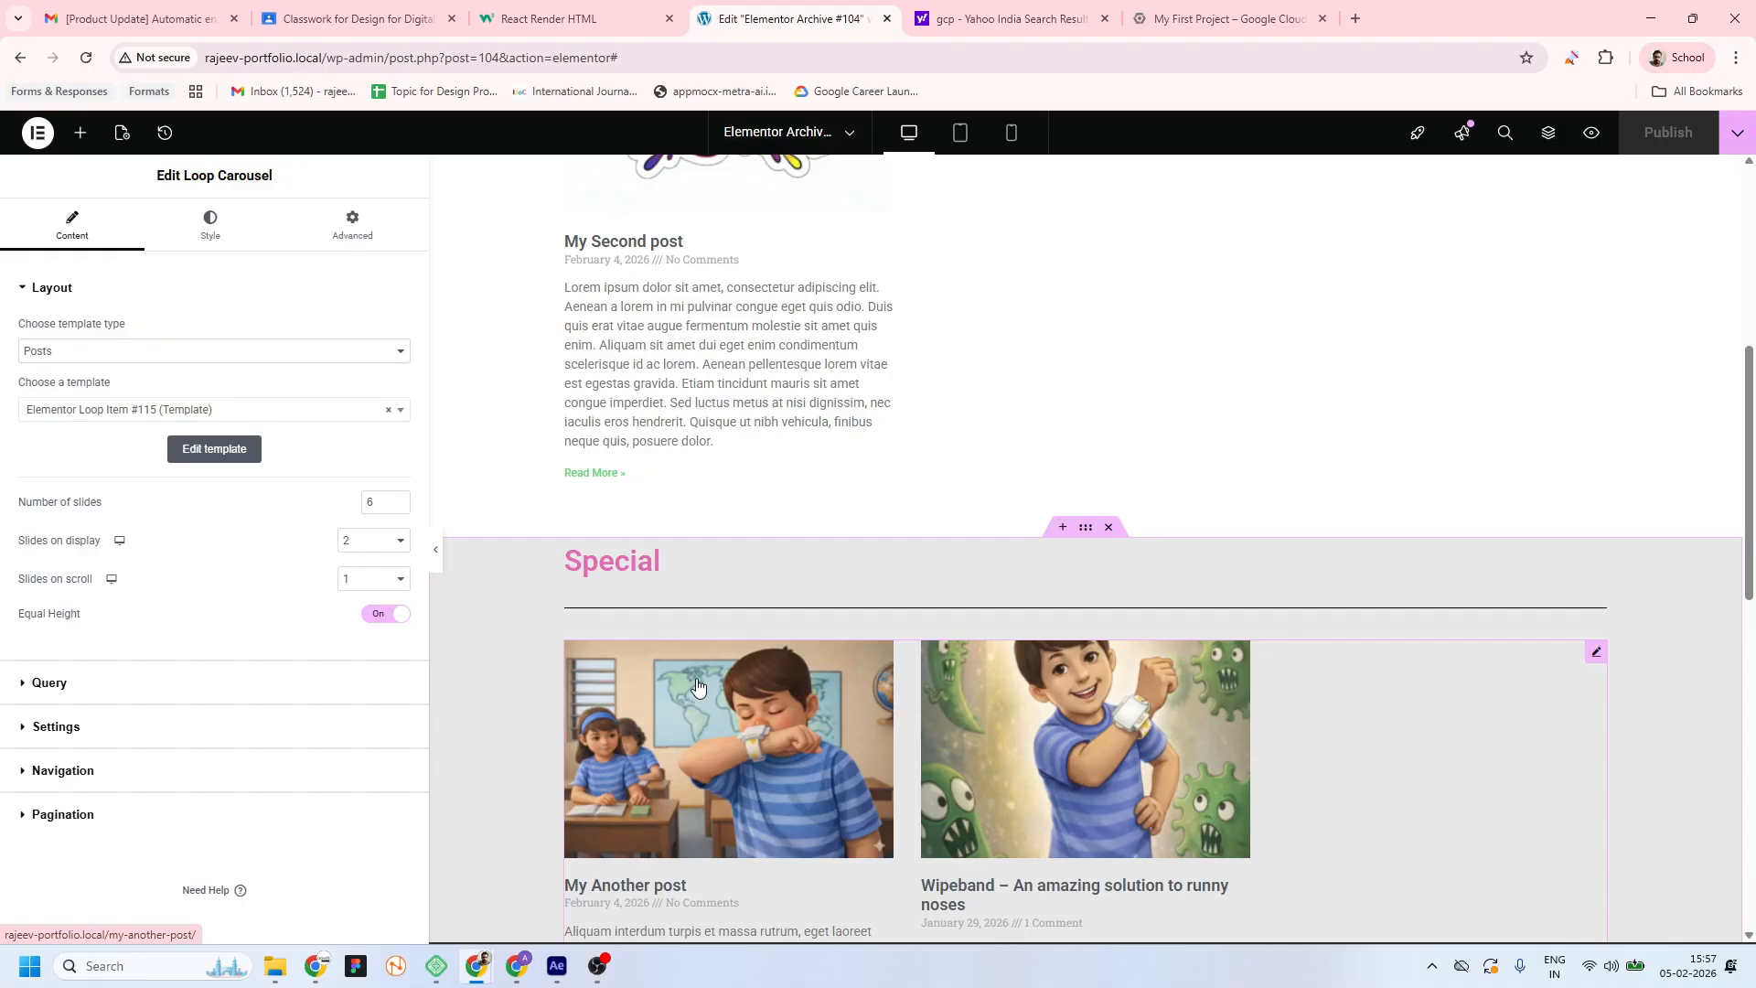
scroll(854, 557, "up", 4)
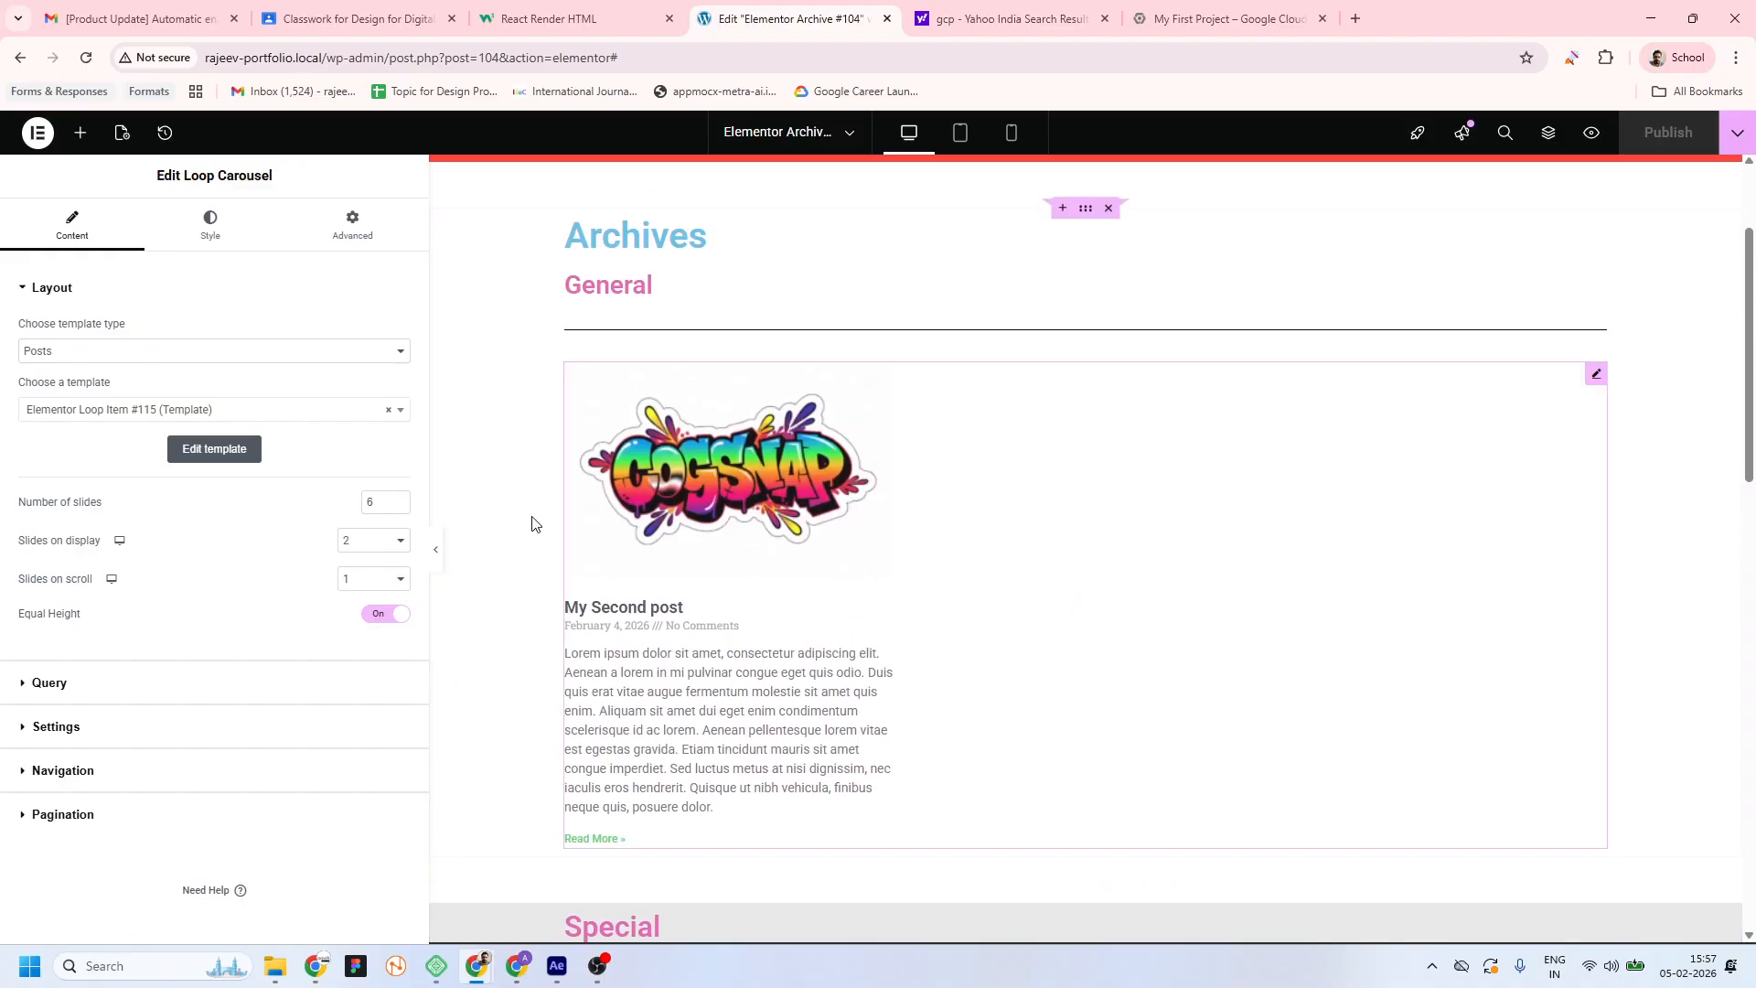
left_click(436, 549)
scroll(360, 605, "down", 8)
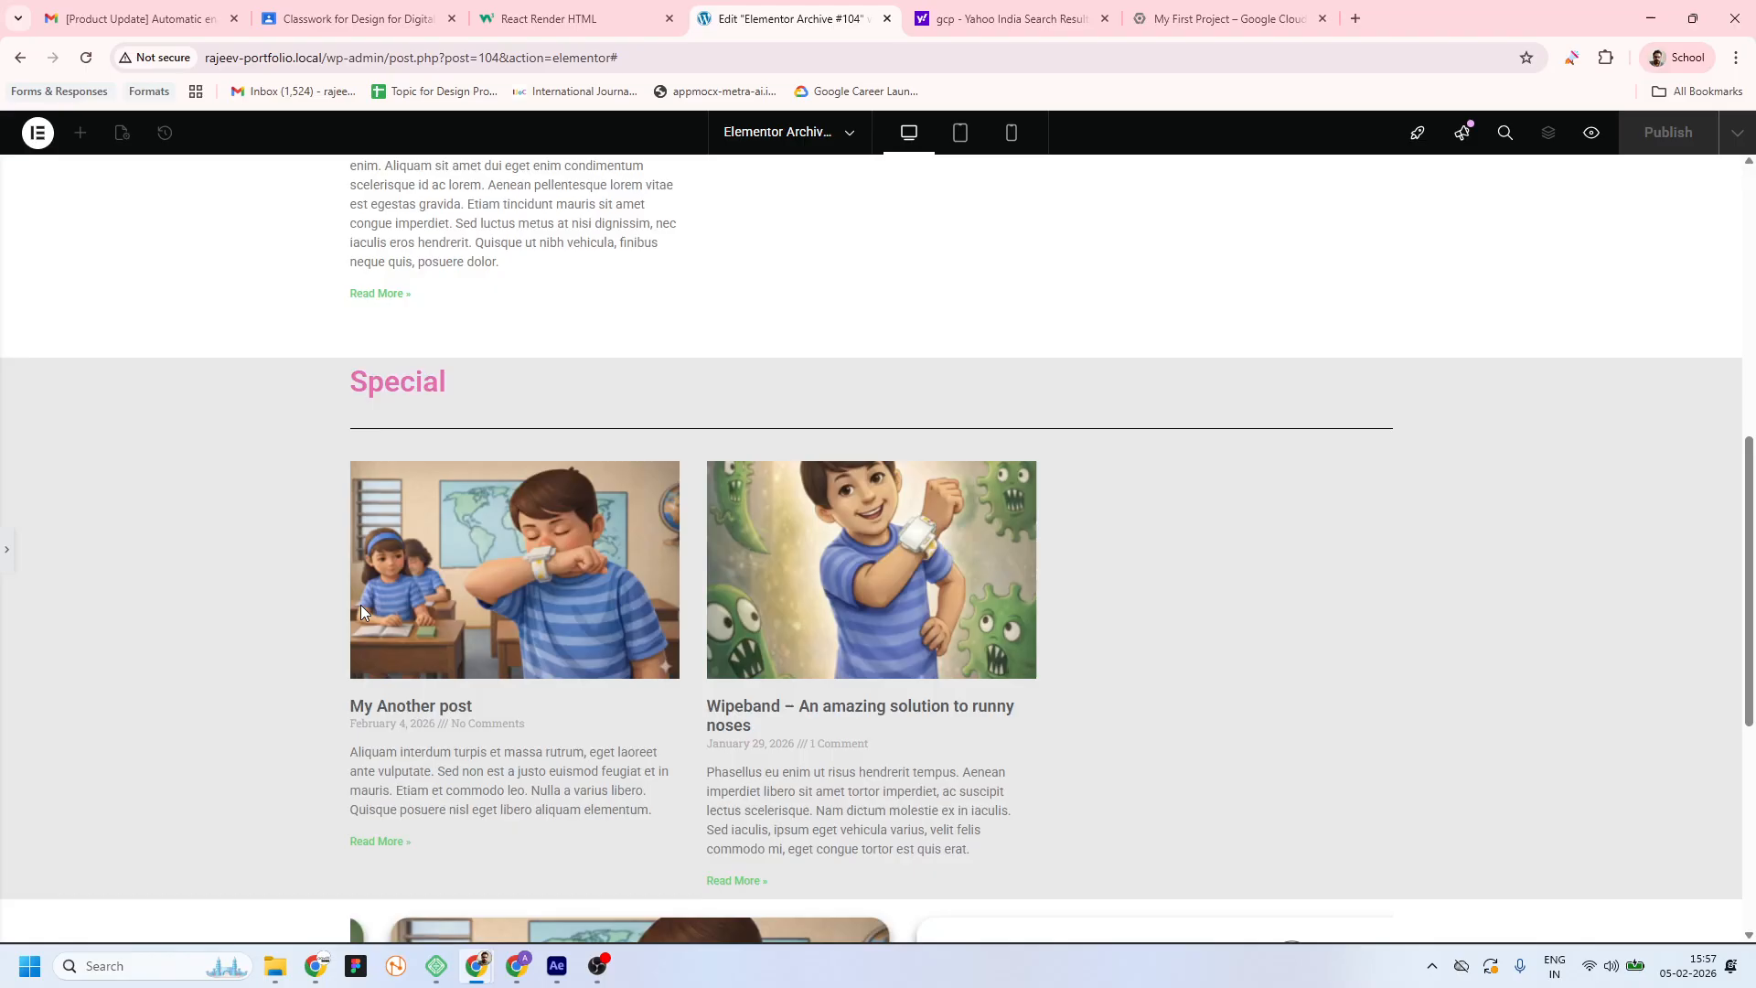
scroll(339, 616, "down", 4)
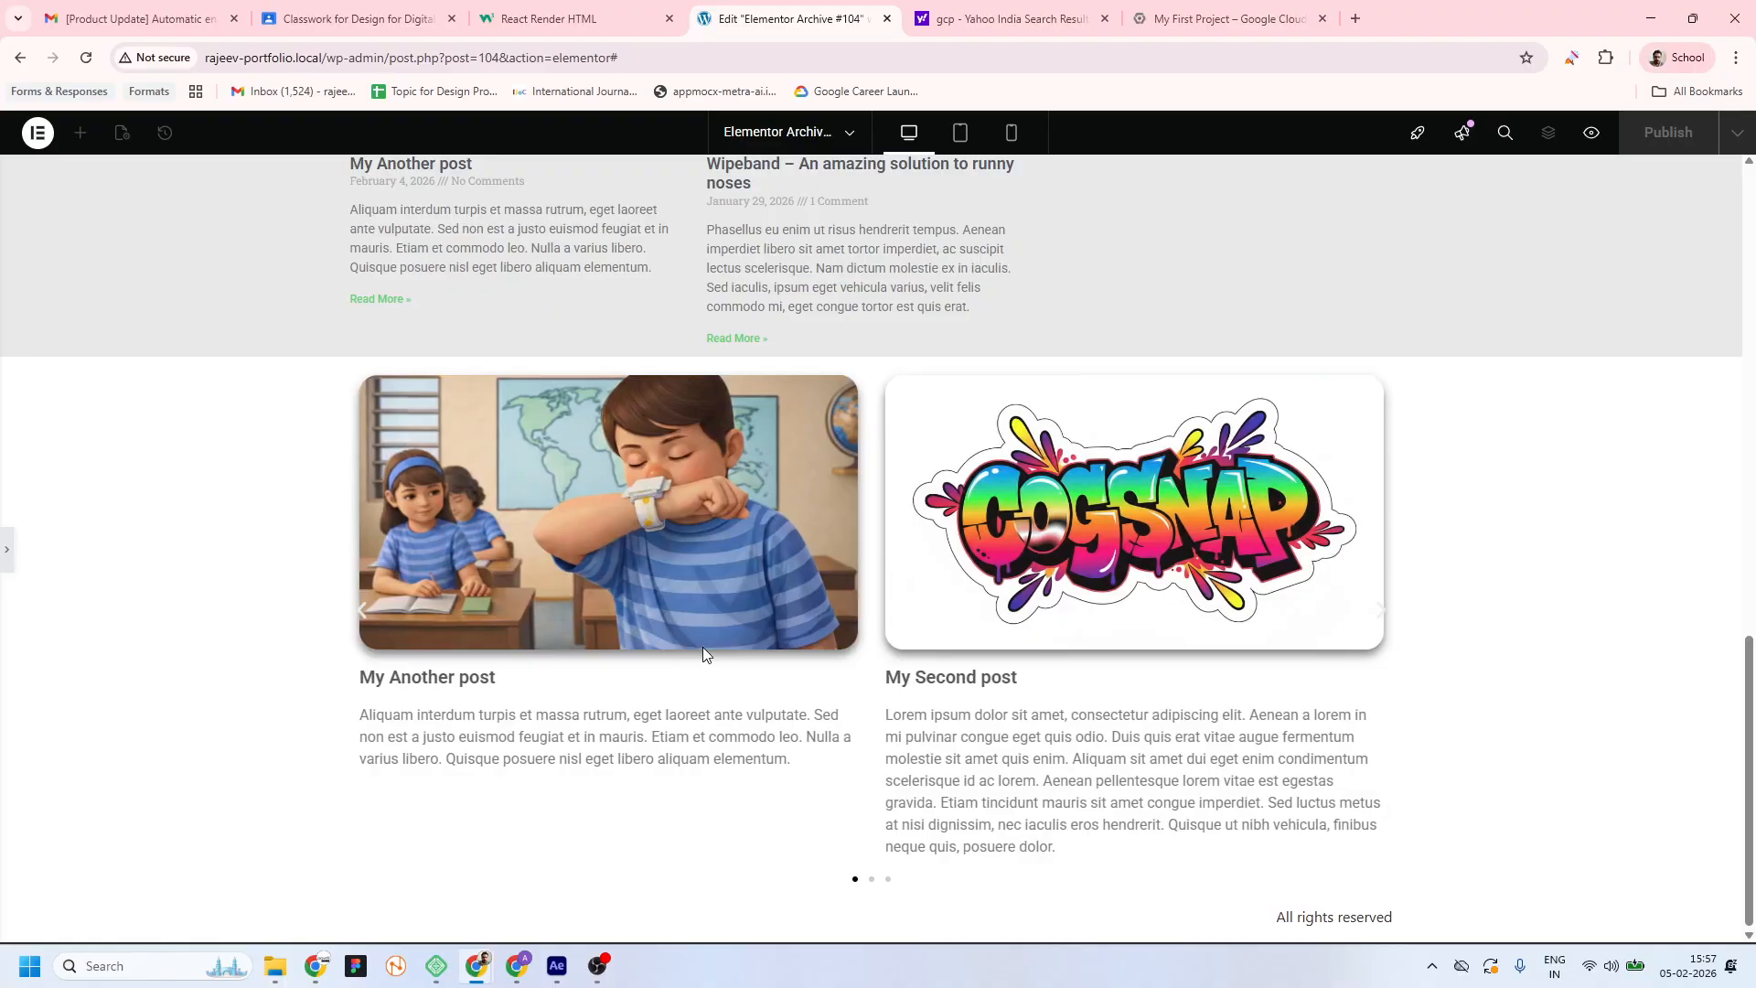
scroll(696, 640, "up", 15)
scroll(663, 632, "down", 10)
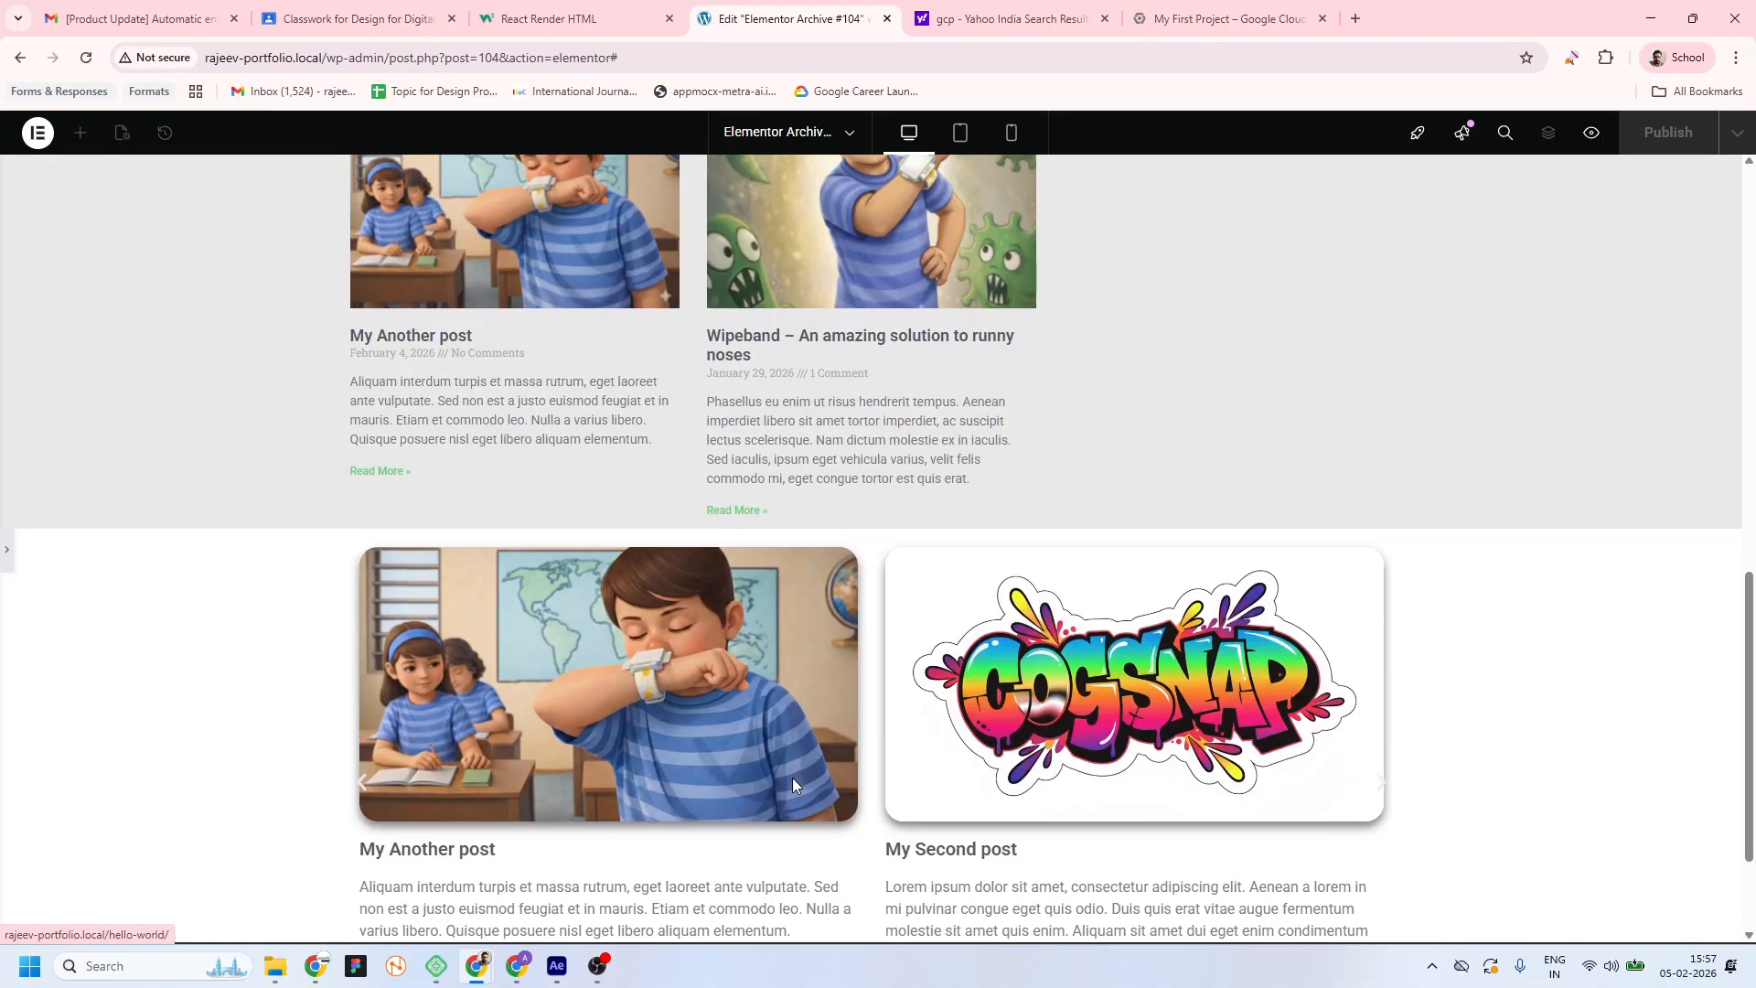
left_click(598, 966)
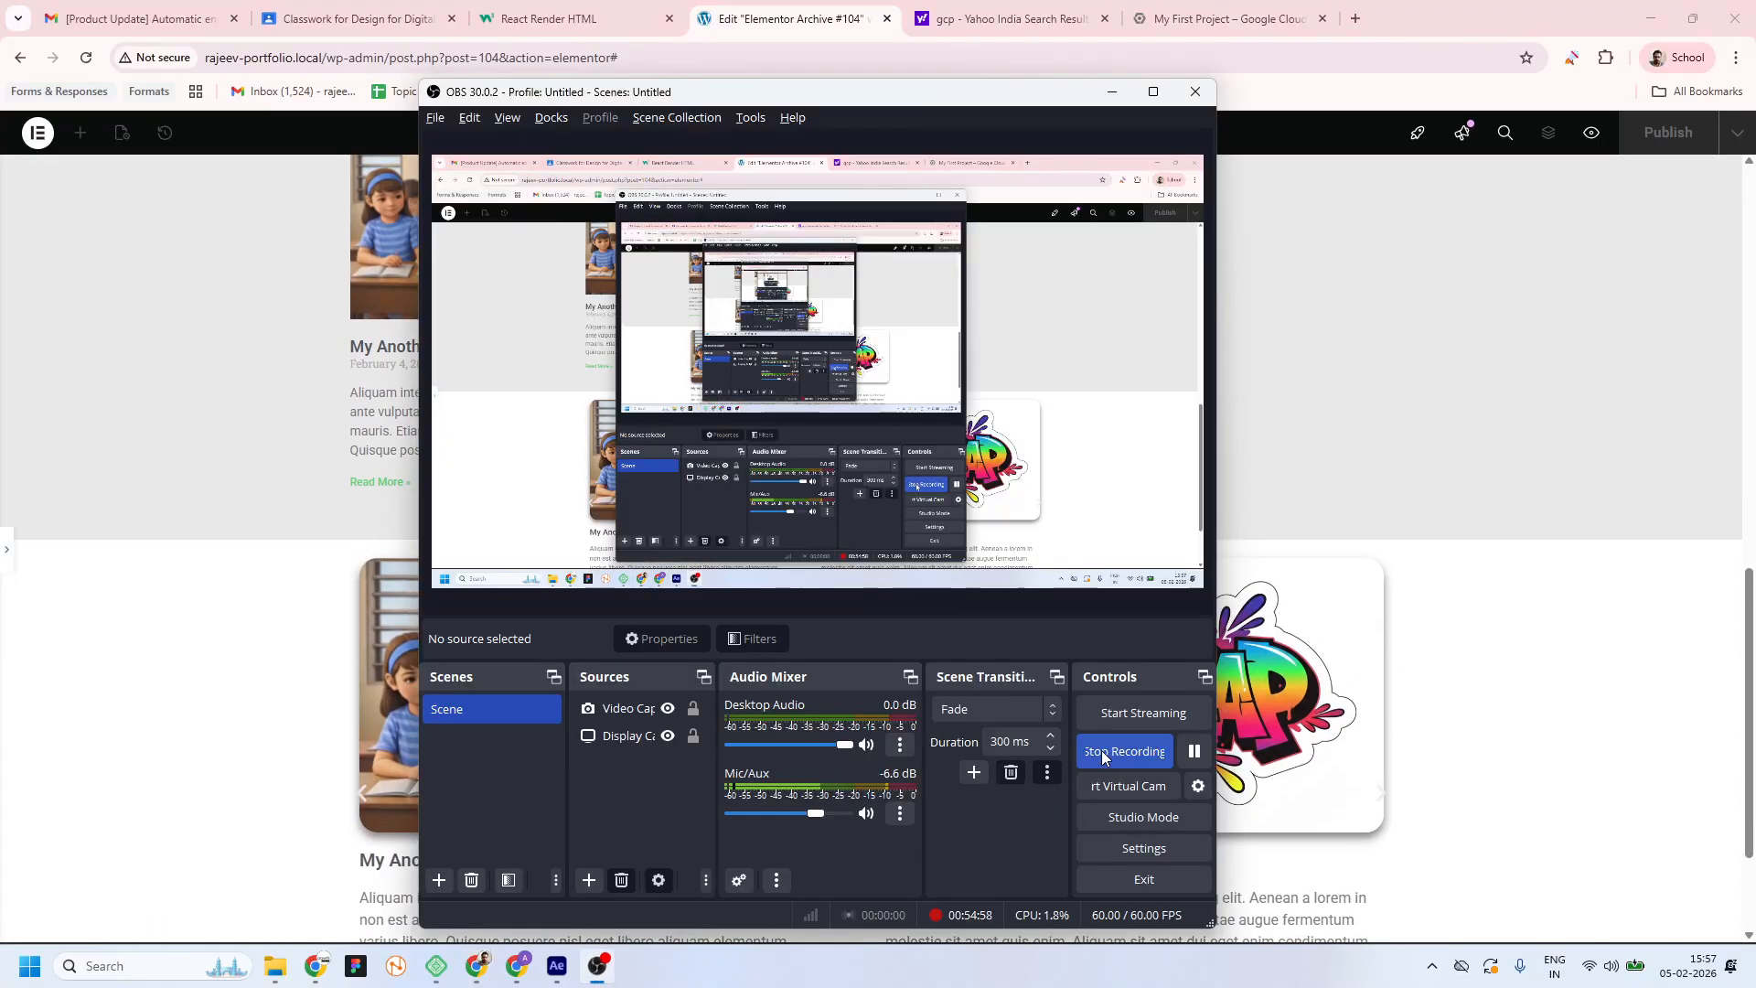